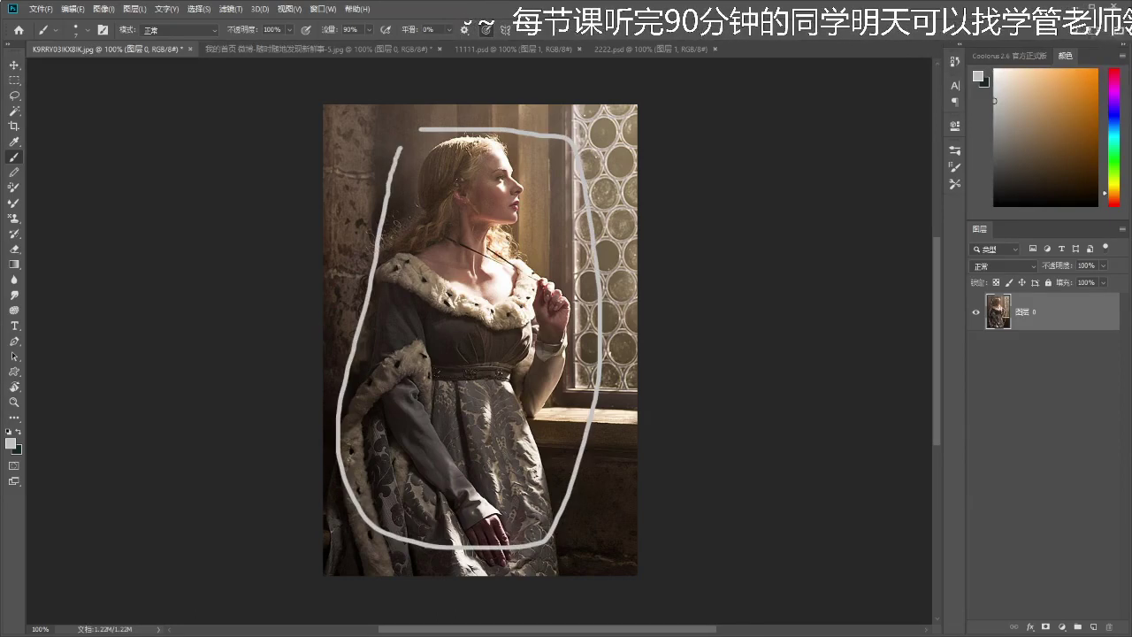
- Undo the last brush stroke around the woman in the portrait and bring up the cave landscape image
key(ctrl+z)
click(308, 51)
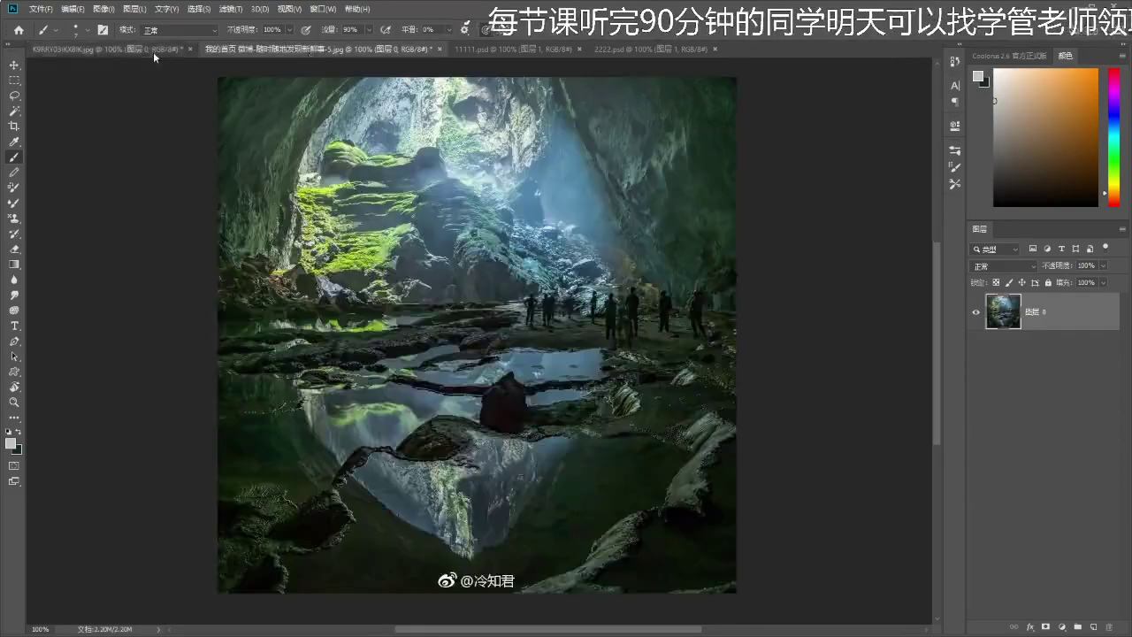
click(153, 51)
click(265, 51)
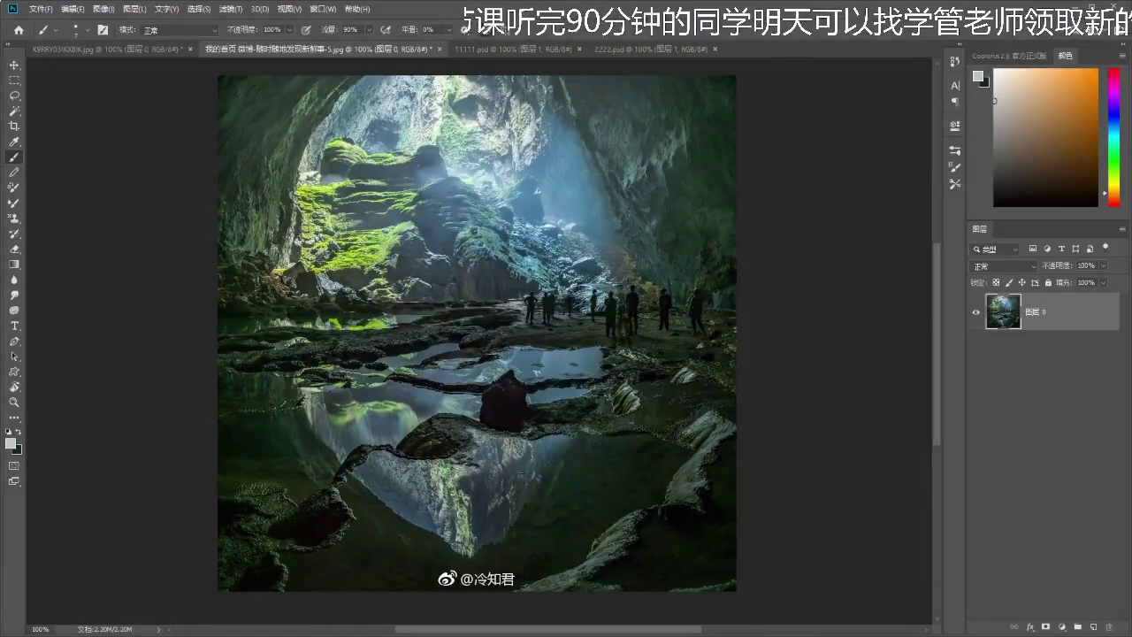
- Switch to the browser showing the Huaban 场景 board and reposition its window below the top edge of the screen
key(alt+Tab)
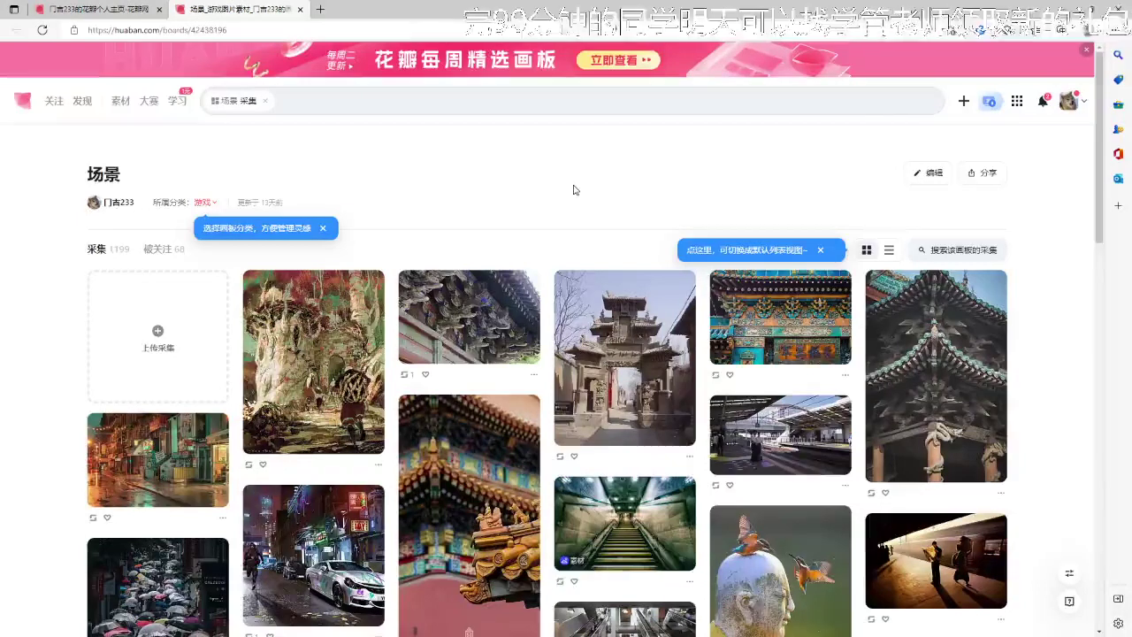
drag(658, 11, 686, 60)
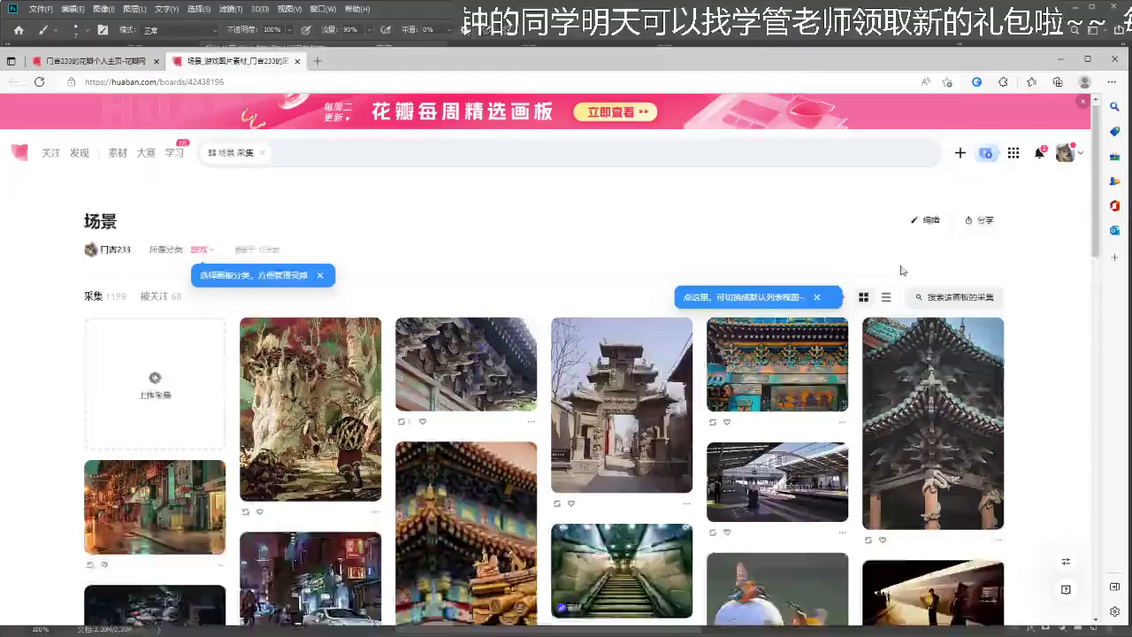
scroll(864, 253, down, 1)
drag(808, 48, 808, 40)
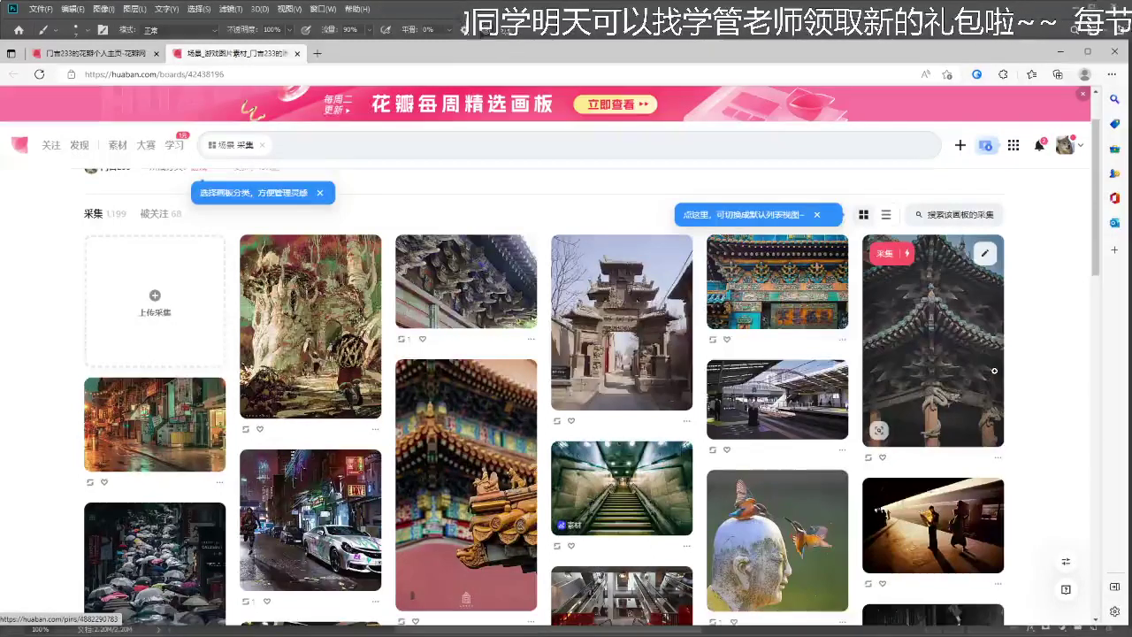
scroll(993, 369, down, 1)
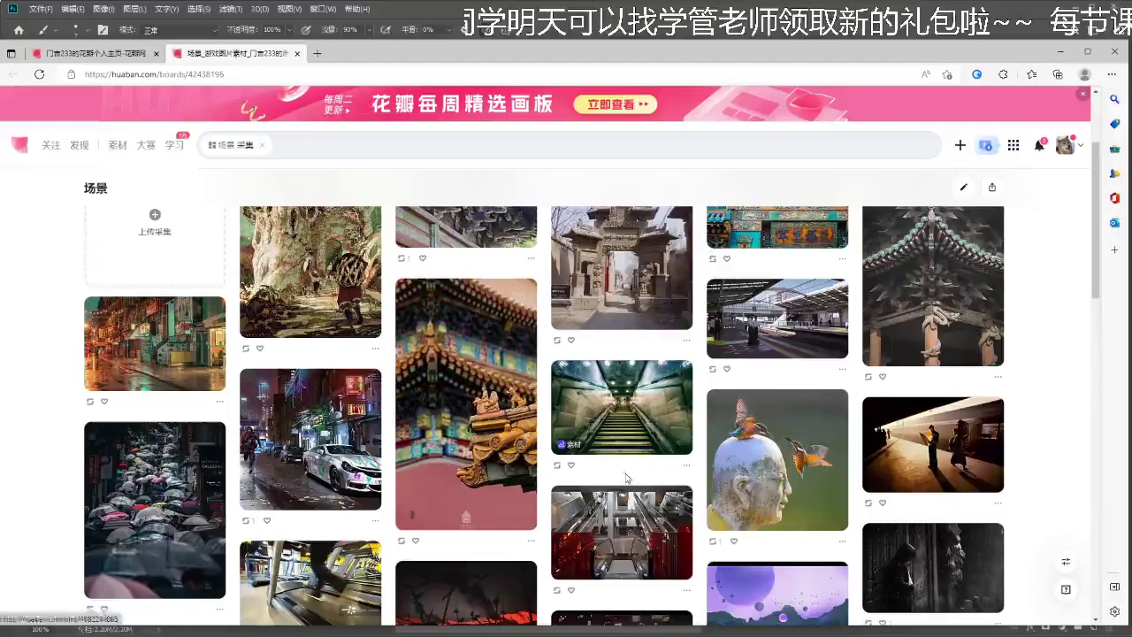
- View the photo of two kingfishers at a stone Buddha head on its detail page and return to the board
click(714, 467)
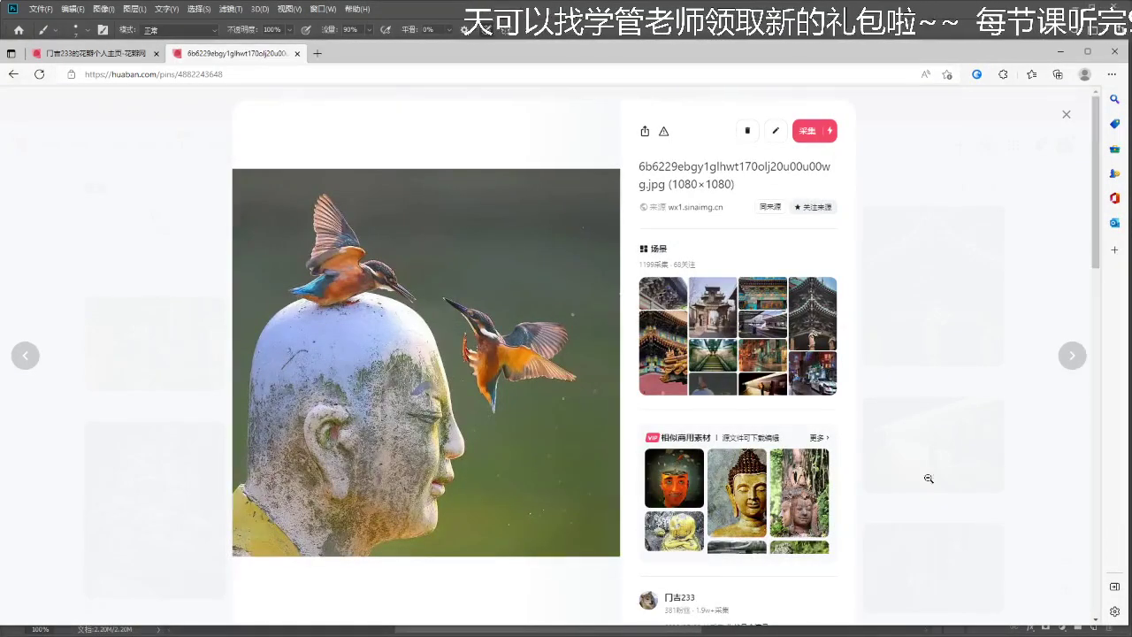
click(991, 442)
click(991, 426)
click(992, 427)
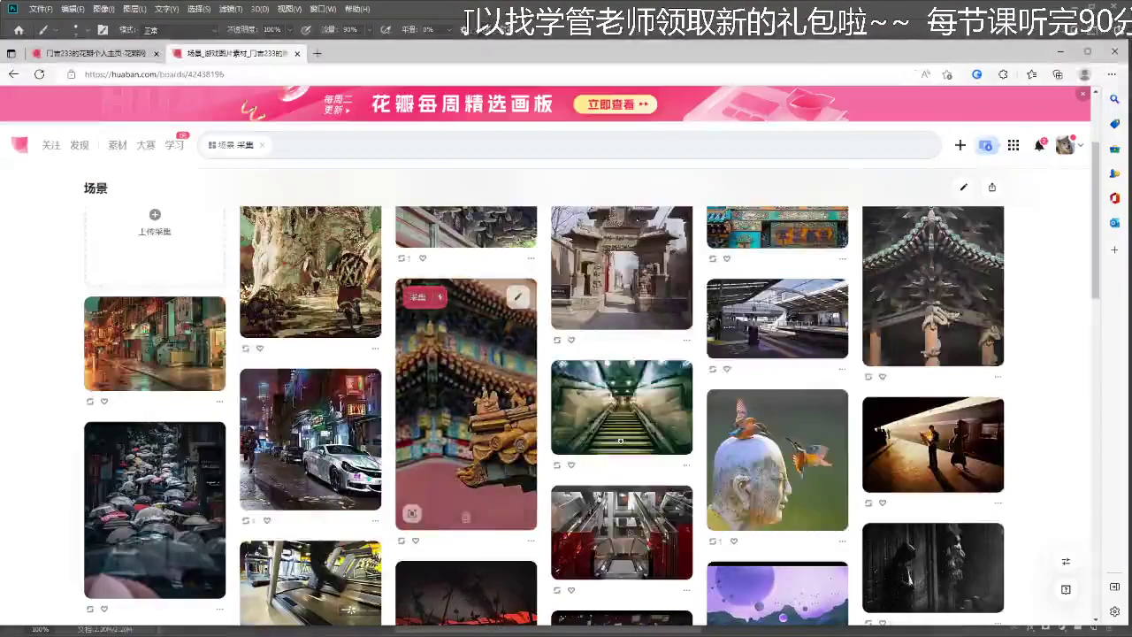
scroll(778, 380, down, 1)
click(778, 381)
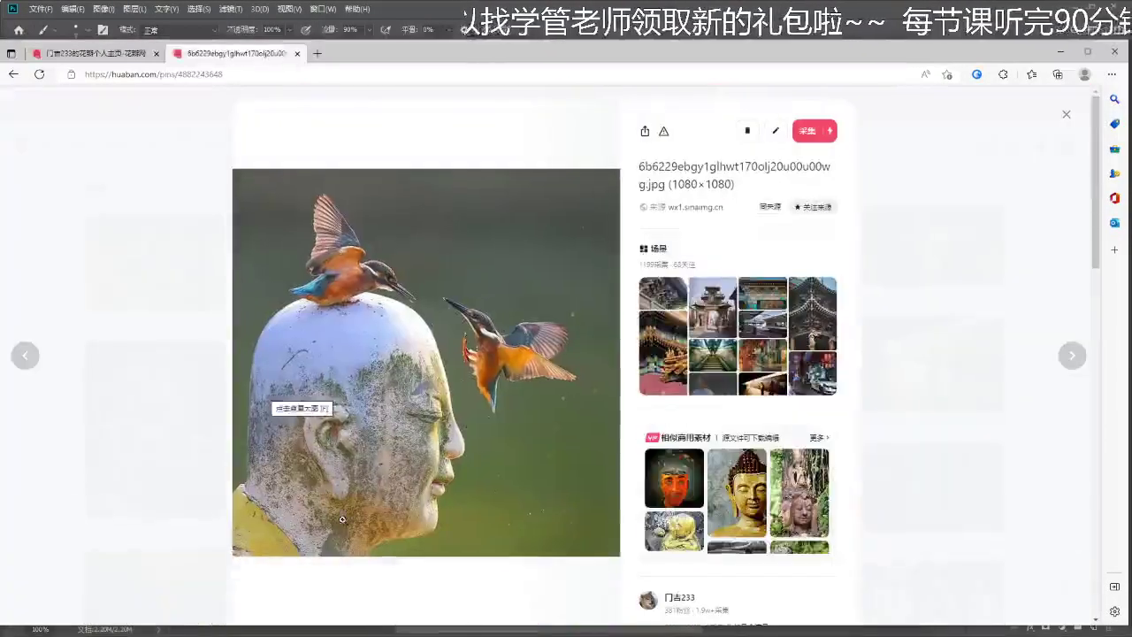
click(985, 353)
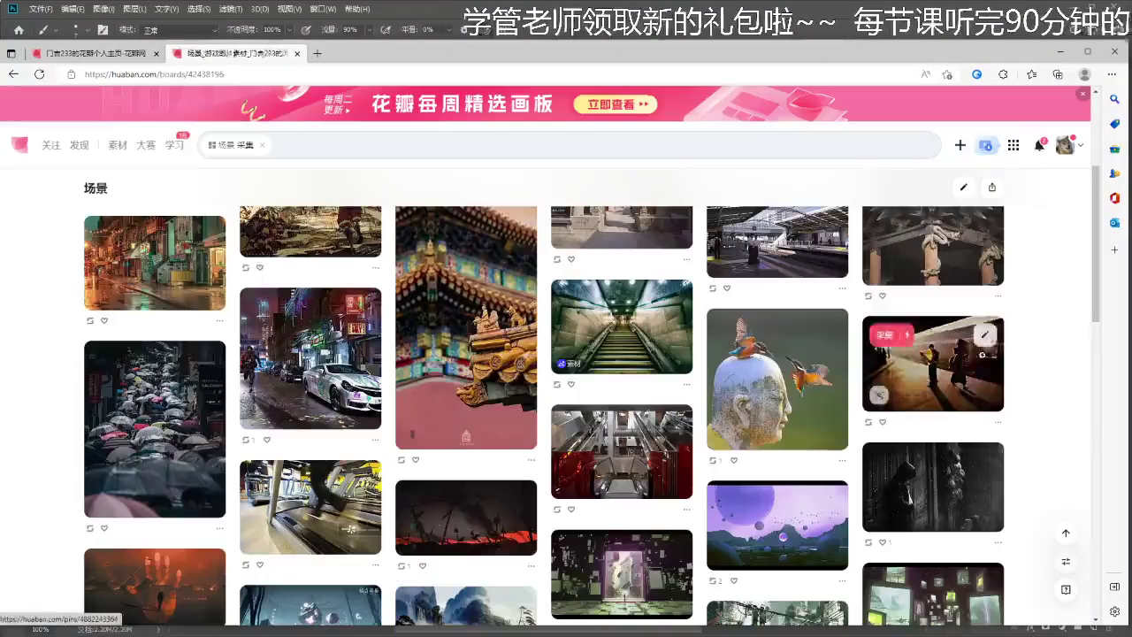
- Look at the Ancient Chinese Drilling temple gate photo further down the board and close its detail page
scroll(986, 353, down, 5)
scroll(962, 360, down, 3)
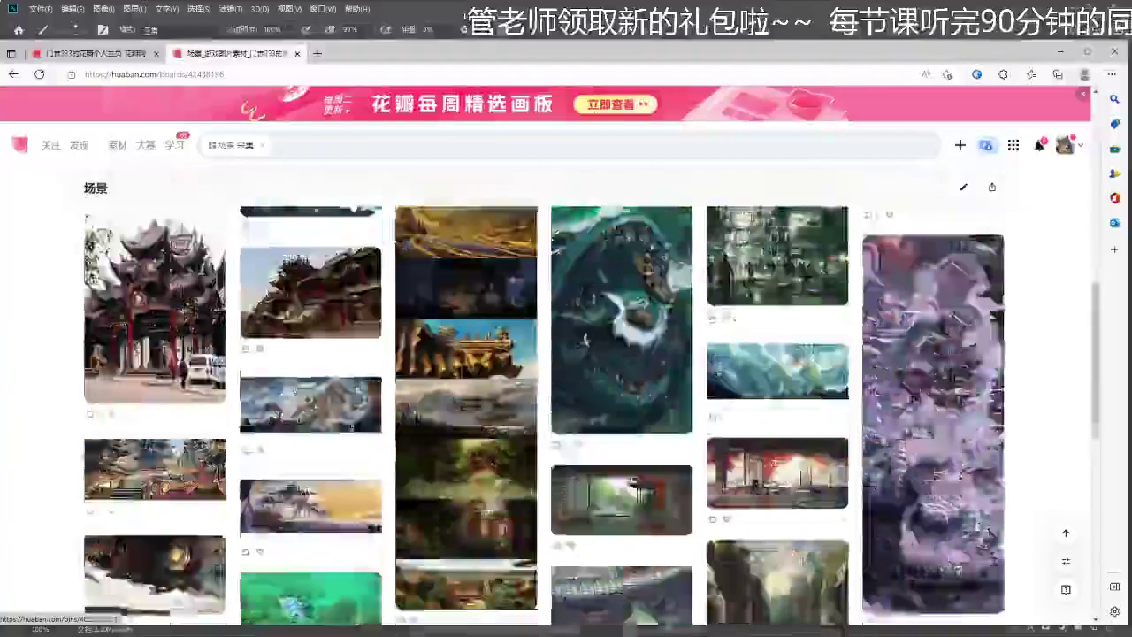
click(276, 332)
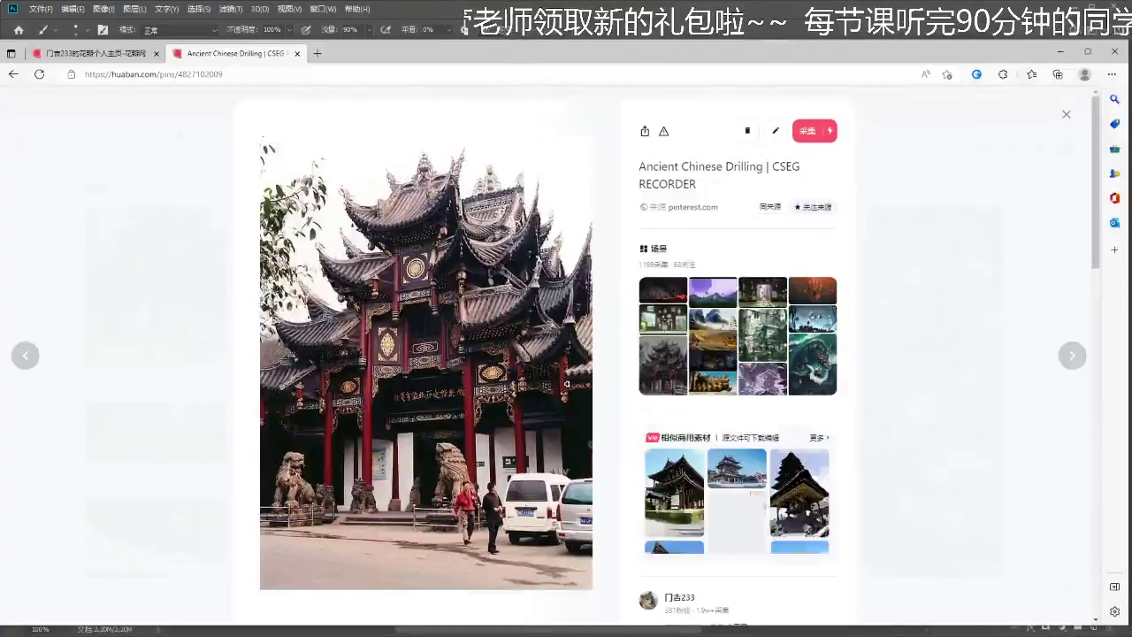
click(955, 316)
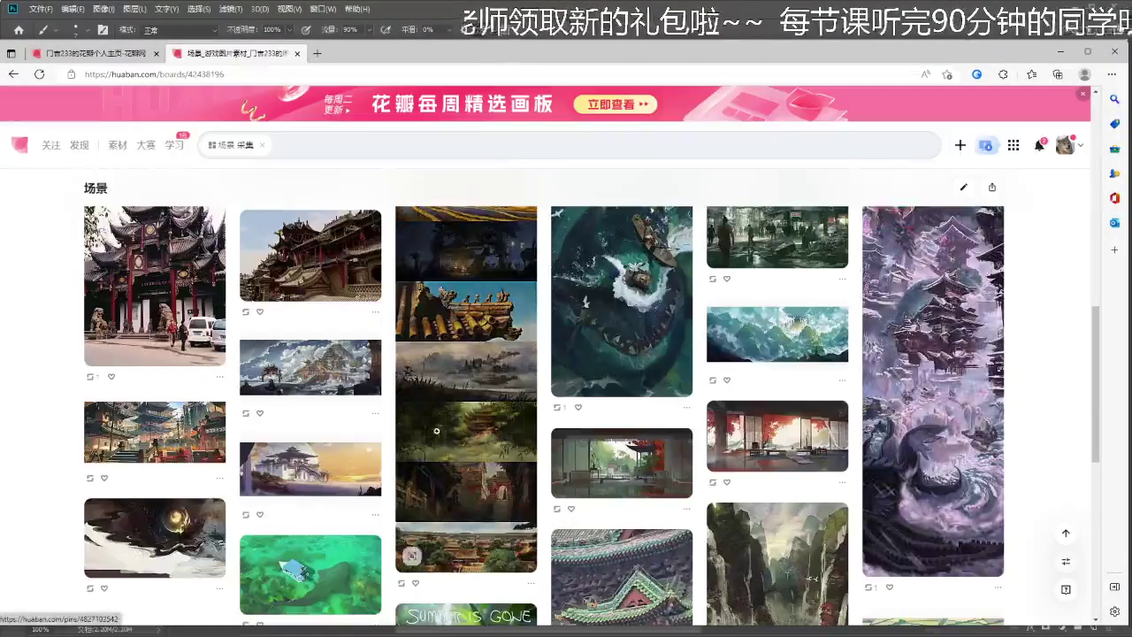
- Look at the photo of the red wooden building with green-tiled roofs and close its detail page
scroll(955, 354, down, 5)
click(621, 393)
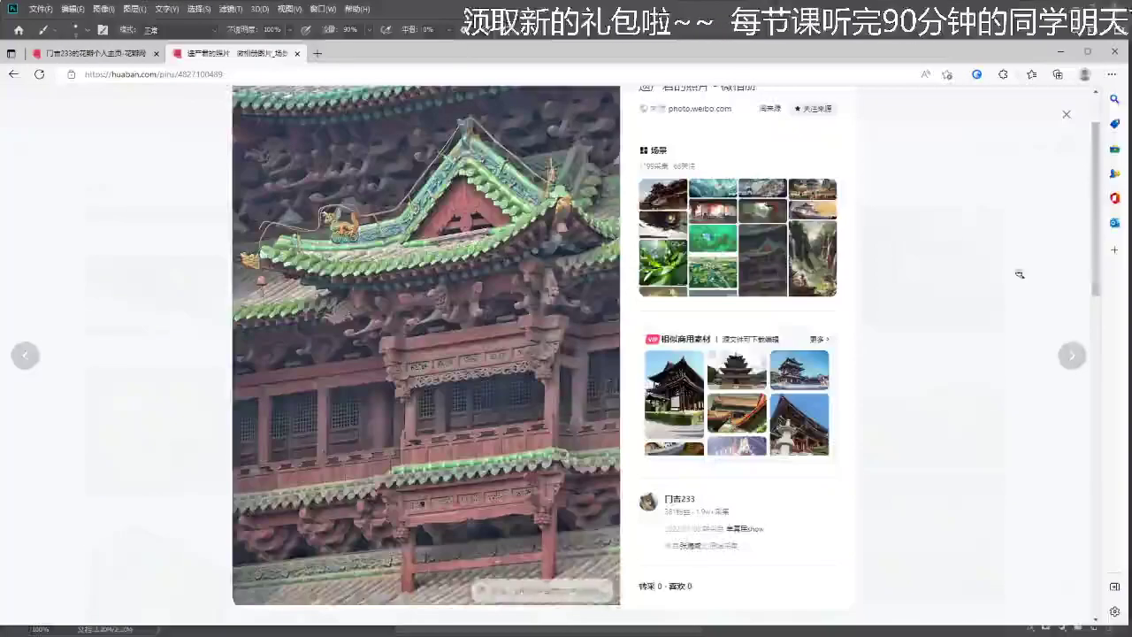
click(968, 307)
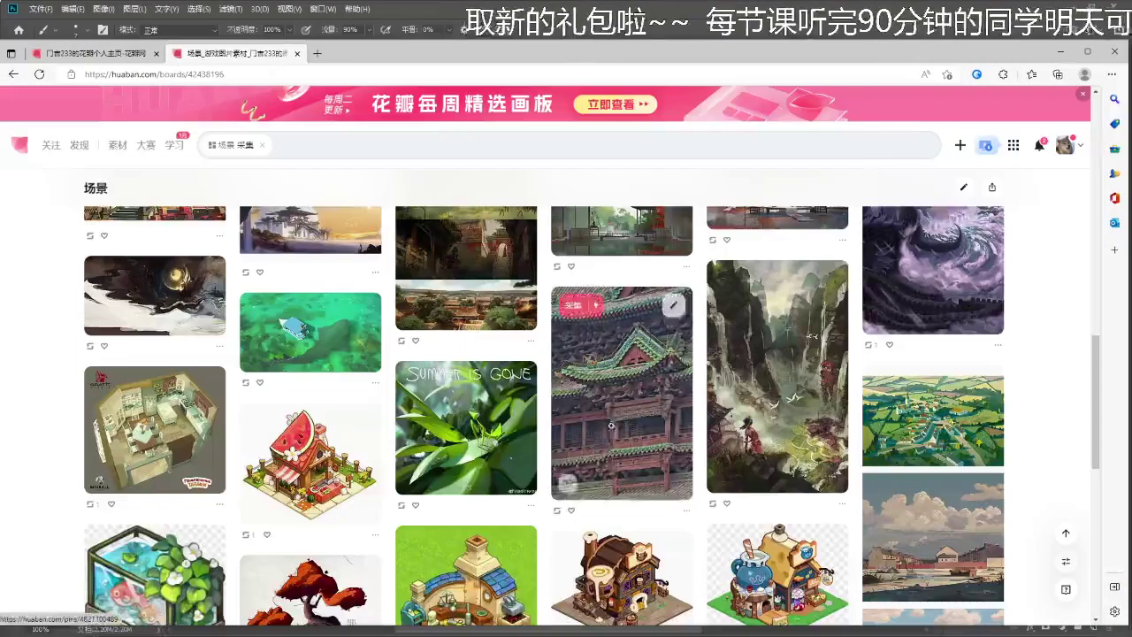
- Browse the board's reference images of trees, stylised buildings and landscapes for further composition examples
scroll(680, 410, down, 4)
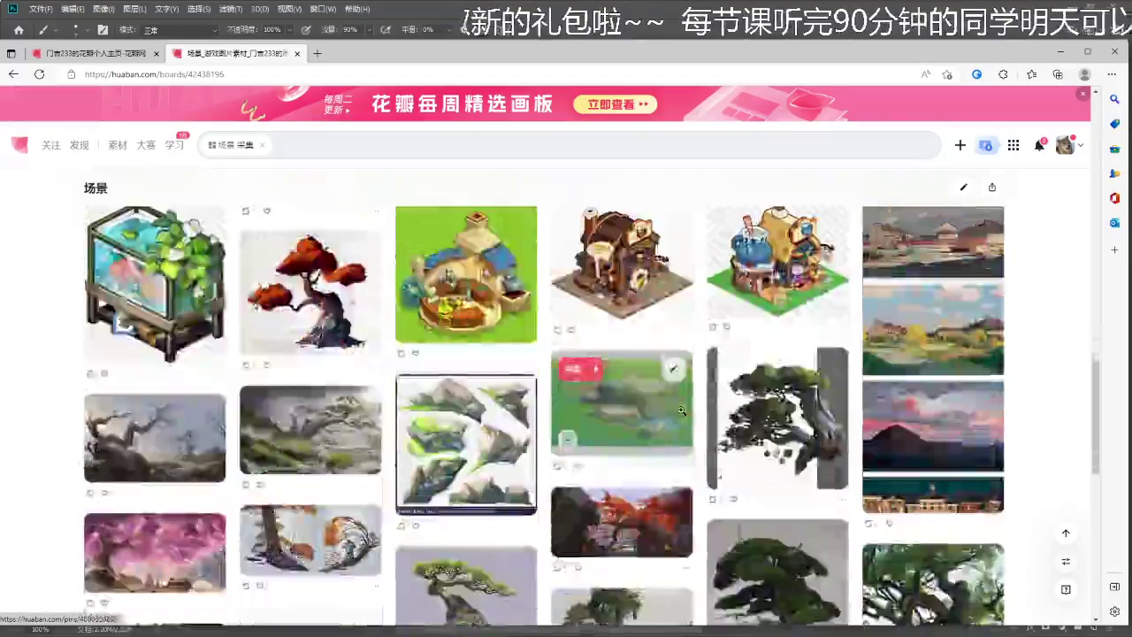
scroll(680, 411, down, 2)
scroll(699, 420, down, 3)
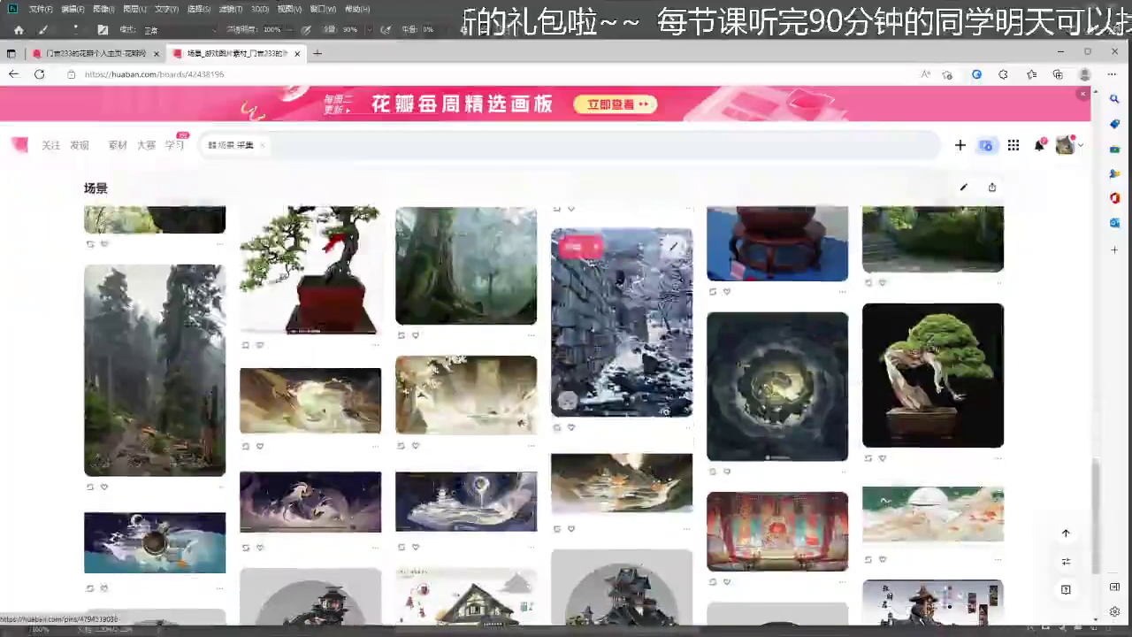
scroll(699, 431, down, 8)
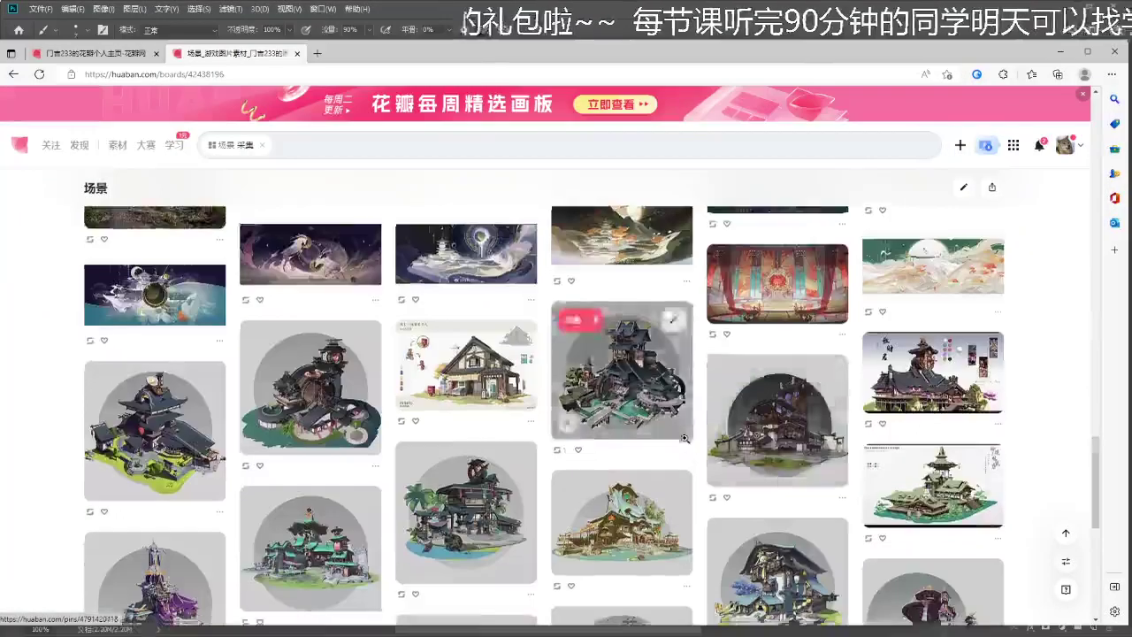
scroll(680, 432, down, 15)
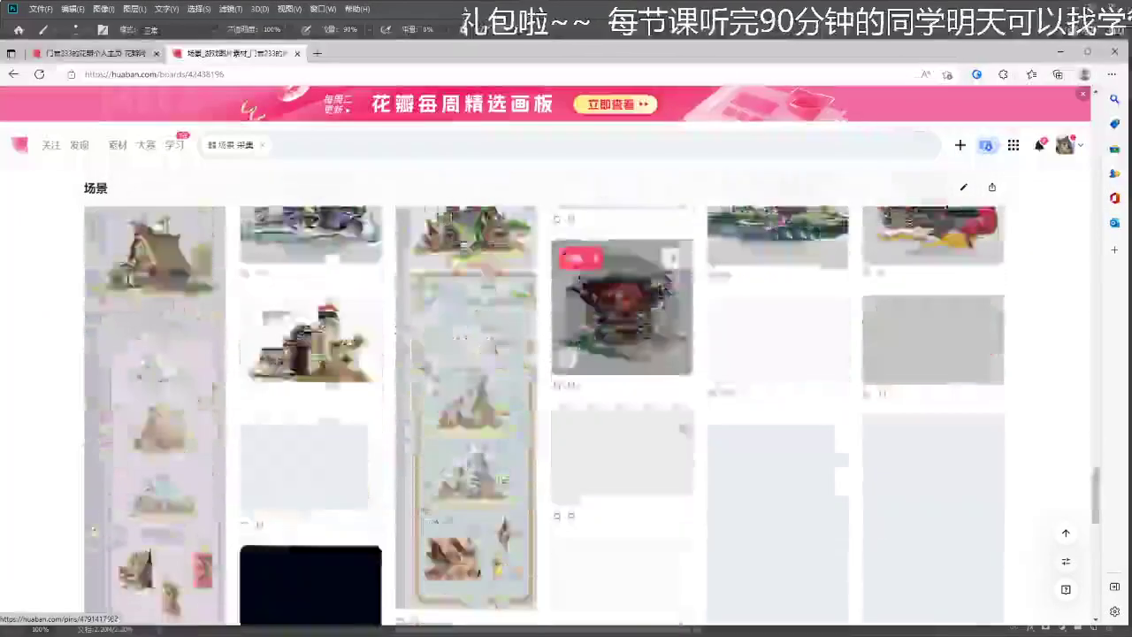
scroll(680, 427, down, 3)
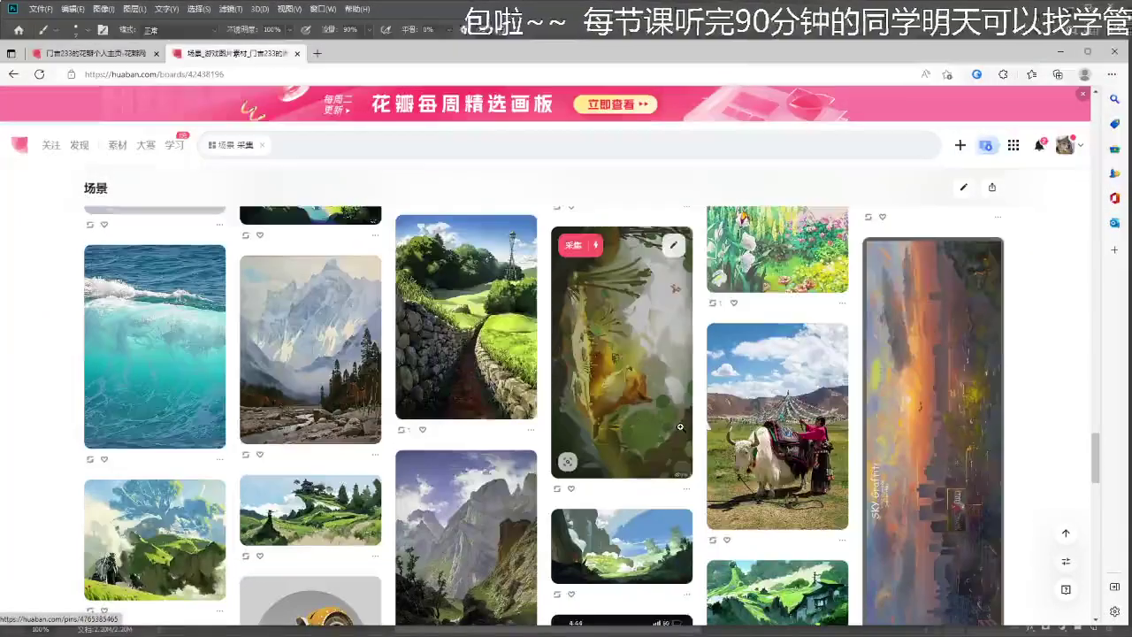
scroll(680, 427, down, 2)
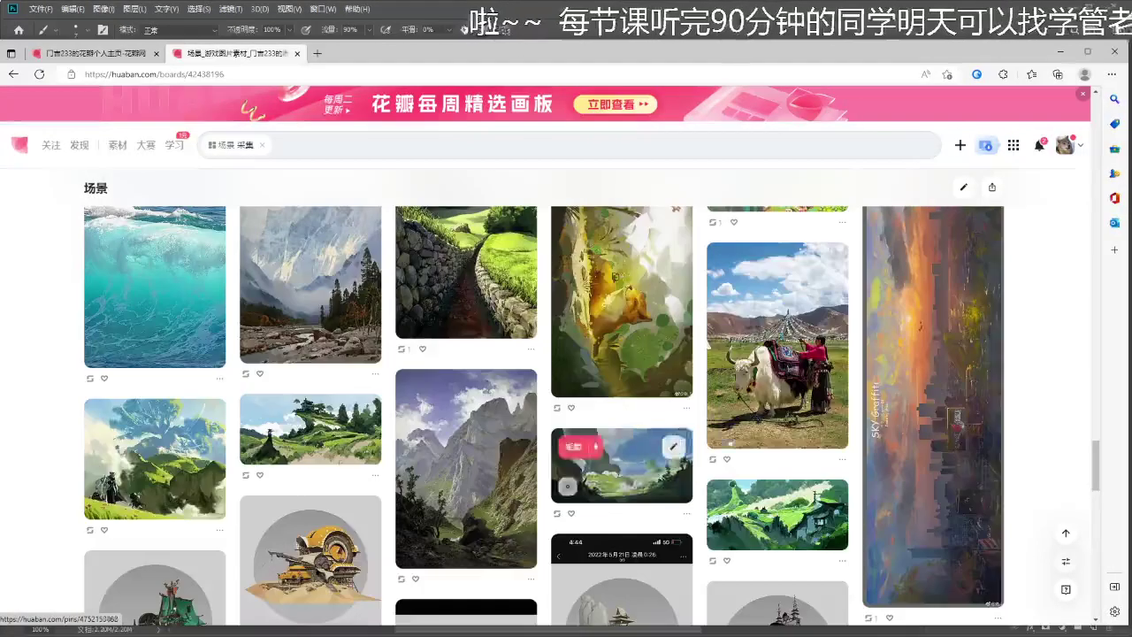
scroll(790, 440, down, 2)
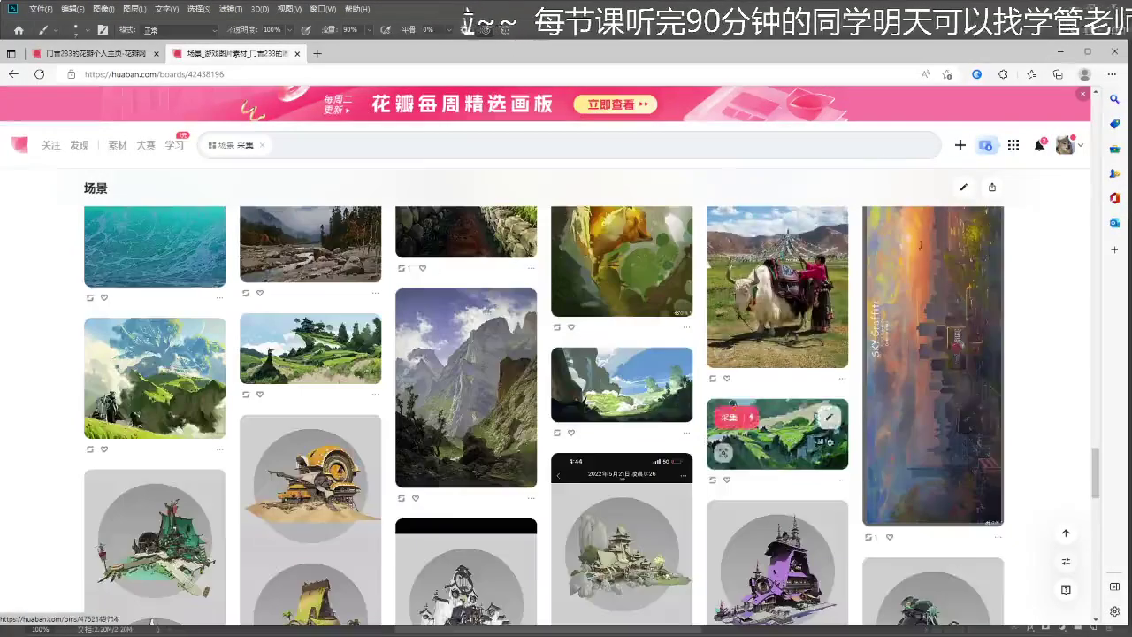
- Open the sideways sunset city painting at full size and rotate it until the skyline is horizontal
click(964, 389)
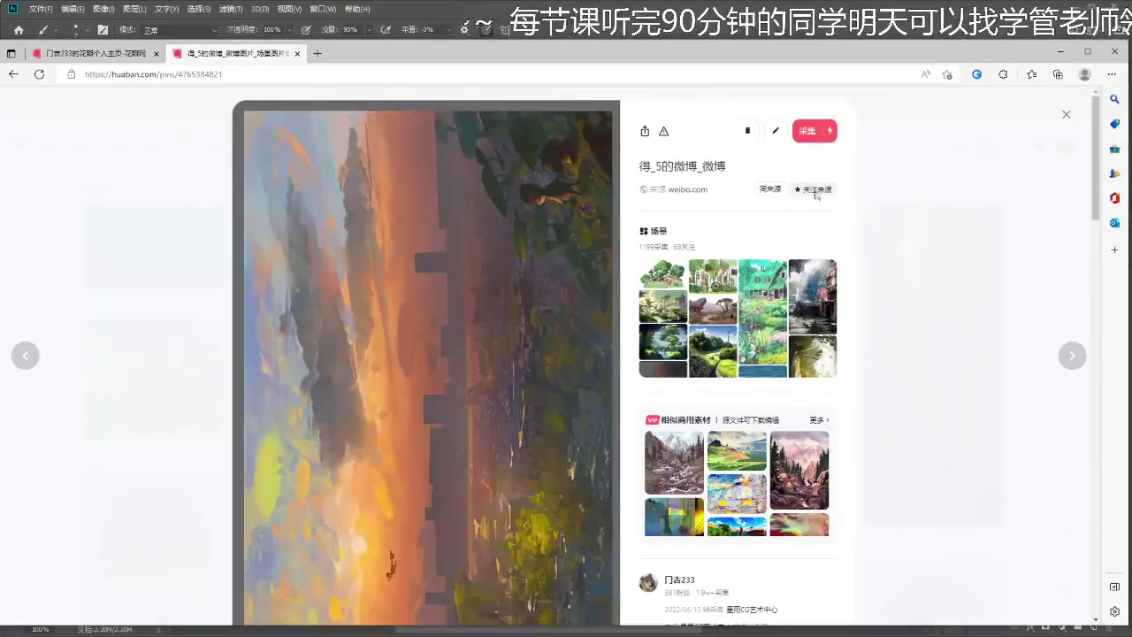
scroll(922, 246, down, 5)
scroll(919, 260, up, 3)
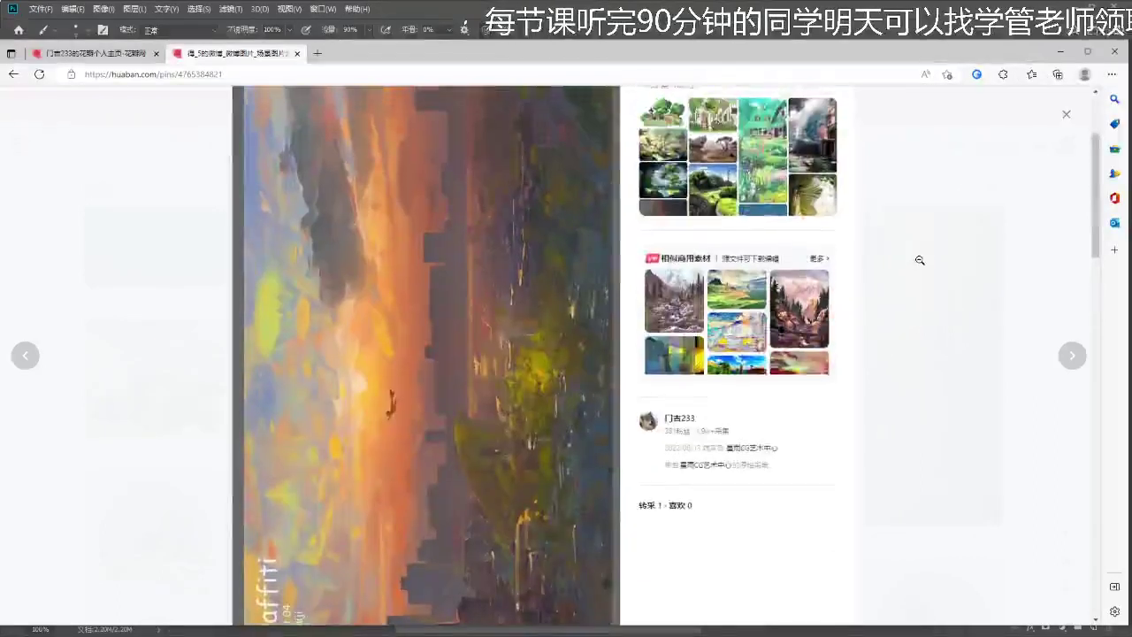
scroll(920, 260, up, 3)
click(455, 265)
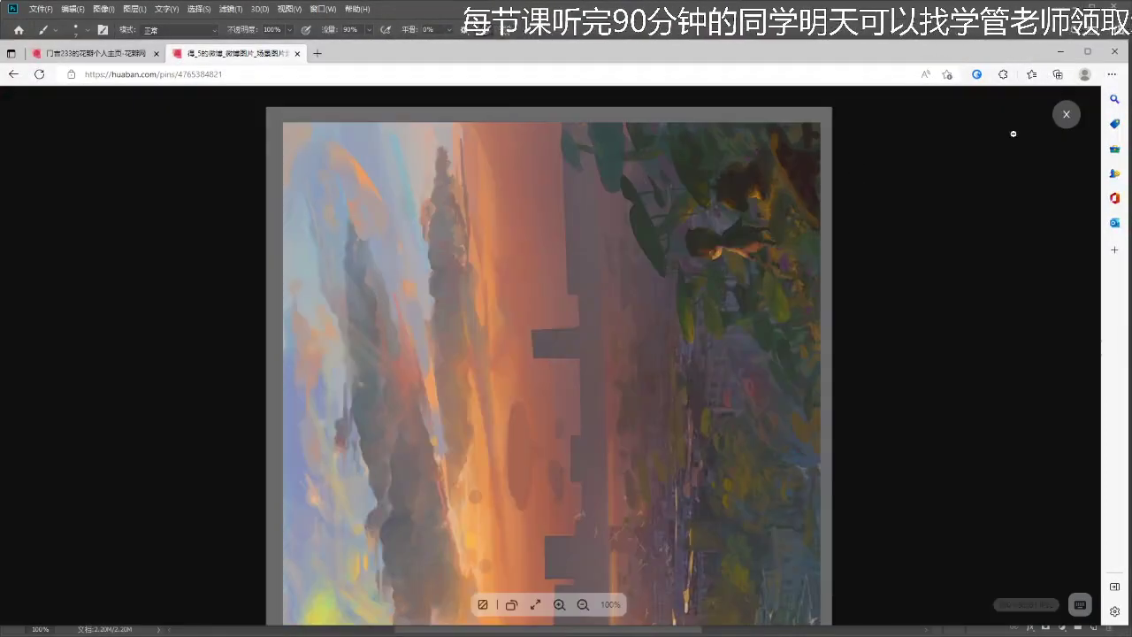
click(519, 607)
click(520, 607)
click(519, 607)
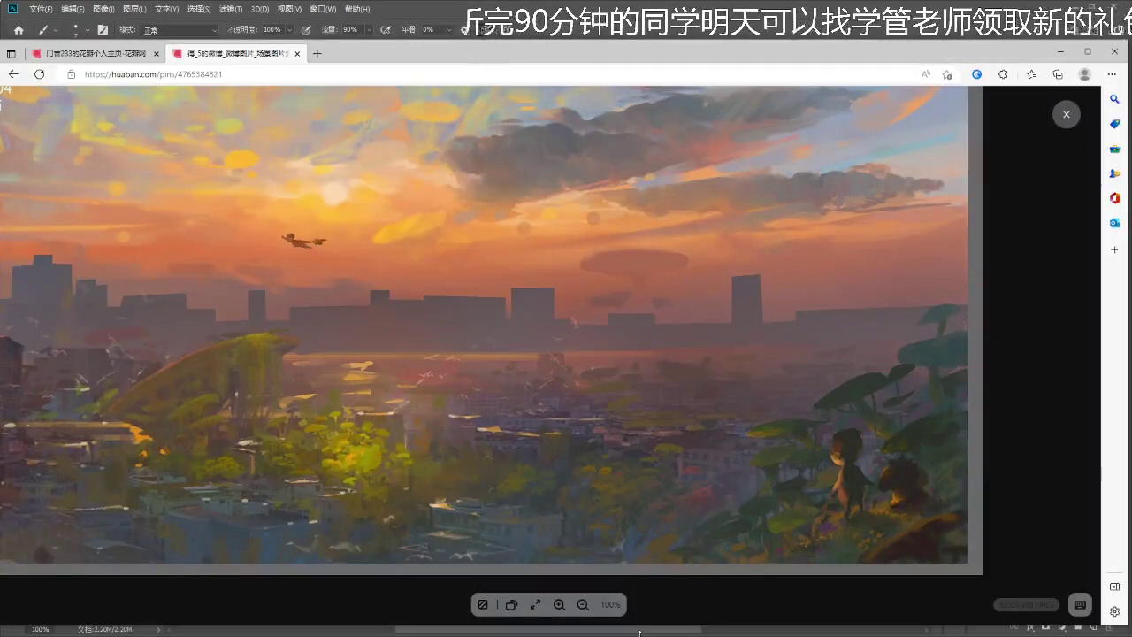
- Close the enlarged sunset painting and its detail page to return to the 场景 board
click(621, 630)
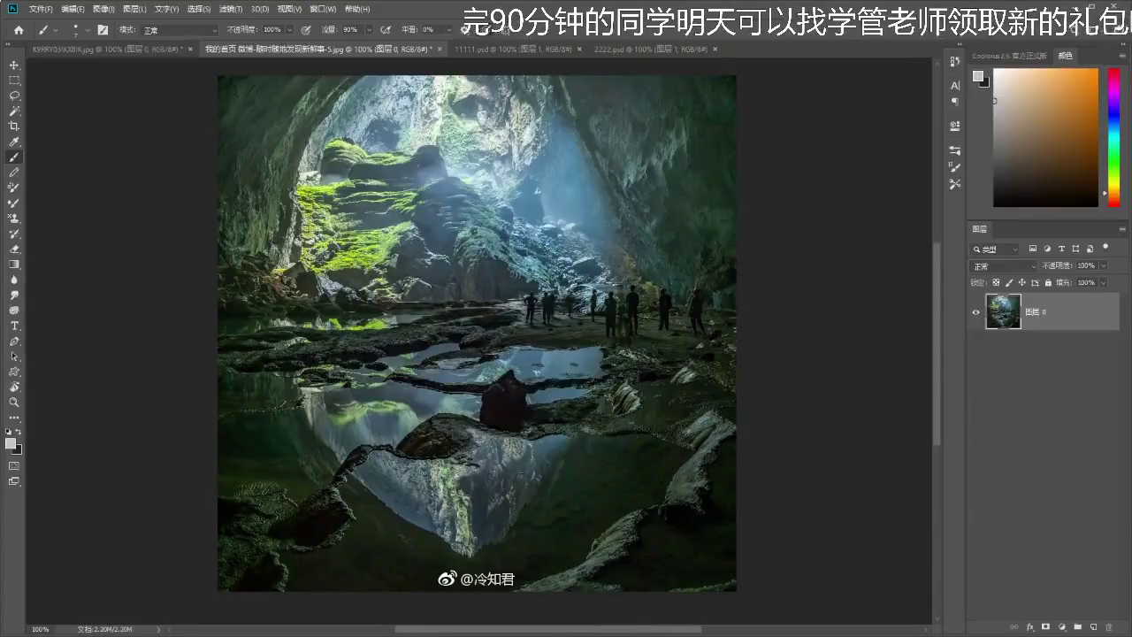
key(alt+Tab)
click(1019, 276)
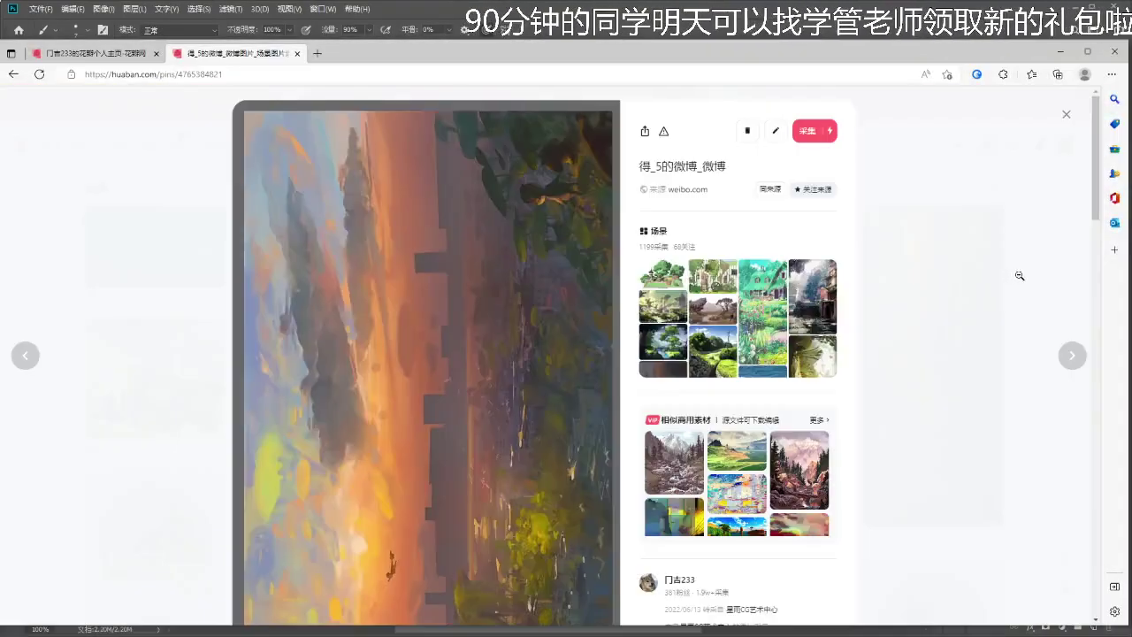
click(1072, 264)
- Browse further down the board, viewing the modern skyscraper photo in detail and continuing past the cloud images
scroll(489, 410, down, 10)
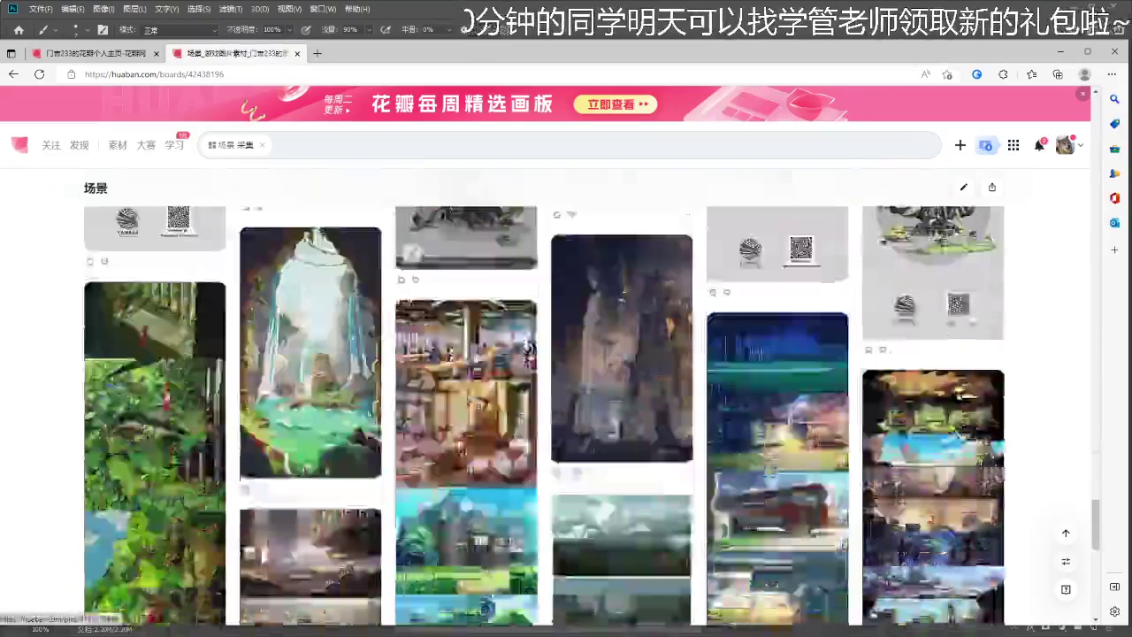
scroll(489, 410, down, 2)
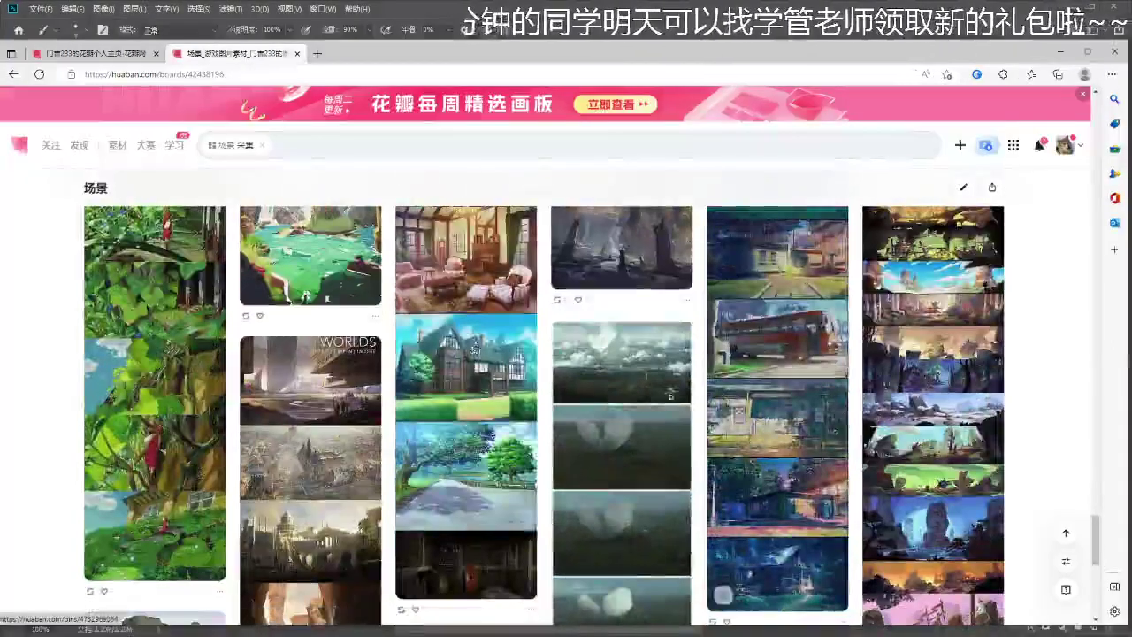
scroll(619, 416, down, 5)
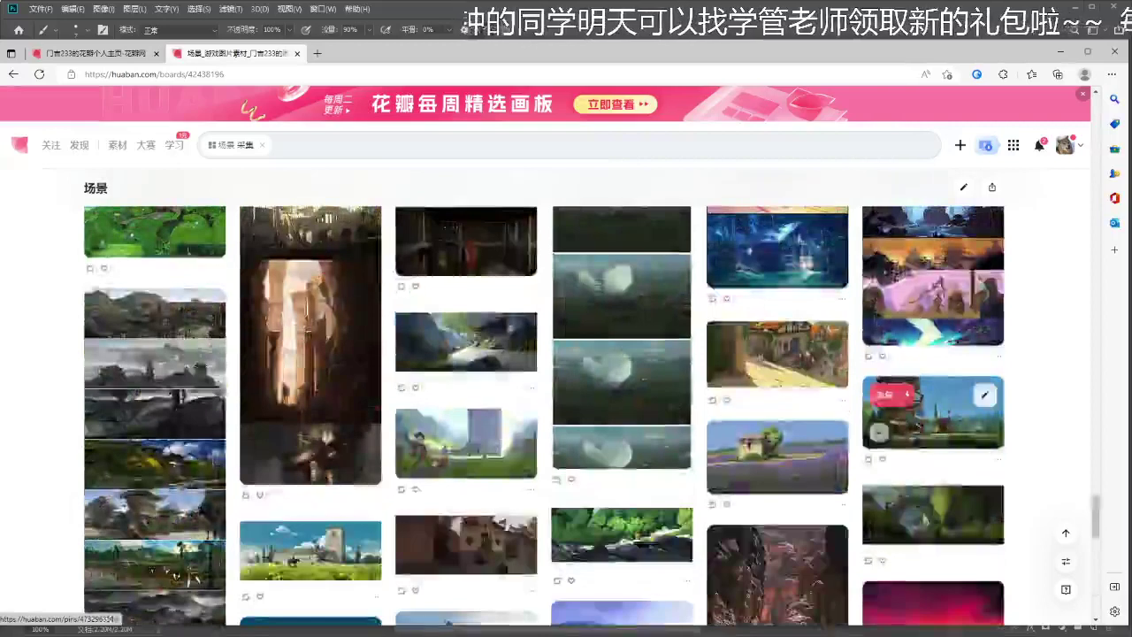
scroll(840, 423, down, 1)
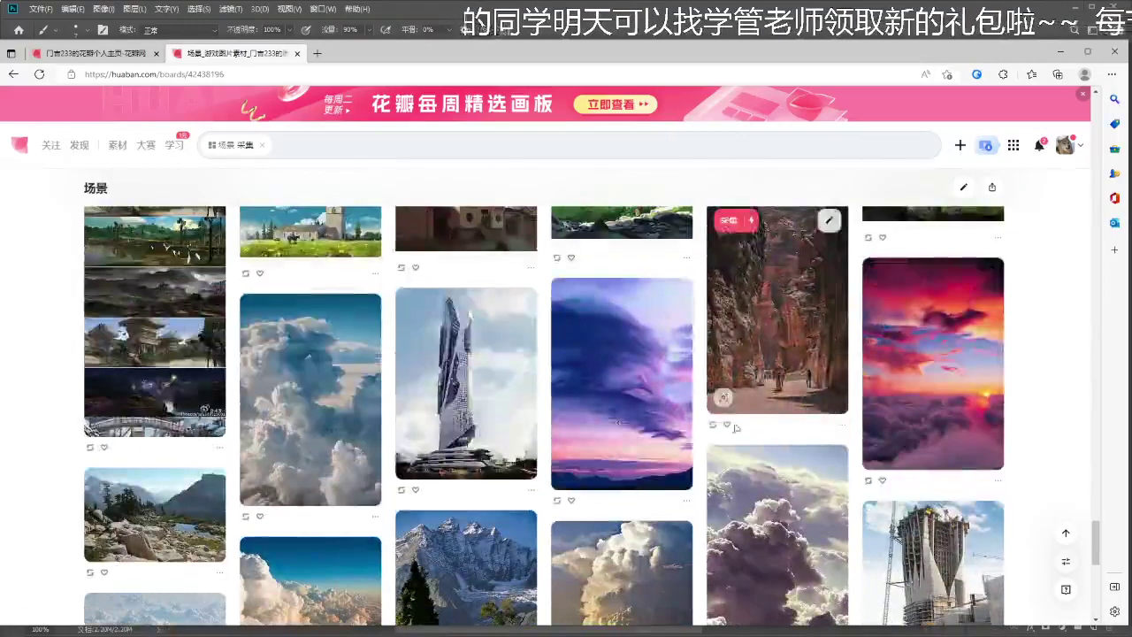
click(476, 418)
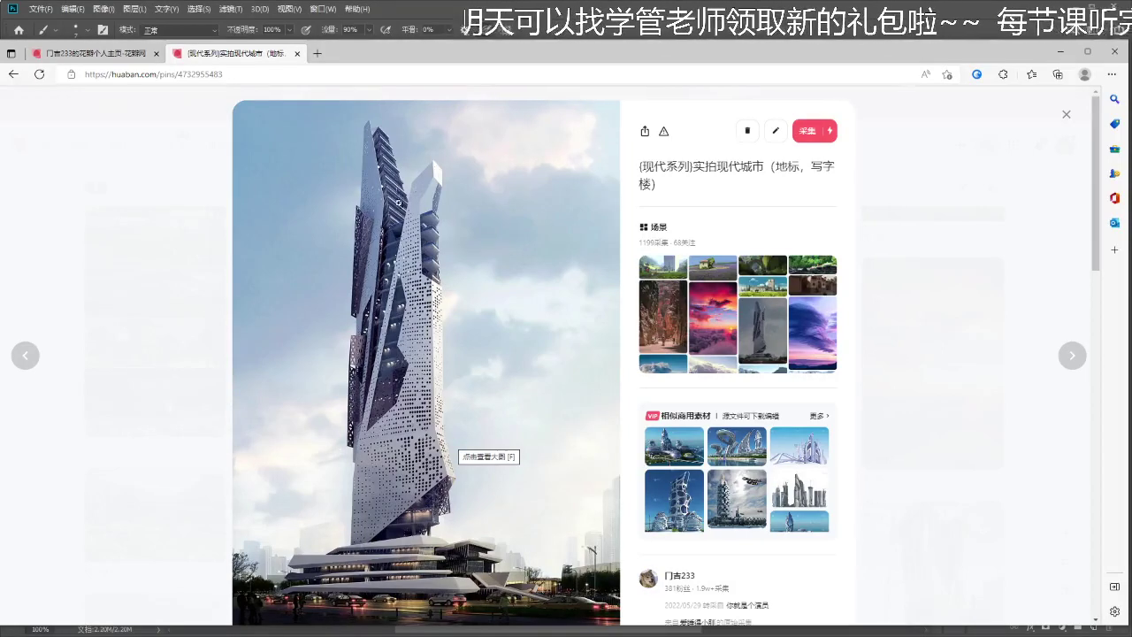
click(962, 333)
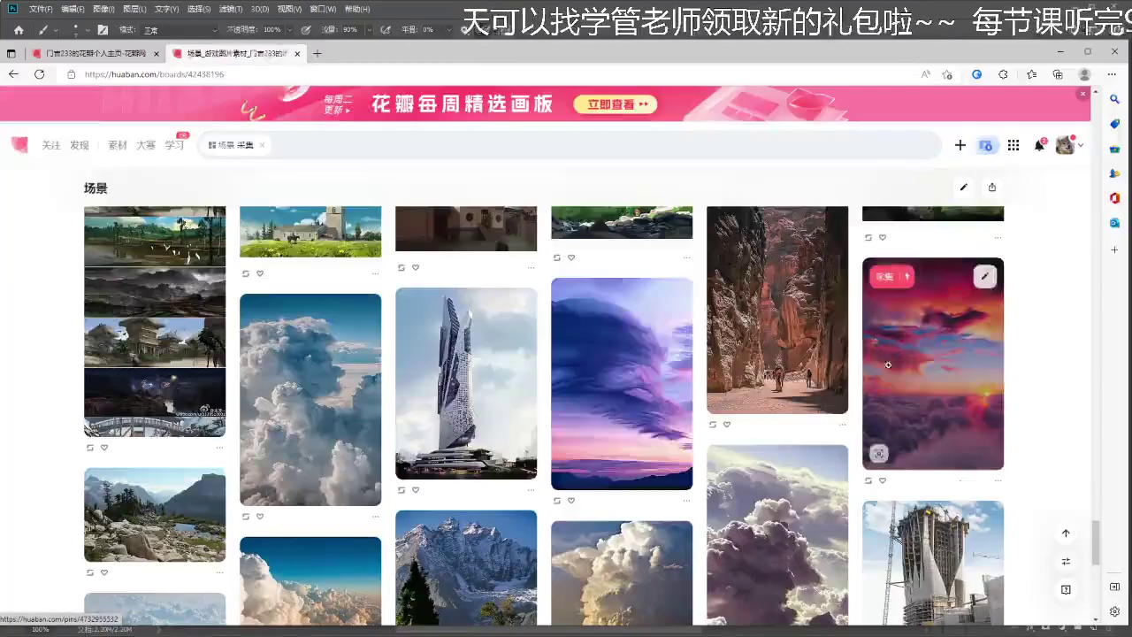
scroll(652, 393, down, 10)
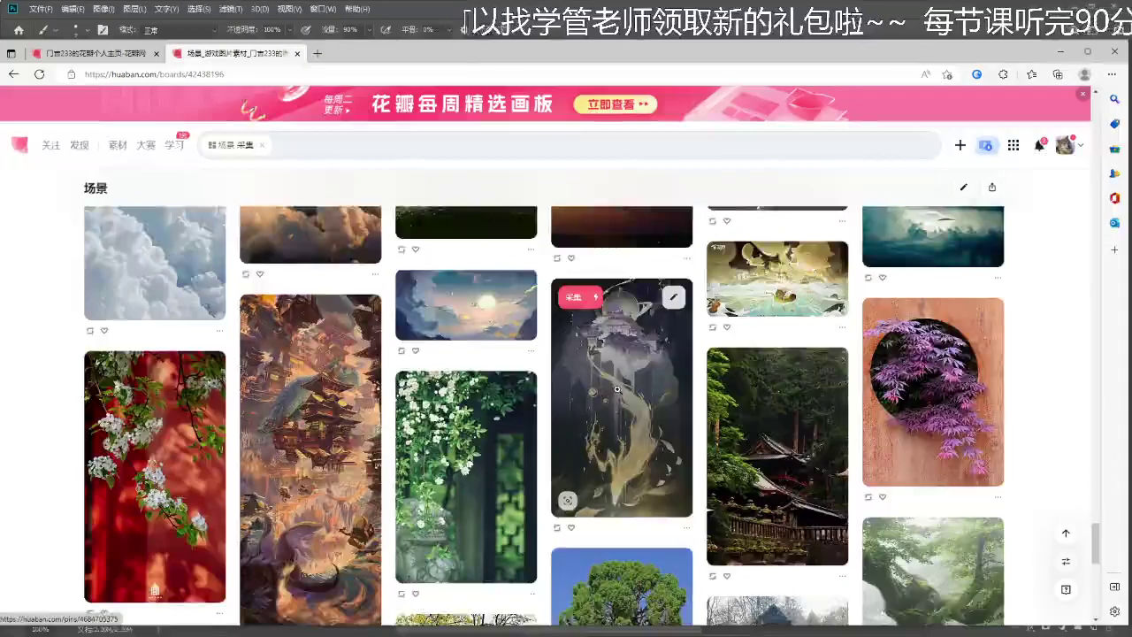
- View the photo of white flowers hanging over a stone lion in detail, and return to the 场景 board
scroll(610, 390, down, 1)
click(451, 370)
scroll(373, 355, down, 3)
scroll(265, 277, up, 3)
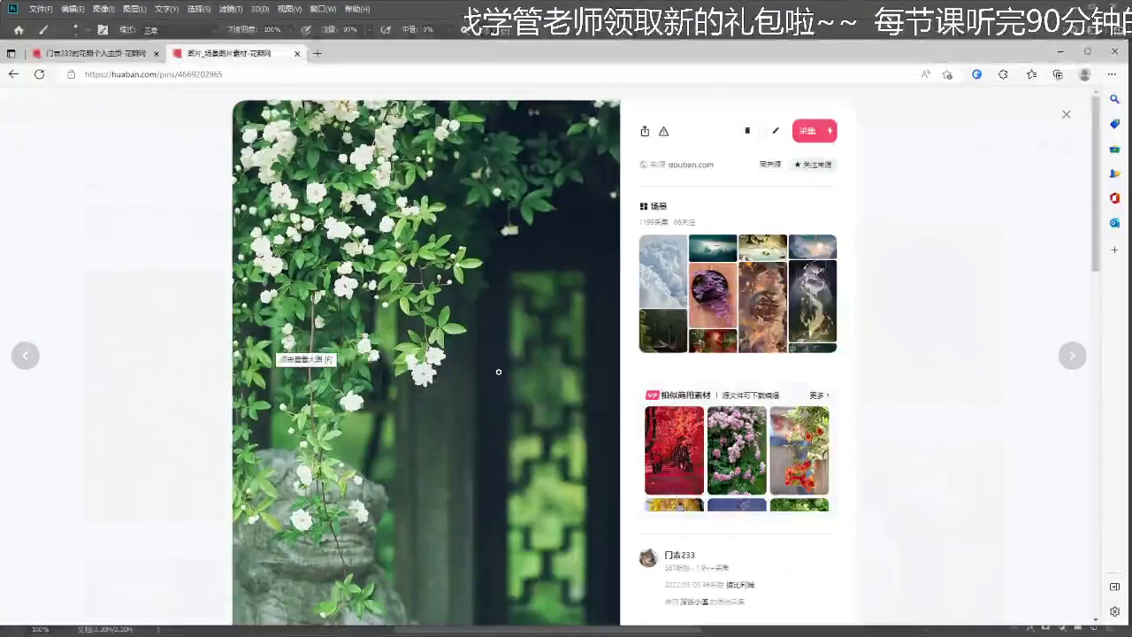
scroll(340, 323, down, 1)
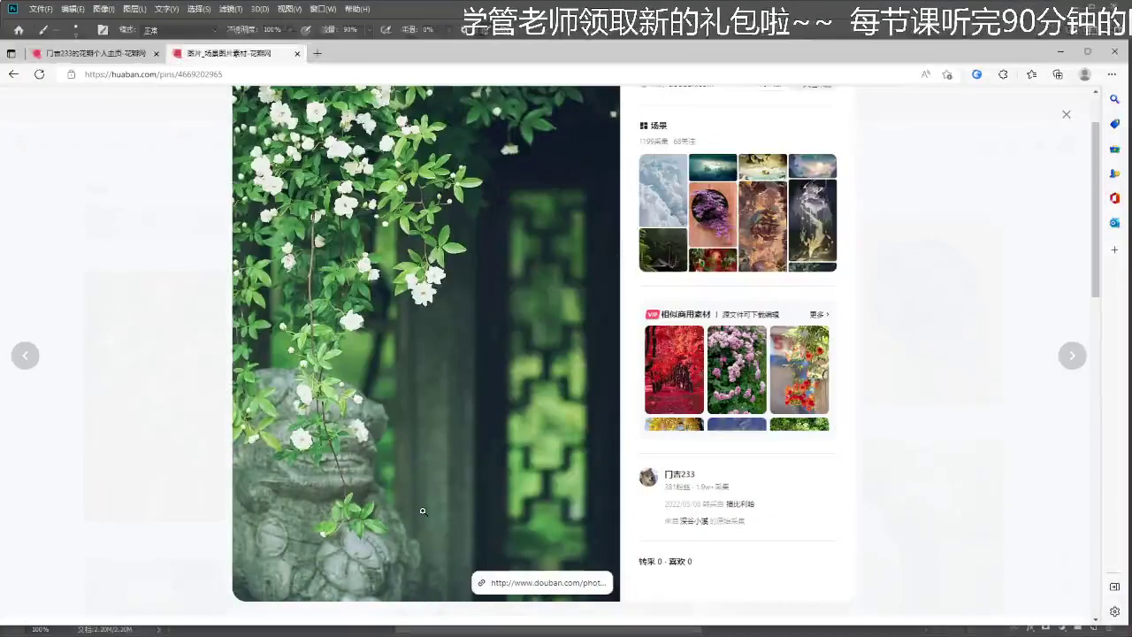
click(994, 469)
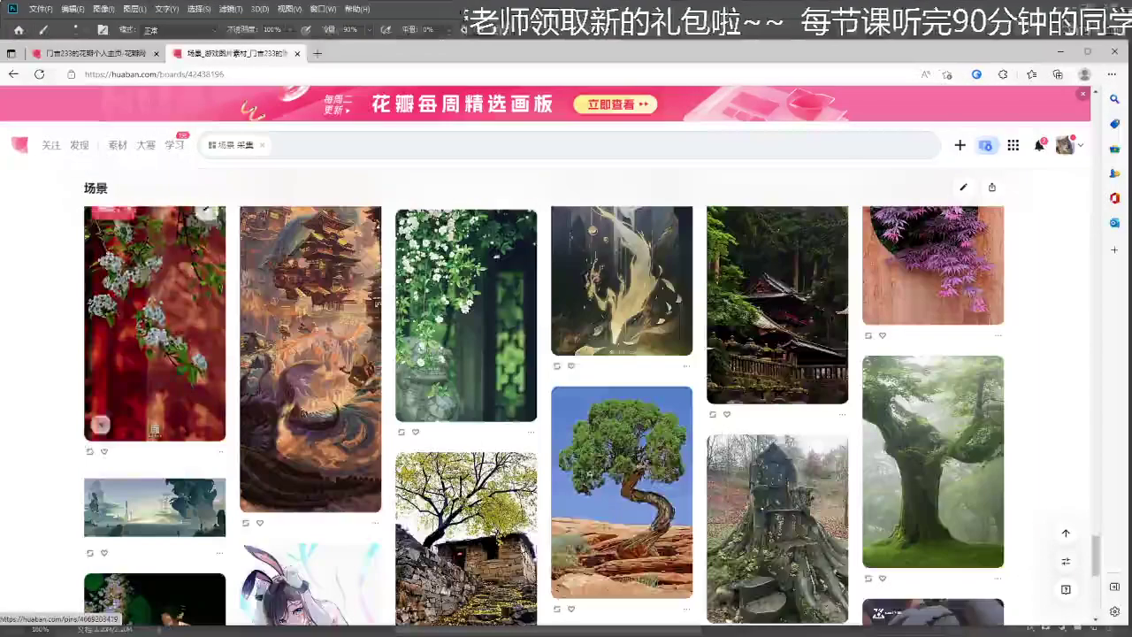
- Browse further down the board through the tree, forest, greyscale sketch, city and canyon references
scroll(778, 477, down, 1)
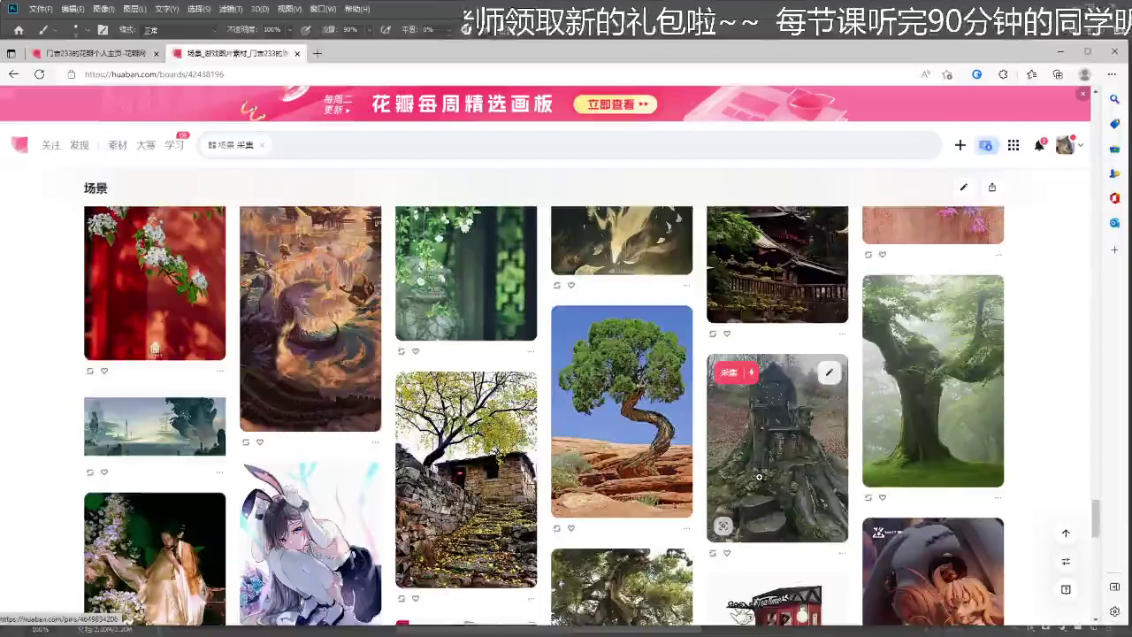
scroll(759, 477, down, 1)
scroll(831, 479, down, 2)
scroll(831, 479, down, 1)
scroll(830, 473, down, 2)
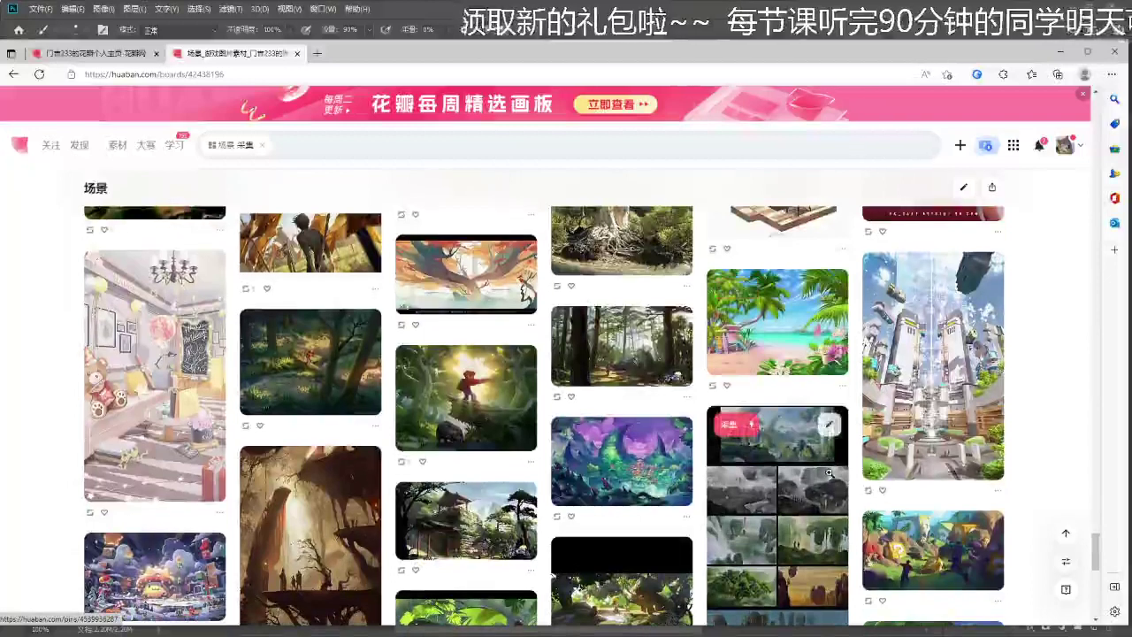
scroll(504, 513, down, 4)
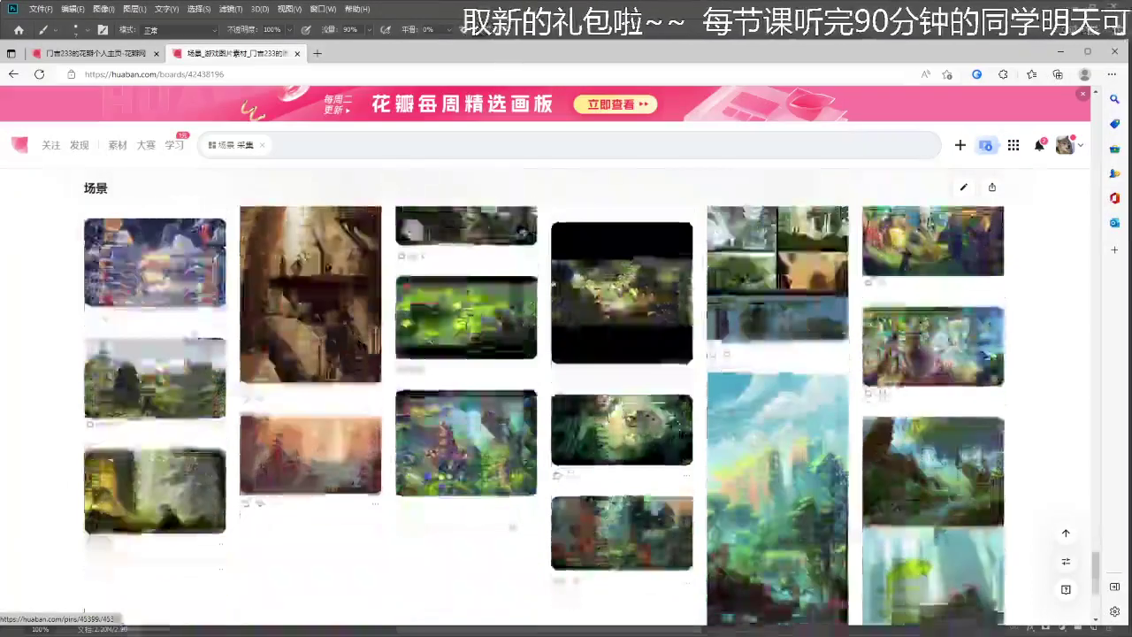
scroll(531, 500, down, 5)
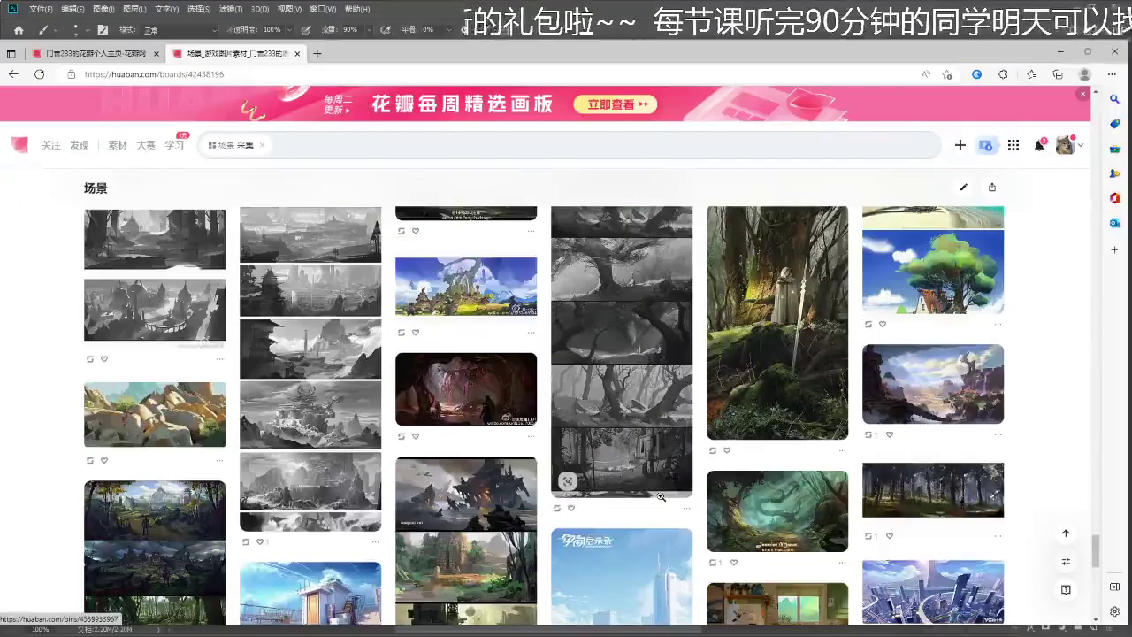
scroll(662, 497, down, 5)
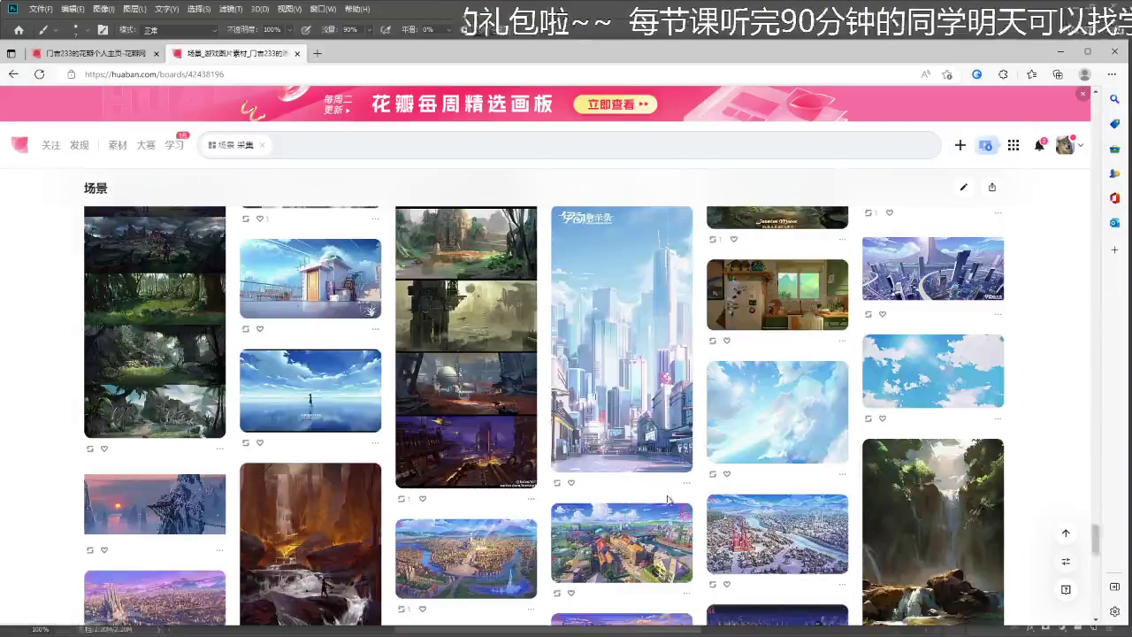
scroll(665, 496, down, 5)
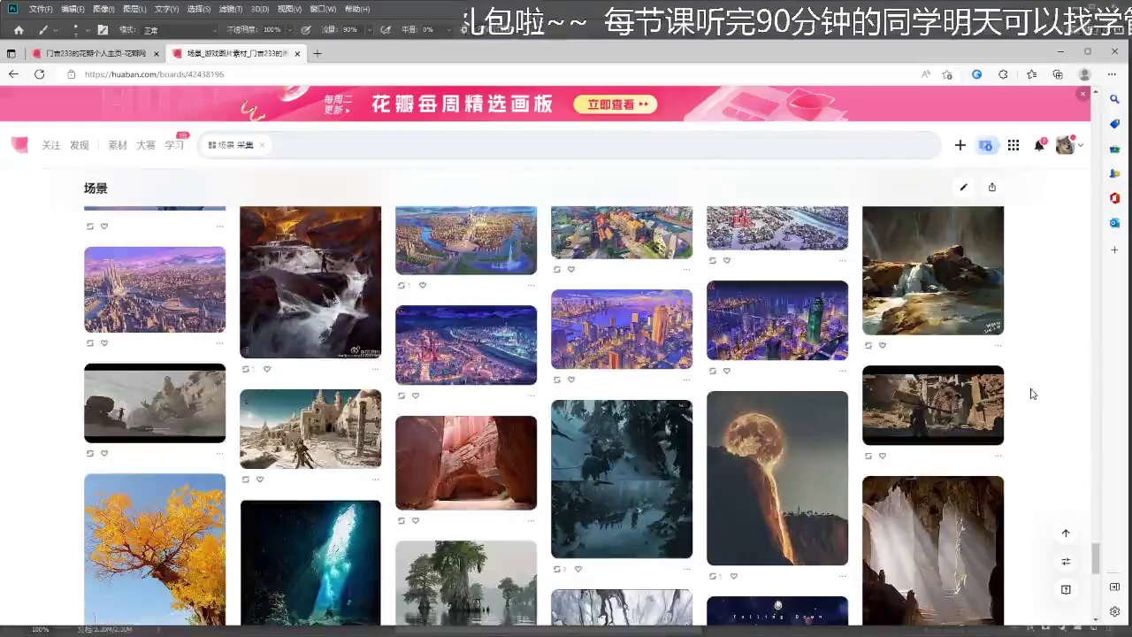
scroll(1017, 371, down, 3)
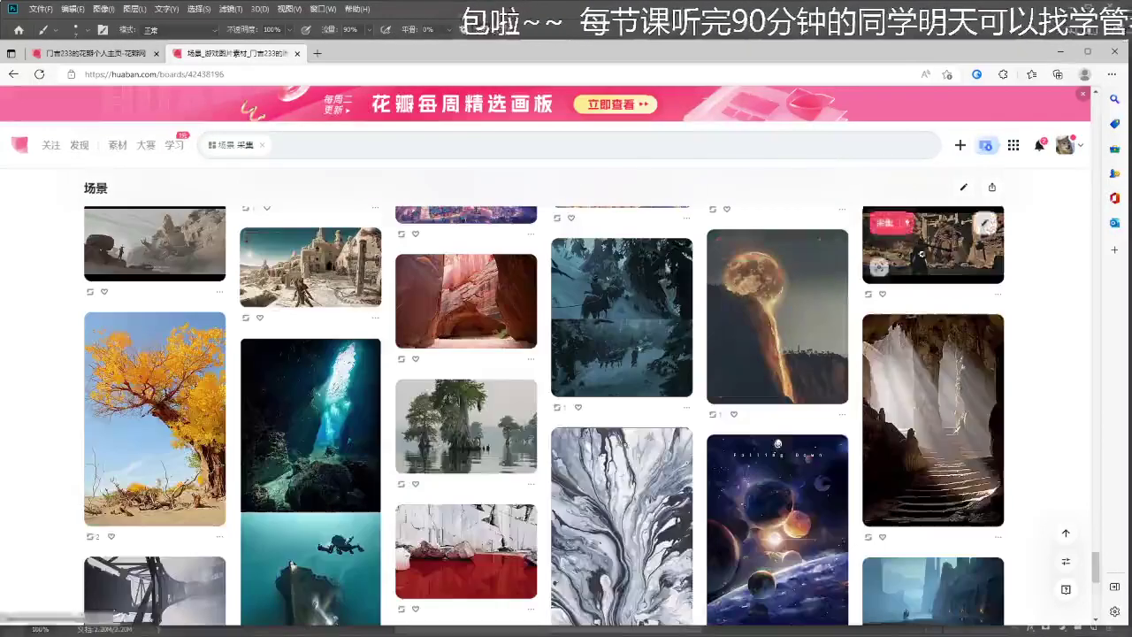
- View the Black Myth: Wukong image and the 速涂练习 素材运用 snow forest painting in detail, returning to the board after each
click(923, 254)
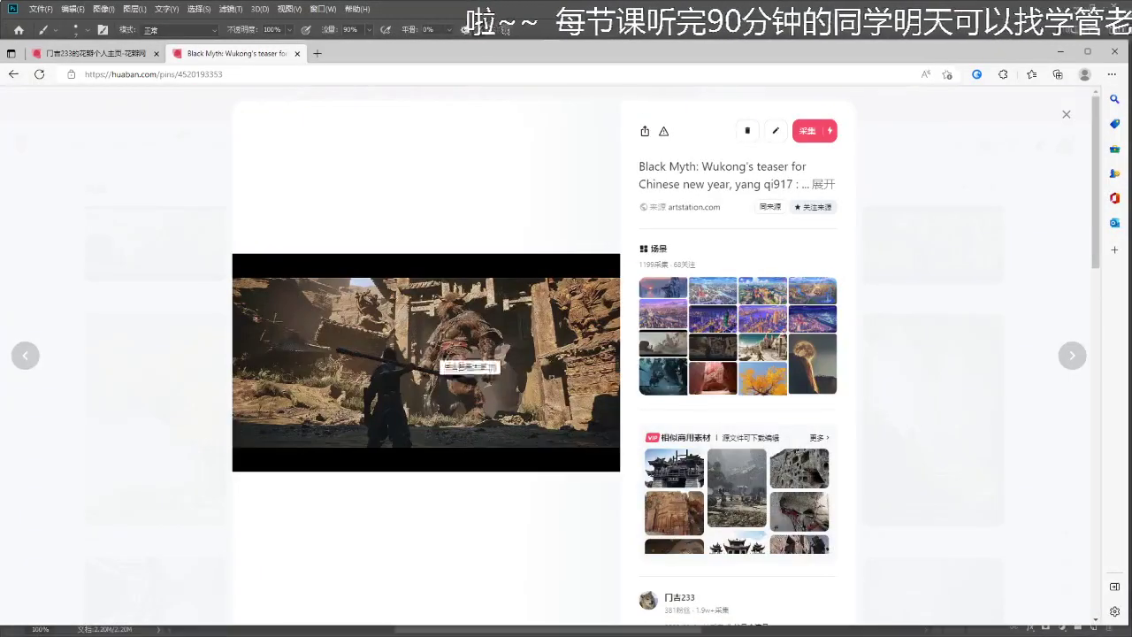
click(964, 322)
click(642, 380)
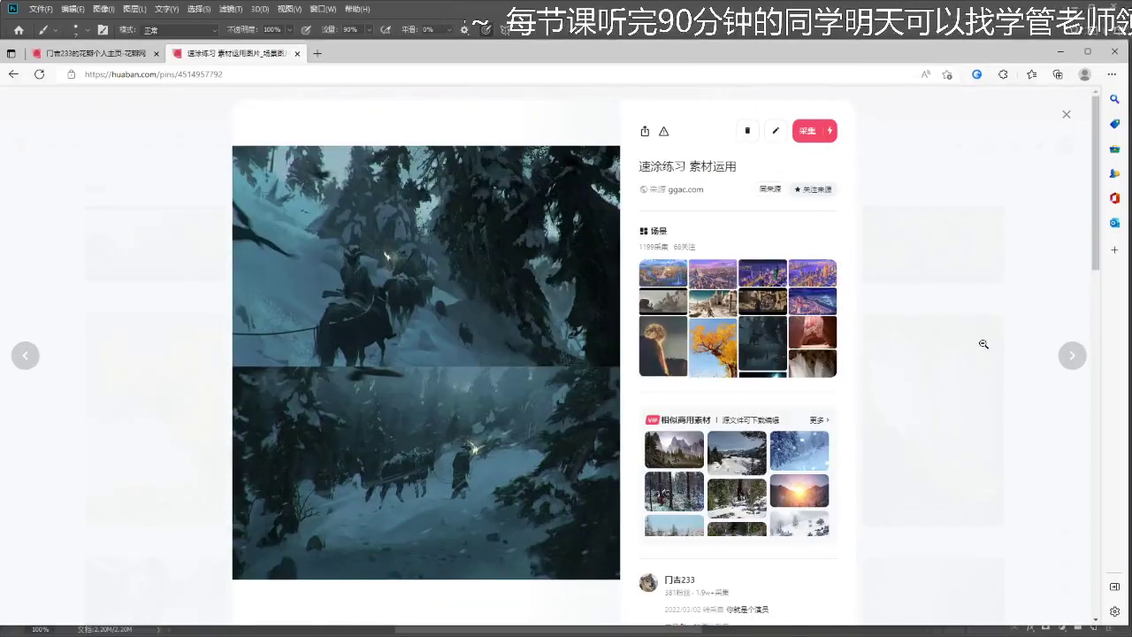
click(983, 344)
- Find and view the painting of a lone figure before a giant fan, close it, and switch back to Photoshop
scroll(981, 345, down, 2)
scroll(980, 346, down, 8)
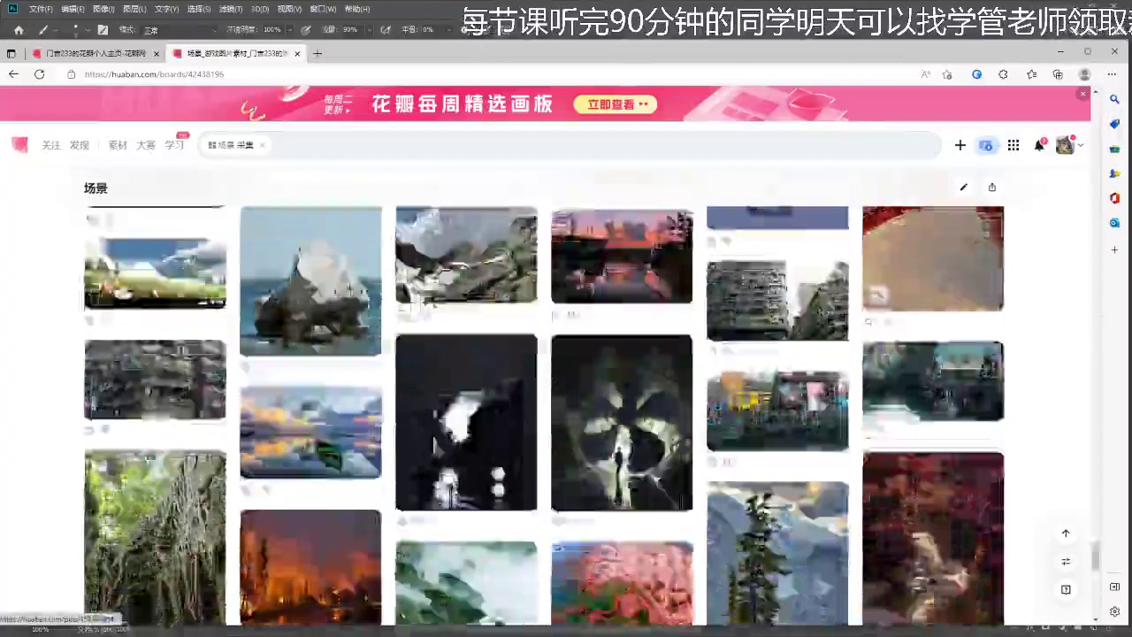
scroll(981, 346, down, 4)
scroll(726, 353, up, 3)
click(611, 398)
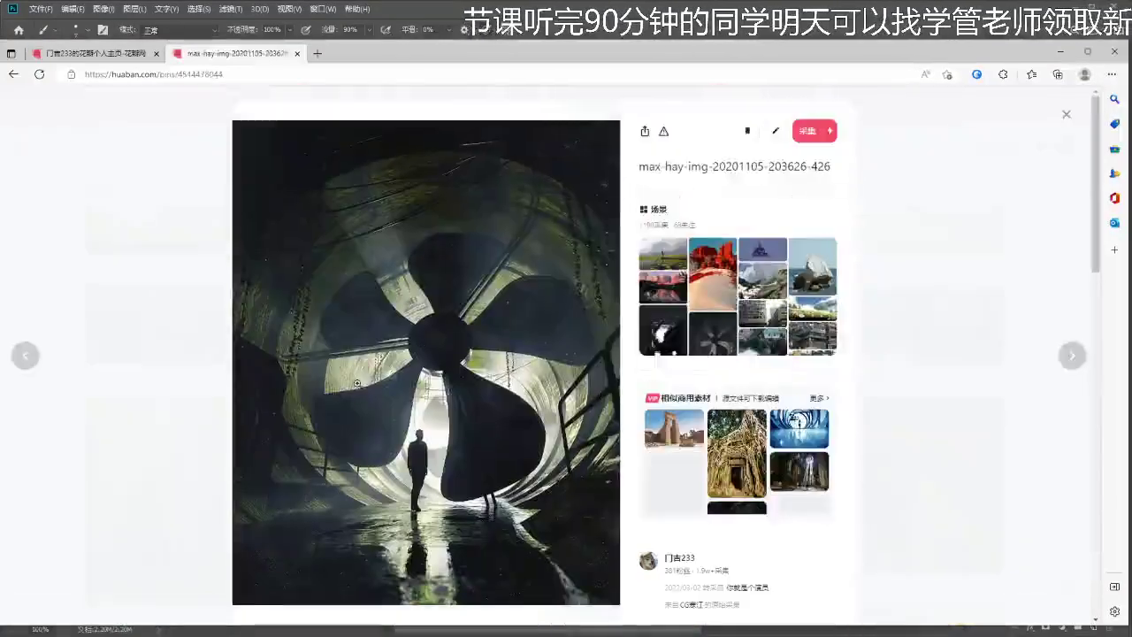
click(979, 203)
click(1059, 52)
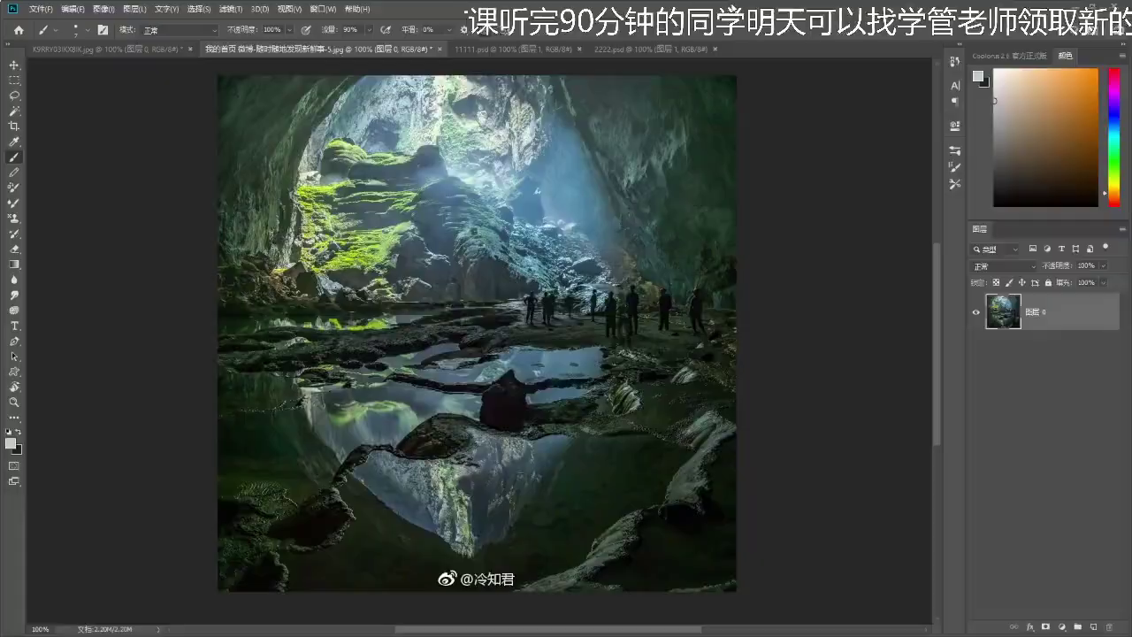
- Circle the group of silhouetted people in the cave photo with the Brush, and undo the stroke
drag(494, 352, 490, 358)
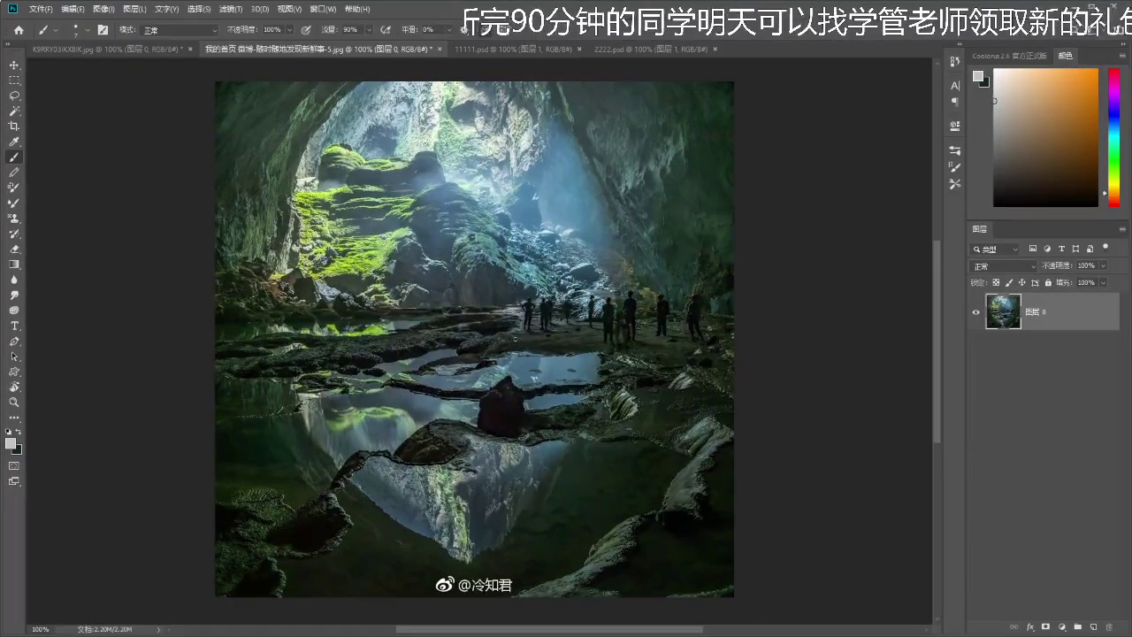
mouse_move(579, 345)
mouse_down()
mouse_move(667, 287)
mouse_move(503, 279)
mouse_move(487, 315)
mouse_up()
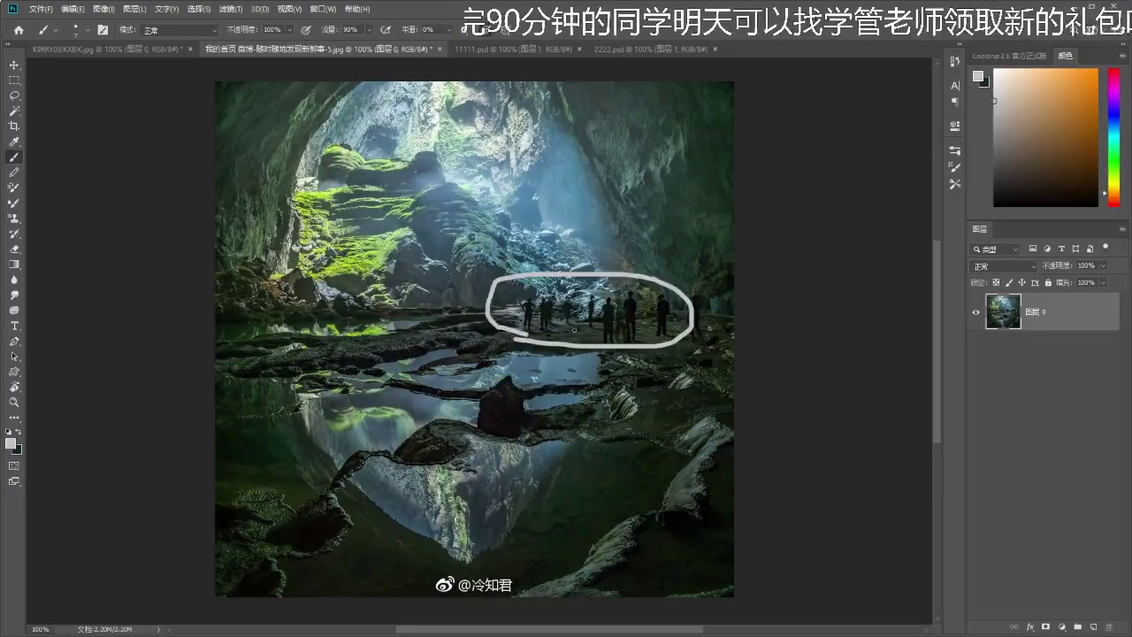
key(ctrl+z)
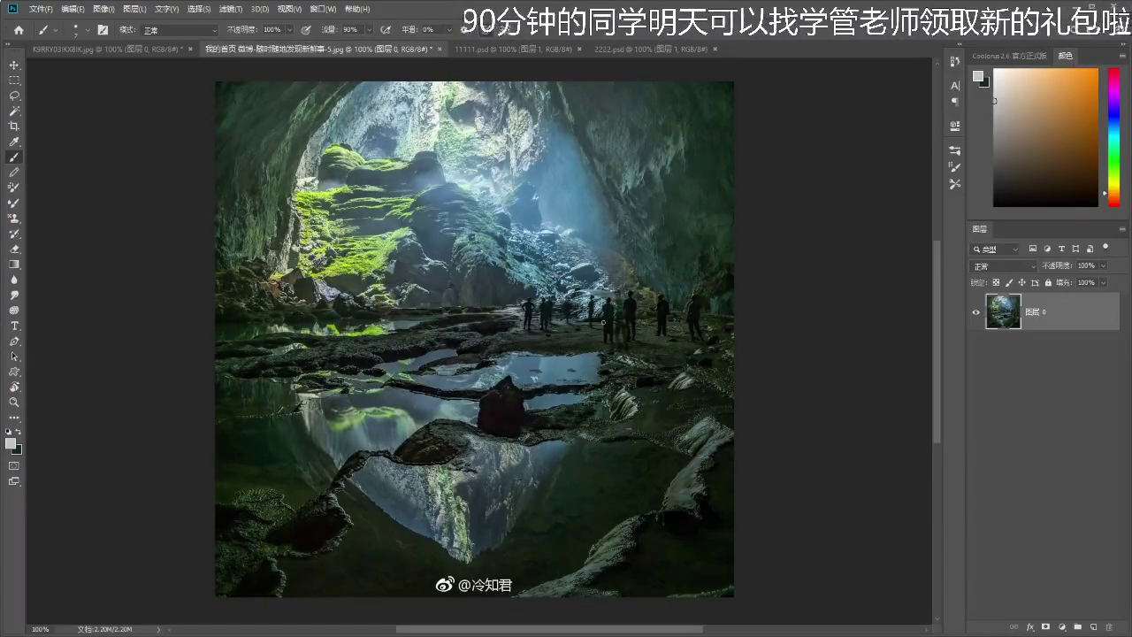
drag(634, 321, 634, 325)
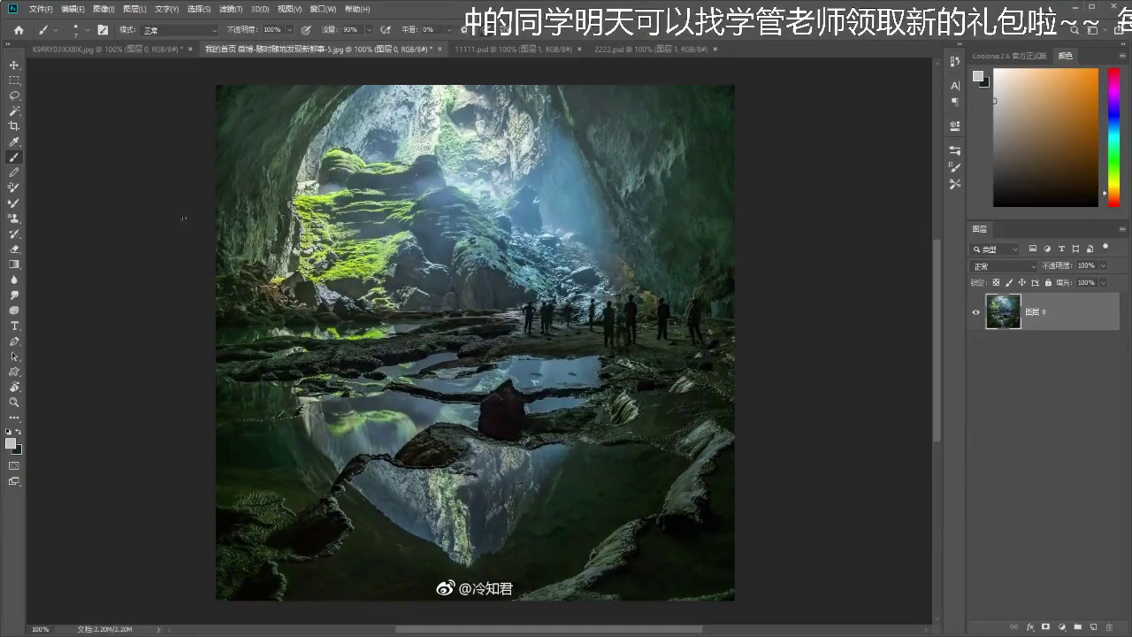
- Examine the portrait of the woman beside the window, enlarged to about 116%
click(134, 51)
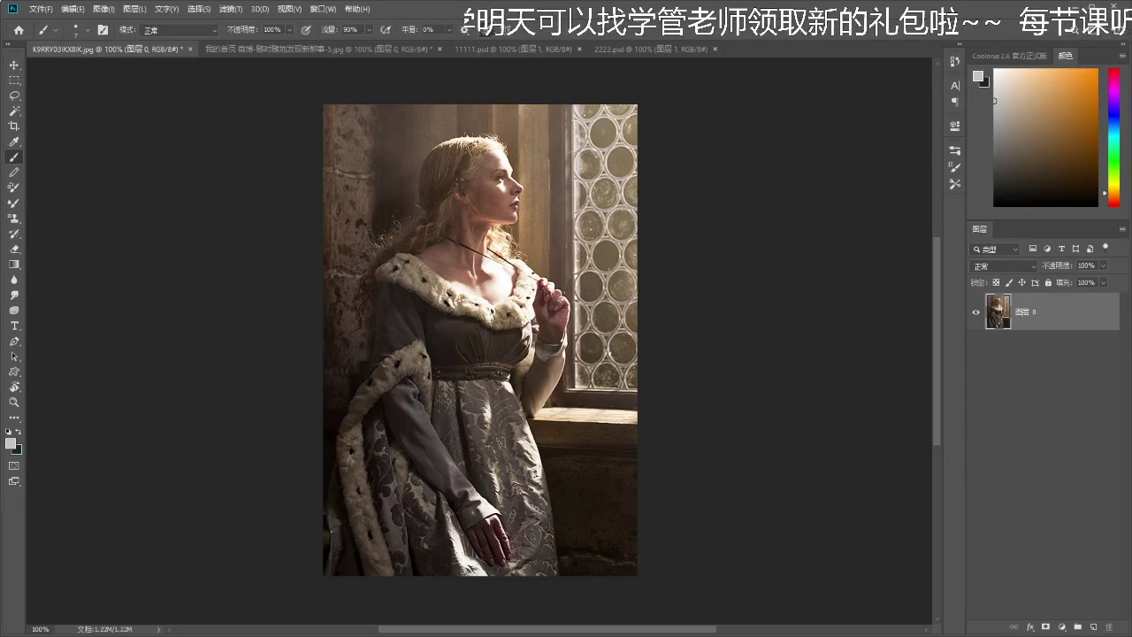
drag(533, 275, 571, 259)
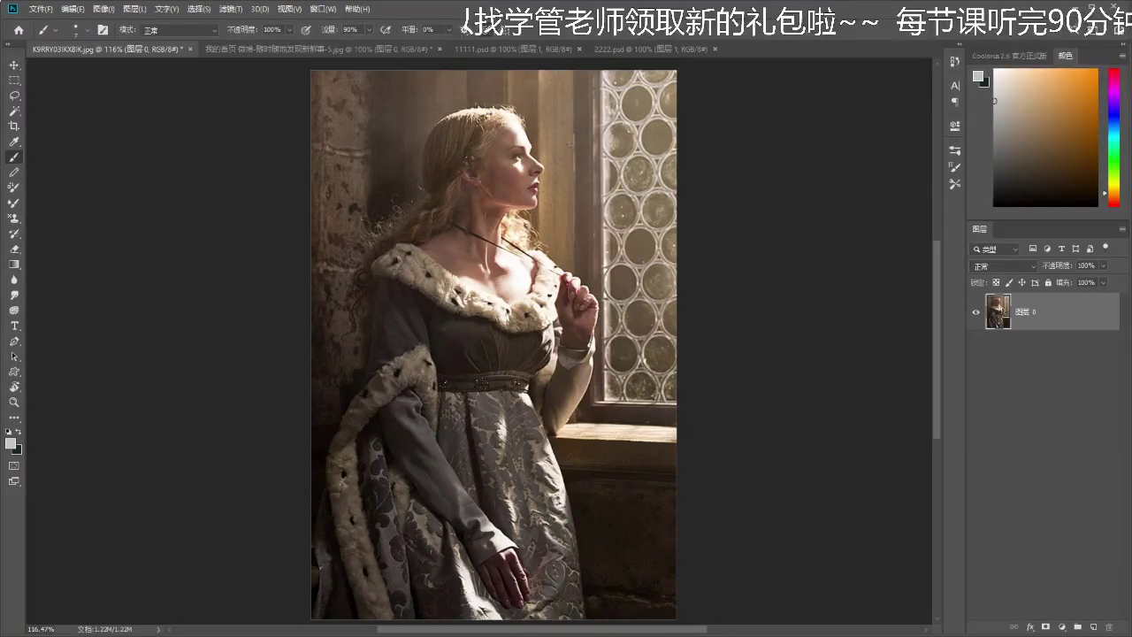
drag(576, 151, 592, 138)
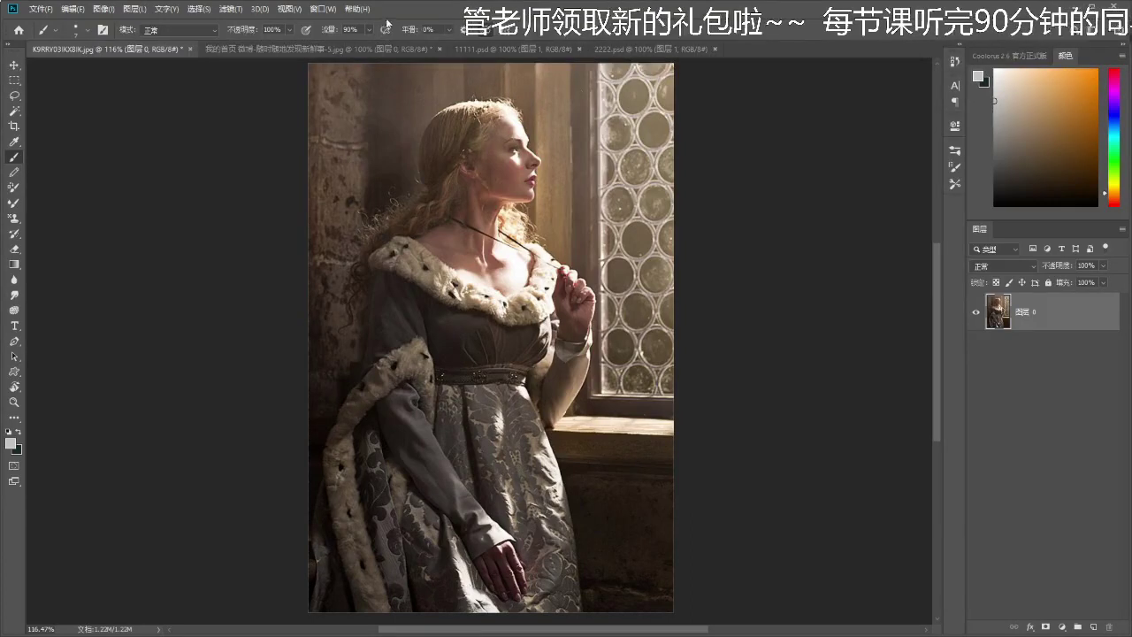
- Return to the cave photo and dock the blank 11111.psd canvas beside it, giving the canvas the wider pane
click(378, 51)
drag(487, 49, 942, 150)
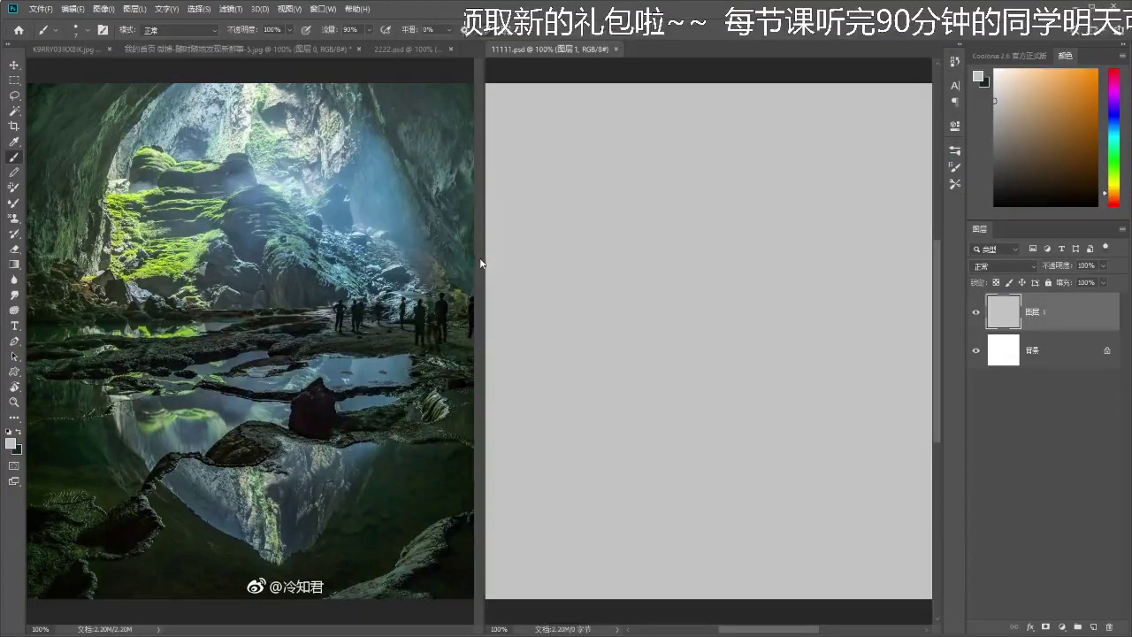
drag(485, 259, 414, 259)
- Zoom the blank canvas to about 89.5% and the cave photo to about 69.7% so each fits inside its pane
click(389, 272)
drag(265, 261, 236, 258)
click(528, 265)
key(z)
drag(645, 243, 628, 242)
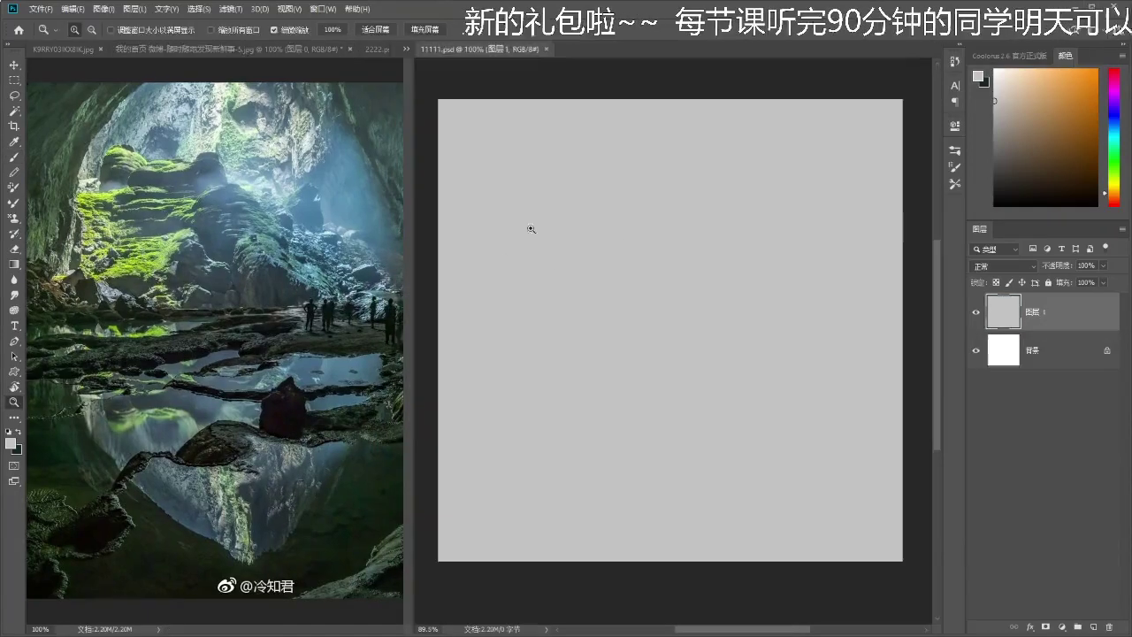
click(280, 208)
drag(280, 209, 251, 208)
drag(330, 244, 276, 248)
key(z)
mouse_move(298, 238)
mouse_down()
mouse_move(298, 257)
mouse_move(292, 244)
mouse_move(280, 249)
mouse_up()
click(652, 239)
key(z)
click(288, 257)
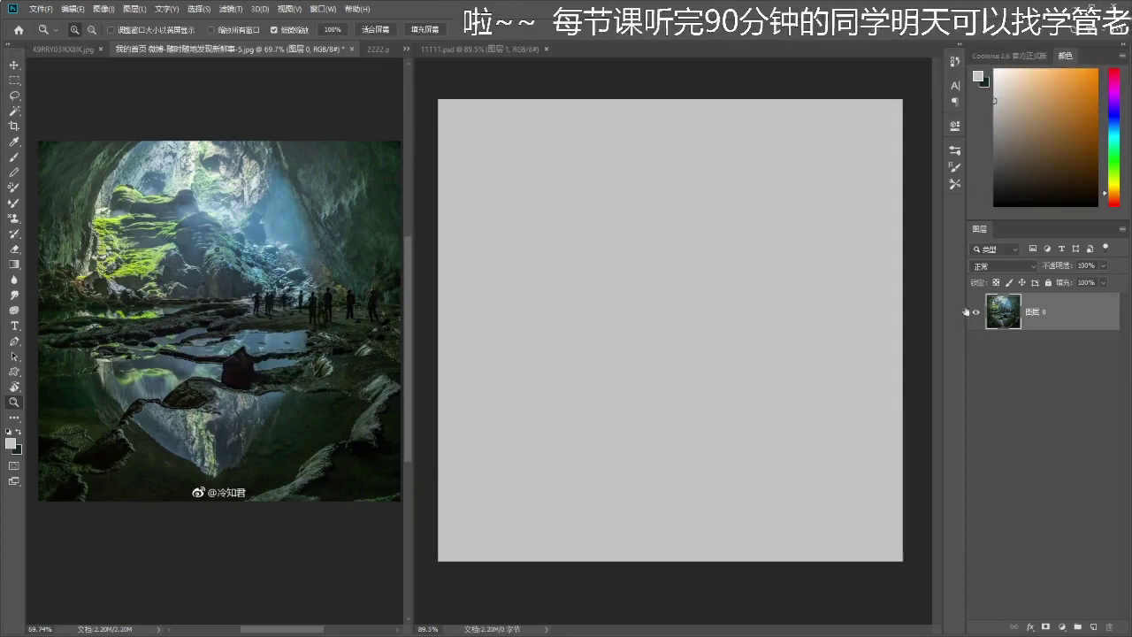
- Demonstrate new document settings of 880 × 875 pixels at 300 pixels/inch, and close the setup without creating a document
click(43, 10)
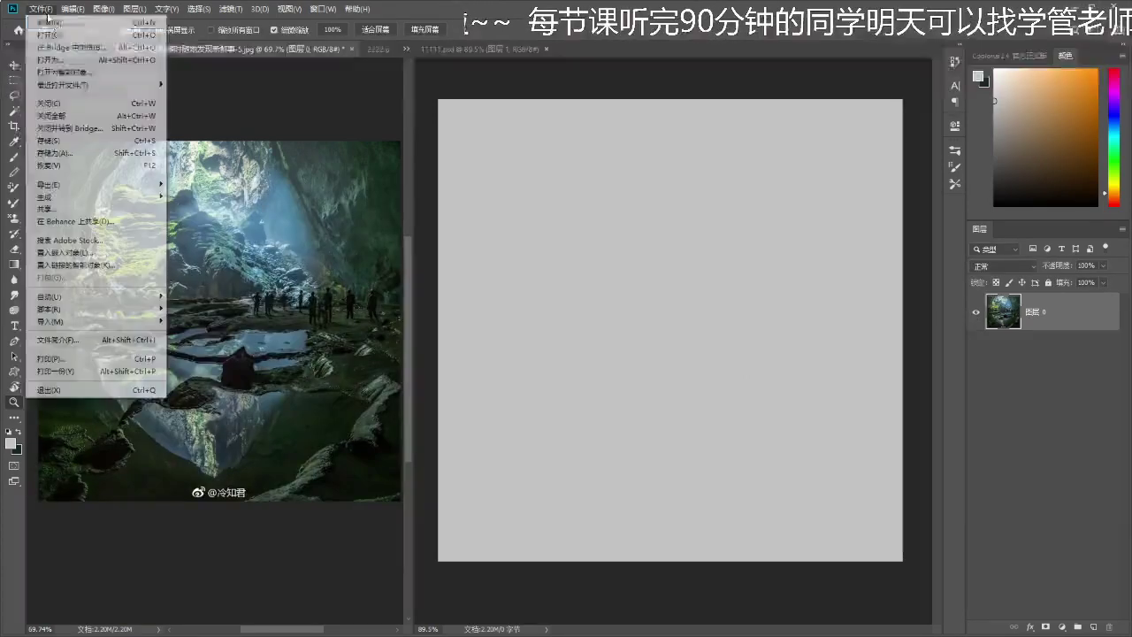
click(55, 34)
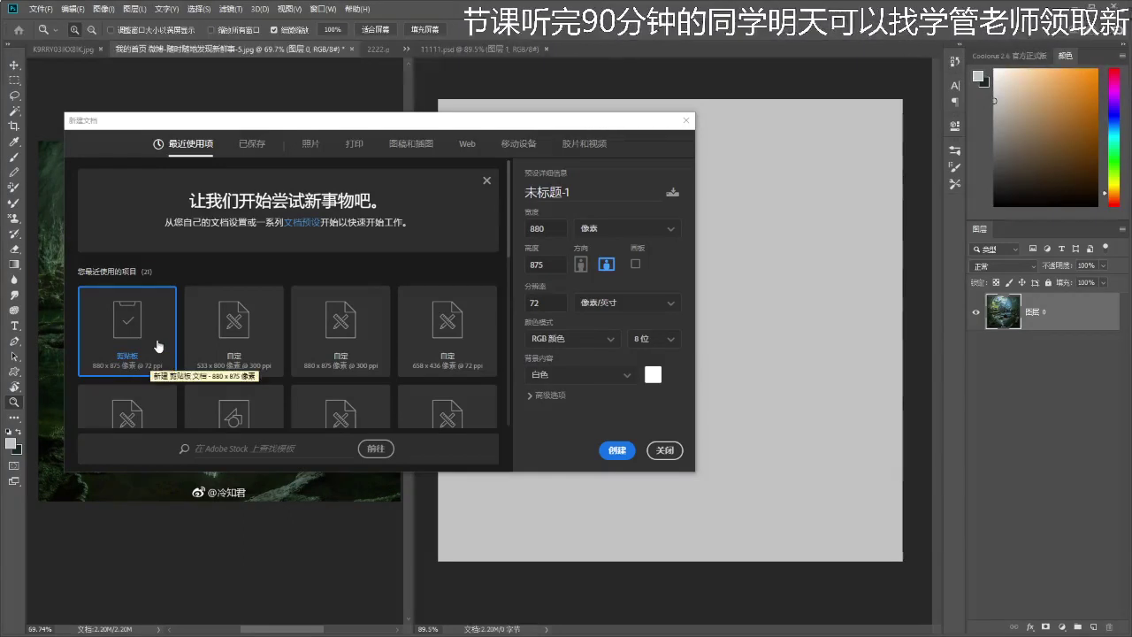
click(555, 306)
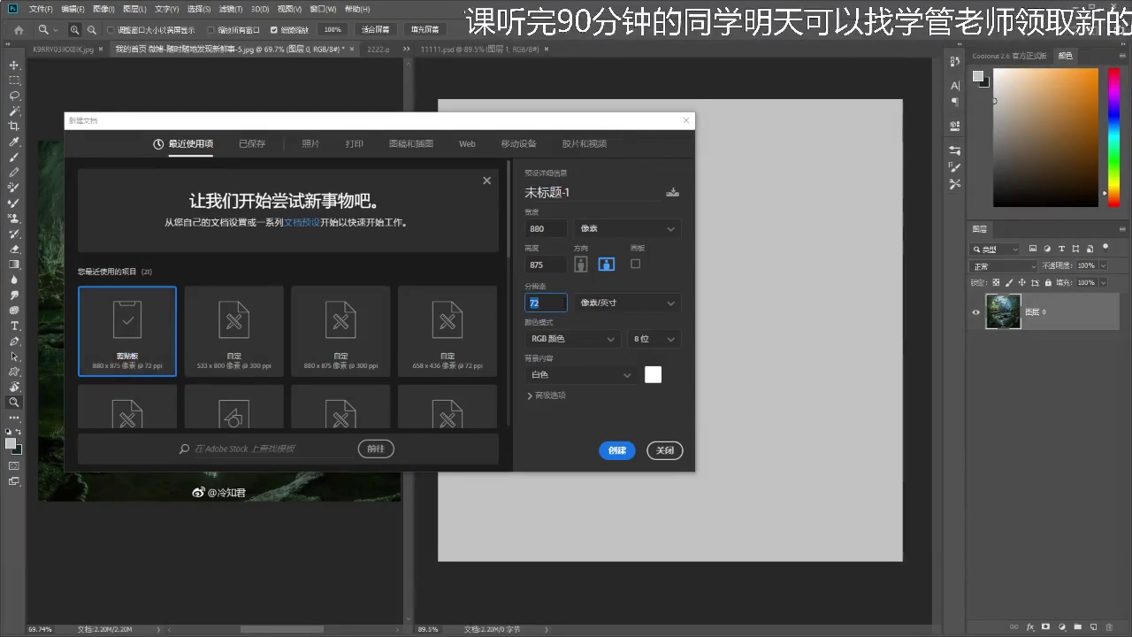
drag(452, 116, 818, 129)
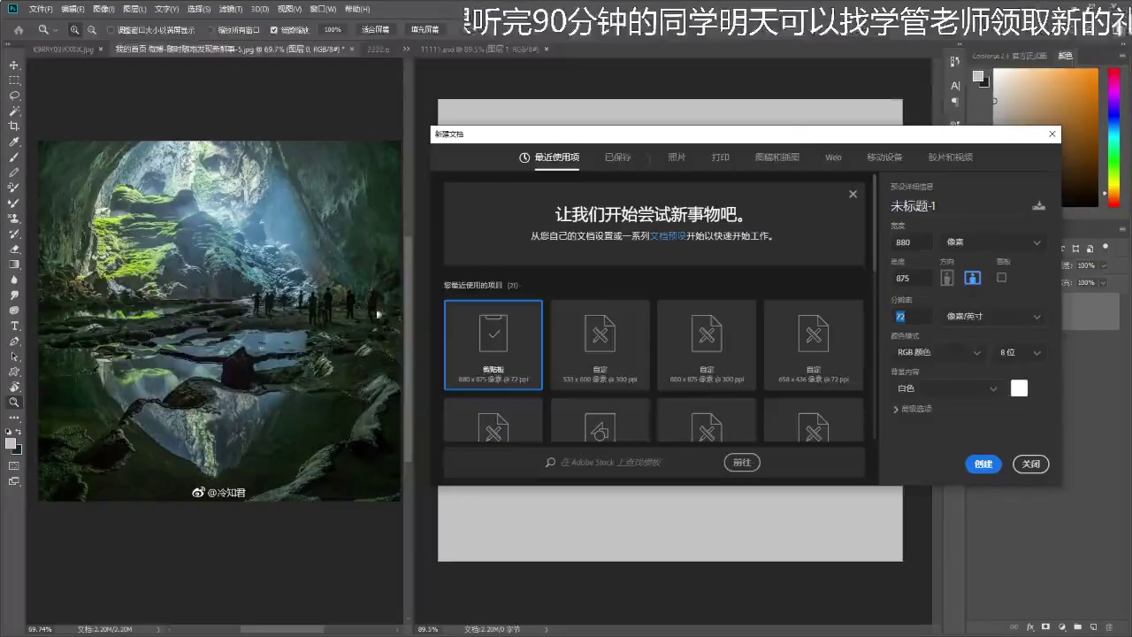
click(901, 316)
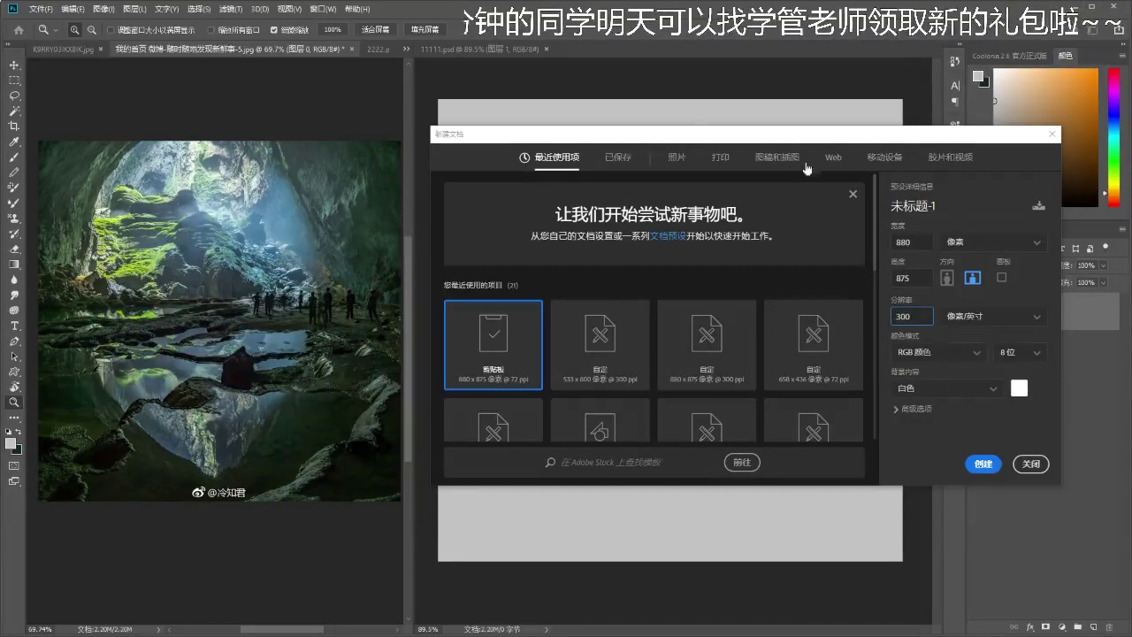
click(983, 464)
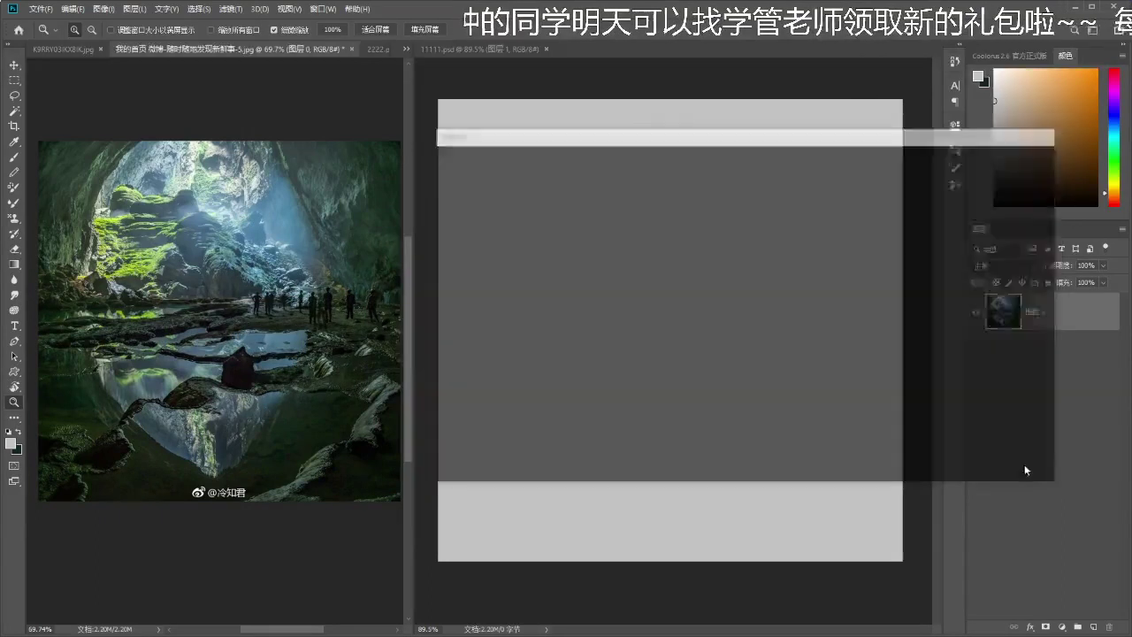
- Zoom the blank canvas out to about 68.8% to match the cave photo's display size, and reactivate the photo
drag(692, 296, 672, 301)
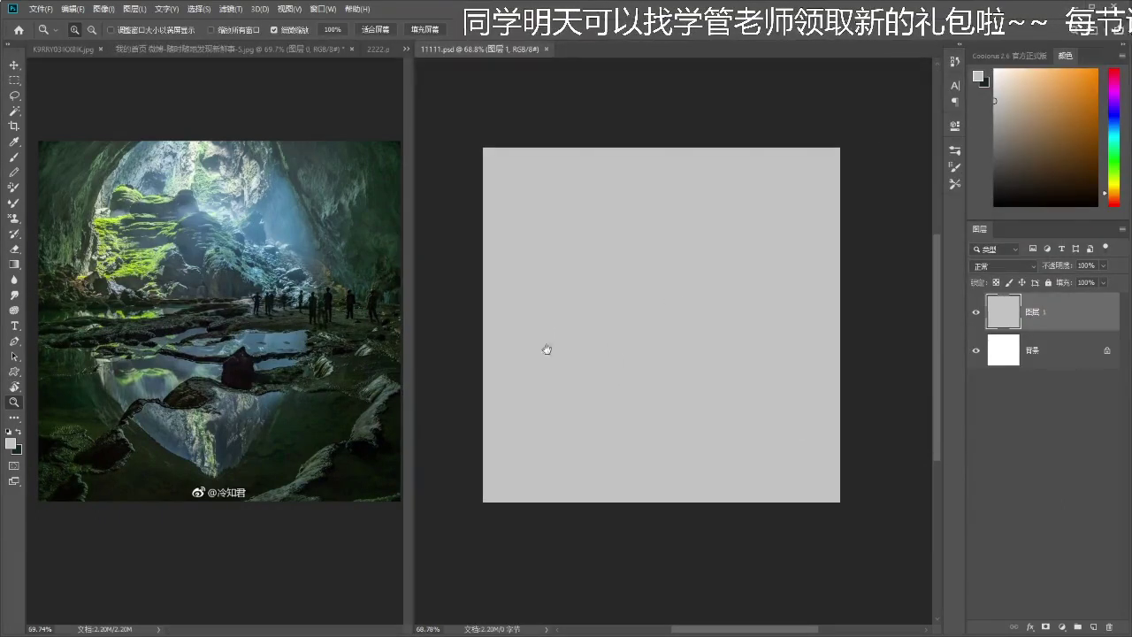
click(288, 401)
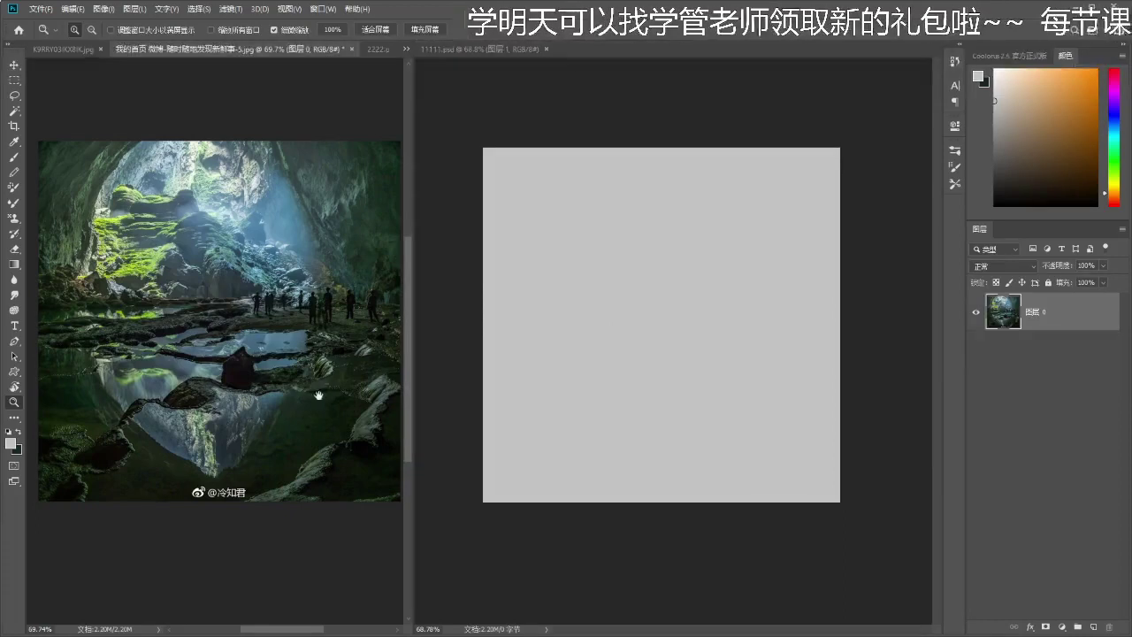
click(551, 334)
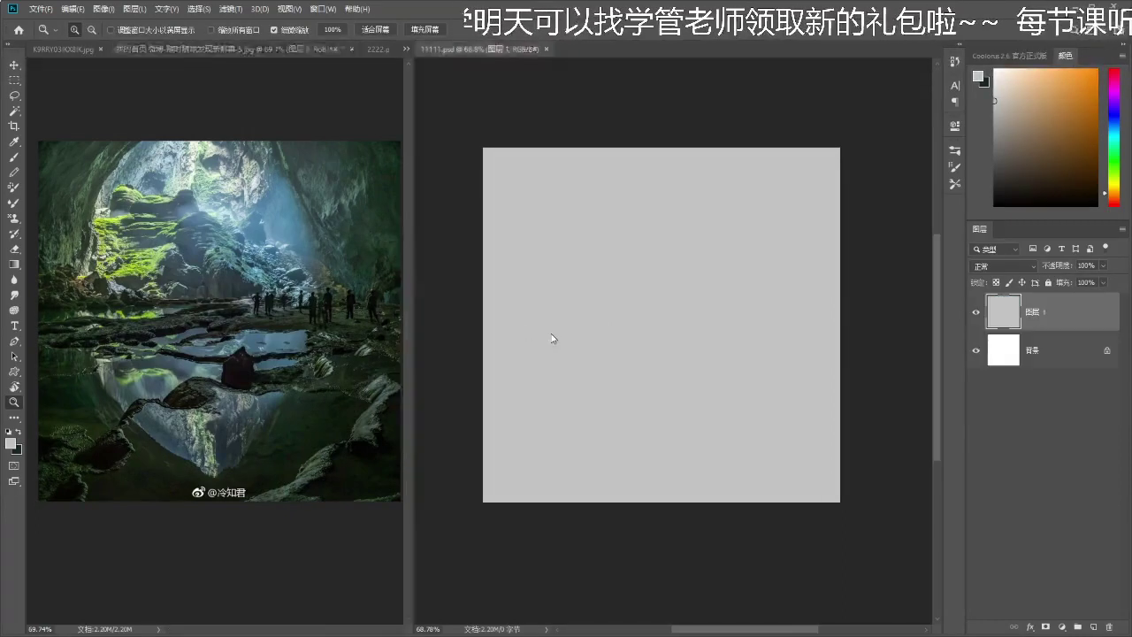
click(262, 312)
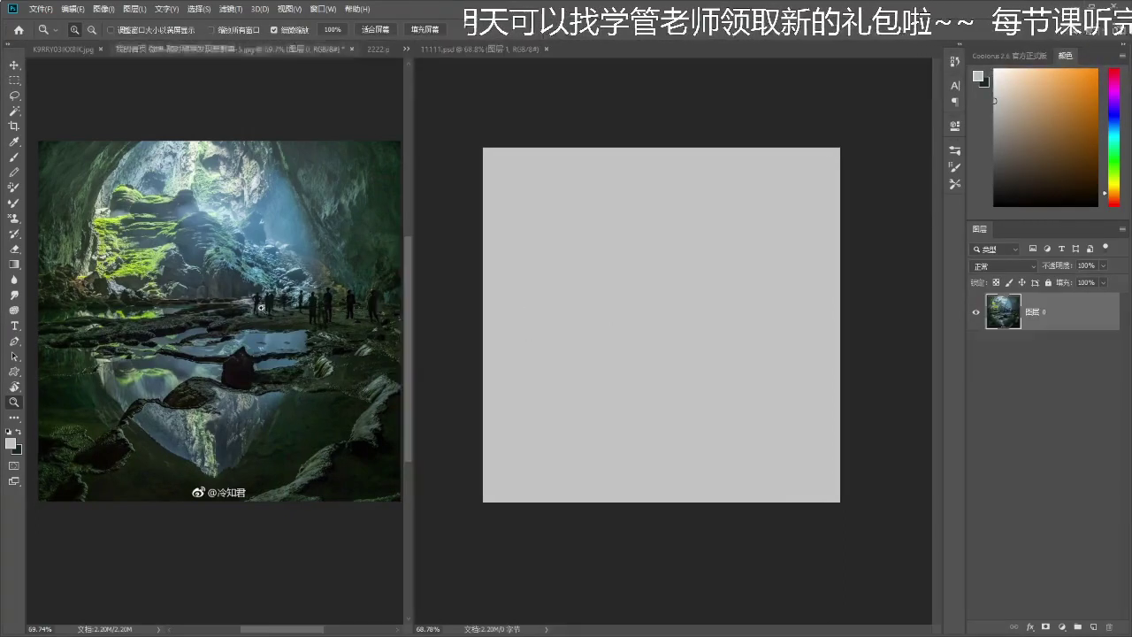
- Zoom the cave photo and the blank canvas out to about 62.4% so both display at the same size
scroll(250, 336, down, 1)
scroll(251, 336, down, 1)
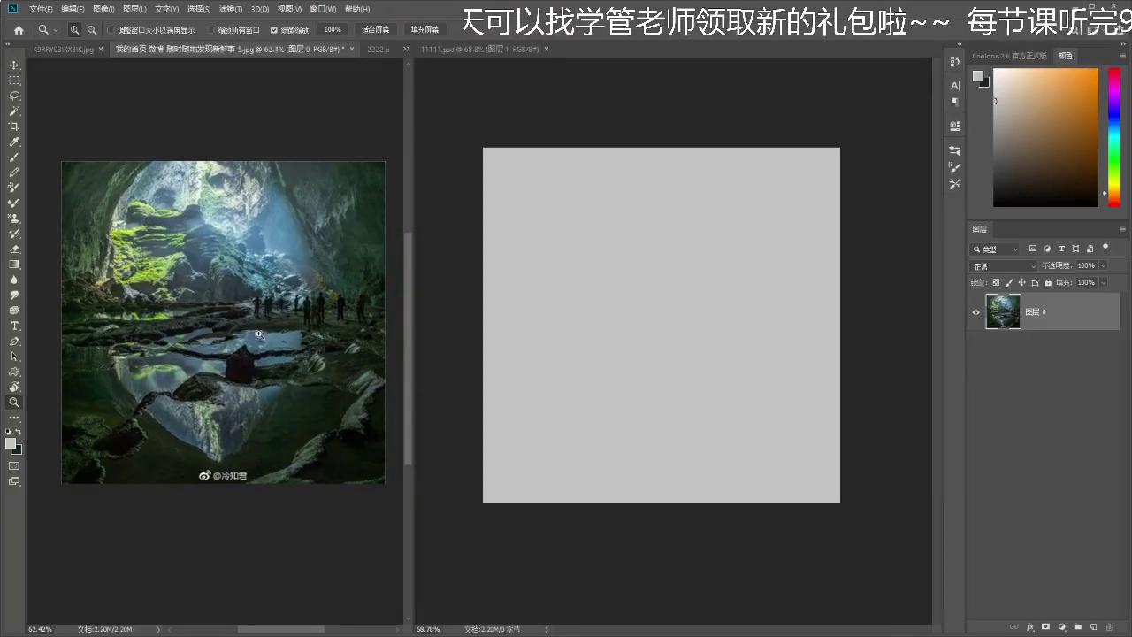
click(564, 335)
scroll(586, 327, down, 1)
scroll(585, 326, down, 1)
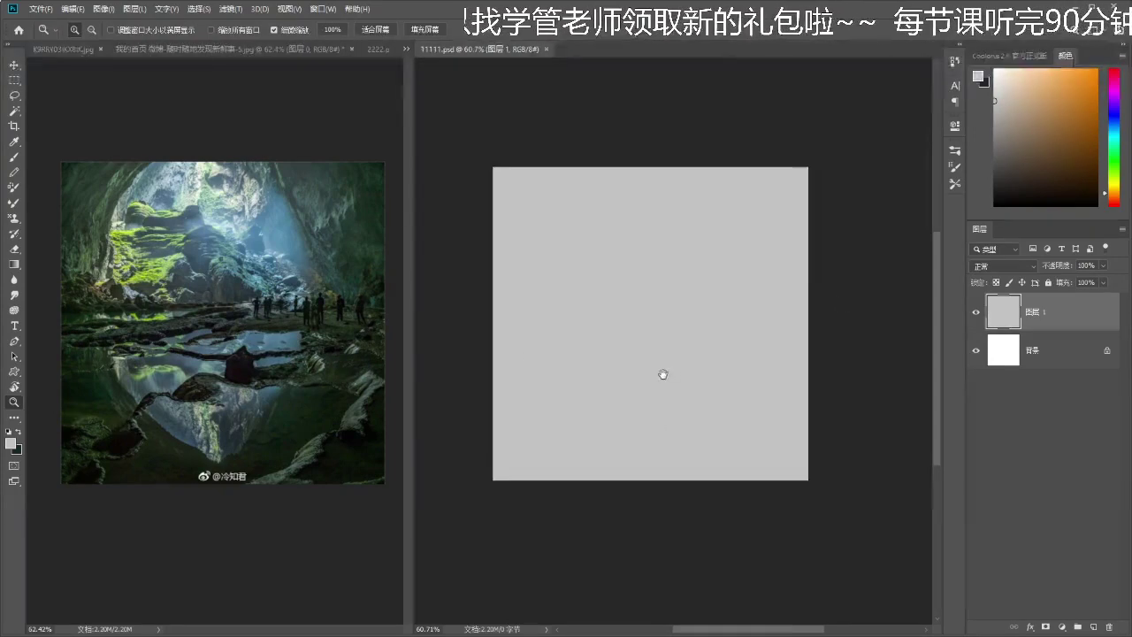
scroll(667, 359, up, 1)
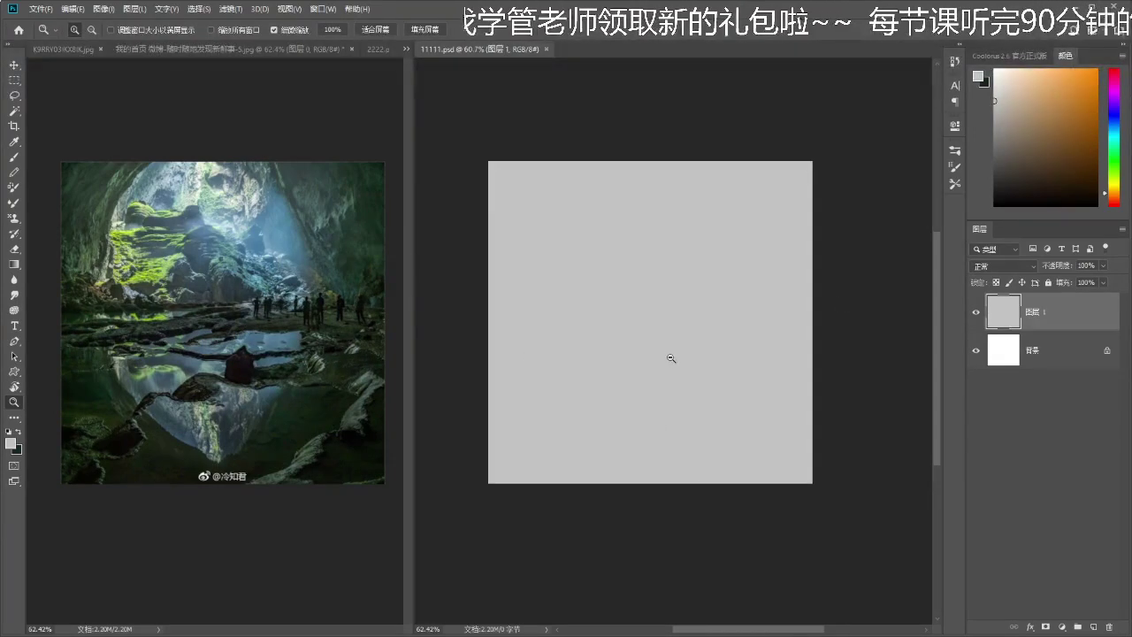
- Add a new layer and choose the 120 px good画笔 - 1 brush from the Blur's good brush 7.0 pro set
click(1093, 626)
key(b)
right_click(798, 278)
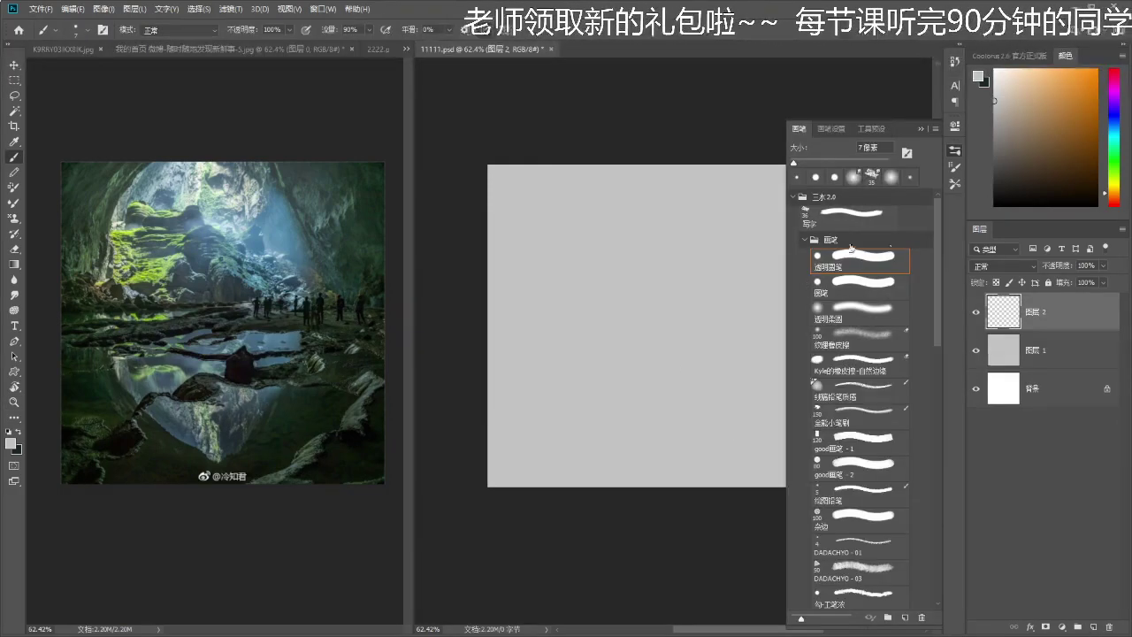
click(803, 240)
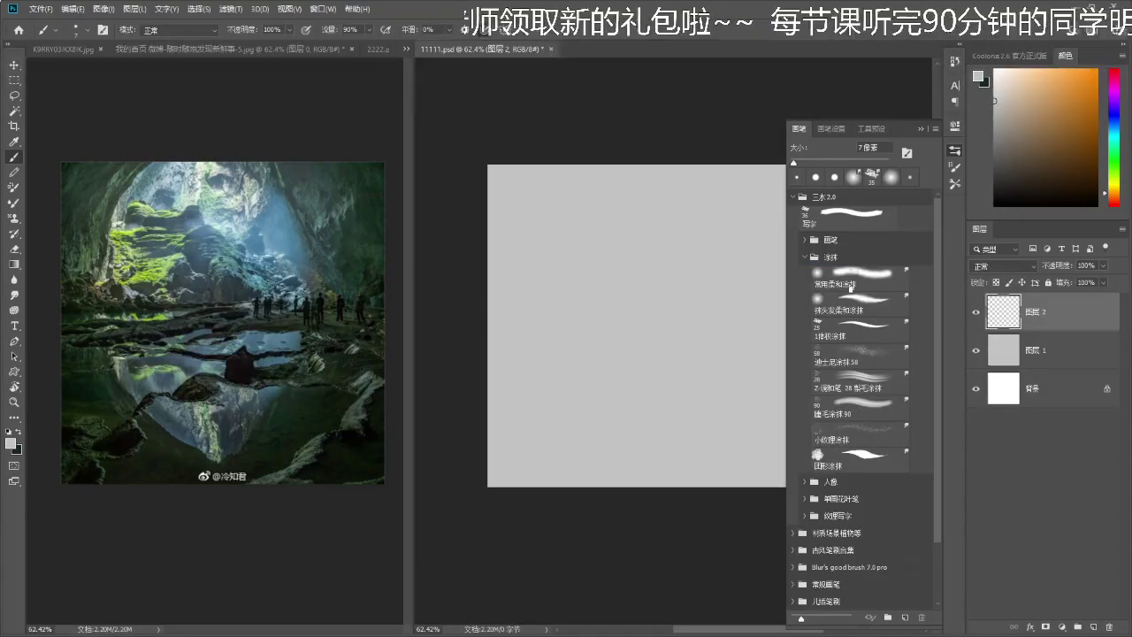
click(803, 258)
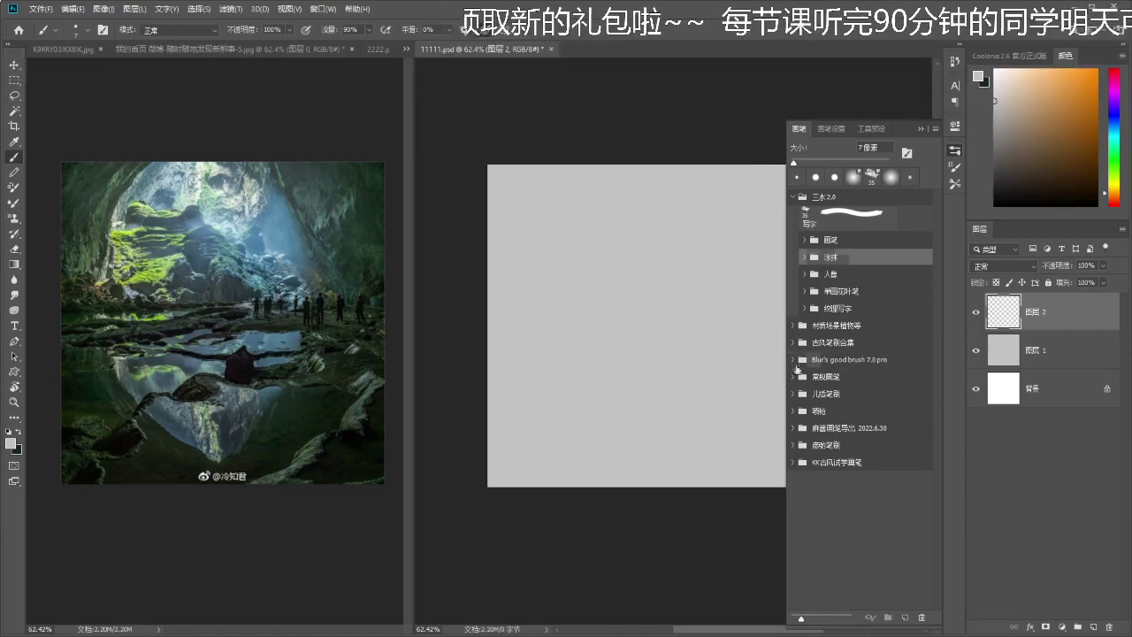
click(793, 359)
click(792, 360)
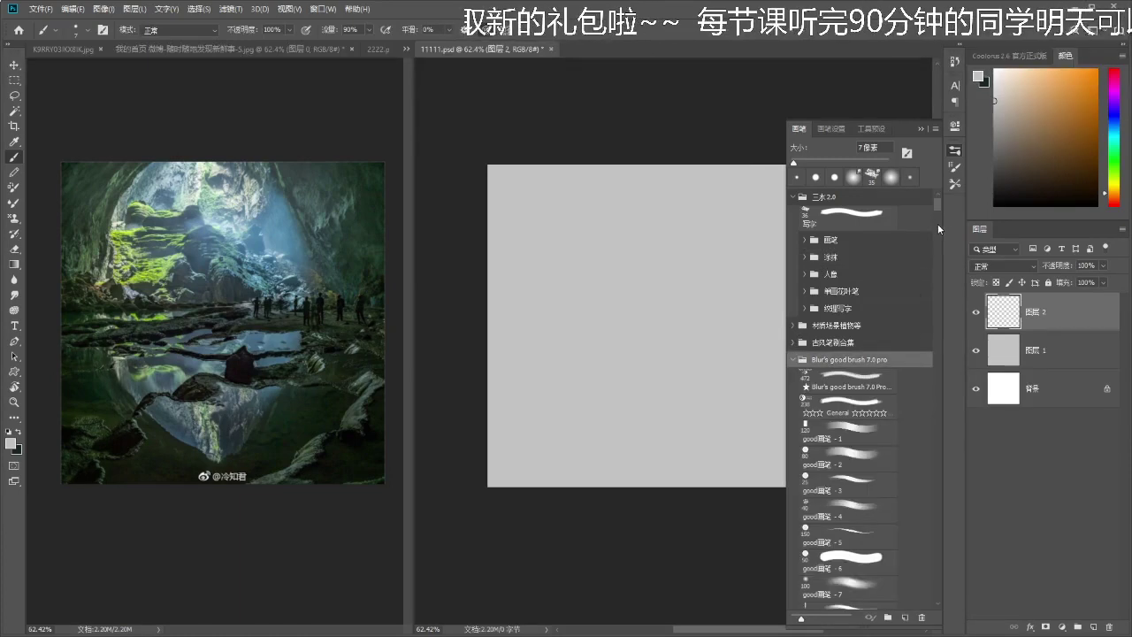
click(840, 431)
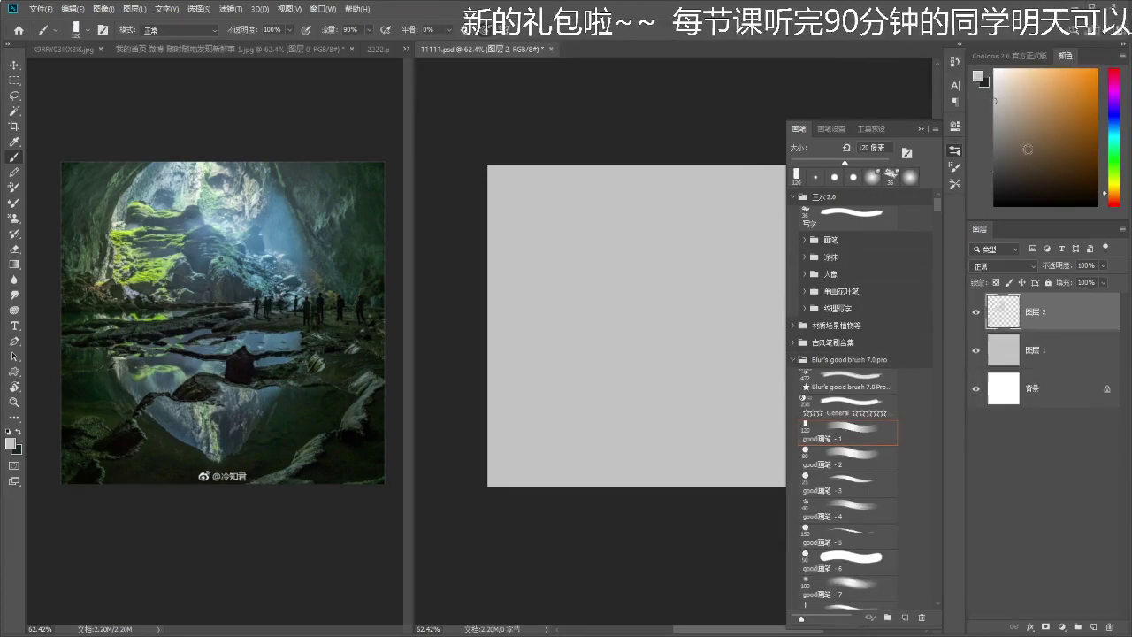
- Test good画笔 - 1 with overlapping dark grey strokes on the canvas and undo them
mouse_move(608, 380)
mouse_down()
mouse_move(725, 410)
mouse_move(689, 302)
mouse_move(727, 300)
mouse_up()
key(z)
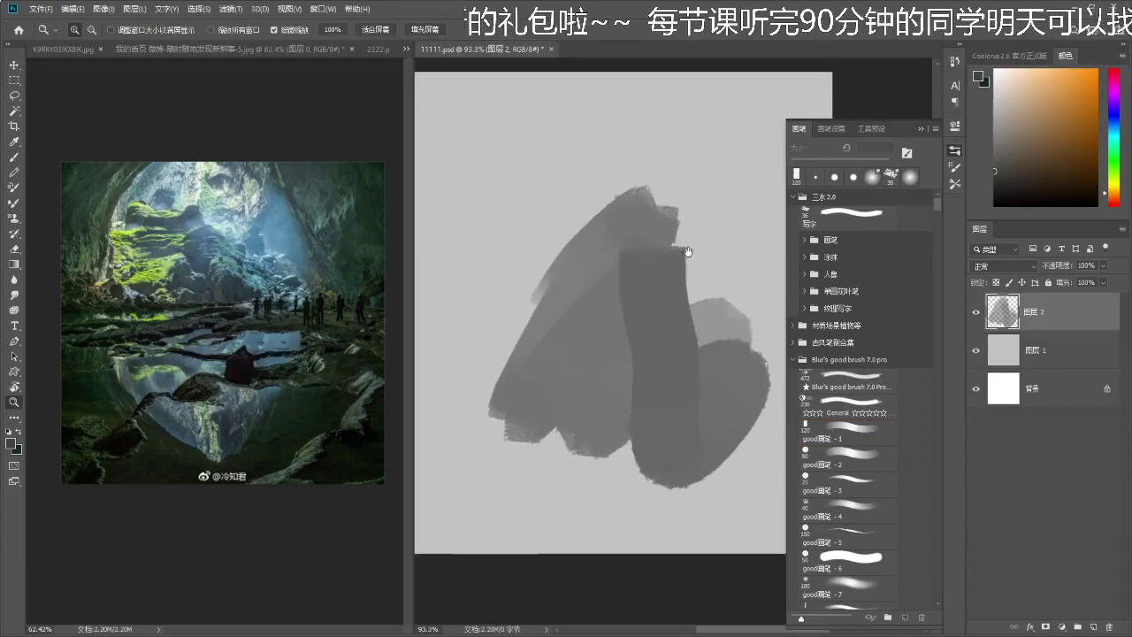
key(ctrl+z)
mouse_move(656, 407)
mouse_down()
mouse_move(702, 399)
mouse_move(687, 409)
mouse_up()
- Try out good画笔 - 6 and the soft 100 px good画笔 - 7 with dark grey test strokes
click(856, 560)
mouse_move(721, 361)
mouse_down()
mouse_move(687, 442)
mouse_move(732, 460)
mouse_up()
key(ctrl+z)
click(847, 585)
mouse_move(710, 361)
mouse_down()
mouse_move(682, 410)
mouse_move(681, 389)
mouse_move(753, 407)
mouse_up()
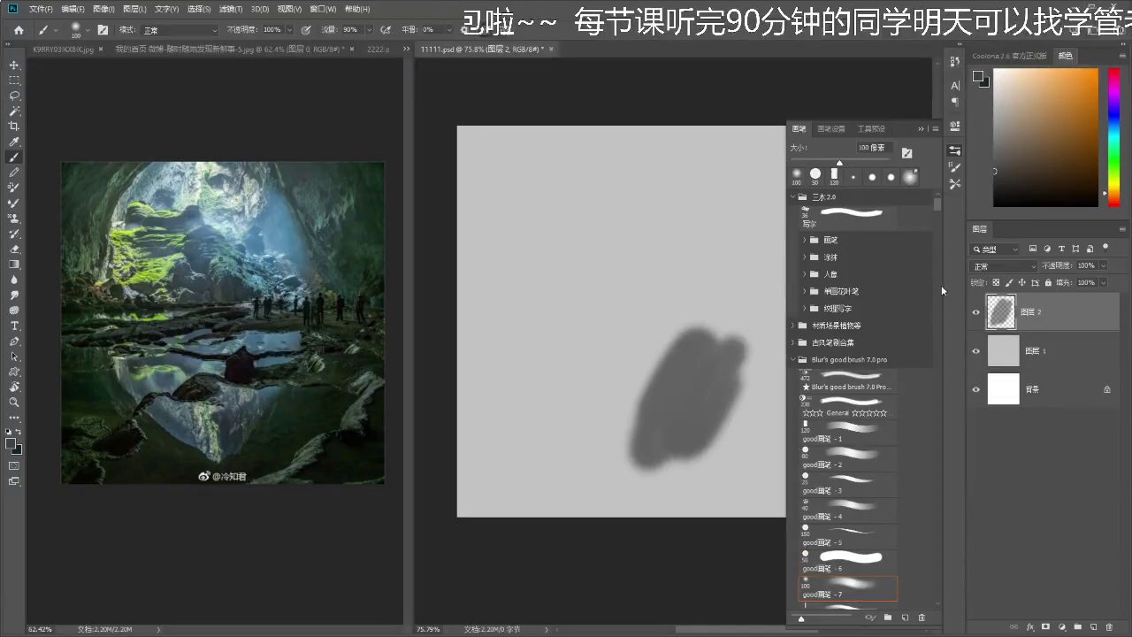
- Clear the soft-brush strokes, test the 25 px good画笔 - 8 with several dark grey strokes, and undo them all
drag(939, 211, 937, 216)
click(859, 395)
key(ctrl+z)
mouse_move(686, 319)
mouse_down()
mouse_move(648, 395)
mouse_move(695, 379)
mouse_move(640, 433)
mouse_up()
key(ctrl+z)
mouse_move(560, 300)
mouse_down()
mouse_move(677, 298)
mouse_move(606, 366)
mouse_move(689, 394)
mouse_move(724, 392)
mouse_up()
key(ctrl+z)
mouse_move(708, 305)
mouse_down()
mouse_move(617, 318)
mouse_move(702, 332)
mouse_move(678, 350)
mouse_up()
key(ctrl+z)
drag(557, 333, 651, 321)
drag(696, 332, 690, 344)
key(ctrl+z)
scroll(937, 207, up, 3)
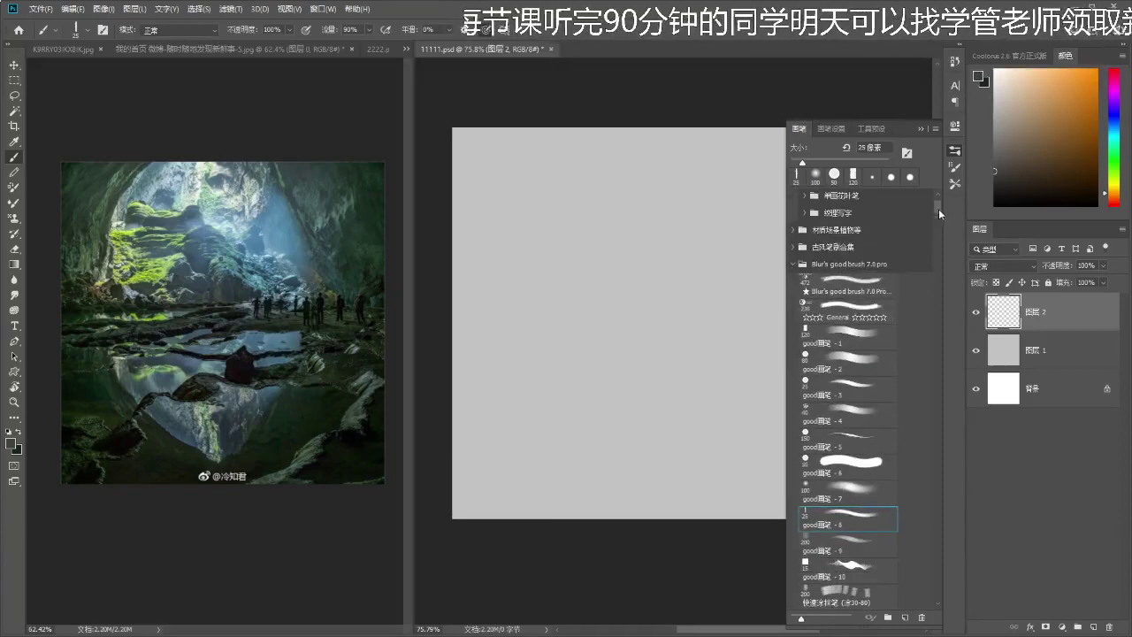
- Reselect the 120 px good画笔 - 1 brush, undo its test strokes, and collapse the brush list to uncover the canvas
click(861, 327)
mouse_move(698, 317)
mouse_down()
mouse_move(641, 327)
mouse_move(701, 335)
mouse_move(710, 373)
mouse_move(672, 343)
mouse_up()
key(ctrl+z)
mouse_move(665, 246)
mouse_down()
mouse_move(660, 339)
mouse_move(664, 311)
mouse_up()
key(ctrl+z)
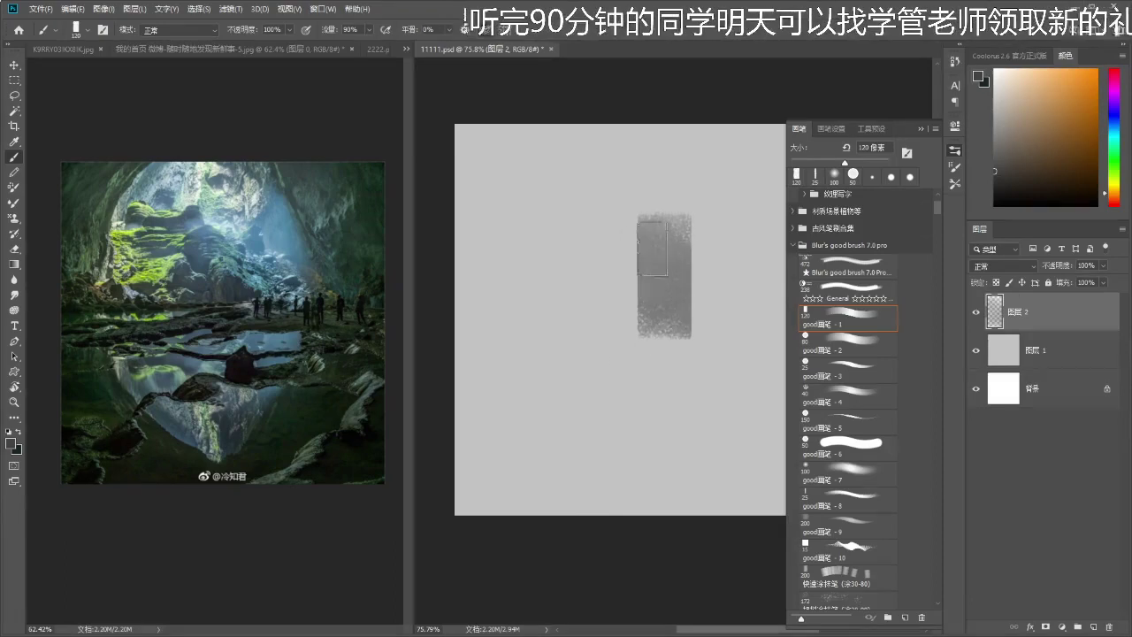
key(ctrl+z)
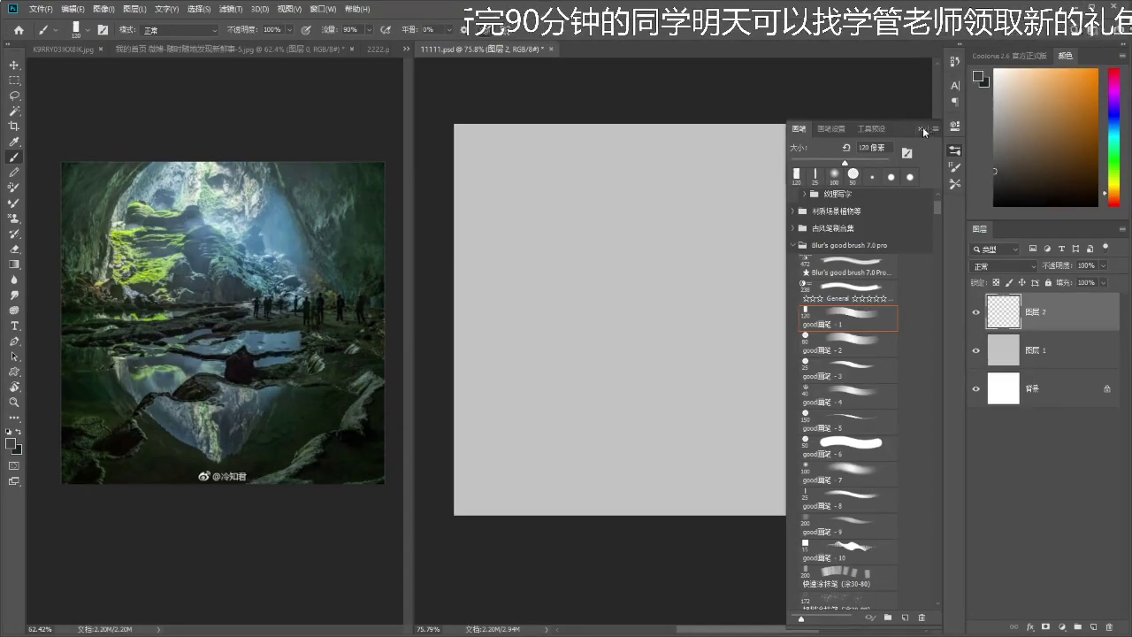
click(925, 127)
mouse_move(699, 238)
mouse_down()
mouse_move(760, 296)
mouse_move(701, 383)
mouse_move(751, 404)
mouse_up()
key(ctrl+z)
key(space)
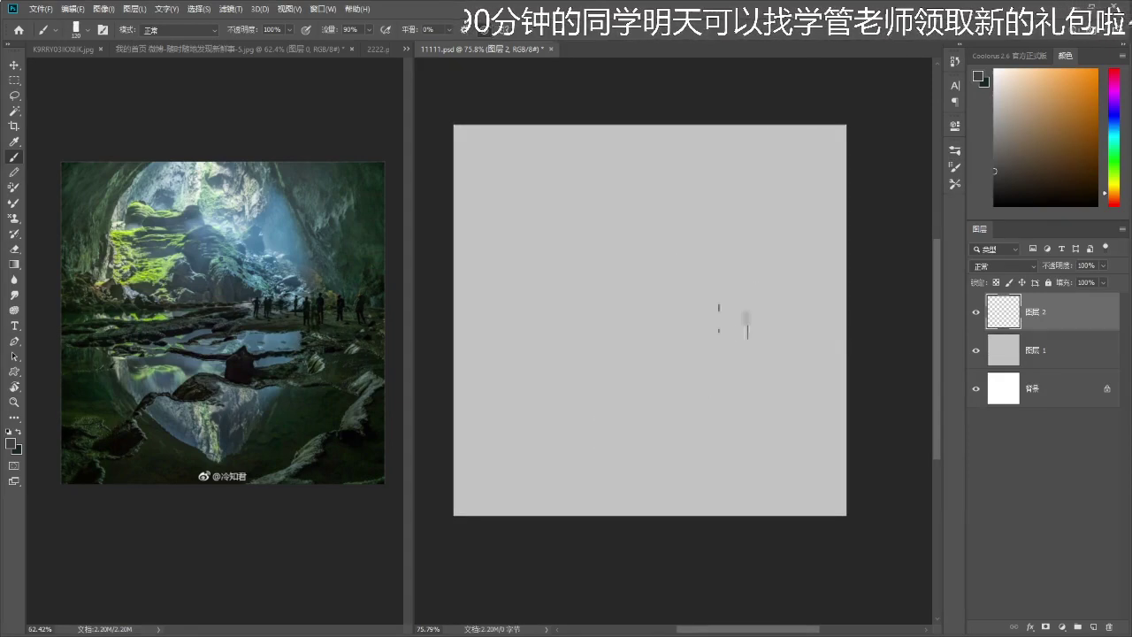
click(386, 351)
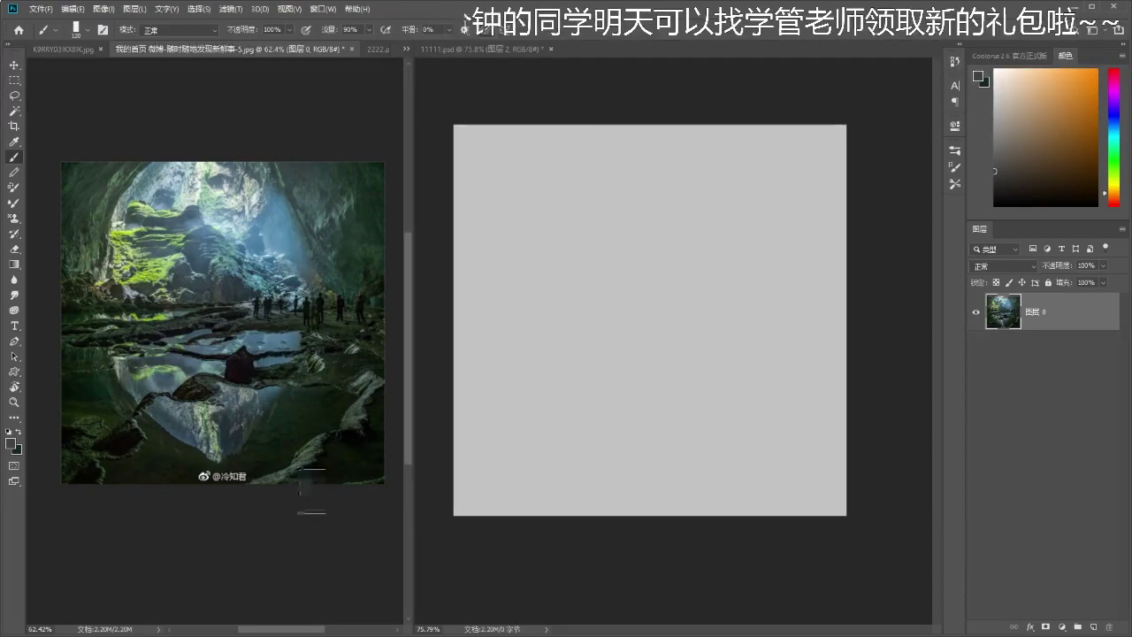
click(722, 437)
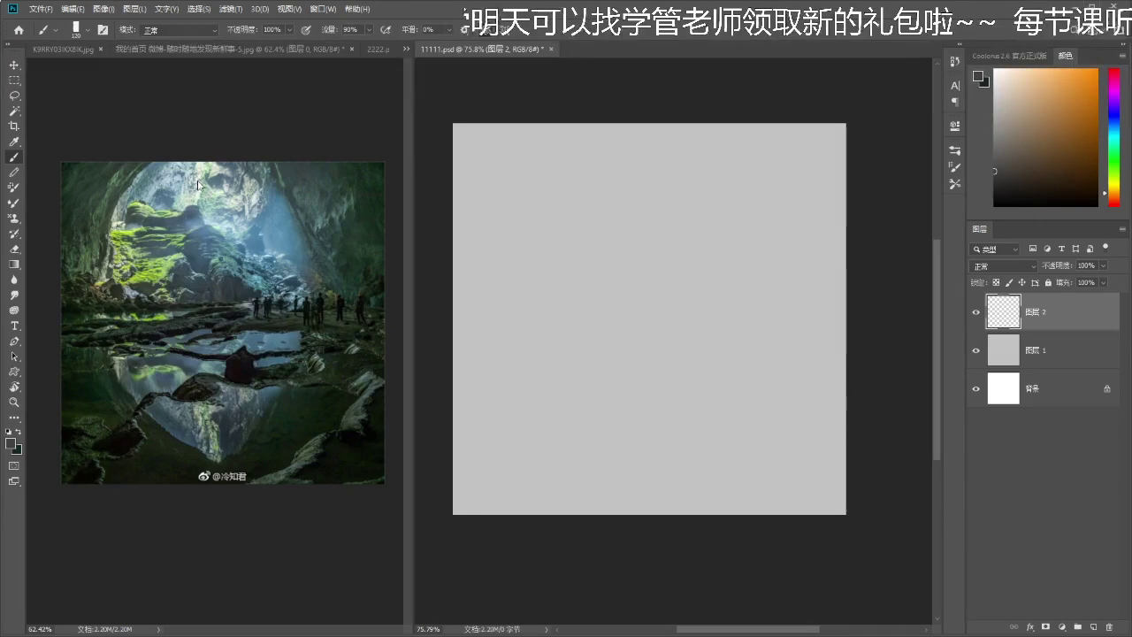
click(266, 231)
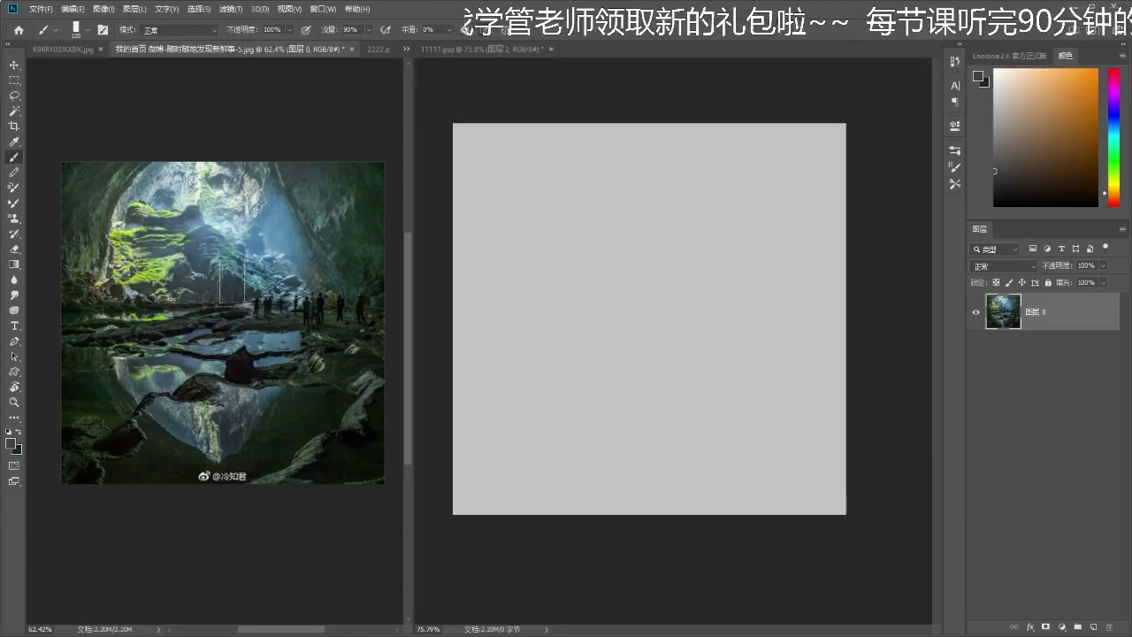
- Pick a light greyish blue and block in the sky with broad strokes over the upper part of the canvas
click(701, 366)
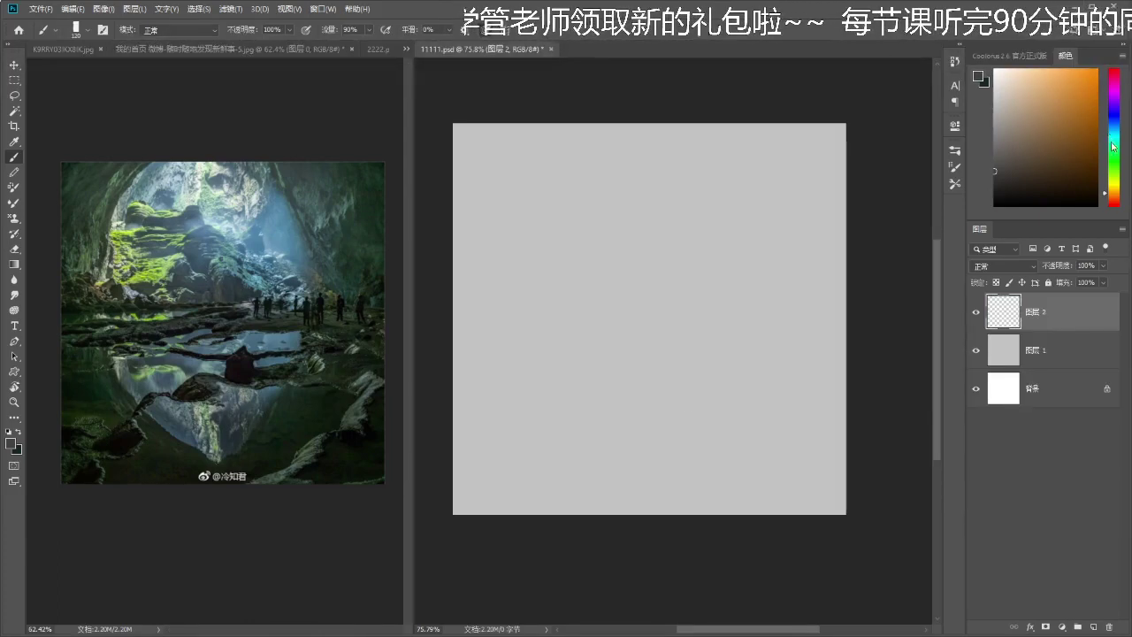
click(1109, 135)
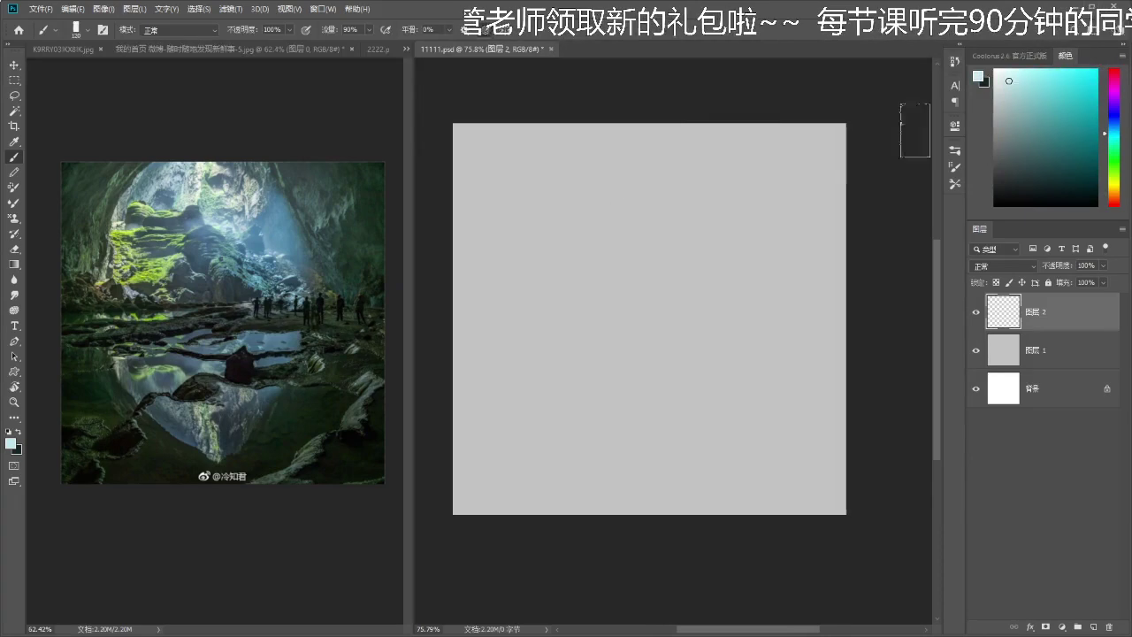
click(1117, 131)
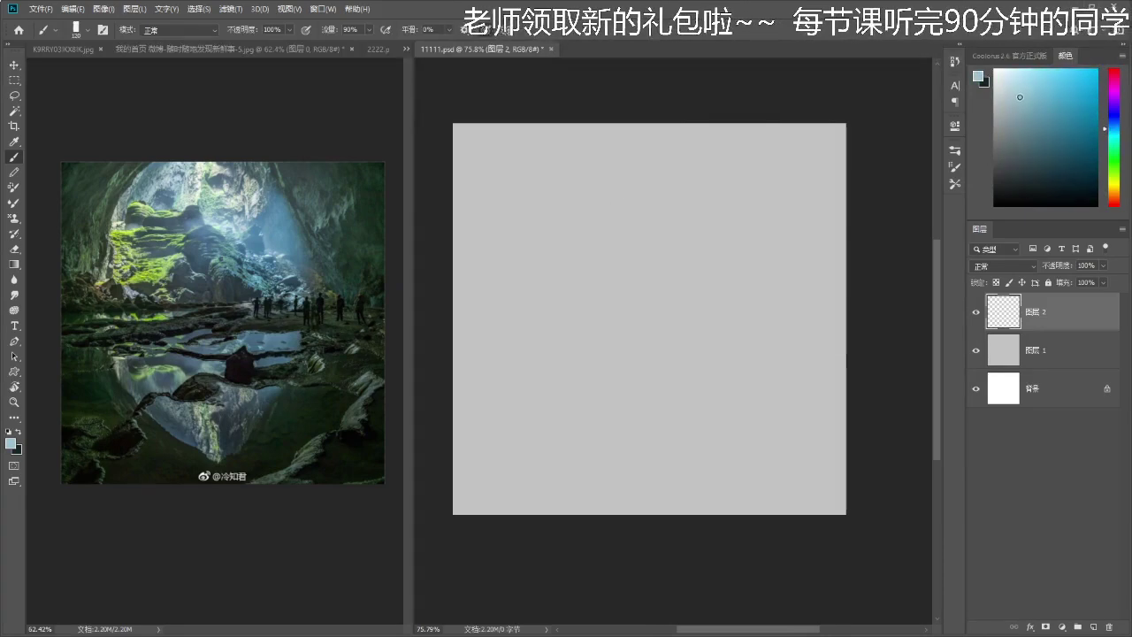
mouse_move(634, 141)
mouse_down()
mouse_move(733, 228)
mouse_move(677, 171)
mouse_move(756, 320)
mouse_move(642, 195)
mouse_move(576, 151)
mouse_move(611, 253)
mouse_move(666, 341)
mouse_move(712, 139)
mouse_move(808, 298)
mouse_move(627, 321)
mouse_up()
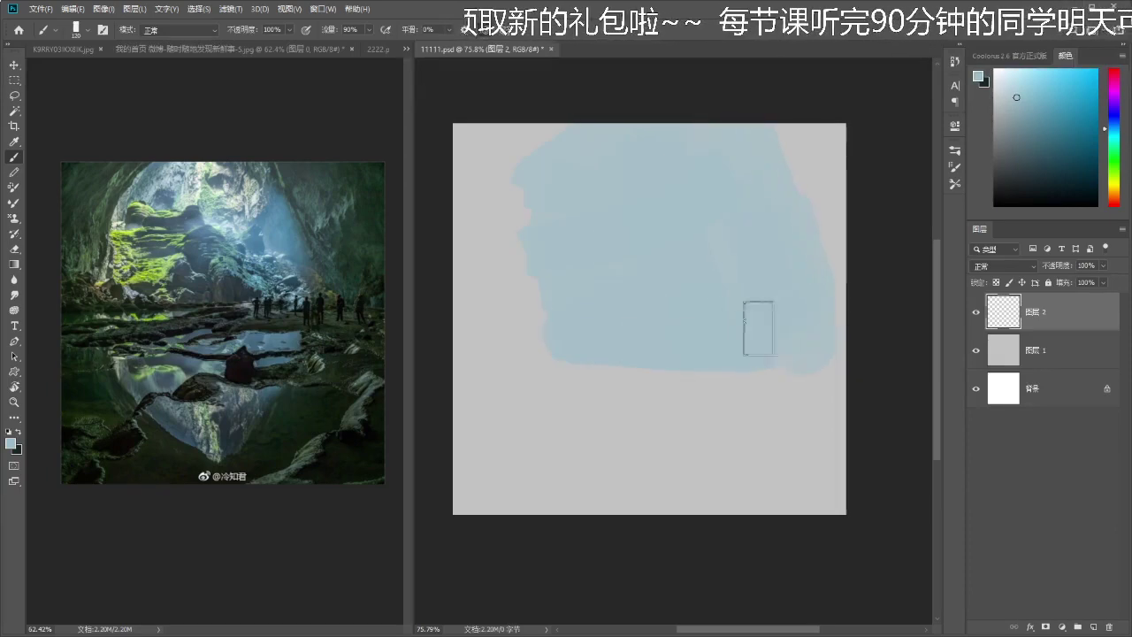
mouse_move(668, 283)
mouse_down()
mouse_move(598, 162)
mouse_move(505, 160)
mouse_move(505, 272)
mouse_move(769, 172)
mouse_move(875, 240)
mouse_move(778, 387)
mouse_move(613, 364)
mouse_up()
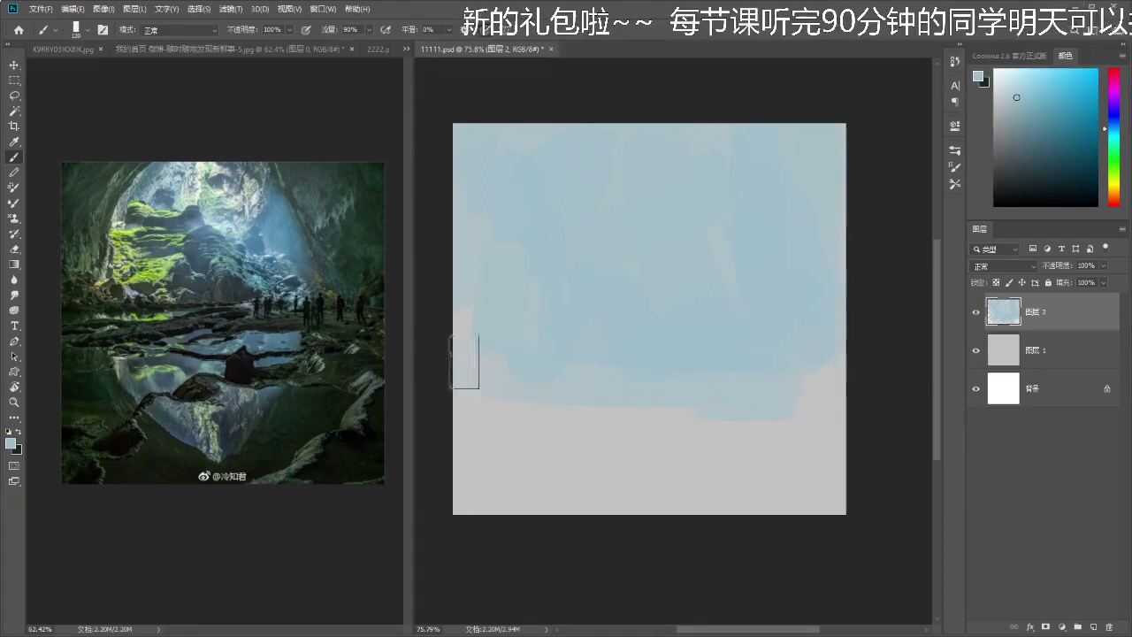
drag(577, 320, 576, 320)
- Pick a very dark olive green and block in the ground across the lower half, up to a level horizon
click(1116, 176)
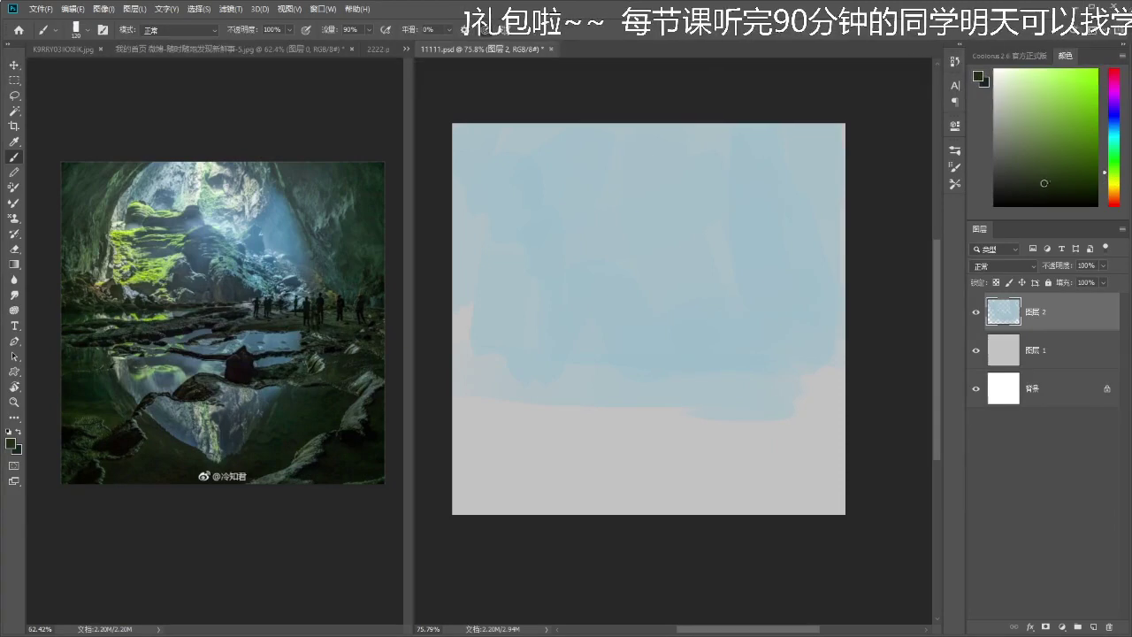
mouse_move(835, 465)
mouse_down()
mouse_move(460, 518)
mouse_move(867, 512)
mouse_up()
key(ctrl+z)
mouse_move(489, 500)
mouse_down()
mouse_move(836, 530)
mouse_move(463, 520)
mouse_move(920, 507)
mouse_move(550, 494)
mouse_move(821, 445)
mouse_move(400, 432)
mouse_move(820, 423)
mouse_move(480, 406)
mouse_move(634, 384)
mouse_move(571, 389)
mouse_up()
drag(460, 465, 827, 467)
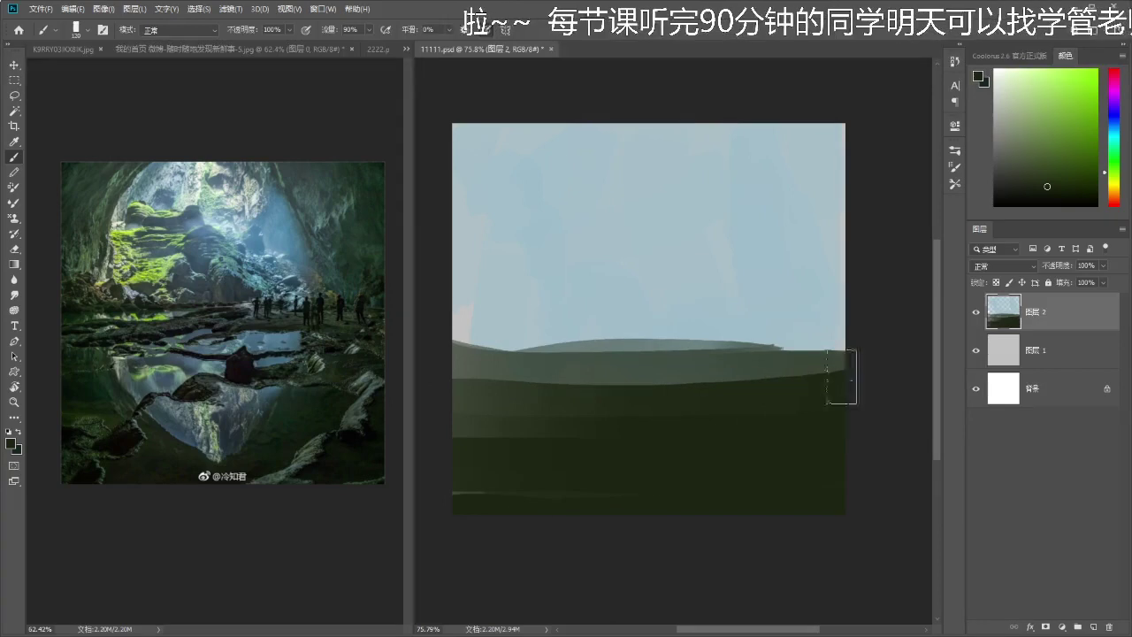
drag(779, 359, 478, 358)
drag(844, 371, 455, 369)
mouse_move(628, 345)
mouse_down()
mouse_move(588, 348)
mouse_move(651, 337)
mouse_up()
drag(530, 331, 807, 330)
mouse_move(683, 354)
mouse_down()
mouse_move(672, 360)
mouse_move(650, 346)
mouse_up()
mouse_move(474, 340)
mouse_down()
mouse_move(881, 346)
mouse_move(477, 412)
mouse_up()
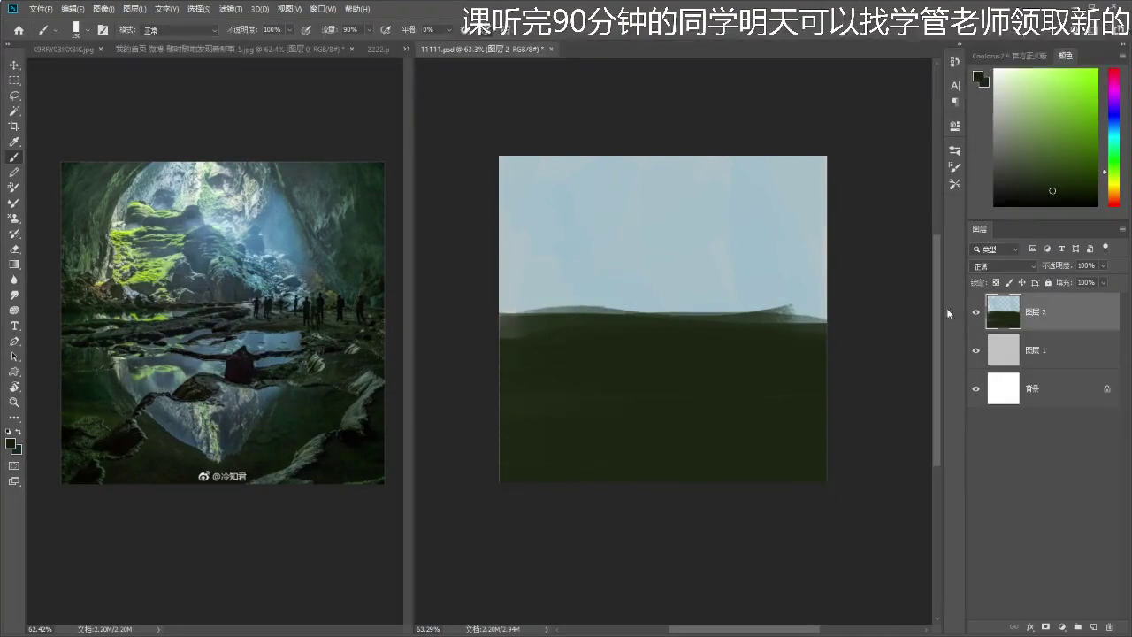
- Sample the ground's dark green at the horizon and return to the Brush tool
key(i)
click(669, 313)
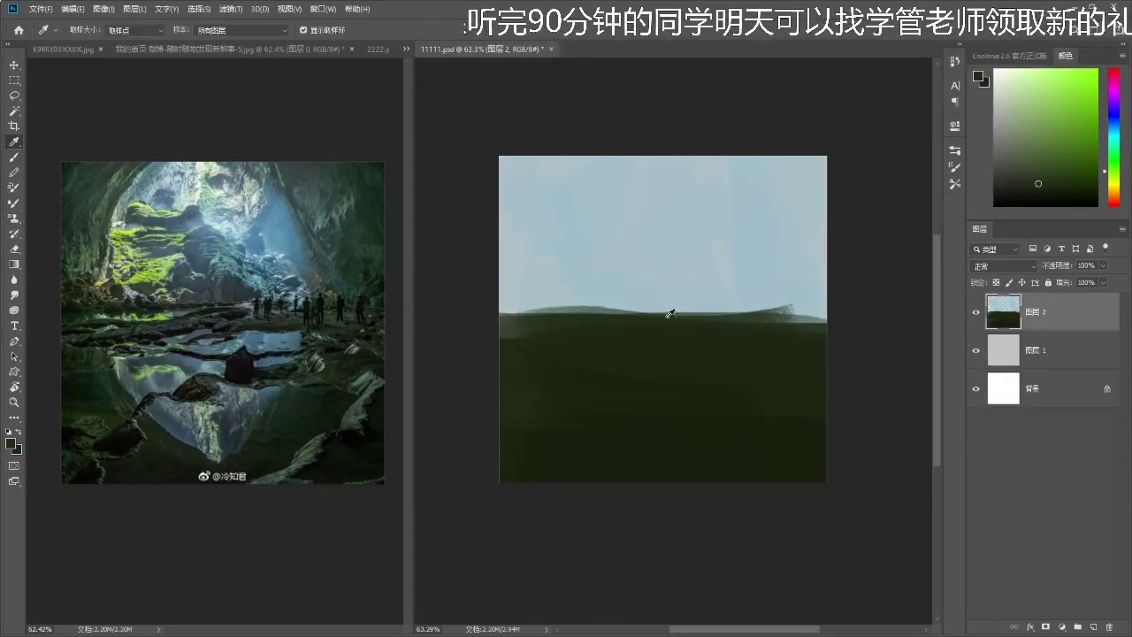
click(670, 313)
key(b)
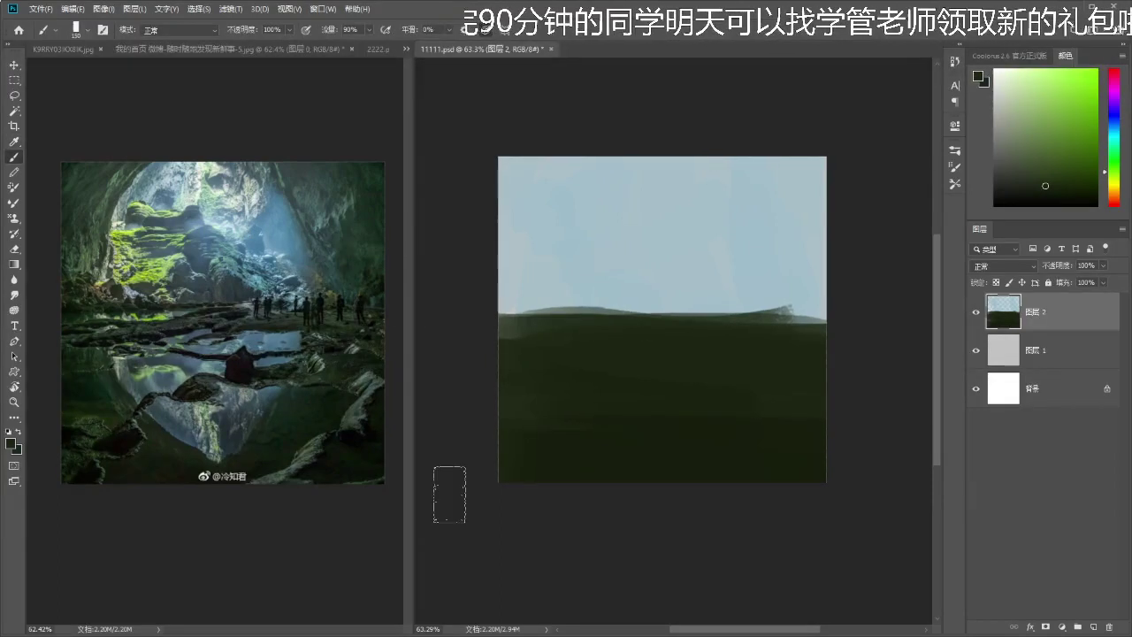
- Enlarge the cave photo to about 75.8% and examine its bright cave opening and rocks
click(252, 253)
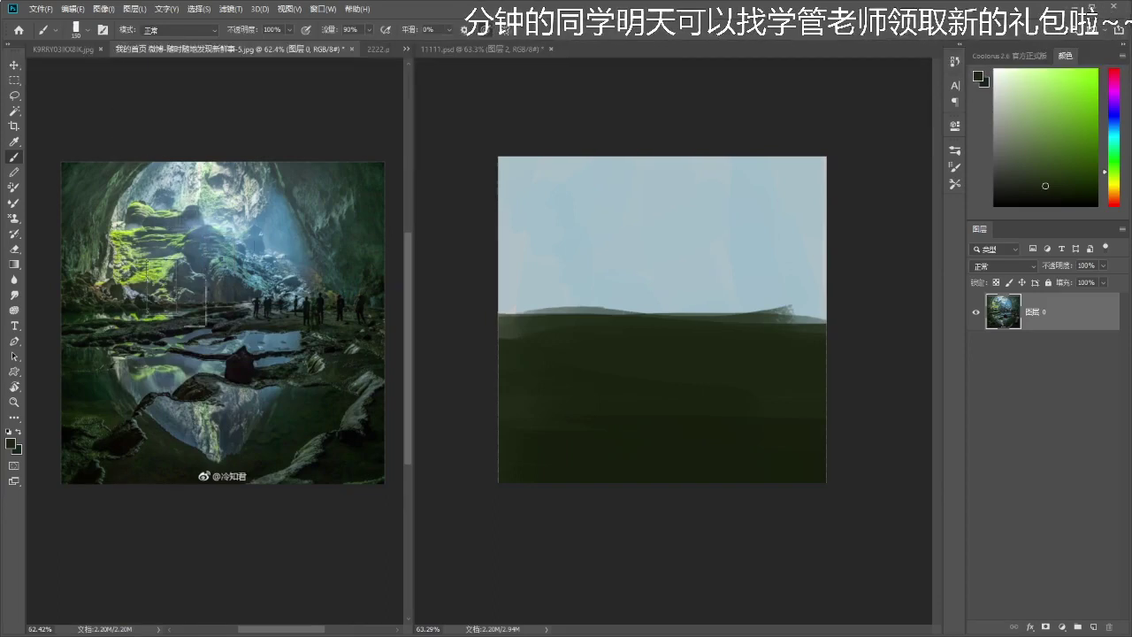
scroll(161, 226, up, 2)
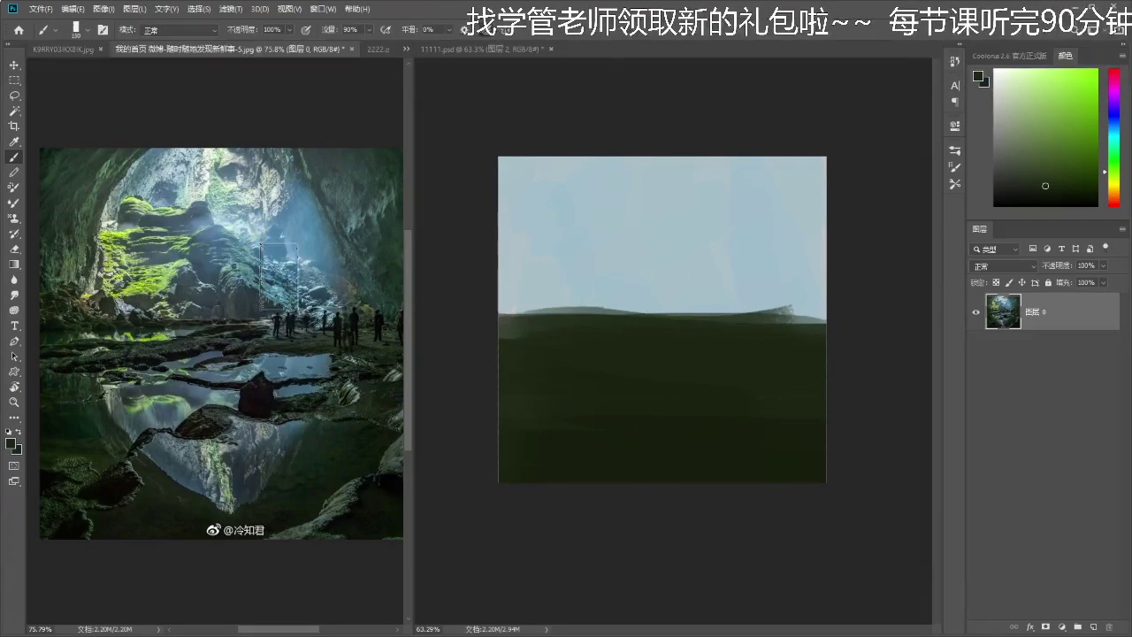
drag(294, 269, 297, 263)
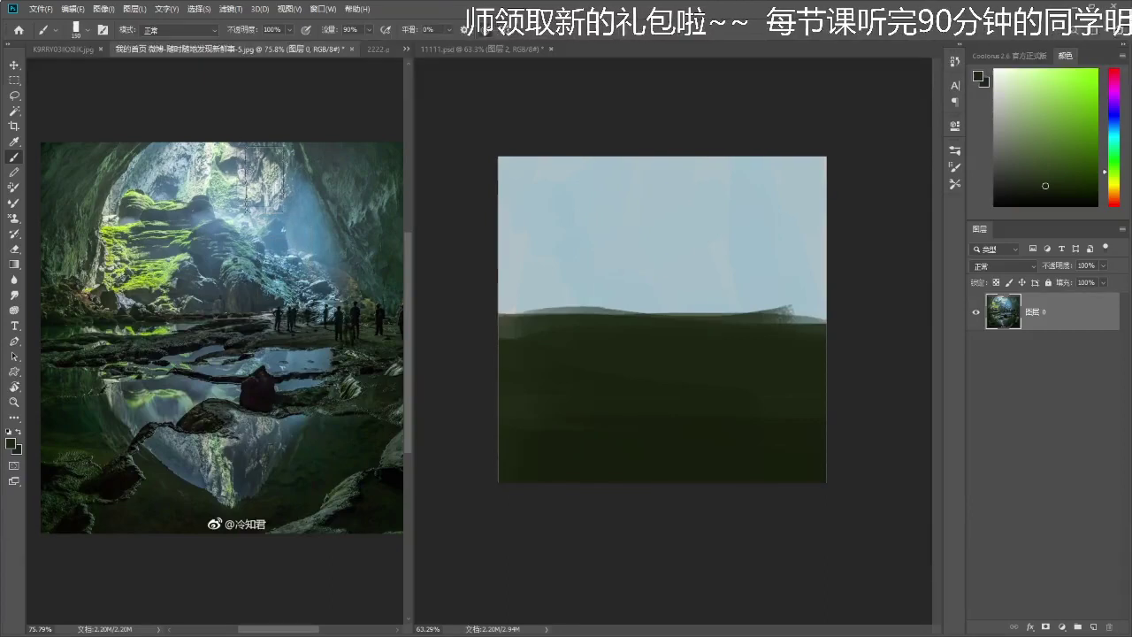
drag(276, 276, 275, 271)
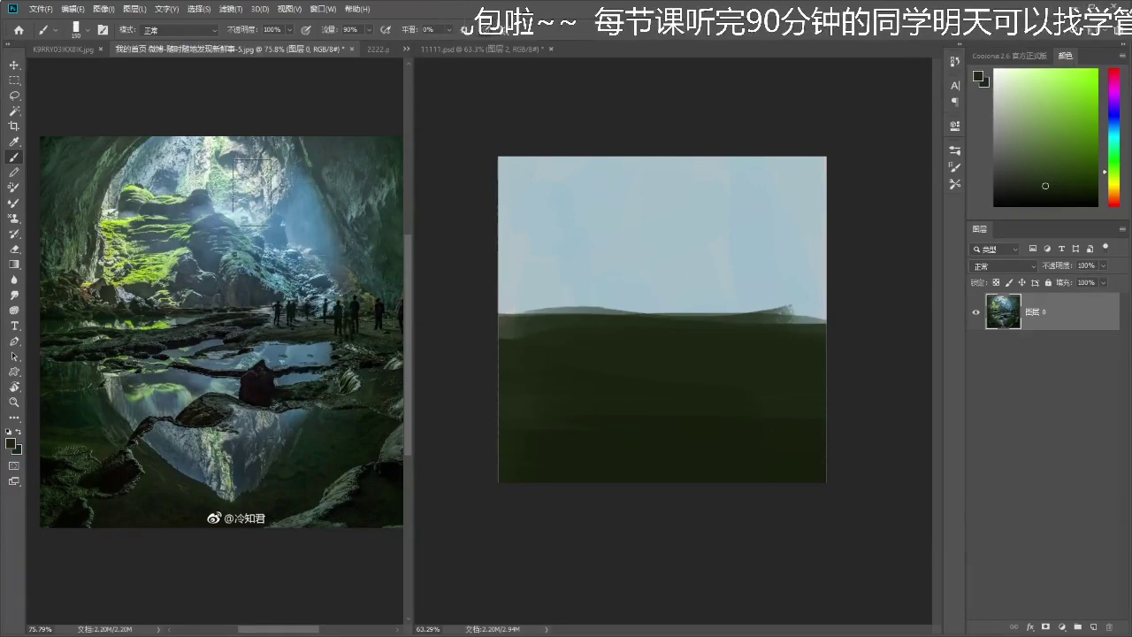
- Sample the sky's light blue and repaint the sky down to the horizon, covering the uneven dark edges
click(720, 294)
alt+click(702, 260)
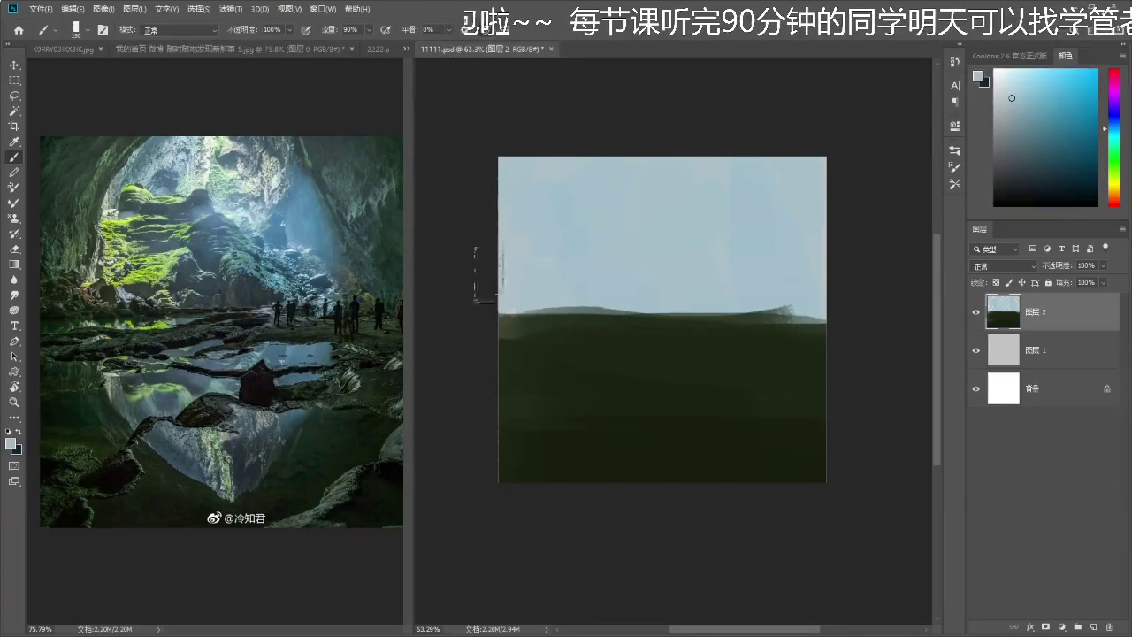
mouse_move(537, 282)
mouse_down()
mouse_move(854, 282)
mouse_move(484, 278)
mouse_move(729, 288)
mouse_move(665, 301)
mouse_move(789, 263)
mouse_move(490, 201)
mouse_move(749, 229)
mouse_up()
- Zoom the canvas and the cave photo to about 59.9% so both match, and return to the Brush tool
key(ctrl+space)
drag(693, 298, 704, 298)
click(262, 354)
key(ctrl+space)
mouse_move(271, 354)
mouse_down()
mouse_move(239, 353)
mouse_move(273, 353)
mouse_up()
click(618, 325)
key(ctrl+space)
drag(636, 320, 622, 320)
key(b)
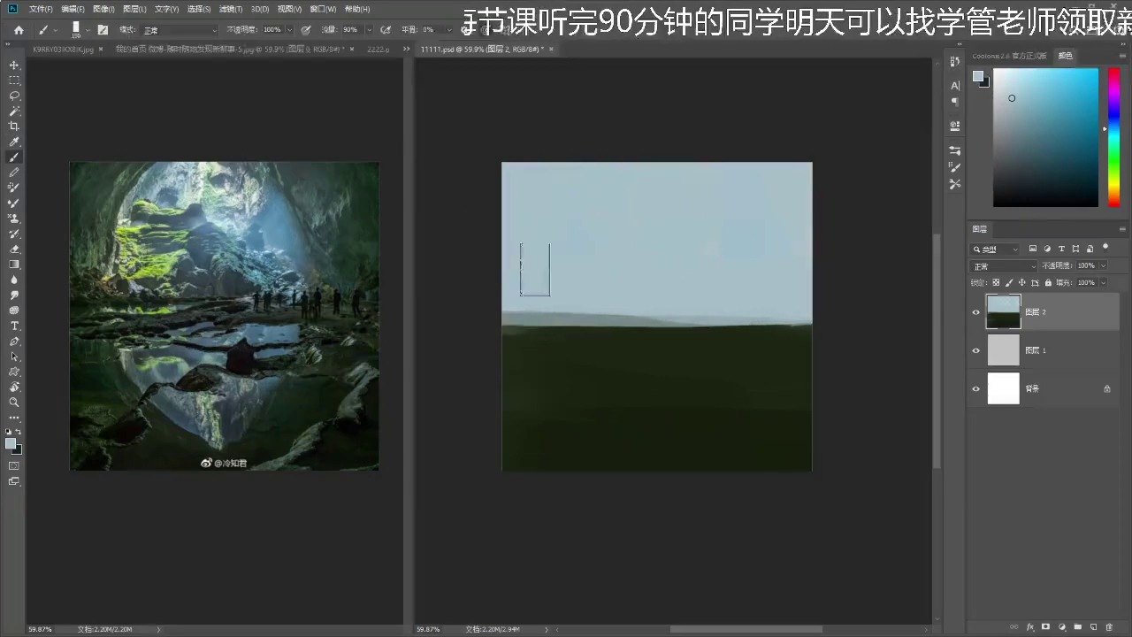
- Sample the ground's dark green and paint the curved cave wall along the canvas's left edge, redoing the arch wider after undoing the first attempt
alt+click(553, 353)
mouse_move(522, 353)
mouse_down()
mouse_move(629, 116)
mouse_move(548, 194)
mouse_move(484, 293)
mouse_up()
drag(599, 114, 495, 342)
drag(530, 395, 584, 163)
key(ctrl+z)
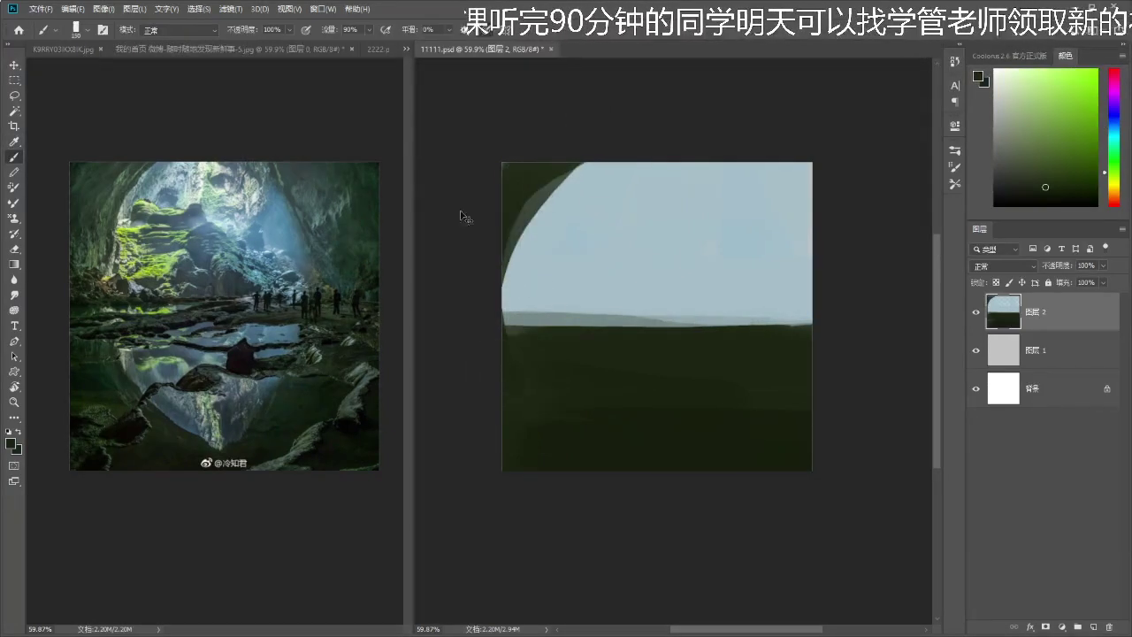
key(ctrl+z)
drag(650, 232, 629, 235)
mouse_move(563, 167)
mouse_down()
mouse_move(487, 271)
mouse_move(587, 139)
mouse_move(500, 302)
mouse_up()
mouse_move(588, 139)
mouse_down()
mouse_move(515, 198)
mouse_move(554, 139)
mouse_move(516, 328)
mouse_up()
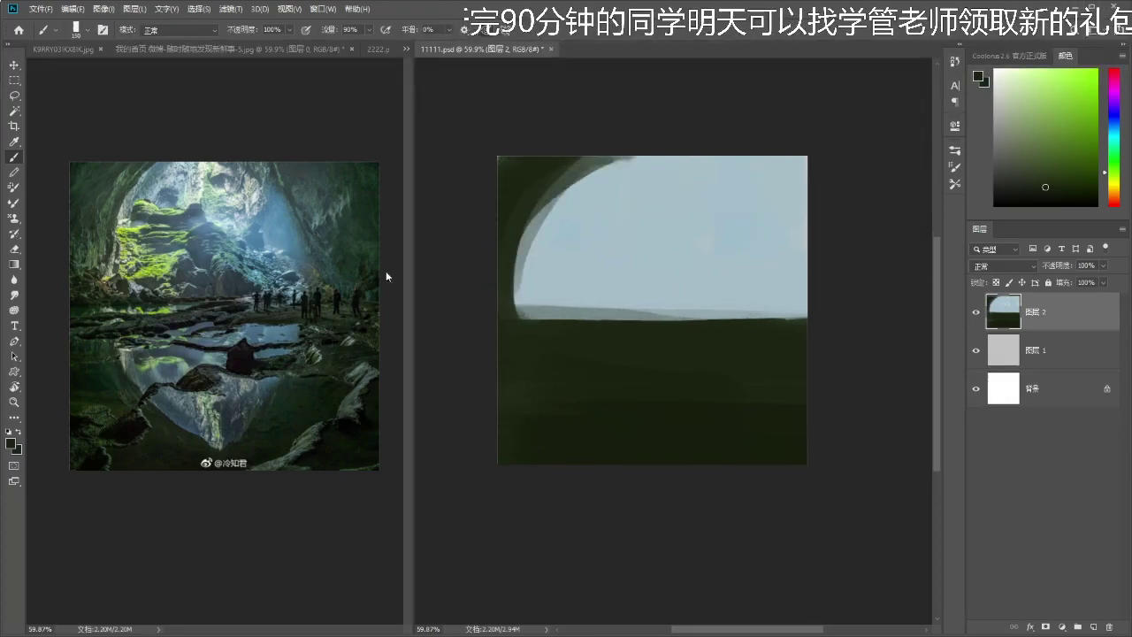
- Shift the sampled dark green to an olive hue and paint the inner edge of the left cave arch, redoing unwanted strokes
drag(571, 278, 571, 279)
alt+click(535, 175)
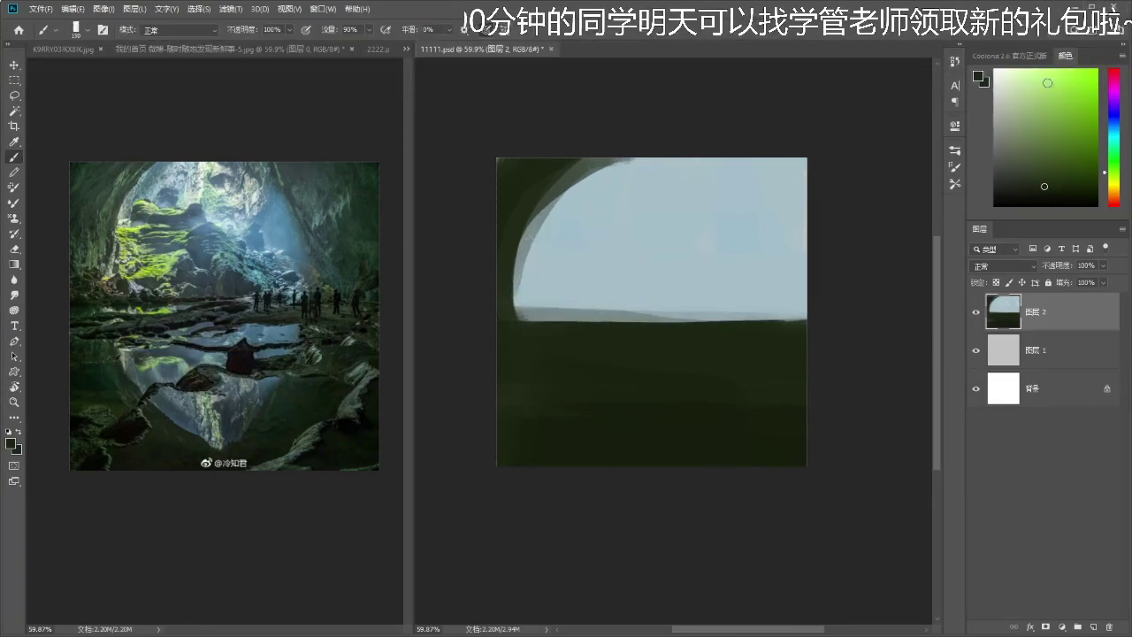
drag(1117, 176, 1117, 182)
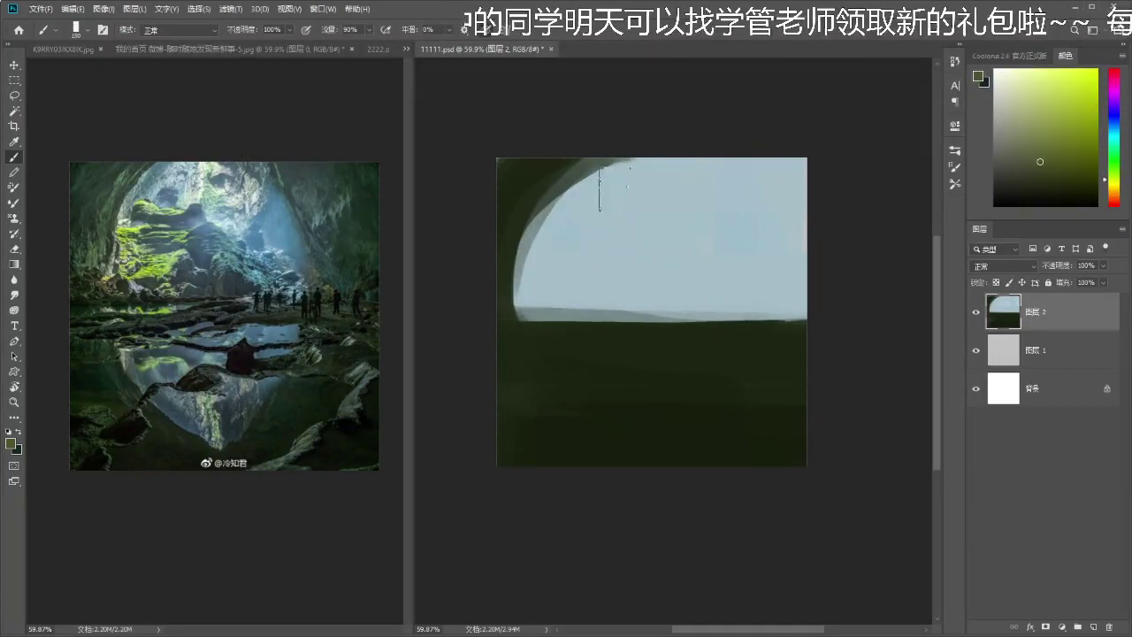
key(ctrl+z)
mouse_move(619, 164)
mouse_down()
mouse_move(521, 327)
mouse_move(524, 292)
mouse_up()
key(ctrl+z)
mouse_move(630, 165)
mouse_down()
mouse_move(581, 189)
mouse_move(522, 300)
mouse_up()
key(ctrl+z)
click(1057, 151)
drag(626, 163, 521, 294)
key(ctrl+z)
drag(610, 159, 518, 308)
mouse_move(537, 225)
mouse_down()
mouse_move(513, 301)
mouse_move(566, 190)
mouse_move(510, 315)
mouse_up()
- Widen the left arch's olive edge into the opening and even out the horizon with the ground's sampled dark green
mouse_move(561, 288)
mouse_down()
mouse_move(566, 251)
mouse_move(543, 313)
mouse_move(605, 329)
mouse_up()
alt+click(539, 346)
drag(767, 328, 610, 328)
key(ctrl+z)
mouse_move(580, 170)
mouse_down()
mouse_move(525, 214)
mouse_move(498, 304)
mouse_move(518, 306)
mouse_up()
drag(547, 214, 516, 299)
- Sample the left wall's darker green and sweep it up along the arch over the olive edge
drag(559, 195, 558, 196)
alt+click(528, 189)
drag(514, 265, 607, 133)
click(1116, 141)
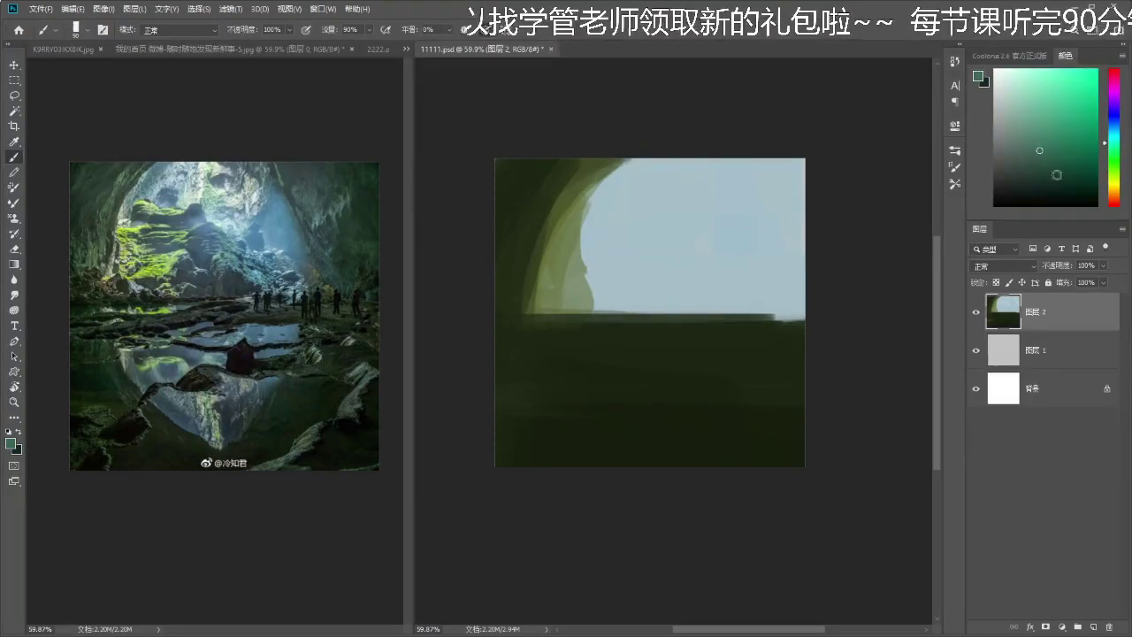
click(1025, 159)
key(ctrl+z)
mouse_move(557, 154)
mouse_down()
mouse_move(481, 221)
mouse_move(595, 159)
mouse_move(510, 228)
mouse_up()
key(ctrl+z)
key(ctrl+z)
- Sample greens from the left cave wall and blend strokes of them between the dark wall and its olive edge
alt+click(521, 259)
mouse_move(590, 175)
mouse_down()
mouse_move(545, 220)
mouse_move(547, 239)
mouse_up()
alt+click(555, 174)
drag(589, 290, 580, 290)
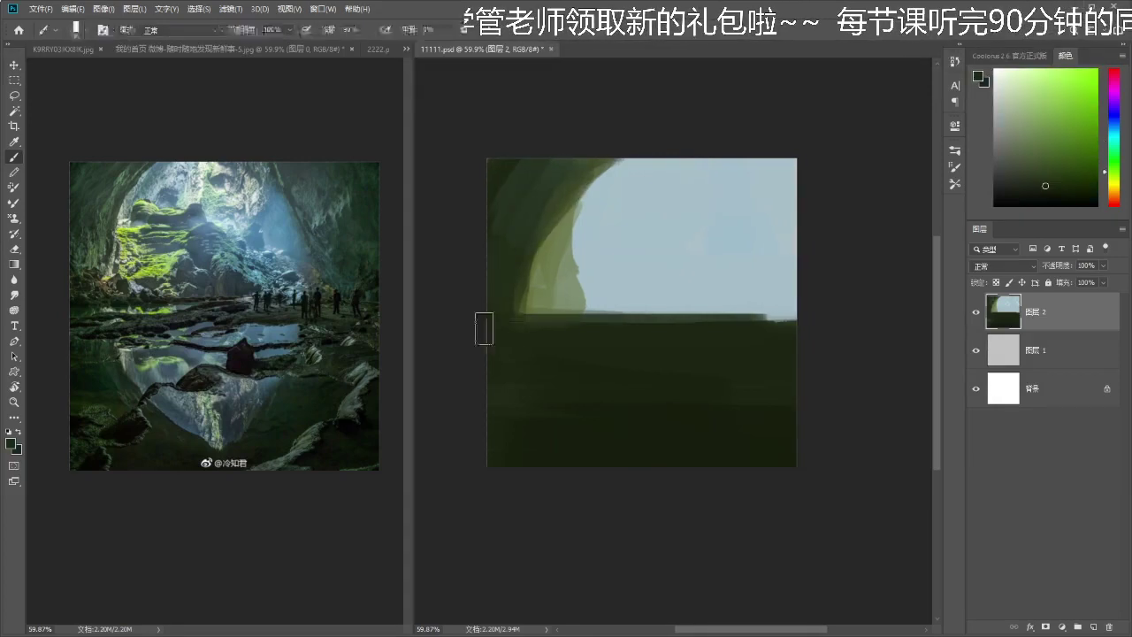
- Block in the right cave wall with dark green at the canvas edge and grey-green strokes toward the opening
mouse_move(756, 159)
mouse_down()
mouse_move(791, 317)
mouse_move(770, 142)
mouse_move(785, 308)
mouse_move(755, 323)
mouse_up()
drag(676, 168, 714, 299)
mouse_move(672, 172)
mouse_down()
mouse_move(725, 313)
mouse_move(685, 276)
mouse_move(694, 305)
mouse_up()
alt+click(690, 240)
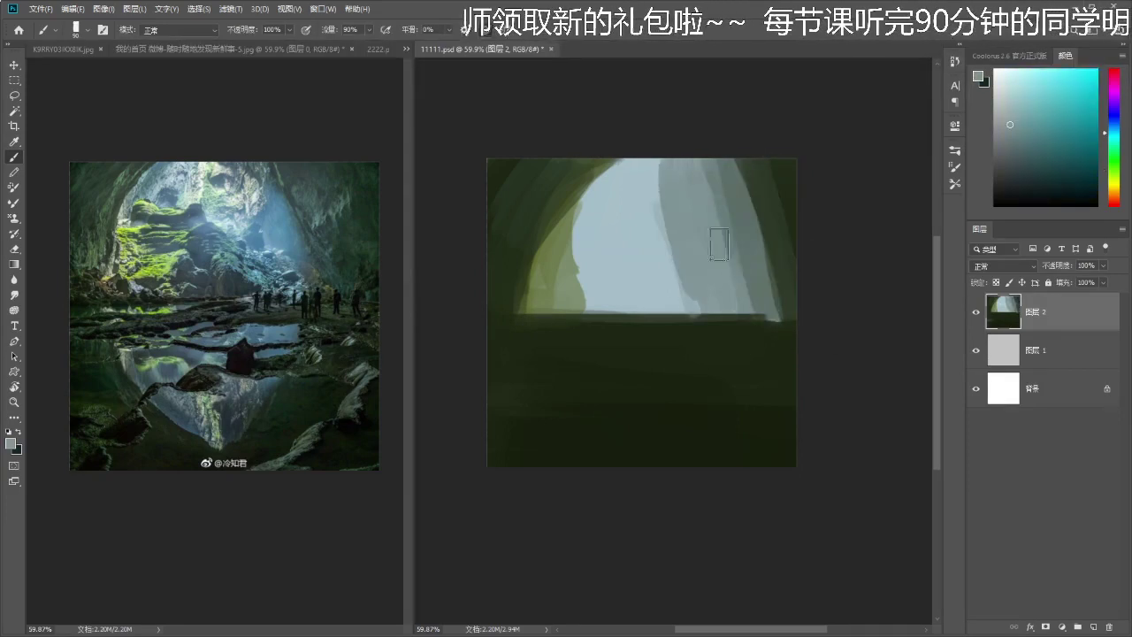
drag(718, 245, 739, 216)
- Sample the sky's light blue and glaze it down the inner side of the right wall, undoing the last stroke
alt+click(638, 257)
drag(672, 199, 679, 299)
drag(694, 182, 712, 265)
drag(674, 228, 678, 247)
drag(683, 201, 697, 283)
key(ctrl+z)
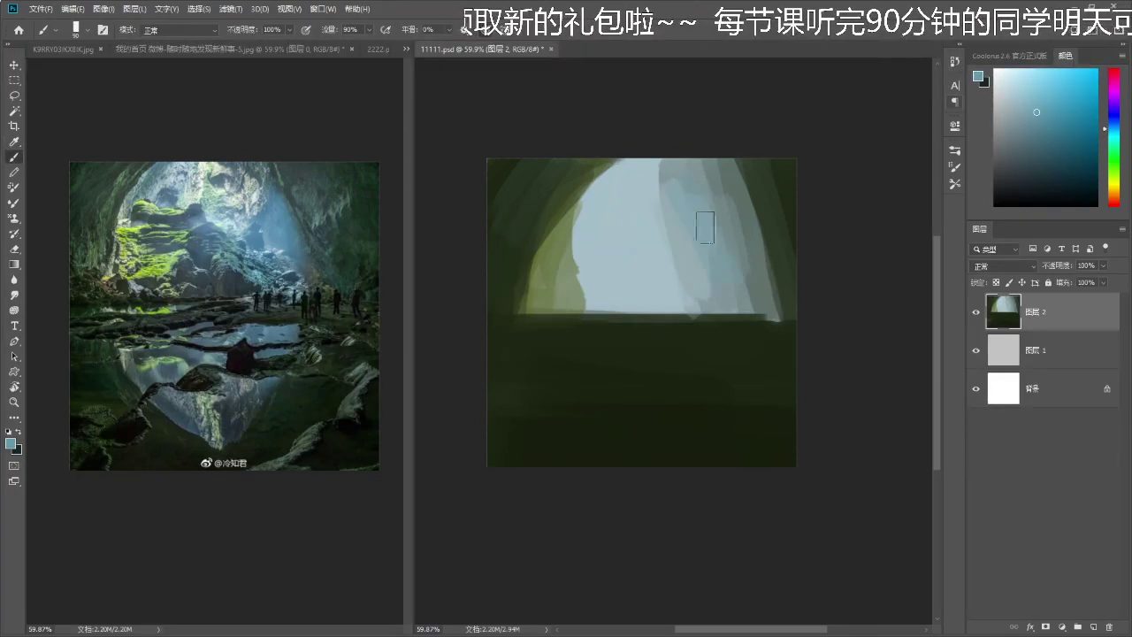
- Sample dark and mid tones from the right wall and blend them into a gradual transition from shadow to sky
alt+click(791, 174)
alt+click(786, 152)
alt+click(706, 237)
drag(709, 179, 770, 267)
alt+click(738, 199)
alt+click(771, 258)
mouse_move(744, 181)
mouse_down()
mouse_move(759, 249)
mouse_move(737, 226)
mouse_up()
alt+click(733, 216)
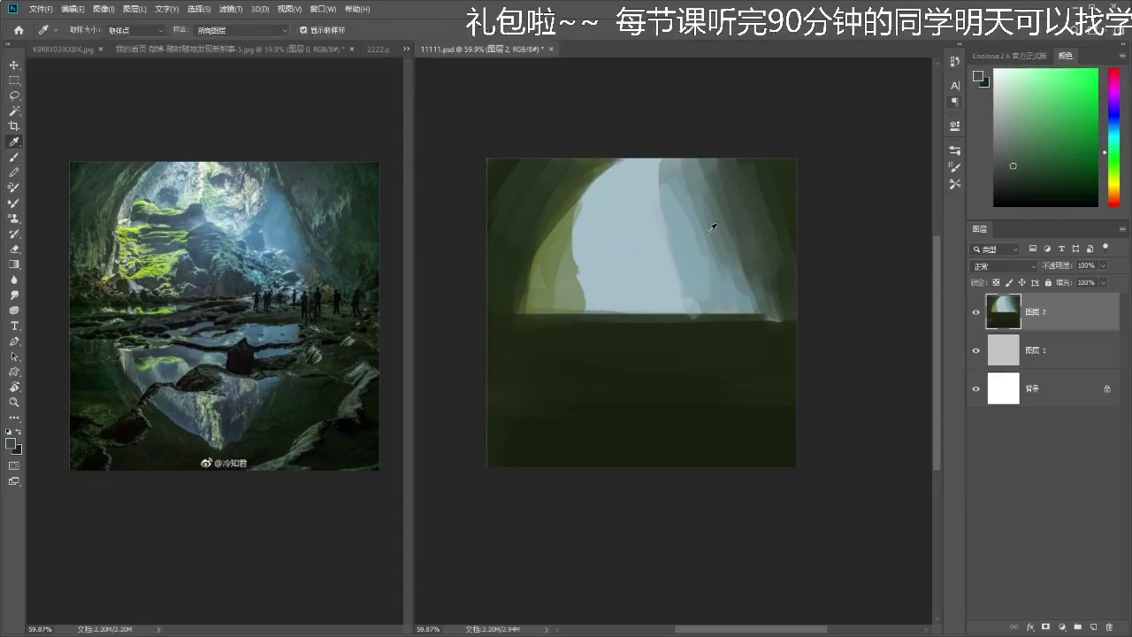
alt+click(709, 232)
drag(715, 186, 741, 264)
- Blend the left wall's olive edge into the opening with sampled sky blue, and resample the upper arch's dark green
scroll(676, 200, up, 1)
alt+click(629, 199)
mouse_move(616, 184)
mouse_down()
mouse_move(570, 235)
mouse_move(575, 303)
mouse_up()
key(i)
alt+click(593, 251)
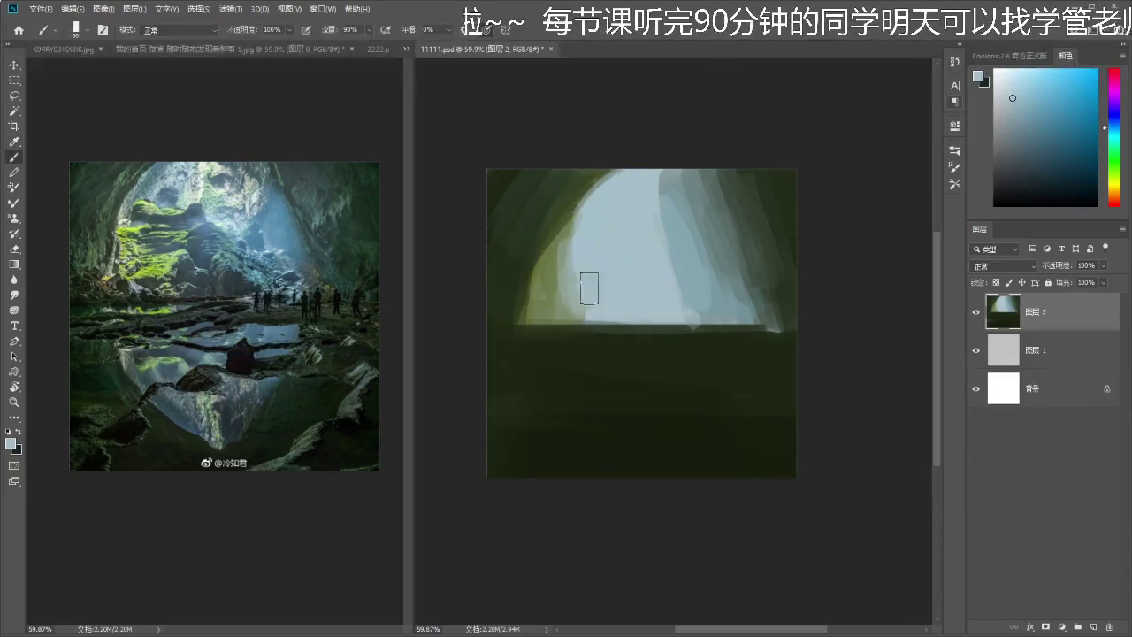
mouse_move(675, 265)
mouse_down()
mouse_move(695, 262)
mouse_move(675, 178)
mouse_move(579, 177)
mouse_up()
alt+click(601, 172)
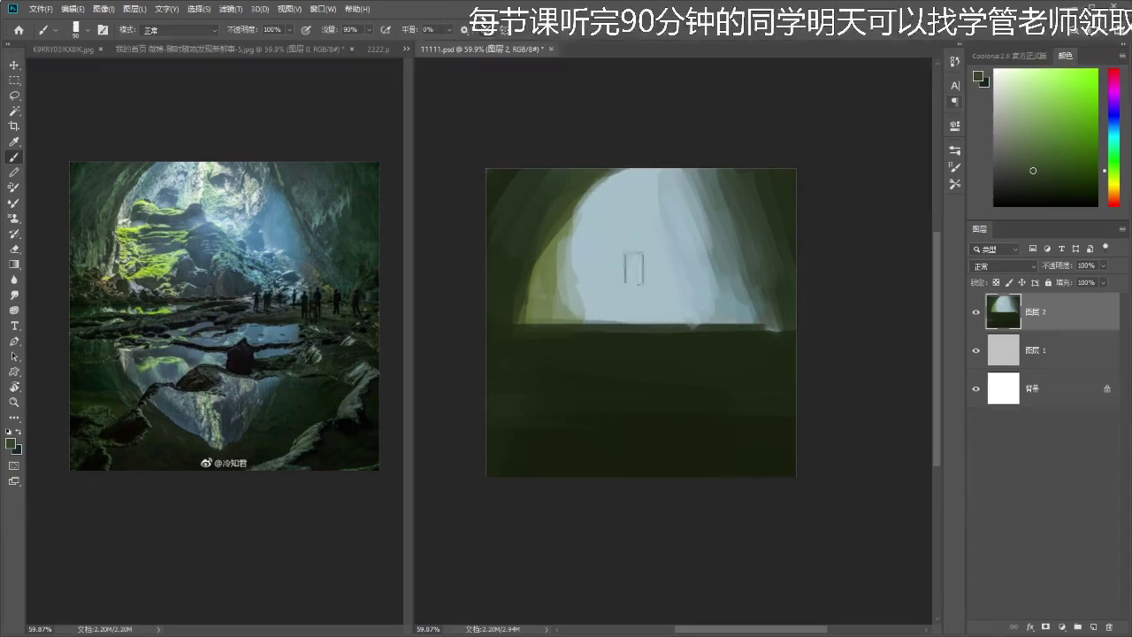
- Lasso the outline of a rock mound inside the cave opening, with its flat base along the horizon
key(l)
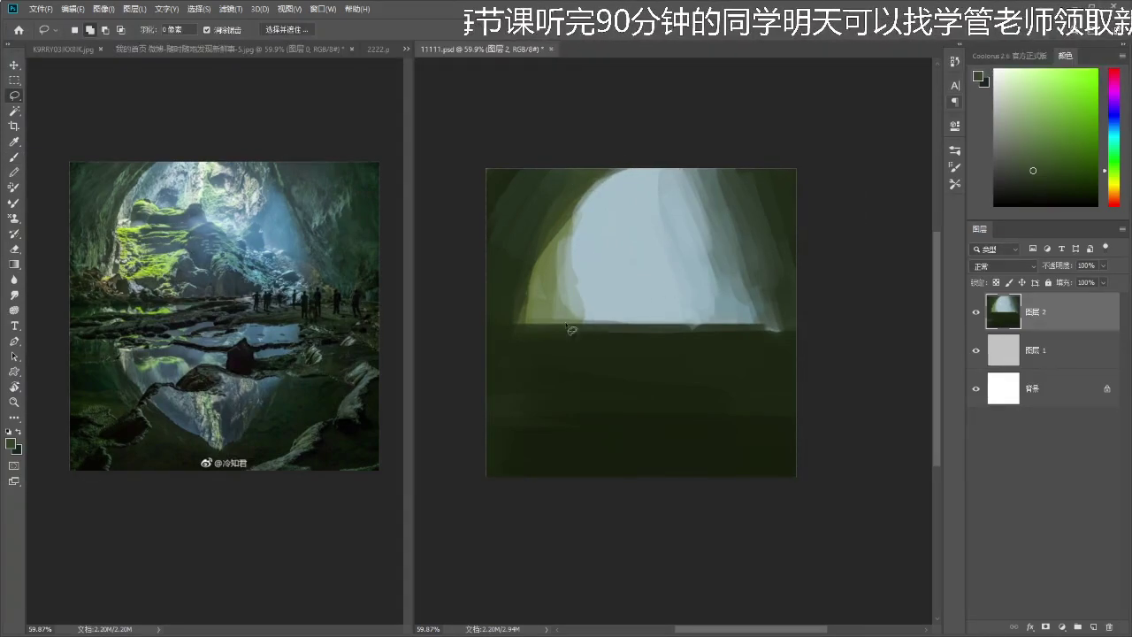
drag(581, 326, 701, 332)
drag(601, 329, 730, 326)
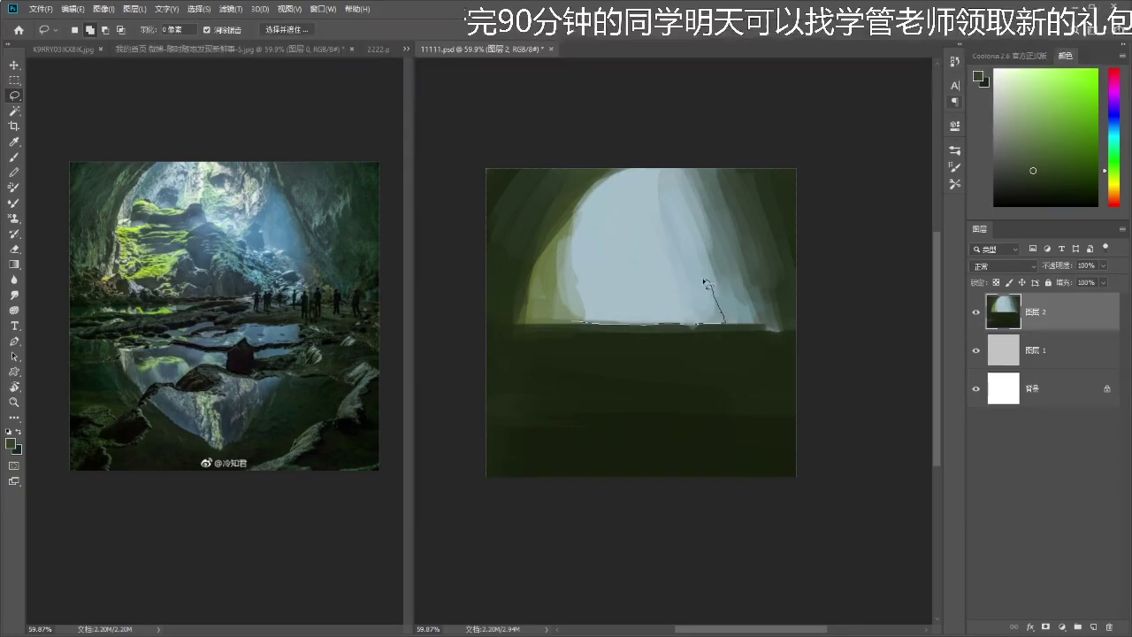
drag(689, 273, 645, 245)
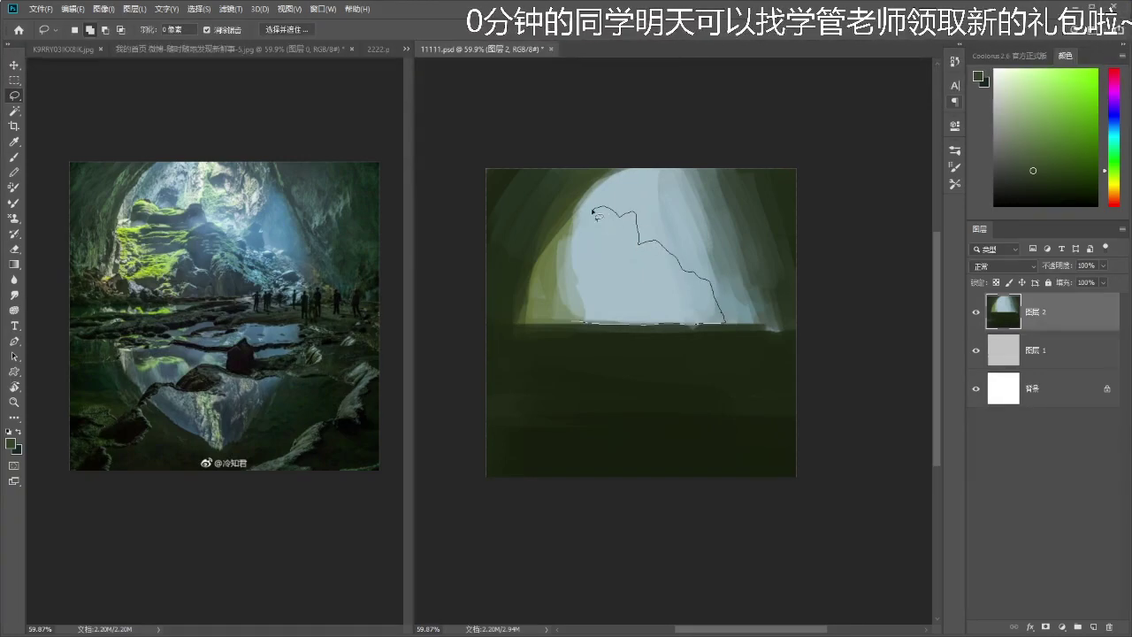
drag(561, 277, 573, 323)
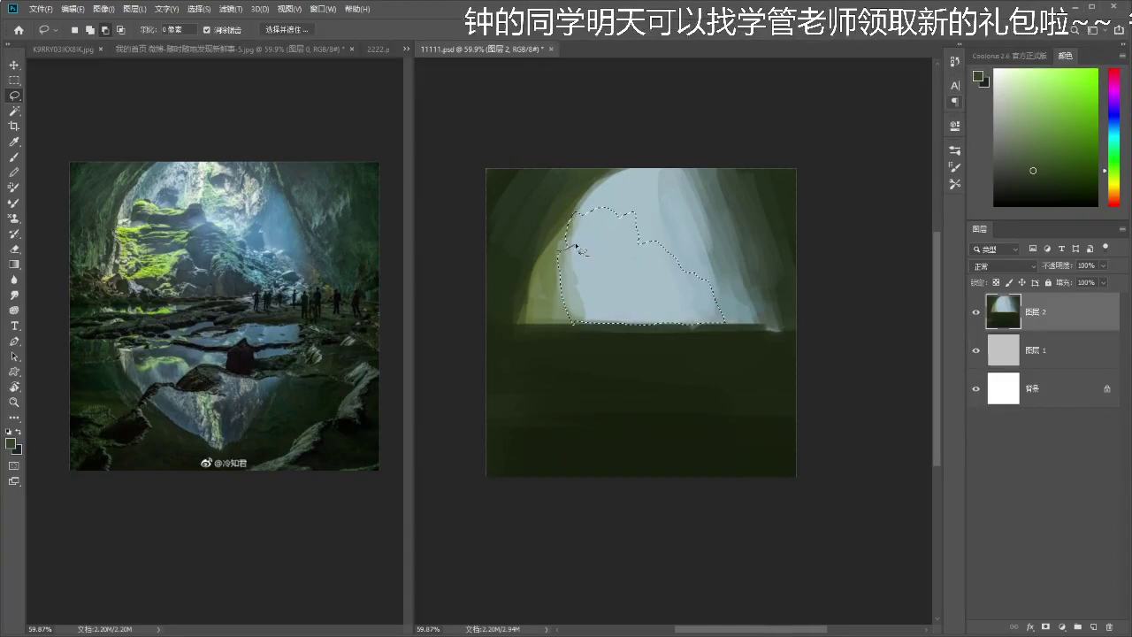
- Refine the mound selection by trimming its upper-left corner and extending its summit to the right
mouse_move(599, 203)
mouse_down()
mouse_move(596, 215)
mouse_move(630, 215)
mouse_up()
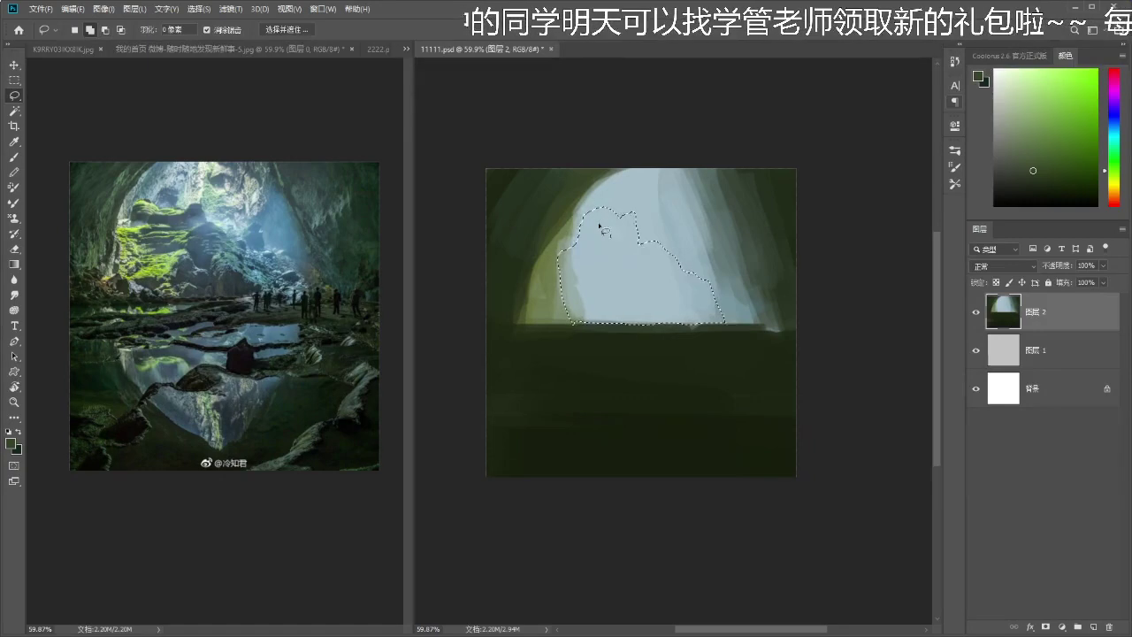
key(alt)
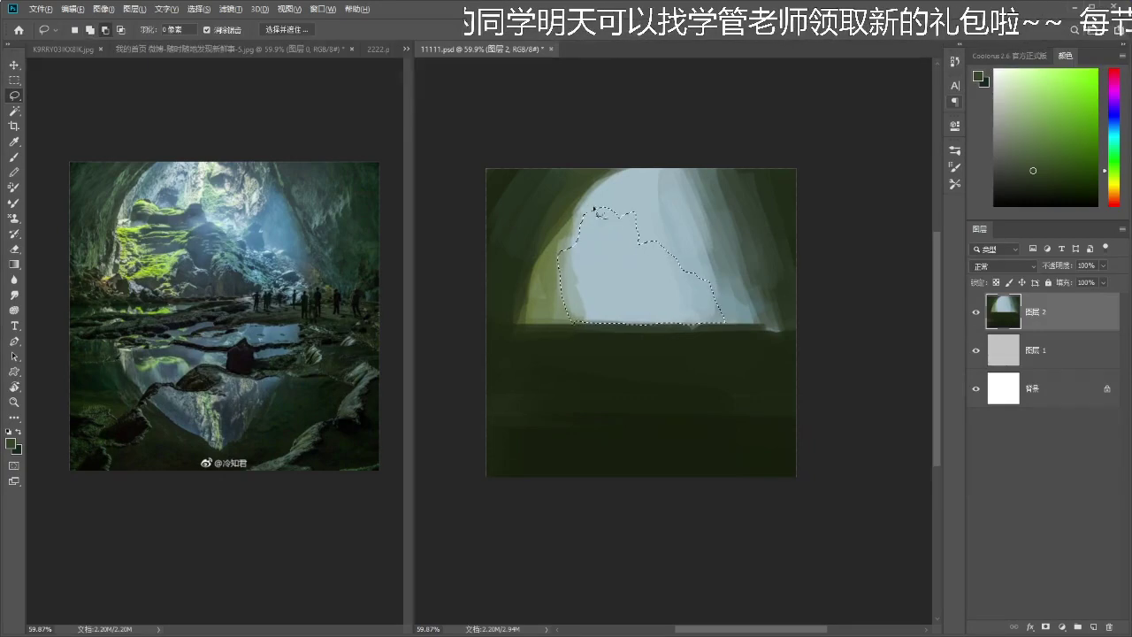
mouse_move(664, 221)
mouse_down()
mouse_move(644, 200)
mouse_move(648, 228)
mouse_up()
key(b)
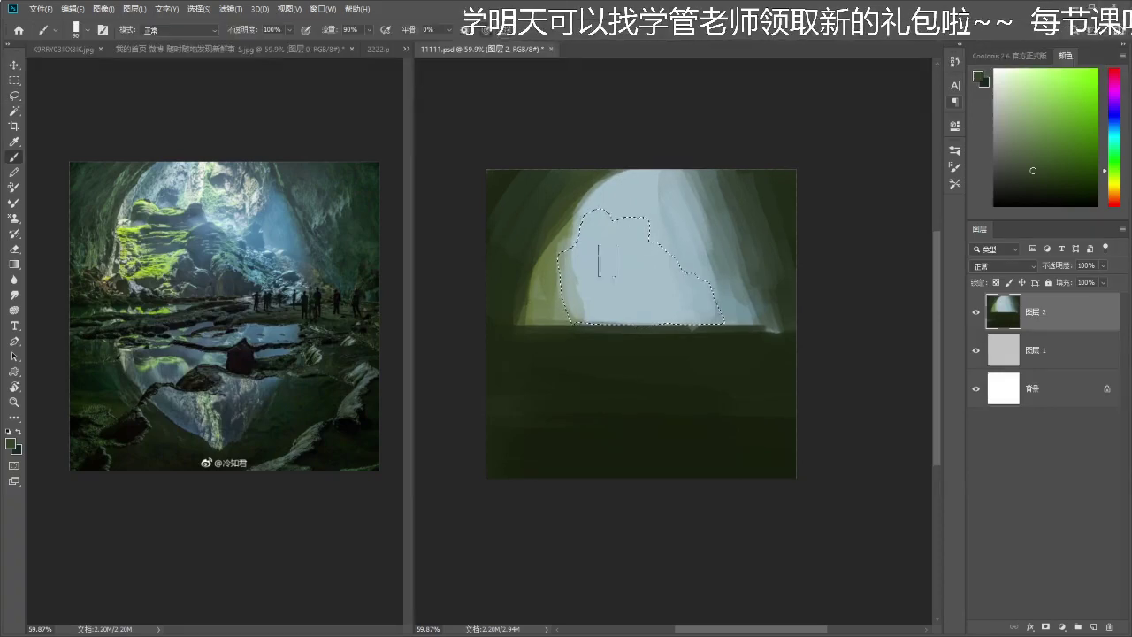
- Extend the mound selection's right slope outward to the right wall, undoing the unwanted addition first
key(l)
drag(652, 249, 691, 273)
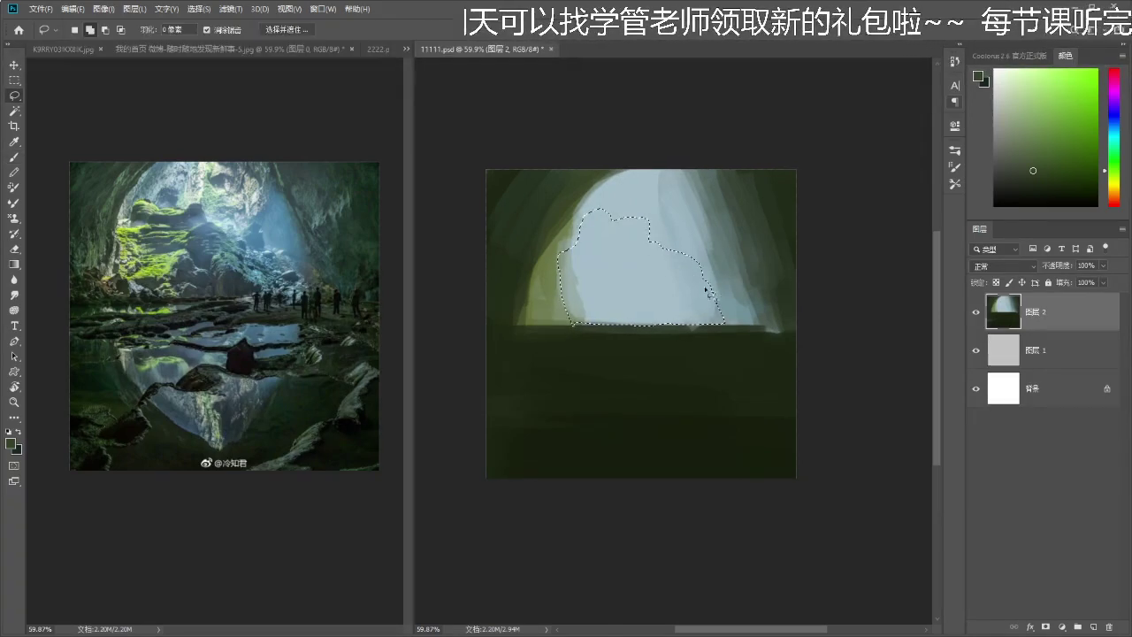
drag(690, 275, 727, 300)
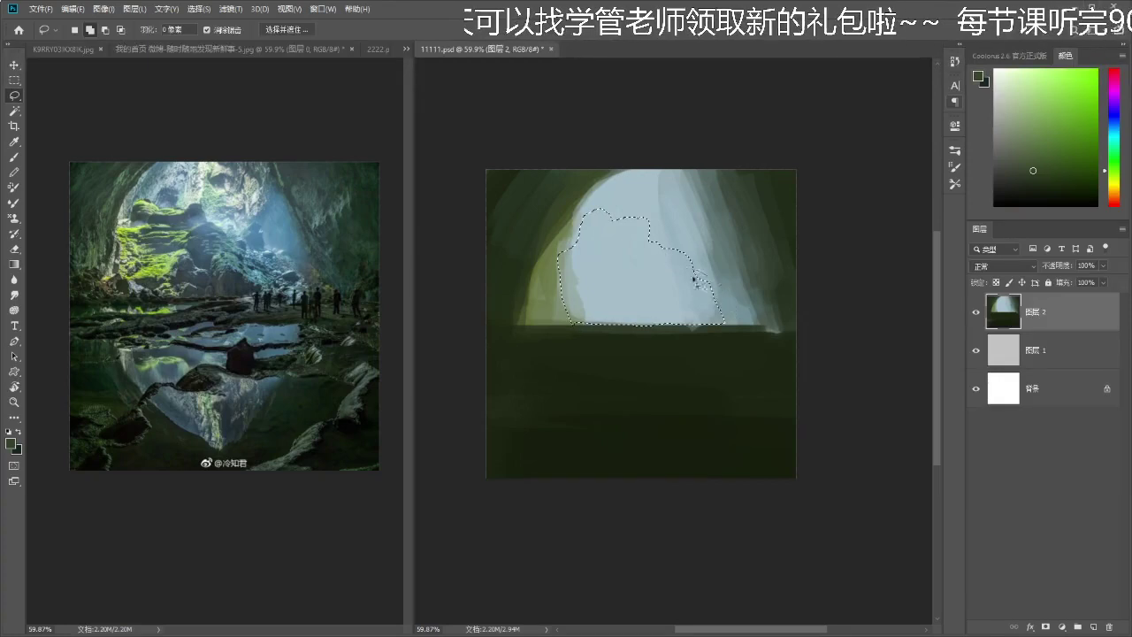
key(ctrl+z)
mouse_move(691, 265)
mouse_down()
mouse_move(718, 301)
mouse_move(695, 321)
mouse_move(740, 324)
mouse_move(723, 298)
mouse_up()
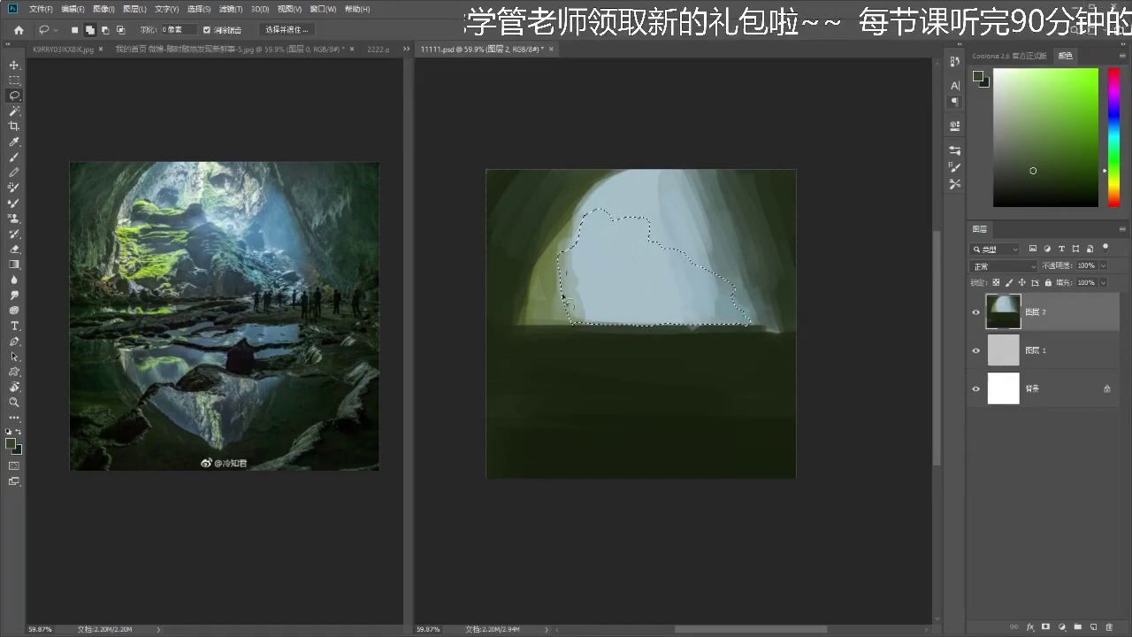
- Extend the mound selection's base to the left and reshape its upper right with another peak and a straighter slope
drag(574, 313, 543, 333)
mouse_move(647, 339)
mouse_down()
mouse_move(566, 350)
mouse_move(555, 320)
mouse_up()
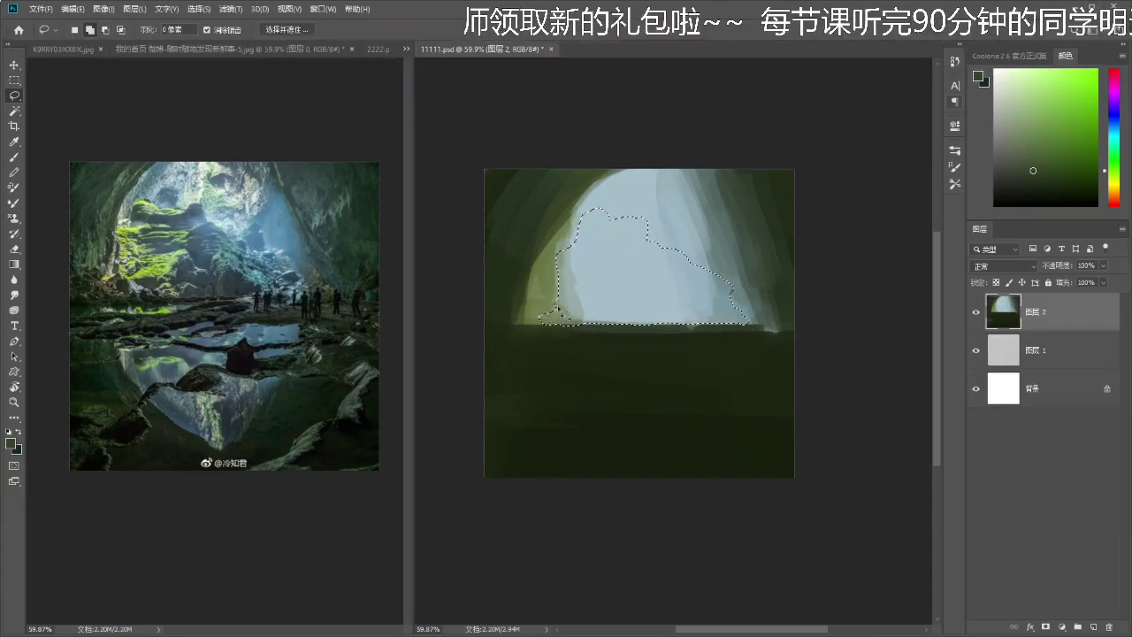
key(b)
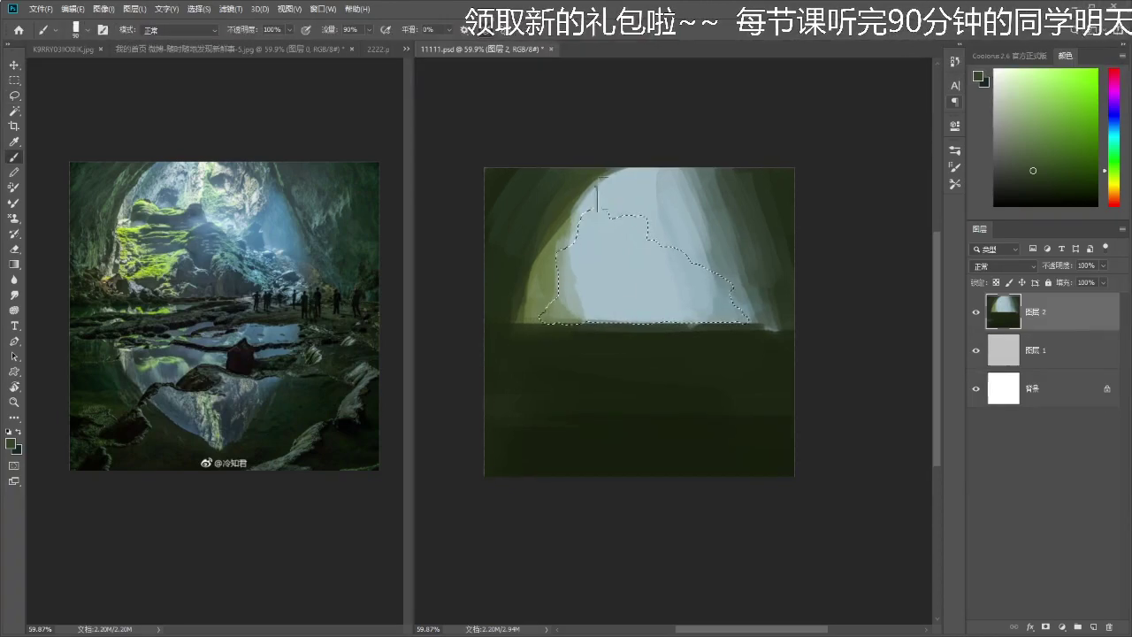
key(l)
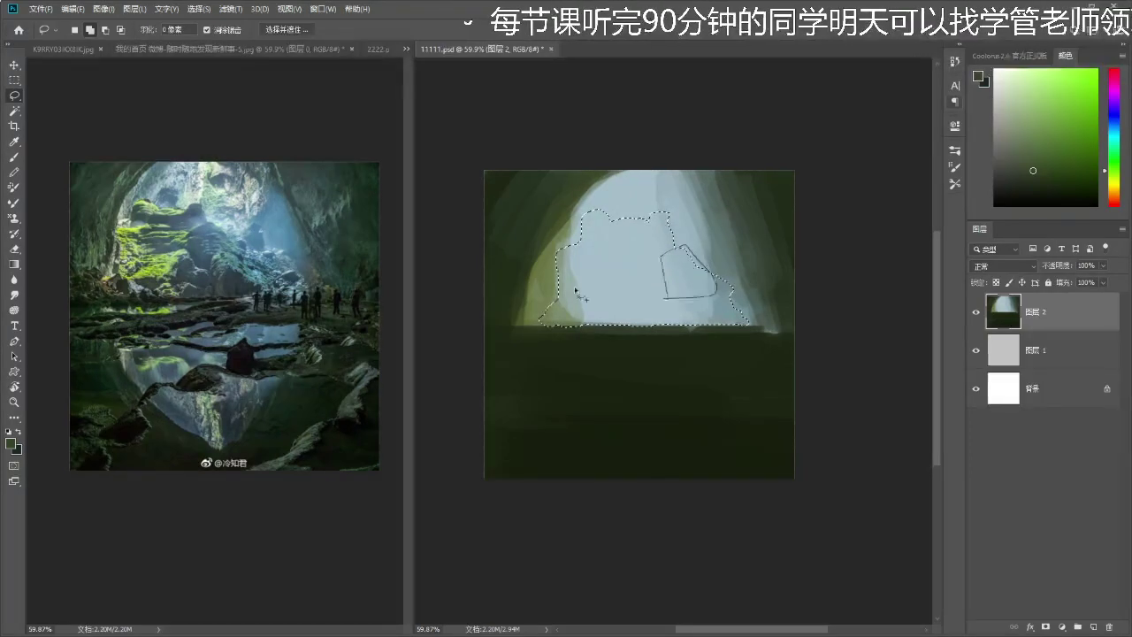
- Choose a bright yellow-green and paint the left and middle of the selected mound with the brush
key(b)
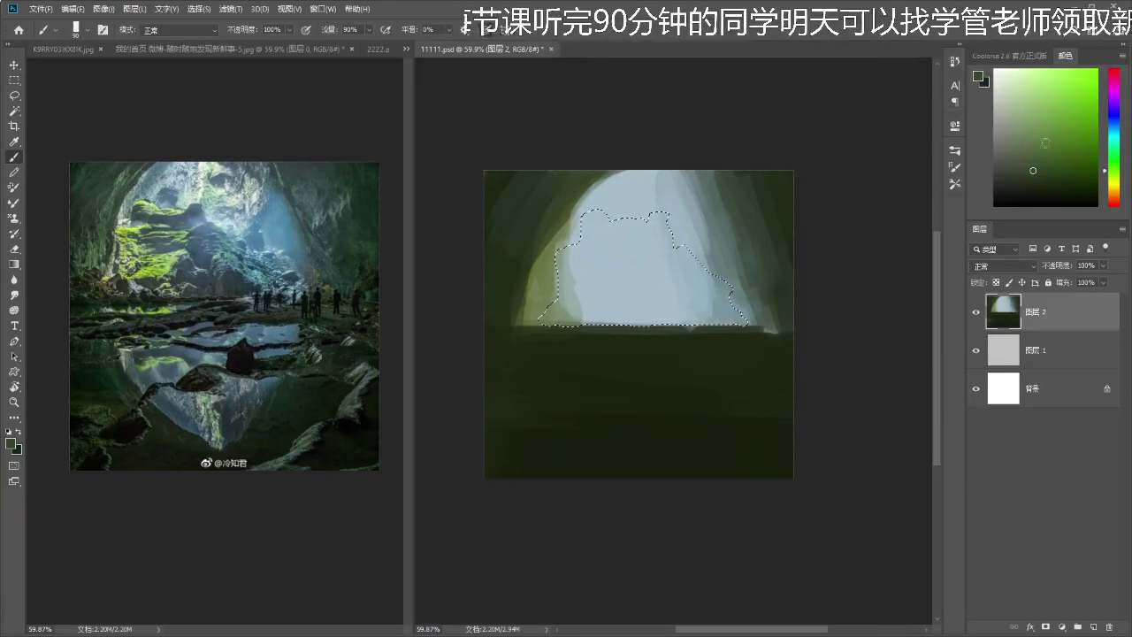
click(1111, 178)
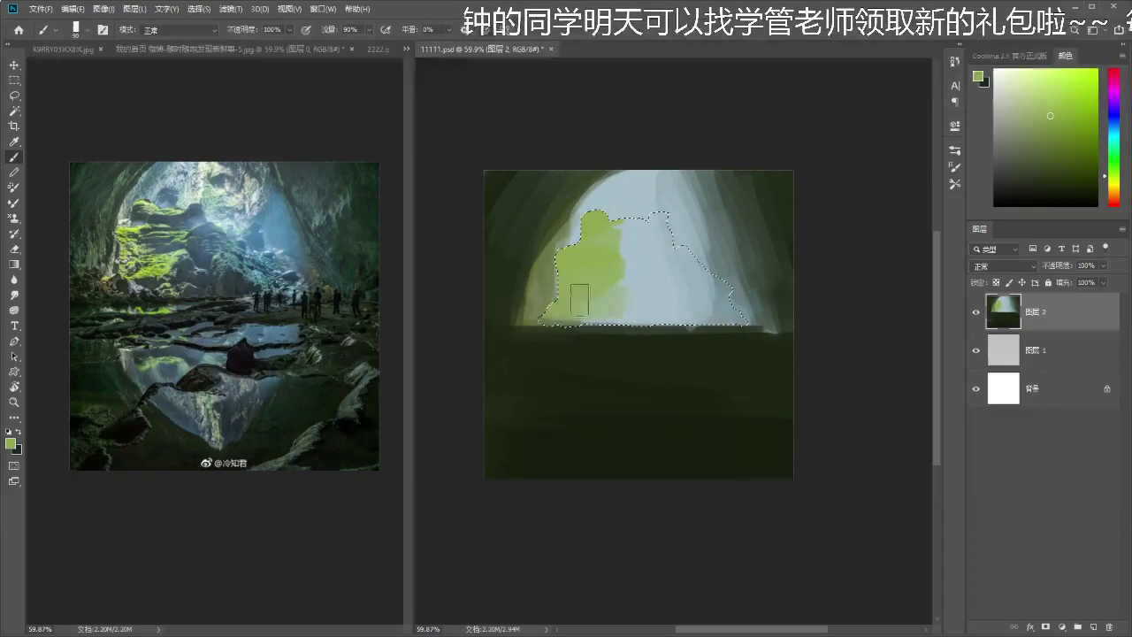
drag(657, 252, 621, 242)
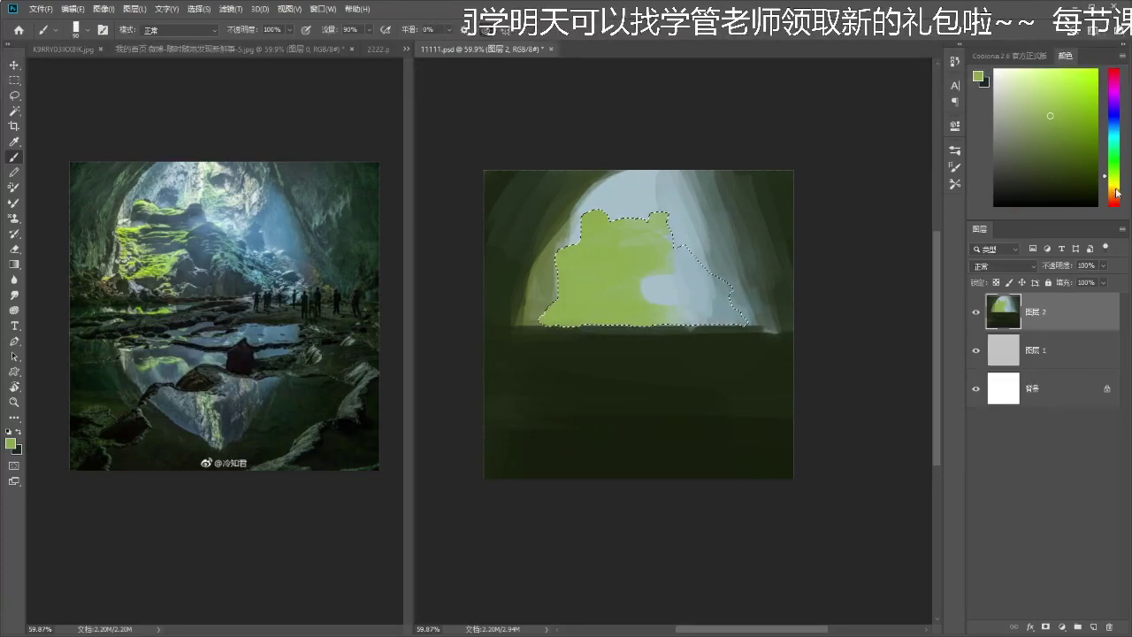
- Choose a dark blue-green and paint shadow along the lower right and base of the mound, redoing the base stroke
drag(1119, 181, 1115, 152)
click(1052, 184)
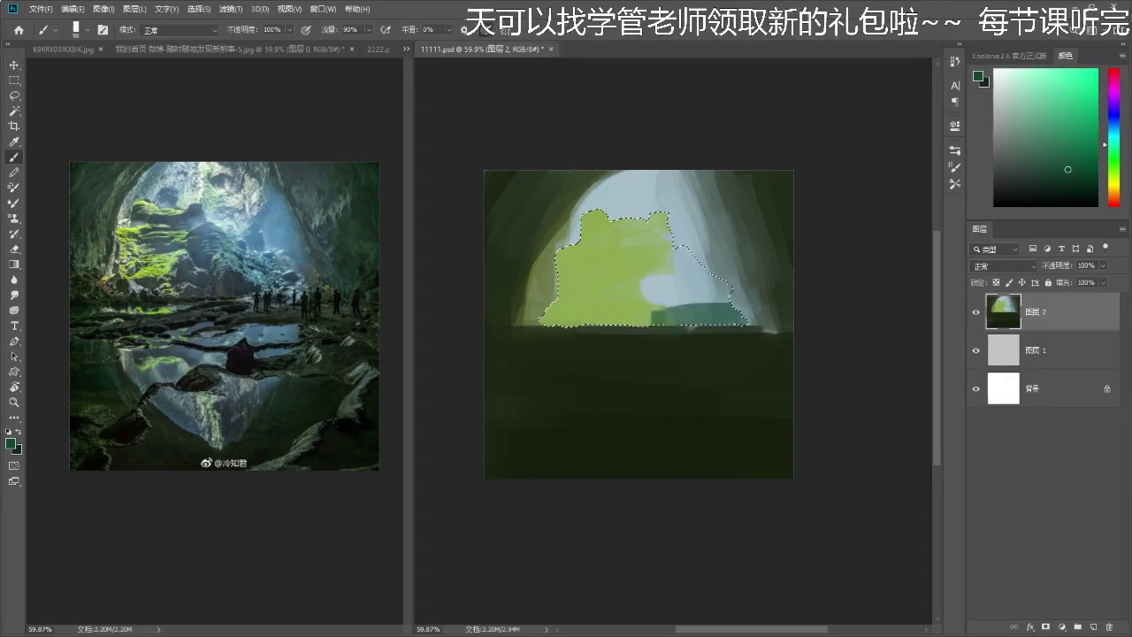
click(1045, 181)
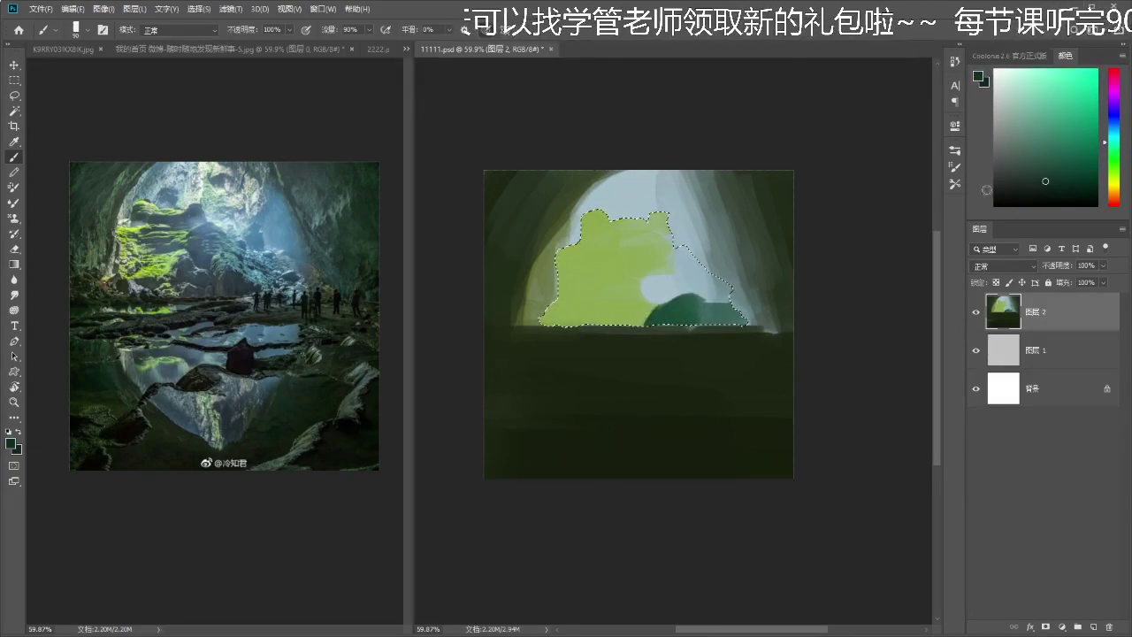
mouse_move(665, 312)
mouse_down()
mouse_move(679, 297)
mouse_move(637, 322)
mouse_move(648, 340)
mouse_move(528, 340)
mouse_up()
key(ctrl+z)
drag(644, 332, 546, 332)
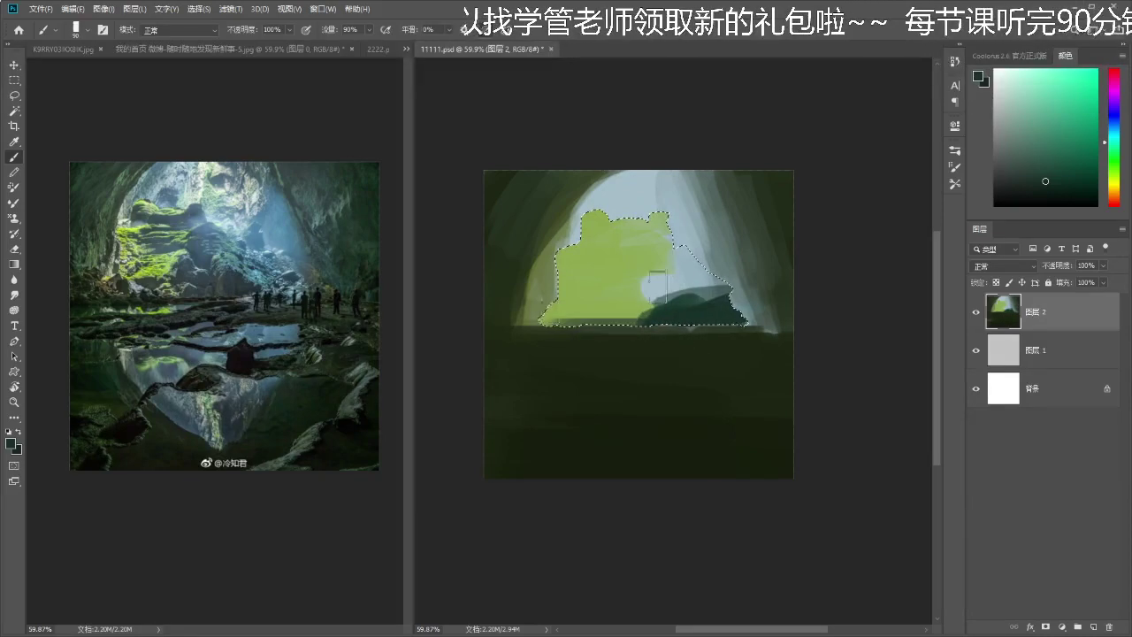
- Rework the mound's dark green shadow into a rock mass covering its right slope, and clear the selection
mouse_move(695, 283)
mouse_down()
mouse_move(685, 260)
mouse_move(656, 283)
mouse_move(675, 246)
mouse_move(656, 308)
mouse_move(720, 277)
mouse_move(650, 270)
mouse_move(654, 256)
mouse_move(690, 274)
mouse_move(638, 274)
mouse_move(623, 320)
mouse_move(581, 354)
mouse_move(557, 328)
mouse_up()
key(ctrl+z)
key(ctrl+z)
key(ctrl+z)
key(ctrl+z)
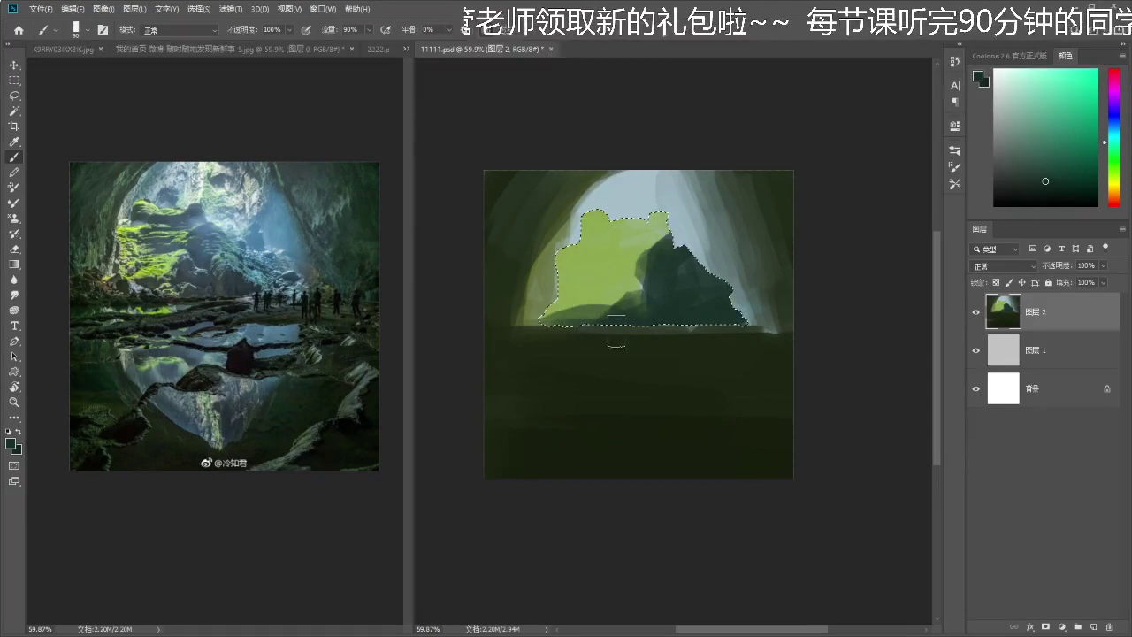
key(l)
key(ctrl+d)
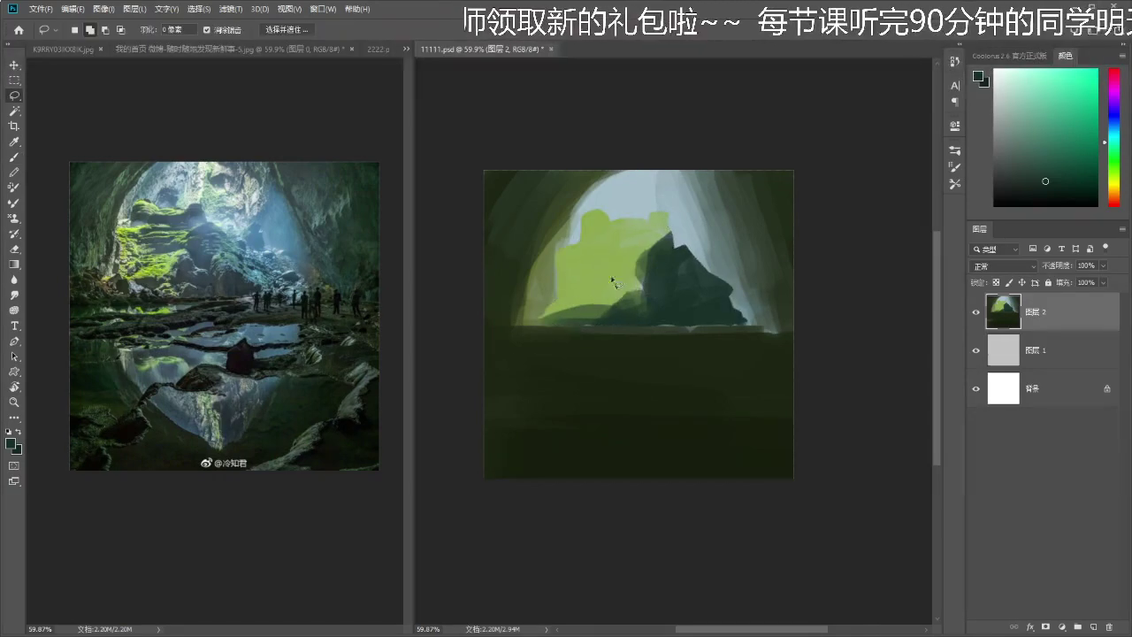
- Lasso thin horizontal crevices across the yellow-green rock and a broad shadow shape below its summit
key(ctrl+d)
mouse_move(587, 287)
mouse_down()
mouse_move(570, 272)
mouse_move(625, 279)
mouse_move(589, 283)
mouse_up()
drag(586, 273, 622, 269)
drag(575, 269, 623, 273)
mouse_move(578, 263)
mouse_down()
mouse_move(637, 264)
mouse_move(591, 264)
mouse_move(646, 268)
mouse_move(643, 281)
mouse_up()
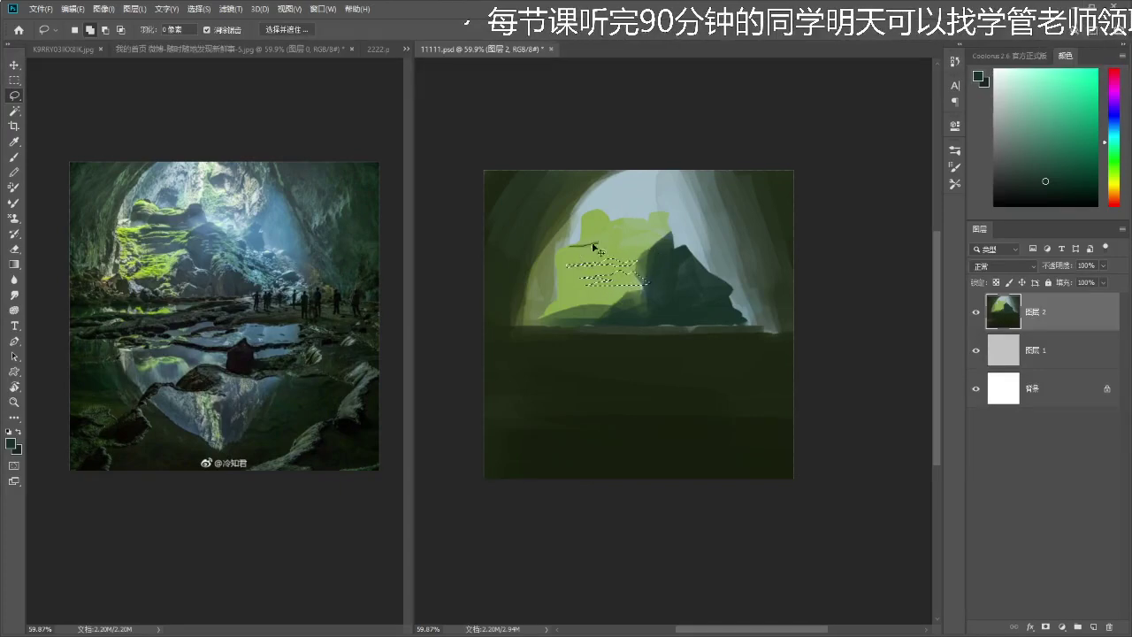
mouse_move(587, 247)
mouse_down()
mouse_move(659, 250)
mouse_move(667, 240)
mouse_move(651, 227)
mouse_move(596, 241)
mouse_up()
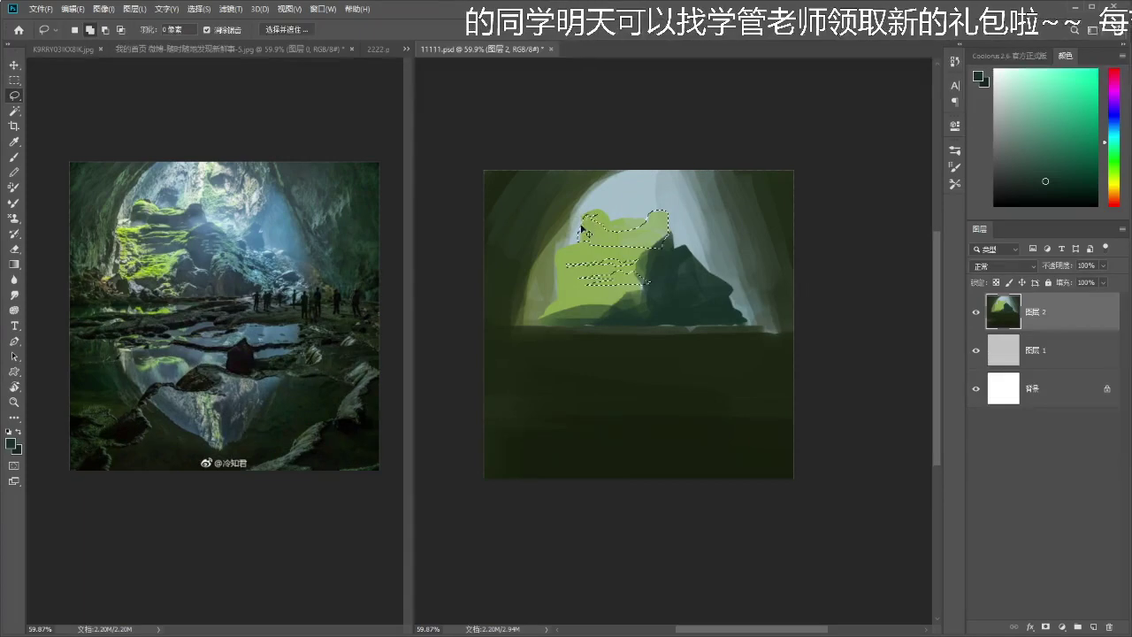
- Fill the selected crevices and summit shadow with dark blue-green using a larger brush, and clear the selection
key(b)
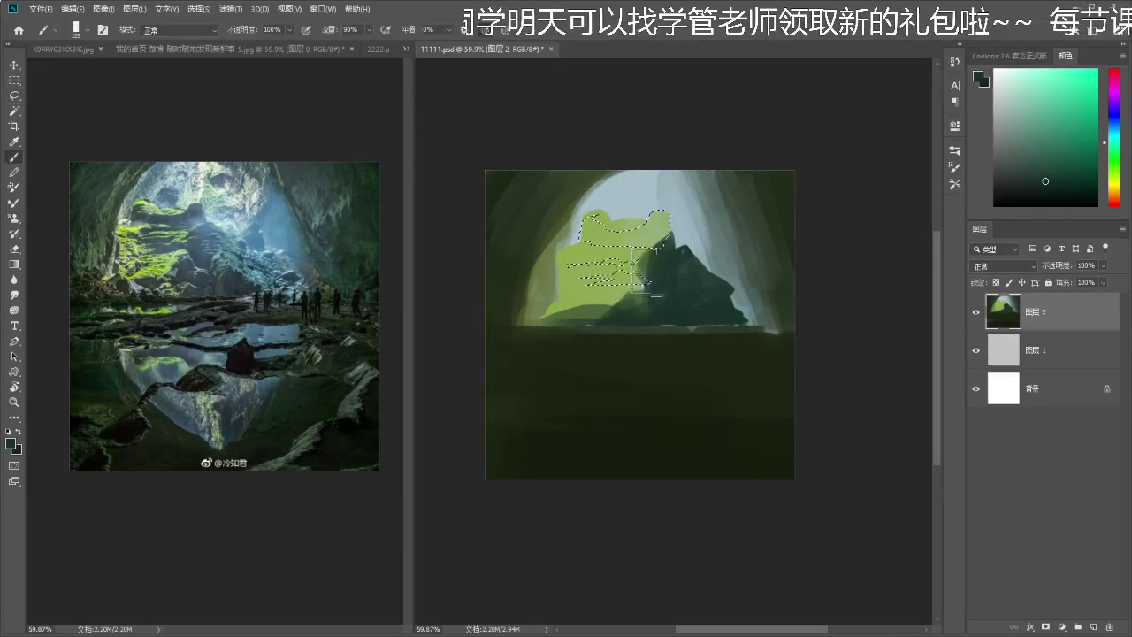
key(])
mouse_move(674, 280)
mouse_down()
mouse_move(618, 278)
mouse_move(674, 232)
mouse_move(619, 285)
mouse_move(626, 249)
mouse_move(483, 237)
mouse_up()
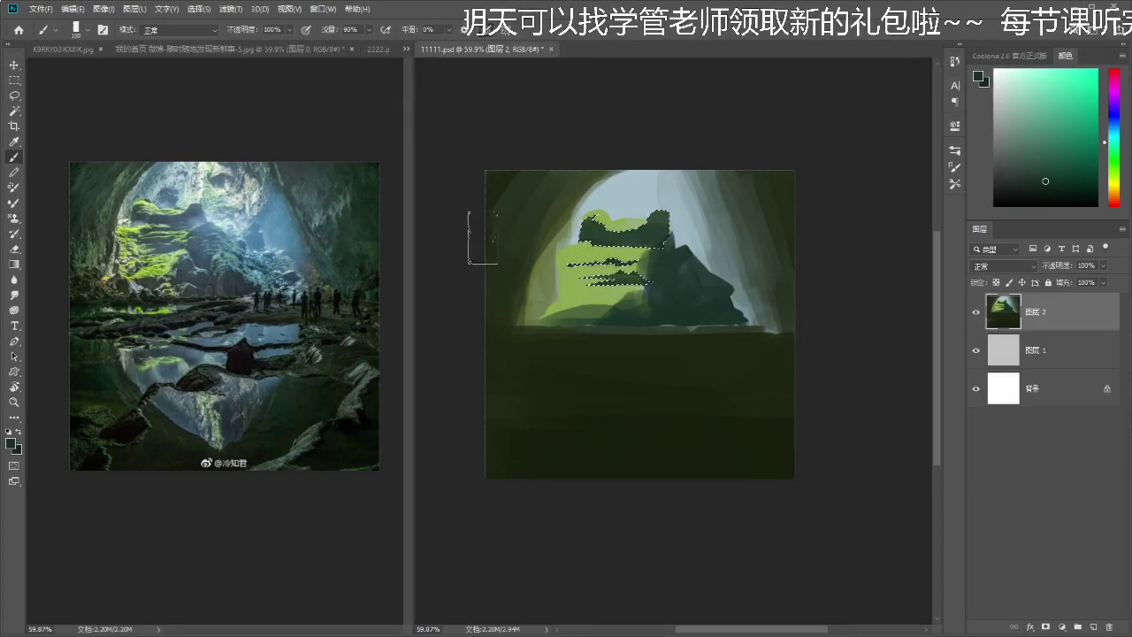
key(ctrl+d)
- Paint a small dark crevice on the lower left of the yellow-green rock with a smaller brush and sample the surrounding greens
key(z)
mouse_move(668, 260)
mouse_down()
mouse_move(637, 258)
mouse_move(617, 283)
mouse_up()
key(b)
key([)
key([)
key([)
key([)
key([)
key([)
key([)
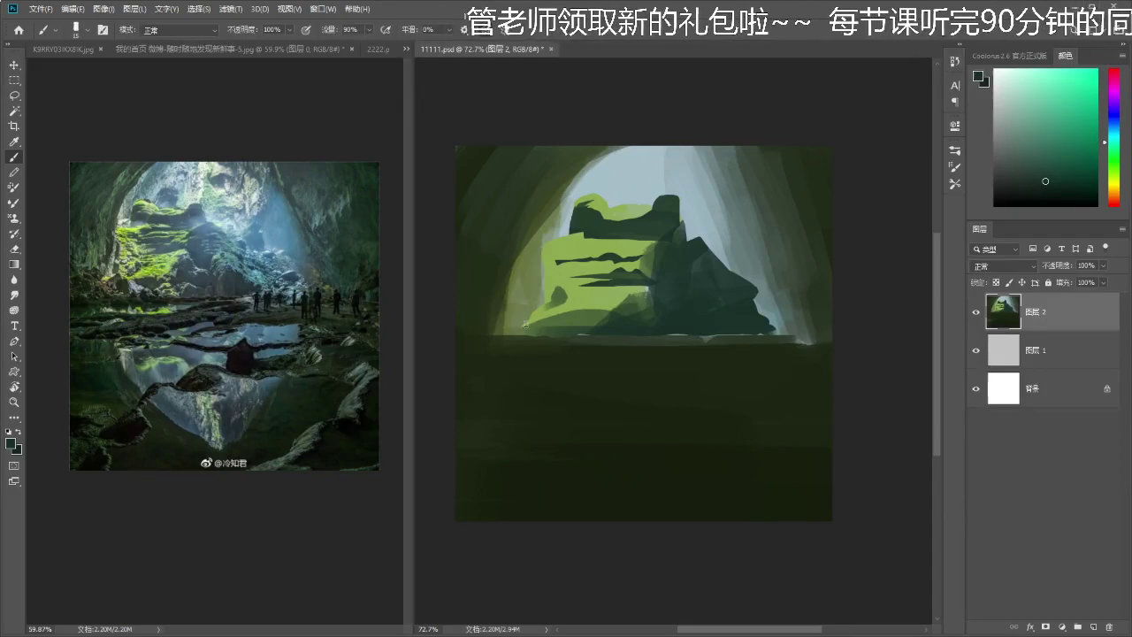
scroll(571, 300, up, 2)
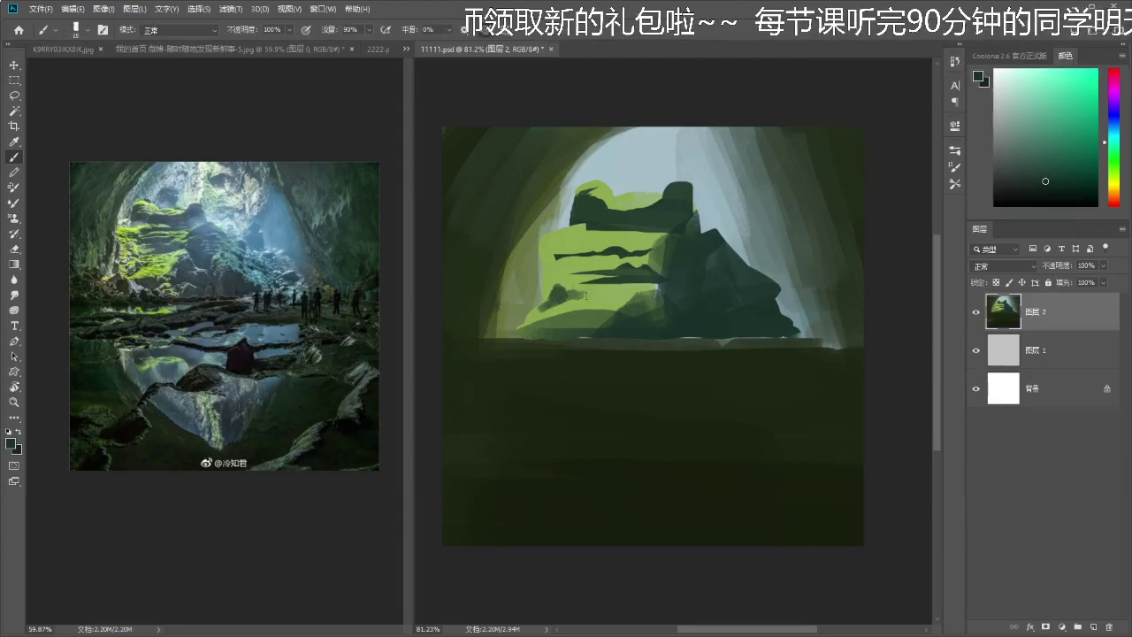
alt+click(587, 298)
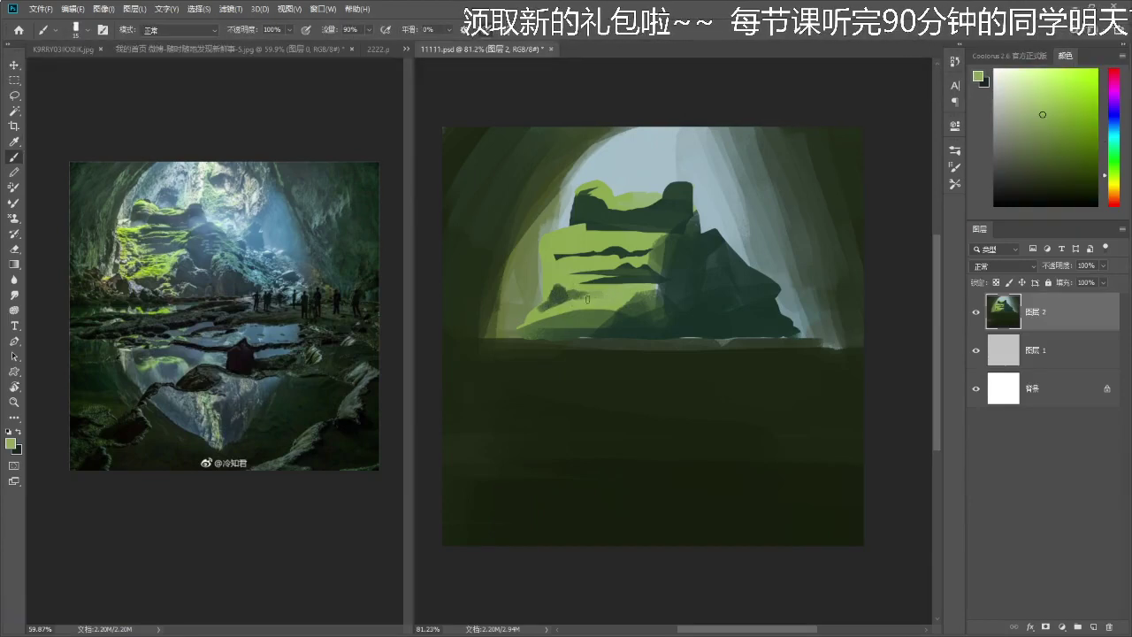
alt+click(552, 293)
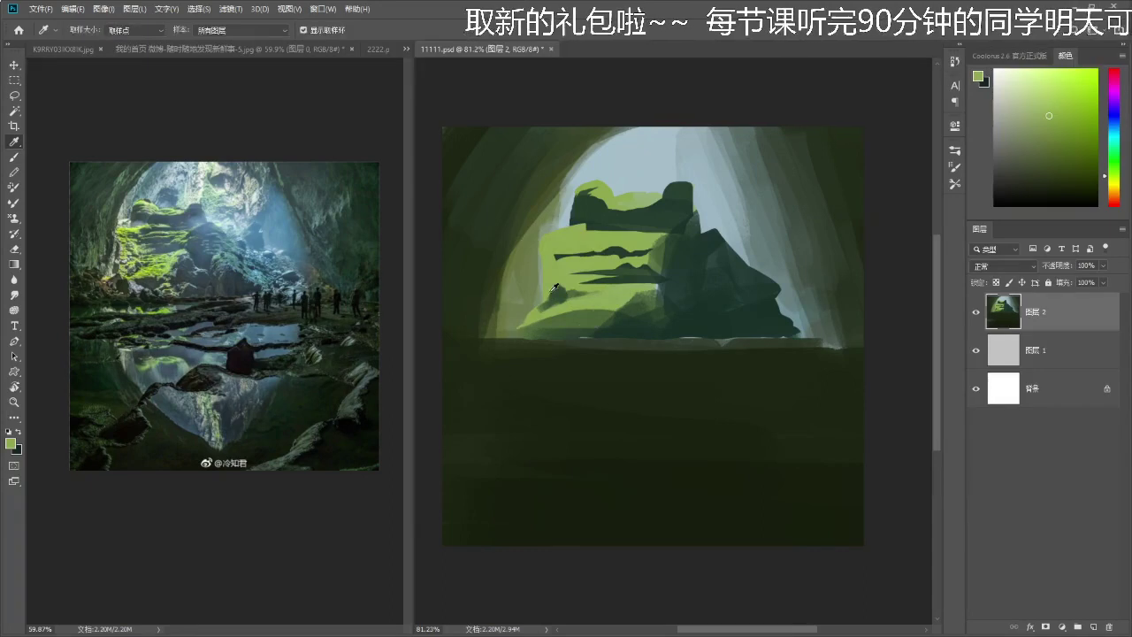
alt+click(545, 254)
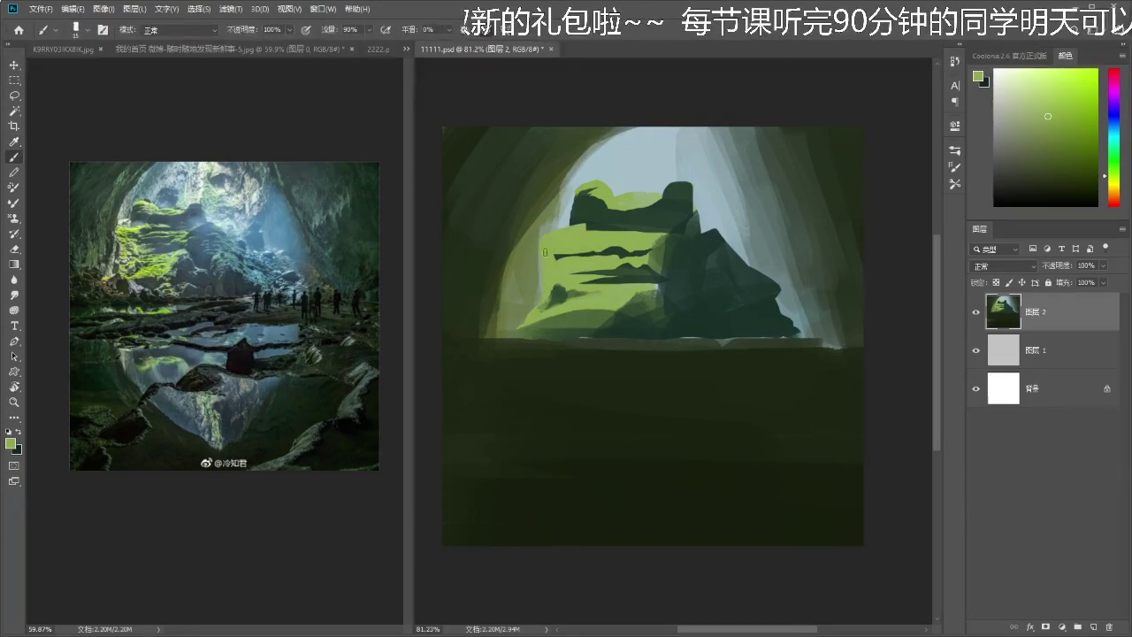
- Shade the mound's left edge with a sampled muted green, redoing the stroke
alt+click(677, 242)
mouse_move(534, 258)
mouse_down()
mouse_move(545, 306)
mouse_move(541, 269)
mouse_move(534, 309)
mouse_move(554, 299)
mouse_up()
key(ctrl+z)
alt+click(530, 265)
alt+click(536, 307)
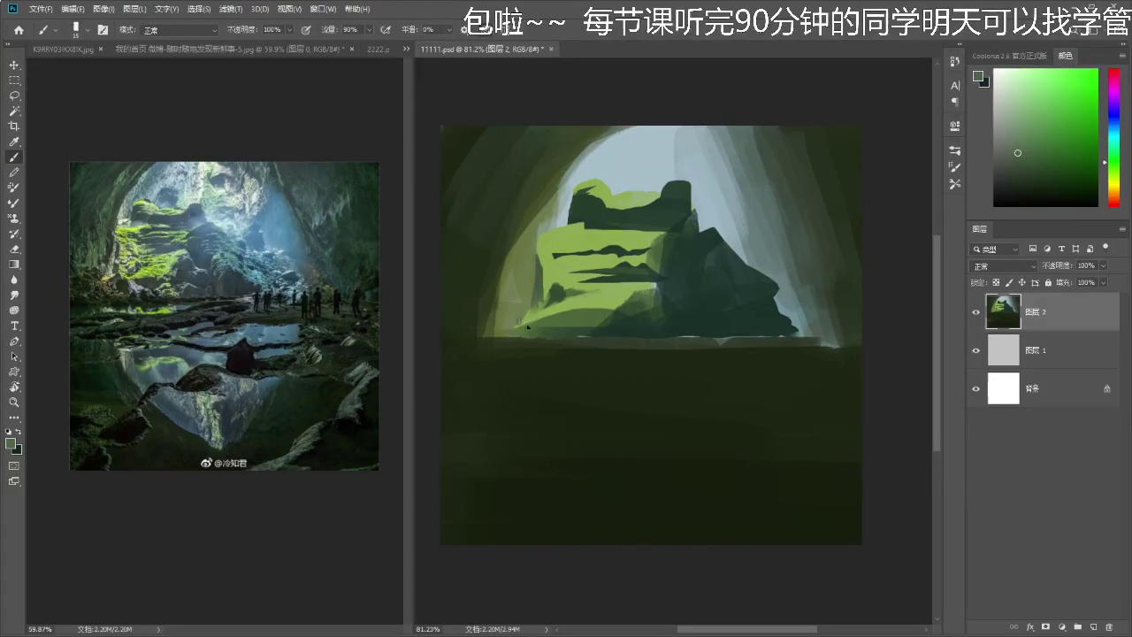
- Deepen the dark green shadow at the mound's lower middle and extend low rocks outward from its right base
drag(637, 323, 621, 297)
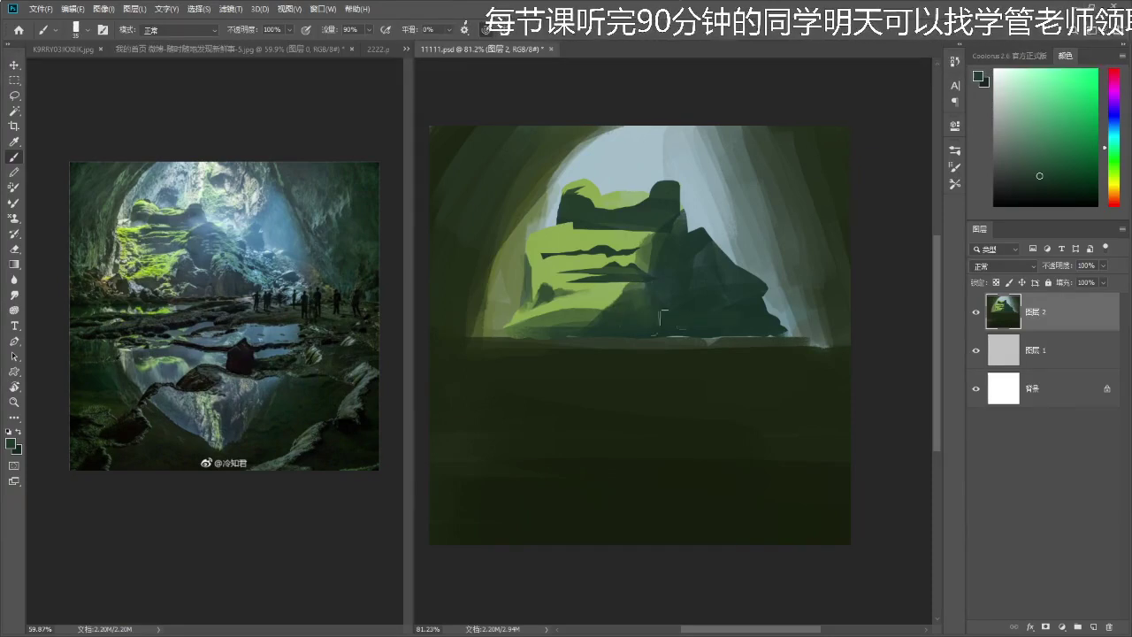
mouse_move(705, 335)
mouse_down()
mouse_move(800, 330)
mouse_move(771, 320)
mouse_move(804, 331)
mouse_up()
key(ctrl+z)
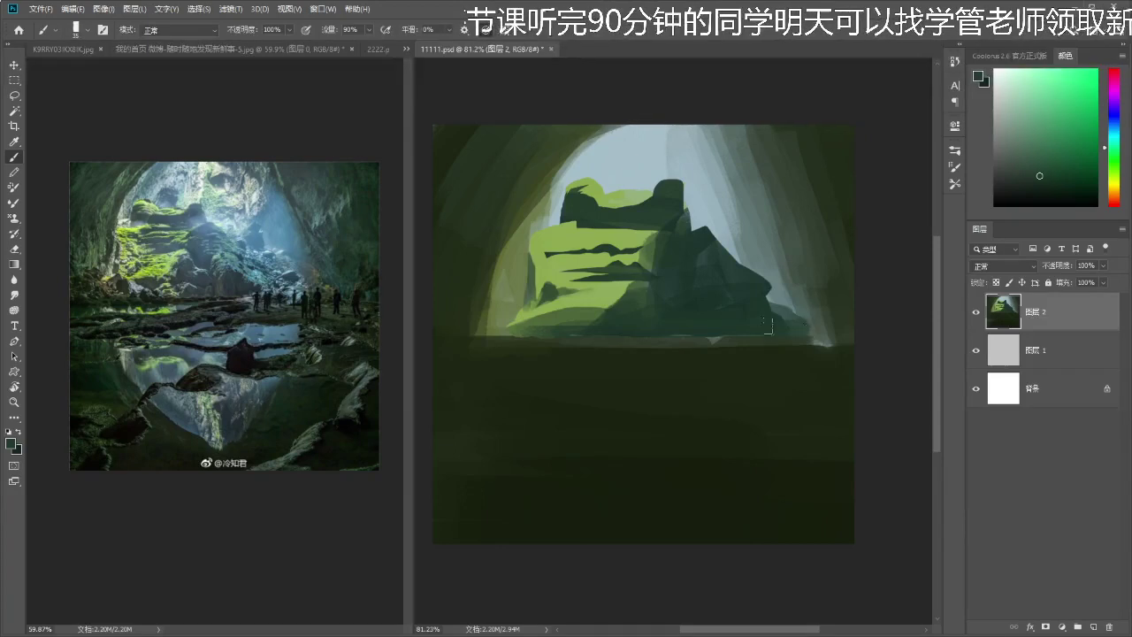
key(alt)
alt+click(704, 264)
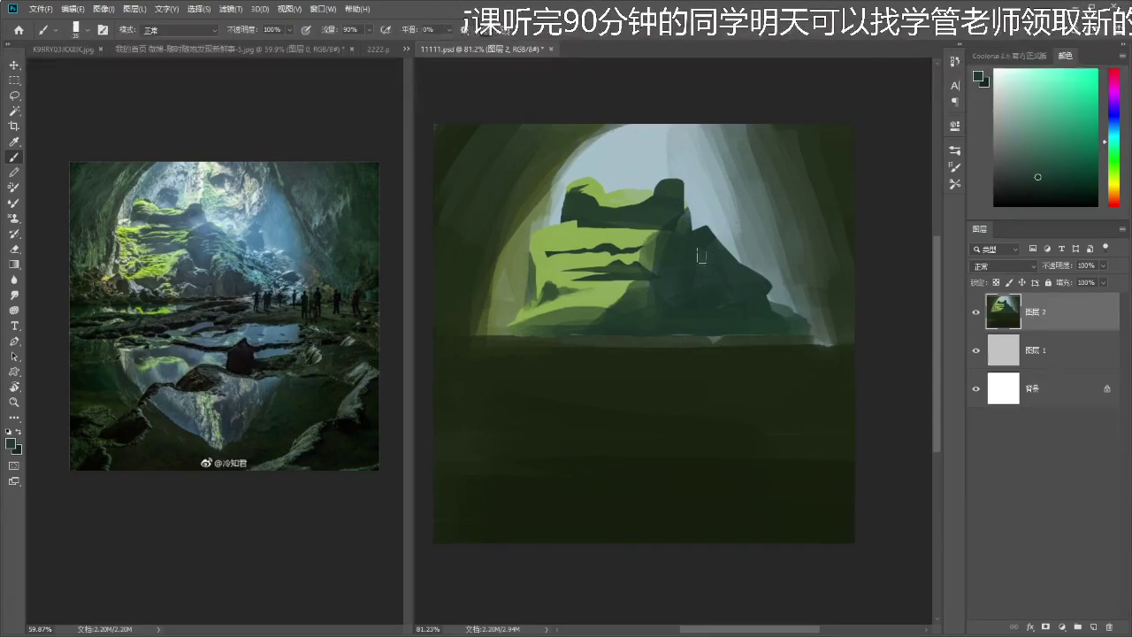
alt+click(667, 197)
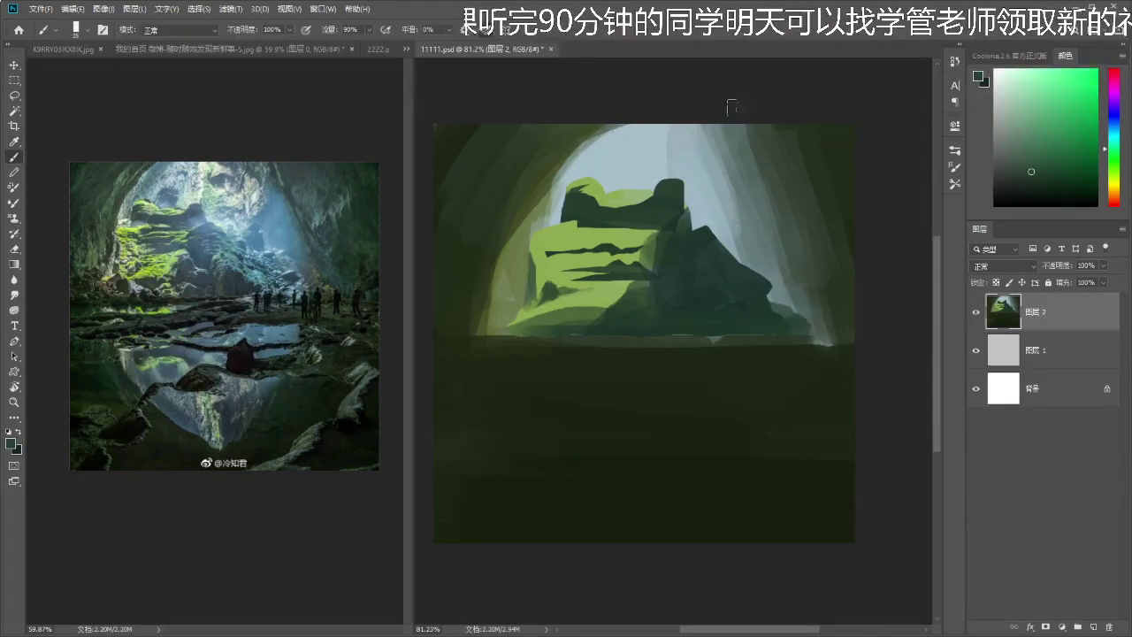
- Choose a greyish olive colour and select the sky and pale right cave wall by colour with the Magic Wand
alt+click(792, 122)
click(1019, 132)
click(1107, 180)
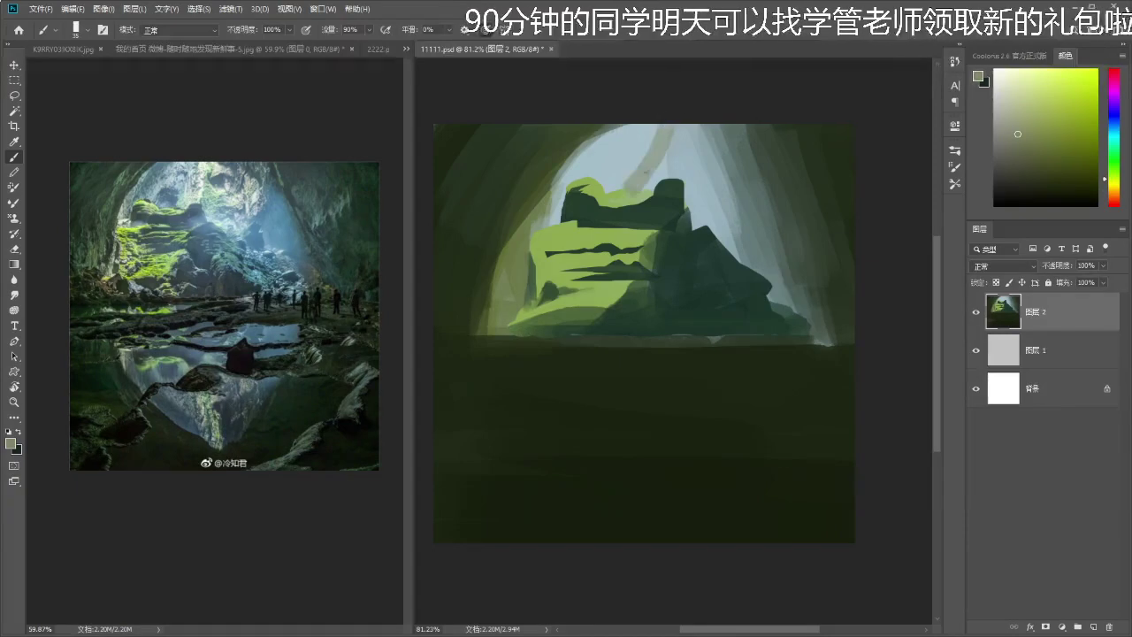
click(978, 312)
click(977, 313)
key(w)
click(669, 168)
click(757, 164)
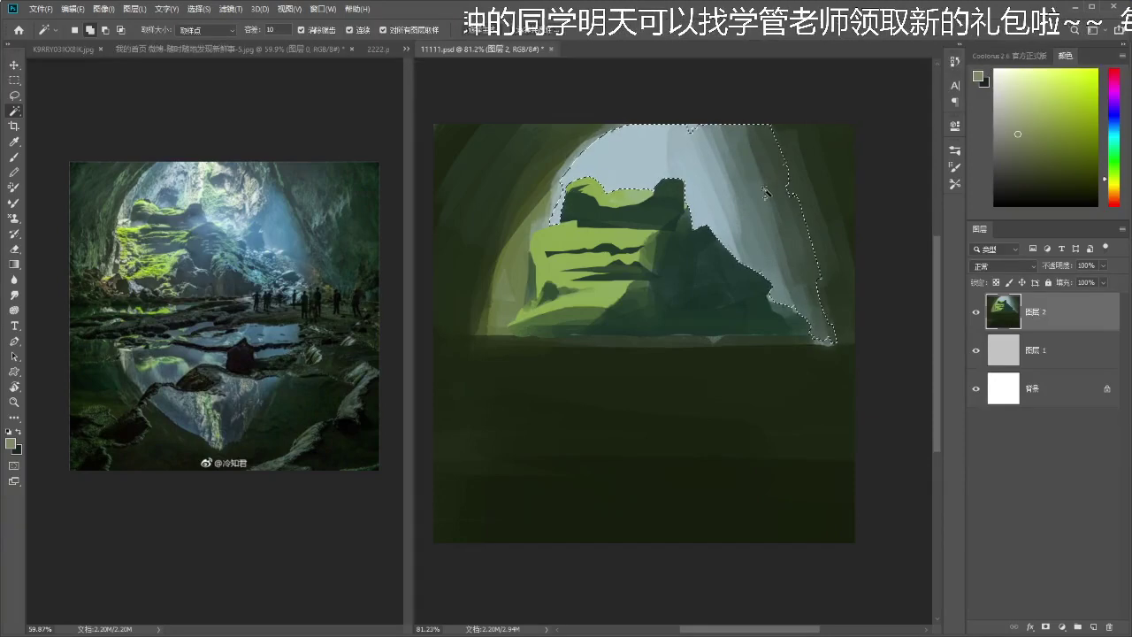
click(716, 150)
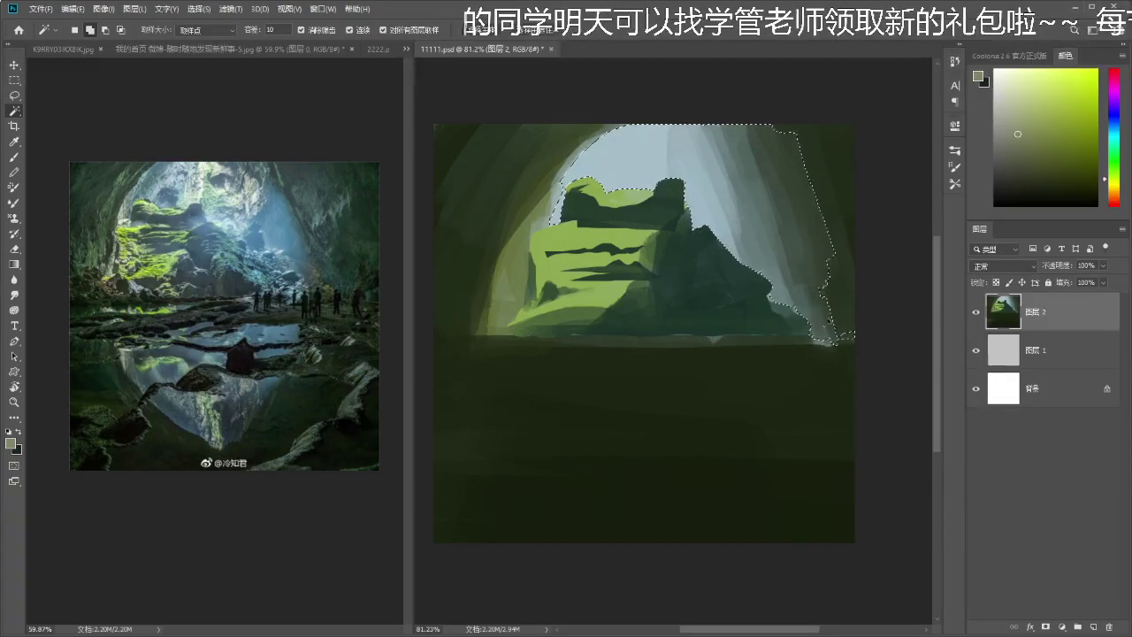
- Paint a warm beige light beam down the selected sky beside the summit and brighten it with a paler cream
key(b)
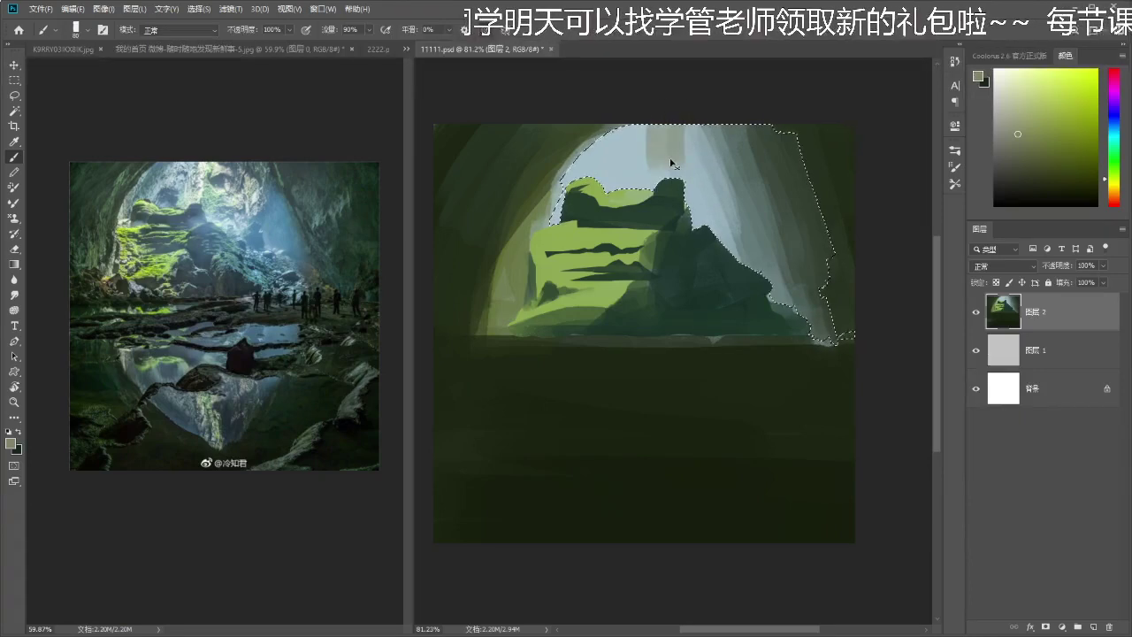
click(1009, 105)
mouse_move(688, 118)
mouse_down()
mouse_move(672, 163)
mouse_move(682, 118)
mouse_move(703, 104)
mouse_move(713, 163)
mouse_up()
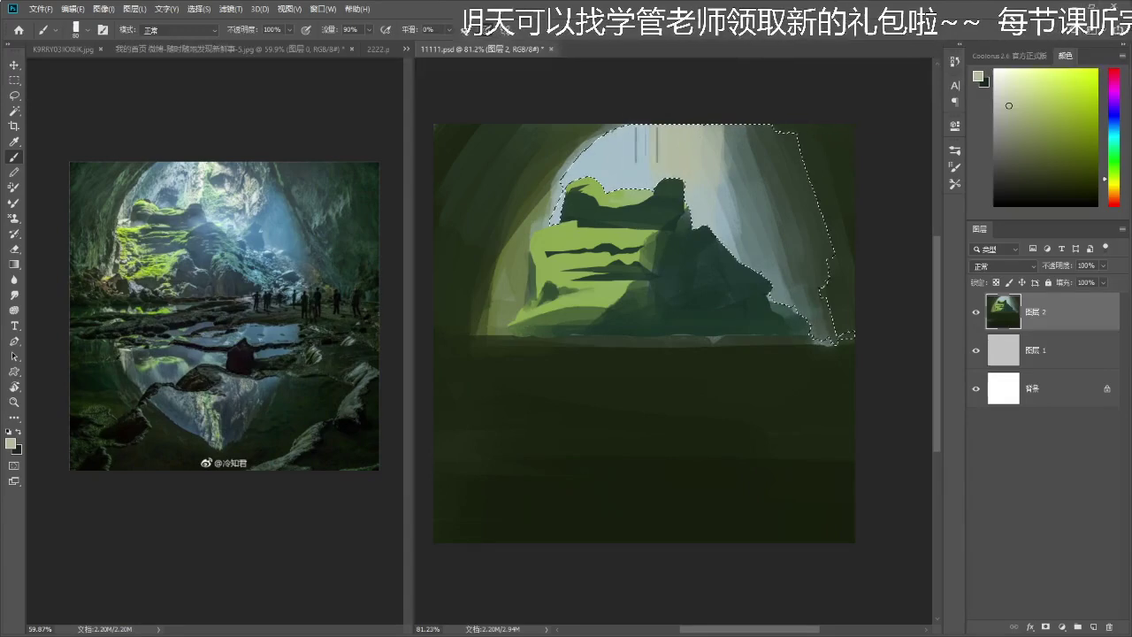
drag(773, 218, 772, 215)
mouse_move(677, 124)
mouse_down()
mouse_move(844, 118)
mouse_move(689, 127)
mouse_move(681, 174)
mouse_move(668, 126)
mouse_up()
click(1010, 86)
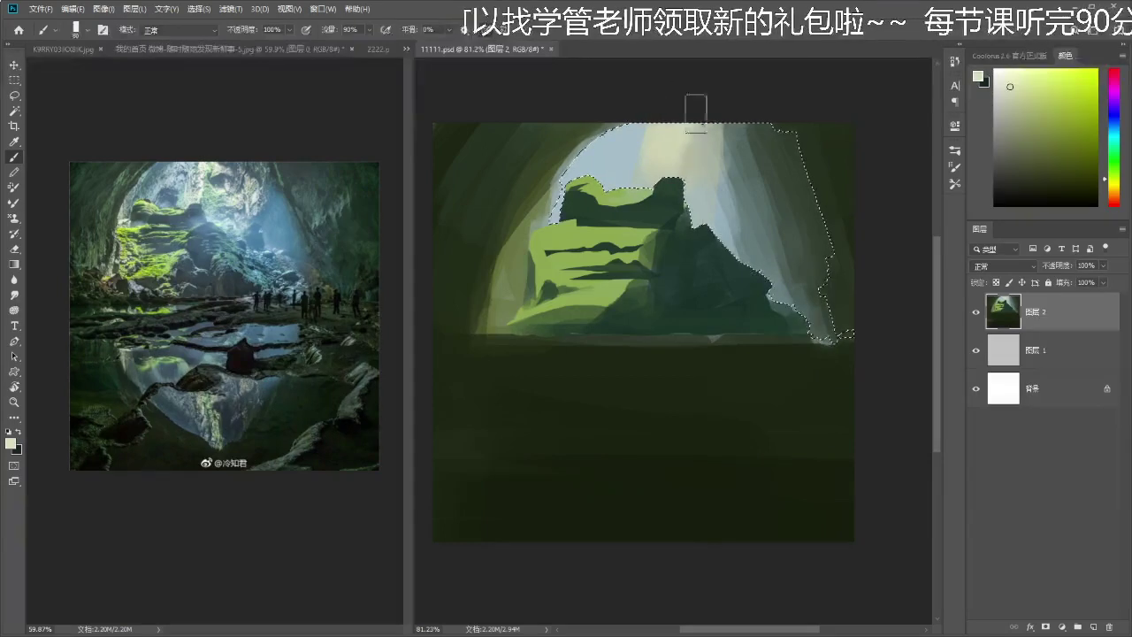
- Paint muted grey-teal vertical streaks into the selected sky and wall around the light beam
key(i)
click(626, 159)
key(b)
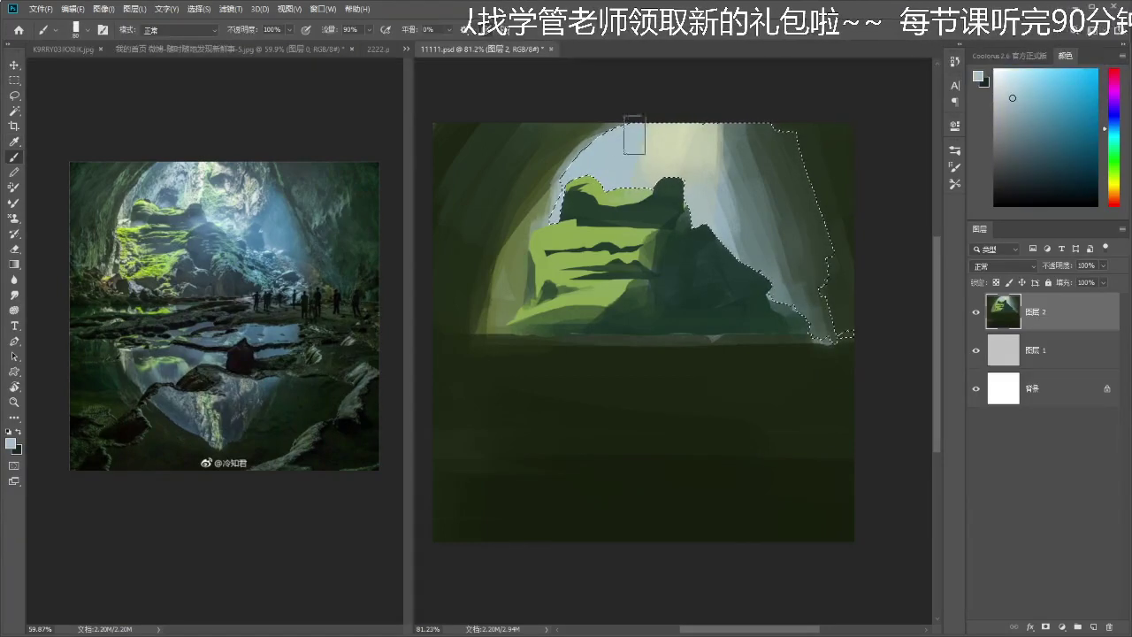
alt+click(740, 186)
click(1026, 149)
click(1025, 135)
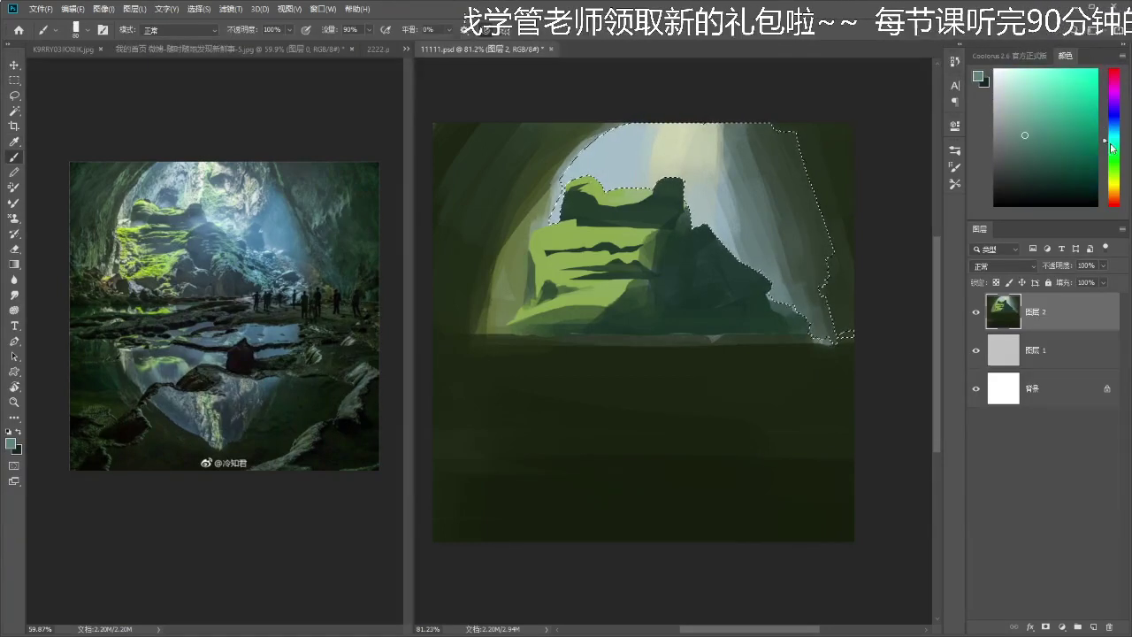
click(1014, 154)
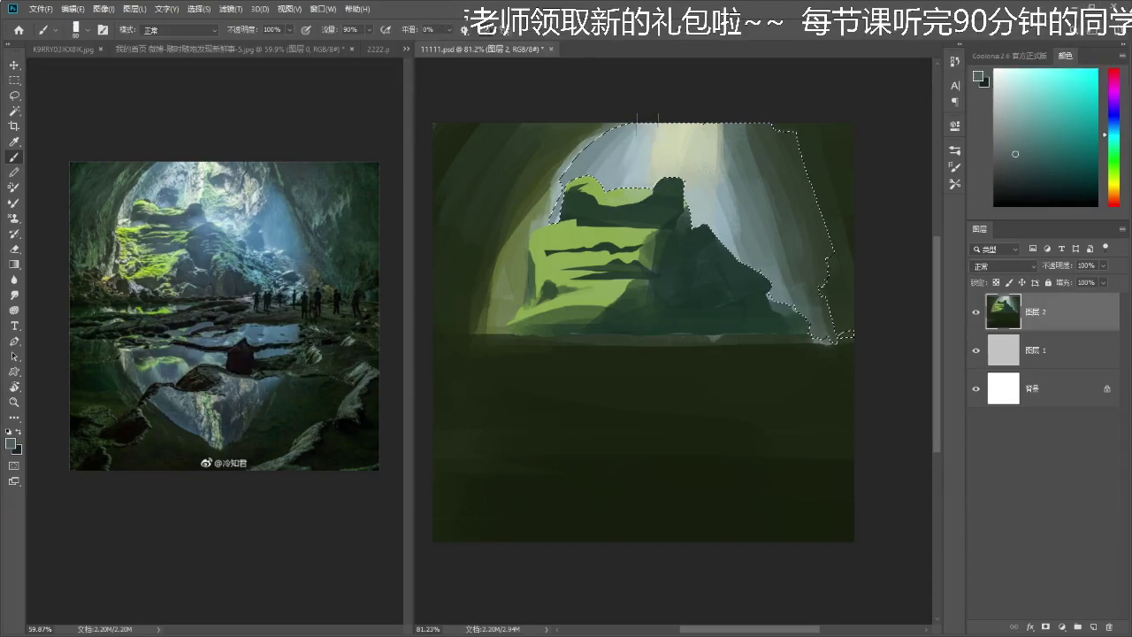
- Extend the warm light beam down over the right wall, clear the selection, and soften the beam with sampled grey-greens
alt+click(674, 148)
drag(679, 140, 699, 177)
alt+click(715, 170)
alt+click(751, 181)
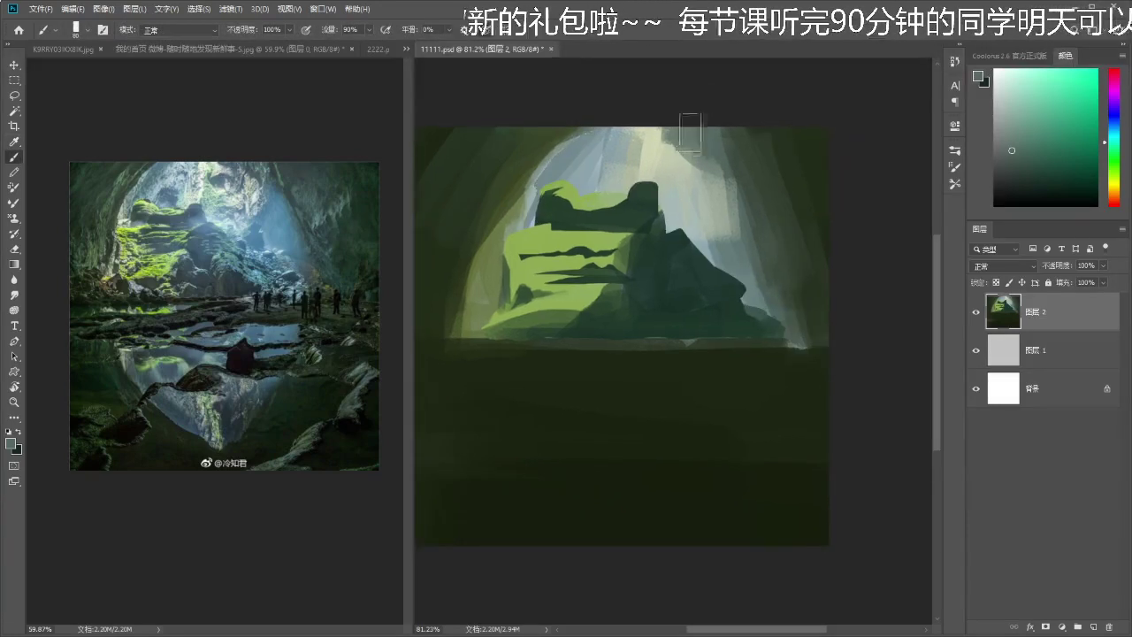
key(alt)
alt+click(705, 185)
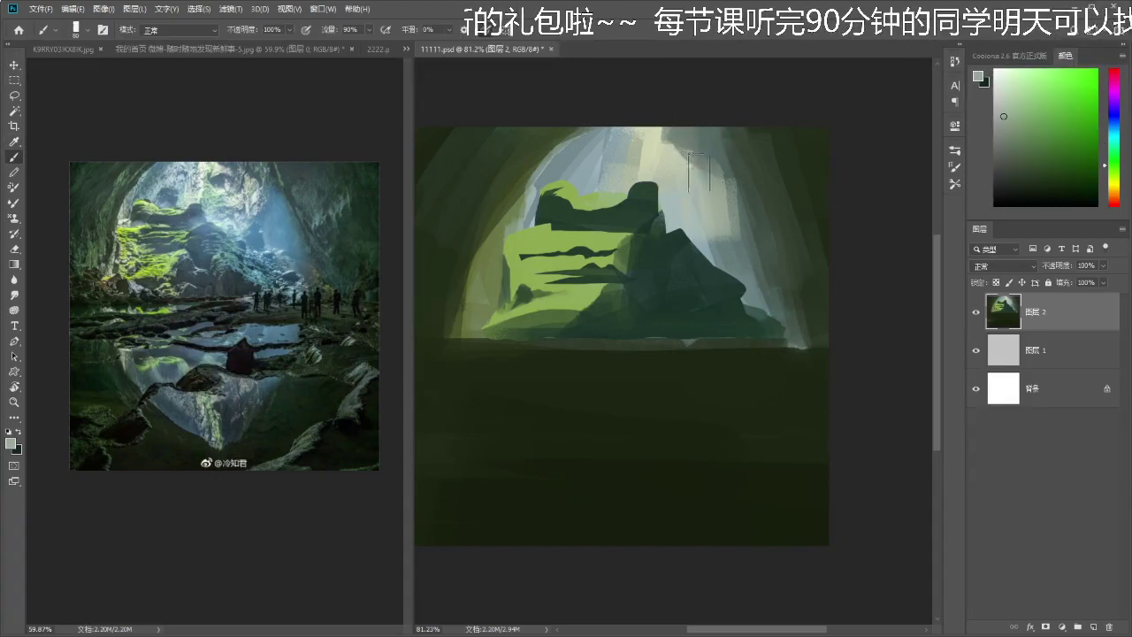
mouse_move(695, 185)
mouse_down()
mouse_move(707, 164)
mouse_move(718, 176)
mouse_up()
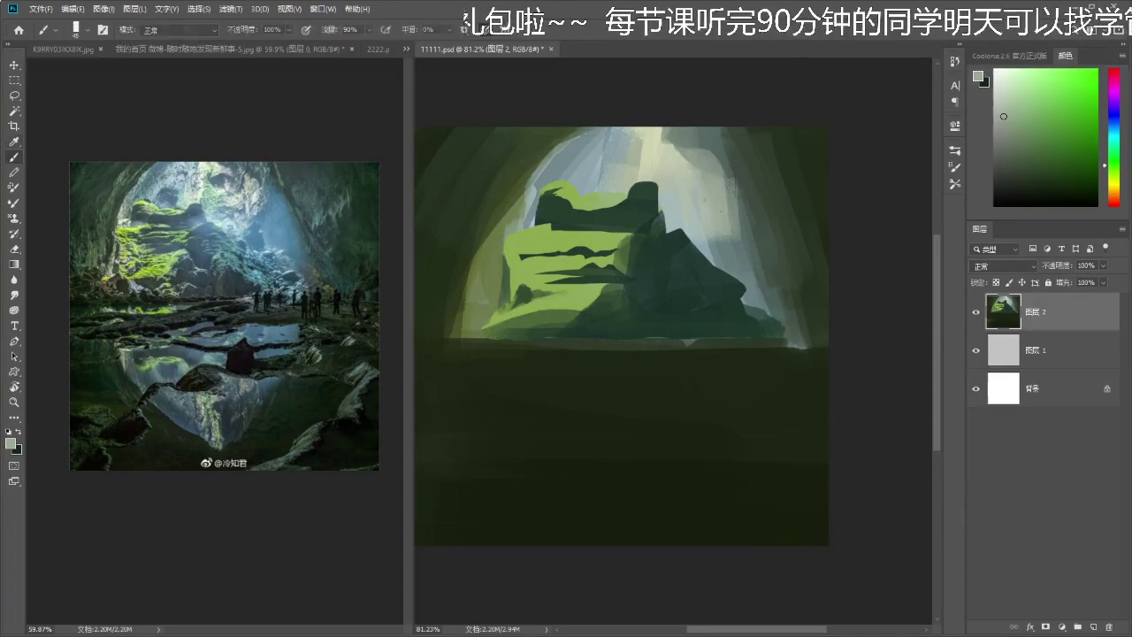
- Choose a muted blue-teal and paint cool haze over the right cave wall and the mound's lower right slope
alt+click(744, 225)
click(1028, 130)
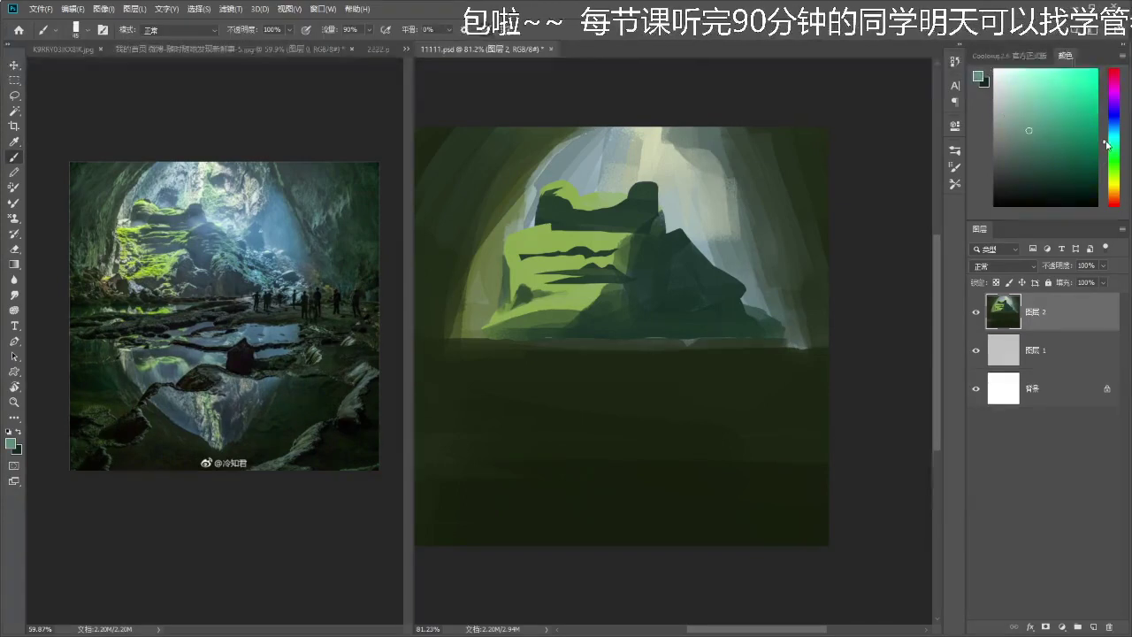
click(1103, 133)
mouse_move(751, 206)
mouse_down()
mouse_move(734, 188)
mouse_move(767, 265)
mouse_move(718, 221)
mouse_move(739, 305)
mouse_move(697, 258)
mouse_up()
mouse_move(698, 306)
mouse_down()
mouse_move(663, 312)
mouse_move(754, 332)
mouse_move(702, 305)
mouse_move(669, 319)
mouse_move(734, 309)
mouse_up()
key(ctrl+z)
- Repaint the dark green shadow between the sunlit rock and the right slope with sampled colours, reshaping its edges
alt+click(680, 259)
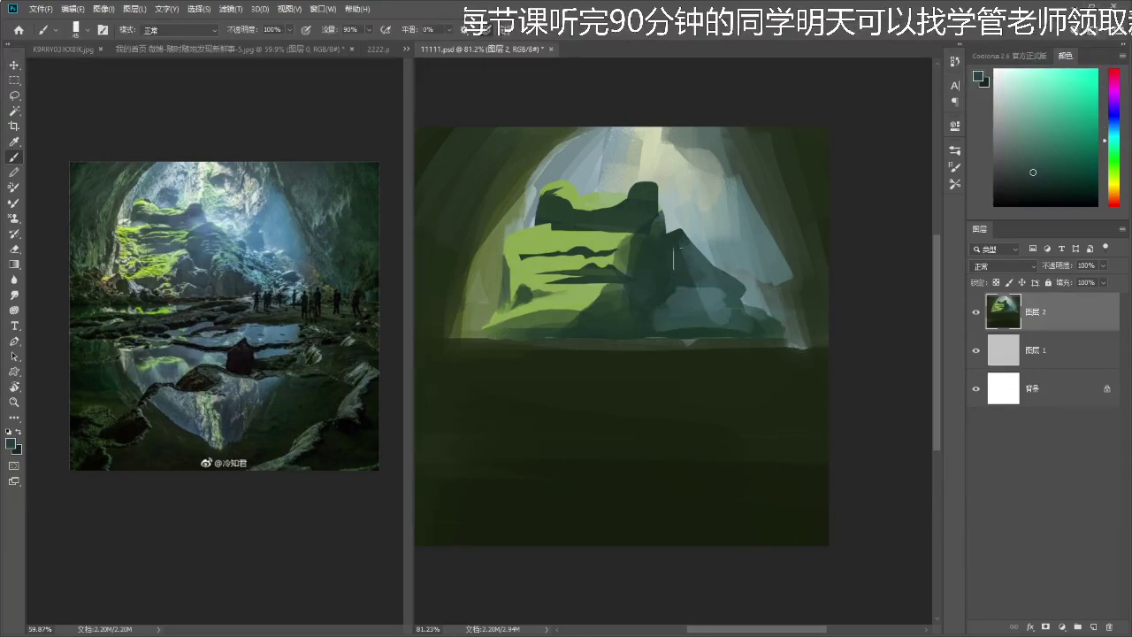
alt+click(658, 263)
drag(642, 268, 616, 265)
key(i)
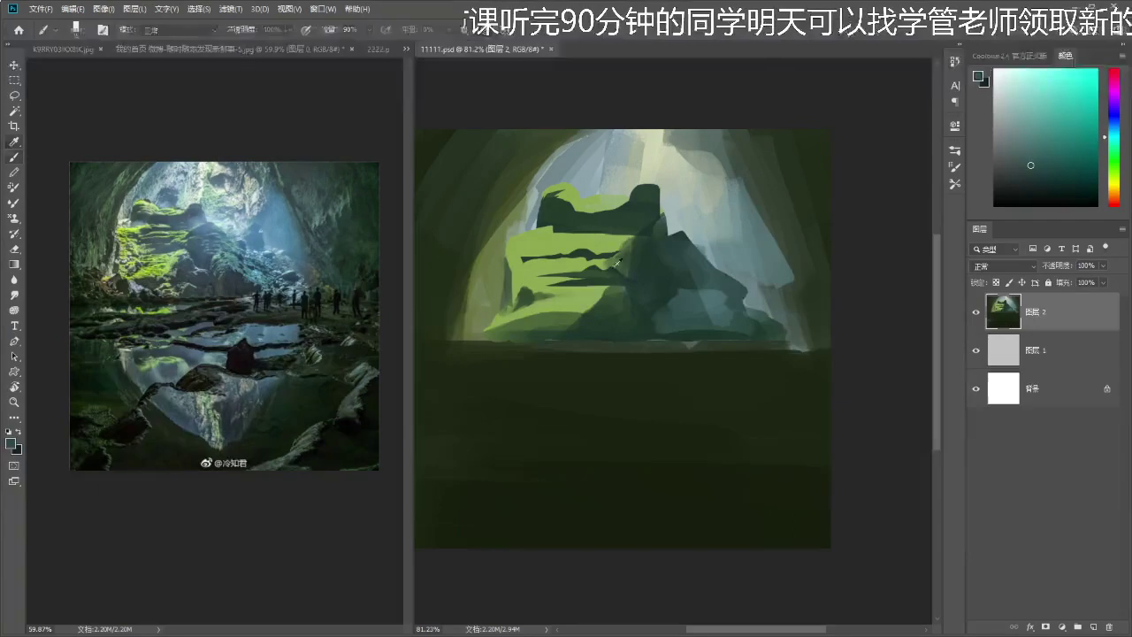
click(594, 230)
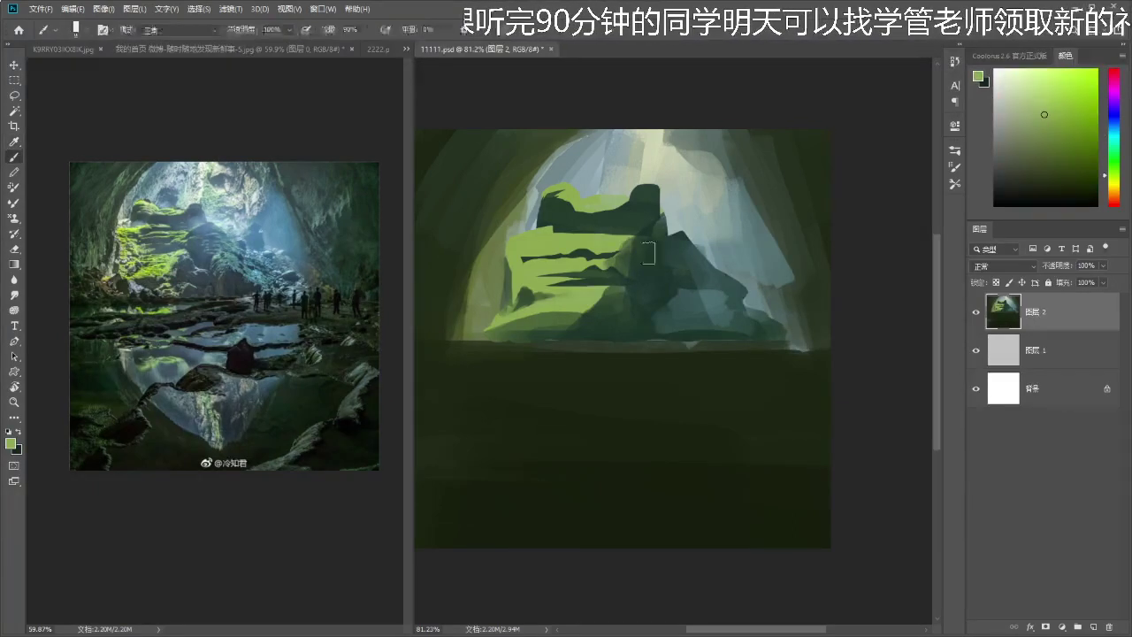
click(683, 269)
key(b)
alt+click(667, 282)
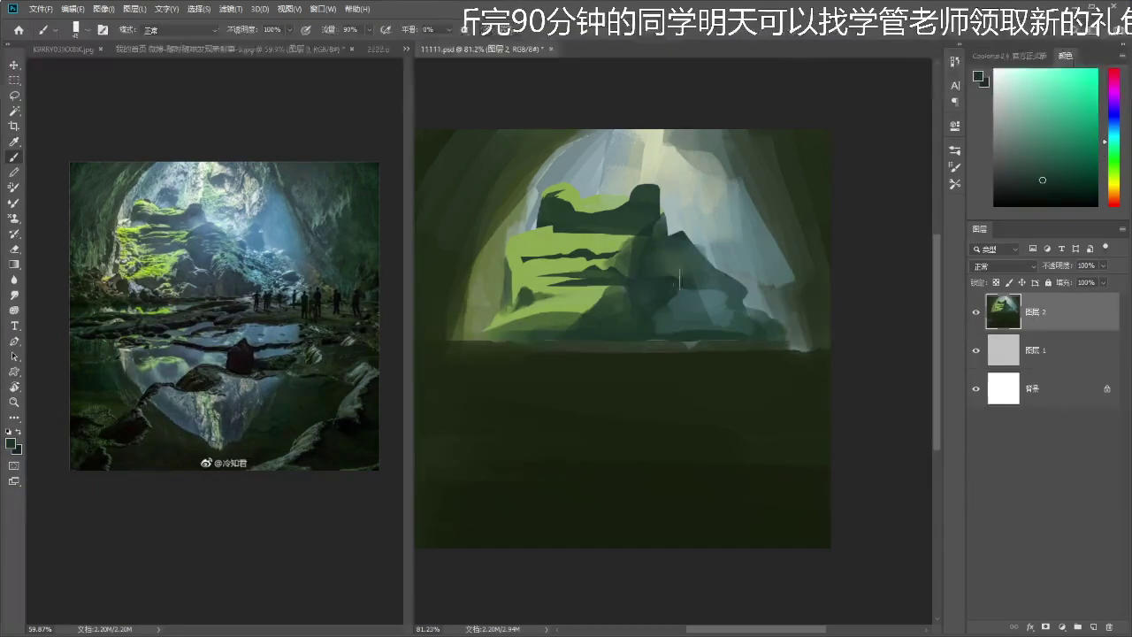
drag(696, 264, 633, 260)
alt+click(701, 273)
alt+click(642, 255)
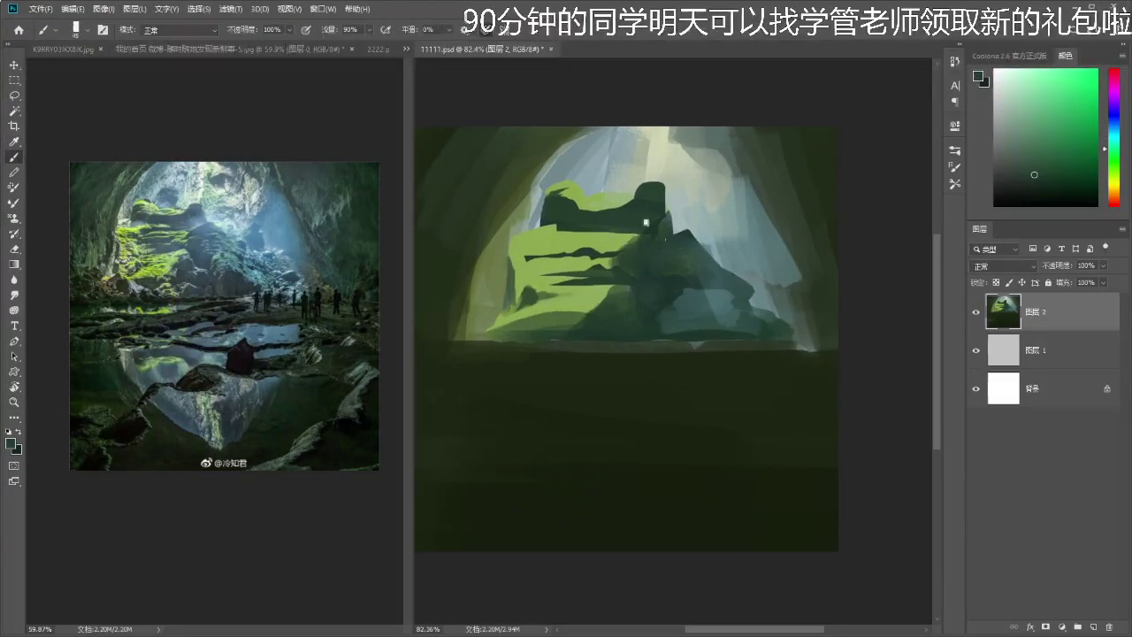
- Select the summit's dark shadow with the Magic Wand and lasso away the selected areas below it
click(265, 248)
click(695, 229)
drag(695, 230, 702, 228)
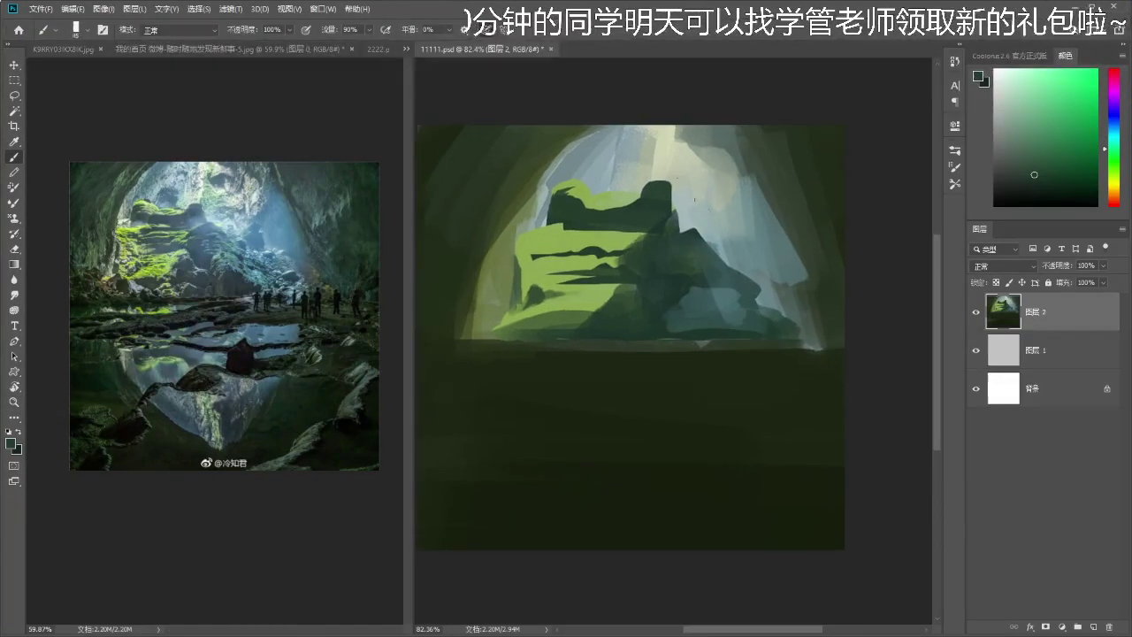
key(l)
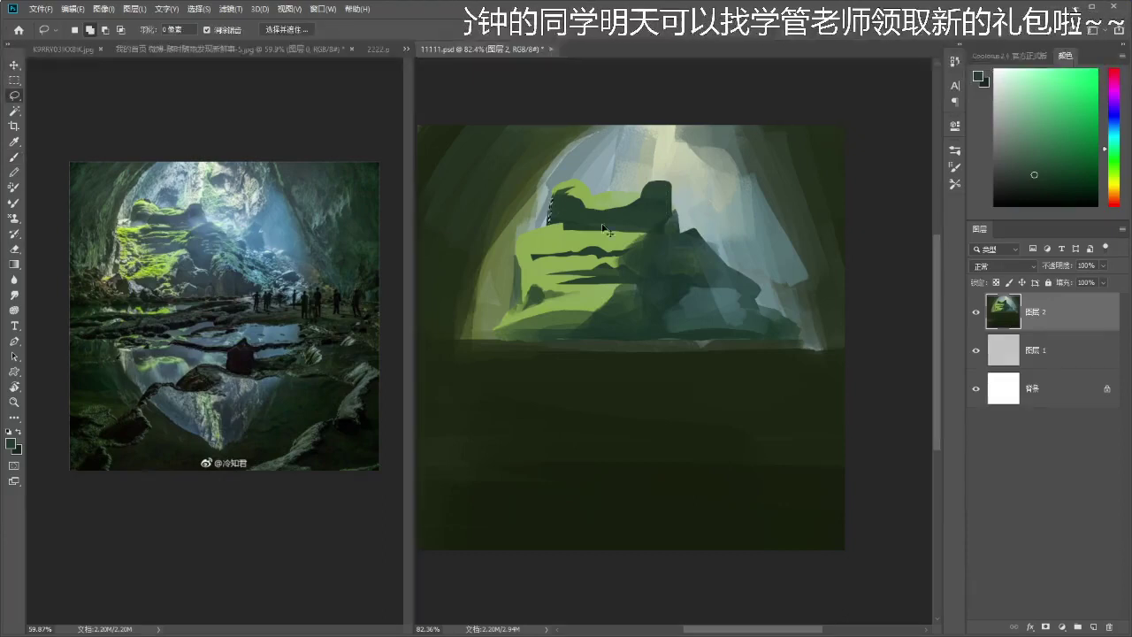
key(w)
click(588, 212)
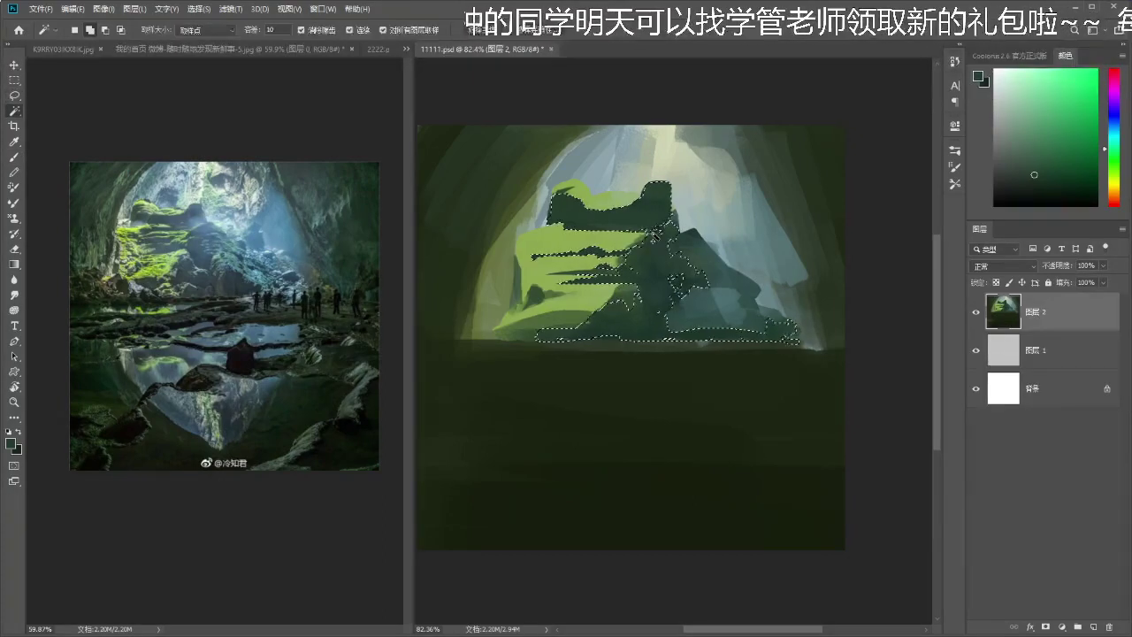
key(l)
mouse_move(649, 228)
mouse_down()
mouse_move(756, 261)
mouse_move(481, 359)
mouse_move(455, 298)
mouse_move(469, 258)
mouse_up()
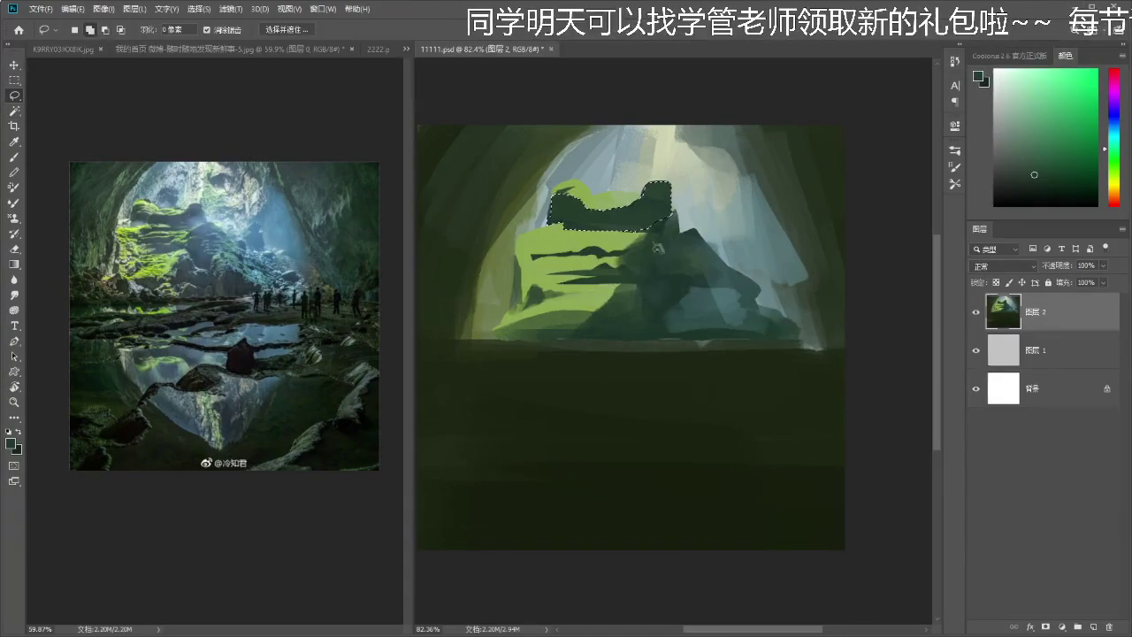
- Choose a pale grey-teal and brush soft mist along the lower edge of the selected summit shadow, redoing it with a larger brush
key(i)
key(b)
click(1005, 109)
click(1112, 138)
click(1008, 100)
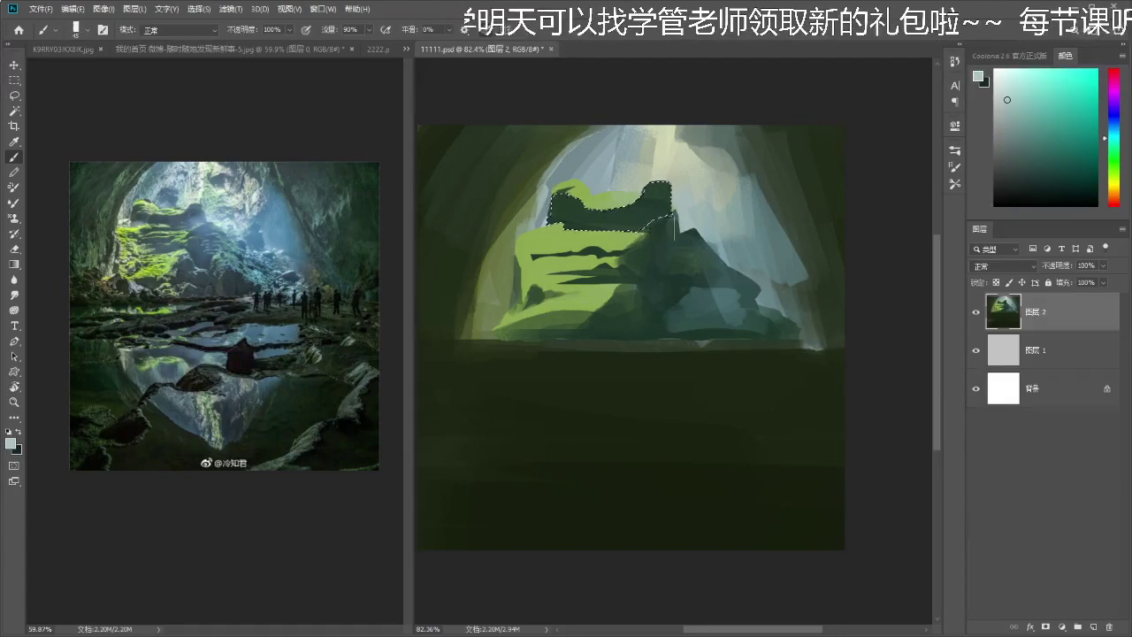
drag(674, 215, 640, 233)
key(])
key(])
key(])
key(])
key(])
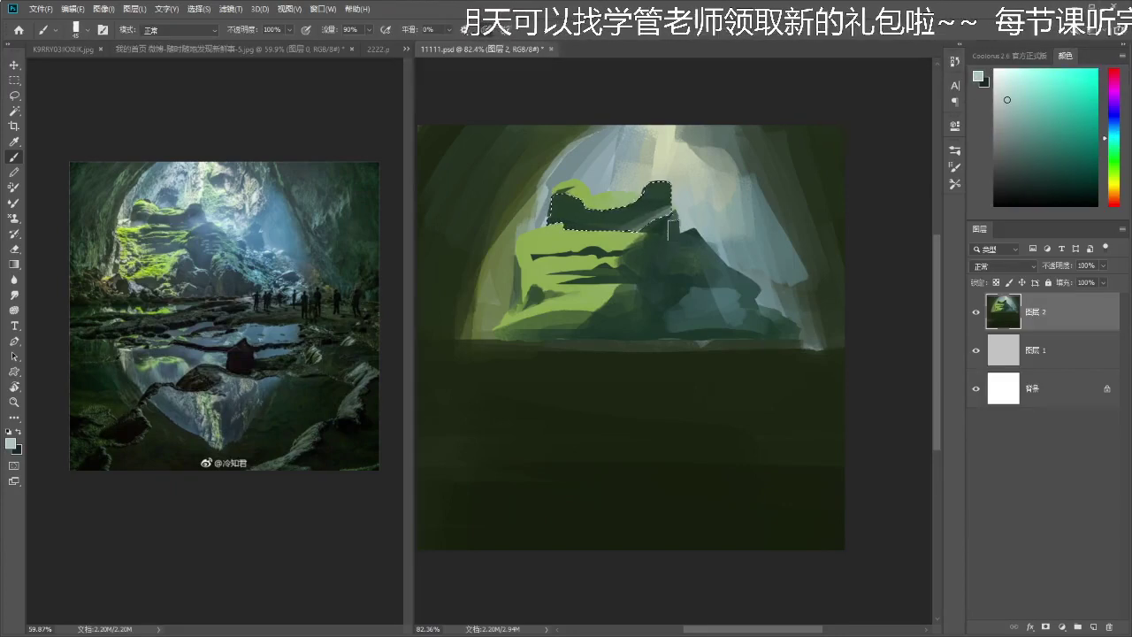
key(ctrl+z)
drag(668, 212, 626, 228)
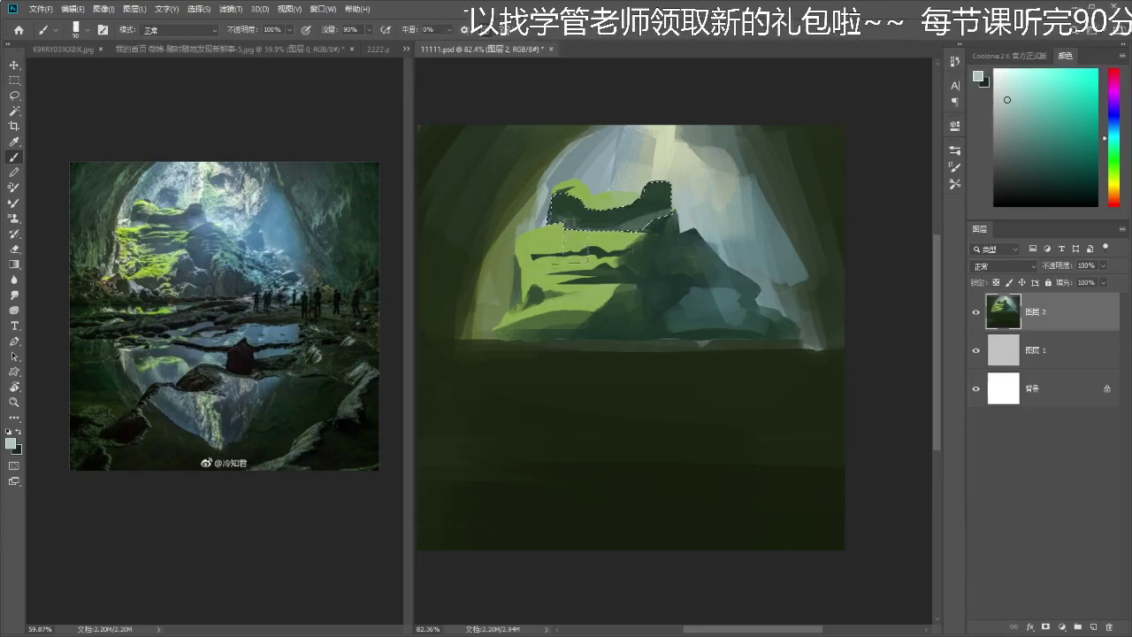
- Fade a pale grey-teal gradient into the lower edge of the selected summit shadow and remove the selection
key(z)
mouse_move(644, 261)
mouse_down()
mouse_move(552, 262)
mouse_move(645, 258)
mouse_up()
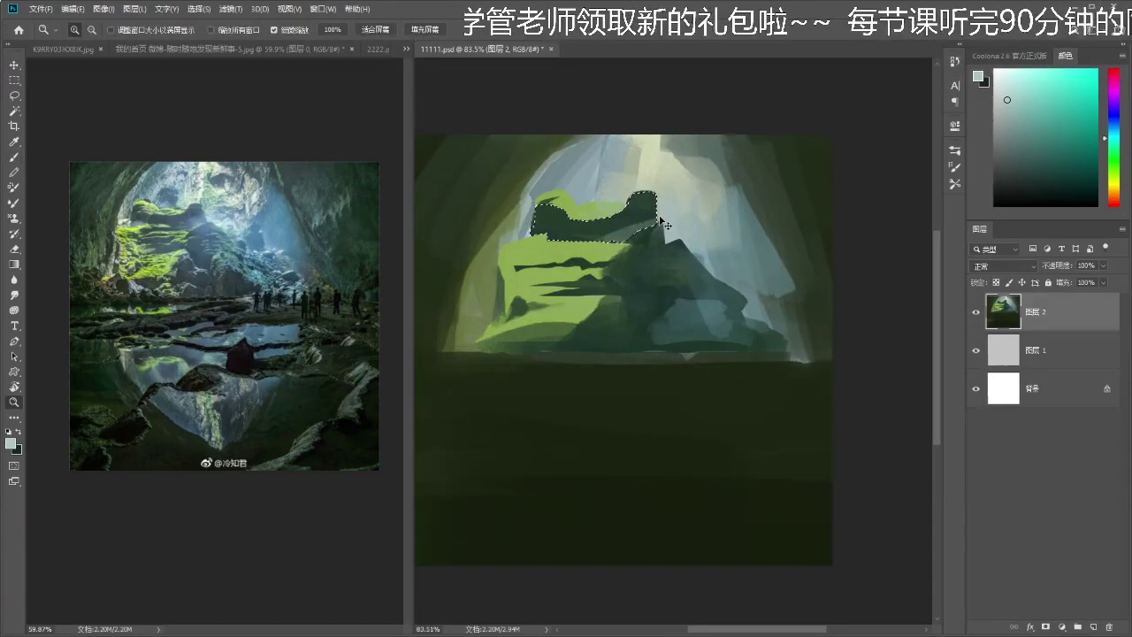
key(b)
key(g)
drag(684, 275, 660, 213)
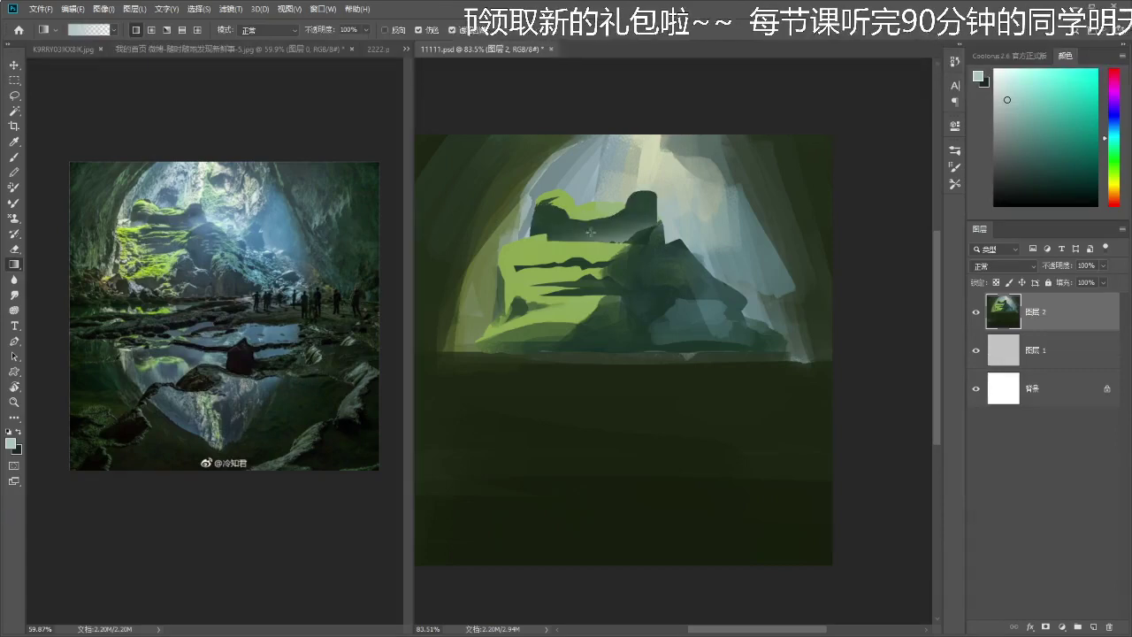
key(z)
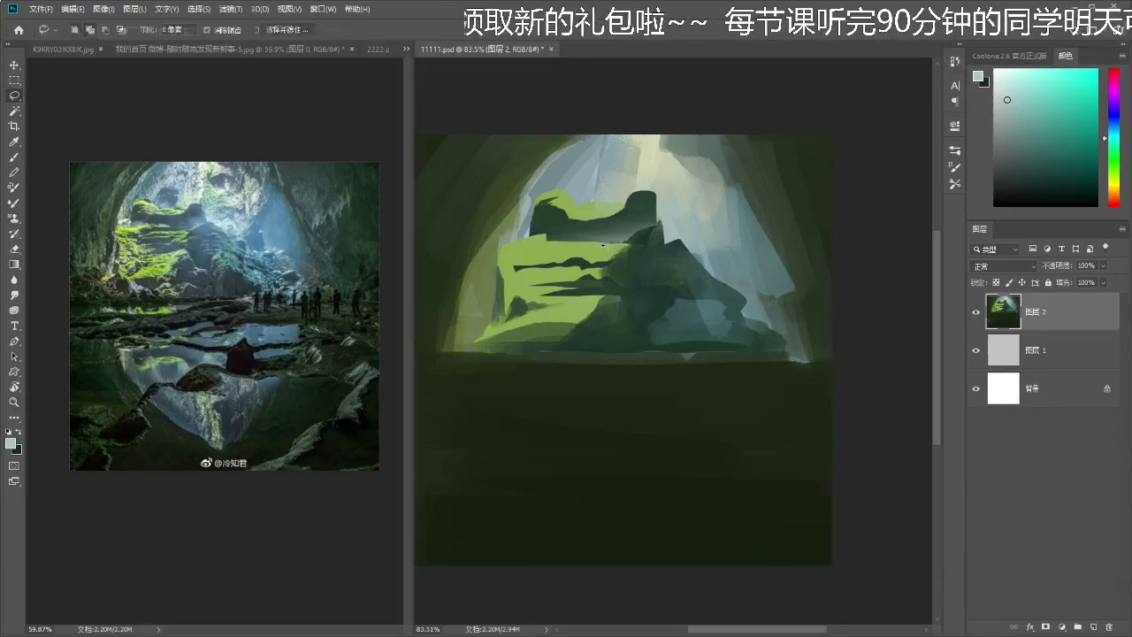
alt+click(580, 237)
click(580, 237)
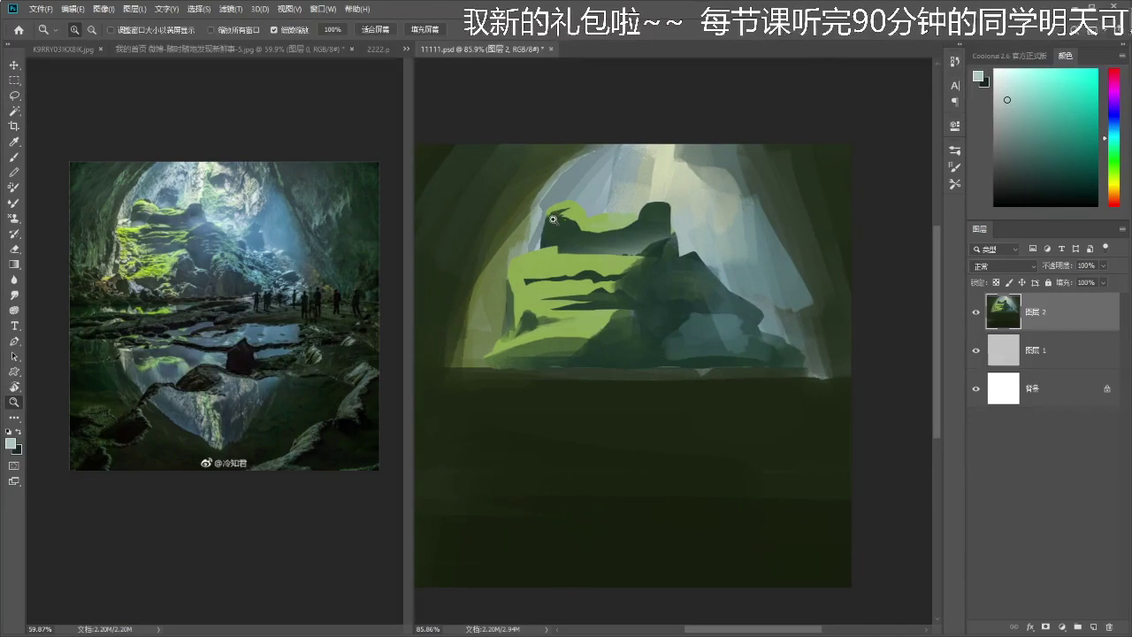
- Lasso the left lump of the summit and fade a pale grey-teal gradient into the base of its shadow
key(l)
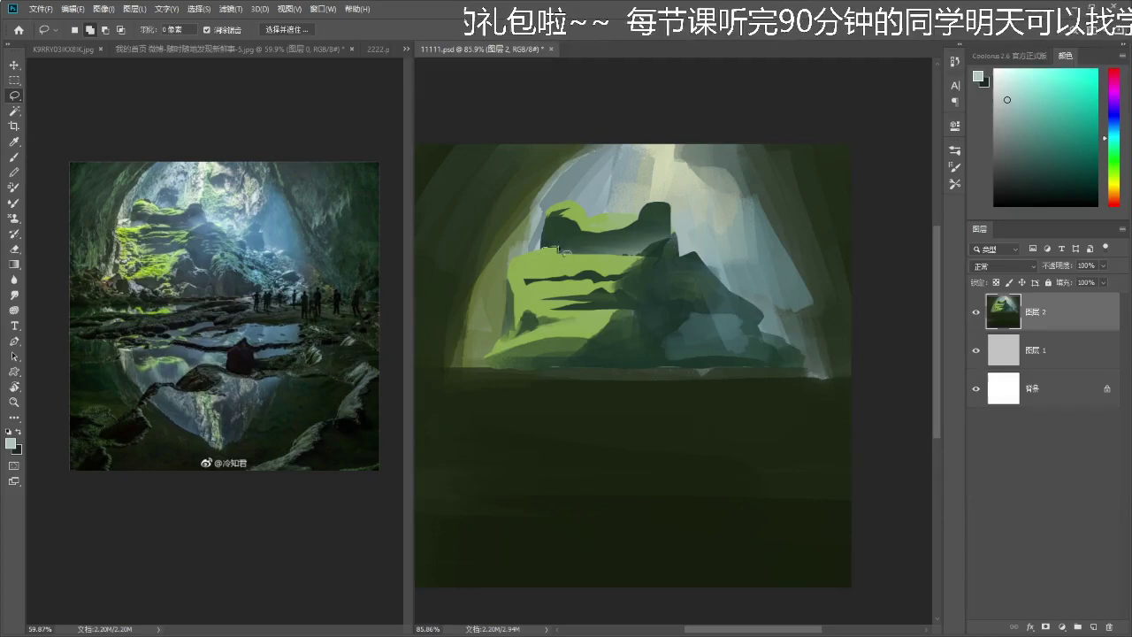
mouse_move(578, 216)
mouse_down()
mouse_move(529, 223)
mouse_move(567, 260)
mouse_up()
key(g)
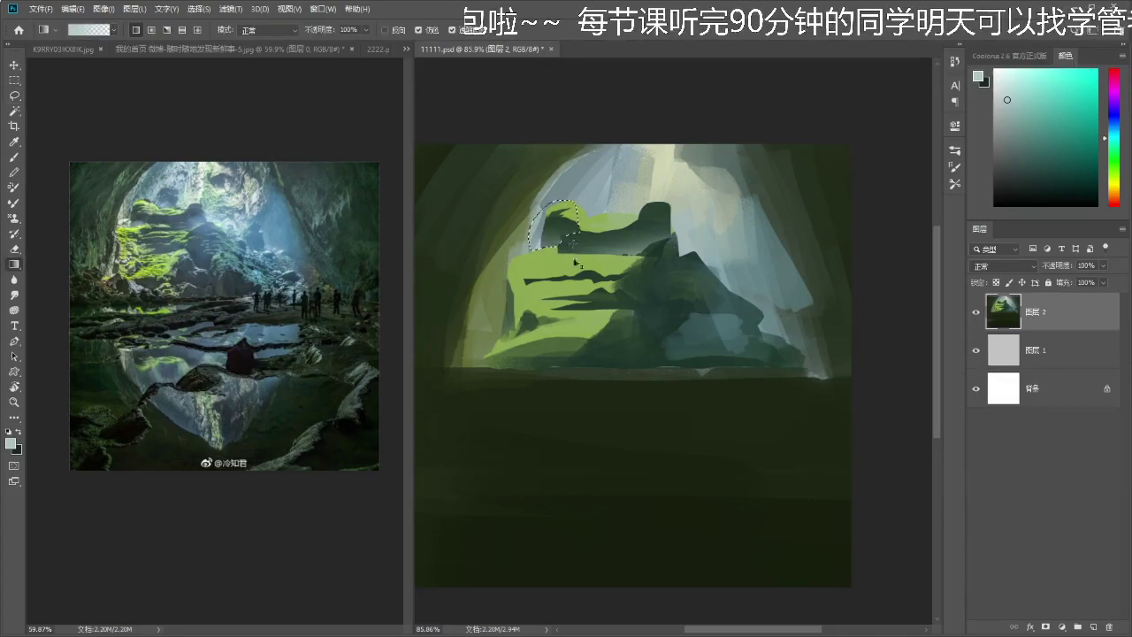
mouse_move(654, 228)
mouse_down()
mouse_move(580, 233)
mouse_move(718, 223)
mouse_move(655, 221)
mouse_move(644, 253)
mouse_up()
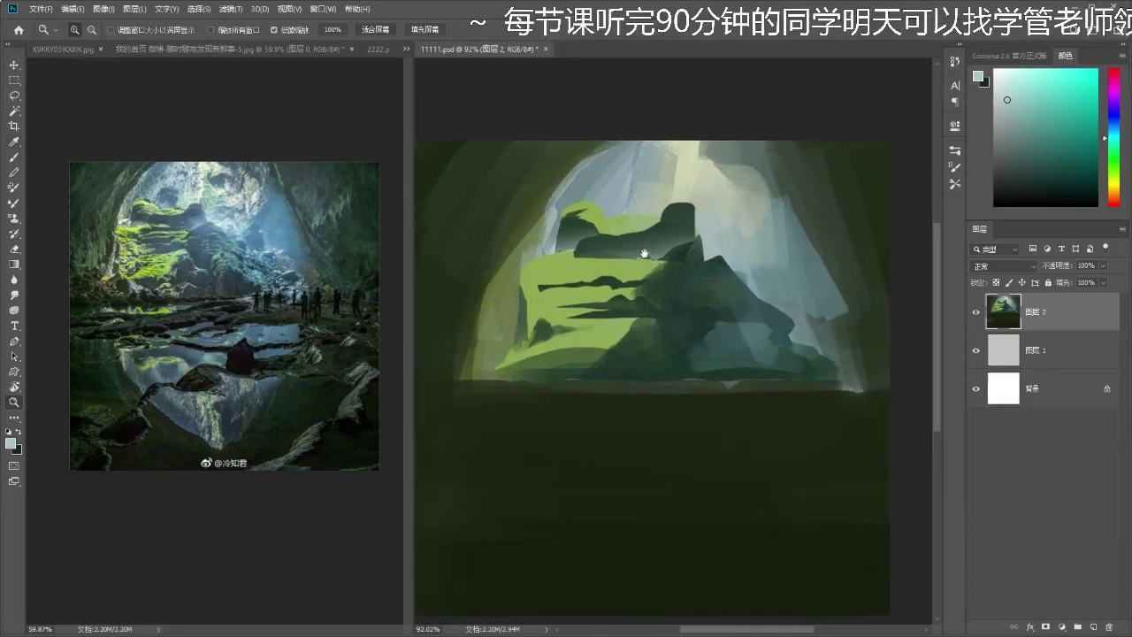
- Sample the dark green shadow and paint a small crevice on the upper sunlit ledge, just below the summit
key(i)
click(628, 266)
key(b)
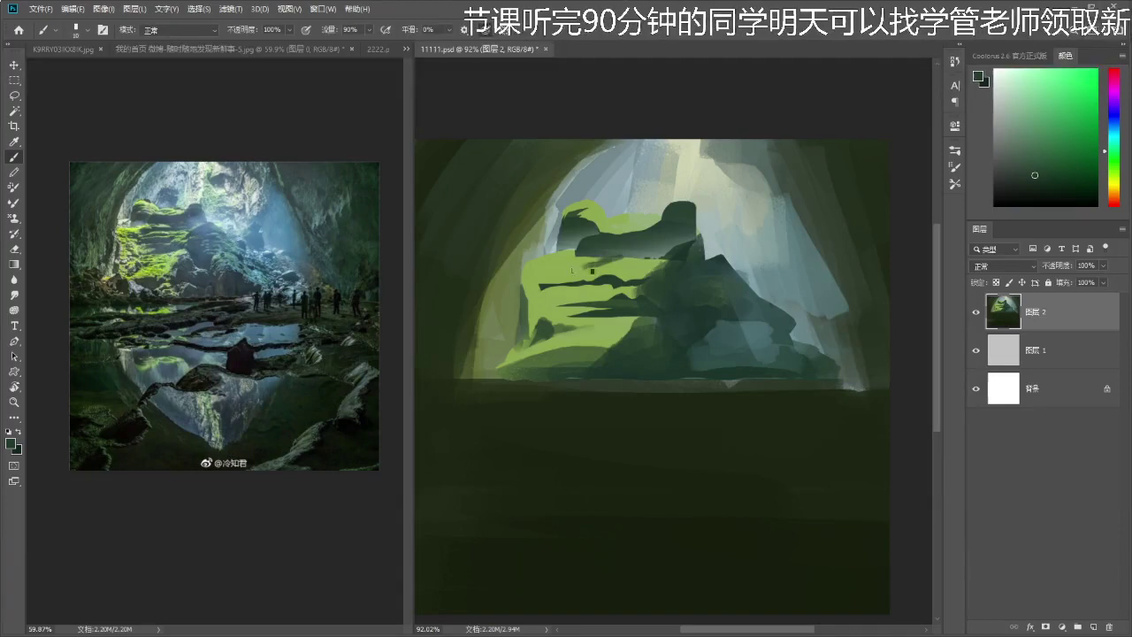
mouse_move(599, 270)
mouse_down()
mouse_move(585, 270)
mouse_move(606, 257)
mouse_up()
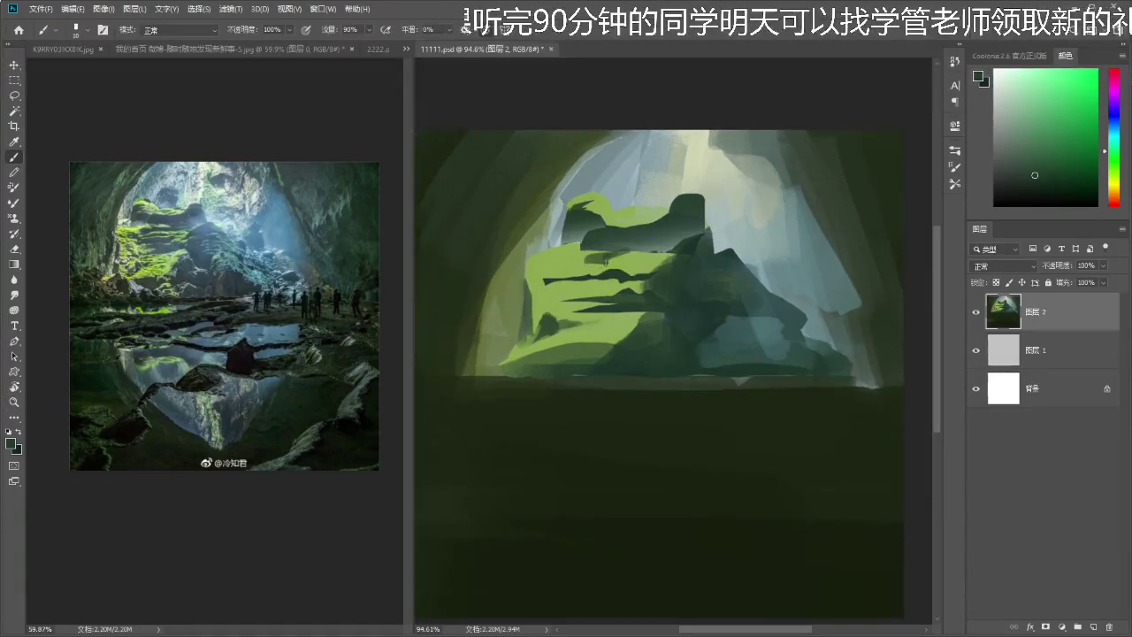
alt+click(634, 257)
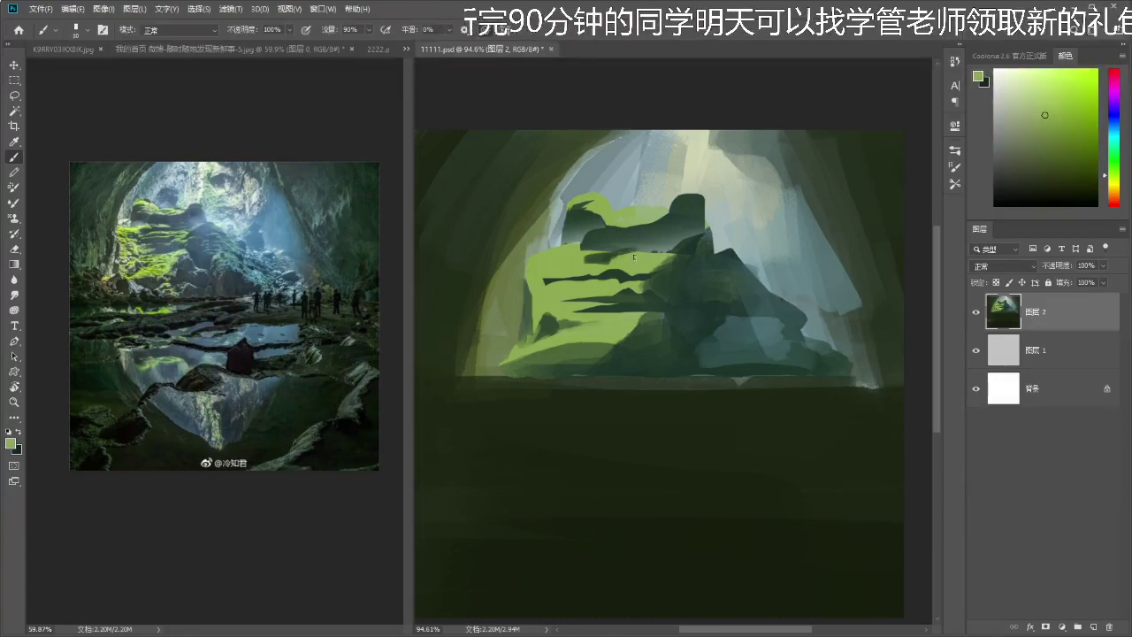
alt+click(559, 265)
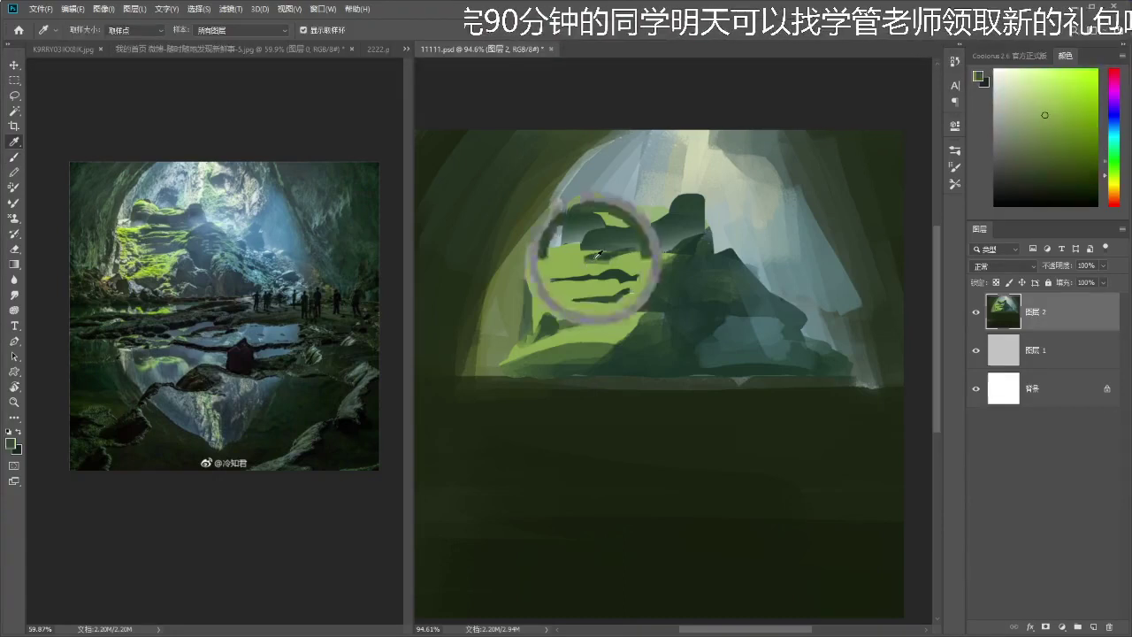
- Extend the upper ledge's crevice toward the rock's left edge, trimming its outline with sampled dark and light greens
alt+click(577, 258)
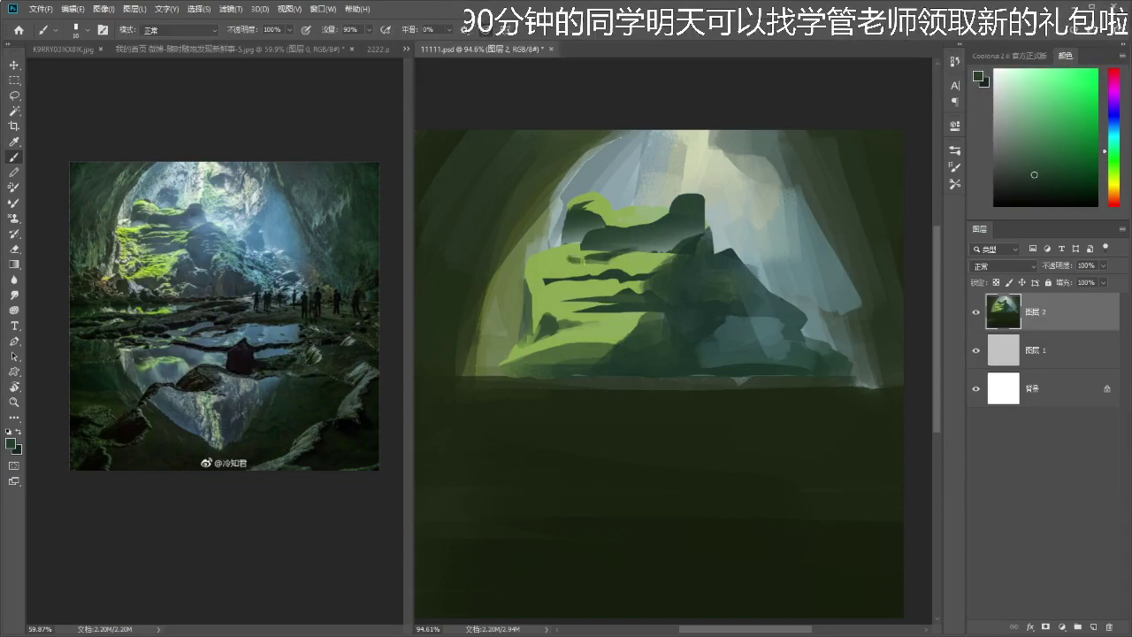
alt+click(557, 253)
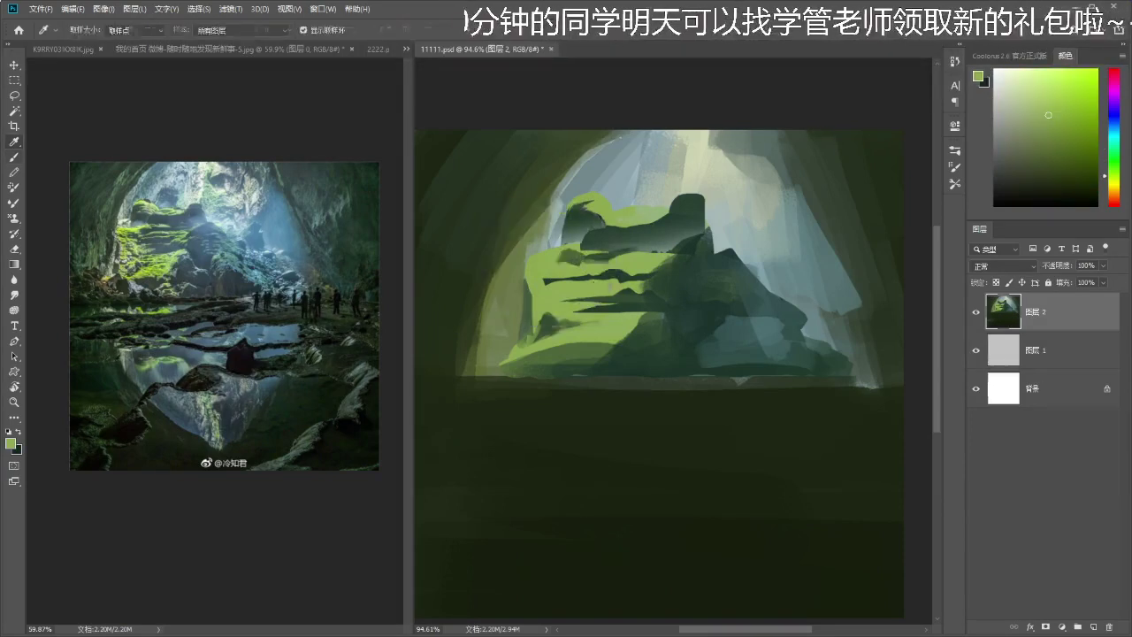
alt+click(605, 254)
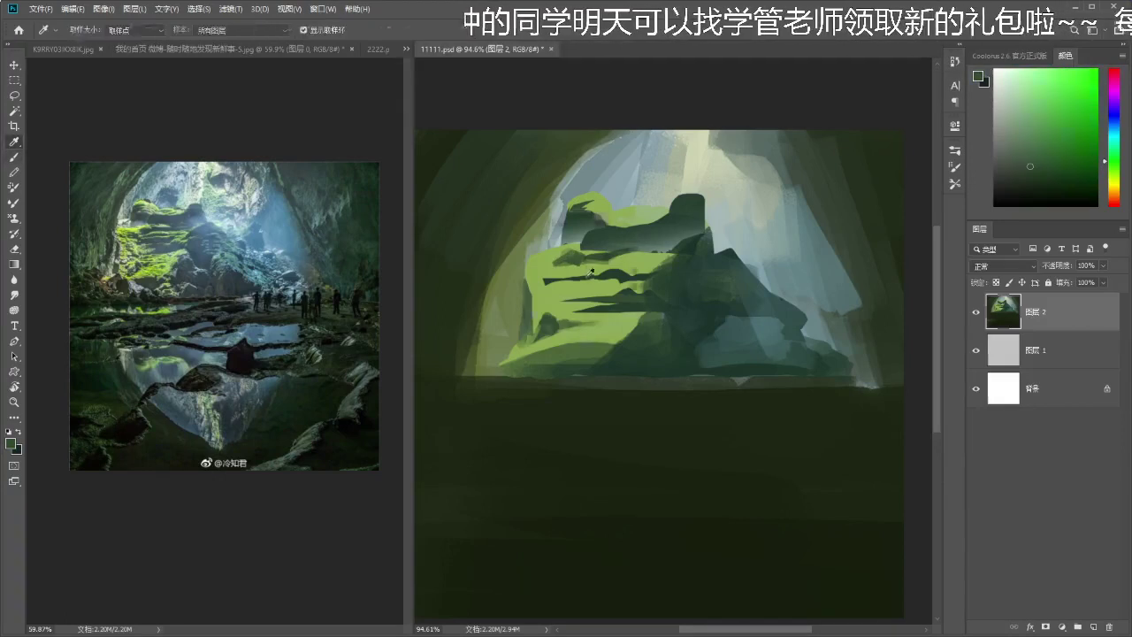
alt+click(588, 264)
alt+click(549, 268)
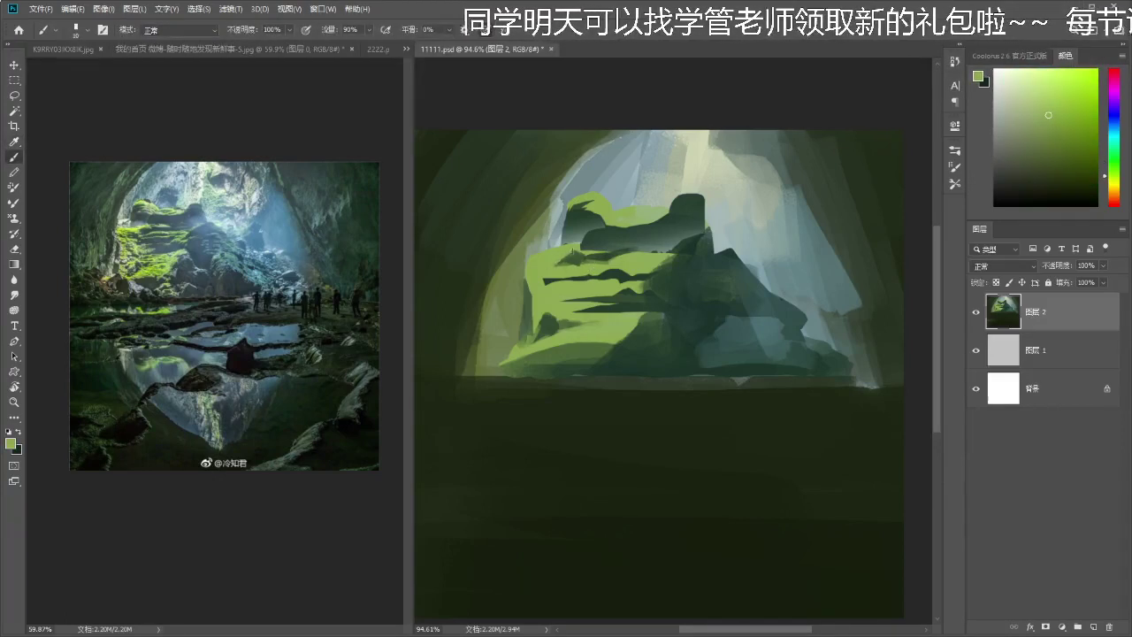
alt+click(622, 273)
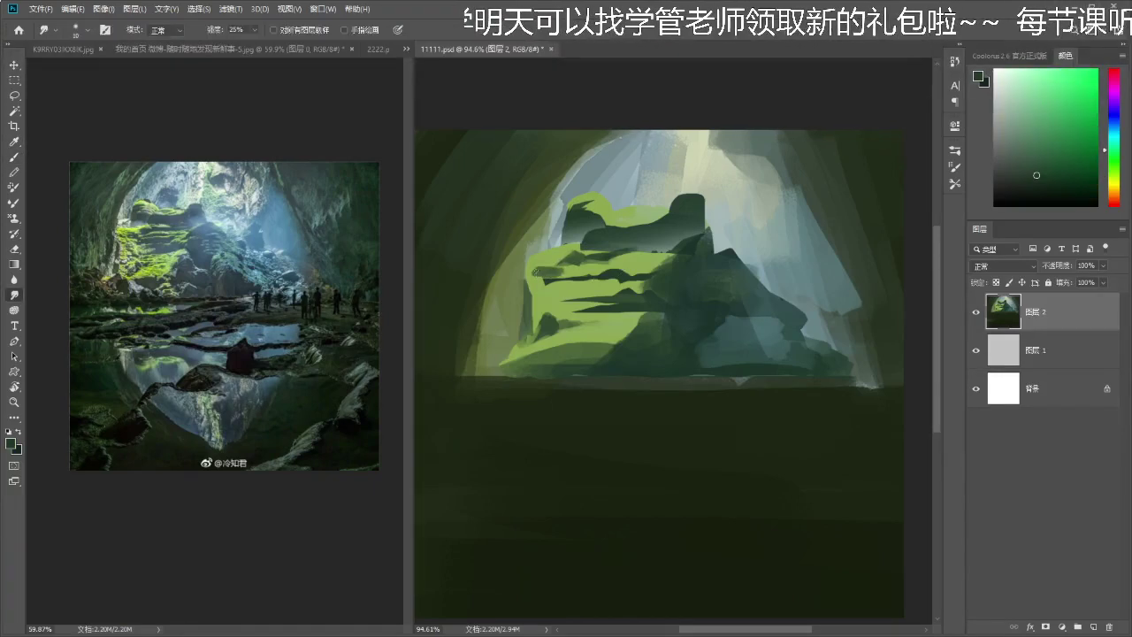
scroll(534, 273, down, 3)
scroll(539, 275, up, 2)
alt+click(546, 277)
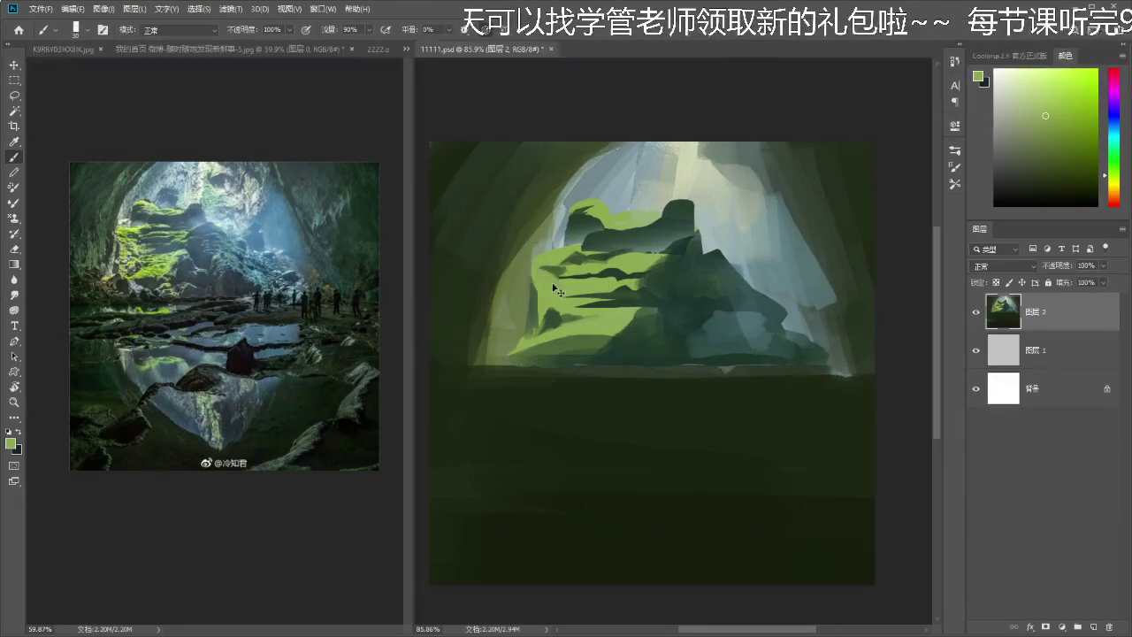
- Sample the light beam's pale cream and brush a soft highlight onto the lower sunlit slope of the rock
mouse_move(596, 301)
mouse_down()
mouse_move(688, 156)
mouse_move(580, 289)
mouse_up()
alt+click(688, 158)
key(ctrl+z)
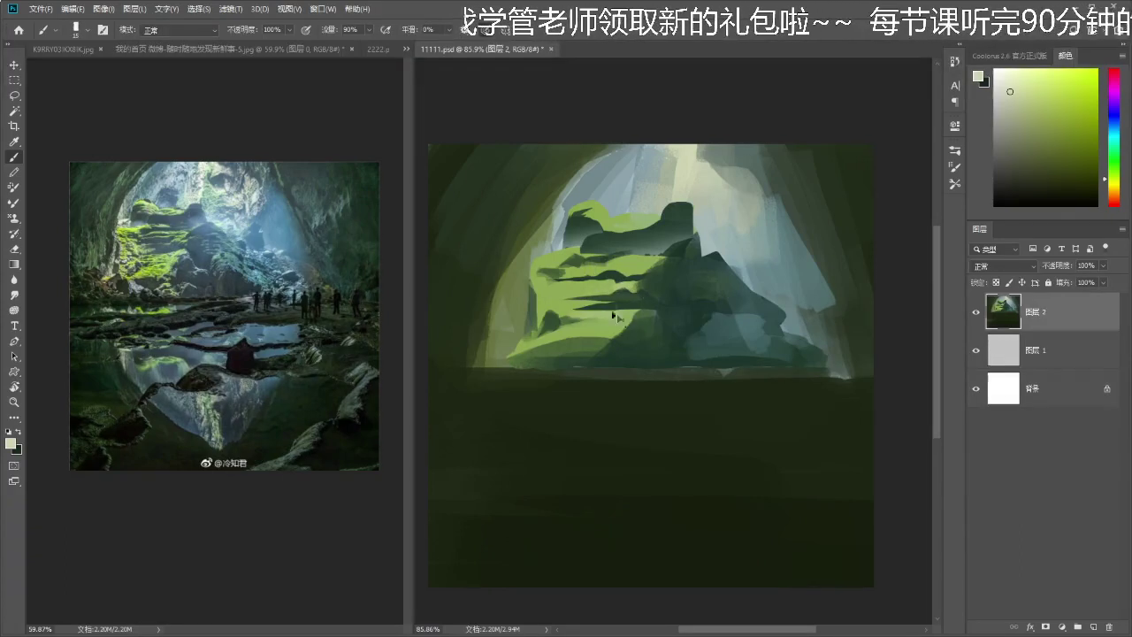
drag(642, 308, 620, 315)
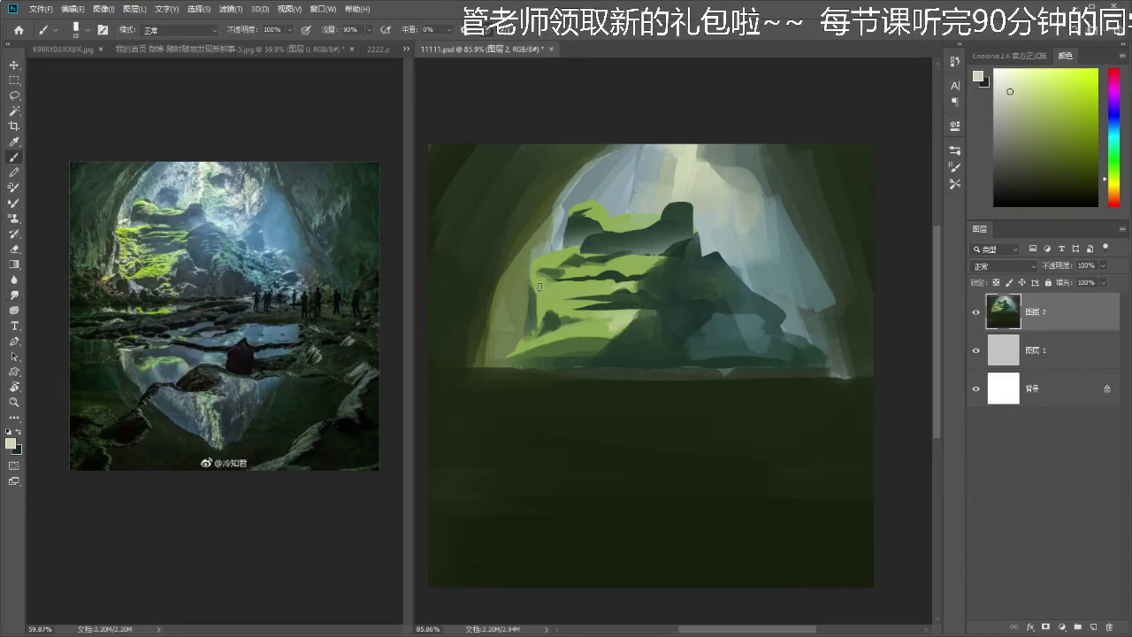
- Reshape the shadows on the lower sunlit slope and along the rock's left foot with sampled dark and light greens
alt+click(555, 320)
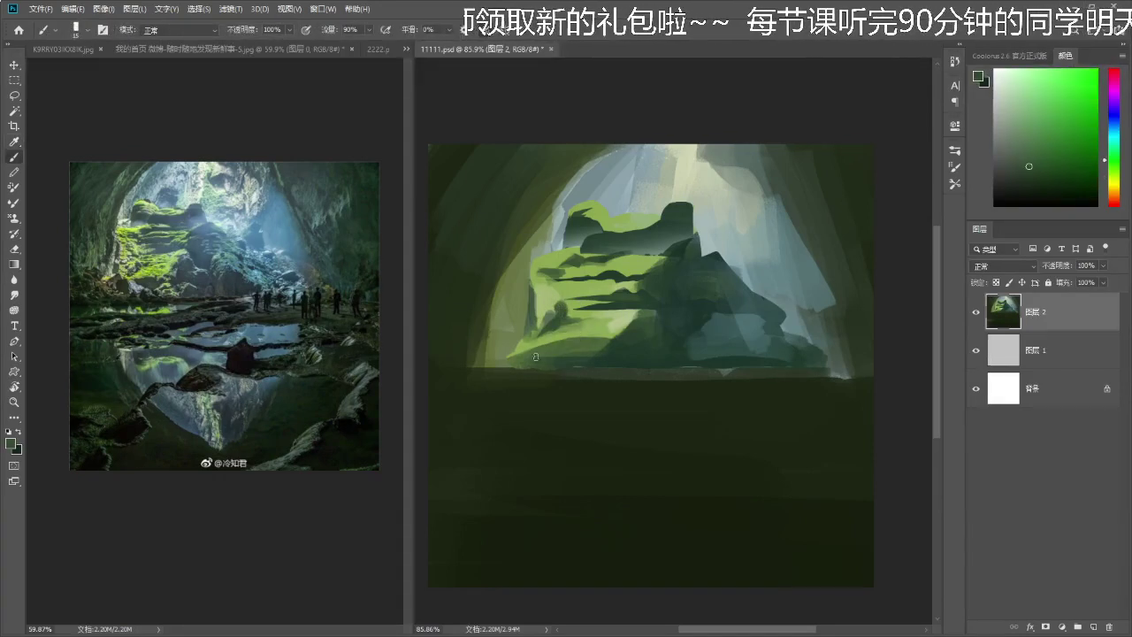
alt+click(635, 353)
alt+click(616, 326)
alt+click(601, 330)
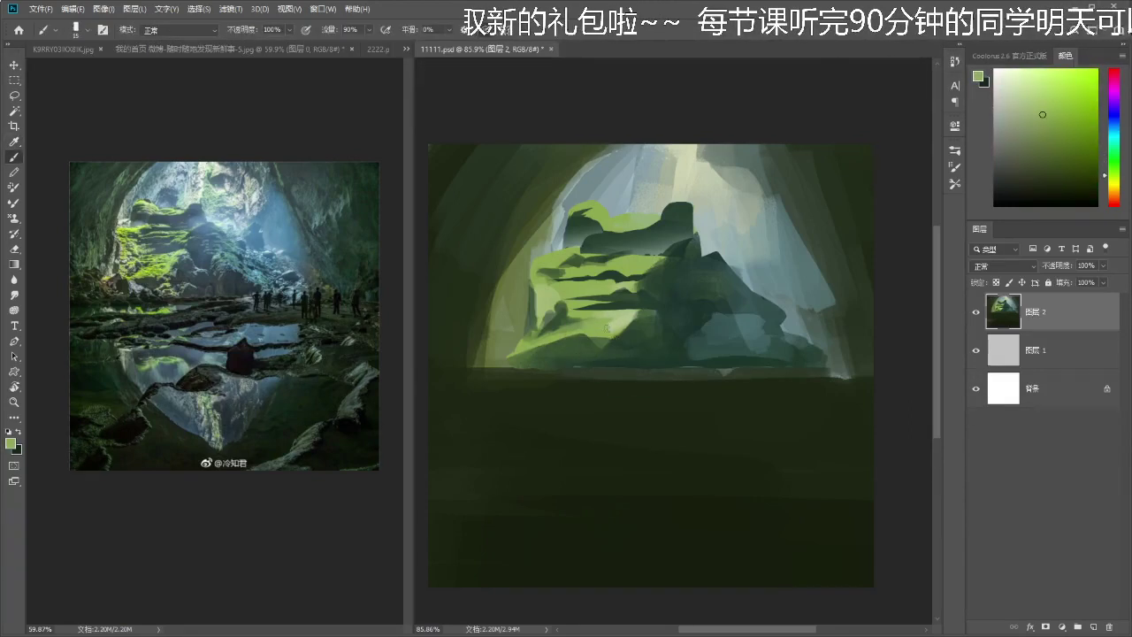
alt+click(602, 329)
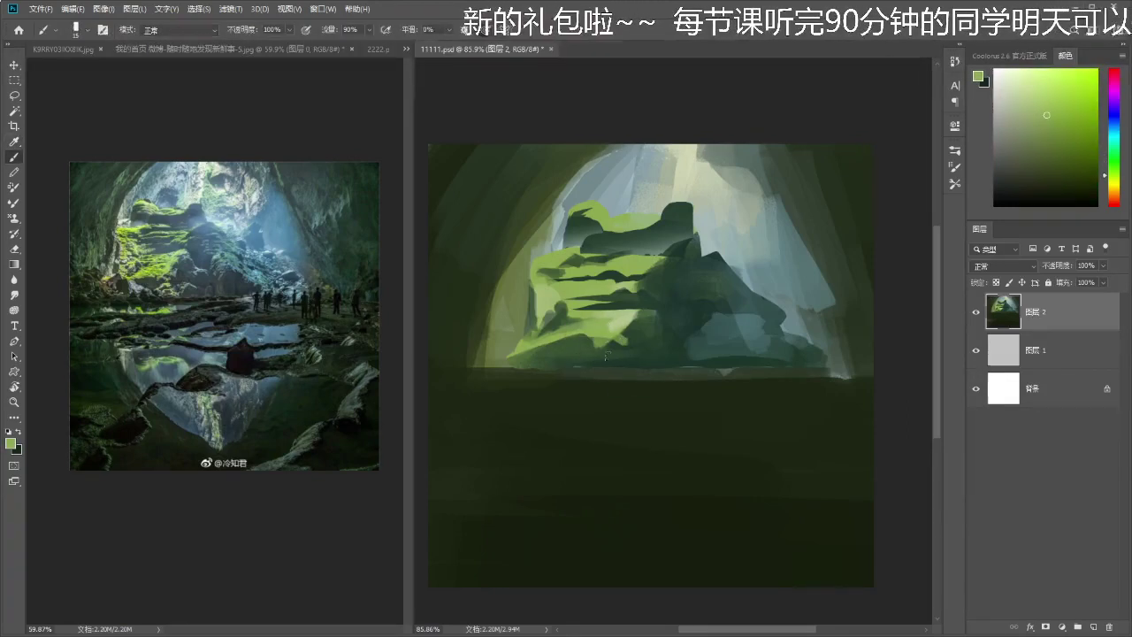
- Lasso a small patch at the base of the sunlit slope, fill it with a light green gradient and deselect
key(l)
mouse_move(612, 357)
mouse_down()
mouse_move(633, 371)
mouse_move(624, 361)
mouse_up()
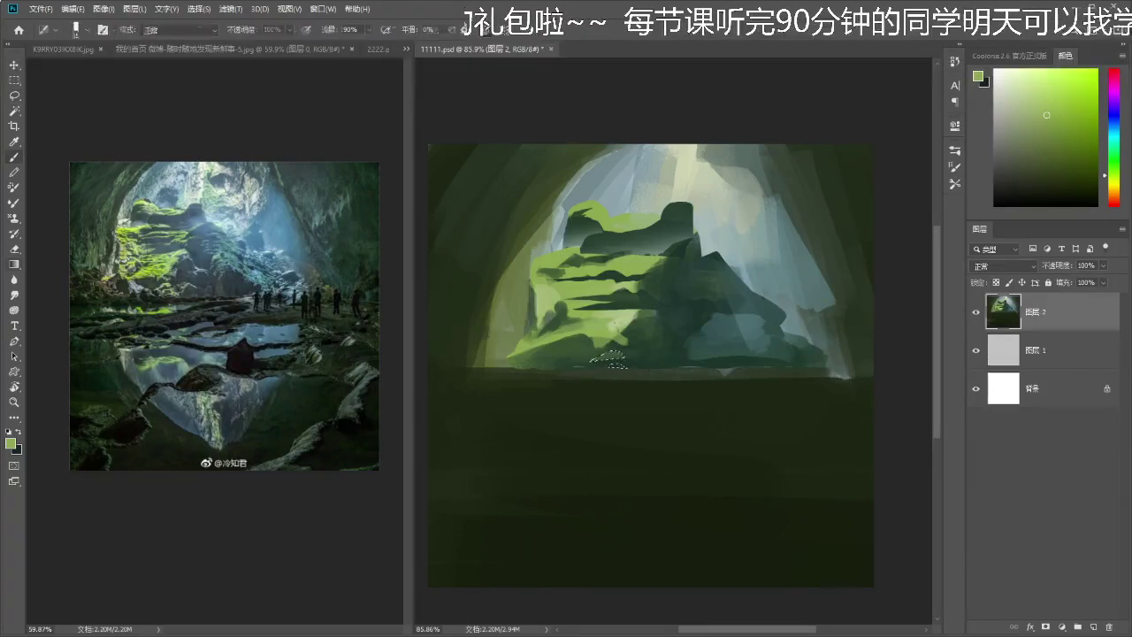
key(g)
key(ctrl+z)
mouse_move(602, 299)
mouse_down()
mouse_move(619, 370)
mouse_move(596, 348)
mouse_move(649, 326)
mouse_up()
key(ctrl+d)
- Sample dark greens from the mound and paint shadow around the light patches at its lower left base
click(657, 338)
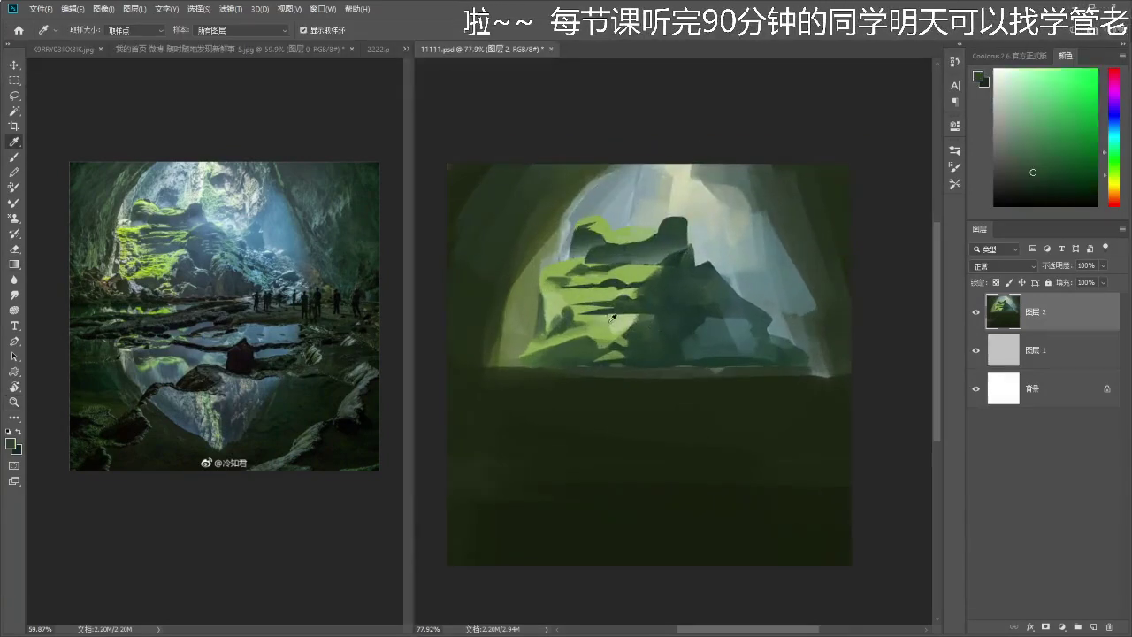
key(b)
key(i)
click(650, 352)
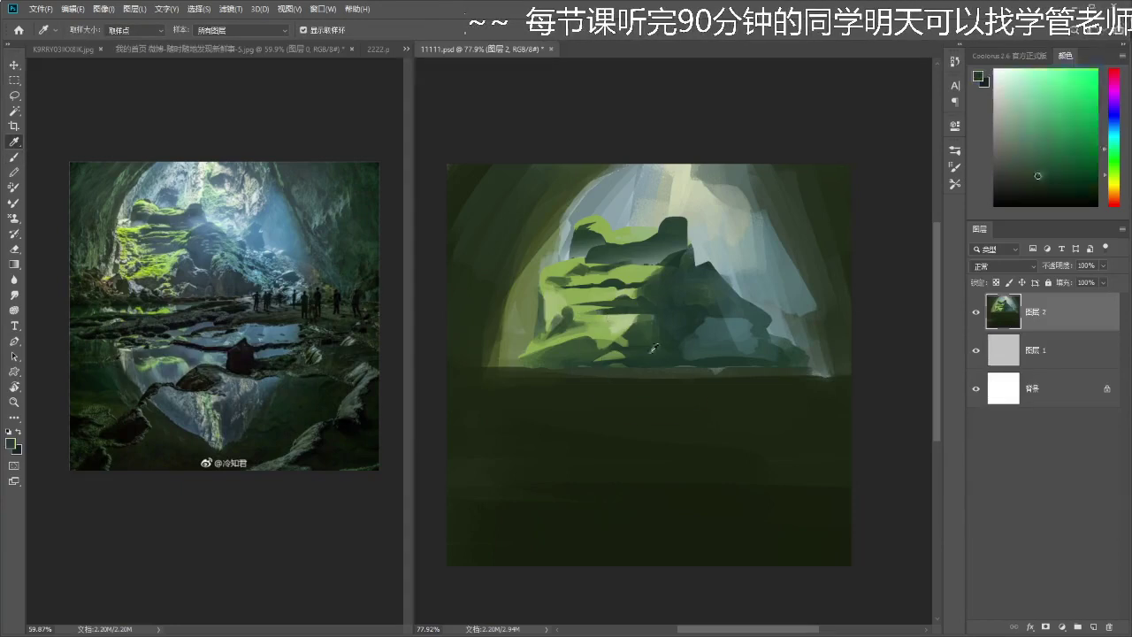
click(585, 347)
key(b)
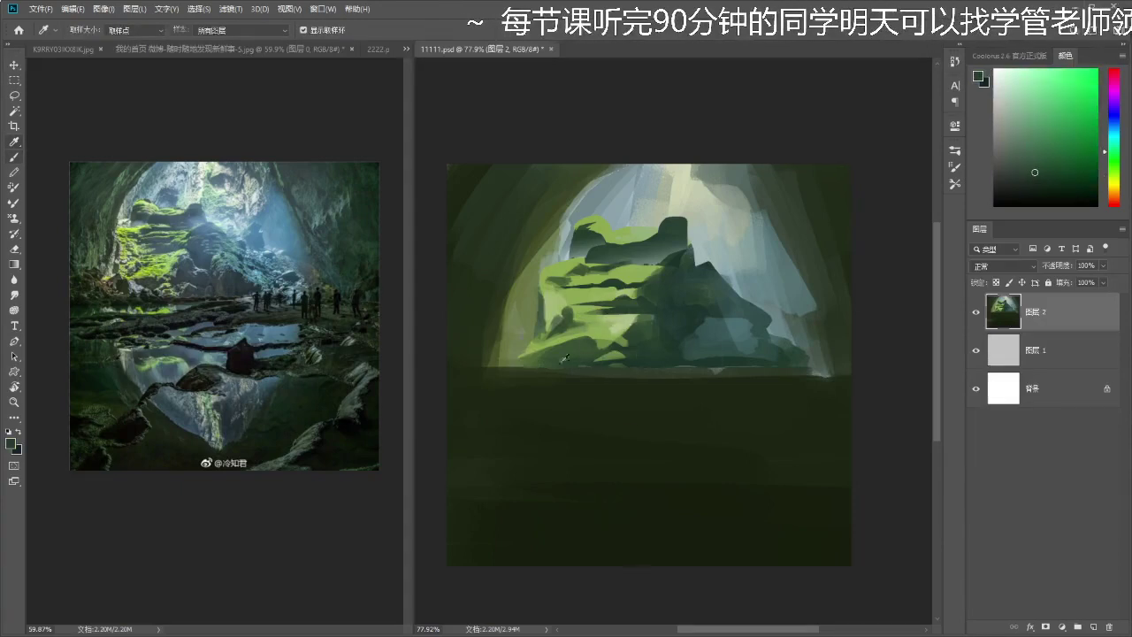
drag(558, 350, 591, 366)
- Sample muted teals from the right slope and brush cool reflected colour into the shadow at the mound's lower left base
key(i)
click(714, 332)
alt+click(663, 343)
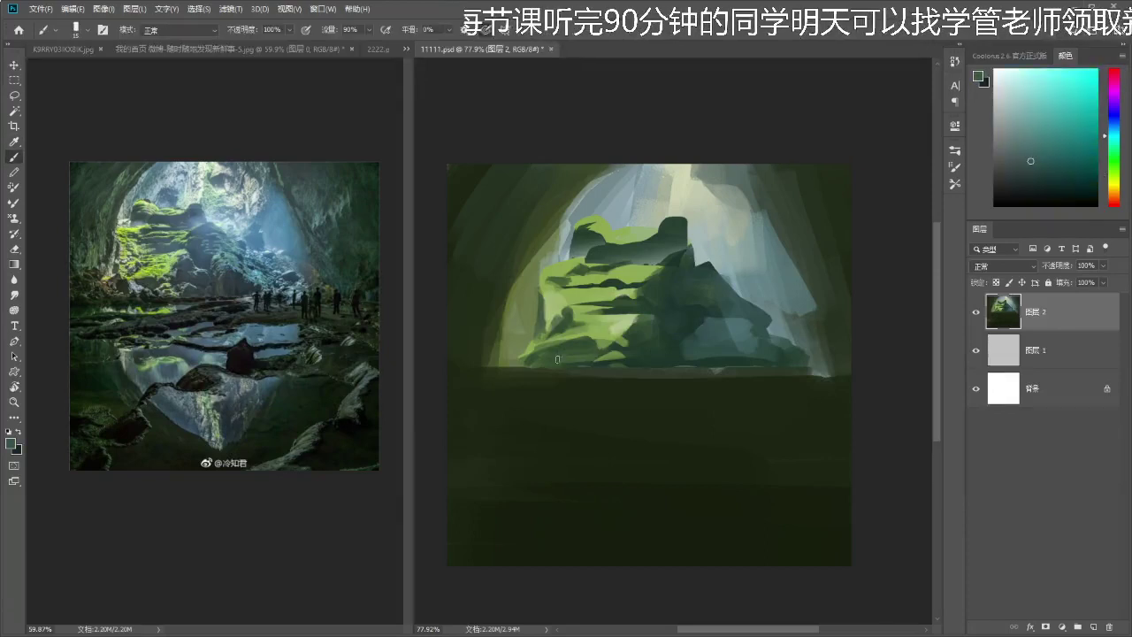
alt+click(734, 349)
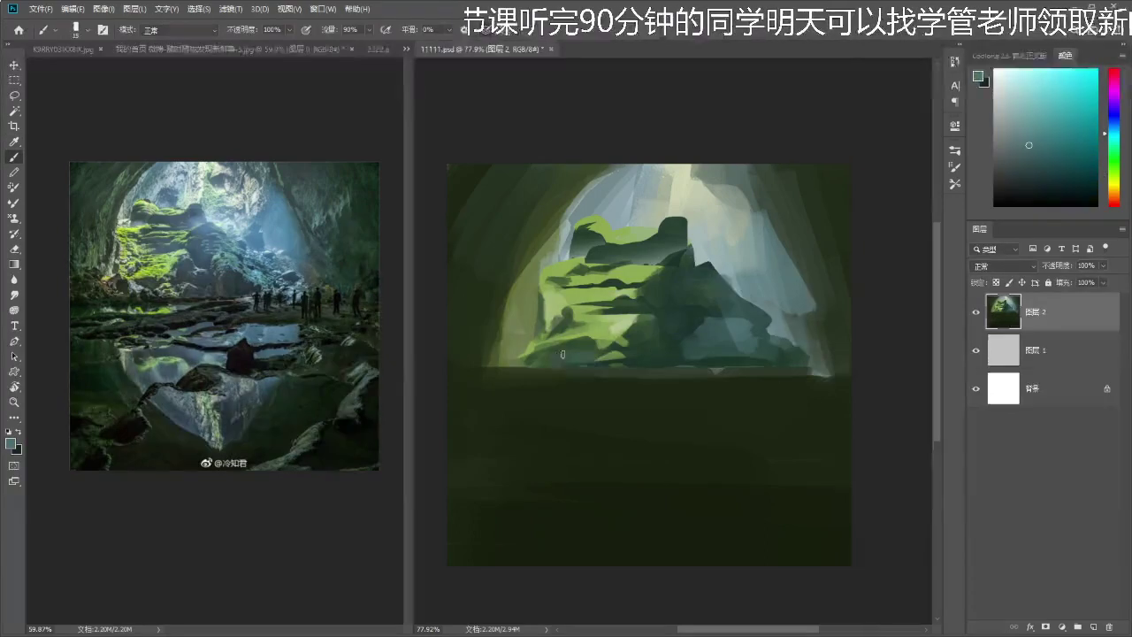
- Paint a lighter grey-teal face on the boulder at the right slope's inner edge, and add near-black teal crevices around it
alt+click(695, 318)
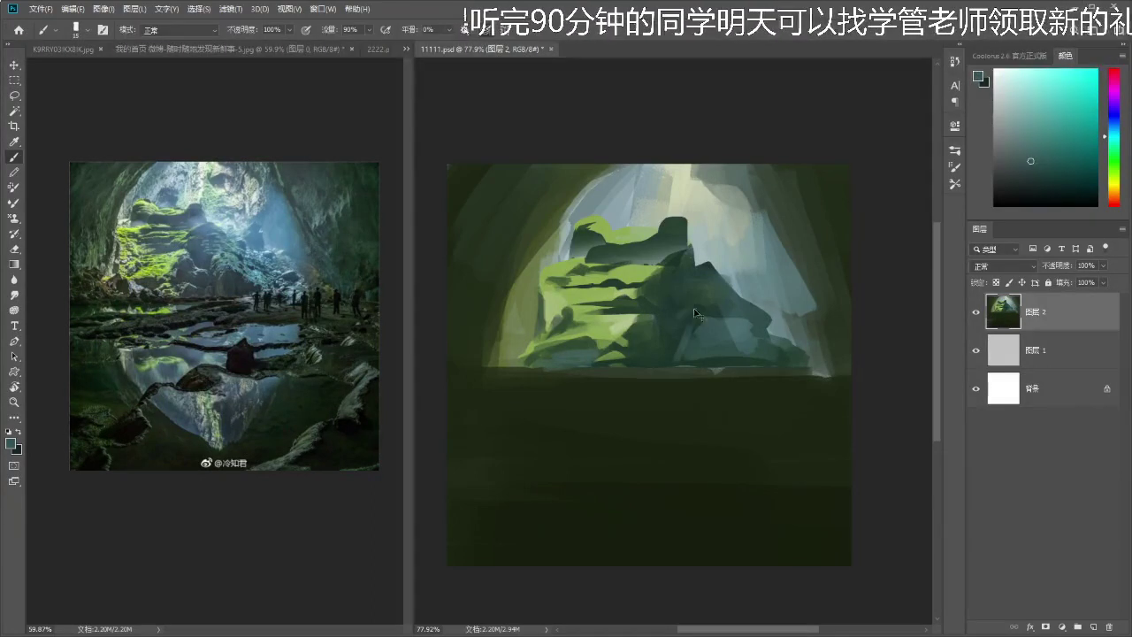
click(1021, 139)
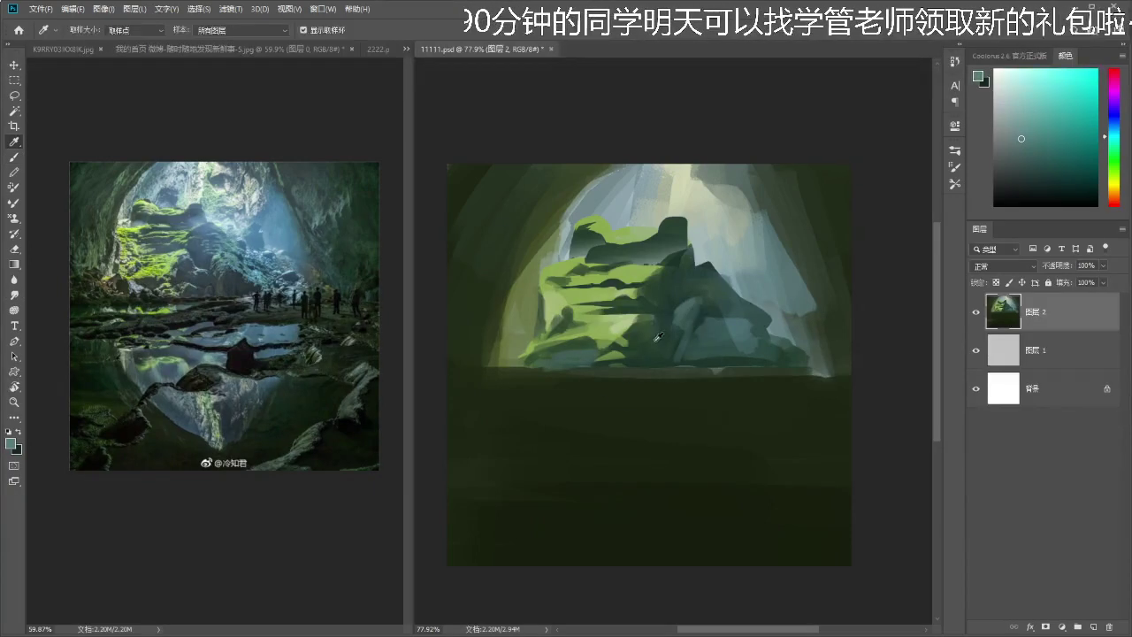
alt+click(691, 335)
alt+click(708, 317)
click(1053, 195)
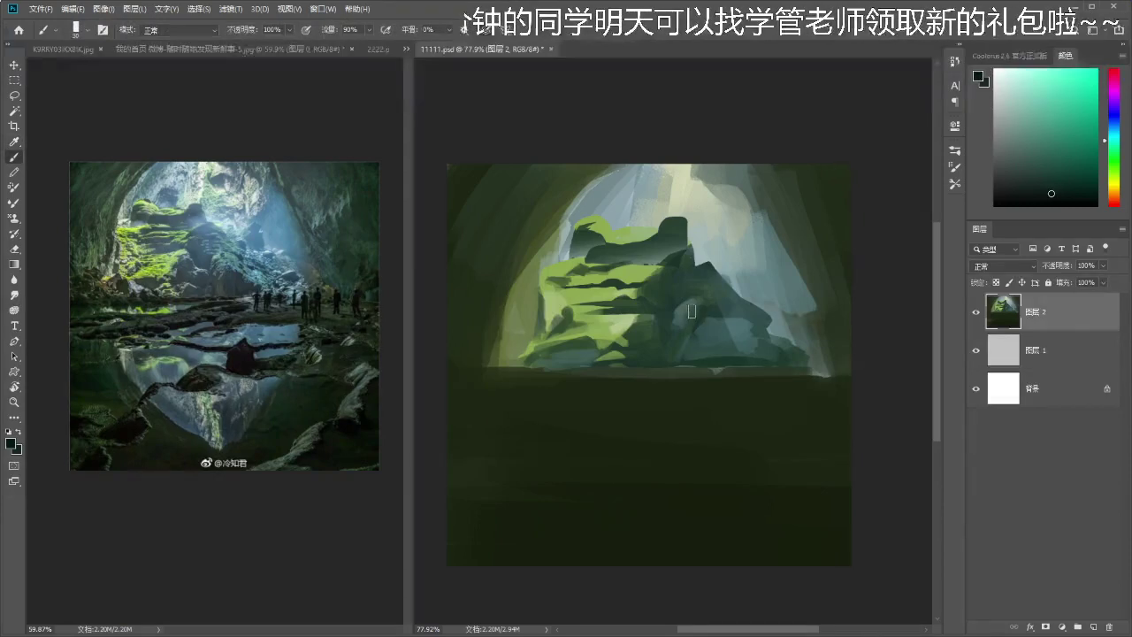
mouse_move(700, 311)
mouse_down()
mouse_move(676, 346)
mouse_move(773, 359)
mouse_move(705, 357)
mouse_move(726, 361)
mouse_move(682, 335)
mouse_move(693, 362)
mouse_move(772, 366)
mouse_up()
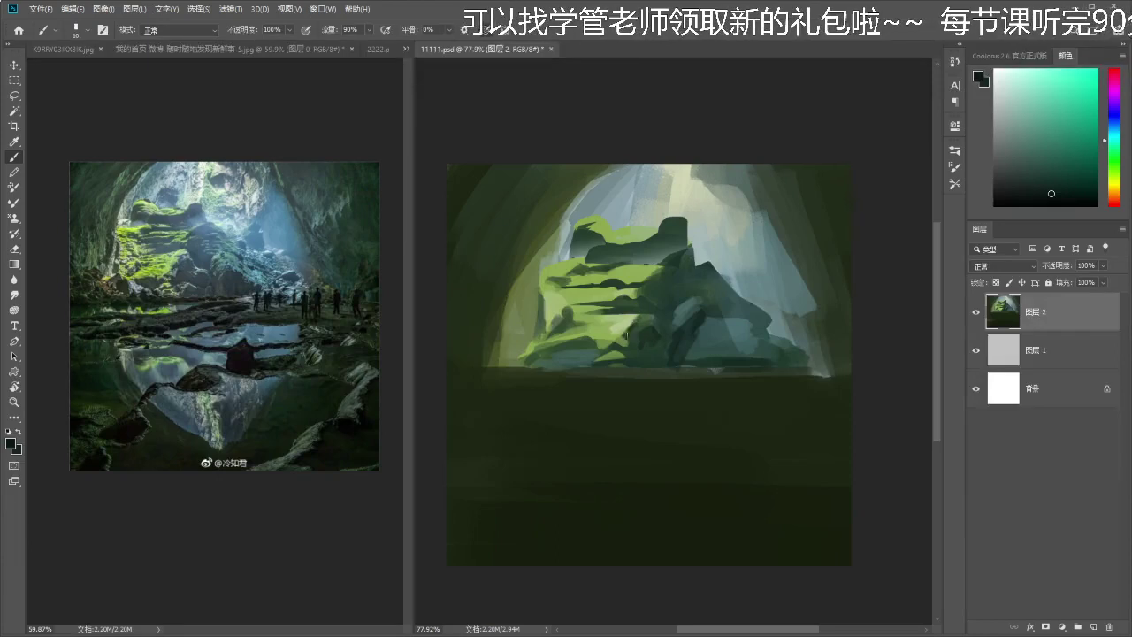
- Sample a grey-teal from the mound's upper rock, shift it slightly in hue, then paint and smudge haze on that rock's shadowed right side
alt+click(663, 247)
click(1111, 137)
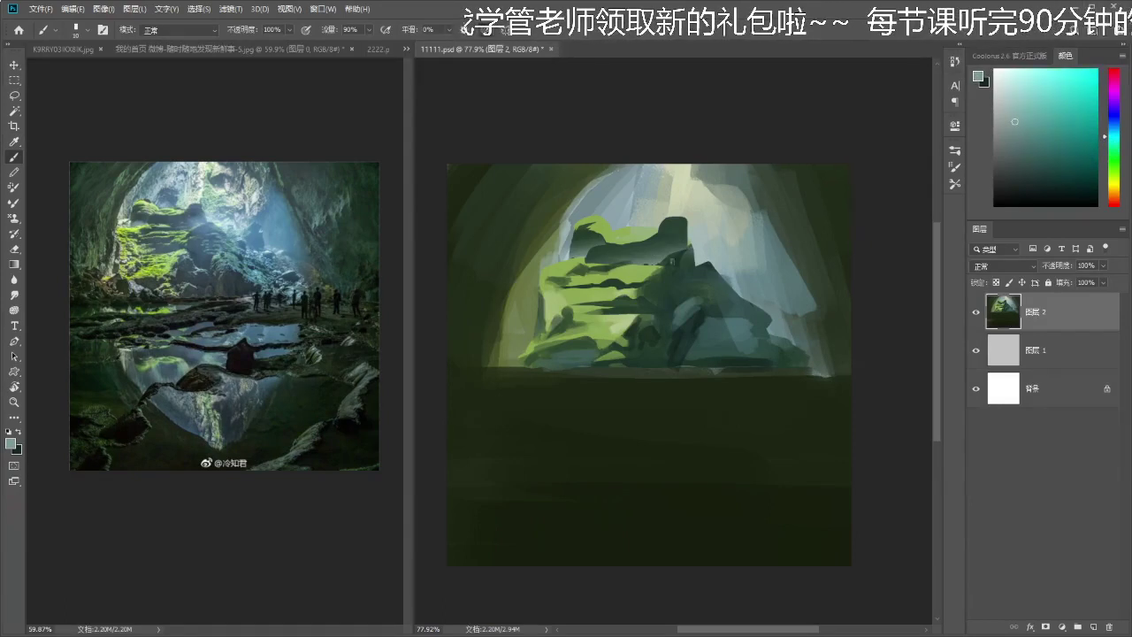
drag(659, 254, 685, 243)
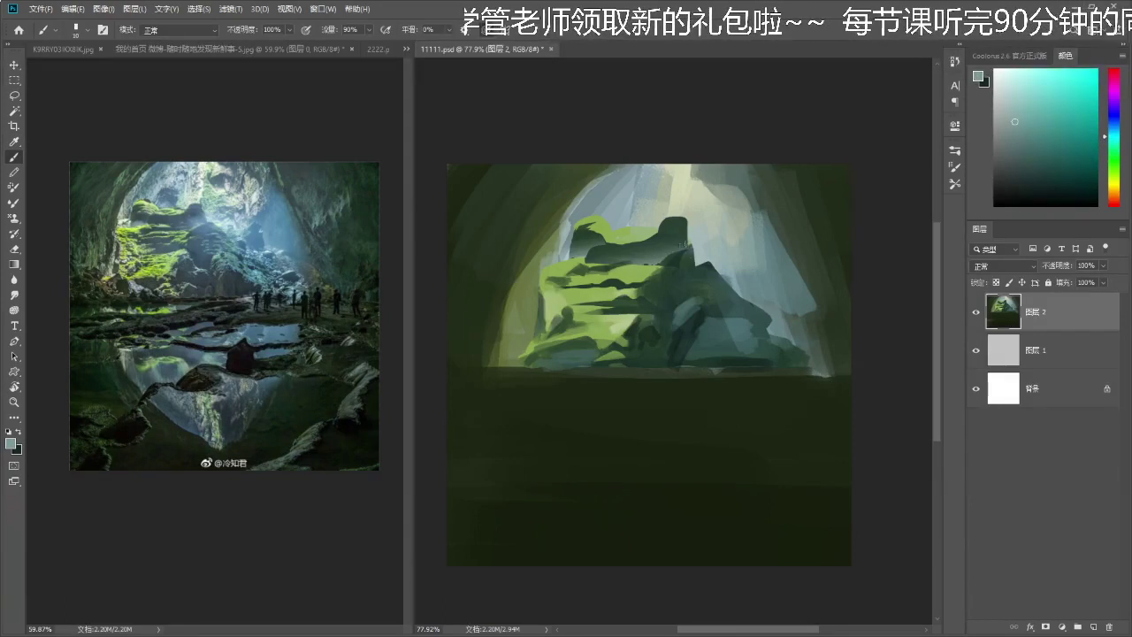
key(r)
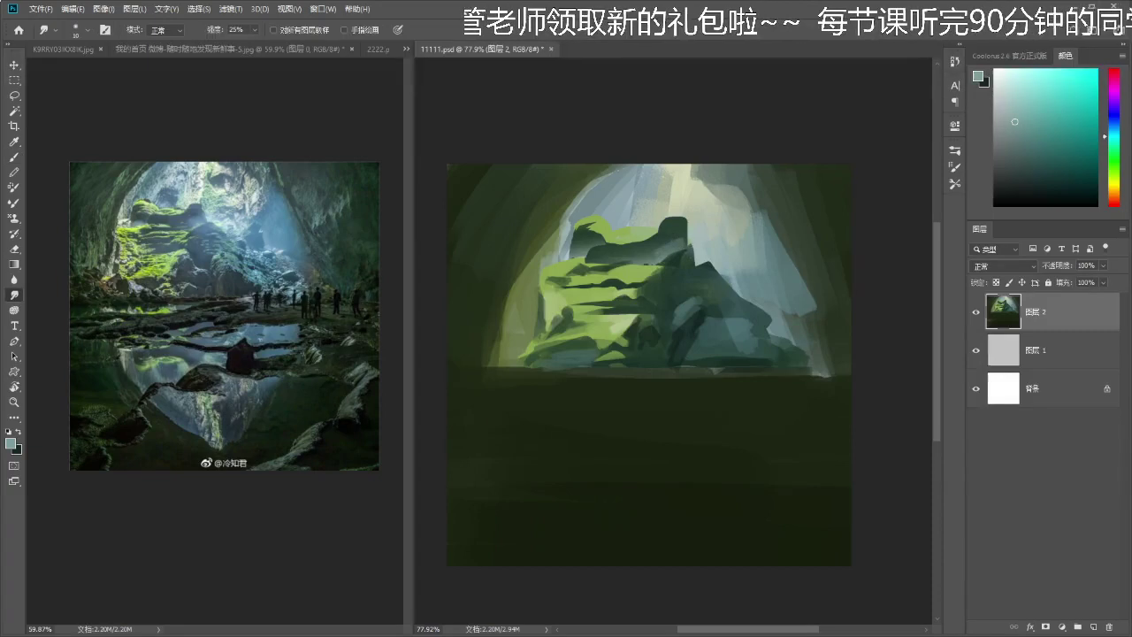
key(b)
key(r)
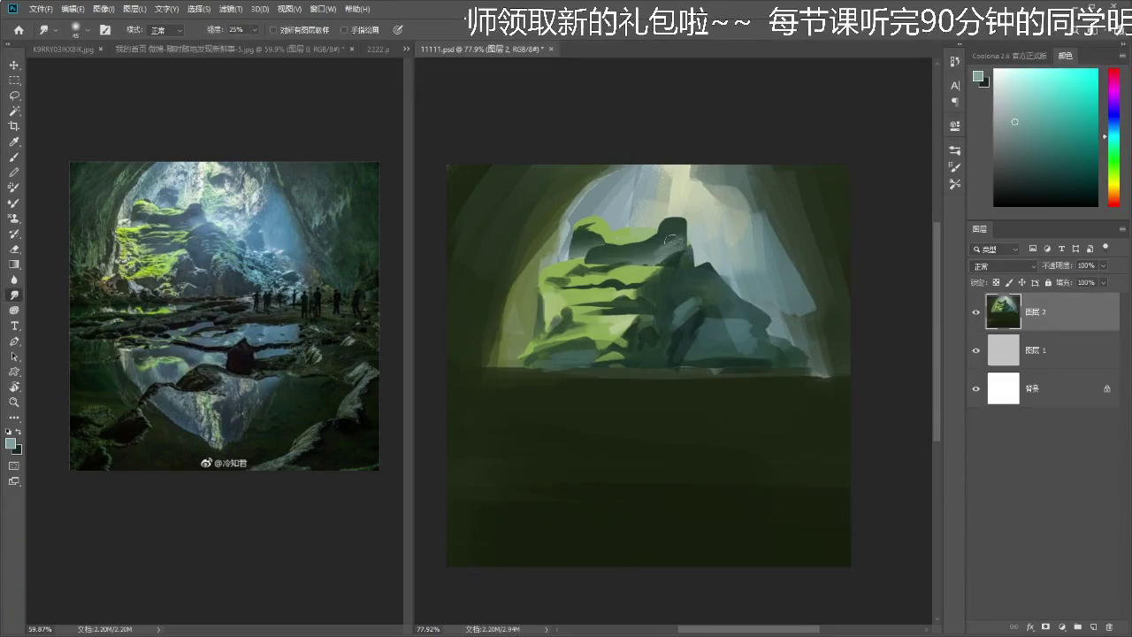
mouse_move(732, 257)
mouse_down()
mouse_move(707, 258)
mouse_move(754, 260)
mouse_up()
key(ctrl+space)
mouse_move(754, 318)
mouse_down()
mouse_move(732, 322)
mouse_move(742, 312)
mouse_up()
key(i)
drag(722, 531, 727, 525)
click(745, 459)
drag(768, 494, 770, 496)
click(732, 462)
key(b)
drag(712, 323, 737, 354)
key(ctrl+z)
- Sample a dark green from the foreground and add a new layer above the painting
key(i)
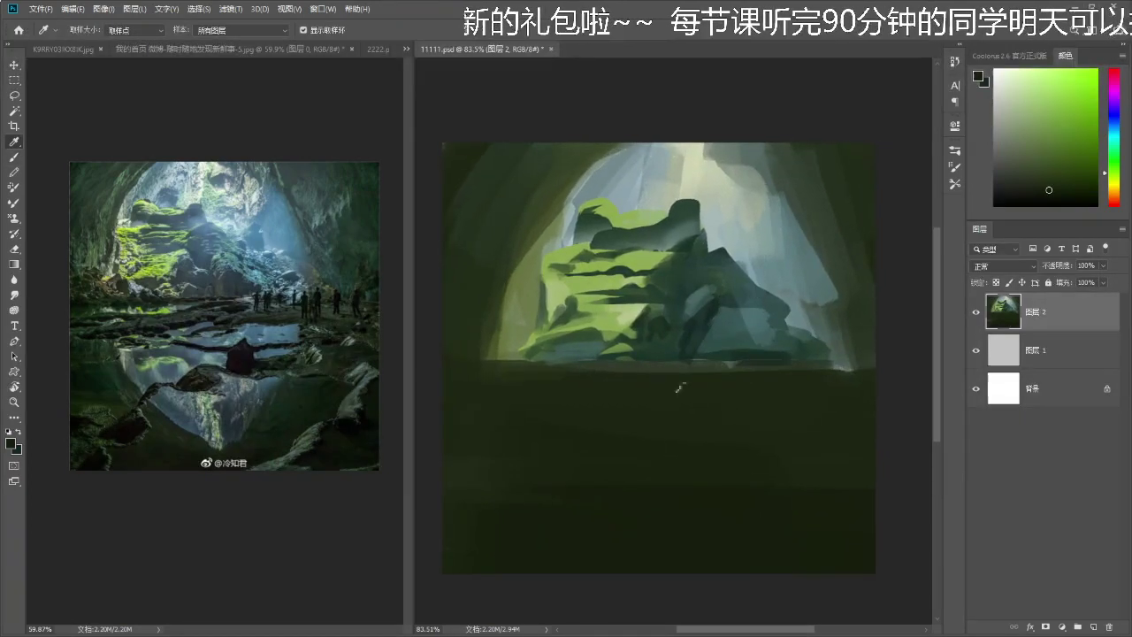
drag(664, 426, 705, 433)
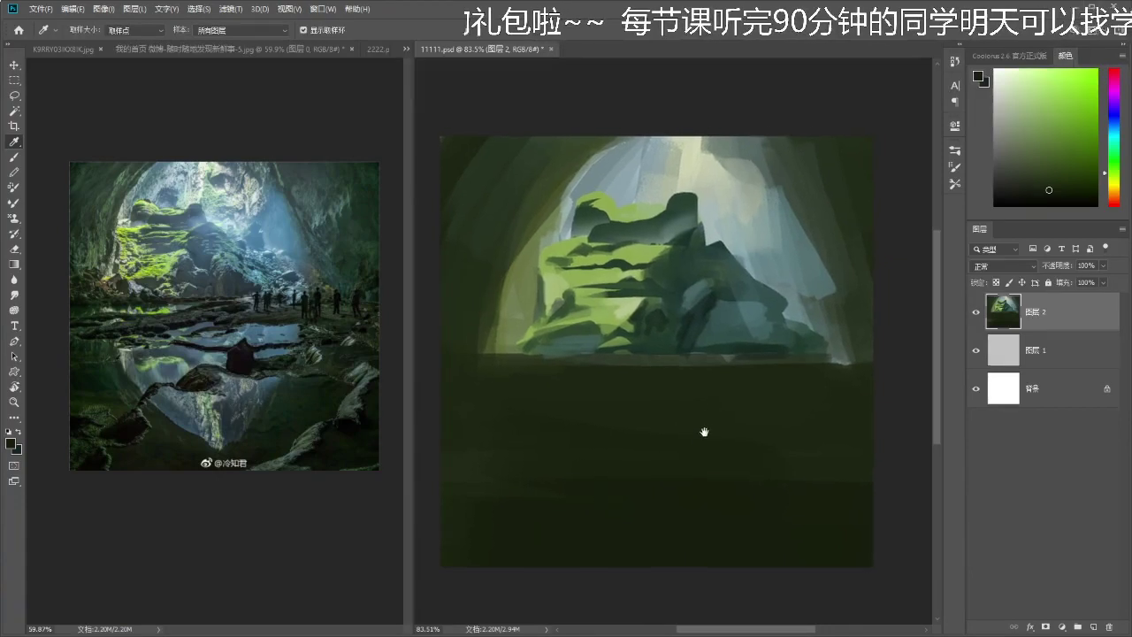
drag(703, 430, 731, 398)
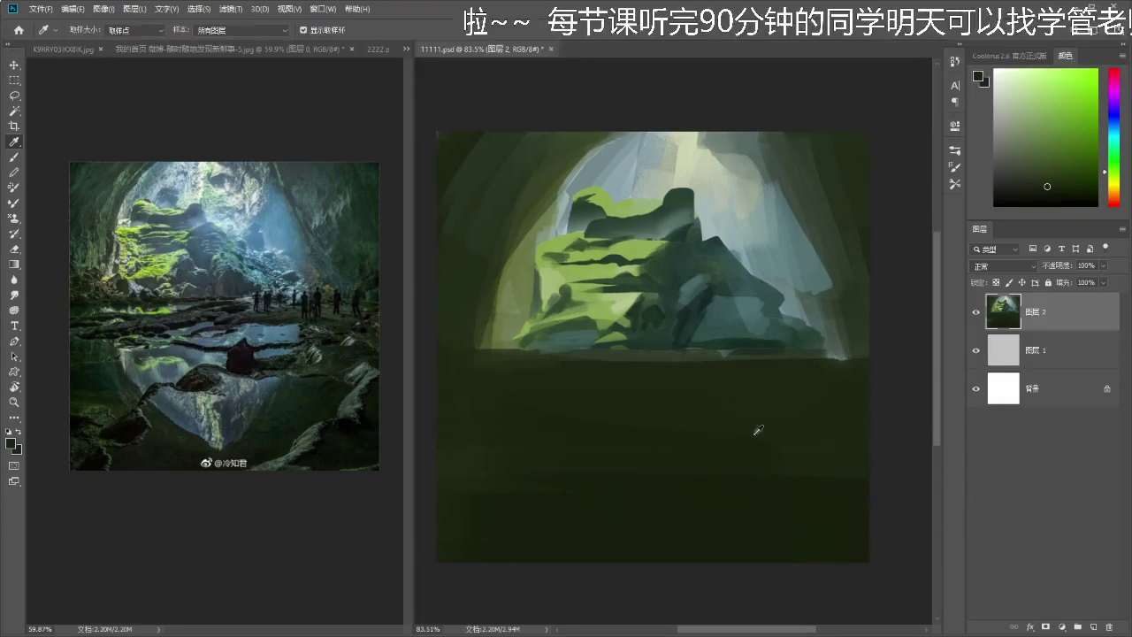
key(b)
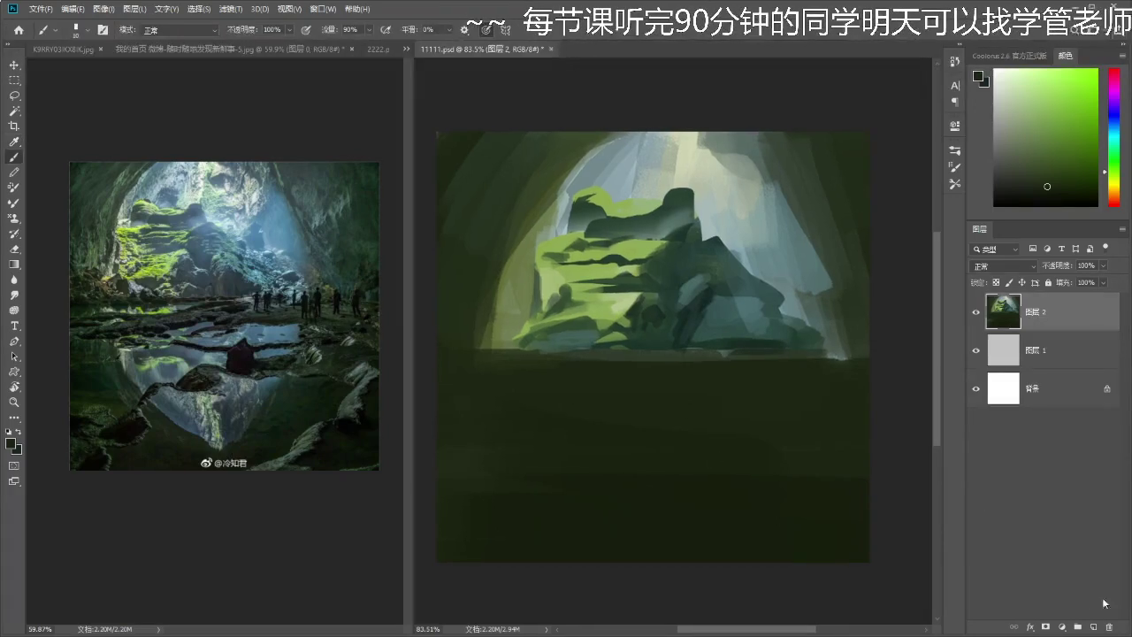
click(1097, 626)
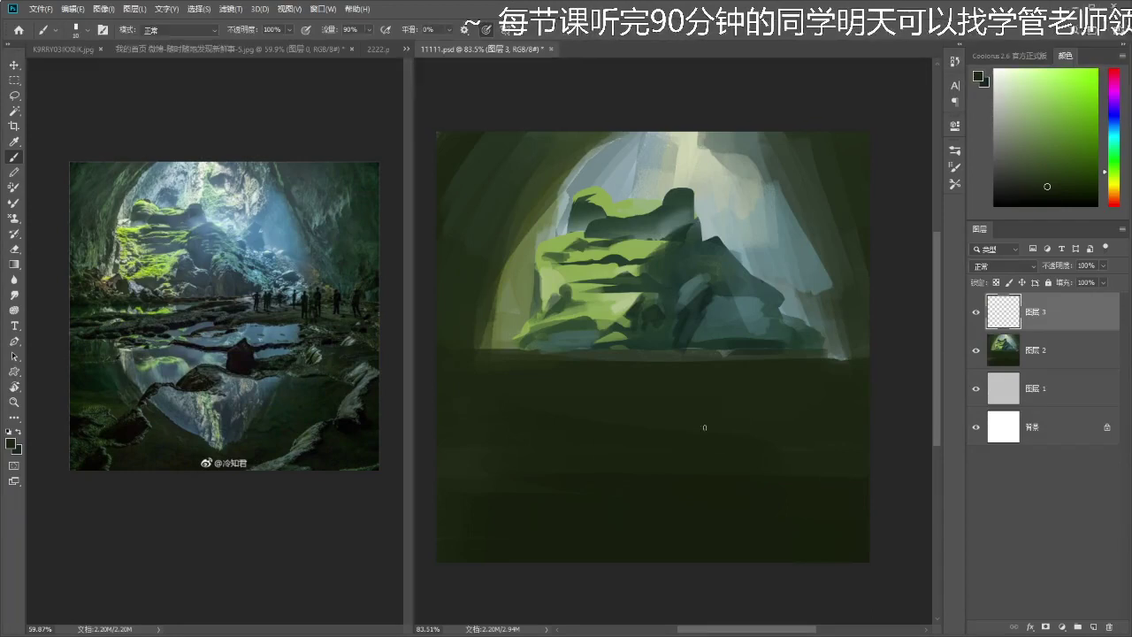
- Lasso a jagged rock bank winding from the foreground's bottom edge up to the canvas's right edge, following the reference photo
key(l)
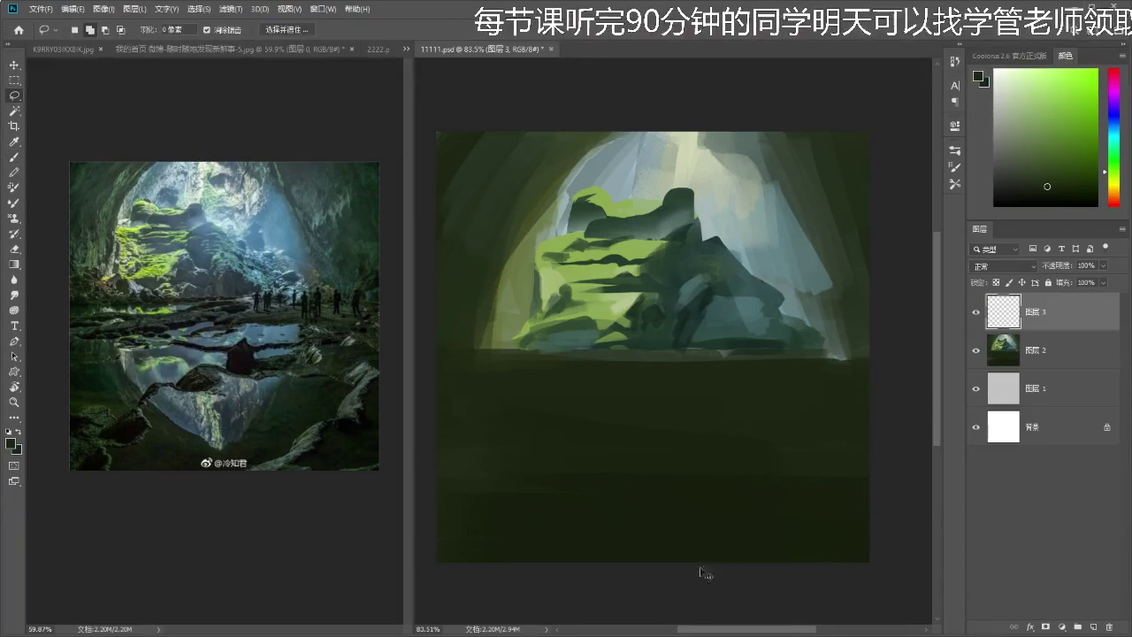
mouse_move(713, 548)
mouse_down()
mouse_move(738, 537)
mouse_move(701, 543)
mouse_move(770, 505)
mouse_move(757, 549)
mouse_move(713, 568)
mouse_move(785, 513)
mouse_move(766, 514)
mouse_move(794, 514)
mouse_move(765, 524)
mouse_move(761, 513)
mouse_move(794, 511)
mouse_move(758, 510)
mouse_move(812, 515)
mouse_move(778, 519)
mouse_move(829, 496)
mouse_move(791, 514)
mouse_move(791, 476)
mouse_move(783, 509)
mouse_move(815, 457)
mouse_move(806, 441)
mouse_move(844, 456)
mouse_up()
key(Escape)
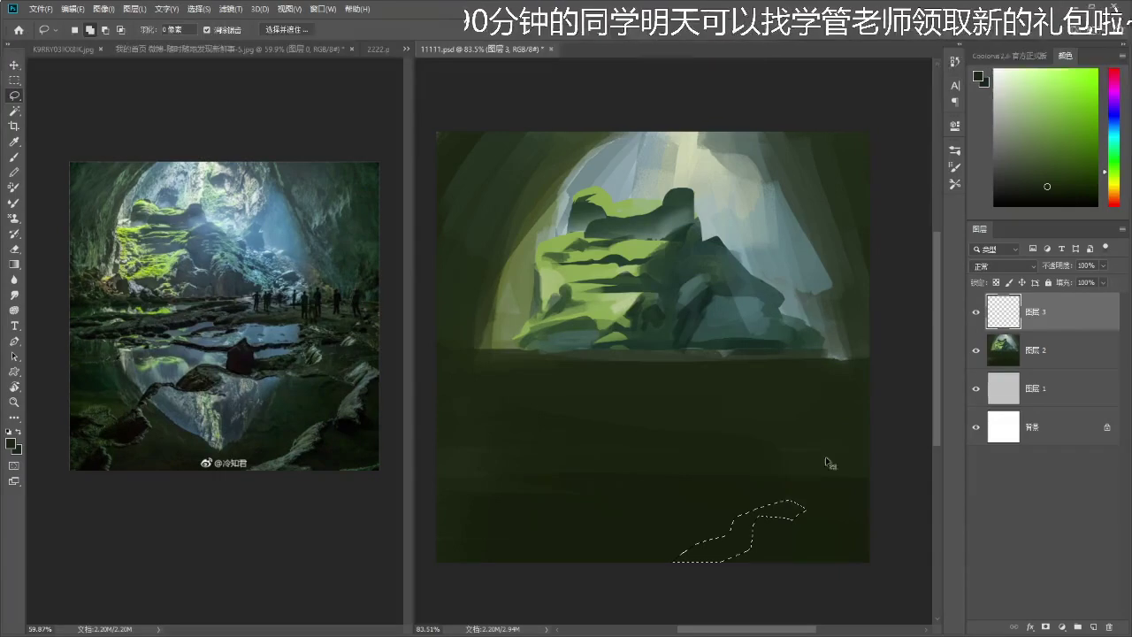
mouse_move(789, 515)
mouse_down()
mouse_move(800, 461)
mouse_move(864, 443)
mouse_move(855, 453)
mouse_move(862, 444)
mouse_move(870, 481)
mouse_move(838, 488)
mouse_move(838, 526)
mouse_move(793, 520)
mouse_up()
mouse_move(805, 448)
mouse_down()
mouse_move(824, 491)
mouse_move(796, 511)
mouse_up()
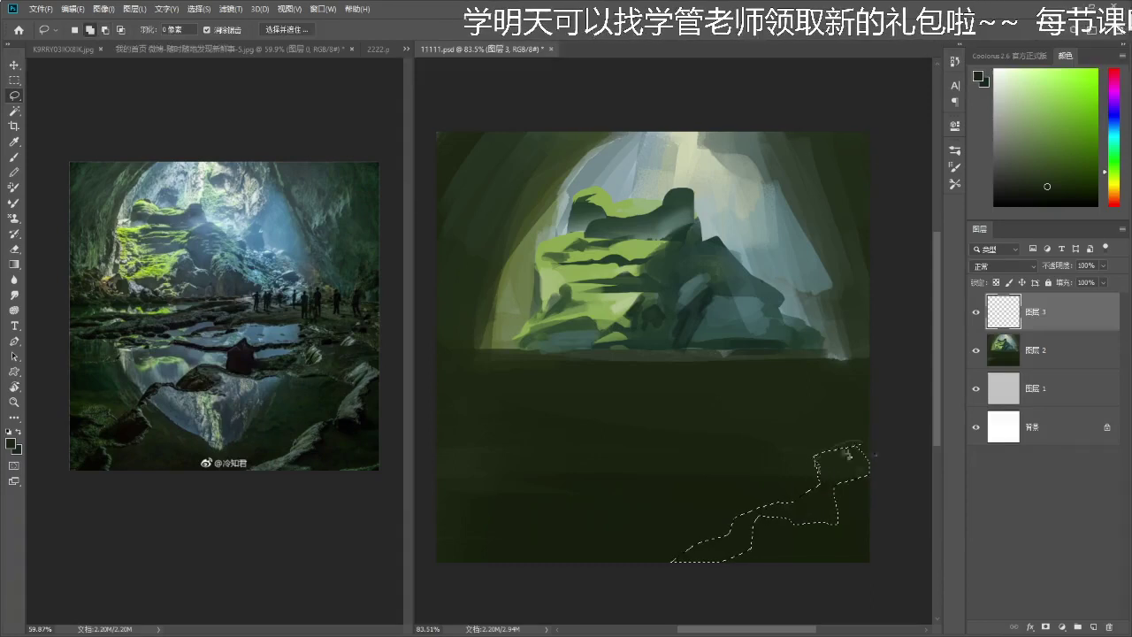
click(344, 439)
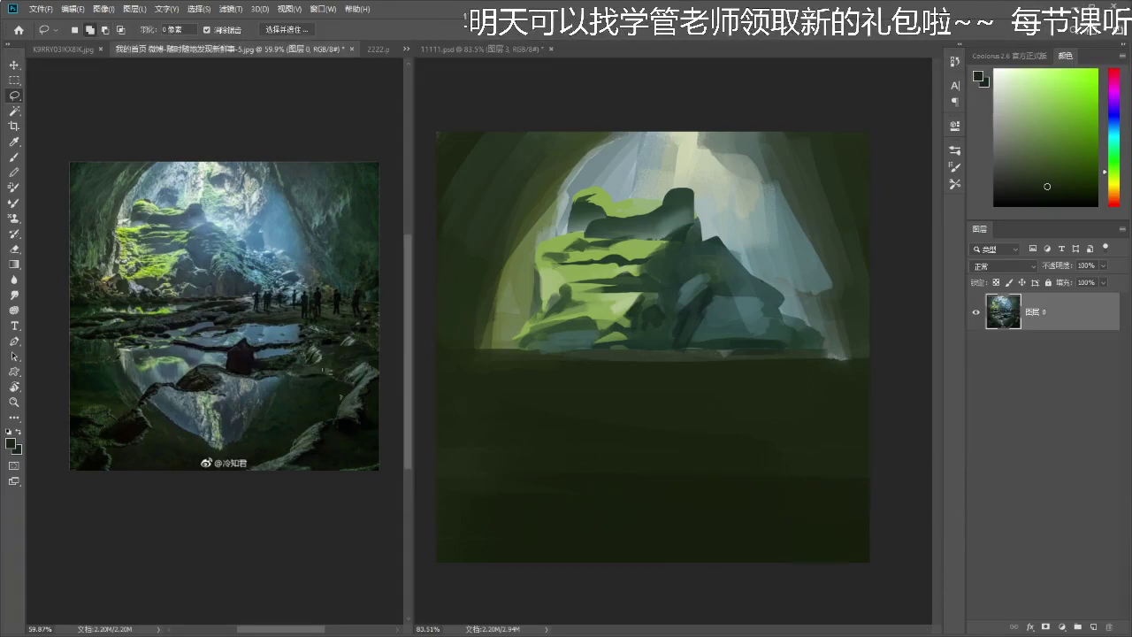
drag(259, 449, 253, 446)
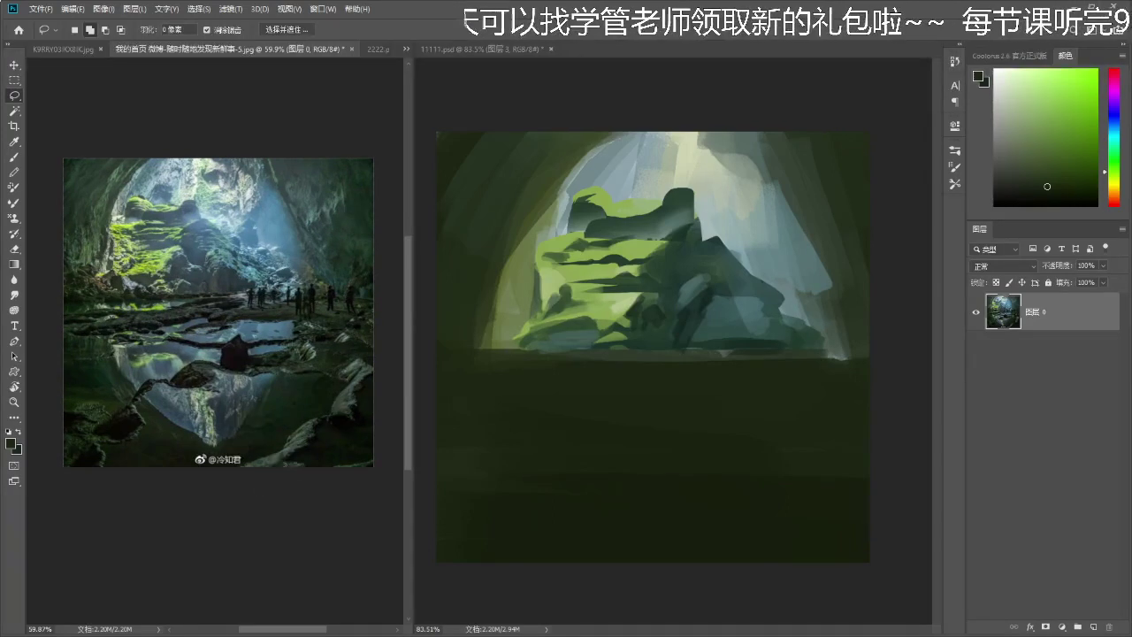
click(766, 498)
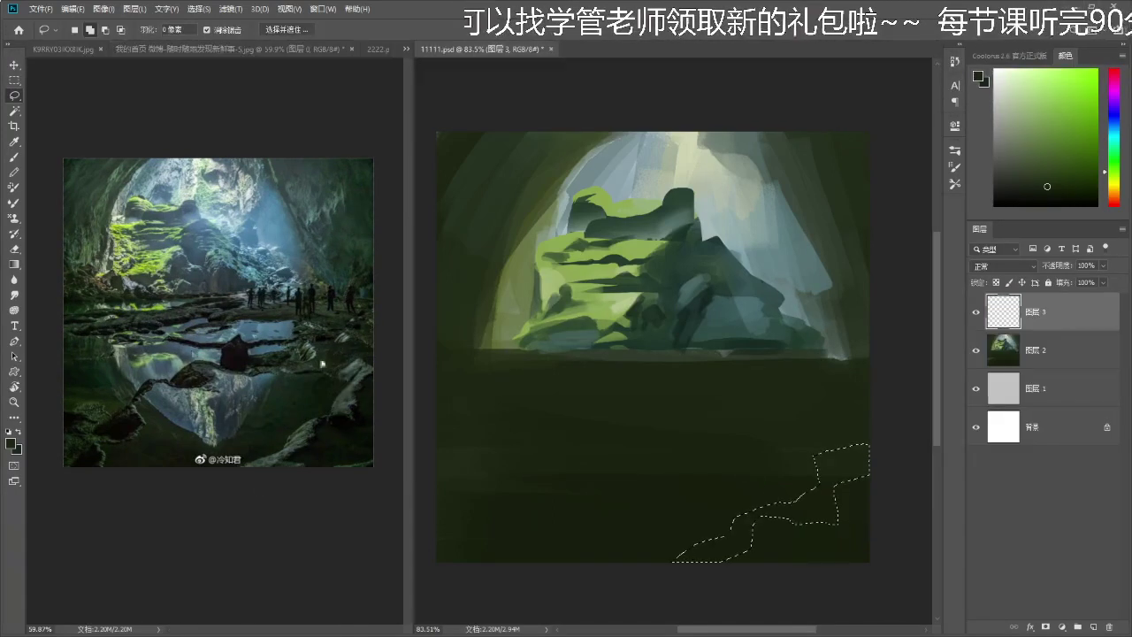
drag(802, 473, 804, 468)
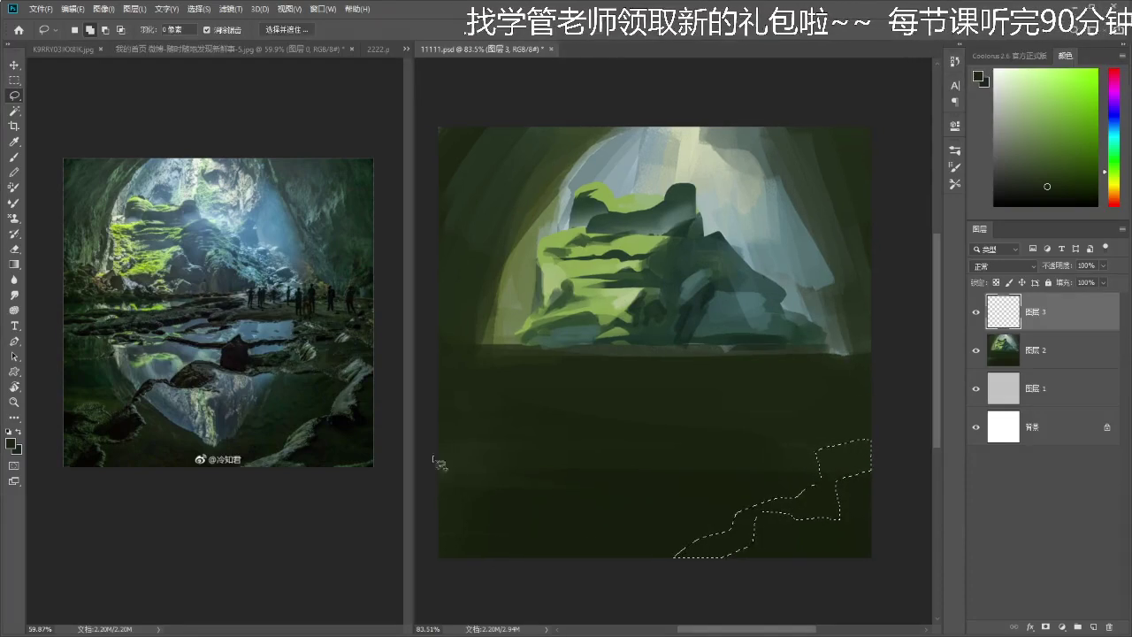
- Add the lower left corner's rock bank and its narrow strip winding up toward the centre to the selection, trimming its edge
mouse_move(439, 469)
mouse_down()
mouse_move(495, 500)
mouse_move(532, 485)
mouse_move(536, 526)
mouse_move(507, 538)
mouse_move(481, 530)
mouse_move(487, 545)
mouse_move(474, 559)
mouse_move(427, 546)
mouse_up()
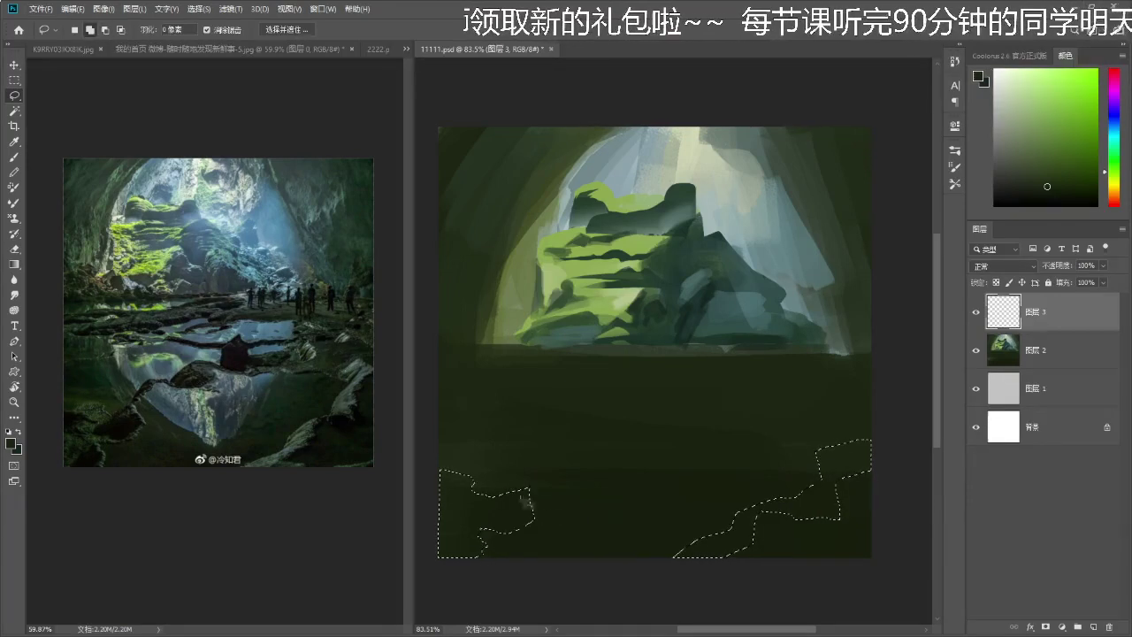
mouse_move(539, 482)
mouse_down()
mouse_move(510, 497)
mouse_move(546, 474)
mouse_move(515, 494)
mouse_move(561, 445)
mouse_move(576, 451)
mouse_move(533, 496)
mouse_move(565, 468)
mouse_move(552, 481)
mouse_move(553, 467)
mouse_move(583, 451)
mouse_move(559, 453)
mouse_move(591, 458)
mouse_up()
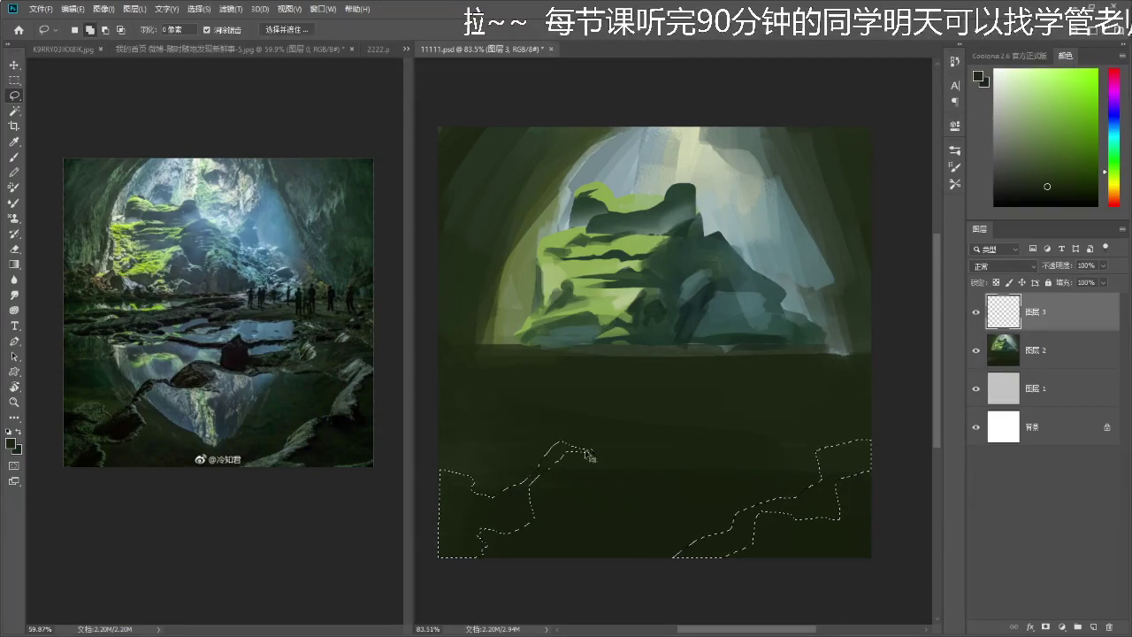
mouse_move(610, 433)
mouse_down()
mouse_move(651, 434)
mouse_move(629, 439)
mouse_move(594, 454)
mouse_up()
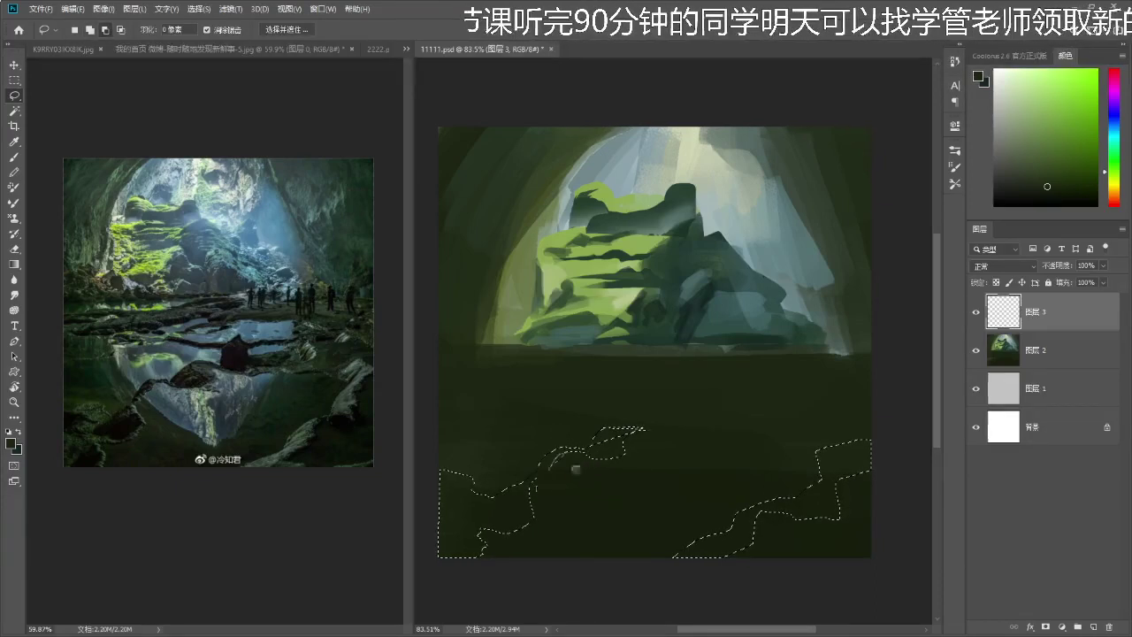
drag(618, 464, 611, 460)
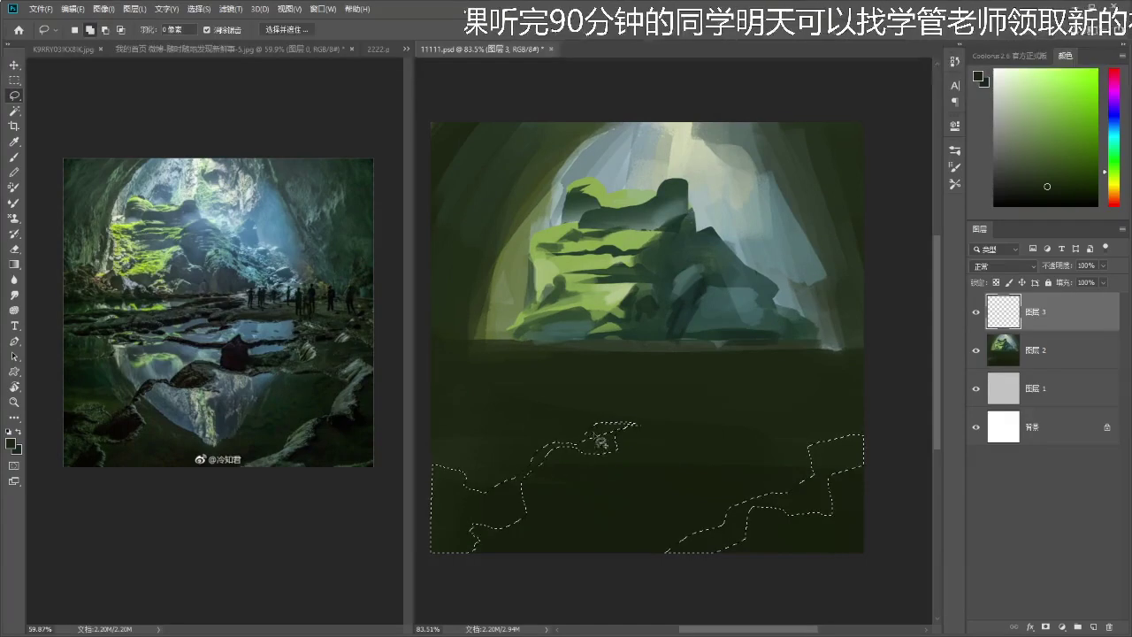
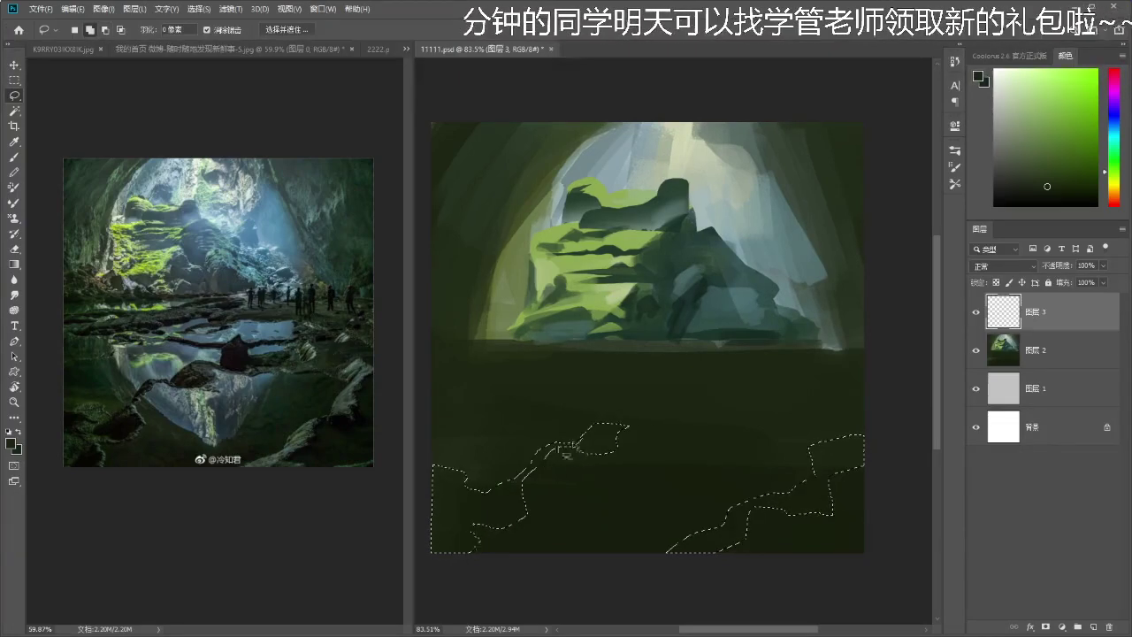
- Extend the selection over the right-hand ground up to the horizon, joining both banks, and carve a pointed inlet into its left side
key(z)
mouse_move(615, 451)
mouse_down()
mouse_move(587, 470)
mouse_move(615, 465)
mouse_up()
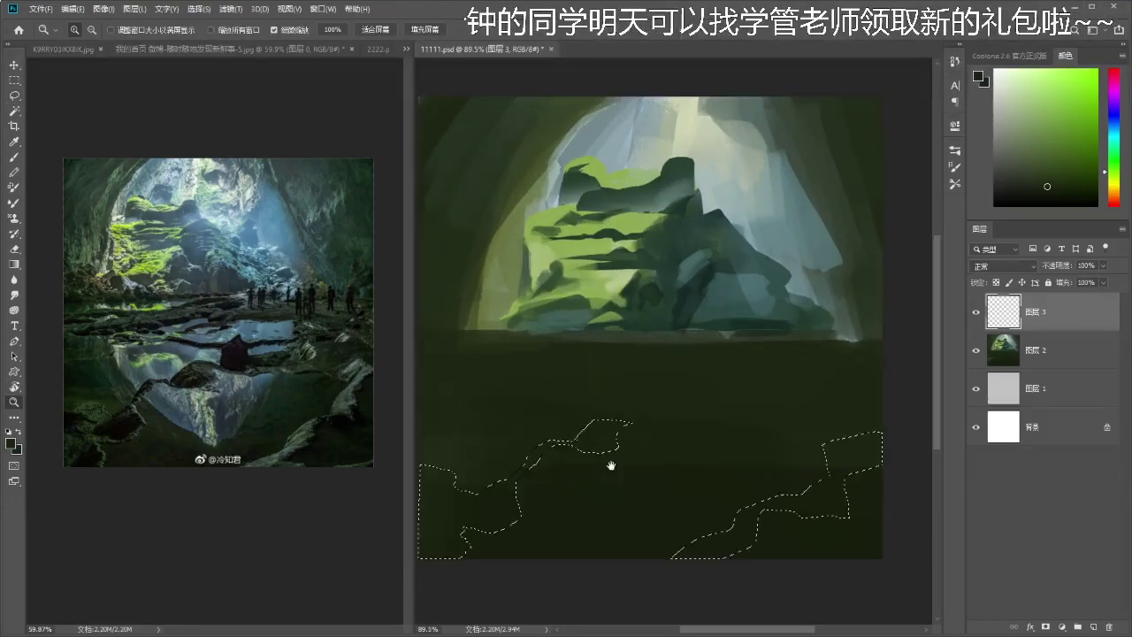
key(l)
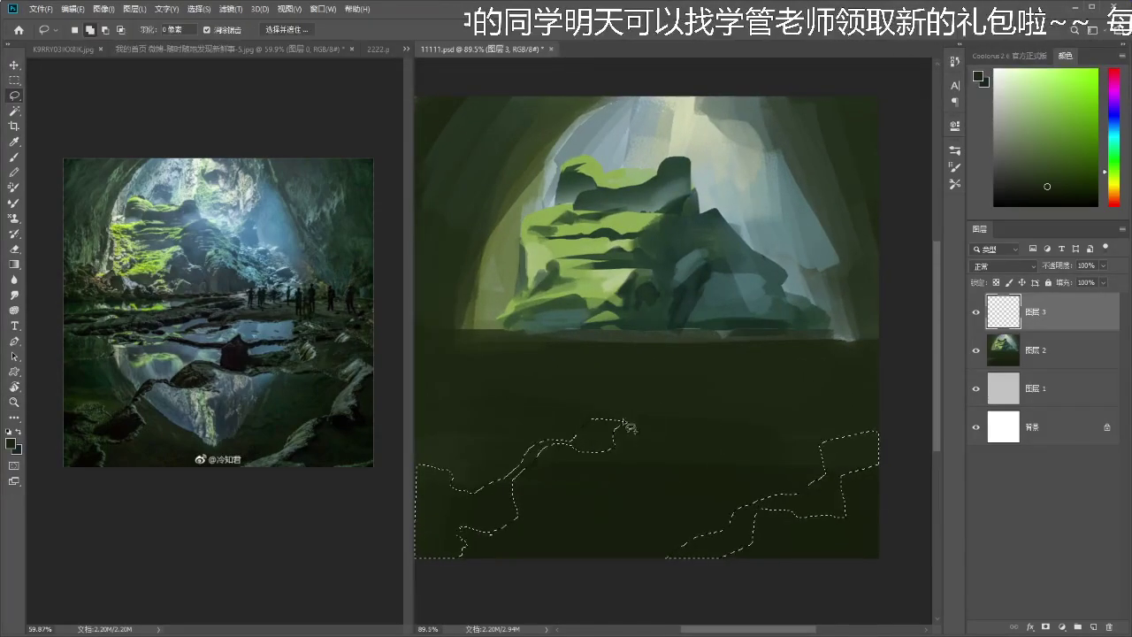
mouse_move(619, 423)
mouse_down()
mouse_move(652, 441)
mouse_move(626, 438)
mouse_move(751, 435)
mouse_move(839, 471)
mouse_move(886, 437)
mouse_move(880, 339)
mouse_move(600, 345)
mouse_move(543, 381)
mouse_move(625, 418)
mouse_move(662, 455)
mouse_move(783, 463)
mouse_move(753, 464)
mouse_move(814, 478)
mouse_up()
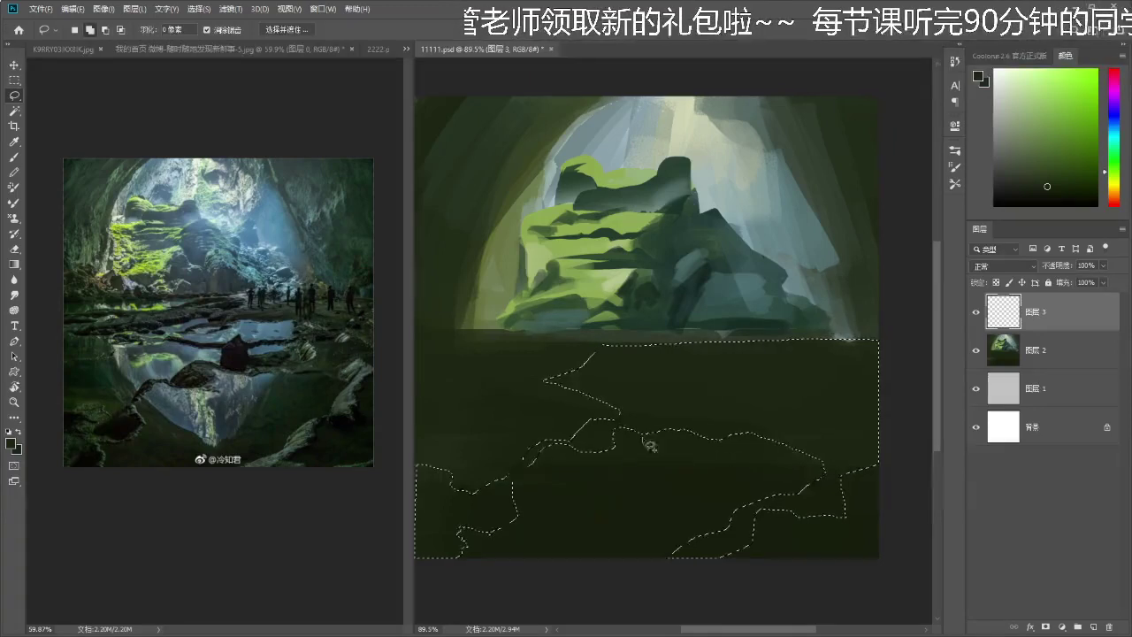
mouse_move(606, 419)
mouse_down()
mouse_move(672, 424)
mouse_move(605, 425)
mouse_up()
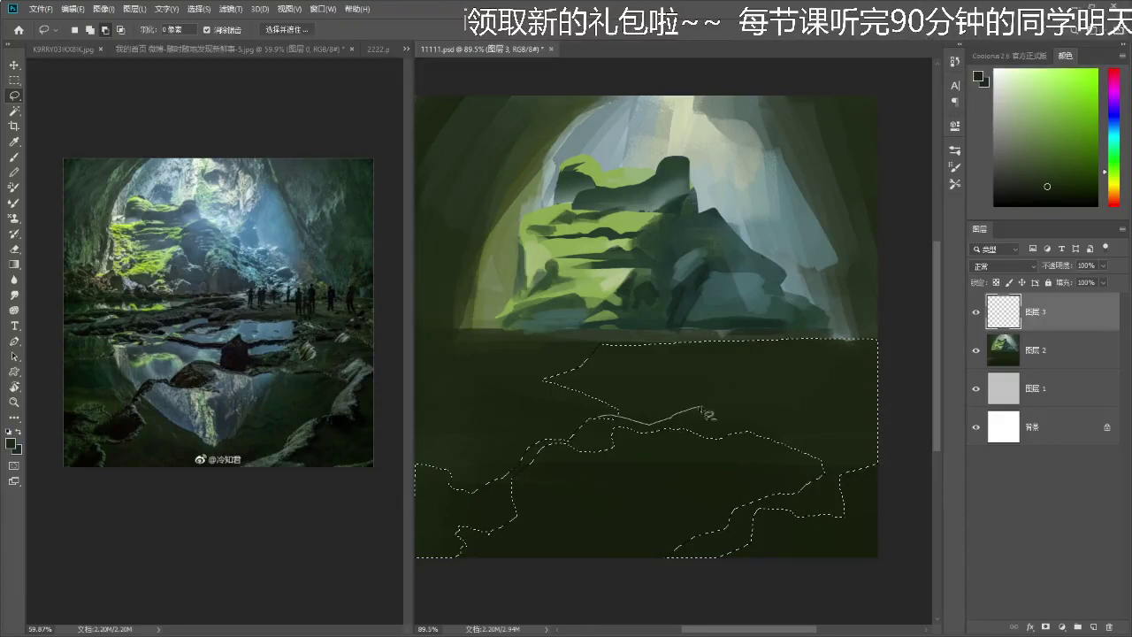
mouse_move(634, 400)
mouse_down()
mouse_move(677, 419)
mouse_move(657, 425)
mouse_move(682, 404)
mouse_move(721, 398)
mouse_up()
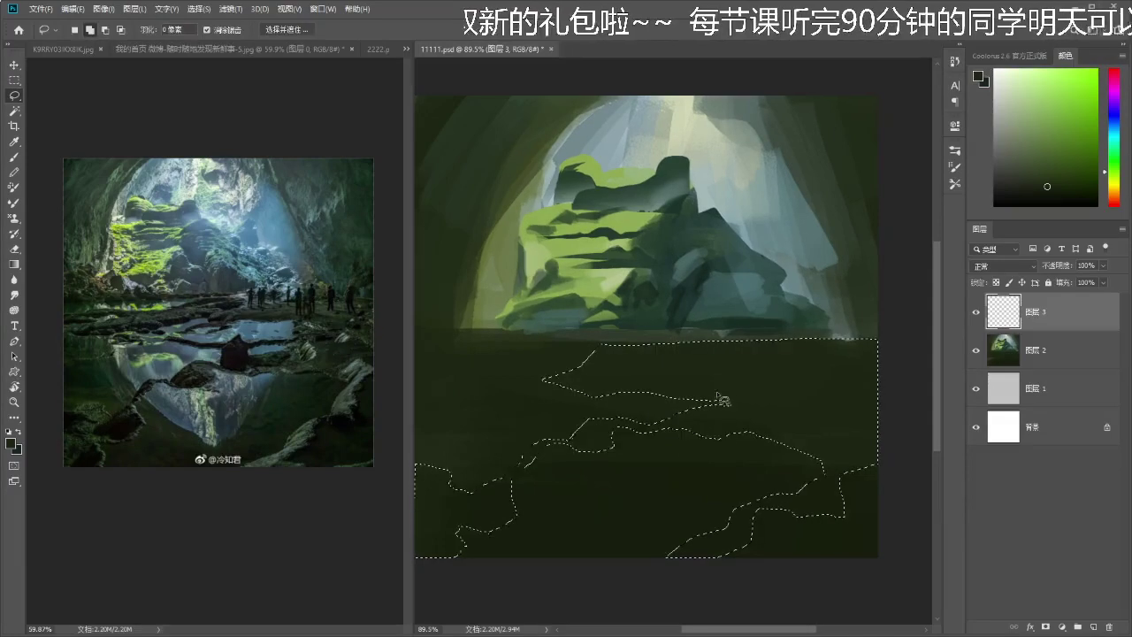
- Sample the foreground's dark green, lighten it to a muted grey-green, fill the bank selection with it and deselect
key(b)
click(1030, 156)
alt+click(692, 513)
drag(1046, 195, 1022, 176)
key(g)
key(alt+BackSpace)
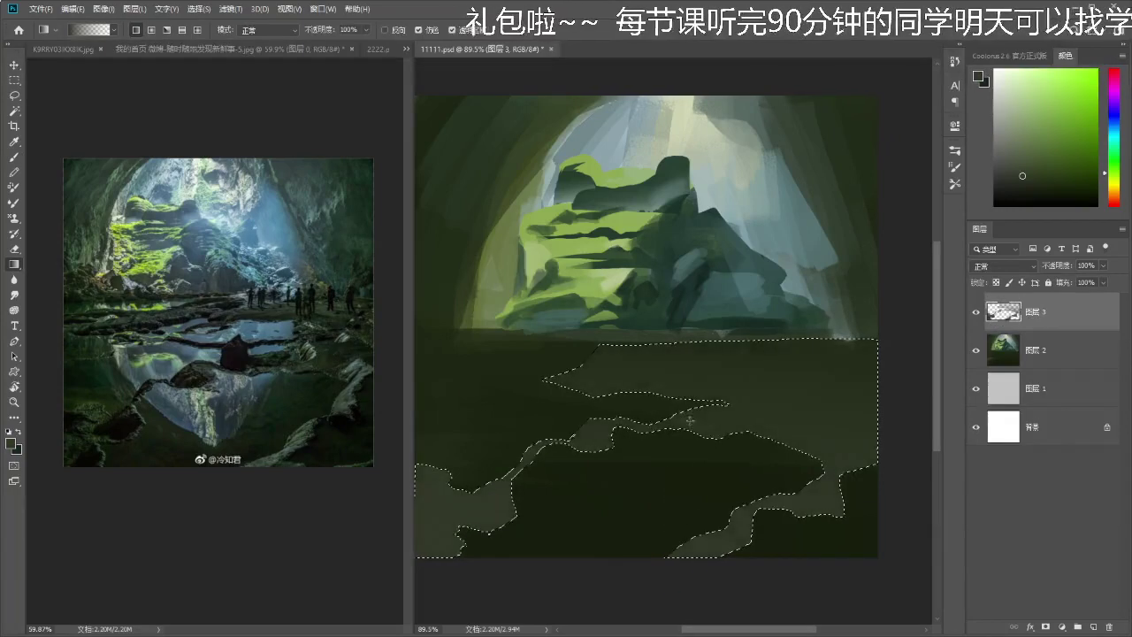
key(z)
key(ctrl+d)
- Lasso the lower part of the bank shape and squash it downward, opening a dark gap below the far ground
mouse_move(745, 360)
mouse_down()
mouse_move(723, 361)
mouse_move(738, 356)
mouse_up()
drag(645, 442, 651, 429)
key(l)
mouse_move(478, 400)
mouse_down()
mouse_move(869, 590)
mouse_move(963, 471)
mouse_move(889, 378)
mouse_move(783, 362)
mouse_move(691, 381)
mouse_move(488, 398)
mouse_up()
key(ctrl+t)
mouse_move(656, 360)
mouse_down()
mouse_move(657, 385)
mouse_move(657, 374)
mouse_up()
key(Return)
key(ctrl+d)
- Lasso the lower right part of the bank and skew its bottom edge to the right
mouse_move(712, 461)
mouse_down()
mouse_move(927, 517)
mouse_move(893, 376)
mouse_move(801, 378)
mouse_move(713, 459)
mouse_up()
key(ctrl+t)
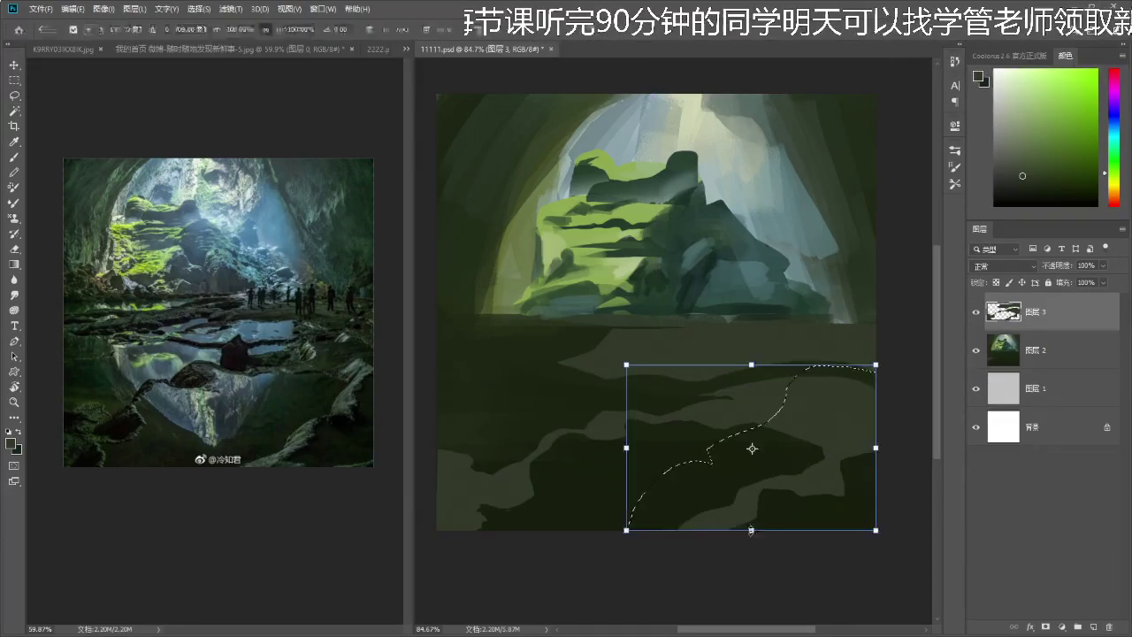
drag(751, 531, 770, 531)
key(Return)
key(ctrl+d)
- Lasso the left portion of the far ground shape below the mound, clear it and deselect
key(b)
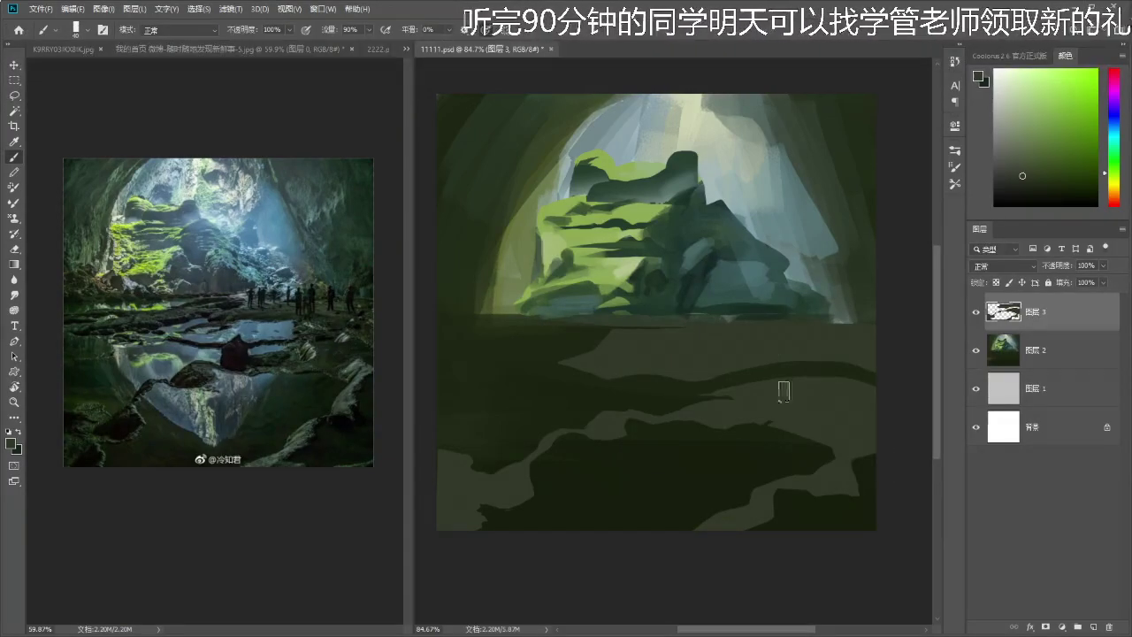
drag(820, 378, 809, 374)
key(l)
mouse_move(605, 294)
mouse_down()
mouse_move(619, 400)
mouse_move(674, 412)
mouse_move(720, 413)
mouse_move(753, 392)
mouse_move(770, 376)
mouse_move(763, 329)
mouse_up()
key(alt+BackSpace)
key(ctrl+d)
- Brush grey-green over the dark gap at the right to rejoin the far ground and near bank, undoing the excess stroke
key(b)
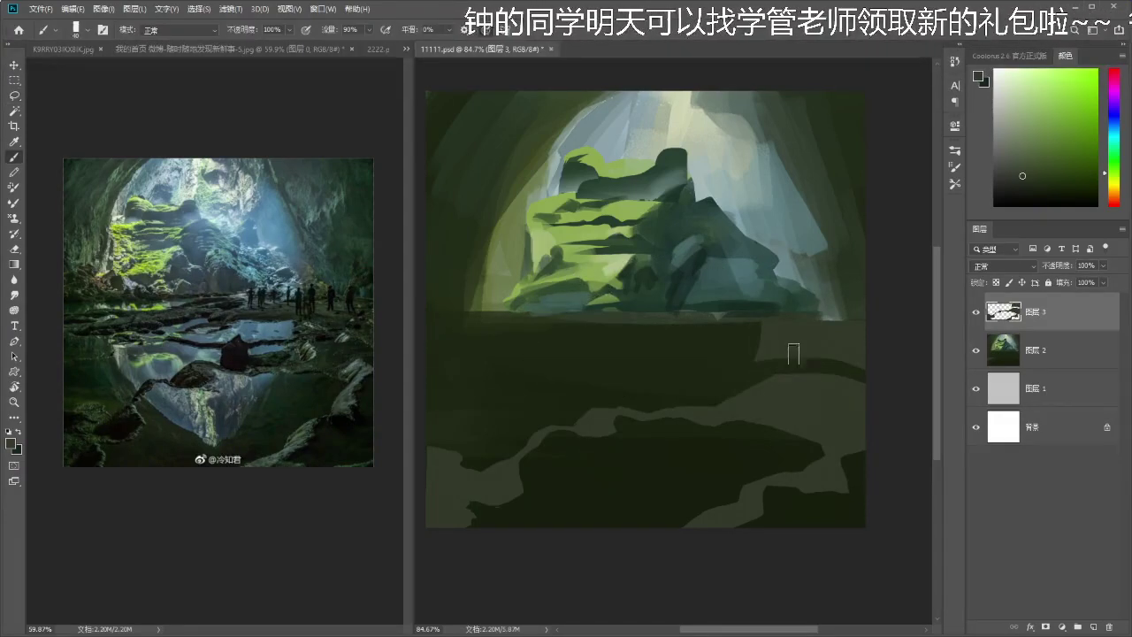
drag(787, 373, 713, 357)
key(ctrl+z)
- Lasso jagged shoreline strips reaching left from the far ground below the mound, fill them with grey-green and deselect
key(l)
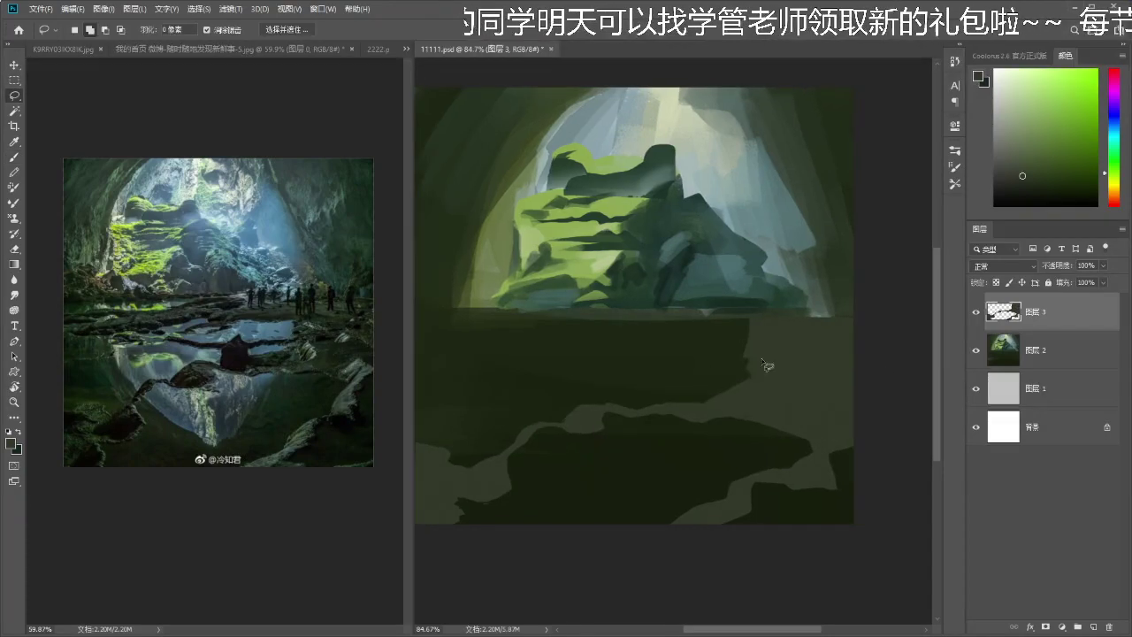
key(ctrl+z)
mouse_move(756, 359)
mouse_down()
mouse_move(628, 373)
mouse_move(661, 358)
mouse_up()
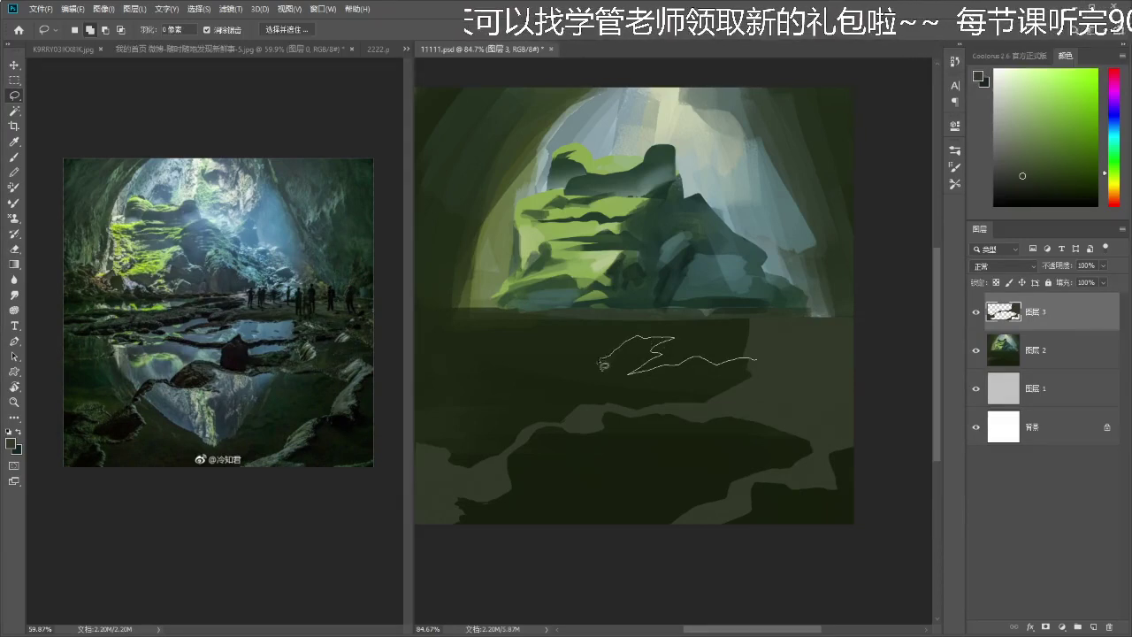
drag(548, 374, 439, 383)
mouse_move(492, 358)
mouse_down()
mouse_move(546, 347)
mouse_move(463, 363)
mouse_move(520, 336)
mouse_move(587, 348)
mouse_move(624, 325)
mouse_move(773, 323)
mouse_move(758, 355)
mouse_up()
key(b)
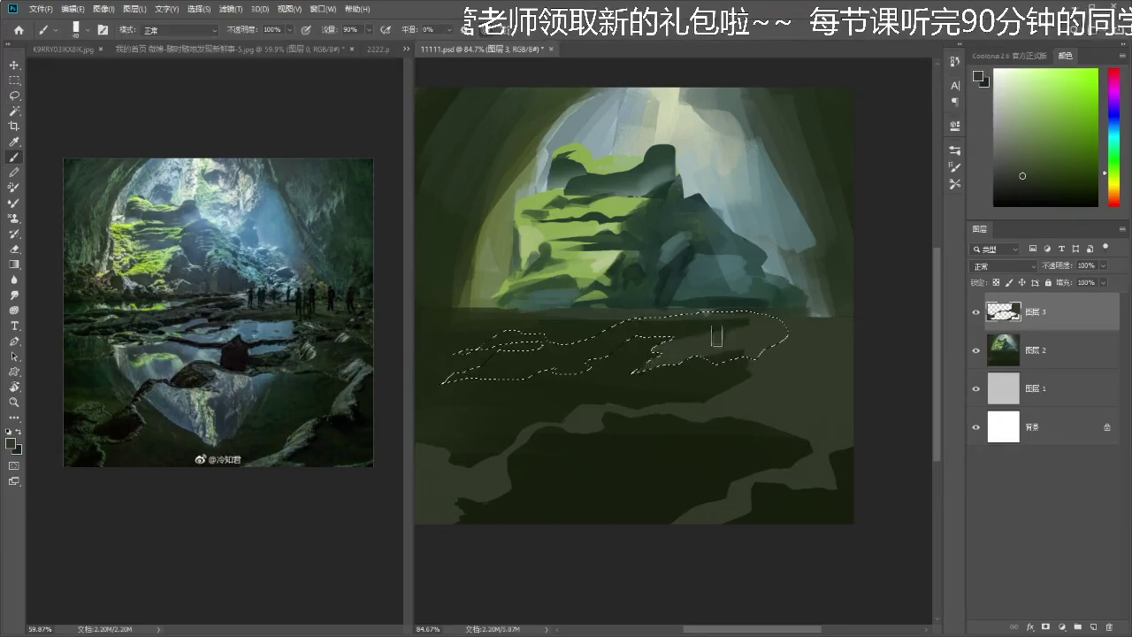
key(g)
key(ctrl+d)
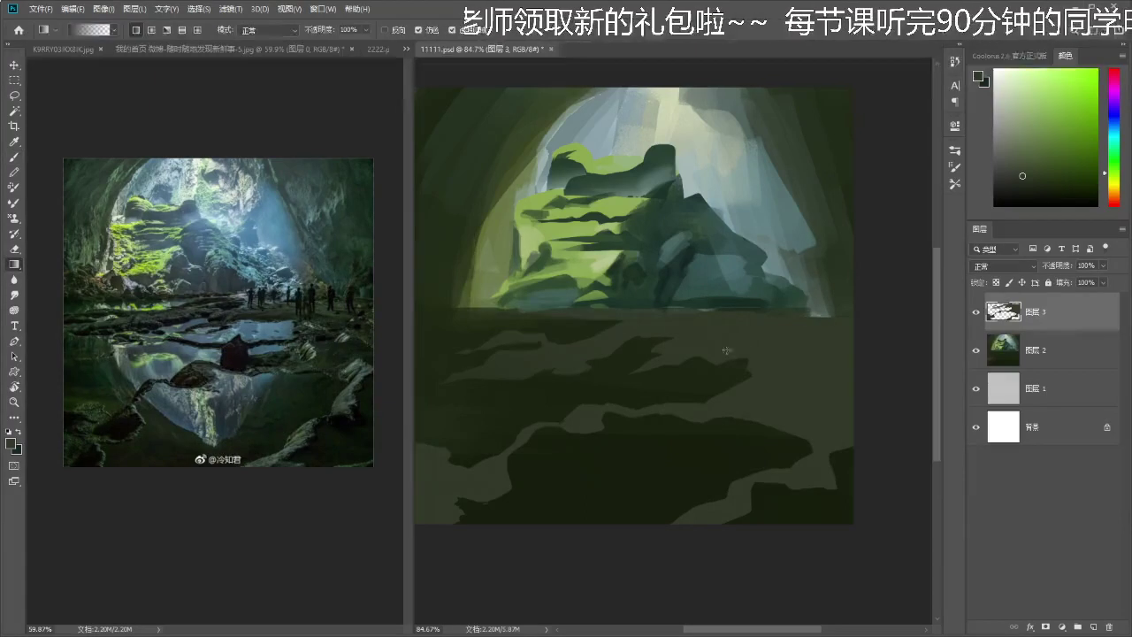
key(b)
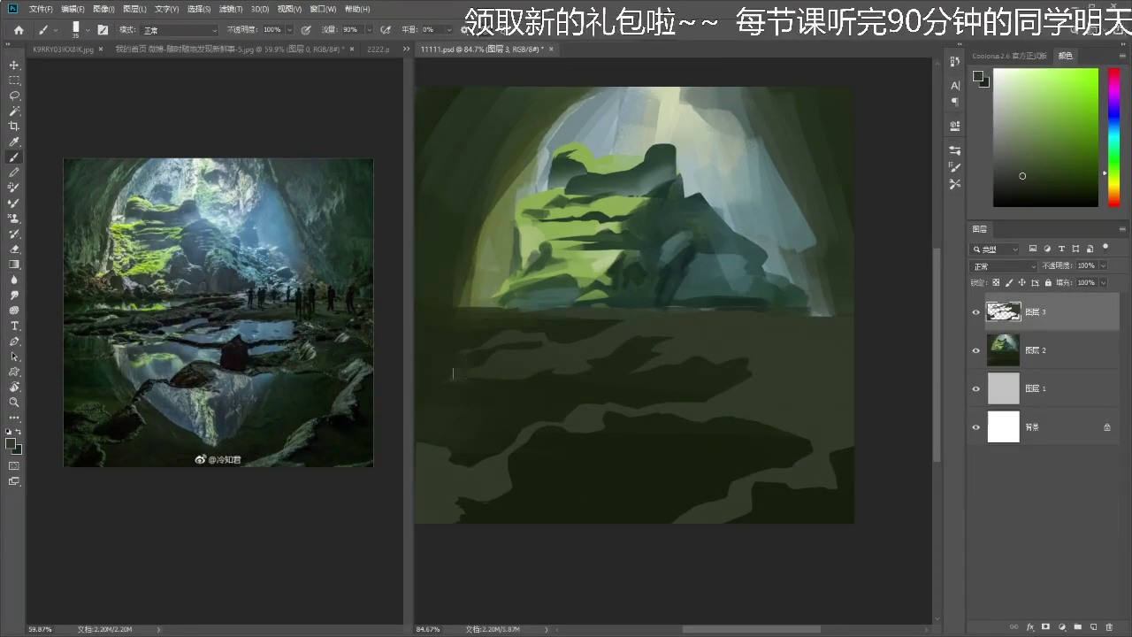
- Lasso a strip extending the far ground's shoreline to the canvas's left edge, brush it grey-green and deselect
key(l)
click(410, 345)
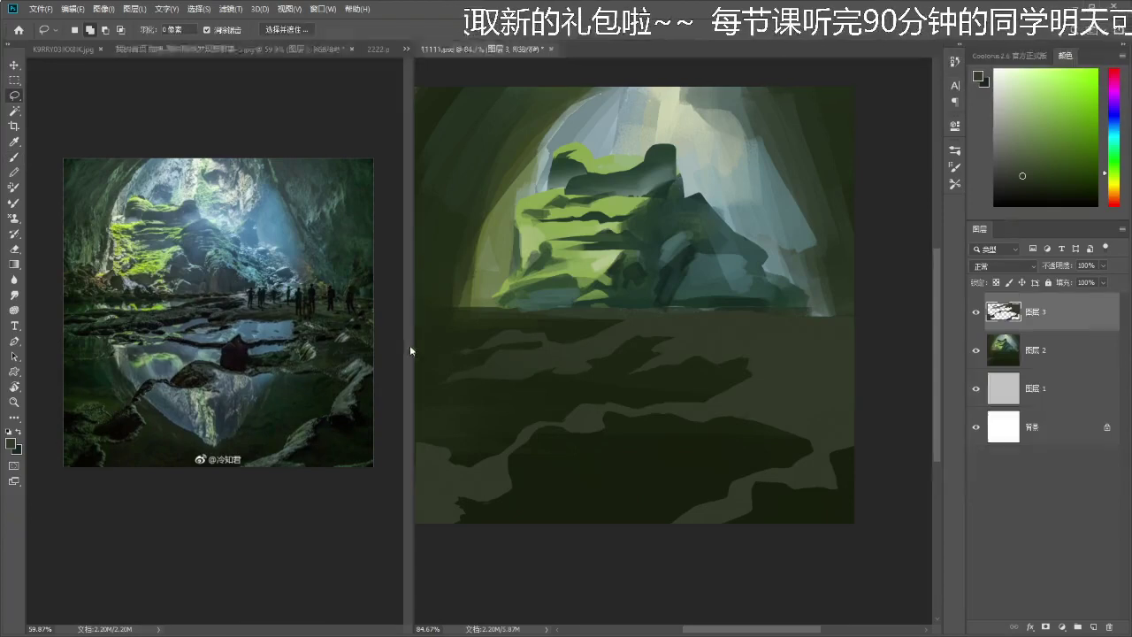
click(449, 343)
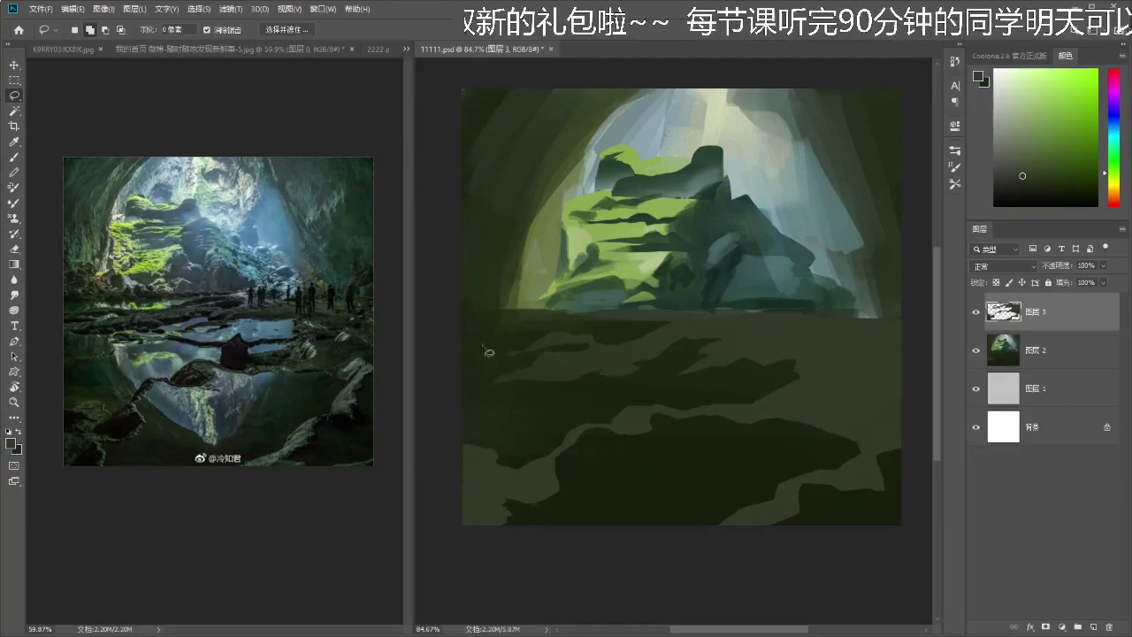
mouse_move(465, 358)
mouse_down()
mouse_move(526, 357)
mouse_move(480, 346)
mouse_move(504, 366)
mouse_move(464, 366)
mouse_move(501, 367)
mouse_move(477, 357)
mouse_move(473, 338)
mouse_up()
key(ctrl+d)
key(b)
key(ctrl+d)
- Lasso a thin curved strip across the dark pool in the mid-ground, fill it with grey-green and deselect
key(ctrl+space)
mouse_move(558, 379)
mouse_down()
mouse_move(541, 403)
mouse_move(646, 362)
mouse_move(680, 374)
mouse_move(666, 369)
mouse_move(759, 328)
mouse_up()
key(l)
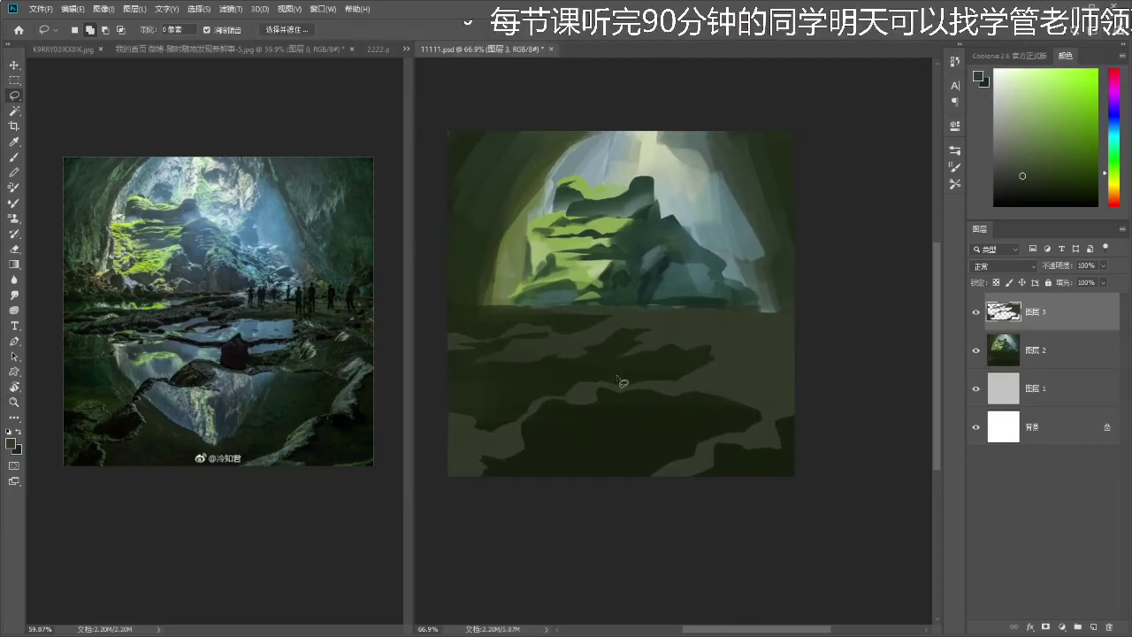
drag(615, 368, 608, 389)
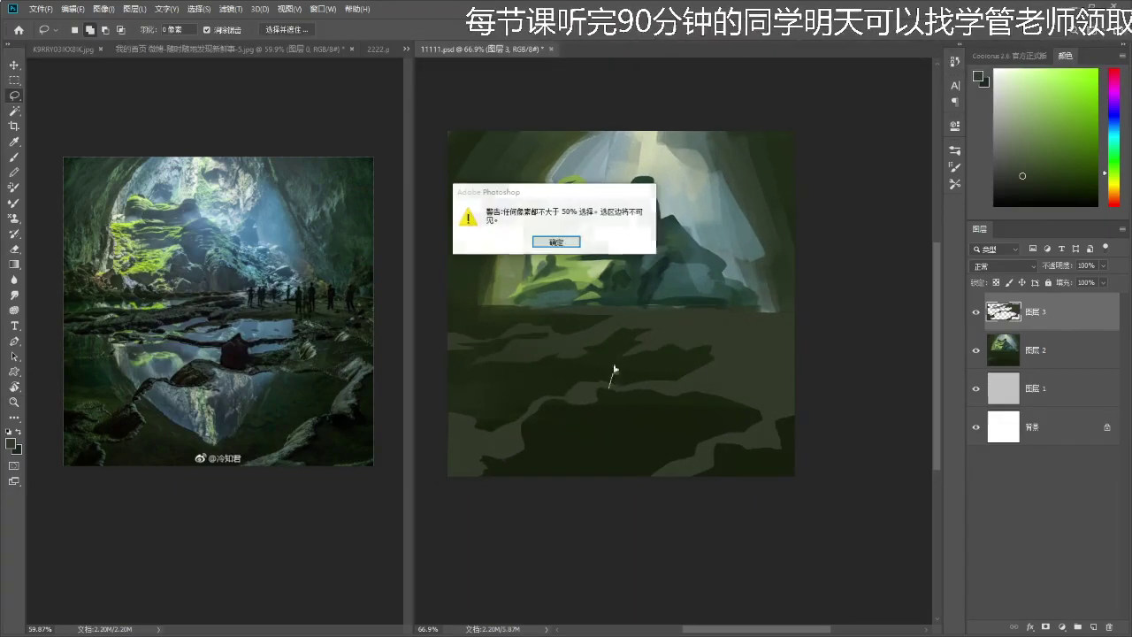
click(572, 244)
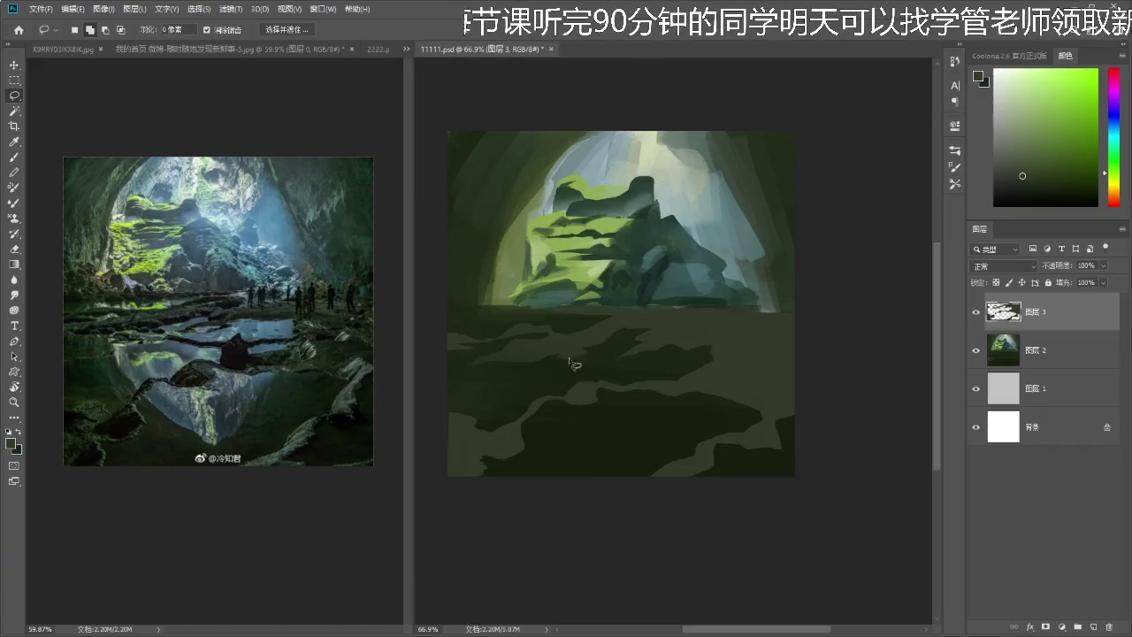
mouse_move(560, 355)
mouse_down()
mouse_move(672, 371)
mouse_move(726, 360)
mouse_move(640, 372)
mouse_move(583, 364)
mouse_up()
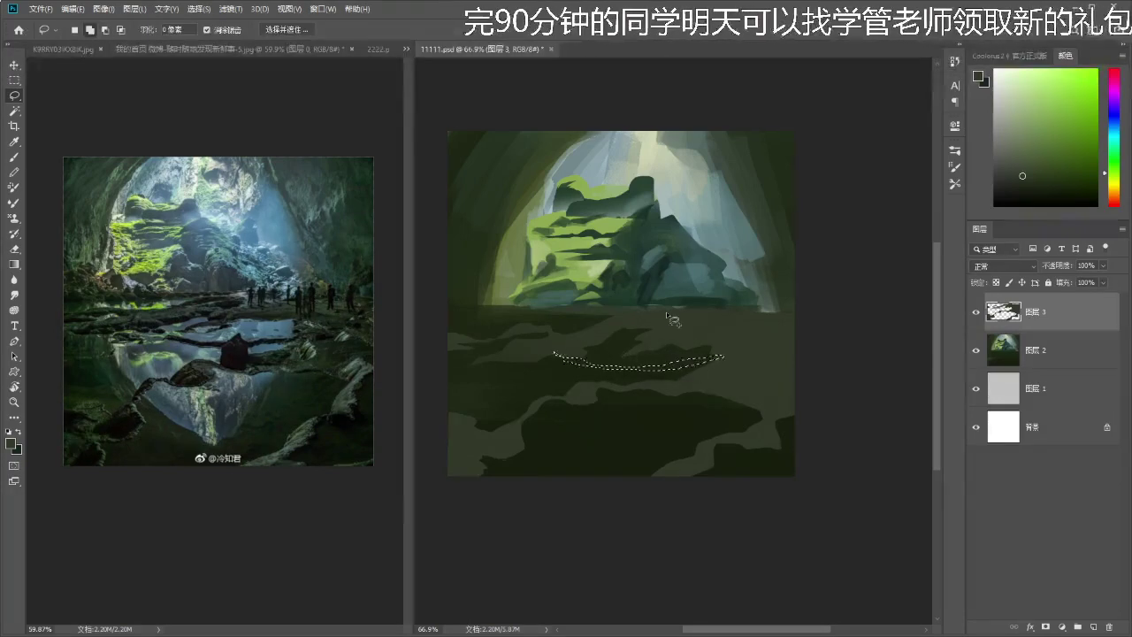
key(alt+Delete)
key(ctrl+d)
- Lasso small jagged patches inside the dark mid-ground pool, brush them grey-green and clear the selection
drag(674, 396, 684, 373)
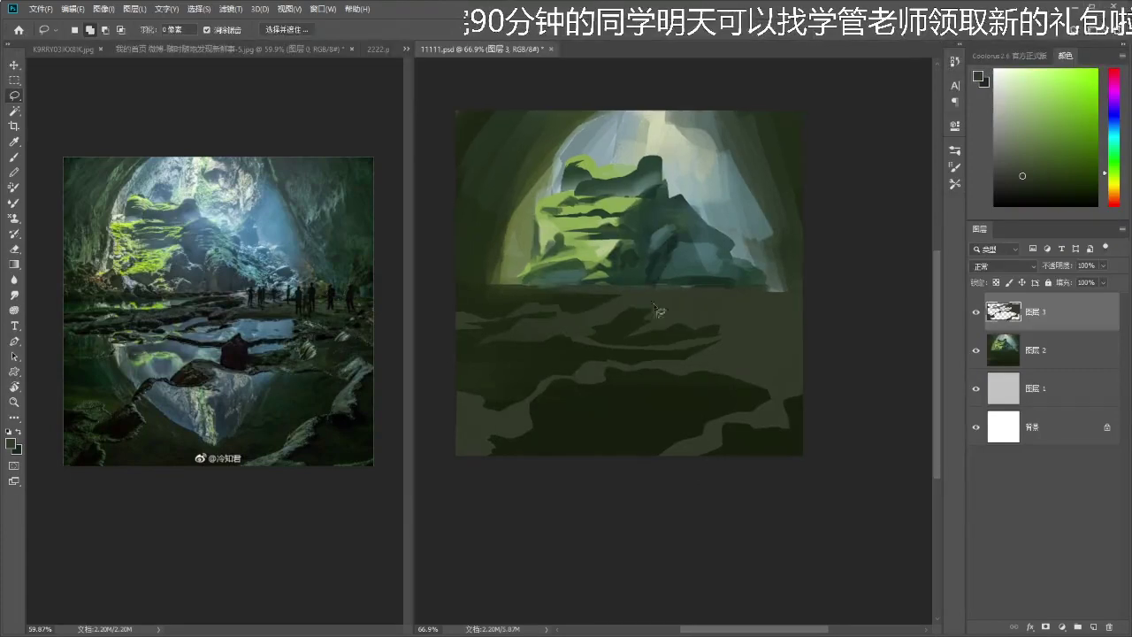
key(e)
scroll(657, 310, up, 1)
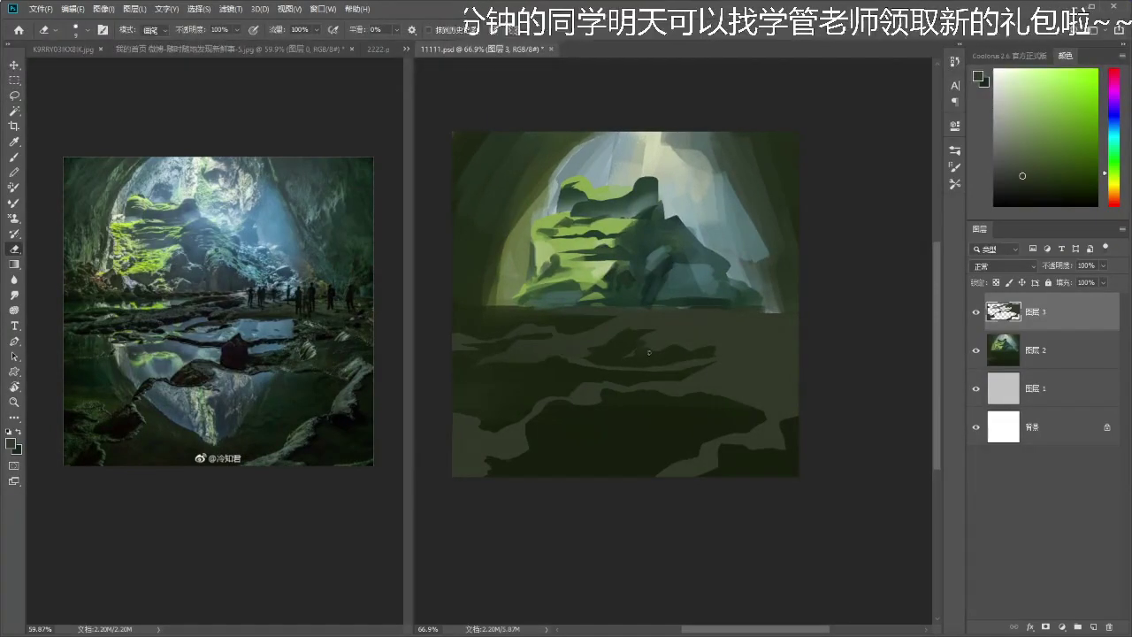
key(b)
key(l)
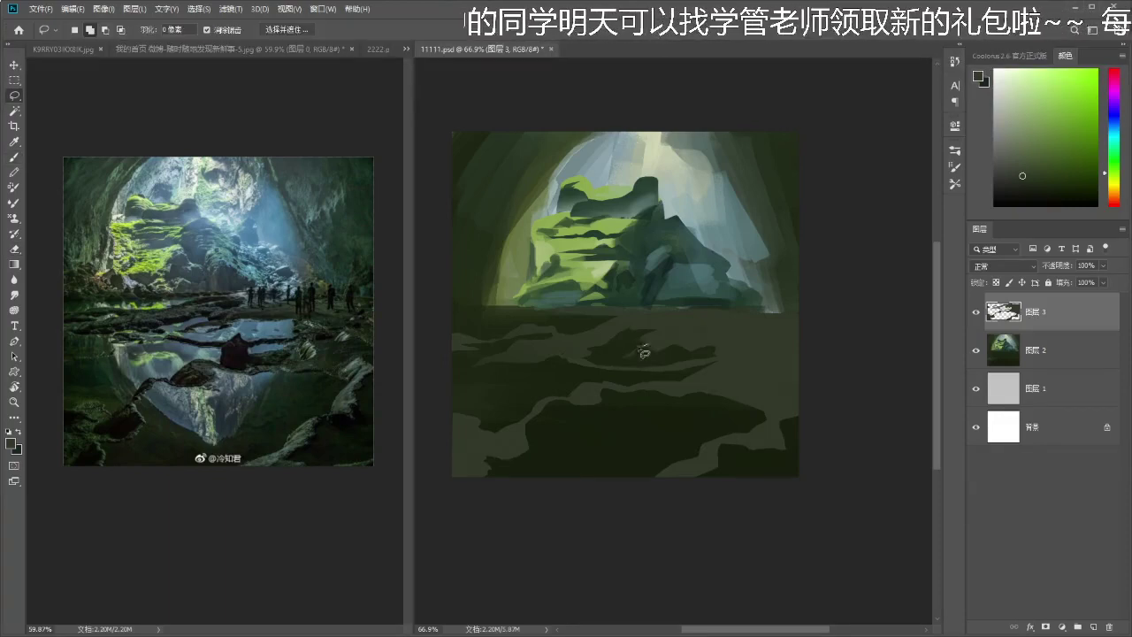
mouse_move(651, 345)
mouse_down()
mouse_move(608, 366)
mouse_move(651, 345)
mouse_up()
key(b)
key(ctrl+d)
key(e)
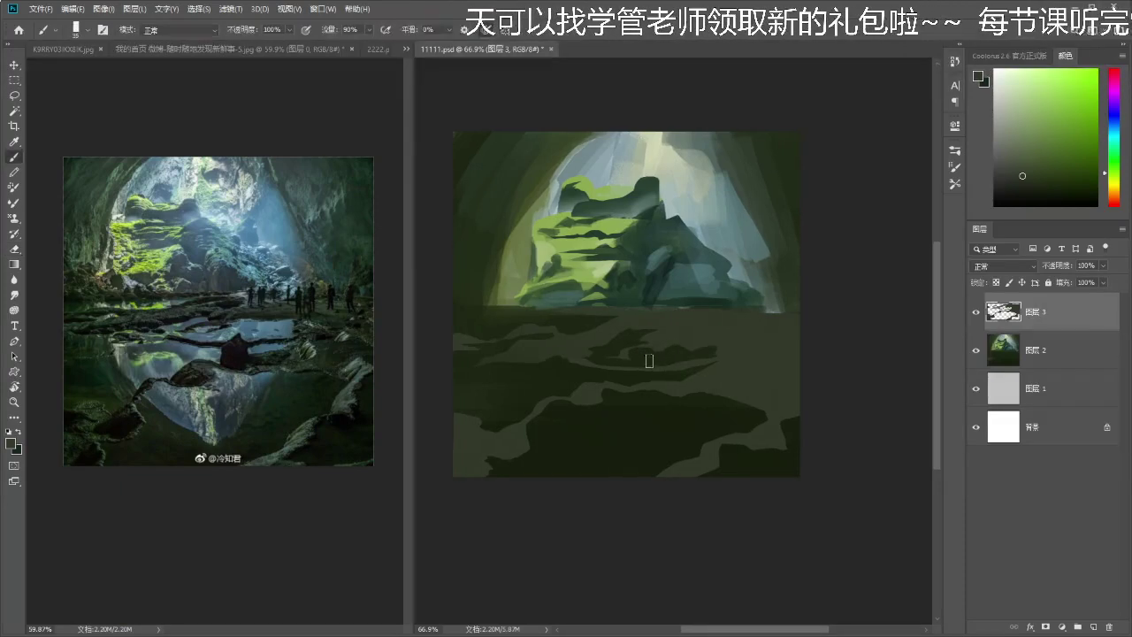
key(l)
key(b)
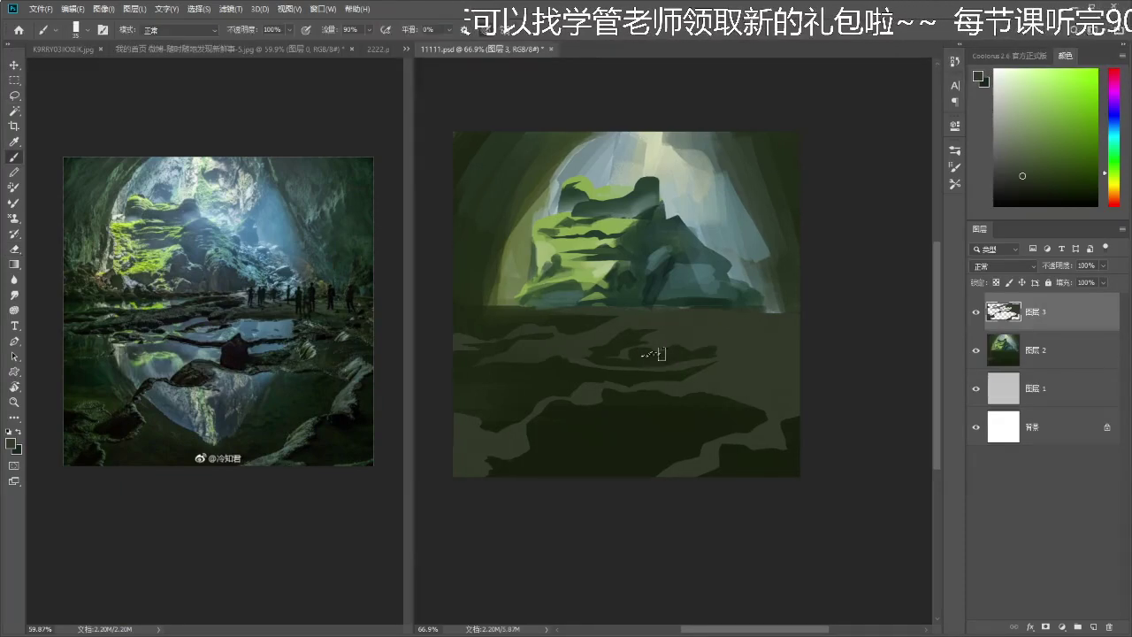
scroll(655, 341, up, 1)
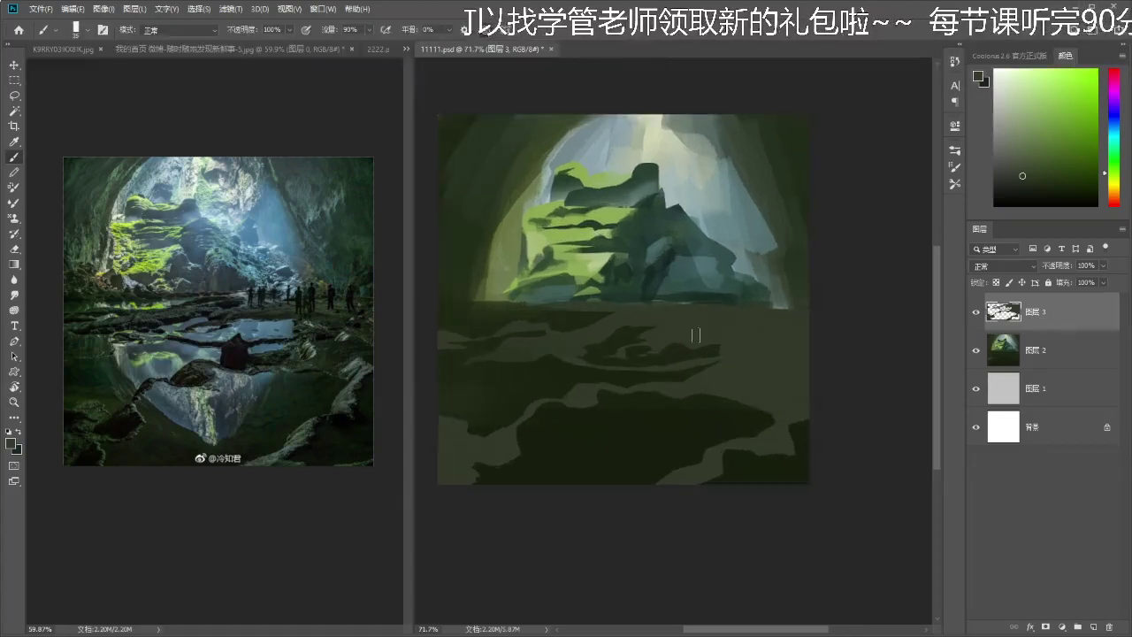
- Reshape the right-hand ends of the mid-ground and near pools by alternately erasing and brushing the grey-green bank
key(e)
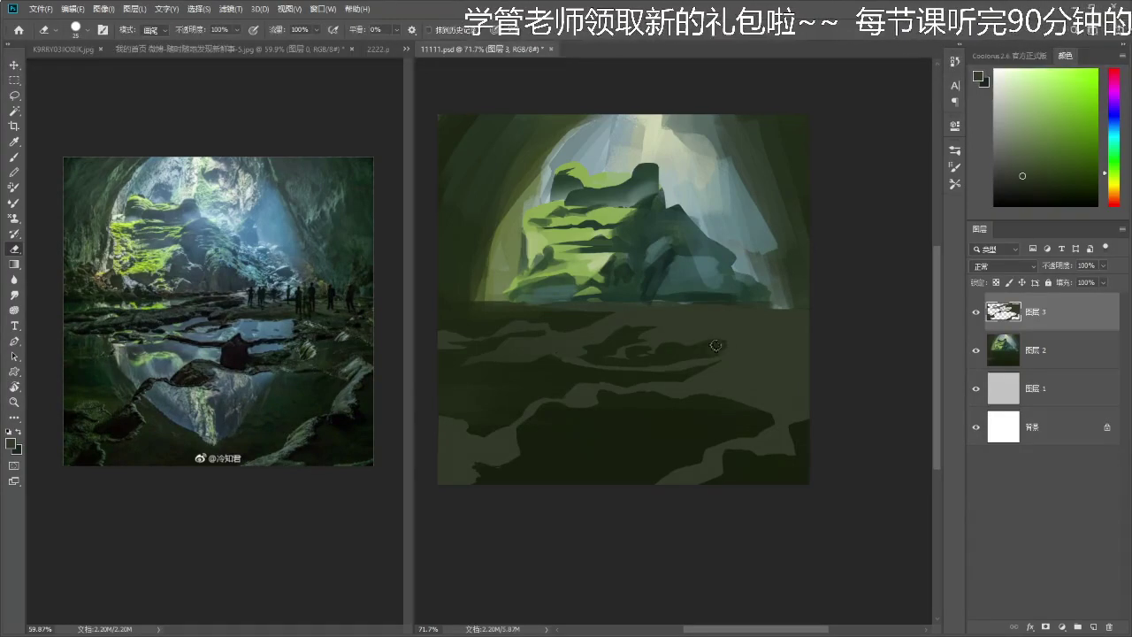
key(b)
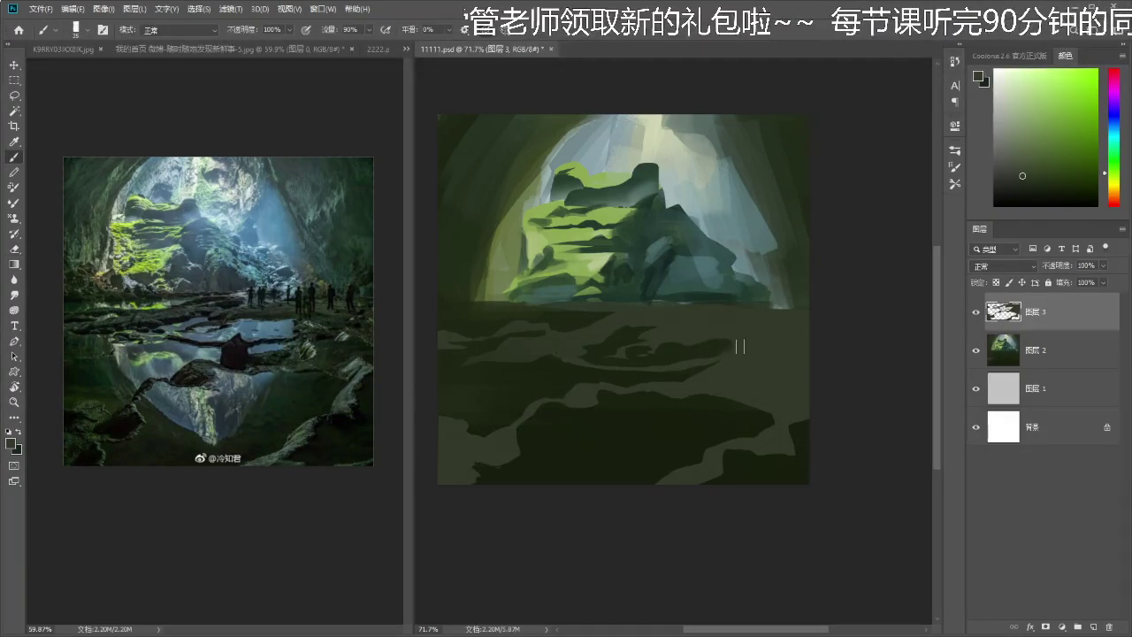
key(e)
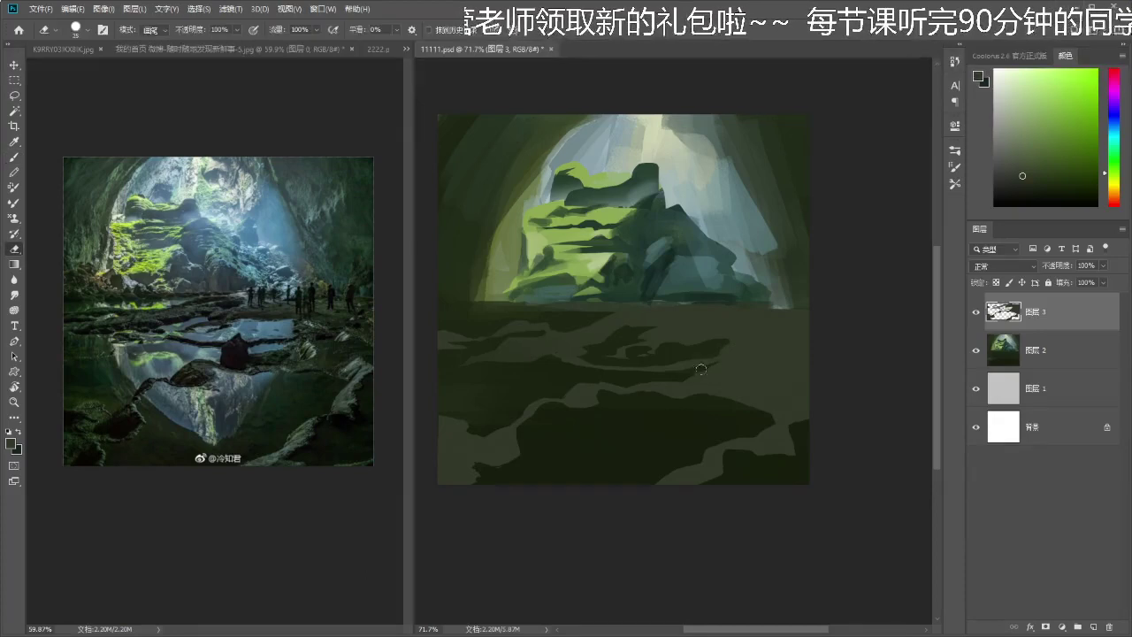
key(b)
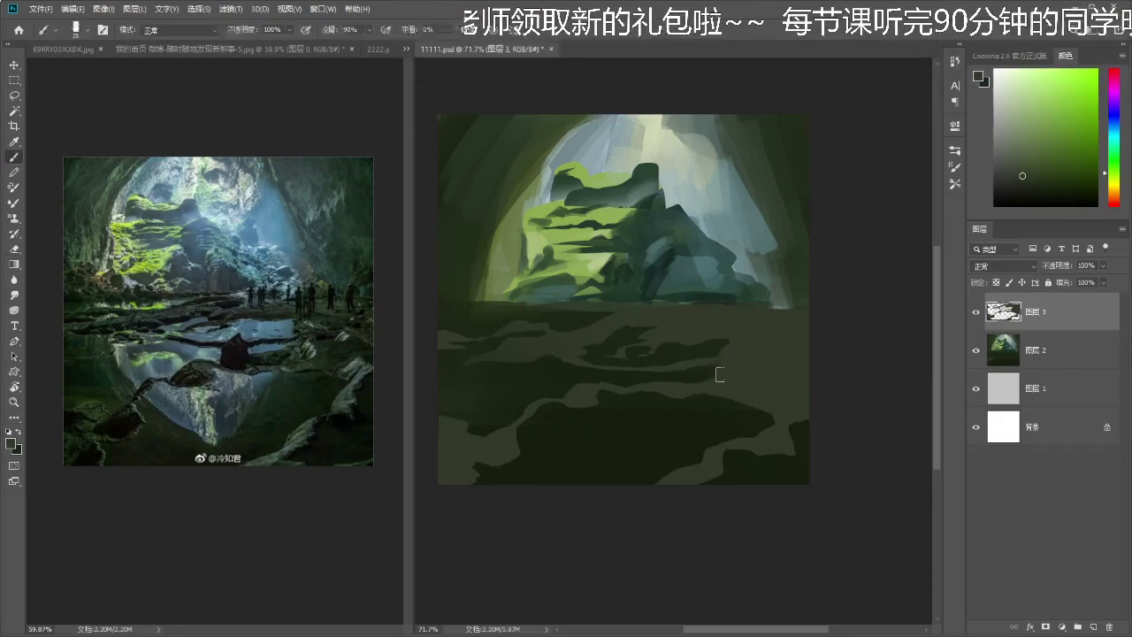
key(ctrl+space)
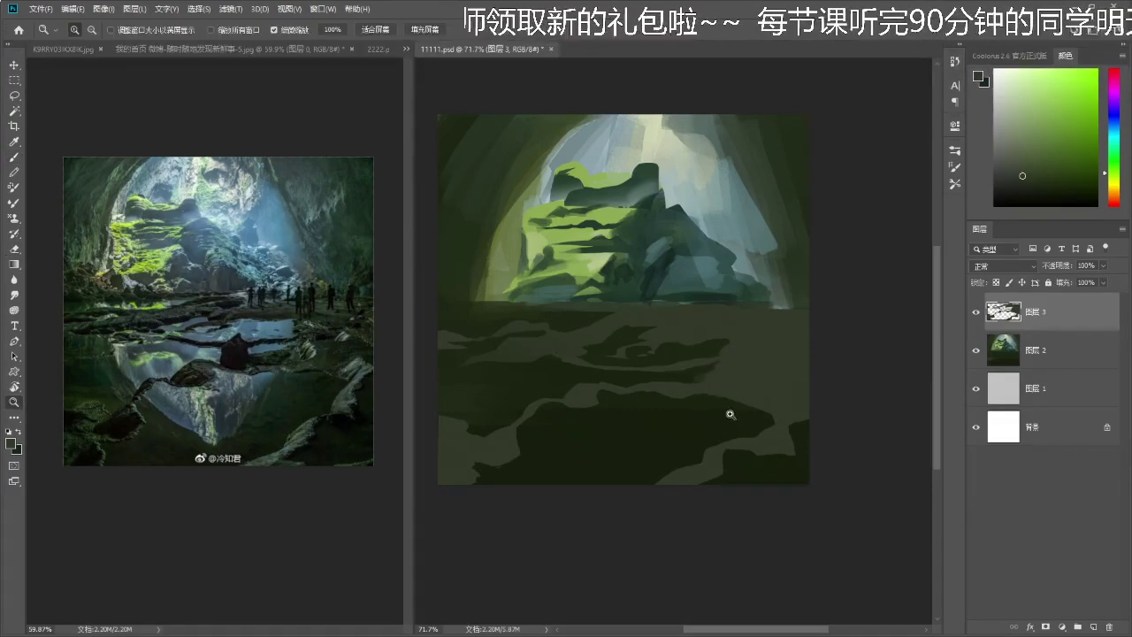
key(e)
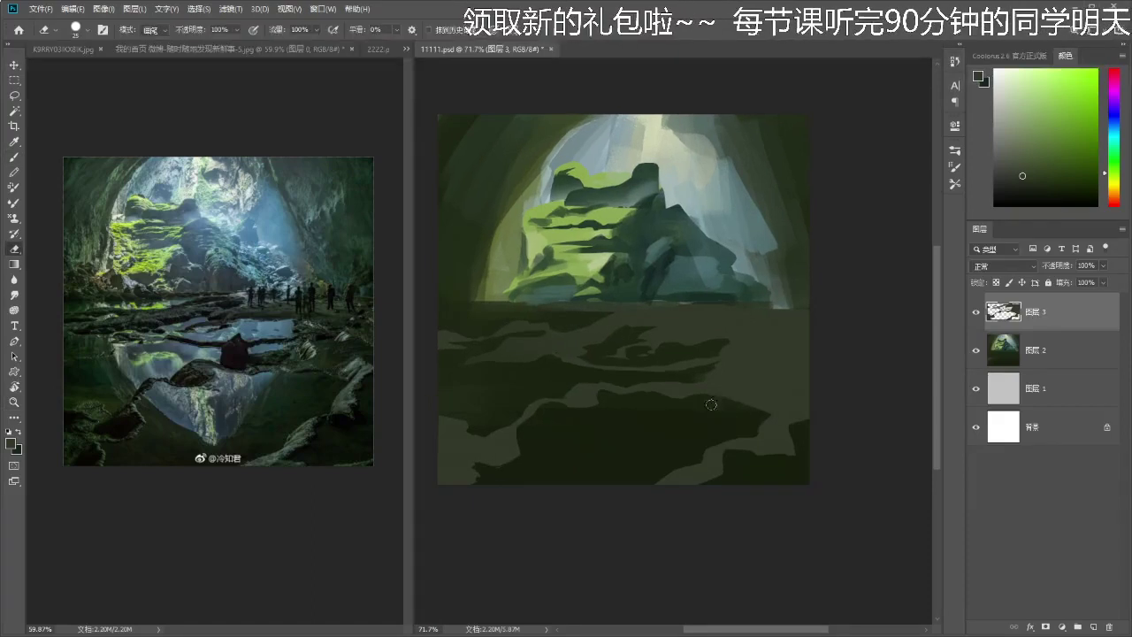
key(b)
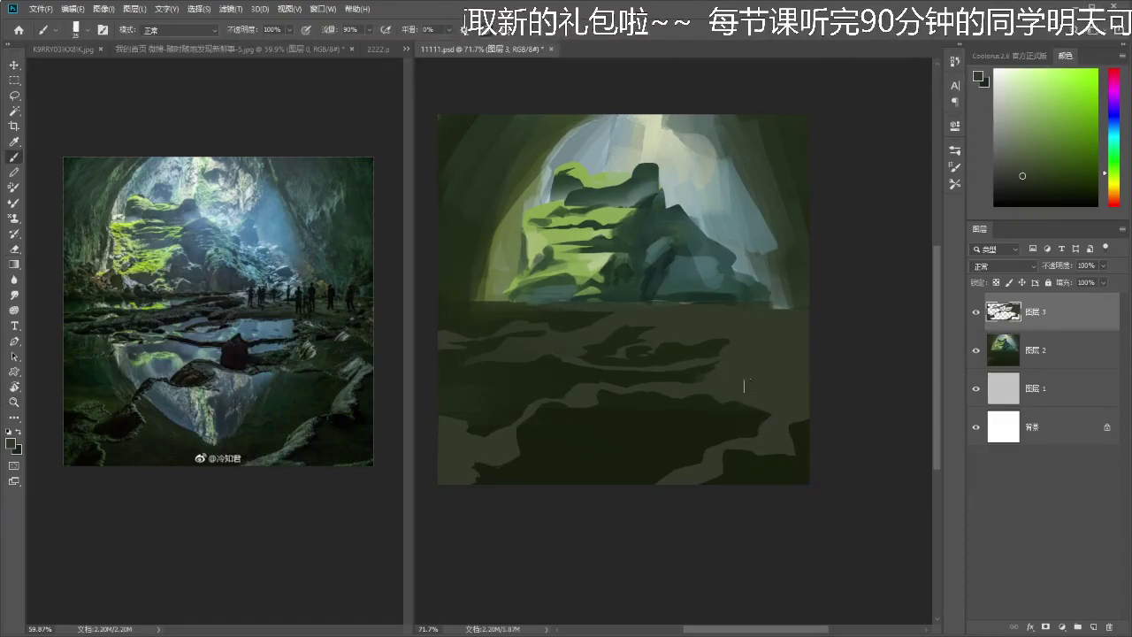
key(e)
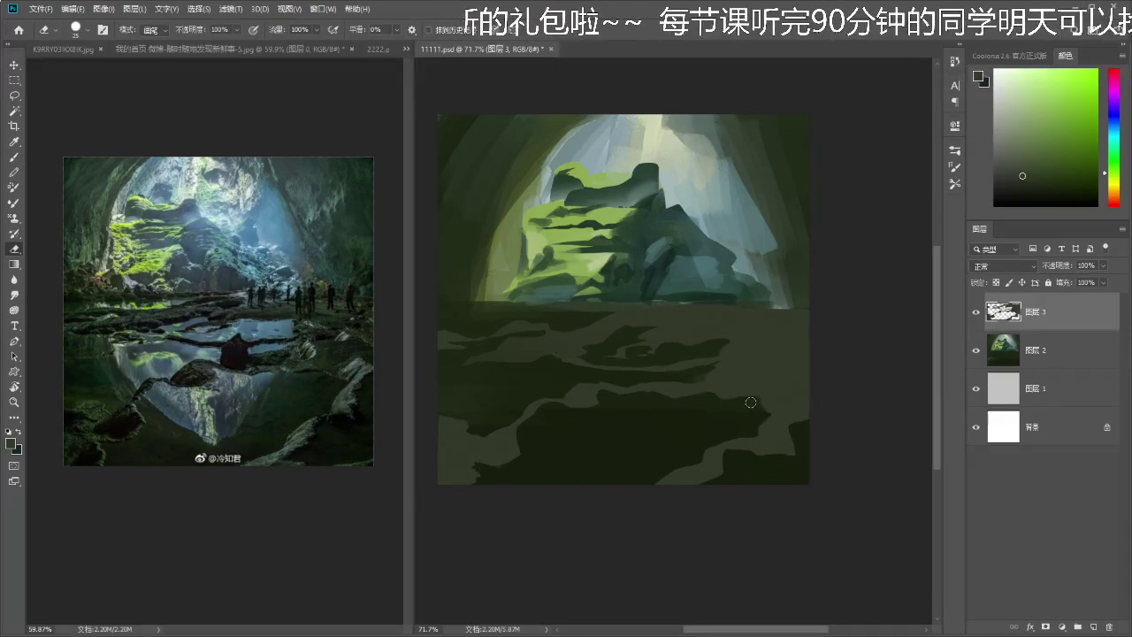
key(b)
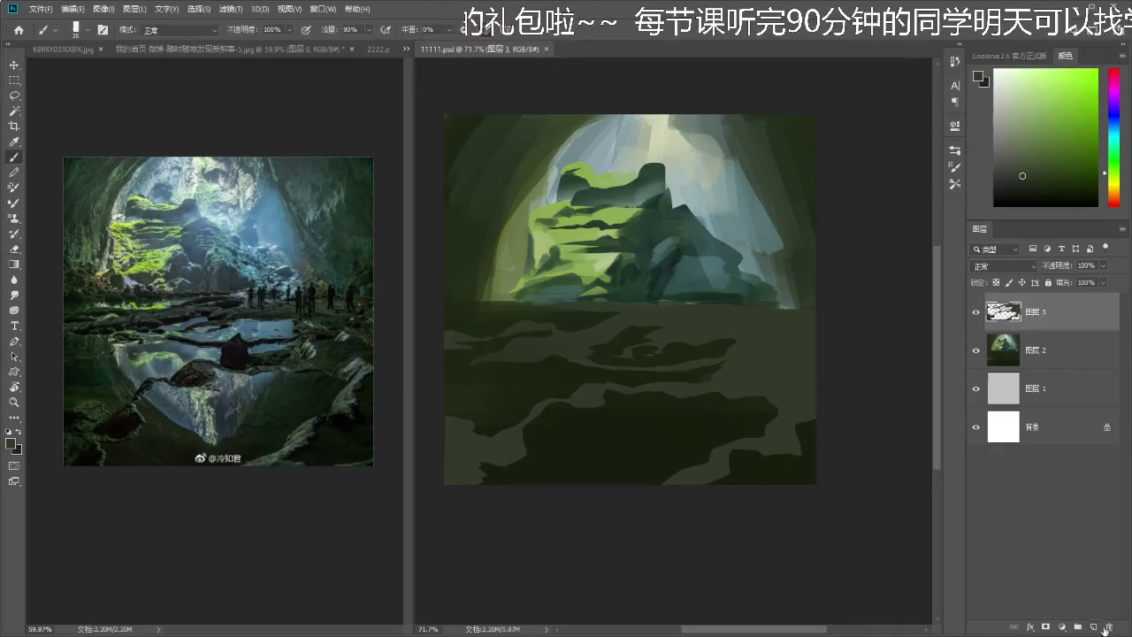
- Add a new layer clipped to the foreground ground layer and brush grey-green strokes over the banks
click(1094, 626)
alt+click(1052, 329)
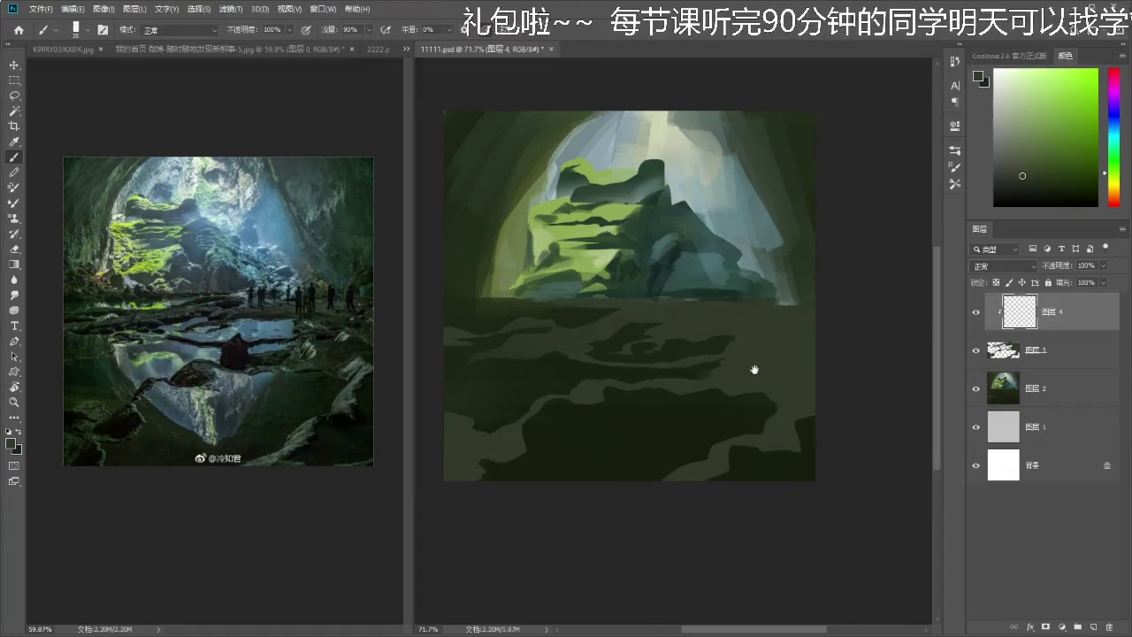
drag(523, 438, 534, 449)
drag(755, 434, 655, 501)
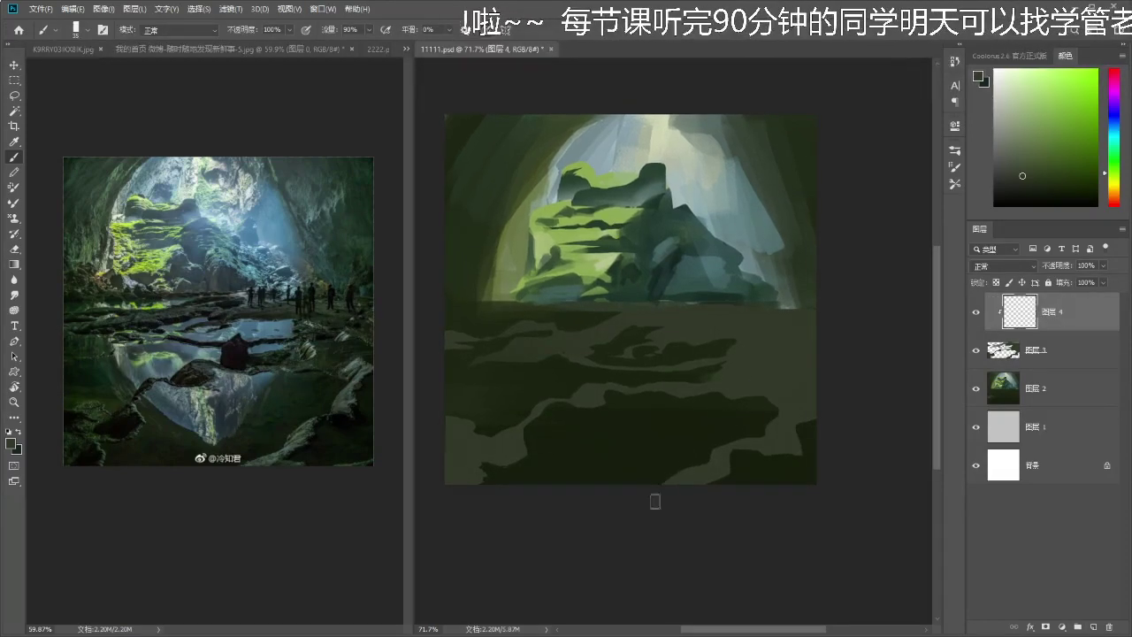
click(320, 447)
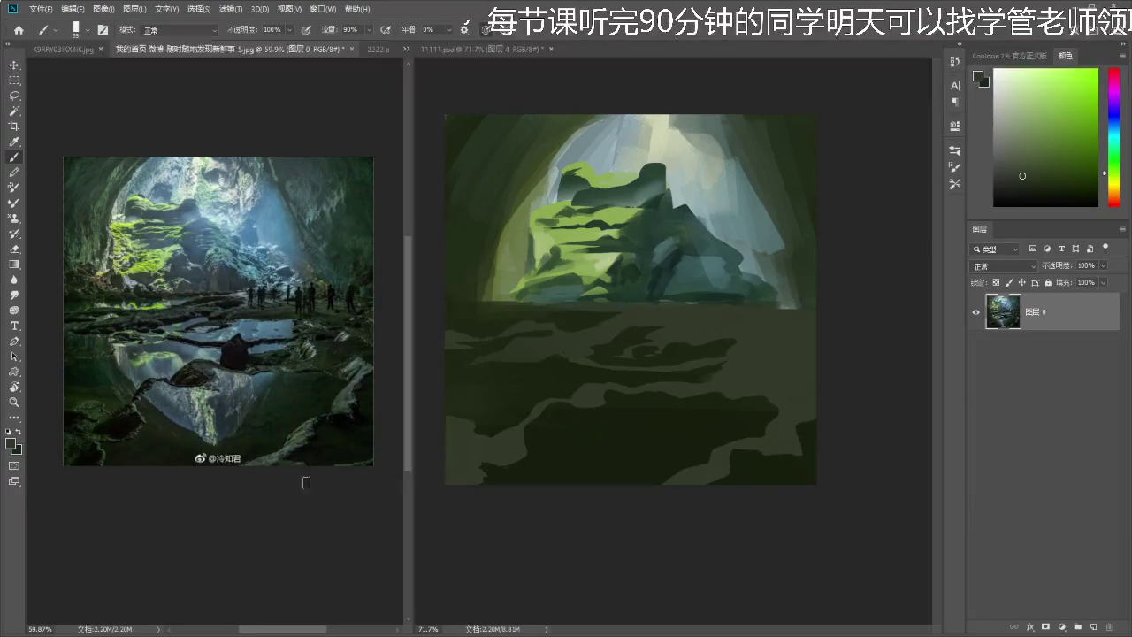
click(734, 505)
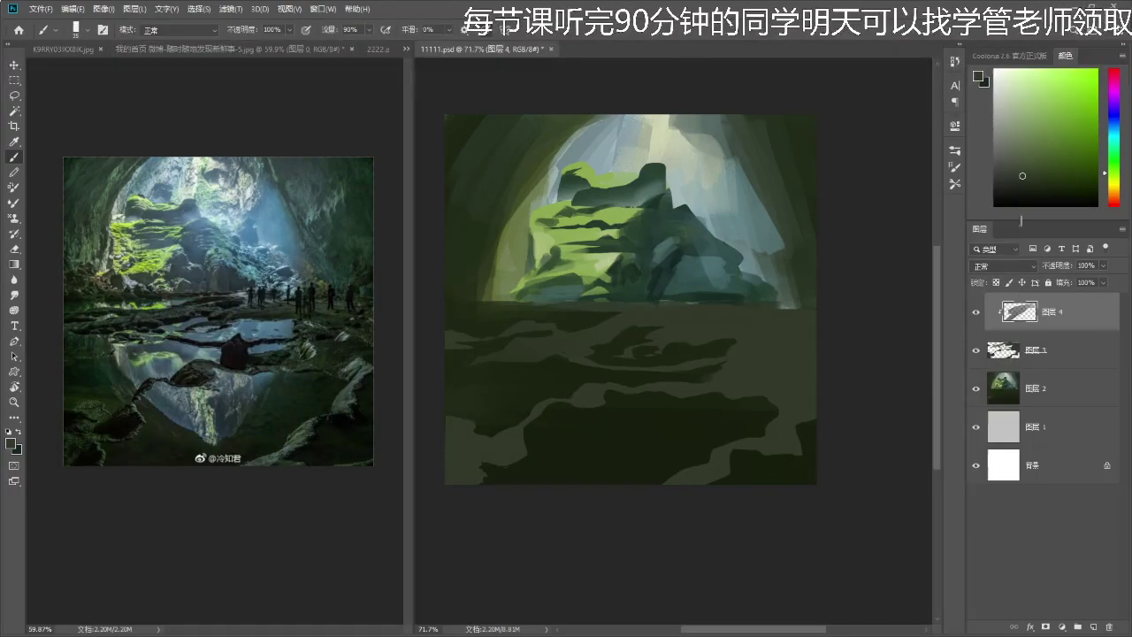
- Choose a cool blue-green grey and brush it over the lower right bank on the clipped layer, with transparent pixels locked
click(1112, 144)
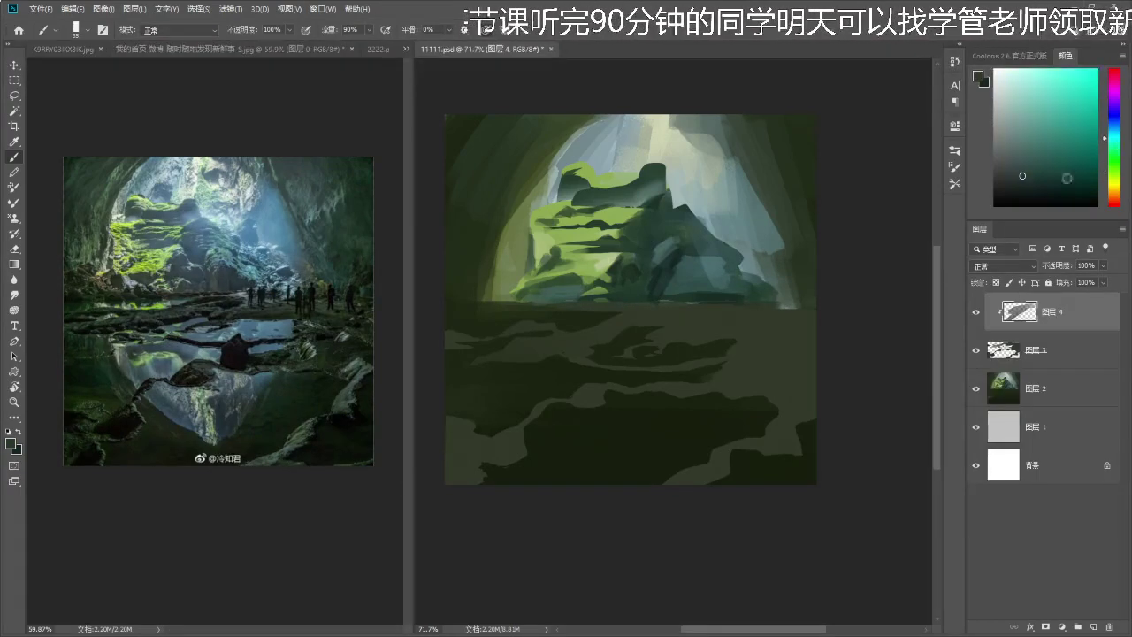
drag(1020, 176, 1013, 167)
mouse_move(720, 437)
mouse_down()
mouse_move(675, 494)
mouse_move(779, 431)
mouse_move(757, 443)
mouse_move(781, 463)
mouse_move(805, 388)
mouse_move(750, 393)
mouse_move(753, 407)
mouse_move(796, 387)
mouse_up()
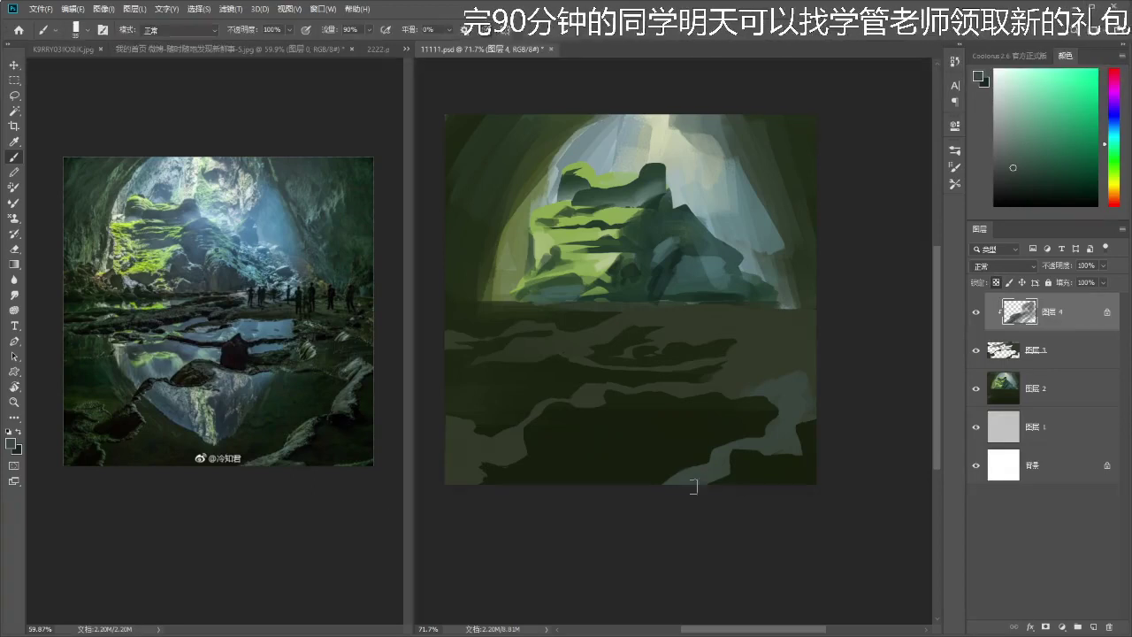
- Lasso the dark area in the lower right corner below the bank and mix a near-black green from its sampled colour
key(l)
mouse_move(710, 484)
mouse_down()
mouse_move(730, 476)
mouse_move(731, 451)
mouse_move(798, 456)
mouse_move(794, 434)
mouse_move(802, 442)
mouse_move(814, 415)
mouse_move(834, 444)
mouse_up()
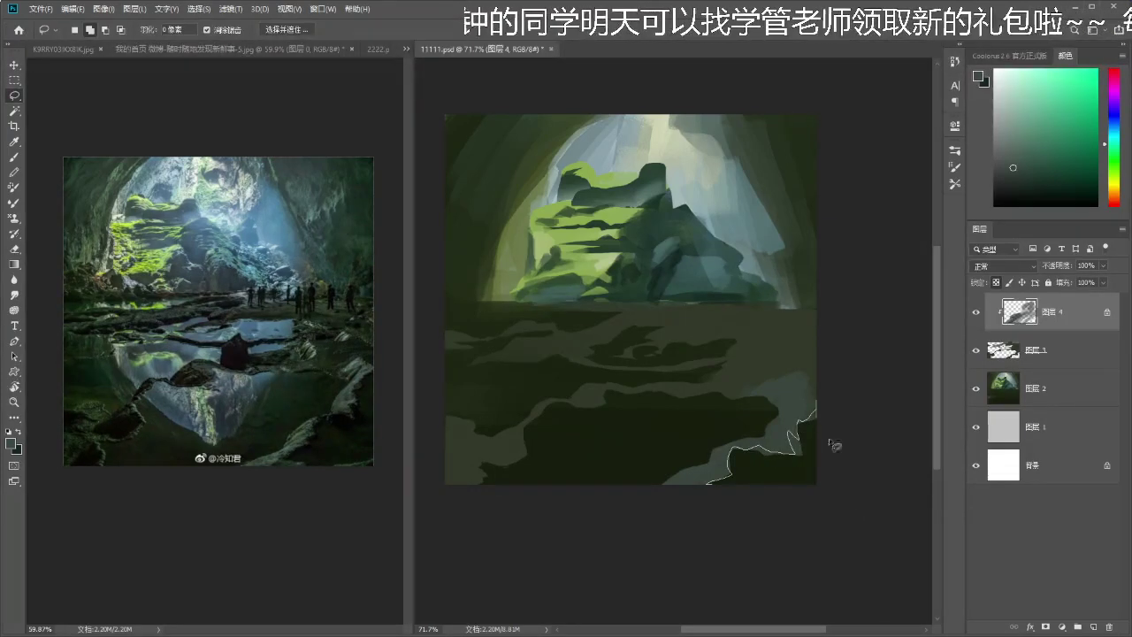
key(b)
alt+click(765, 471)
click(1076, 198)
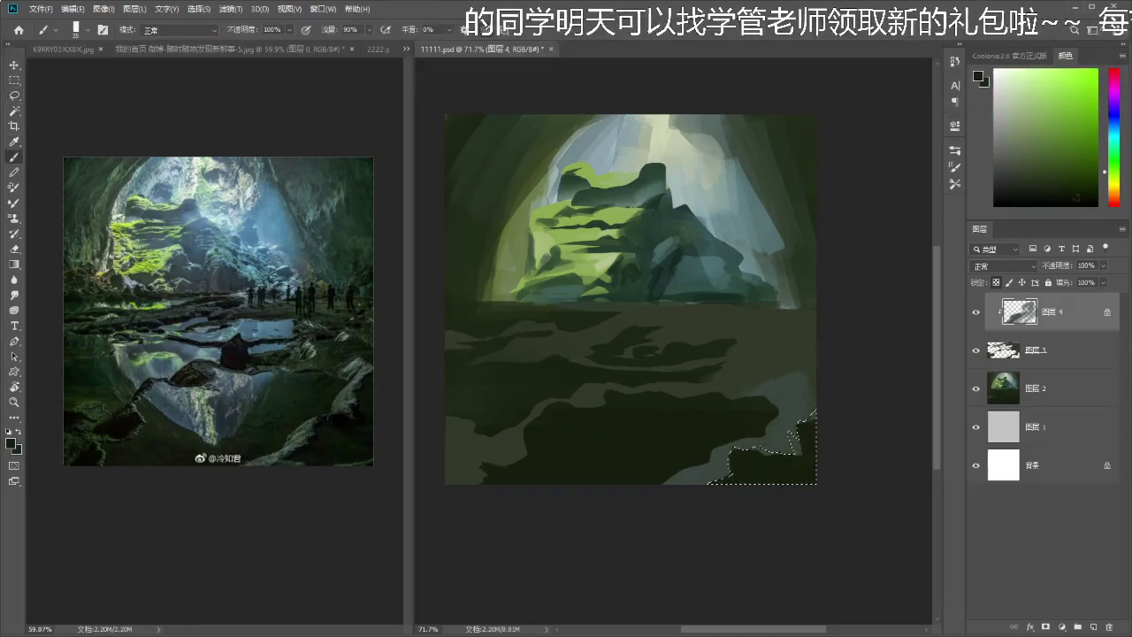
click(1114, 176)
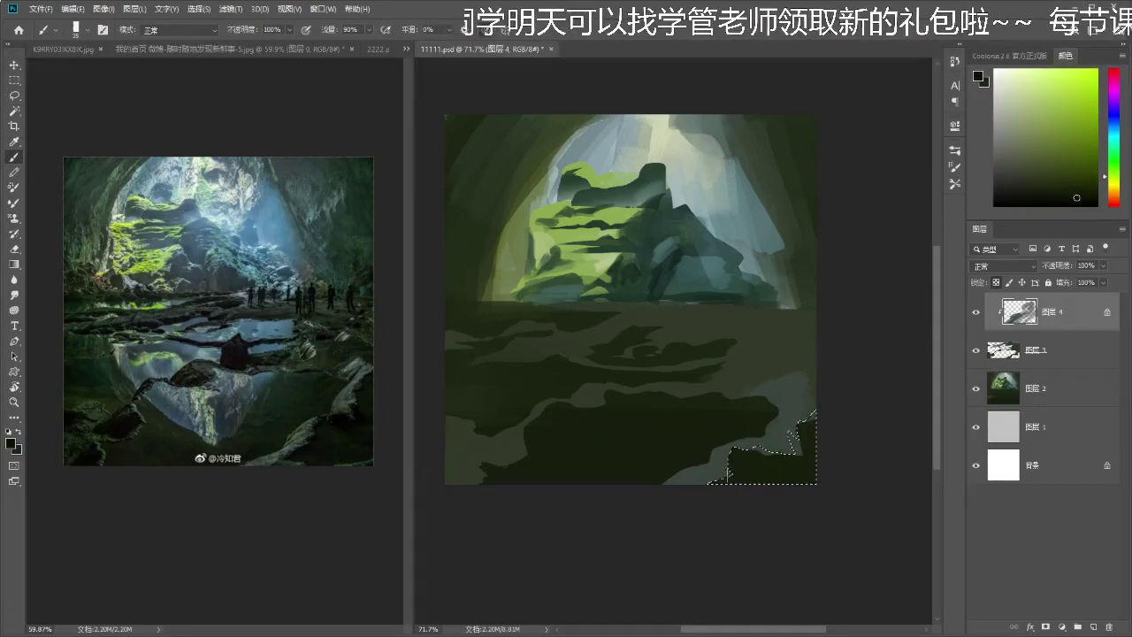
- Try to brush near-black green into the selected corner on the clipped layer, unlocking its transparent pixels and toggling its clipping mask
key(ctrl+d)
drag(809, 428, 807, 428)
click(998, 283)
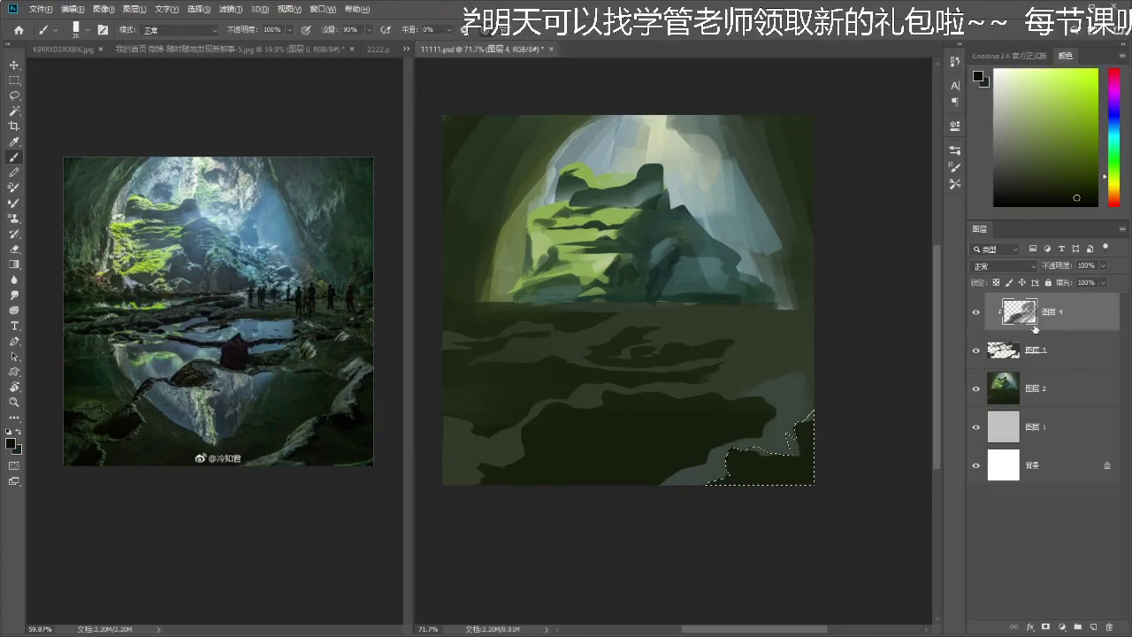
alt+click(1036, 328)
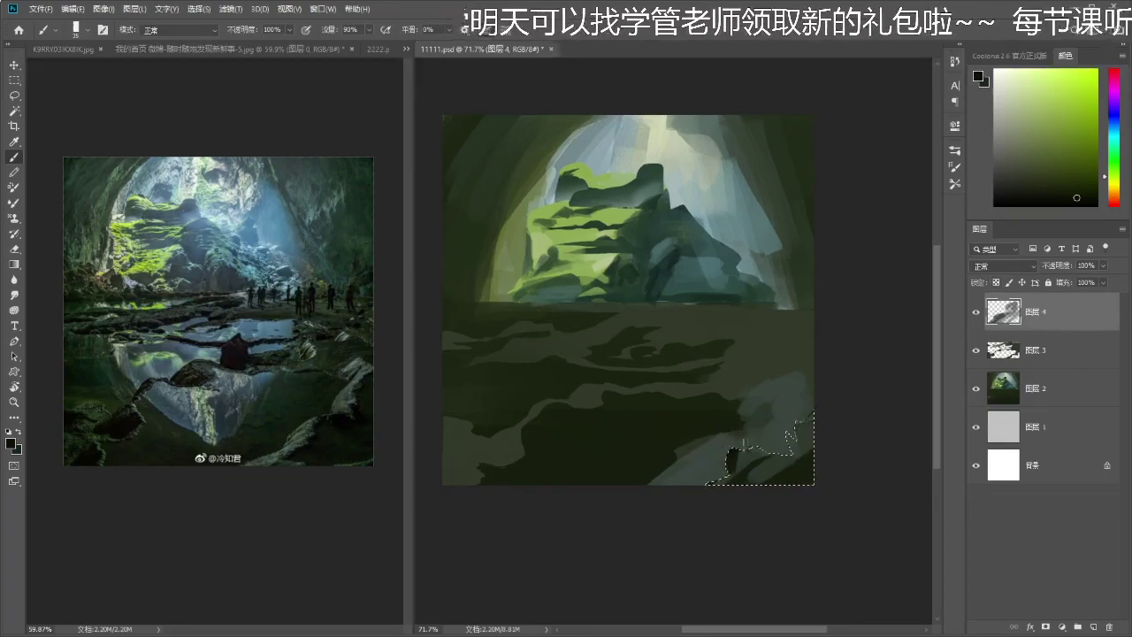
alt+click(1042, 327)
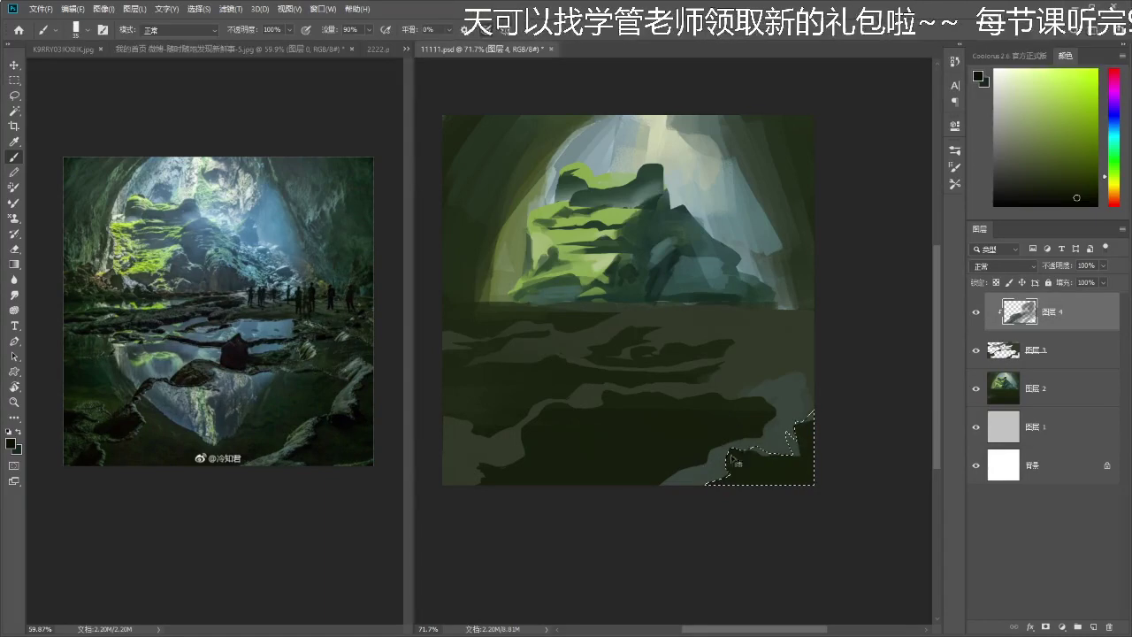
- Add a new layer above the clipped one and brush near-black green into the selected corner along the bank's edge
click(1093, 627)
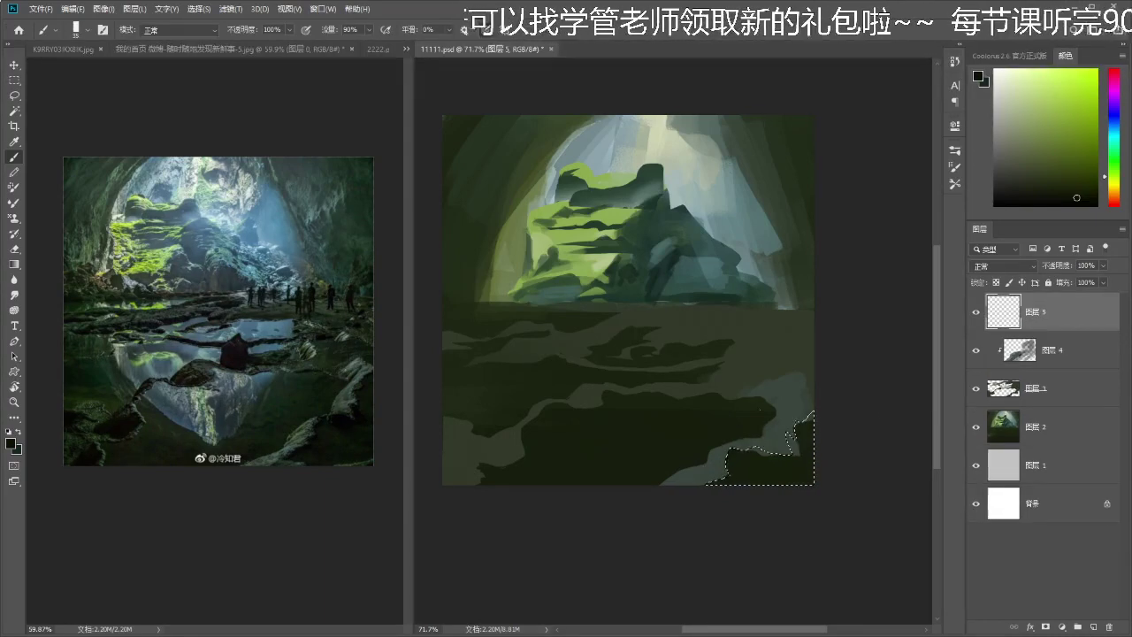
mouse_move(704, 484)
mouse_down()
mouse_move(748, 447)
mouse_move(774, 456)
mouse_move(806, 417)
mouse_move(808, 430)
mouse_move(768, 457)
mouse_up()
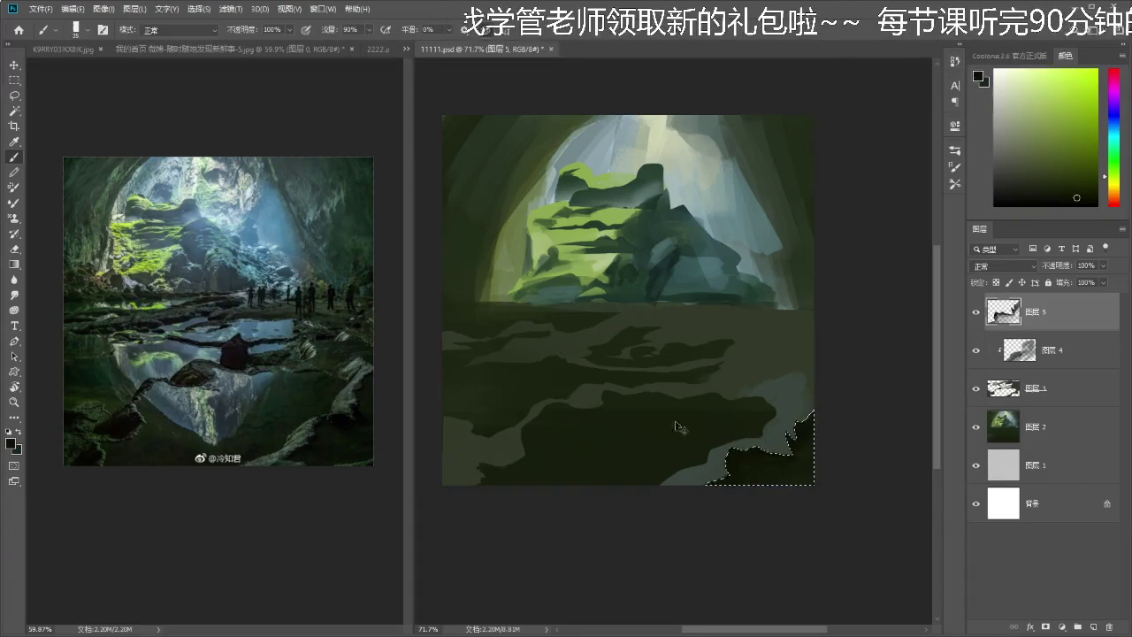
- Deselect the corner and set up the Smudge tool with a brush preset from the 涂抹 group at 100% strength
key(ctrl+d)
drag(684, 419, 680, 435)
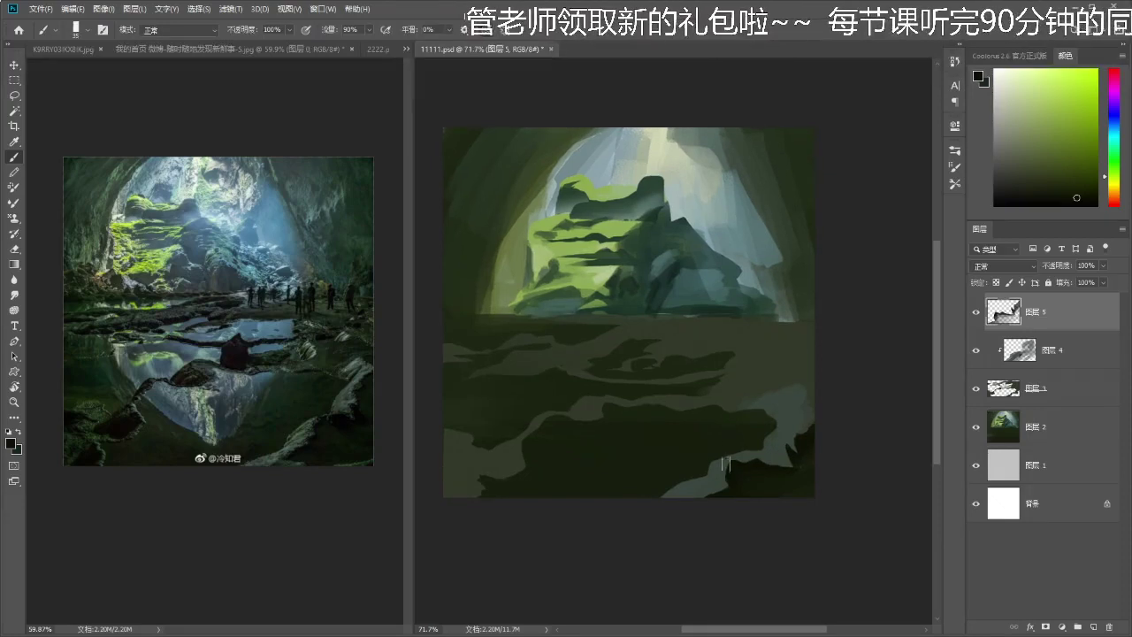
key(r)
key(F5)
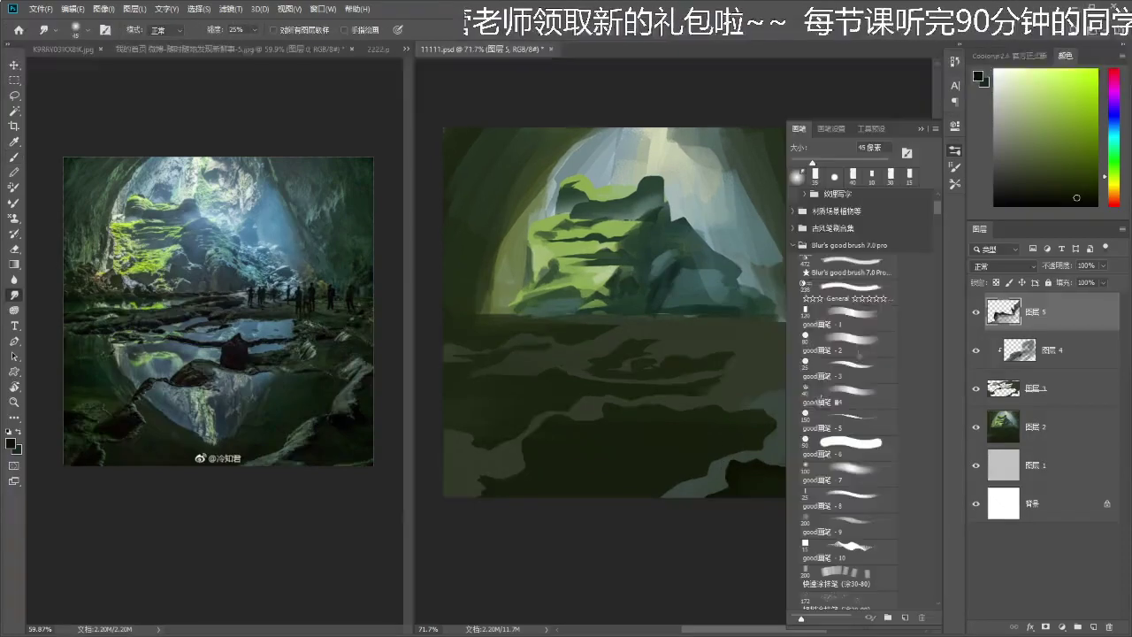
click(792, 245)
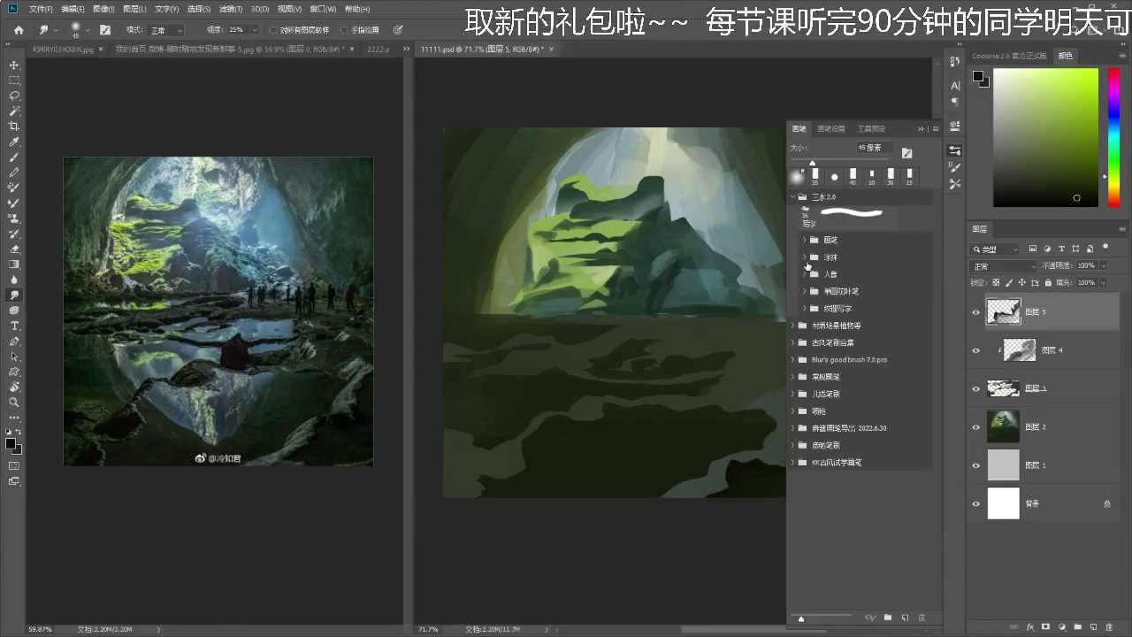
click(803, 256)
click(860, 357)
click(922, 130)
- Merge the top shadow layer, the clipped layer and the bank layer into one and toggle its visibility to check it
key(z)
mouse_move(774, 424)
mouse_down()
mouse_move(806, 389)
mouse_move(813, 339)
mouse_up()
key(z)
drag(815, 420, 799, 423)
scroll(798, 424, down, 1)
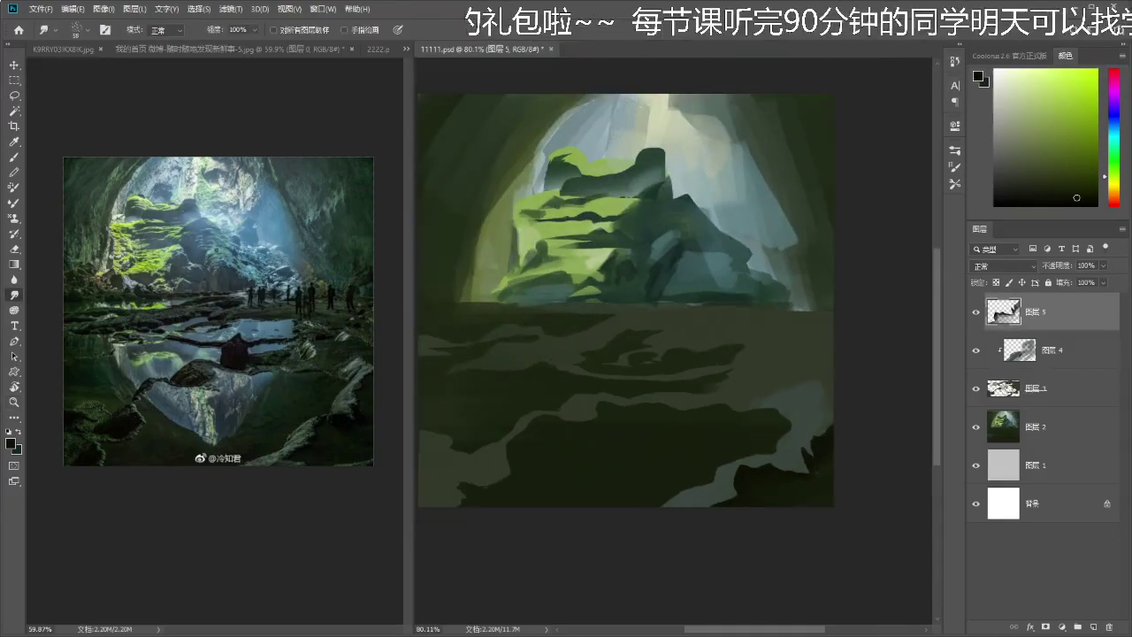
shift+click(1026, 387)
key(ctrl+e)
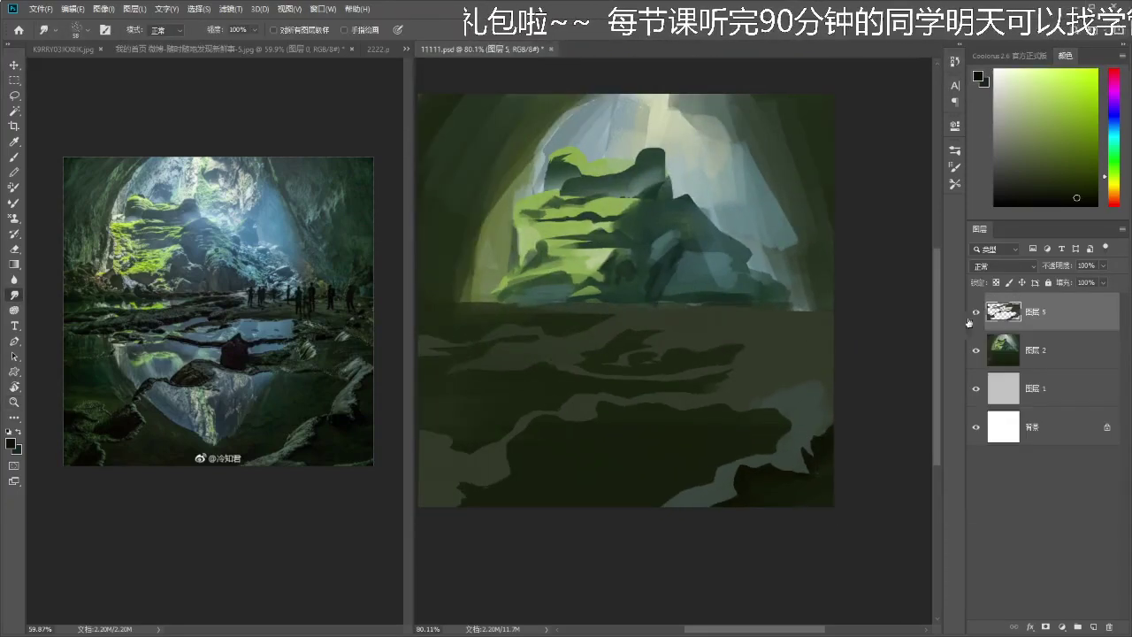
click(977, 312)
click(976, 312)
- Smudge the blue-green grey patch on the right bank to soften its transition into the surrounding brown-grey ground
scroll(816, 380, up, 2)
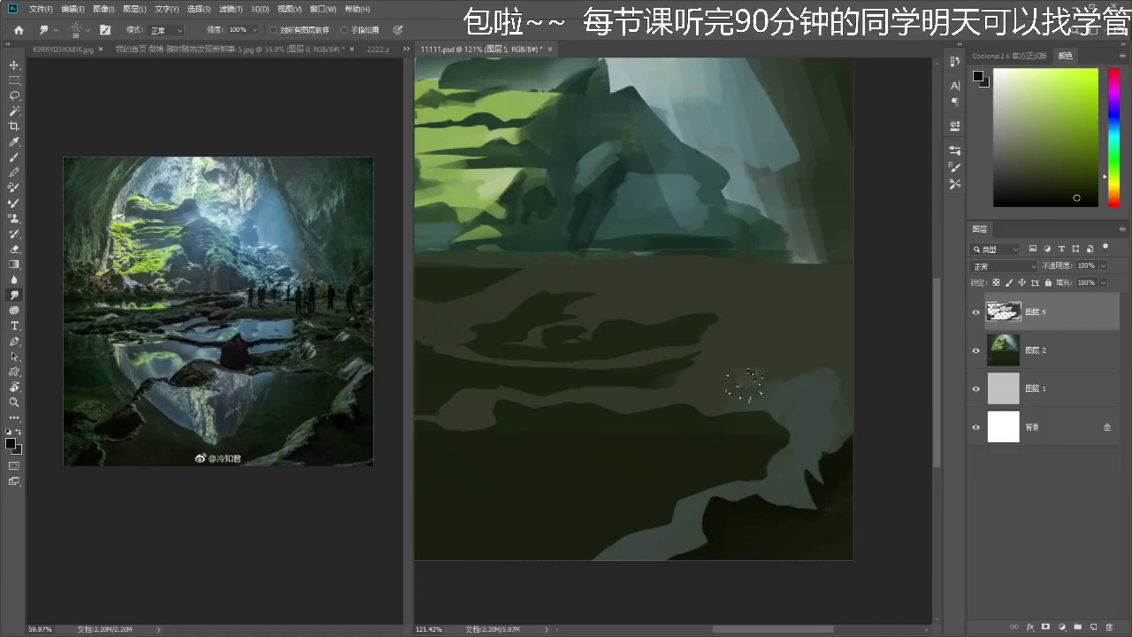
scroll(836, 376, up, 5)
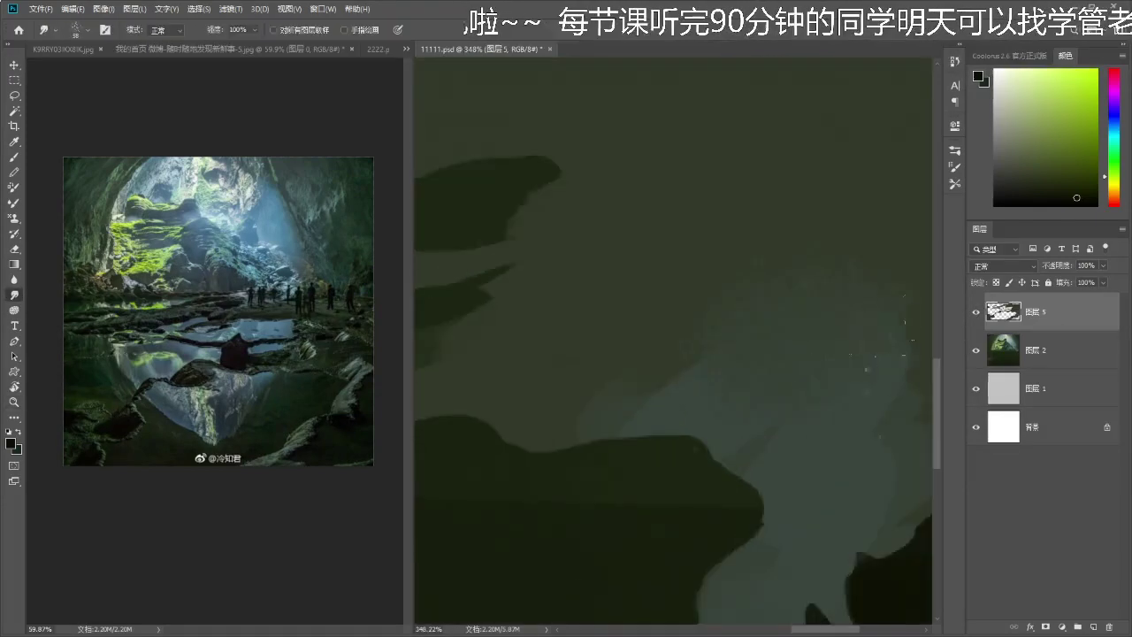
scroll(593, 354, down, 6)
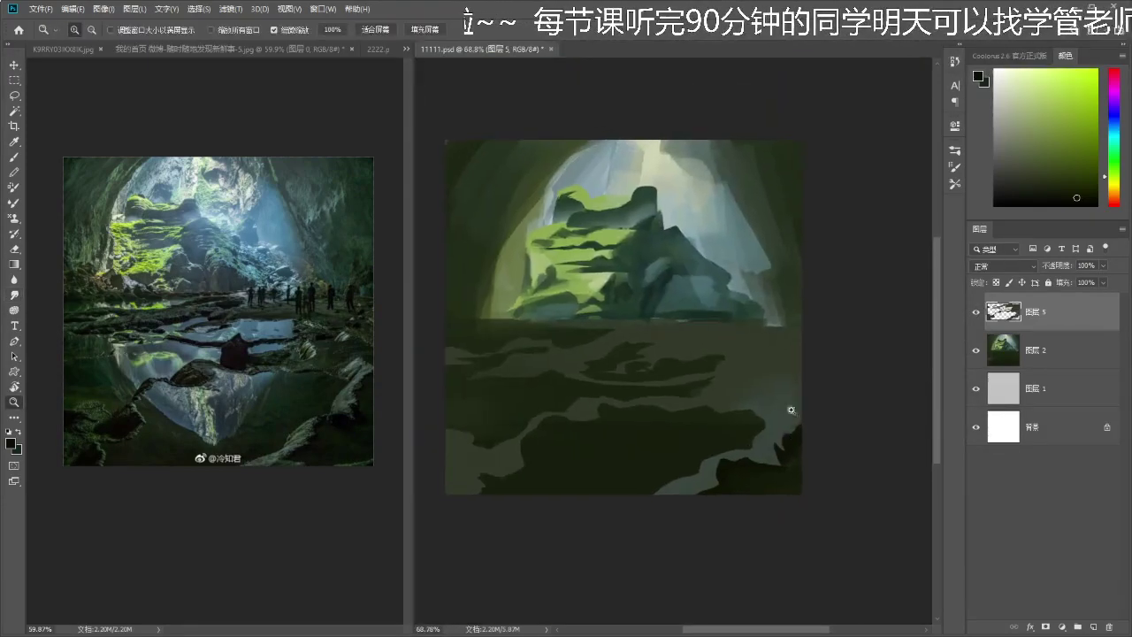
scroll(775, 416, up, 1)
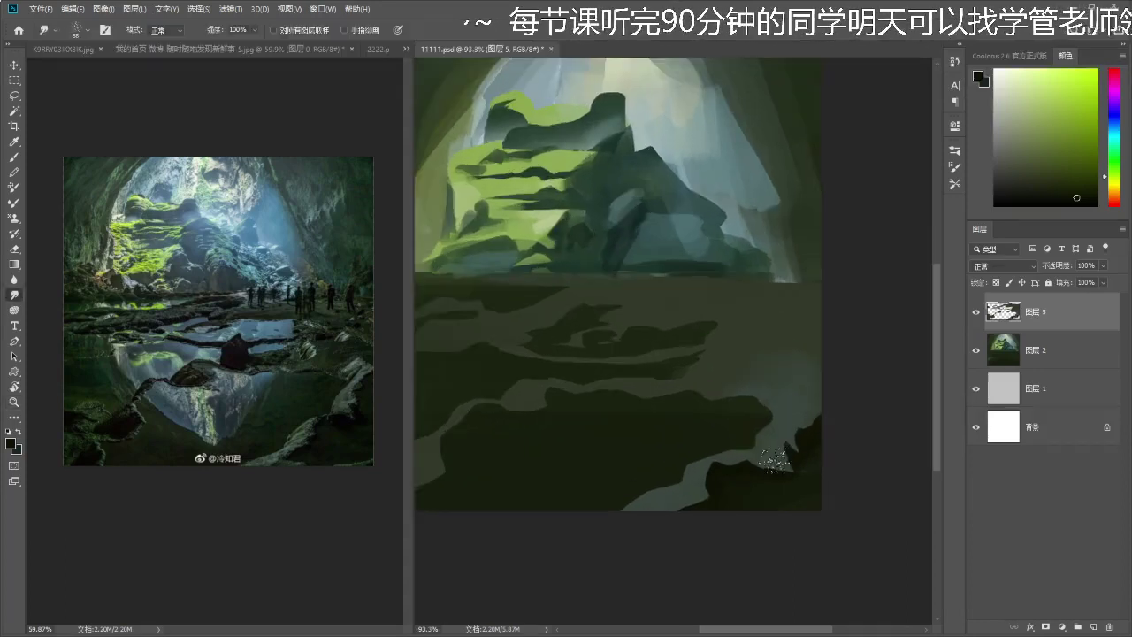
- Brush near-black along the lower right corner's edge and a sampled dark green-grey over the top of the right bank
key(b)
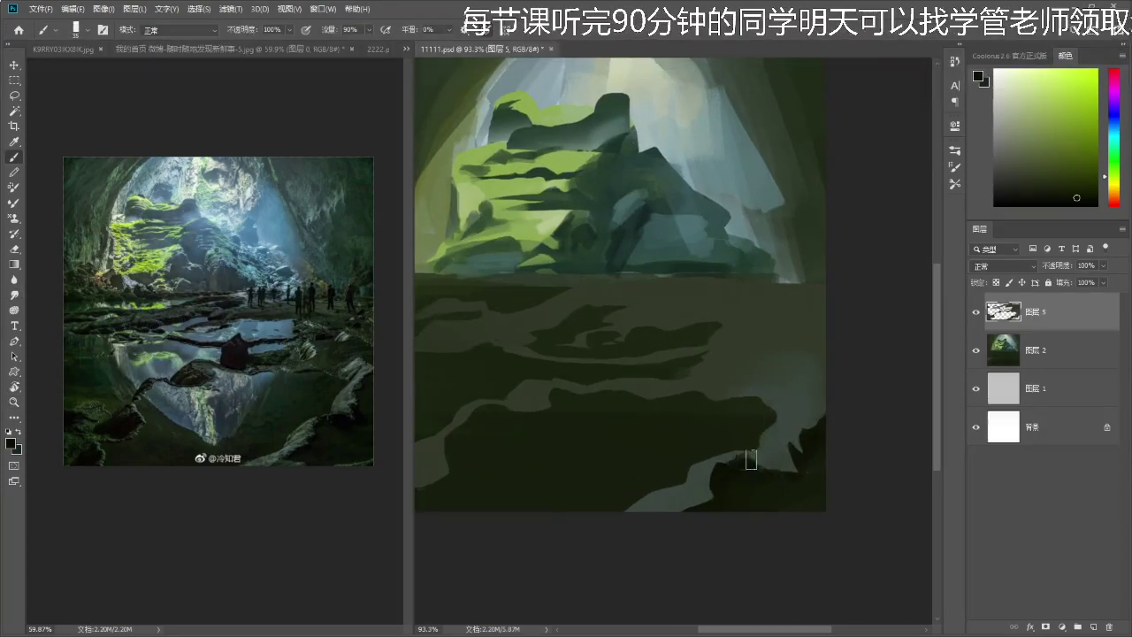
drag(794, 474, 810, 470)
drag(772, 431, 805, 437)
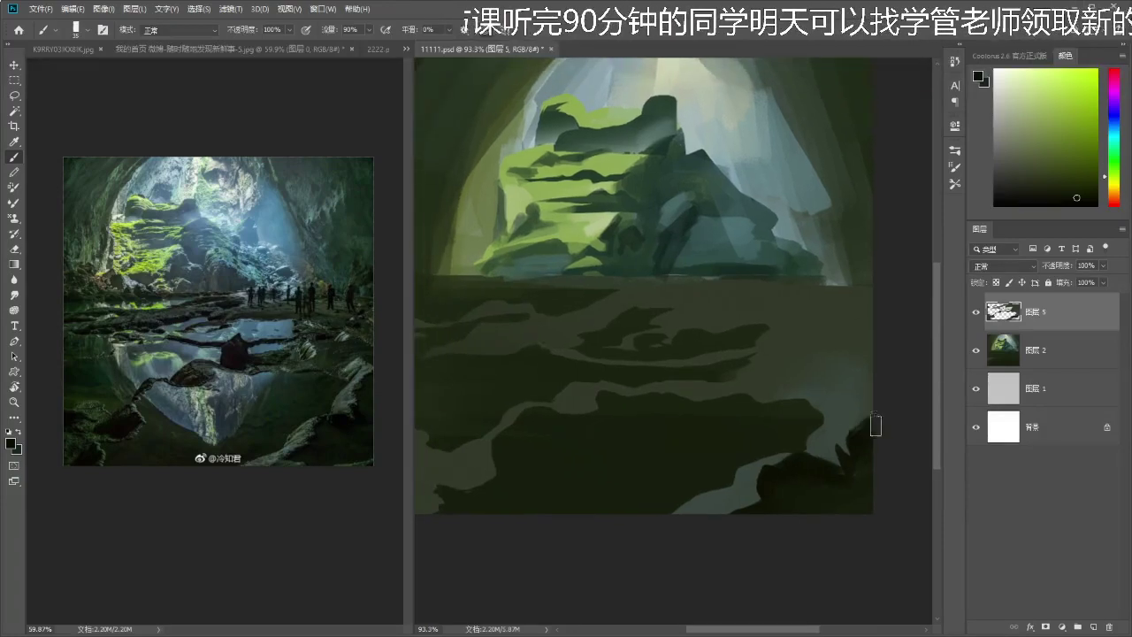
mouse_move(874, 392)
mouse_down()
mouse_move(822, 378)
mouse_move(859, 371)
mouse_move(831, 352)
mouse_move(838, 379)
mouse_up()
alt+click(861, 370)
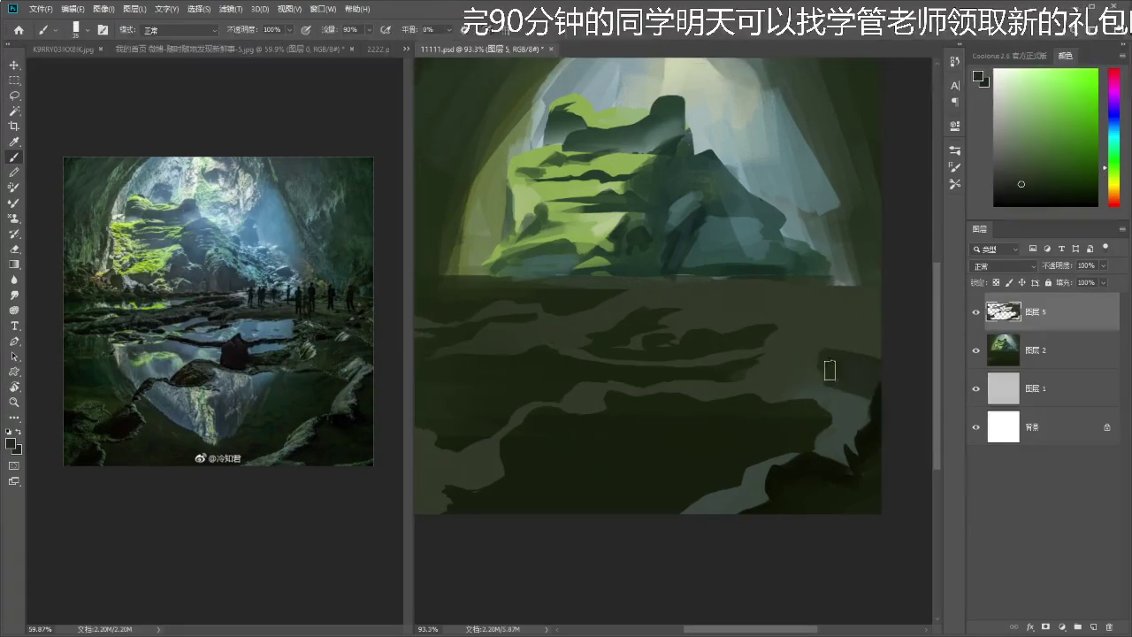
- Lock the merged bank layer's transparent pixels and brush sampled dark green across the right bank's upper part
click(997, 282)
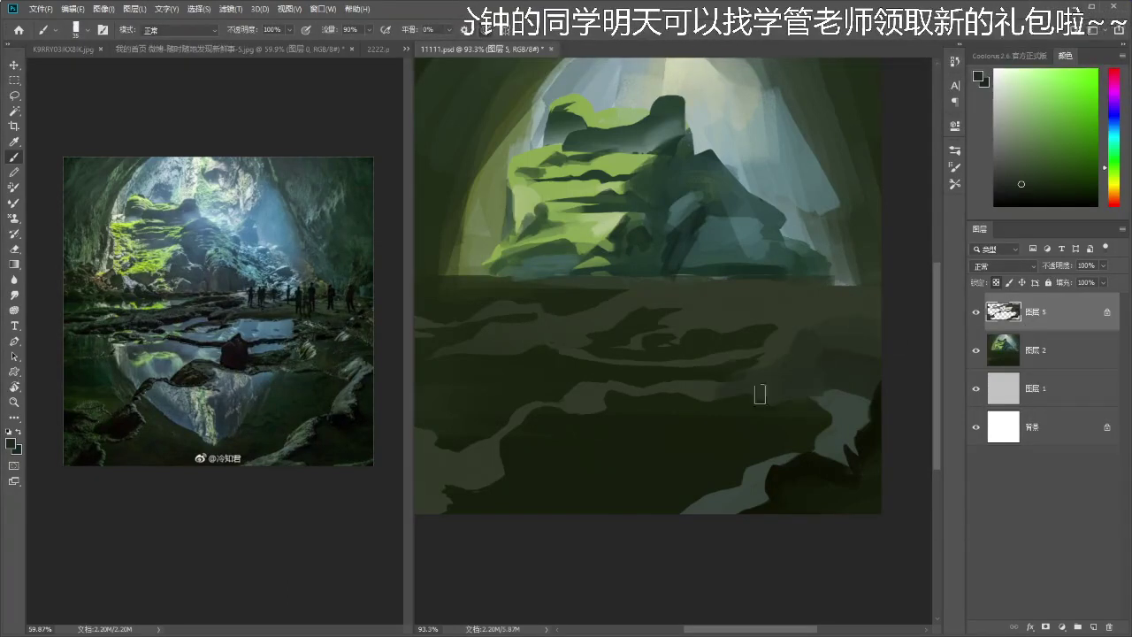
alt+click(796, 389)
mouse_move(845, 382)
mouse_down()
mouse_move(691, 396)
mouse_move(787, 358)
mouse_move(846, 375)
mouse_up()
scroll(846, 374, down, 2)
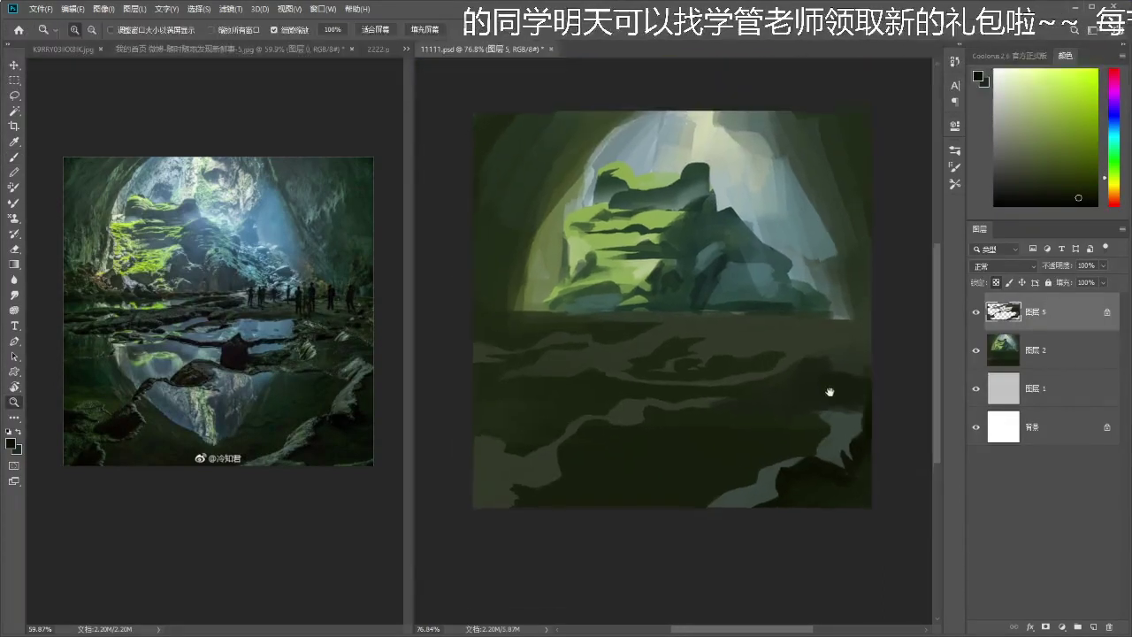
- Brush sampled dark green over the middle and left banks, undoing the unwanted strokes
alt+click(806, 391)
mouse_move(780, 387)
mouse_down()
mouse_move(737, 405)
mouse_move(716, 397)
mouse_move(747, 397)
mouse_move(676, 402)
mouse_up()
key(ctrl+z)
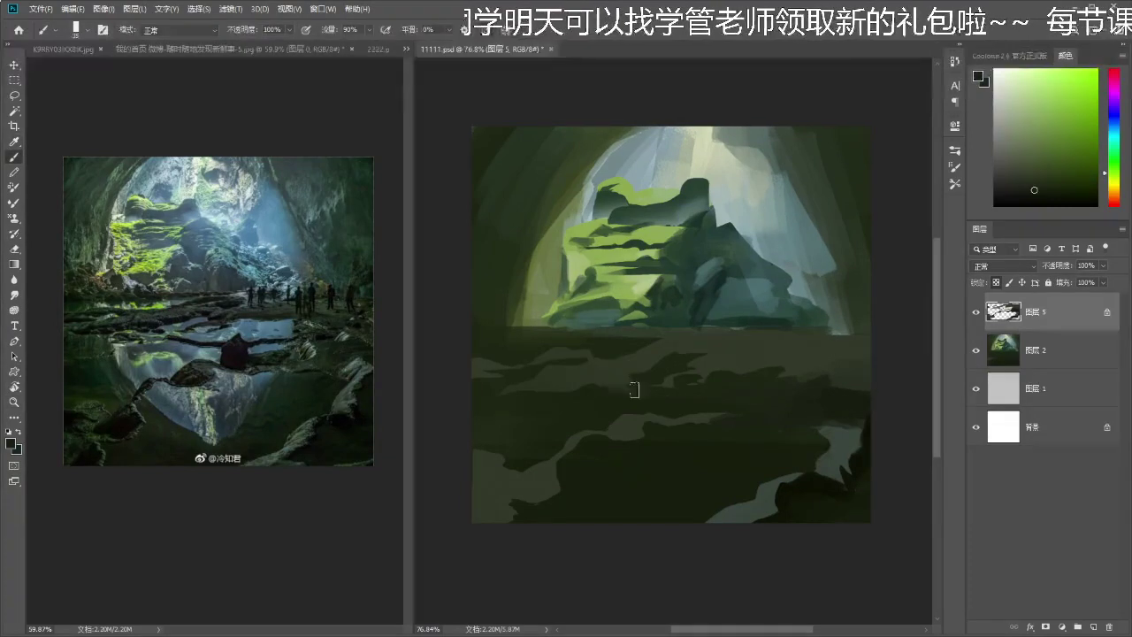
drag(543, 390, 497, 392)
mouse_move(647, 370)
mouse_down()
mouse_move(685, 358)
mouse_move(608, 385)
mouse_move(634, 395)
mouse_up()
drag(750, 403, 743, 437)
key(ctrl+z)
- Select the cave view above the ground line on 图层 2 with a rectangular marquee and copy it to a new layer
key(m)
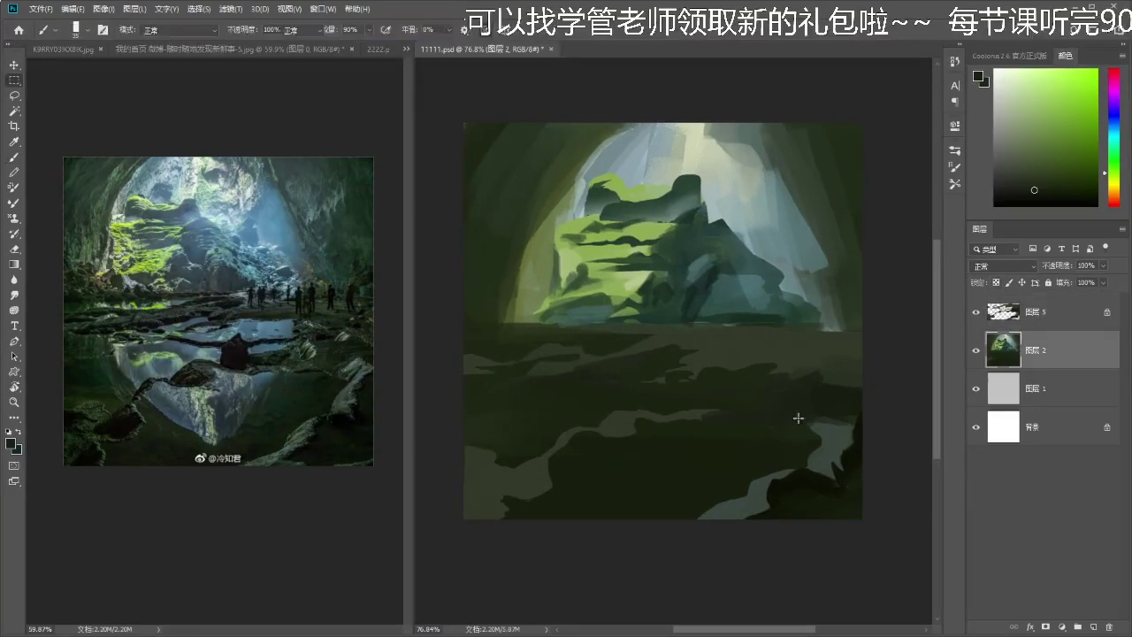
drag(459, 83, 919, 329)
key(ctrl+semicolon)
key(ctrl+j)
- Flip the copied cave view vertically and move it down below the ground line as a reflection behind the banks
key(ctrl+t)
right_click(750, 241)
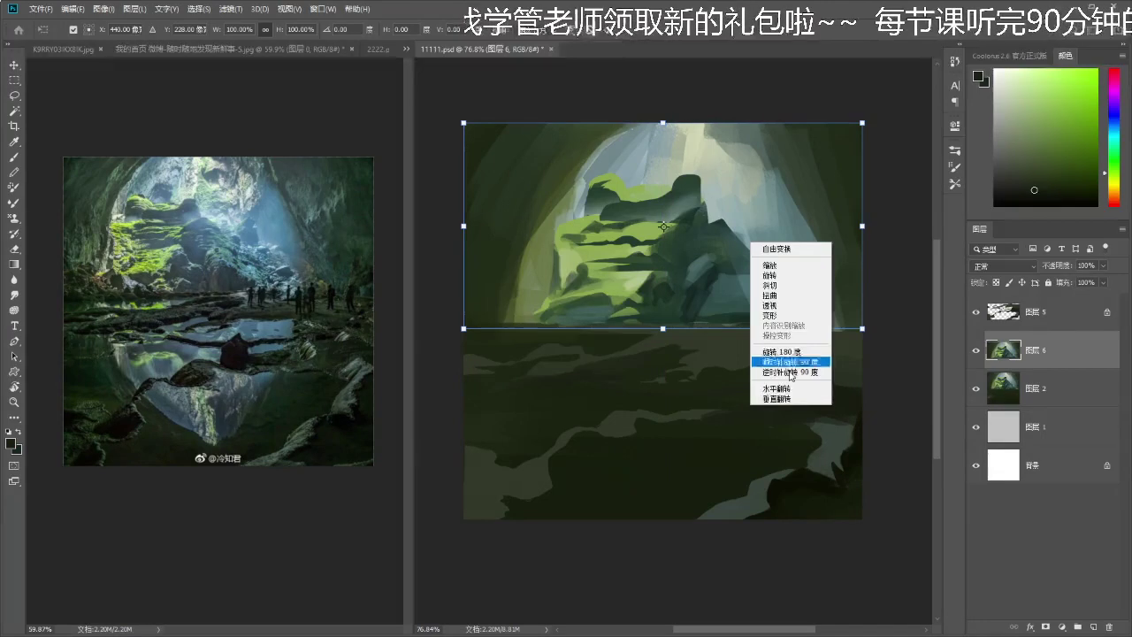
click(800, 388)
right_click(730, 228)
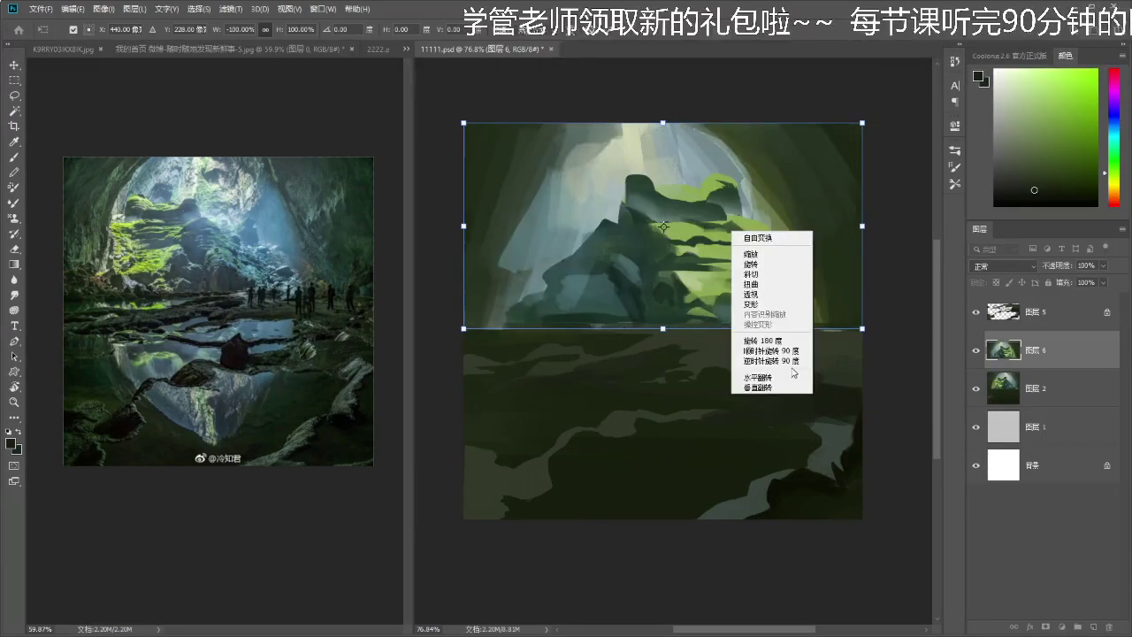
click(780, 375)
right_click(731, 264)
click(765, 419)
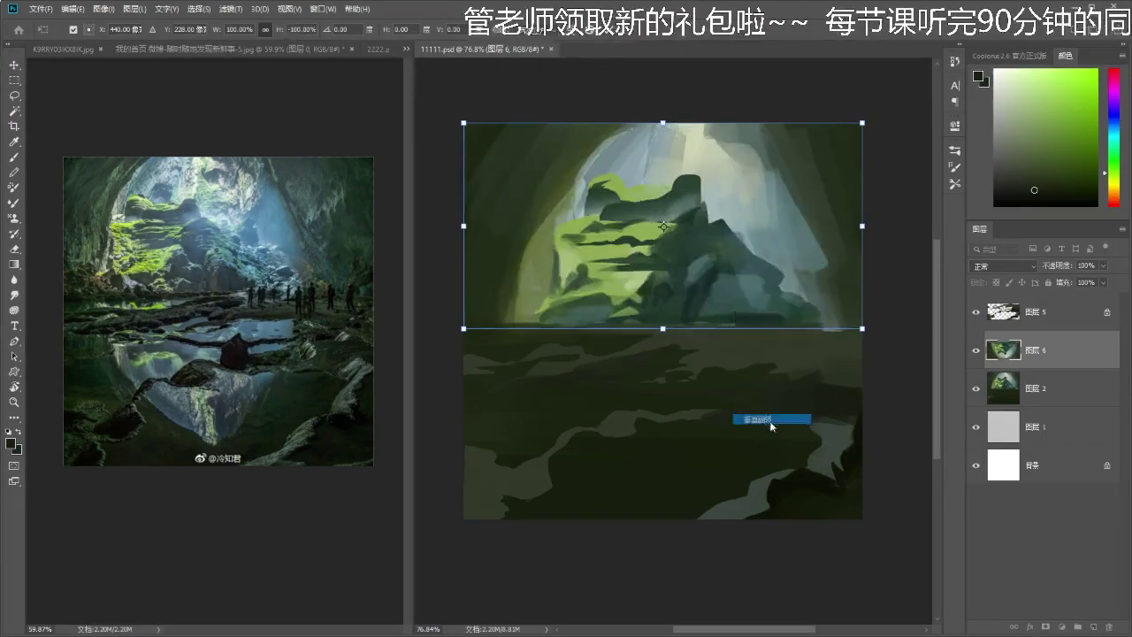
drag(663, 226, 719, 434)
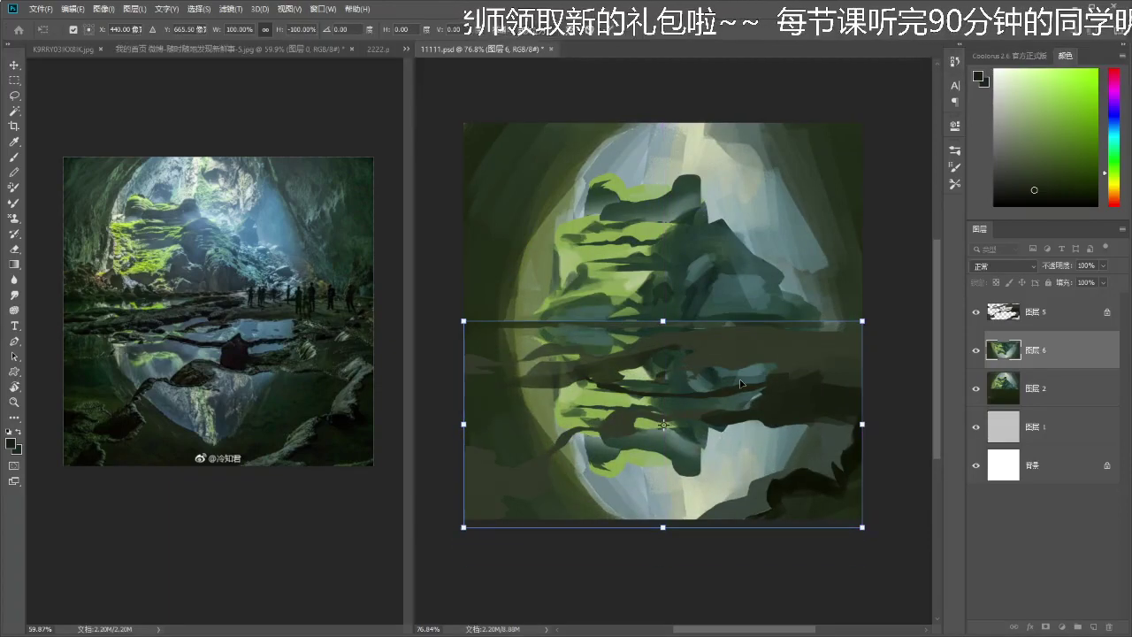
key(Return)
- Hide and show the reflection layer to compare the mirrored cave with the reflection in the reference photo
key(ctrl+space)
mouse_move(736, 395)
mouse_down()
mouse_move(745, 401)
mouse_move(750, 377)
mouse_move(772, 395)
mouse_move(741, 367)
mouse_up()
key(alt+])
key(i)
key(b)
key(alt+bracketleft)
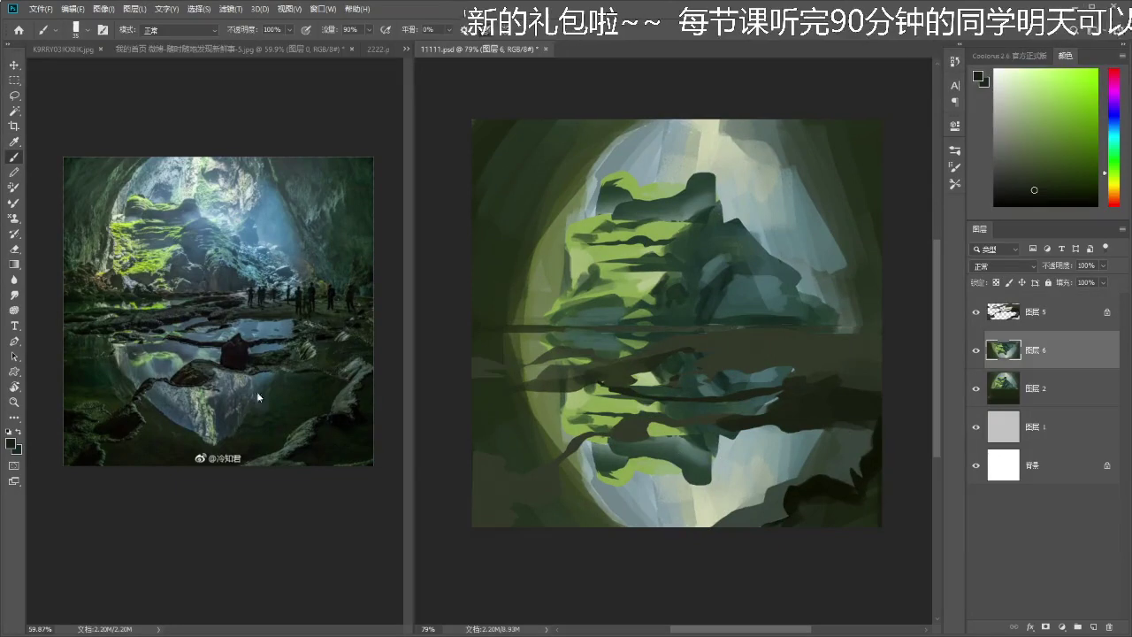
drag(779, 443, 772, 439)
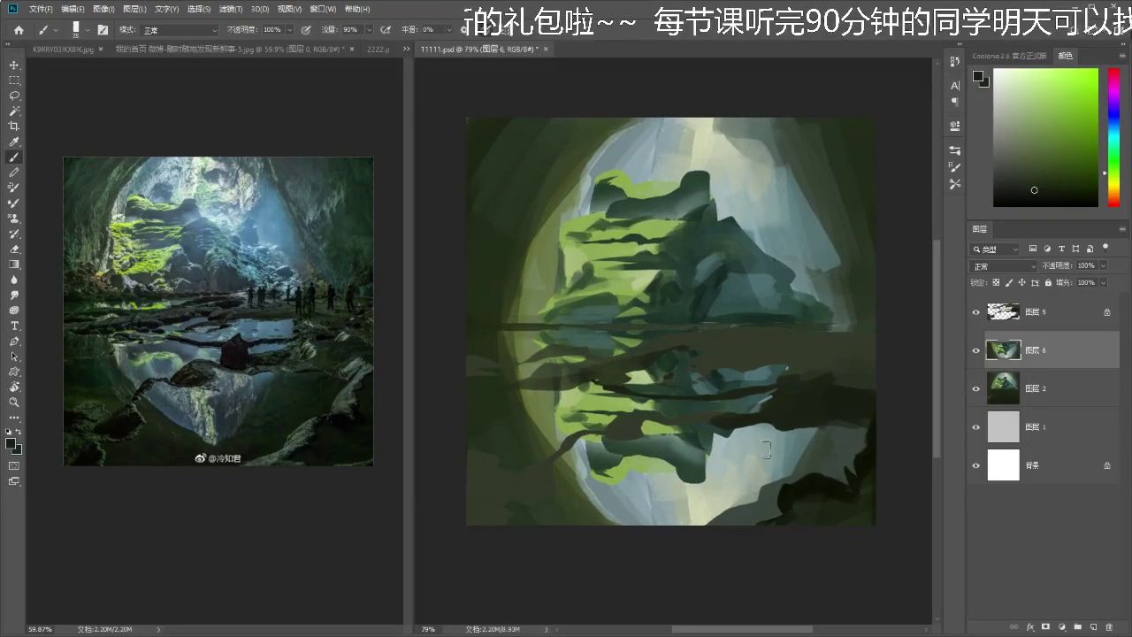
drag(783, 455, 780, 456)
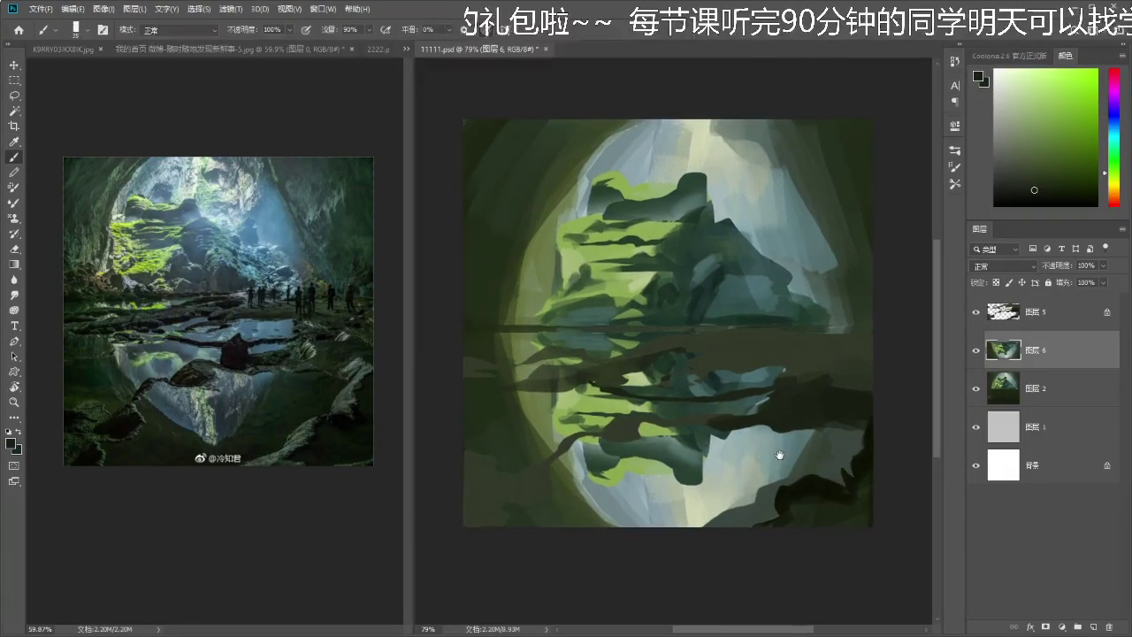
alt+click(791, 395)
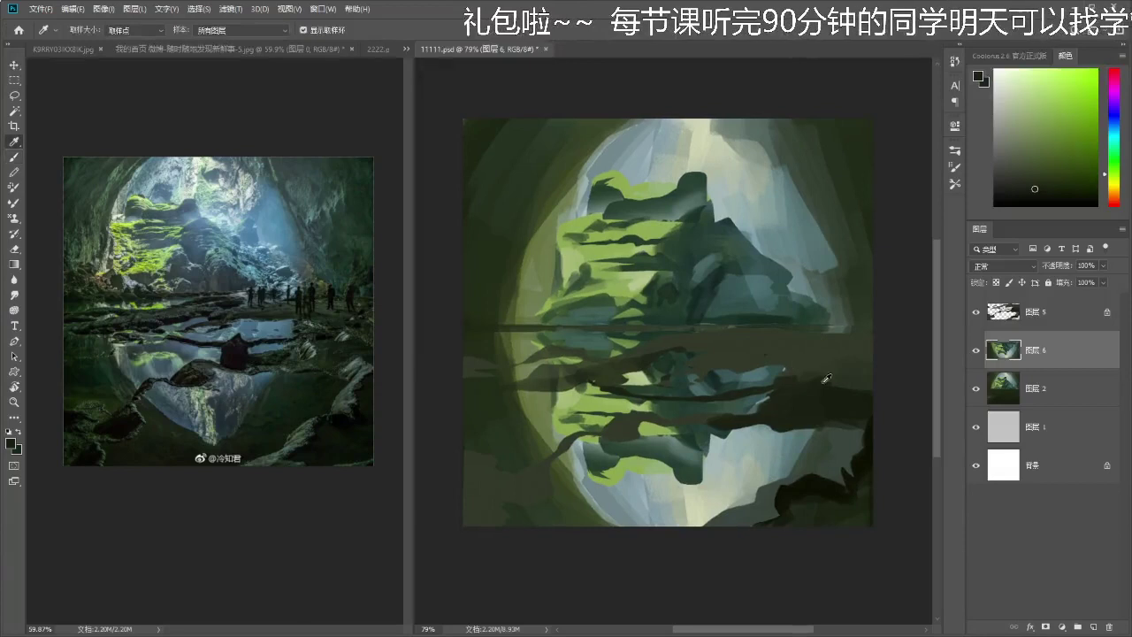
click(976, 350)
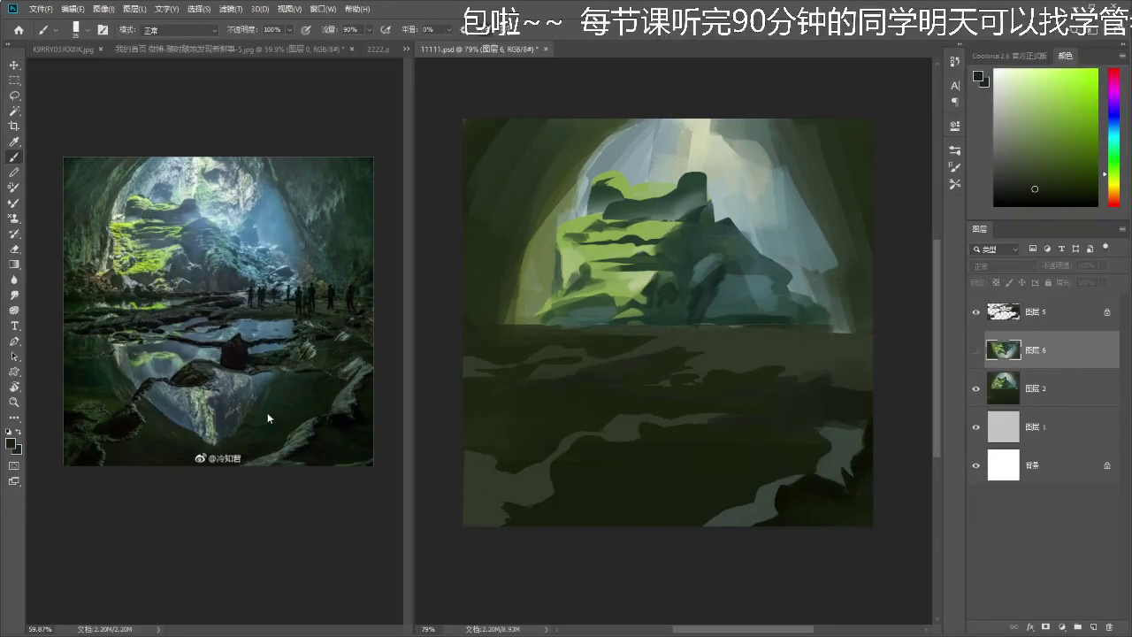
click(315, 175)
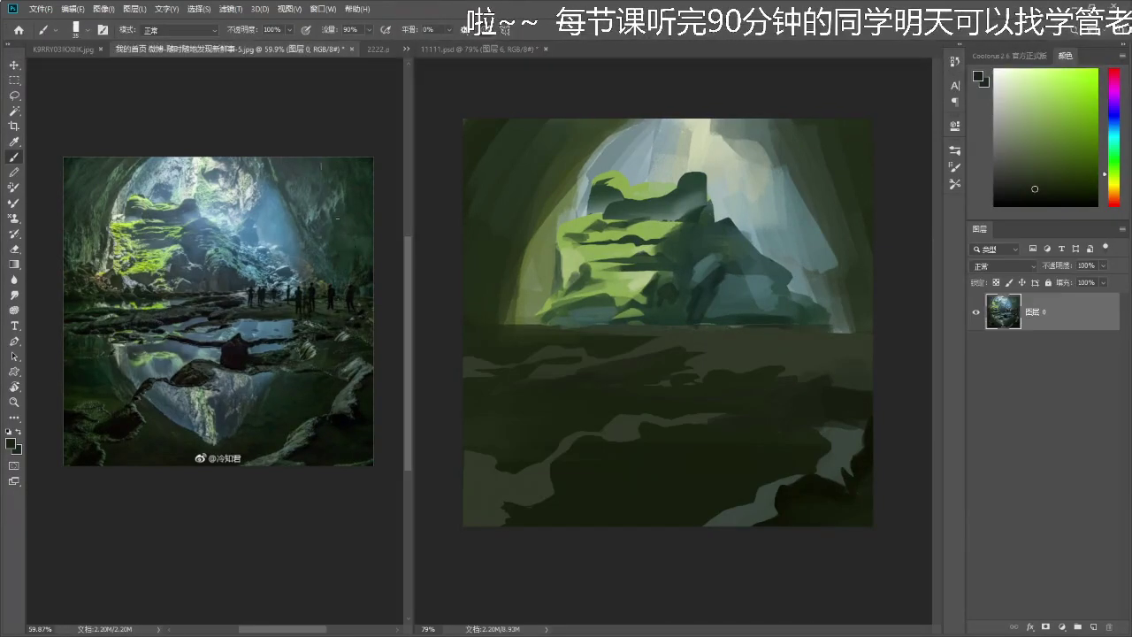
click(540, 427)
click(977, 351)
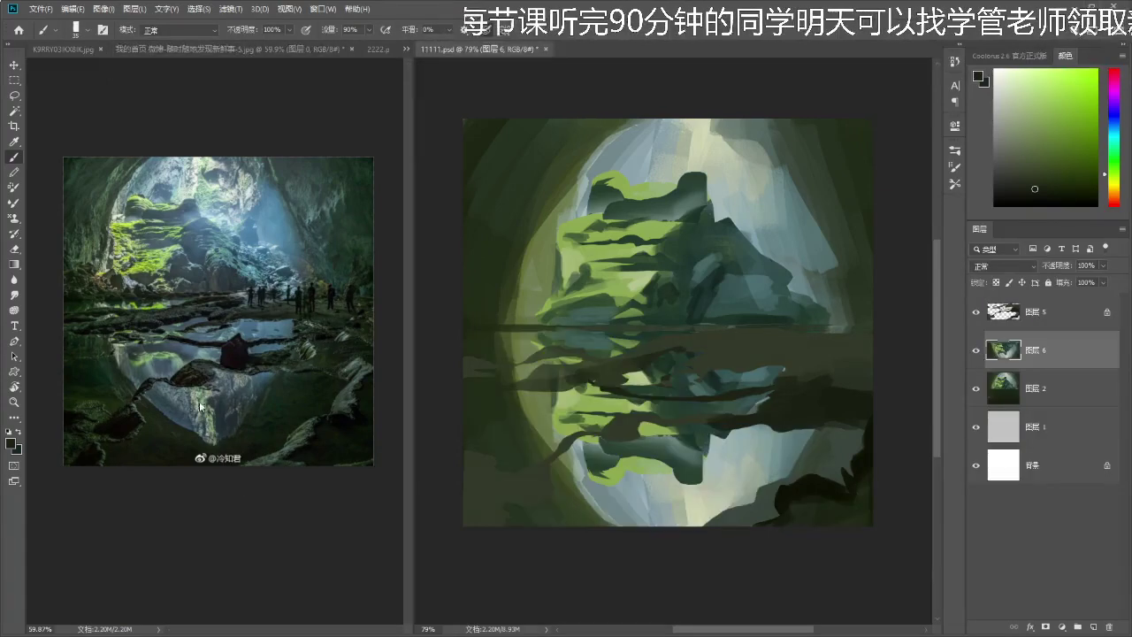
click(285, 378)
click(740, 412)
- Return to the bank layer and touch up the left and middle banks with dark greens sampled from them
drag(748, 417, 720, 442)
key(alt+bracketright)
alt+click(798, 405)
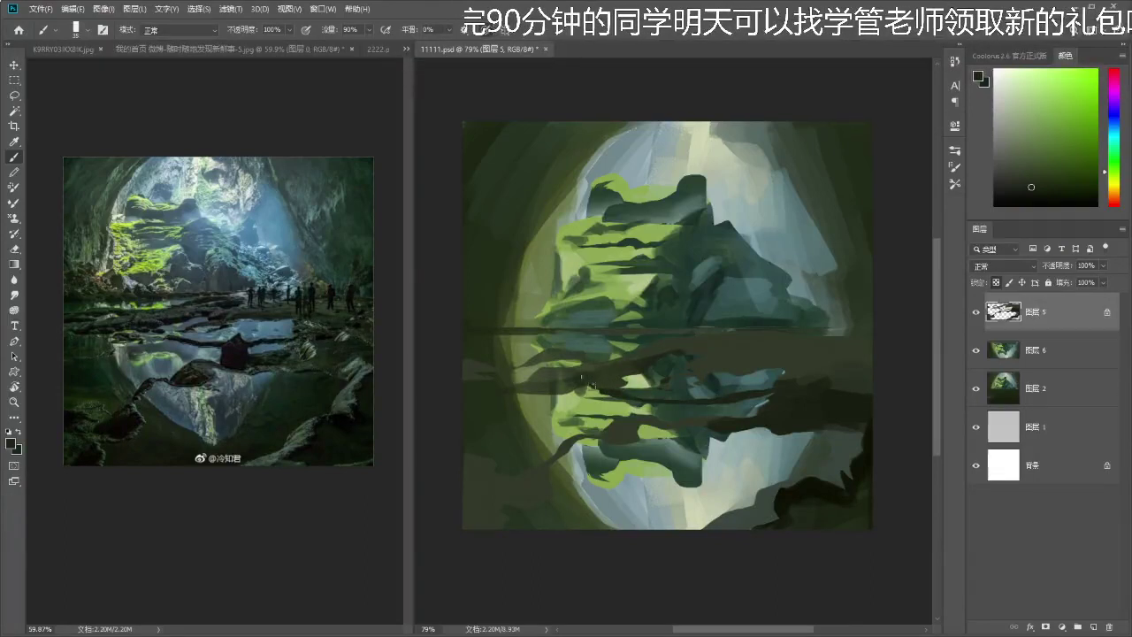
drag(667, 402, 665, 400)
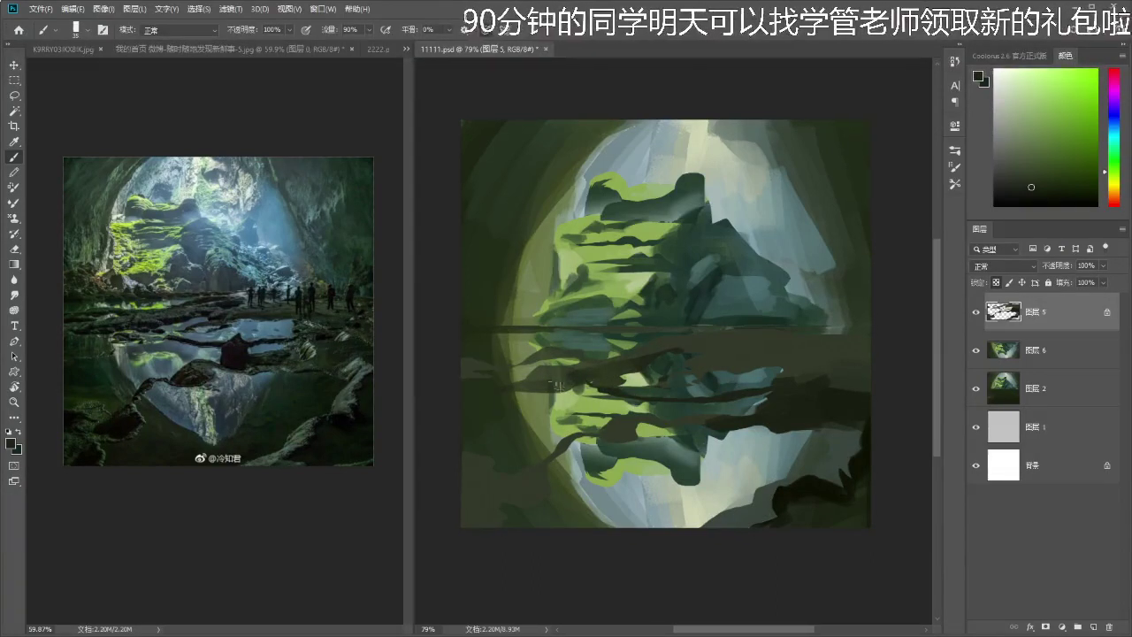
alt+click(520, 382)
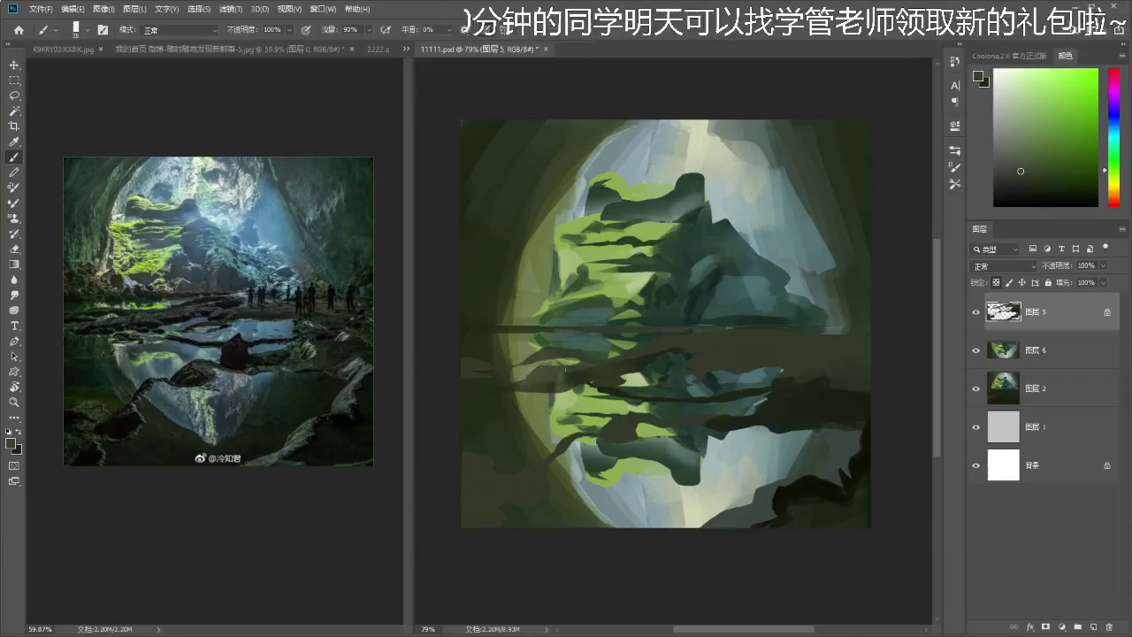
alt+click(541, 377)
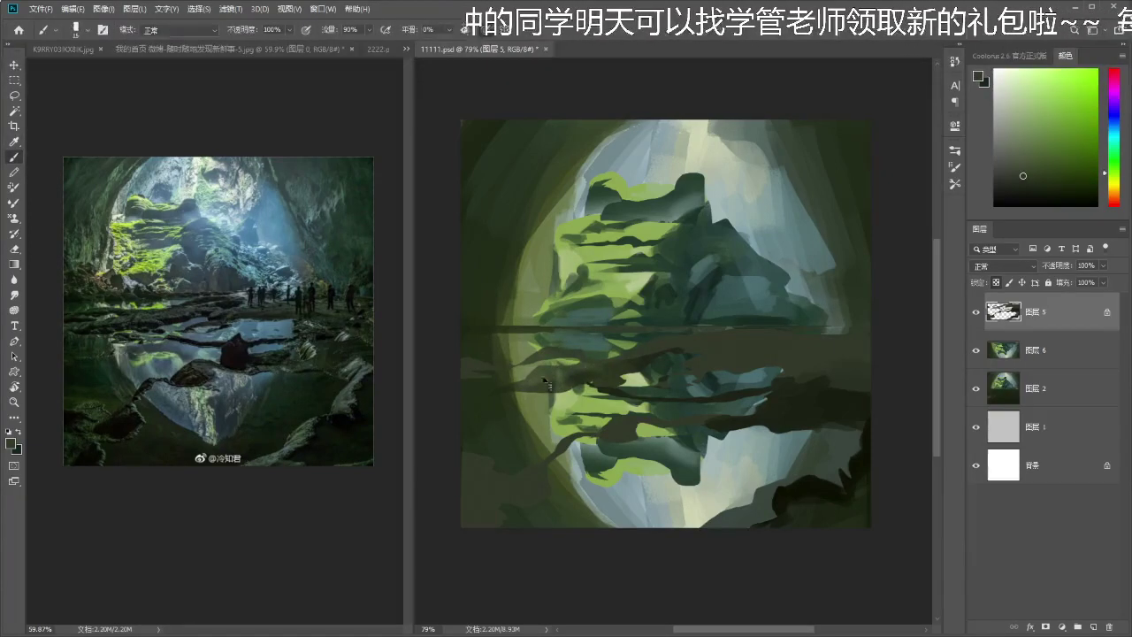
alt+click(612, 377)
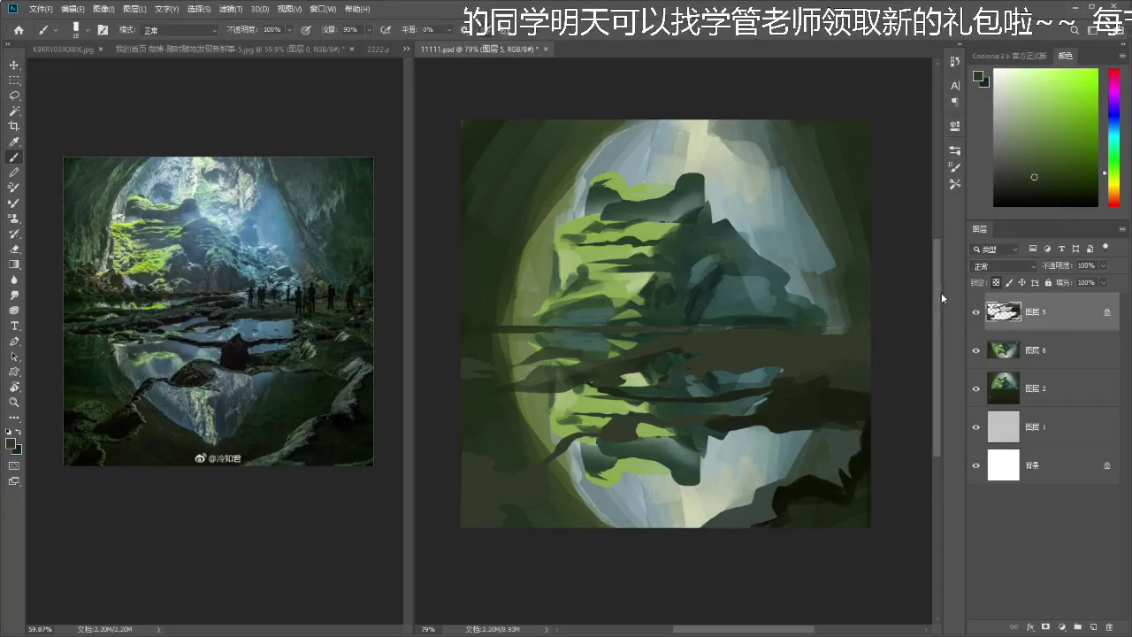
- Darken the bank layer with a Hue/Saturation adjustment, setting the lightness to -58
key(ctrl+u)
drag(892, 282, 860, 283)
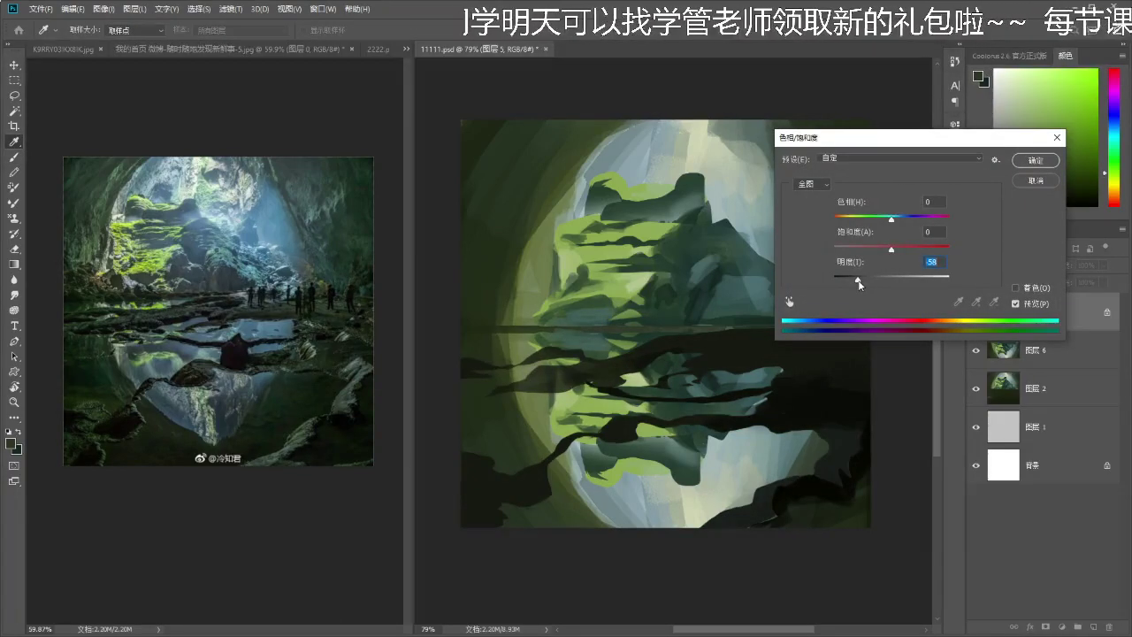
click(1035, 161)
- Paint pale grey-green light planes on the rocks of the lower-right bank with a smaller brush, using a sampled colour
key(b)
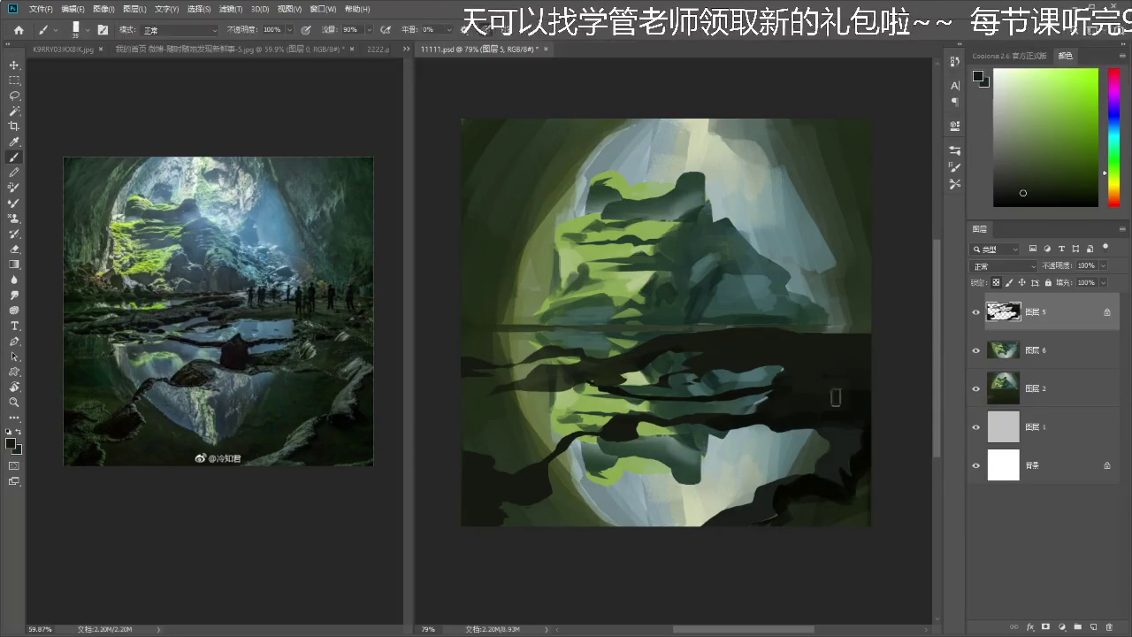
alt+click(786, 464)
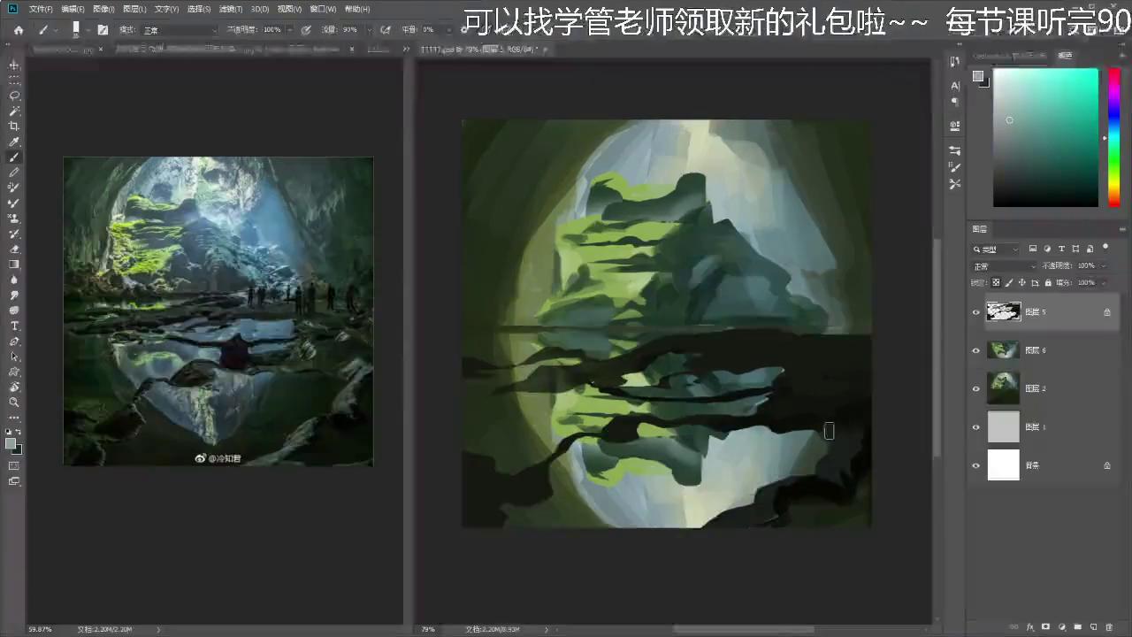
key([)
key([)
mouse_move(825, 432)
mouse_down()
mouse_move(853, 413)
mouse_move(834, 437)
mouse_move(839, 448)
mouse_move(858, 432)
mouse_move(837, 433)
mouse_move(850, 417)
mouse_move(863, 441)
mouse_move(833, 431)
mouse_move(844, 437)
mouse_move(825, 459)
mouse_move(858, 447)
mouse_move(828, 467)
mouse_up()
key(ctrl+z)
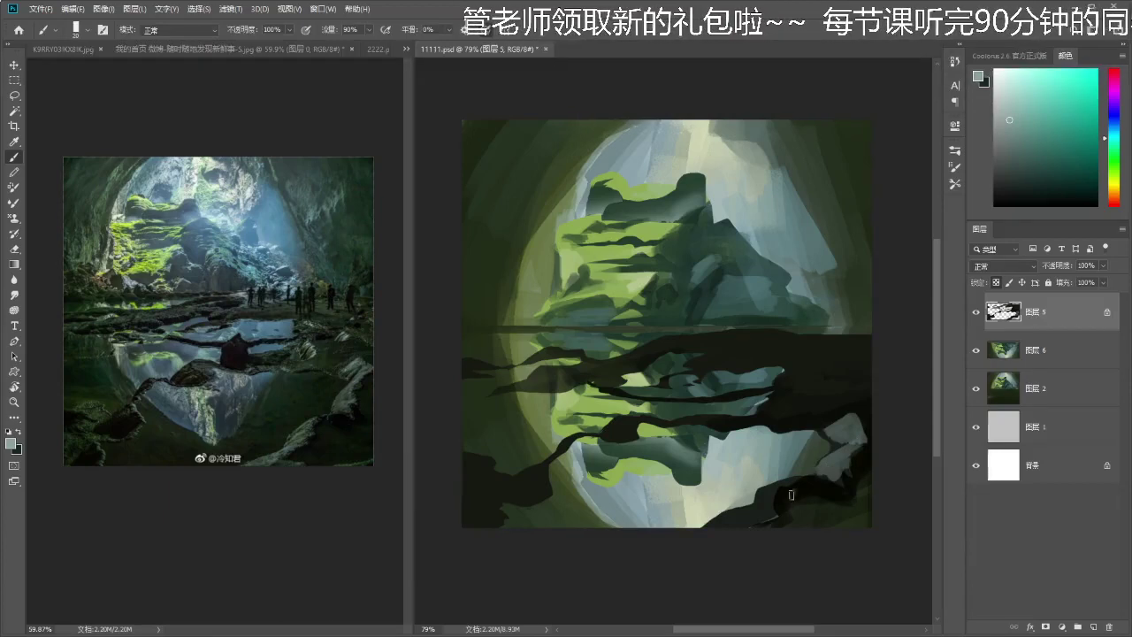
mouse_move(759, 498)
mouse_down()
mouse_move(716, 529)
mouse_move(761, 514)
mouse_move(711, 526)
mouse_up()
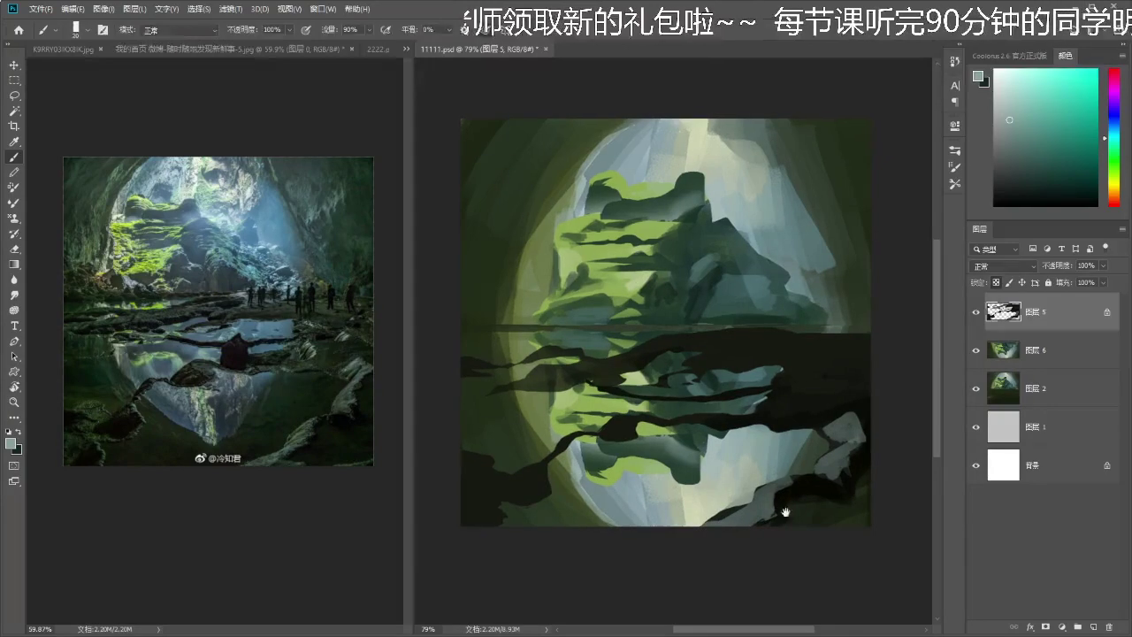
- Switch to the reflection layer 图层 6 and darken the water around the lower-right bank with sampled near-black greens
key(i)
click(1044, 361)
click(829, 513)
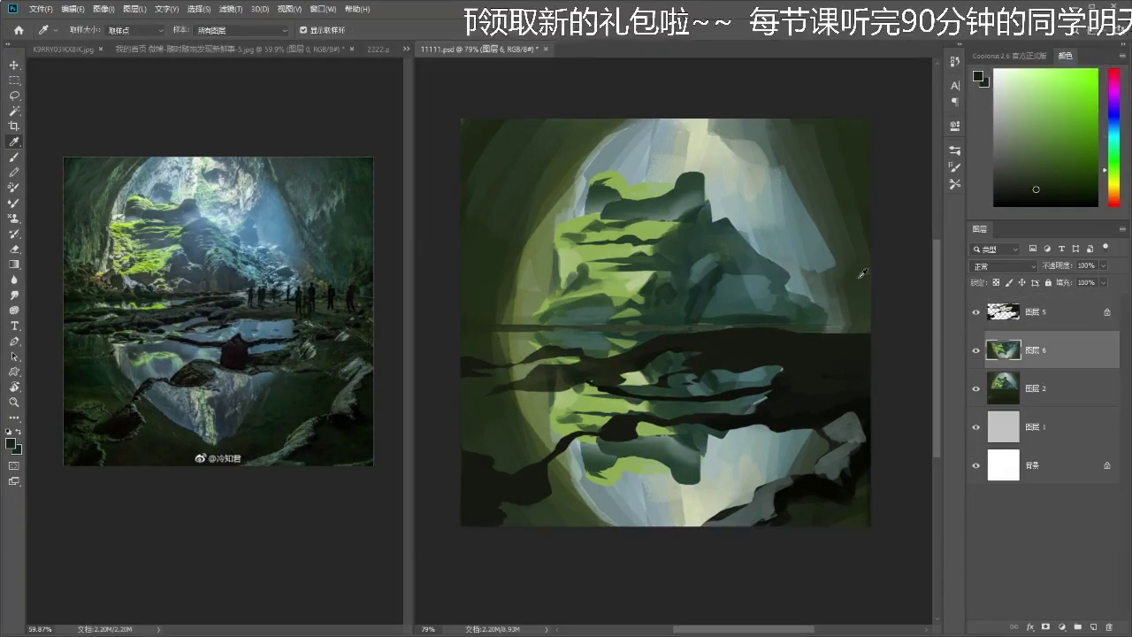
key(b)
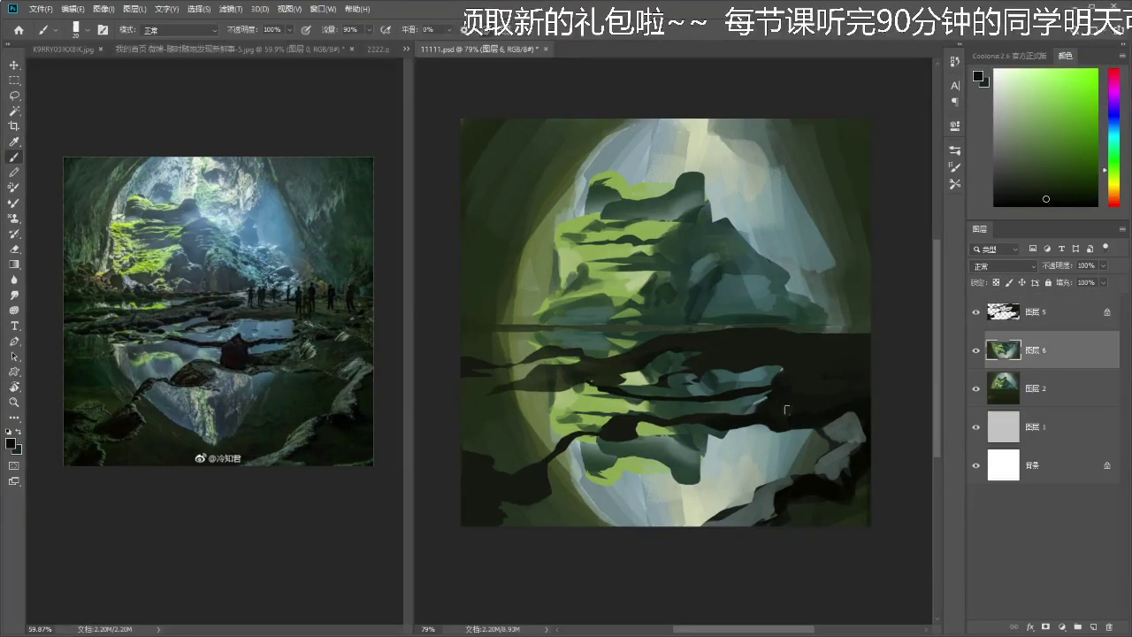
mouse_move(813, 440)
mouse_down()
mouse_move(682, 540)
mouse_move(813, 435)
mouse_up()
key(ctrl+z)
key(ctrl+z)
mouse_move(860, 484)
mouse_down()
mouse_move(796, 550)
mouse_move(844, 511)
mouse_move(799, 512)
mouse_up()
alt+click(864, 495)
- Brush dark green diagonally along the reflection's lower-right edge to taper the pale cave opening towards the bottom, undoing stray strokes
drag(818, 442, 687, 531)
drag(800, 424, 663, 531)
key(ctrl+z)
drag(787, 419, 693, 526)
drag(734, 477, 610, 526)
drag(503, 390, 561, 522)
key(ctrl+z)
key(ctrl+z)
mouse_move(780, 433)
mouse_down()
mouse_move(655, 529)
mouse_move(758, 484)
mouse_move(681, 540)
mouse_up()
key(ctrl+z)
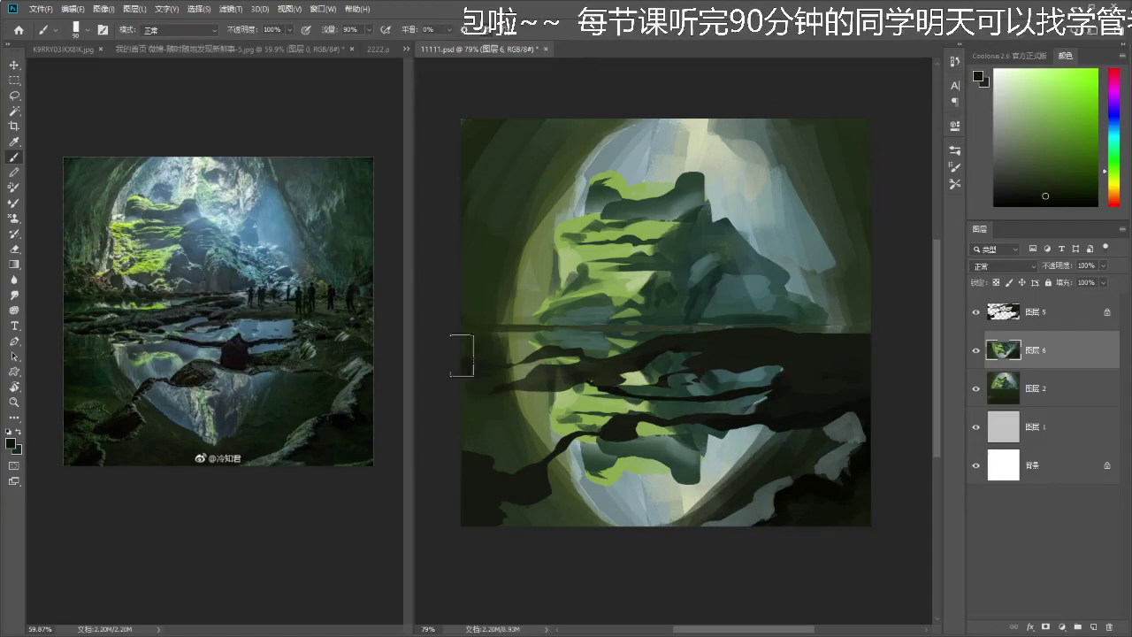
key(ctrl+z)
key(ctrl+z)
- Tint the water along the left edge with dark teal and work in darker greens around the left banks
drag(1114, 170, 1114, 141)
click(1045, 179)
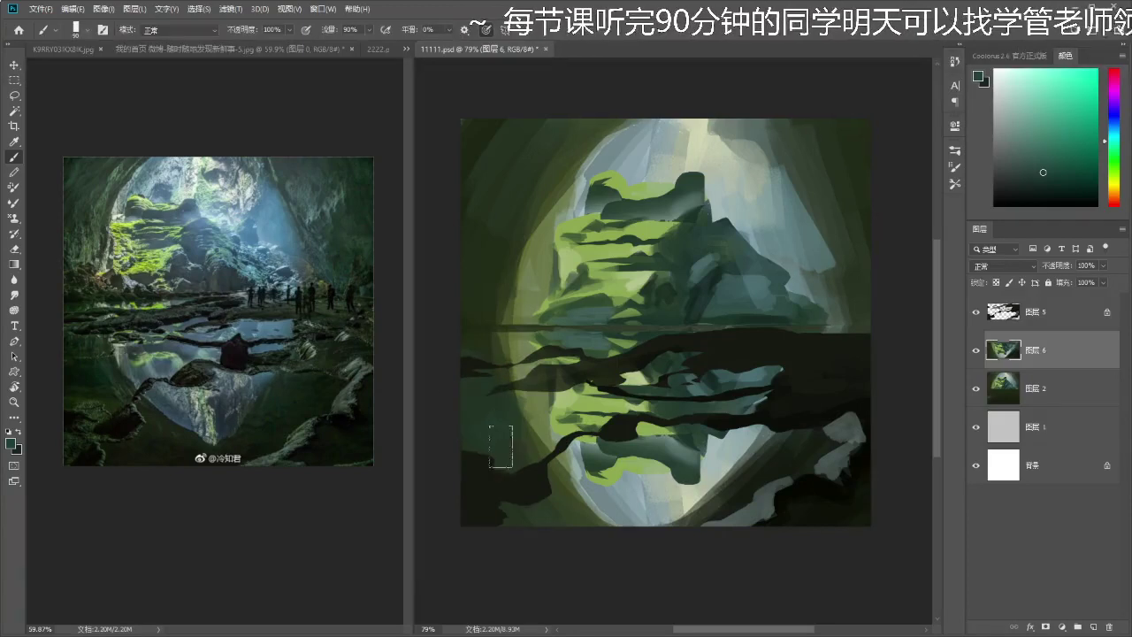
key(i)
click(486, 344)
drag(517, 337, 532, 339)
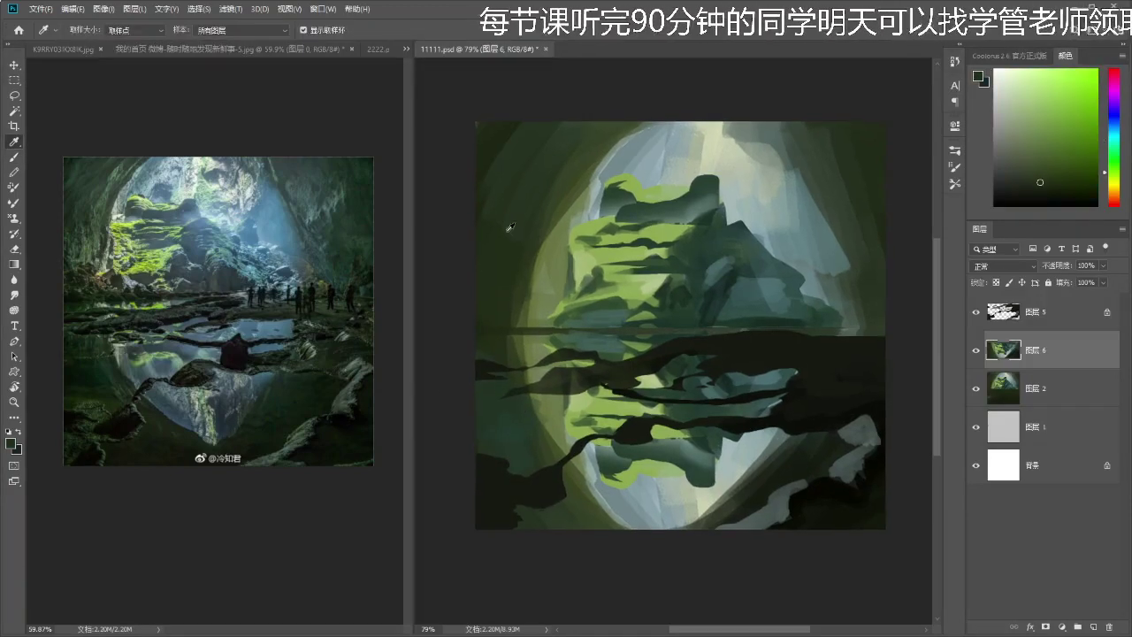
key(b)
click(1062, 191)
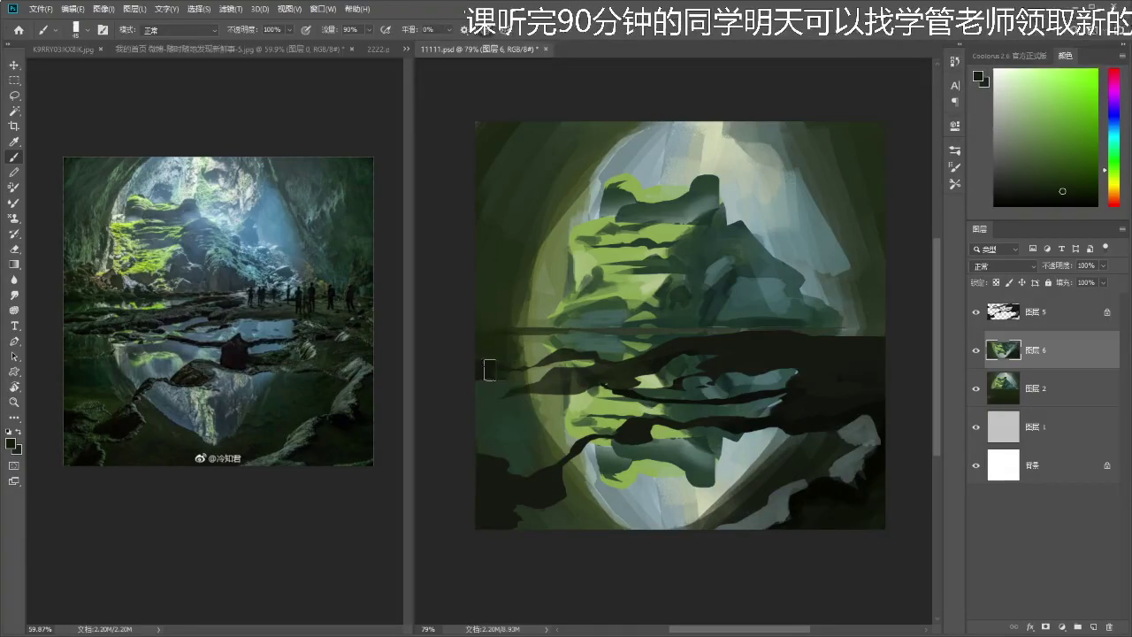
drag(529, 393, 526, 394)
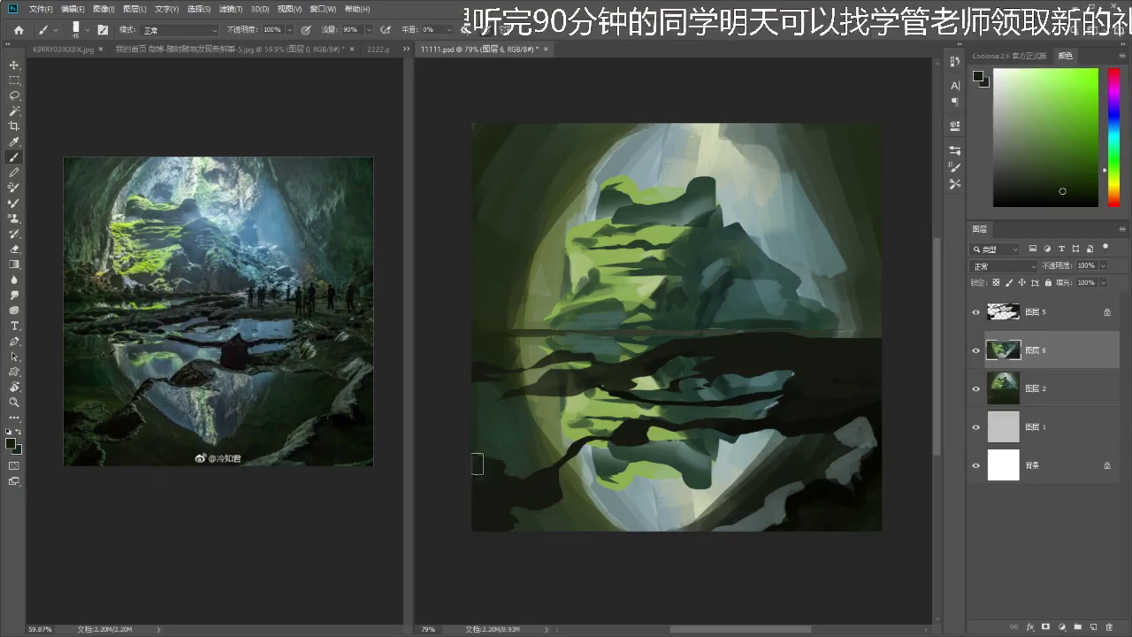
- Return to the bank layer 图层 5 and soften the lower-left bank with dark teal-green sampled from the adjacent water
key(alt+bracketright)
key(i)
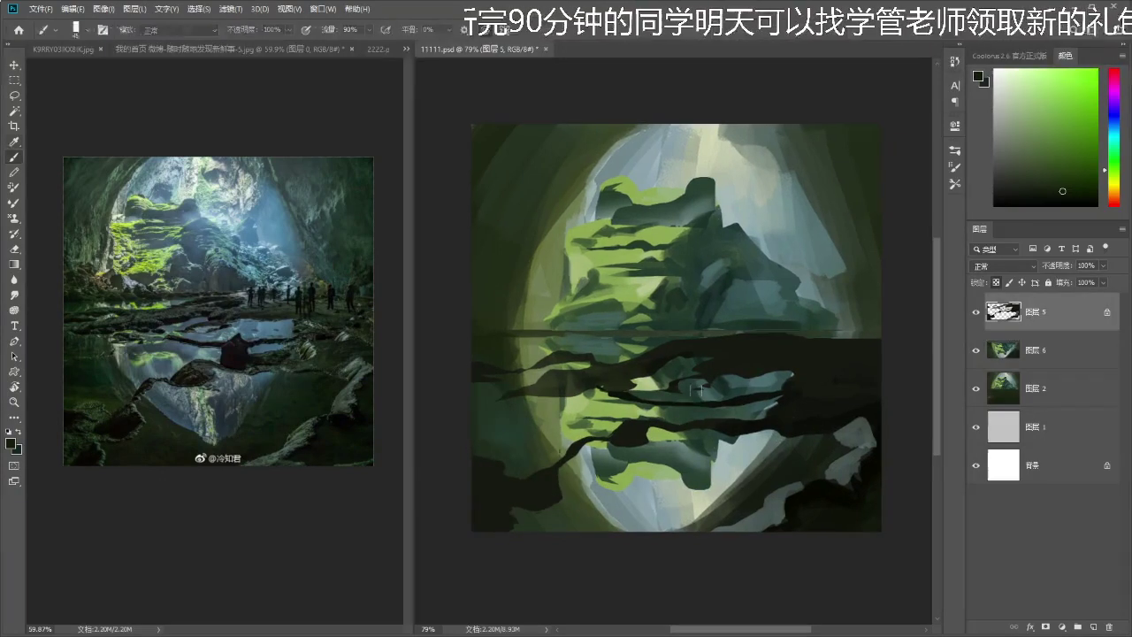
click(519, 440)
key(b)
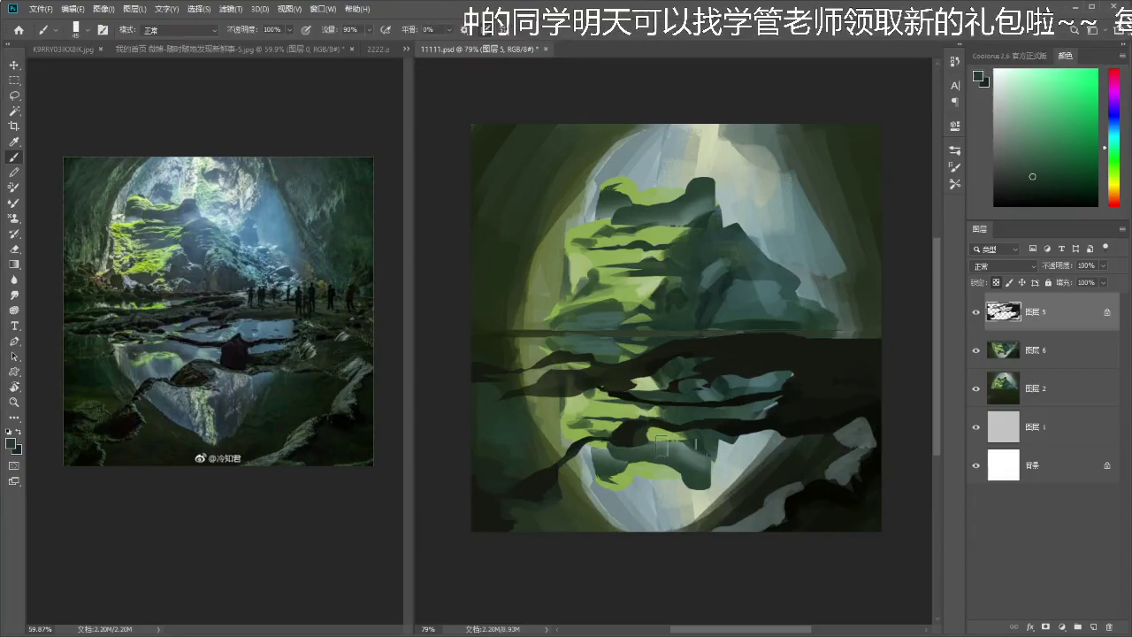
- Touch up the middle bank strip and its rounded rock with dark greens sampled from the banks
key(i)
click(802, 426)
key(b)
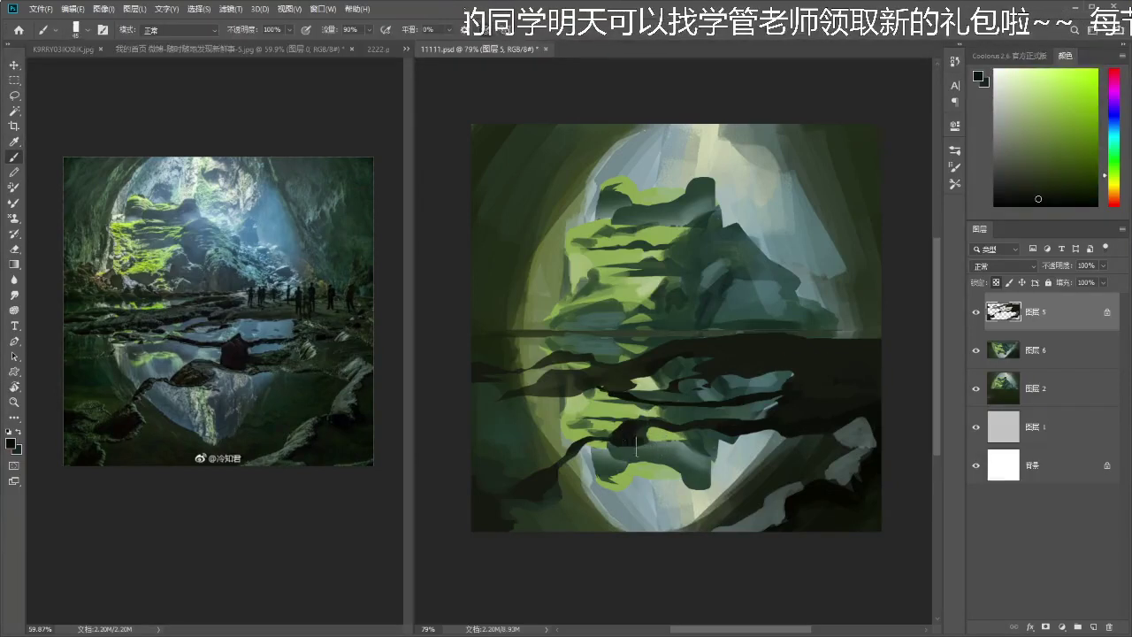
alt+click(650, 433)
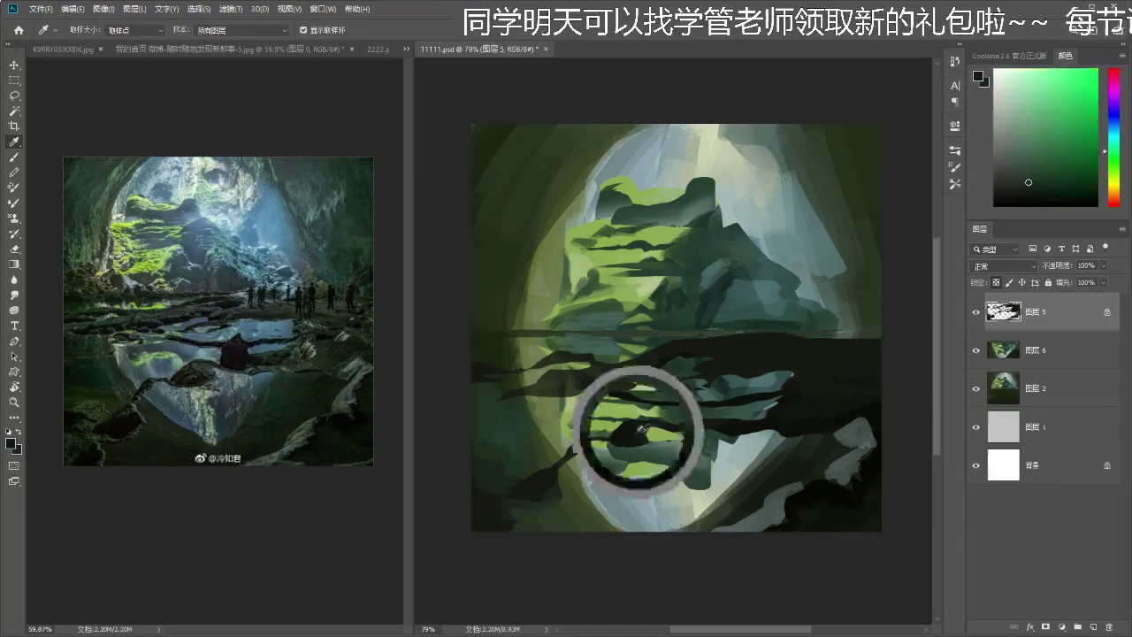
drag(715, 431, 748, 427)
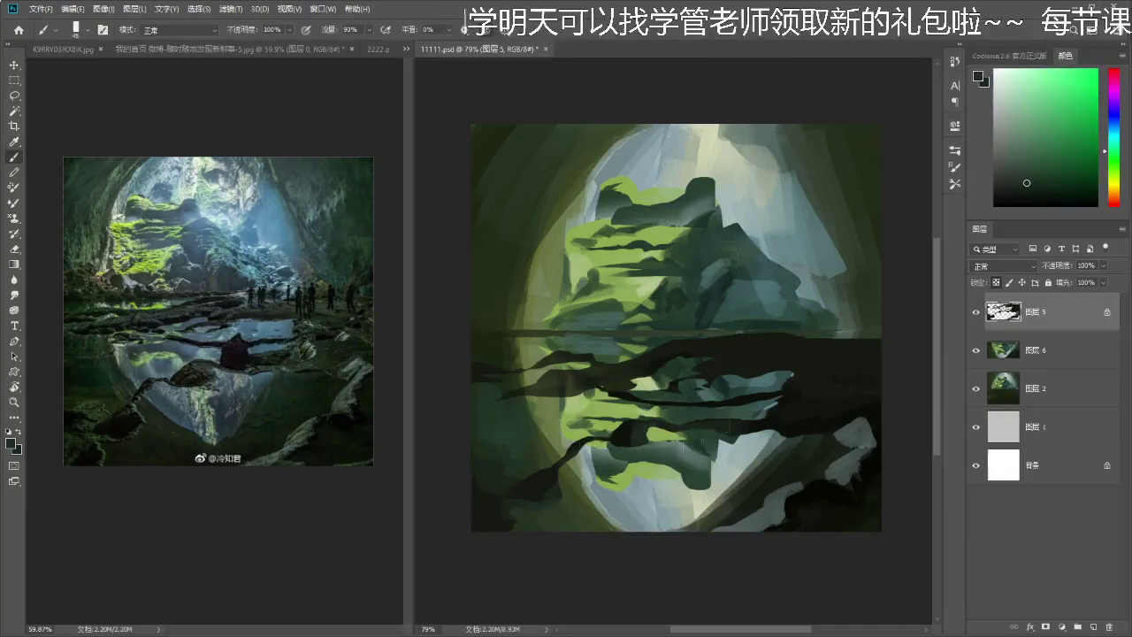
alt+click(787, 426)
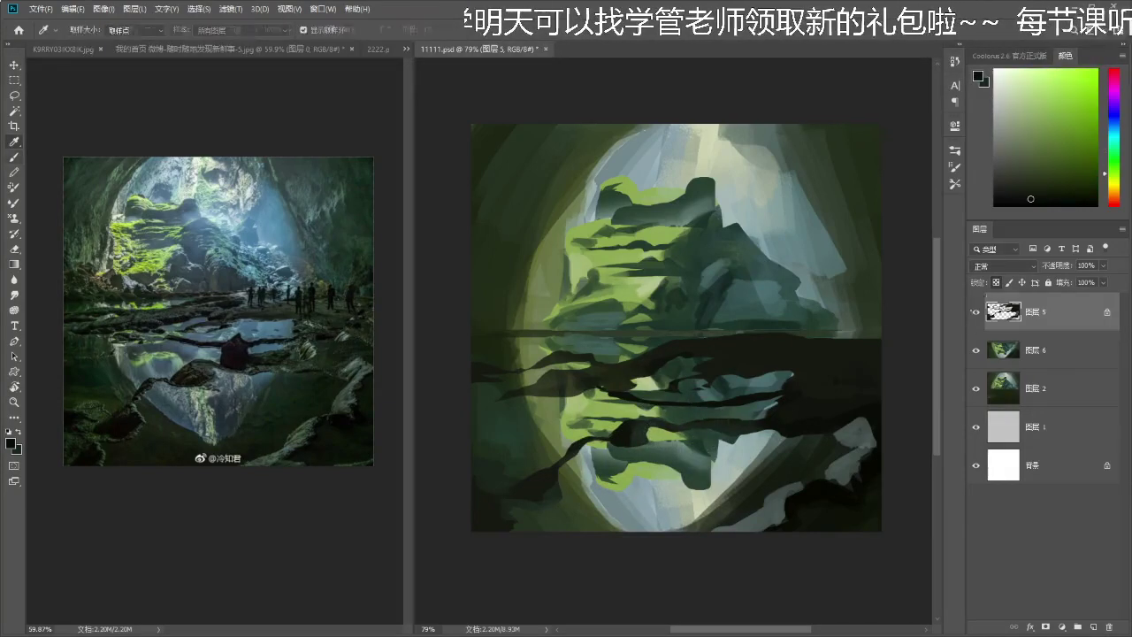
- Unlock the bank layer's transparent pixels, lasso an upright rock shape in the middle pool, and paint it near-black
click(996, 282)
key(i)
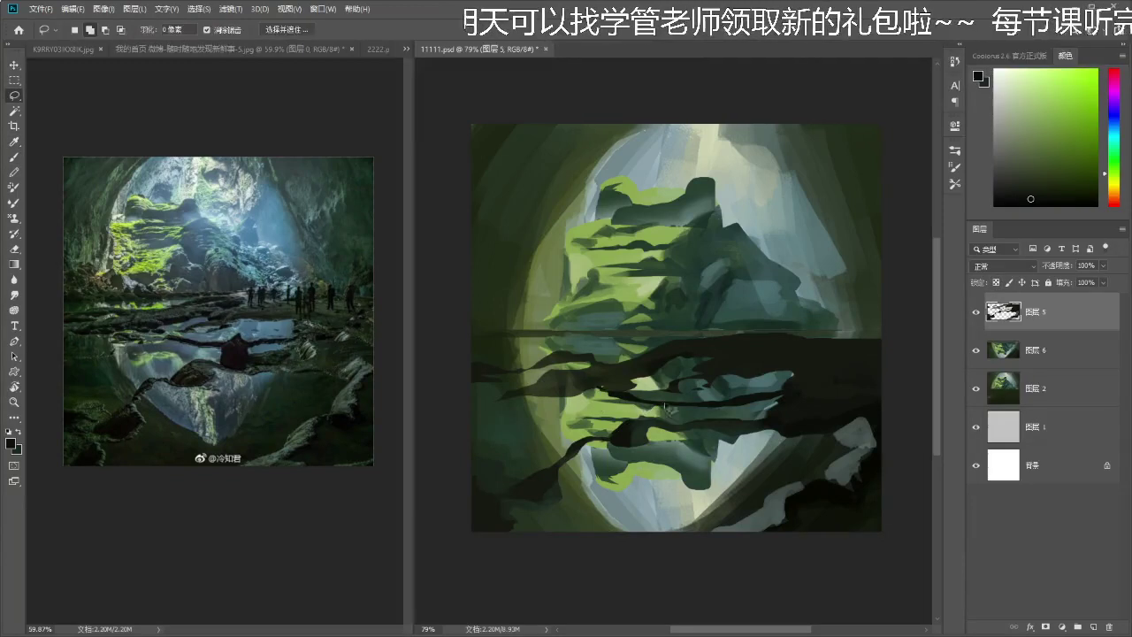
key(l)
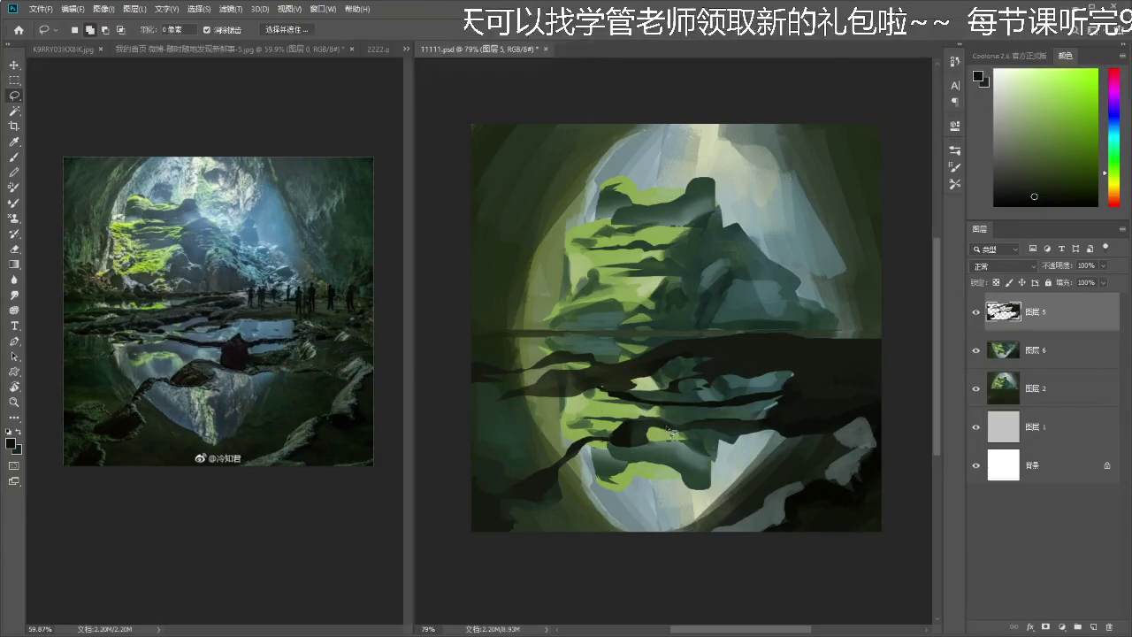
drag(670, 416, 672, 399)
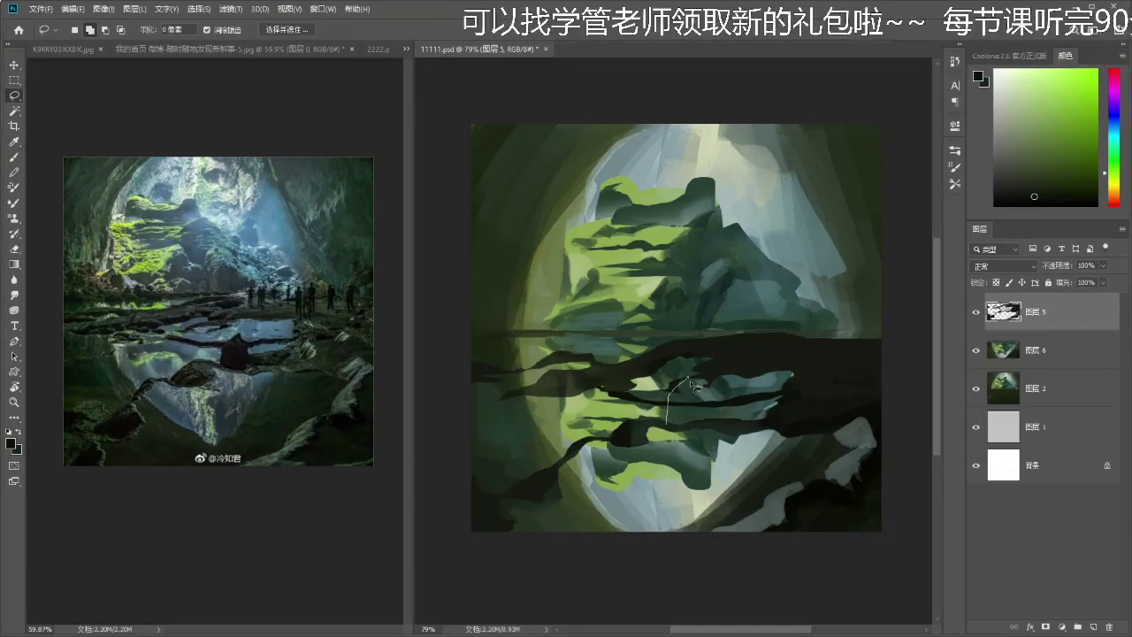
mouse_move(693, 433)
mouse_down()
mouse_move(711, 403)
mouse_move(697, 386)
mouse_move(695, 429)
mouse_up()
mouse_move(692, 384)
mouse_down()
mouse_move(676, 398)
mouse_move(692, 382)
mouse_up()
key(b)
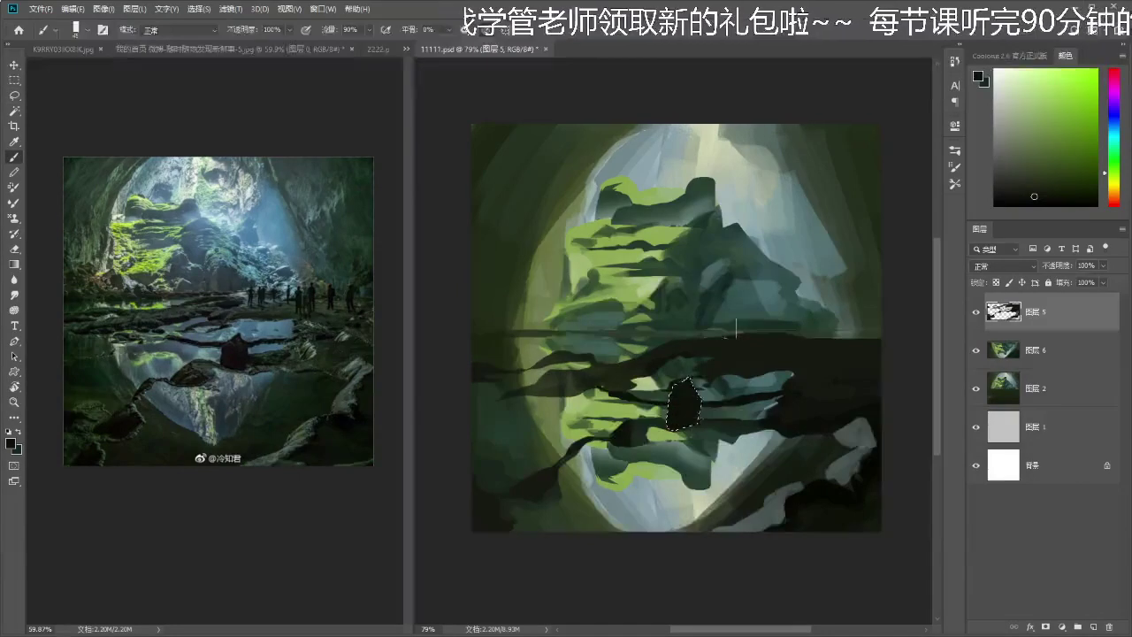
- Deselect the rock, select the reflection layer 图层 6, and sample a pale grey-green from the water
scroll(697, 378, down, 3)
key(z)
scroll(720, 341, up, 3)
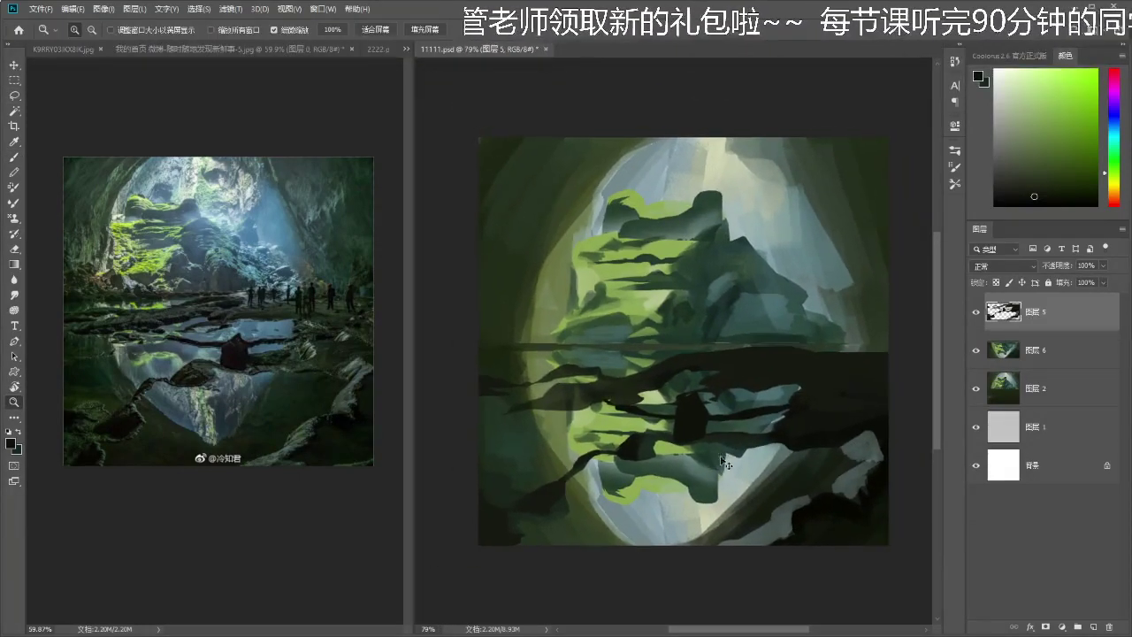
ctrl+click(727, 461)
drag(756, 389, 772, 332)
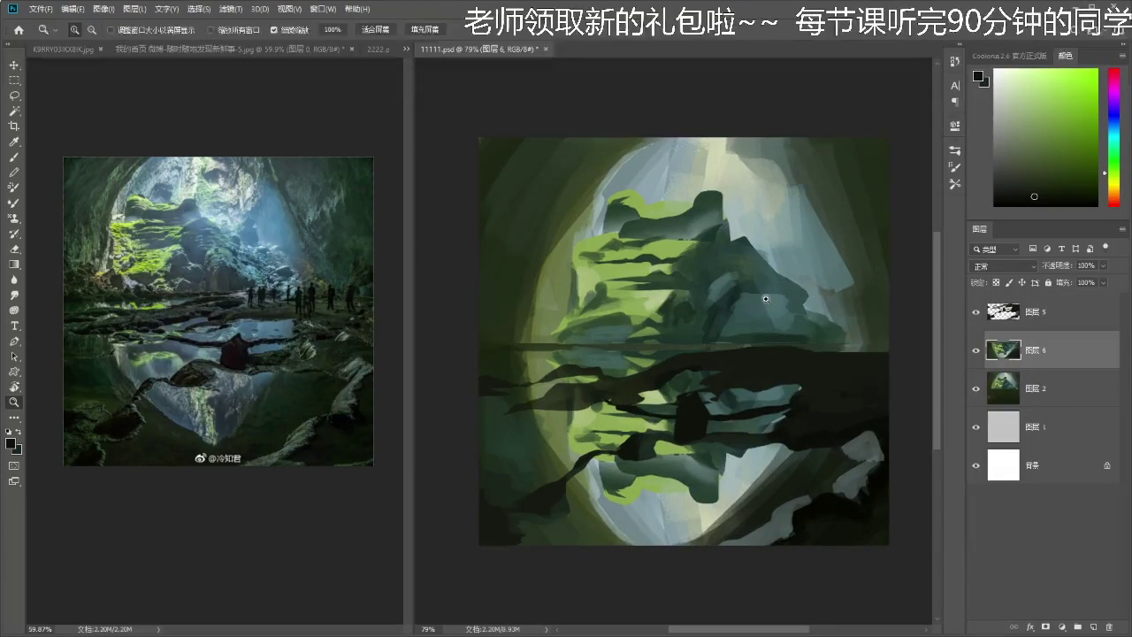
key(b)
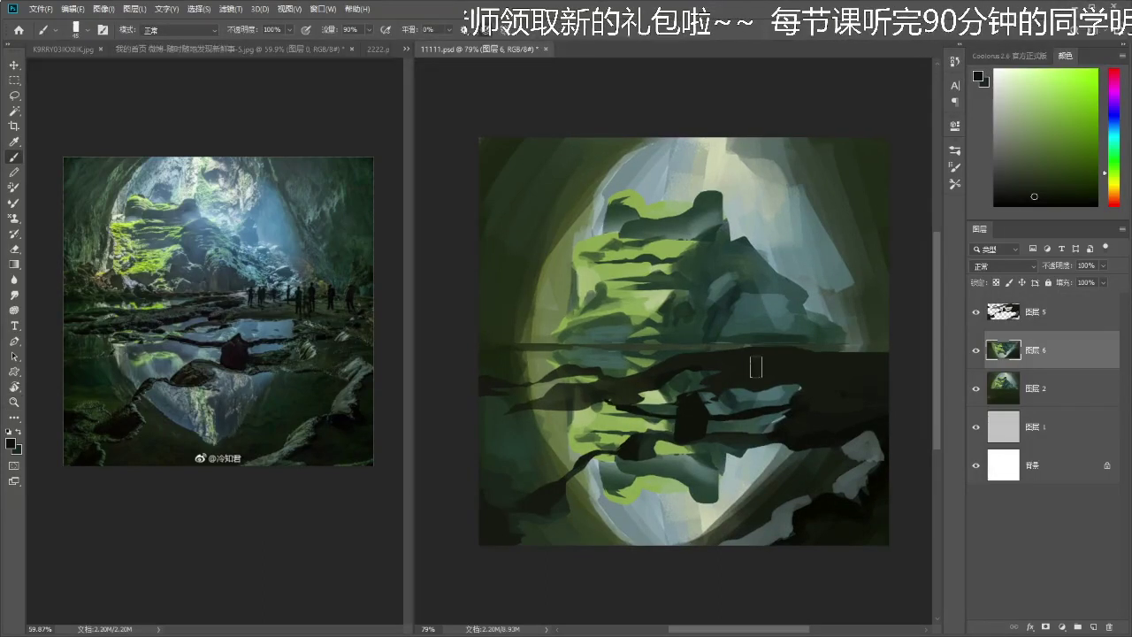
mouse_move(686, 435)
mouse_down()
mouse_move(670, 435)
mouse_move(727, 416)
mouse_move(705, 416)
mouse_up()
alt+click(712, 449)
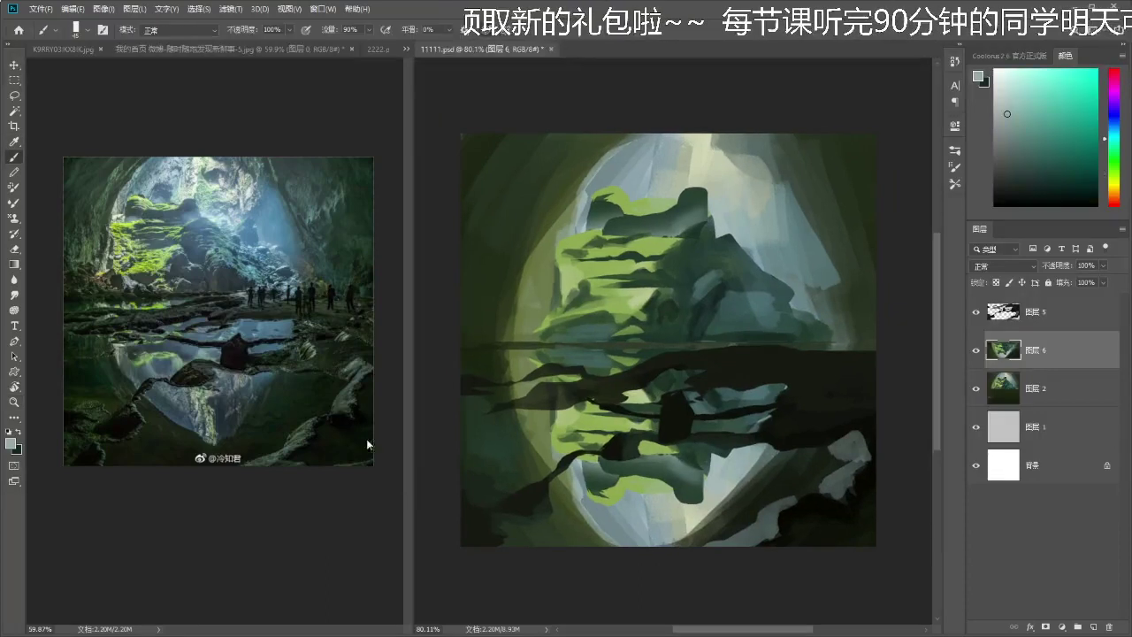
- Enlarge the reference photo to examine the pools and reflections around the central rock
click(240, 378)
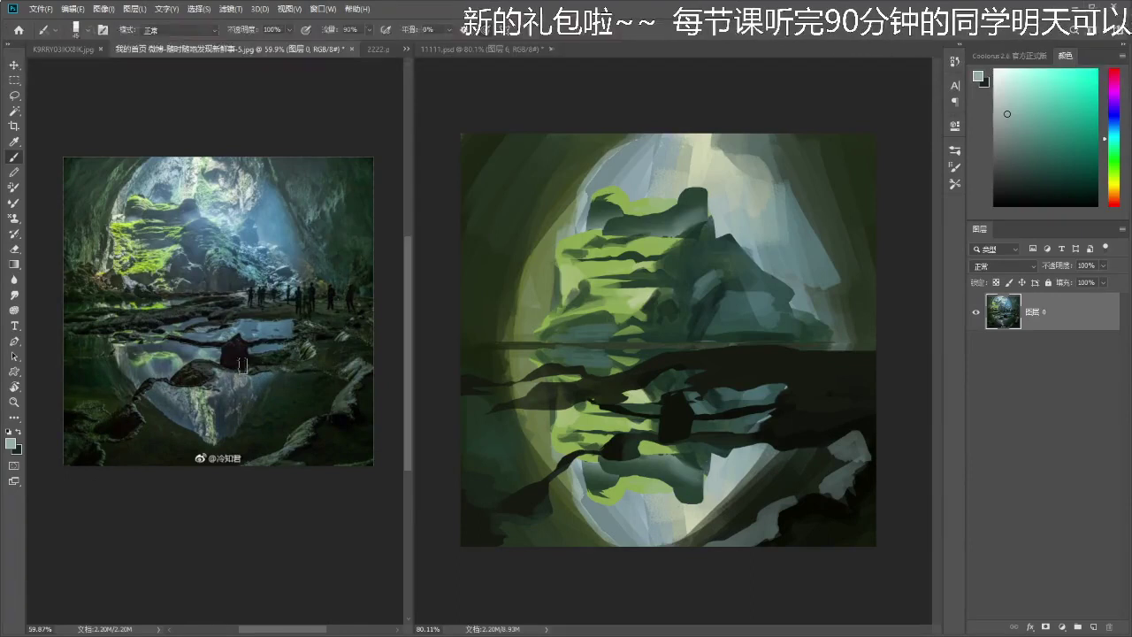
scroll(263, 369, up, 4)
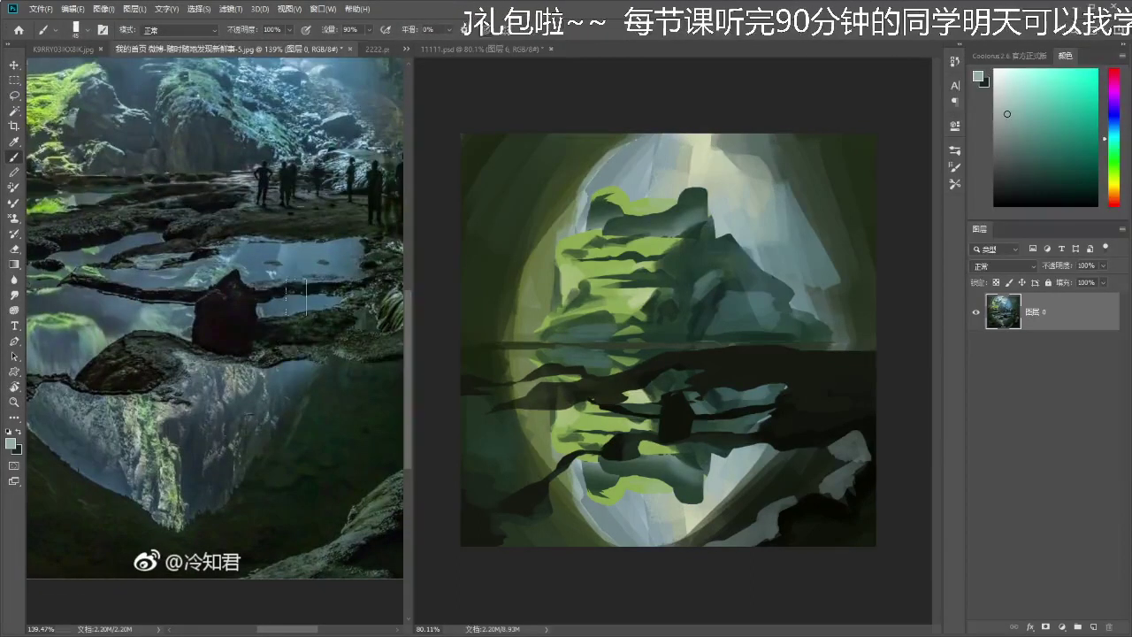
key(z)
drag(297, 361, 276, 367)
drag(276, 367, 266, 397)
drag(784, 444, 784, 441)
- Lasso the water below the middle bank and add a soft light-teal gradient along its upper edge
alt+click(849, 306)
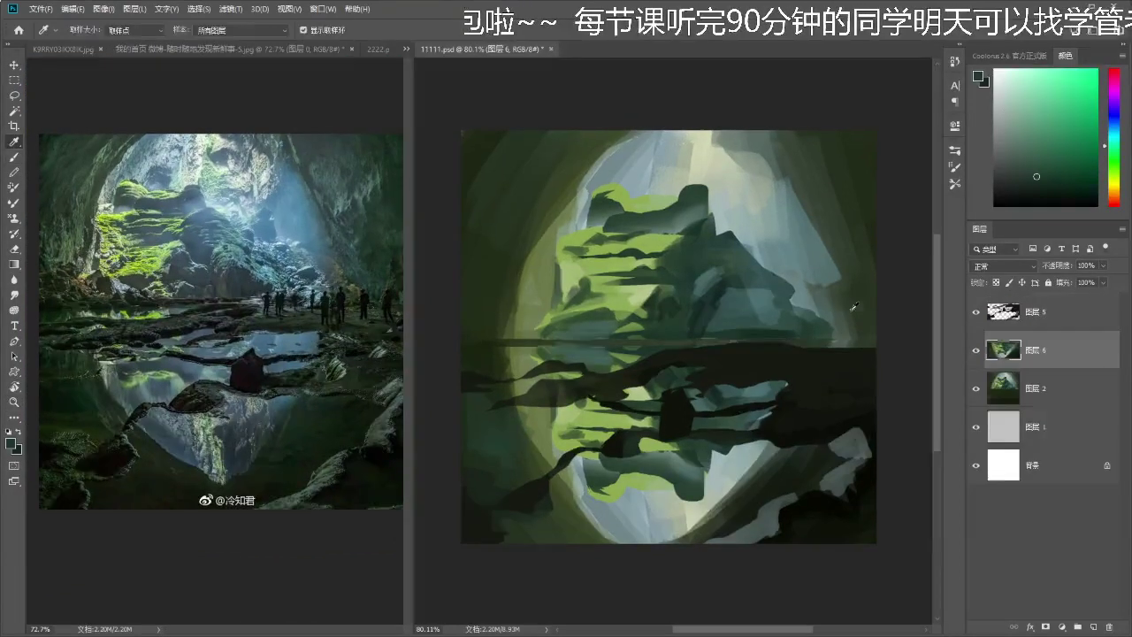
click(1027, 134)
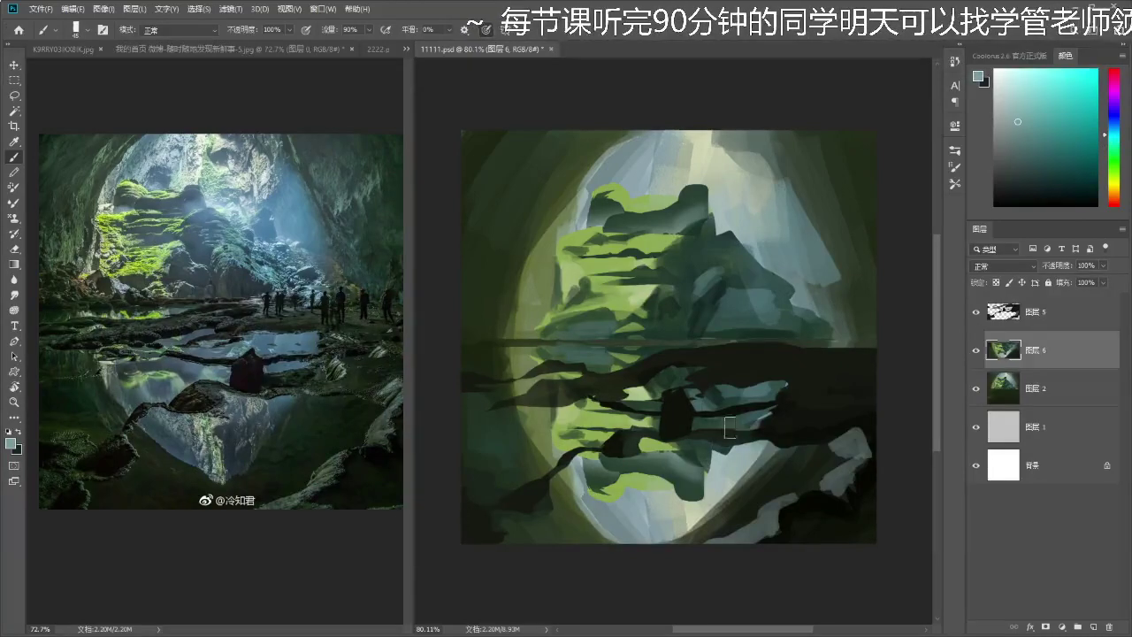
key(l)
mouse_move(784, 433)
mouse_down()
mouse_move(630, 445)
mouse_move(743, 436)
mouse_move(669, 431)
mouse_up()
key(ctrl+d)
mouse_move(555, 458)
mouse_down()
mouse_move(508, 508)
mouse_move(556, 543)
mouse_move(741, 574)
mouse_move(878, 512)
mouse_move(776, 423)
mouse_up()
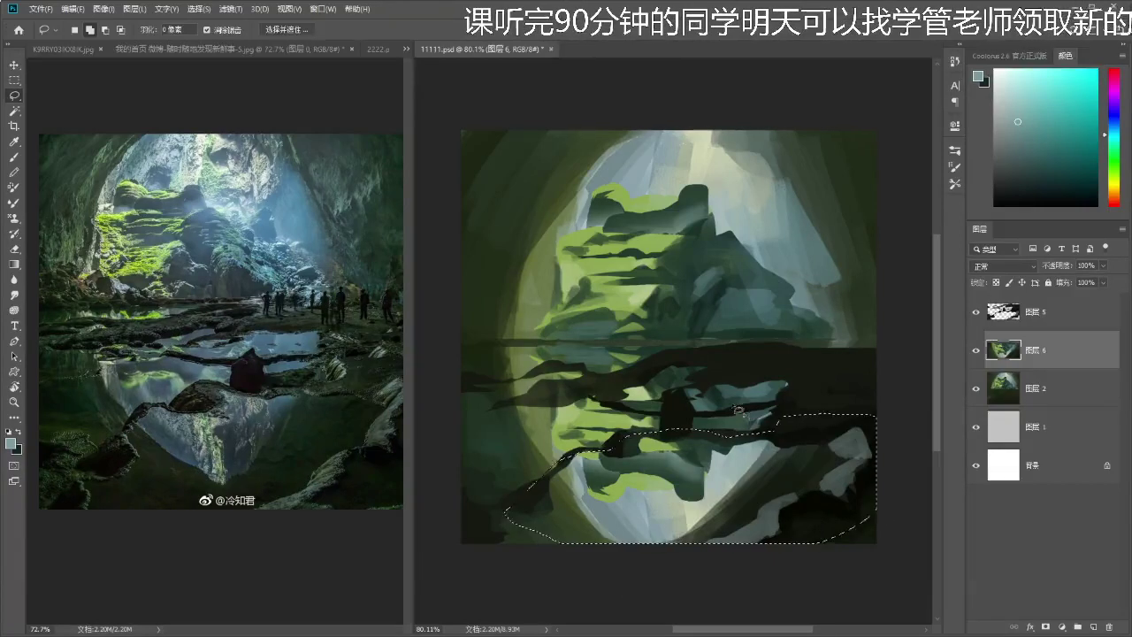
key(g)
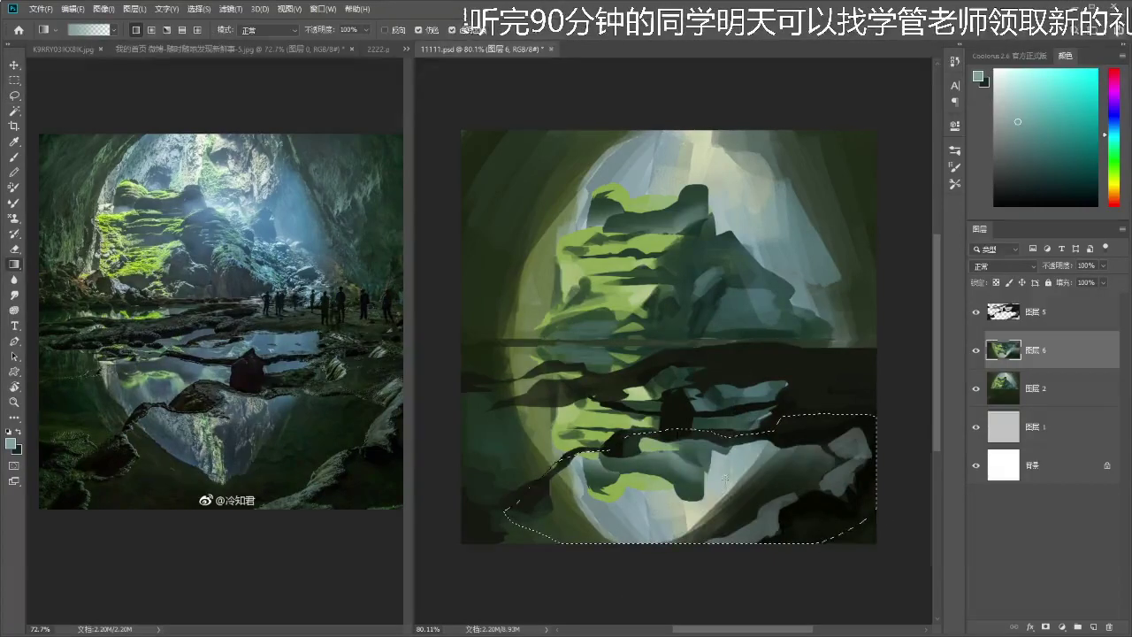
drag(725, 478, 714, 475)
key(ctrl+d)
- Lasso the small pool behind the upright rock and apply a muted blue gradient over its reflection
key(z)
mouse_move(722, 411)
mouse_down()
mouse_move(668, 421)
mouse_move(719, 380)
mouse_move(603, 386)
mouse_up()
key(l)
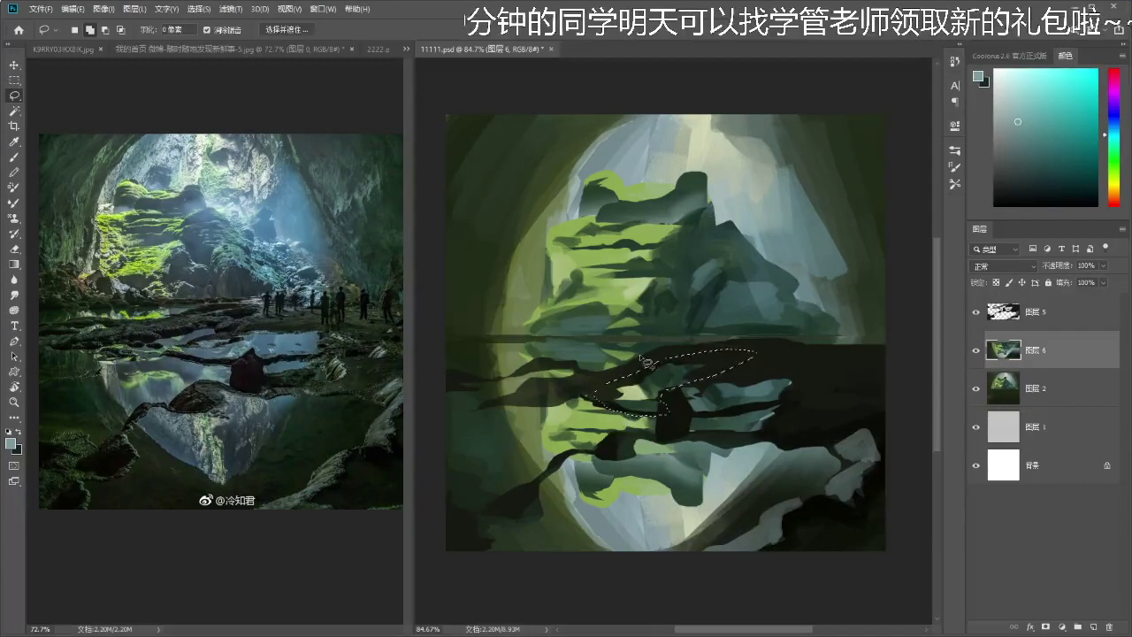
key(b)
key(g)
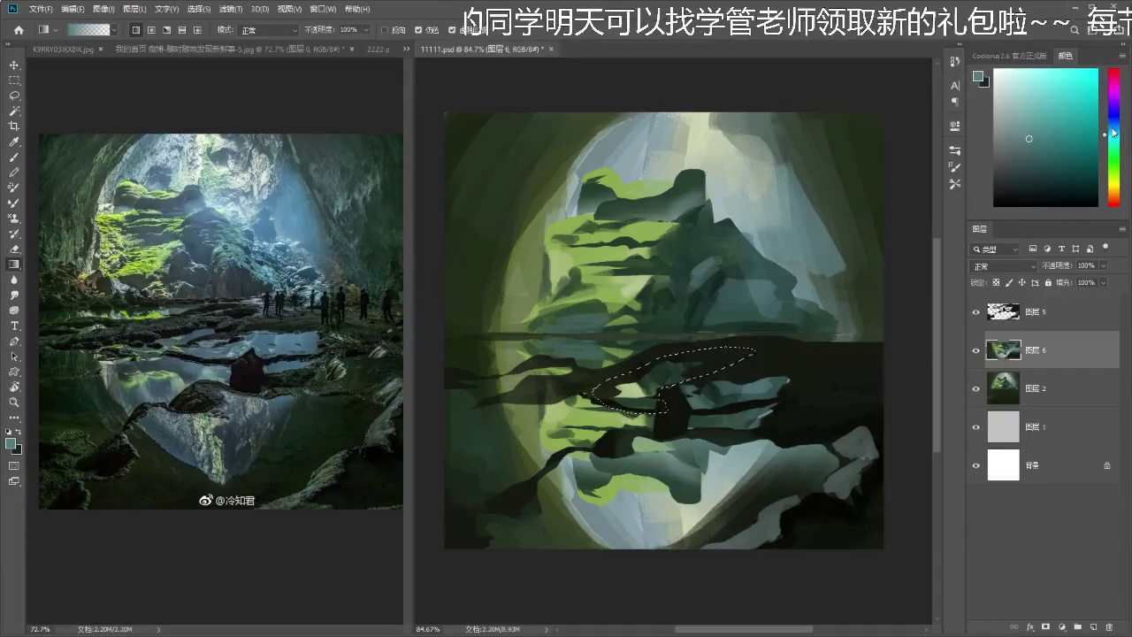
click(1106, 129)
drag(676, 274, 718, 360)
key(ctrl+d)
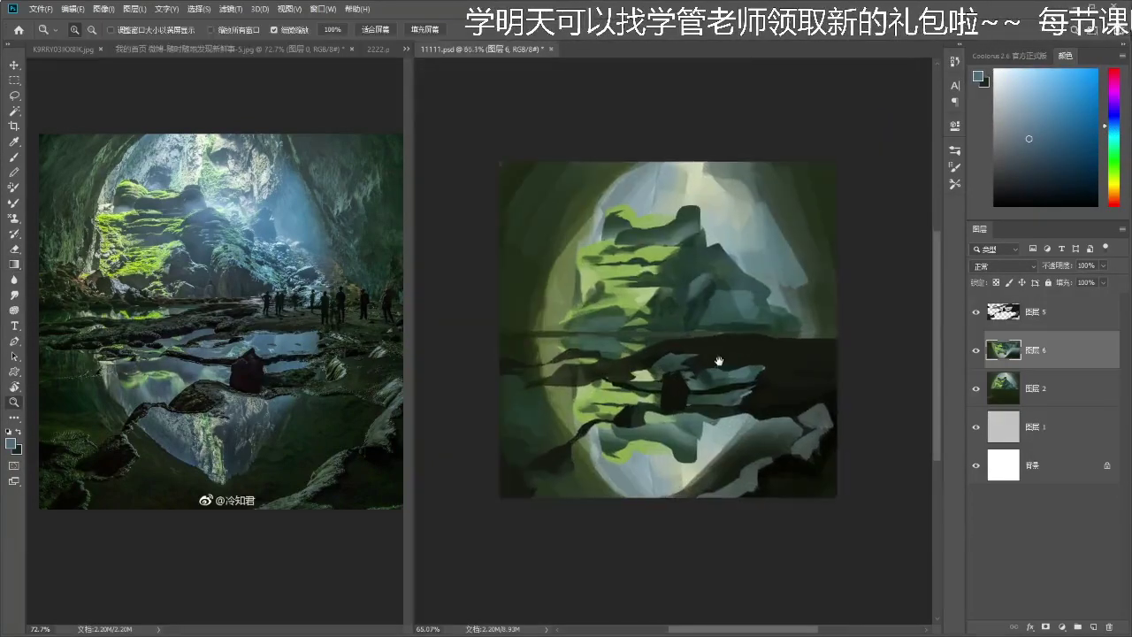
scroll(719, 361, up, 1)
key(b)
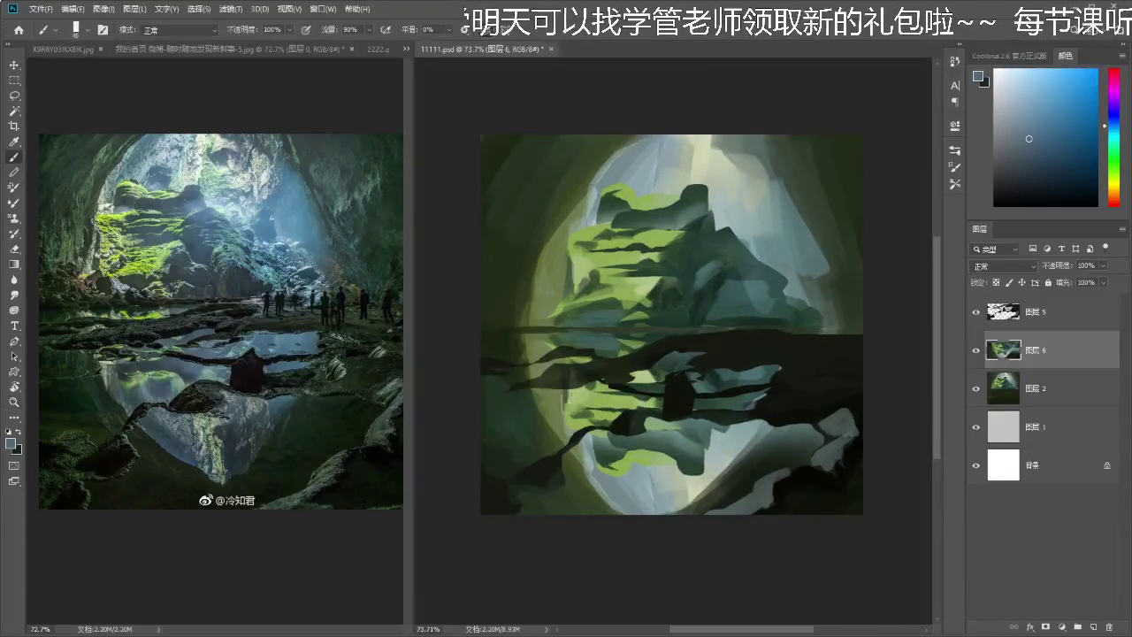
- Lasso the water left of the cave reflection on 图层 6, below the middle bank, and apply a pale grey-blue gradient
key(l)
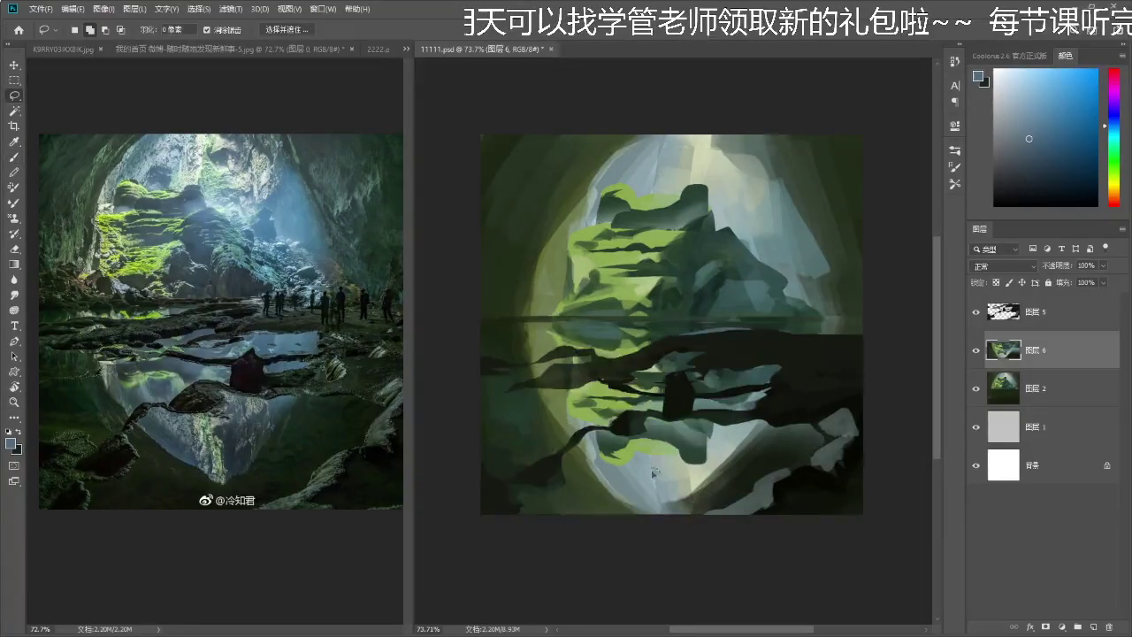
click(1036, 317)
click(1024, 344)
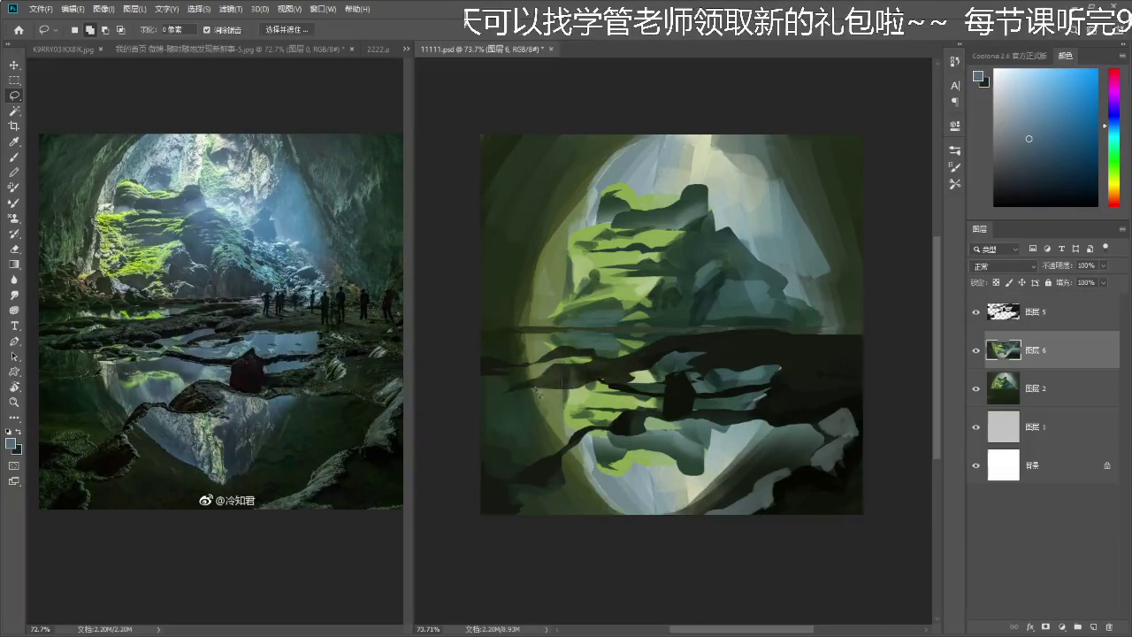
drag(555, 388, 542, 402)
mouse_move(613, 404)
mouse_down()
mouse_move(637, 391)
mouse_move(557, 385)
mouse_up()
key(g)
click(1017, 104)
mouse_move(532, 389)
mouse_down()
mouse_move(589, 379)
mouse_move(501, 403)
mouse_up()
key(ctrl+d)
key(r)
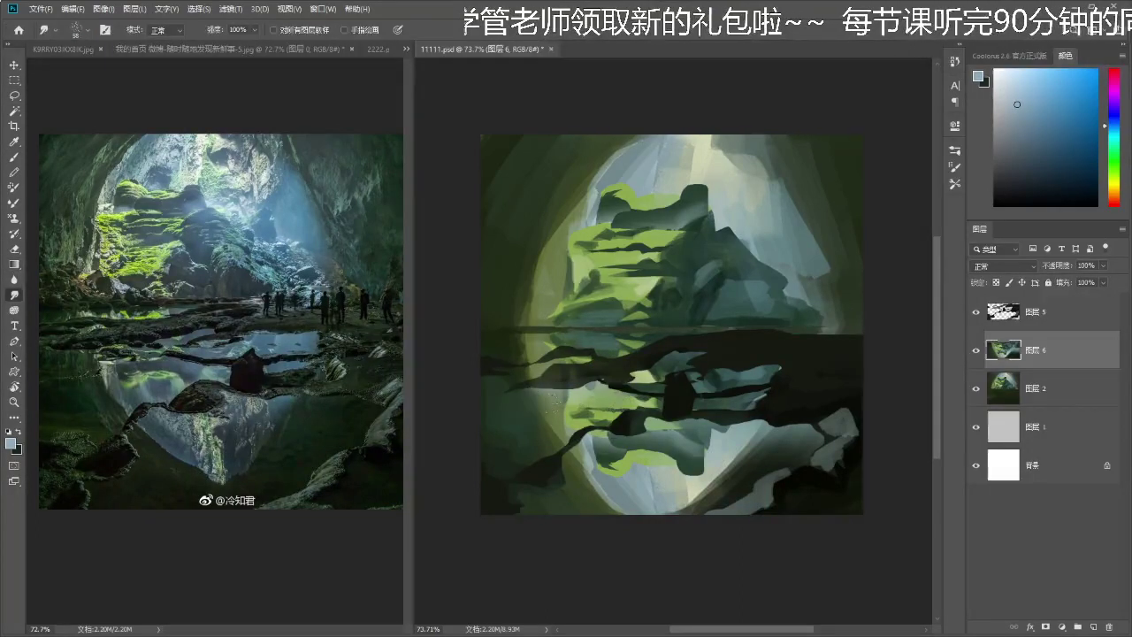
- Smudge the mirrored cliff's edge below the front bank, then lasso the reflection's lower-left edge for a gradient and deselect it
drag(708, 437, 715, 437)
key(b)
key(l)
mouse_move(599, 432)
mouse_down()
mouse_move(529, 492)
mouse_move(572, 495)
mouse_move(630, 435)
mouse_move(579, 447)
mouse_move(569, 474)
mouse_up()
key(g)
key(ctrl+d)
scroll(625, 442, down, 2)
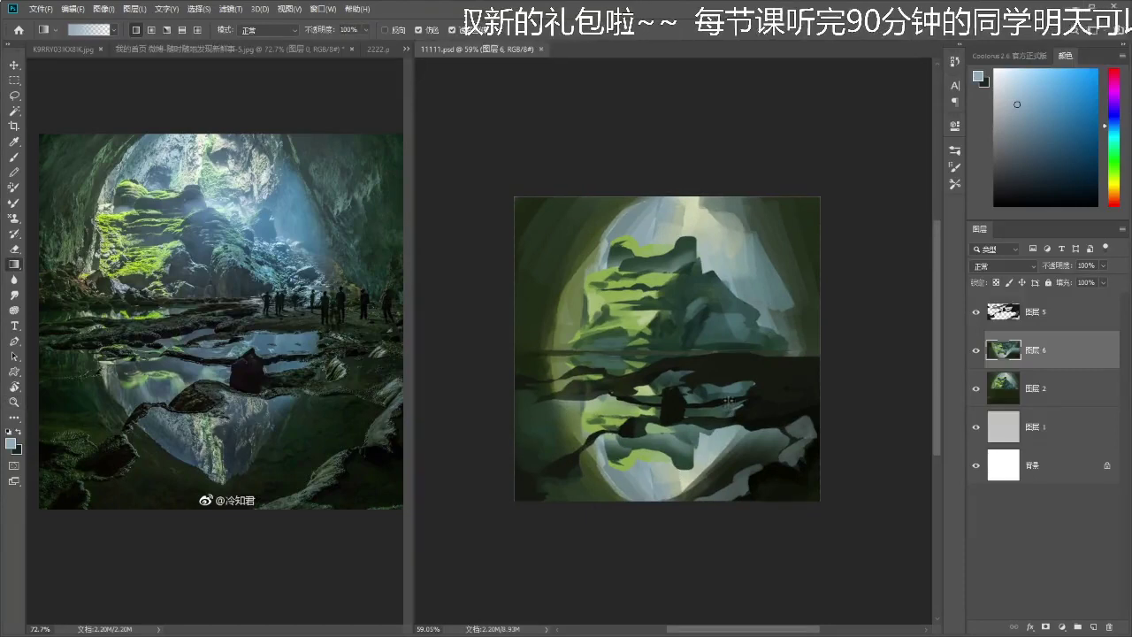
scroll(727, 400, up, 2)
click(230, 9)
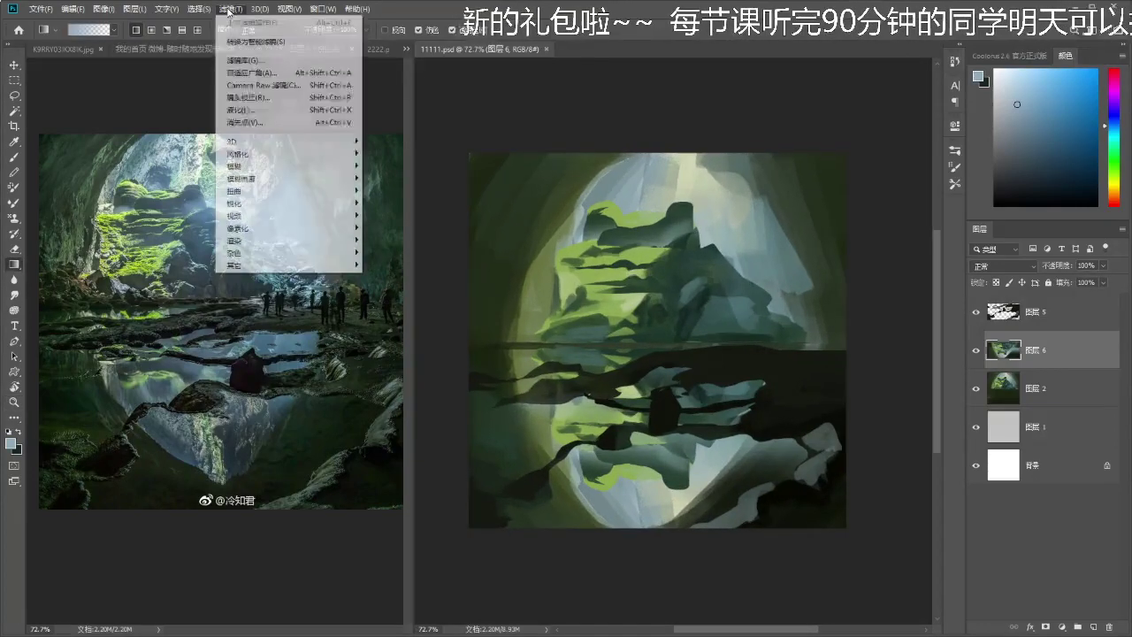
mouse_move(287, 174)
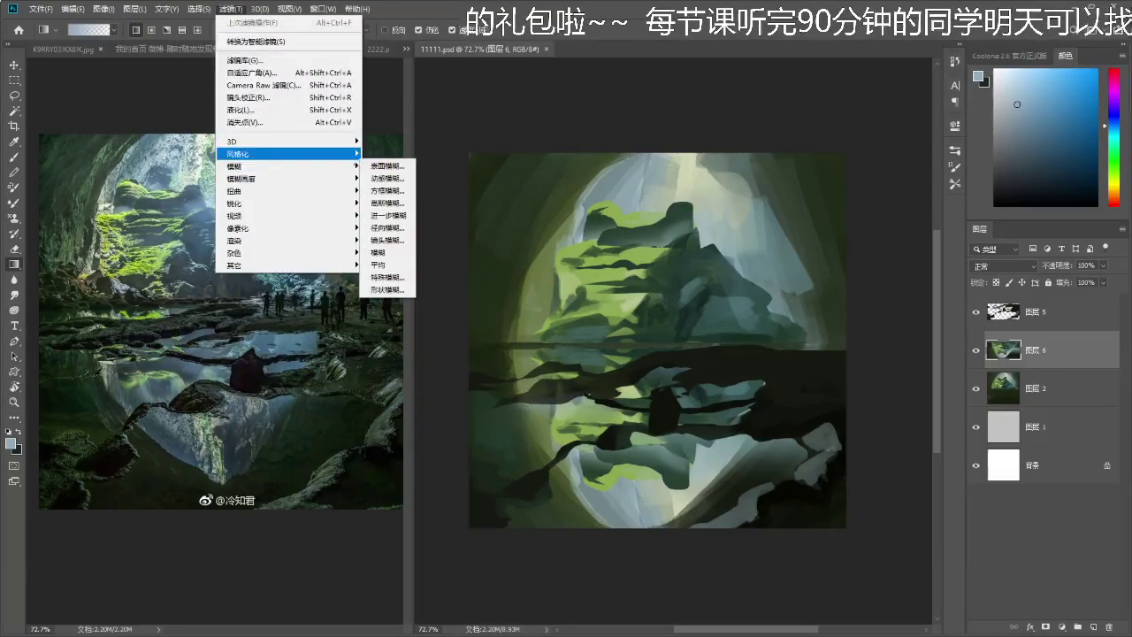
click(397, 180)
drag(509, 230, 288, 197)
drag(301, 318, 296, 271)
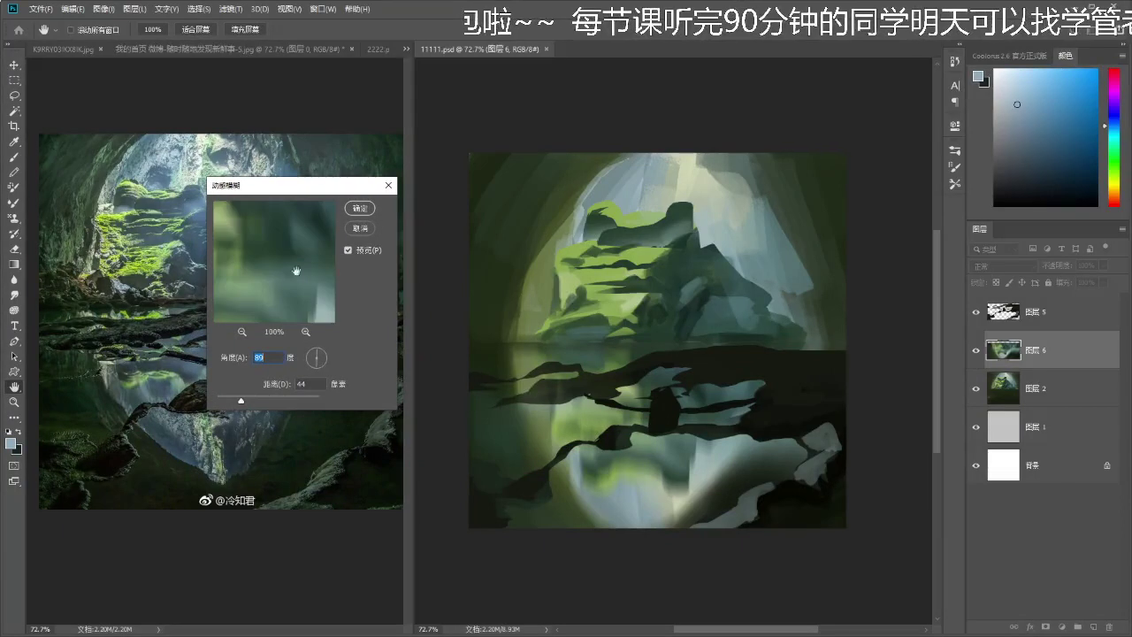
drag(231, 402, 226, 403)
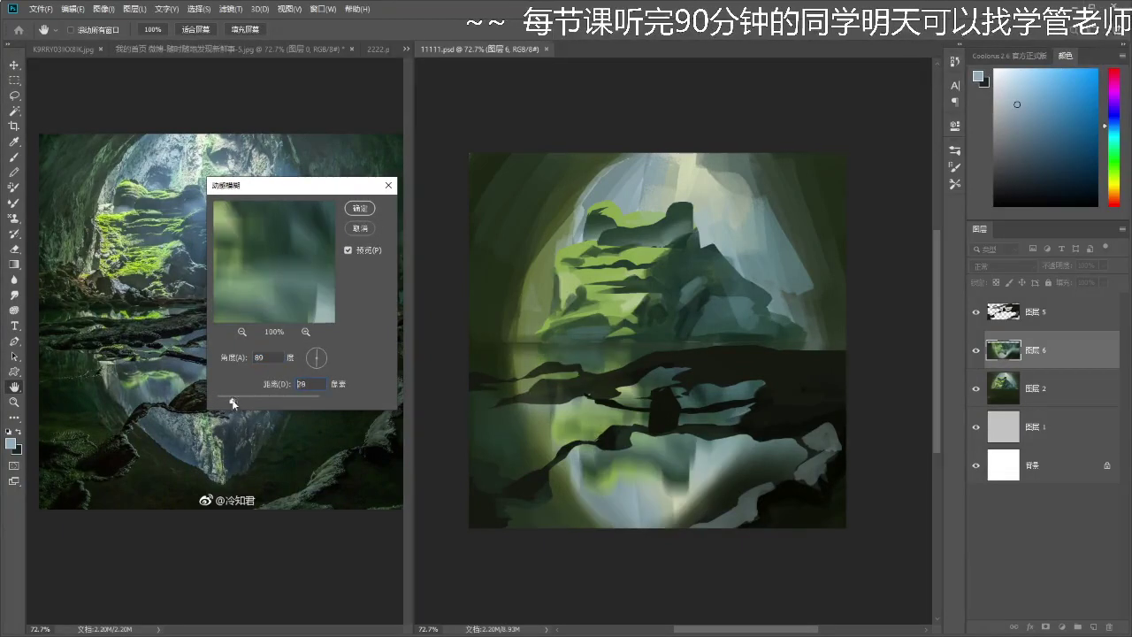
click(242, 333)
click(243, 333)
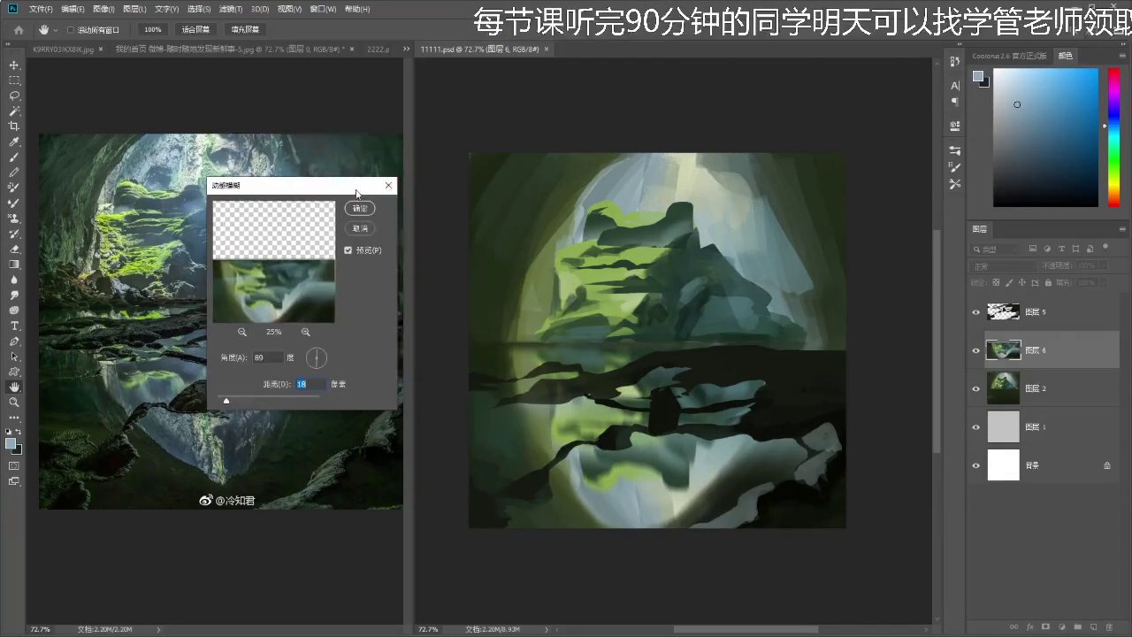
drag(359, 188, 369, 137)
drag(309, 207, 310, 263)
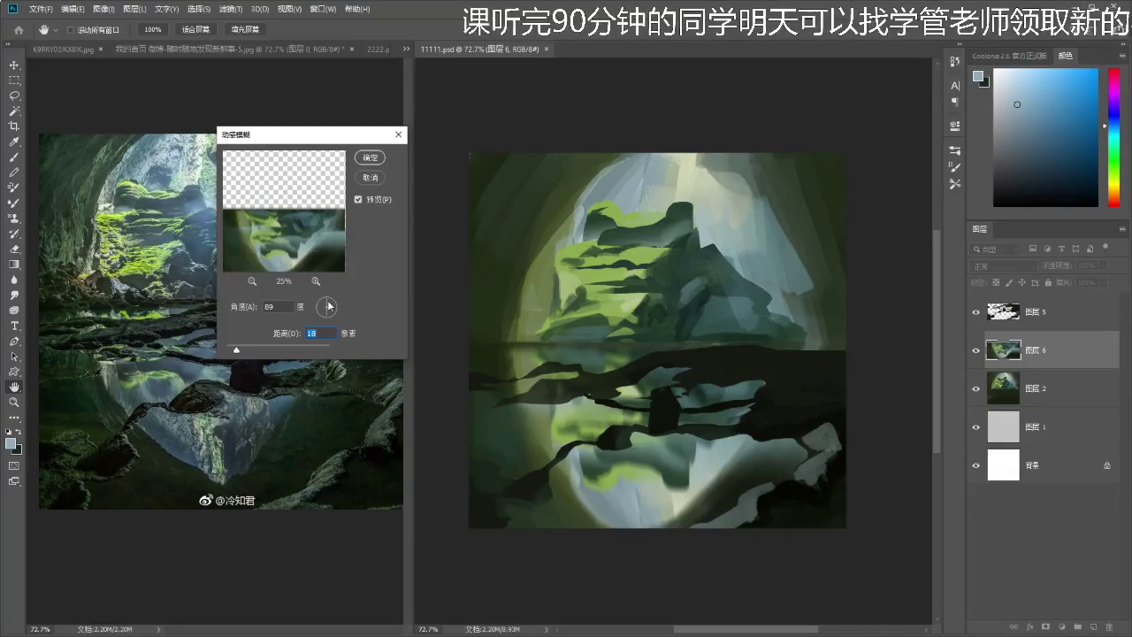
key(Tab)
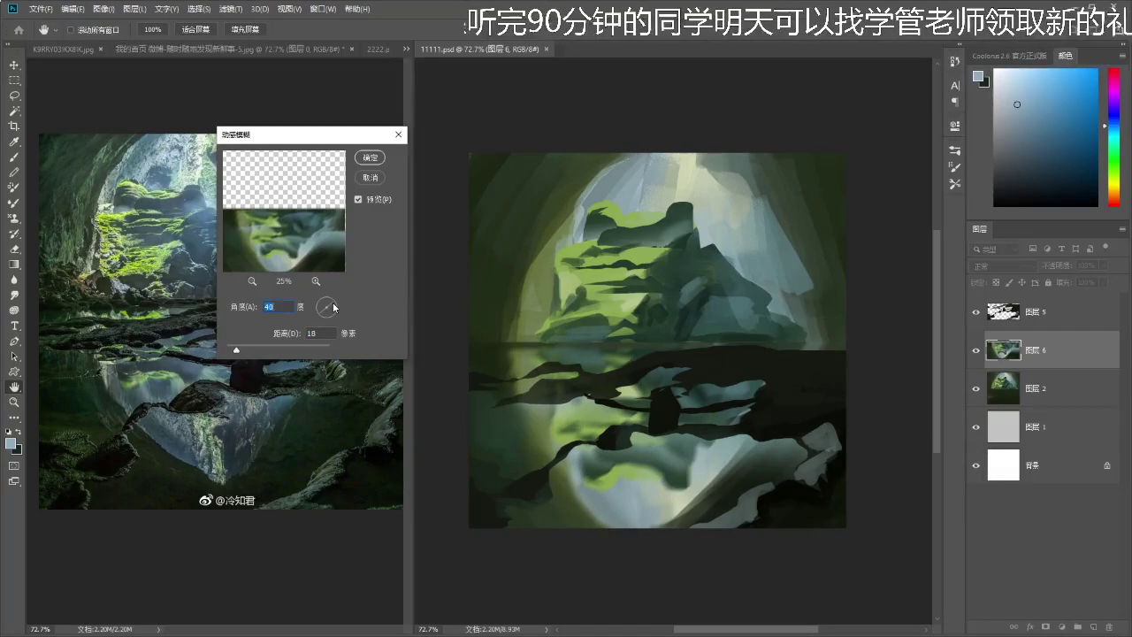
click(334, 308)
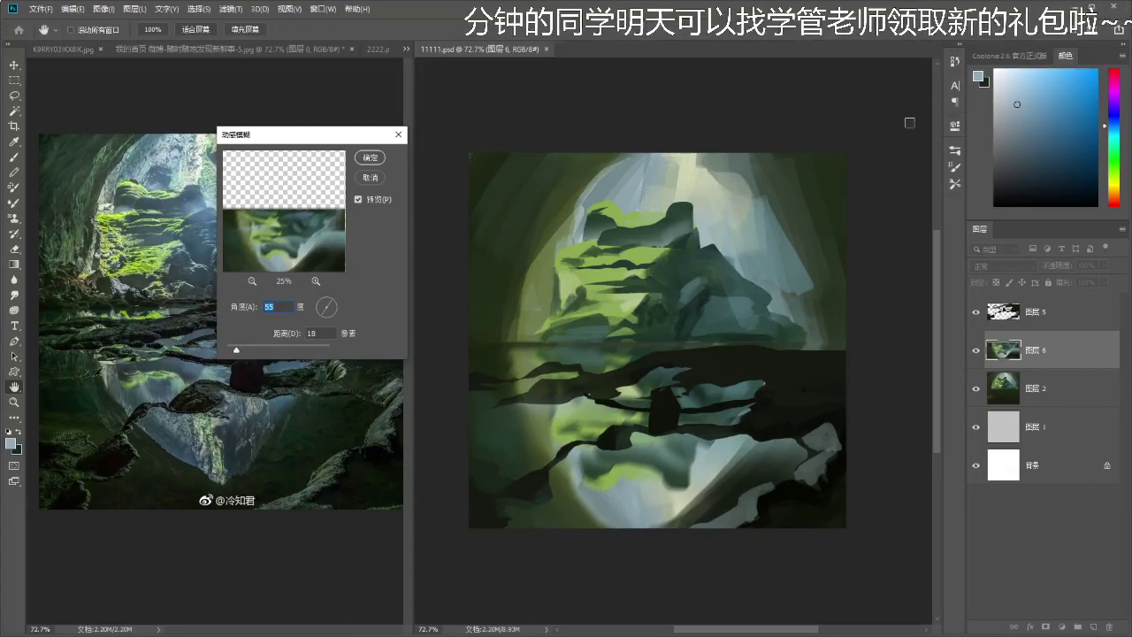
click(330, 313)
text(90)
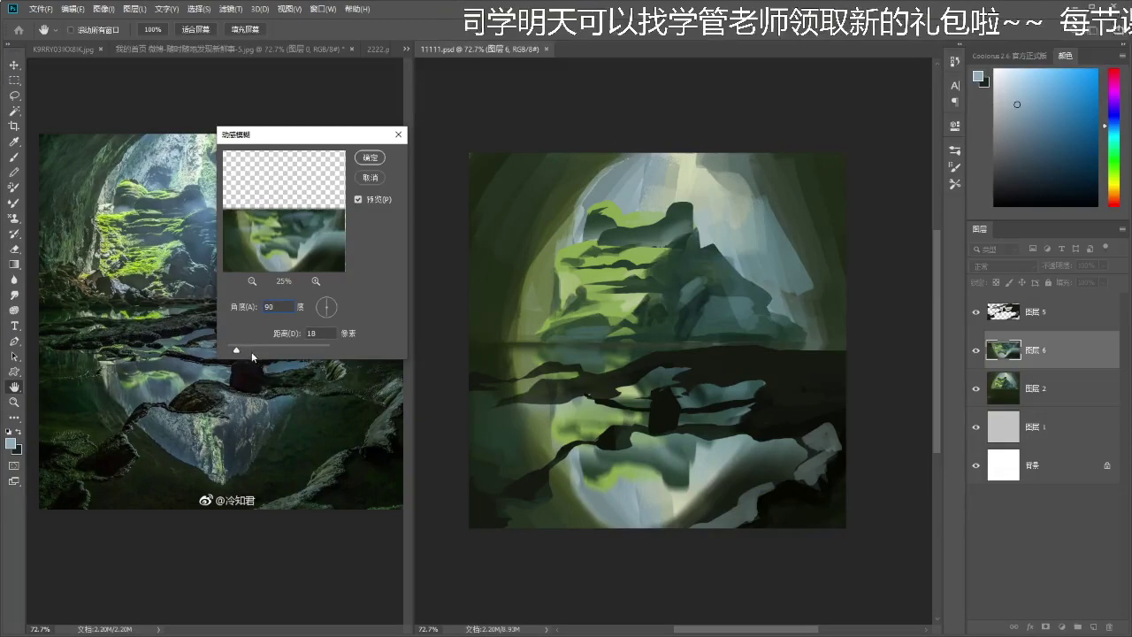
drag(251, 352, 248, 354)
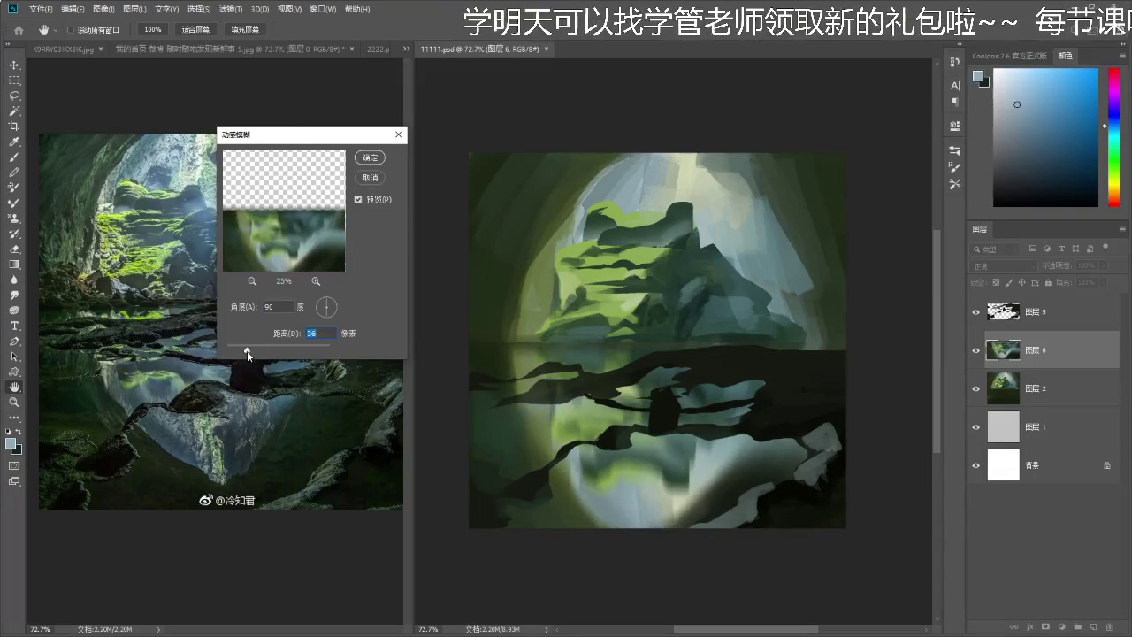
drag(299, 137, 391, 151)
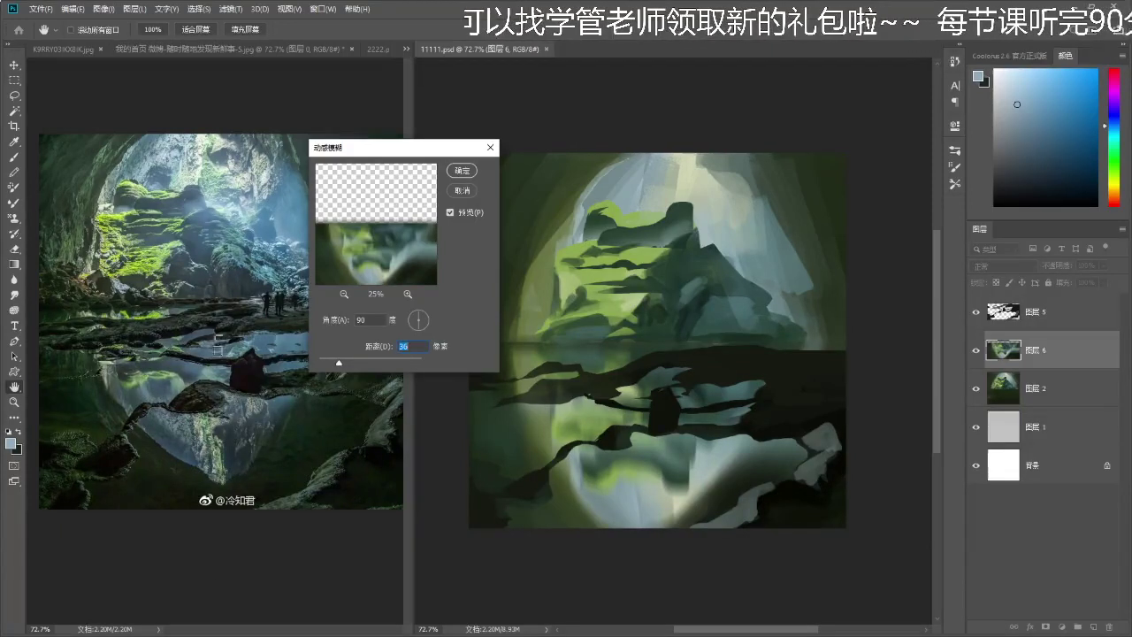
click(473, 193)
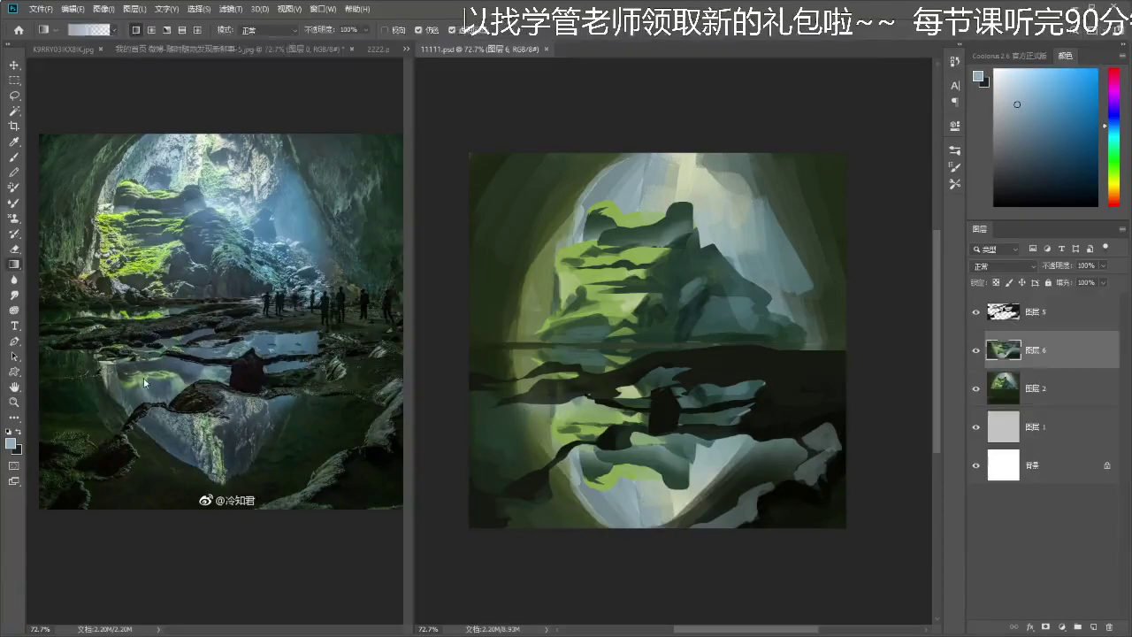
- Examine the streaked green and blue reflections in the reference photo's pools up close, then return to the painting
key(z)
click(126, 370)
drag(134, 391, 187, 334)
key(g)
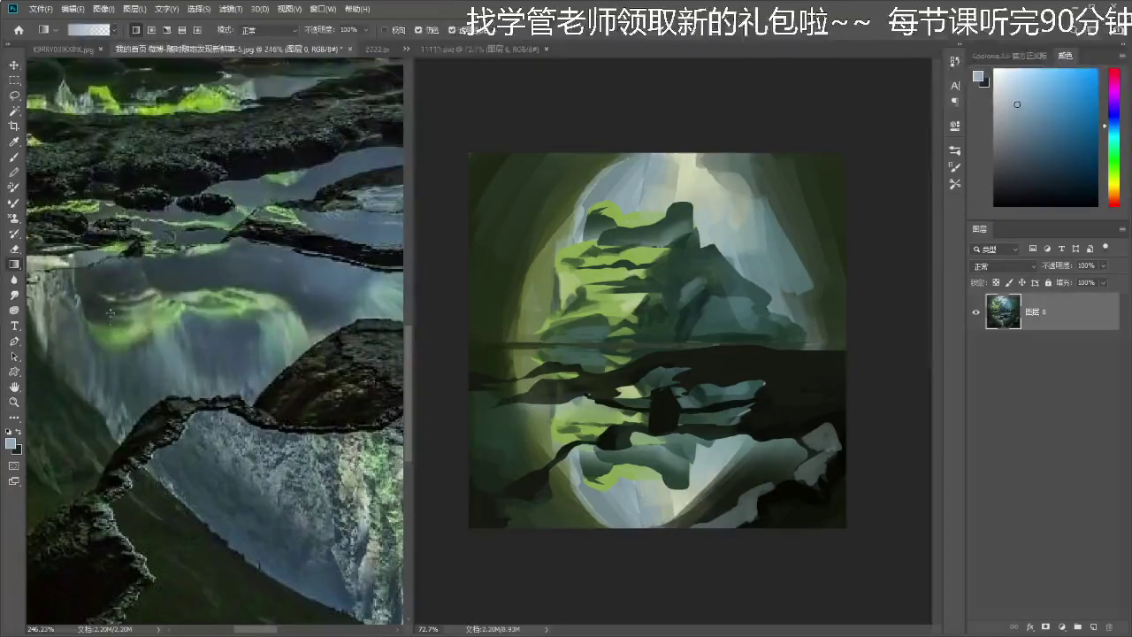
key(z)
drag(273, 413, 214, 424)
drag(313, 393, 251, 421)
click(698, 446)
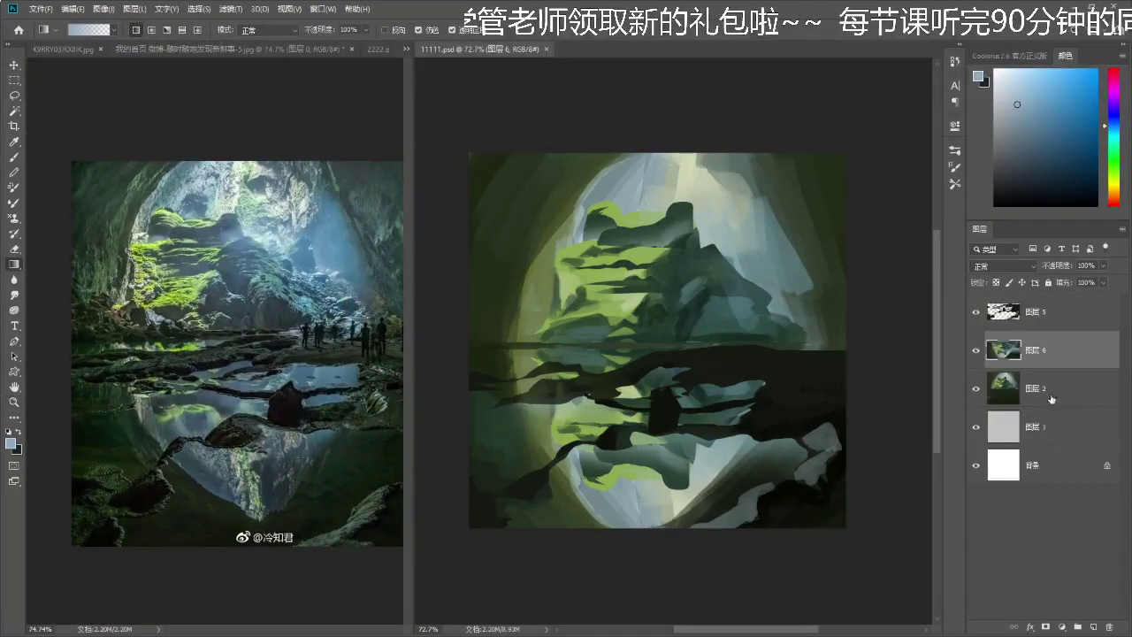
- Compare the painting with and without the reflection layer 图层 6, then duplicate that layer
click(976, 351)
click(977, 351)
click(976, 352)
click(976, 351)
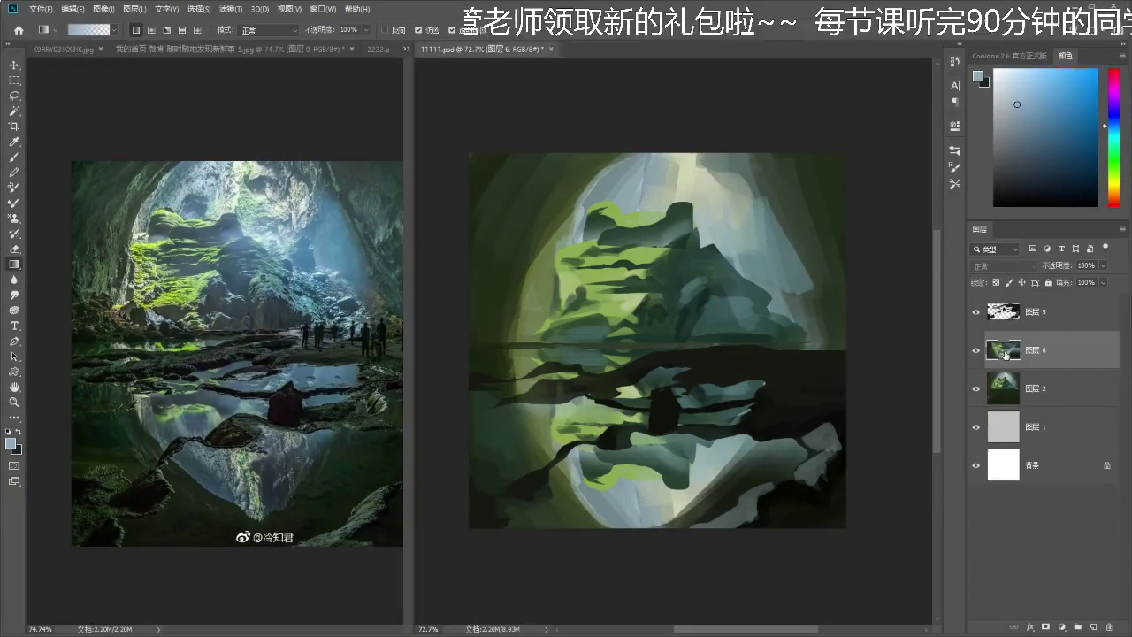
key(ctrl+j)
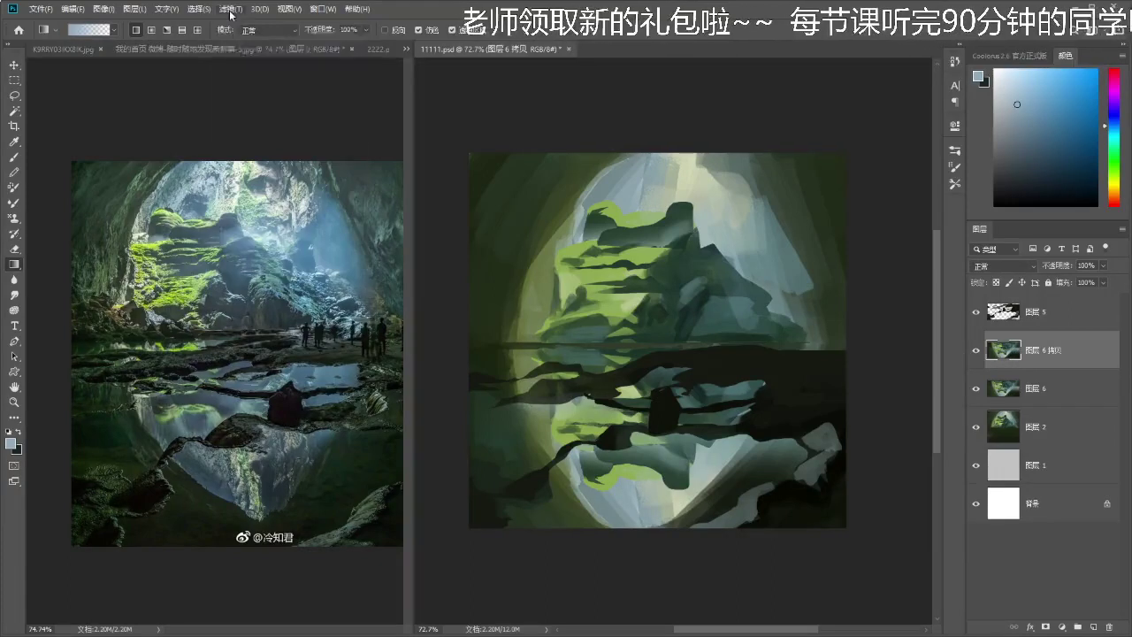
- Apply a motion blur to the duplicated reflection layer with an angle of 90 degrees and a distance of 26 pixels
click(228, 9)
mouse_move(285, 166)
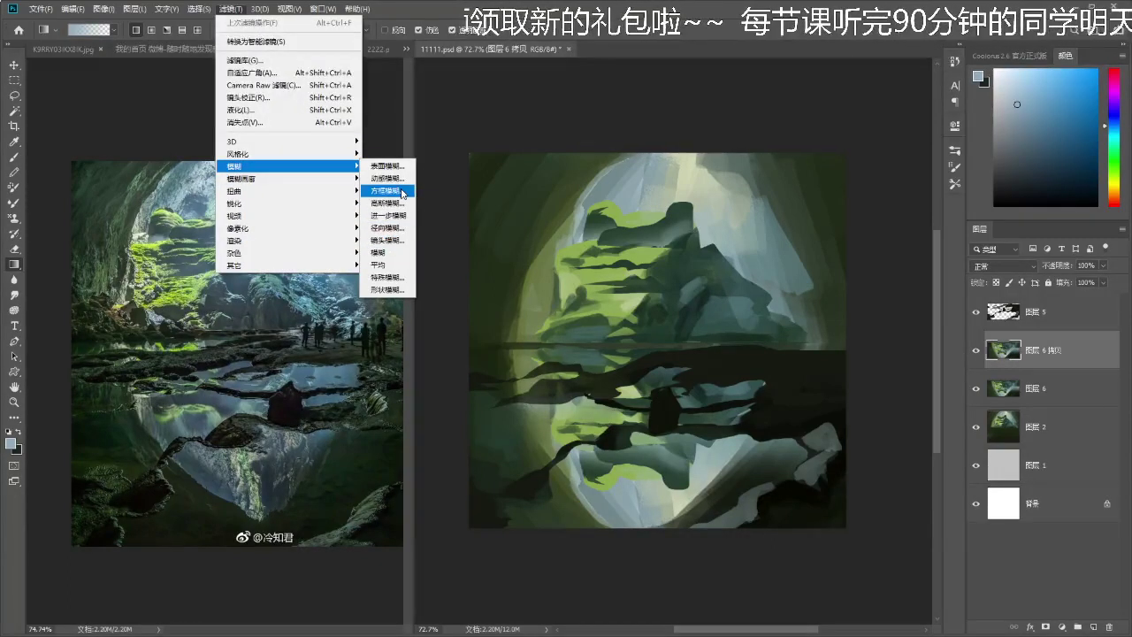
click(402, 180)
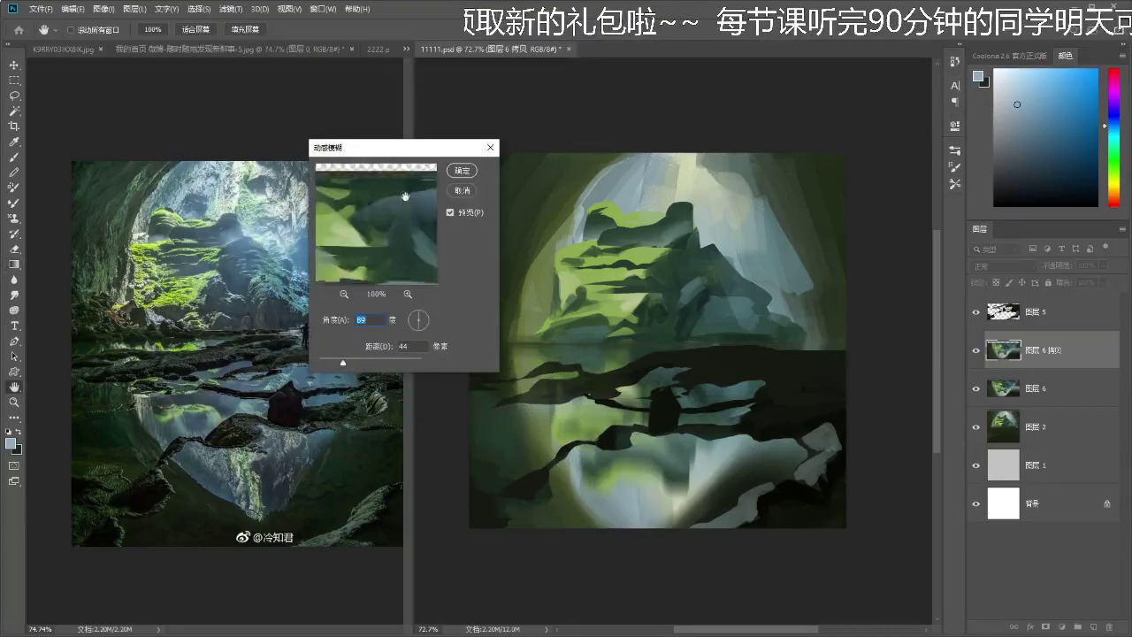
text(9)
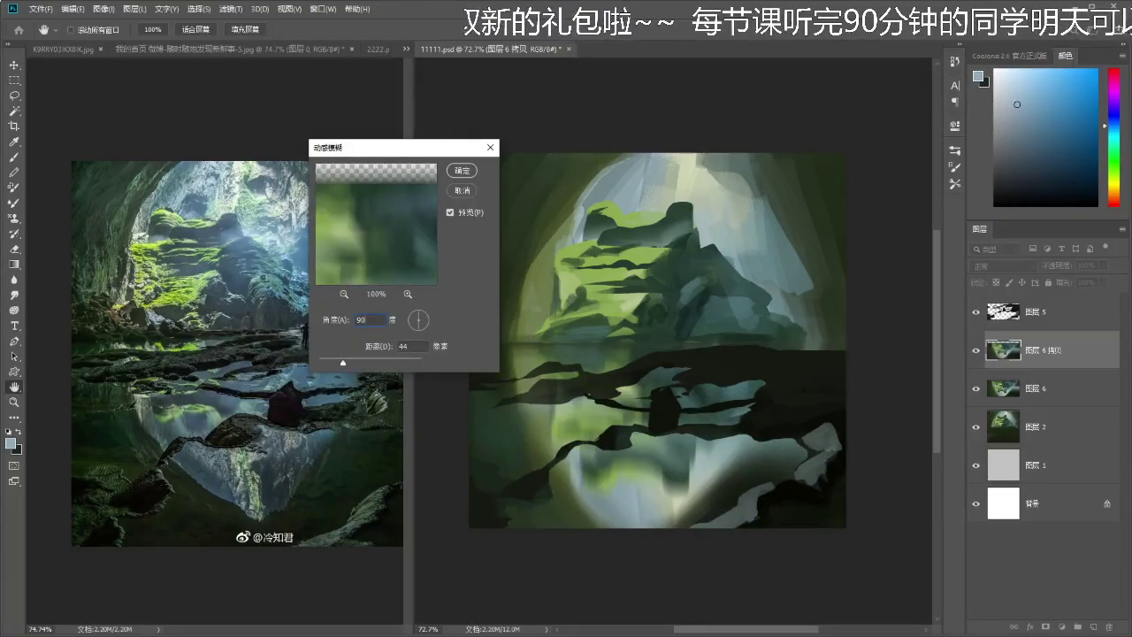
click(344, 294)
click(344, 293)
click(344, 294)
click(344, 294)
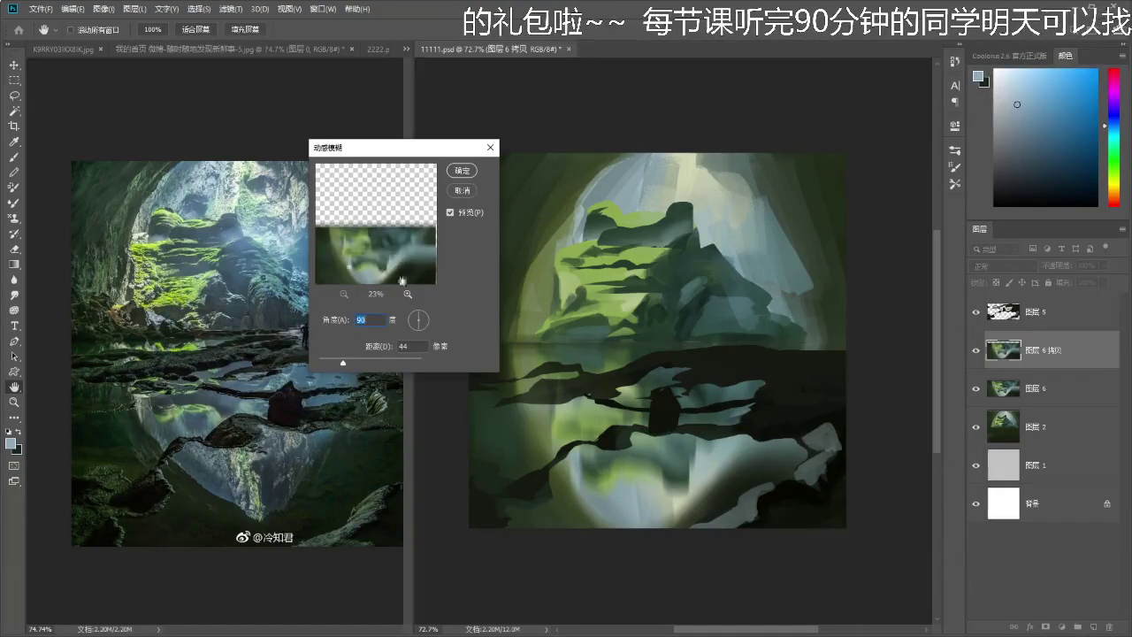
drag(345, 361, 333, 366)
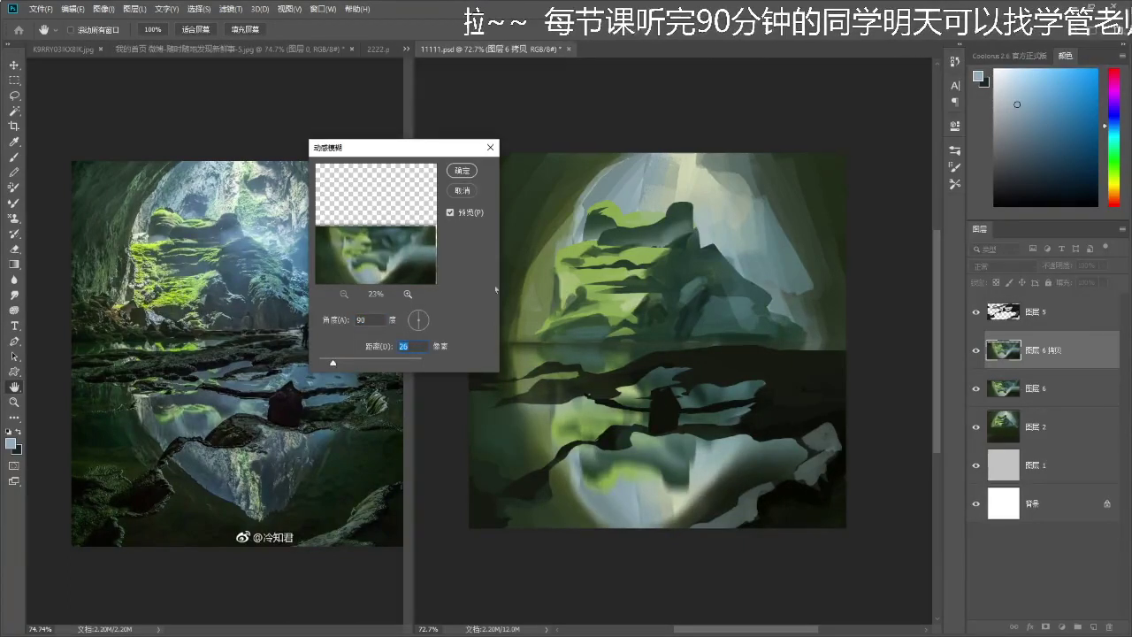
key(Return)
drag(725, 411, 711, 416)
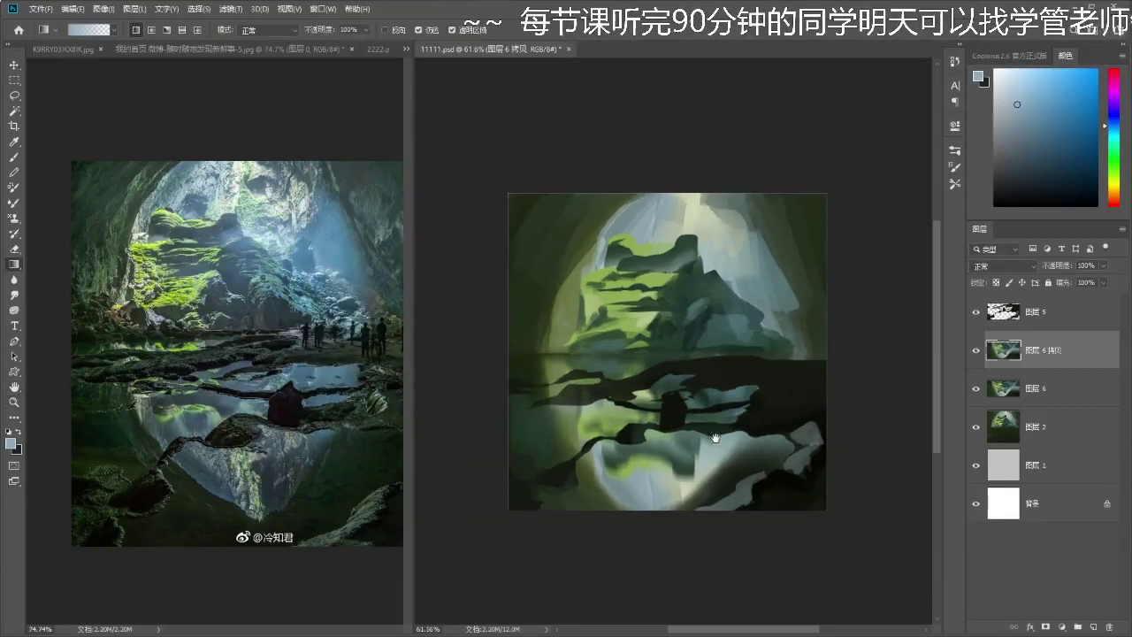
scroll(695, 410, up, 1)
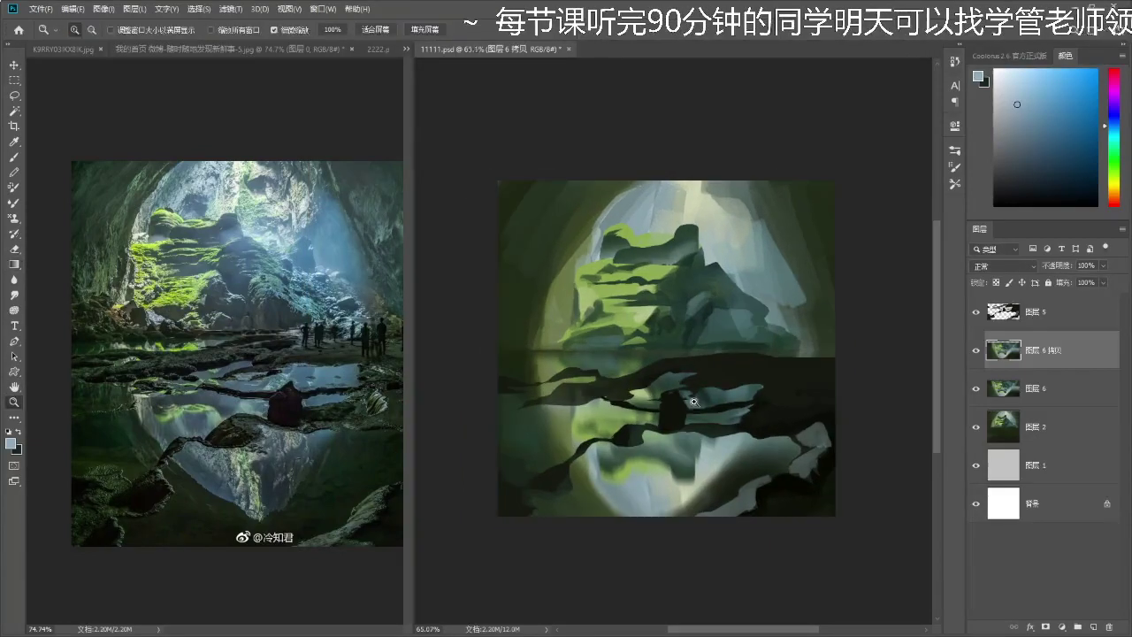
drag(677, 409, 671, 410)
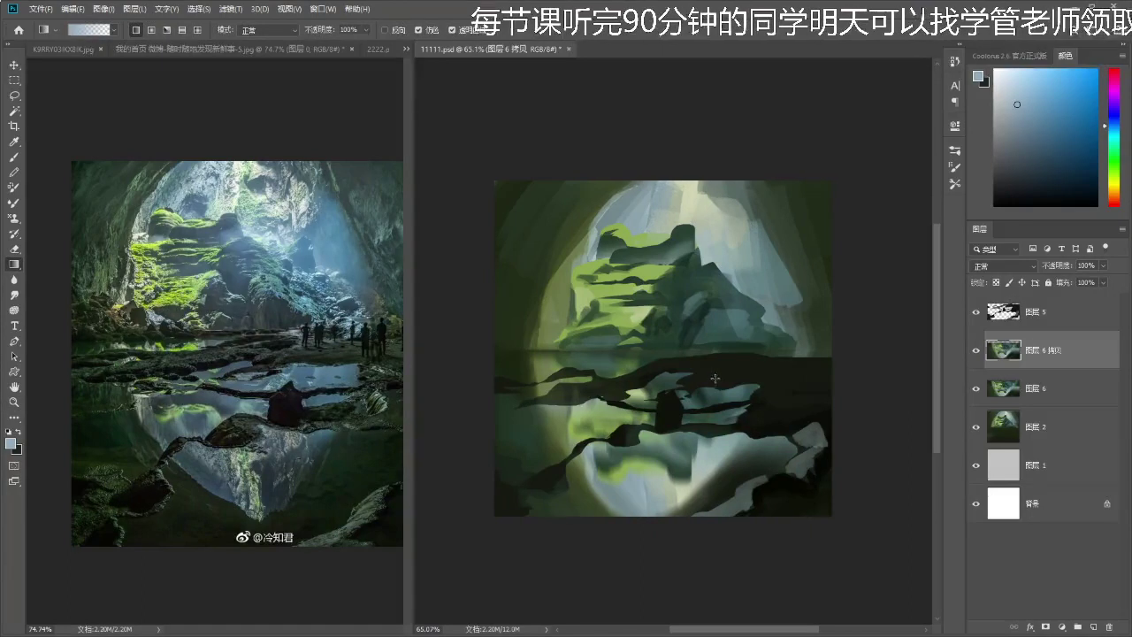
- Erase parts of the blurred reflection on 图层 6 拷贝 with the soft round 透明柔圆 eraser tip
key(e)
key(F5)
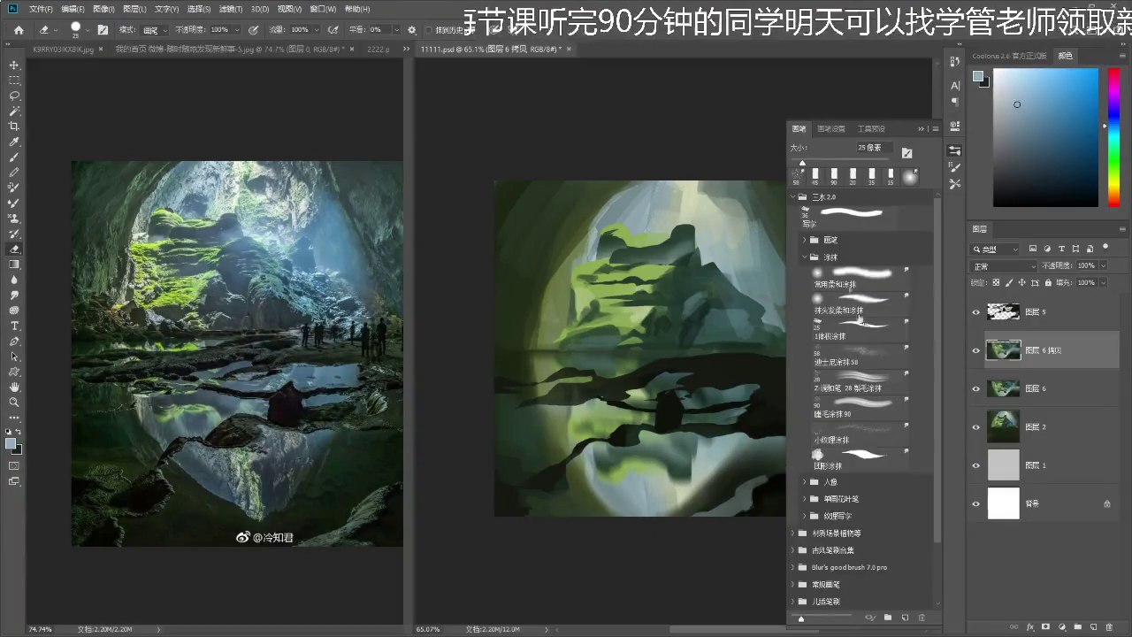
click(804, 241)
click(859, 302)
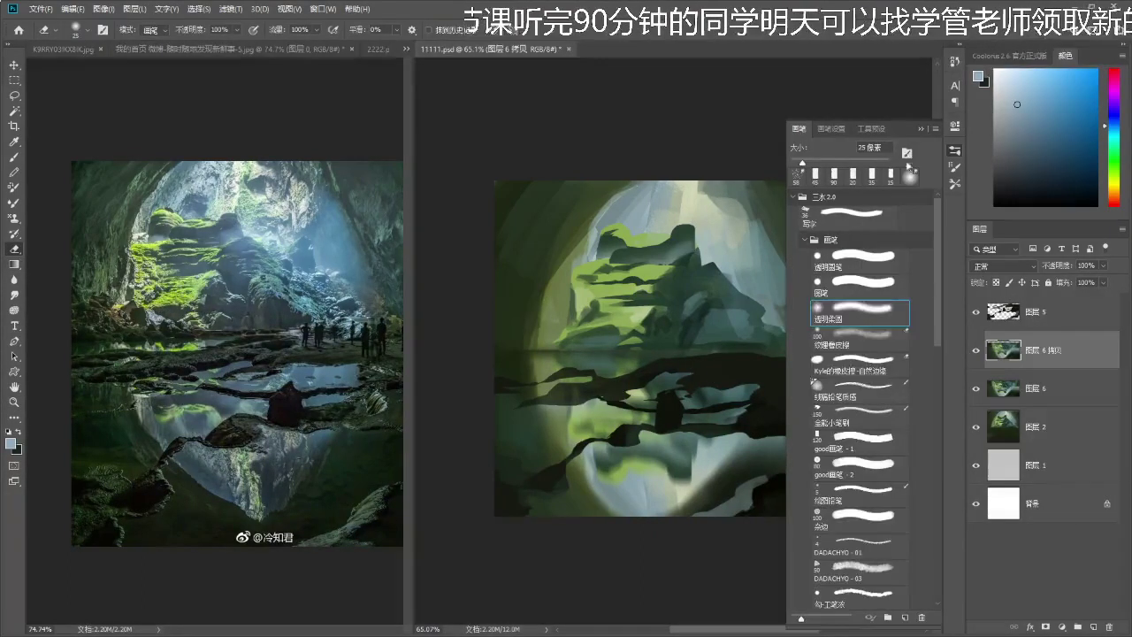
click(920, 129)
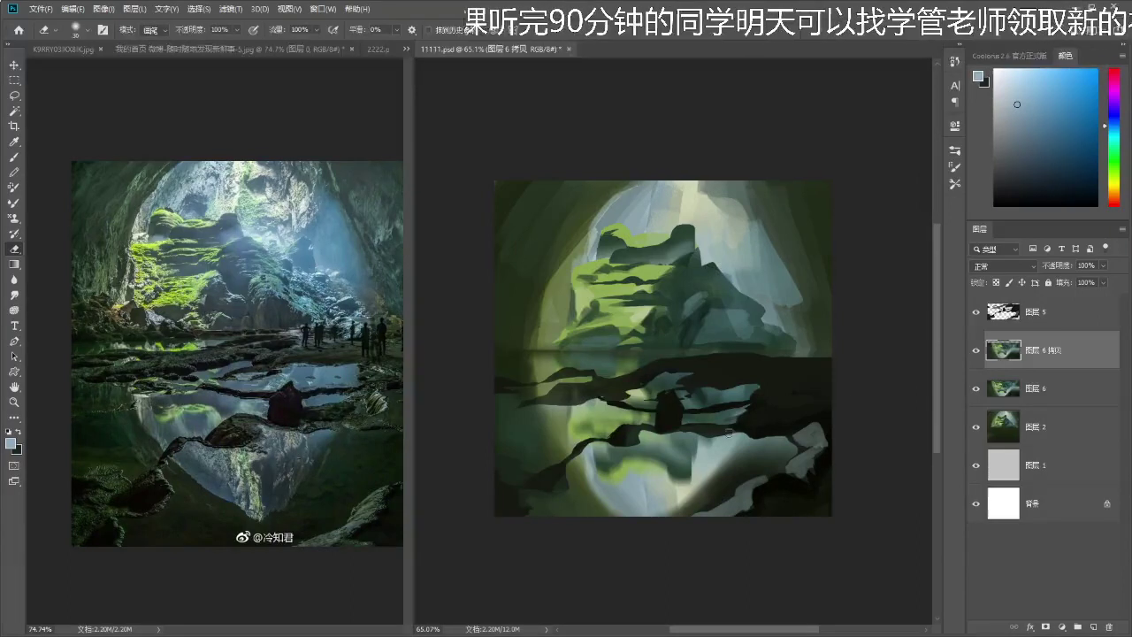
drag(691, 369, 689, 363)
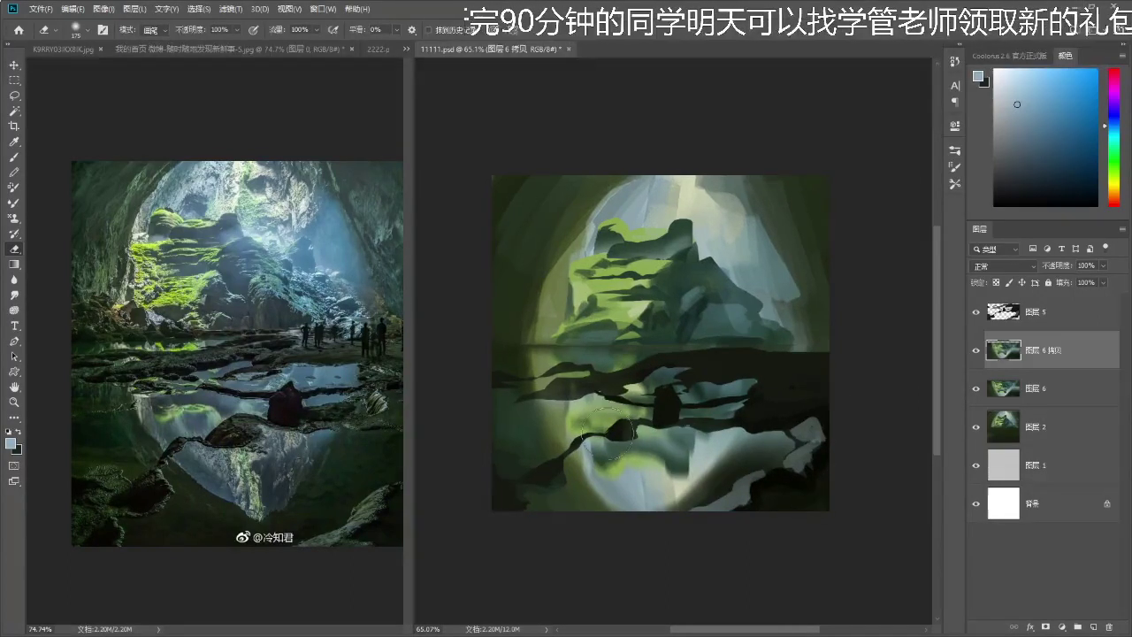
drag(694, 426, 693, 421)
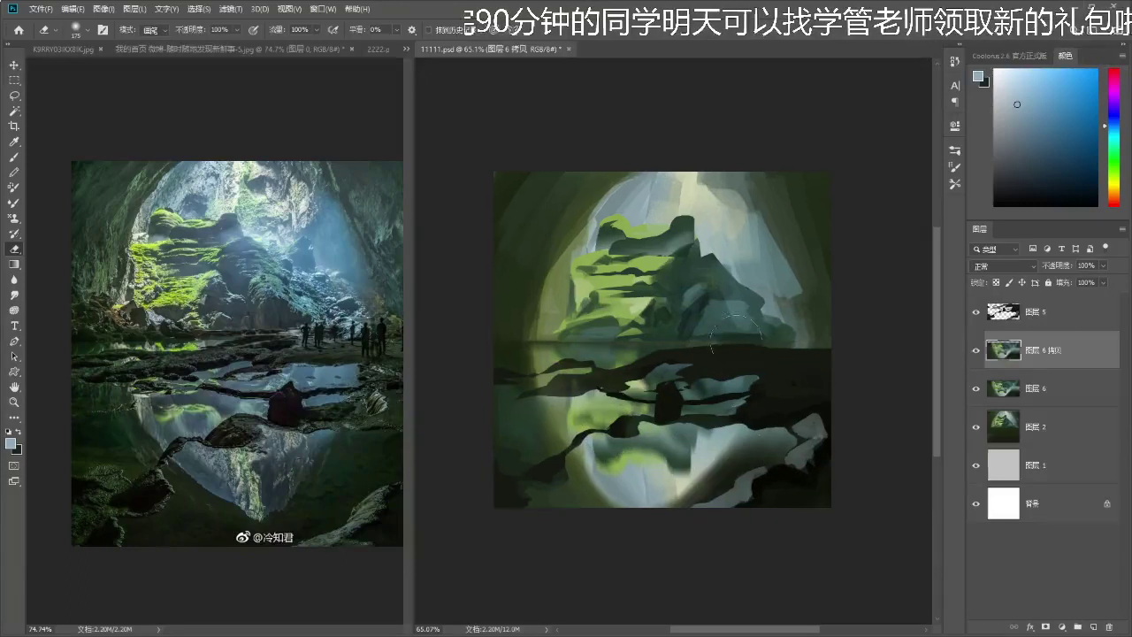
- Compare the water reflection with 图层 6 拷贝 and 图层 6 hidden and shown
click(976, 353)
click(975, 389)
click(976, 389)
click(976, 355)
click(977, 354)
click(975, 353)
click(972, 353)
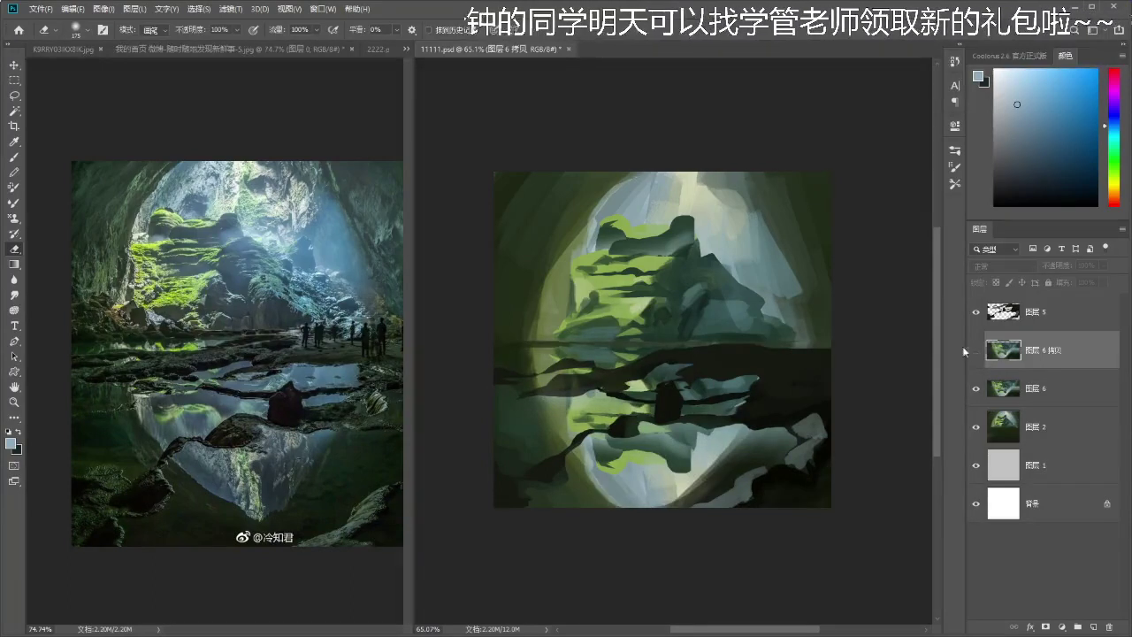
click(974, 353)
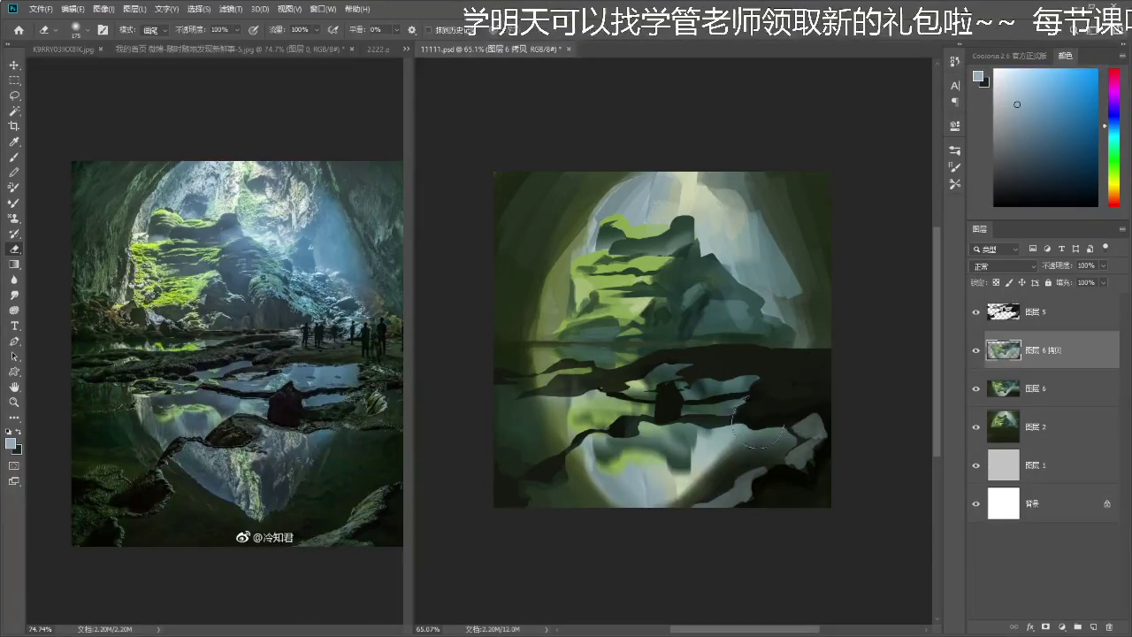
- Erase more of the blurred reflection on 图层 6 拷贝 and check it against the layer hidden
mouse_move(695, 451)
mouse_down()
mouse_move(603, 461)
mouse_move(655, 464)
mouse_up()
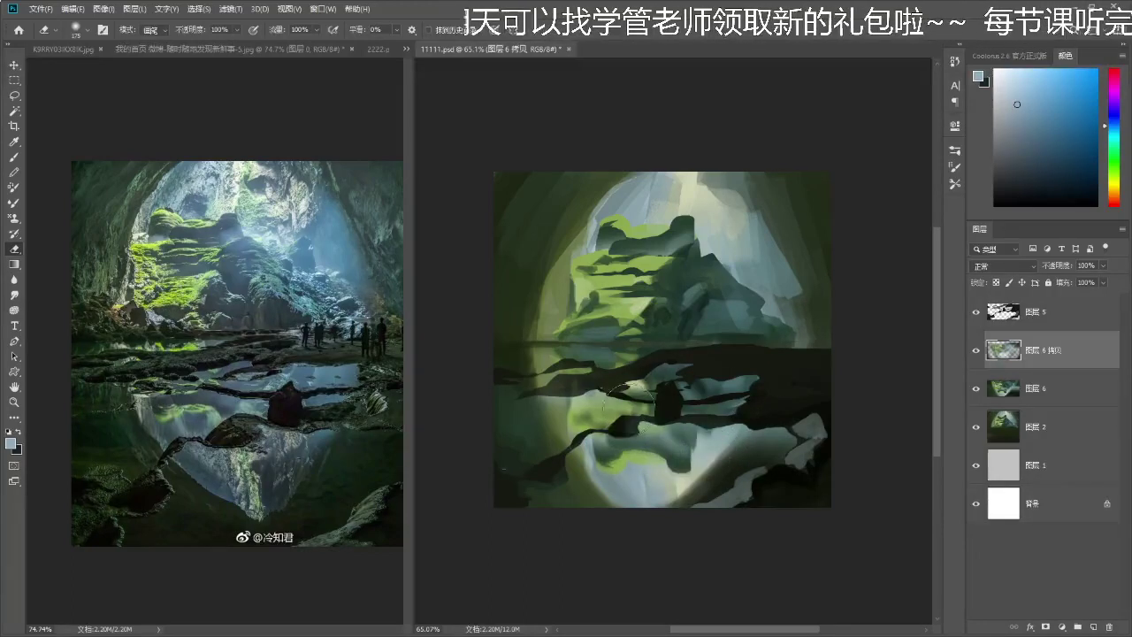
key(z)
drag(558, 449, 672, 351)
key(ctrl+z)
click(977, 350)
click(976, 350)
mouse_move(768, 385)
mouse_down()
mouse_move(691, 395)
mouse_move(724, 358)
mouse_move(804, 349)
mouse_up()
- Select 图层 5 with the dark banks, sample its dark colour and lock its transparent pixels
ctrl+click(826, 359)
key(i)
click(819, 351)
key(b)
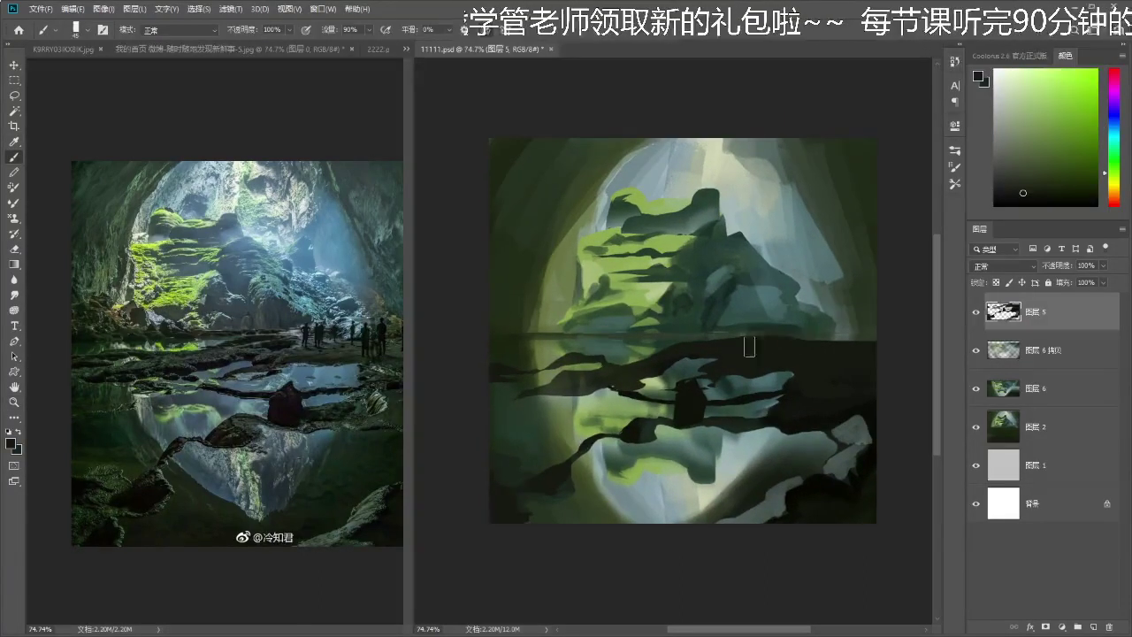
click(996, 282)
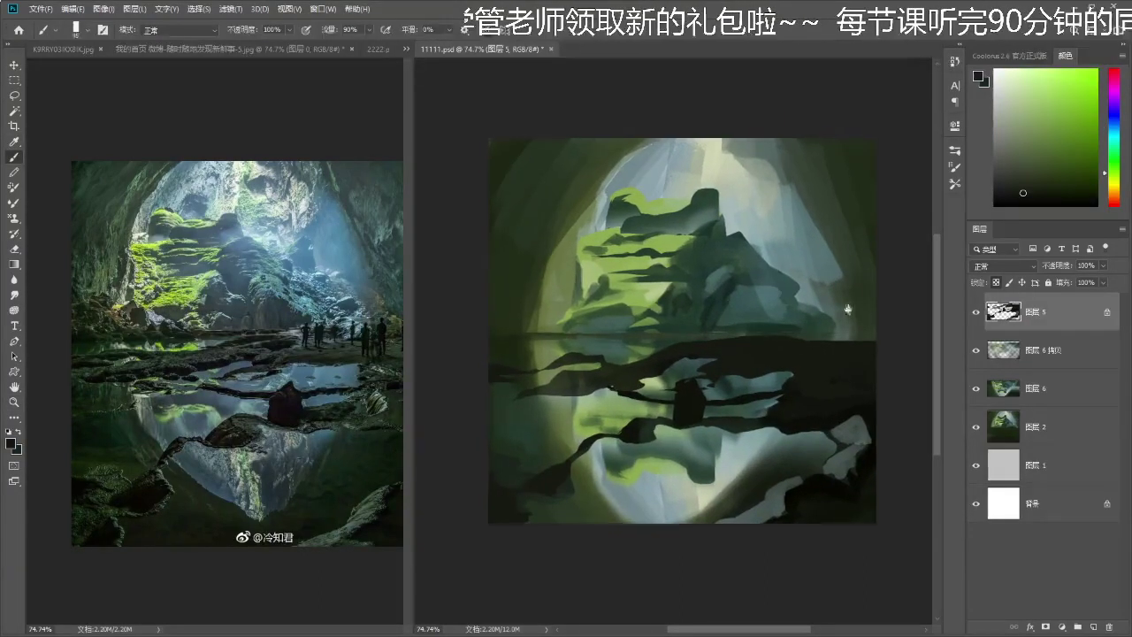
- Paint muted strokes sampled from the mountain's teal onto the upper edge of the dark far bank
drag(844, 304, 845, 307)
key(i)
click(768, 310)
key(b)
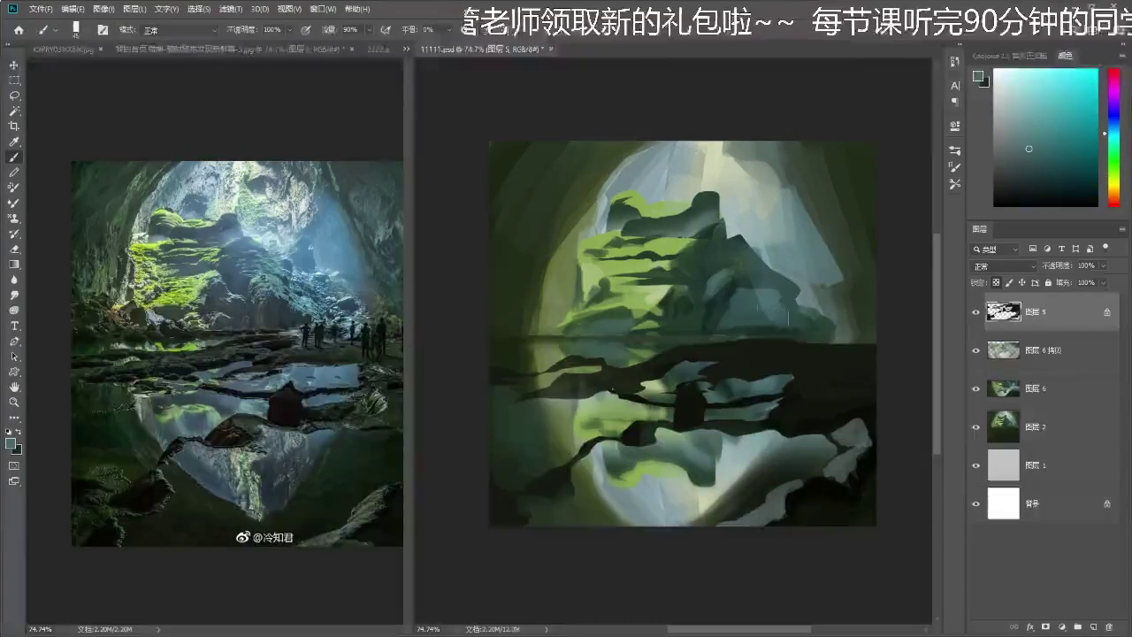
key(ctrl+z)
mouse_move(824, 350)
mouse_down()
mouse_move(759, 348)
mouse_move(767, 343)
mouse_move(740, 358)
mouse_move(783, 357)
mouse_move(752, 345)
mouse_move(761, 360)
mouse_move(741, 363)
mouse_move(736, 347)
mouse_move(766, 345)
mouse_up()
key(ctrl+z)
alt+click(816, 358)
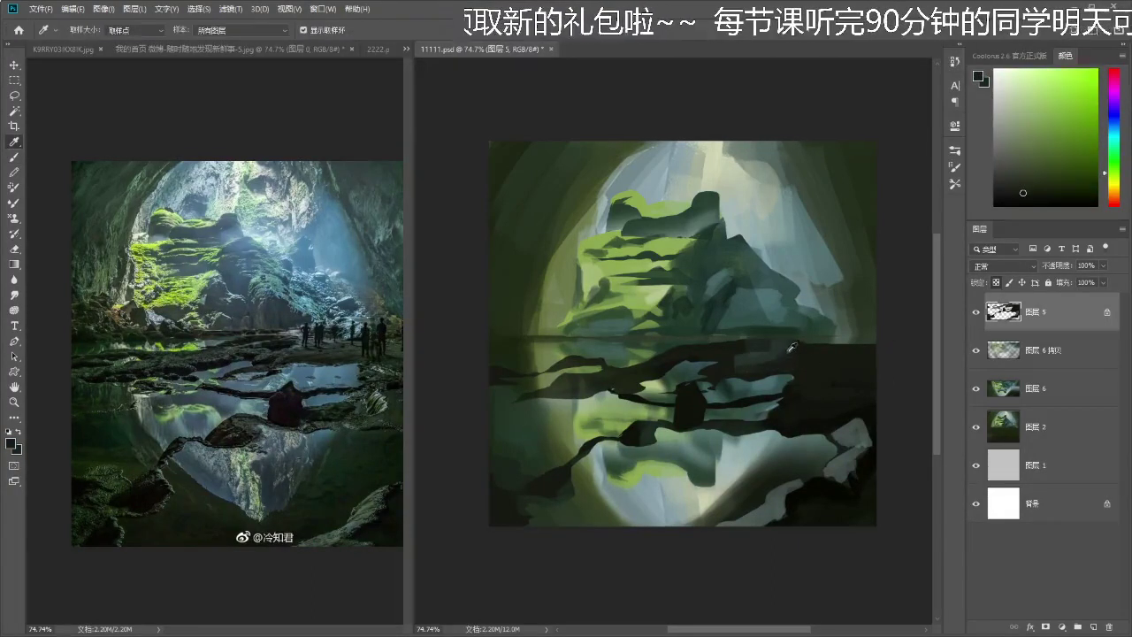
alt+click(799, 341)
scroll(805, 341, up, 1)
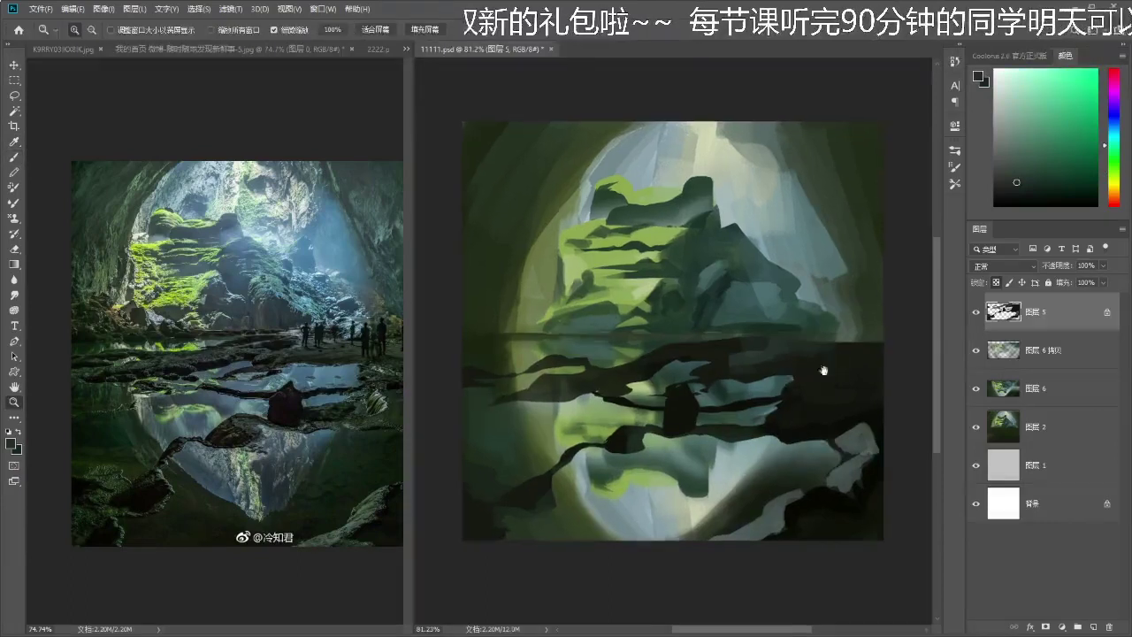
- Choose the good画笔 - 8 brush from the Blur's good brush 7.0 pro set and sample the bank's dark colour
key(F5)
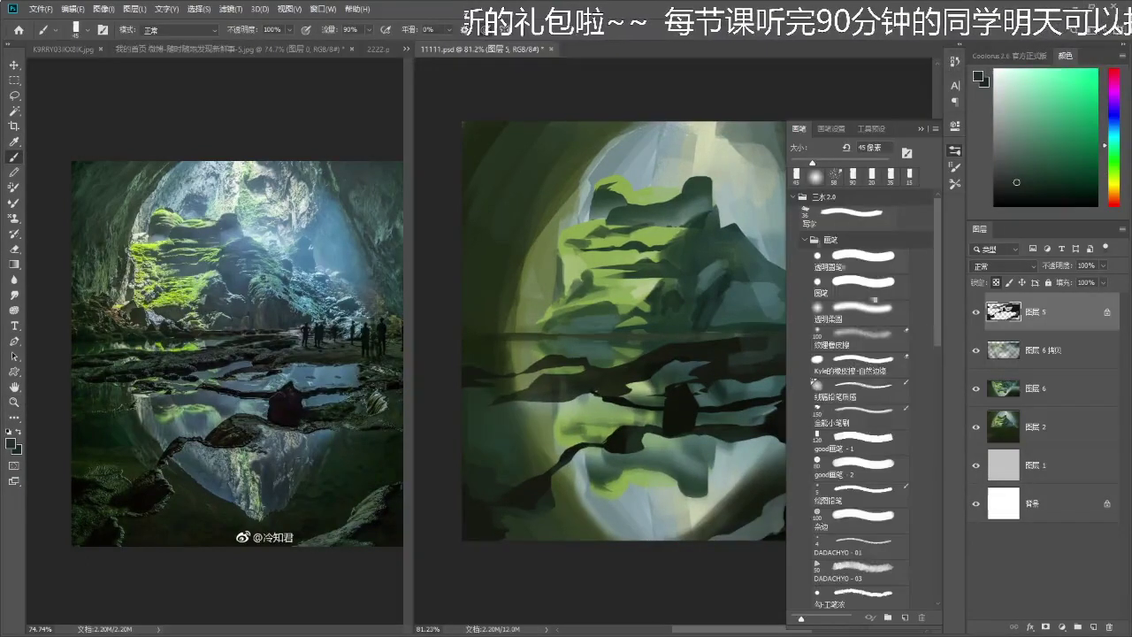
click(805, 240)
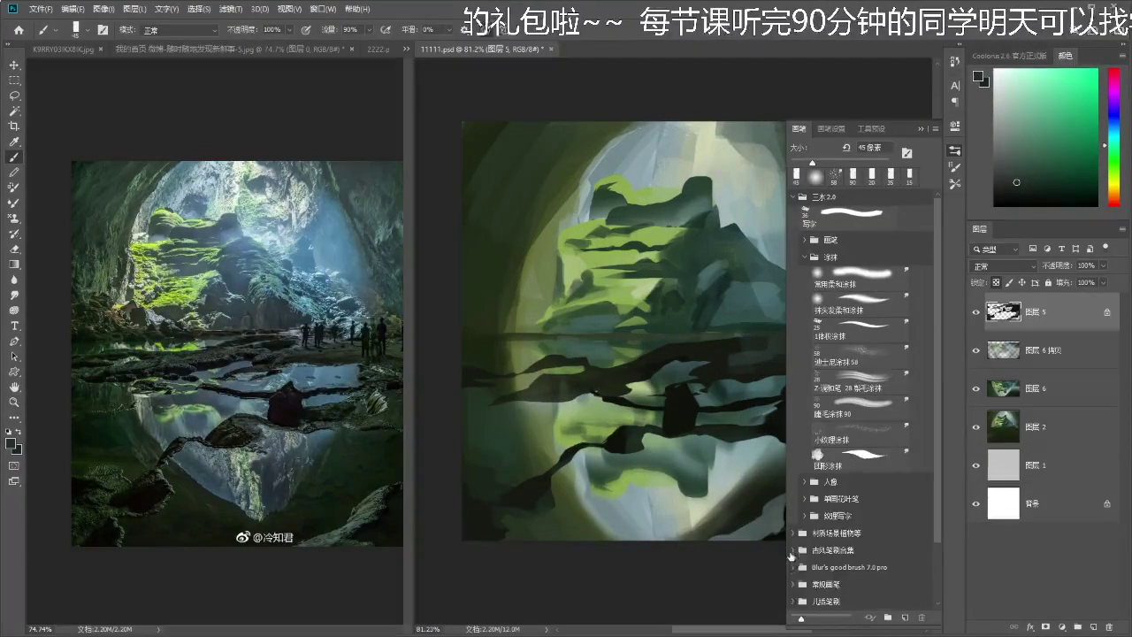
click(793, 567)
scroll(935, 217, down, 5)
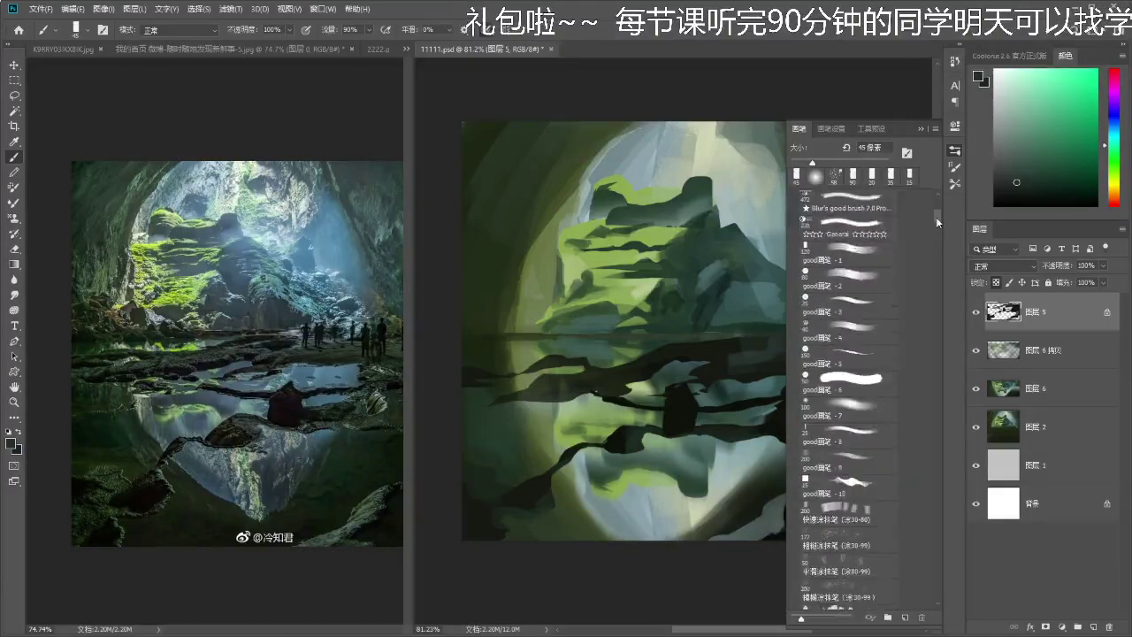
click(845, 453)
mouse_move(714, 374)
mouse_down()
mouse_move(665, 326)
mouse_move(759, 320)
mouse_move(720, 309)
mouse_up()
key(ctrl+z)
alt+click(655, 303)
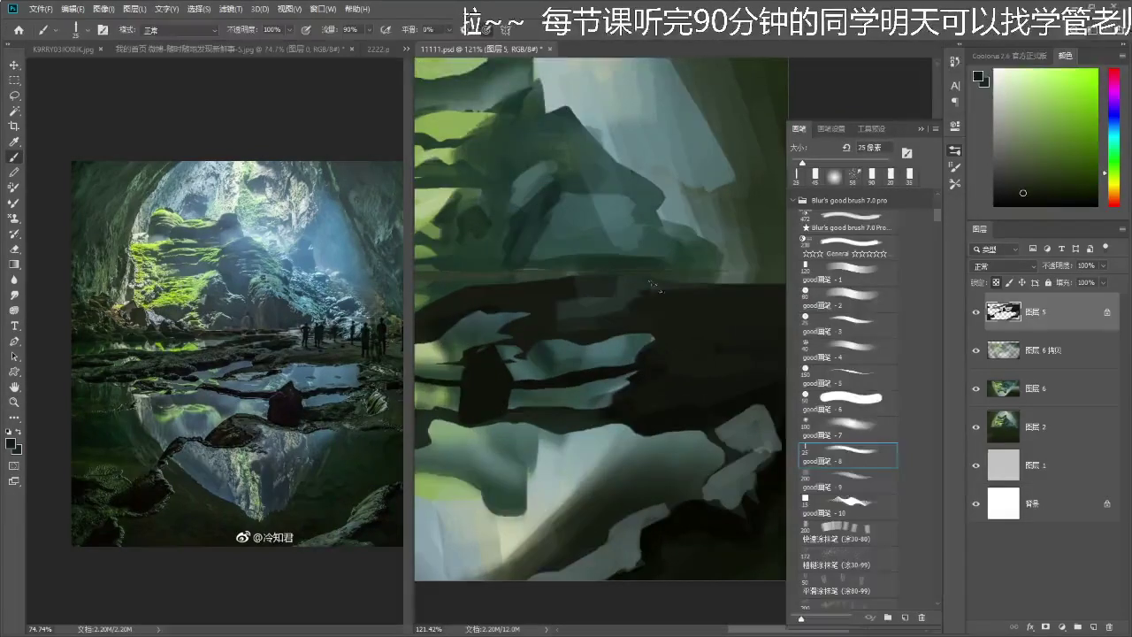
click(922, 130)
- Brush dark strokes over the far bank right of the central rock on 图层 5
drag(708, 274, 734, 276)
drag(659, 319, 628, 321)
drag(640, 323, 741, 323)
drag(798, 356, 807, 369)
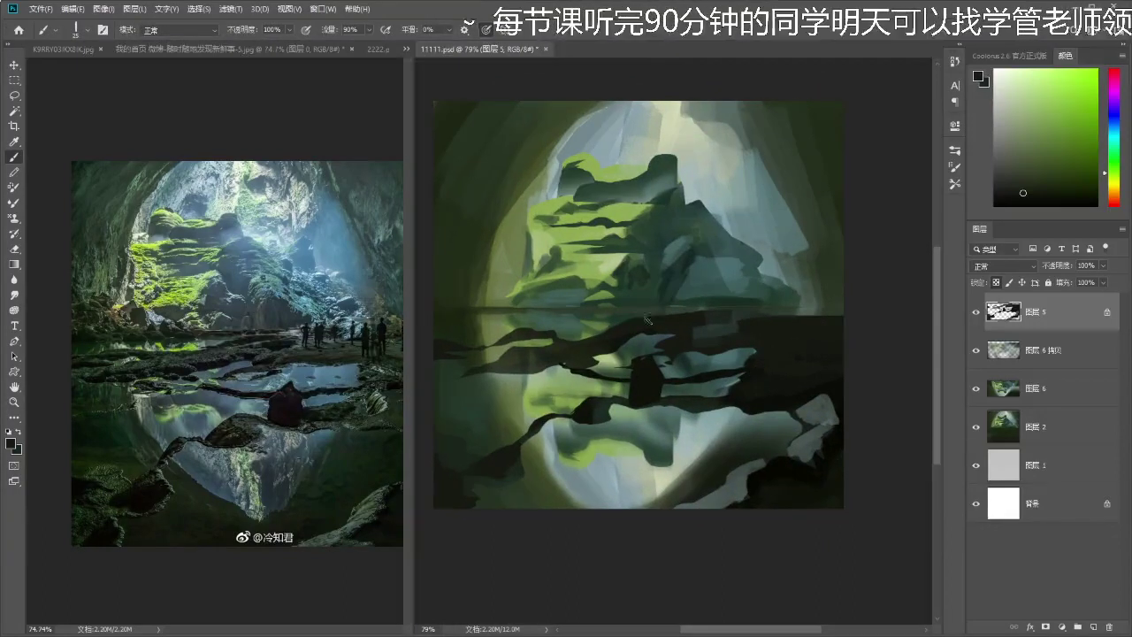
- Add a new empty layer above 图层 5 in 11111.psd
click(281, 366)
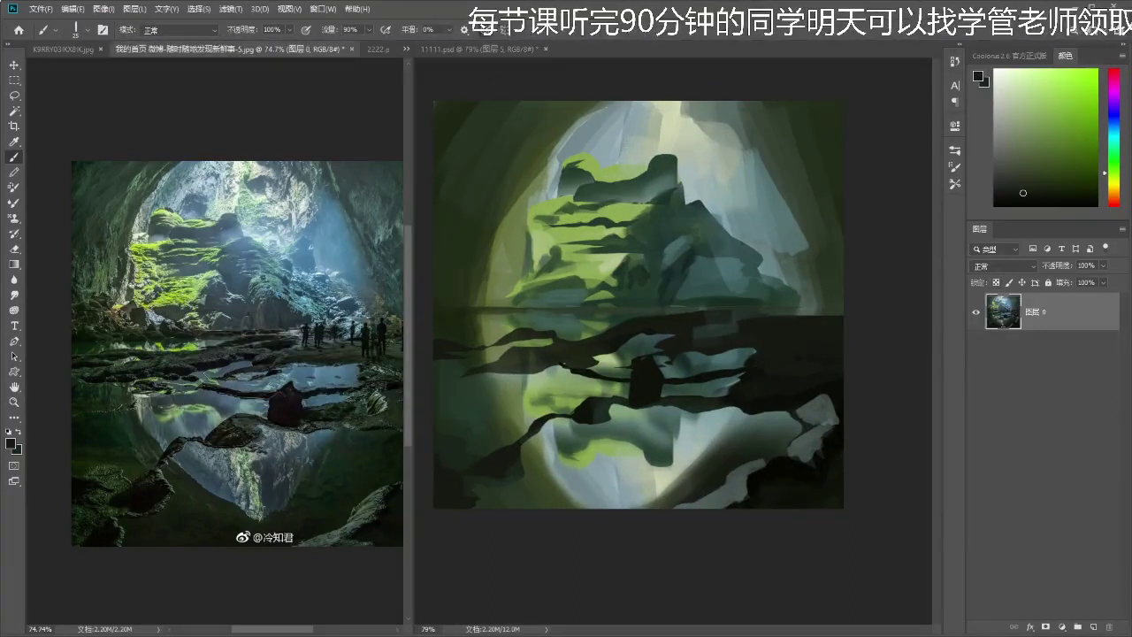
click(721, 409)
click(1068, 326)
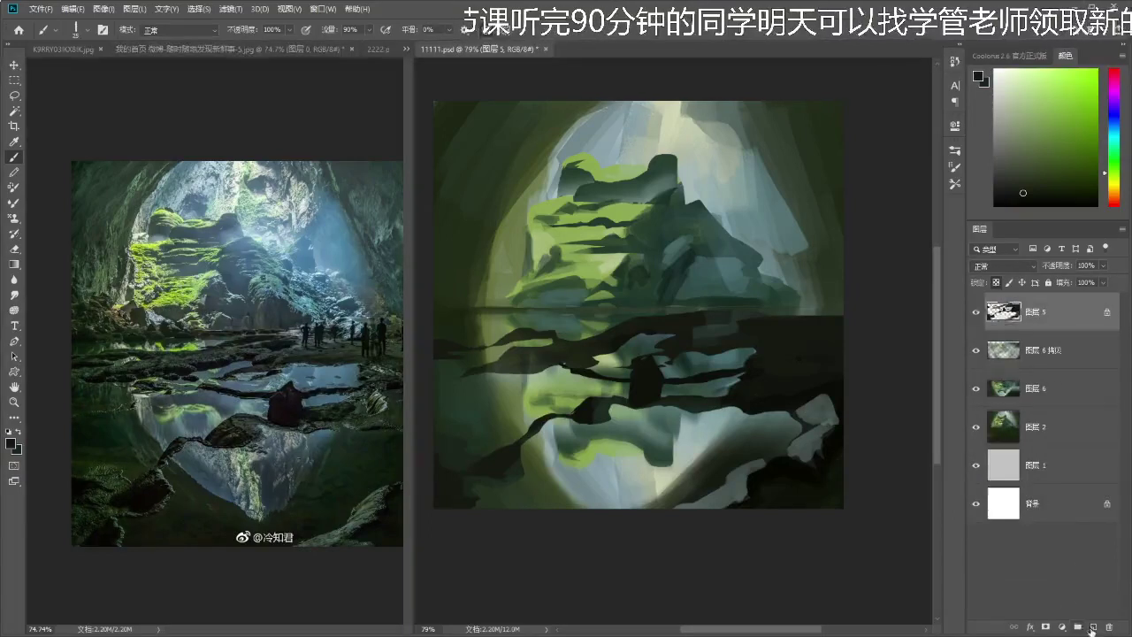
click(1092, 628)
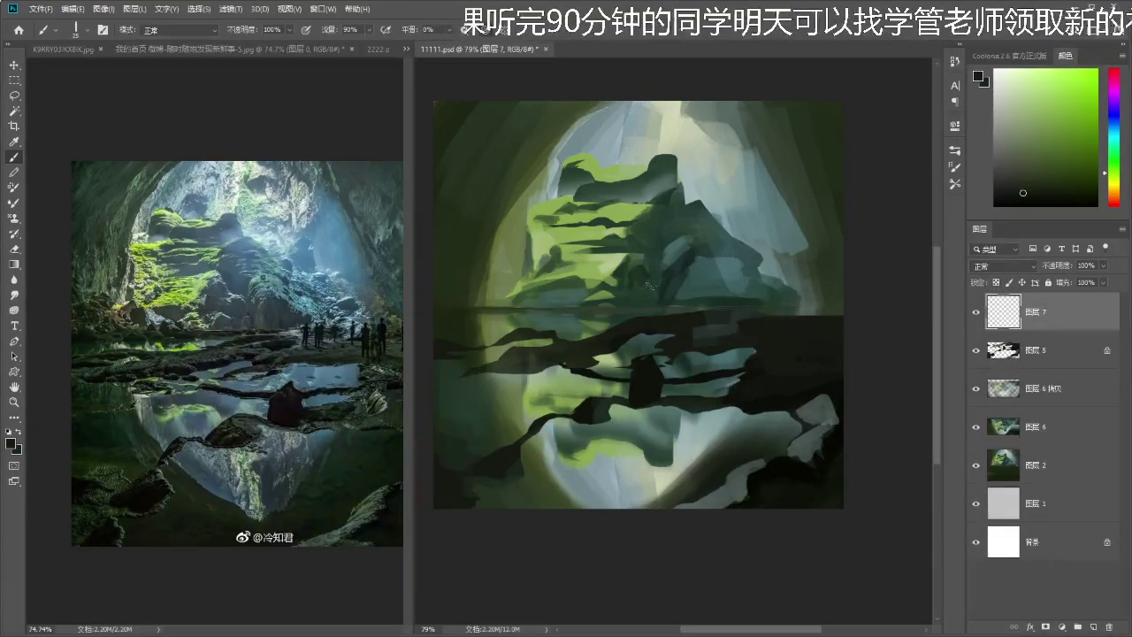
mouse_move(552, 145)
mouse_down()
mouse_move(758, 142)
mouse_move(414, 239)
mouse_move(810, 234)
mouse_move(444, 331)
mouse_move(871, 308)
mouse_up()
mouse_move(528, 312)
mouse_down()
mouse_move(566, 300)
mouse_move(470, 314)
mouse_up()
key(ctrl+z)
mouse_move(546, 156)
mouse_down()
mouse_move(685, 155)
mouse_move(689, 237)
mouse_move(456, 311)
mouse_up()
key(ctrl+z)
mouse_move(555, 159)
mouse_down()
mouse_move(744, 157)
mouse_move(517, 249)
mouse_move(553, 273)
mouse_move(866, 278)
mouse_move(699, 335)
mouse_move(473, 439)
mouse_move(882, 455)
mouse_up()
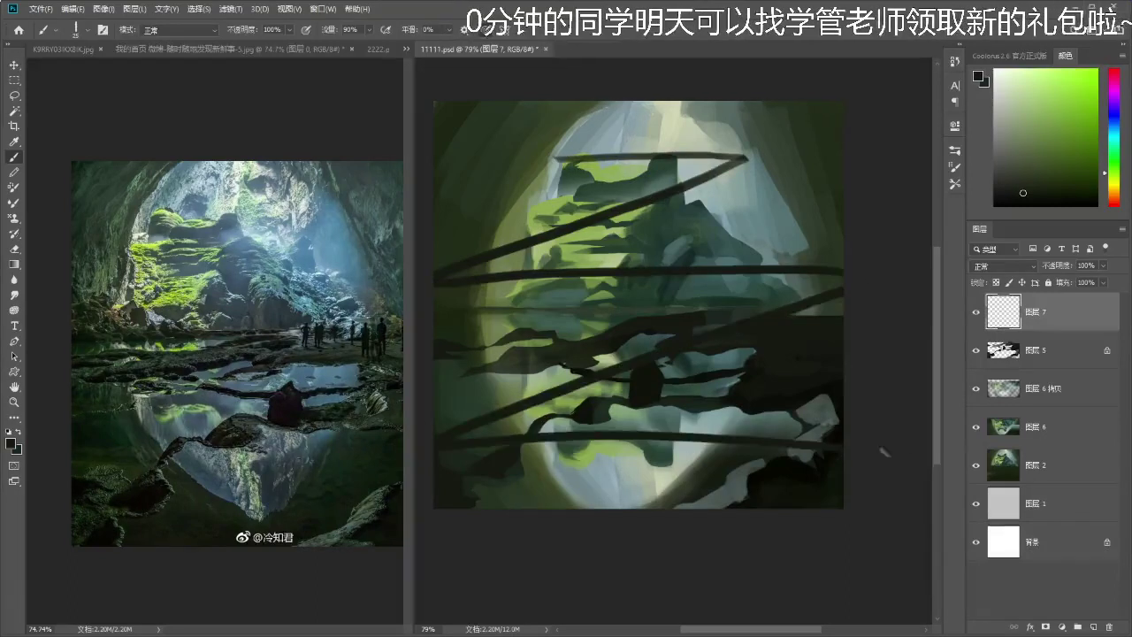
key(ctrl+z)
- Paint light teal rock patches on the new layer where the mountain's right foot meets the dark far bank
scroll(759, 312, up, 2)
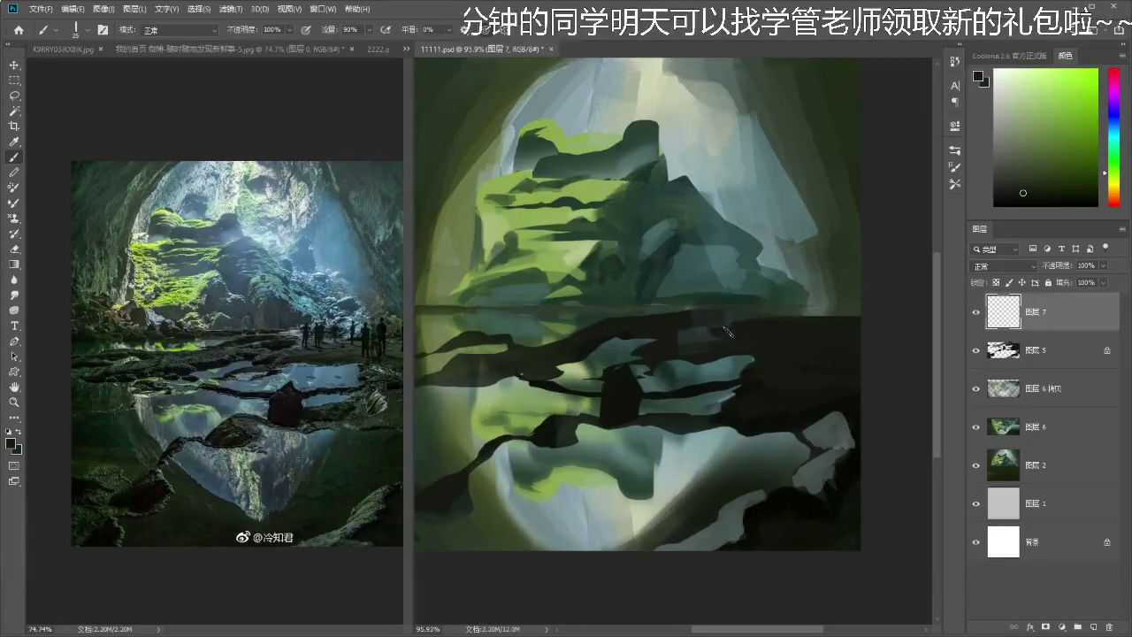
mouse_move(721, 327)
mouse_down()
mouse_move(807, 317)
mouse_move(750, 311)
mouse_move(736, 316)
mouse_move(835, 309)
mouse_move(712, 273)
mouse_move(727, 266)
mouse_move(788, 308)
mouse_move(737, 318)
mouse_move(784, 319)
mouse_move(752, 321)
mouse_move(767, 296)
mouse_move(769, 312)
mouse_move(795, 315)
mouse_up()
key(ctrl+z)
alt+click(734, 315)
key(ctrl+z)
alt+click(771, 292)
key(ctrl+z)
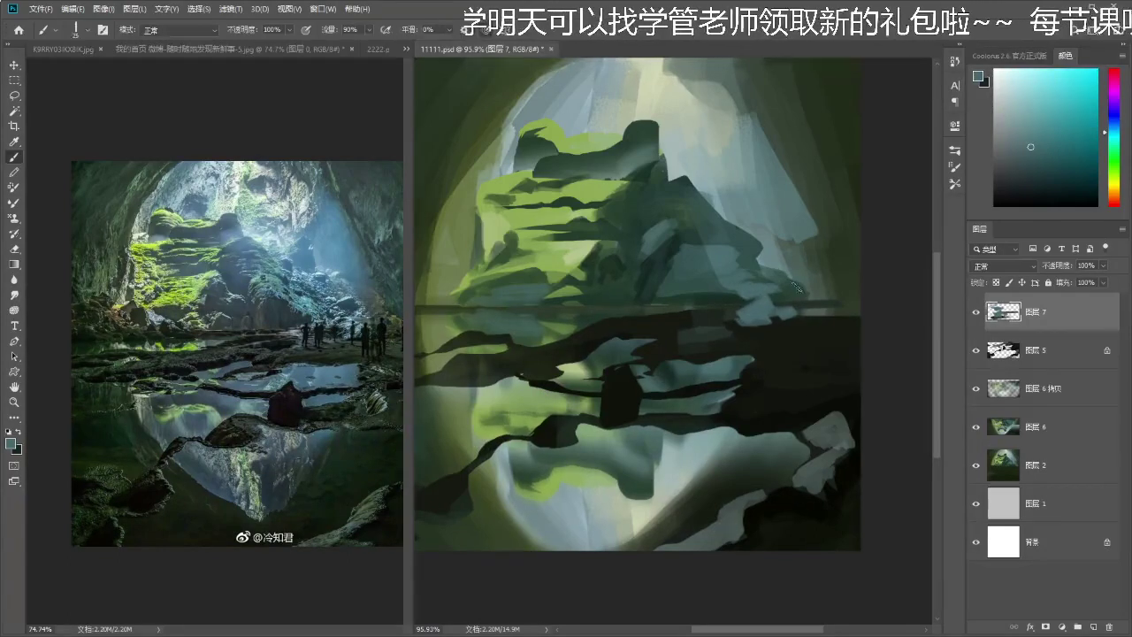
- Sample the bank's dark tone and paint dark strokes around the teal patches along the far shoreline
key(i)
click(806, 317)
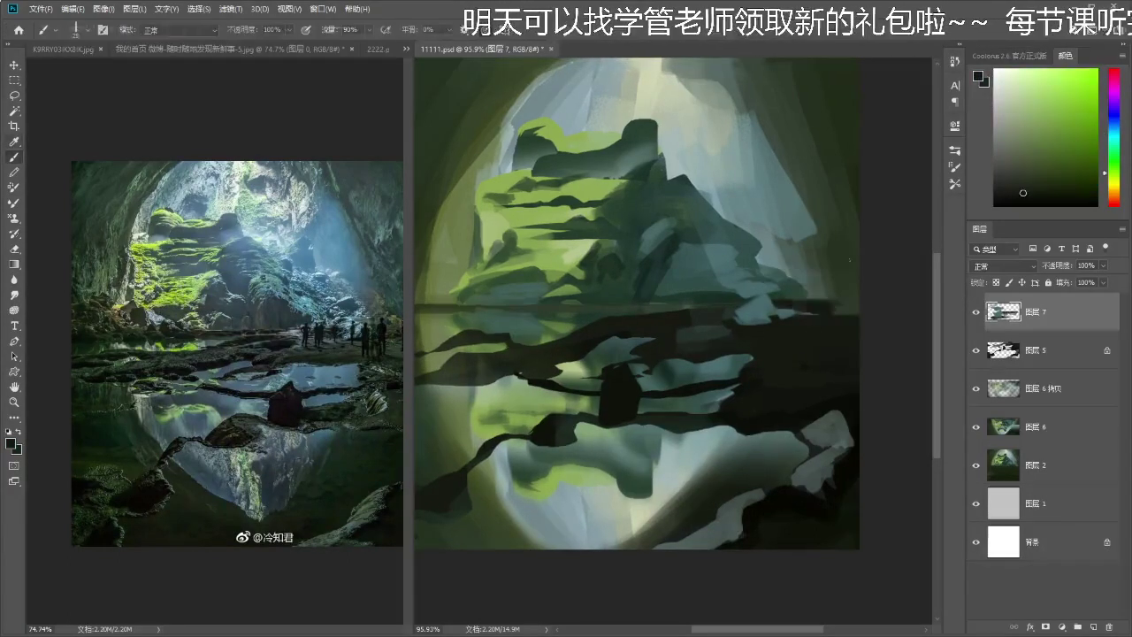
key(b)
mouse_move(784, 315)
mouse_down()
mouse_move(815, 312)
mouse_move(784, 310)
mouse_up()
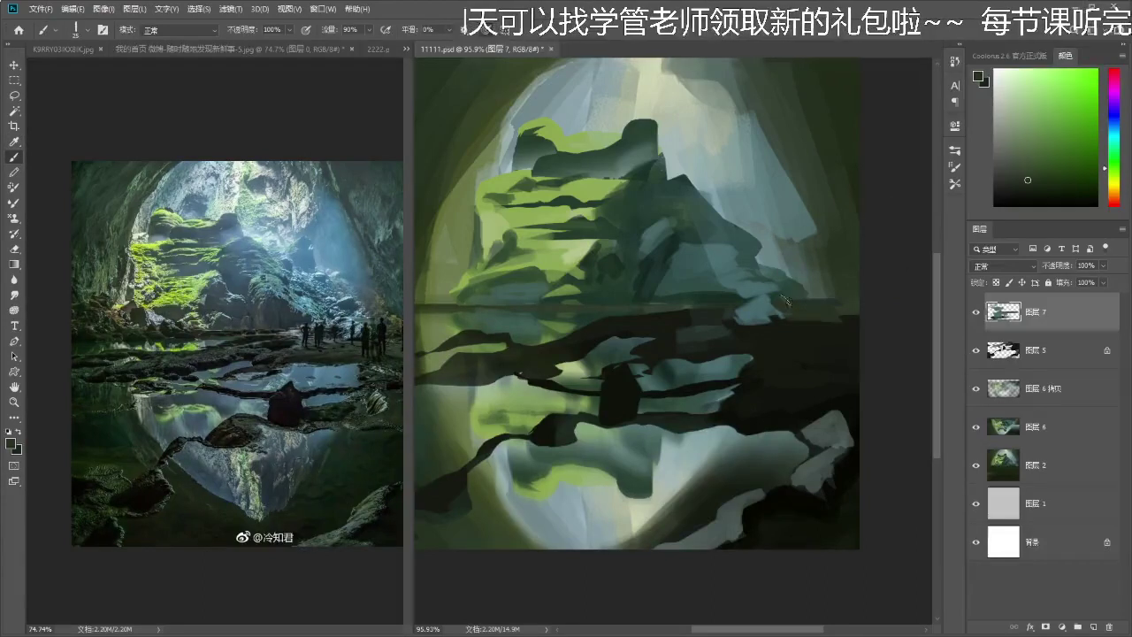
- Paint dark brown rock strokes against the cave wall right of the mountain and add sampled teal strokes among them
mouse_move(803, 221)
mouse_down()
mouse_move(825, 260)
mouse_move(783, 231)
mouse_move(819, 283)
mouse_move(829, 271)
mouse_move(807, 252)
mouse_move(789, 268)
mouse_move(832, 282)
mouse_move(797, 259)
mouse_move(775, 263)
mouse_move(792, 252)
mouse_move(751, 255)
mouse_move(784, 241)
mouse_up()
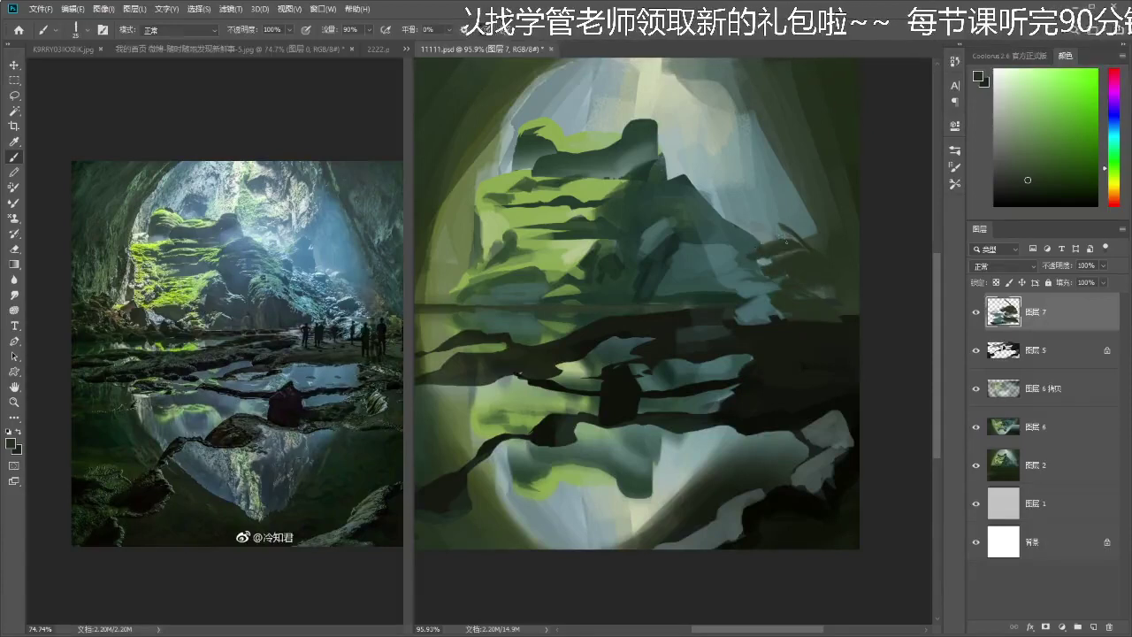
alt+click(766, 235)
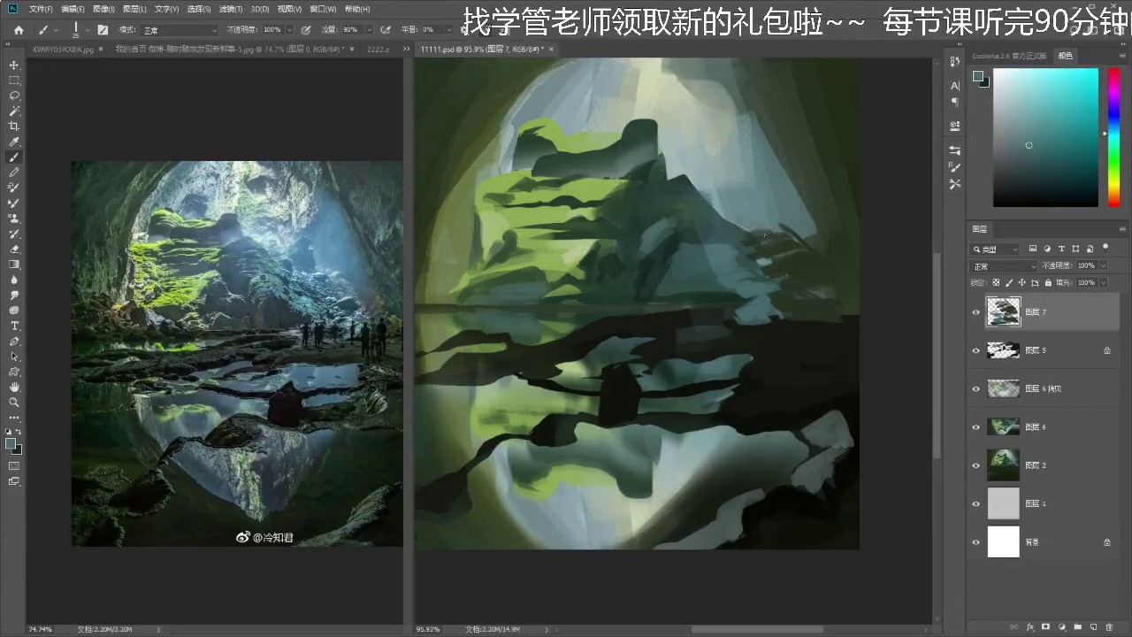
mouse_move(732, 229)
mouse_down()
mouse_move(756, 251)
mouse_move(745, 263)
mouse_move(819, 285)
mouse_move(786, 271)
mouse_up()
alt+click(800, 278)
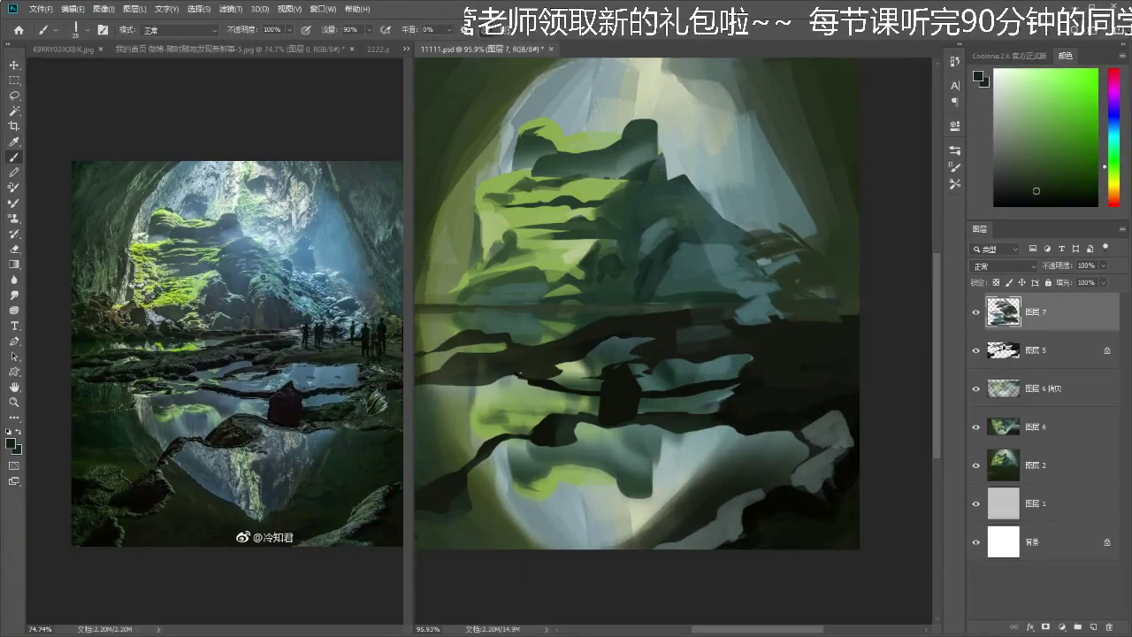
mouse_move(684, 116)
mouse_down()
mouse_move(712, 148)
mouse_move(712, 115)
mouse_move(741, 131)
mouse_move(712, 112)
mouse_move(736, 138)
mouse_up()
drag(739, 110, 750, 137)
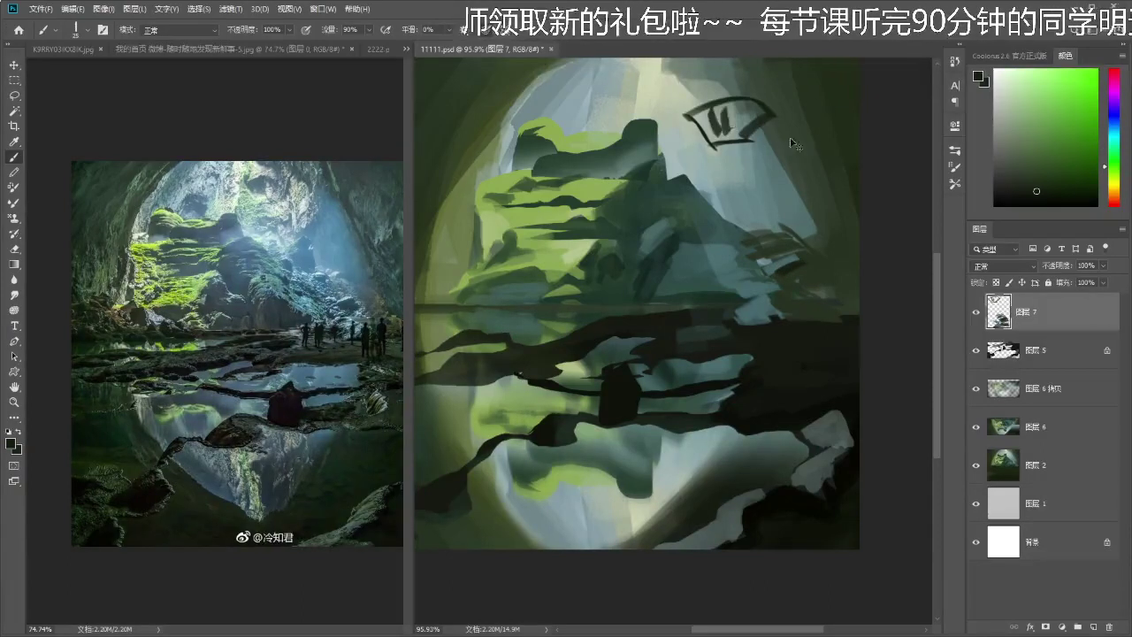
key(ctrl+z)
key(ctrl+z)
key(ctrl+z)
key(ctrl+z)
key(ctrl+z)
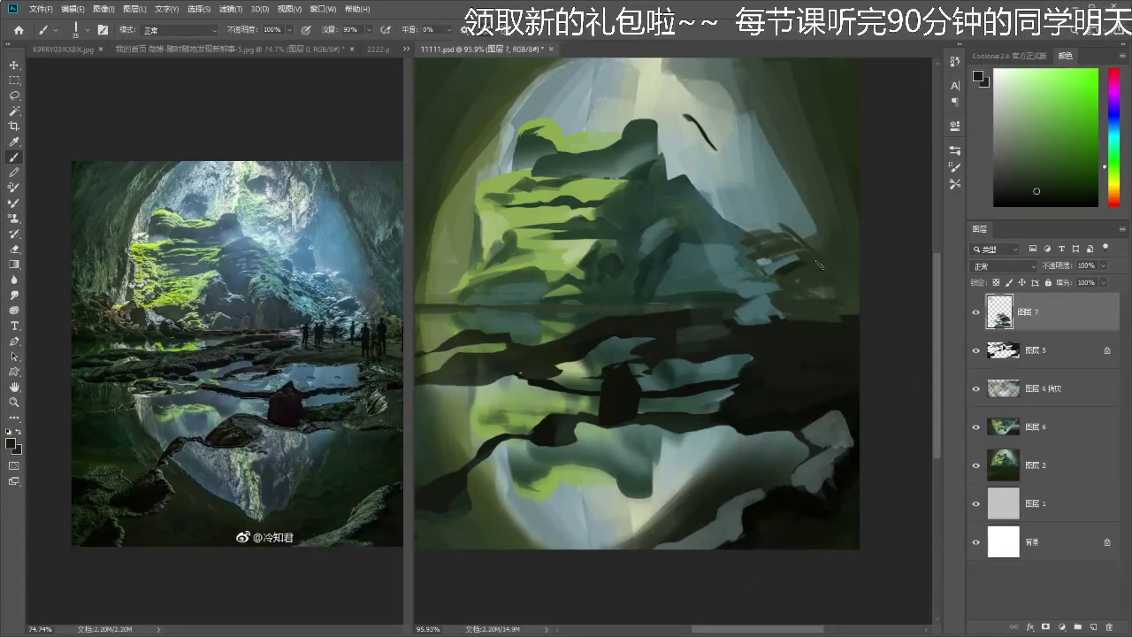
key(ctrl+z)
- Sample the mountain's teal and darken it to a very dark teal paint colour for the rock shadows
alt+click(743, 264)
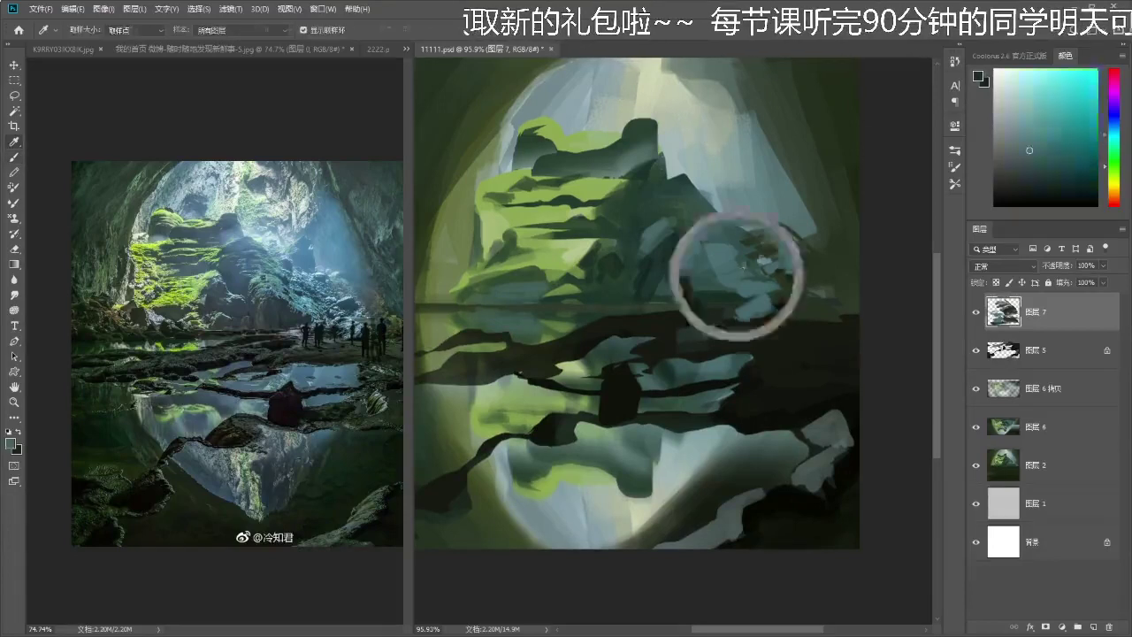
click(1051, 175)
click(1051, 187)
drag(1114, 135, 1114, 137)
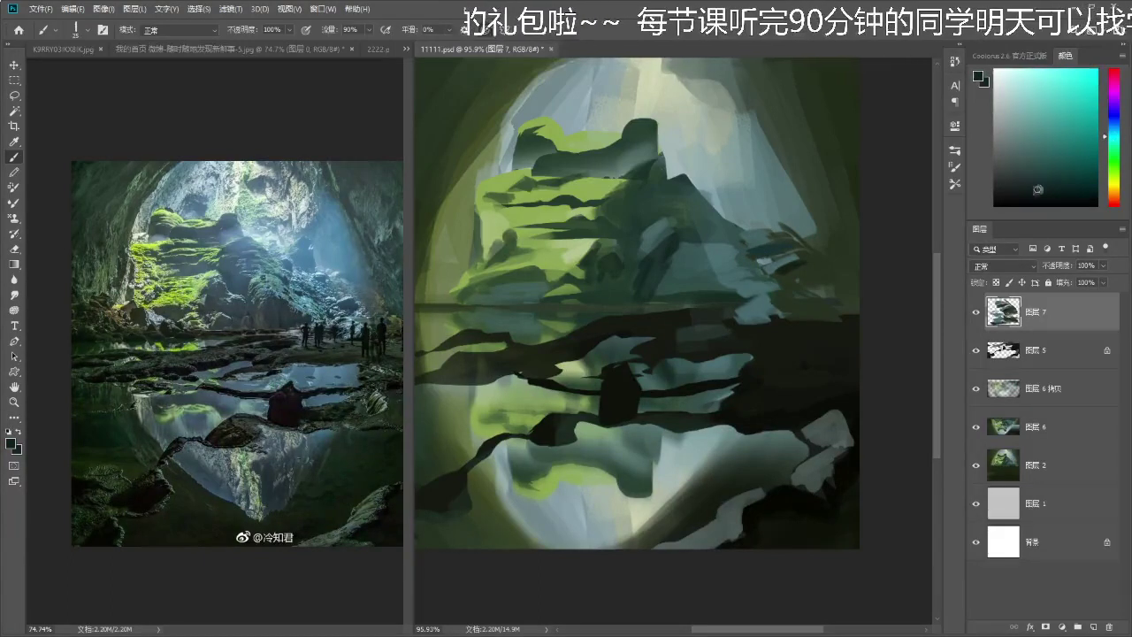
- Paint very dark shadow strokes between the teal rocks right of the mountain and dull olive over the bank's edge near the cave wall
alt+click(764, 295)
mouse_move(771, 314)
mouse_down()
mouse_move(803, 337)
mouse_move(776, 344)
mouse_move(811, 321)
mouse_up()
alt+click(782, 336)
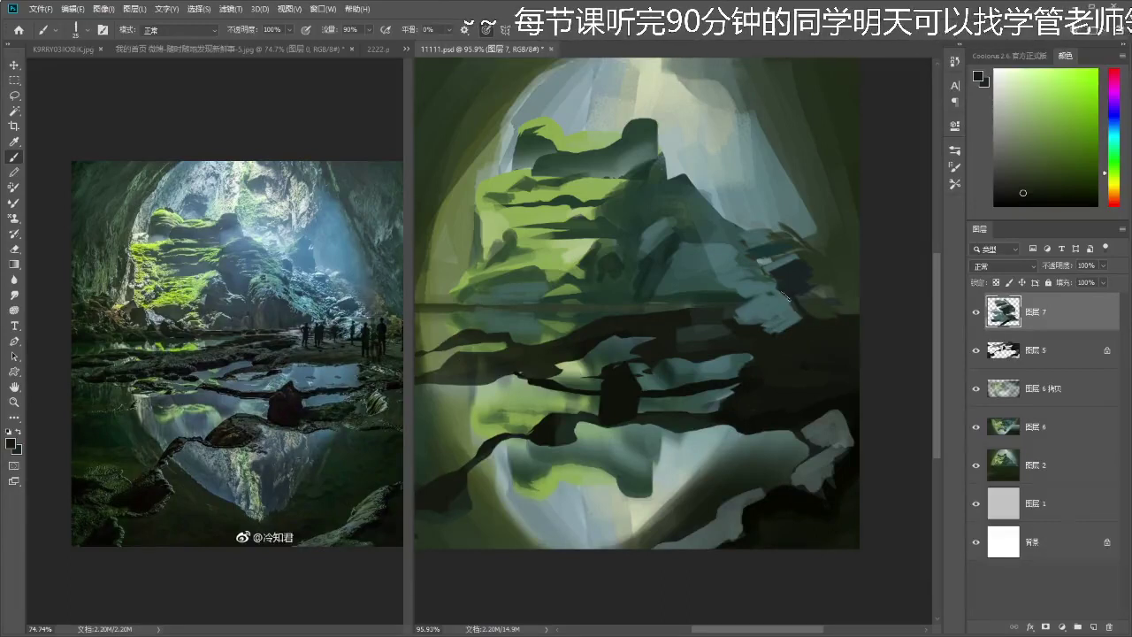
key(i)
click(822, 292)
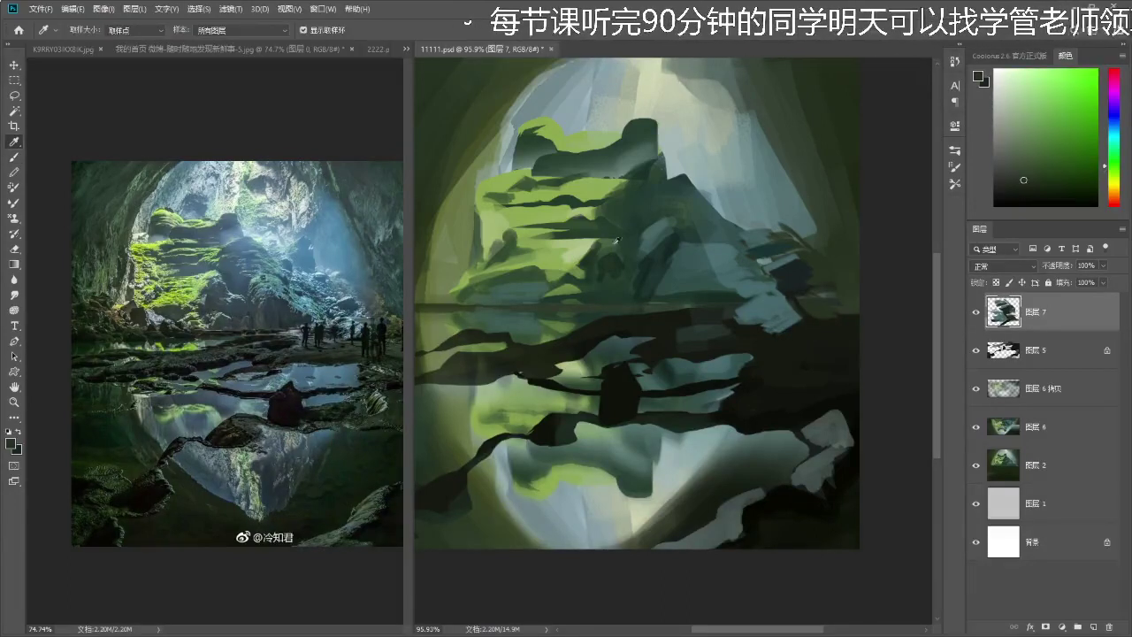
key(b)
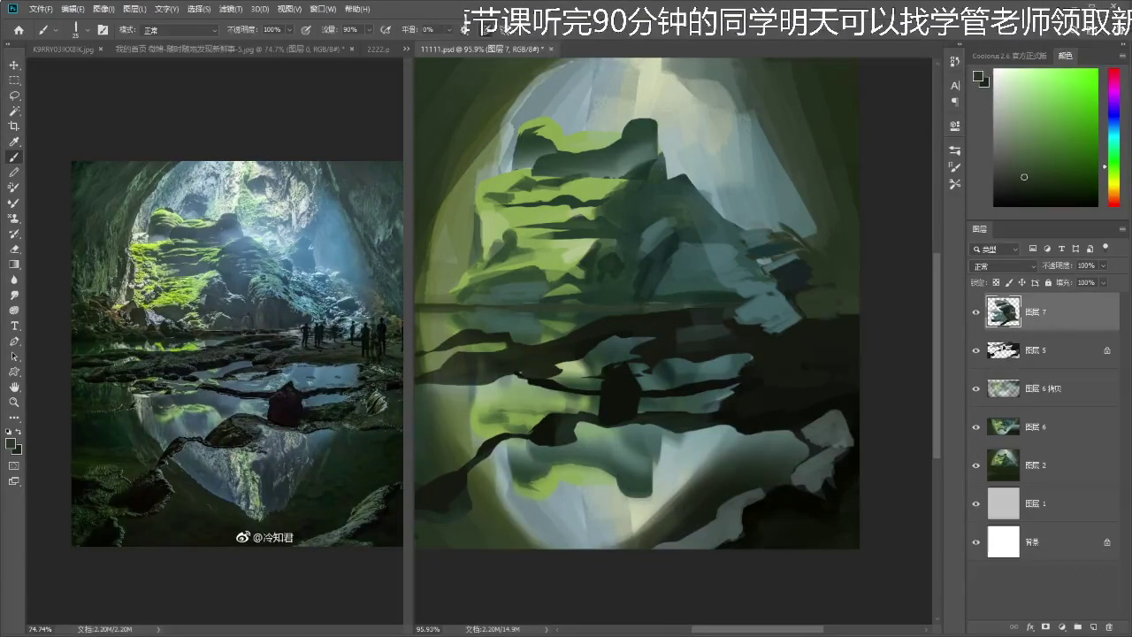
- Sample the mountain's teal, lighten it and paint light teal highlights on the rocks at the mountain's right foot
key(space)
mouse_move(792, 234)
mouse_down()
mouse_move(740, 228)
mouse_move(770, 249)
mouse_move(776, 230)
mouse_move(734, 215)
mouse_move(751, 231)
mouse_move(724, 235)
mouse_move(774, 211)
mouse_move(732, 208)
mouse_move(785, 202)
mouse_up()
key(ctrl+z)
key(alt)
click(727, 239)
key(b)
click(1033, 120)
mouse_move(786, 263)
mouse_down()
mouse_move(765, 274)
mouse_move(748, 245)
mouse_up()
key(ctrl+z)
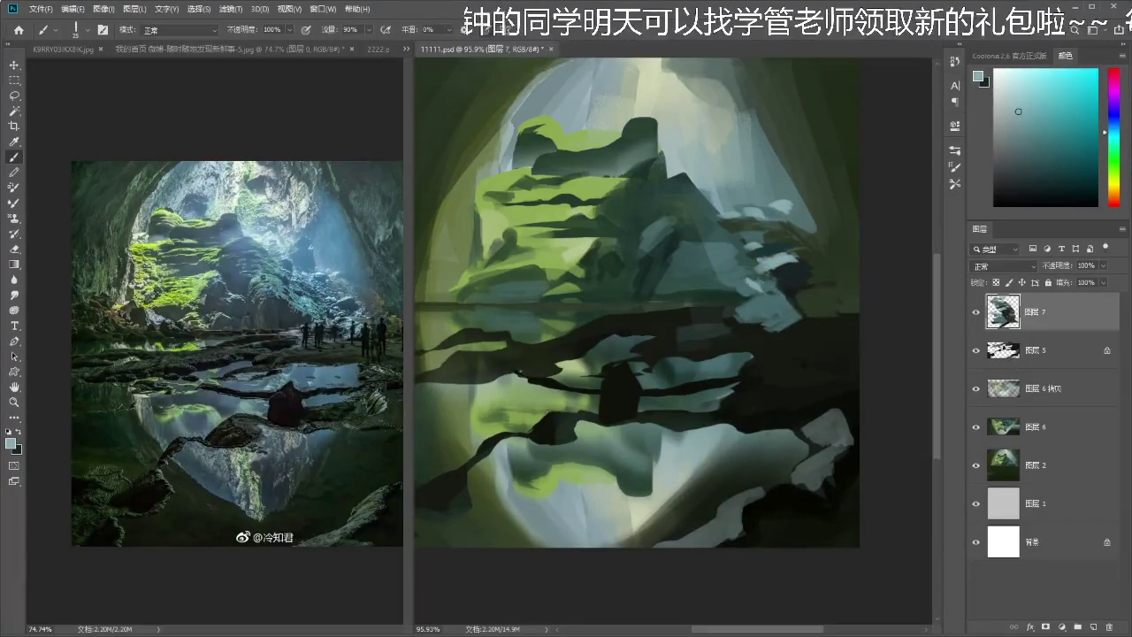
mouse_move(778, 293)
mouse_down()
mouse_move(799, 312)
mouse_move(787, 315)
mouse_up()
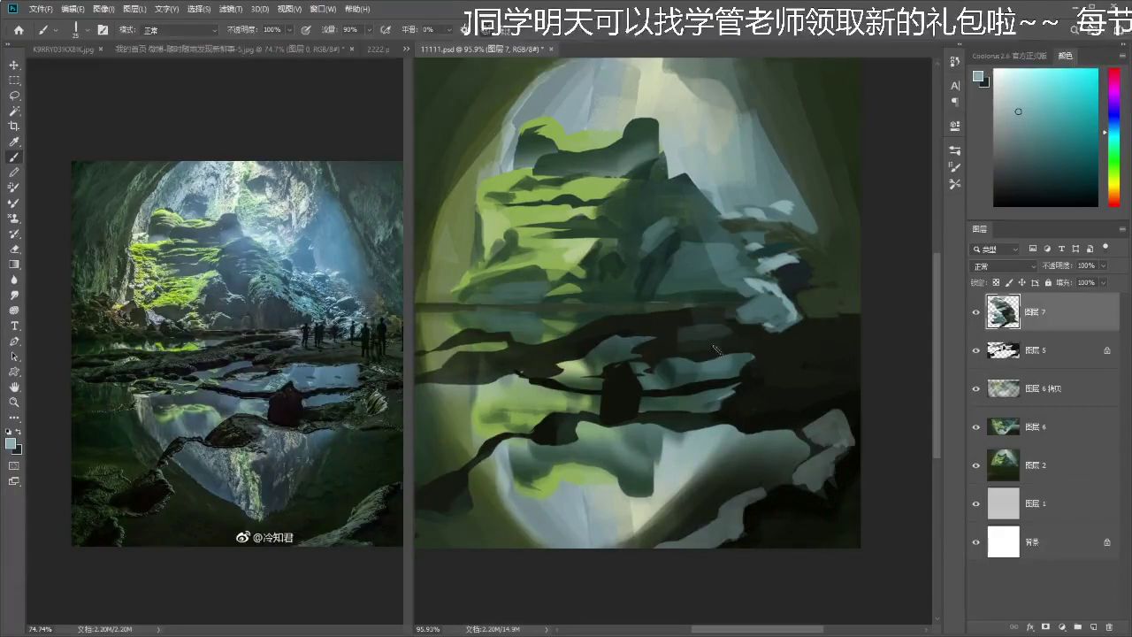
- Paint a muted brown patch on the far bank below the mountain and trim it with the bank's sampled dark tone
drag(756, 319, 759, 312)
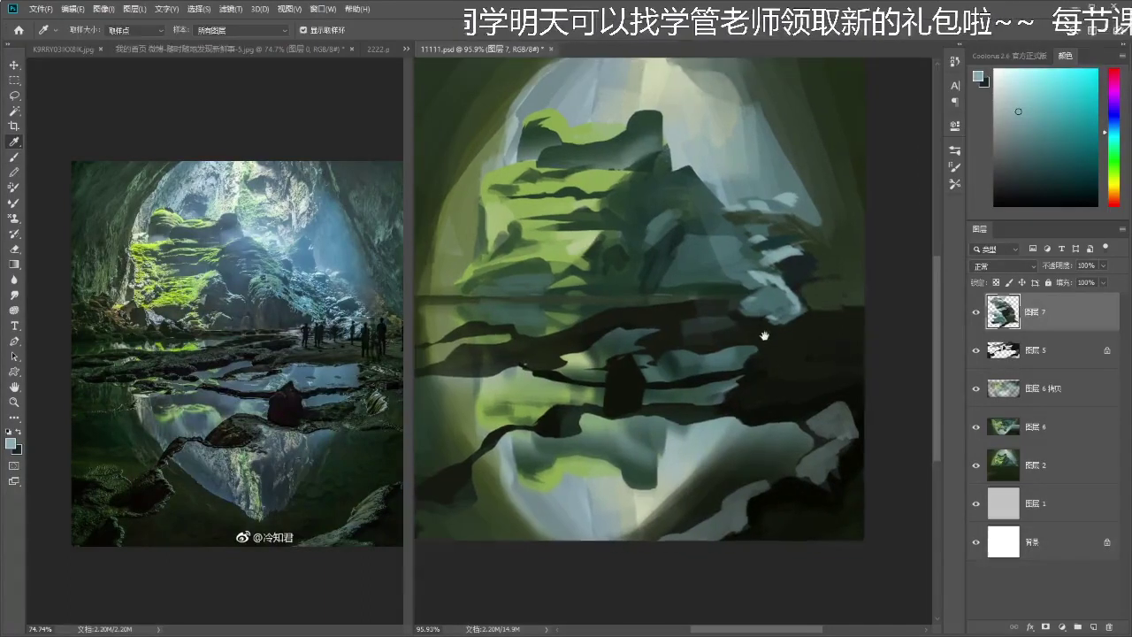
alt+click(749, 325)
alt+click(705, 274)
mouse_move(690, 308)
mouse_down()
mouse_move(757, 301)
mouse_move(693, 305)
mouse_move(730, 312)
mouse_up()
alt+click(581, 240)
alt+click(700, 303)
alt+click(731, 314)
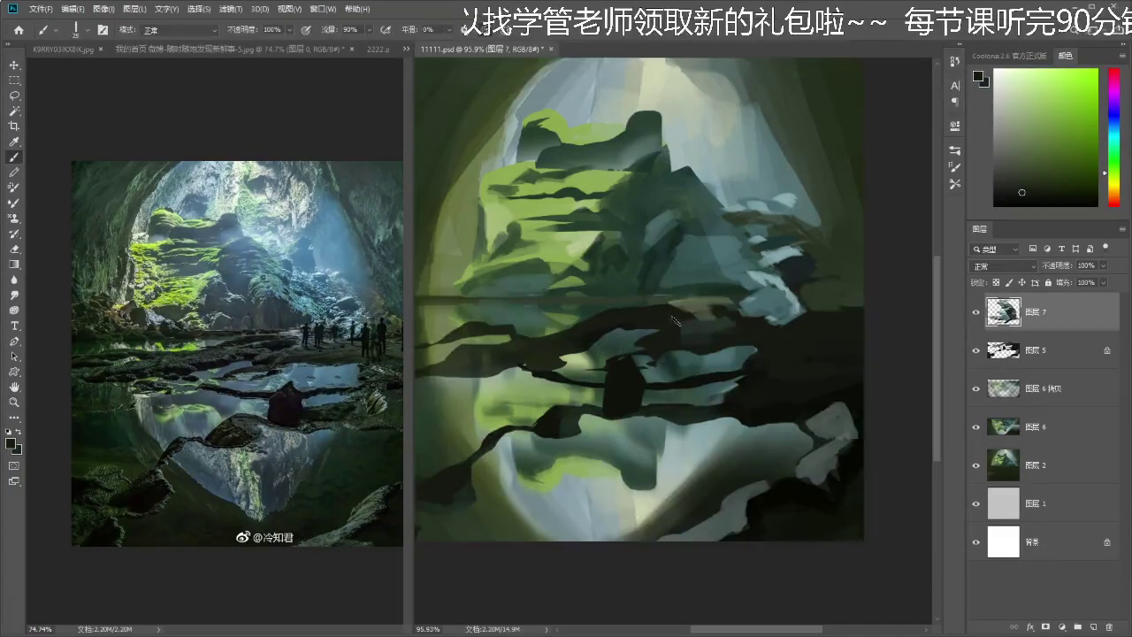
drag(712, 320, 665, 320)
- Sample a pale near-white tone and paint rim highlights along the mountain's right ridge and the light rocks beside it
mouse_move(730, 278)
mouse_down()
mouse_move(763, 274)
mouse_move(741, 270)
mouse_up()
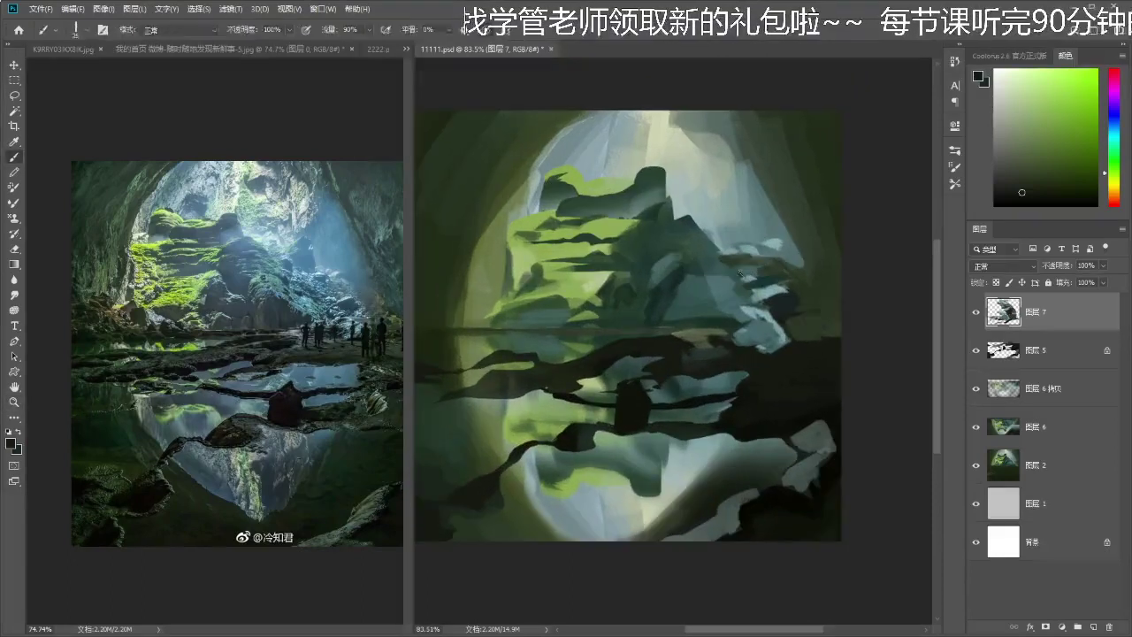
click(782, 240)
key(b)
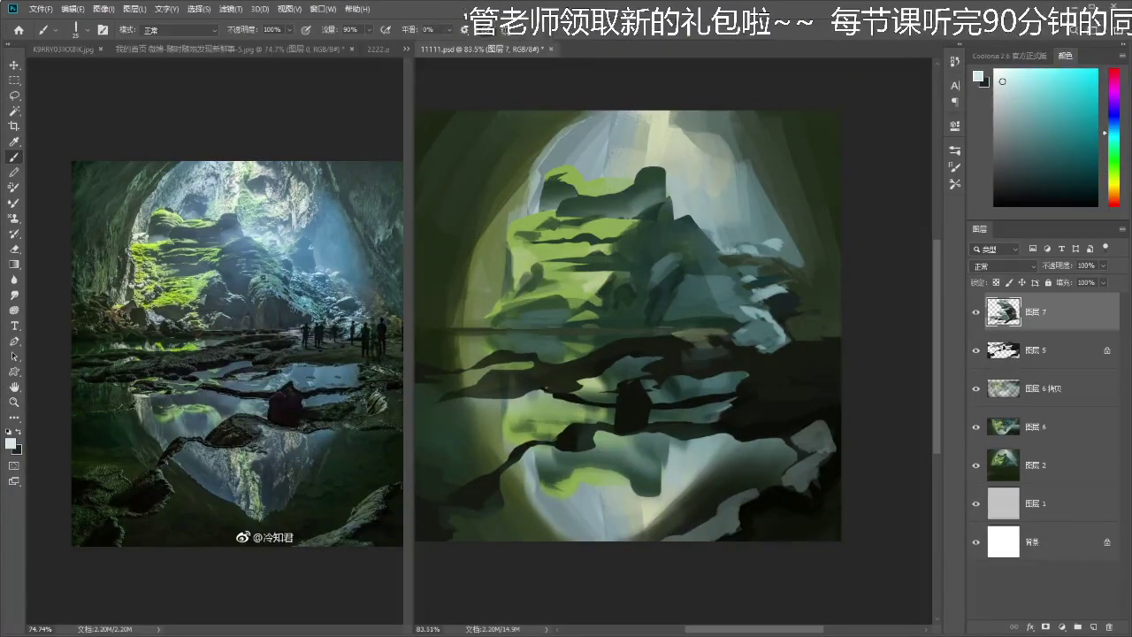
drag(693, 236, 727, 248)
key(ctrl+z)
key(ctrl+z)
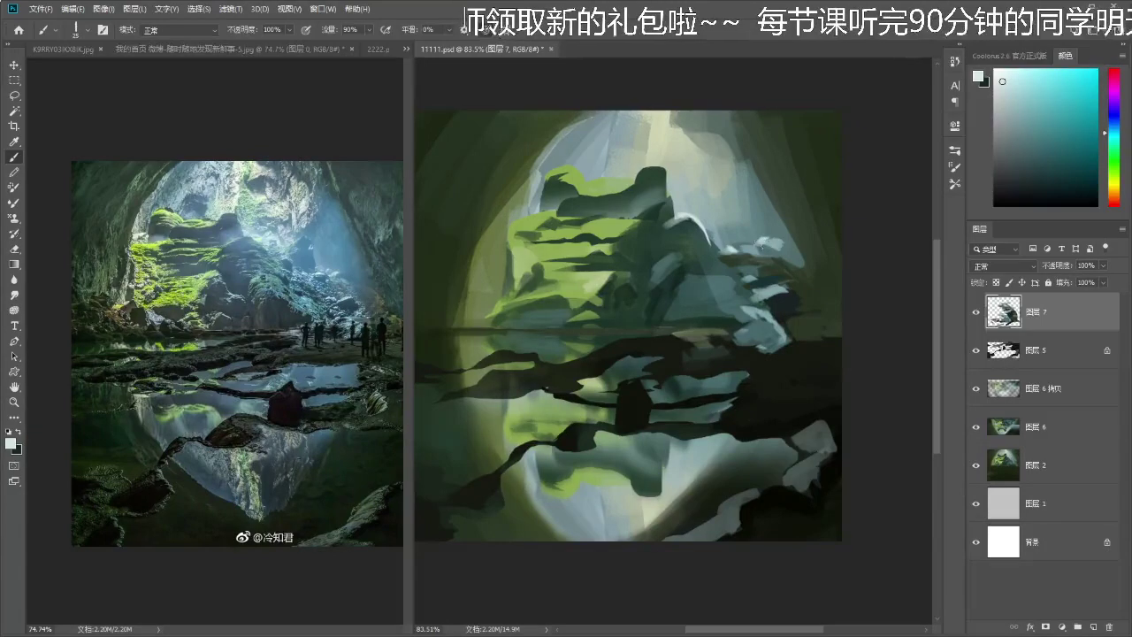
drag(766, 279, 767, 276)
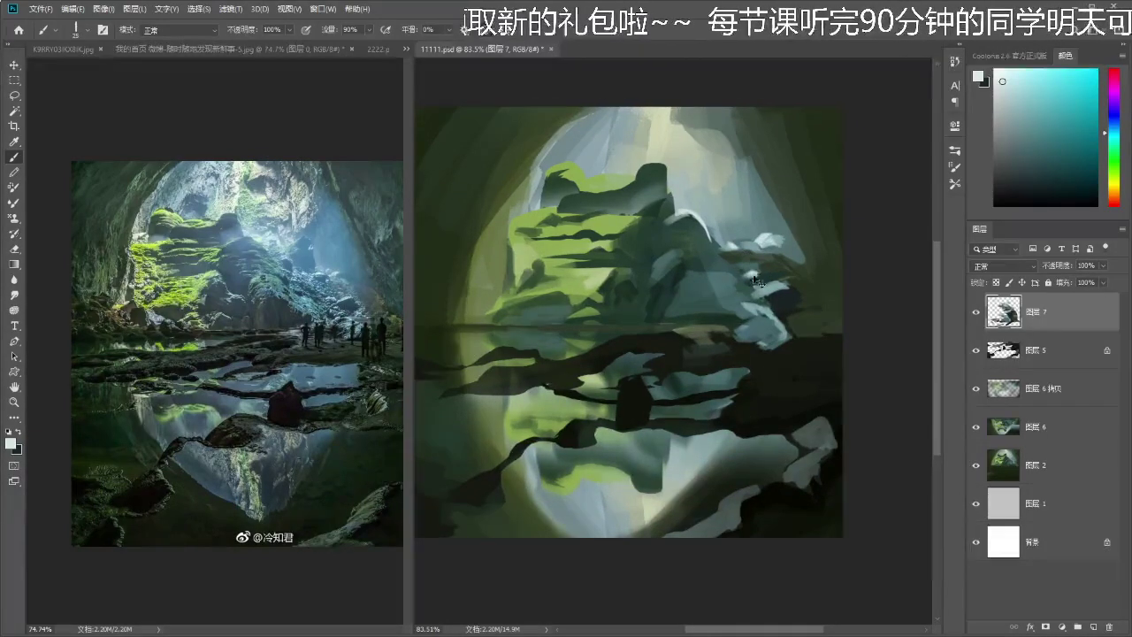
drag(756, 266, 743, 263)
- Mix a dark teal and paint a small pointed rock peak against the light behind the mountain's right slope
alt+click(747, 212)
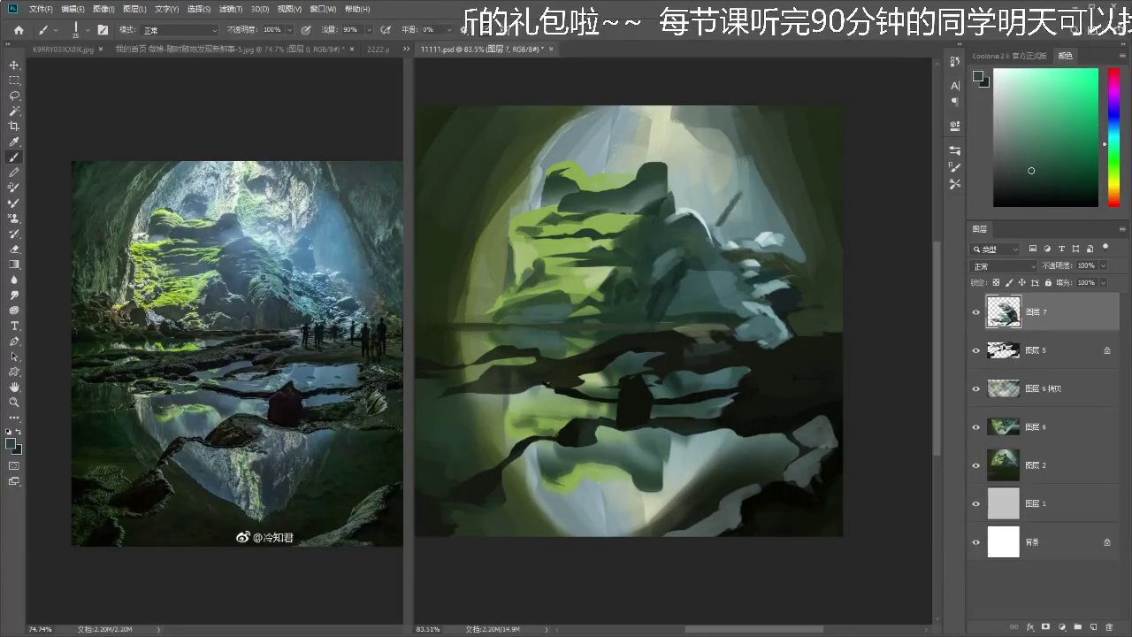
alt+click(770, 228)
click(1029, 170)
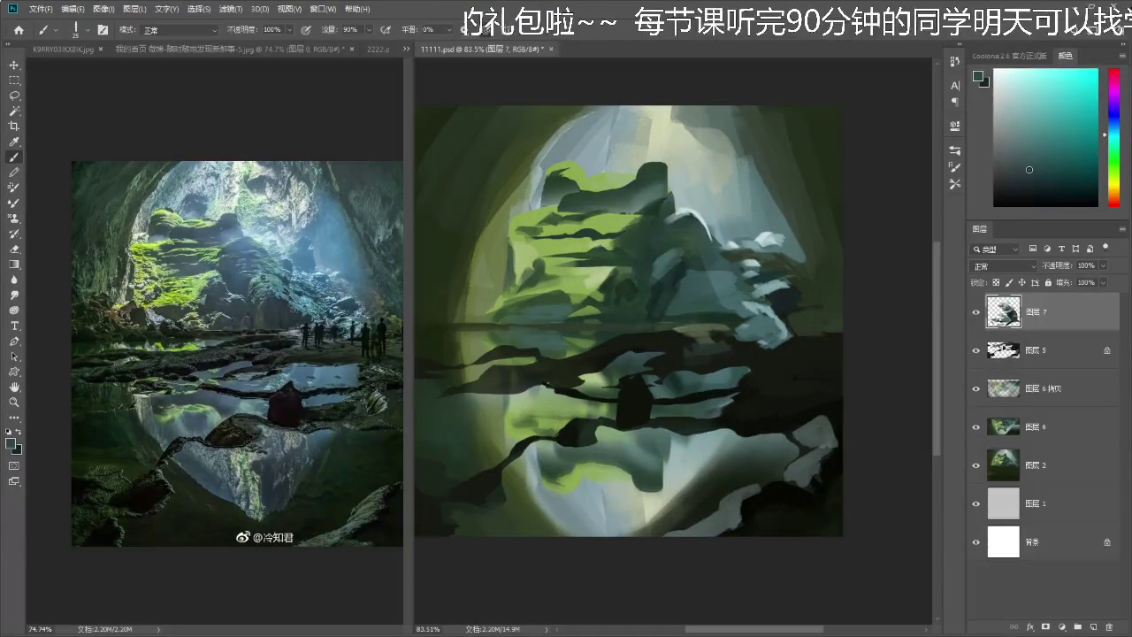
drag(720, 221, 741, 209)
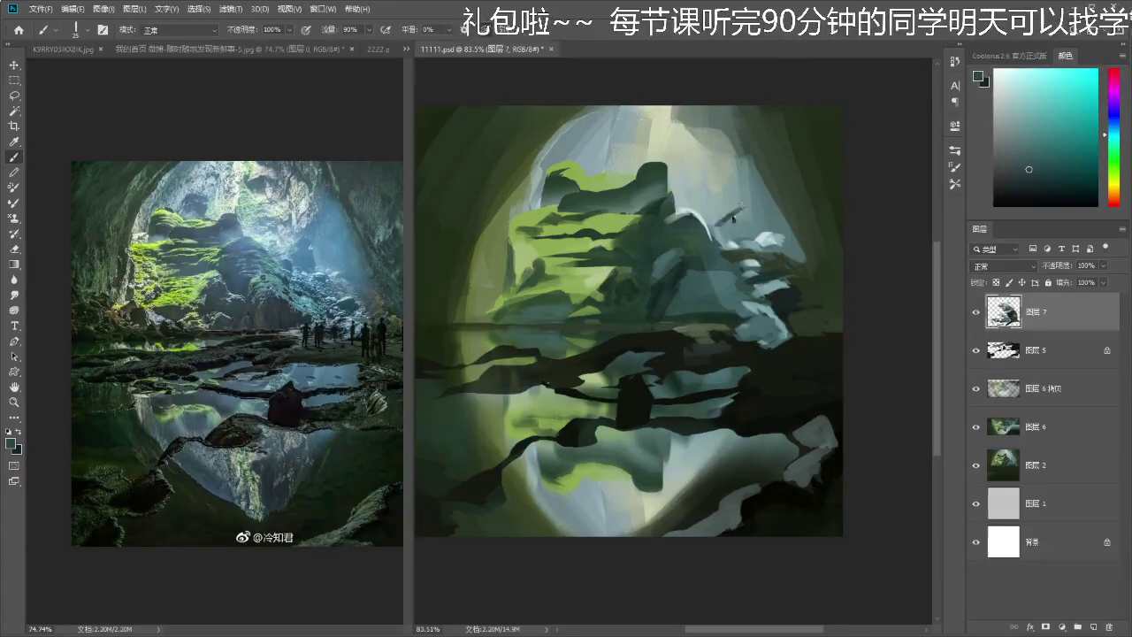
key(ctrl+z)
key(ctrl+z)
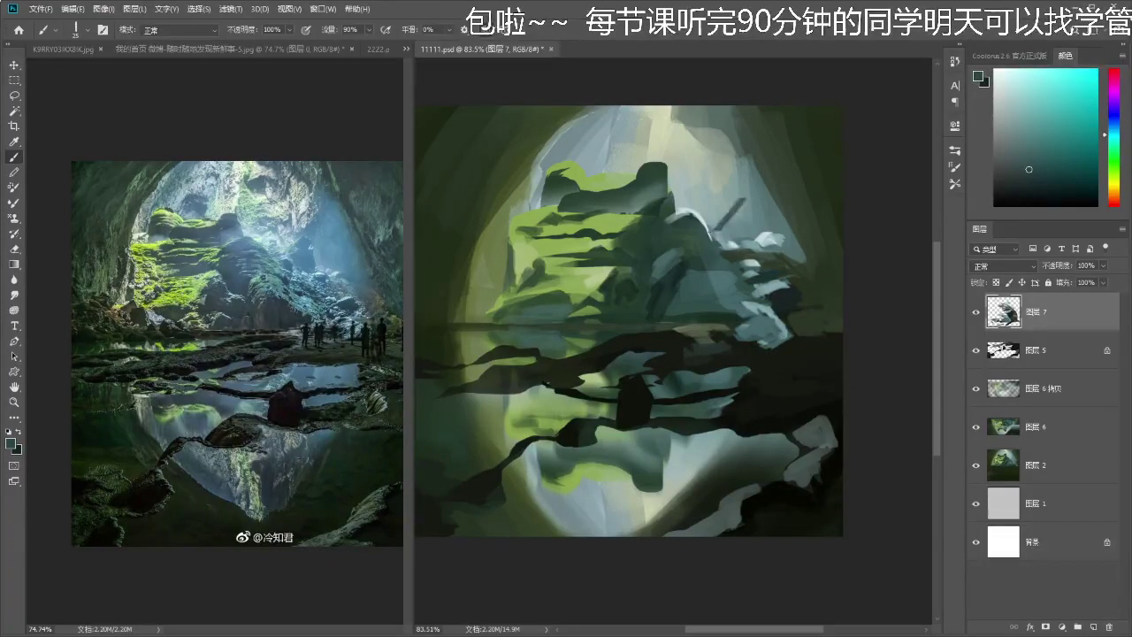
key(ctrl+z)
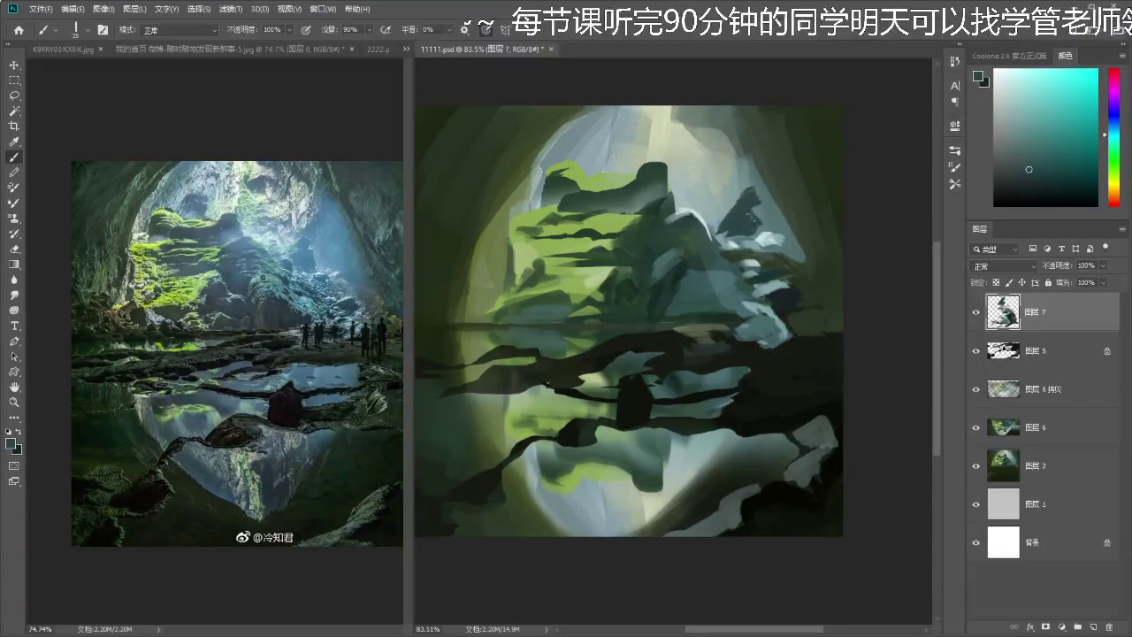
- Sample the mountain's moss green, paint the small peak's left face with it and pick up the light blue at its base
key(i)
click(639, 213)
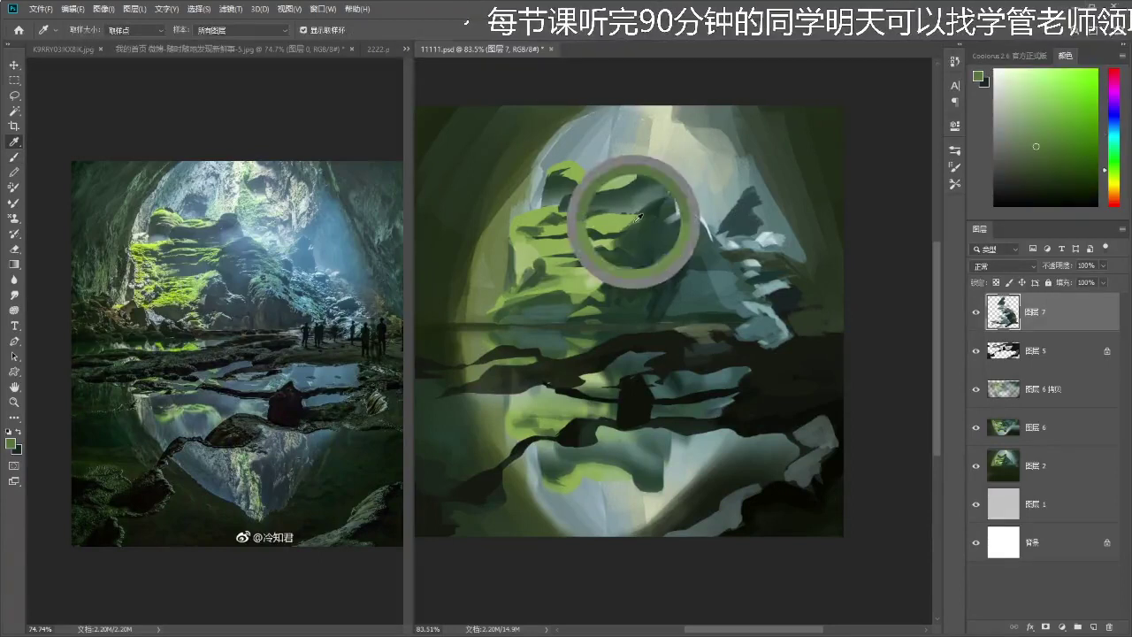
key(b)
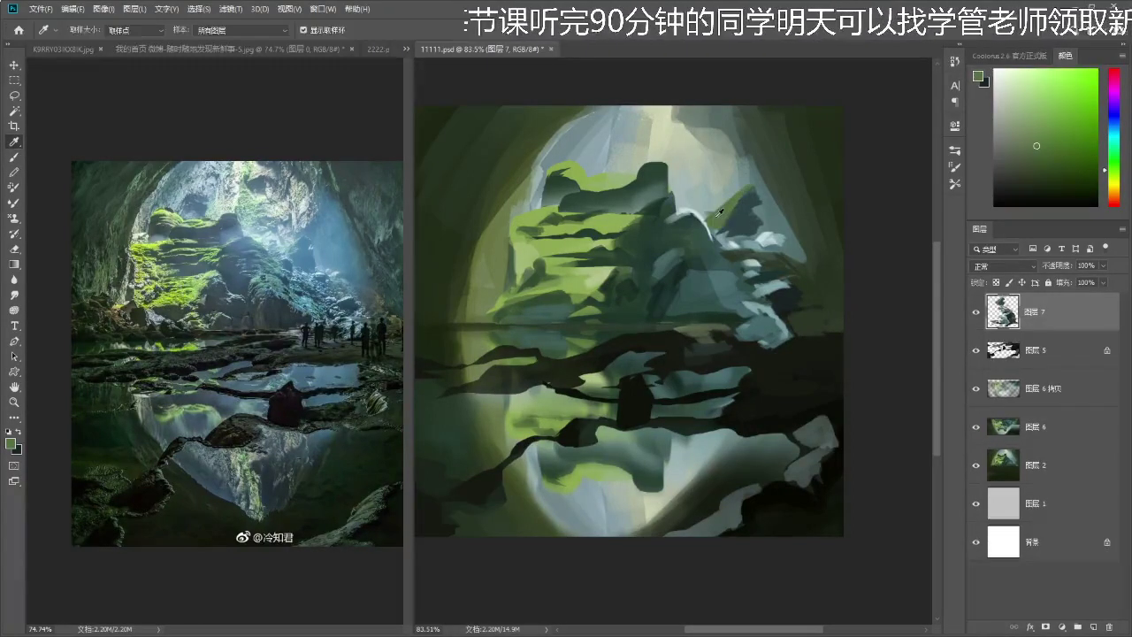
alt+click(718, 221)
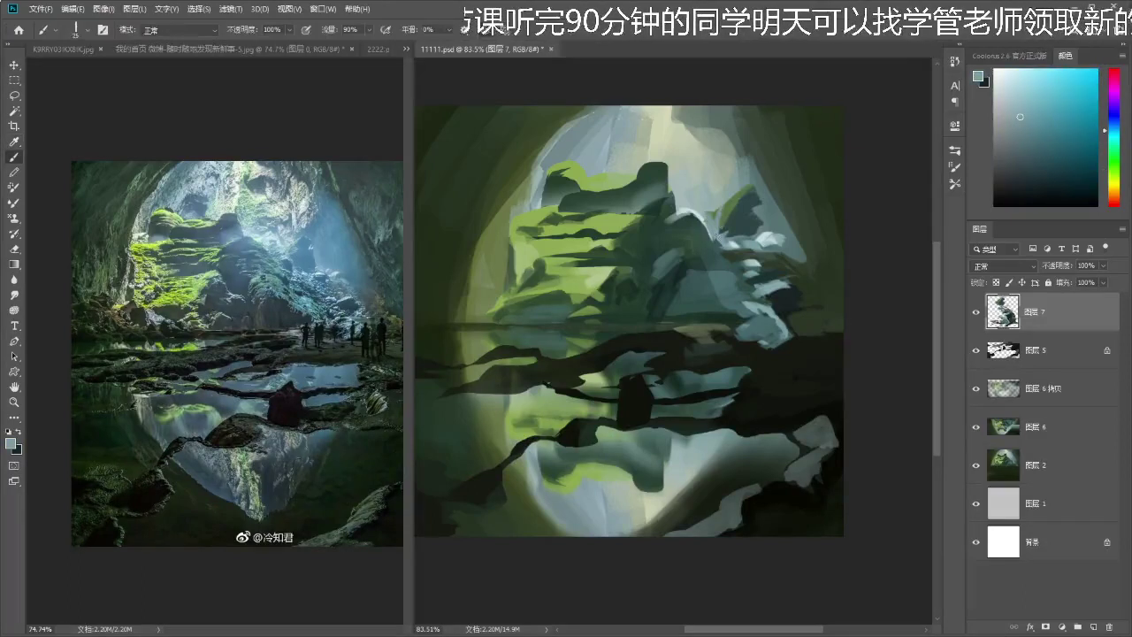
- Select the small peak with the Magic Wand and fade its base into light blue mist with a gradient
key(w)
click(734, 212)
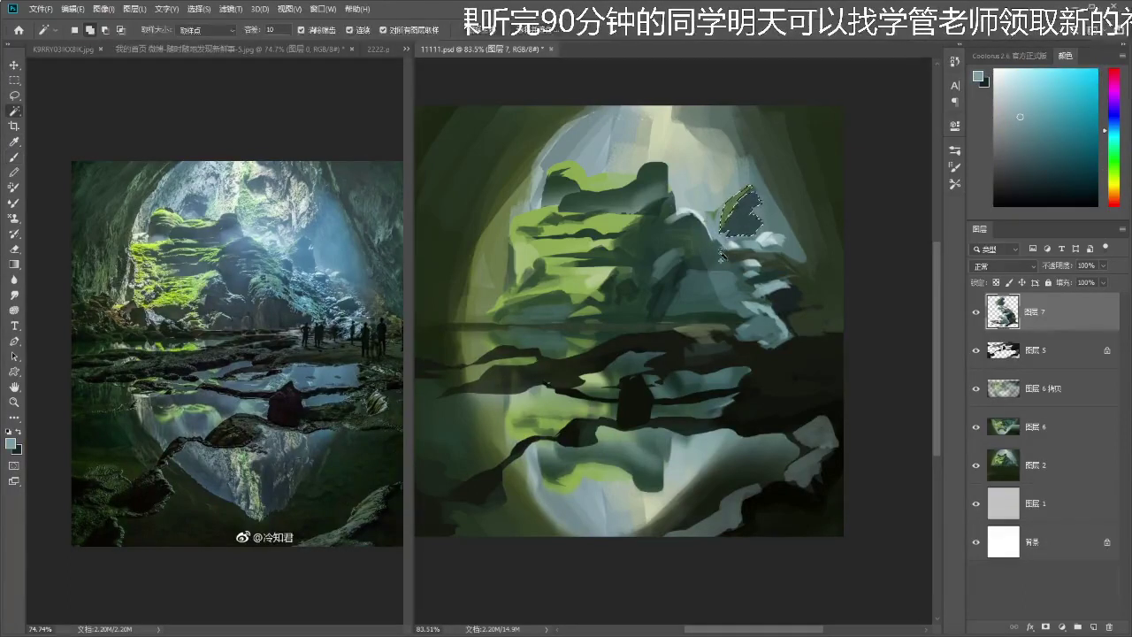
key(g)
drag(732, 251, 741, 218)
key(ctrl+z)
drag(712, 274, 750, 198)
key(ctrl+d)
- Sample a grey-green from the small peak and paint a vertical stroke down from the top of the cave opening
mouse_move(694, 252)
mouse_down()
mouse_move(745, 210)
mouse_move(699, 244)
mouse_up()
key(z)
mouse_move(734, 209)
mouse_down()
mouse_move(765, 225)
mouse_move(766, 214)
mouse_move(757, 221)
mouse_up()
click(766, 226)
key(b)
key(i)
click(757, 221)
key(b)
drag(679, 130, 678, 164)
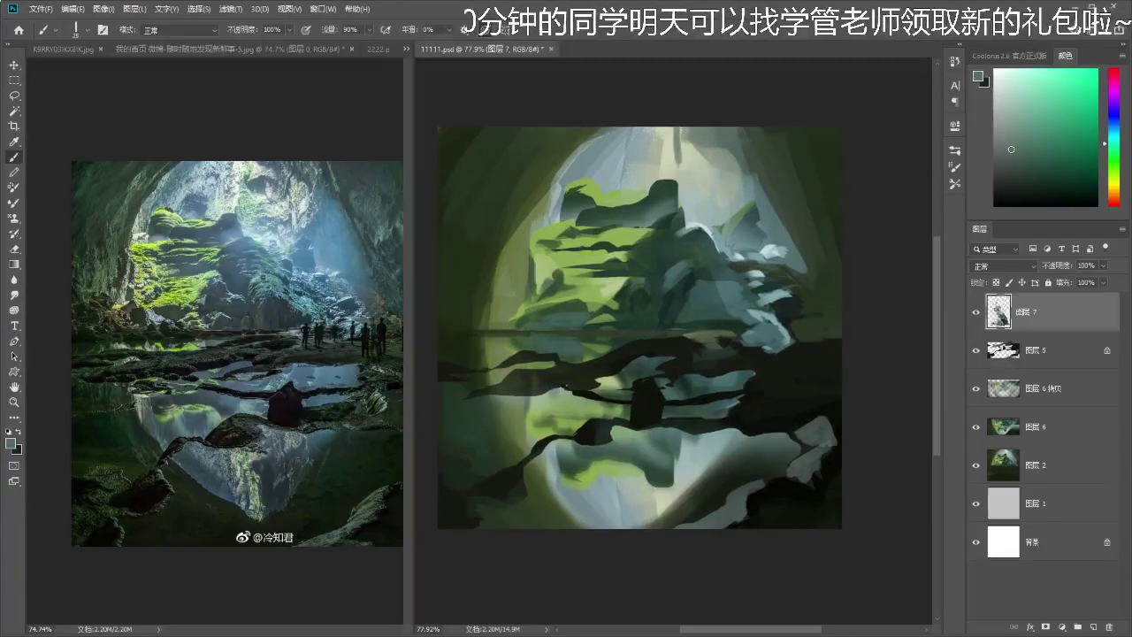
- Paint grey-green rock shadows on the pale back wall above the small peak, shaping them with sampled light and dark tones
key(i)
click(717, 144)
key(b)
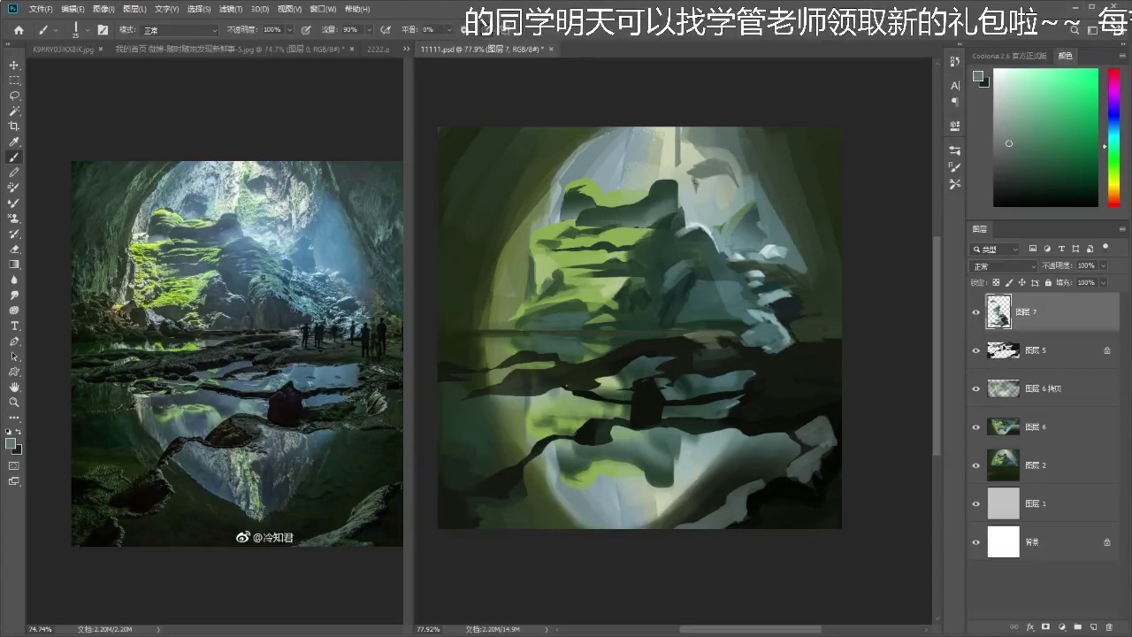
alt+click(716, 180)
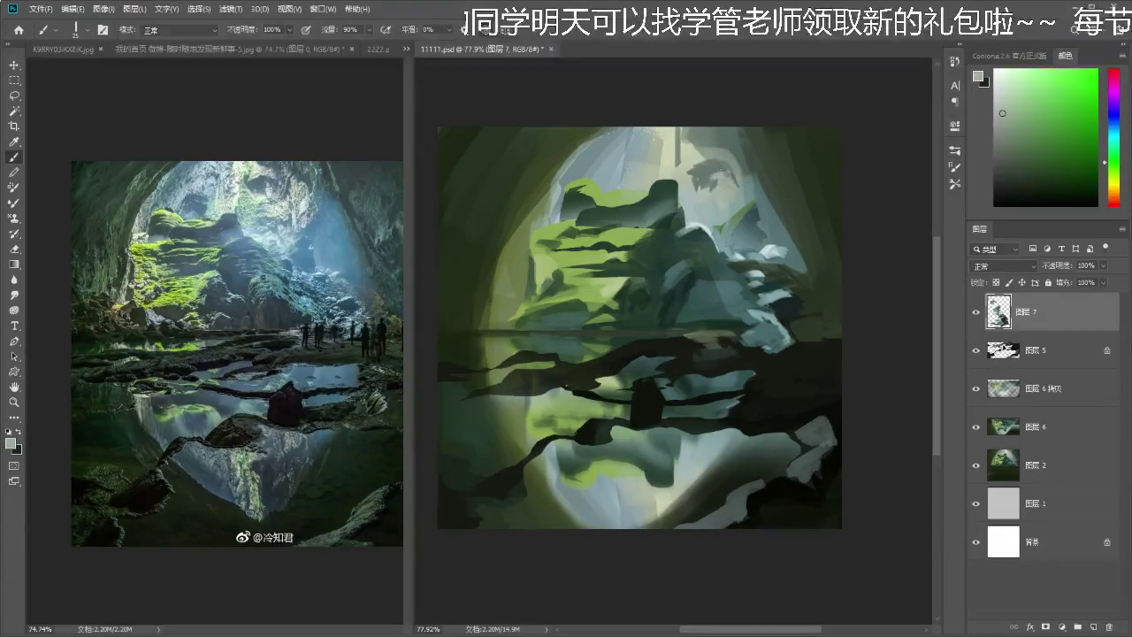
alt+click(726, 187)
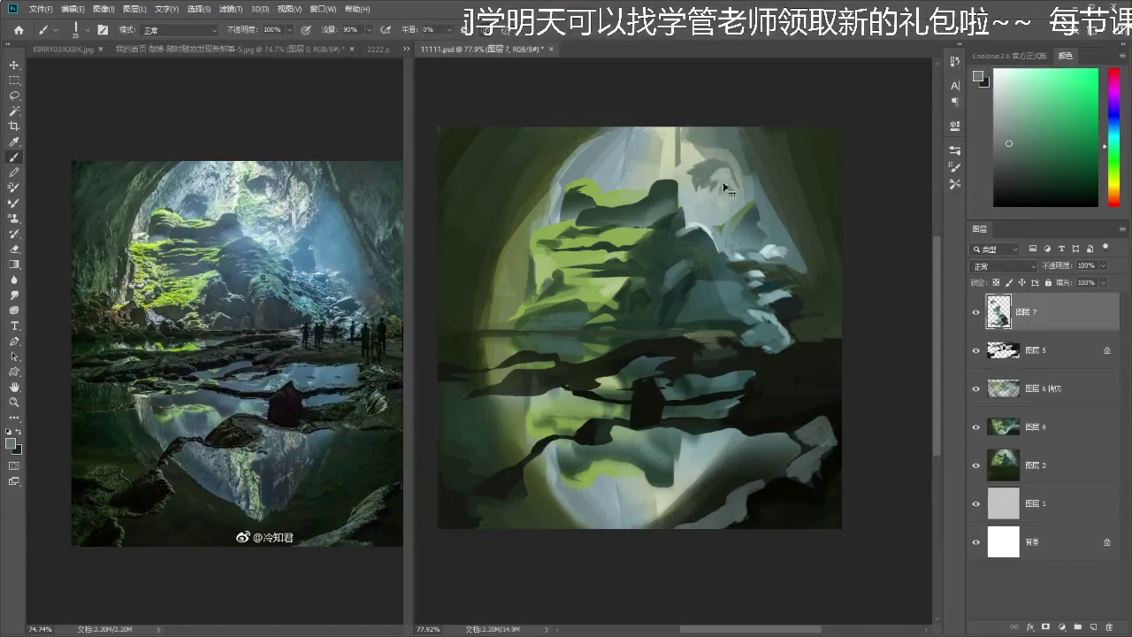
alt+click(727, 186)
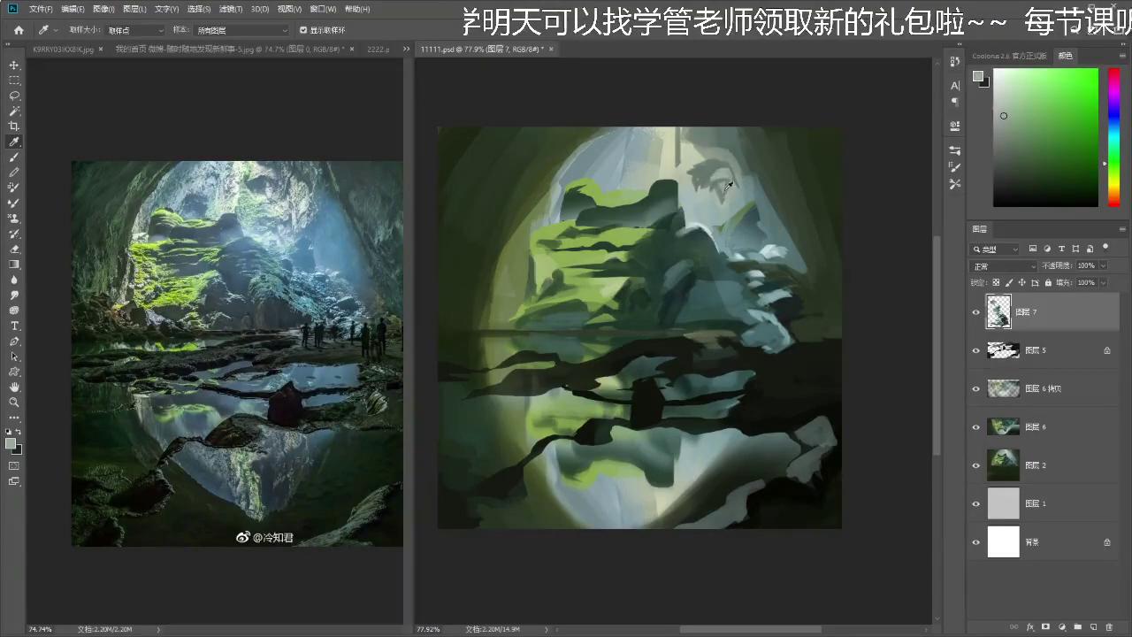
alt+click(724, 193)
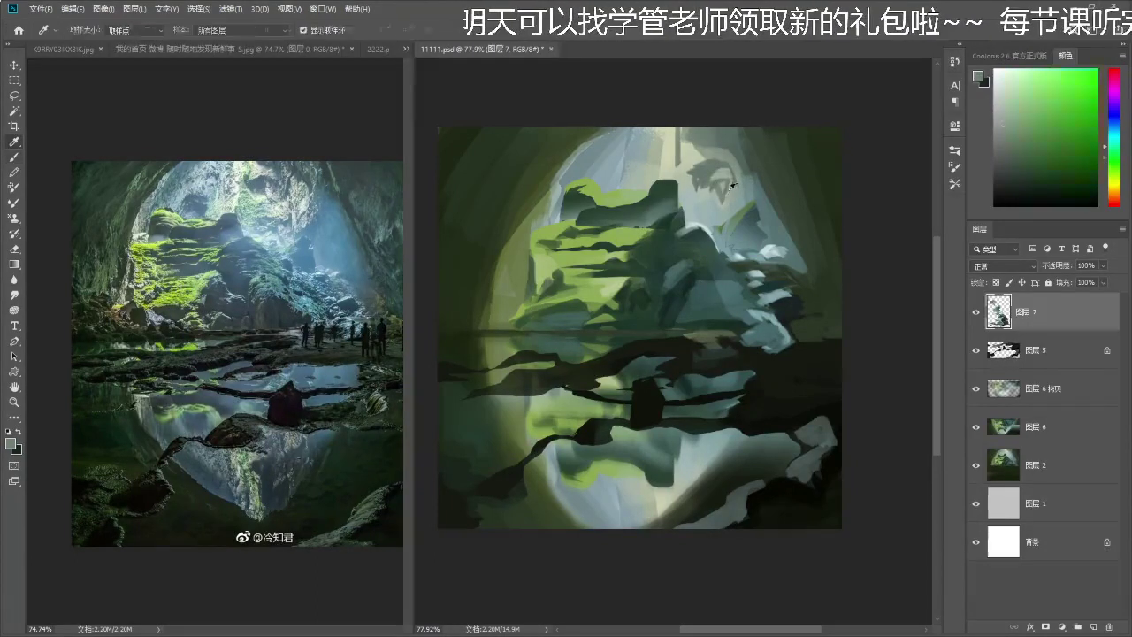
alt+click(721, 175)
alt+click(725, 201)
- Extend the back wall's rock shadows toward the vertical stroke and soften them with sampled pale grey and light blue
key(ctrl+space)
mouse_move(732, 197)
mouse_down()
mouse_move(697, 197)
mouse_move(724, 194)
mouse_up()
alt+click(715, 184)
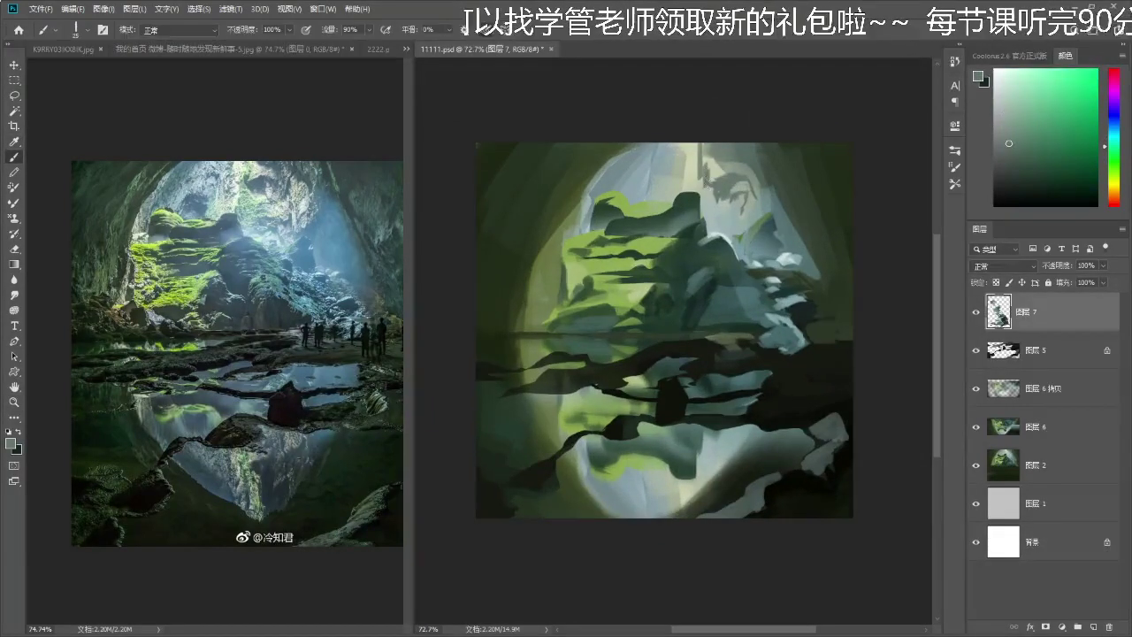
alt+click(723, 186)
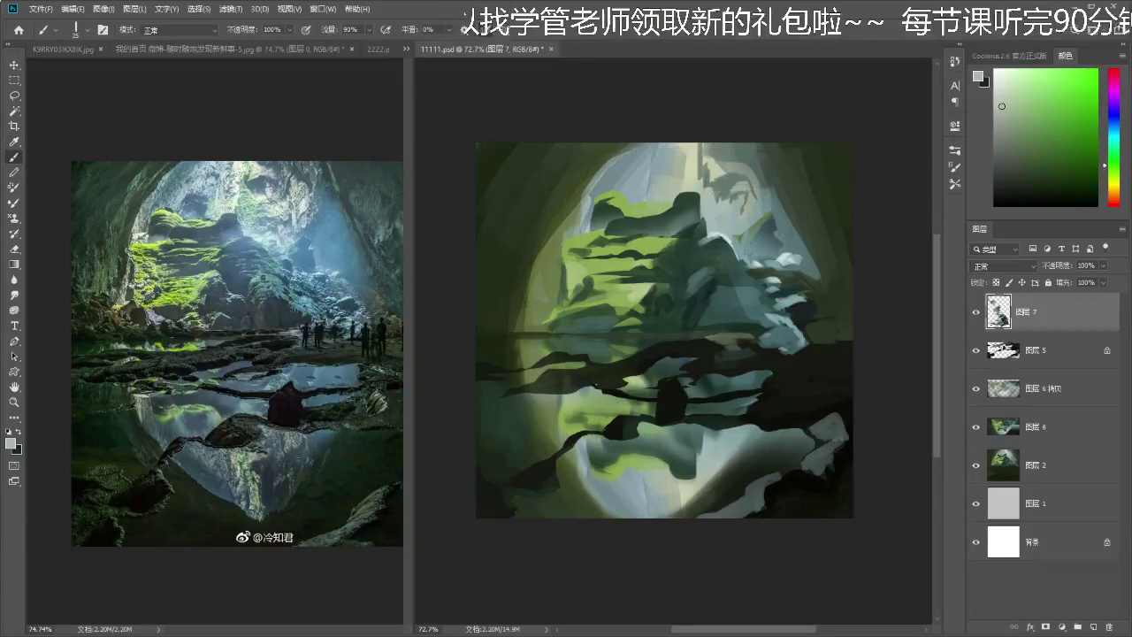
alt+click(688, 175)
alt+click(671, 163)
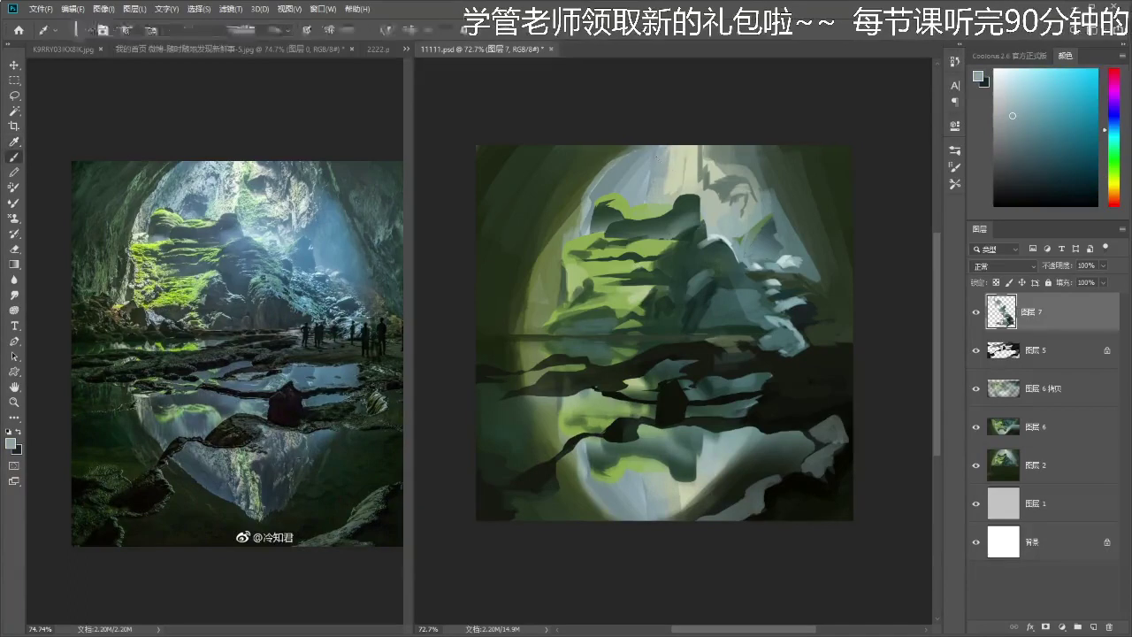
- Sample a darker blue-grey and paint distant rock marks on the pale blue wall above the mountain's left summit
key(i)
click(627, 178)
key(b)
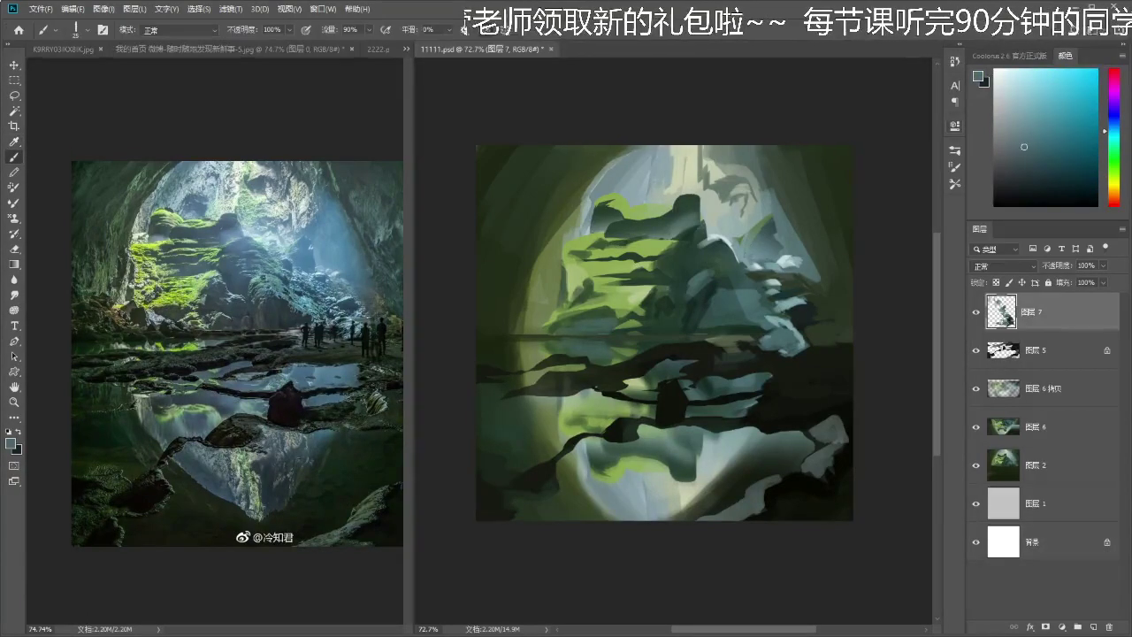
key(ctrl+z)
mouse_move(632, 184)
mouse_down()
mouse_move(626, 194)
mouse_move(654, 178)
mouse_up()
drag(651, 182, 632, 189)
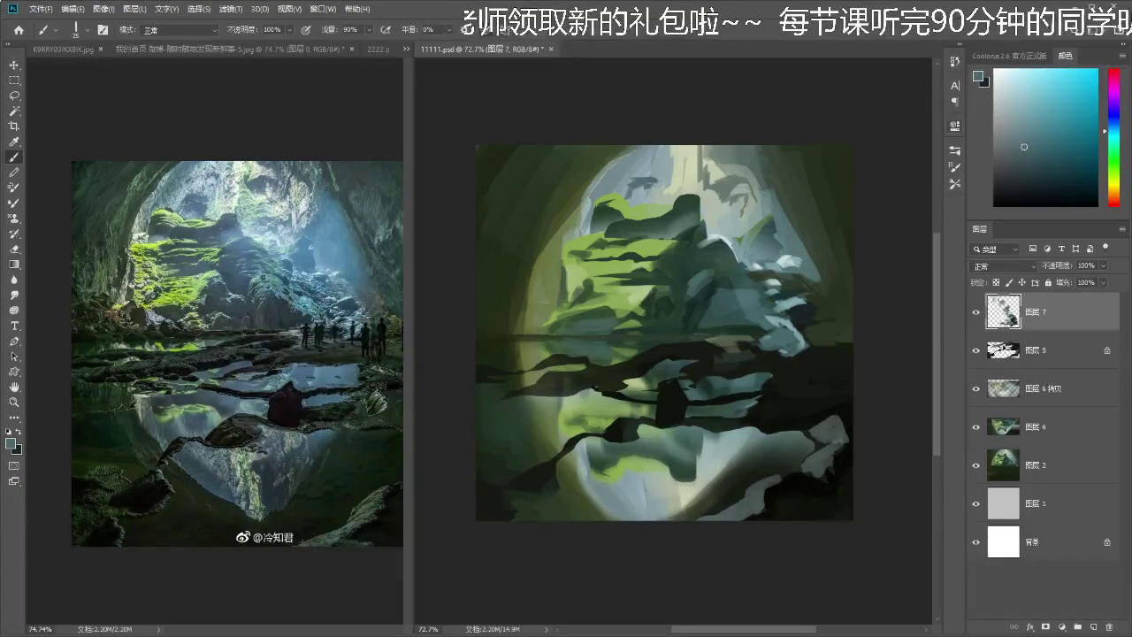
alt+click(659, 182)
alt+click(653, 187)
alt+click(636, 189)
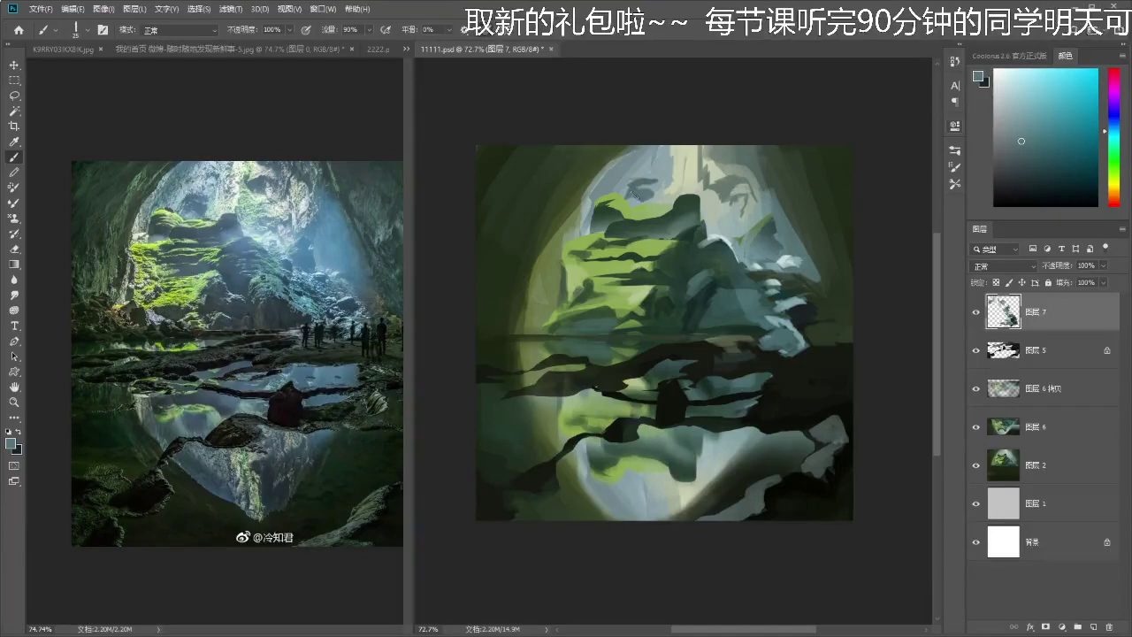
- Sample the moss green and dark green and paint uneven moss patches over the mountain's left summit
alt+click(653, 209)
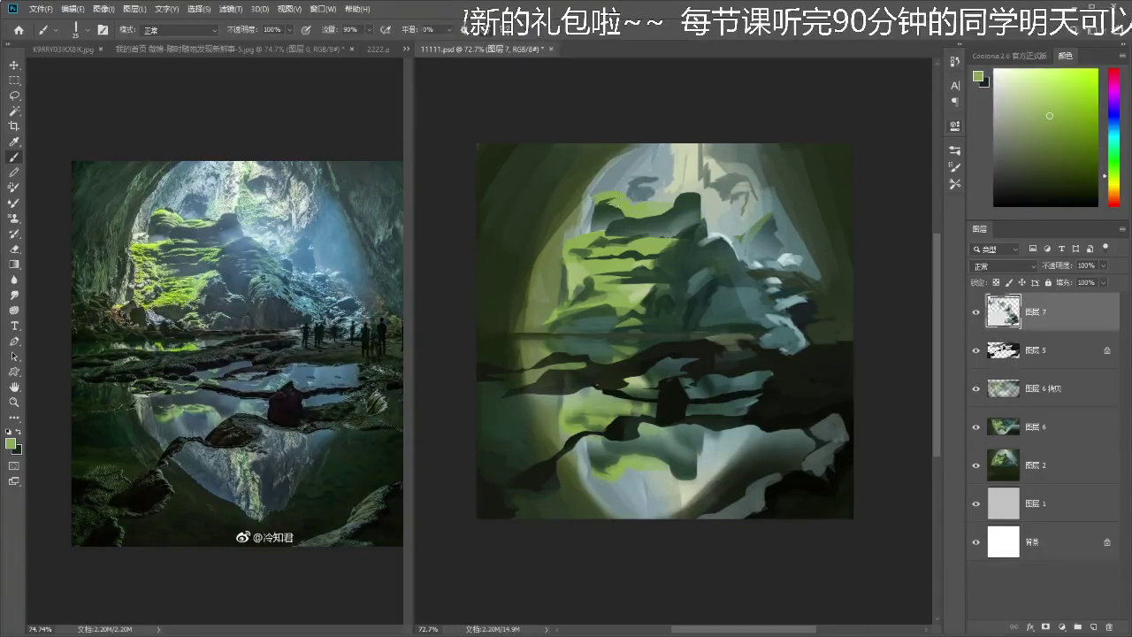
drag(622, 201, 628, 206)
alt+click(621, 206)
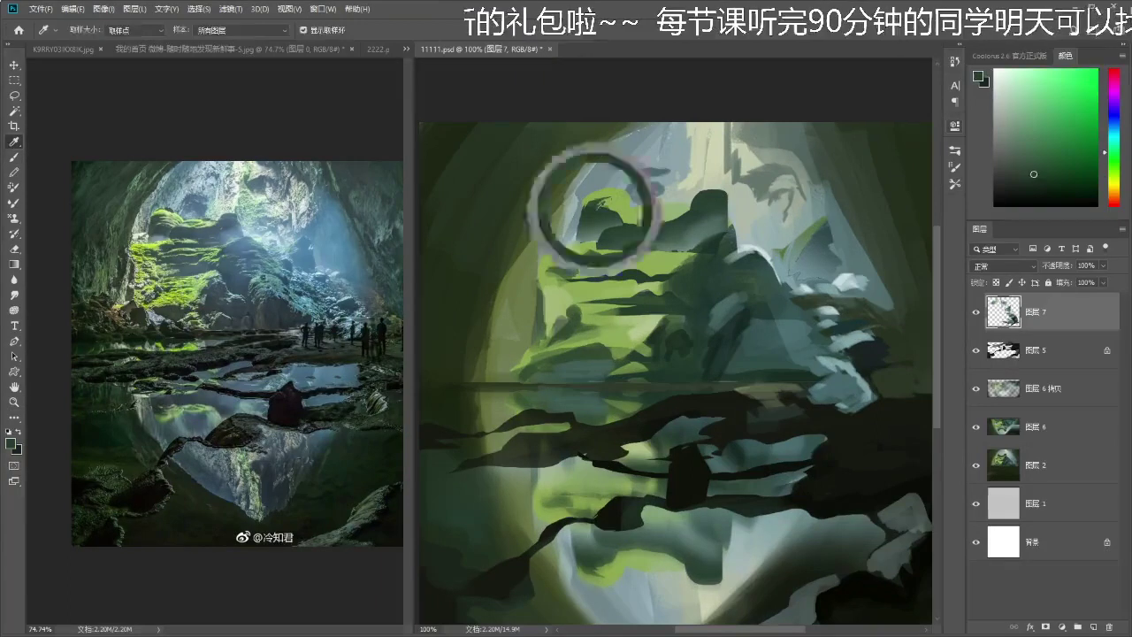
alt+click(625, 205)
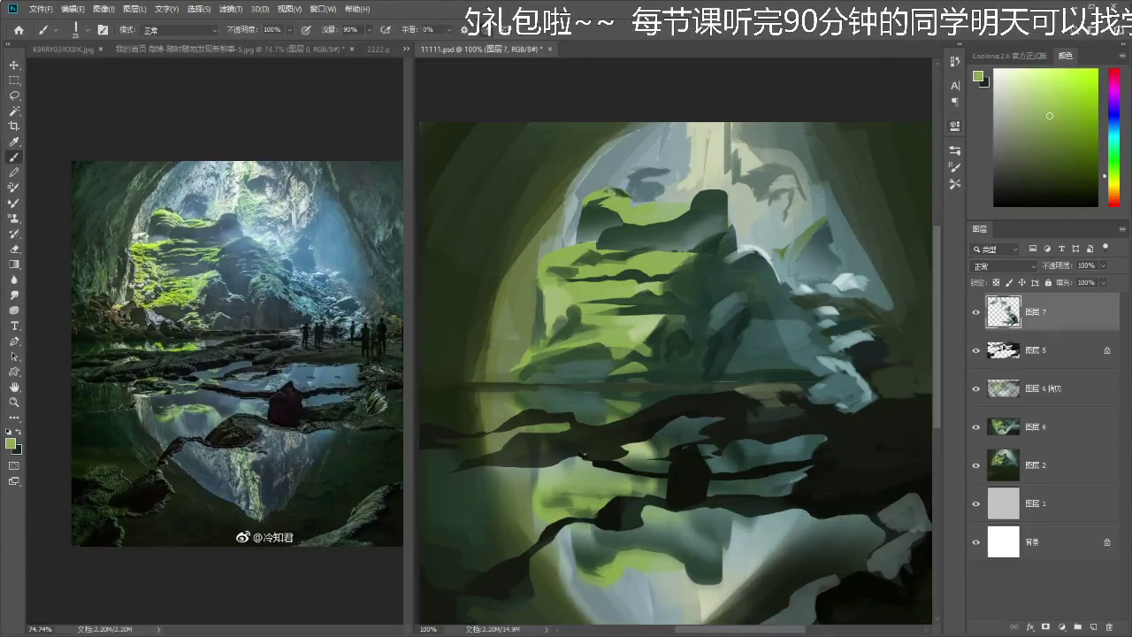
key(ctrl+space)
drag(629, 210, 632, 211)
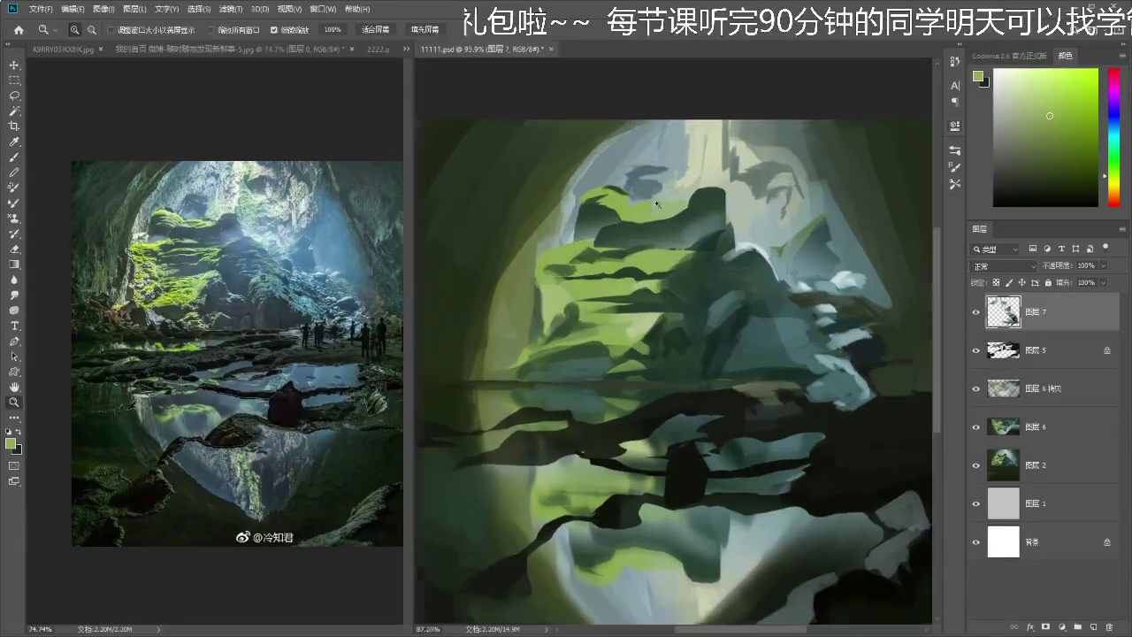
- Sample a dark green from the left summit and carve rock shadows into the moss toward the summit's saddle
alt+click(606, 208)
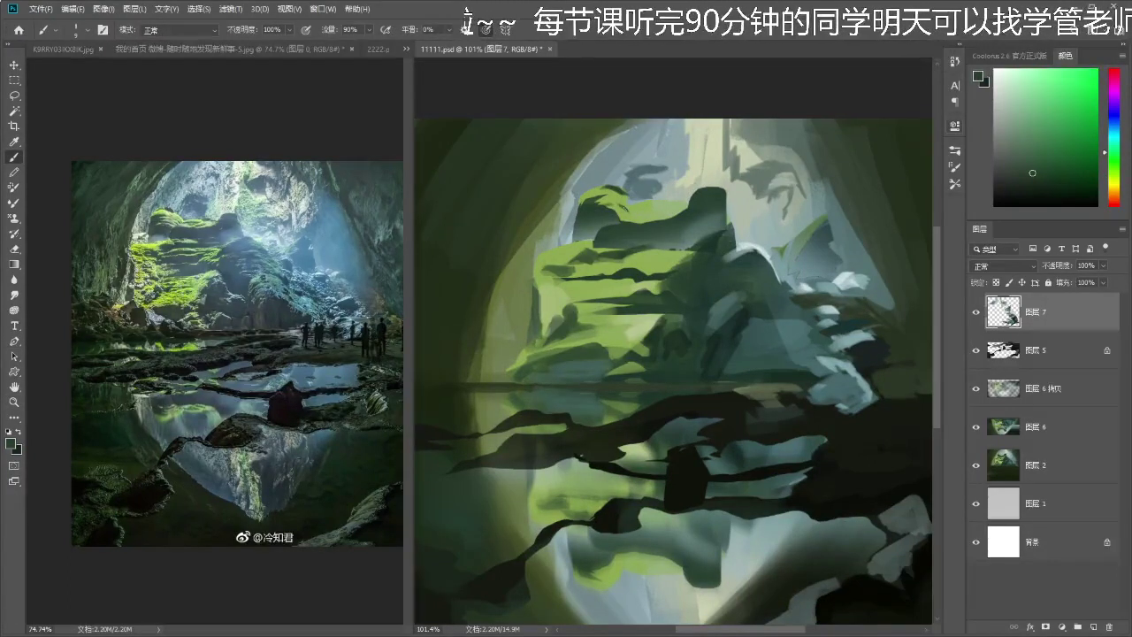
drag(623, 206, 621, 199)
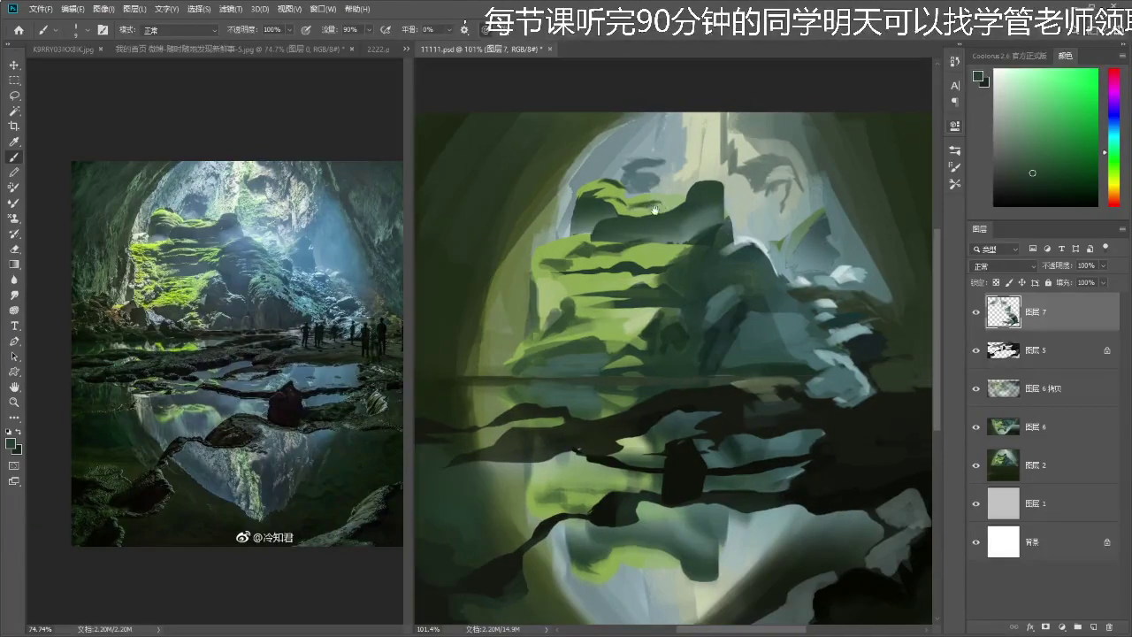
drag(654, 210, 657, 203)
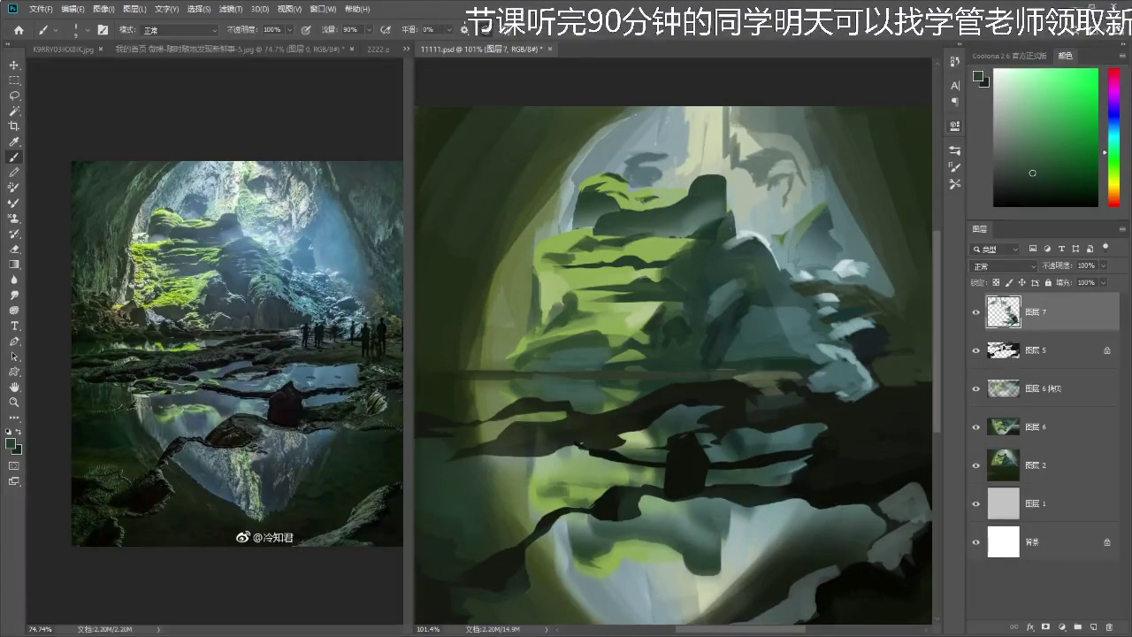
drag(654, 205, 655, 205)
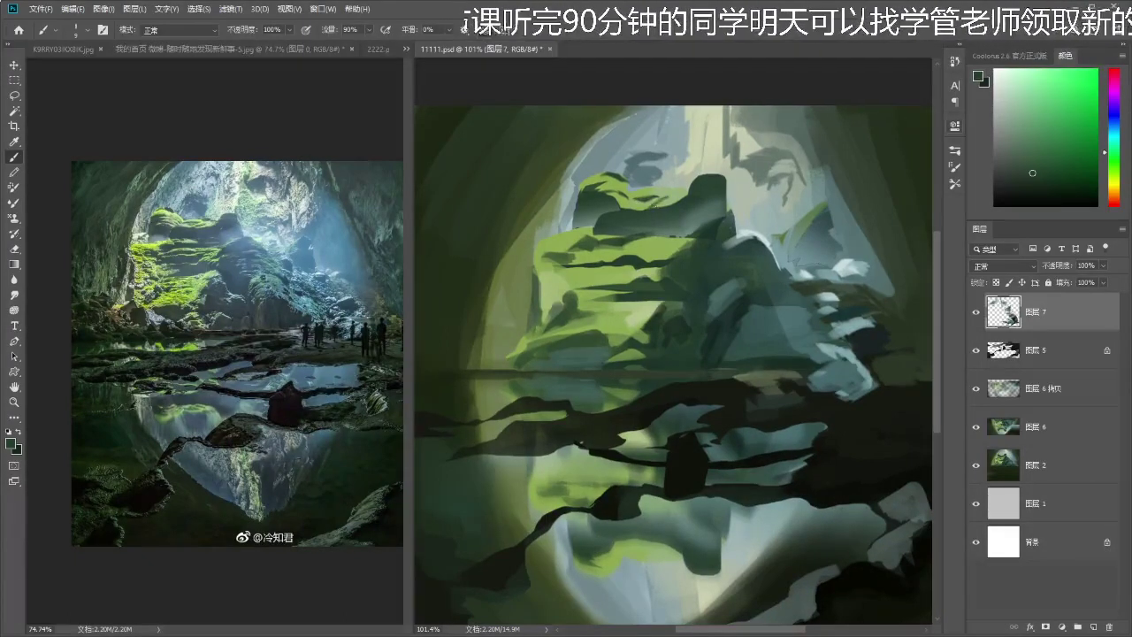
- Refine the rounded rock knob and its edge with the saddle using sampled light green, pale yellow and grey-green
key(i)
click(681, 189)
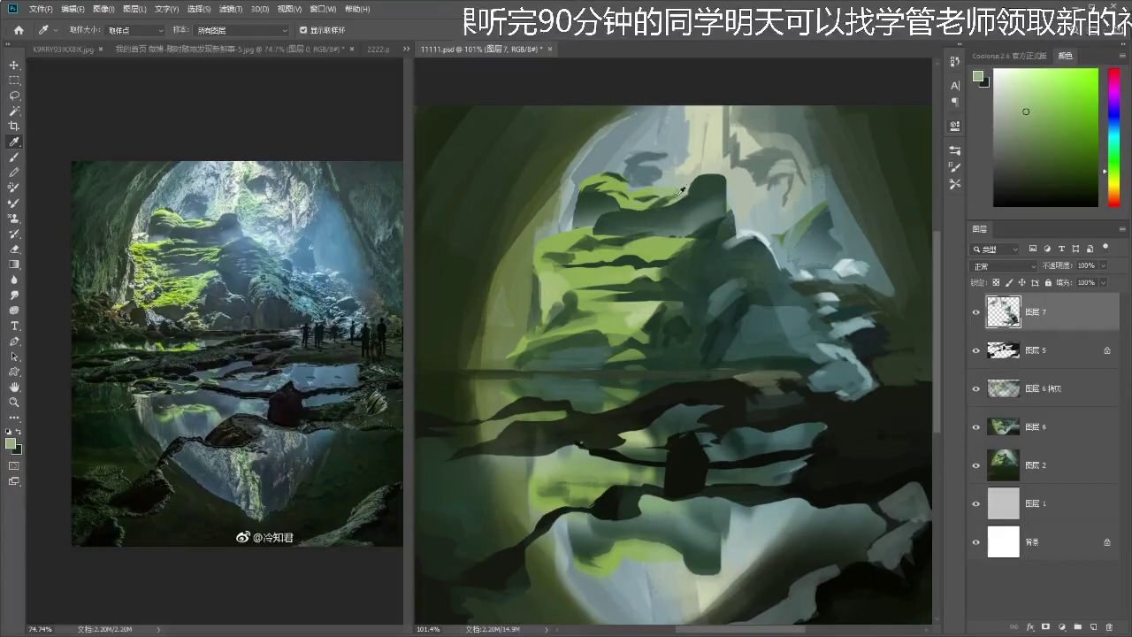
click(708, 154)
key(b)
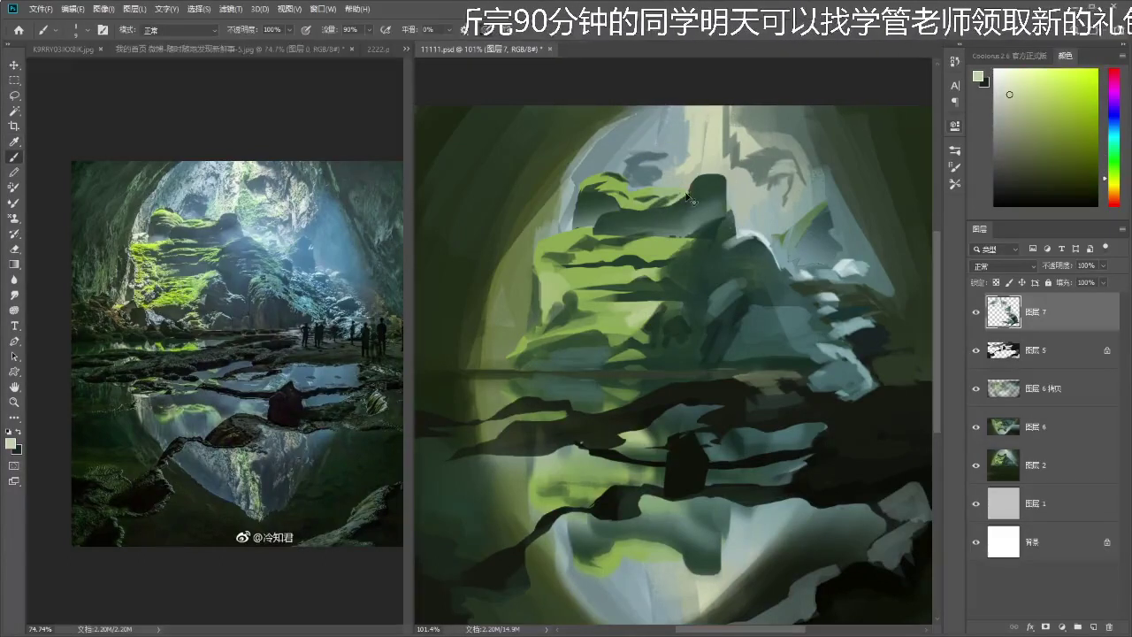
key(z)
drag(692, 201, 701, 200)
key(i)
alt+click(703, 211)
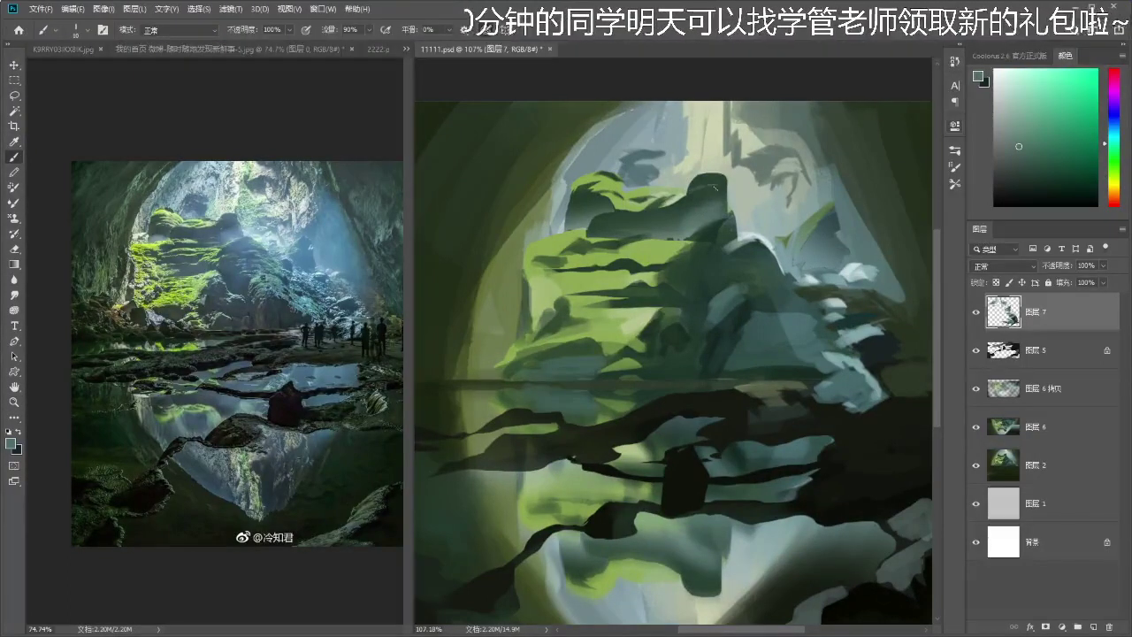
key(ctrl+z)
alt+click(705, 195)
alt+click(703, 194)
- Sample greens from the mossy slope and paint mid-green strokes across its upper terraces
key(z)
drag(697, 192, 599, 184)
mouse_move(672, 209)
mouse_down()
mouse_move(778, 210)
mouse_move(762, 210)
mouse_up()
key(b)
alt+click(592, 239)
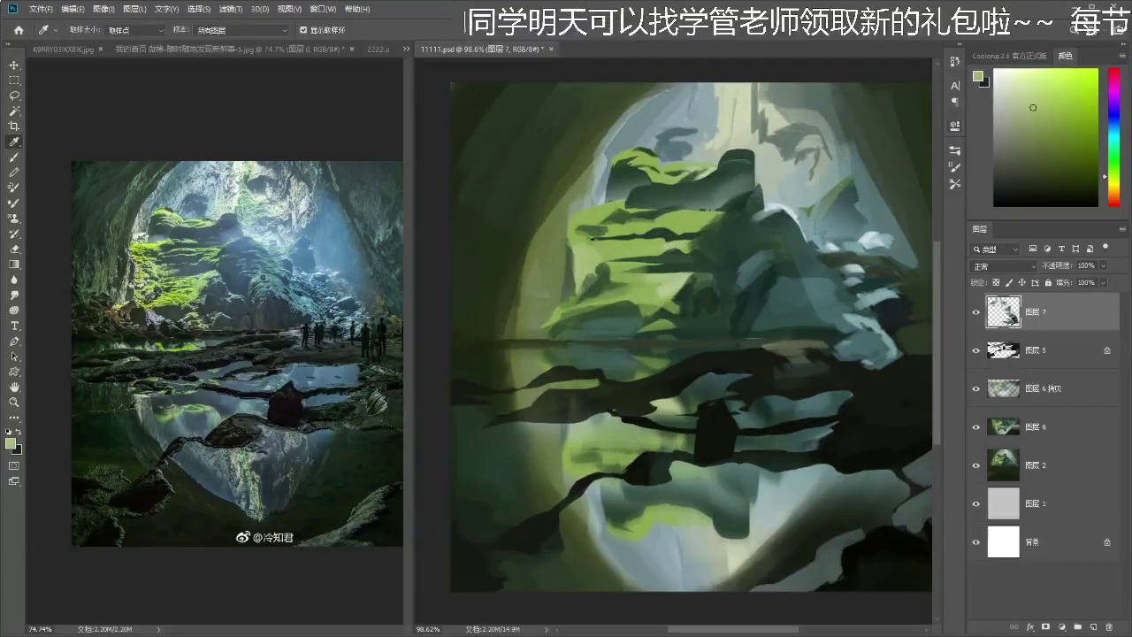
key(b)
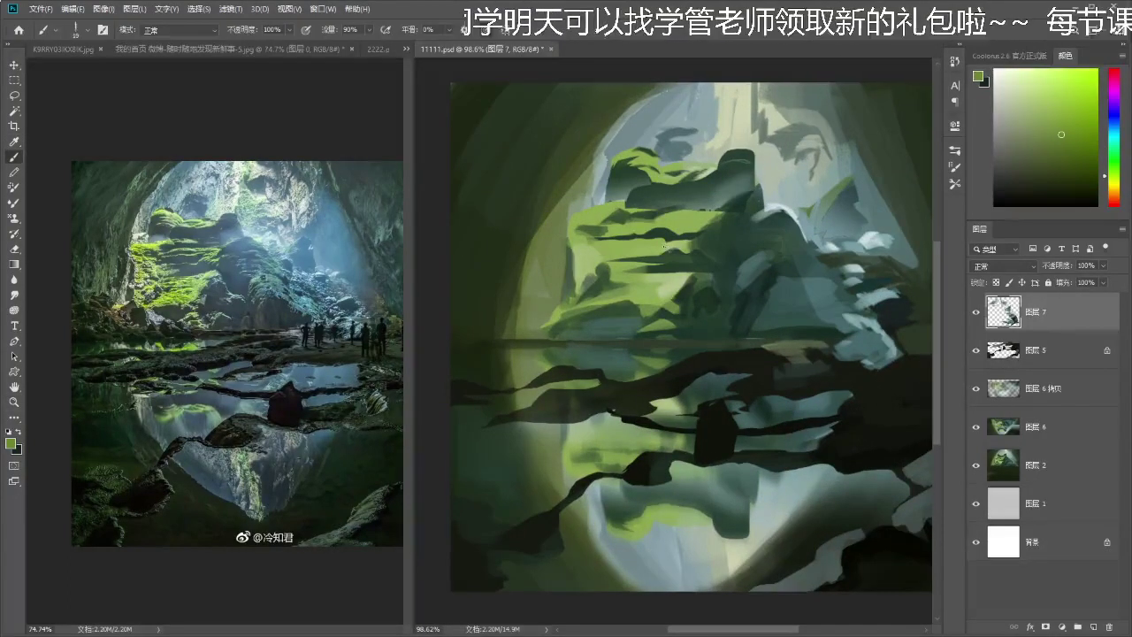
mouse_move(589, 251)
mouse_down()
mouse_move(645, 241)
mouse_move(607, 251)
mouse_up()
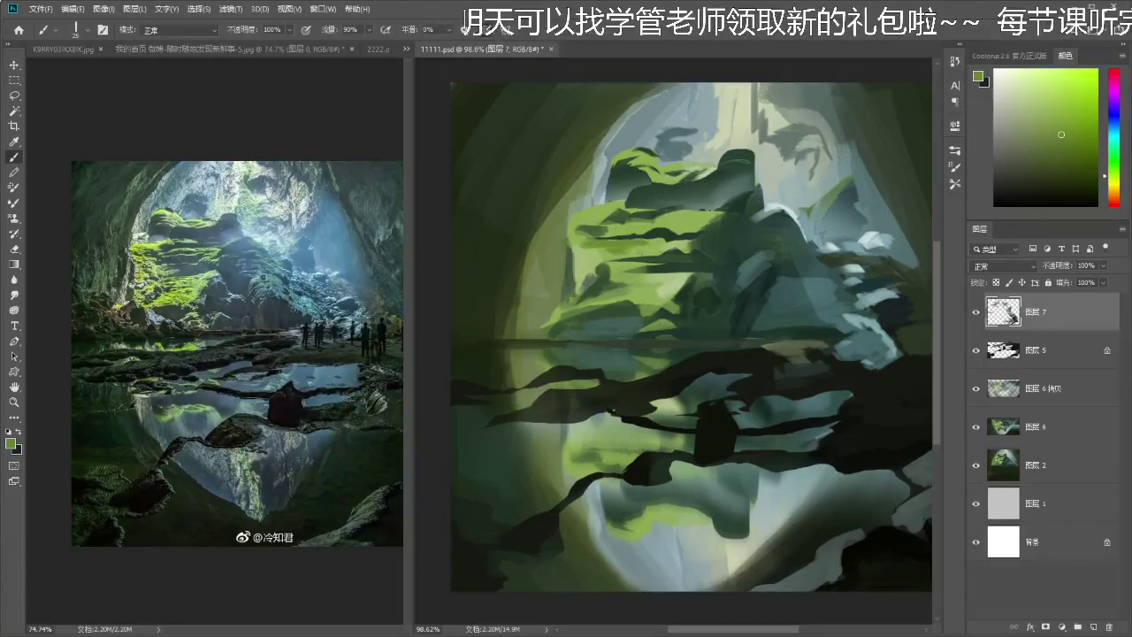
key(i)
click(608, 249)
key(b)
mouse_move(592, 255)
mouse_down()
mouse_move(645, 274)
mouse_move(584, 306)
mouse_move(608, 314)
mouse_up()
alt+click(593, 264)
key(ctrl+z)
key(ctrl+z)
- Sample a dark green and break up the slope's upper terraces with thin, irregular rock shadows
key(z)
mouse_move(681, 296)
mouse_down()
mouse_move(637, 294)
mouse_move(702, 228)
mouse_up()
key(b)
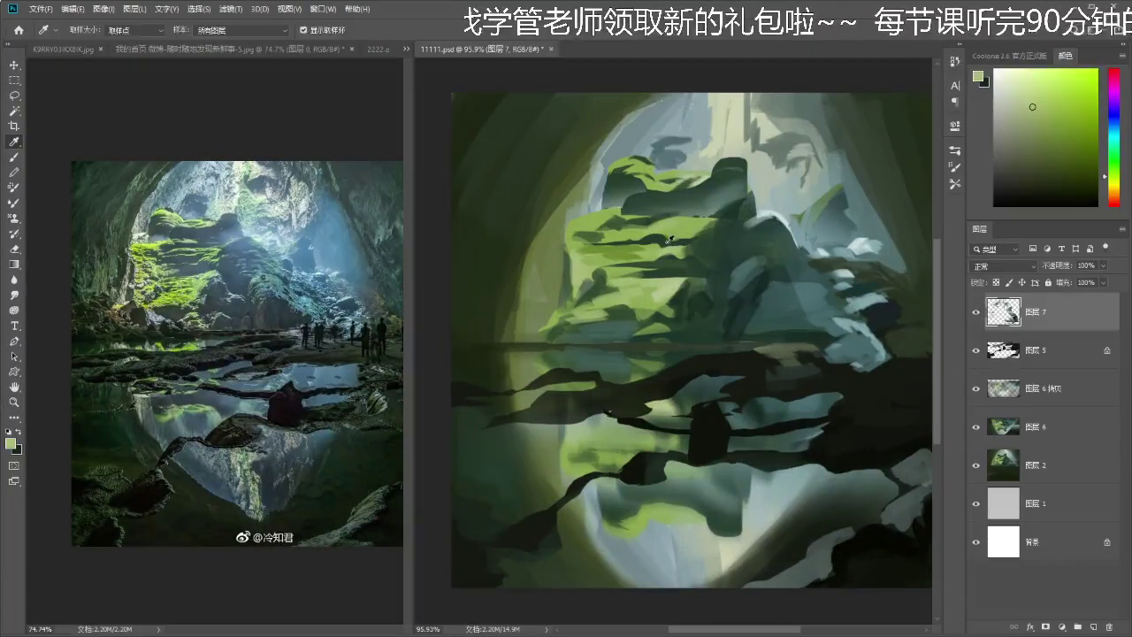
alt+click(665, 245)
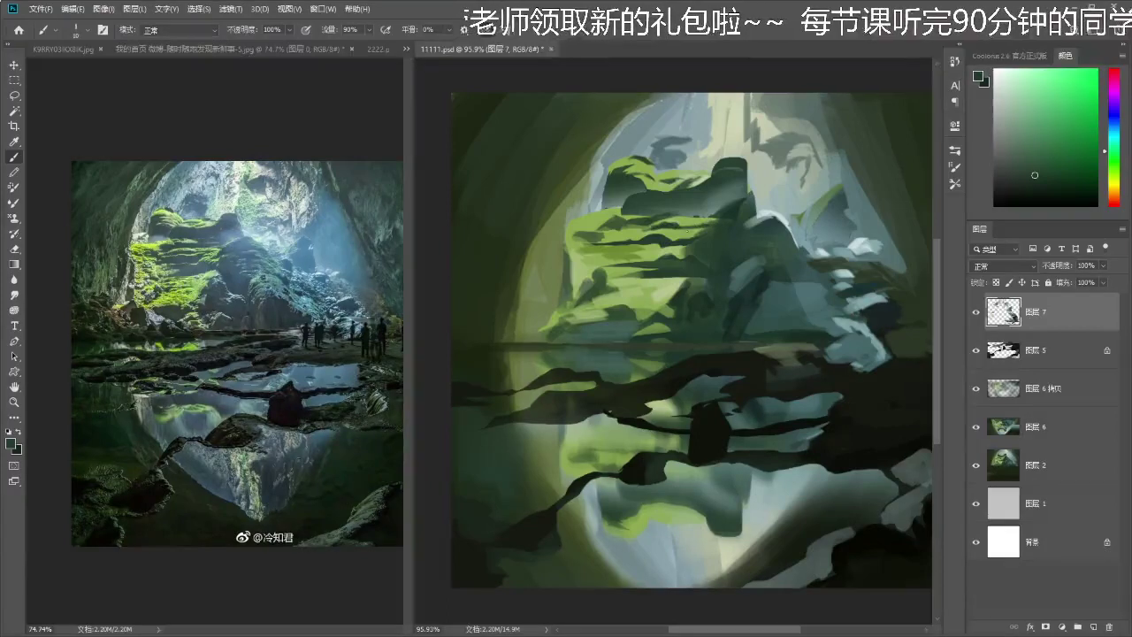
- Extend dark green shadows from the upper terraces up to the summit and darken the rounded knob with sampled tones
mouse_move(691, 242)
mouse_down()
mouse_move(700, 203)
mouse_move(711, 212)
mouse_up()
alt+click(690, 201)
alt+click(708, 209)
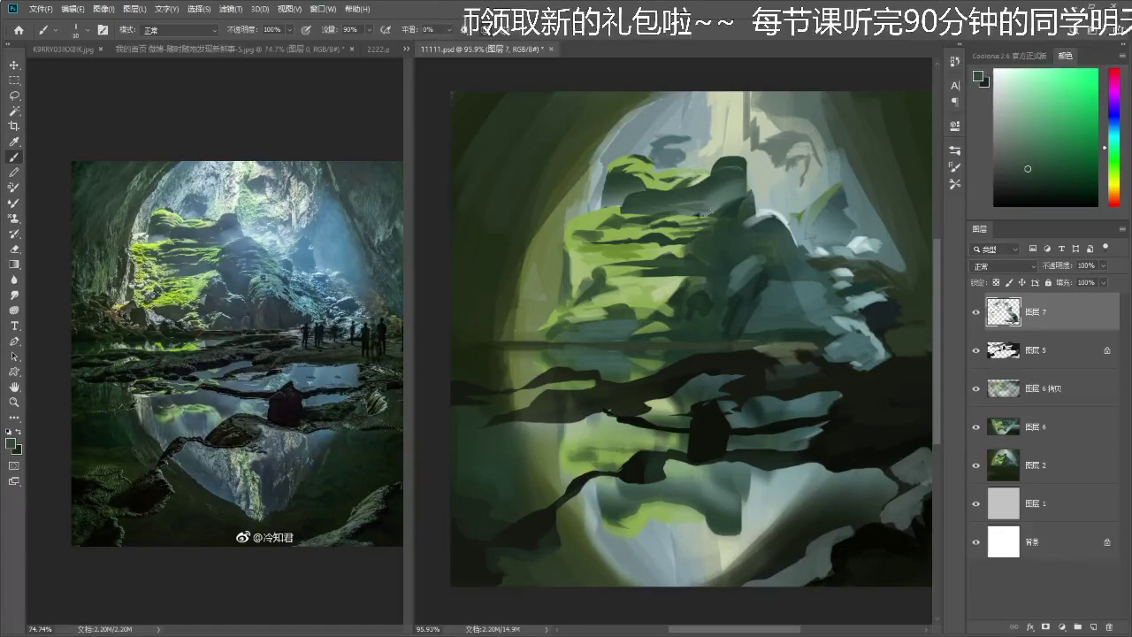
alt+click(727, 190)
alt+click(727, 176)
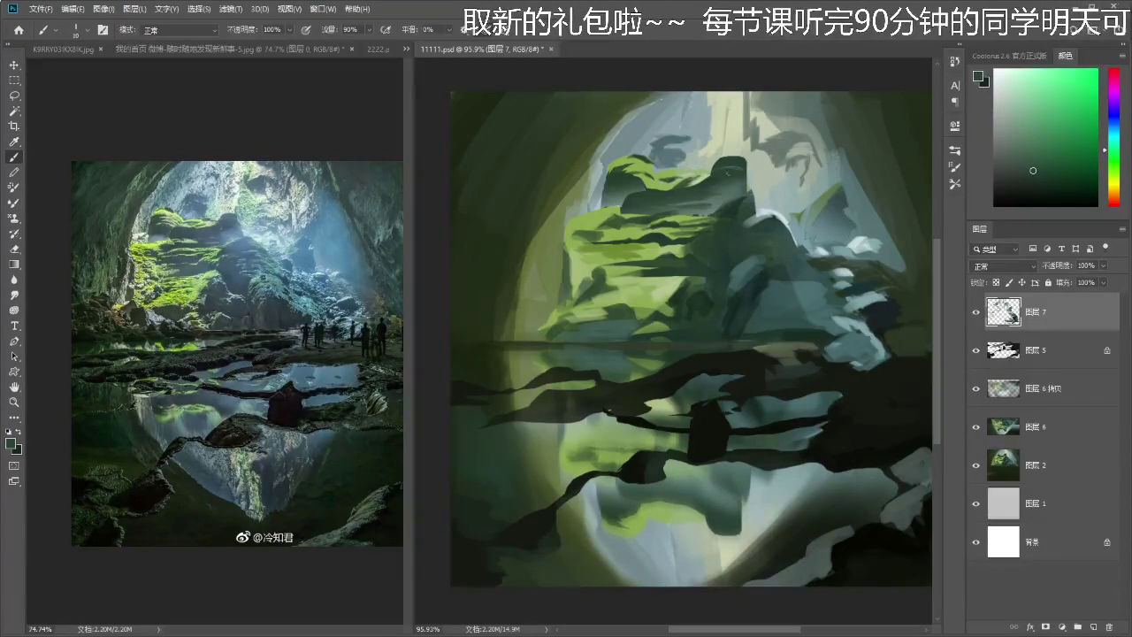
- Sample the bright moss green from the summit and add moss highlights along the left summit and saddle
scroll(665, 176, down, 2)
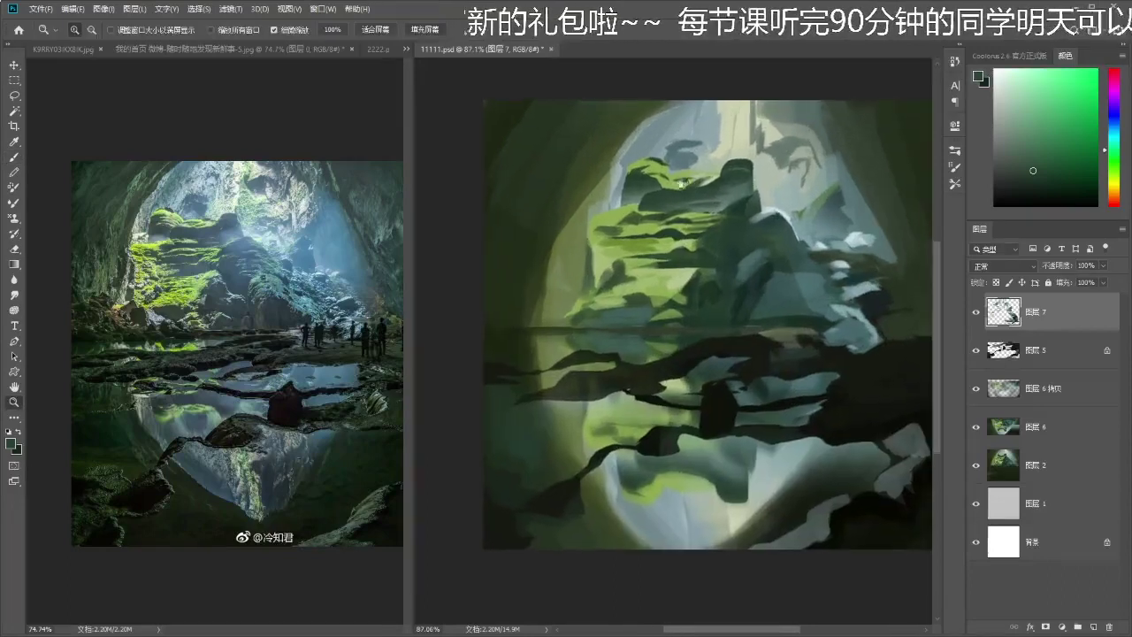
alt+click(665, 176)
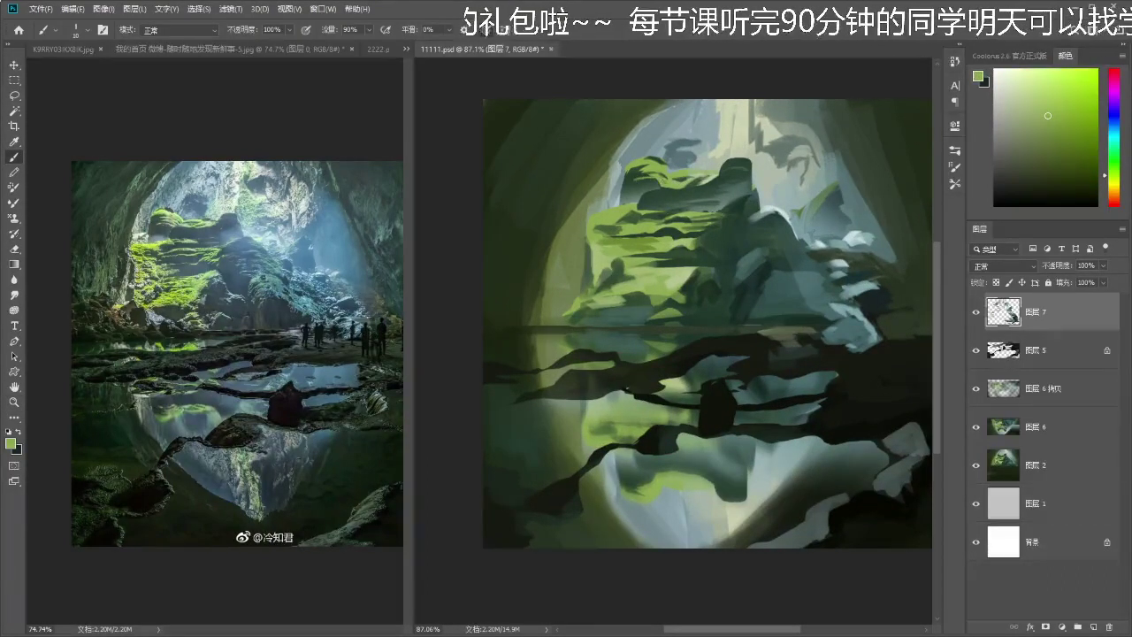
drag(654, 180, 654, 178)
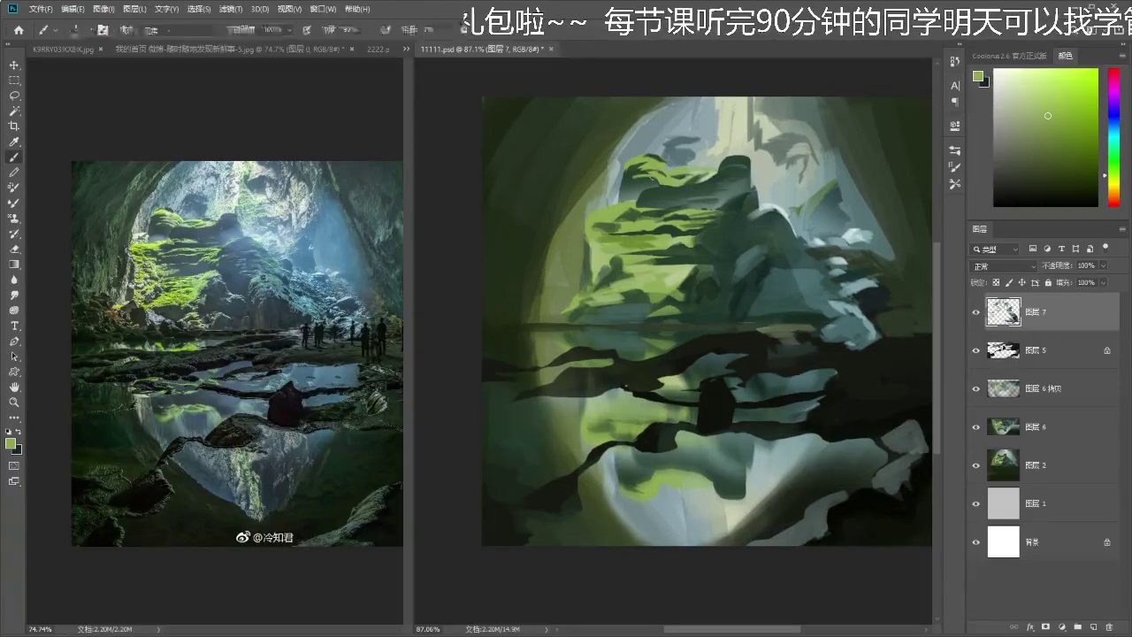
alt+click(674, 177)
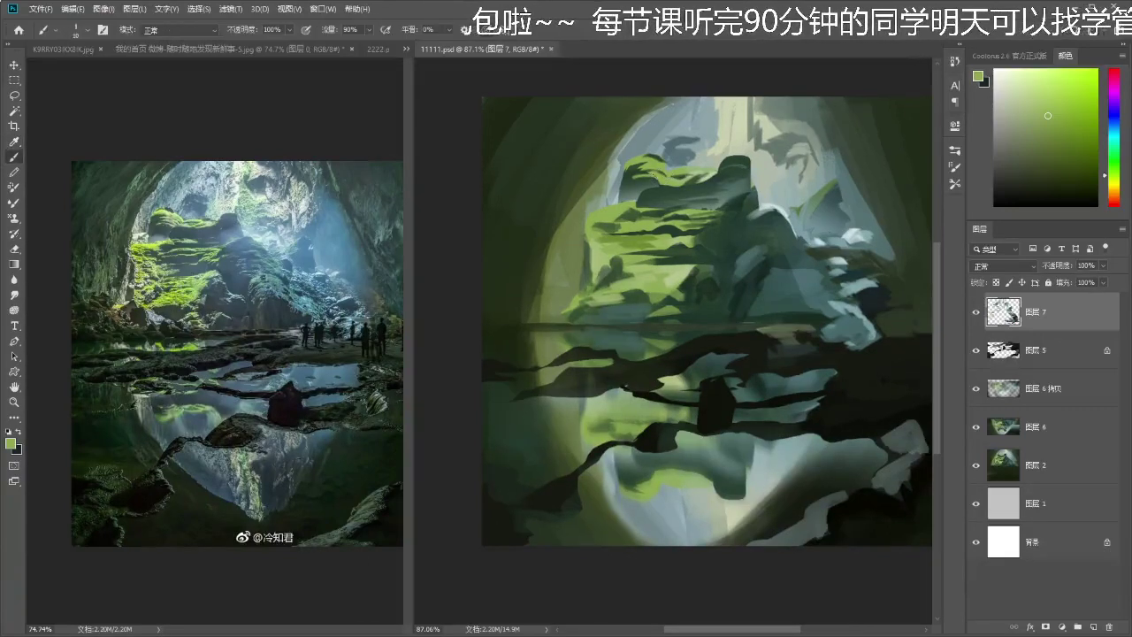
- Sample dark green and grey-green and shape the shadowed rock on the left summit's outer side
alt+click(645, 178)
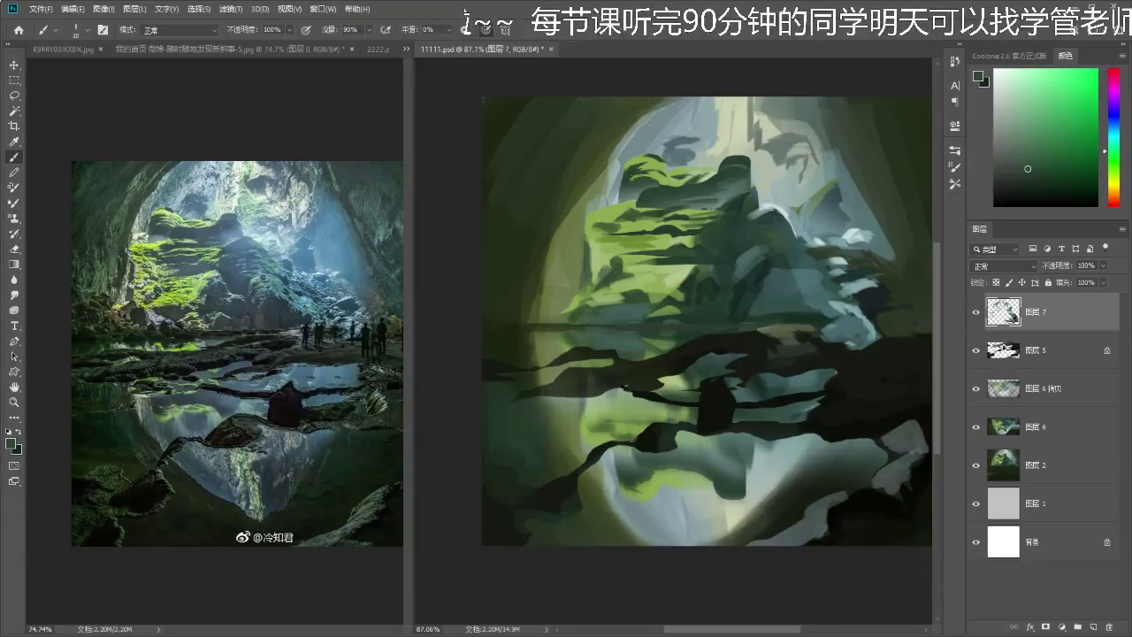
key(z)
mouse_move(646, 181)
mouse_down()
mouse_move(570, 181)
mouse_move(665, 180)
mouse_move(626, 180)
mouse_up()
key(b)
alt+click(626, 180)
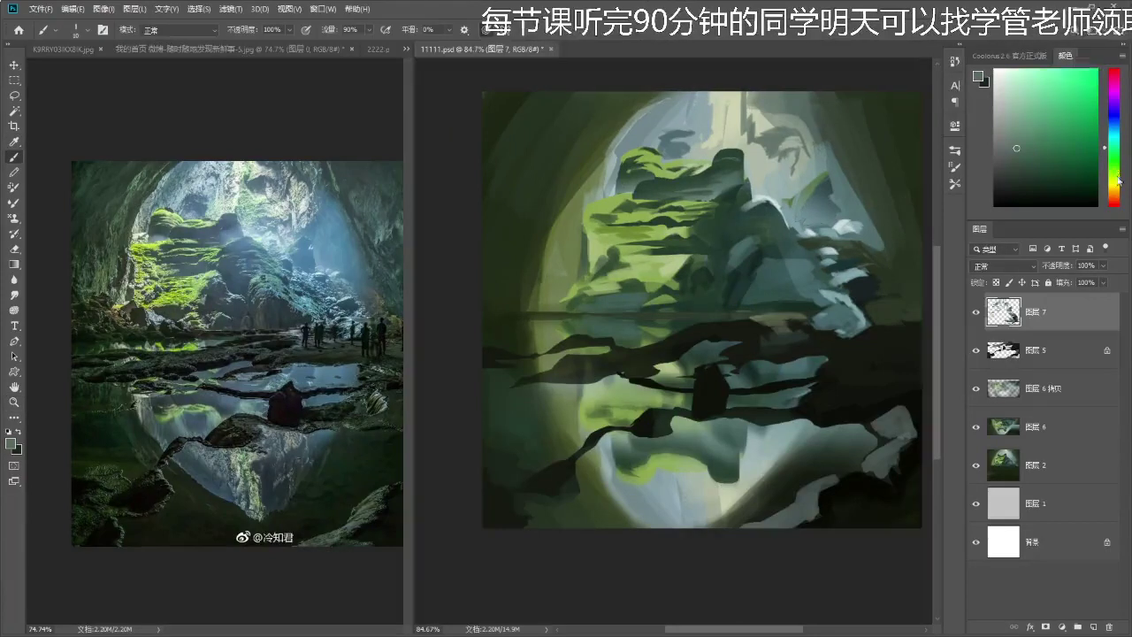
- Choose a muted orange-brown and paint a small warm rock accent on the left summit's outer edge
click(1115, 194)
click(1013, 133)
key(ctrl+space)
drag(659, 166, 692, 166)
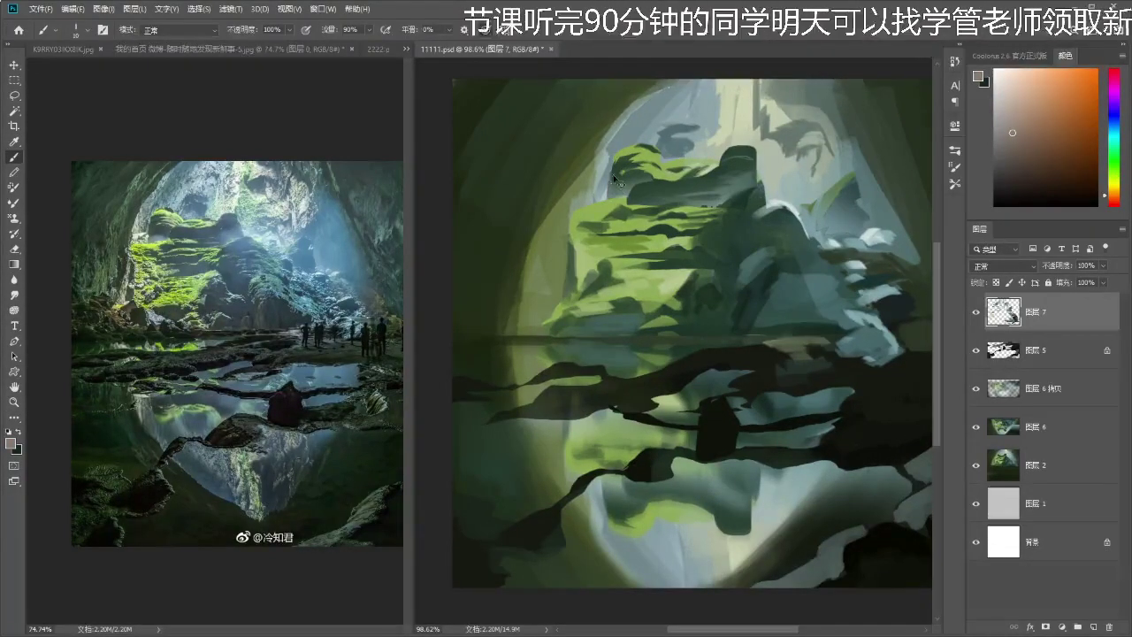
key(ctrl+space)
mouse_move(662, 189)
mouse_down()
mouse_move(542, 189)
mouse_move(664, 188)
mouse_up()
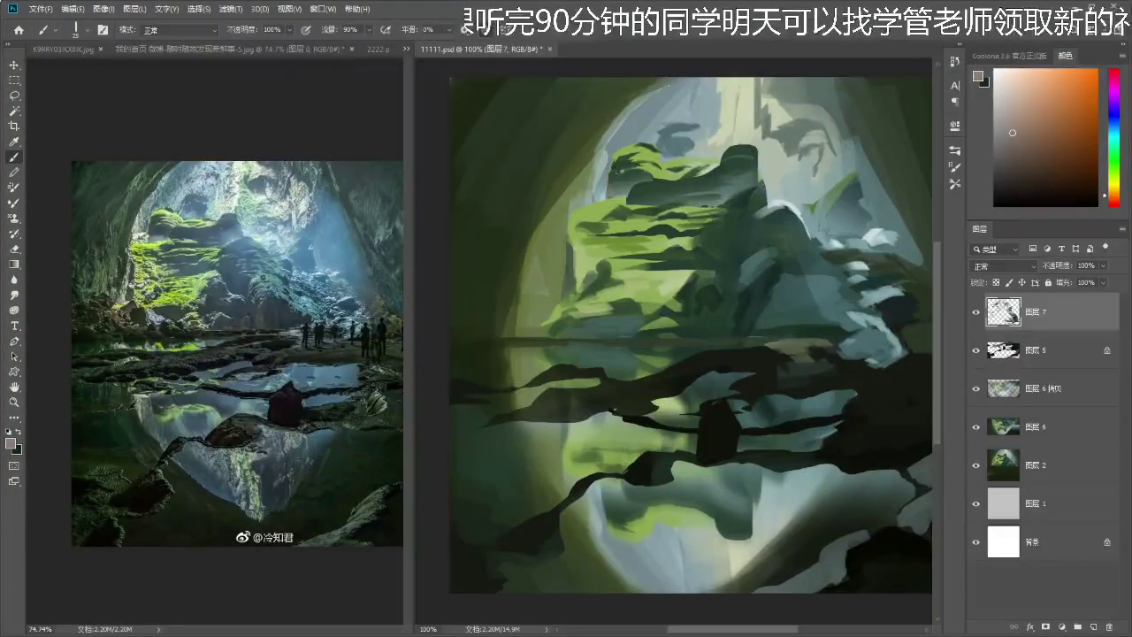
key(ctrl+space)
drag(652, 167, 672, 186)
key(alt)
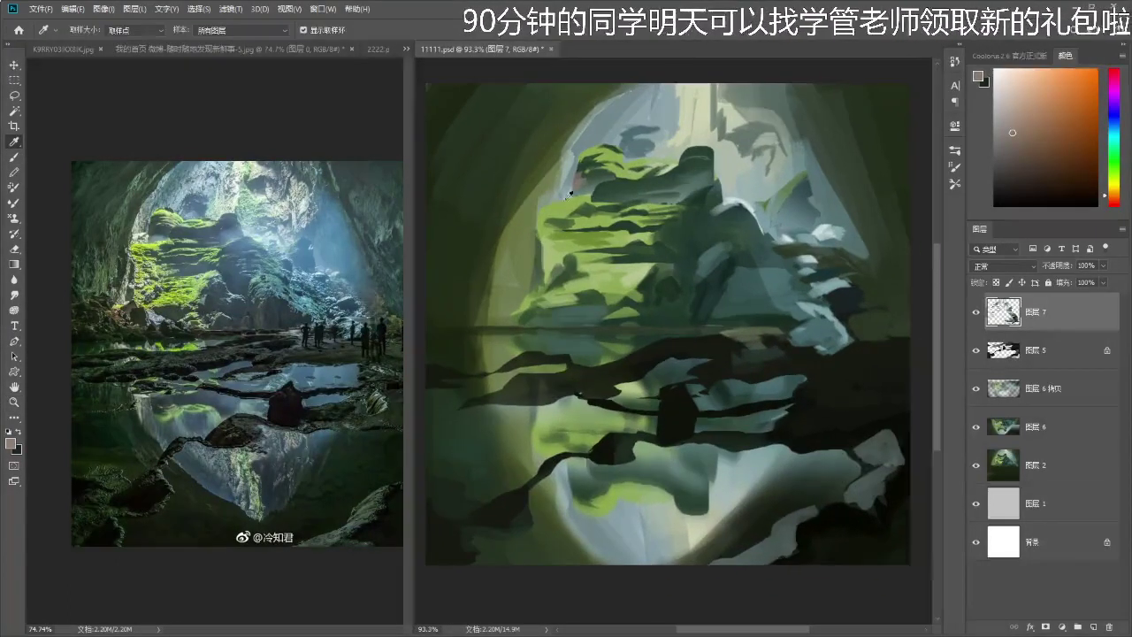
- Sample a pale blue-grey and paint it down the cave opening's edge beside the left summit
click(571, 193)
key(e)
key(b)
alt+click(563, 184)
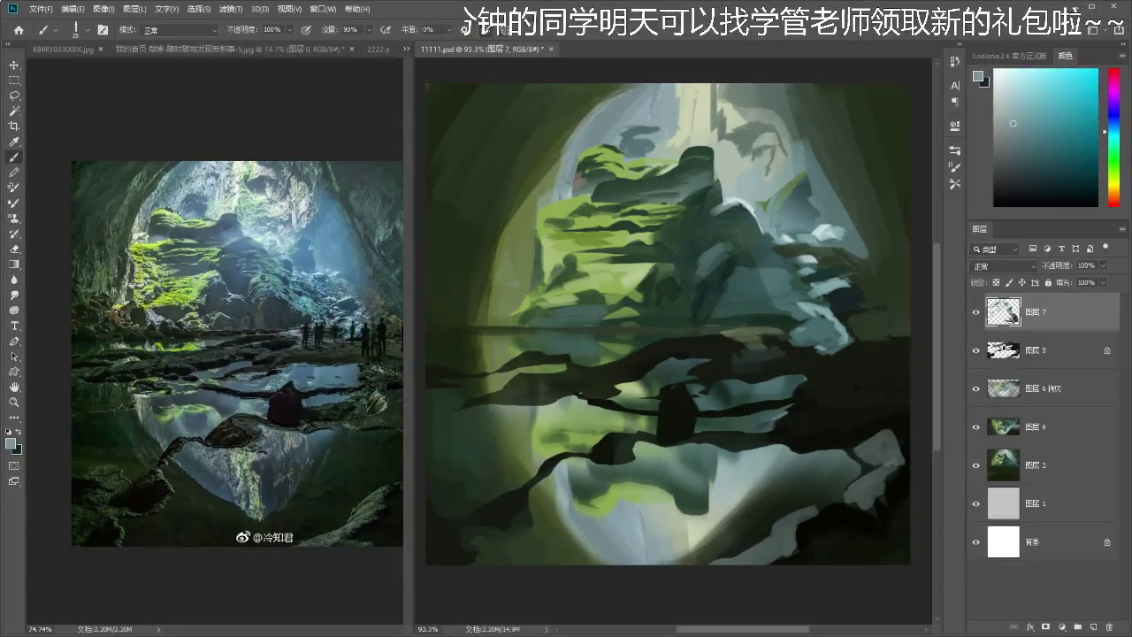
mouse_move(573, 152)
mouse_down()
mouse_move(561, 187)
mouse_move(545, 193)
mouse_up()
- Sample dark greens and extend the left cave wall inward along the opening, repainting its lower strokes beside the slope
alt+click(550, 176)
drag(619, 92, 558, 163)
alt+click(592, 131)
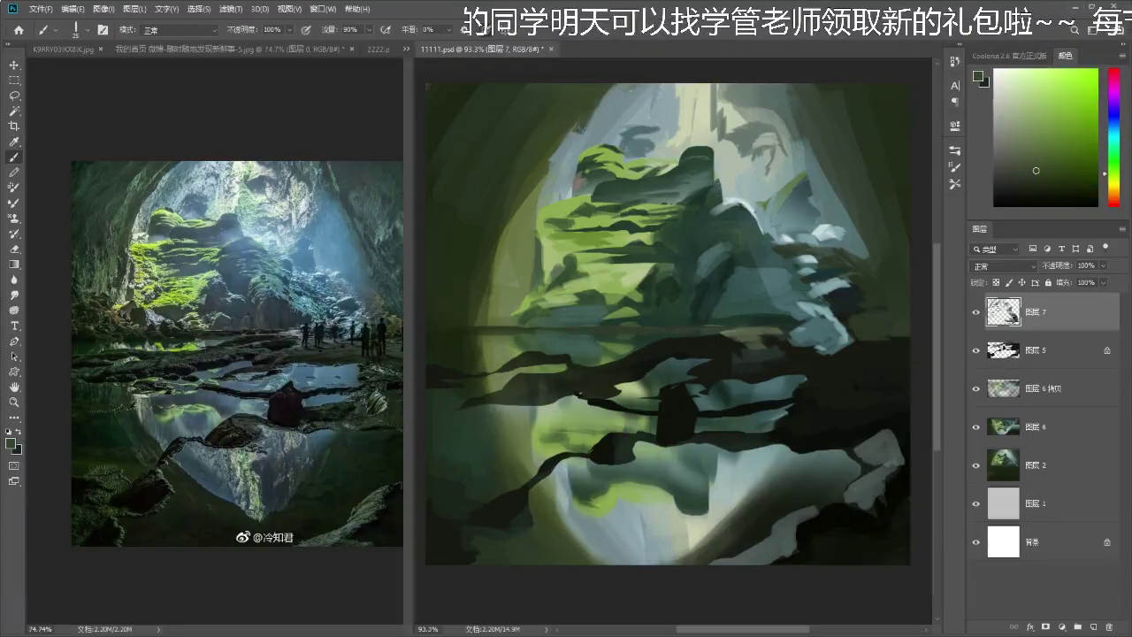
drag(607, 91, 541, 177)
drag(566, 140, 511, 269)
mouse_move(547, 172)
mouse_down()
mouse_move(536, 204)
mouse_move(522, 215)
mouse_move(527, 201)
mouse_move(515, 290)
mouse_move(520, 219)
mouse_move(497, 322)
mouse_up()
key(ctrl+z)
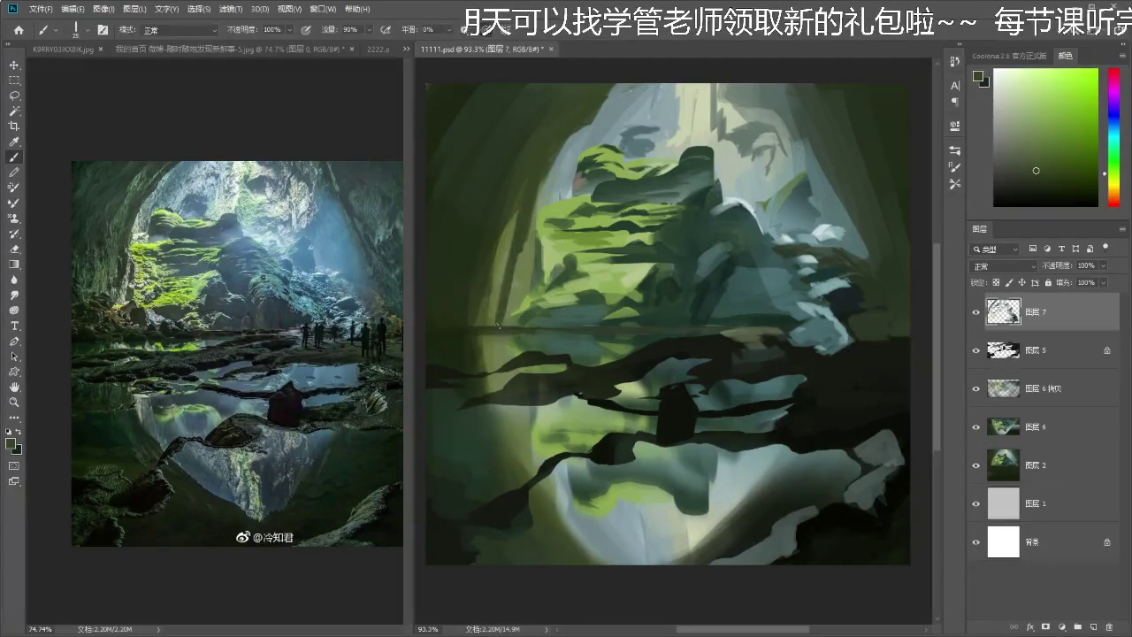
drag(517, 214, 492, 325)
- Sample dark green and light moss green and paint a small shadowed rock edge along the mossy slope's left side
alt+click(531, 259)
key(alt)
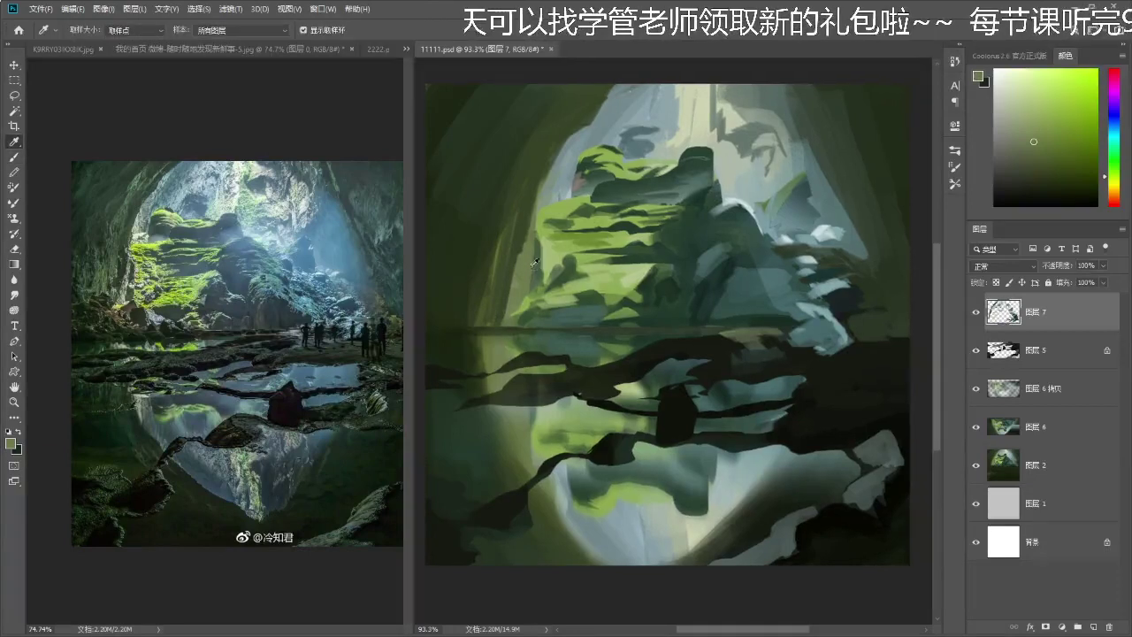
alt+click(655, 240)
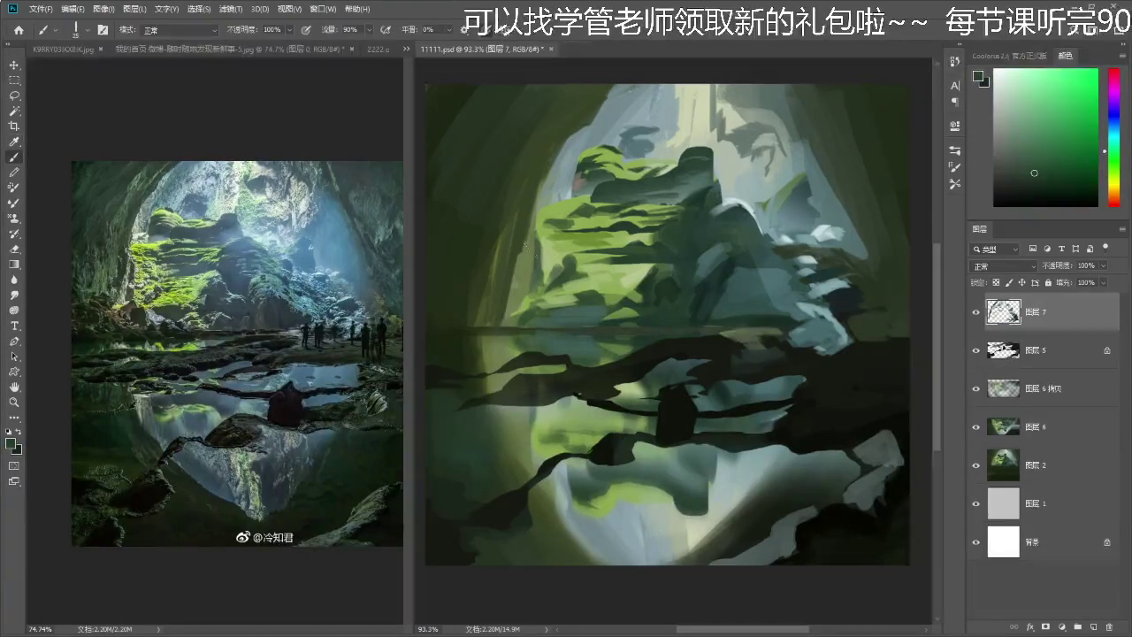
drag(534, 246, 529, 296)
alt+click(541, 269)
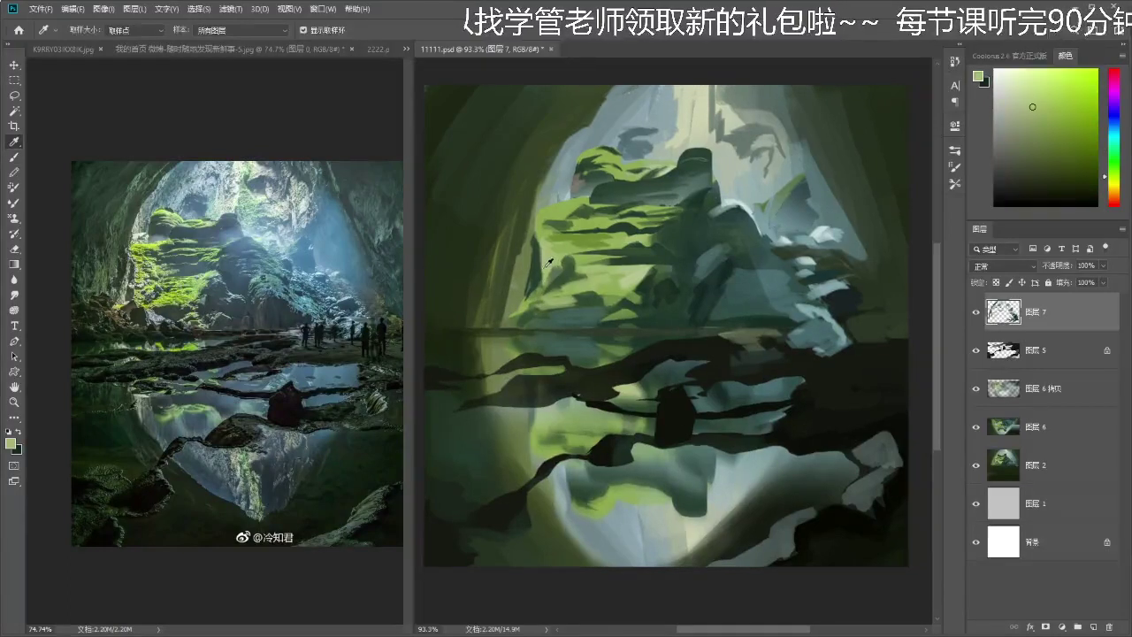
scroll(532, 264, up, 2)
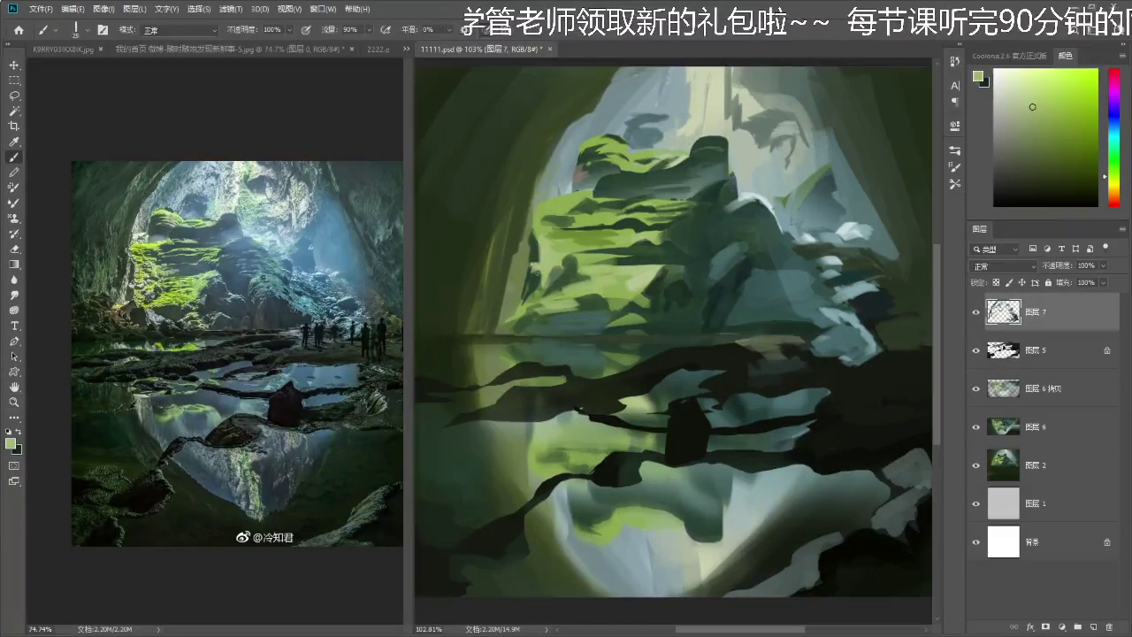
alt+click(531, 261)
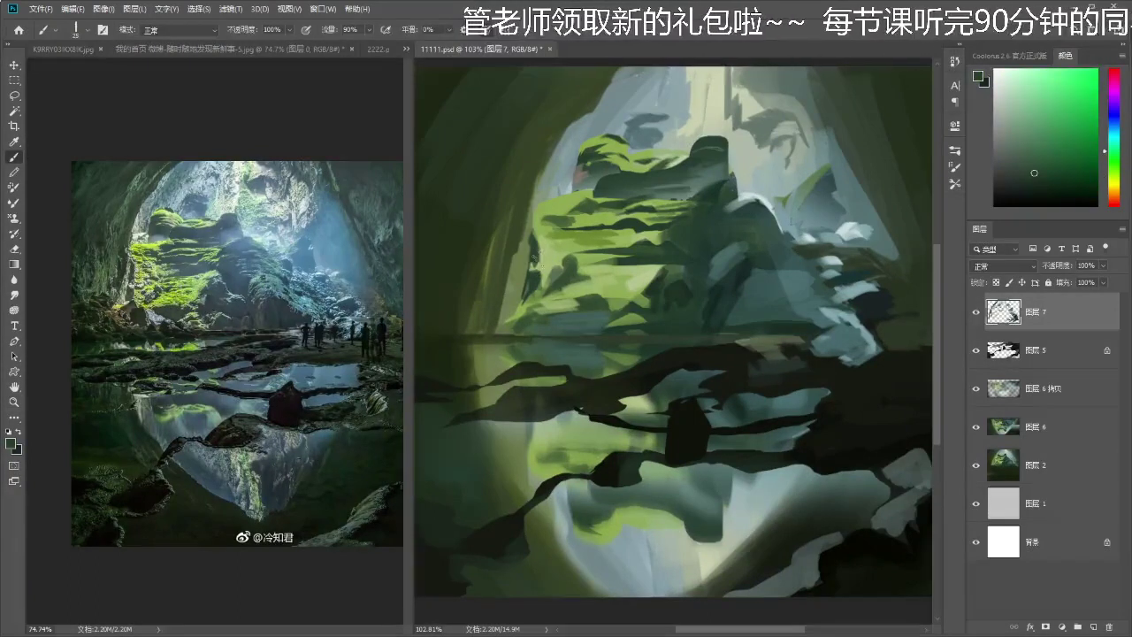
alt+click(531, 264)
- Sample a pale cream from the back wall and paint a bright strip between the left cave wall and the mossy slope
alt+click(703, 125)
drag(509, 248, 499, 303)
key(ctrl+z)
key(ctrl+z)
drag(532, 209, 500, 330)
mouse_move(524, 249)
mouse_down()
mouse_move(513, 306)
mouse_move(485, 291)
mouse_move(519, 286)
mouse_up()
key(z)
key(b)
drag(541, 204, 533, 234)
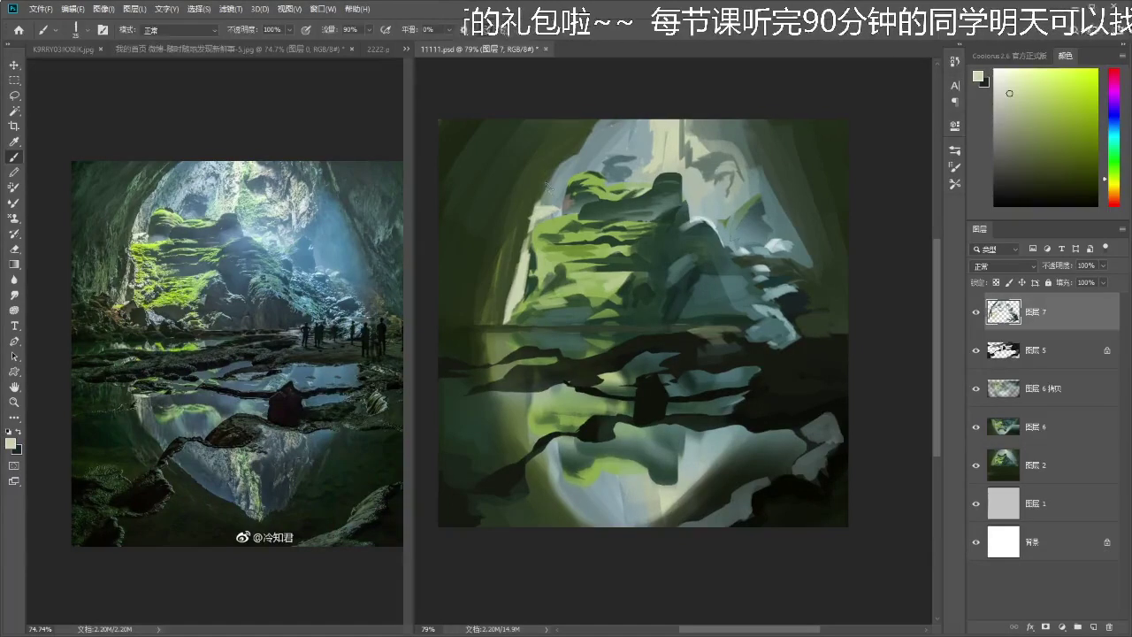
- Sample the cave wall's dark green and trim the left wall's edge against the bright strip
alt+click(534, 212)
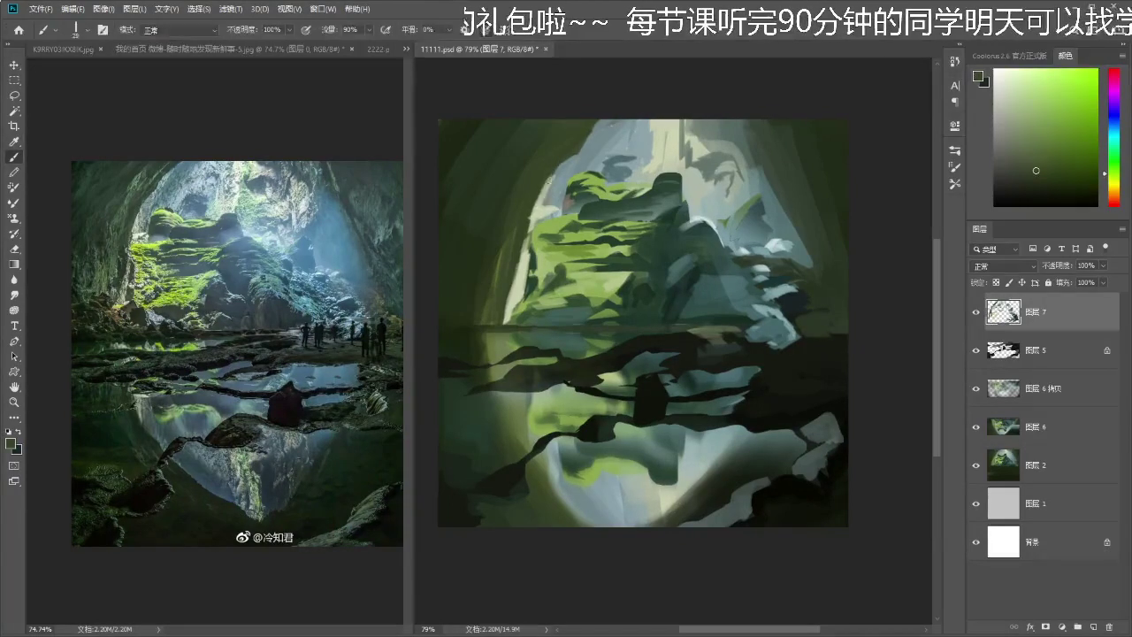
alt+click(561, 160)
alt+click(559, 152)
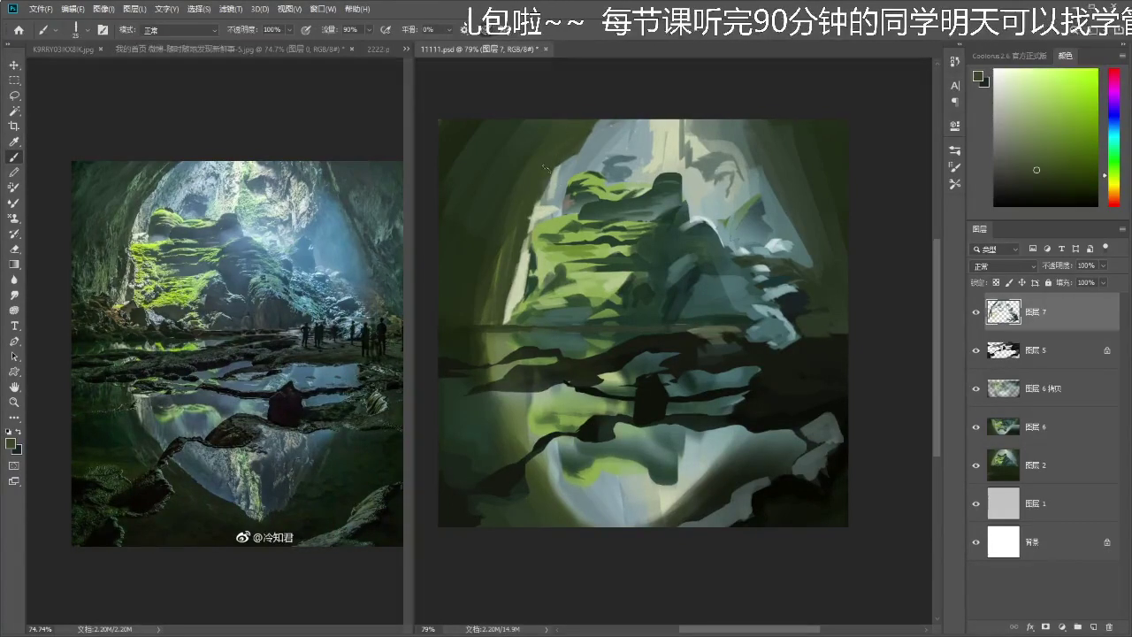
mouse_move(515, 276)
mouse_down()
mouse_move(504, 326)
mouse_move(508, 298)
mouse_up()
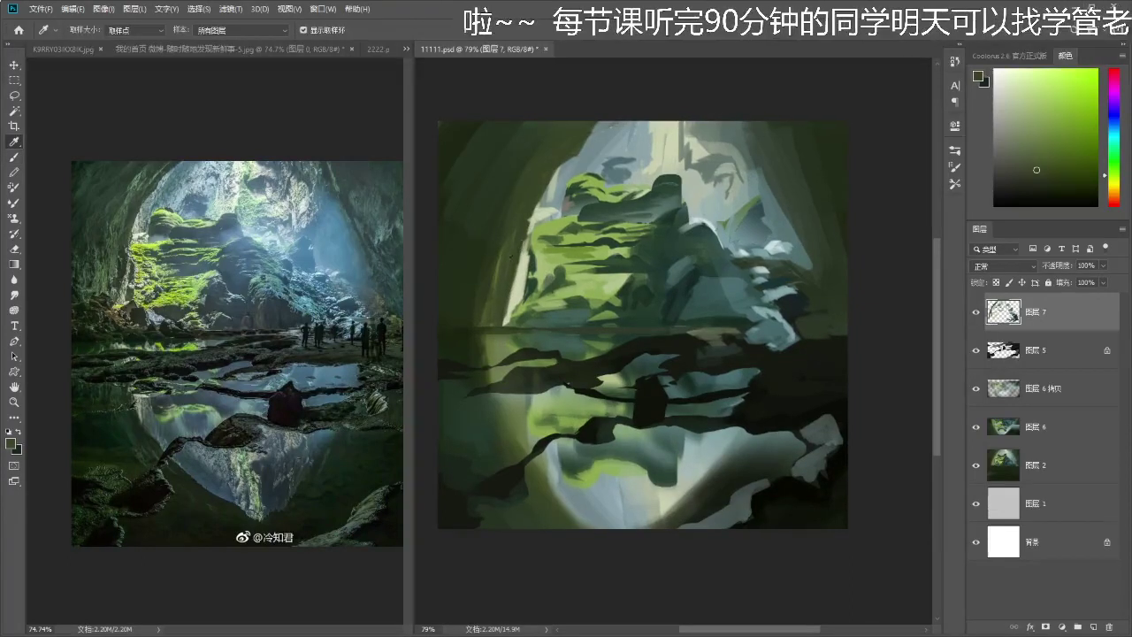
- Paint olive-green light strokes up the left cave wall's inner side toward the arch
click(501, 267)
drag(497, 272, 498, 267)
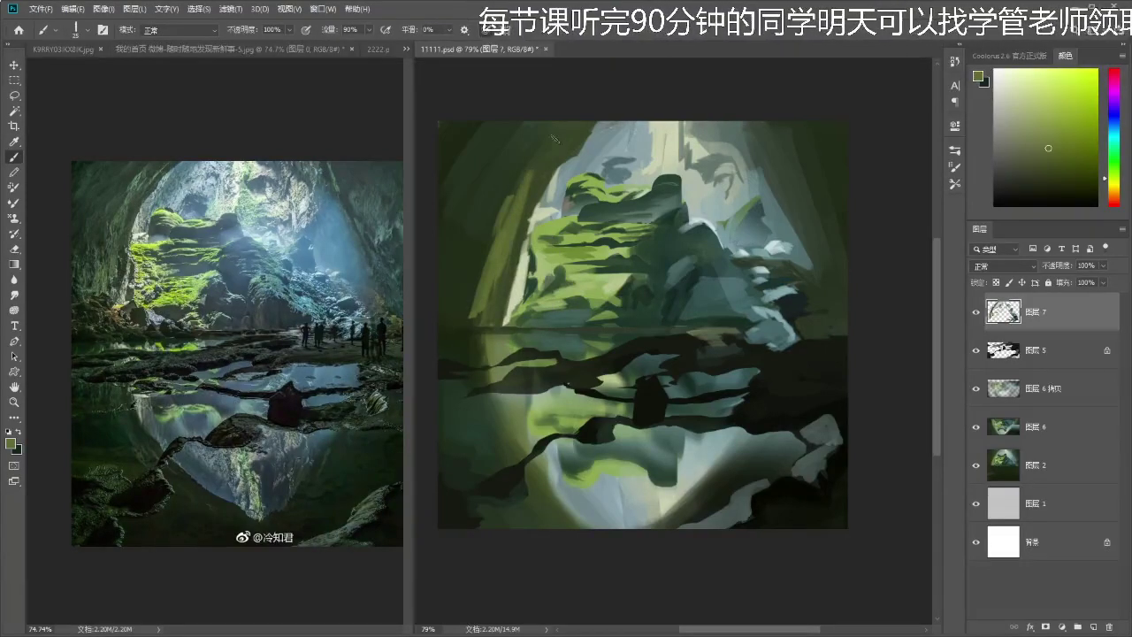
drag(527, 172, 556, 142)
- Shift the colour to a muted blue-green and paint it over the upper part of the left wall's lit band
drag(1121, 165, 1120, 150)
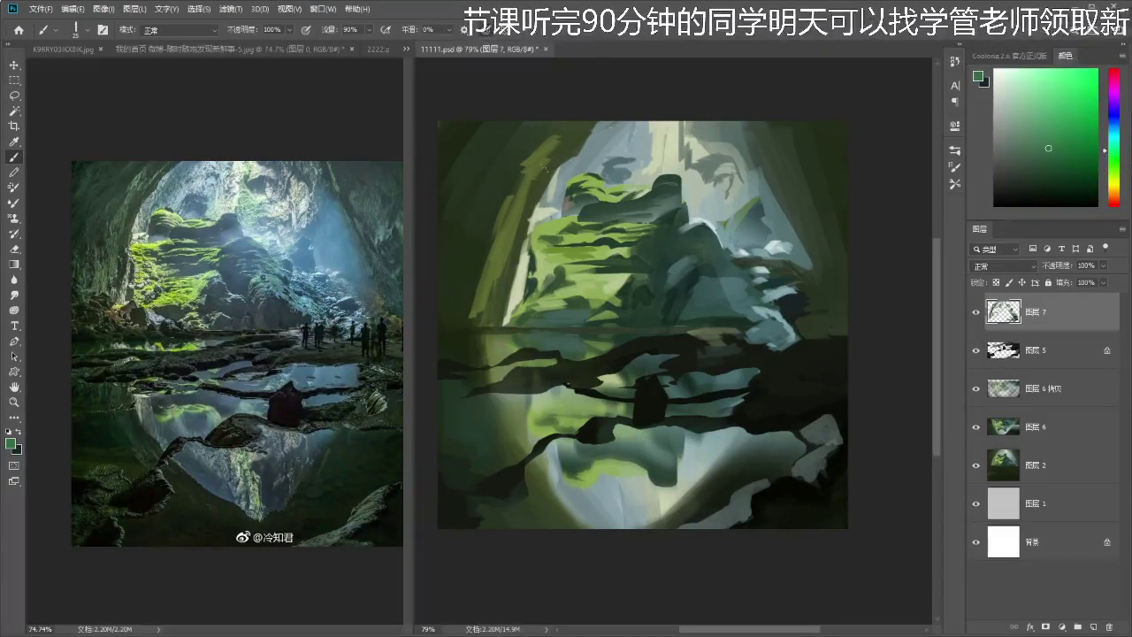
drag(532, 163, 556, 134)
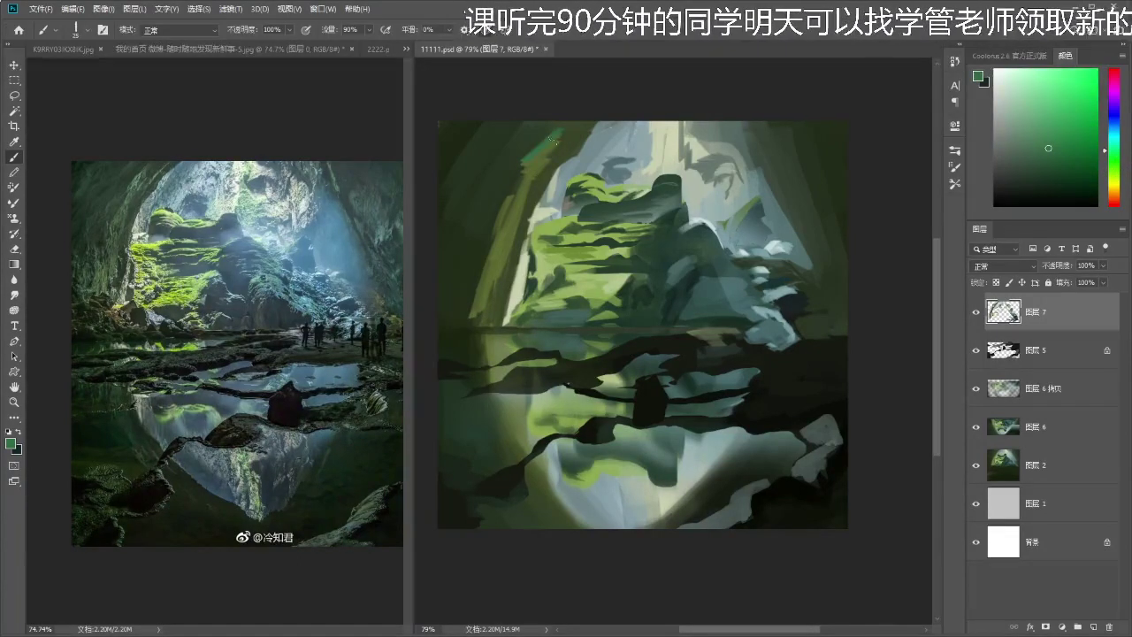
key(alt)
click(1036, 144)
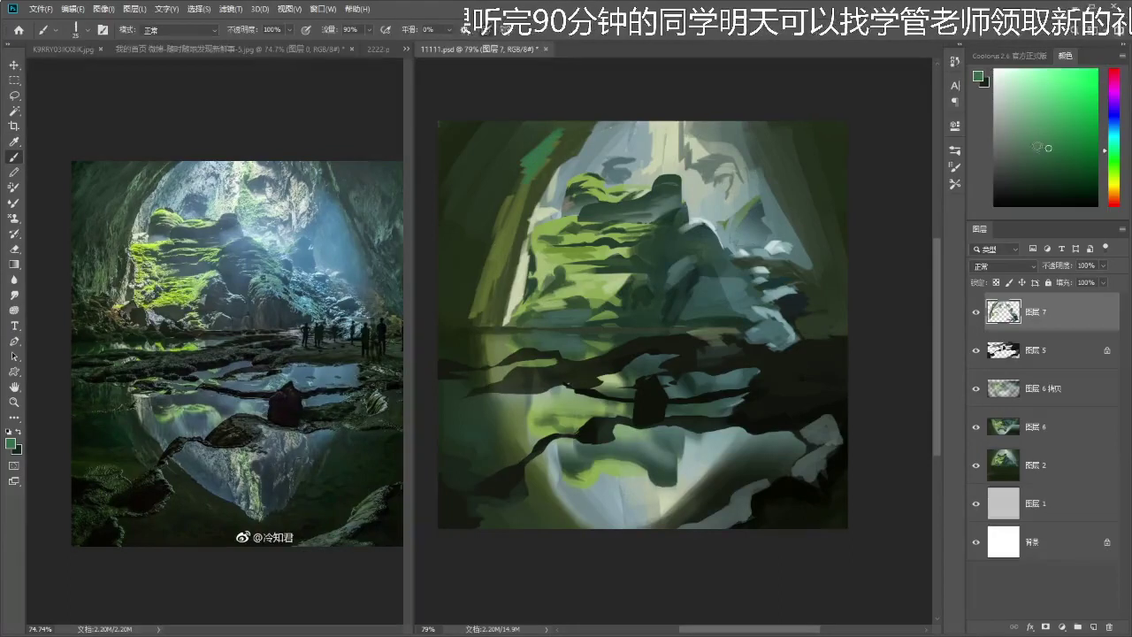
drag(539, 163, 514, 204)
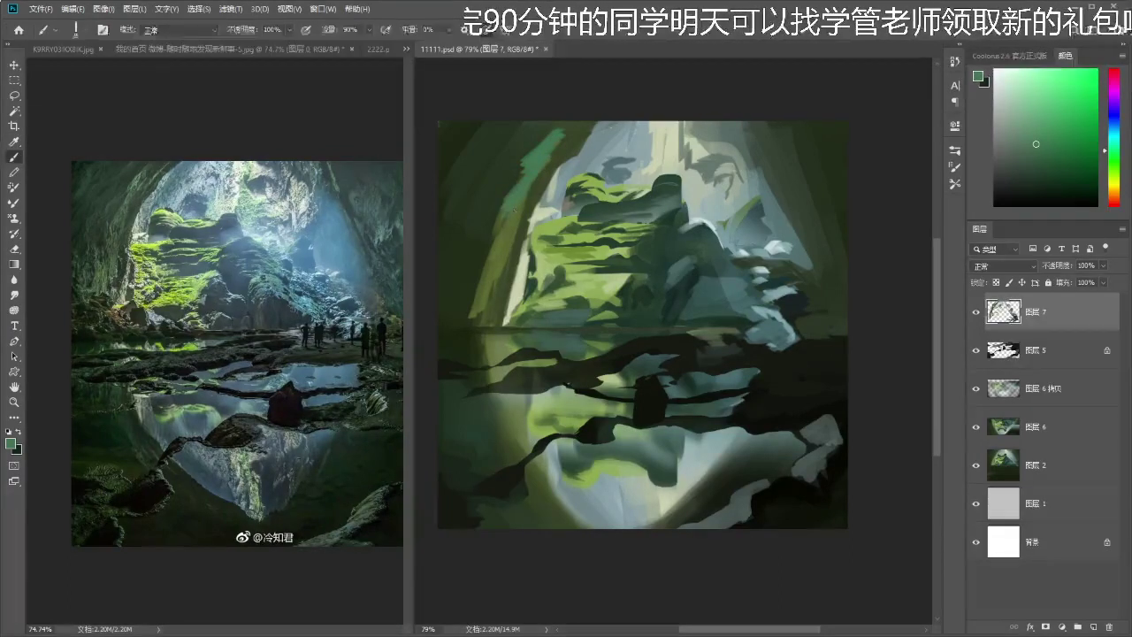
key(alt)
alt+click(511, 208)
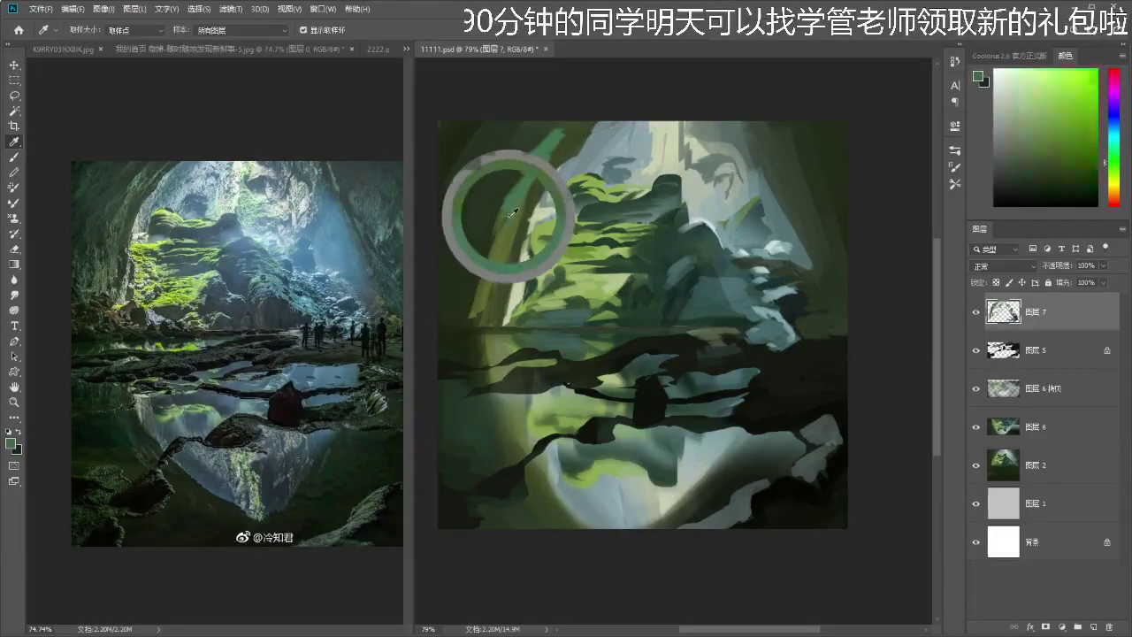
- Sample olive and dark greens from the left wall and break up the lit band's lower part and inner edge
alt+click(501, 265)
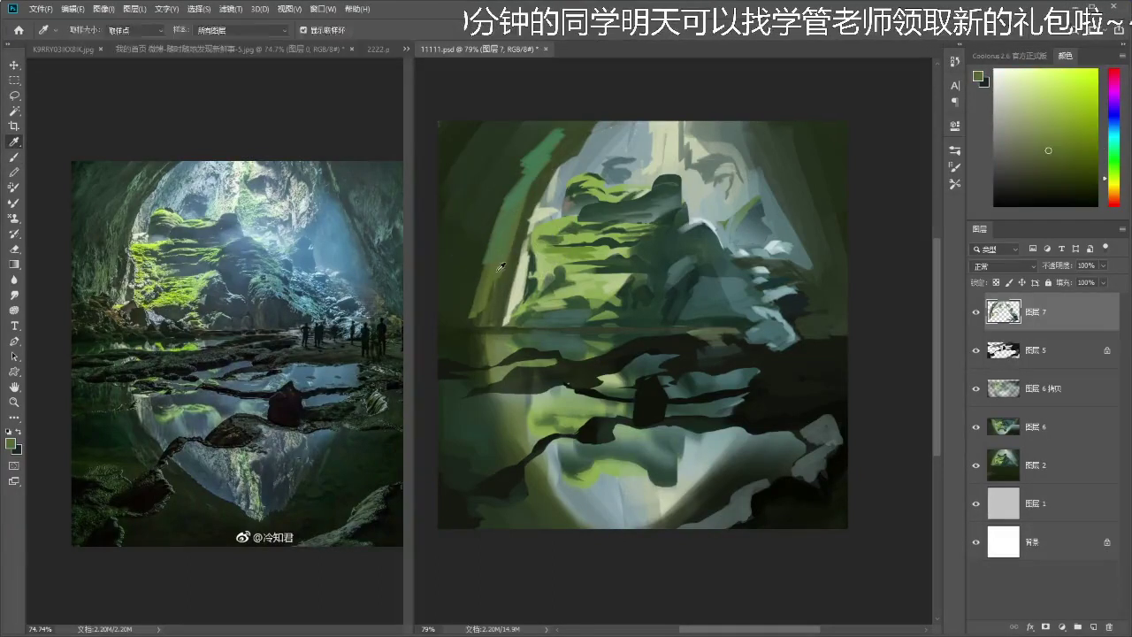
drag(511, 246, 496, 296)
alt+click(496, 294)
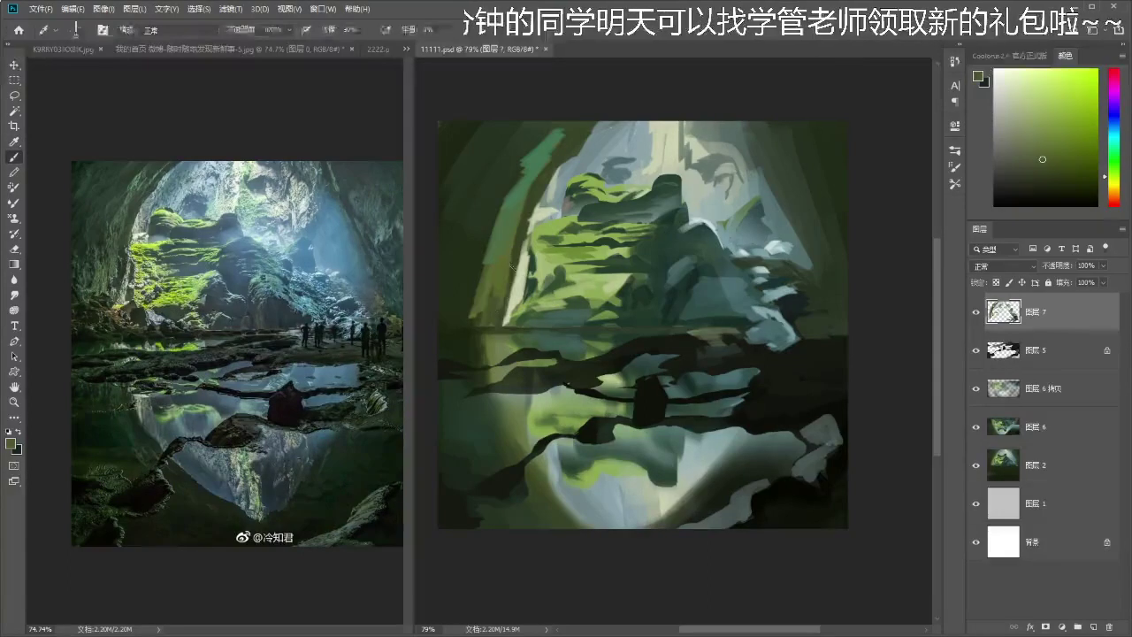
key(alt)
alt+click(535, 189)
drag(527, 189, 515, 242)
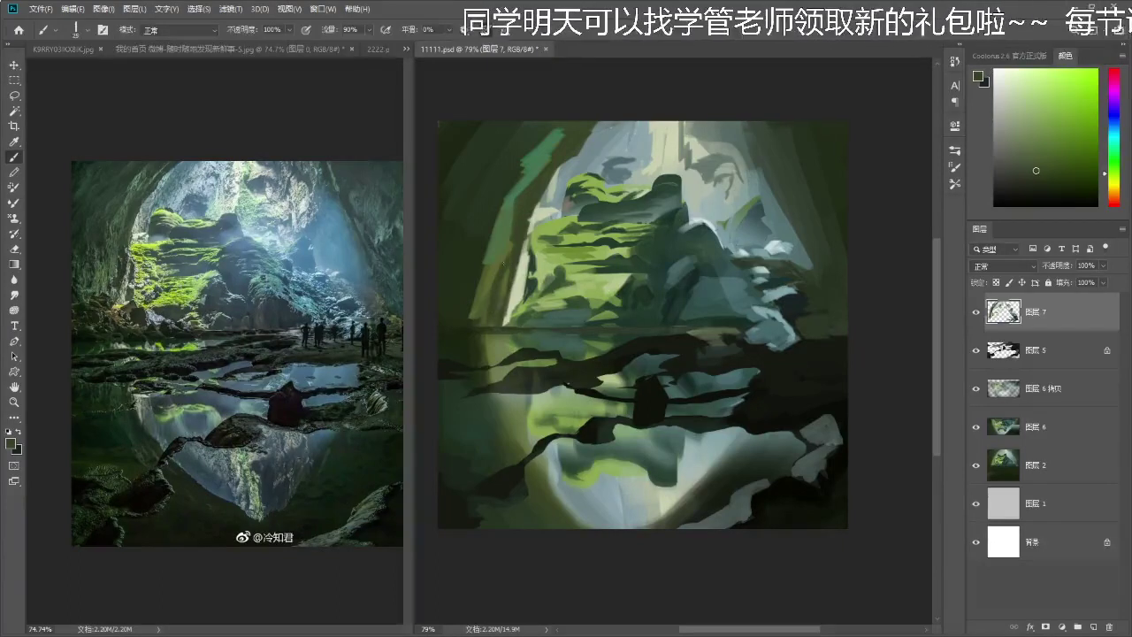
alt+click(500, 249)
alt+click(497, 275)
mouse_move(504, 281)
mouse_down()
mouse_move(497, 289)
mouse_move(536, 239)
mouse_up()
- Turn on pen-pressure opacity and blend sampled greens across the upper left cave wall and its lit band
click(306, 30)
mouse_move(469, 186)
mouse_down()
mouse_move(530, 153)
mouse_move(522, 163)
mouse_up()
alt+click(534, 166)
alt+click(536, 151)
drag(552, 150, 517, 175)
alt+click(570, 147)
alt+click(529, 148)
drag(517, 176, 533, 163)
- Choose a very dark blue-green and darken the left cave wall's upper corner and outer edge
alt+click(467, 266)
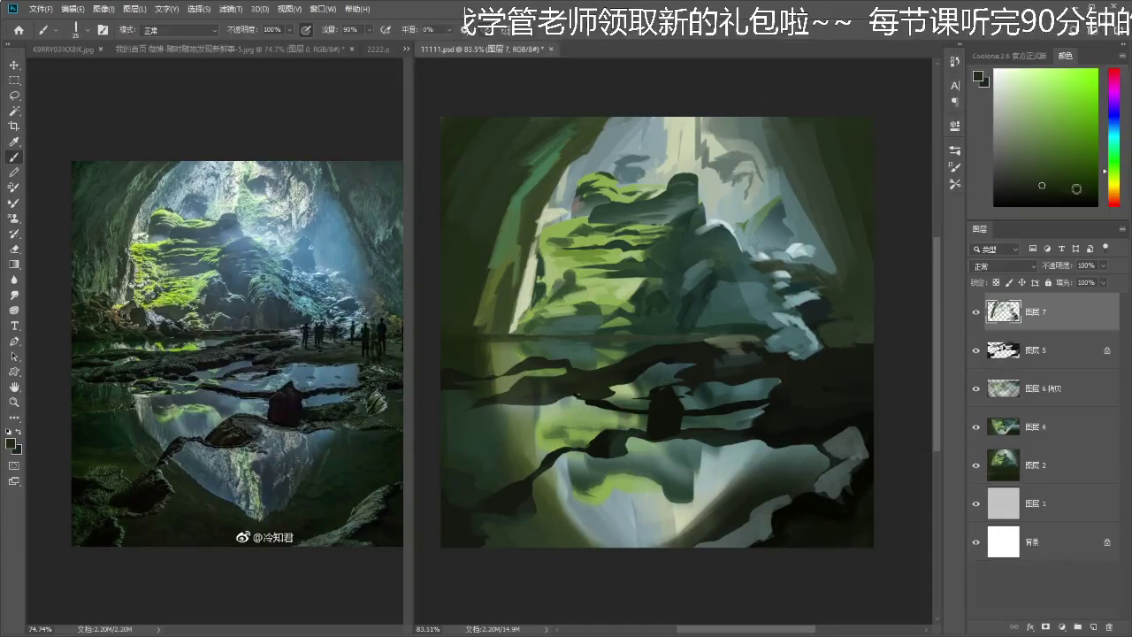
drag(1117, 172, 1107, 150)
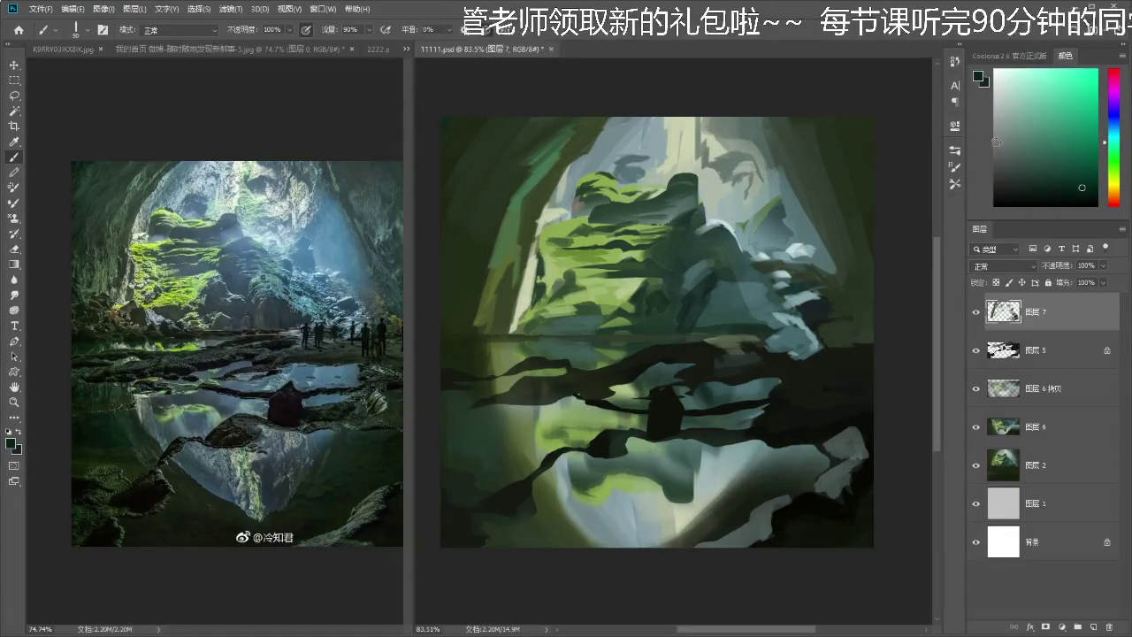
click(1076, 197)
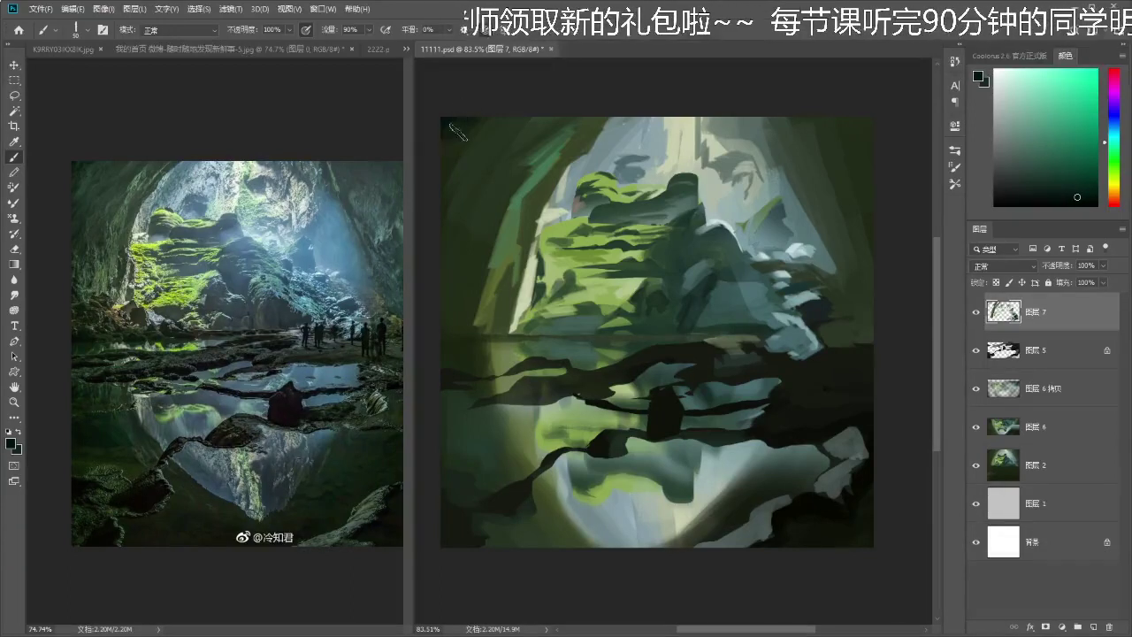
key(i)
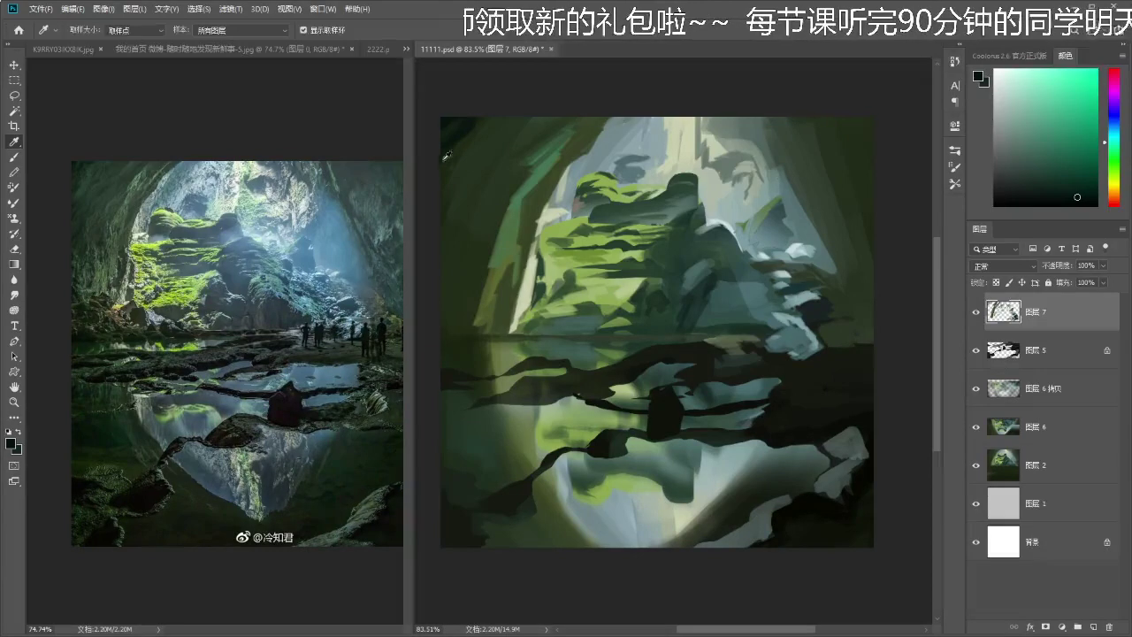
click(473, 137)
key(b)
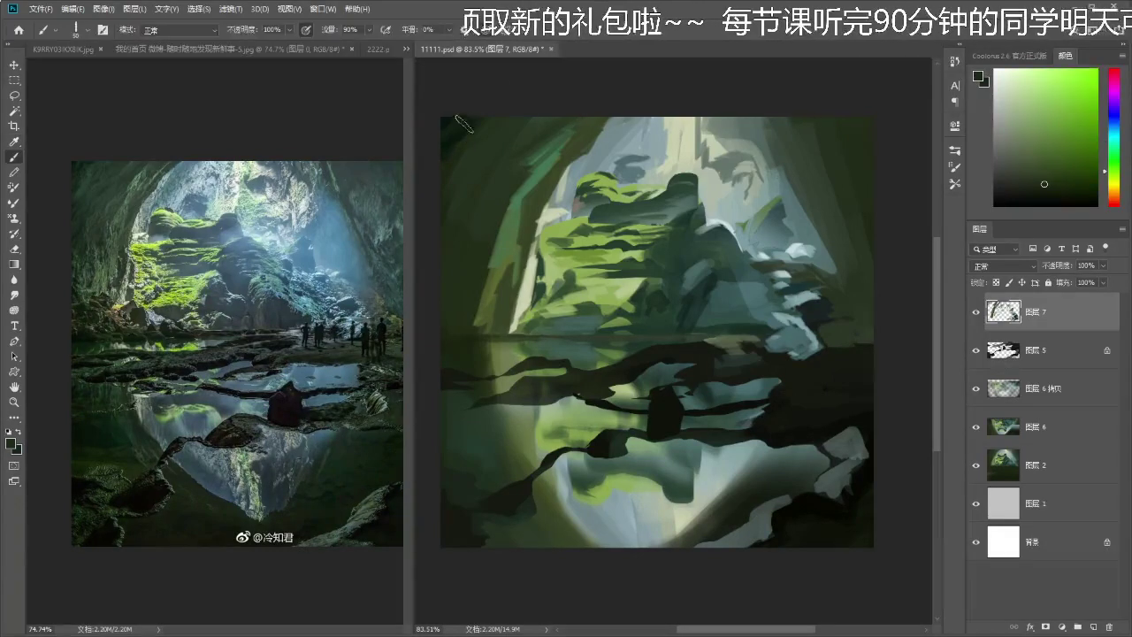
scroll(485, 143, down, 1)
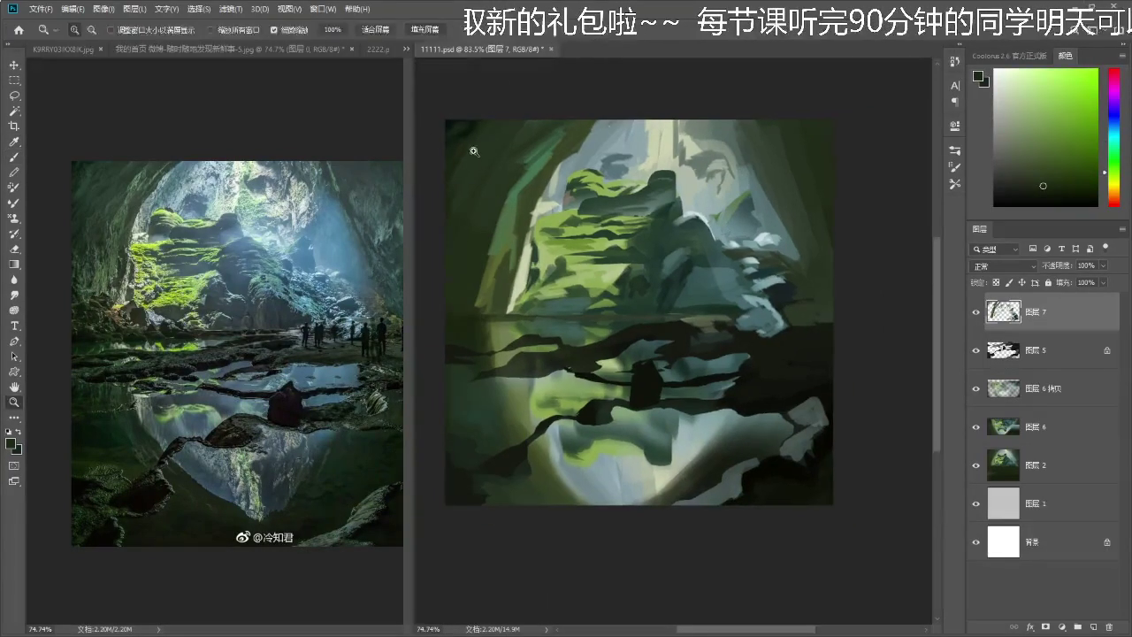
alt+click(451, 117)
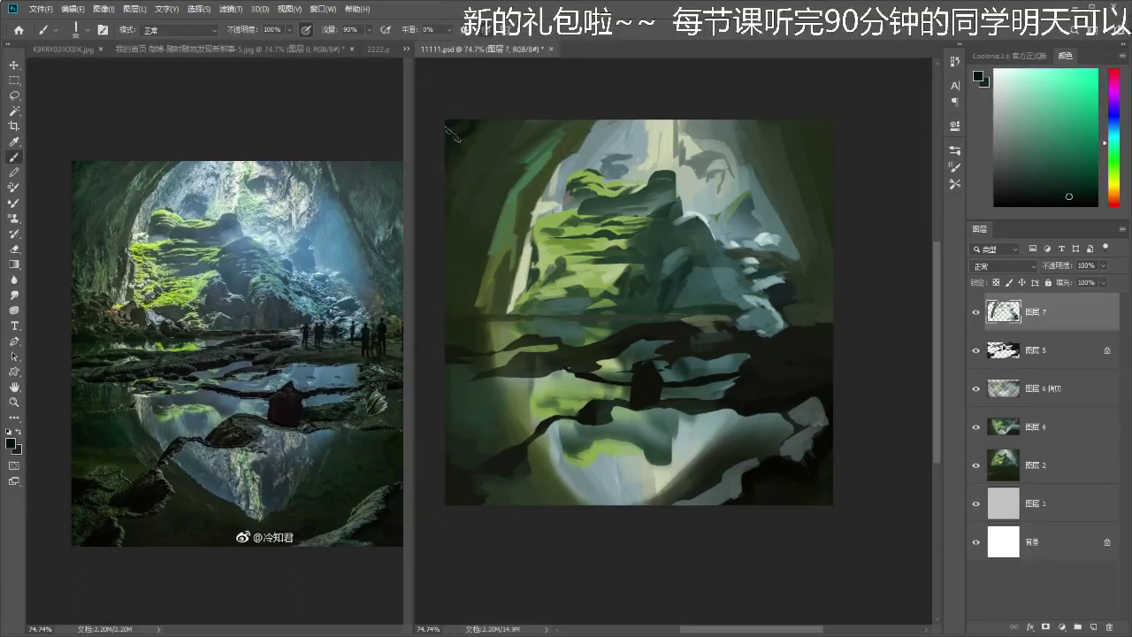
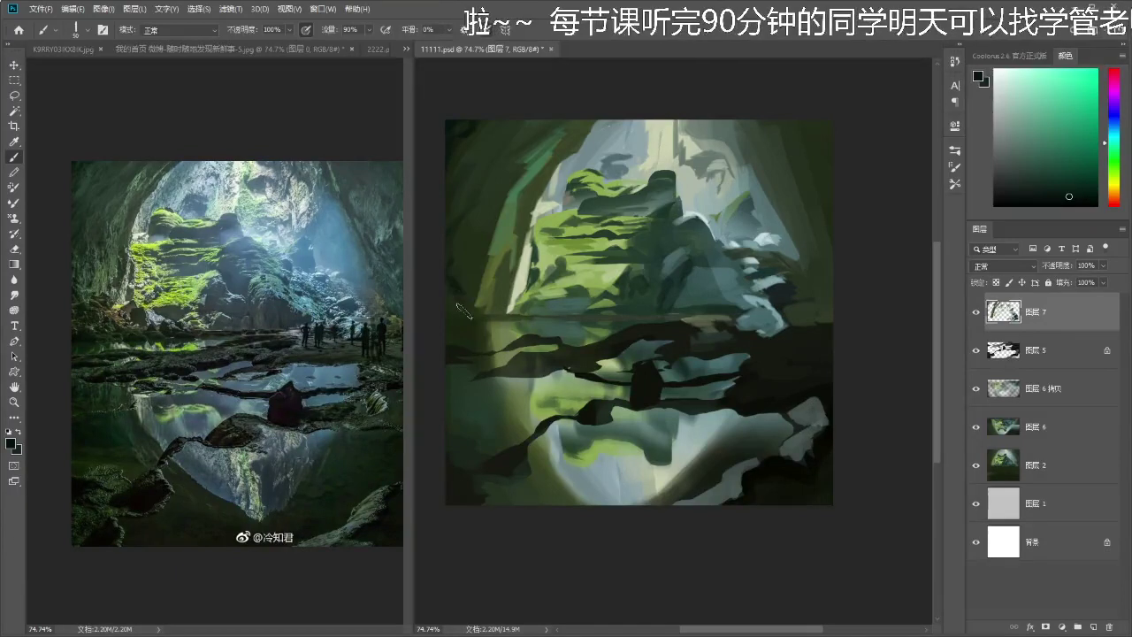
- Sample dark greens from the upper cave wall and soften the blue-green band near the arch
alt+scroll(448, 301, up, 2)
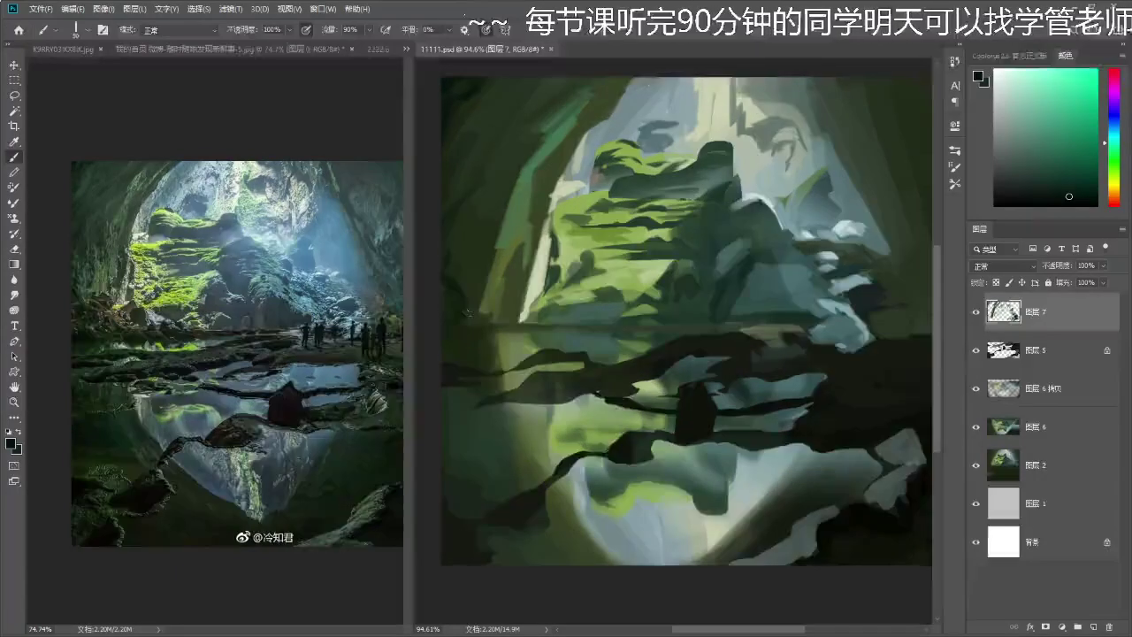
scroll(523, 308, down, 1)
alt+scroll(526, 256, down, 2)
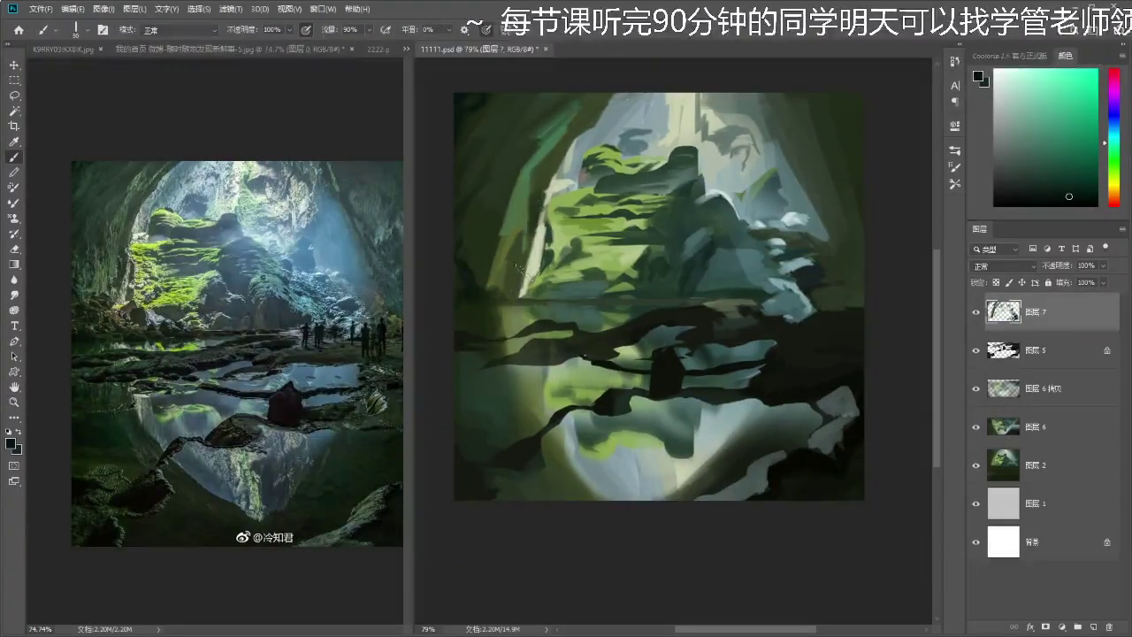
drag(531, 238, 528, 243)
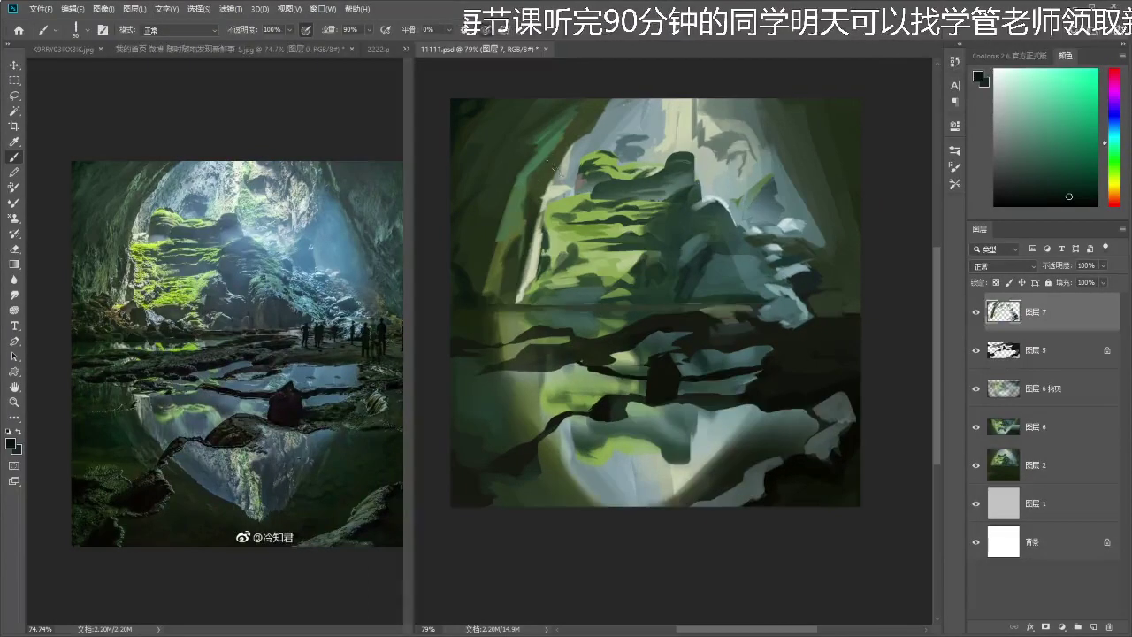
alt+click(536, 111)
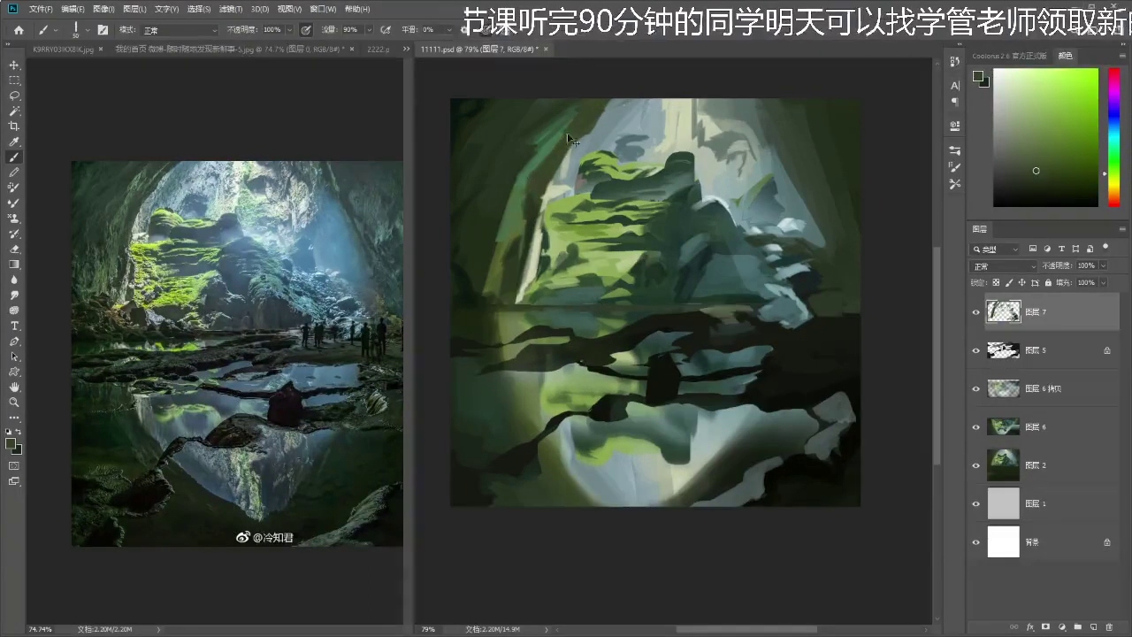
alt+click(608, 123)
key(i)
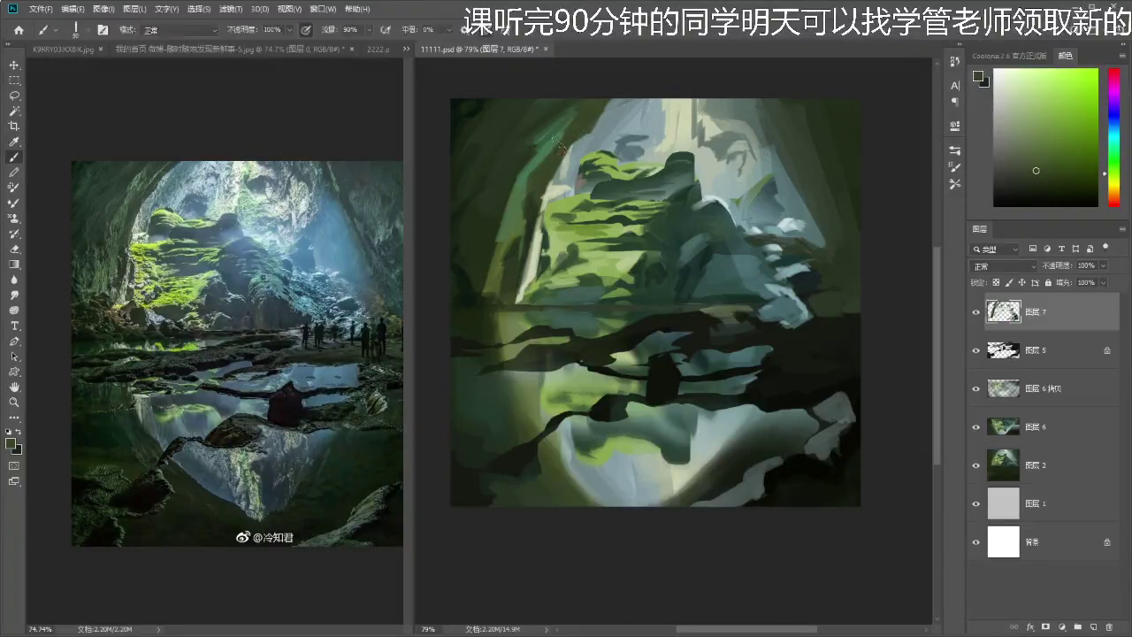
key(b)
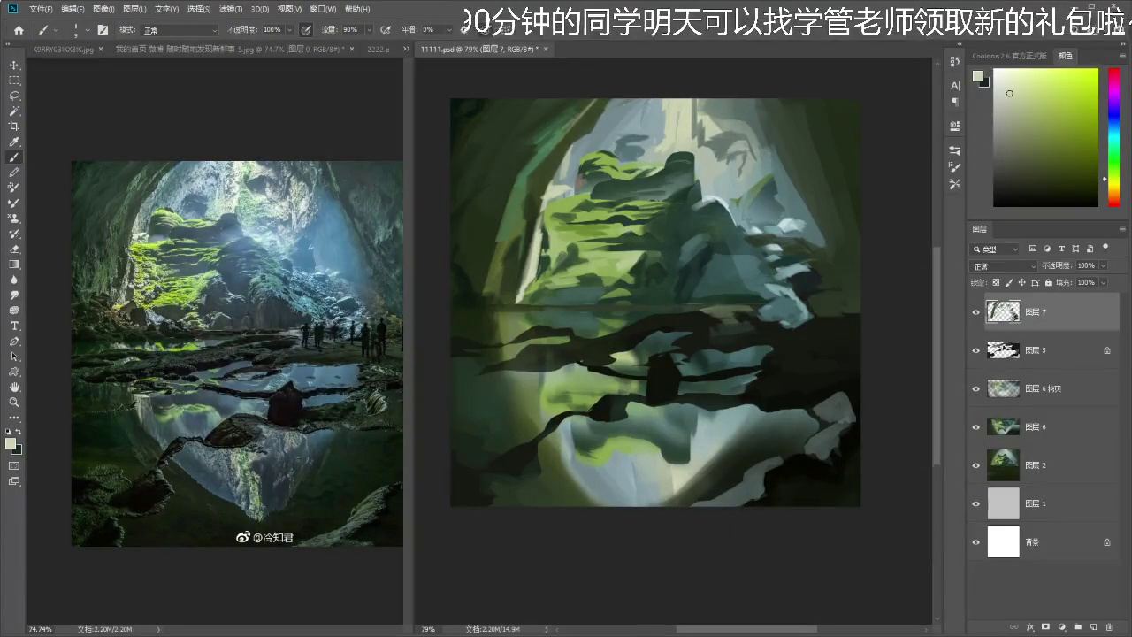
- Touch up the cave opening's upper left edge and the neighbouring wall with a fine pale cream brush
mouse_move(570, 125)
mouse_down()
mouse_move(535, 161)
mouse_move(495, 152)
mouse_up()
drag(579, 150, 672, 133)
mouse_move(590, 179)
mouse_down()
mouse_move(584, 157)
mouse_move(542, 172)
mouse_up()
alt+click(577, 138)
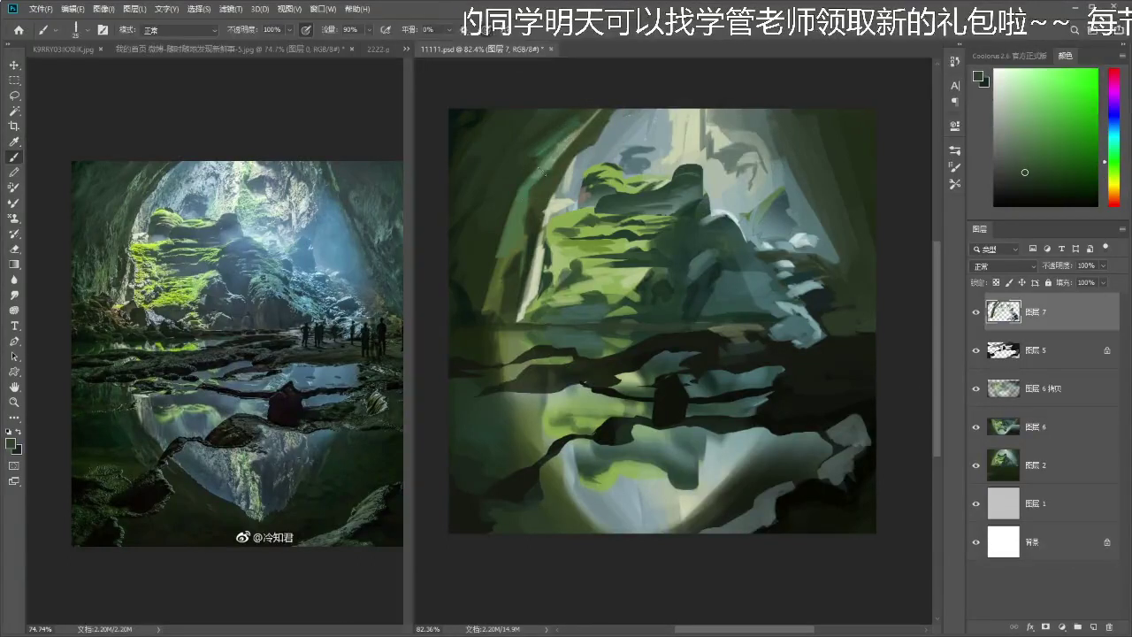
- Sample olive and dark greens from the left cave wall and blend them over its lower lit band
key(i)
click(515, 284)
key(b)
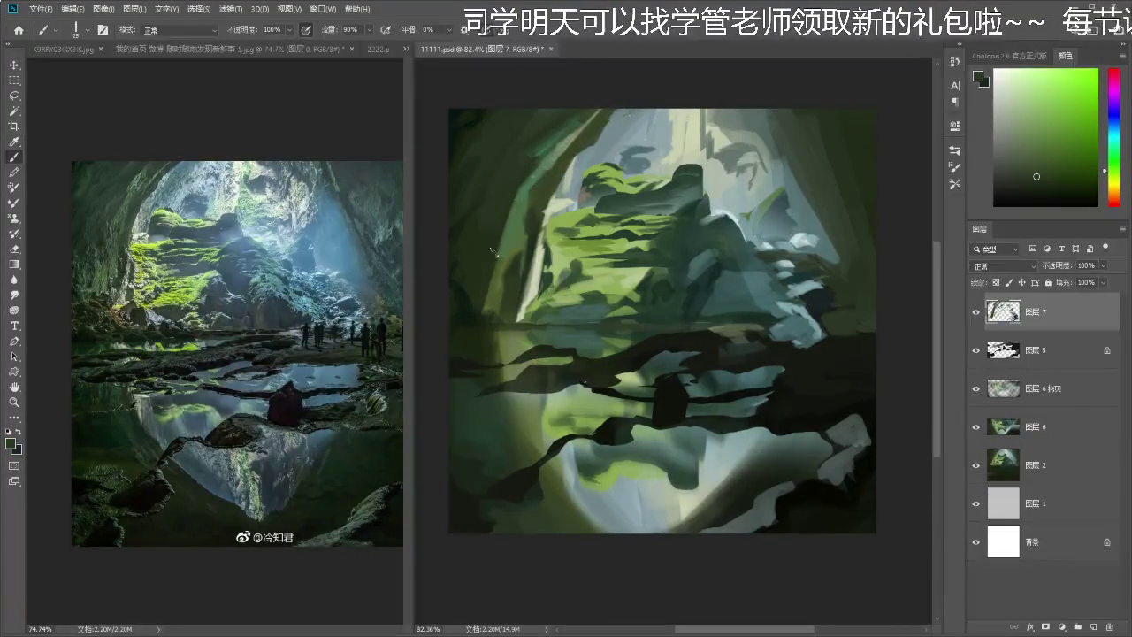
alt+click(512, 293)
alt+click(495, 256)
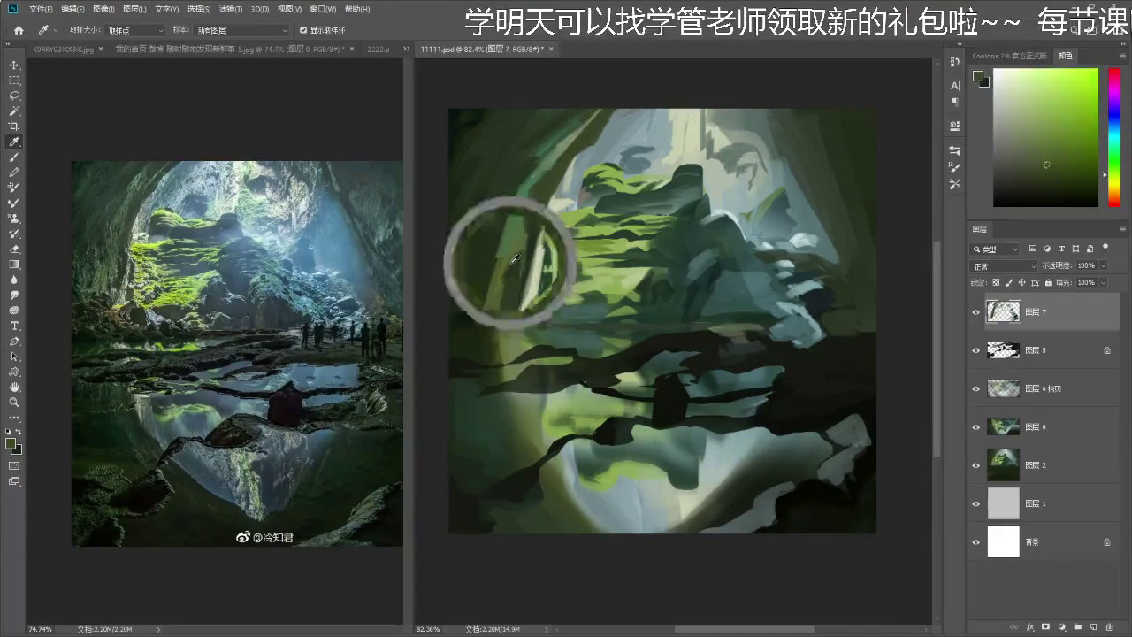
drag(488, 305, 529, 175)
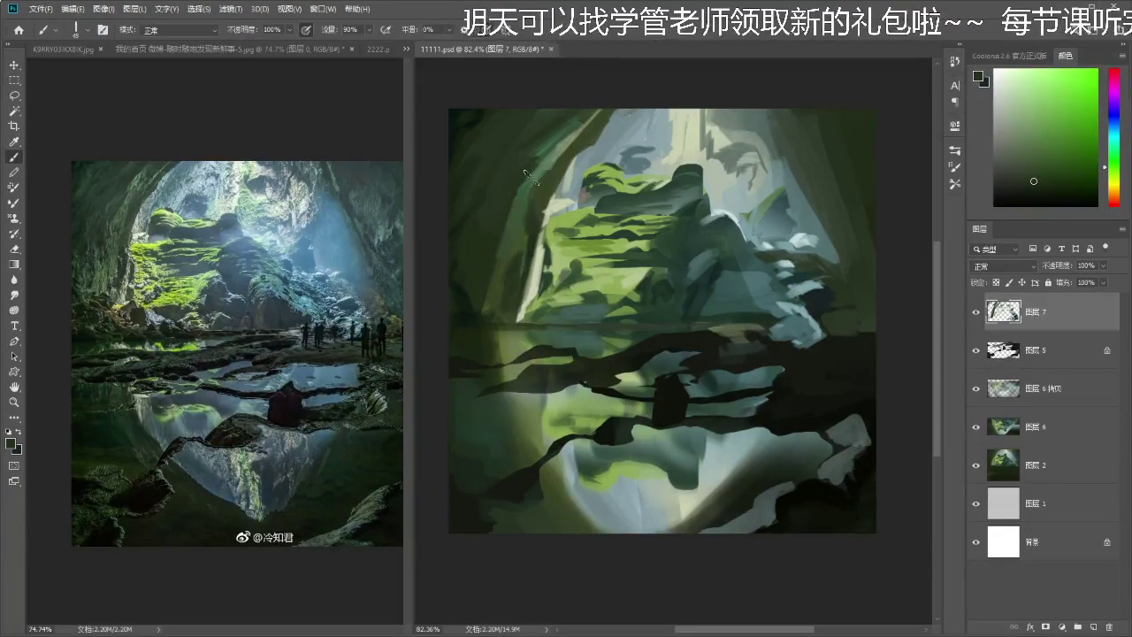
alt+click(506, 263)
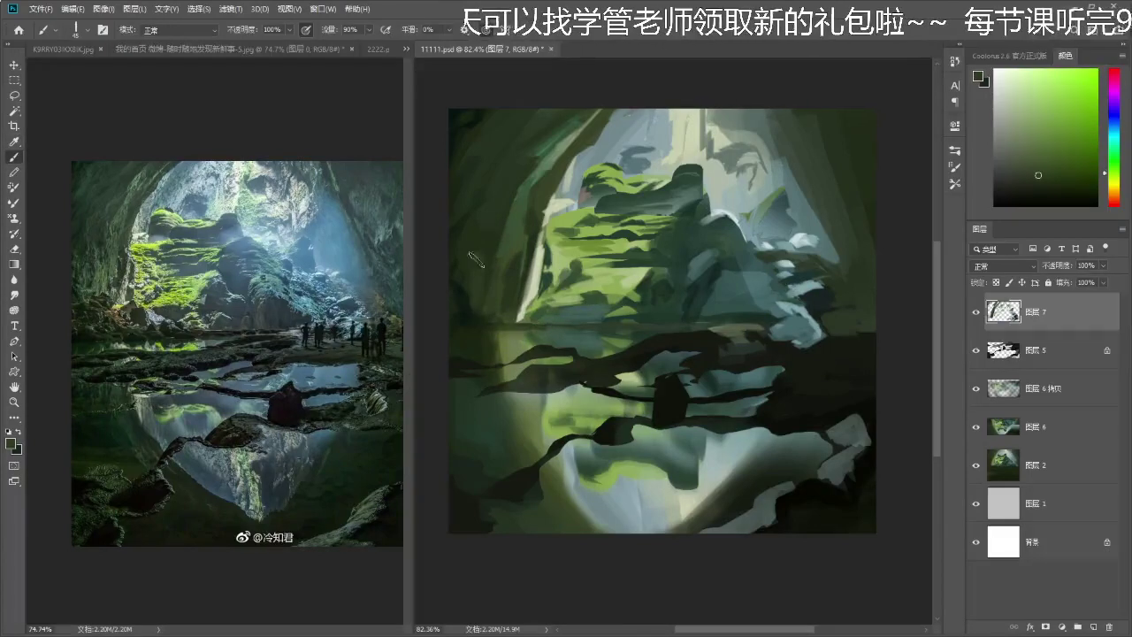
alt+click(494, 235)
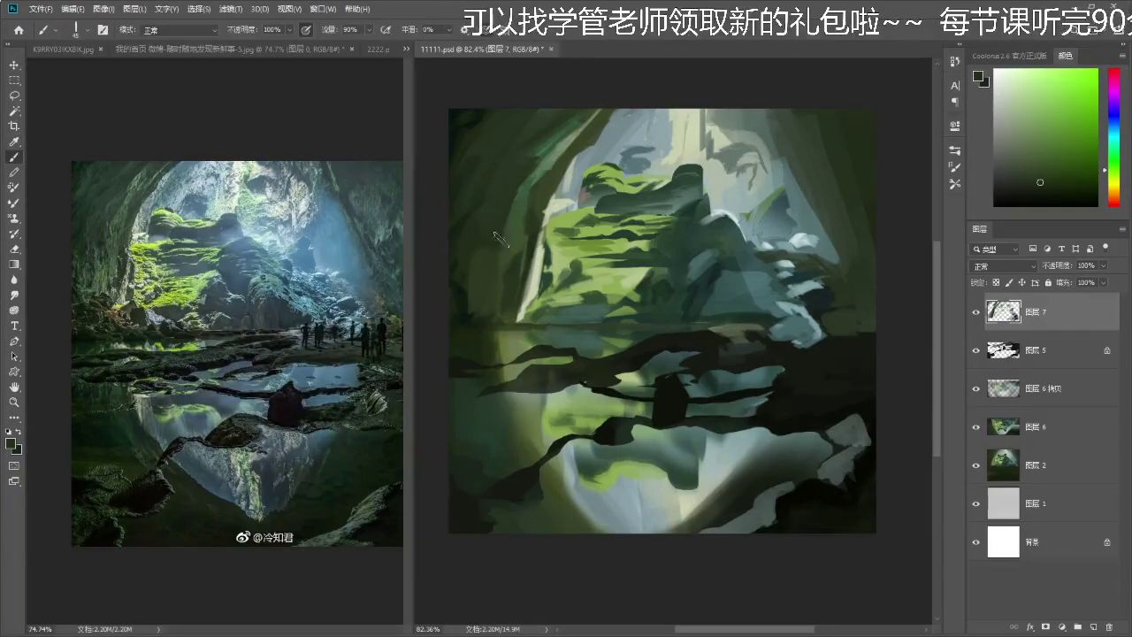
- Add short dark and mid-green texture strokes to the middle of the left cave wall using sampled colours
alt+click(499, 204)
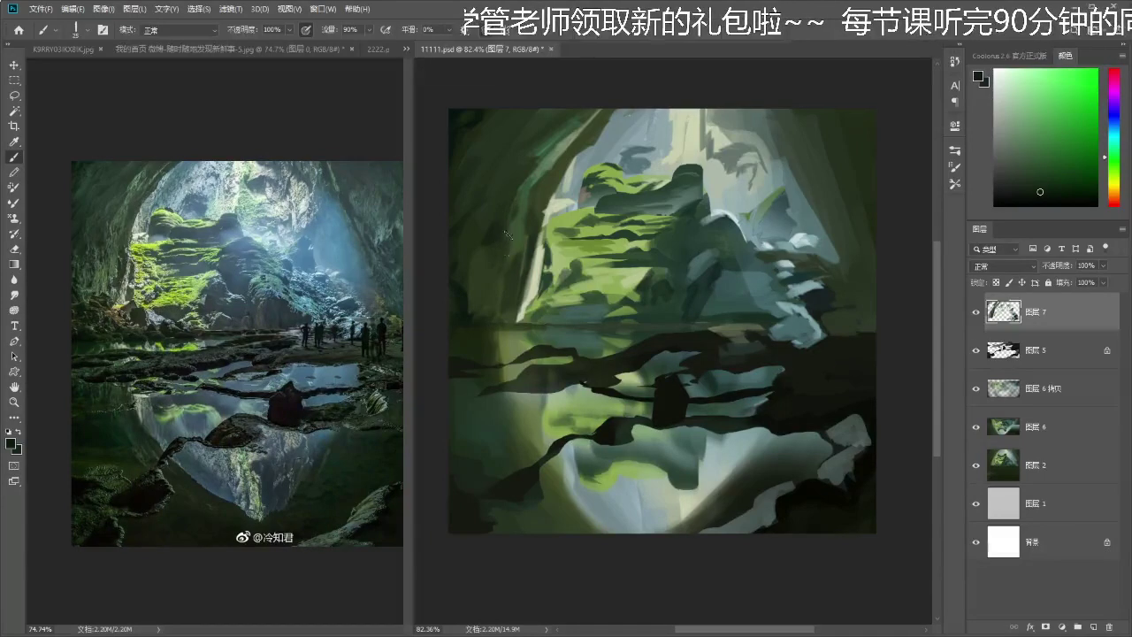
alt+click(511, 226)
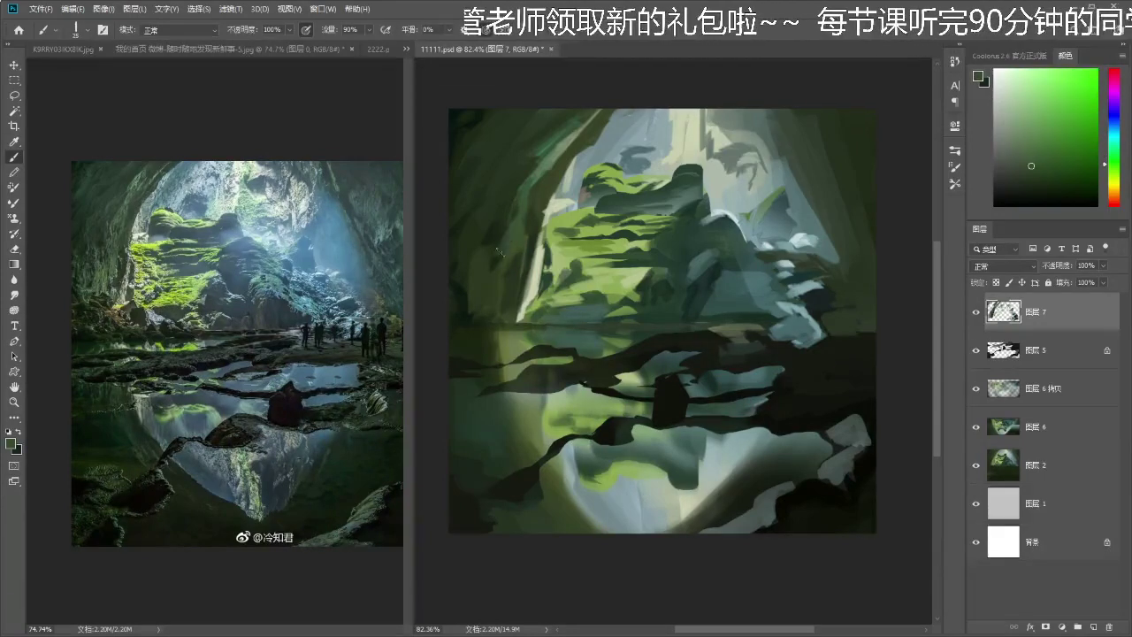
alt+click(502, 260)
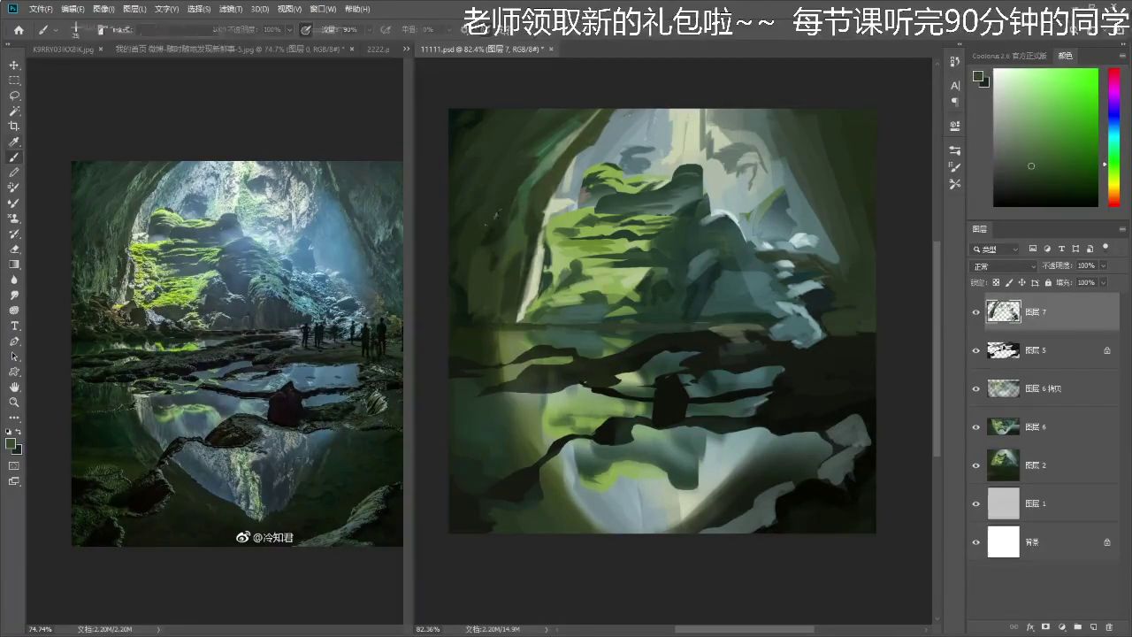
drag(507, 207, 509, 223)
alt+click(526, 180)
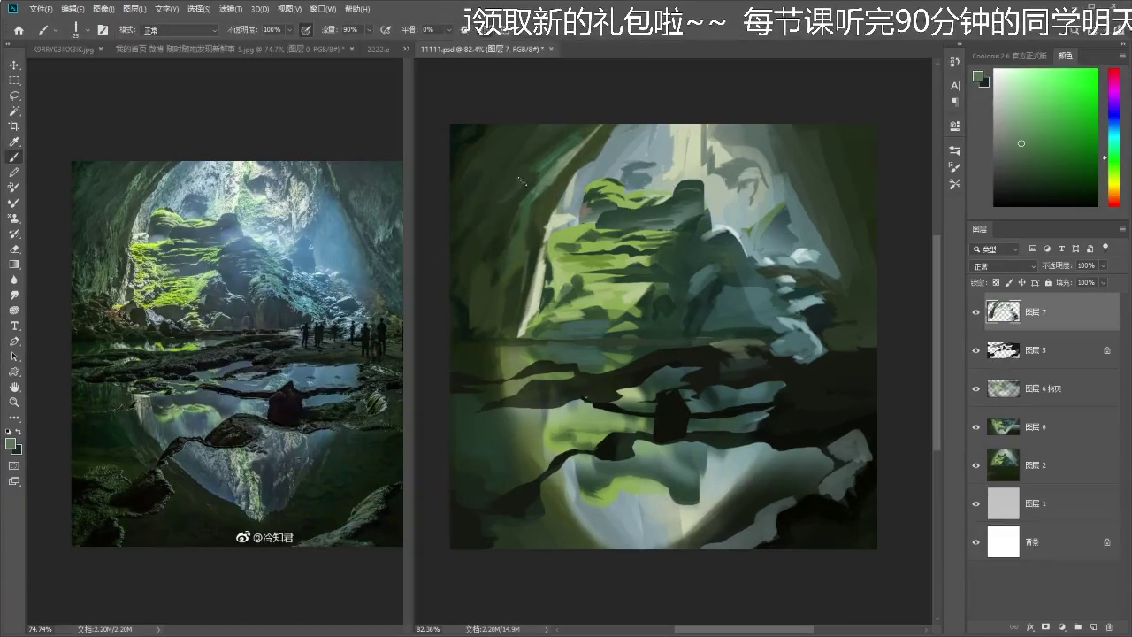
- Darken the right cave wall's outer area and break up its surface with sampled dark and grey-green strokes
key(z)
drag(551, 205, 491, 209)
key(z)
drag(600, 189, 749, 171)
key(b)
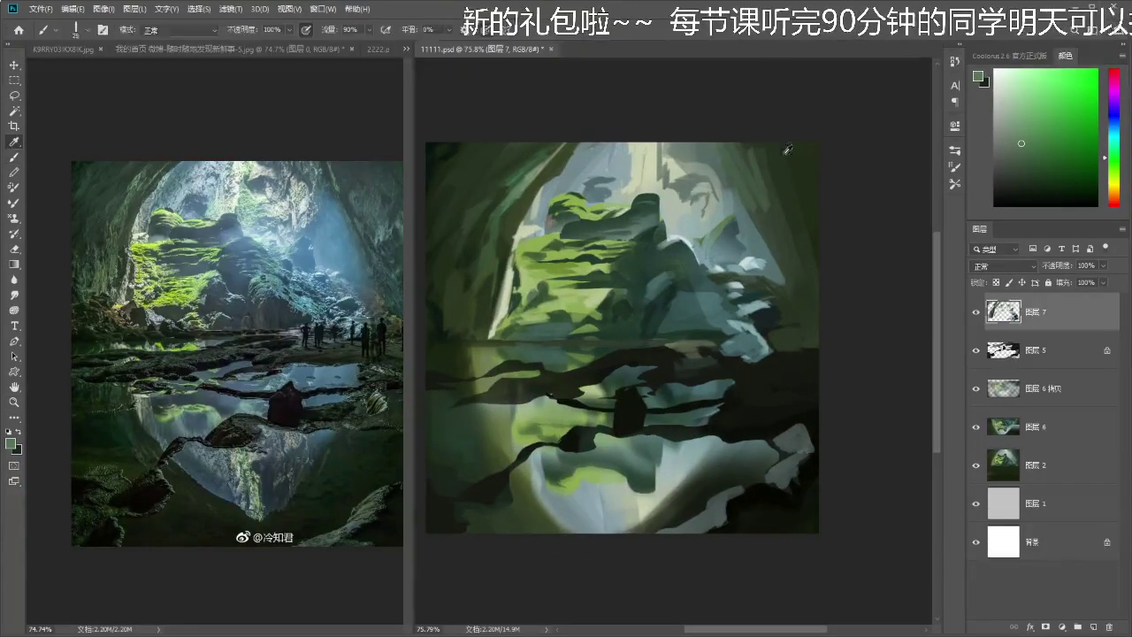
alt+click(803, 150)
click(1031, 174)
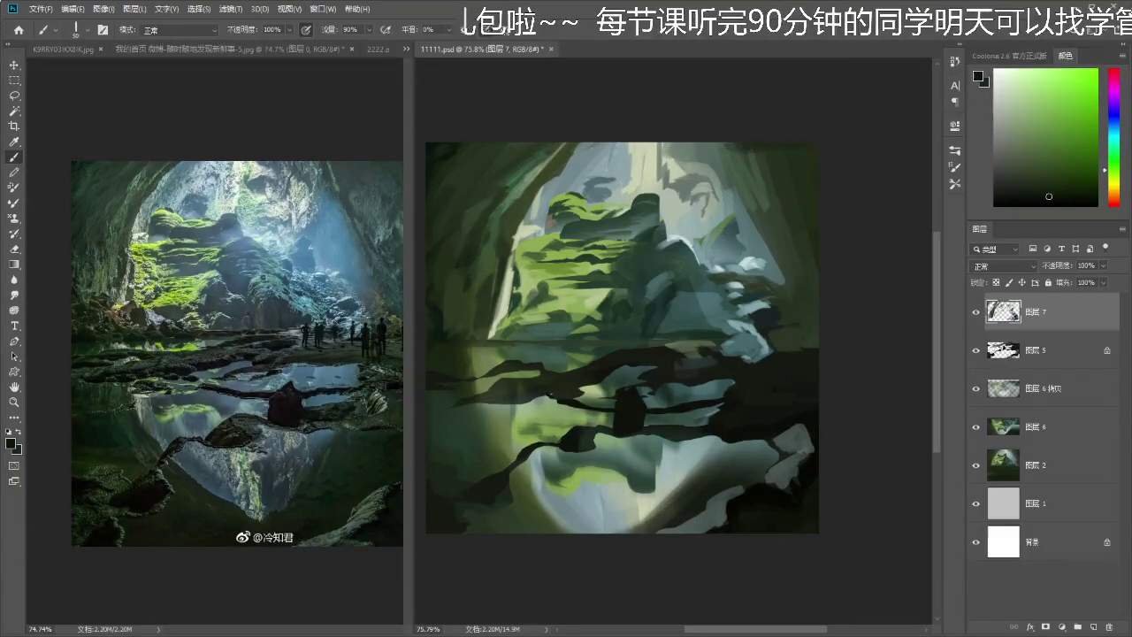
alt+click(769, 210)
click(1017, 149)
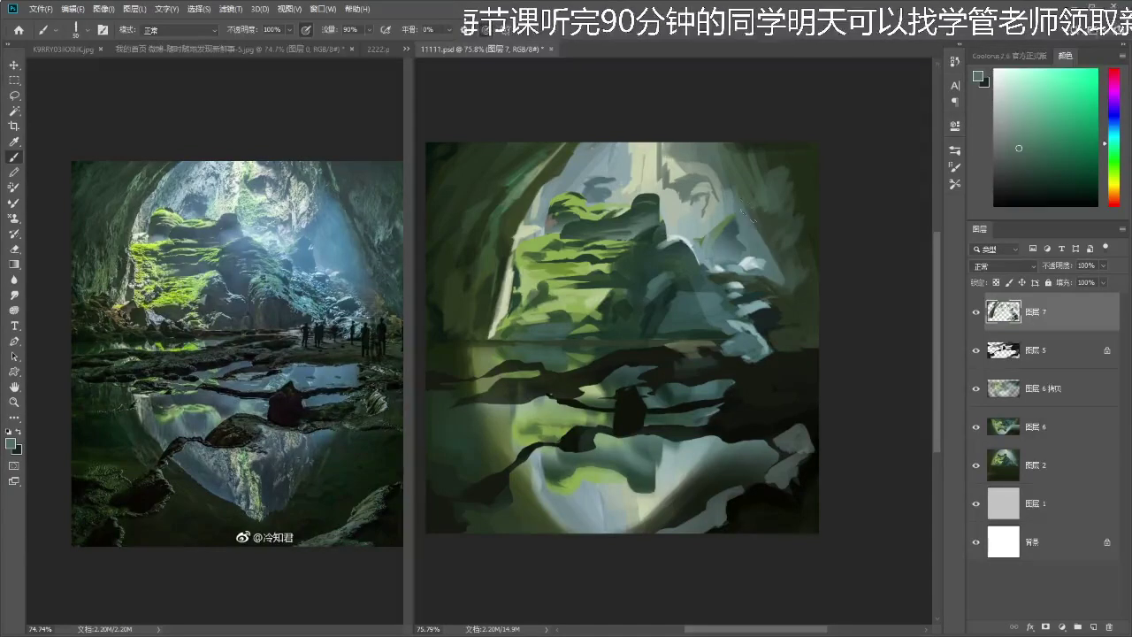
- Brush muted grey-teal strokes along the inner edge of the right cave wall
alt+click(748, 232)
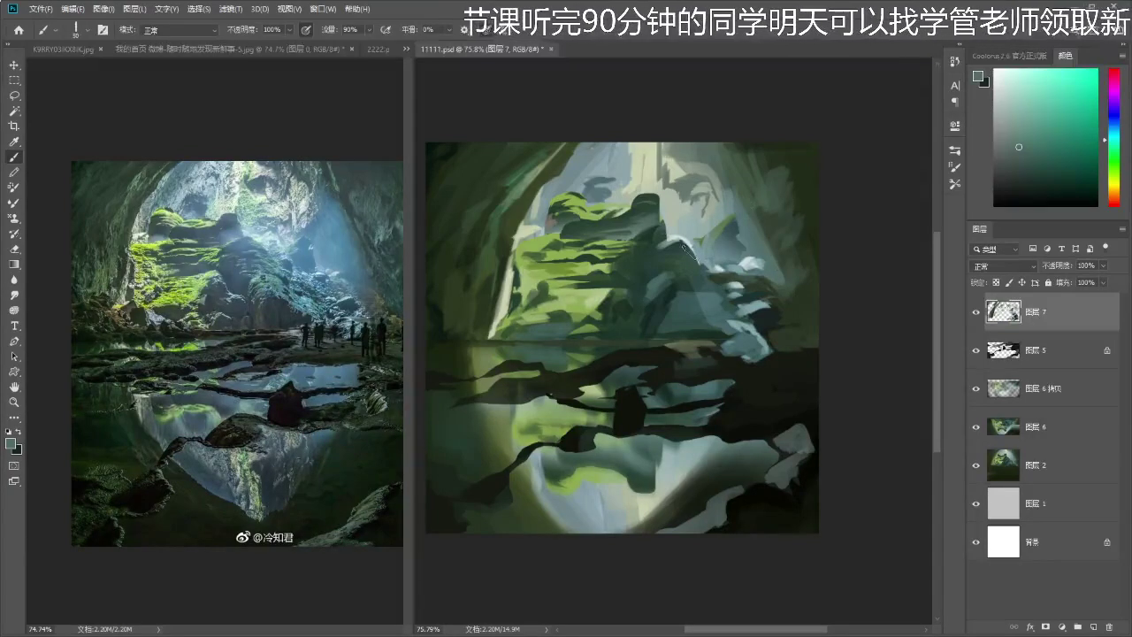
drag(761, 244, 768, 241)
click(770, 237)
key(b)
- Choose a more saturated blue and paint a hazy blue band beside the right cave wall's inner edge
drag(1114, 138, 1114, 131)
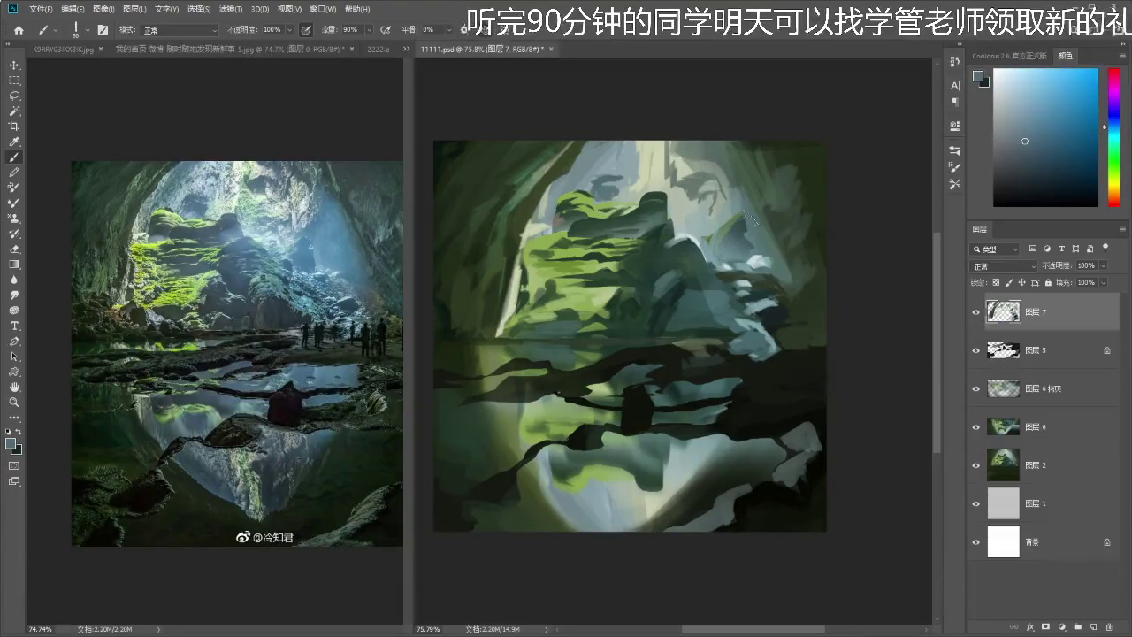
drag(770, 220, 785, 258)
key(ctrl+z)
click(1032, 127)
drag(1112, 141, 1112, 123)
click(1045, 118)
drag(756, 209, 782, 275)
key(ctrl+z)
drag(762, 214, 783, 266)
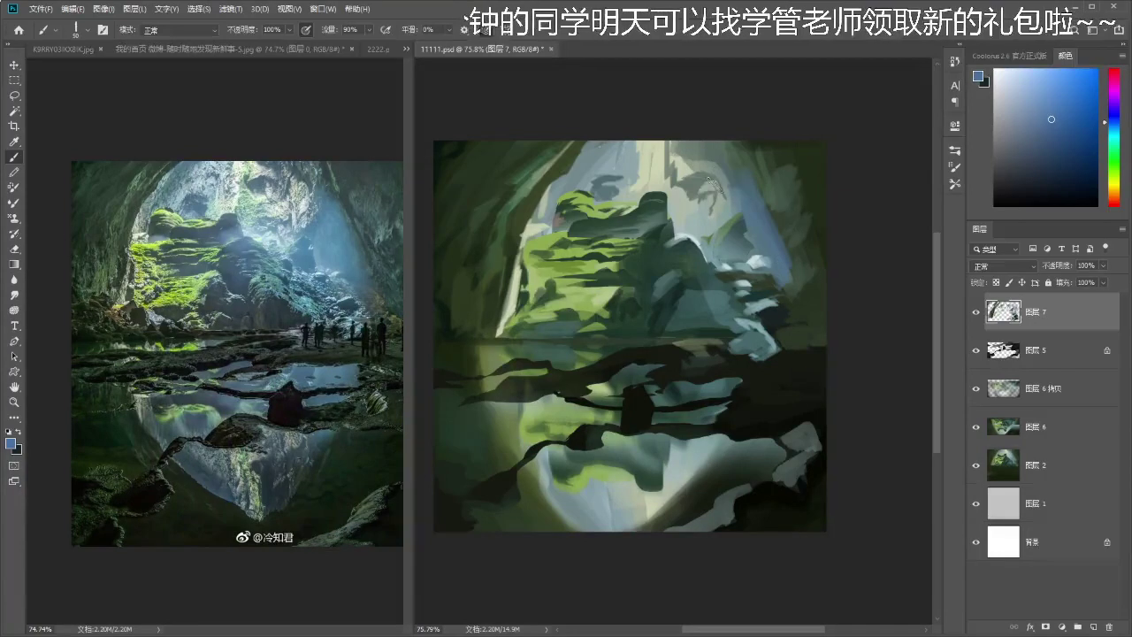
drag(764, 223, 742, 210)
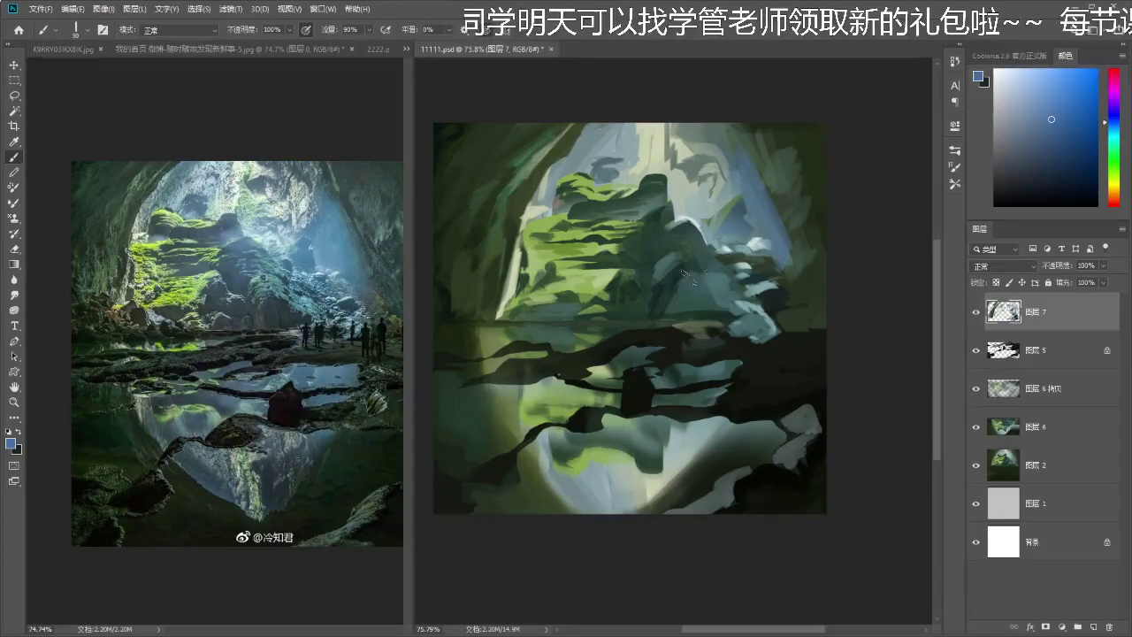
- Model the blue-green rocks beside the mossy slope with teal lights and very dark green-teal shadows
click(1111, 142)
click(1044, 111)
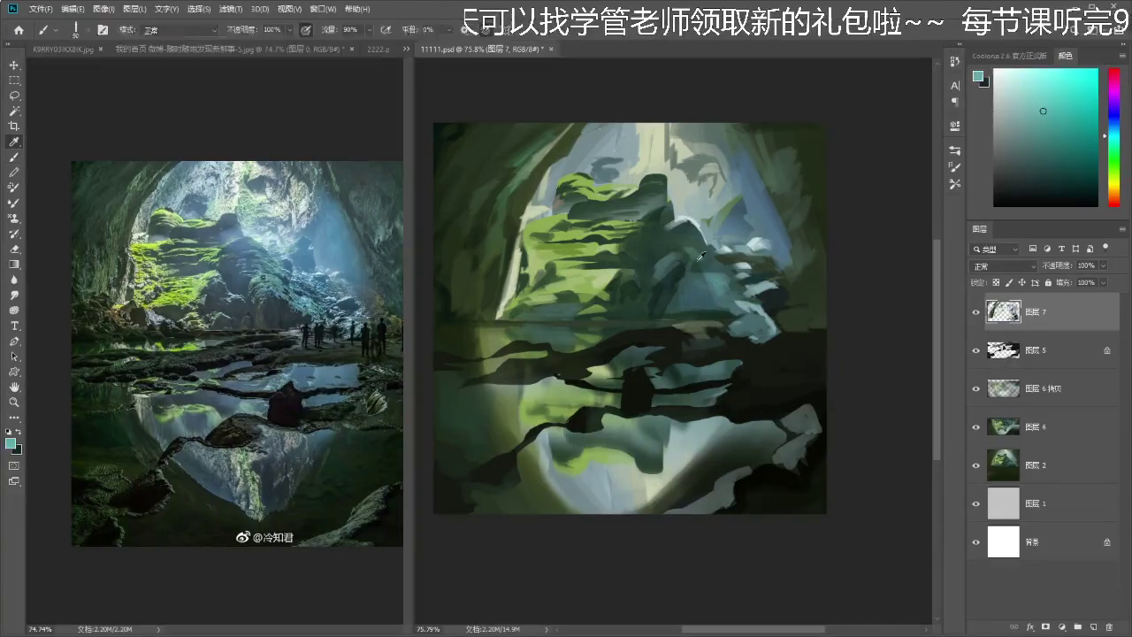
alt+click(666, 235)
alt+click(666, 234)
click(1055, 186)
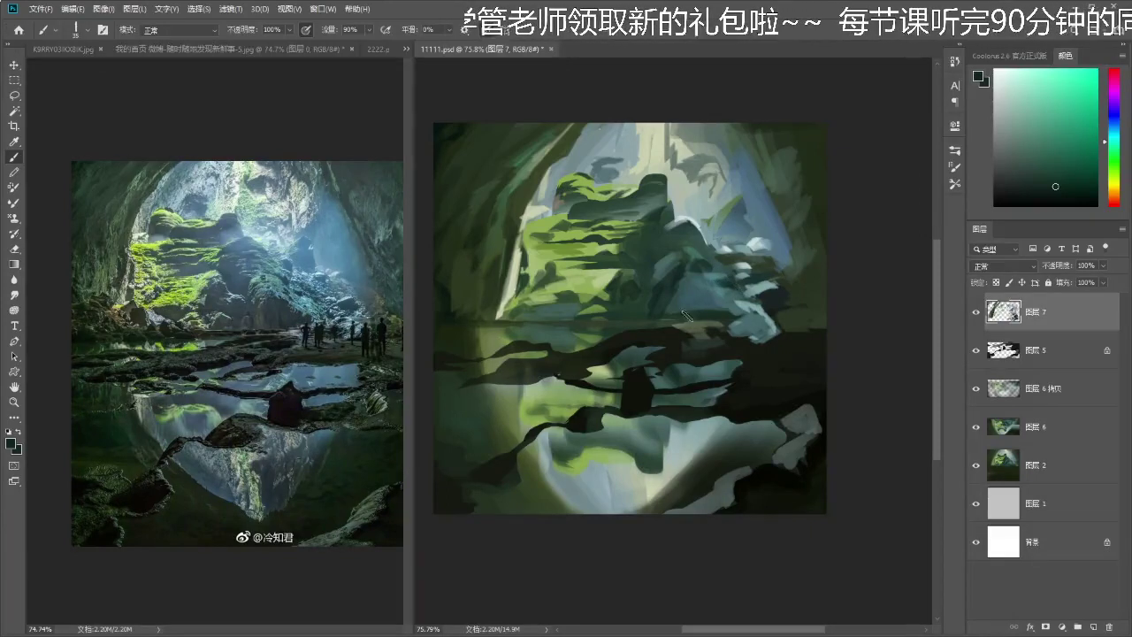
mouse_move(705, 300)
mouse_down()
mouse_move(681, 307)
mouse_move(697, 298)
mouse_move(725, 309)
mouse_up()
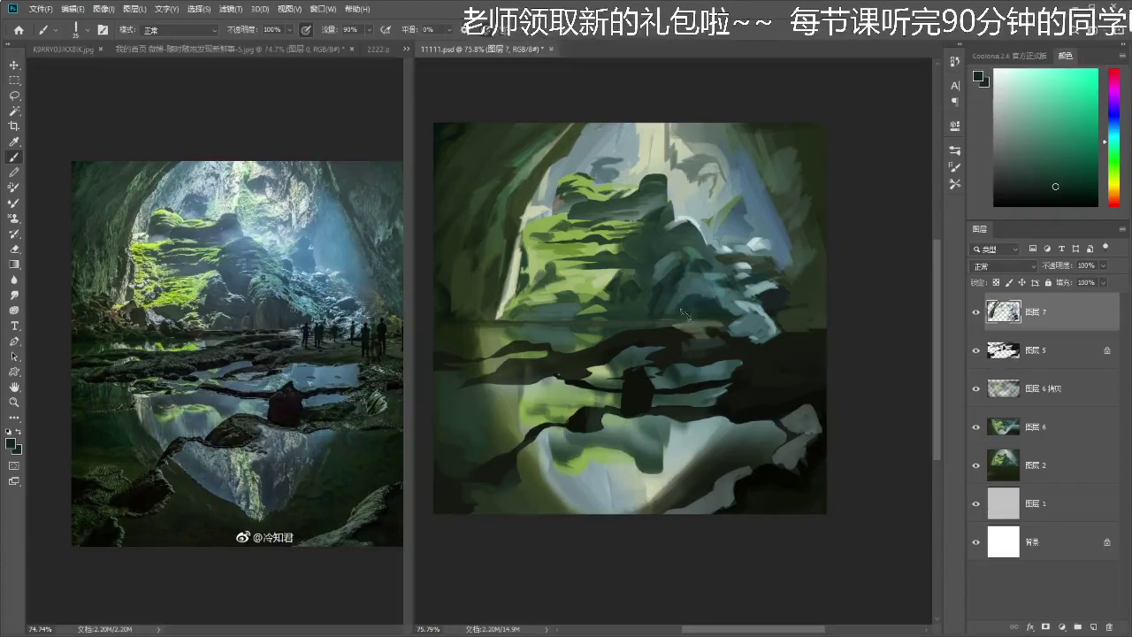
alt+click(708, 278)
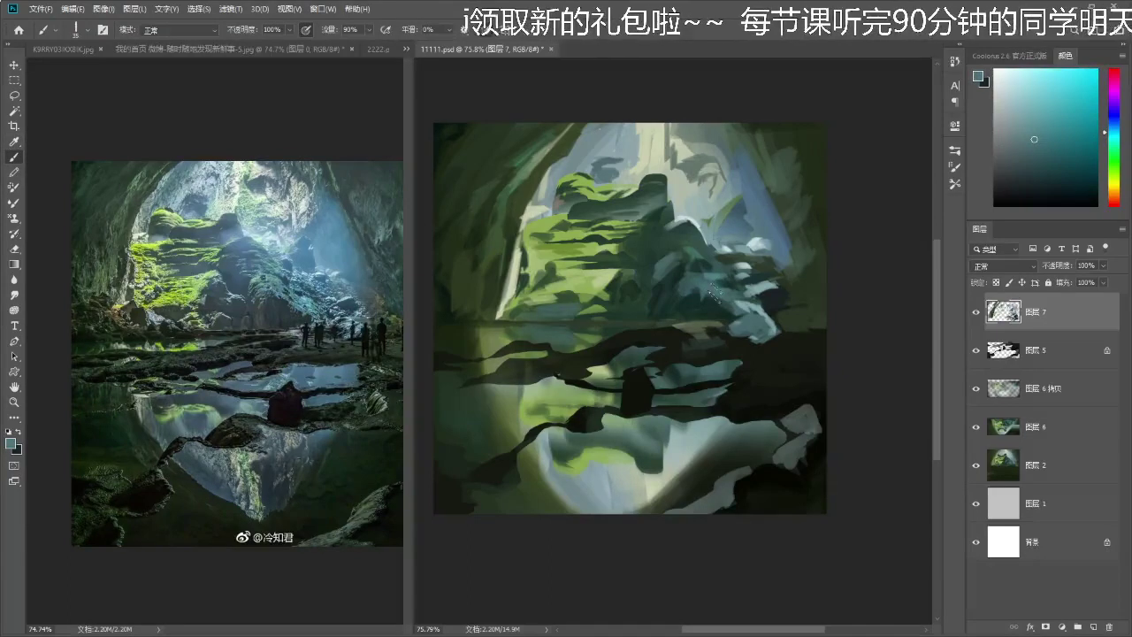
mouse_move(698, 290)
mouse_down()
mouse_move(677, 304)
mouse_move(663, 297)
mouse_move(743, 289)
mouse_up()
- Sample dark greens and rework the foot of the right cave wall where it meets the rocky bank
key(z)
key(z)
drag(760, 310, 783, 302)
alt+click(790, 355)
click(807, 358)
key(b)
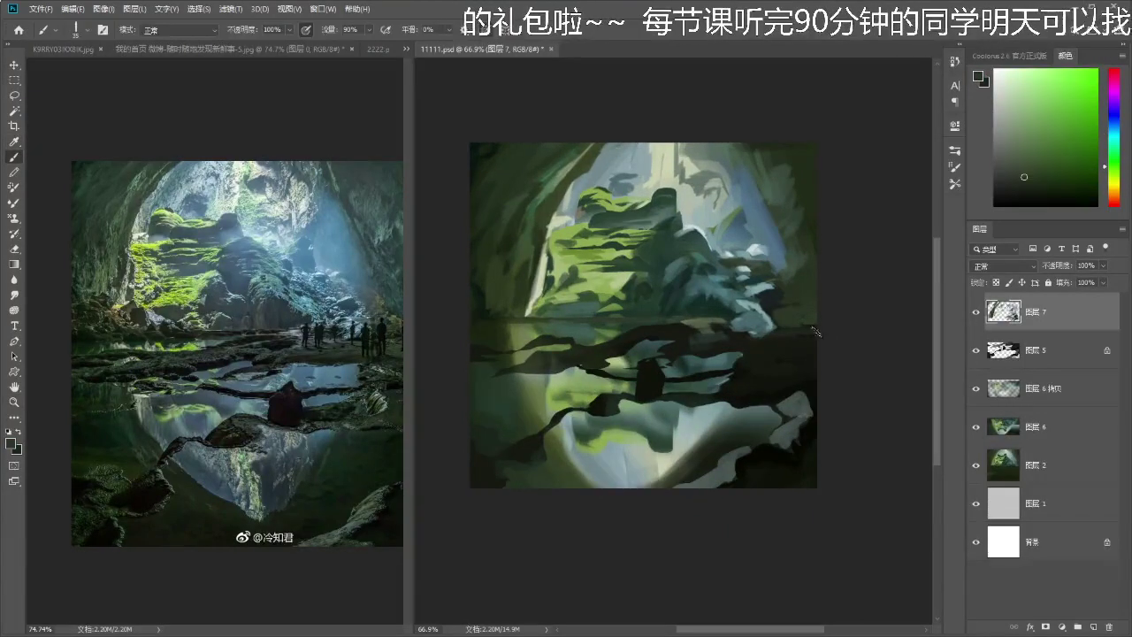
alt+click(800, 340)
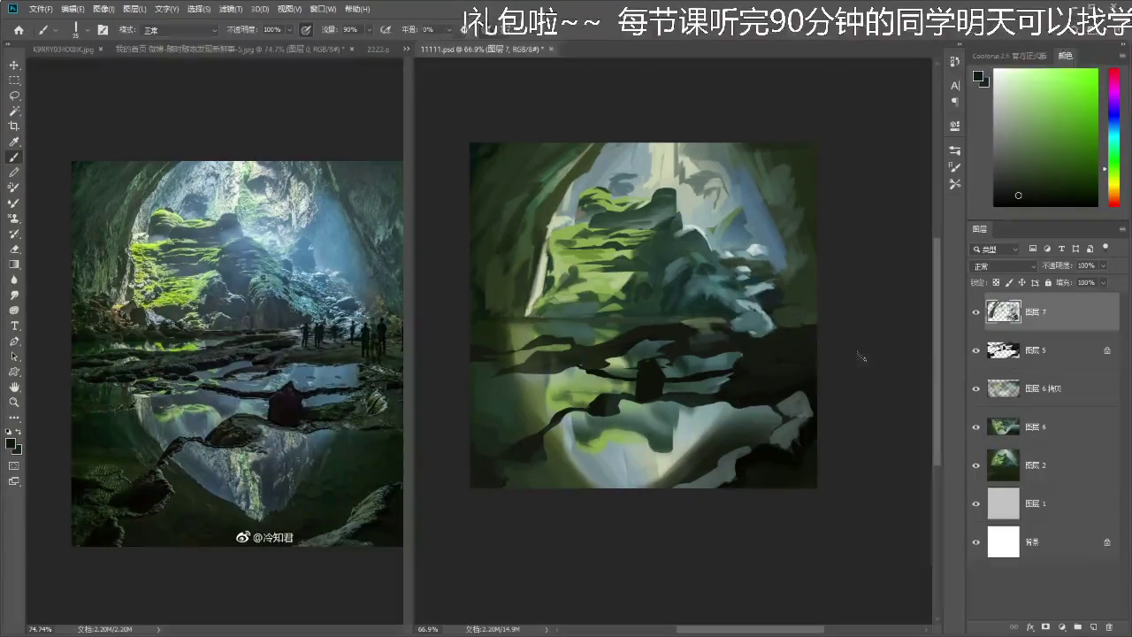
drag(769, 332, 807, 275)
key(ctrl+z)
- Blend sampled dark greens into the right end of the rocky bank and save the painting
click(975, 312)
click(975, 312)
drag(800, 338, 798, 341)
alt+click(797, 341)
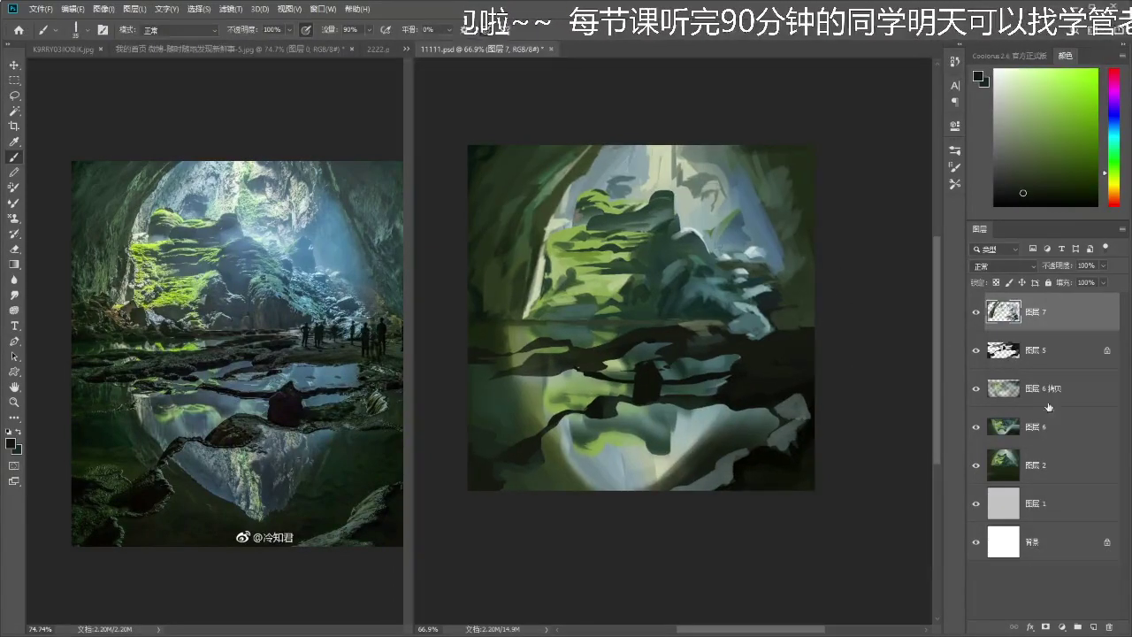
alt+click(793, 317)
key(ctrl+s)
mouse_move(783, 339)
mouse_down()
mouse_move(810, 372)
mouse_move(784, 335)
mouse_up()
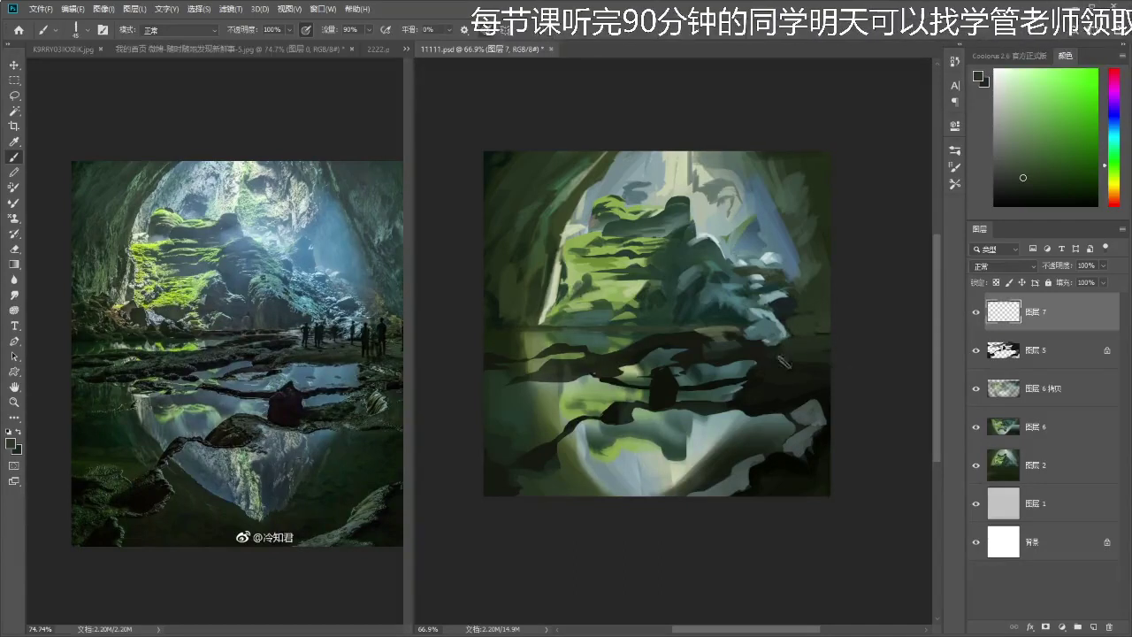
- Sample near-black greens and reshape the central bank's edges around the small pool above the dark boulder
mouse_move(705, 343)
mouse_down()
mouse_move(740, 336)
mouse_move(710, 339)
mouse_move(719, 342)
mouse_up()
key(i)
click(658, 343)
click(676, 399)
key(b)
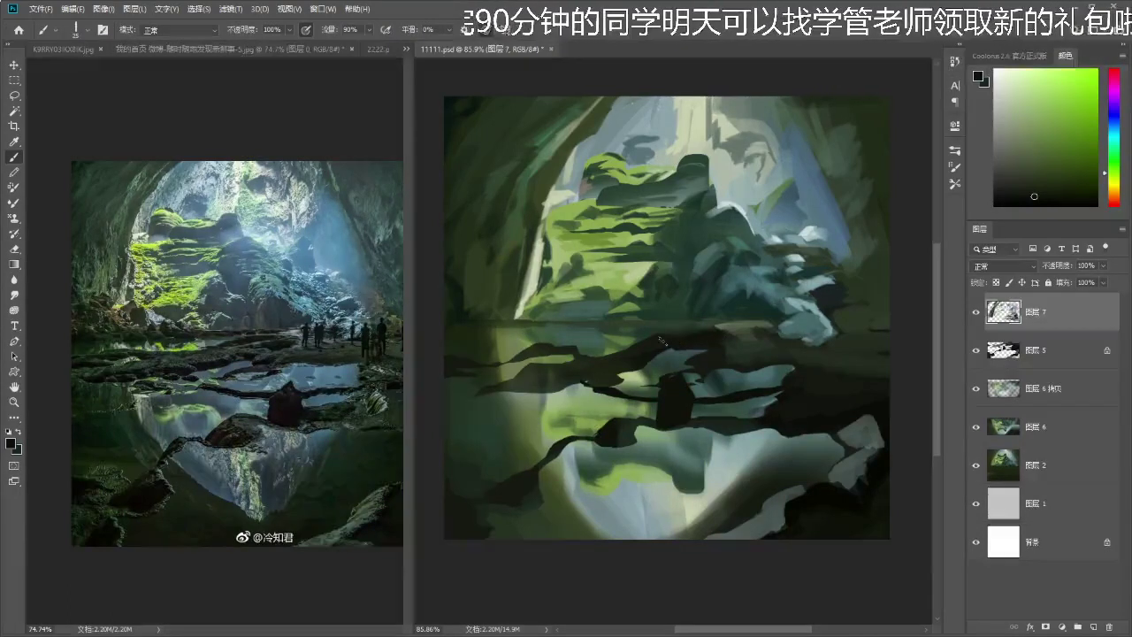
alt+click(677, 340)
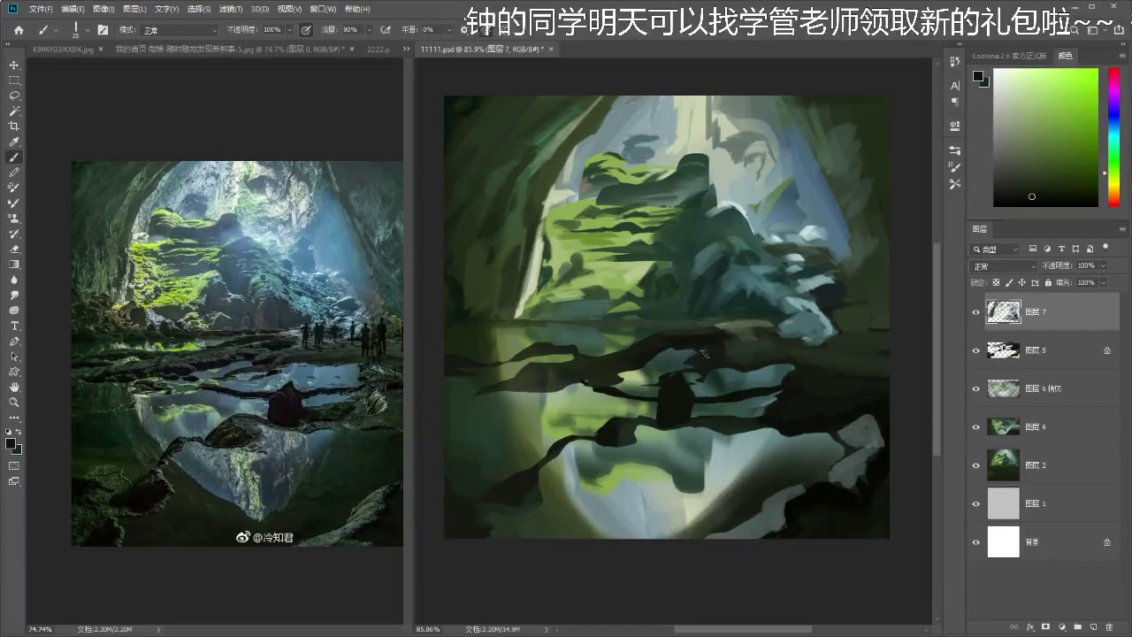
drag(694, 361, 705, 358)
alt+click(667, 343)
key(b)
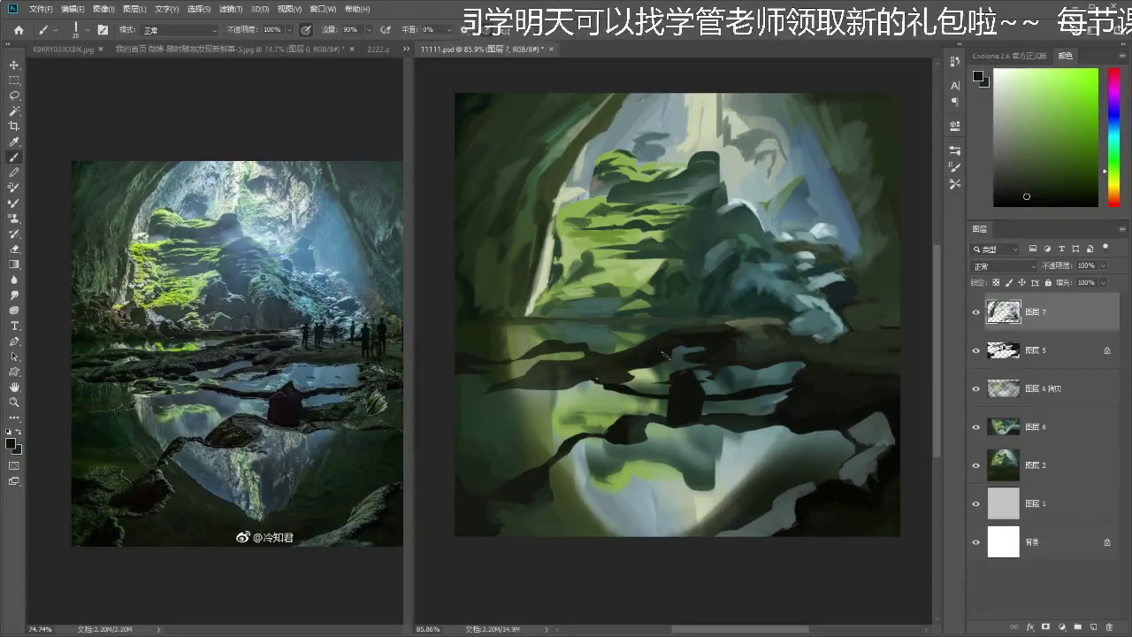
- Darken the central bank's lower edge and break the rock strip to its left into irregular near-black shapes
key(b)
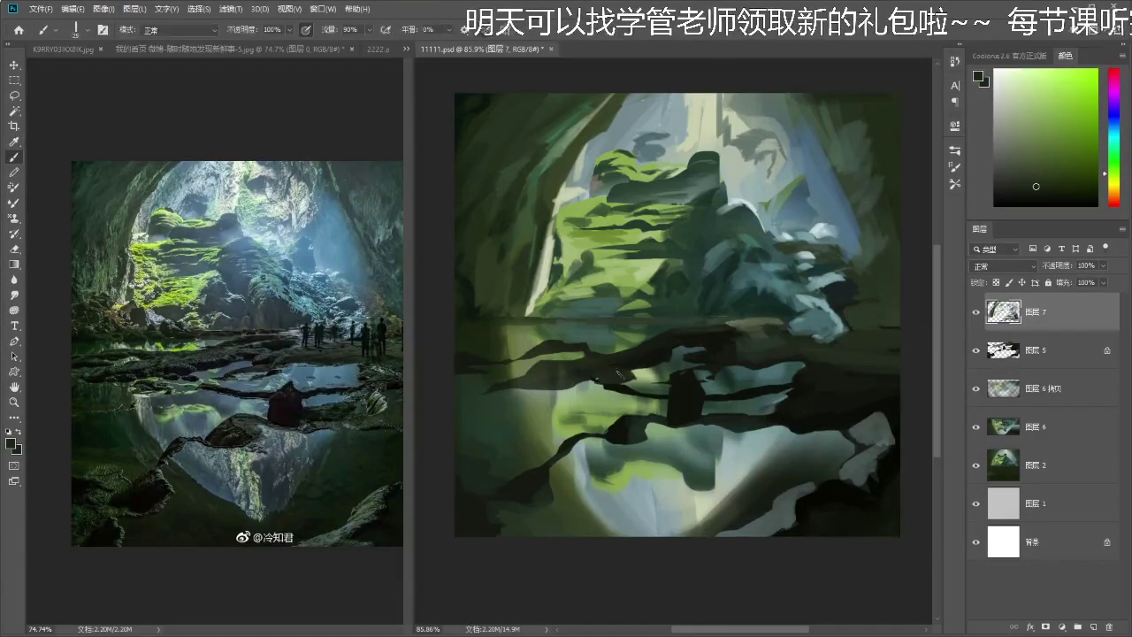
alt+click(662, 358)
alt+click(656, 355)
drag(1028, 200, 1016, 203)
alt+click(633, 377)
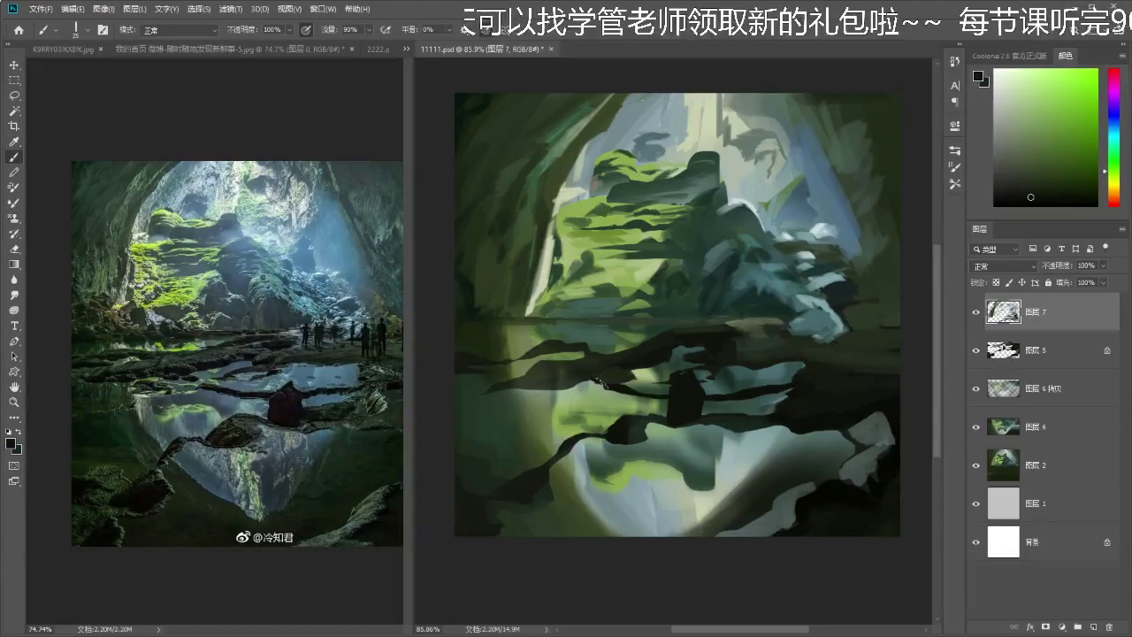
drag(600, 384, 622, 377)
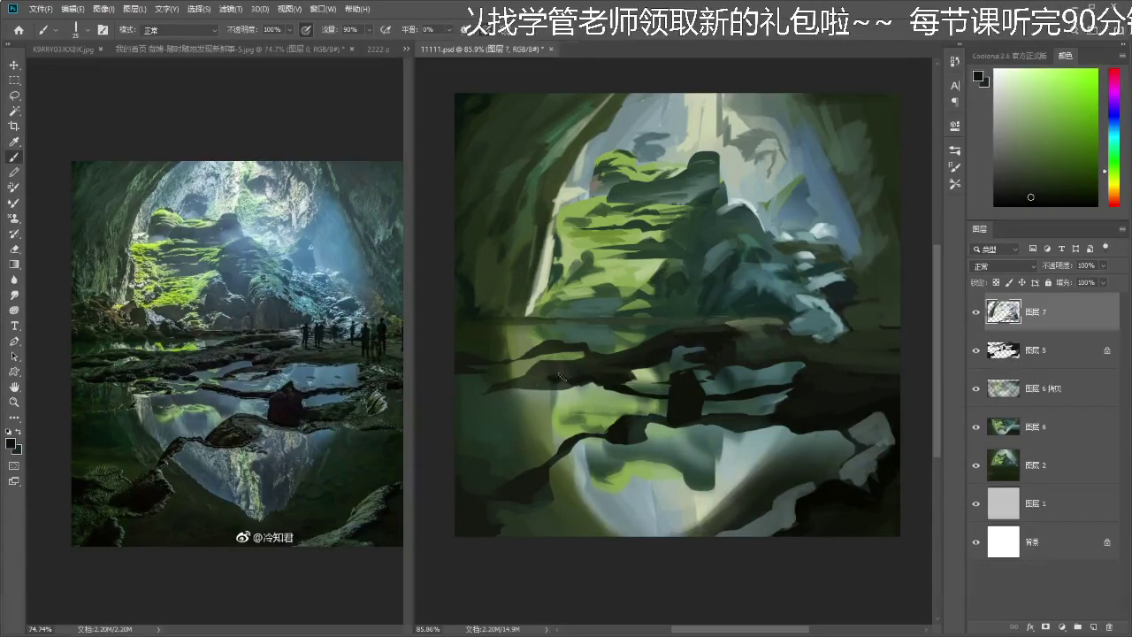
mouse_move(542, 390)
mouse_down()
mouse_move(507, 393)
mouse_move(530, 387)
mouse_up()
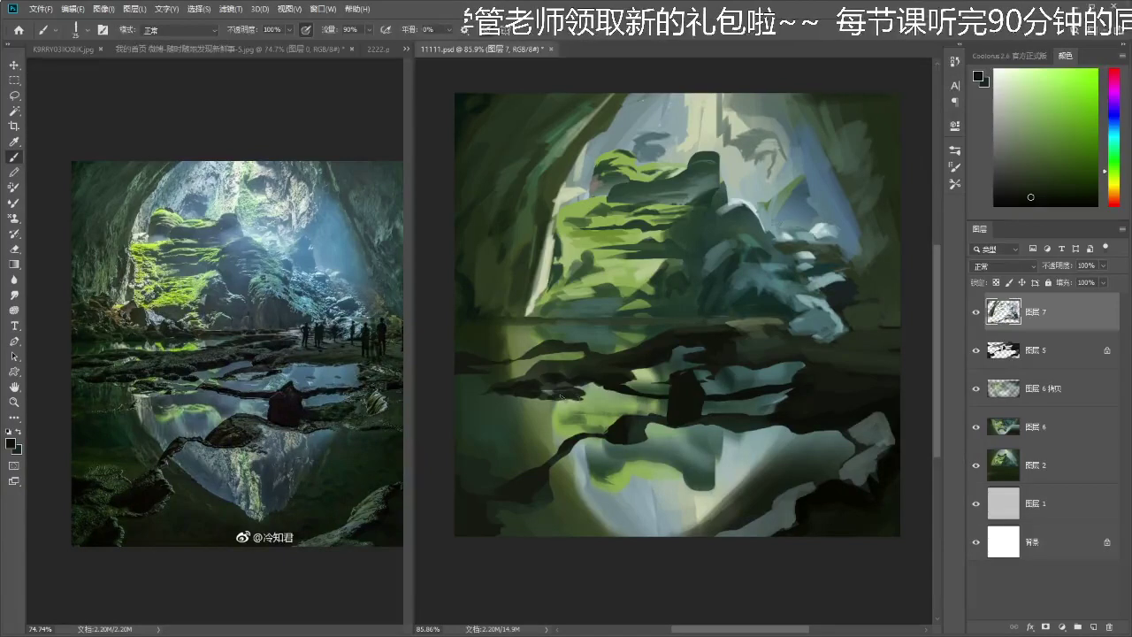
- Paint sampled dark olive tones onto the upper surfaces of the left and central banks and save the painting
alt+click(563, 360)
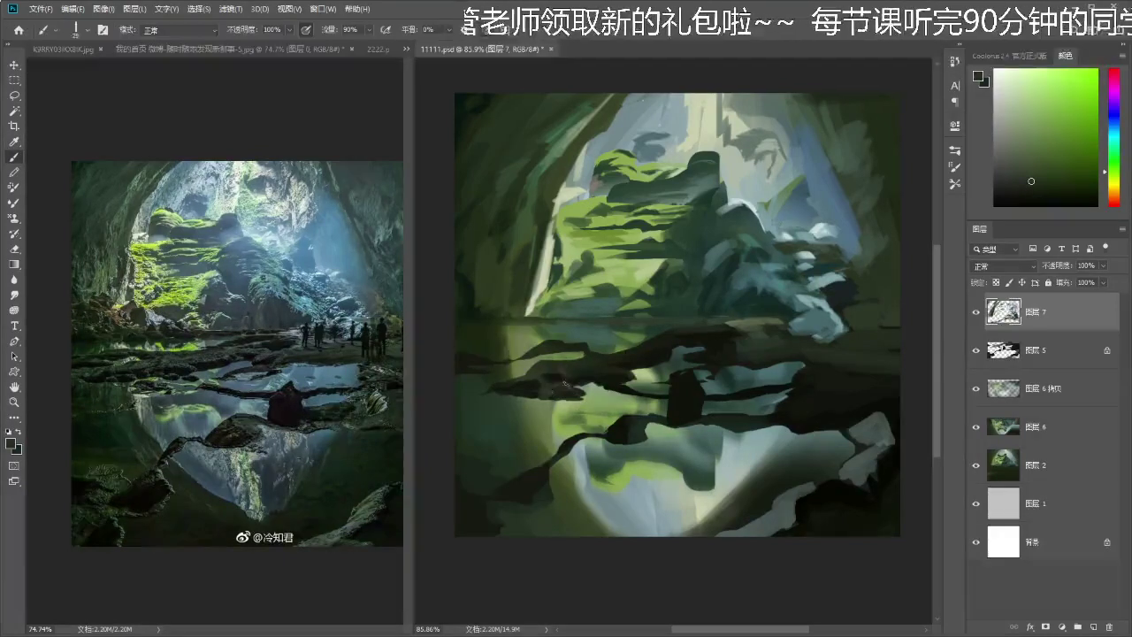
alt+click(605, 354)
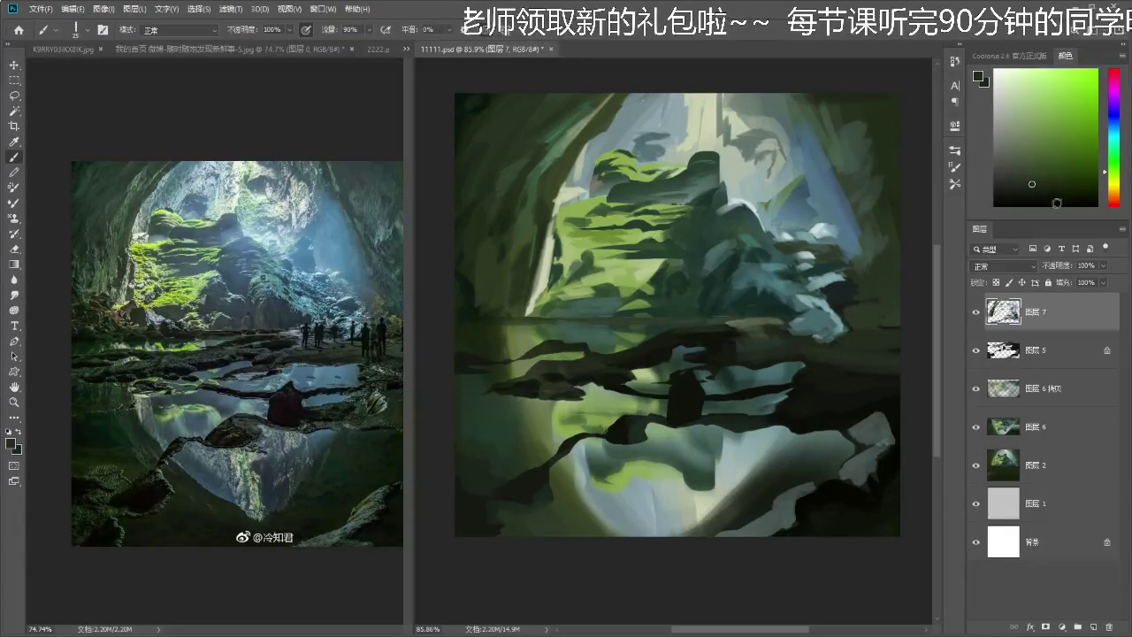
drag(672, 332, 633, 343)
key(ctrl+s)
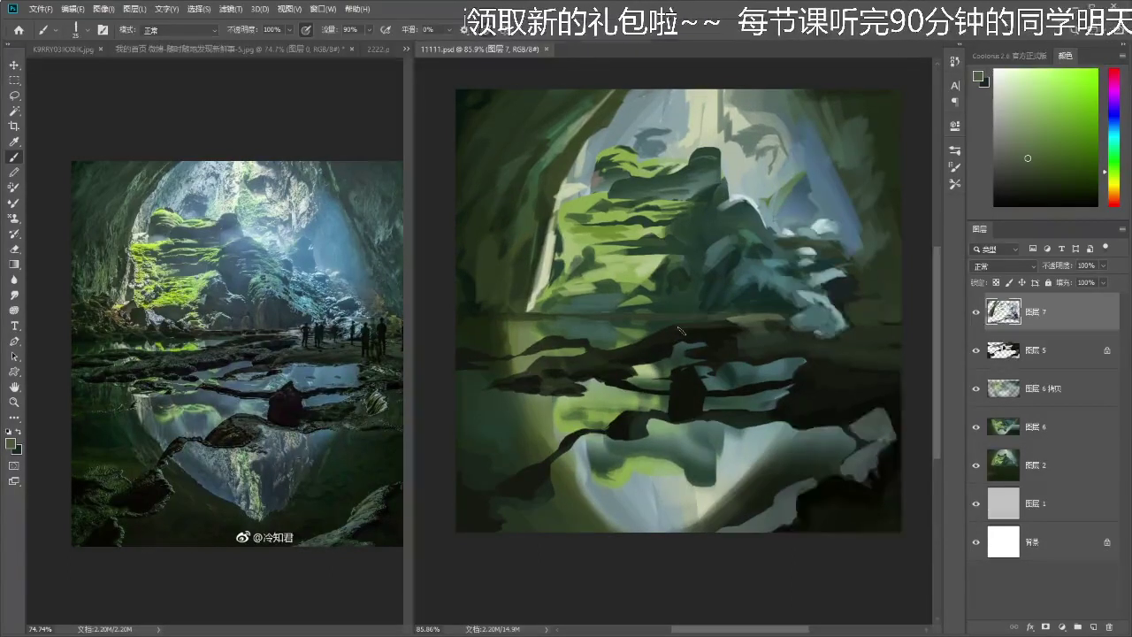
key(F5)
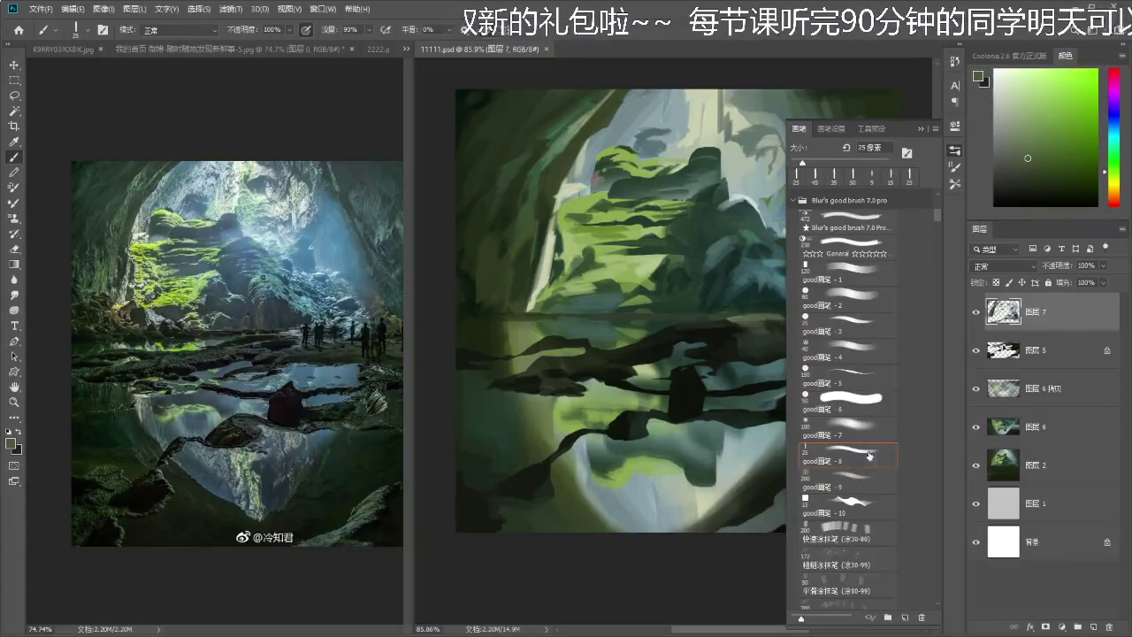
click(955, 152)
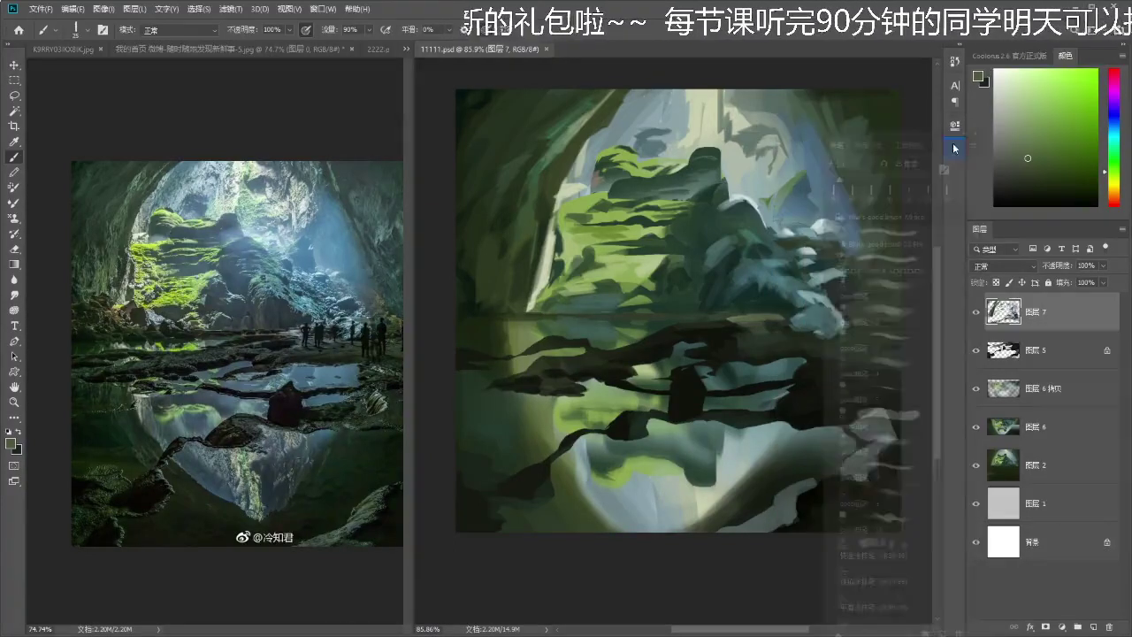
click(955, 153)
click(955, 153)
- Refine the central bank's upper edge and the small pool openings around it with sampled near-black and dark olive greens
drag(684, 351, 685, 349)
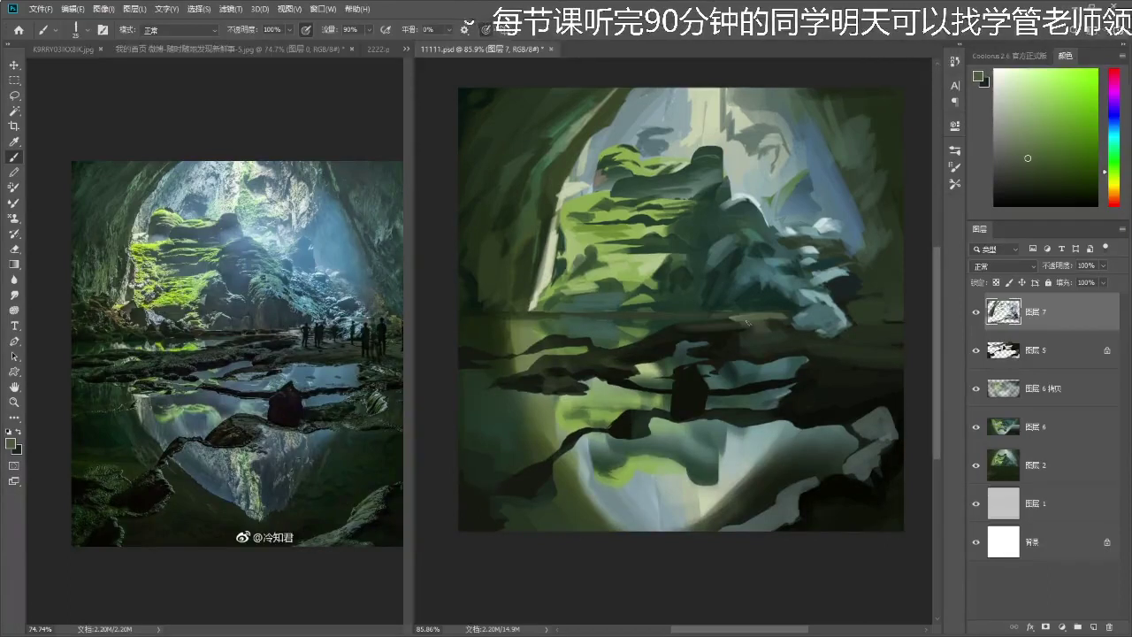
alt+click(659, 333)
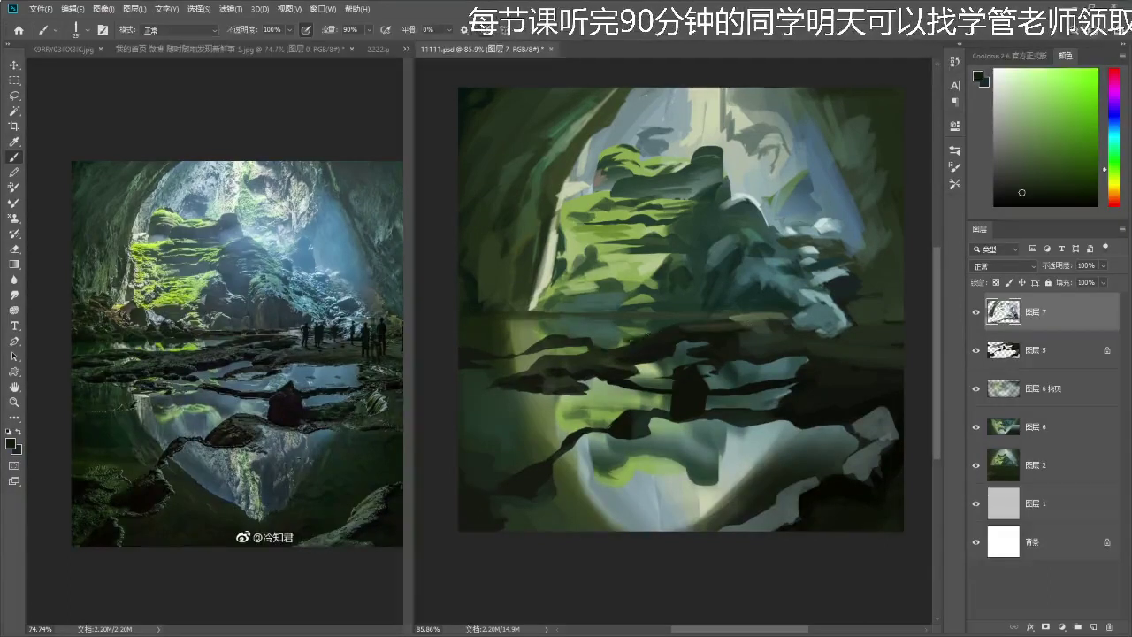
alt+click(705, 325)
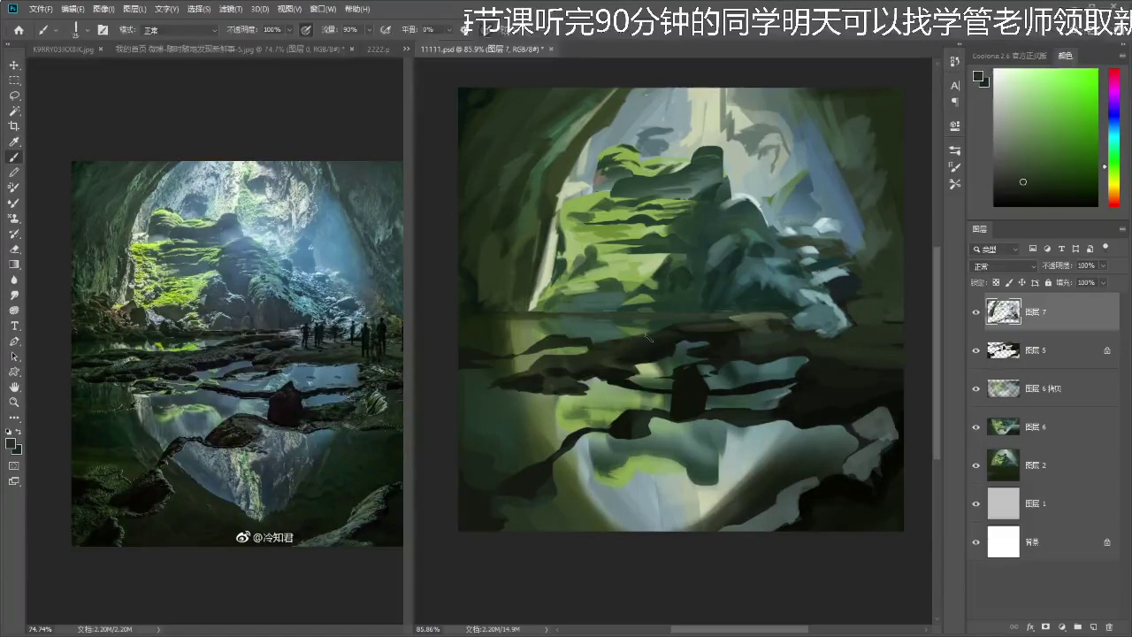
alt+click(592, 347)
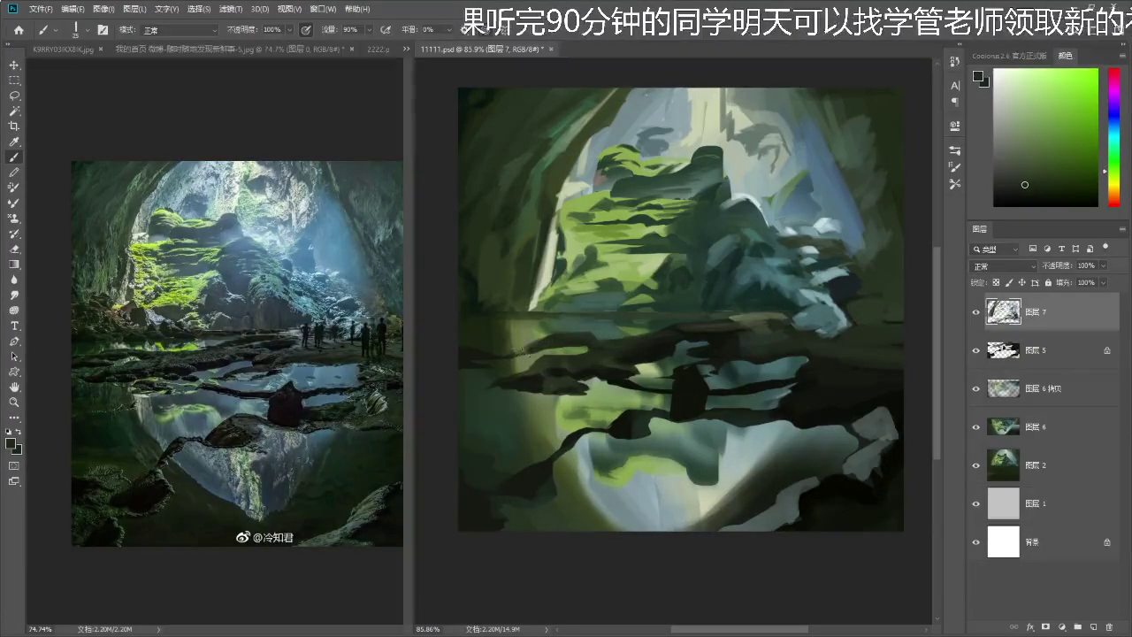
alt+click(688, 387)
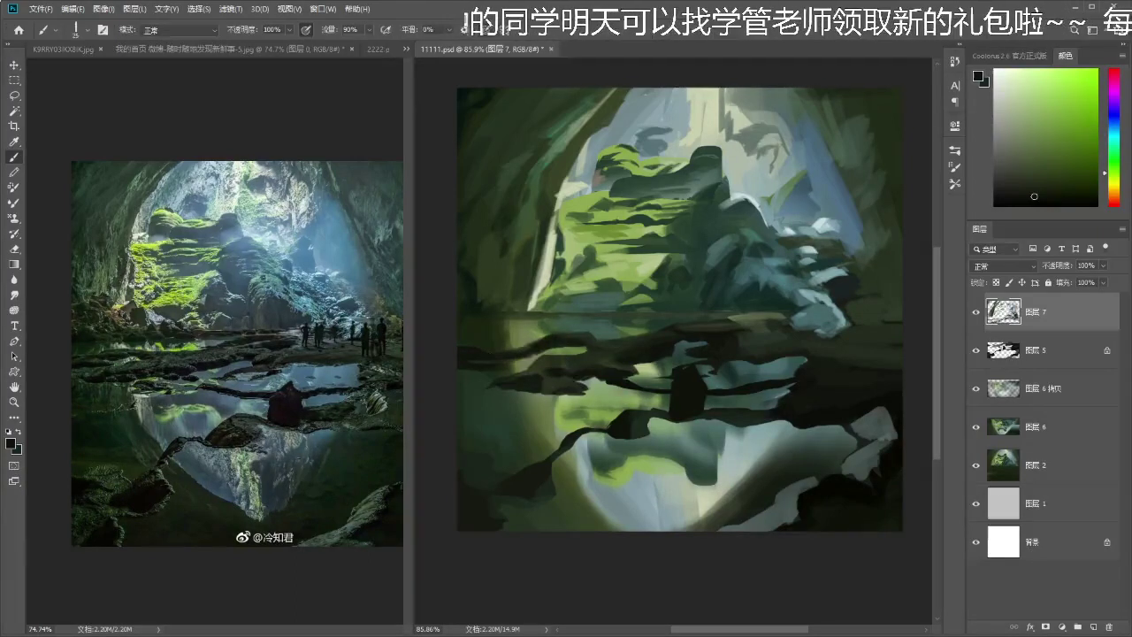
- Darken the thin left bank strip with sampled dark greens and check the whole painting at a reduced size
alt+click(578, 333)
drag(553, 336, 513, 352)
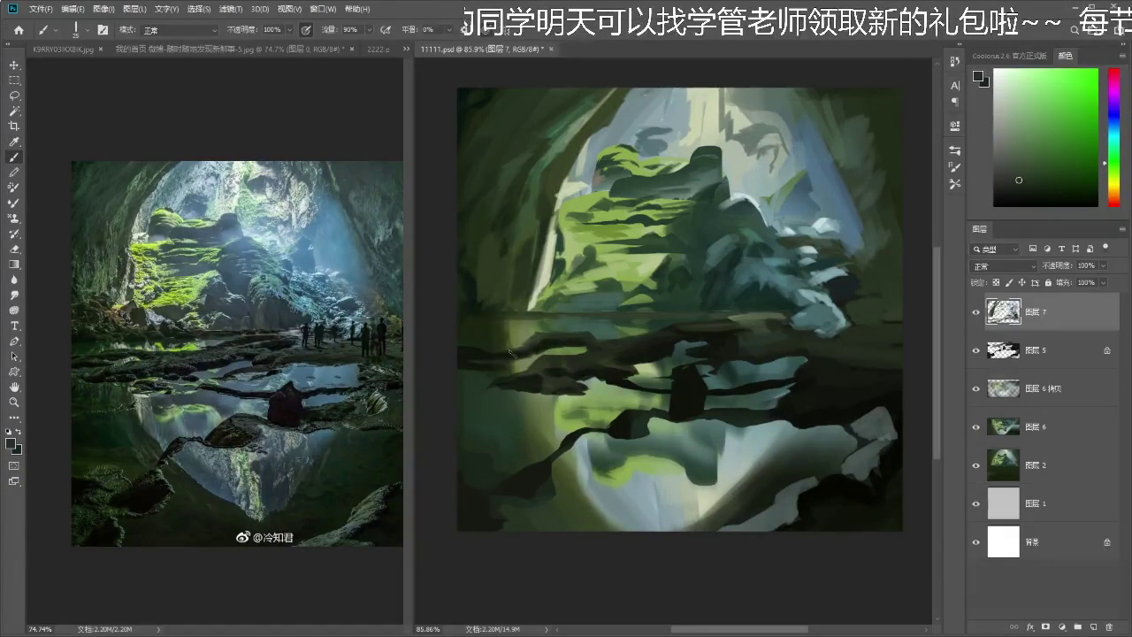
key(i)
click(521, 378)
key(z)
scroll(588, 430, down, 3)
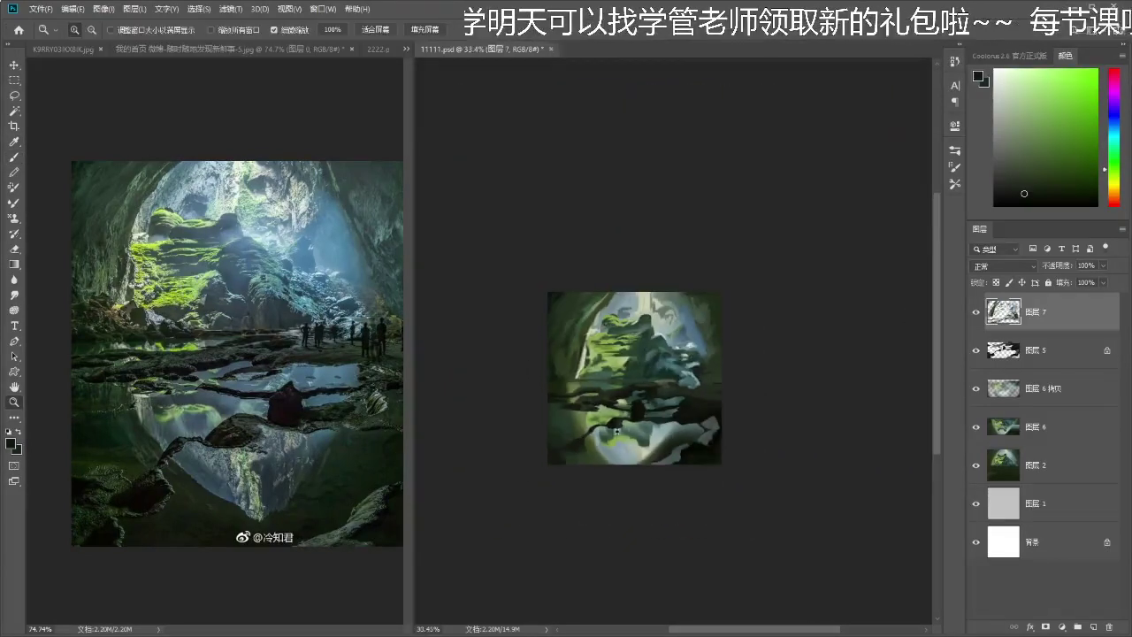
scroll(610, 407, up, 5)
- Sample dark greens around the right bank and touch its lower edge with grey-green picked from the rock below
key(i)
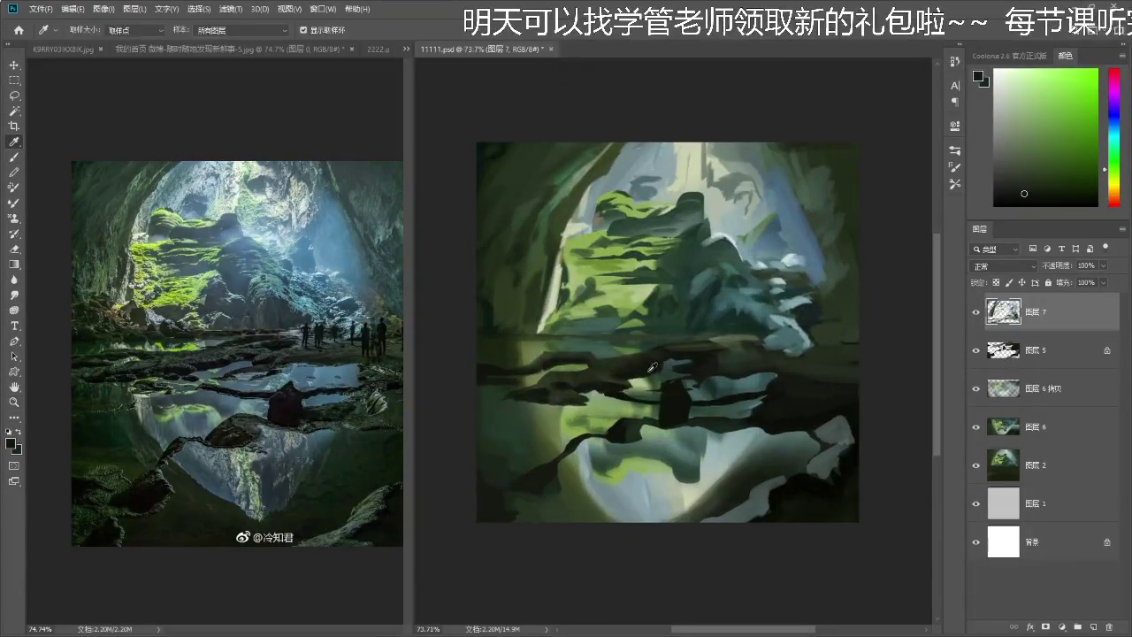
key(b)
key(space)
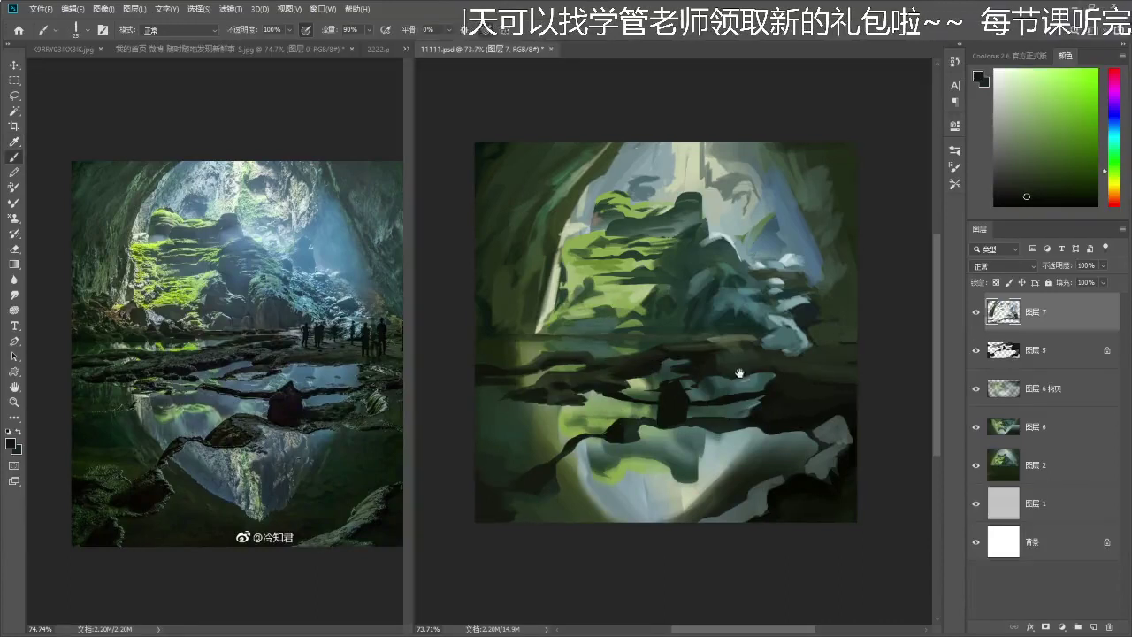
drag(780, 360, 783, 356)
alt+click(832, 355)
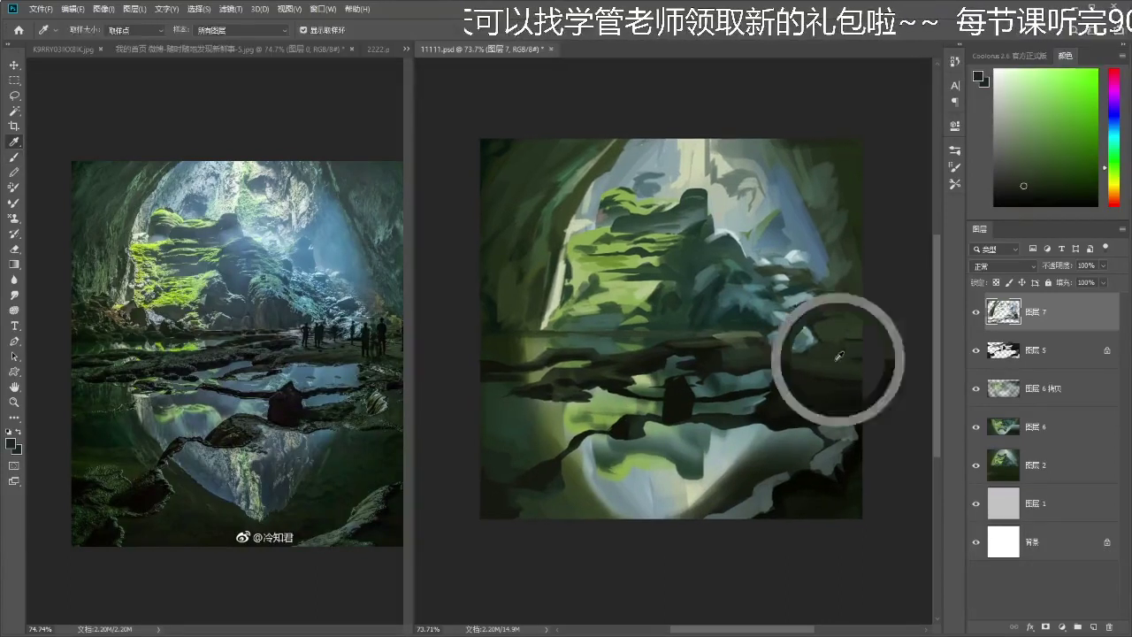
alt+click(838, 368)
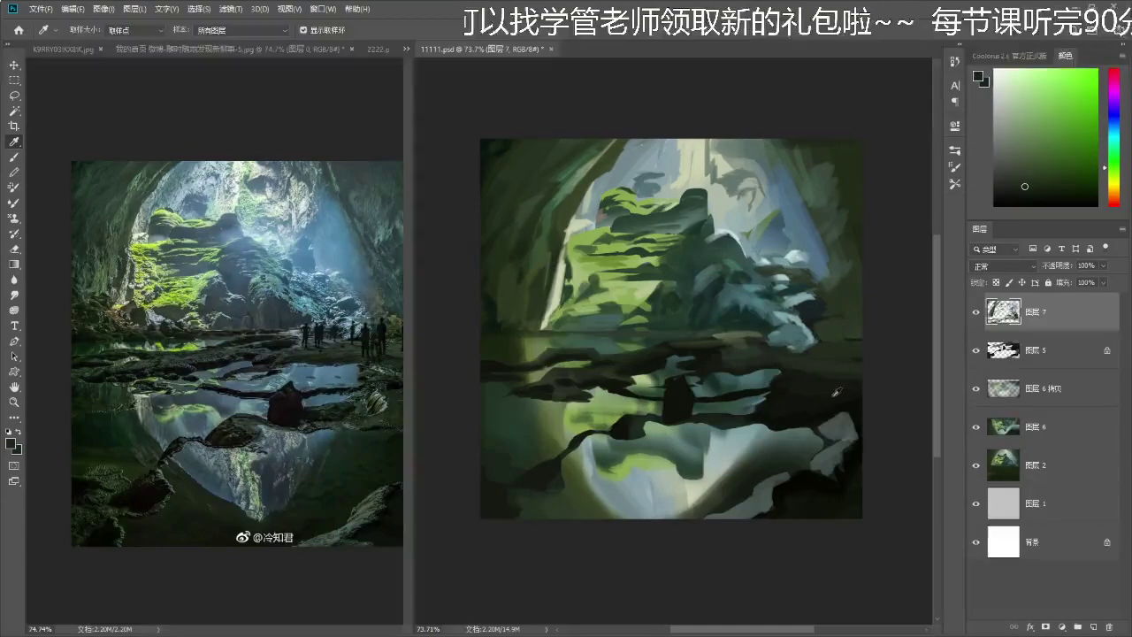
alt+click(846, 426)
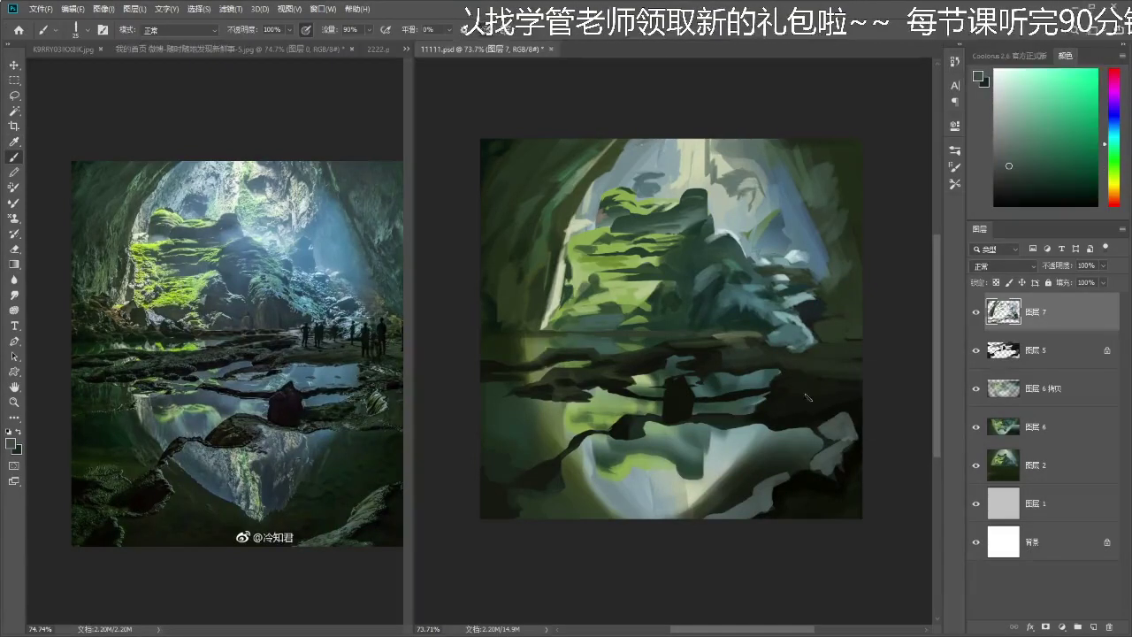
drag(840, 415, 836, 414)
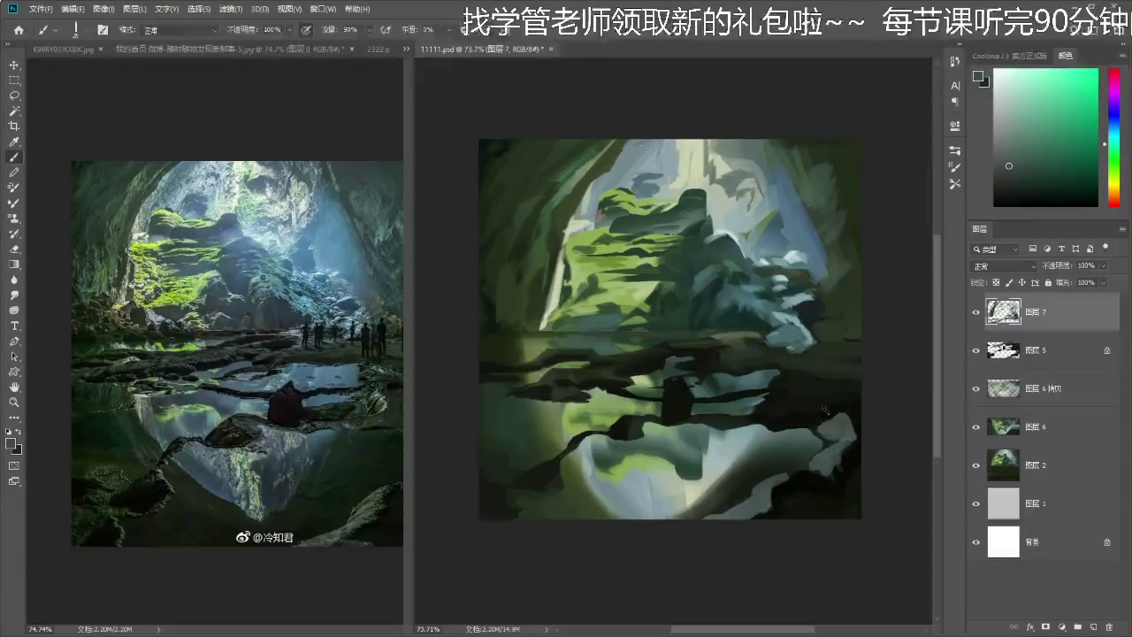
key(alt)
key(w)
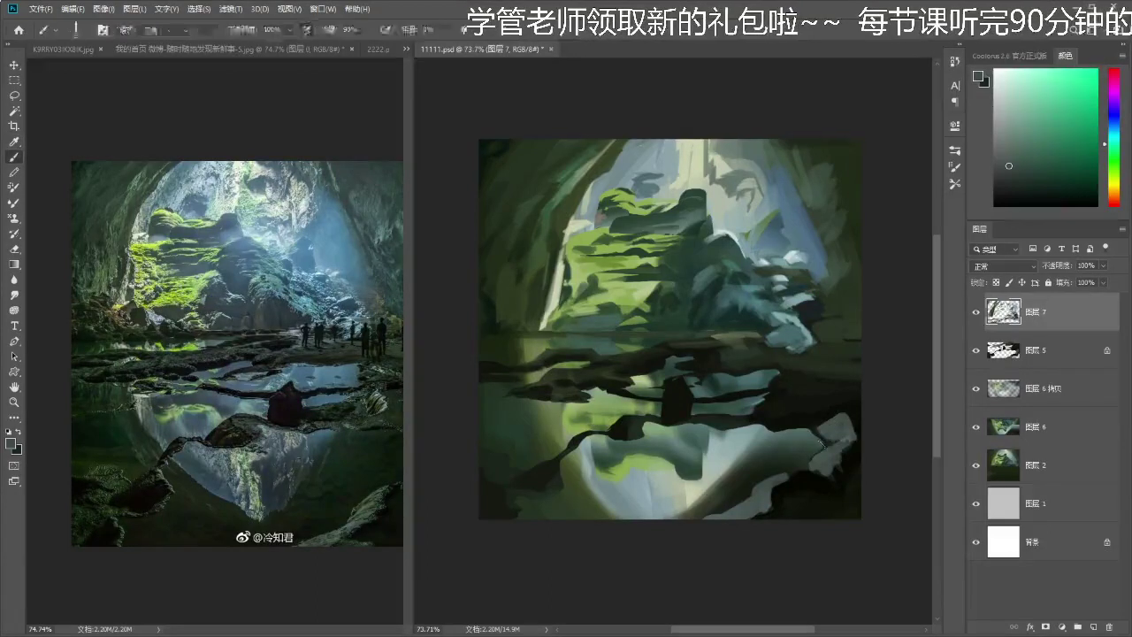
click(829, 466)
key(ctrl+d)
- Choose the good画笔 - 8 brush preset and activate the Eraser tool
key(e)
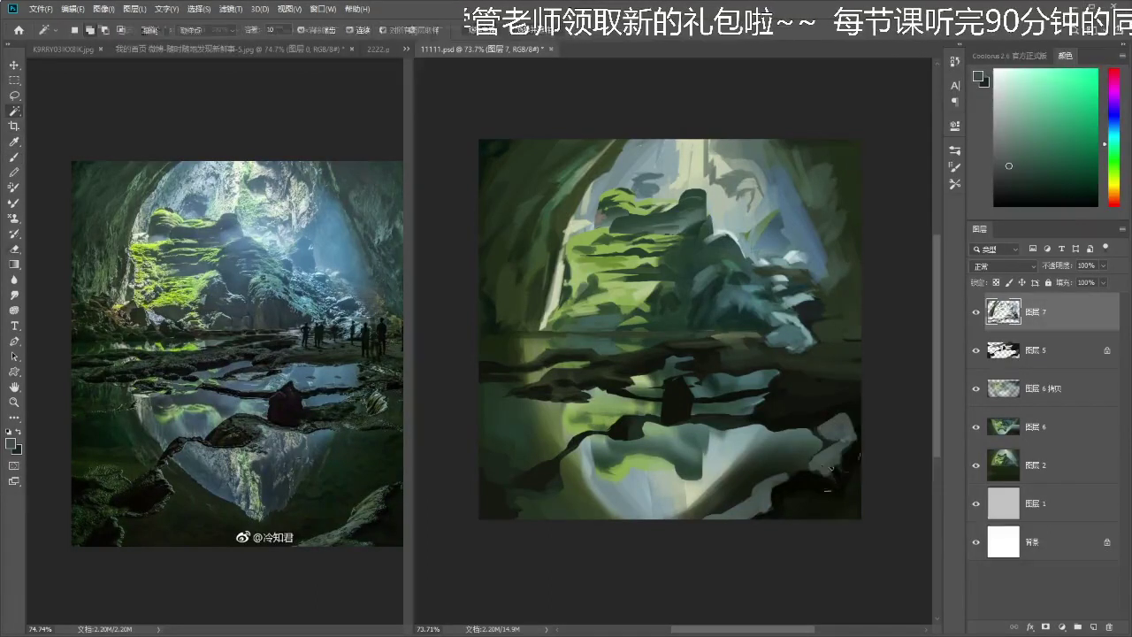
key(F5)
key(b)
click(850, 456)
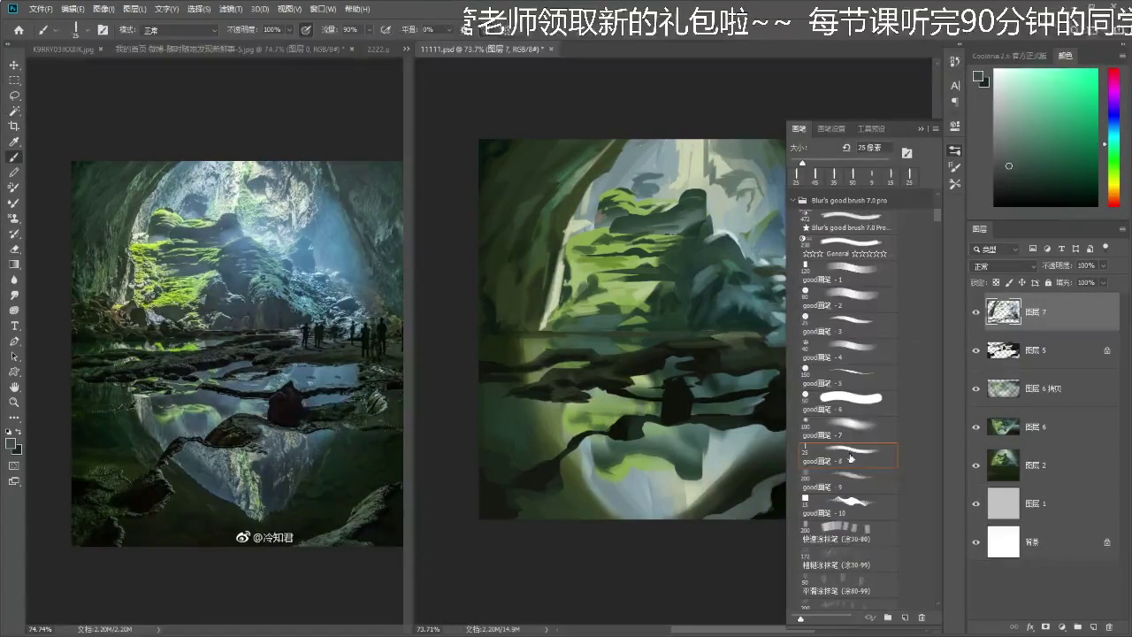
key(e)
key(Escape)
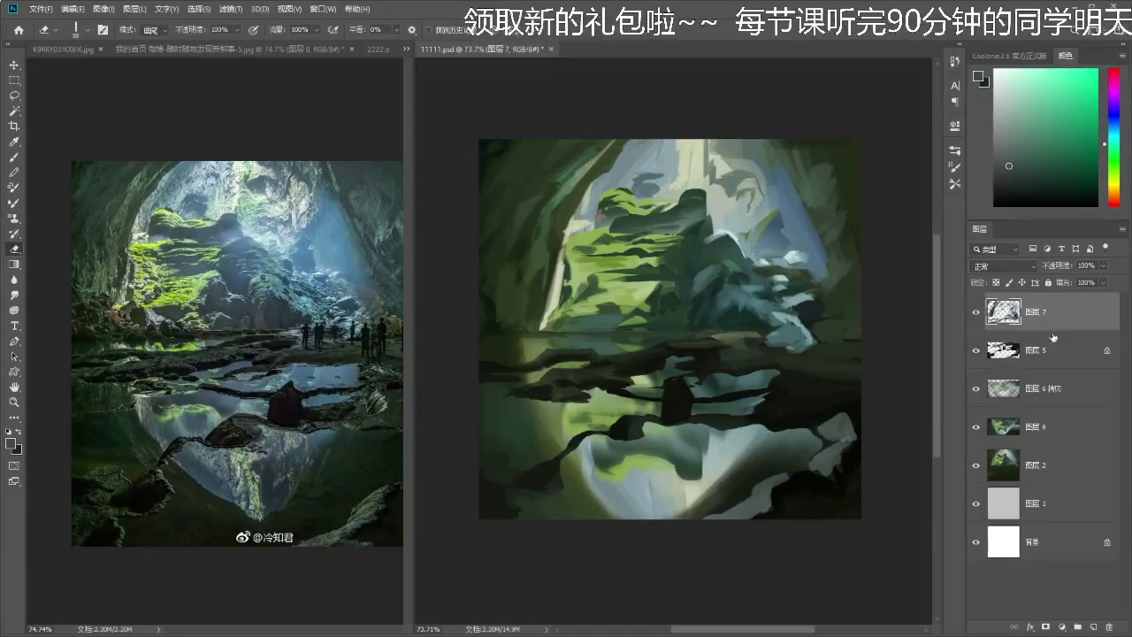
- Unlock layer 图层 5, merge 图层 7 down into it and toggle the merged layer's visibility to check its content
click(1106, 352)
key(ctrl+e)
click(975, 313)
click(975, 312)
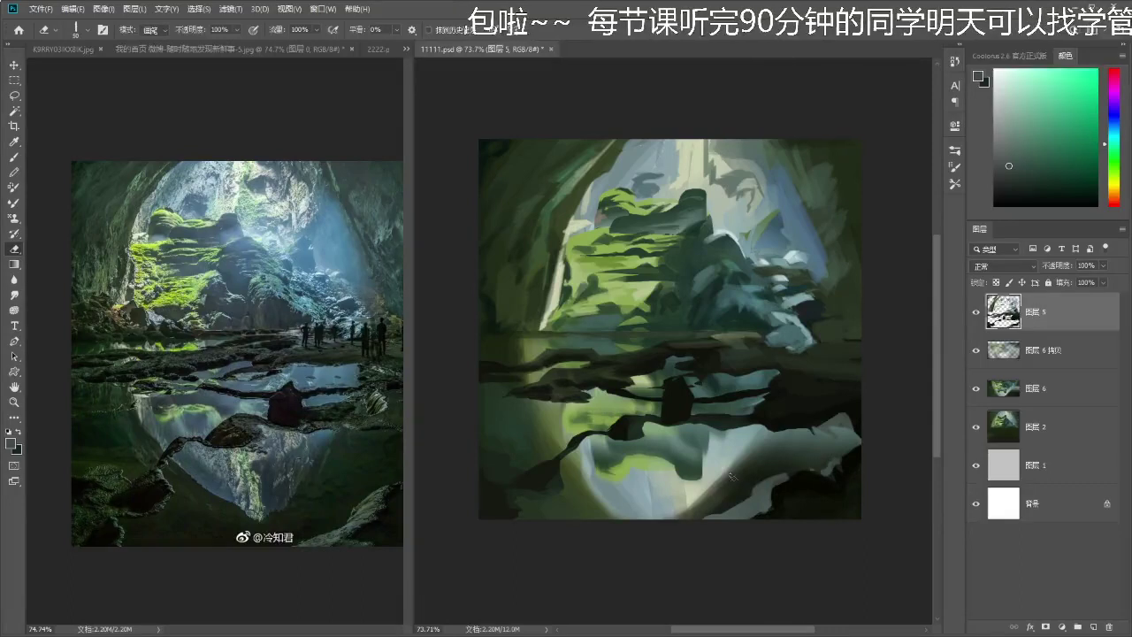
- Erase the light grey rock patches along the upper edge of the lower-right foreground rock
drag(748, 485, 711, 516)
key(space)
drag(766, 480, 769, 478)
- Mix a more saturated dark green and paint it over the grey strip bordering the lower-right foreground rock
key(b)
alt+click(760, 499)
drag(1112, 160, 1111, 152)
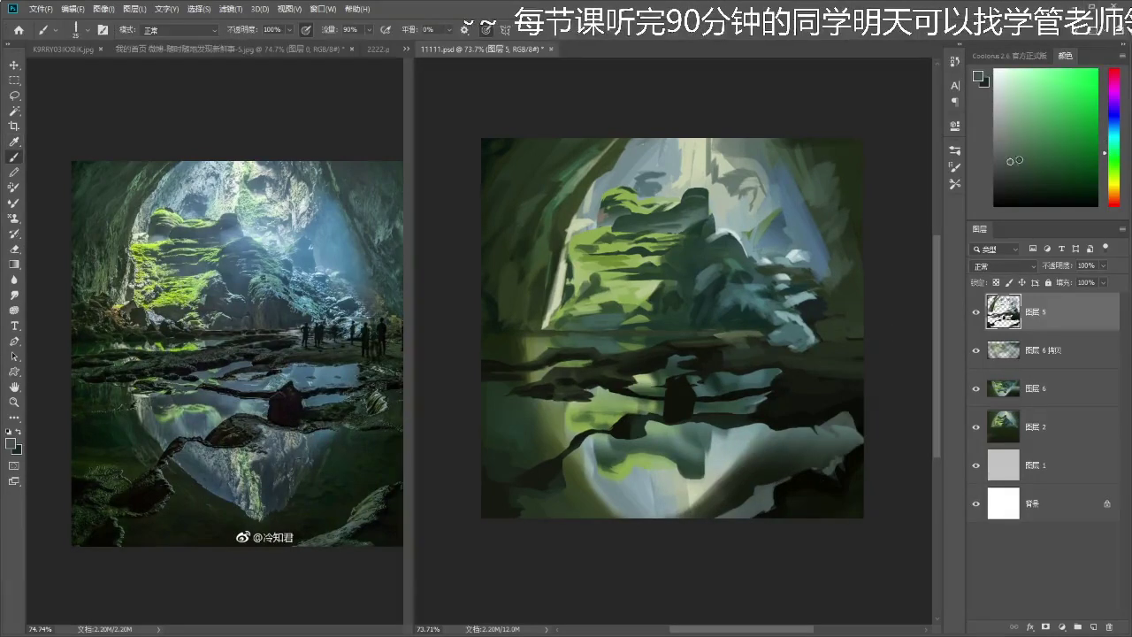
click(1039, 165)
click(1121, 160)
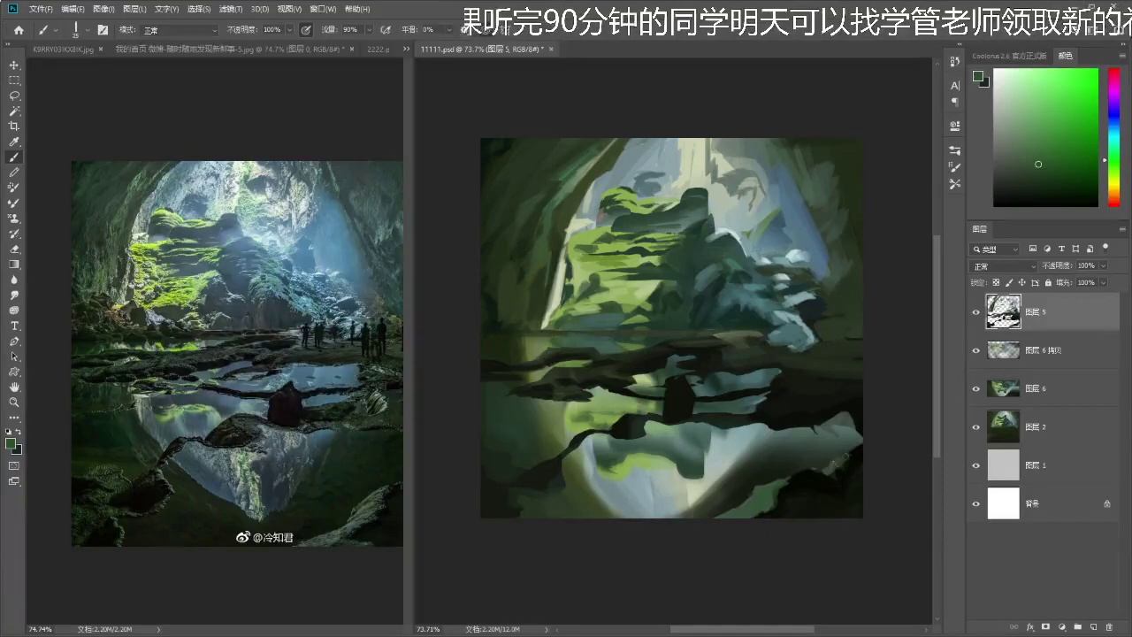
- Shape the lower-right foreground rock's edge by alternating sampled near-black and dark green strokes
alt+click(852, 462)
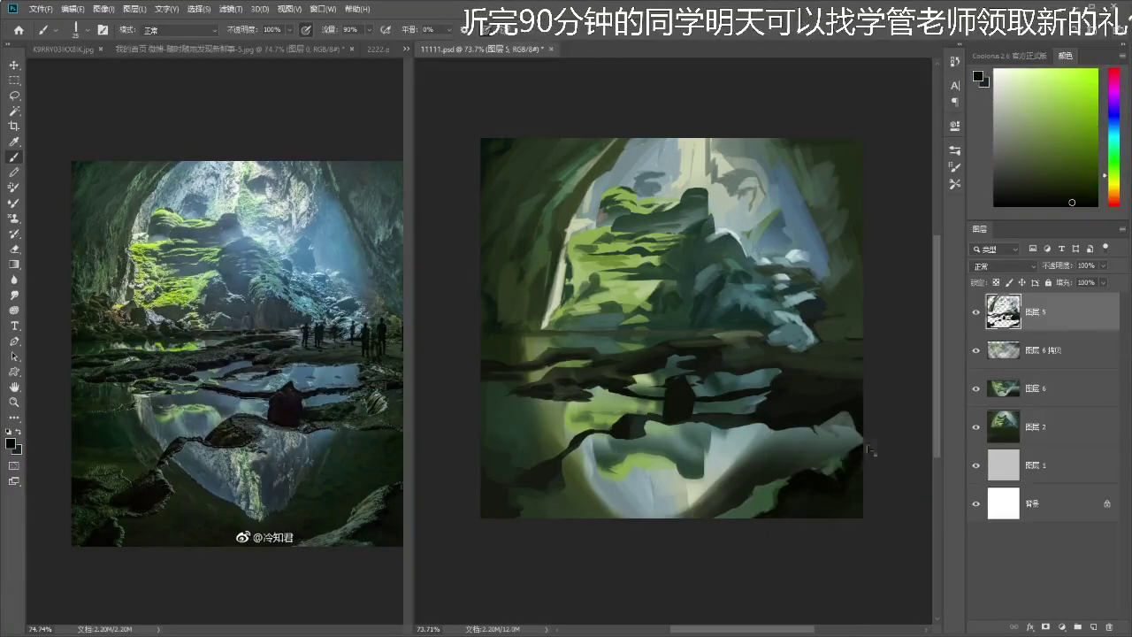
alt+click(831, 473)
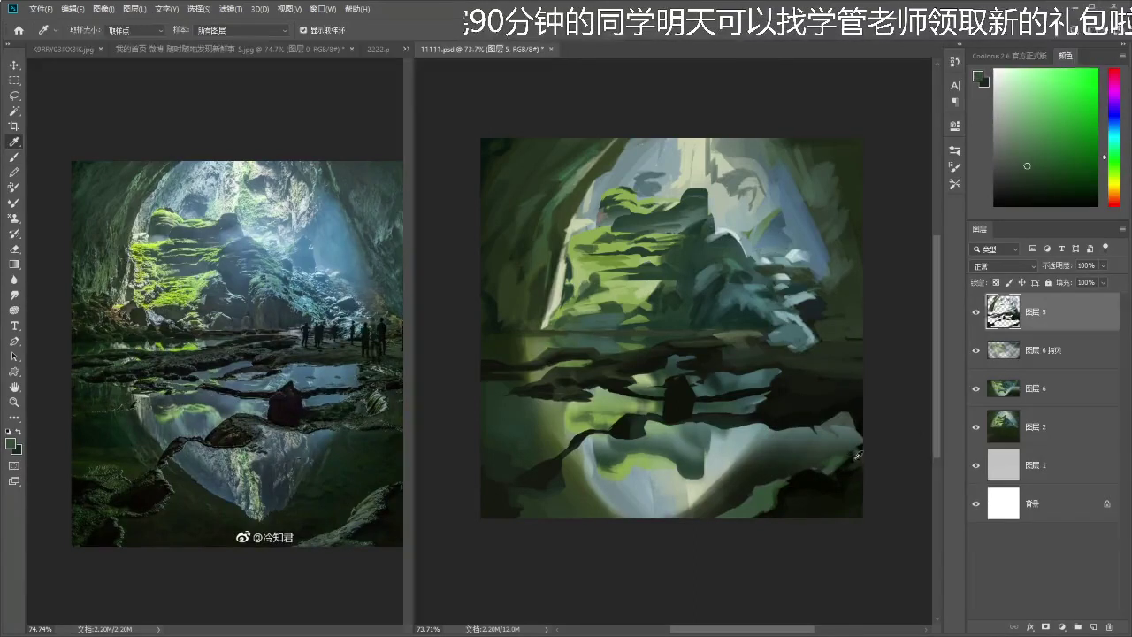
alt+click(859, 454)
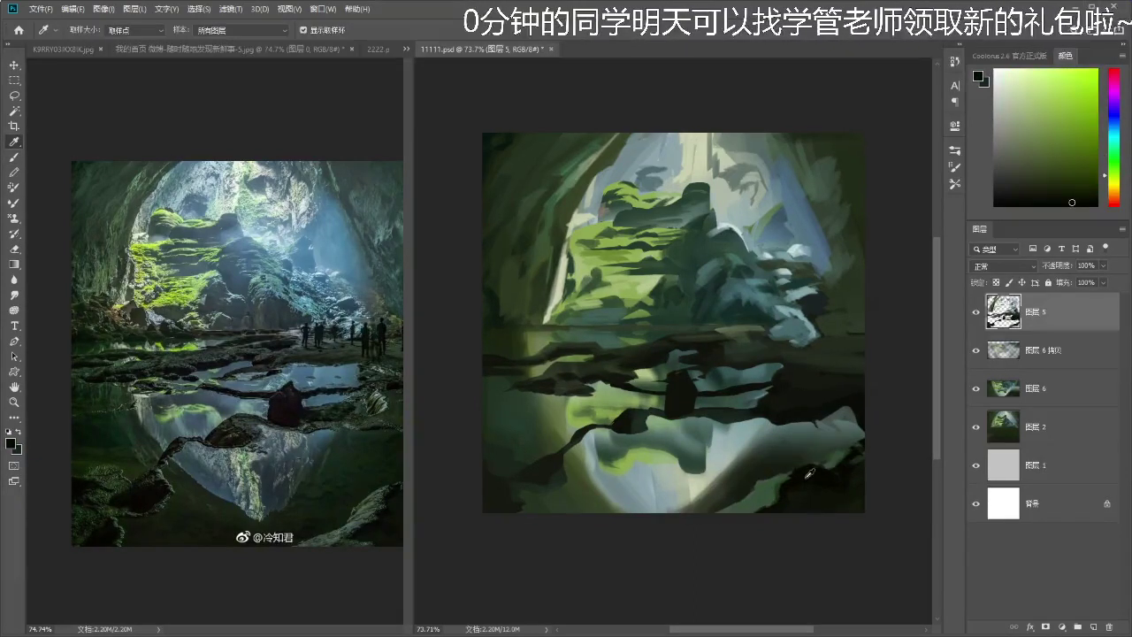
alt+click(771, 480)
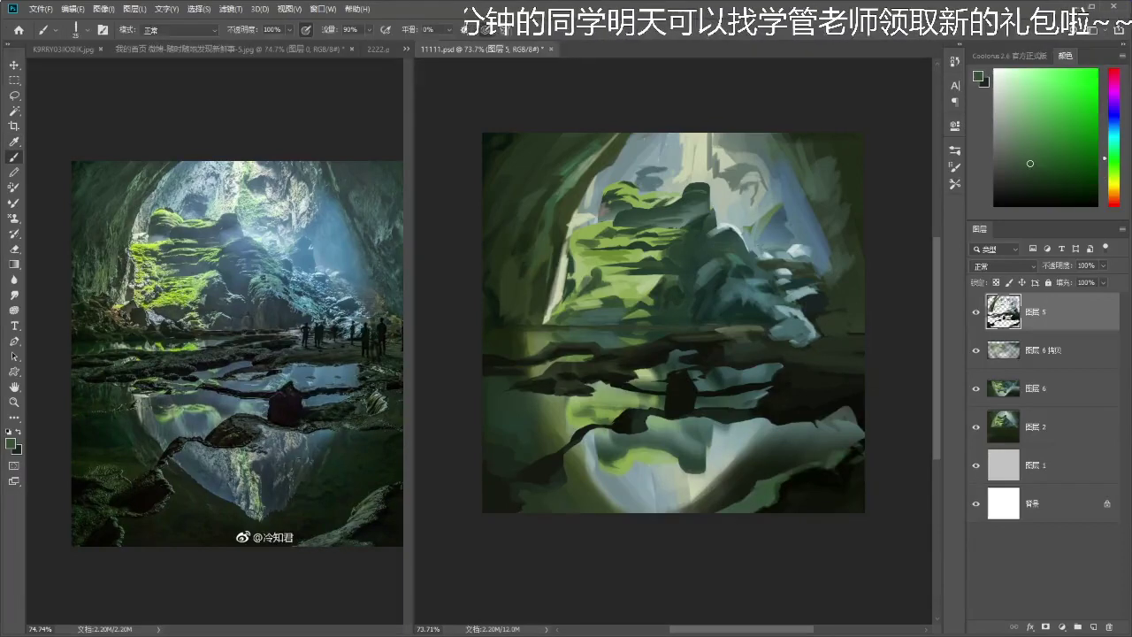
alt+click(805, 479)
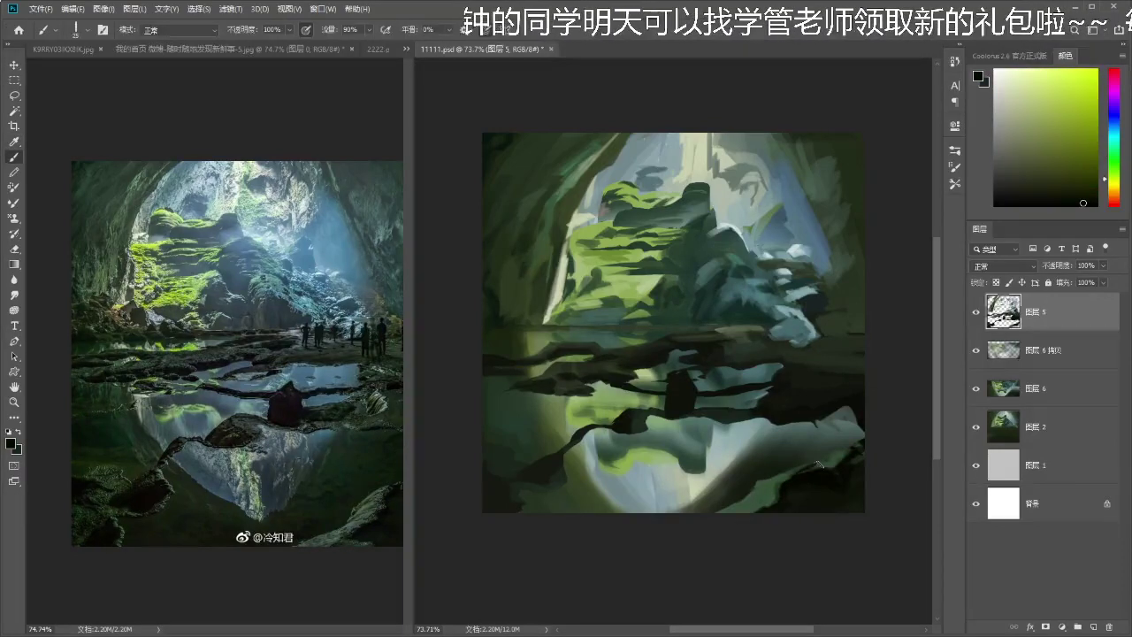
mouse_move(787, 483)
mouse_down()
mouse_move(753, 495)
mouse_move(781, 493)
mouse_up()
alt+click(771, 487)
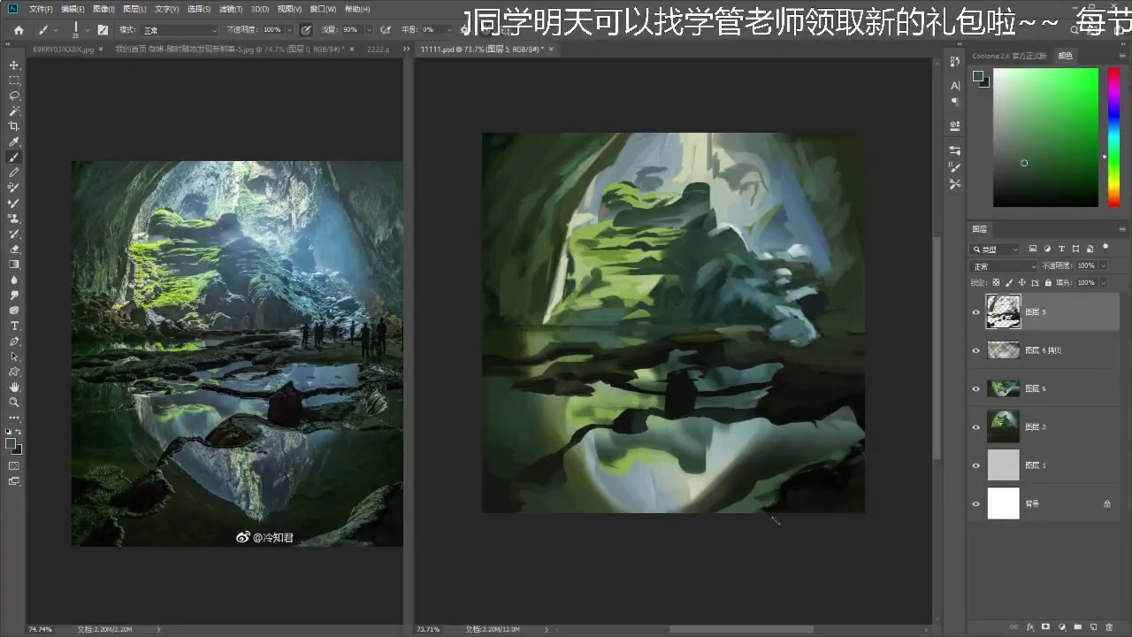
- Cover the grey tip below the right bank with sampled near-black and pick up dark green from the foreground rock
alt+click(841, 442)
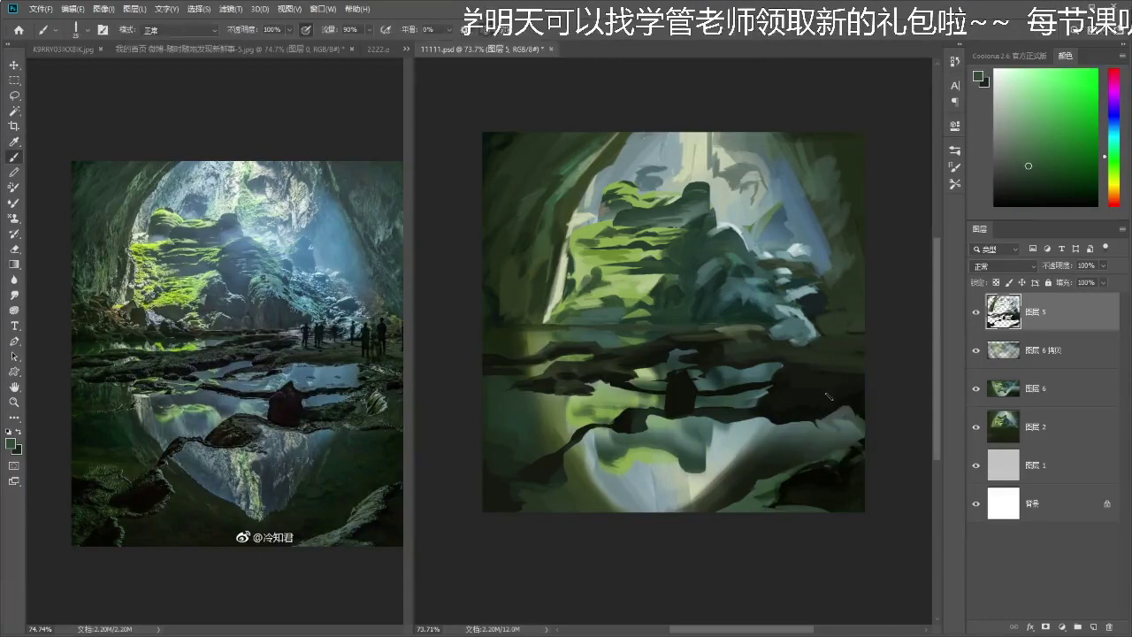
alt+click(832, 400)
drag(840, 415, 824, 416)
key(alt)
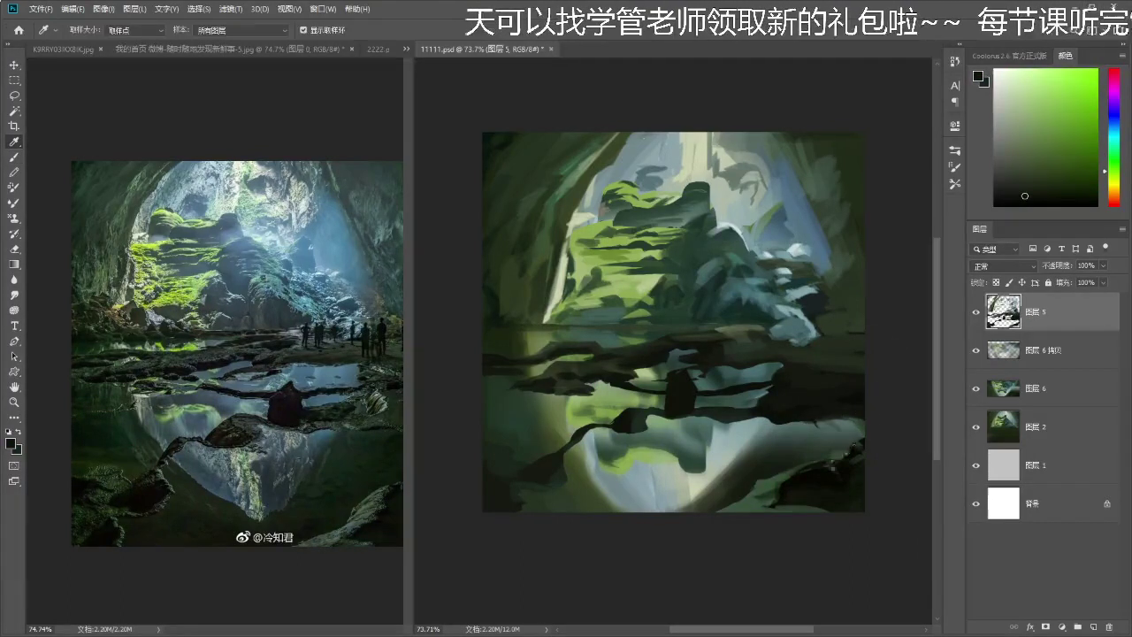
alt+click(838, 449)
mouse_move(791, 400)
mouse_down()
mouse_move(822, 379)
mouse_move(793, 394)
mouse_move(786, 385)
mouse_move(840, 406)
mouse_move(813, 410)
mouse_move(861, 394)
mouse_up()
key(])
key(ctrl+z)
key(ctrl+z)
key(ctrl+z)
- Paint the right bank's surface with broad dark green strokes and darken its left end with sampled near-black
mouse_move(785, 405)
mouse_down()
mouse_move(821, 401)
mouse_move(825, 369)
mouse_move(863, 388)
mouse_up()
scroll(837, 371, down, 1)
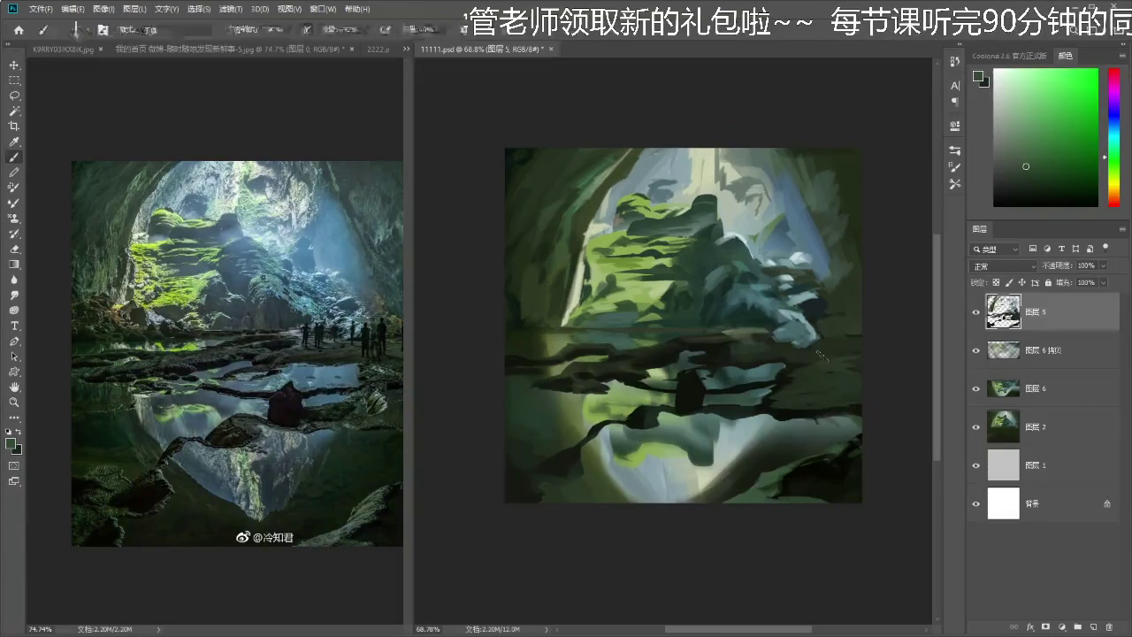
alt+click(793, 372)
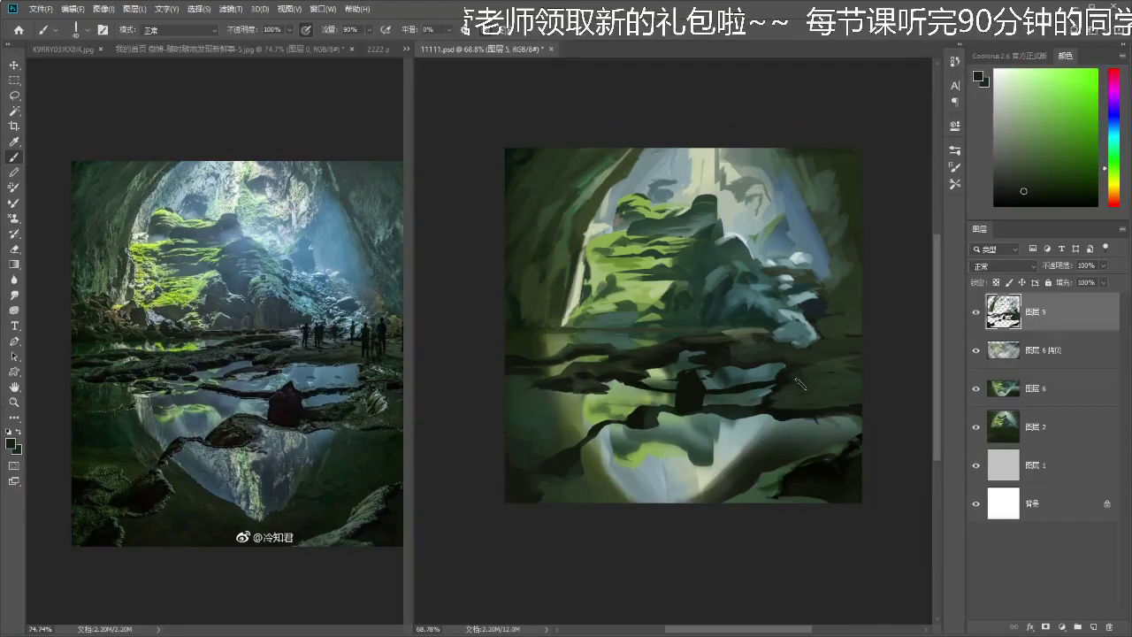
alt+click(780, 386)
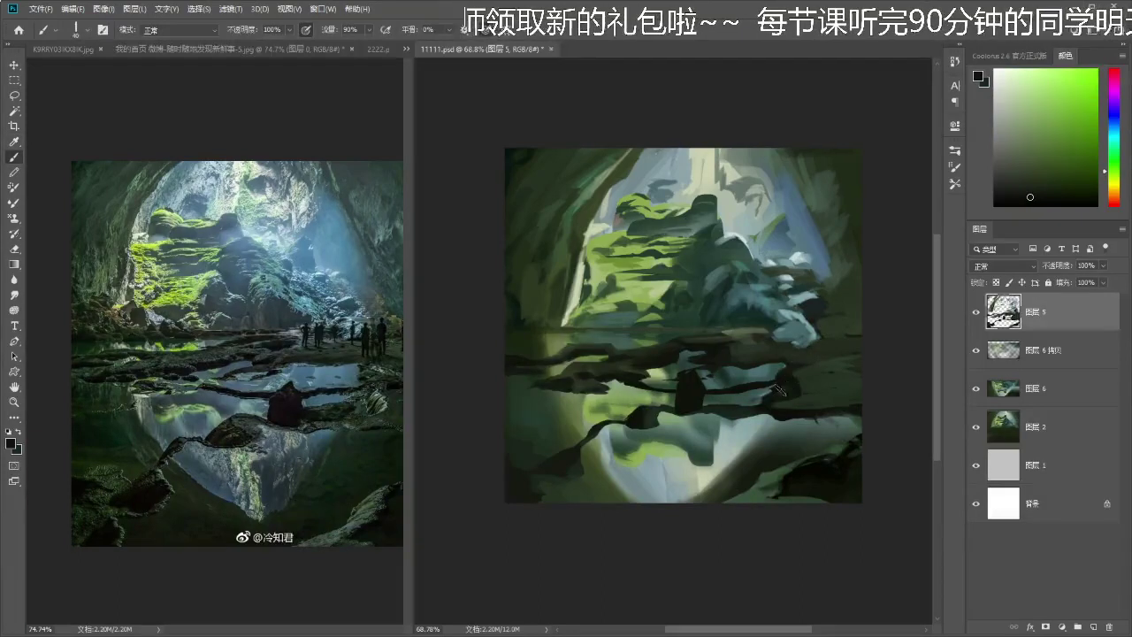
- Reshape the pool between the dark boulder and the right bank with sampled teal and erasing, and redraw the bank's near-black edge
scroll(790, 371, up, 1)
alt+click(758, 386)
key(e)
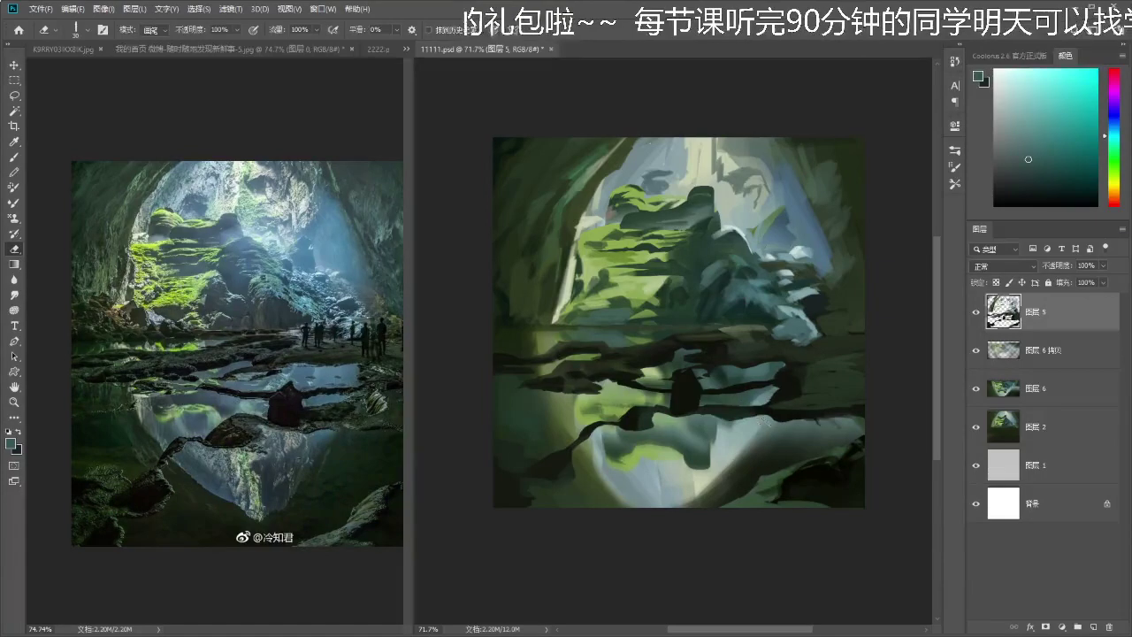
key(b)
alt+click(741, 410)
alt+click(787, 386)
mouse_move(744, 401)
mouse_down()
mouse_move(785, 384)
mouse_move(760, 400)
mouse_move(495, 409)
mouse_move(791, 397)
mouse_up()
key(z)
key(b)
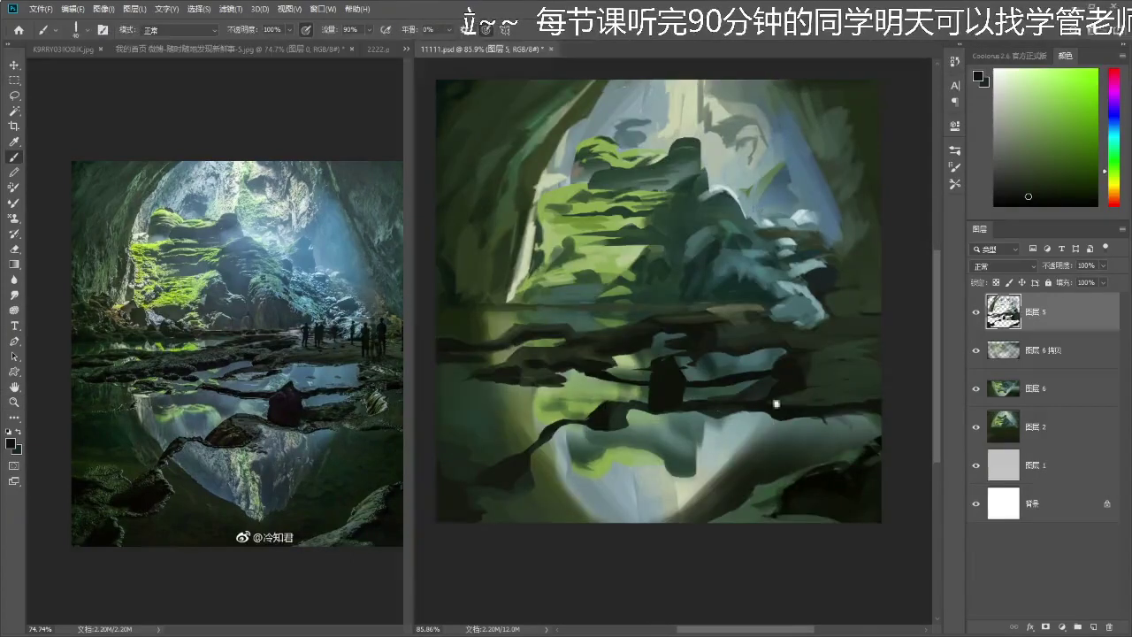
- Highlight the small rock at the right bank's tip with pale grey-green and trim its shadow side with sampled near-black
key(i)
click(840, 460)
key(b)
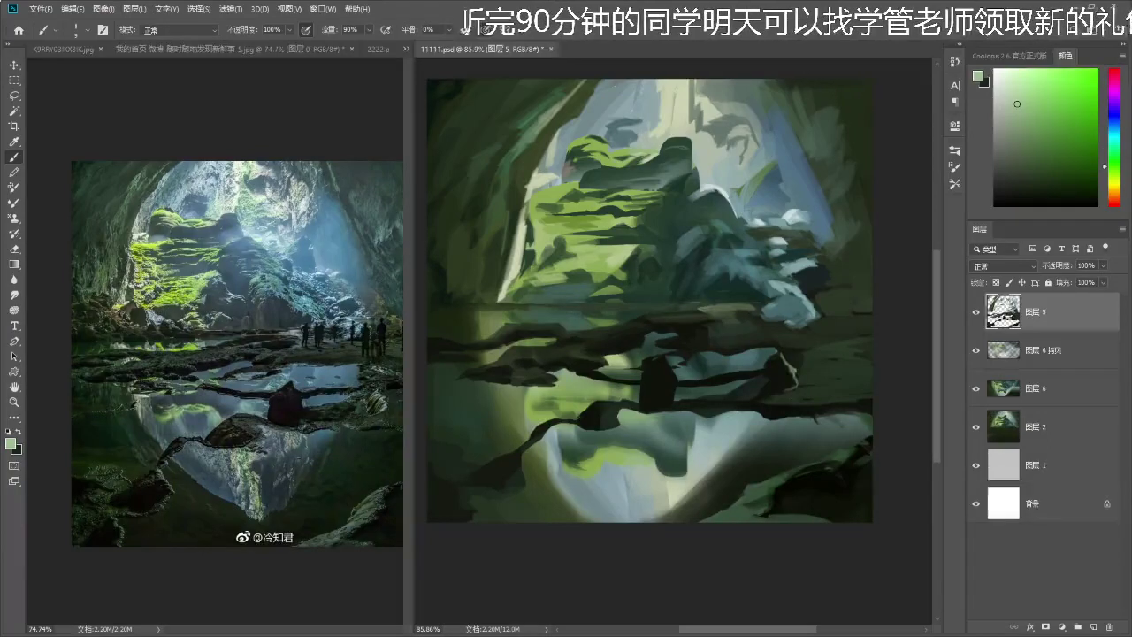
mouse_move(781, 364)
mouse_down()
mouse_move(755, 366)
mouse_move(785, 366)
mouse_move(783, 377)
mouse_up()
alt+click(767, 398)
alt+click(790, 386)
key(z)
key(b)
alt+click(781, 380)
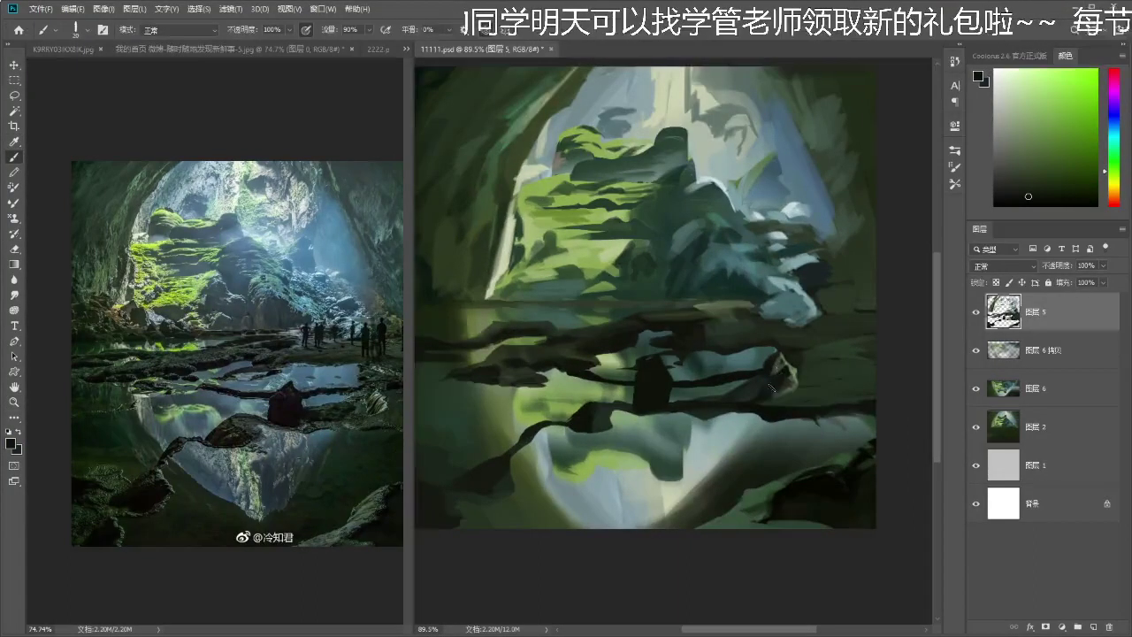
- Extend sampled grey-green light strokes along the bank beside the small rock and save the file
key(z)
mouse_move(775, 378)
mouse_down()
mouse_move(733, 383)
mouse_move(771, 378)
mouse_up()
key(b)
alt+click(793, 374)
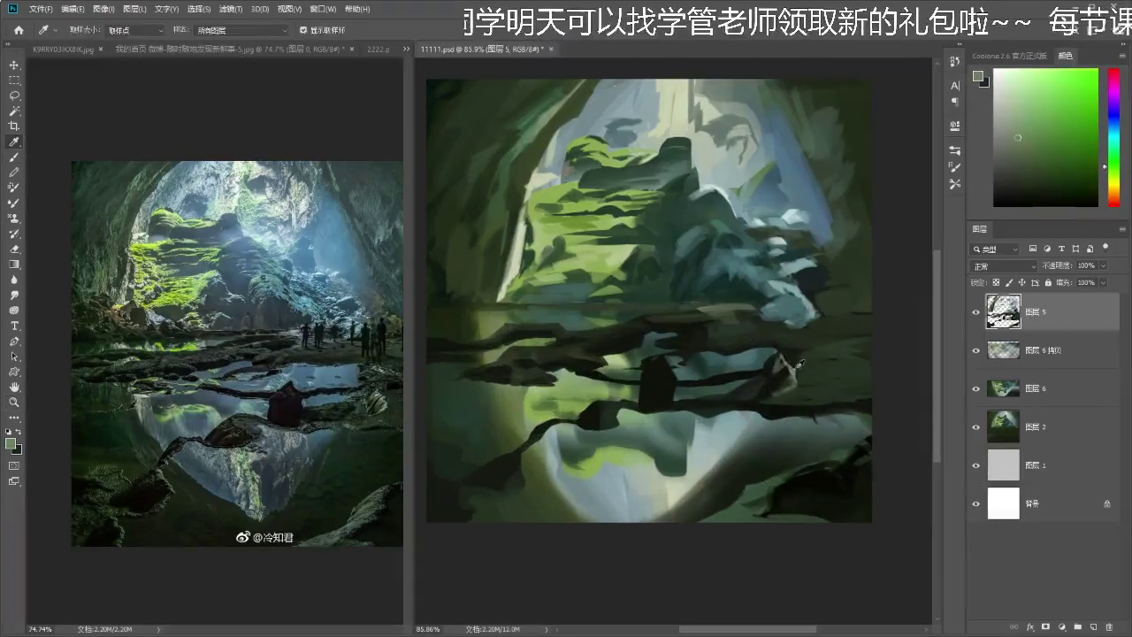
drag(786, 340, 801, 337)
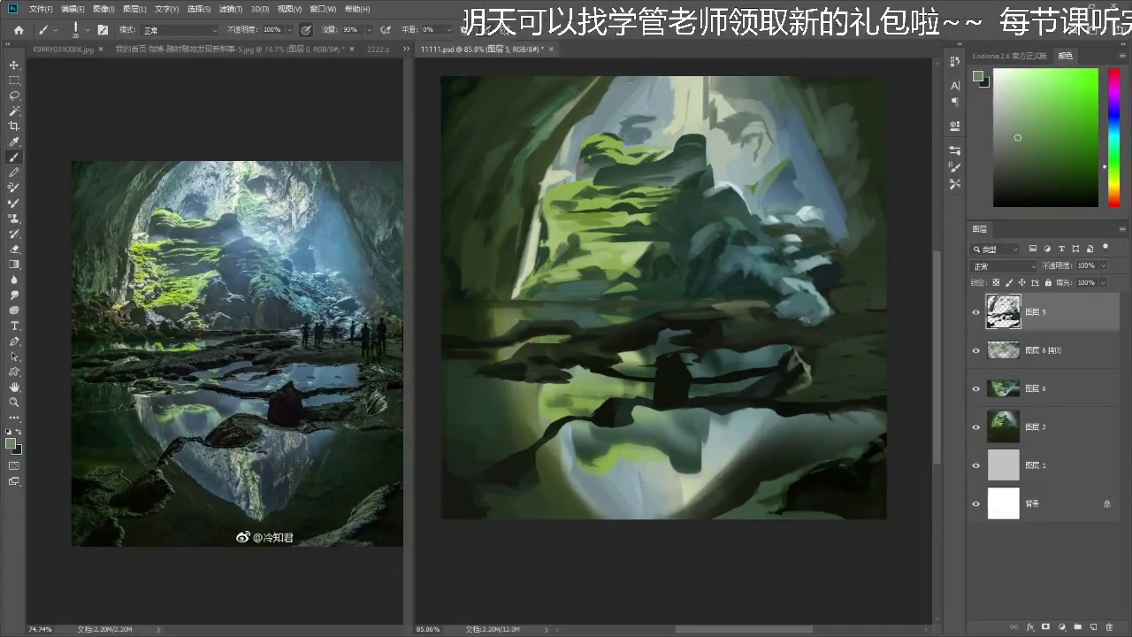
mouse_move(806, 339)
mouse_down()
mouse_move(794, 340)
mouse_move(804, 344)
mouse_up()
key(ctrl+s)
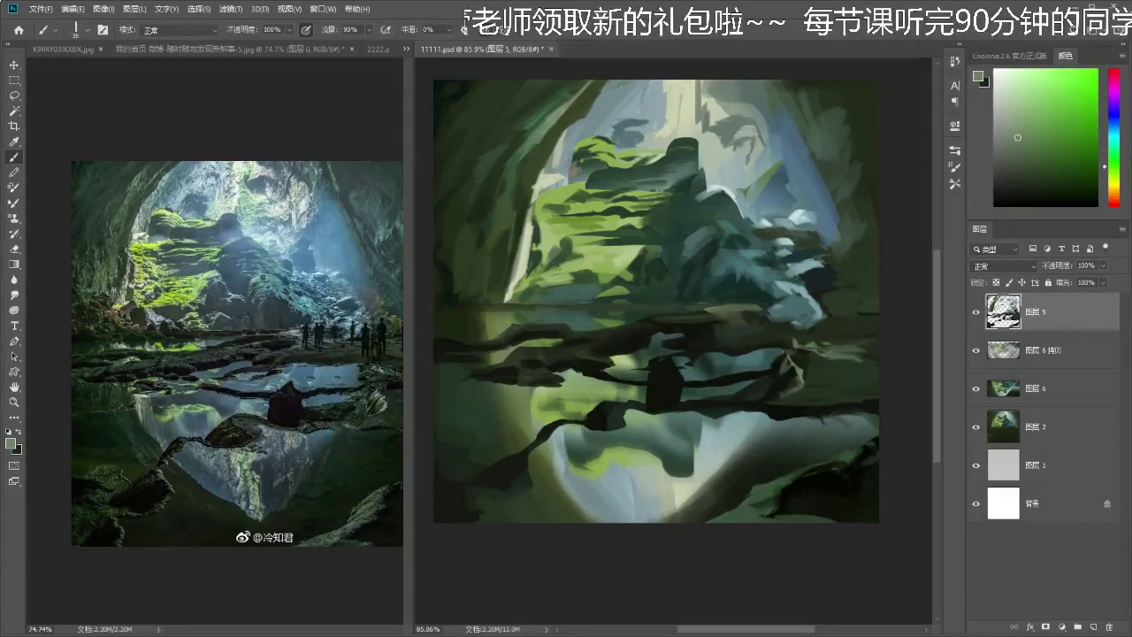
- Break up the light strokes beside the small rock with sampled dark green and near-black shadows
alt+click(843, 373)
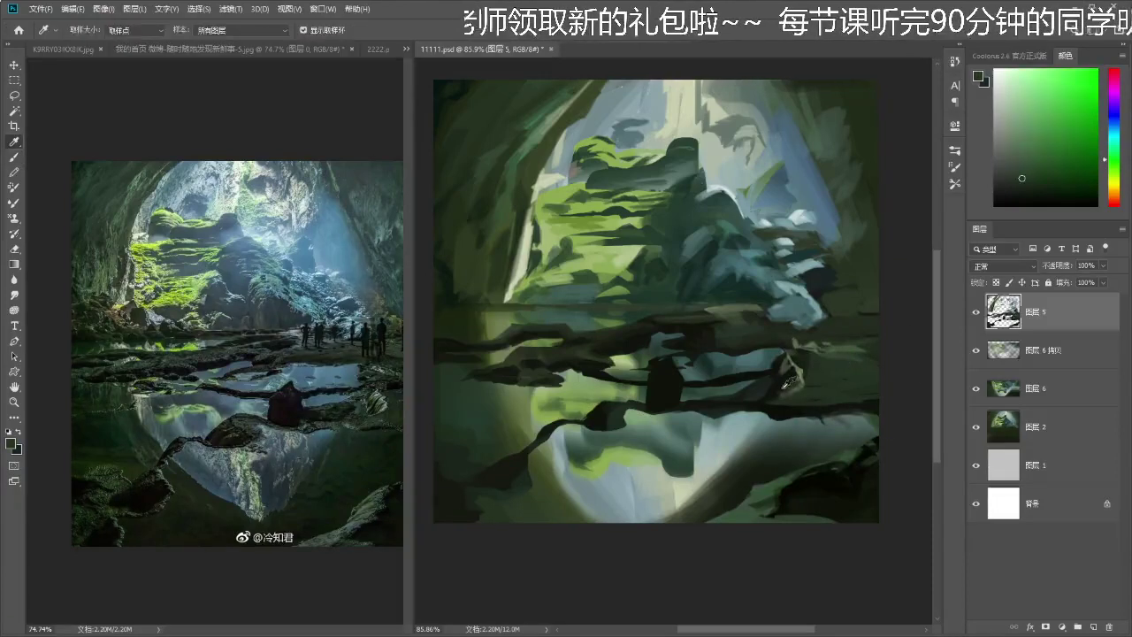
alt+click(815, 364)
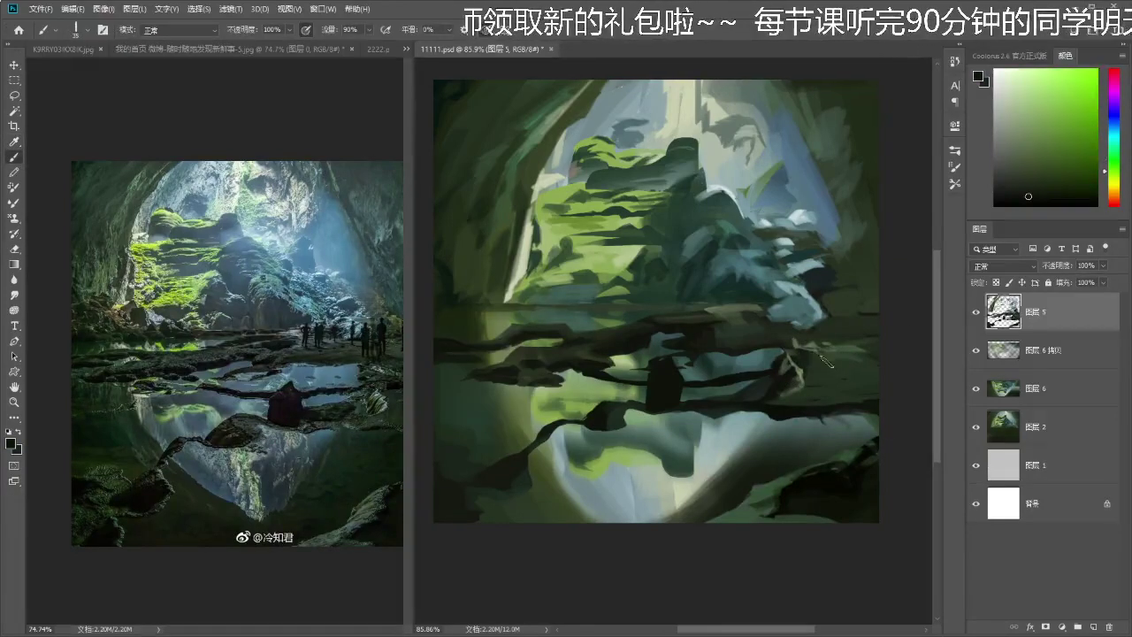
alt+click(815, 373)
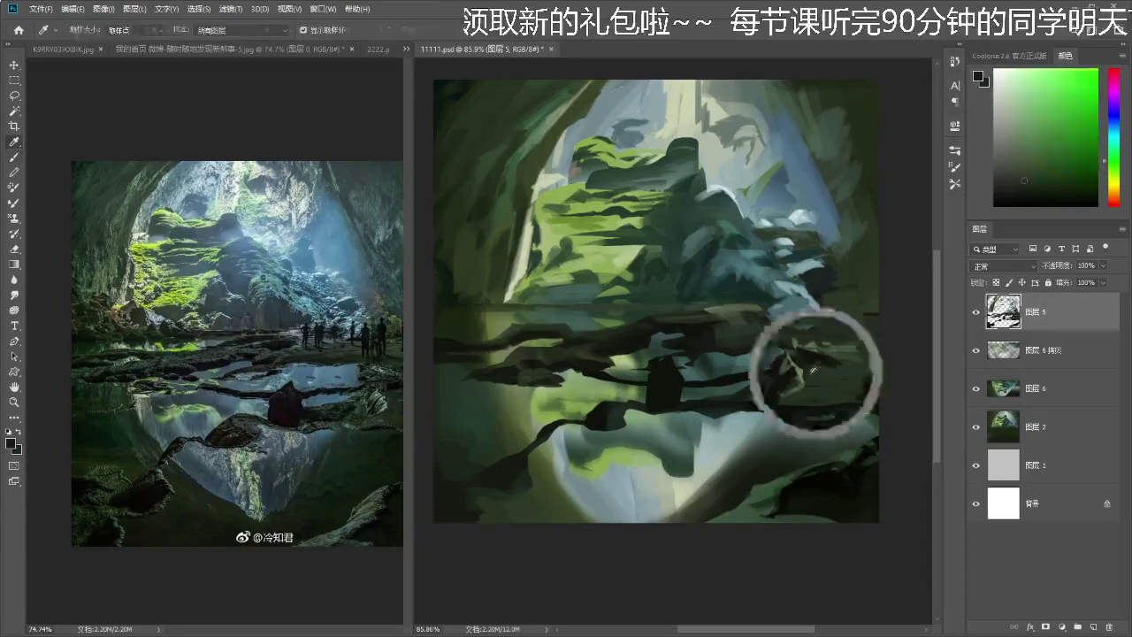
scroll(827, 369, down, 2)
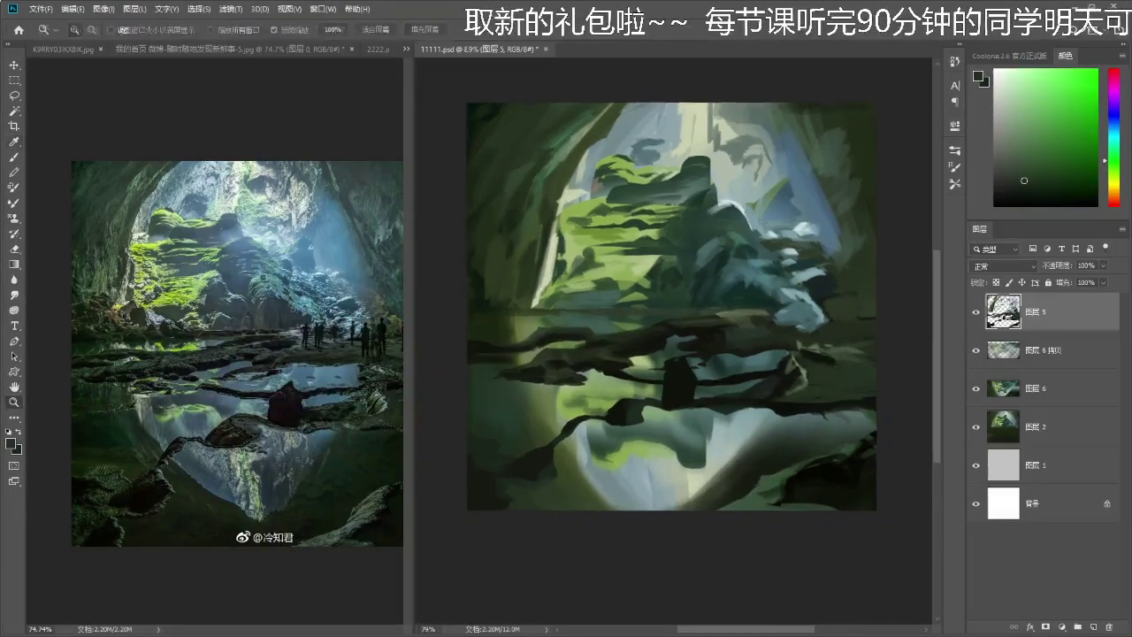
alt+click(794, 377)
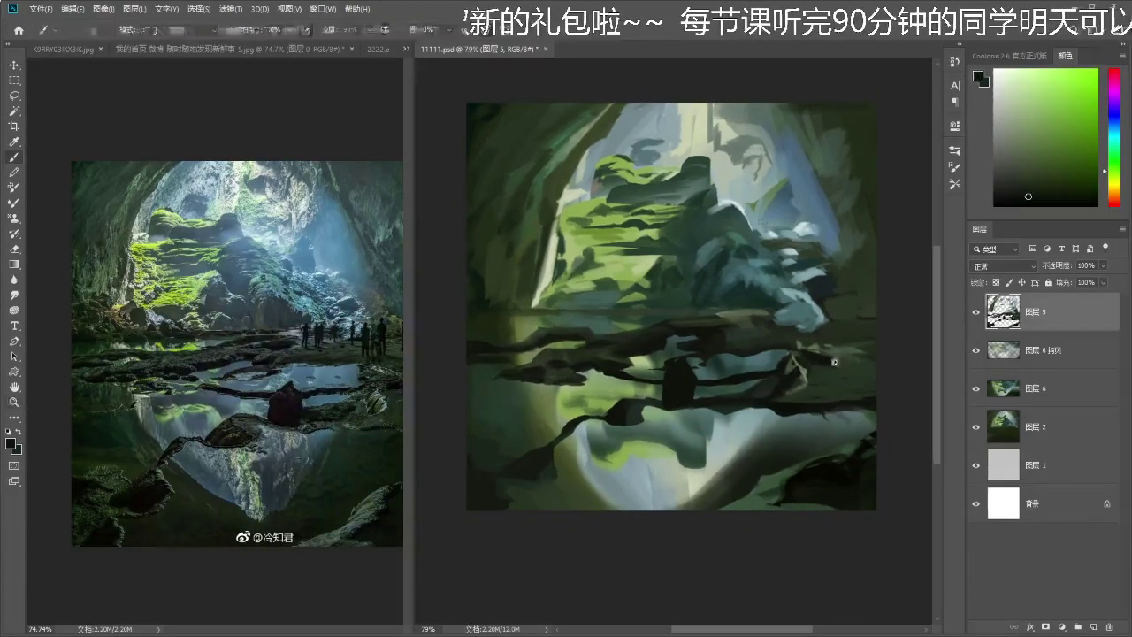
- Refine the shadows right of the small rock and its left contour with sampled dark green and near-black
scroll(840, 368, up, 1)
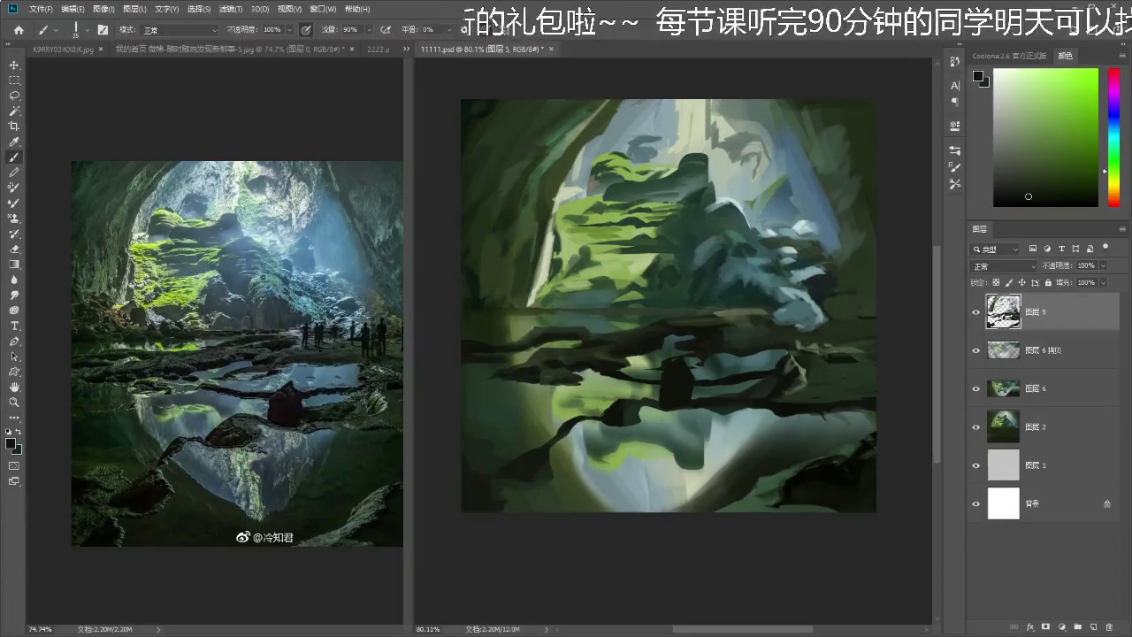
key(alt)
alt+click(850, 365)
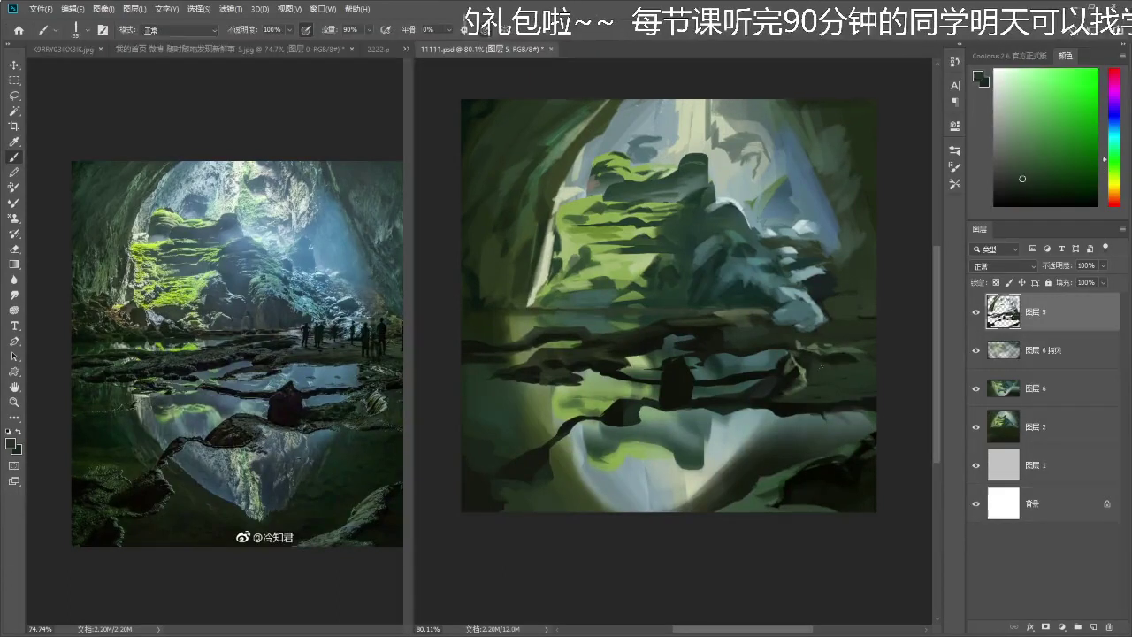
alt+click(844, 356)
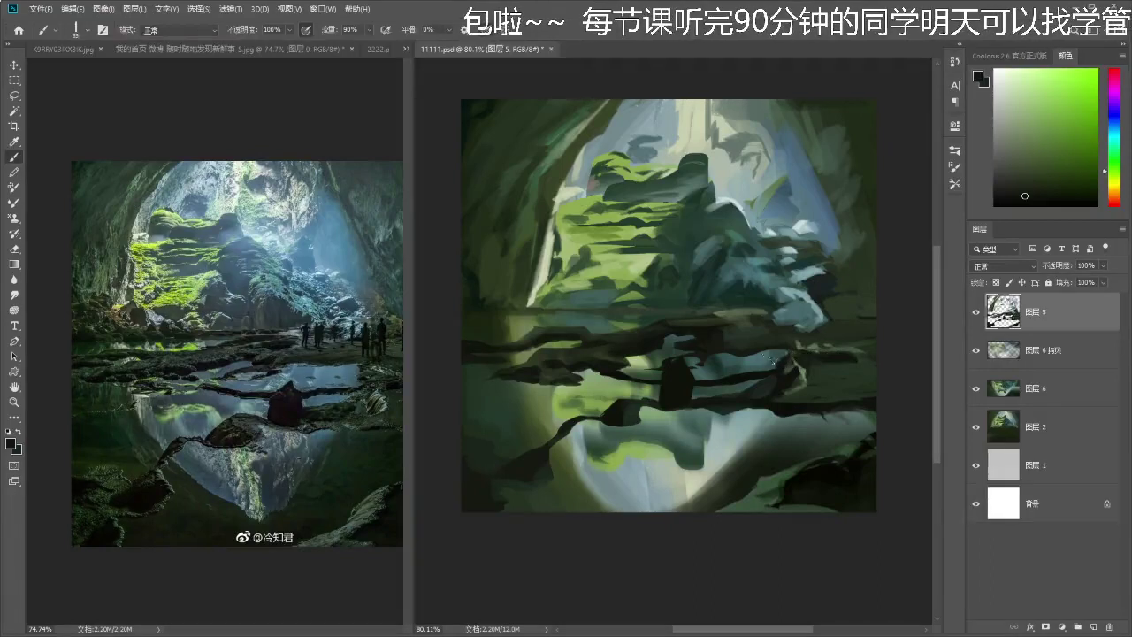
key(e)
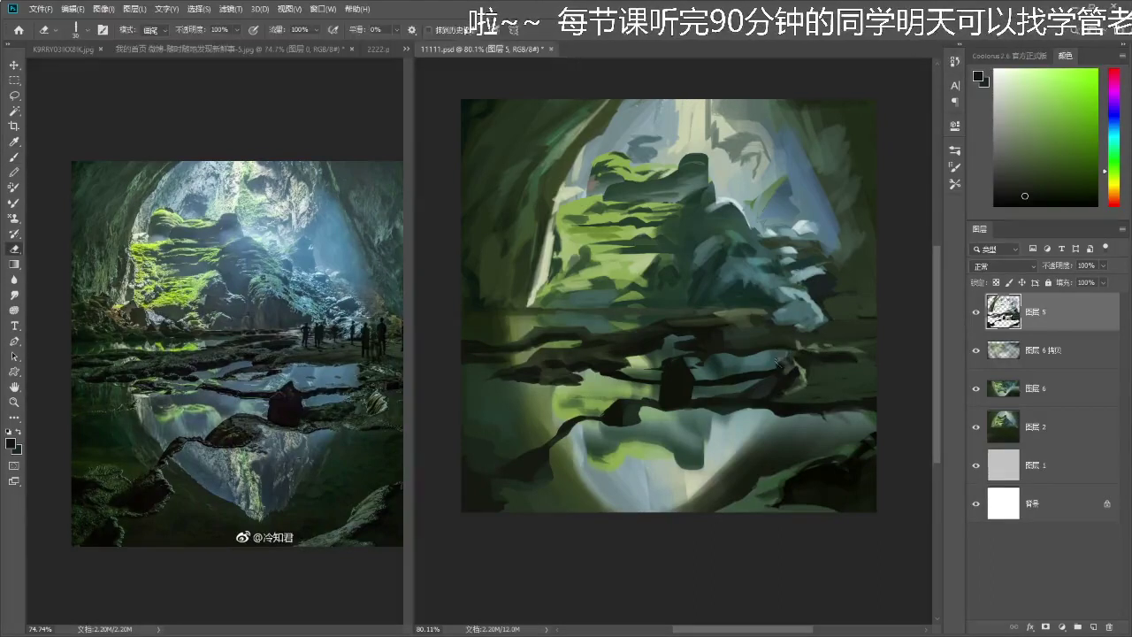
key(b)
alt+click(789, 369)
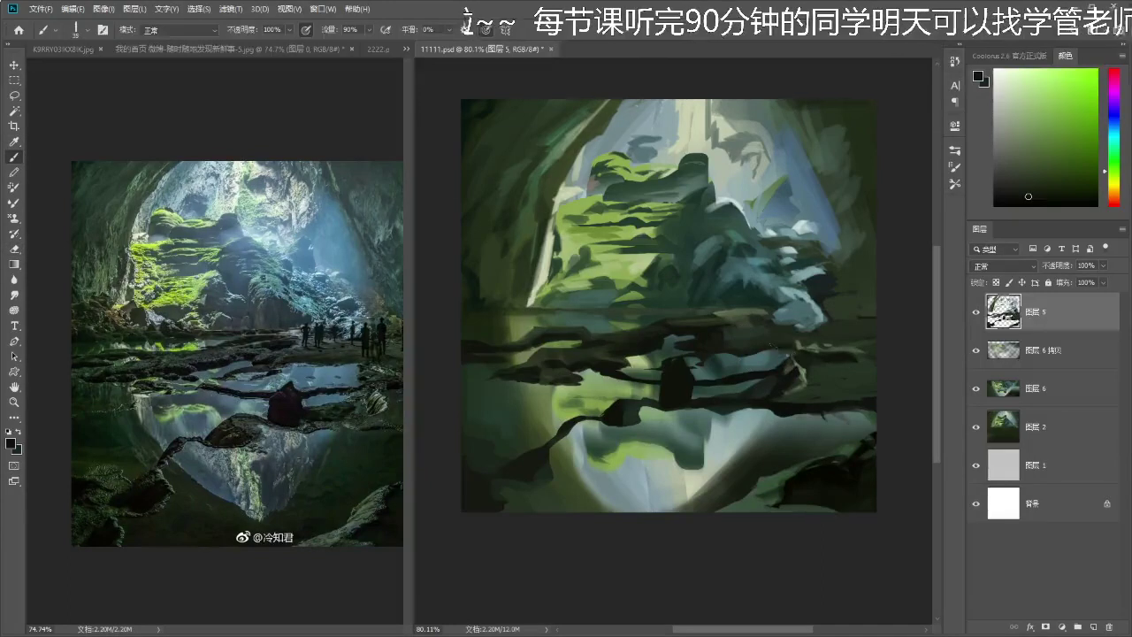
- Touch up the bank above the small rock with sampled dark green and pick up grey-green for the rock's lit face
alt+click(760, 331)
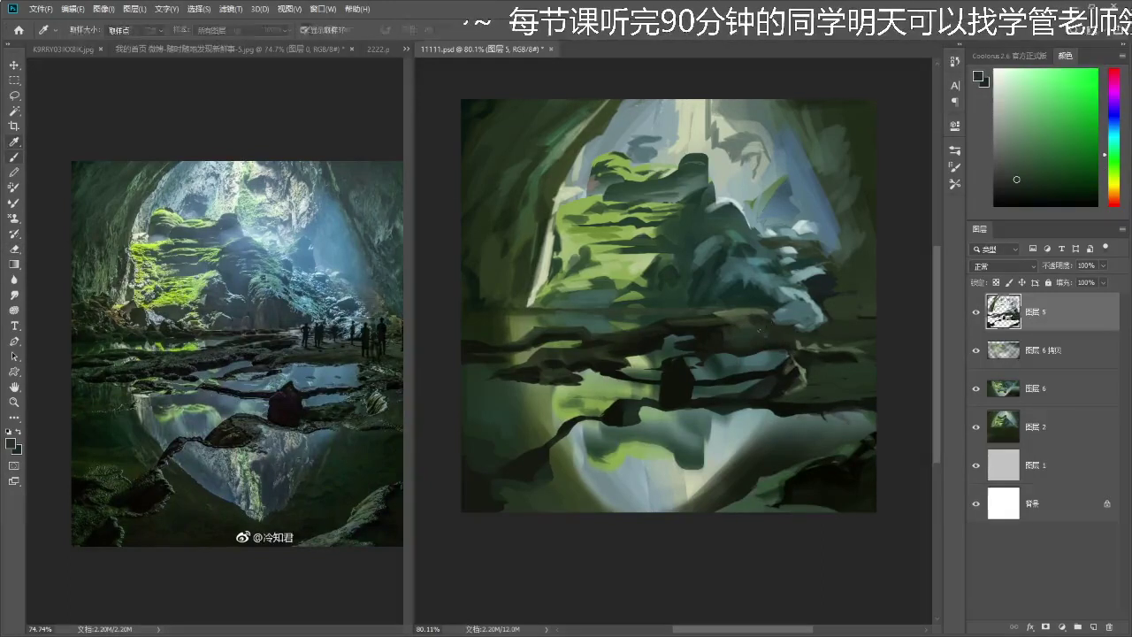
scroll(752, 338, down, 3)
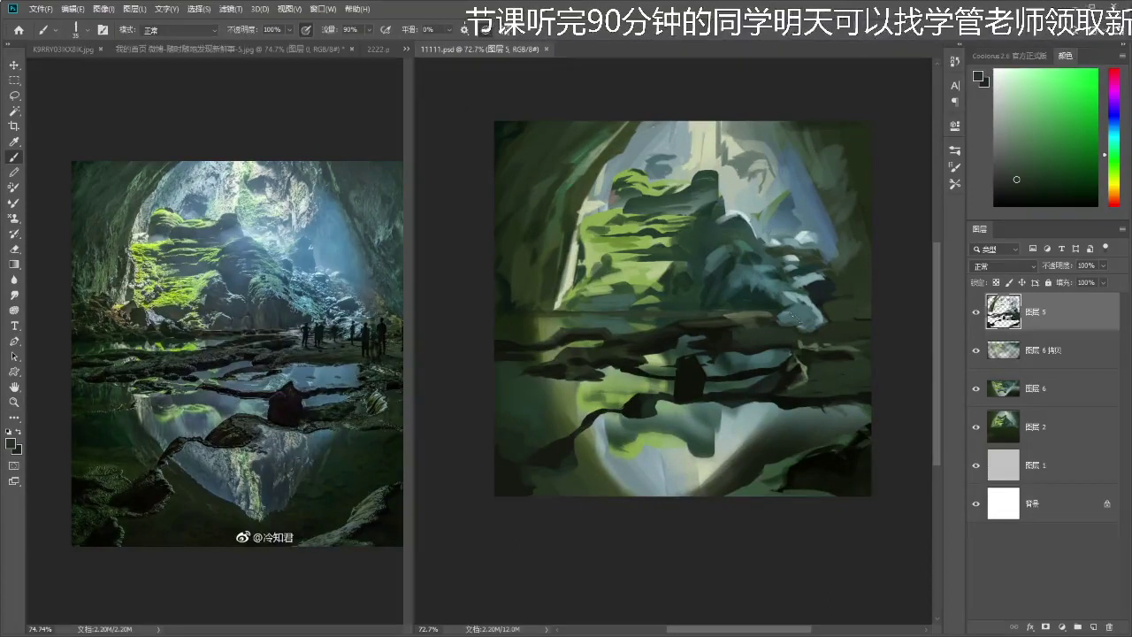
mouse_move(732, 363)
mouse_down()
mouse_move(825, 354)
mouse_move(785, 403)
mouse_up()
key(b)
alt+click(818, 367)
scroll(790, 392, up, 1)
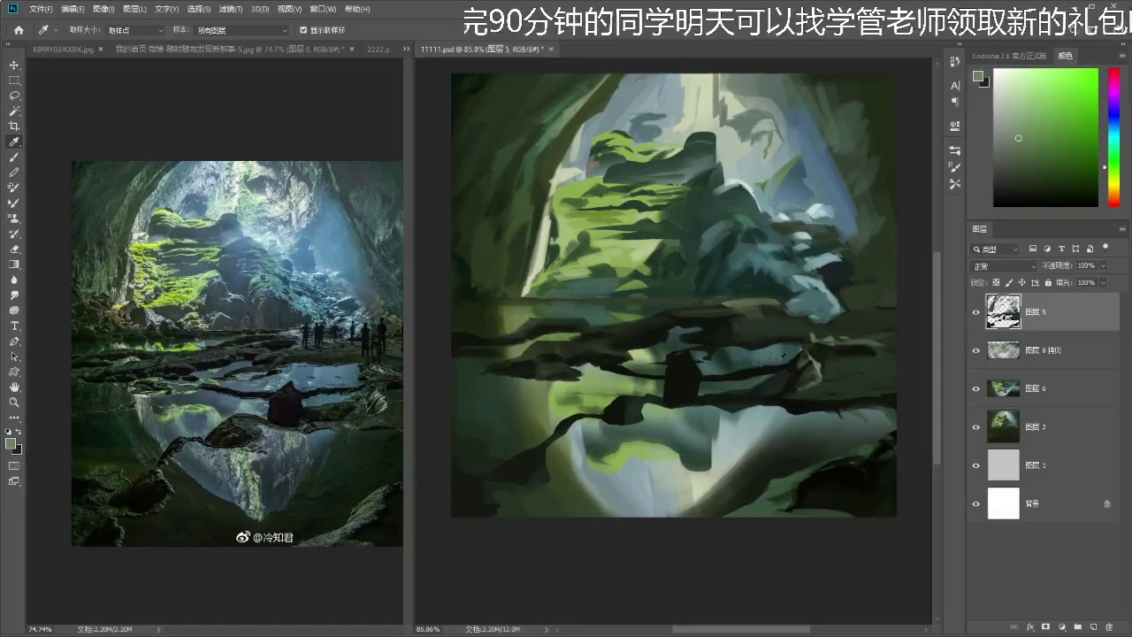
- Rework the bank strip from the small rock to the dark boulder with sampled near-black and dark green, and save
alt+click(754, 370)
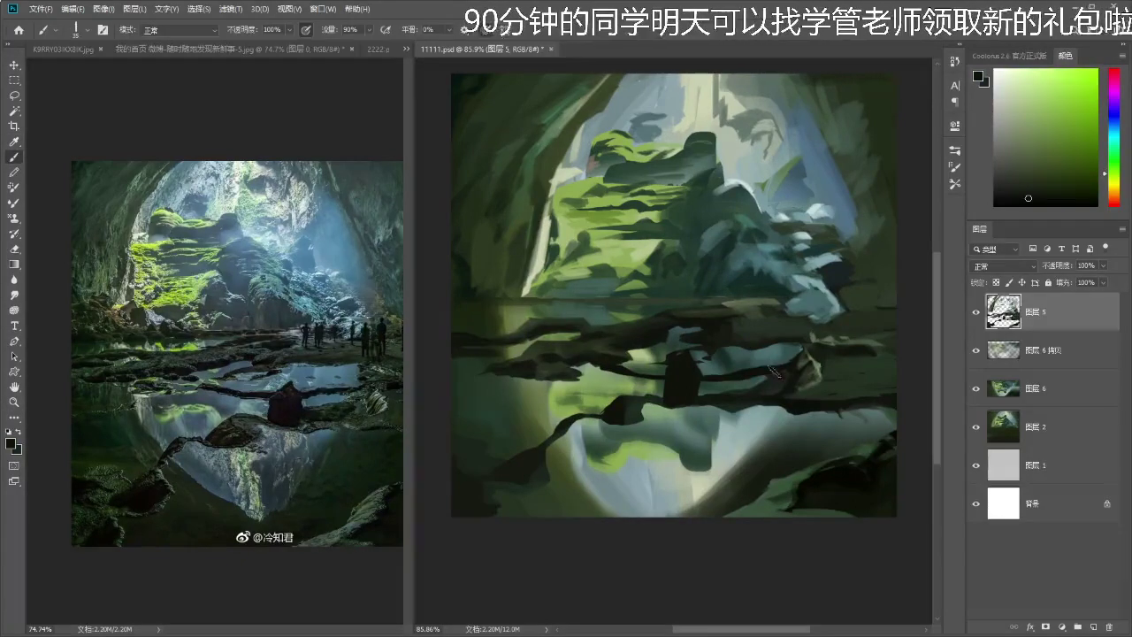
alt+click(856, 369)
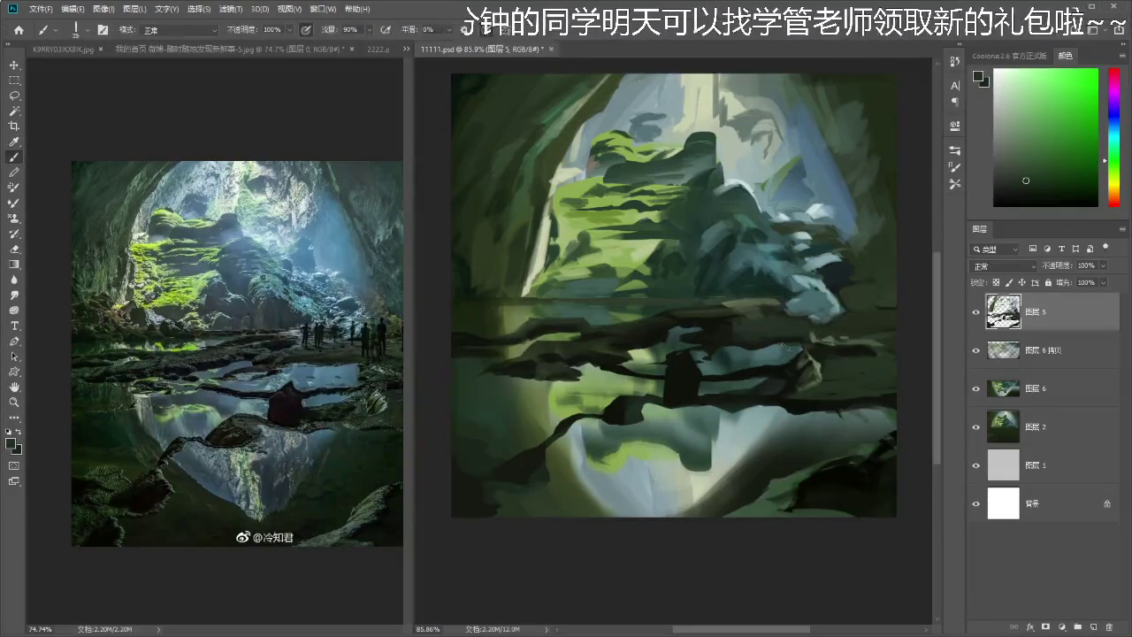
alt+click(817, 329)
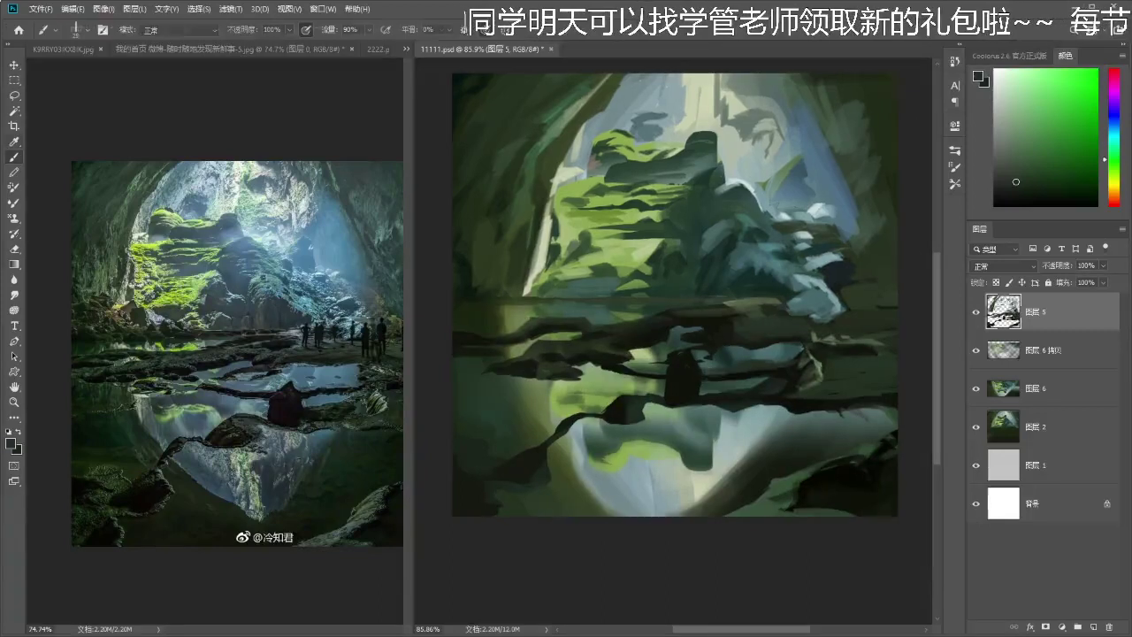
alt+click(684, 369)
alt+click(681, 372)
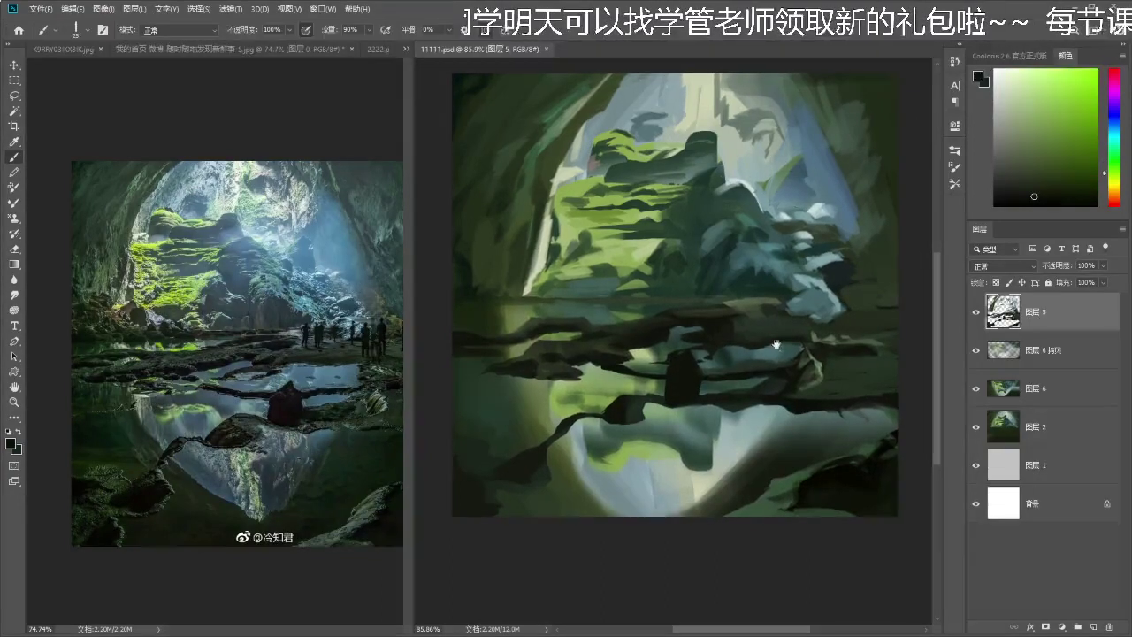
drag(775, 344, 780, 345)
key(ctrl+s)
- Choose a muted olive colour and paint a lighter plane on the dark boulder in the middle of the water
click(1023, 164)
mouse_move(1113, 184)
mouse_down()
mouse_move(1114, 166)
mouse_move(1112, 180)
mouse_up()
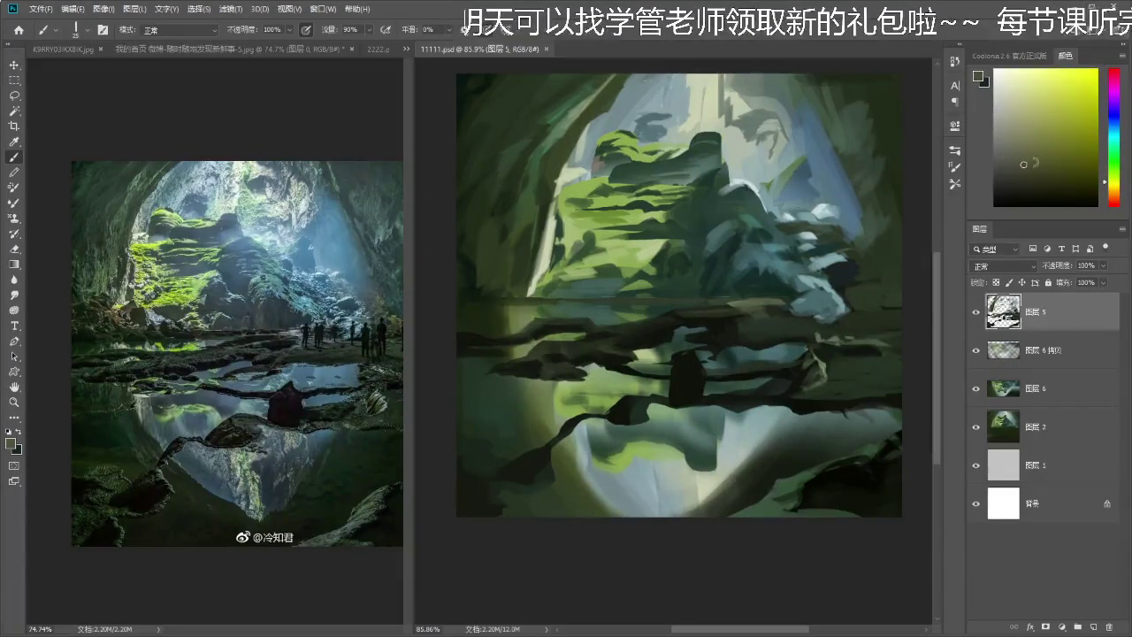
key(z)
drag(682, 364, 703, 347)
key(b)
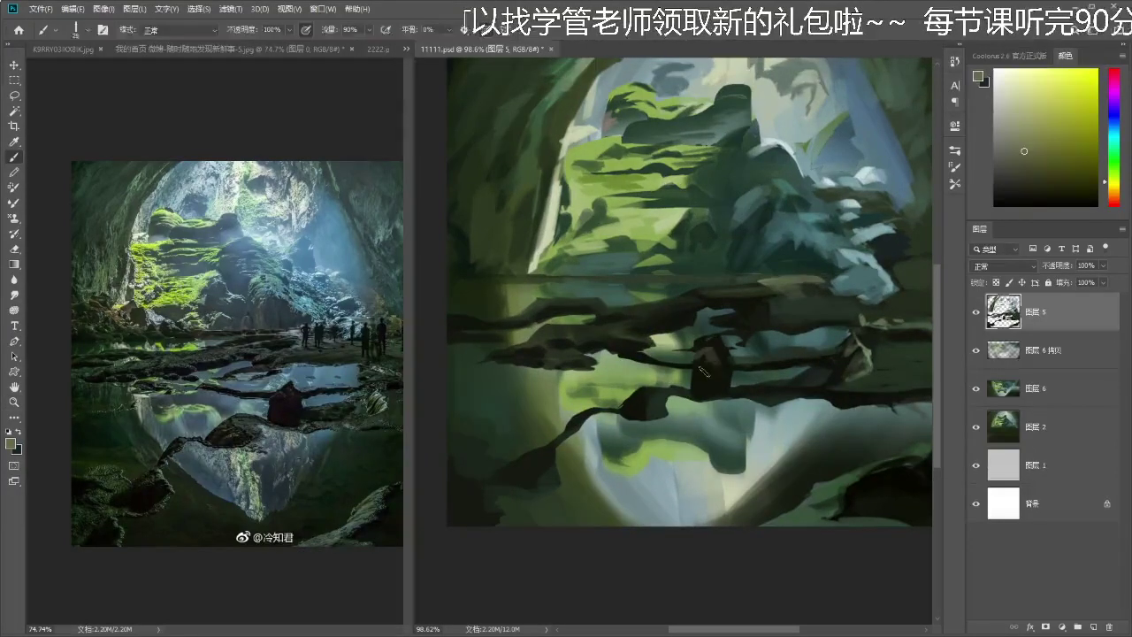
- Carve the dark boulder's planes by alternating sampled near-black and olive-brown strokes
alt+click(703, 370)
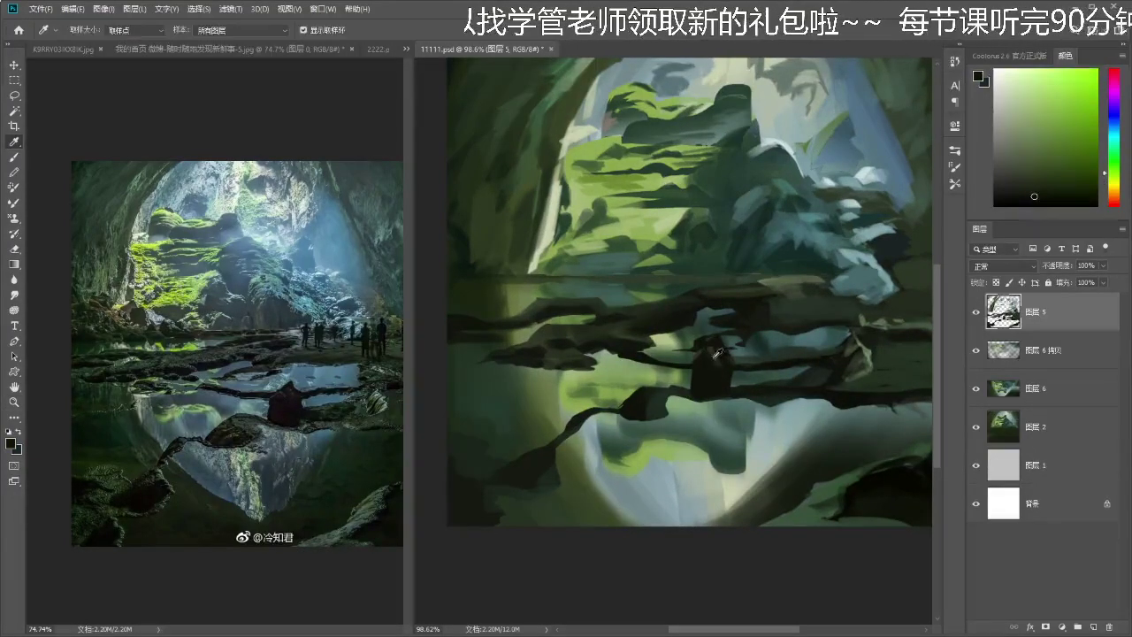
alt+click(713, 355)
mouse_move(723, 379)
mouse_down()
mouse_move(693, 372)
mouse_move(716, 359)
mouse_up()
alt+click(704, 376)
scroll(688, 387, down, 2)
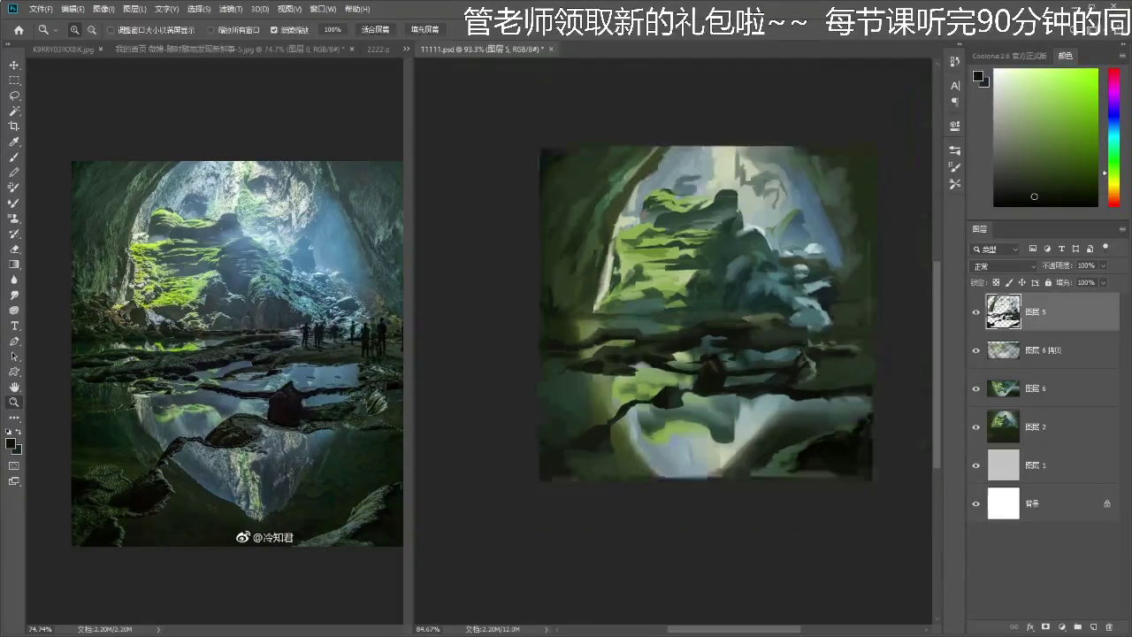
scroll(698, 371, up, 4)
alt+click(712, 347)
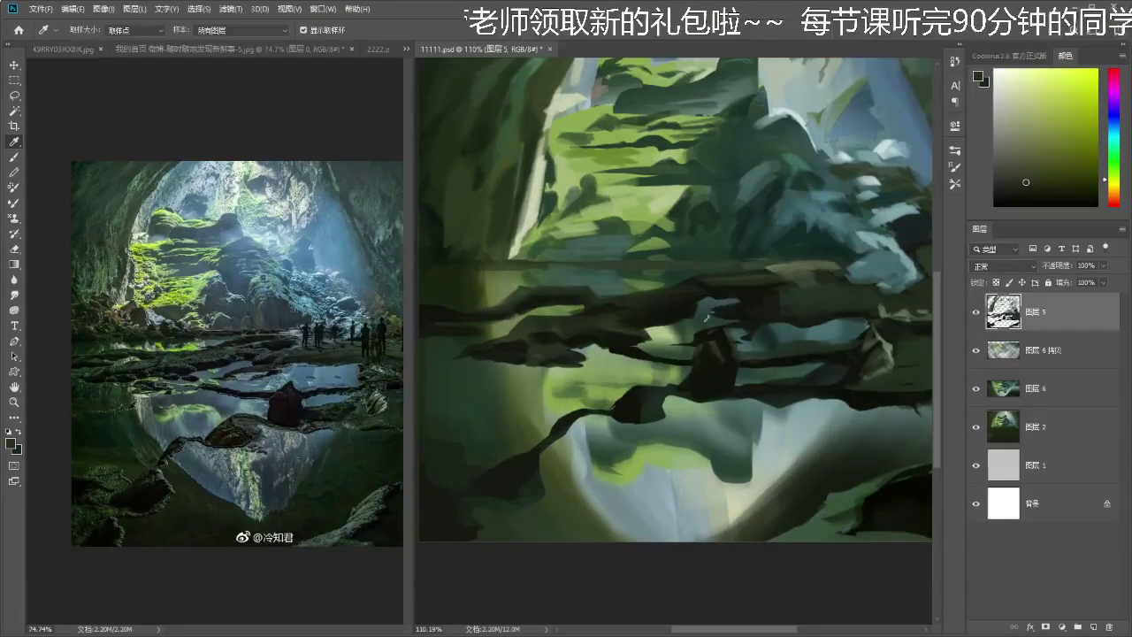
- Shape the bank's lower edge left of the dark boulder with near-black and dark olive sampled from the bank
alt+click(661, 317)
alt+click(656, 312)
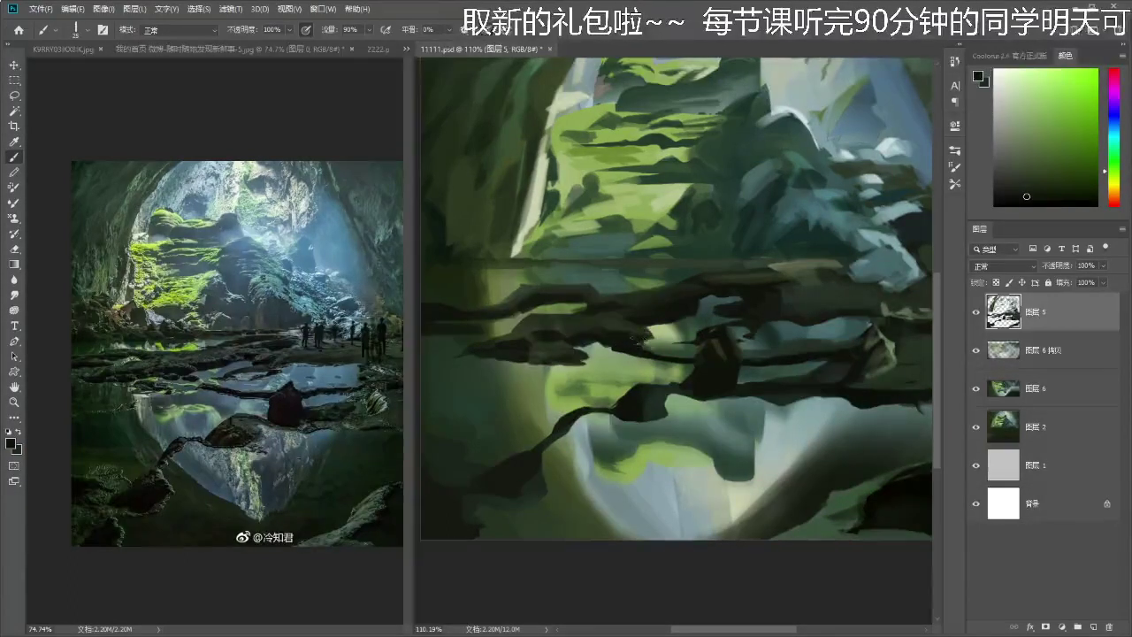
alt+click(616, 341)
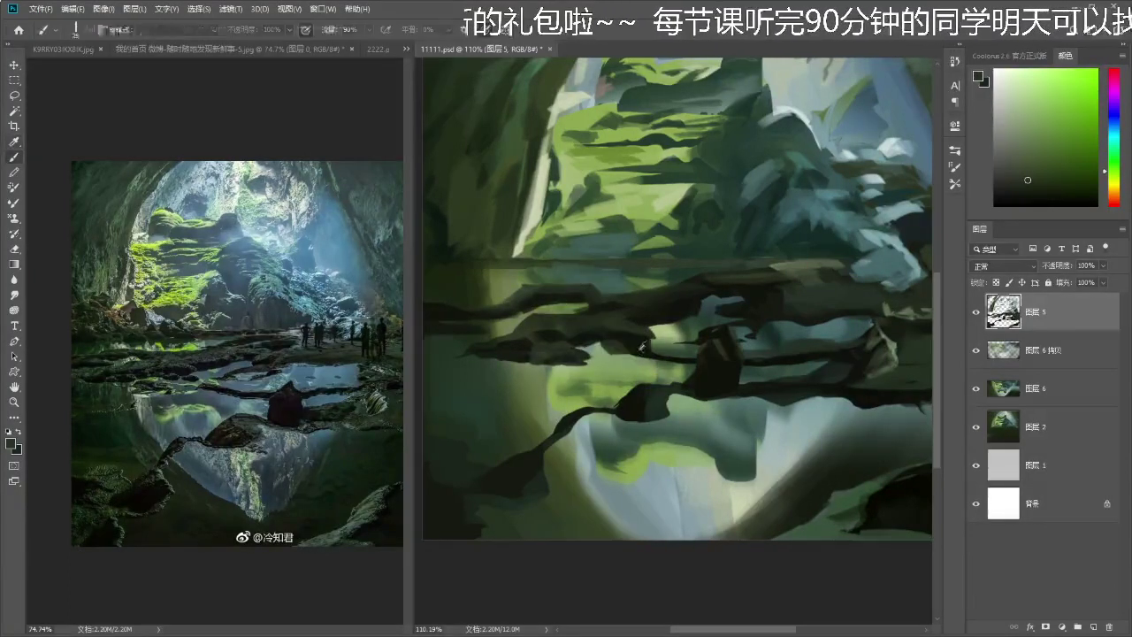
alt+click(617, 350)
- Add a small near-black rock projecting into the green reflection below the bank, left of the boulder
key(z)
mouse_move(609, 347)
mouse_down()
mouse_move(658, 346)
mouse_move(625, 338)
mouse_up()
key(ctrl+space)
scroll(605, 333, down, 5)
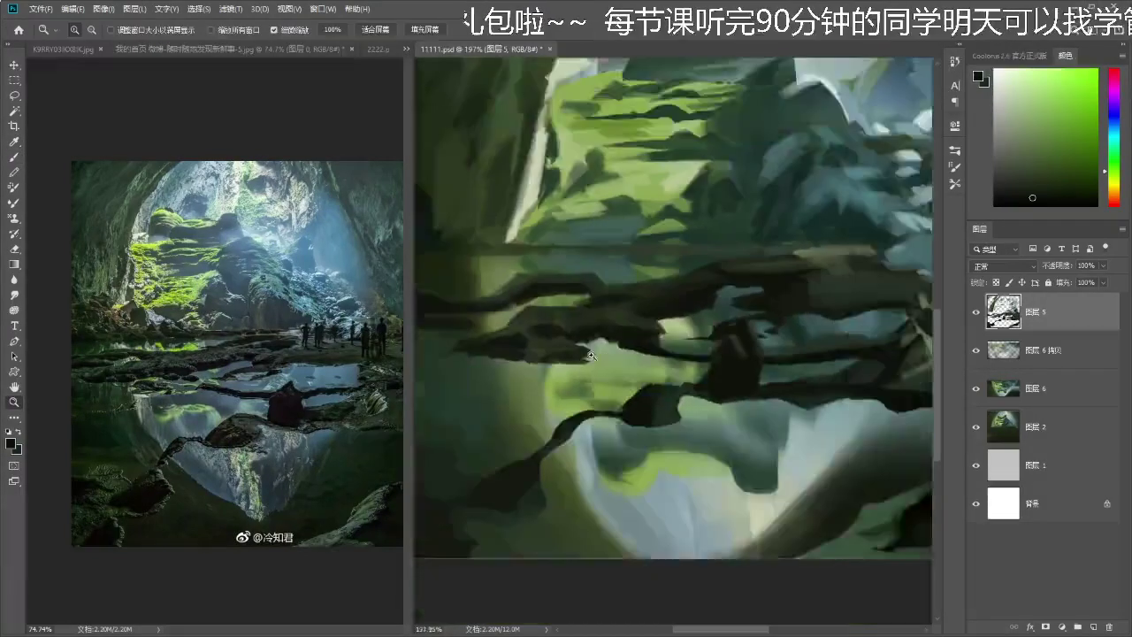
scroll(632, 338, up, 3)
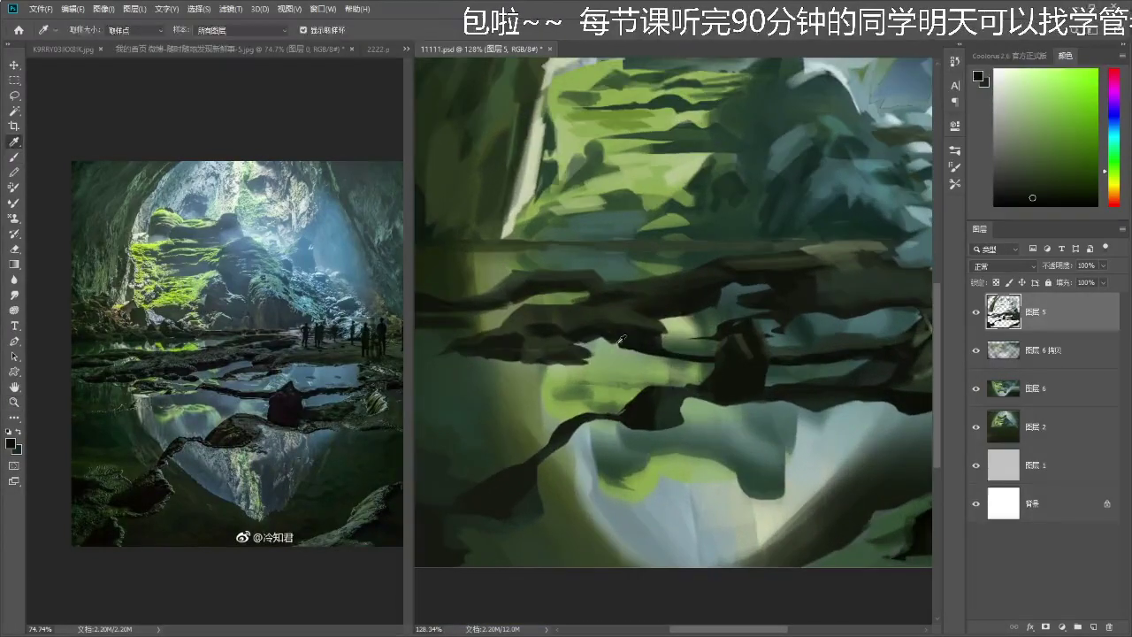
click(630, 338)
key(b)
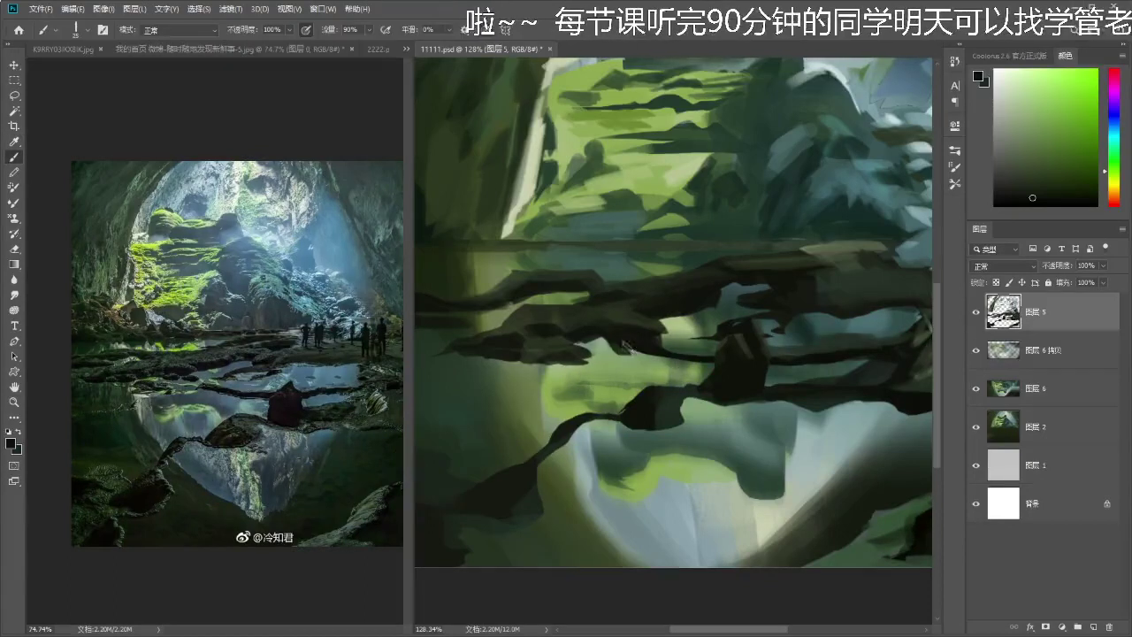
- Model the small projecting rock's surface with sampled dark grey-green and check it against the whole painting
alt+click(622, 305)
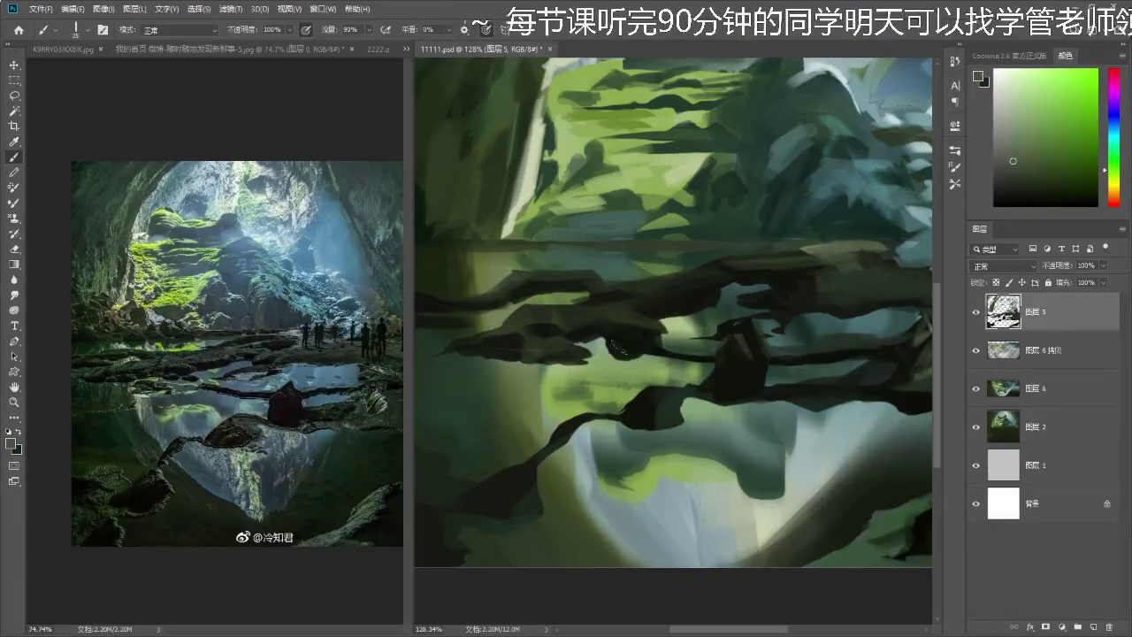
key(z)
drag(632, 343, 557, 345)
key(z)
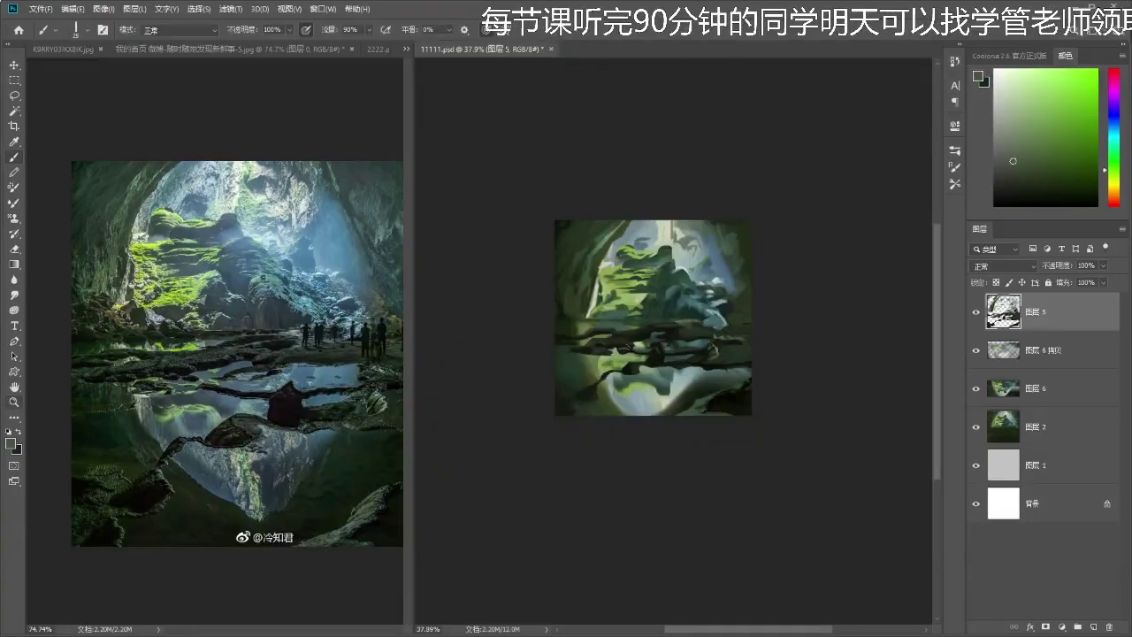
drag(630, 346, 652, 347)
scroll(651, 347, up, 2)
scroll(653, 350, up, 2)
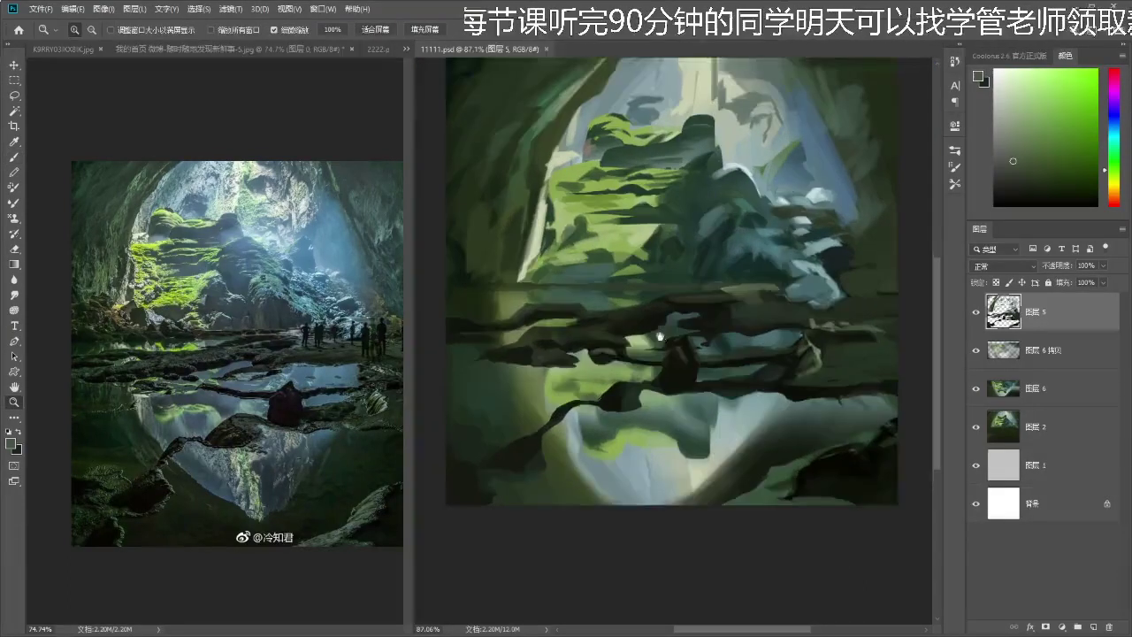
- Extend the dark bank into the lower-left foreground with dark grey-green strokes and near-black sampled from the painting
scroll(652, 354, down, 1)
key(i)
key(b)
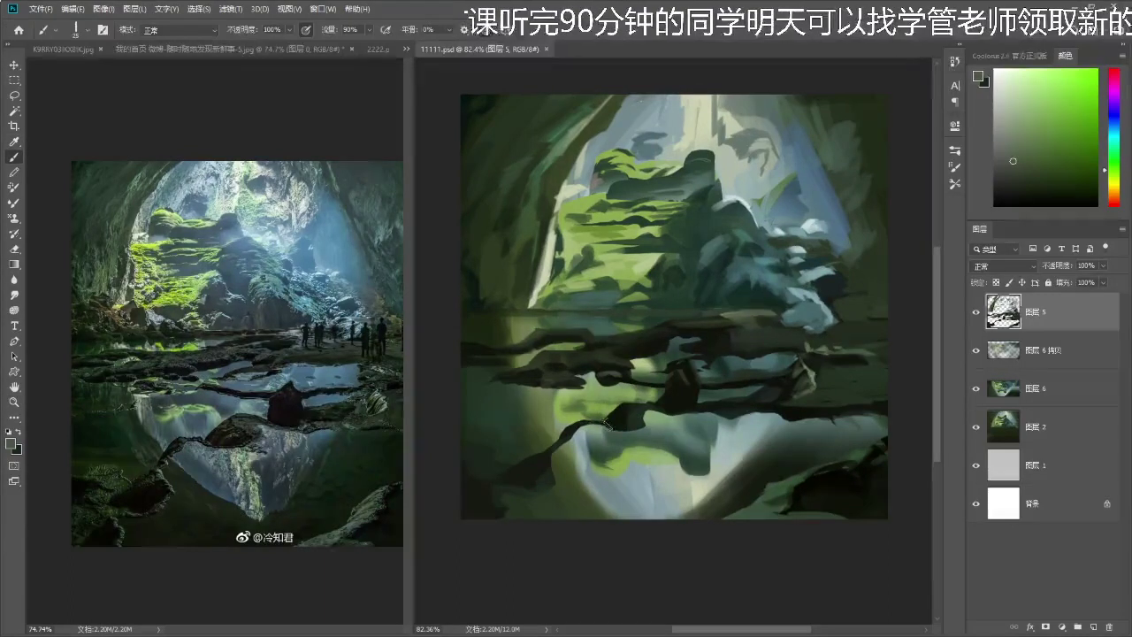
mouse_move(583, 426)
mouse_down()
mouse_move(550, 452)
mouse_move(546, 472)
mouse_up()
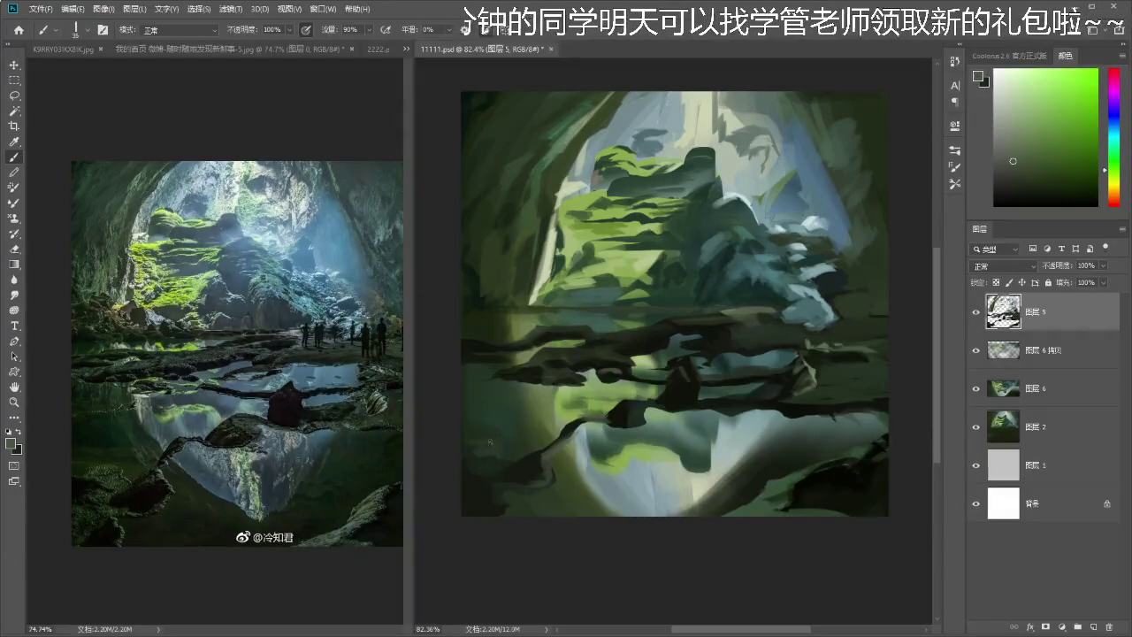
key(ctrl+z)
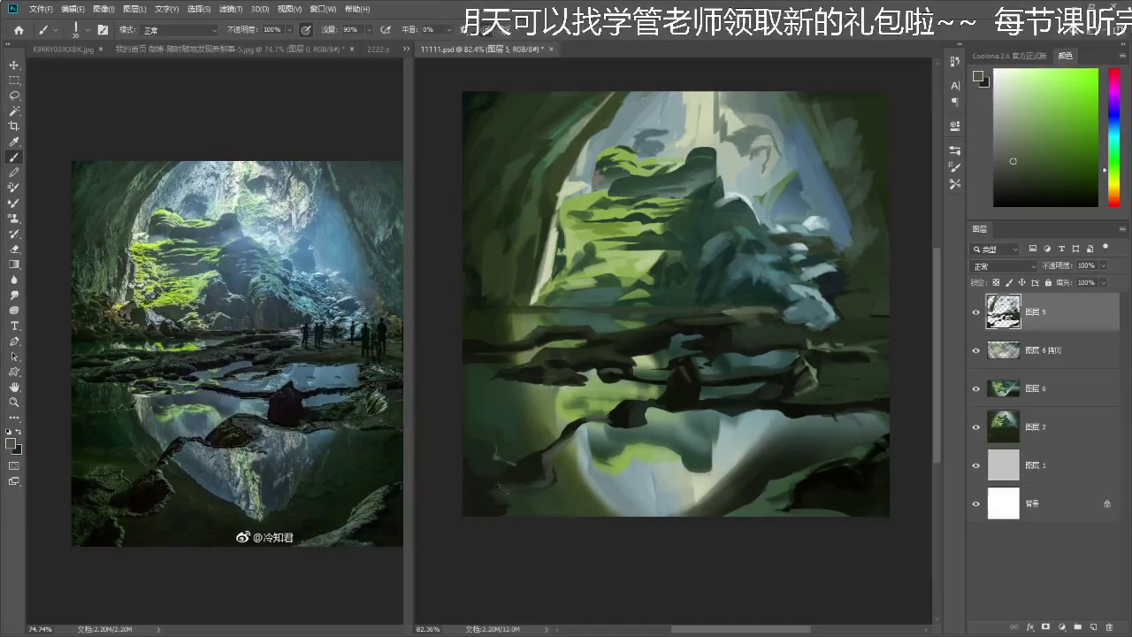
alt+click(526, 464)
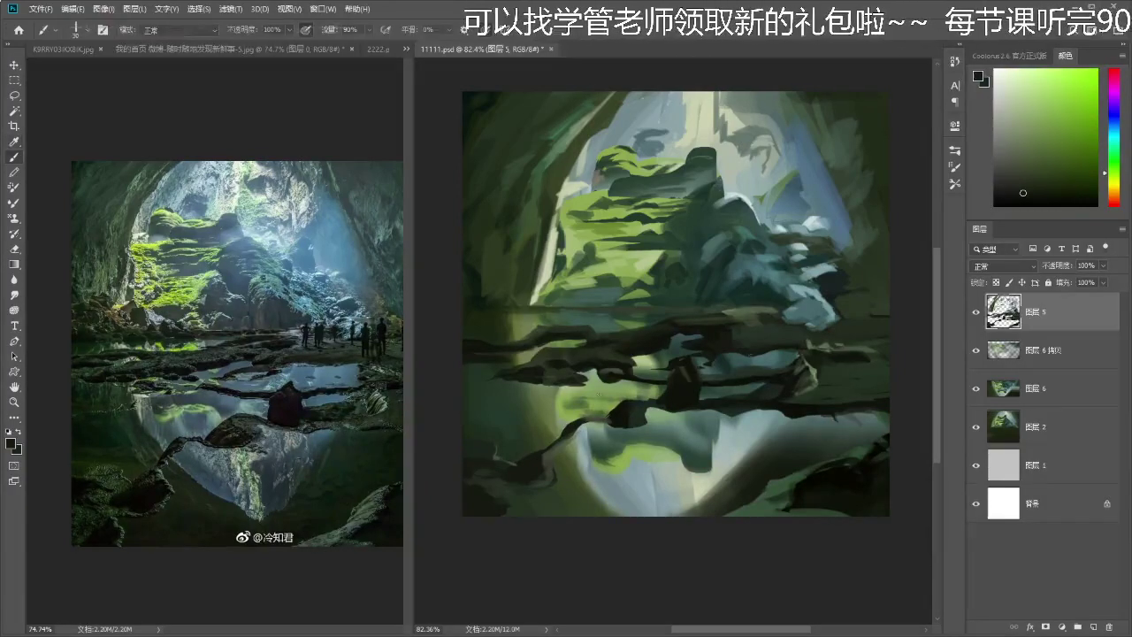
- Deepen the foreground rocks in the canvas's lower-left corner with near-black greens of varying hue and saturation
click(1034, 196)
drag(1113, 174, 1113, 164)
click(1077, 199)
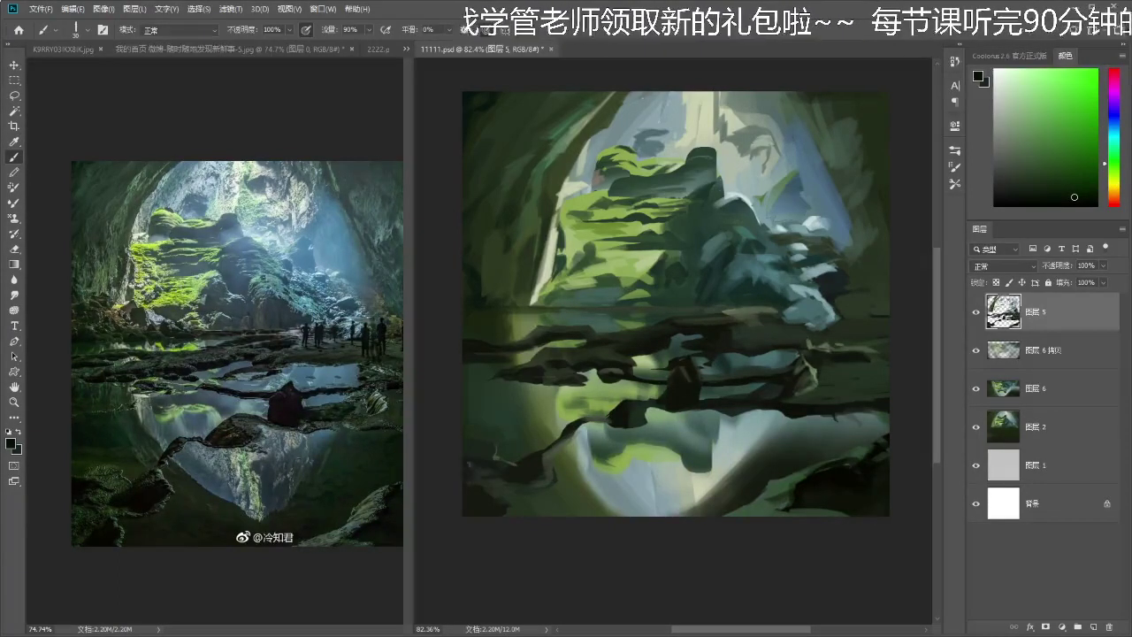
drag(1114, 164, 1114, 146)
click(1080, 197)
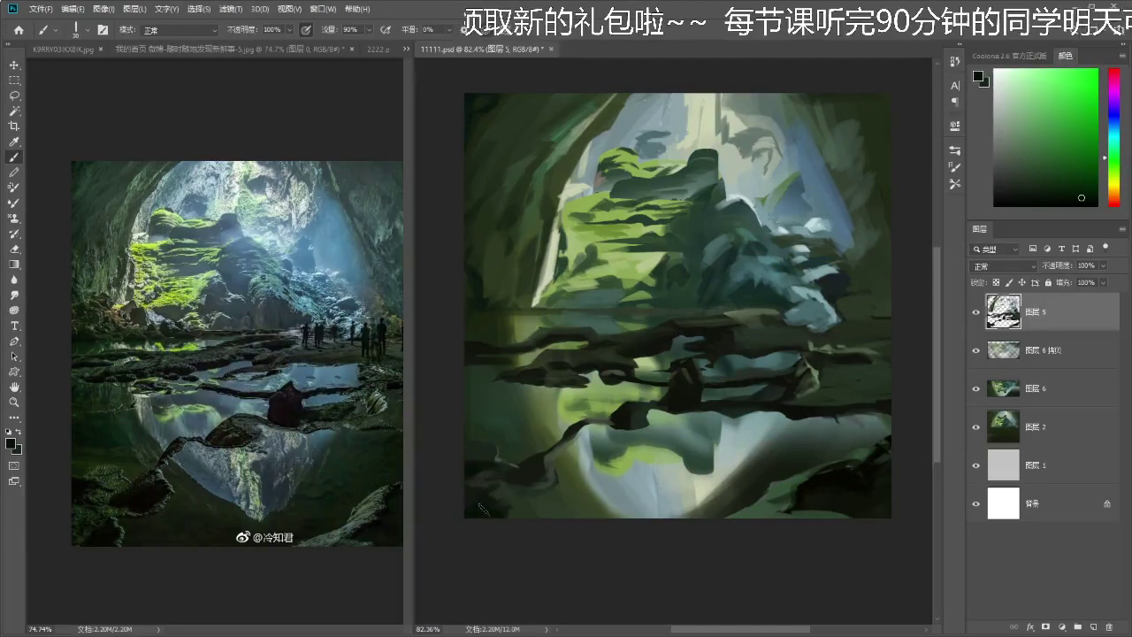
click(1033, 197)
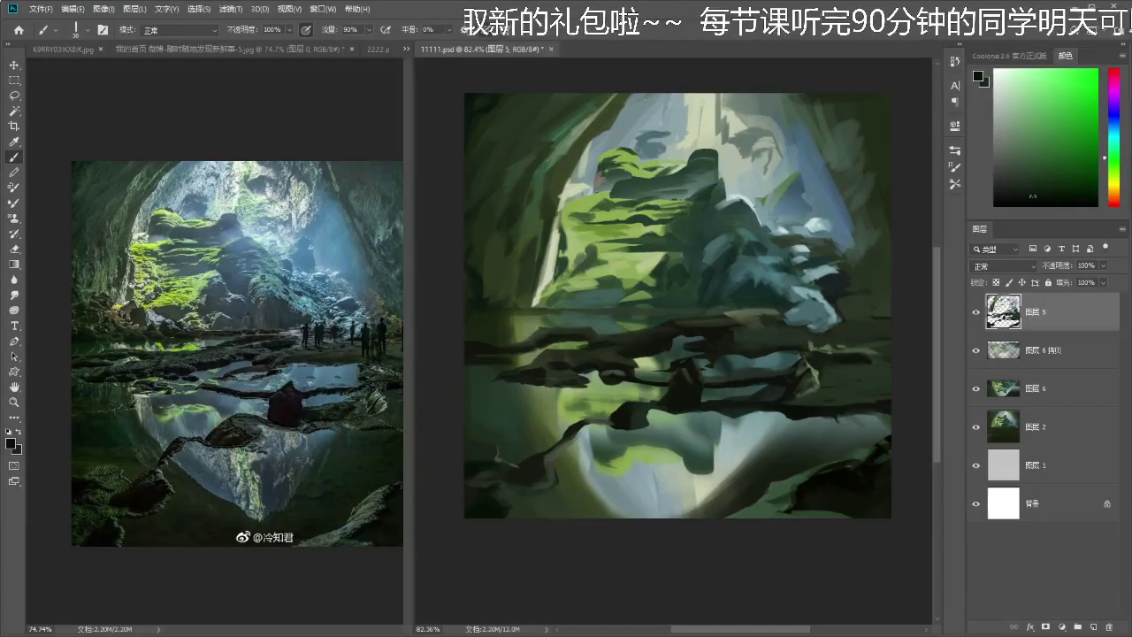
click(1003, 195)
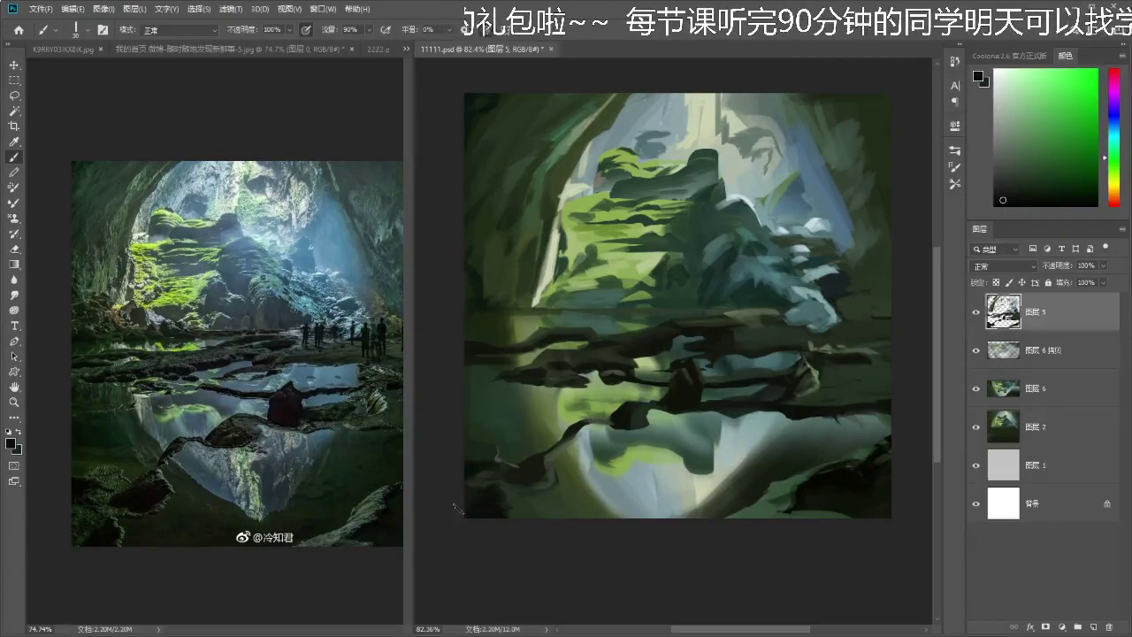
- Model the lower-left rocks with sampled olive-grey and mid green, and redefine their shadows with sampled near-black
alt+click(496, 501)
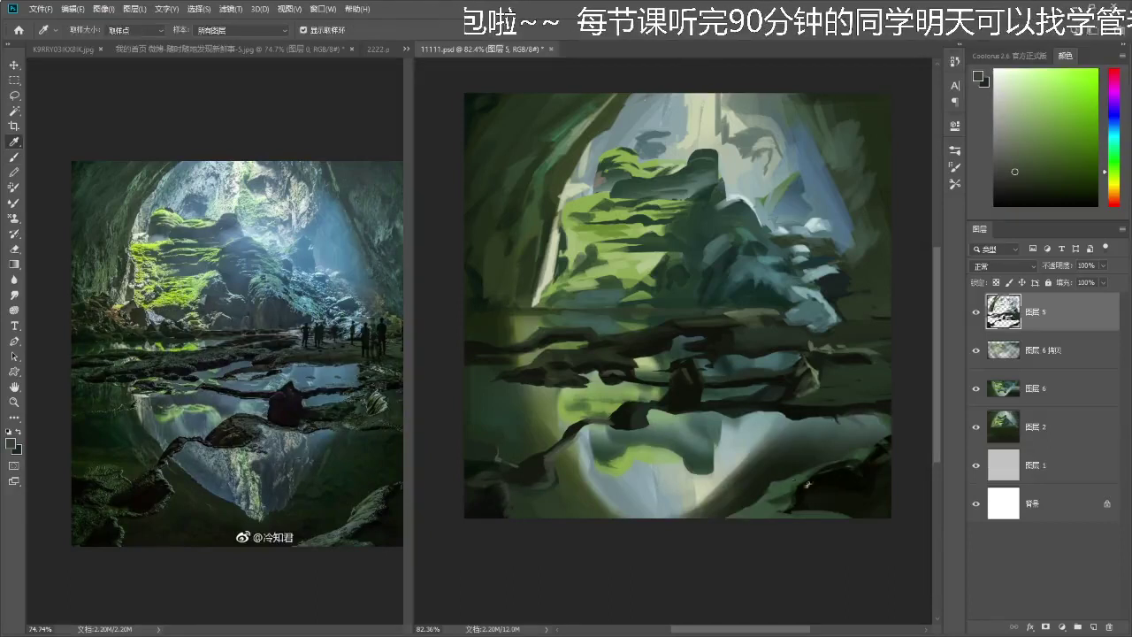
alt+click(719, 490)
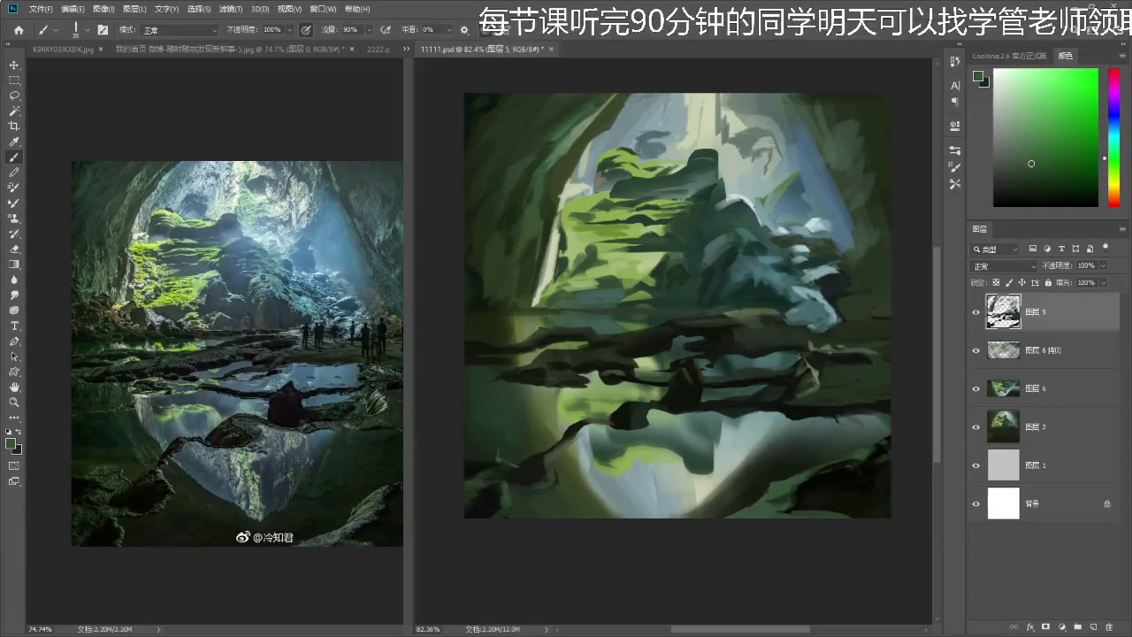
key(z)
mouse_move(574, 457)
mouse_down()
mouse_move(539, 455)
mouse_move(585, 455)
mouse_move(541, 471)
mouse_up()
key(ctrl+space)
alt+click(535, 471)
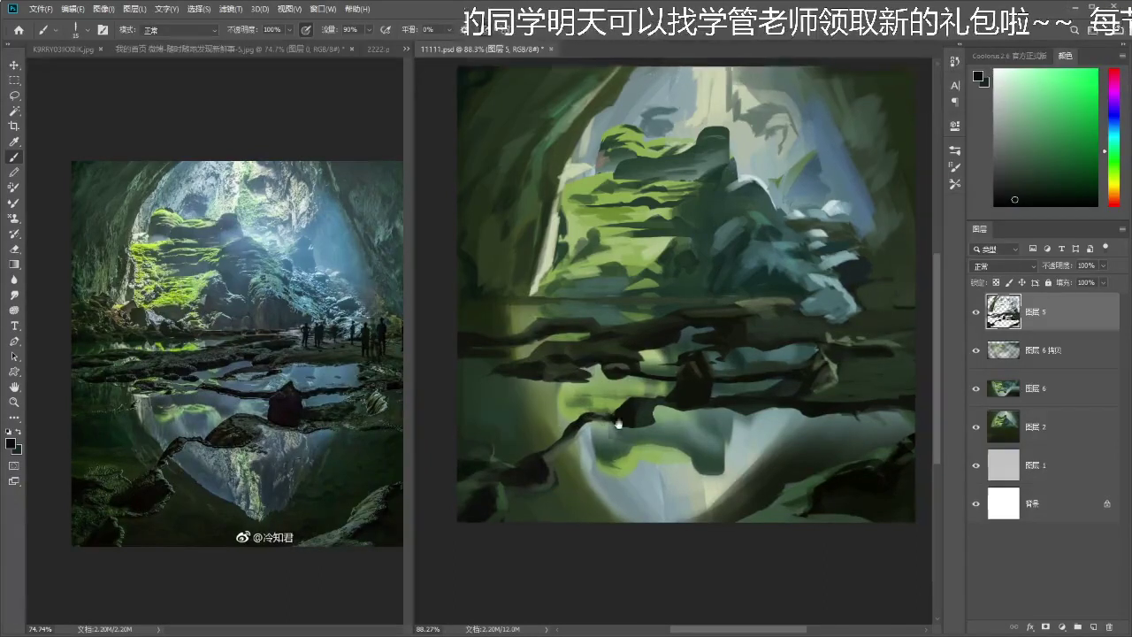
- Clean up the edges of the lower-left rocks with the eraser and near-black brush strokes
drag(618, 424, 618, 423)
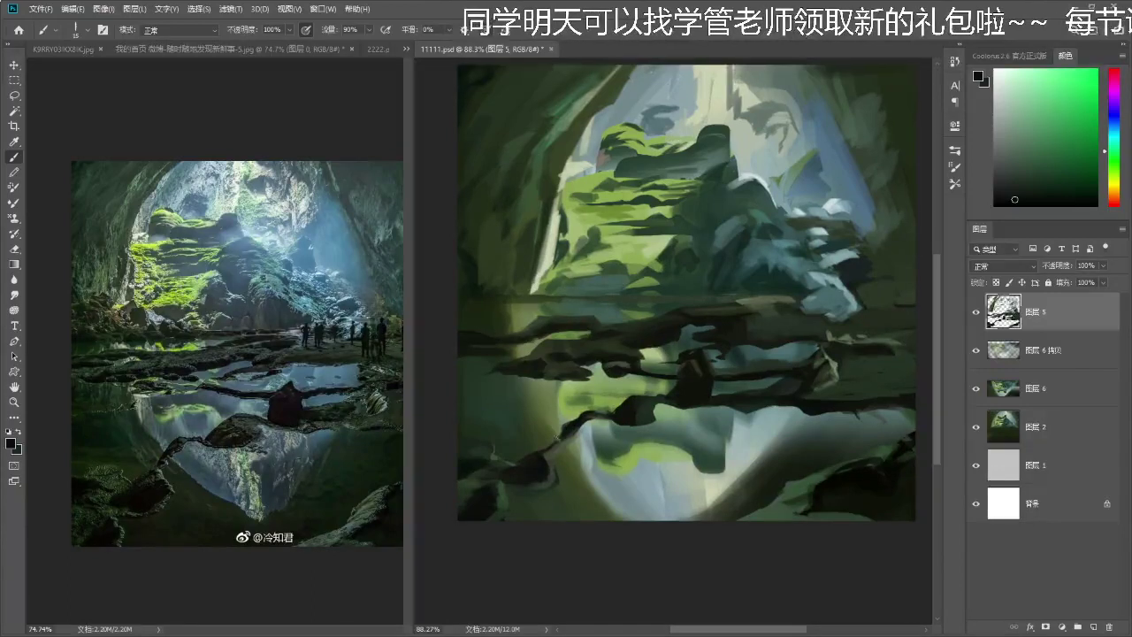
key(e)
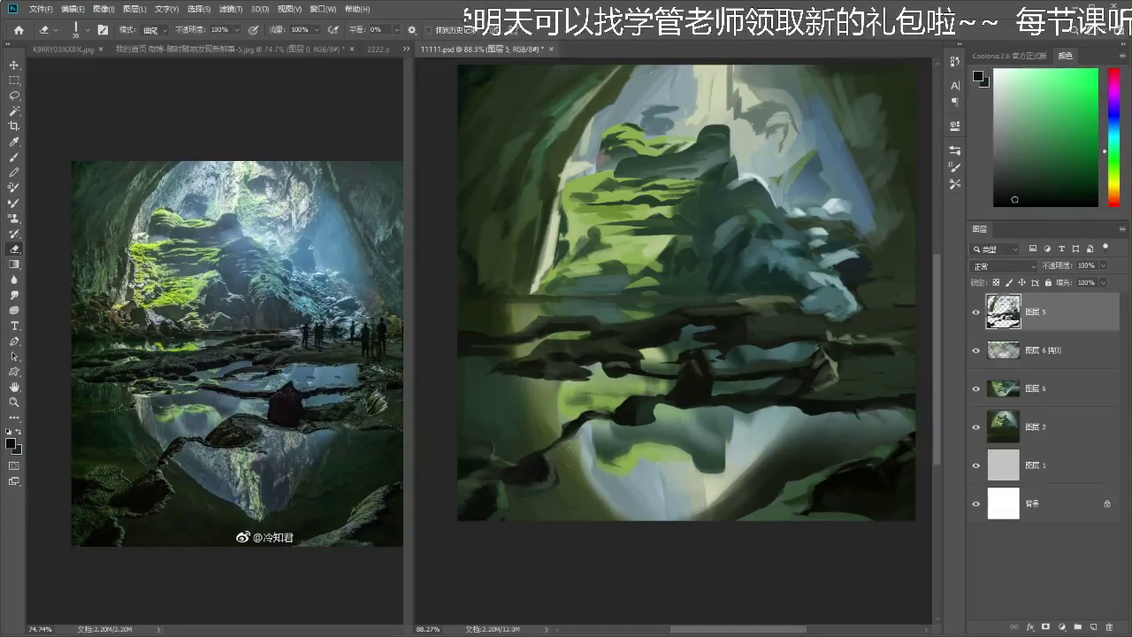
key(b)
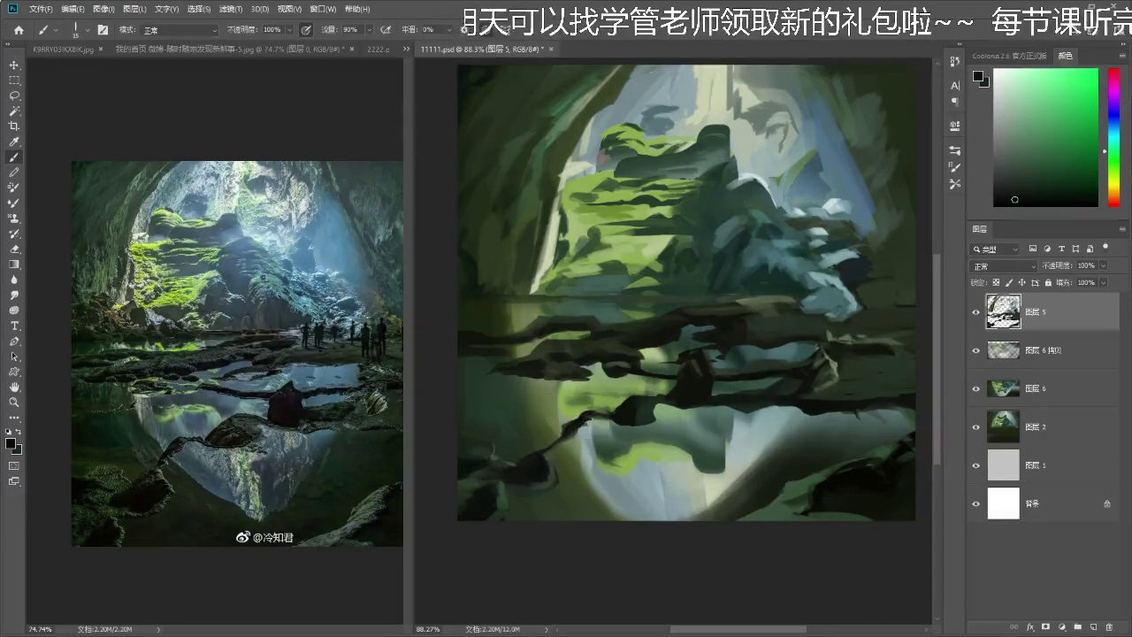
key(z)
mouse_move(591, 420)
mouse_down()
mouse_move(460, 423)
mouse_move(648, 413)
mouse_move(632, 398)
mouse_up()
key(b)
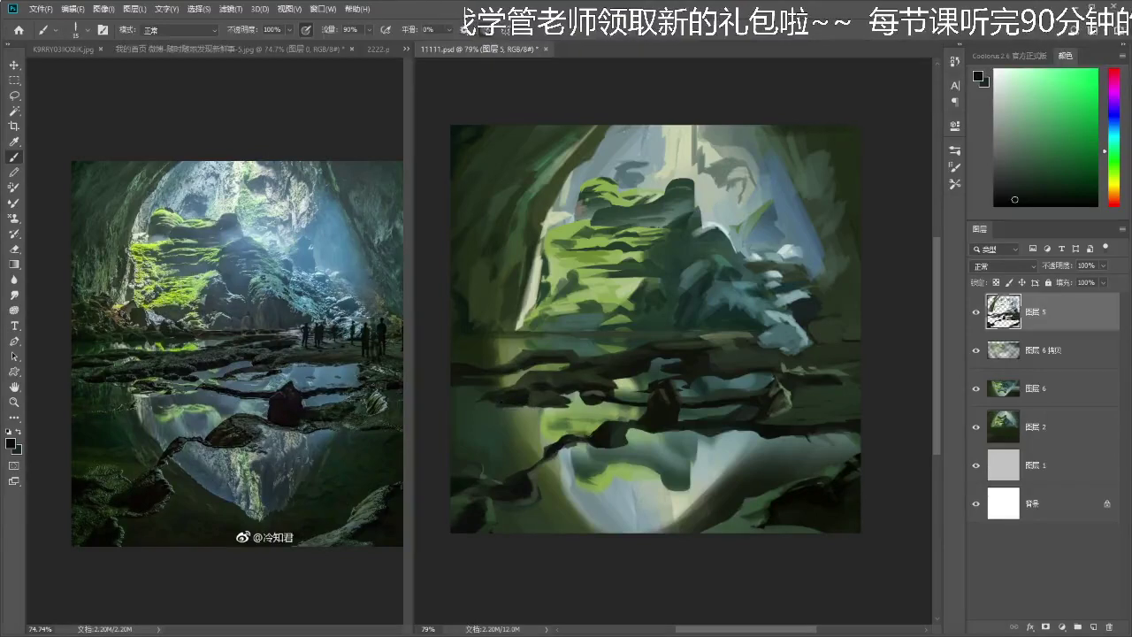
- Darken the water along the canvas's left edge with near-black strokes and check the painting with layer 图层 2 temporarily hidden
key(e)
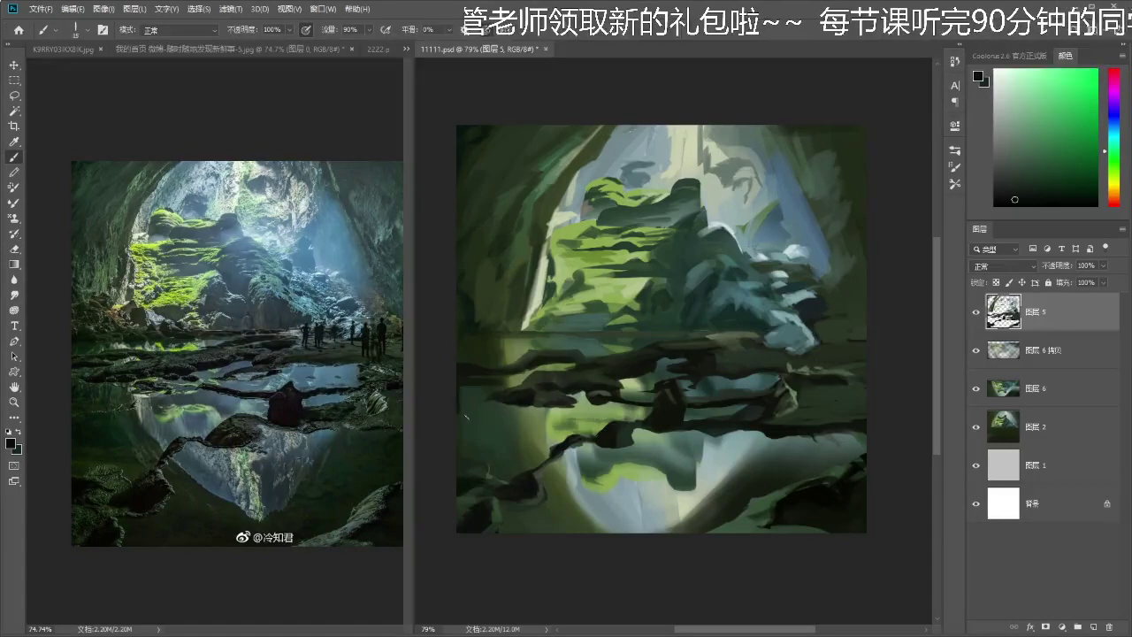
drag(481, 378, 506, 376)
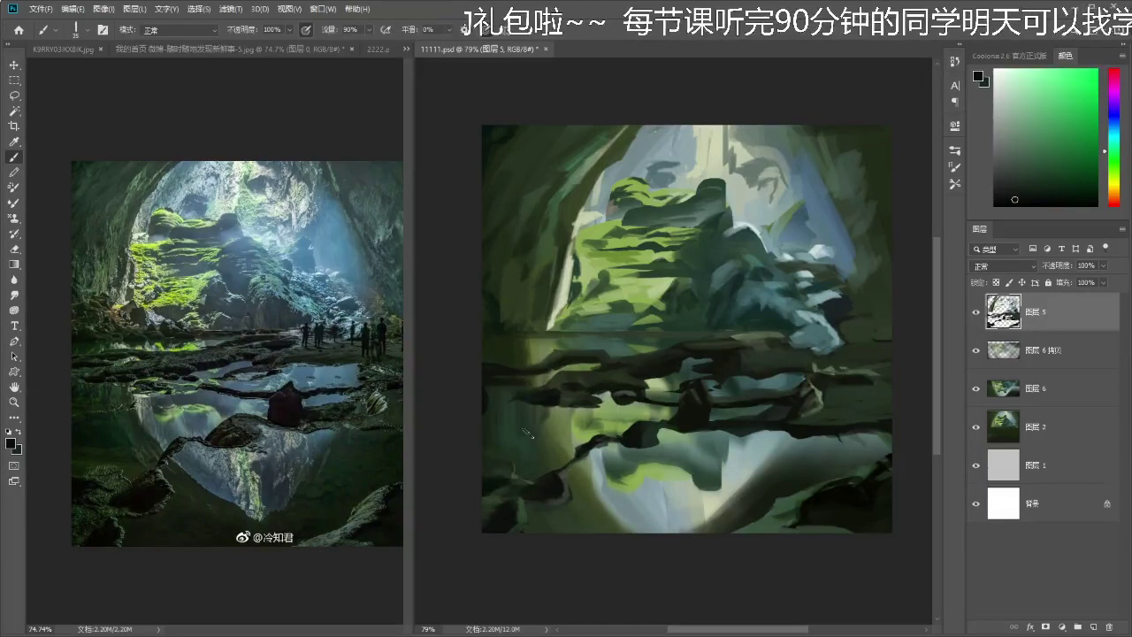
key(ctrl+space)
mouse_move(573, 404)
mouse_down()
mouse_move(536, 408)
mouse_move(565, 406)
mouse_up()
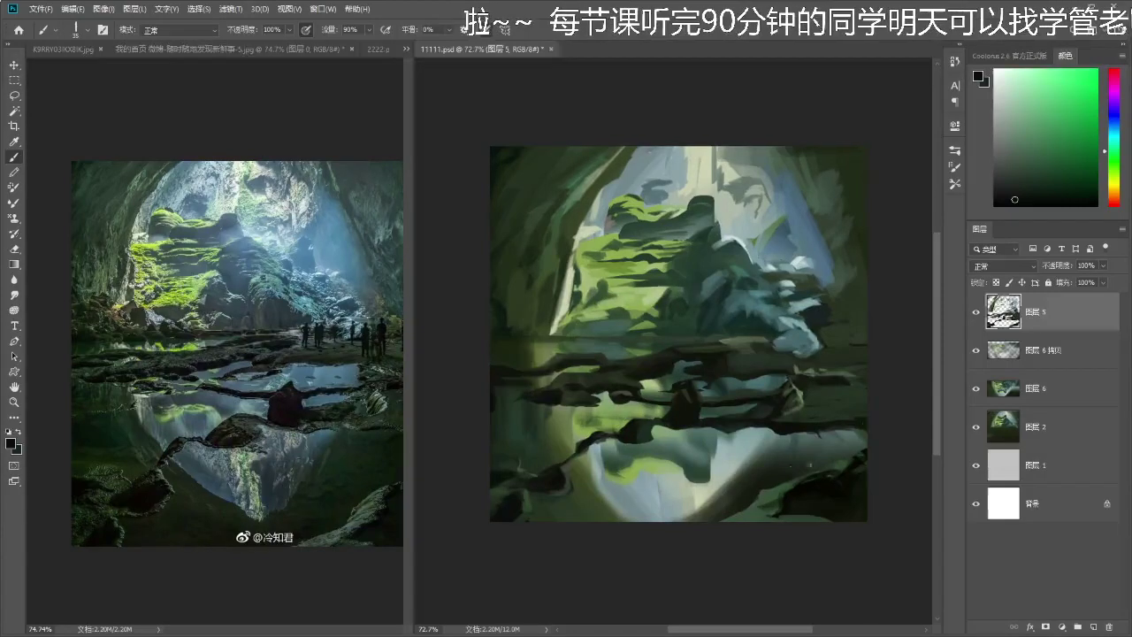
click(977, 427)
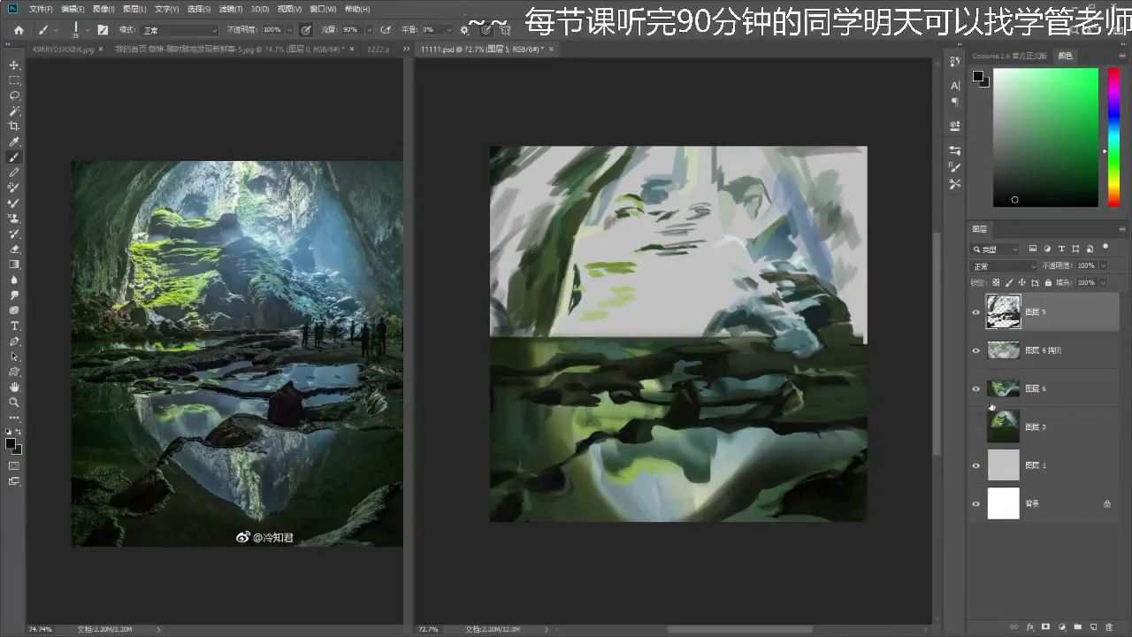
scroll(761, 407, down, 1)
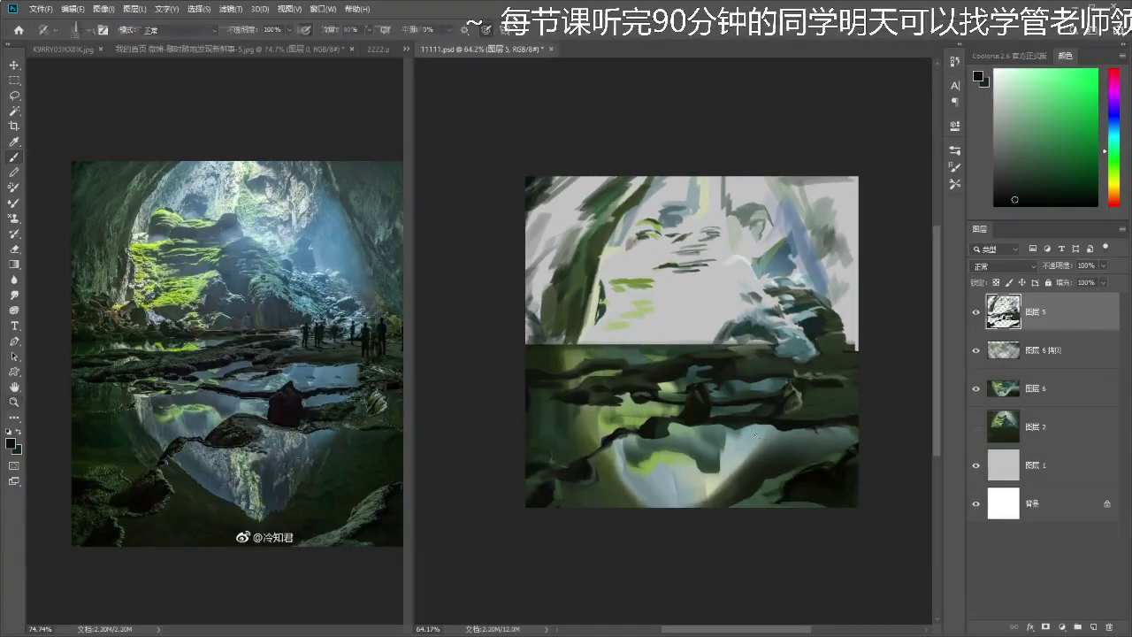
scroll(754, 433, up, 1)
click(977, 425)
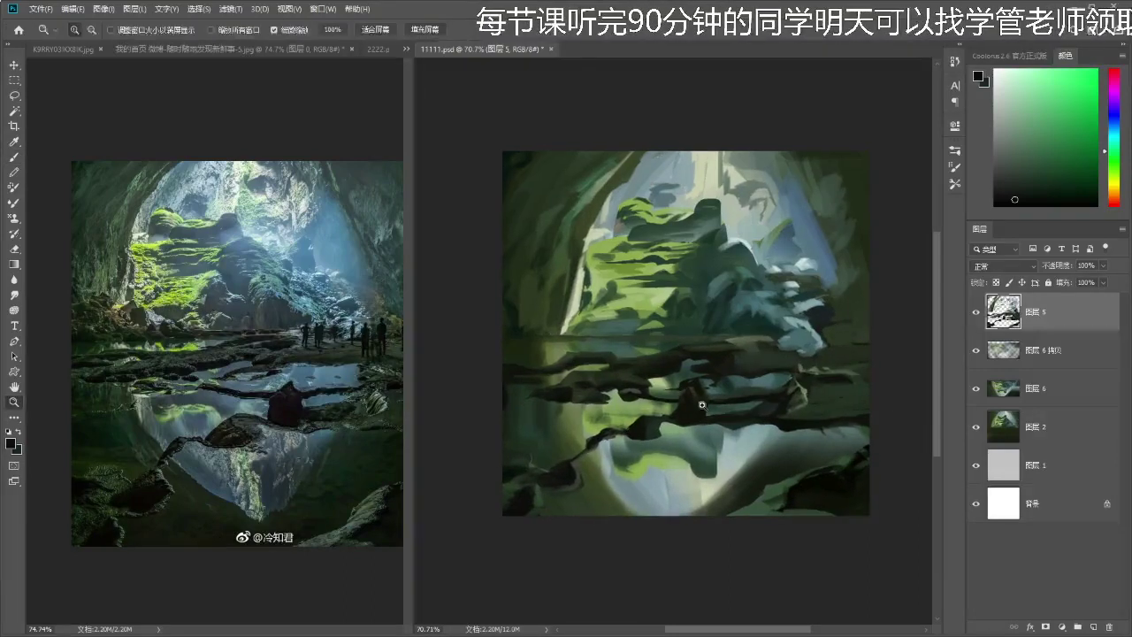
- Break up the far edge of the blue pool behind the dark boulder with small sampled near-black marks and erasing
scroll(741, 366, up, 1)
key(i)
key(b)
alt+click(764, 364)
scroll(759, 364, up, 1)
alt+click(759, 364)
scroll(759, 364, down, 1)
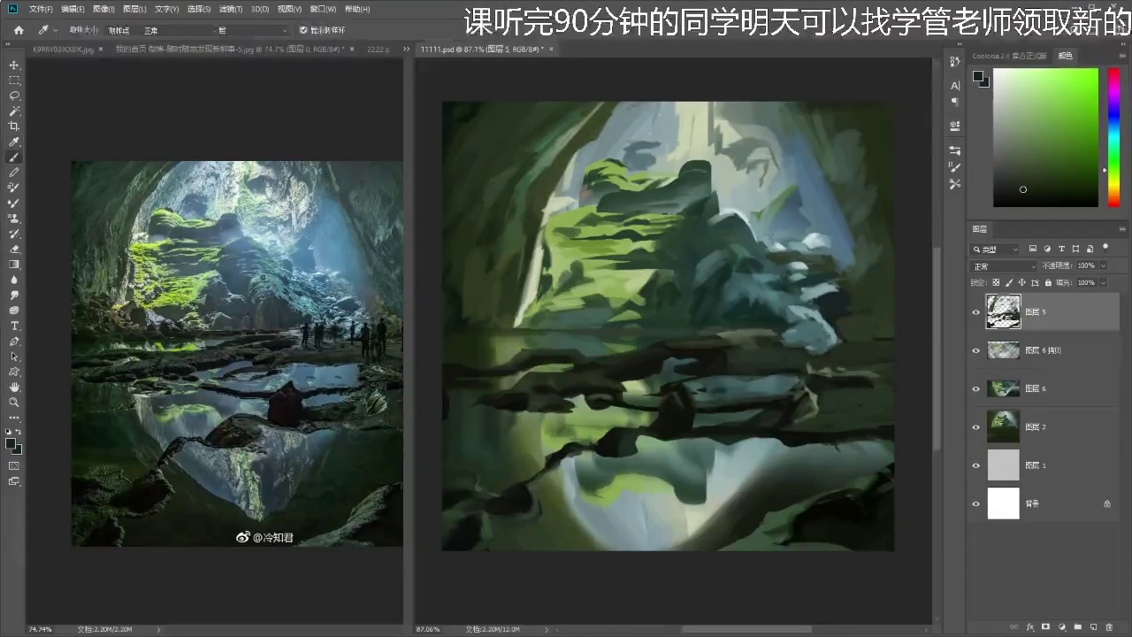
key(l)
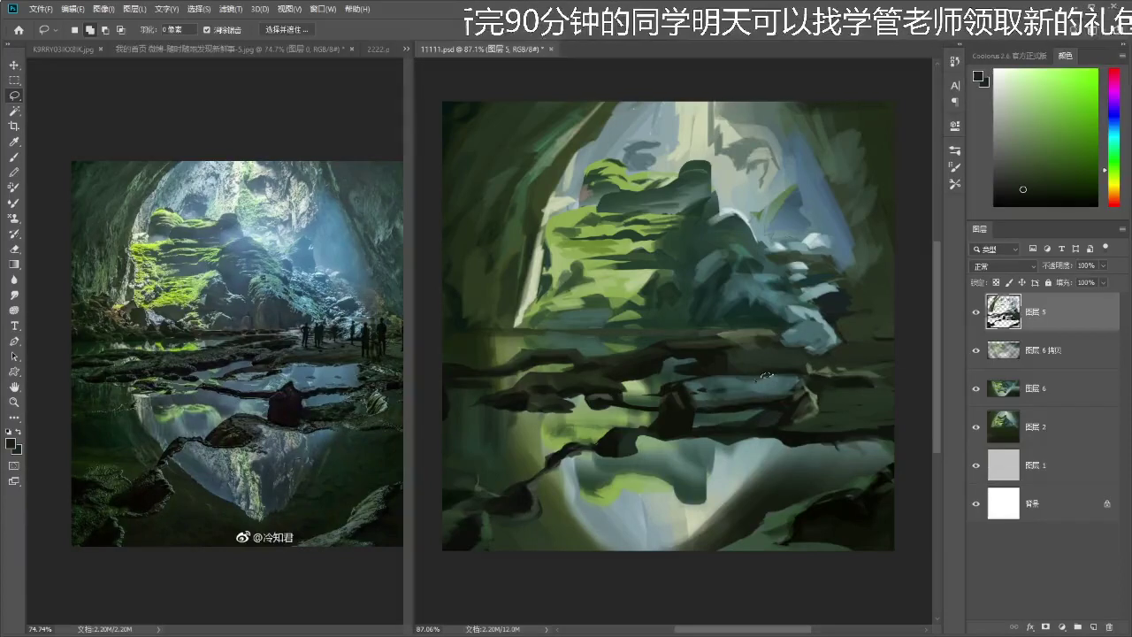
key(b)
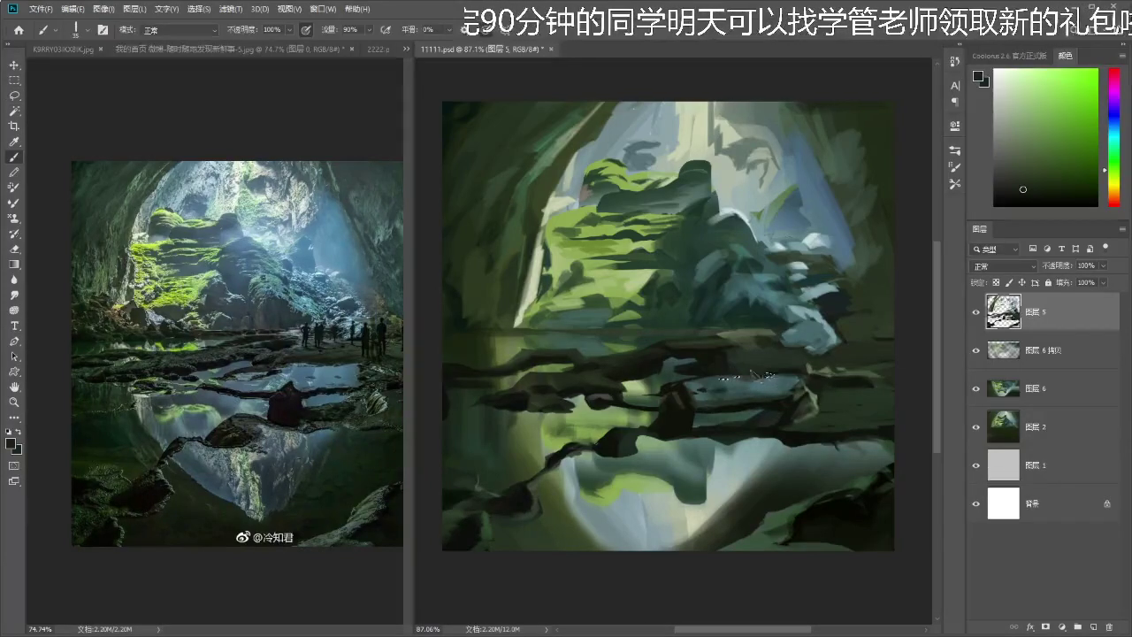
key(e)
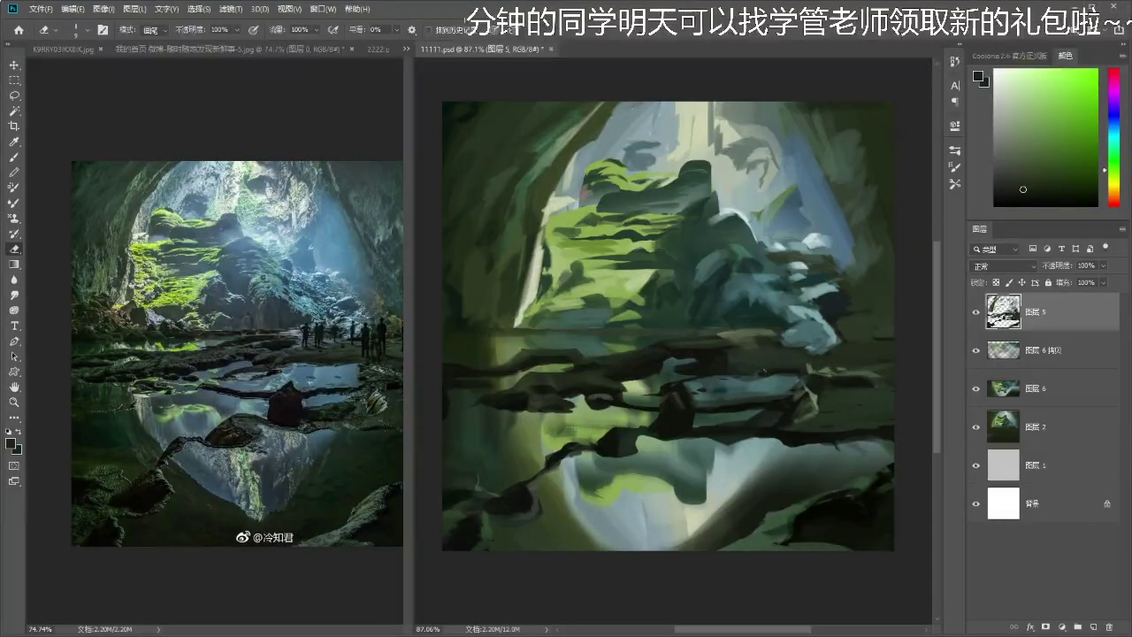
drag(718, 384, 654, 384)
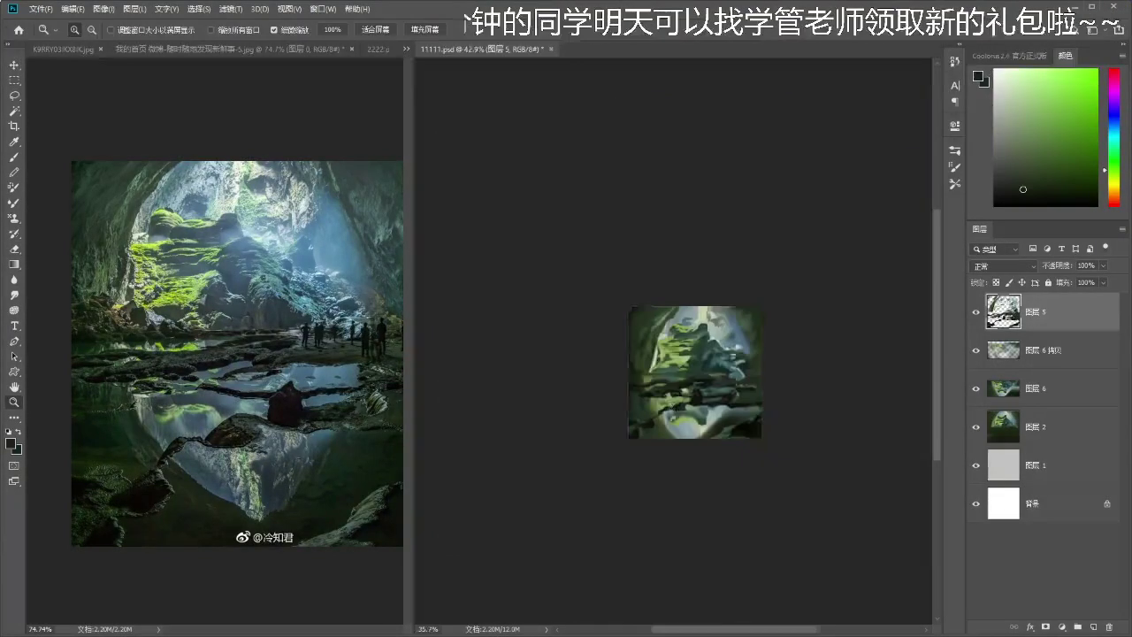
- Refine the light beam and upper rim of the cave opening with sampled pale cream, blue-grey and dark green
mouse_move(772, 420)
mouse_down()
mouse_move(770, 373)
mouse_move(735, 384)
mouse_up()
key(b)
drag(685, 352, 685, 354)
drag(745, 332, 745, 343)
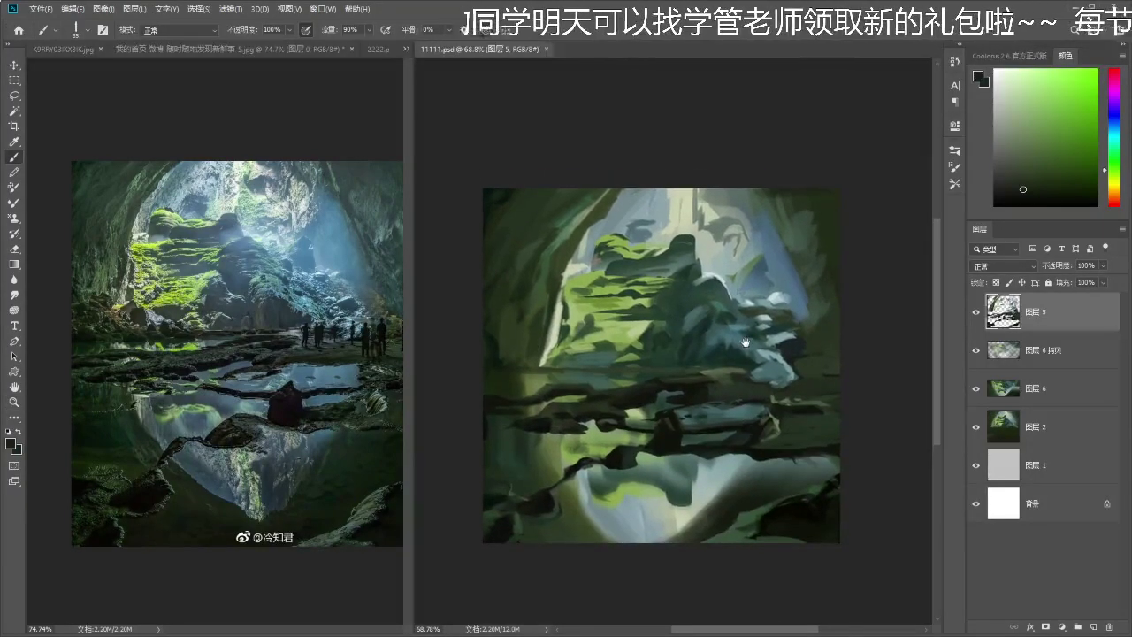
alt+click(695, 203)
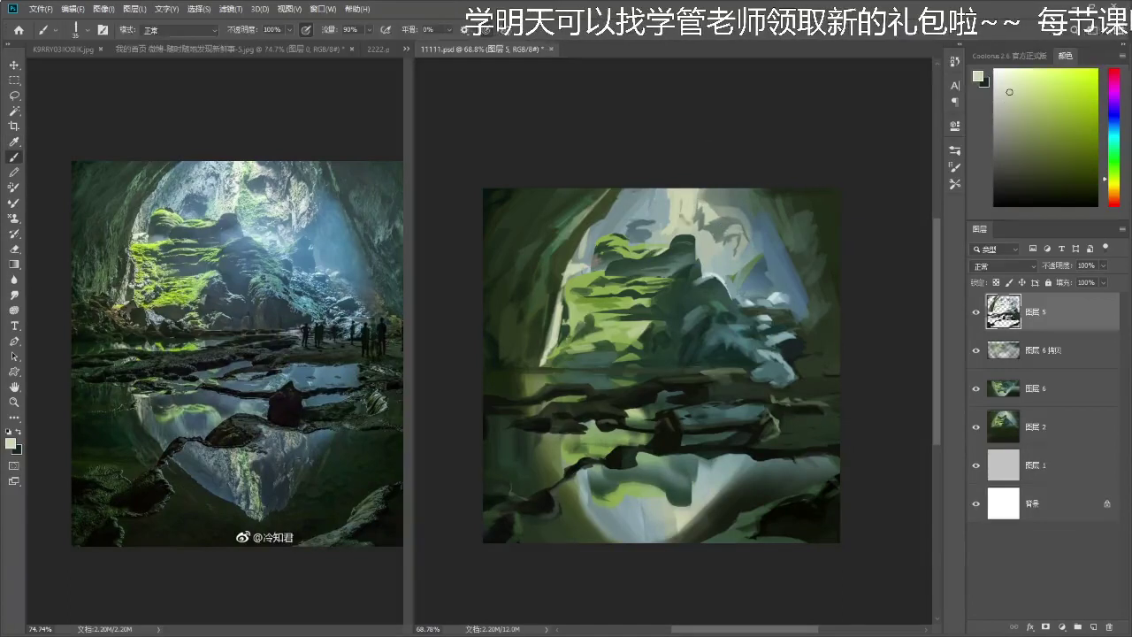
alt+click(703, 220)
alt+click(682, 245)
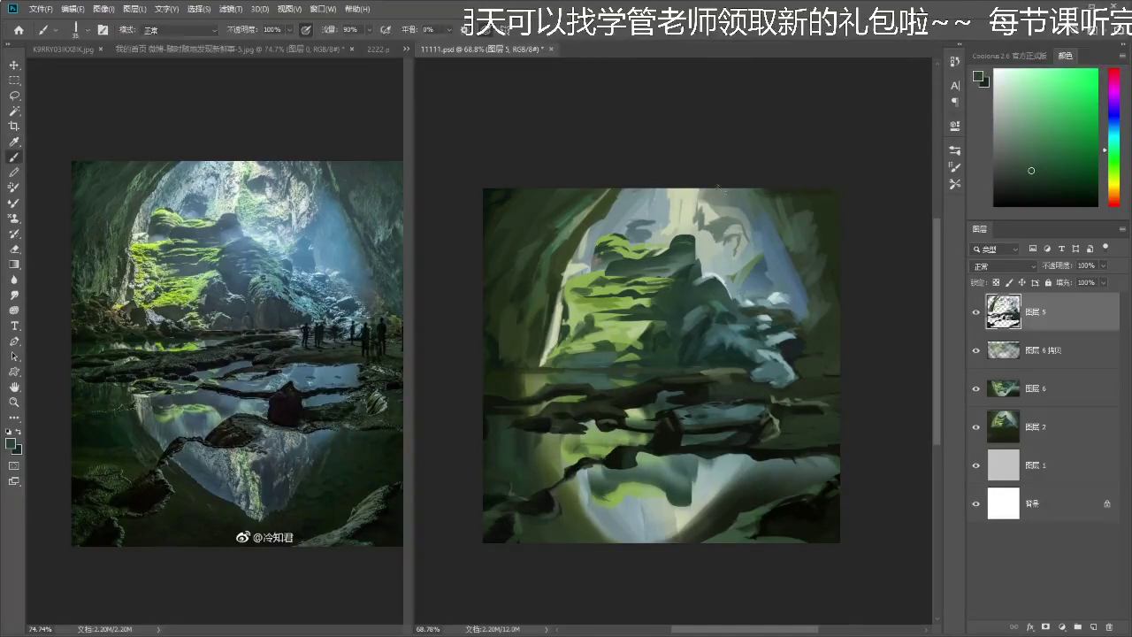
alt+click(758, 196)
alt+click(771, 198)
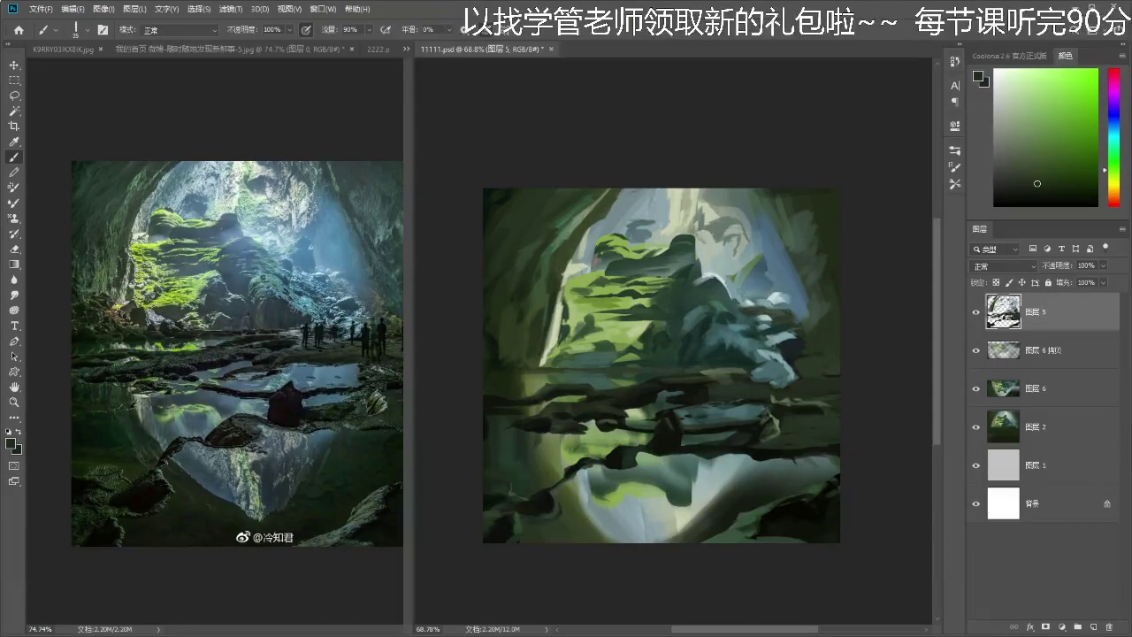
- Add a Hue/Saturation adjustment layer above 图层 5 with hue -9 and saturation +6
key(z)
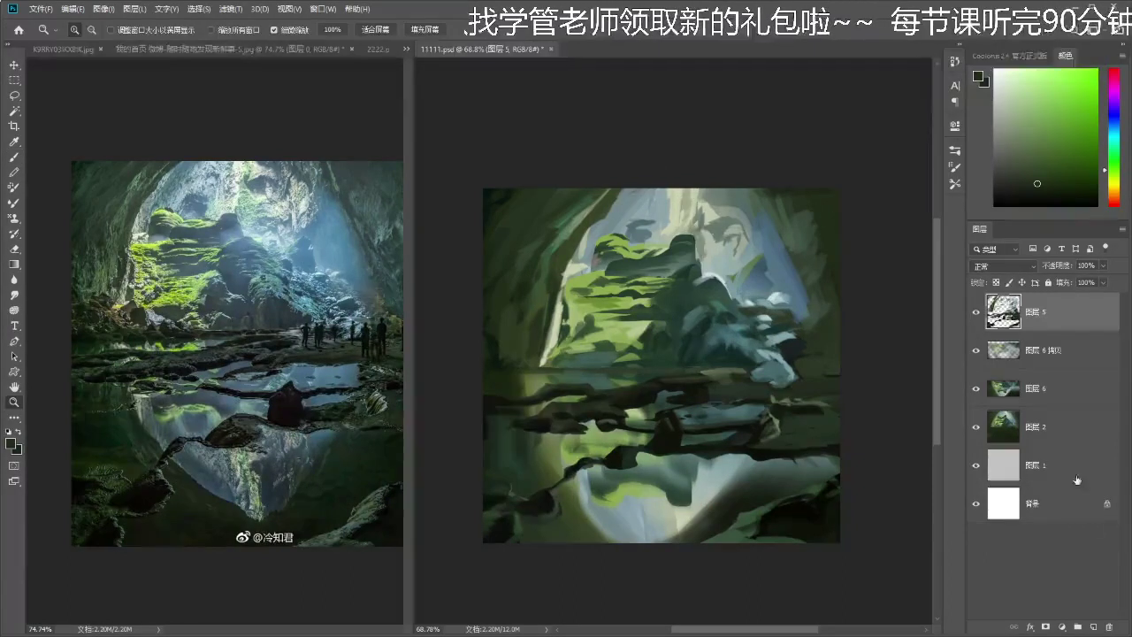
click(1064, 628)
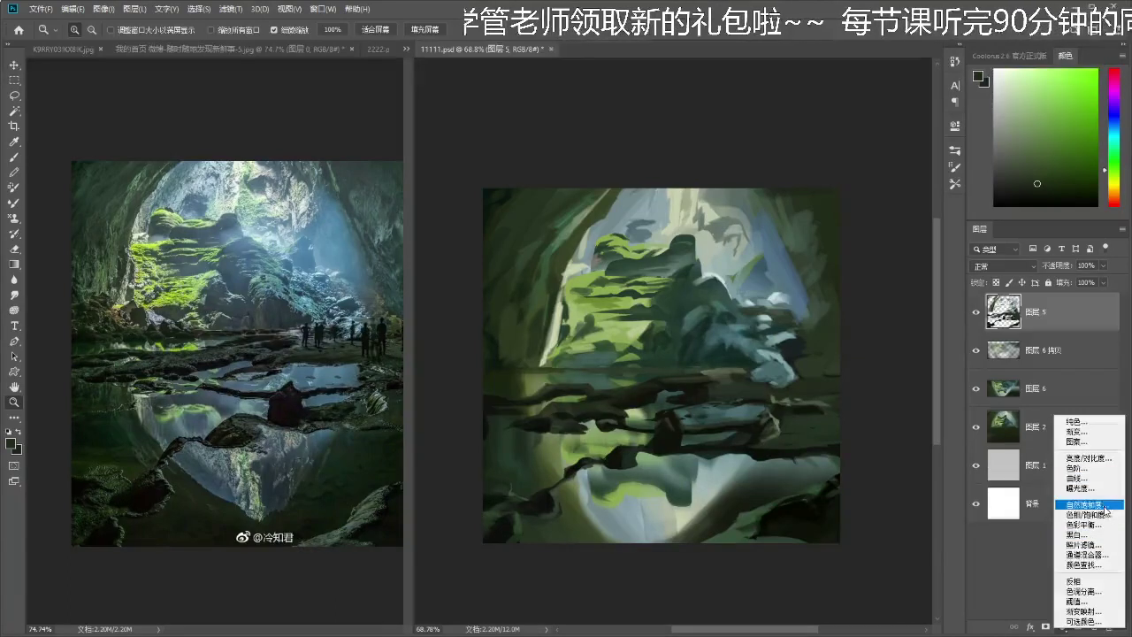
click(1096, 513)
mouse_move(627, 339)
mouse_down()
mouse_move(566, 326)
mouse_move(586, 294)
mouse_up()
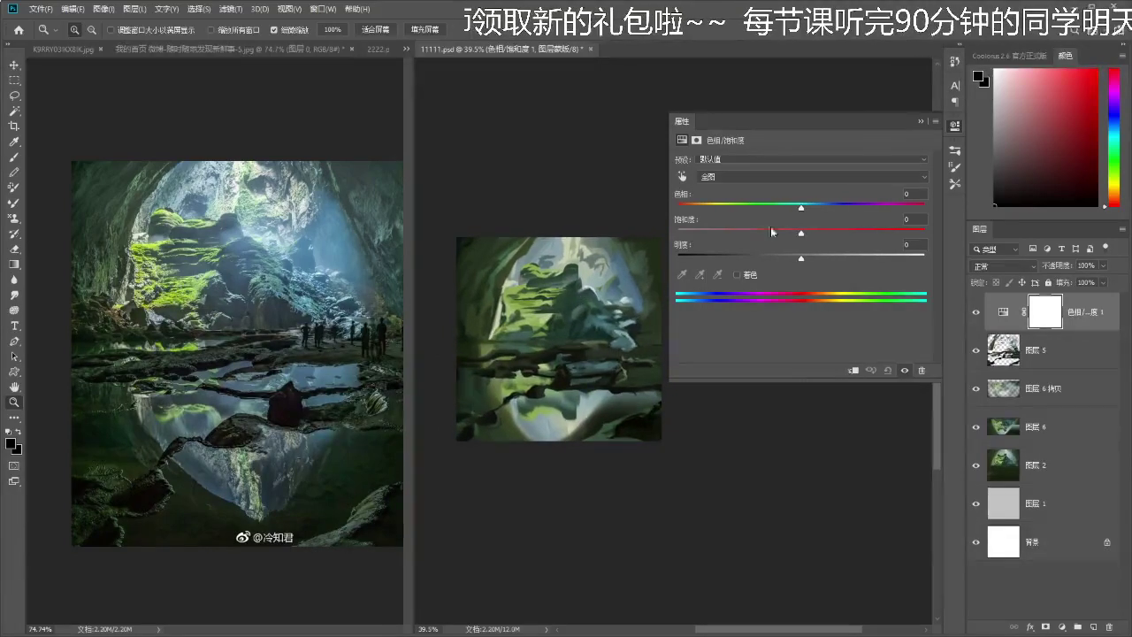
drag(802, 206, 801, 259)
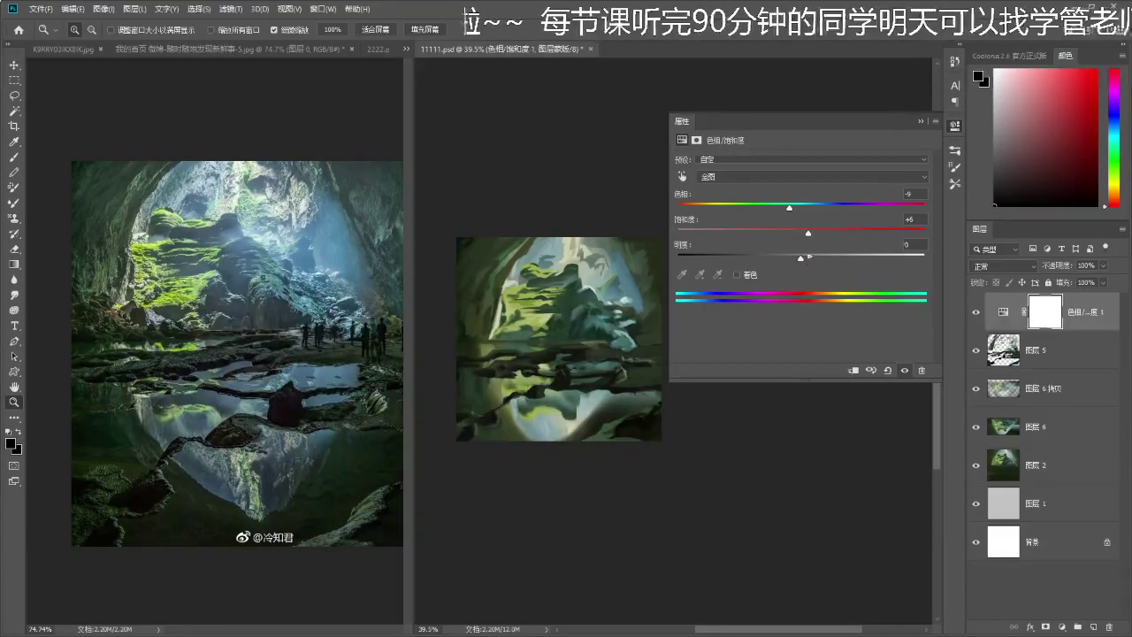
click(921, 121)
- Choose the soft round brush preset from the 三水2.0 brush group
mouse_move(572, 356)
mouse_down()
mouse_move(590, 338)
mouse_move(639, 338)
mouse_move(586, 340)
mouse_up()
key(b)
key(F5)
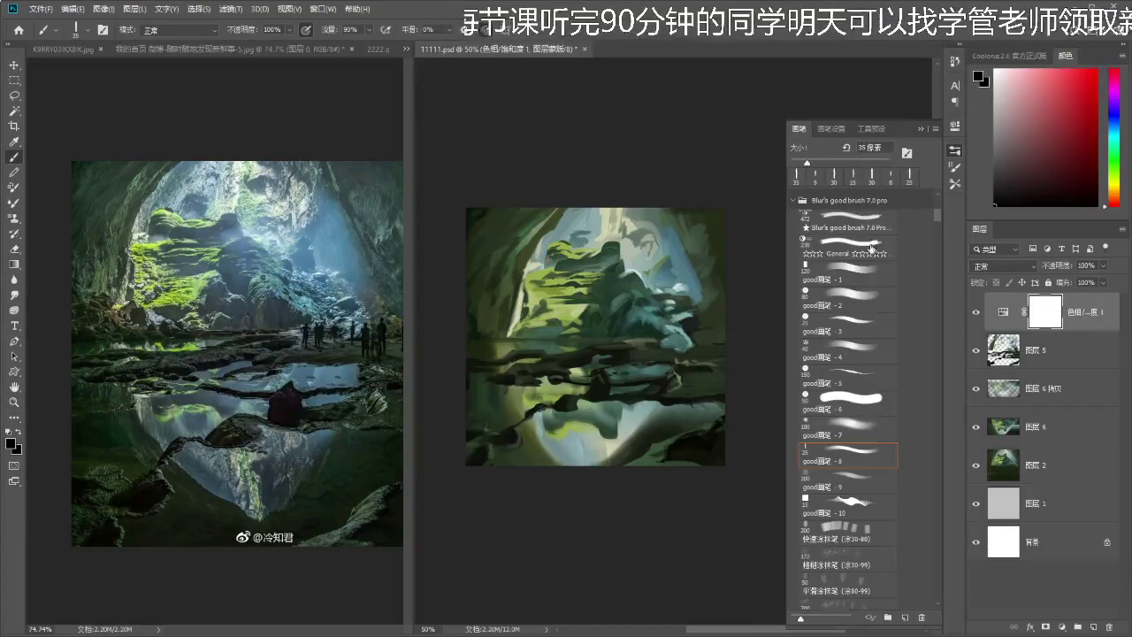
scroll(840, 247, up, 5)
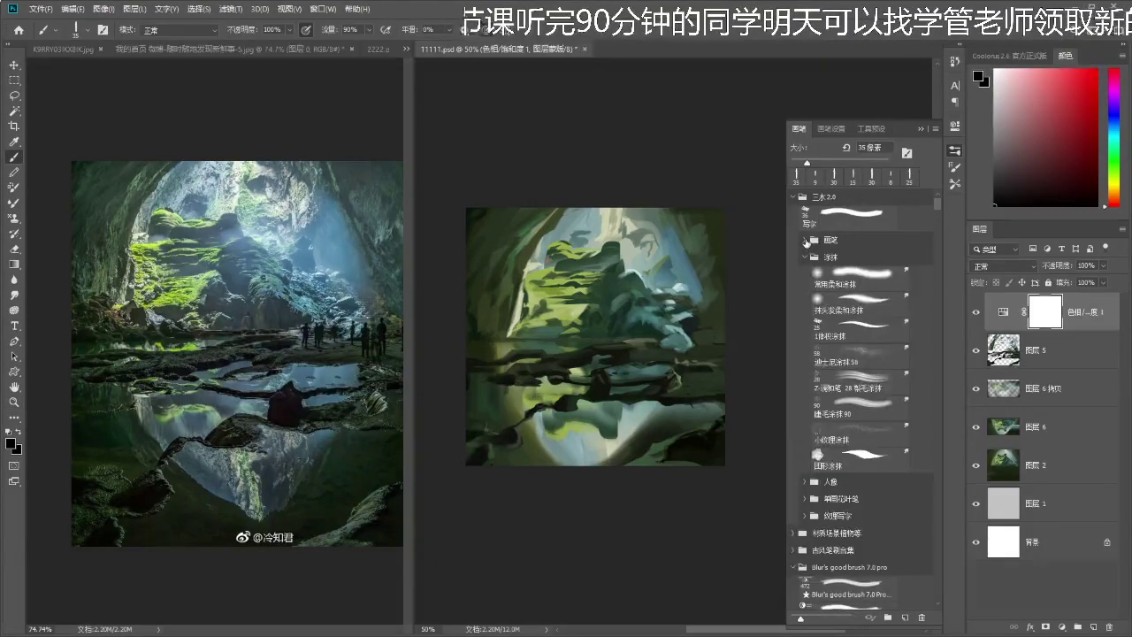
click(805, 240)
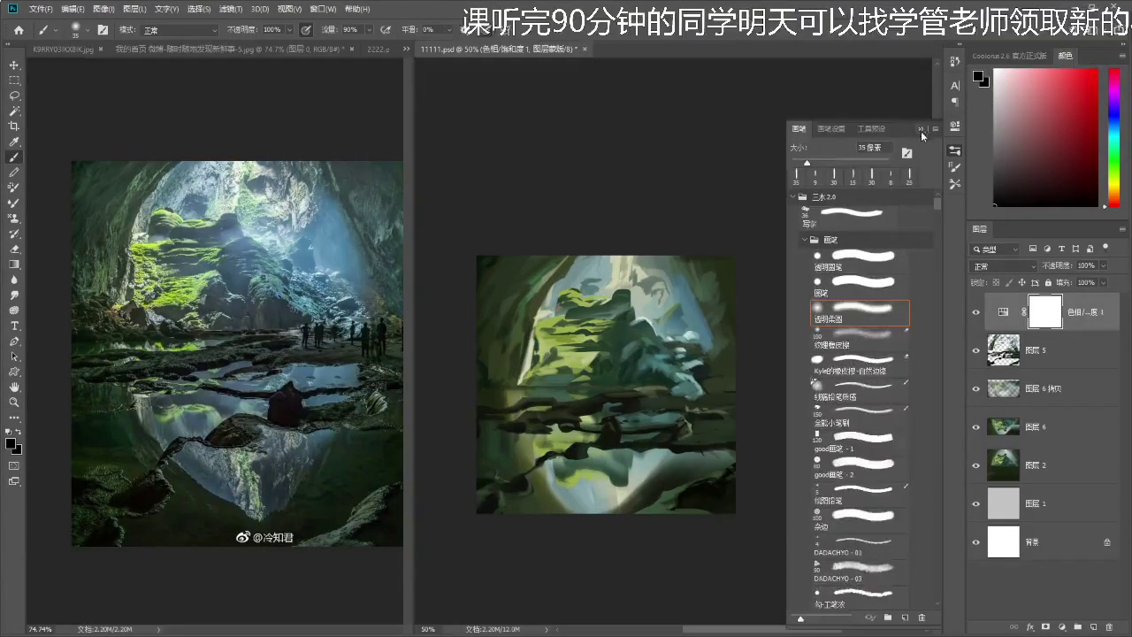
click(920, 129)
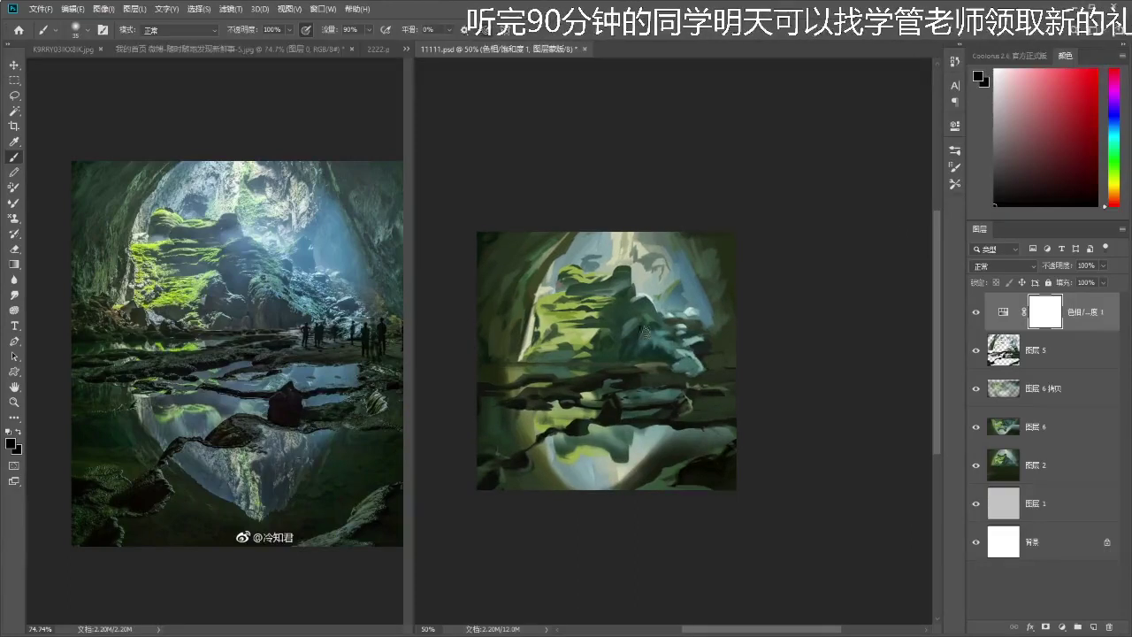
- Enlarge the brush to 700 px and compare the painting with the Hue/Saturation adjustment hidden and shown
key(bracketright)
key(bracketright)
key(bracketright)
key(bracketright)
key(bracketright)
key(bracketright)
key(bracketright)
key(bracketright)
key(bracketright)
key(bracketright)
key(bracketright)
key(bracketright)
key(bracketright)
key(bracketright)
key(bracketright)
key(bracketright)
key(bracketright)
key(bracketright)
key(bracketright)
key(bracketright)
scroll(735, 381, down, 1)
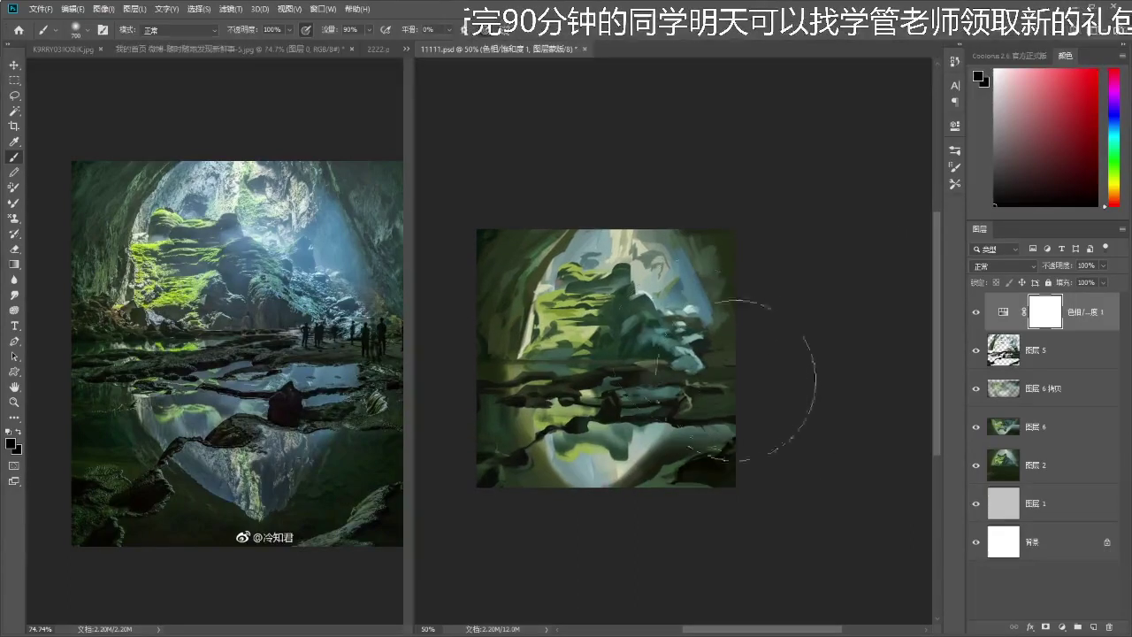
click(975, 313)
click(975, 313)
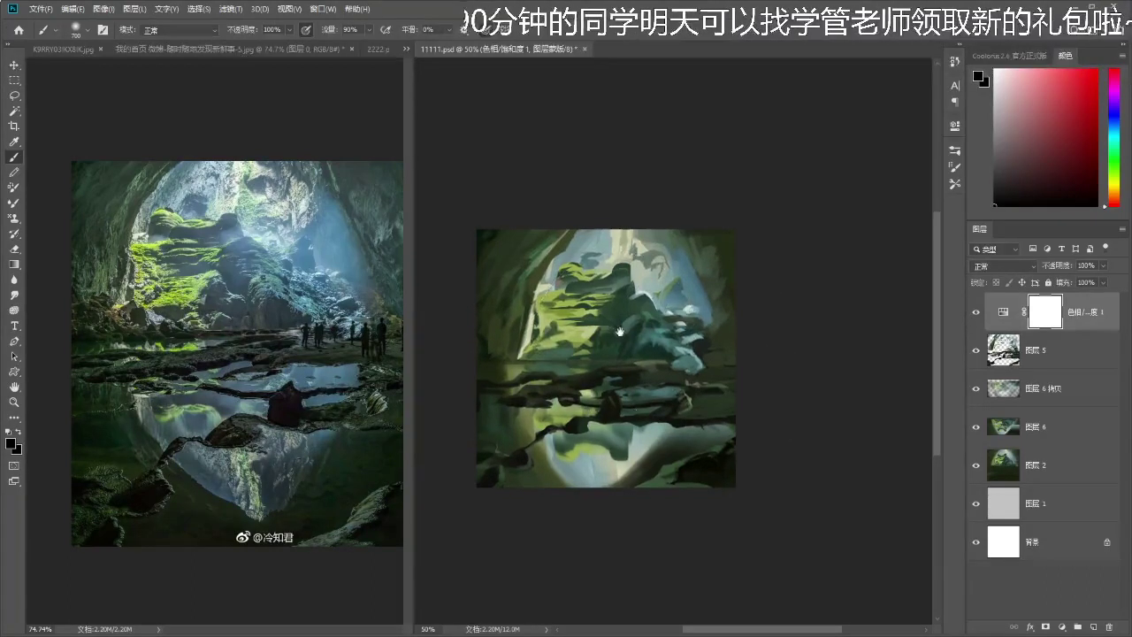
- Mask the Hue/Saturation adjustment off the central rock mound and the water below with a 250 px soft black brush
drag(620, 330, 620, 328)
key(bracketleft)
key(bracketleft)
key(bracketleft)
key(bracketleft)
key(bracketleft)
mouse_move(581, 310)
mouse_down()
mouse_move(566, 323)
mouse_move(601, 318)
mouse_move(632, 336)
mouse_up()
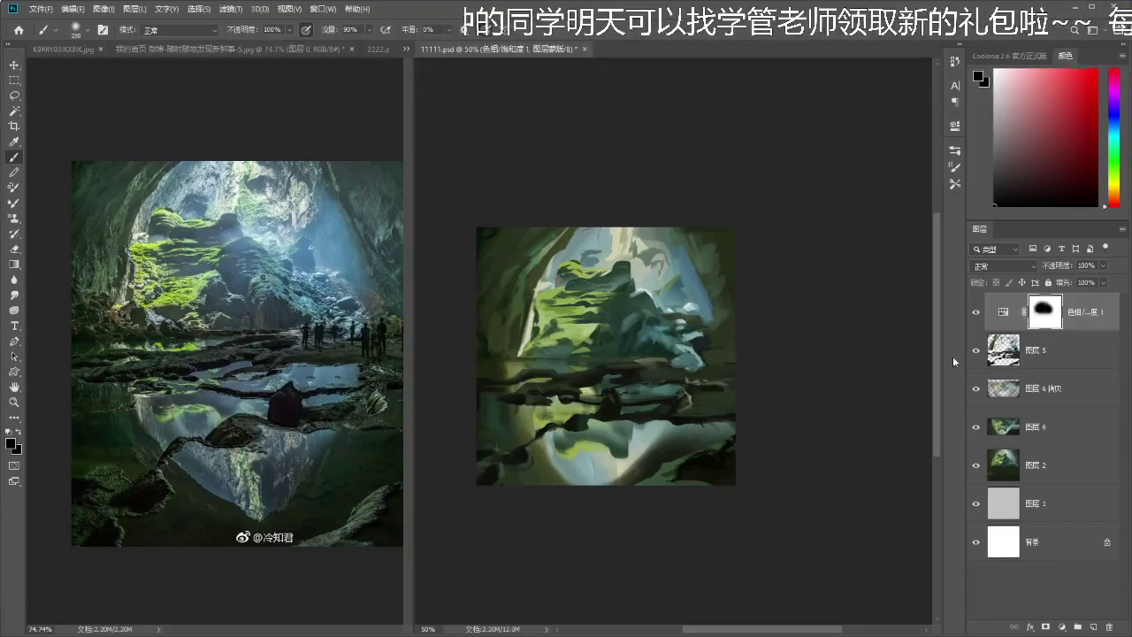
key(ctrl+z)
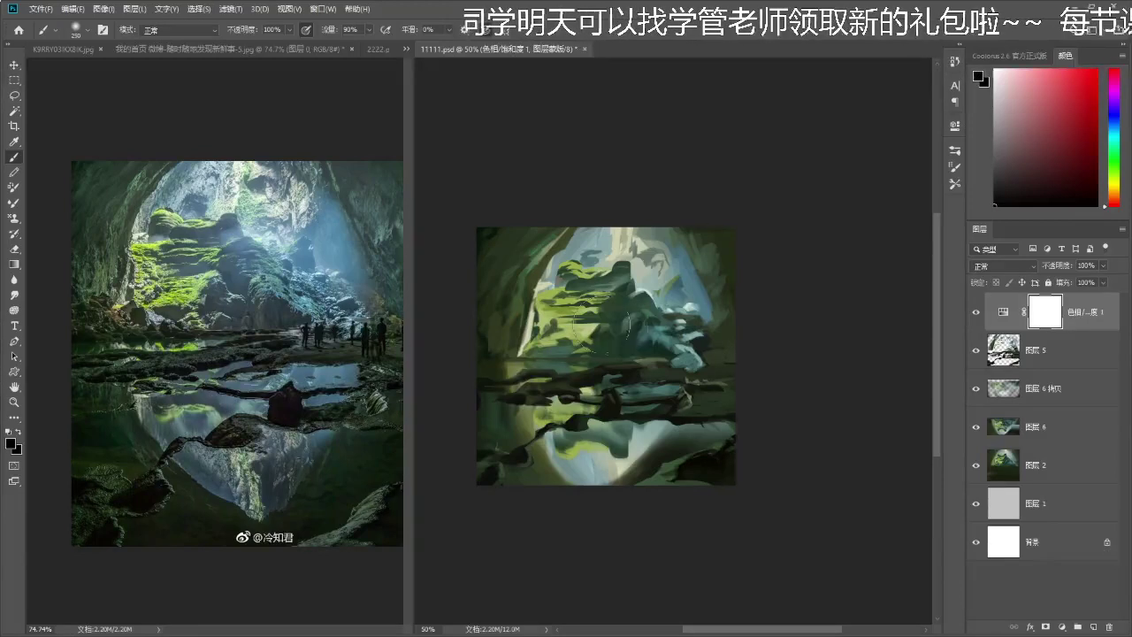
mouse_move(580, 319)
mouse_down()
mouse_move(610, 309)
mouse_move(557, 327)
mouse_up()
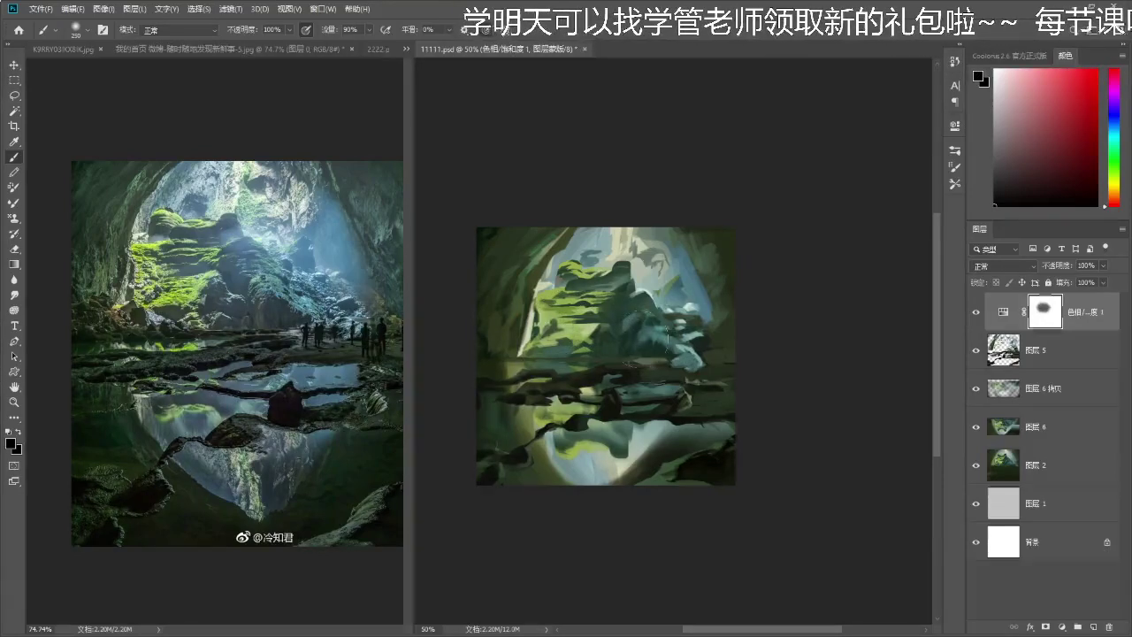
mouse_move(520, 360)
mouse_down()
mouse_move(574, 398)
mouse_move(632, 415)
mouse_up()
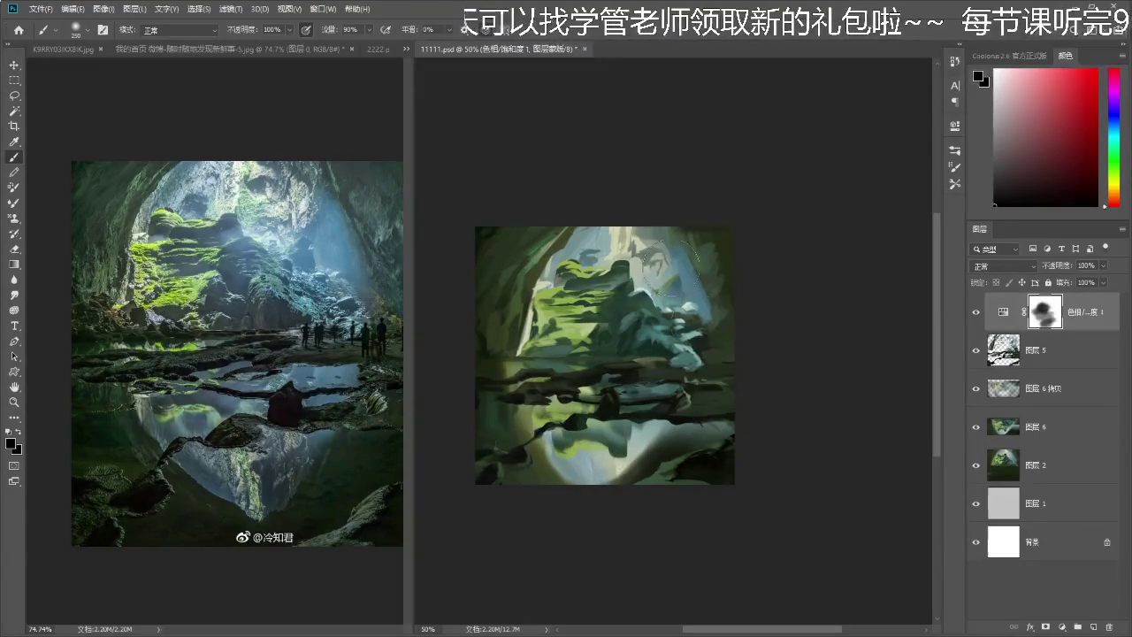
key(z)
key(b)
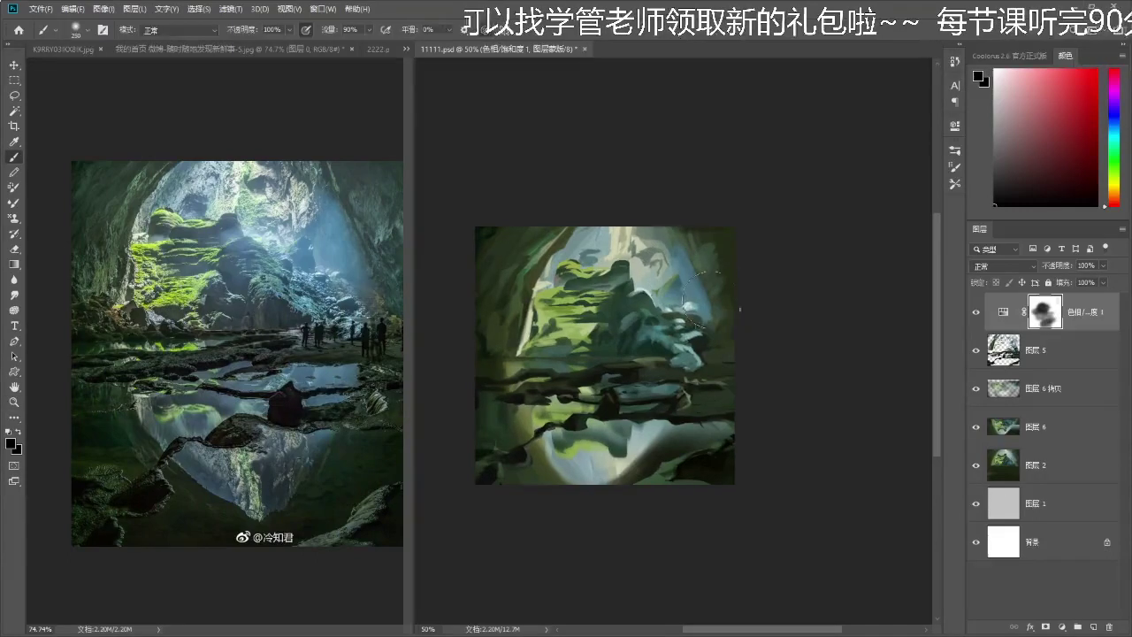
scroll(724, 321, down, 1)
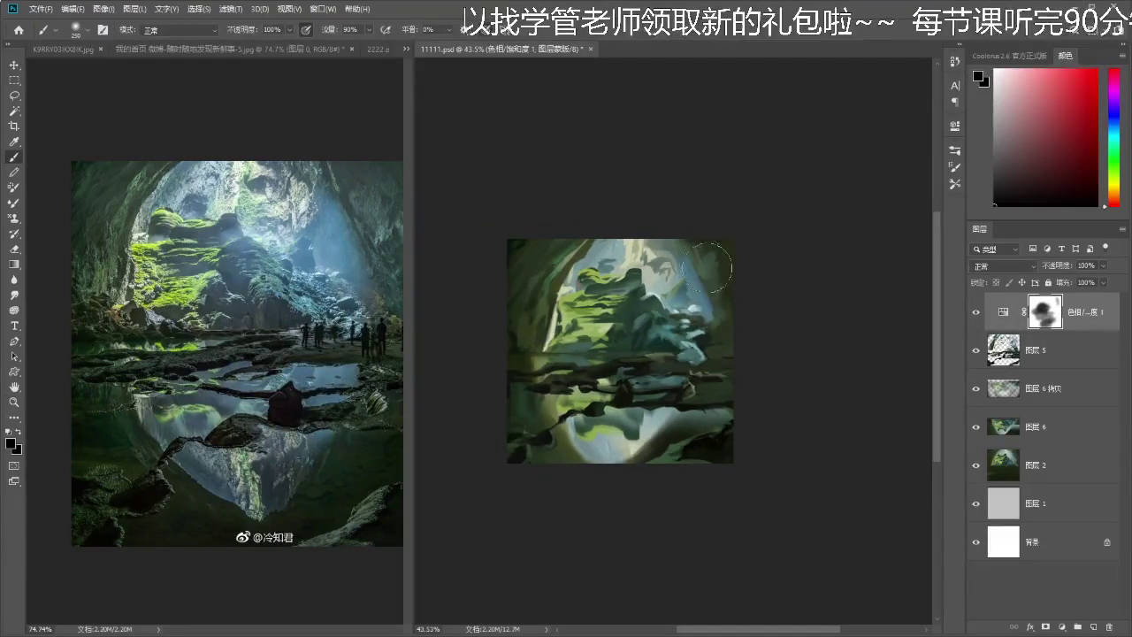
- Add a Color Balance adjustment layer directly above 图层 5
click(1044, 353)
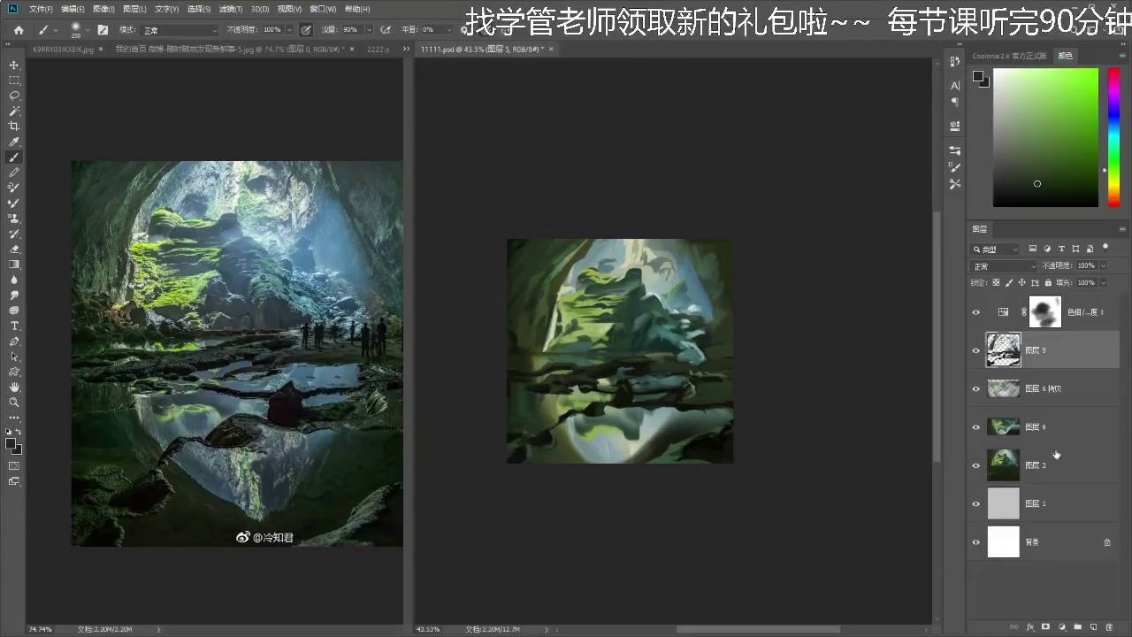
click(1061, 626)
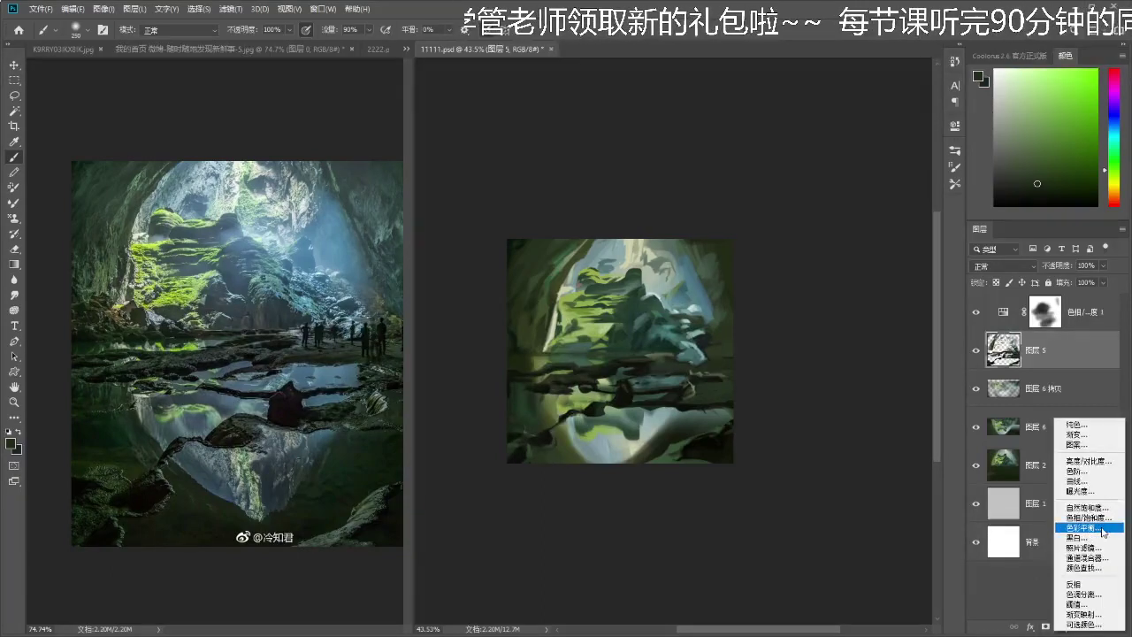
click(1094, 531)
drag(687, 421, 617, 477)
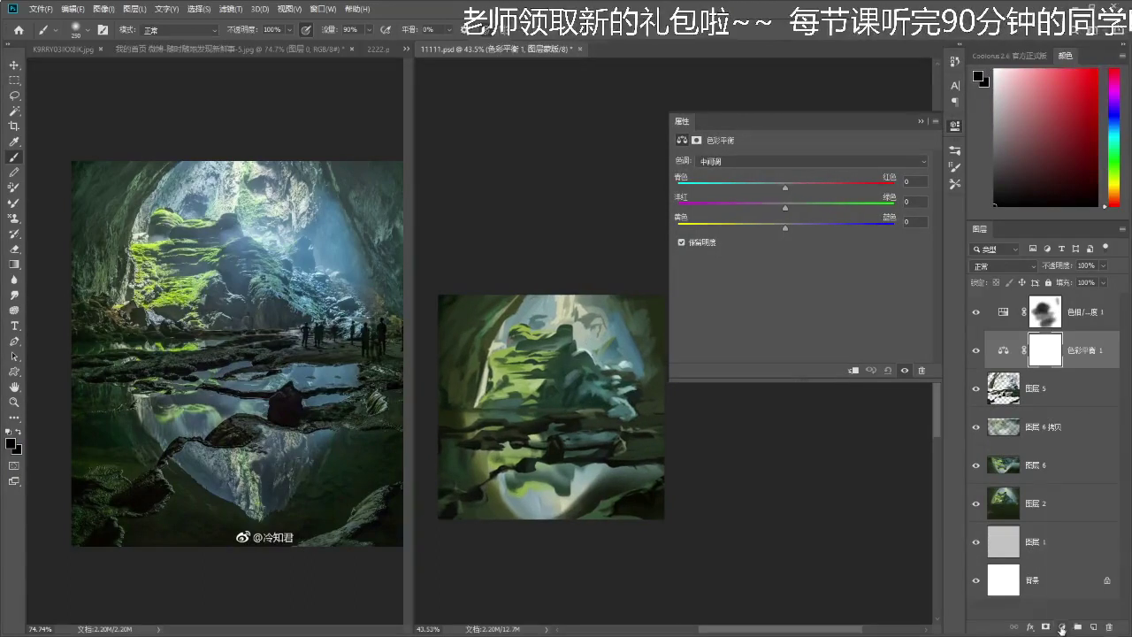
click(1061, 626)
click(804, 265)
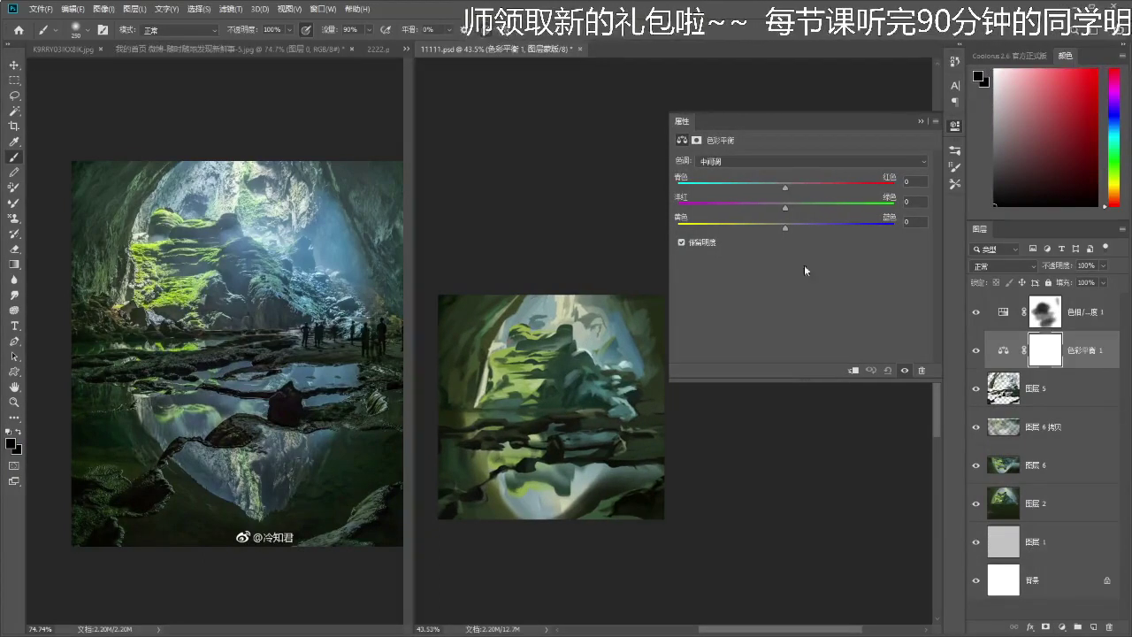
- Set the Color Balance midtones to cyan-red -30, magenta-green +2 and yellow-blue +24
mouse_move(785, 188)
mouse_down()
mouse_move(758, 187)
mouse_move(770, 192)
mouse_up()
drag(751, 190, 785, 207)
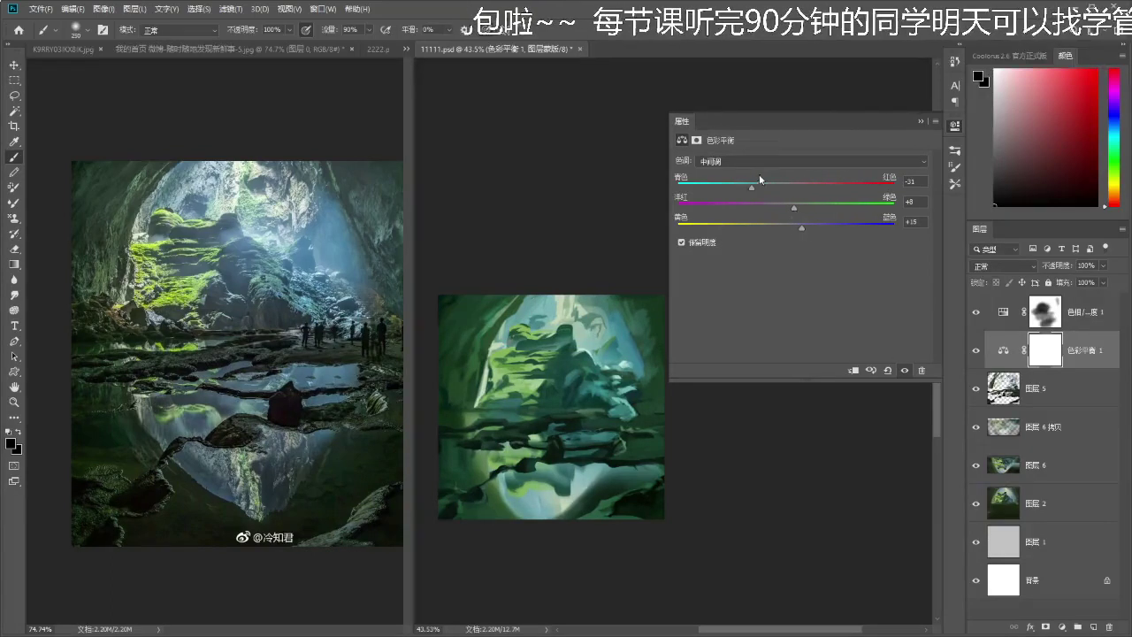
drag(753, 187, 748, 188)
drag(801, 226, 790, 207)
drag(729, 190, 753, 190)
drag(793, 229, 812, 229)
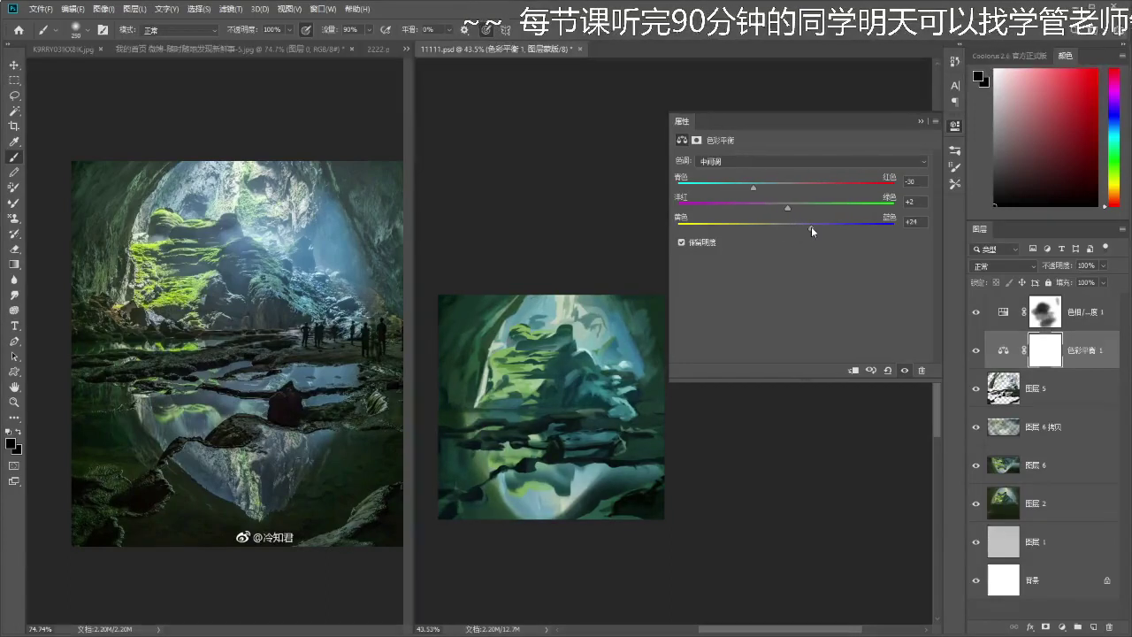
click(920, 121)
- Mask the Color Balance off the mossy mound, nearby cave wall and middle foreground with soft black strokes up to 500 px
drag(717, 266, 790, 253)
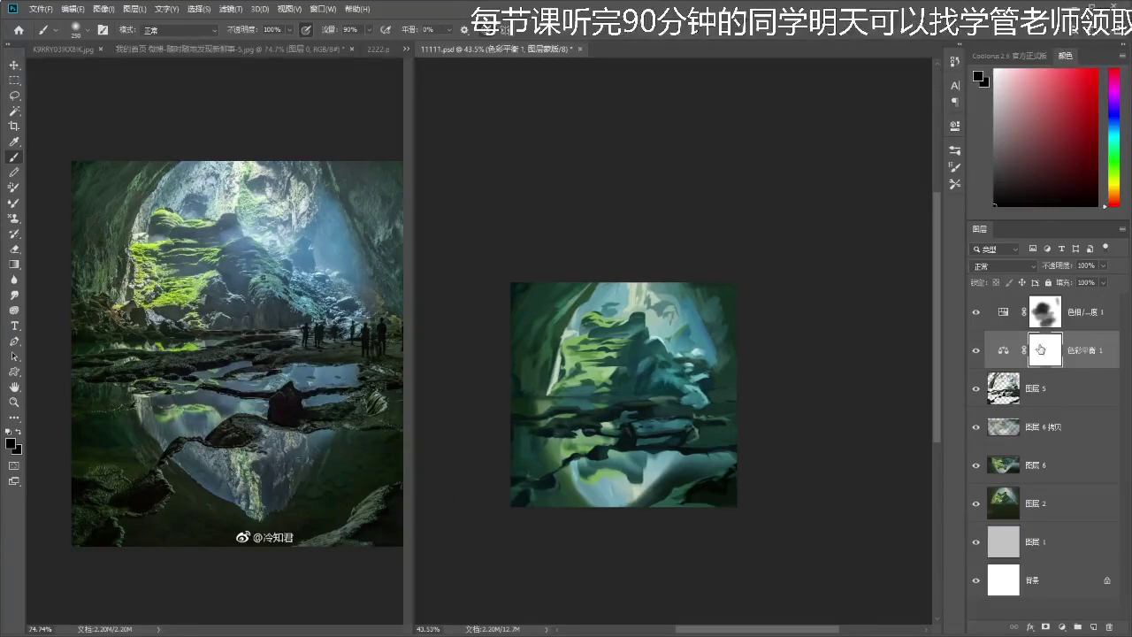
mouse_move(501, 412)
mouse_down()
mouse_move(555, 332)
mouse_move(545, 311)
mouse_move(607, 274)
mouse_move(588, 377)
mouse_move(604, 333)
mouse_move(559, 395)
mouse_move(620, 401)
mouse_up()
key(bracketright)
key(bracketright)
key(bracketright)
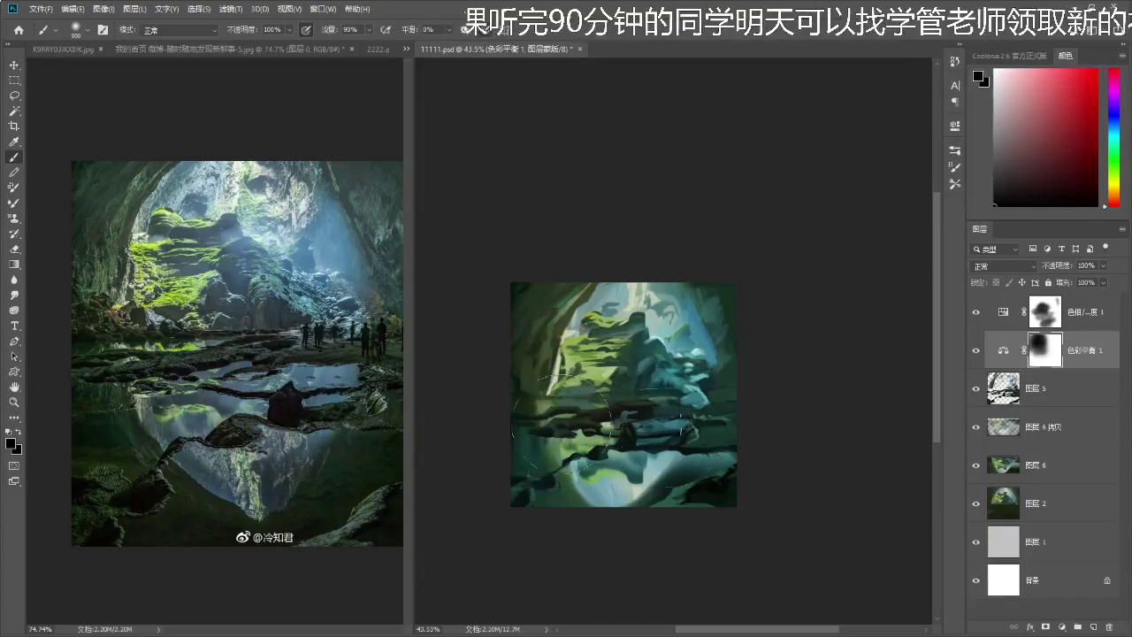
drag(647, 401, 700, 397)
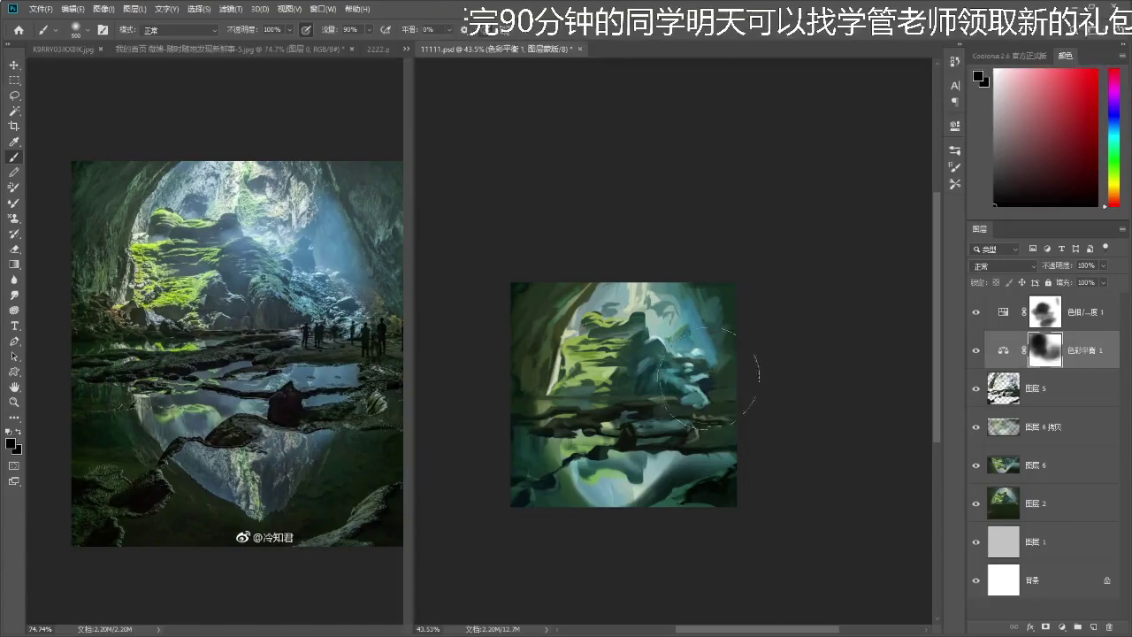
scroll(604, 276, up, 1)
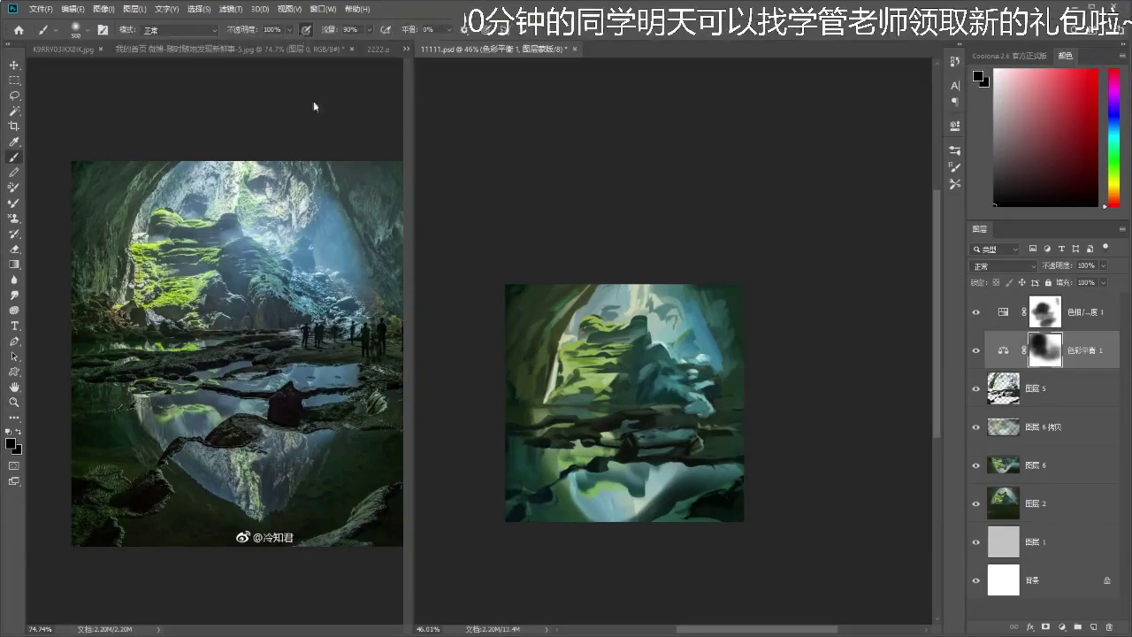
scroll(686, 423, up, 2)
mouse_move(667, 427)
mouse_down()
mouse_move(619, 469)
mouse_move(558, 445)
mouse_move(566, 515)
mouse_up()
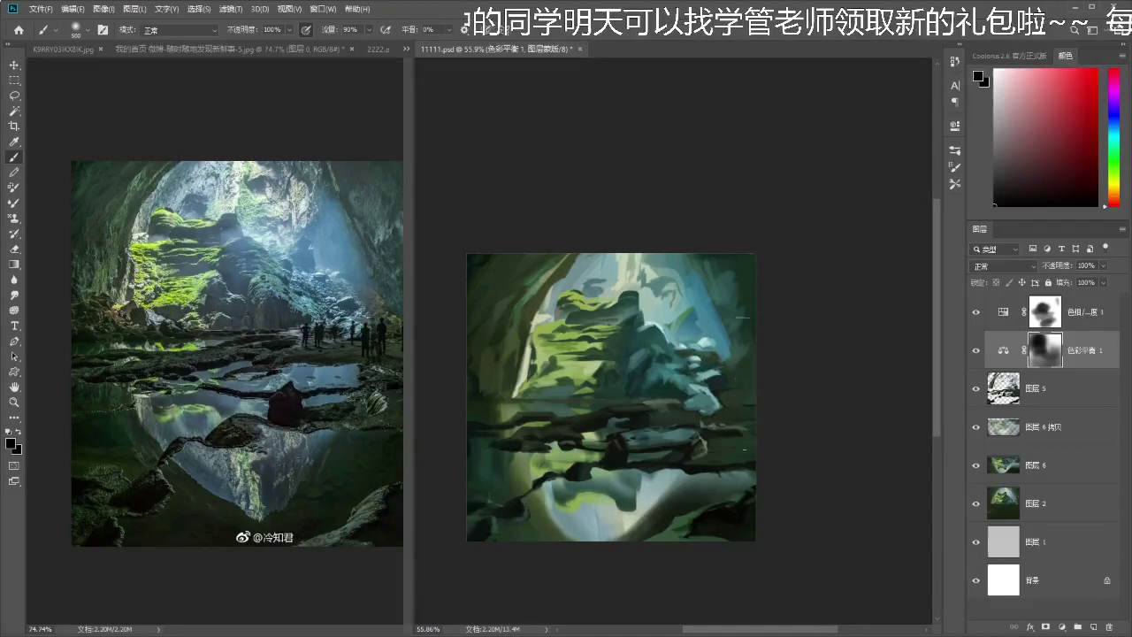
- Merge the painting layers and both adjustment layers into one layer above 图层 1 and save the file
key(z)
mouse_move(814, 370)
mouse_down()
mouse_move(783, 375)
mouse_move(801, 373)
mouse_up()
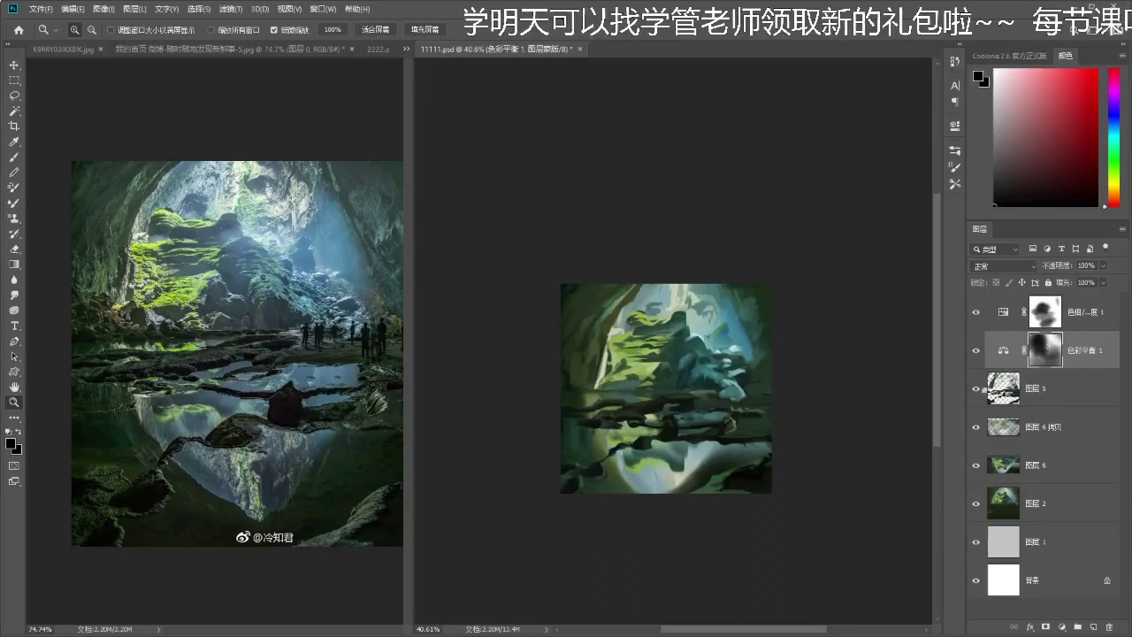
scroll(760, 365, up, 3)
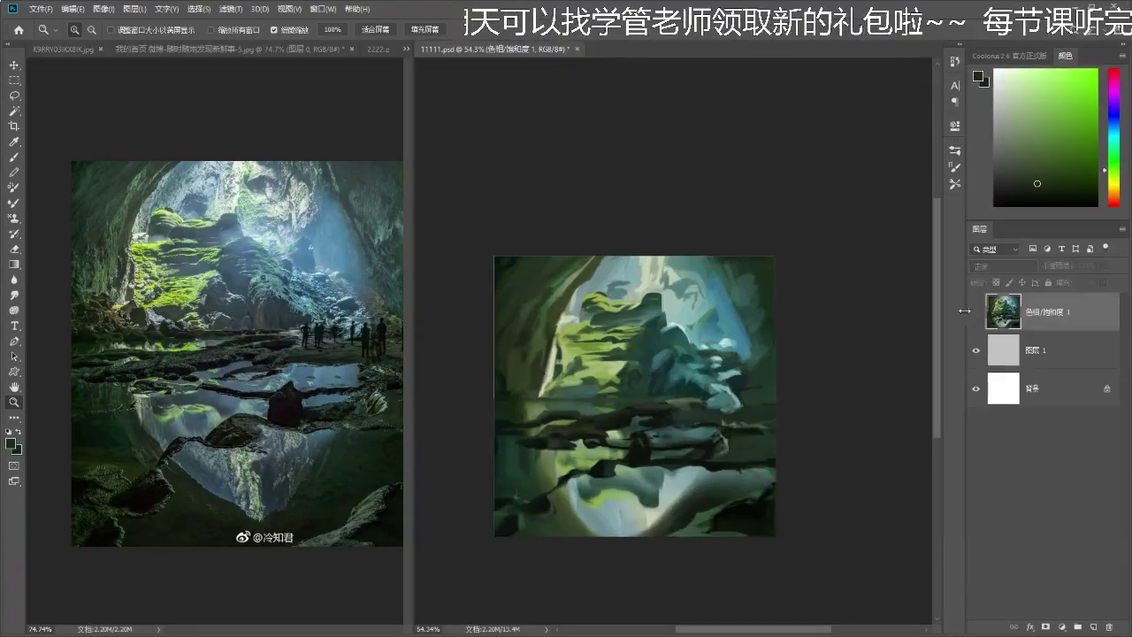
scroll(707, 367, up, 3)
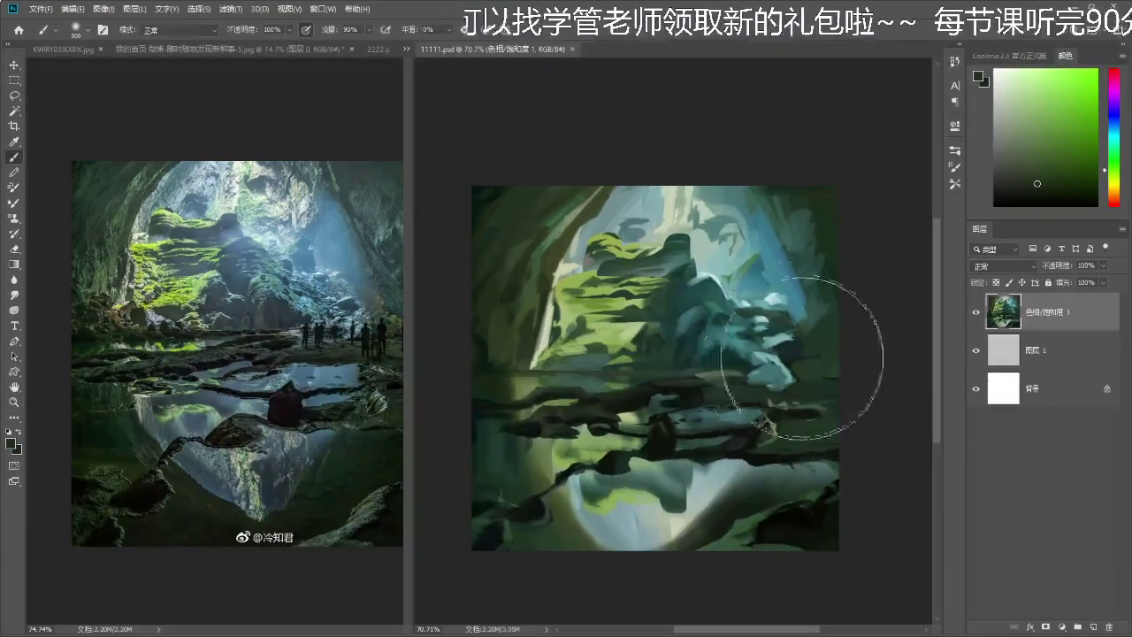
- Brush sampled muted teal softly into a selection on the shaded side of the mossy mound and deselect it
key(b)
alt+click(658, 343)
key(bracketleft)
key(bracketleft)
key(bracketleft)
key(bracketleft)
key(bracketleft)
key(bracketleft)
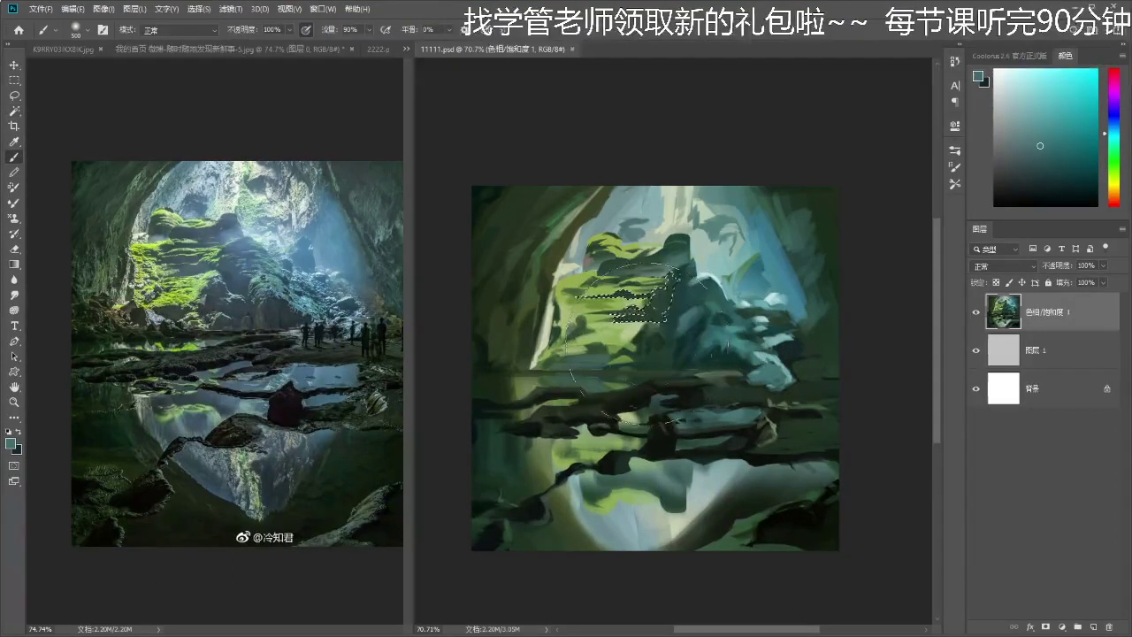
drag(658, 310, 619, 323)
key(ctrl+d)
mouse_move(671, 362)
mouse_down()
mouse_move(590, 362)
mouse_move(650, 362)
mouse_up()
key(w)
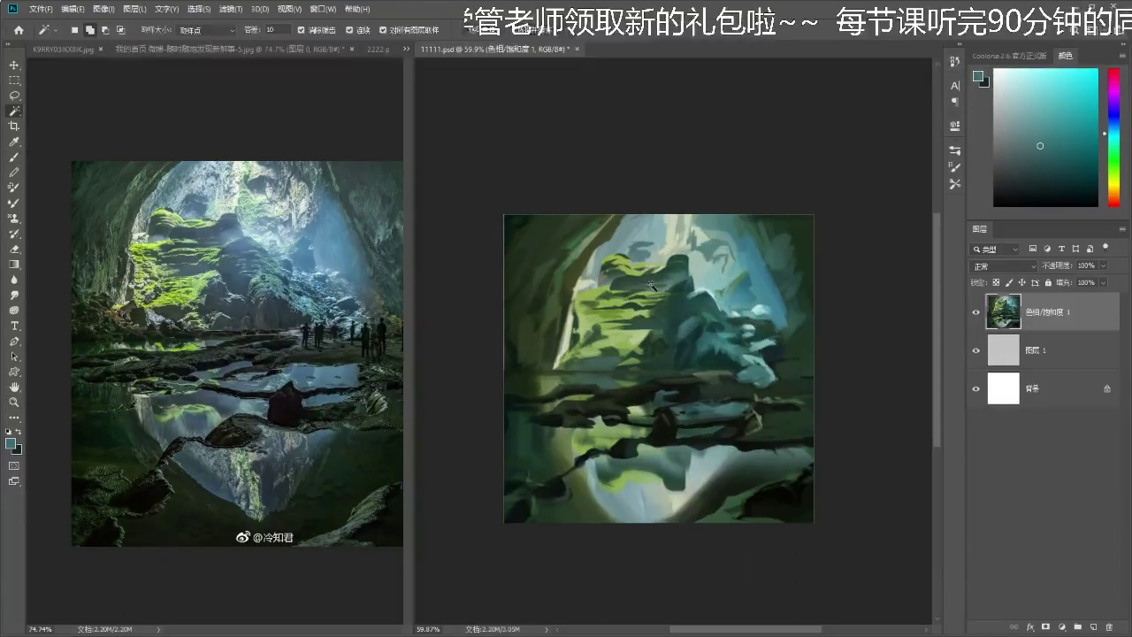
key(b)
scroll(669, 266, up, 1)
scroll(660, 264, down, 1)
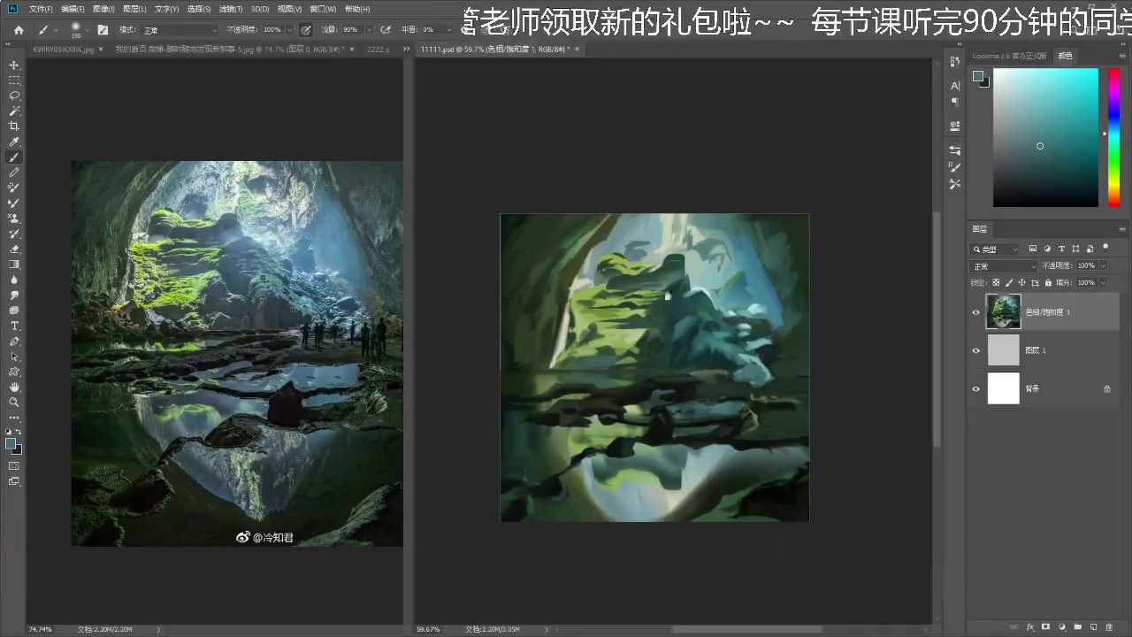
- Add an empty layer above the merged painting and frame the reference photo's standing figures beside the matching painted area
click(1092, 624)
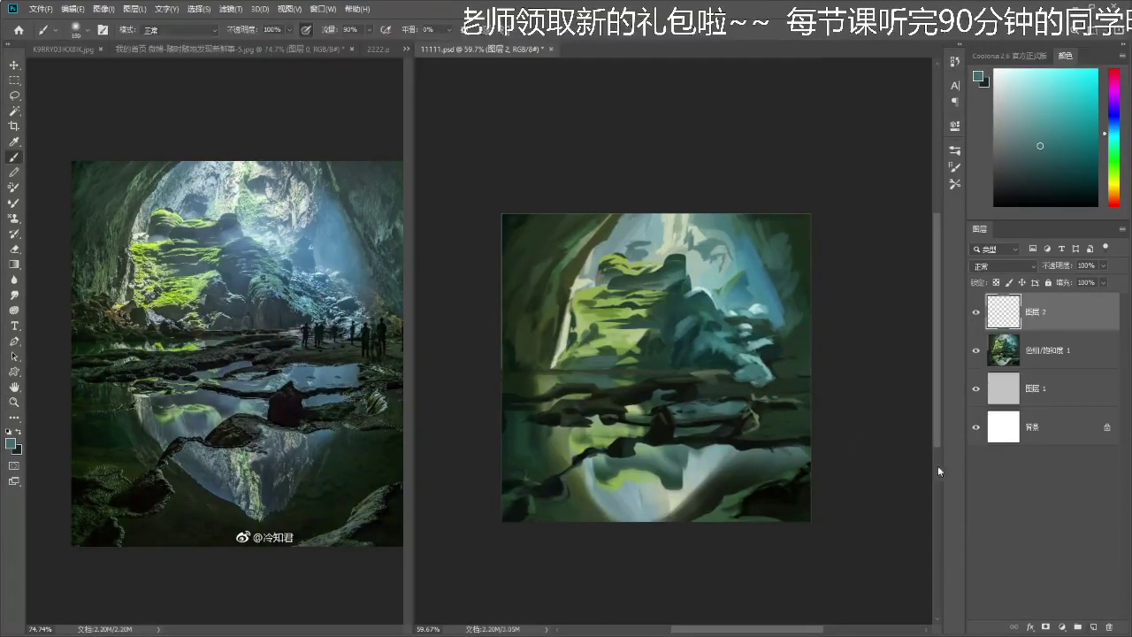
key(z)
click(783, 339)
click(370, 339)
drag(370, 341, 345, 340)
click(800, 395)
drag(799, 393, 809, 394)
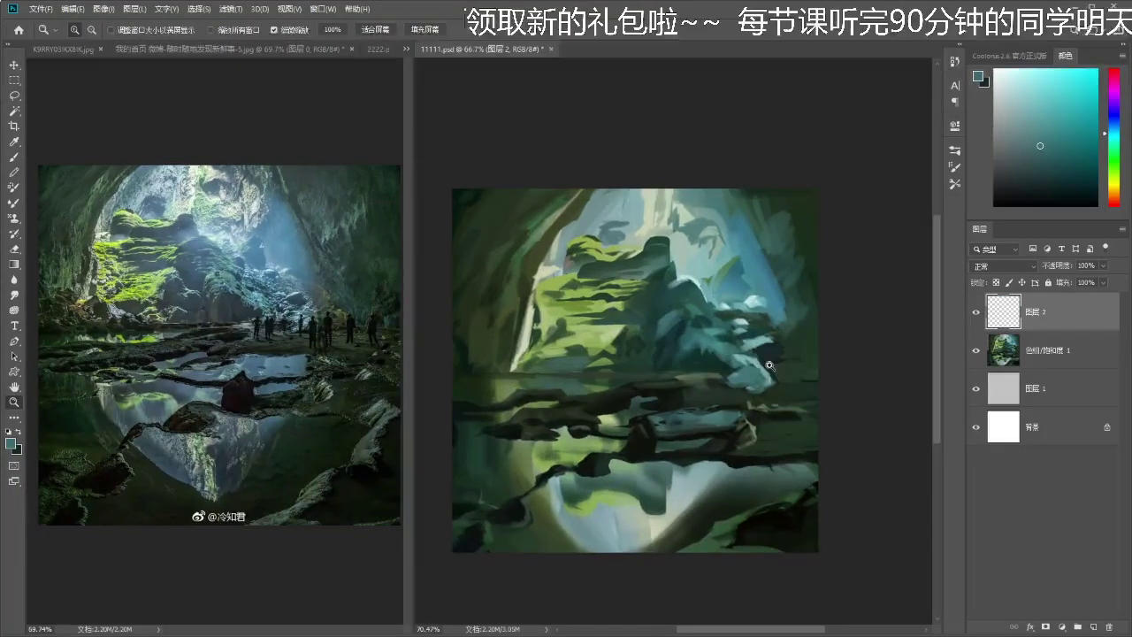
key(b)
key(l)
key(z)
drag(743, 369, 748, 368)
key(l)
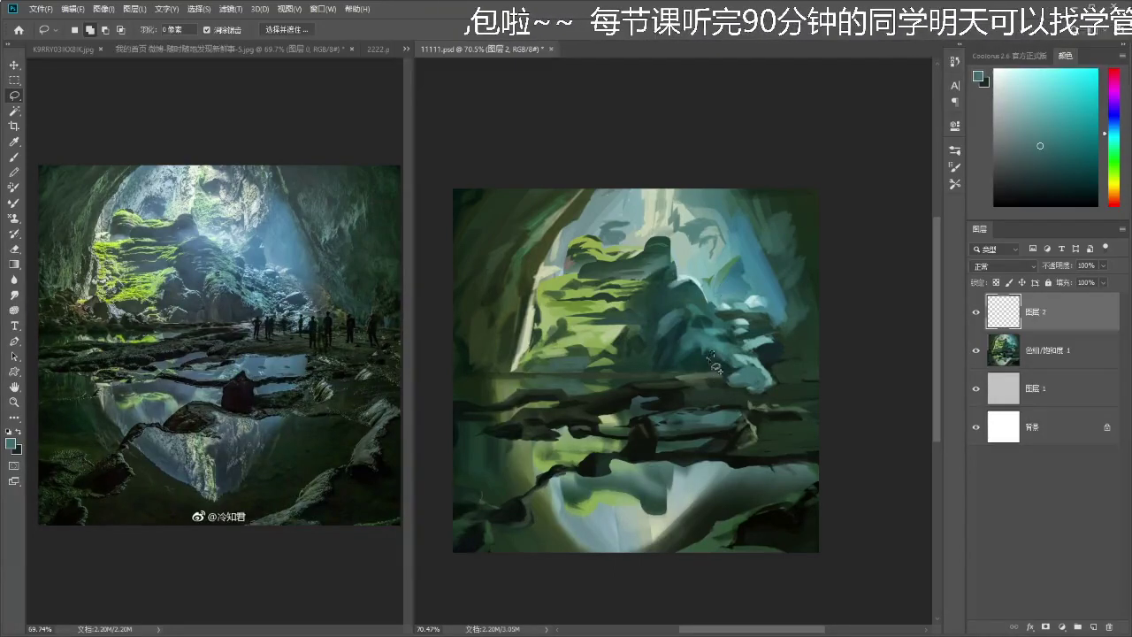
key(ctrl+space)
mouse_move(717, 371)
mouse_down()
mouse_move(714, 355)
mouse_move(735, 362)
mouse_up()
key(l)
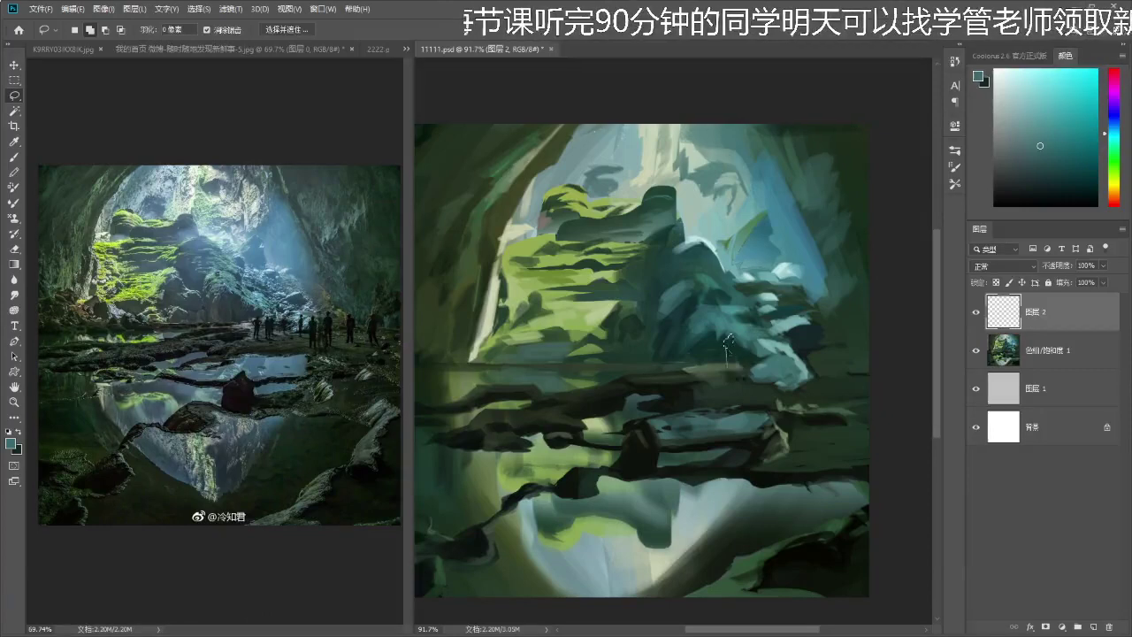
mouse_move(728, 340)
mouse_down()
mouse_move(736, 390)
mouse_move(748, 351)
mouse_up()
key(z)
- Set up a hard round brush in default black at 20 px with pen pressure for opacity turned off
key(b)
key(F5)
click(851, 285)
key(d)
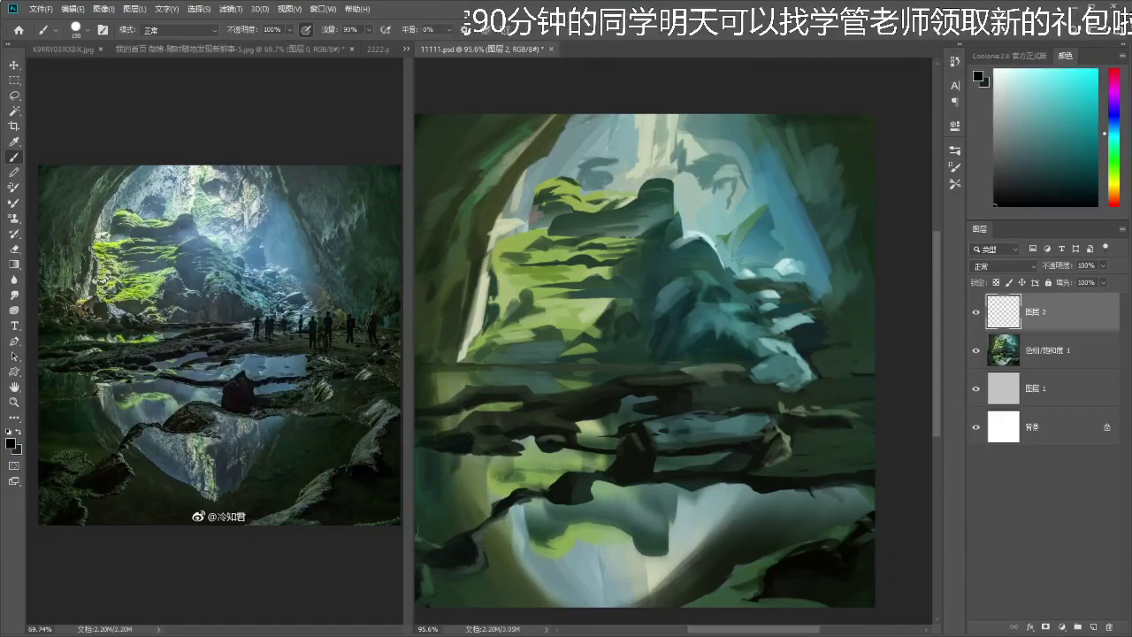
click(306, 29)
key(bracketleft)
key(bracketleft)
key(bracketleft)
key(bracketleft)
key(bracketleft)
key(bracketleft)
key(bracketleft)
key(bracketleft)
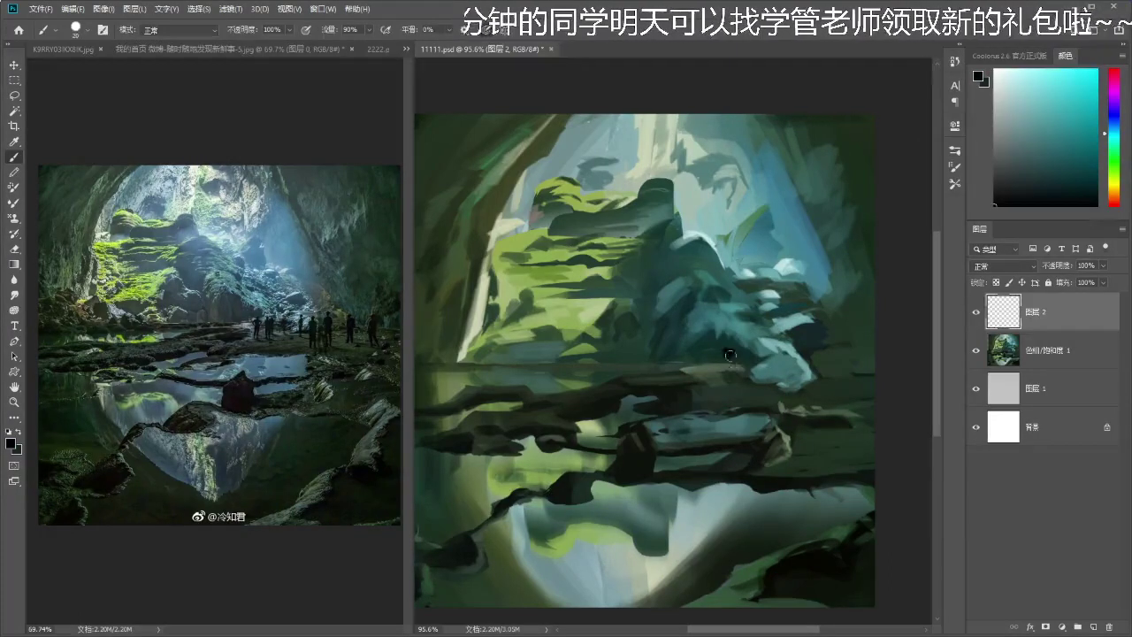
- Paint a small black standing figure with head, bent arm and separate legs on the ground in front of the blue-green rocks
key(ctrl+space)
drag(735, 346, 732, 346)
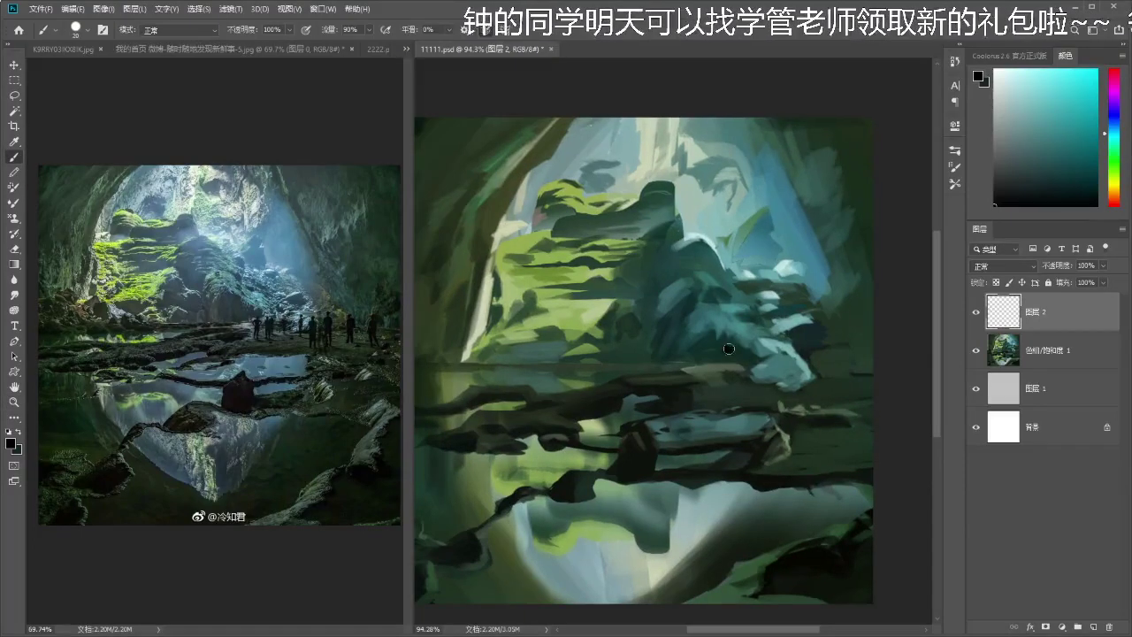
click(728, 349)
key(z)
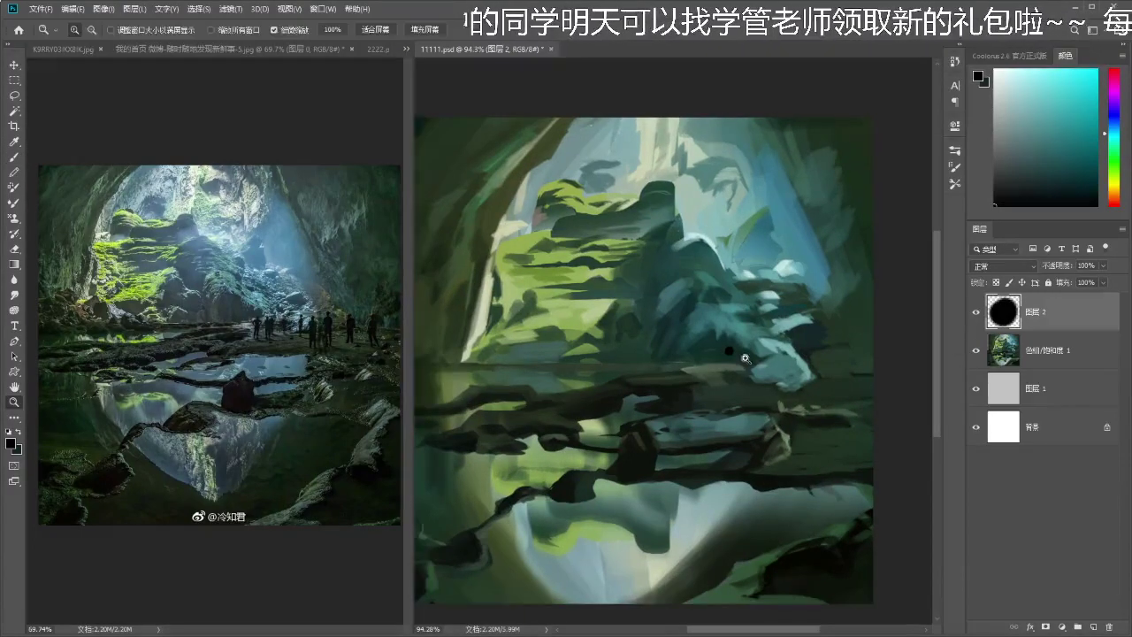
click(744, 357)
key(b)
drag(730, 354, 729, 368)
key(ctrl+z)
key(ctrl+z)
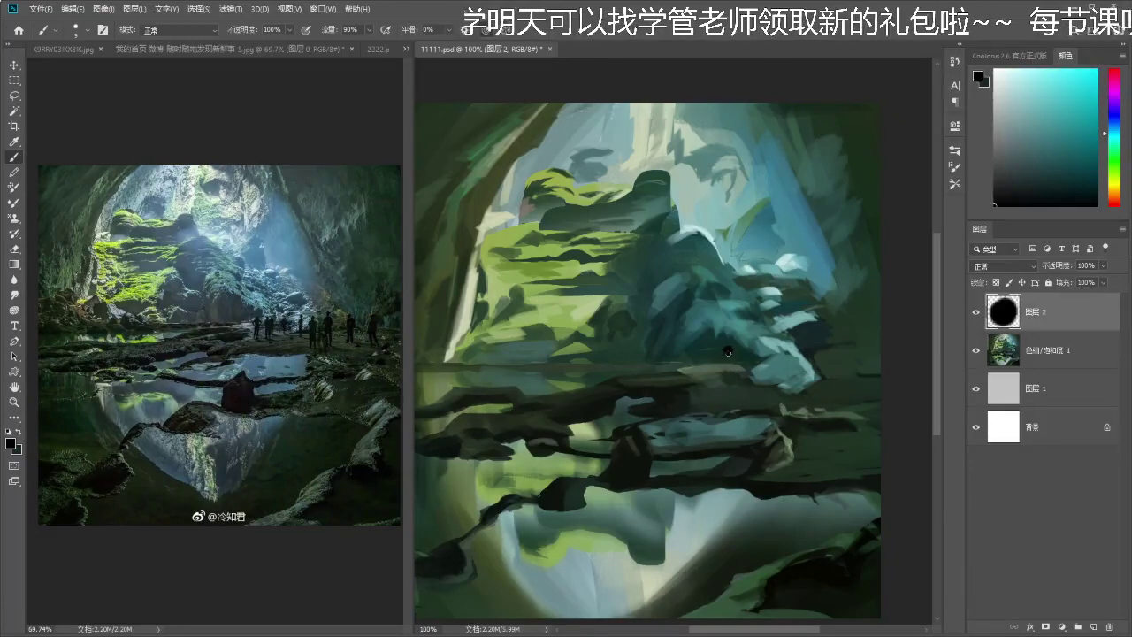
drag(729, 355, 727, 375)
key(ctrl+z)
key(ctrl+z)
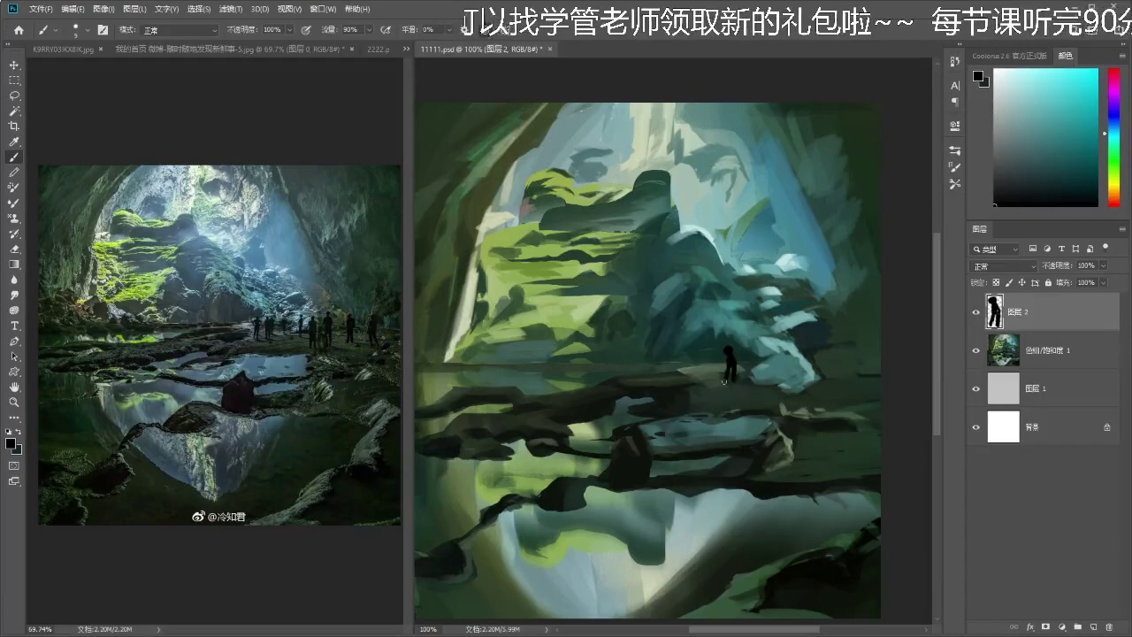
drag(725, 381, 735, 381)
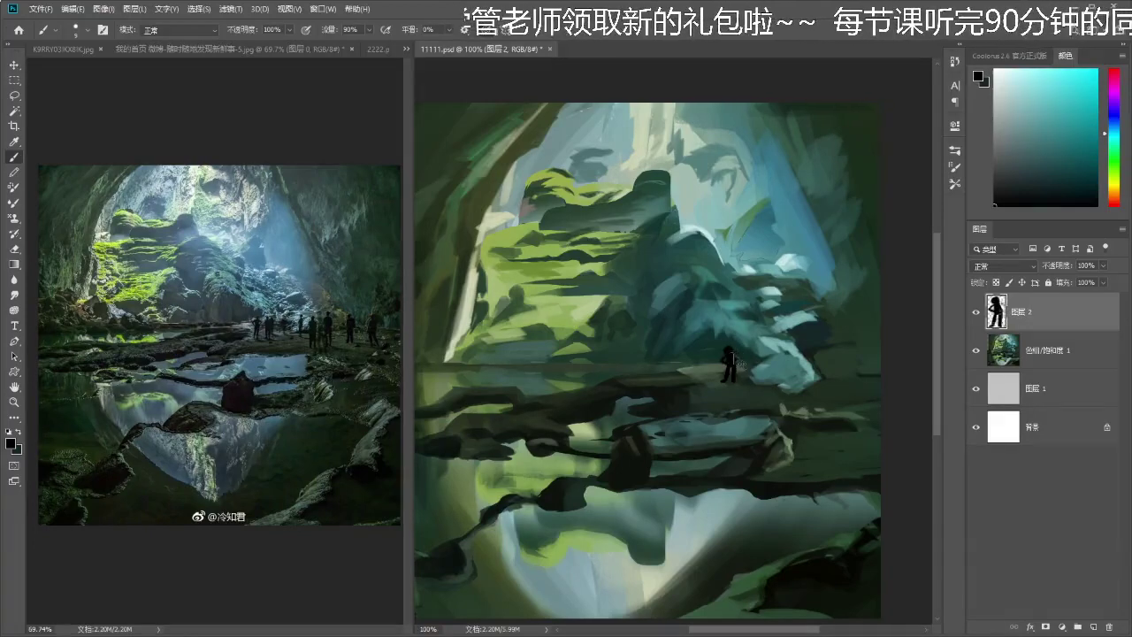
mouse_move(743, 367)
mouse_down()
mouse_move(718, 408)
mouse_move(746, 384)
mouse_move(732, 308)
mouse_move(758, 358)
mouse_move(736, 363)
mouse_move(746, 356)
mouse_move(754, 374)
mouse_move(738, 350)
mouse_up()
- Lasso the black figure, transform it to a slimmer build and clean up its outline with the Eraser
key(l)
key(ctrl+t)
key(Return)
key(ctrl+d)
key(b)
key(e)
alt+scroll(737, 349, up, 1)
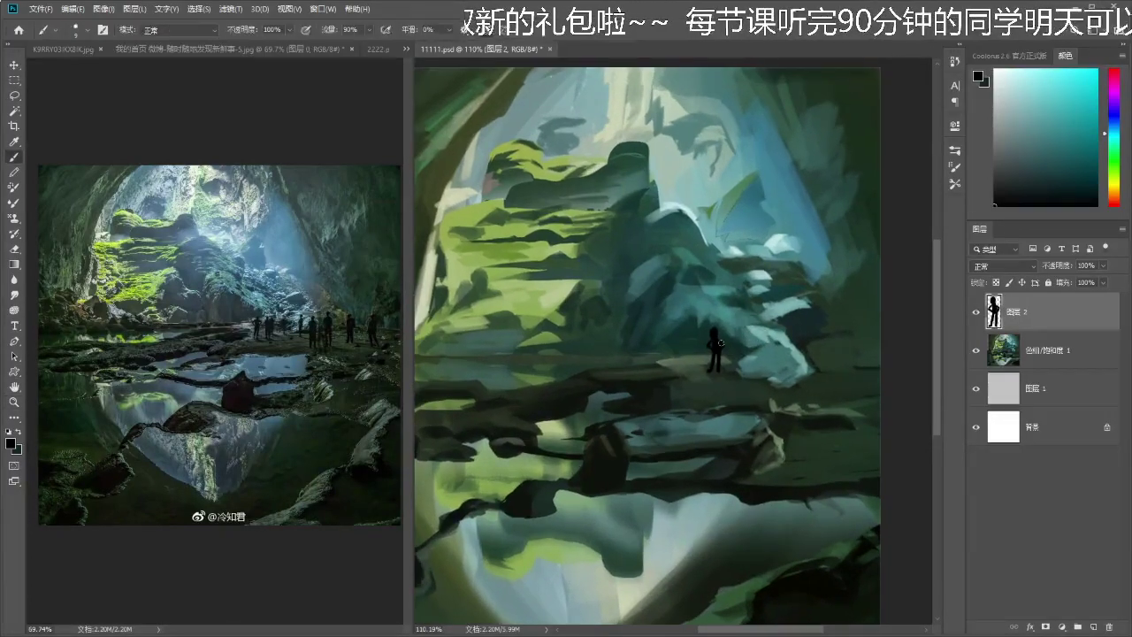
key(b)
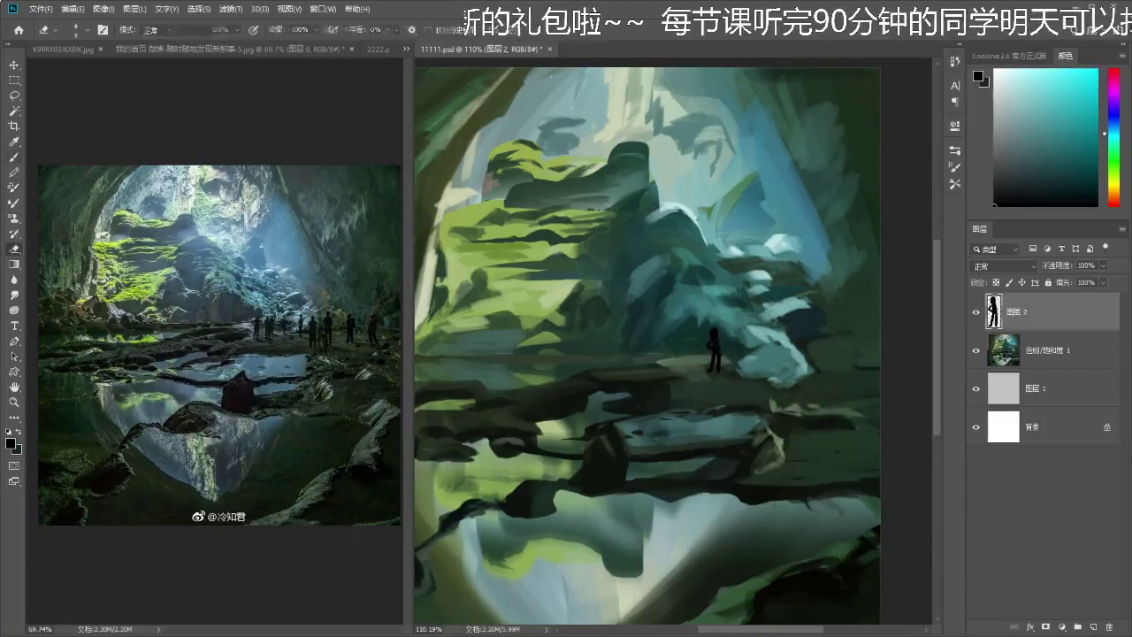
- Paint two overlapping black figures standing close together just beside the first figure
mouse_move(734, 345)
mouse_down()
mouse_move(758, 329)
mouse_move(746, 318)
mouse_move(750, 350)
mouse_up()
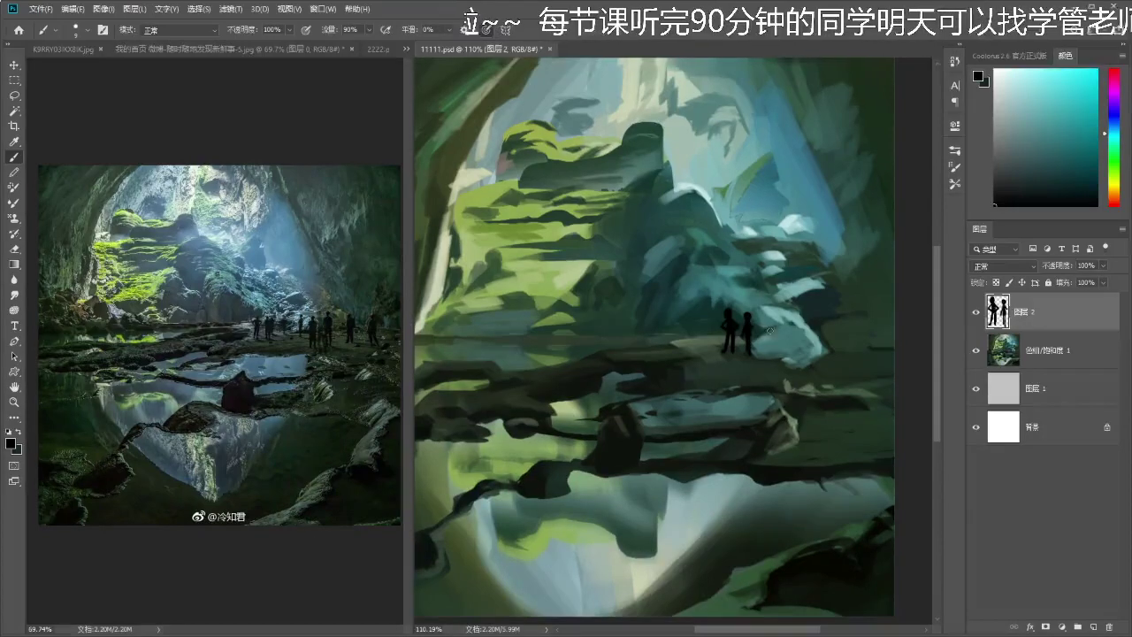
drag(755, 320, 757, 323)
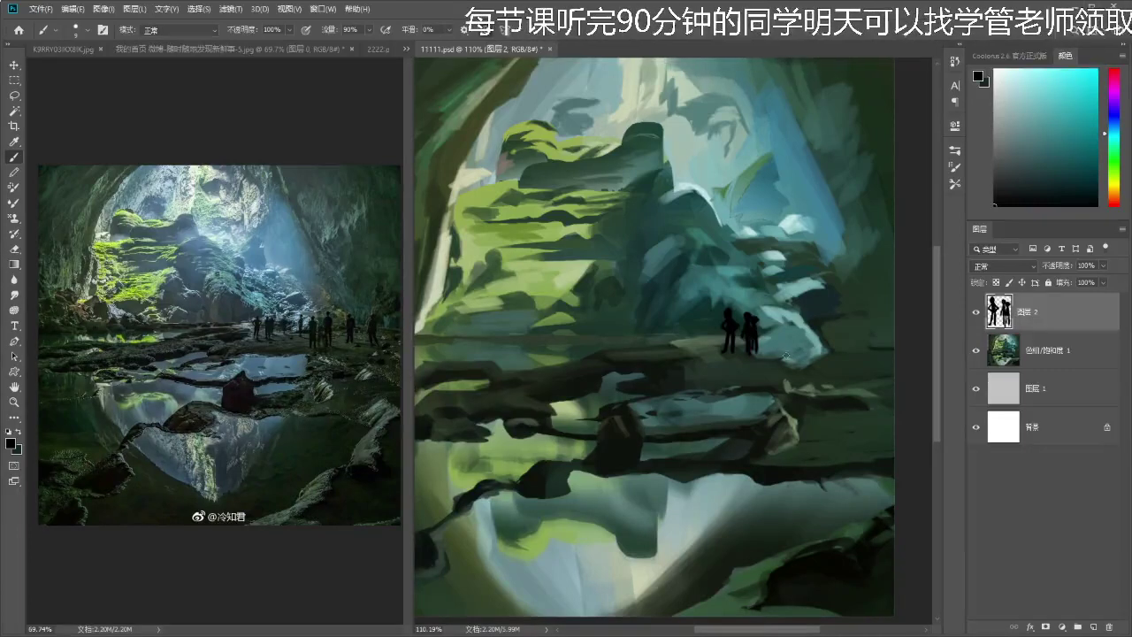
drag(792, 302, 794, 308)
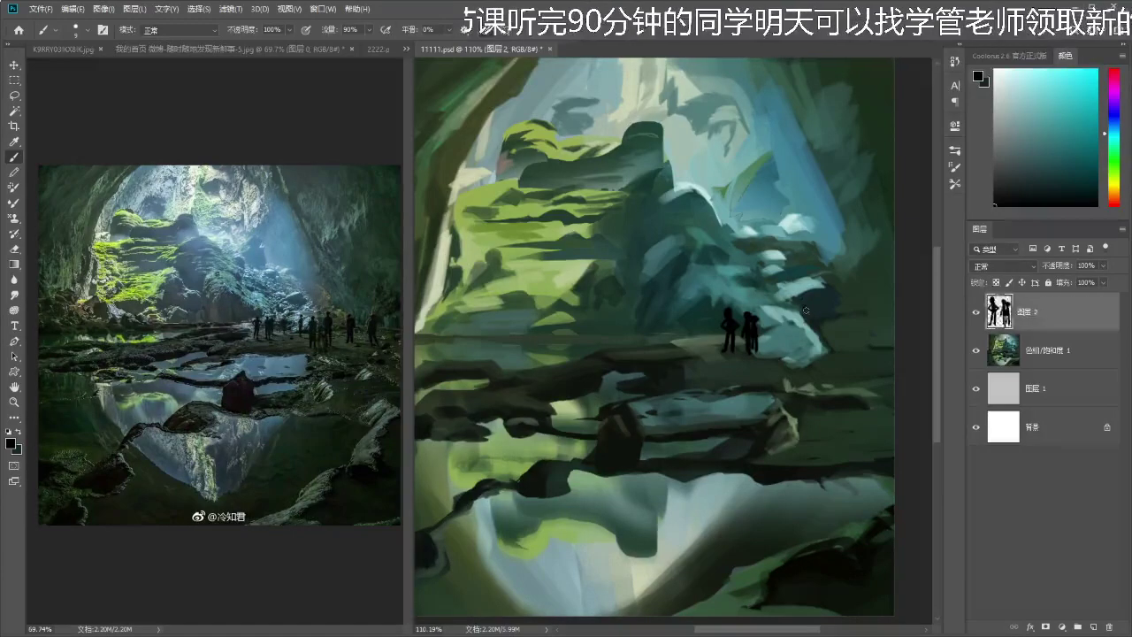
- Paint a thin black figure standing farther along the ground in front of the pale rocks, trimming it with the Eraser
drag(805, 309, 796, 336)
key(ctrl+z)
key(ctrl+z)
key(e)
key(b)
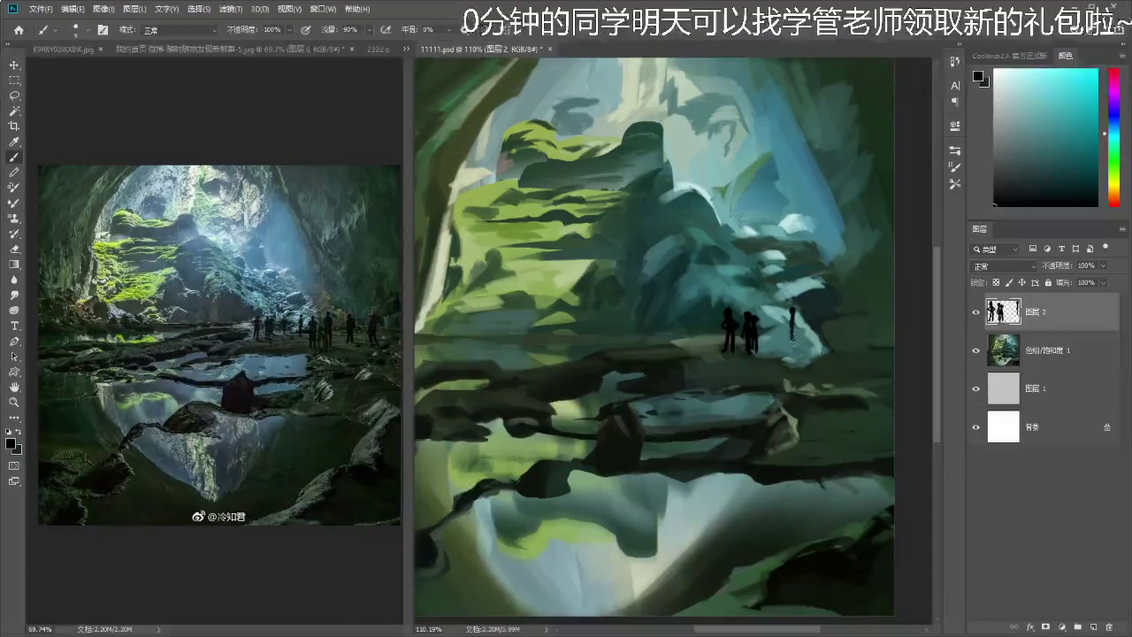
key(e)
key(b)
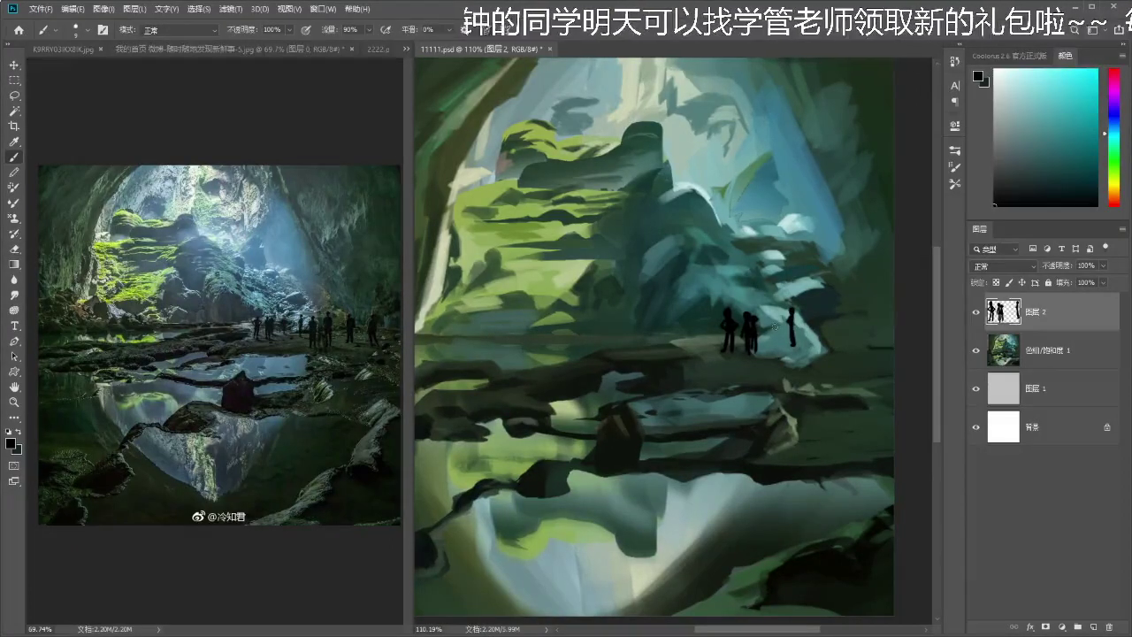
- Add a smaller, more distant black figure between the overlapping pair and the thin figure, refining its legs with the Eraser
drag(773, 316, 773, 344)
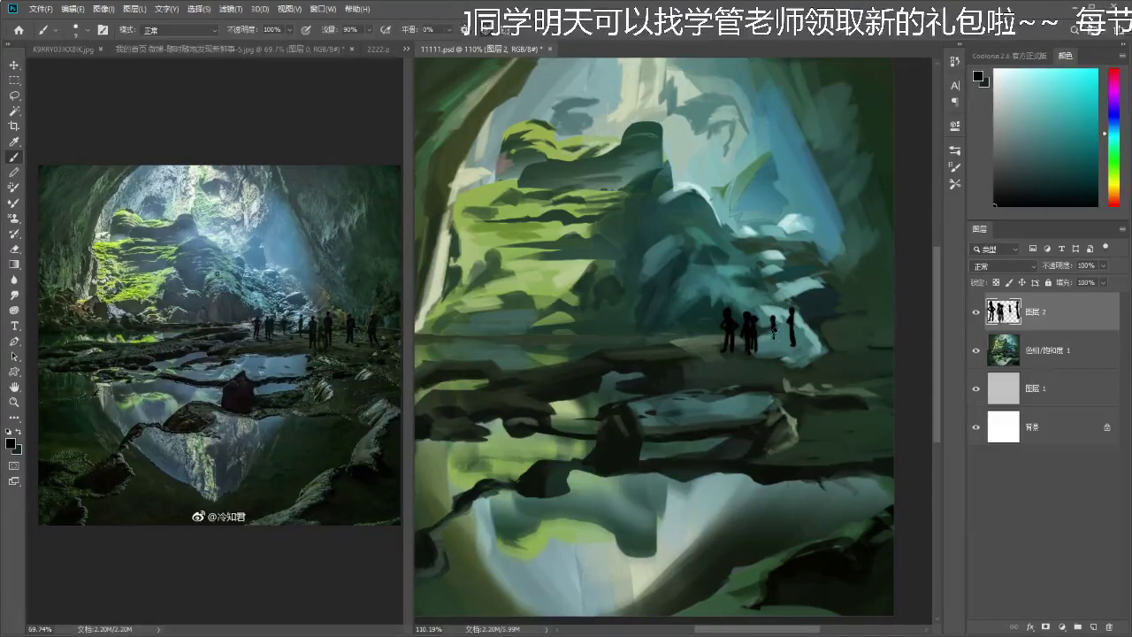
key(e)
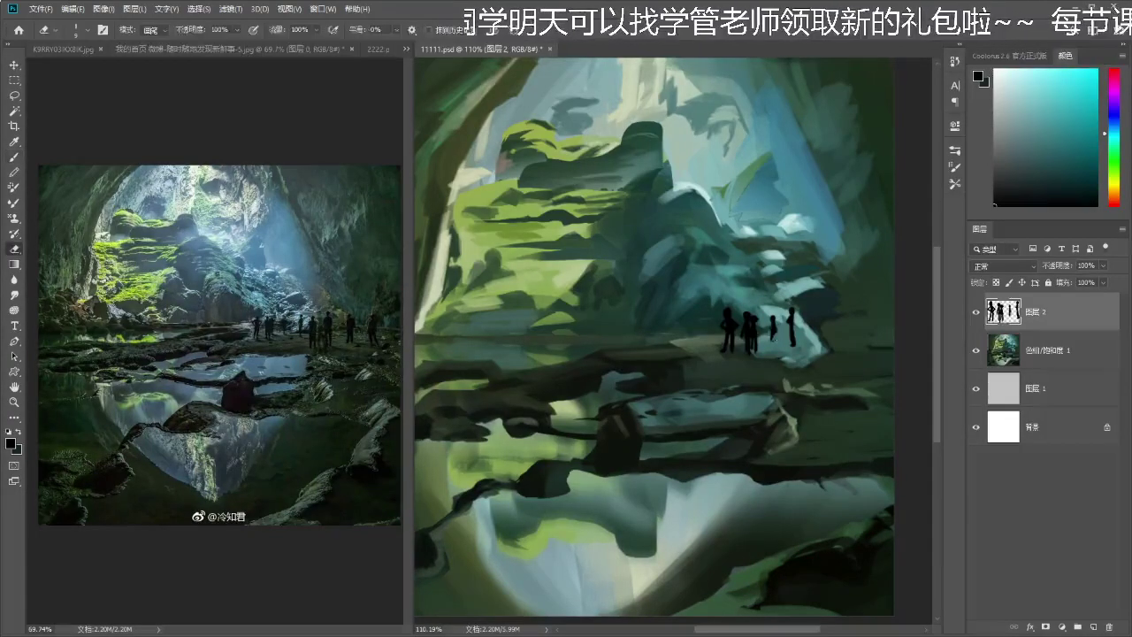
key(b)
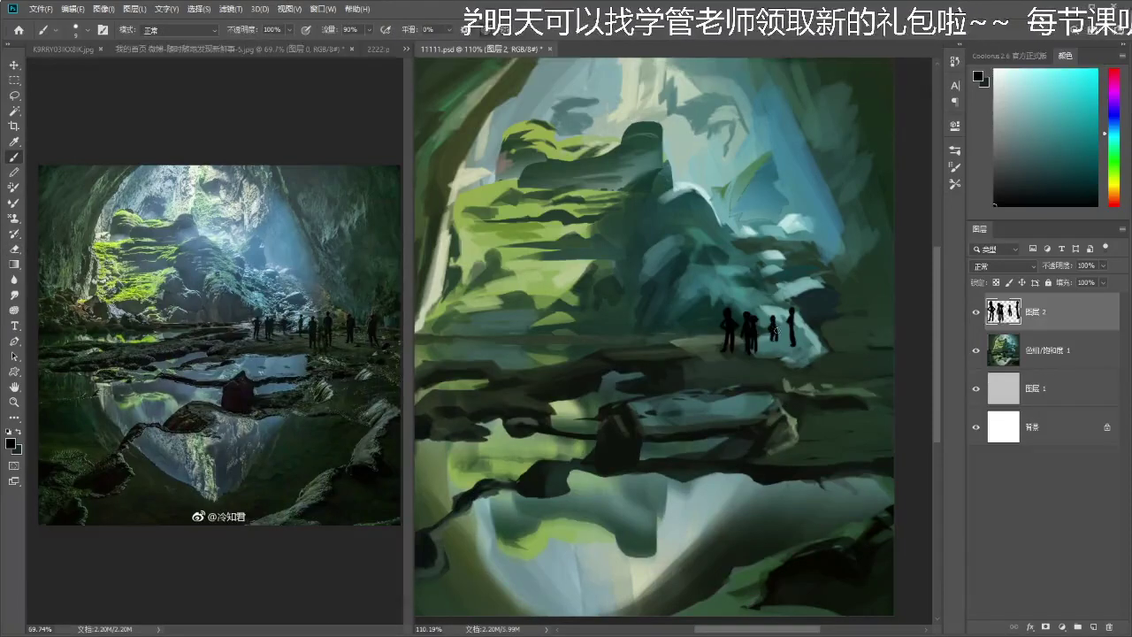
- Paint a larger black figure standing nearer the viewer beyond the thin figure and trim its legs with the Eraser
drag(812, 339, 809, 335)
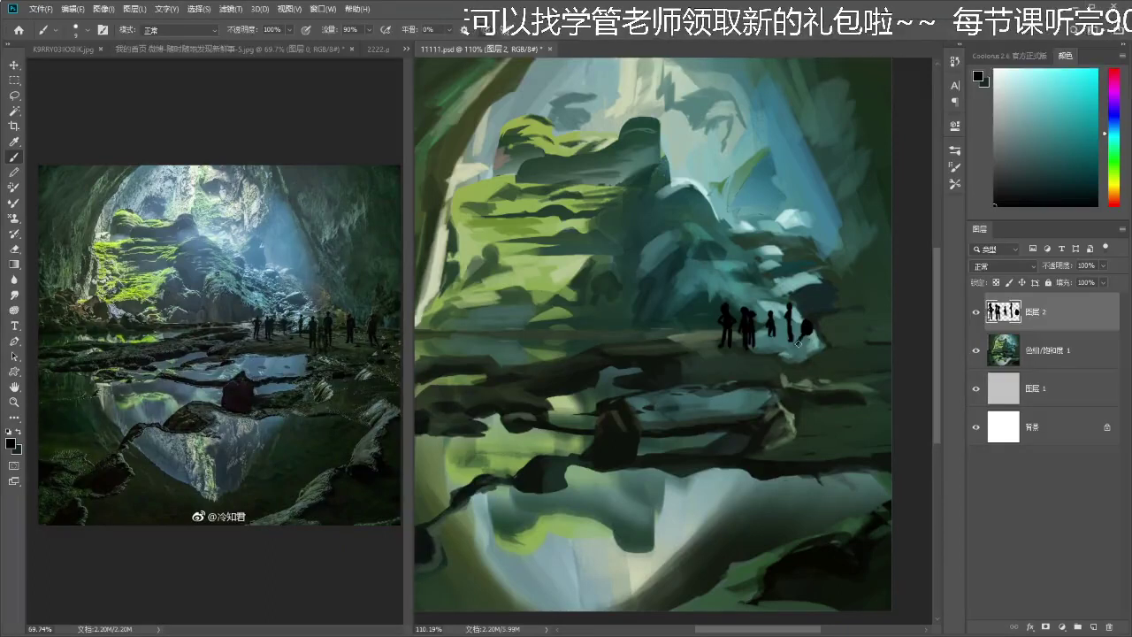
drag(810, 338, 813, 342)
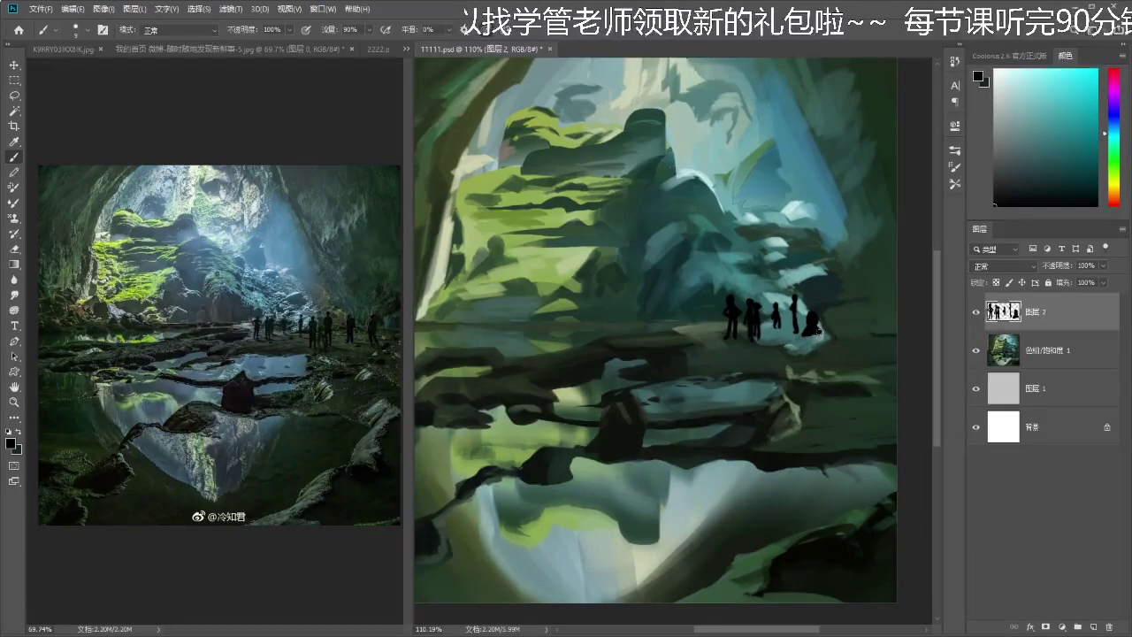
mouse_move(810, 318)
mouse_down()
mouse_move(818, 338)
mouse_move(803, 367)
mouse_move(805, 333)
mouse_move(816, 375)
mouse_up()
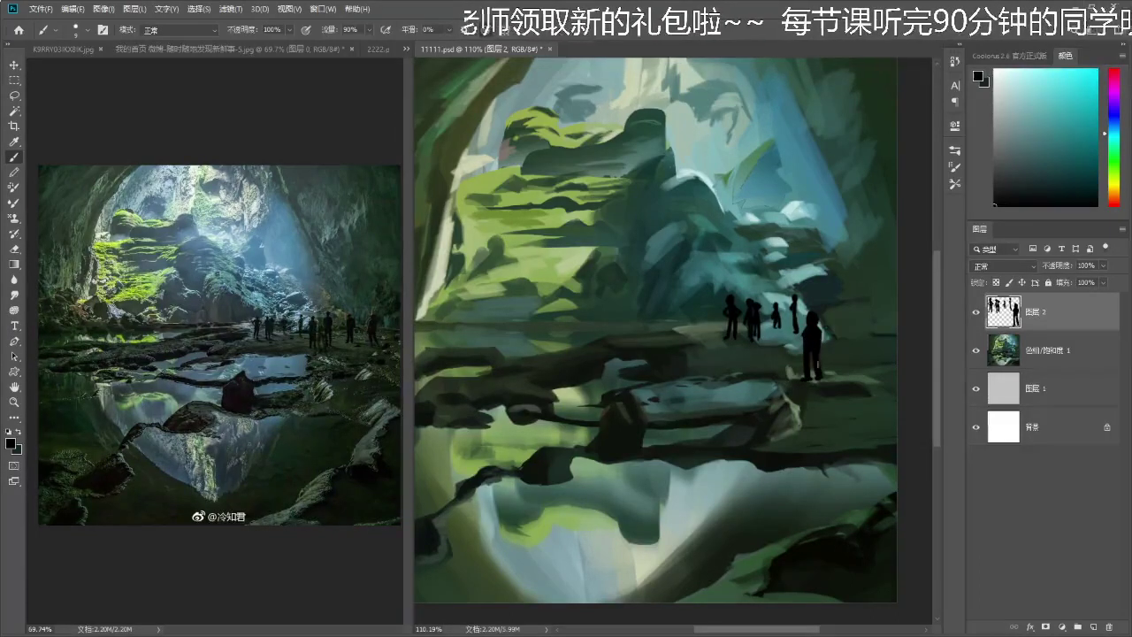
key(e)
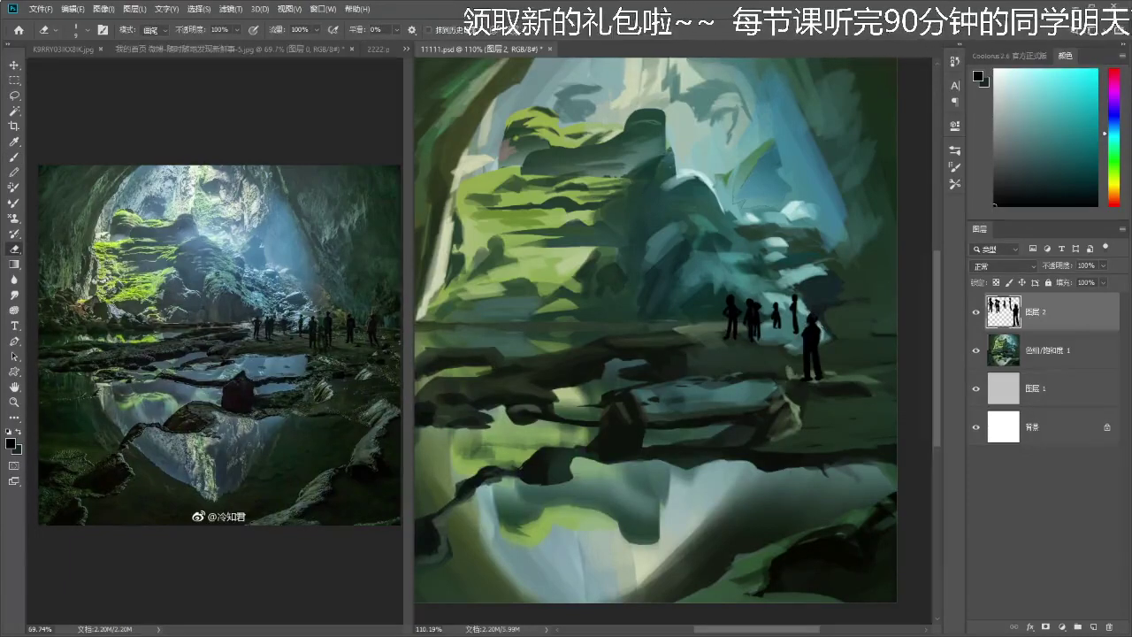
drag(826, 370, 817, 360)
key(b)
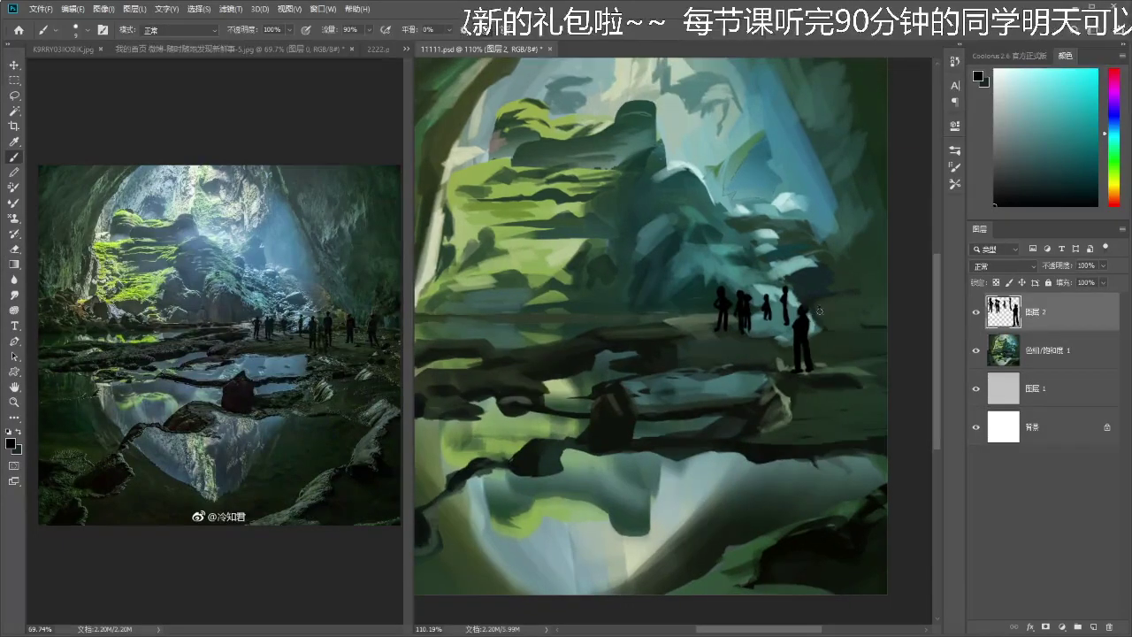
- Paint a second large black figure with a bent arm and parted legs beside the nearer foreground figure
click(821, 305)
key(ctrl+z)
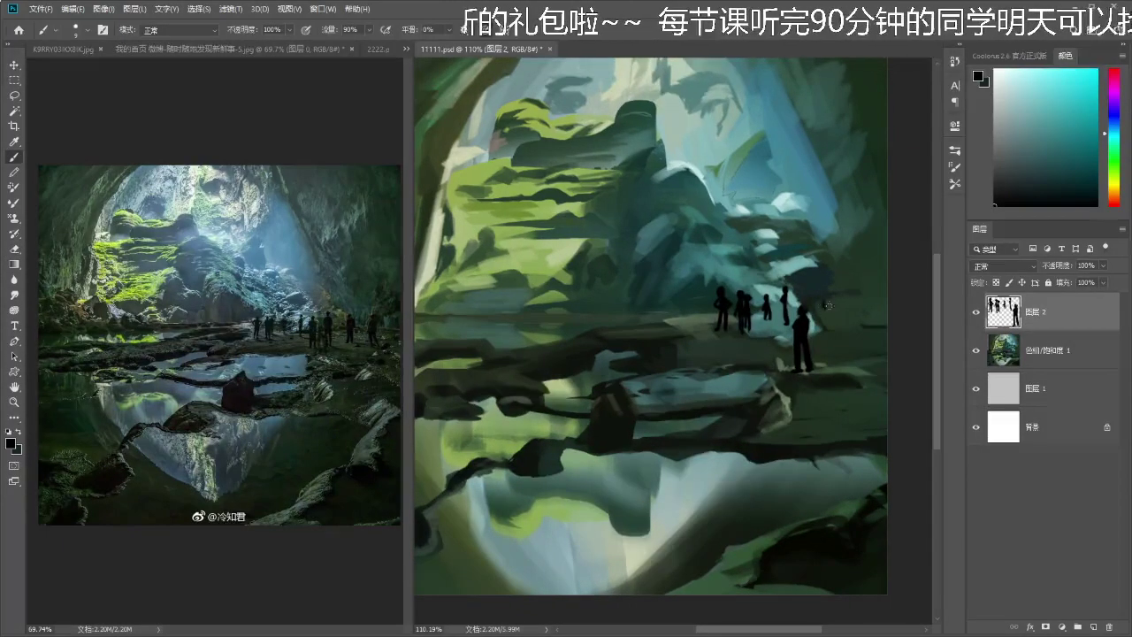
click(824, 305)
drag(824, 310, 822, 330)
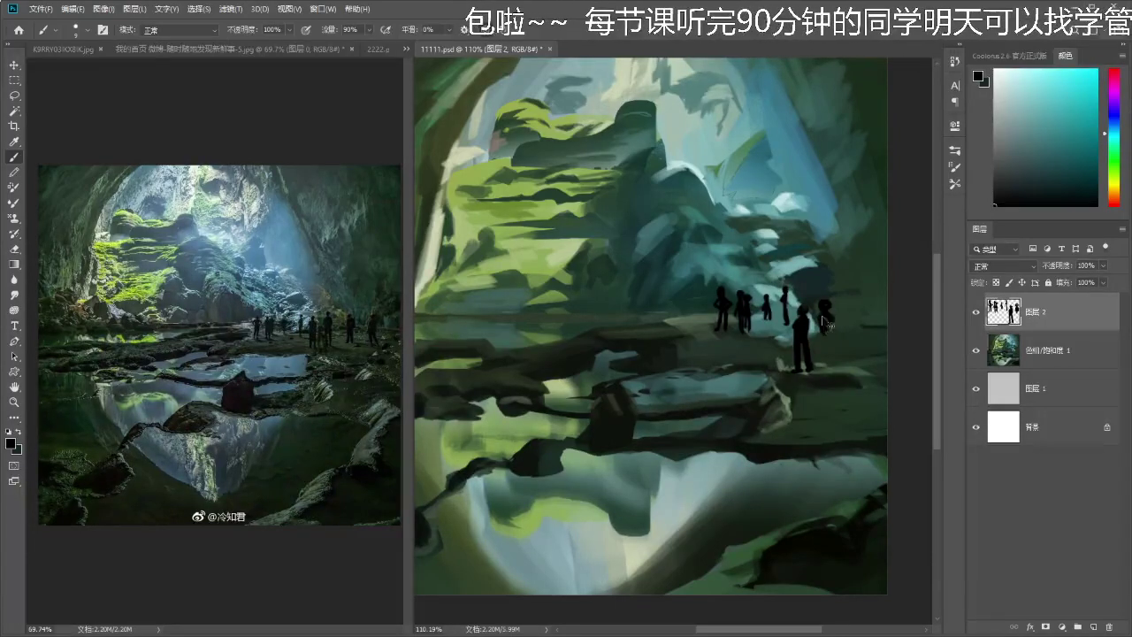
drag(822, 324, 833, 357)
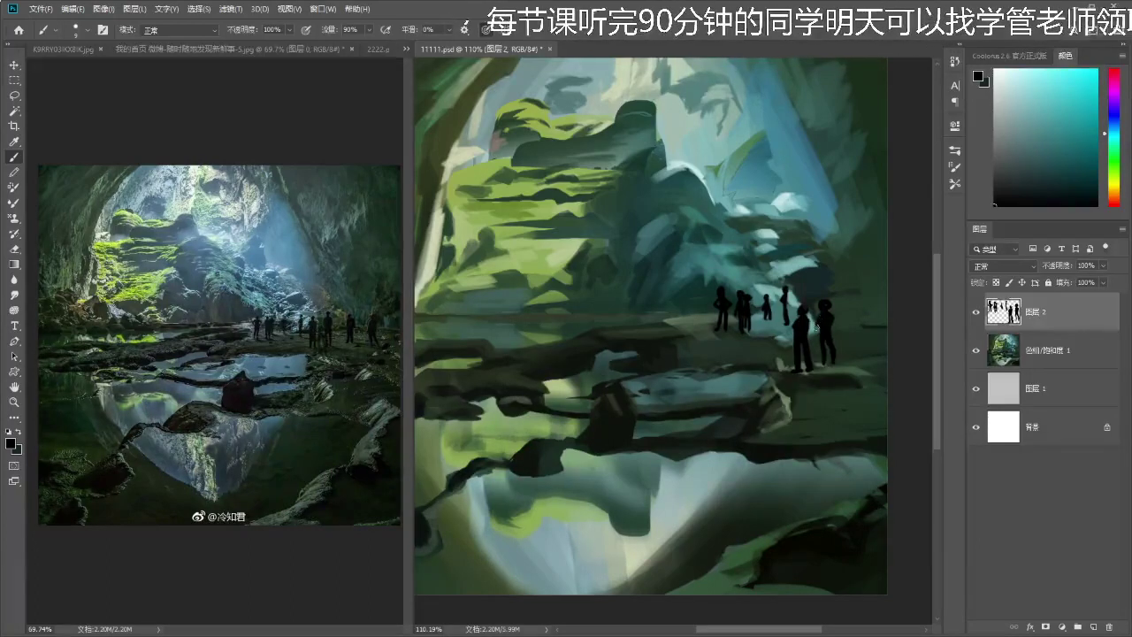
drag(848, 318, 845, 316)
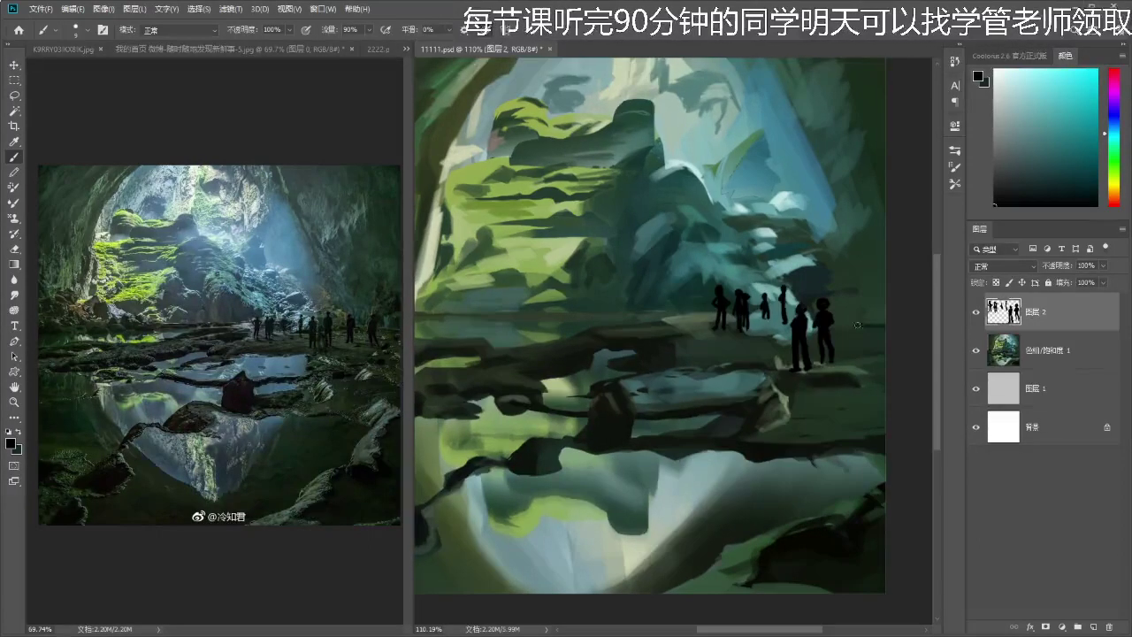
click(852, 313)
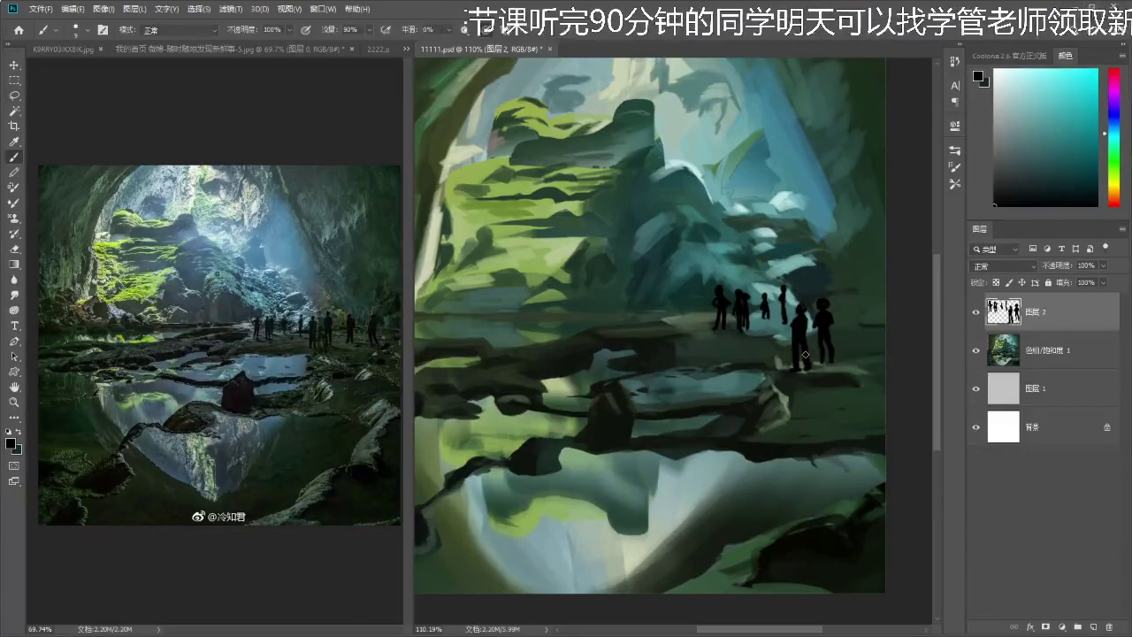
- Lasso the two large foreground figures, transform them to a slightly smaller size and deselect them
key(l)
mouse_move(790, 311)
mouse_down()
mouse_move(812, 286)
mouse_move(821, 355)
mouse_move(812, 308)
mouse_up()
key(ctrl+t)
key(Return)
key(ctrl+d)
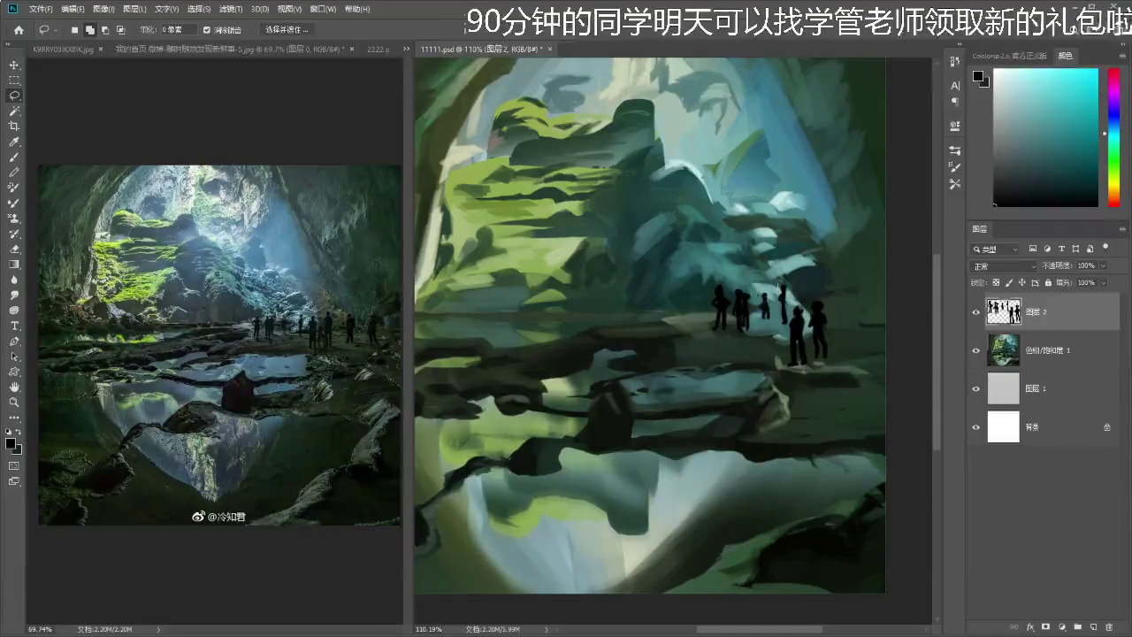
- Copy the overlapping pair of figures to a new layer, flip it horizontally and place it enlarged beyond the foreground figures
drag(739, 280, 741, 281)
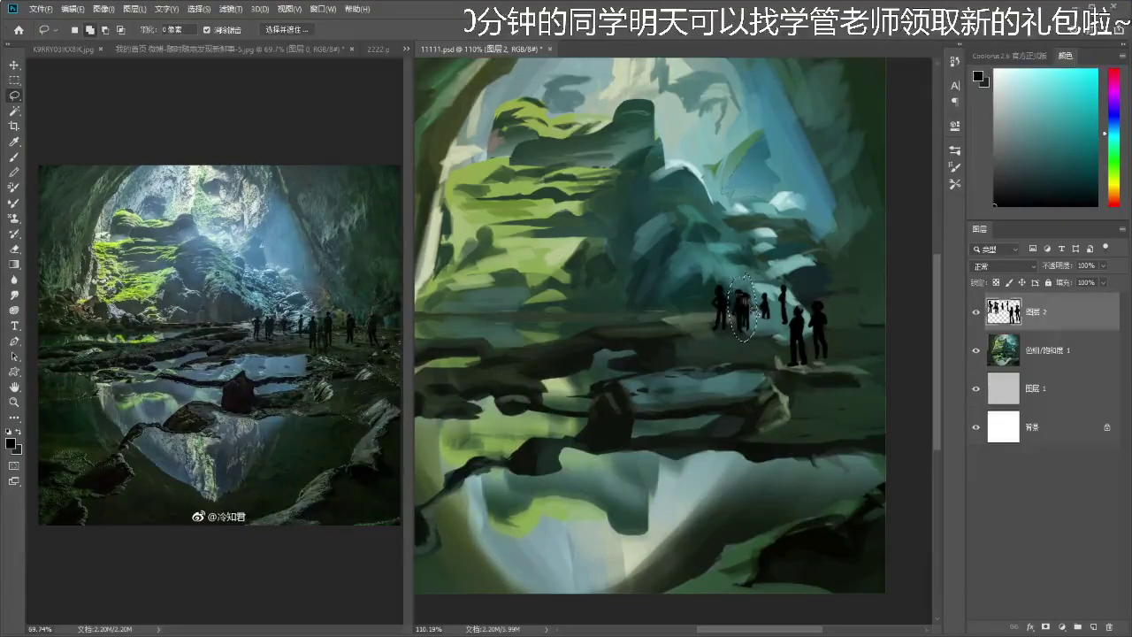
key(ctrl+j)
key(ctrl+t)
key(ctrl+h)
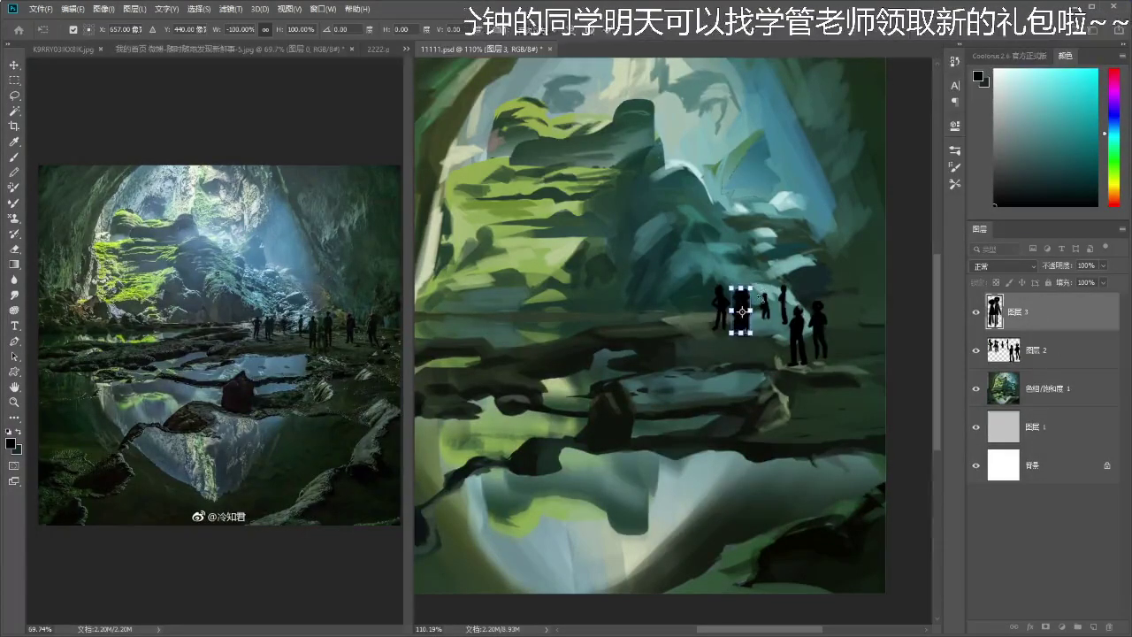
drag(736, 329, 822, 333)
drag(838, 293, 848, 278)
mouse_move(832, 306)
mouse_down()
mouse_move(857, 305)
mouse_move(860, 316)
mouse_move(822, 337)
mouse_move(741, 319)
mouse_move(814, 338)
mouse_move(794, 338)
mouse_up()
key(Return)
- Merge the copied pair into 图层 2 and lock that layer's transparent pixels
key(b)
key(z)
key(ctrl+e)
click(997, 282)
- Pick a 120 px brush from the Blur's good brush 7.0 pro presets and frame the figures closely
key(b)
key(F5)
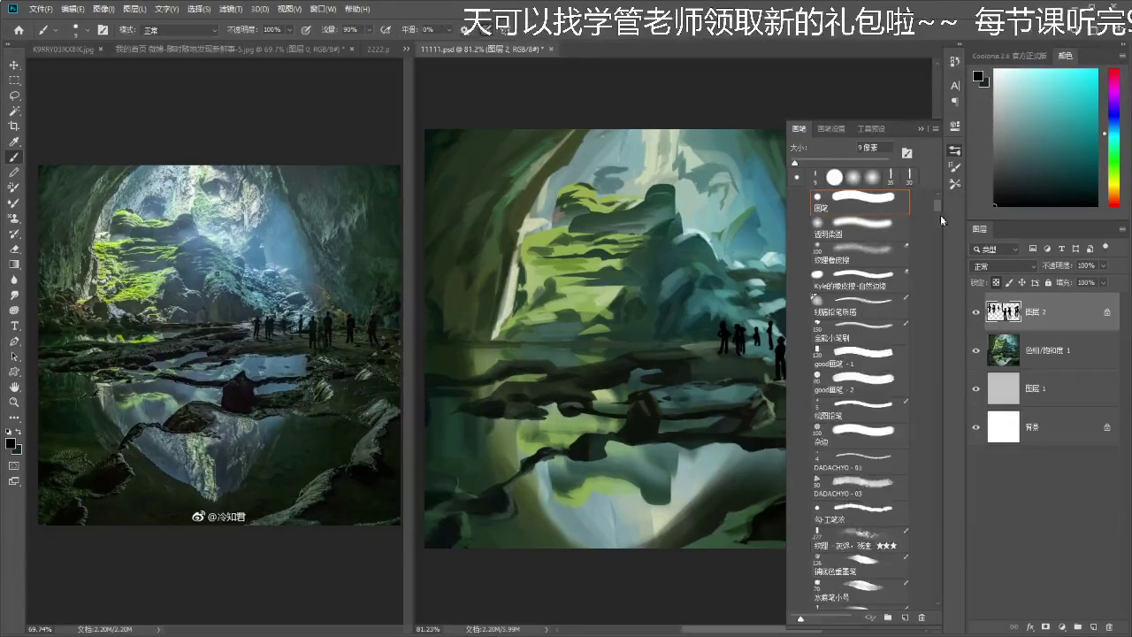
drag(937, 210, 937, 196)
click(804, 239)
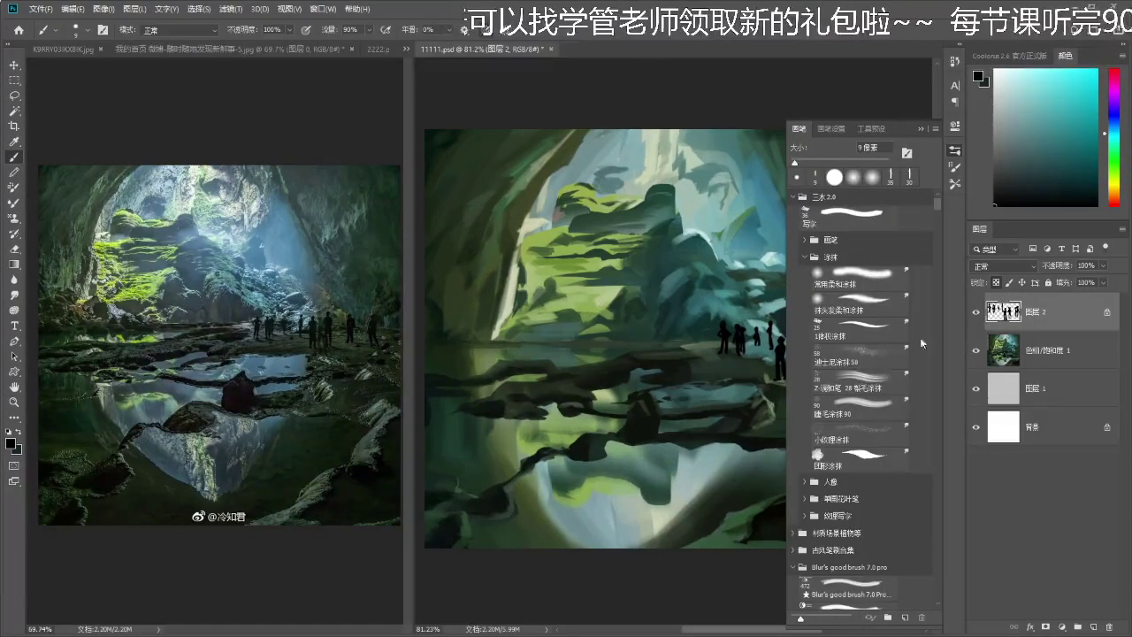
drag(937, 208, 937, 218)
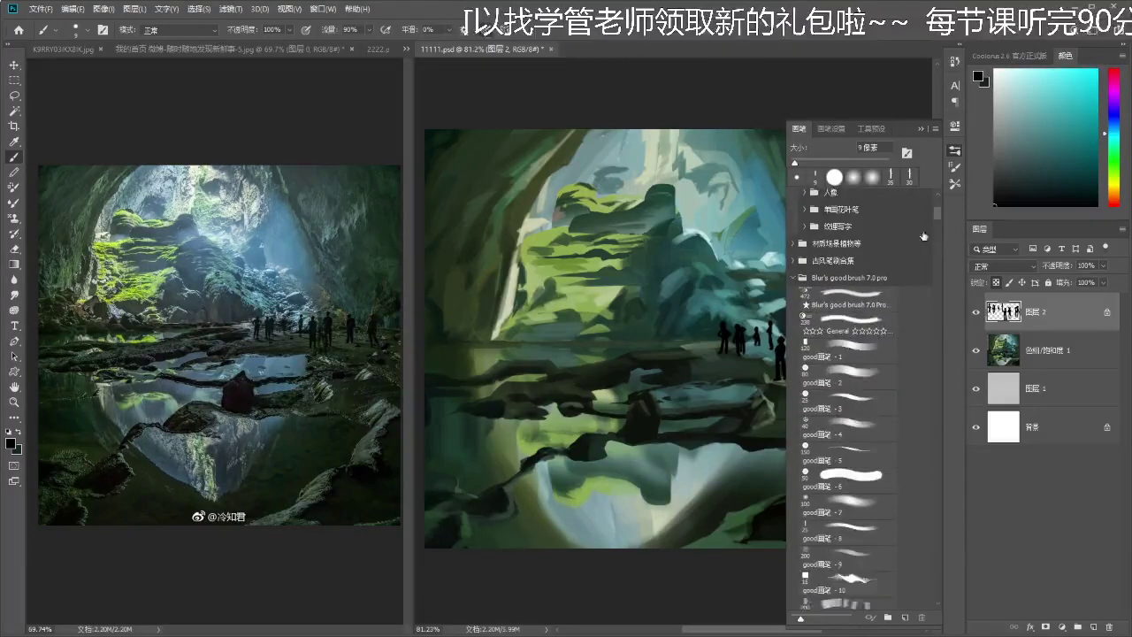
mouse_move(761, 354)
mouse_down()
mouse_move(730, 313)
mouse_move(707, 311)
mouse_up()
mouse_move(707, 311)
mouse_down()
mouse_move(733, 314)
mouse_move(694, 302)
mouse_move(766, 295)
mouse_up()
click(920, 129)
- Sample dark green from the ground around the figures and brush it lightly over the black silhouettes to tint them
key(alt)
click(704, 296)
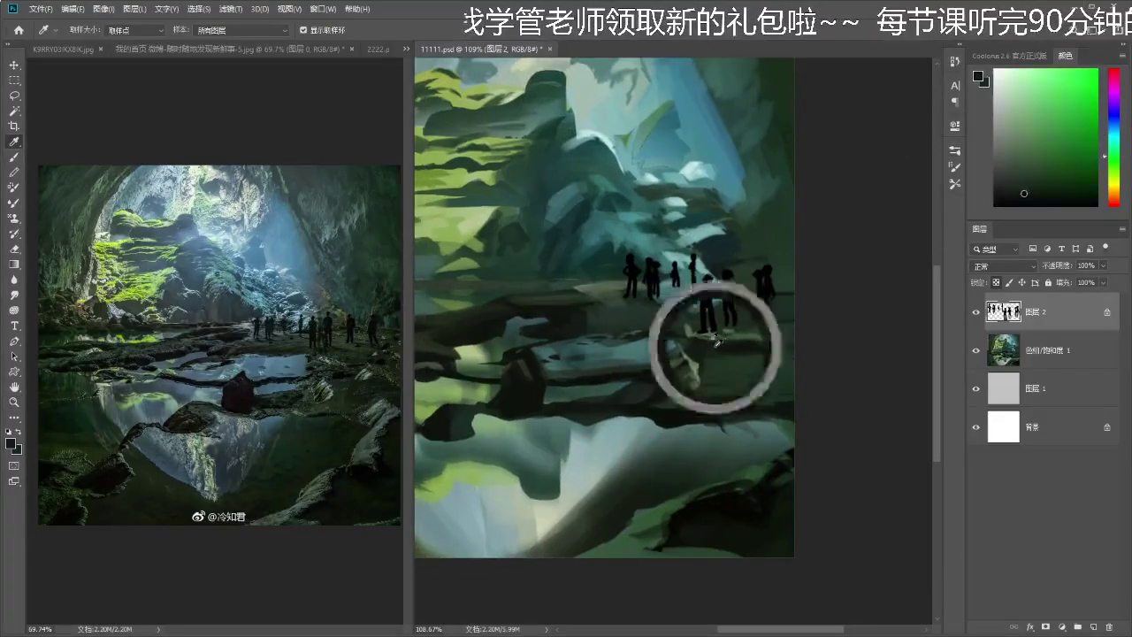
key(b)
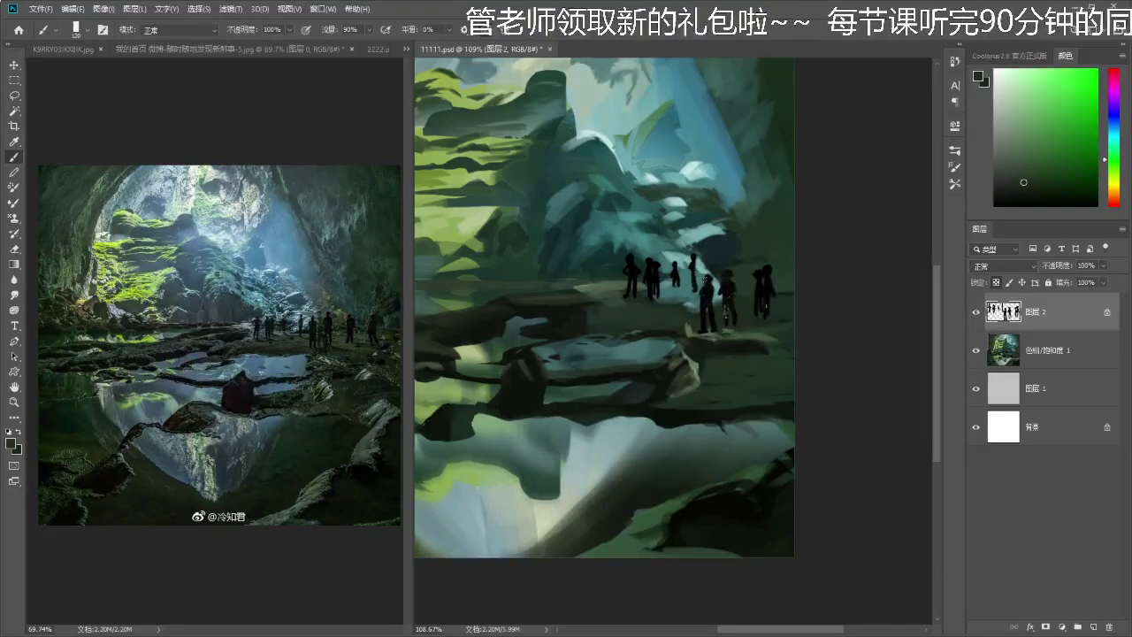
scroll(741, 283, up, 1)
drag(768, 299, 784, 328)
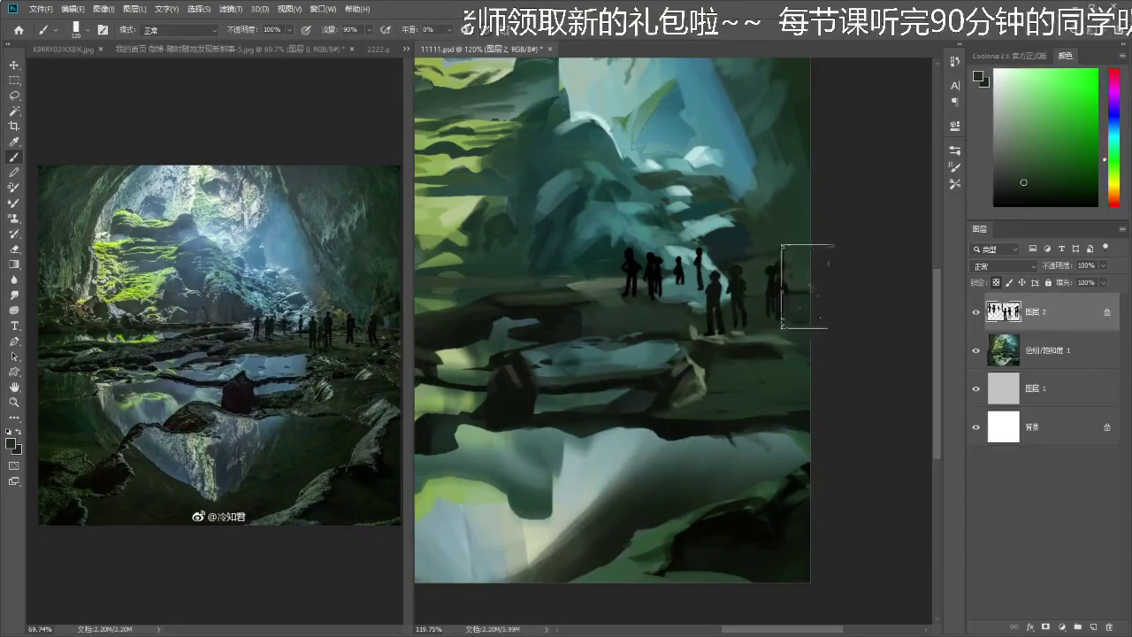
drag(748, 291, 775, 300)
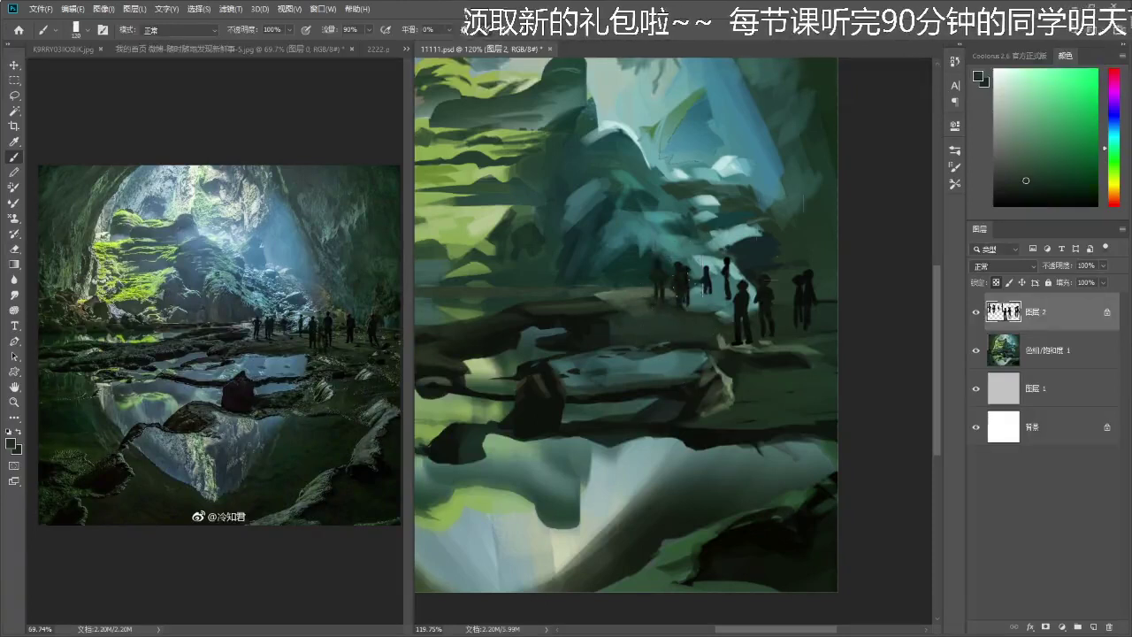
- Sample teal from the scene behind the figures and lightly tint the small middle silhouettes with a smaller brush
key(z)
drag(642, 326, 764, 223)
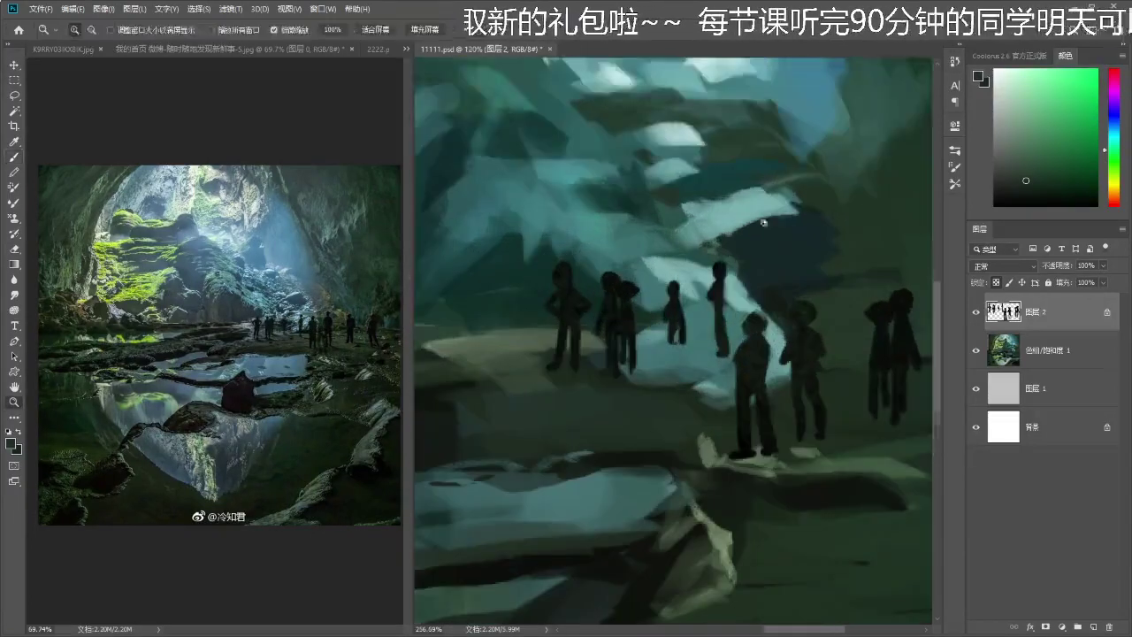
key(b)
alt+click(703, 327)
key(bracketleft)
key(bracketleft)
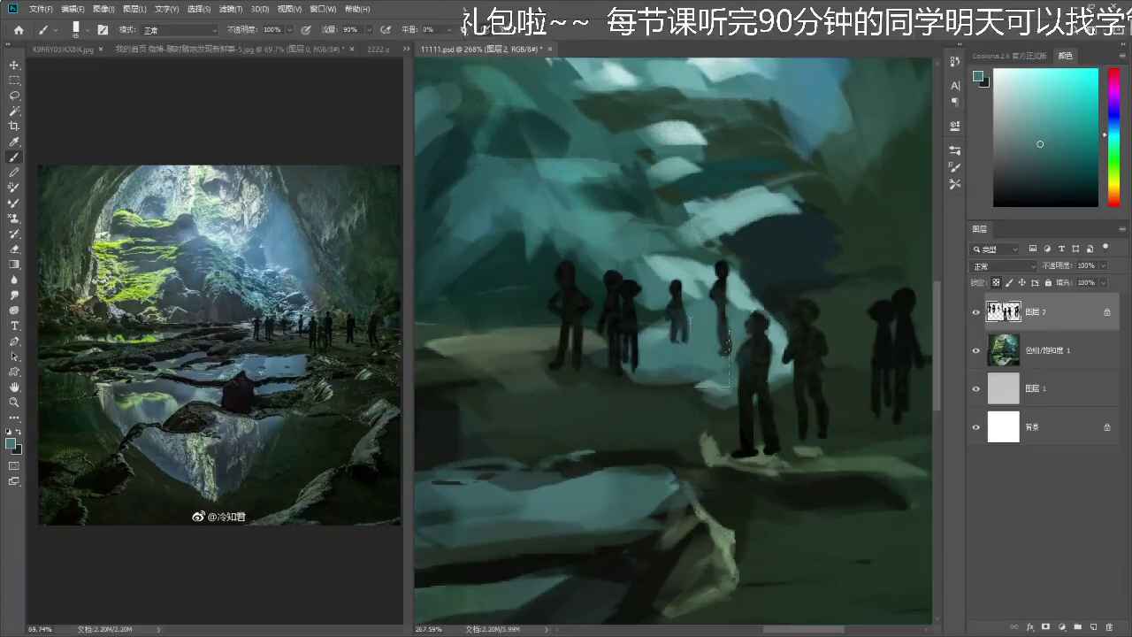
scroll(703, 373, down, 5)
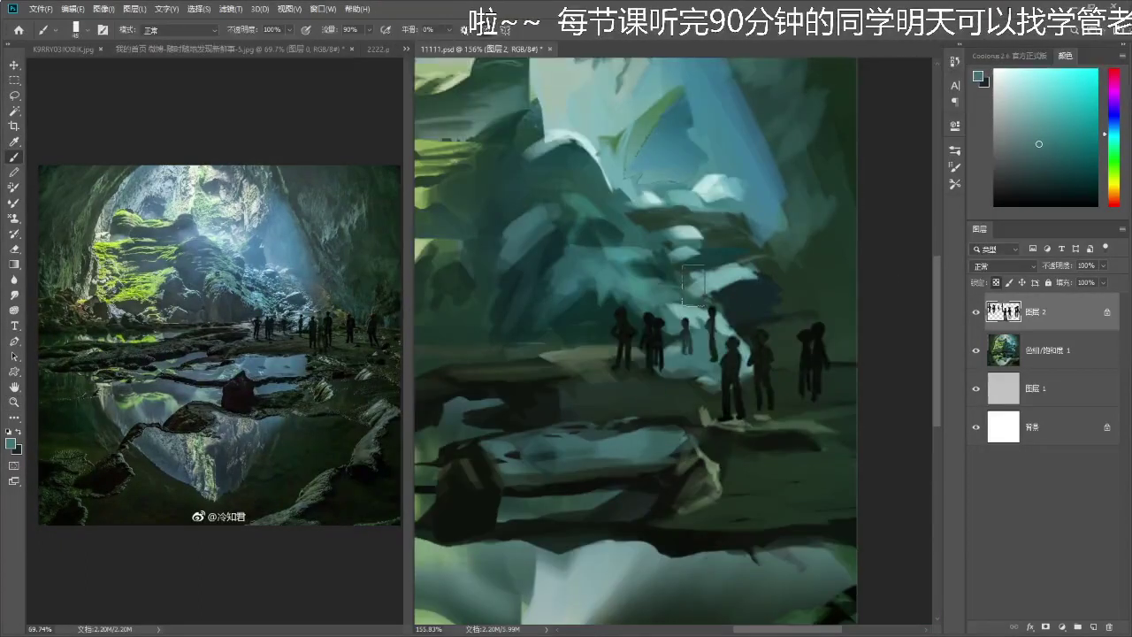
- Add a new empty layer and place it directly below the figures' layer 图层 2
key(z)
scroll(713, 382, down, 6)
scroll(756, 370, up, 5)
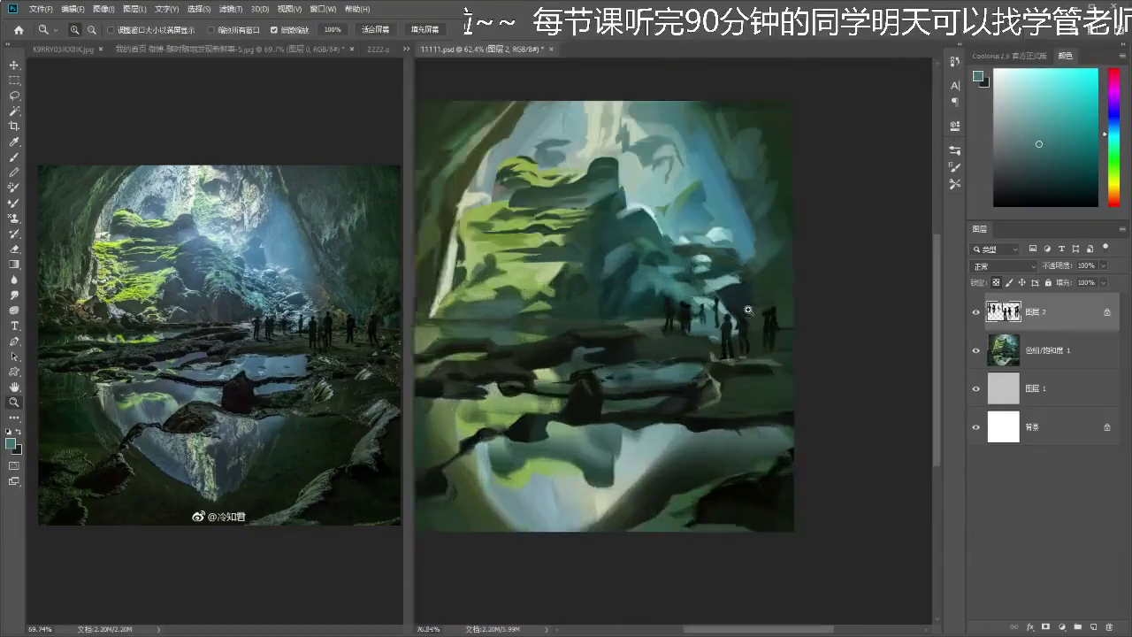
scroll(732, 303, up, 2)
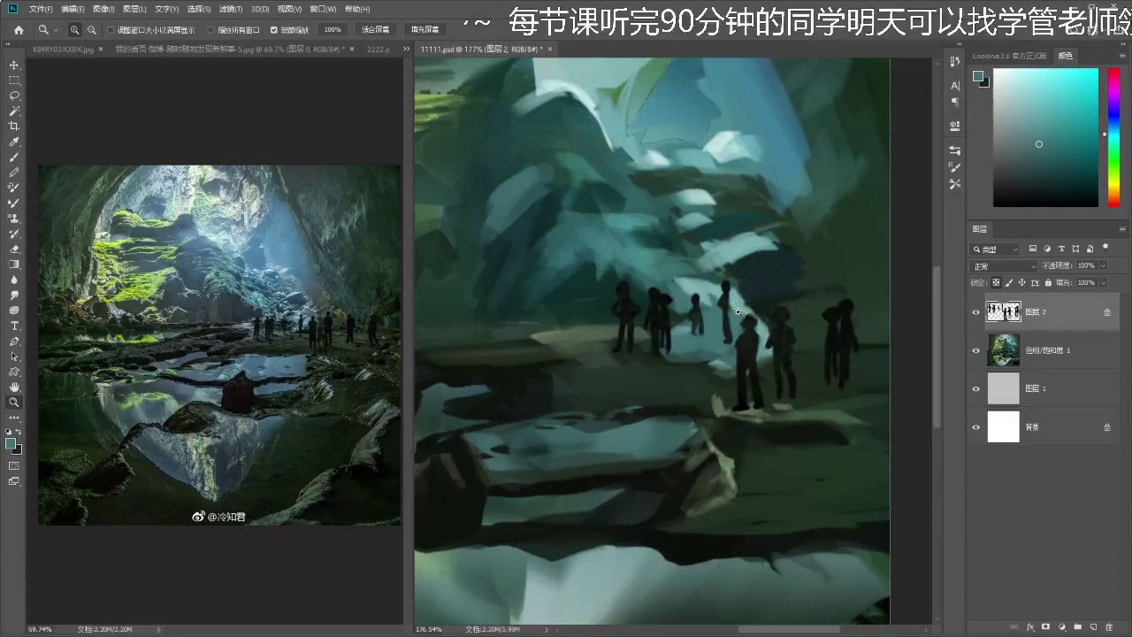
drag(707, 356, 720, 356)
key(b)
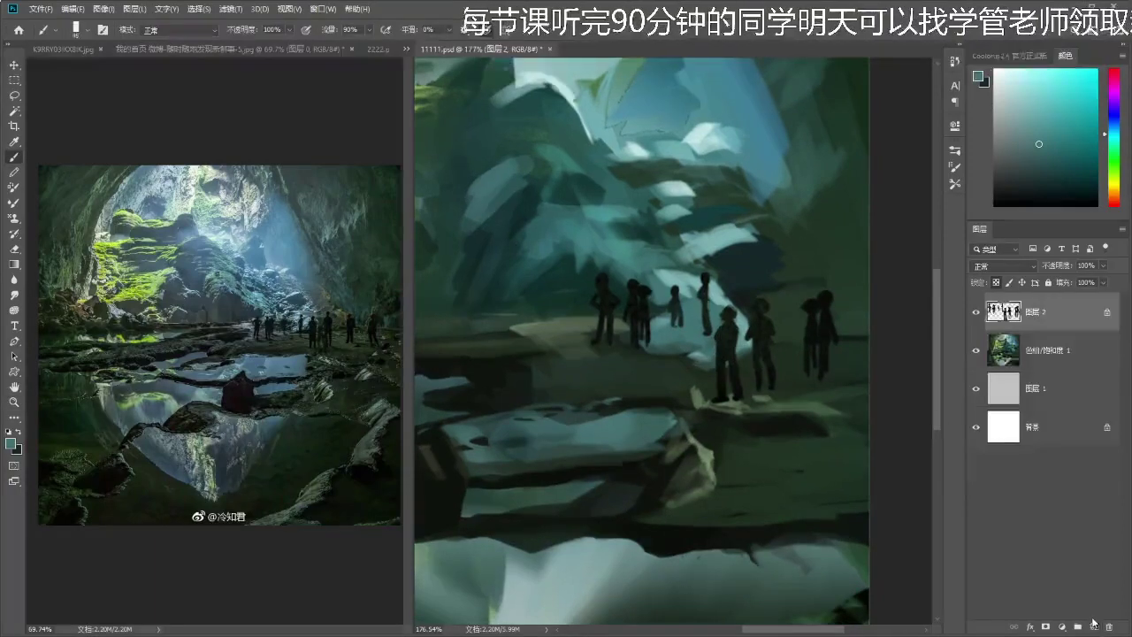
click(1093, 625)
drag(1048, 325, 1037, 359)
- Sample a near-black green and paint soft cast shadows on the ground at the standing figures' feet on 图层 3
key(alt)
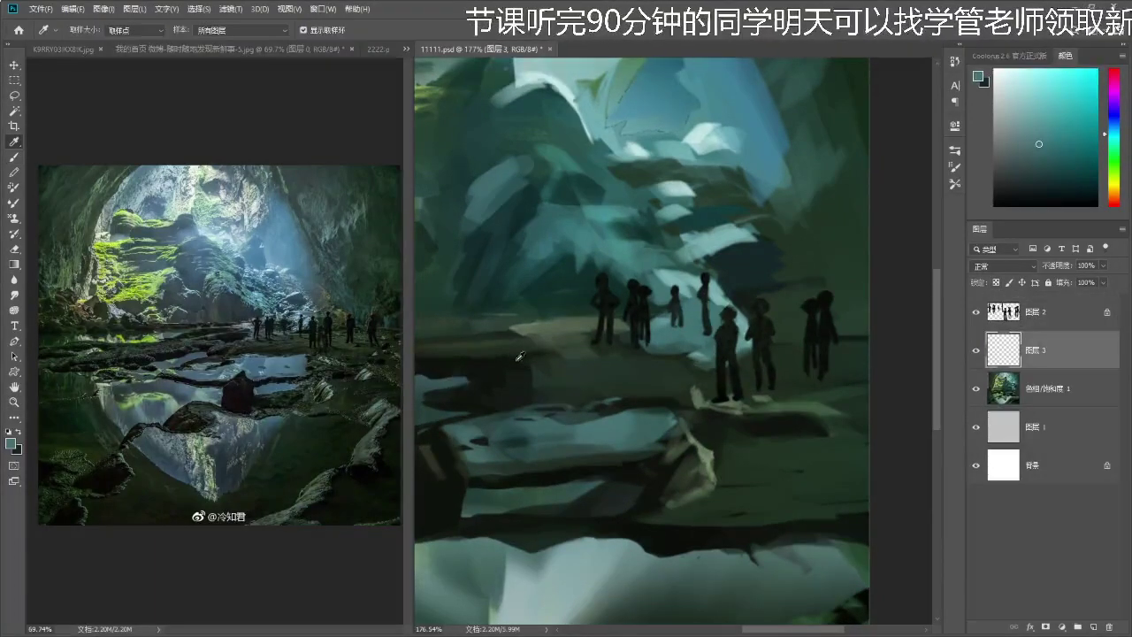
key(b)
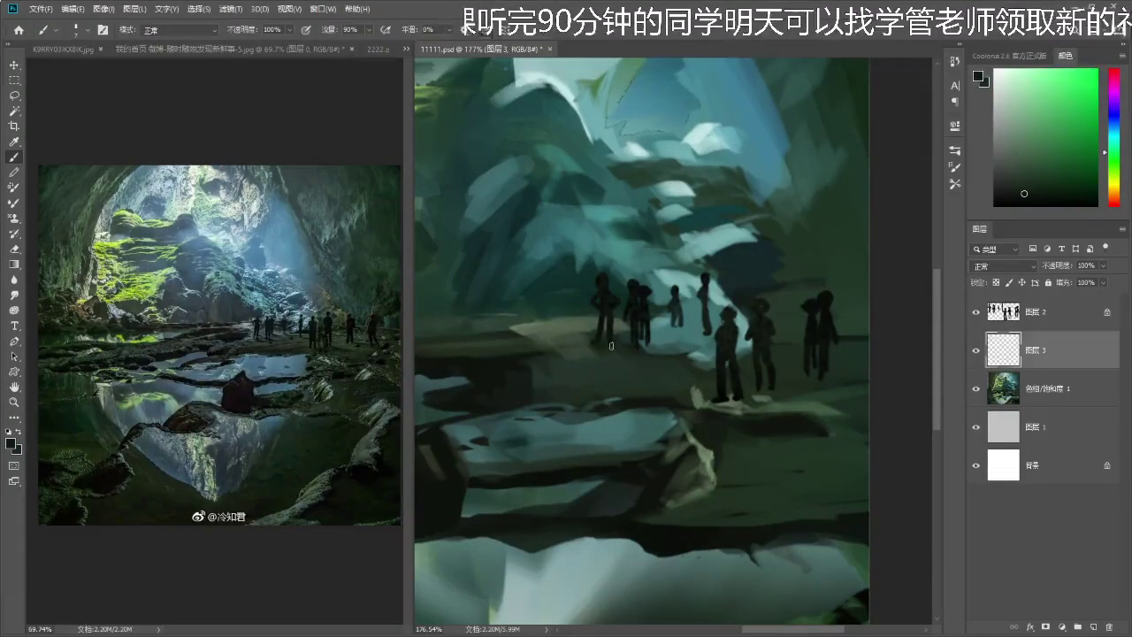
drag(616, 356, 607, 349)
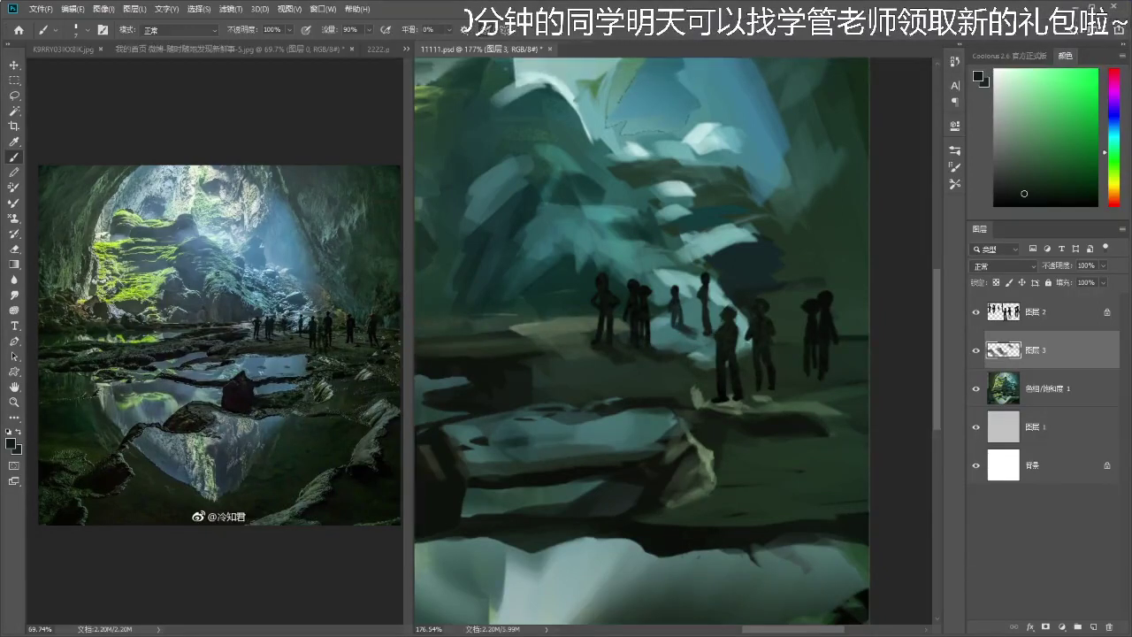
drag(740, 373, 726, 342)
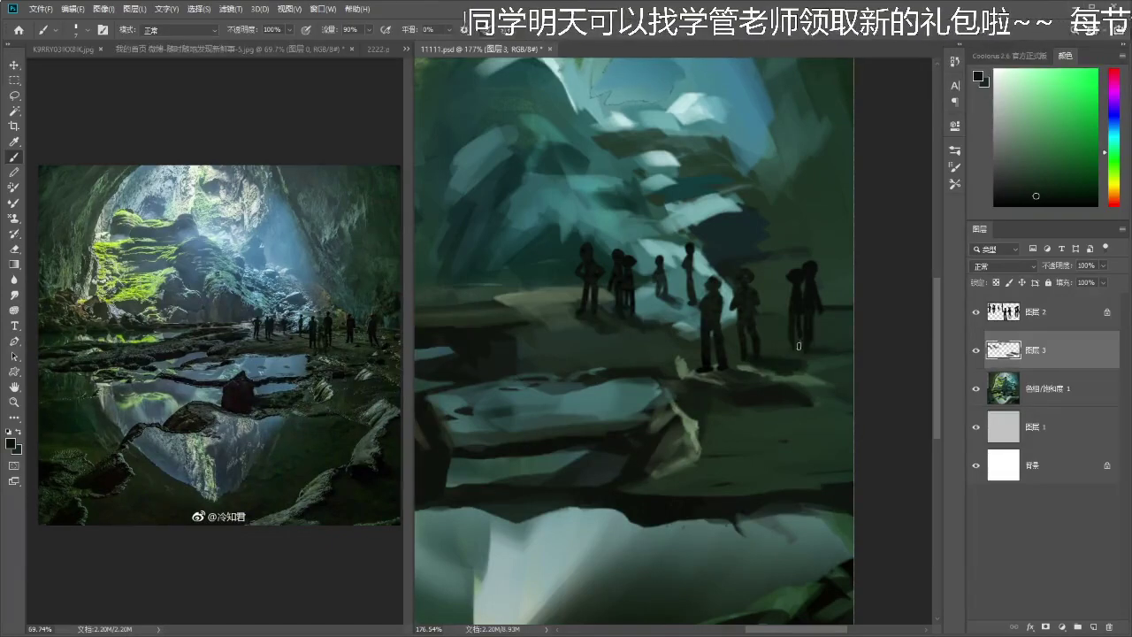
key(z)
mouse_move(842, 356)
mouse_down()
mouse_move(755, 387)
mouse_move(818, 403)
mouse_up()
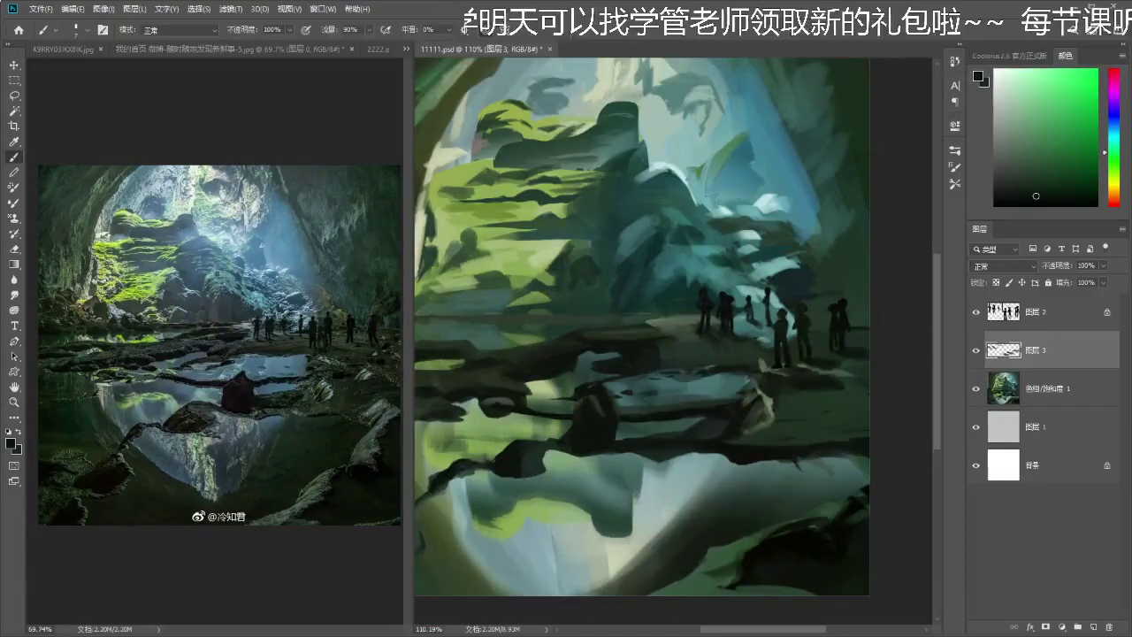
key(e)
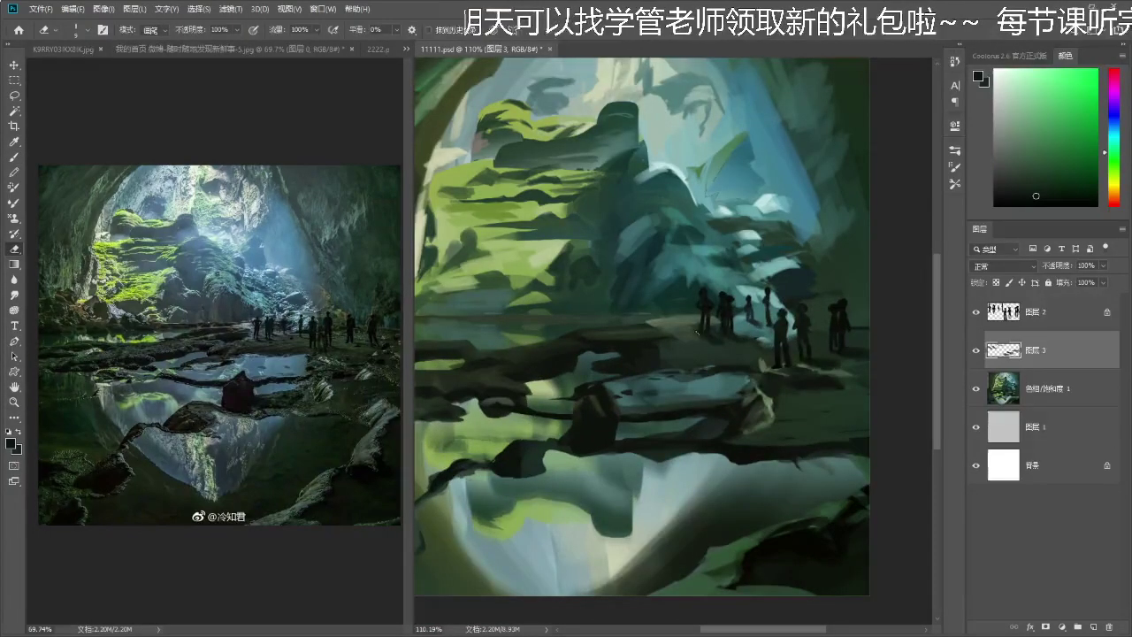
key(b)
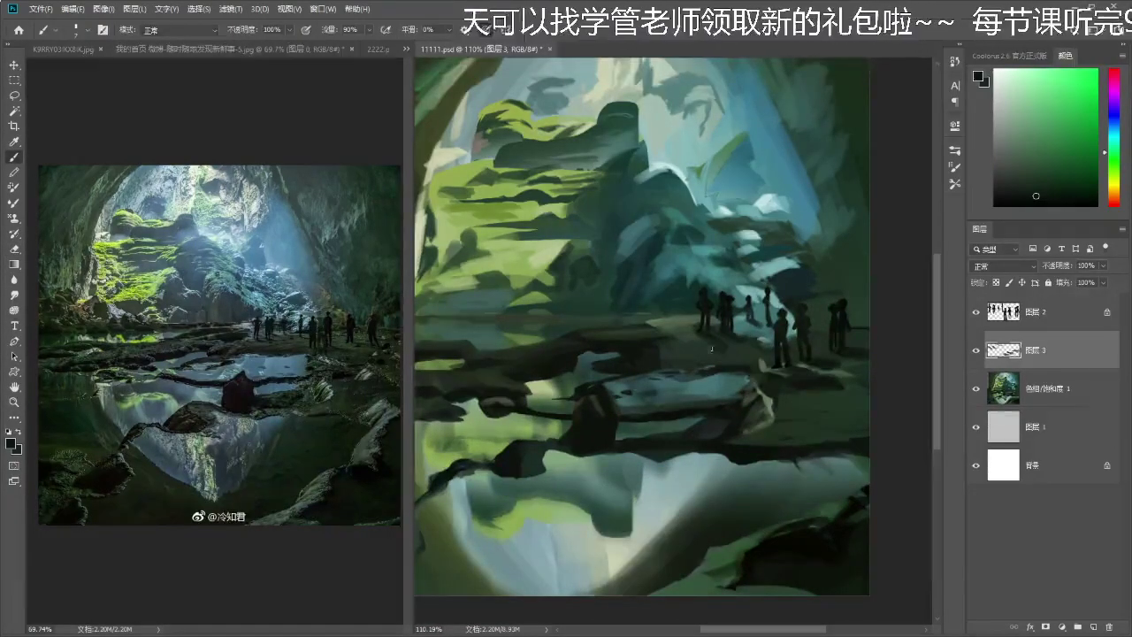
key(z)
mouse_move(758, 347)
mouse_down()
mouse_move(713, 369)
mouse_move(771, 313)
mouse_move(759, 320)
mouse_move(798, 333)
mouse_up()
key(b)
key(ctrl+z)
drag(651, 285, 667, 212)
key(ctrl+z)
- Save the painting with the whole canvas in view
key(z)
drag(789, 340, 769, 345)
key(b)
key(ctrl+s)
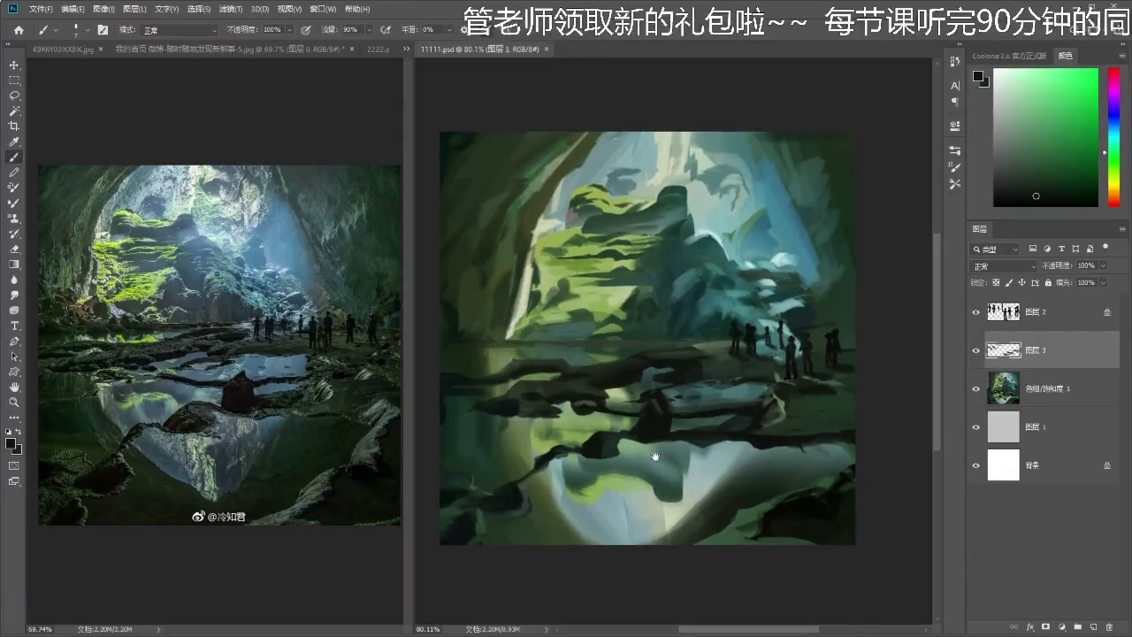
drag(617, 447, 618, 463)
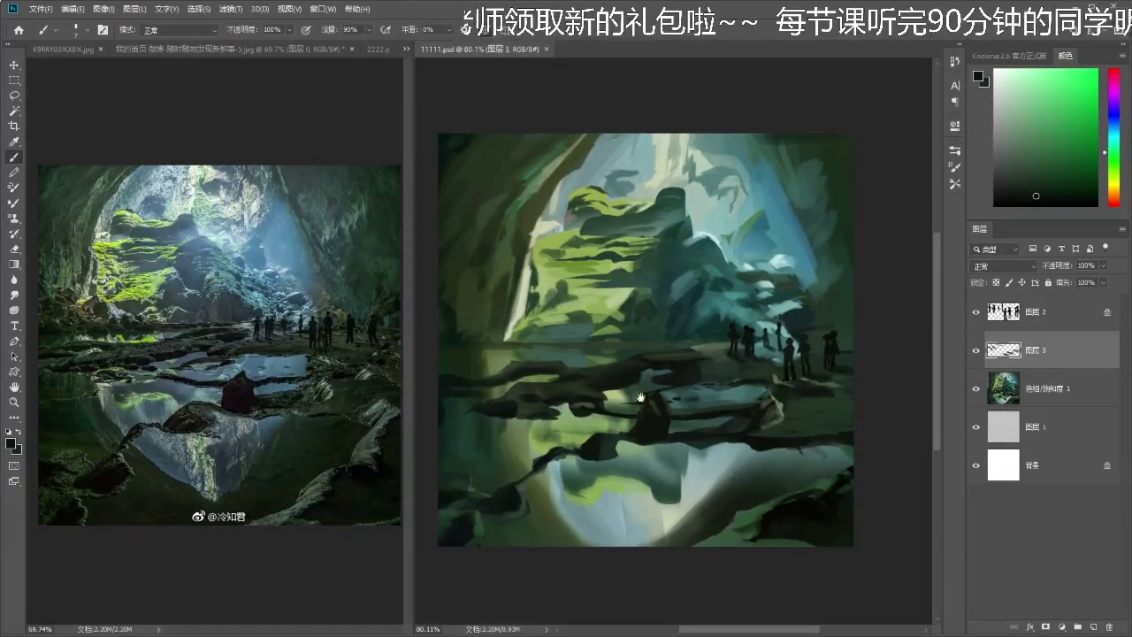
drag(652, 403, 651, 404)
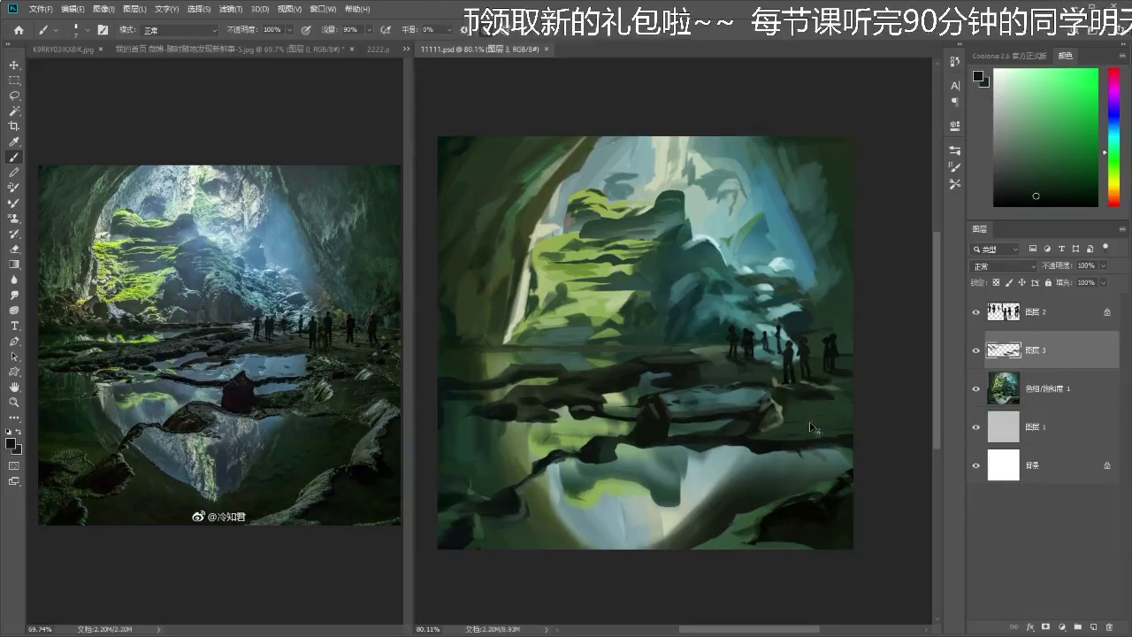
- On the 色相/饱和度 1 layer, paint a light grey-green rock with dark shading on the ground below the right-hand figures
key(alt+bracketleft)
alt+click(781, 407)
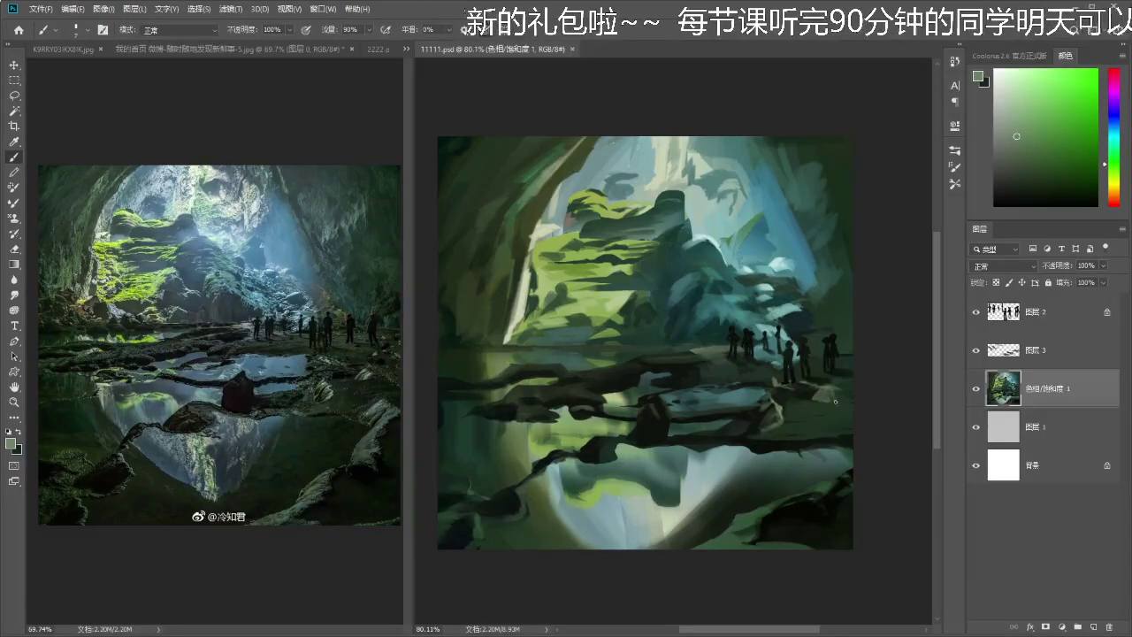
alt+click(815, 385)
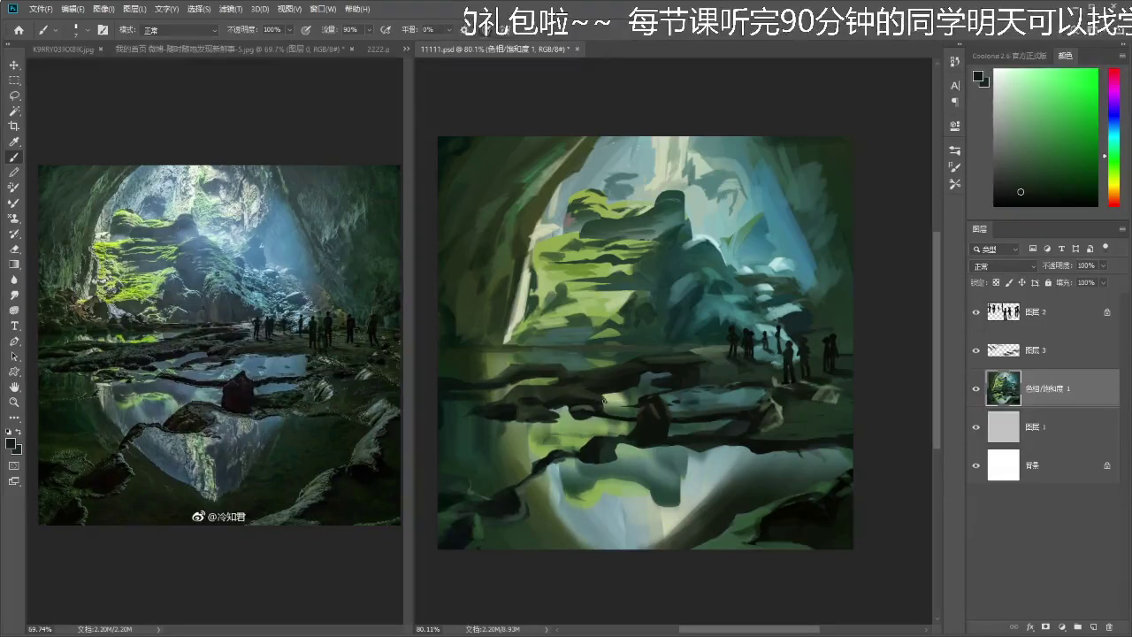
drag(801, 410, 799, 411)
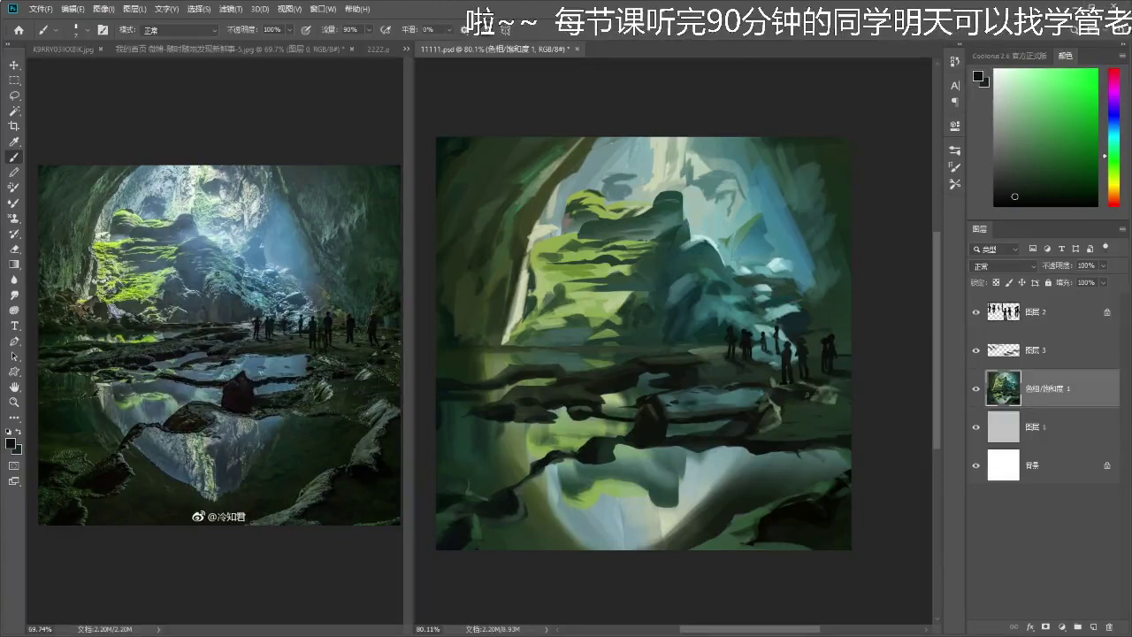
alt+click(778, 383)
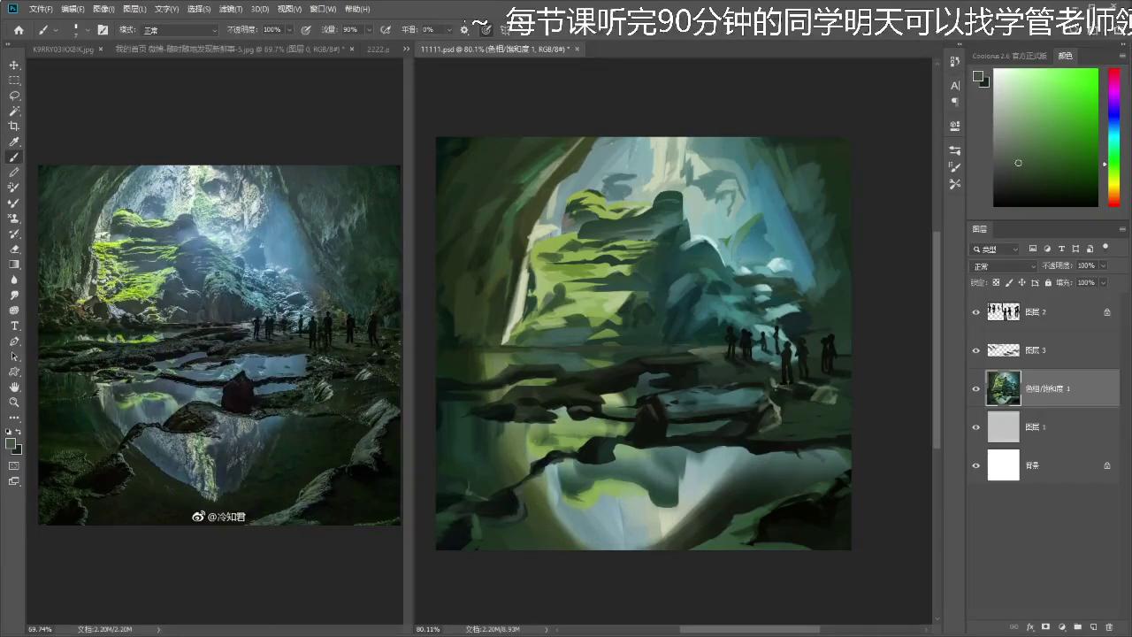
drag(770, 401, 779, 395)
- Sample teal and dark green nearby and refine the central pool and the rock edges around it
key(e)
key(b)
alt+click(743, 395)
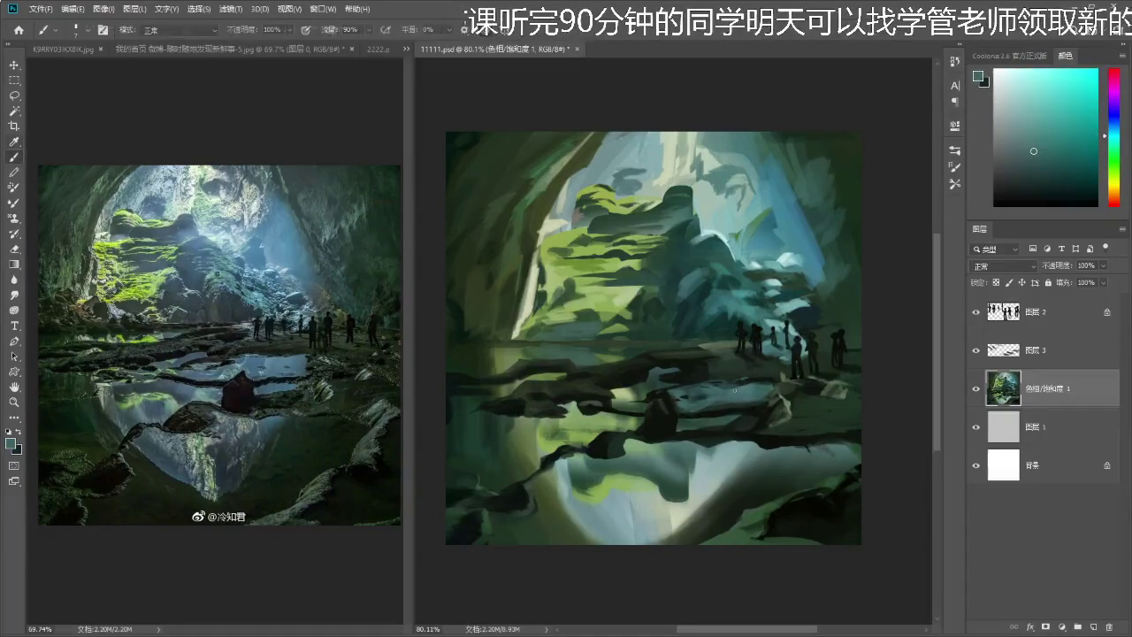
alt+click(766, 404)
alt+click(795, 375)
drag(674, 431, 681, 425)
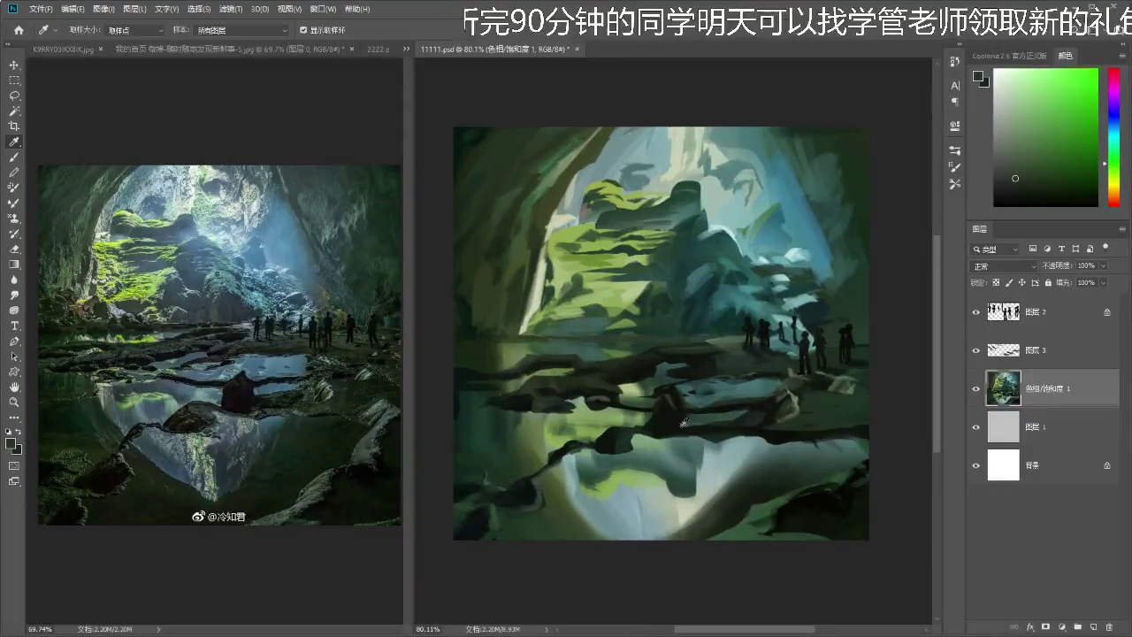
- Sample teal from the reflection and paint thin pale highlights along the water's edge around the lower-left rocks
alt+click(653, 447)
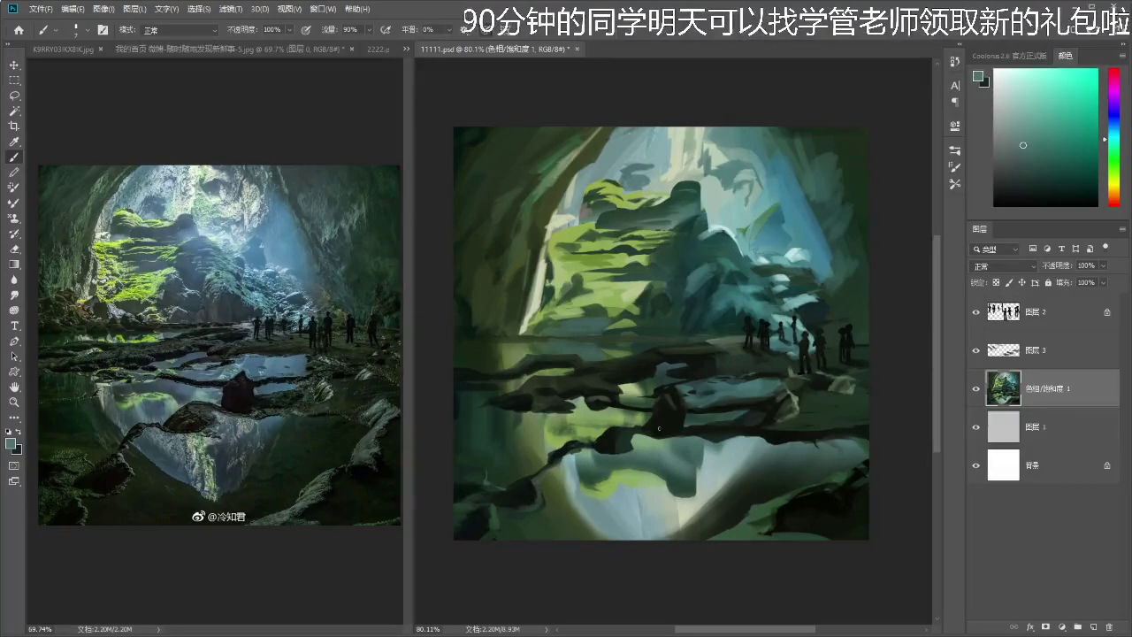
drag(868, 305, 866, 305)
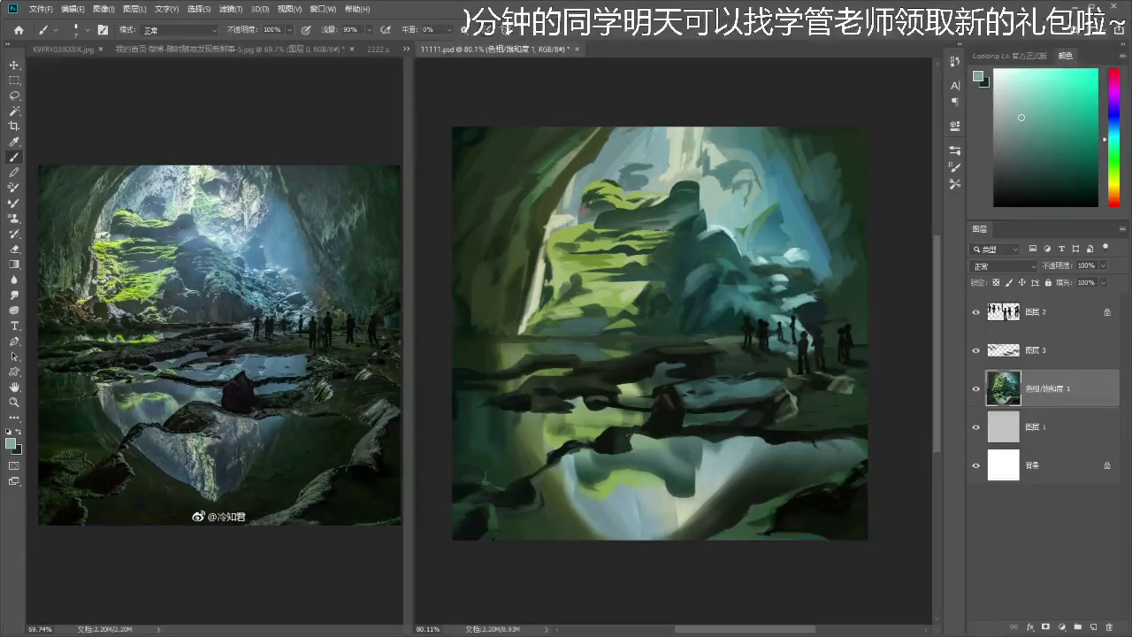
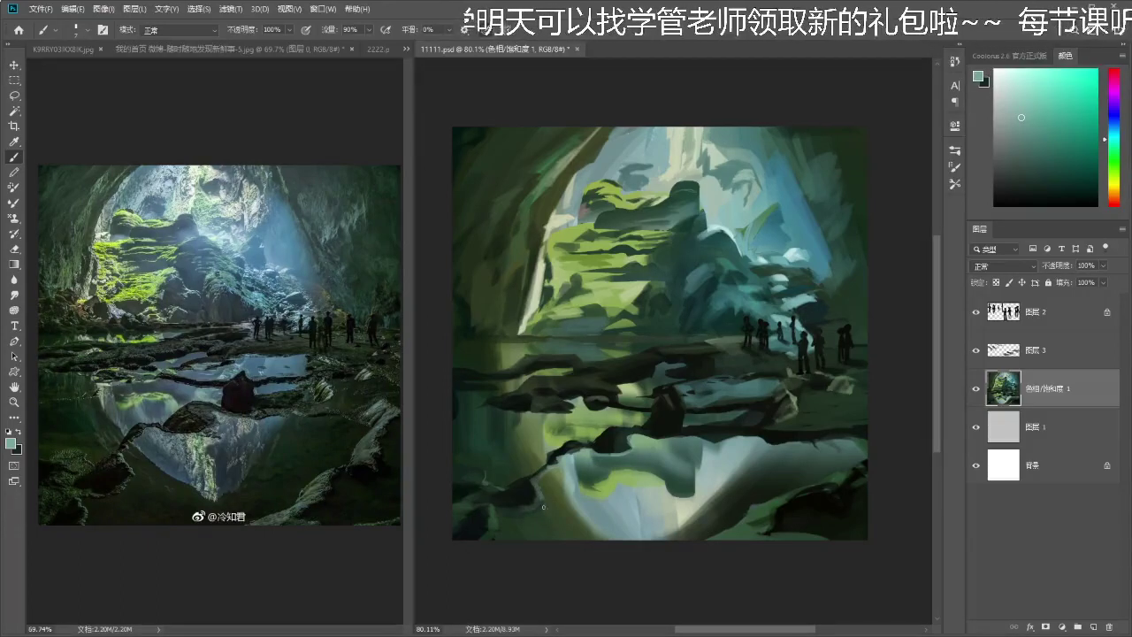
drag(528, 518, 568, 507)
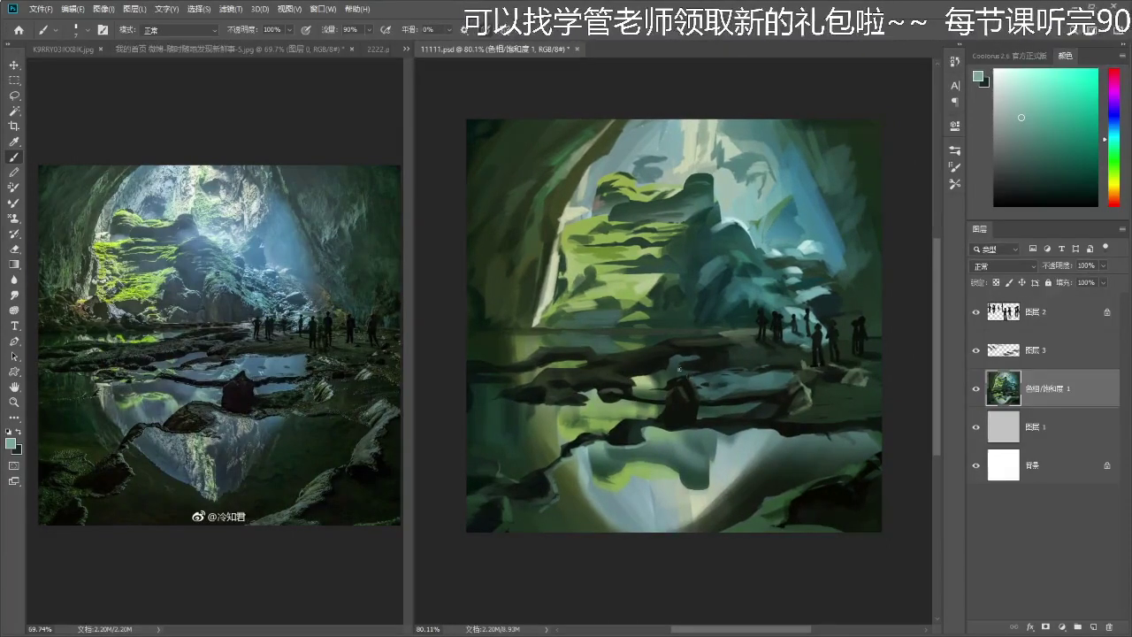
drag(694, 378, 691, 369)
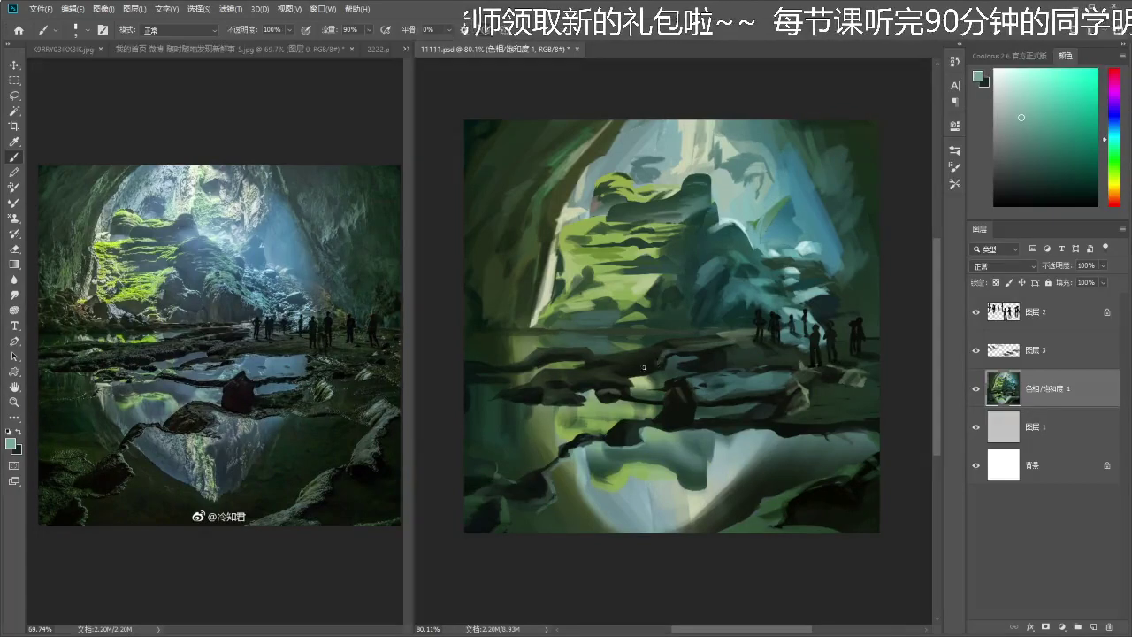
- Sample dark greens from the ground and rework the rock bands and small pool at the centre, beside the far figures
alt+click(668, 352)
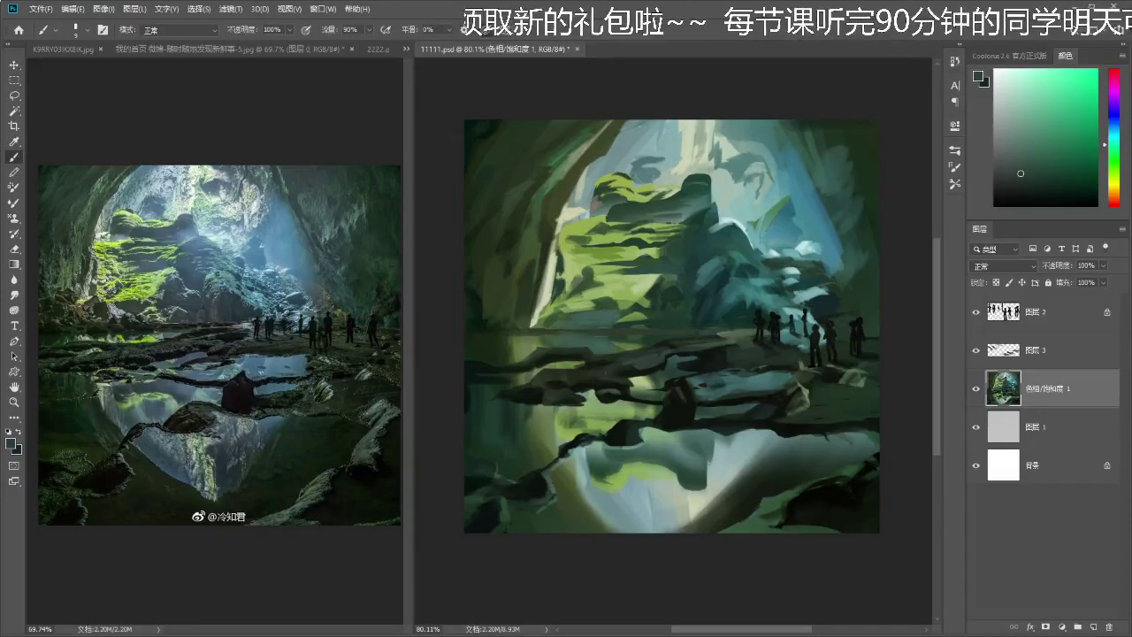
alt+click(646, 359)
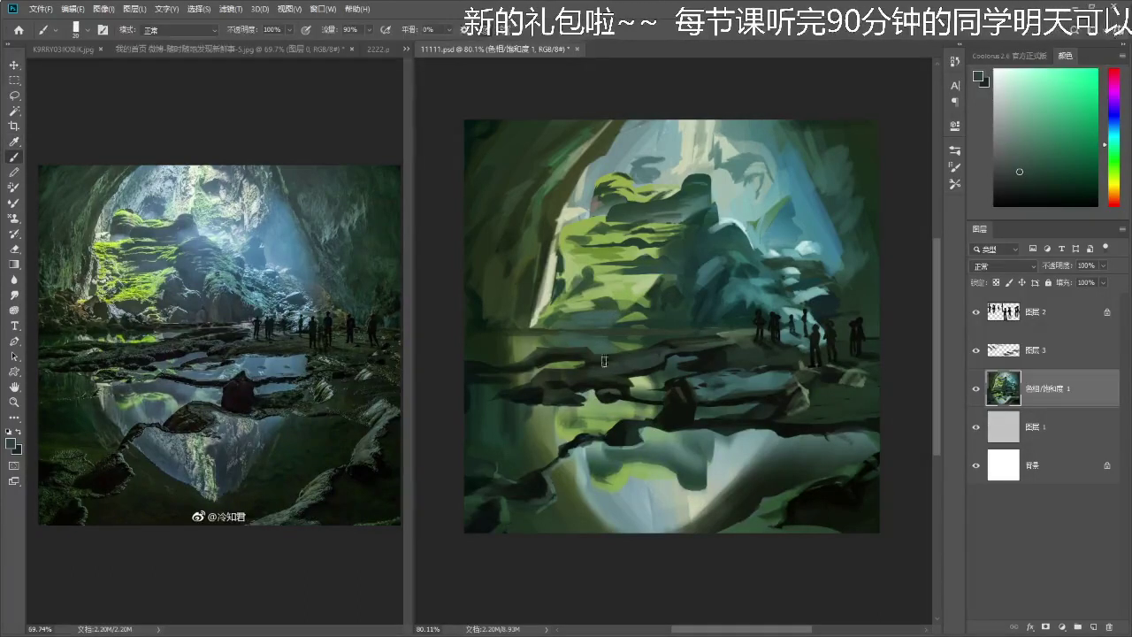
key(i)
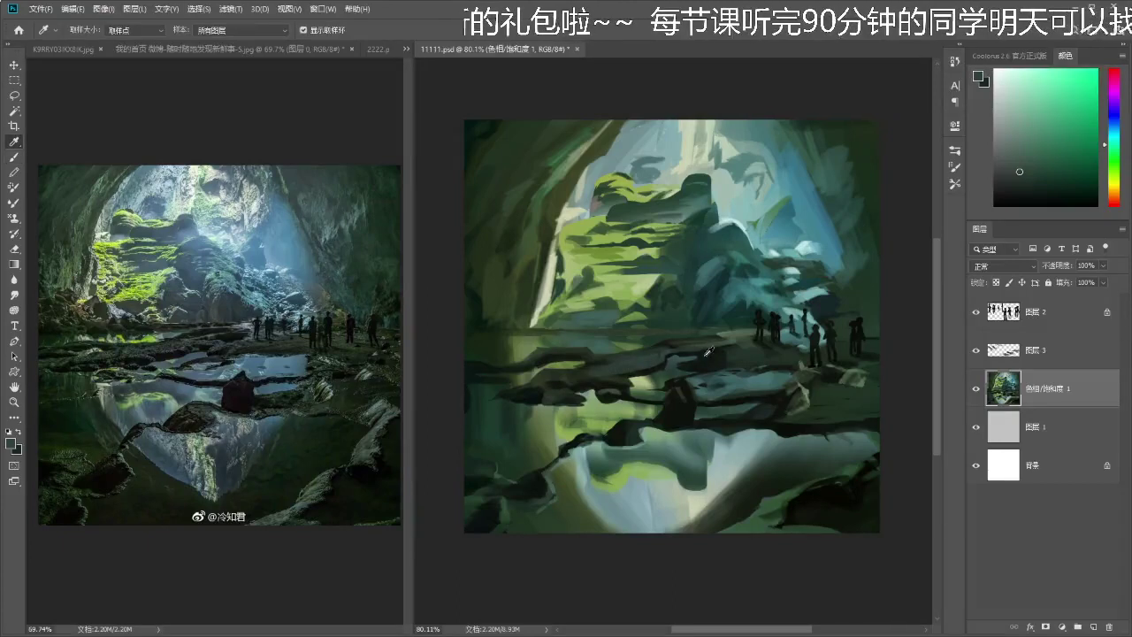
click(708, 352)
key(b)
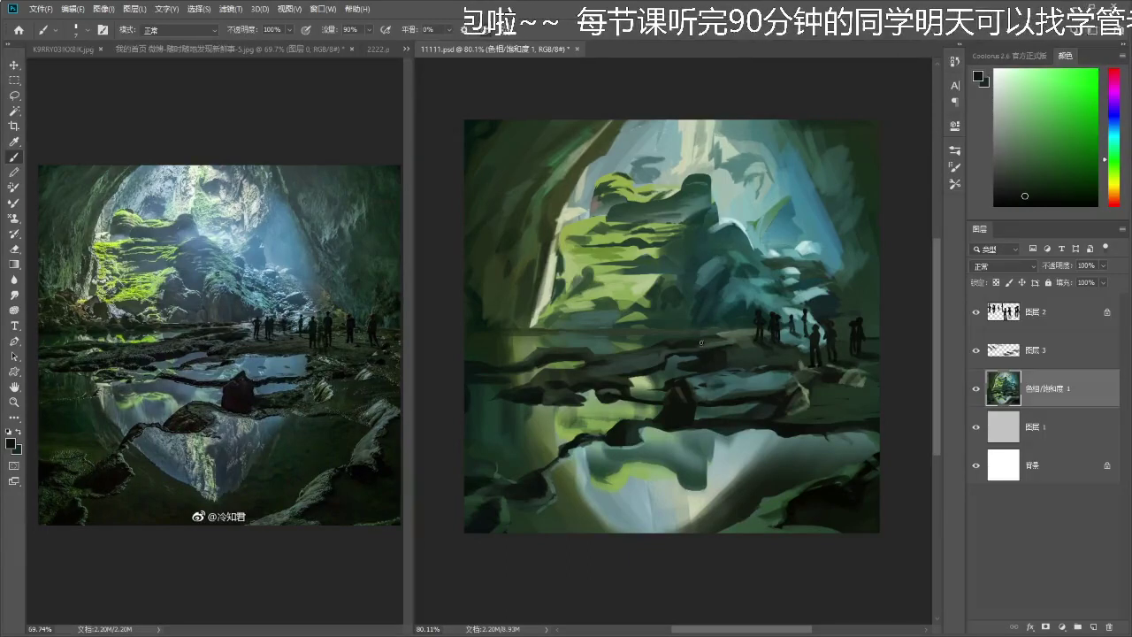
key(i)
click(732, 336)
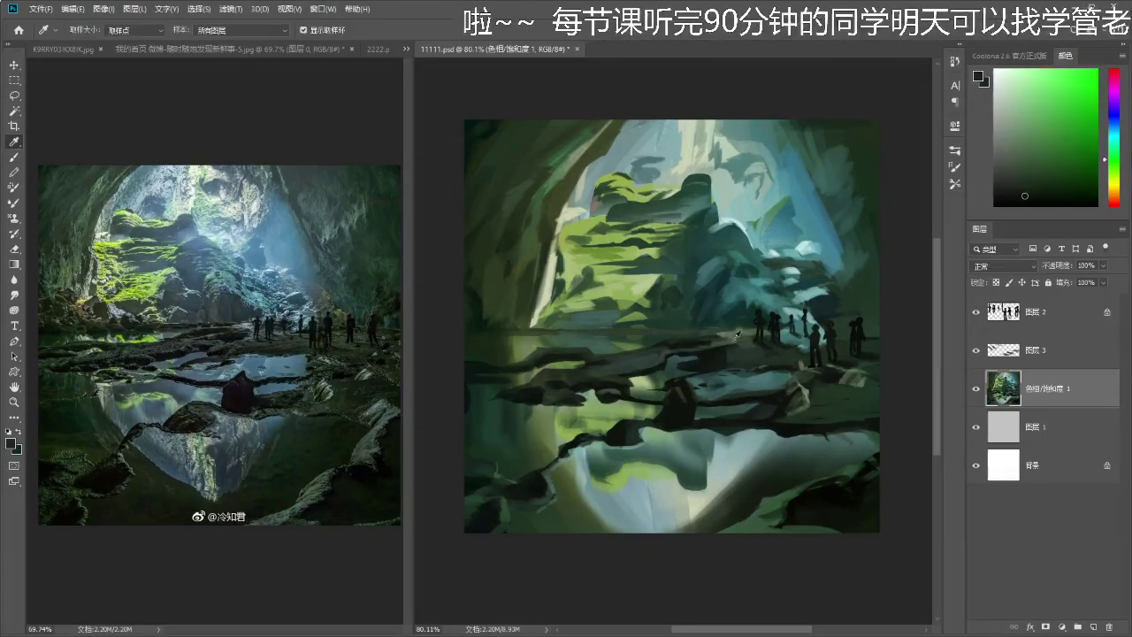
key(b)
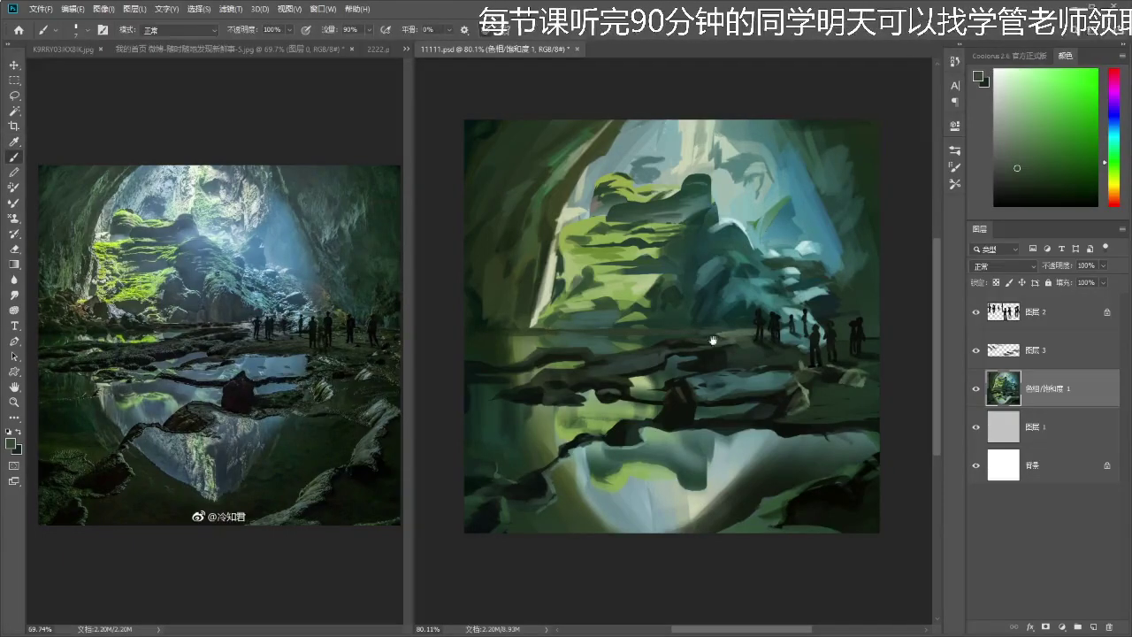
- Sample the pale cyan rock highlight and paint a thin bright waterline along the far shore below the mossy mound
key(i)
click(737, 331)
click(804, 291)
click(794, 267)
key(b)
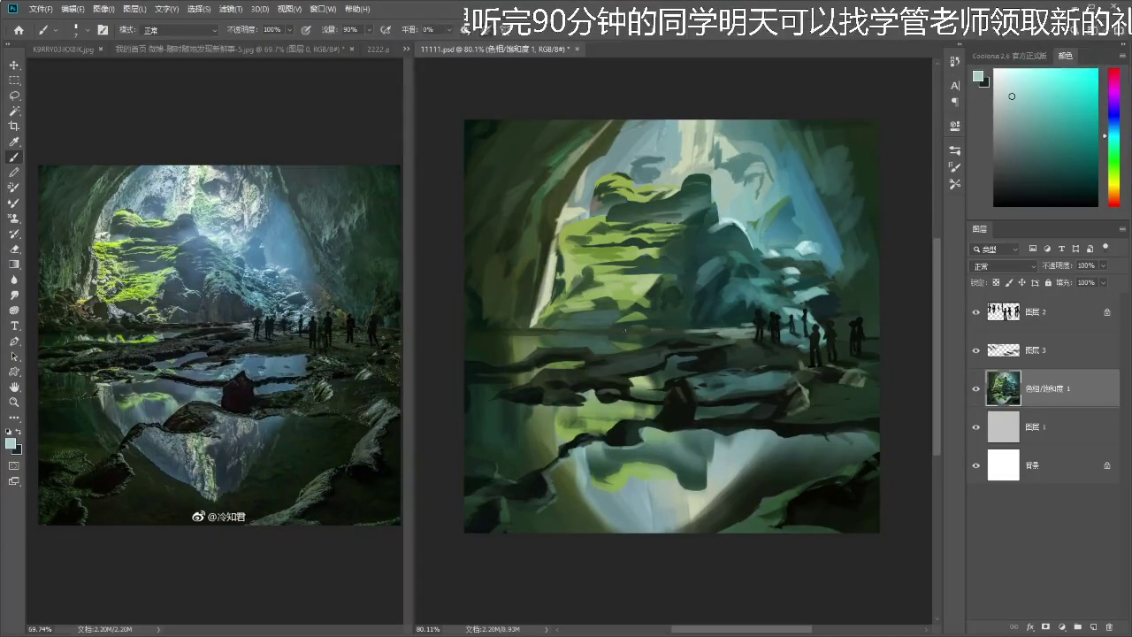
- Sample dark greens from the left shore and touch up the left end of the waterline and bank, with the Lasso ready
key(i)
click(530, 323)
key(b)
key(i)
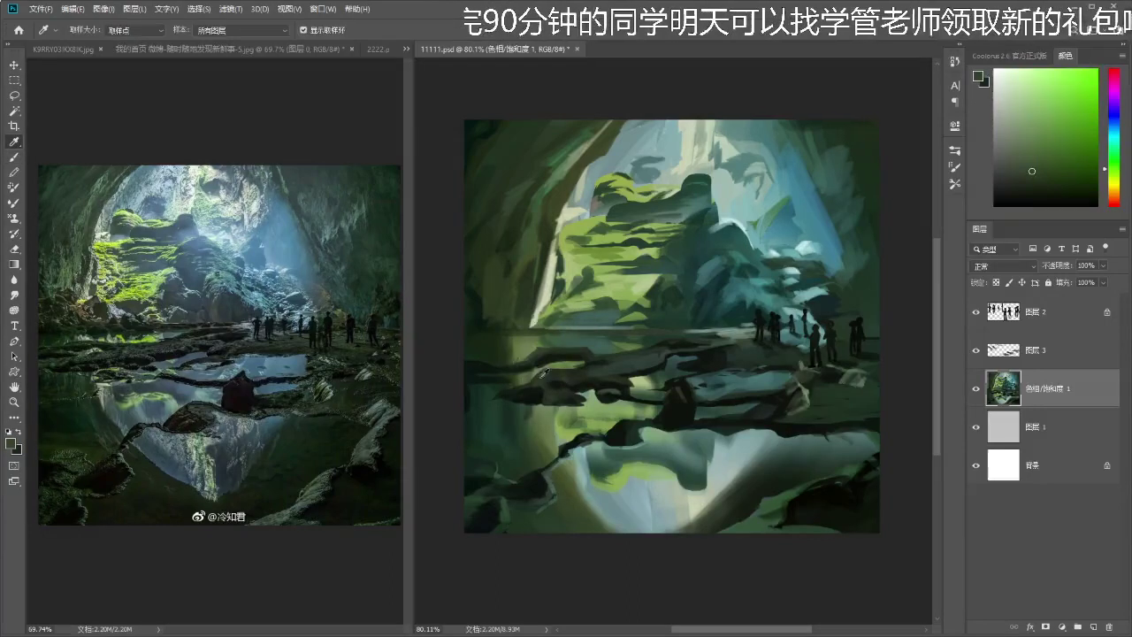
click(511, 371)
key(b)
key(l)
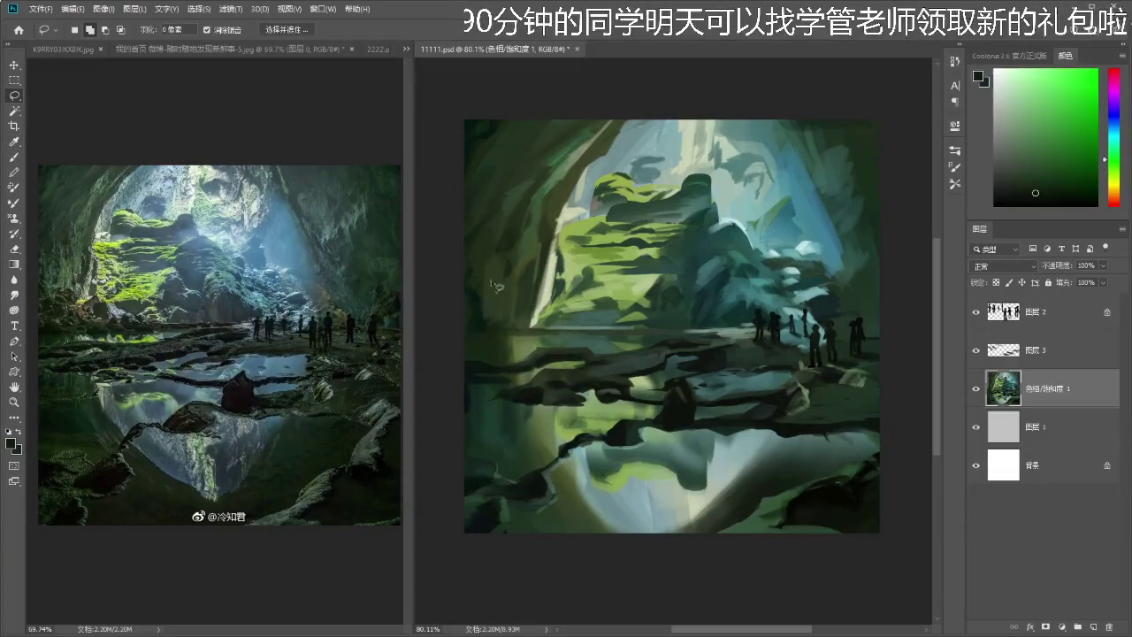
- Block in dark green rock silhouettes along the far shoreline at the foot of the cave wall, using lasso selections, and deselect
mouse_move(466, 318)
mouse_down()
mouse_move(509, 335)
mouse_move(489, 346)
mouse_move(470, 335)
mouse_move(482, 322)
mouse_move(508, 335)
mouse_move(480, 344)
mouse_move(510, 328)
mouse_move(544, 340)
mouse_move(513, 346)
mouse_move(468, 322)
mouse_move(479, 299)
mouse_move(461, 297)
mouse_move(507, 300)
mouse_move(534, 329)
mouse_up()
key(ctrl+d)
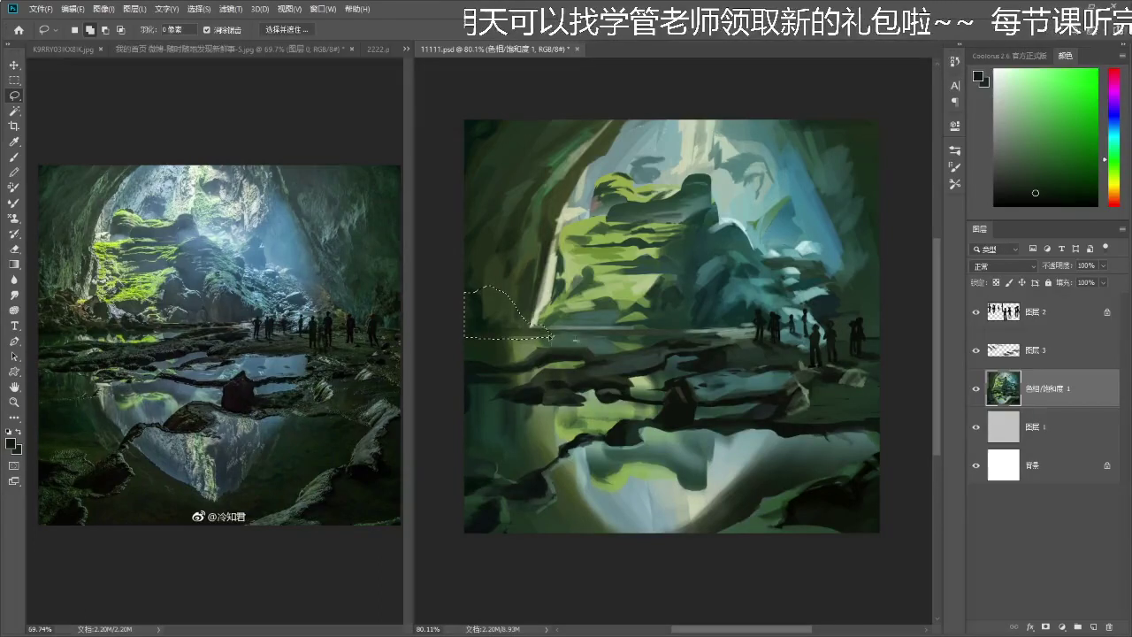
mouse_move(564, 331)
mouse_down()
mouse_move(604, 336)
mouse_move(573, 338)
mouse_move(603, 347)
mouse_move(554, 342)
mouse_move(602, 340)
mouse_move(573, 314)
mouse_move(558, 340)
mouse_move(548, 305)
mouse_move(533, 332)
mouse_move(539, 293)
mouse_move(537, 312)
mouse_move(502, 284)
mouse_move(511, 291)
mouse_move(500, 294)
mouse_move(522, 285)
mouse_move(555, 318)
mouse_move(536, 318)
mouse_move(566, 325)
mouse_move(530, 350)
mouse_move(496, 318)
mouse_up()
key(b)
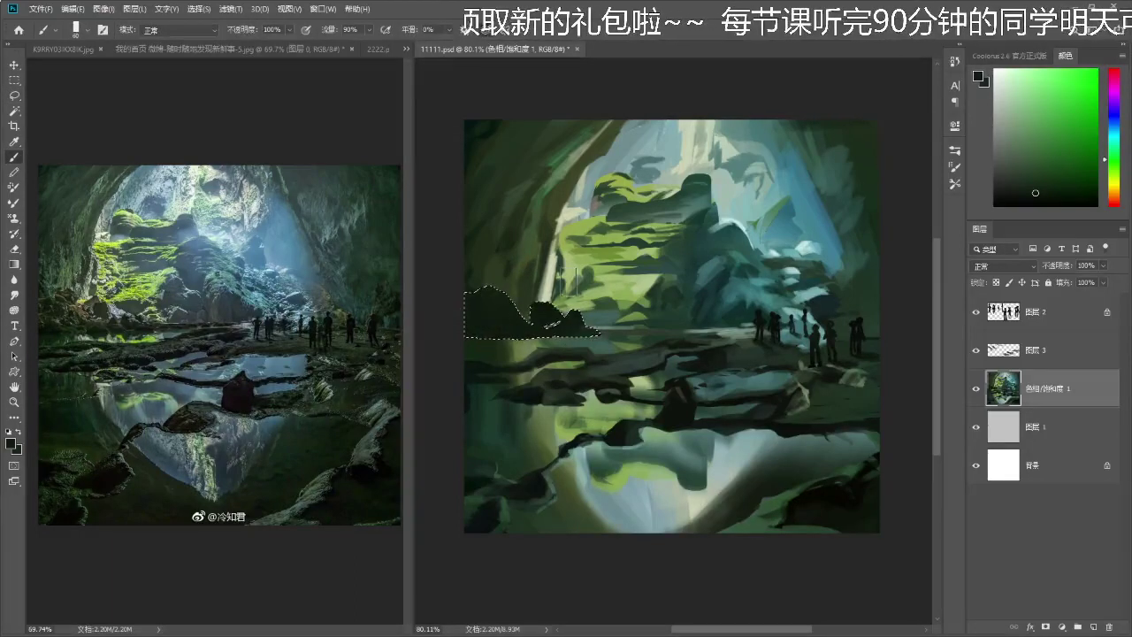
key(l)
key(b)
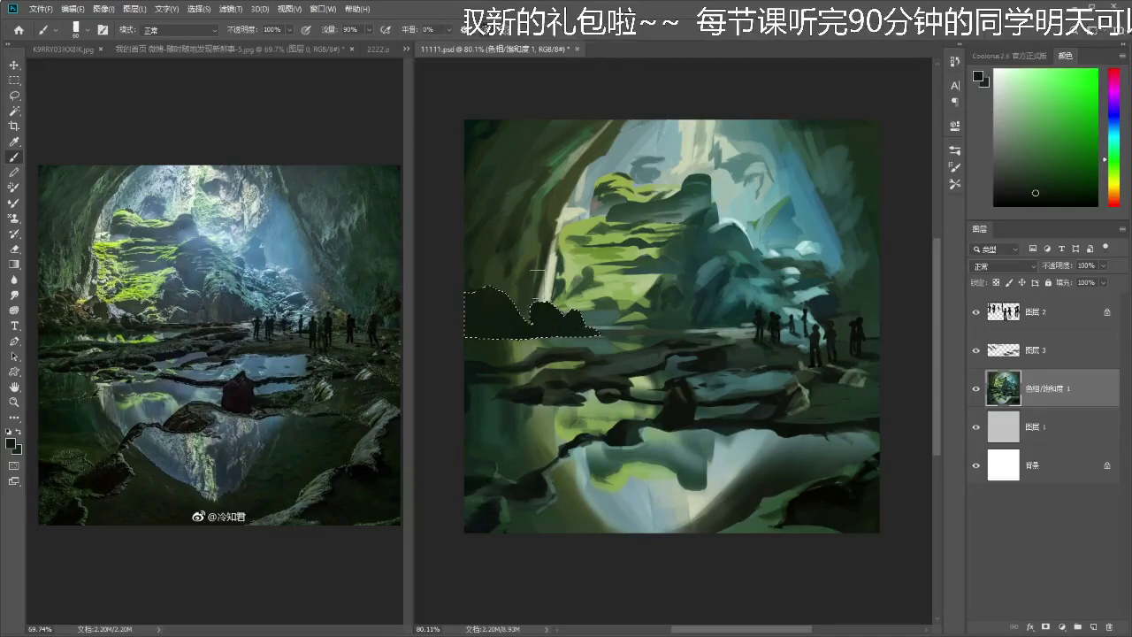
key(ctrl+d)
- Lasso the face of the small shoreline rock below the light beam and paint it with a muted brownish grey
key(ctrl+space)
mouse_move(575, 281)
mouse_down()
mouse_move(518, 284)
mouse_move(585, 285)
mouse_up()
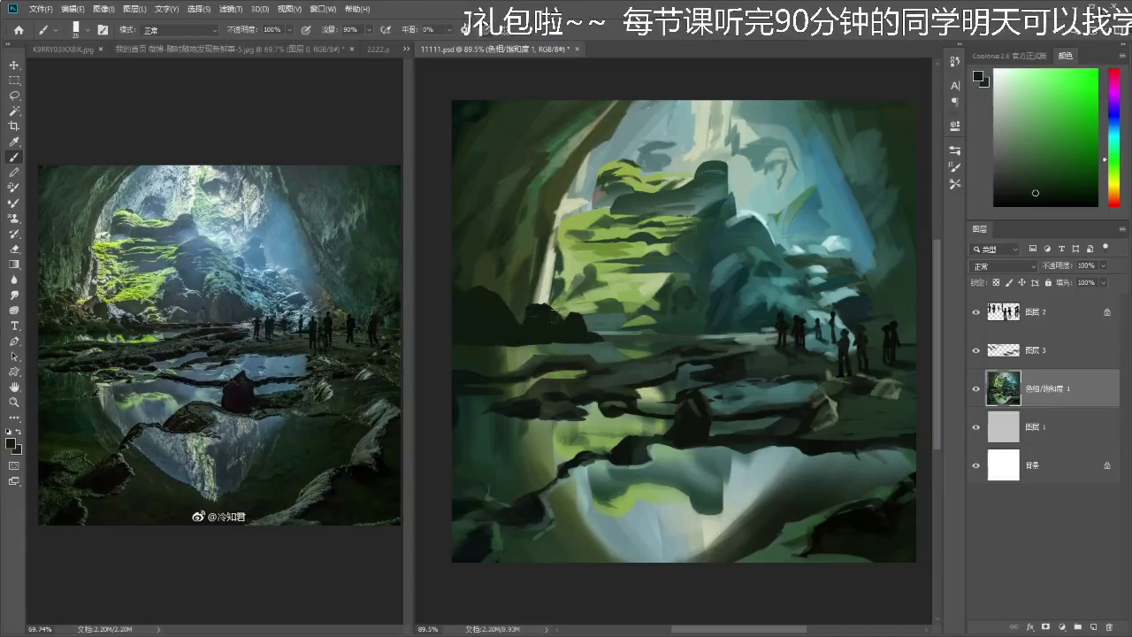
scroll(581, 300, down, 1)
key(l)
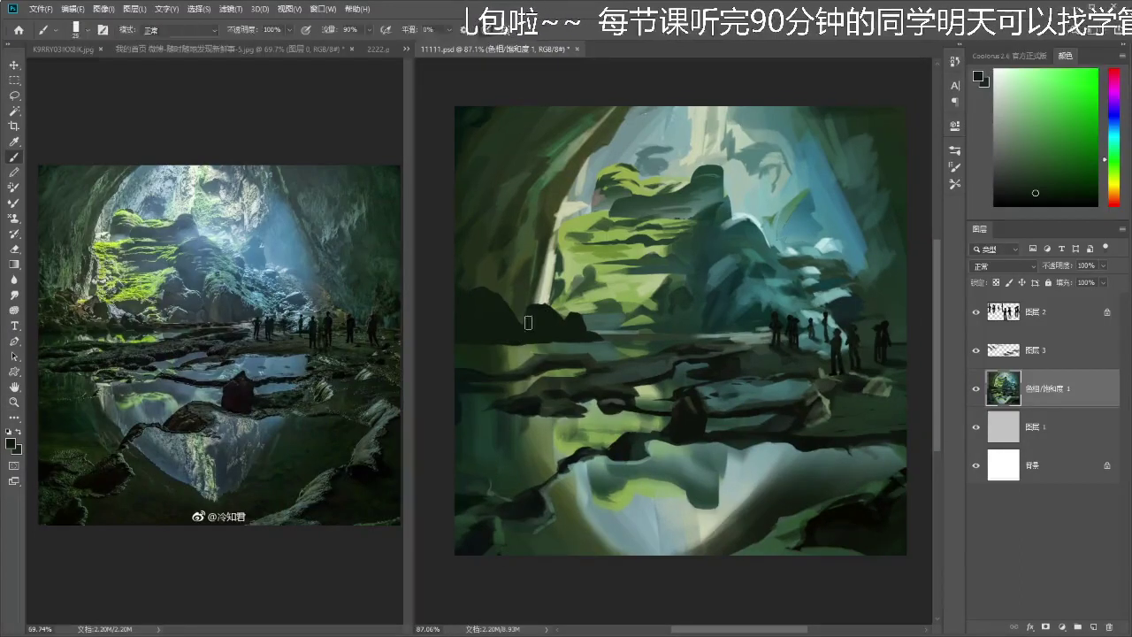
click(528, 330)
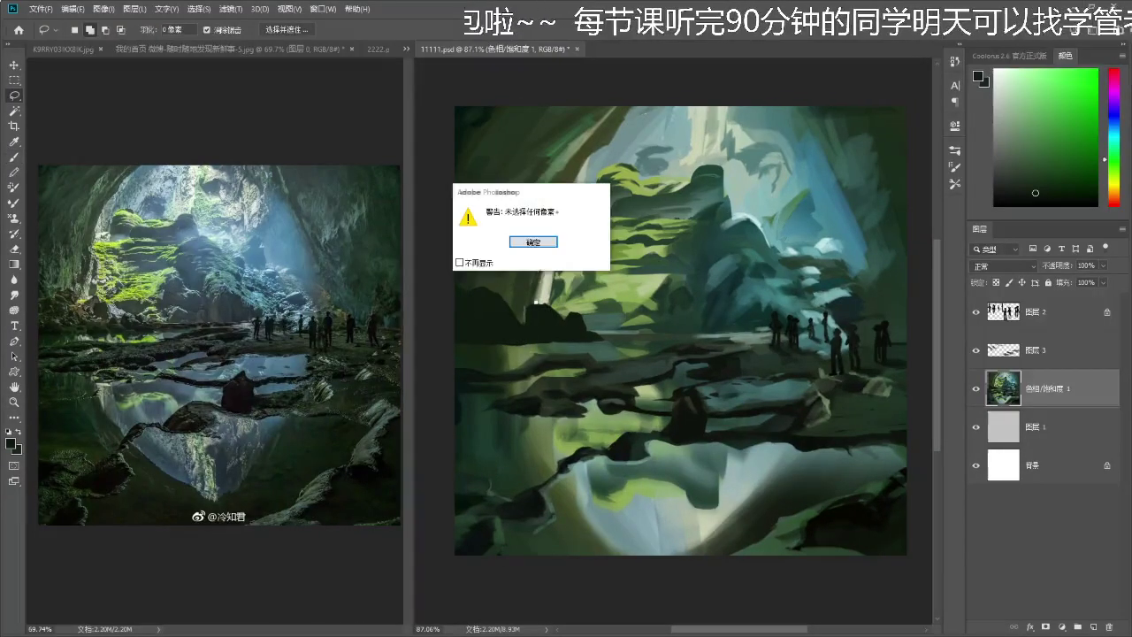
click(545, 242)
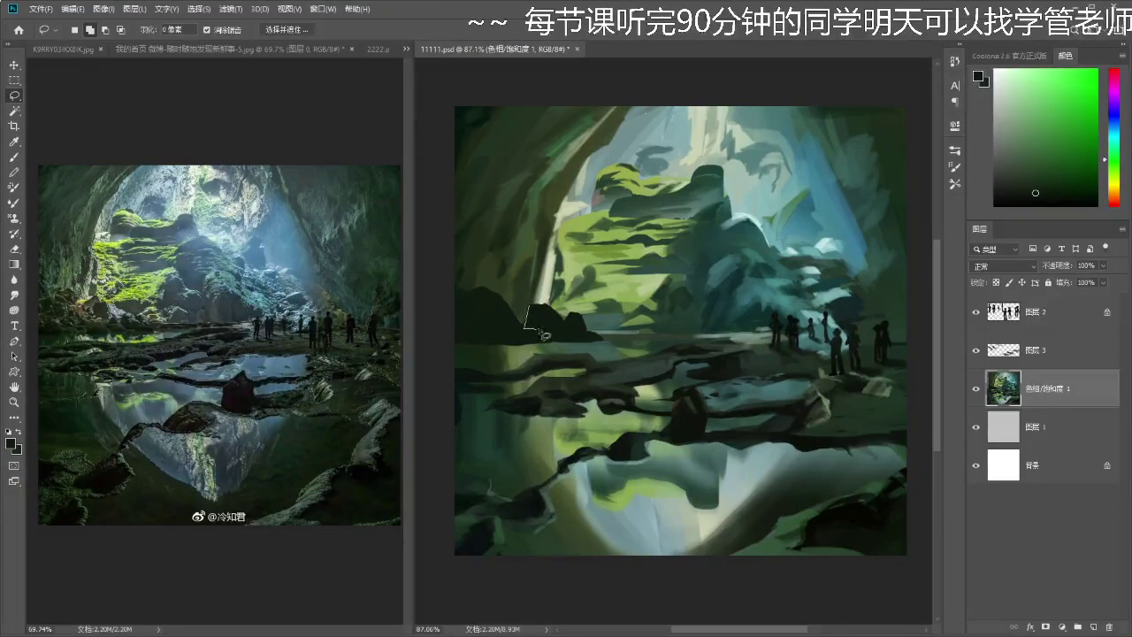
key(i)
scroll(536, 314, up, 1)
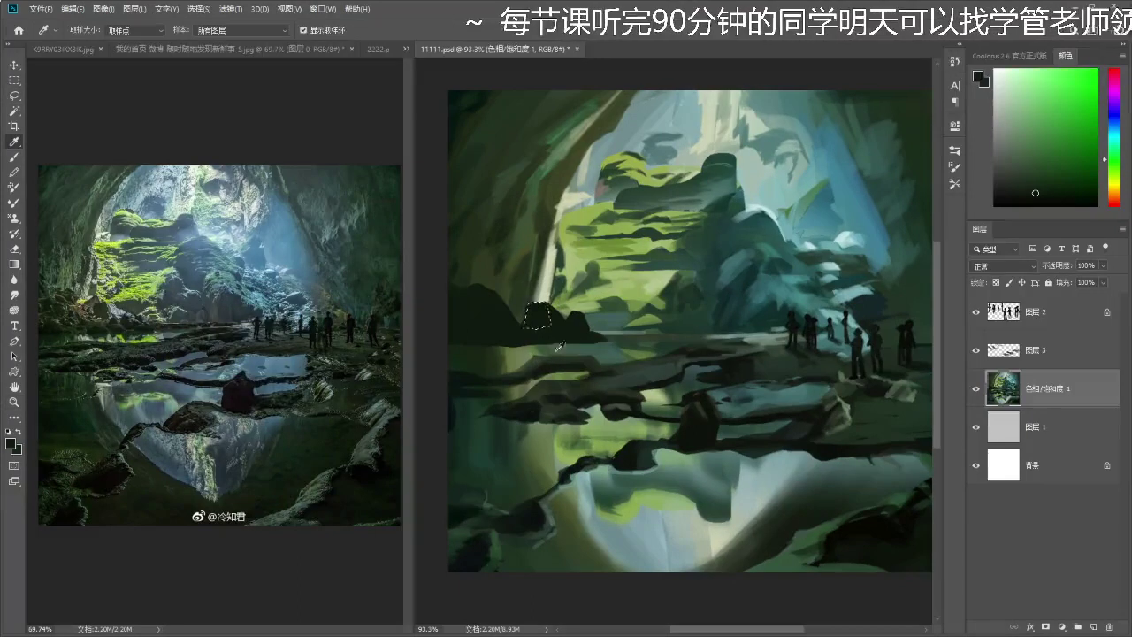
key(b)
alt+click(535, 309)
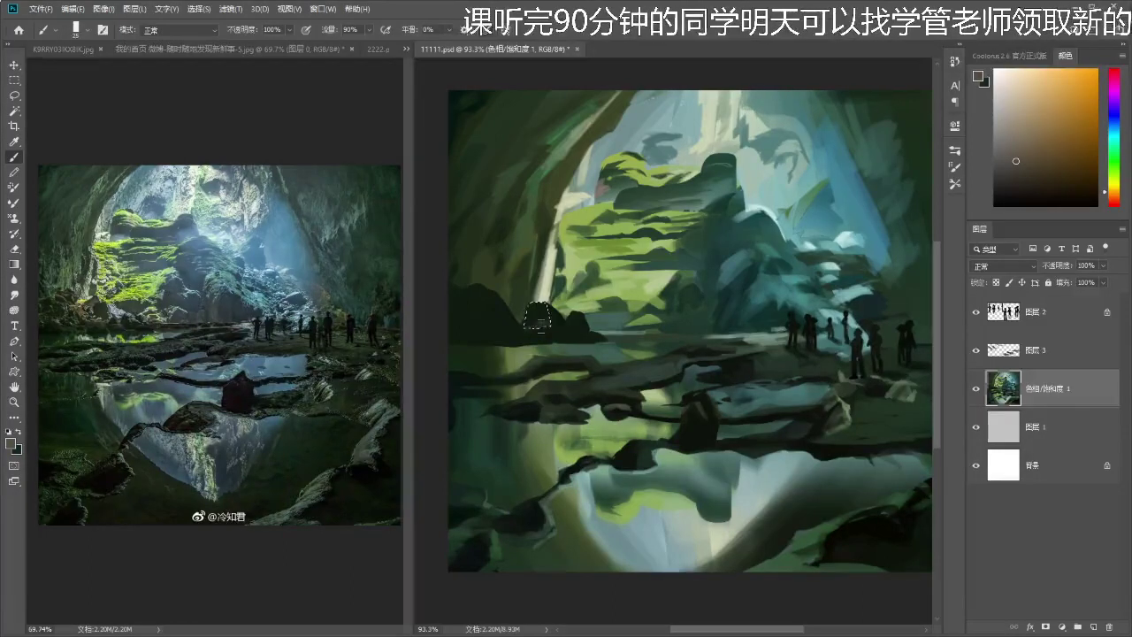
scroll(537, 315, up, 1)
key(r)
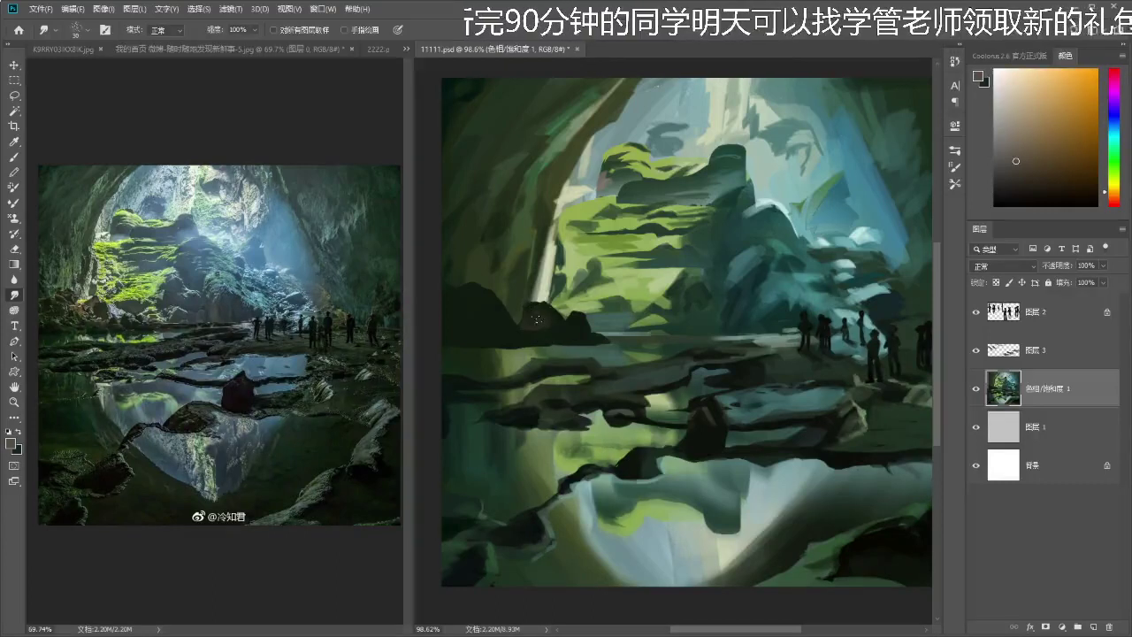
- Sample teal grey from the top of the central rock mass and paint it within a lassoed plane of the small shoreline rock
key(i)
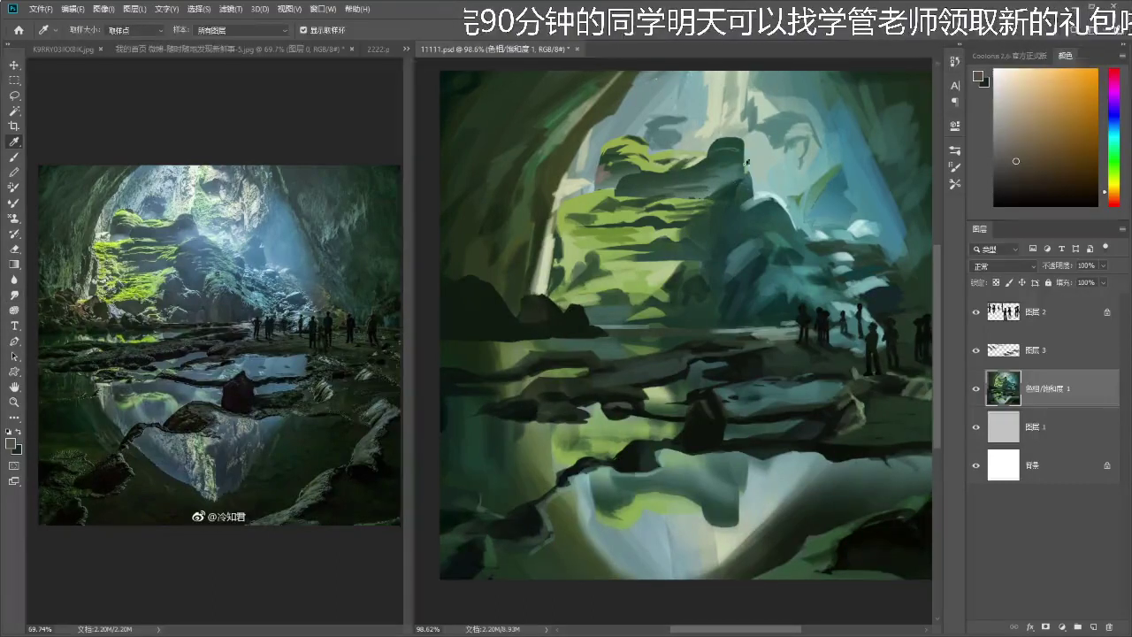
click(736, 170)
key(b)
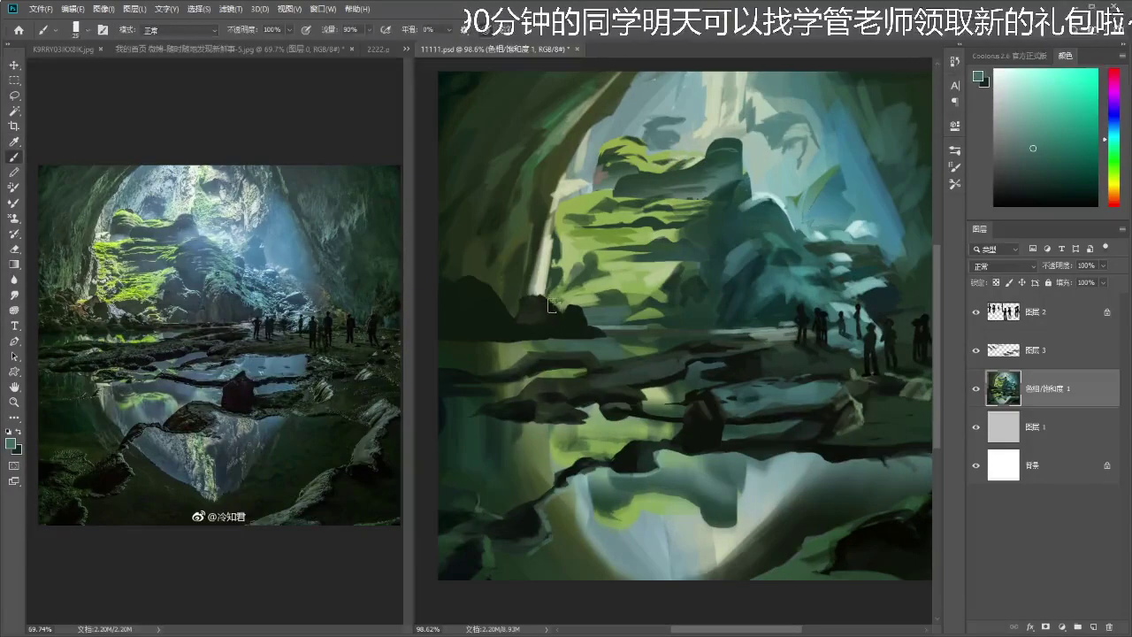
key(l)
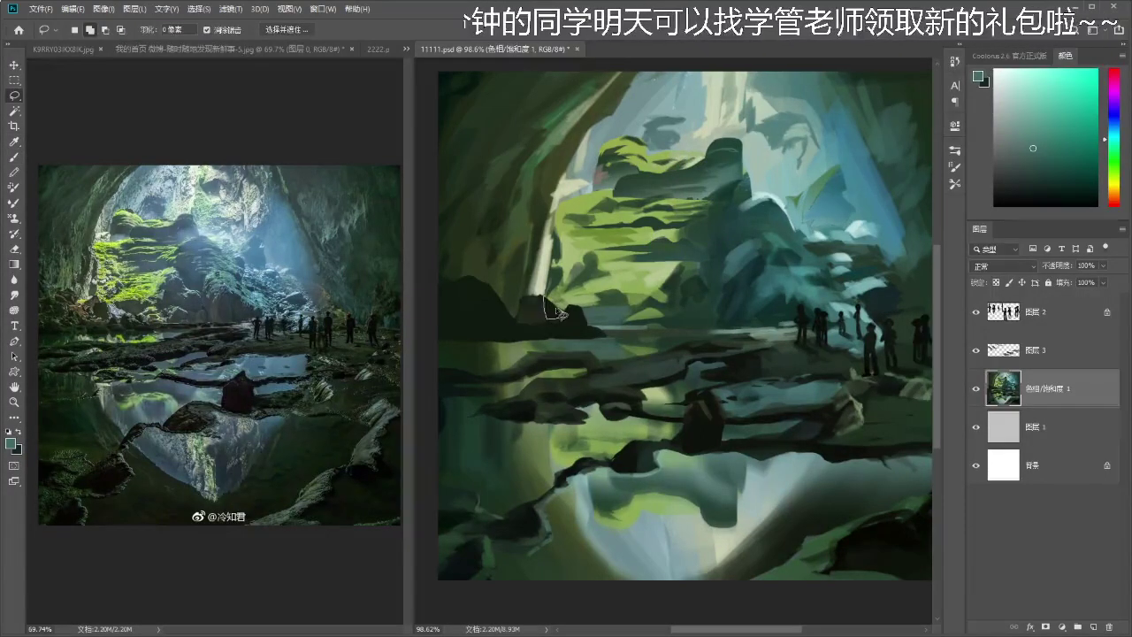
key(b)
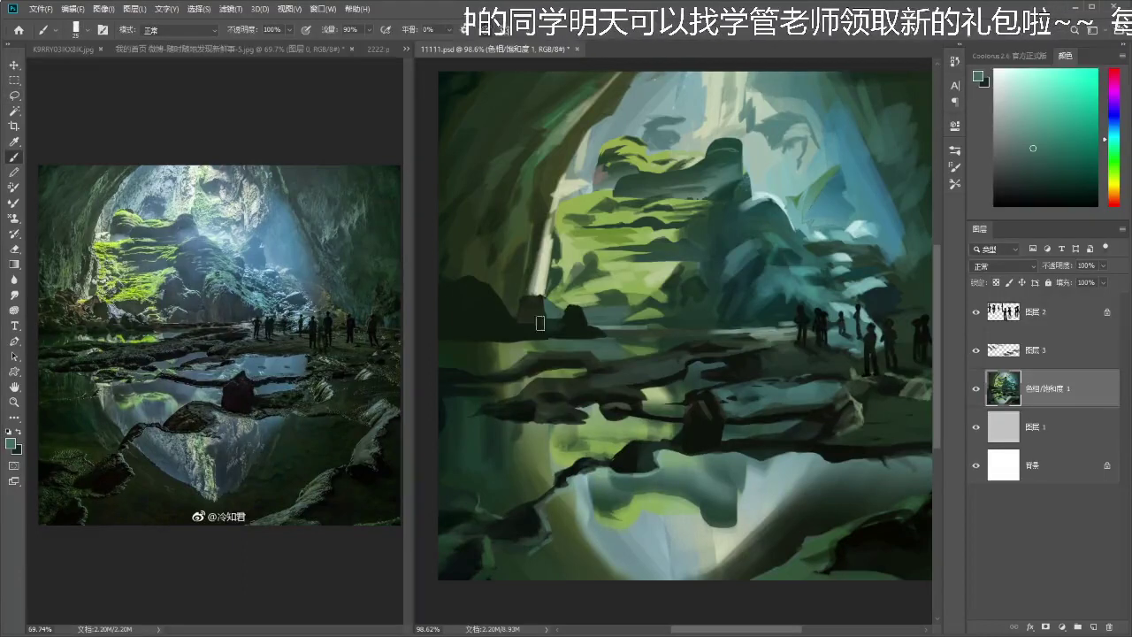
key(z)
mouse_move(576, 316)
mouse_down()
mouse_move(531, 315)
mouse_move(553, 316)
mouse_up()
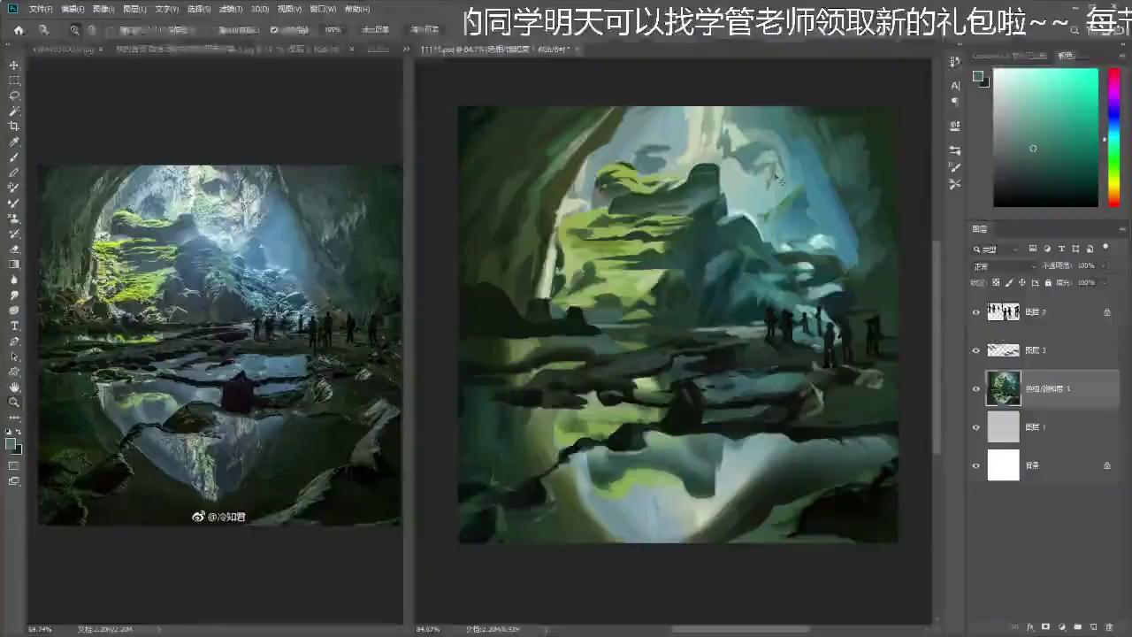
- Highlight the neighbouring small rock with a pale tone sampled from the cave opening and restate its shadow in dark green
alt+click(738, 184)
drag(738, 184, 708, 197)
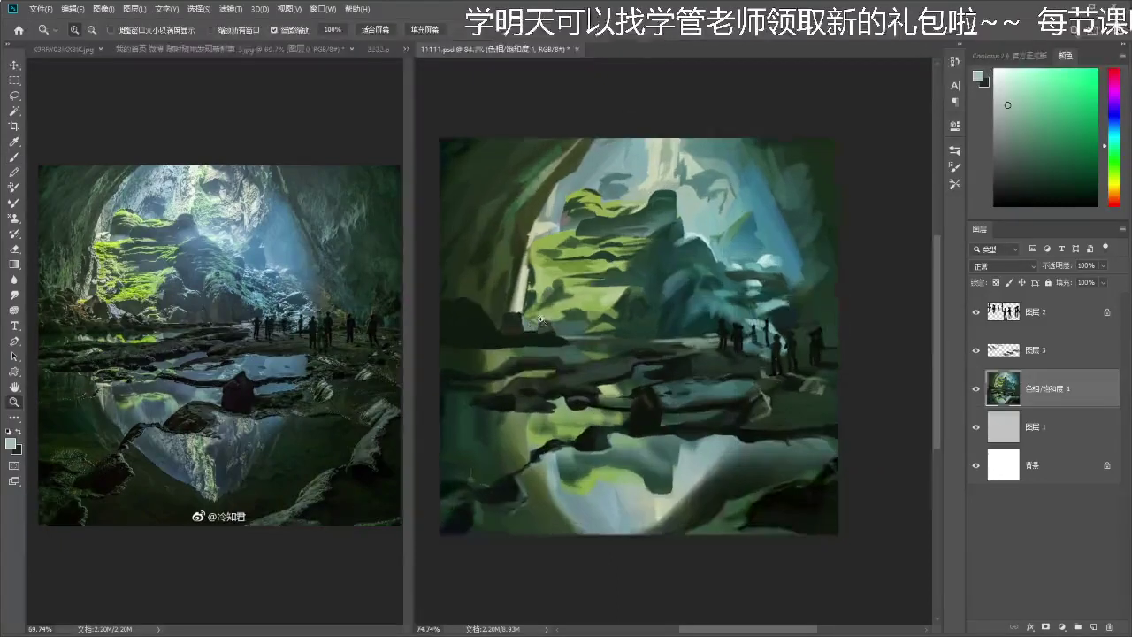
key(ctrl+1)
key(i)
click(547, 339)
key(b)
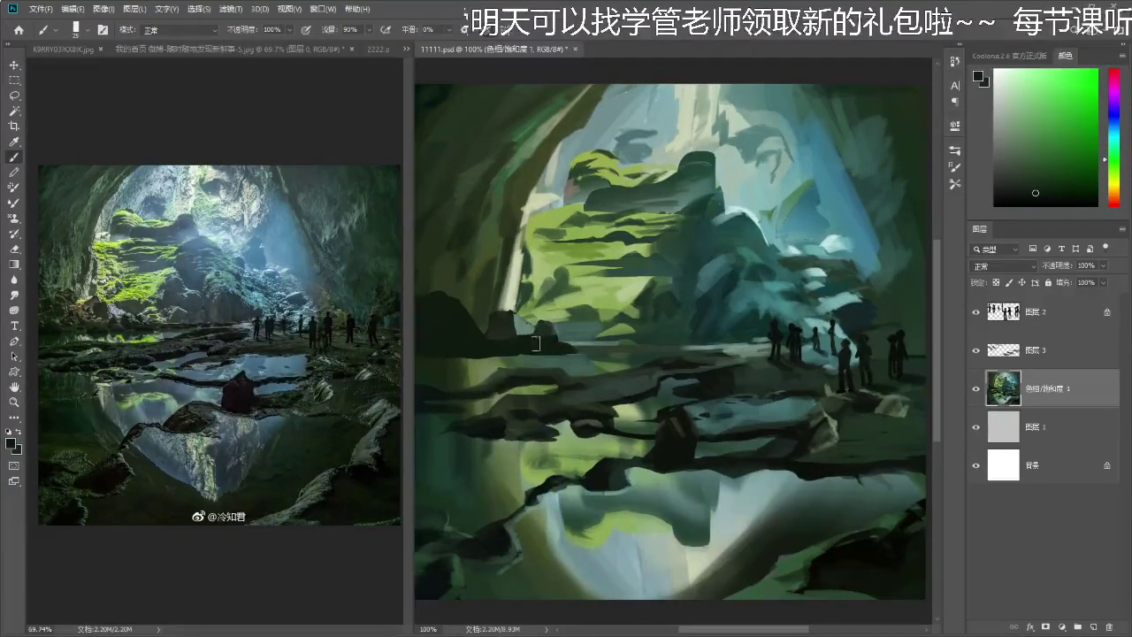
scroll(534, 328, down, 1)
- Sample a grey-green, lasso the lit plane of the second small rock and paint it in
alt+click(536, 323)
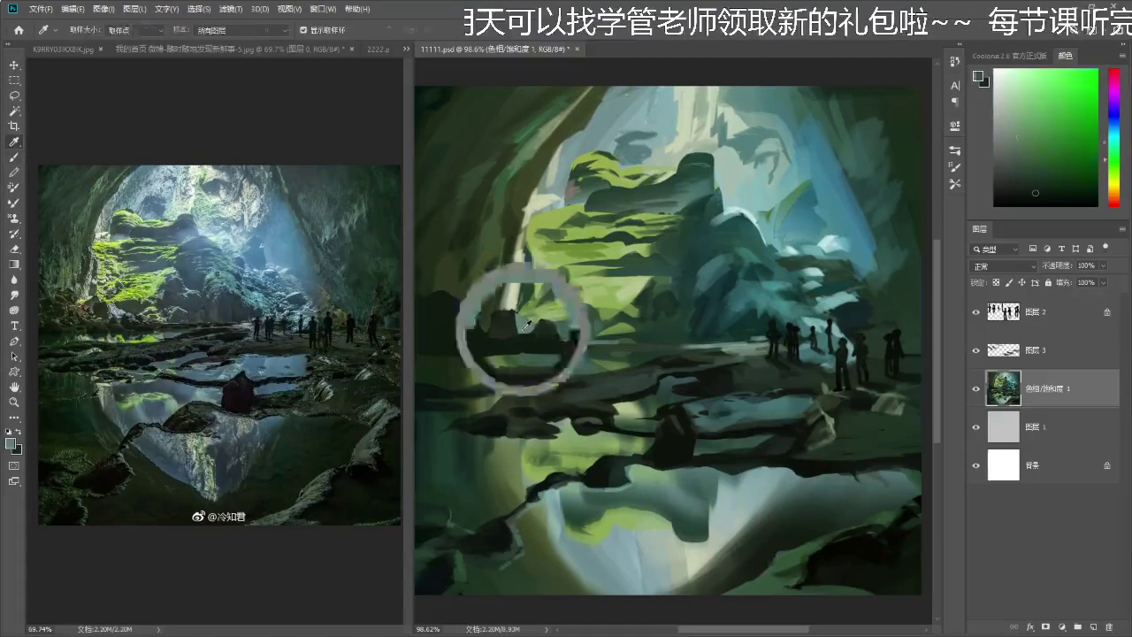
key(l)
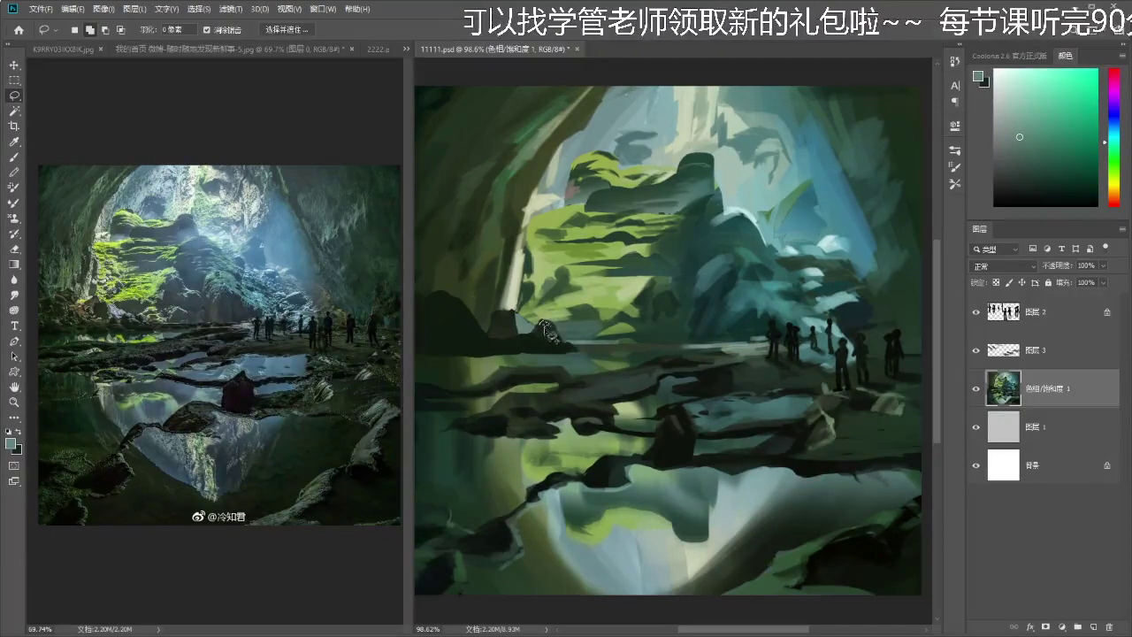
drag(554, 342, 548, 334)
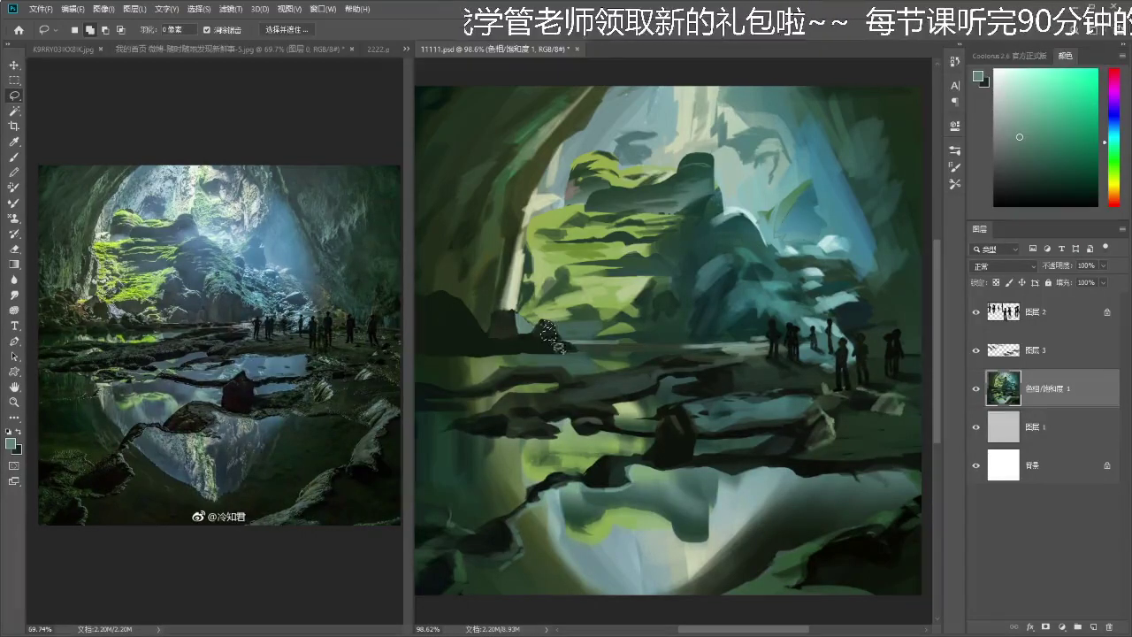
key(b)
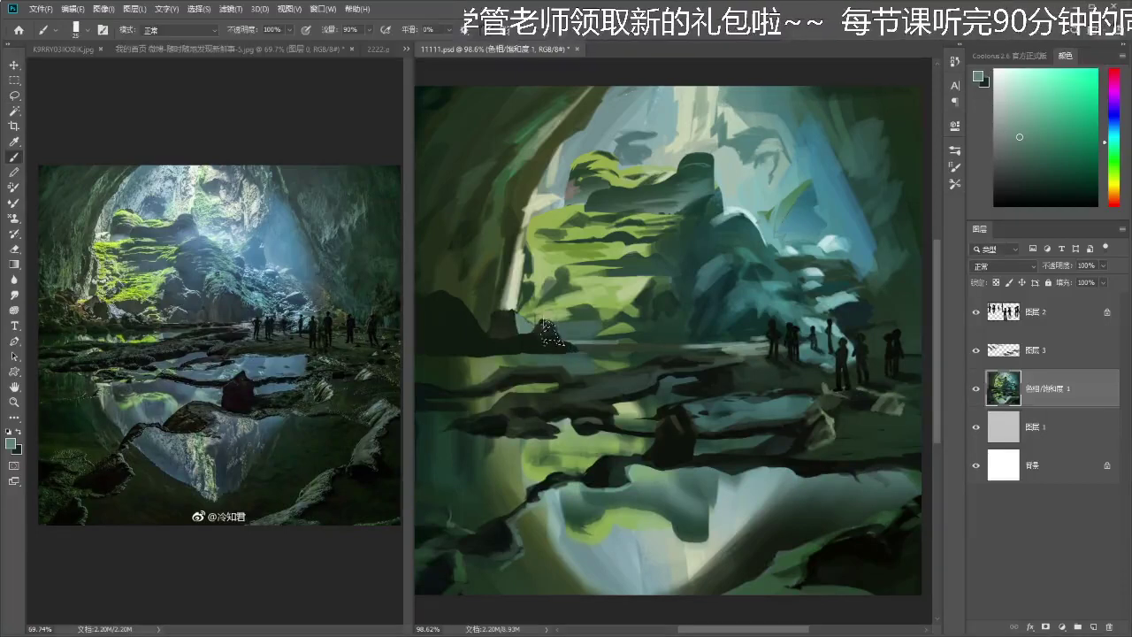
scroll(577, 343, down, 5)
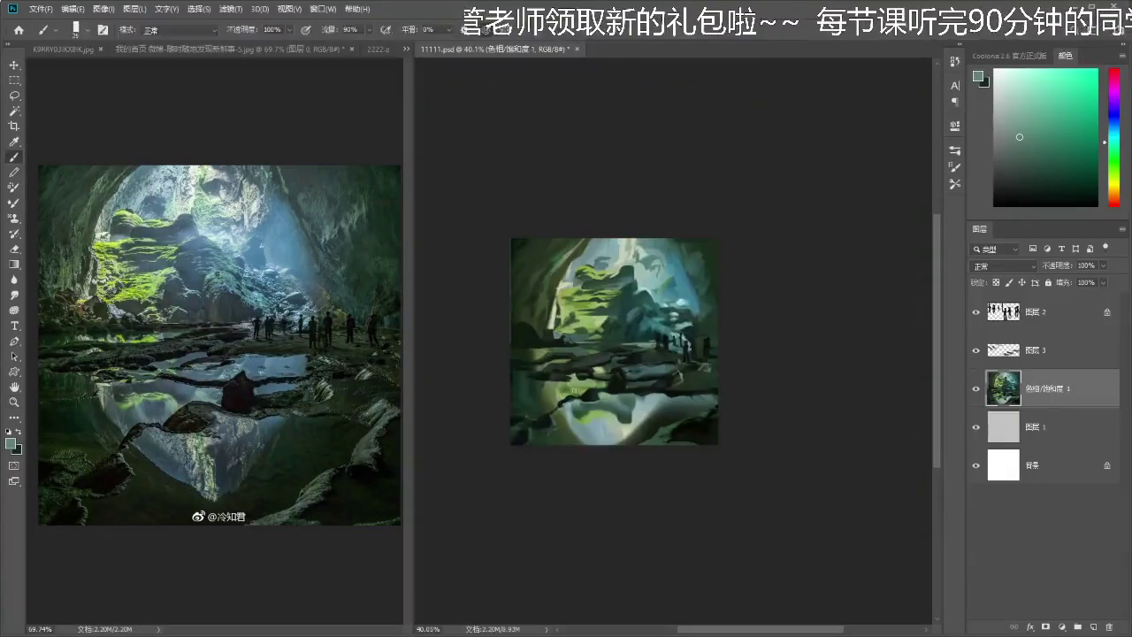
scroll(580, 344, up, 5)
- Lasso a small rounded boulder beside the second rock, paint it in grey-green with dark green shadow, and deselect
key(l)
drag(575, 333, 566, 331)
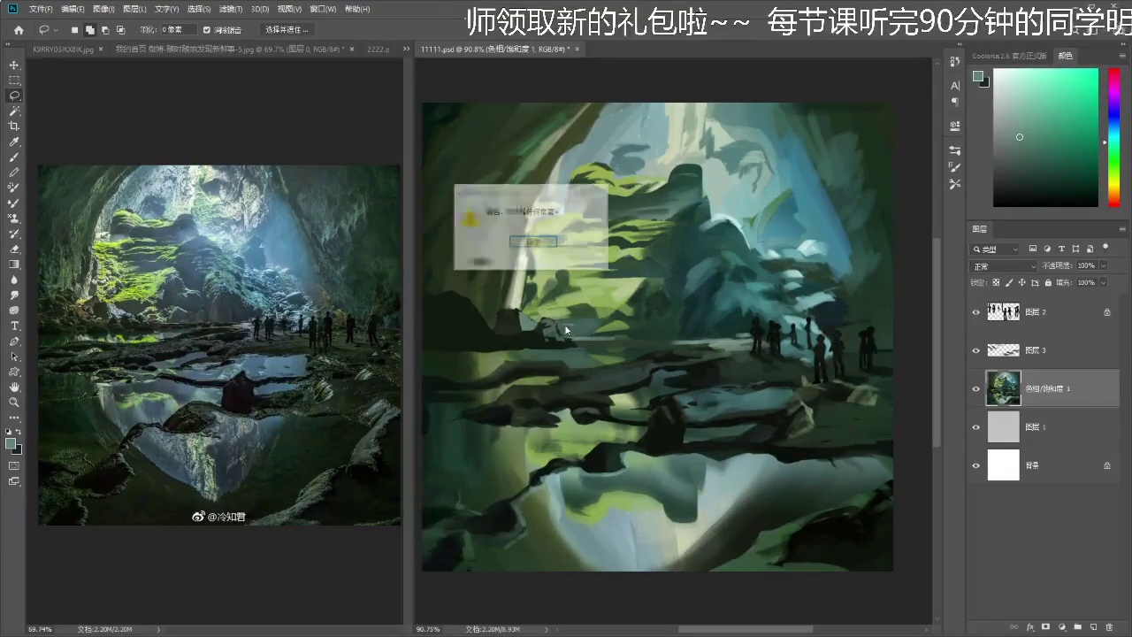
click(548, 241)
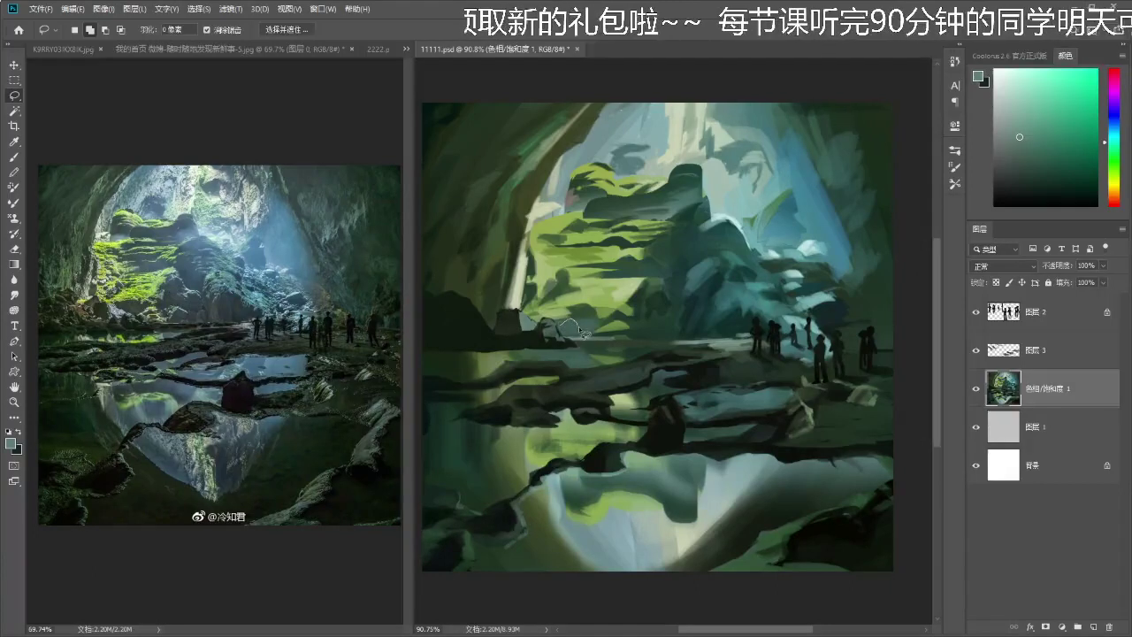
key(b)
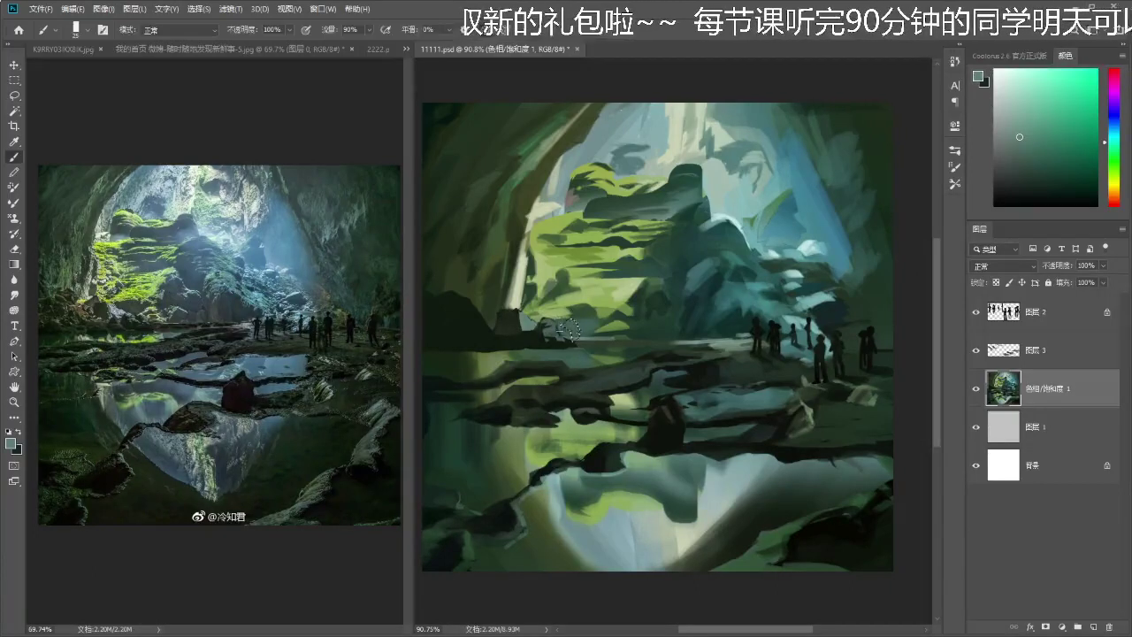
alt+click(568, 331)
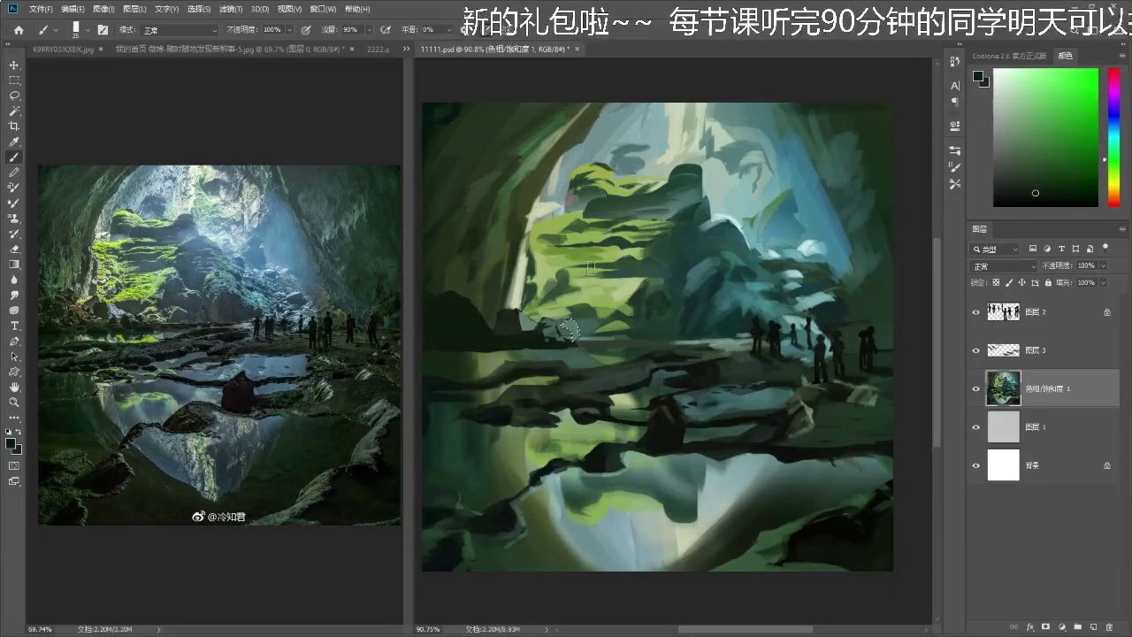
key(ctrl+a)
key(ctrl+d)
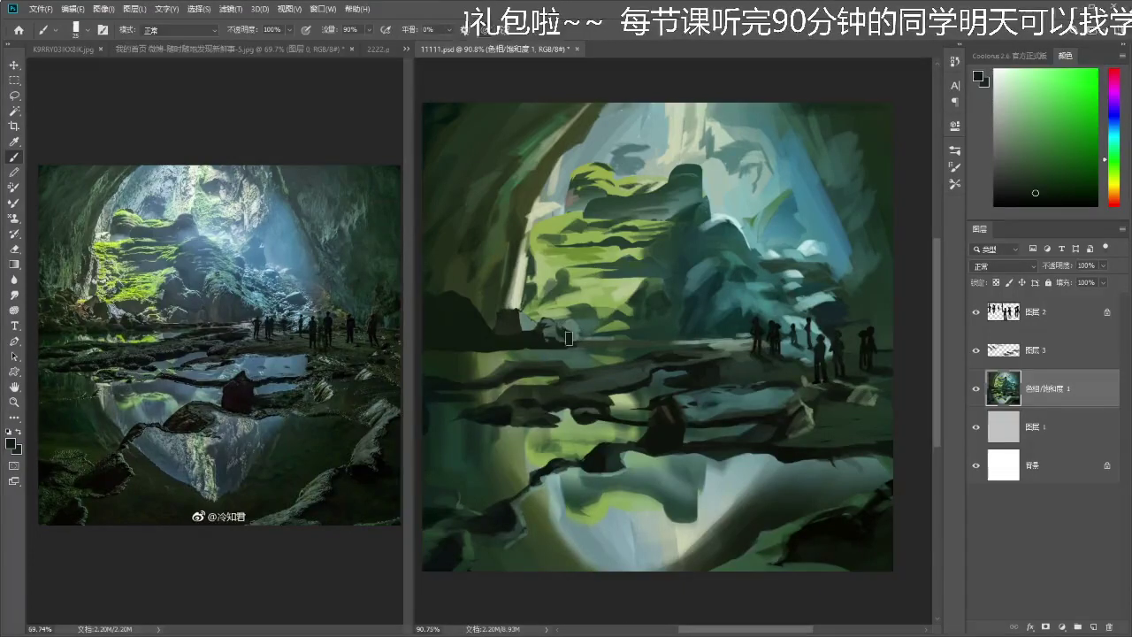
- Choose a desaturated dark orange-brown and paint the lit planes of the large dark rock beside the small shoreline rocks
key(z)
mouse_move(568, 337)
mouse_down()
mouse_move(539, 337)
mouse_move(556, 331)
mouse_up()
alt+click(535, 323)
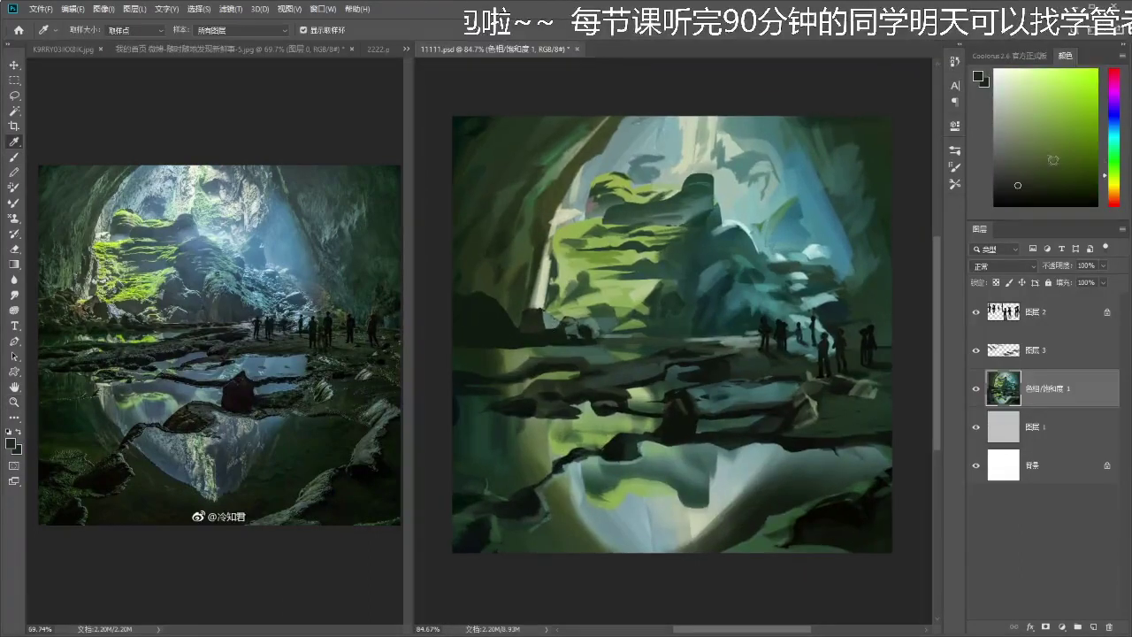
click(1114, 193)
click(1008, 170)
key(b)
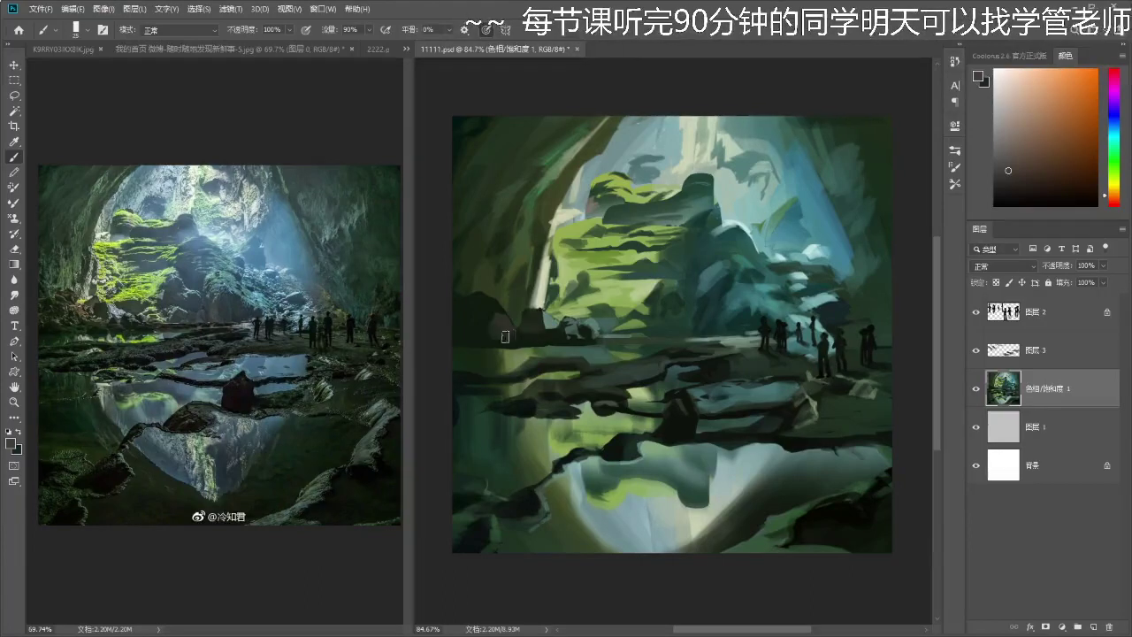
mouse_move(523, 323)
mouse_down()
mouse_move(499, 328)
mouse_move(534, 342)
mouse_move(505, 329)
mouse_move(526, 323)
mouse_up()
key(z)
key(b)
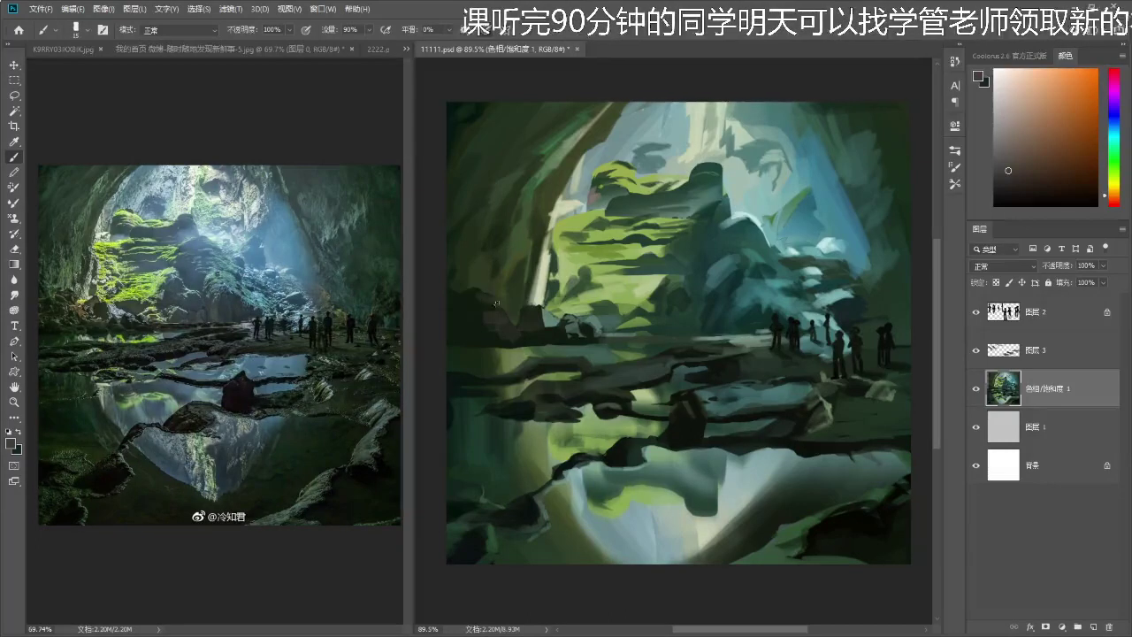
- Mix a dark olive-yellow from a sampled moss green and paint the lit base of the large rock at the far shore's outer end
key(i)
alt+click(475, 317)
alt+click(613, 287)
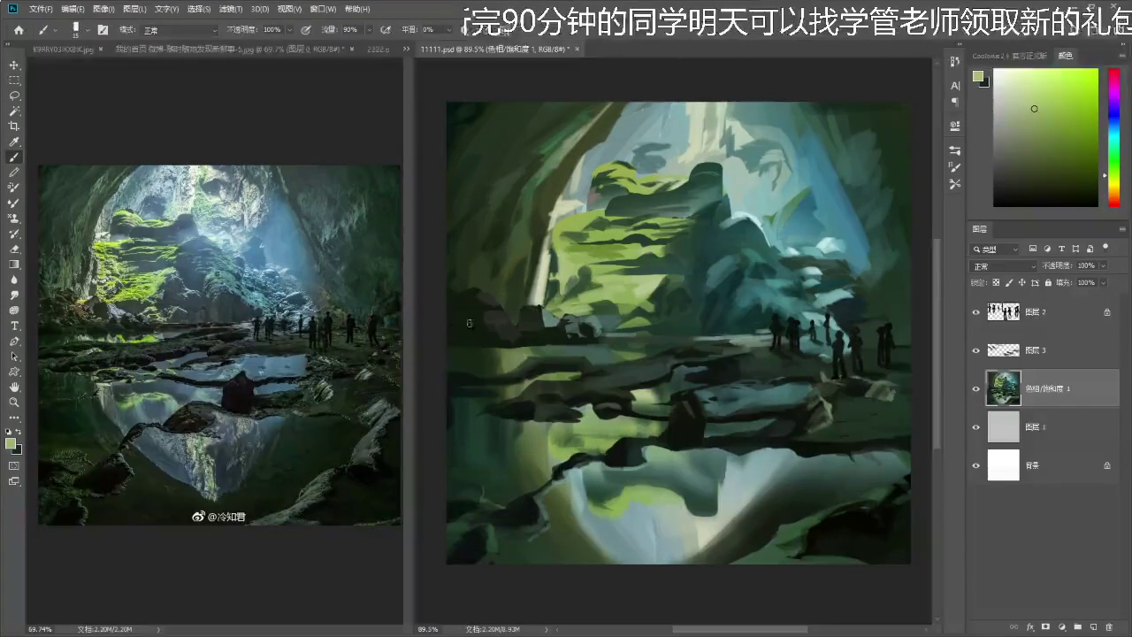
click(1034, 144)
click(1113, 181)
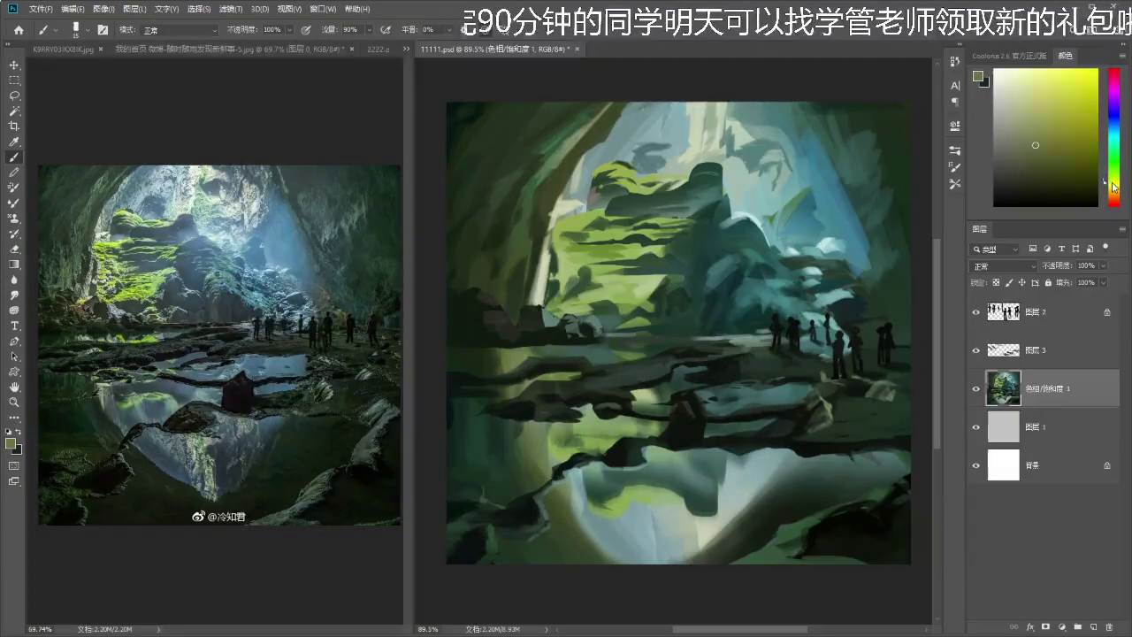
click(1039, 159)
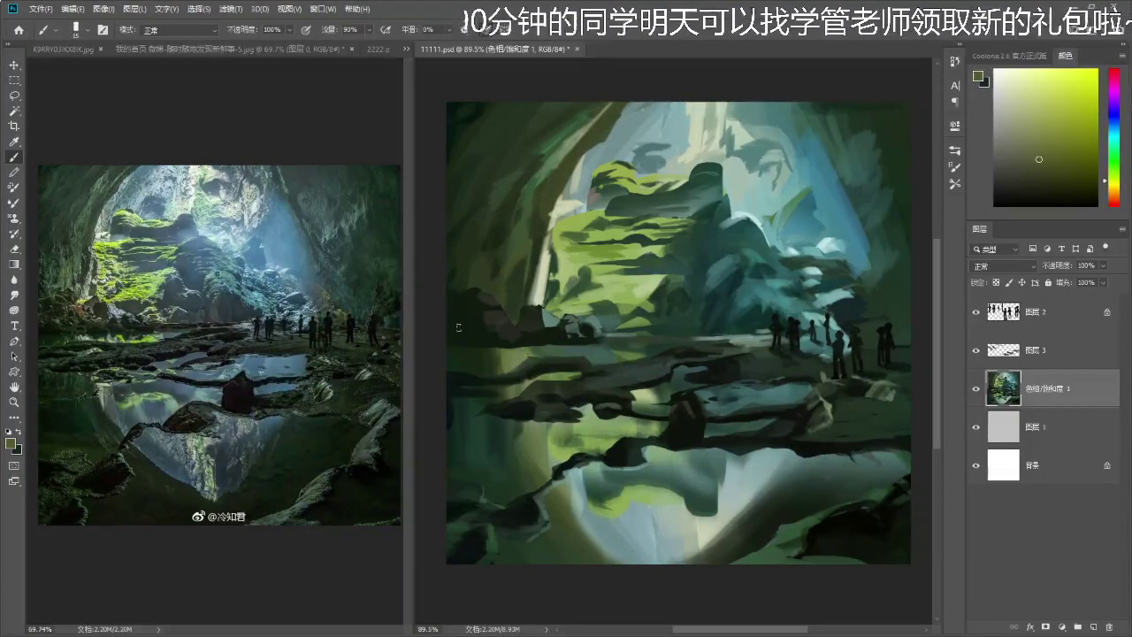
mouse_move(449, 323)
mouse_down()
mouse_move(471, 330)
mouse_move(474, 318)
mouse_move(489, 329)
mouse_up()
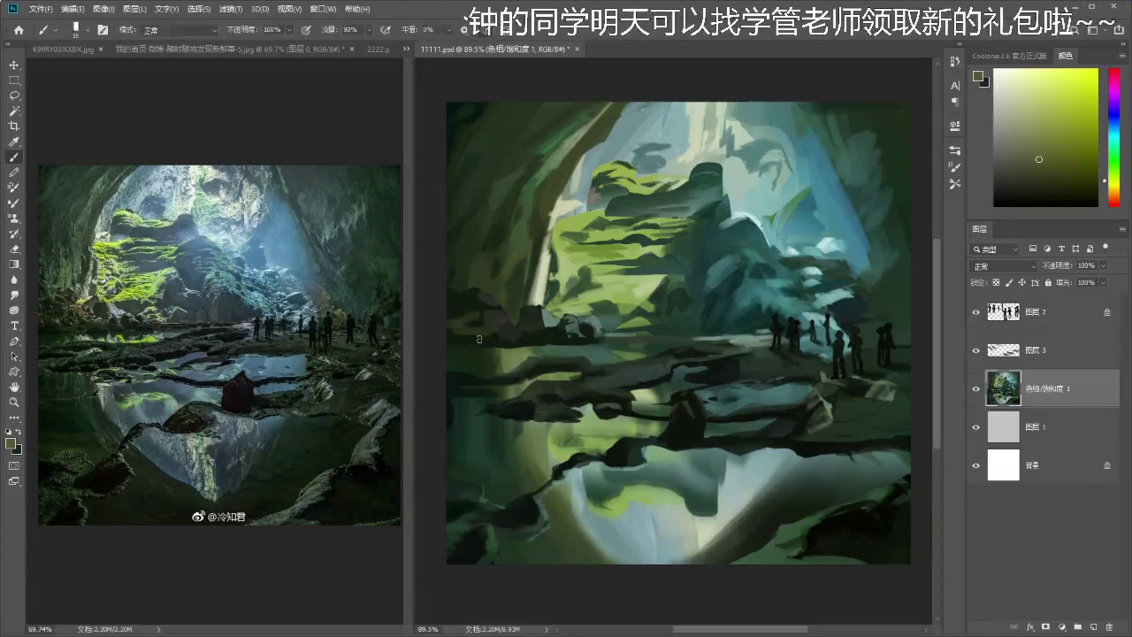
- Sample dark greens from the large shoreline rock, restate its shaded planes, and choose a near-black green
alt+click(486, 334)
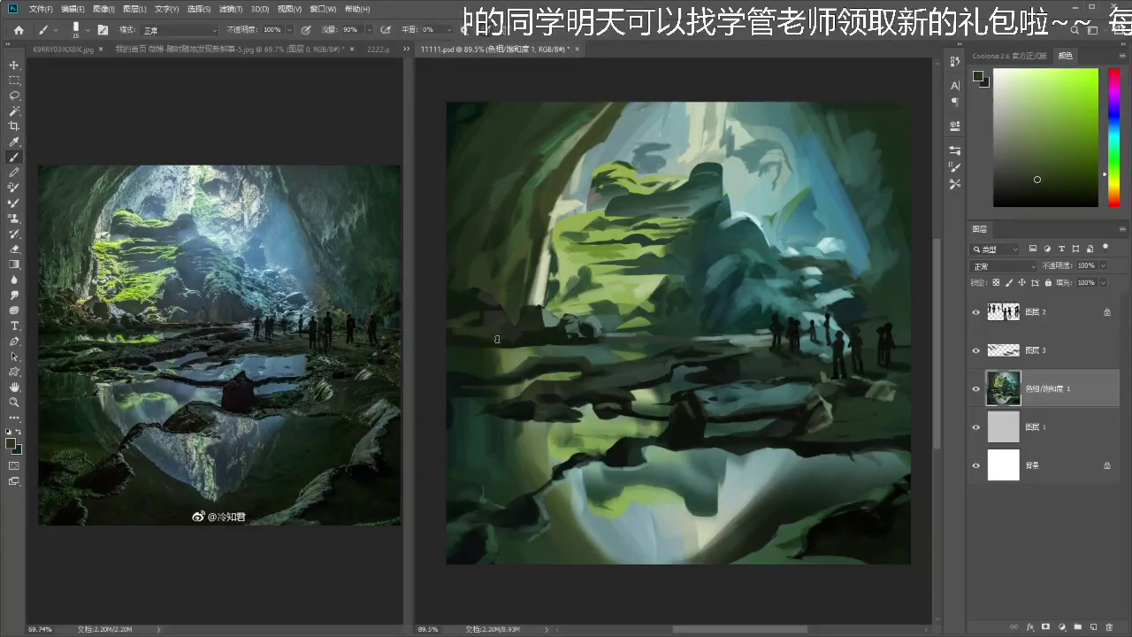
alt+click(473, 319)
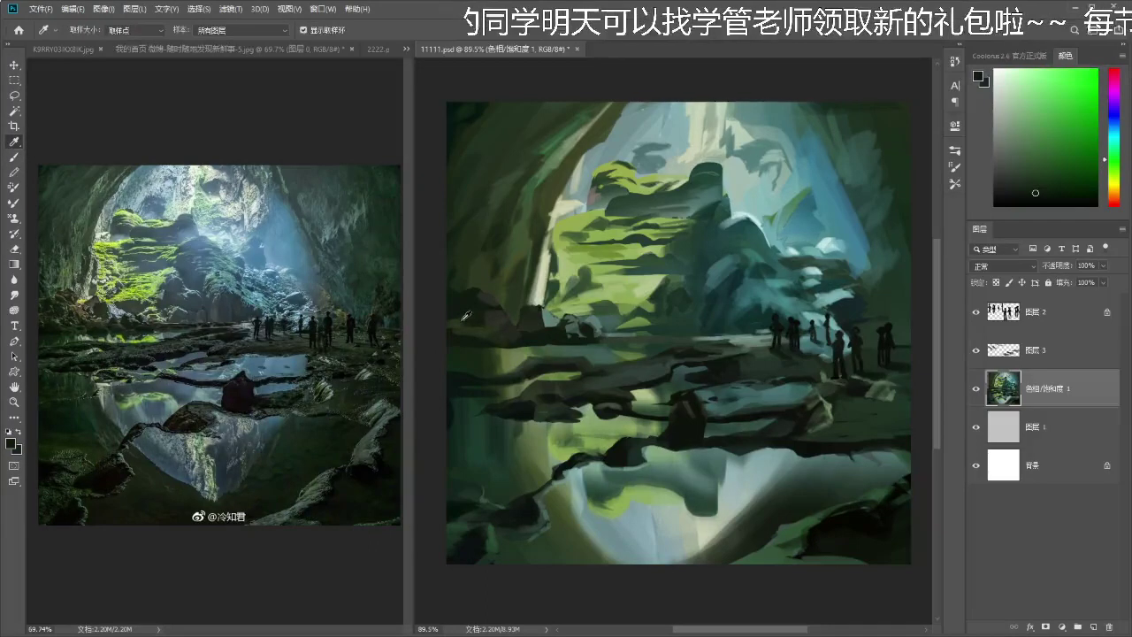
alt+click(458, 323)
alt+click(458, 322)
drag(462, 295, 451, 300)
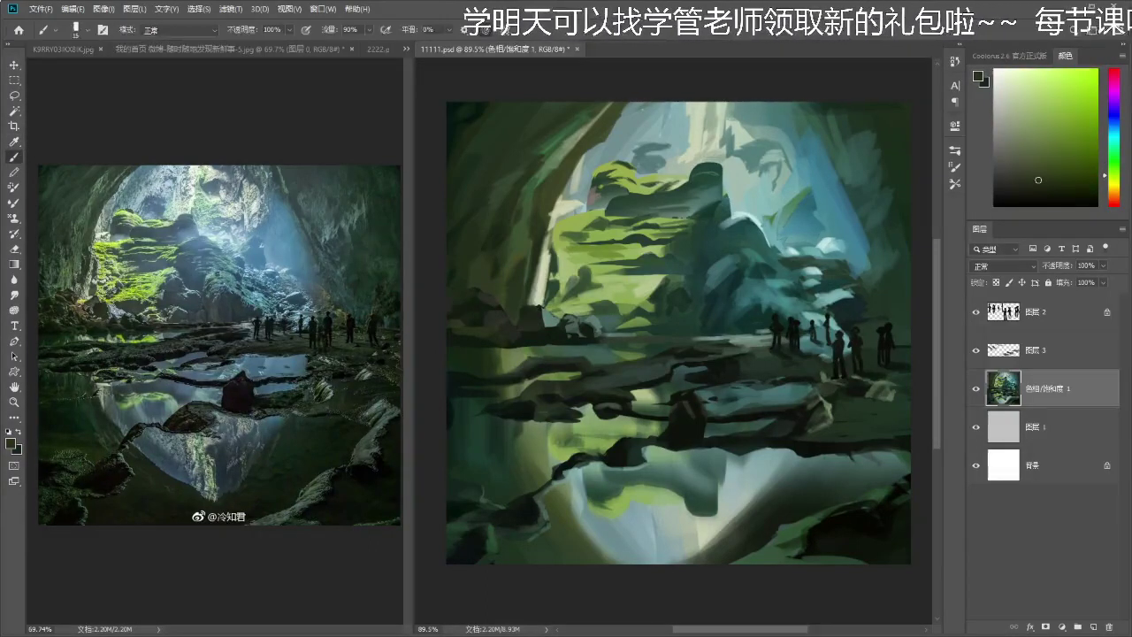
alt+click(469, 306)
click(1050, 199)
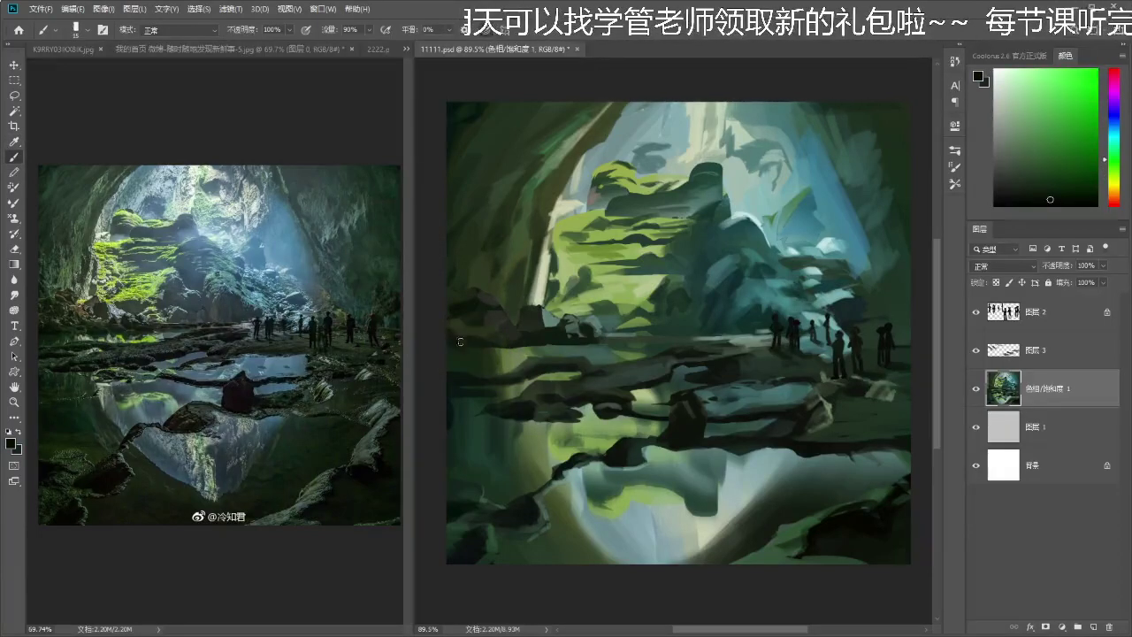
drag(470, 348, 563, 352)
key(ctrl+z)
drag(463, 349, 586, 347)
key(ctrl+z)
- Darken the waterline under the far shoreline rocks with a near-black green sampled from their base
mouse_move(500, 346)
mouse_down()
mouse_move(597, 346)
mouse_move(566, 334)
mouse_up()
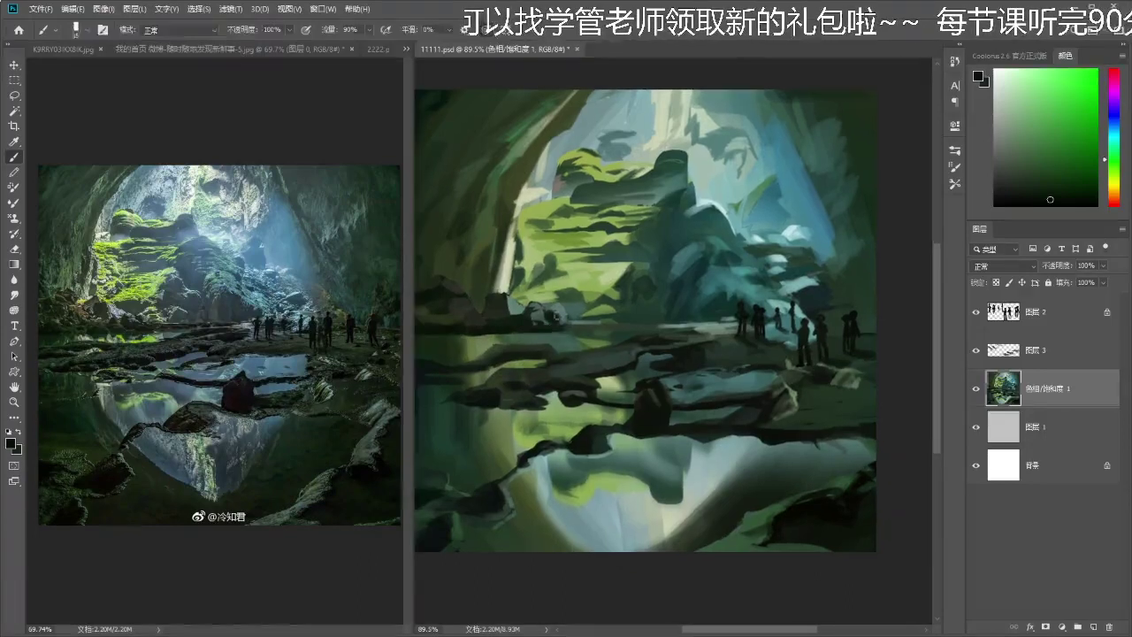
alt+click(523, 330)
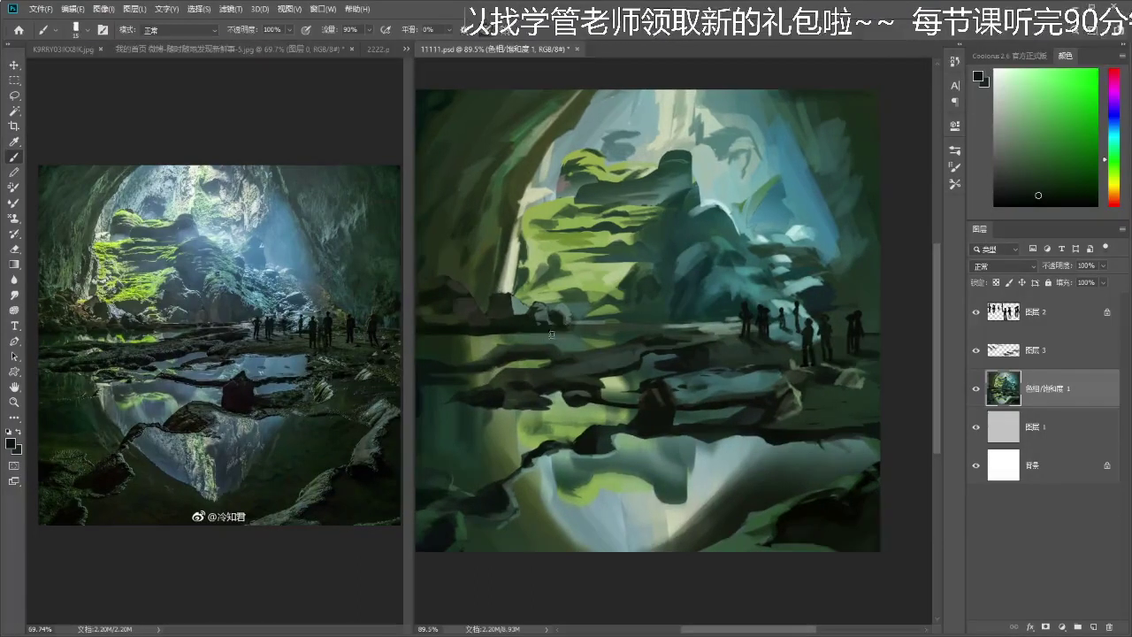
drag(544, 337, 563, 339)
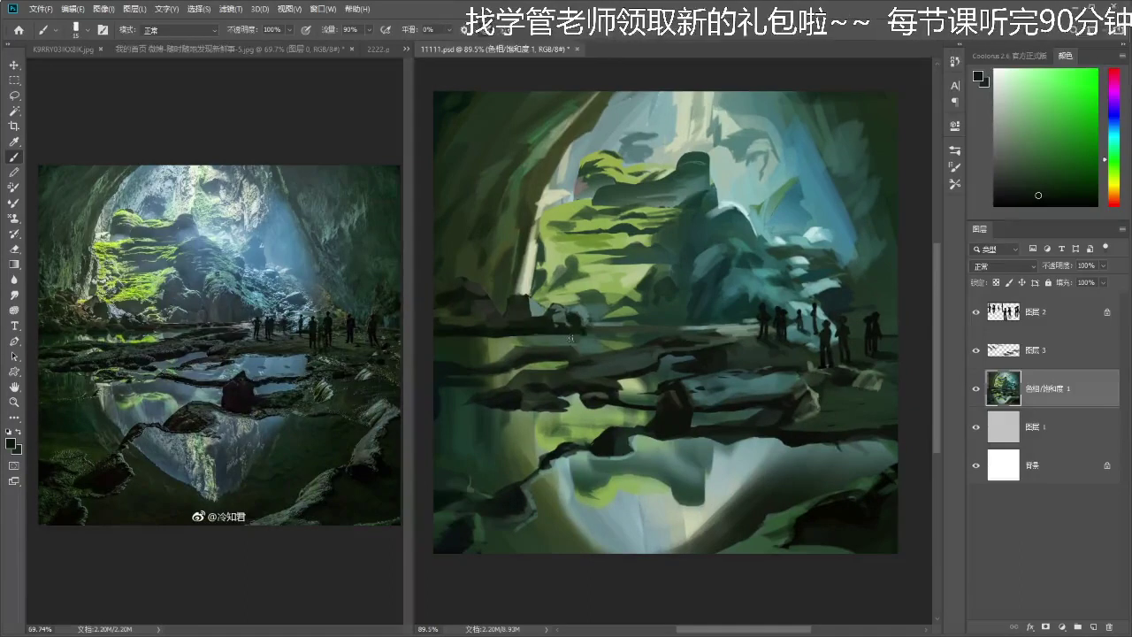
drag(594, 341, 612, 350)
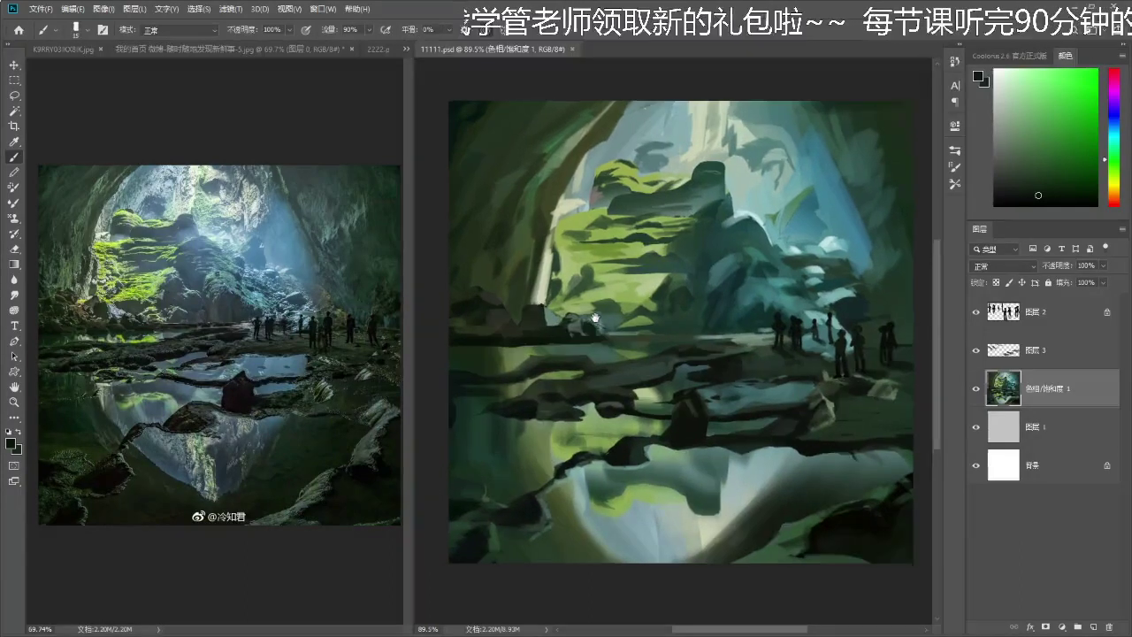
- Lasso the far shoreline rocks, copy them to a new layer, flip them vertically and squash them beneath the waterline as a reflection
key(l)
mouse_move(476, 346)
mouse_down()
mouse_move(448, 338)
mouse_move(449, 296)
mouse_move(486, 288)
mouse_move(525, 331)
mouse_move(547, 306)
mouse_move(599, 317)
mouse_move(613, 339)
mouse_move(734, 343)
mouse_move(530, 350)
mouse_up()
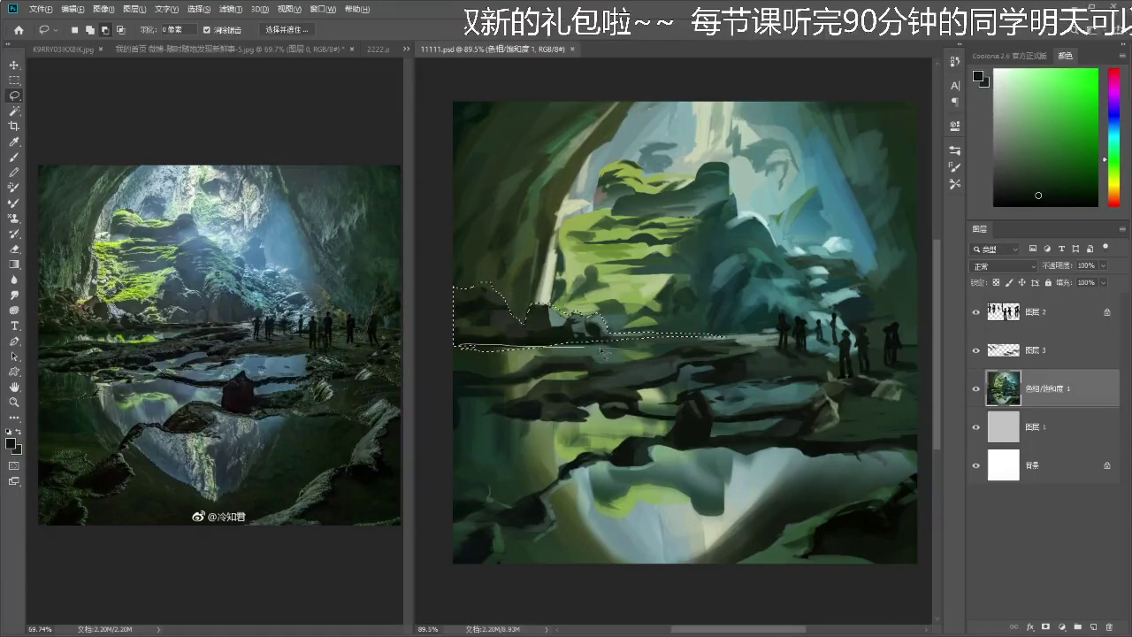
key(ctrl+j)
key(ctrl+t)
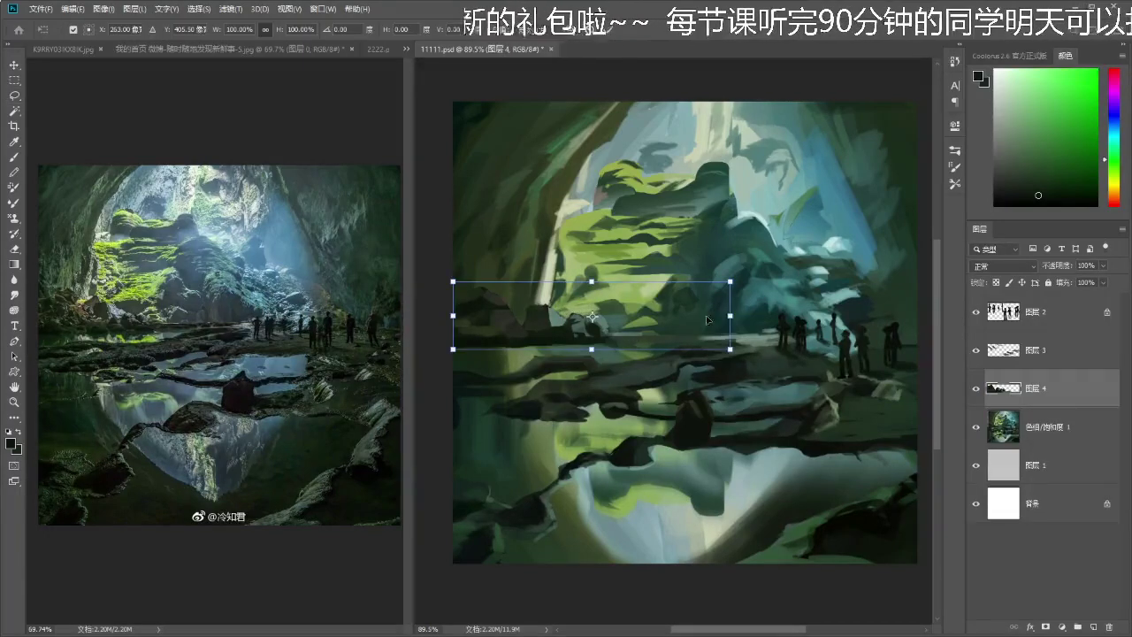
right_click(706, 320)
click(733, 481)
drag(605, 322, 592, 386)
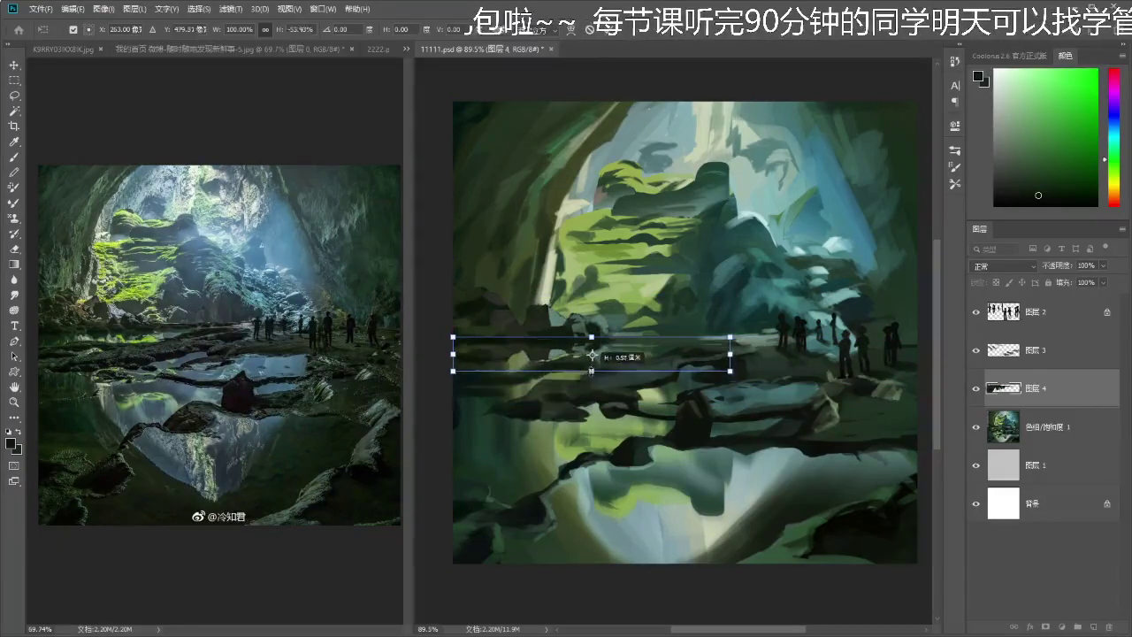
key(Return)
- Soften the flipped rock reflection with the Eraser and set its layer opacity back to 100% after trying lower values
key(l)
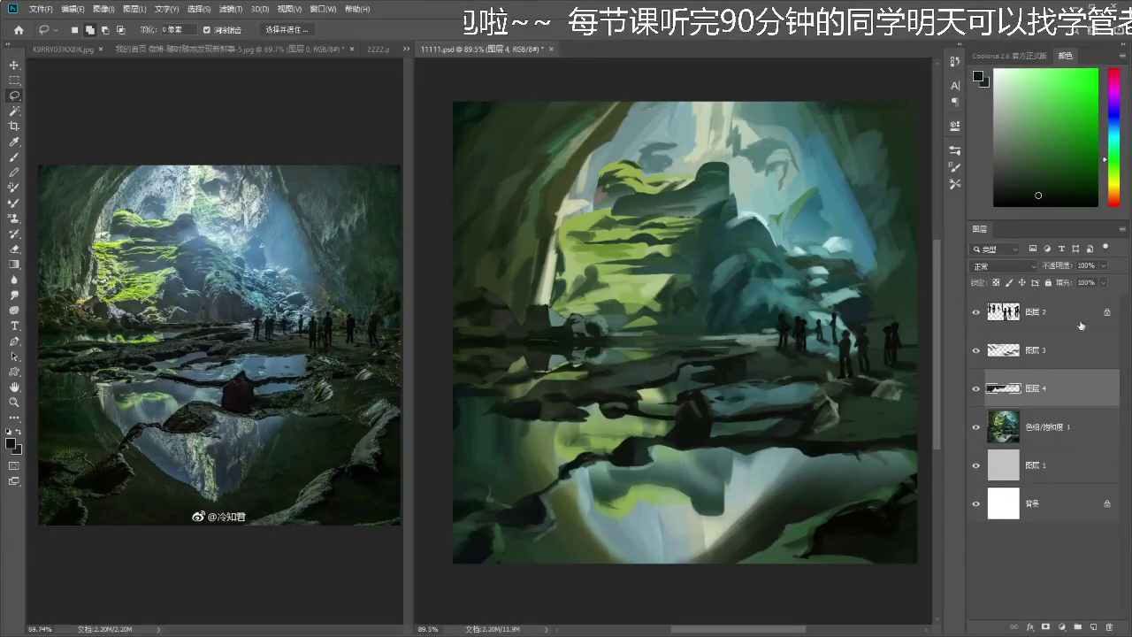
drag(1065, 268, 1040, 268)
key(e)
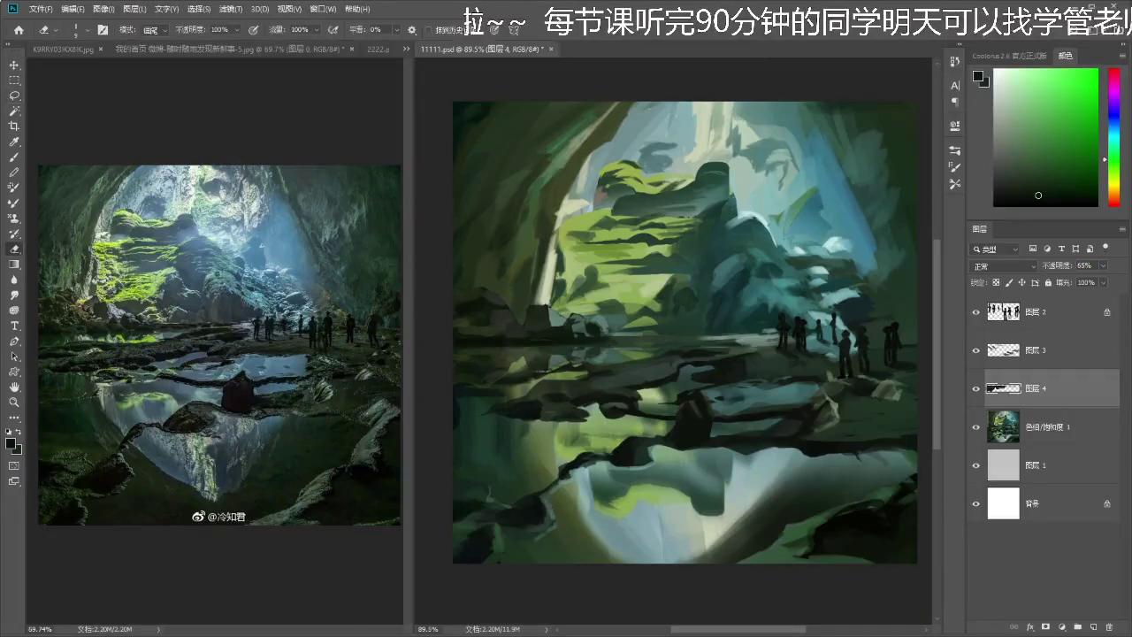
drag(1054, 267, 1042, 265)
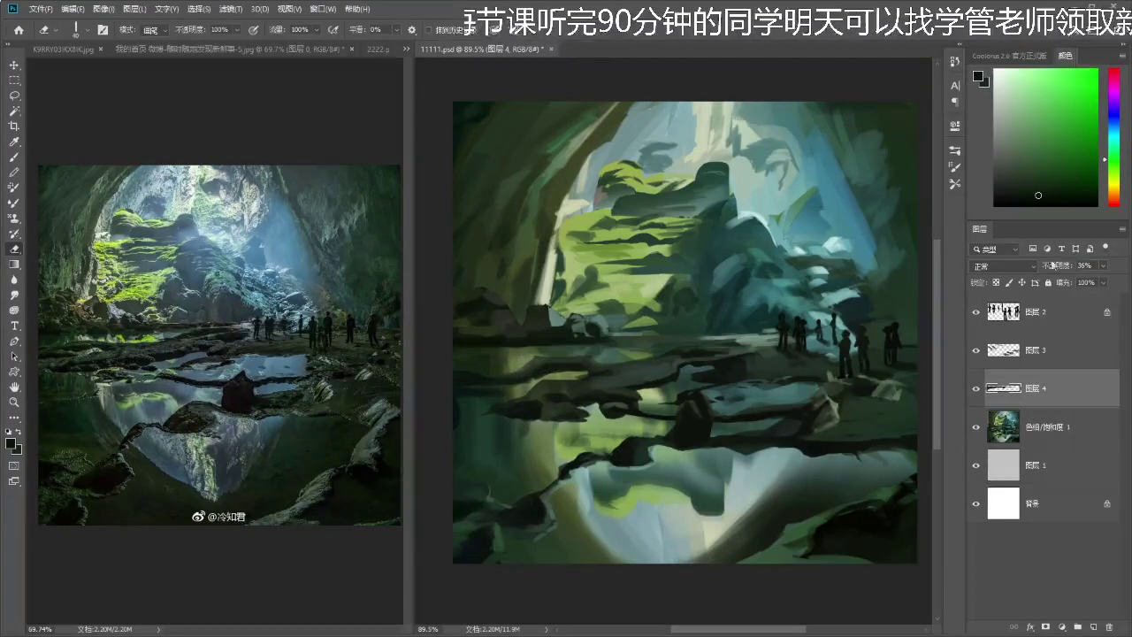
drag(1054, 266, 1091, 266)
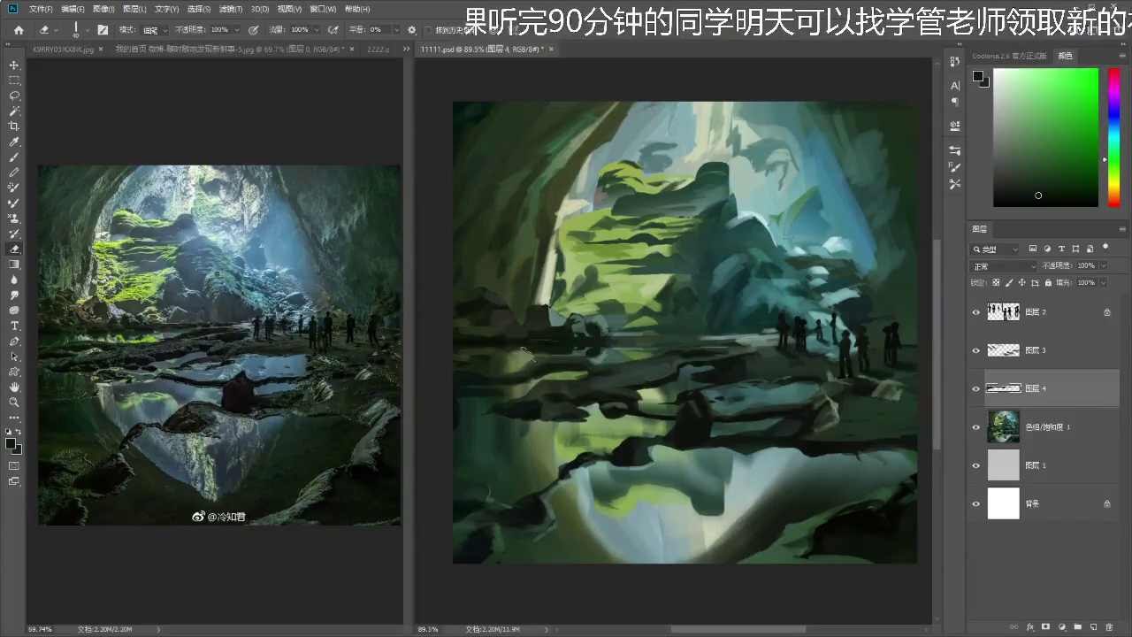
- Sample a pale grey-green from the shore beside the figures, touch up the shore edge, and merge the reflection layer down
key(i)
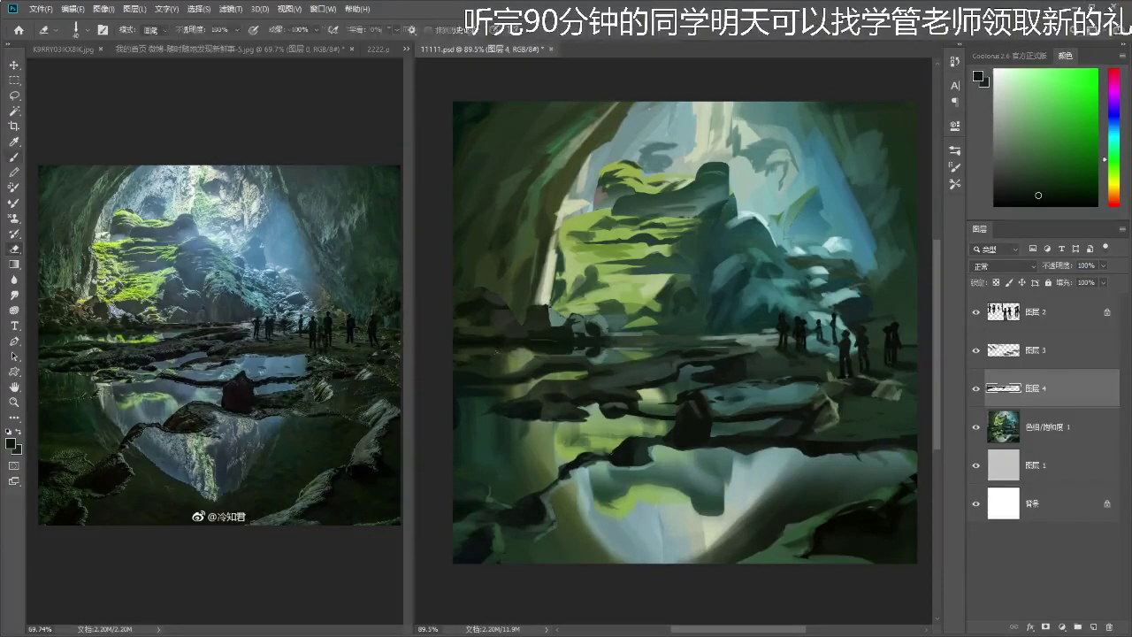
key(b)
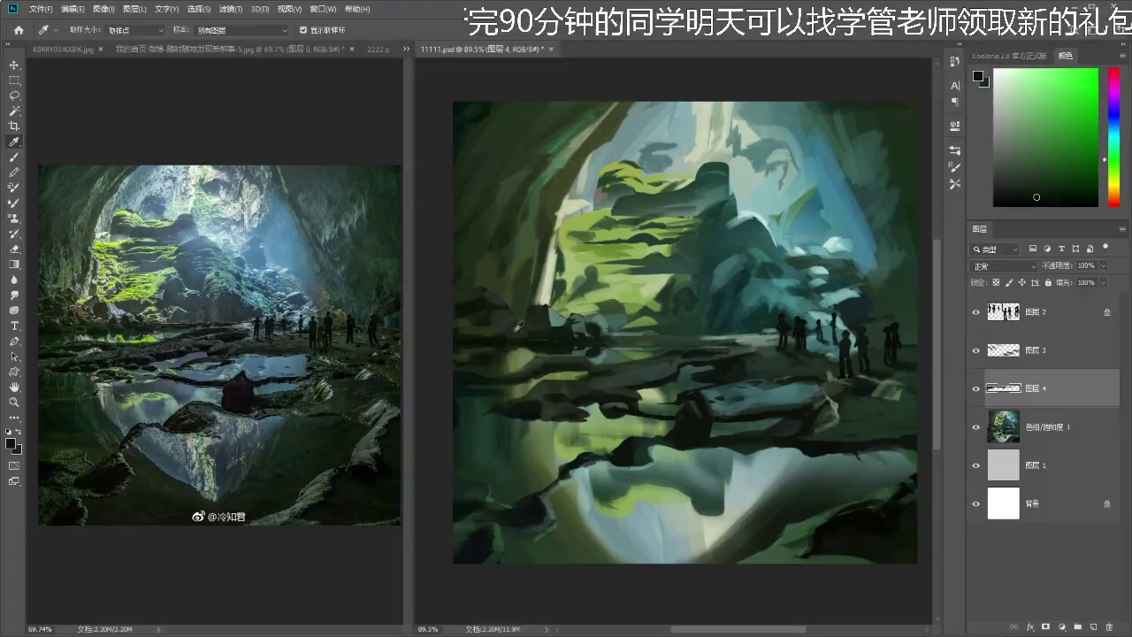
alt+click(489, 356)
key(z)
drag(575, 364, 513, 389)
drag(584, 363, 637, 341)
alt+click(731, 347)
drag(732, 348, 723, 355)
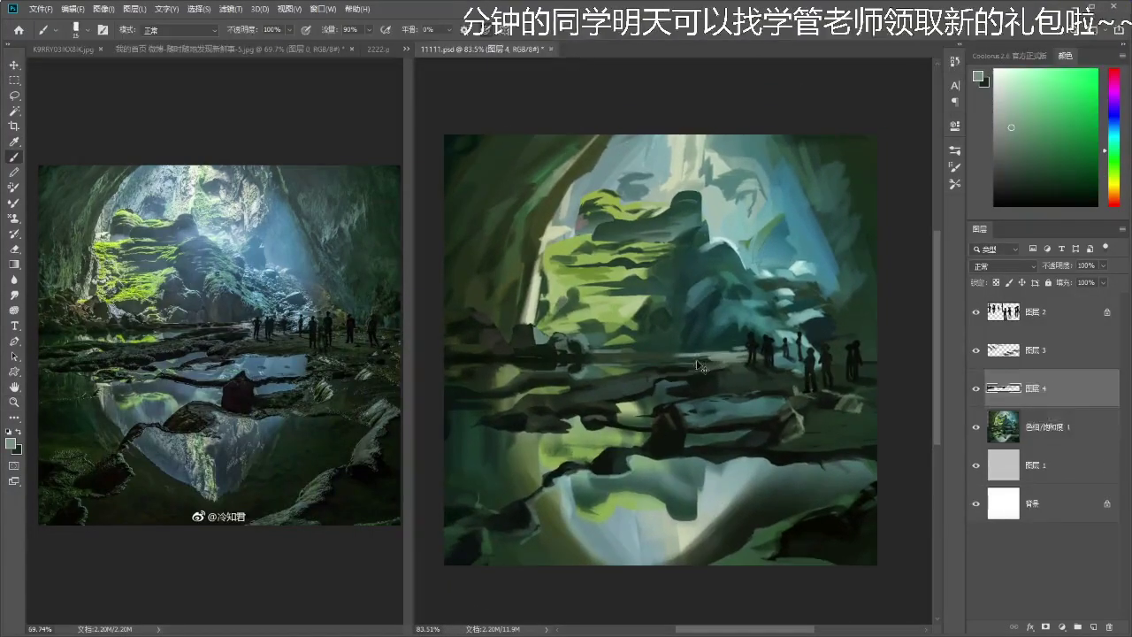
key(ctrl+e)
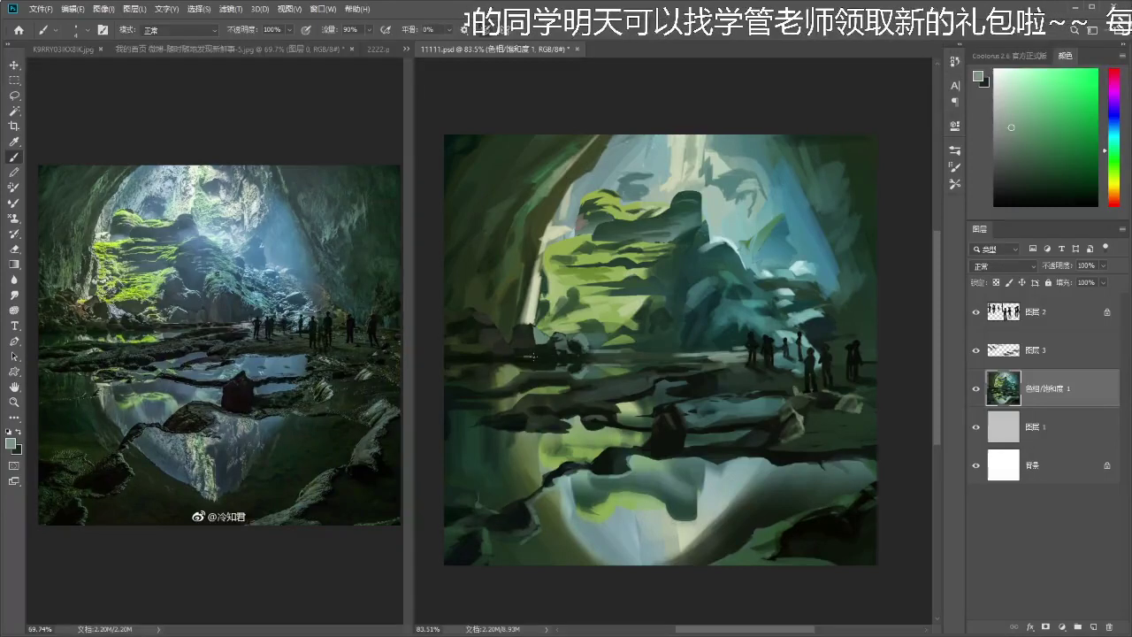
- Paint a thin pale grey-green line along the far waterline towards the figures and save the file
drag(603, 354, 673, 354)
drag(741, 344, 723, 356)
key(ctrl+s)
- Add a text layer reading "休息五分钟" above all other layers, in a text box over the painting's upper half
click(1094, 627)
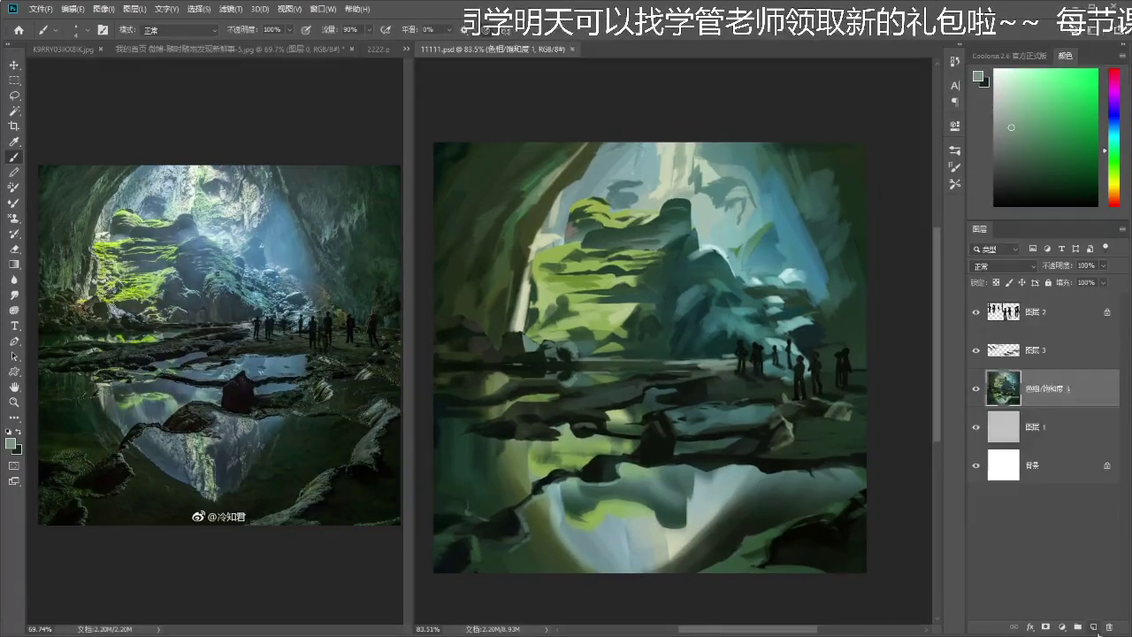
drag(990, 381, 978, 296)
key(z)
mouse_move(663, 297)
mouse_down()
mouse_move(603, 300)
mouse_move(714, 324)
mouse_up()
key(t)
drag(515, 185, 796, 327)
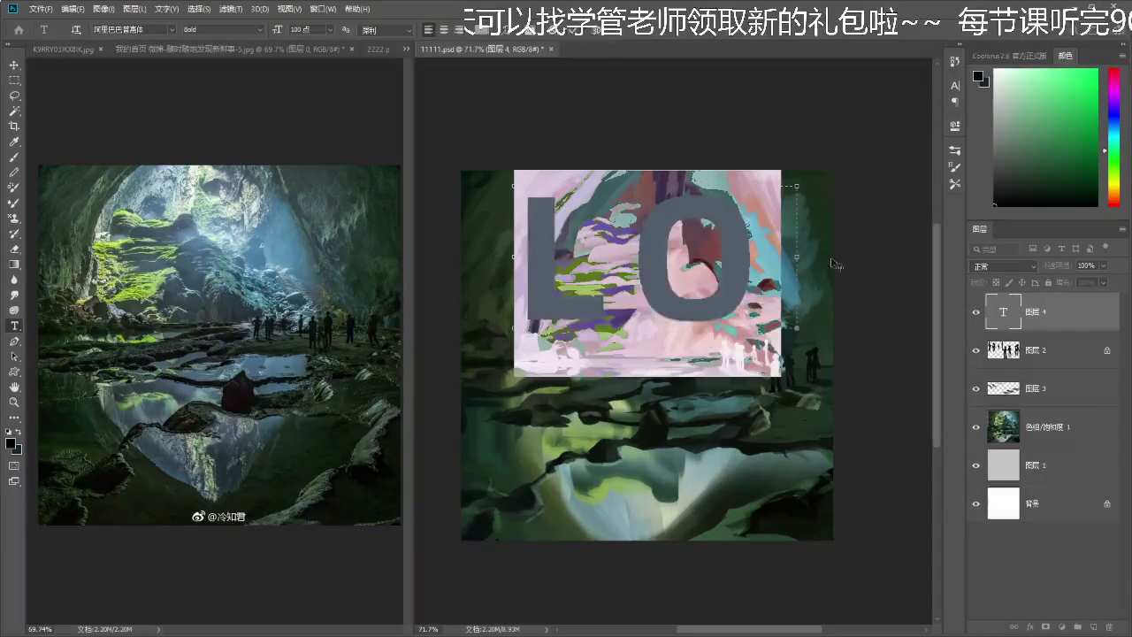
text(xiuxiwufen)
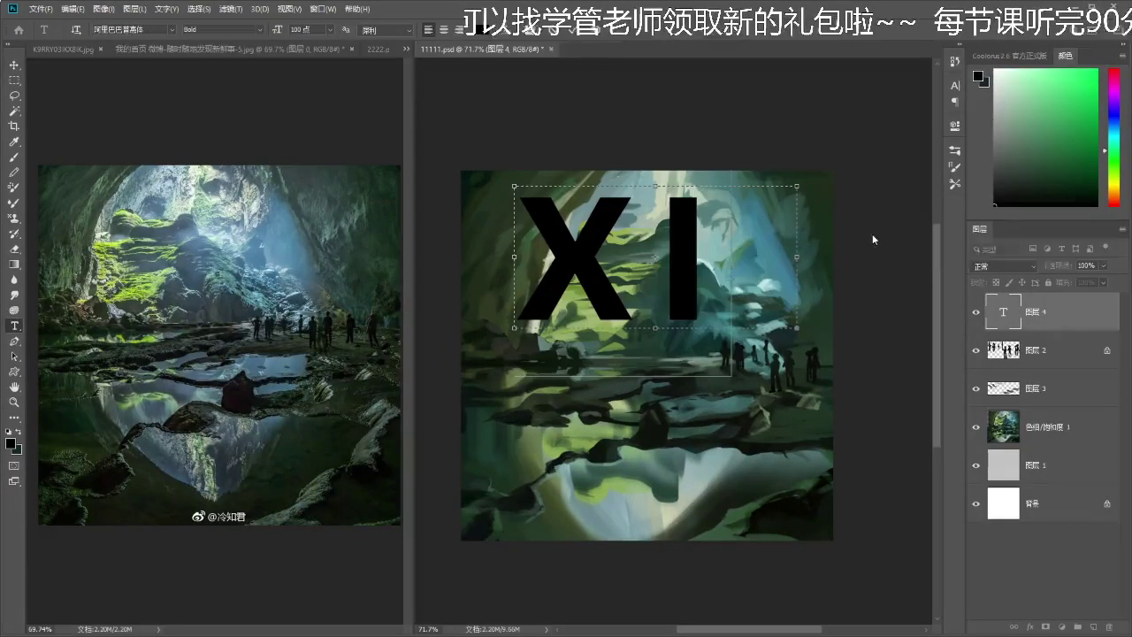
text(zhong)
key(space)
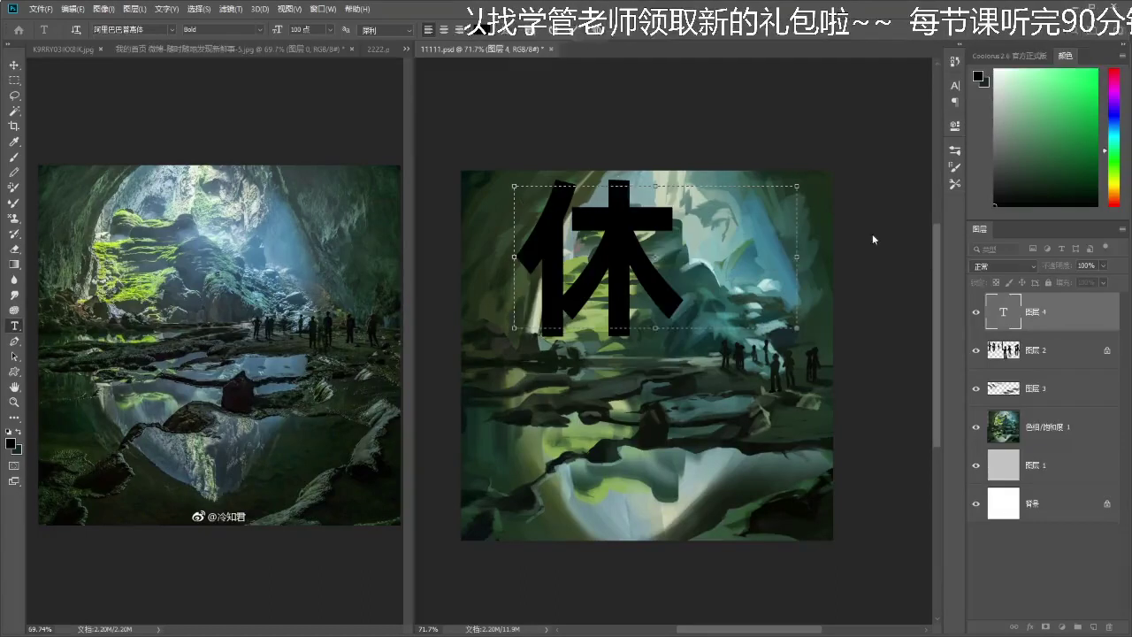
- Set the "休息五分钟" text to 29 pt and colour it white
click(1004, 317)
double_click(1005, 317)
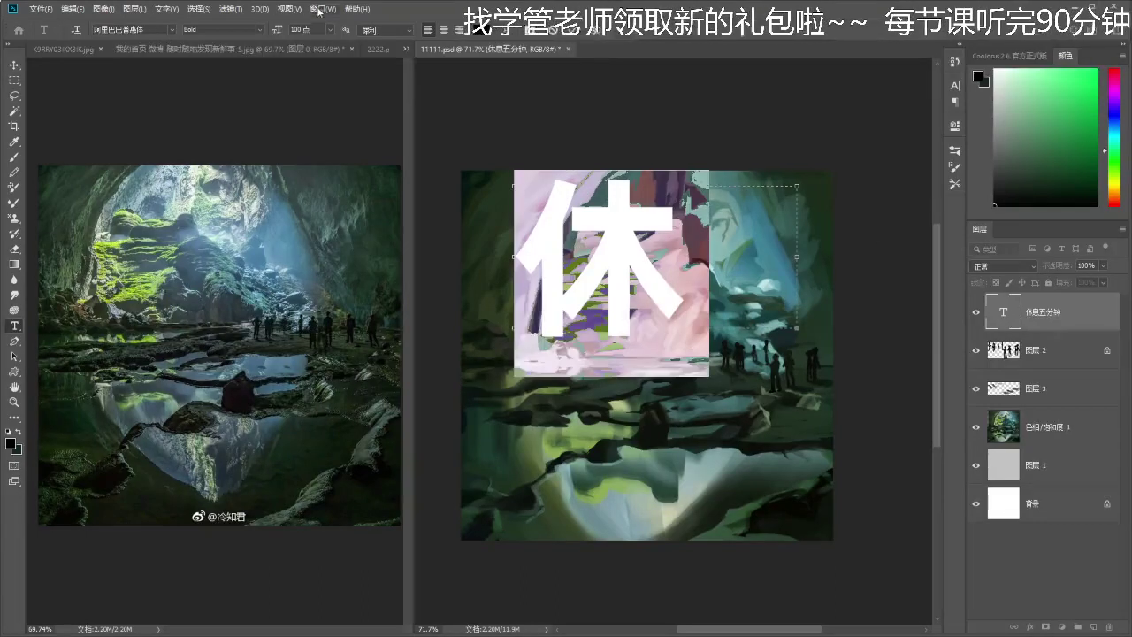
drag(279, 29, 235, 42)
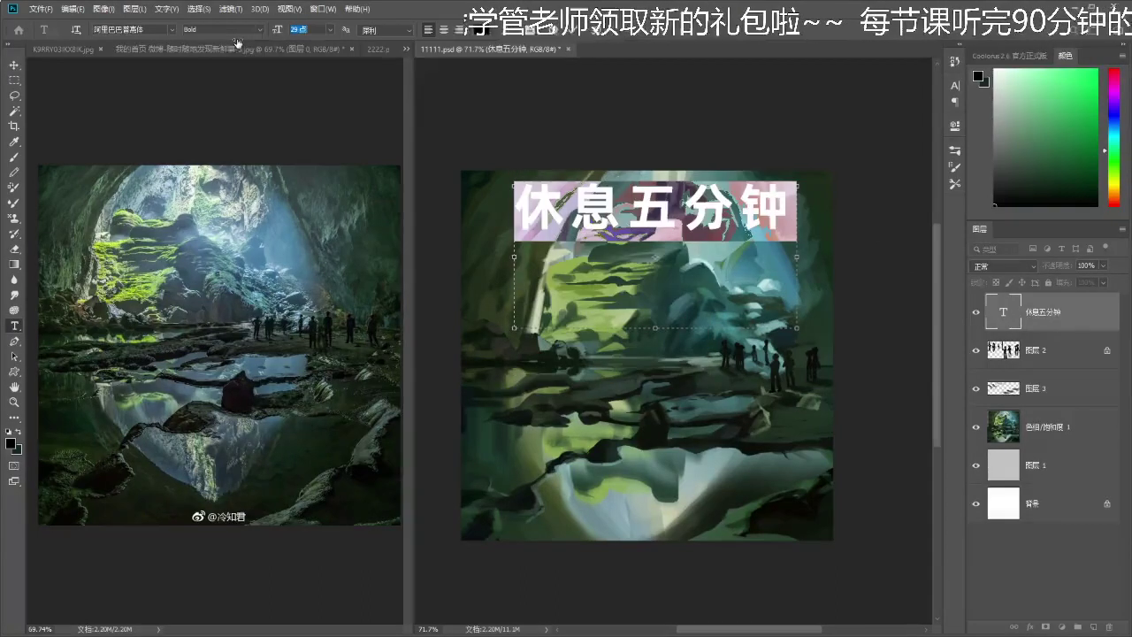
click(995, 69)
click(1050, 312)
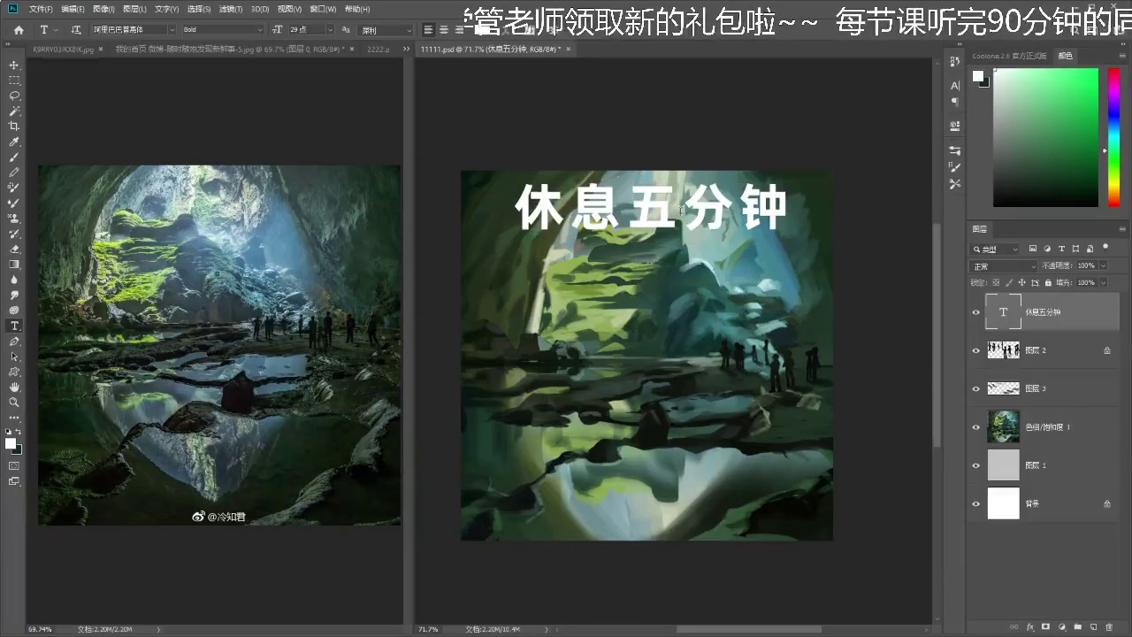
- Move the break notice down over the water in the painting's lower half and return to the Brush
drag(670, 221, 693, 377)
drag(707, 336, 700, 407)
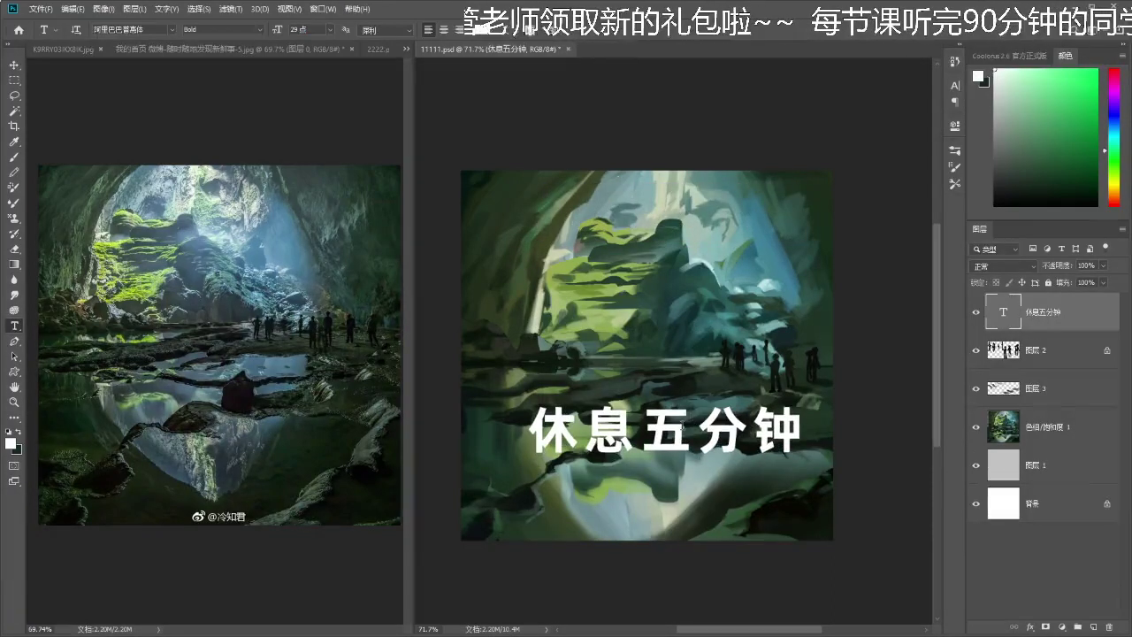
key(b)
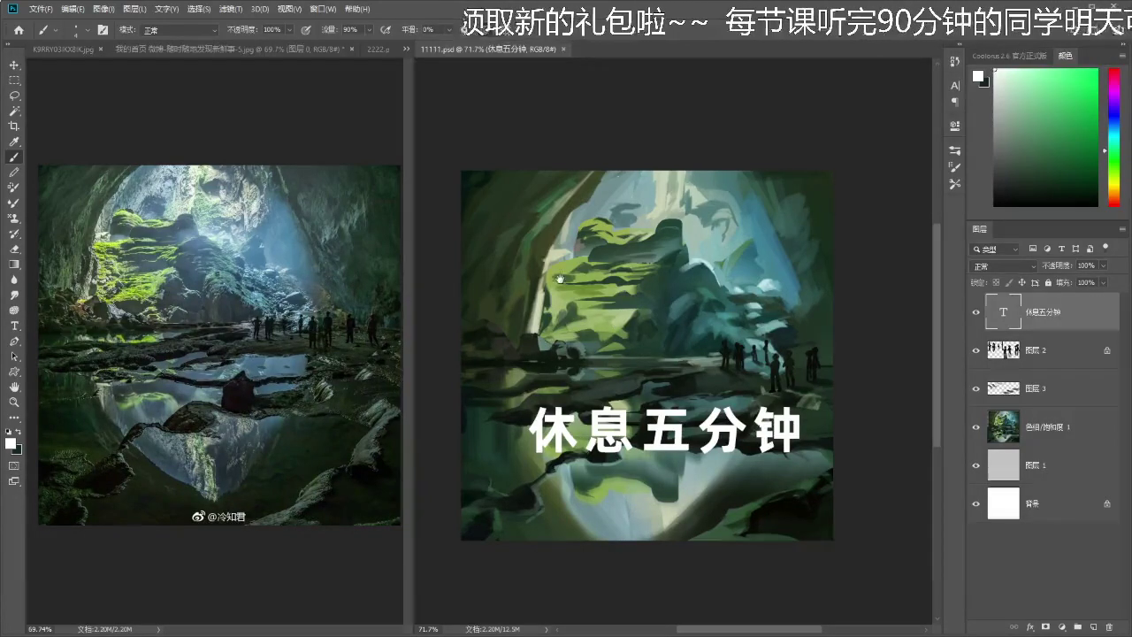
- Move 2222.psd into the painting's document group and show the portrait photo of the woman at the window whole beside it
click(256, 48)
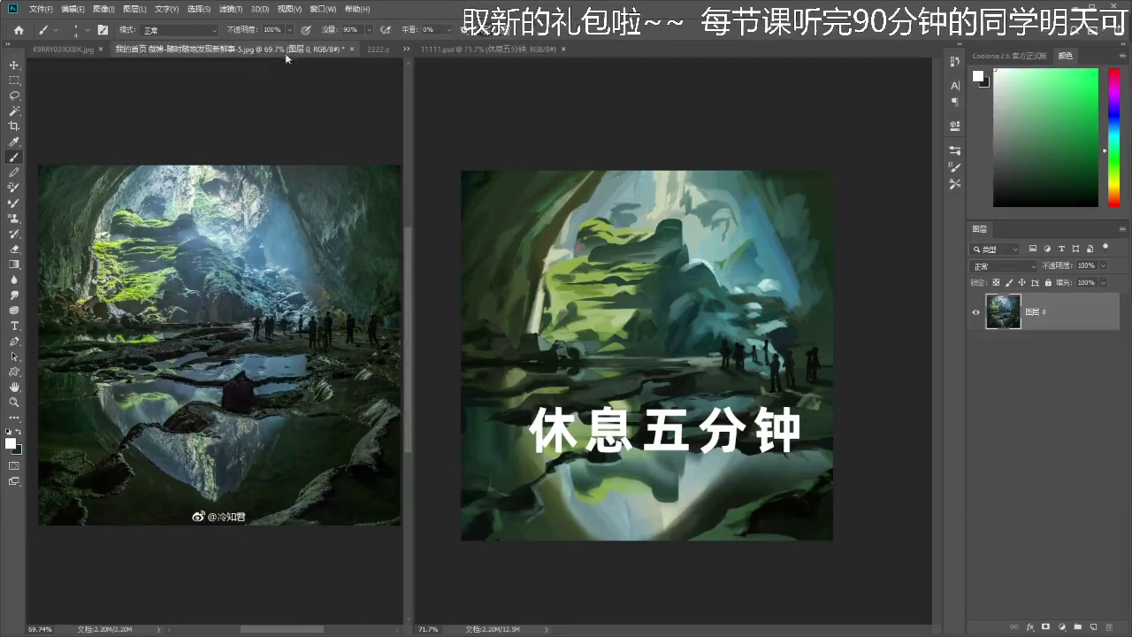
drag(372, 52, 631, 53)
click(62, 50)
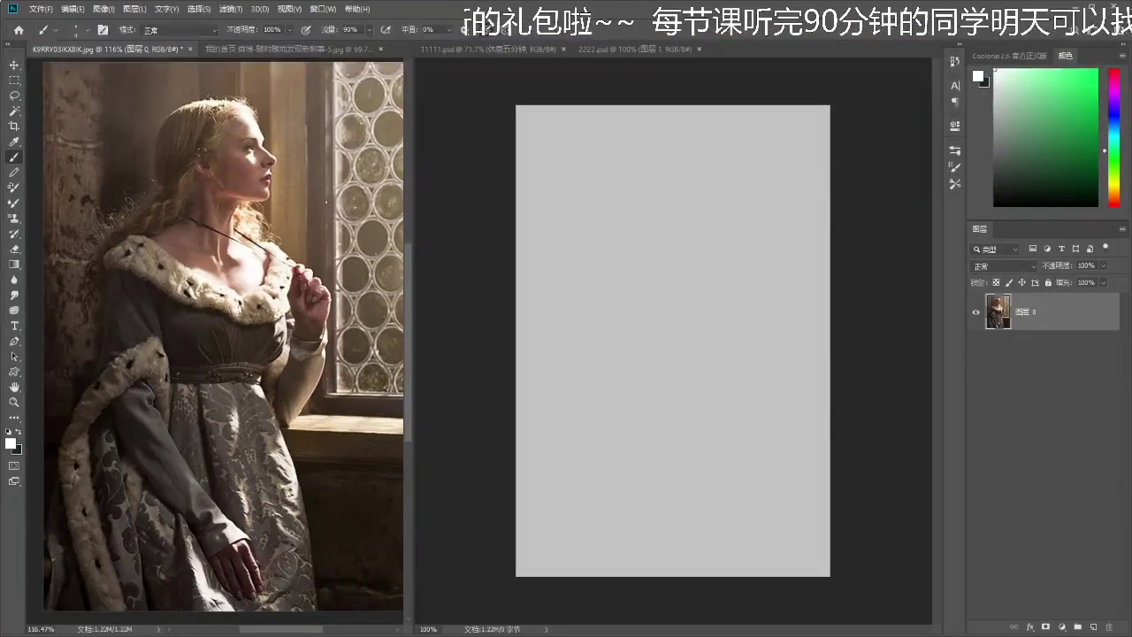
key(z)
drag(256, 177, 187, 197)
key(b)
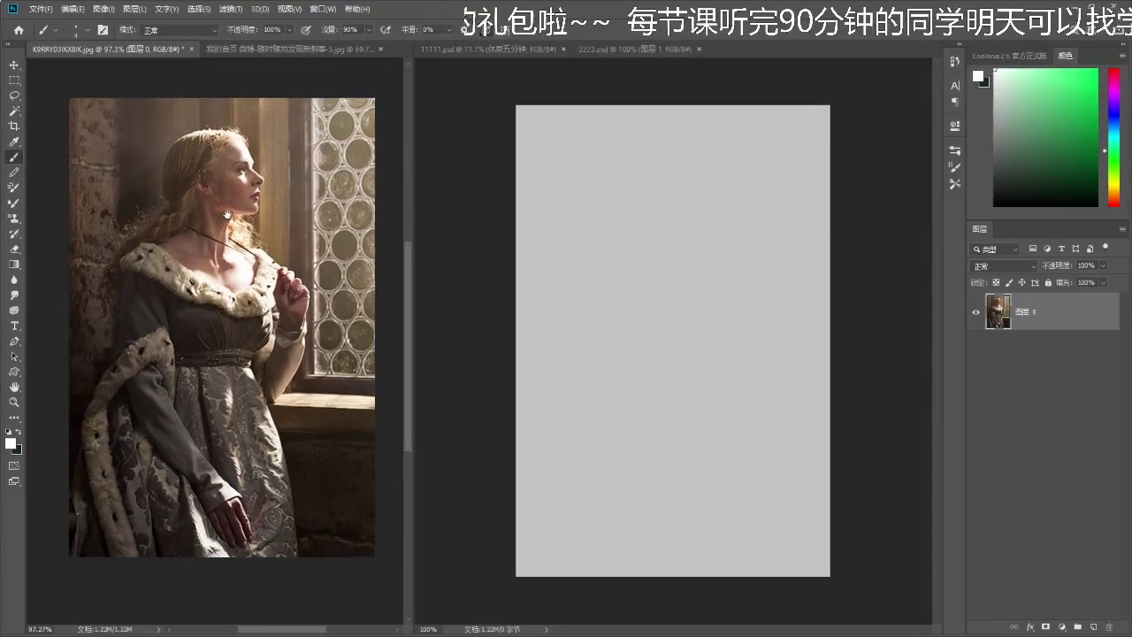
- Match the 2222.psd canvas to the portrait photo's 97.27% view size and add an empty layer above the grey layer
click(733, 266)
key(z)
mouse_move(703, 266)
mouse_down()
mouse_move(680, 271)
mouse_move(680, 256)
mouse_up()
key(b)
key(z)
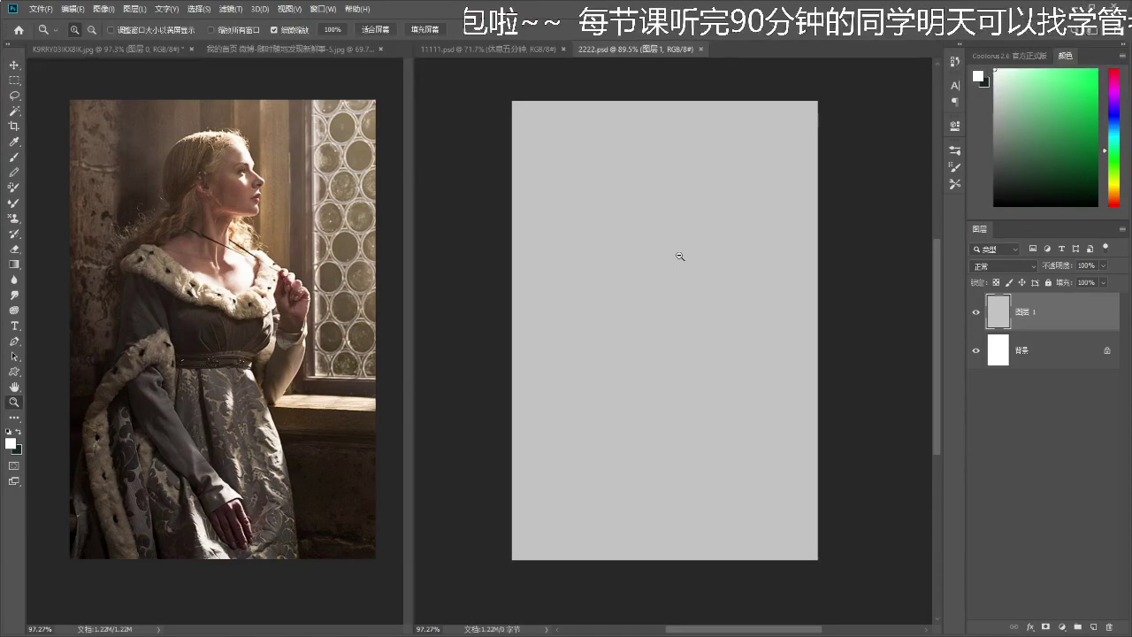
key(b)
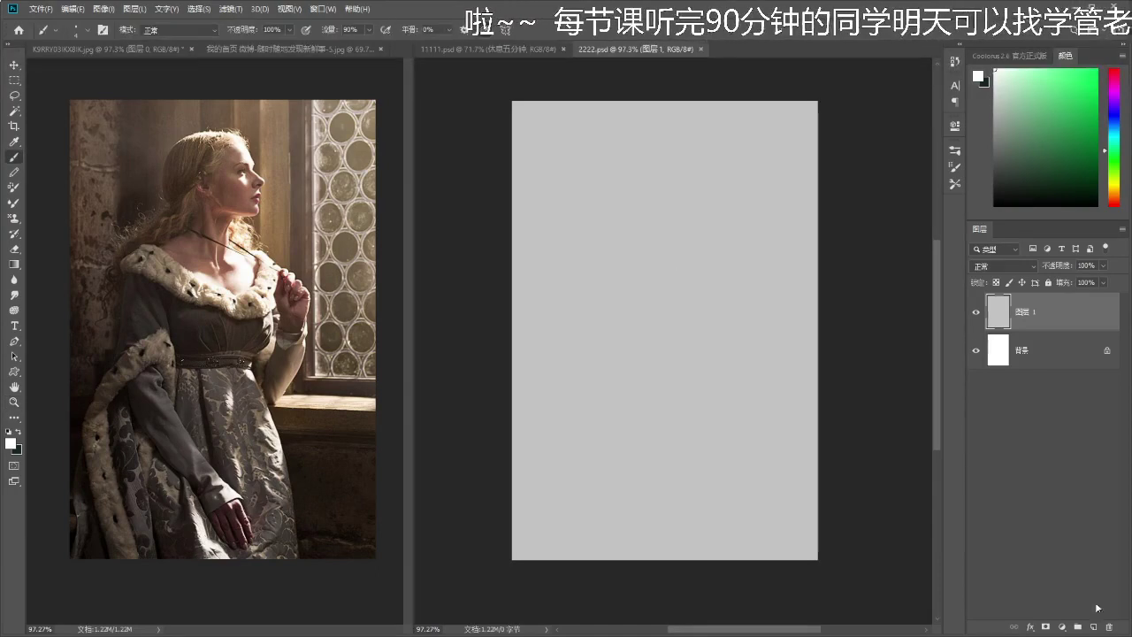
click(1093, 627)
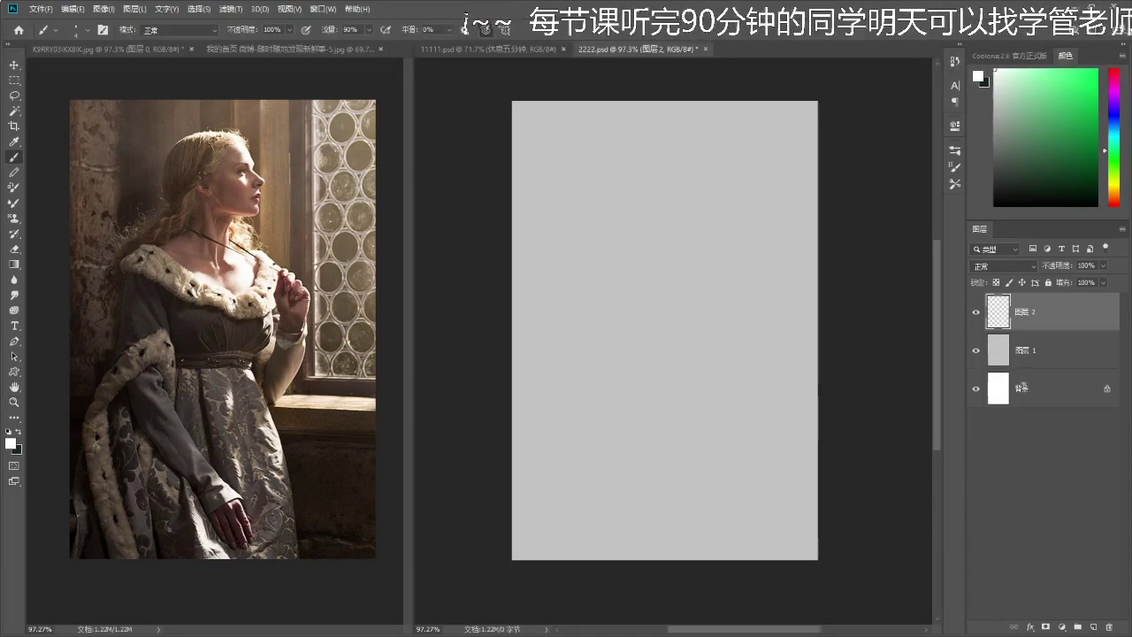
- Choose a pale green and the 175 px 调子 码头笔刷 brush from the 画笔 group of the 三水2.0 set
click(1021, 103)
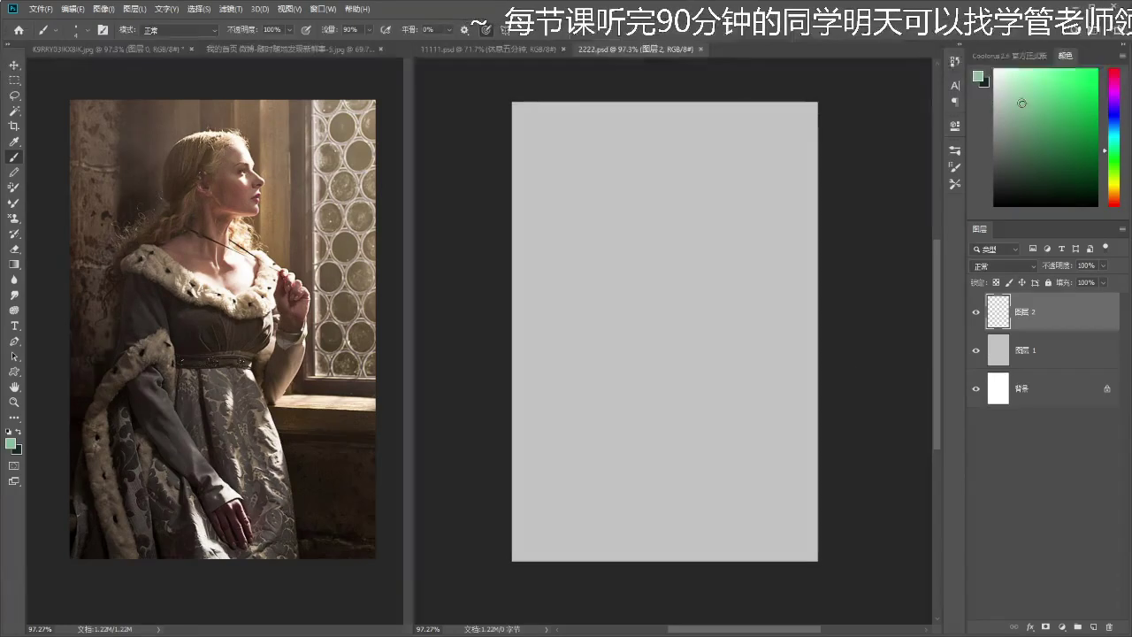
click(955, 150)
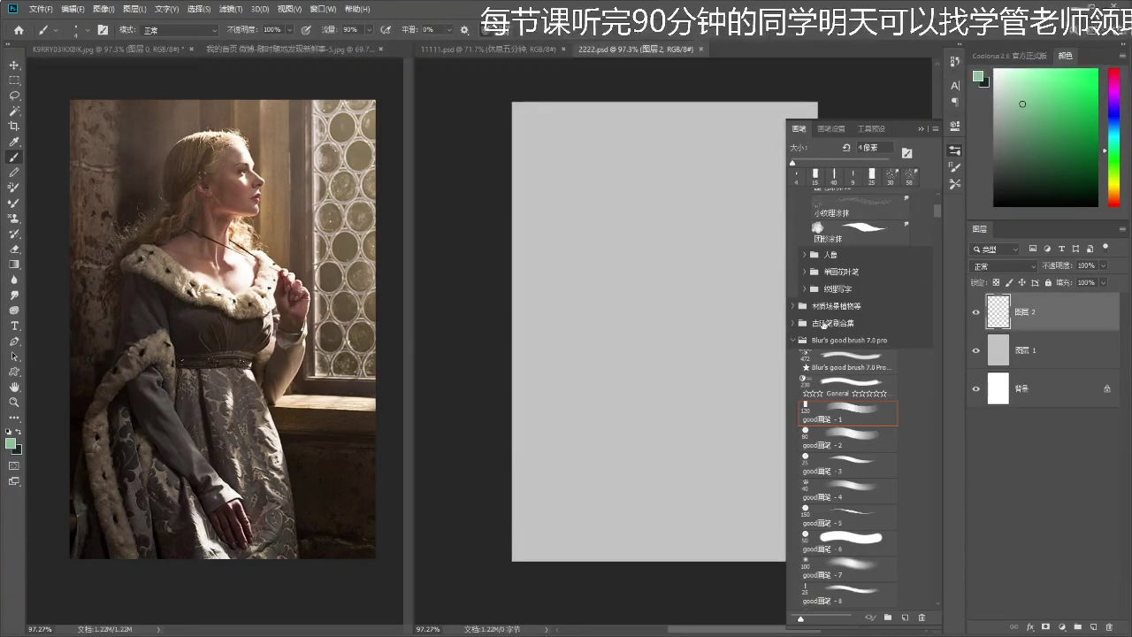
mouse_move(742, 314)
mouse_down()
mouse_move(721, 405)
mouse_move(661, 515)
mouse_up()
key(ctrl+z)
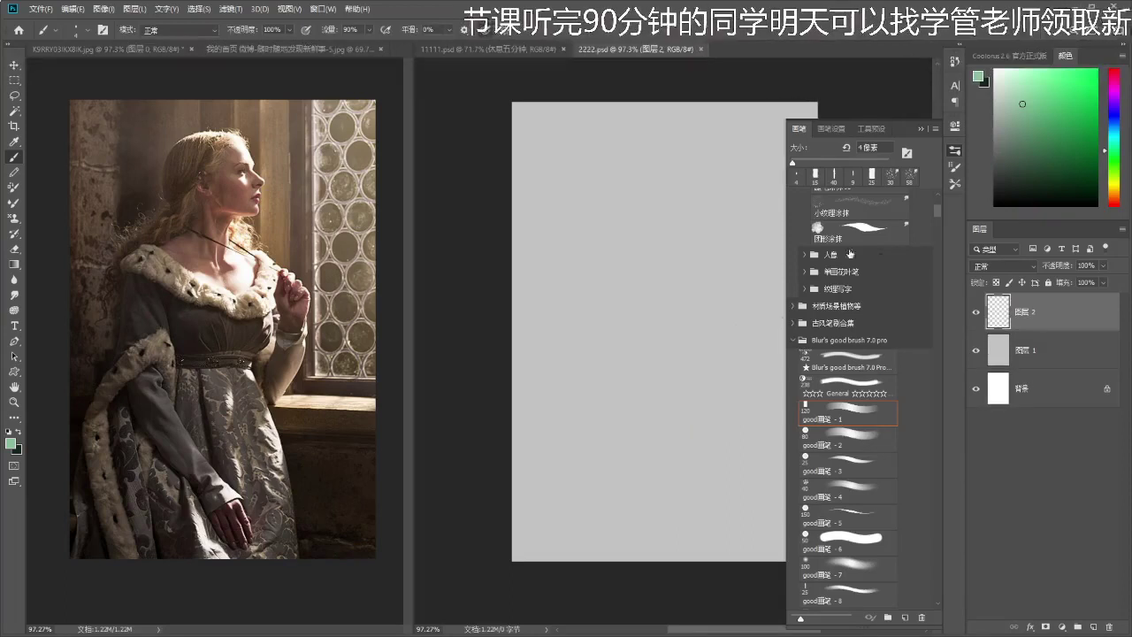
click(792, 339)
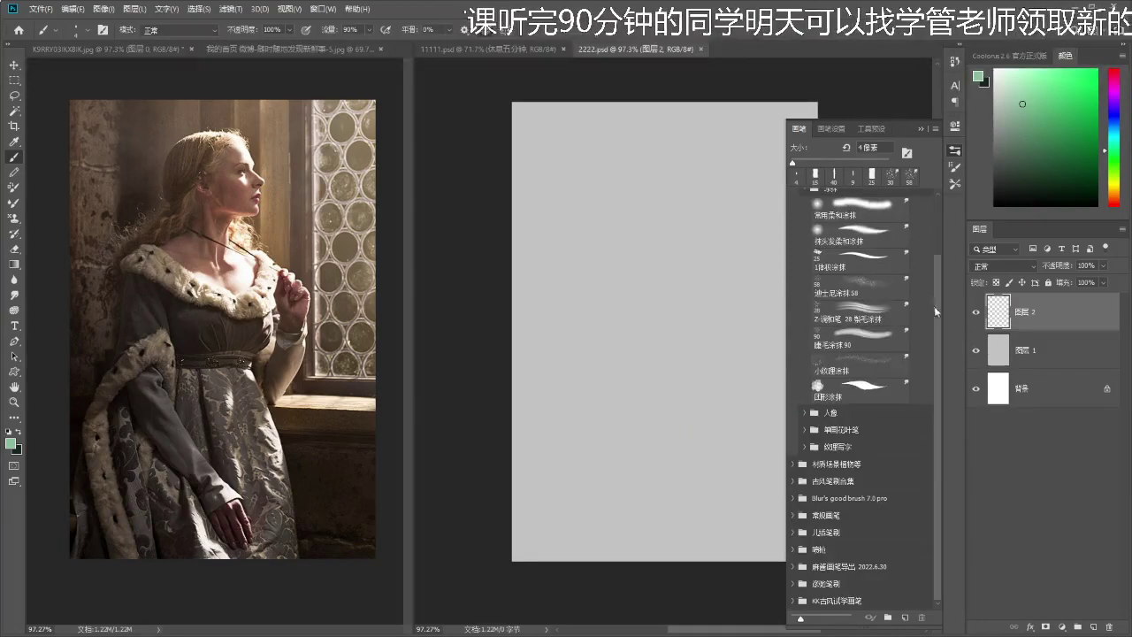
scroll(862, 262, up, 2)
click(806, 258)
click(805, 239)
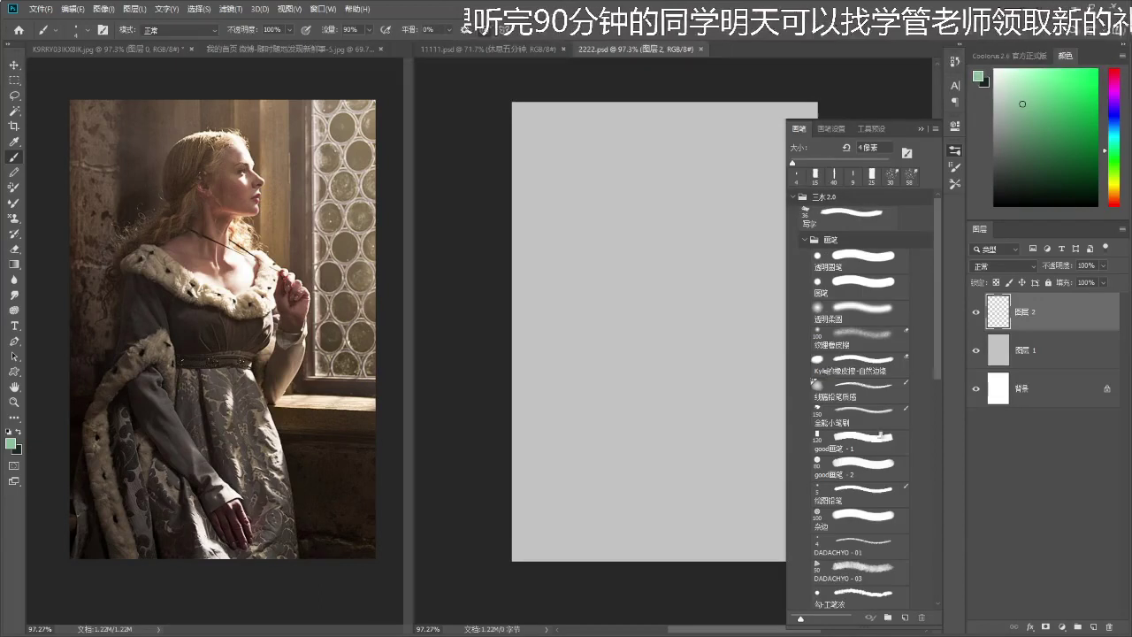
drag(939, 362, 927, 501)
click(863, 510)
- Test the 码头笔刷 brush with two strokes on the grey canvas and undo both
mouse_move(703, 358)
mouse_down()
mouse_move(747, 433)
mouse_move(707, 425)
mouse_up()
key(ctrl+z)
drag(663, 363, 743, 477)
key(ctrl+z)
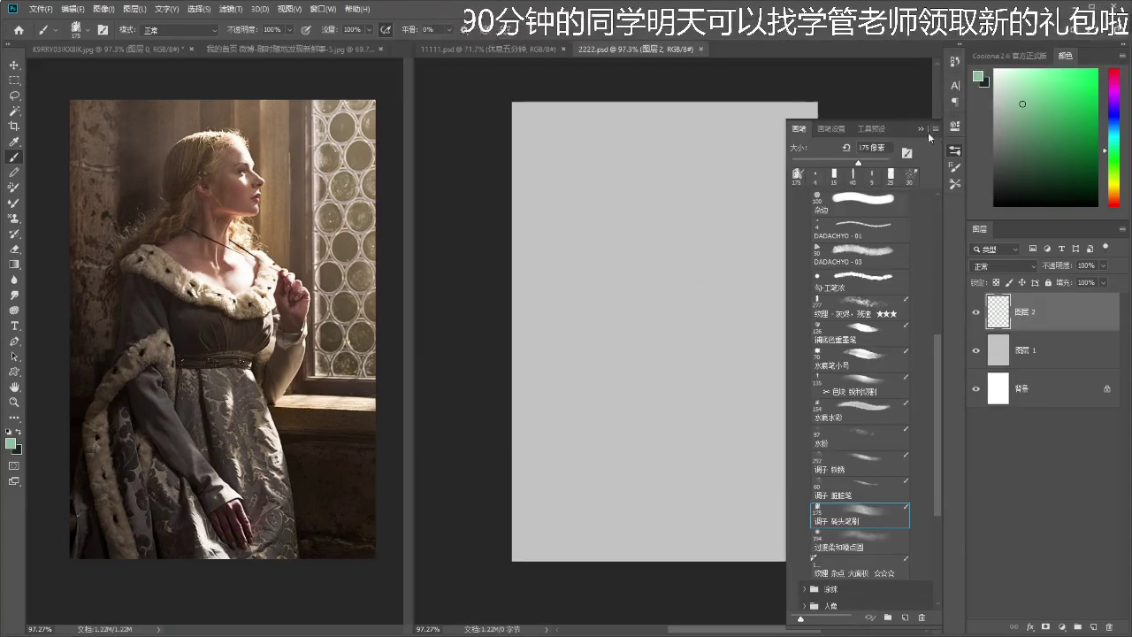
click(920, 129)
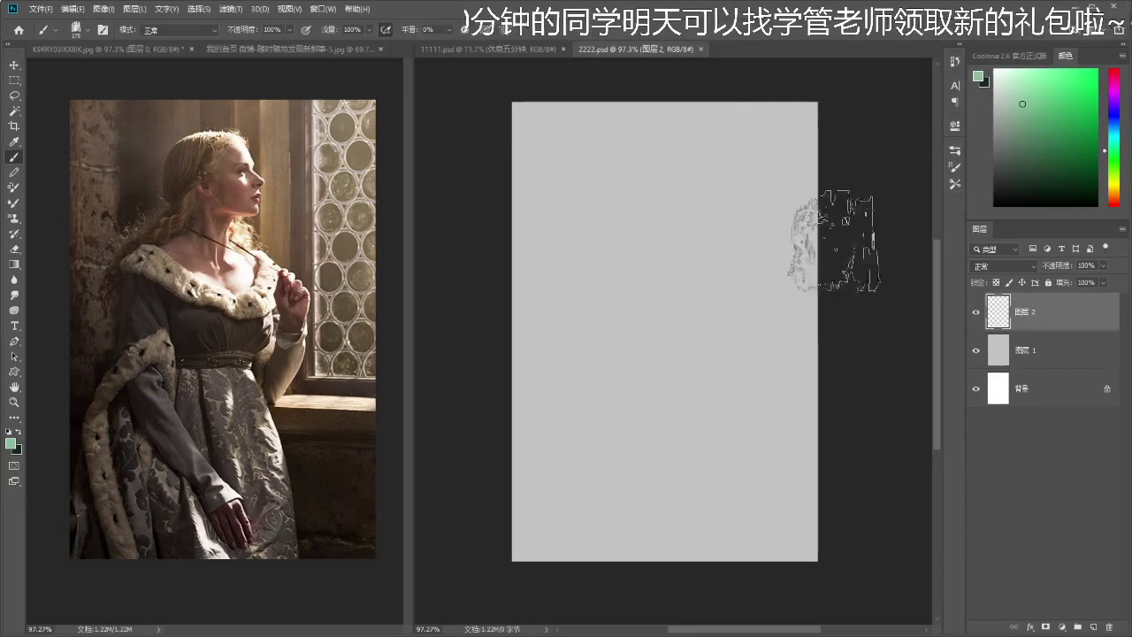
- Give the Eraser the 调子 码头笔刷 preset as its tip too
key(e)
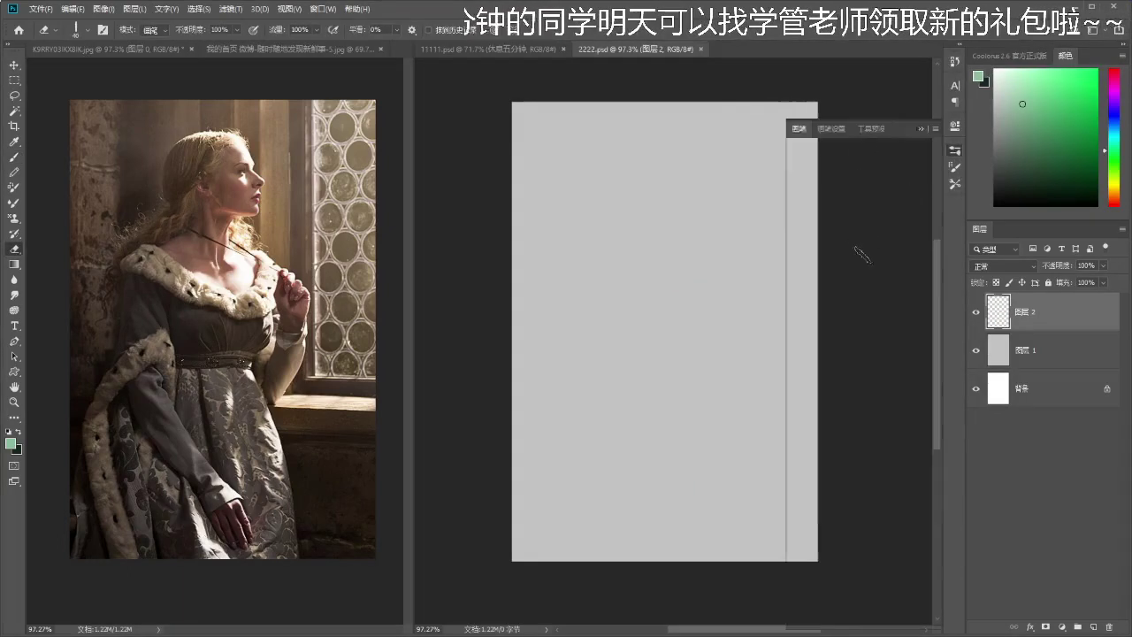
key(F5)
click(865, 514)
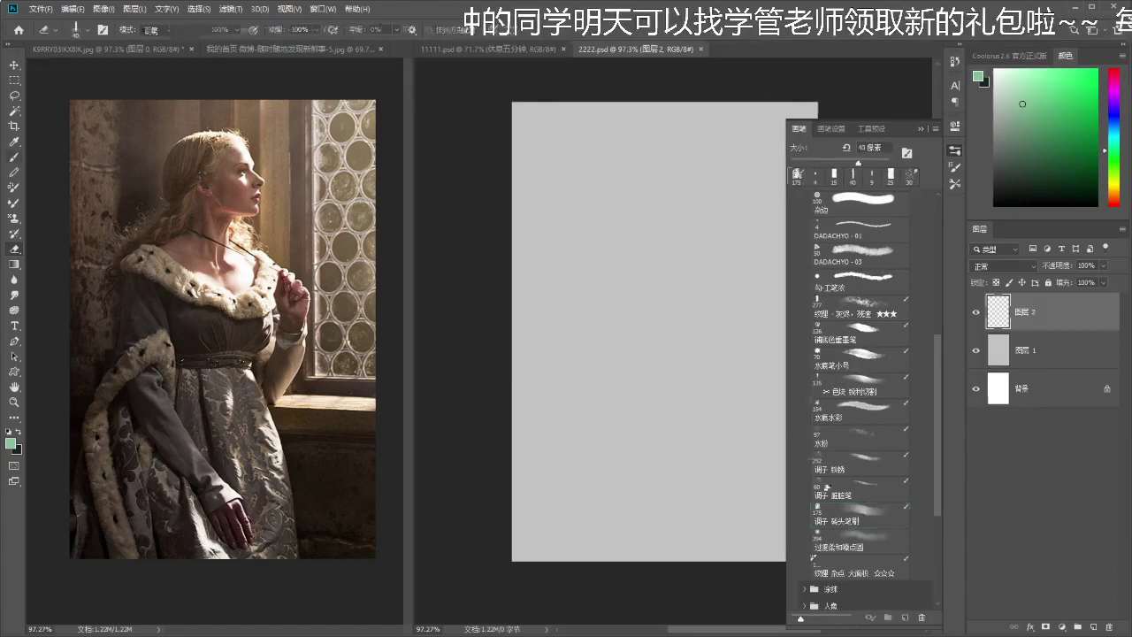
- Try out the Eraser and Brush with a few strokes on the grey canvas, undoing each one
drag(732, 380, 725, 426)
key(ctrl+z)
click(733, 379)
key(ctrl+z)
key(F5)
mouse_move(747, 154)
mouse_down()
mouse_move(723, 242)
mouse_move(775, 237)
mouse_move(814, 302)
mouse_move(766, 390)
mouse_move(714, 548)
mouse_move(774, 533)
mouse_move(882, 582)
mouse_move(507, 541)
mouse_move(532, 440)
mouse_move(538, 111)
mouse_move(575, 420)
mouse_move(766, 347)
mouse_up()
key(ctrl+z)
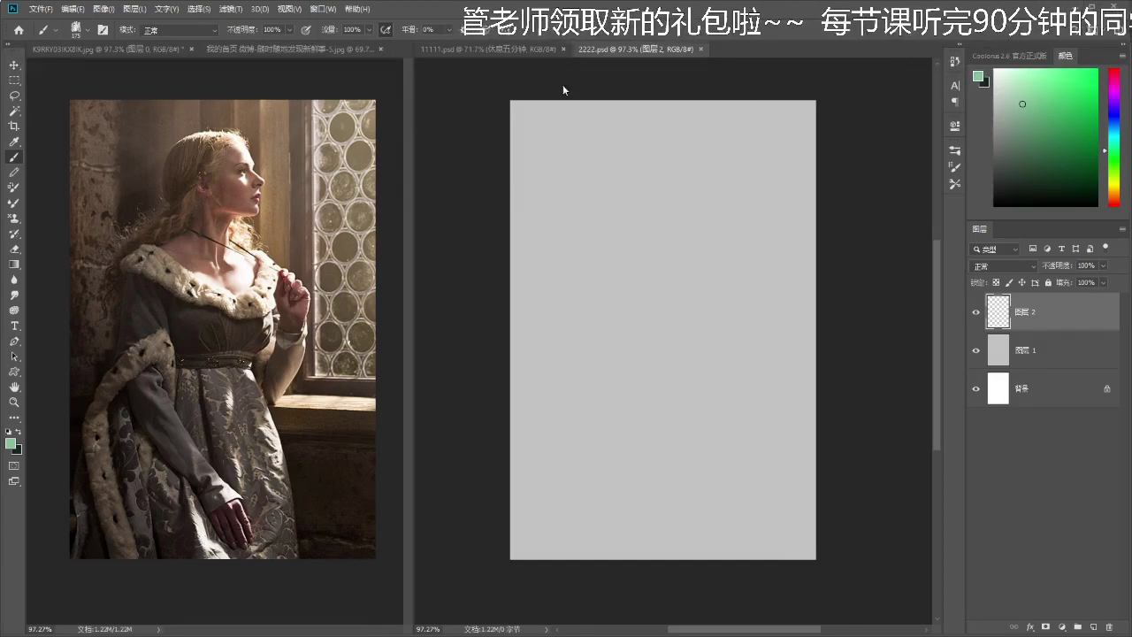
key(ctrl+v)
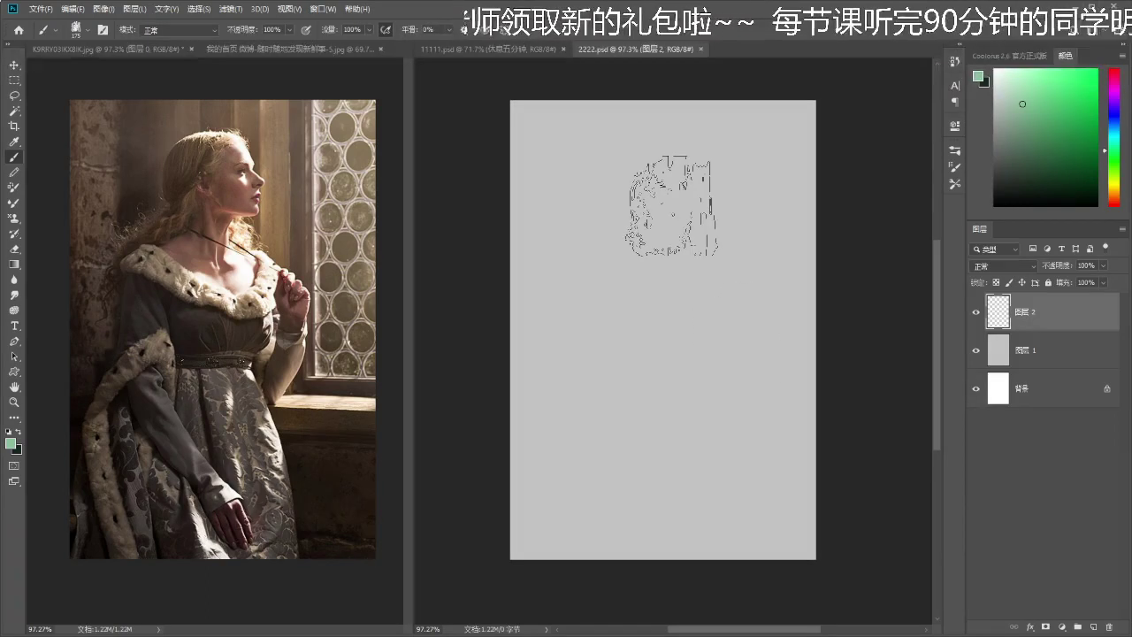
drag(734, 300, 730, 299)
click(358, 425)
click(696, 378)
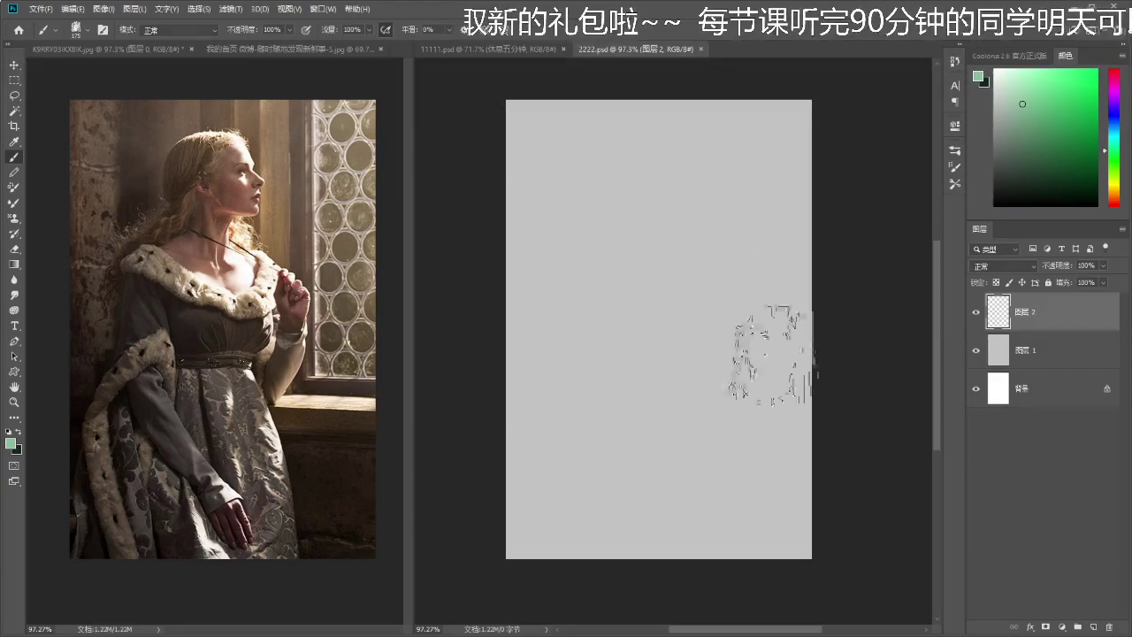
- Look through the 三水2.0 brush presets once more, make one trial stroke across the canvas and undo it
right_click(792, 257)
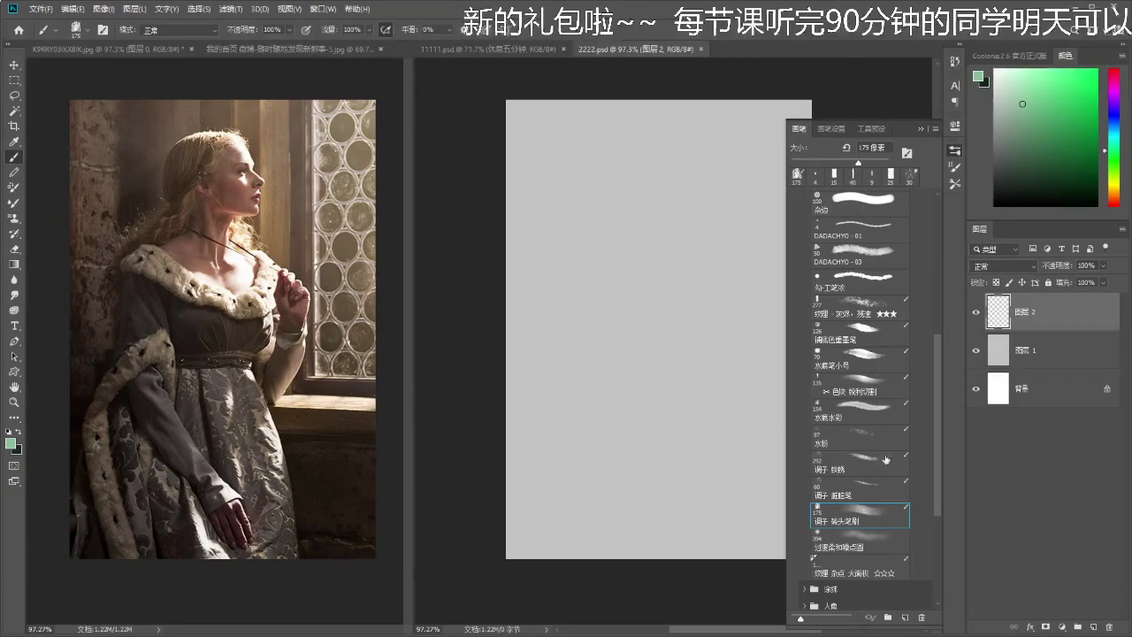
drag(937, 353, 938, 199)
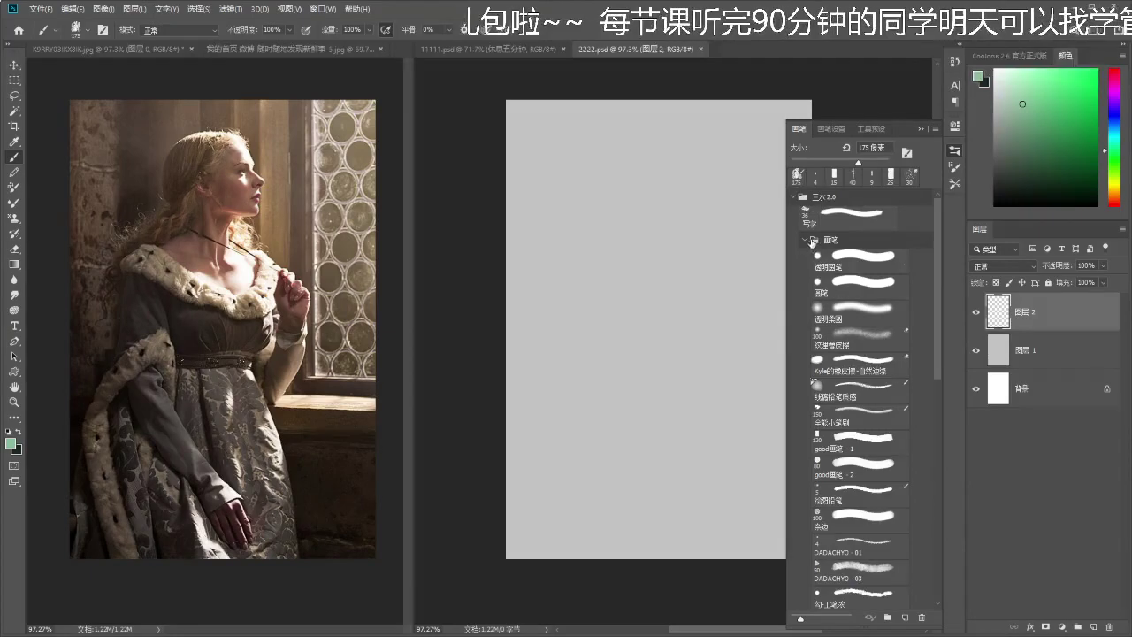
mouse_move(936, 281)
mouse_down()
mouse_move(919, 389)
mouse_move(885, 460)
mouse_move(869, 462)
mouse_up()
click(920, 129)
mouse_move(707, 323)
mouse_down()
mouse_move(712, 416)
mouse_move(598, 387)
mouse_move(778, 333)
mouse_up()
key(ctrl+z)
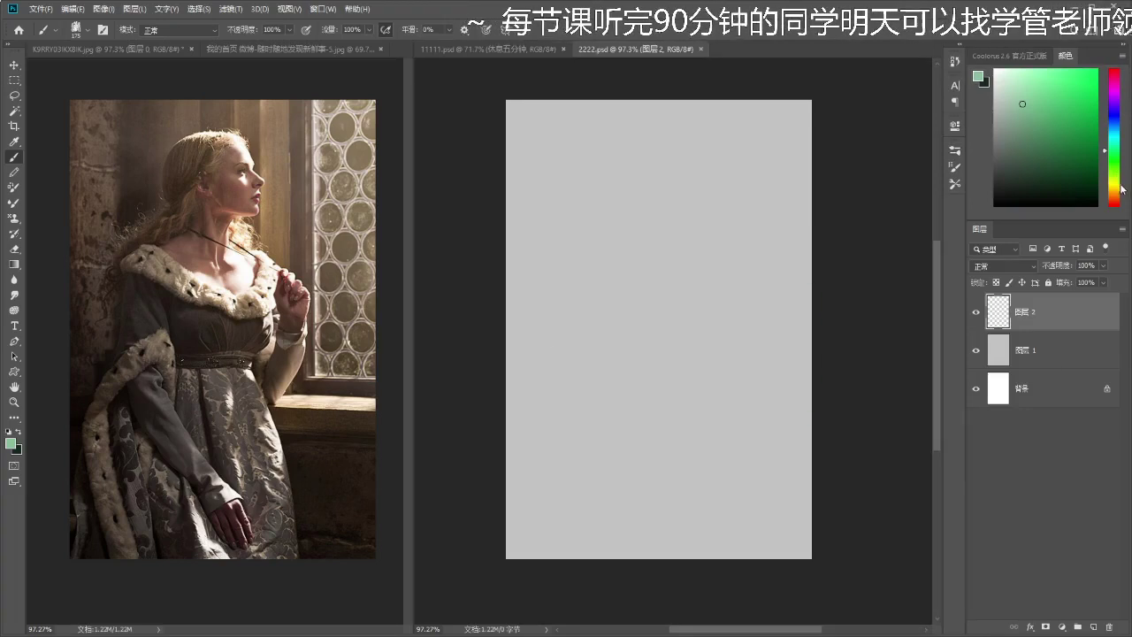
- Pick a light warm beige in the orange hue and fill the empty layer above the grey one with it
click(1114, 194)
click(371, 400)
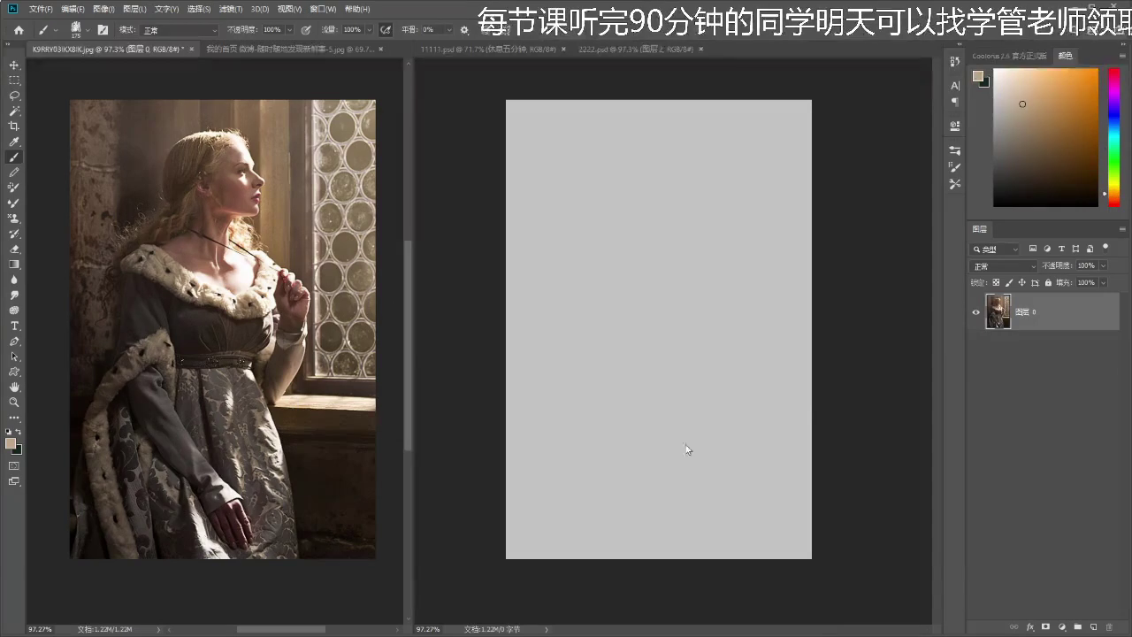
click(699, 416)
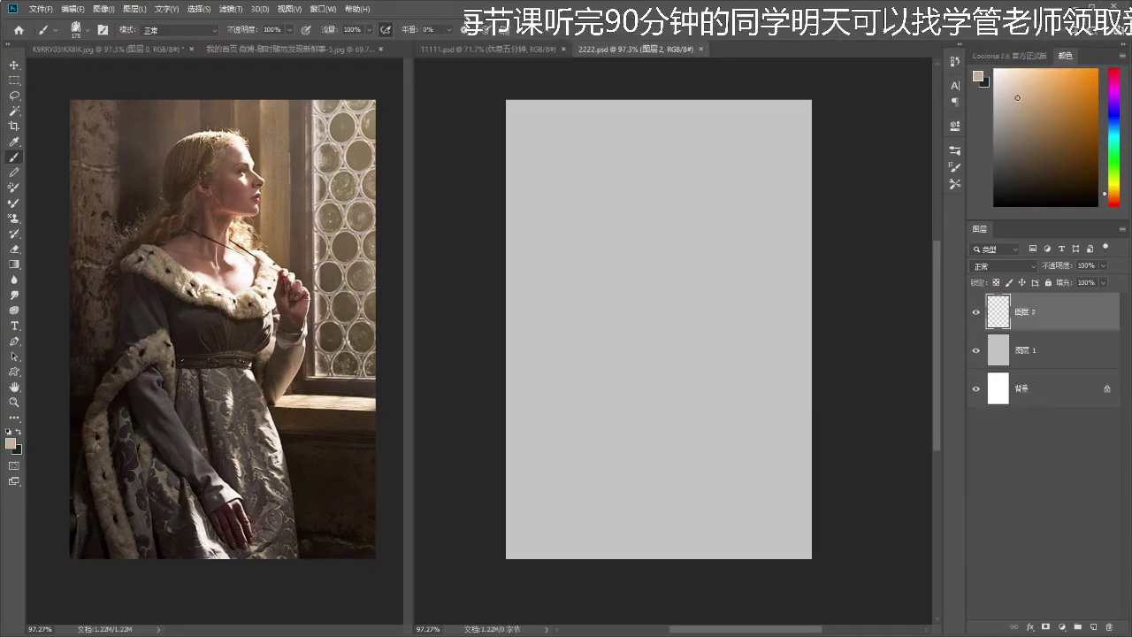
key(alt+Delete)
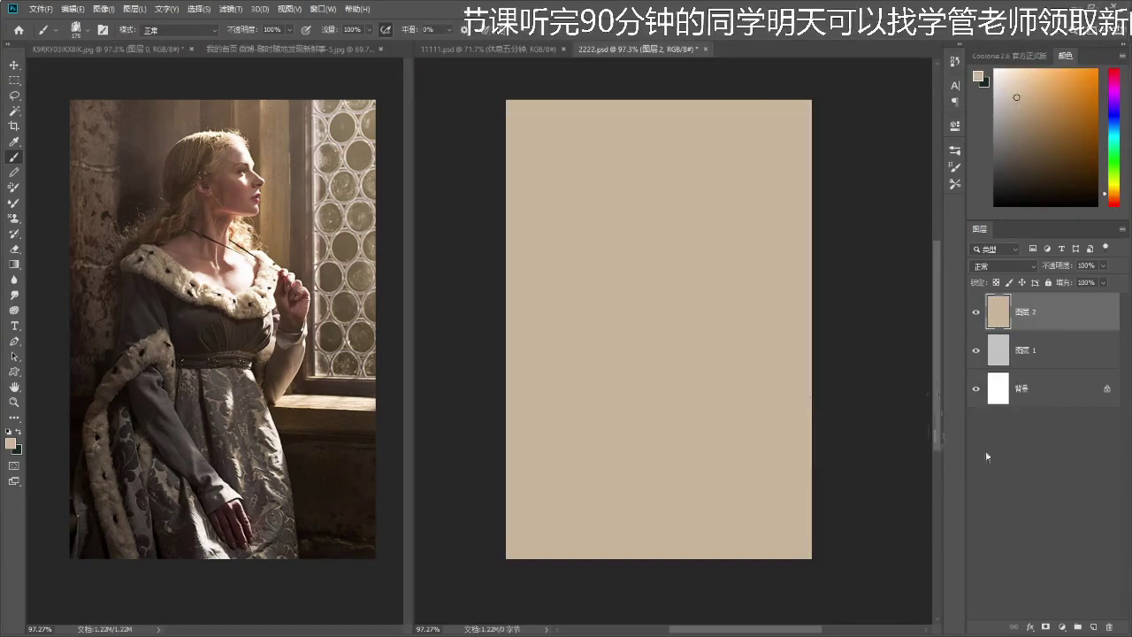
- Add an empty layer above the beige fill and choose a dark greyish brown as the painting colour
click(1093, 627)
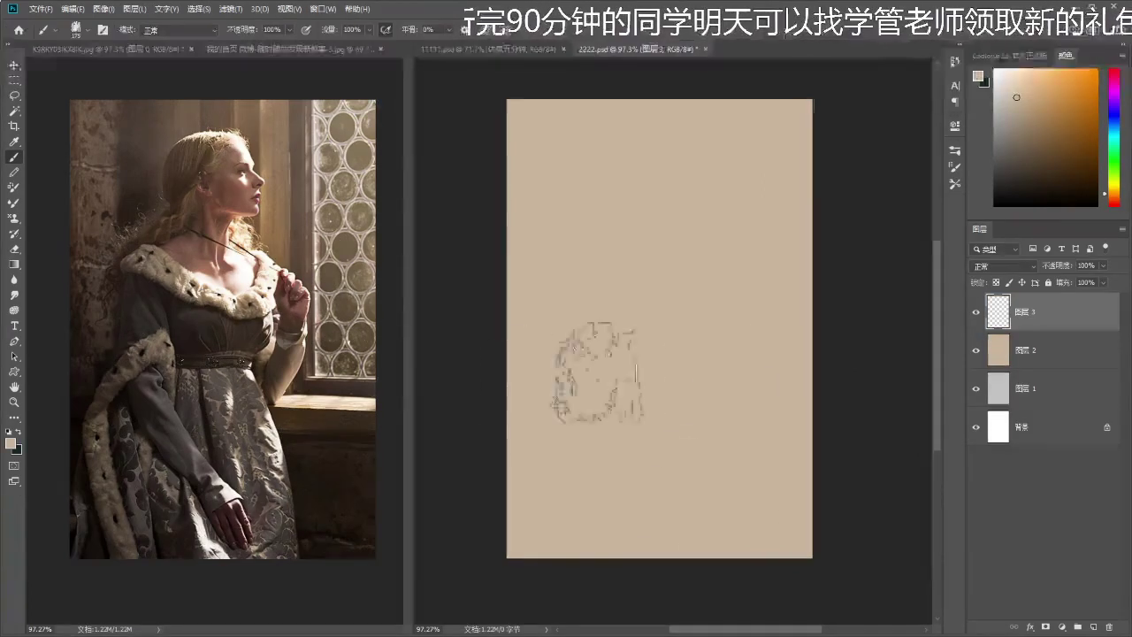
click(1015, 169)
click(1011, 162)
- Duplicate the layer of the portrait reference photo
key(z)
drag(342, 316, 300, 307)
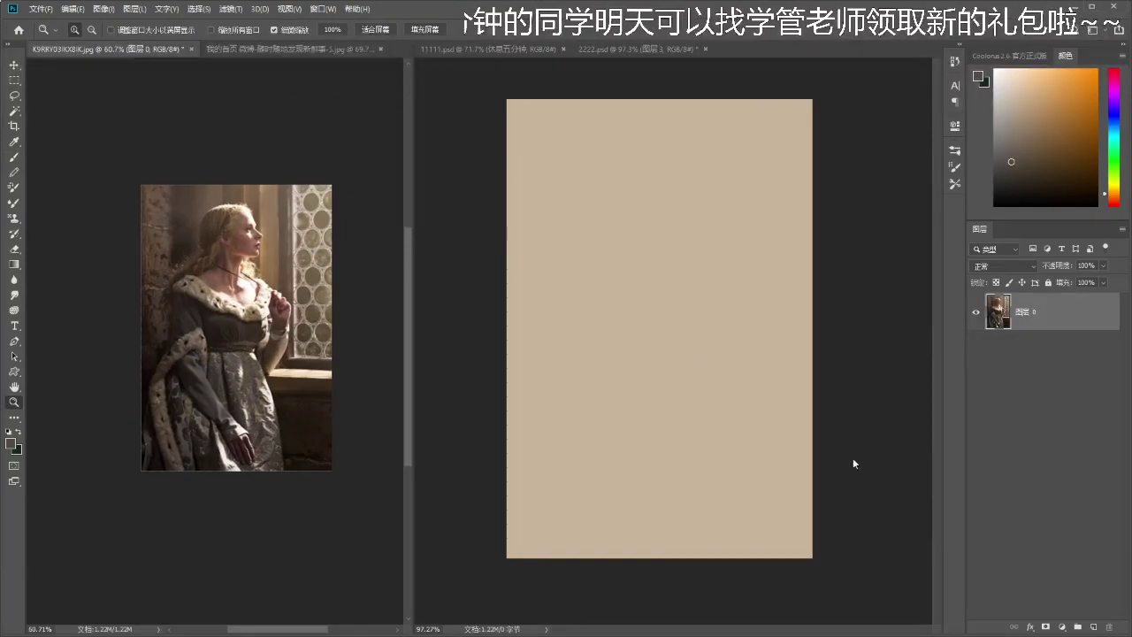
key(ctrl+j)
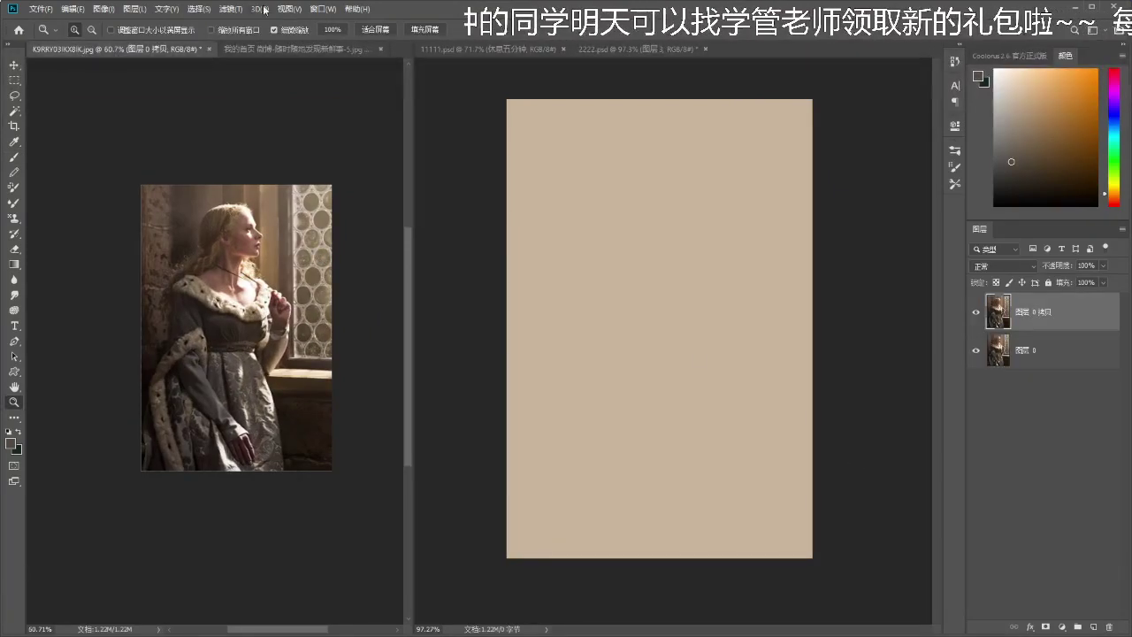
- Open the Filter Gallery on the duplicated photo layer and replace the top 成角的线条 effect with 木刻 from 艺术效果
click(231, 9)
click(231, 9)
click(230, 9)
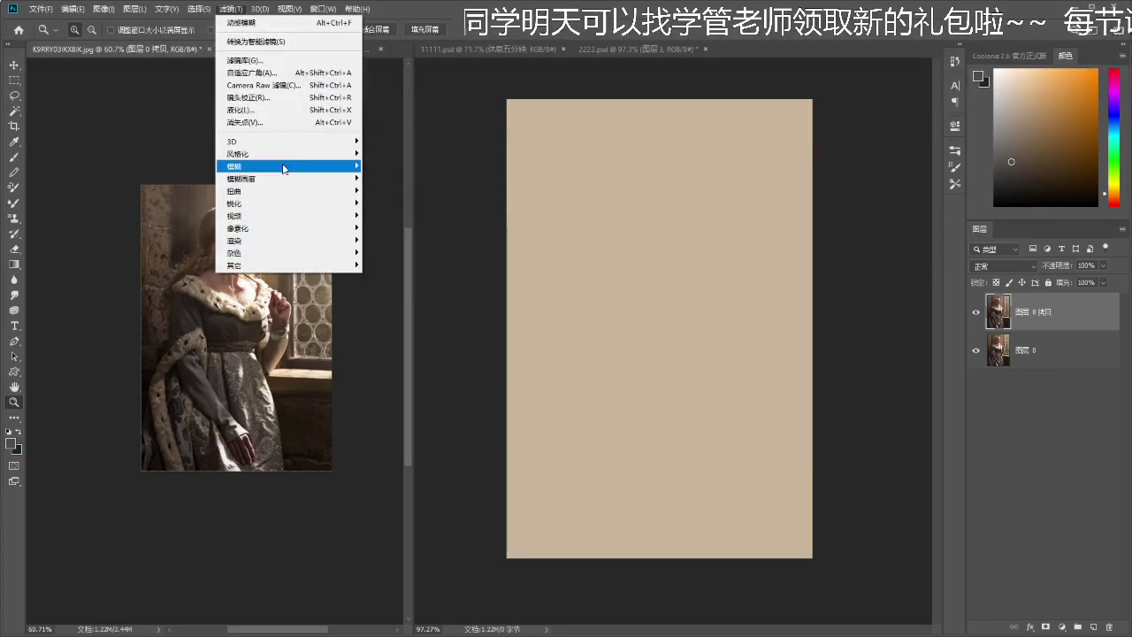
mouse_move(298, 168)
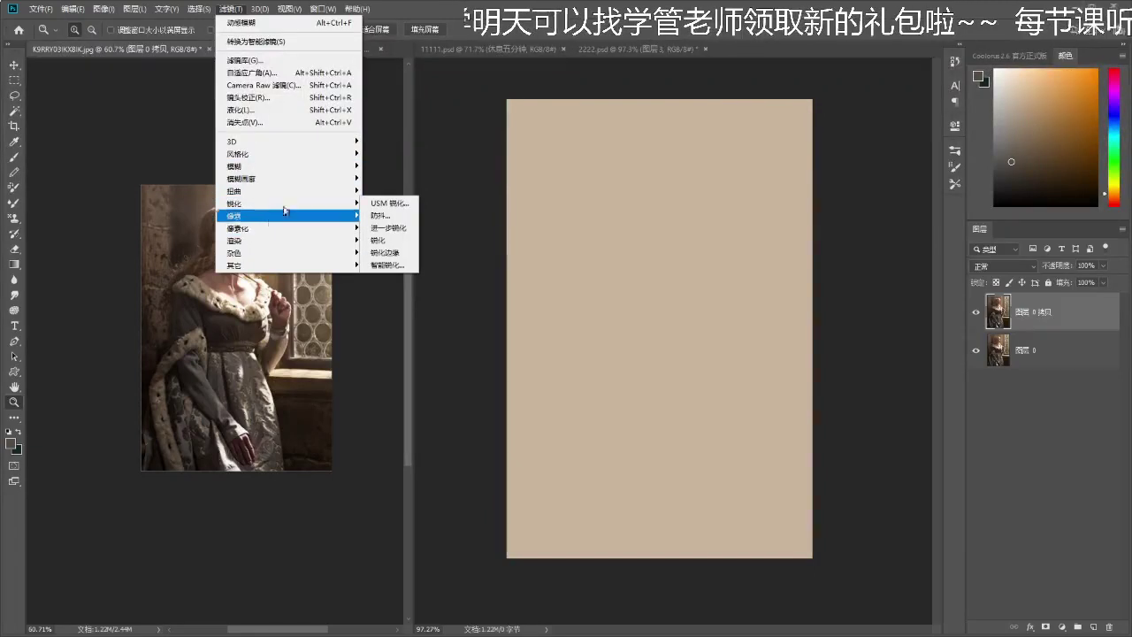
click(276, 75)
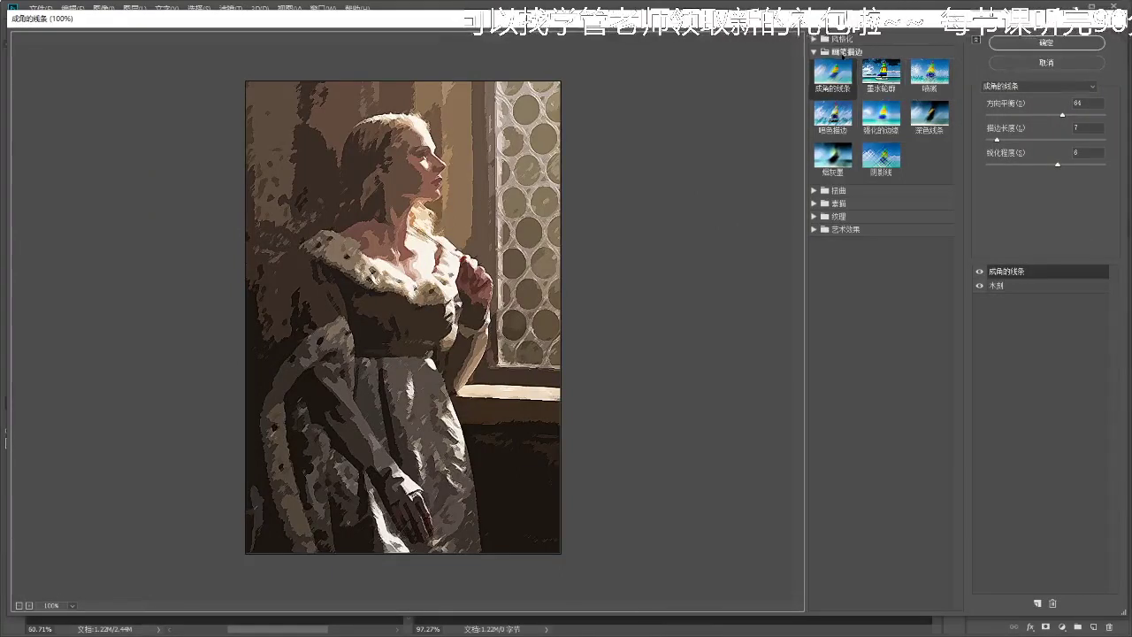
click(815, 53)
click(813, 52)
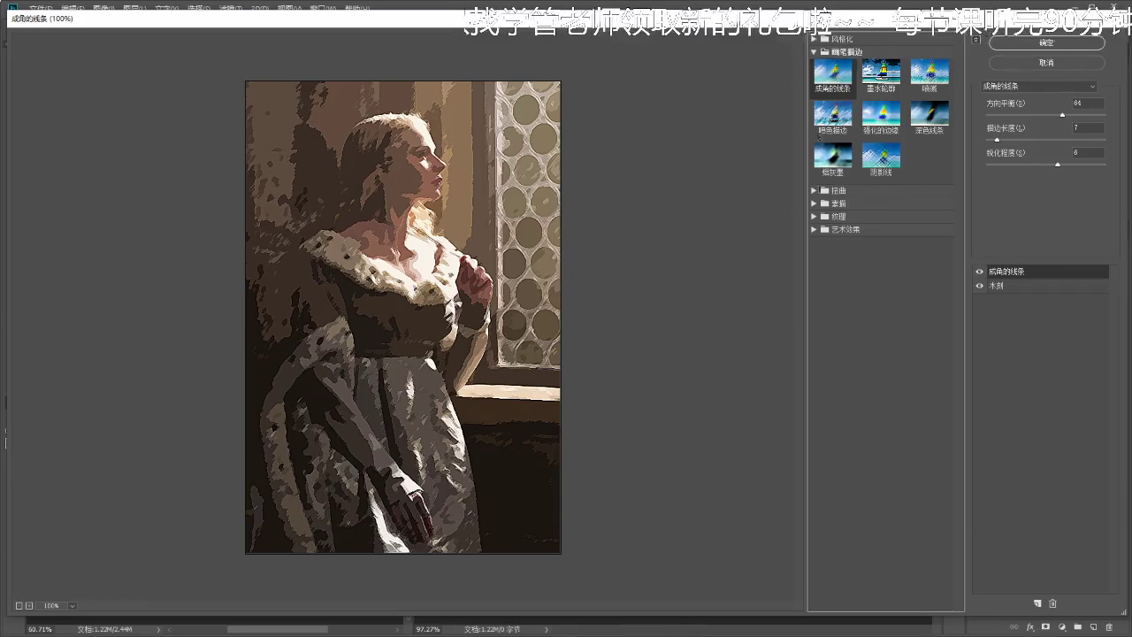
click(813, 217)
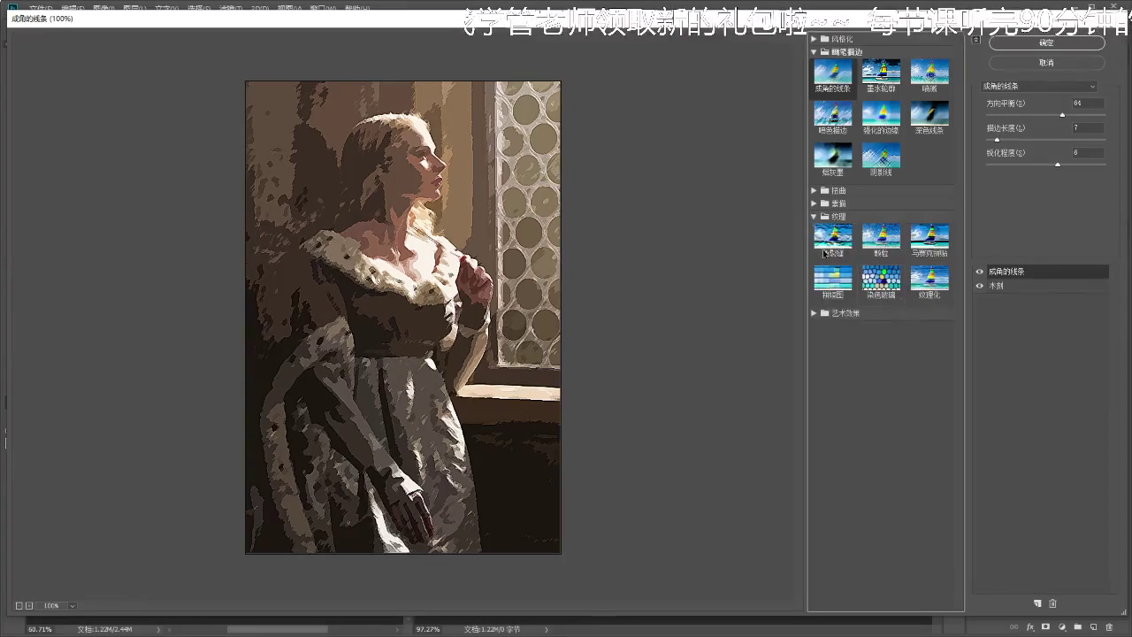
click(812, 313)
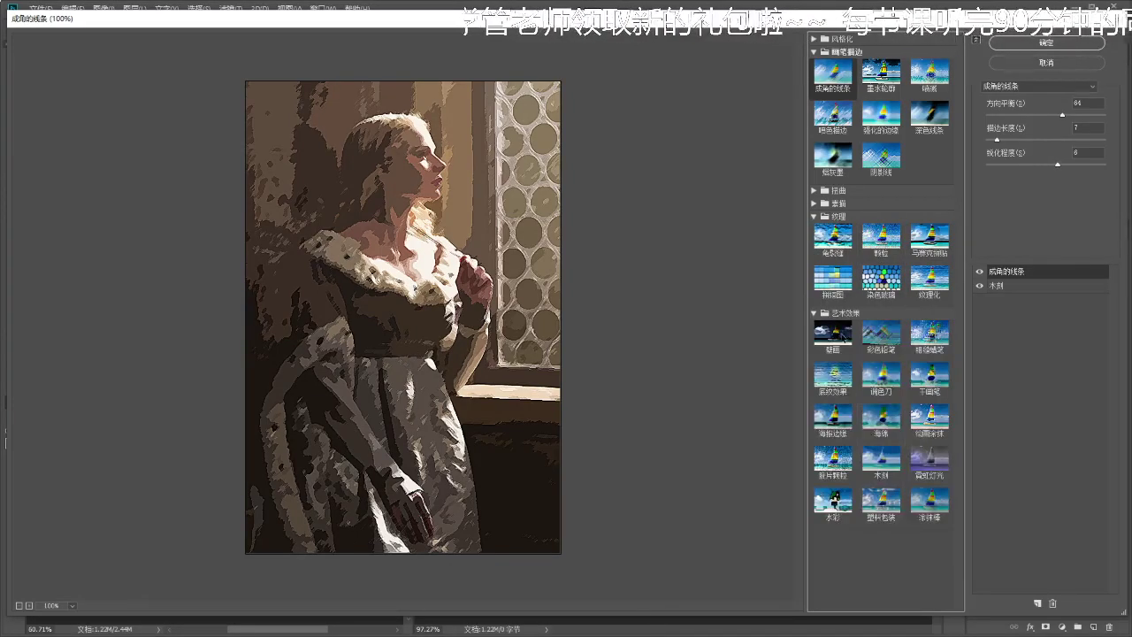
click(871, 315)
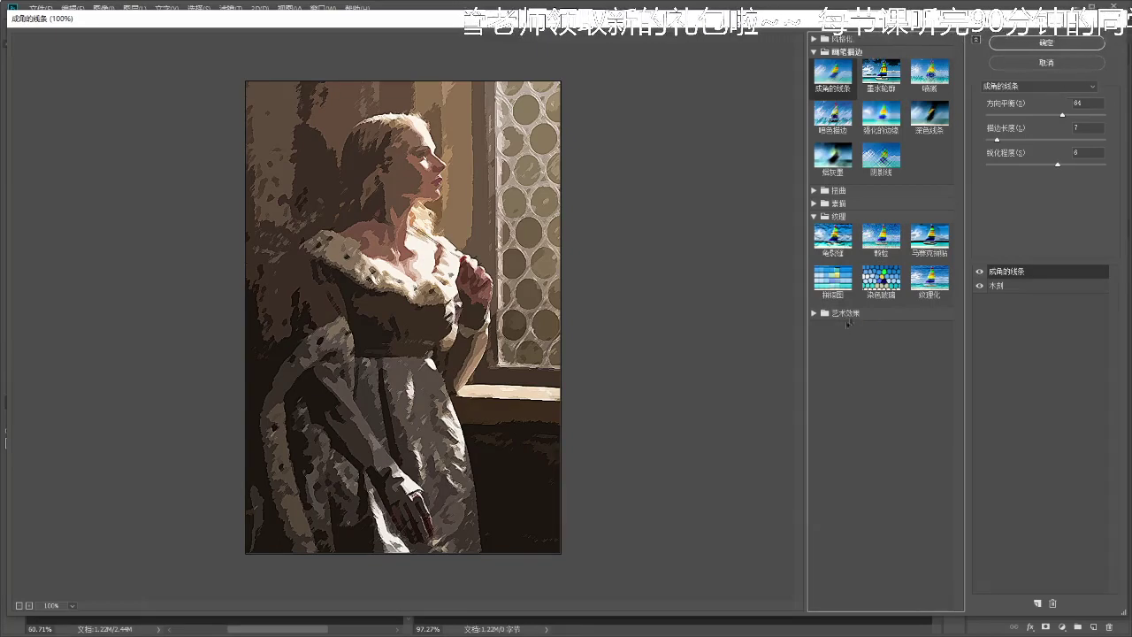
click(849, 314)
click(881, 458)
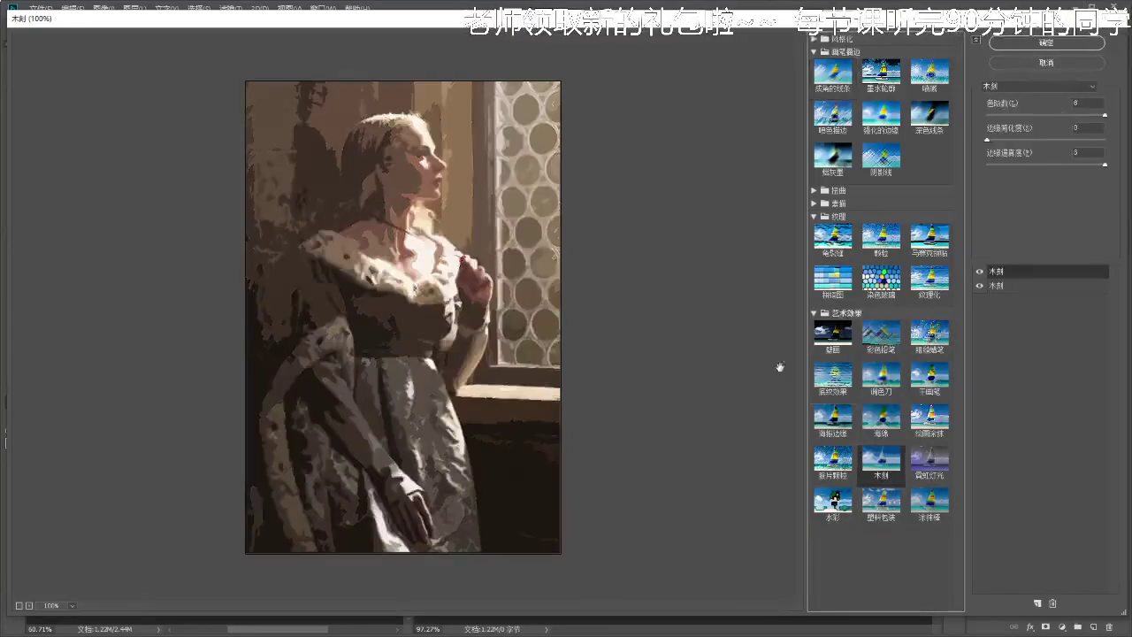
- Apply the 木刻 effect to the photo copy with 8 levels, edge simplicity 0 and edge fidelity 3
click(1105, 116)
key(Tab)
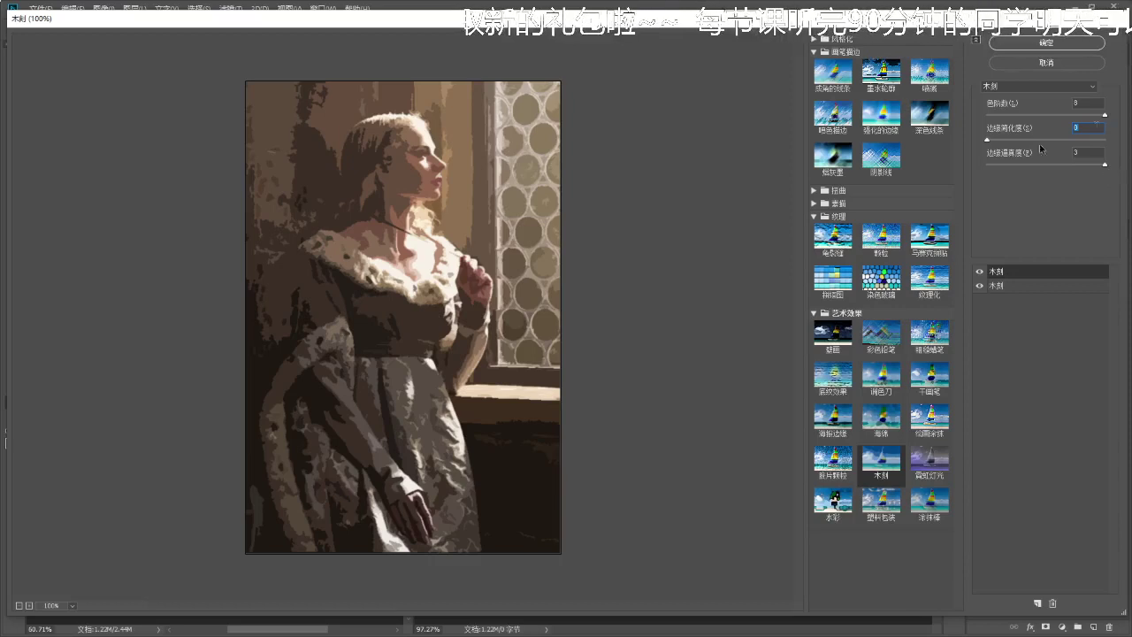
click(1028, 45)
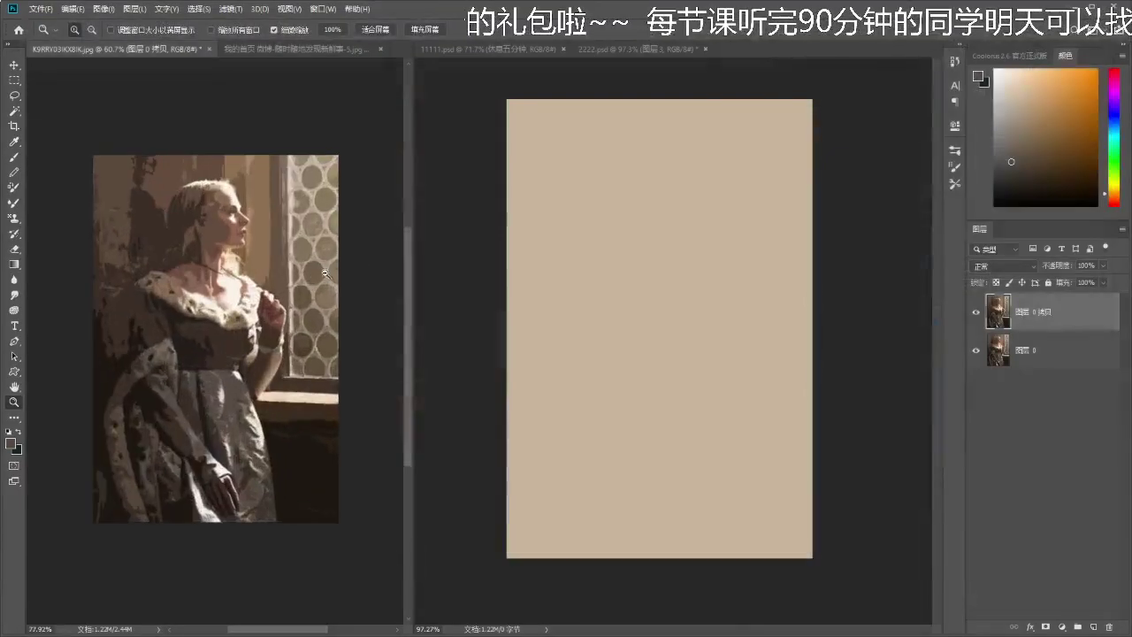
mouse_move(328, 272)
mouse_down()
mouse_move(349, 274)
mouse_move(338, 274)
mouse_up()
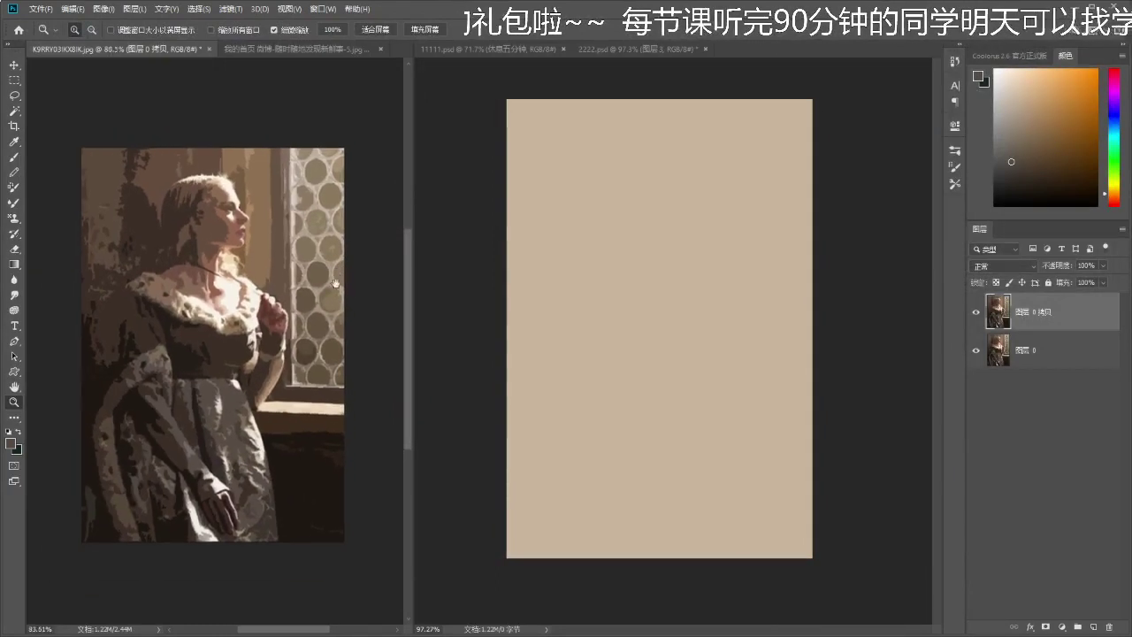
- Compare the 木刻-filtered copy with the original photo and leave the filtered copy hidden
click(676, 318)
click(311, 281)
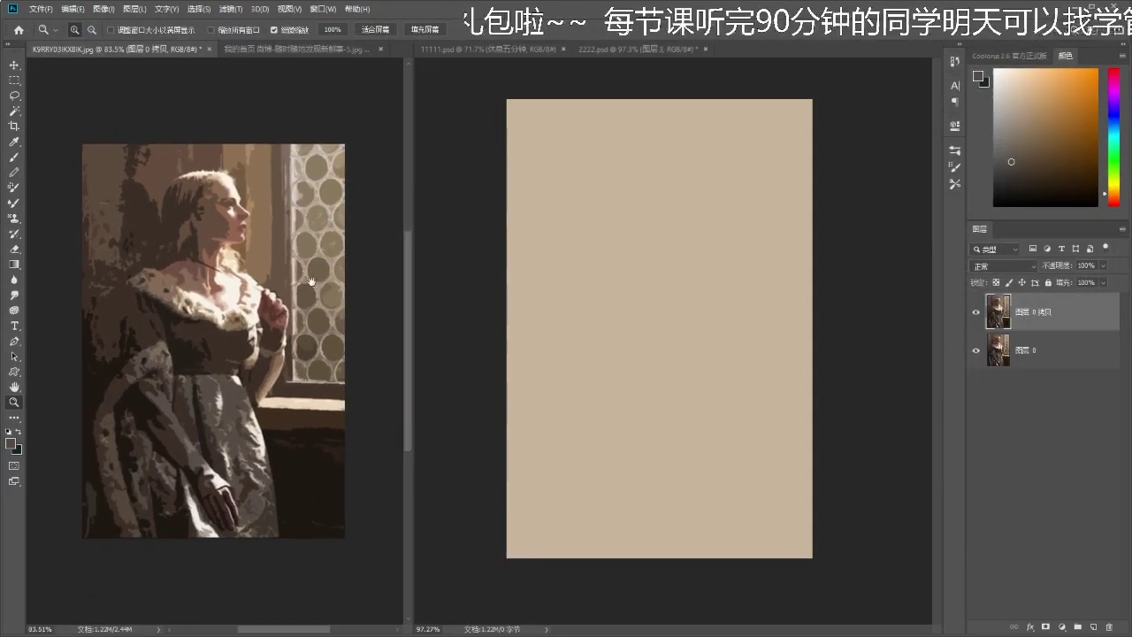
click(625, 338)
click(385, 311)
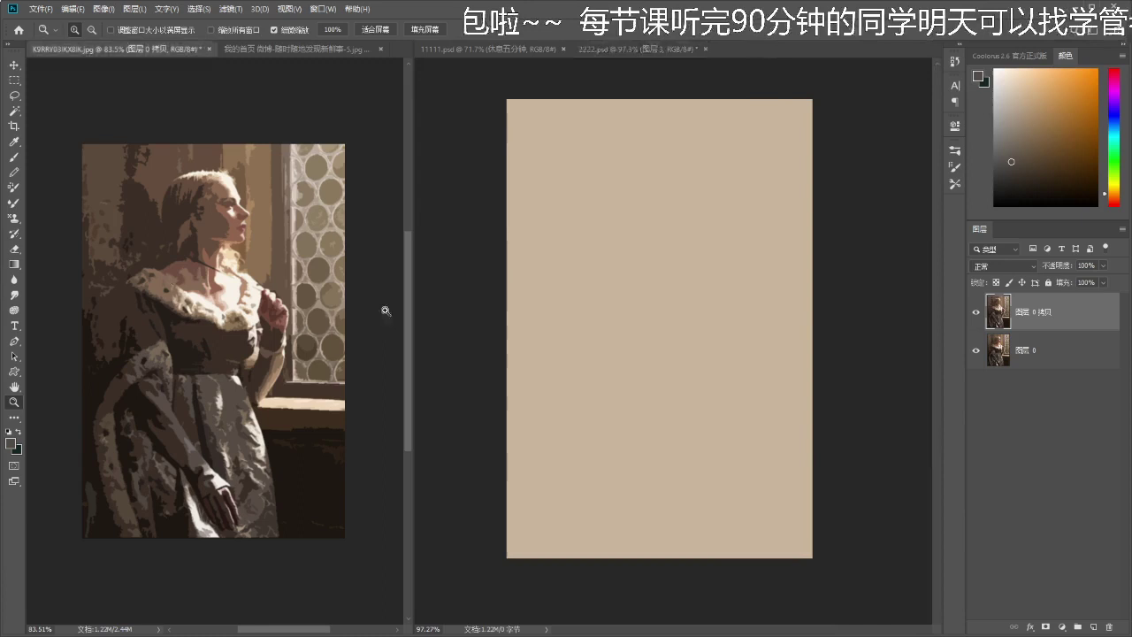
click(976, 311)
click(976, 311)
click(975, 311)
click(976, 312)
click(975, 311)
click(975, 311)
click(976, 312)
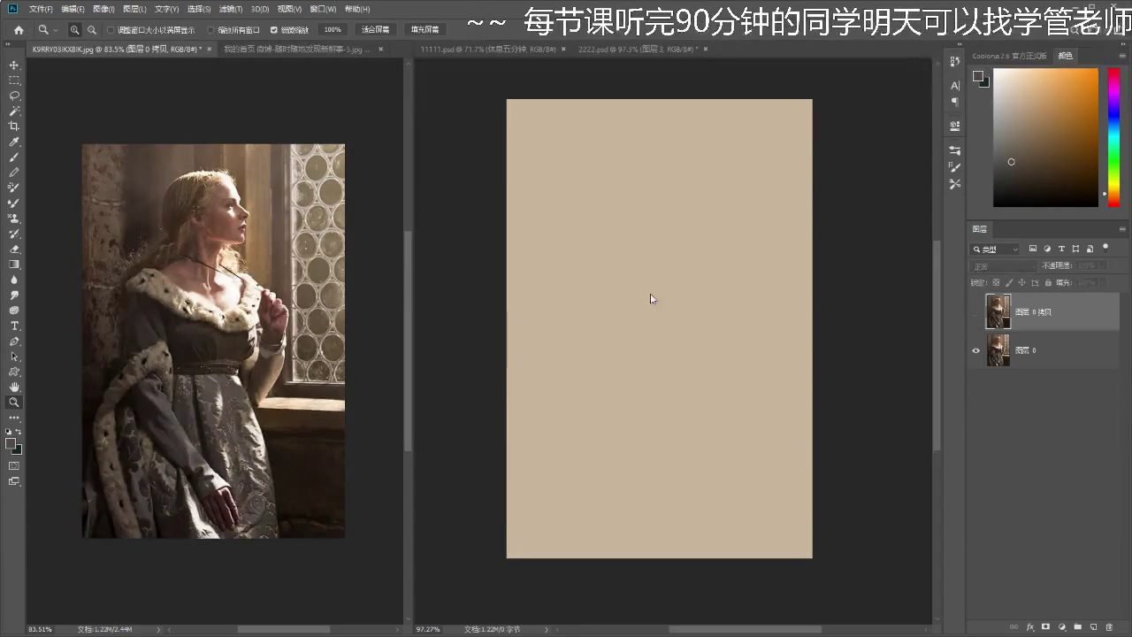
- Brush a dark greyish brown band across the bottom of the beige canvas as the wall below the window
click(653, 287)
key(b)
drag(708, 283, 767, 405)
key(ctrl+z)
drag(743, 339, 737, 341)
drag(801, 469, 482, 461)
drag(482, 478, 822, 519)
key(ctrl+z)
mouse_move(557, 492)
mouse_down()
mouse_move(479, 537)
mouse_move(782, 543)
mouse_move(545, 520)
mouse_up()
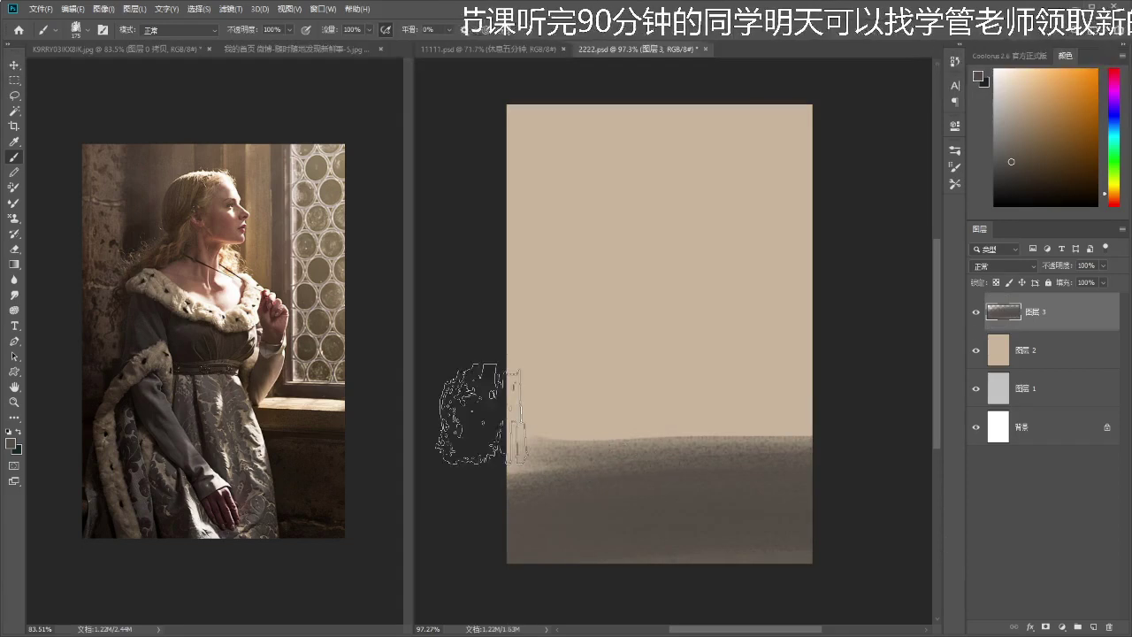
- Choose a darker brown, deepen the bottom band and brush a full-height vertical shadow strip along the canvas's left edge
click(1017, 180)
click(1037, 183)
mouse_move(477, 447)
mouse_down()
mouse_move(550, 546)
mouse_move(556, 517)
mouse_up()
drag(553, 476, 607, 59)
drag(581, 434, 594, 277)
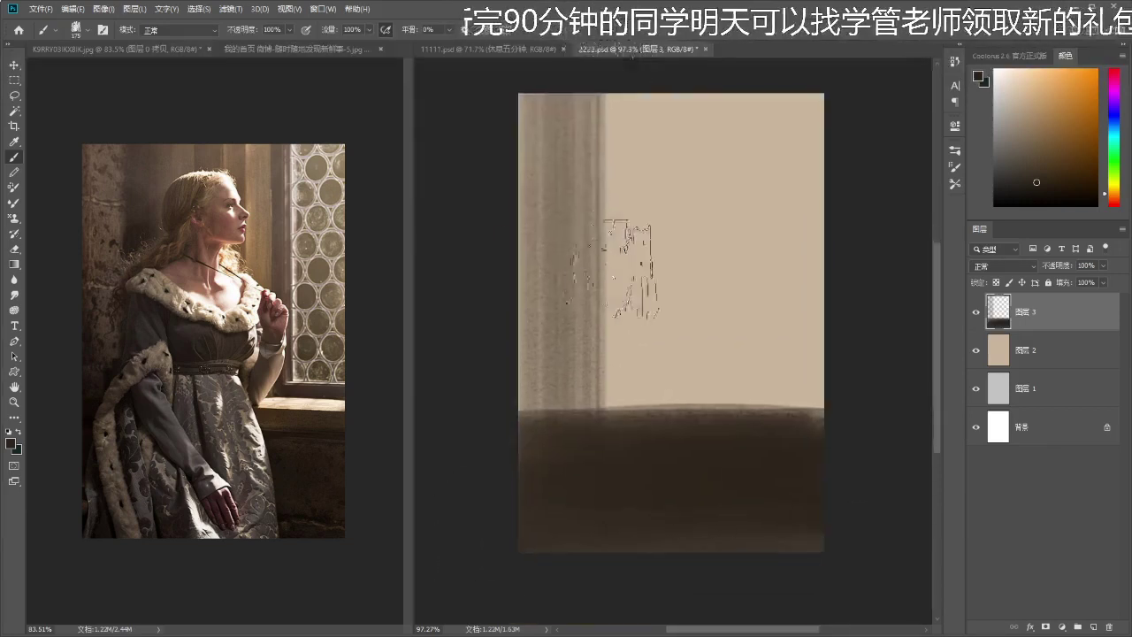
scroll(619, 266, down, 2)
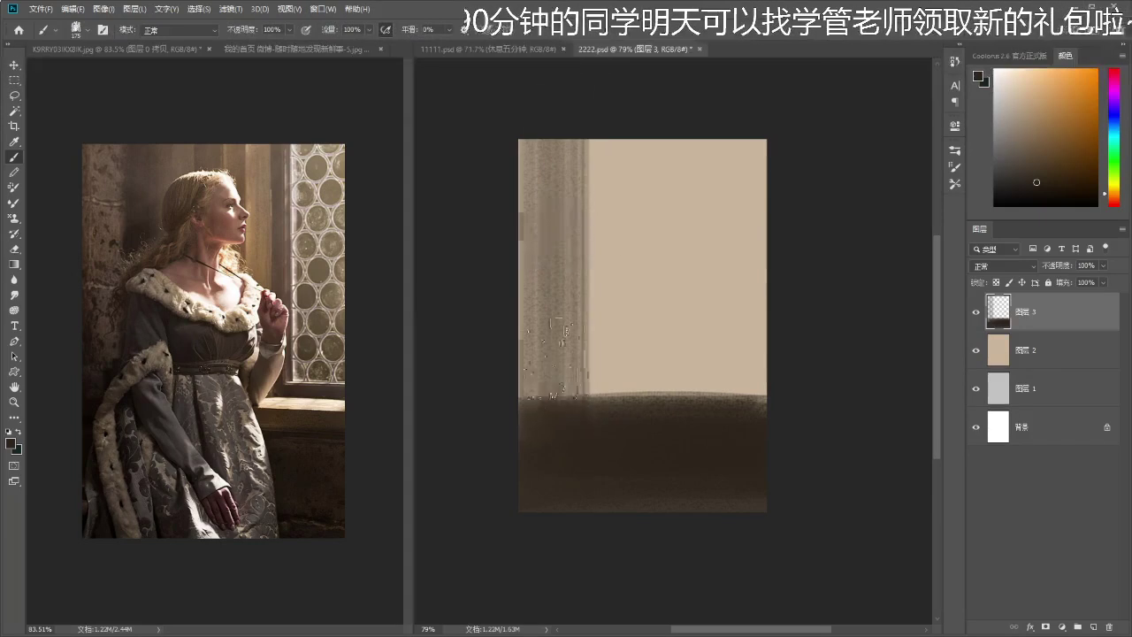
- Darken the left wall and the area below the window with sampled browns, softening the wall's edge into the beige
drag(551, 435, 571, 128)
drag(613, 265, 607, 267)
mouse_move(584, 168)
mouse_down()
mouse_move(543, 424)
mouse_move(570, 341)
mouse_move(557, 115)
mouse_move(529, 180)
mouse_move(568, 451)
mouse_move(599, 122)
mouse_move(629, 480)
mouse_up()
alt+click(563, 244)
alt+click(679, 441)
drag(725, 444, 550, 438)
drag(671, 444, 660, 449)
mouse_move(546, 268)
mouse_down()
mouse_move(566, 402)
mouse_move(553, 279)
mouse_up()
alt+click(642, 202)
mouse_move(629, 164)
mouse_down()
mouse_move(619, 349)
mouse_move(621, 222)
mouse_move(622, 304)
mouse_move(642, 399)
mouse_up()
alt+click(649, 422)
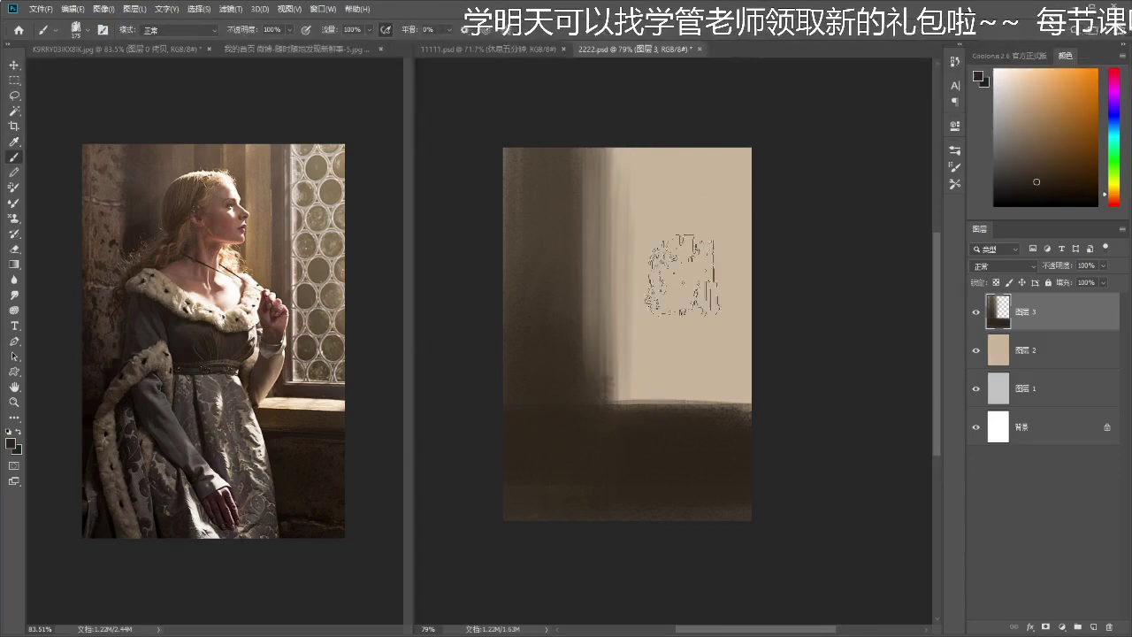
- Choose a green hue and paint the window pane area in the upper right of the picture a muted green
drag(670, 151, 671, 363)
key(ctrl+z)
drag(728, 230, 727, 231)
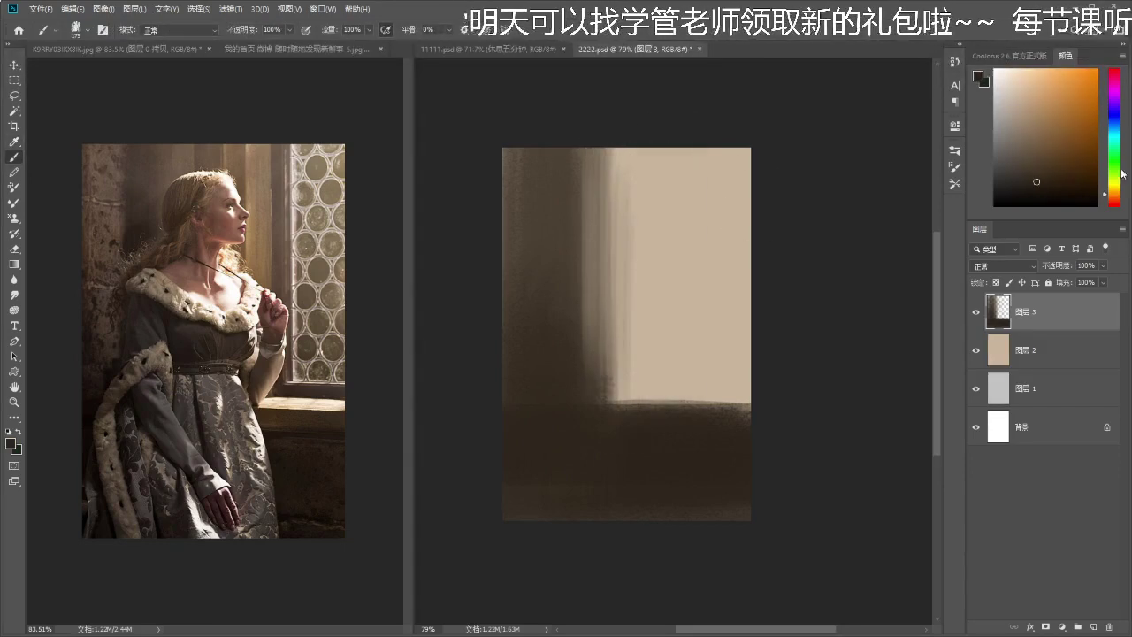
click(1108, 173)
drag(681, 177, 669, 303)
mouse_move(730, 313)
mouse_down()
mouse_move(776, 331)
mouse_move(701, 346)
mouse_move(670, 332)
mouse_move(683, 137)
mouse_move(678, 330)
mouse_move(723, 126)
mouse_move(741, 275)
mouse_move(720, 358)
mouse_up()
mouse_move(695, 229)
mouse_down()
mouse_move(748, 350)
mouse_move(687, 343)
mouse_up()
alt+click(715, 286)
click(638, 442)
key(b)
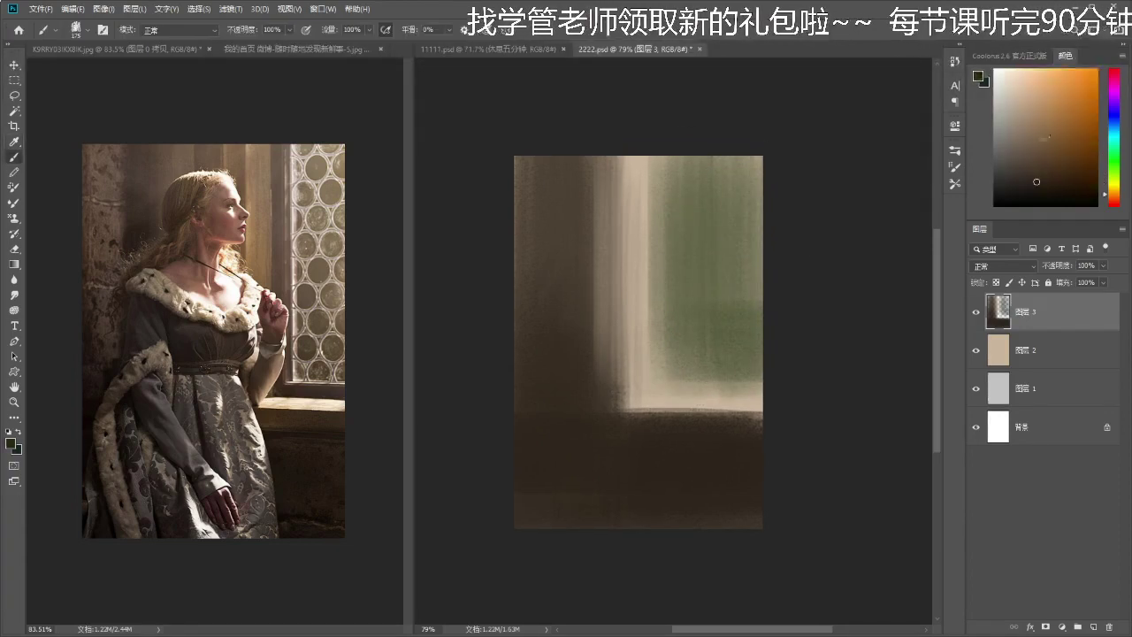
- Paint a tan window jamb beside the green pane and a pale cream sill beneath it, blending their corner
drag(644, 152, 644, 331)
key(ctrl+z)
mouse_move(649, 160)
mouse_down()
mouse_move(642, 382)
mouse_move(674, 367)
mouse_move(788, 394)
mouse_up()
key(ctrl+z)
mouse_move(631, 390)
mouse_down()
mouse_move(793, 409)
mouse_move(611, 403)
mouse_move(755, 405)
mouse_up()
key(ctrl+z)
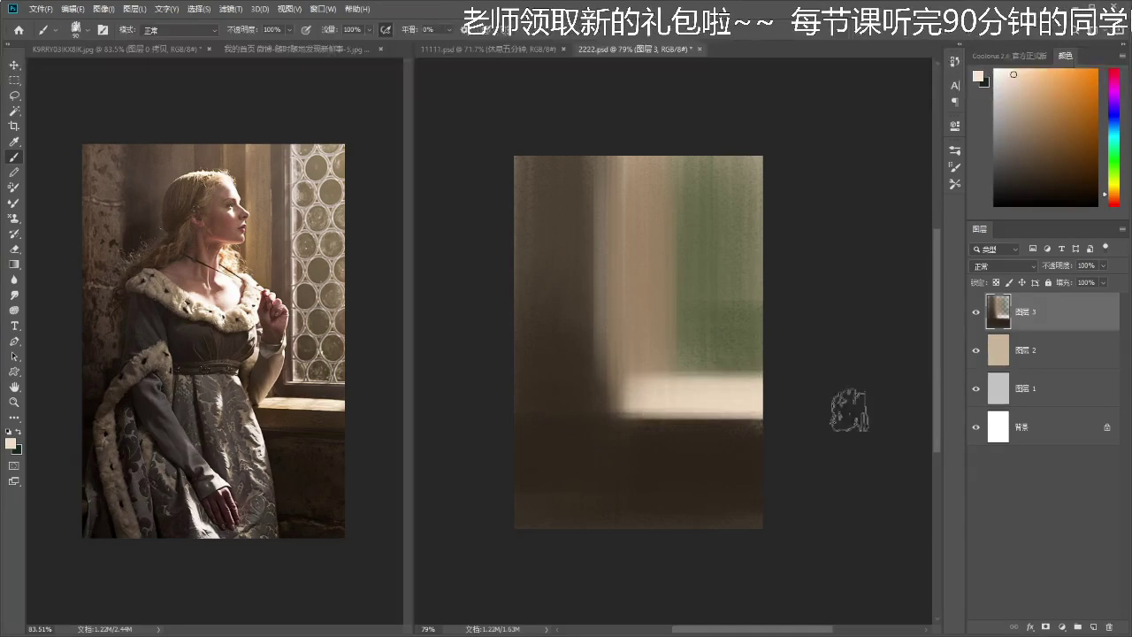
alt+click(654, 362)
- Pick a near-black brown and paint the window frame along the pane's left side and lower edge
alt+click(643, 441)
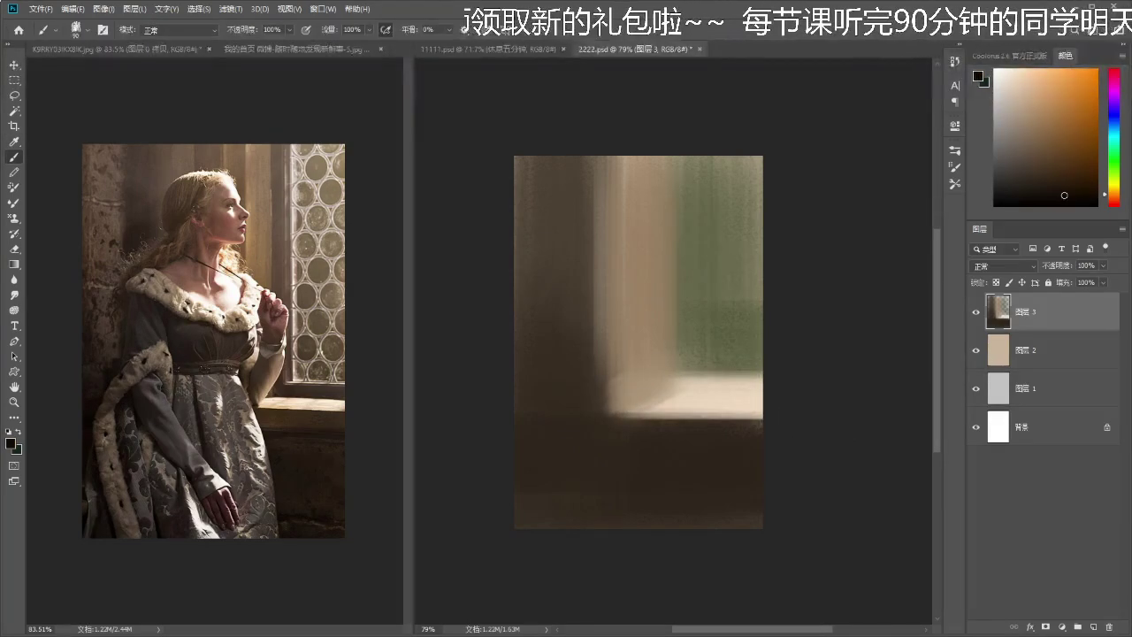
drag(666, 155, 665, 375)
key(ctrl+z)
mouse_move(655, 146)
mouse_down()
mouse_move(664, 405)
mouse_move(661, 322)
mouse_move(660, 375)
mouse_move(759, 370)
mouse_up()
key(ctrl+z)
key(ctrl+z)
key(ctrl+z)
drag(664, 370, 740, 366)
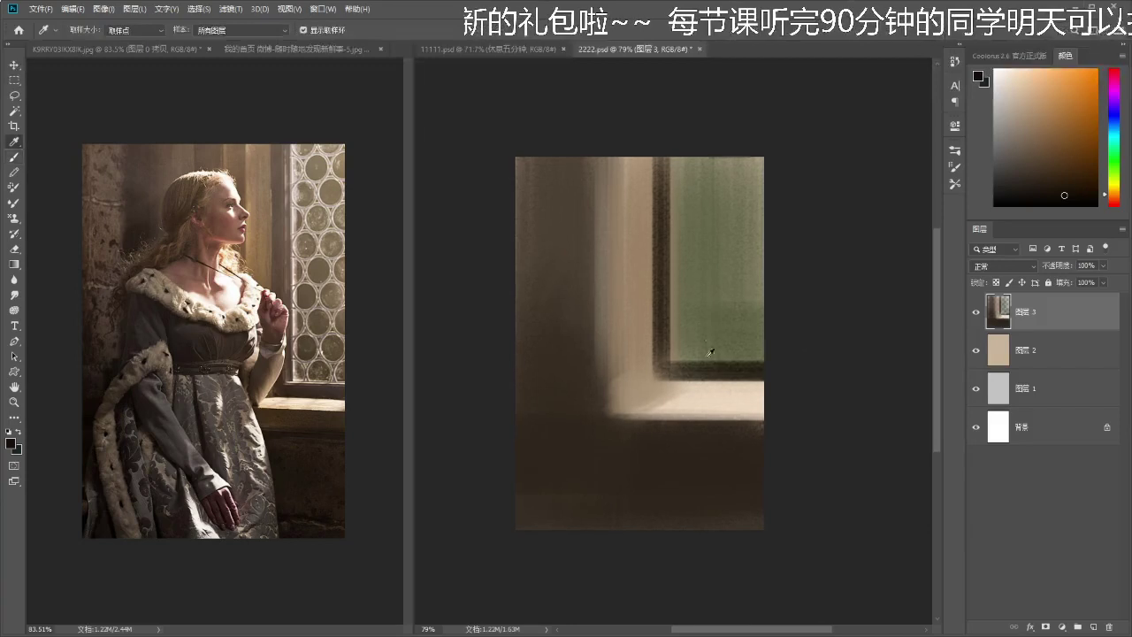
alt+click(709, 336)
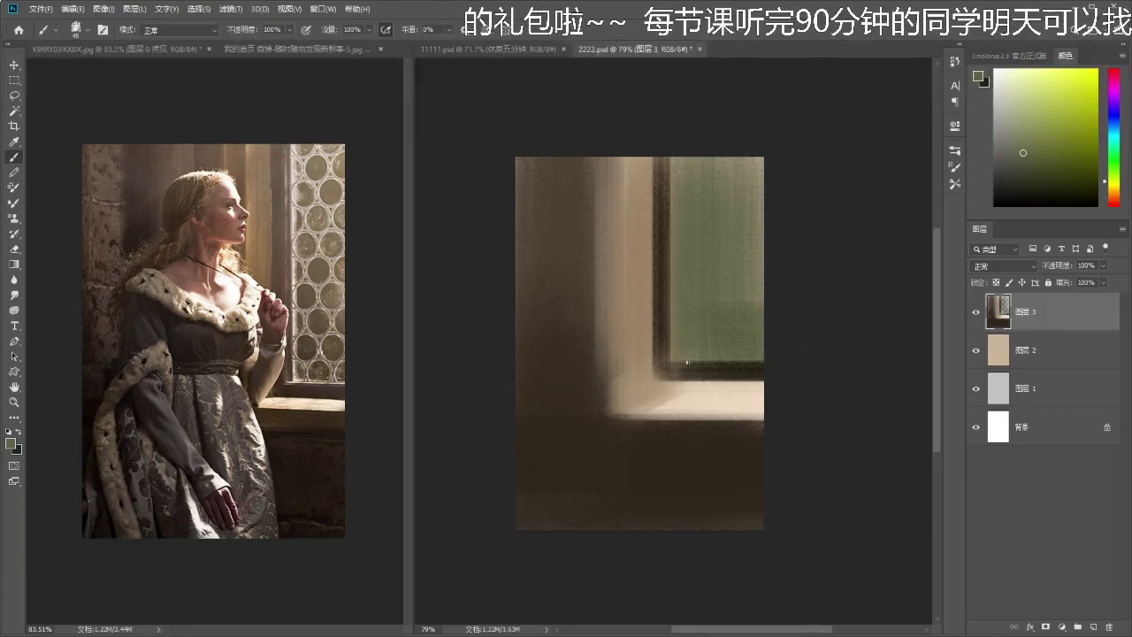
- Blend the left wall and the shadow below the sill with dark browns sampled from the painting
alt+click(578, 233)
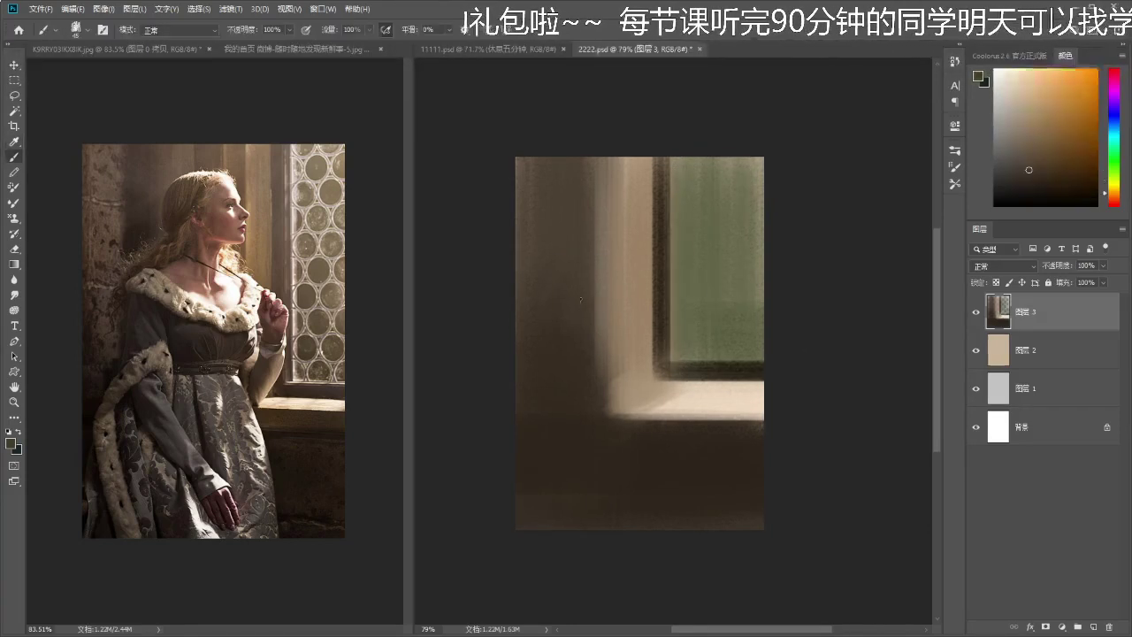
alt+click(596, 449)
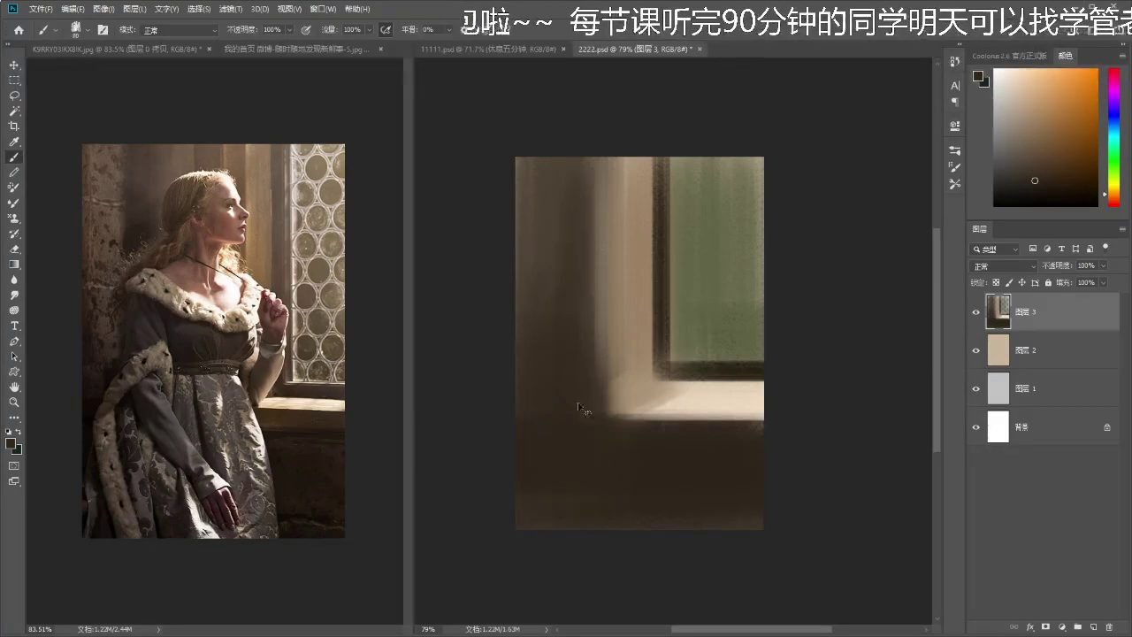
right_click(893, 357)
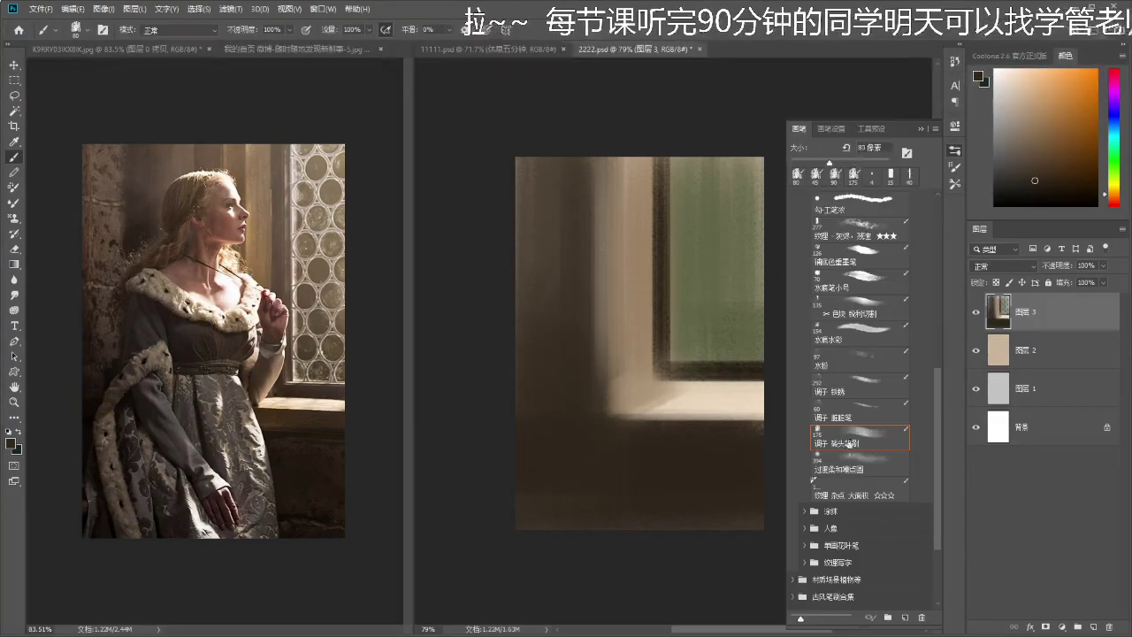
click(920, 129)
drag(699, 250, 698, 249)
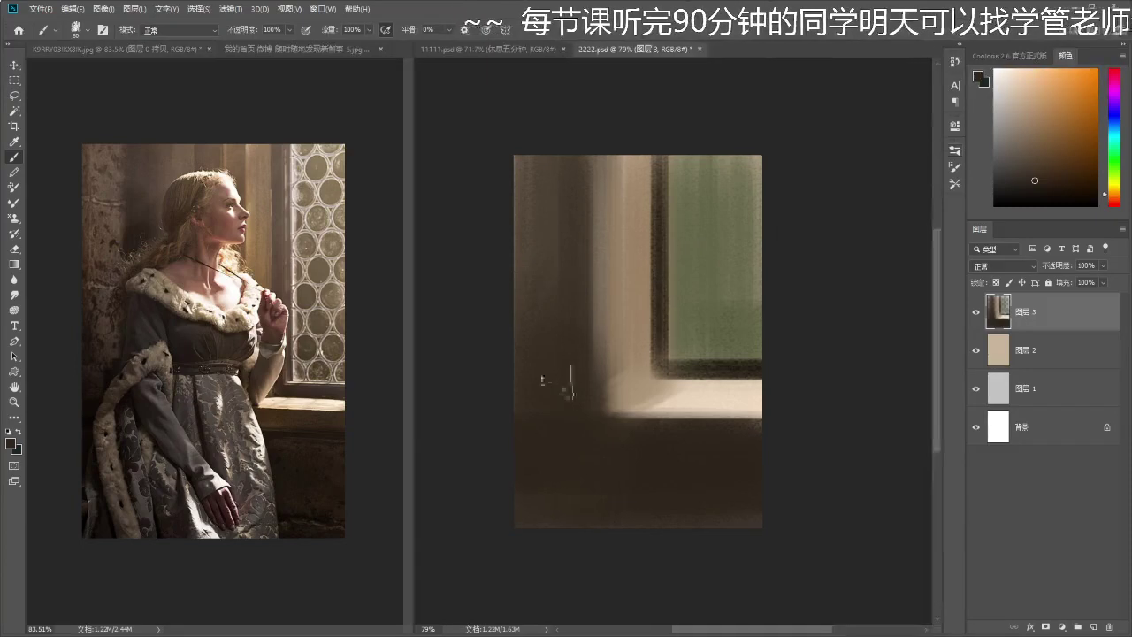
alt+click(597, 231)
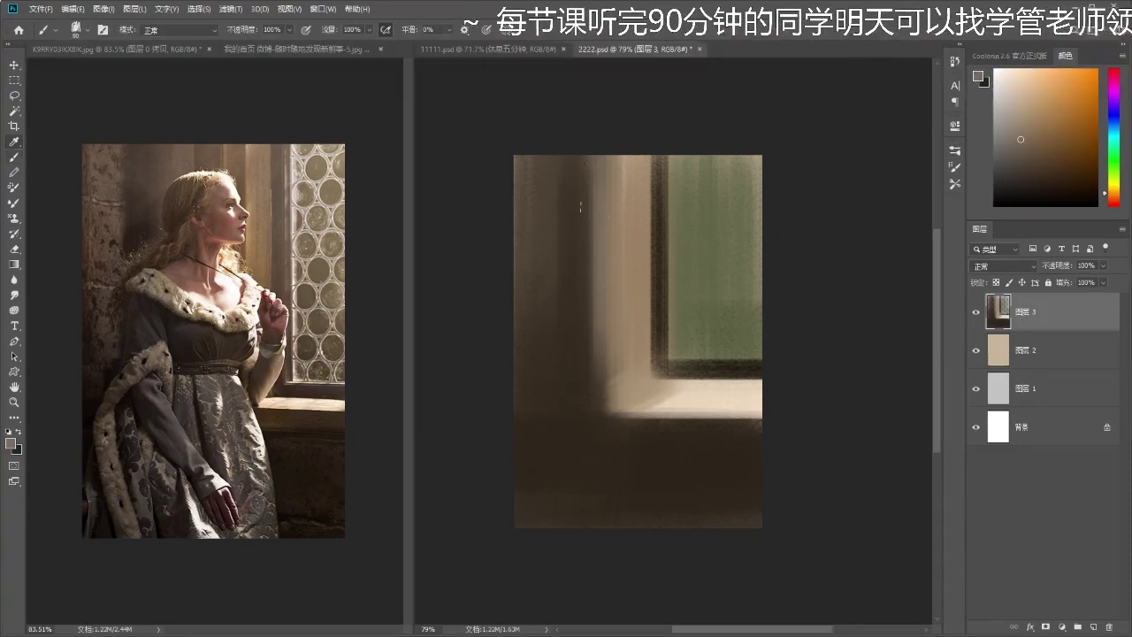
alt+click(545, 417)
drag(546, 417, 586, 126)
drag(649, 408, 649, 406)
alt+click(648, 407)
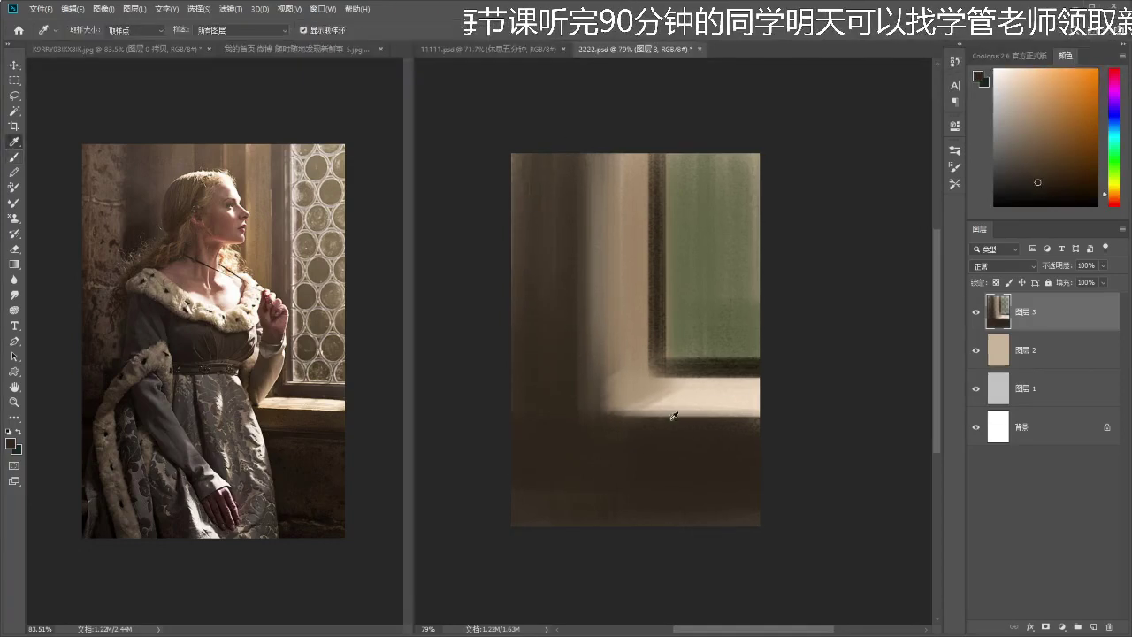
alt+click(628, 455)
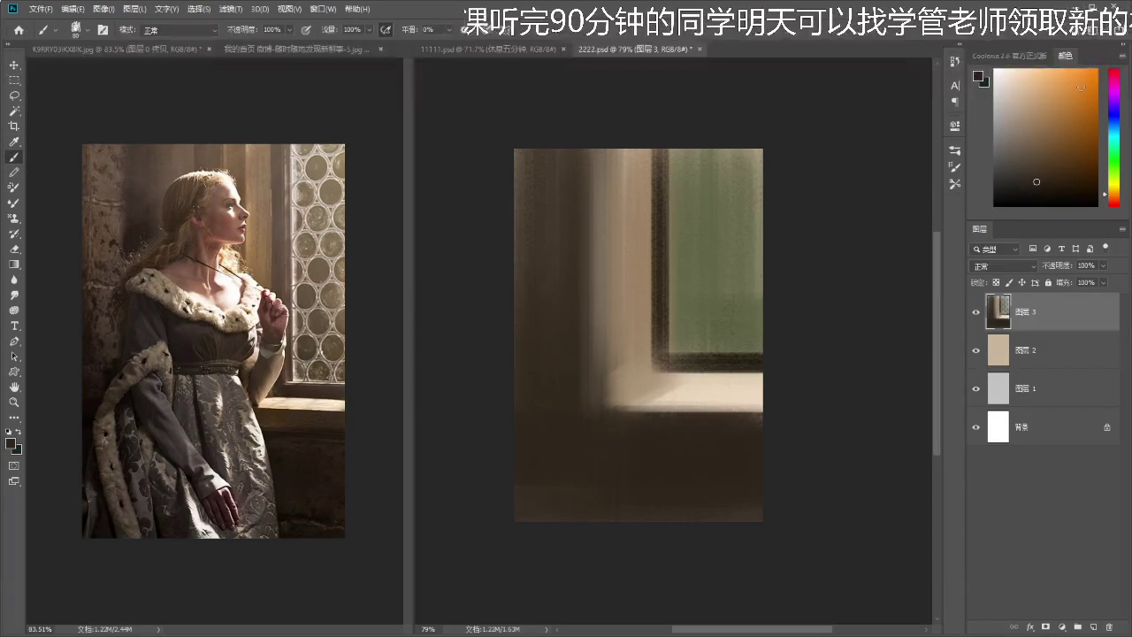
- Switch the colour controls to Lab sliders and test a dark purplish red of L 15, a 48, b -10 on the left wall
click(1123, 57)
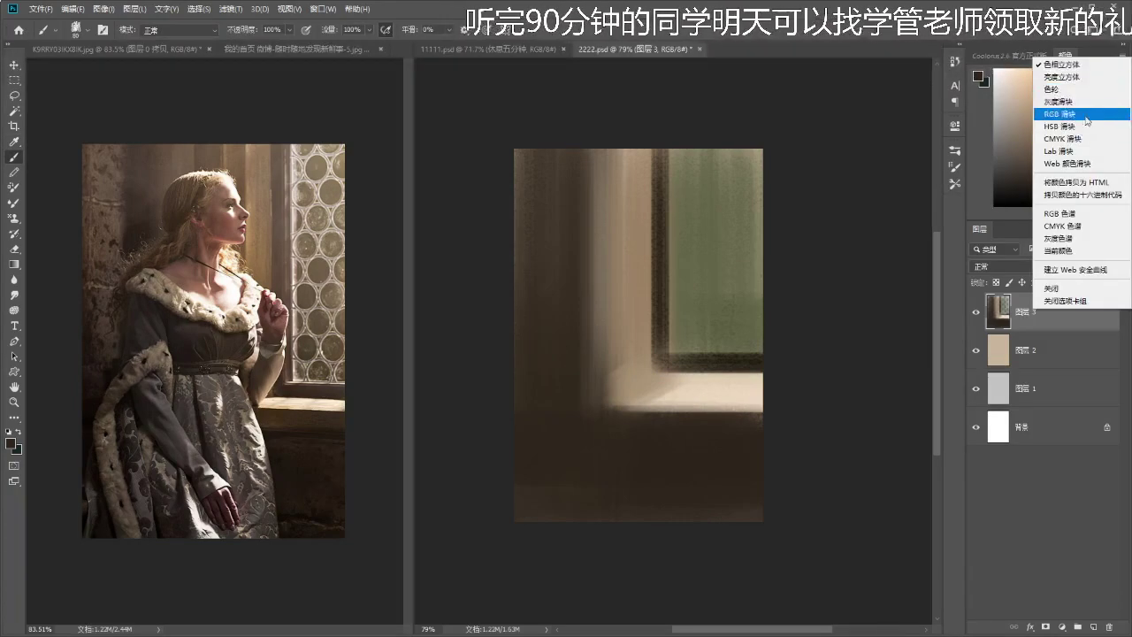
click(1076, 151)
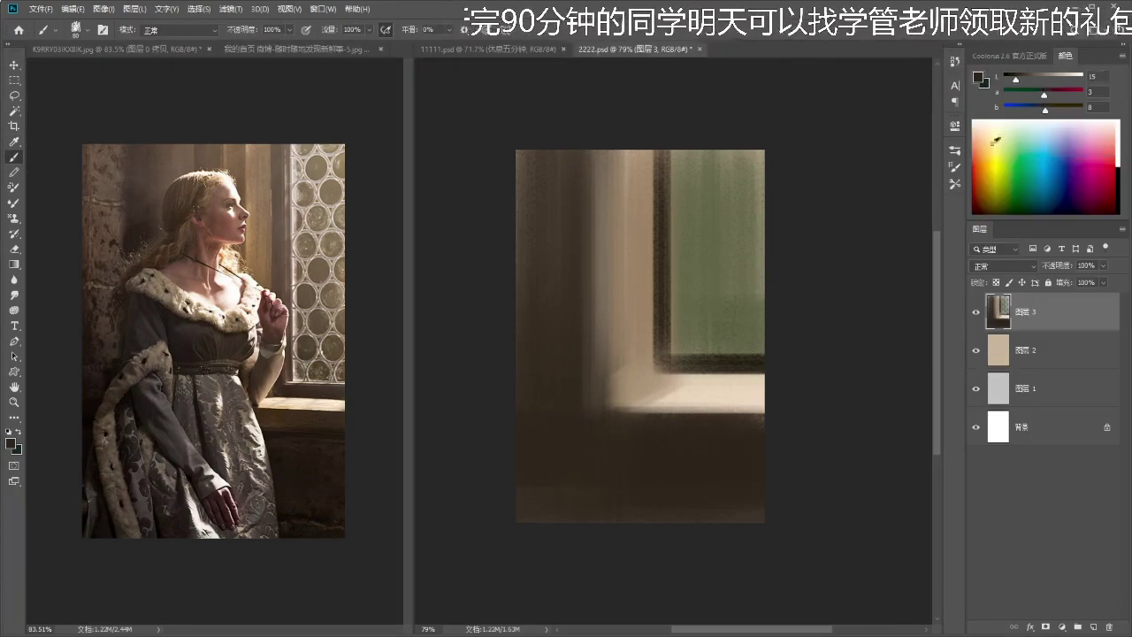
drag(1044, 92, 1060, 94)
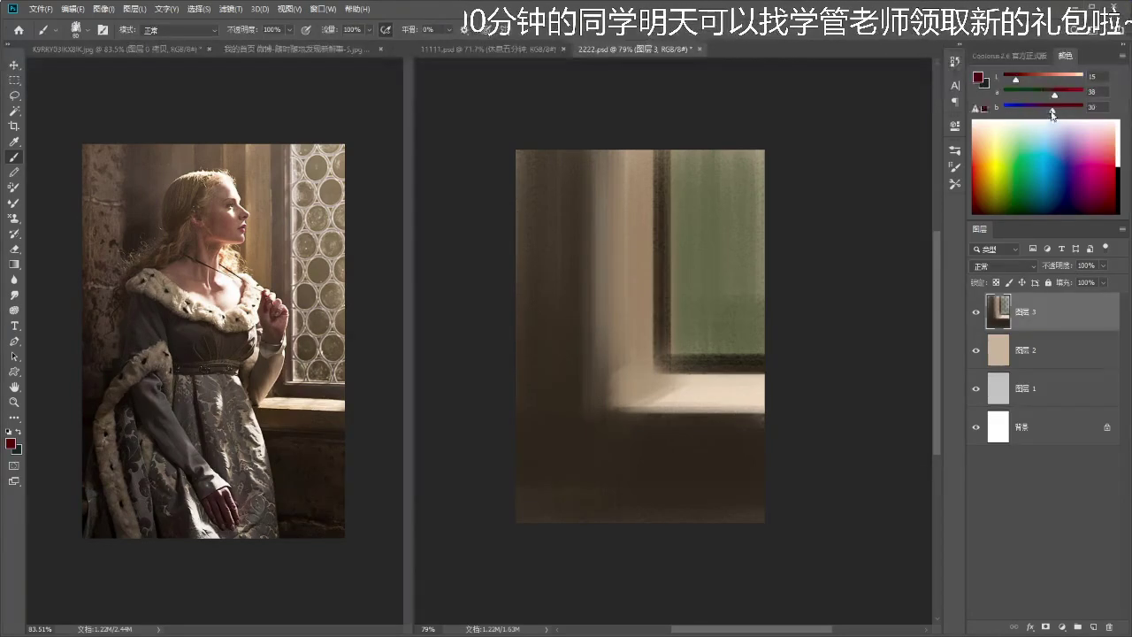
drag(1030, 111, 1058, 94)
drag(529, 292, 529, 181)
drag(543, 166, 539, 265)
key(ctrl+z)
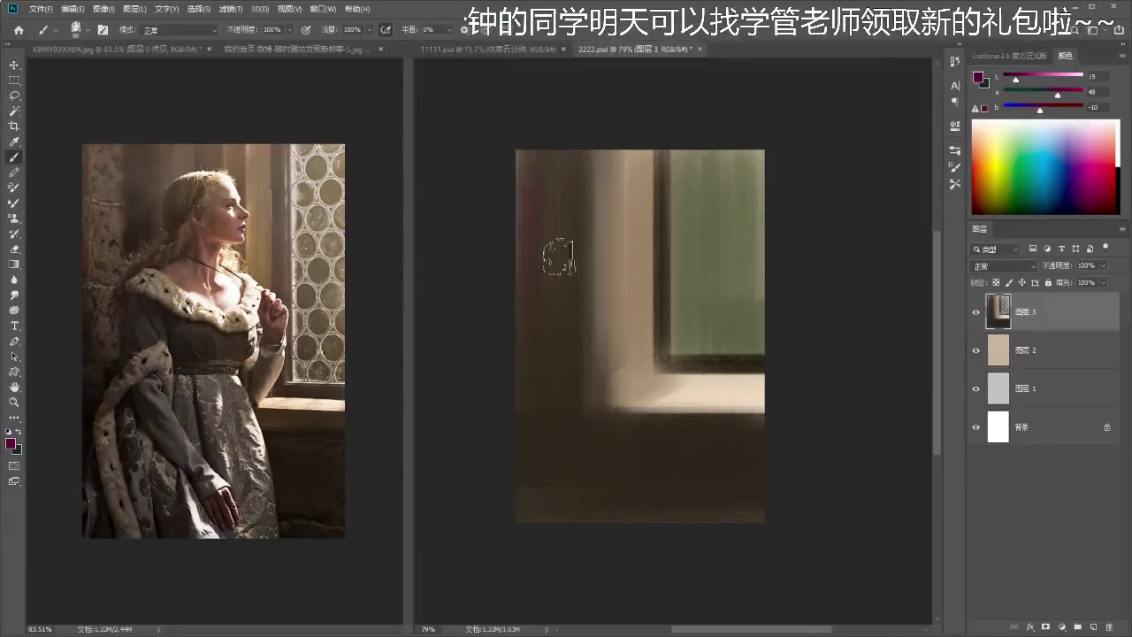
- Try a deep red of L 15, a 92, b 13 on the upper left wall with an enlarged brush
drag(1058, 93, 1039, 106)
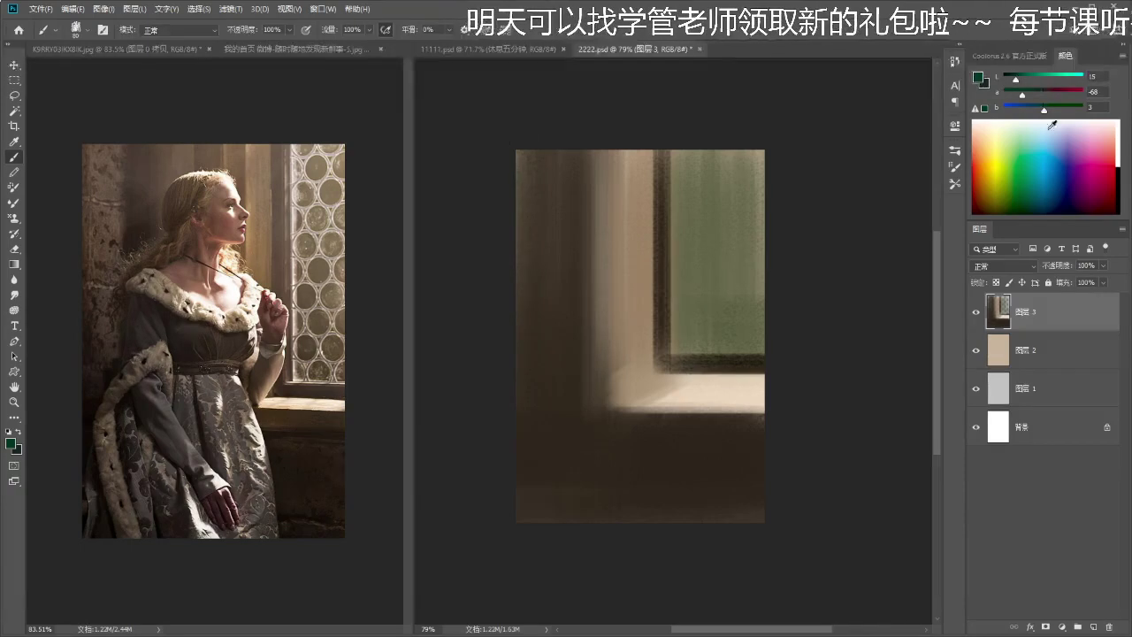
drag(1035, 93, 1072, 93)
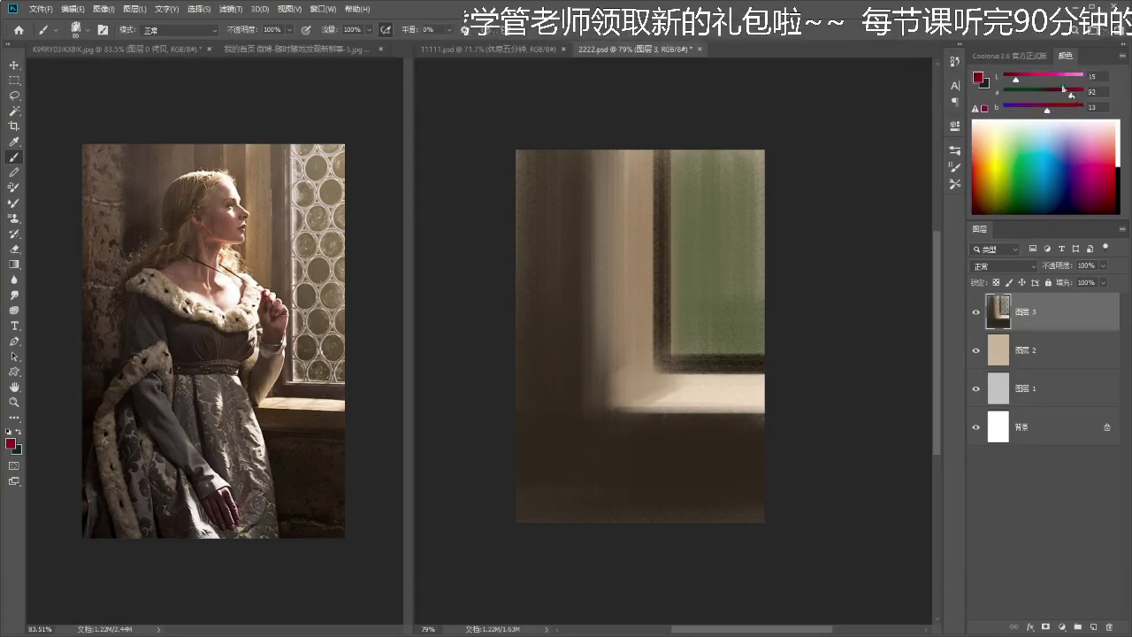
mouse_move(546, 152)
mouse_down()
mouse_move(535, 380)
mouse_move(584, 217)
mouse_move(552, 265)
mouse_up()
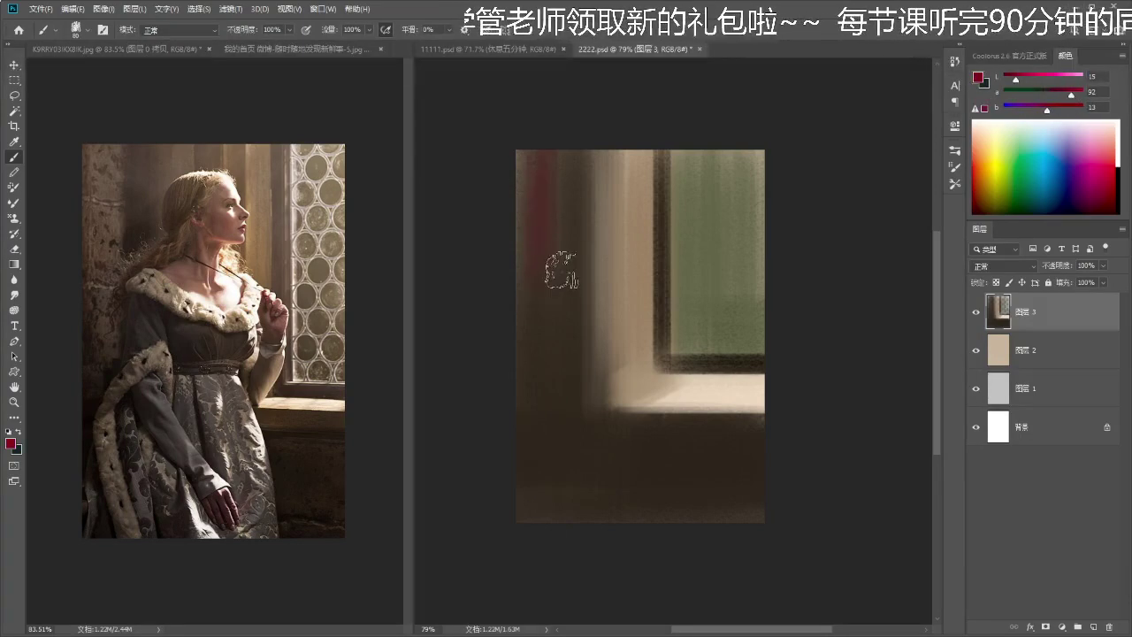
key(])
key(])
key(])
key(])
key(ctrl+z)
key(ctrl+z)
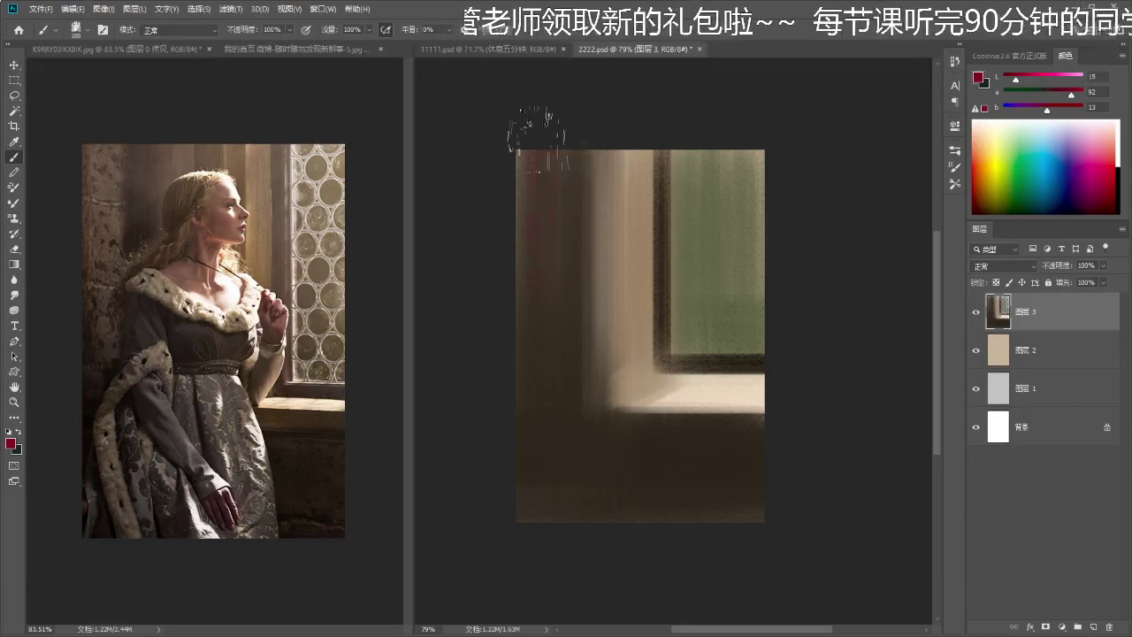
- Mix a dark green of L 15, a -29, b 38 and blend a muted olive tint into the left wall
mouse_move(1071, 93)
mouse_down()
mouse_move(1029, 93)
mouse_move(1054, 109)
mouse_up()
drag(543, 163, 536, 270)
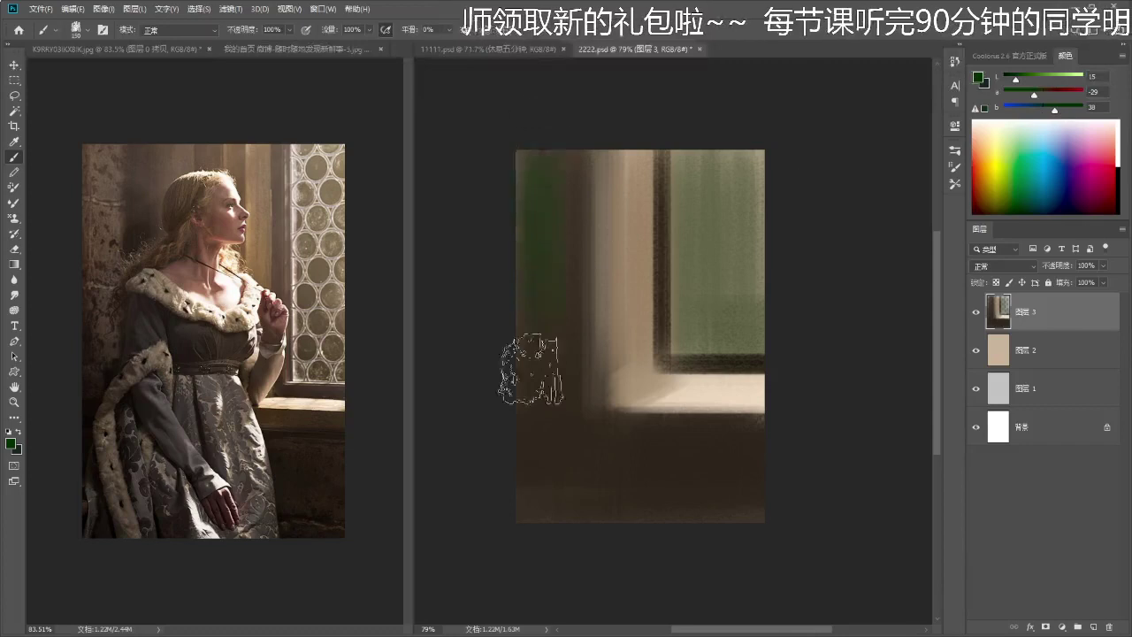
key(ctrl+z)
alt+click(547, 231)
drag(548, 167, 529, 297)
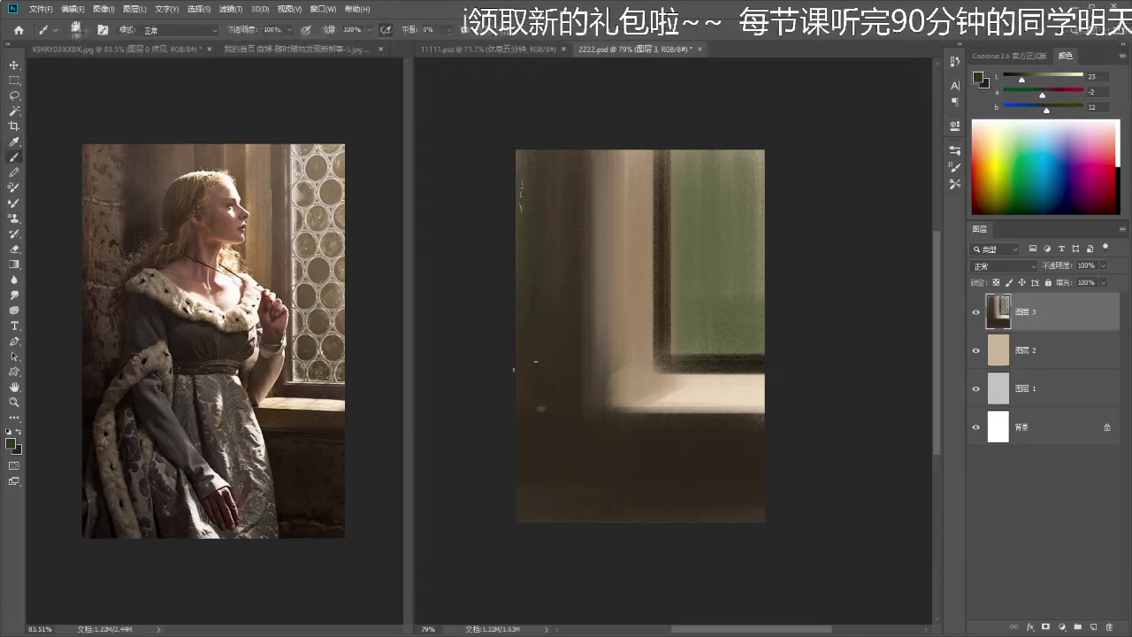
- Warm the greyish edge between wall and jamb with sampled tan, and set the colour display back to the hue cube
alt+click(636, 315)
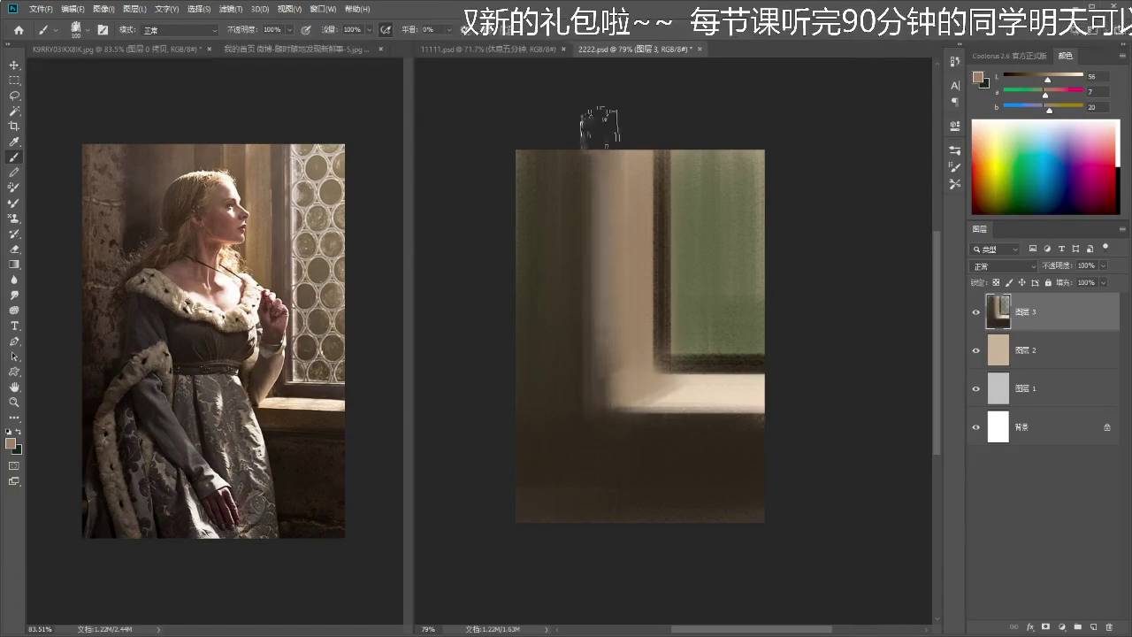
drag(601, 129, 601, 372)
alt+click(613, 320)
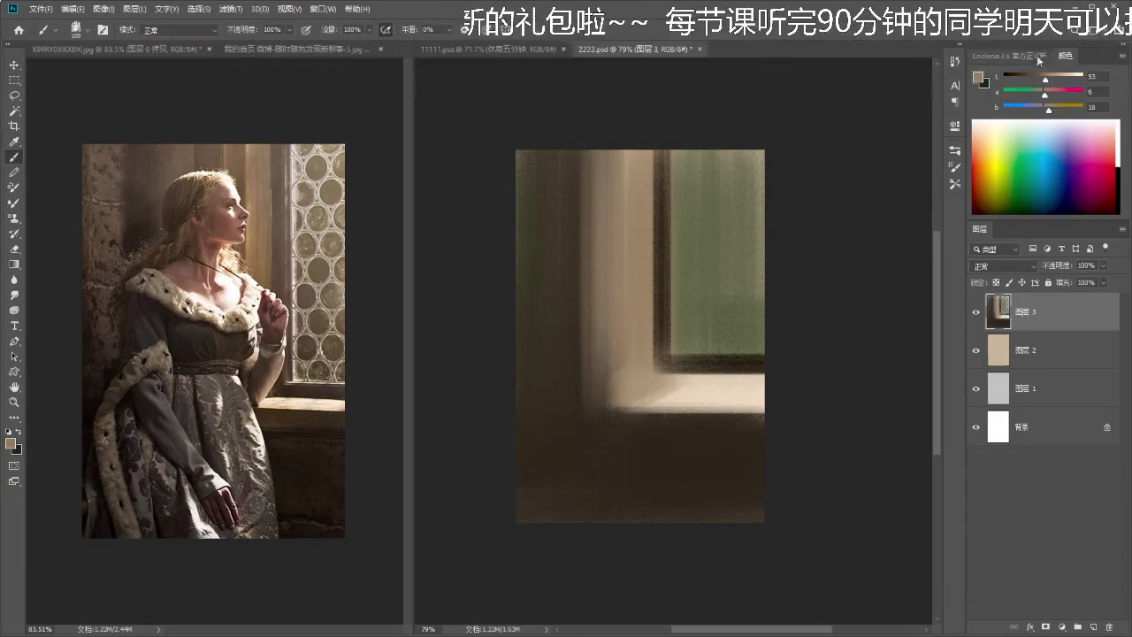
click(1119, 58)
click(1096, 70)
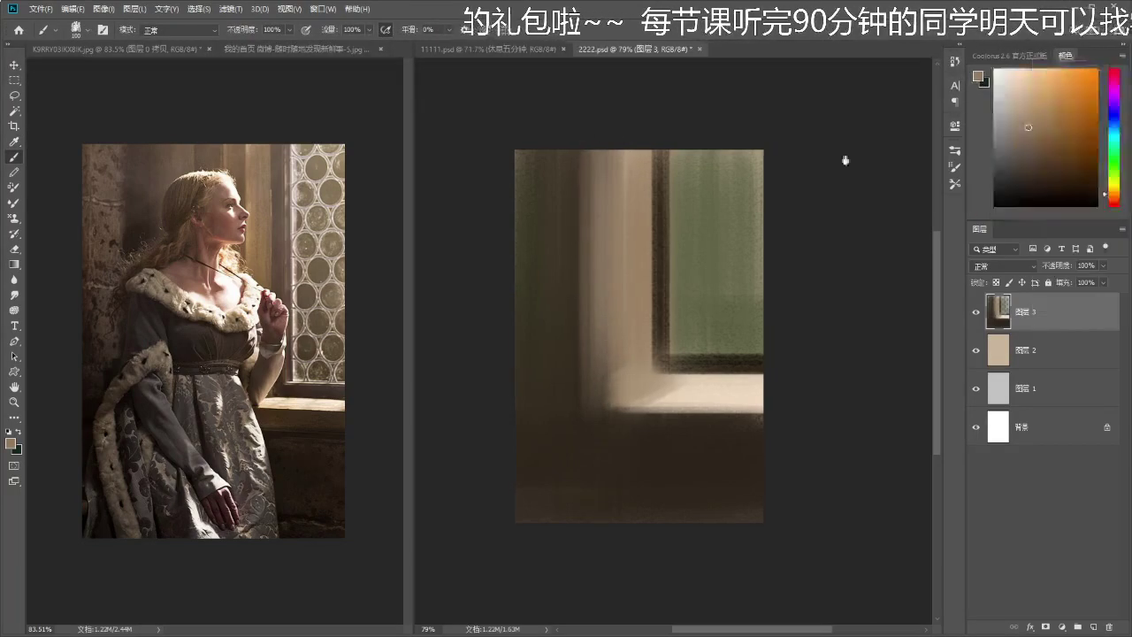
- Try vertical brown strokes down the jamb's edge next to the dark wall, undoing them
drag(615, 152, 616, 349)
key(ctrl+z)
key(ctrl+z)
drag(622, 141, 616, 389)
drag(612, 232, 607, 413)
key(ctrl+z)
drag(612, 154, 610, 402)
key(ctrl+z)
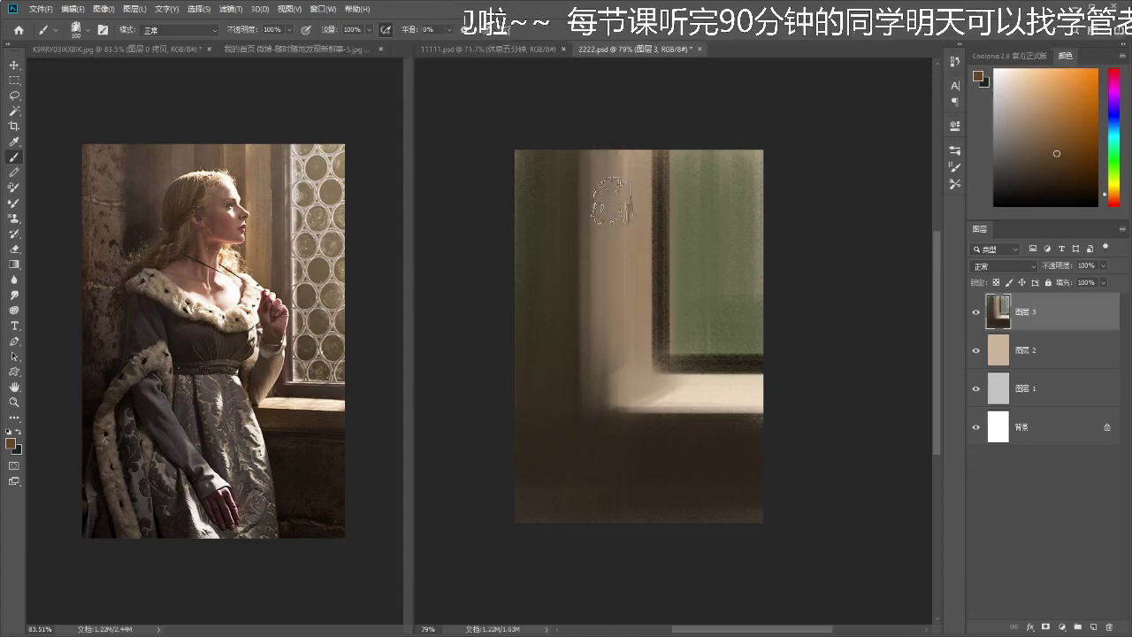
drag(622, 143, 616, 376)
key(ctrl+z)
drag(622, 142, 617, 376)
key(ctrl+z)
key(ctrl+z)
key(ctrl+z)
key(ctrl+z)
key(ctrl+z)
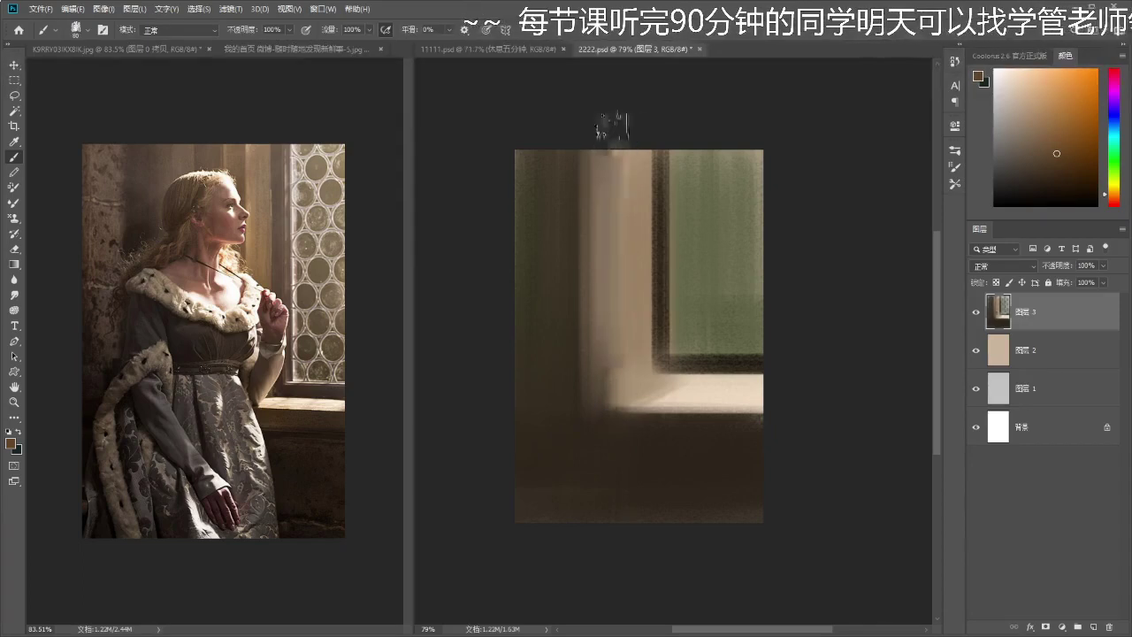
- Cover the pale strip between the wall and the jamb with vertical dark brown strokes, using colour sampled from the window frame
key(ctrl+z)
alt+click(668, 392)
key(i)
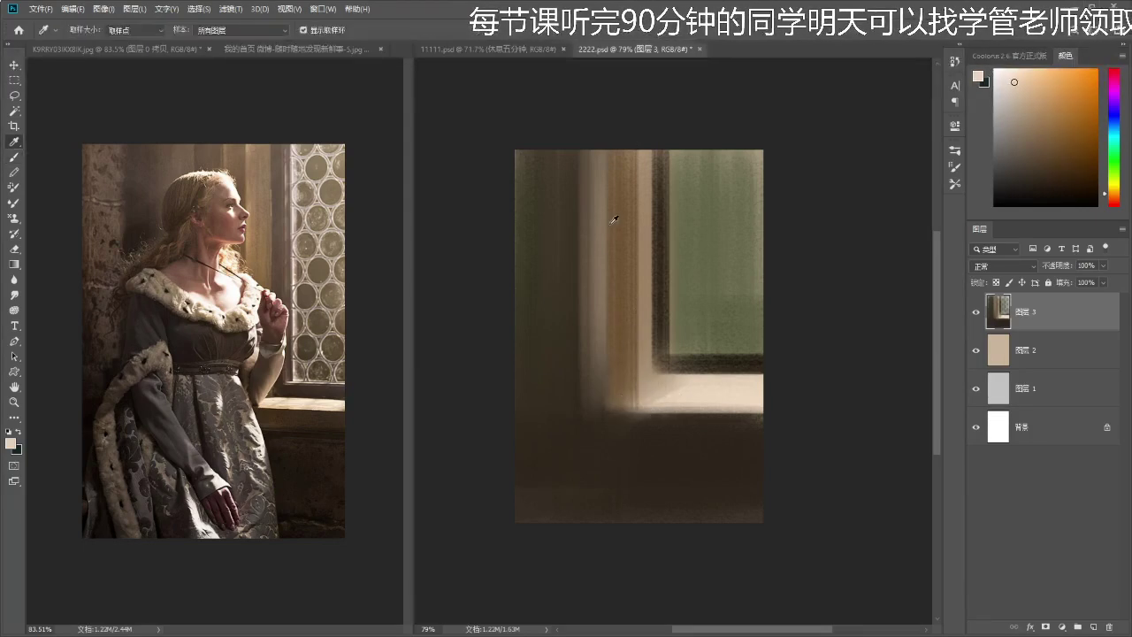
click(660, 213)
key(b)
drag(602, 139, 594, 389)
key(ctrl+z)
drag(593, 133, 587, 434)
- Try vertical streaks on the dark wall beside the jamb with sampled tan, keeping only a faint brown tint
key(i)
click(643, 287)
key(b)
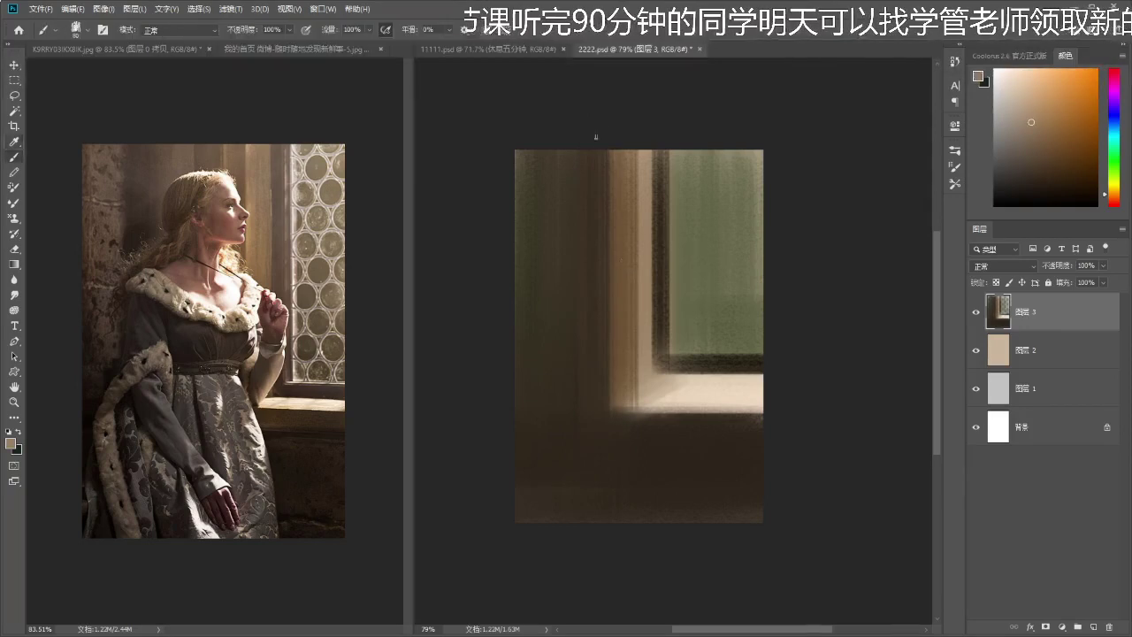
drag(587, 157, 589, 415)
key(ctrl+z)
drag(585, 133, 580, 451)
alt+click(584, 269)
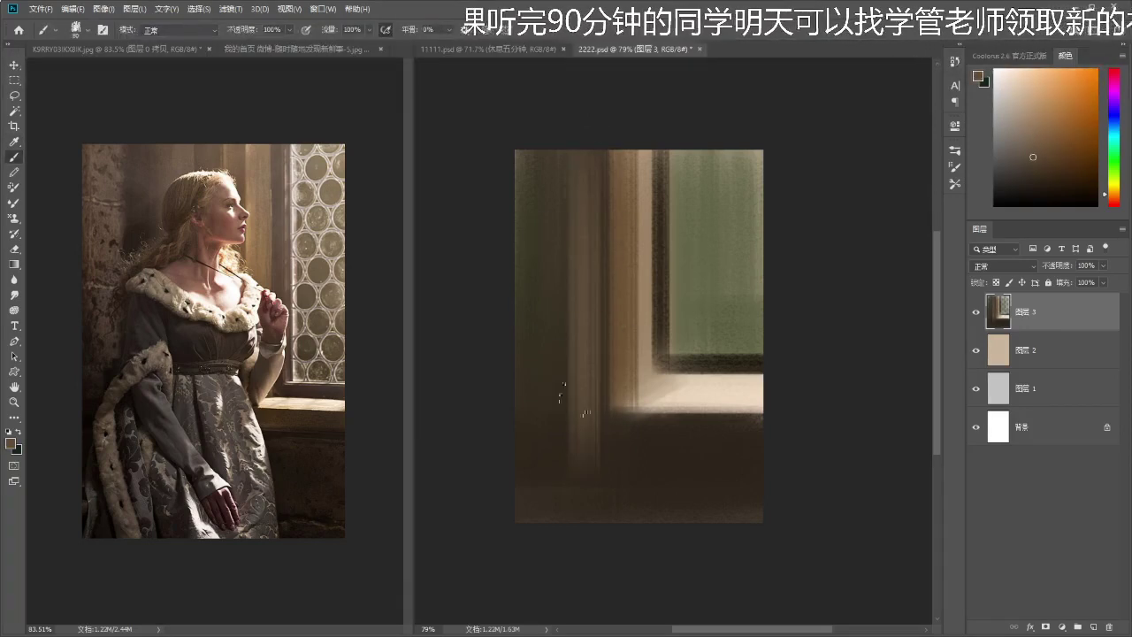
key(ctrl+z)
key(i)
click(644, 252)
key(b)
- Paint a darker vertical shadow band down the wall beside the brown streak with sampled dark brown
key(i)
click(568, 404)
key(b)
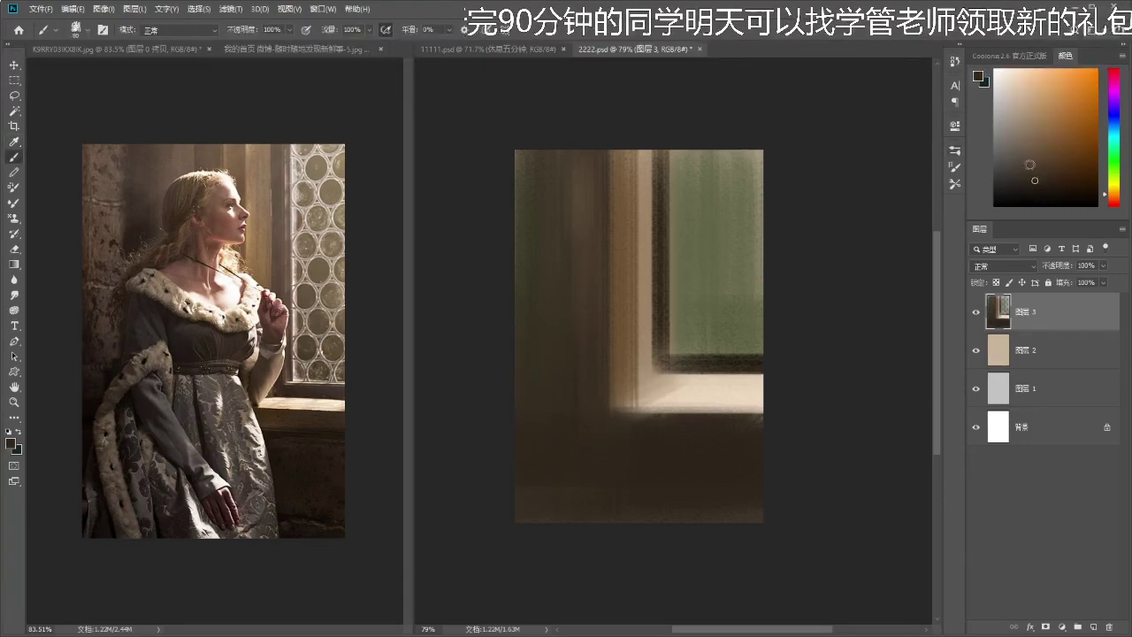
drag(564, 141, 570, 411)
key(ctrl+z)
drag(561, 130, 562, 456)
key(ctrl+z)
drag(562, 146, 556, 343)
key(ctrl+z)
key(ctrl+z)
drag(569, 147, 568, 402)
- Tint the wall's outer left strip reddish brown, shifting the sampled tan's hue to red and blending it down into the dark
key(i)
click(645, 260)
key(b)
mouse_move(534, 141)
mouse_down()
mouse_move(527, 231)
mouse_move(538, 232)
mouse_up()
key(ctrl+z)
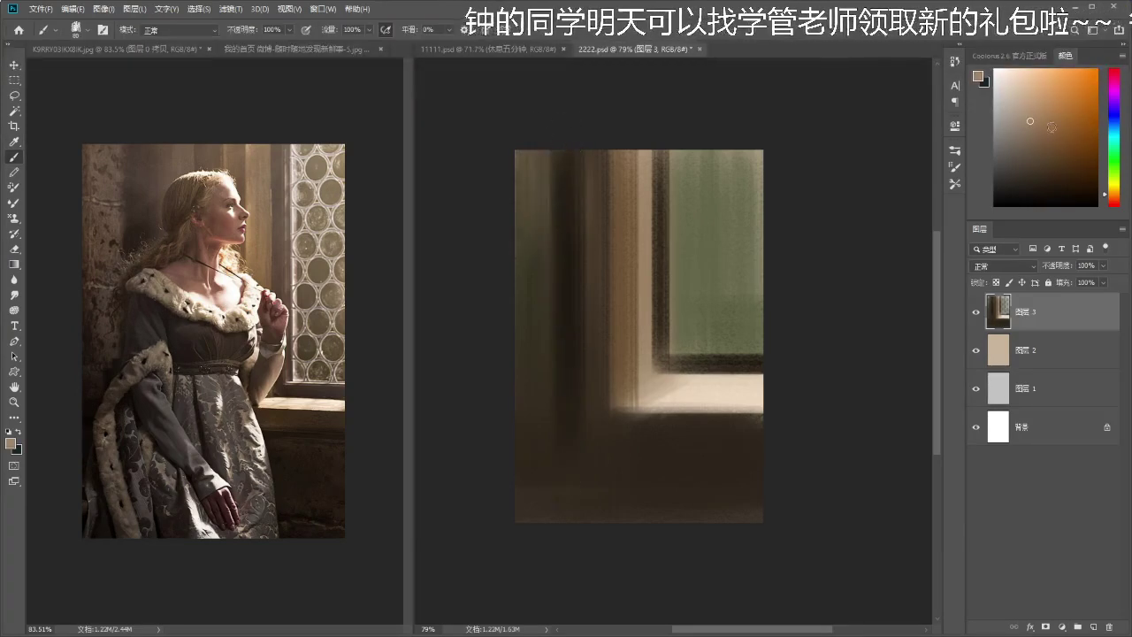
click(1113, 201)
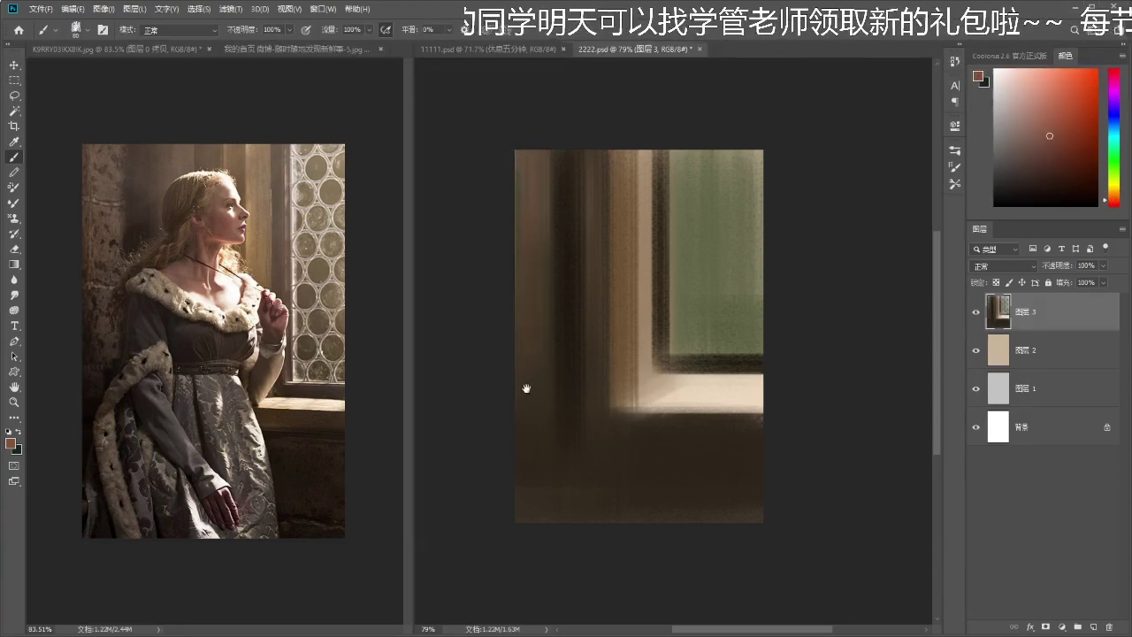
alt+click(533, 451)
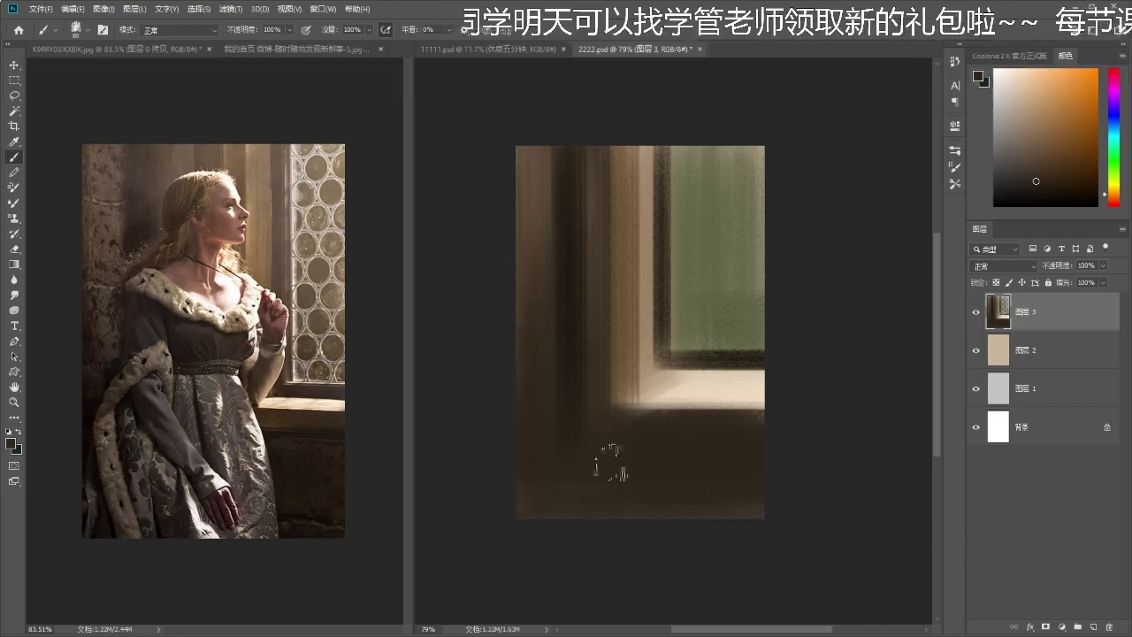
- Brush a horizontal brown band along the underside of the bright sill, turning the corner into the jamb
alt+click(693, 445)
drag(622, 416, 748, 405)
alt+click(632, 355)
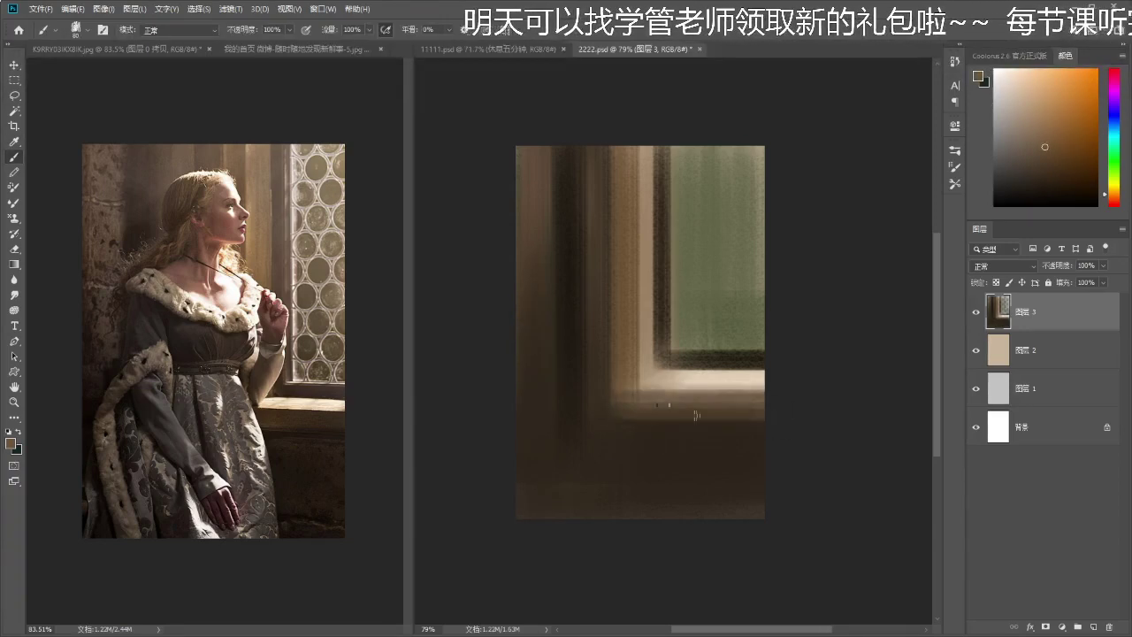
- Deepen the wall below the sill with horizontal near-black strokes and blend them using sampled dark browns
alt+click(731, 442)
click(1057, 182)
drag(762, 428, 553, 436)
key(ctrl+z)
drag(745, 430, 542, 420)
key(ctrl+z)
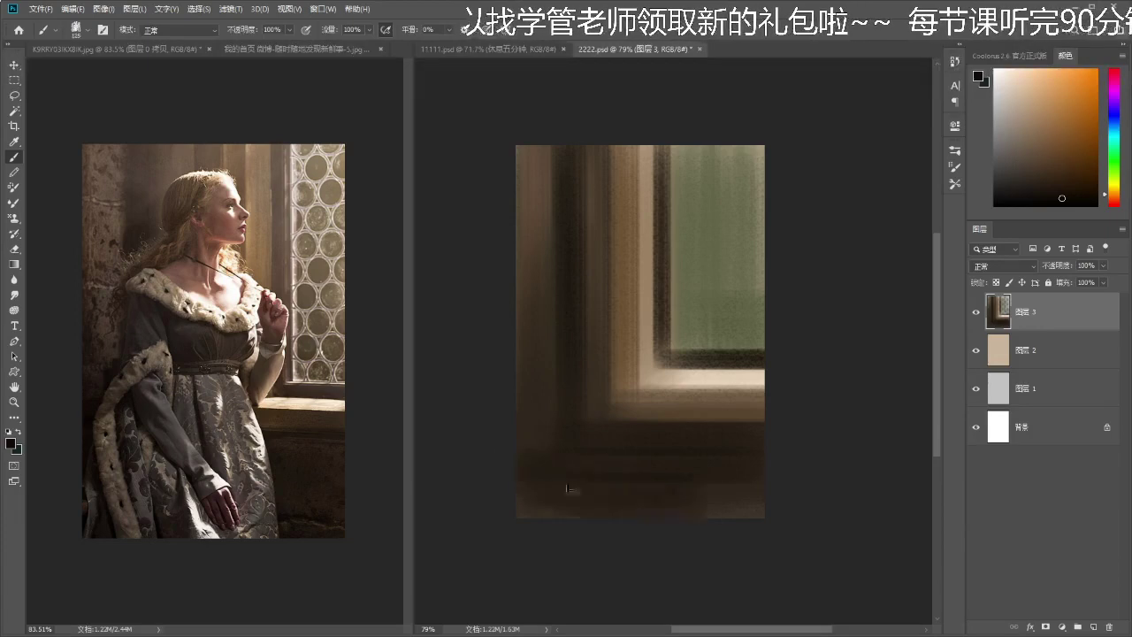
drag(522, 489, 554, 465)
drag(695, 488, 701, 490)
alt+click(750, 505)
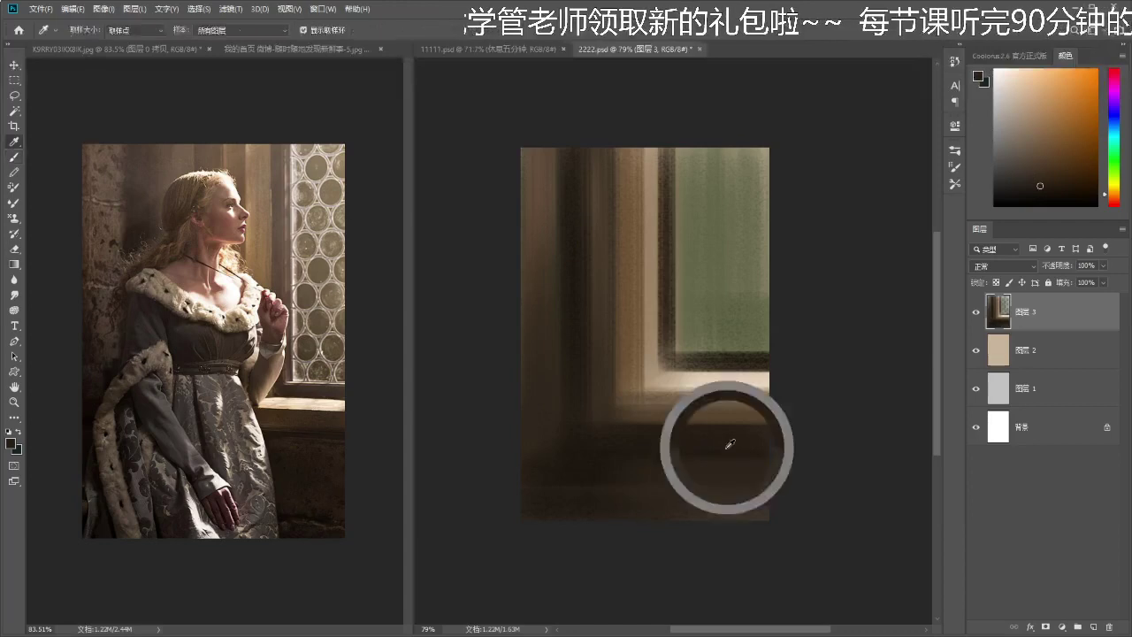
alt+click(733, 477)
- Paint a thin dark horizontal line beneath the sill's bright ledge with sampled dark brown
alt+click(743, 400)
alt+click(623, 435)
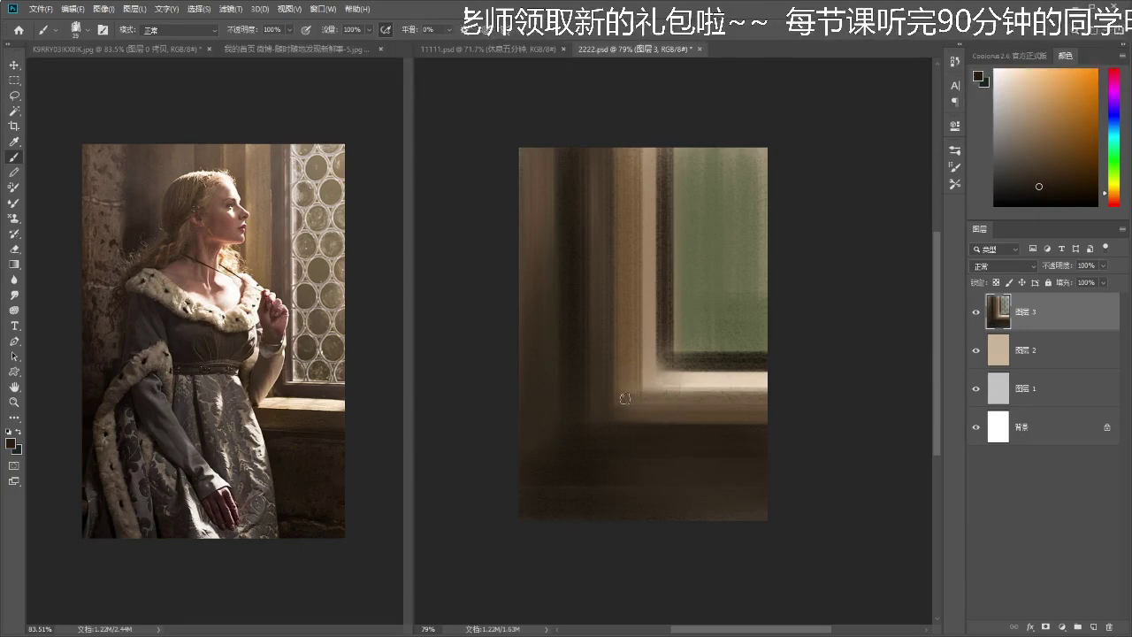
mouse_move(727, 379)
mouse_down()
mouse_move(757, 359)
mouse_move(728, 366)
mouse_up()
mouse_move(681, 394)
mouse_down()
mouse_move(708, 382)
mouse_move(615, 409)
mouse_move(748, 399)
mouse_move(630, 402)
mouse_up()
alt+click(726, 419)
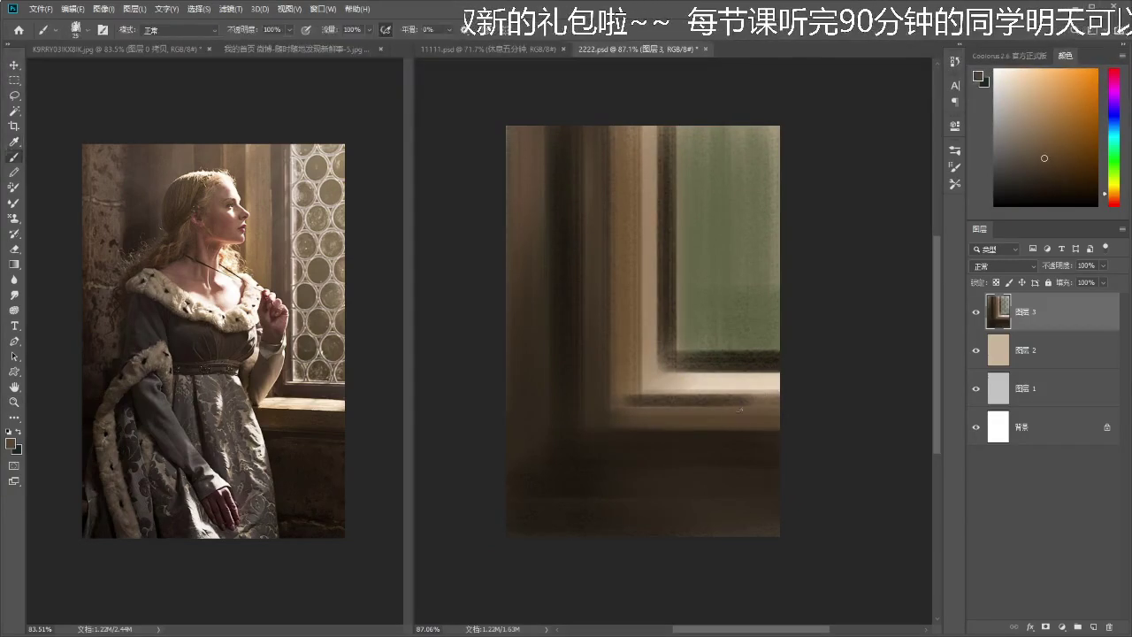
- Darken and soften the sill's lower brown band with colours sampled from the sill and the wall below
alt+click(706, 455)
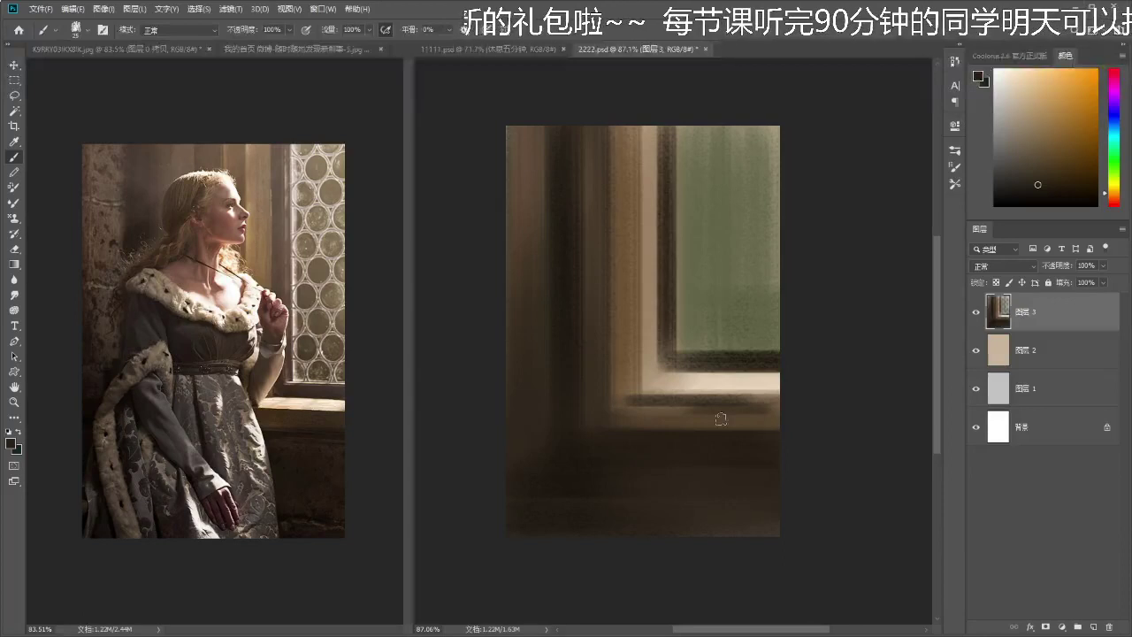
alt+click(744, 404)
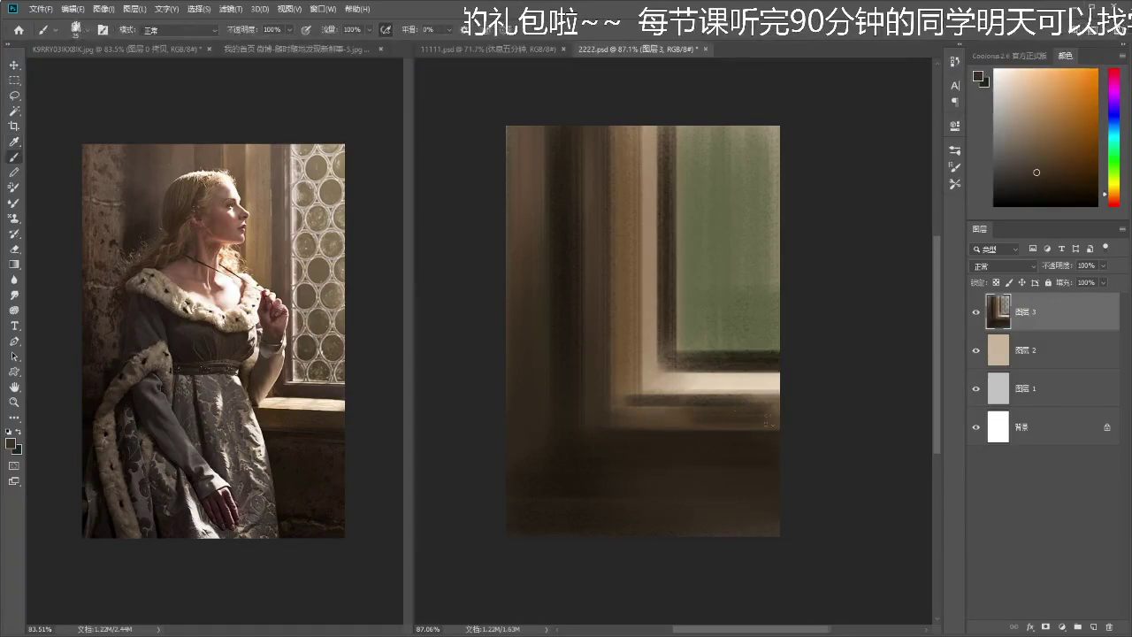
alt+click(647, 409)
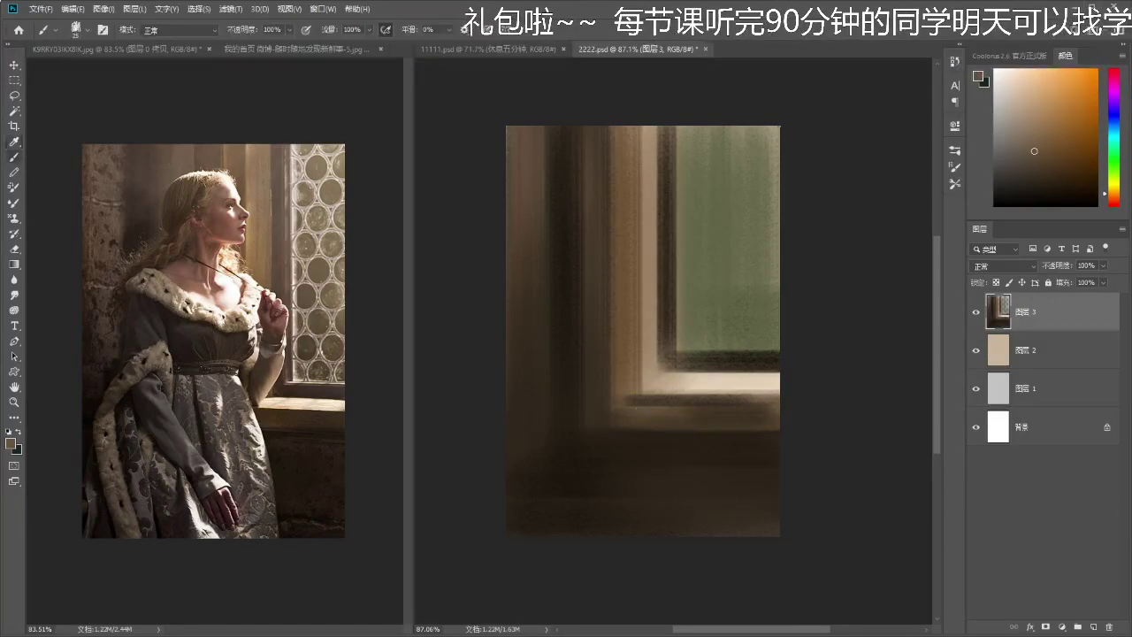
alt+click(644, 394)
alt+shift+click(702, 415)
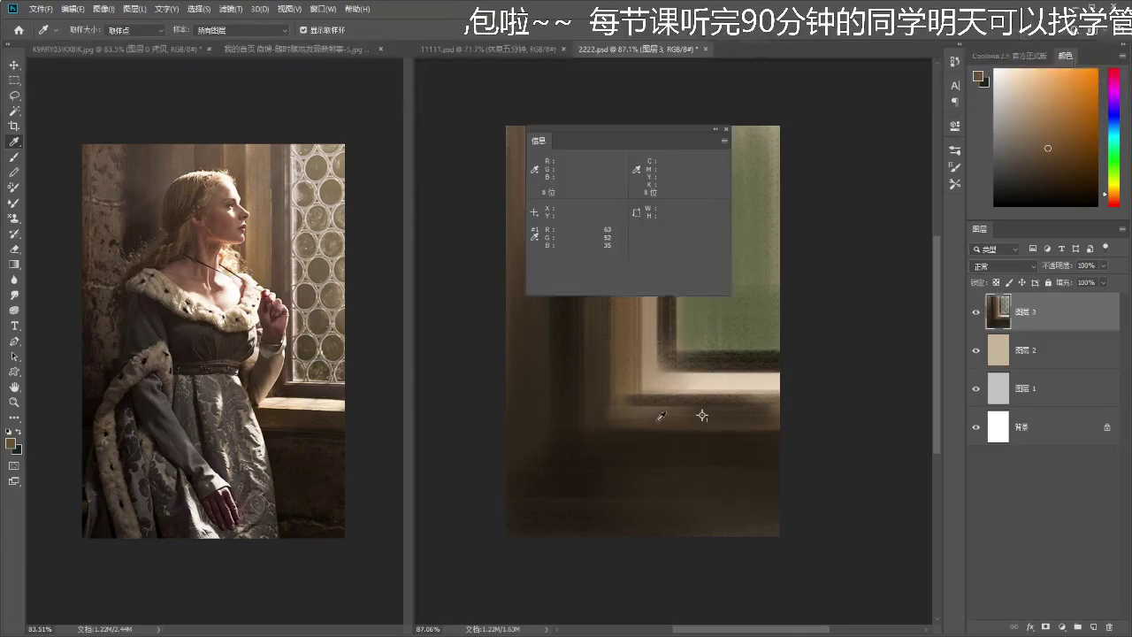
click(731, 415)
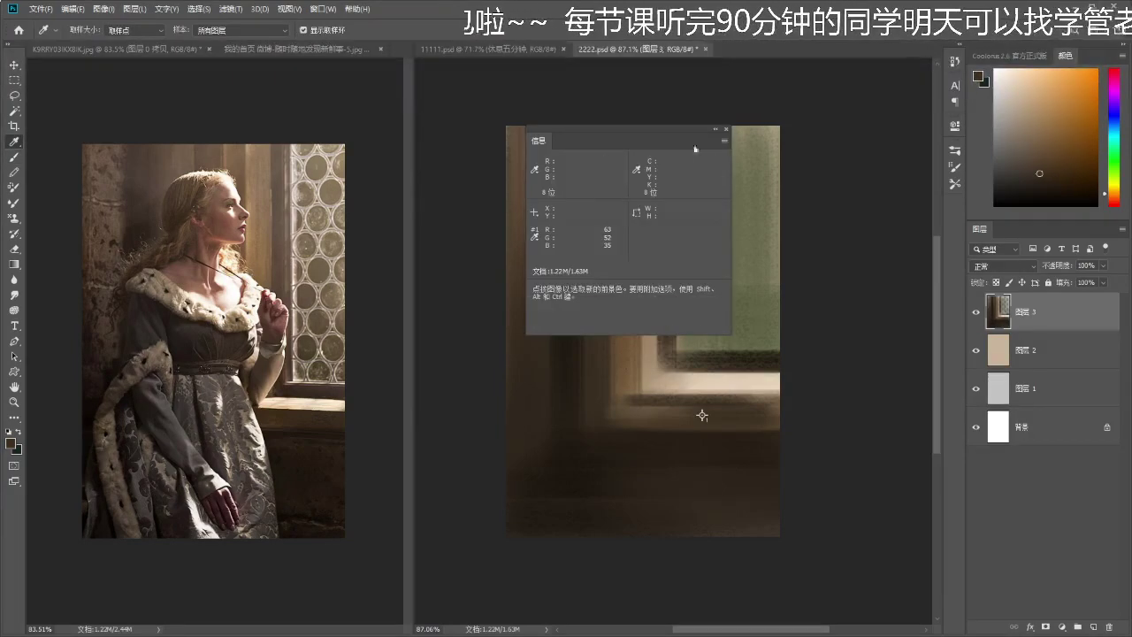
click(726, 129)
right_click(702, 415)
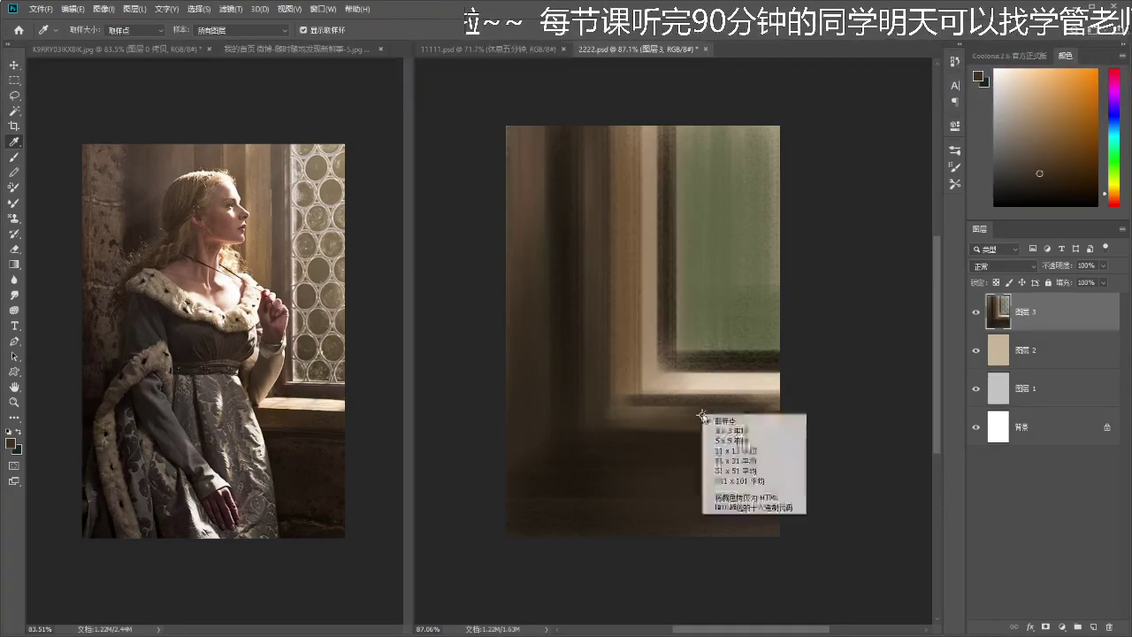
click(750, 424)
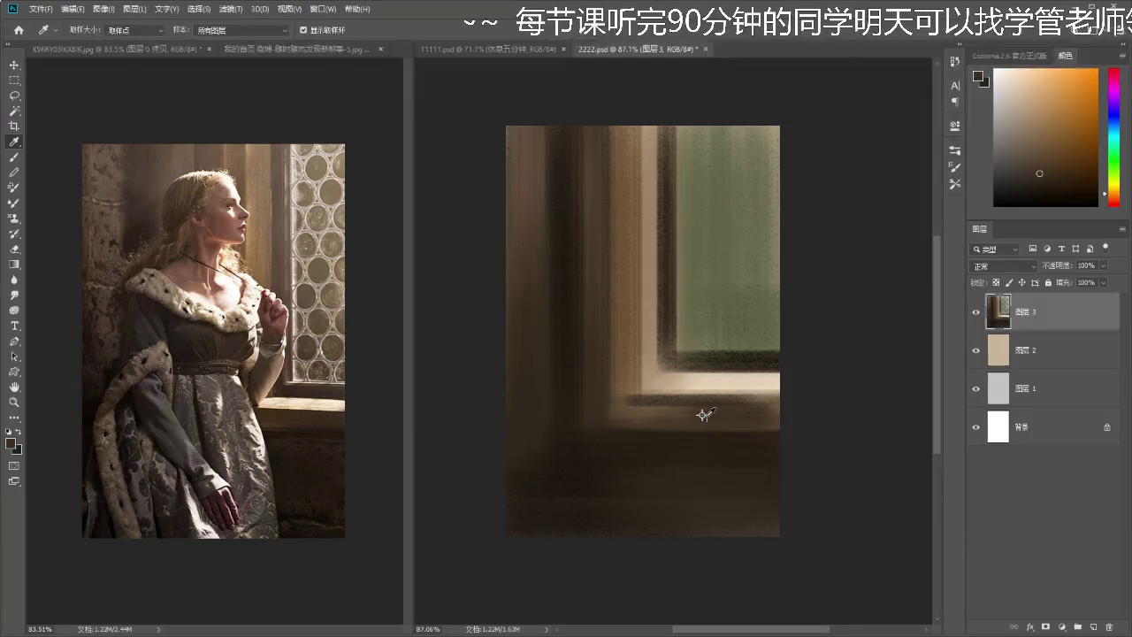
shift+click(702, 415)
drag(883, 289, 883, 282)
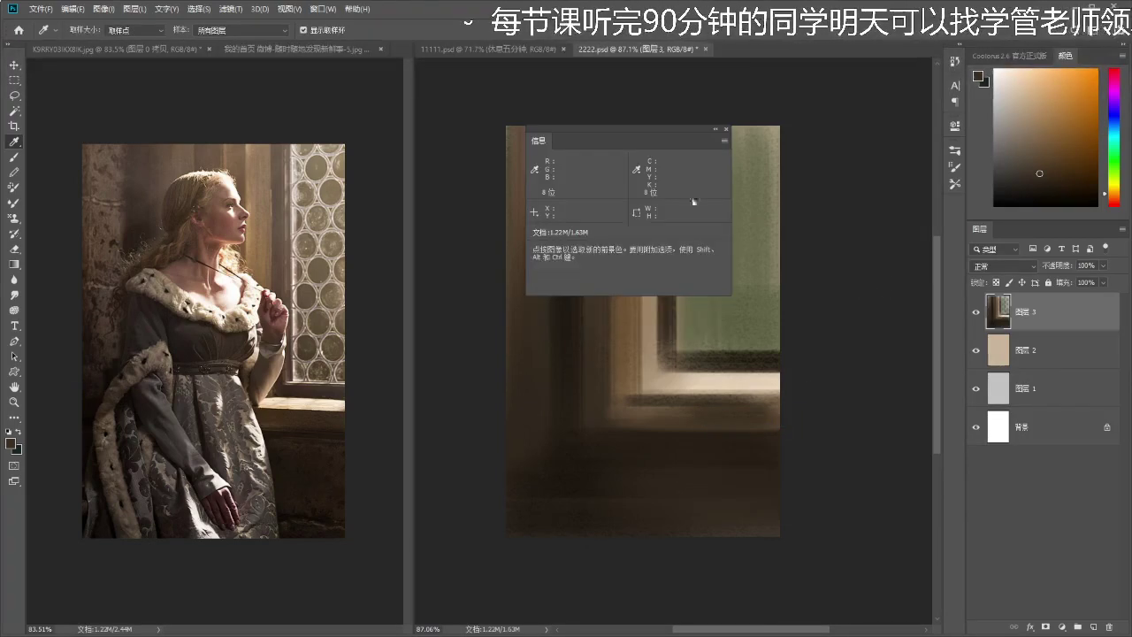
click(726, 129)
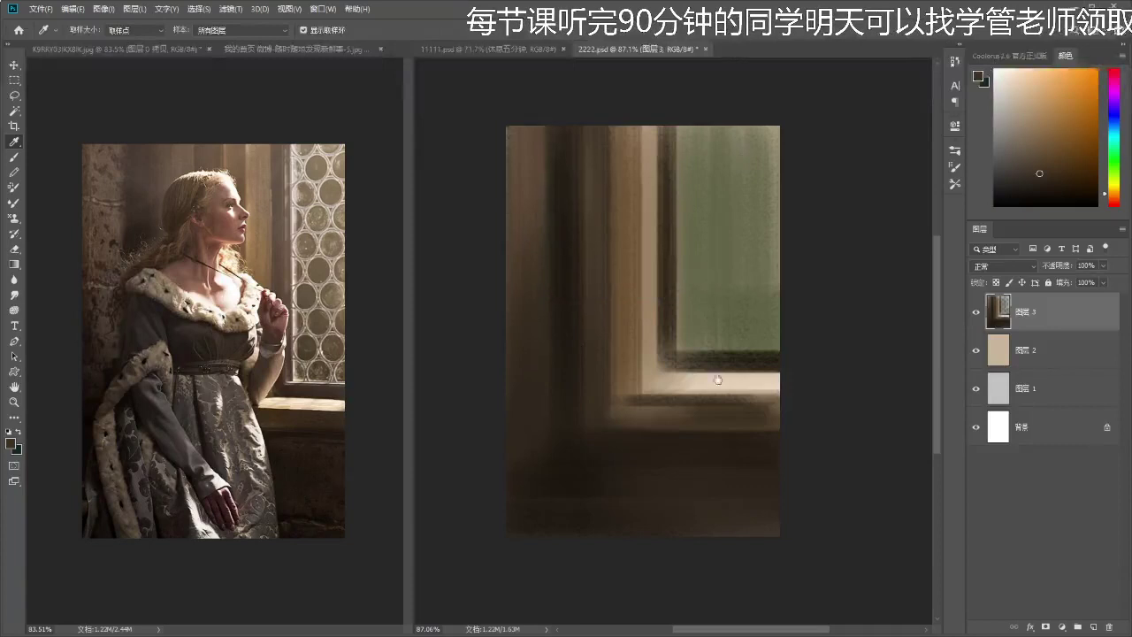
- Narrow the window frame's dark vertical bar by brushing colour sampled from the glass down its inner edge
key(z)
mouse_move(644, 363)
mouse_down()
mouse_move(657, 362)
mouse_move(629, 390)
mouse_up()
key(b)
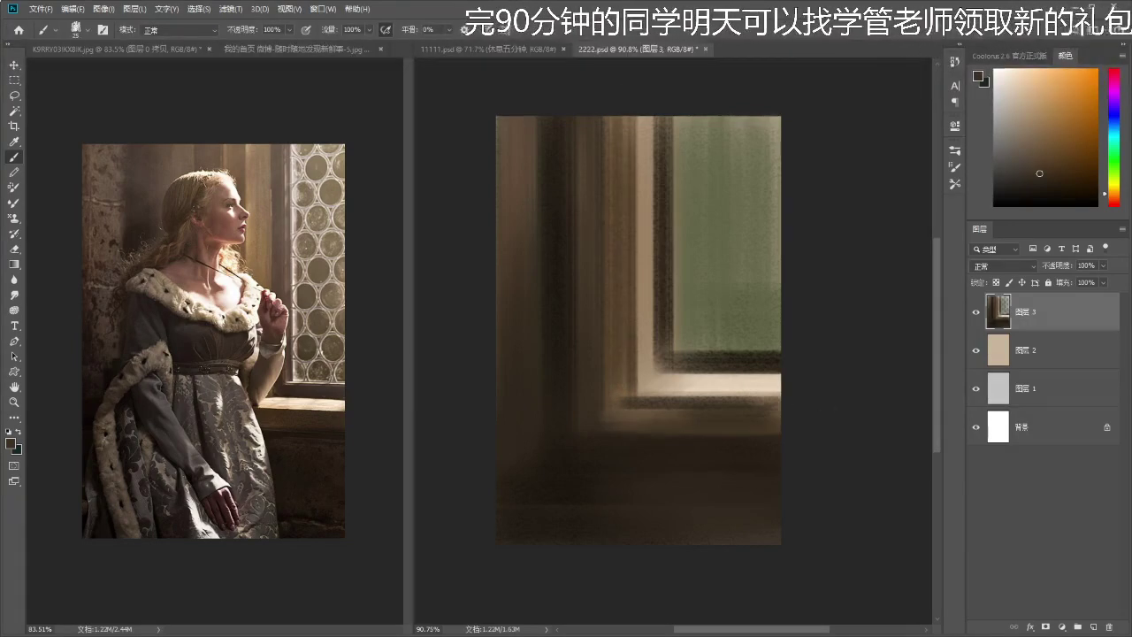
drag(751, 374, 770, 322)
alt+click(712, 292)
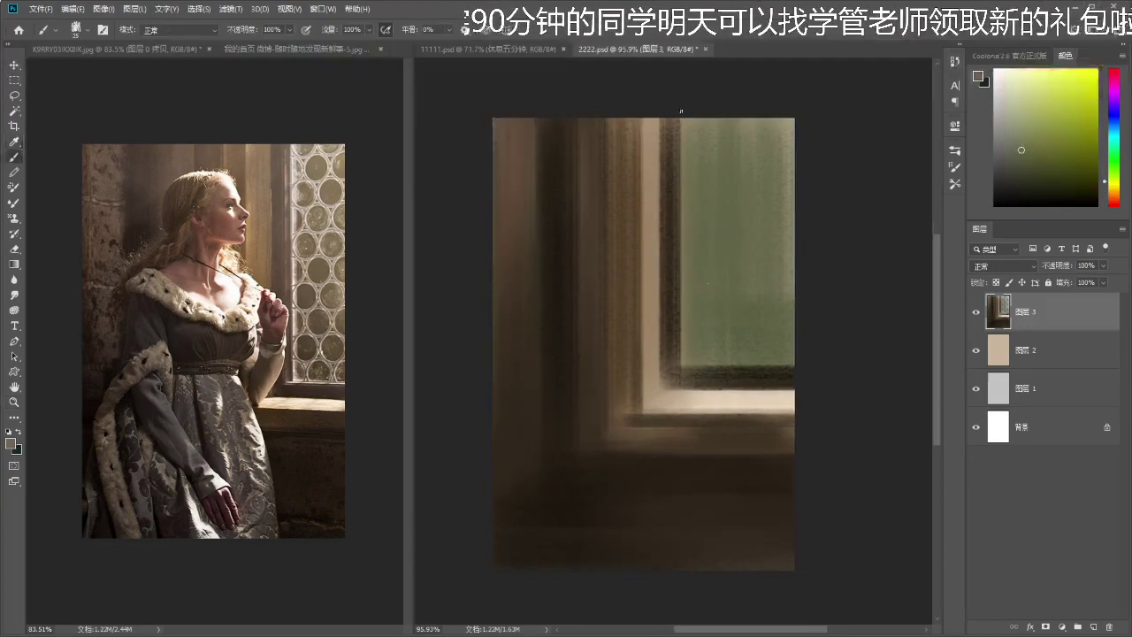
drag(678, 138, 677, 366)
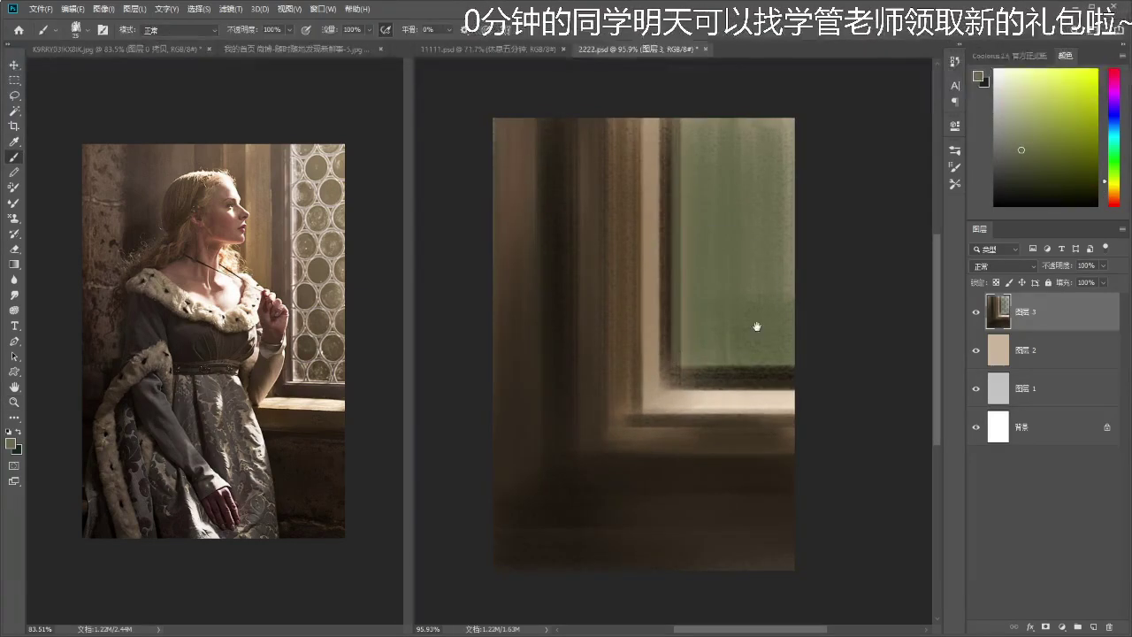
- Brush a light yellow glow over the green window glass with an enlarged brush, using vertical strokes
key(z)
key(b)
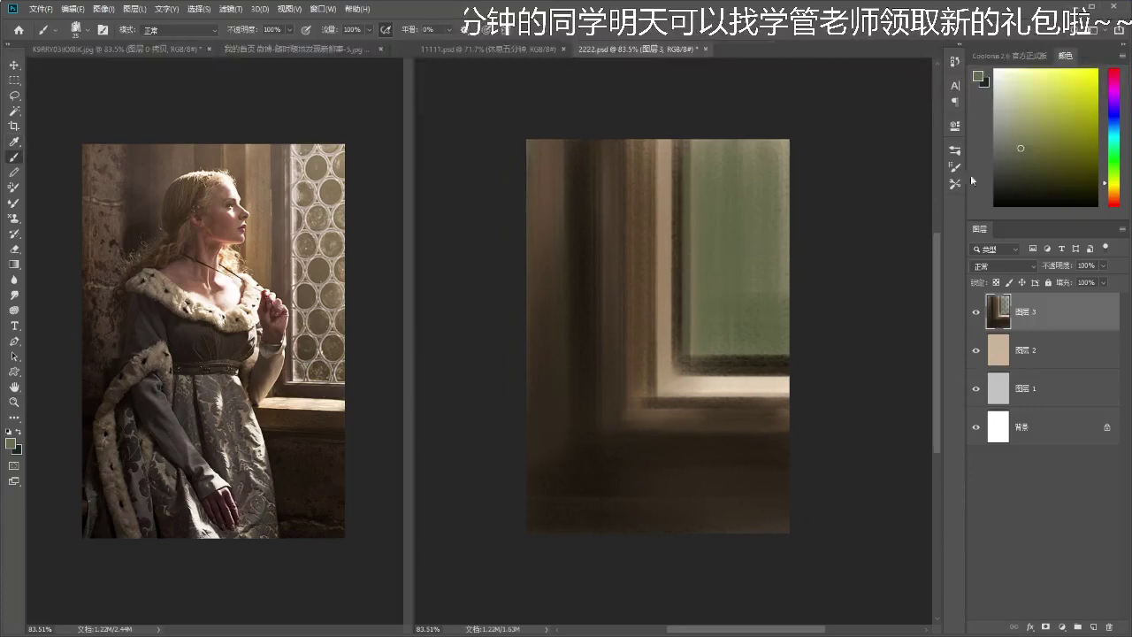
click(1041, 98)
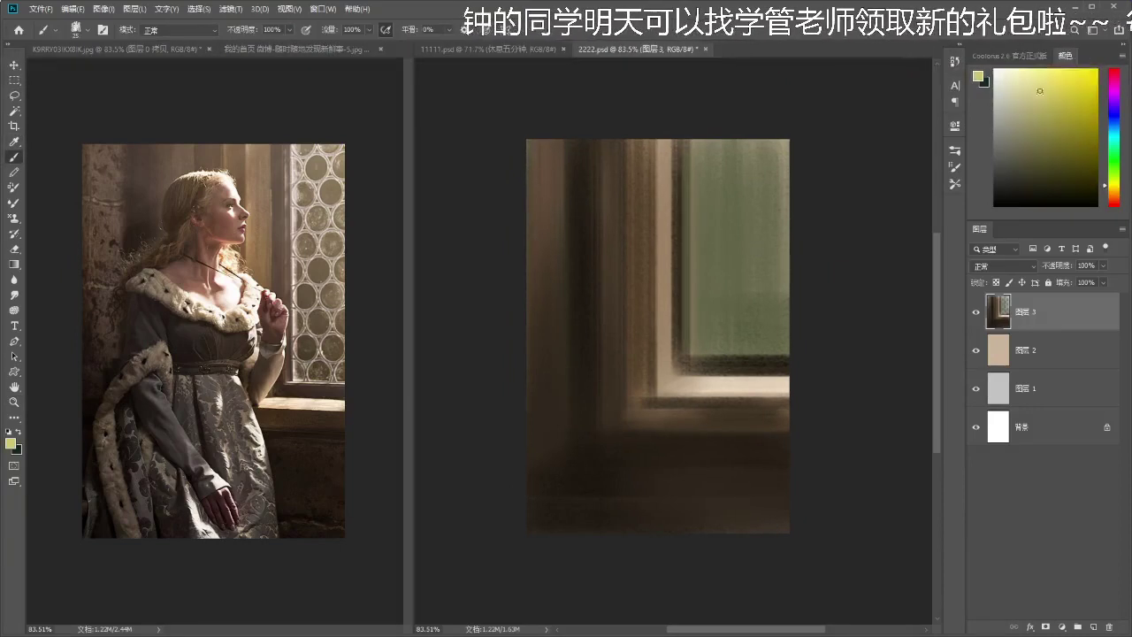
key(])
drag(760, 218, 759, 218)
drag(769, 159, 771, 326)
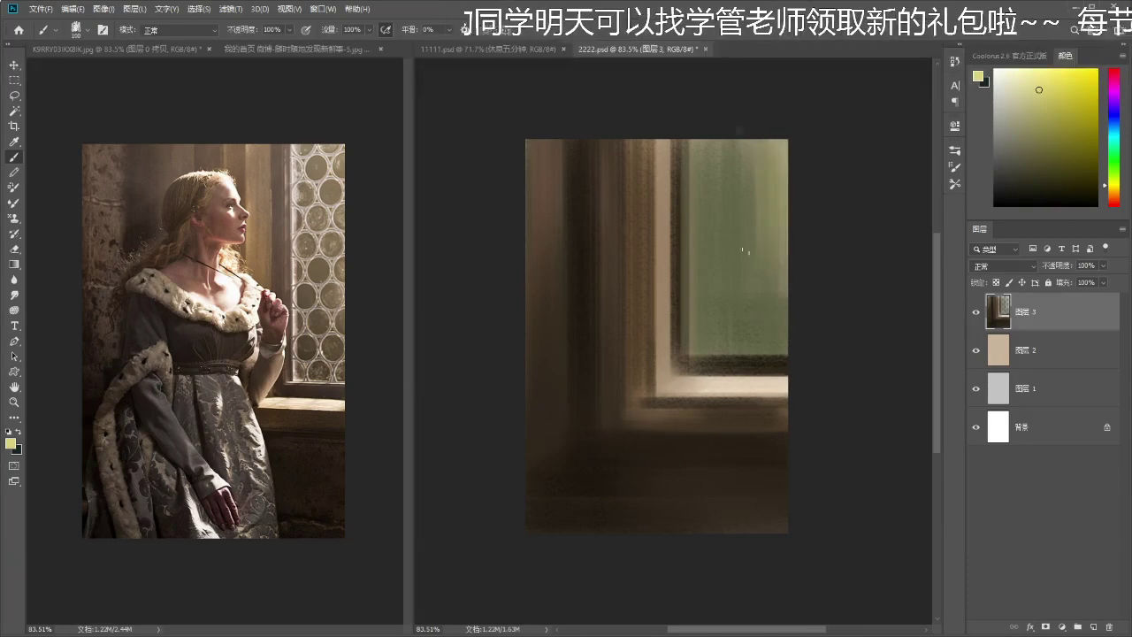
drag(742, 132, 746, 324)
mouse_move(727, 247)
mouse_down()
mouse_move(737, 127)
mouse_move(772, 277)
mouse_up()
mouse_move(720, 159)
mouse_down()
mouse_move(732, 173)
mouse_move(712, 330)
mouse_up()
- Blend the glass with sampled green and add a warmer, orange-shifted light tint over its upper part
alt+click(749, 310)
alt+click(758, 288)
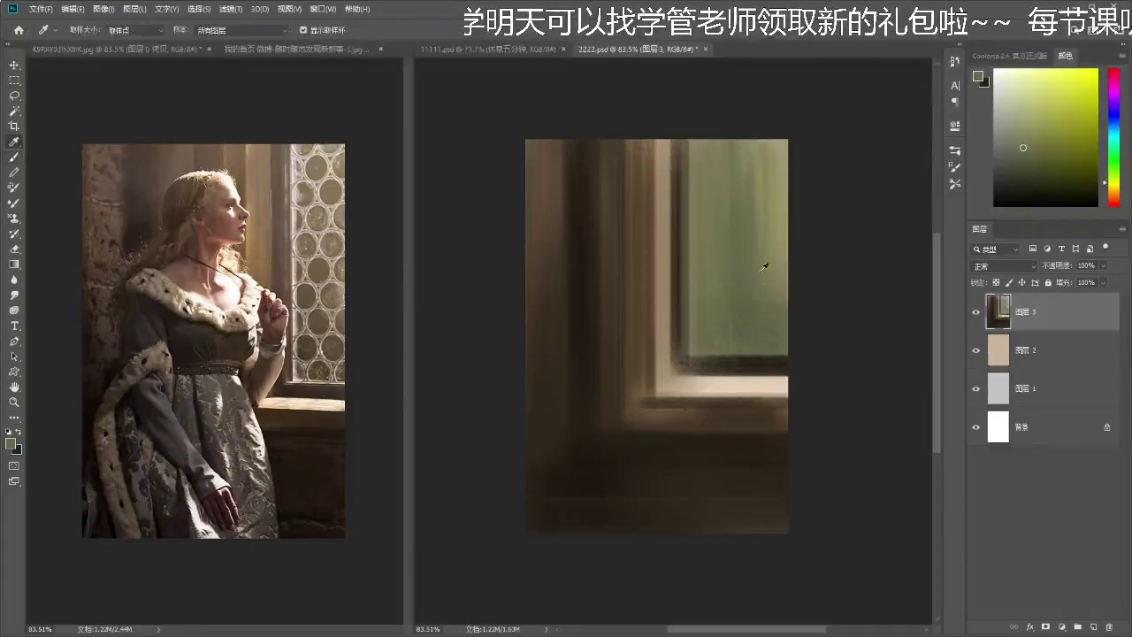
alt+click(776, 203)
drag(1113, 188, 1113, 194)
drag(1028, 111, 1035, 96)
mouse_move(767, 163)
mouse_down()
mouse_move(751, 290)
mouse_move(743, 197)
mouse_move(752, 252)
mouse_up()
drag(711, 171, 755, 315)
- Mix a dark brown, shade the glass along the frame's vertical bar, and sample the glass colours for blending
alt+click(747, 333)
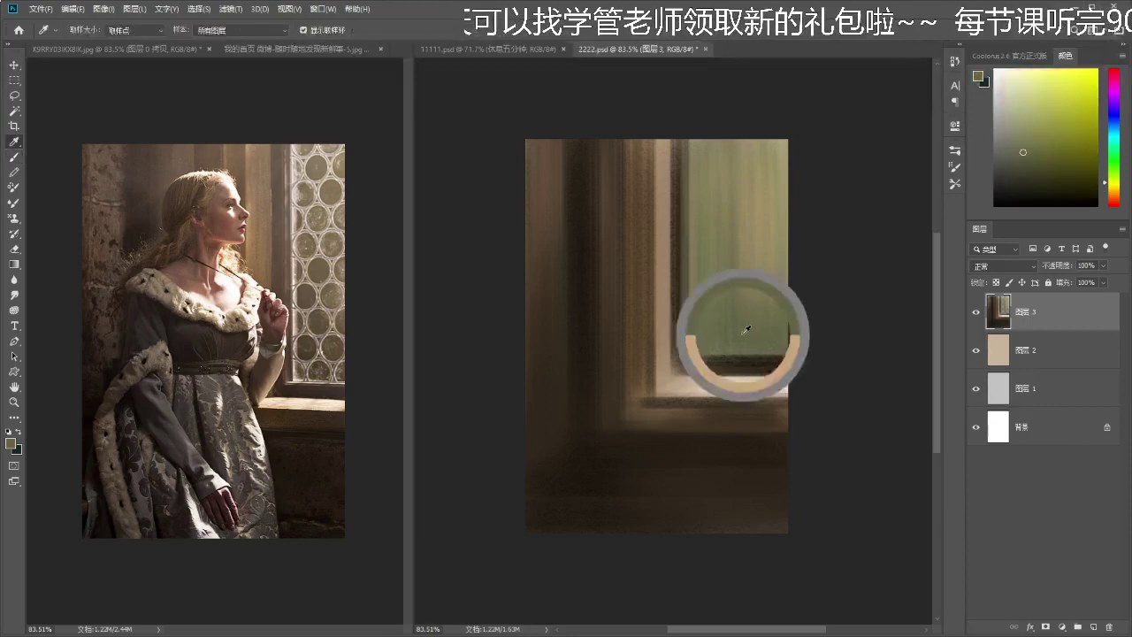
click(1114, 194)
click(1028, 174)
key(ctrl+z)
mouse_move(695, 327)
mouse_down()
mouse_move(687, 202)
mouse_move(693, 232)
mouse_up()
drag(708, 292, 703, 191)
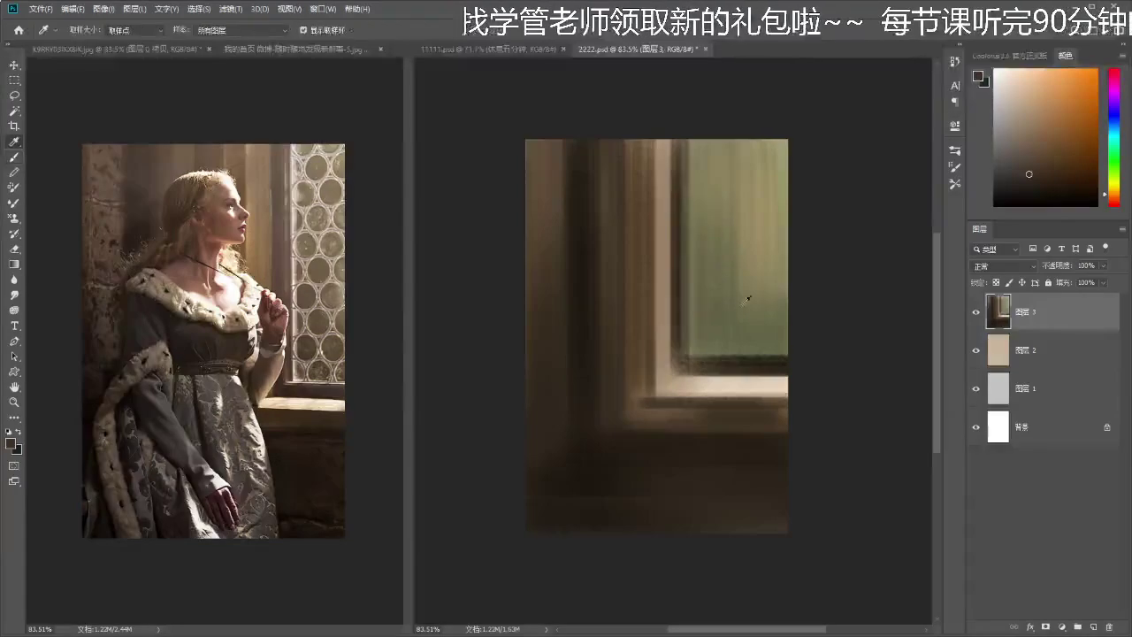
alt+click(717, 255)
alt+click(778, 217)
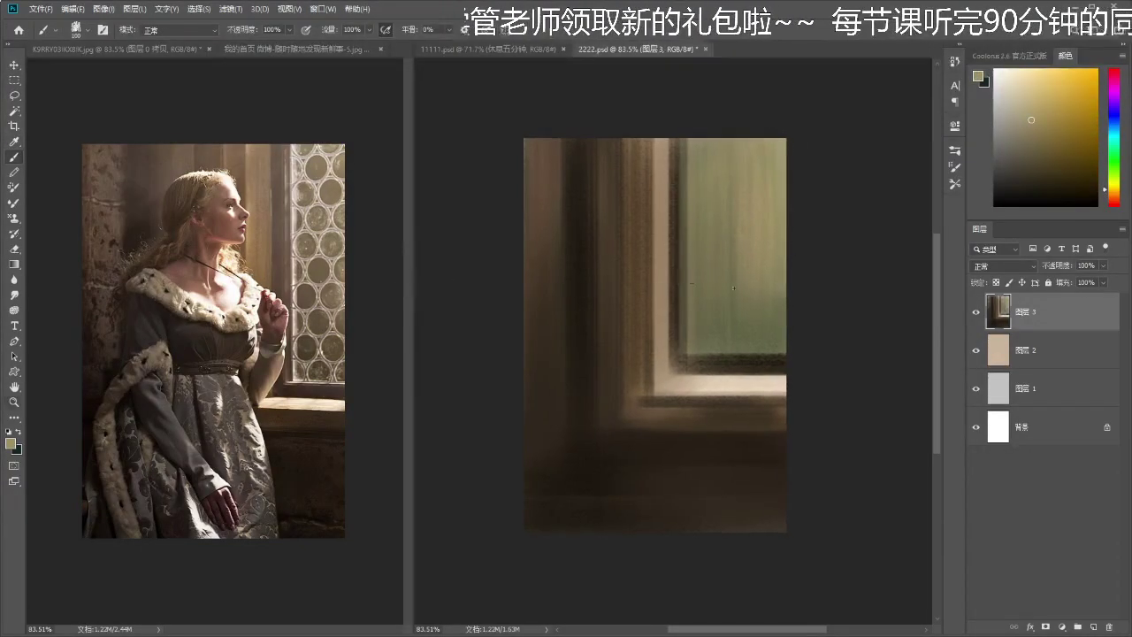
- Add a new empty layer above the background painting and check its visibility
scroll(672, 295, up, 2)
scroll(742, 254, down, 2)
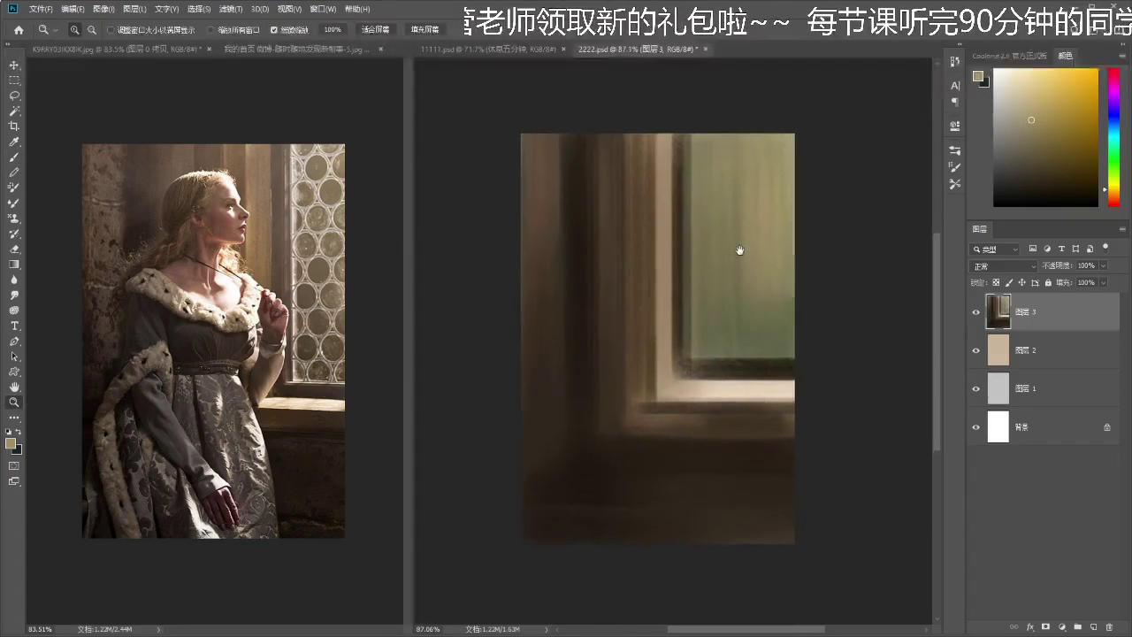
click(1093, 626)
scroll(796, 239, up, 1)
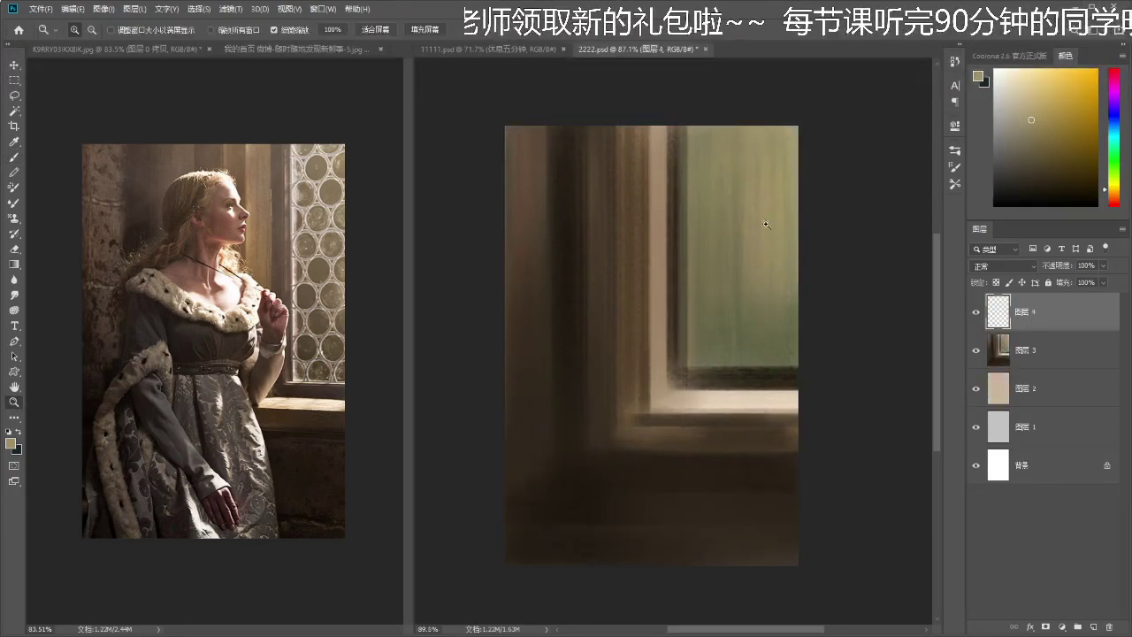
click(972, 315)
click(976, 314)
- Choose white as the painting colour and try a vertical stroke down the window frame's inner edge on the new layer
drag(832, 304, 813, 308)
click(996, 71)
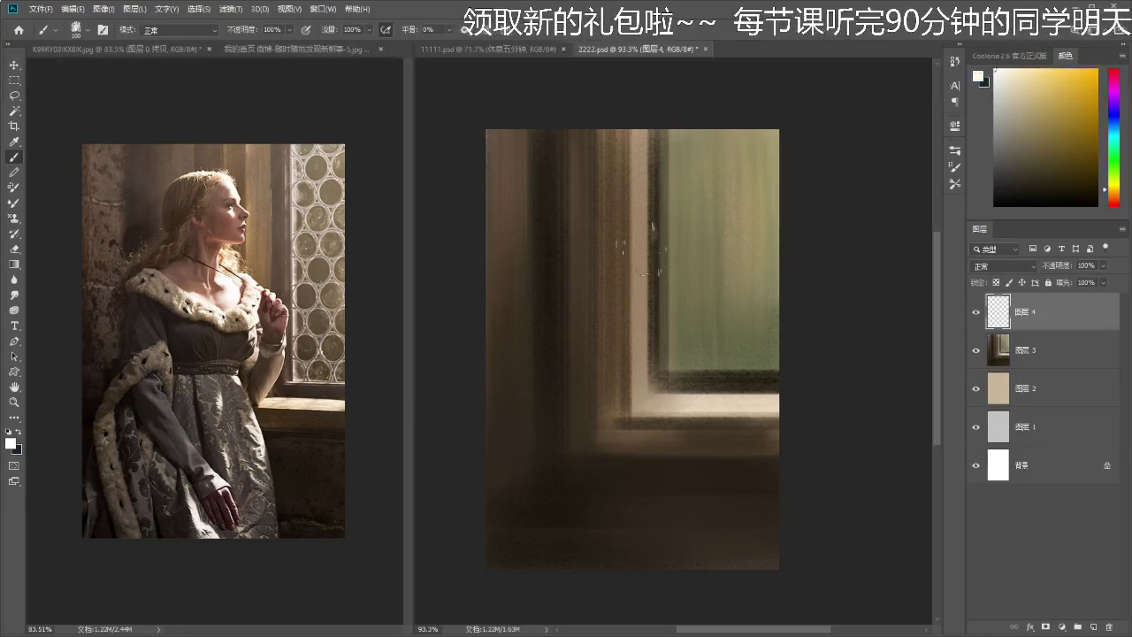
drag(669, 130, 667, 299)
key(ctrl+z)
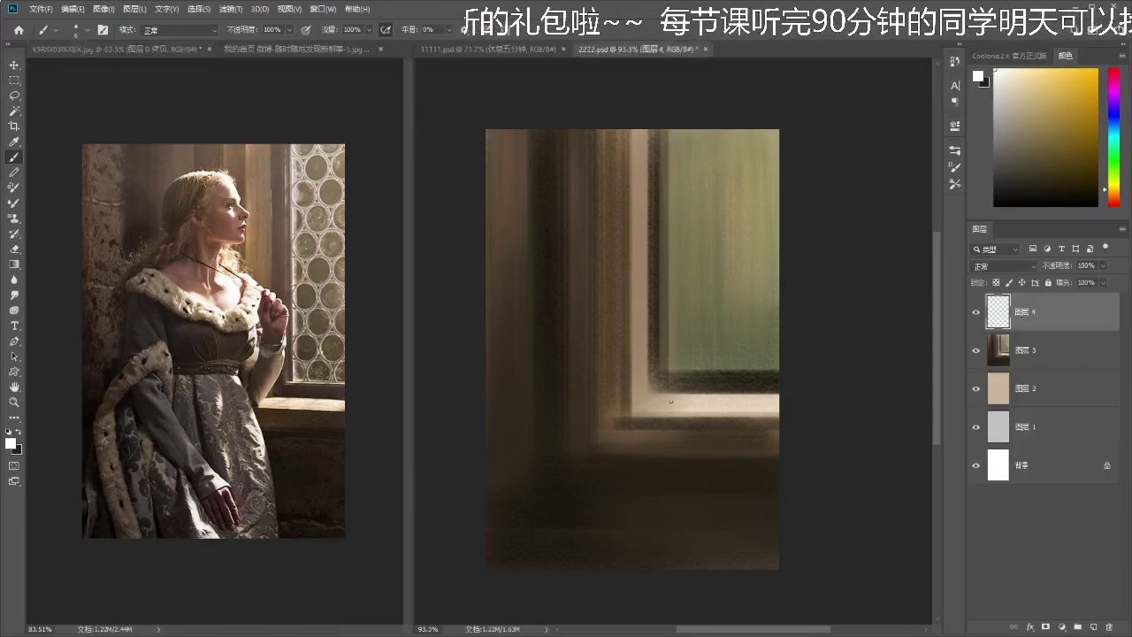
- Paint a white highlight along the window sill's upper edge on the new layer, redoing strokes that miss
drag(650, 393, 809, 404)
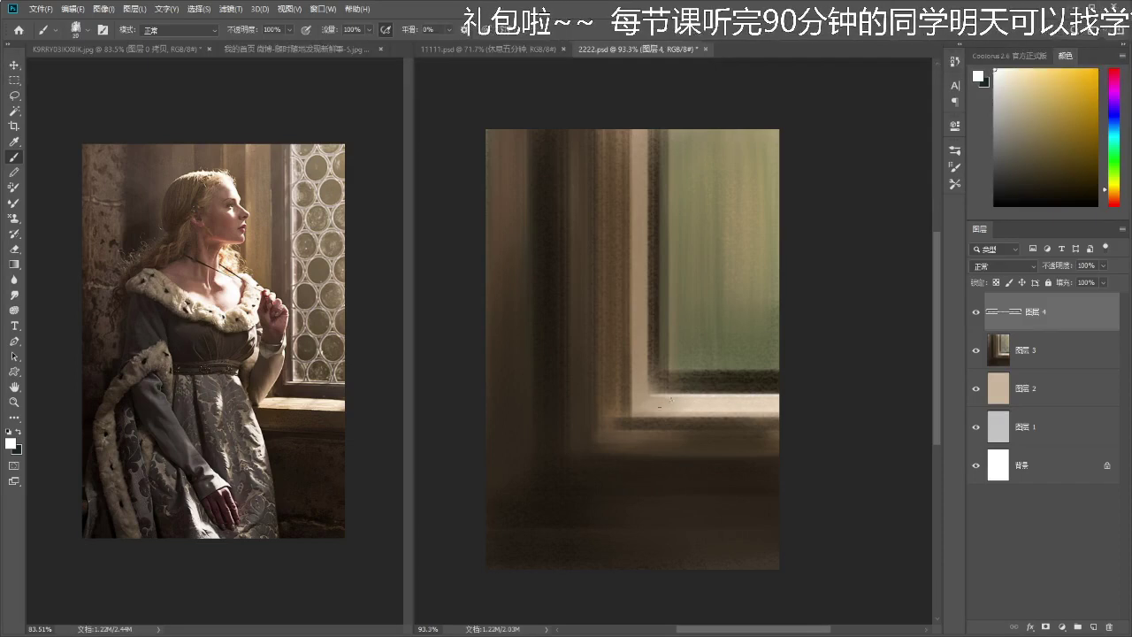
drag(669, 400, 774, 402)
drag(638, 416, 762, 418)
key(ctrl+z)
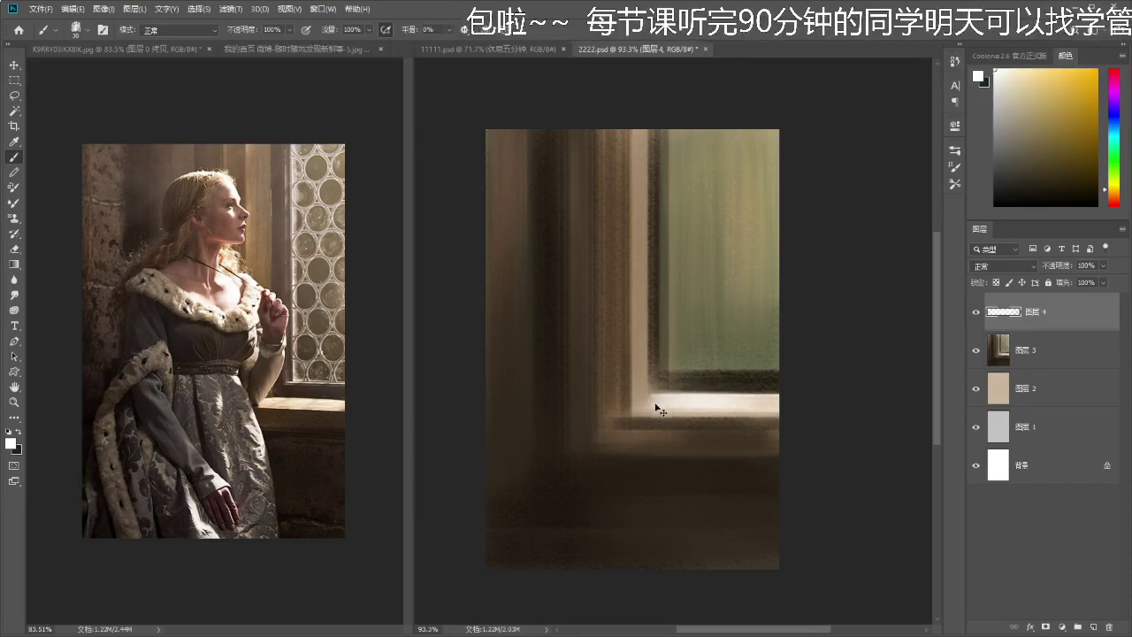
drag(659, 402, 769, 410)
key(ctrl+z)
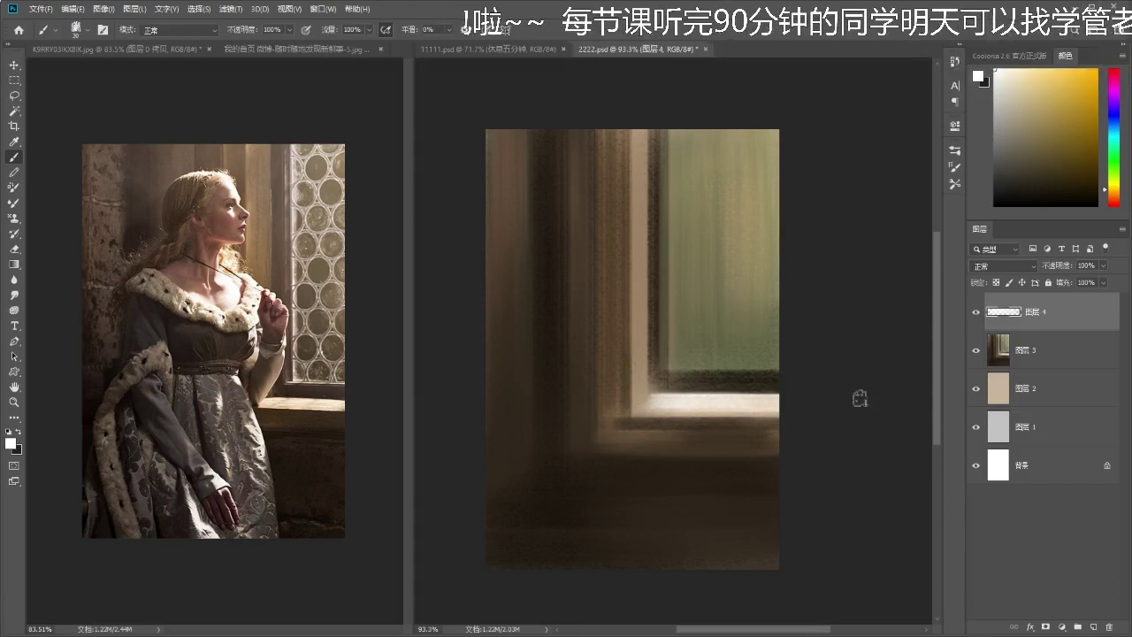
- Add an Outer Glow effect to the highlight layer and set its glow colour to white
double_click(1014, 307)
drag(672, 177, 869, 172)
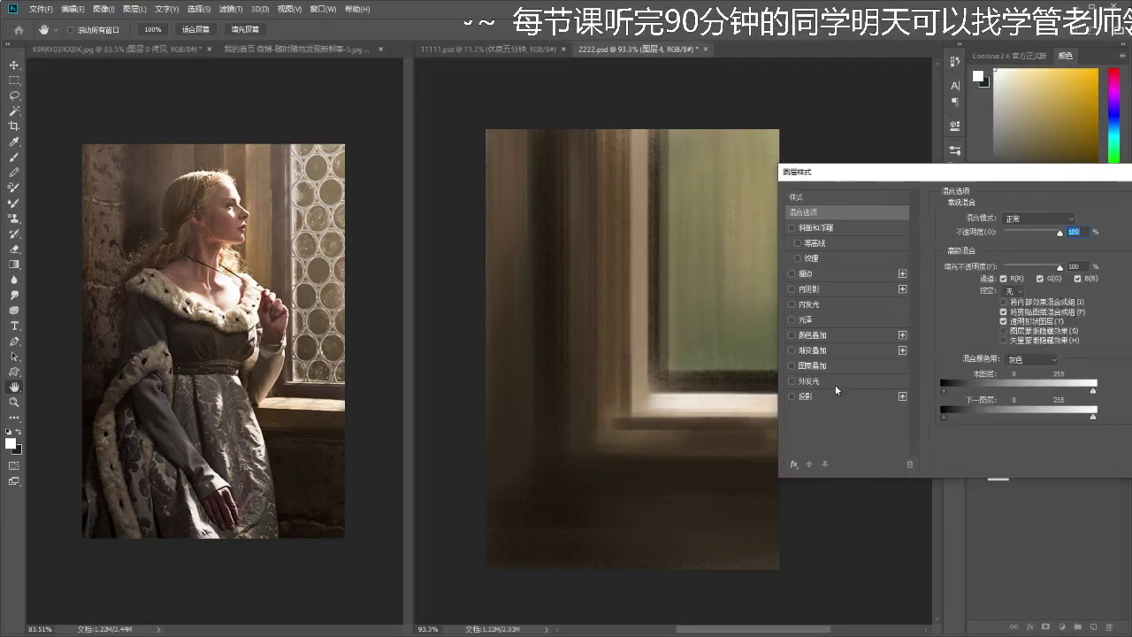
click(835, 383)
click(976, 264)
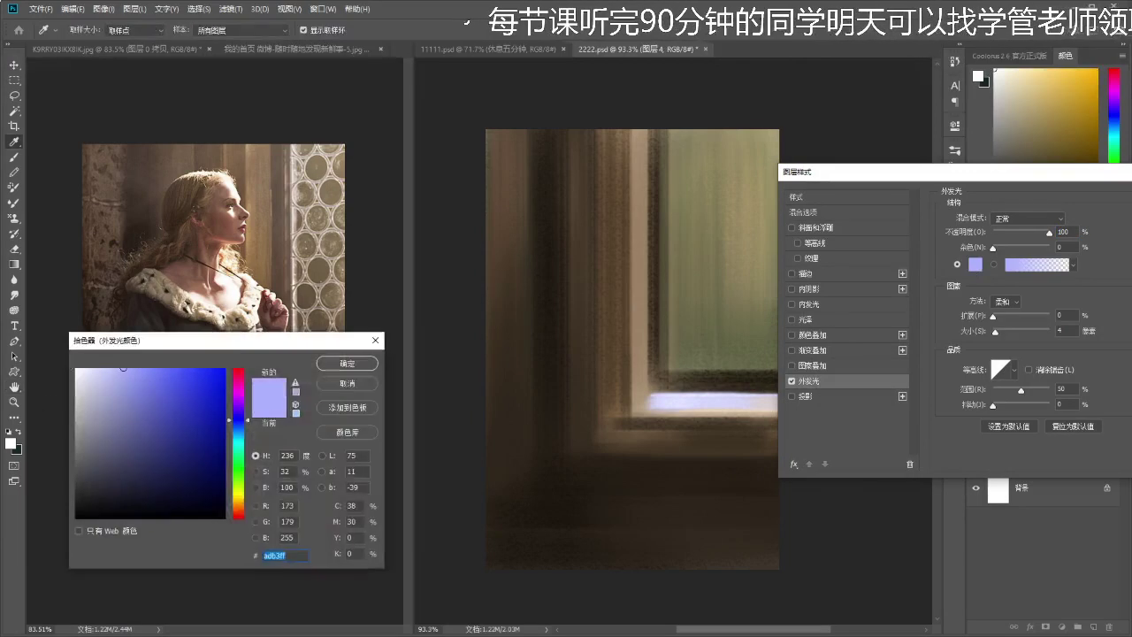
click(77, 369)
click(336, 363)
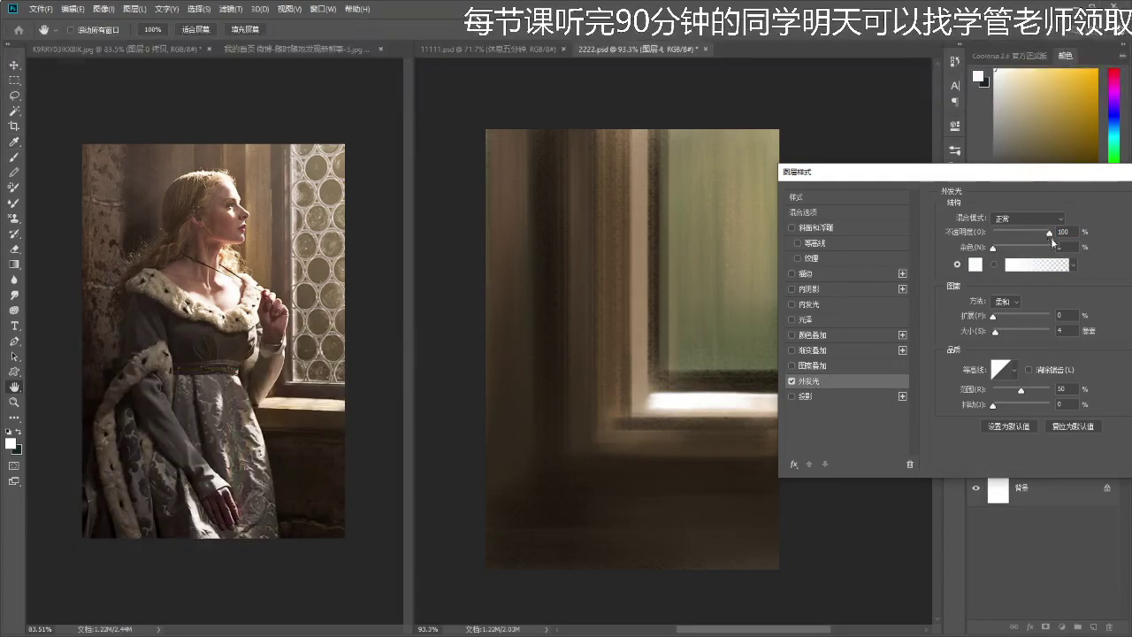
- Set the outer glow to 24% opacity, 4% spread and a size of 13 pixels, and apply it
drag(1036, 233, 1011, 236)
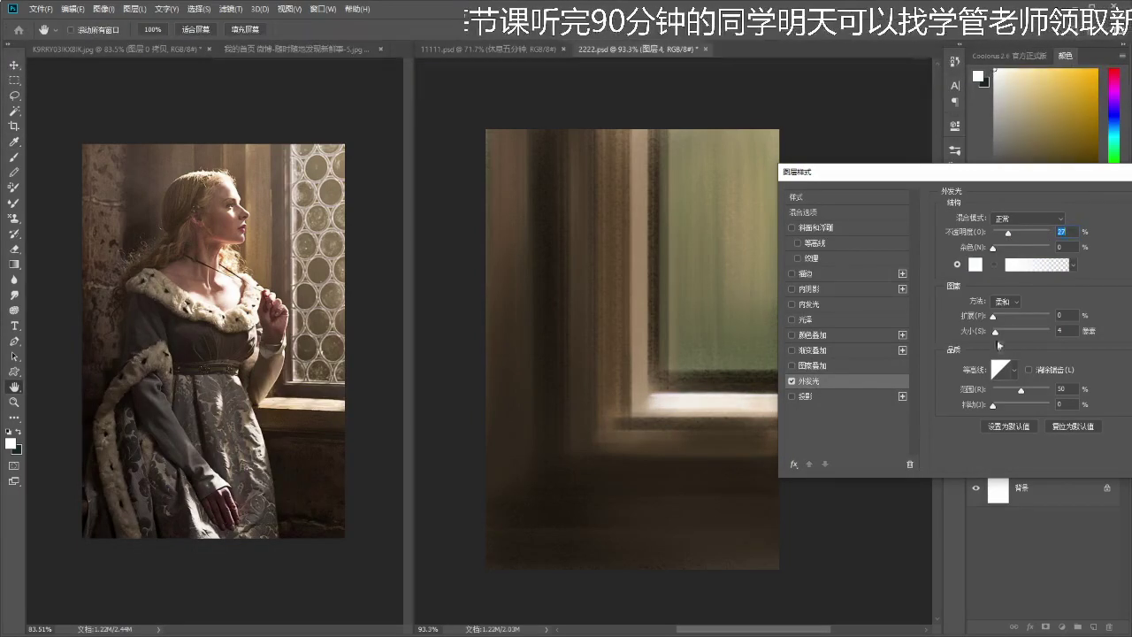
mouse_move(996, 334)
mouse_down()
mouse_move(1007, 331)
mouse_move(1001, 316)
mouse_move(1000, 332)
mouse_up()
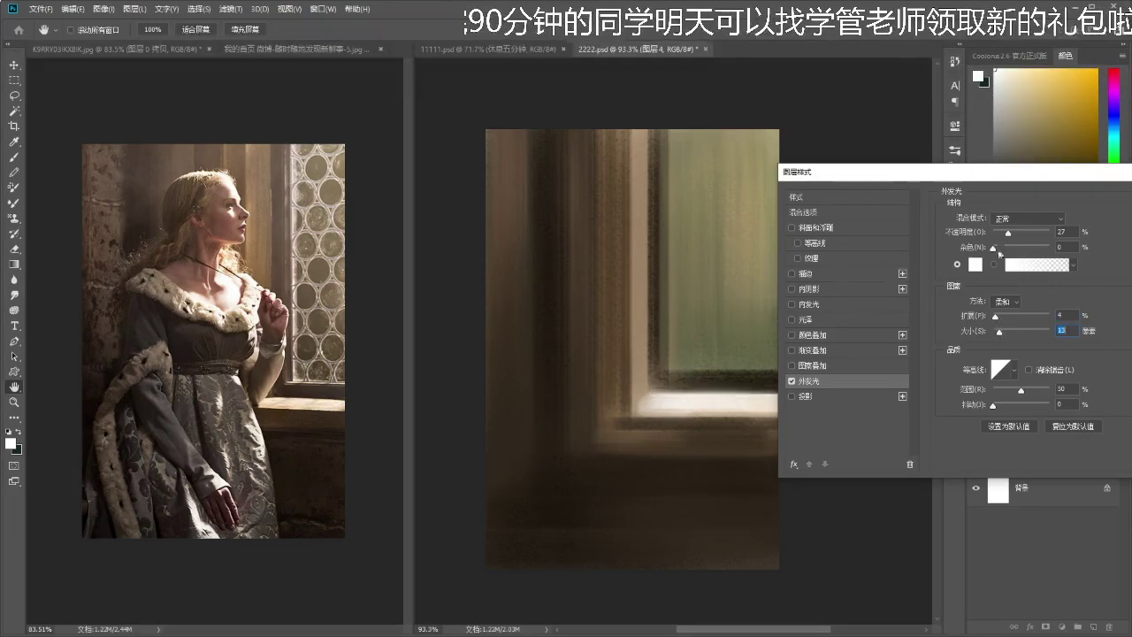
drag(1011, 235, 1015, 244)
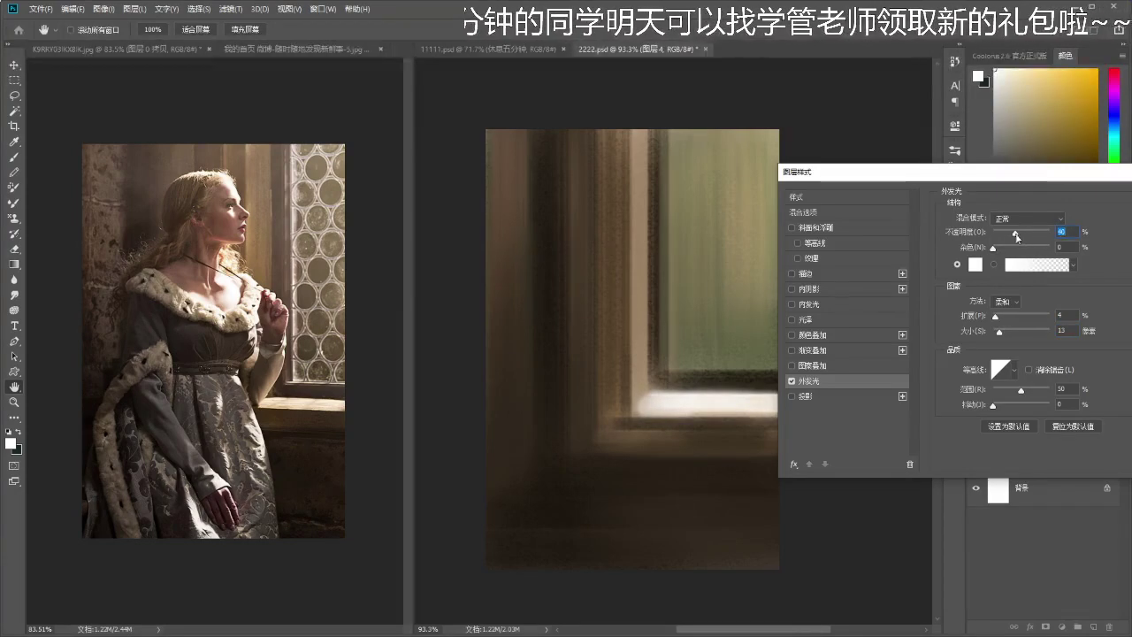
drag(1039, 171, 677, 169)
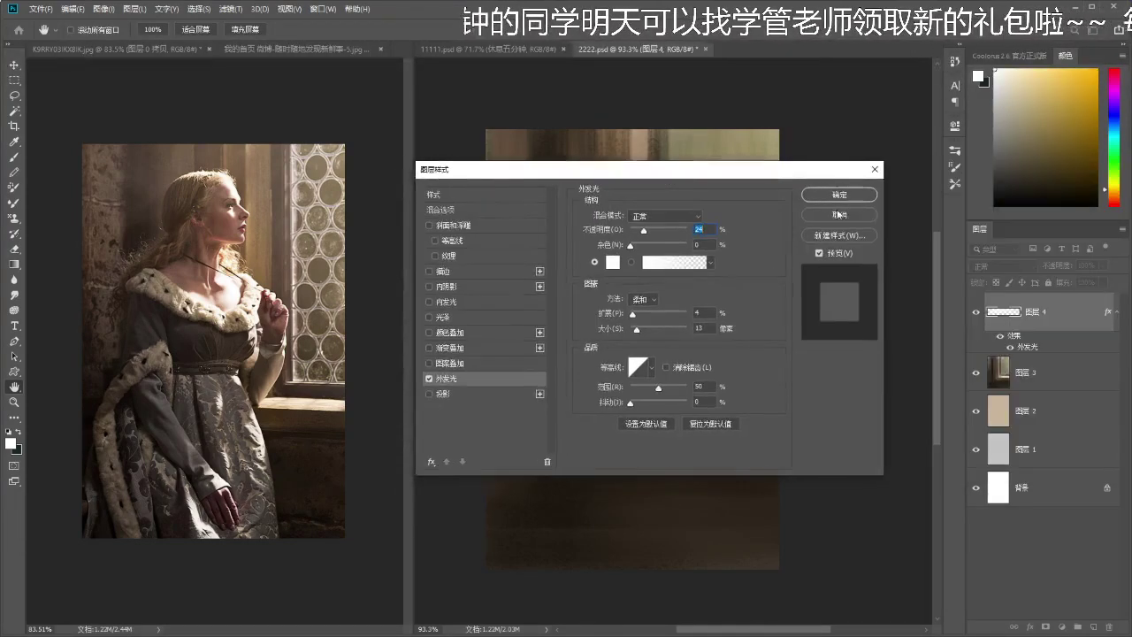
click(839, 196)
- Paint a thin white vertical highlight down the window frame's inner edge beside the glass, redoing uneven strokes
key(z)
drag(817, 339, 810, 306)
scroll(810, 302, up, 2)
key(b)
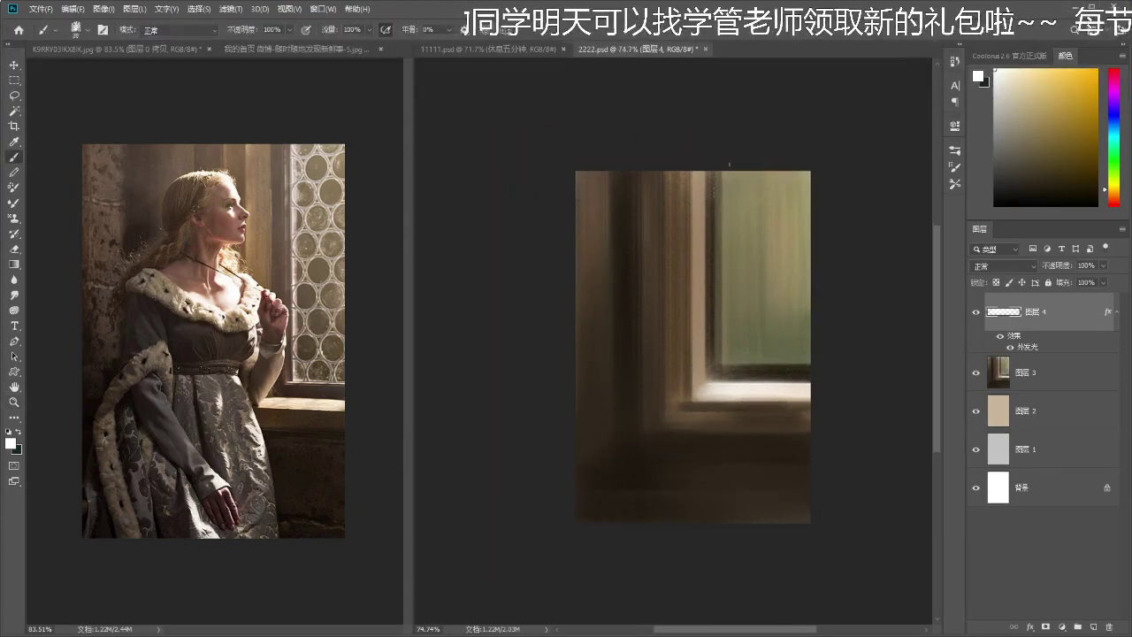
key(ctrl+z)
mouse_move(717, 170)
mouse_down()
mouse_move(716, 318)
mouse_move(717, 281)
mouse_up()
drag(712, 349, 716, 375)
key(ctrl+z)
drag(716, 177, 716, 379)
key(ctrl+z)
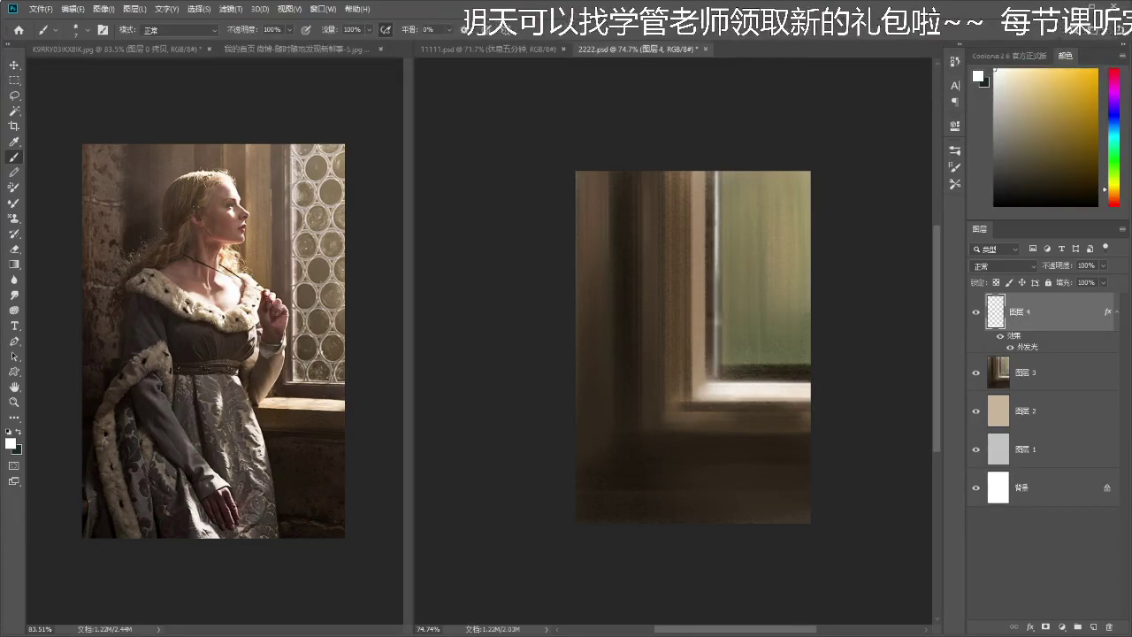
- Refine the vertical highlight along the glass edge with the Eraser, undoing the unwanted erasing
key(z)
drag(718, 323, 737, 360)
scroll(737, 289, up, 3)
key(e)
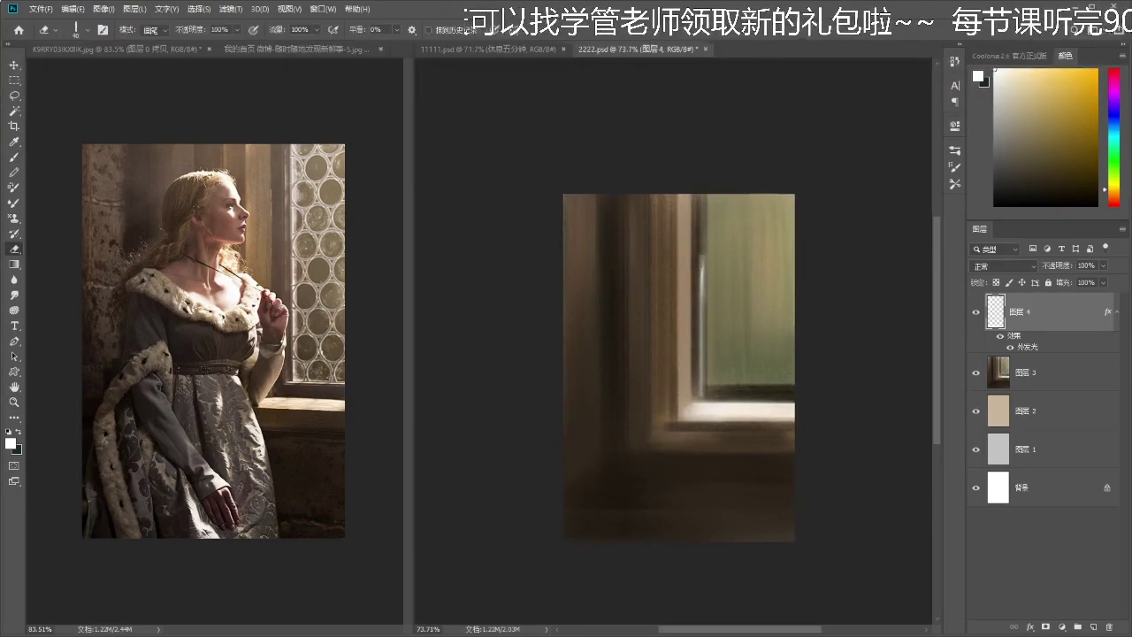
key(ctrl+z)
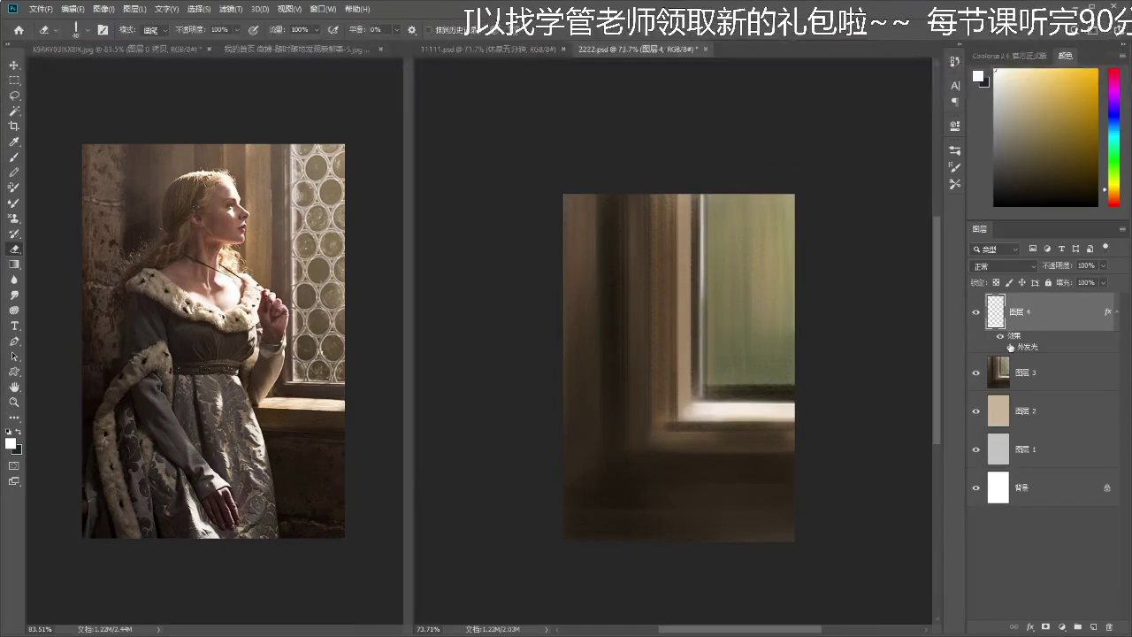
- Disable the highlight layer's effects and add a new empty layer directly above the background painting layer 图层 3
right_click(1037, 346)
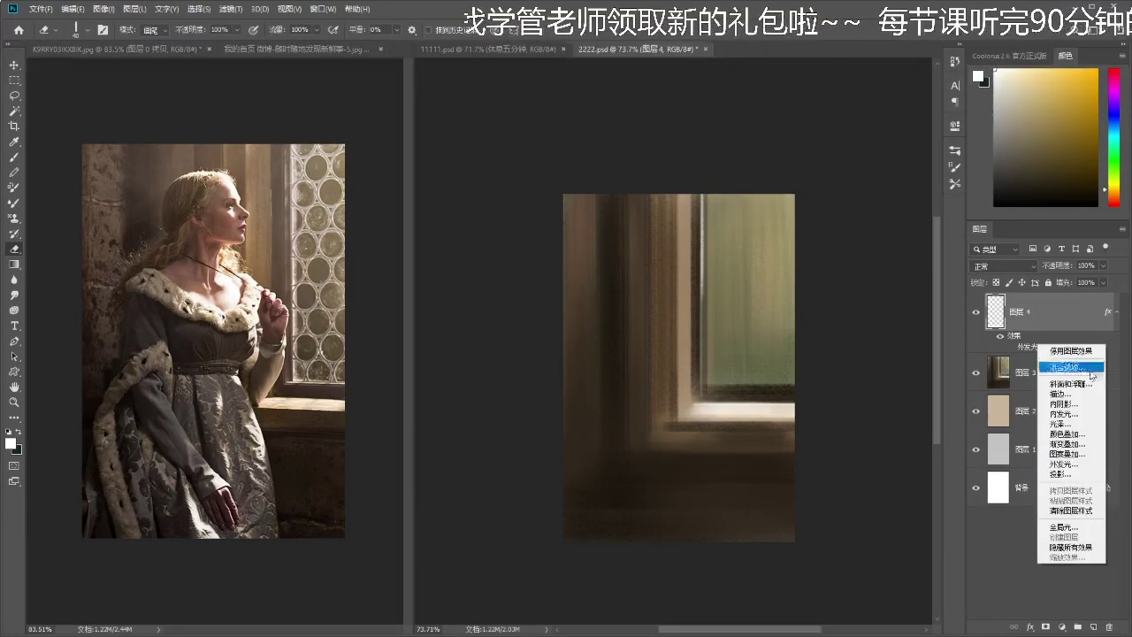
click(1069, 350)
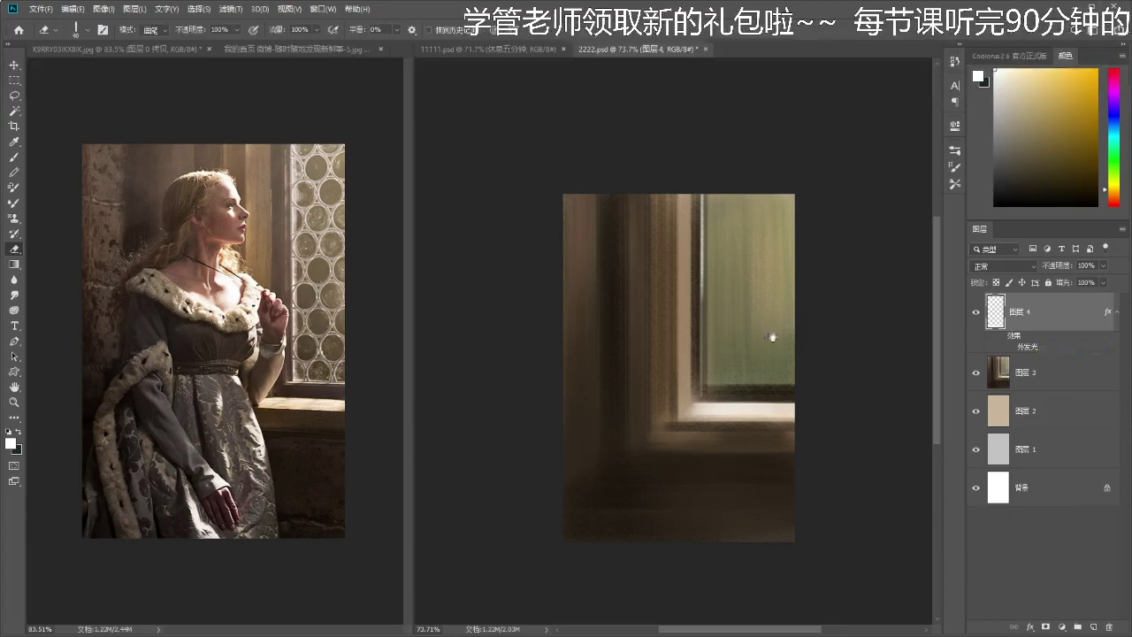
click(1058, 382)
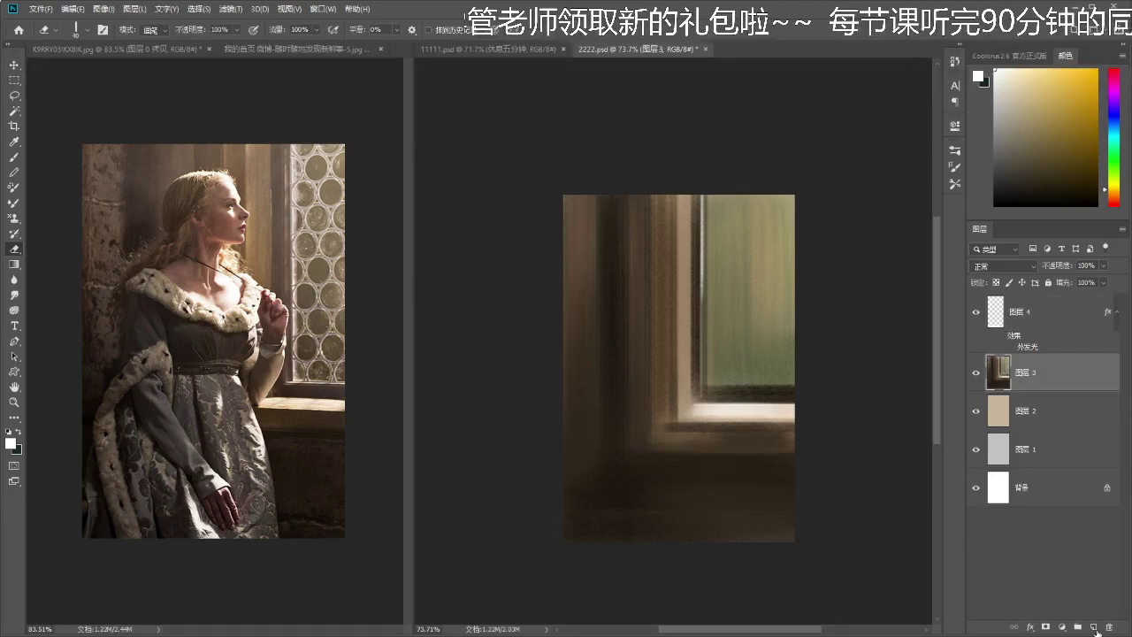
click(1094, 626)
- Select the soft round brush 透明柔圆 and move the 透明圆笔 preset above 圆笔
key(z)
drag(708, 409, 721, 398)
key(b)
key(F5)
drag(935, 375, 934, 199)
click(826, 263)
click(850, 314)
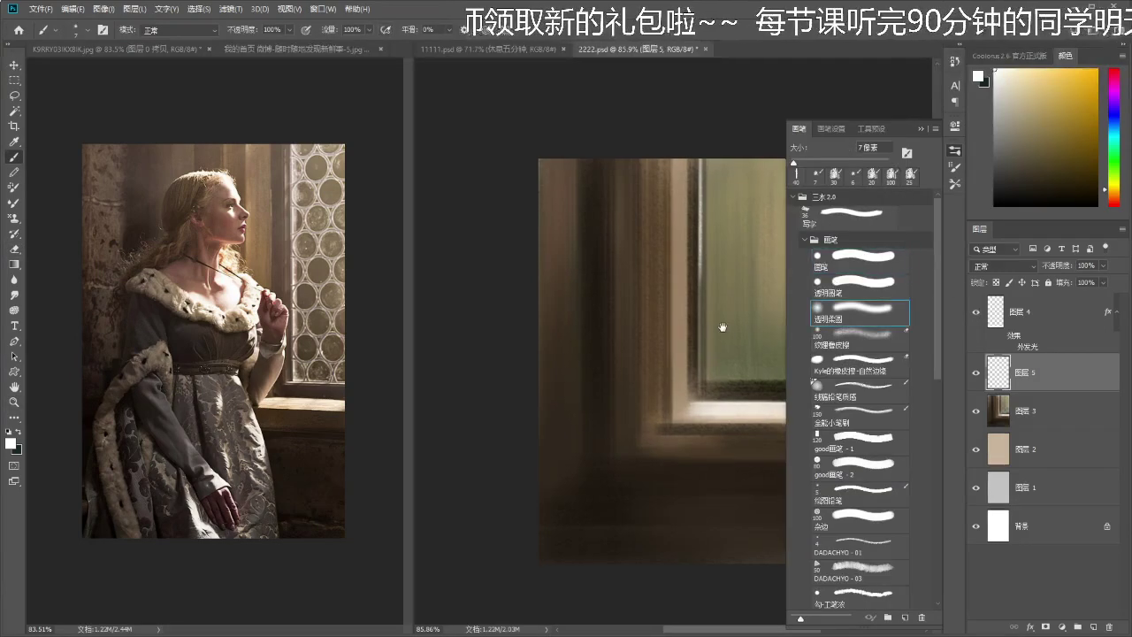
drag(726, 335, 670, 330)
drag(845, 289, 844, 254)
- Paint a soft white glow along the frame's vertical highlight and the glass corner, undoing excess strokes
drag(645, 212, 646, 281)
key(ctrl+z)
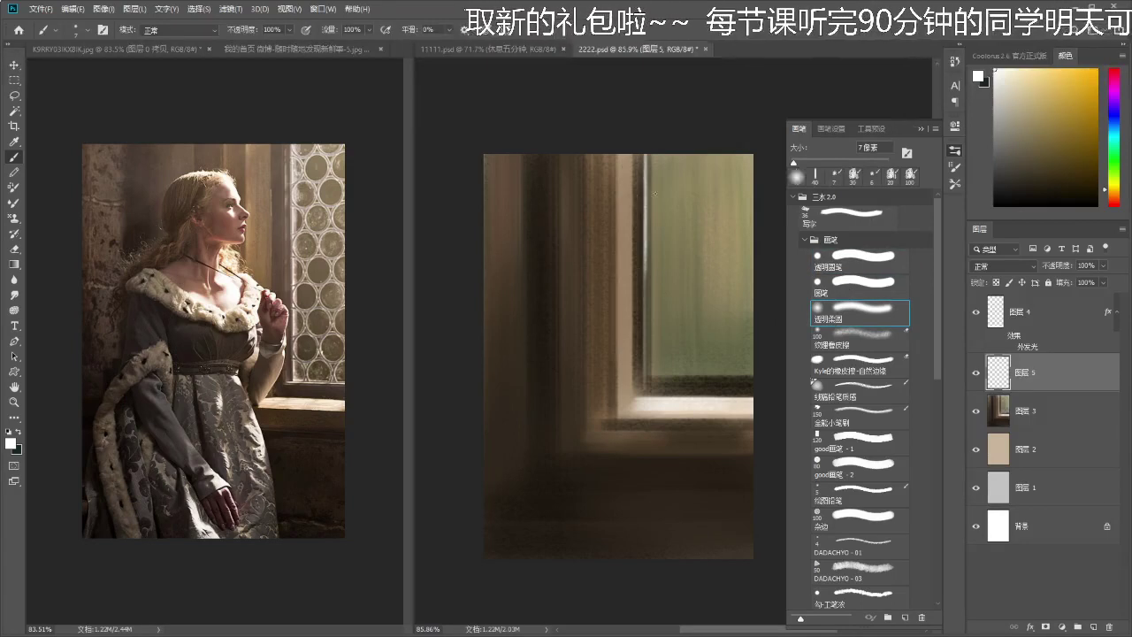
drag(650, 148, 646, 316)
key(ctrl+z)
key(ctrl+z)
key(ctrl+z)
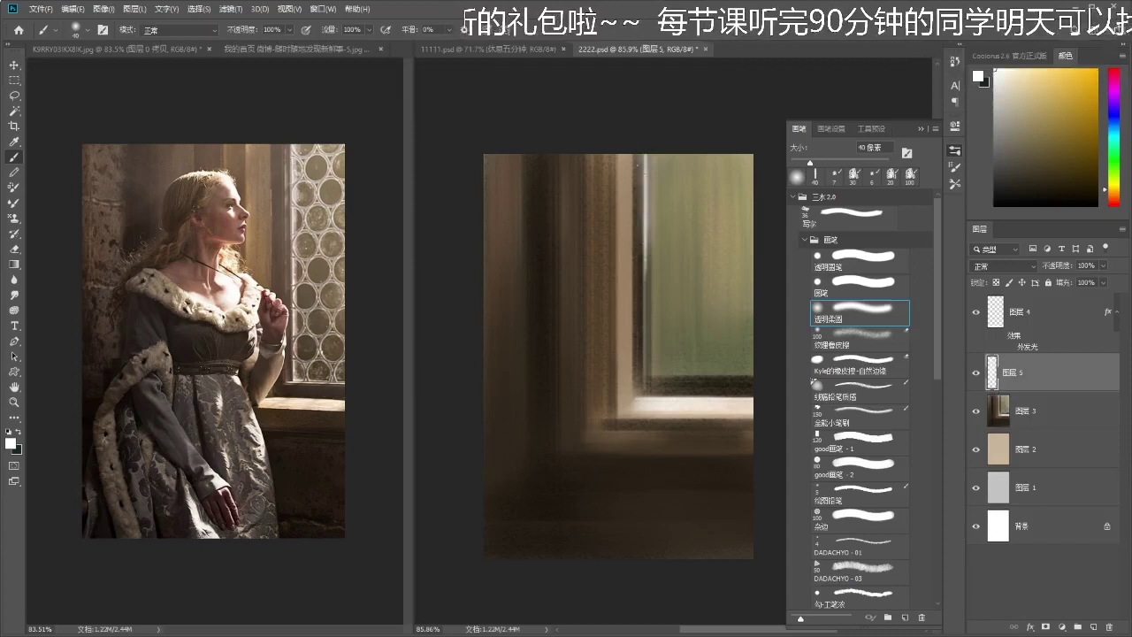
mouse_move(645, 362)
mouse_down()
mouse_move(636, 345)
mouse_move(743, 377)
mouse_move(695, 407)
mouse_move(705, 416)
mouse_move(735, 339)
mouse_move(681, 371)
mouse_move(690, 394)
mouse_move(680, 359)
mouse_up()
key(ctrl+z)
key(ctrl+z)
- Sample the frame's light brown, choose the brush 调子 砖头笔刷 and try a stroke below the sill
key(z)
drag(643, 417, 643, 400)
key(i)
click(622, 258)
key(b)
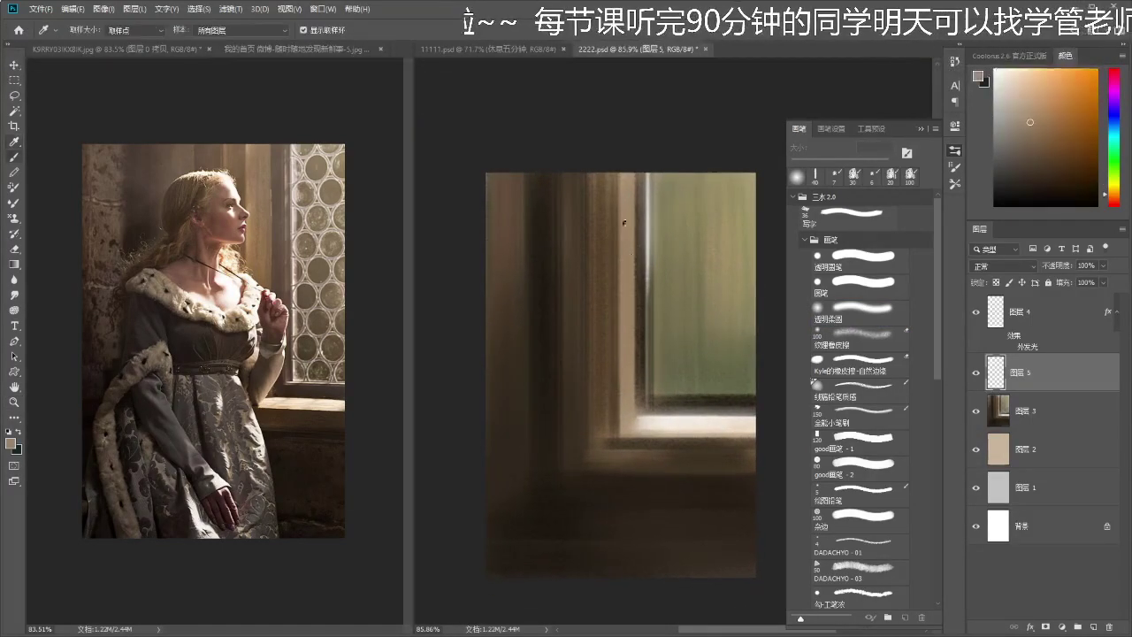
mouse_move(943, 306)
mouse_down()
mouse_move(926, 432)
mouse_move(911, 448)
mouse_up()
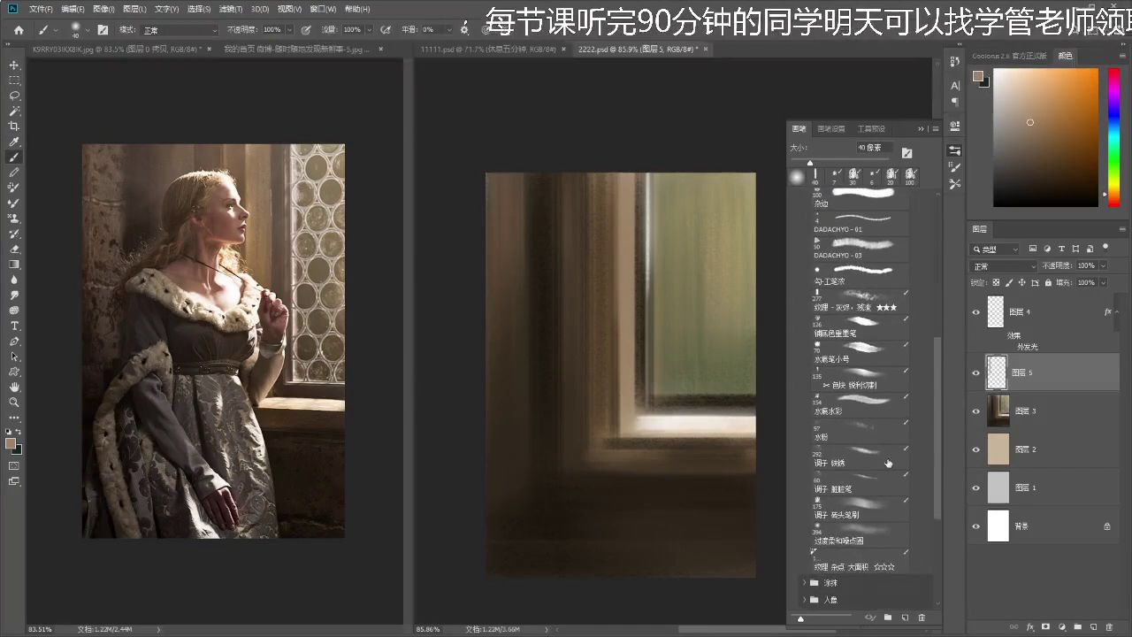
click(850, 515)
drag(613, 456, 716, 504)
key(ctrl+z)
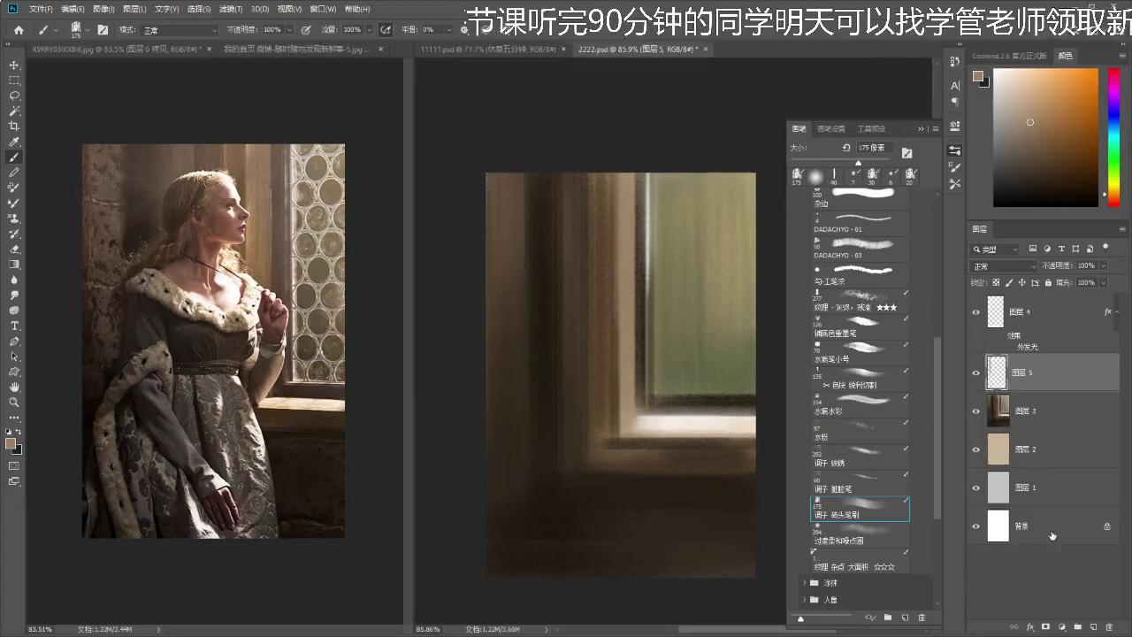
- Add a new layer at the top of the layer stack and reduce the brush size to 60 pixels
click(1094, 627)
drag(1025, 383, 999, 285)
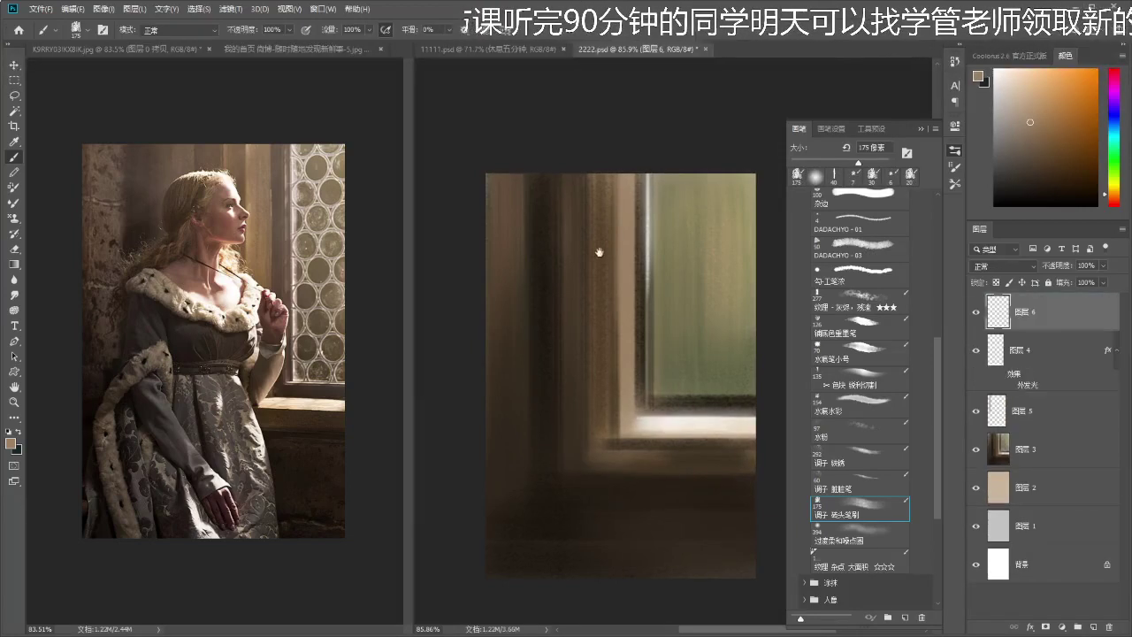
key(bracketleft)
key(bracketleft)
key(bracketleft)
key(bracketleft)
key(bracketleft)
key(bracketleft)
key(bracketleft)
- Try a few dark strokes for the head in front of the window frame
mouse_move(606, 216)
mouse_down()
mouse_move(556, 263)
mouse_move(559, 301)
mouse_up()
key(ctrl+z)
key(ctrl+z)
key(z)
mouse_move(624, 283)
mouse_down()
mouse_move(626, 258)
mouse_move(602, 258)
mouse_up()
key(b)
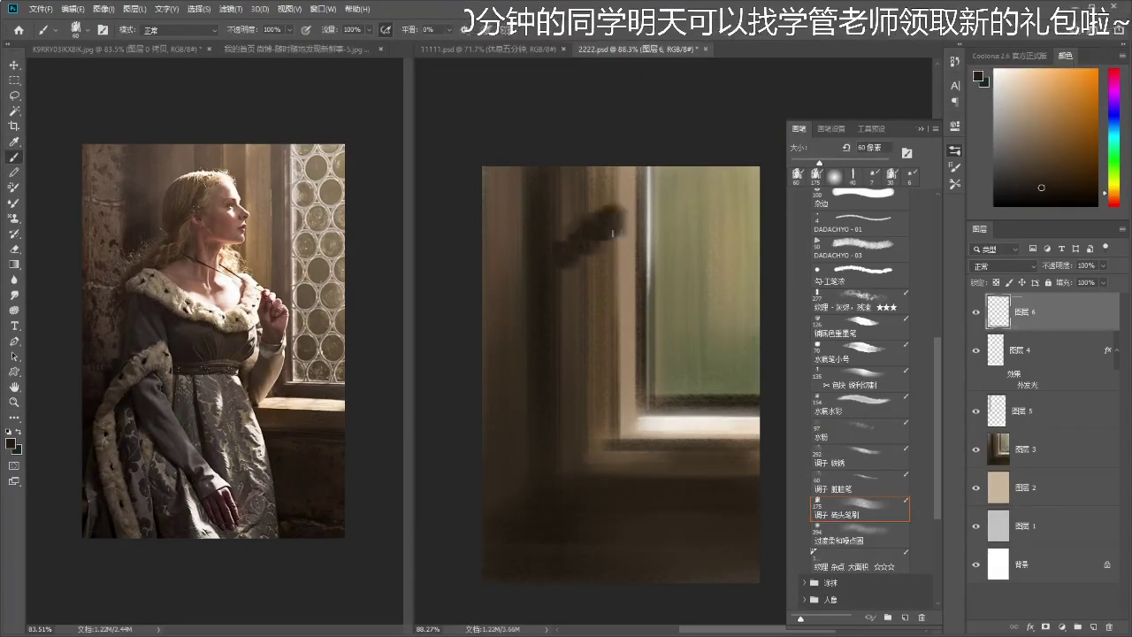
- Choose a bright turquoise and block in the woman's head as a flat shape, redoing strokes until it fits
drag(1119, 152, 1120, 138)
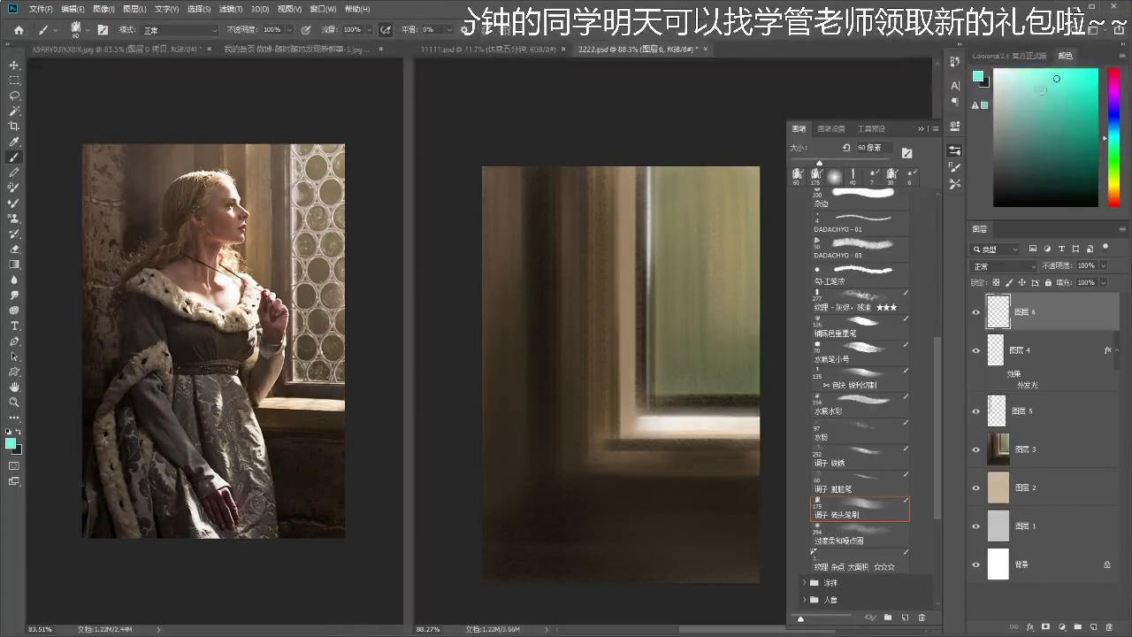
mouse_move(600, 232)
mouse_down()
mouse_move(566, 265)
mouse_move(619, 221)
mouse_move(583, 227)
mouse_move(619, 211)
mouse_up()
key(ctrl+z)
key(ctrl+z)
key(ctrl+z)
key(ctrl+z)
mouse_move(585, 221)
mouse_down()
mouse_move(618, 211)
mouse_move(574, 237)
mouse_move(574, 263)
mouse_move(576, 228)
mouse_move(634, 207)
mouse_move(644, 283)
mouse_up()
key(ctrl+z)
key(ctrl+z)
key(ctrl+z)
key(ctrl+z)
mouse_move(550, 233)
mouse_down()
mouse_move(586, 221)
mouse_move(630, 240)
mouse_move(631, 271)
mouse_move(582, 253)
mouse_move(571, 226)
mouse_move(623, 232)
mouse_move(595, 234)
mouse_move(632, 290)
mouse_up()
key(ctrl+z)
- Erase the excess along the head's upper edge and reshape the skull and face outline with turquoise strokes
key(e)
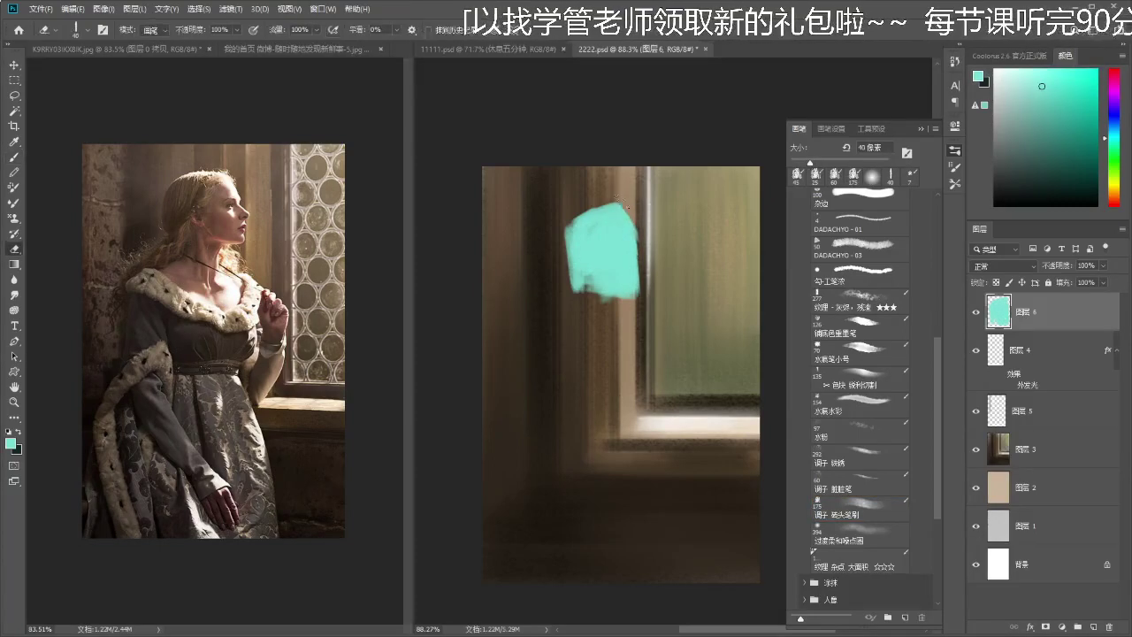
drag(624, 205, 636, 224)
key(b)
mouse_move(607, 264)
ctrl+mouse_down()
mouse_move(610, 245)
mouse_move(578, 253)
mouse_move(582, 221)
ctrl+mouse_up()
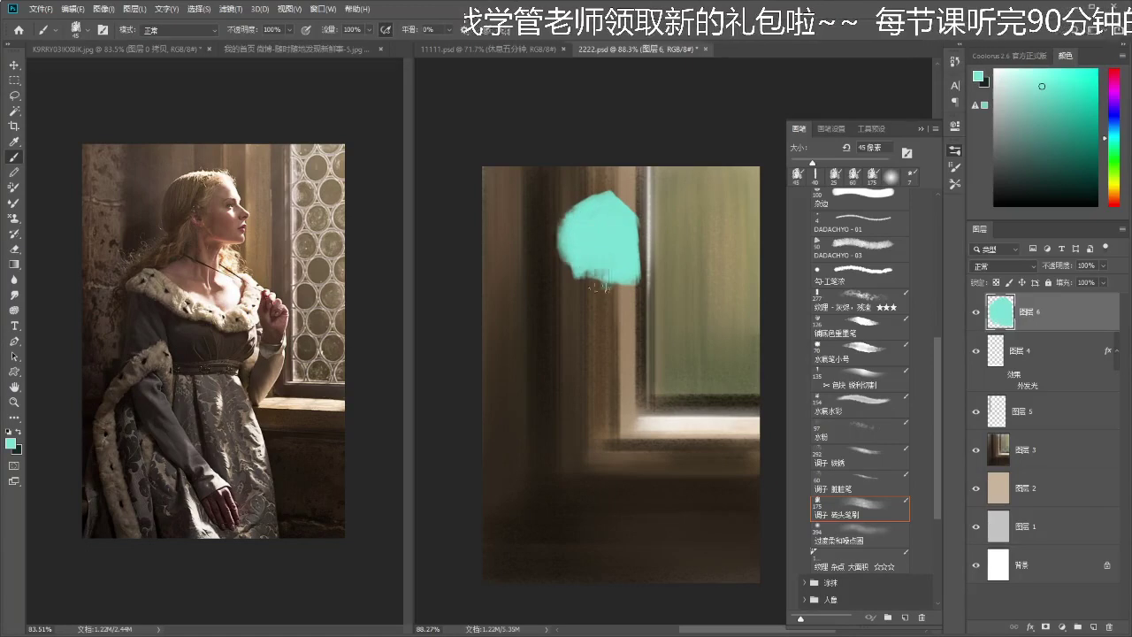
- Block in the neck, shoulders, chest and both arms of the silhouette in turquoise, including the raised hand
mouse_move(584, 292)
mouse_down()
mouse_move(607, 297)
mouse_move(611, 268)
mouse_move(592, 266)
mouse_move(581, 292)
mouse_move(640, 320)
mouse_move(661, 400)
mouse_up()
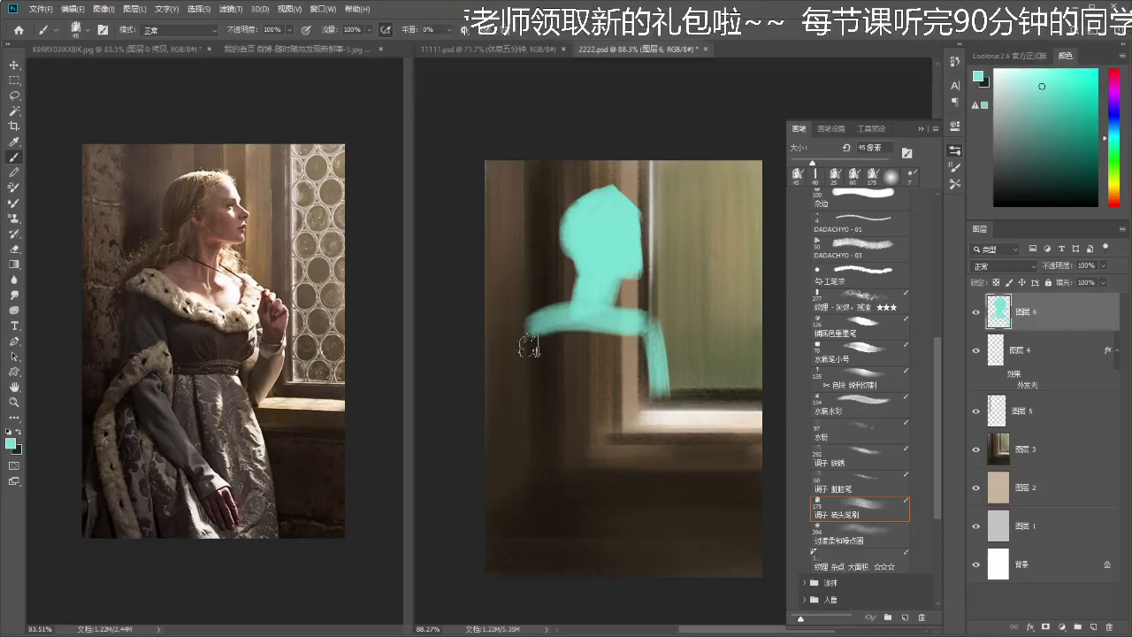
mouse_move(533, 329)
mouse_down()
mouse_move(502, 535)
mouse_move(640, 340)
mouse_move(646, 423)
mouse_up()
drag(630, 343, 651, 430)
mouse_move(665, 389)
mouse_down()
mouse_move(672, 369)
mouse_move(682, 376)
mouse_move(670, 464)
mouse_up()
key(ctrl+z)
mouse_move(685, 372)
mouse_down()
mouse_move(699, 358)
mouse_move(676, 416)
mouse_move(637, 464)
mouse_move(601, 482)
mouse_up()
mouse_move(574, 363)
mouse_down()
mouse_move(544, 453)
mouse_move(557, 362)
mouse_up()
- Enlarge the brush to 70 pixels and fill the torso and long skirt down to the canvas edge
mouse_move(625, 354)
mouse_down()
mouse_move(619, 443)
mouse_move(575, 353)
mouse_move(542, 394)
mouse_move(522, 371)
mouse_move(531, 557)
mouse_move(549, 497)
mouse_move(579, 597)
mouse_up()
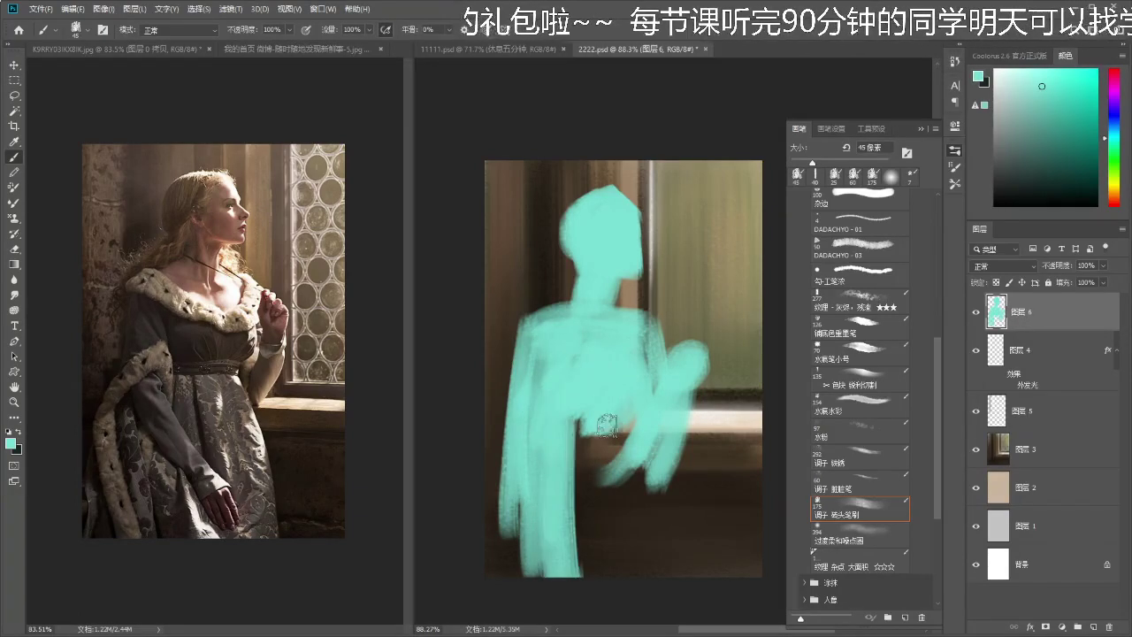
key(bracketright)
key(bracketright)
key(bracketright)
mouse_move(580, 423)
mouse_down()
mouse_move(619, 530)
mouse_move(610, 442)
mouse_move(646, 566)
mouse_move(590, 428)
mouse_move(539, 539)
mouse_move(619, 454)
mouse_move(652, 525)
mouse_move(648, 451)
mouse_up()
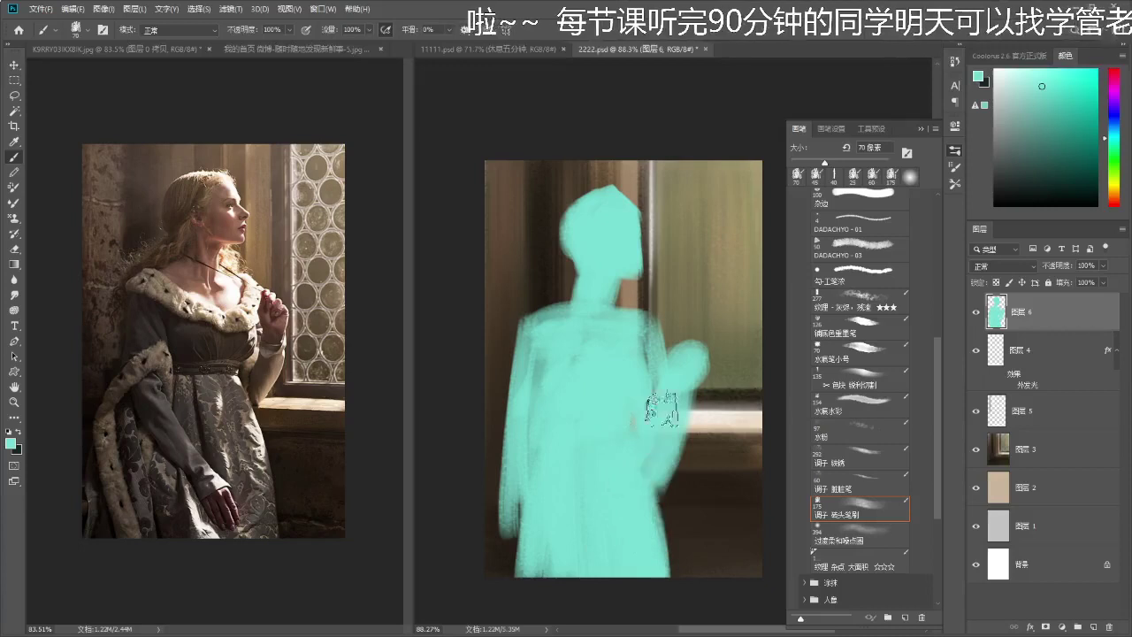
- Trim the raised arm's elbow with the eraser and tidy the waist and skirt edge with turquoise strokes
key(e)
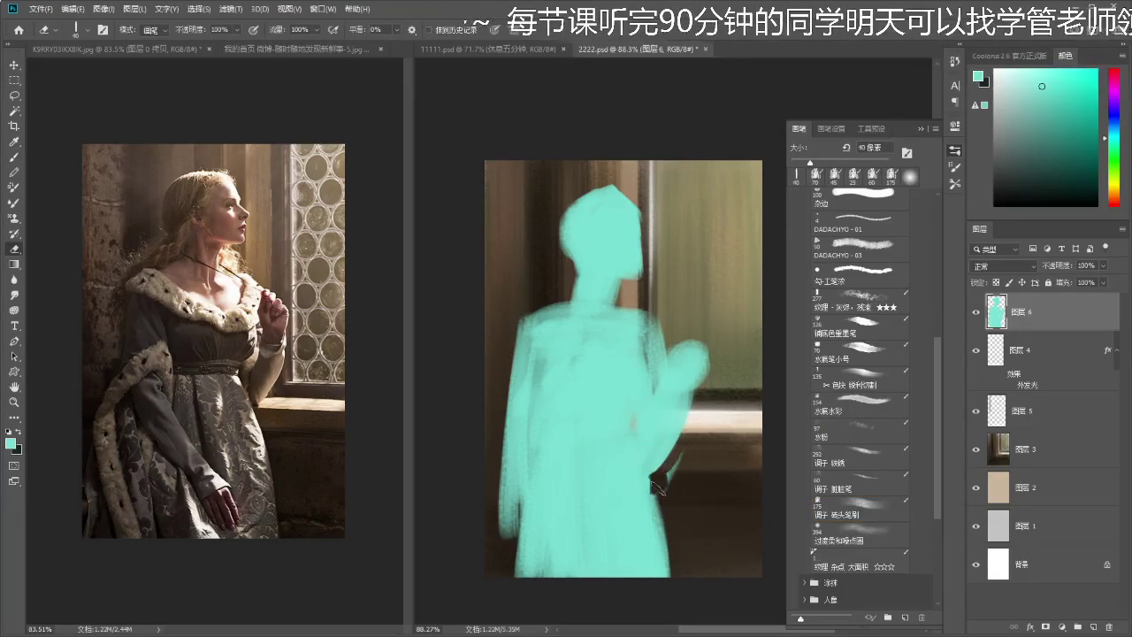
key(b)
mouse_move(656, 478)
mouse_down()
mouse_move(656, 535)
mouse_move(628, 402)
mouse_up()
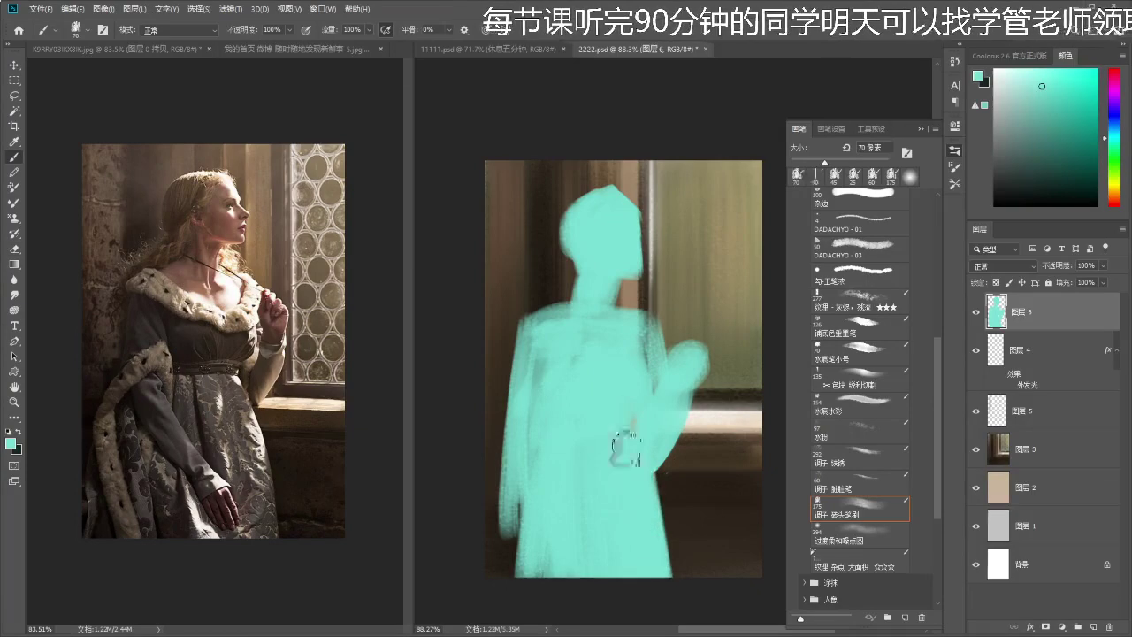
key(e)
drag(690, 412, 659, 459)
key(b)
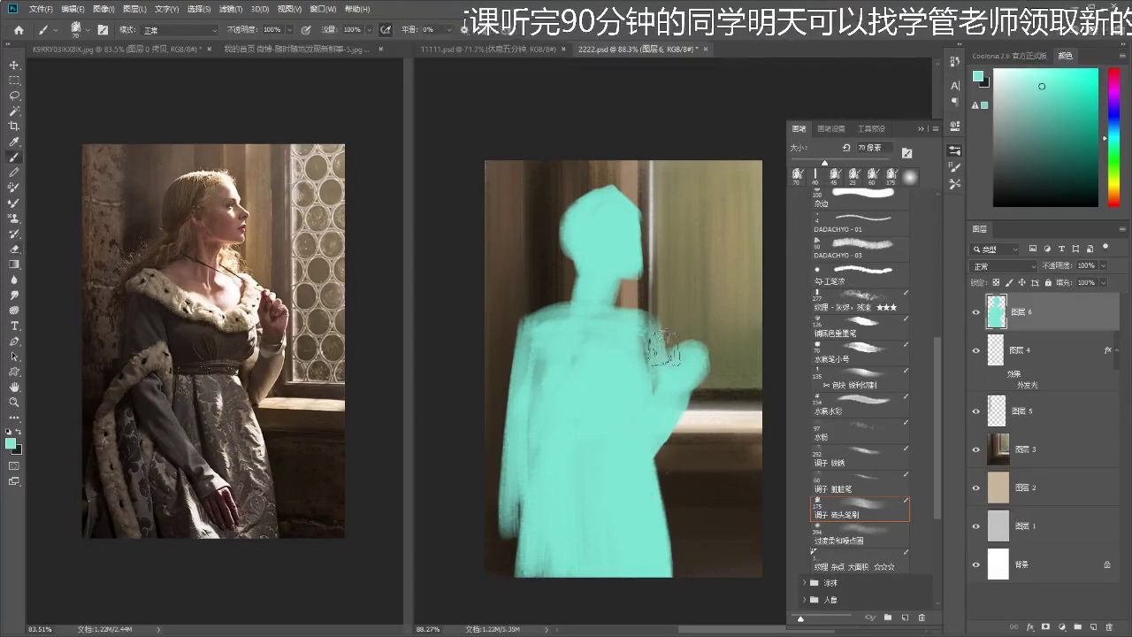
- Clean up the neck and front shoulder contour, filling the gap between the shoulder and the raised arm
key(e)
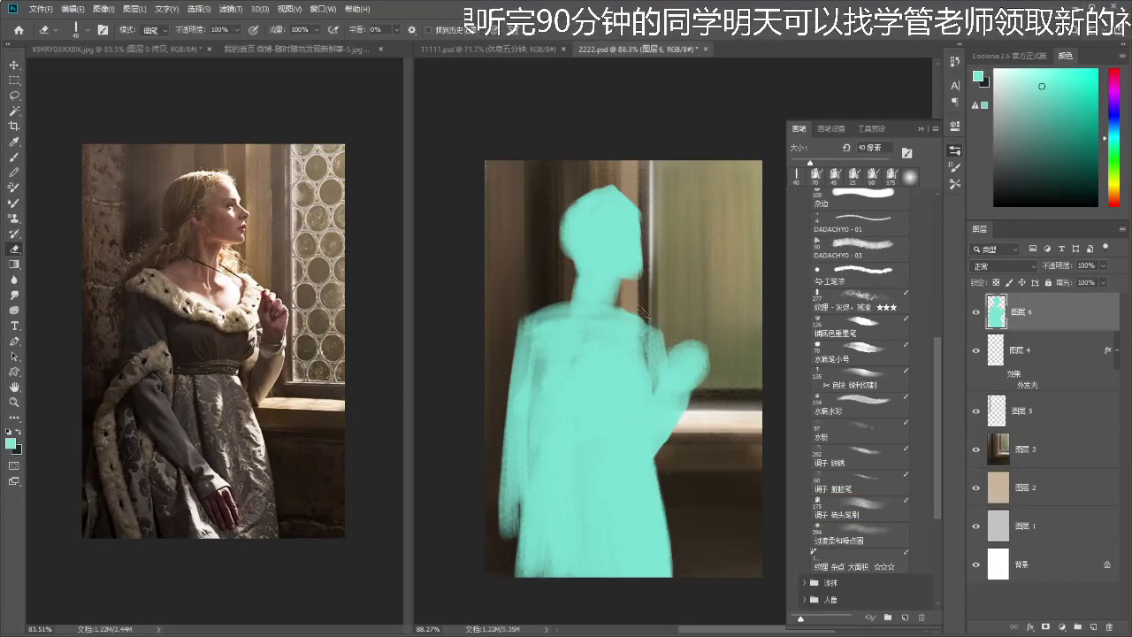
key(b)
key(bracketright)
key(bracketright)
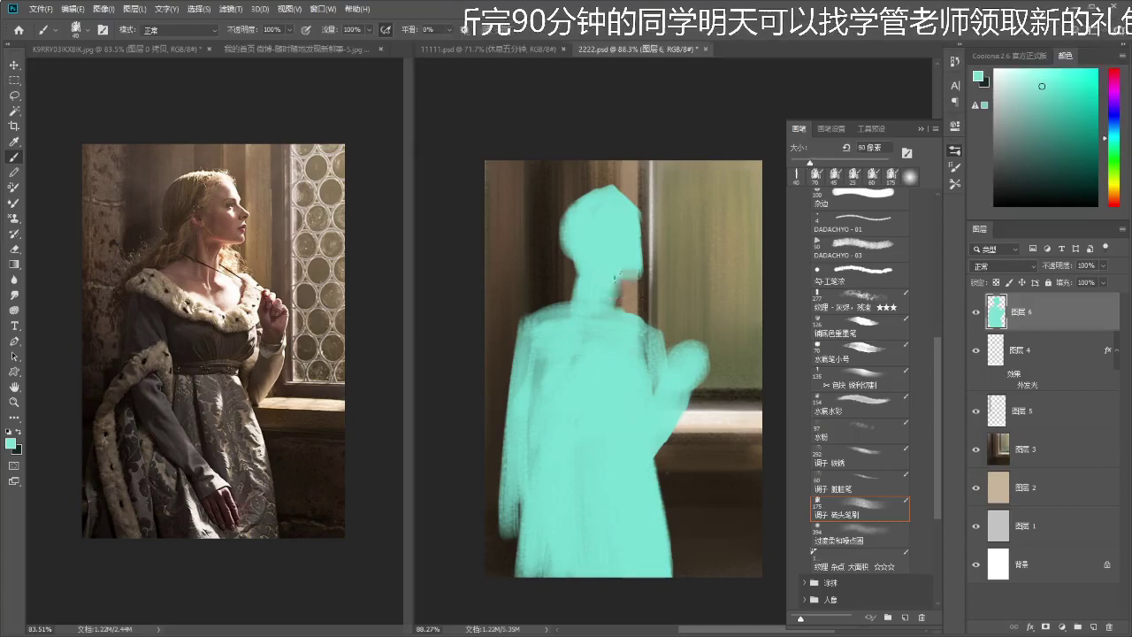
- Cut the raised hand into a more angular shape, alternating erasing with 25-pixel turquoise strokes
key(bracketleft)
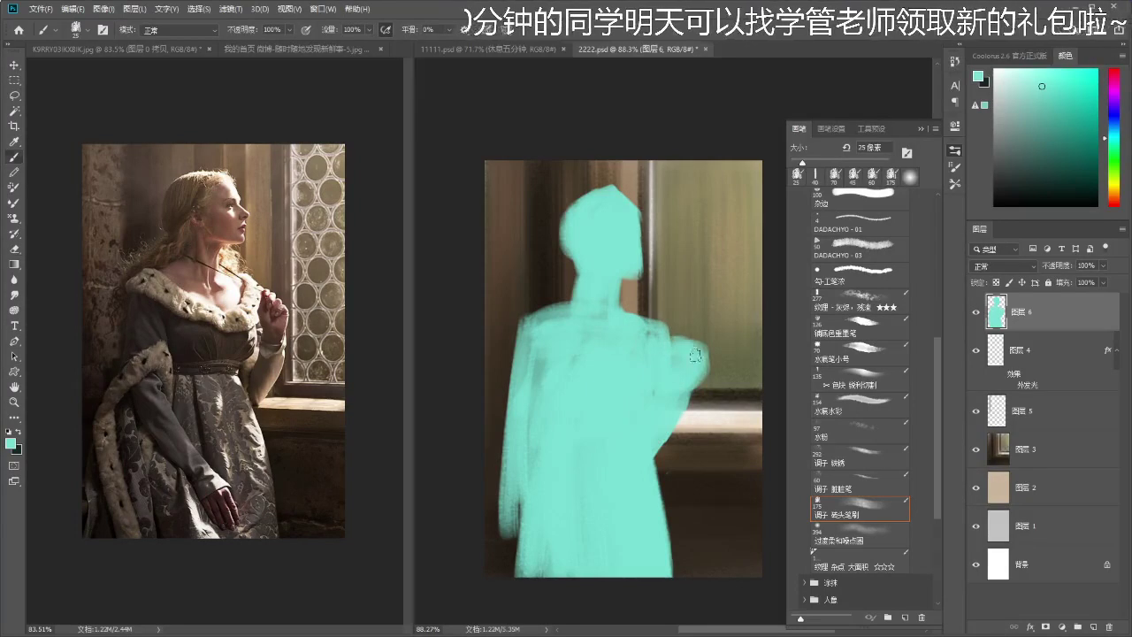
key(e)
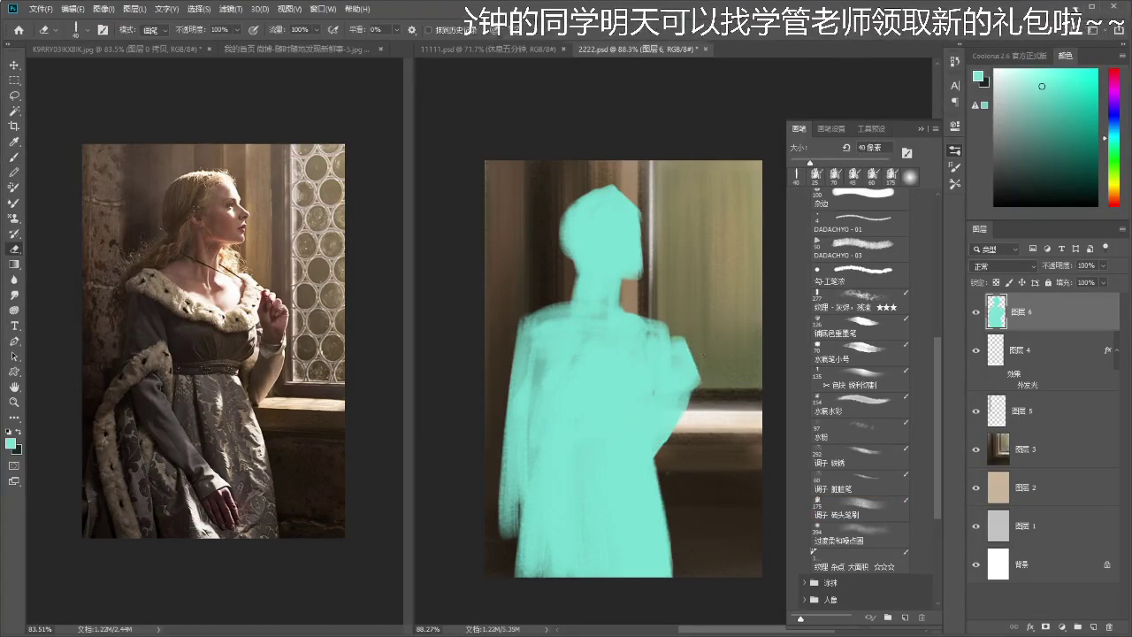
key(b)
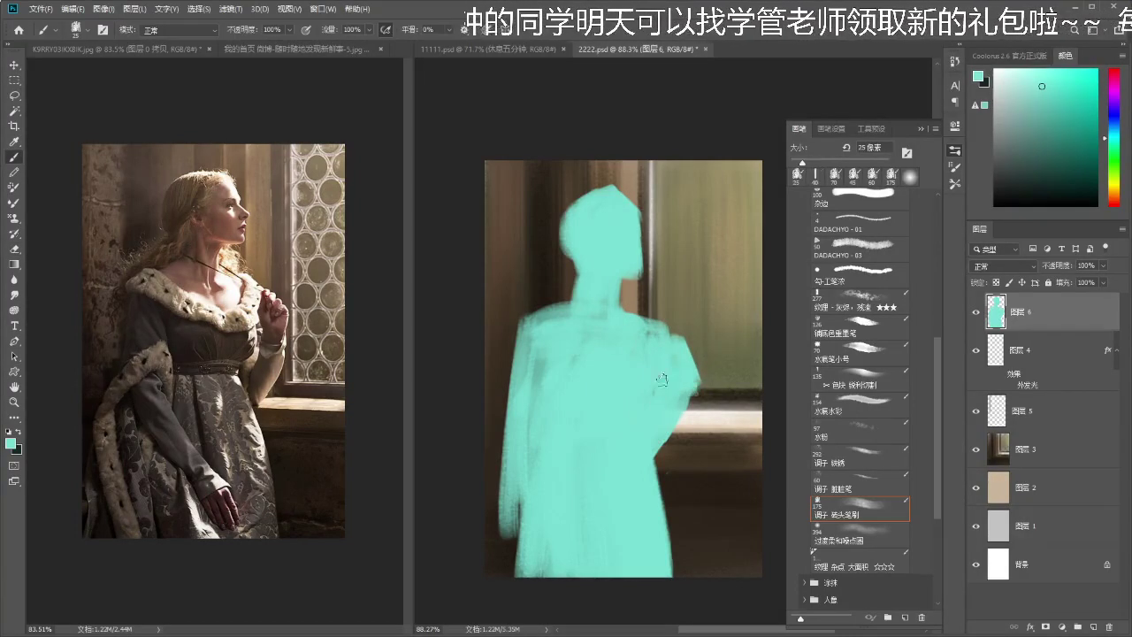
key(e)
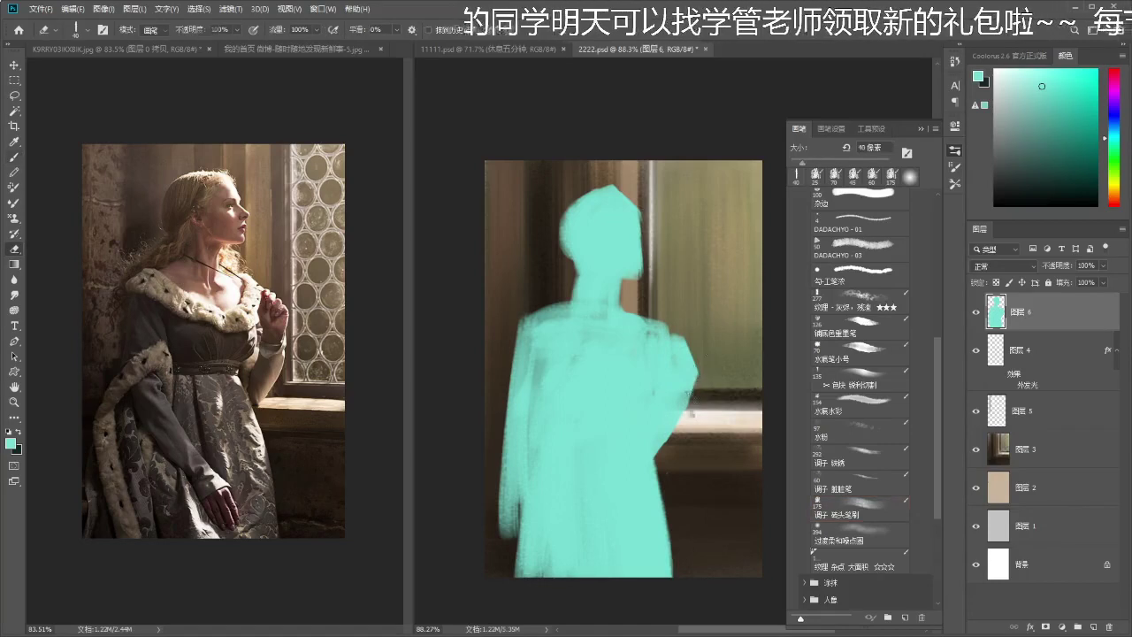
key(b)
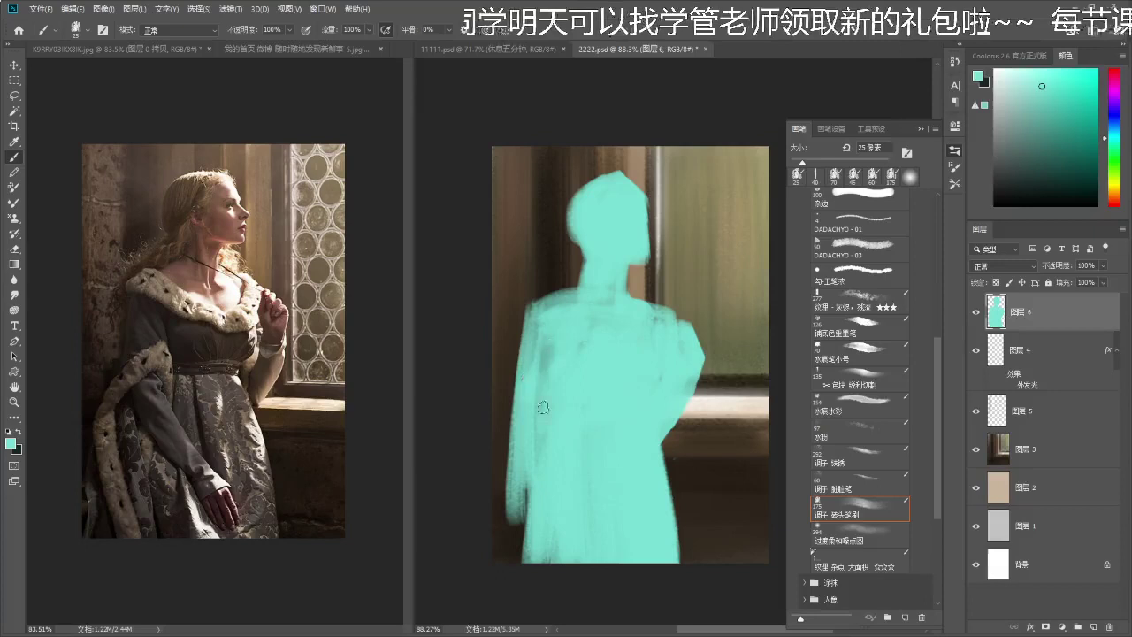
- Widen the cloak down to the canvas edge and add the rounded back shoulder and the hair falling behind the neck
mouse_move(531, 424)
mouse_down()
mouse_move(492, 480)
mouse_move(506, 496)
mouse_move(520, 446)
mouse_move(513, 530)
mouse_move(530, 495)
mouse_move(530, 442)
mouse_move(533, 555)
mouse_up()
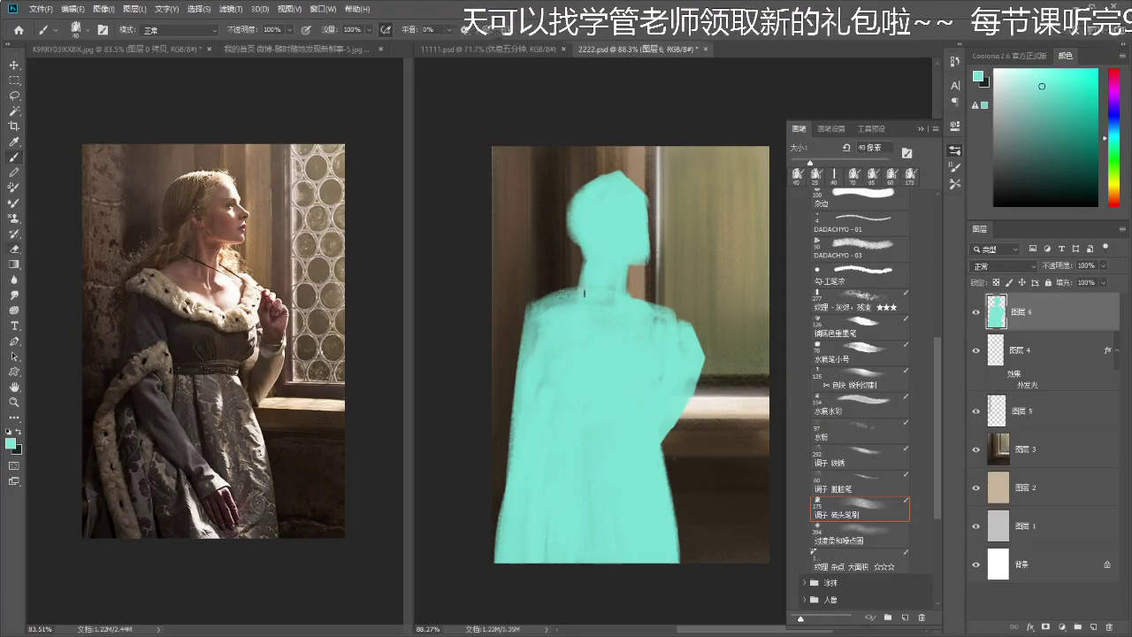
key(e)
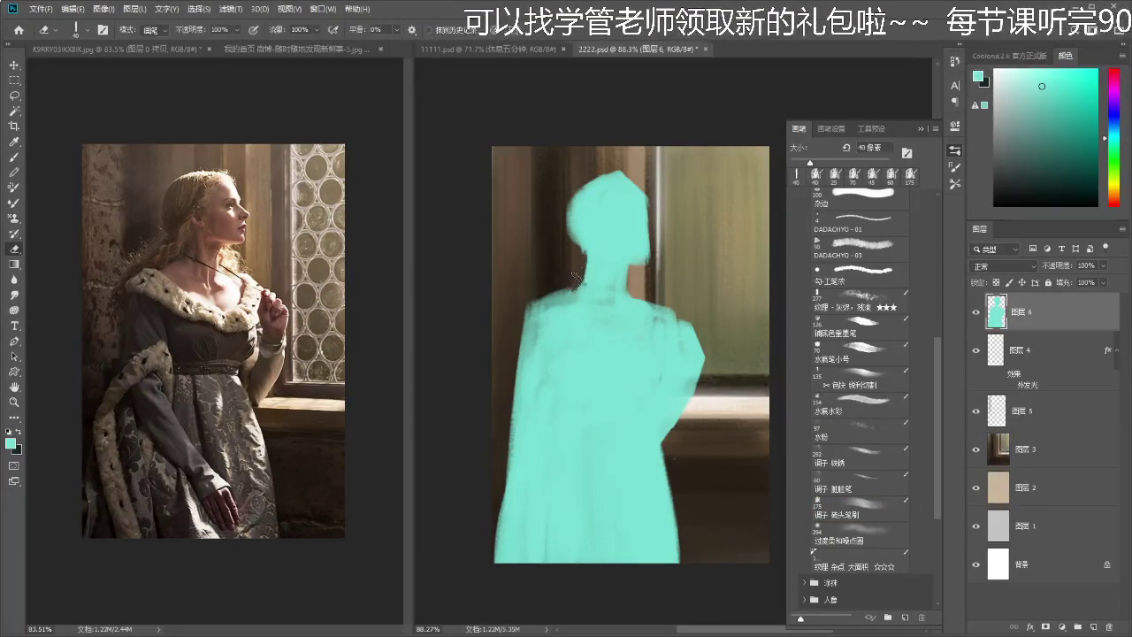
key(b)
mouse_move(560, 305)
mouse_down()
mouse_move(535, 318)
mouse_move(575, 280)
mouse_move(545, 298)
mouse_move(554, 325)
mouse_move(531, 343)
mouse_move(592, 263)
mouse_move(599, 276)
mouse_move(550, 340)
mouse_move(587, 249)
mouse_move(546, 312)
mouse_move(531, 310)
mouse_move(552, 302)
mouse_move(536, 367)
mouse_move(561, 293)
mouse_move(543, 334)
mouse_move(539, 320)
mouse_move(559, 294)
mouse_move(515, 371)
mouse_up()
mouse_move(576, 214)
mouse_down()
mouse_move(580, 234)
mouse_move(561, 271)
mouse_up()
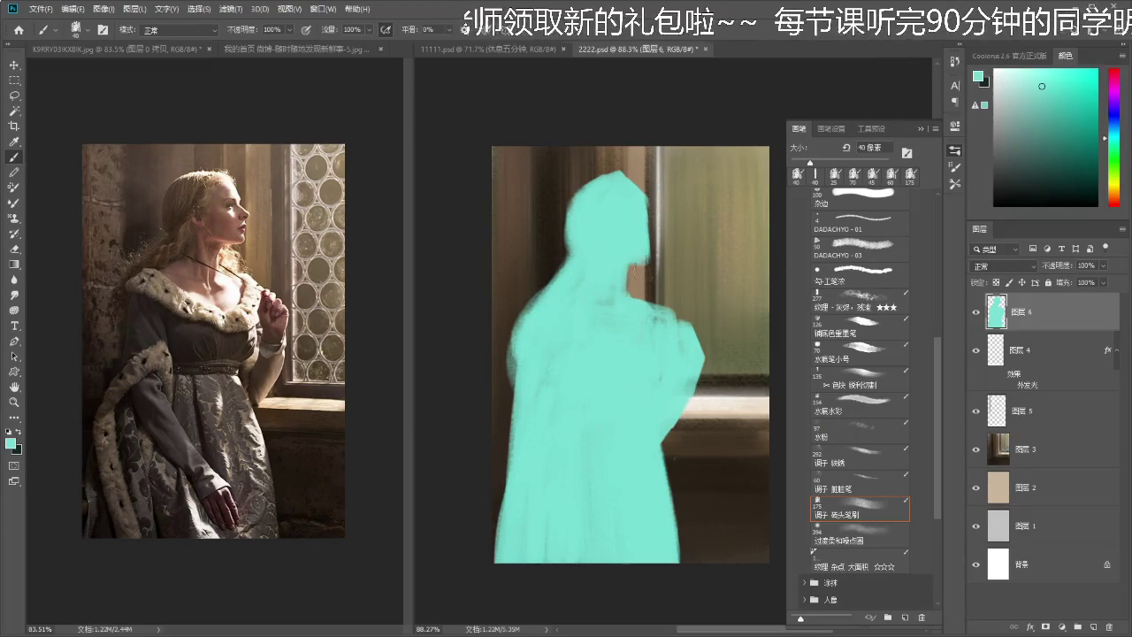
- Refine the head outline with a 15-pixel brush, undo the last stroke, and toggle the silhouette layer off and on to check it
key(e)
key(b)
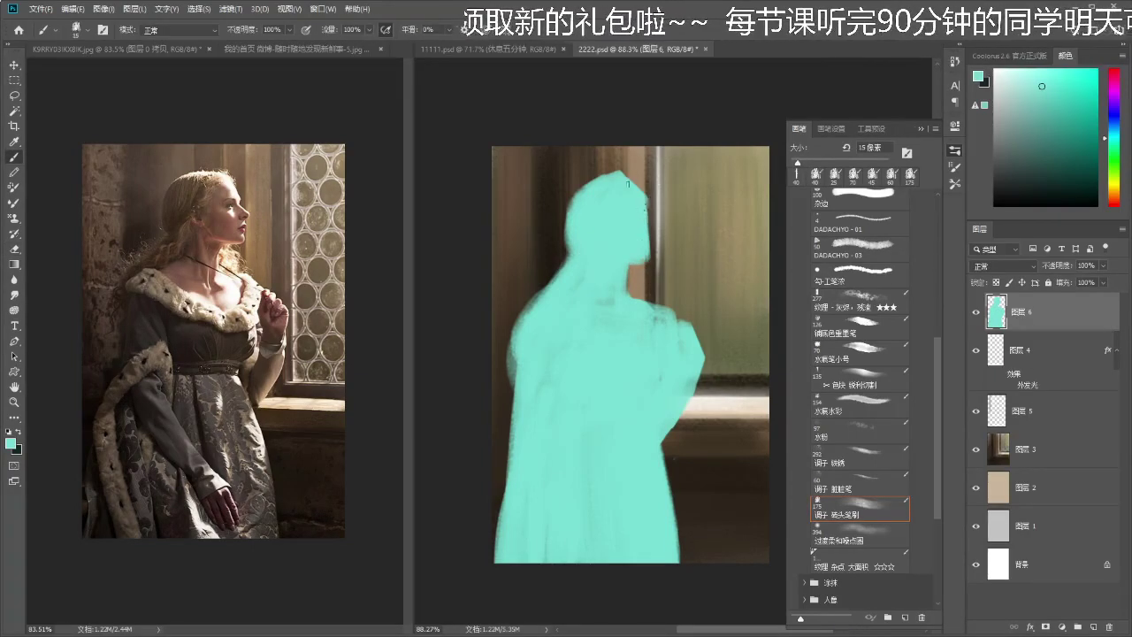
mouse_move(652, 247)
mouse_down()
mouse_move(635, 241)
mouse_move(664, 247)
mouse_move(677, 283)
mouse_up()
key(ctrl+z)
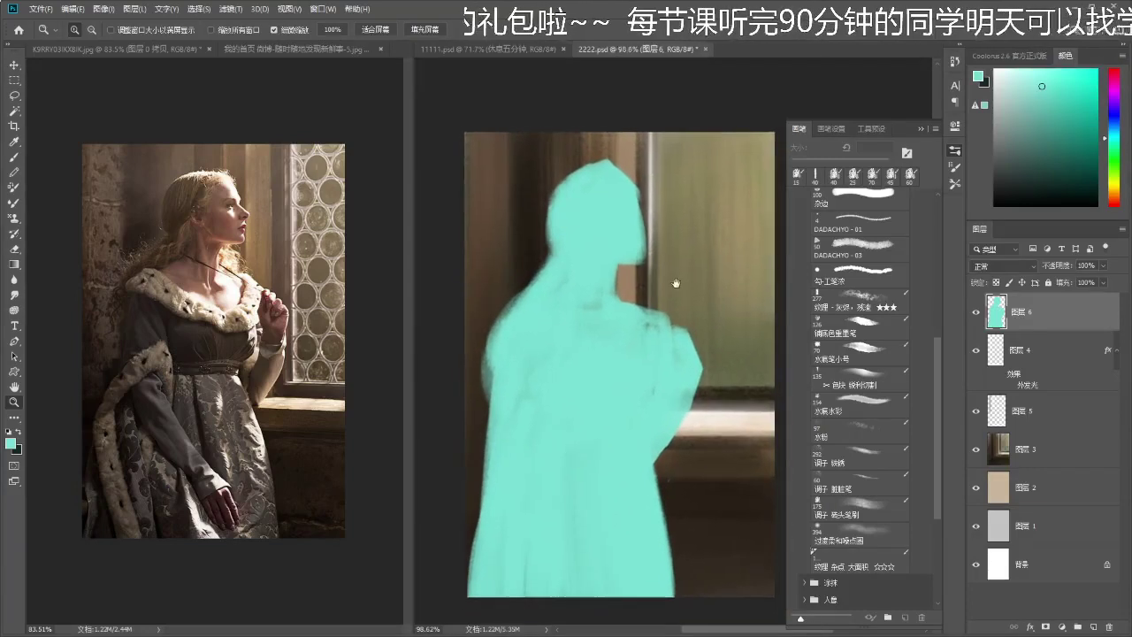
key(b)
click(976, 312)
click(976, 313)
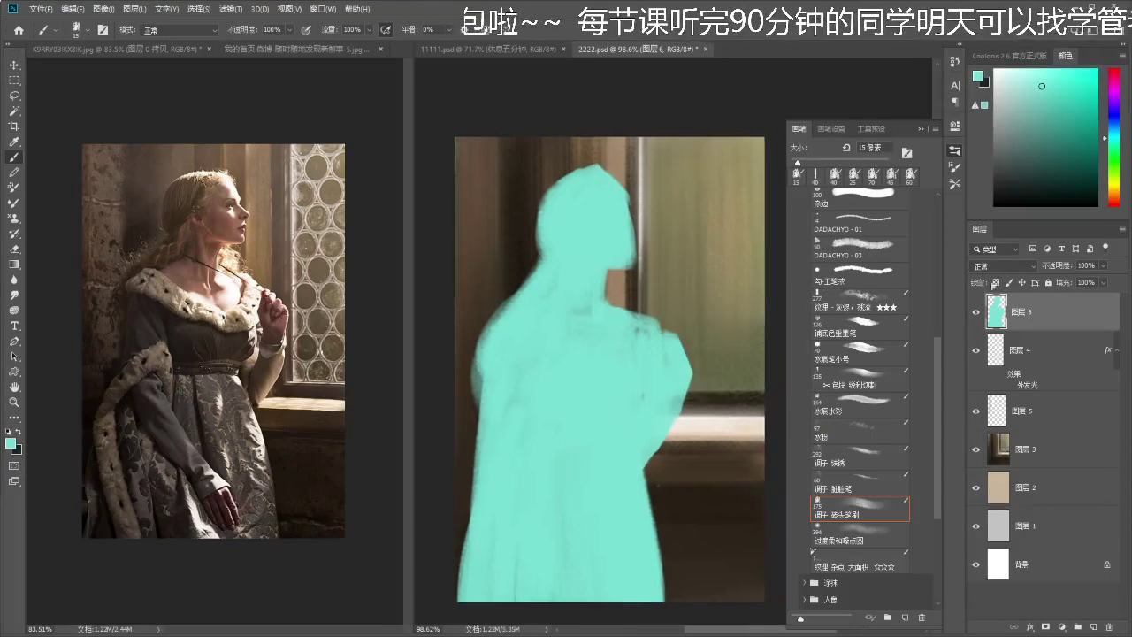
- Lock the silhouette layer's transparent pixels and fill the figure with a muted grey-brown
drag(717, 313, 717, 312)
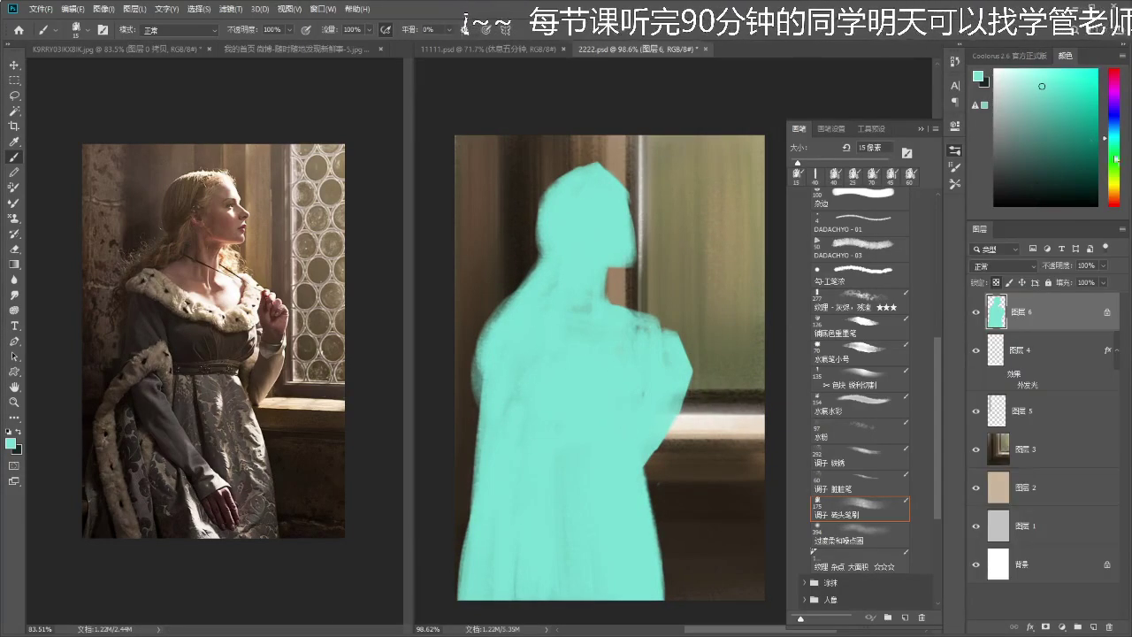
drag(1115, 162, 1117, 200)
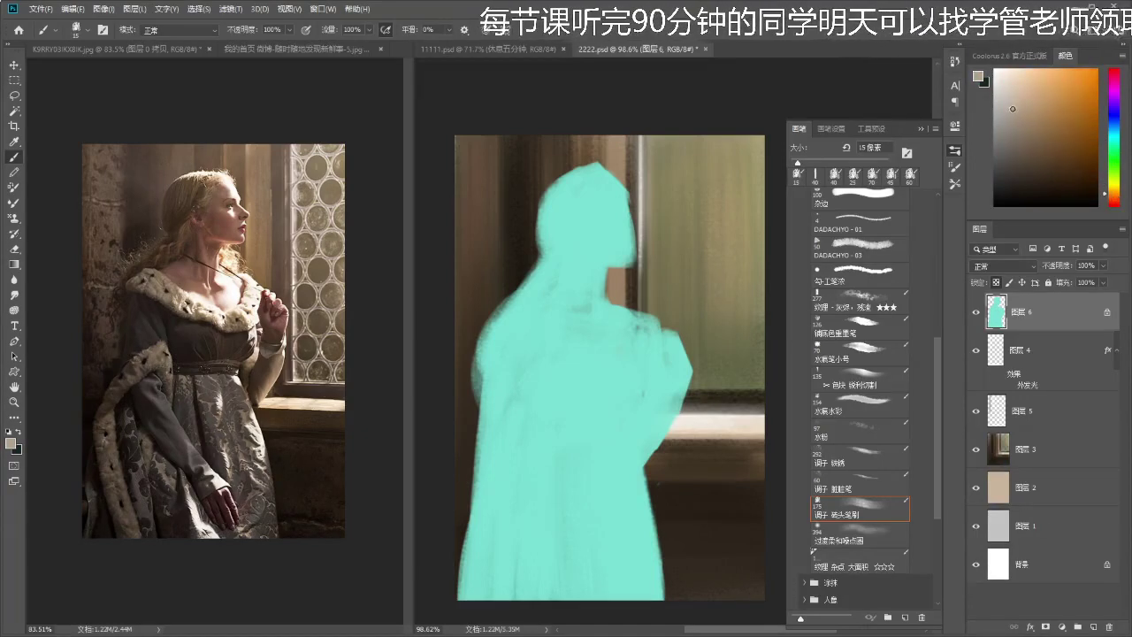
key(alt+Delete)
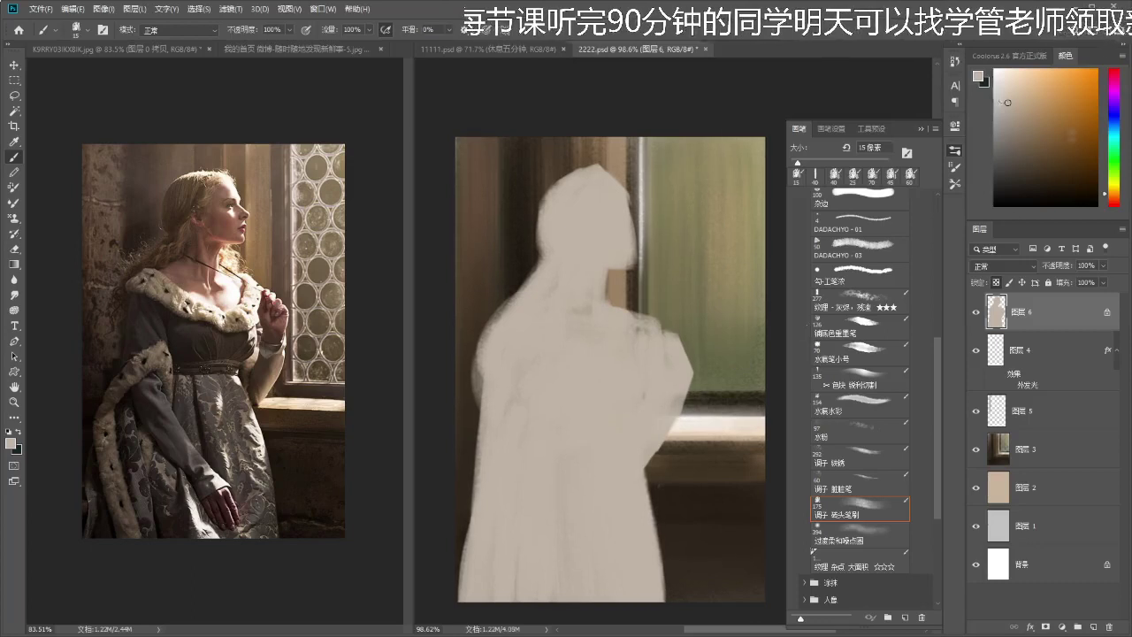
key(alt+Delete)
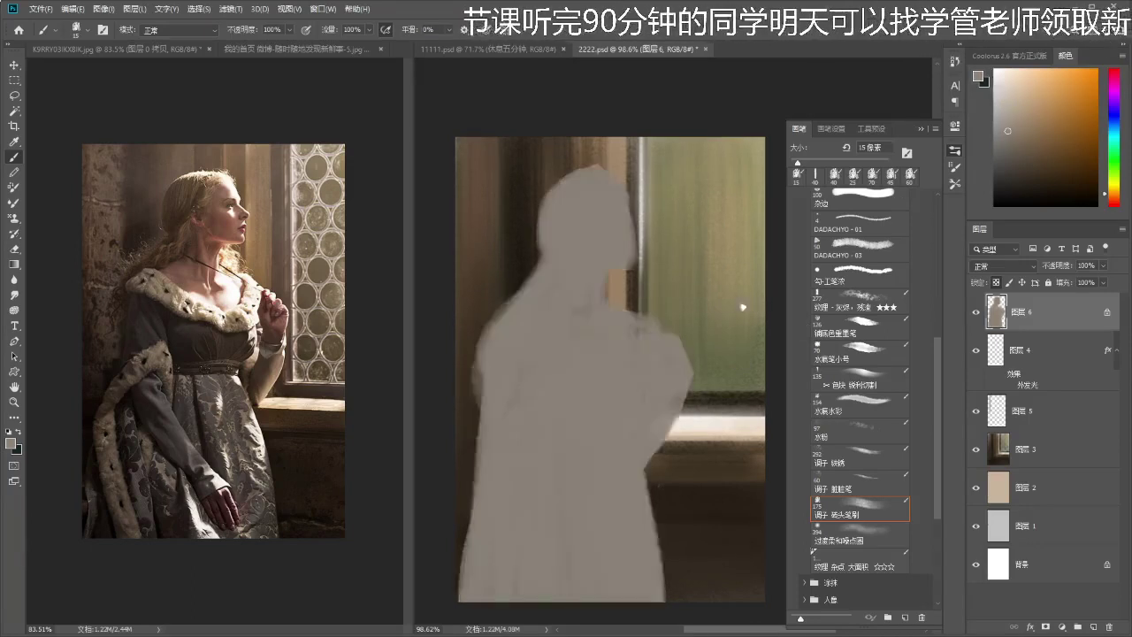
- Unlock the figure layer's transparent pixels and toggle its visibility off and on to compare it with the background
drag(754, 307, 760, 296)
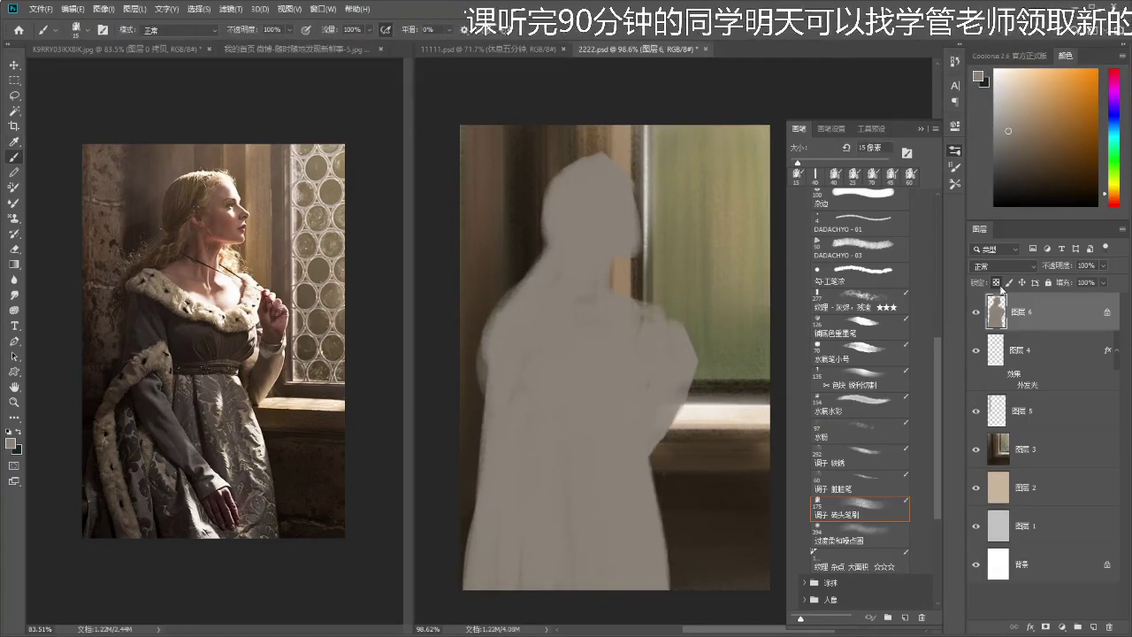
drag(647, 321, 649, 323)
drag(622, 239, 624, 238)
click(976, 311)
click(976, 312)
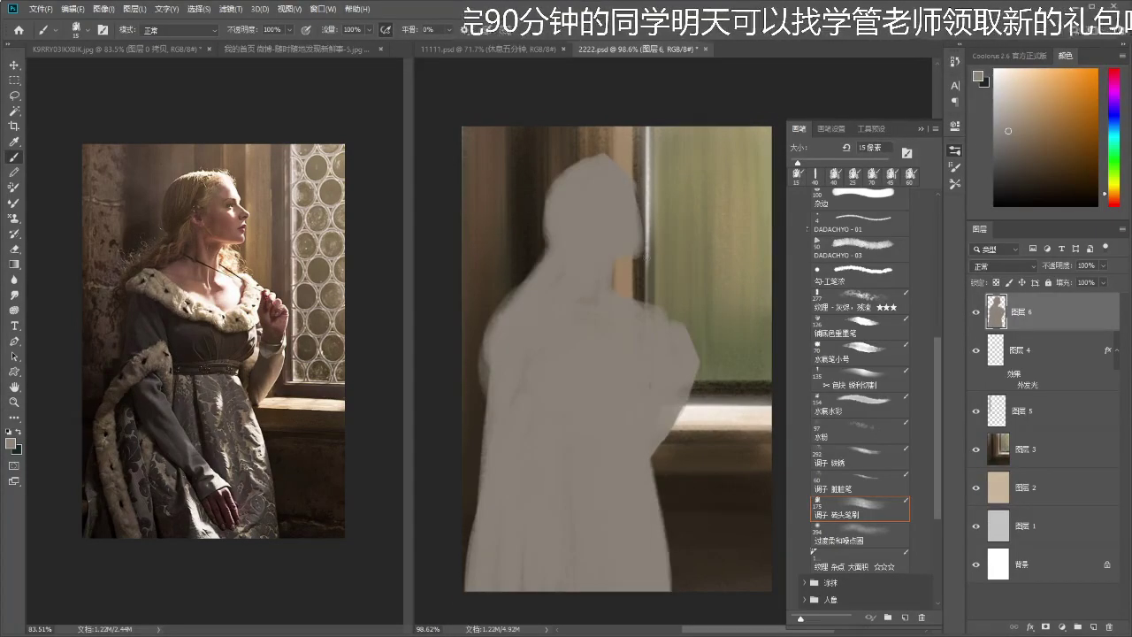
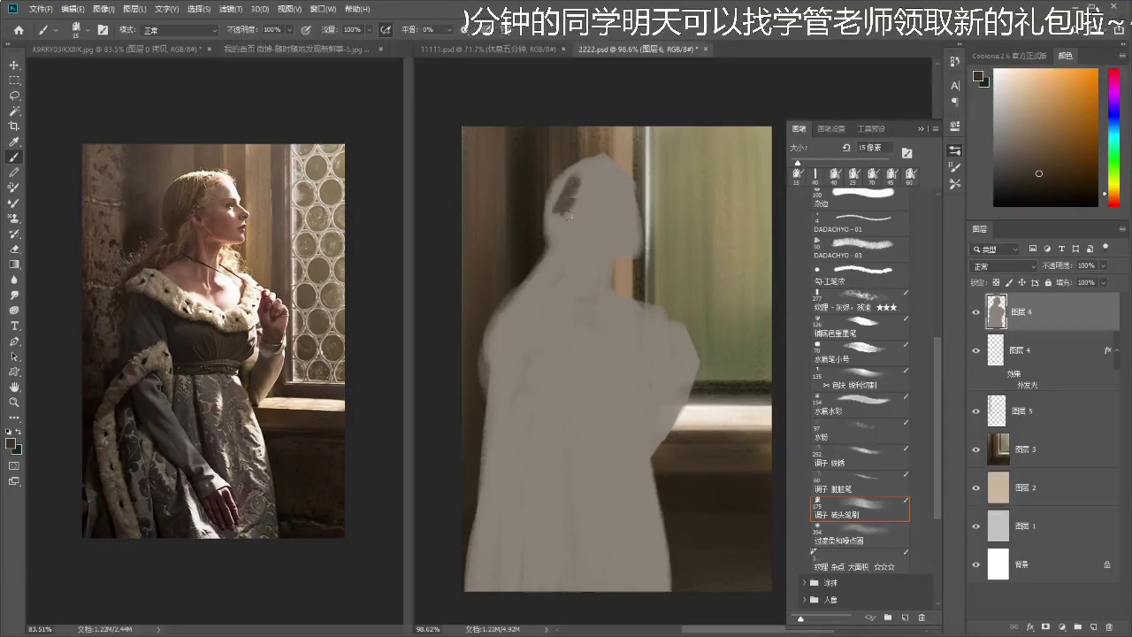
- Try blocking in the hair shadow at the back of the head with dark brown strokes, enlarging the brush to 40 pixels
mouse_move(571, 237)
mouse_down()
mouse_move(585, 223)
mouse_move(558, 218)
mouse_move(567, 233)
mouse_up()
key(bracketright)
key(ctrl+z)
key(ctrl+z)
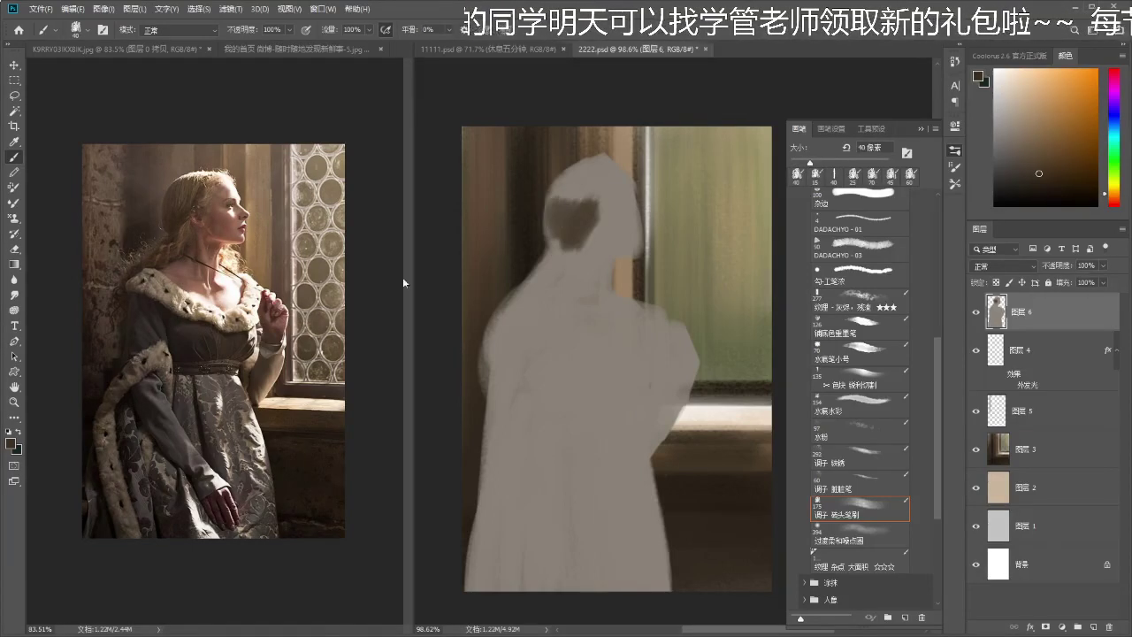
- Enlarge the reference photo to 89.5% and undo the trial hair patch on the painting
click(285, 259)
key(z)
drag(248, 221, 290, 220)
click(649, 238)
key(ctrl+z)
- Sample a dark background colour, shift its hue towards yellow, and try a hair shadow patch before undoing it
key(i)
click(541, 193)
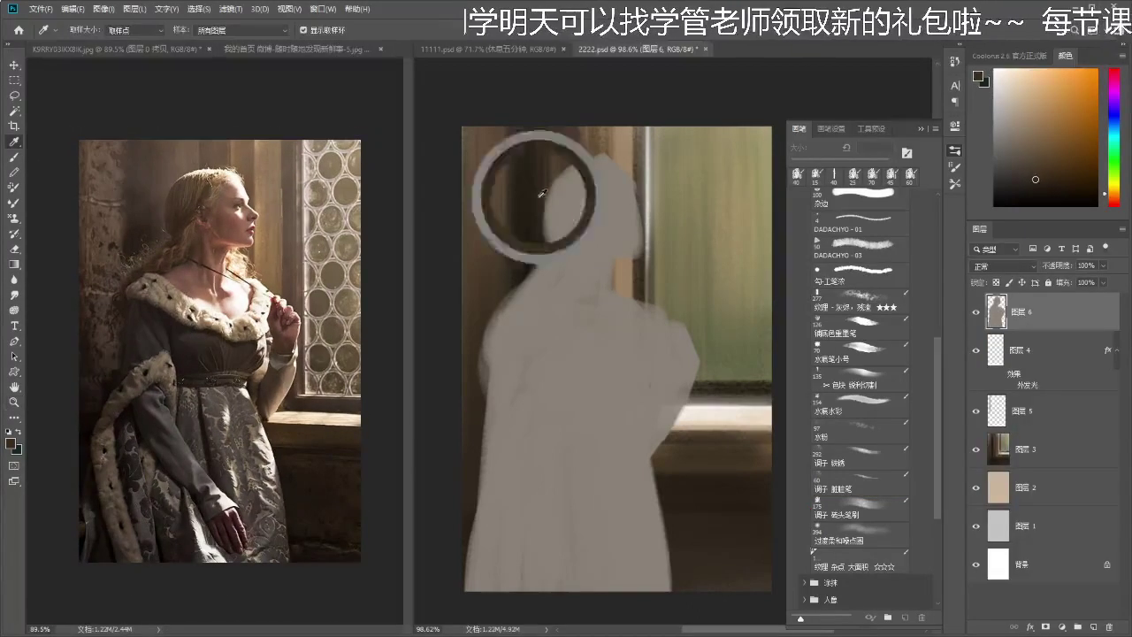
click(530, 188)
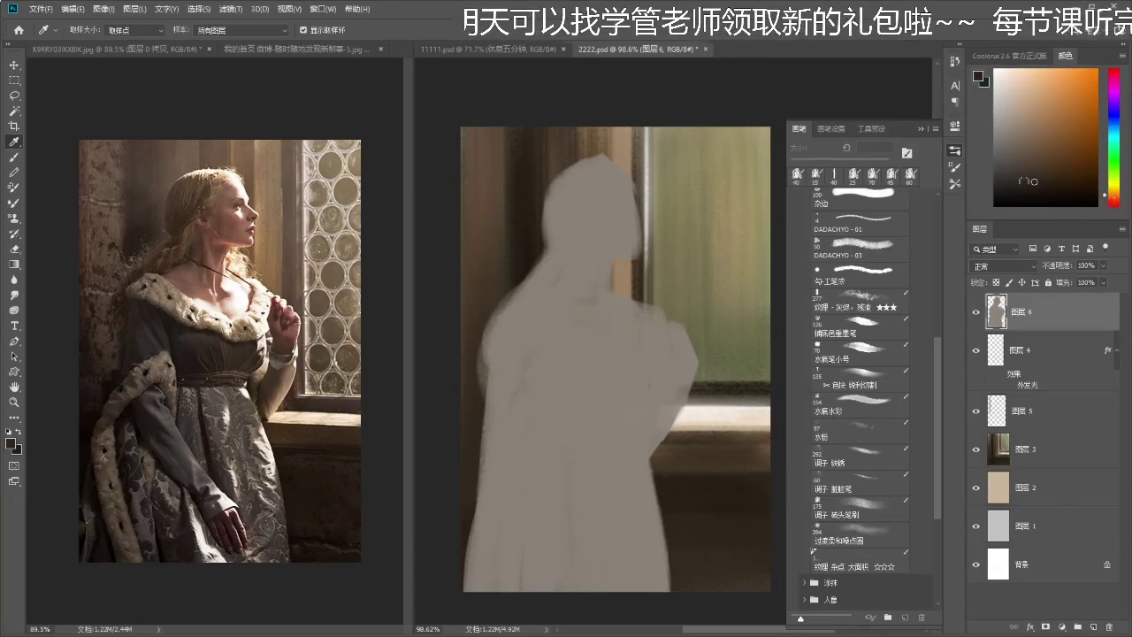
key(b)
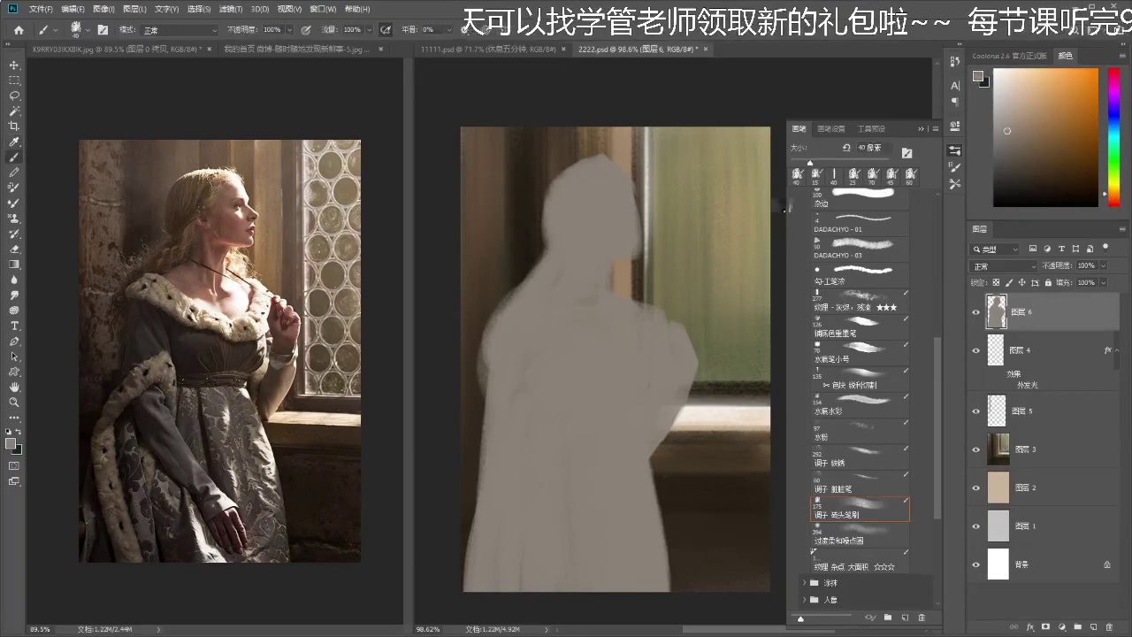
drag(1116, 199, 1116, 192)
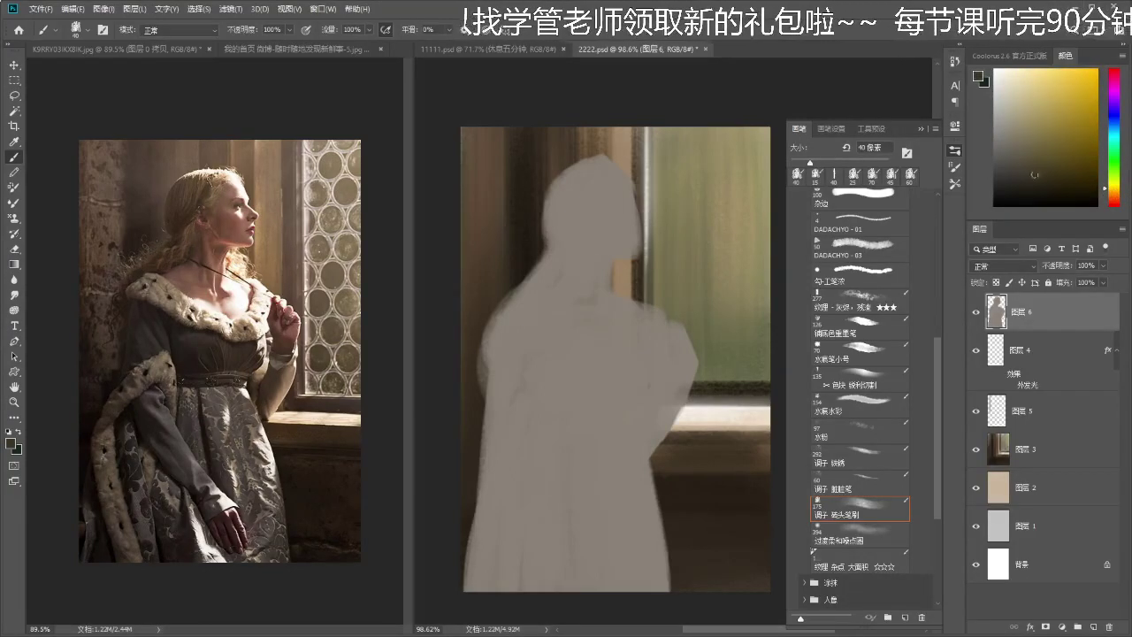
mouse_move(612, 216)
mouse_down()
mouse_move(577, 212)
mouse_move(586, 210)
mouse_move(583, 237)
mouse_move(572, 215)
mouse_move(552, 221)
mouse_move(578, 210)
mouse_up()
key(ctrl+z)
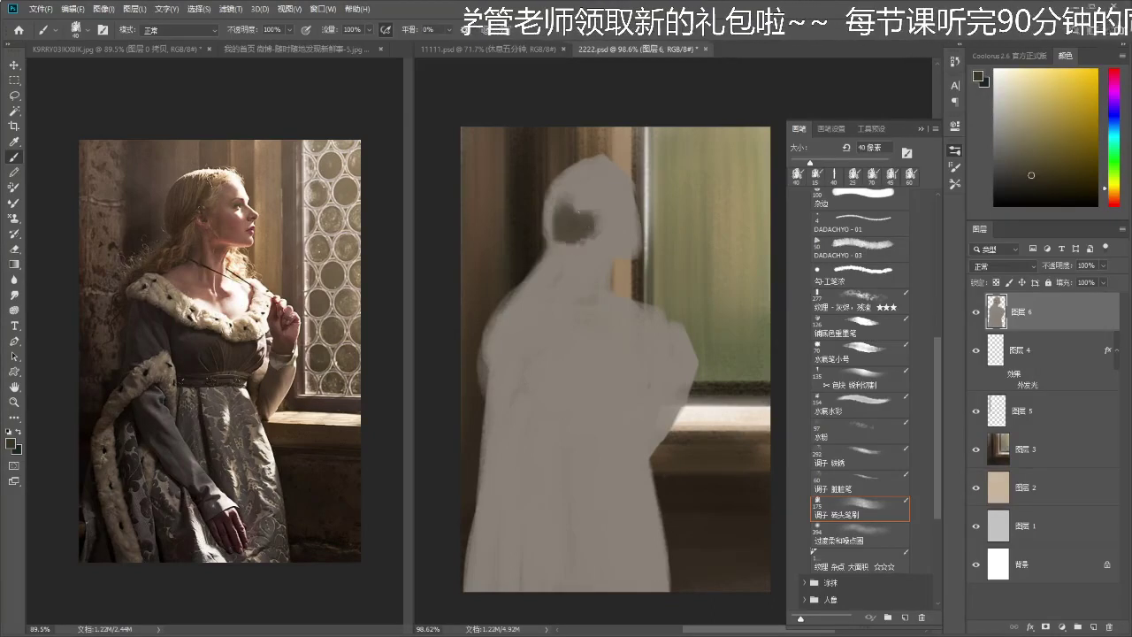
key(ctrl+z)
- Warm the dark brown slightly and block in the hair shadow across the back of the head
drag(1112, 193, 1113, 198)
mouse_move(563, 203)
mouse_down()
mouse_move(559, 241)
mouse_move(601, 201)
mouse_move(555, 228)
mouse_move(557, 209)
mouse_up()
key(z)
mouse_move(586, 273)
mouse_down()
mouse_move(559, 281)
mouse_move(630, 281)
mouse_up()
key(b)
mouse_move(566, 237)
mouse_down()
mouse_move(603, 232)
mouse_move(610, 176)
mouse_move(624, 162)
mouse_move(599, 165)
mouse_move(636, 176)
mouse_up()
- Choose a pale yellow and paint the lit rim along the head's crown and forehead with a 15-pixel brush
alt+click(636, 169)
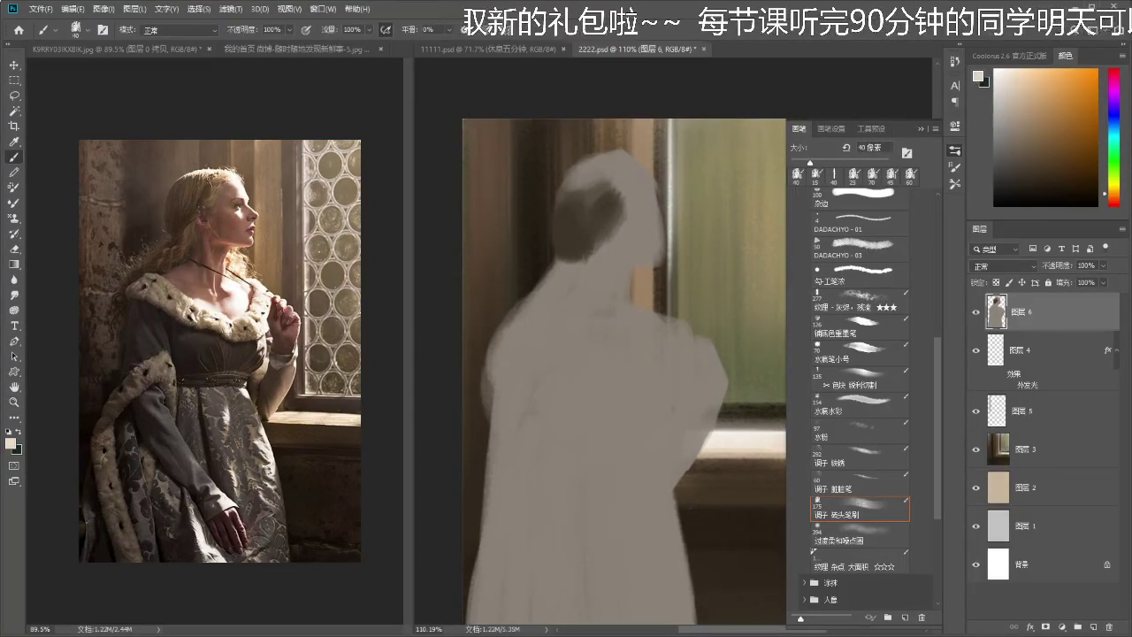
drag(1127, 192, 1118, 186)
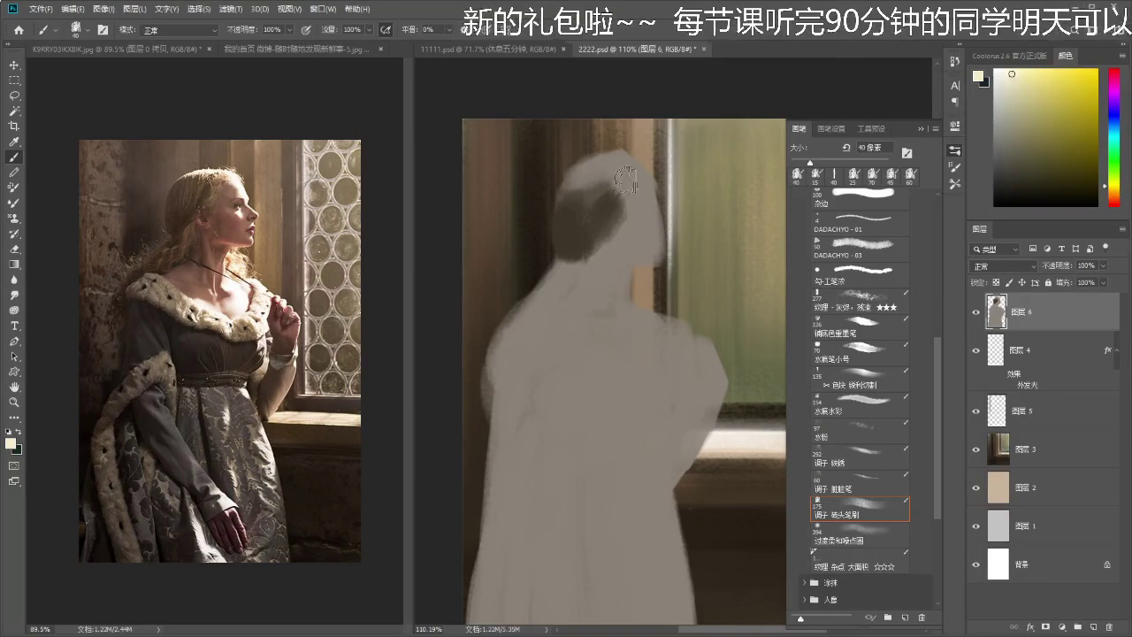
key(bracketleft)
key(bracketleft)
key(bracketleft)
mouse_move(601, 162)
mouse_down()
mouse_move(622, 156)
mouse_move(641, 164)
mouse_move(601, 162)
mouse_move(652, 177)
mouse_up()
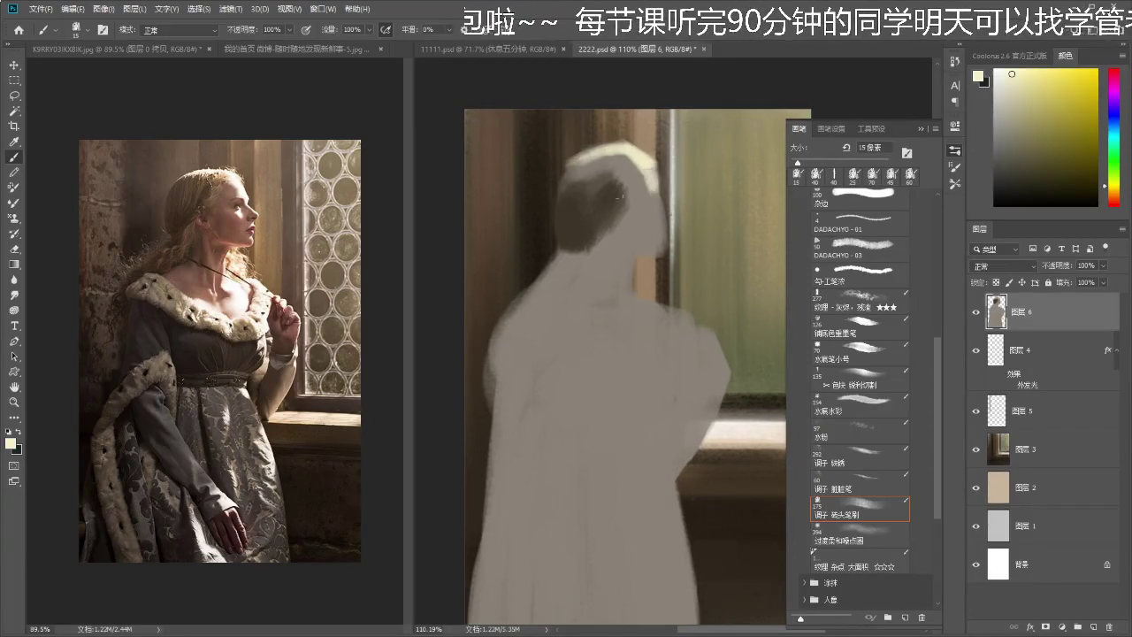
- Paint a golden tan band along the hairline, then deepen the hair shadow beside it with sampled dark brown
alt+click(623, 182)
alt+click(612, 208)
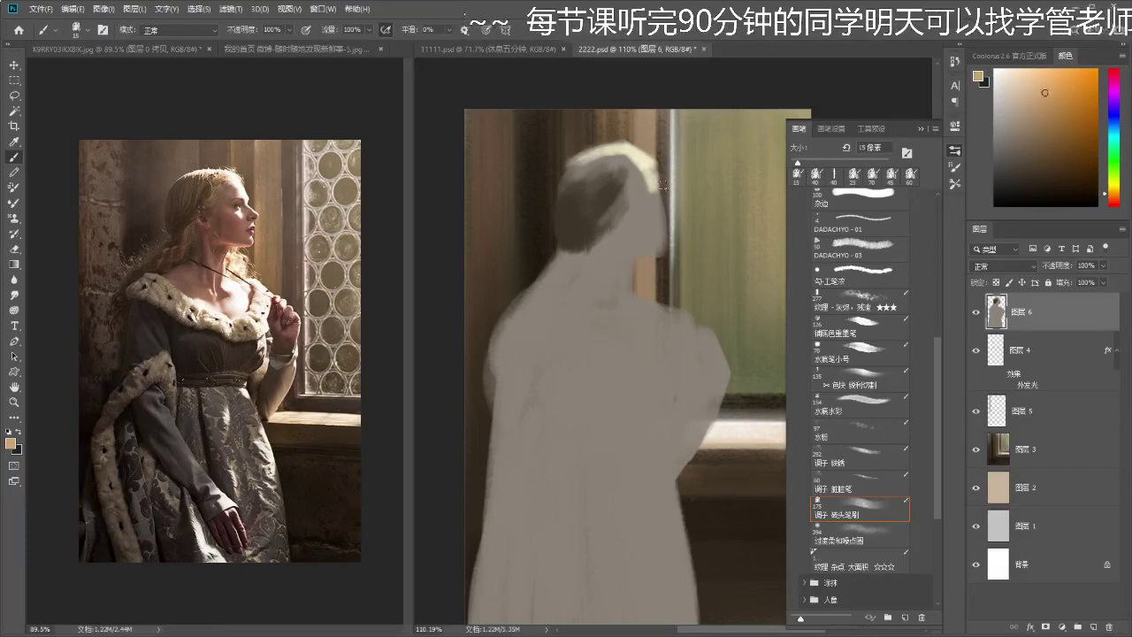
mouse_move(617, 205)
mouse_down()
mouse_move(642, 184)
mouse_move(589, 241)
mouse_up()
alt+click(588, 205)
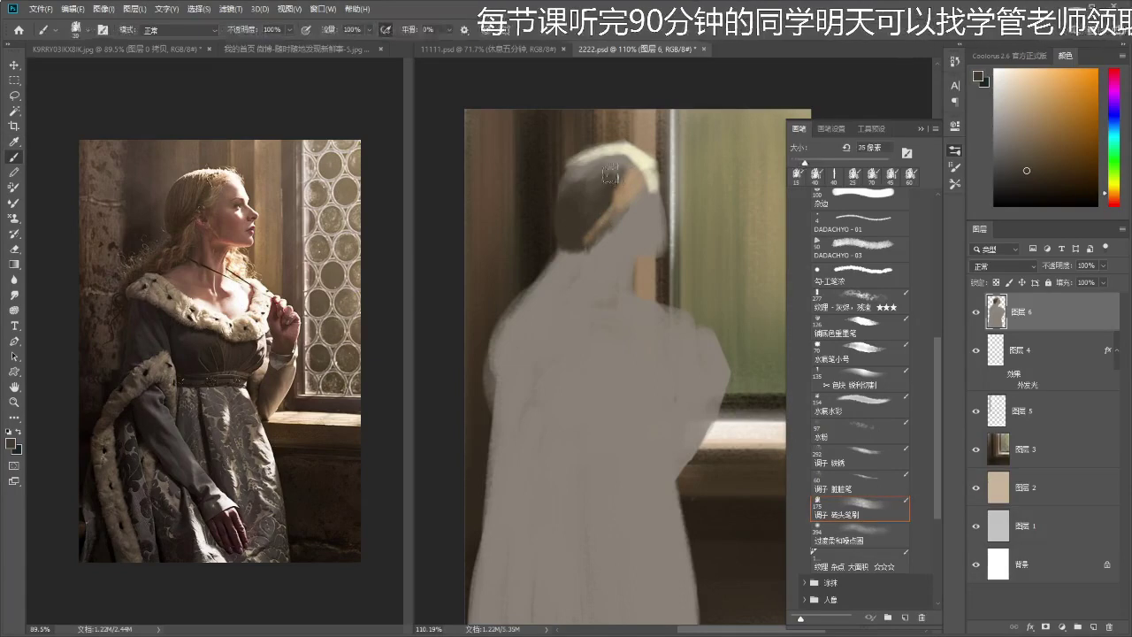
drag(598, 175, 619, 172)
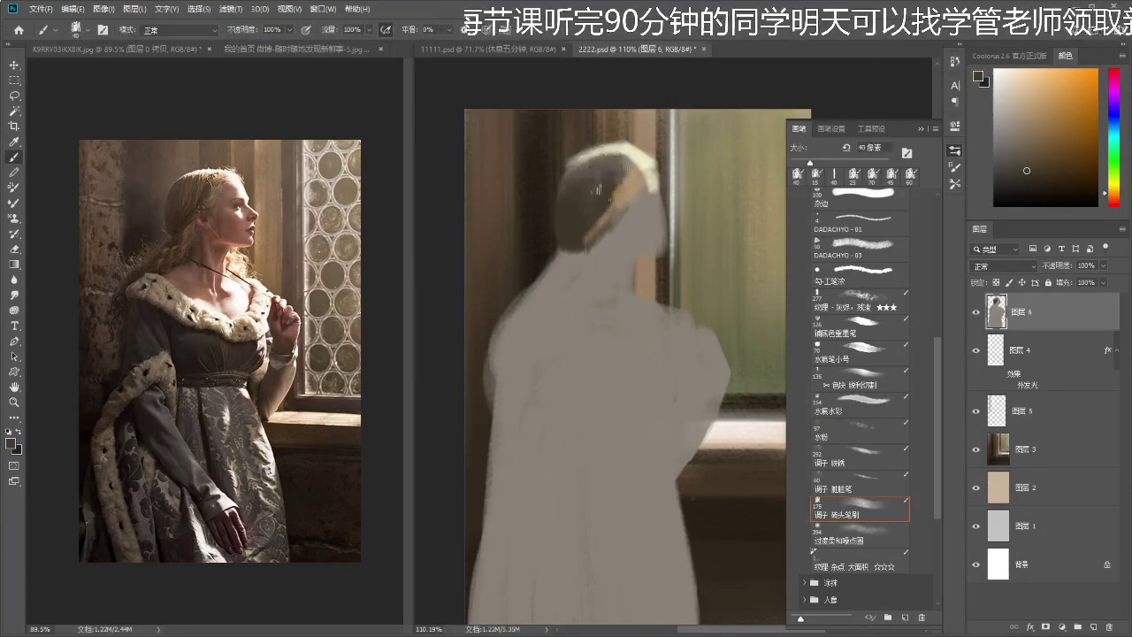
- Blend the hairline's tan band into the hair shadow and deepen the nape with sampled browns
alt+click(204, 199)
mouse_move(616, 193)
mouse_down()
mouse_move(591, 191)
mouse_move(601, 180)
mouse_up()
alt+click(581, 218)
mouse_move(581, 217)
mouse_down()
mouse_move(603, 193)
mouse_move(588, 246)
mouse_up()
alt+click(579, 232)
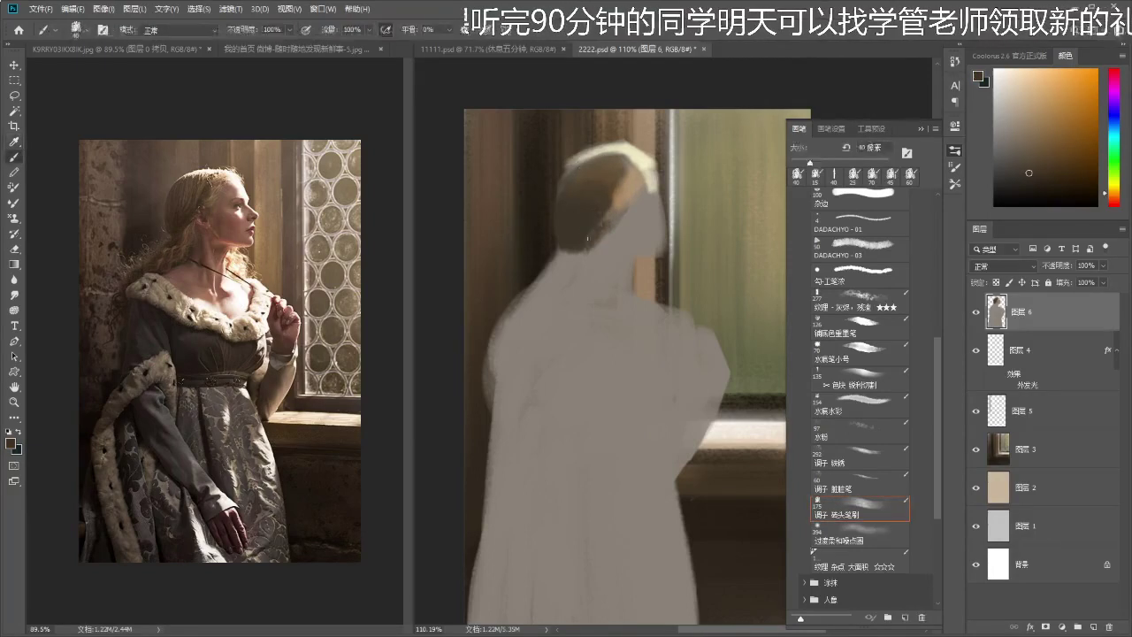
- Sample the hairline's golden tan and paint a narrow selected hair strand below the back of the head
alt+click(642, 181)
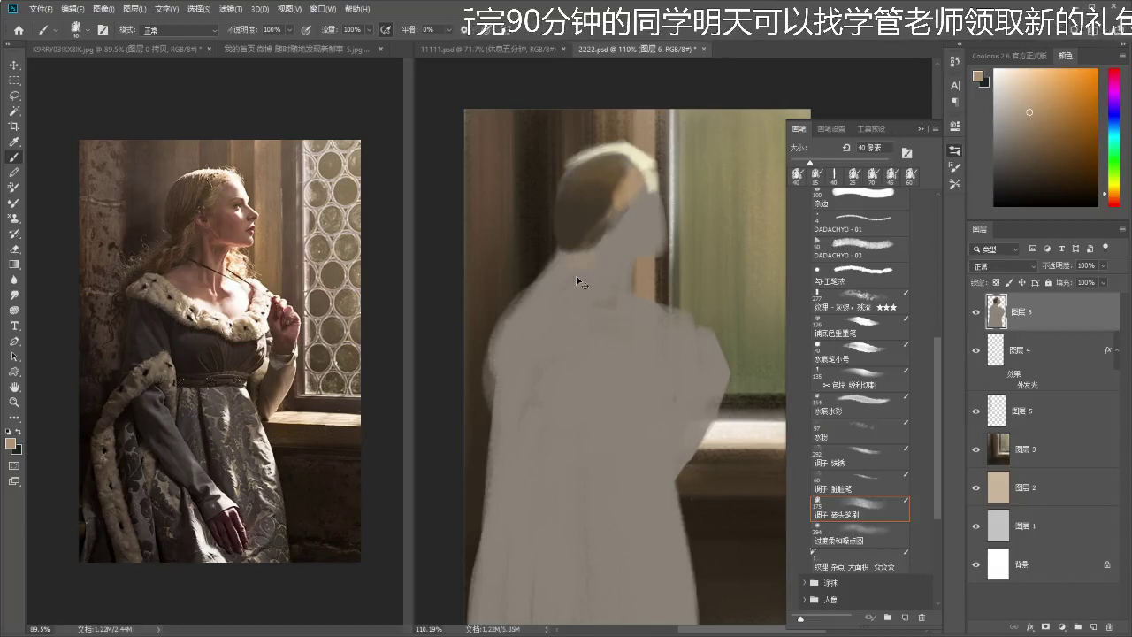
key(l)
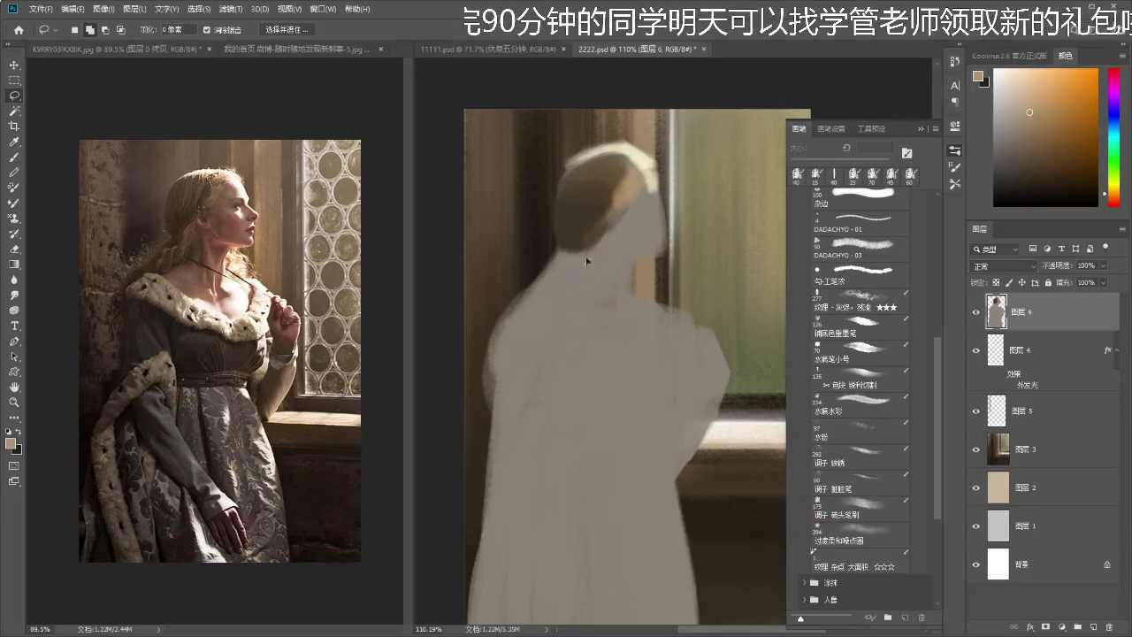
key(b)
drag(587, 250, 557, 293)
key(ctrl+d)
- Outline the hair mass falling behind the shoulder and fill it with sampled dark brown, keeping the tan strand visible
alt+click(573, 242)
drag(573, 257, 544, 283)
key(ctrl+z)
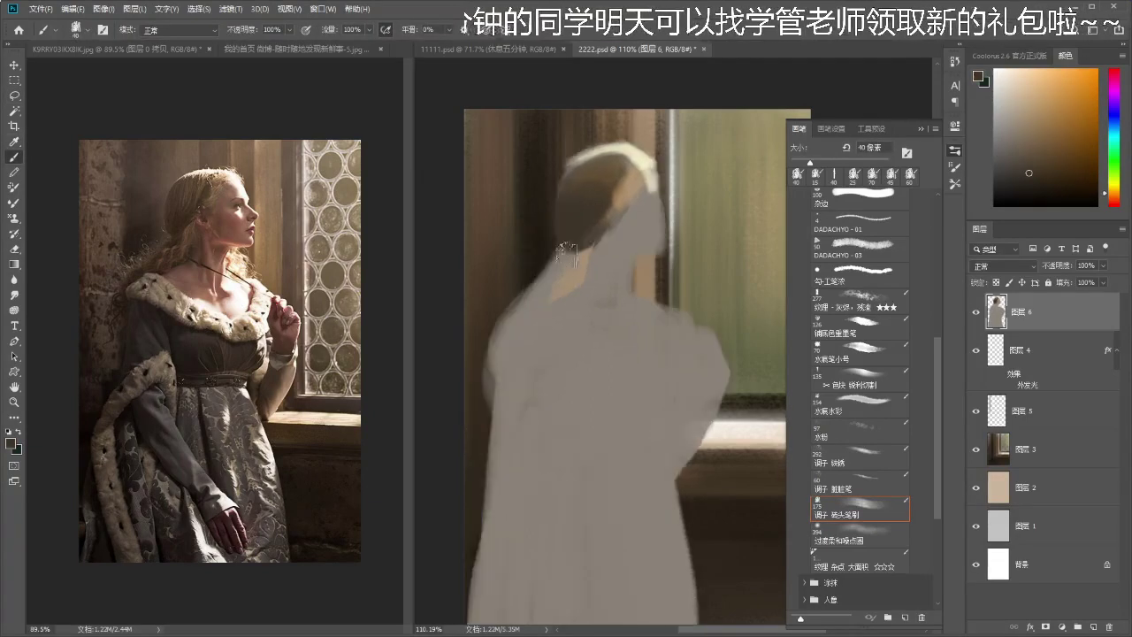
key(l)
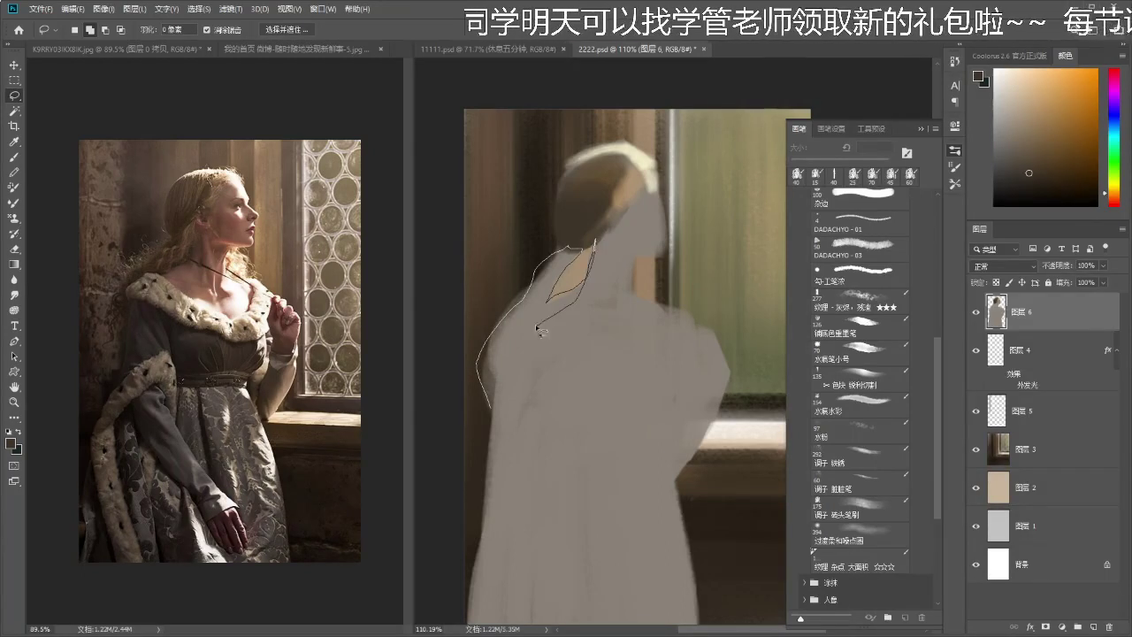
drag(507, 379, 491, 408)
key(b)
mouse_move(580, 252)
mouse_down()
mouse_move(535, 291)
mouse_move(513, 345)
mouse_move(472, 371)
mouse_move(470, 341)
mouse_up()
key(ctrl+d)
- Model the tan strand at the nape with a smaller brush, blending sampled light and dark browns
mouse_move(548, 354)
mouse_down()
mouse_move(499, 355)
mouse_move(580, 294)
mouse_up()
key(b)
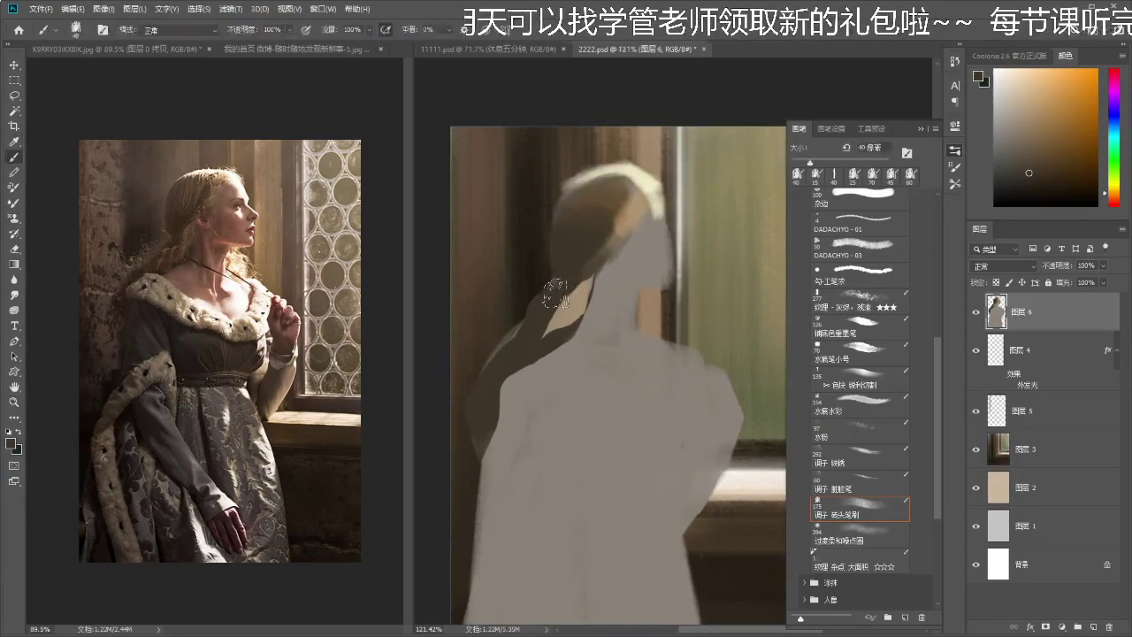
key(bracketleft)
key(bracketleft)
key(bracketleft)
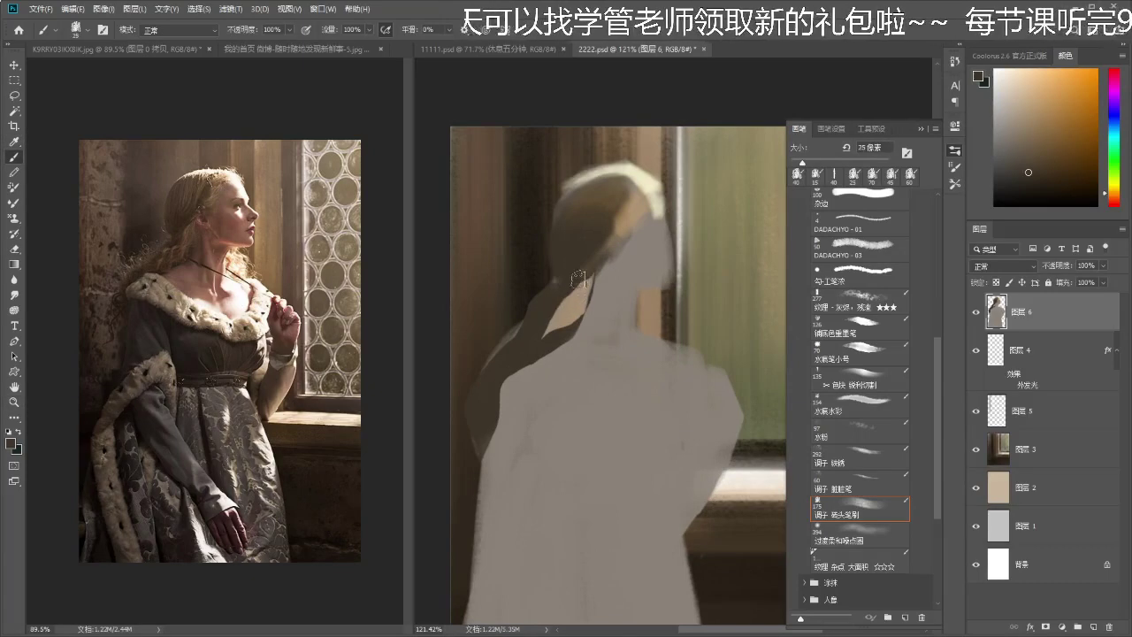
alt+click(573, 311)
drag(558, 313, 536, 340)
alt+click(548, 297)
mouse_move(548, 300)
mouse_down()
mouse_move(535, 338)
mouse_move(555, 341)
mouse_move(550, 331)
mouse_up()
alt+click(562, 336)
alt+click(577, 313)
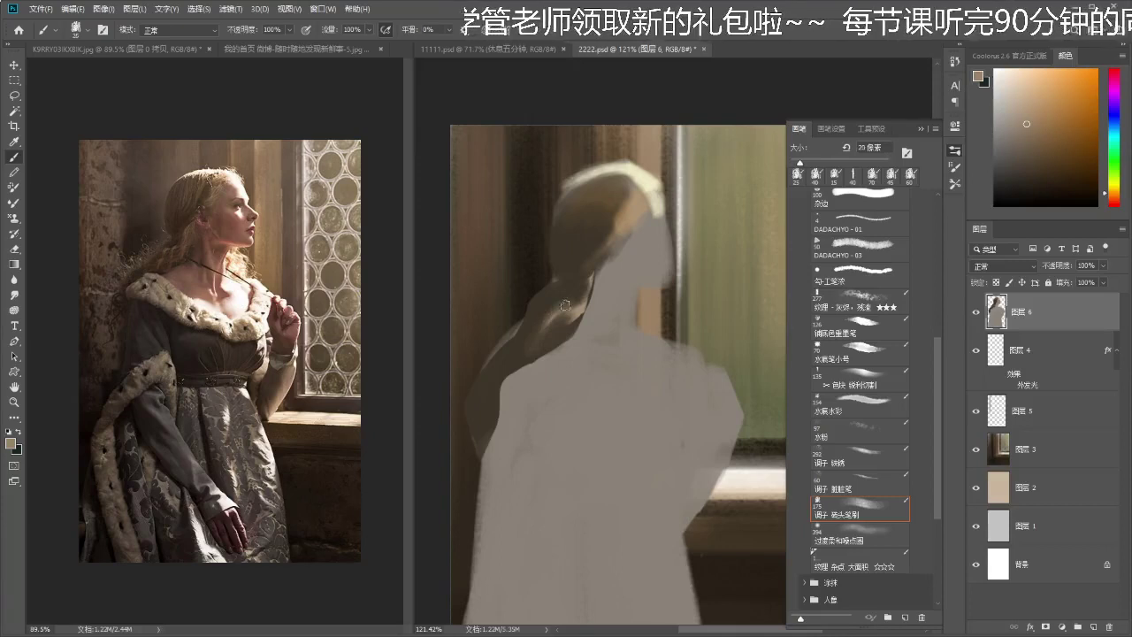
drag(563, 294, 571, 275)
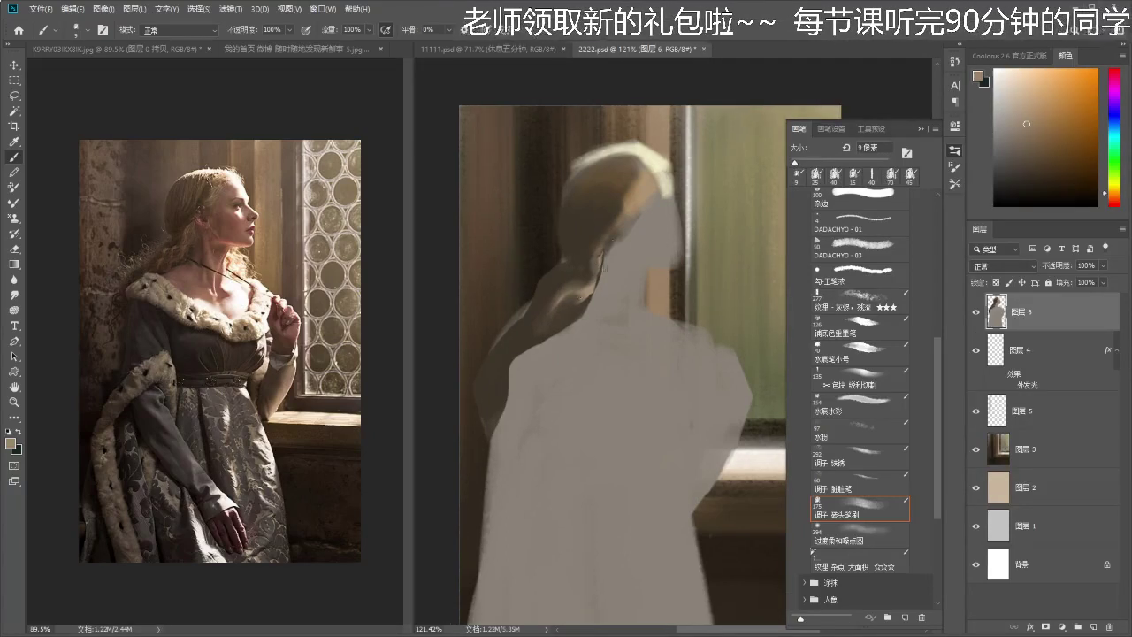
- Refine the edge between nape and neck with sampled dark brown, using a 9-pixel brush
alt+click(606, 280)
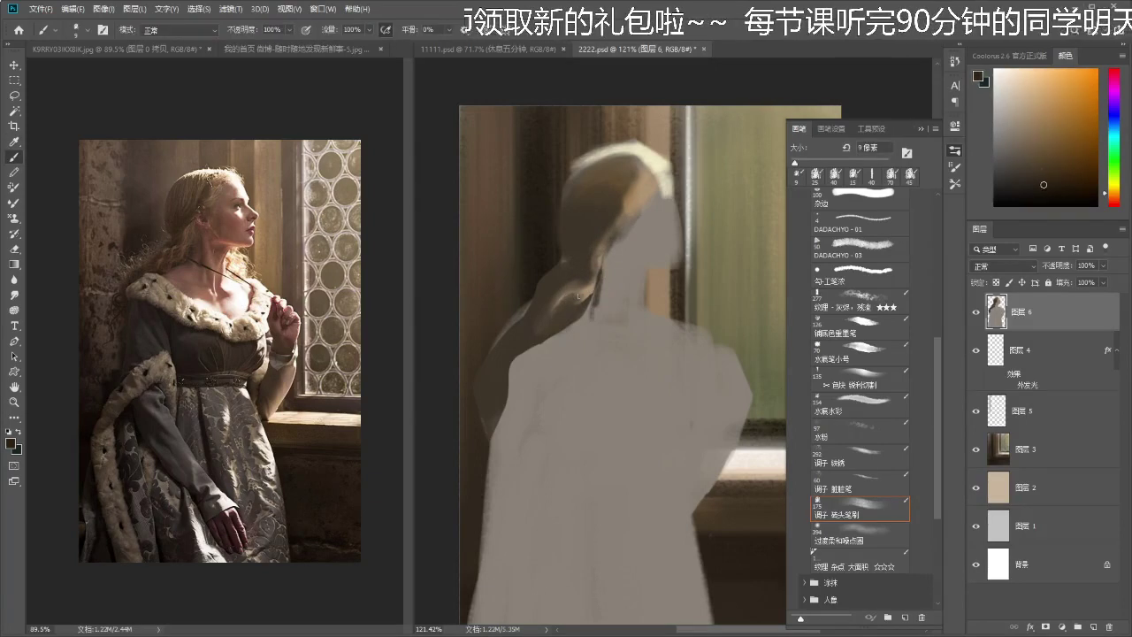
key(ctrl+z)
mouse_move(600, 277)
mouse_down()
mouse_move(587, 307)
mouse_move(550, 320)
mouse_up()
alt+click(615, 267)
mouse_move(623, 290)
mouse_down()
mouse_move(604, 283)
mouse_move(571, 317)
mouse_move(575, 278)
mouse_up()
alt+click(538, 259)
- Paint soft lighter curls along the outer edge of the hair behind the shoulder with a 20-pixel brush
key(b)
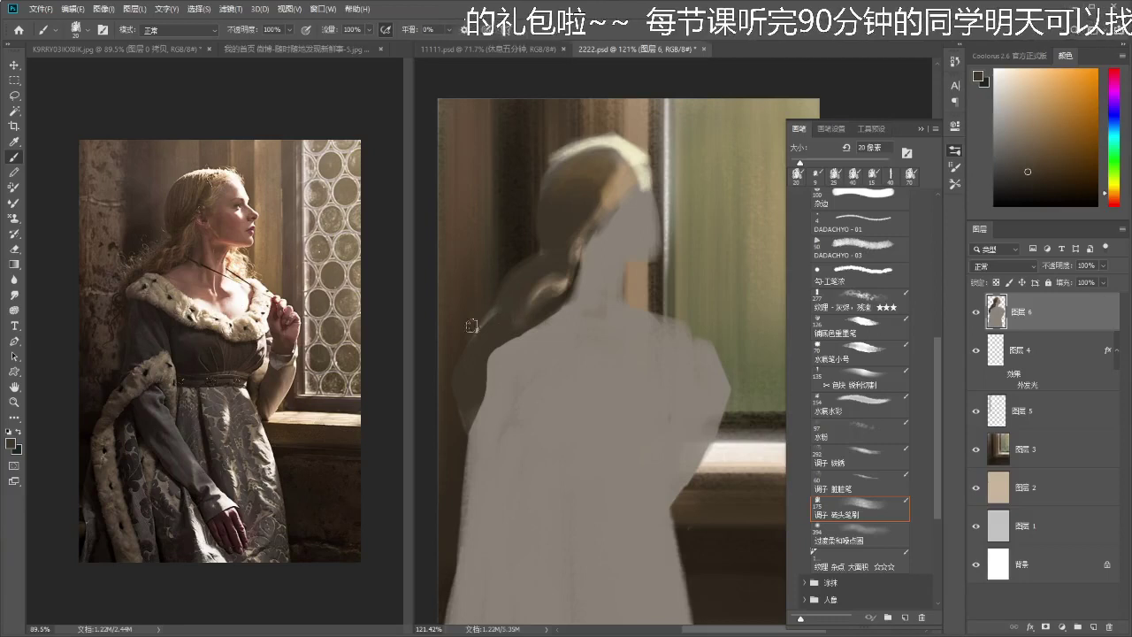
drag(469, 357, 475, 363)
alt+click(628, 186)
mouse_move(523, 317)
mouse_down()
mouse_move(531, 283)
mouse_move(499, 336)
mouse_move(460, 336)
mouse_up()
alt+click(526, 297)
key(b)
key(z)
scroll(525, 336, up, 3)
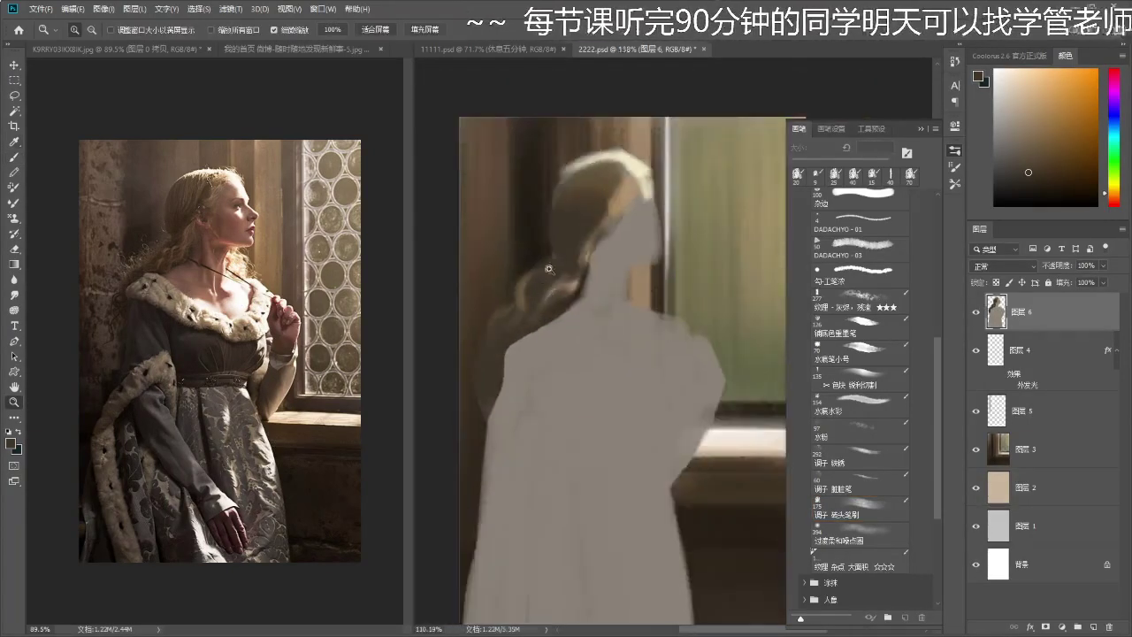
- Add darker brown strokes between the curls down the length of the hair behind the shoulder
key(b)
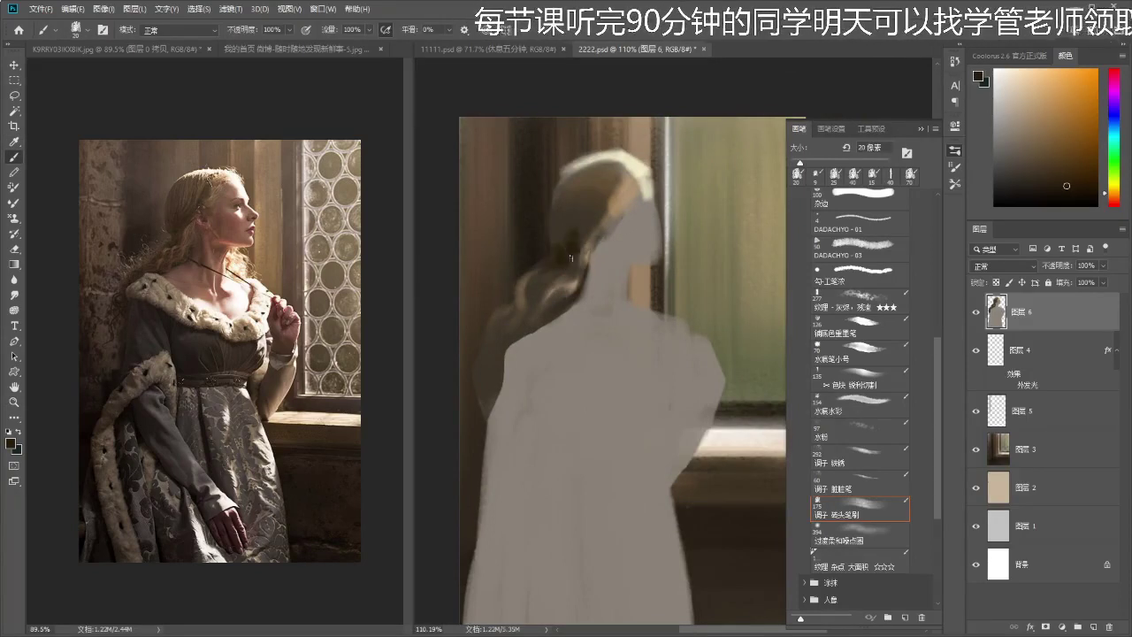
mouse_move(566, 268)
mouse_down()
mouse_move(525, 301)
mouse_move(521, 360)
mouse_up()
key(ctrl+z)
mouse_move(508, 320)
mouse_down()
mouse_move(488, 376)
mouse_move(497, 395)
mouse_up()
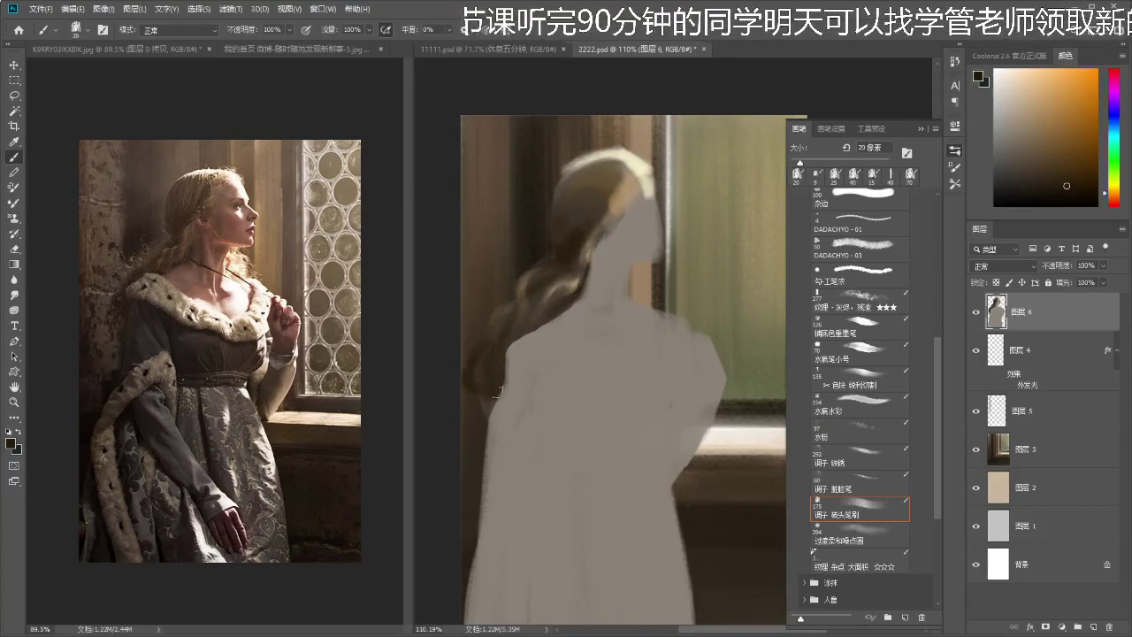
- Choose a muted reddish skin tone and block in the shadow along the cheek and the neck's back edge
scroll(497, 389, down, 3)
scroll(475, 383, up, 2)
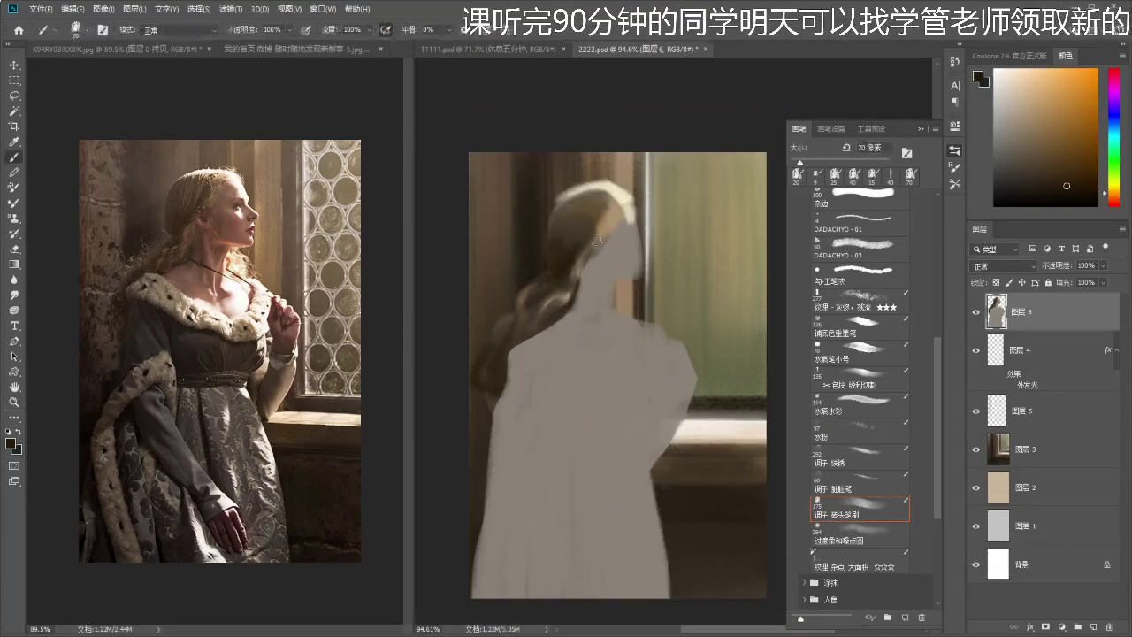
scroll(579, 244, up, 1)
alt+click(606, 235)
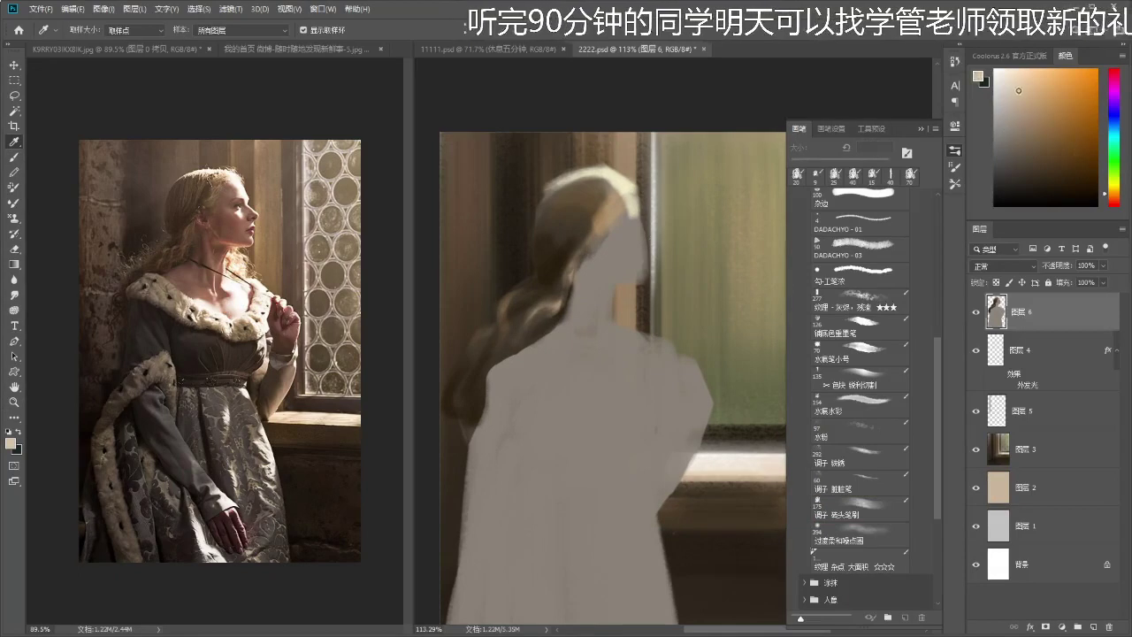
key(b)
click(861, 509)
drag(1112, 193, 1112, 202)
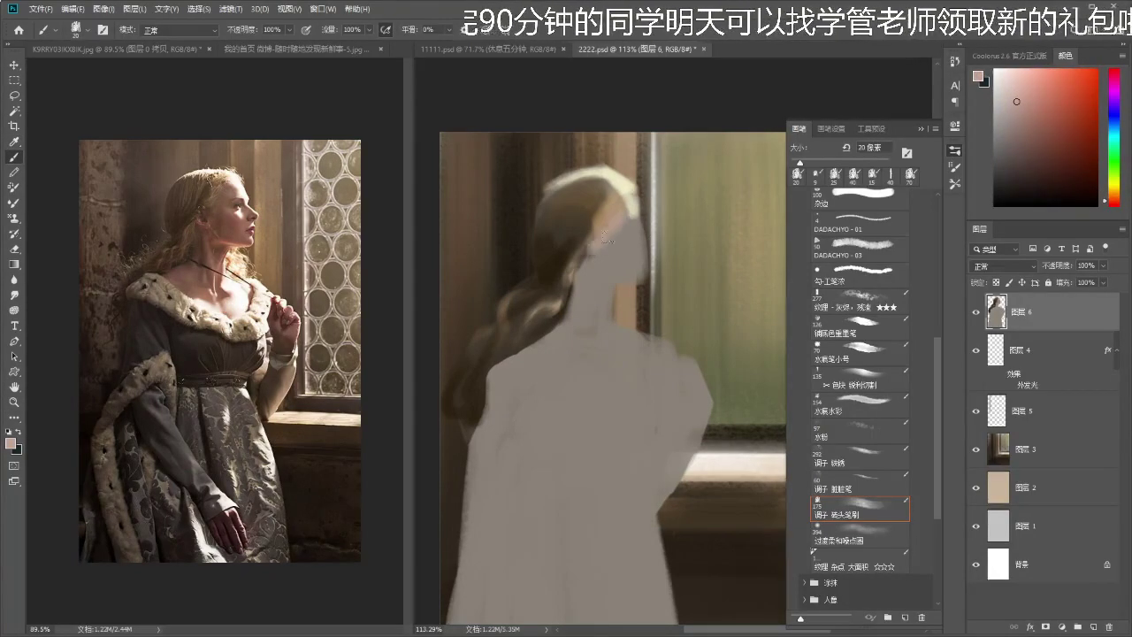
drag(624, 210, 612, 256)
mouse_move(622, 210)
mouse_down()
mouse_move(604, 246)
mouse_move(621, 232)
mouse_up()
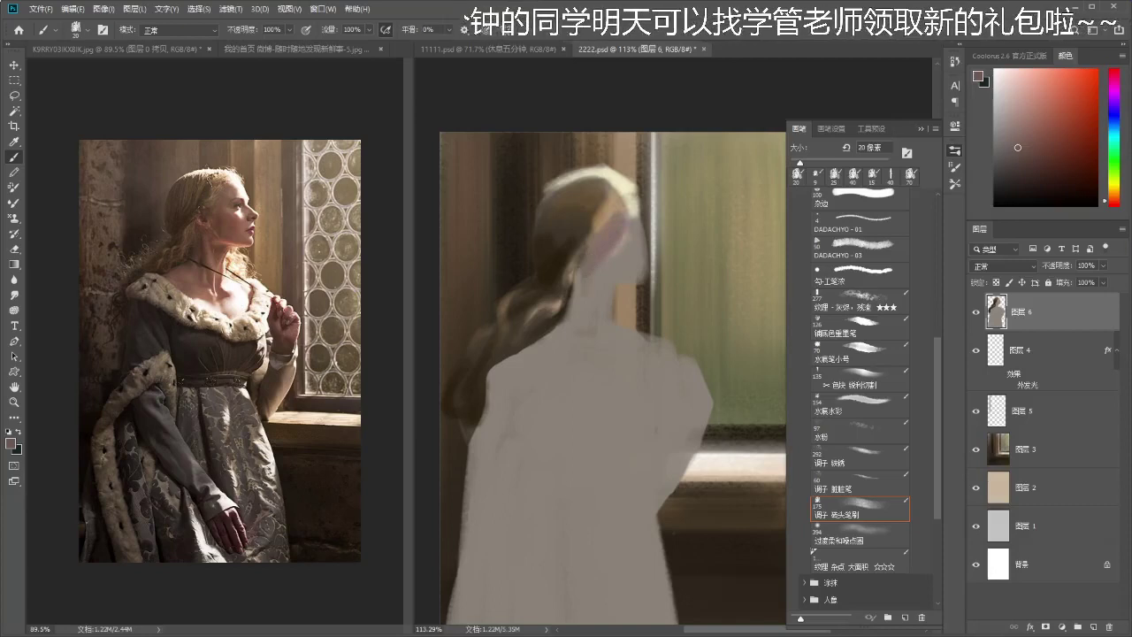
drag(575, 325, 580, 306)
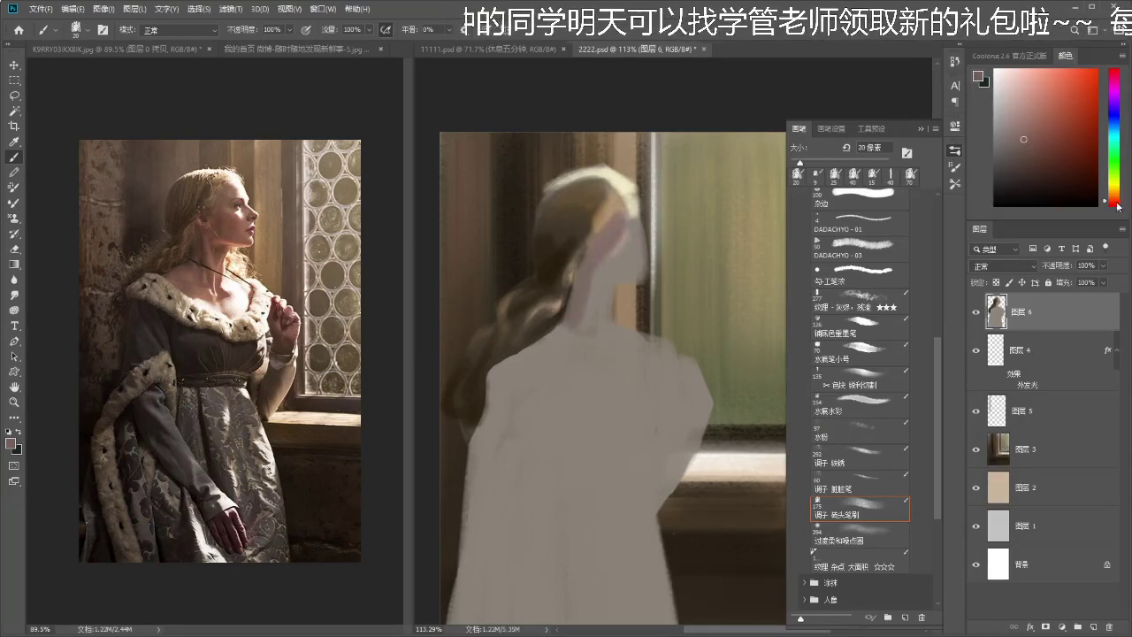
- Shift the skin shadow hue towards orange and fill the neck and face with reddish brown
drag(1106, 203, 1115, 199)
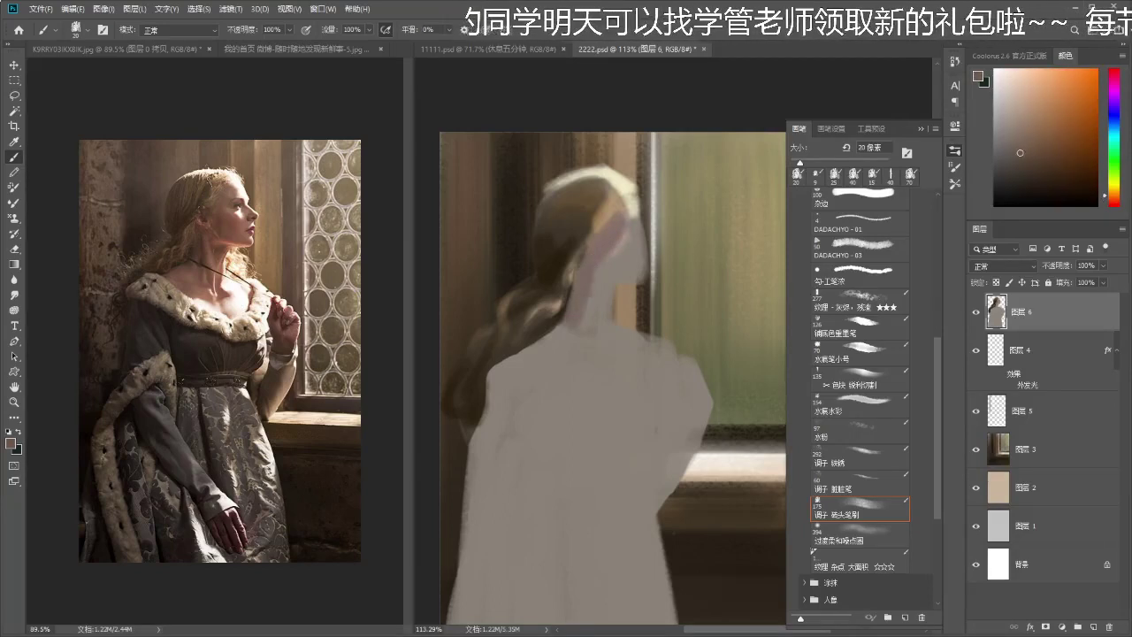
mouse_move(586, 283)
mouse_down()
mouse_move(595, 328)
mouse_move(608, 292)
mouse_up()
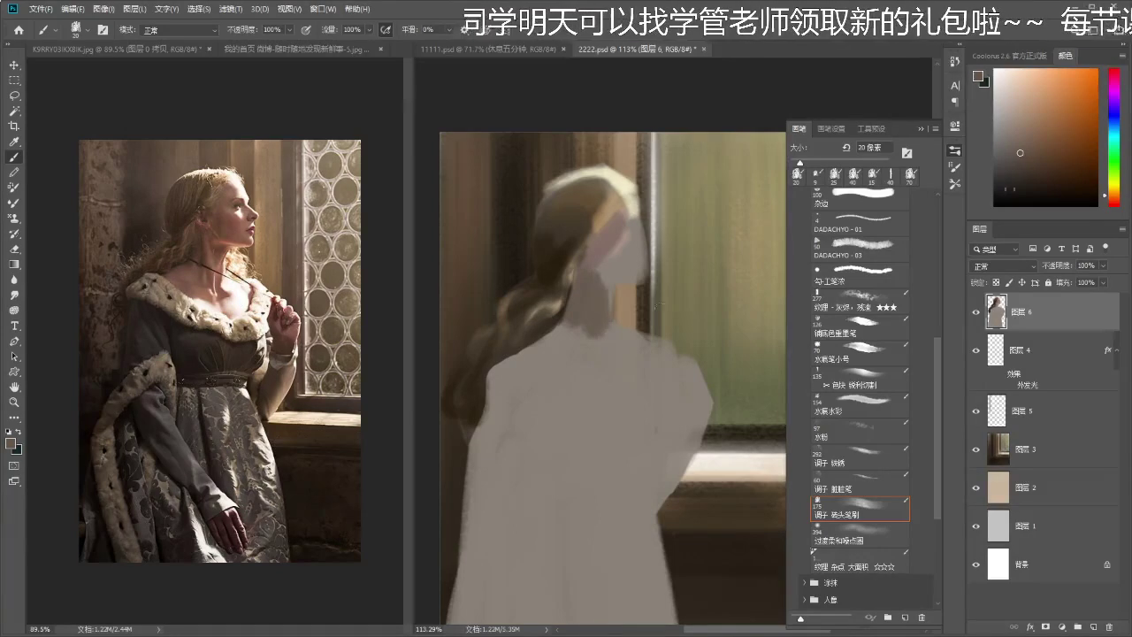
drag(1114, 197, 1116, 201)
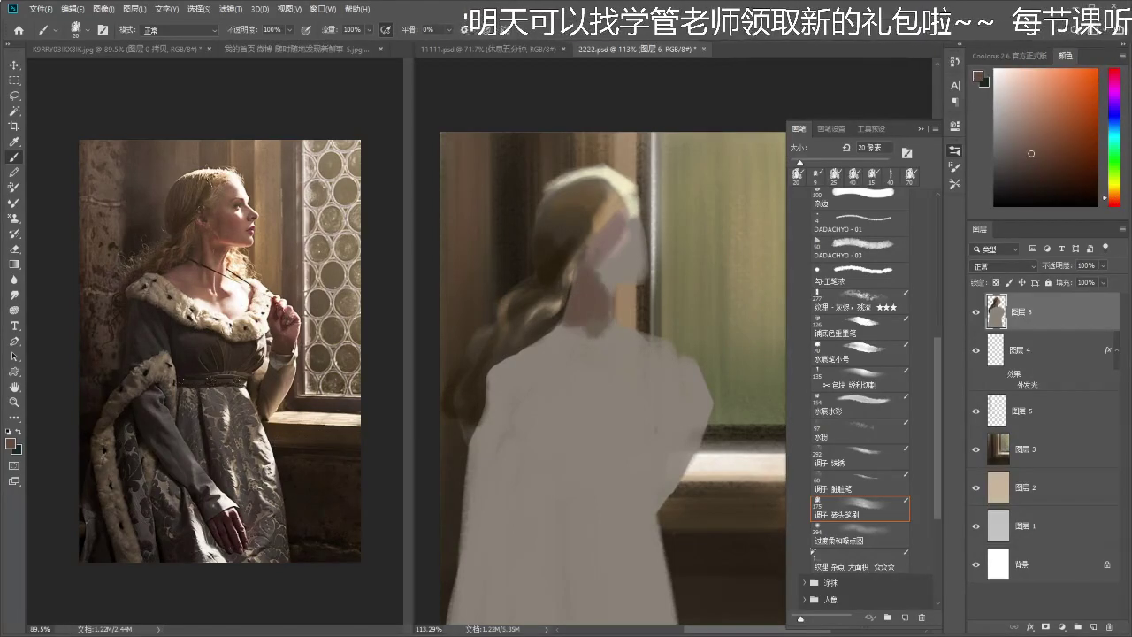
mouse_move(618, 215)
mouse_down()
mouse_move(626, 252)
mouse_move(627, 226)
mouse_move(645, 273)
mouse_move(610, 264)
mouse_up()
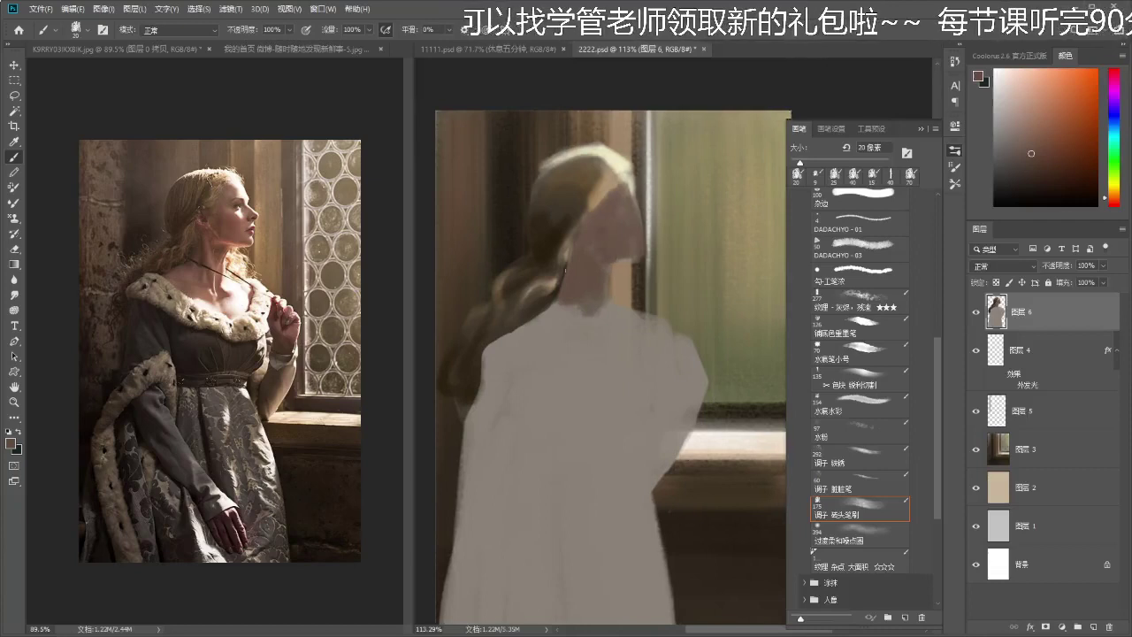
- Extend the reddish-brown skin tone over the chest and shoulders down to a curved neckline
mouse_move(564, 295)
mouse_down()
mouse_move(587, 275)
mouse_move(527, 310)
mouse_move(583, 315)
mouse_move(581, 288)
mouse_move(653, 331)
mouse_move(551, 318)
mouse_move(626, 319)
mouse_move(623, 341)
mouse_move(646, 330)
mouse_move(602, 321)
mouse_move(614, 302)
mouse_move(665, 316)
mouse_move(613, 334)
mouse_move(664, 331)
mouse_up()
key(bracketright)
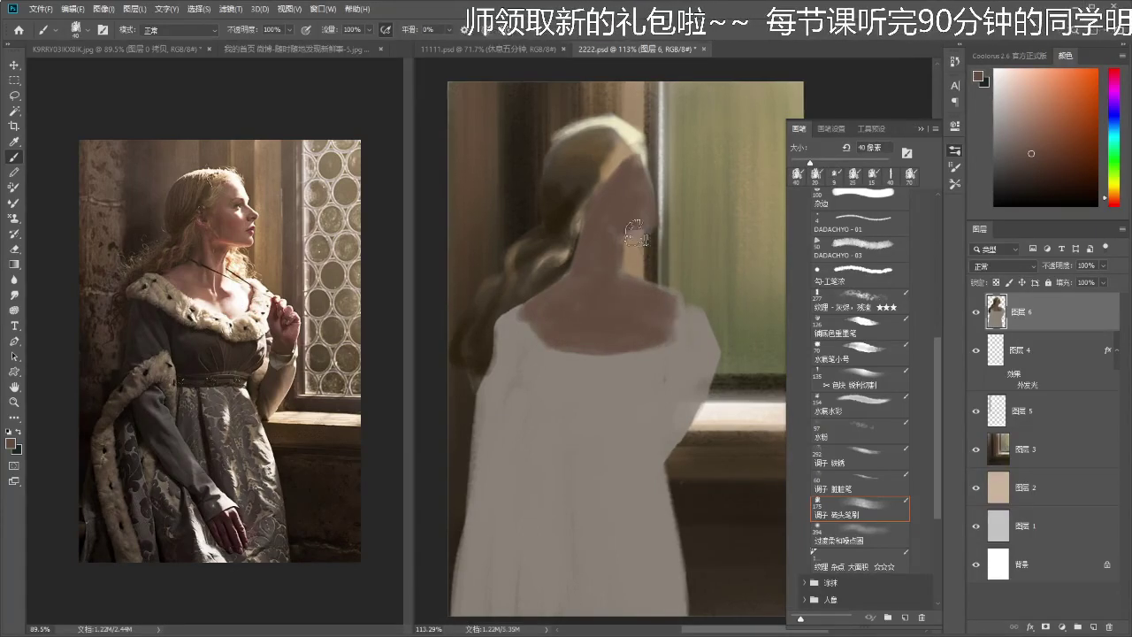
alt+click(616, 223)
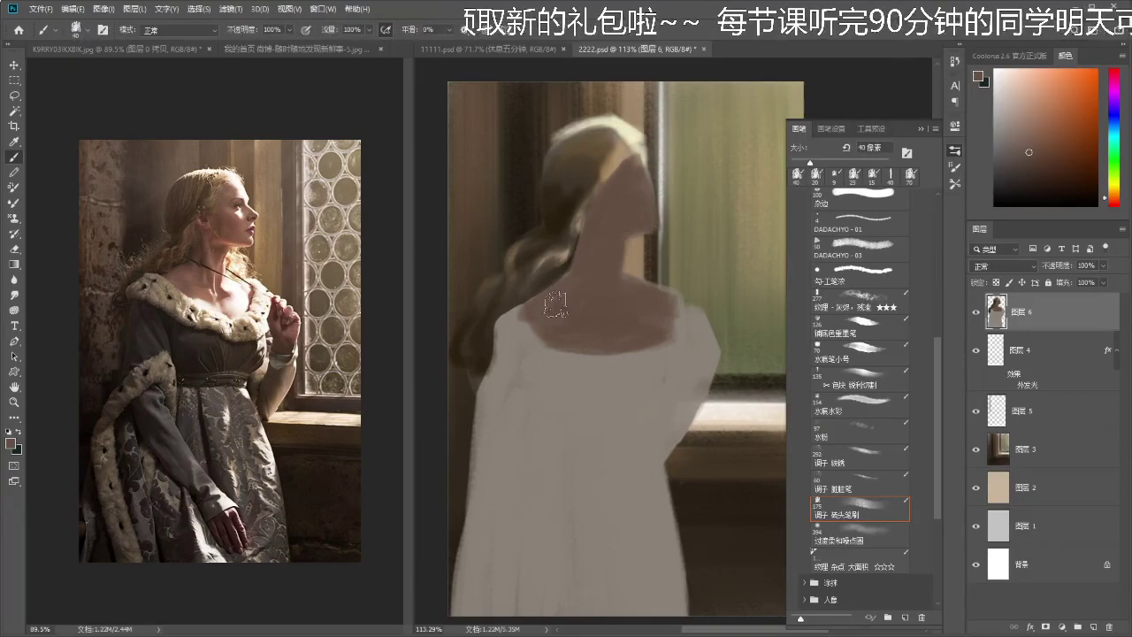
- Block in the fur collar around the shoulders with a warm pale tan, using a 40-pixel brush
alt+click(538, 353)
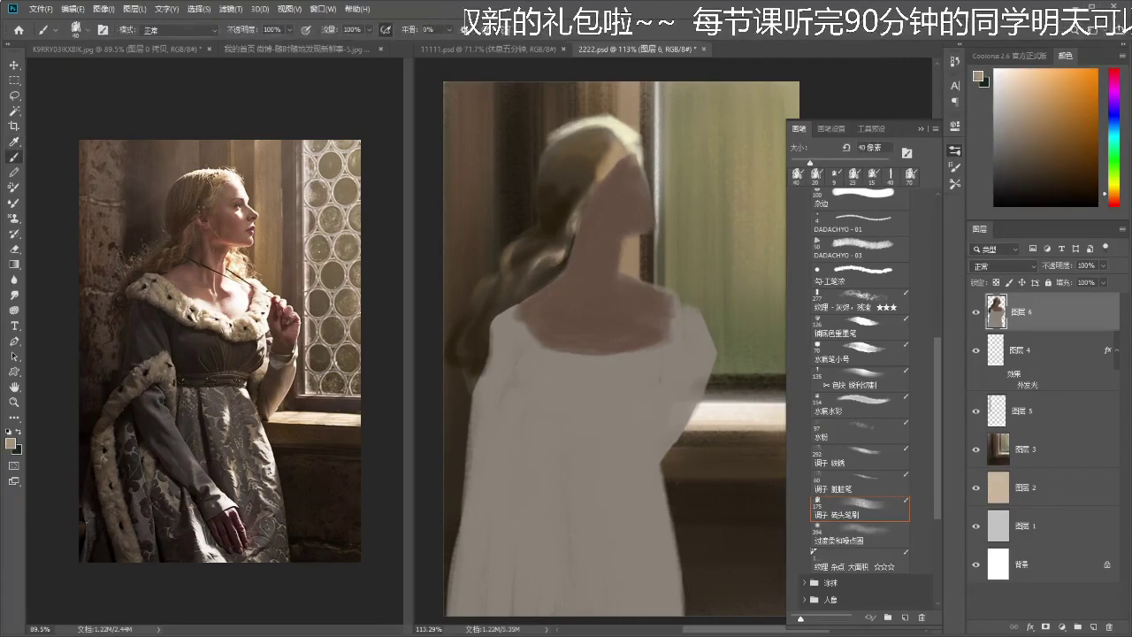
mouse_move(541, 358)
mouse_down()
mouse_move(617, 367)
mouse_move(540, 354)
mouse_move(594, 349)
mouse_move(641, 385)
mouse_move(686, 314)
mouse_move(592, 371)
mouse_move(553, 350)
mouse_move(516, 302)
mouse_move(500, 343)
mouse_move(490, 340)
mouse_move(503, 310)
mouse_move(495, 343)
mouse_move(544, 352)
mouse_up()
mouse_move(500, 321)
mouse_down()
mouse_move(492, 338)
mouse_move(535, 343)
mouse_up()
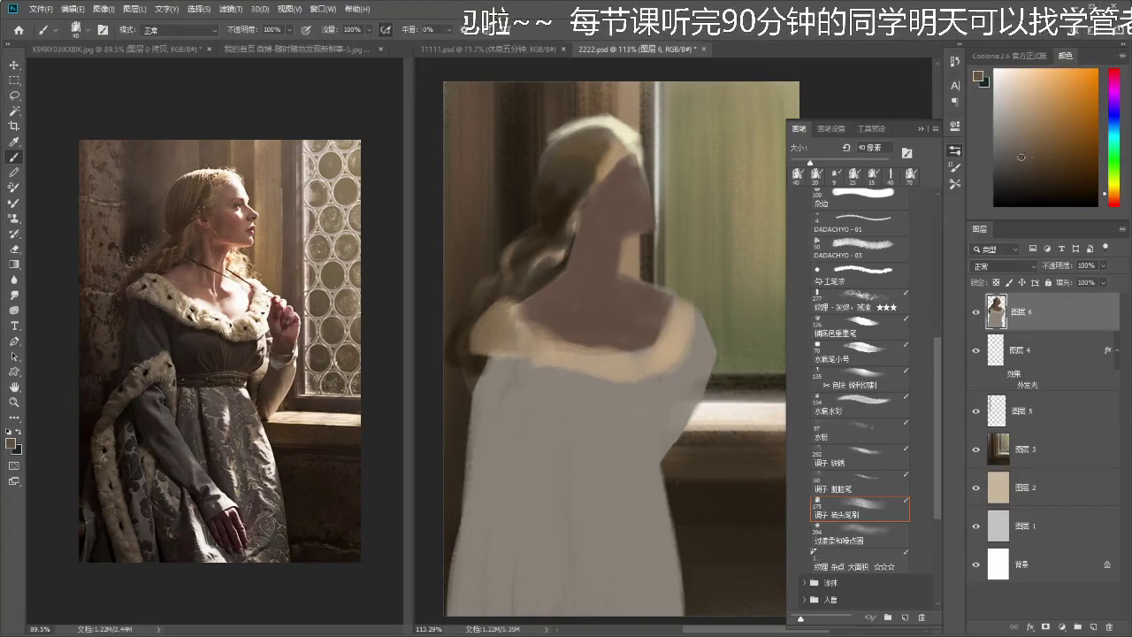
- Shade the collar's side away from the window in grey brown and lighten its window side with pale cream
mouse_move(503, 303)
mouse_down()
mouse_move(491, 340)
mouse_move(524, 307)
mouse_move(537, 345)
mouse_move(575, 353)
mouse_move(518, 336)
mouse_move(594, 366)
mouse_up()
alt+click(676, 324)
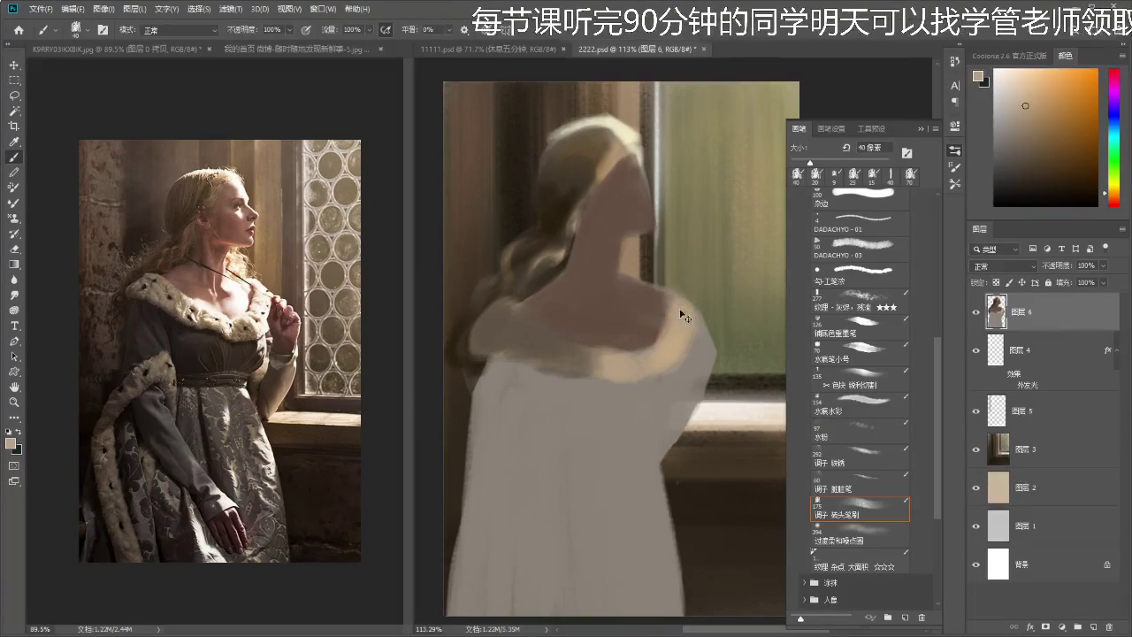
drag(698, 311, 667, 352)
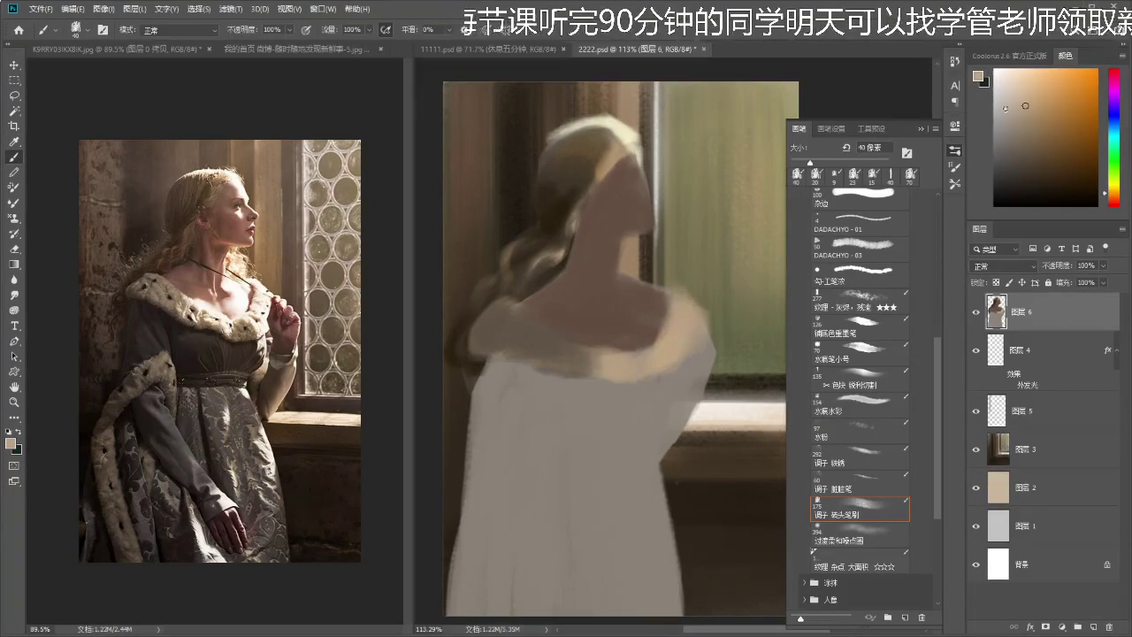
mouse_move(672, 302)
mouse_down()
mouse_move(689, 322)
mouse_move(672, 325)
mouse_up()
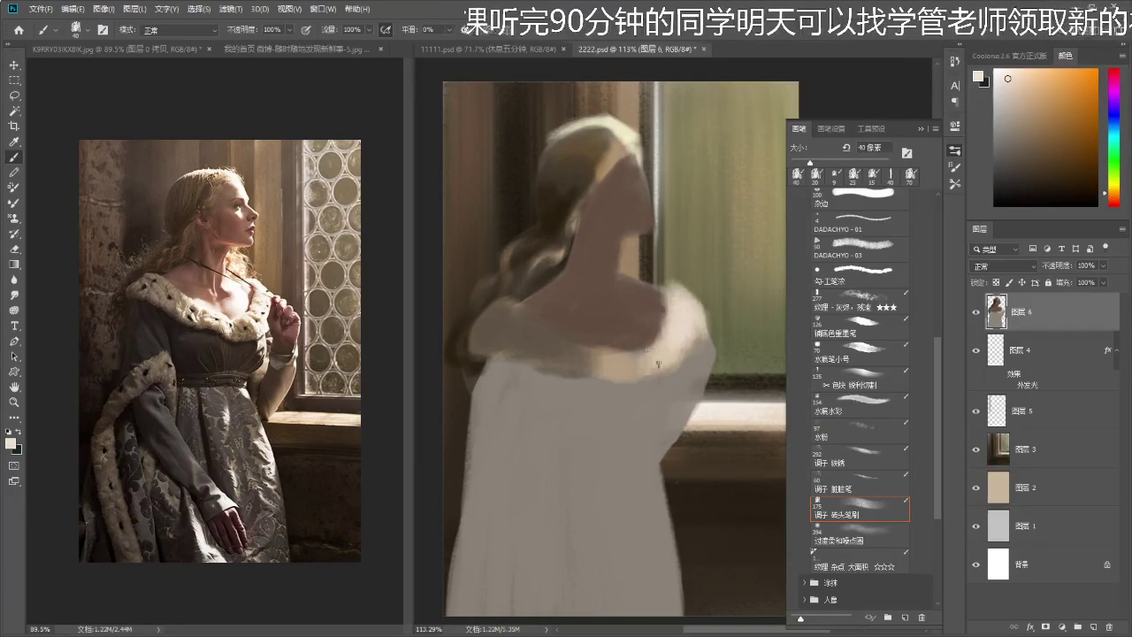
- Smooth the skin of the chest and its edge against the collar with sampled reddish brown
alt+click(635, 343)
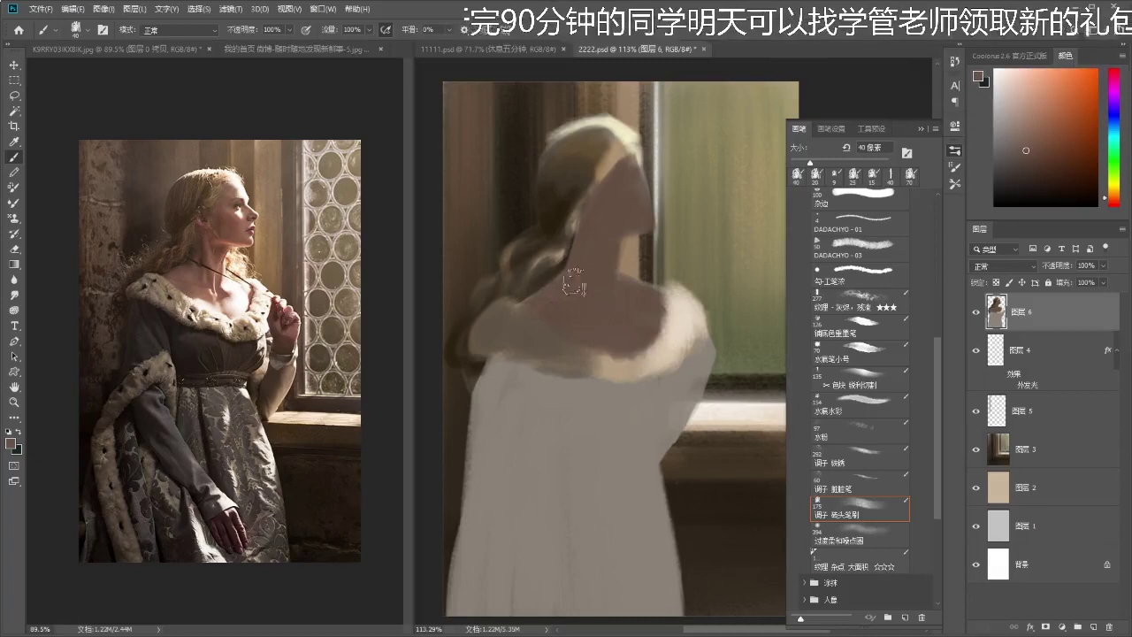
drag(585, 325, 596, 310)
alt+click(541, 323)
- Block in the draped fur mantle beside the lower arm with grey brown sampled from the collar's shadow
alt+click(531, 387)
alt+click(549, 338)
mouse_move(464, 503)
mouse_down()
mouse_move(524, 451)
mouse_move(529, 525)
mouse_up()
drag(473, 473, 464, 586)
mouse_move(471, 516)
mouse_down()
mouse_move(477, 587)
mouse_move(460, 521)
mouse_up()
drag(503, 455, 529, 420)
alt+click(572, 404)
drag(1116, 188, 1115, 137)
drag(498, 363, 500, 412)
key(ctrl+z)
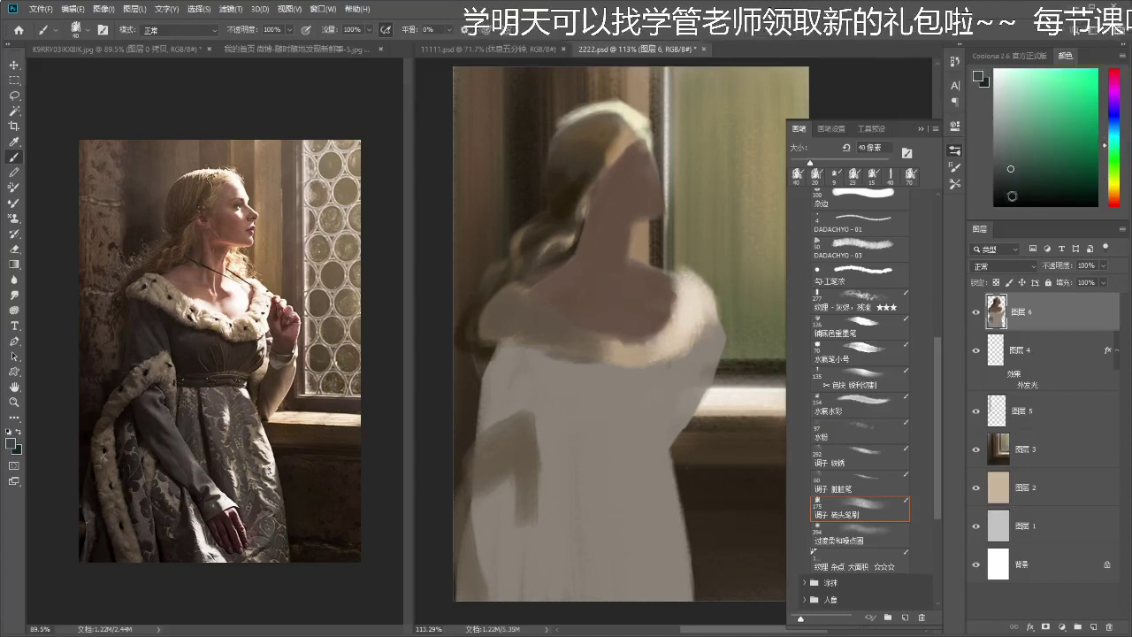
- Shift the dark grey's hue to blue and block in the upper sleeve just below the fur collar
drag(1116, 140, 1119, 107)
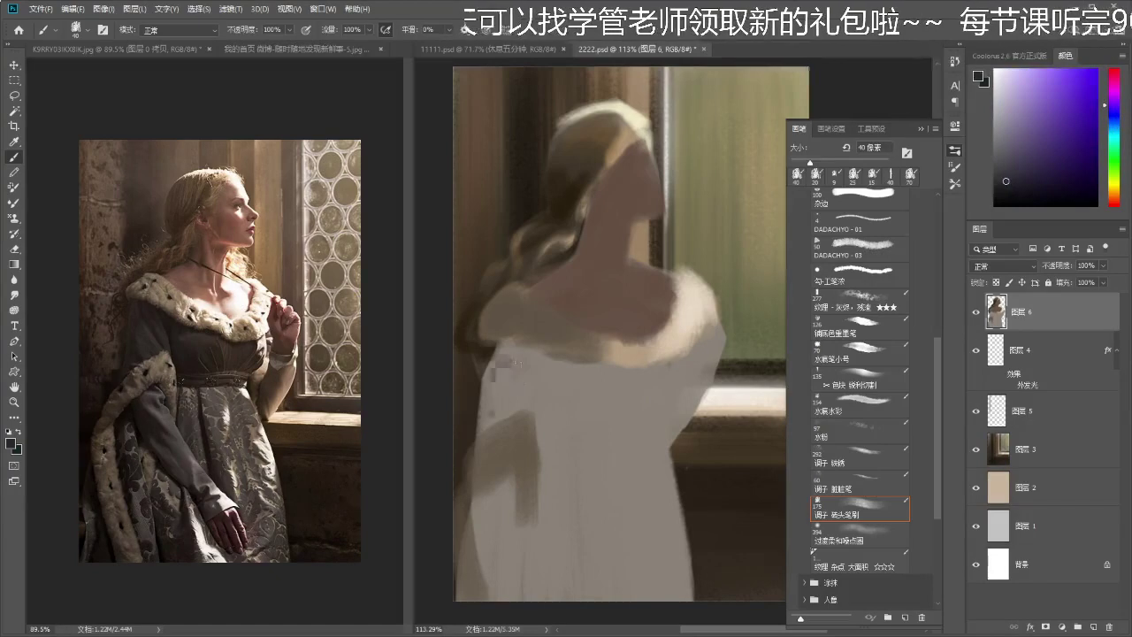
drag(1114, 117, 1113, 128)
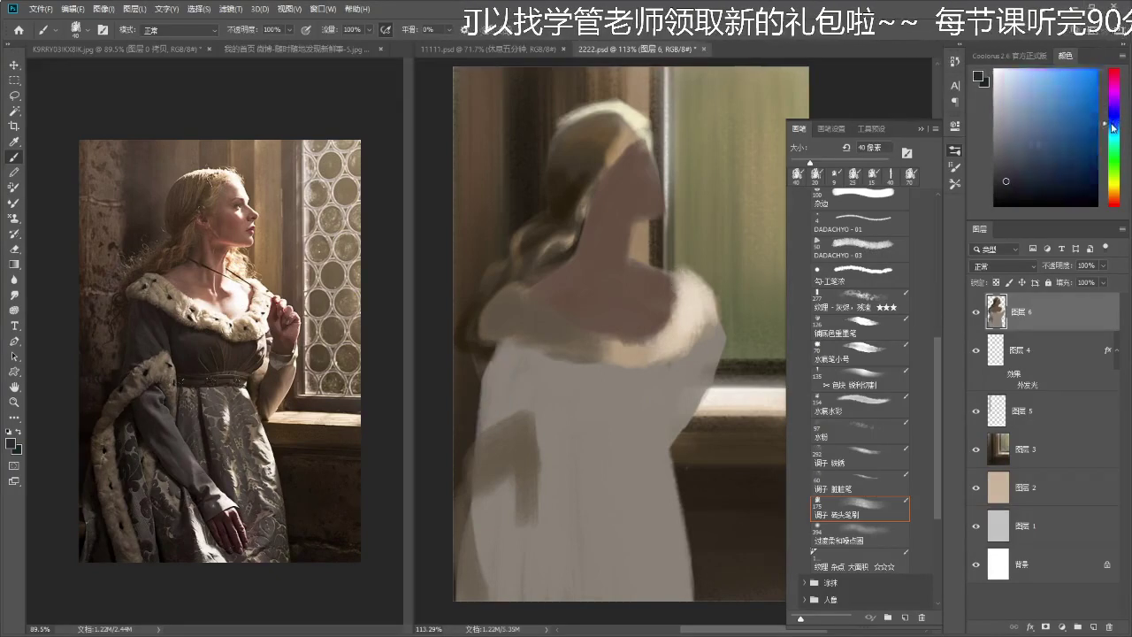
mouse_move(521, 365)
mouse_down()
mouse_move(495, 416)
mouse_move(504, 389)
mouse_up()
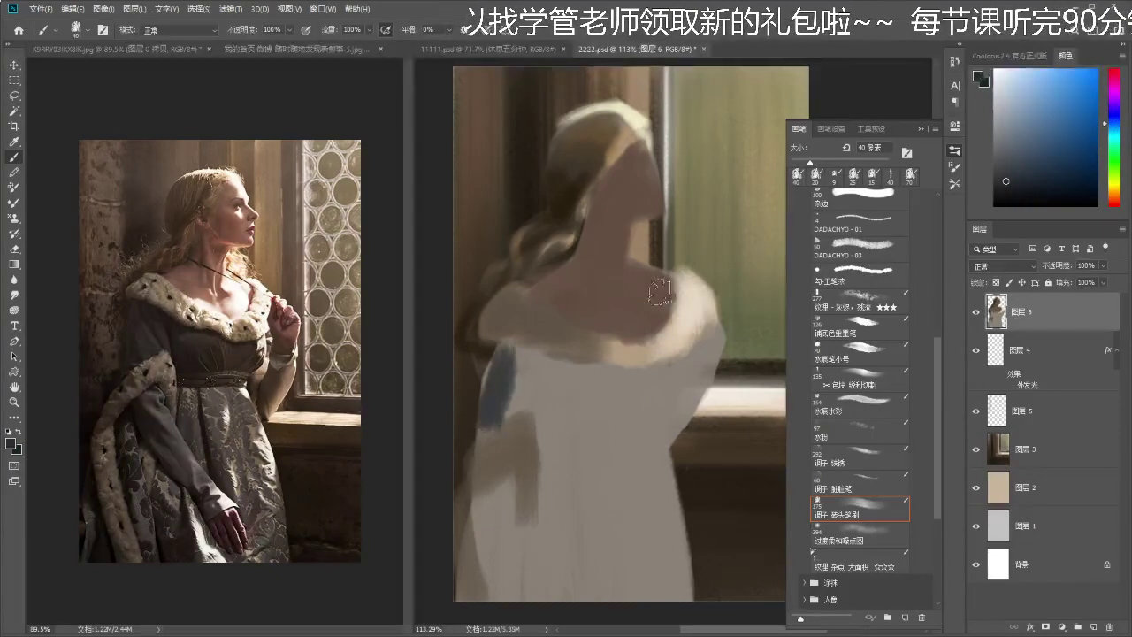
- Shift the dark grey's hue from blue to yellow-orange and block in the upper sleeve below the fur collar
key(ctrl+z)
drag(1115, 125, 1112, 189)
mouse_move(538, 367)
mouse_down()
mouse_move(557, 398)
mouse_move(608, 415)
mouse_up()
key(ctrl+z)
key(ctrl+z)
mouse_move(503, 391)
mouse_down()
mouse_move(496, 371)
mouse_move(491, 420)
mouse_up()
key(ctrl+z)
key(ctrl+z)
mouse_move(512, 353)
mouse_down()
mouse_move(493, 424)
mouse_move(501, 363)
mouse_move(516, 356)
mouse_move(544, 383)
mouse_move(514, 354)
mouse_move(555, 373)
mouse_move(514, 369)
mouse_move(507, 396)
mouse_move(546, 387)
mouse_move(553, 464)
mouse_up()
key(ctrl+z)
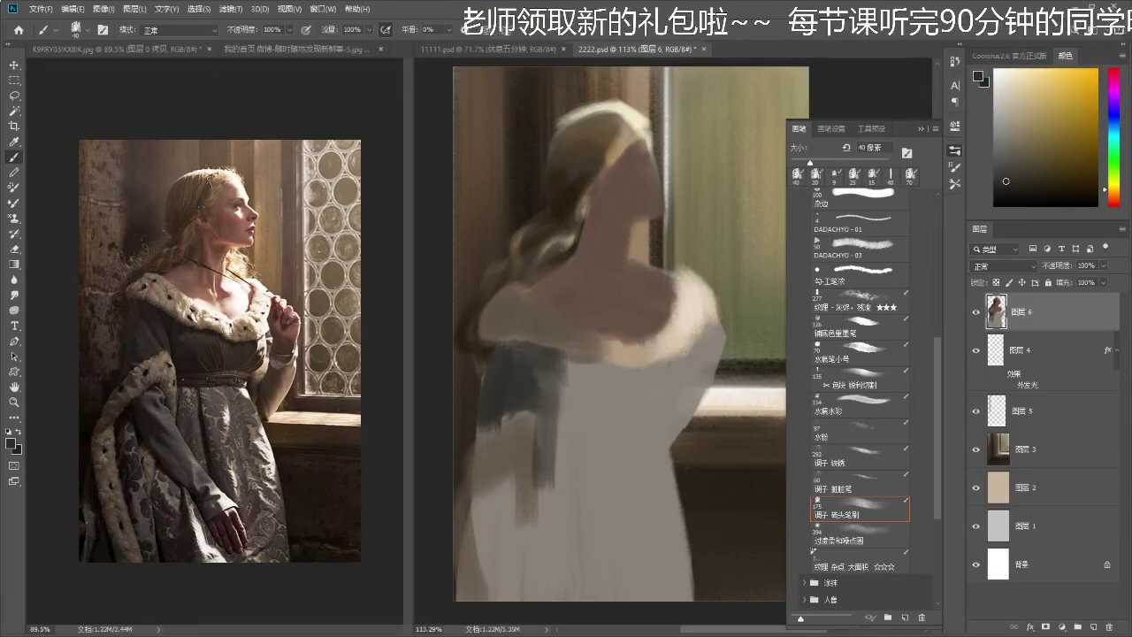
- Block in the bodice below the fur collar with the dark grey, using a 50 px brush
drag(540, 376, 650, 382)
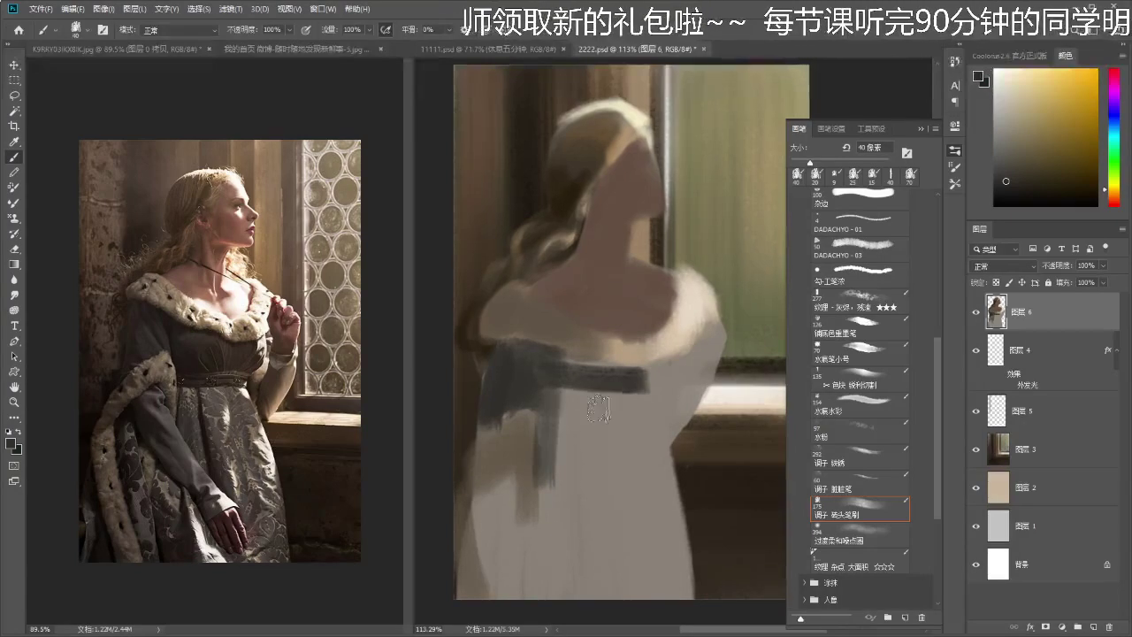
key(bracketright)
mouse_move(577, 389)
mouse_down()
mouse_move(552, 461)
mouse_move(564, 429)
mouse_move(540, 369)
mouse_move(540, 380)
mouse_move(576, 389)
mouse_move(656, 392)
mouse_up()
mouse_move(571, 379)
mouse_down()
mouse_move(685, 390)
mouse_move(588, 420)
mouse_move(632, 447)
mouse_up()
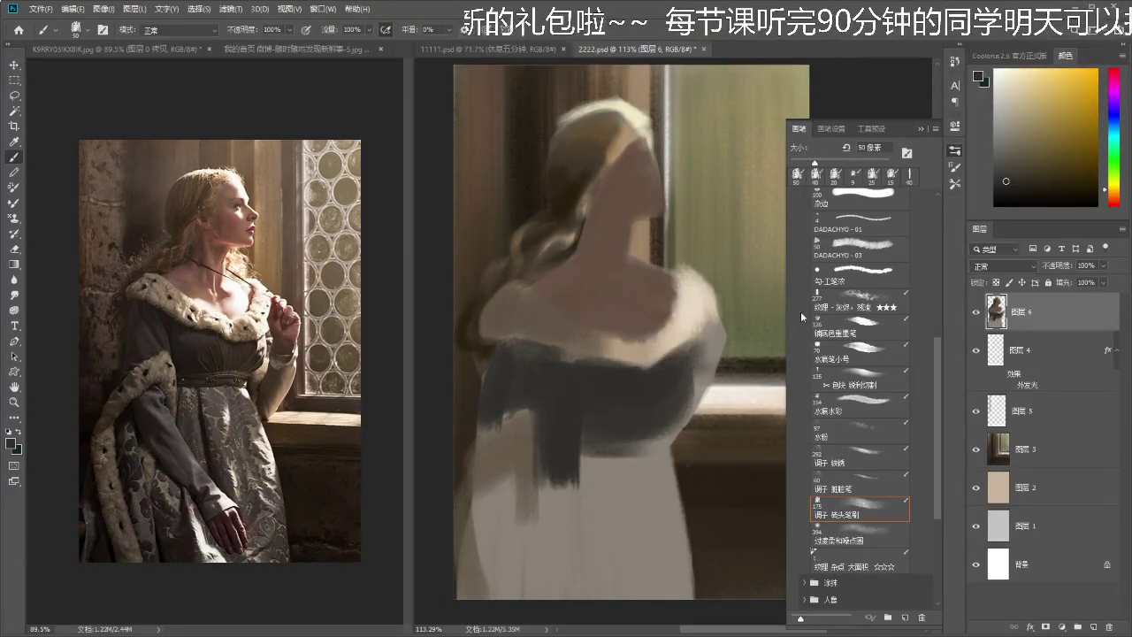
- Shift the dark grey to a warmer orange hue and repaint the upper sleeve and bodice evenly with it
key(i)
click(152, 338)
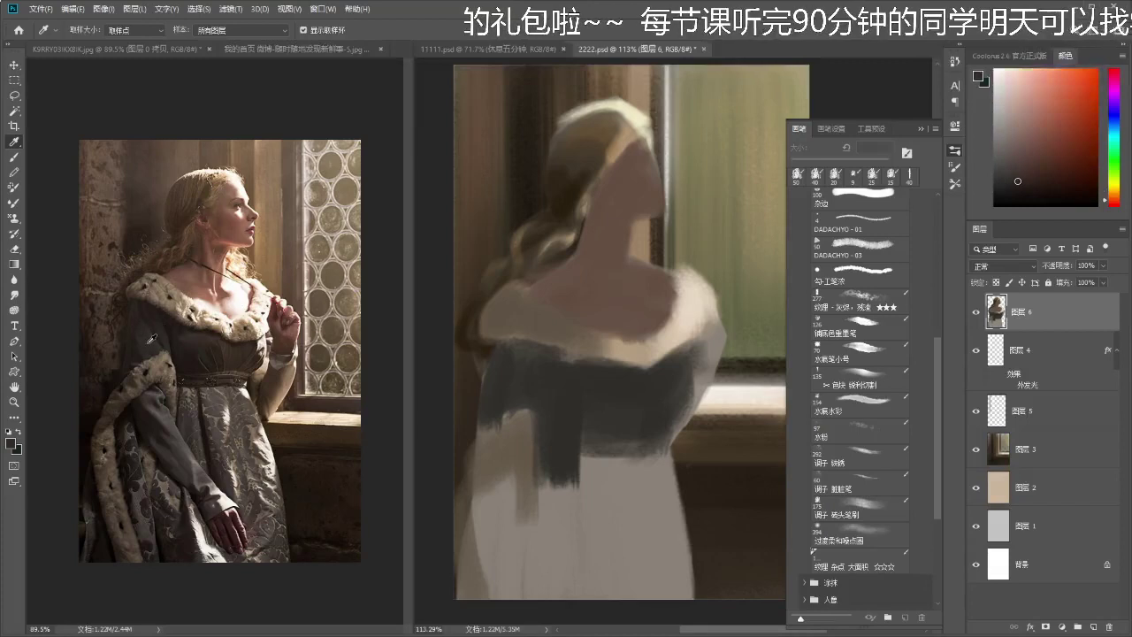
click(669, 401)
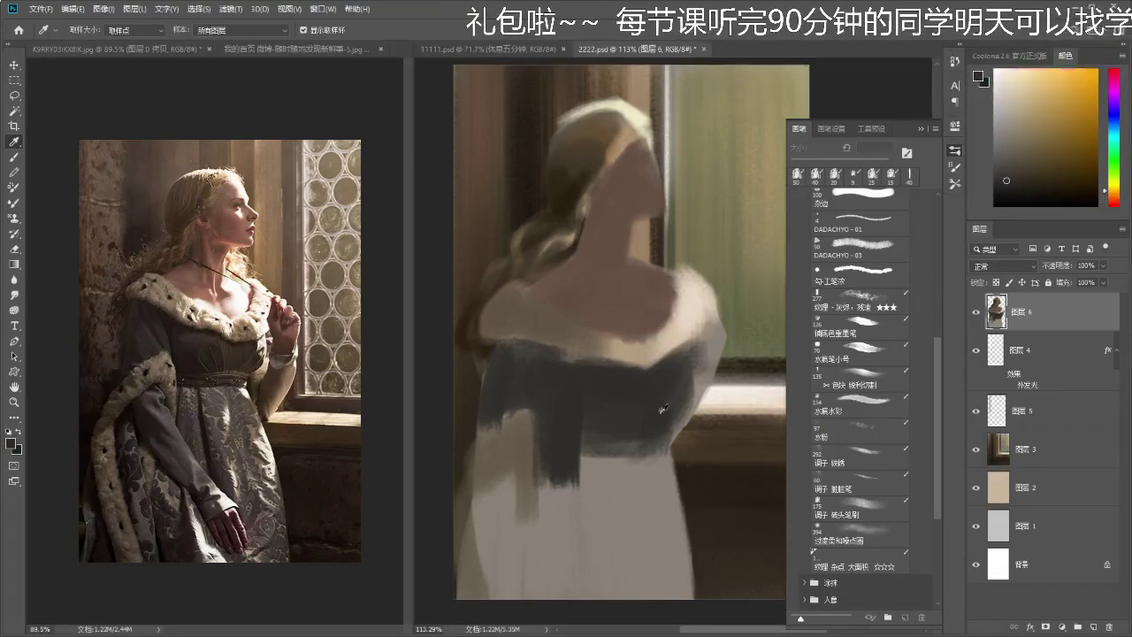
drag(663, 405, 664, 399)
key(b)
mouse_move(1116, 193)
mouse_down()
mouse_move(1116, 204)
mouse_move(1116, 191)
mouse_up()
key(i)
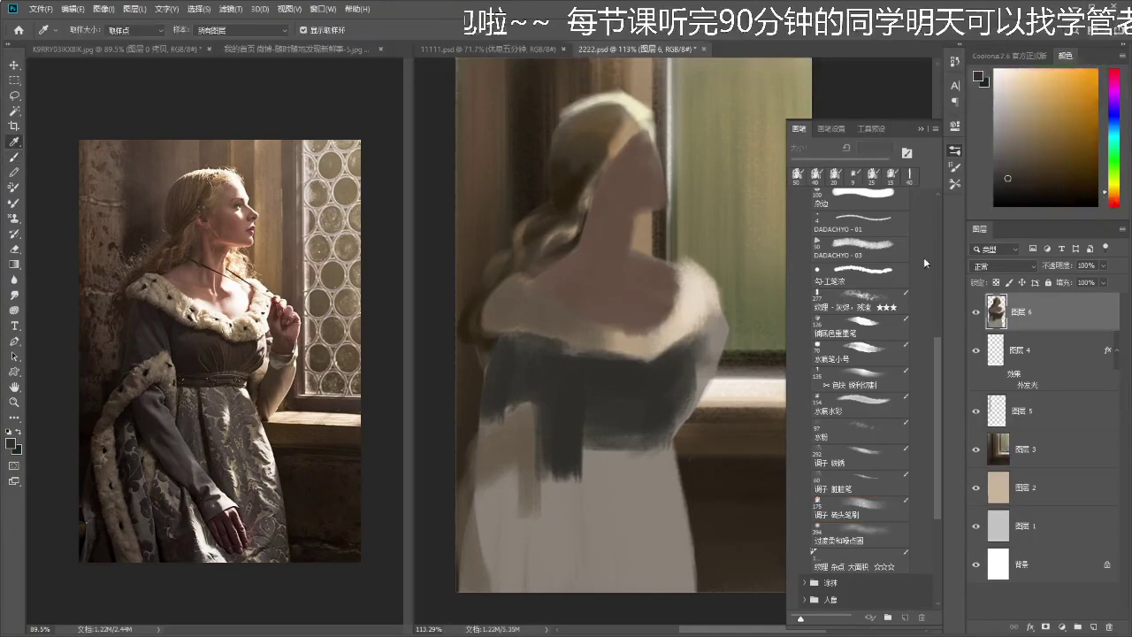
click(1113, 198)
click(849, 509)
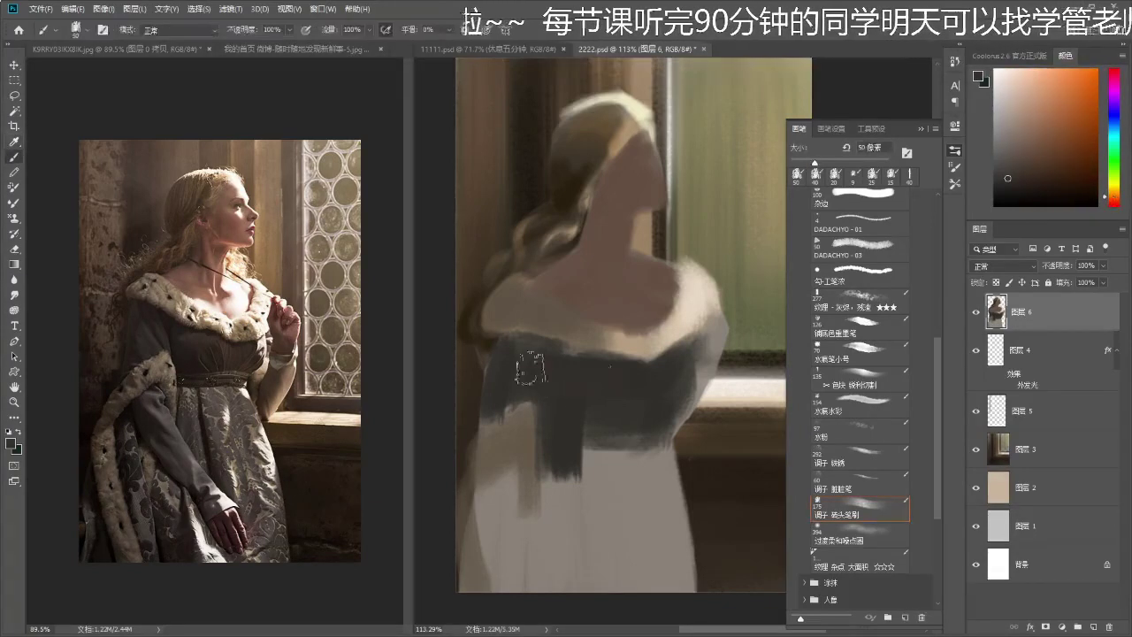
mouse_move(525, 380)
mouse_down()
mouse_move(566, 447)
mouse_move(613, 413)
mouse_move(638, 429)
mouse_move(684, 362)
mouse_move(613, 396)
mouse_move(595, 384)
mouse_move(655, 423)
mouse_up()
- Trim the bodice's lower edge with light grey sampled from the skirt
alt+click(603, 471)
mouse_move(586, 446)
mouse_down()
mouse_move(572, 463)
mouse_move(625, 422)
mouse_up()
alt+click(637, 398)
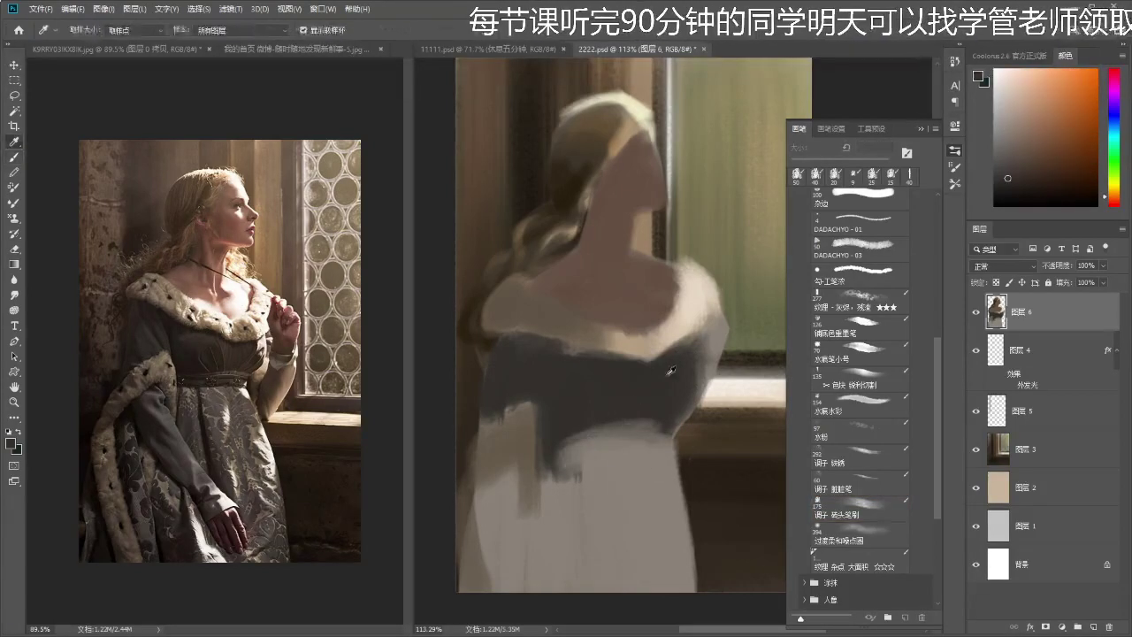
- Mix a muted reddish brown and paint the waistband between the bodice and the skirt
click(1112, 193)
click(1031, 153)
mouse_move(619, 430)
mouse_down()
mouse_move(598, 440)
mouse_move(659, 437)
mouse_up()
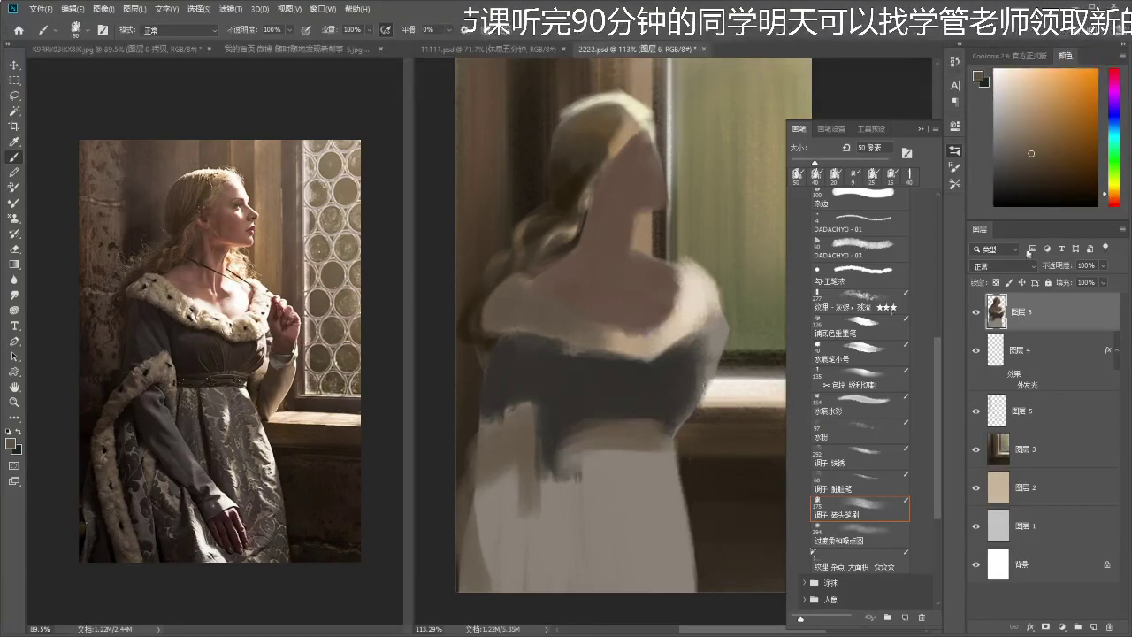
click(1113, 198)
click(1027, 162)
mouse_move(585, 447)
mouse_down()
mouse_move(655, 444)
mouse_move(569, 434)
mouse_move(663, 443)
mouse_up()
key(alt)
alt+click(598, 437)
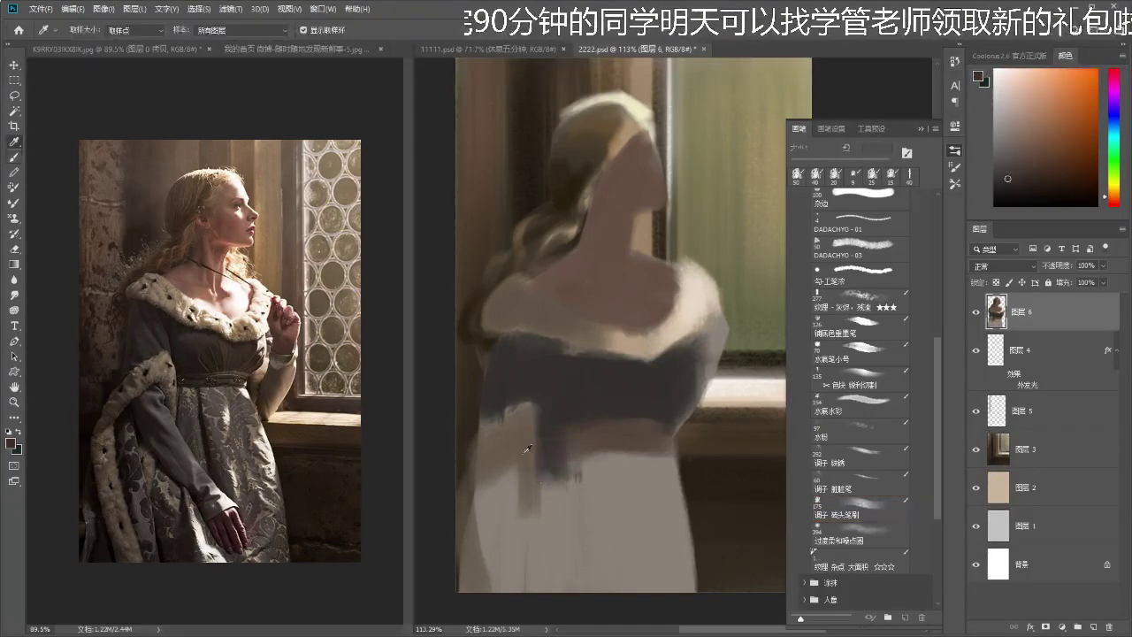
- Soften the edge between the draped mantle and dress with sampled tones and block in the skirt with muted reddish grey
alt+click(536, 465)
drag(536, 465, 507, 505)
alt+click(510, 497)
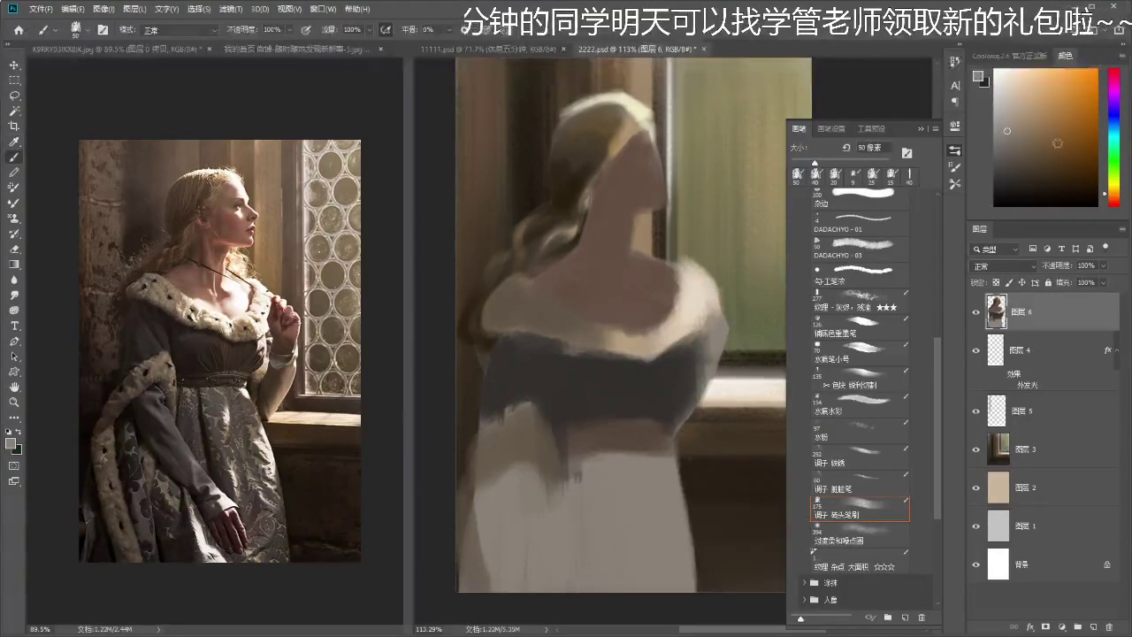
click(1111, 202)
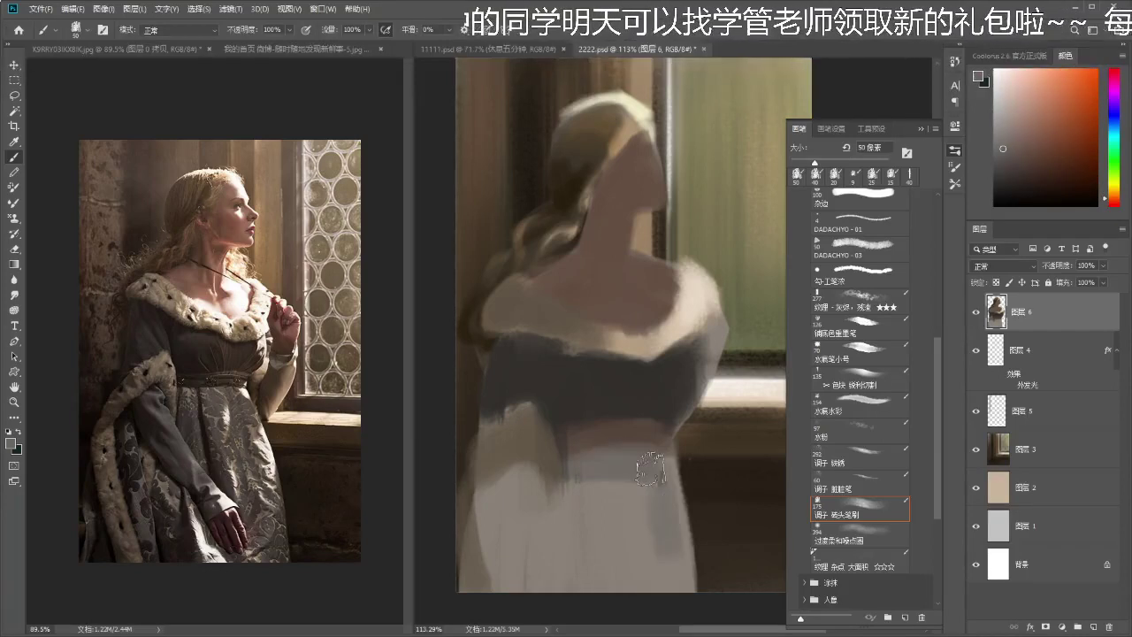
mouse_move(694, 575)
mouse_down()
mouse_move(652, 596)
mouse_move(619, 469)
mouse_move(575, 531)
mouse_move(515, 506)
mouse_move(535, 531)
mouse_move(520, 470)
mouse_move(548, 531)
mouse_move(527, 473)
mouse_up()
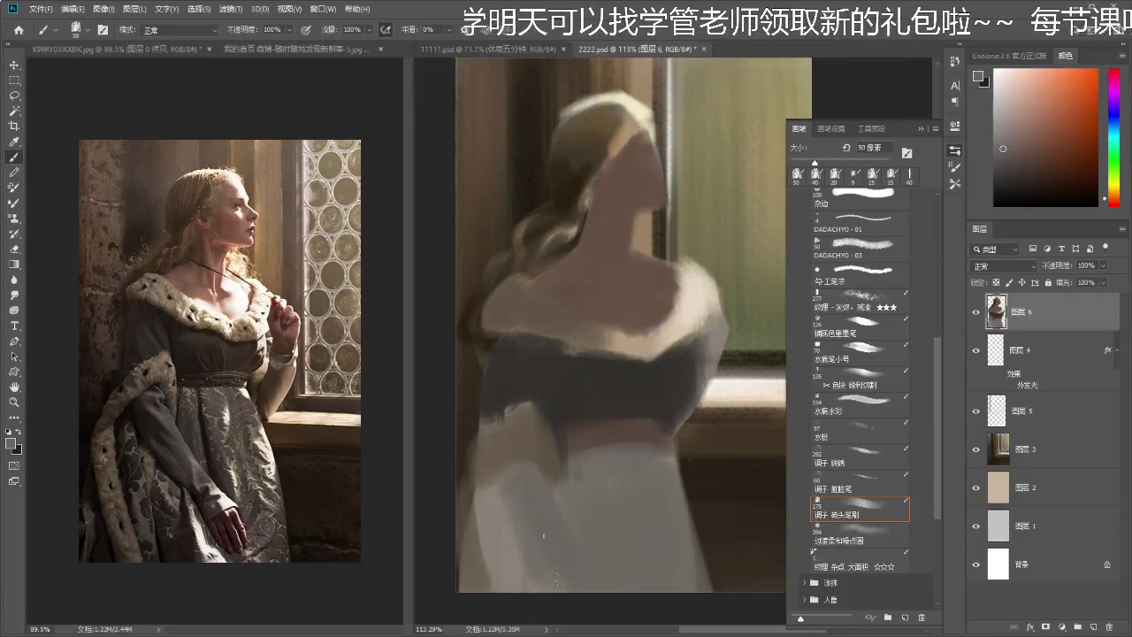
- Smooth the boundary between the sleeve and the draped mantle with sampled grey brown
alt+click(520, 417)
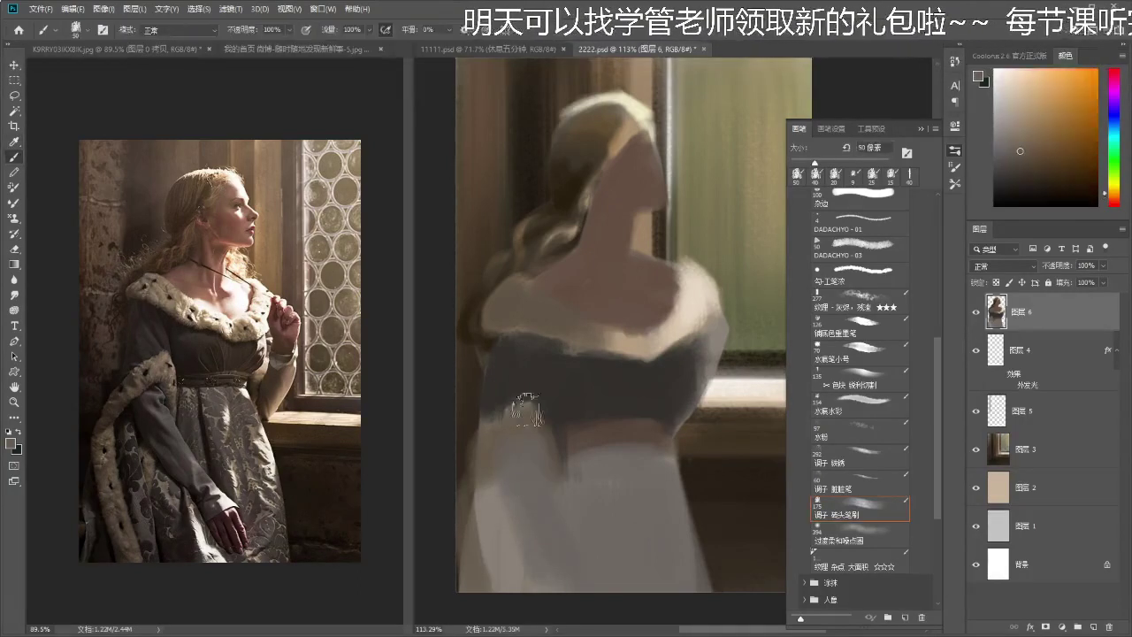
drag(494, 425, 563, 463)
mouse_move(652, 374)
mouse_down()
mouse_move(652, 364)
mouse_move(659, 382)
mouse_up()
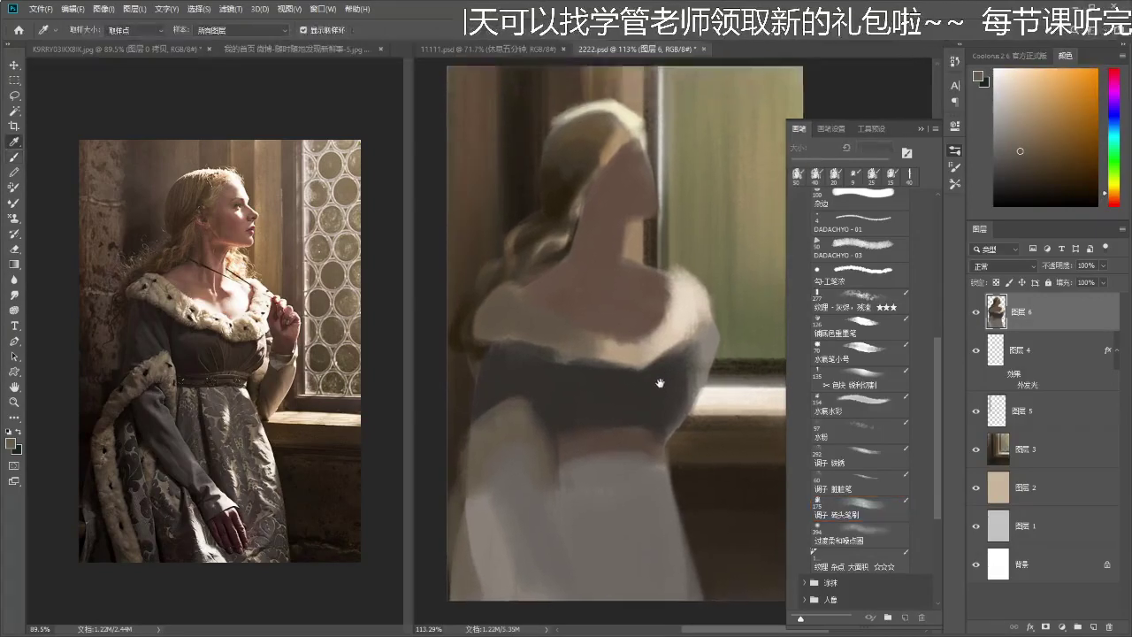
- Choose a pale pink for the lit skin and switch to the 透明圆笔 brush at 7 px
alt+click(646, 296)
drag(661, 279, 668, 293)
alt+click(650, 302)
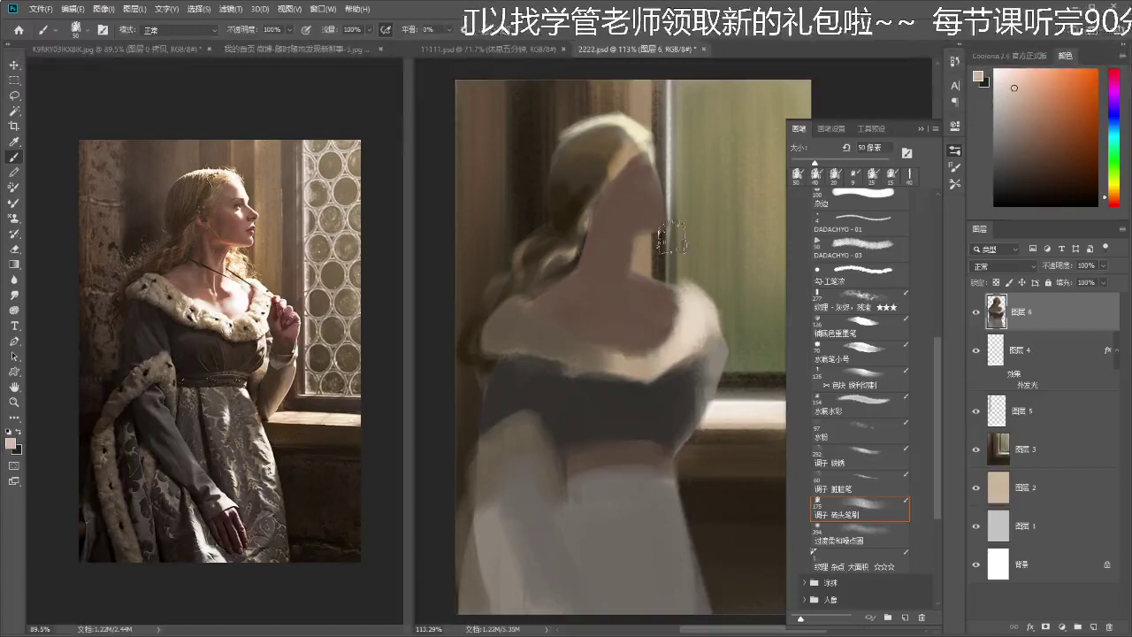
key(bracketleft)
key(bracketleft)
key(bracketleft)
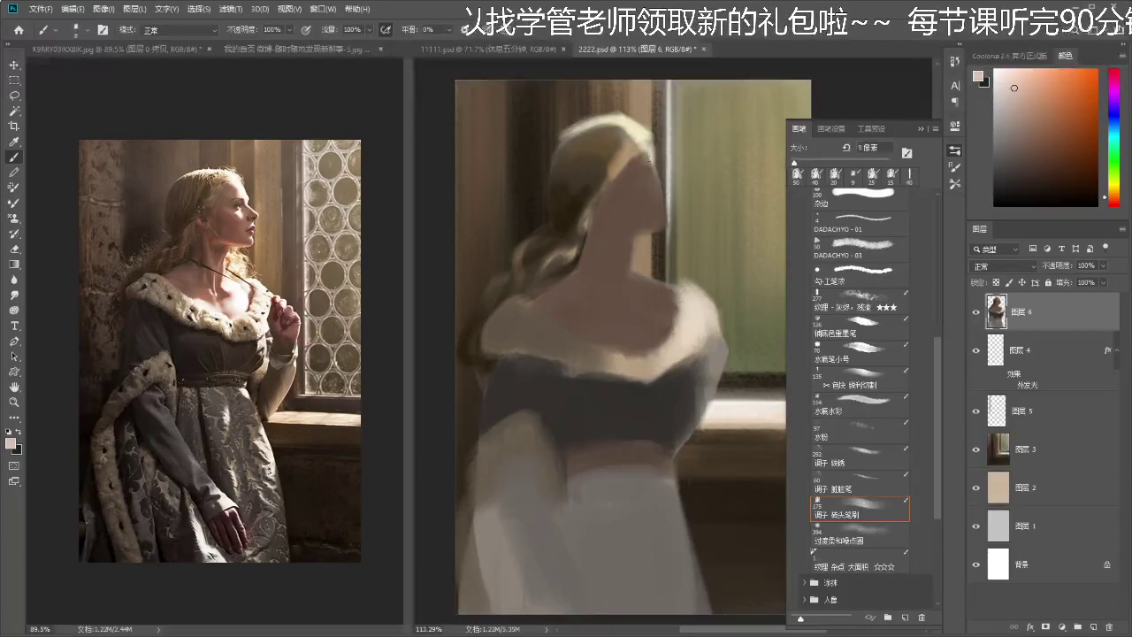
drag(935, 361, 943, 207)
click(835, 266)
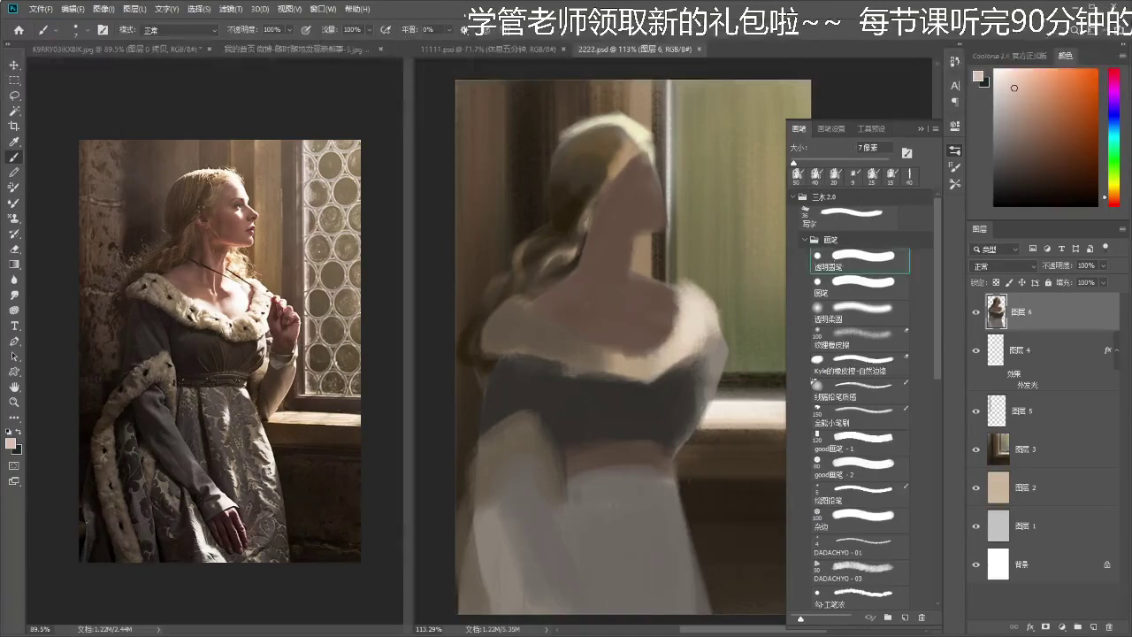
drag(650, 191, 660, 170)
key(ctrl+z)
key(ctrl+space)
key(ctrl+z)
- Paint pale pink light along the forehead and nose profile at 10 px, trimming it with sampled skin brown
key(e)
click(851, 259)
drag(659, 174, 669, 173)
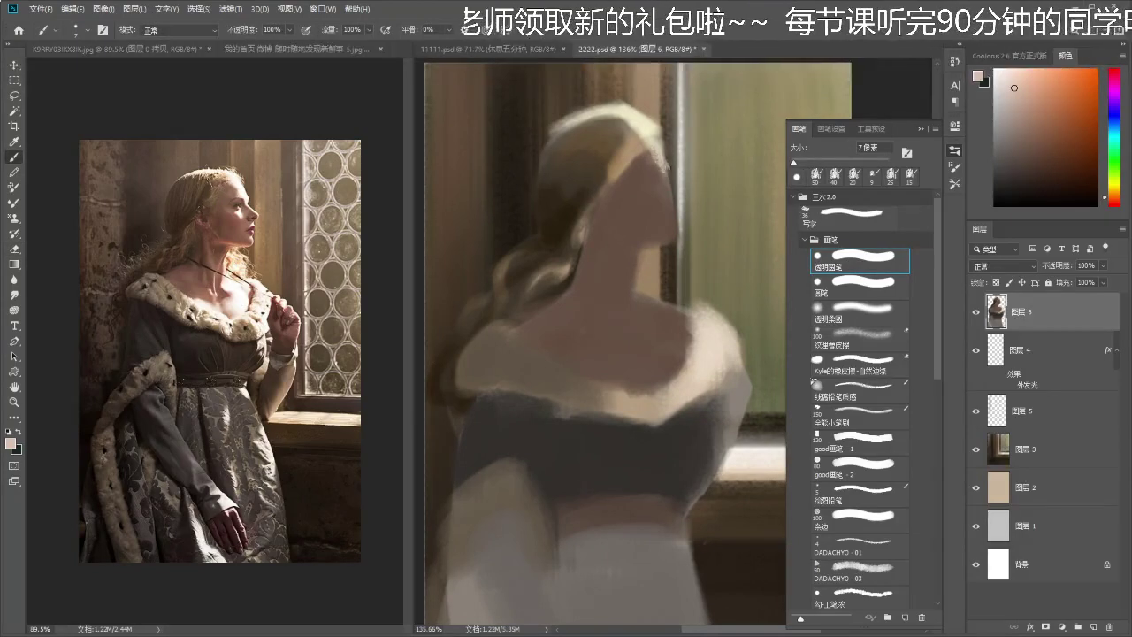
drag(664, 184, 666, 173)
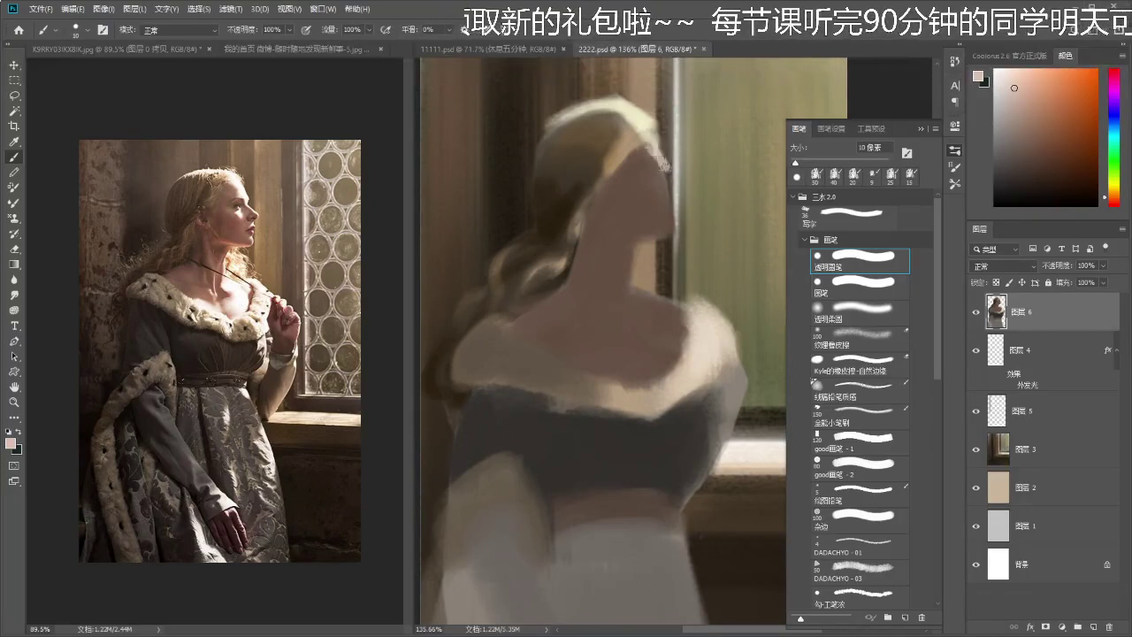
drag(664, 172, 658, 186)
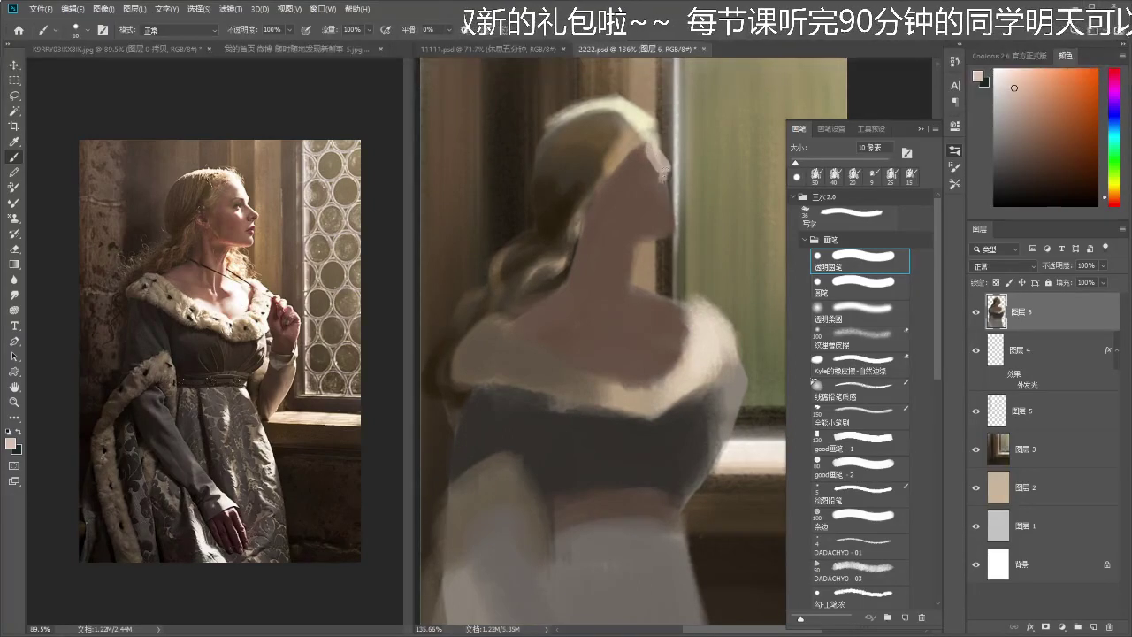
key(ctrl+z)
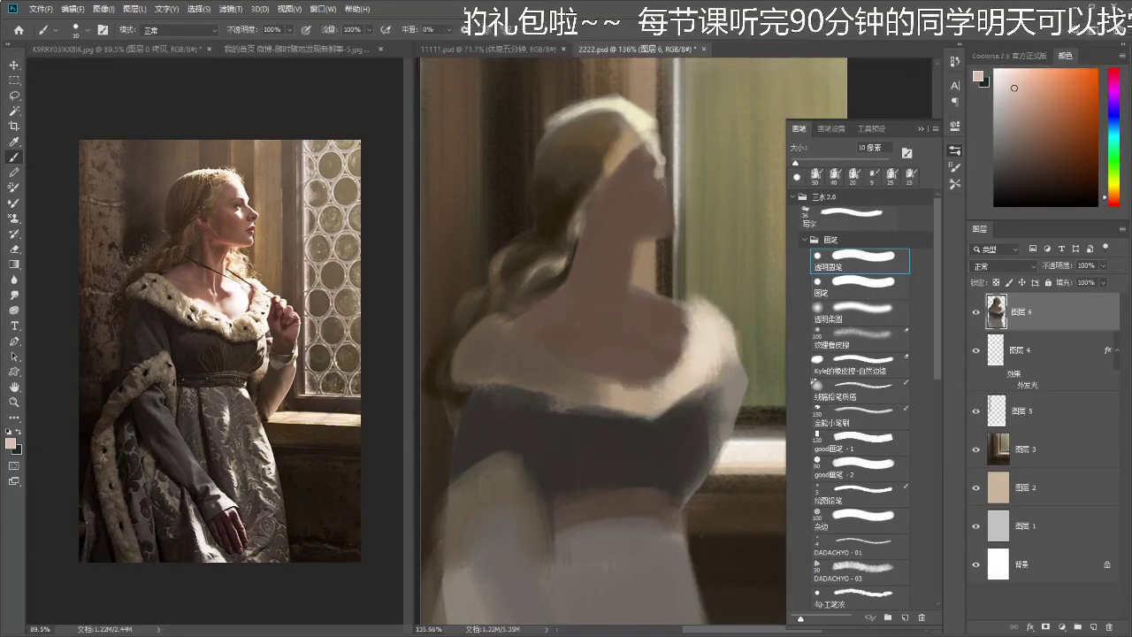
alt+click(601, 182)
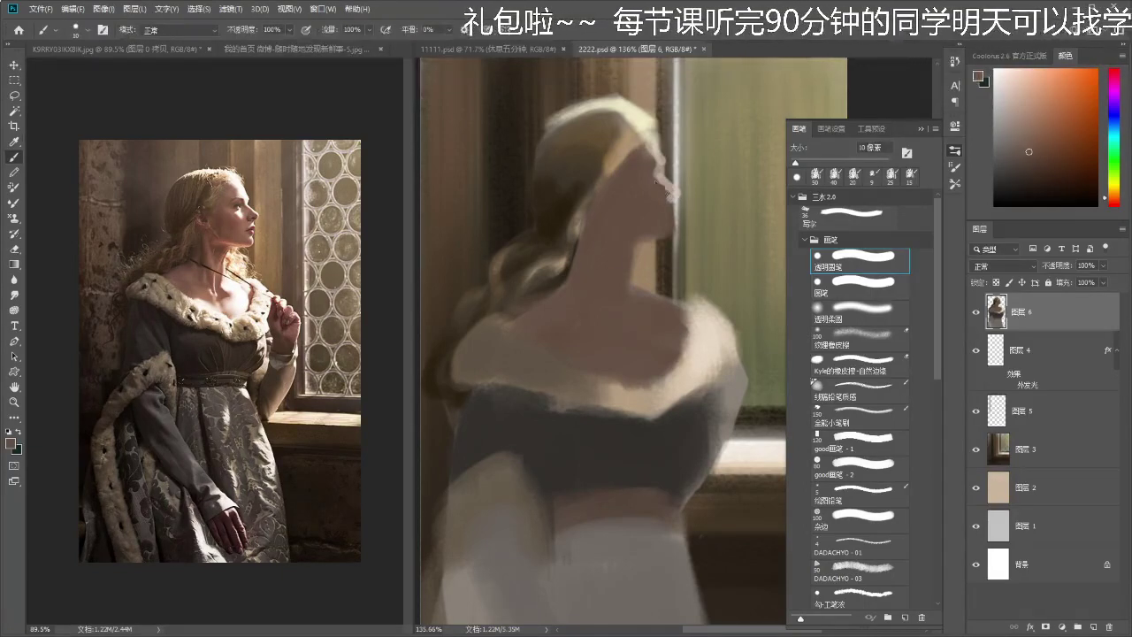
alt+click(664, 158)
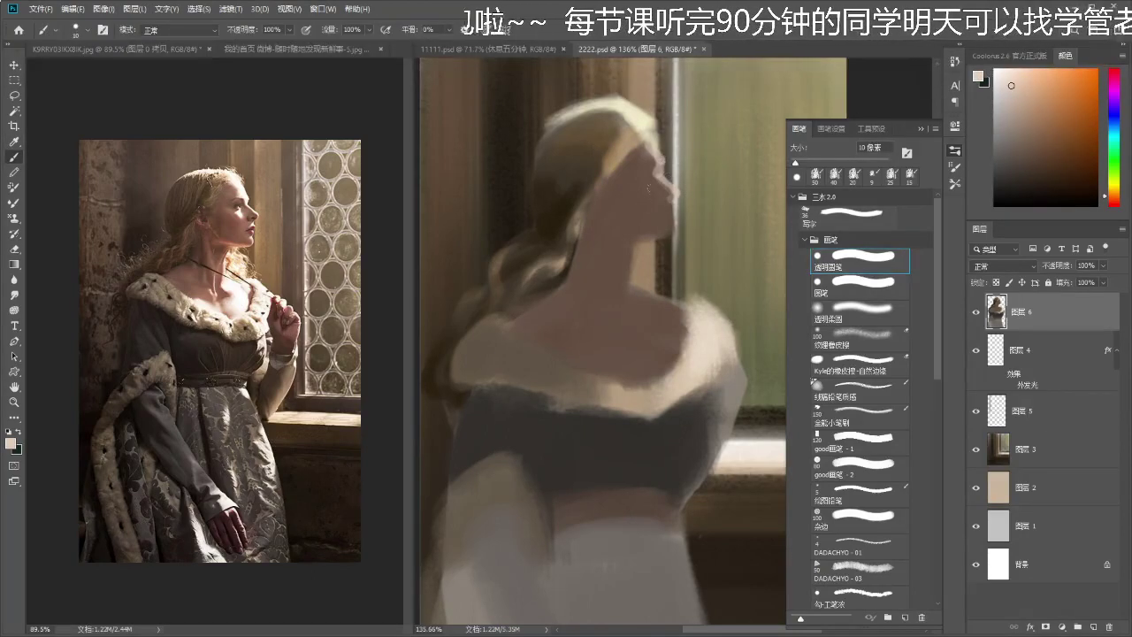
- Dab a pale highlight on the cheek and soften it with the 常用柔和涂抹 smudge brush at 30 px
mouse_move(646, 187)
mouse_down()
mouse_move(636, 193)
mouse_move(648, 204)
mouse_up()
key(r)
click(805, 240)
click(805, 240)
click(805, 239)
click(803, 256)
click(854, 279)
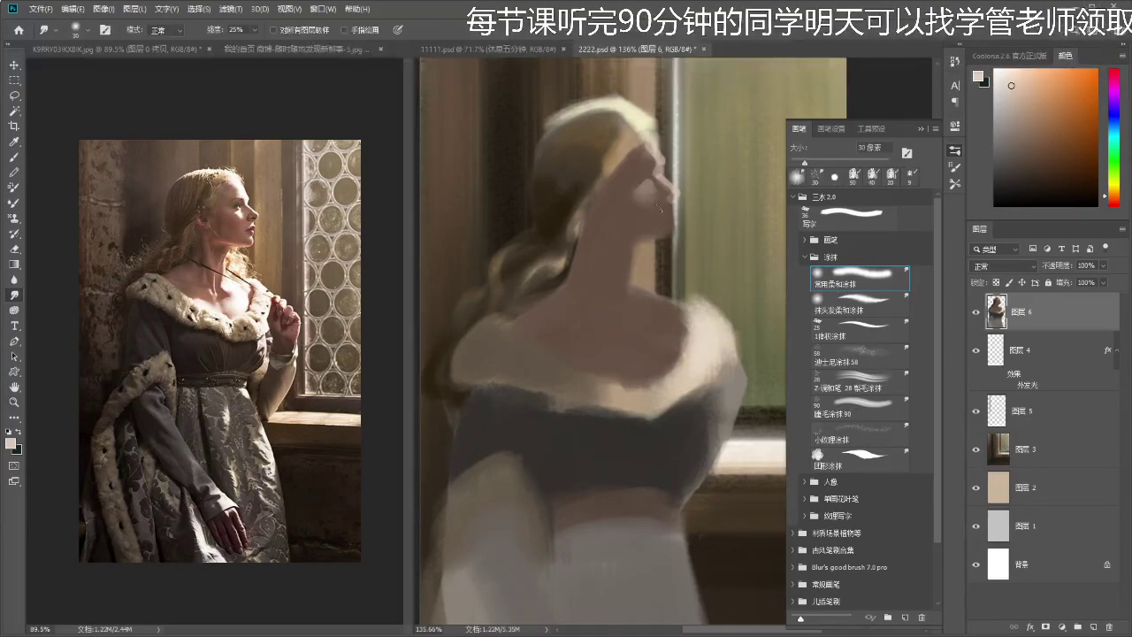
- Refine the profile of the nose, lips and chin with sampled pale pink at 6 px
key(b)
scroll(653, 213, up, 1)
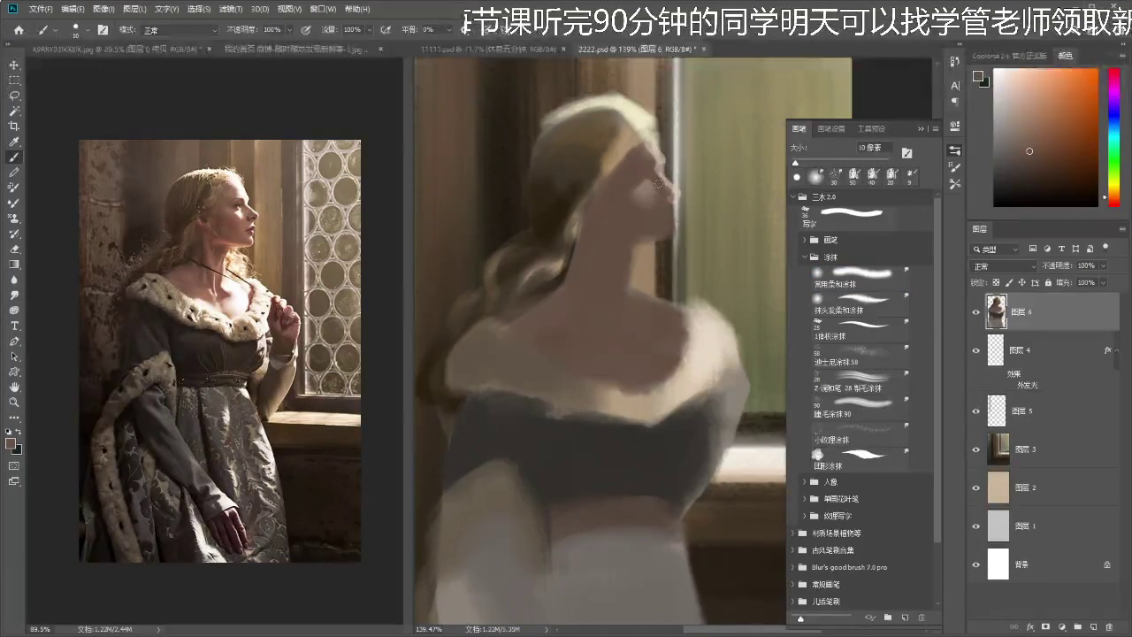
scroll(667, 198, up, 1)
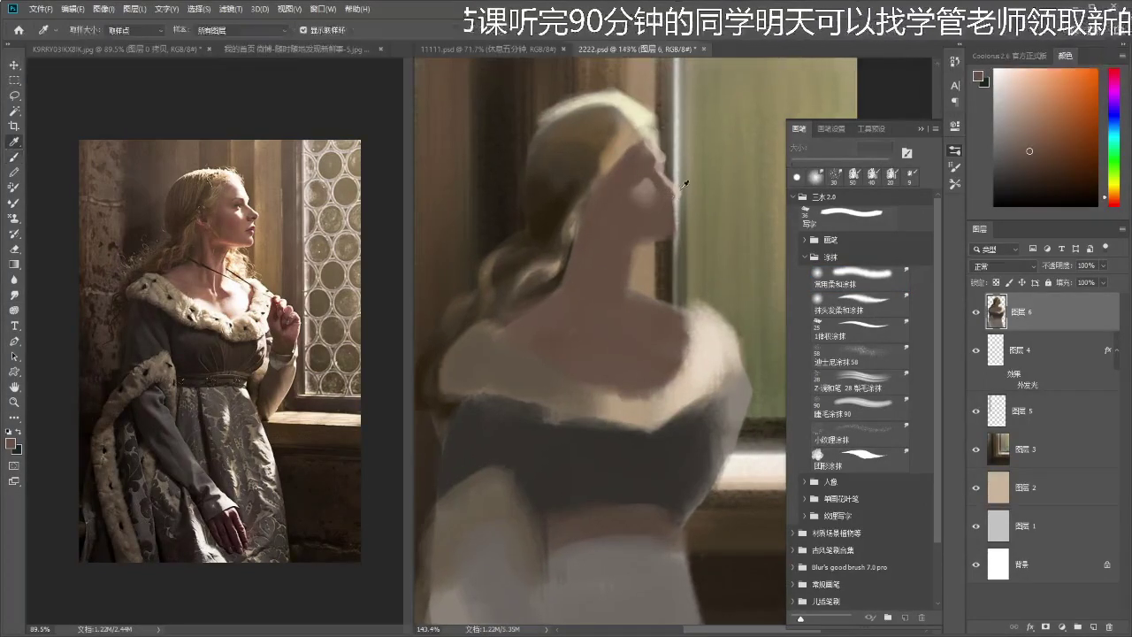
alt+click(663, 163)
click(1011, 85)
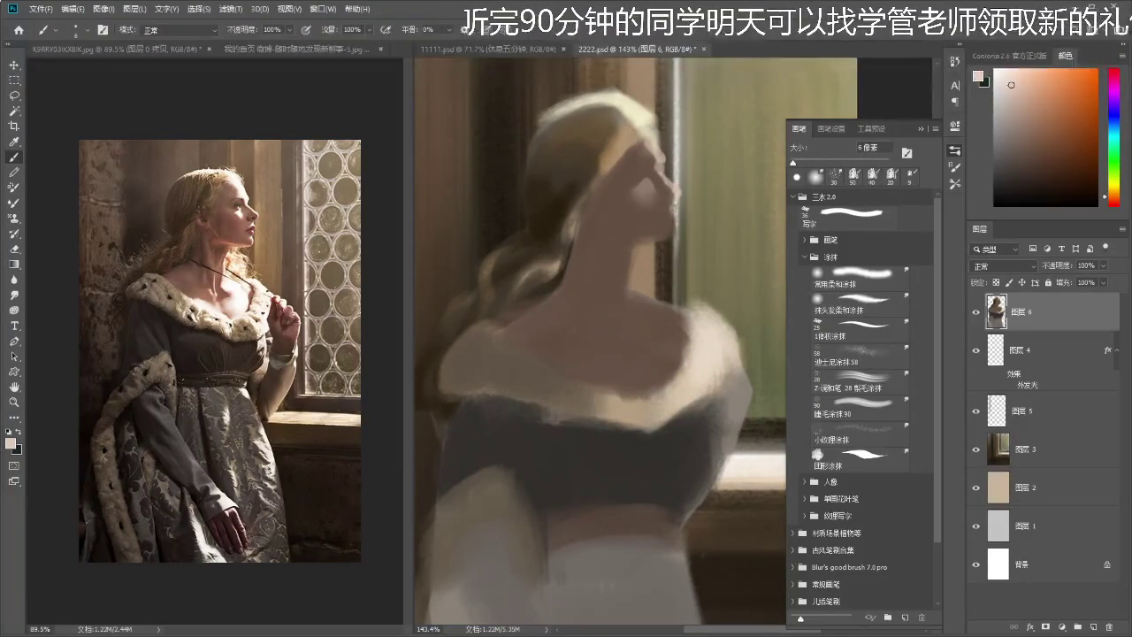
scroll(668, 216, up, 3)
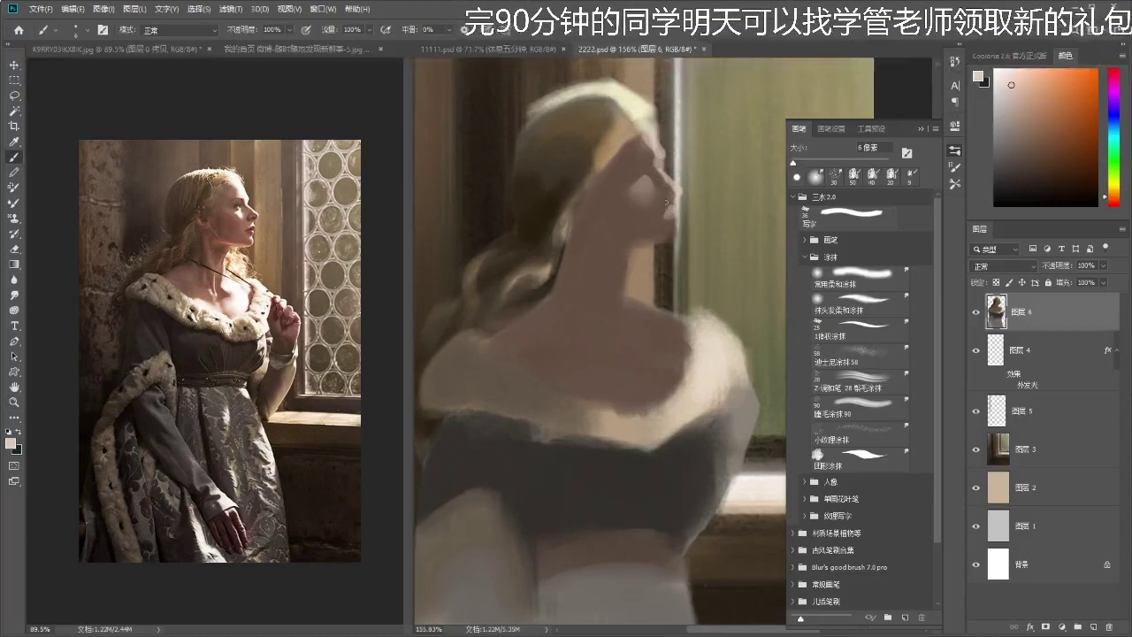
ctrl+drag(674, 223, 677, 237)
key(ctrl+z)
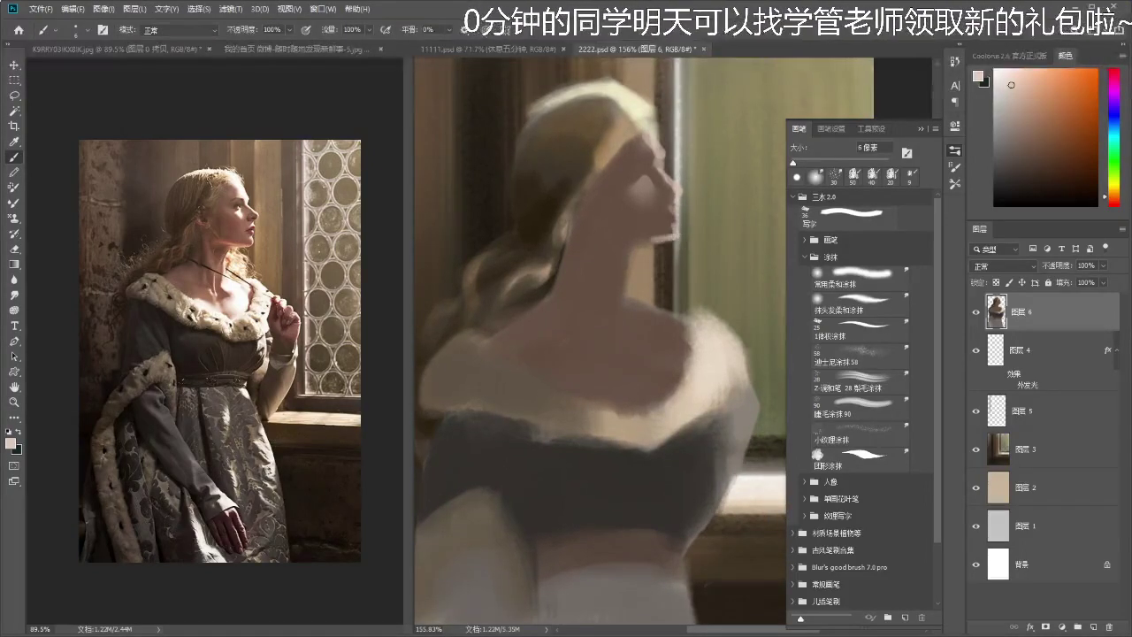
drag(616, 247, 659, 237)
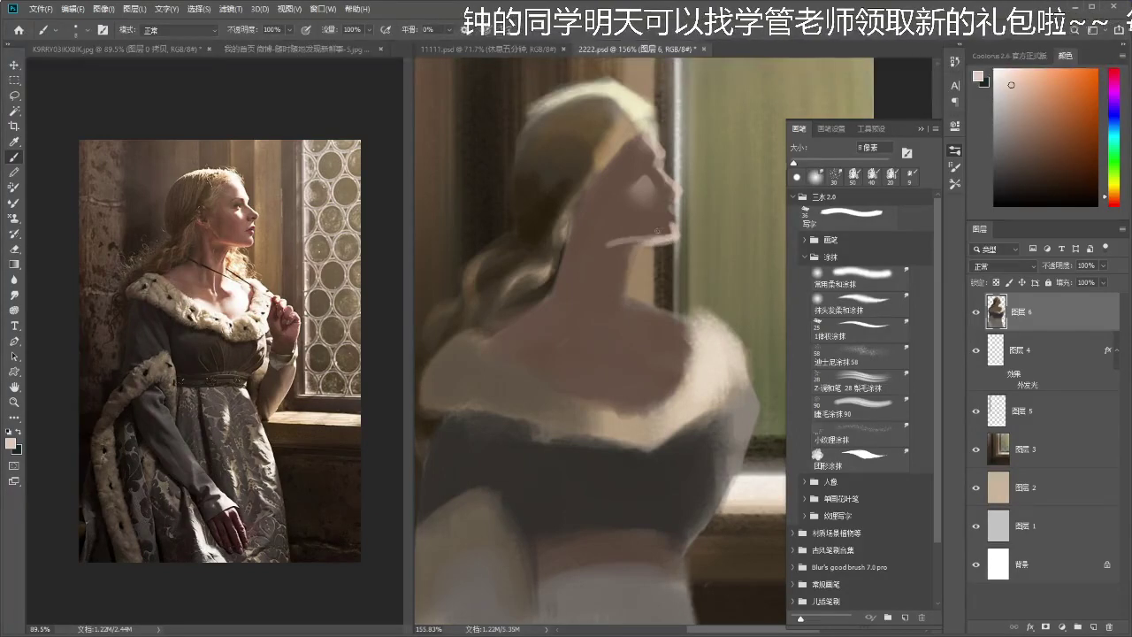
key(ctrl+z)
mouse_move(665, 237)
mouse_down()
mouse_move(605, 245)
mouse_move(626, 250)
mouse_move(617, 313)
mouse_up()
key(ctrl+z)
key(ctrl+z)
key(ctrl+z)
- Paint pale pink light under the jaw, down the neck and over the chest, enlarging the brush to 25 px
mouse_move(633, 251)
mouse_down()
mouse_move(627, 312)
mouse_move(660, 327)
mouse_move(670, 305)
mouse_move(629, 317)
mouse_move(631, 302)
mouse_move(619, 319)
mouse_move(649, 318)
mouse_move(635, 323)
mouse_move(632, 310)
mouse_move(673, 330)
mouse_move(652, 322)
mouse_move(624, 377)
mouse_move(661, 372)
mouse_move(661, 325)
mouse_move(643, 321)
mouse_move(672, 321)
mouse_up()
key(bracketright)
key(bracketright)
key(bracketright)
key(bracketright)
alt+click(647, 323)
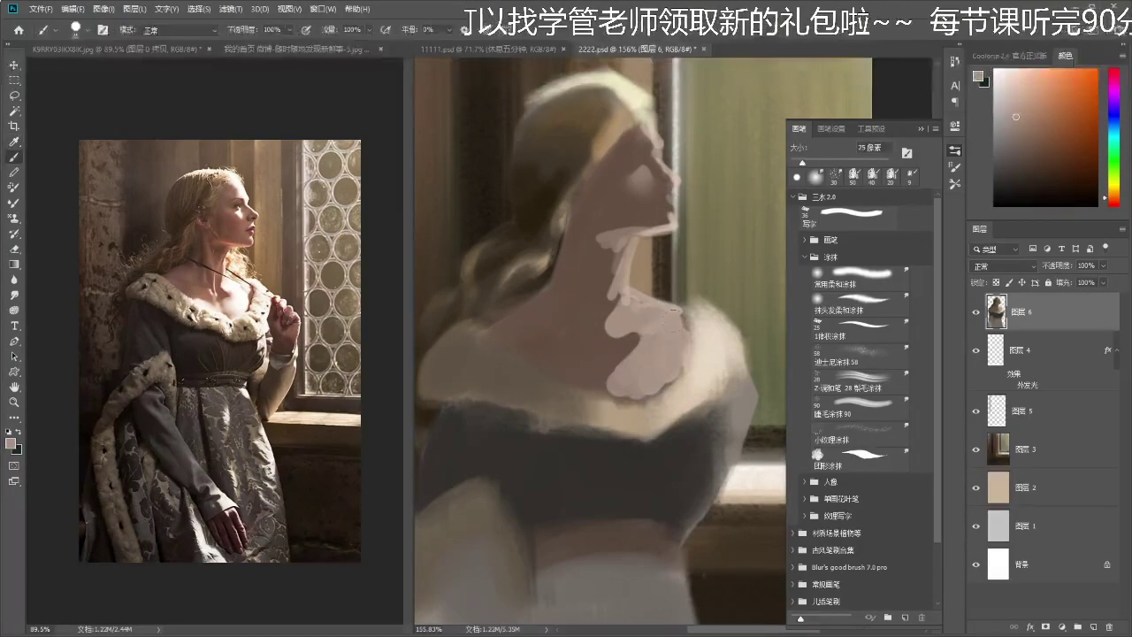
- Trim the light patch at the base of the neck with sampled skin brown, using a smaller 10 px brush
scroll(656, 363, down, 3)
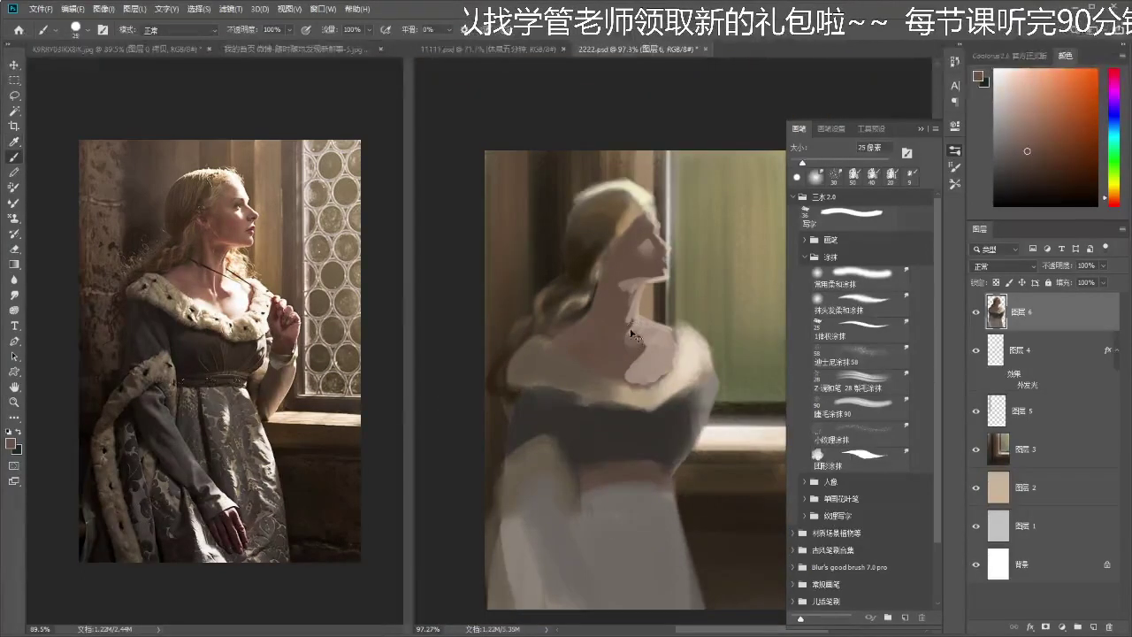
key(bracketleft)
alt+click(649, 331)
alt+click(635, 341)
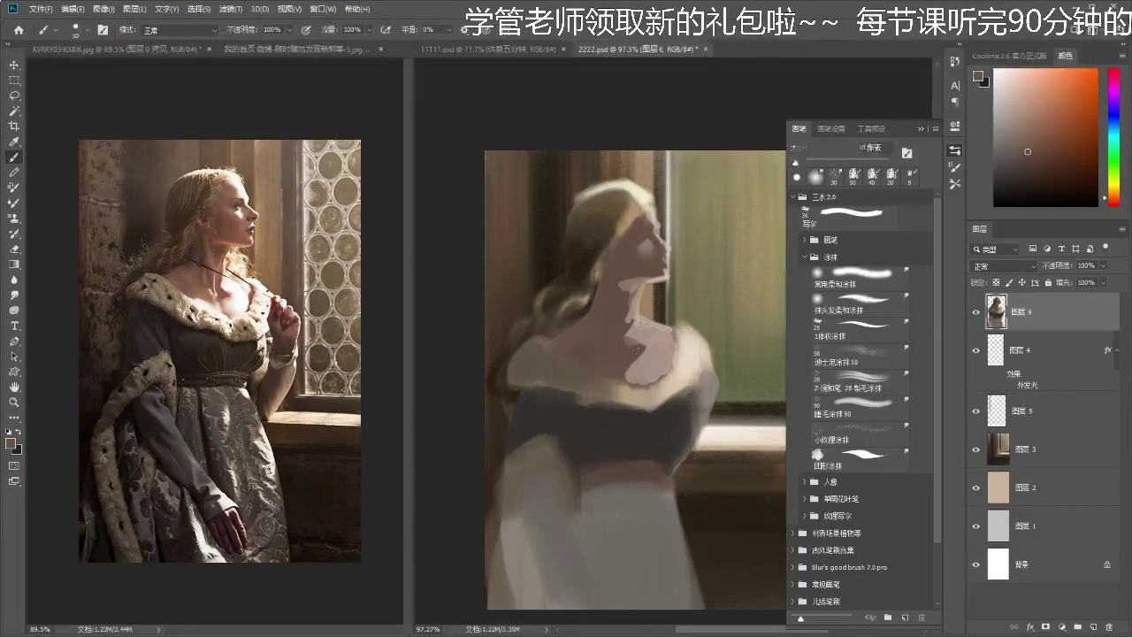
- Paint a pale pink light patch on the chest's shaded side, just above the fur collar, at 10 px
click(1000, 84)
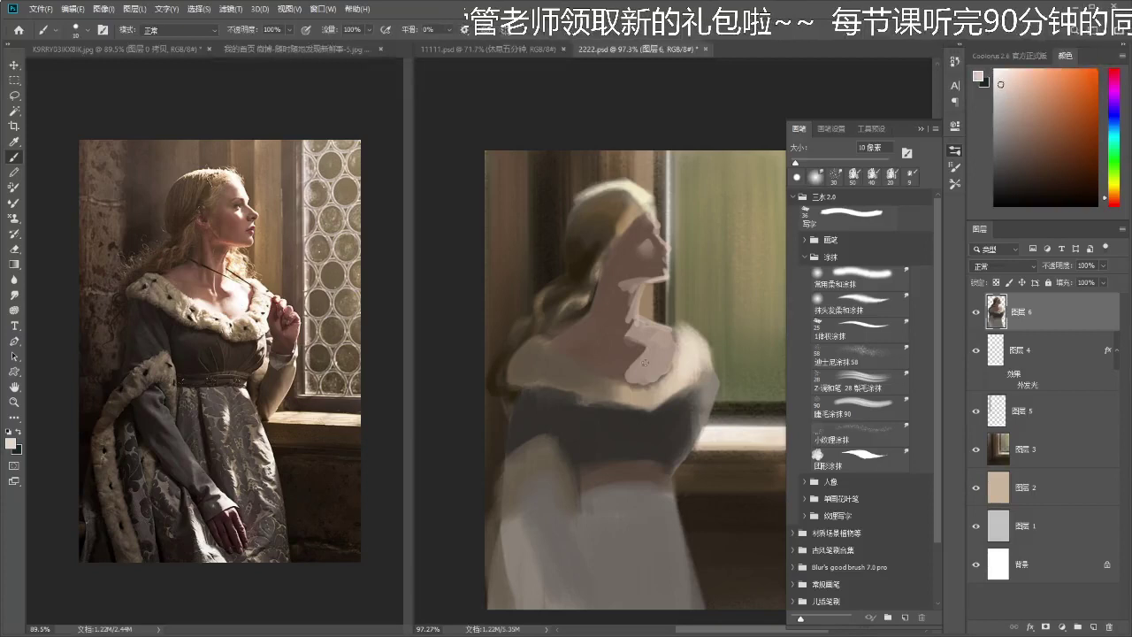
mouse_move(674, 331)
mouse_down()
mouse_move(635, 331)
mouse_move(660, 339)
mouse_move(651, 368)
mouse_move(656, 342)
mouse_move(615, 369)
mouse_move(610, 360)
mouse_move(620, 375)
mouse_move(615, 362)
mouse_up()
key(r)
key(b)
key(ctrl+z)
key(ctrl+z)
key(ctrl+z)
mouse_move(590, 366)
mouse_down()
mouse_move(627, 376)
mouse_move(588, 361)
mouse_move(606, 370)
mouse_up()
key(r)
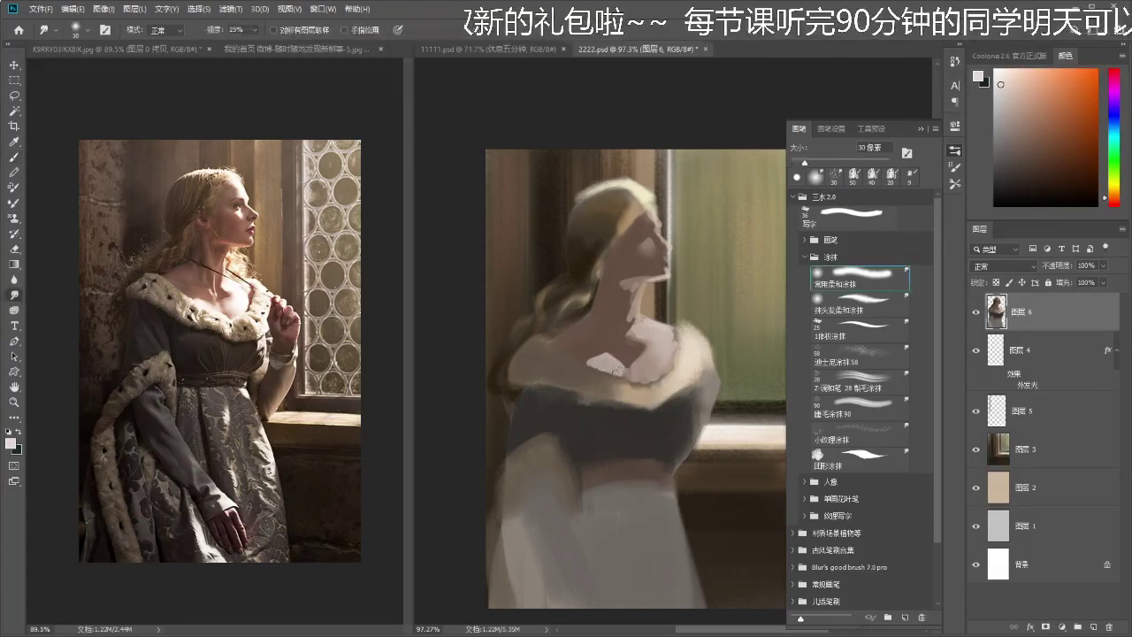
- Recut the chest light's edge with sampled skin brown and add a sampled pale pink stroke down the neck tendon
key(b)
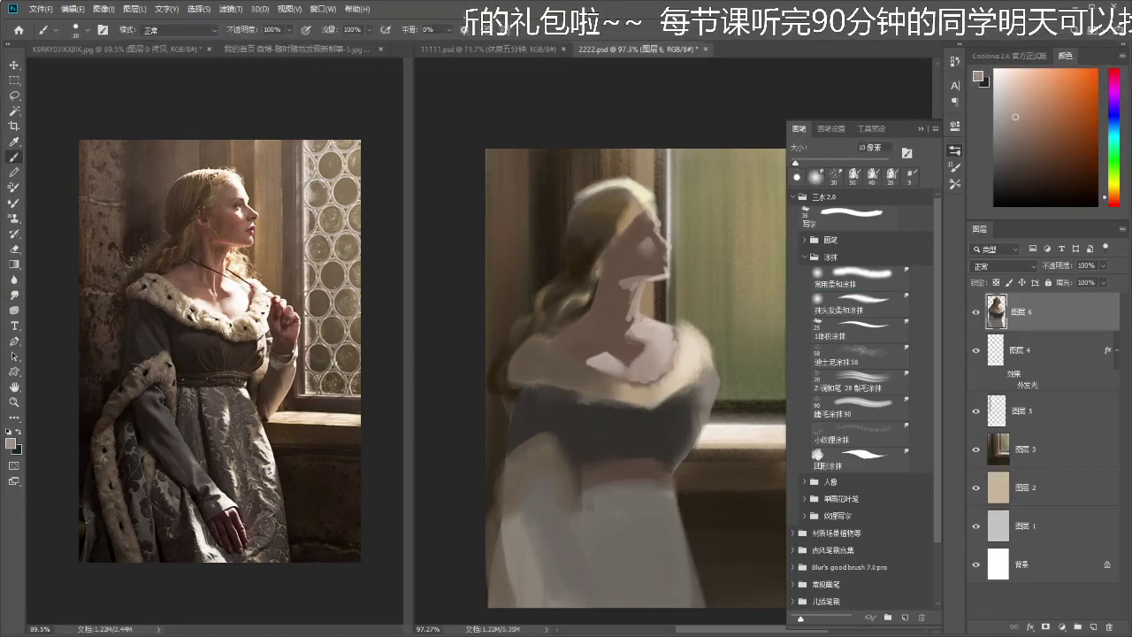
alt+click(631, 349)
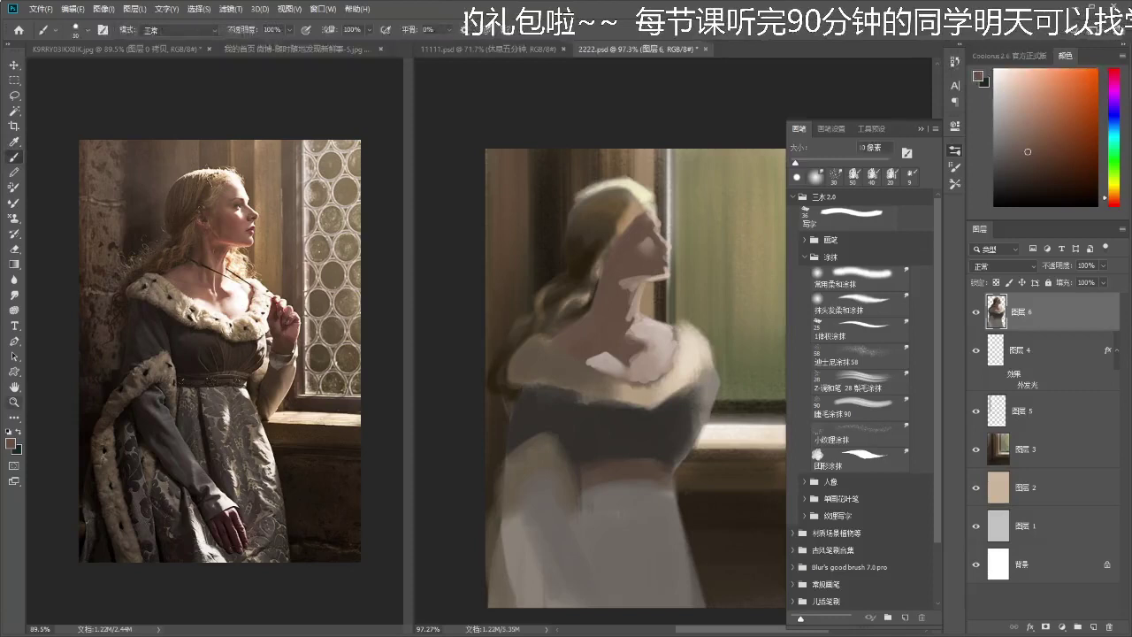
drag(652, 337, 660, 338)
alt+click(650, 331)
drag(607, 295, 616, 334)
alt+click(617, 292)
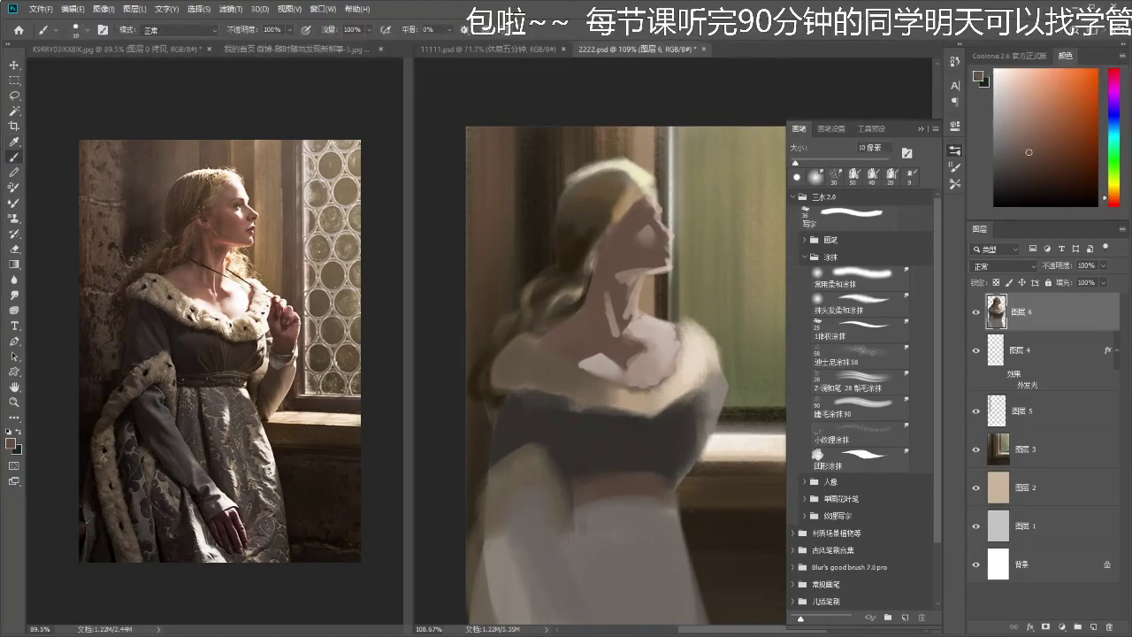
- Shape the hollow of the throat with sampled skin tones and soften the chest light with the 常用柔和涂抹 smudge brush
scroll(606, 293, up, 1)
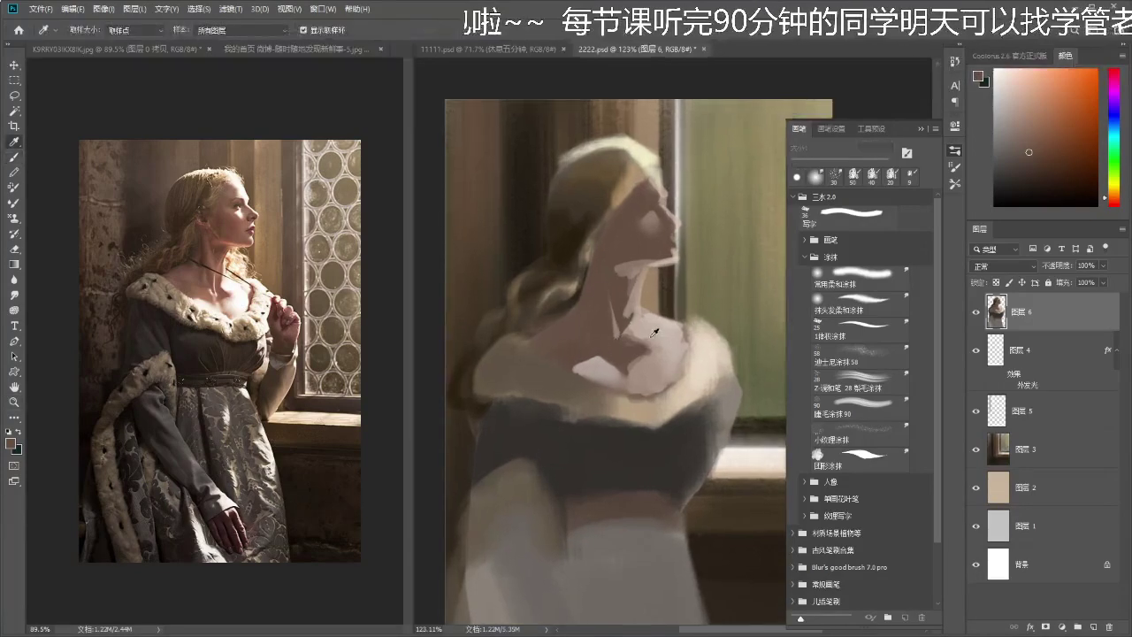
alt+click(603, 335)
alt+click(612, 338)
alt+click(622, 355)
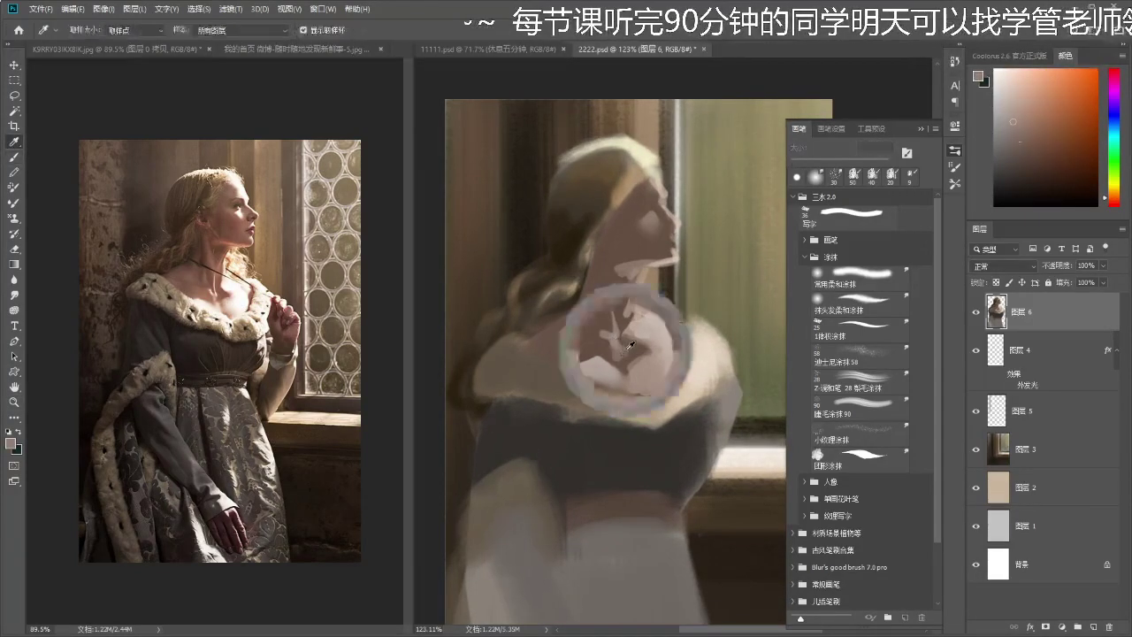
alt+click(637, 365)
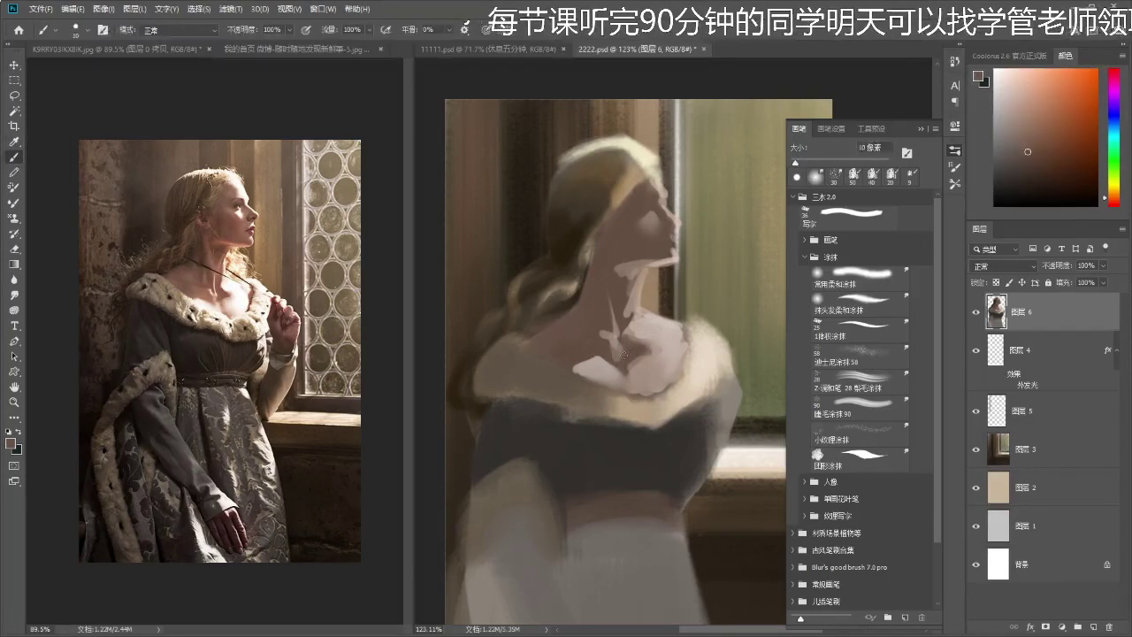
alt+click(631, 367)
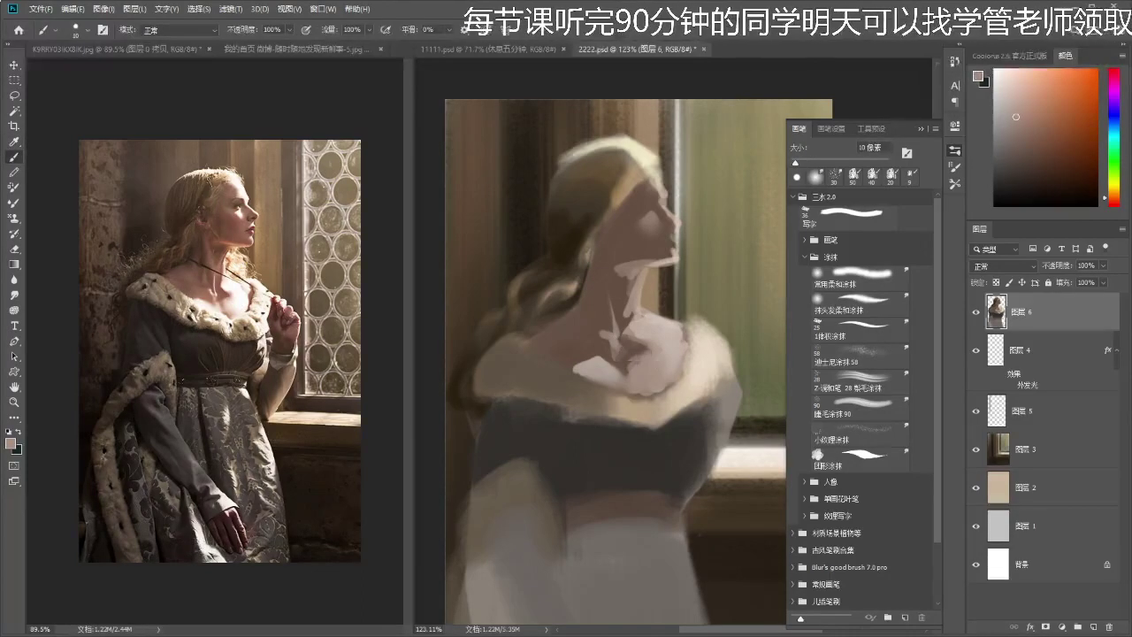
key(r)
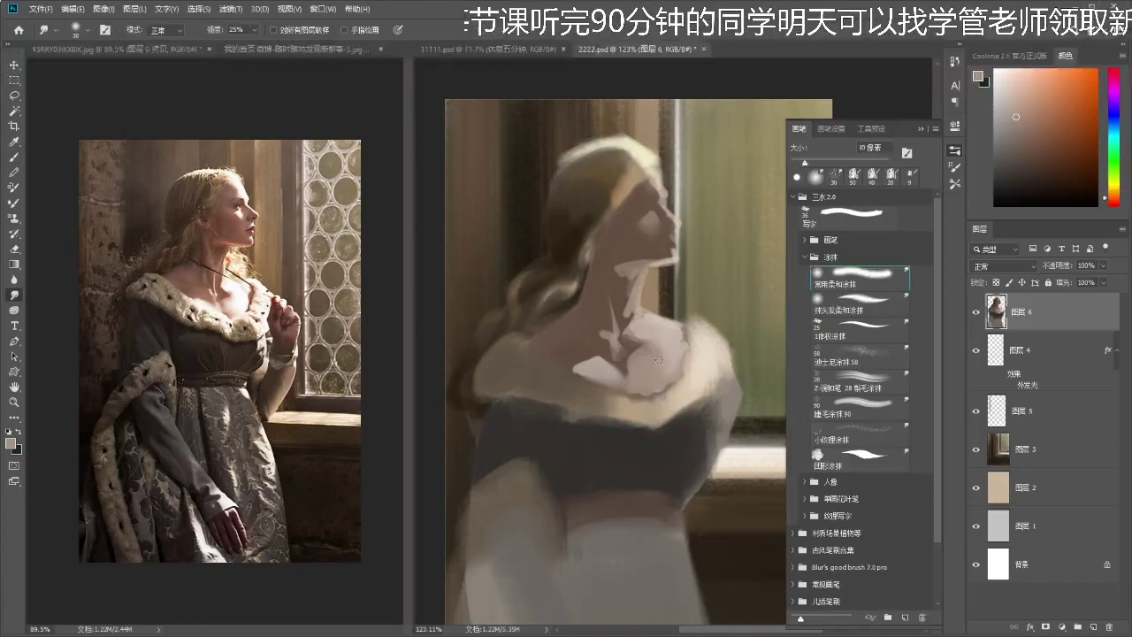
drag(661, 328, 662, 329)
- Refine the light down the front of the neck with sampled pale pink and trim the under-jaw light with skin brown
key(b)
alt+click(638, 309)
scroll(639, 309, up, 2)
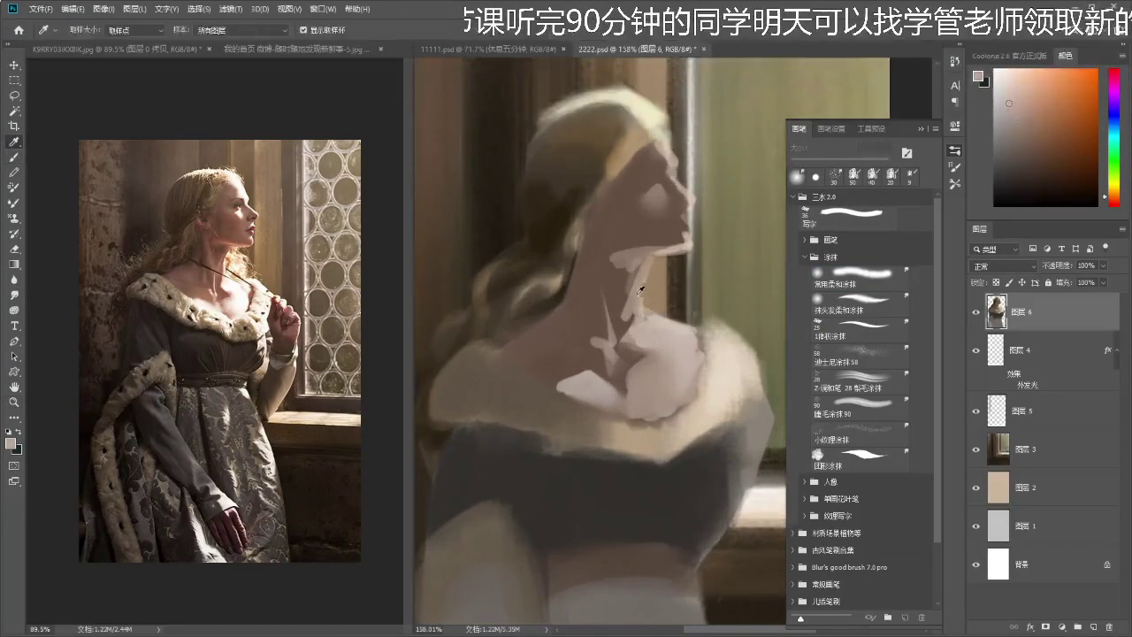
drag(642, 292, 639, 321)
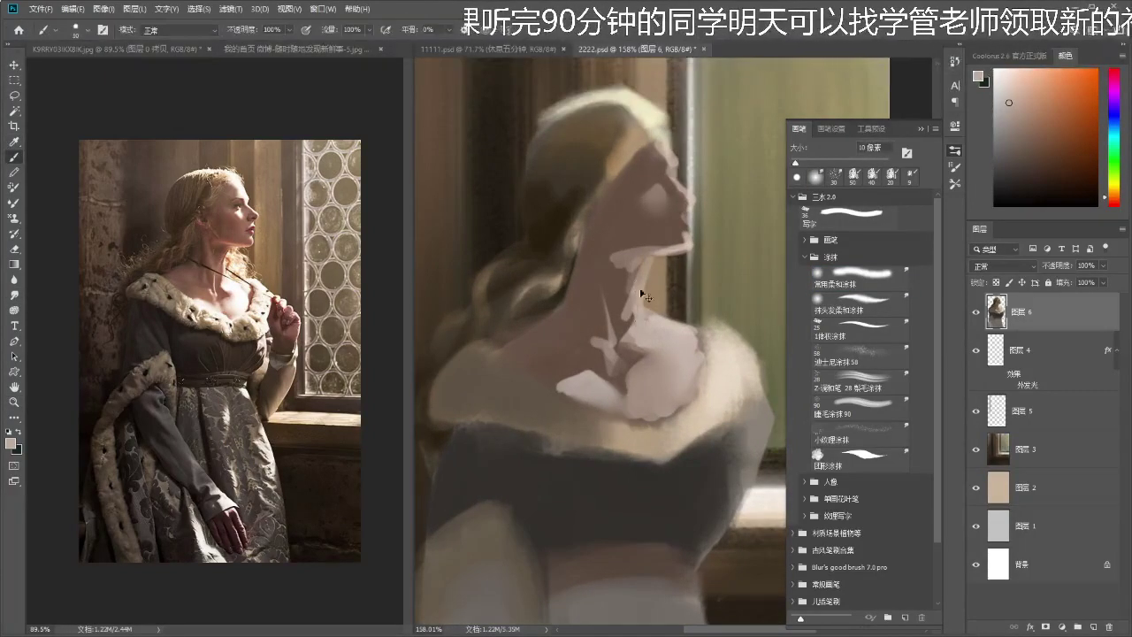
scroll(650, 289, down, 1)
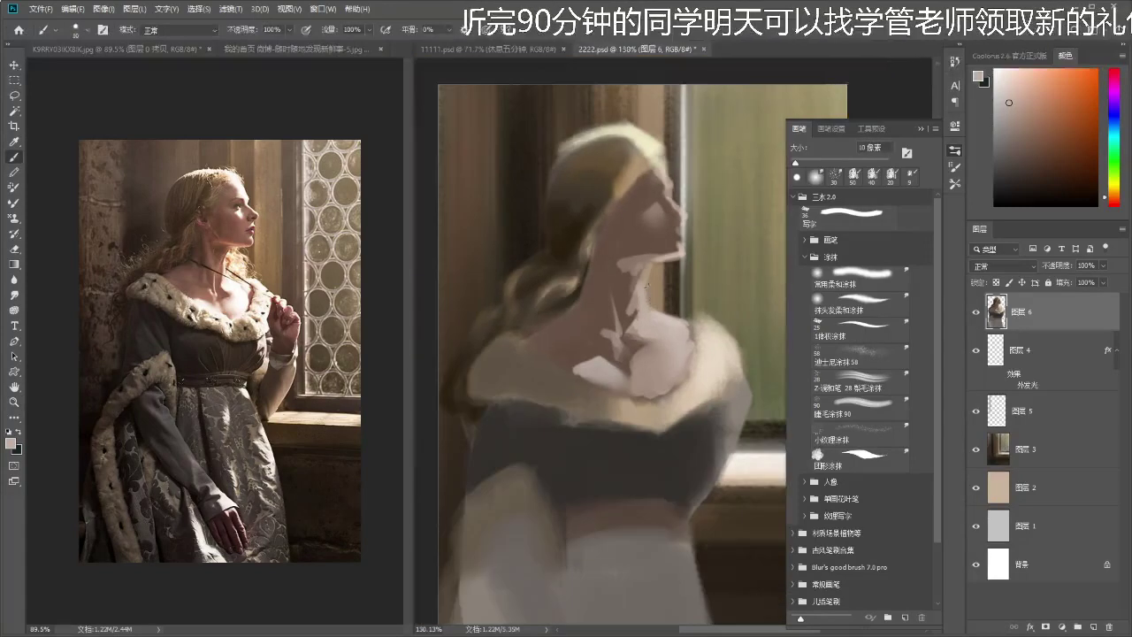
scroll(645, 291, up, 1)
alt+click(625, 269)
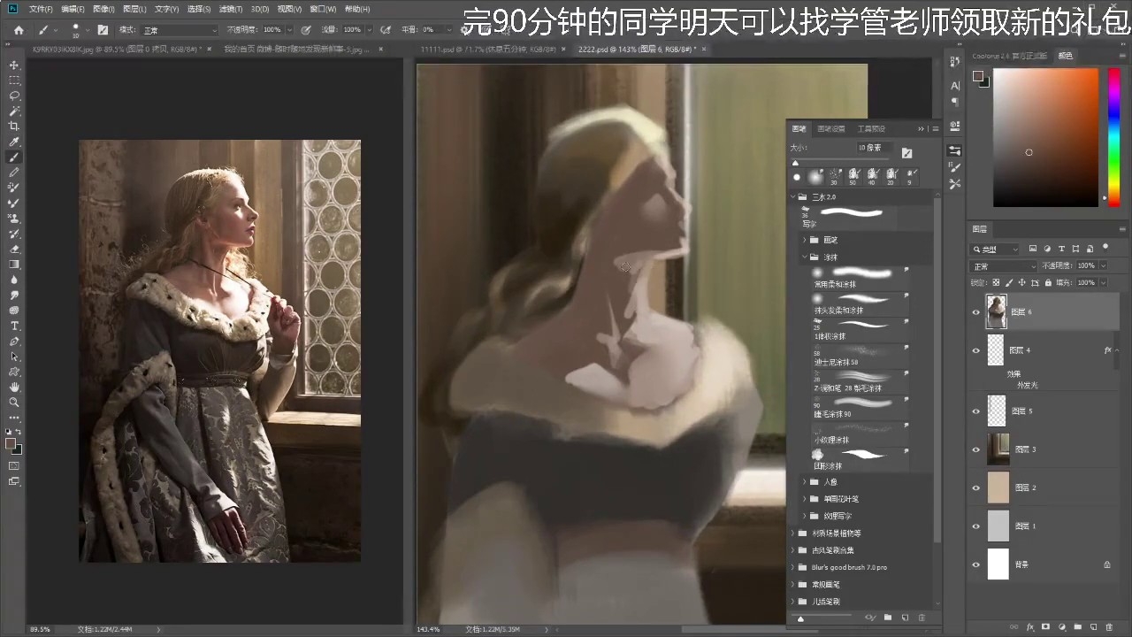
key(r)
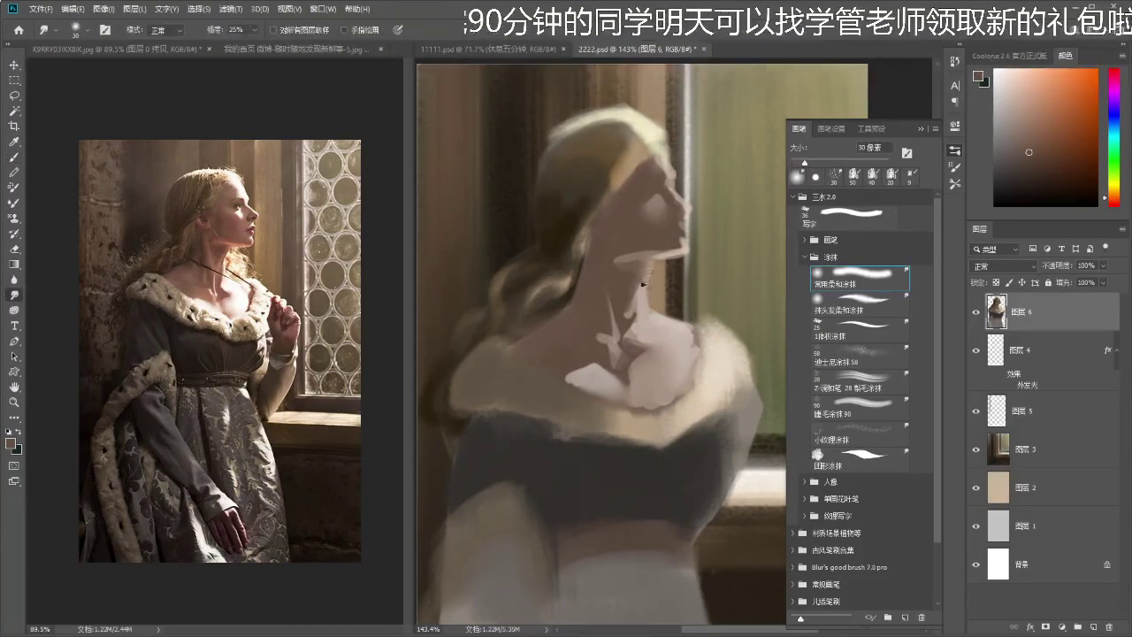
key(i)
click(1020, 114)
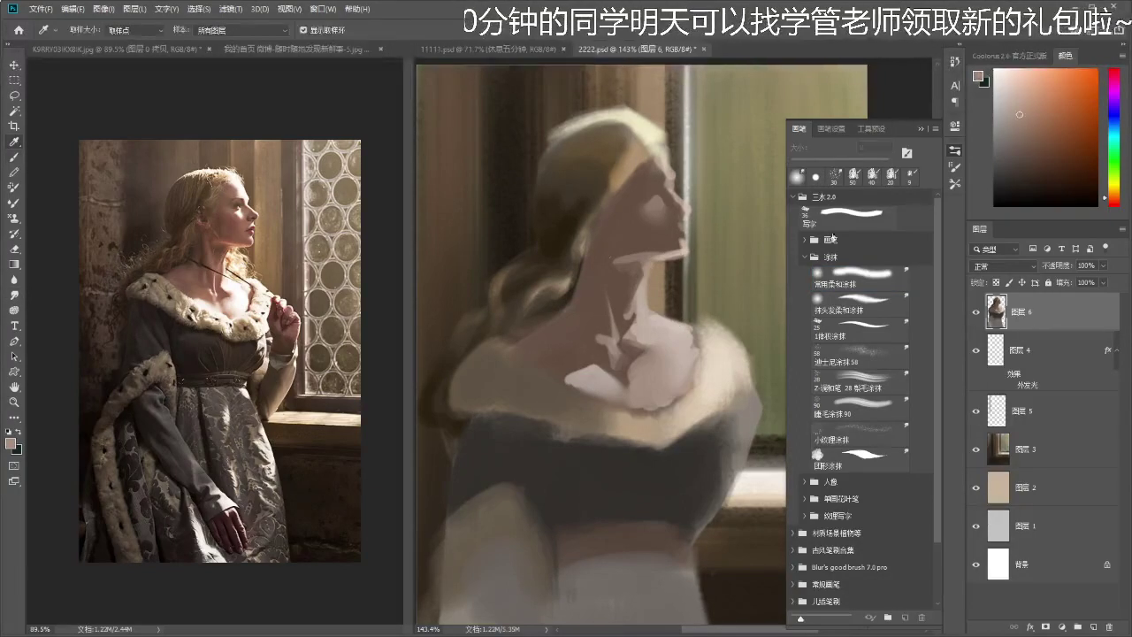
key(b)
key(ctrl+z)
drag(603, 255, 617, 314)
key(ctrl+z)
key(ctrl+z)
- Paint a warm mid-brown strip down the side of the neck and carry the tone over the collarbone at 10 px
click(1029, 132)
drag(617, 265, 621, 322)
key(ctrl+z)
key(ctrl+z)
mouse_move(605, 270)
mouse_down()
mouse_move(627, 317)
mouse_move(617, 307)
mouse_move(594, 332)
mouse_move(593, 264)
mouse_move(582, 291)
mouse_up()
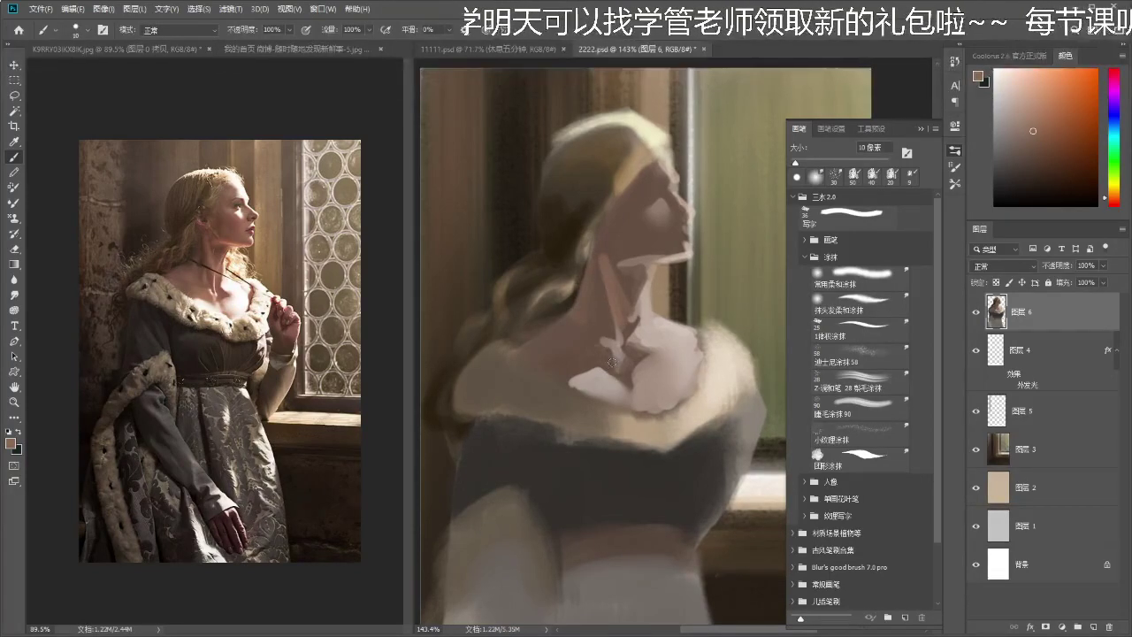
mouse_move(596, 347)
mouse_down()
mouse_move(569, 366)
mouse_move(565, 348)
mouse_up()
key(r)
- Paint a warm pinkish tone along the underside of the jaw and rework its edge with sampled skin colours
key(z)
drag(632, 319, 690, 320)
key(b)
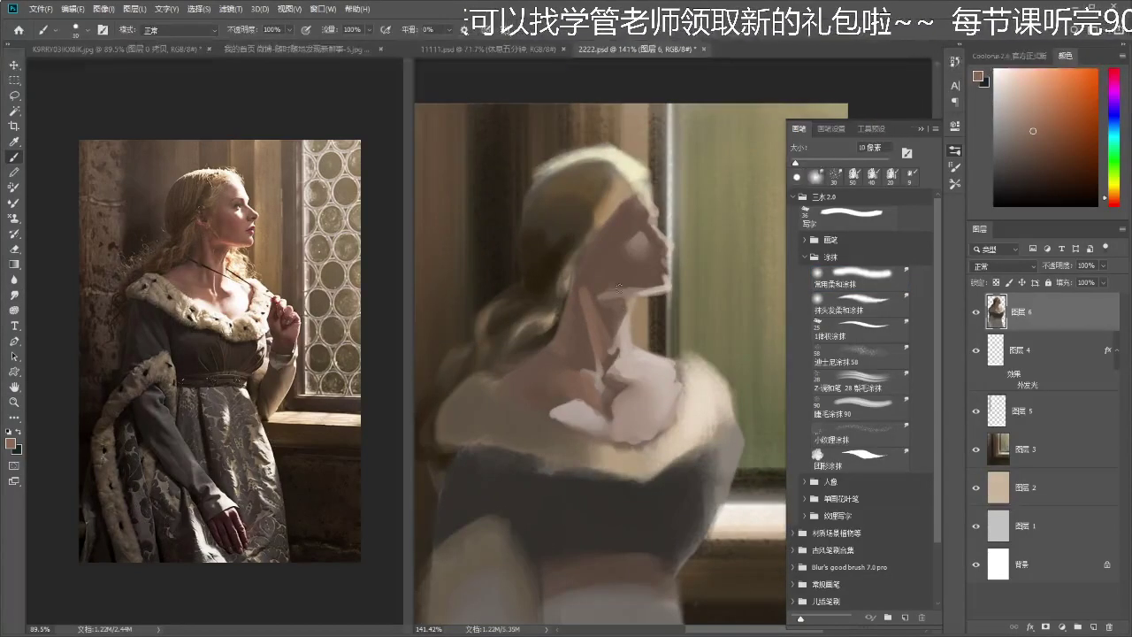
click(1031, 110)
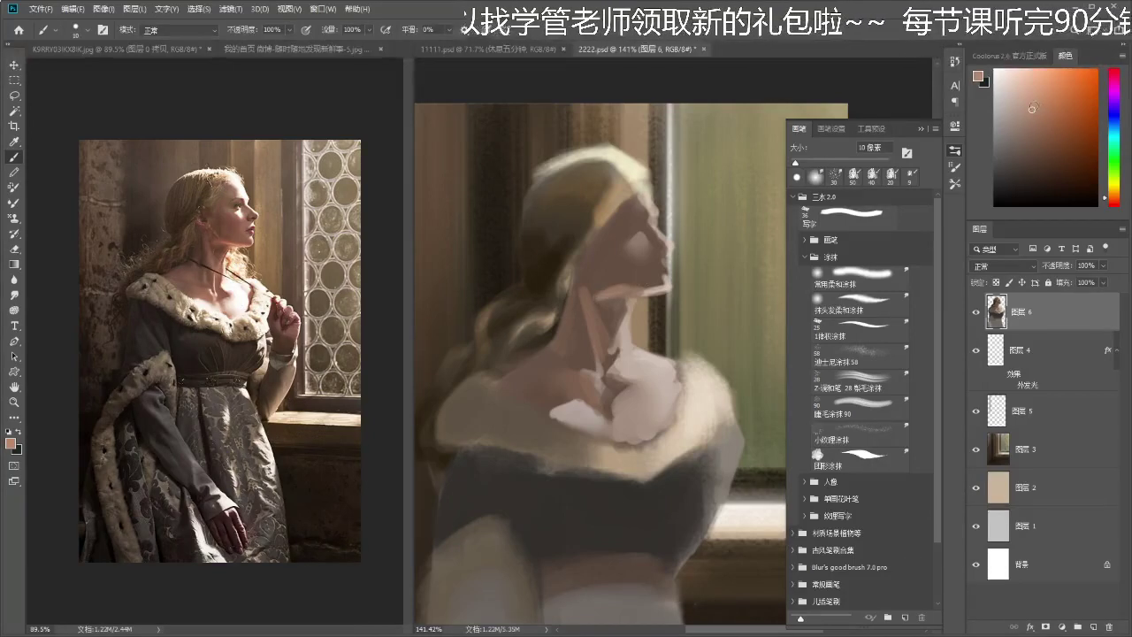
mouse_move(599, 298)
mouse_down()
mouse_move(644, 294)
mouse_move(665, 273)
mouse_move(644, 295)
mouse_move(665, 292)
mouse_up()
alt+click(657, 292)
alt+click(648, 285)
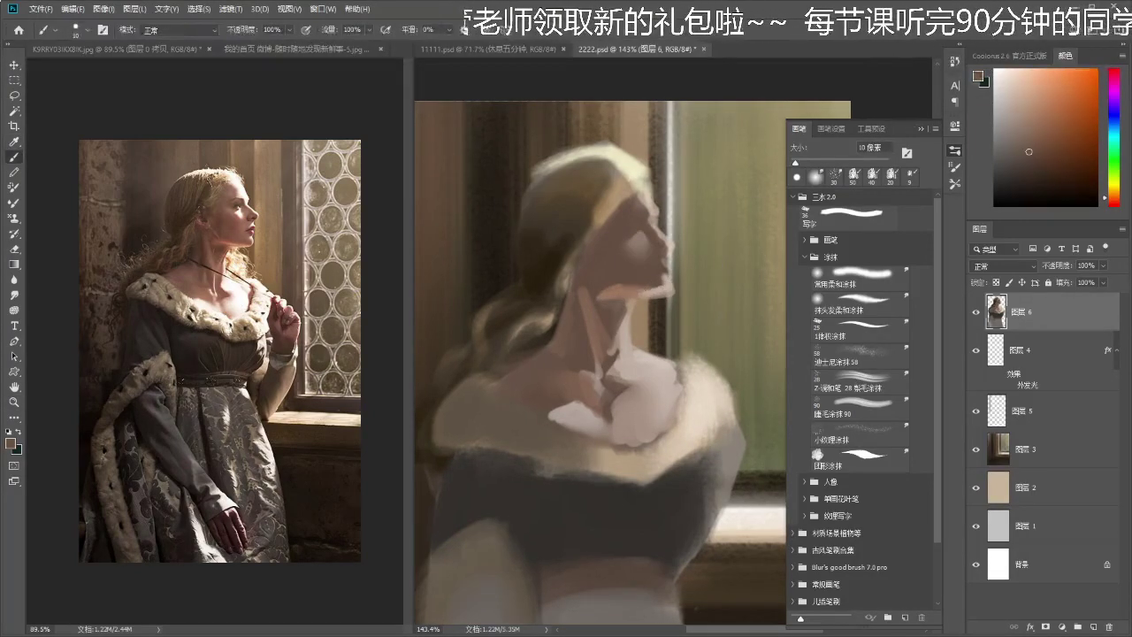
- Soften the jaw's lower edge with the smudge brush and sample the skin brown there for painting
key(r)
mouse_move(622, 282)
mouse_down()
mouse_move(608, 288)
mouse_move(624, 280)
mouse_up()
key(b)
alt+click(622, 282)
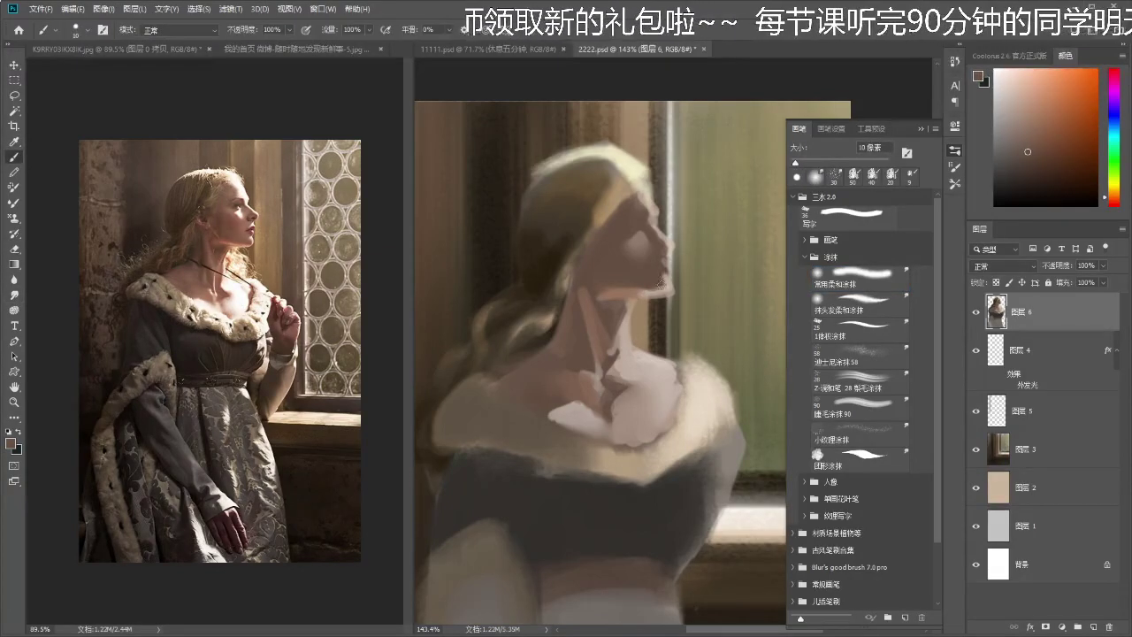
- Reshape the hairline above the forehead and temple with sampled skin brown, blond and dark hair tones
scroll(659, 280, up, 2)
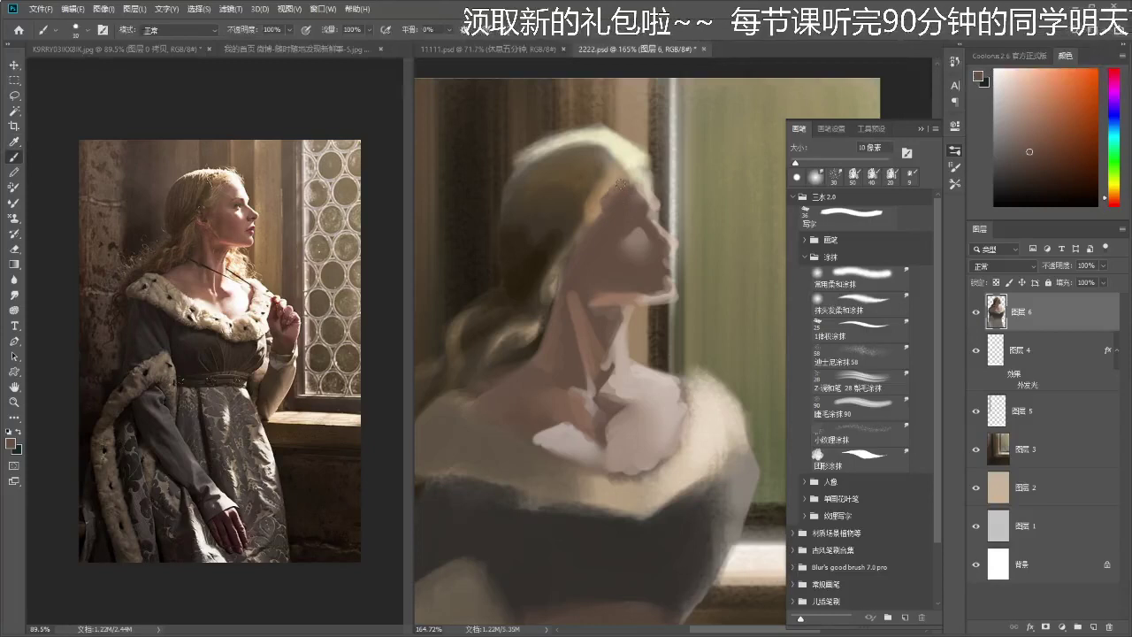
alt+click(611, 183)
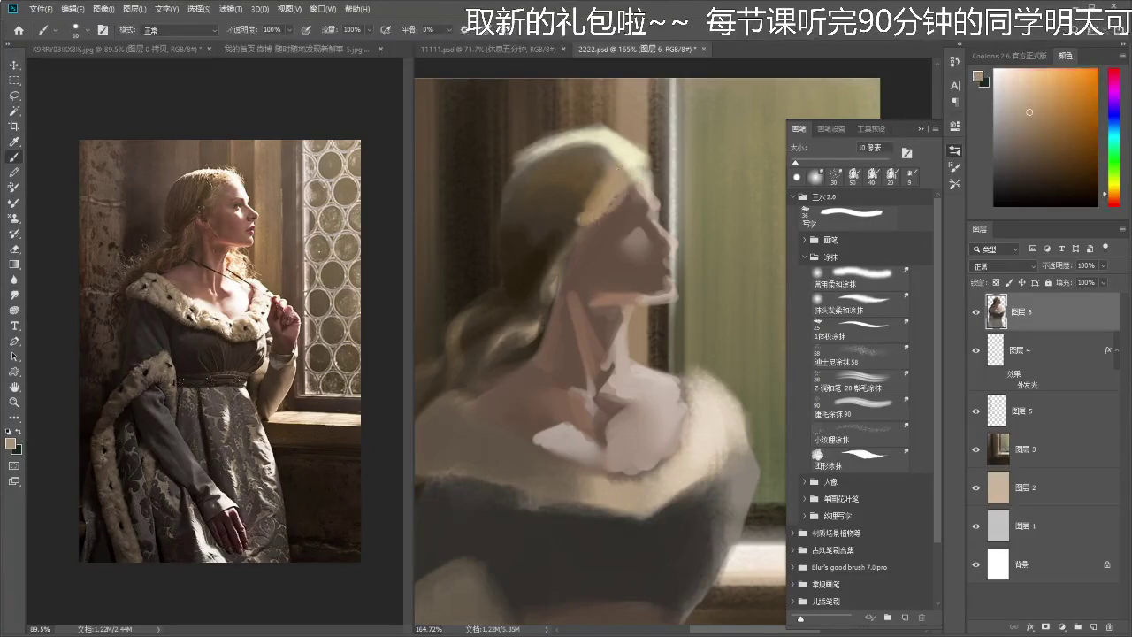
alt+click(580, 221)
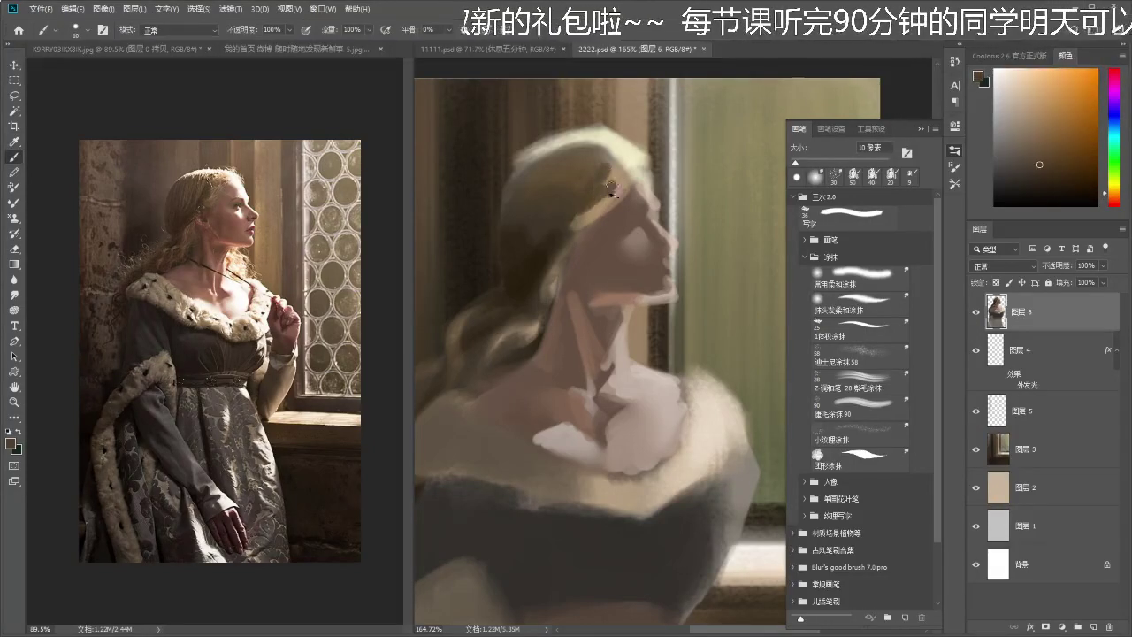
alt+click(607, 201)
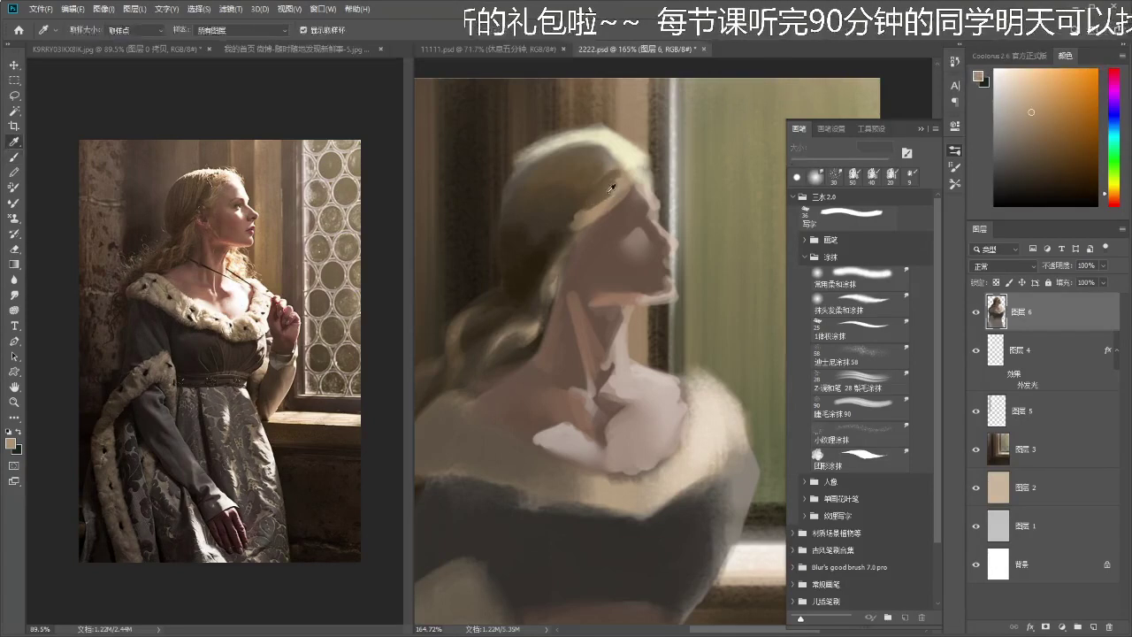
- Paint light blond highlights along the crown and back of the head with sampled hair colours
scroll(596, 168, down, 2)
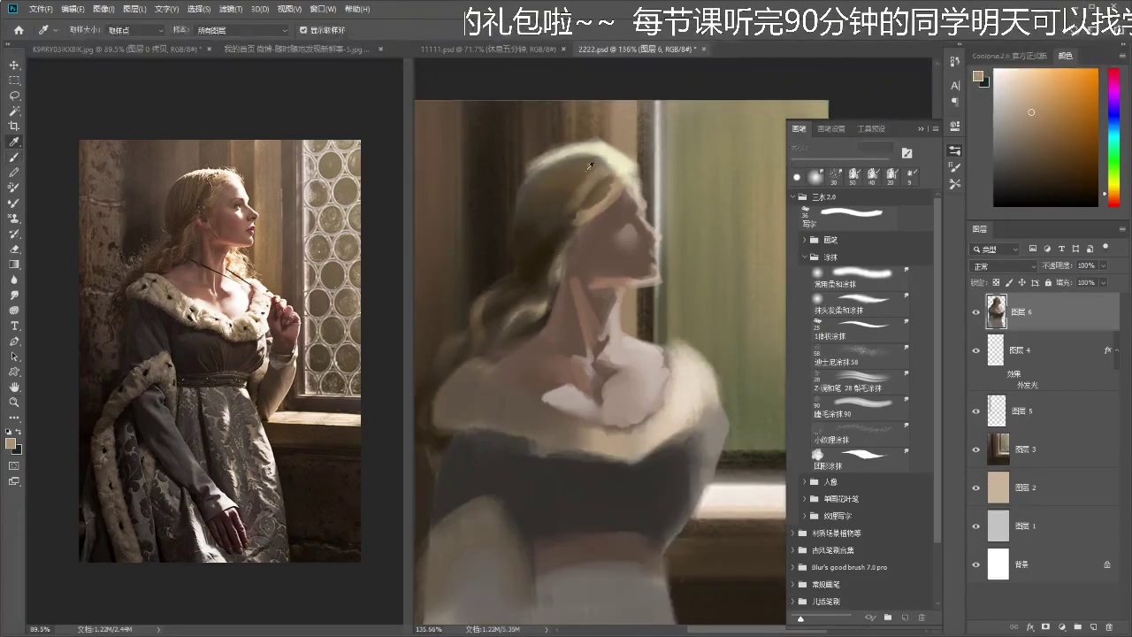
drag(582, 153, 535, 169)
alt+click(597, 144)
mouse_move(585, 142)
mouse_down()
mouse_move(540, 158)
mouse_move(533, 143)
mouse_move(506, 203)
mouse_move(531, 184)
mouse_up()
- Darken the back of the hair with sampled dark browns at 30 px and set the eraser to 40 px
alt+click(518, 205)
alt+click(521, 220)
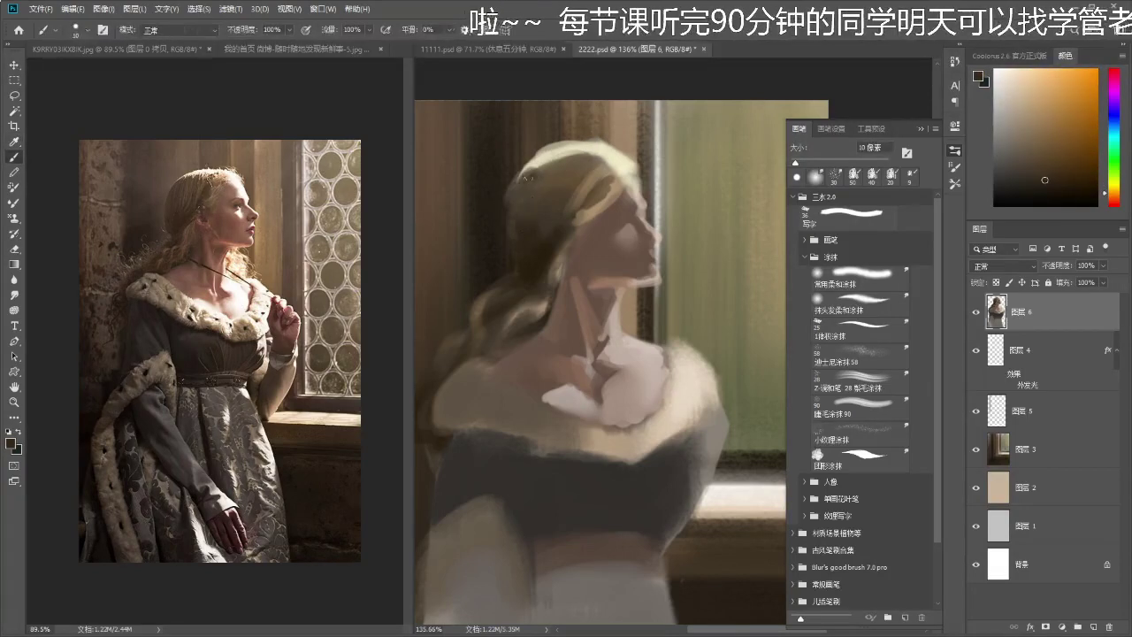
key(bracketright)
key(bracketright)
key(bracketright)
key(bracketright)
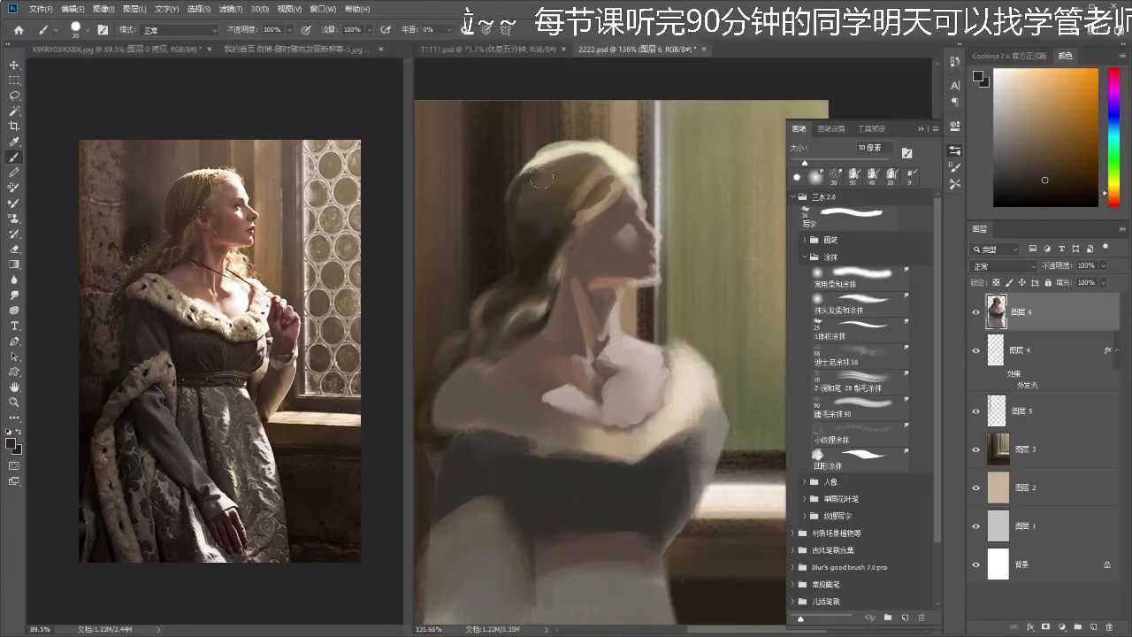
mouse_move(566, 167)
mouse_down()
mouse_move(503, 166)
mouse_move(526, 140)
mouse_move(507, 148)
mouse_move(595, 123)
mouse_up()
key(e)
key(bracketright)
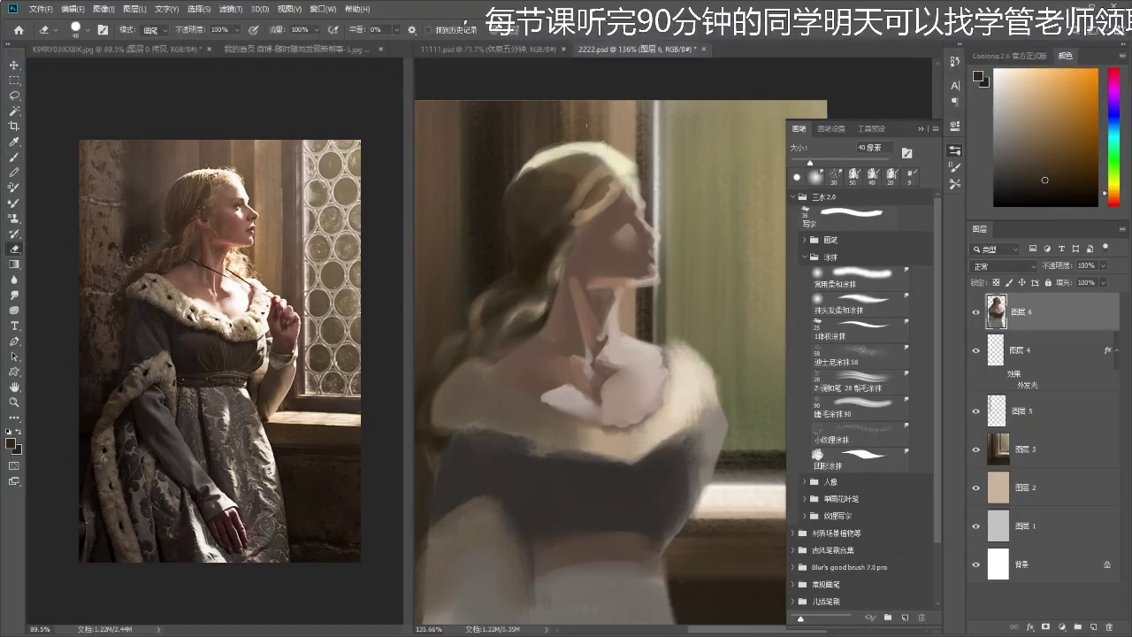
- Paint the lit front edge of the forehead with a sampled pale skin tone and a 15 px brush
key(i)
click(635, 181)
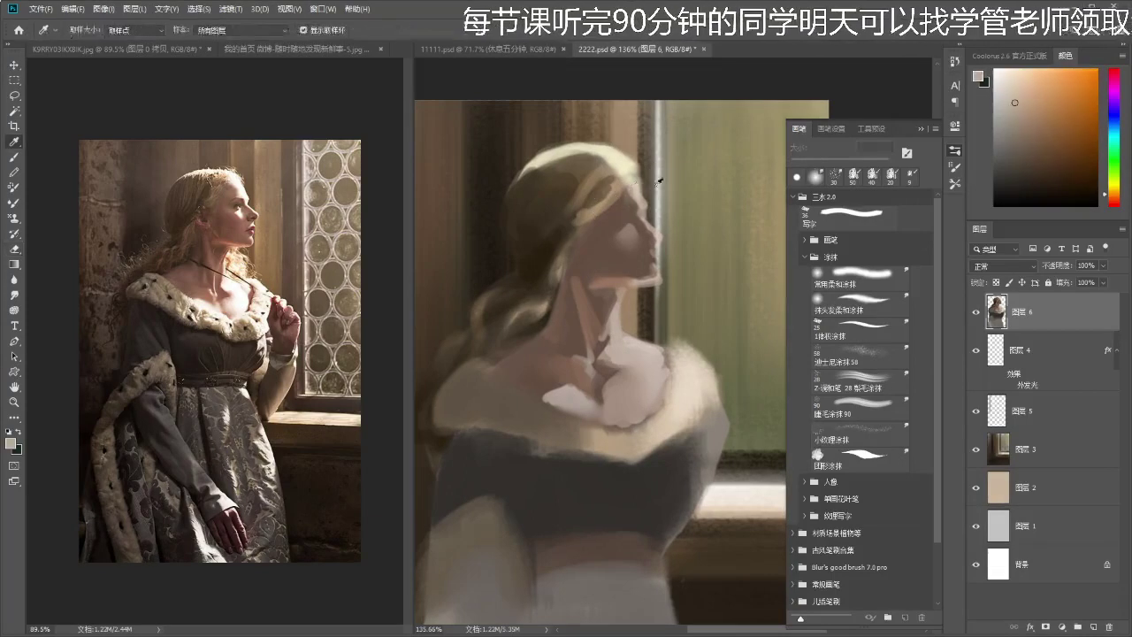
key(b)
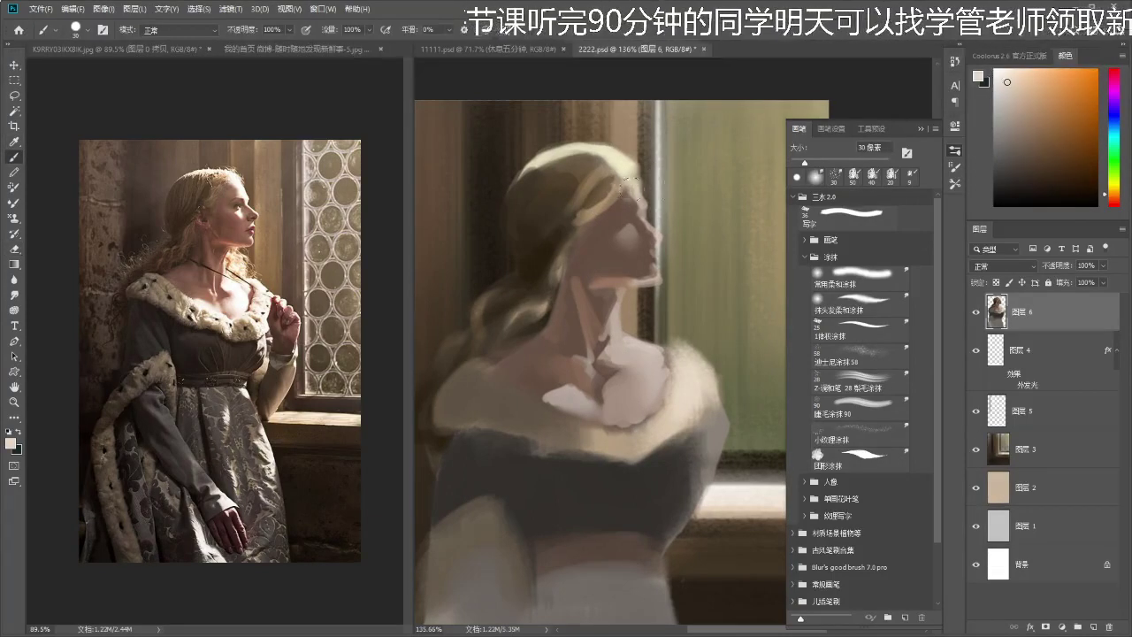
key(bracketleft)
key(bracketleft)
key(bracketleft)
drag(660, 101, 660, 206)
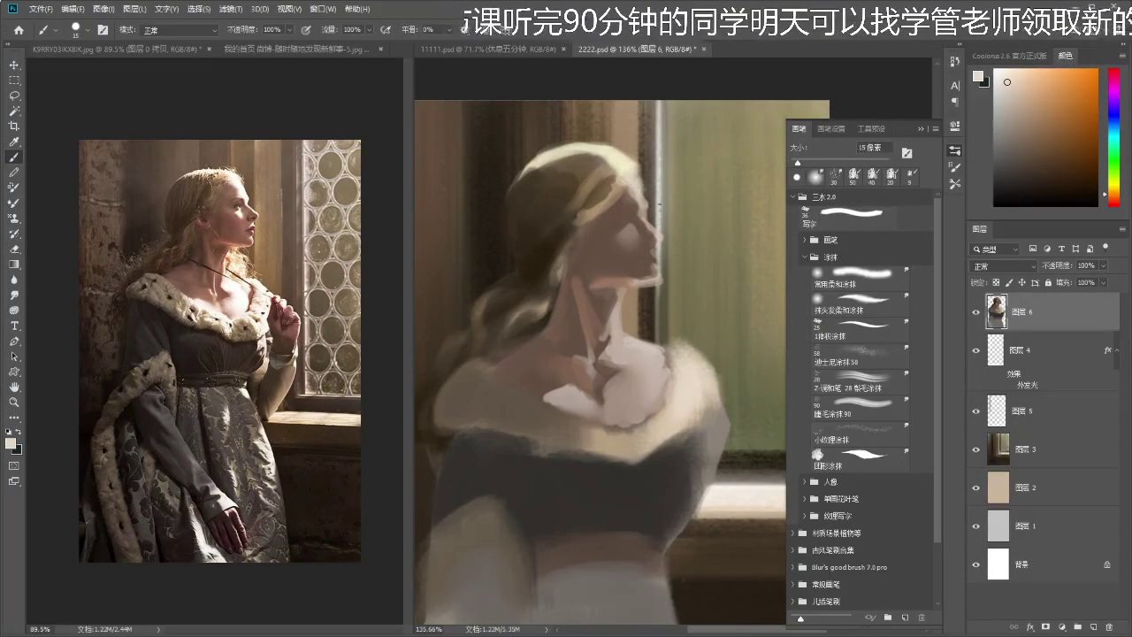
- Refine the forehead hairline, ear and cheek with pale and brown skin tones sampled around the temple
alt+click(626, 202)
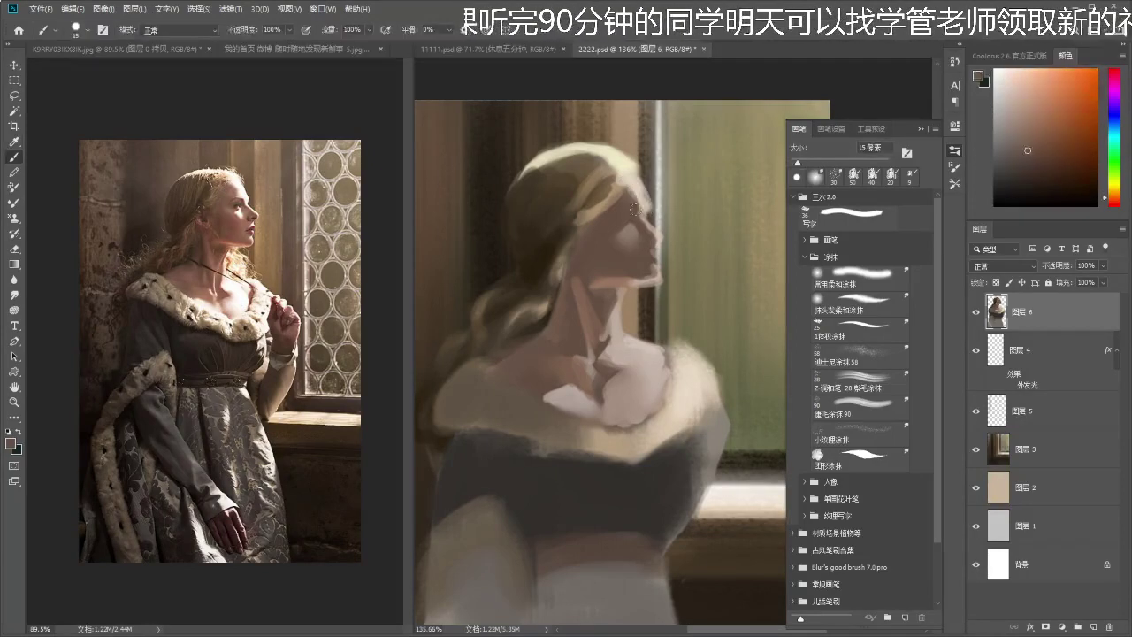
alt+click(631, 203)
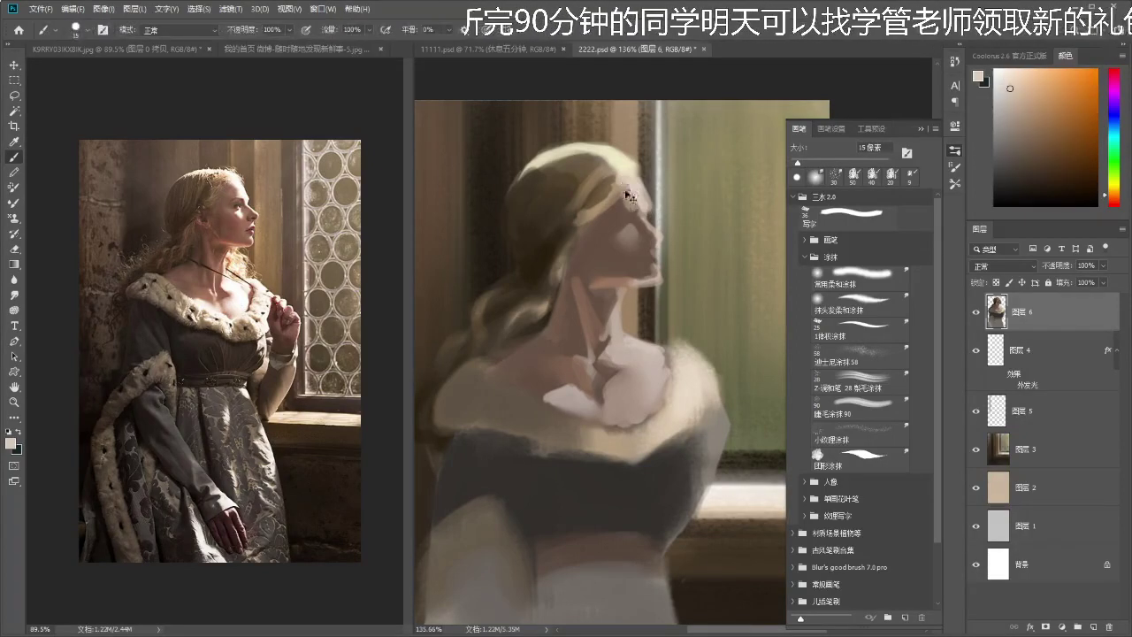
alt+click(624, 202)
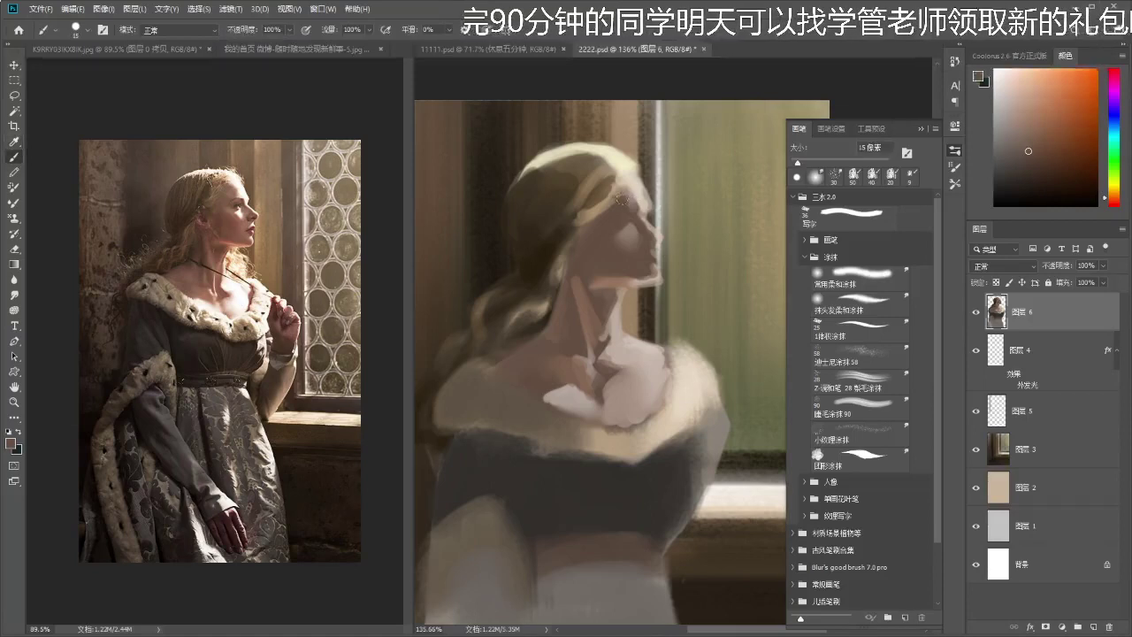
drag(593, 235, 595, 234)
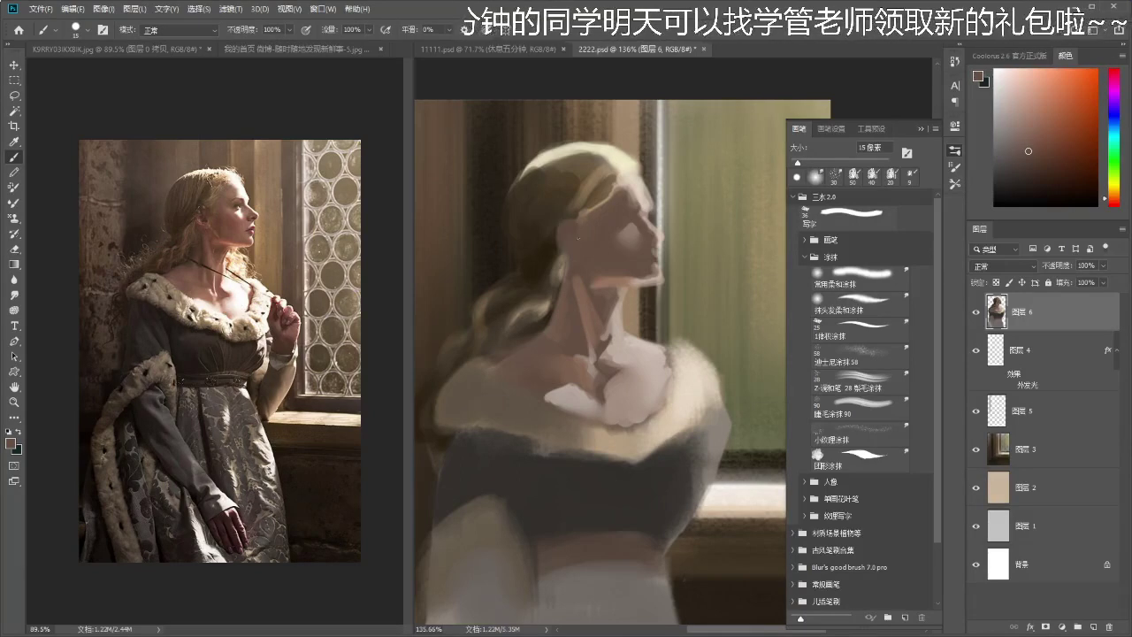
scroll(580, 237, down, 1)
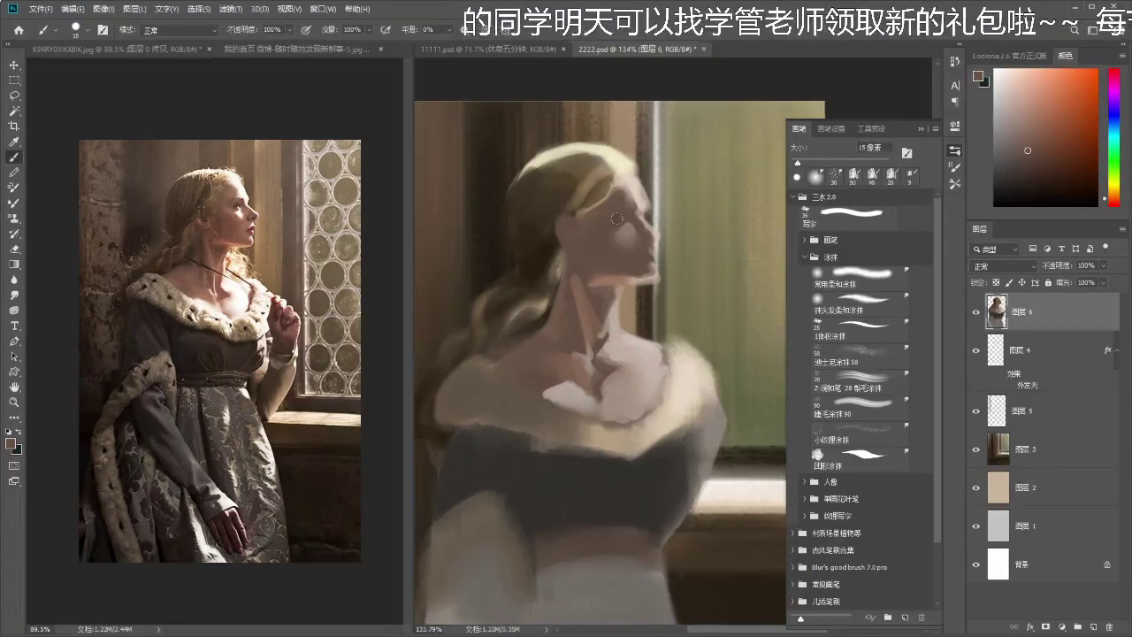
drag(591, 224, 597, 224)
key(b)
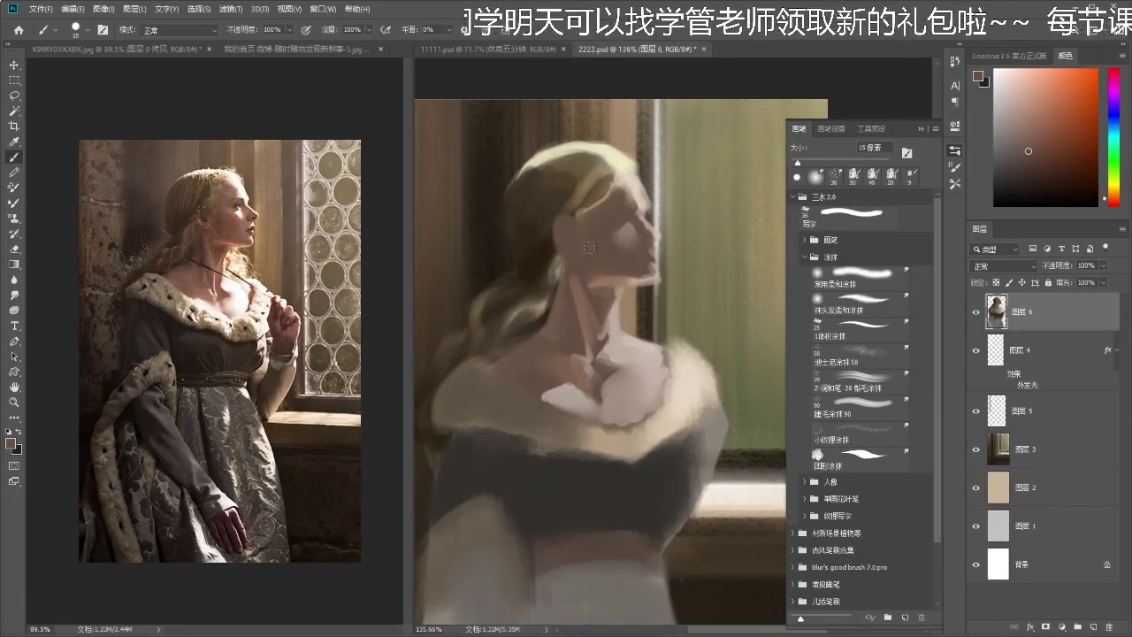
drag(591, 244, 586, 245)
- Repaint the jawline and lower cheek with skin browns sampled under the jaw and on the face
alt+click(590, 281)
drag(589, 283, 581, 272)
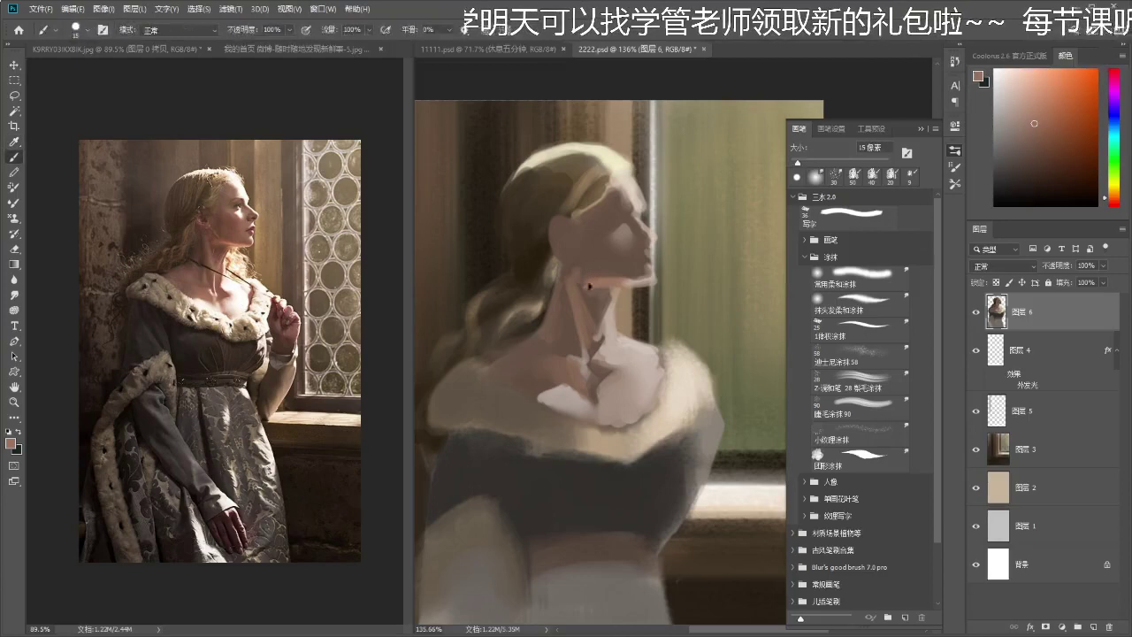
key(r)
key(b)
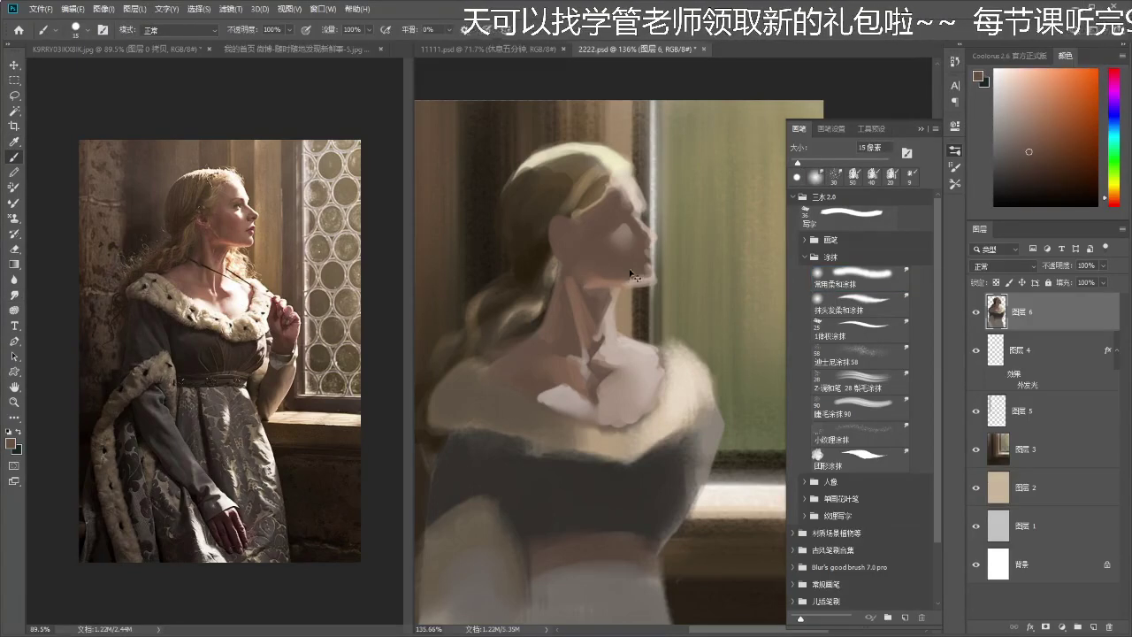
drag(622, 259, 614, 272)
drag(614, 271, 620, 271)
alt+click(585, 269)
drag(576, 237, 577, 260)
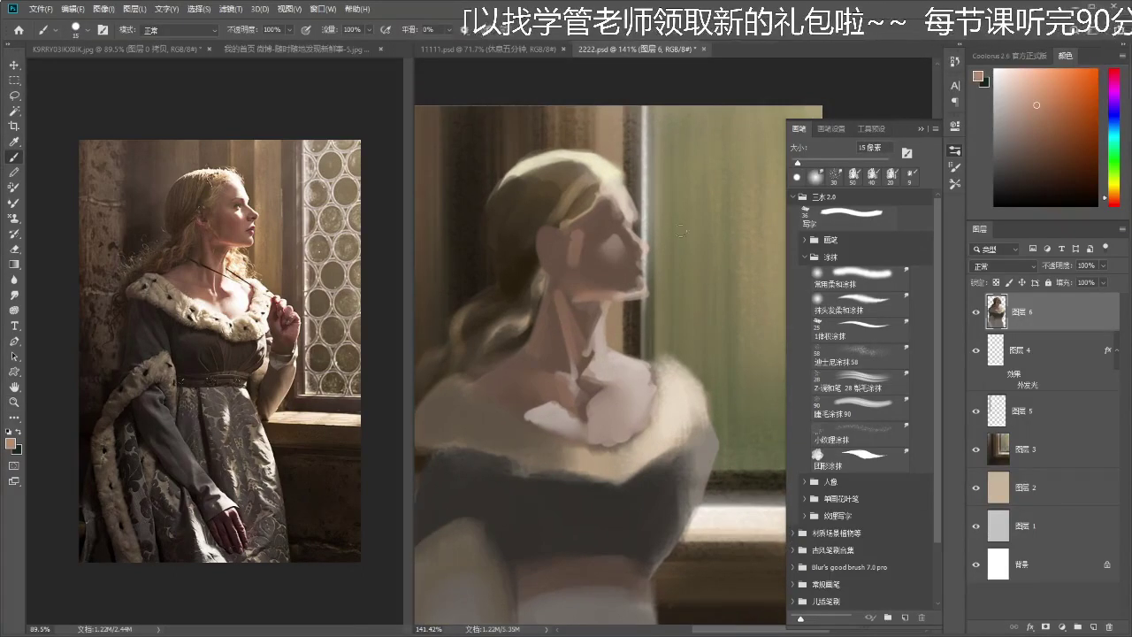
key(ctrl+z)
drag(750, 330, 759, 326)
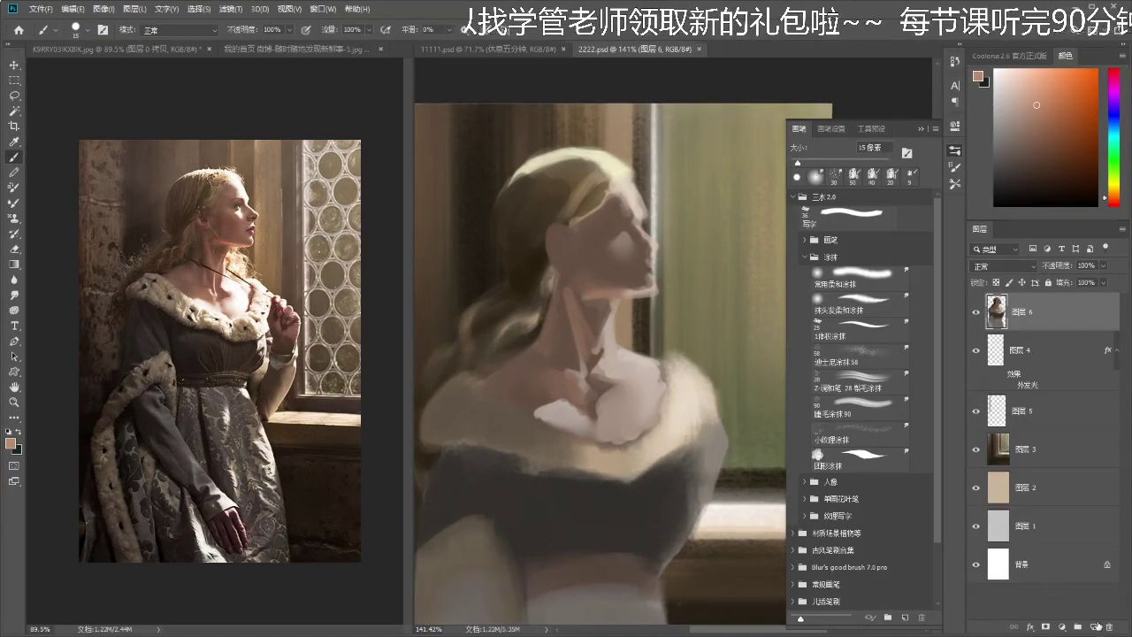
- Add a new layer in Overlay (叠加) blend mode and choose the soft round brush 透明柔圆
click(1091, 625)
click(1017, 266)
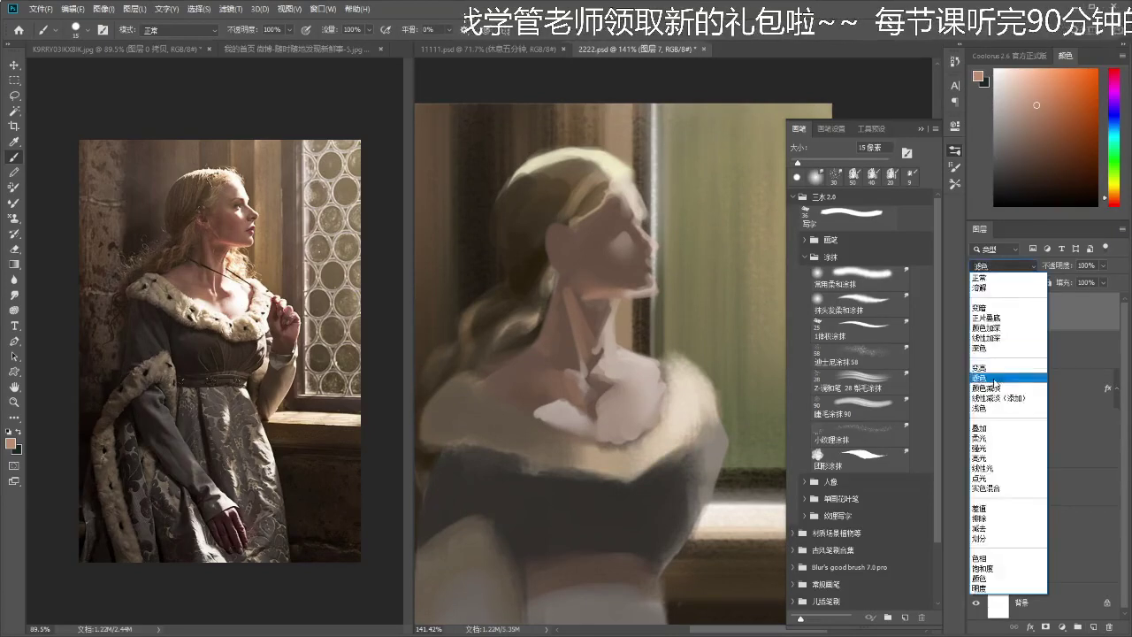
click(981, 428)
click(837, 272)
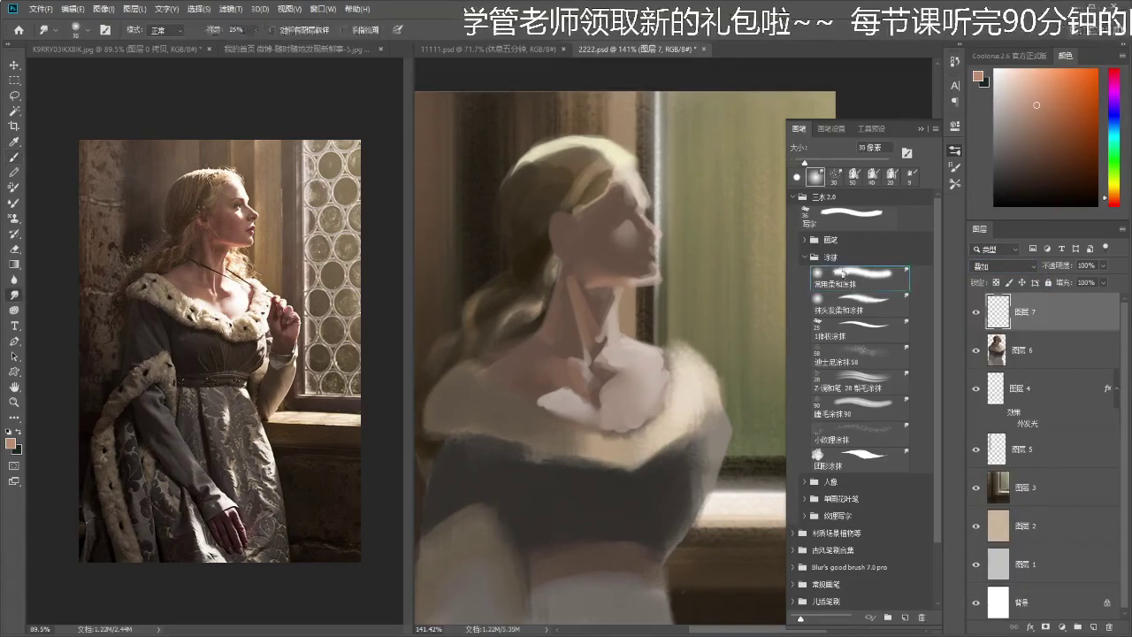
click(808, 240)
click(851, 258)
click(845, 301)
mouse_move(626, 201)
mouse_down()
mouse_move(638, 231)
mouse_move(617, 256)
mouse_up()
key(ctrl+z)
click(628, 235)
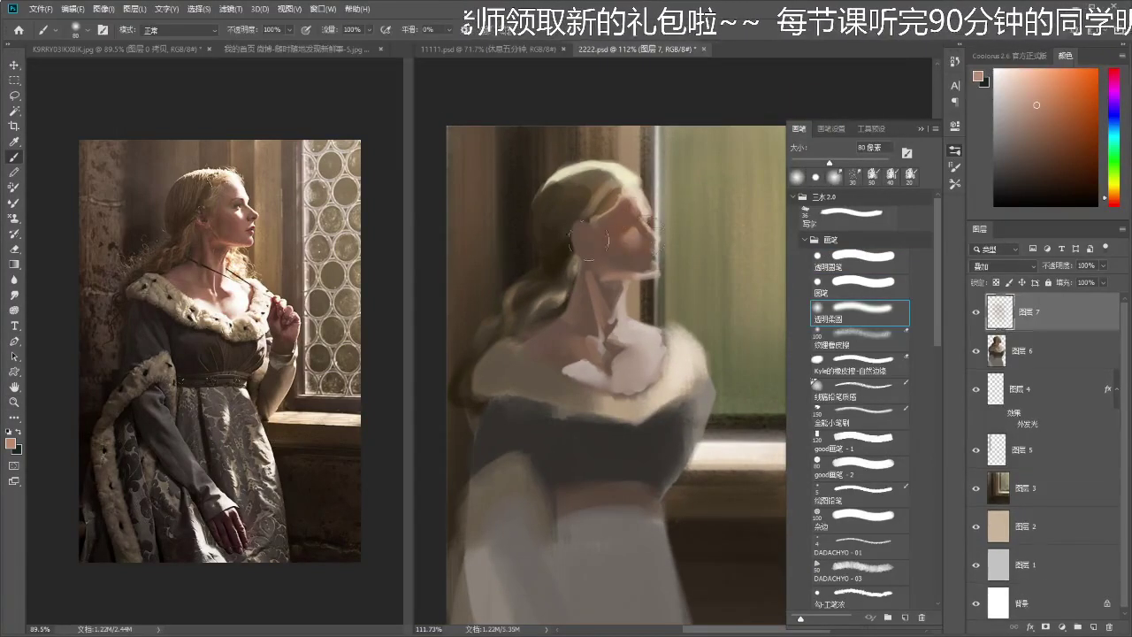
key(ctrl+z)
- Glaze a brighter orange over the cheek, neck and upper chest with the 80 px soft brush
click(1040, 94)
drag(704, 240, 705, 238)
mouse_move(612, 233)
mouse_down()
mouse_move(637, 214)
mouse_move(619, 261)
mouse_move(619, 326)
mouse_move(592, 349)
mouse_up()
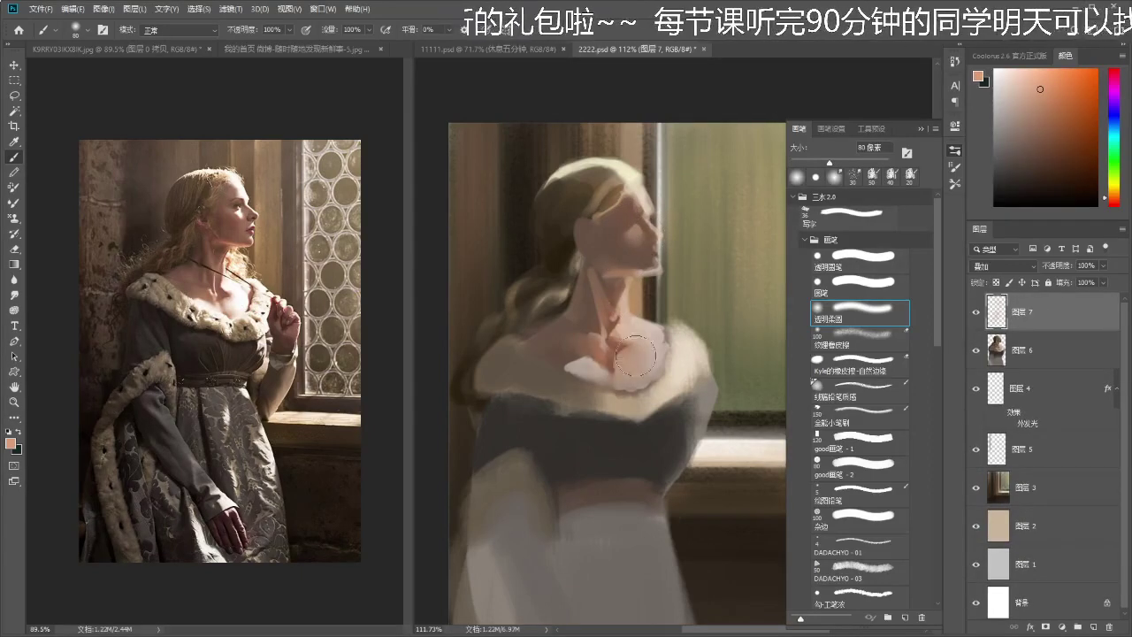
- Pick a lighter yellow-orange and glaze it softly over the neck and chest on the overlay layer
click(1034, 77)
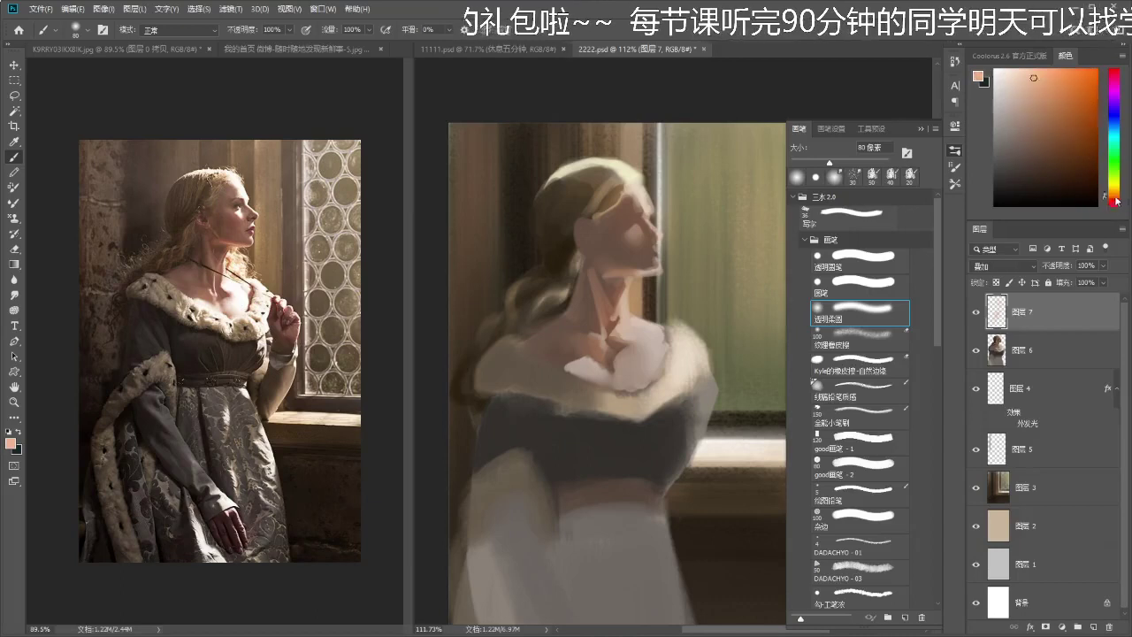
drag(1116, 202, 1116, 187)
click(1113, 193)
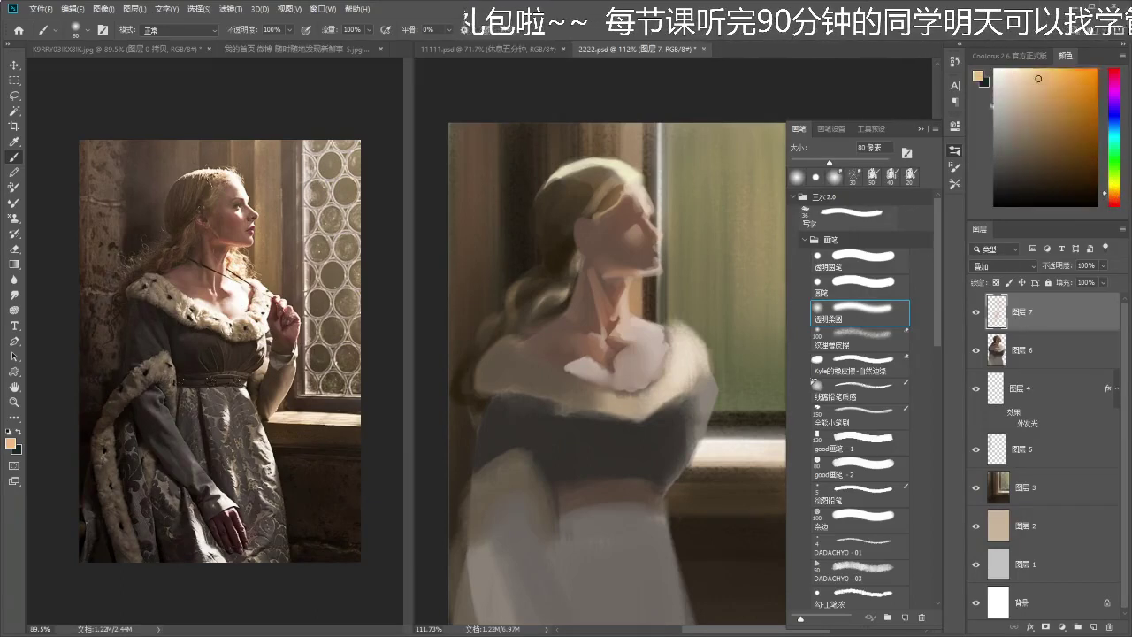
drag(700, 295, 700, 296)
mouse_move(606, 357)
mouse_down()
mouse_move(562, 359)
mouse_move(628, 356)
mouse_move(612, 360)
mouse_up()
key(ctrl+z)
key(e)
key(b)
mouse_move(589, 313)
mouse_down()
mouse_move(513, 314)
mouse_move(665, 299)
mouse_up()
drag(564, 356, 561, 376)
key(ctrl+z)
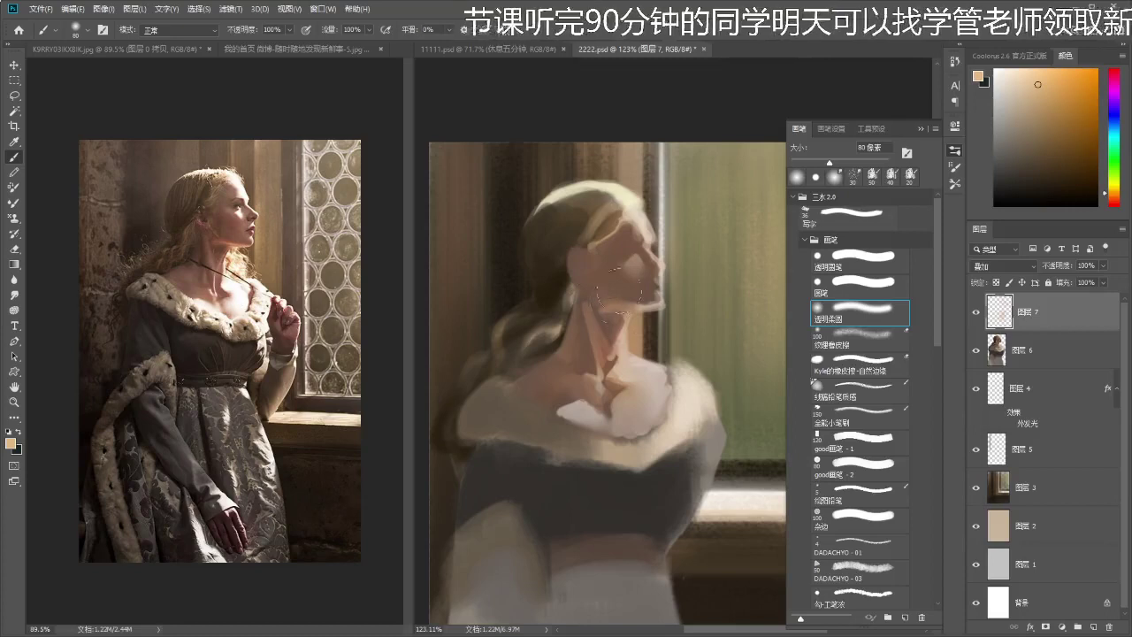
- Lasso the face on the figure layer 图层 6 and copy it to a new layer
key(z)
click(583, 350)
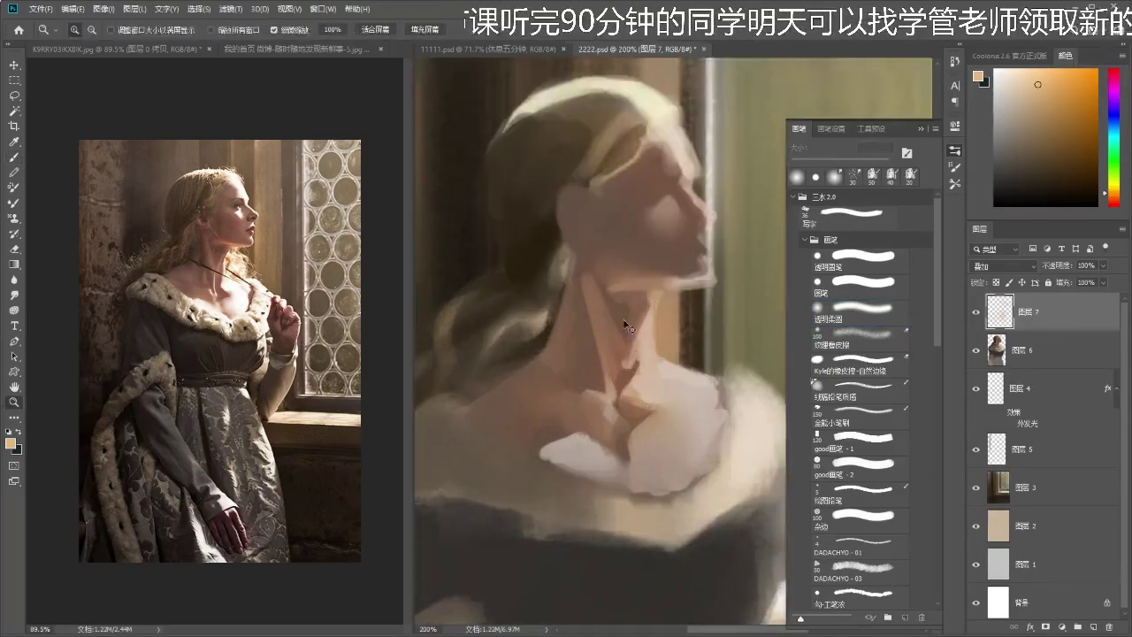
scroll(635, 315, down, 3)
ctrl+click(679, 281)
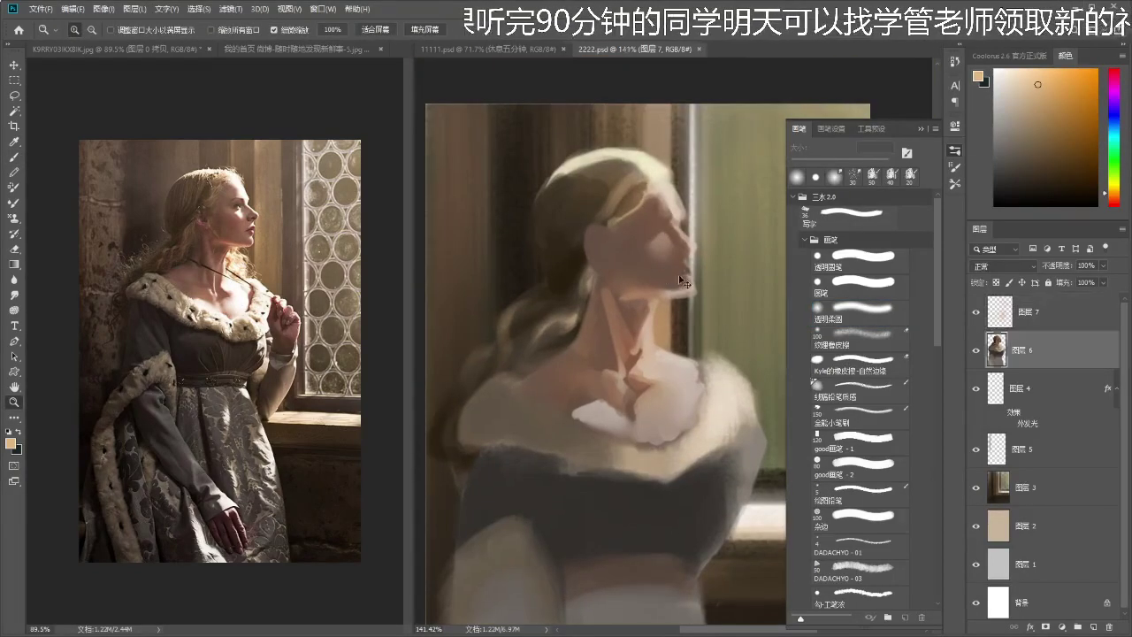
key(b)
key(l)
mouse_move(725, 239)
mouse_down()
mouse_move(685, 305)
mouse_move(504, 265)
mouse_move(633, 120)
mouse_up()
mouse_move(672, 177)
mouse_down()
mouse_move(579, 233)
mouse_move(586, 268)
mouse_move(626, 305)
mouse_move(725, 301)
mouse_up()
key(ctrl+j)
- Adjust the copied face's placement and proportions with Free Transform
key(ctrl+t)
drag(637, 168, 665, 192)
drag(728, 235, 725, 227)
key(Return)
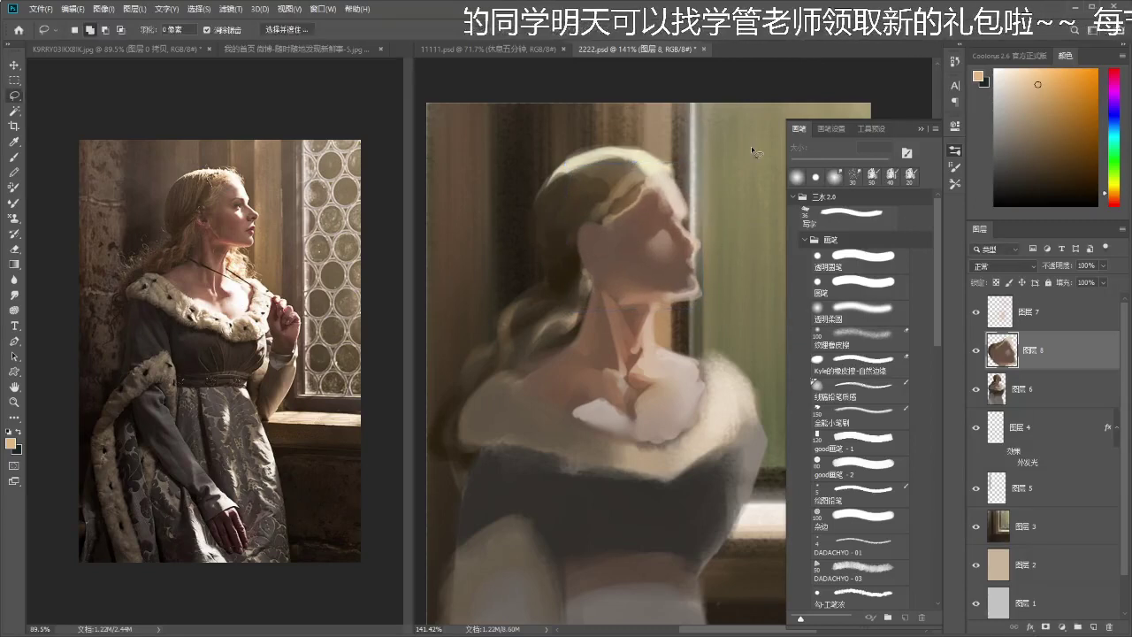
- Clean the copied face's edge near the chin with the eraser and merge it into 图层 6
key(z)
mouse_move(675, 327)
mouse_down()
mouse_move(633, 329)
mouse_move(702, 293)
mouse_move(685, 286)
mouse_up()
key(e)
click(680, 284)
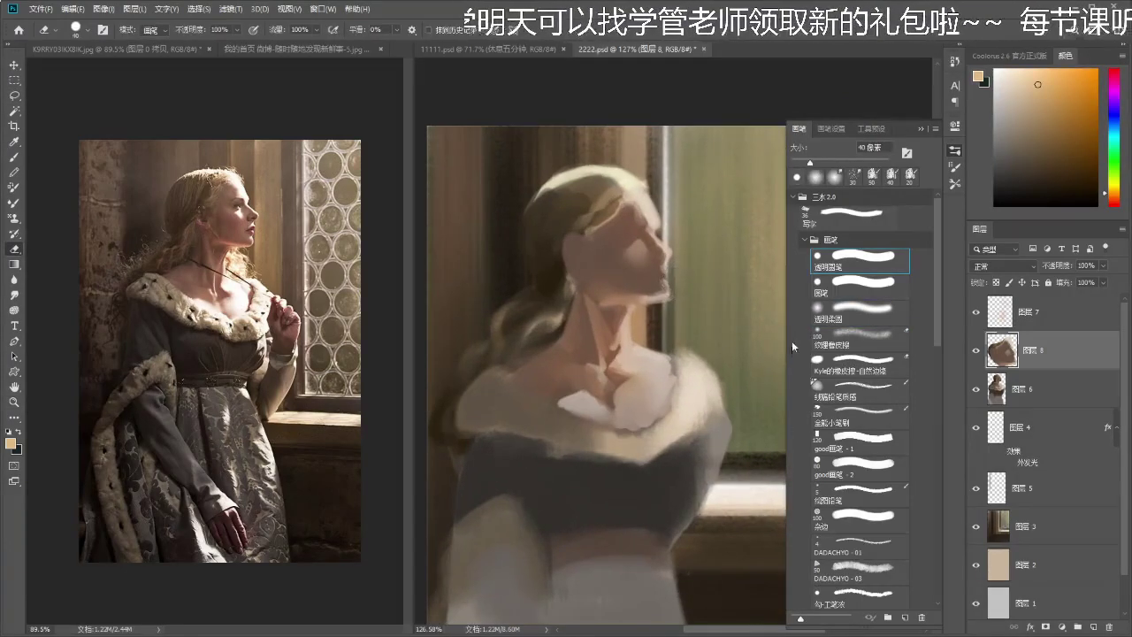
key(ctrl+e)
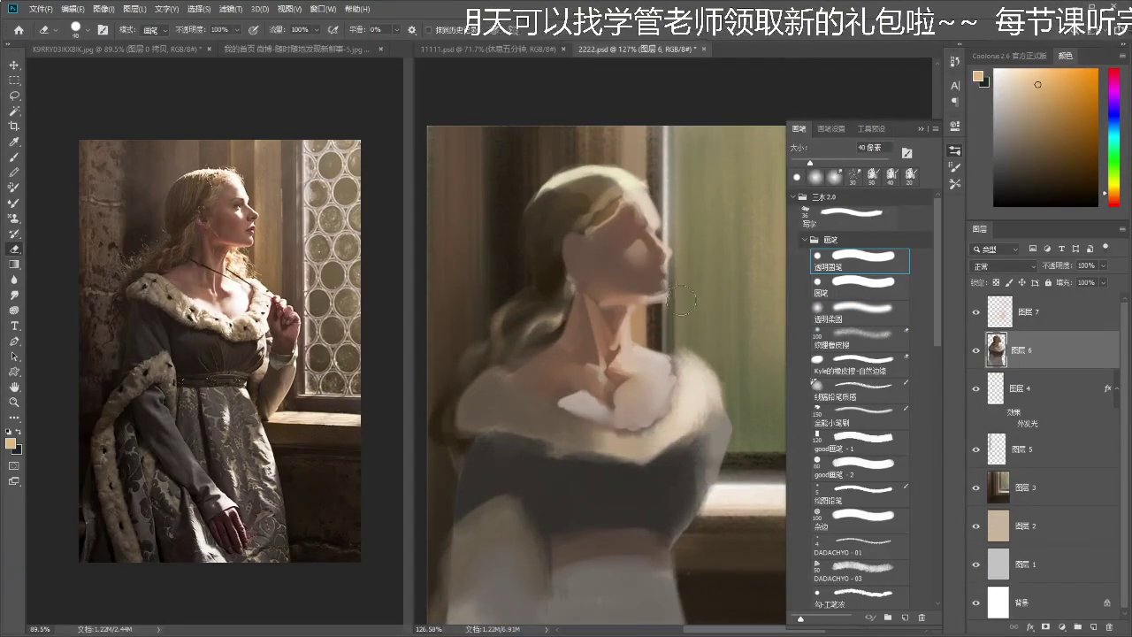
- Sample the pale shoulder tone and brush soft light onto the chest with the 80 px soft brush
key(z)
drag(666, 311, 643, 318)
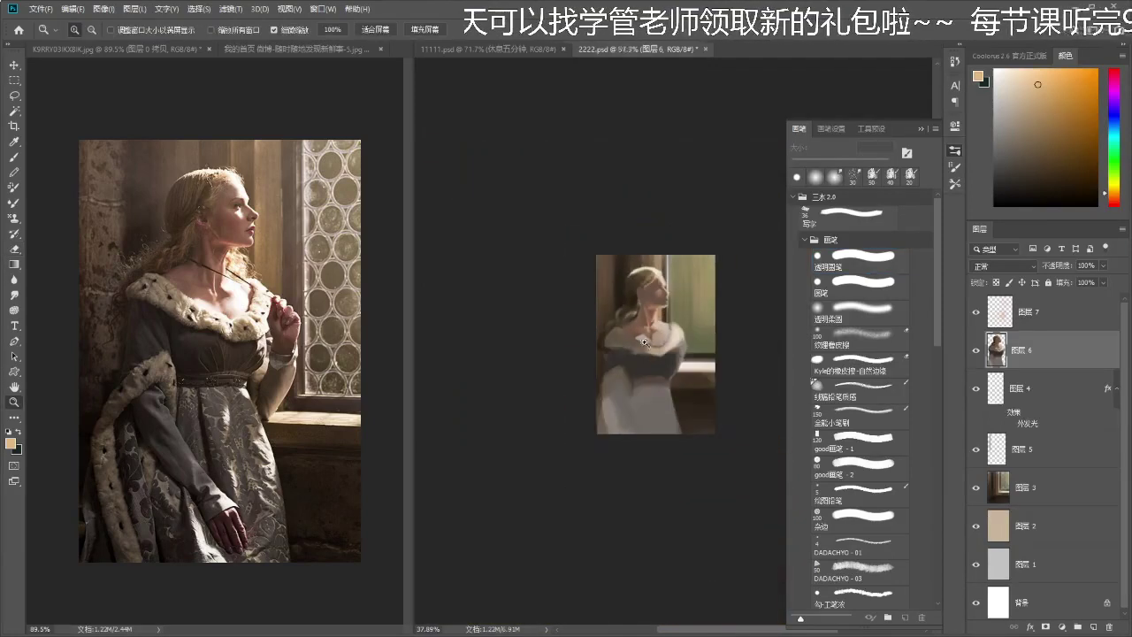
drag(718, 326, 777, 327)
key(i)
click(656, 312)
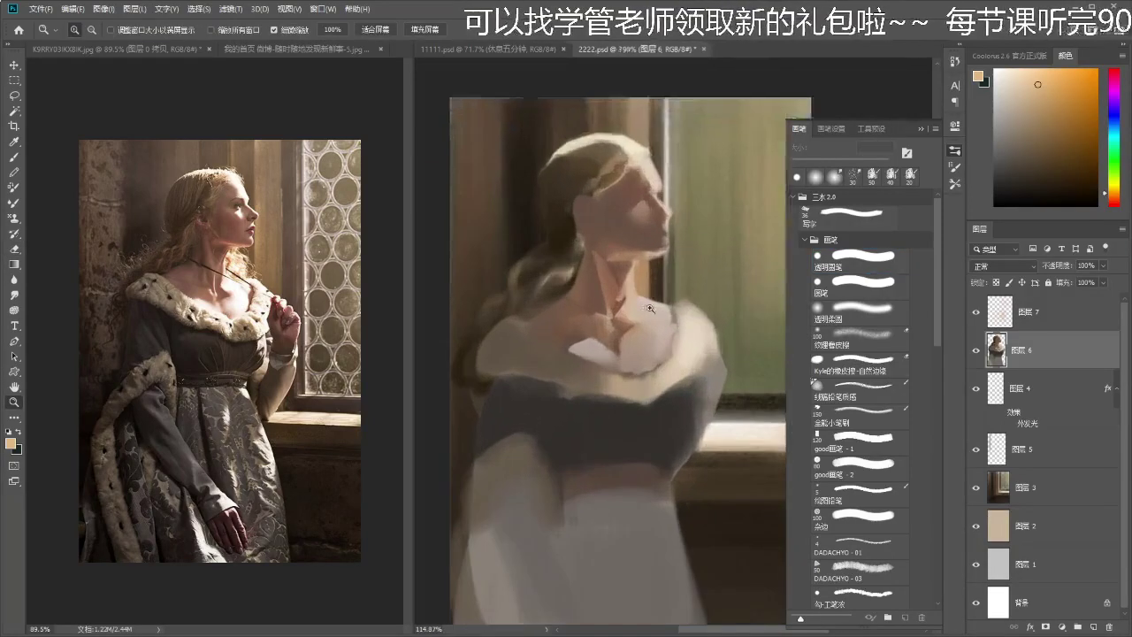
key(z)
drag(624, 285, 616, 285)
key(b)
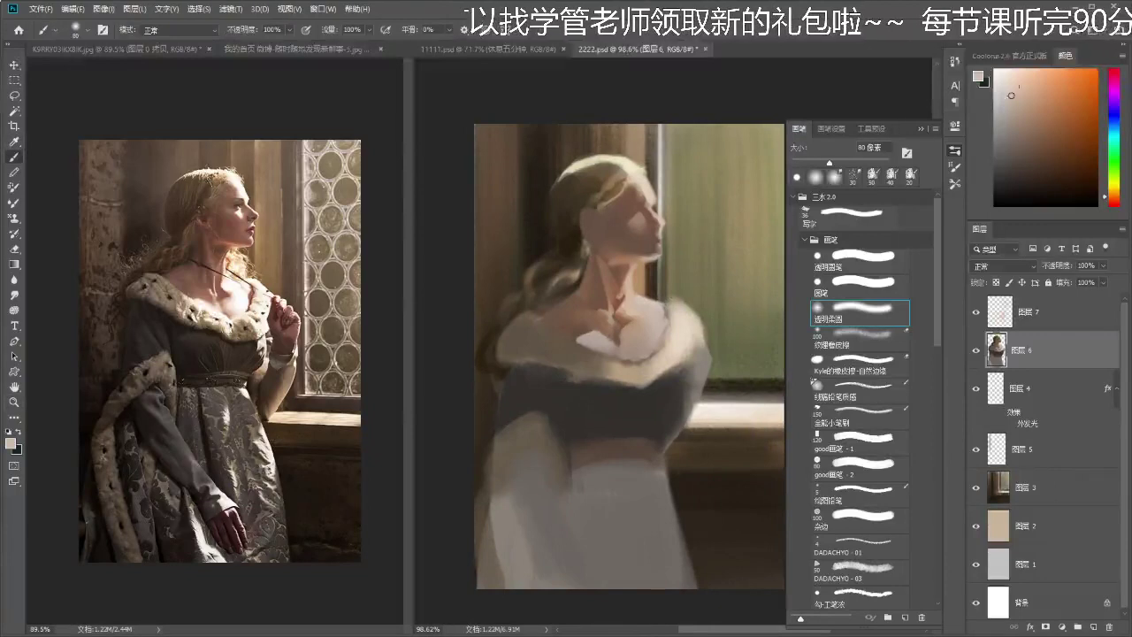
drag(682, 299, 641, 318)
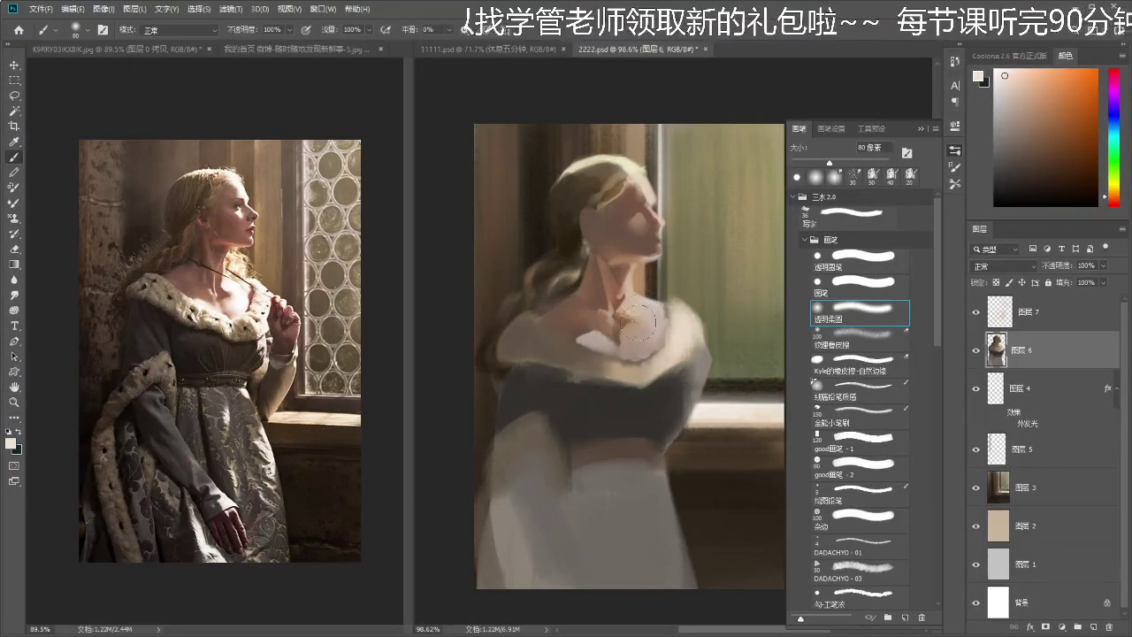
- Reduce the brush to 15 px and merge the overlay layer 图层 7 with the figure layer 图层 6
key(bracketleft)
key(bracketleft)
key(bracketleft)
key(bracketleft)
key(bracketleft)
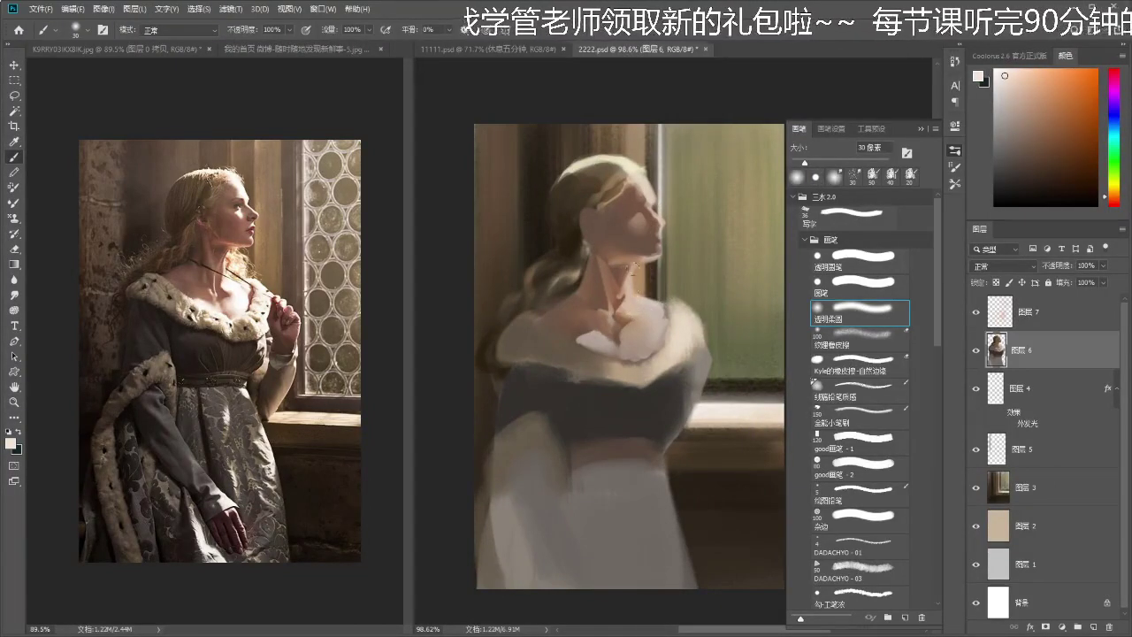
key(bracketleft)
key(bracketleft)
key(bracketleft)
click(1066, 321)
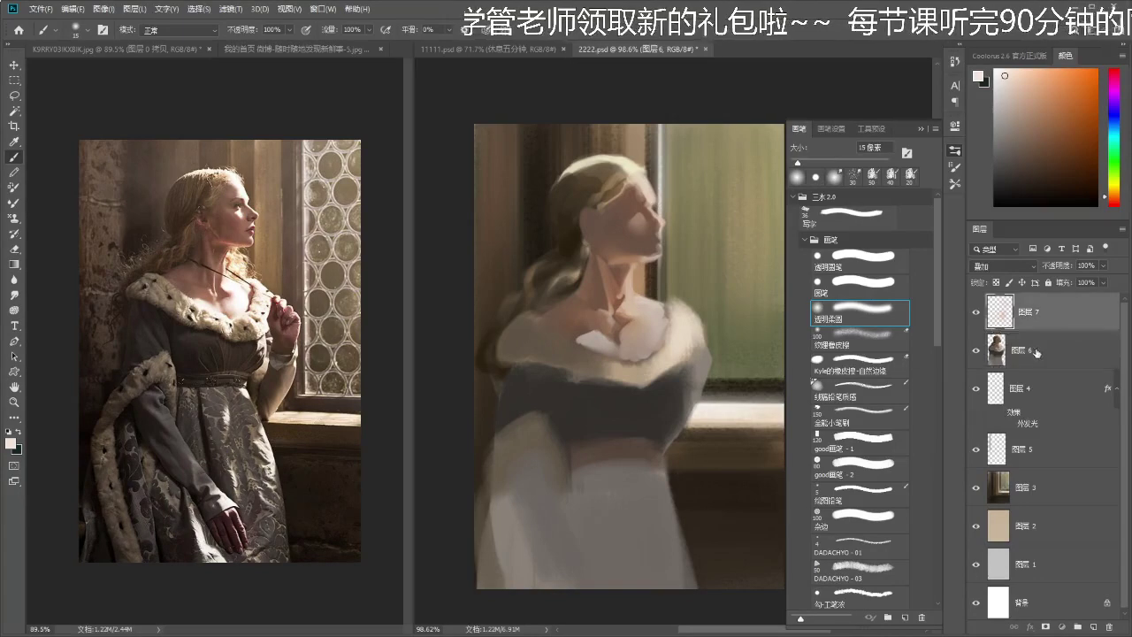
ctrl+click(1049, 352)
key(ctrl+e)
- Lighten the neck and shoulder line and redefine the fur collar's inner edge near the window with the 透明圆笔 brush
mouse_move(619, 280)
mouse_down()
mouse_move(631, 269)
mouse_move(633, 292)
mouse_move(648, 285)
mouse_move(636, 295)
mouse_move(657, 313)
mouse_move(665, 304)
mouse_up()
key(e)
key(b)
alt+click(649, 306)
alt+click(682, 324)
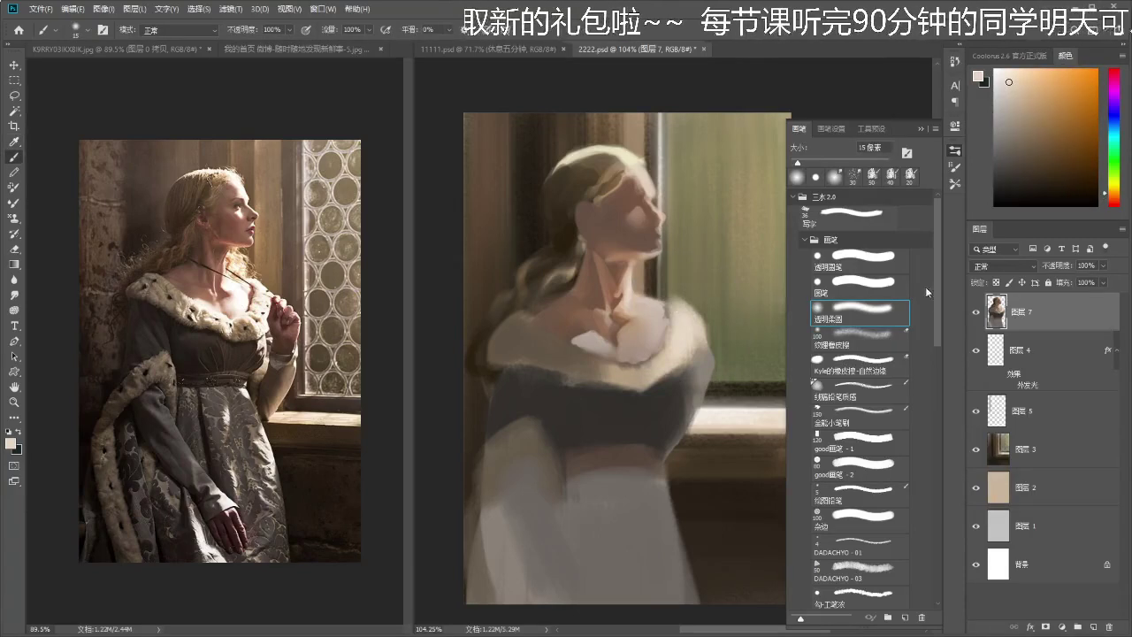
click(856, 258)
mouse_move(663, 302)
mouse_down()
mouse_move(679, 310)
mouse_move(672, 329)
mouse_move(663, 322)
mouse_up()
- Paint a reddish-brown shadow between the collar and shoulder, and rework the chest with sampled pale skin tones
key(alt)
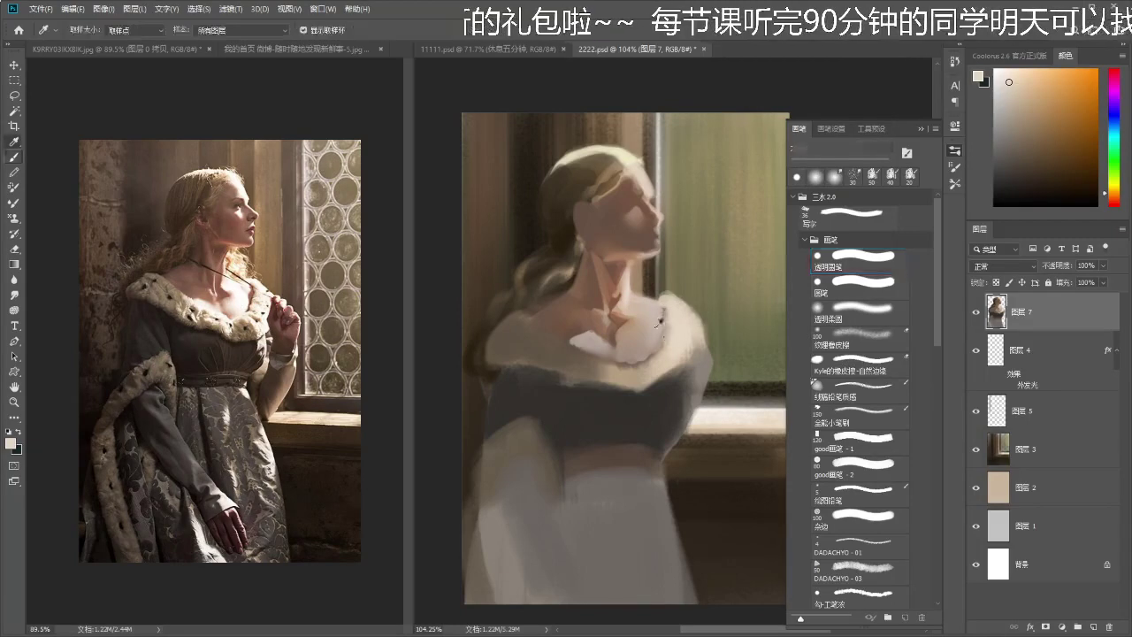
alt+click(661, 322)
scroll(658, 322, up, 1)
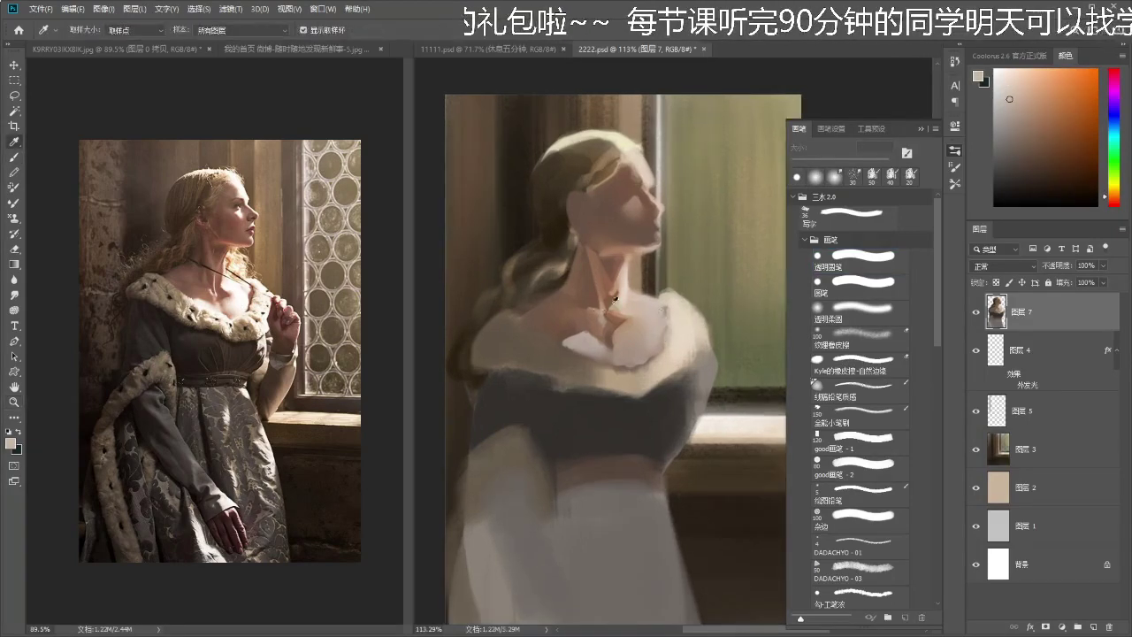
alt+click(612, 300)
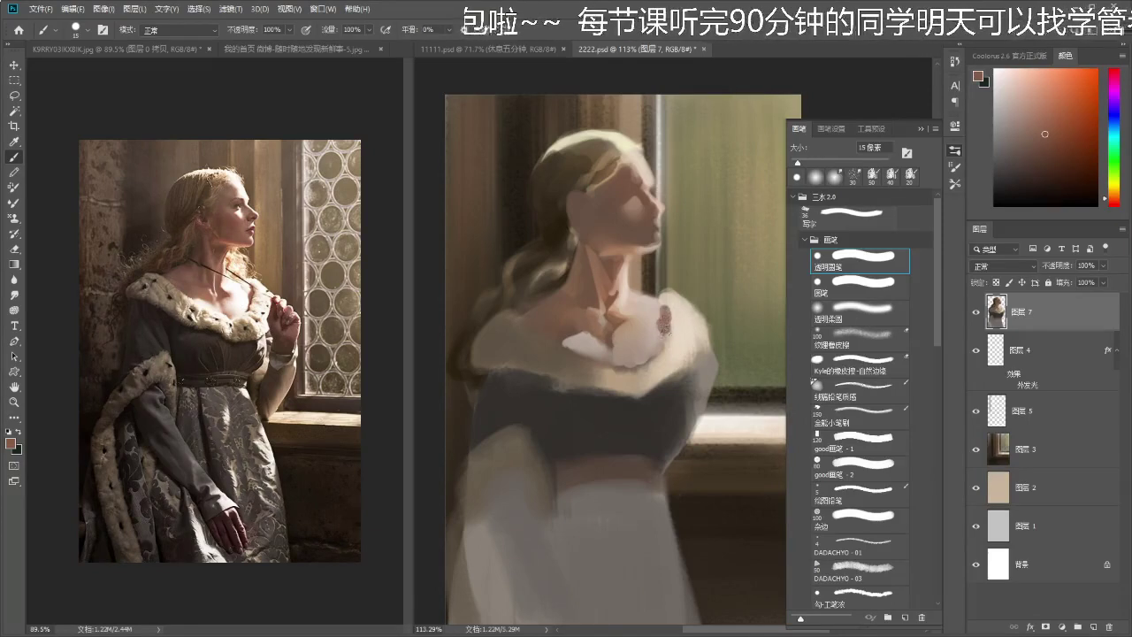
alt+click(665, 347)
drag(669, 344, 644, 375)
alt+click(651, 338)
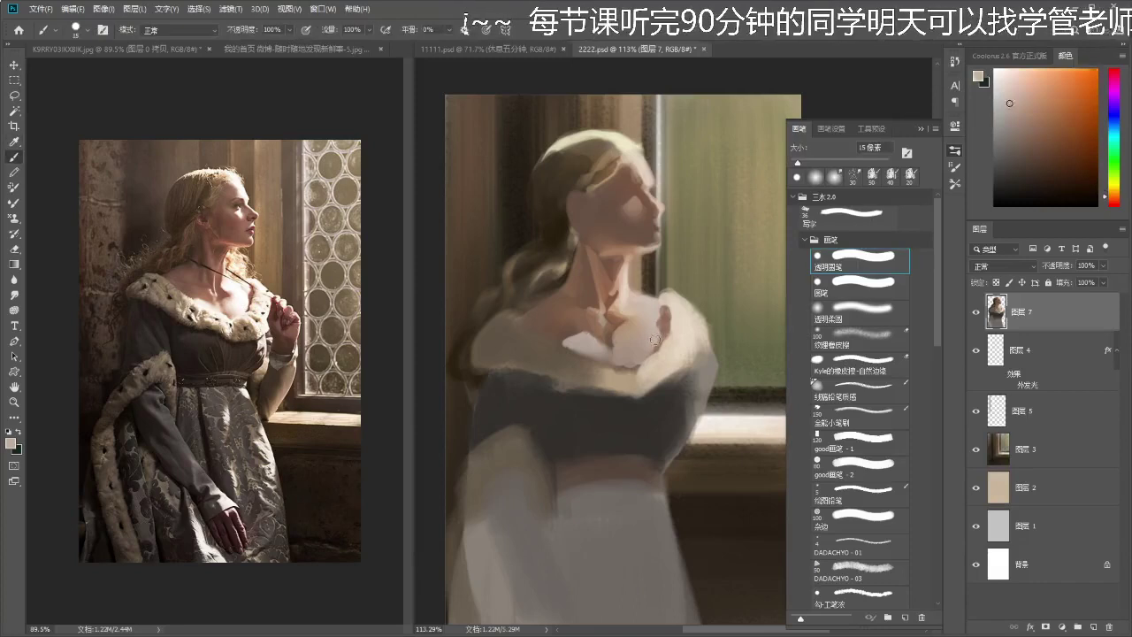
alt+click(646, 336)
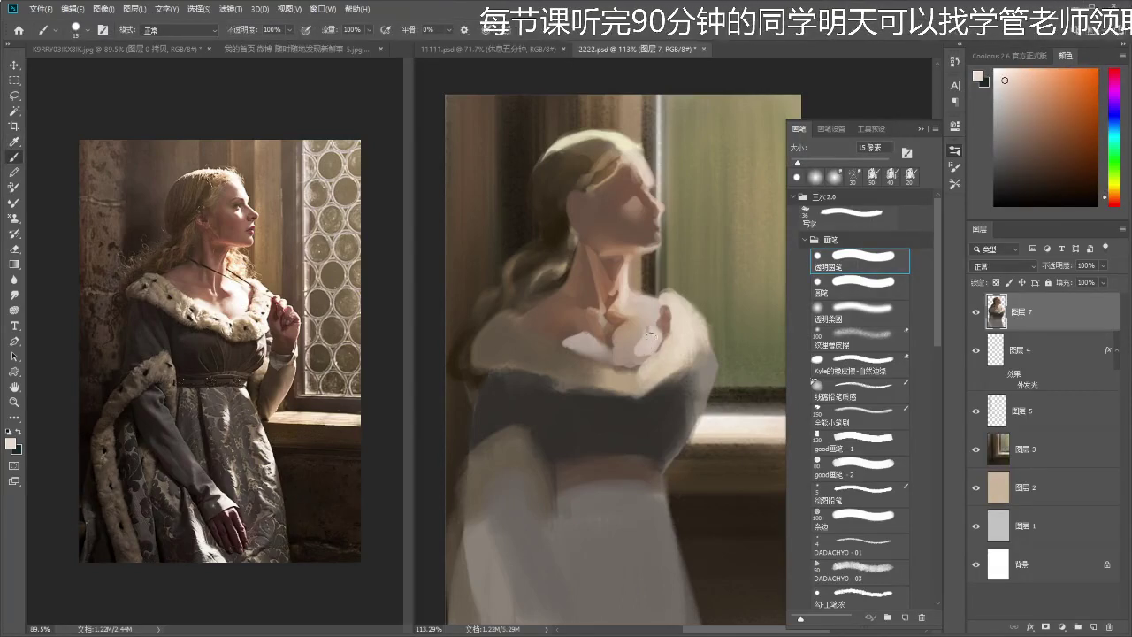
- Brighten the rounded highlight on the figure's chest with a pale warm tone at 30 px and soften it
drag(1114, 197, 1116, 196)
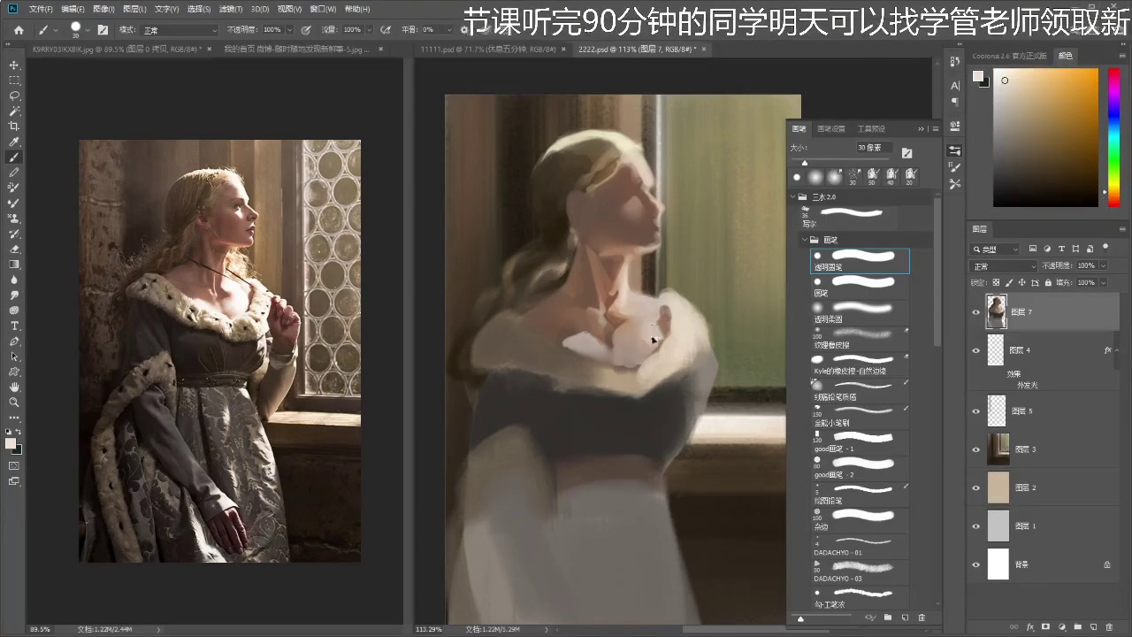
drag(651, 334, 650, 337)
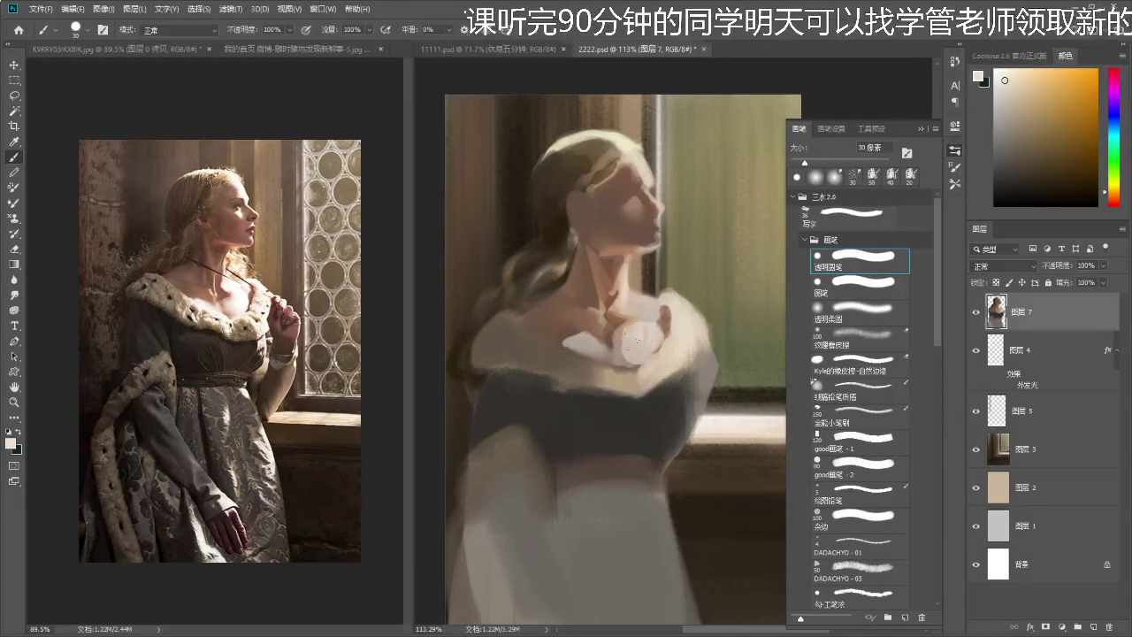
key(r)
key(b)
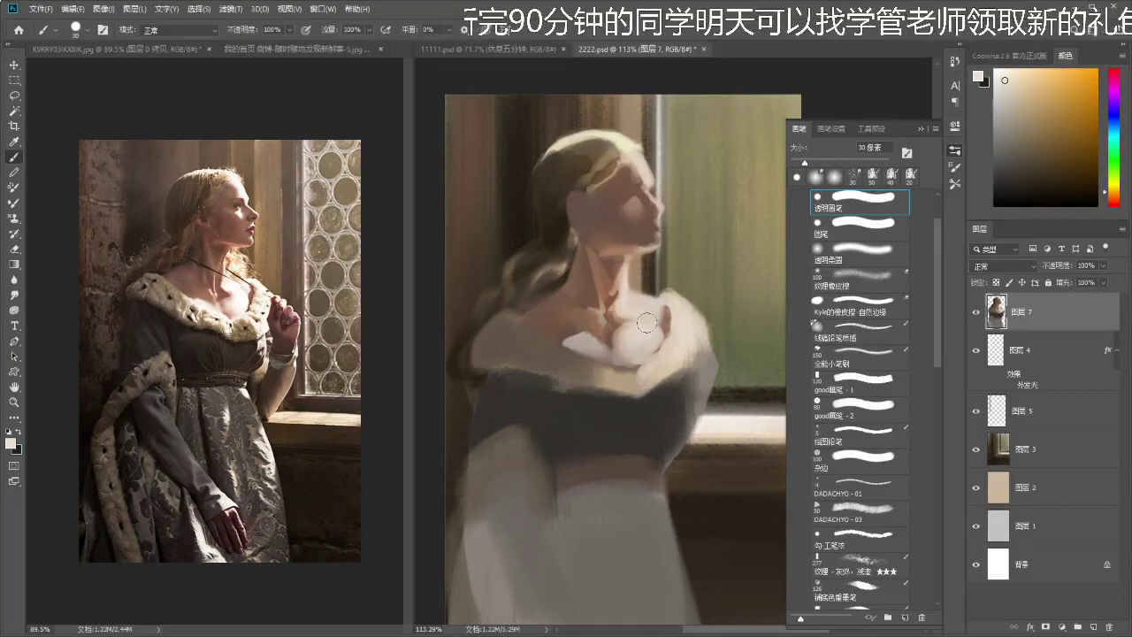
- Sample the collar's shaded grey-brown and paint shadow patches on the lit side of the fur collar with a 15 px brush
key(z)
drag(658, 314, 570, 318)
mouse_move(669, 311)
mouse_down()
mouse_move(682, 303)
mouse_move(678, 311)
mouse_up()
key(i)
drag(585, 318, 591, 318)
alt+click(526, 319)
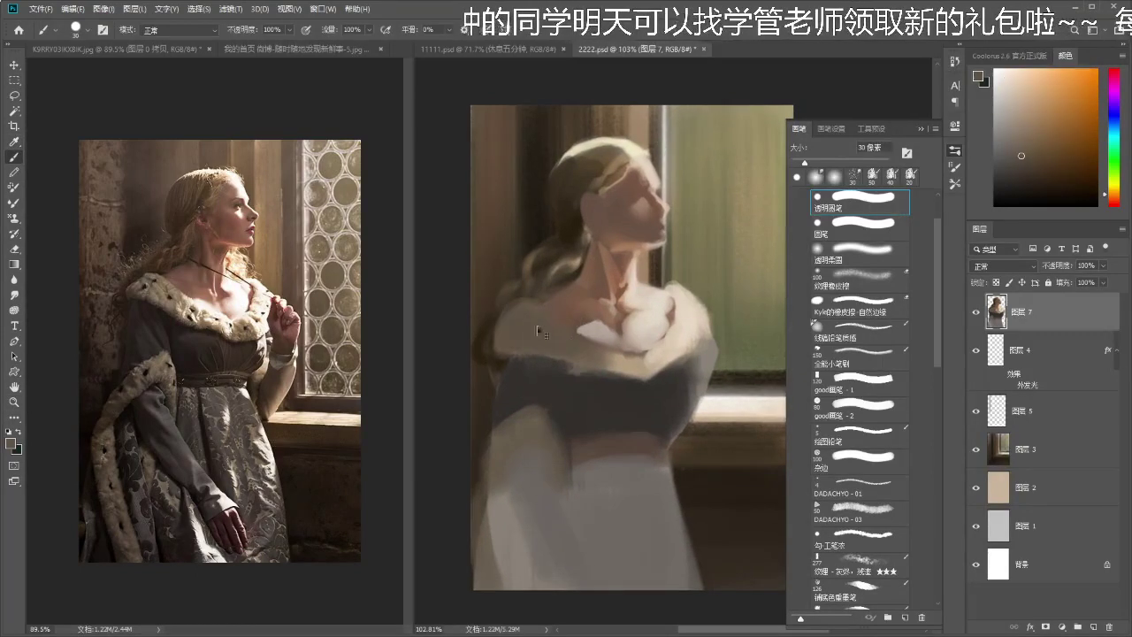
mouse_move(597, 366)
mouse_down()
mouse_move(619, 382)
mouse_move(634, 375)
mouse_up()
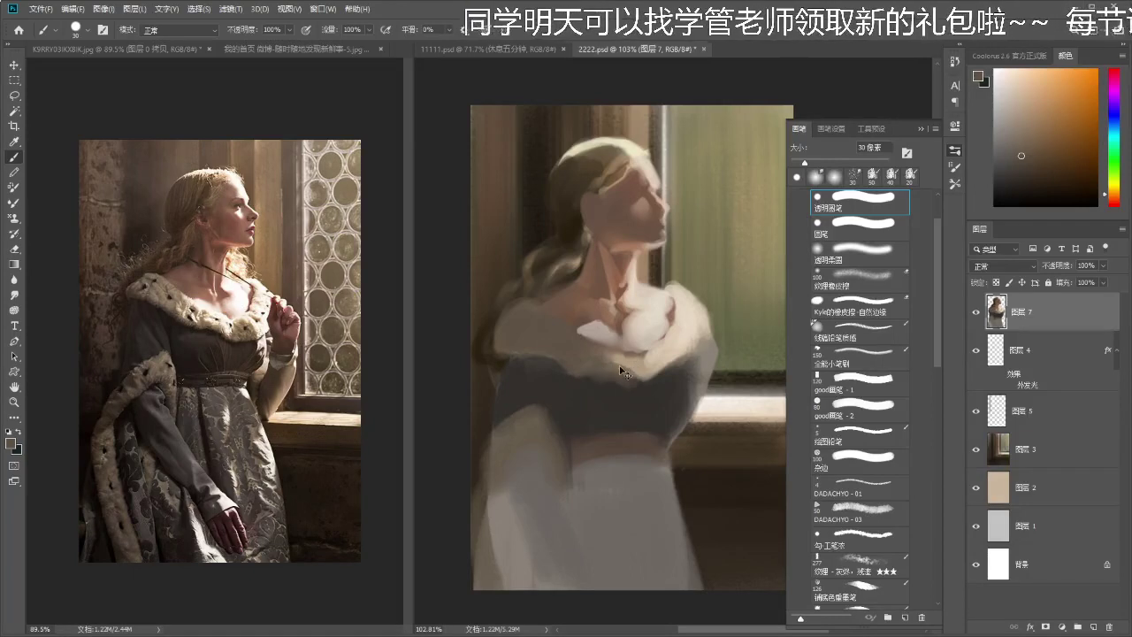
key(bracketleft)
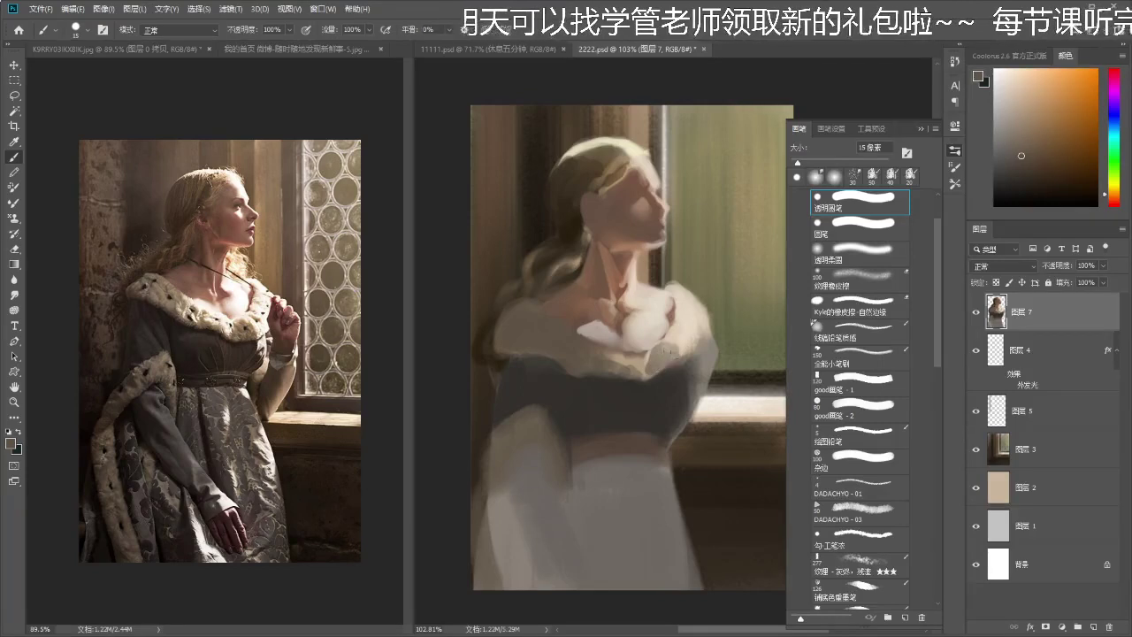
- Paint pale cream fur tufts along the collar's inner and front edge using the sampled light collar colour
alt+click(685, 329)
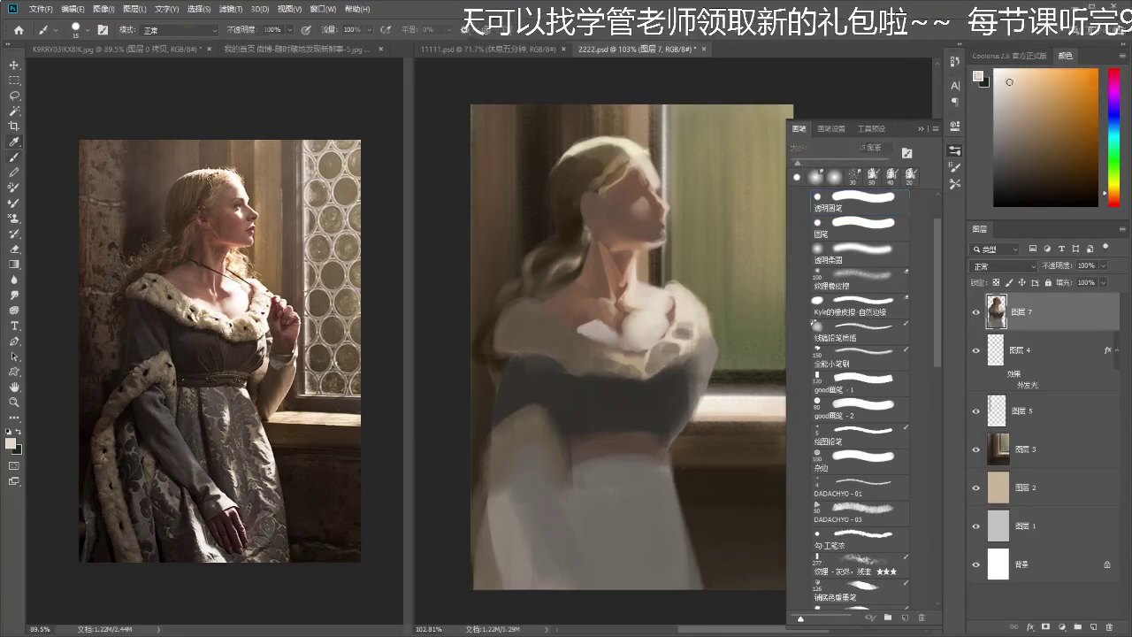
drag(677, 339, 679, 360)
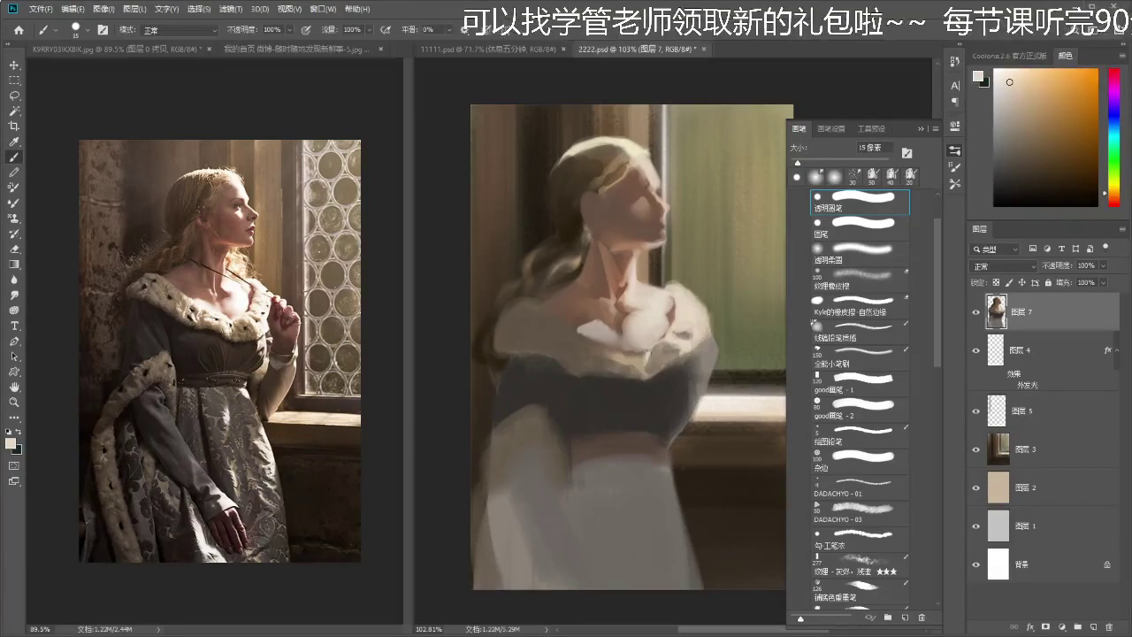
mouse_move(613, 346)
mouse_down()
mouse_move(581, 356)
mouse_move(591, 348)
mouse_move(572, 329)
mouse_move(583, 340)
mouse_move(567, 372)
mouse_up()
alt+click(559, 345)
key(z)
scroll(625, 348, up, 5)
drag(646, 315, 646, 303)
drag(579, 248, 584, 247)
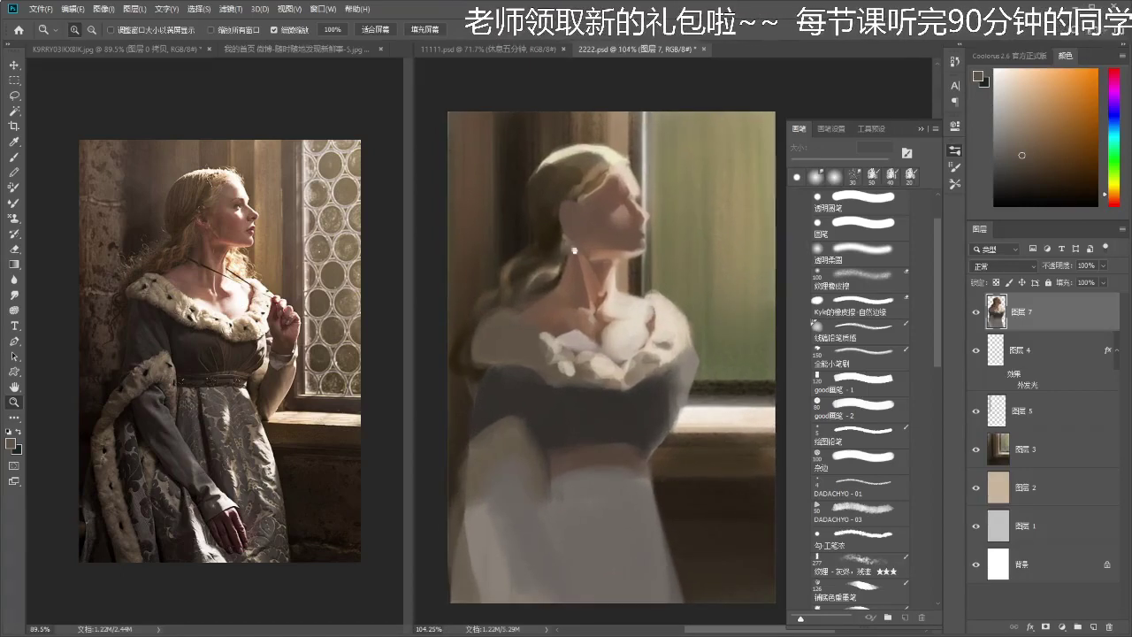
key(i)
key(b)
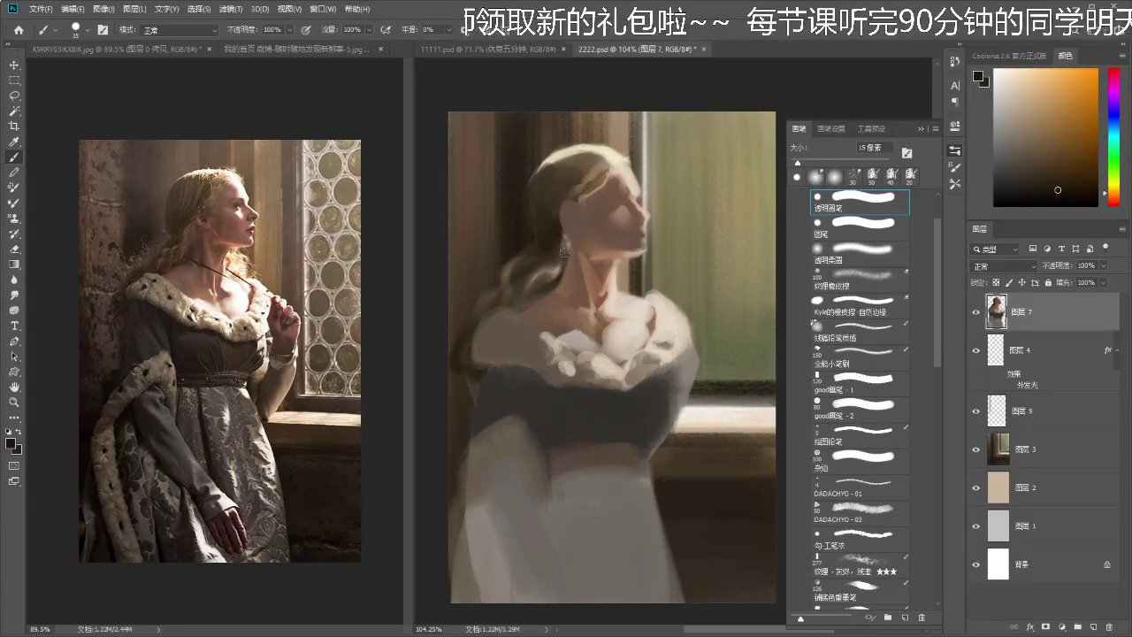
drag(566, 250, 558, 272)
key(ctrl+z)
- Shade the back of the neck below the ear with a dark reddish brown using the 15 px brush
drag(578, 228, 577, 221)
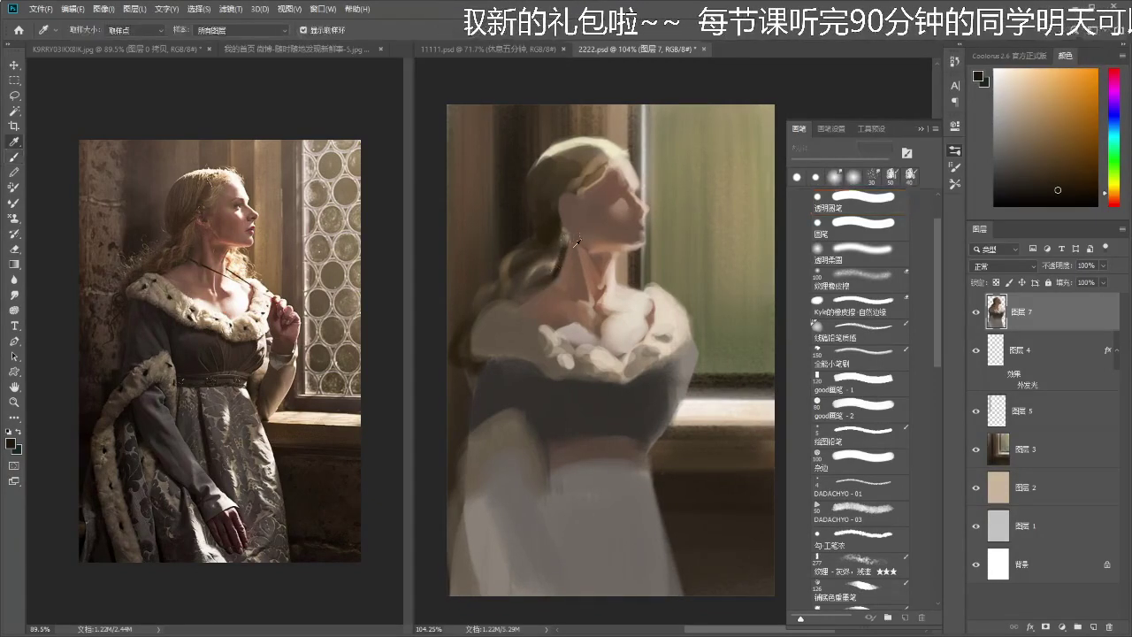
alt+click(570, 251)
alt+click(580, 232)
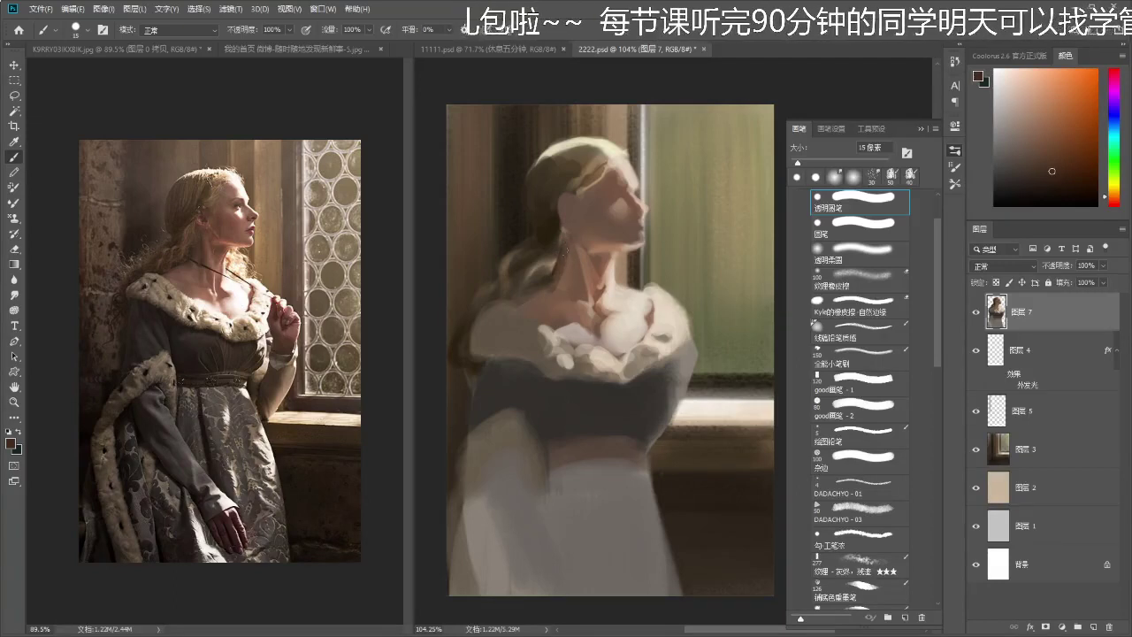
mouse_move(579, 266)
mouse_down()
mouse_move(586, 302)
mouse_move(572, 249)
mouse_up()
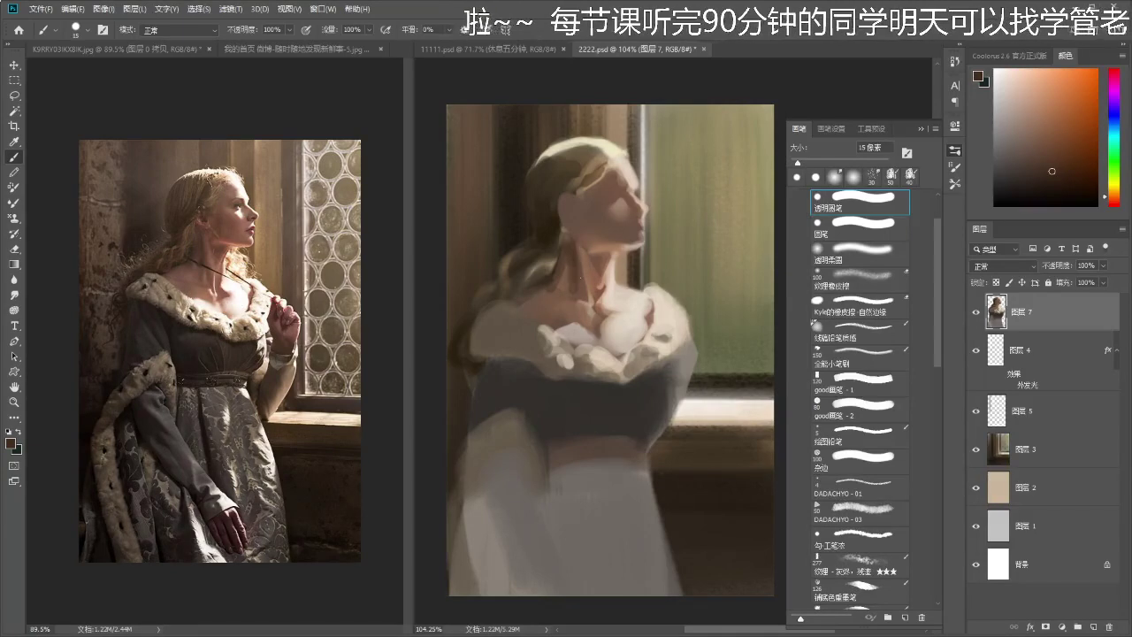
- Refine the neck muscle from ear to collarbone with sampled mid skin tones and a 9 px brush
alt+click(581, 283)
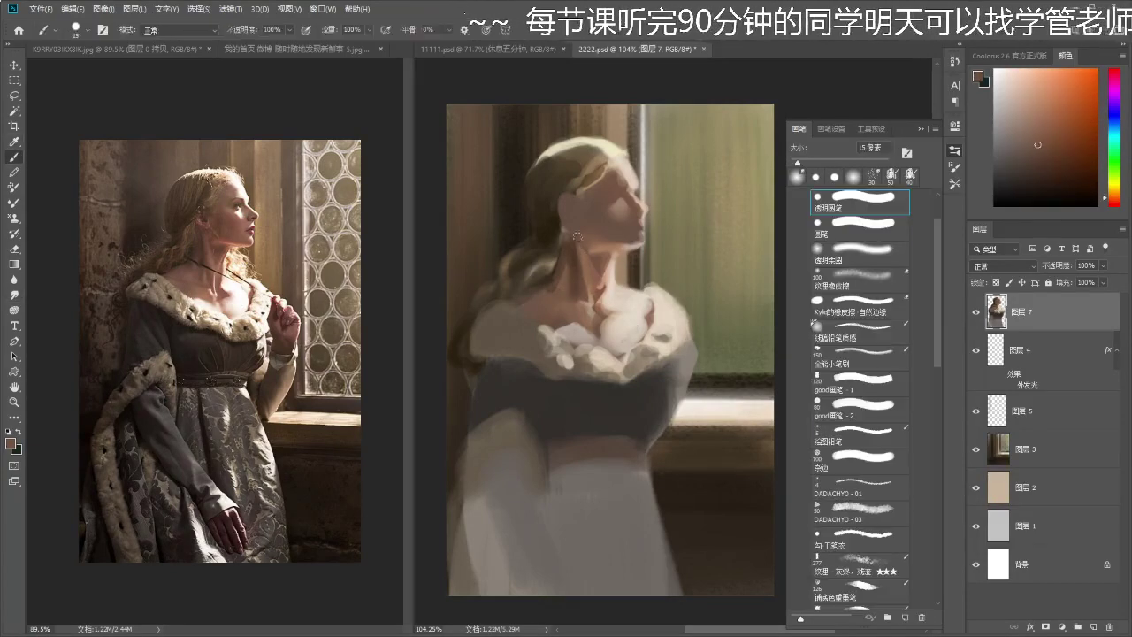
key(bracketleft)
key(bracketleft)
alt+click(580, 237)
drag(573, 243, 580, 279)
alt+click(578, 257)
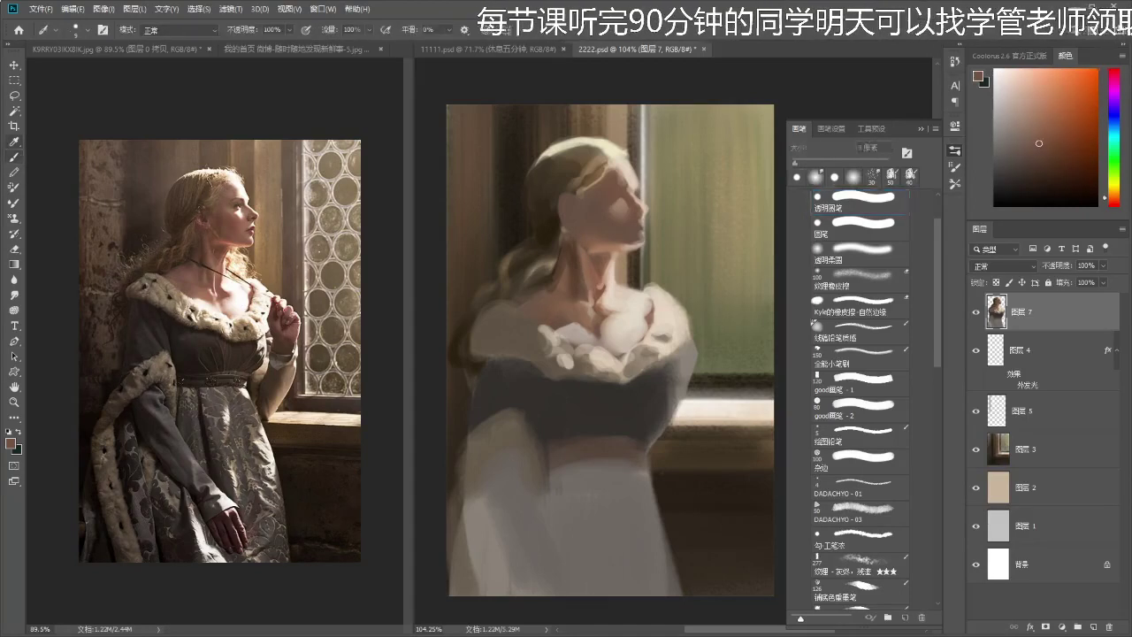
drag(581, 285, 573, 241)
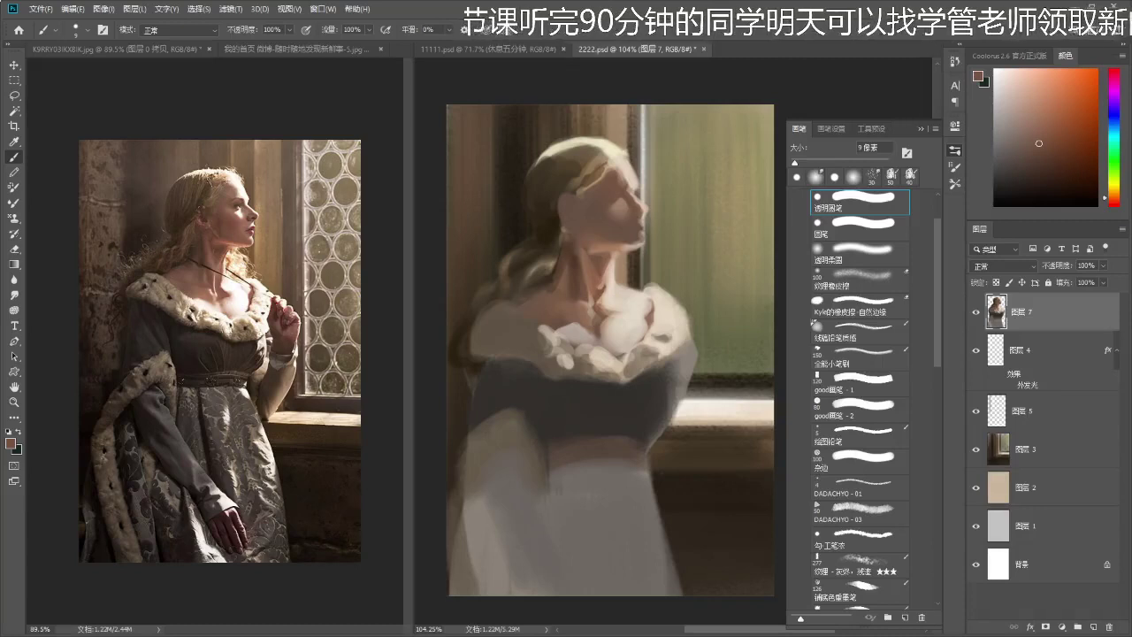
- Paint dark hair strokes along the hairline between temple and ear with colours sampled from the hair
scroll(576, 230, up, 2)
alt+click(585, 232)
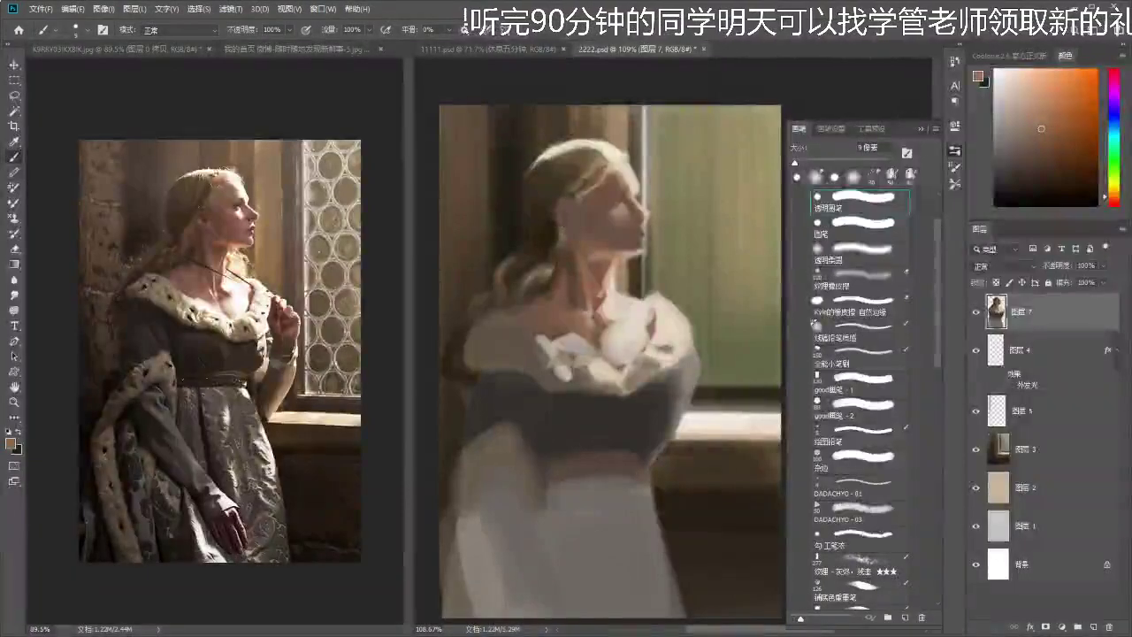
alt+click(573, 210)
alt+click(543, 230)
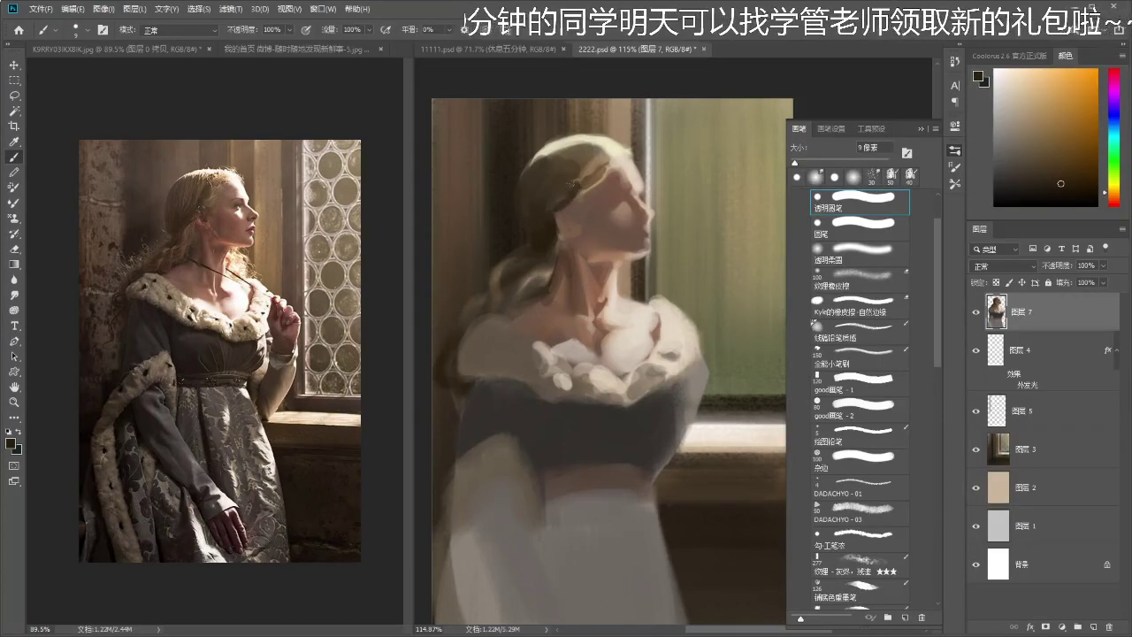
alt+click(541, 193)
drag(568, 195, 548, 187)
- Shade the skin under the jaw with sampled brown tones and smudge the transition into the neck
alt+click(566, 217)
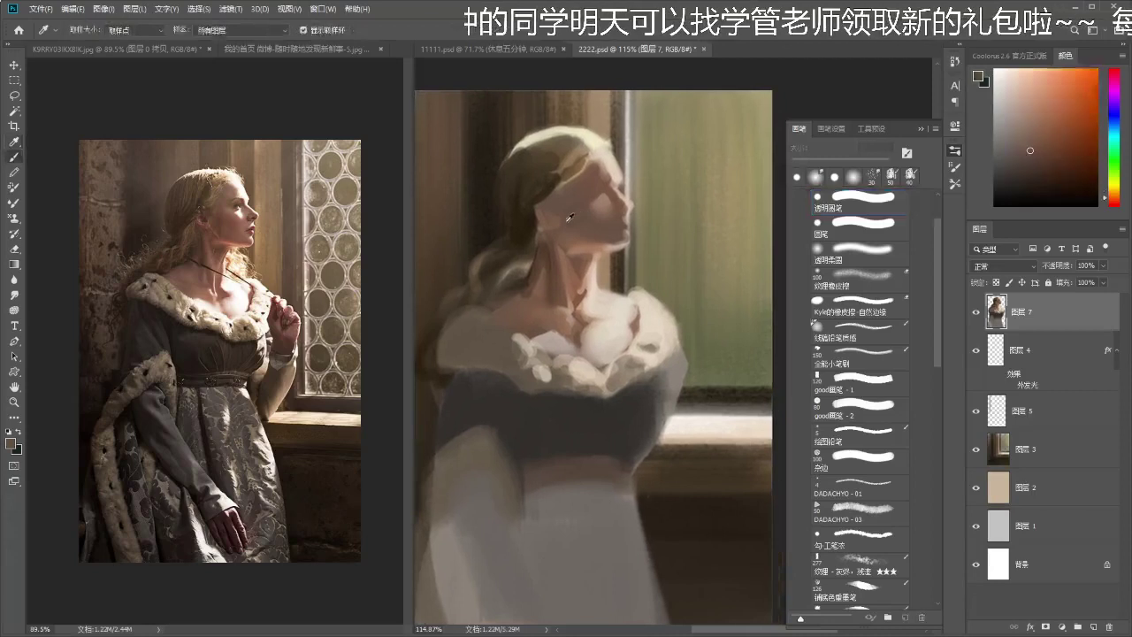
alt+click(570, 252)
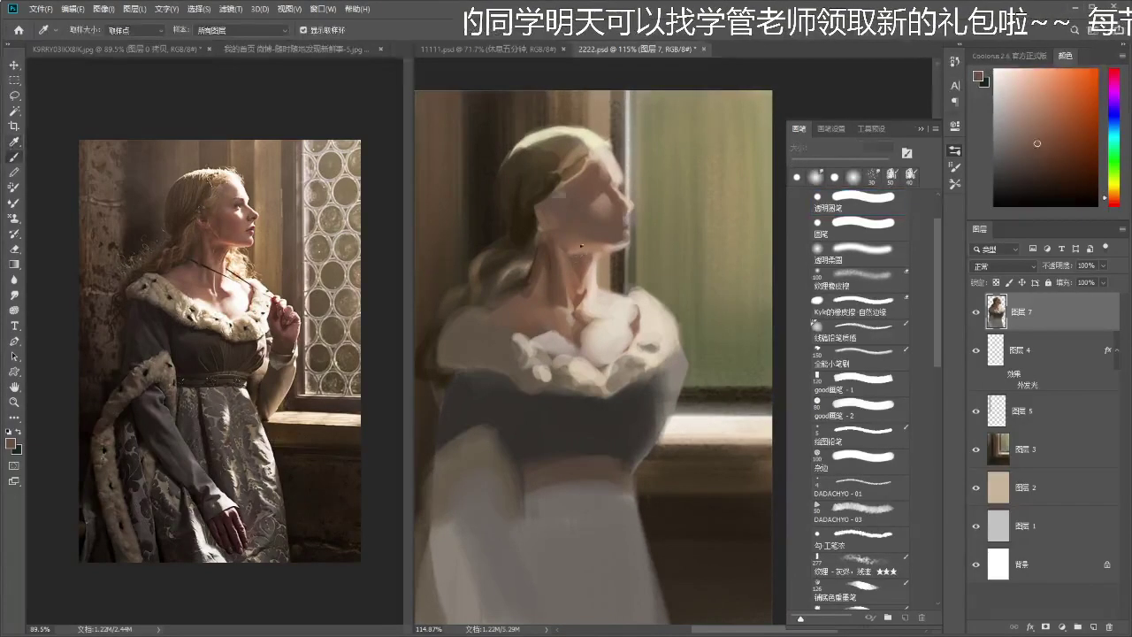
key(z)
mouse_move(583, 261)
mouse_down()
mouse_move(508, 256)
mouse_move(617, 227)
mouse_move(601, 235)
mouse_up()
key(r)
drag(574, 274, 570, 266)
key(b)
alt+click(571, 262)
- Deepen the shadow over the cheek with sampled reddish brown and a 30 px brush
key(z)
drag(579, 213, 588, 212)
alt+click(540, 247)
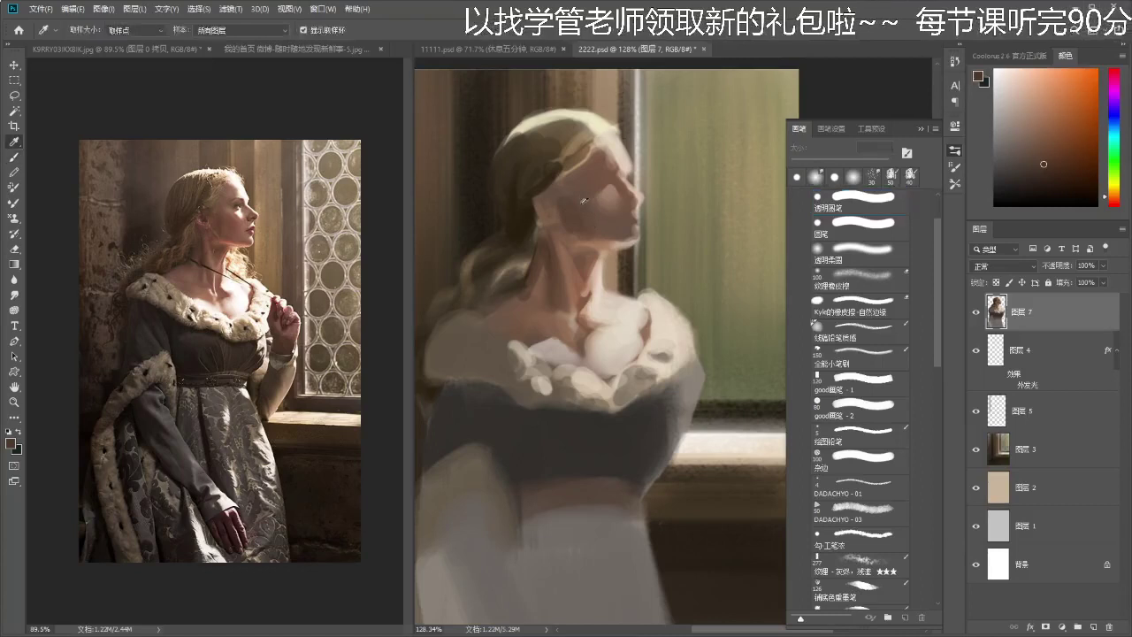
key(r)
key(i)
click(575, 205)
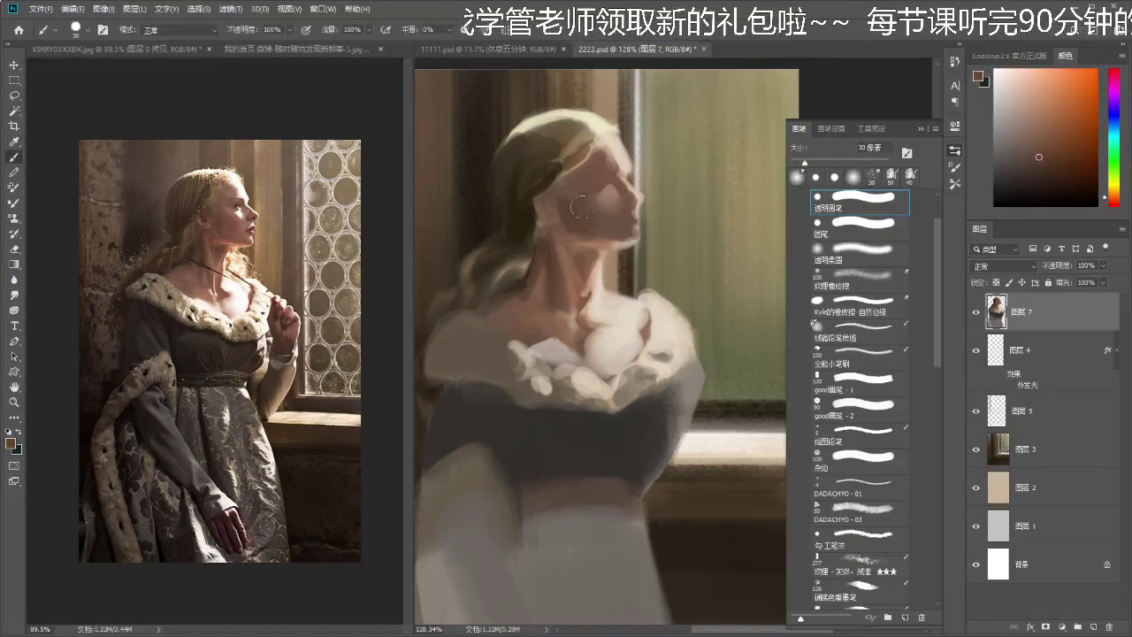
click(576, 191)
- Define the underside of the jaw and the chin with sampled skin tones and a 9 px brush
click(595, 235)
key(b)
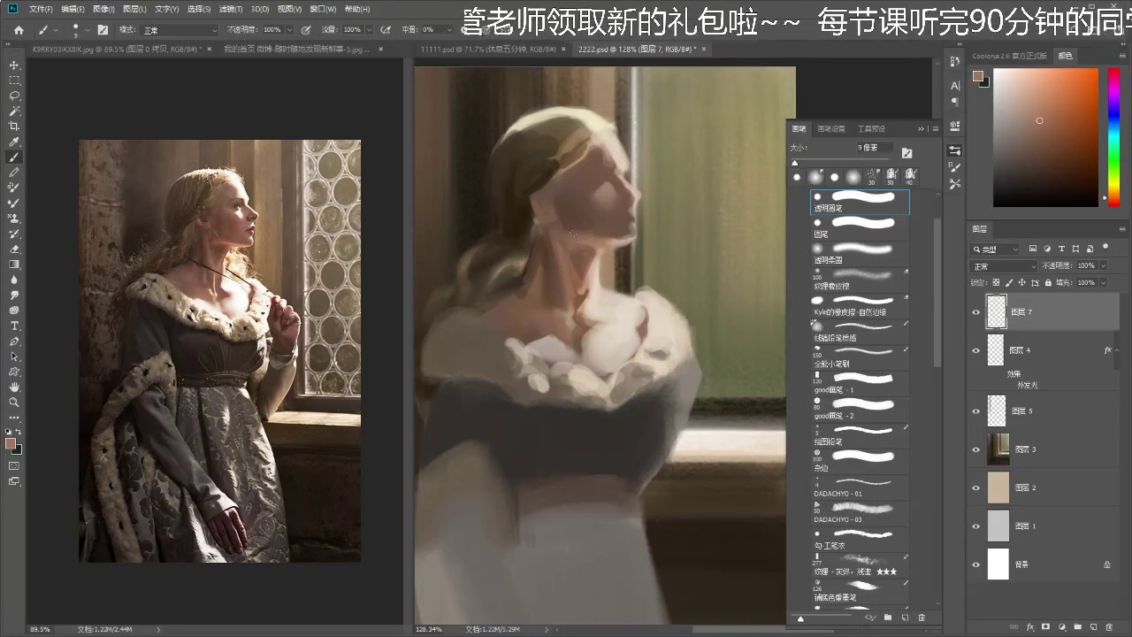
drag(617, 243, 633, 237)
alt+click(628, 228)
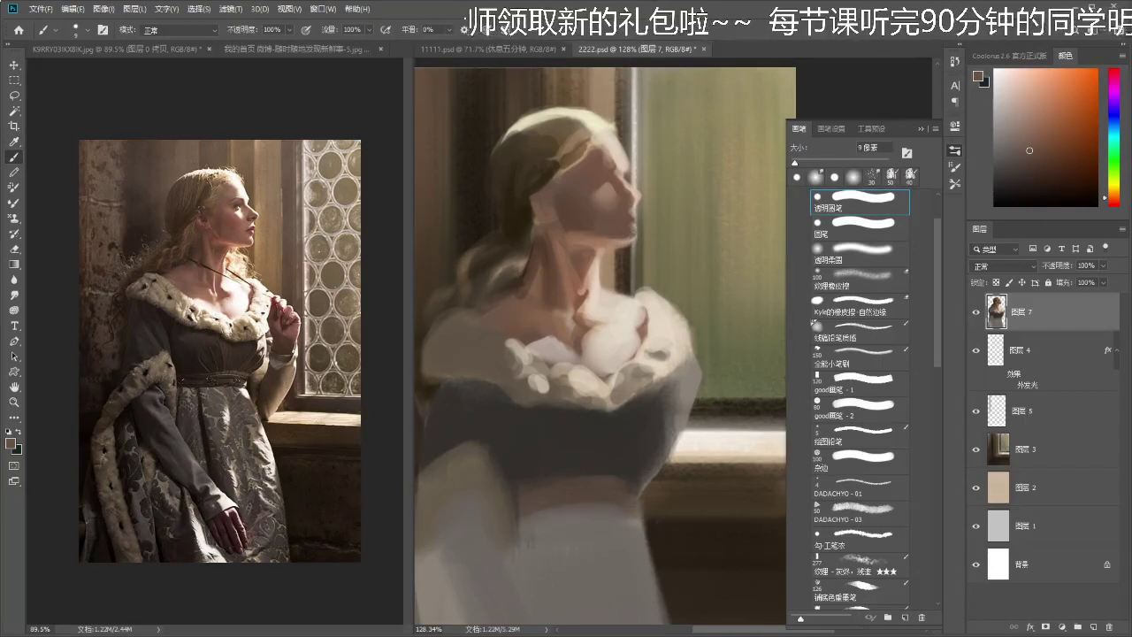
drag(624, 233, 653, 235)
- Paint near-white highlights along the forehead and nose with a 6 px brush, then rework the nose with sampled skin tone at 10 px
alt+click(619, 131)
drag(619, 131, 602, 130)
drag(603, 131, 627, 162)
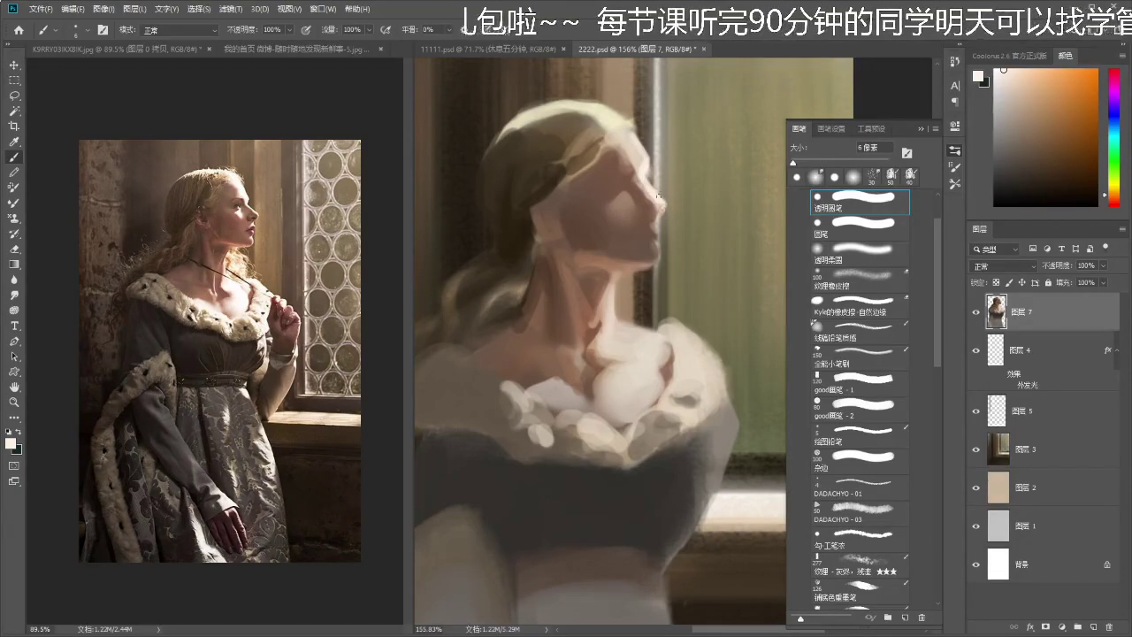
scroll(663, 208, up, 1)
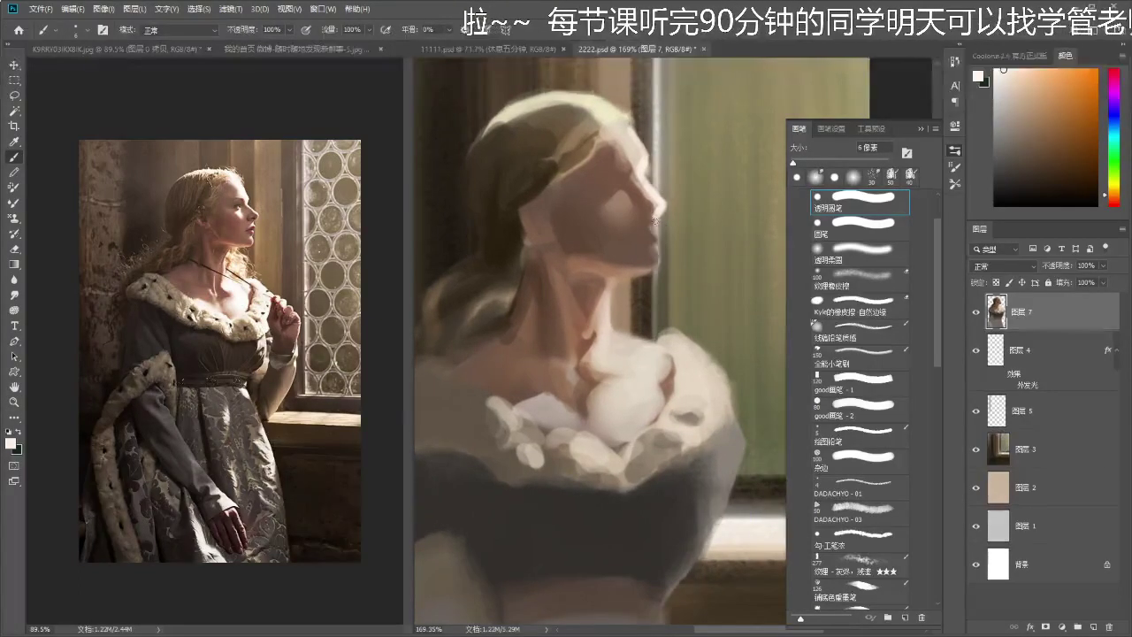
alt+click(656, 208)
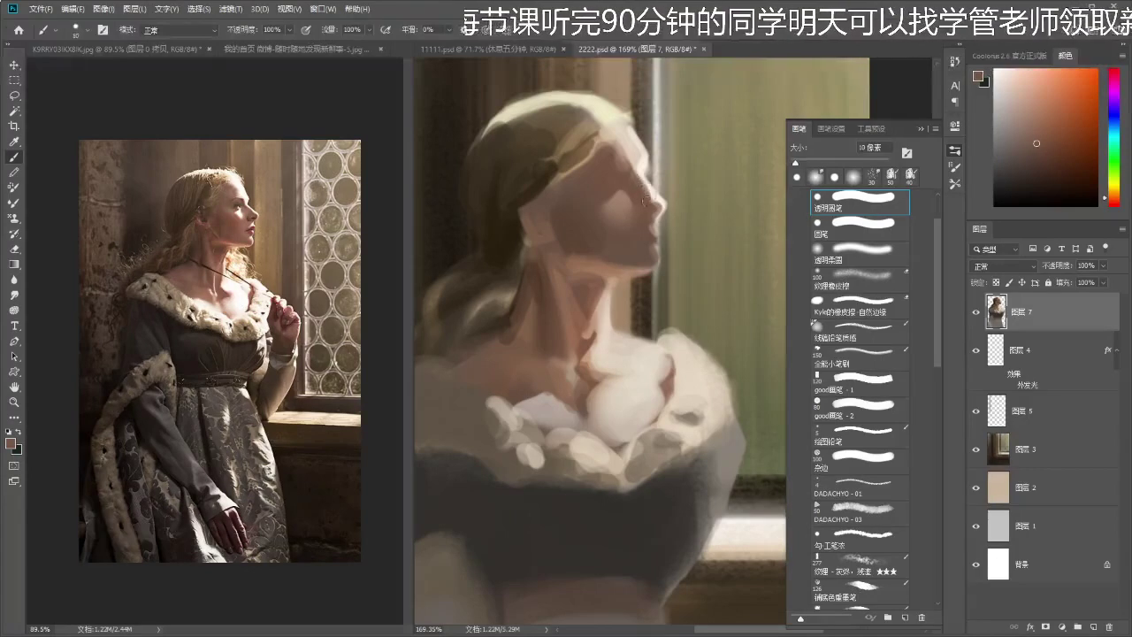
alt+click(642, 187)
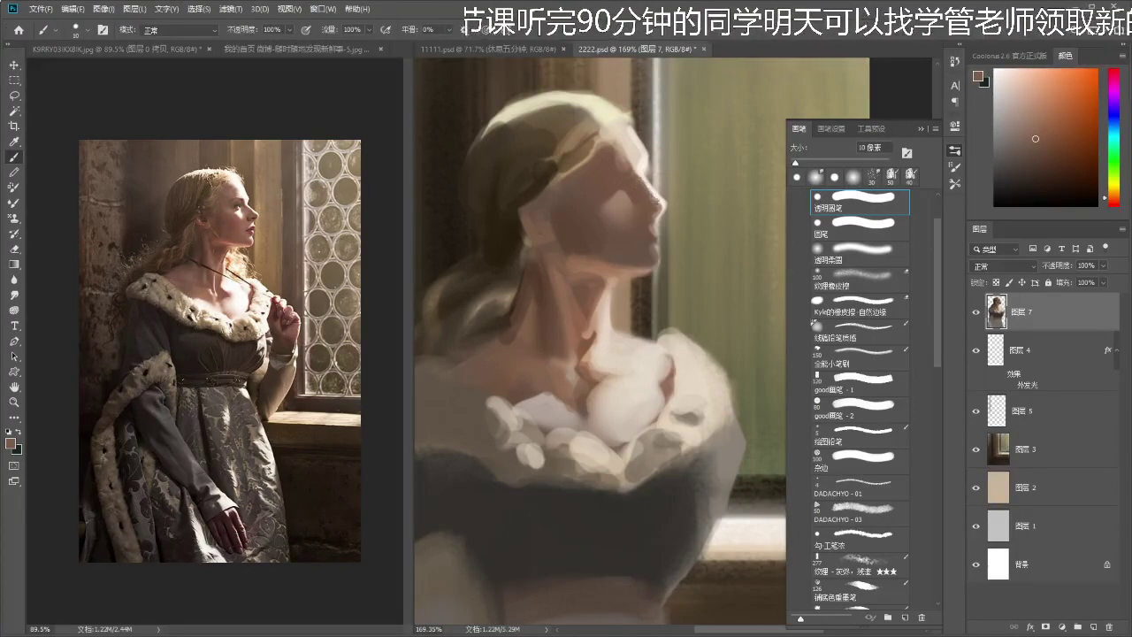
key(e)
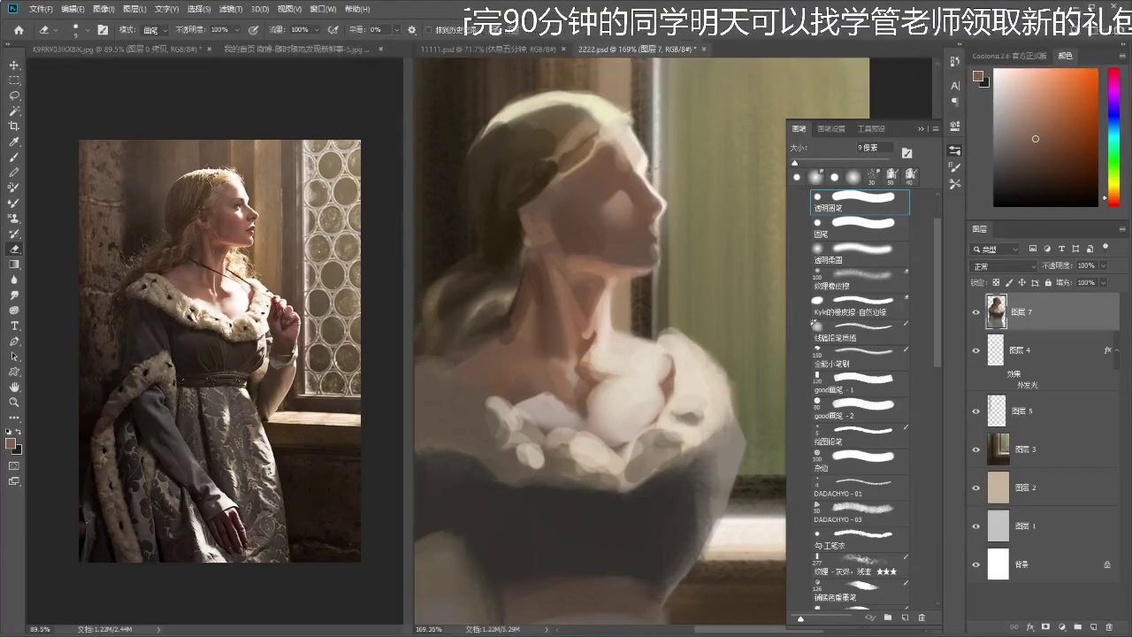
drag(671, 232, 679, 220)
key(ctrl+z)
key(b)
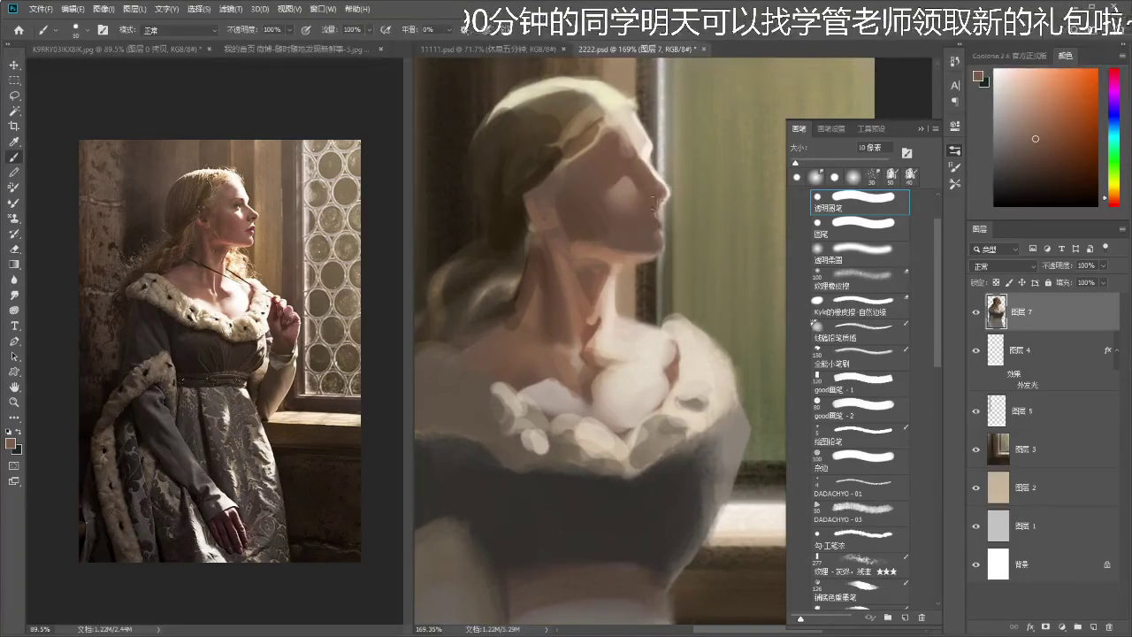
- Outline the lip area with the Lasso and paint a light accent on the lips with the pale colour sampled from the forehead
key(l)
drag(659, 210, 656, 218)
click(568, 242)
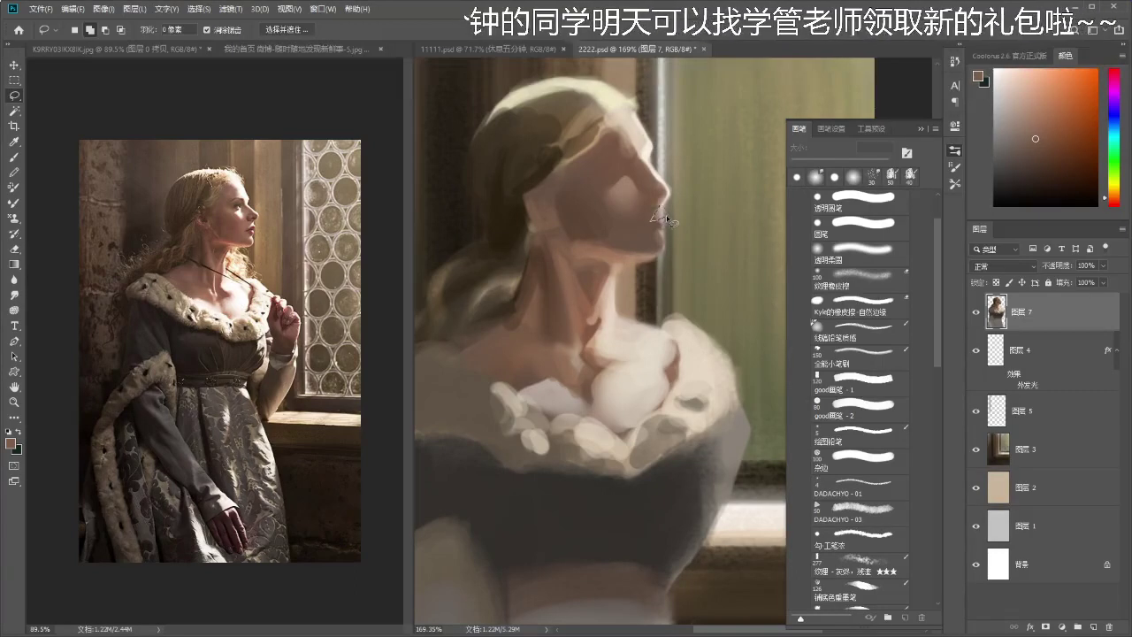
key(i)
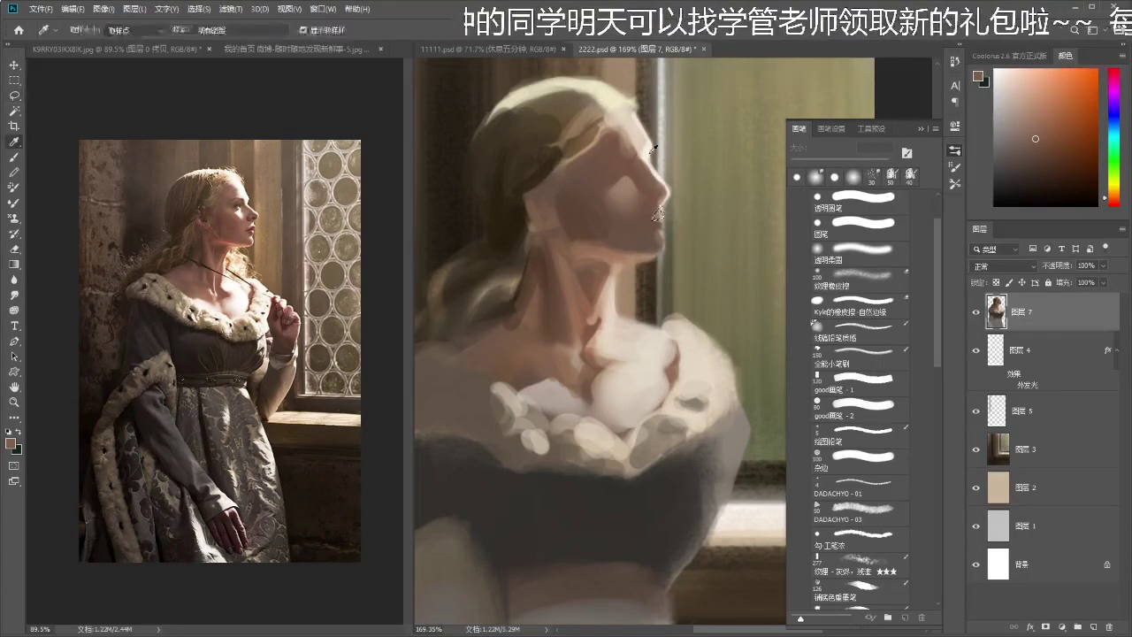
click(649, 154)
key(b)
key(g)
key(z)
mouse_move(653, 234)
mouse_down()
mouse_move(601, 231)
mouse_move(682, 210)
mouse_move(675, 218)
mouse_up()
key(r)
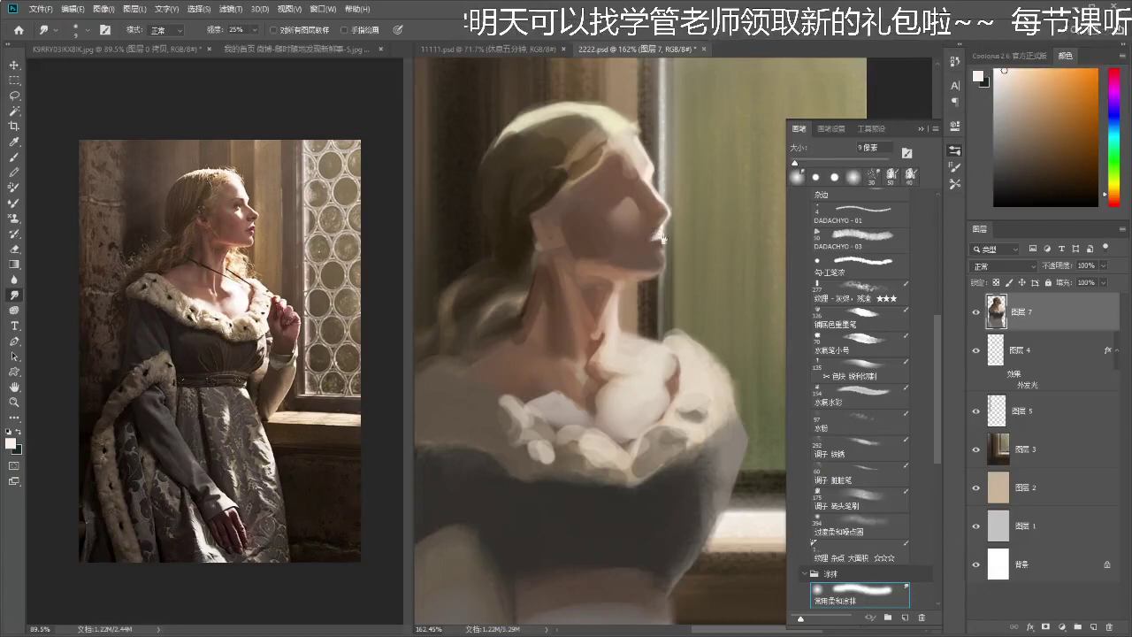
- Paint the corner and parting of the lips with sampled brown at 7 px, then trim the mouth profile with a 9 px eraser
key(z)
drag(659, 239, 668, 239)
key(i)
click(656, 243)
key(b)
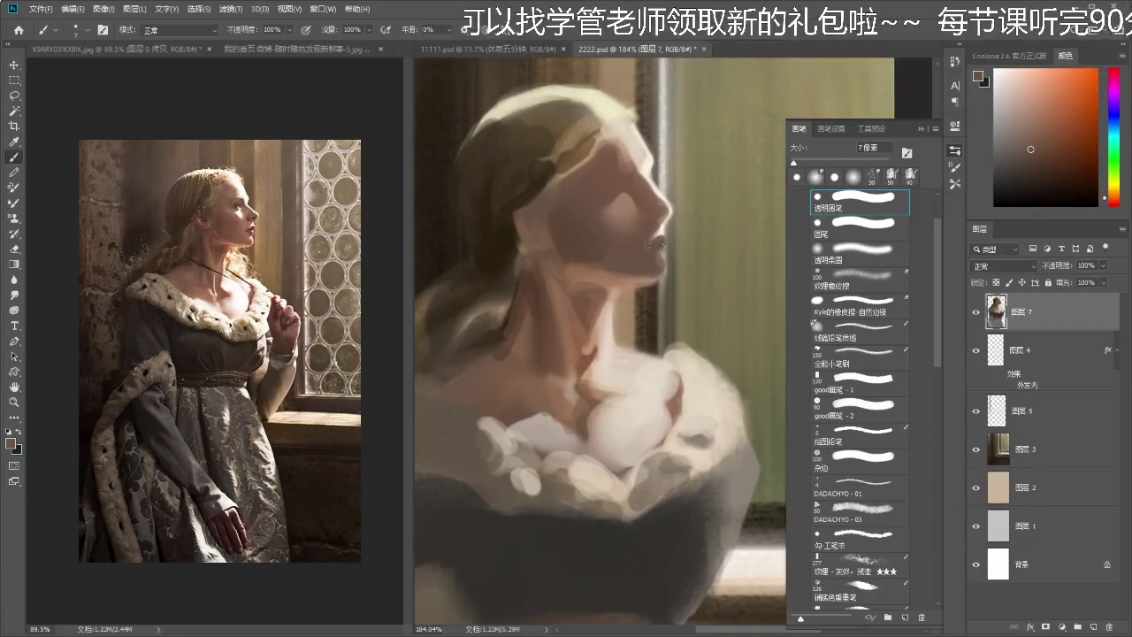
key(e)
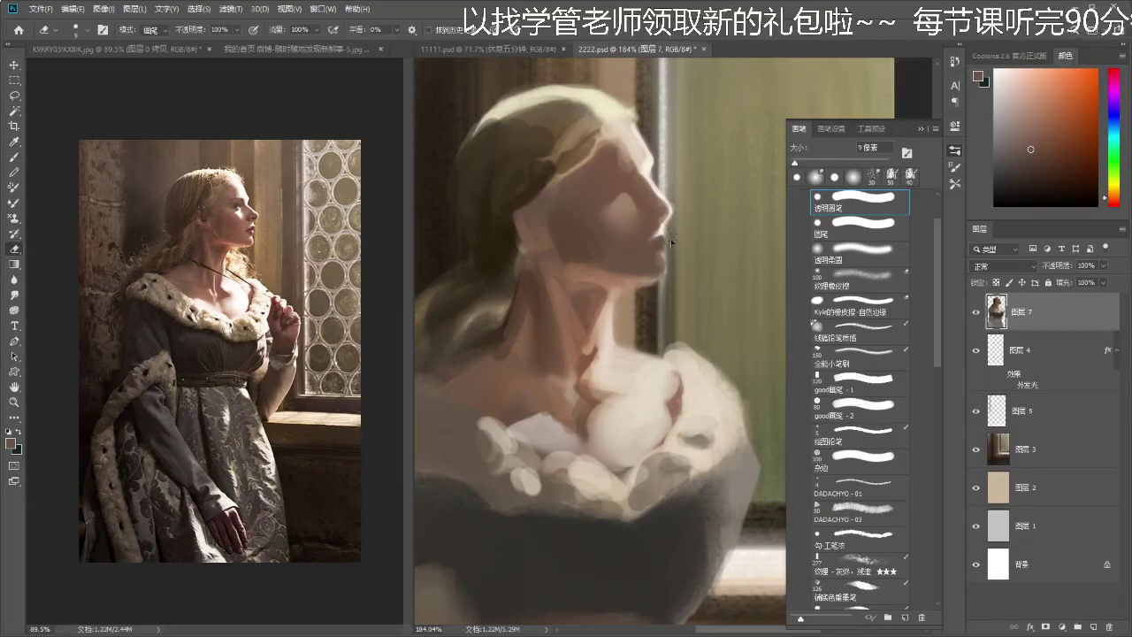
key(l)
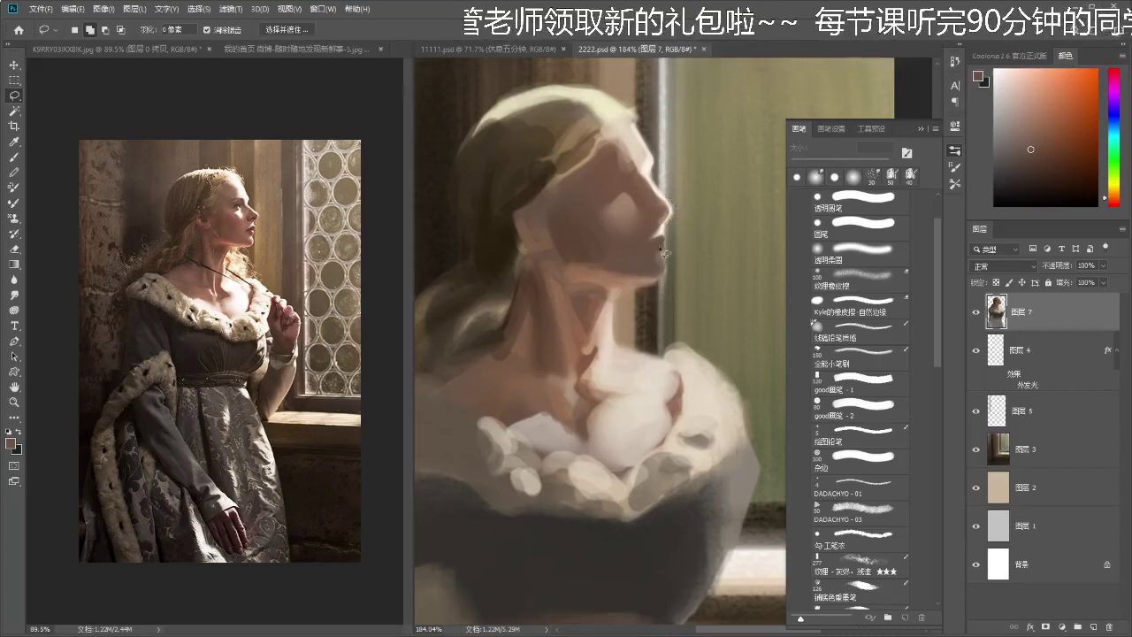
- Tint the lips with a deep dark red mixed from the sampled lip tone, using a 7 px brush
key(i)
scroll(672, 202, up, 2)
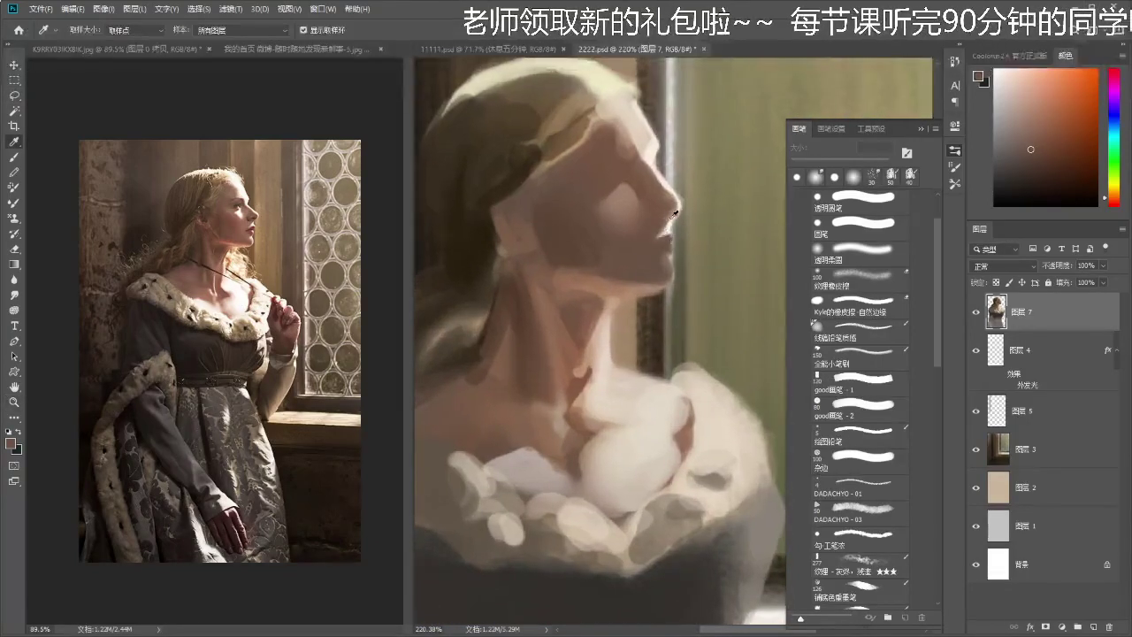
click(670, 225)
key(b)
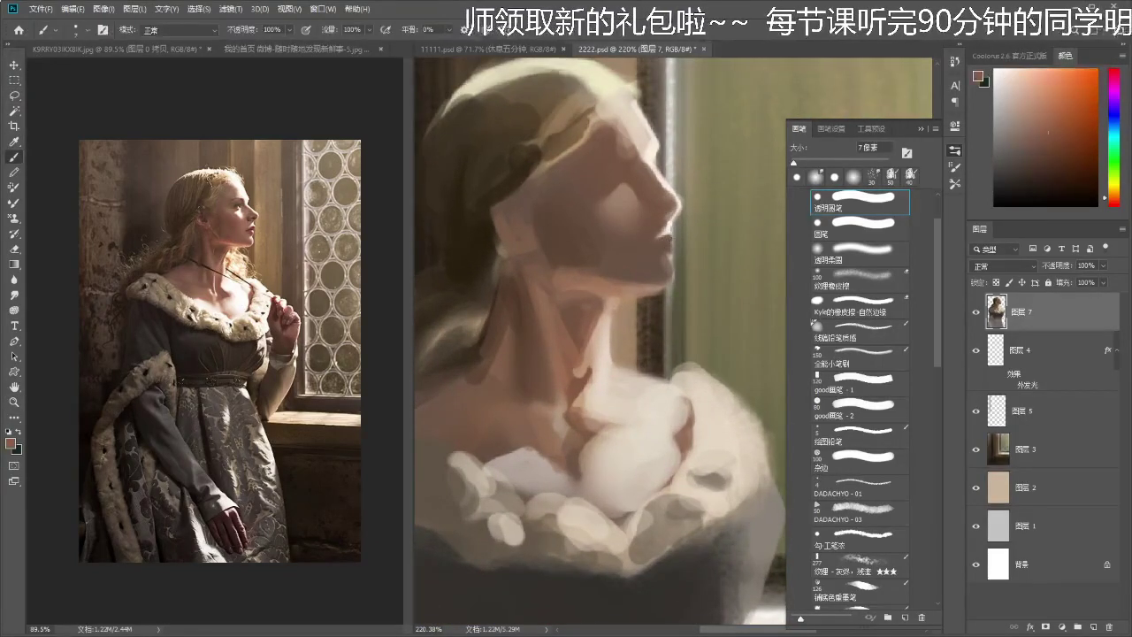
click(1116, 202)
click(1055, 137)
scroll(669, 237, down, 3)
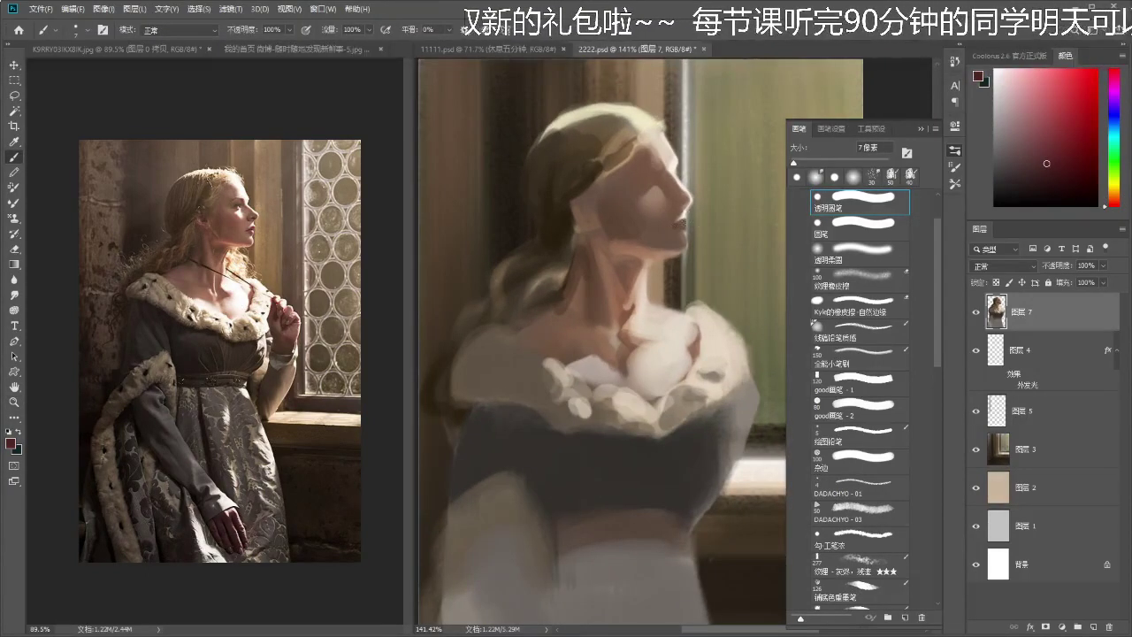
- Outline small areas around the lips with the Lasso and light them with a gradient in the pale tone sampled near the nose tip
alt+click(676, 228)
alt+click(687, 210)
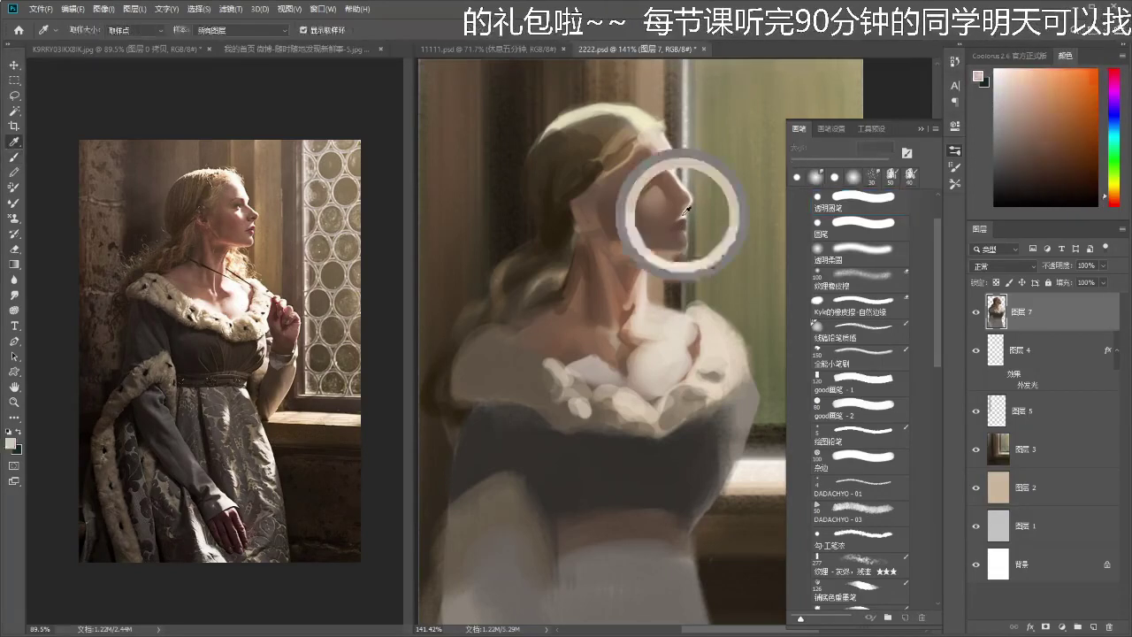
key(l)
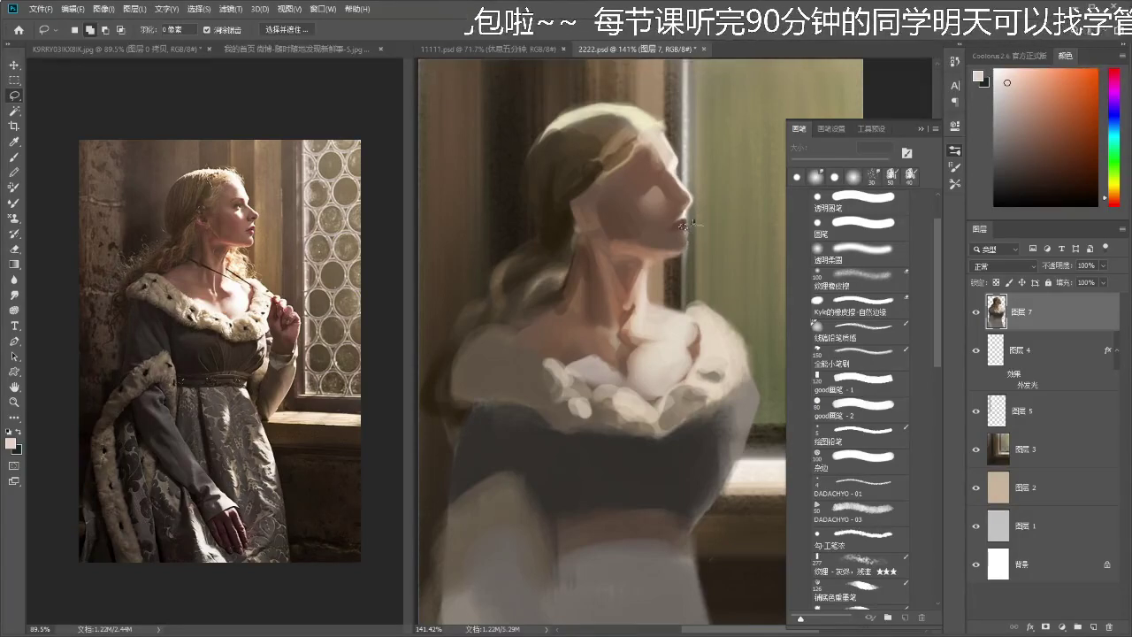
key(g)
scroll(682, 226, down, 3)
scroll(689, 216, up, 4)
key(l)
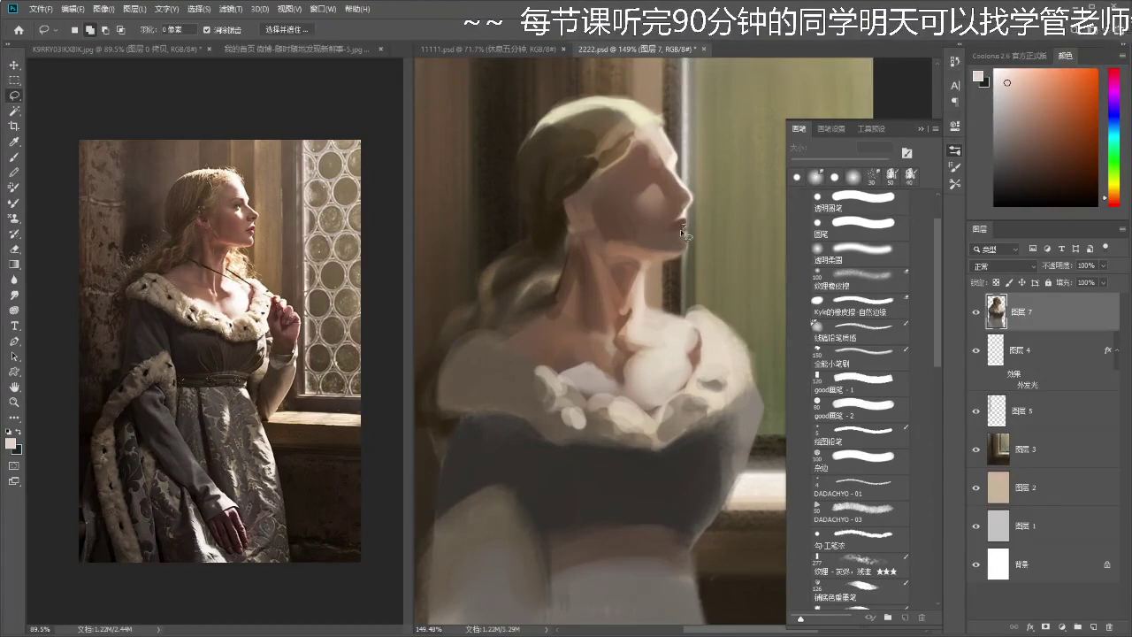
key(space)
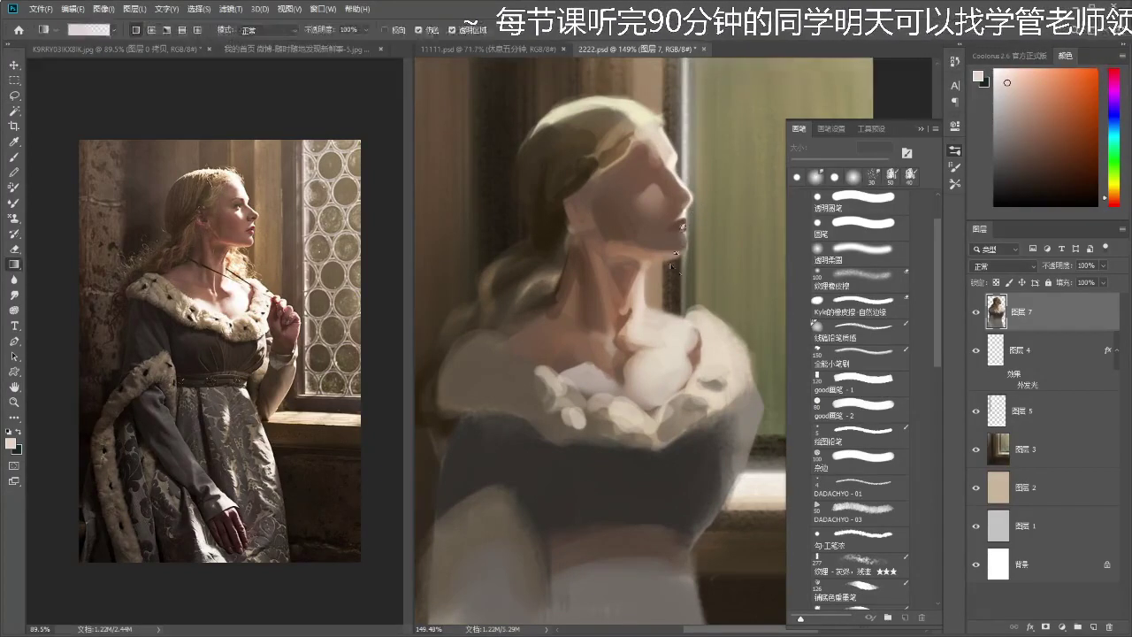
scroll(693, 231, down, 5)
scroll(691, 255, up, 5)
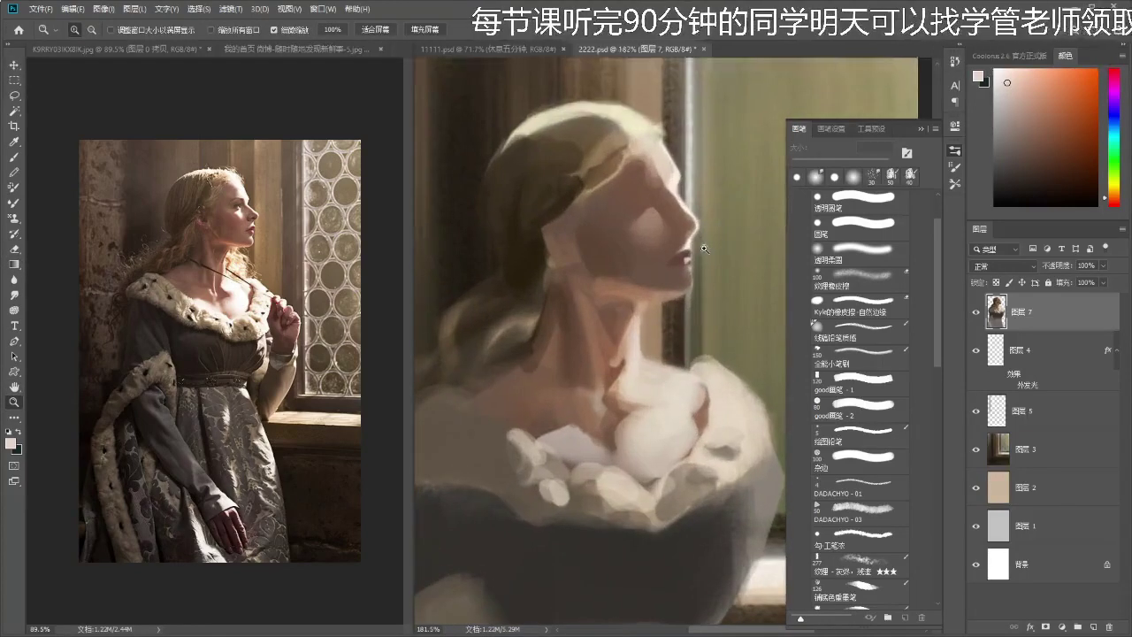
- Soften the lips with the Smudge tool at 9 px and refine their shadows with dark red-brown, reducing the brush from 7 px to 1 px
key(d)
key(r)
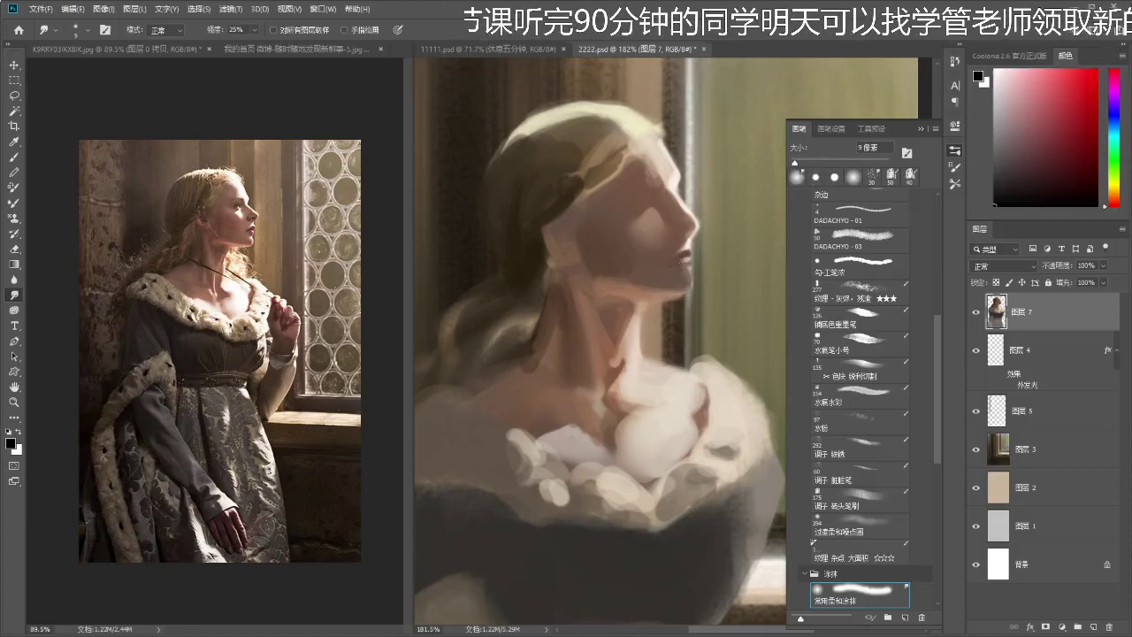
key(i)
click(688, 256)
key(b)
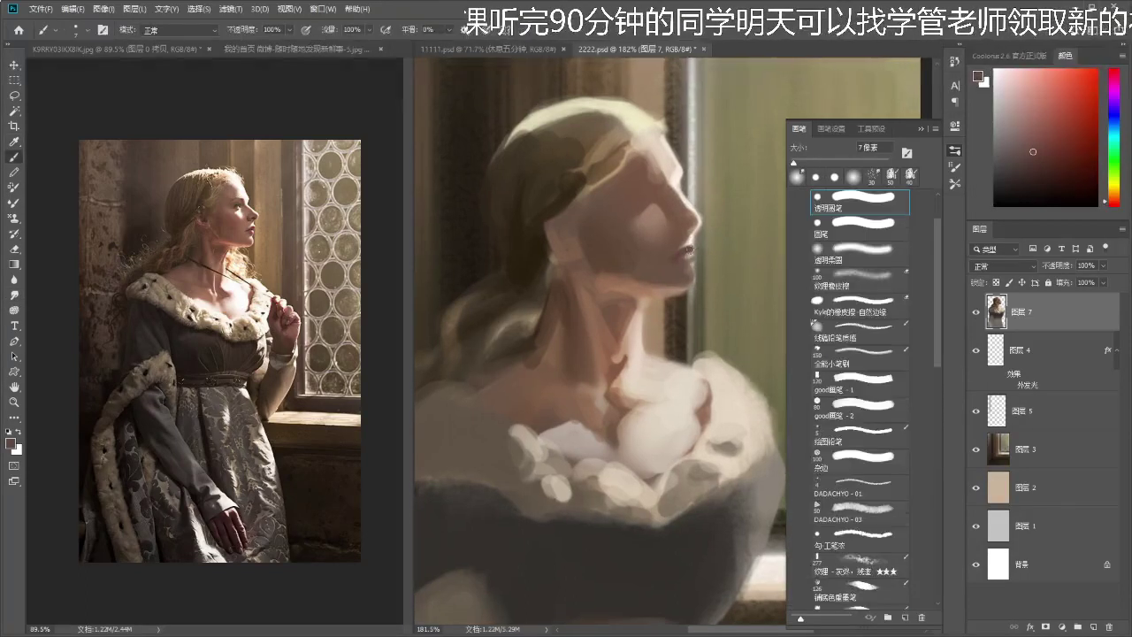
key(bracketleft)
key(bracketleft)
key(bracketleft)
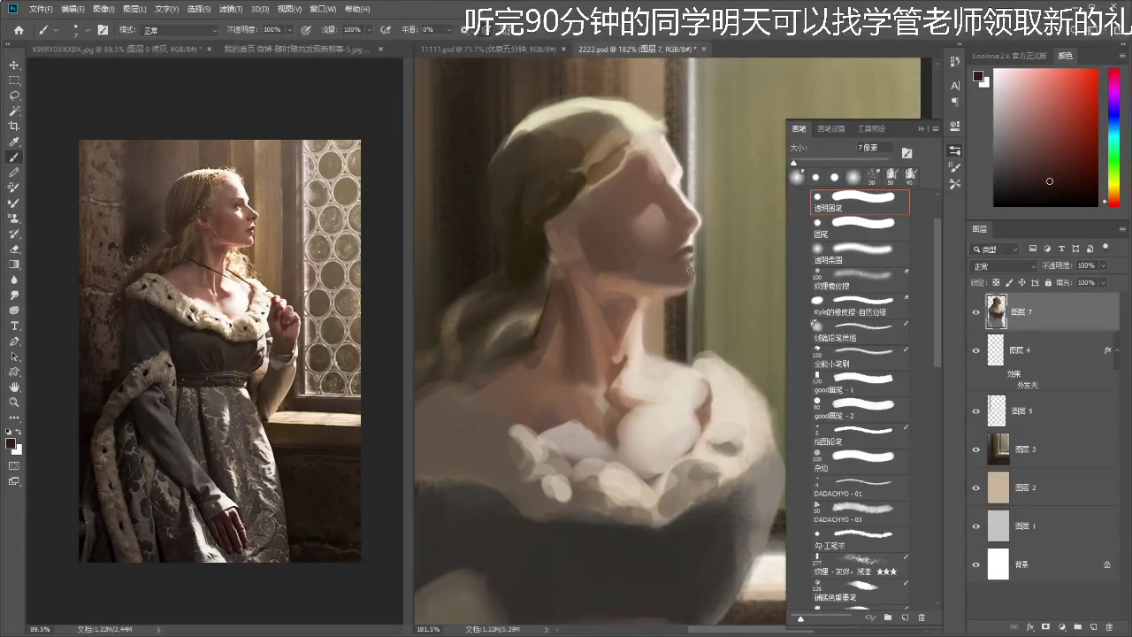
key(bracketleft)
key(bracketleft)
key(bracketleft)
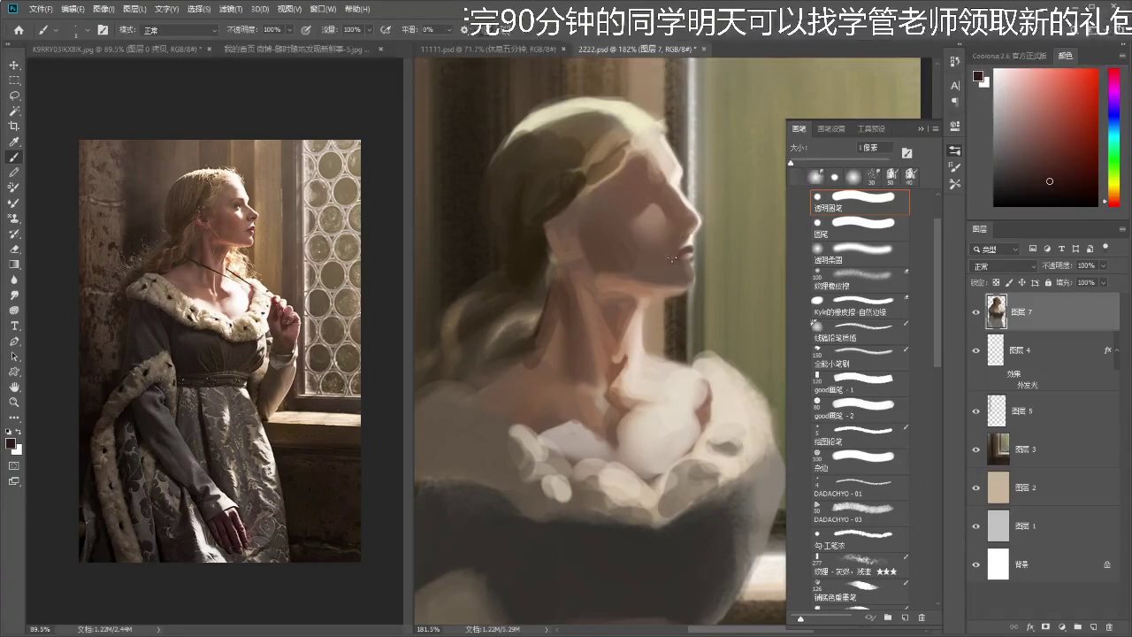
- Accent the dark line between the lips with near-black and a 5 px brush
click(1075, 199)
key(bracketright)
key(bracketright)
key(bracketright)
key(bracketright)
drag(690, 249, 688, 263)
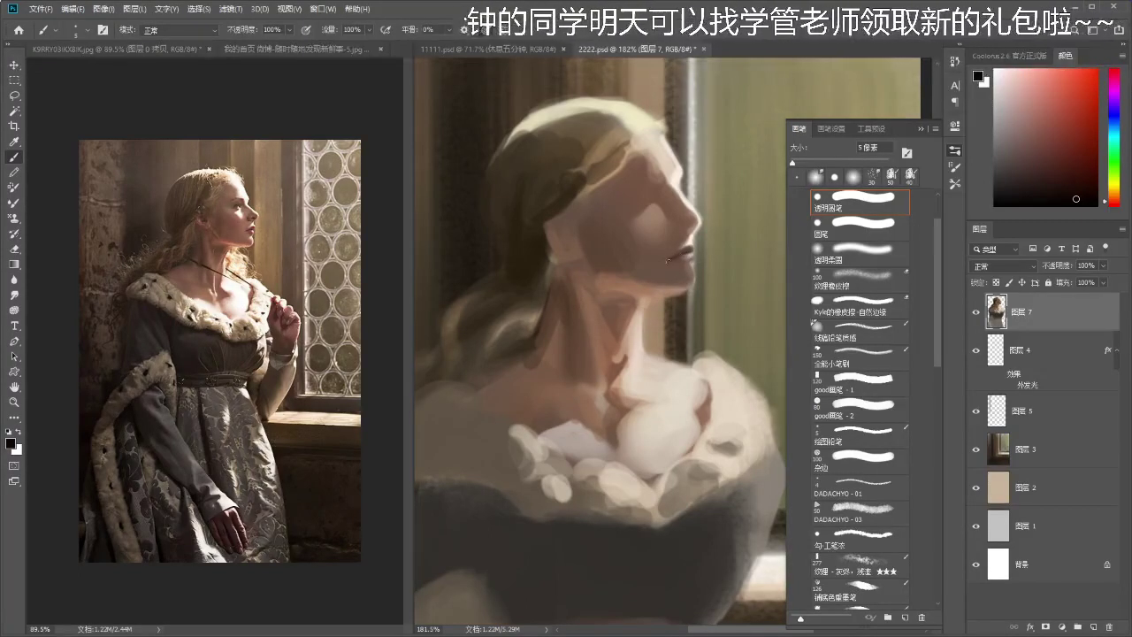
- Select the front of the chin below the lips with the Lasso and apply a gradient in sampled light grey
drag(710, 252, 717, 237)
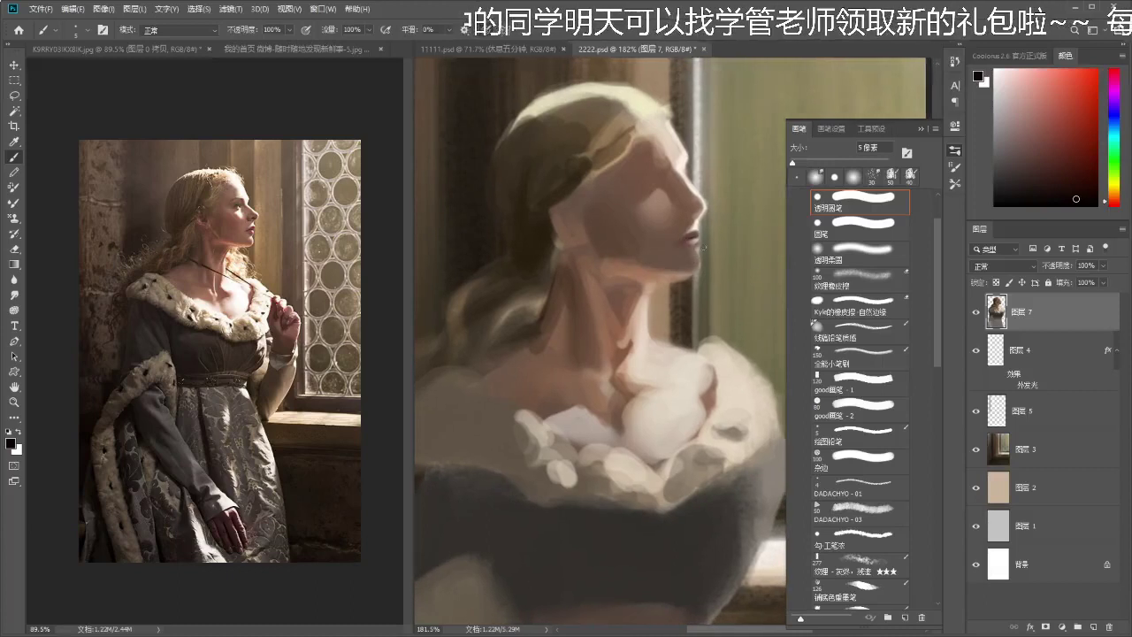
alt+click(705, 244)
alt+click(699, 250)
key(l)
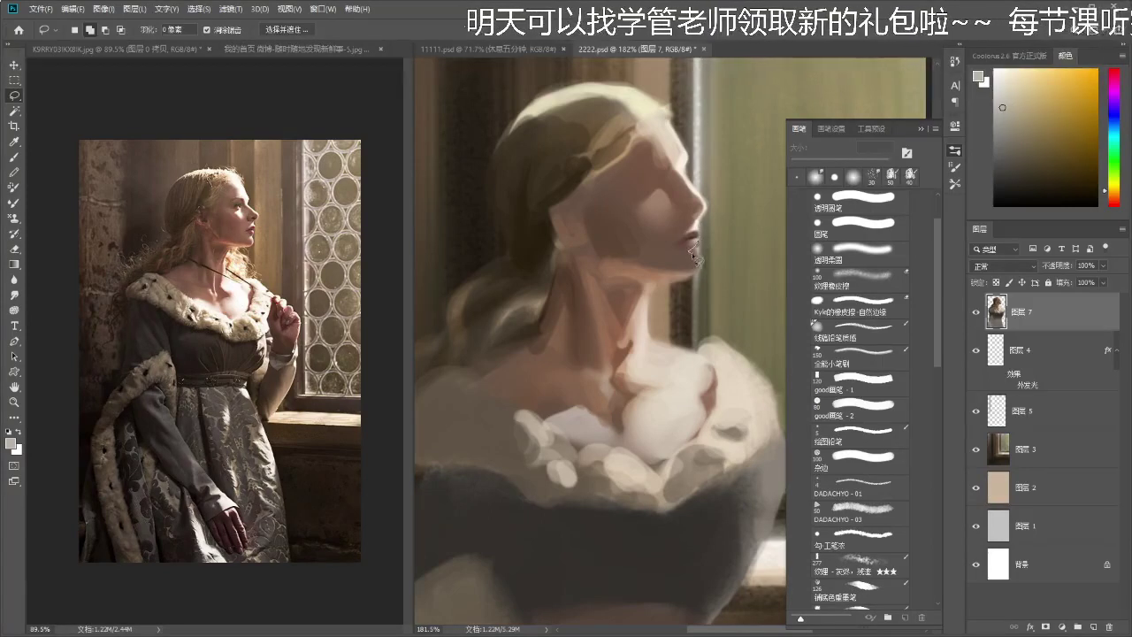
drag(693, 250, 699, 247)
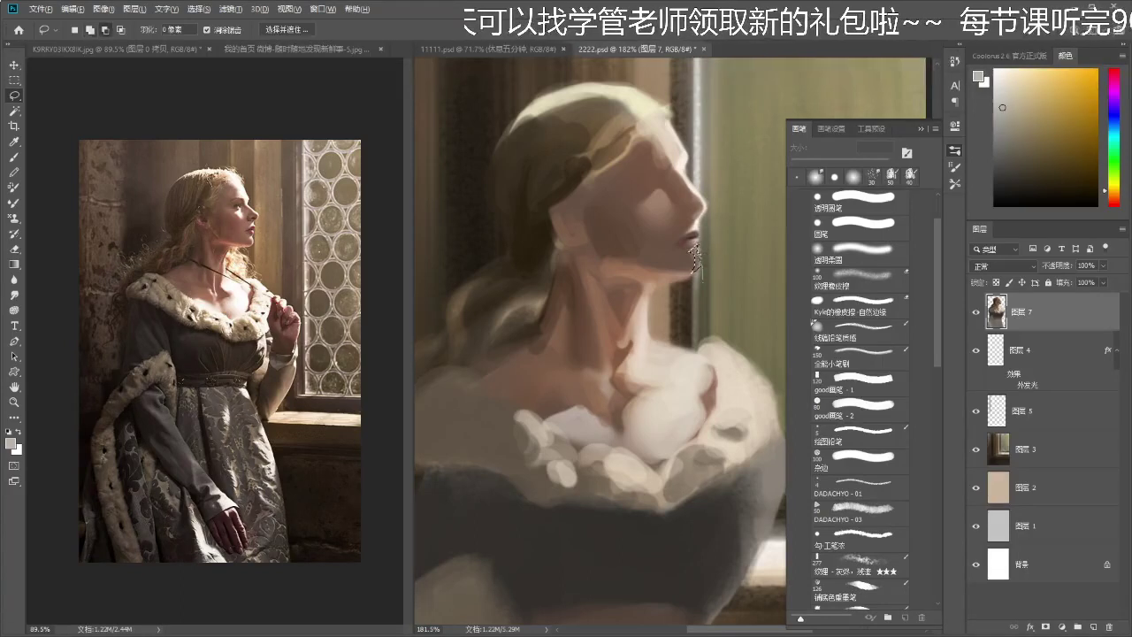
key(g)
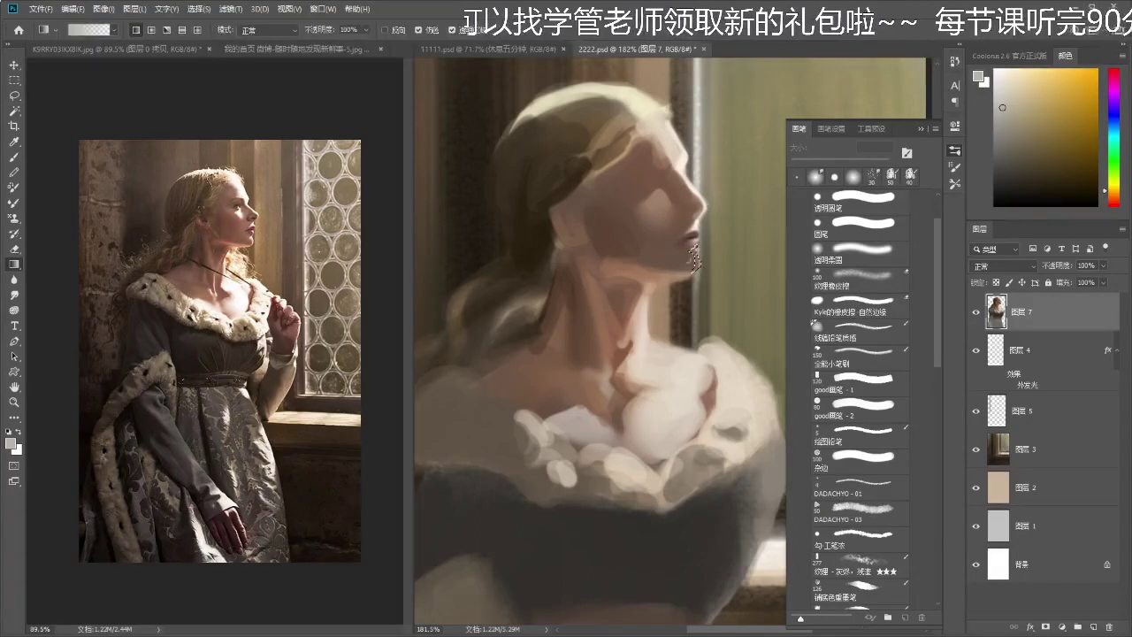
drag(684, 295, 681, 290)
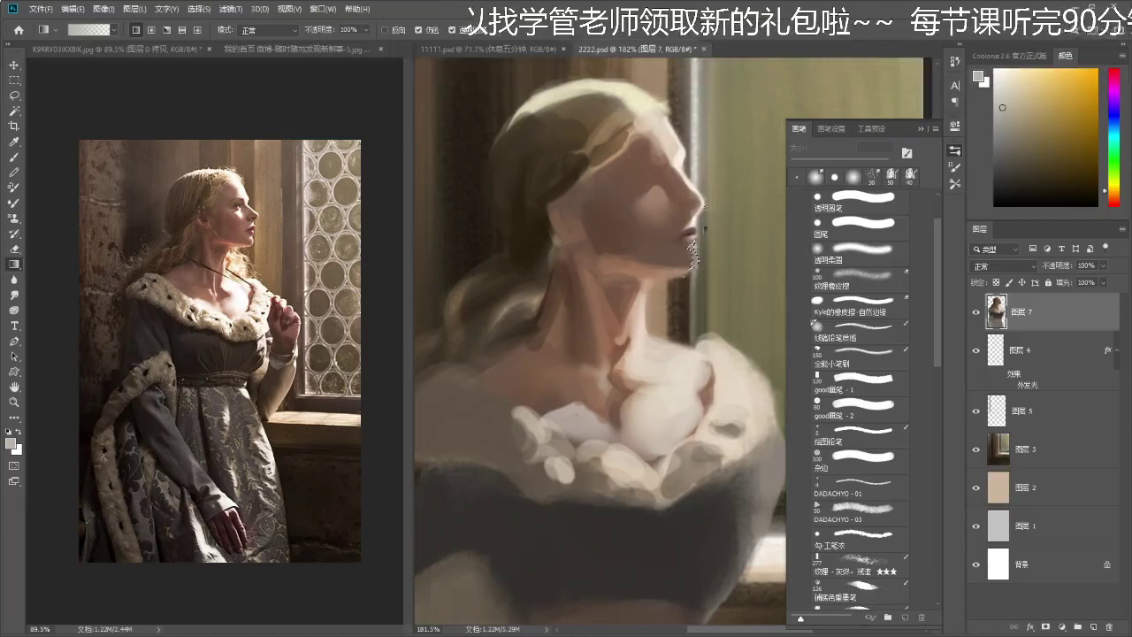
- Light the chin selection with a gradient in the near-white sampled from the forehead edge, deselect, and reset the colours to default
key(i)
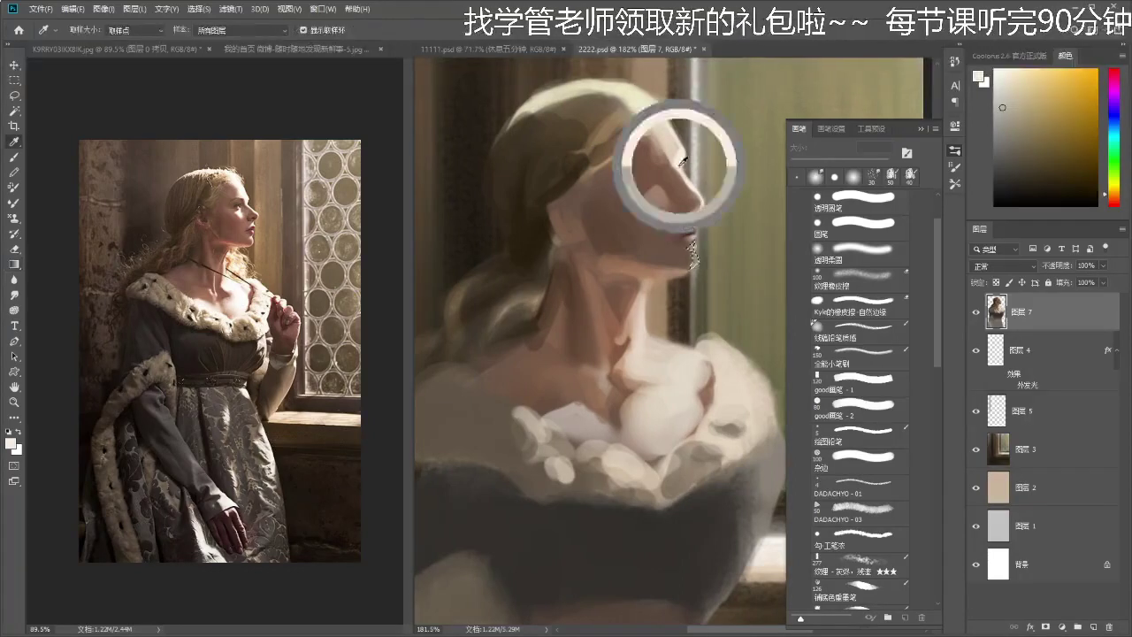
click(682, 161)
key(g)
key(ctrl+d)
key(d)
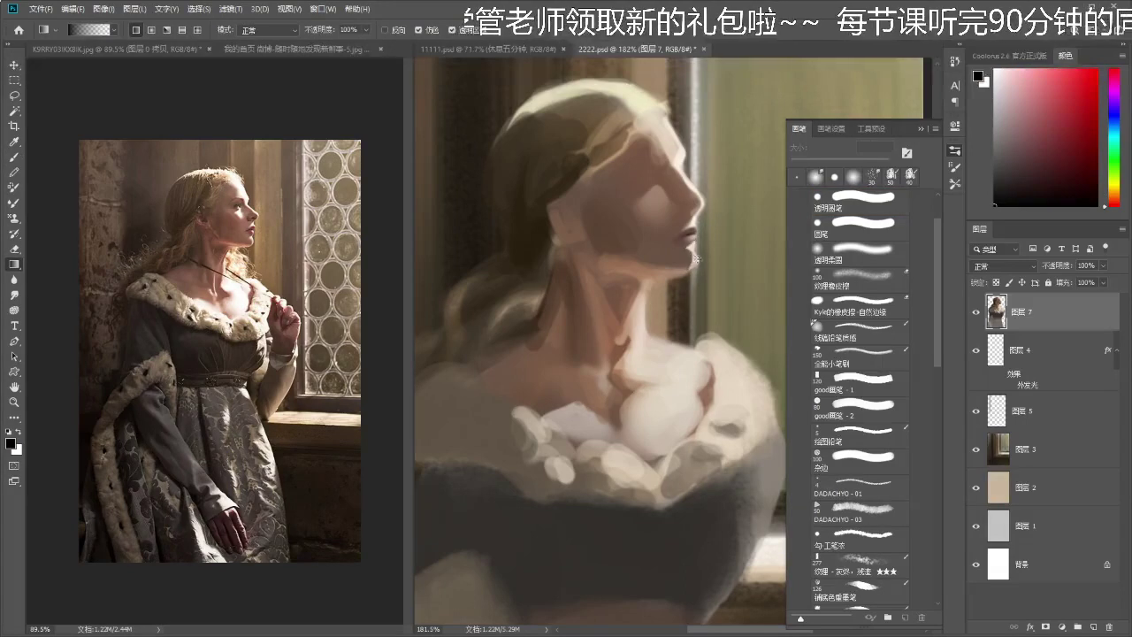
- Clean the mouth and chin contour with a 9 px eraser and touch up its lit edge with sampled pale skin tone at 5 px
key(b)
key(e)
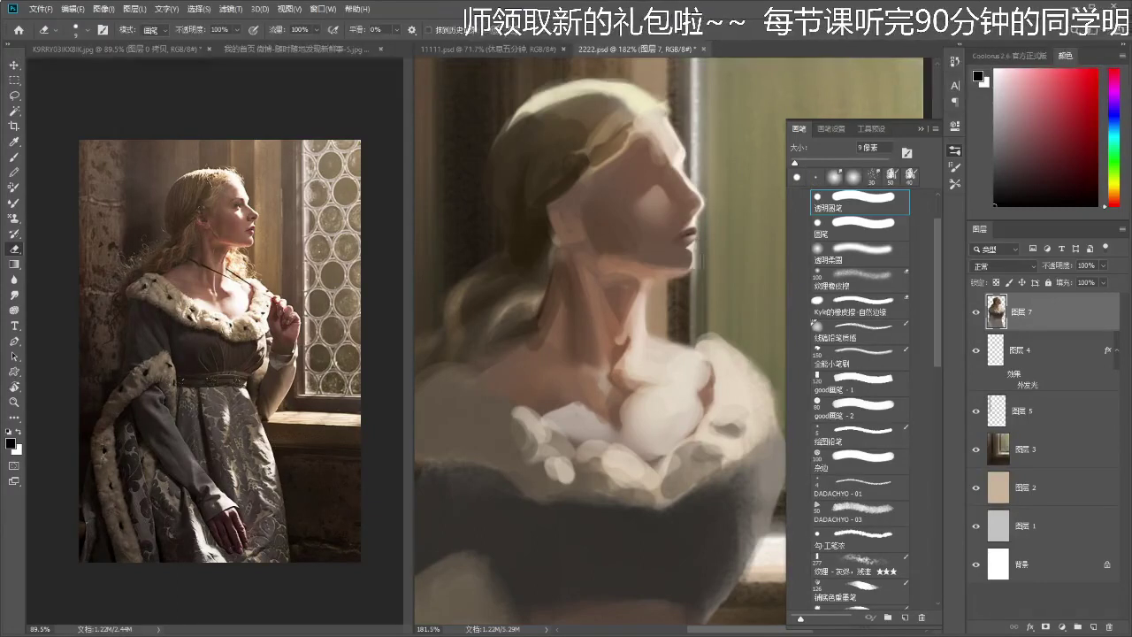
key(z)
mouse_move(701, 258)
mouse_down()
mouse_move(647, 260)
mouse_move(688, 260)
mouse_up()
key(i)
click(692, 251)
key(b)
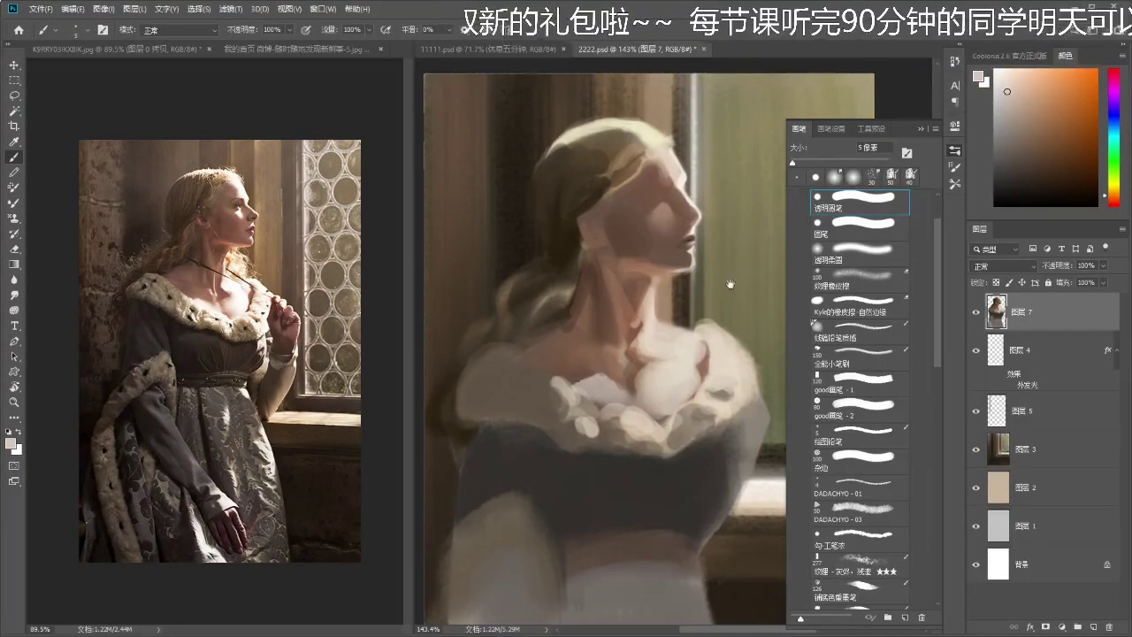
- Refine the chin outline with the eraser and a 5 px brush in brown skin tone sampled from the chin
key(z)
mouse_move(627, 272)
mouse_down()
mouse_move(588, 270)
mouse_move(674, 270)
mouse_up()
key(b)
key(e)
key(b)
alt+click(695, 276)
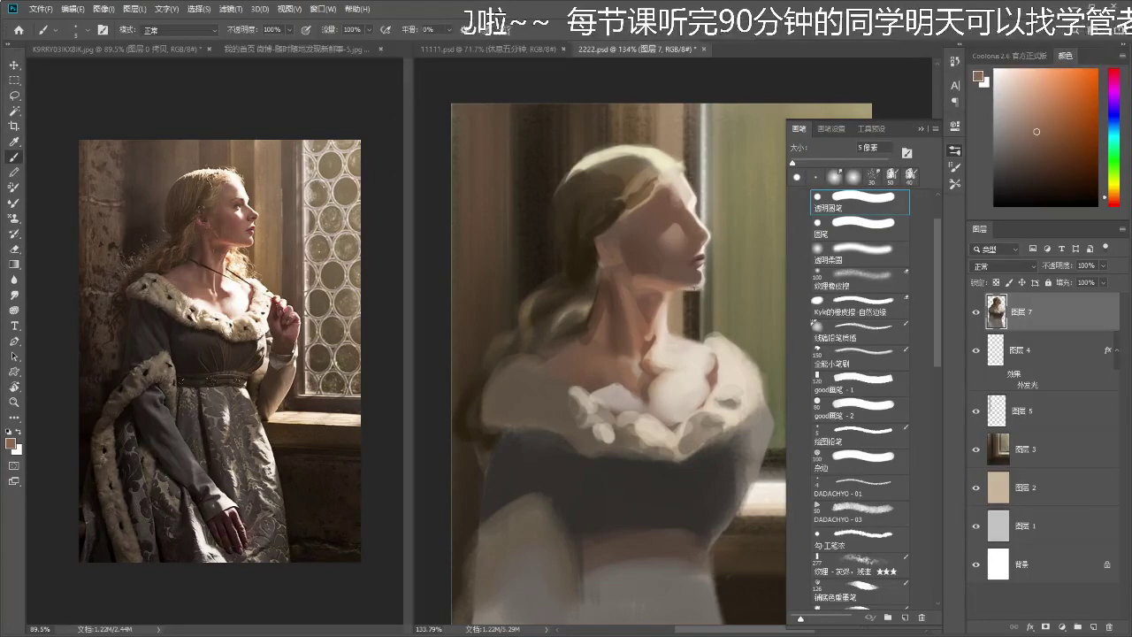
- Reshape the cheek shadow around the light patch with sampled dark brown and a 15 px brush
alt+click(643, 258)
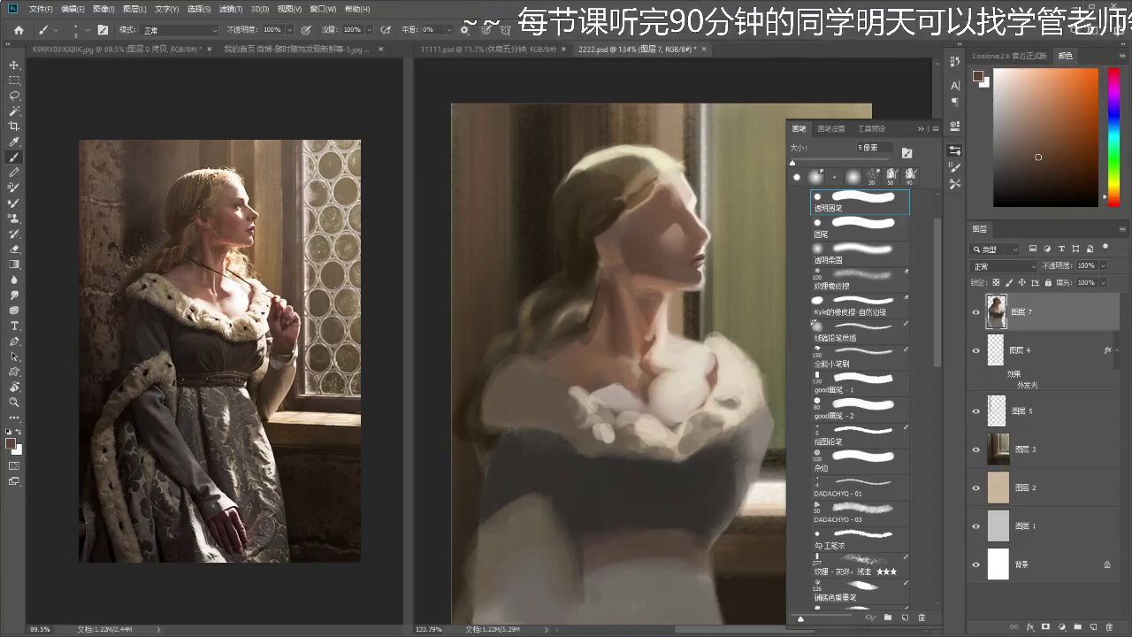
key(bracketright)
key(bracketright)
key(bracketright)
key(bracketright)
key(bracketright)
key(bracketright)
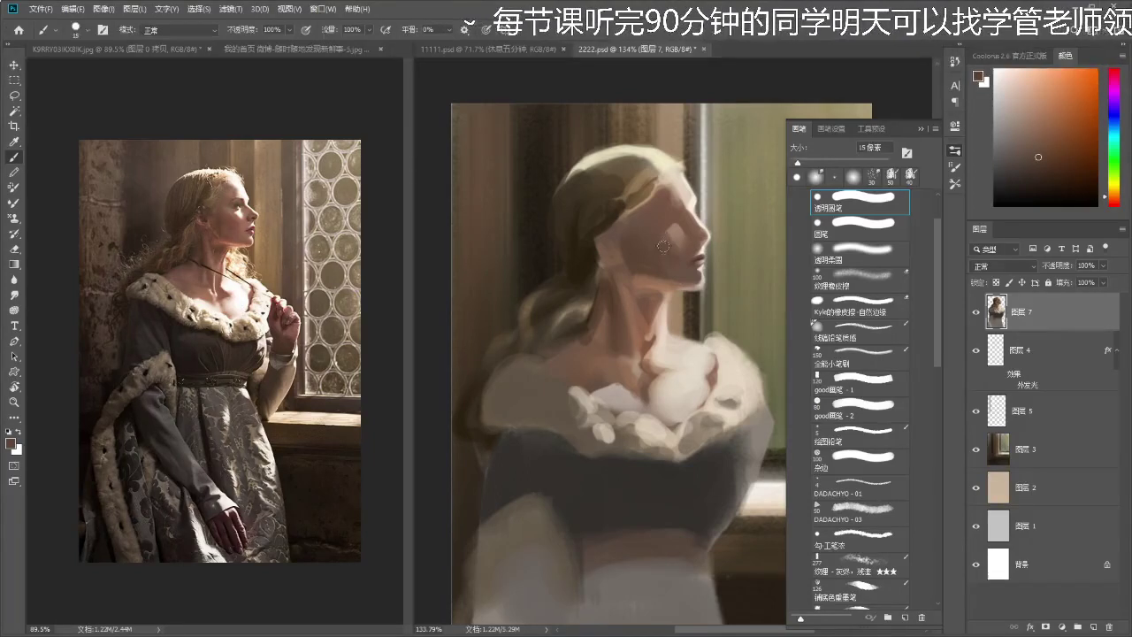
scroll(659, 255, up, 1)
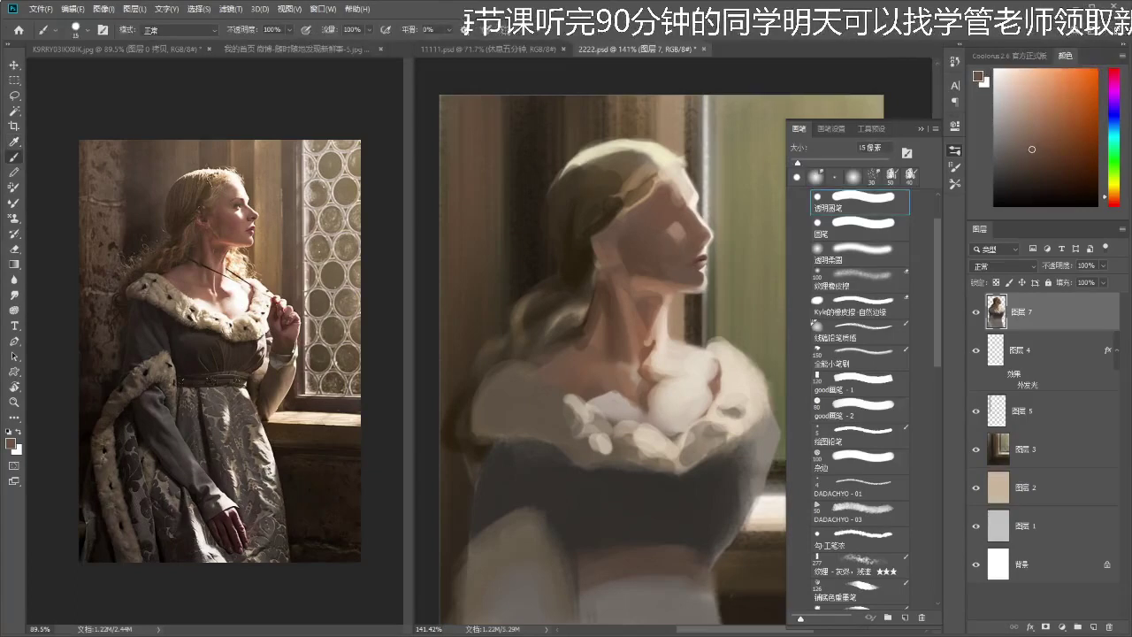
- Rework the brow and nose-bridge profile with near-white sampled from the forehead at 6 px, trimming the edge with the eraser
scroll(673, 224, up, 5)
key(i)
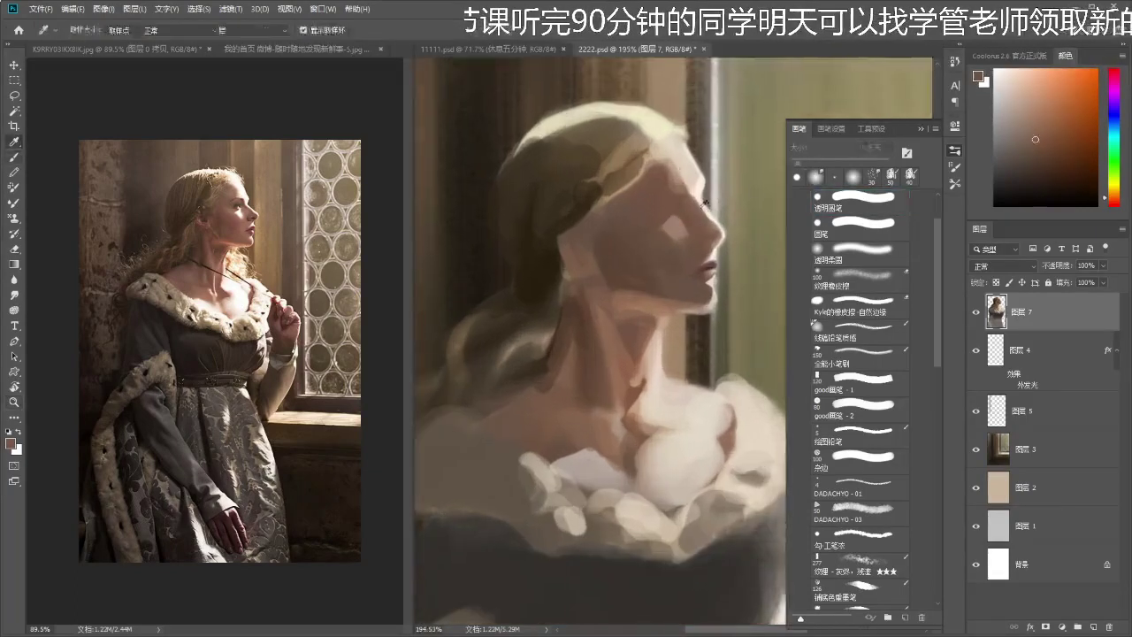
click(691, 182)
key(b)
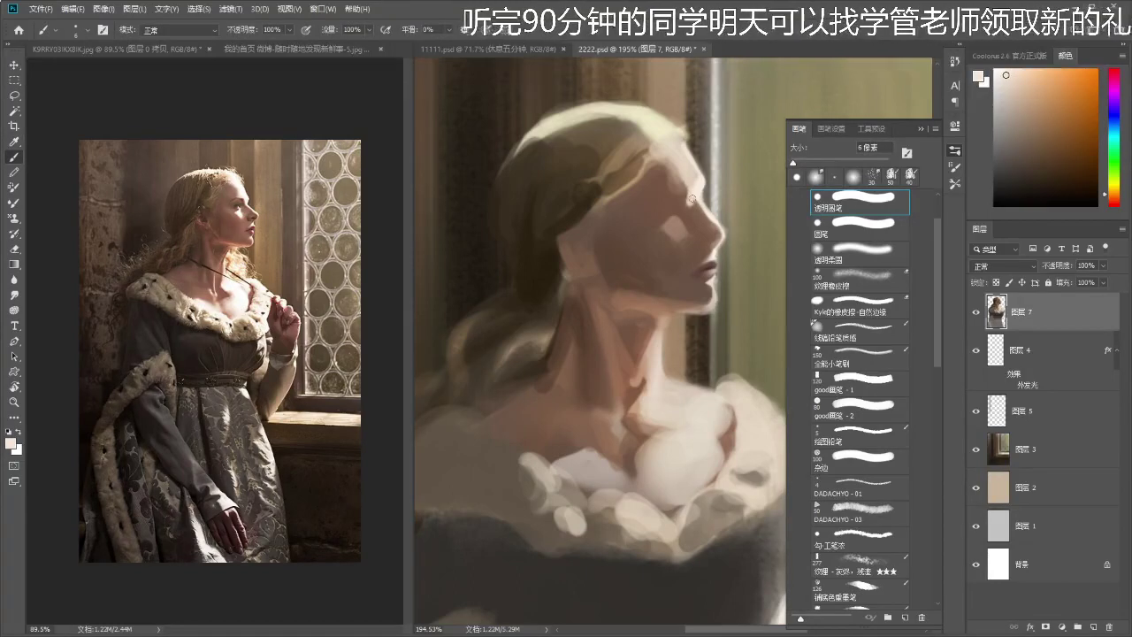
key(e)
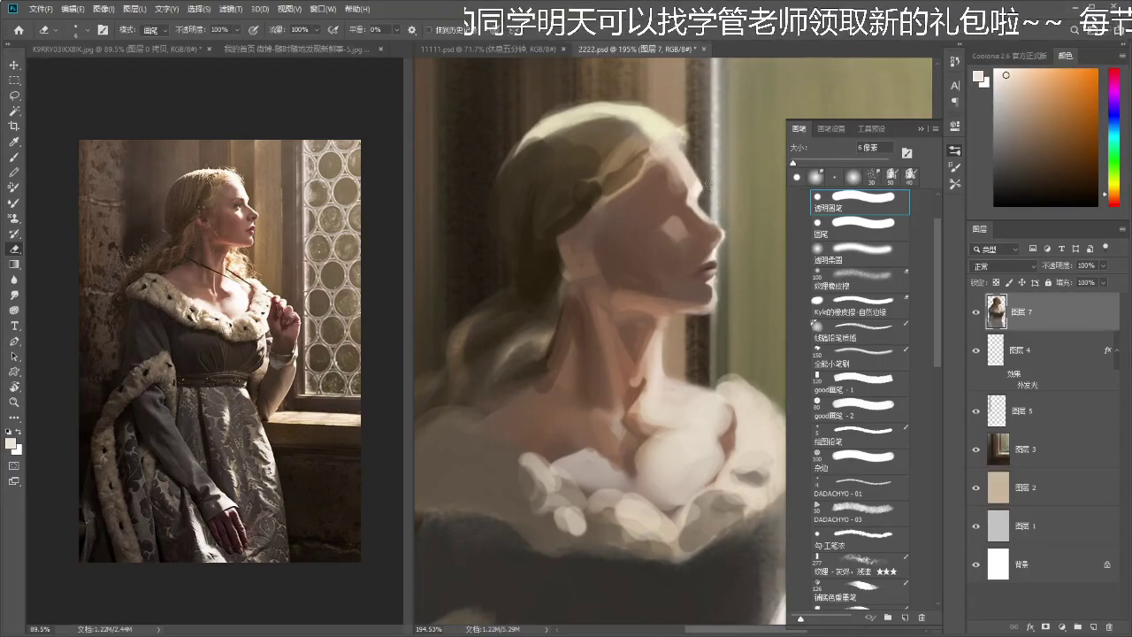
drag(698, 191, 716, 171)
key(b)
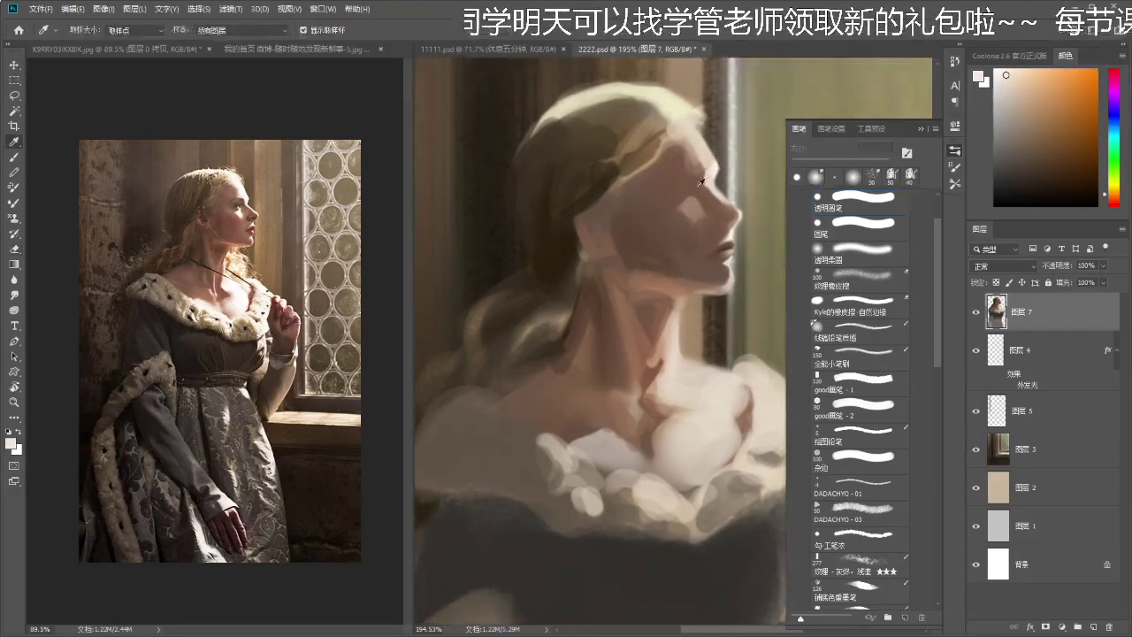
- Deepen the eye socket with a darker reddish brown and a 6 px brush
alt+click(713, 175)
drag(1053, 147, 1053, 153)
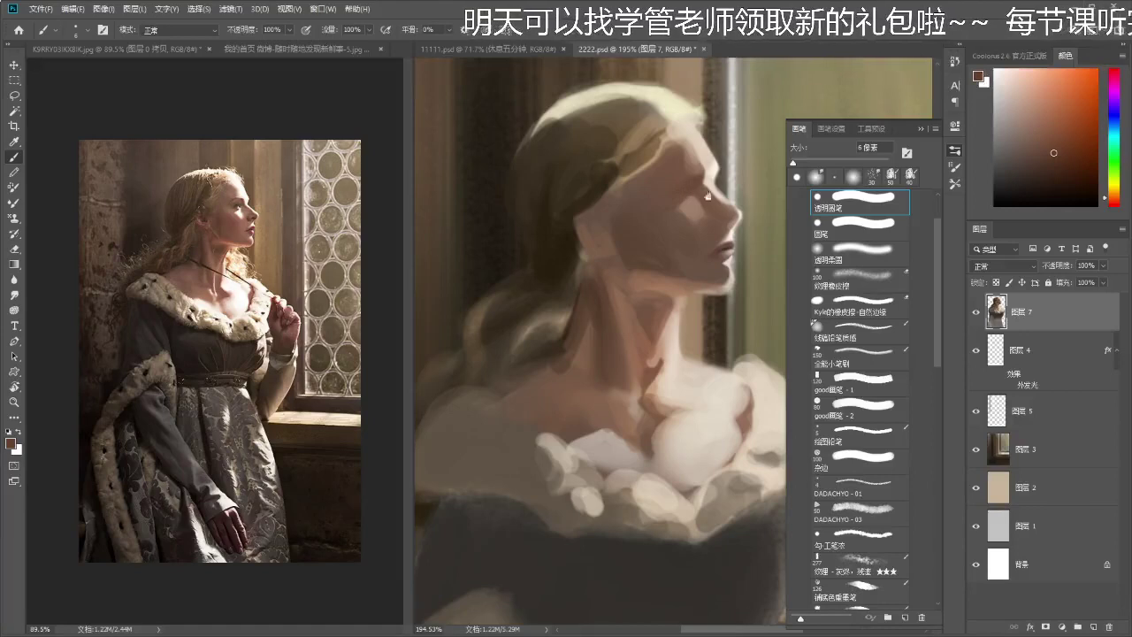
scroll(699, 192, down, 3)
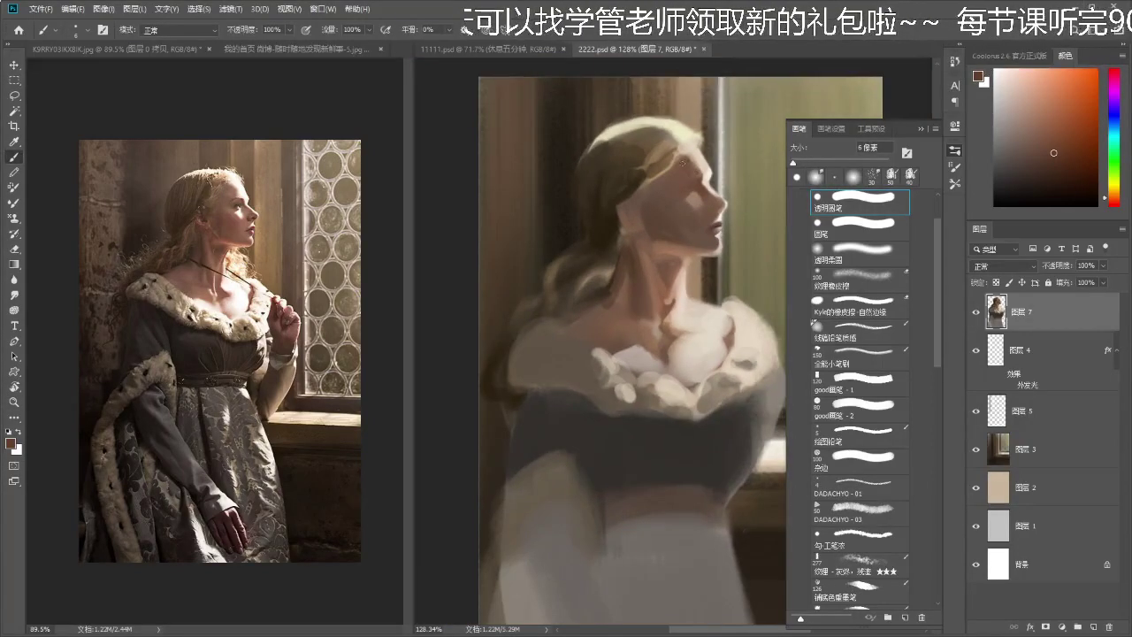
- Touch up the nose bridge and warm the skin beside the mouth with muted red at 15 px, saving the file
drag(705, 190, 702, 185)
alt+click(665, 193)
click(1114, 205)
click(1066, 118)
key(])
drag(695, 232, 699, 219)
key(ctrl+s)
key(z)
key(b)
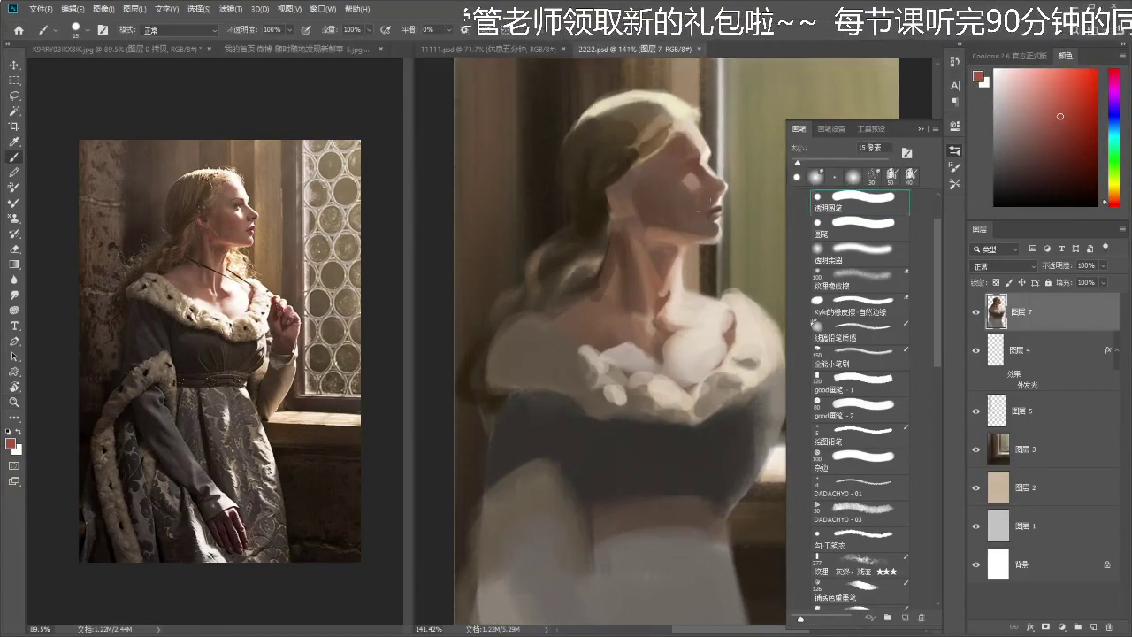
- Choose a crimson red as the painting color and switch to the soft round brush 透明柔圆
click(1058, 101)
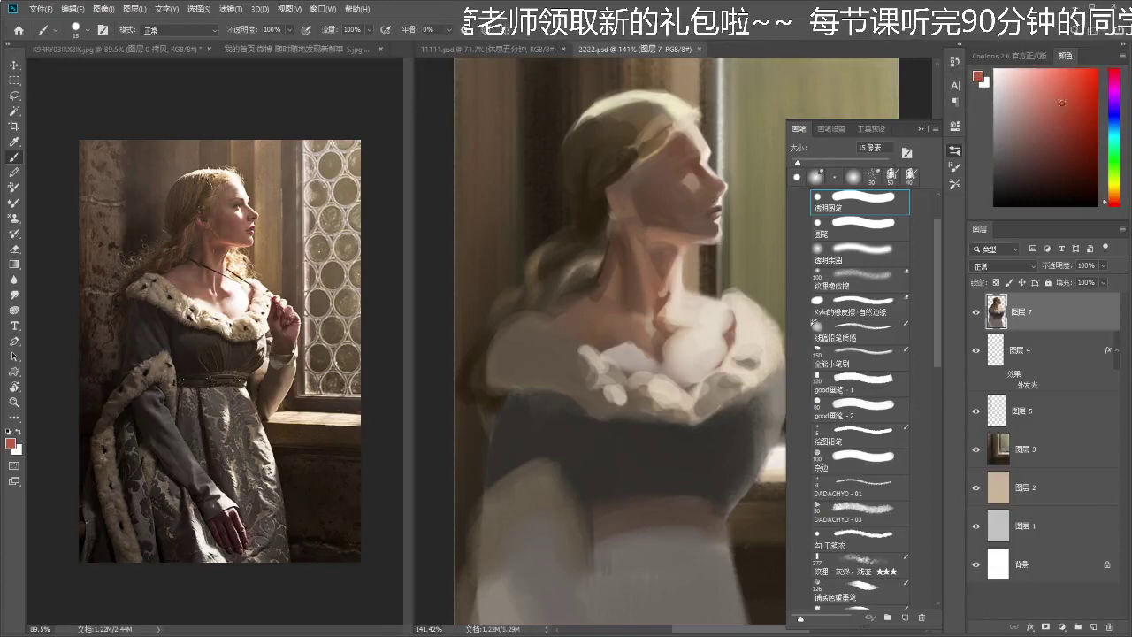
click(1114, 210)
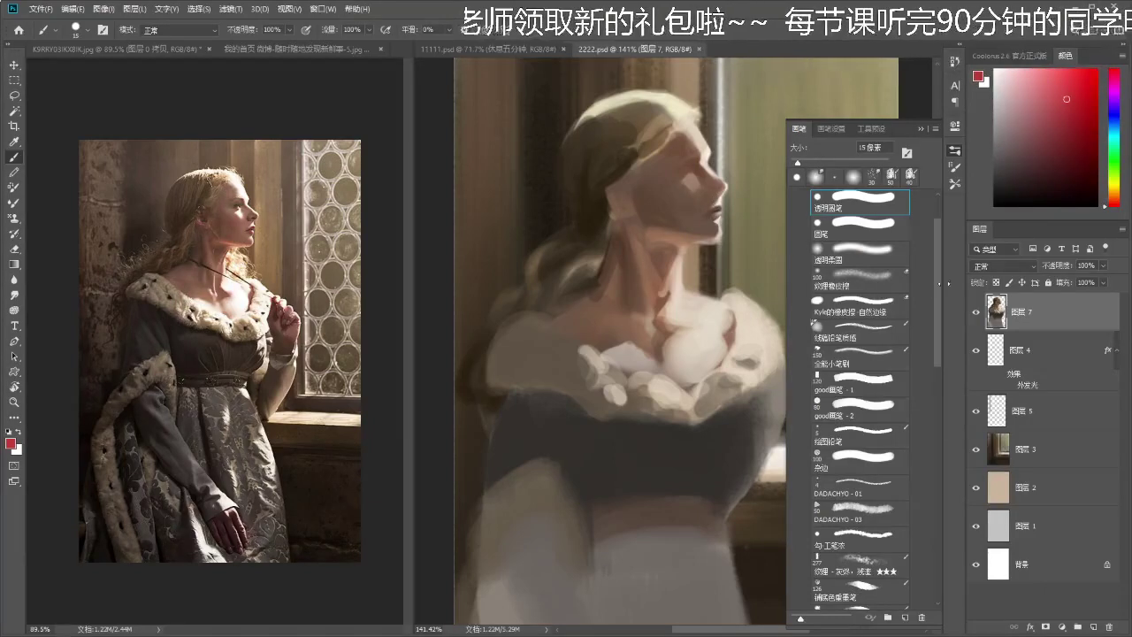
key(F5)
key(F5)
click(901, 258)
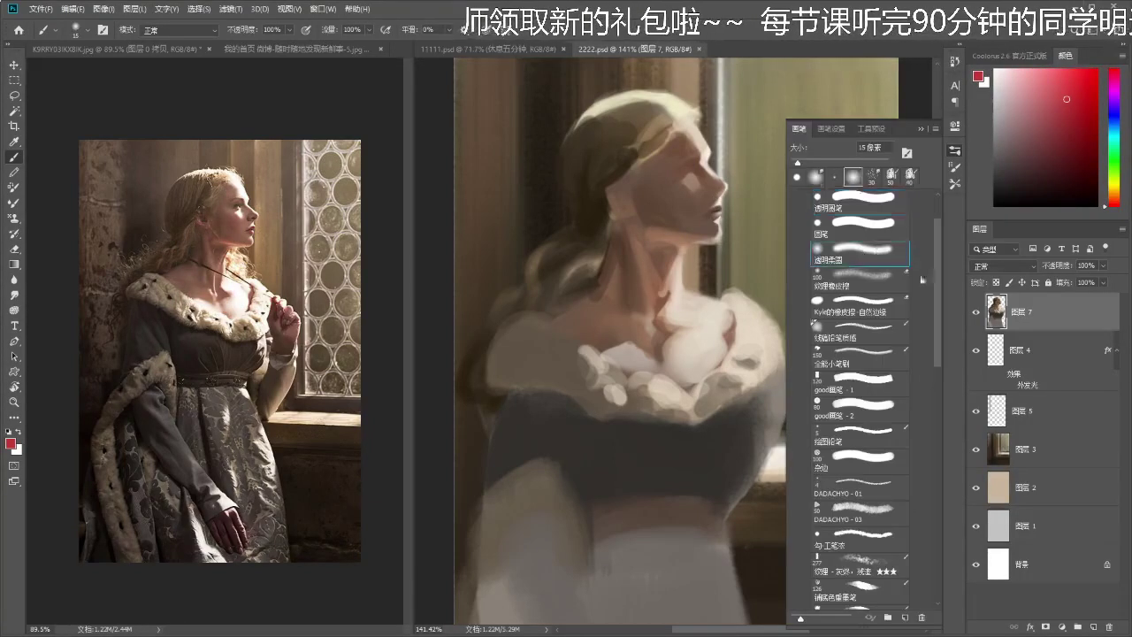
- Add a new layer above the figure layer and set its blend mode to Overlay (叠加)
click(1004, 265)
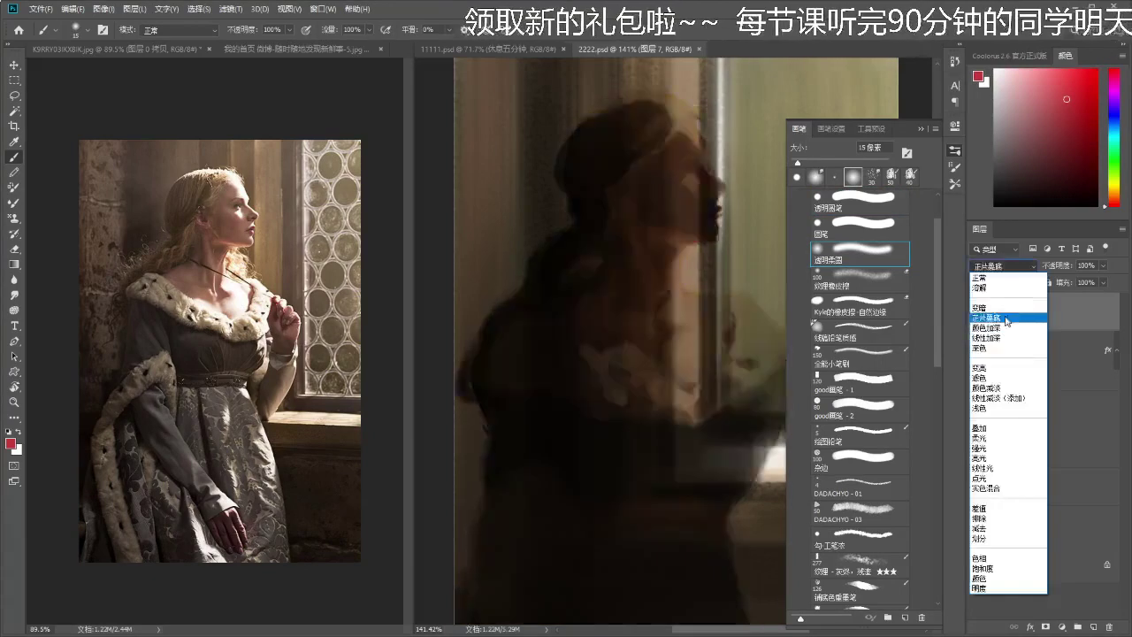
click(999, 270)
drag(727, 366, 719, 367)
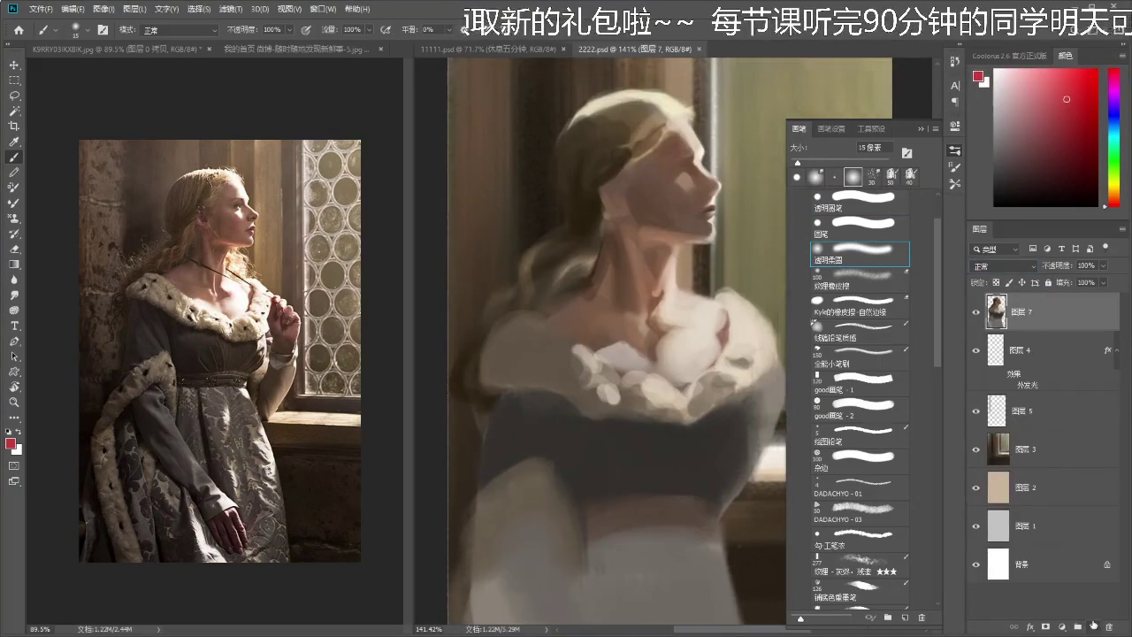
click(1094, 625)
click(1004, 266)
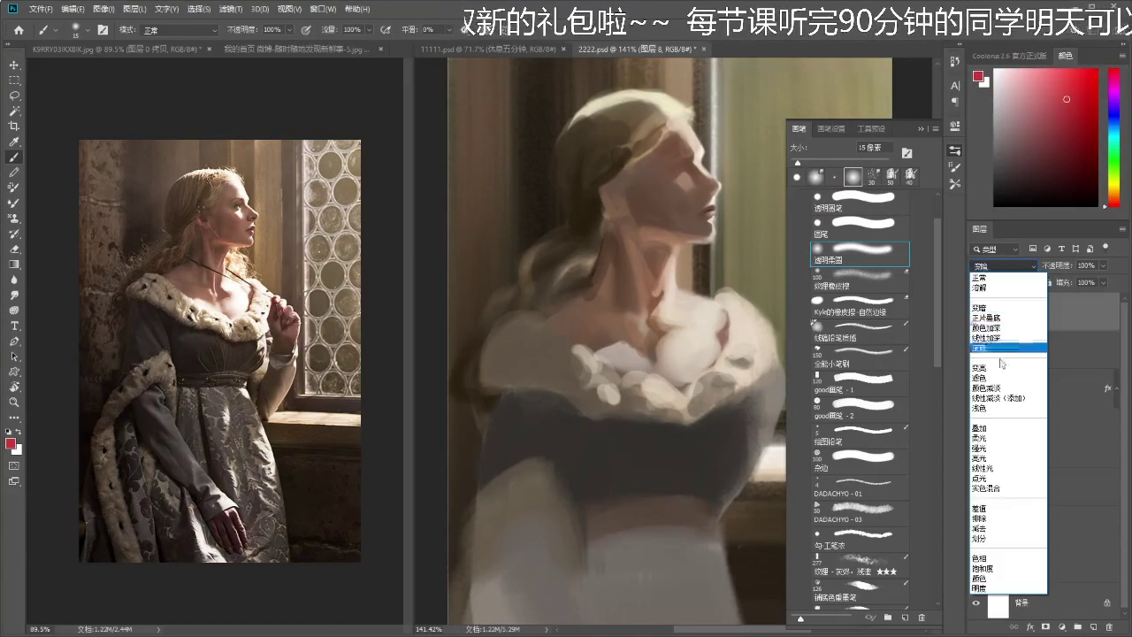
click(1005, 428)
- Try tinting the cheek below the eye with crimson on the Overlay layer
drag(677, 177, 679, 193)
key(bracketright)
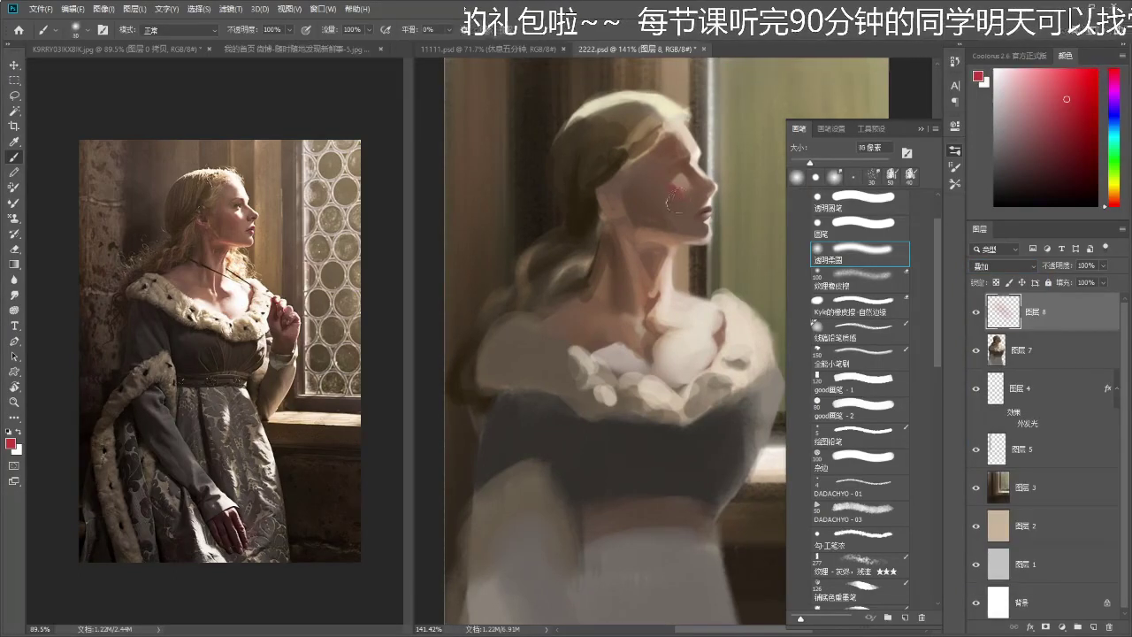
key(ctrl+z)
- Tint the face from the eye to the chin with soft salmon-orange at 45 px, undoing the excess strokes
click(1045, 82)
drag(1112, 209, 1113, 199)
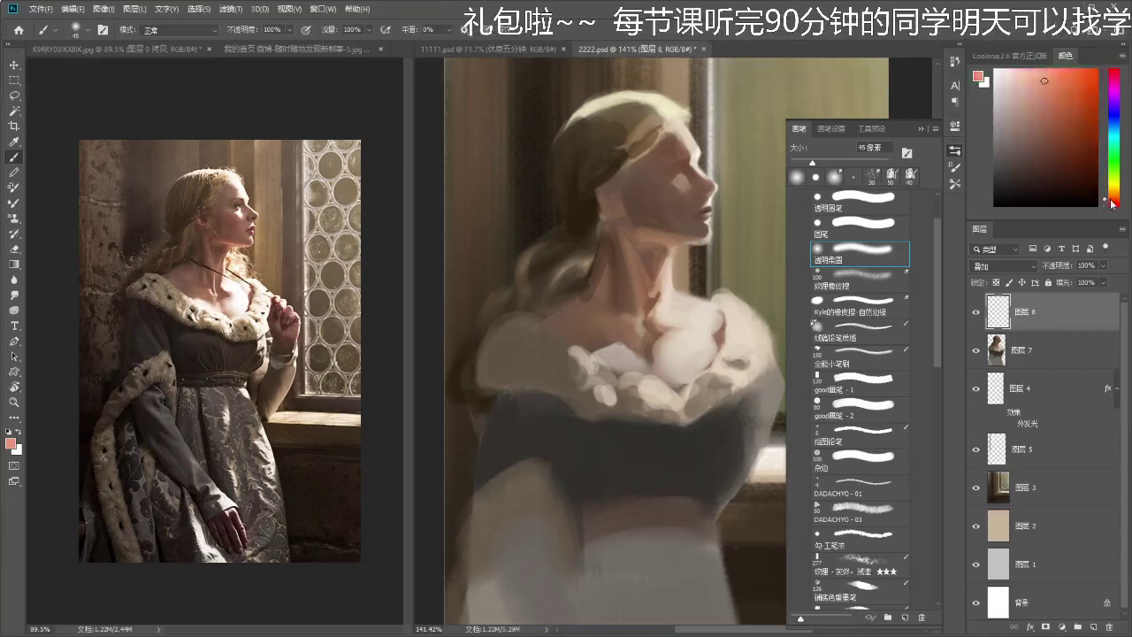
mouse_move(681, 181)
mouse_down()
mouse_move(649, 200)
mouse_move(678, 201)
mouse_move(651, 203)
mouse_move(681, 186)
mouse_move(693, 214)
mouse_move(668, 214)
mouse_move(674, 259)
mouse_move(710, 179)
mouse_move(700, 248)
mouse_move(716, 224)
mouse_move(678, 250)
mouse_up()
key(ctrl+z)
key(ctrl+z)
key(z)
key(b)
key(ctrl+z)
key(ctrl+z)
key(ctrl+z)
key(ctrl+z)
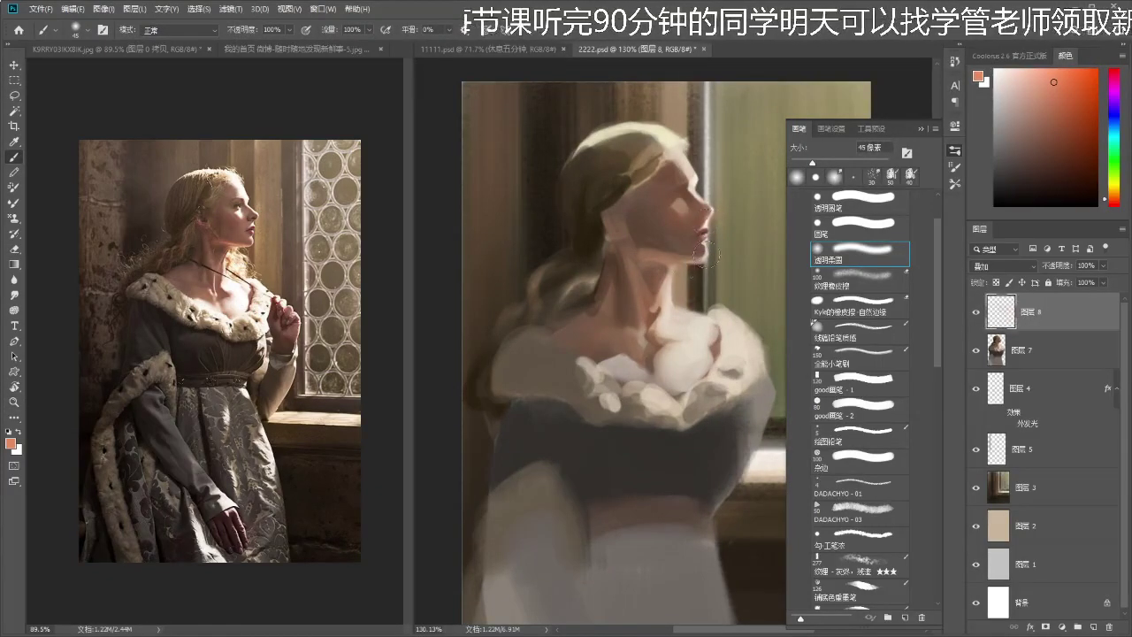
- Test an orange glow along the jaw and neck on the Overlay layer, undoing the unwanted strokes
key(z)
mouse_move(678, 257)
mouse_down()
mouse_move(655, 255)
mouse_move(686, 263)
mouse_move(663, 248)
mouse_up()
key(b)
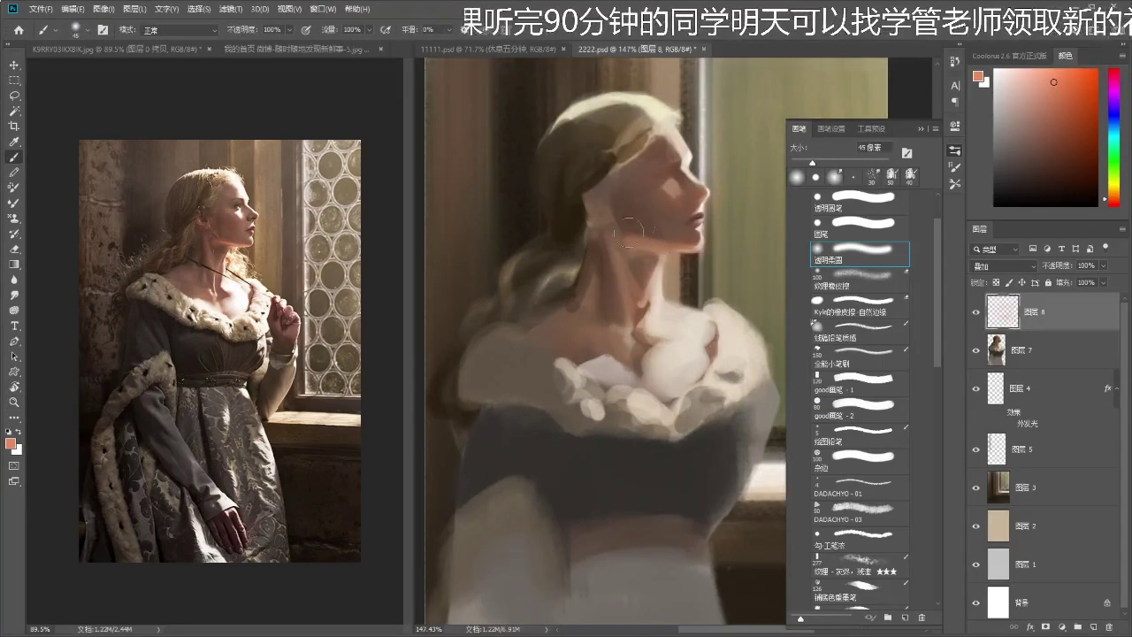
key(ctrl+z)
key(ctrl+z)
key(ctrl+z)
key(ctrl+z)
key(ctrl+z)
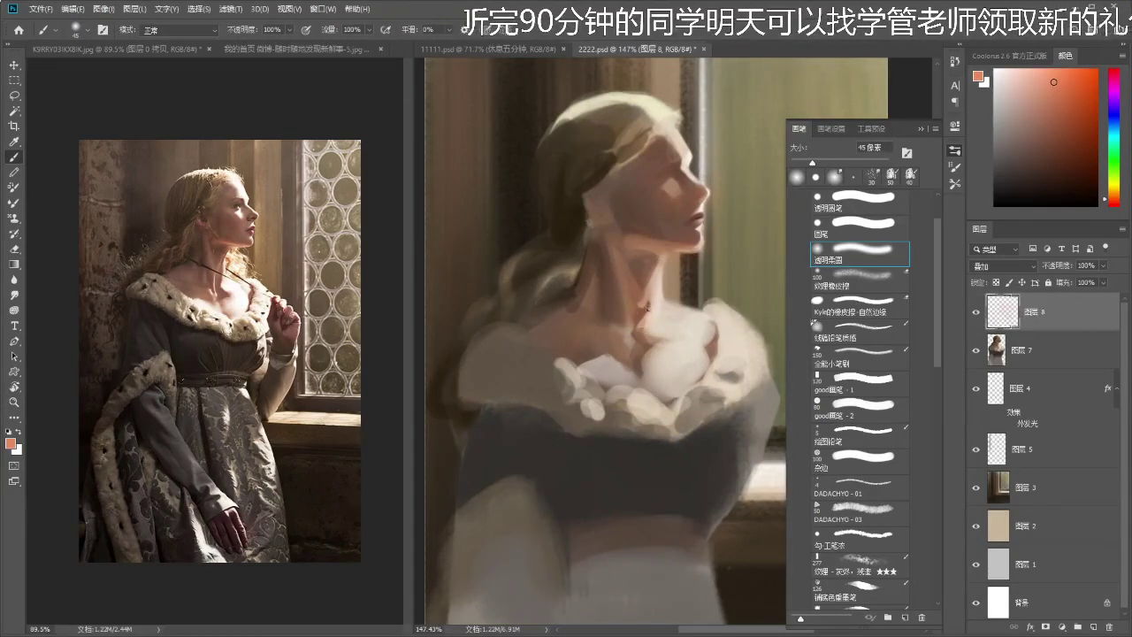
key(ctrl+z)
key(ctrl+z)
key(ctrl+z)
key(ctrl+z)
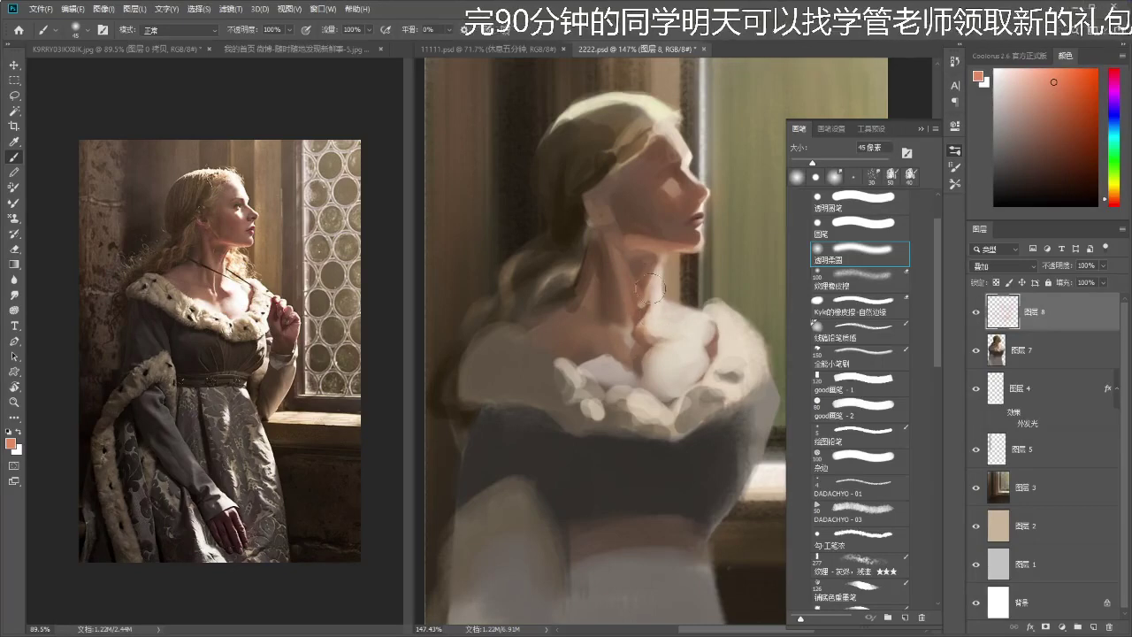
- Add small orange accents to the neck and under the jaw with a much smaller soft brush and save the file
key([)
key([)
key([)
key([)
key([)
key([)
key([)
mouse_move(658, 267)
mouse_down()
mouse_move(656, 280)
mouse_move(595, 279)
mouse_move(743, 265)
mouse_move(688, 270)
mouse_move(704, 288)
mouse_move(718, 275)
mouse_move(674, 261)
mouse_move(669, 240)
mouse_up()
key(ctrl+s)
- Merge the Overlay tint into the figure layer and toggle the layer's visibility to compare
key(z)
key(ctrl+e)
click(976, 313)
click(975, 314)
- Blend the cheek and temple shading with brown skin tones sampled from the face, enlarging the brush to 30 px
key(b)
alt+click(656, 233)
drag(633, 208, 643, 206)
alt+click(661, 191)
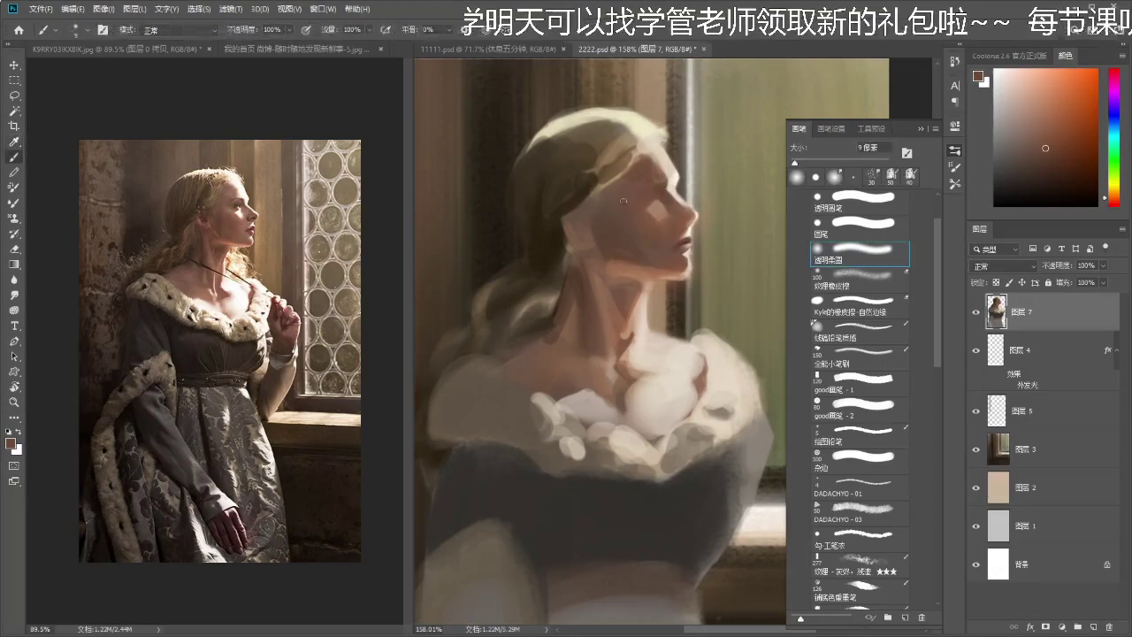
key(bracketright)
key(bracketright)
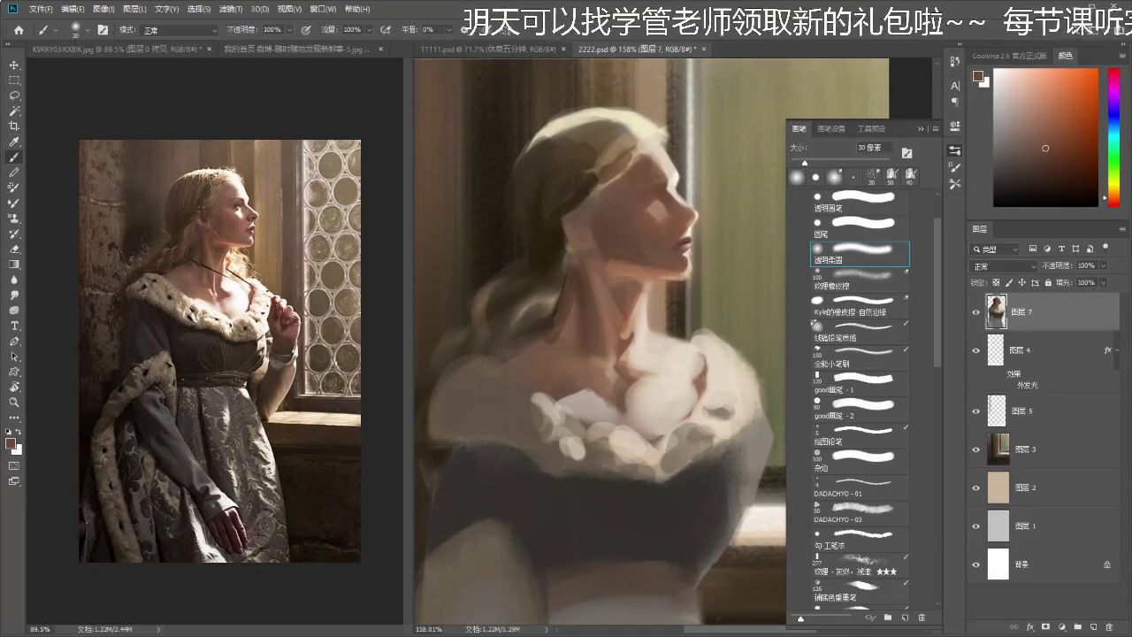
key(z)
drag(633, 206, 637, 206)
key(b)
alt+click(603, 232)
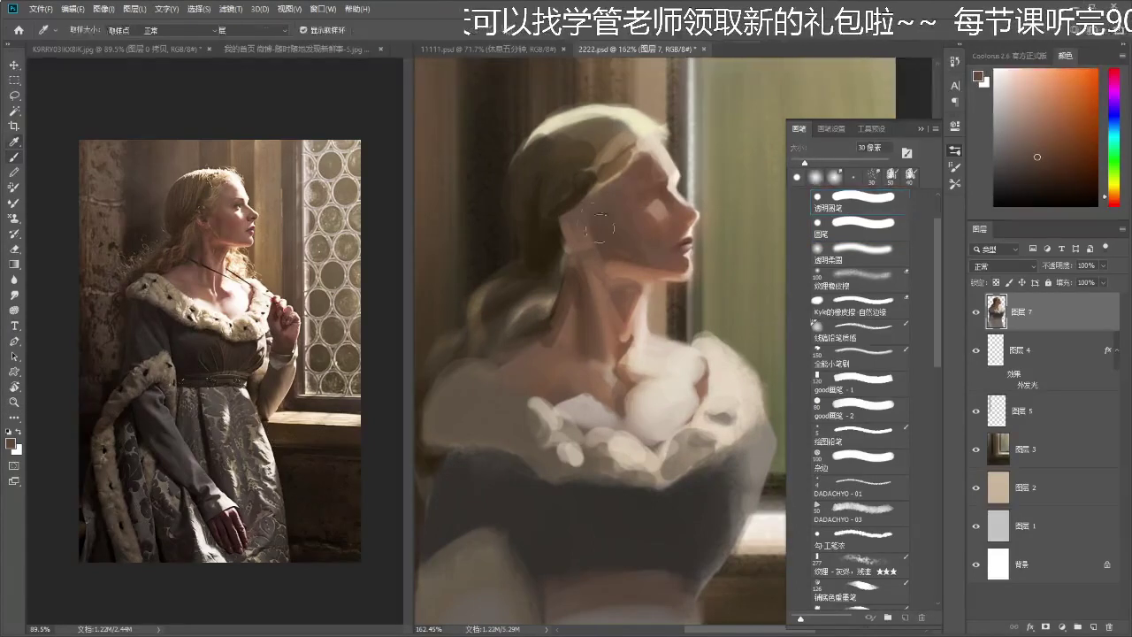
alt+click(621, 233)
- Define the ear's outline and inner shadow with very dark brown and sampled skin tones at 6 px
alt+click(586, 263)
key([)
key([)
key([)
key([)
key([)
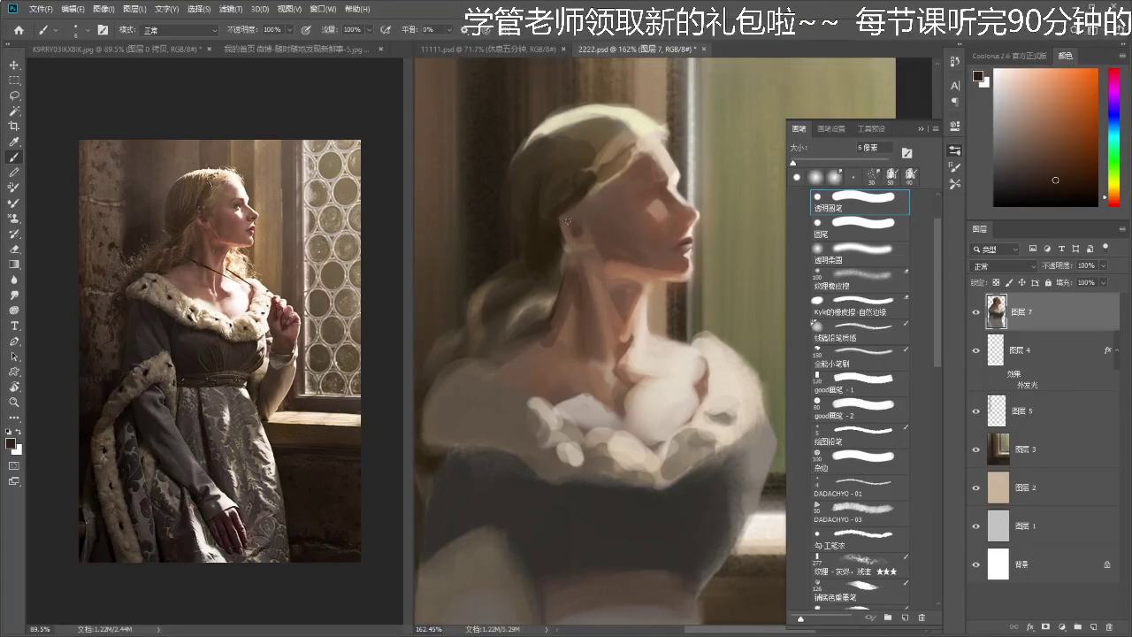
alt+click(581, 213)
alt+click(568, 216)
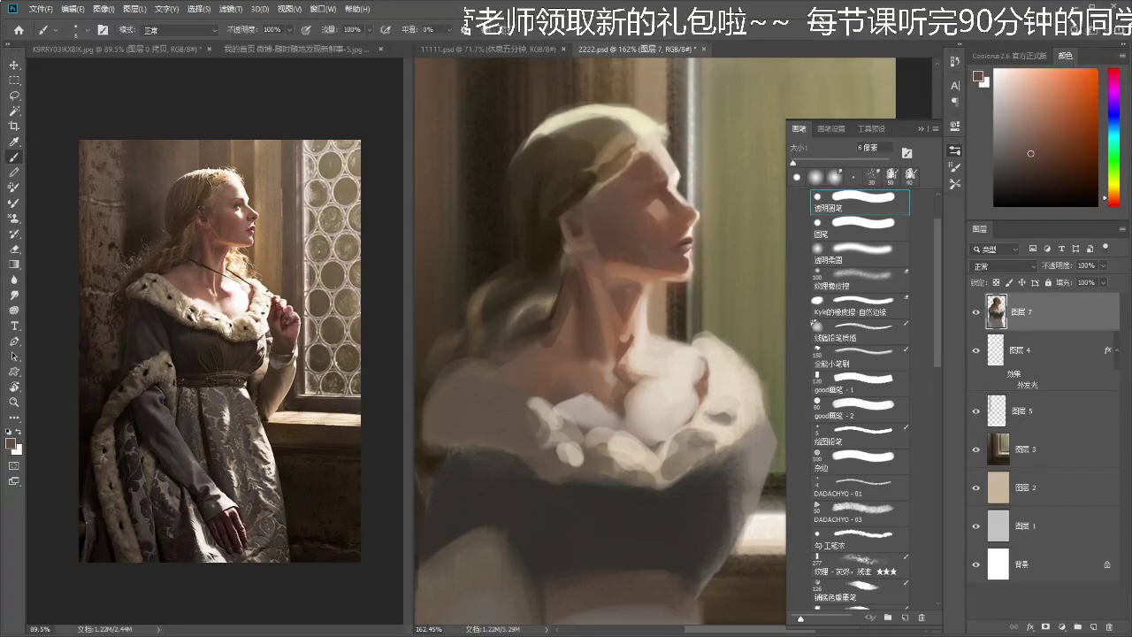
alt+click(571, 257)
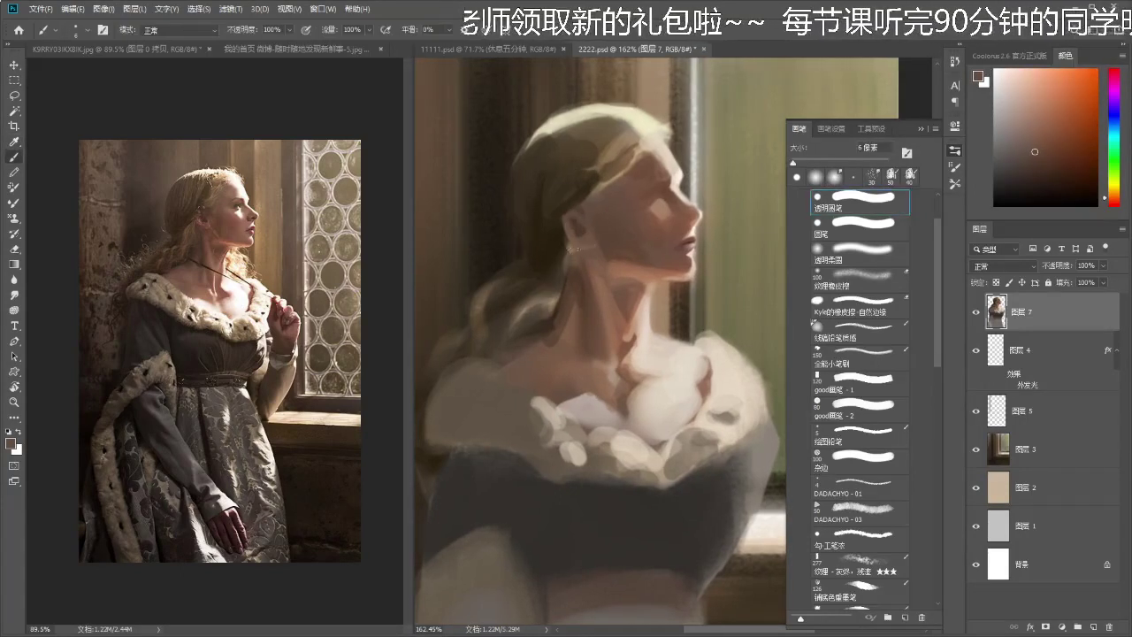
alt+click(573, 222)
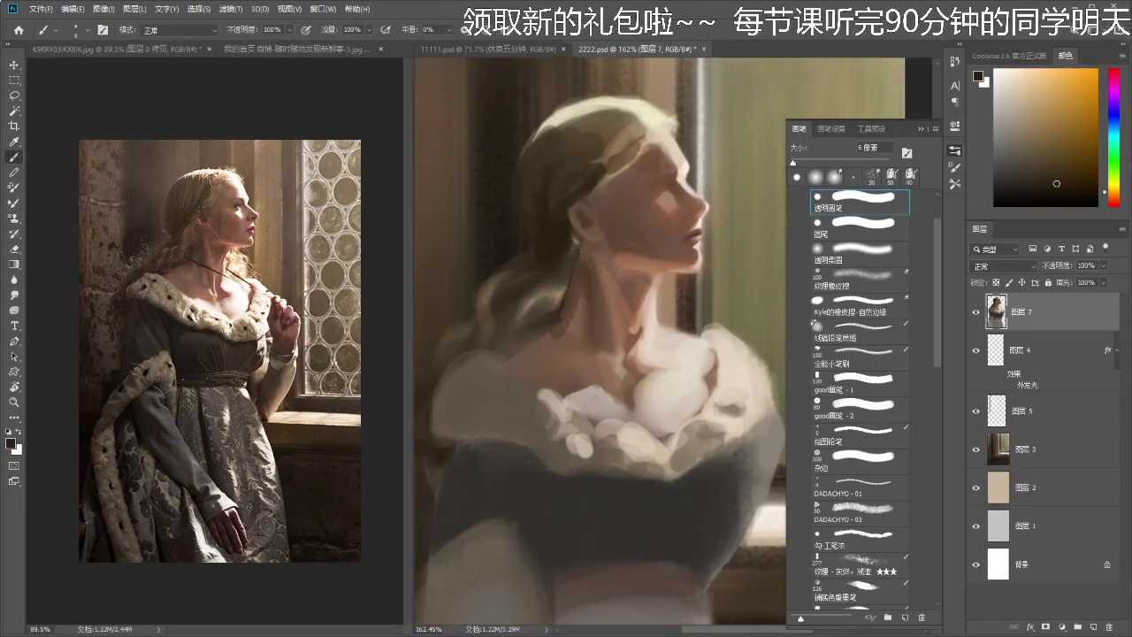
- Paint thin hair strands behind the ear with light brown sampled from the crown and dark brown at 6 px
key(alt)
alt+click(617, 143)
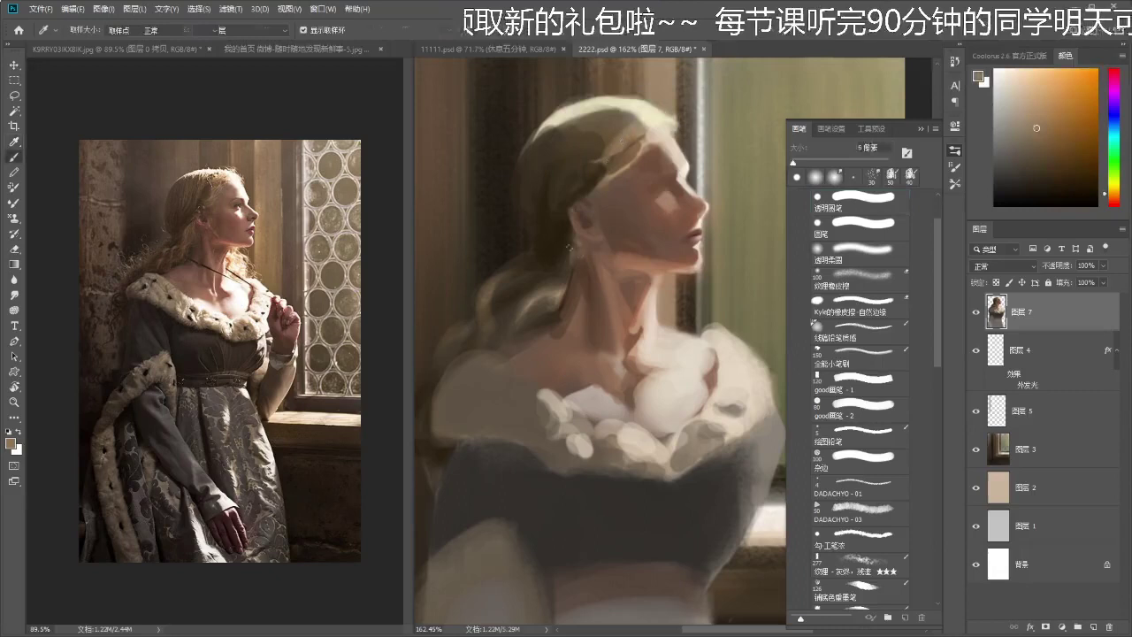
drag(574, 293, 579, 292)
alt+click(575, 268)
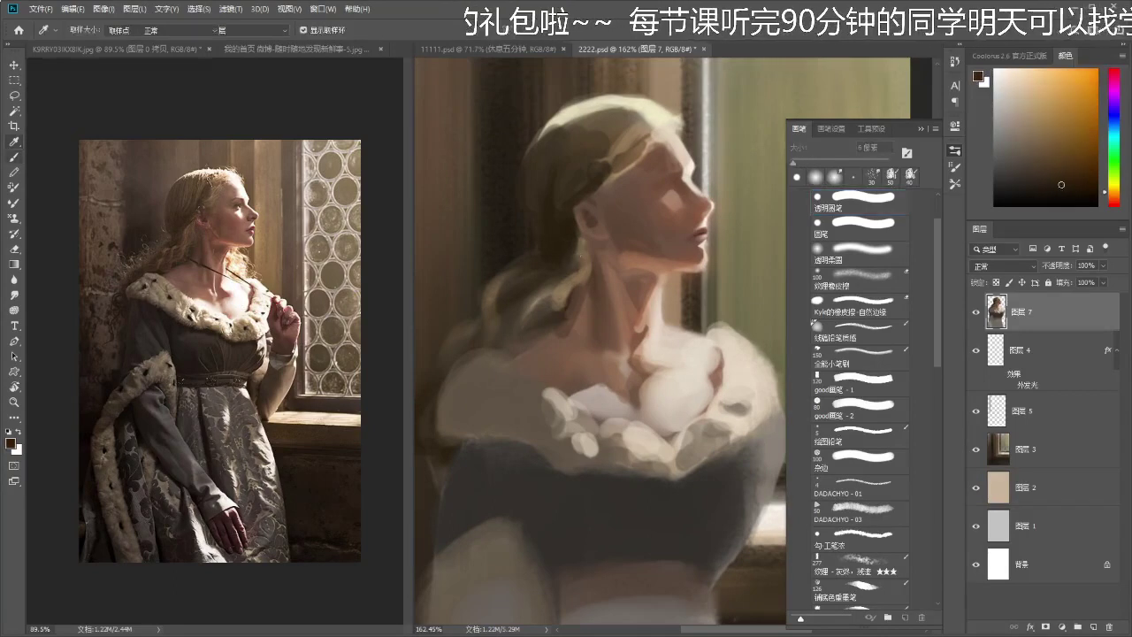
- Build up the hair lock beside the neck with sampled gray-brown and tan at 15 px
alt+click(569, 289)
key(bracketright)
key(bracketright)
key(bracketright)
key(bracketright)
key(bracketright)
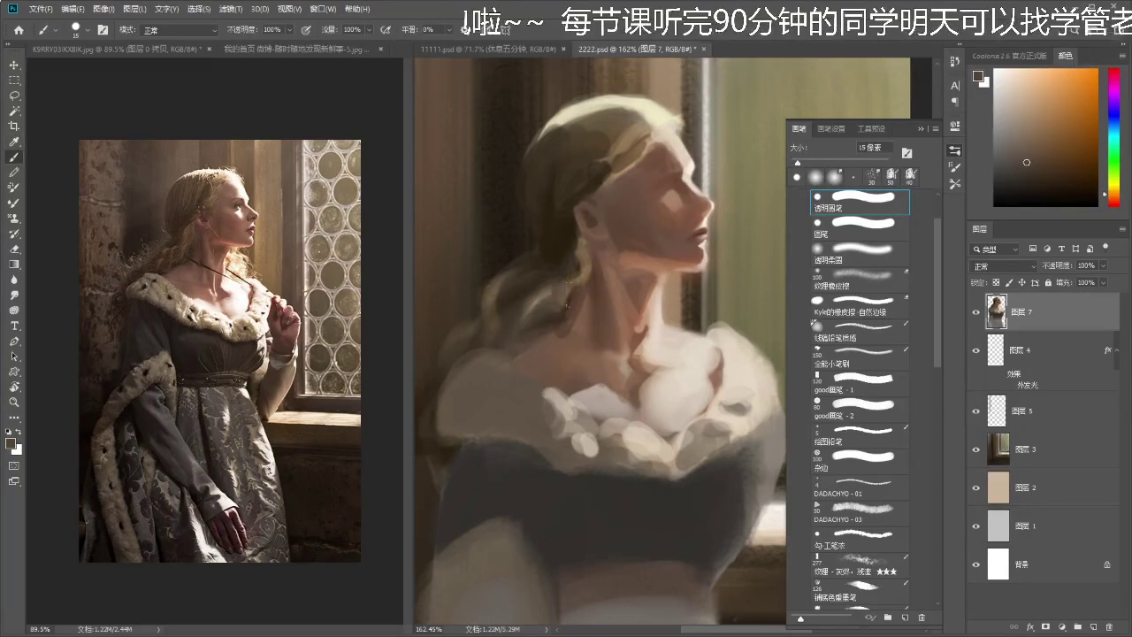
key(z)
alt+click(574, 298)
drag(574, 300, 568, 282)
key(i)
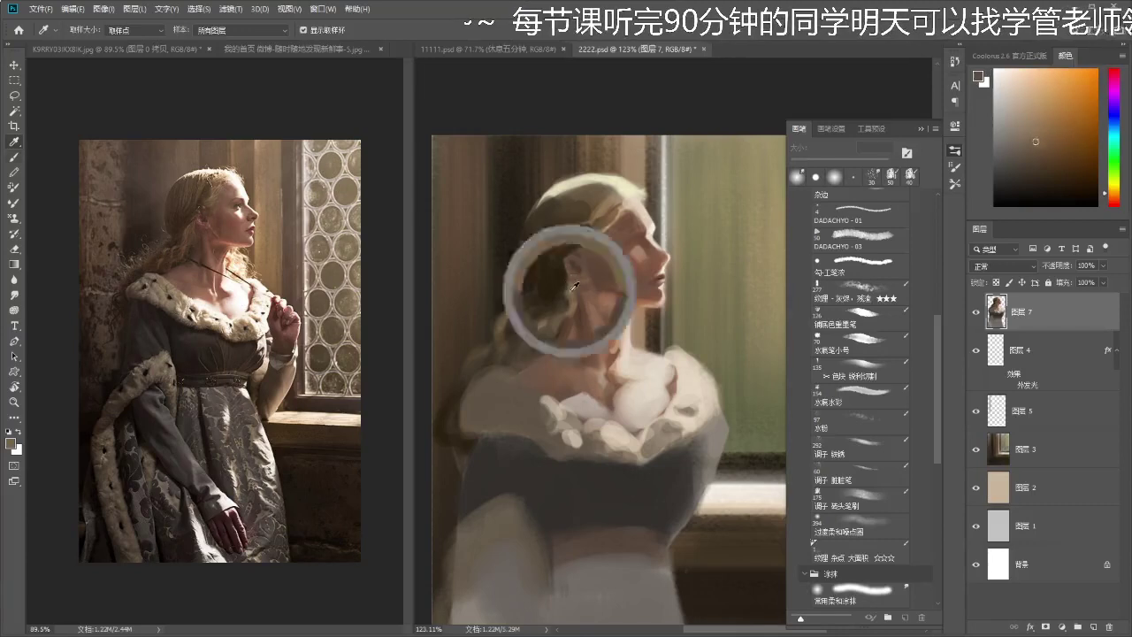
click(574, 286)
key(b)
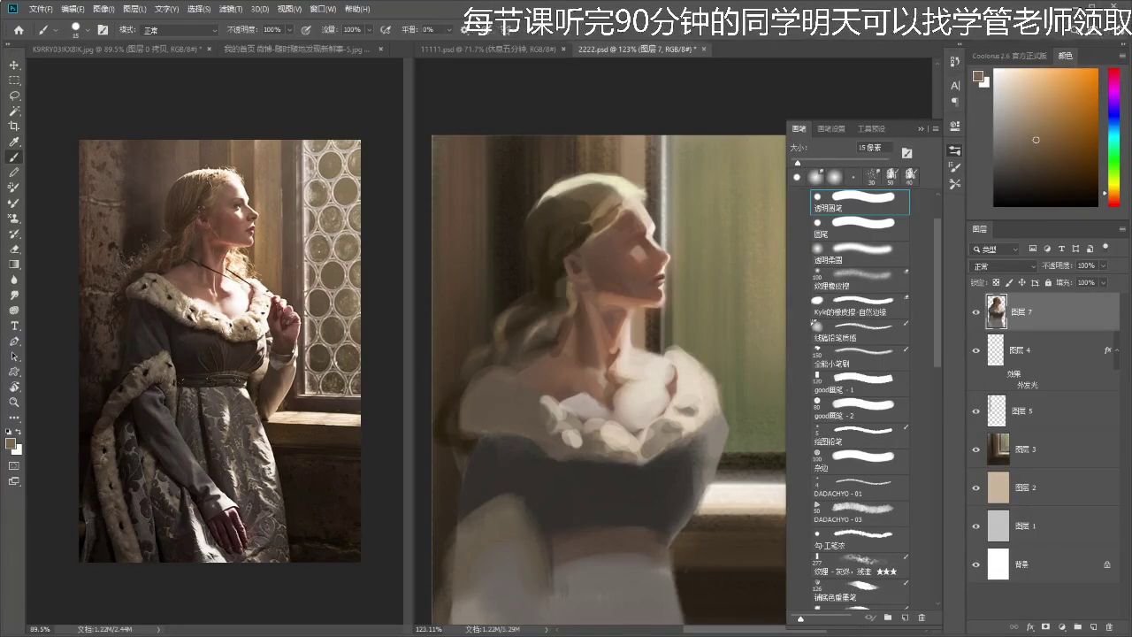
- Shape the curls falling behind the shoulder with sampled hair tones and dark brown at 15 px
alt+click(531, 320)
alt+click(511, 358)
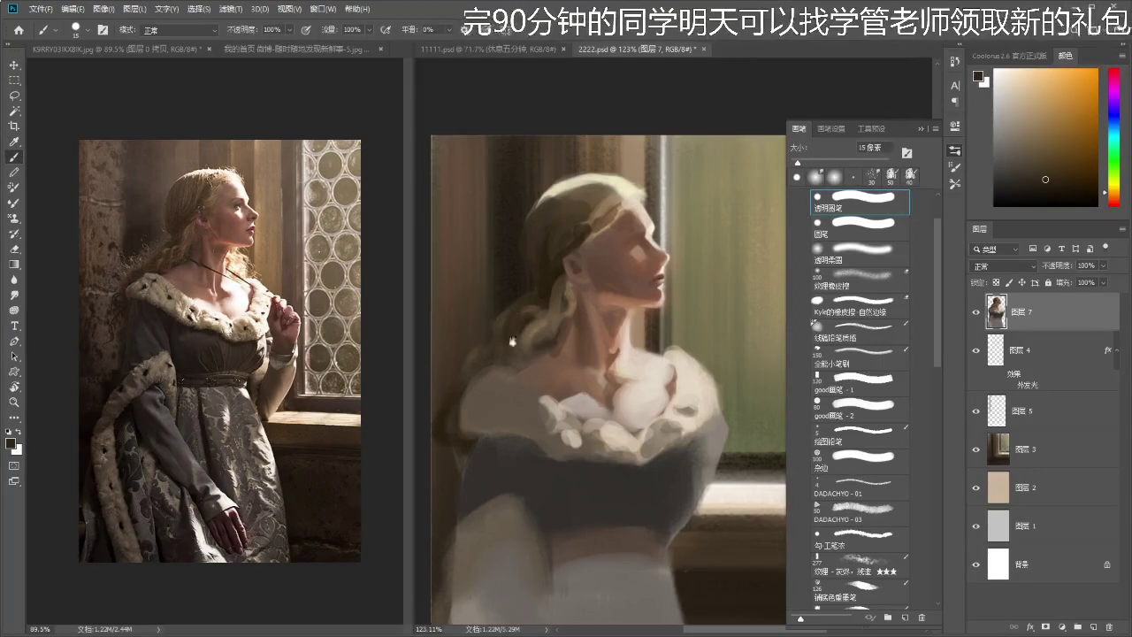
drag(516, 344, 517, 340)
alt+click(540, 298)
key(e)
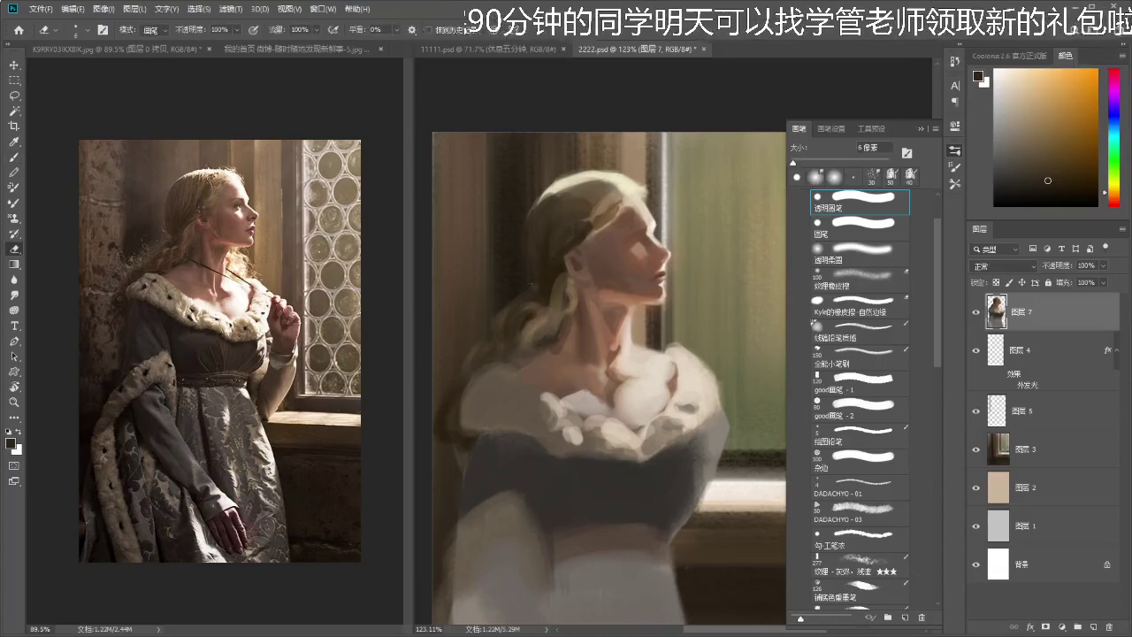
key(b)
alt+click(554, 270)
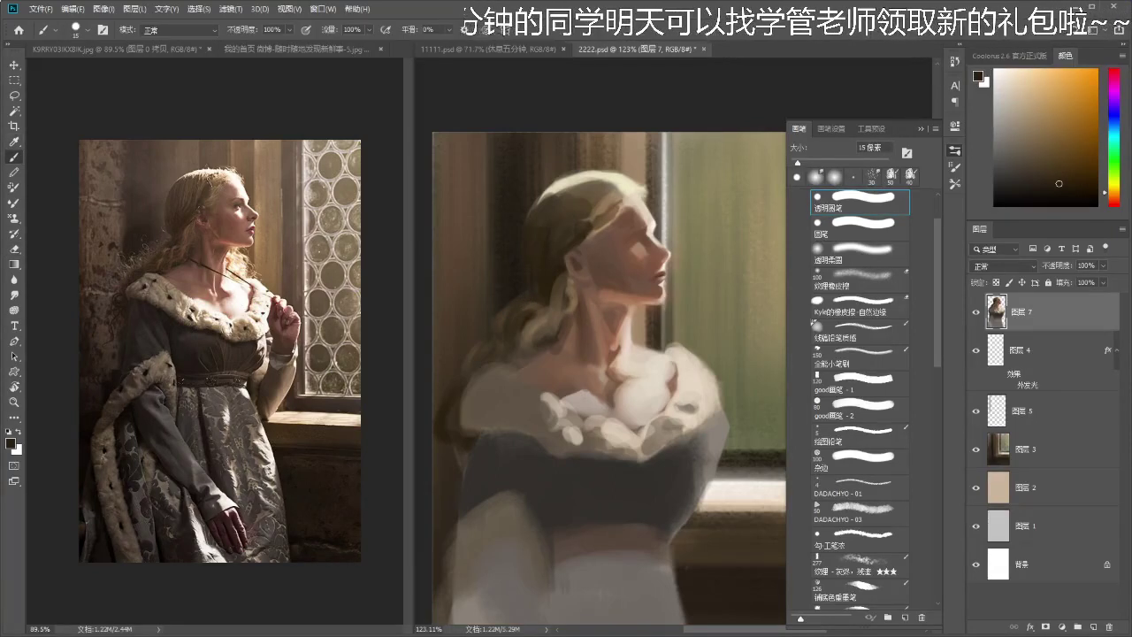
- Warm the hair on the crown with saturated orange-brown at 30 px, blending it with sampled hair color
alt+click(569, 207)
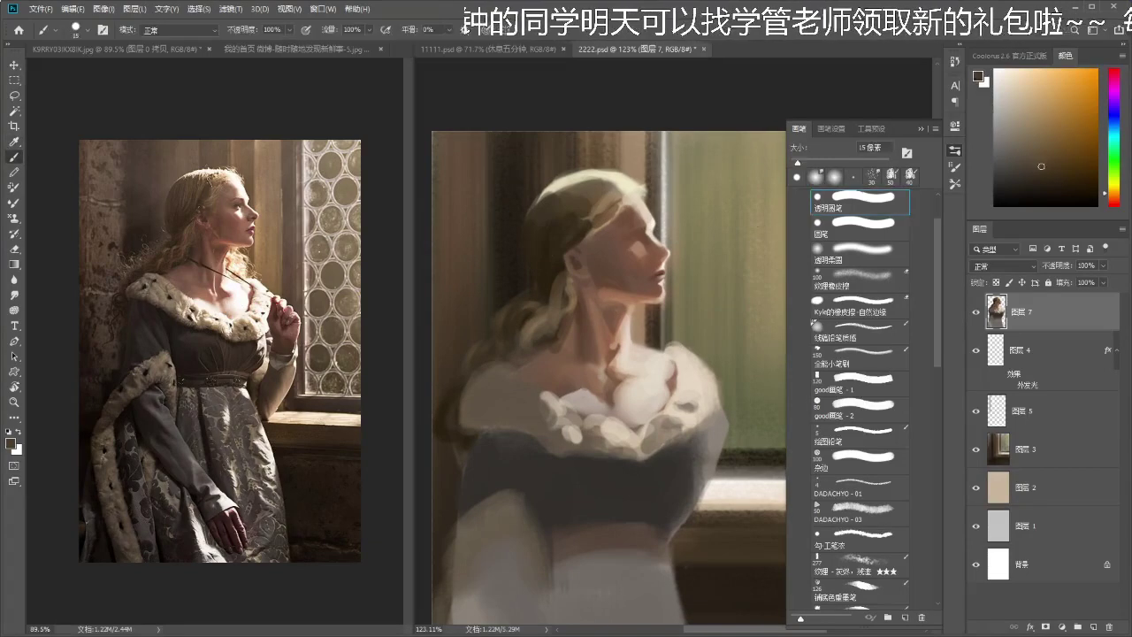
click(1060, 152)
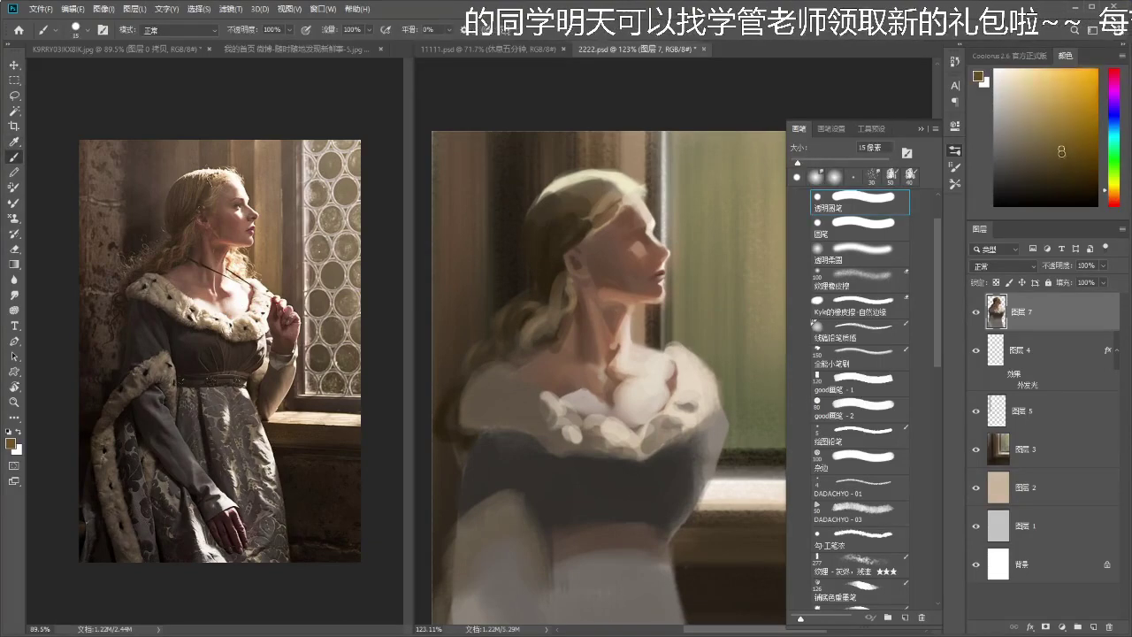
click(1115, 195)
click(1067, 148)
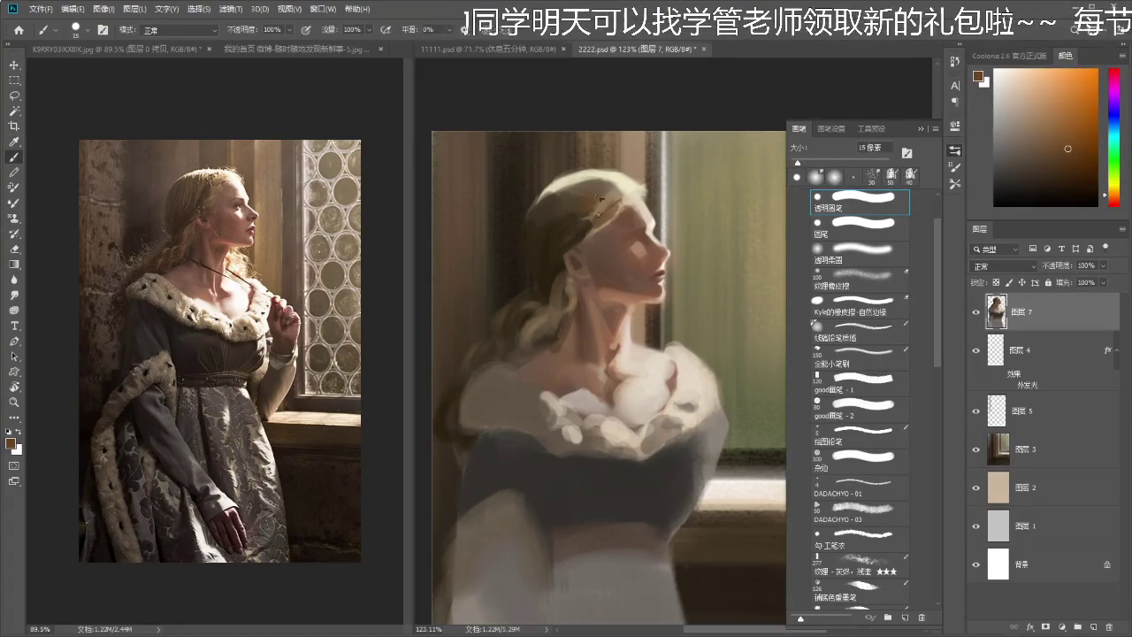
key(bracketright)
key(bracketright)
key(bracketright)
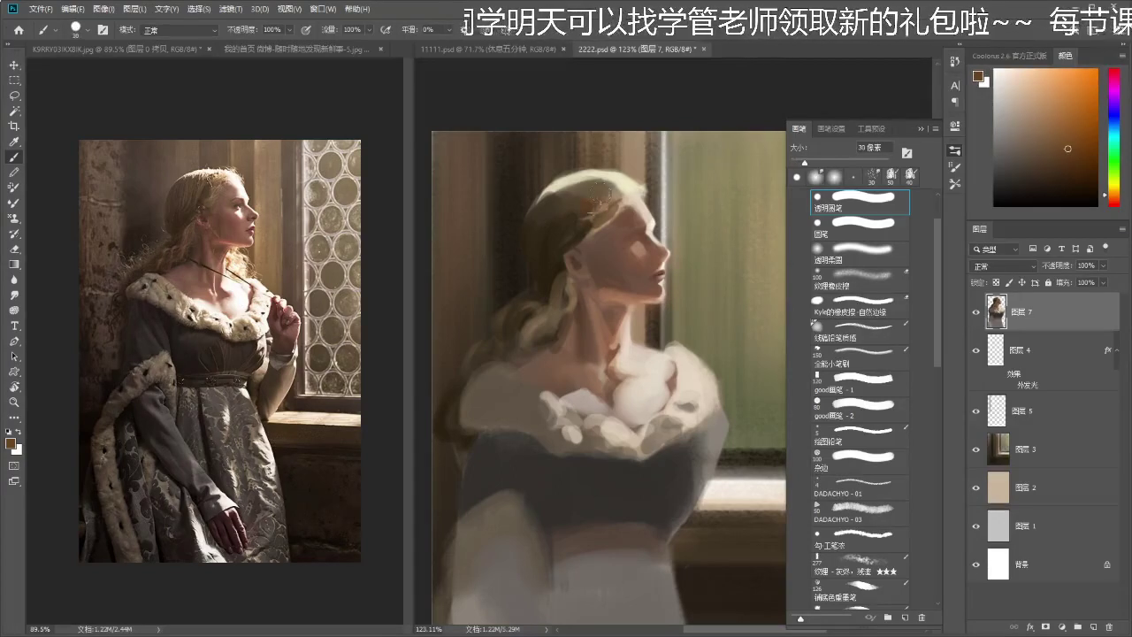
mouse_move(543, 217)
mouse_down()
mouse_move(564, 189)
mouse_move(603, 200)
mouse_move(586, 186)
mouse_move(543, 218)
mouse_up()
alt+click(559, 206)
drag(591, 182, 546, 218)
- Deepen the hair on the crown and above the ear with mixed dark orange-brown at 30 px
alt+click(529, 200)
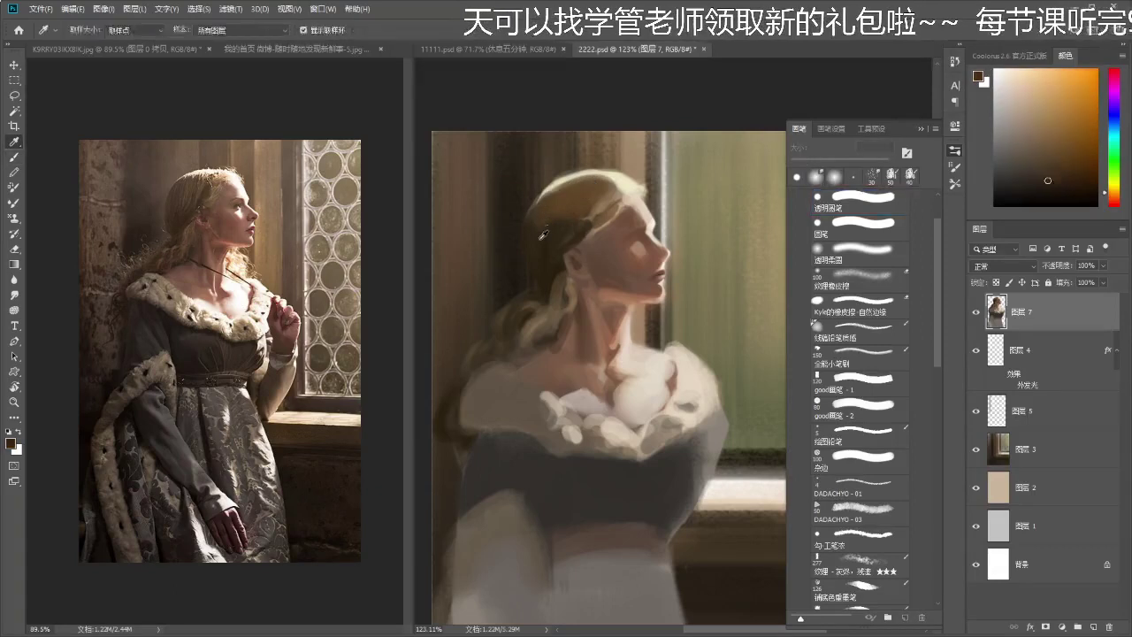
alt+click(564, 201)
click(1059, 173)
click(1113, 199)
drag(1062, 174, 1068, 168)
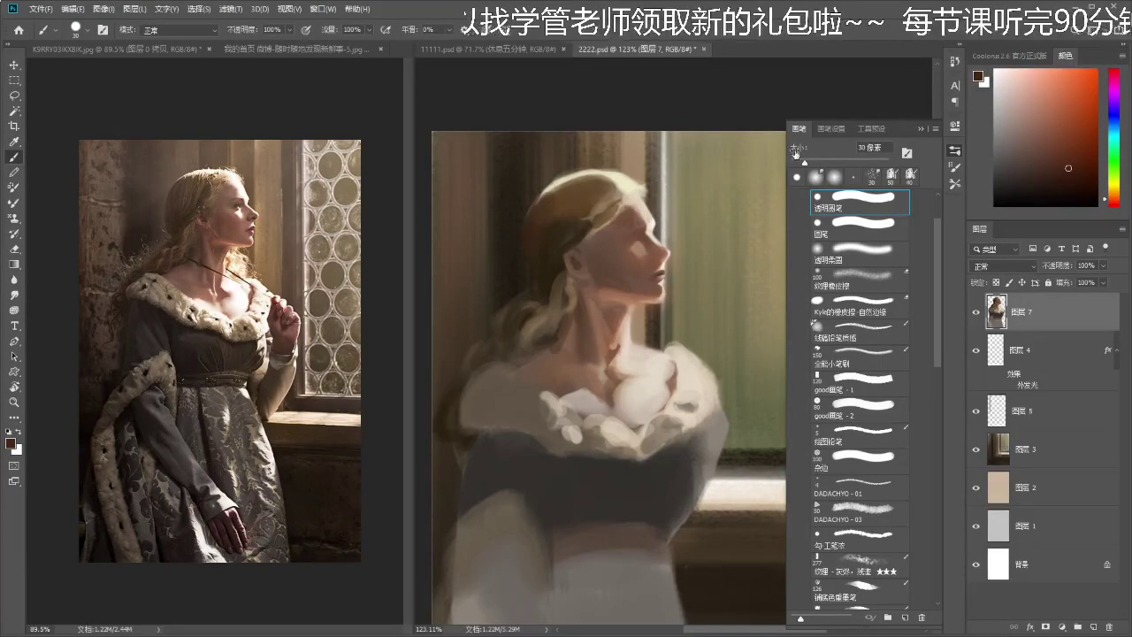
drag(1118, 203, 1118, 192)
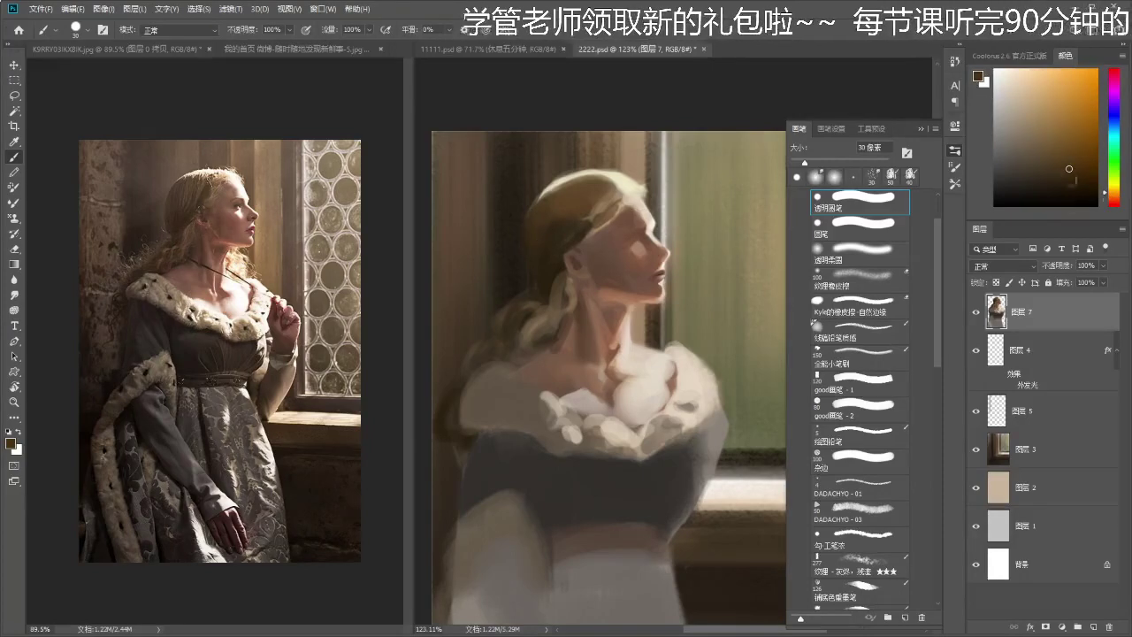
click(1117, 201)
click(1050, 139)
drag(622, 240, 624, 238)
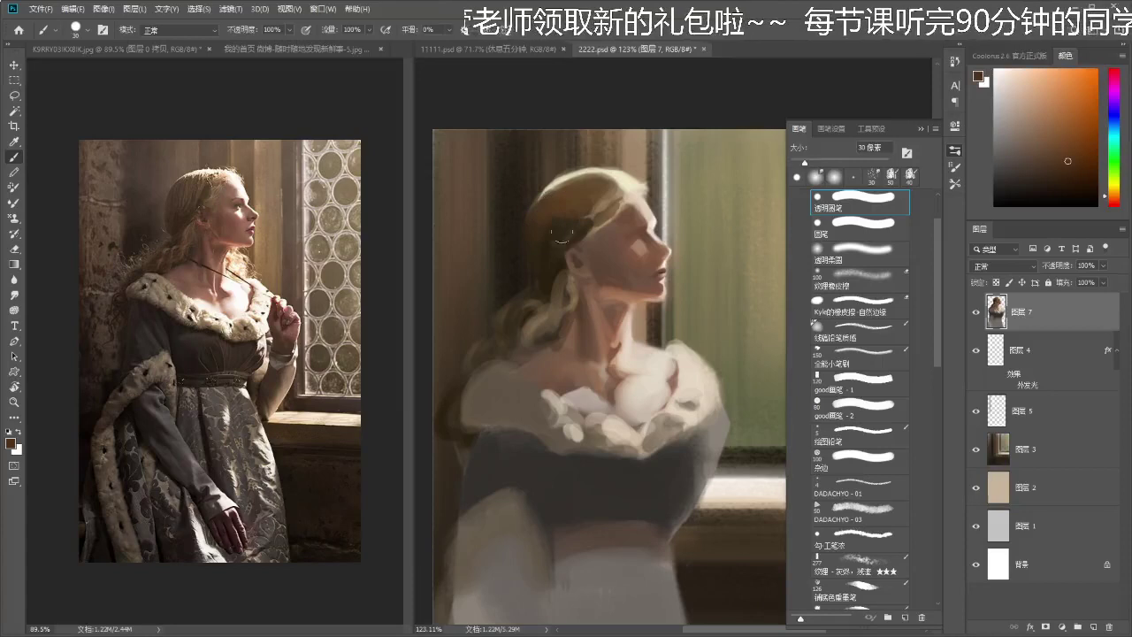
- Blend the hair above the ear with brown sampled from the crown and soften it with the Smudge tool
alt+click(560, 219)
alt+click(557, 214)
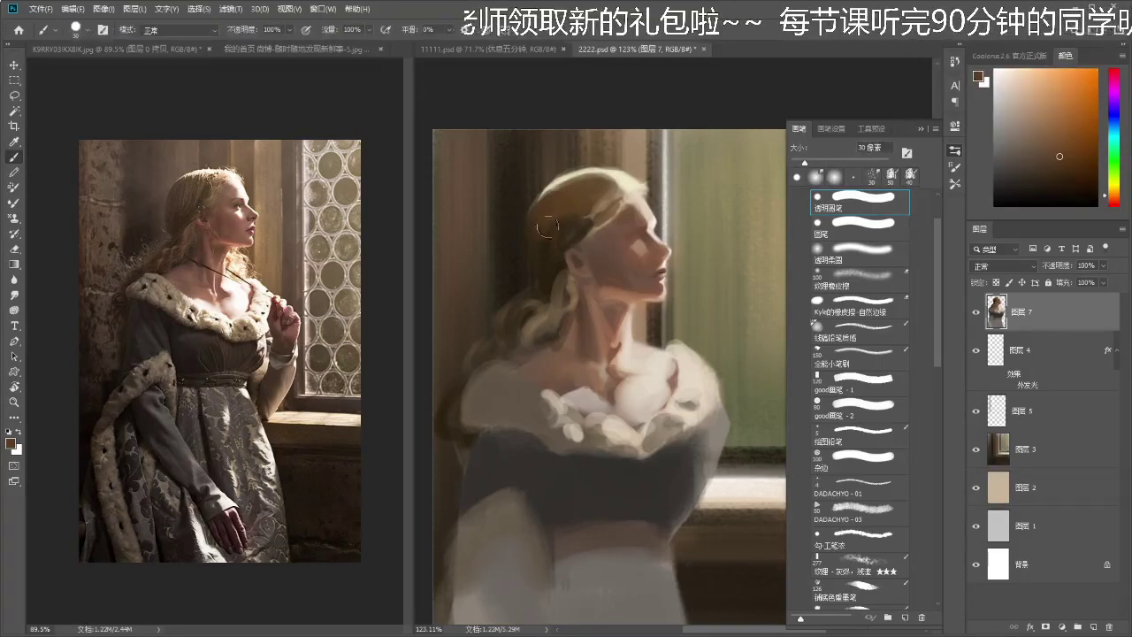
alt+click(571, 219)
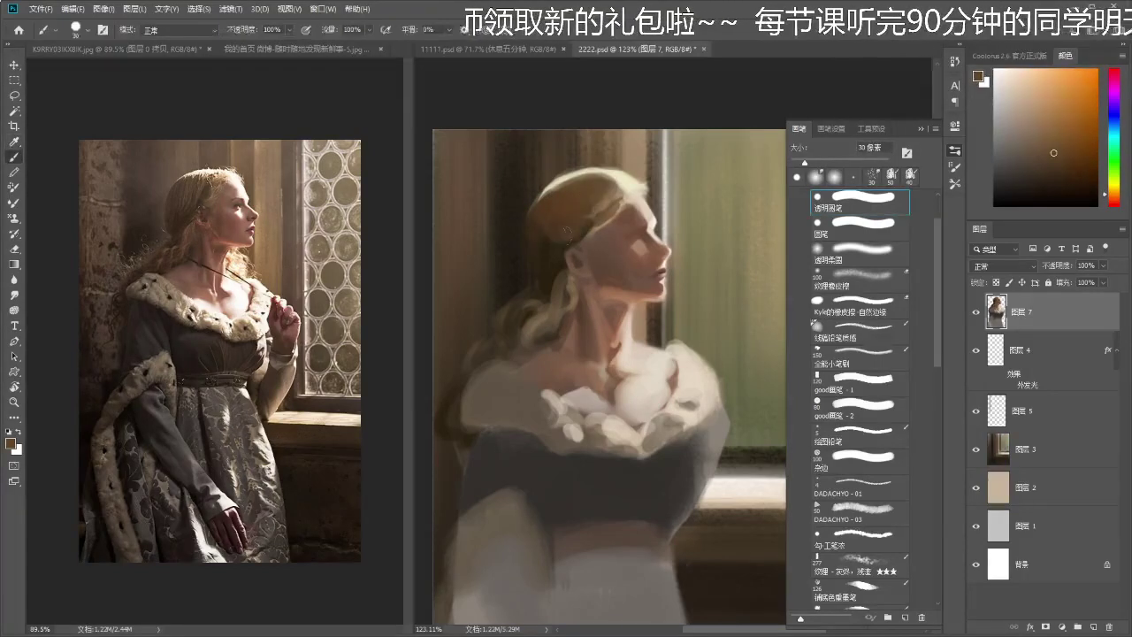
key(shift+period)
key(bracketright)
key(bracketright)
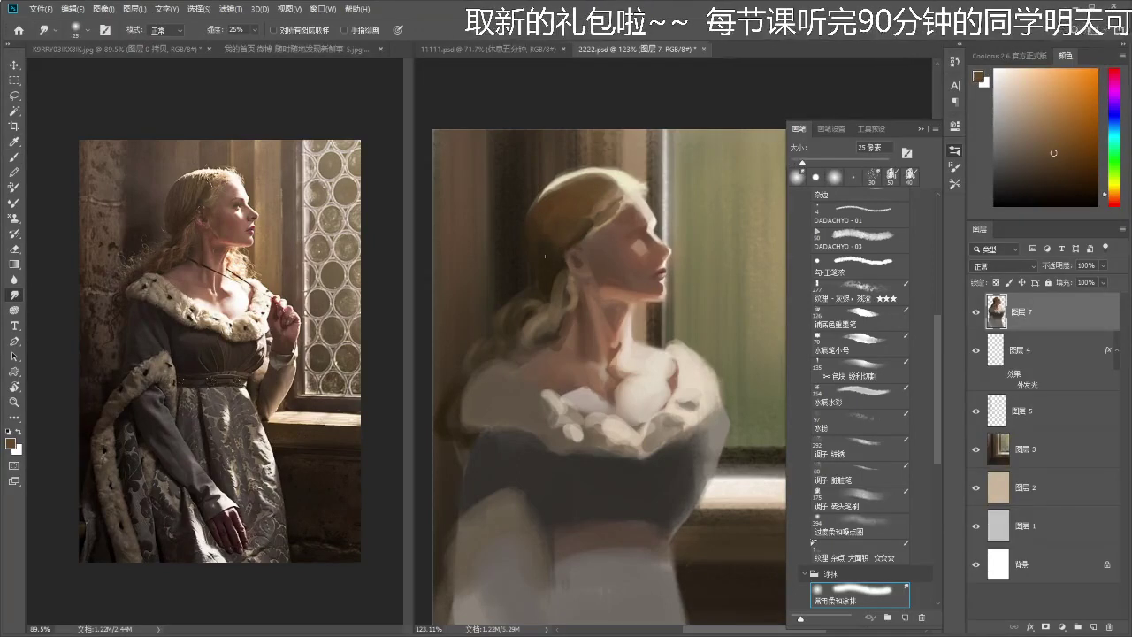
- Sample the light fur-collar color and save the portrait document
key(z)
drag(577, 250, 557, 302)
mouse_move(573, 264)
mouse_down()
mouse_move(616, 245)
mouse_move(665, 257)
mouse_up()
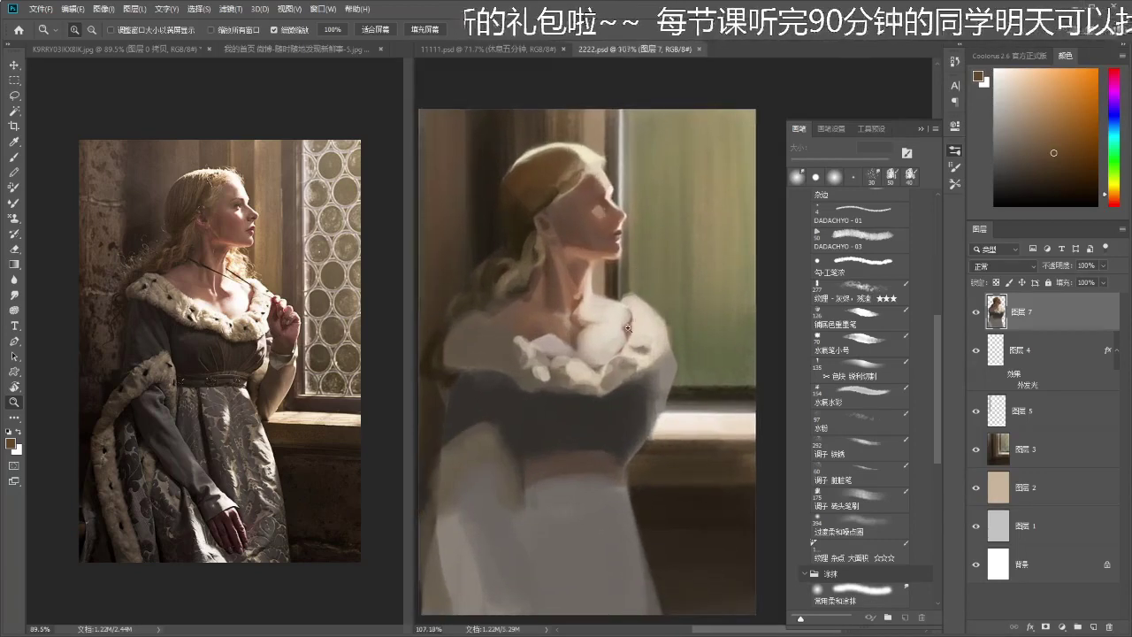
drag(627, 329, 632, 314)
key(i)
click(606, 365)
drag(608, 366, 616, 342)
key(ctrl+s)
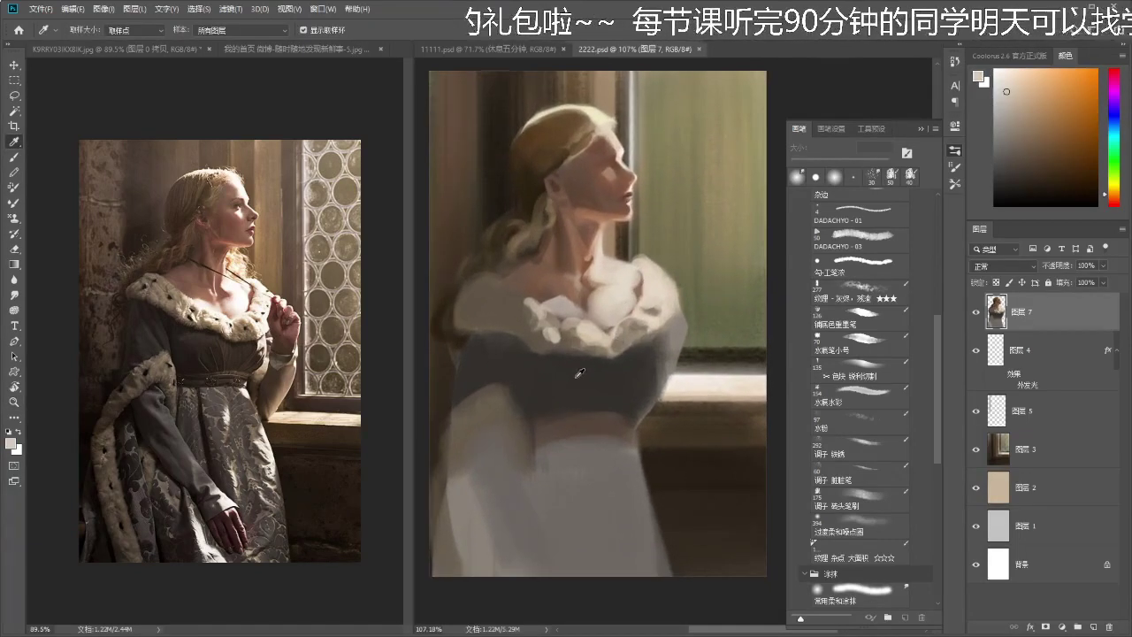
- Sample a brown skin shadow from the chest and add a new layer above the figure for the hand
click(576, 375)
key(b)
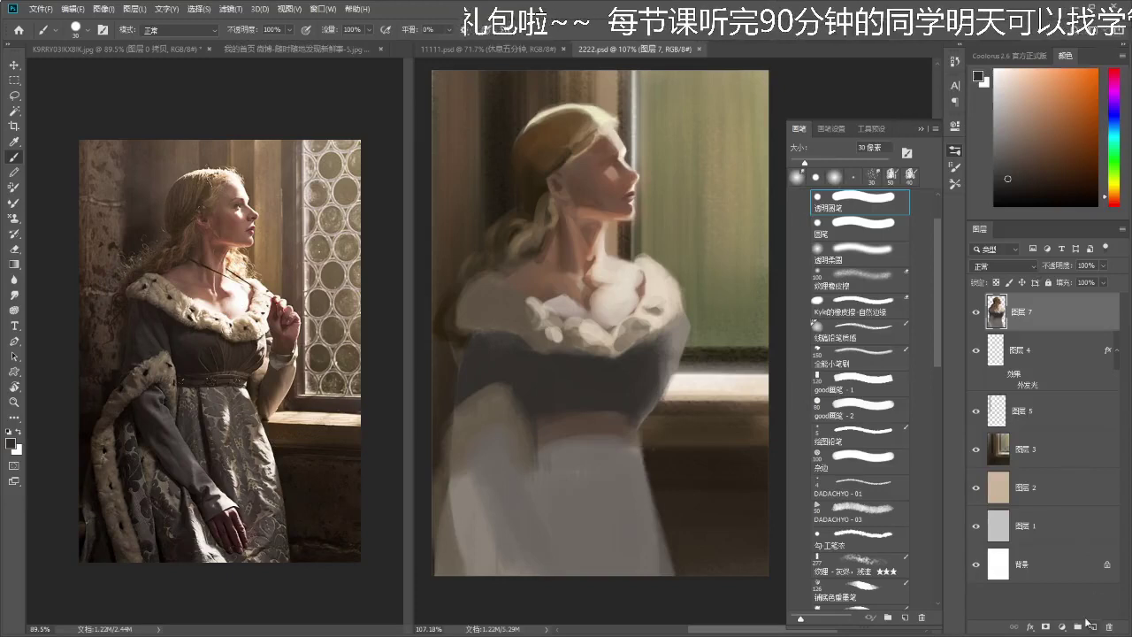
drag(669, 288, 672, 291)
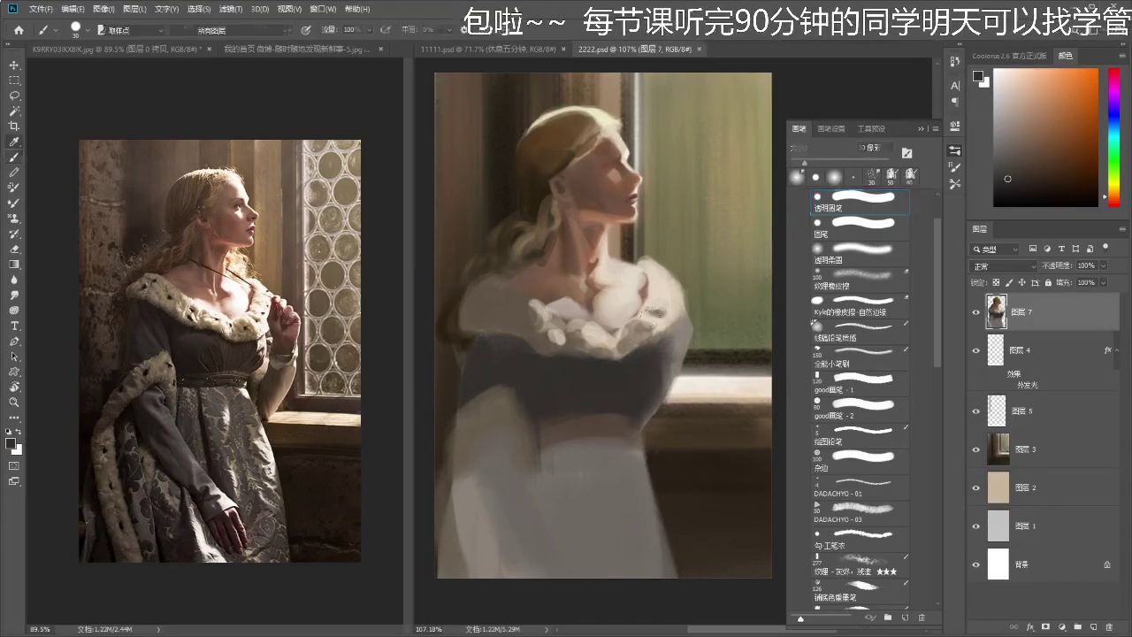
alt+click(627, 298)
alt+click(580, 281)
key(l)
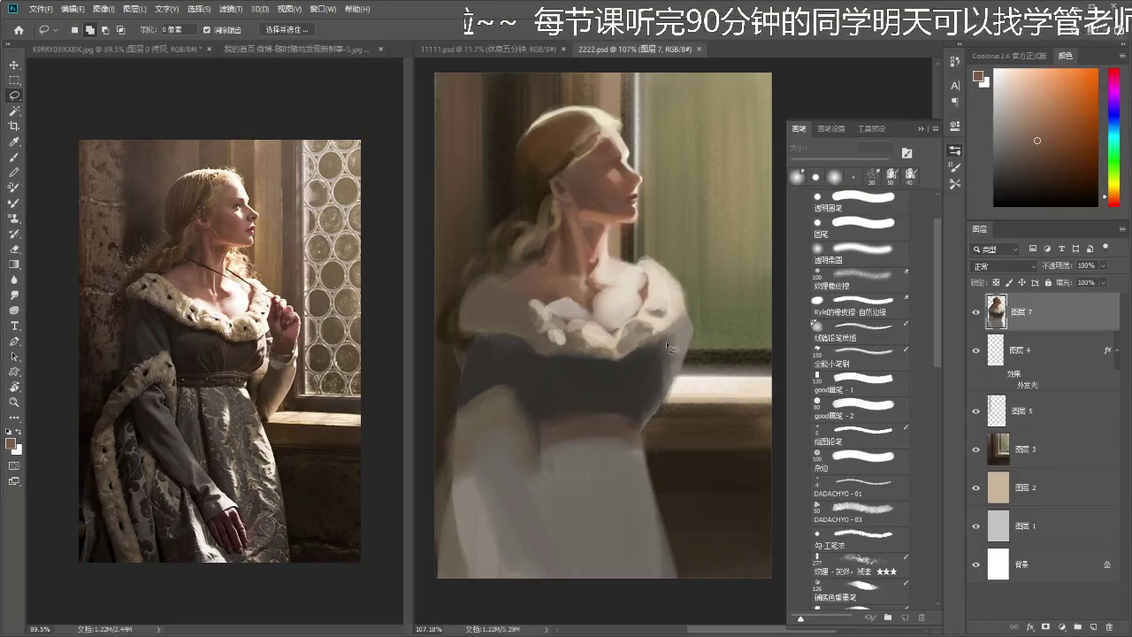
click(1095, 626)
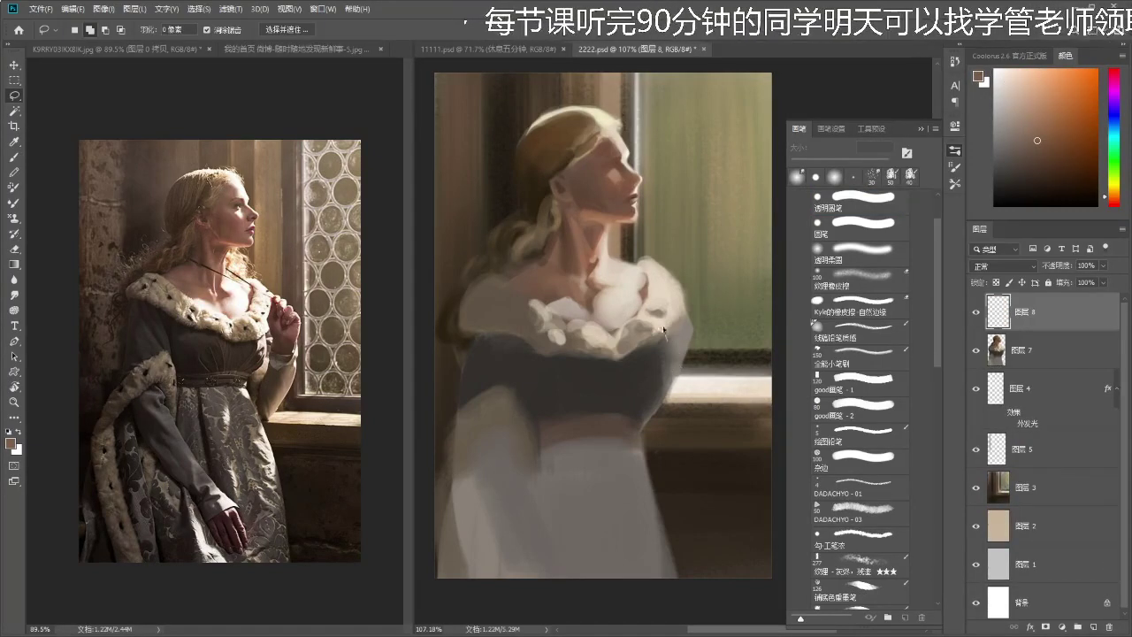
key(b)
mouse_move(663, 328)
mouse_down()
mouse_move(679, 341)
mouse_move(674, 302)
mouse_up()
key(ctrl+z)
key(ctrl+z)
key(ctrl+z)
- Block in the raised hand beside the fur collar with the sampled brown at 30 px
drag(679, 343, 672, 308)
key(e)
key(b)
mouse_move(691, 347)
mouse_down()
mouse_move(704, 330)
mouse_move(676, 302)
mouse_up()
- Trim the hand silhouette along the collar with the Eraser and redefine its upper contour with a smaller brush
key(e)
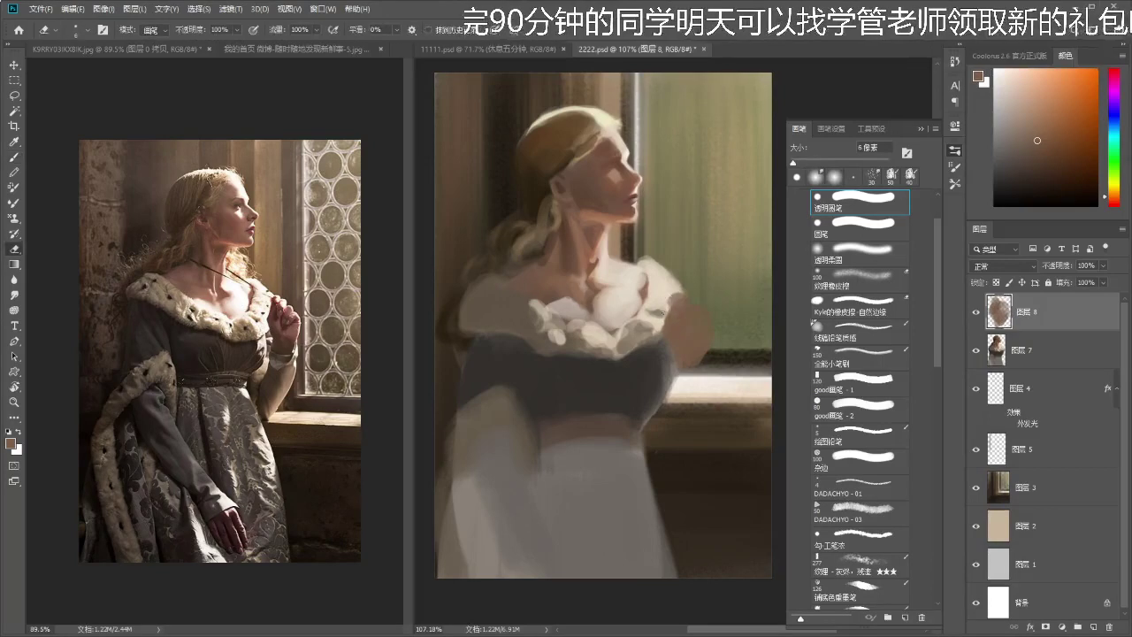
key(ctrl+z)
drag(665, 325, 665, 300)
key(b)
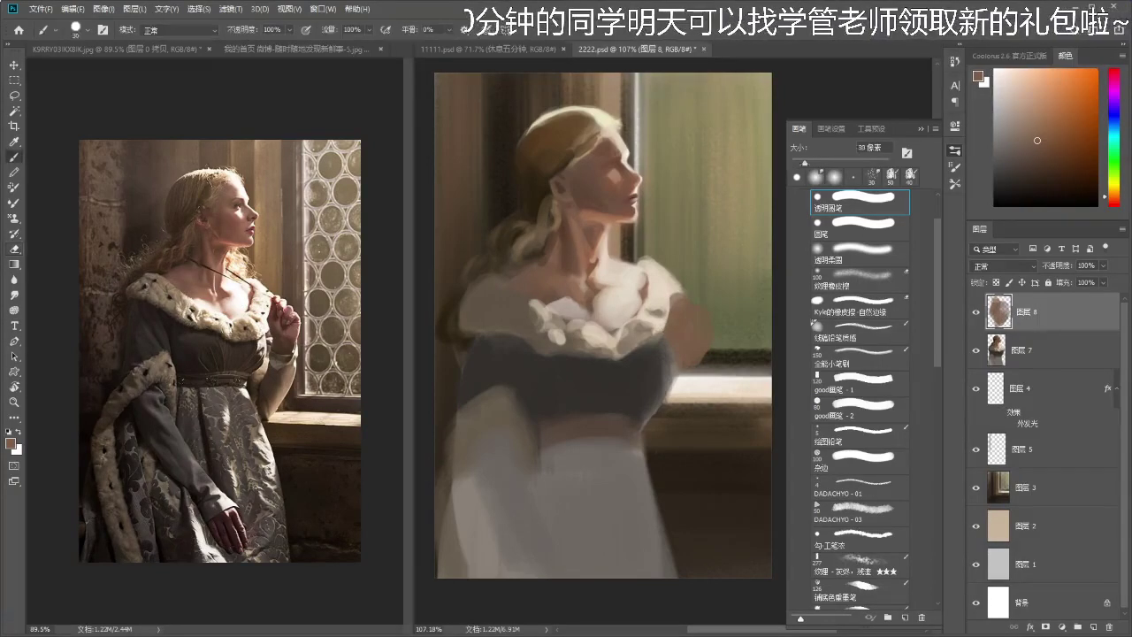
key(bracketleft)
key(bracketleft)
key(bracketleft)
drag(679, 292, 679, 308)
- Round out the hand's outer contour with brown at 9 px and trim its lower edge with the Eraser
key(e)
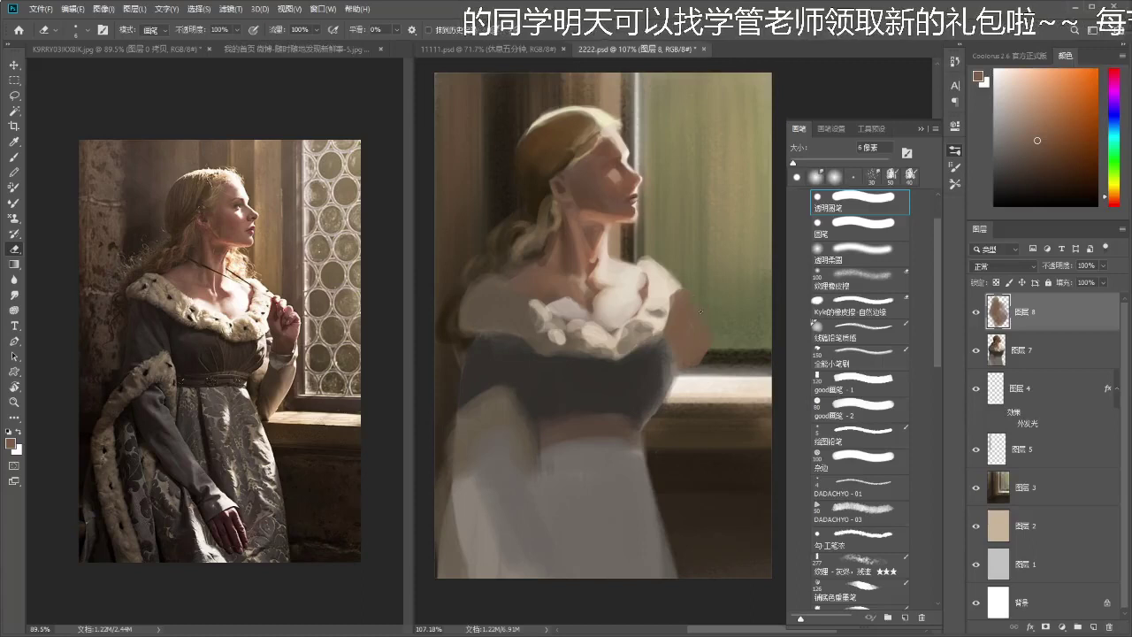
key(bracketright)
key(bracketright)
key(bracketright)
key(bracketright)
key(b)
scroll(707, 305, up, 2)
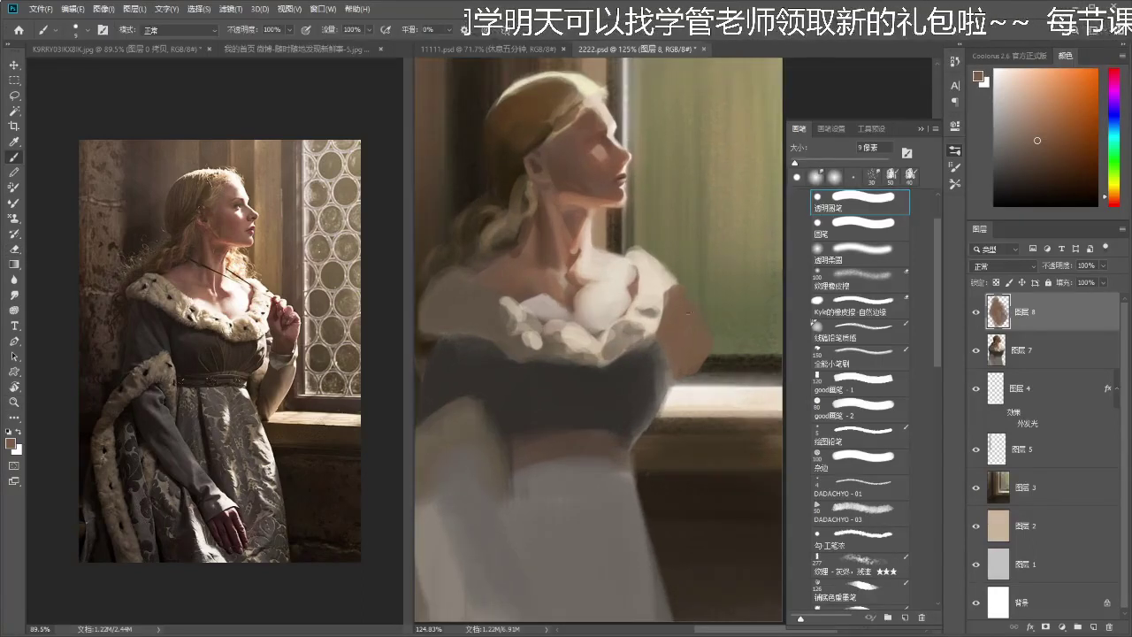
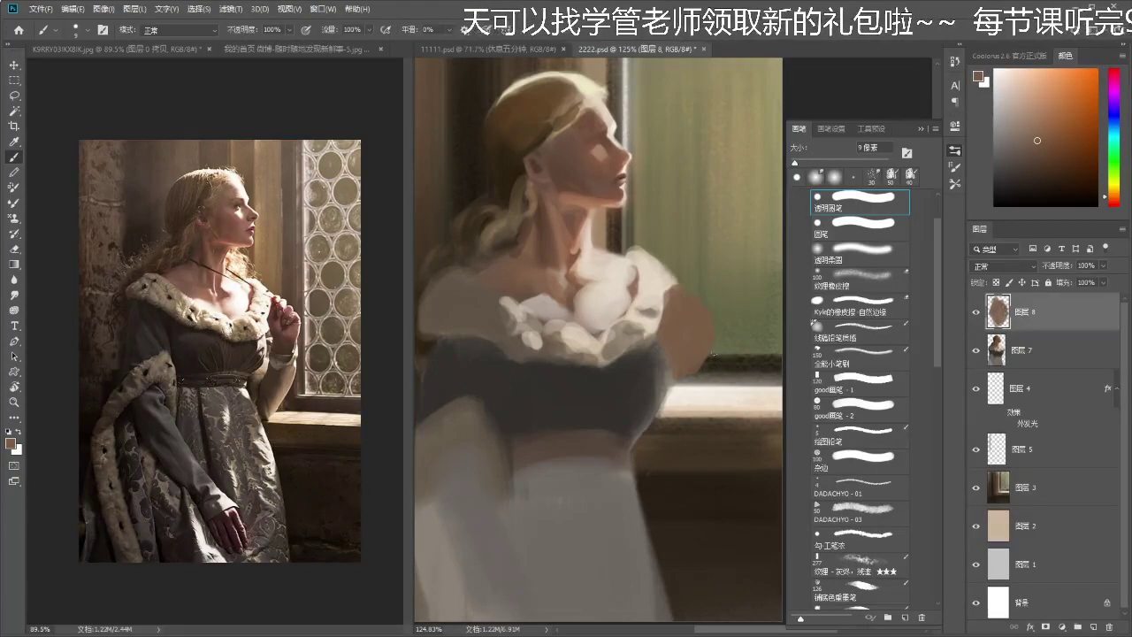
key(e)
mouse_move(707, 363)
mouse_down()
mouse_move(672, 365)
mouse_move(684, 355)
mouse_up()
key(b)
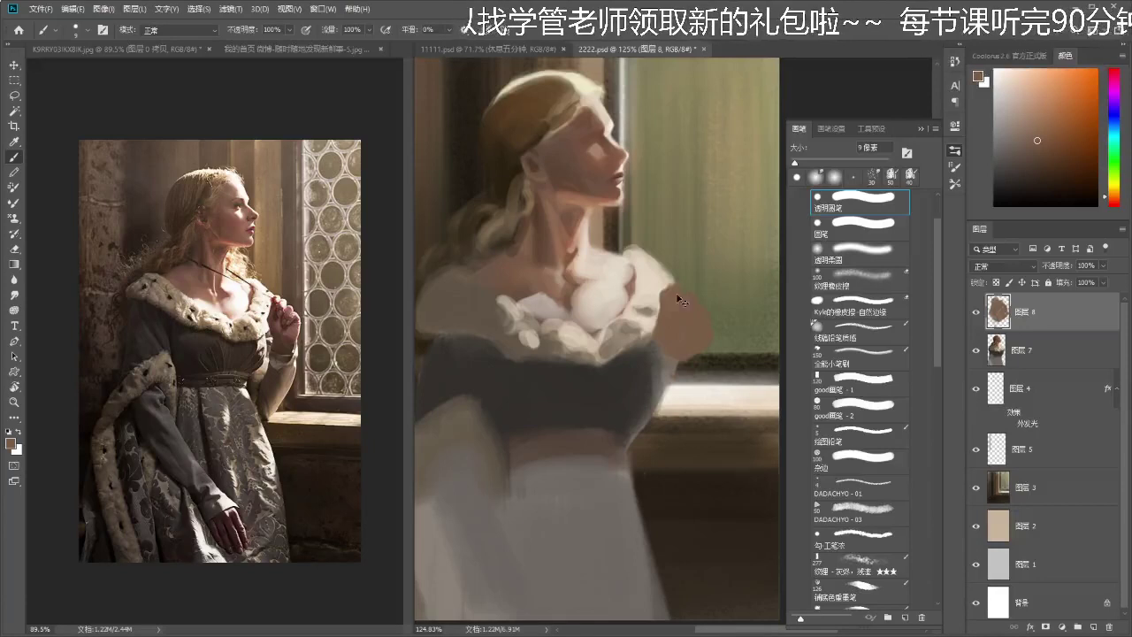
- Reshape the base of the hand where it meets the bodice using the Eraser and brown at 9 px
scroll(672, 310, down, 2)
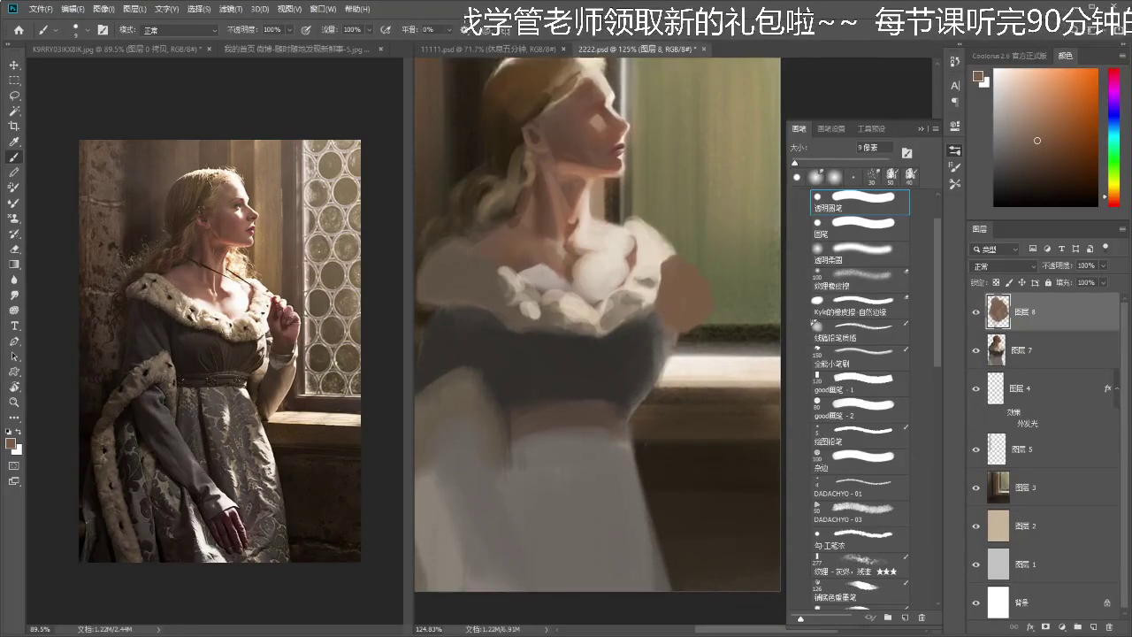
key(e)
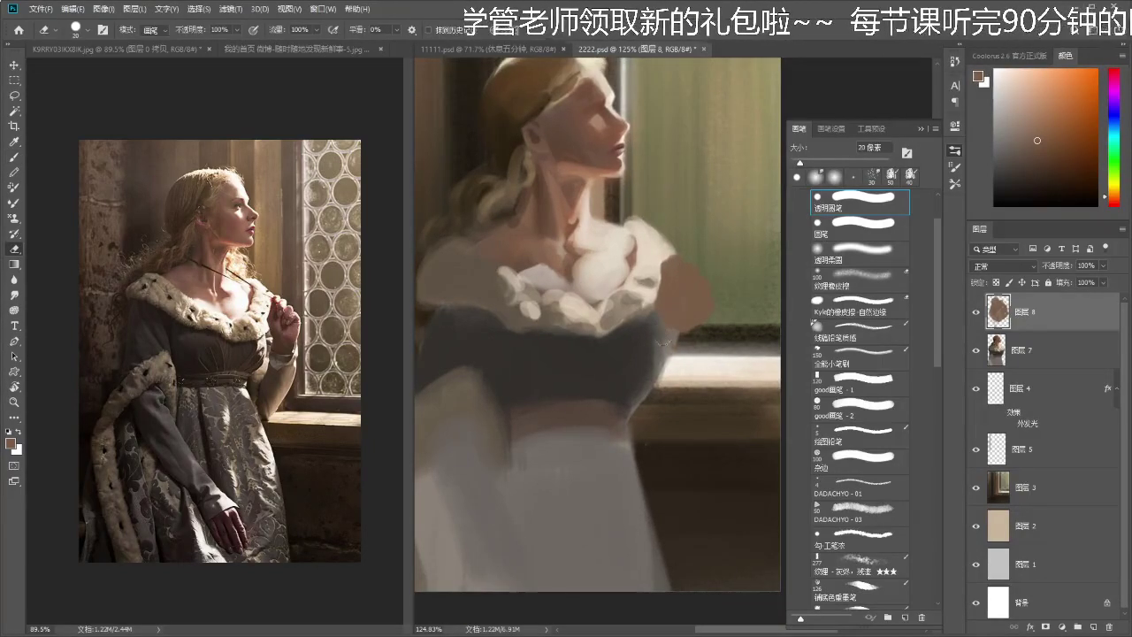
key(b)
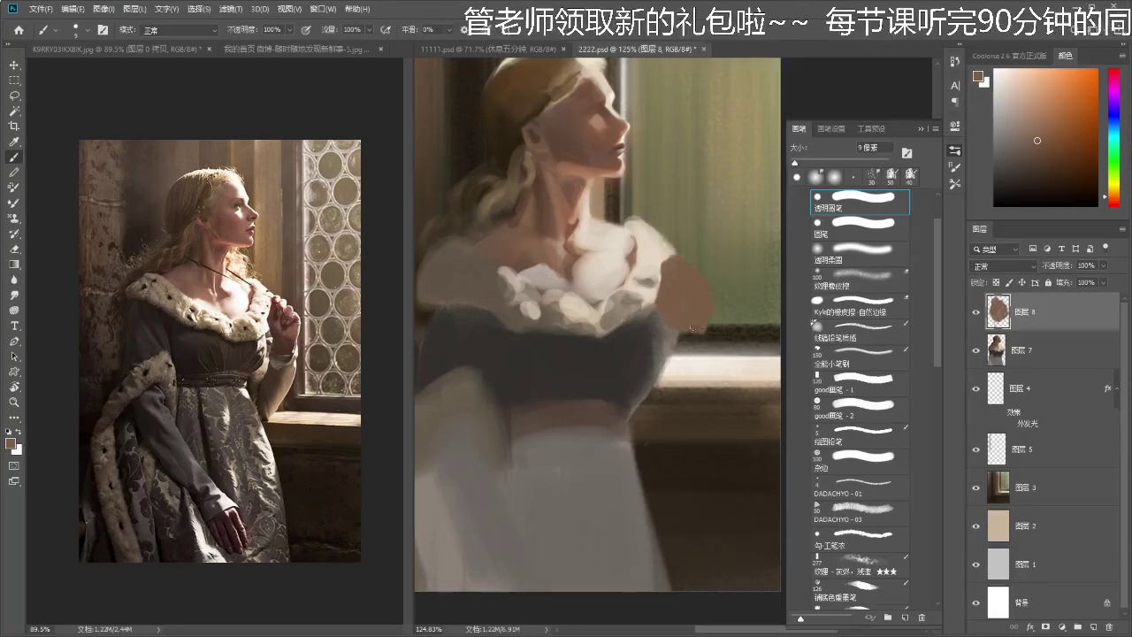
mouse_move(687, 328)
mouse_down()
mouse_move(663, 328)
mouse_move(691, 320)
mouse_up()
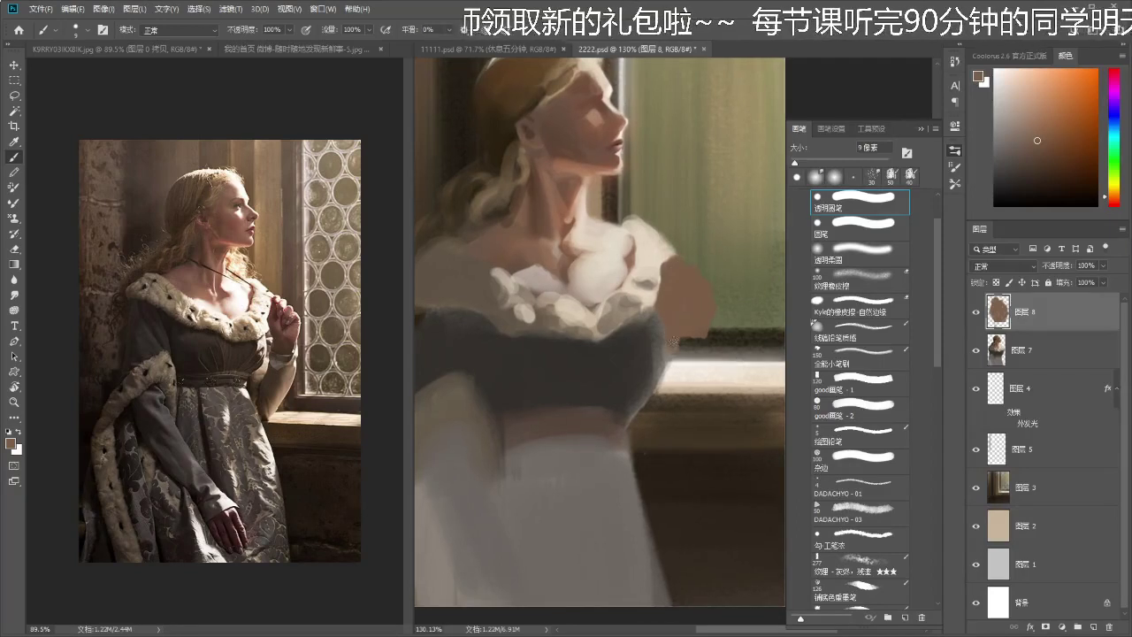
- Extend the wrist down to the window sill with brown at 35 px, clean its edges, and save the document
key(])
key(])
key(])
key(])
key(])
key(])
drag(685, 345, 688, 322)
key(e)
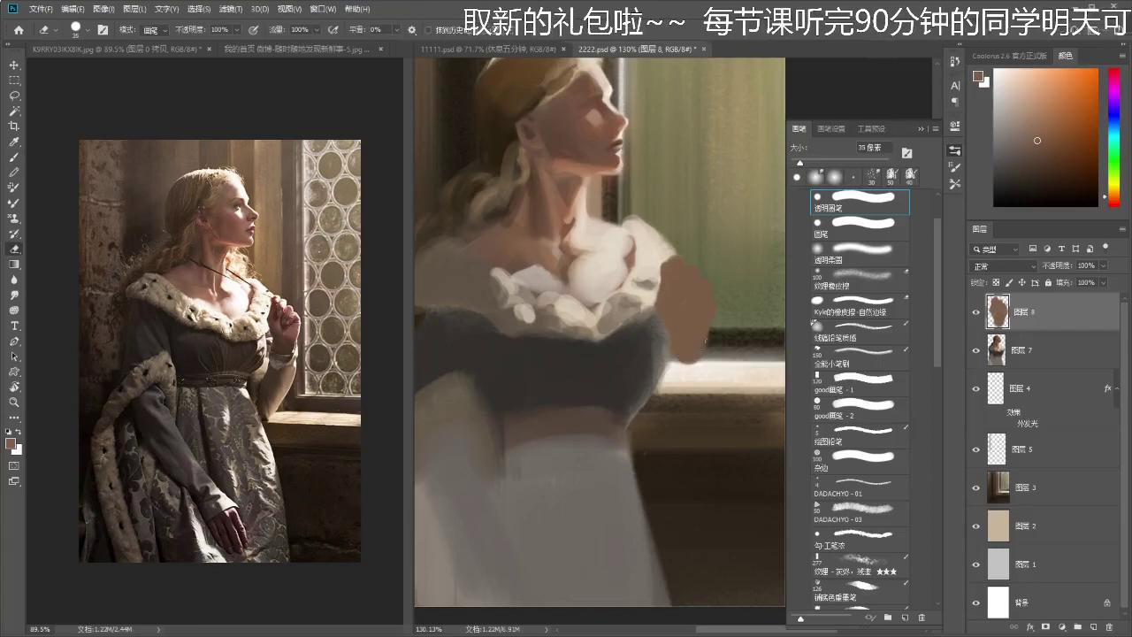
key(b)
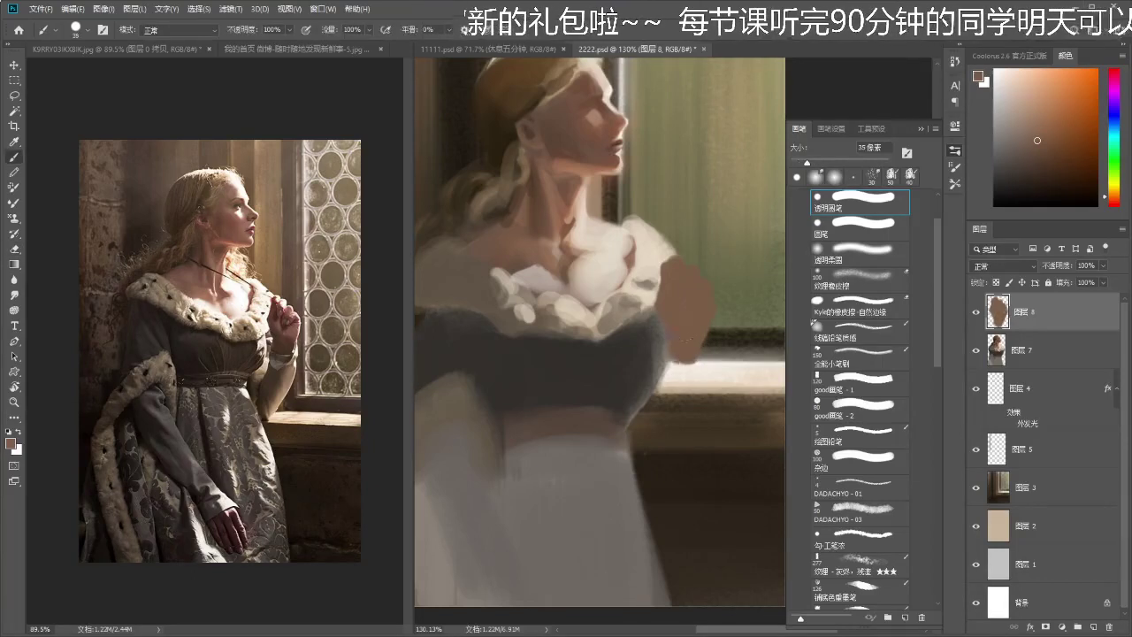
key(ctrl+s)
- Sample cream from the fur collar and add a new layer directly beneath the hand layer
key(z)
mouse_move(686, 360)
mouse_down()
mouse_move(647, 361)
mouse_move(668, 360)
mouse_up()
key(i)
click(672, 259)
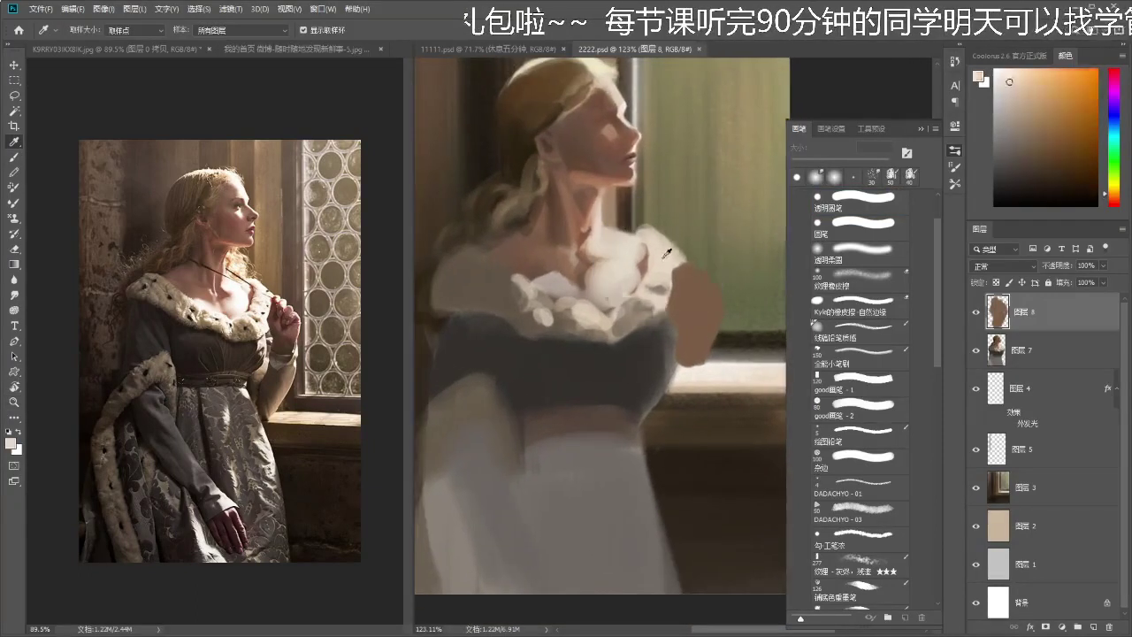
key(b)
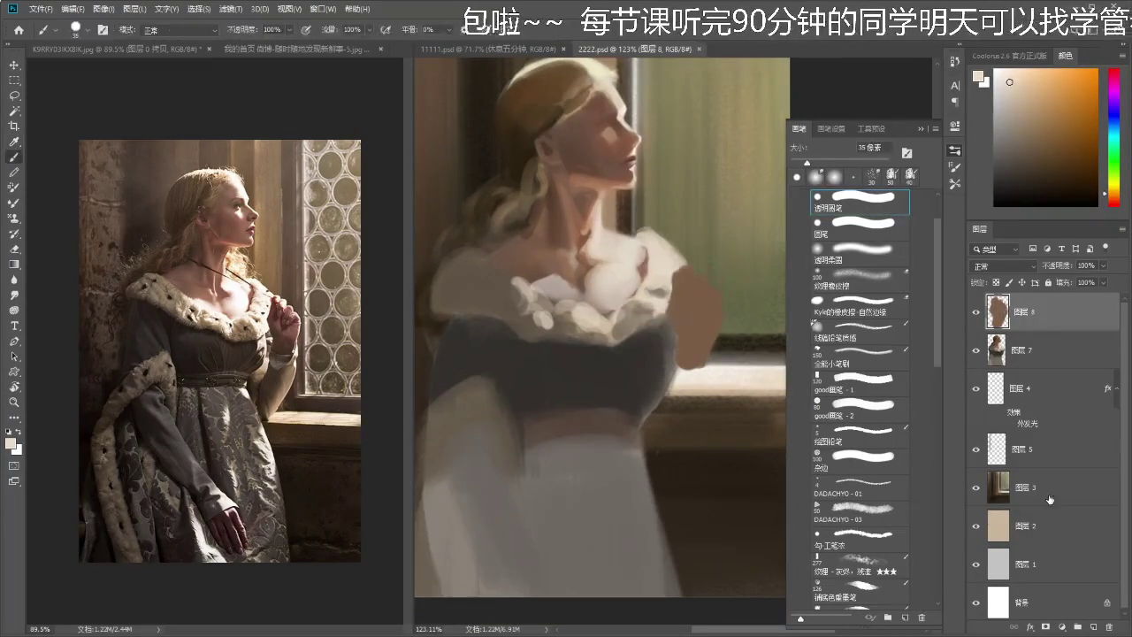
click(1092, 626)
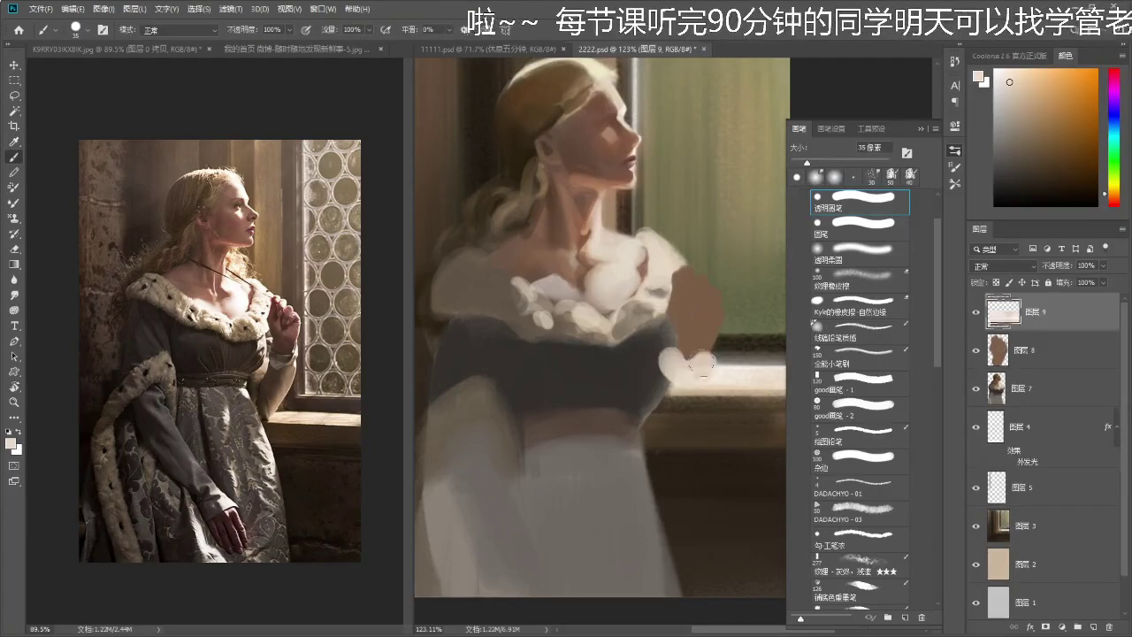
key(ctrl+bracketleft)
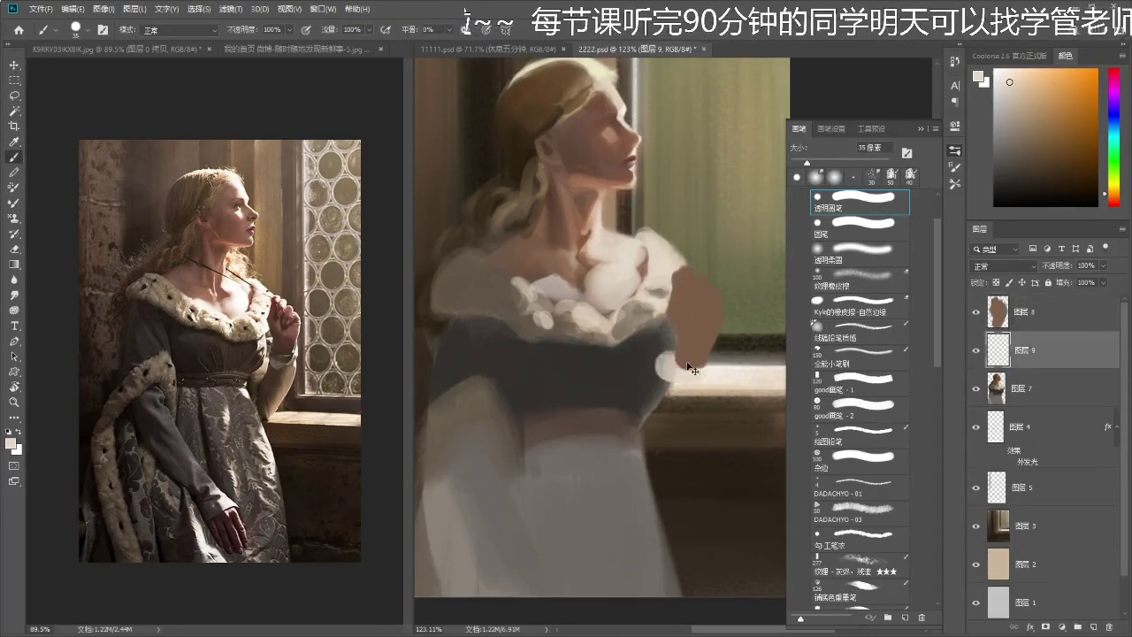
- Block in the sleeve from wrist to waist in cream at 35 px and move its layer beneath the figure layer
mouse_move(678, 370)
mouse_down()
mouse_move(698, 374)
mouse_move(663, 446)
mouse_move(651, 458)
mouse_move(659, 438)
mouse_move(636, 447)
mouse_up()
key(ctrl+z)
key(e)
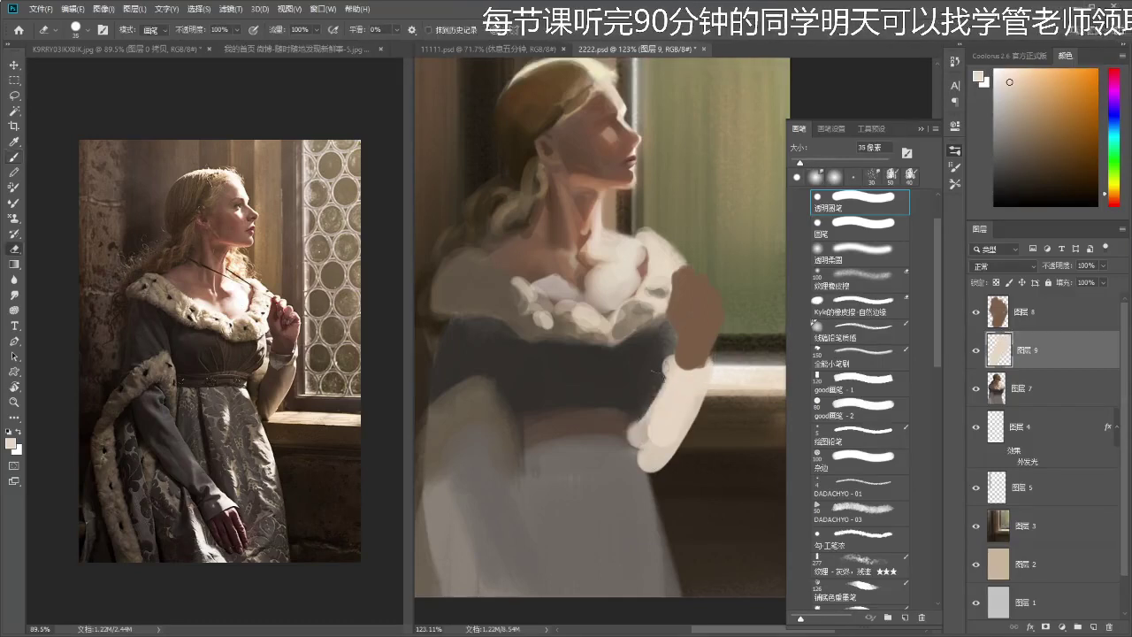
mouse_move(658, 362)
mouse_down()
mouse_move(670, 376)
mouse_move(644, 385)
mouse_move(646, 486)
mouse_up()
key(ctrl+z)
drag(1018, 372, 1016, 403)
- Shape the sleeve's outer edge and lower end with the cream brush and the Eraser
key(b)
mouse_move(642, 424)
mouse_down()
mouse_move(689, 375)
mouse_move(671, 425)
mouse_move(719, 364)
mouse_move(663, 478)
mouse_up()
key(ctrl+z)
key(e)
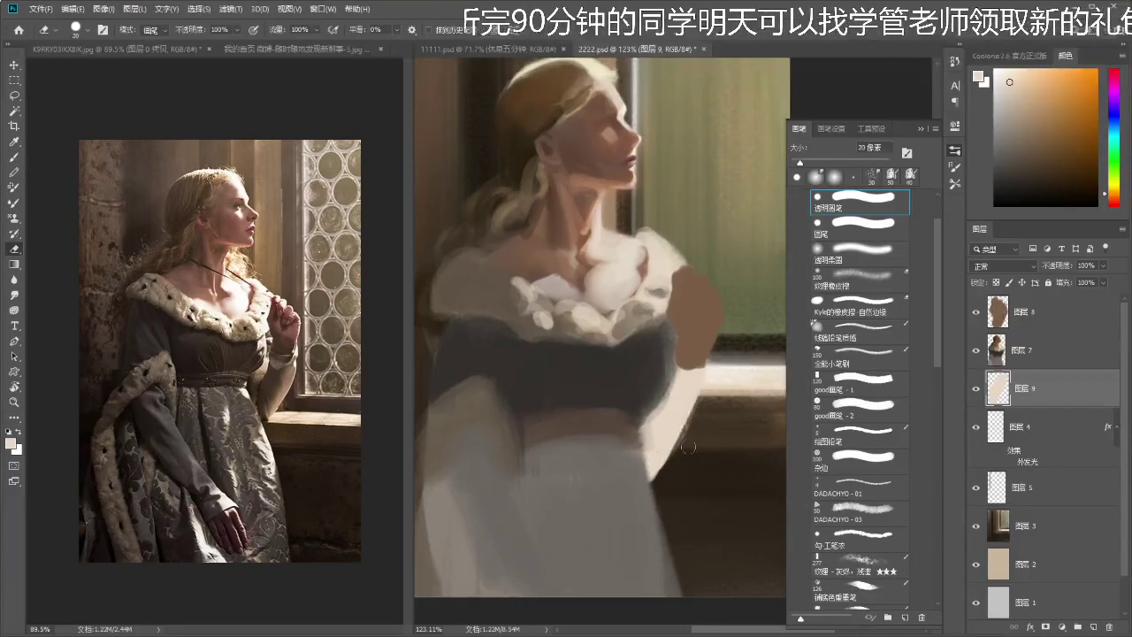
key(b)
drag(722, 398, 663, 487)
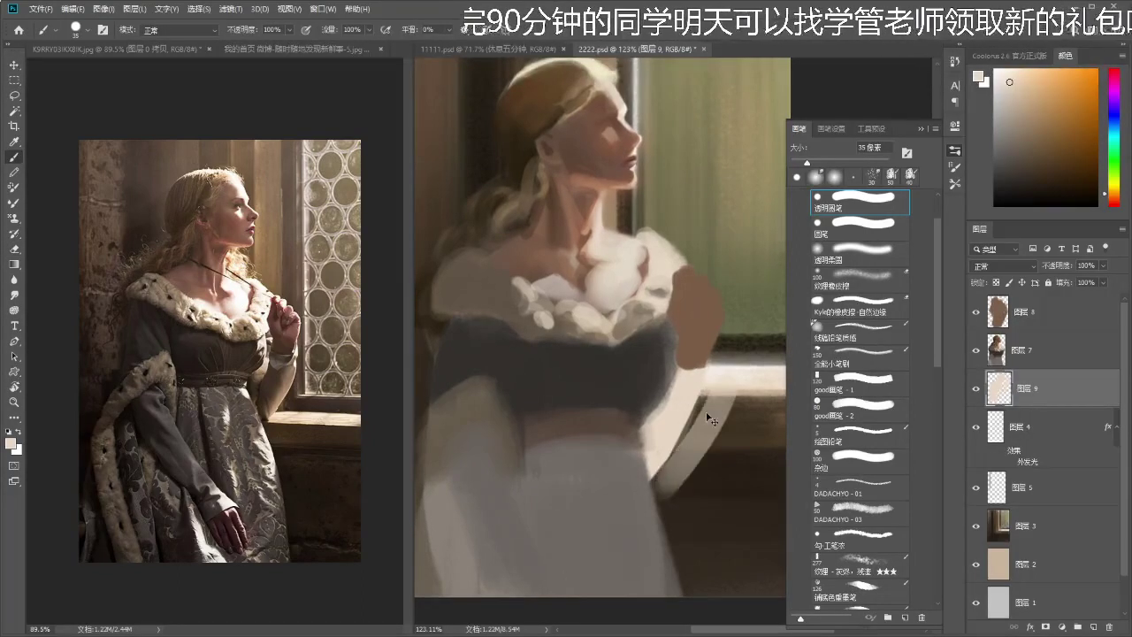
key(ctrl+z)
- Select the figure layer and erase its edge at the waist where the bodice overlaps the cream sleeve
key(e)
ctrl+click(652, 380)
key(r)
key(e)
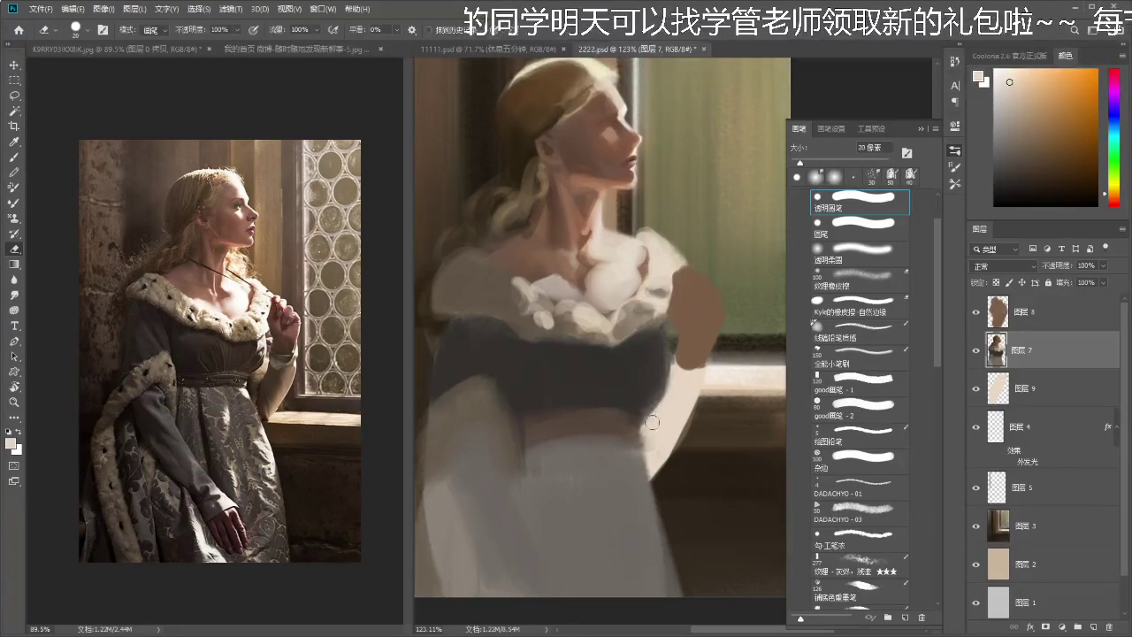
drag(650, 409, 668, 391)
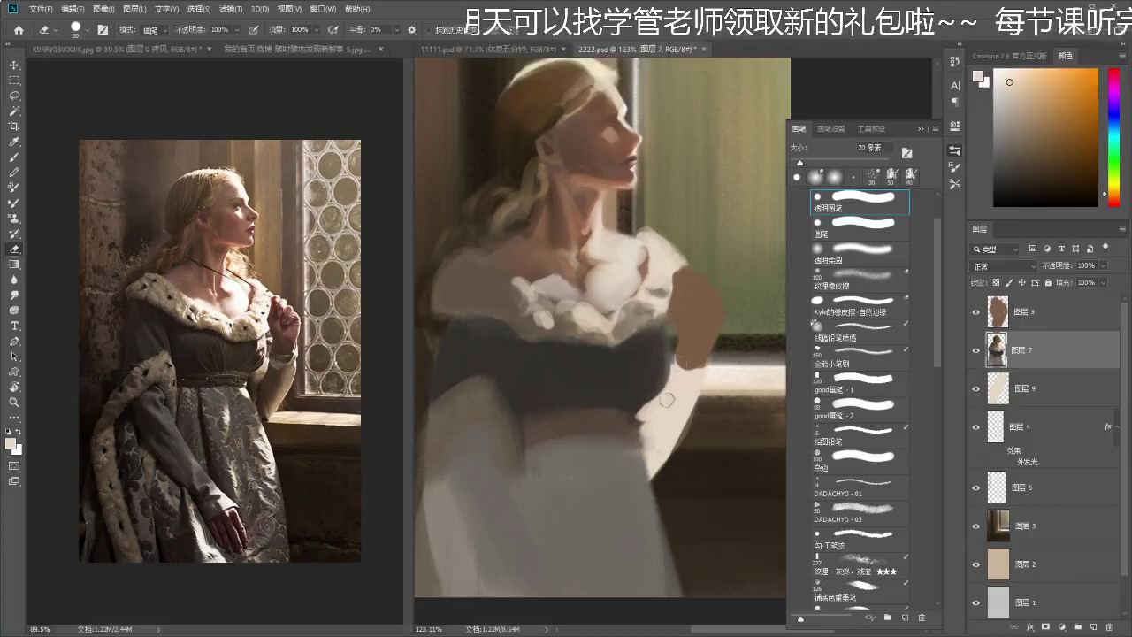
- Sample cream from the fur collar and add small fur tufts beside the raised hand with a smaller brush
key(b)
alt+click(646, 368)
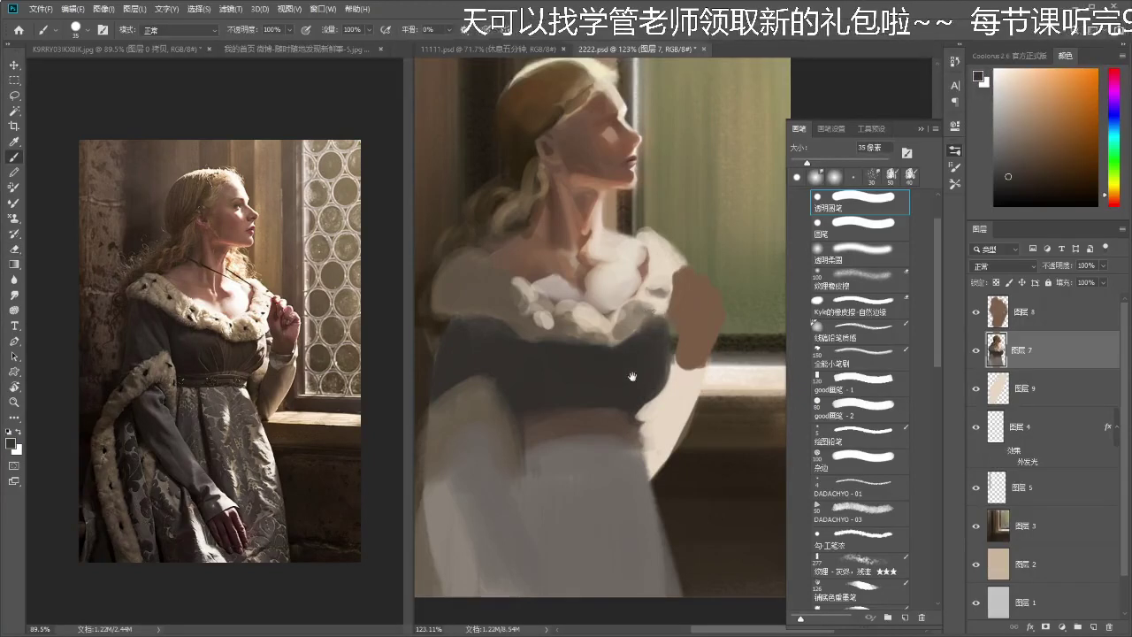
alt+click(661, 300)
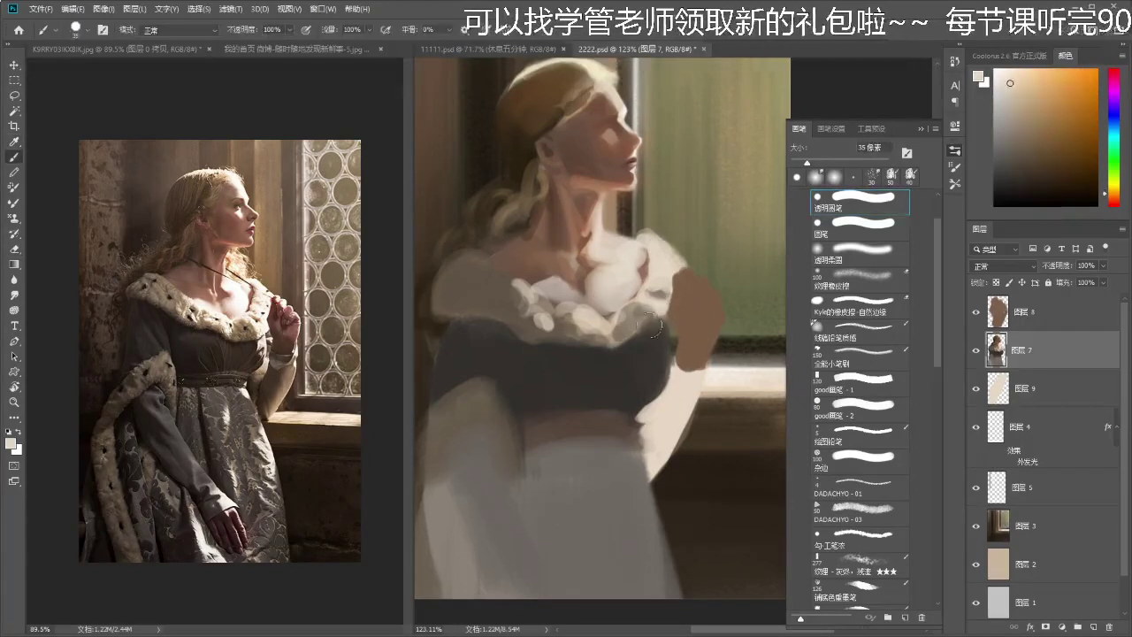
key(bracketleft)
key(bracketleft)
key(bracketleft)
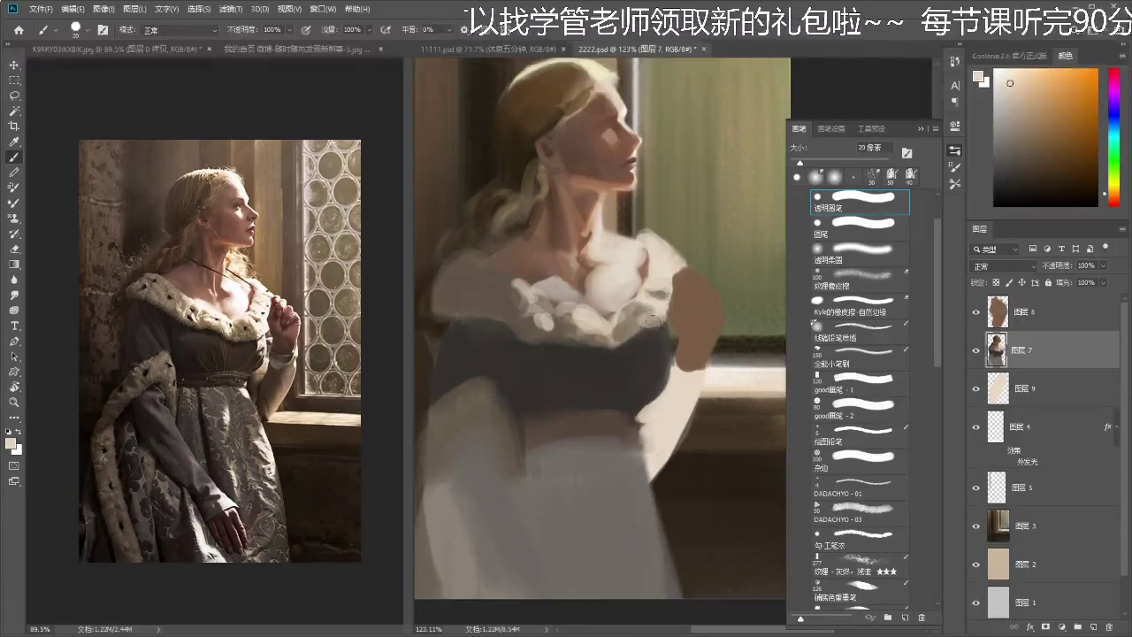
alt+click(617, 249)
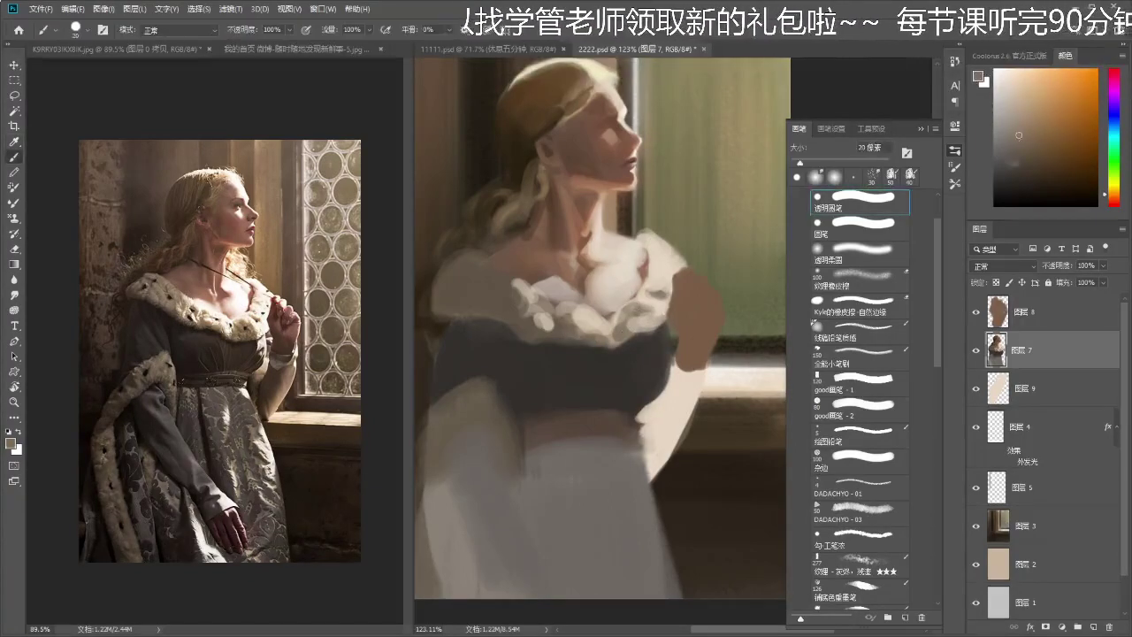
drag(647, 314, 628, 329)
key(ctrl+z)
key(ctrl+z)
- Pick a dark brown and shade the folds of the fur collar just above the bodice
drag(1043, 177, 1049, 169)
drag(621, 332, 640, 324)
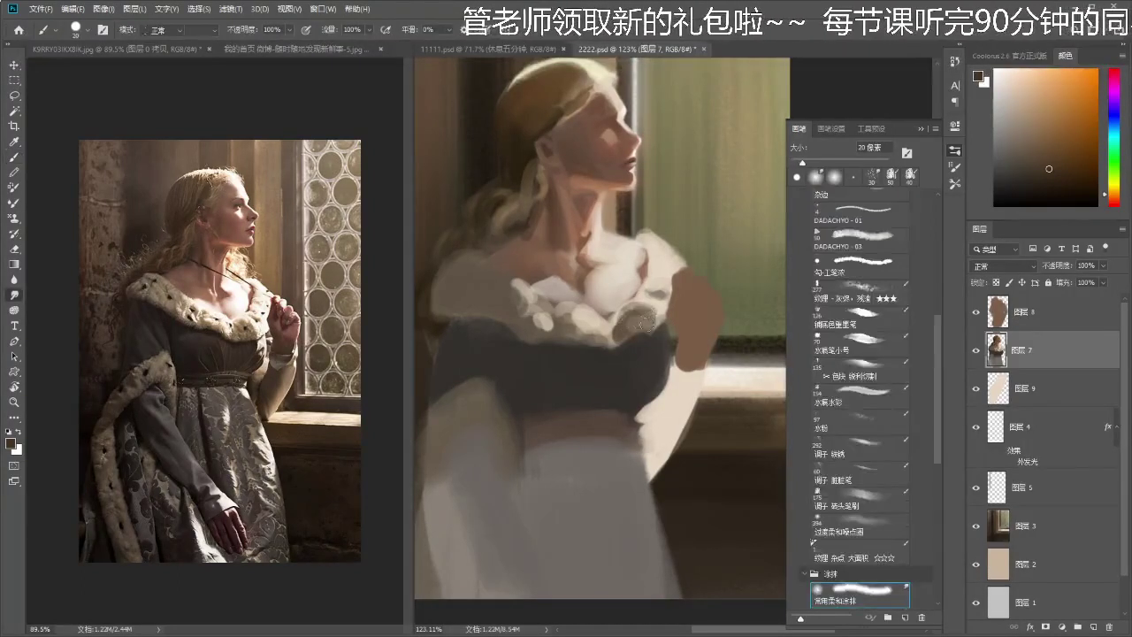
alt+click(634, 314)
key([)
alt+click(628, 336)
drag(625, 339, 649, 336)
- Redefine the bodice's lower edge and the brown waistband with colours sampled from the dress and skirt
alt+click(628, 388)
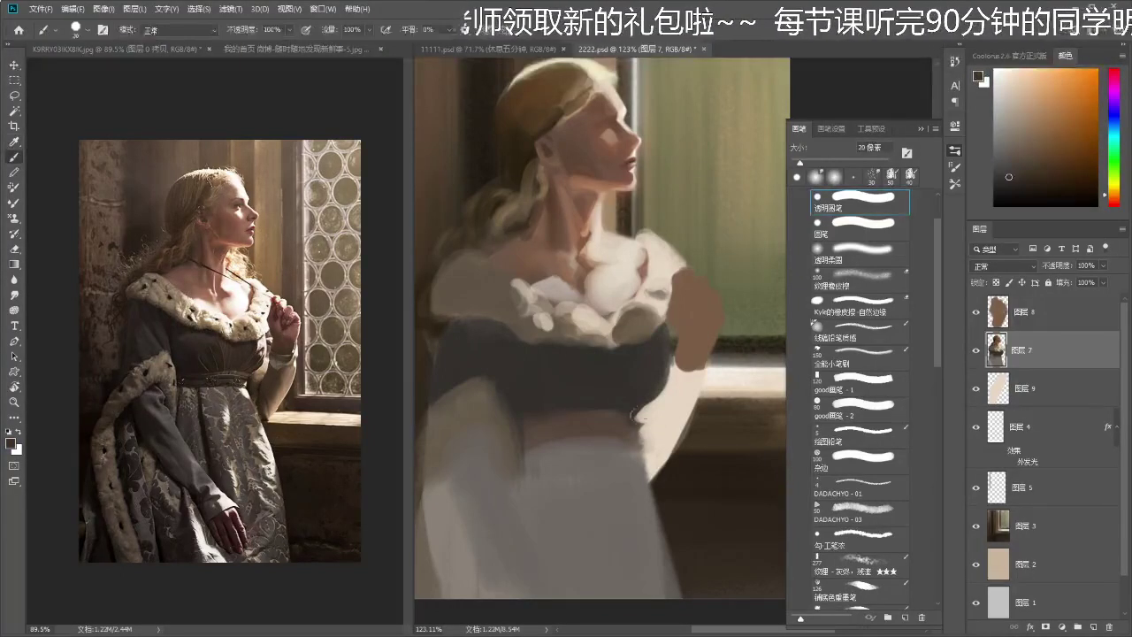
alt+click(623, 410)
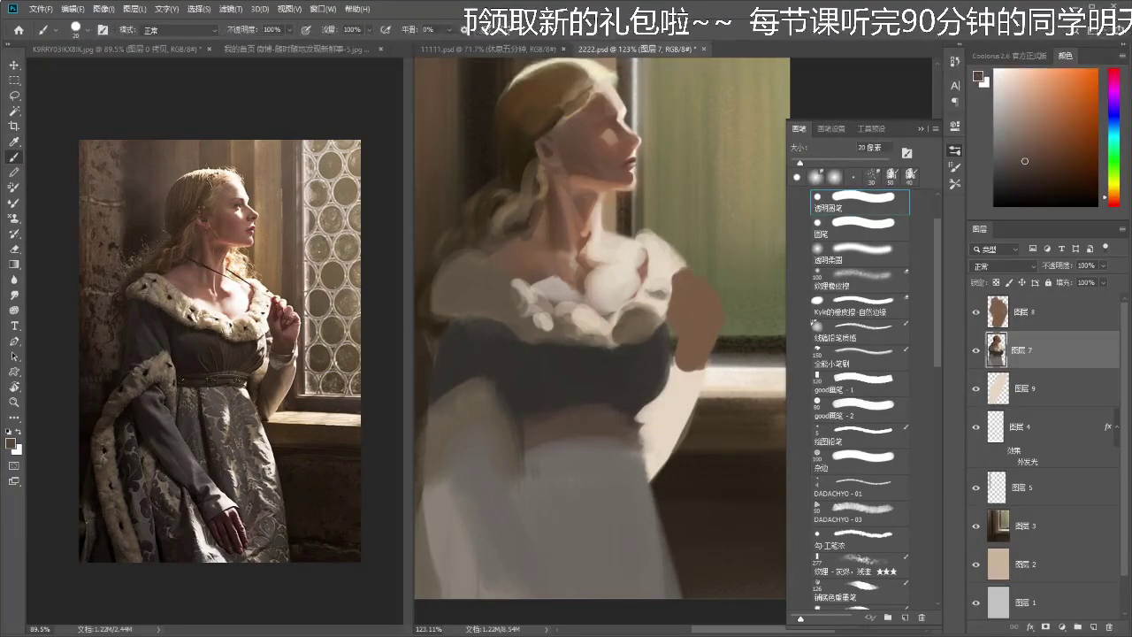
key(alt)
alt+click(544, 393)
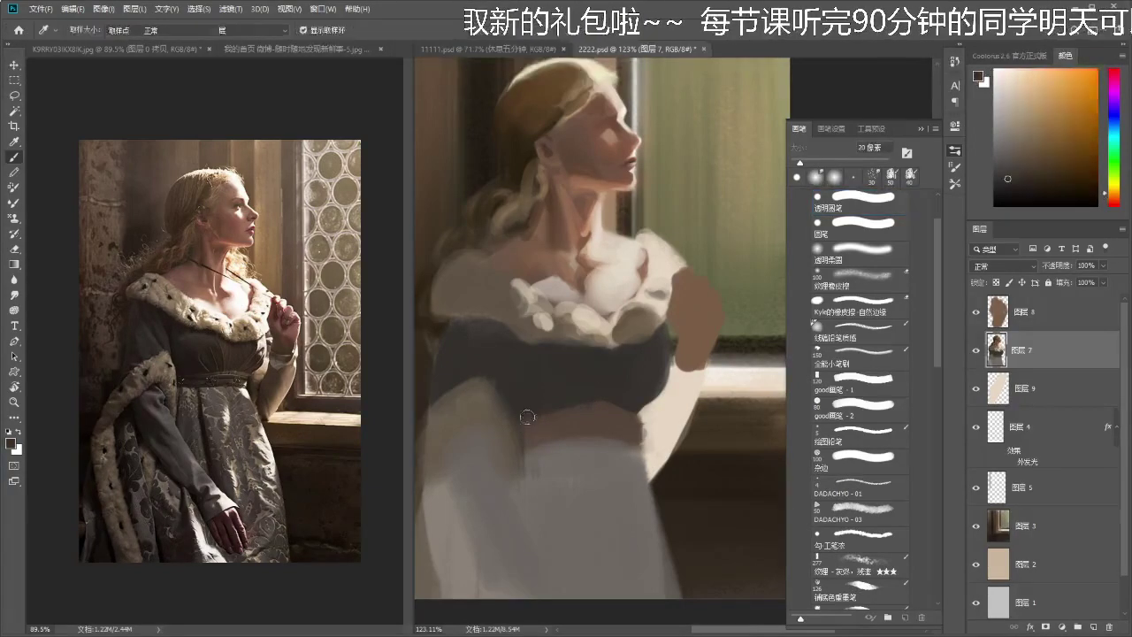
mouse_move(530, 436)
mouse_down()
mouse_move(570, 420)
mouse_move(552, 431)
mouse_move(614, 425)
mouse_move(634, 438)
mouse_move(594, 457)
mouse_move(621, 456)
mouse_move(554, 441)
mouse_up()
alt+click(594, 457)
drag(616, 425, 630, 421)
- Pick a dark brown, shade the shadow side of the collar and bodice, and check the whole figure
alt+click(505, 298)
click(1034, 167)
mouse_move(489, 267)
mouse_down()
mouse_move(452, 292)
mouse_move(478, 279)
mouse_move(545, 328)
mouse_move(495, 389)
mouse_up()
key(z)
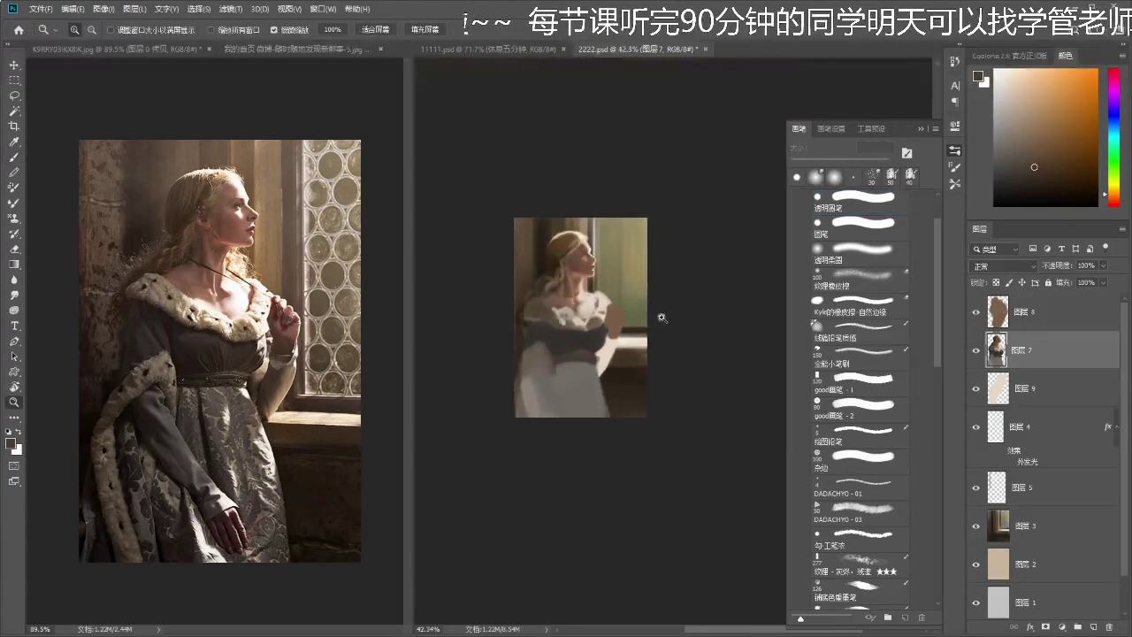
drag(588, 327, 670, 327)
- Sample cream from the collar and brighten its lit upper edge next to the chest
key(b)
alt+click(618, 254)
drag(619, 257, 641, 251)
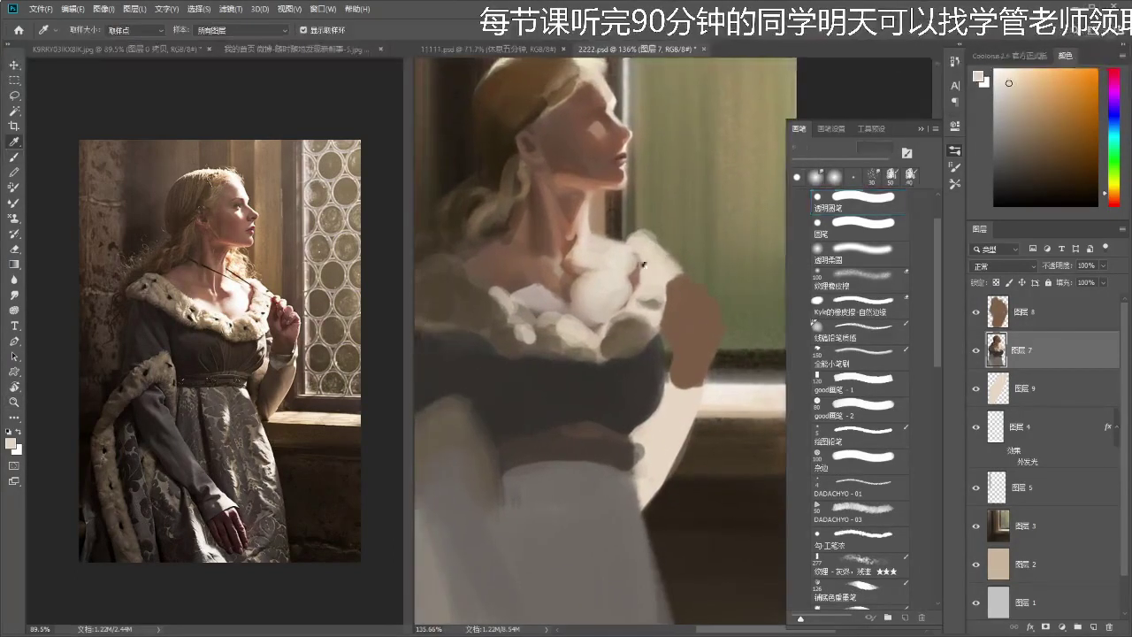
- Sample a reddish skin tone and define the shadow between the chest and the lit collar edge at 7 px
alt+click(643, 266)
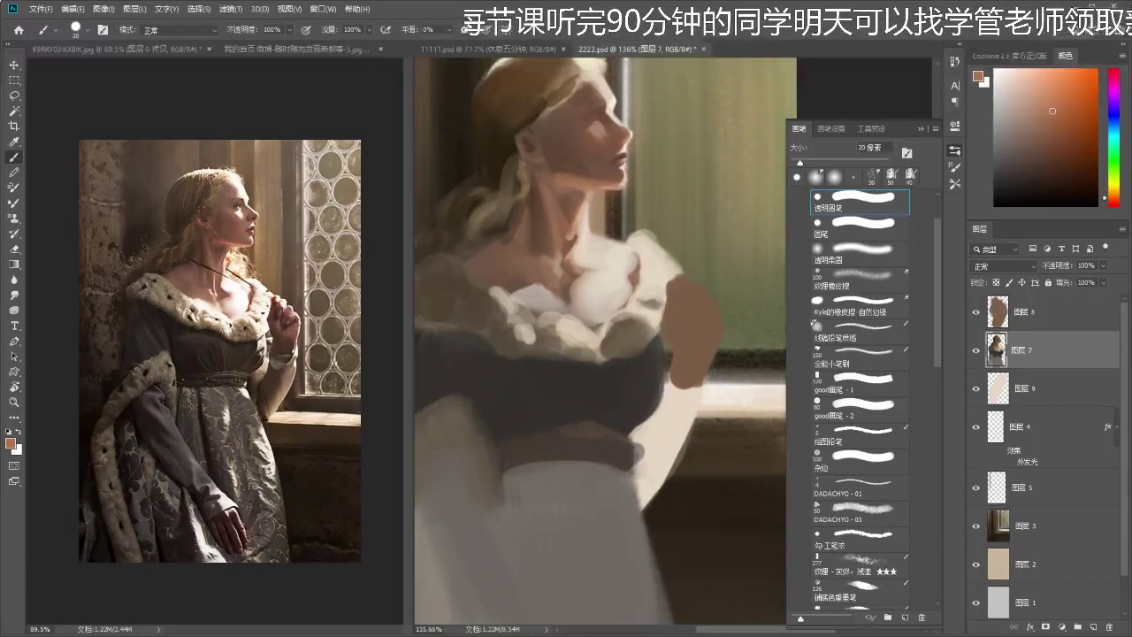
key(bracketleft)
key(bracketleft)
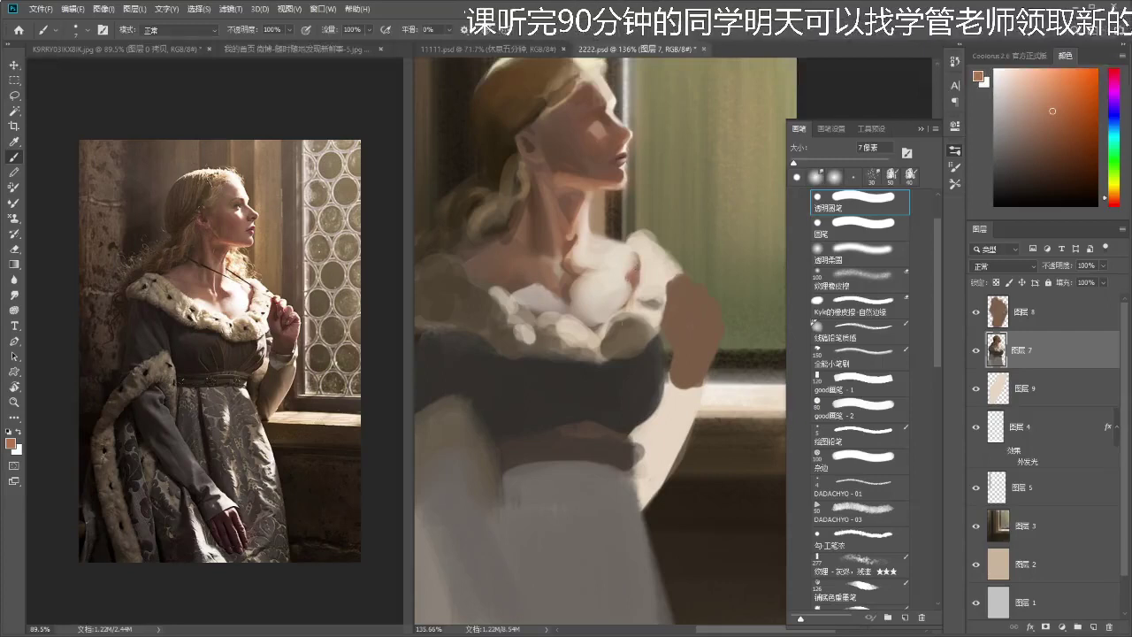
alt+click(624, 301)
drag(624, 292, 637, 285)
- Sample a pale skin tone and lighten the lit side of the chest with a larger brush
alt+click(630, 280)
key(bracketright)
key(bracketright)
key(bracketright)
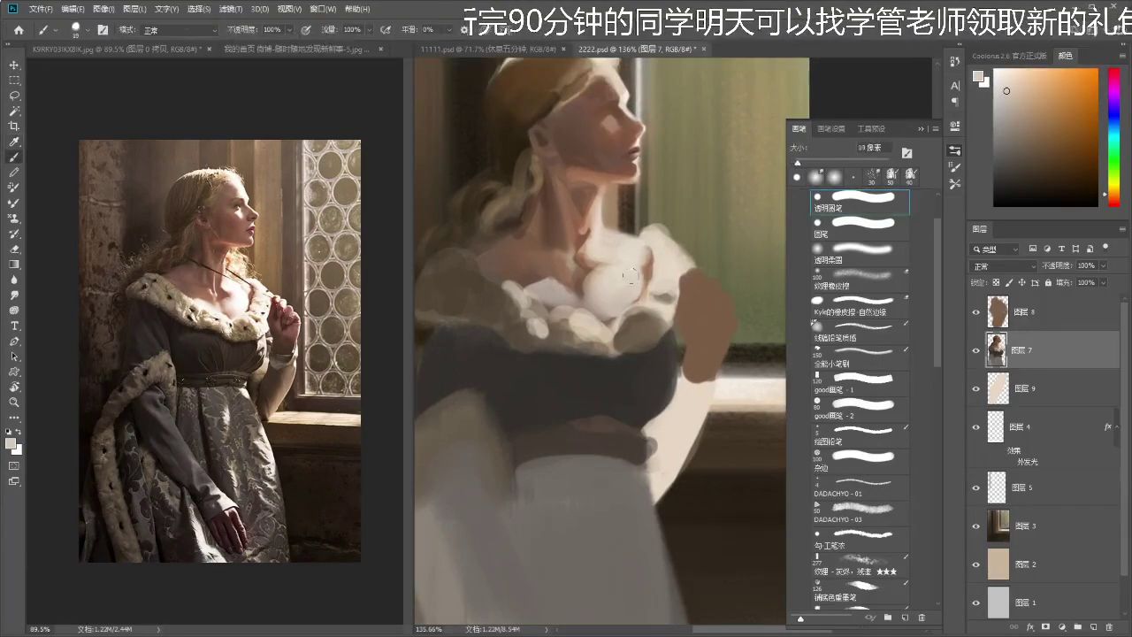
drag(619, 273, 625, 257)
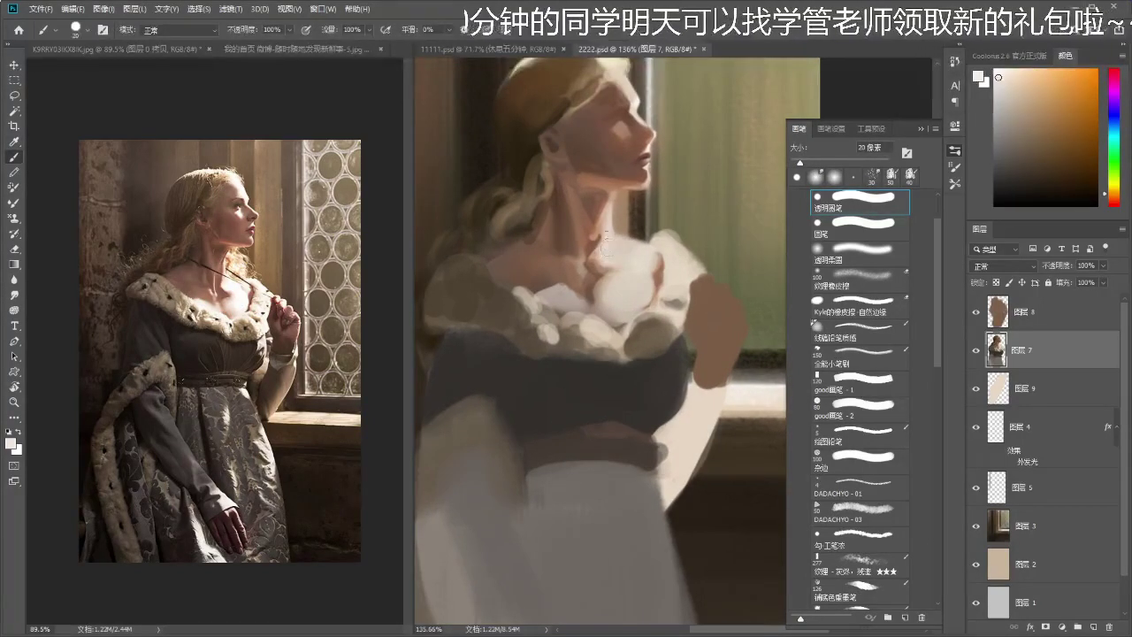
- Refine the near-white highlights on the lit chest with varying brush sizes and blend them with the Smudge tool
key(bracketleft)
key(bracketleft)
key(bracketleft)
key(bracketleft)
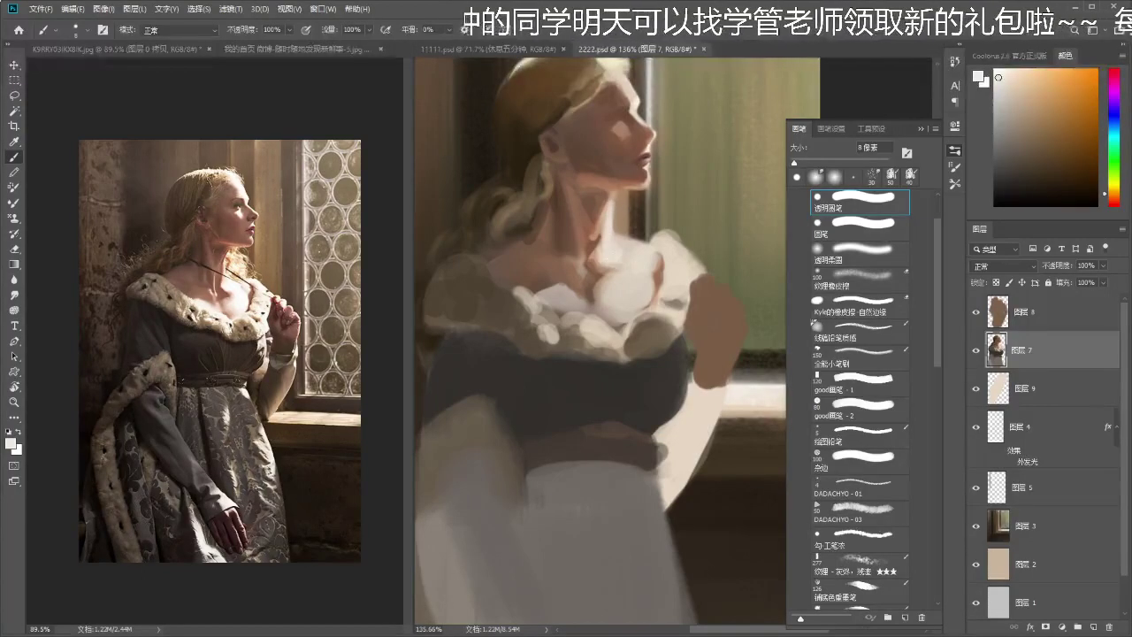
key(r)
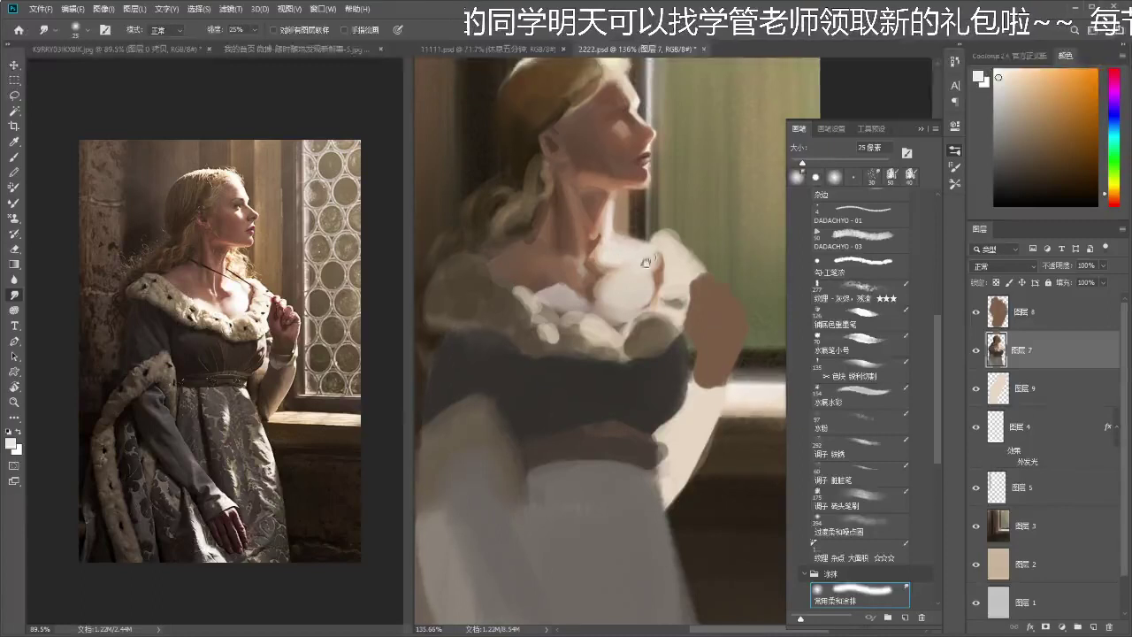
key(b)
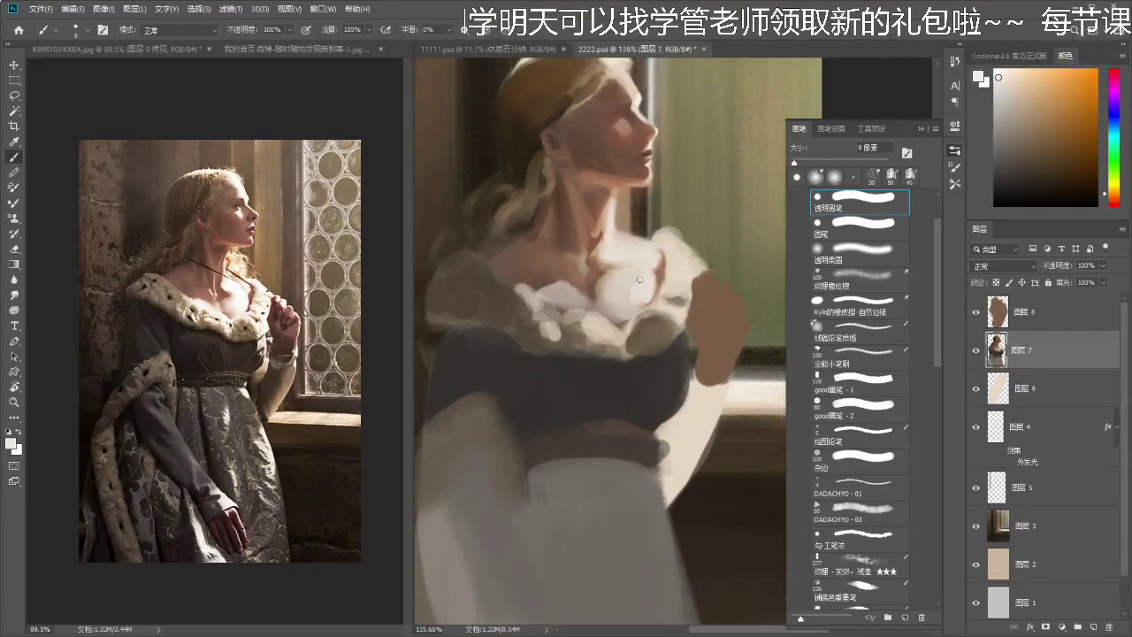
key(bracketright)
key(bracketright)
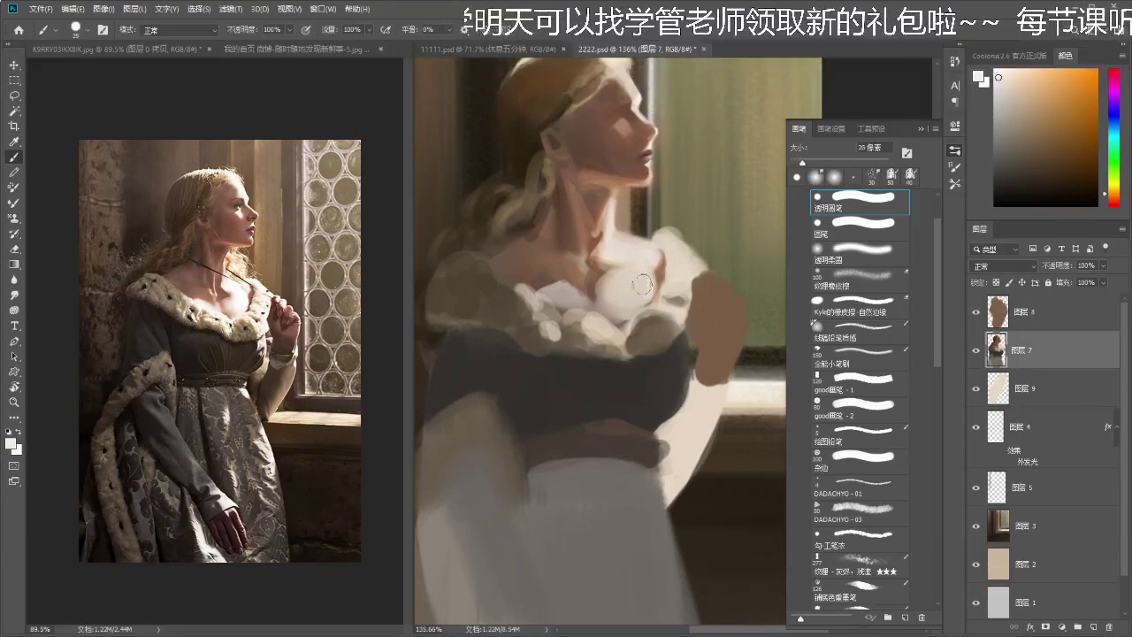
key(r)
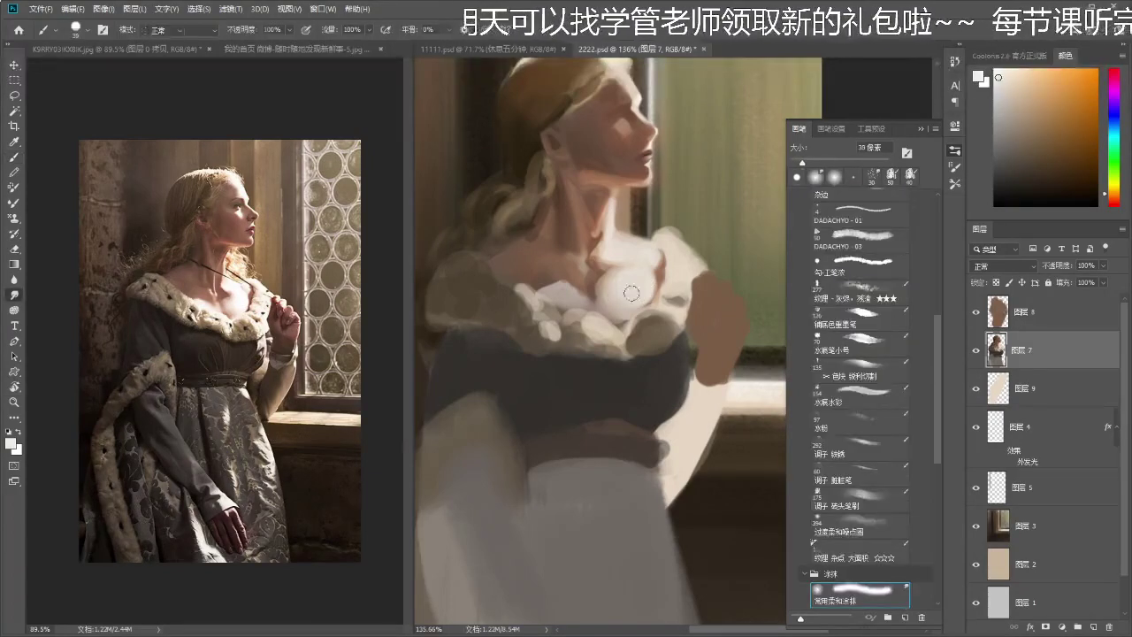
key(b)
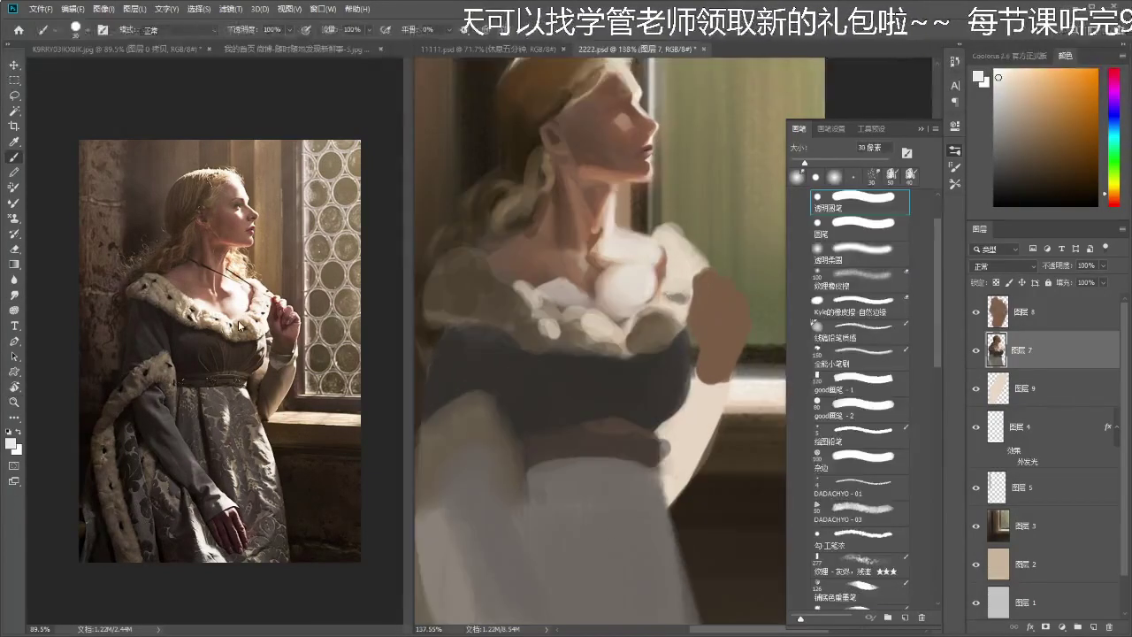
- Build up the light fur along the window side of the collar with cream and soften it
mouse_move(677, 281)
mouse_down()
mouse_move(689, 270)
mouse_move(671, 255)
mouse_up()
alt+click(657, 270)
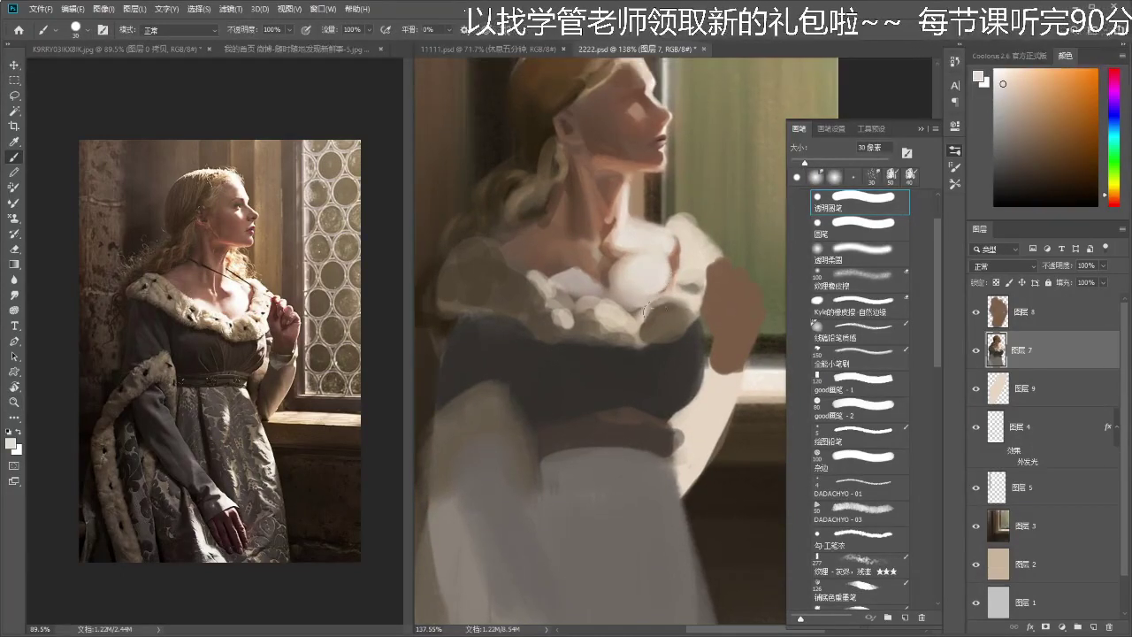
key(r)
key(b)
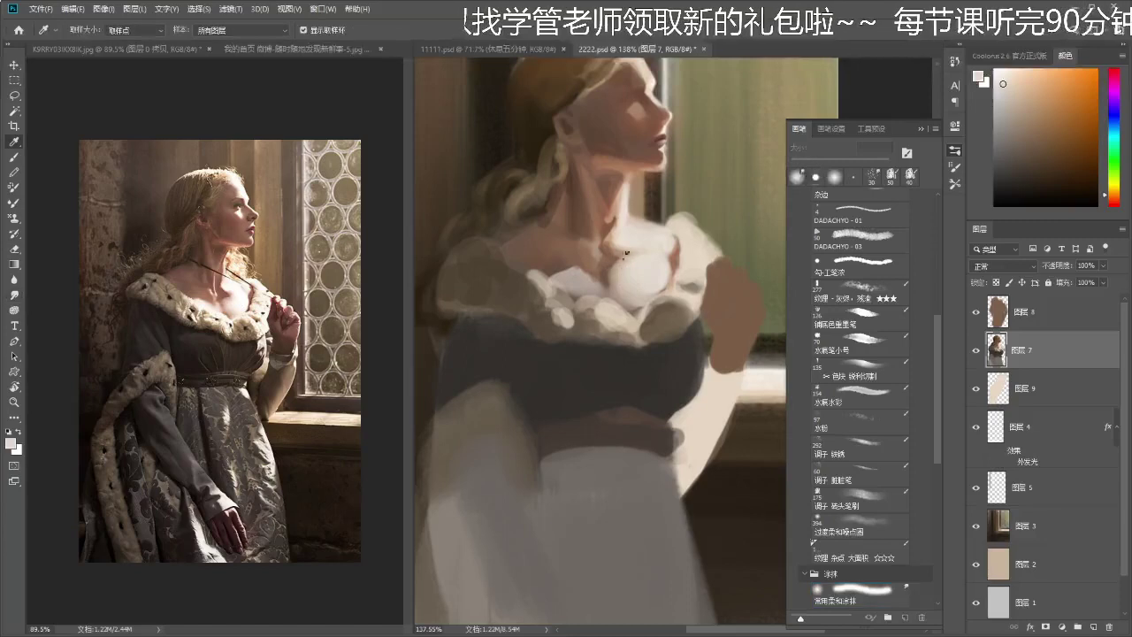
- Sample brown from the chest shadow and sharpen the cleavage shadow at 10 px using neighbouring skin tones
alt+click(607, 273)
key(bracketleft)
key(bracketleft)
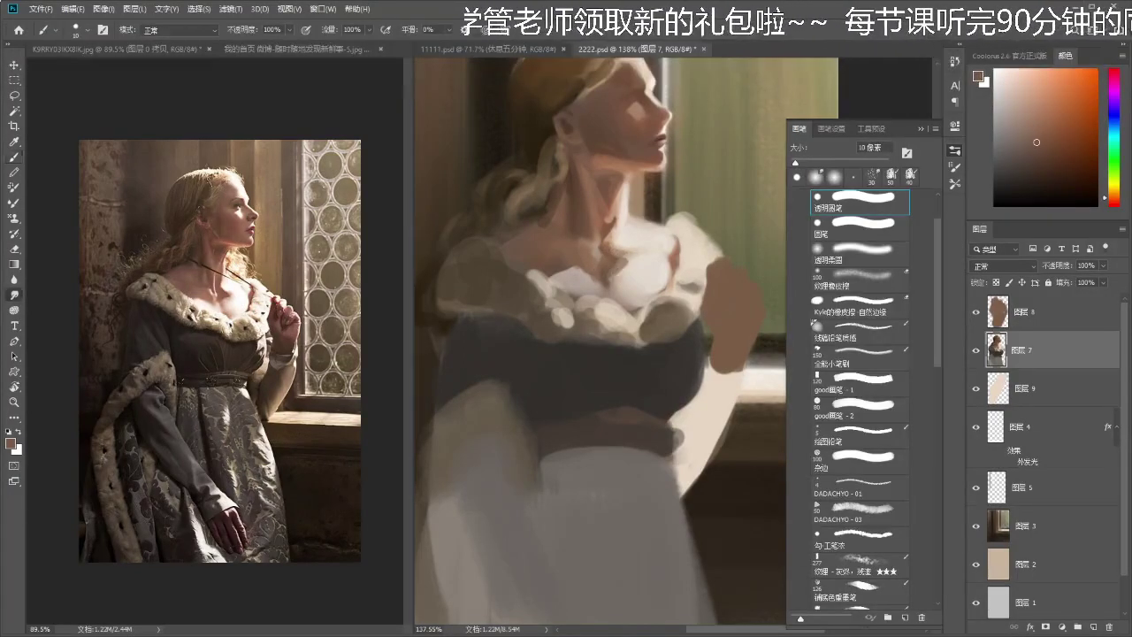
alt+click(631, 269)
alt+click(631, 273)
alt+click(614, 257)
- Sample the neck's skin tone, shift it to a more saturated red, and add warm accents to the chest shadow
key(z)
mouse_move(628, 276)
mouse_down()
mouse_move(608, 279)
mouse_move(648, 262)
mouse_move(633, 254)
mouse_up()
key(i)
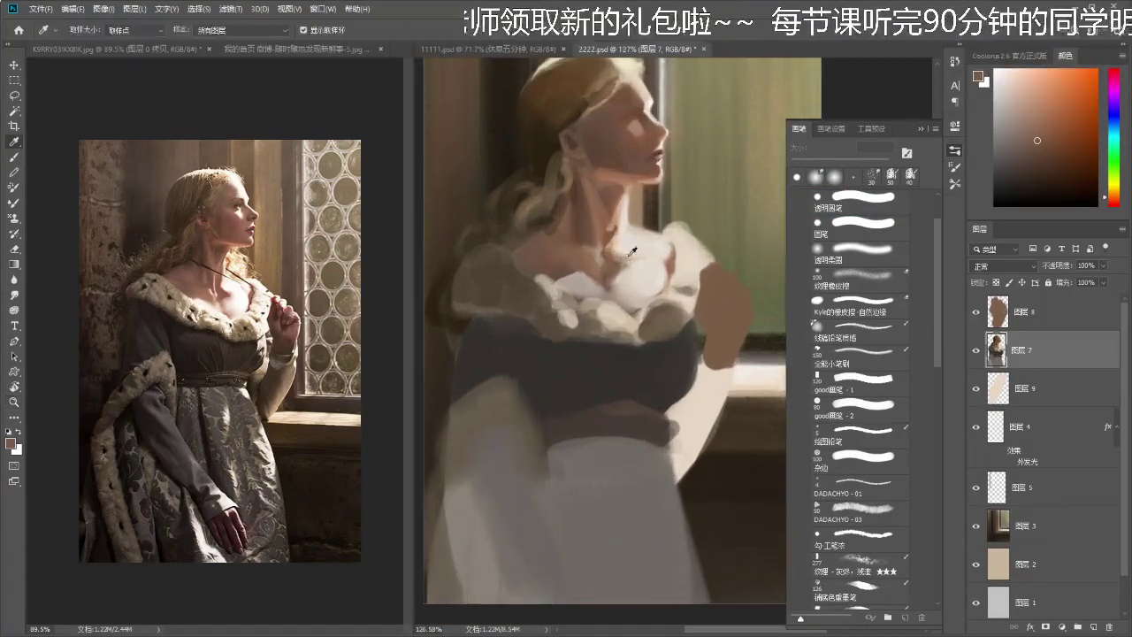
click(612, 223)
key(b)
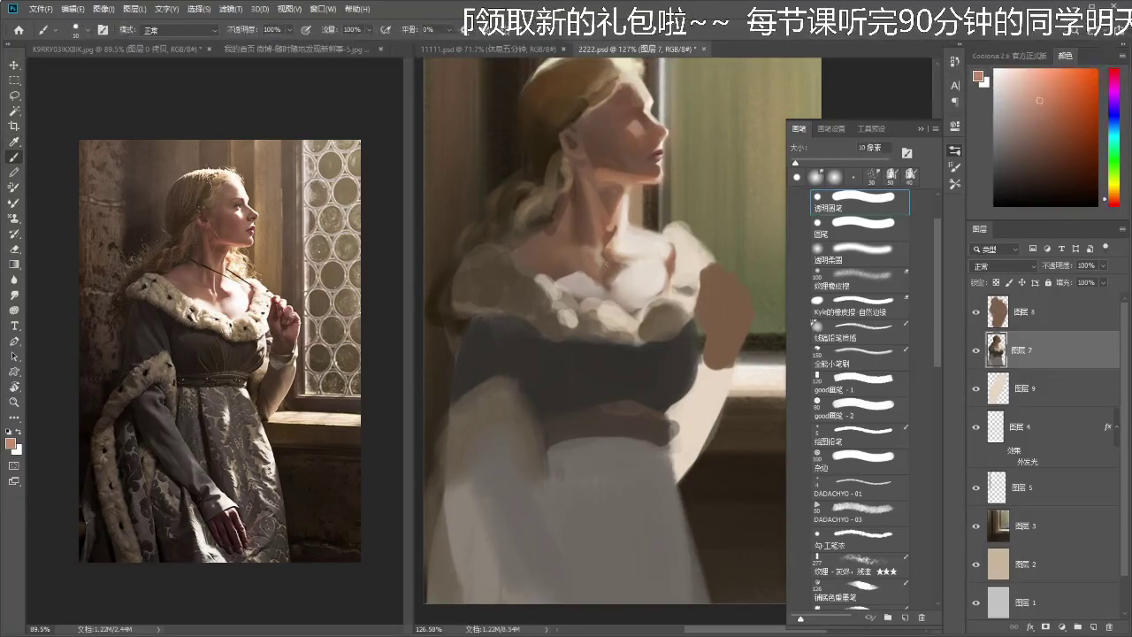
click(1055, 95)
click(1112, 201)
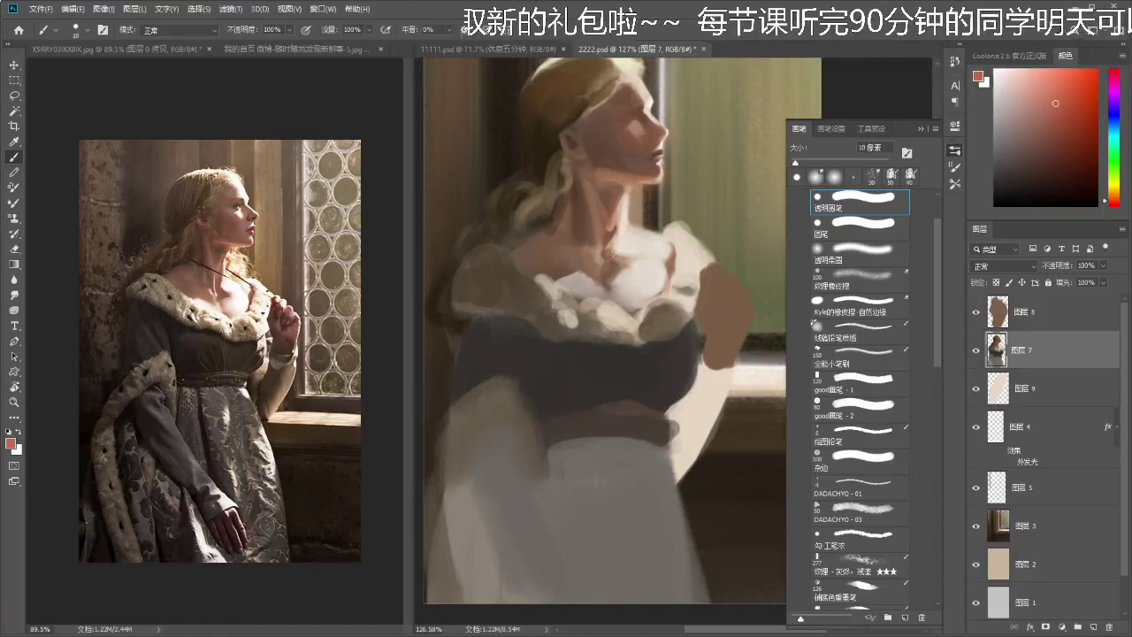
drag(640, 356, 643, 358)
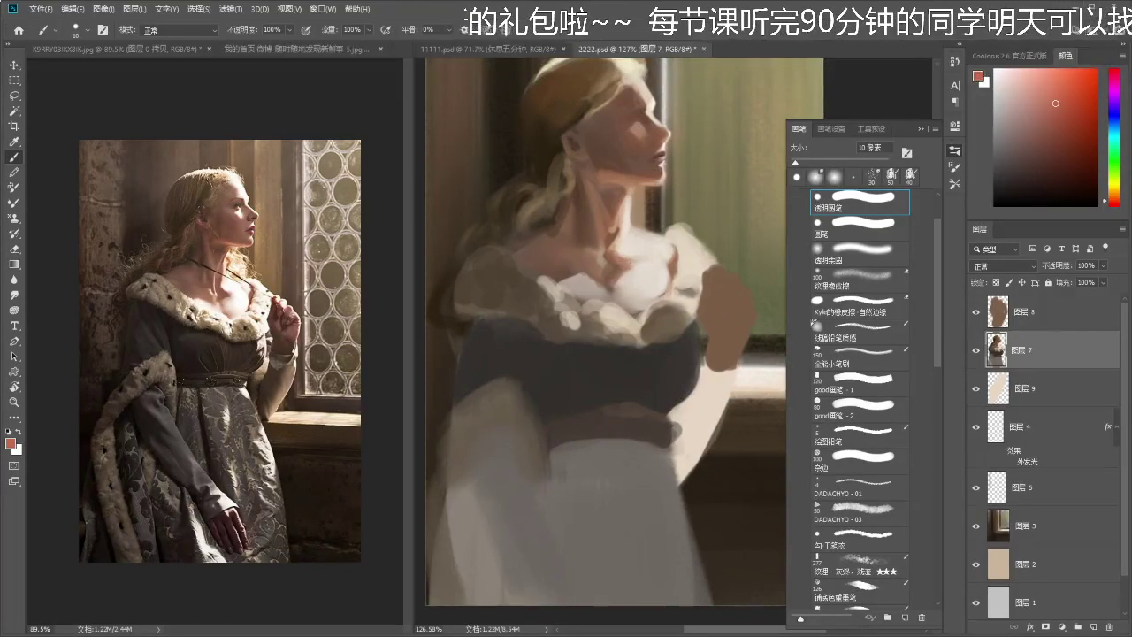
- Rework the collar's inner edge below the neckline with sampled pale and skin tones at 10 px, undoing the last stroke
alt+click(635, 269)
alt+click(571, 281)
drag(565, 278, 591, 291)
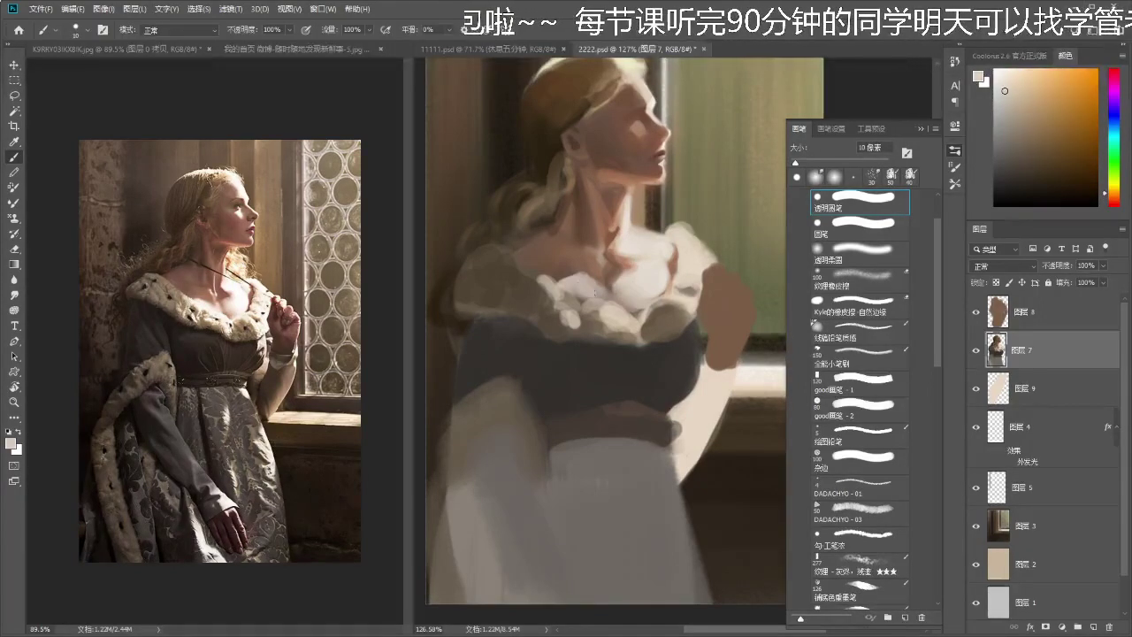
alt+click(590, 263)
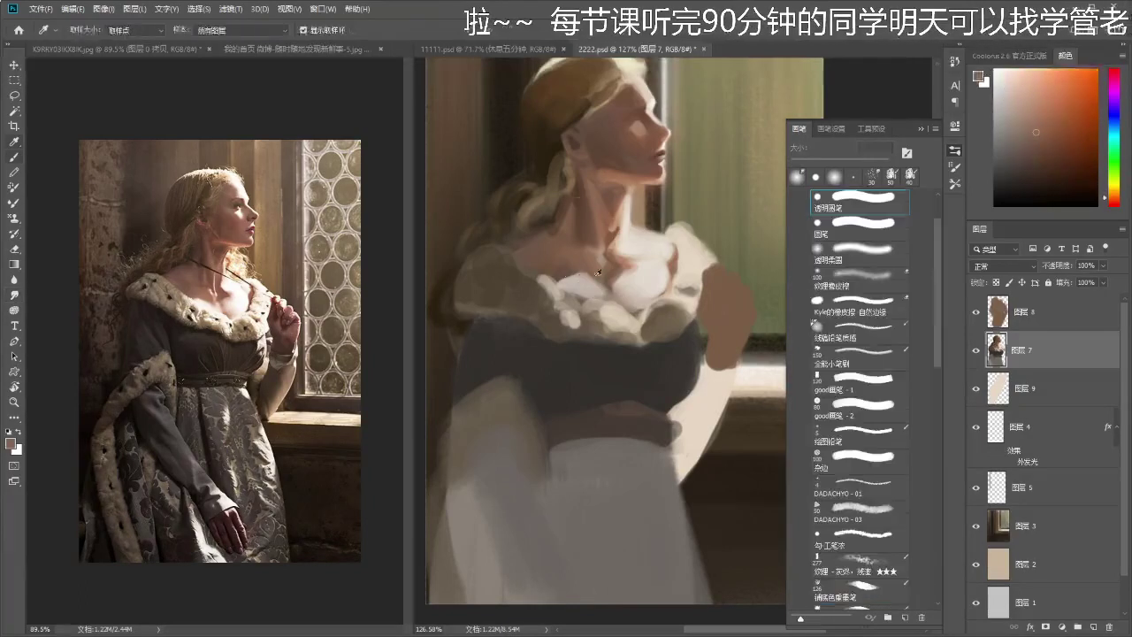
alt+click(560, 279)
drag(559, 277, 594, 283)
alt+click(574, 271)
key(ctrl+z)
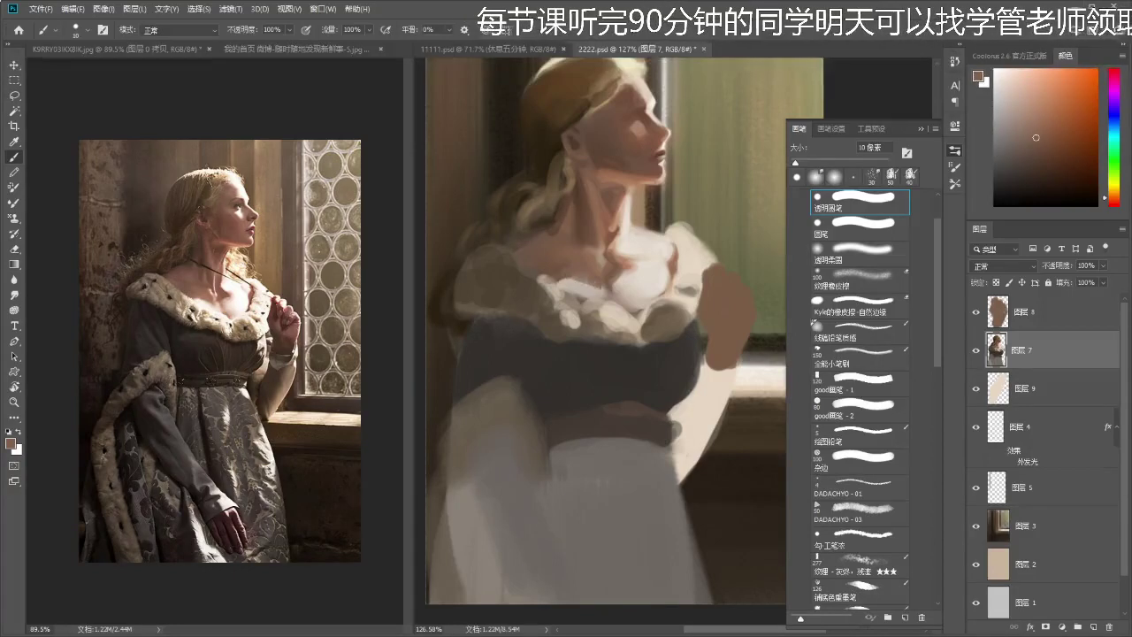
- Paint pale, irregular fur tufts along the collar's shadowed inner edge, alternating sampled skin and cream tones
alt+click(571, 257)
alt+click(552, 279)
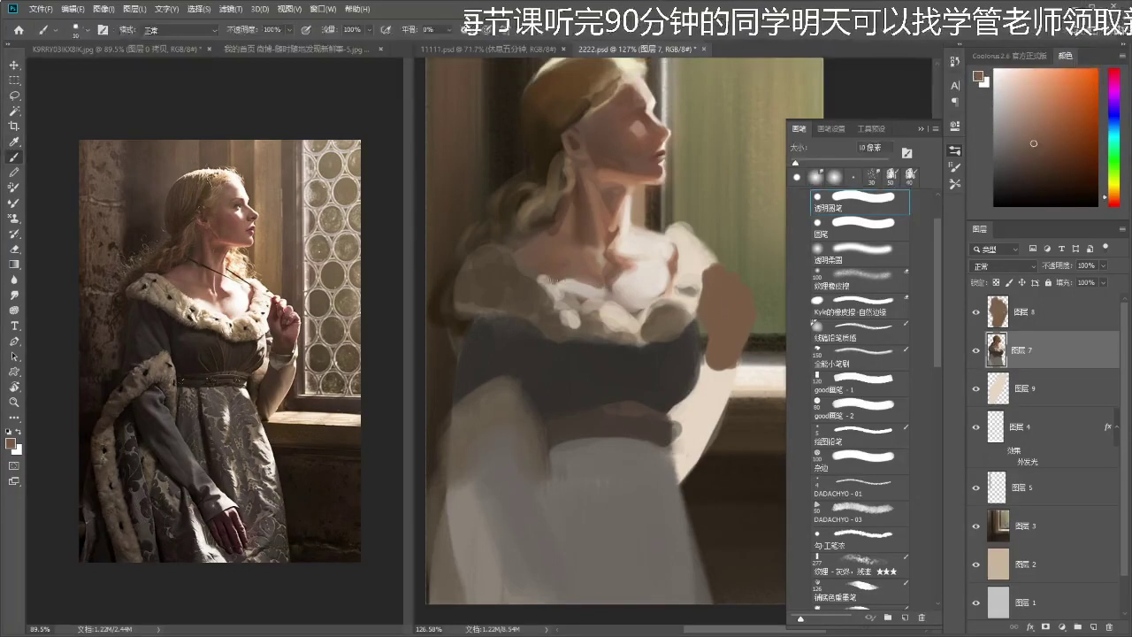
alt+click(548, 283)
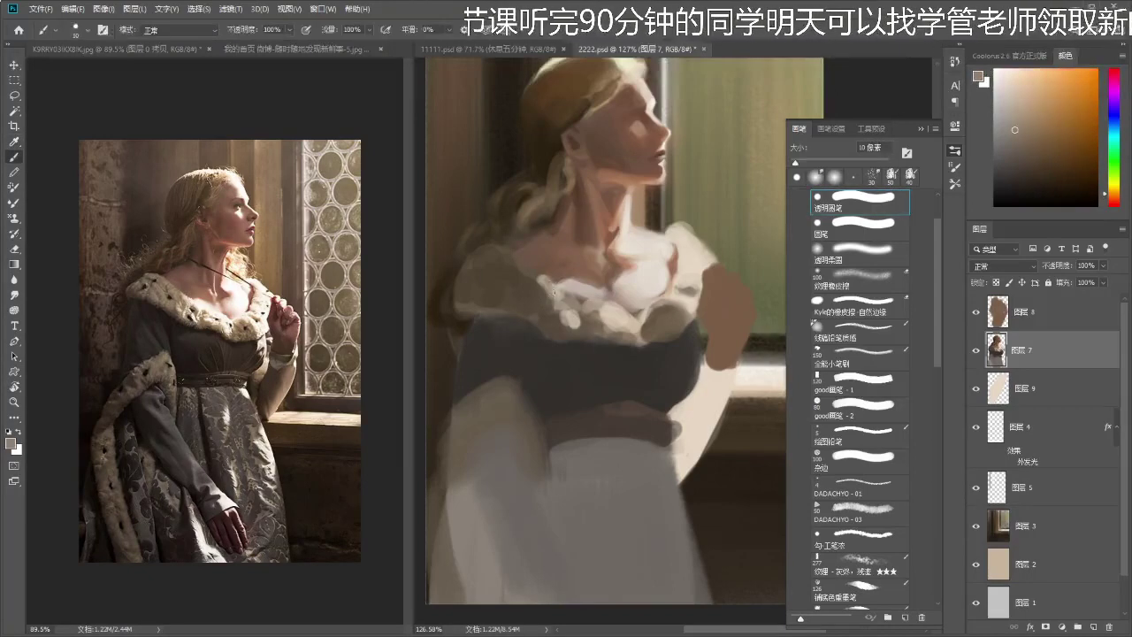
alt+click(554, 289)
mouse_move(550, 285)
mouse_down()
mouse_move(553, 329)
mouse_move(564, 329)
mouse_move(560, 310)
mouse_move(571, 327)
mouse_move(591, 314)
mouse_move(581, 317)
mouse_move(583, 288)
mouse_up()
alt+click(556, 309)
alt+click(571, 327)
alt+click(583, 285)
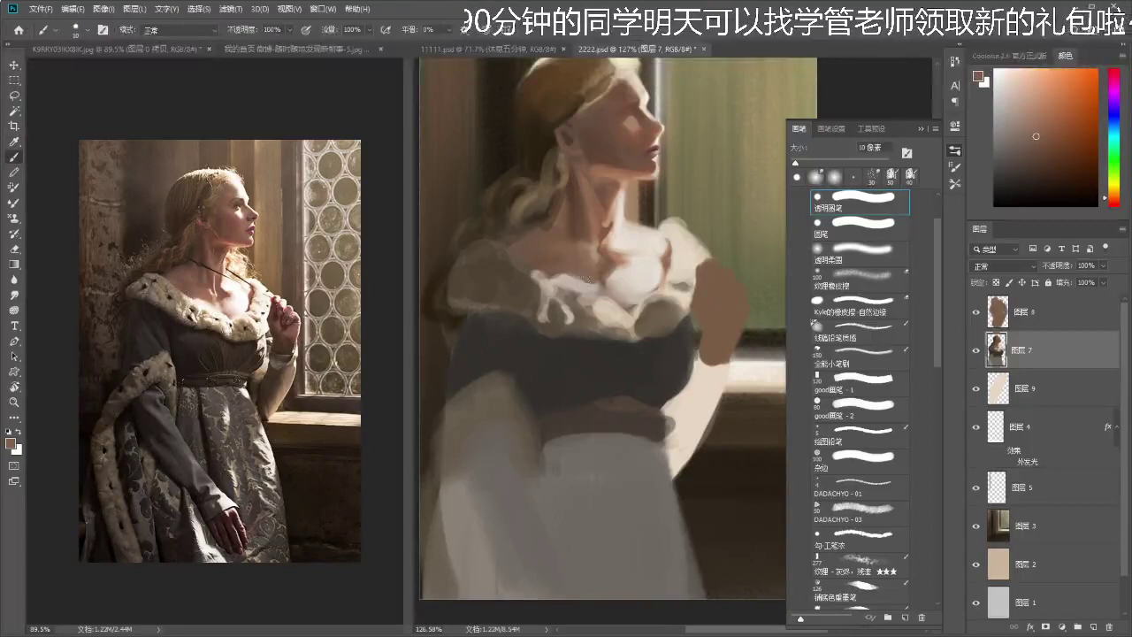
- Sample the chest's skin tone, shift it to a deeper, more saturated red, and rework the shadow below the neck with a sampled brown
alt+click(608, 206)
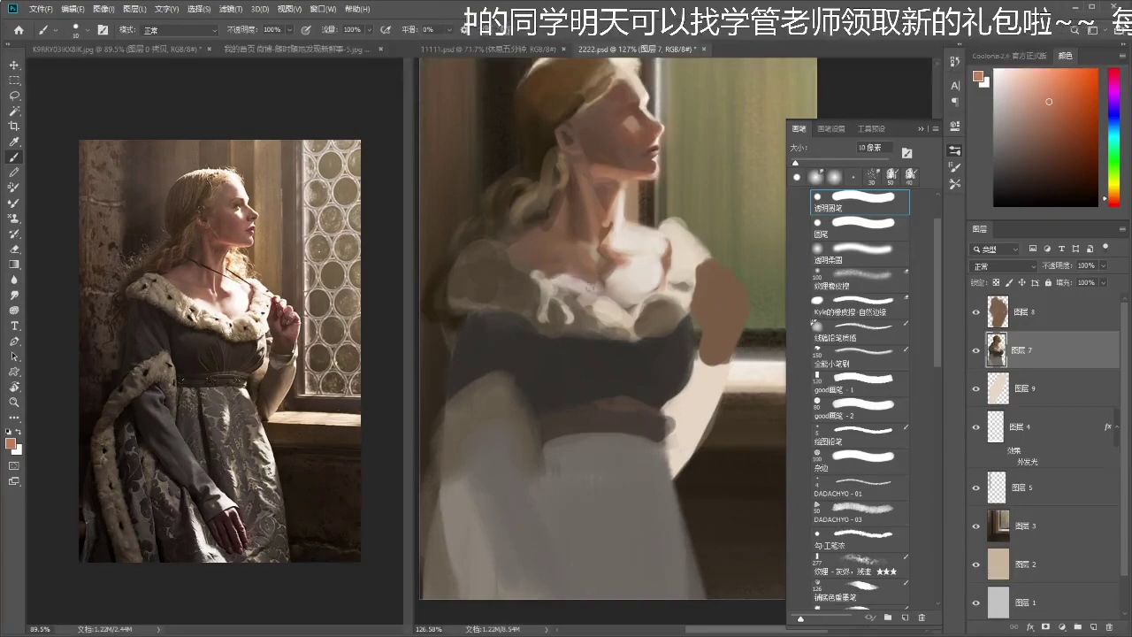
click(1059, 115)
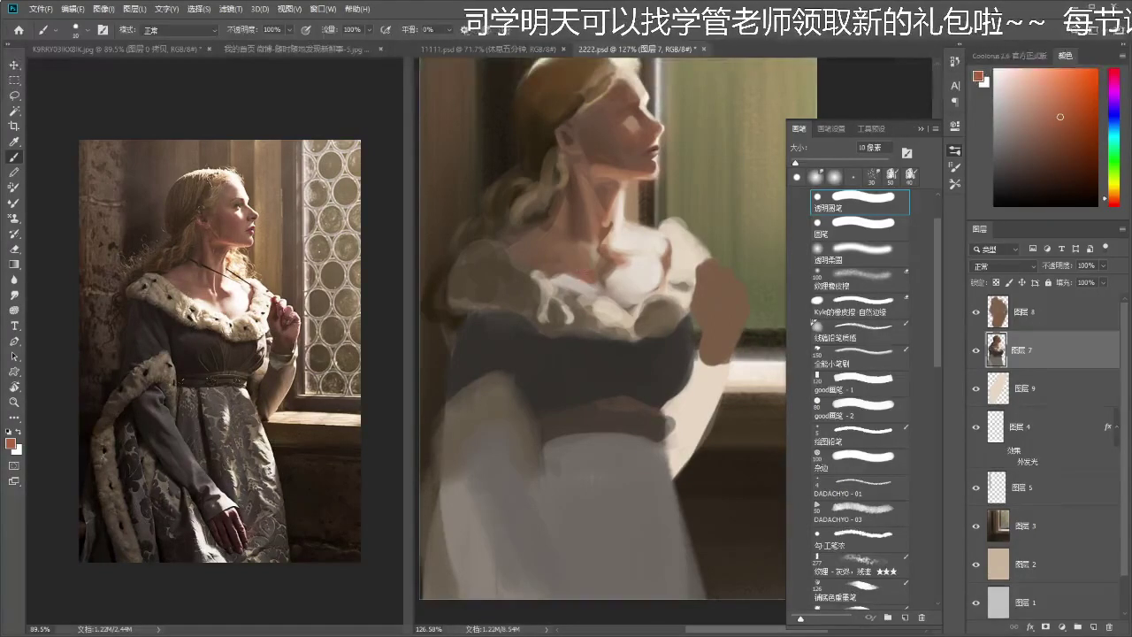
key(r)
key(z)
mouse_move(564, 259)
mouse_down()
mouse_move(535, 285)
mouse_move(618, 240)
mouse_up()
key(i)
click(585, 267)
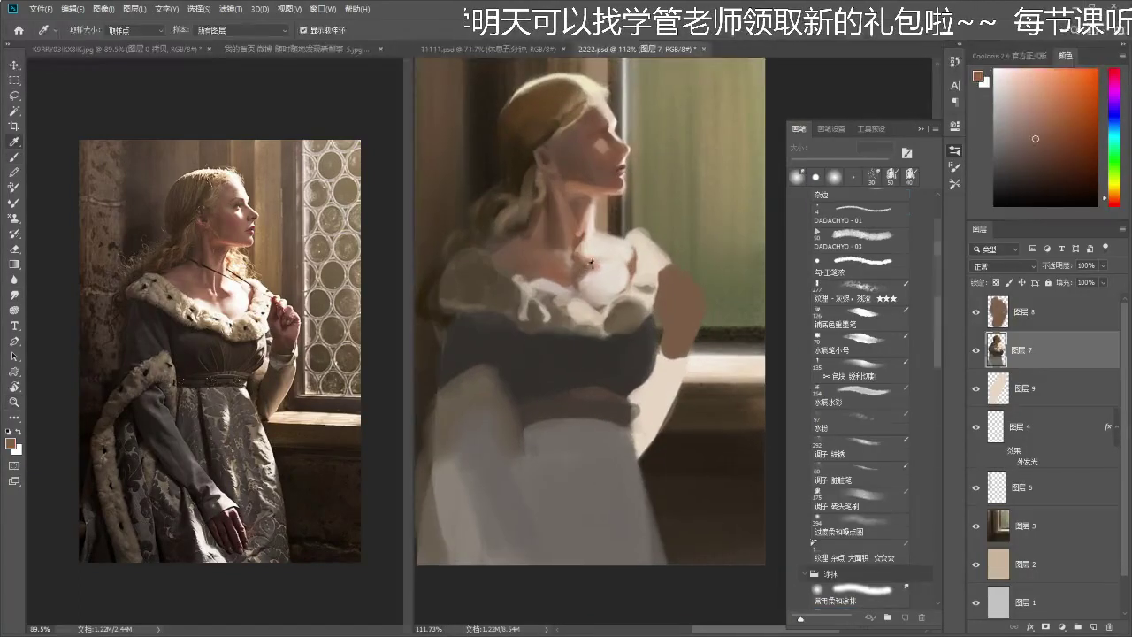
key(b)
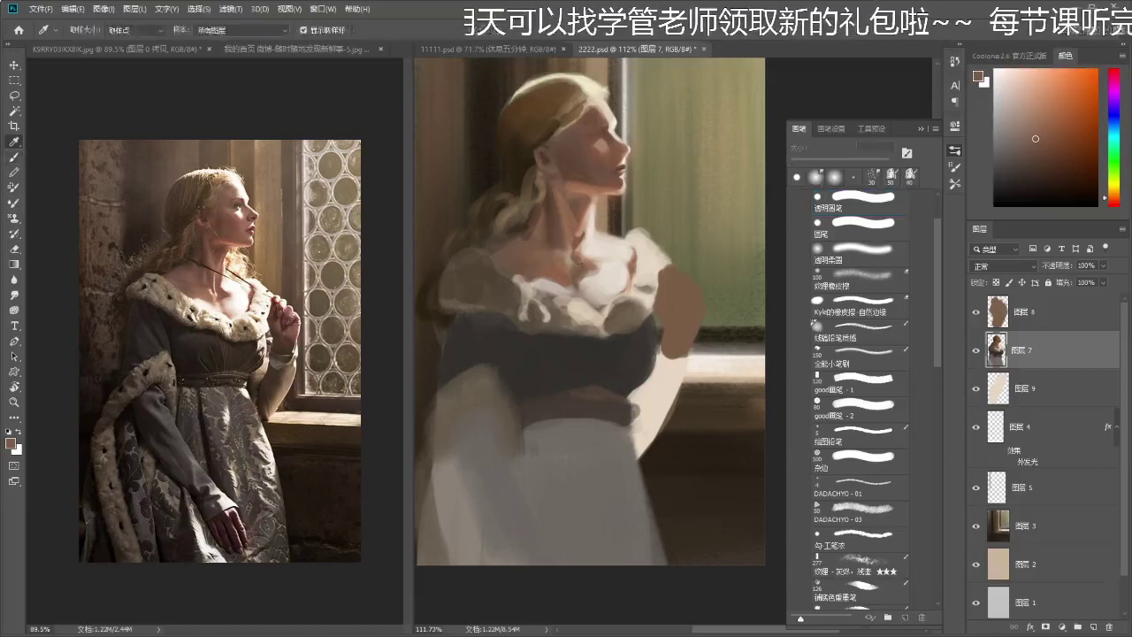
- Sample a pale cream, paint a small highlight at the base of the neck, check it against the reference photo, and save the document
alt+click(567, 264)
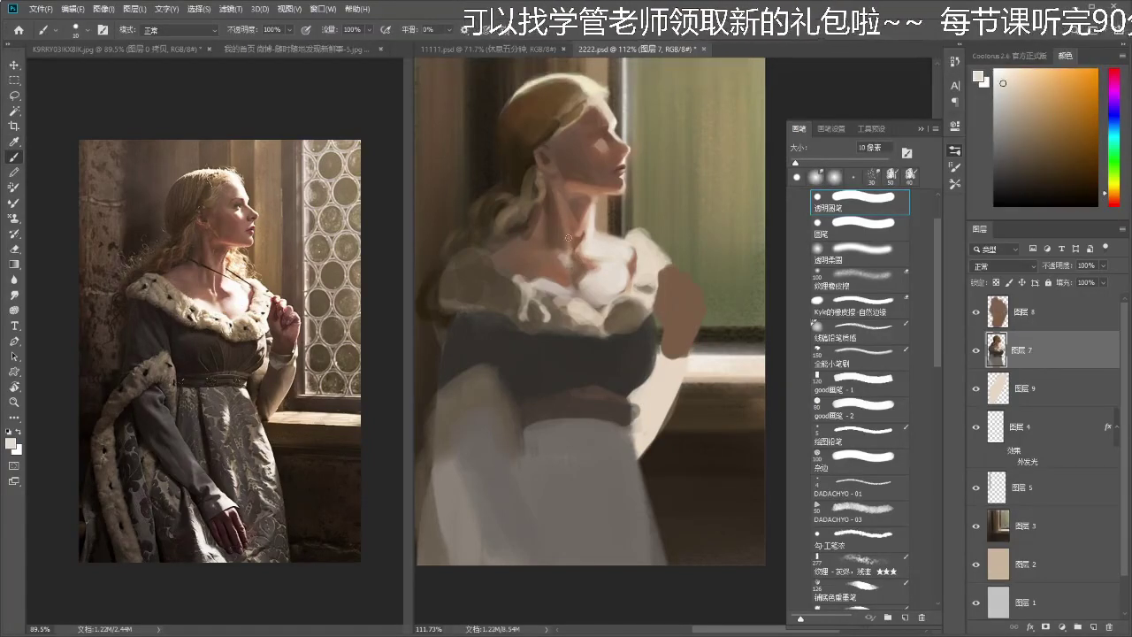
drag(601, 161, 605, 169)
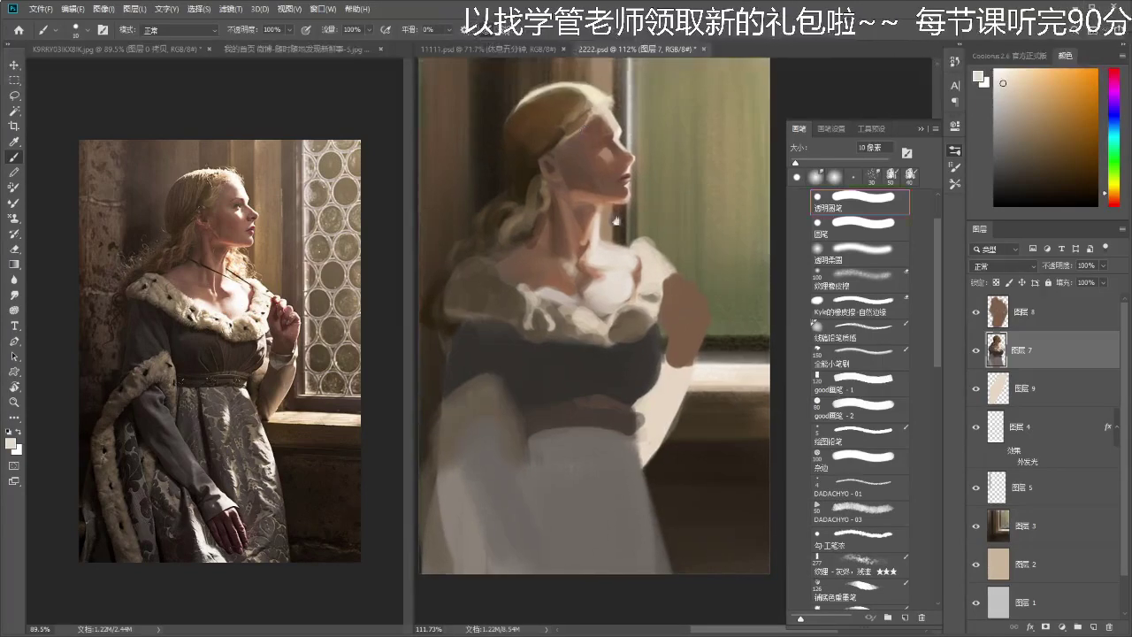
drag(577, 240, 579, 267)
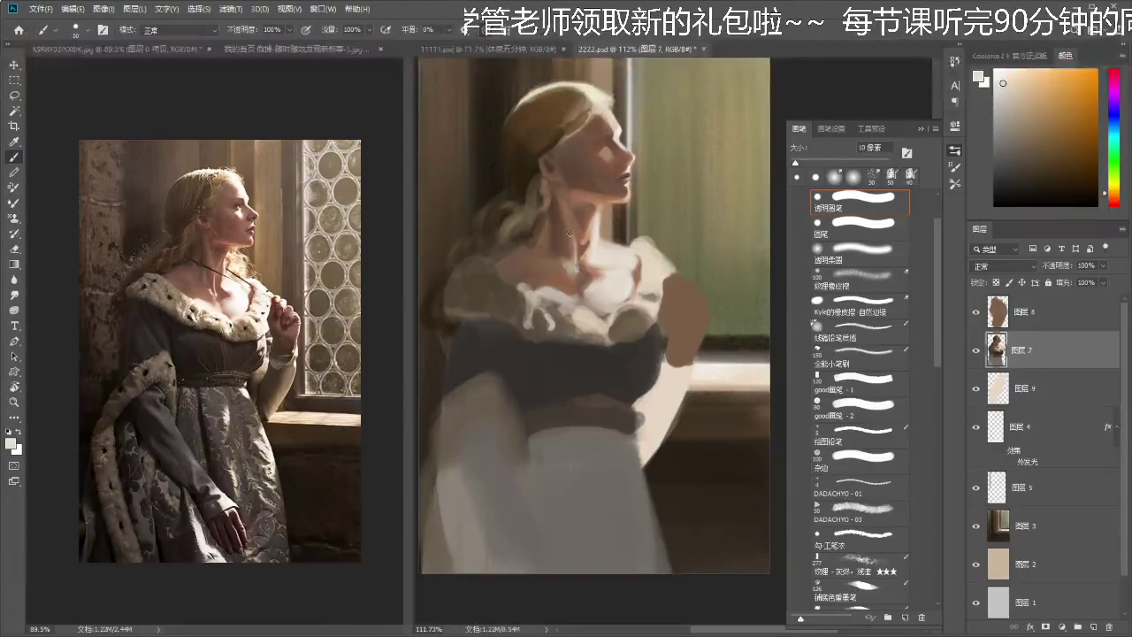
drag(206, 248, 303, 252)
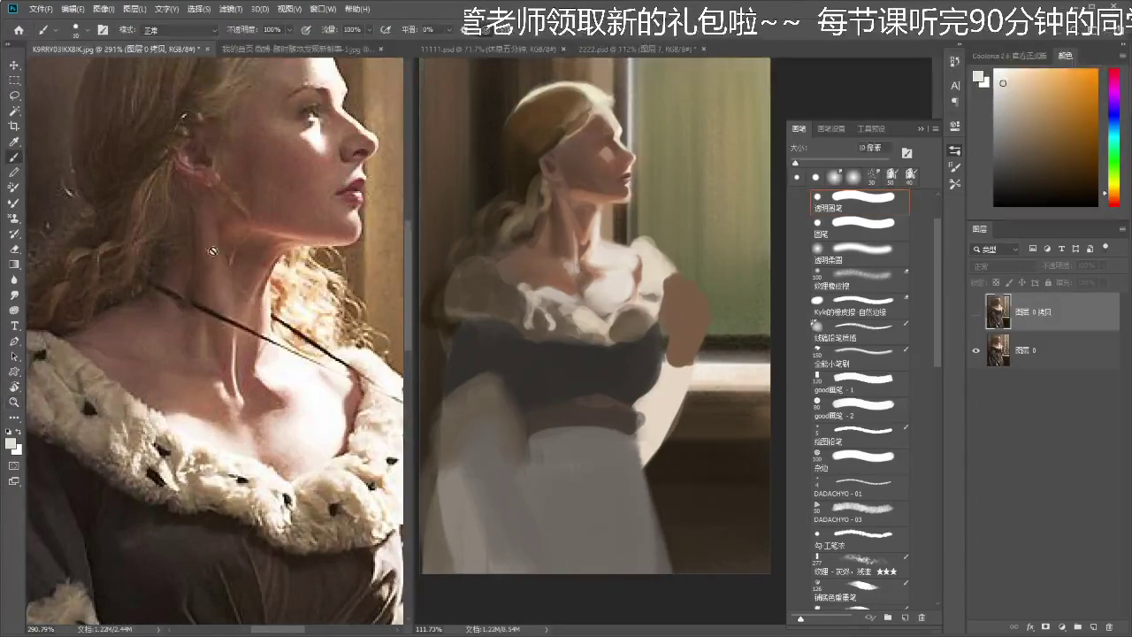
drag(251, 406, 163, 406)
drag(232, 440, 234, 251)
mouse_move(265, 336)
mouse_down()
mouse_move(232, 334)
mouse_move(248, 333)
mouse_up()
drag(575, 244, 595, 244)
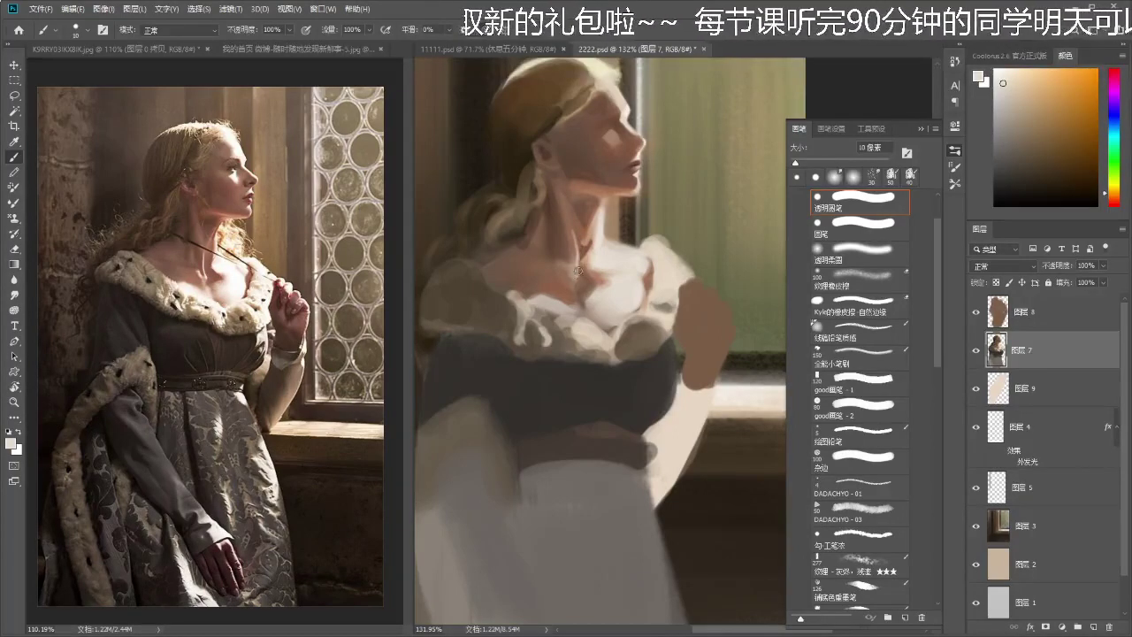
key(ctrl+s)
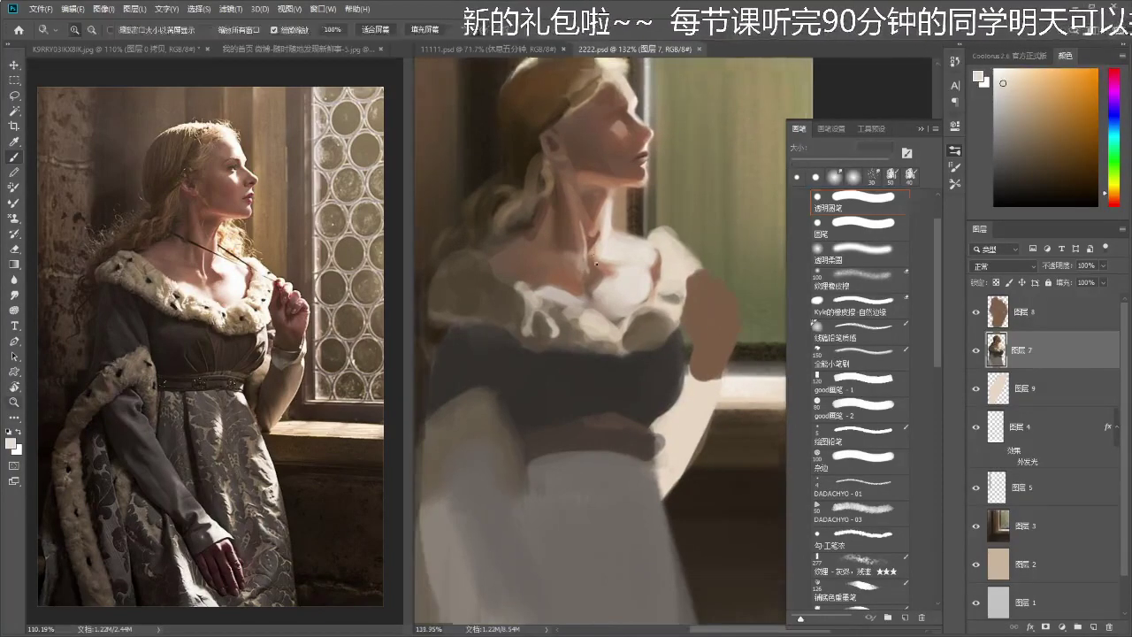
- Extend the pale highlight around the pit of the neck and set the Smudge tool to 10 px for softening it
drag(596, 263, 589, 263)
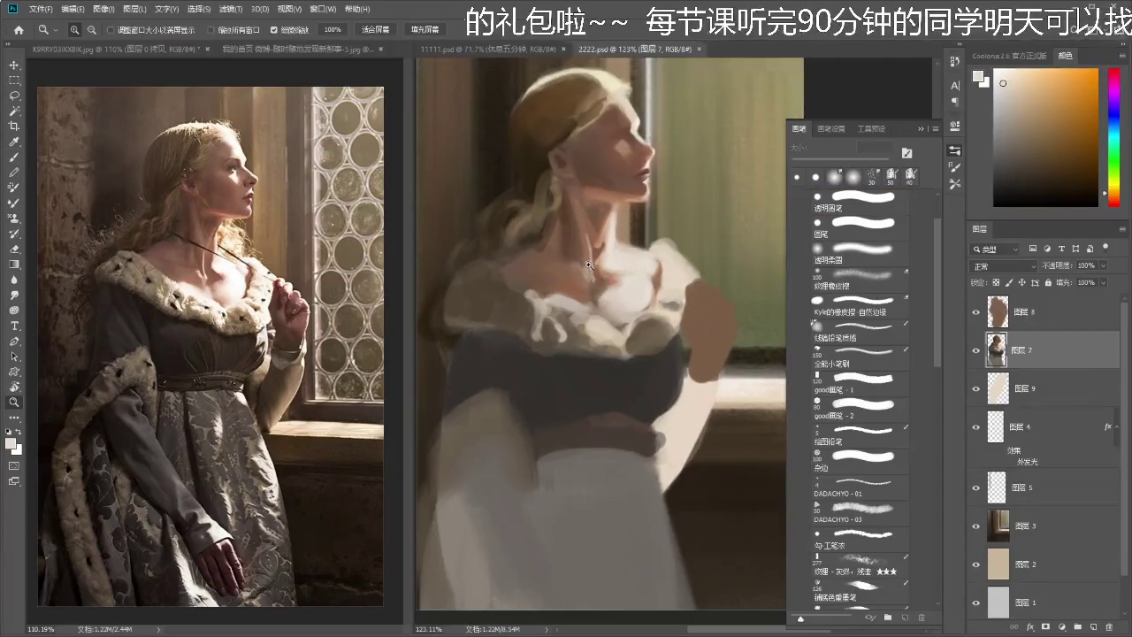
scroll(588, 276, up, 4)
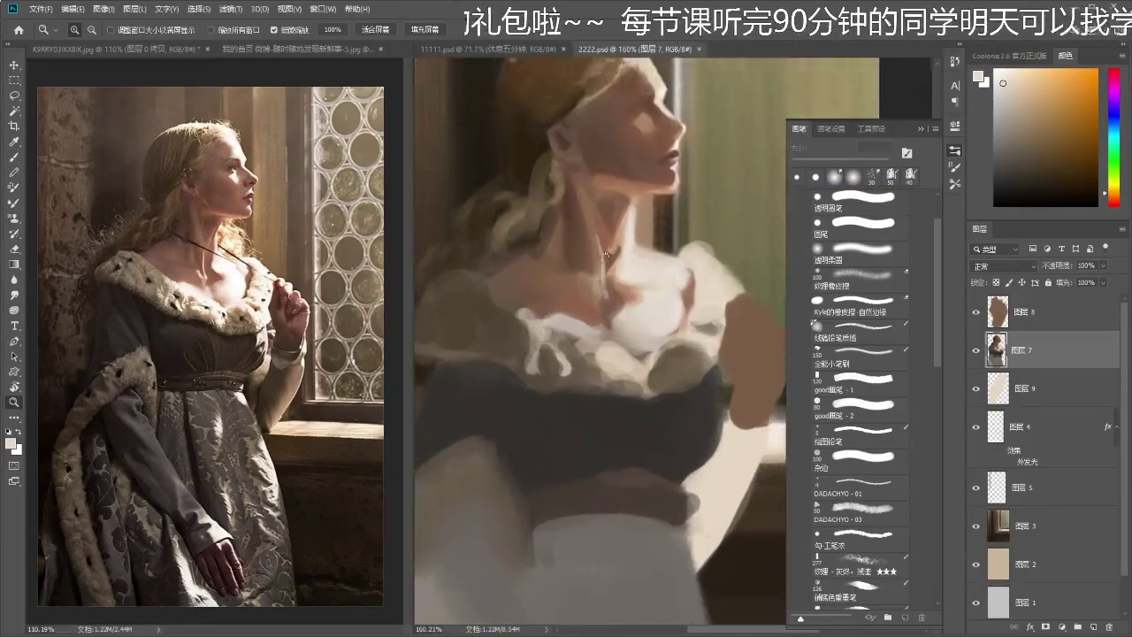
key(b)
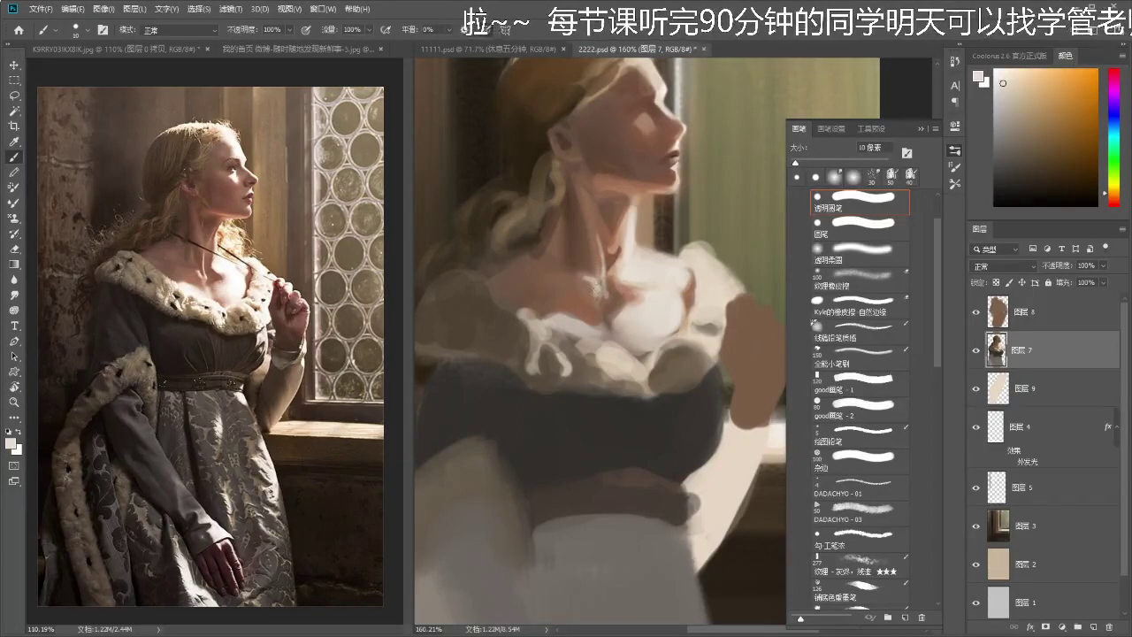
key(r)
key(z)
drag(604, 291, 568, 292)
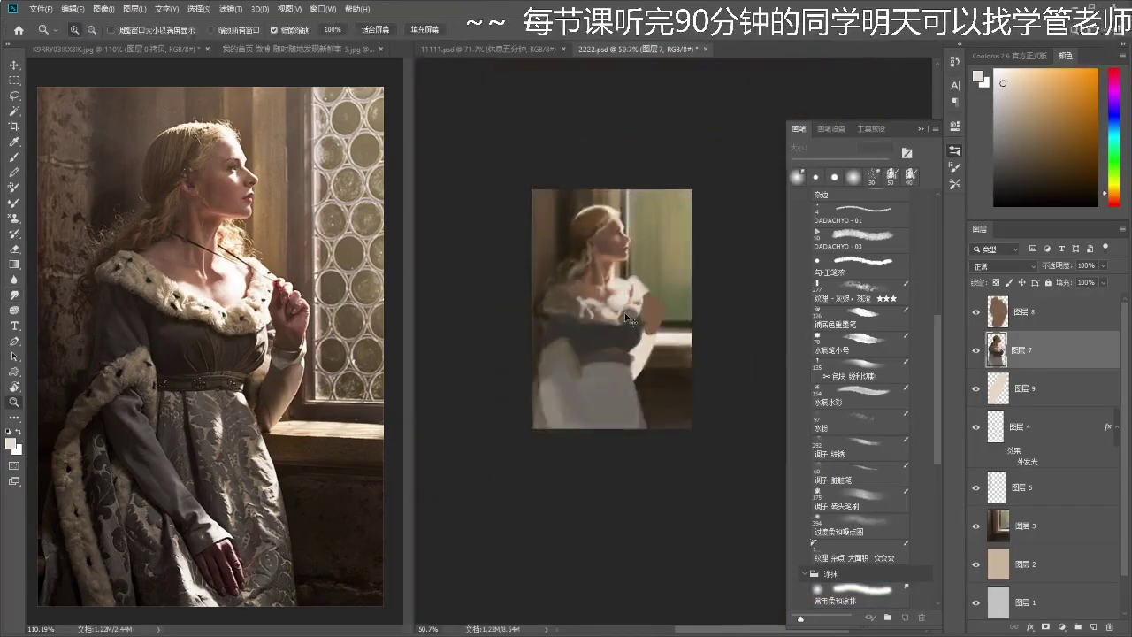
scroll(630, 321, up, 4)
key(b)
key(r)
key(bracketleft)
key(bracketleft)
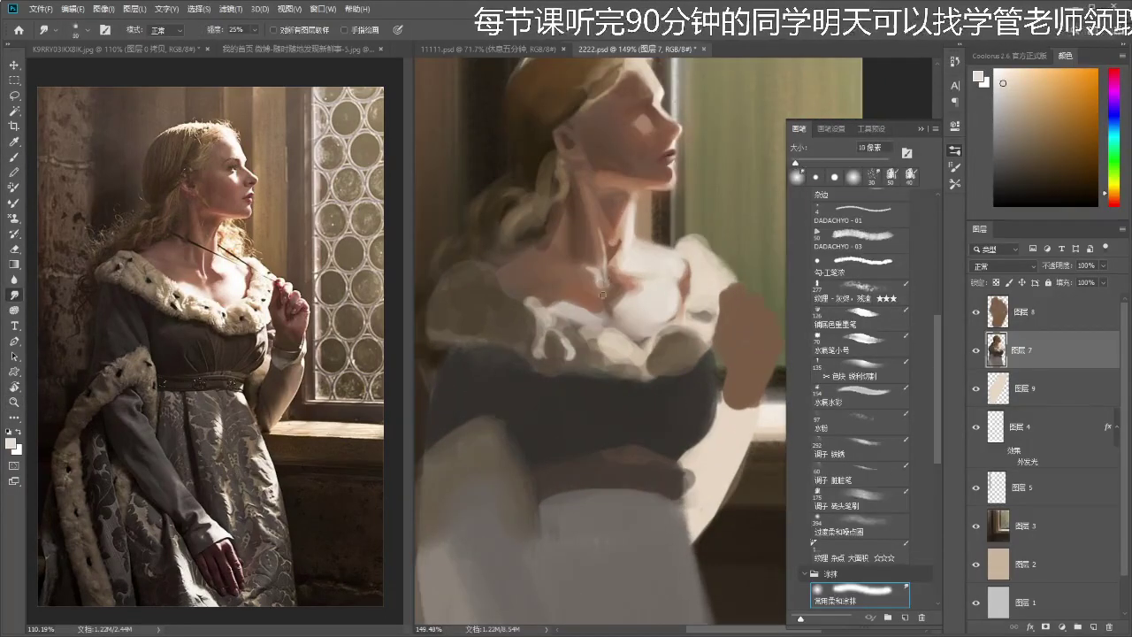
- Try a sampled reddish-brown stroke below the pit of the neck and undo it
key(b)
alt+click(593, 283)
drag(596, 292, 596, 296)
key(ctrl+z)
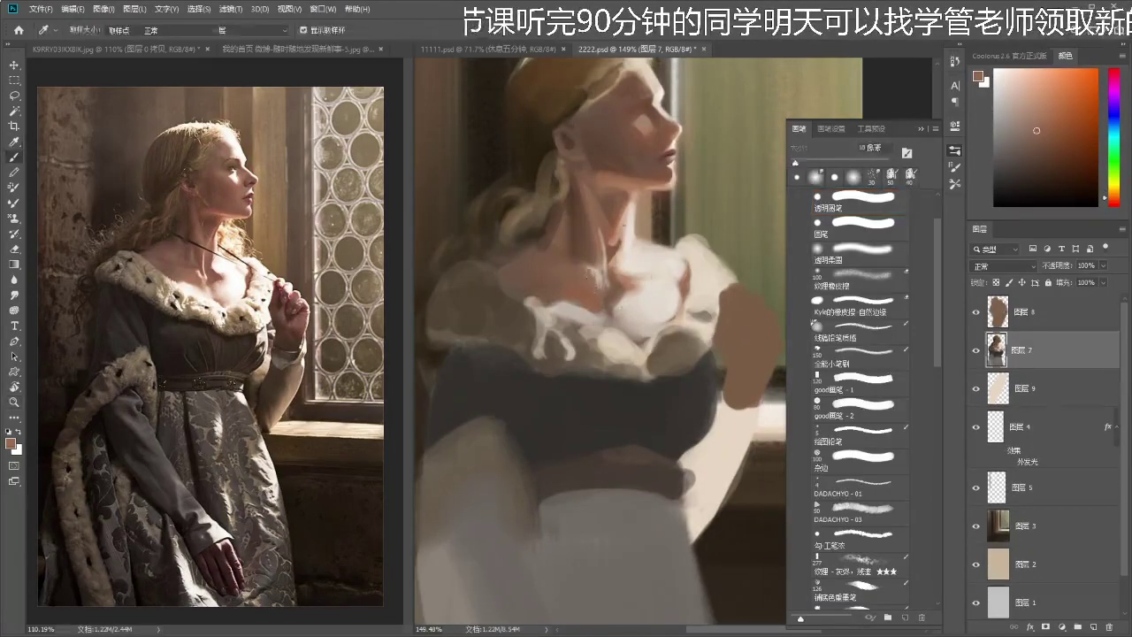
key(ctrl+z)
- Deepen the shadow between the hair and the shaded shoulder using dark browns sampled from the neck and shoulder
alt+click(576, 264)
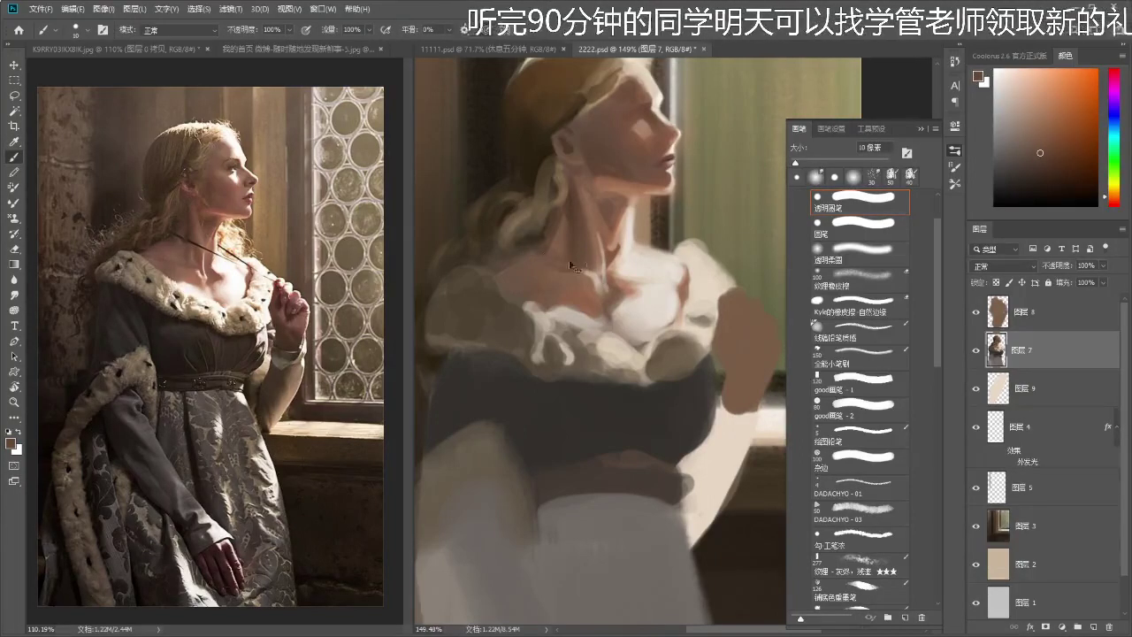
drag(619, 228, 621, 216)
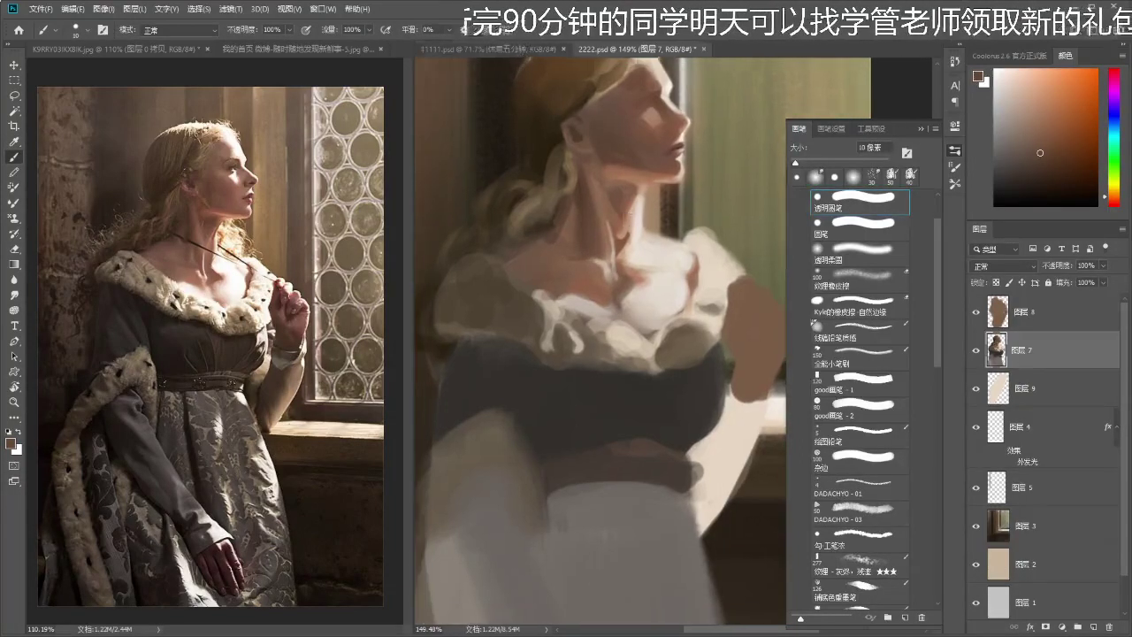
drag(538, 237, 551, 238)
alt+click(571, 208)
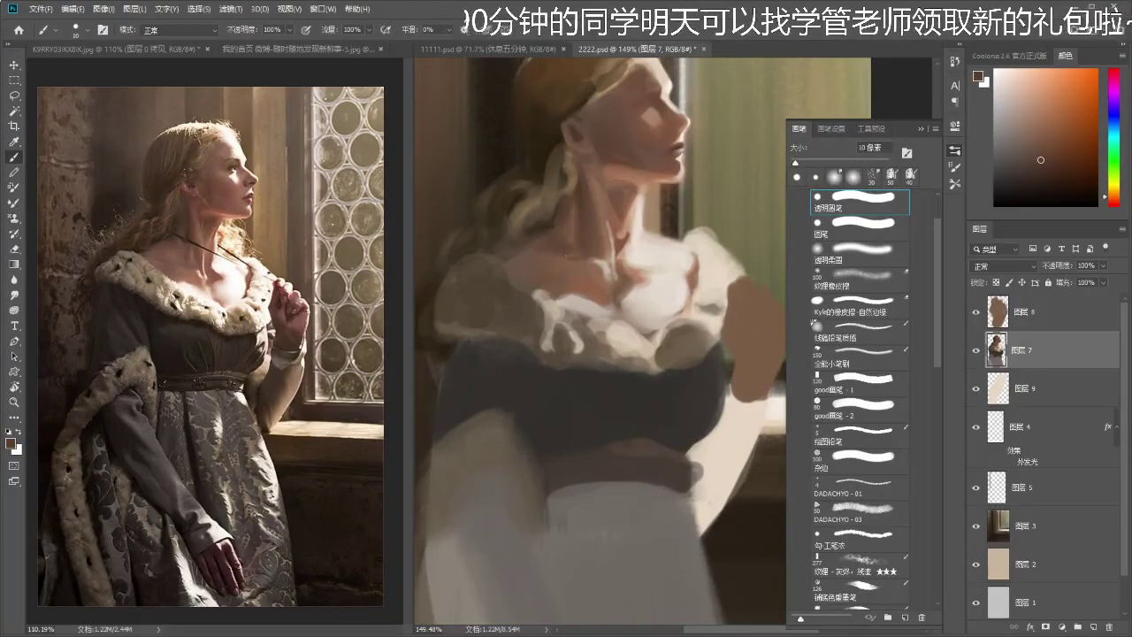
alt+click(549, 246)
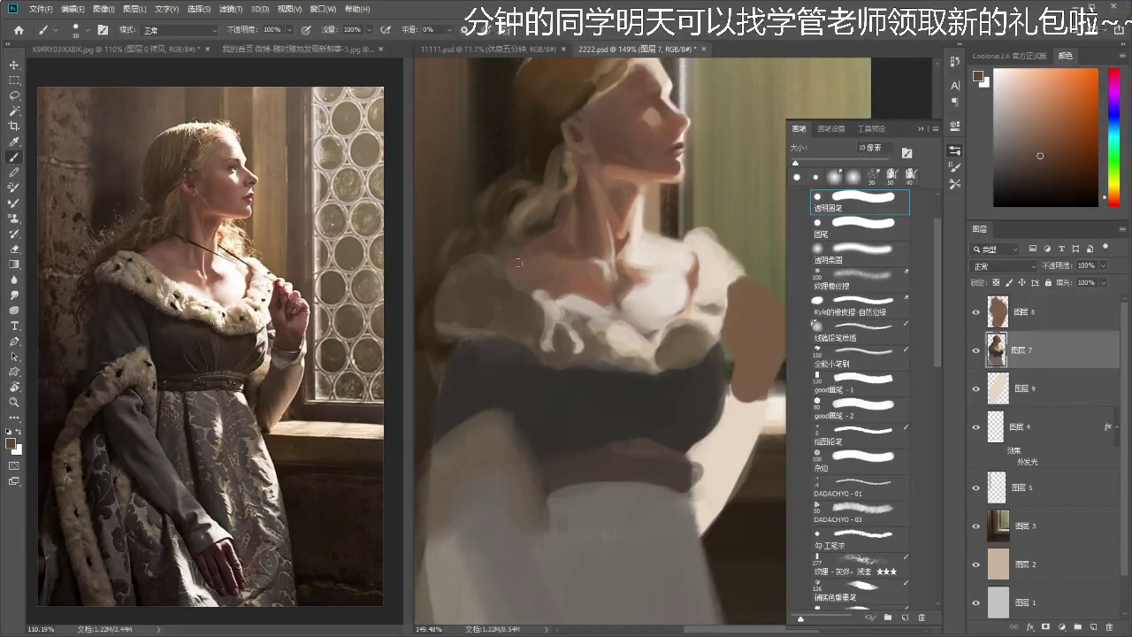
- Rework the shaded collarbone with sampled skin tones and enlarge the brush to 30 px for blending the neck shadow
drag(548, 275, 570, 286)
key(r)
key(b)
alt+click(560, 289)
key(z)
mouse_move(601, 282)
mouse_down()
mouse_move(495, 270)
mouse_move(609, 221)
mouse_up()
key(b)
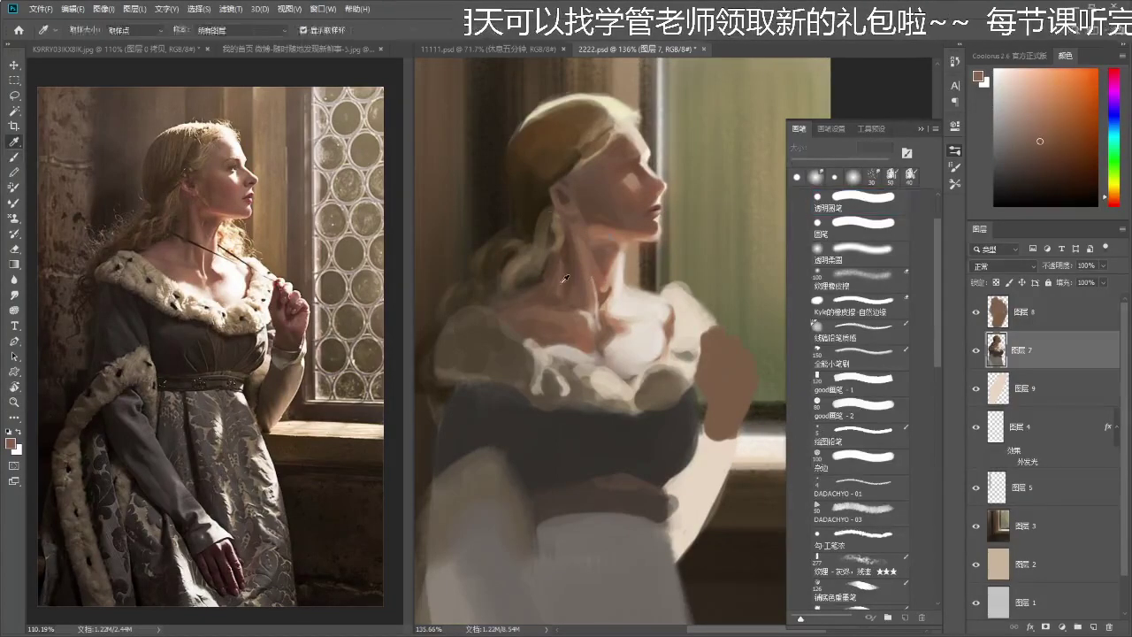
key(bracketright)
key(bracketright)
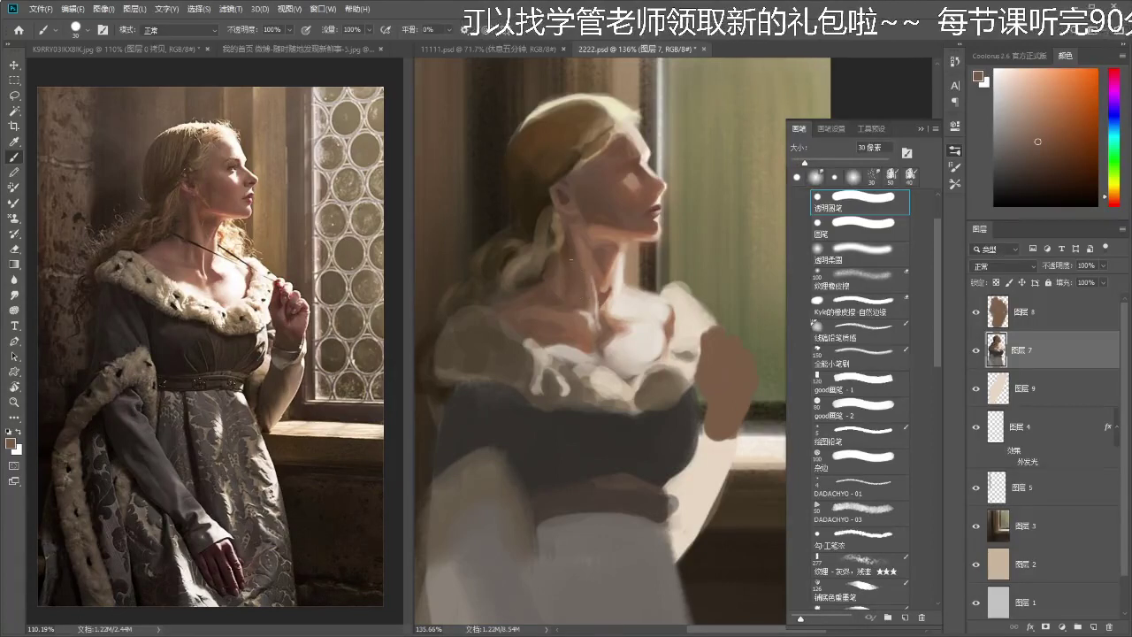
- Refine the neck and upper chest shadows at 8 px using warm browns sampled from the surrounding skin
key(z)
drag(601, 270, 539, 269)
drag(594, 327, 594, 363)
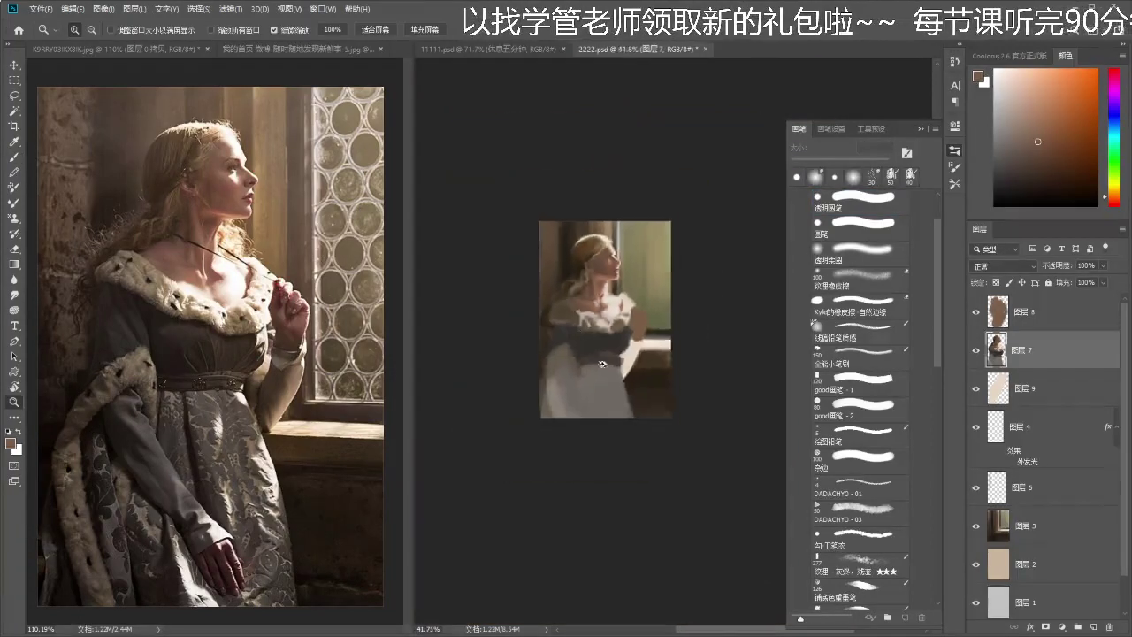
drag(604, 309, 604, 264)
alt+click(582, 251)
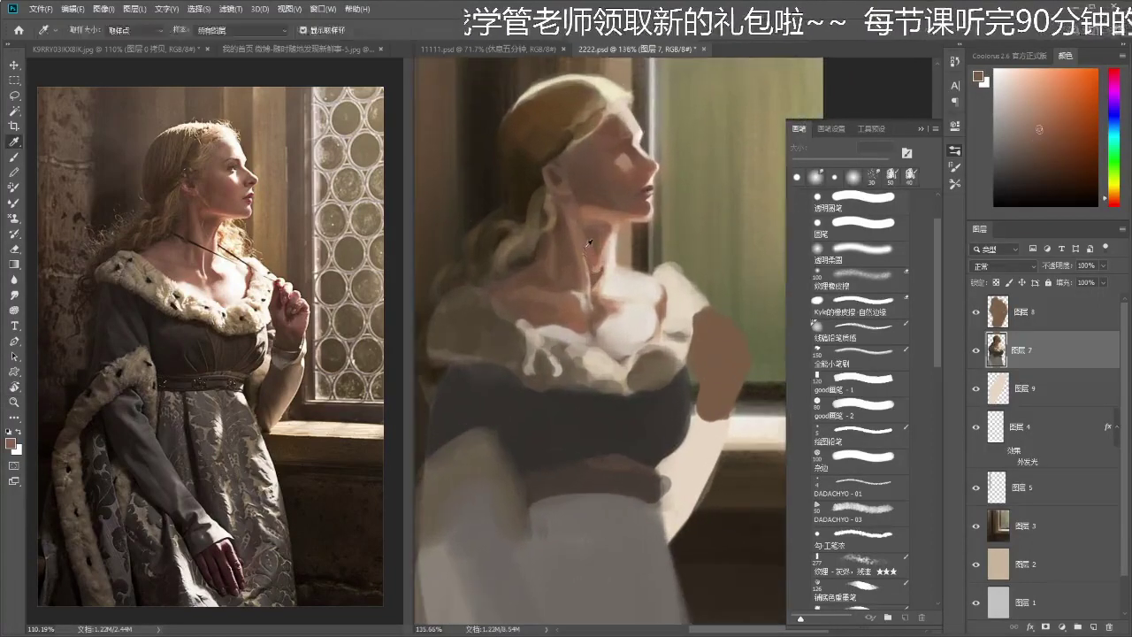
key(bracketleft)
key(bracketleft)
key(bracketleft)
key(bracketleft)
key(bracketleft)
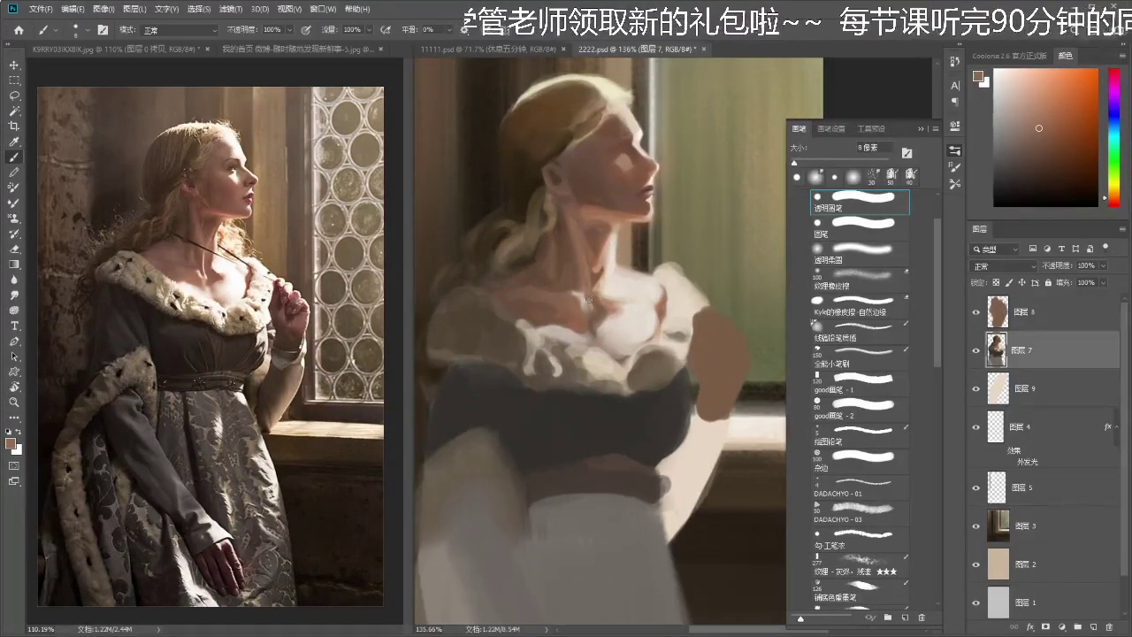
alt+click(599, 311)
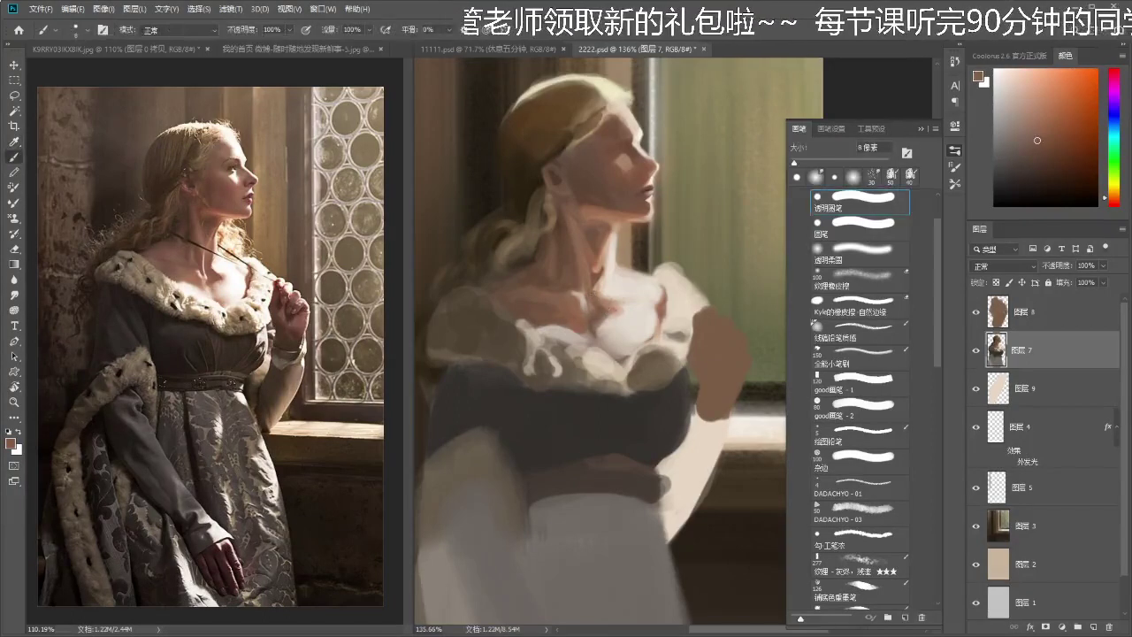
alt+click(602, 305)
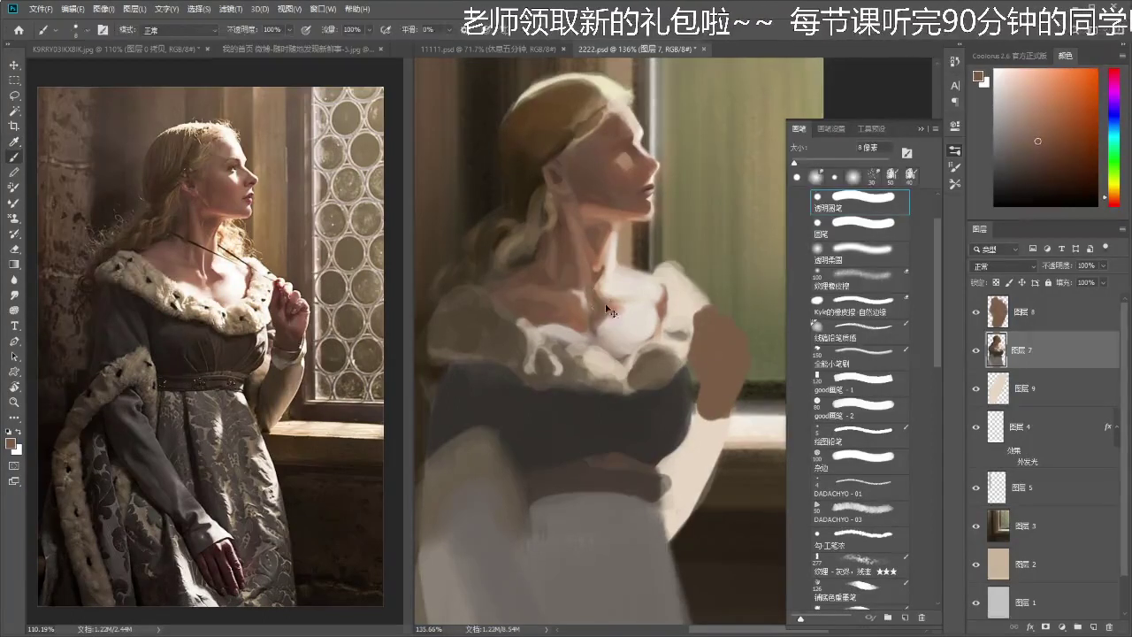
- Sample the chest's pale light tone and touch up the highlight at the pit of the neck
alt+click(623, 295)
scroll(546, 132, up, 2)
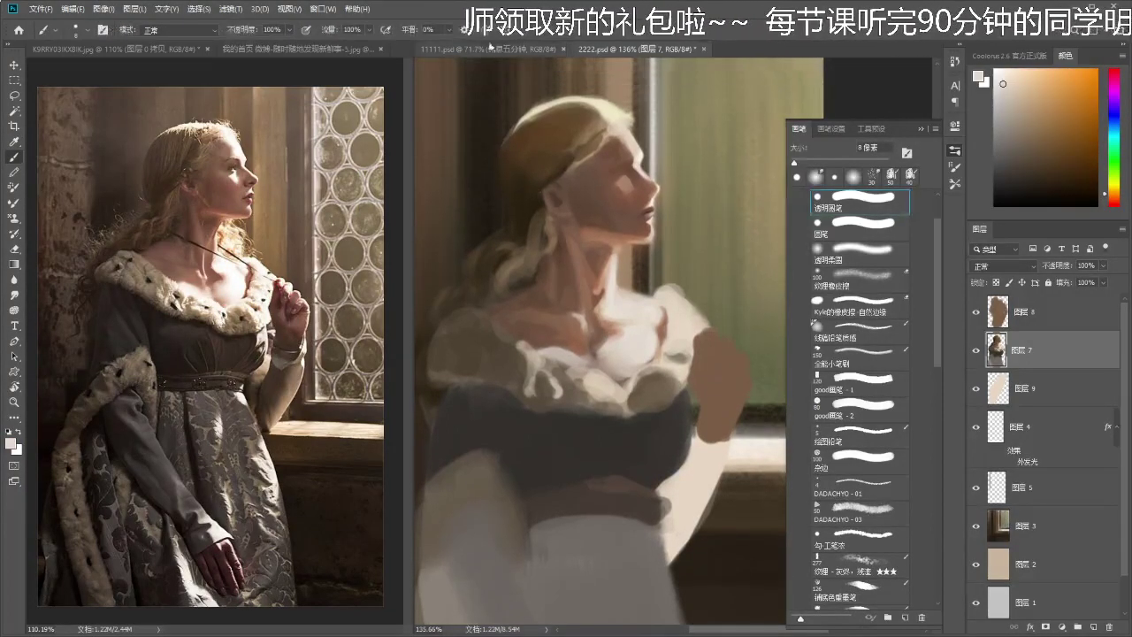
drag(663, 285, 659, 262)
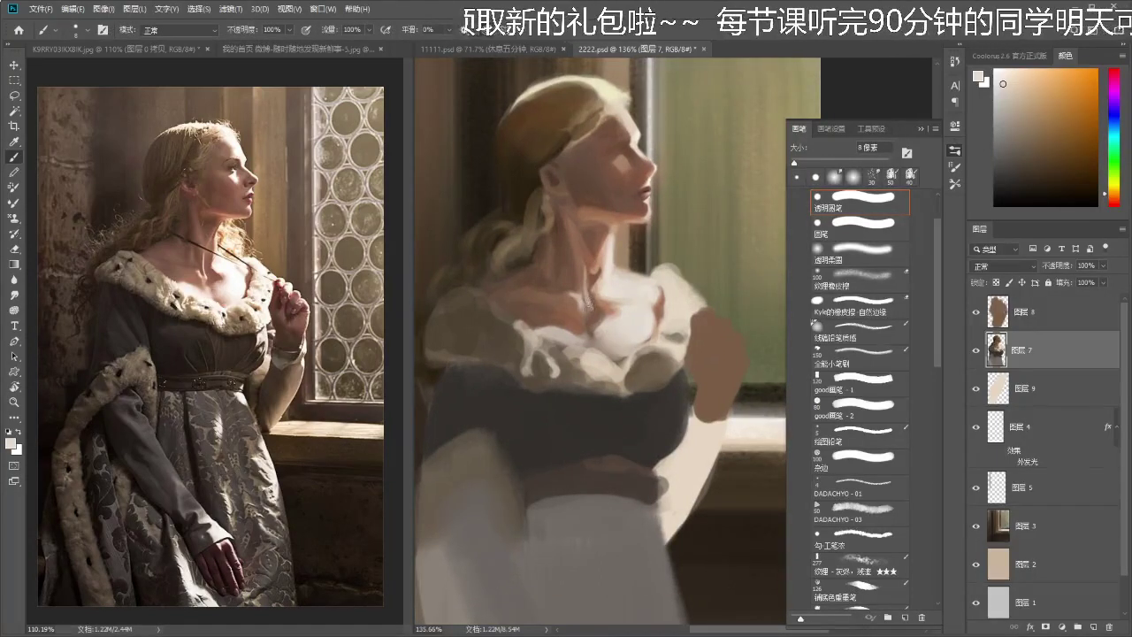
key(z)
scroll(594, 316, down, 4)
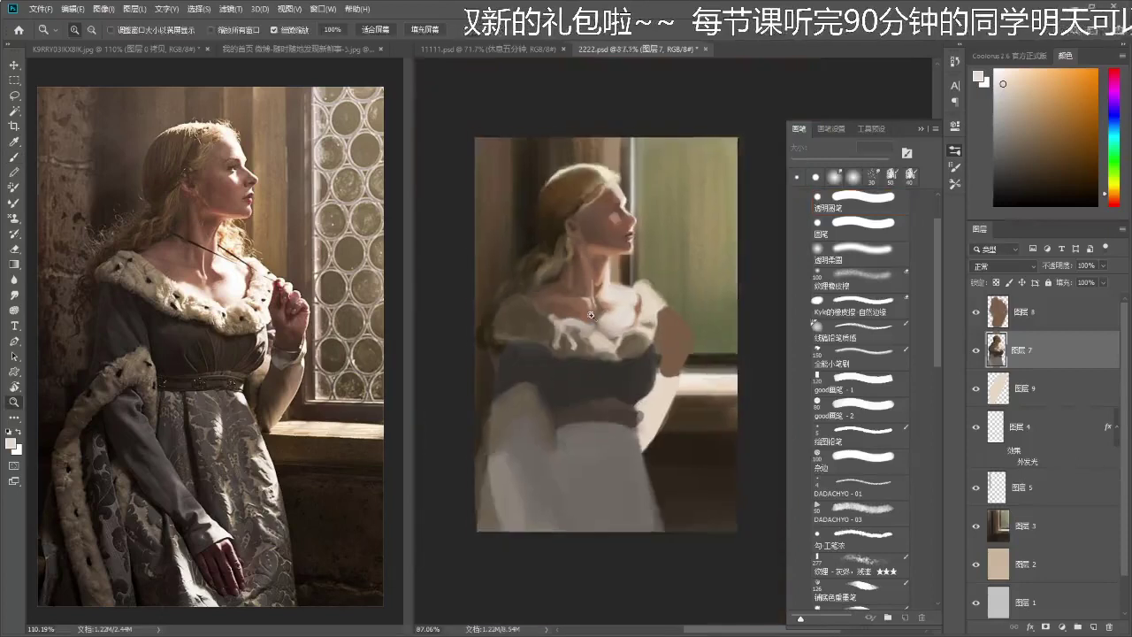
scroll(633, 345, up, 4)
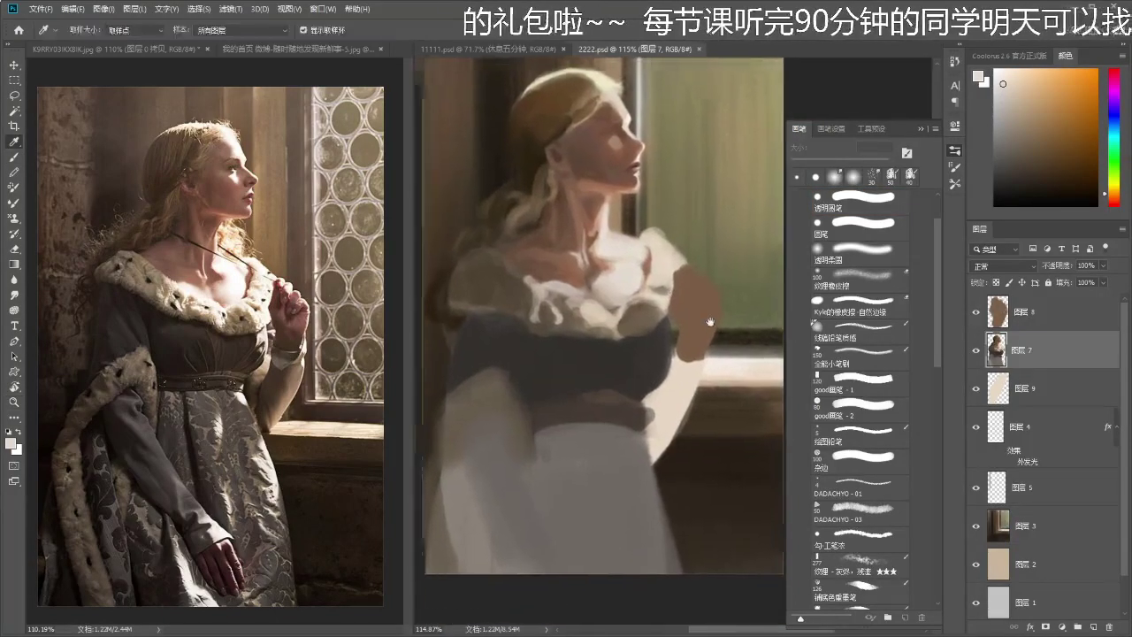
- Select layer 图层 8 with the raised hand and sample a pale skin tone from the lit chest area
key(i)
ctrl+click(679, 331)
click(677, 326)
drag(677, 327, 680, 330)
key(b)
alt+click(599, 233)
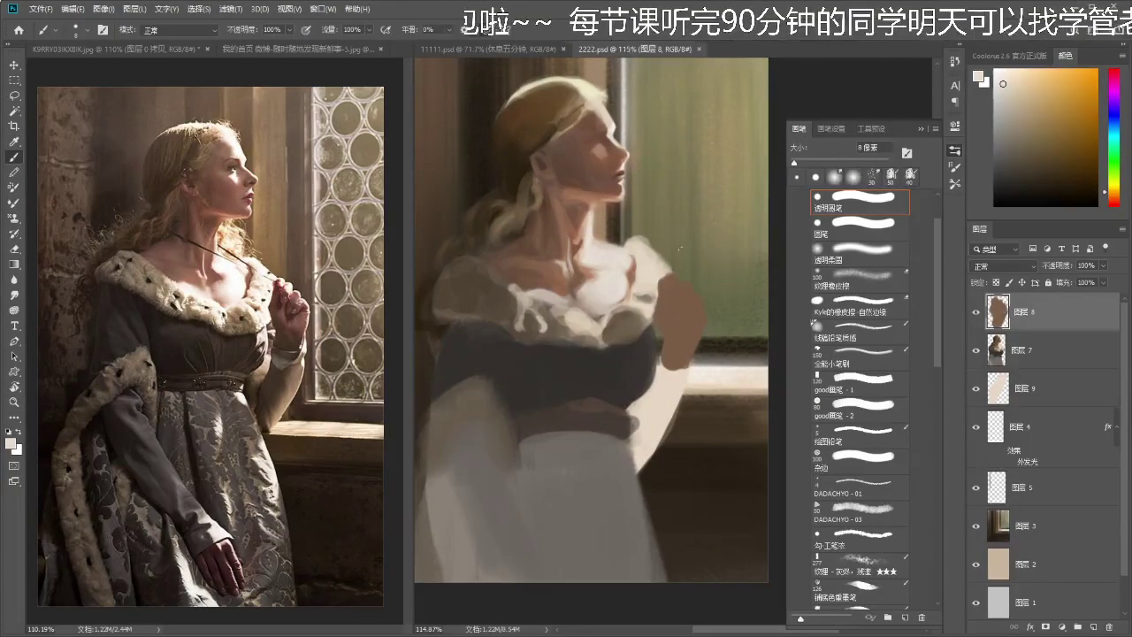
- Paint pale highlights on the raised hand's fingers at 15 px, undoing the unsuitable strokes
key(bracketright)
key(bracketright)
key(bracketright)
alt+scroll(667, 262, up, 1)
click(669, 282)
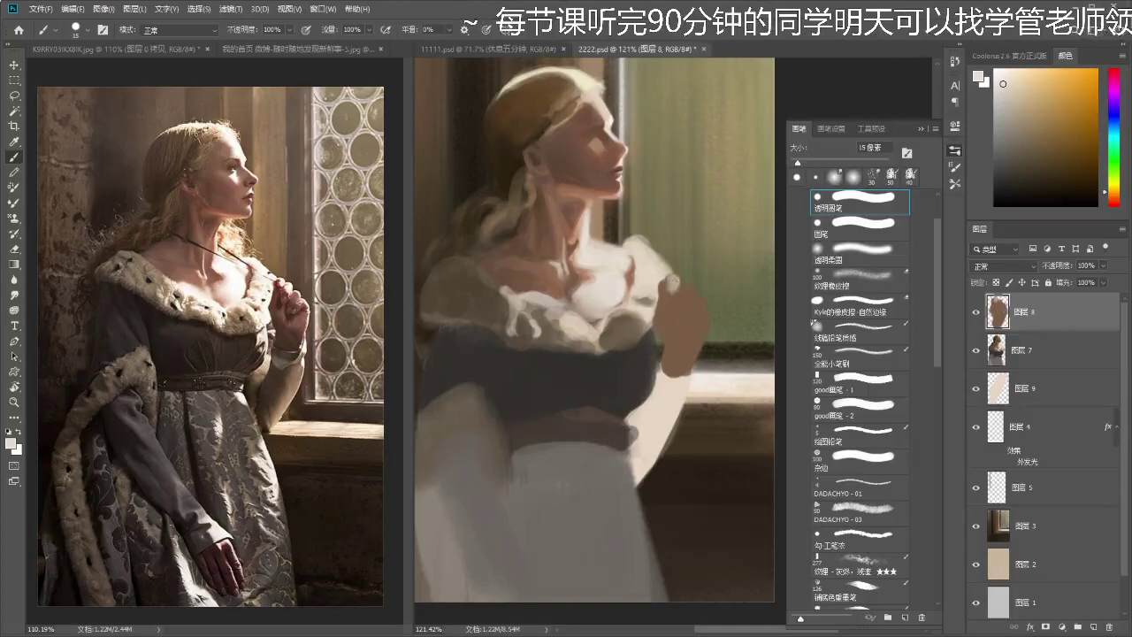
key(ctrl+z)
drag(686, 291, 685, 302)
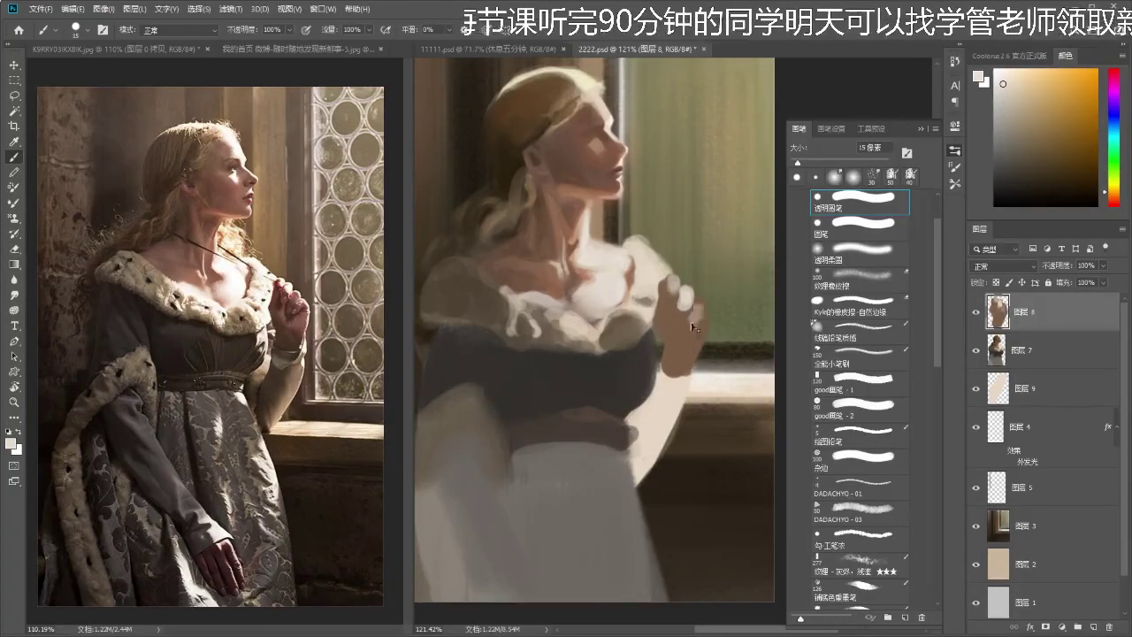
mouse_move(696, 308)
mouse_down()
mouse_move(691, 340)
mouse_move(700, 348)
mouse_move(706, 333)
mouse_move(697, 352)
mouse_up()
key(ctrl+z)
- Reduce the brush to 8 px and refine the lit finger shapes on the raised hand, undoing stray strokes
key([)
key([)
key([)
key(ctrl+z)
key(ctrl+z)
key(ctrl+z)
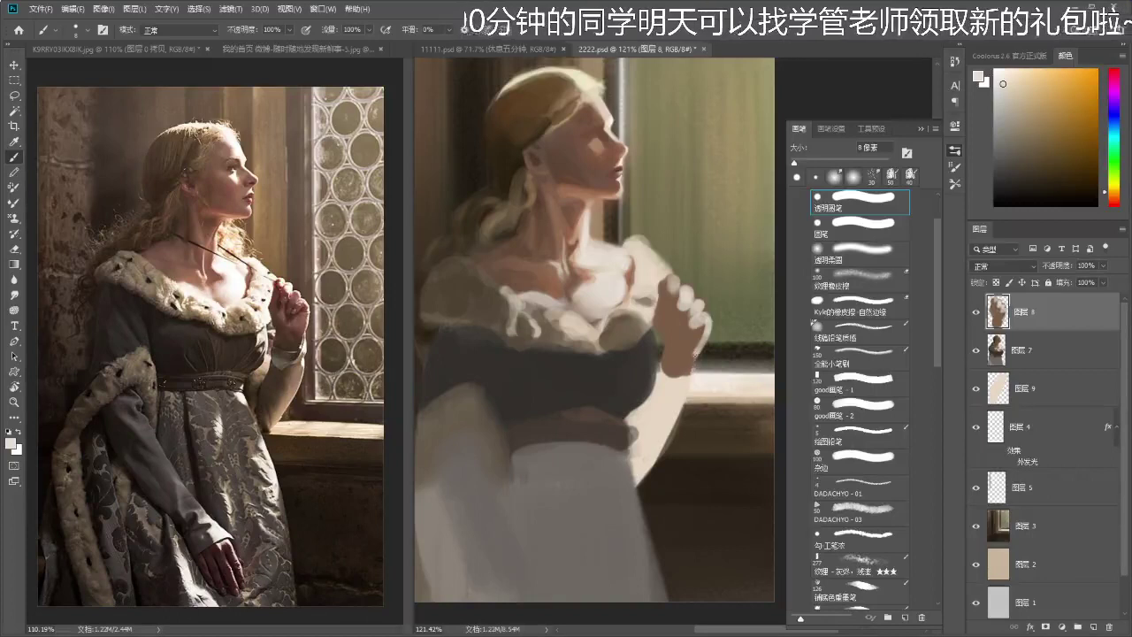
- Sample brown skin tones from the raised hand and refine the shadowed side of its palm and wrist
alt+click(695, 344)
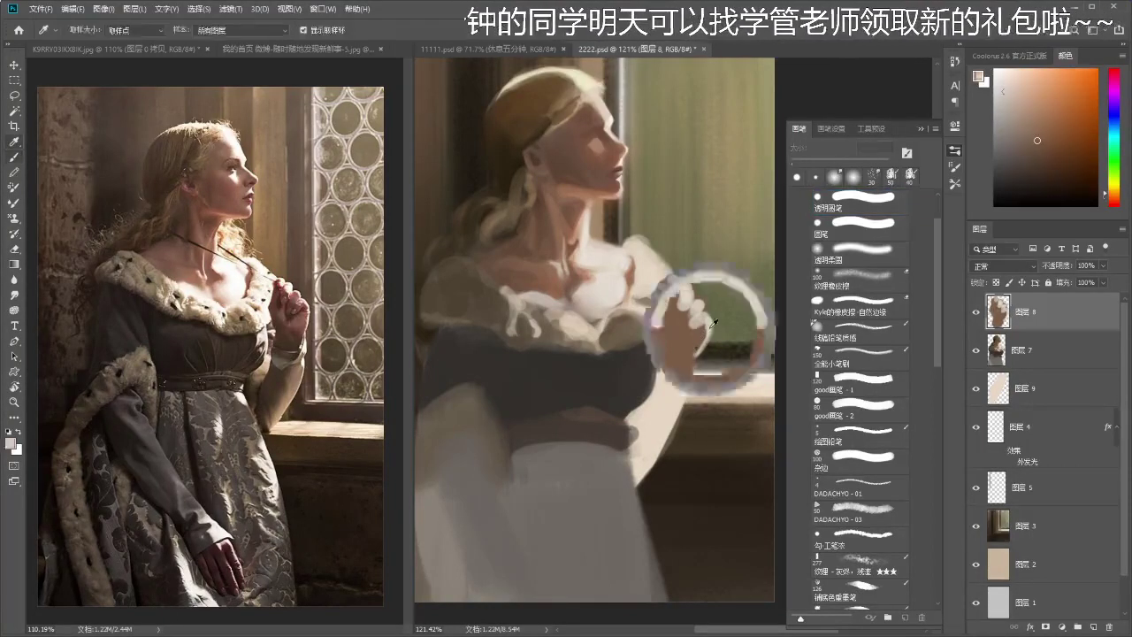
alt+click(698, 361)
alt+click(685, 361)
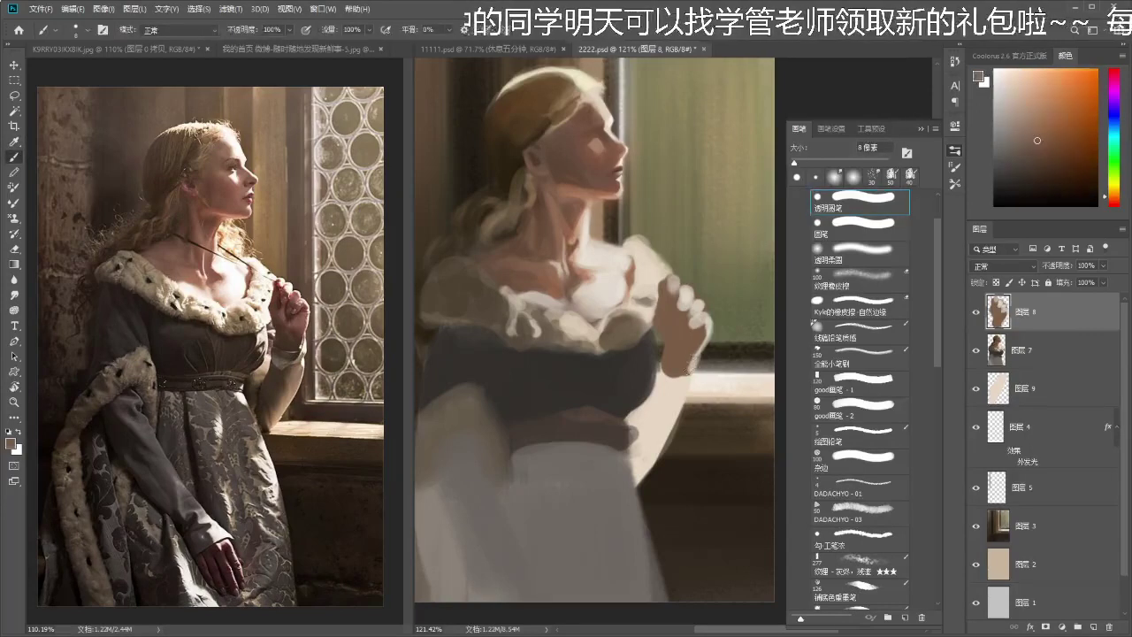
drag(661, 359, 672, 344)
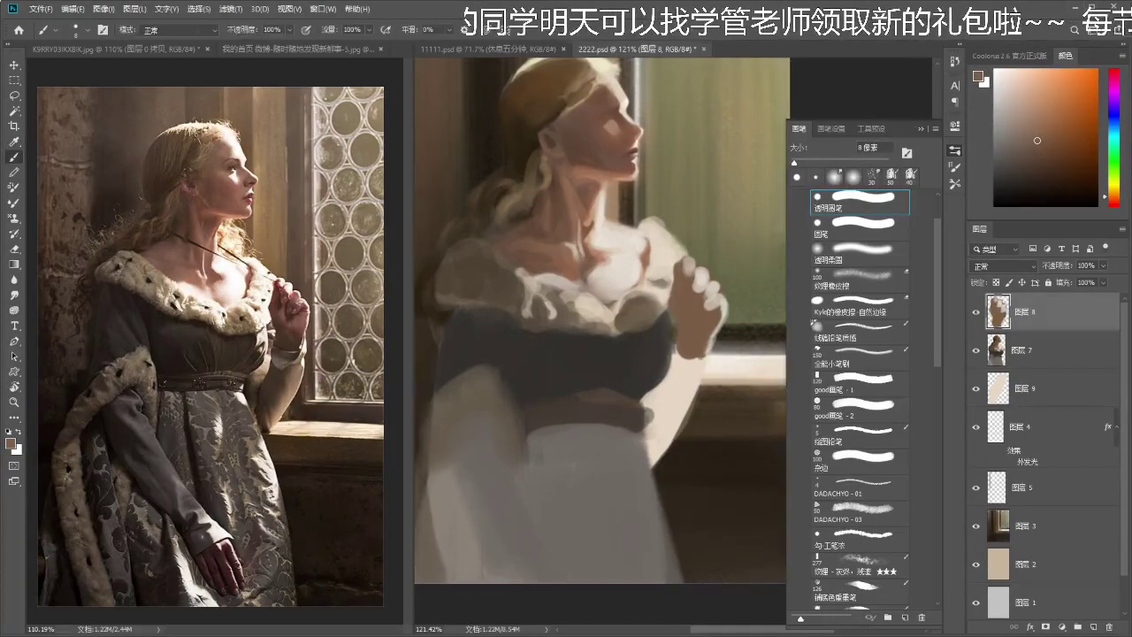
drag(693, 328, 686, 343)
alt+click(688, 334)
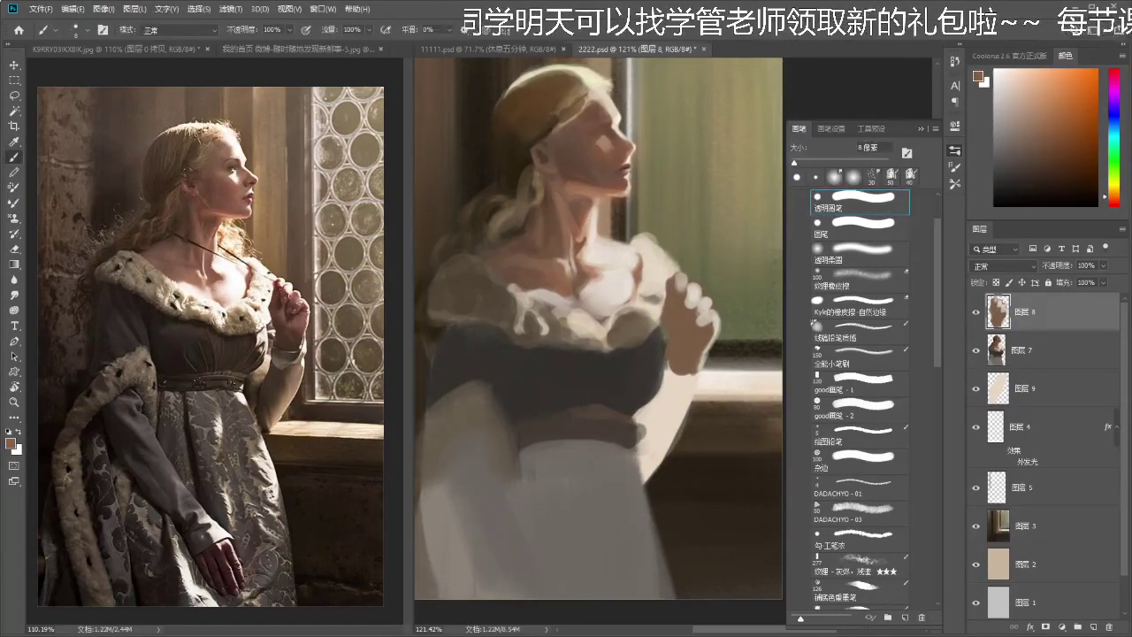
- Choose a saturated reddish orange and add layer 图层 10 above 图层 8 in Overlay mode (叠加), clipped to the hand
drag(1121, 205, 1118, 199)
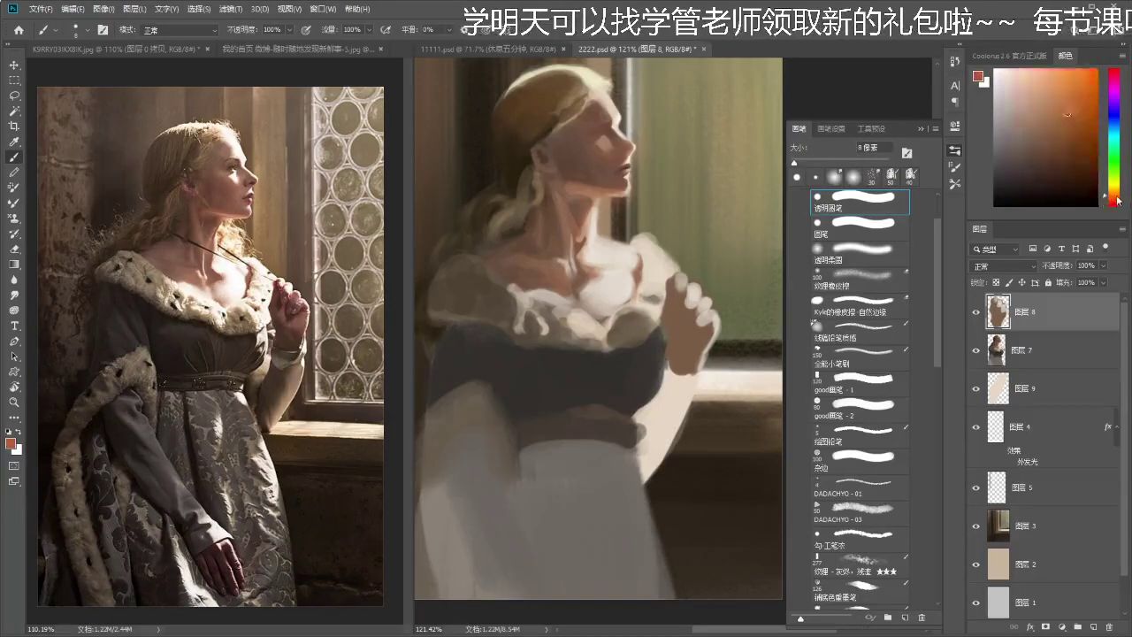
click(1093, 627)
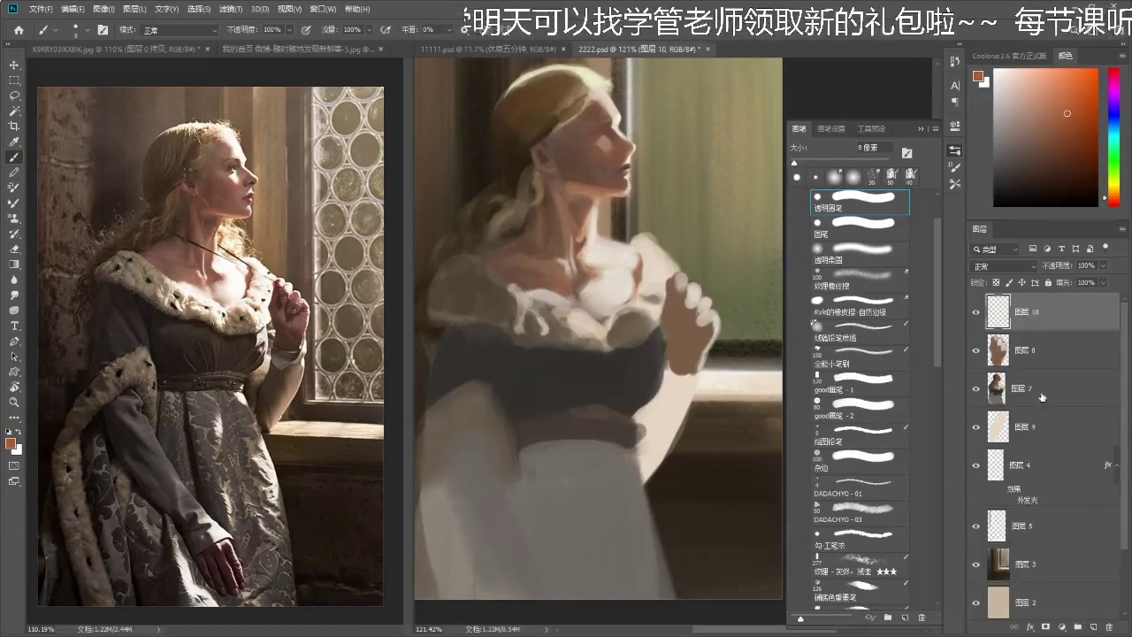
click(1062, 341)
click(1004, 267)
click(1044, 339)
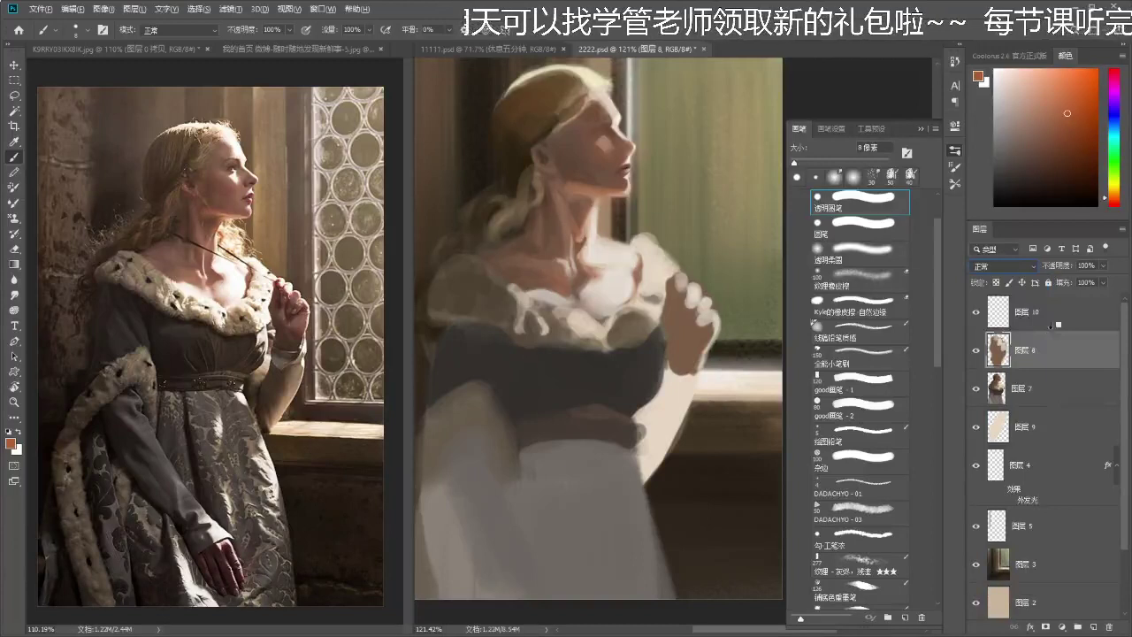
click(1052, 324)
click(1023, 267)
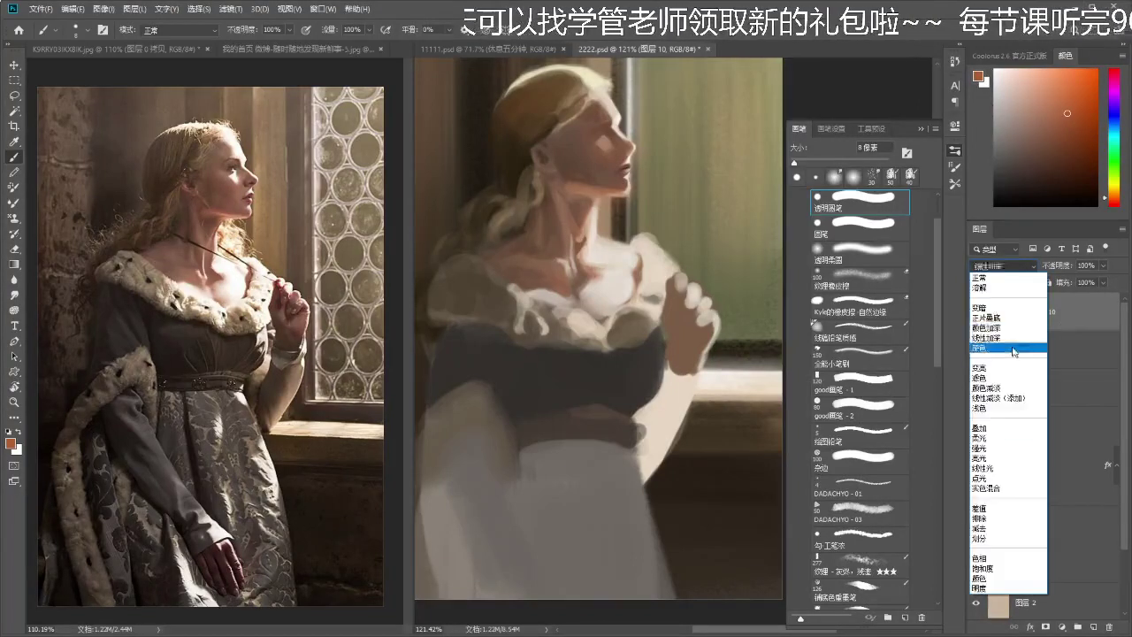
click(990, 431)
key(ctrl+alt+g)
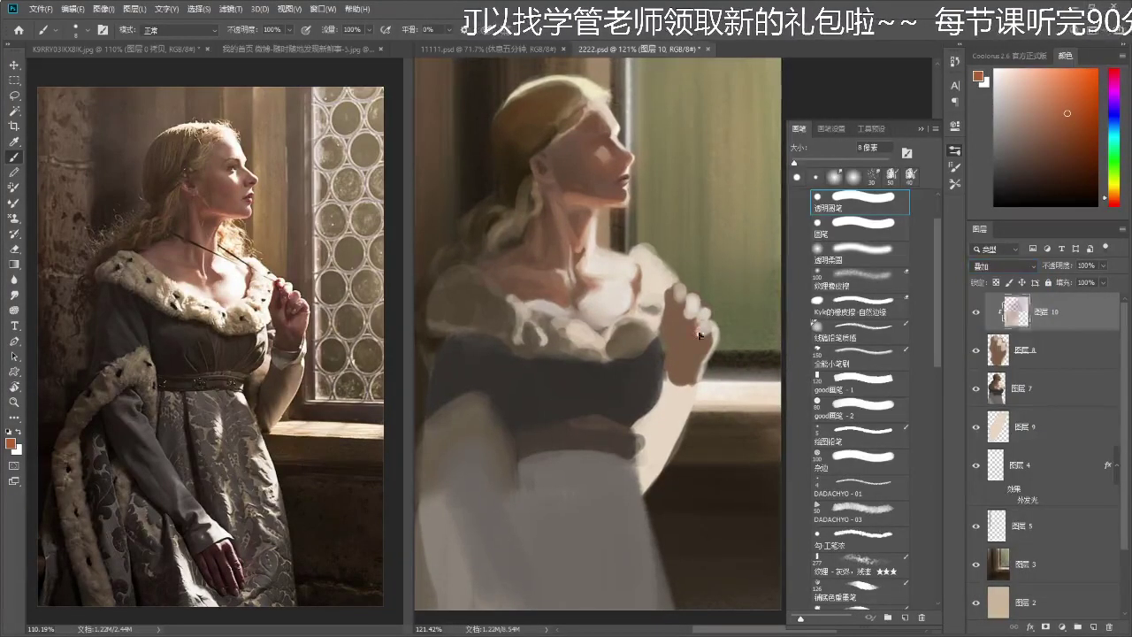
- Glaze reddish orange over the raised hand with the 透明柔圆 soft brush at 70 px, undoing the first stroke
click(854, 251)
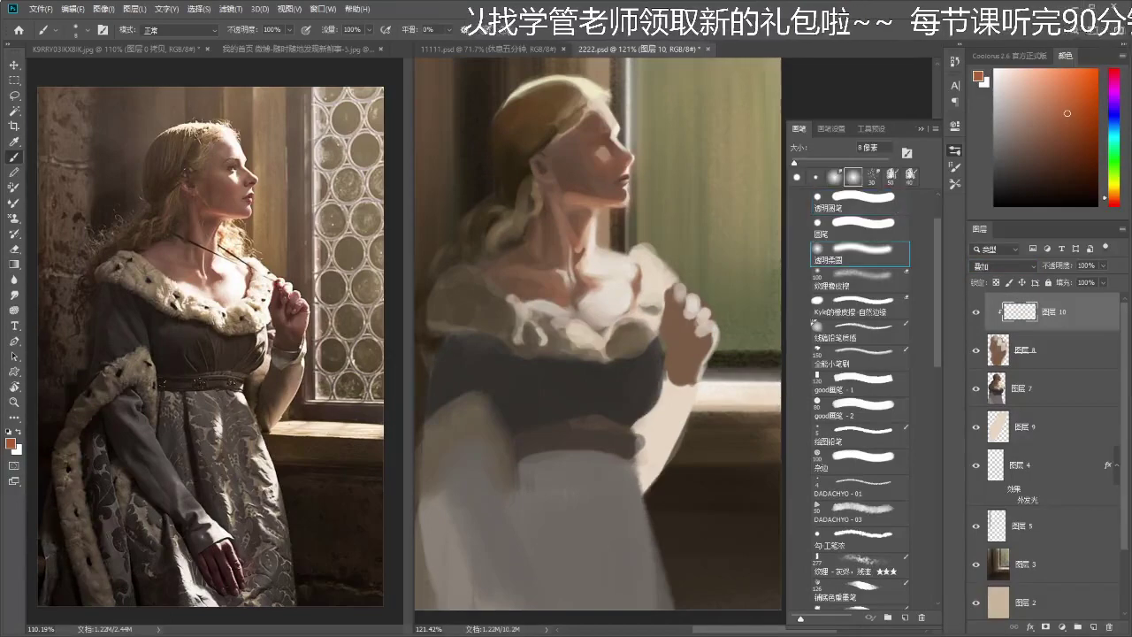
mouse_move(679, 306)
mouse_down()
mouse_move(695, 308)
mouse_move(696, 341)
mouse_up()
key(ctrl+z)
drag(664, 305, 704, 361)
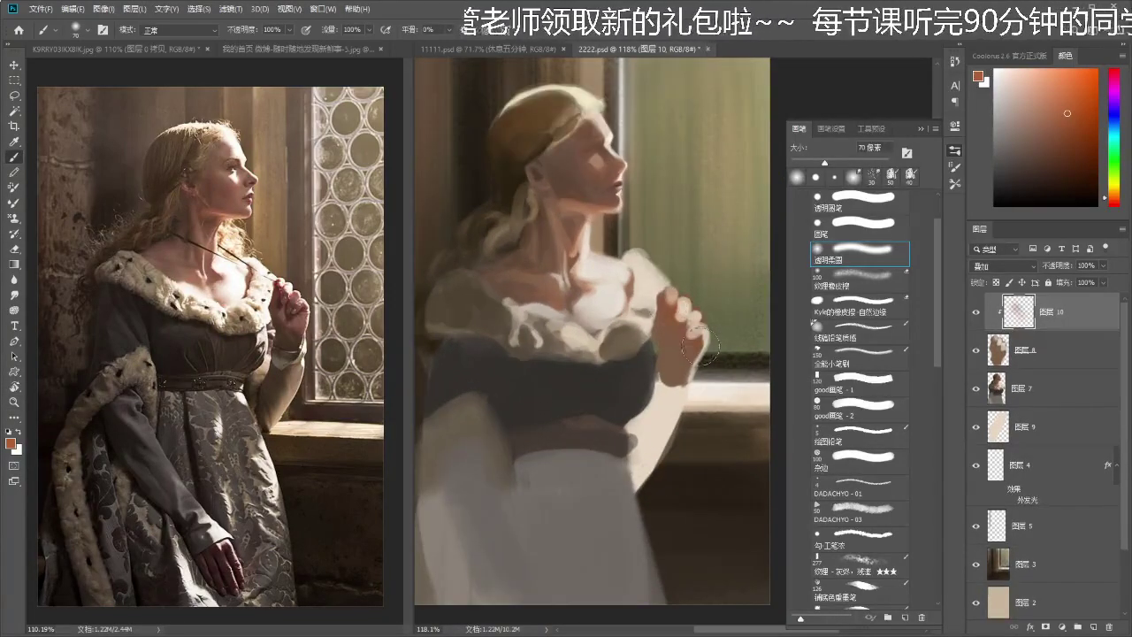
- Shift the colour through red to orange-red, deepen the warm glaze on the hand's palm, and save the file
click(1110, 209)
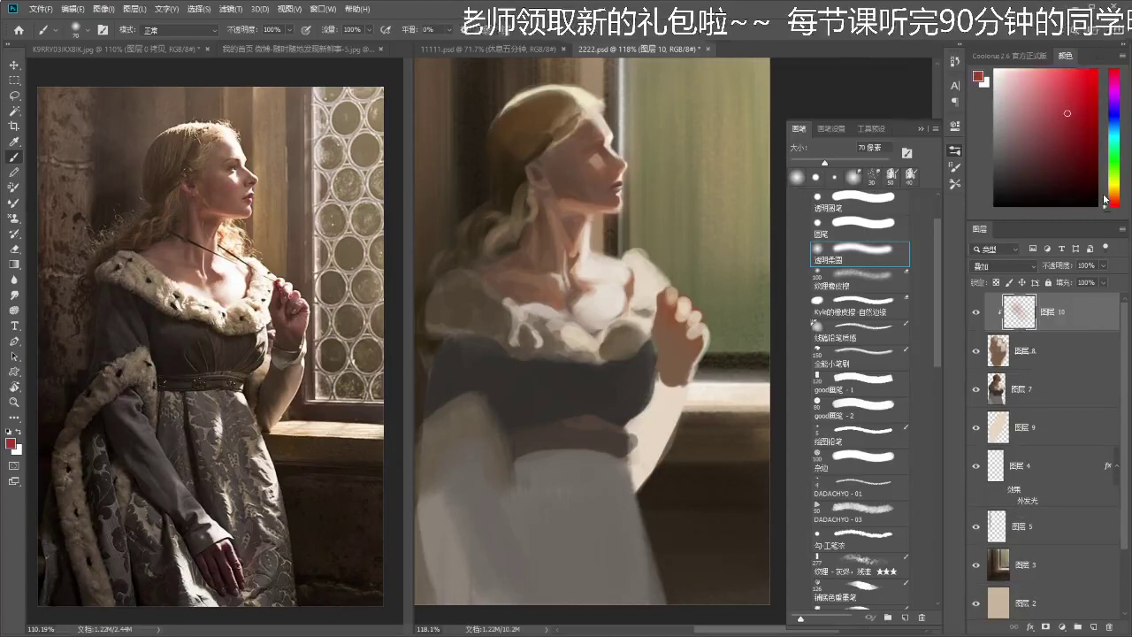
mouse_move(686, 323)
mouse_down()
mouse_move(677, 287)
mouse_move(686, 309)
mouse_up()
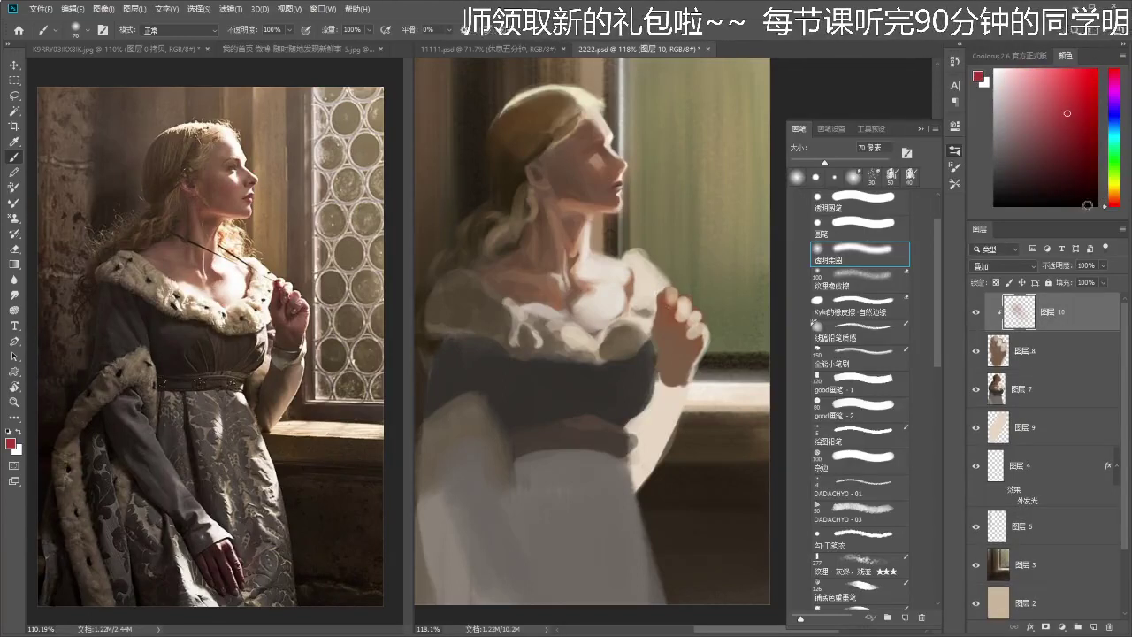
click(1111, 202)
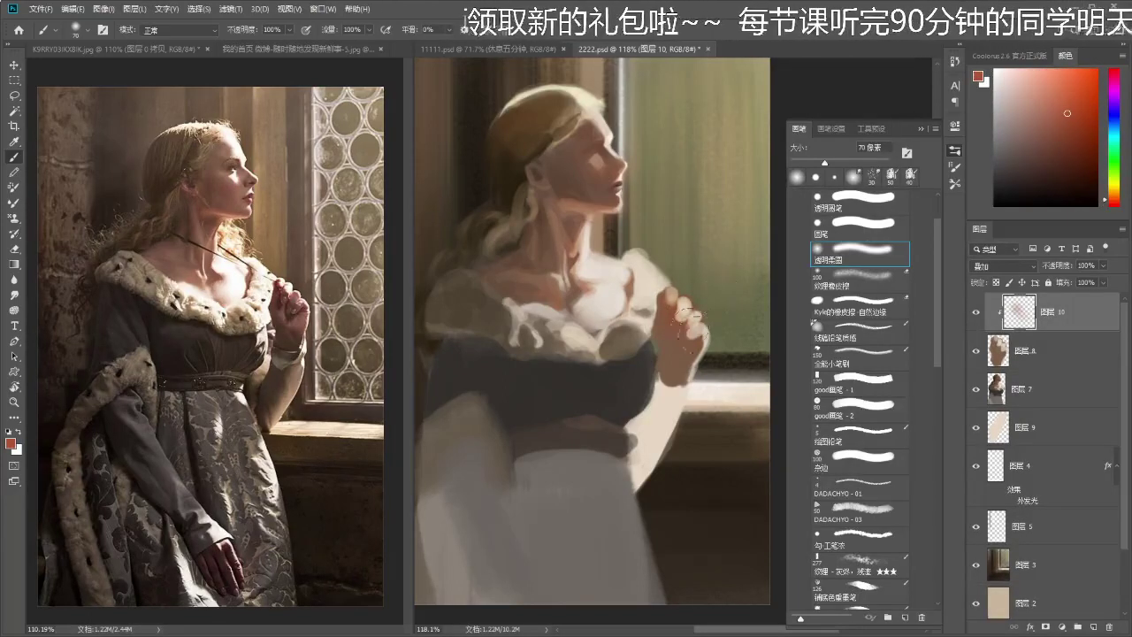
drag(681, 346, 659, 314)
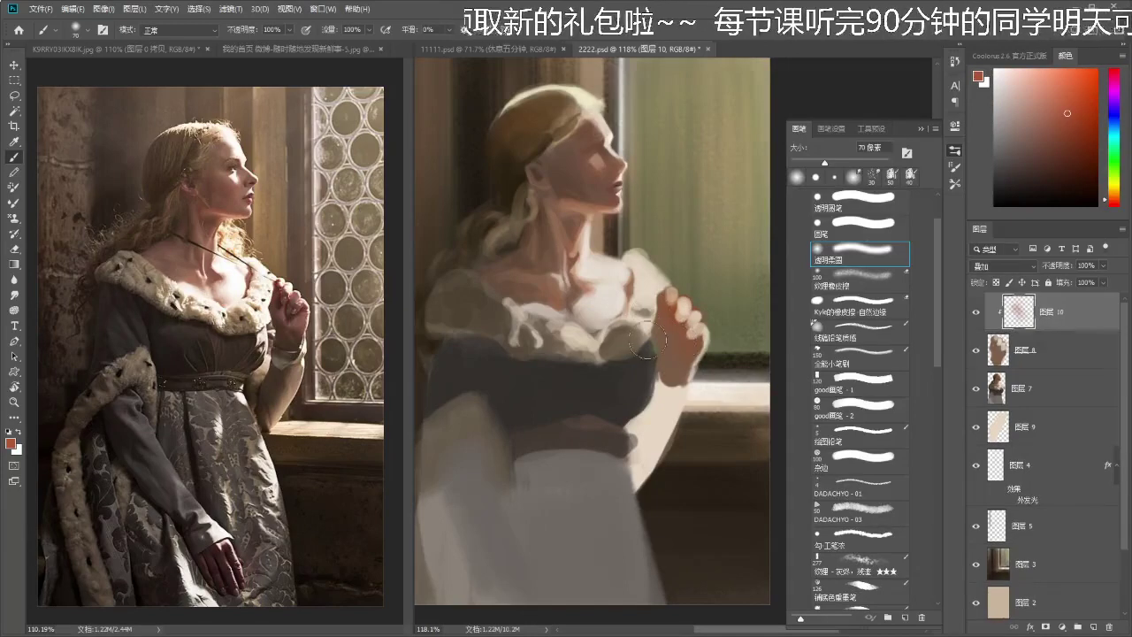
key(z)
mouse_move(670, 360)
mouse_down()
mouse_move(627, 360)
mouse_move(694, 319)
mouse_move(714, 325)
mouse_move(690, 341)
mouse_move(693, 332)
mouse_up()
key(ctrl+s)
key(b)
- Select the figure layer 图层 7 and add layer 图层 11 clipped above it in Overlay mode (叠加)
ctrl+click(625, 174)
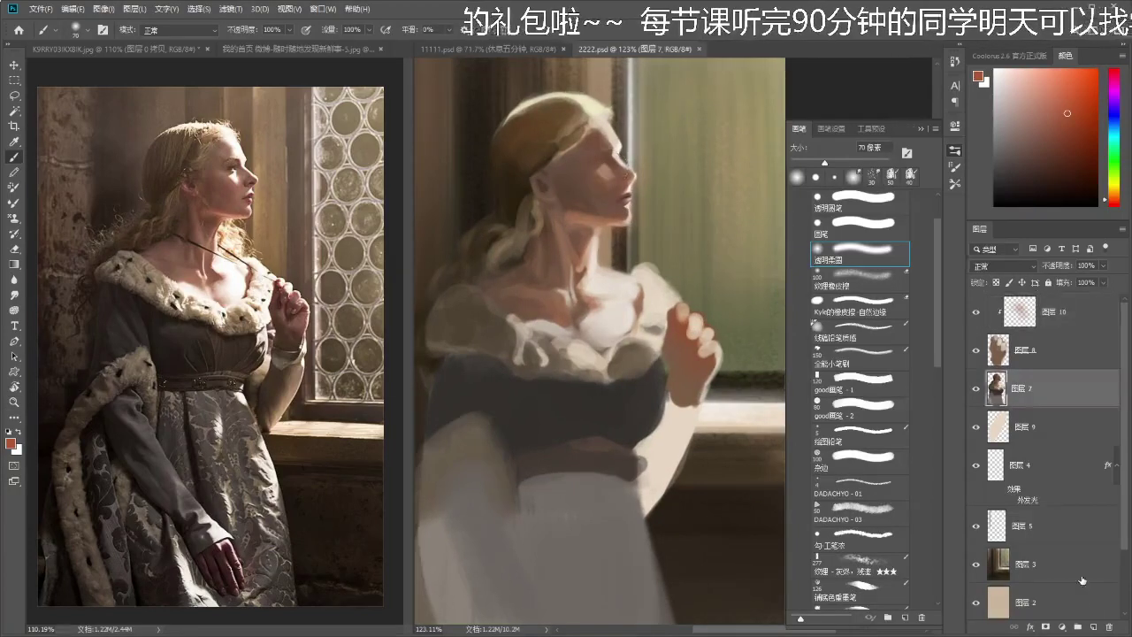
click(1093, 626)
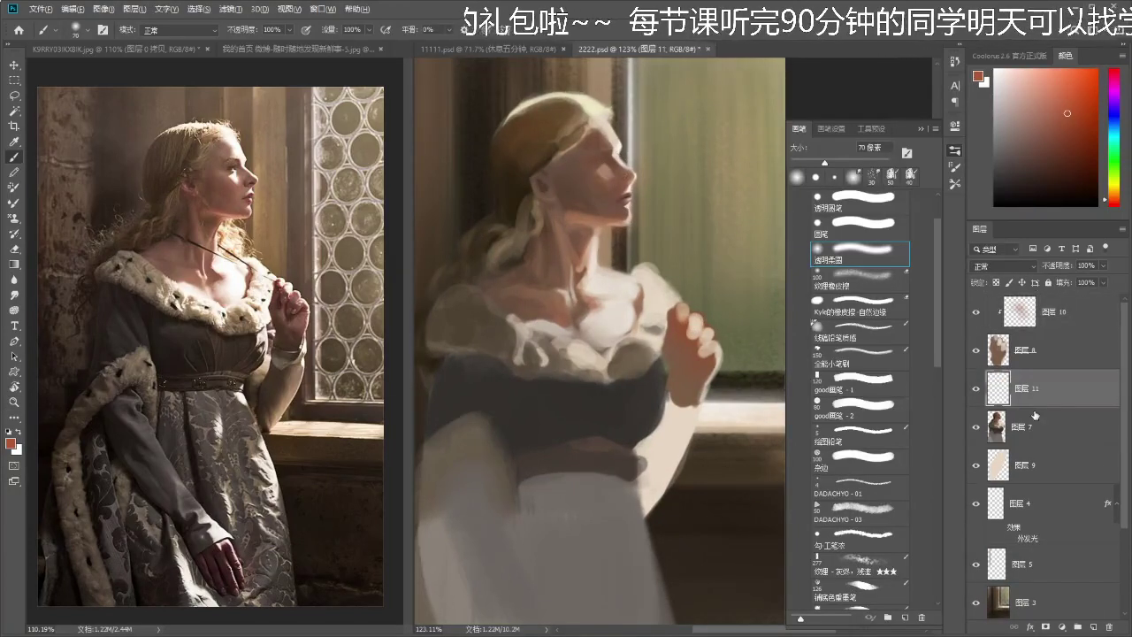
click(1020, 270)
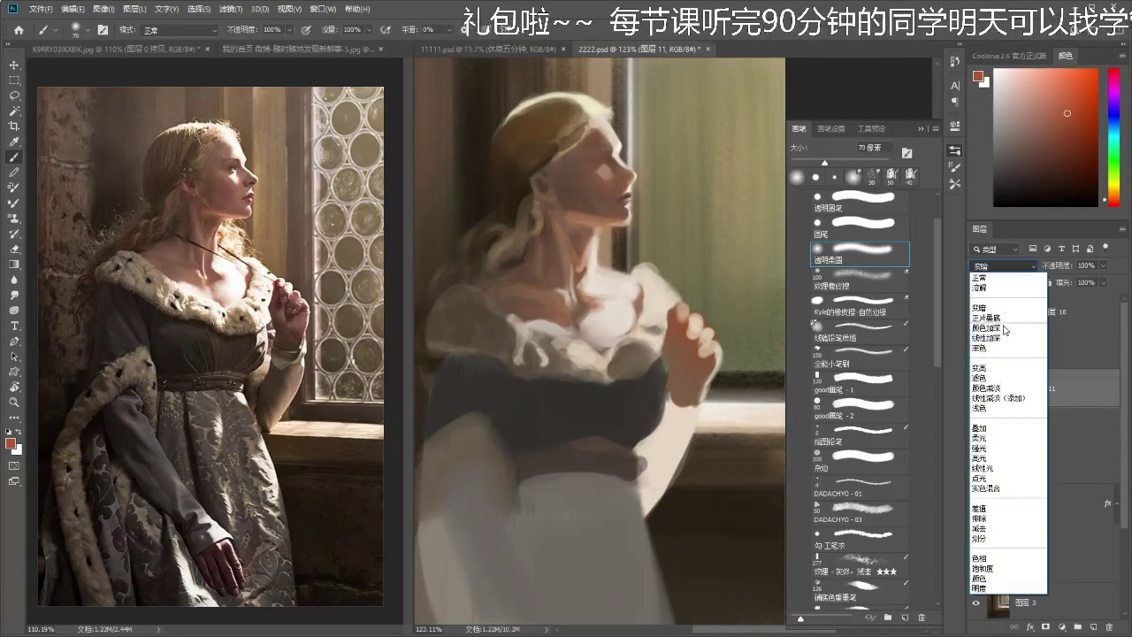
click(993, 430)
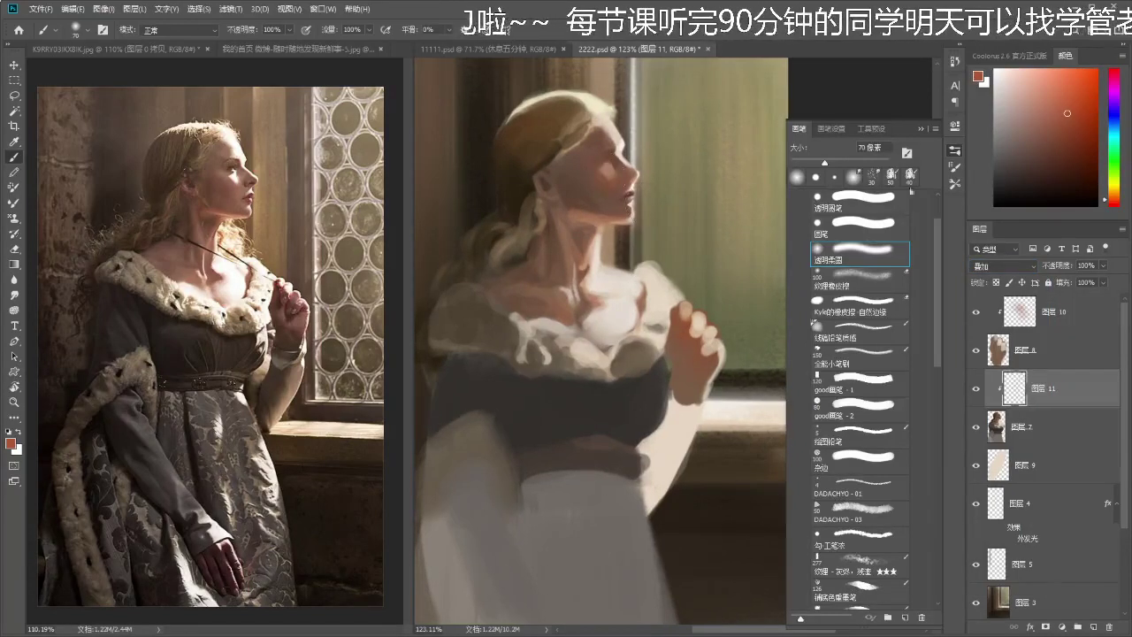
- Glaze the cheek highlight with pale pink using a smaller soft brush, undoing the unsuitable stroke, and merge 图层 11 into 图层 7
click(1042, 88)
drag(621, 174, 601, 170)
key(ctrl+z)
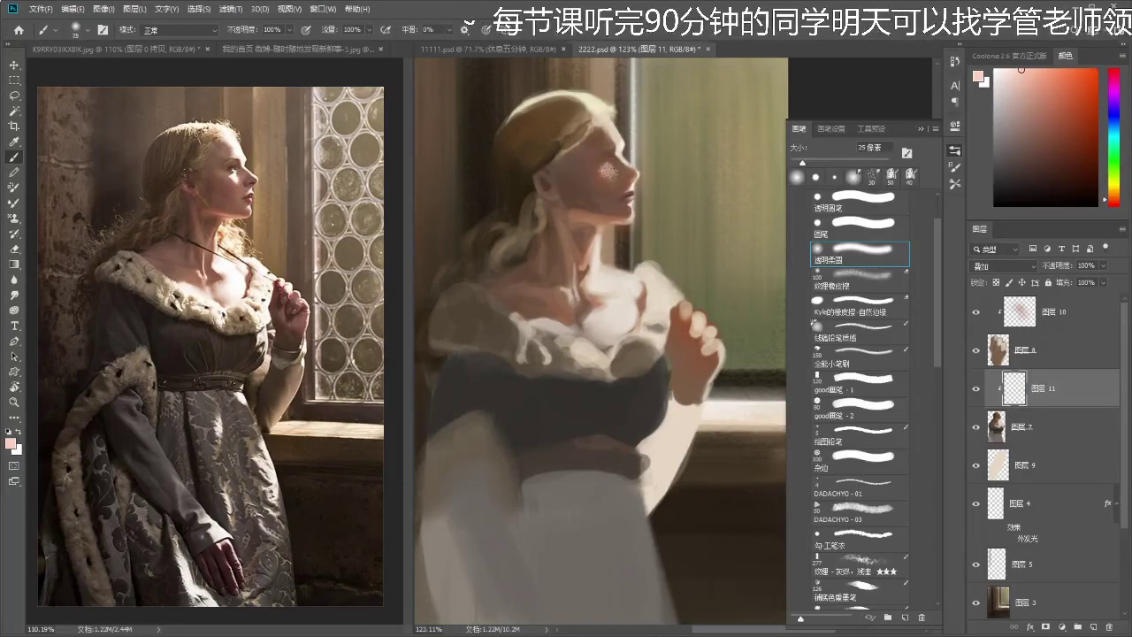
drag(607, 172, 614, 177)
key(i)
click(1016, 425)
key(ctrl+e)
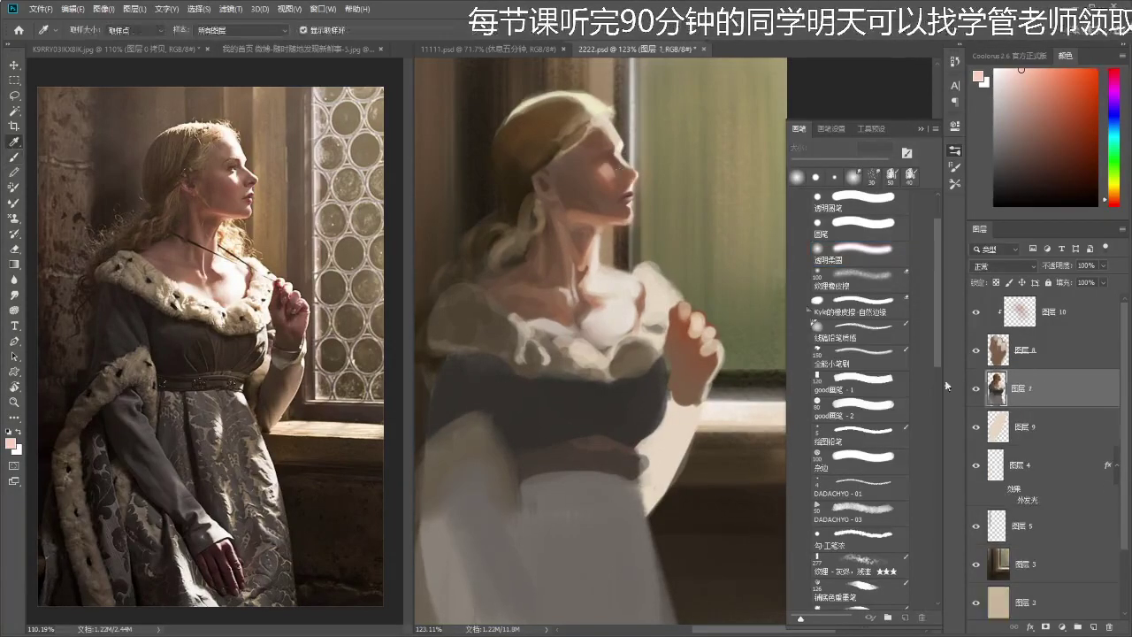
- Sample a near-white tone, outline the lit patch beneath the eye with the Lasso, brighten it, and clear the selection
click(623, 169)
key(b)
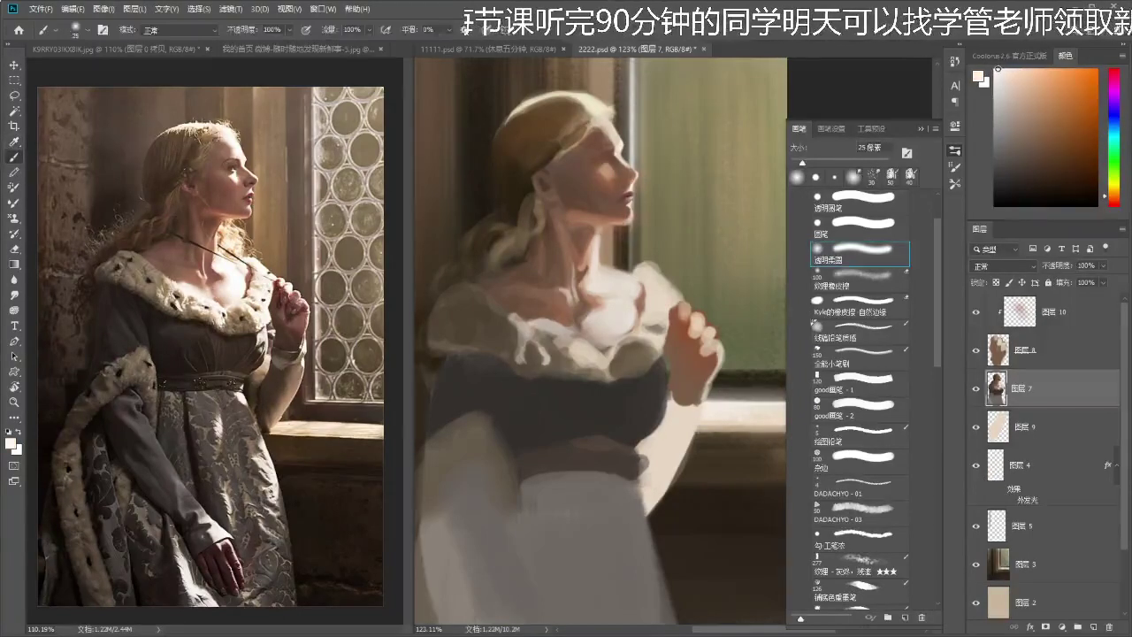
key(l)
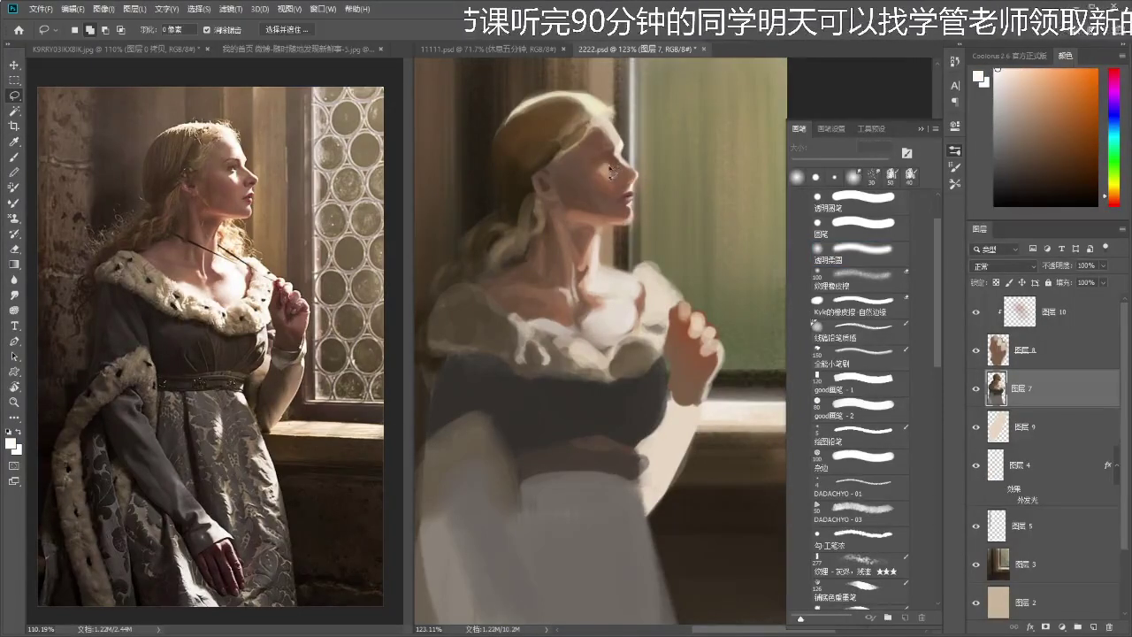
drag(605, 167, 599, 163)
click(560, 240)
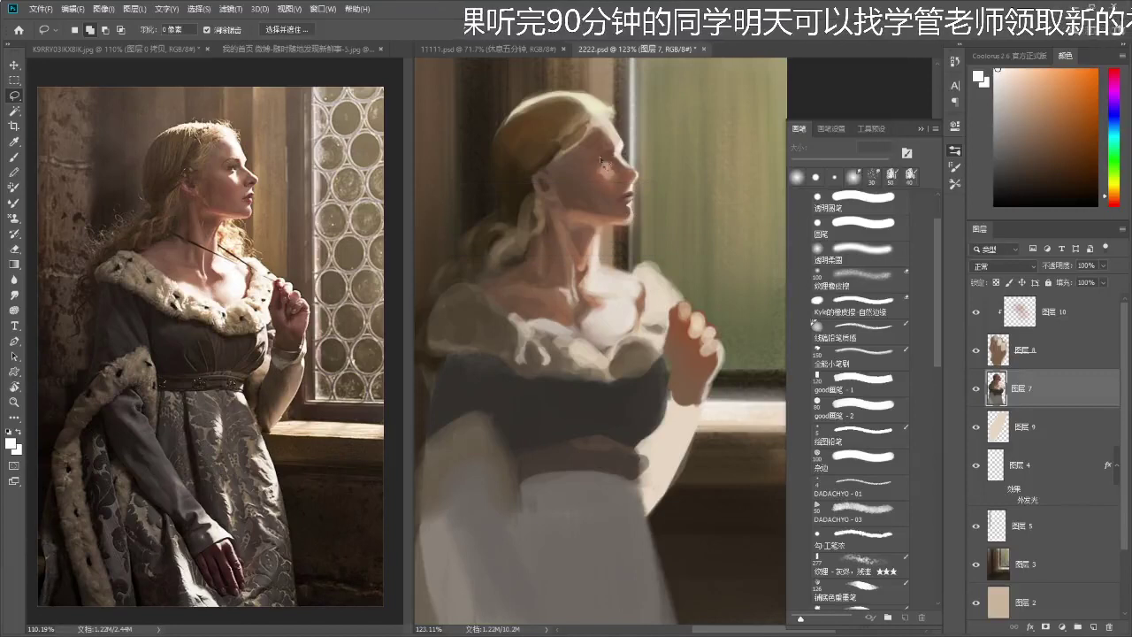
drag(609, 167, 612, 168)
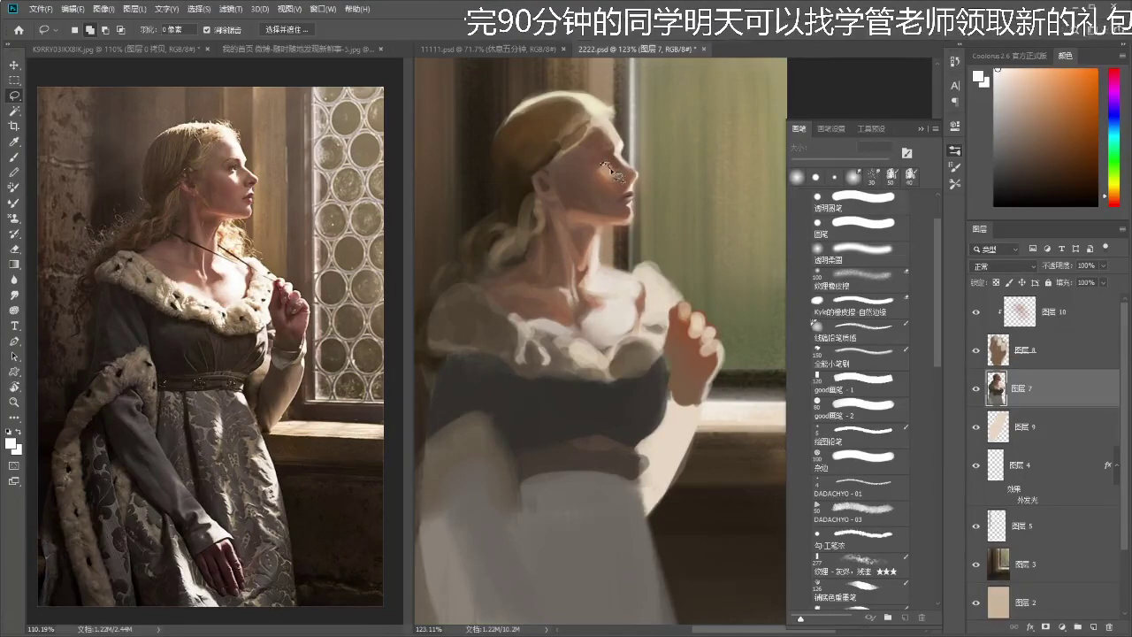
mouse_move(621, 183)
mouse_down()
mouse_move(612, 189)
mouse_move(620, 147)
mouse_up()
key(b)
key(g)
key(ctrl+d)
- Smudge the edges of the bright cheek patch beneath the eye, adjusting the brush size
key(r)
key(bracketright)
key(bracketright)
mouse_move(601, 176)
mouse_down()
mouse_move(604, 207)
mouse_move(622, 167)
mouse_up()
key(bracketleft)
- Sample a brown shadow tone near the eye and refine the eye socket with the 透明柔圆 brush at 6 px
key(z)
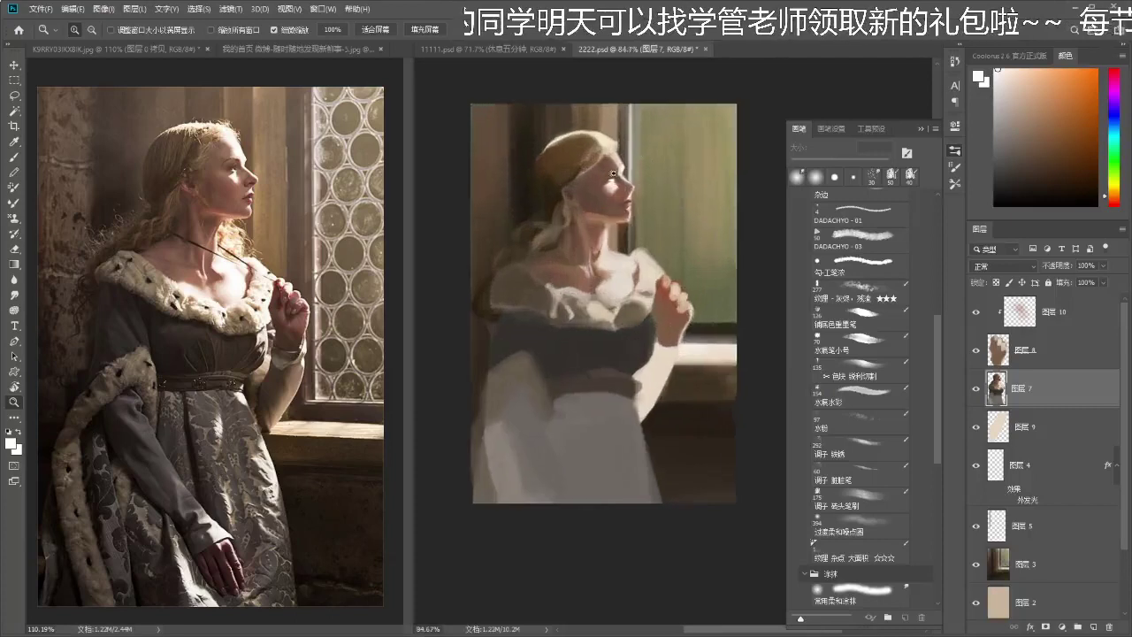
click(622, 166)
key(i)
click(620, 166)
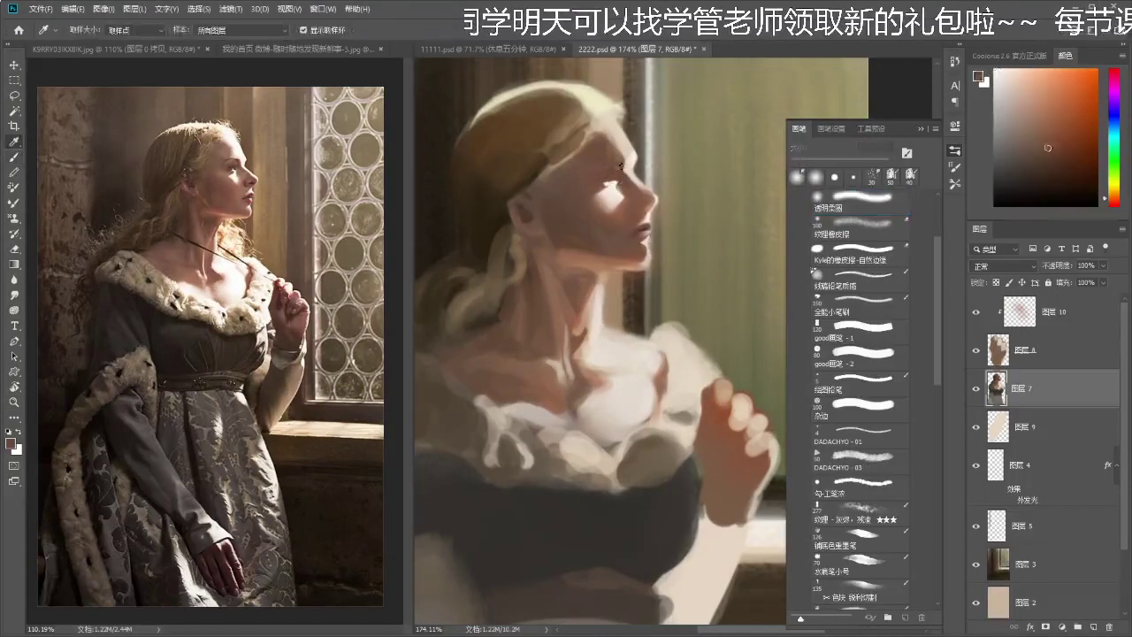
key(b)
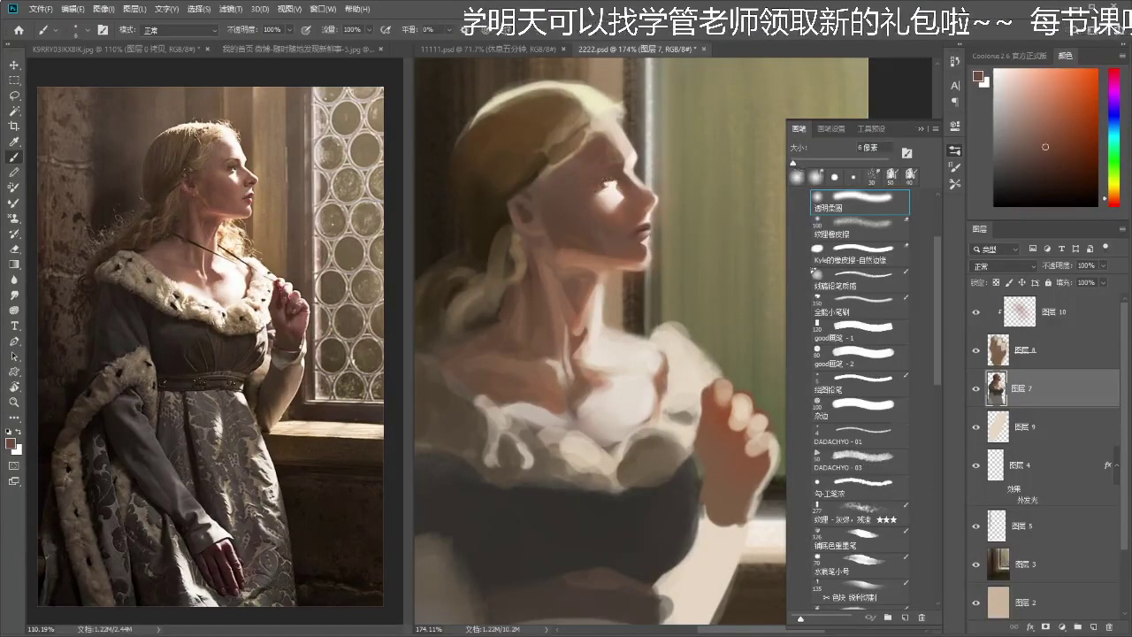
key(z)
drag(609, 181, 596, 181)
key(b)
- Choose a very dark reddish brown and paint the dark accent of the eye at 6 px
click(1054, 182)
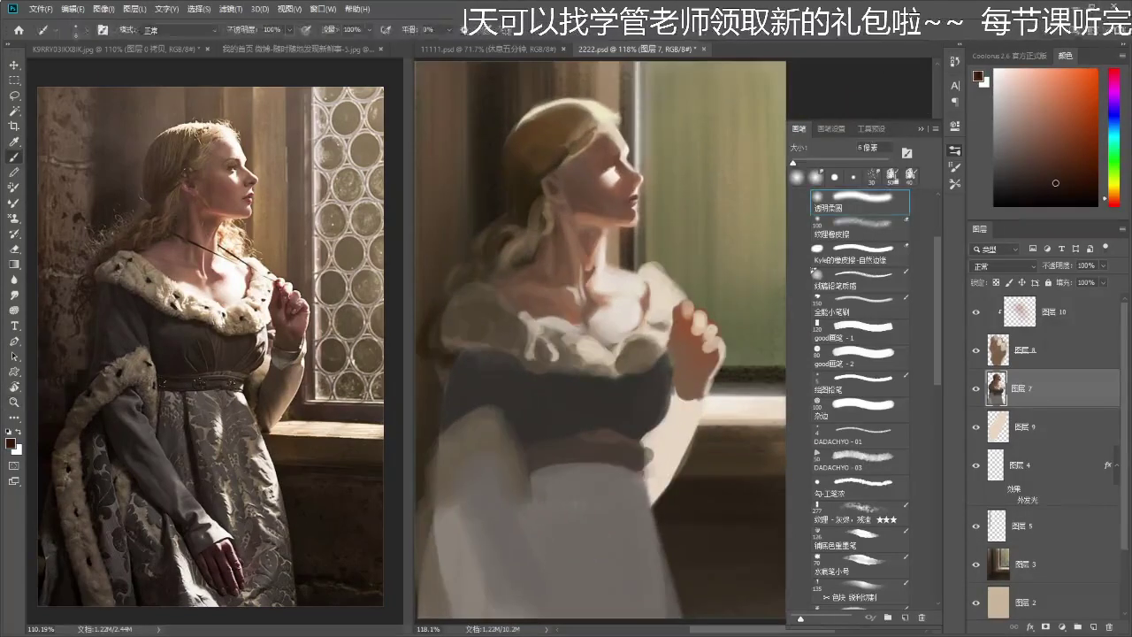
scroll(612, 164, up, 1)
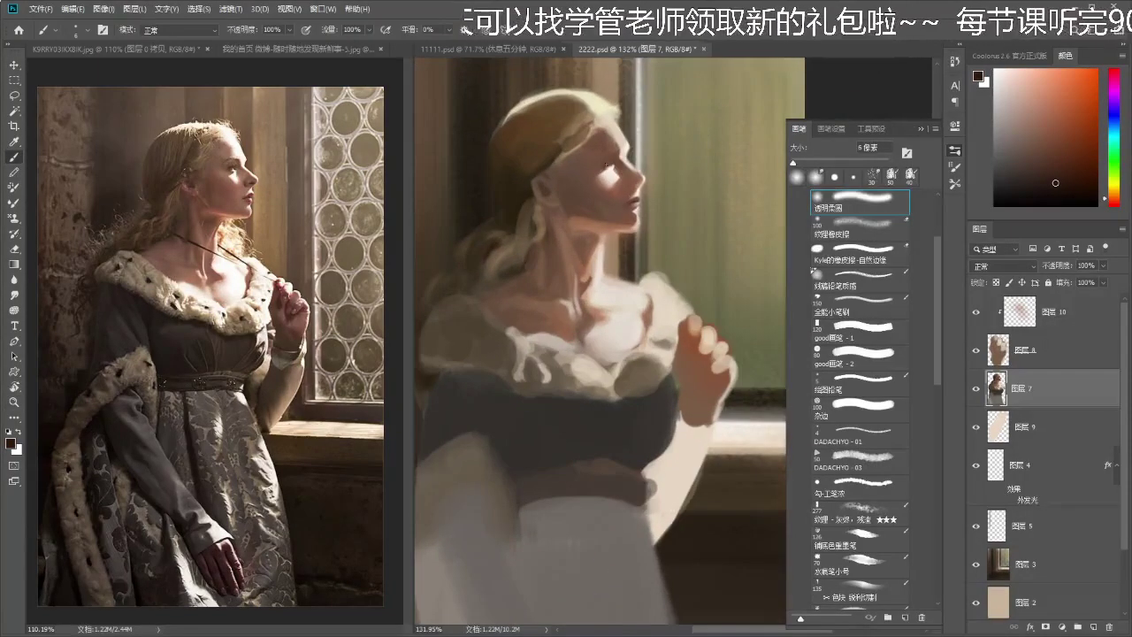
scroll(604, 164, down, 3)
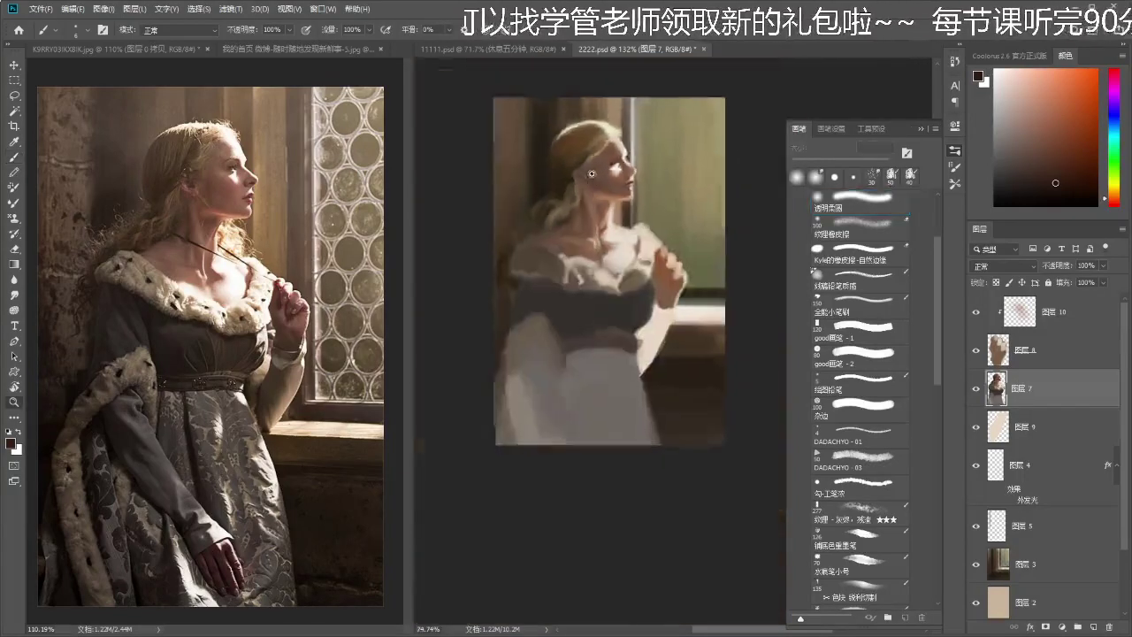
scroll(619, 160, up, 3)
- Sample near-white and neighbouring skin tones and refine the highlight beneath the eye at 6 px
alt+click(619, 160)
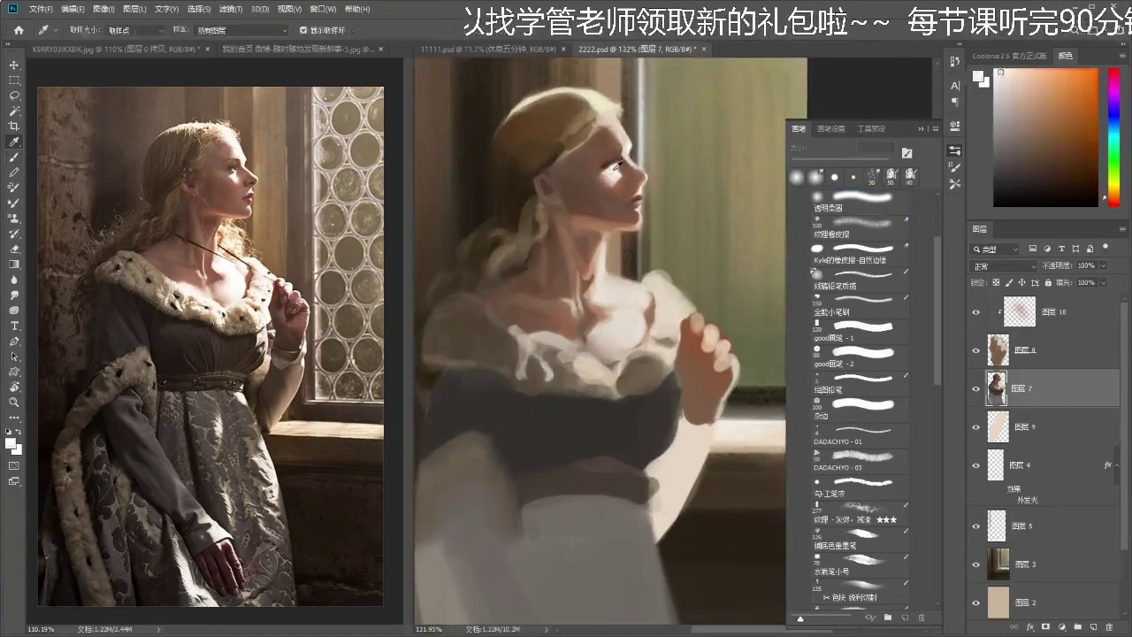
scroll(616, 172, up, 3)
scroll(612, 165, down, 3)
scroll(611, 186, up, 2)
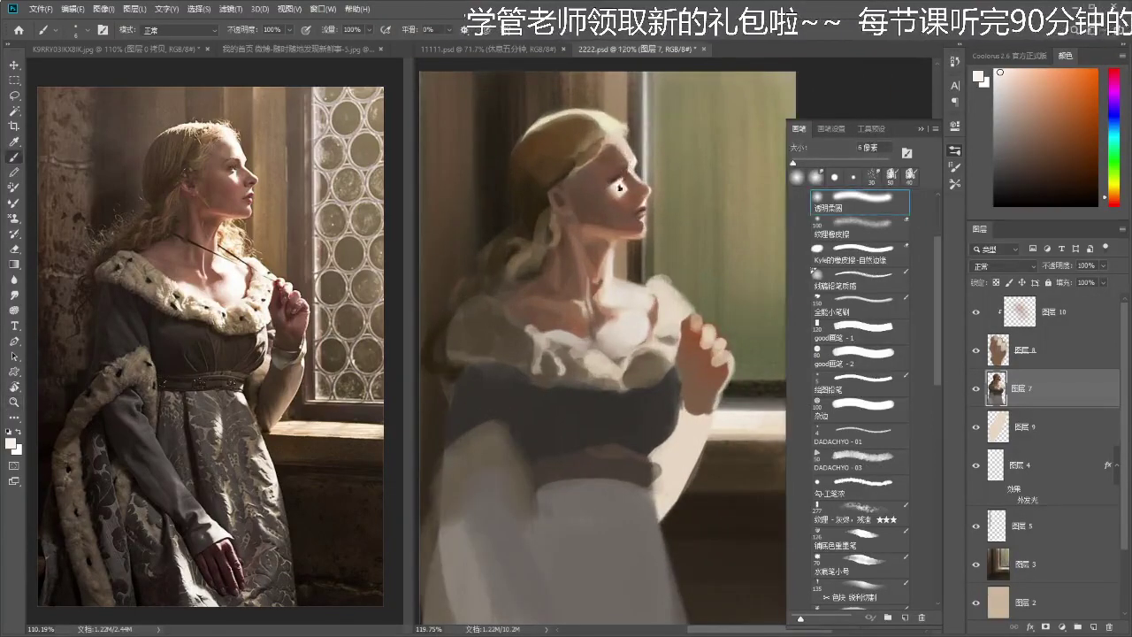
scroll(622, 183, down, 2)
scroll(617, 184, up, 1)
key(alt)
alt+click(614, 188)
drag(617, 185, 614, 184)
alt+click(619, 184)
scroll(629, 180, up, 1)
- Sample brown skin tones from the face and soften the shading of the cheek and jaw with the 透明柔圆 brush, enlarging it to 35 px
alt+click(630, 180)
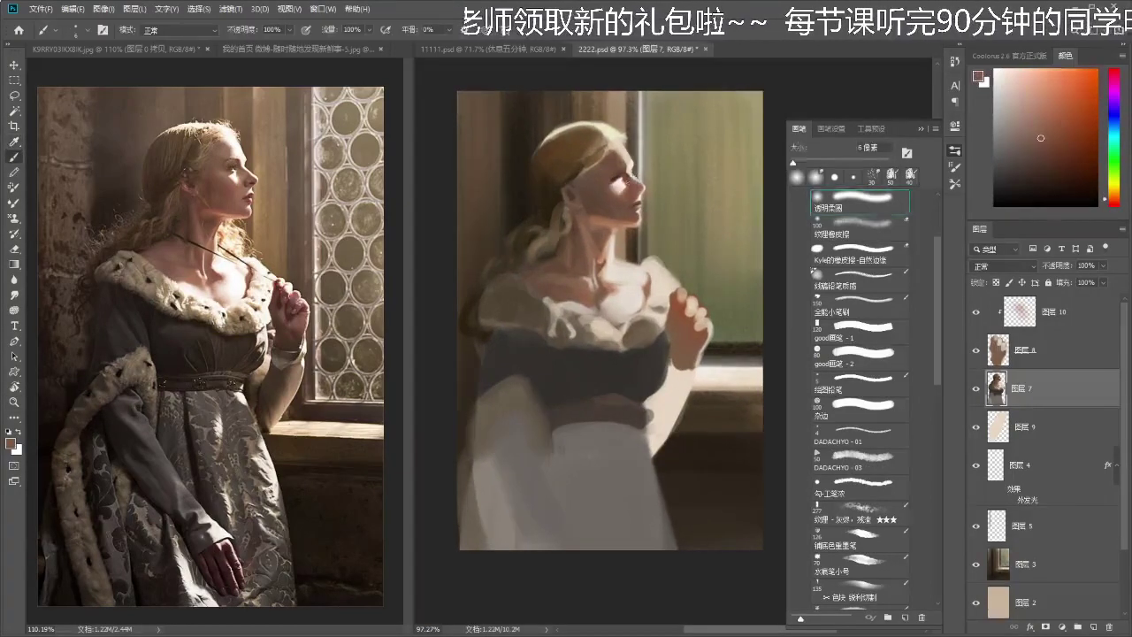
key(bracketright)
key(bracketright)
key(bracketright)
alt+click(605, 187)
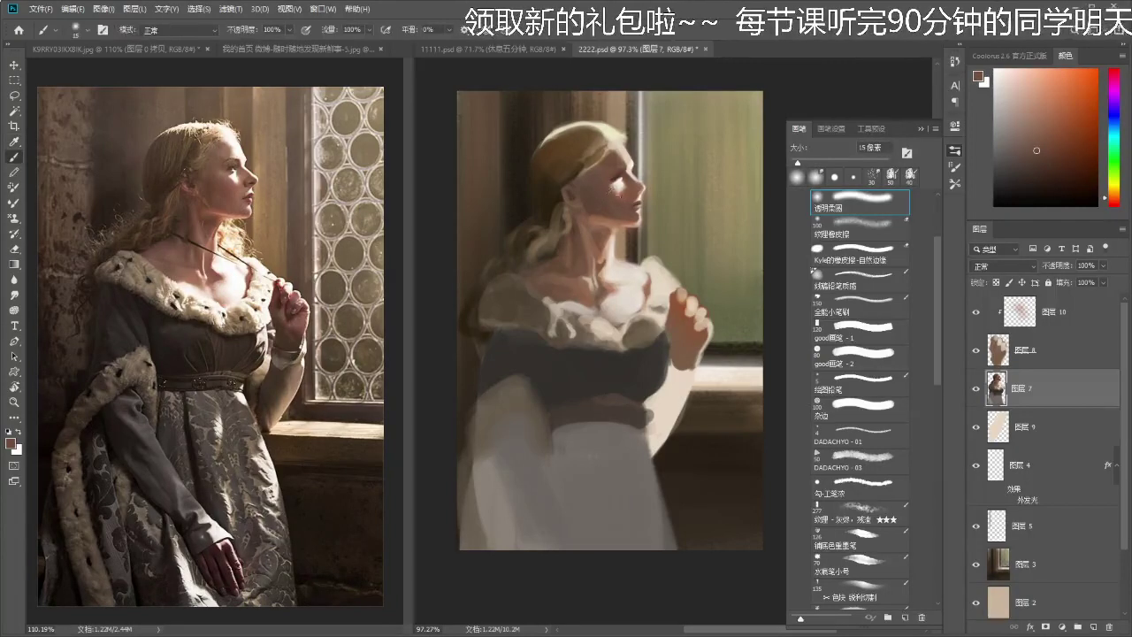
alt+click(621, 202)
key(bracketright)
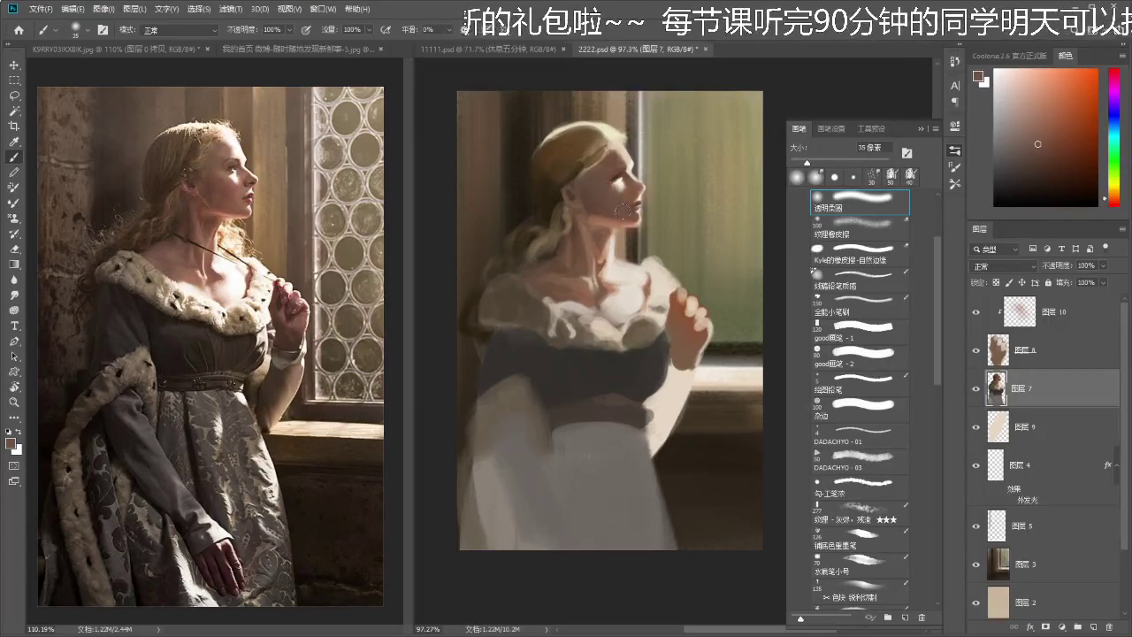
scroll(615, 221, down, 4)
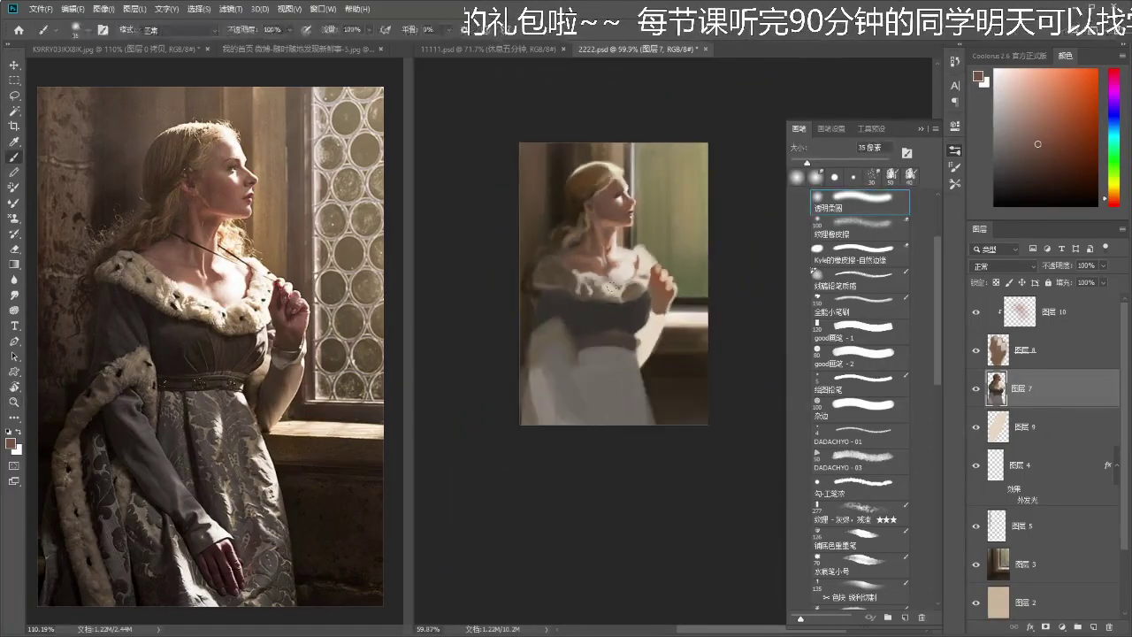
scroll(605, 247, up, 5)
drag(604, 247, 635, 276)
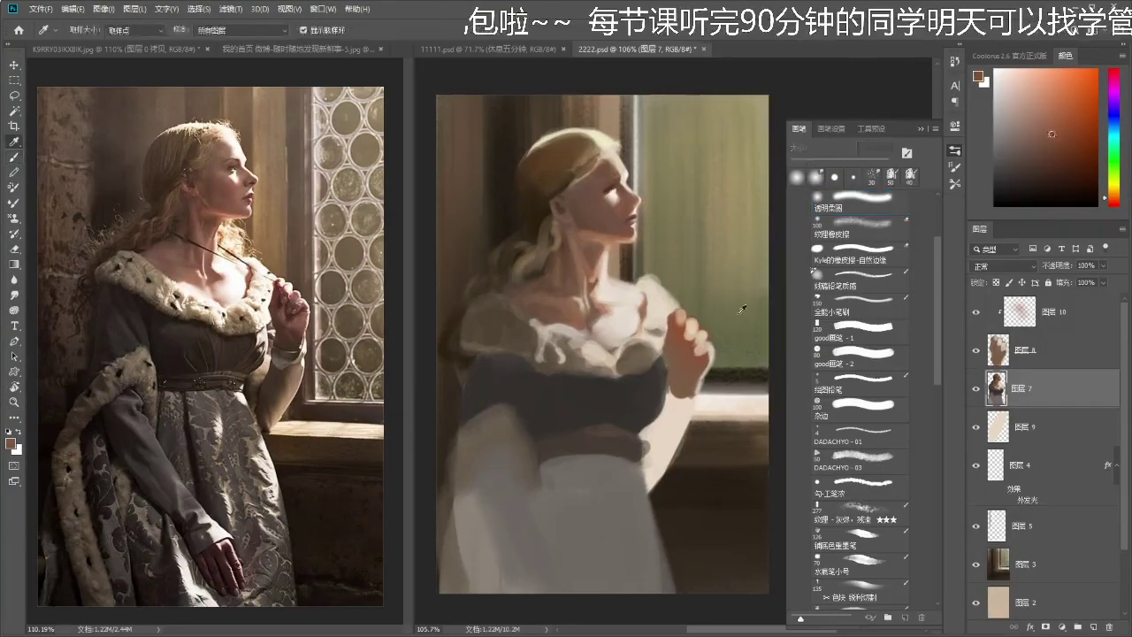
- Choose a dark brown and lasso the shadow shapes along the fingers and palm of the raised hand
drag(1061, 147, 1054, 174)
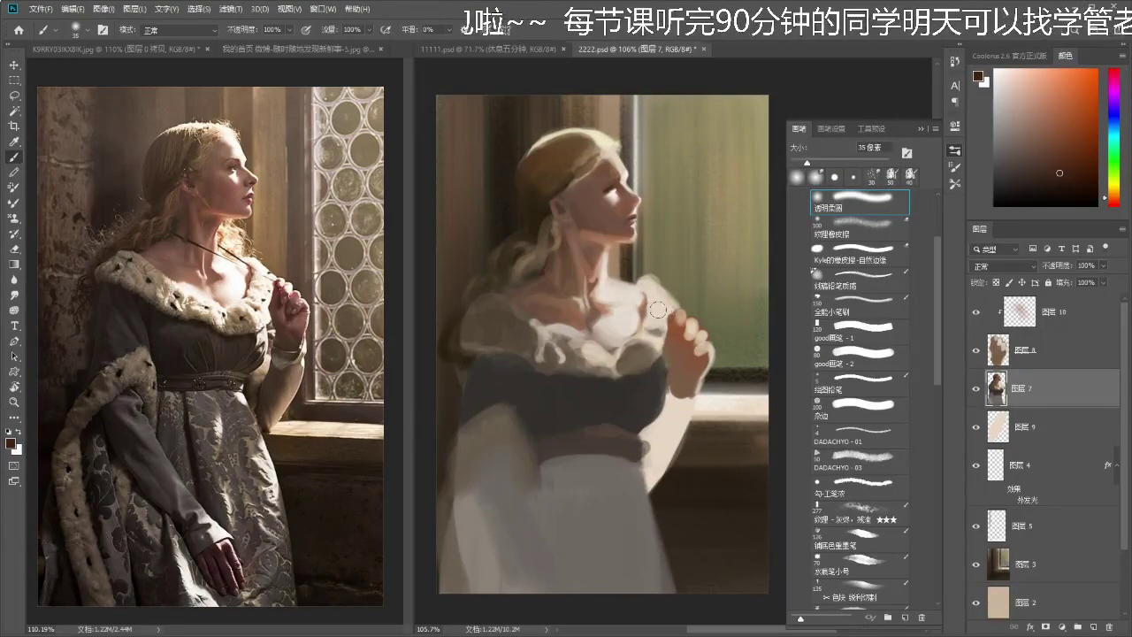
key(l)
drag(690, 325, 678, 311)
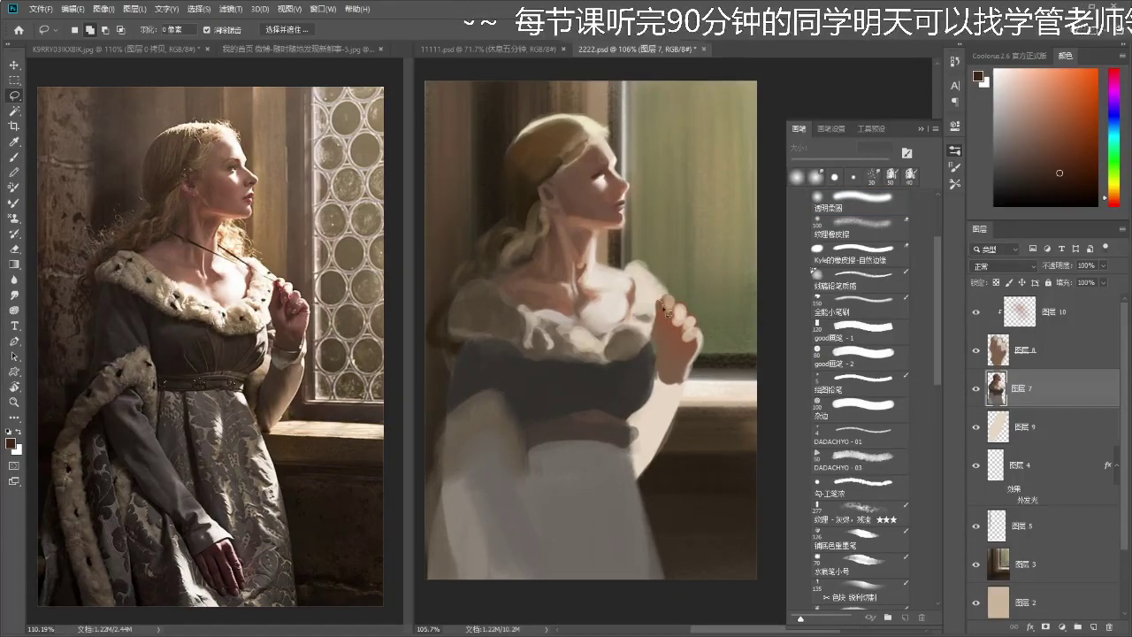
mouse_move(663, 304)
mouse_down()
mouse_move(673, 330)
mouse_move(665, 305)
mouse_move(671, 319)
mouse_move(679, 309)
mouse_move(670, 324)
mouse_move(677, 316)
mouse_move(686, 341)
mouse_move(674, 345)
mouse_move(664, 297)
mouse_up()
mouse_move(674, 320)
mouse_down()
mouse_move(690, 330)
mouse_move(676, 335)
mouse_up()
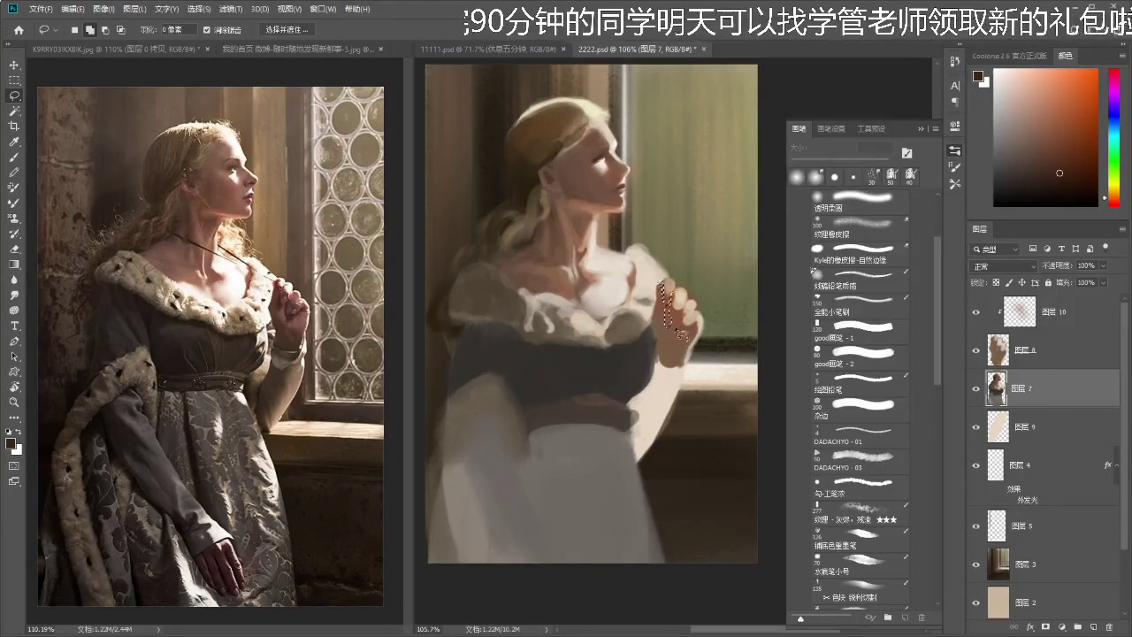
mouse_move(679, 334)
mouse_down()
mouse_move(688, 343)
mouse_move(672, 324)
mouse_move(686, 352)
mouse_move(693, 334)
mouse_up()
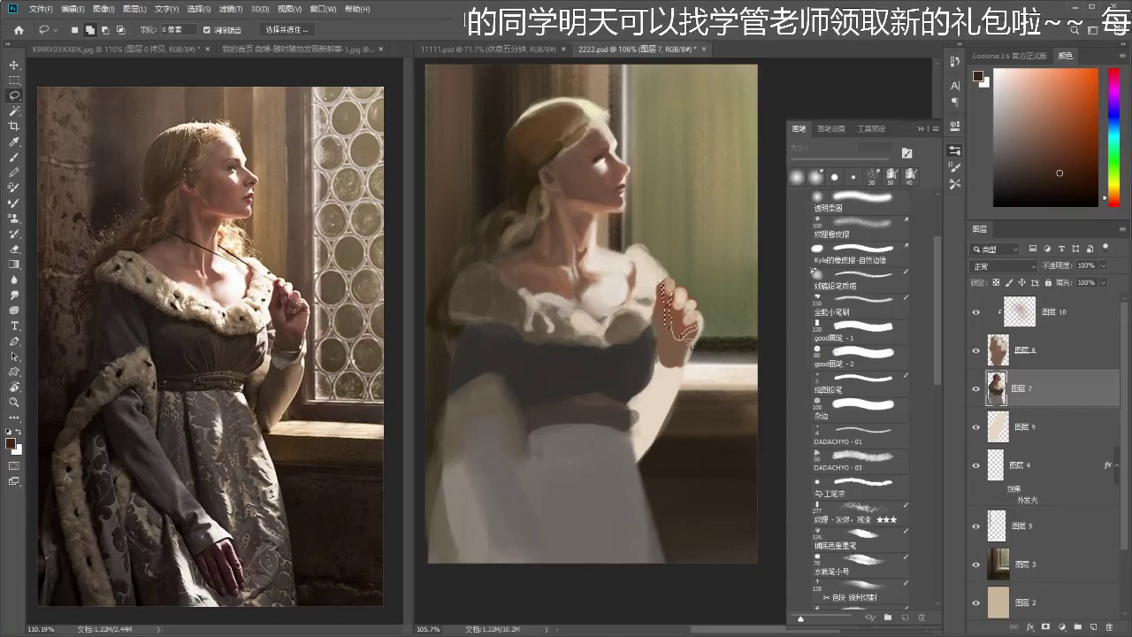
drag(693, 334, 658, 336)
key(b)
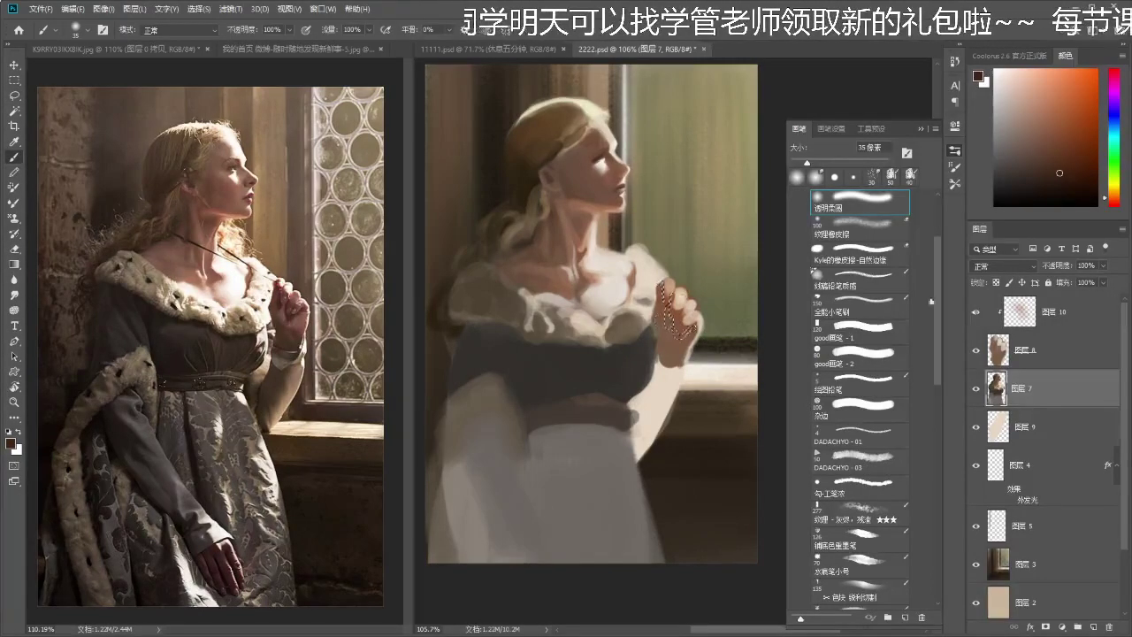
- Add a clipped layer between 图层 10 and 图层 8, paint the selected hand shadows dark brown, and clear the selection
click(1052, 311)
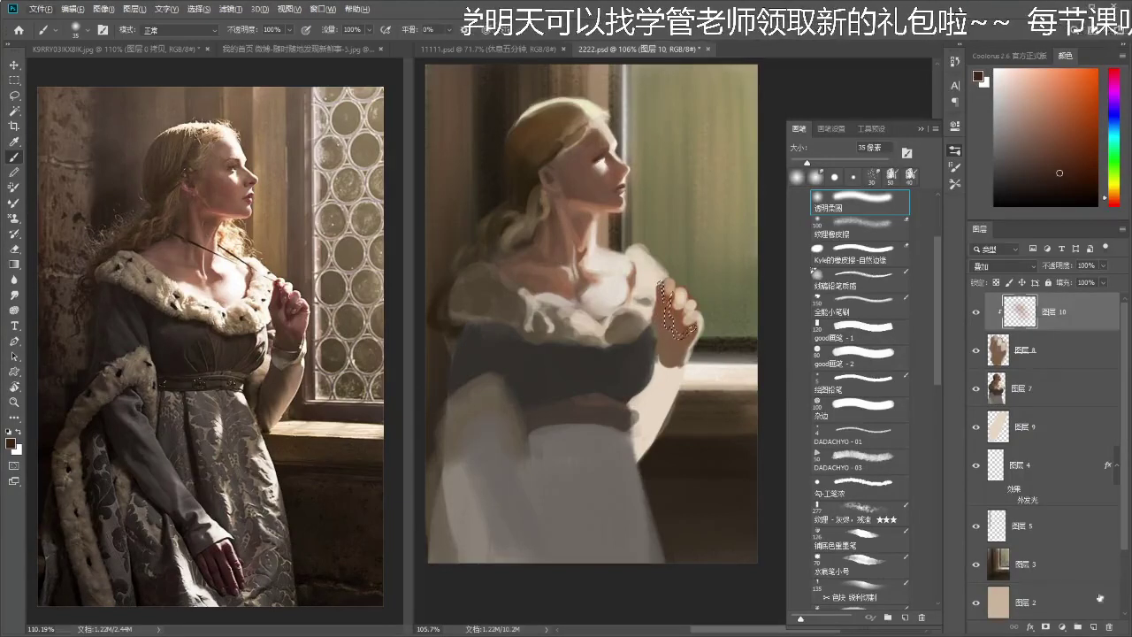
ctrl+click(1089, 623)
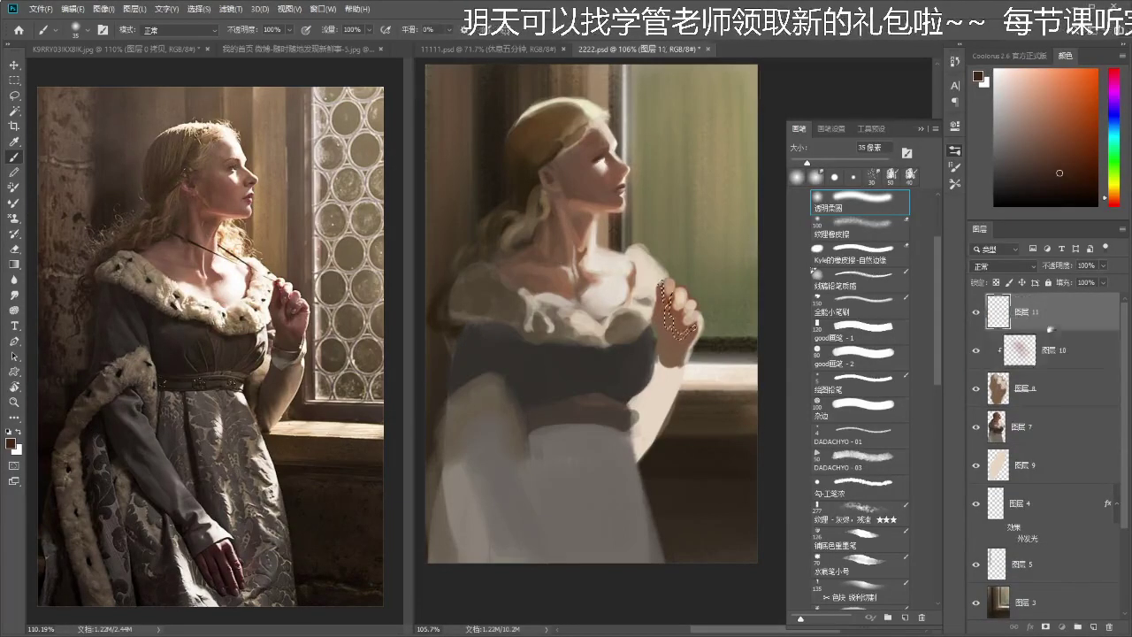
key(g)
drag(688, 280, 699, 301)
key(ctrl+z)
key(z)
key(ctrl+z)
key(b)
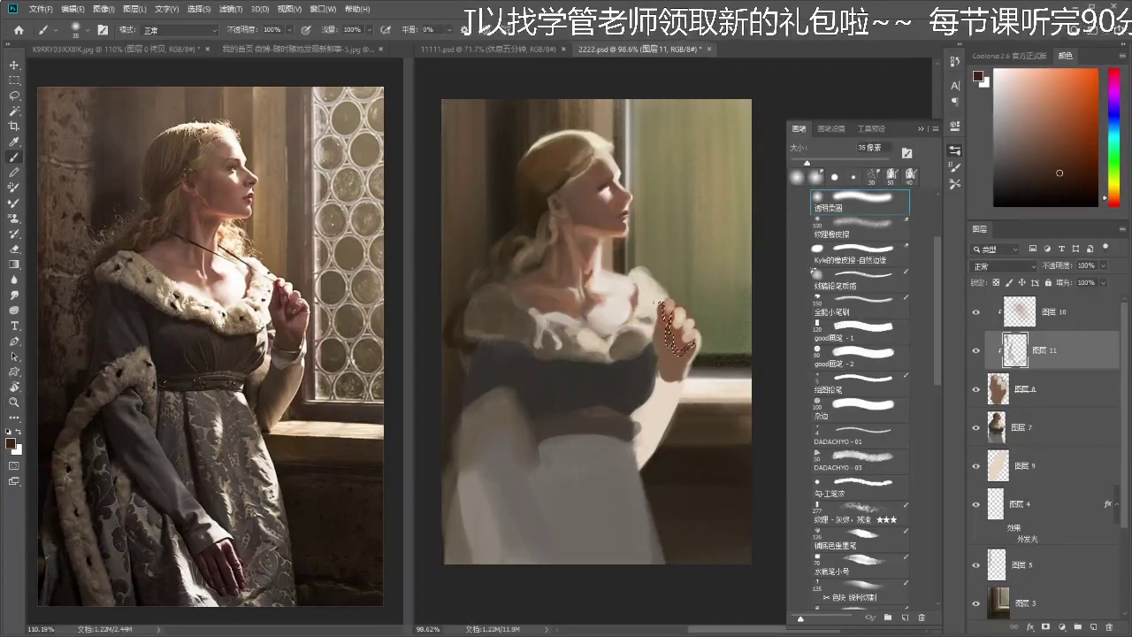
key(ctrl+d)
- Trim the edges of the dark finger shadows with the 透明圆笔 eraser at 6 px
scroll(676, 347, up, 1)
key(e)
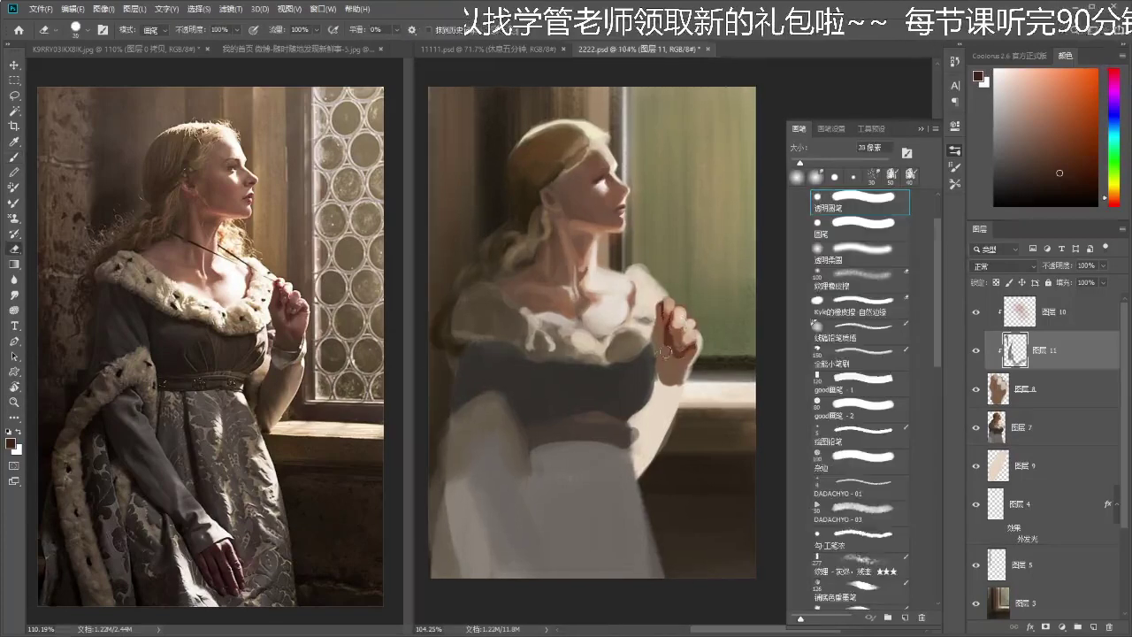
key(bracketleft)
key(bracketleft)
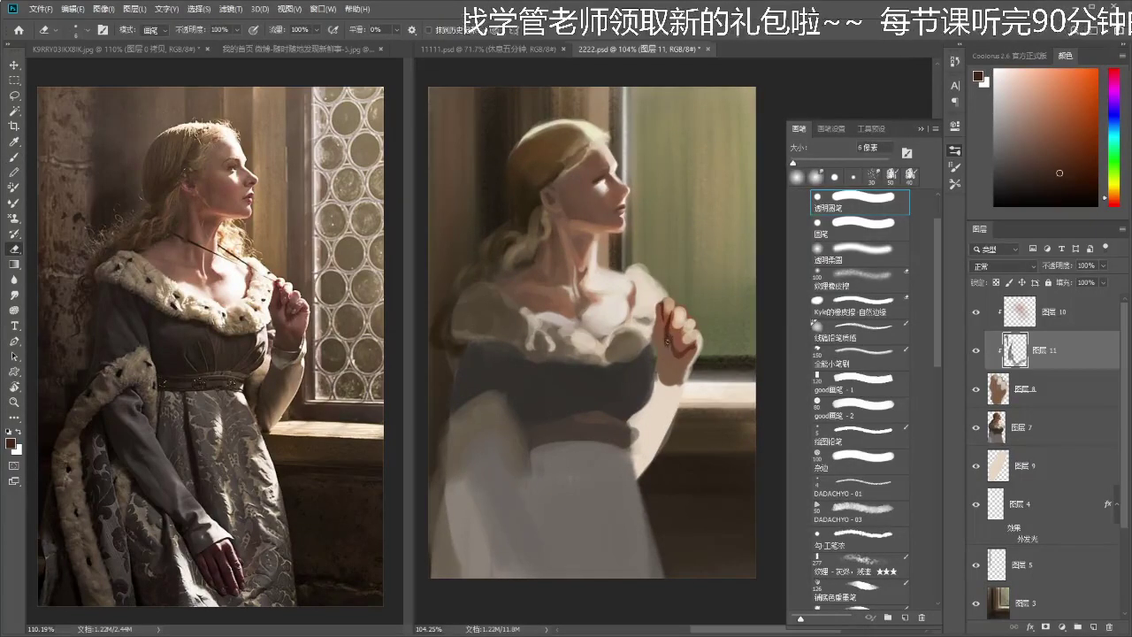
drag(668, 329, 672, 354)
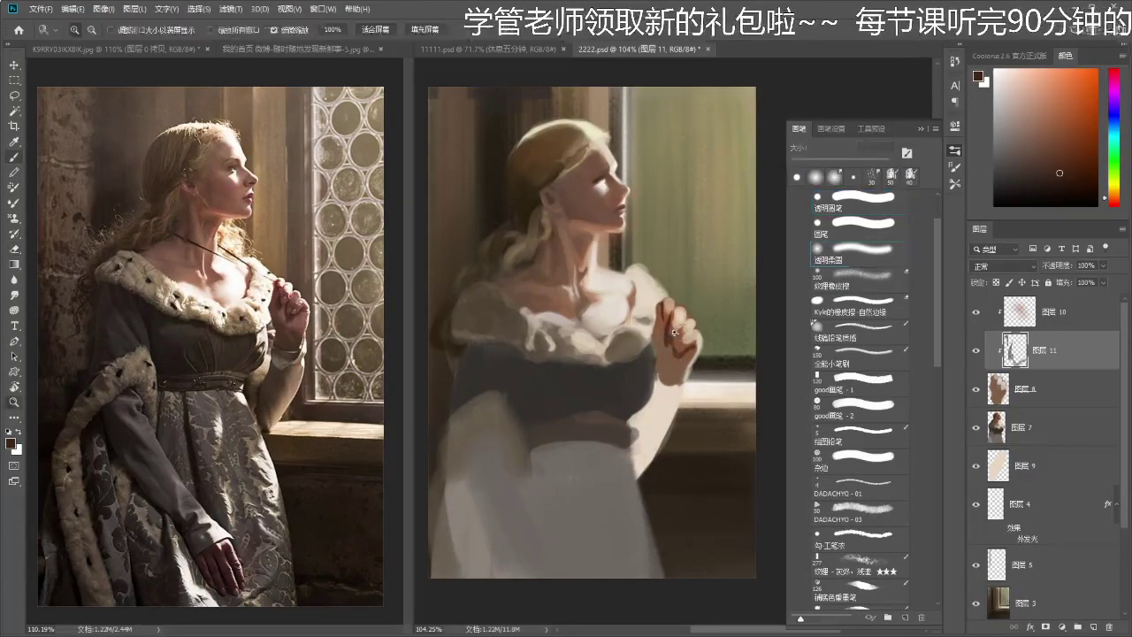
- Paint reddish-brown shading over the shadow side of the raised hand with the 透明圆笔 brush and lasso an area of the fingers
scroll(669, 323, up, 1)
key(b)
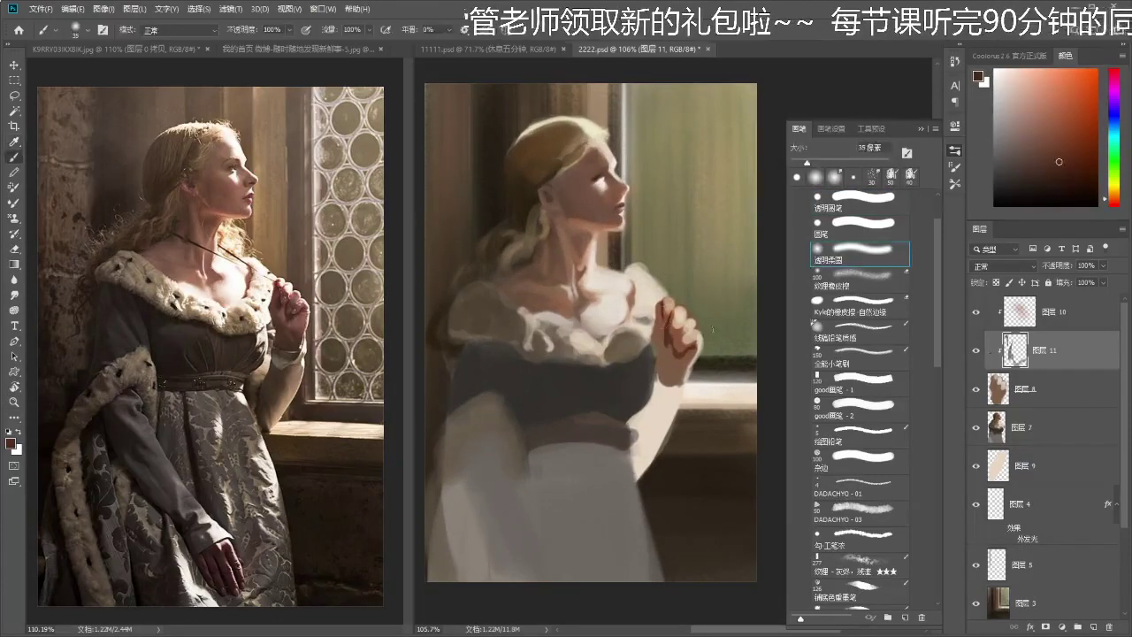
mouse_move(647, 301)
mouse_down()
mouse_move(663, 352)
mouse_move(649, 324)
mouse_move(632, 361)
mouse_up()
click(858, 201)
mouse_move(644, 301)
mouse_down()
mouse_move(656, 366)
mouse_move(680, 380)
mouse_move(665, 382)
mouse_move(663, 367)
mouse_move(667, 376)
mouse_up()
scroll(670, 378, up, 2)
key(l)
mouse_move(705, 314)
mouse_down()
mouse_move(709, 358)
mouse_move(687, 346)
mouse_up()
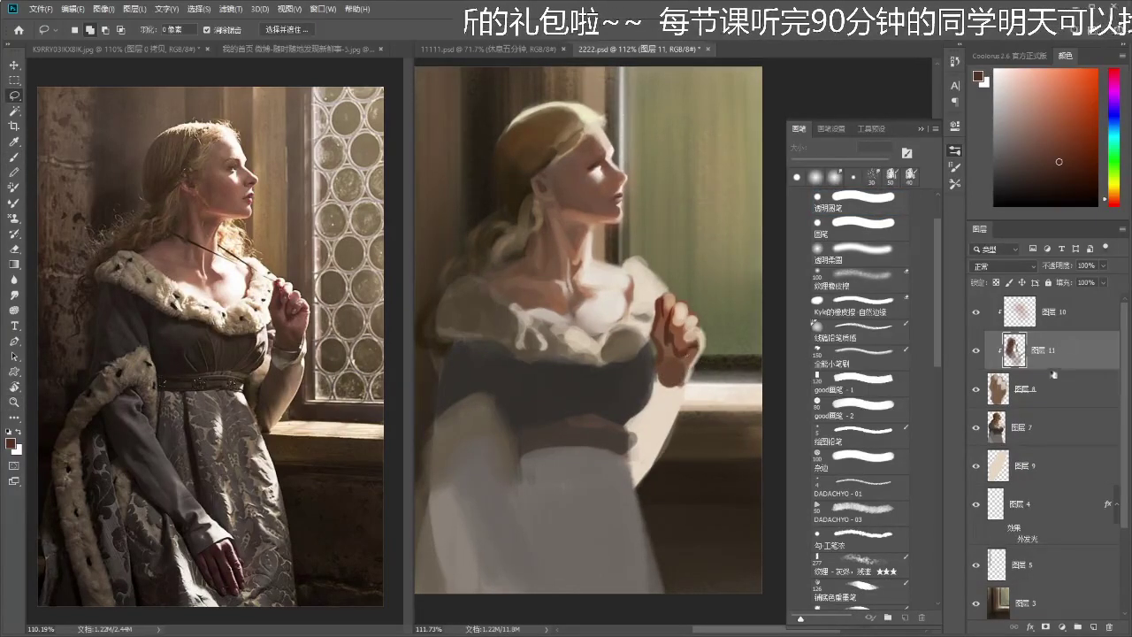
- Clear the selection and merge 图层 8, 图层 11 and 图层 10 into one hand layer
click(1050, 379)
shift+click(1052, 321)
key(ctrl+d)
key(ctrl+e)
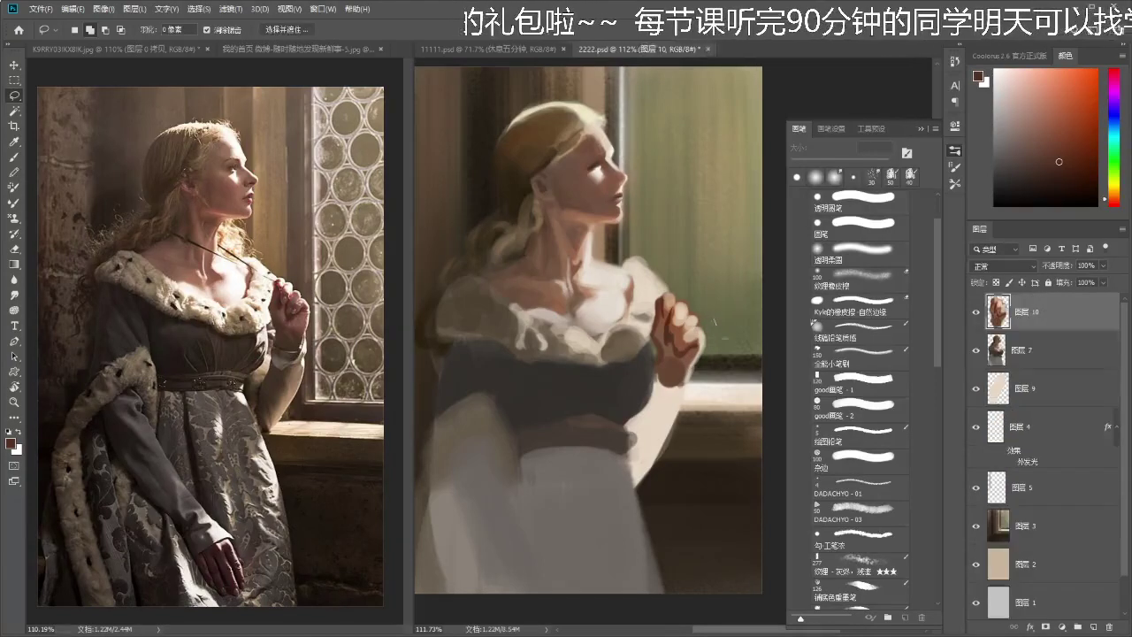
- Lasso the fingers of the raised hand, copy them to a new layer, and nudge and reshape the copy with Free Transform
mouse_move(707, 350)
mouse_down()
mouse_move(672, 358)
mouse_move(644, 290)
mouse_move(720, 283)
mouse_move(700, 313)
mouse_move(658, 291)
mouse_move(703, 306)
mouse_up()
key(ctrl+j)
key(ctrl+t)
key(Right)
key(Right)
key(Right)
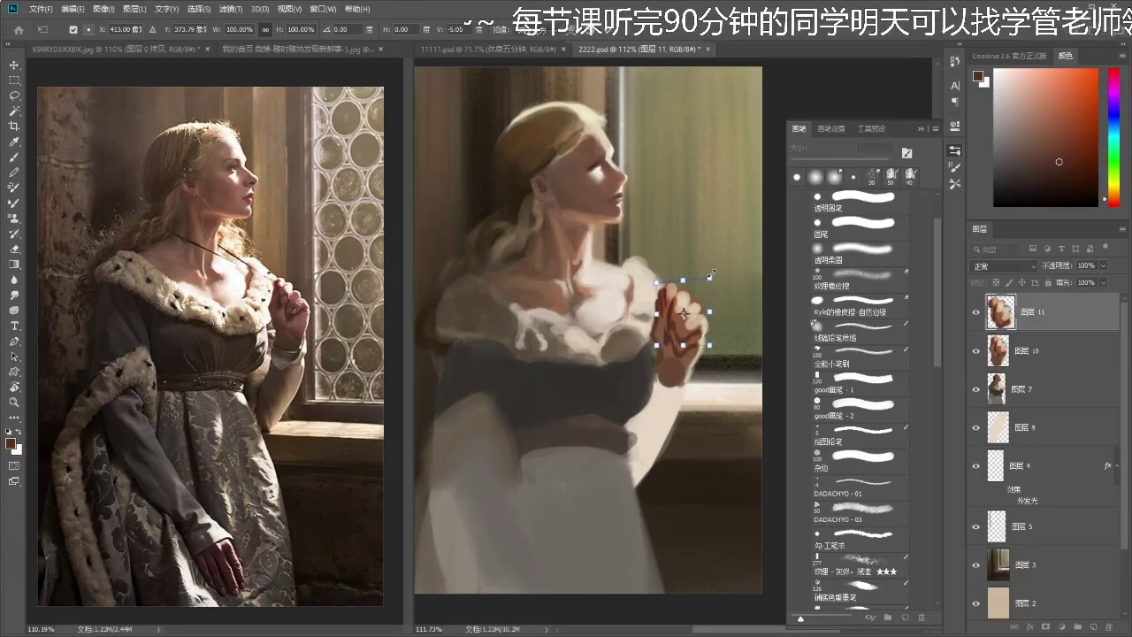
mouse_move(654, 316)
mouse_down()
mouse_move(726, 308)
mouse_move(711, 309)
mouse_up()
key(Return)
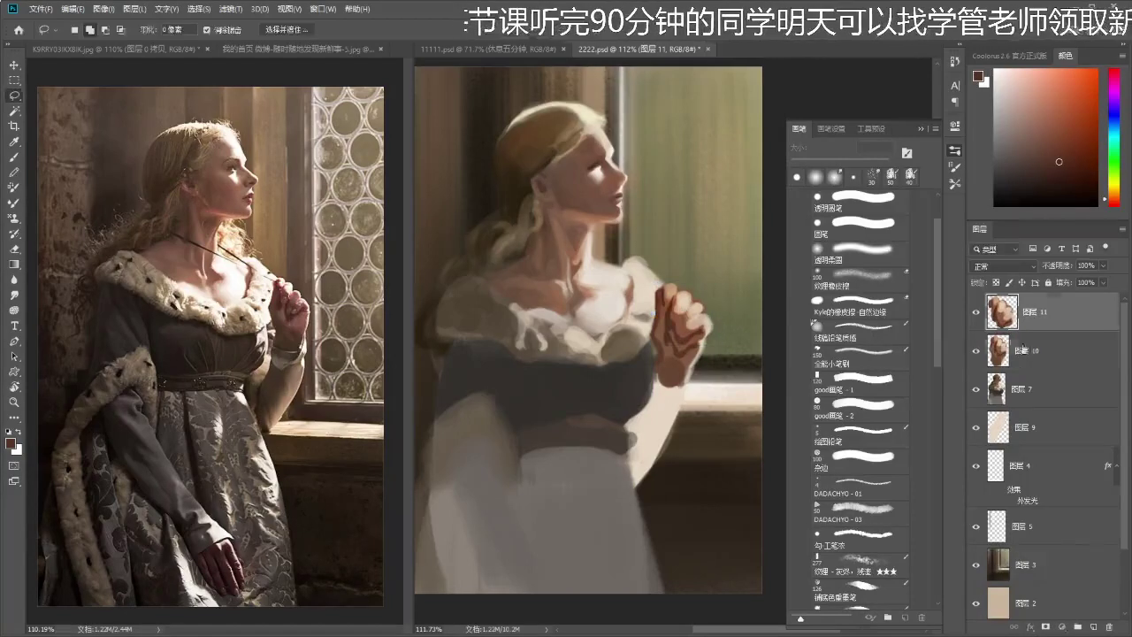
- On 图层 10, sample a brown skin tone and paint the palm beneath the moved fingers at 35 px
click(1023, 351)
key(b)
alt+click(669, 338)
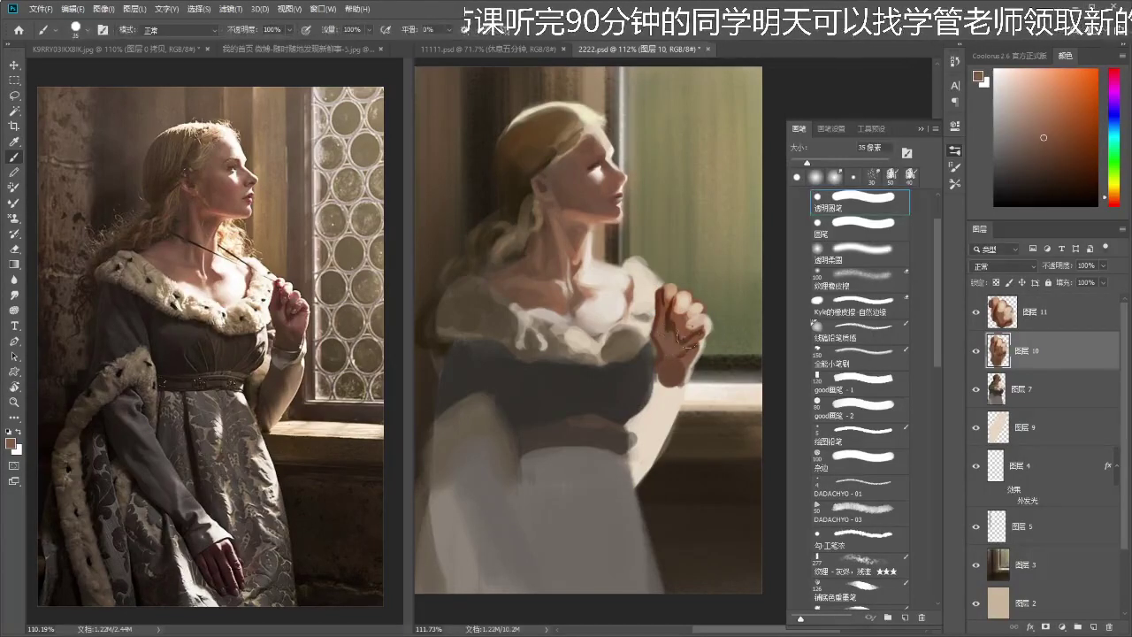
drag(690, 349, 741, 345)
- Sample pale beige and brown skin tones and refine the outer edge and creases of the hand at 8 px
alt+click(707, 332)
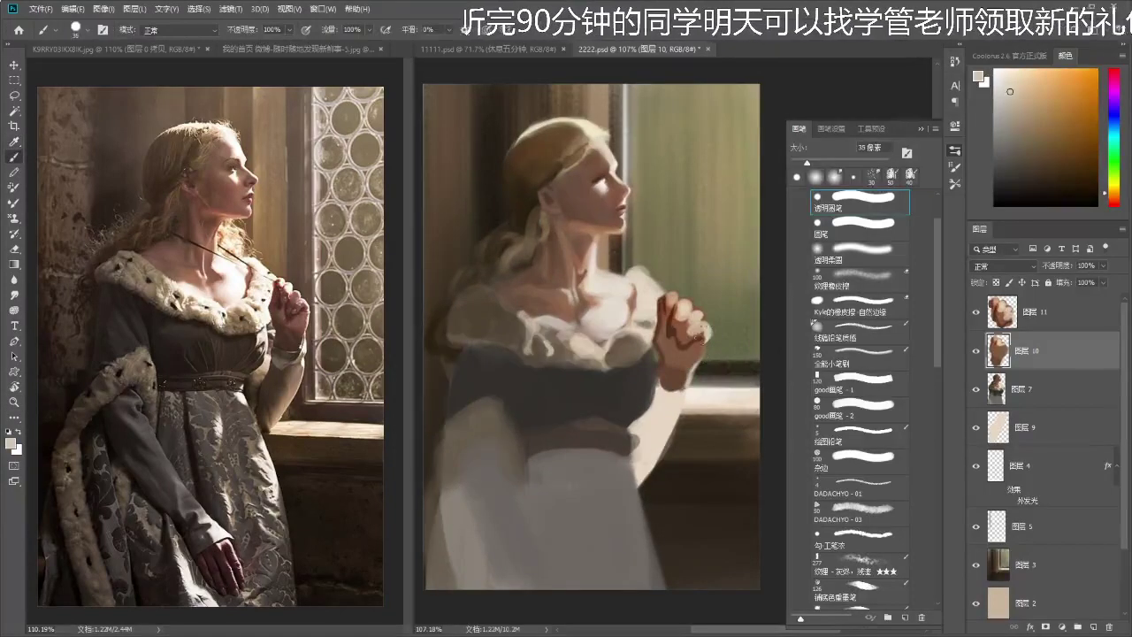
key(bracketleft)
key(bracketleft)
key(bracketleft)
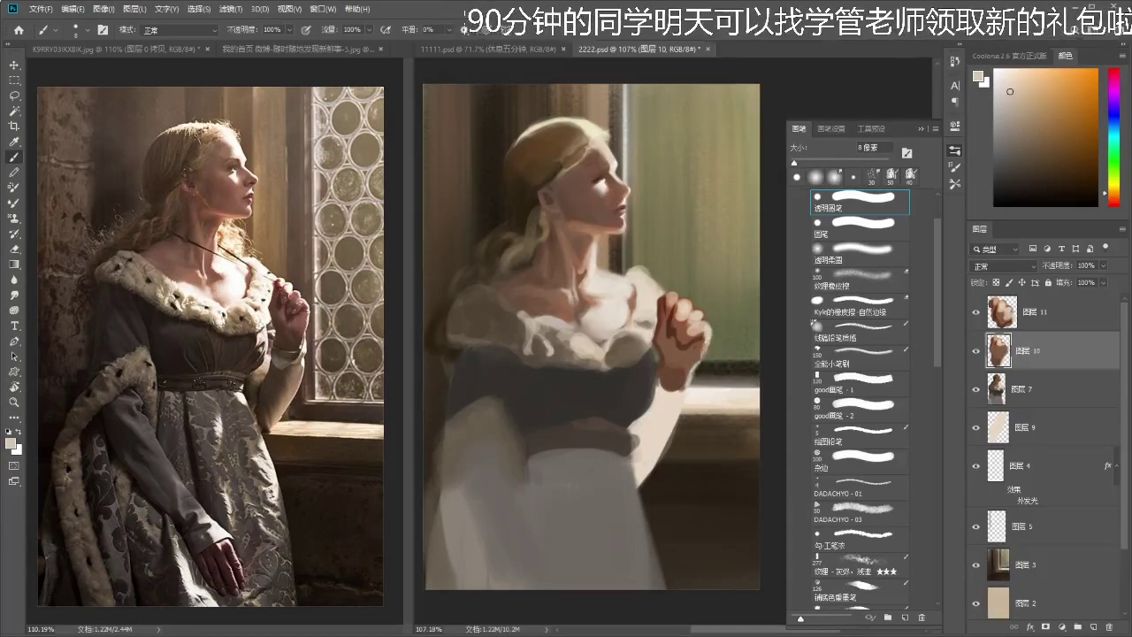
alt+click(699, 354)
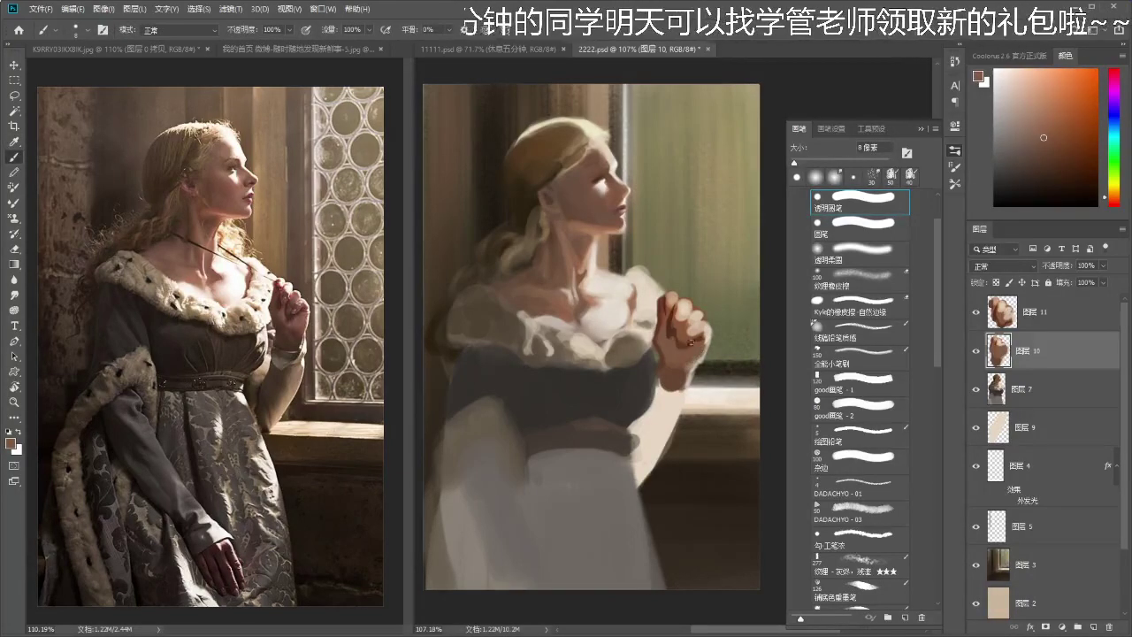
drag(684, 353, 693, 354)
- Sample brown tones from the hand and shade the wrist and lower palm with the brush at 29 px
alt+click(679, 366)
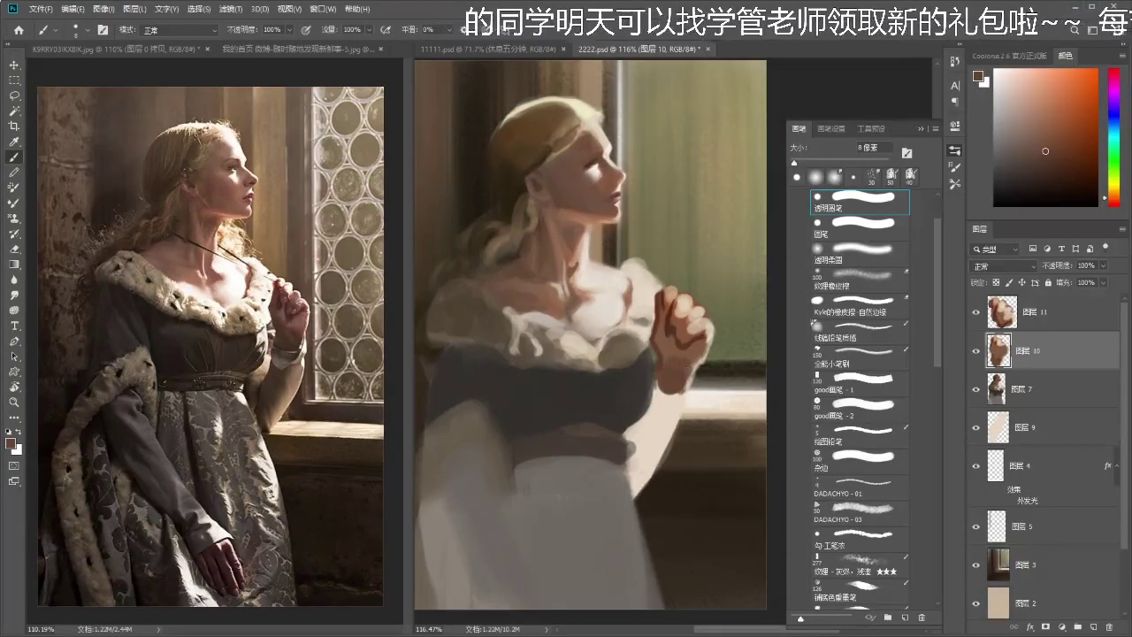
key(bracketright)
key(bracketright)
key(bracketright)
key(bracketright)
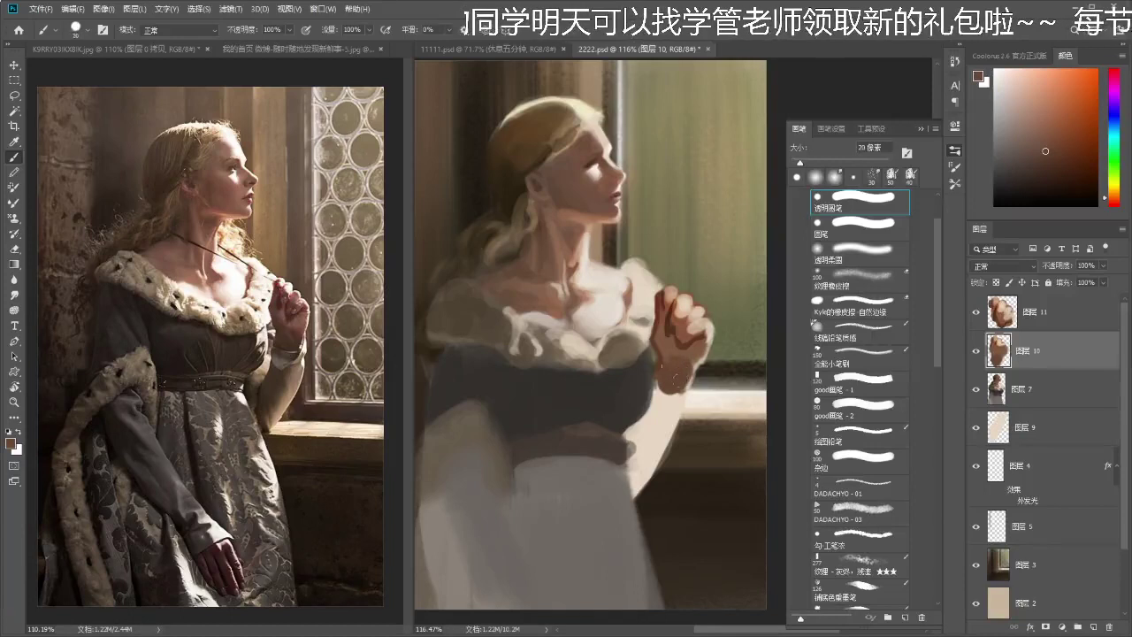
alt+click(659, 344)
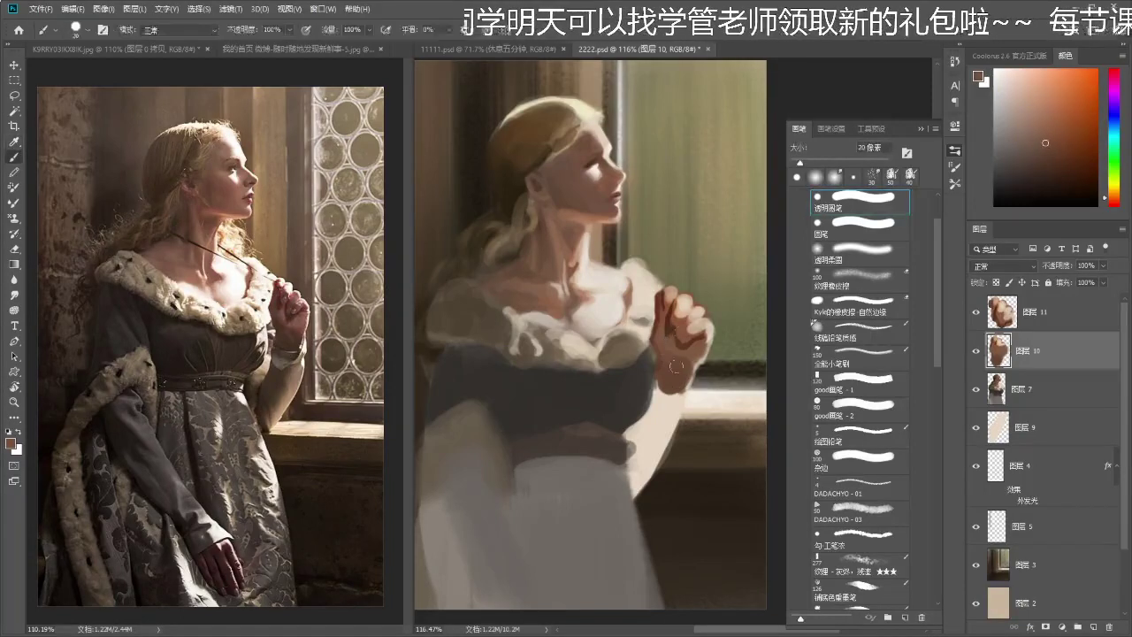
alt+click(674, 322)
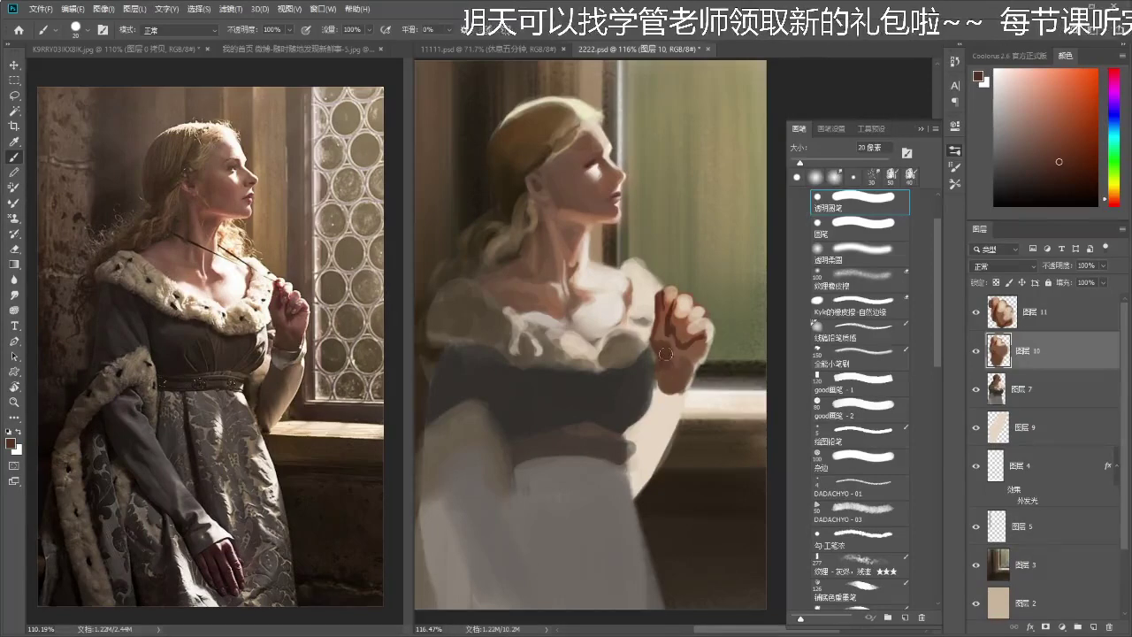
- Sample a dark reddish brown from the finger shadows and reduce the brush to 5 px for the hand's fine creases
key(z)
drag(661, 372, 701, 341)
key(b)
key(z)
alt+click(694, 364)
key(i)
click(683, 327)
key(b)
key(bracketleft)
key(bracketleft)
key(bracketleft)
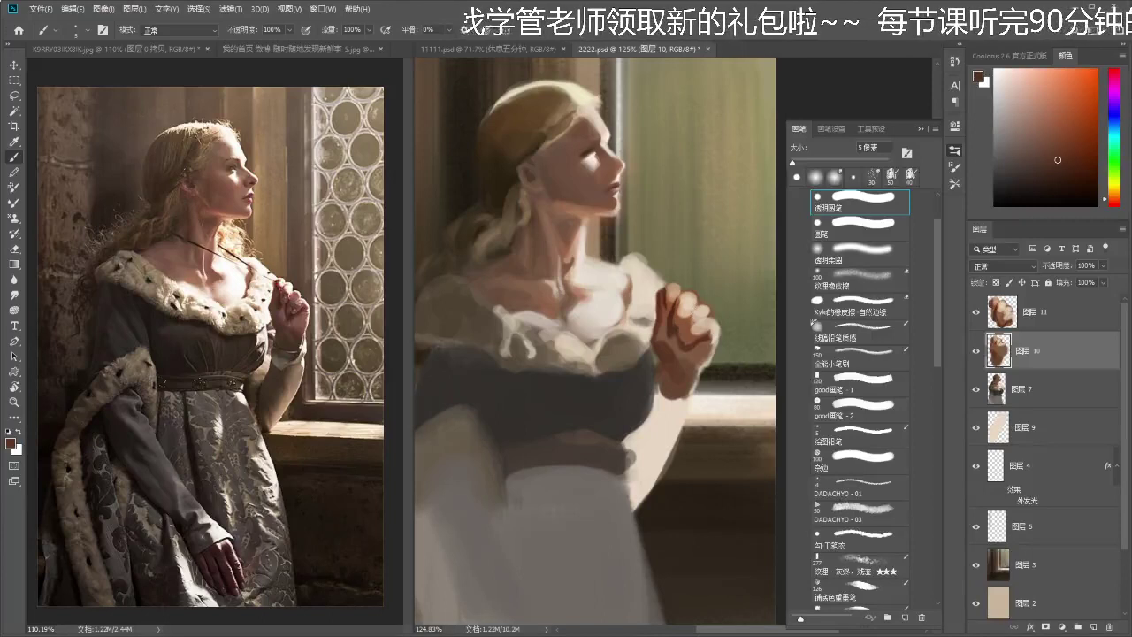
- Merge 图层 11 with 图层 10 and touch up the dark line beside the index finger
click(1042, 322)
key(ctrl+e)
drag(677, 301, 674, 292)
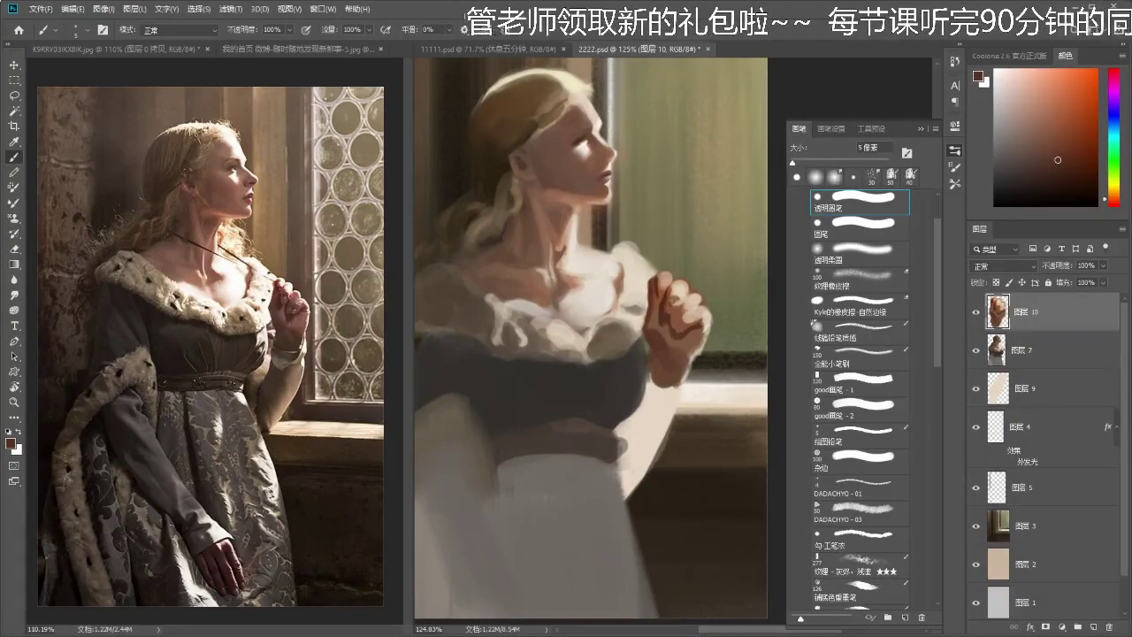
- Sample a warm brown from the index finger and blend the shading between the fingers, enlarging the brush
alt+click(670, 303)
key(bracketright)
key(bracketright)
drag(669, 301, 671, 300)
key(bracketright)
key(bracketright)
key(bracketright)
key(bracketright)
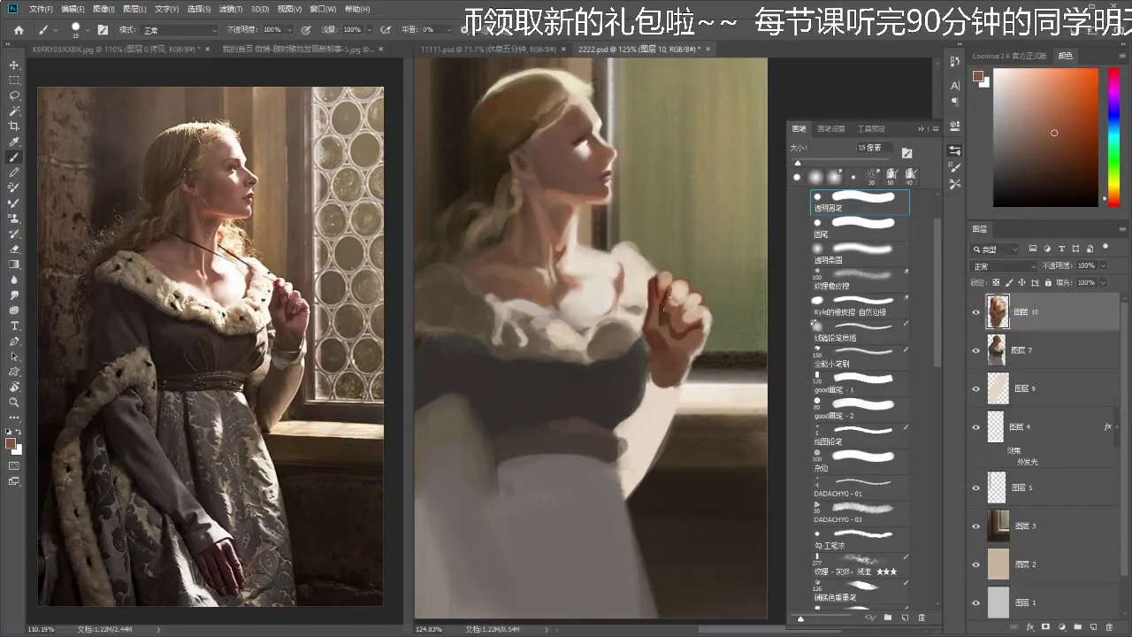
- Choose a darker, redder brown and paint the shadow between the fingers of the raised hand at 15 px
key(z)
mouse_move(670, 311)
mouse_down()
mouse_move(642, 324)
mouse_move(670, 301)
mouse_up()
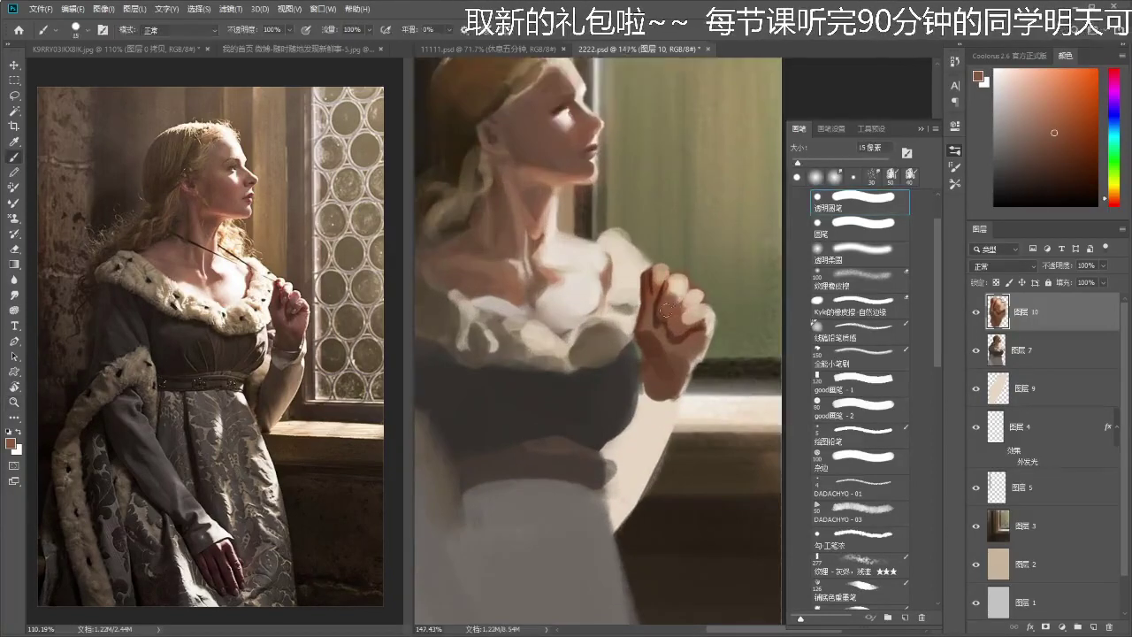
click(1065, 148)
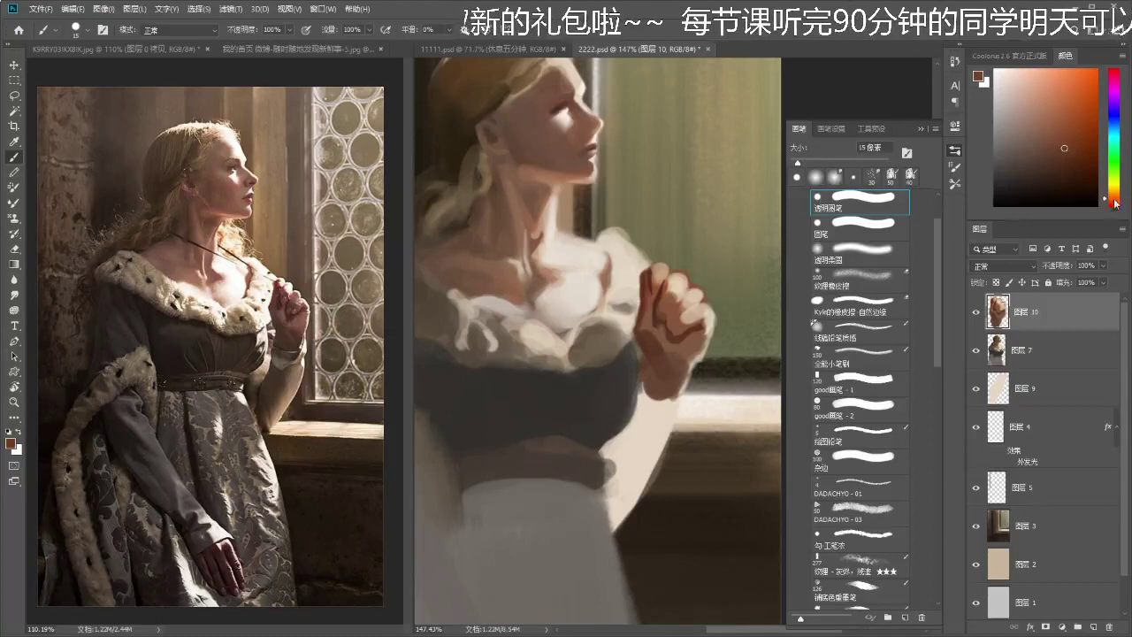
click(1111, 200)
drag(671, 295, 670, 299)
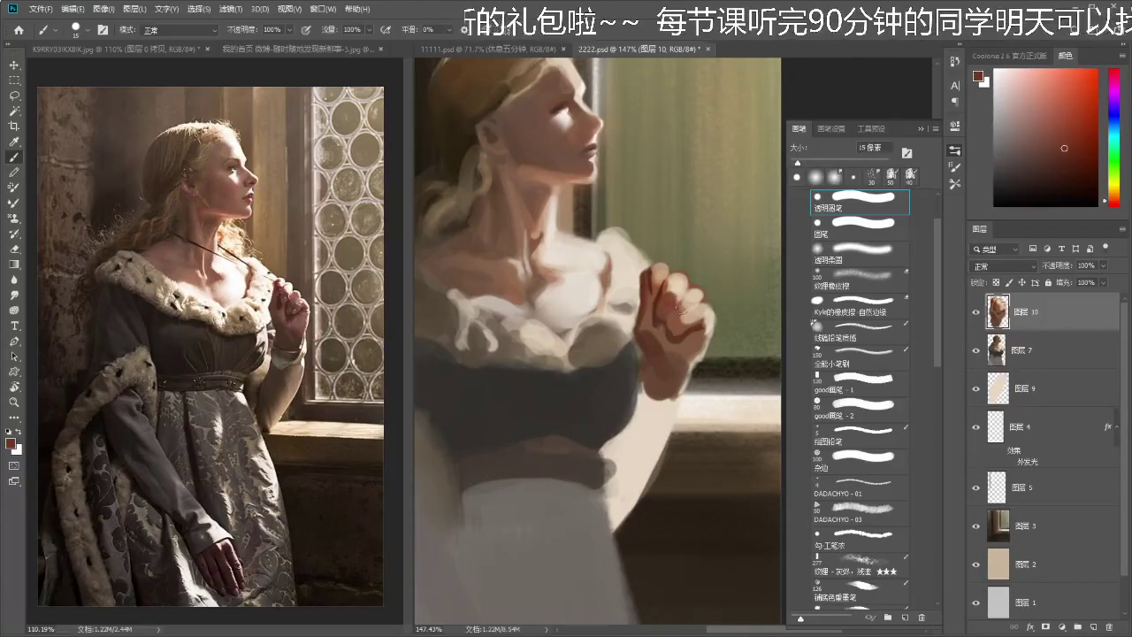
key(bracketleft)
key(bracketleft)
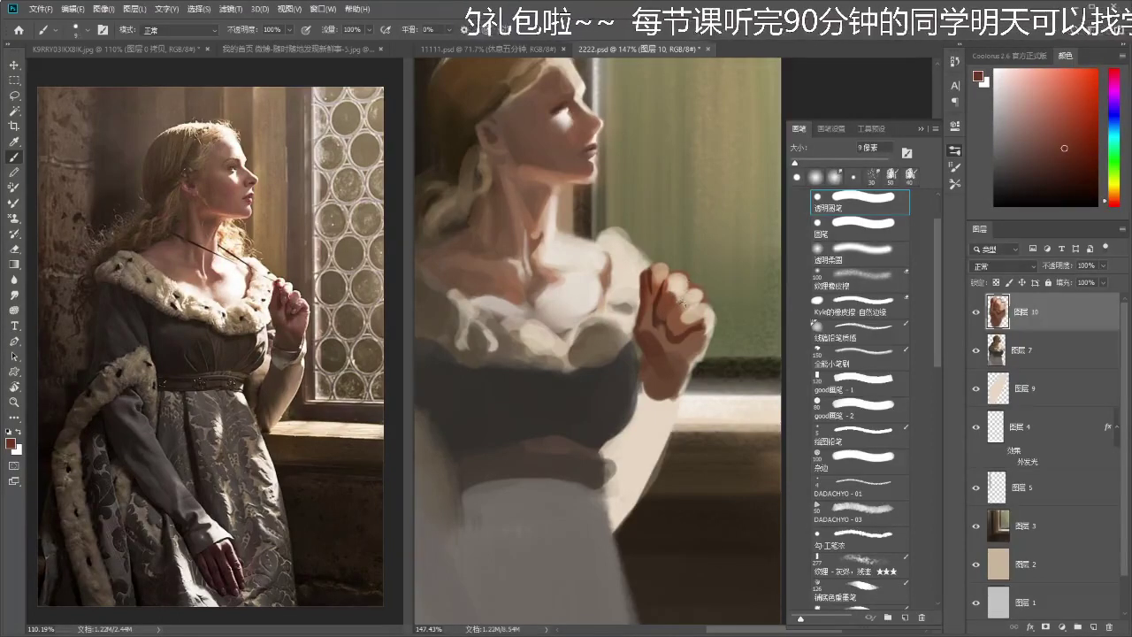
key(bracketright)
key(bracketright)
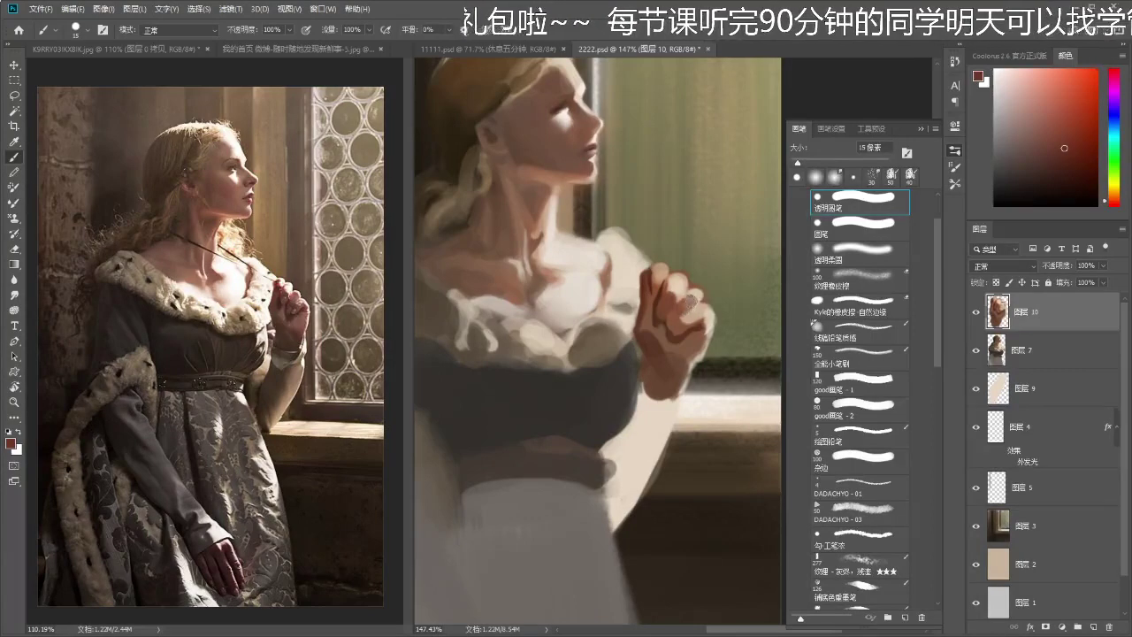
mouse_move(689, 301)
mouse_down()
mouse_move(669, 325)
mouse_move(699, 326)
mouse_move(701, 313)
mouse_move(681, 323)
mouse_move(692, 314)
mouse_move(647, 335)
mouse_move(682, 323)
mouse_up()
key(ctrl+z)
key(ctrl+z)
- Free-transform the raised hand to make it slightly smaller
key(z)
key(ctrl+t)
drag(675, 270, 680, 293)
key(Return)
- Select the sleeve layer 图层 9, sample its cream colour and trim the outer edge of the sleeve with the Eraser
drag(697, 371, 689, 320)
mouse_move(691, 362)
mouse_down()
mouse_move(674, 364)
mouse_move(682, 419)
mouse_up()
ctrl+click(684, 384)
alt+click(684, 384)
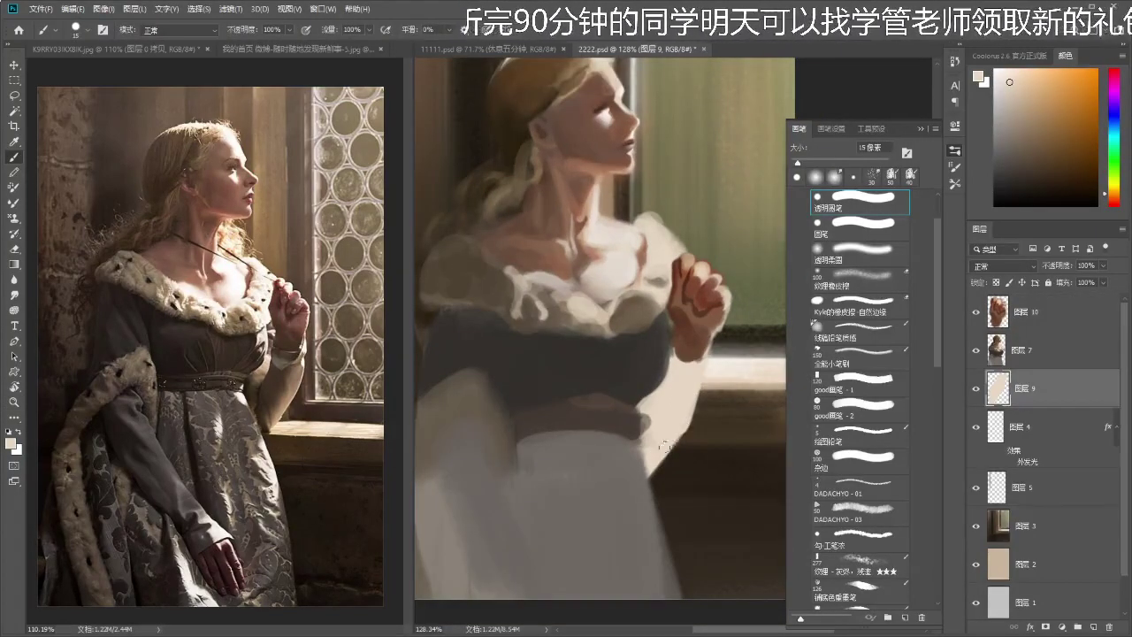
key(e)
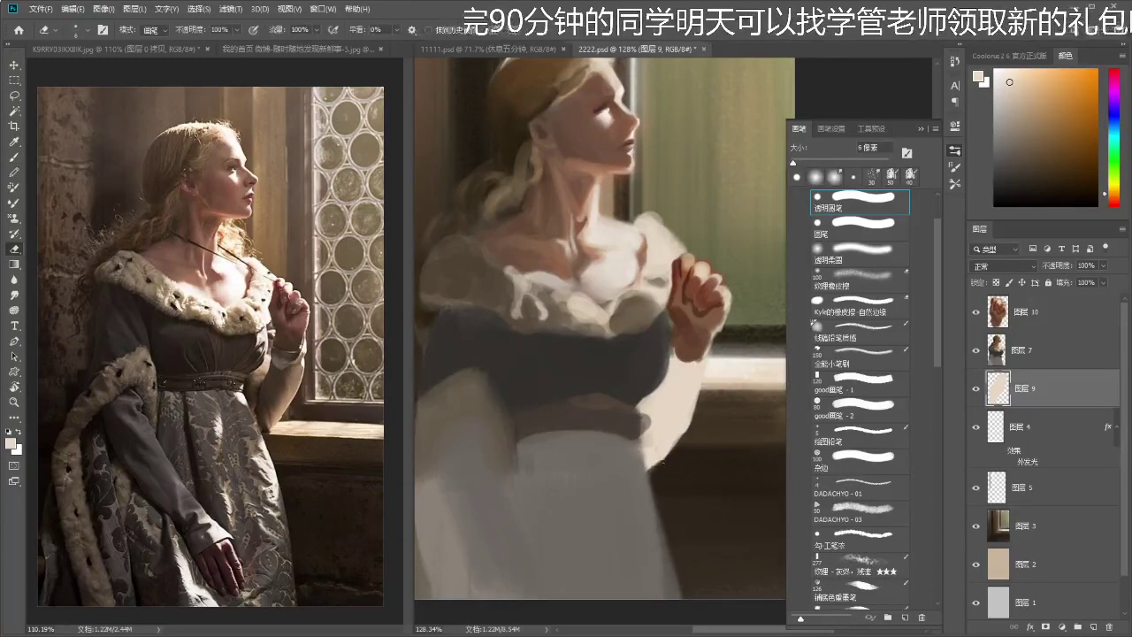
key(z)
drag(685, 374, 658, 362)
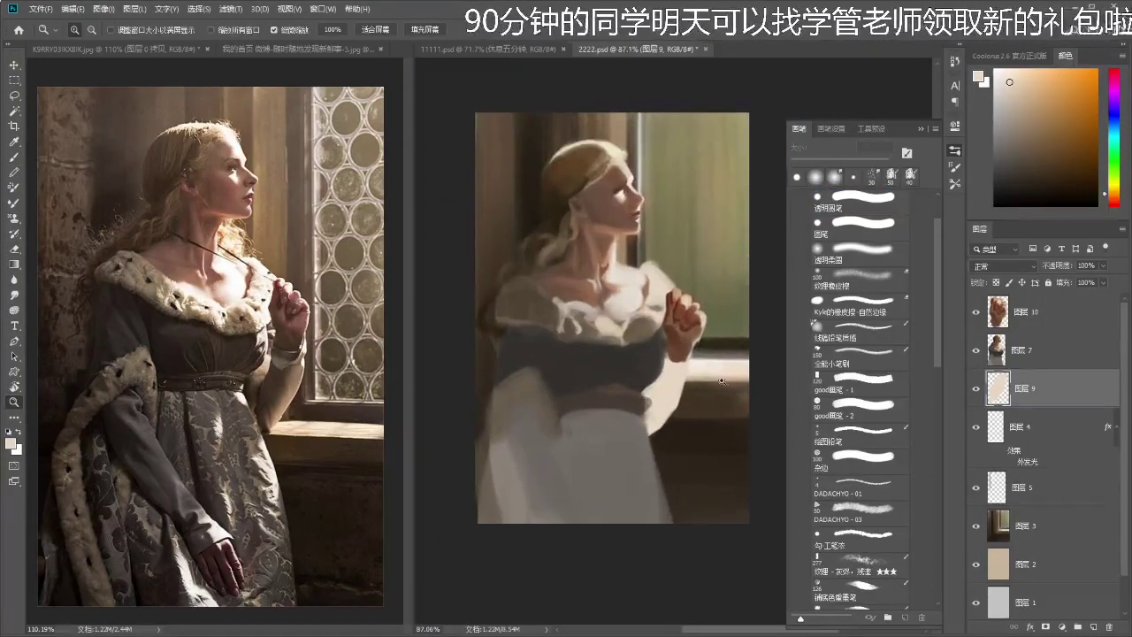
- Select 图层 4 and brush cream into the gap between the bodice and the raised wrist
key(alt+[)
drag(739, 382, 731, 380)
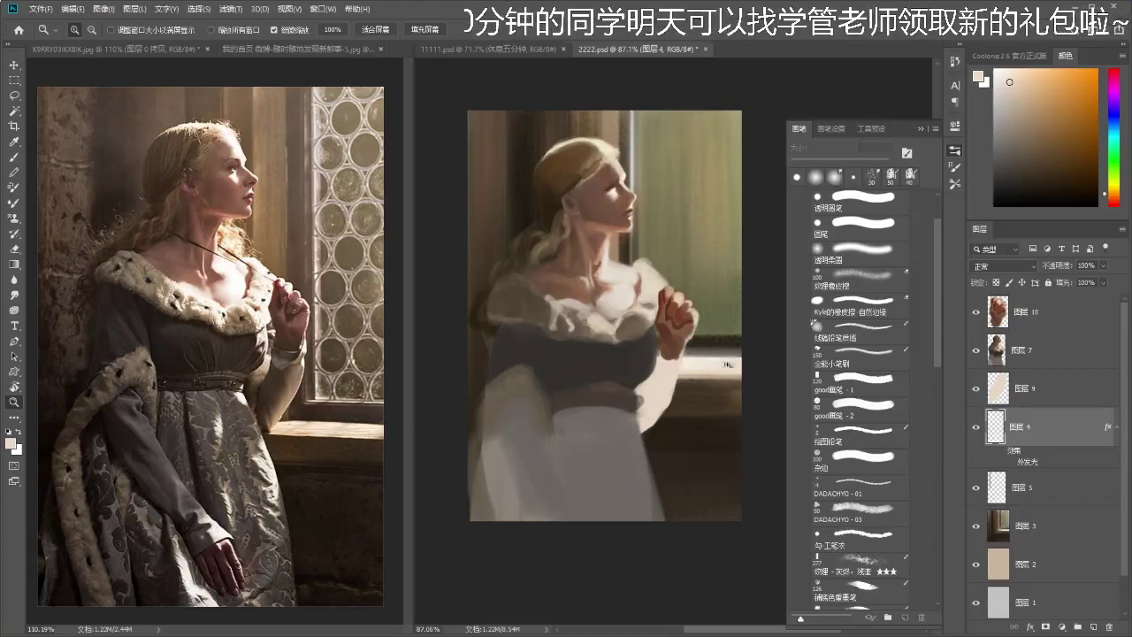
click(663, 358)
key(i)
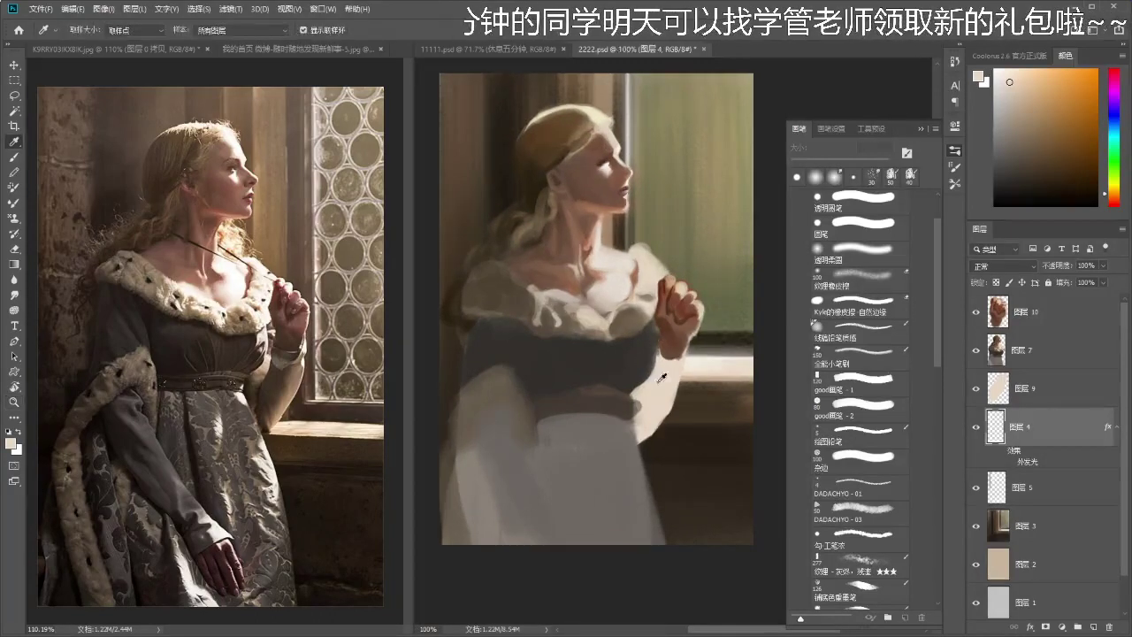
key(b)
drag(656, 322, 656, 347)
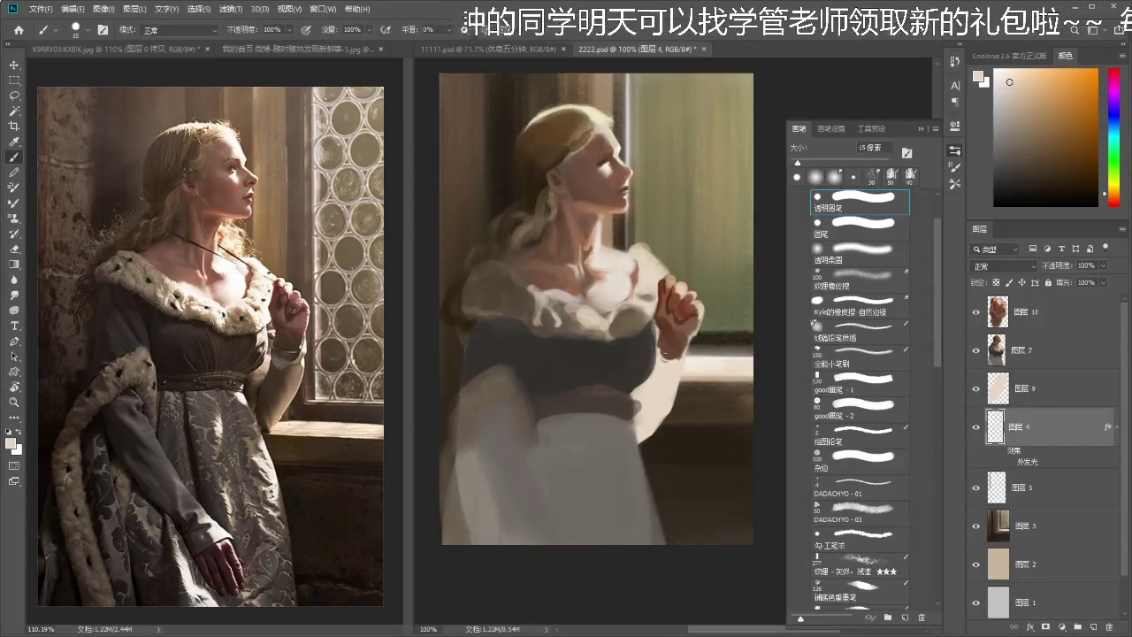
- Select the hand layer 图层 10, sample the wrist's skin tone and touch up the lower edge of the wrist
scroll(674, 343, up, 1)
ctrl+click(675, 354)
key(e)
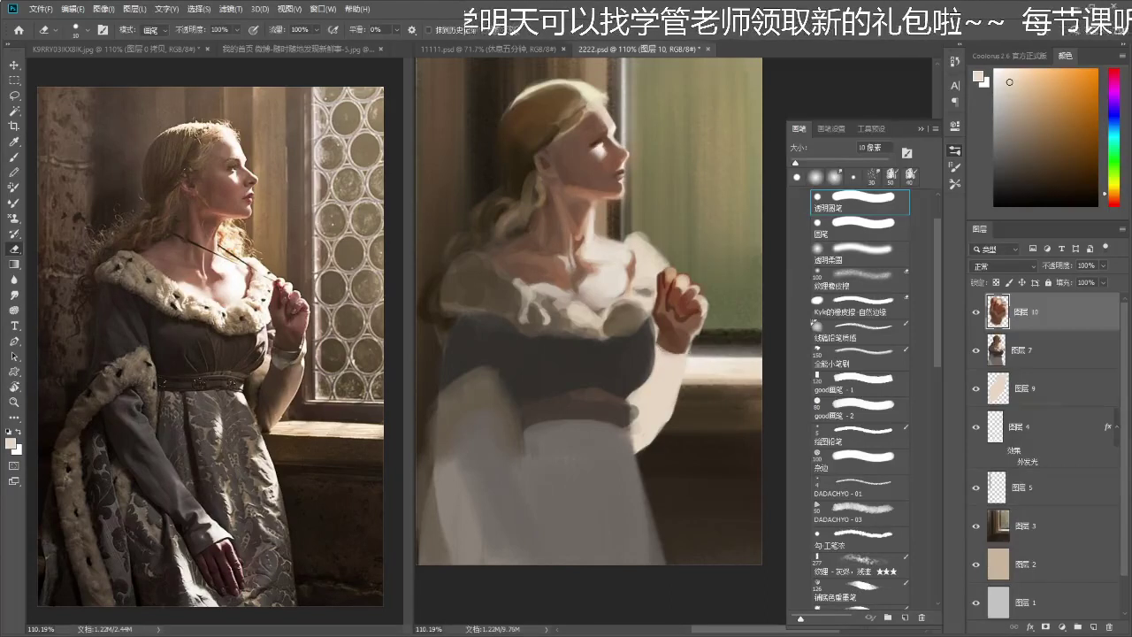
key(b)
alt+click(674, 340)
mouse_move(663, 341)
mouse_down()
mouse_move(686, 356)
mouse_move(689, 346)
mouse_up()
- On 图层 9, sample a dark grey-brown from the shaded cloak and paint shadow along the inner sleeve, enlarging the brush to 29 px
ctrl+click(676, 380)
alt+click(669, 367)
key(b)
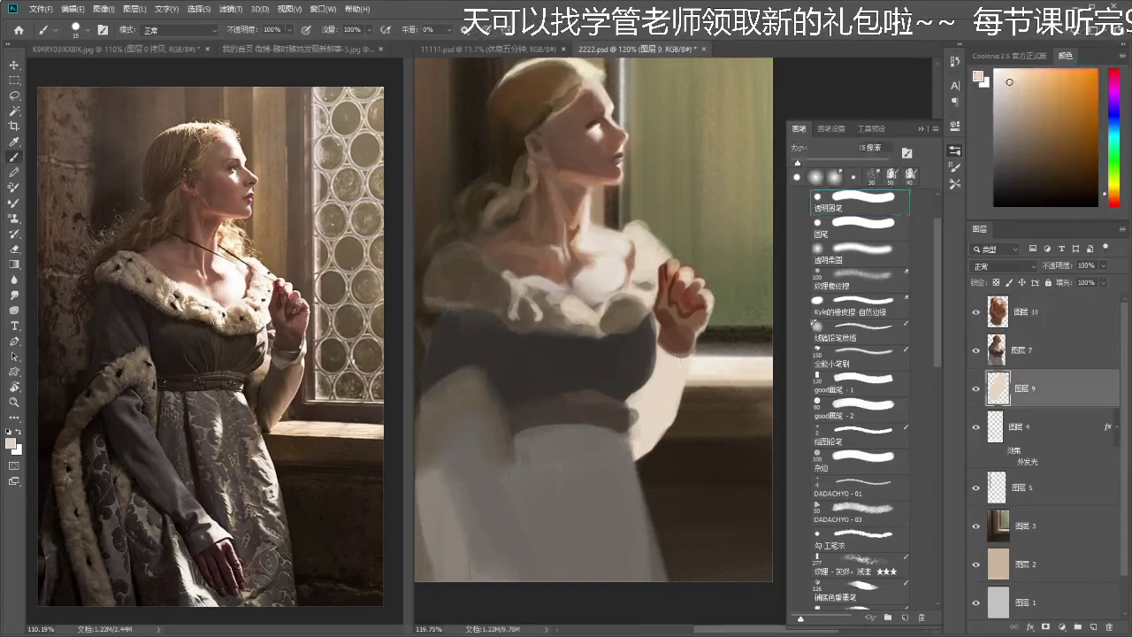
key(i)
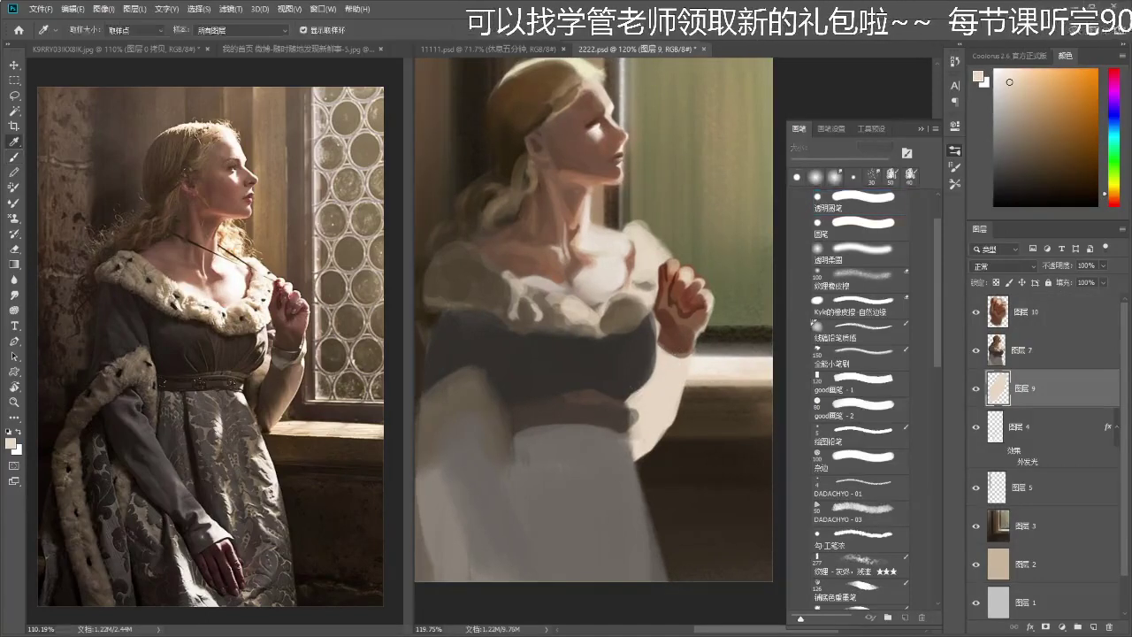
click(460, 382)
key(b)
drag(661, 347, 644, 430)
key(bracketright)
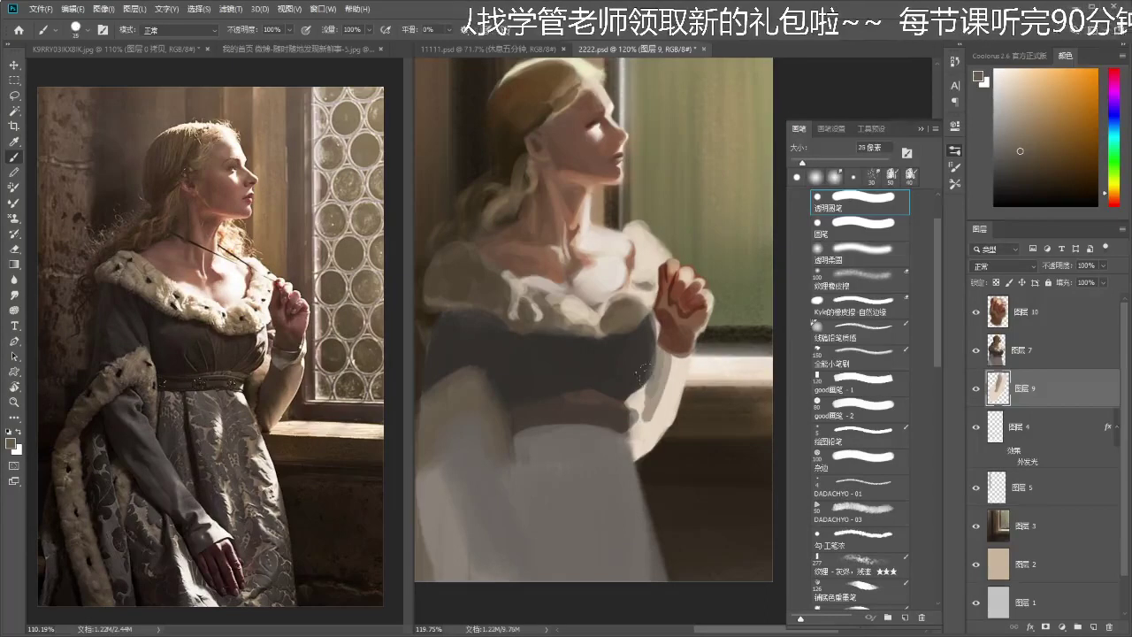
mouse_move(662, 371)
mouse_down()
mouse_move(675, 370)
mouse_move(659, 428)
mouse_up()
key(ctrl+z)
key(ctrl+s)
key(ctrl+z)
key(ctrl+z)
mouse_move(663, 357)
mouse_down()
mouse_move(650, 404)
mouse_move(638, 404)
mouse_move(676, 360)
mouse_move(660, 353)
mouse_move(638, 422)
mouse_move(651, 417)
mouse_move(660, 450)
mouse_move(676, 417)
mouse_up()
key(ctrl+z)
key(ctrl+z)
- Lock the transparent pixels of 图层 9 and shade the raised arm's sleeve with grey-beige tones sampled from it
click(996, 282)
mouse_move(693, 355)
mouse_down()
mouse_move(666, 345)
mouse_move(642, 396)
mouse_move(646, 423)
mouse_move(672, 440)
mouse_up()
alt+click(674, 379)
drag(670, 352, 658, 455)
alt+click(662, 419)
drag(679, 418, 672, 434)
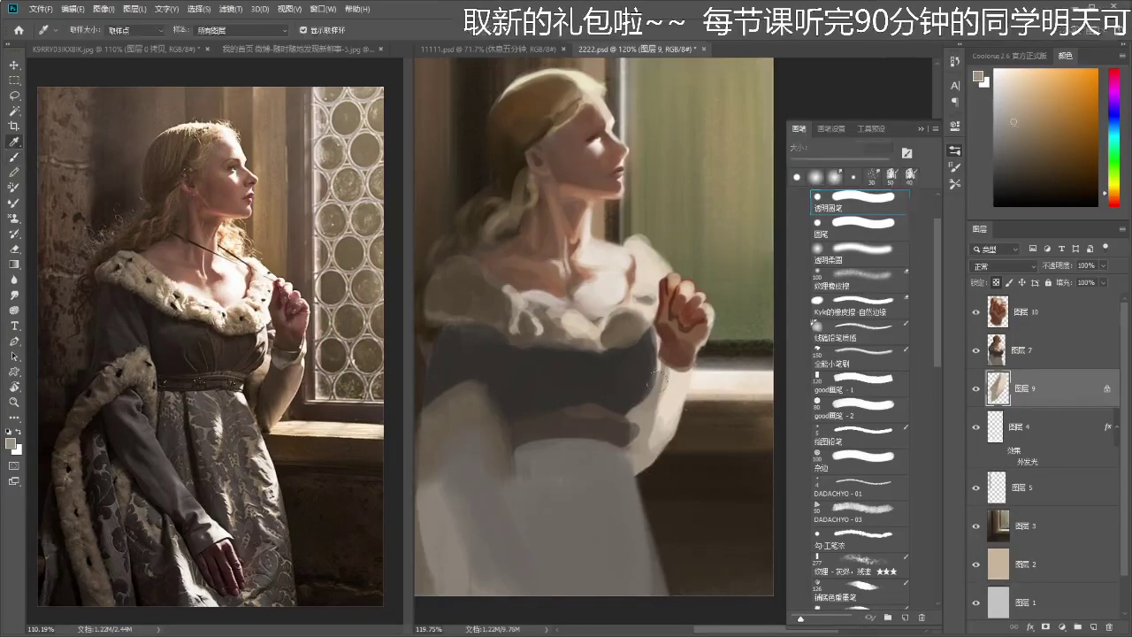
mouse_move(676, 385)
mouse_down()
mouse_move(673, 354)
mouse_move(650, 410)
mouse_move(731, 348)
mouse_move(639, 385)
mouse_move(661, 385)
mouse_move(642, 448)
mouse_up()
- Shift the sampled sleeve colour to a muted ochre brown and tint the lower edge of the sleeve at 30 px
key(i)
click(669, 415)
click(670, 414)
key(b)
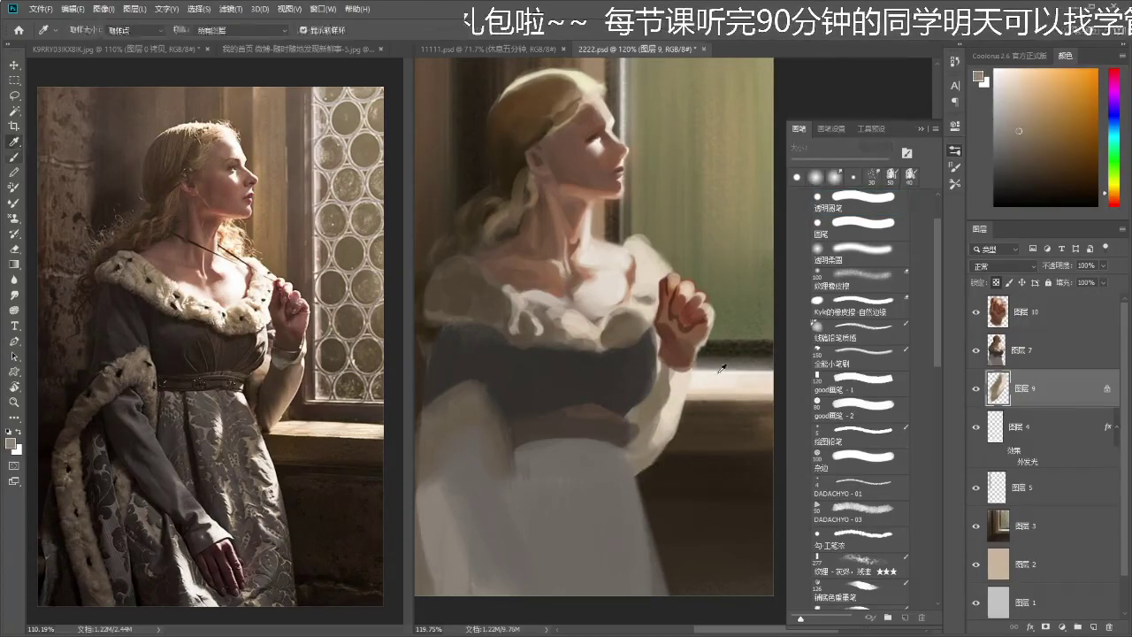
click(1113, 187)
click(1064, 140)
drag(1115, 192, 1116, 191)
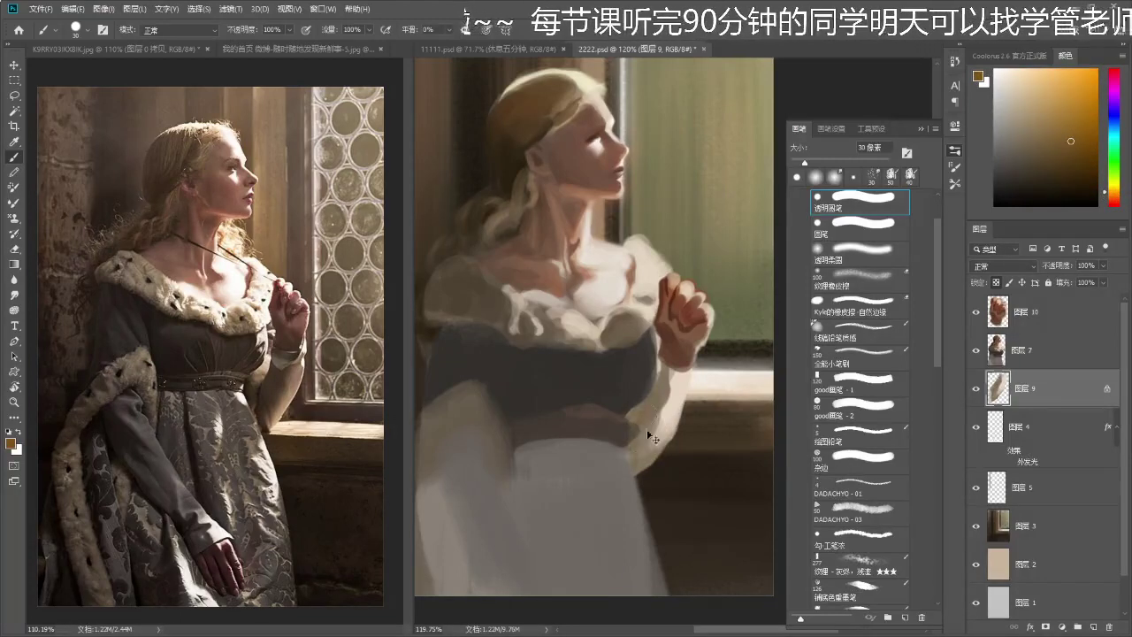
key(ctrl+z)
click(1053, 137)
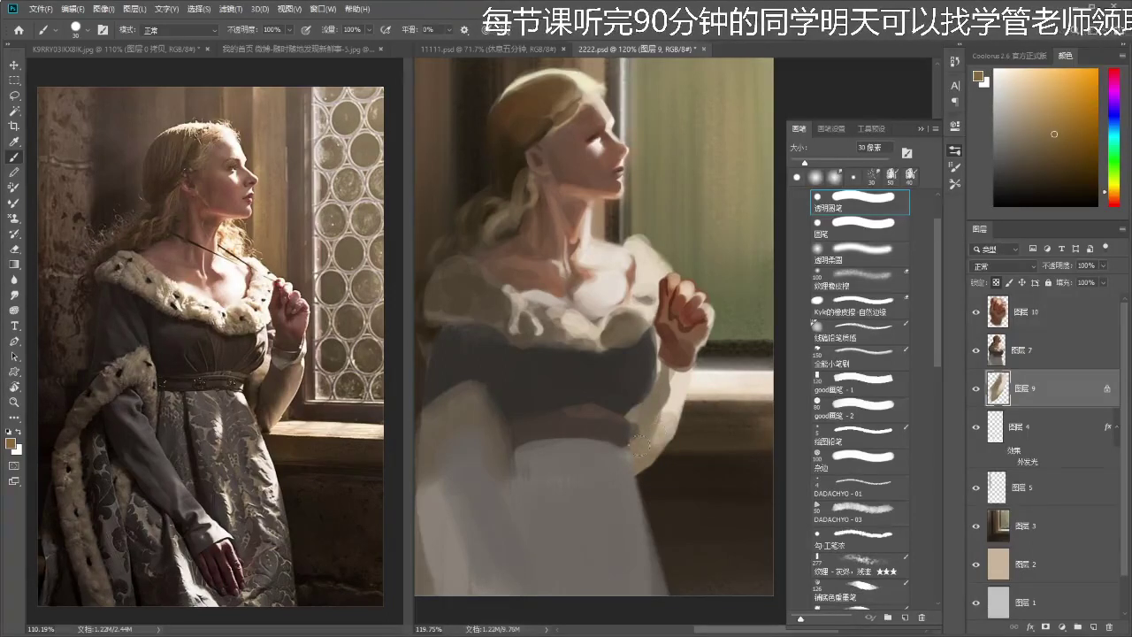
key(r)
key(z)
mouse_move(679, 405)
mouse_down()
mouse_move(632, 411)
mouse_move(656, 411)
mouse_up()
- Sample beige and grey-brown tones from the sleeve and blend the transitions in its shading
key(i)
click(673, 420)
scroll(652, 306, up, 1)
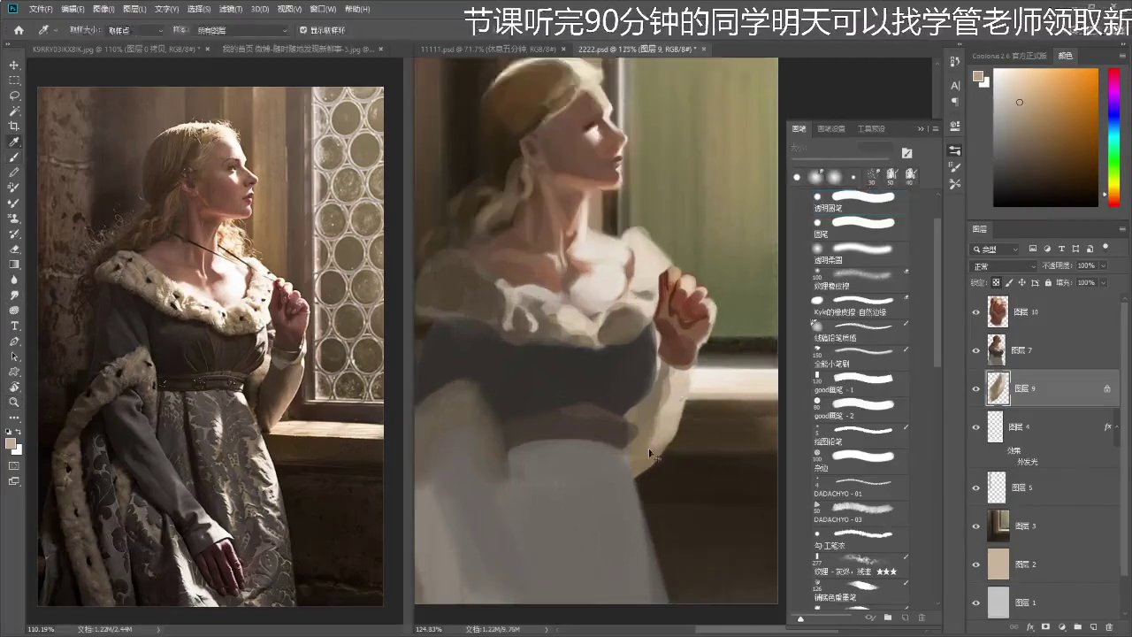
key(z)
mouse_move(646, 454)
mouse_down()
mouse_move(581, 447)
mouse_move(630, 442)
mouse_move(670, 403)
mouse_move(697, 407)
mouse_up()
key(i)
click(656, 386)
key(b)
- Touch up the bodice edge on 图层 7 and shade the adjoining inner sleeve on 图层 9 with a sampled grey-brown
click(977, 390)
click(977, 390)
drag(644, 349, 648, 344)
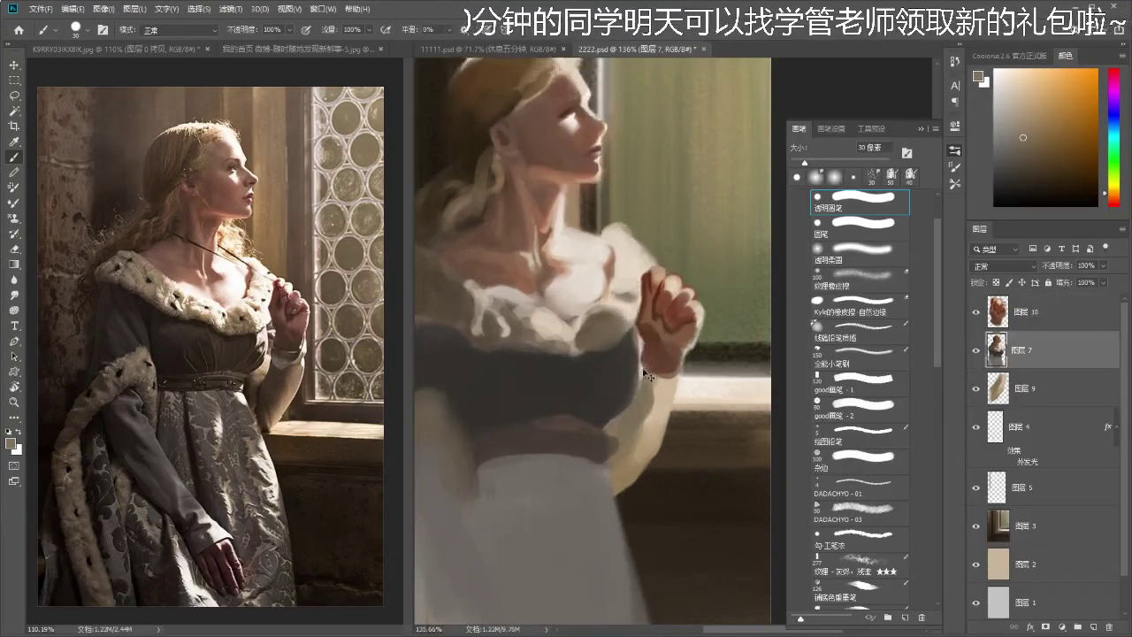
ctrl+click(643, 379)
drag(657, 386, 664, 373)
ctrl+click(672, 374)
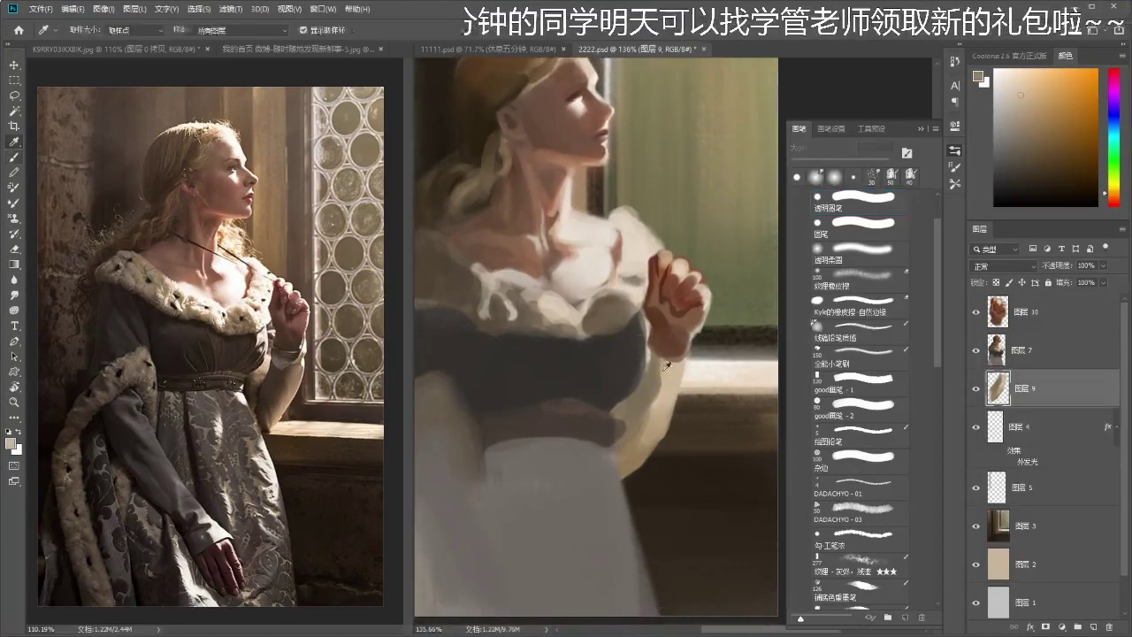
alt+click(645, 345)
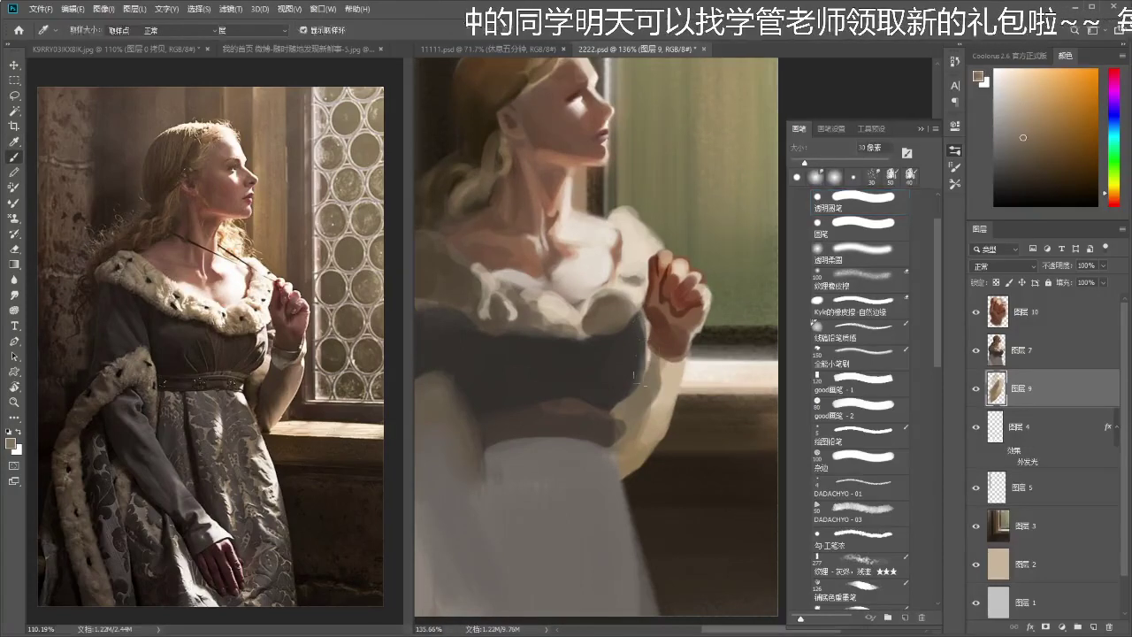
drag(645, 343, 643, 313)
- Lasso a cuff shape on the sleeve below the wrist, fill it with brushed light cream and deselect
mouse_move(663, 376)
mouse_down()
mouse_move(658, 356)
mouse_move(702, 321)
mouse_up()
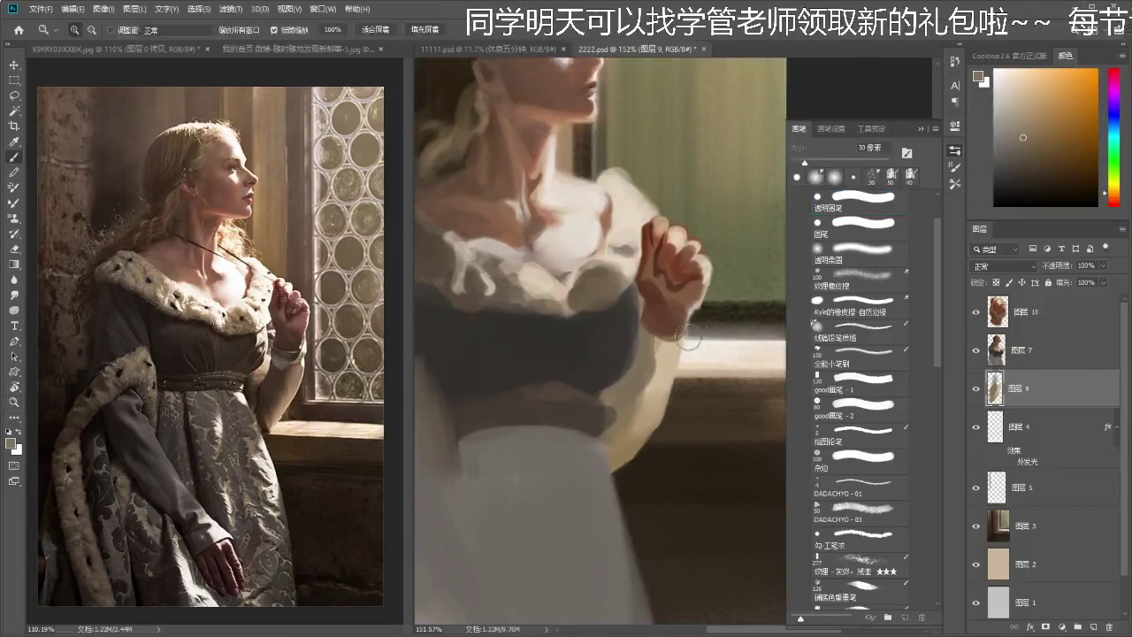
key(l)
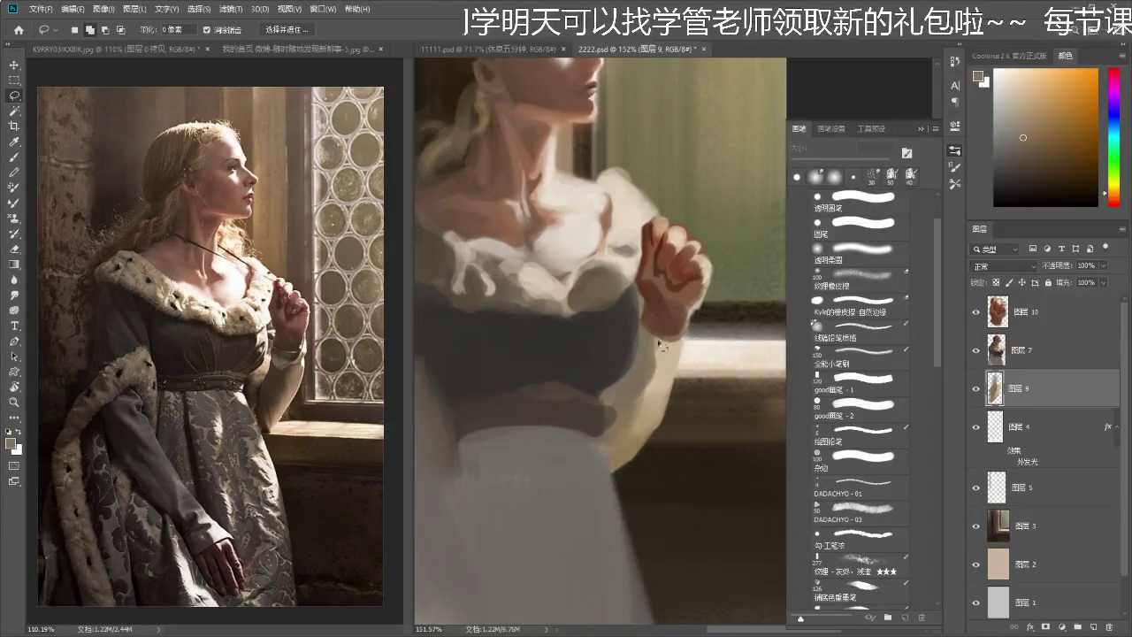
mouse_move(658, 343)
mouse_down()
mouse_move(691, 322)
mouse_move(669, 363)
mouse_up()
key(b)
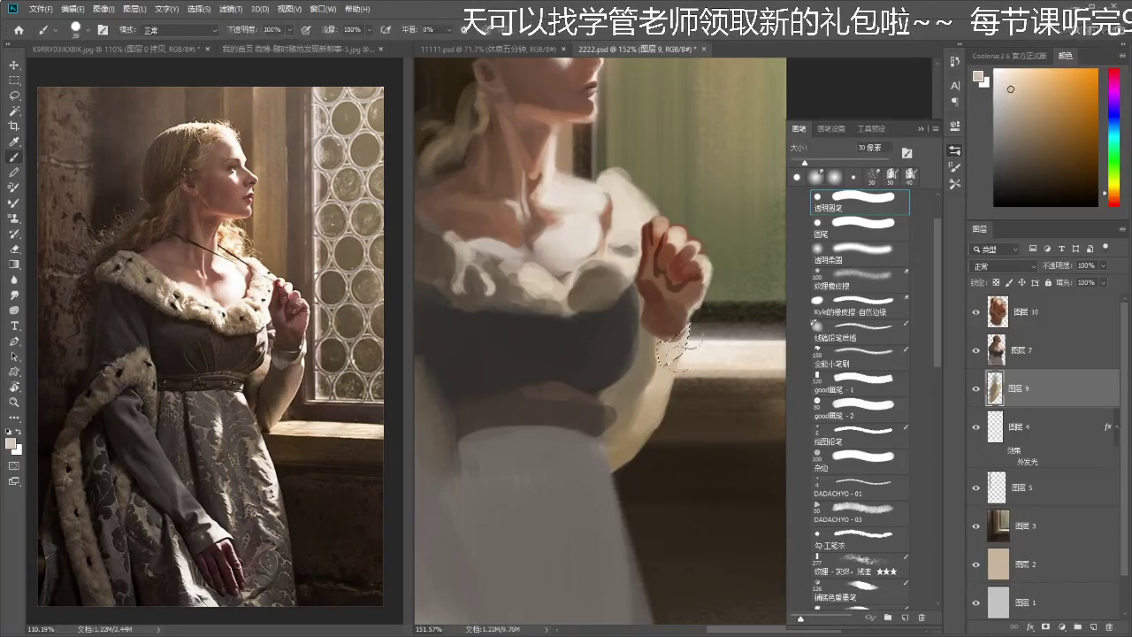
alt+click(678, 343)
mouse_move(691, 333)
mouse_down()
mouse_move(682, 354)
mouse_move(659, 354)
mouse_move(639, 334)
mouse_move(683, 345)
mouse_up()
key(ctrl+d)
key(z)
key(b)
- Lasso the inner side of the cuff, choose a darker brown and paint its shadow, then deselect
key(l)
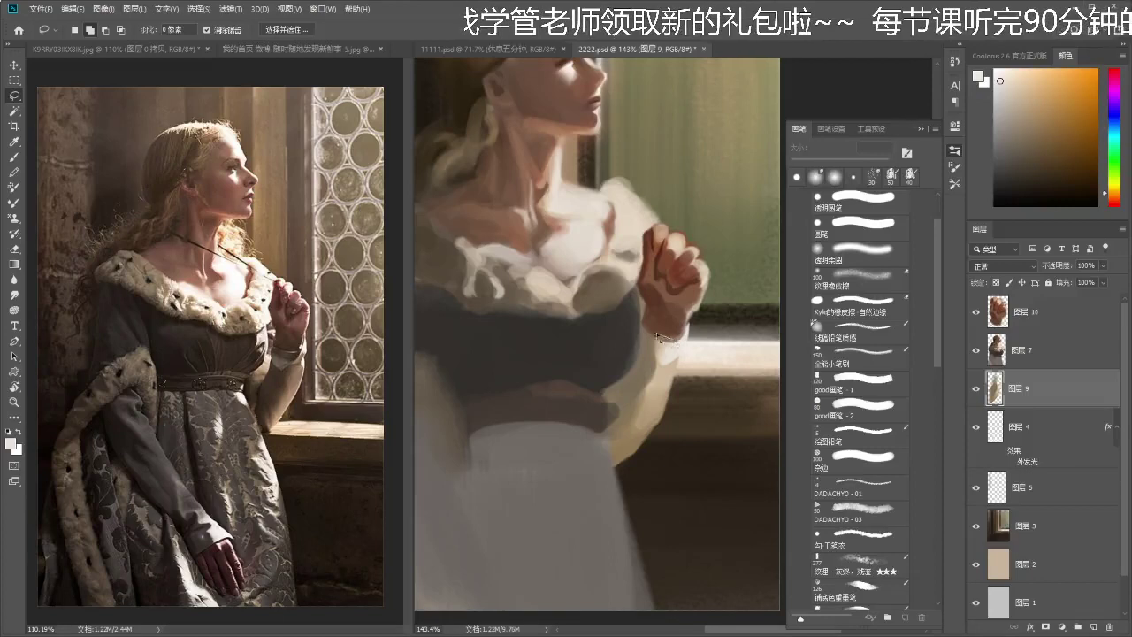
mouse_move(642, 332)
mouse_down()
mouse_move(650, 380)
mouse_move(685, 342)
mouse_up()
key(b)
alt+click(654, 362)
click(1029, 163)
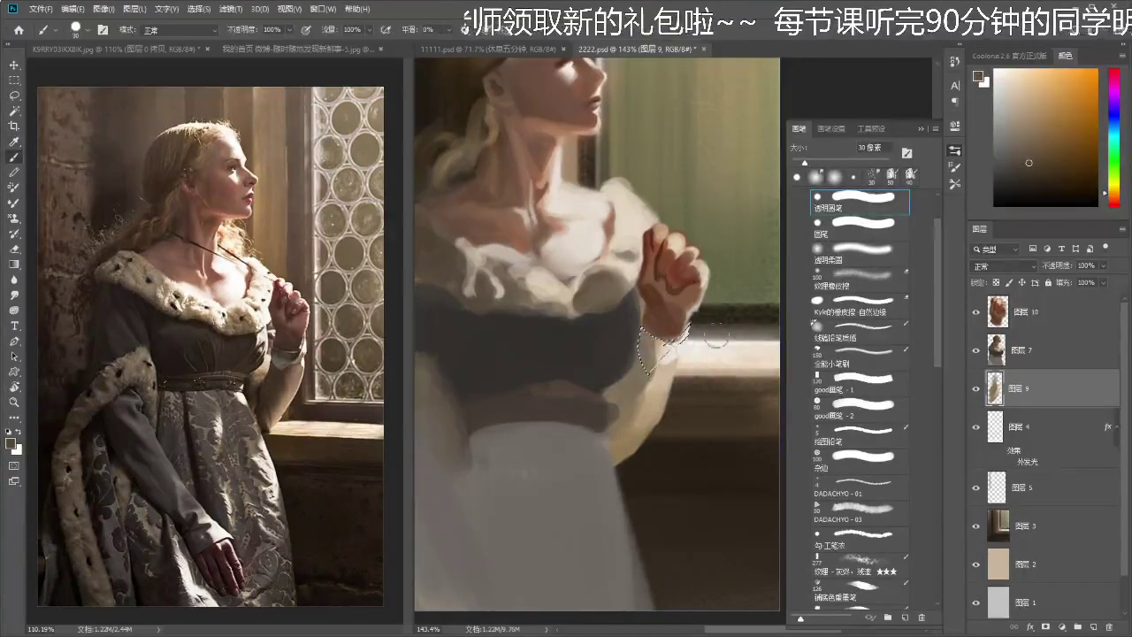
mouse_move(663, 341)
mouse_down()
mouse_move(649, 357)
mouse_move(645, 331)
mouse_move(630, 330)
mouse_move(712, 305)
mouse_up()
key(ctrl+d)
- Lasso the strip beneath the cuff's shadow and paint it with beige sampled from the sleeve
key(z)
key(z)
drag(672, 341, 691, 347)
key(l)
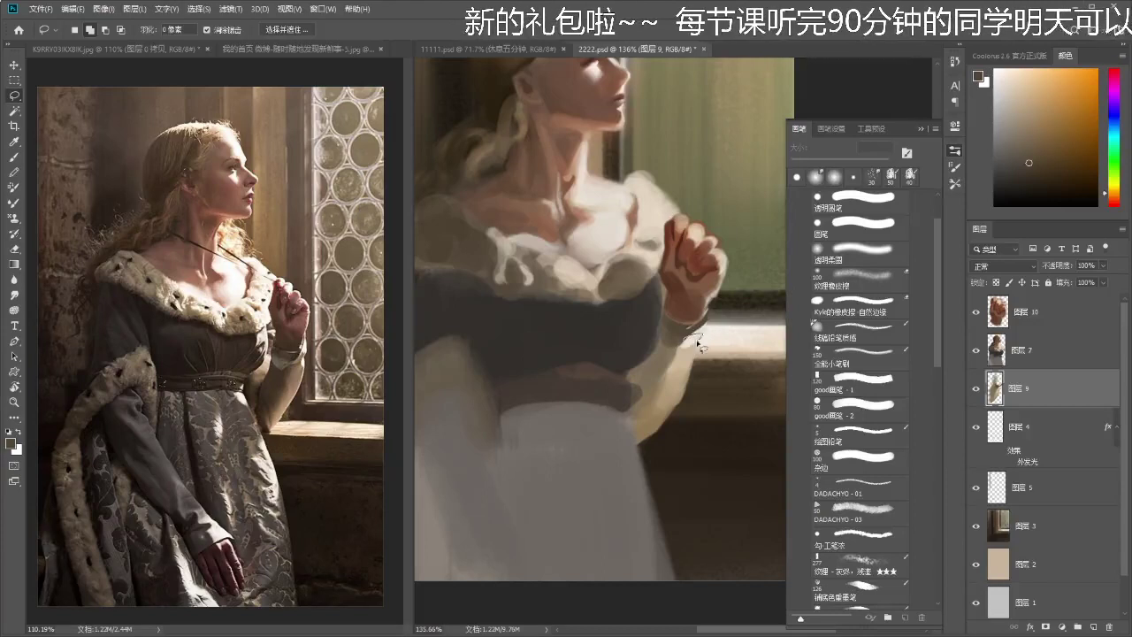
key(b)
drag(696, 342, 687, 343)
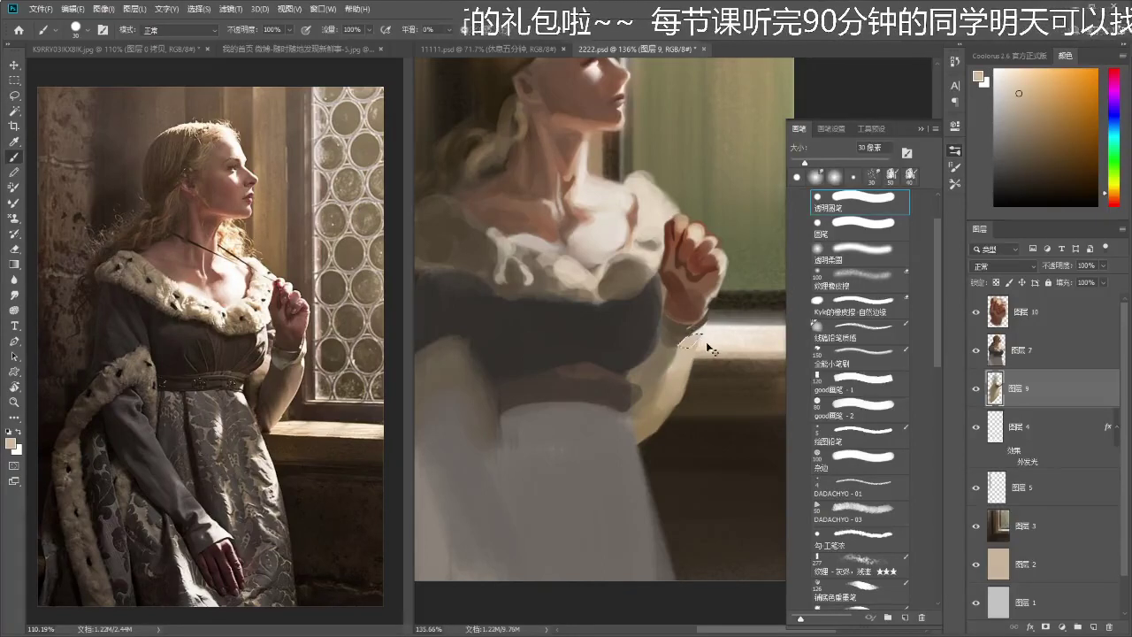
scroll(715, 335, up, 2)
key(alt)
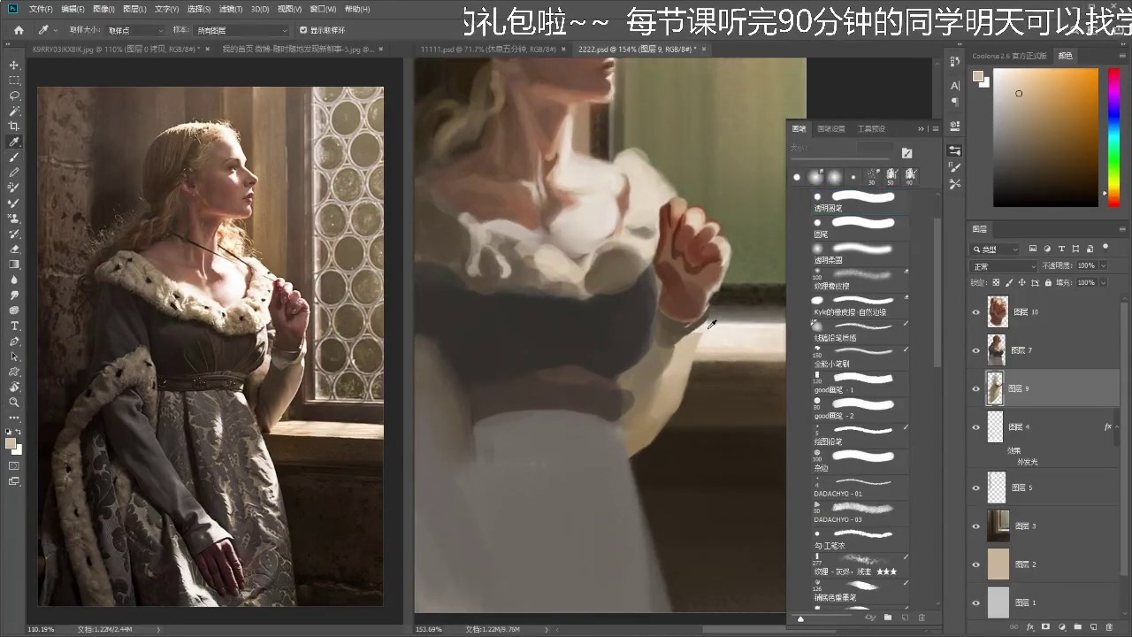
key(b)
- Lasso the window-side edge of the cuff and paint an off-white highlight on it
key(l)
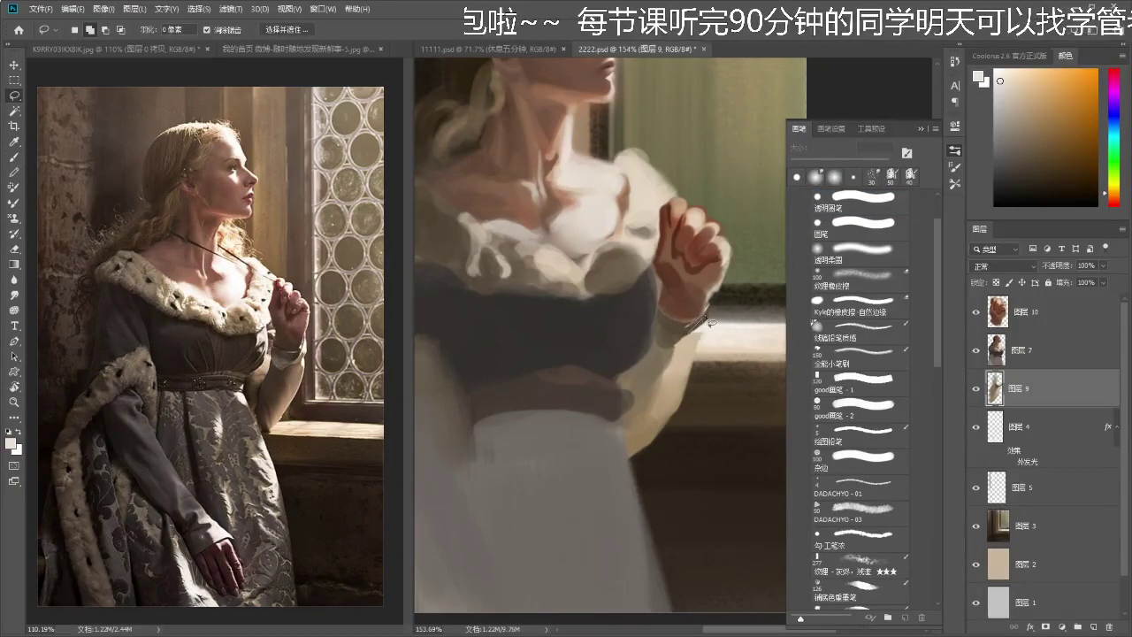
click(571, 242)
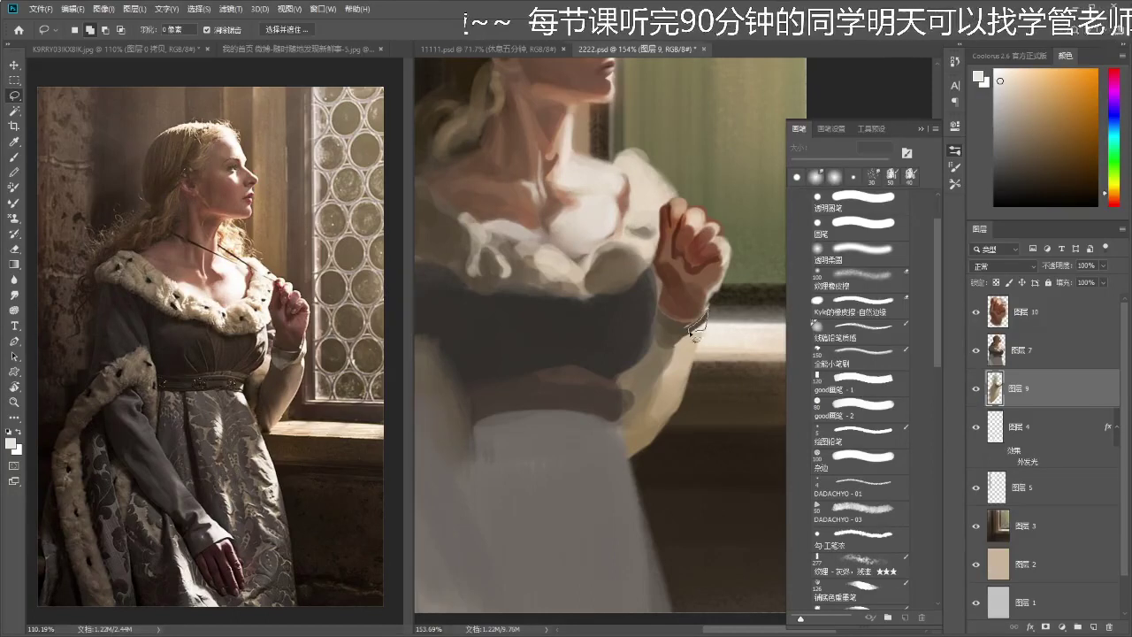
key(b)
mouse_move(700, 334)
mouse_down()
mouse_move(663, 331)
mouse_move(683, 374)
mouse_move(681, 404)
mouse_move(698, 363)
mouse_up()
key(z)
key(ctrl+z)
key(b)
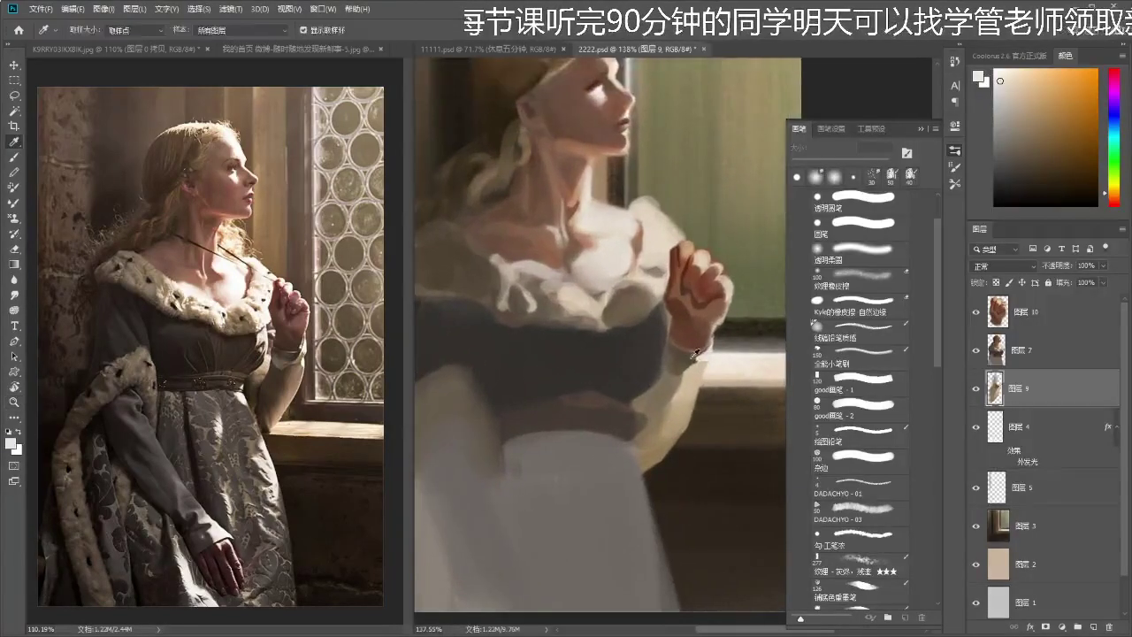
- Lasso a small patch of sleeve beneath the cuff, paint it with beige sampled from the sleeve, then deselect and save
alt+click(683, 346)
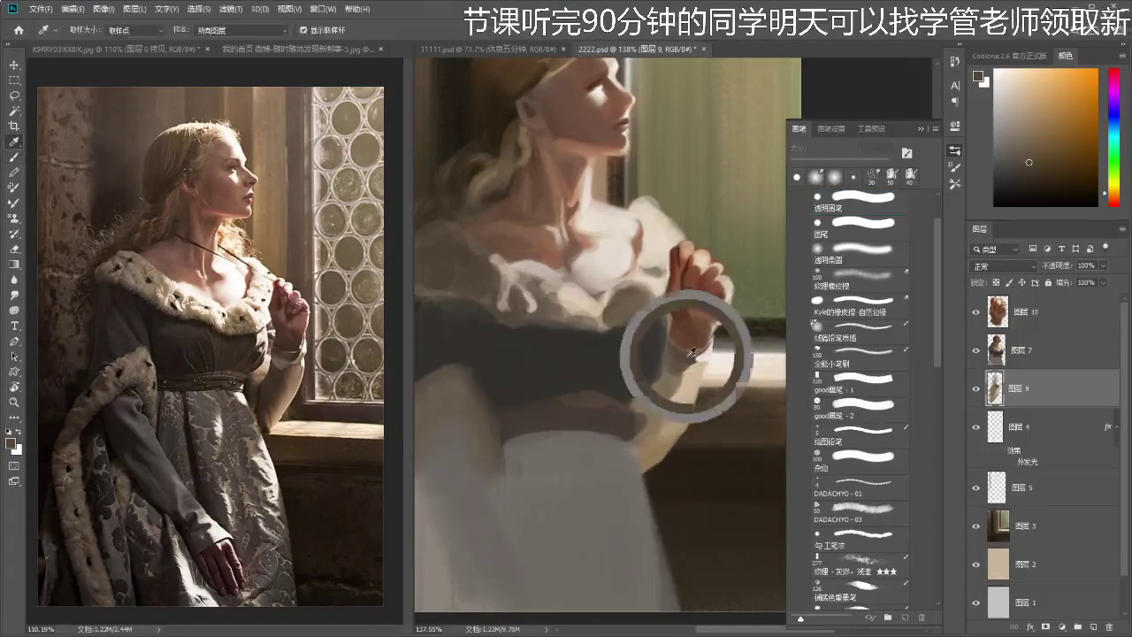
key(l)
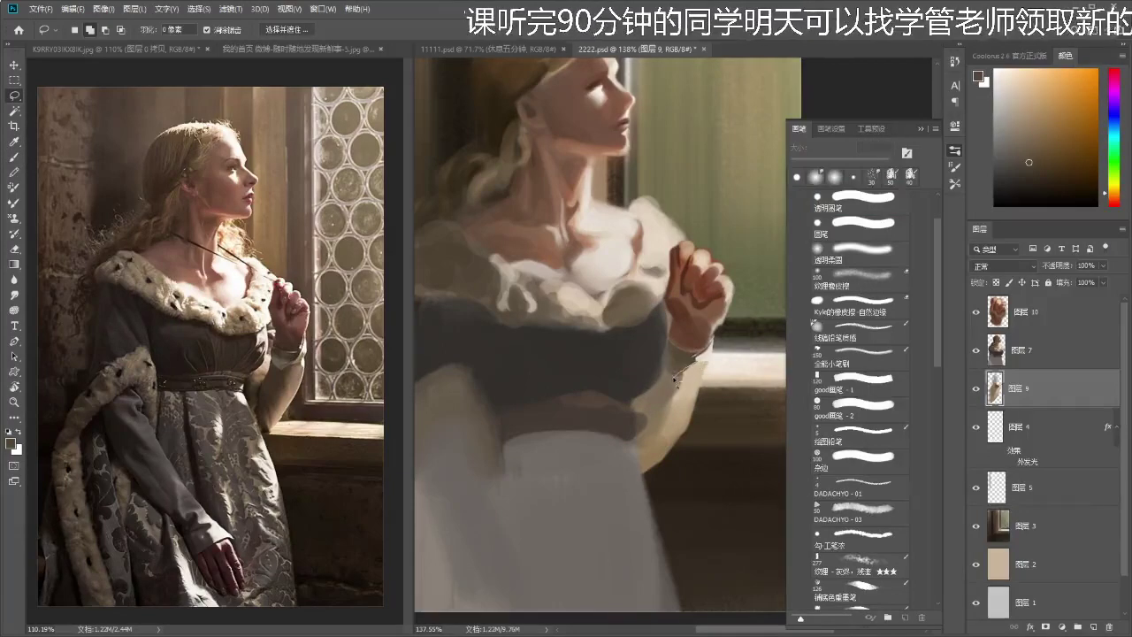
drag(666, 371, 692, 355)
key(b)
alt+click(688, 371)
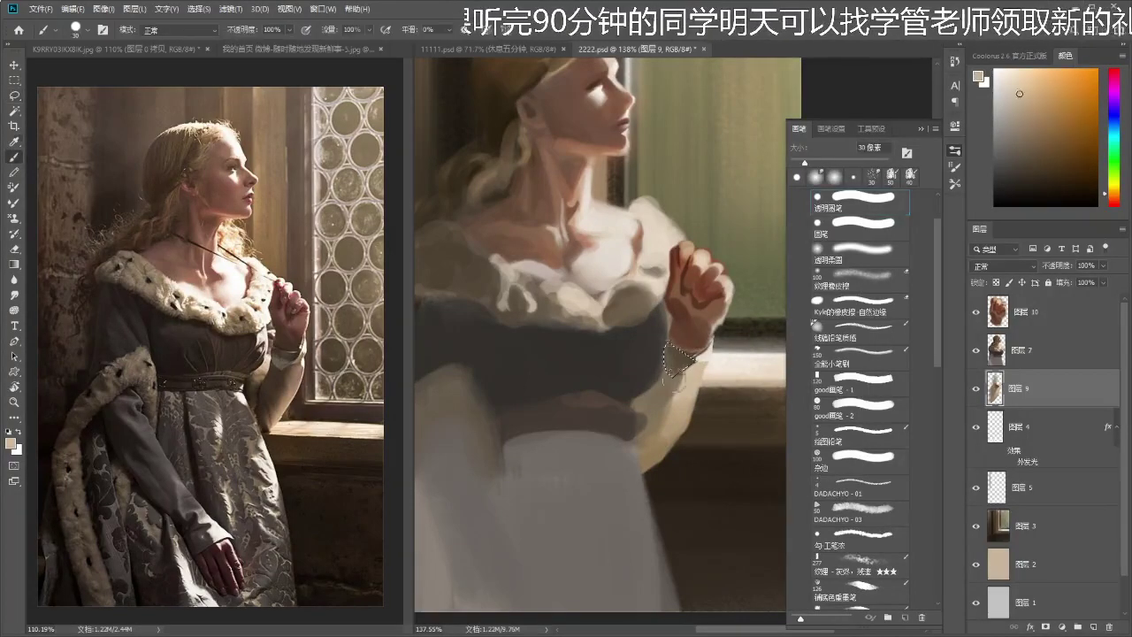
key(ctrl+space)
mouse_move(701, 426)
mouse_down()
mouse_move(619, 426)
mouse_move(697, 426)
mouse_up()
key(b)
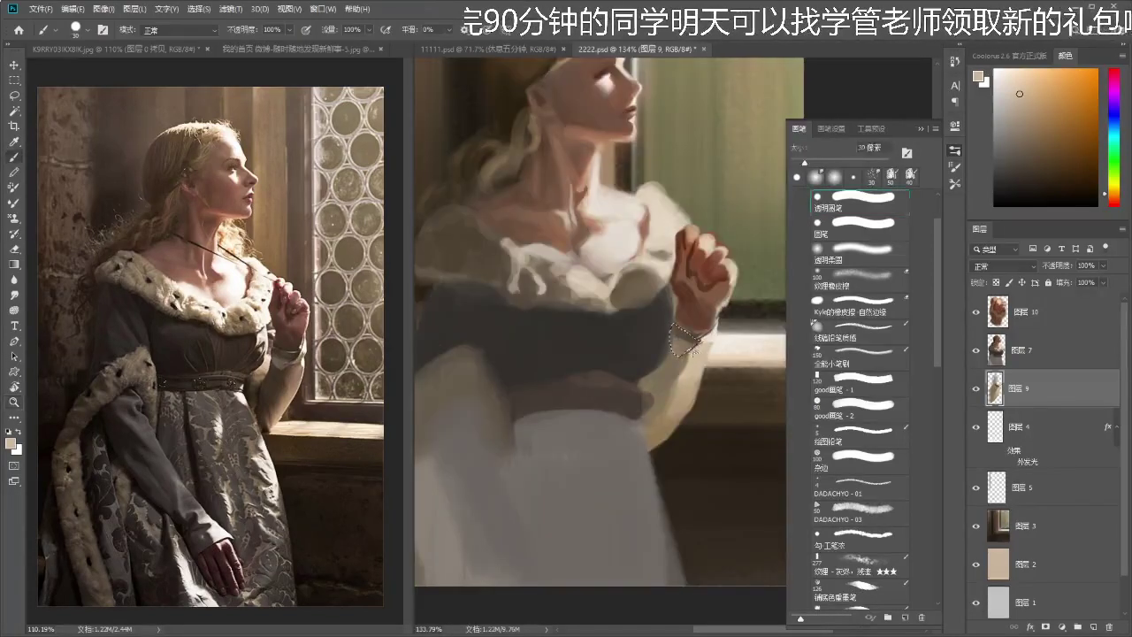
key(ctrl+d)
key(ctrl+s)
- Lasso the inner side of the raised arm's sleeve, paint a dark brown shadow with a 50 px brush, then deselect
key(l)
drag(711, 369, 713, 336)
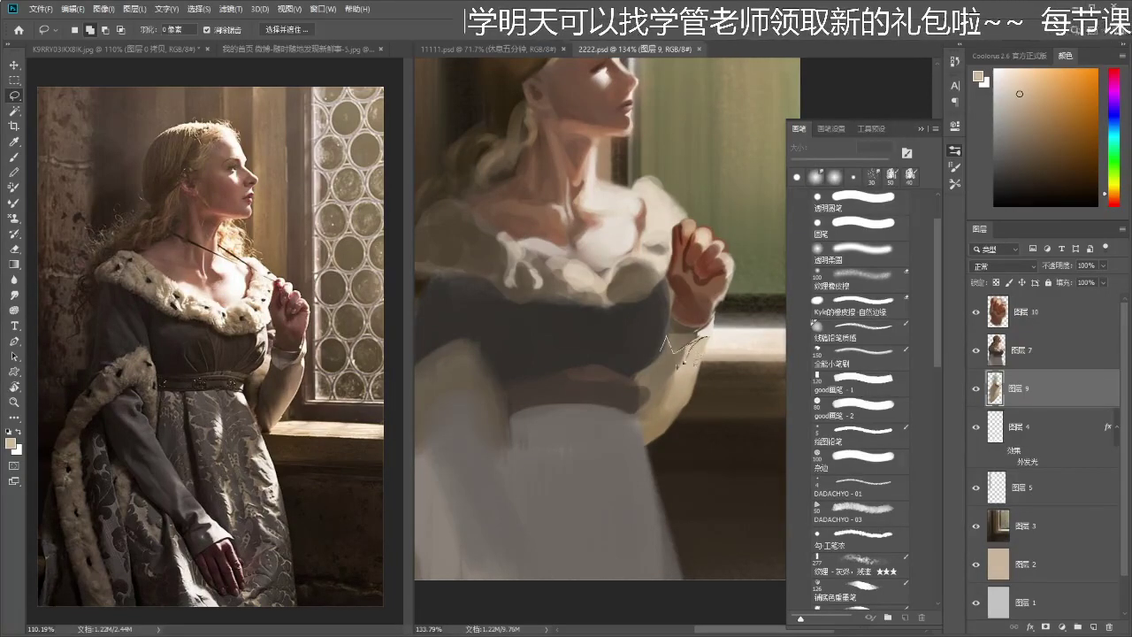
mouse_move(660, 407)
mouse_down()
mouse_move(652, 449)
mouse_move(620, 447)
mouse_move(622, 378)
mouse_move(698, 345)
mouse_up()
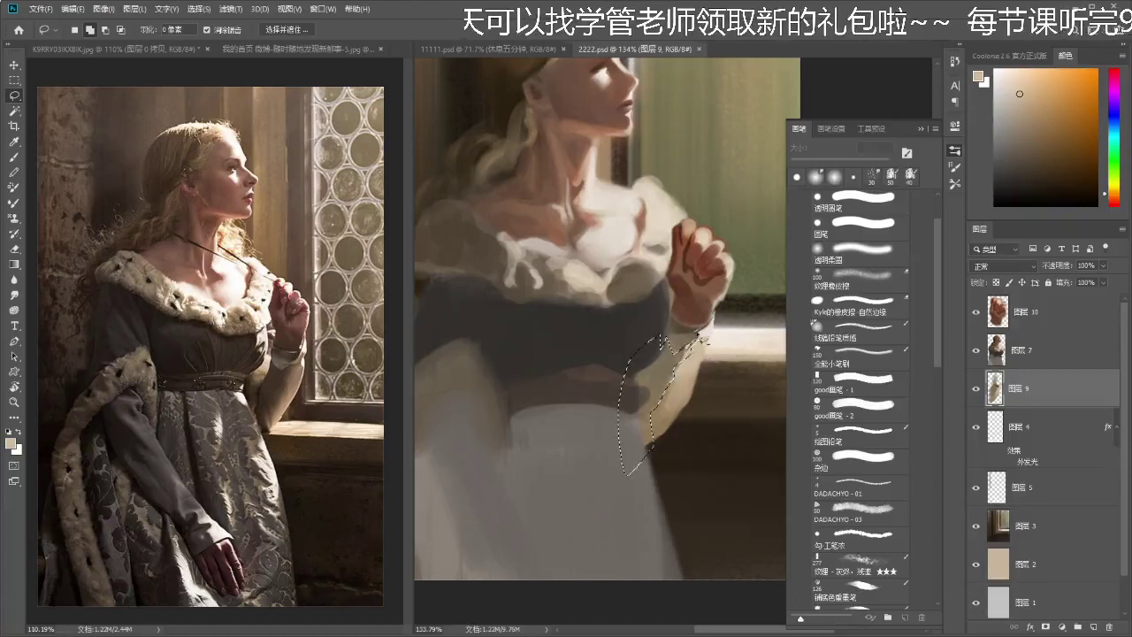
key(b)
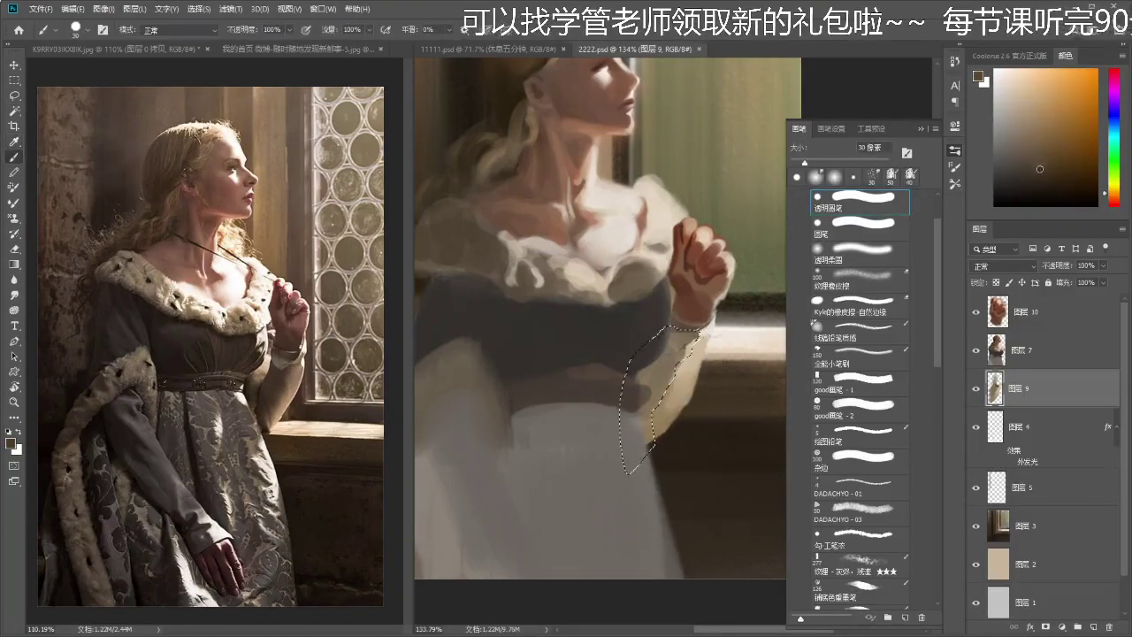
key(bracketright)
key(bracketright)
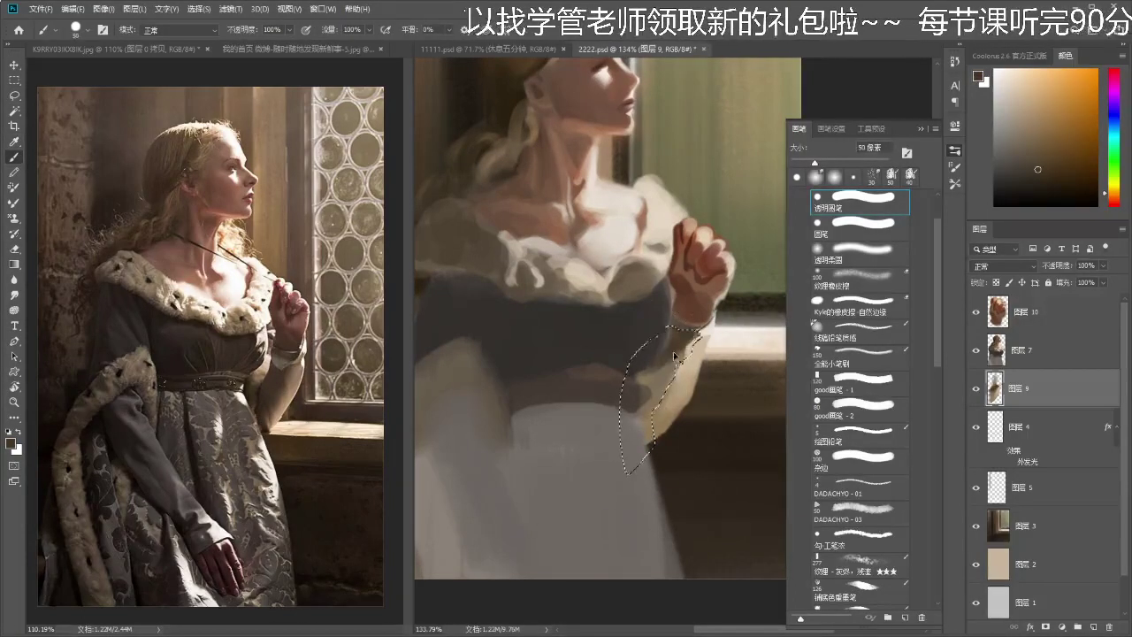
key(l)
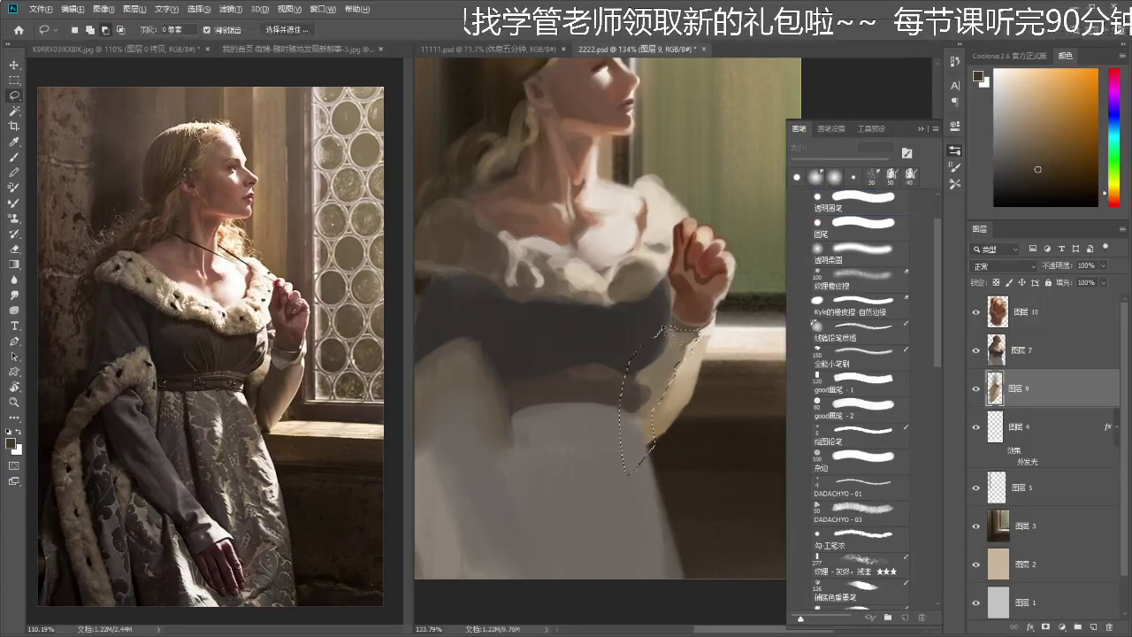
key(b)
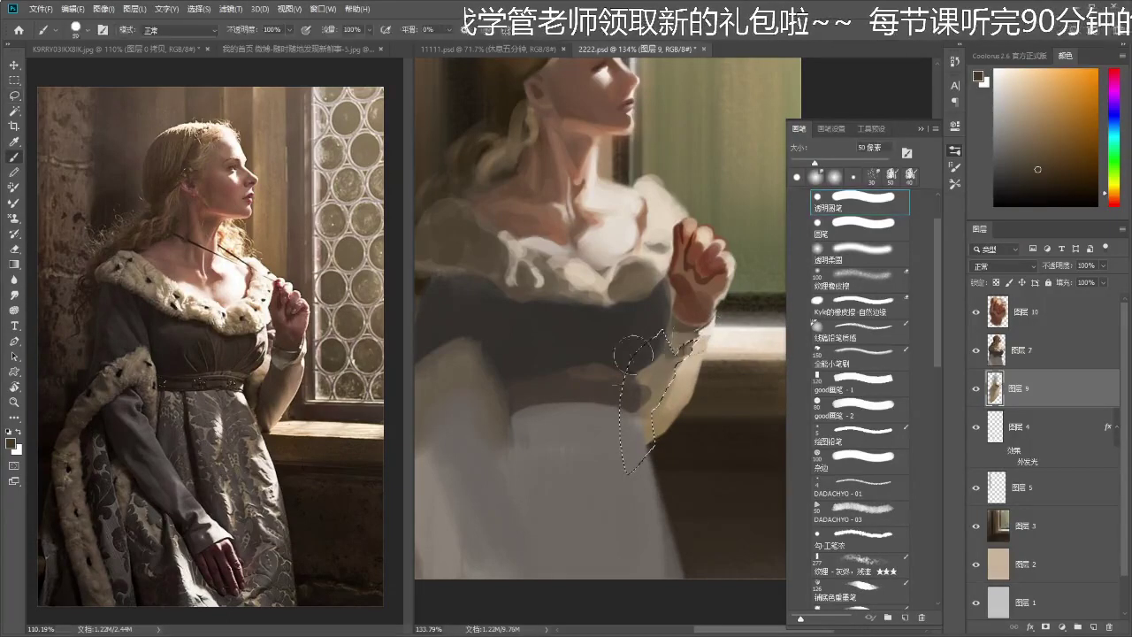
mouse_move(686, 350)
mouse_down()
mouse_move(625, 404)
mouse_move(647, 375)
mouse_move(639, 414)
mouse_up()
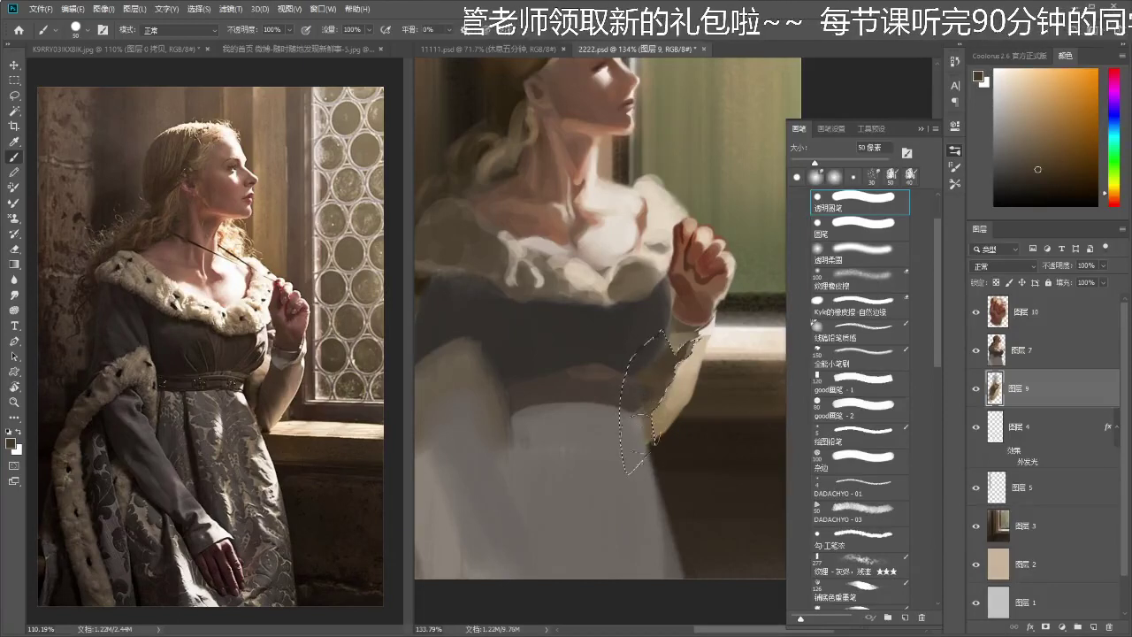
key(ctrl+d)
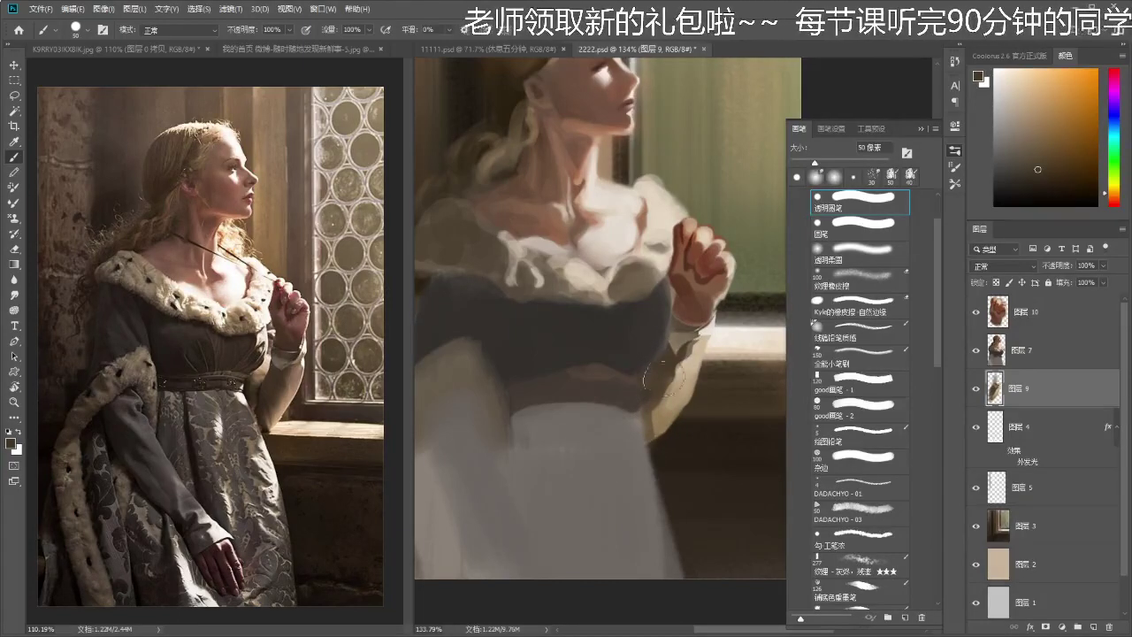
- Soften the shadow's edge on the lower sleeve with a smaller brush and a mid-brown sampled near the elbow
key(l)
key(z)
mouse_move(658, 408)
mouse_down()
mouse_move(636, 431)
mouse_move(668, 411)
mouse_move(673, 388)
mouse_up()
key(b)
alt+click(659, 412)
key(bracketleft)
key(bracketleft)
key(bracketleft)
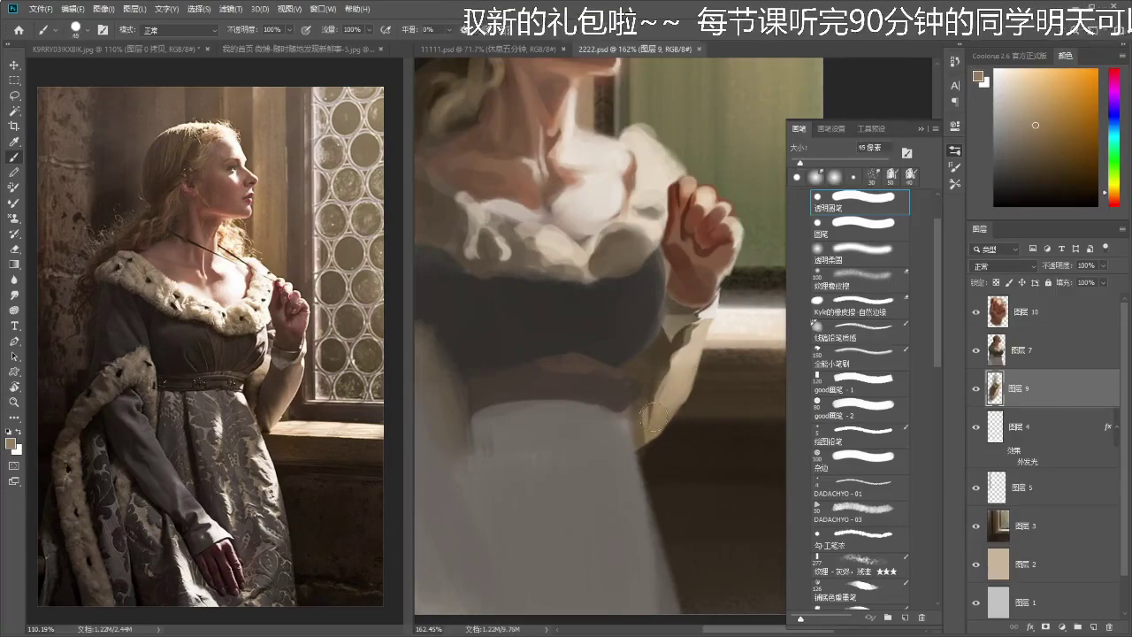
- Refine the sleeve's shadow edge below the cuff with a 10 px brush, using sampled dark brown and light beige
key(i)
key(b)
alt+click(649, 440)
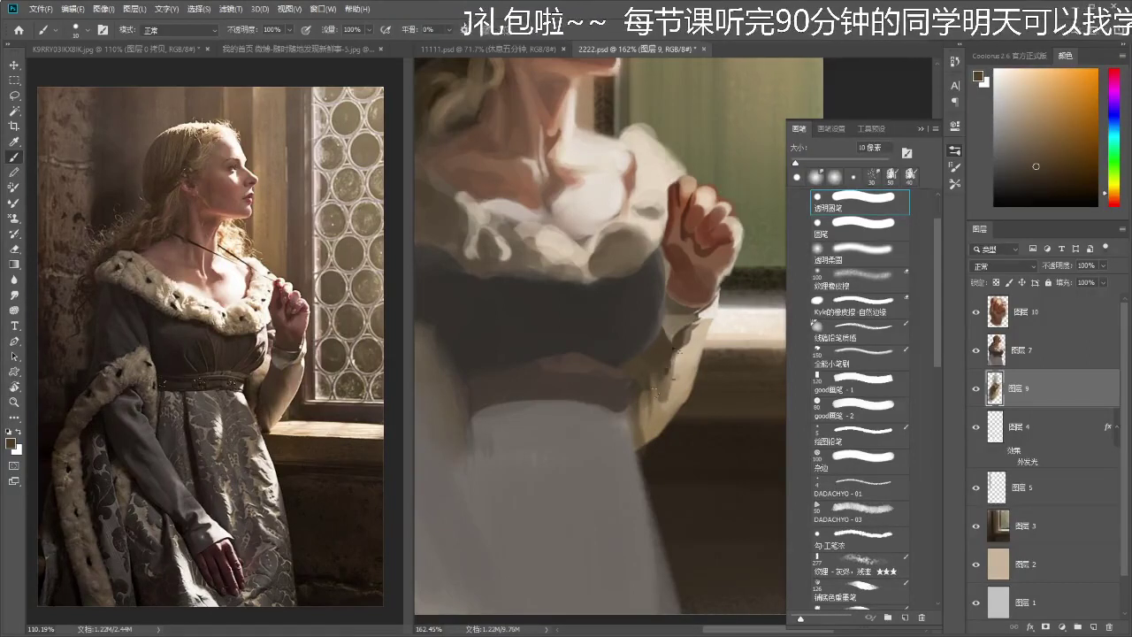
alt+click(685, 357)
mouse_move(697, 326)
mouse_down()
mouse_move(680, 361)
mouse_move(681, 346)
mouse_up()
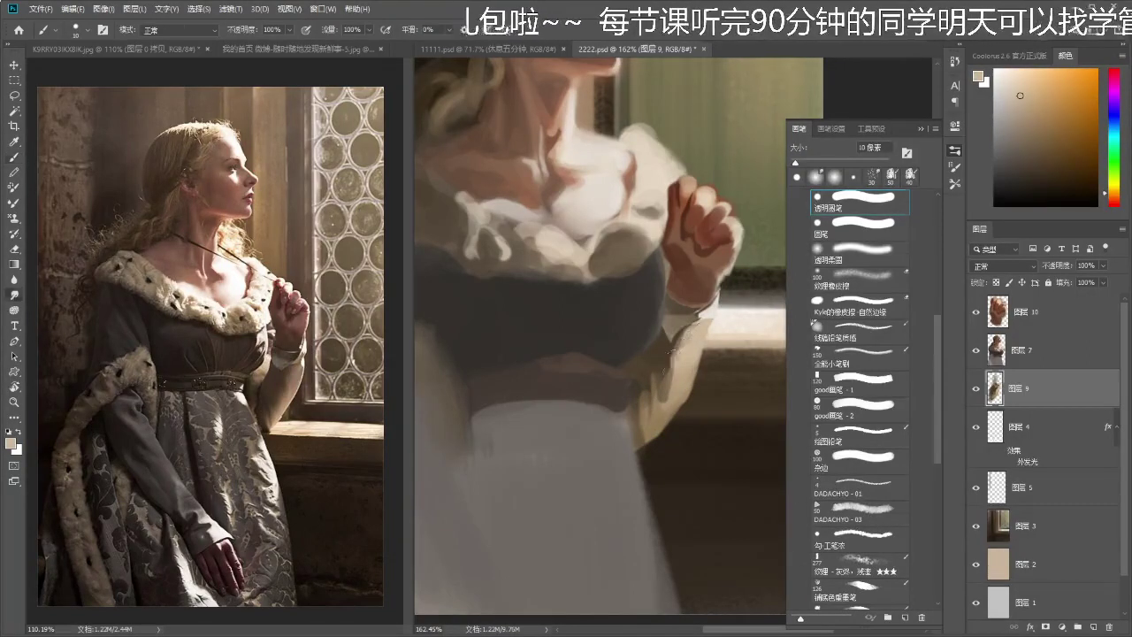
key(r)
key(z)
drag(664, 394, 624, 418)
drag(652, 350, 689, 337)
- Sample dark reddish brown from the hand, darken the index finger's shadow with a 7 px brush and activate layer 图层 10
key(i)
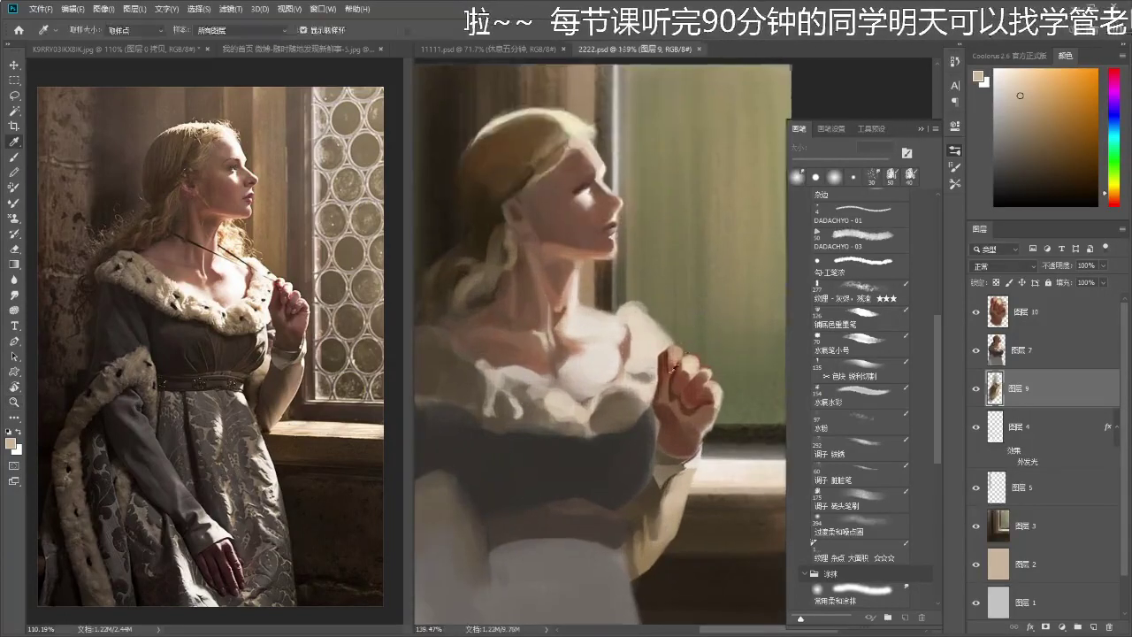
click(676, 389)
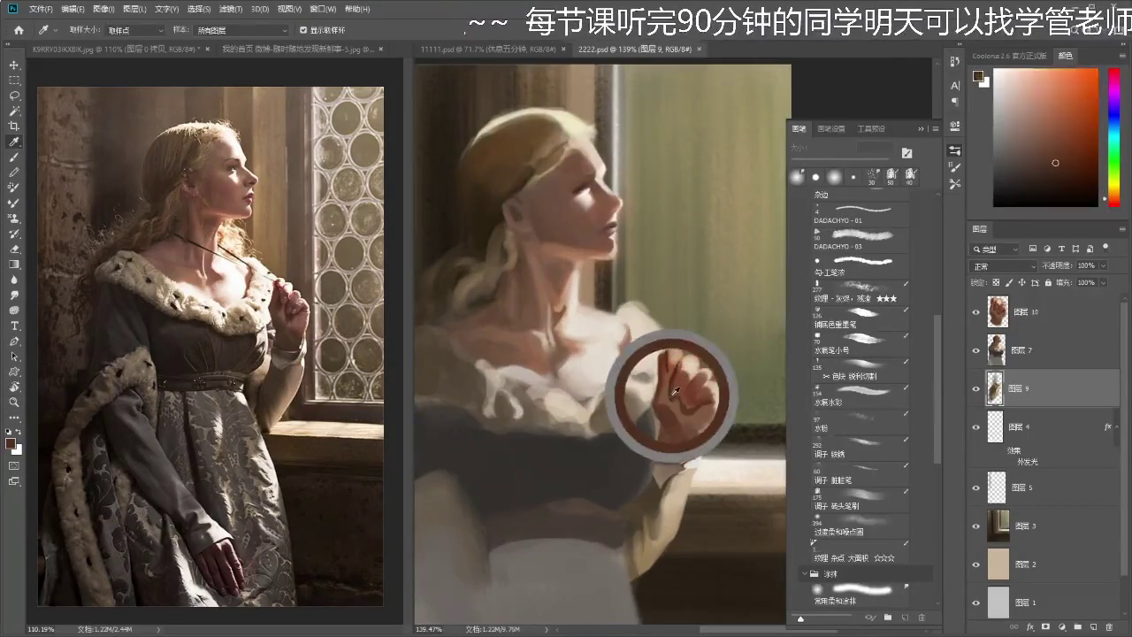
key(b)
drag(668, 358, 662, 375)
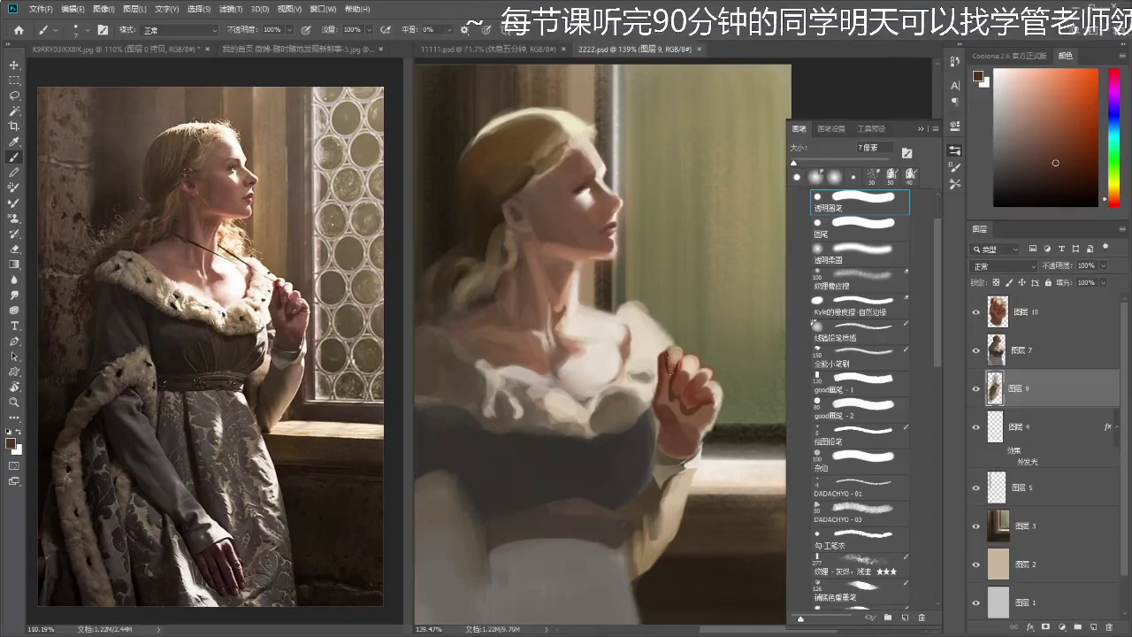
click(1026, 312)
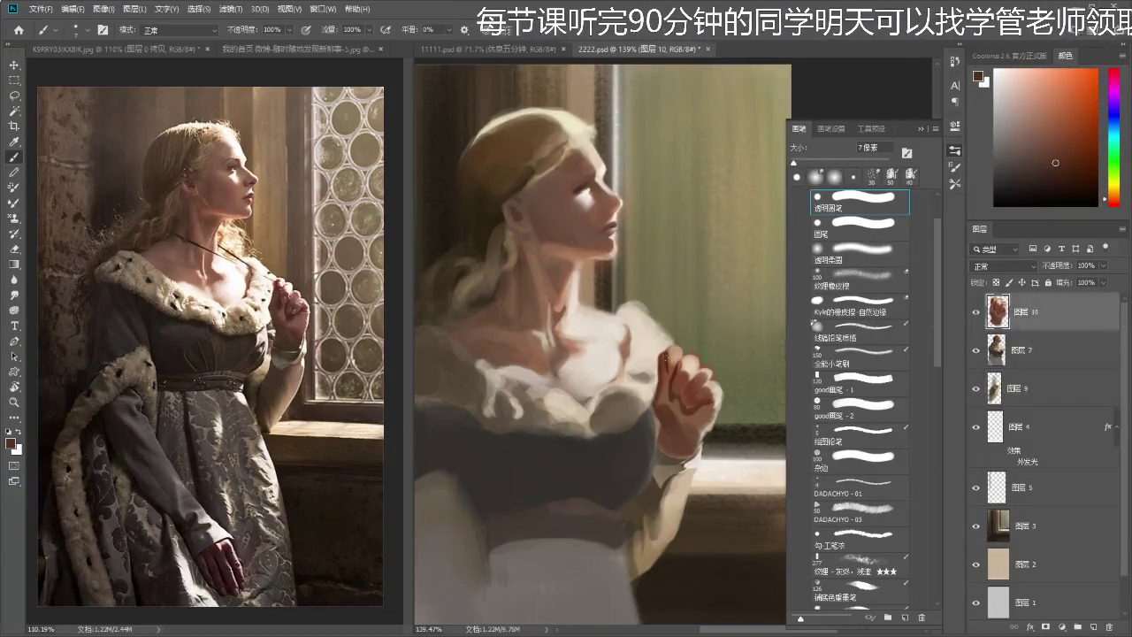
scroll(684, 350, up, 2)
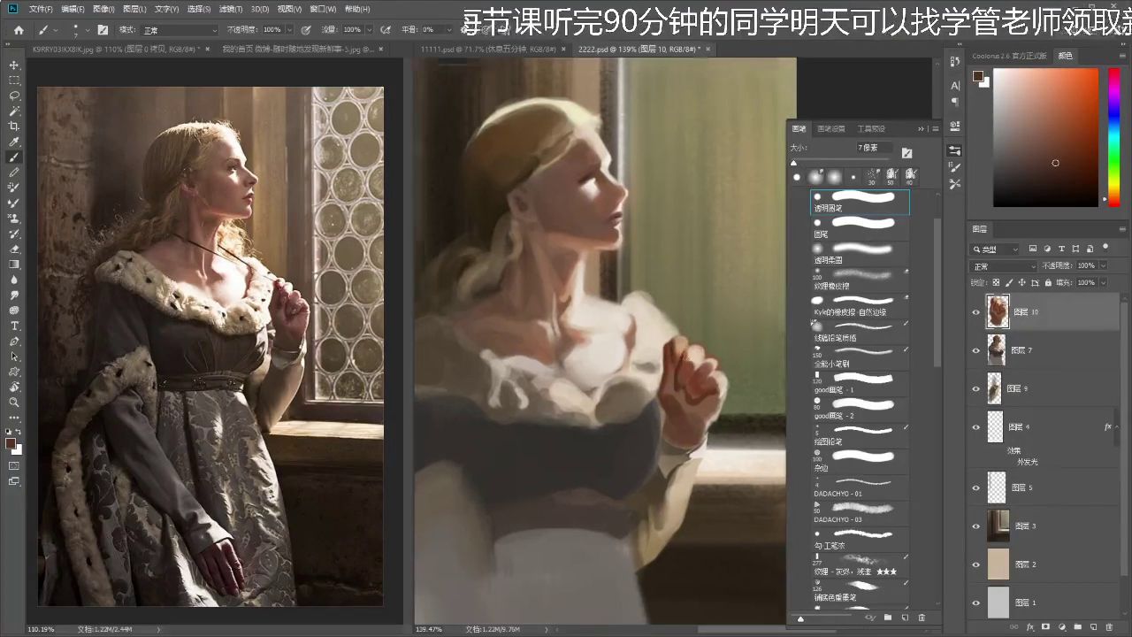
- Choose white as the painting colour and add small highlights to the tips of the raised fingers
alt+click(692, 343)
alt+click(692, 343)
drag(1007, 76, 943, 82)
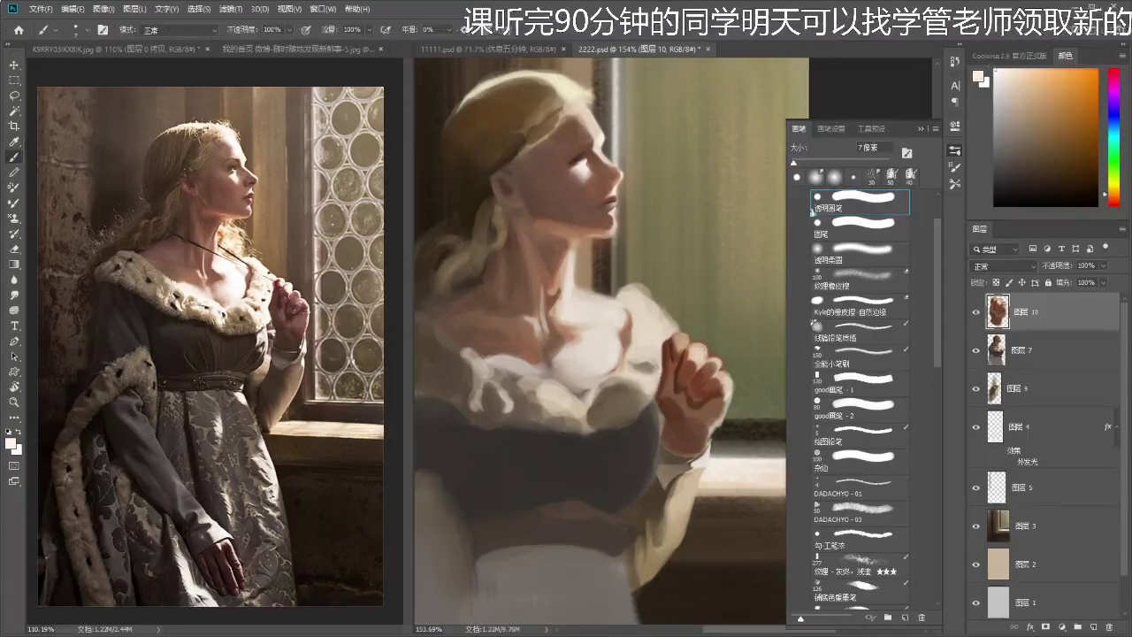
drag(677, 337, 681, 339)
key(ctrl+z)
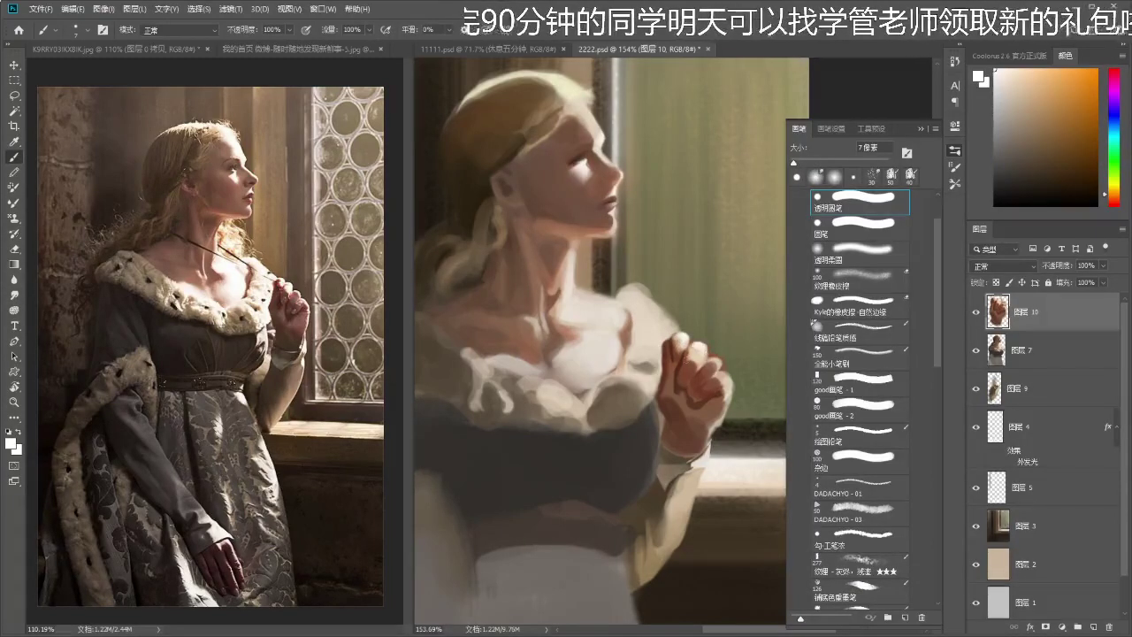
mouse_move(700, 352)
mouse_down()
mouse_move(690, 356)
mouse_move(702, 334)
mouse_up()
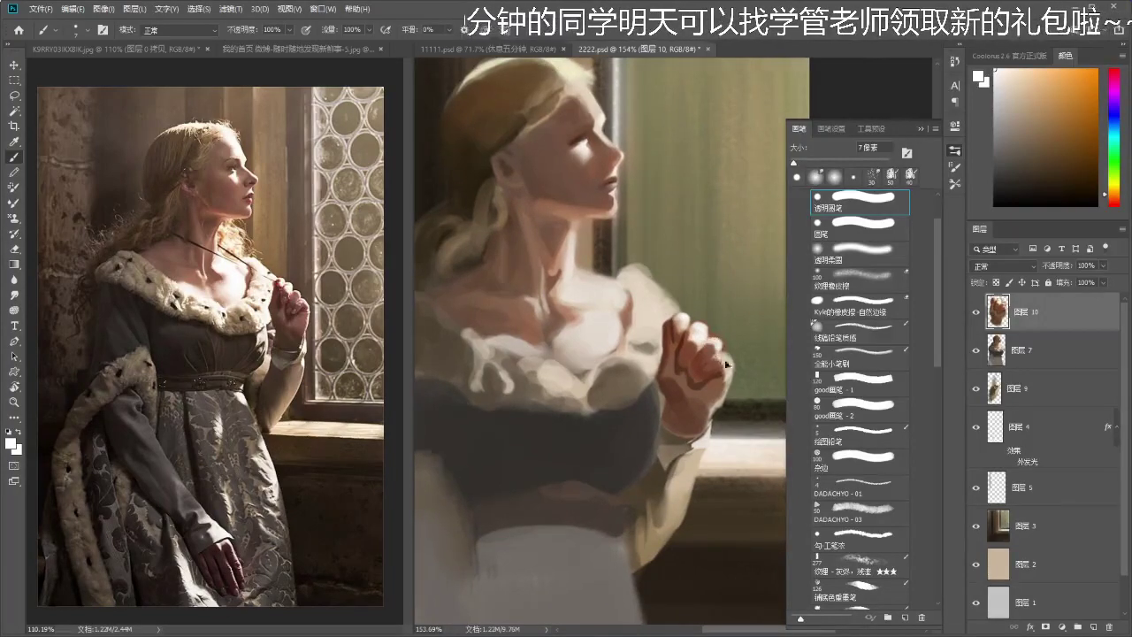
- Paint a light rim along the window-side edge of the hand, undo stray strokes and sample the hand's skin brown
drag(719, 357, 729, 379)
drag(729, 380, 739, 340)
key(ctrl+z)
key(ctrl+z)
alt+click(724, 343)
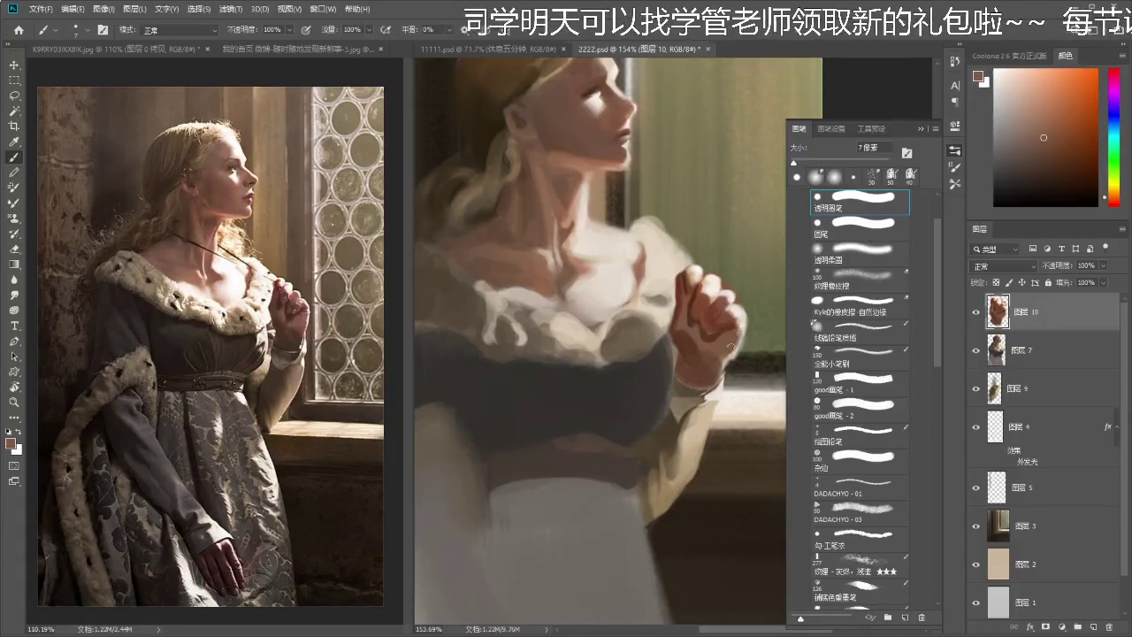
alt+click(721, 352)
- Clean up the outer contour of the fingers and palm with the brush and a 10 px eraser
key(z)
drag(724, 324, 691, 376)
drag(730, 326, 781, 329)
key(b)
key(e)
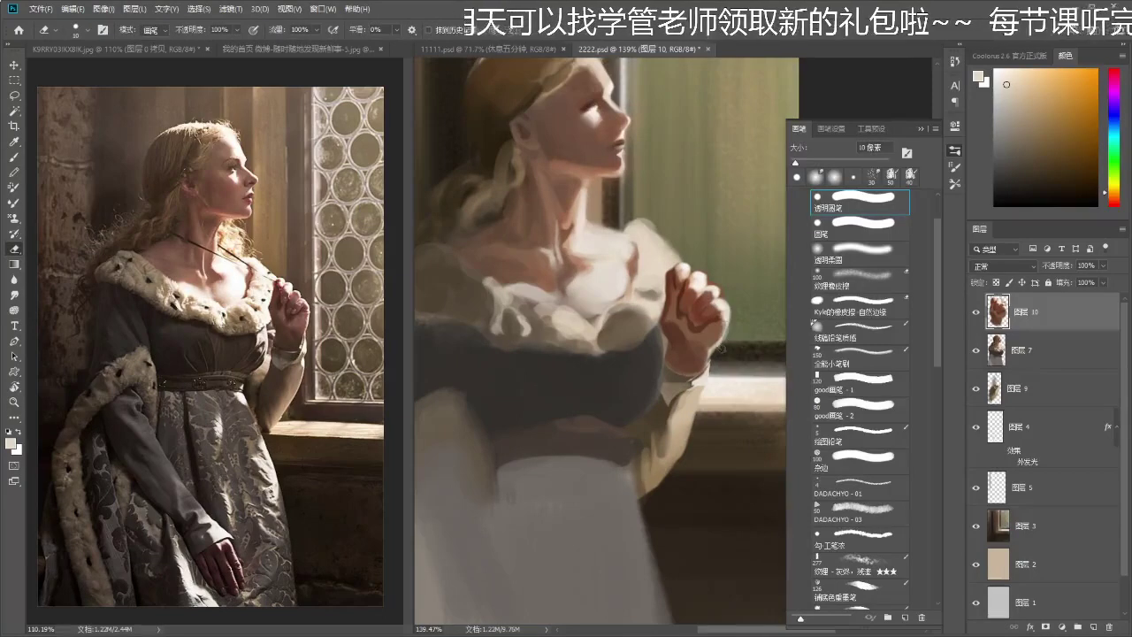
key(b)
key(x)
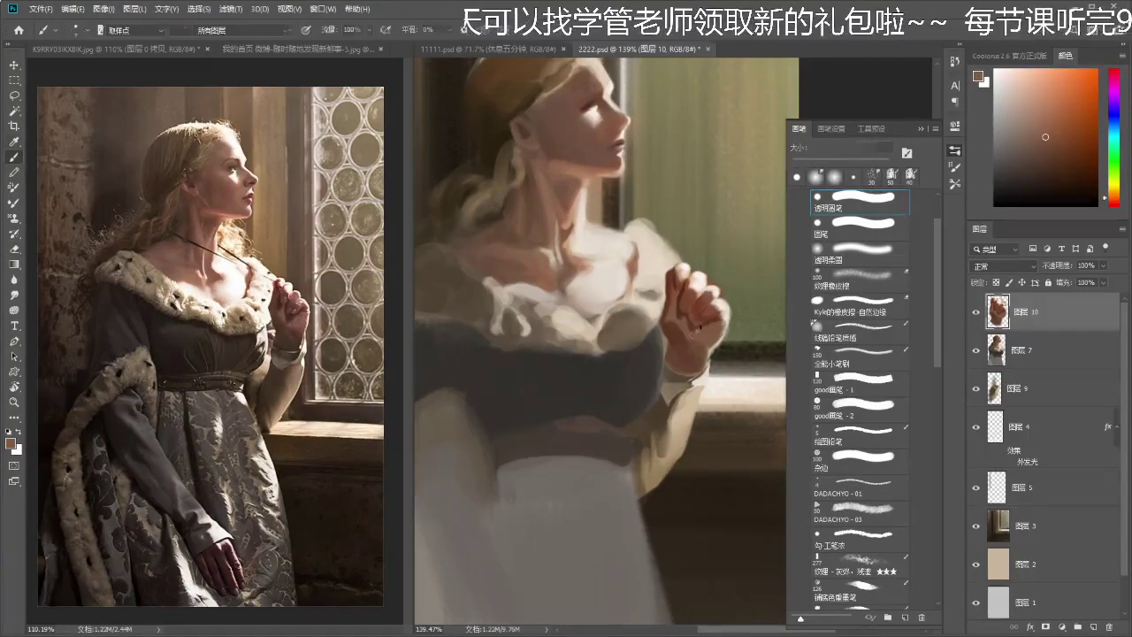
- Sample dark reddish brown from the palm and deepen the shadows between the curled fingers with a 7 px brush
alt+click(697, 330)
key(l)
key(i)
click(701, 325)
key(b)
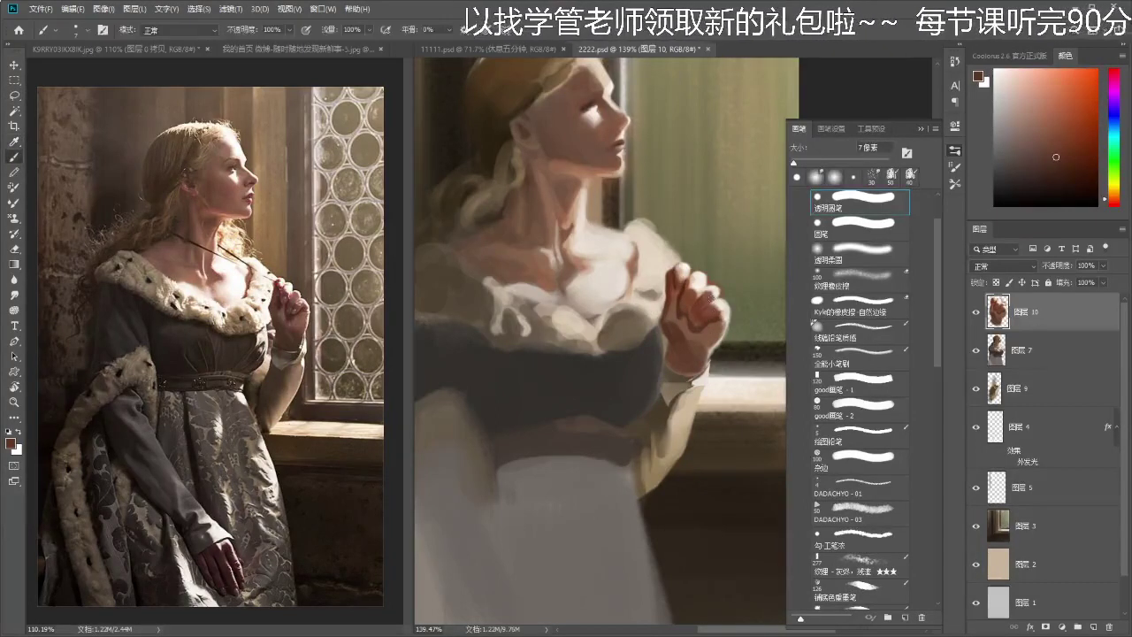
drag(674, 223, 679, 216)
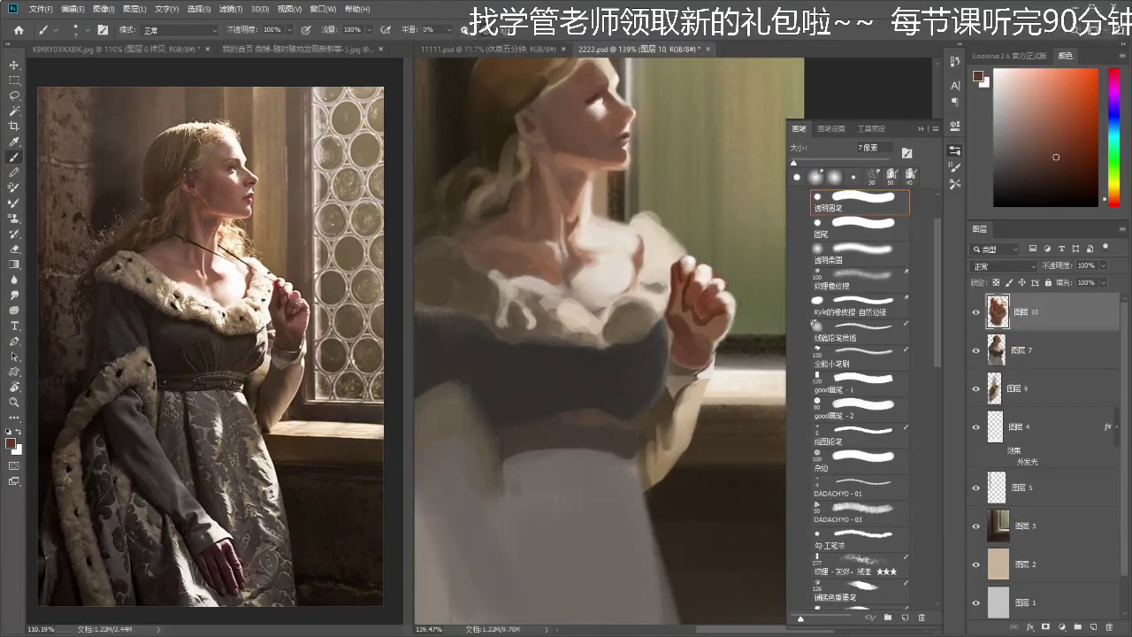
drag(701, 316, 710, 303)
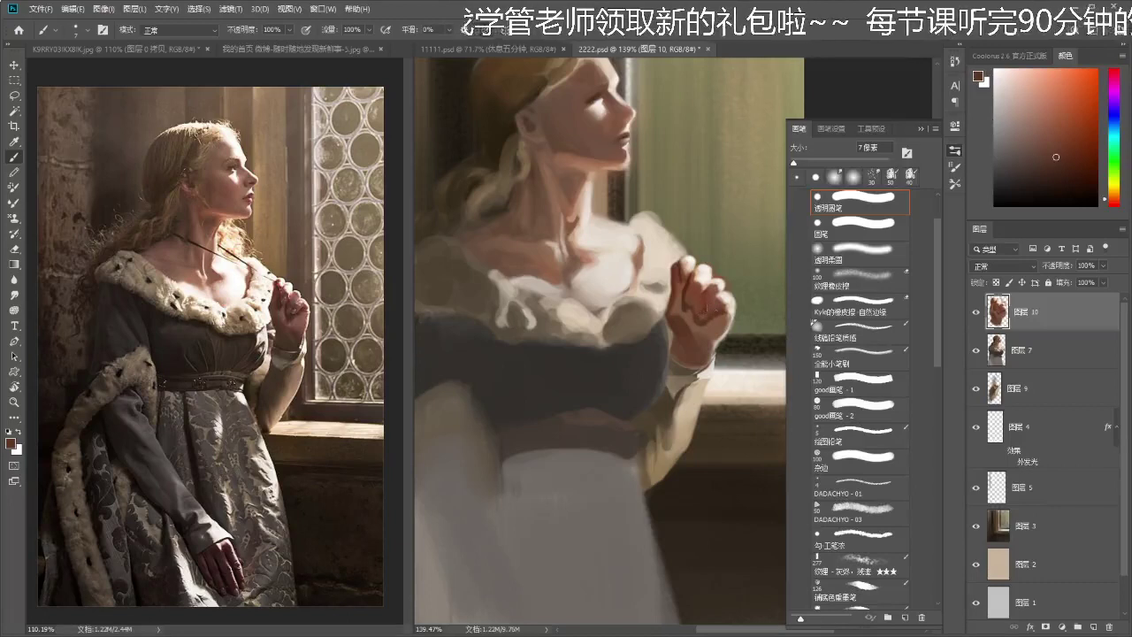
- Sample brown tones around the cuff and sleeve and touch up the shadow beneath the wrist
key(z)
drag(698, 295, 698, 346)
mouse_move(695, 346)
mouse_down()
mouse_move(700, 372)
mouse_move(686, 370)
mouse_move(688, 385)
mouse_move(708, 396)
mouse_up()
key(i)
click(699, 392)
click(700, 413)
key(b)
key(alt)
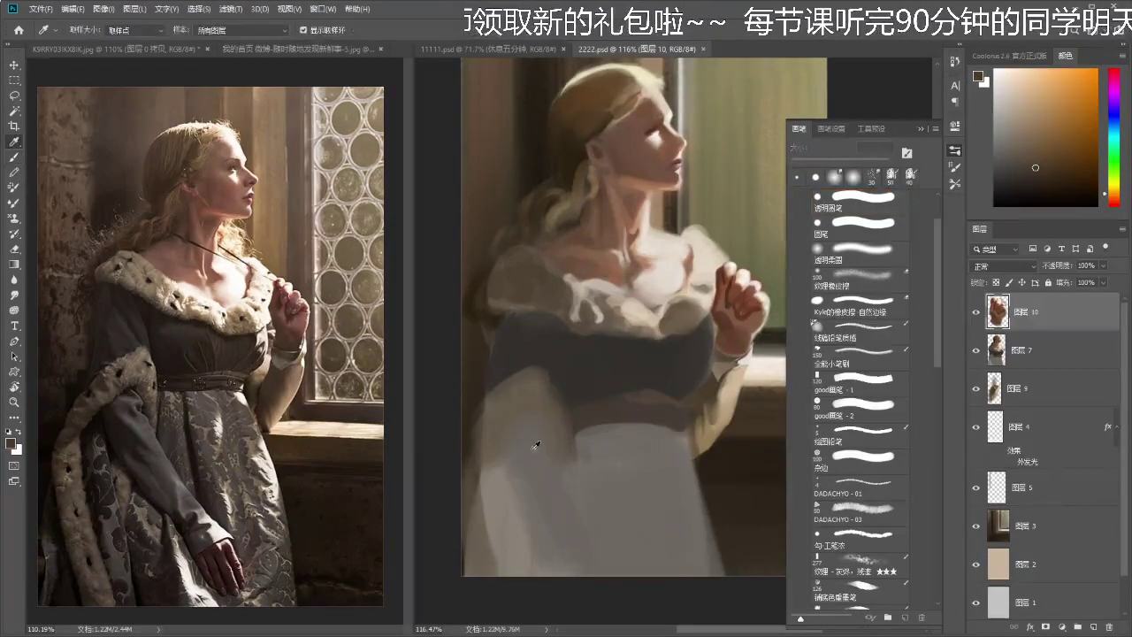
- Sample a dark grey from the dress, activate its layer 图层 7 and try a vertical fold line on the skirt
alt+click(545, 436)
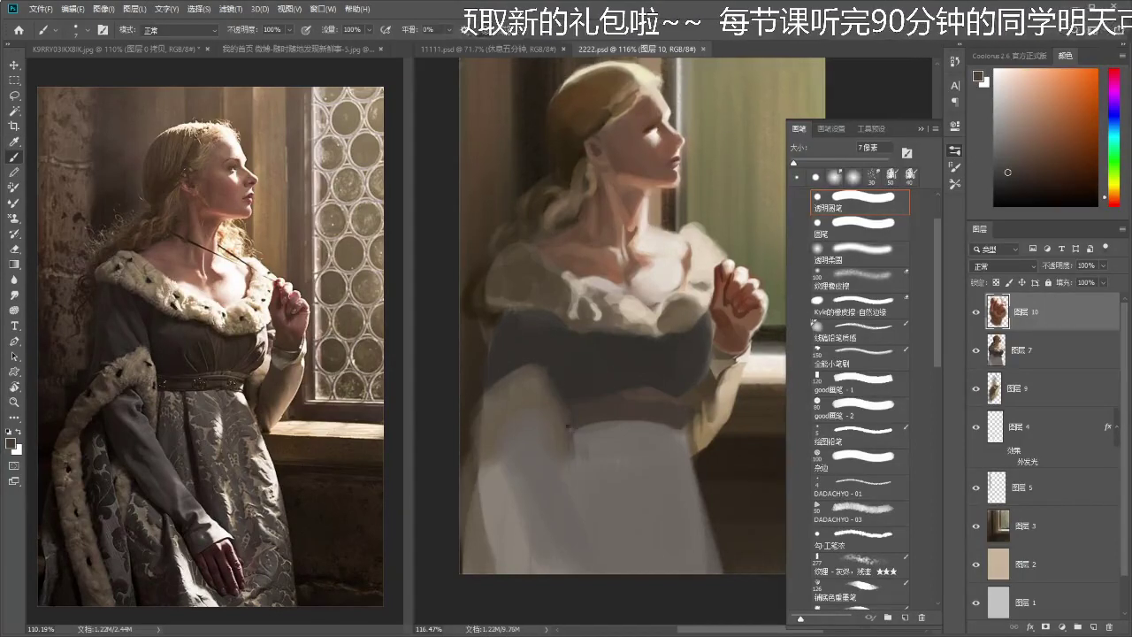
ctrl+click(542, 439)
drag(675, 401, 670, 433)
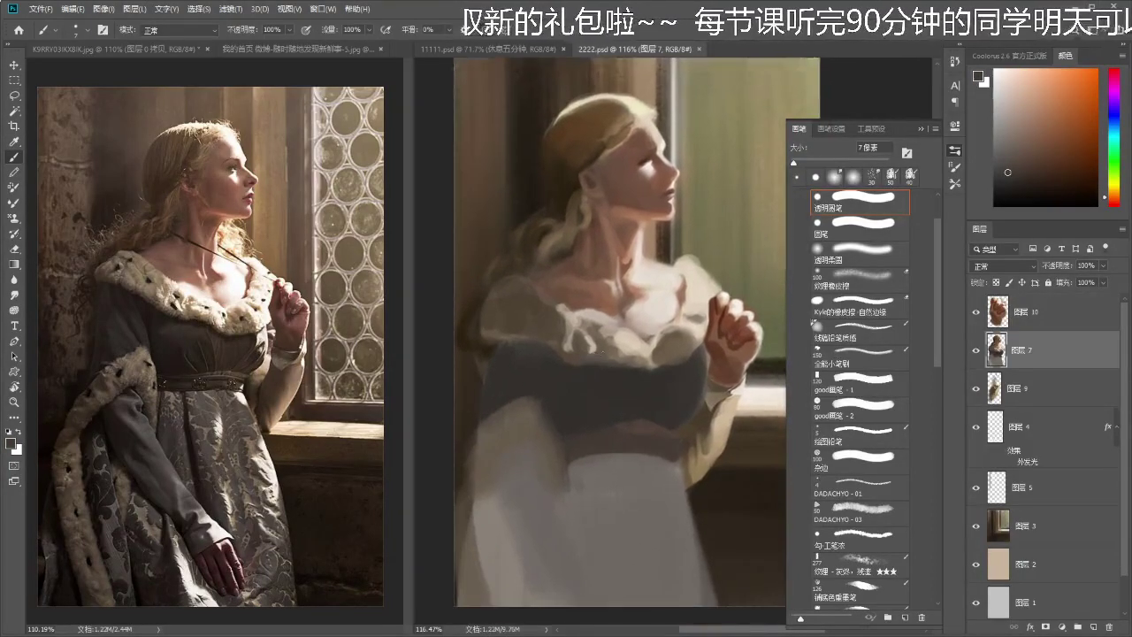
drag(594, 399, 591, 383)
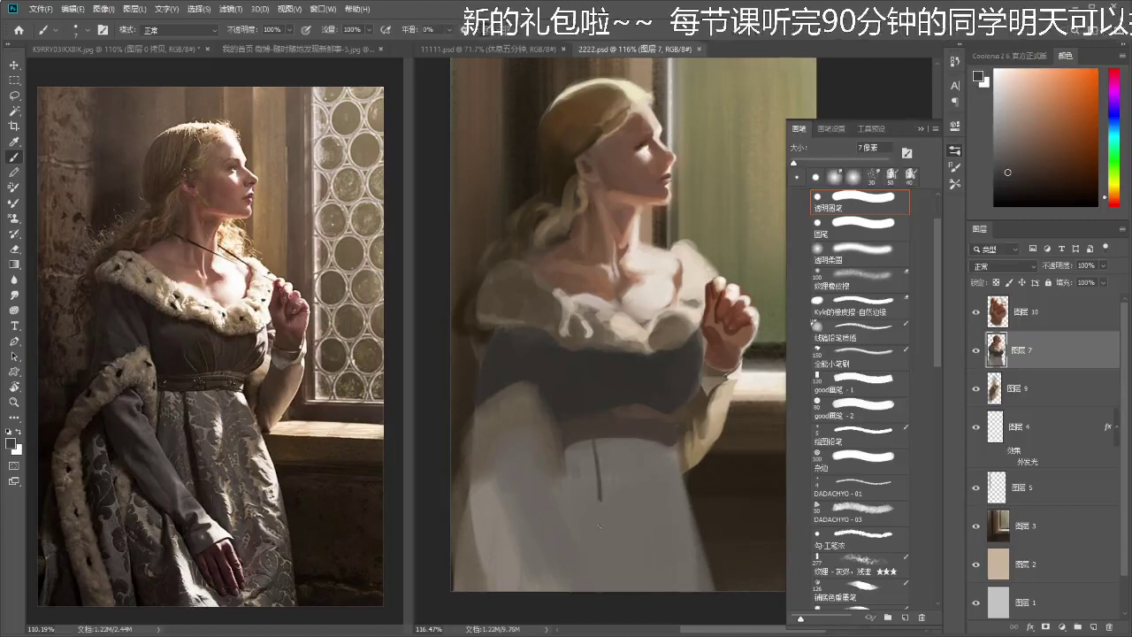
scroll(595, 451, down, 1)
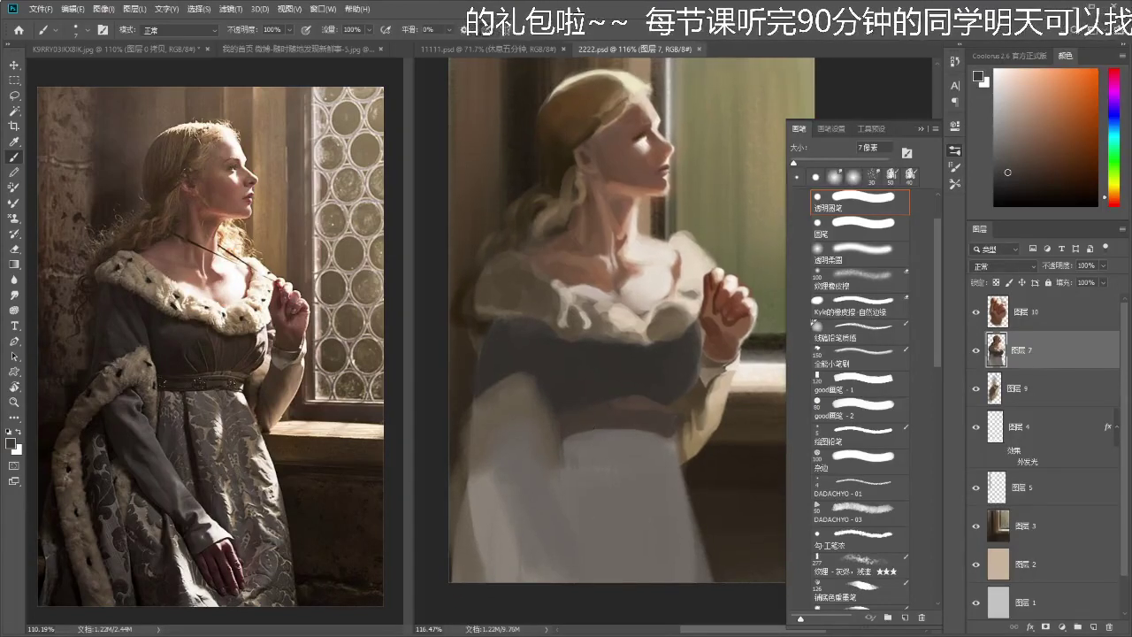
- Hide and show layer 图层 7 to check which parts of the figure it contains
click(976, 351)
click(976, 351)
scroll(619, 336, down, 1)
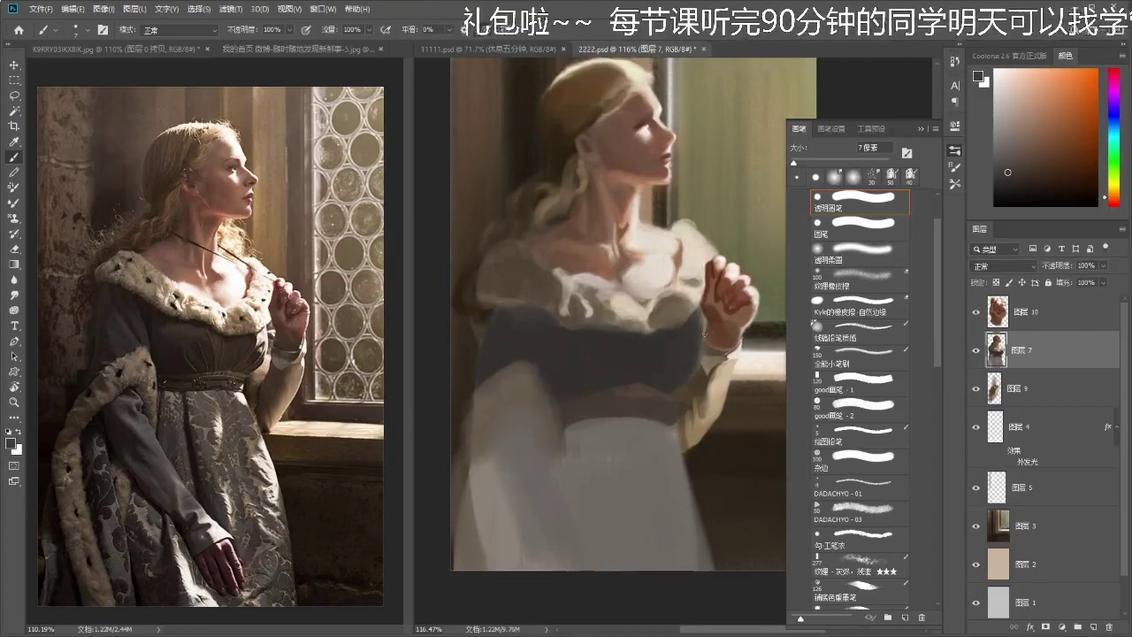
- Set the brush blend mode to 正片叠底 (Multiply) and shade the upper sleeve beside the bodice with a 15 px brush
click(205, 32)
click(190, 85)
drag(579, 297, 571, 311)
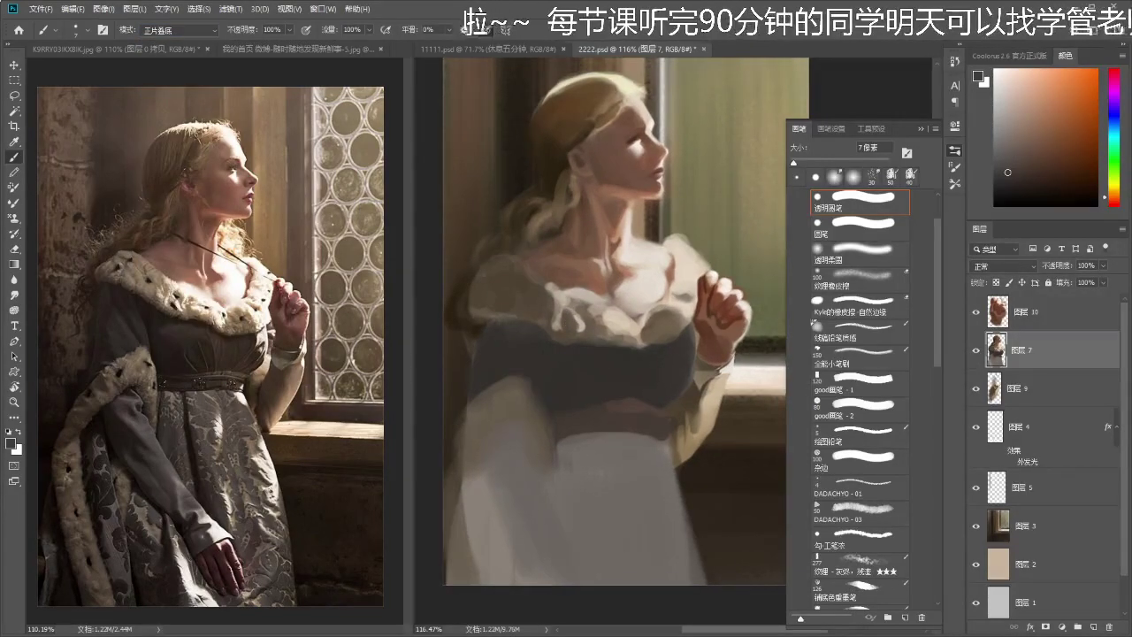
key(bracketright)
key(bracketright)
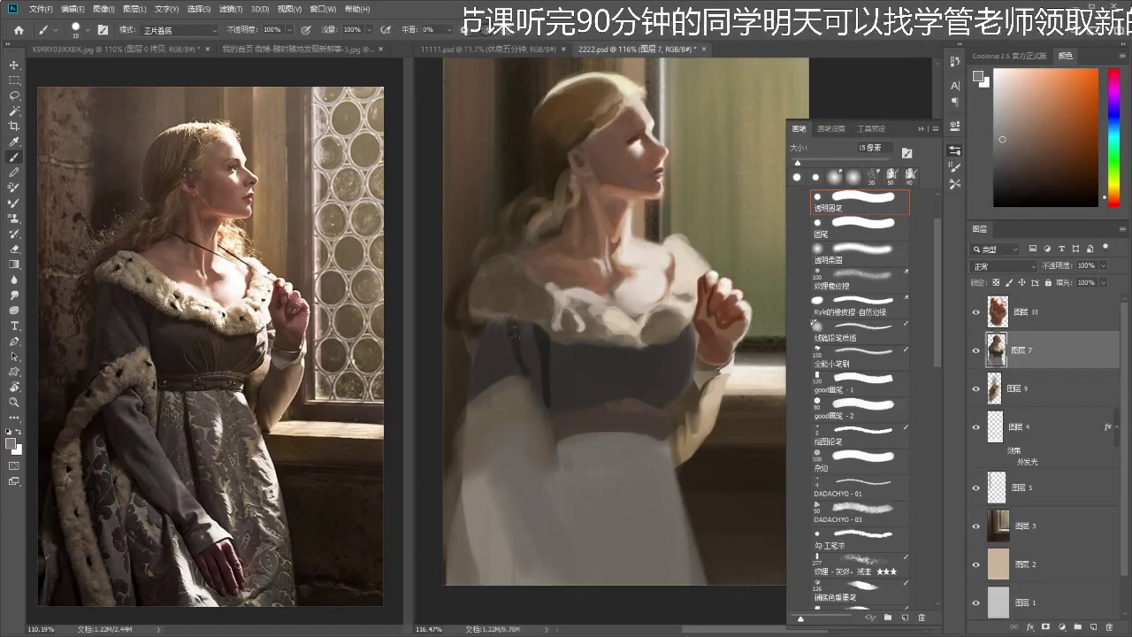
mouse_move(467, 389)
mouse_down()
mouse_move(501, 330)
mouse_move(493, 325)
mouse_up()
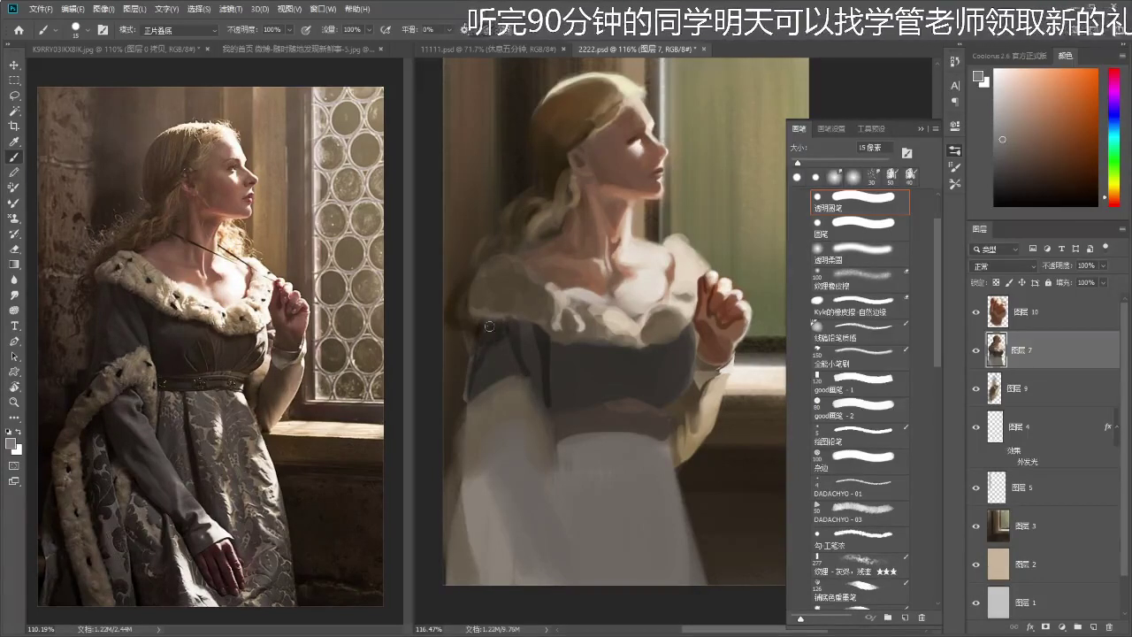
mouse_move(484, 386)
mouse_down()
mouse_move(470, 391)
mouse_move(493, 398)
mouse_move(487, 419)
mouse_move(469, 411)
mouse_up()
- Paint dark grey shadows inside the cuff opening and block in the start of the lowered forearm sleeve, undoing stray strokes
mouse_move(459, 472)
mouse_down()
mouse_move(491, 434)
mouse_move(525, 422)
mouse_up()
key(ctrl+z)
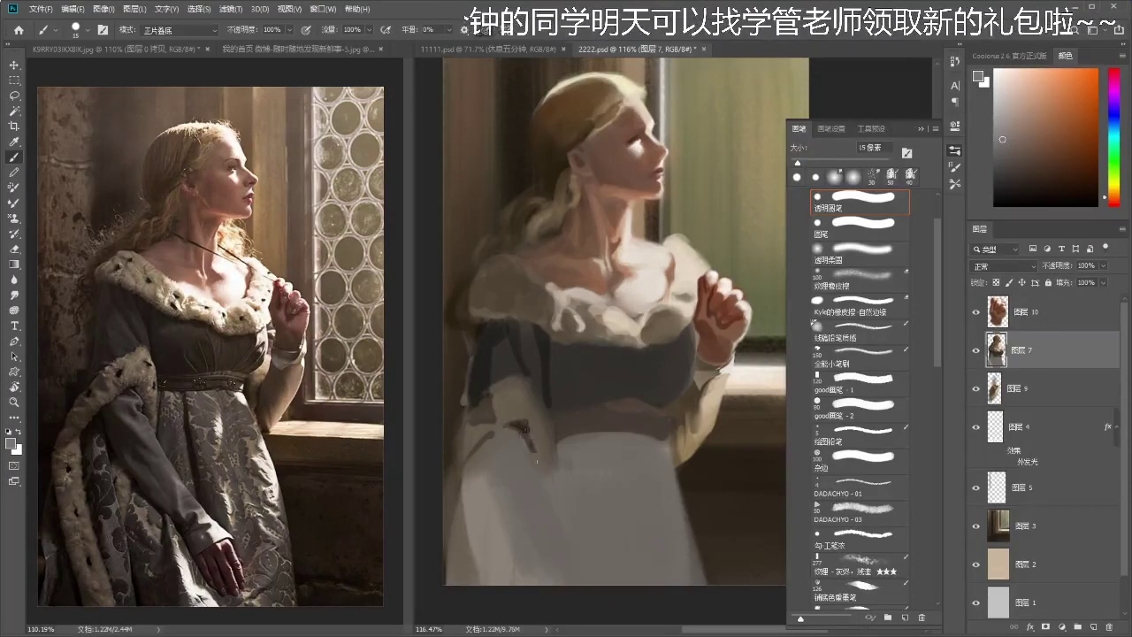
scroll(515, 427, down, 1)
drag(515, 426, 500, 508)
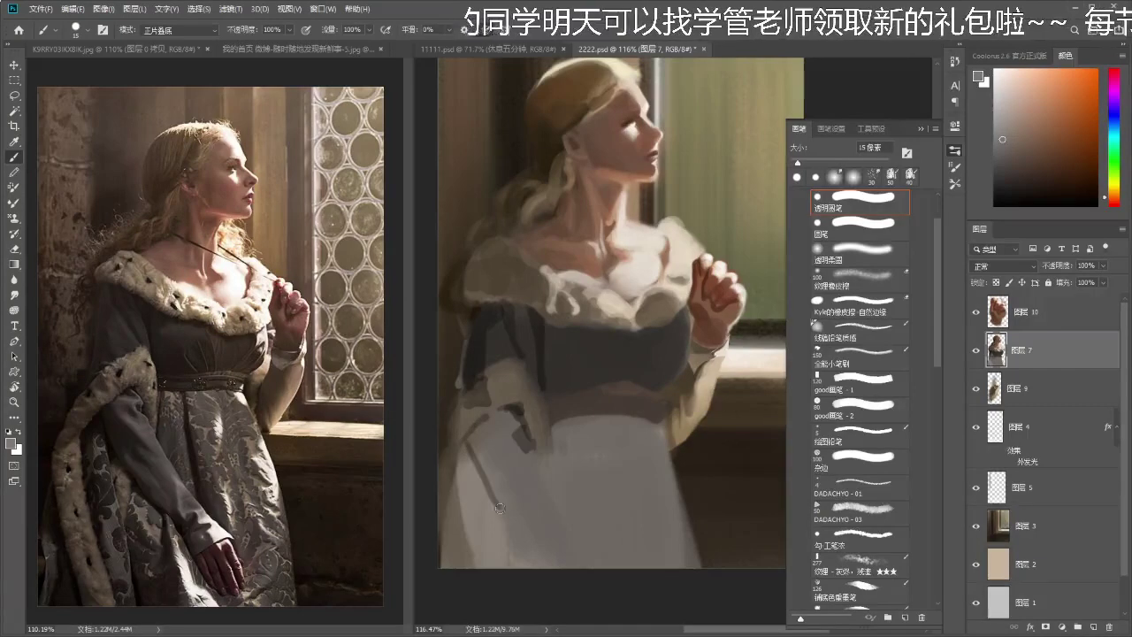
key(ctrl+z)
drag(472, 447, 505, 510)
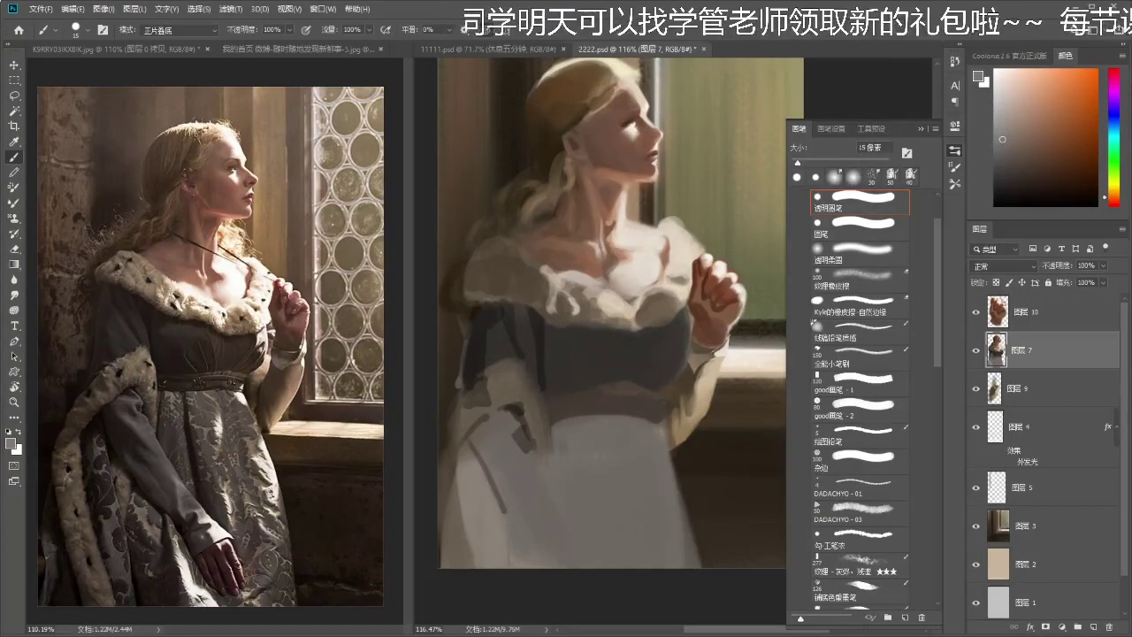
key(ctrl+z)
mouse_move(467, 433)
mouse_down()
mouse_move(497, 491)
mouse_move(496, 475)
mouse_move(529, 510)
mouse_move(489, 418)
mouse_move(483, 466)
mouse_move(490, 479)
mouse_move(487, 456)
mouse_move(515, 490)
mouse_move(487, 430)
mouse_move(487, 448)
mouse_move(477, 435)
mouse_move(501, 471)
mouse_up()
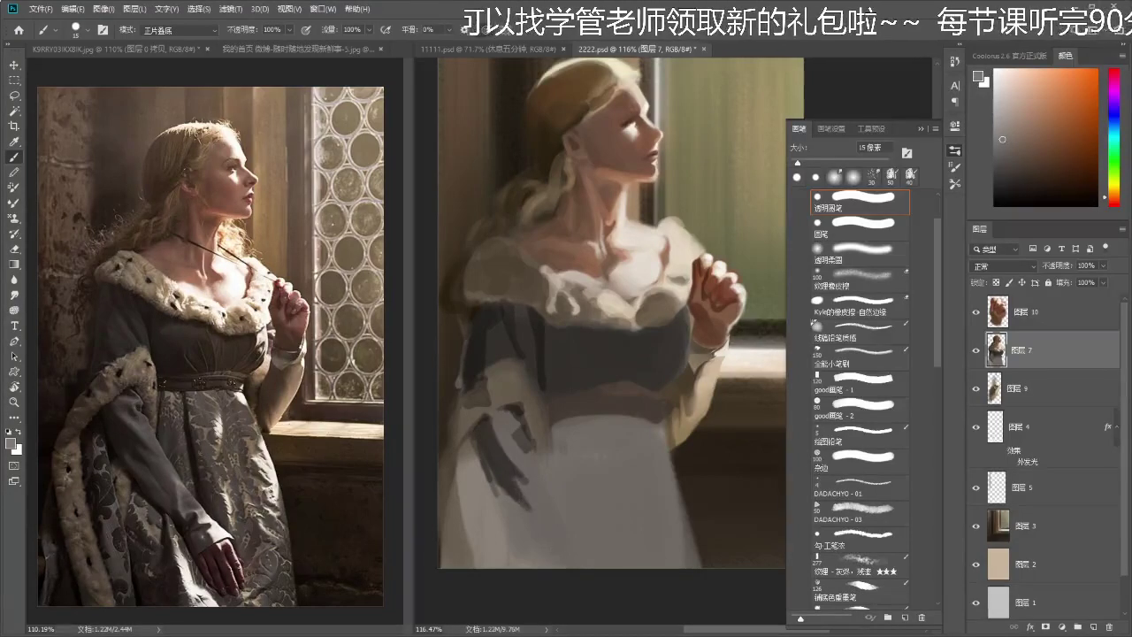
- Extend the dark sleeve shadow down the lowered arm toward the canvas's lower edge, undoing misplaced strokes
mouse_move(538, 531)
mouse_down()
mouse_move(549, 556)
mouse_move(538, 558)
mouse_move(573, 565)
mouse_up()
key(ctrl+z)
drag(495, 478, 528, 571)
key(ctrl+z)
drag(477, 447, 518, 553)
drag(497, 495, 526, 567)
key(ctrl+z)
mouse_move(481, 451)
mouse_down()
mouse_move(498, 529)
mouse_move(502, 509)
mouse_move(517, 557)
mouse_move(483, 460)
mouse_move(531, 570)
mouse_move(485, 459)
mouse_move(548, 570)
mouse_up()
key(ctrl+z)
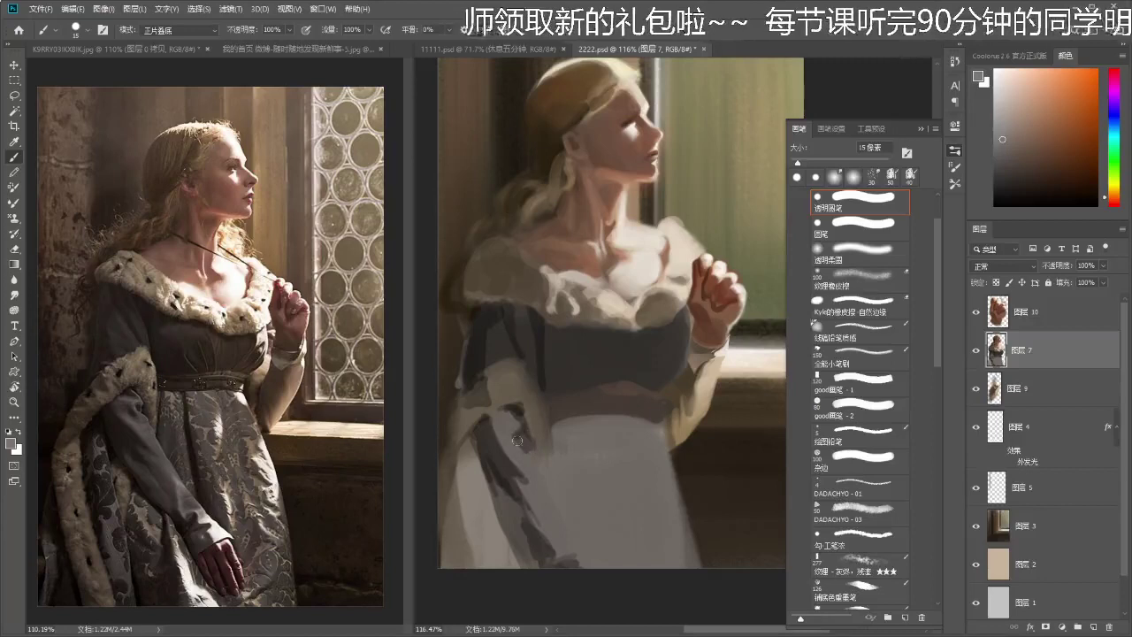
- Darken the upper and lower edges of the belt at the waist with the same 15 px brush
drag(593, 454, 592, 452)
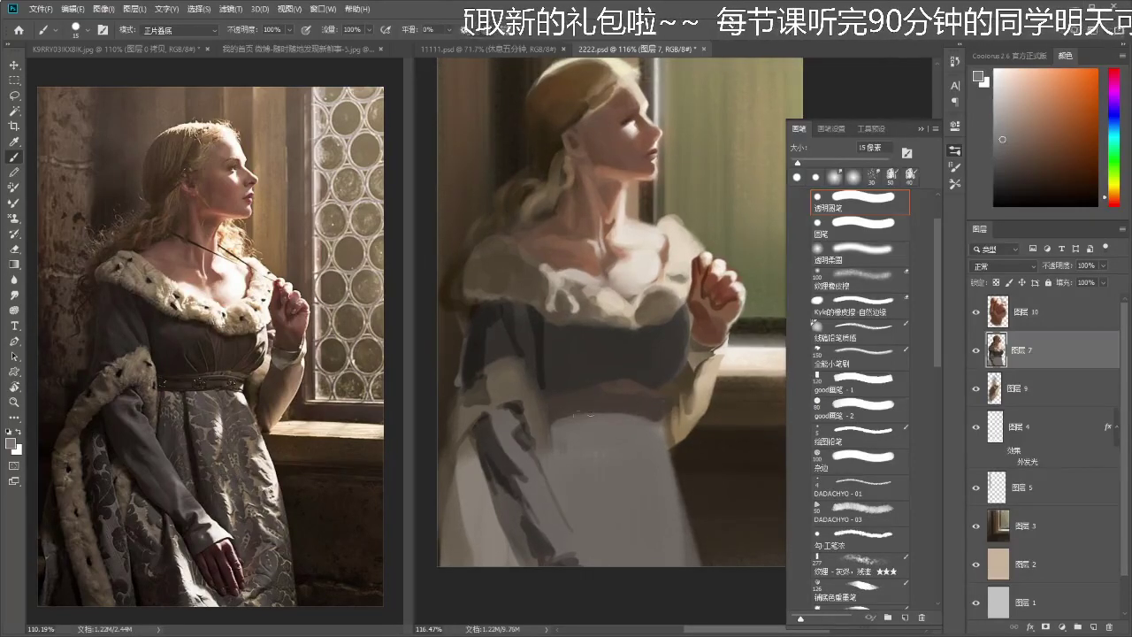
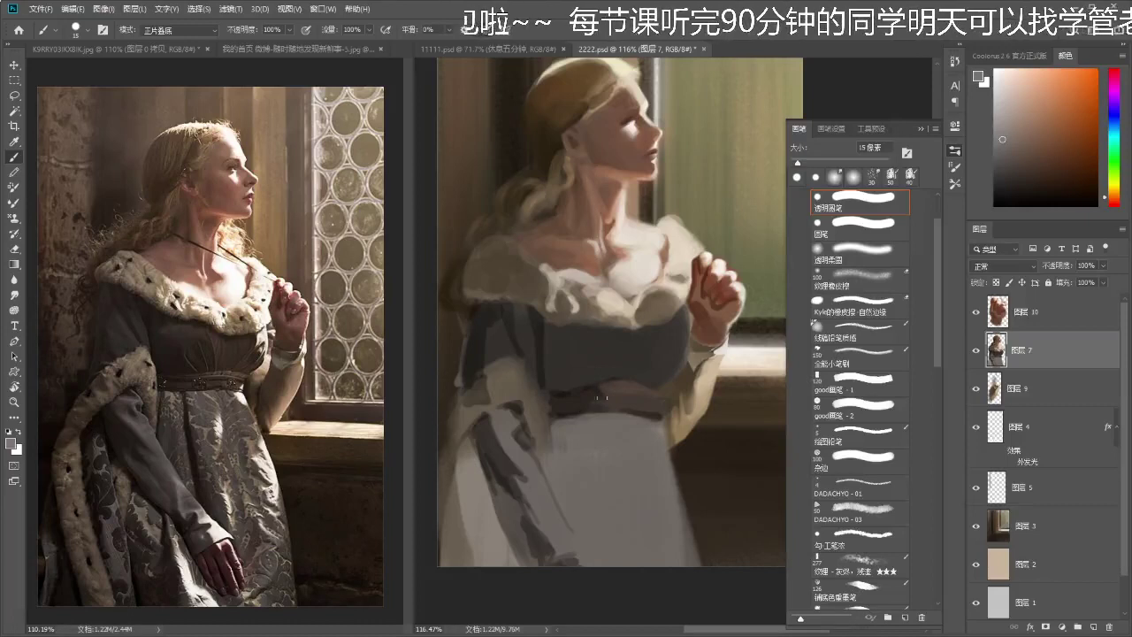
key(space)
drag(631, 358, 632, 356)
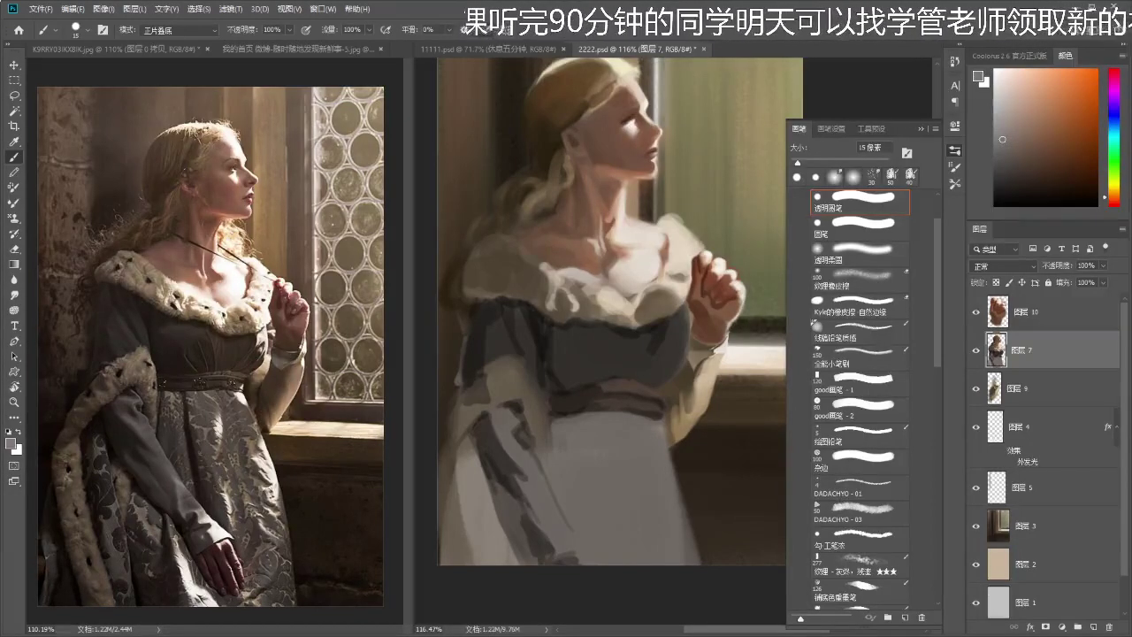
- Shade the bodice with an enlarged brush and blend the dark tones using the Smudge tool at 50 px
key(bracketright)
key(bracketright)
key(bracketright)
key(bracketright)
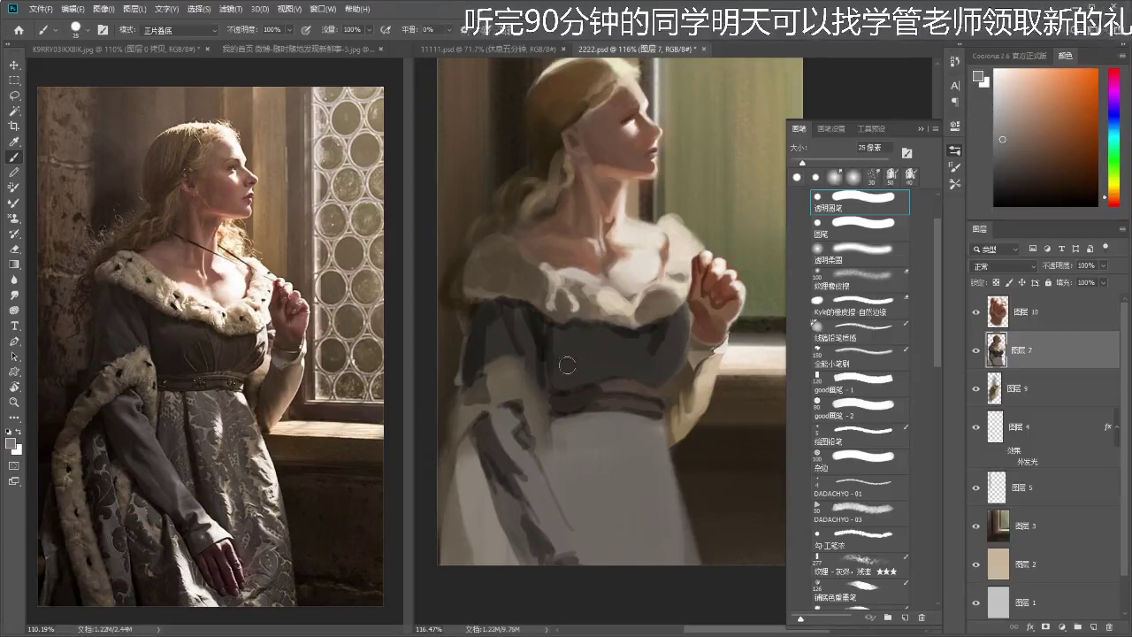
mouse_move(559, 376)
mouse_down()
mouse_move(654, 374)
mouse_move(565, 375)
mouse_move(628, 362)
mouse_move(660, 371)
mouse_move(560, 366)
mouse_move(605, 365)
mouse_up()
key(r)
key(bracketright)
key(bracketright)
key(bracketright)
key(bracketright)
key(bracketright)
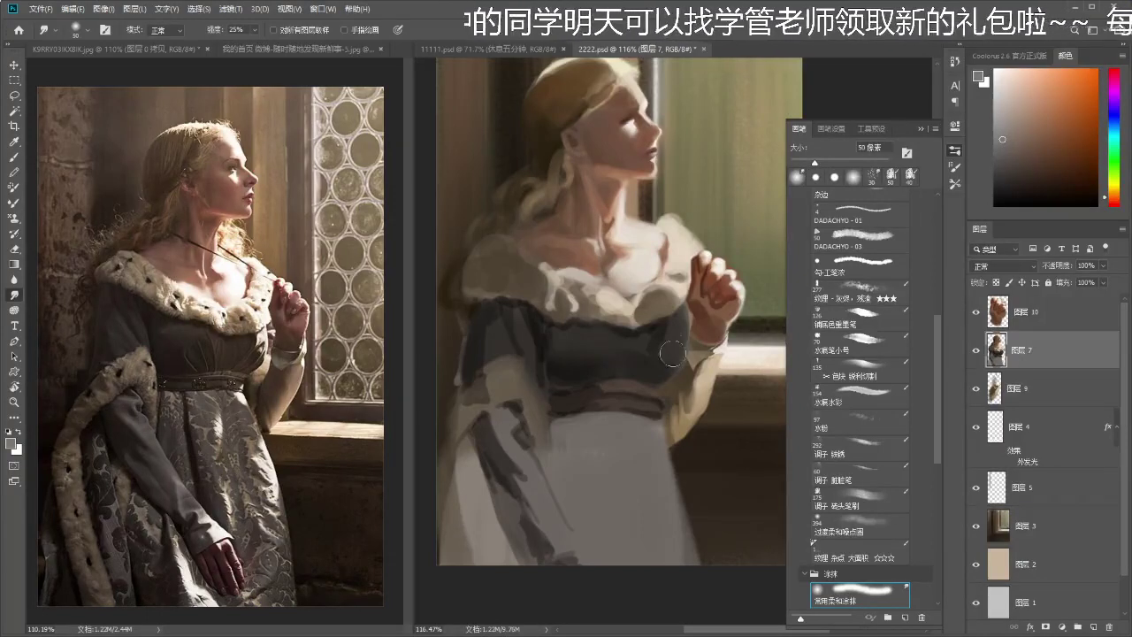
drag(594, 375, 504, 375)
- Try painting a dark vertical fold down the skirt front from the belt and smudge it into the grey
drag(597, 404, 626, 386)
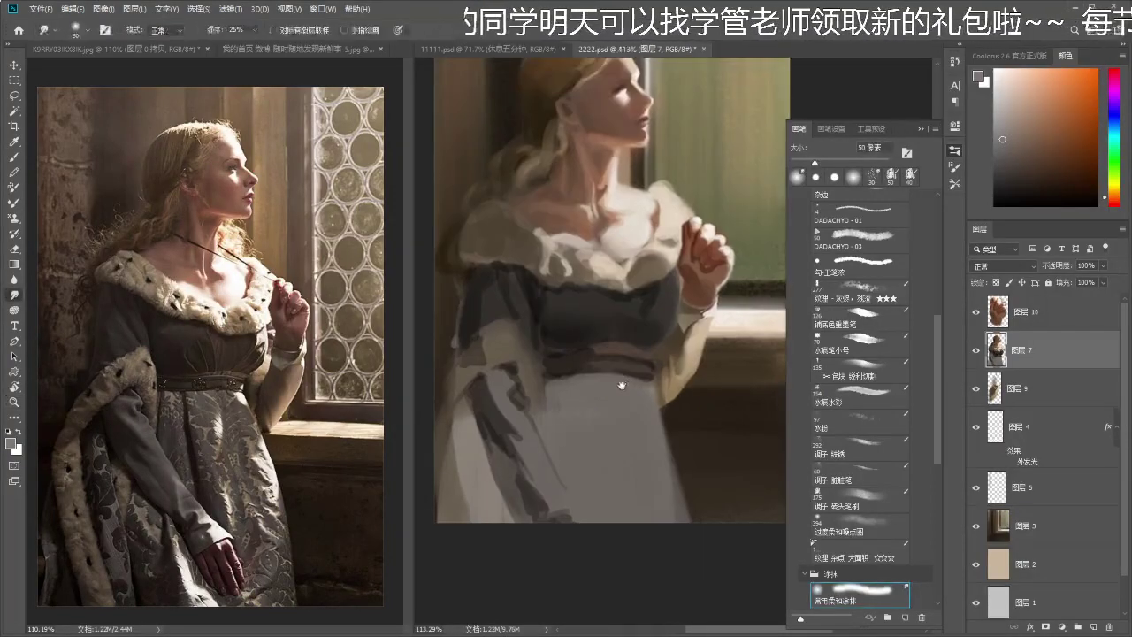
key(b)
drag(612, 303, 604, 341)
mouse_move(573, 435)
mouse_down()
mouse_move(581, 525)
mouse_move(567, 418)
mouse_move(573, 520)
mouse_move(568, 482)
mouse_move(579, 512)
mouse_up()
drag(572, 456, 579, 548)
key(r)
drag(585, 460, 592, 530)
key(e)
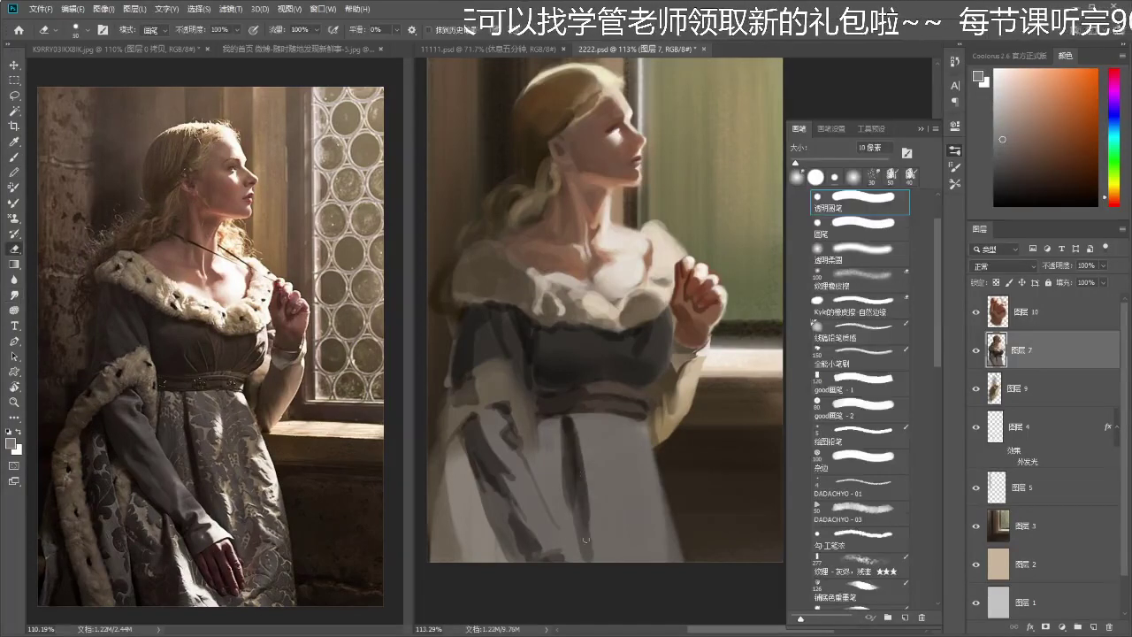
- Try to trim the skirt fold with the eraser, and undo the fold strokes
drag(569, 465, 596, 572)
key(ctrl+z)
key(z)
key(i)
drag(588, 456, 561, 413)
key(ctrl+z)
key(ctrl+z)
- Repaint the vertical skirt fold and the shadow under the belt with a 10 px brush, and save the file
key(b)
key(bracketleft)
key(bracketleft)
key(bracketleft)
key(bracketleft)
key(bracketleft)
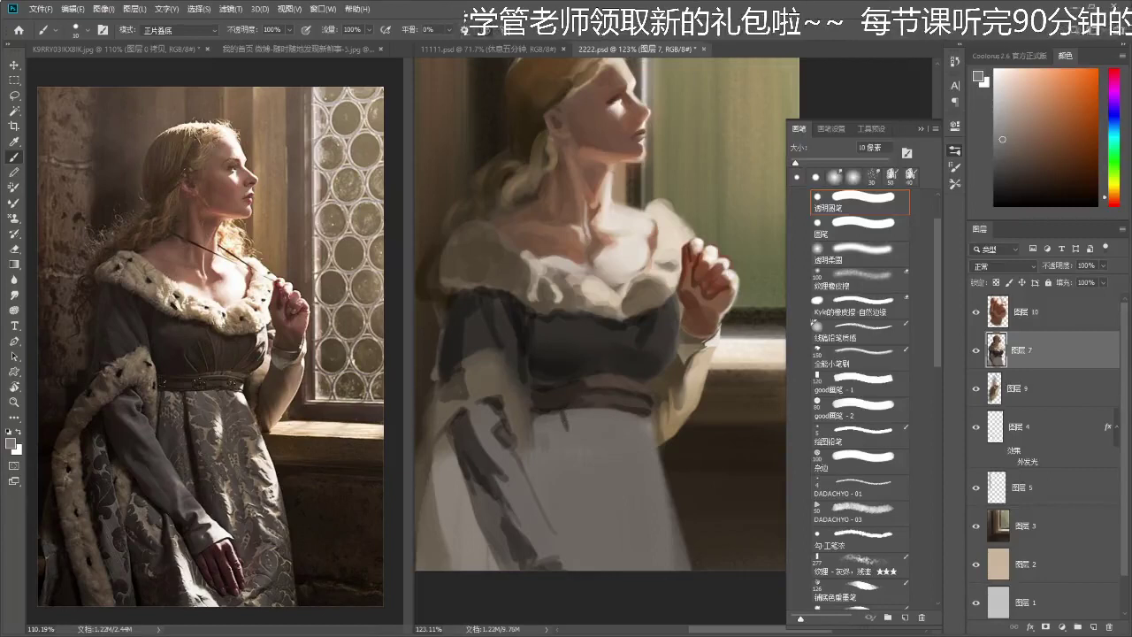
mouse_move(566, 423)
mouse_down()
mouse_move(591, 559)
mouse_move(568, 444)
mouse_up()
mouse_move(578, 571)
mouse_down()
mouse_move(588, 495)
mouse_move(596, 574)
mouse_up()
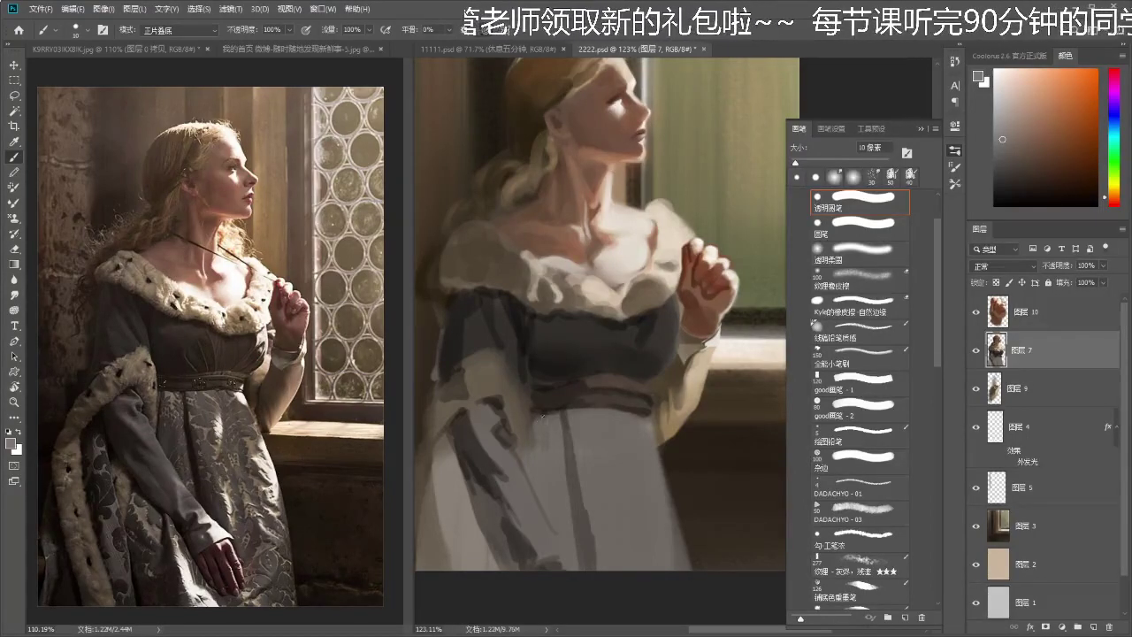
mouse_move(538, 458)
mouse_down()
mouse_move(495, 491)
mouse_move(464, 493)
mouse_move(646, 416)
mouse_up()
key(ctrl+s)
- Set the brush blend mode back to 正常 (Normal) and sample a light cream from the fur collar
key(z)
key(b)
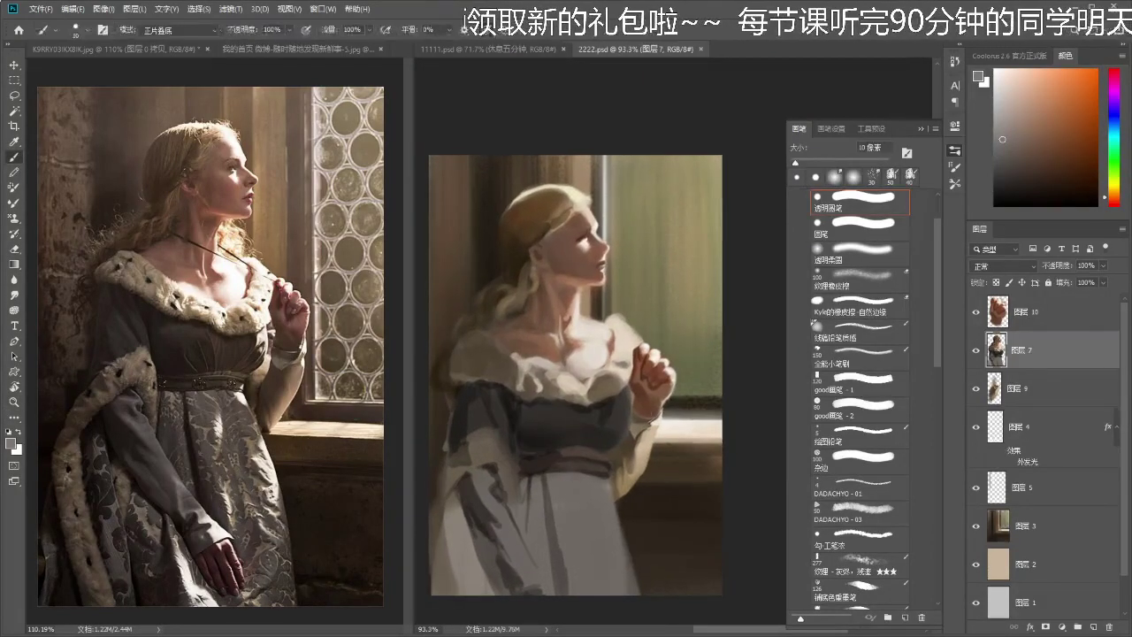
click(203, 30)
click(202, 42)
key(z)
drag(621, 425, 626, 418)
key(b)
alt+click(631, 354)
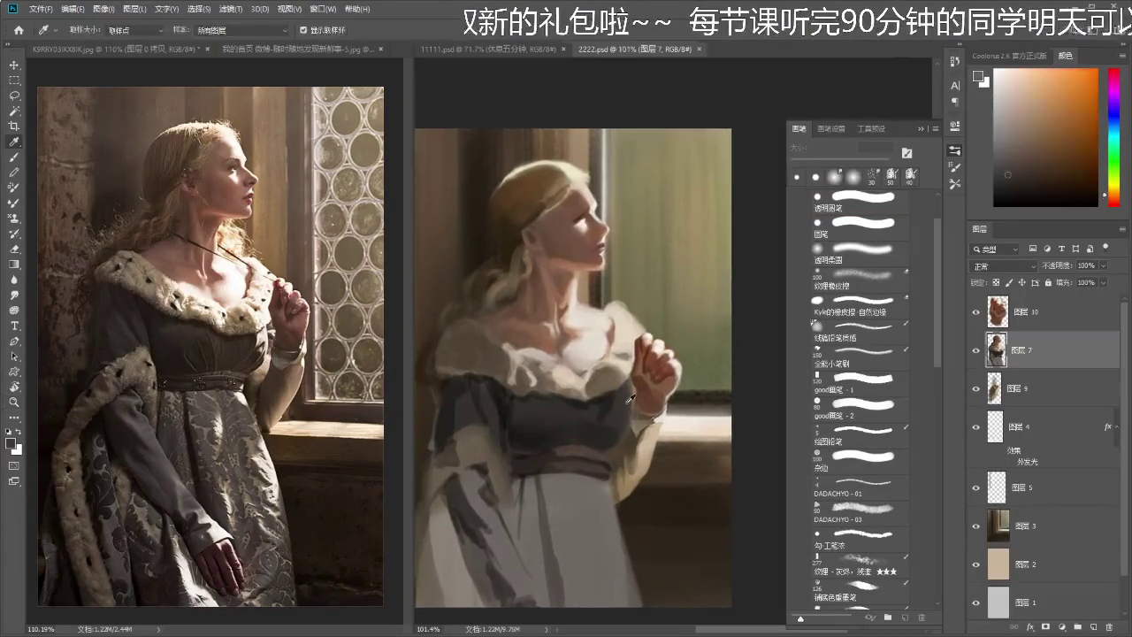
- Lasso highlight shapes on the bodice beside the raised hand, fill them with a cream gradient and soften them with Smudge
scroll(631, 353, down, 1)
key(l)
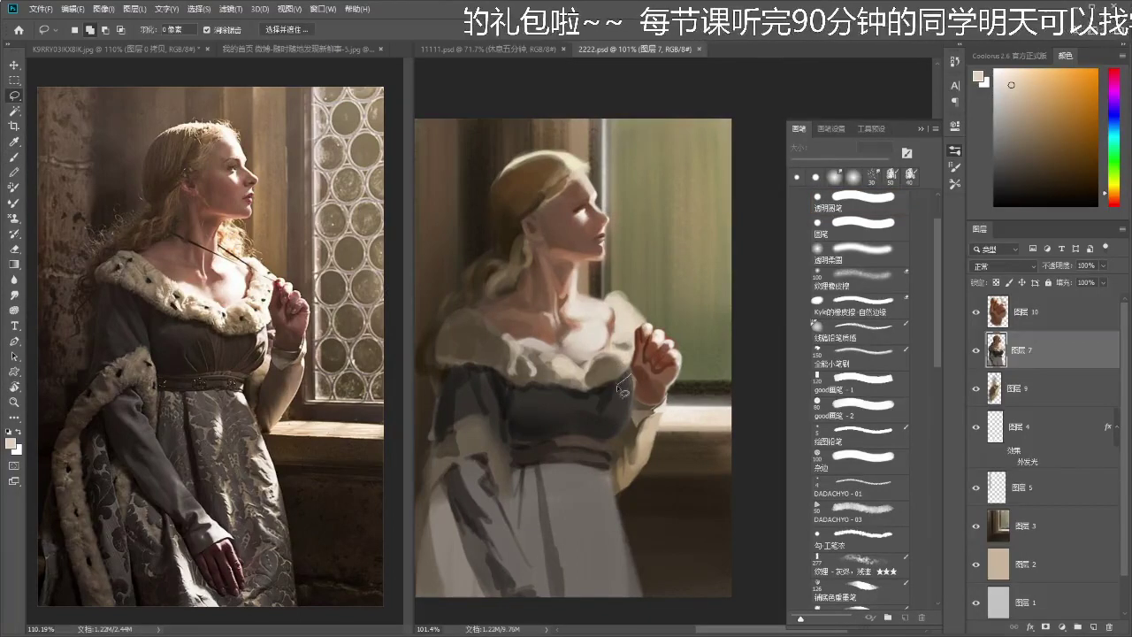
mouse_move(616, 409)
mouse_down()
mouse_move(614, 429)
mouse_move(633, 414)
mouse_move(624, 409)
mouse_up()
key(g)
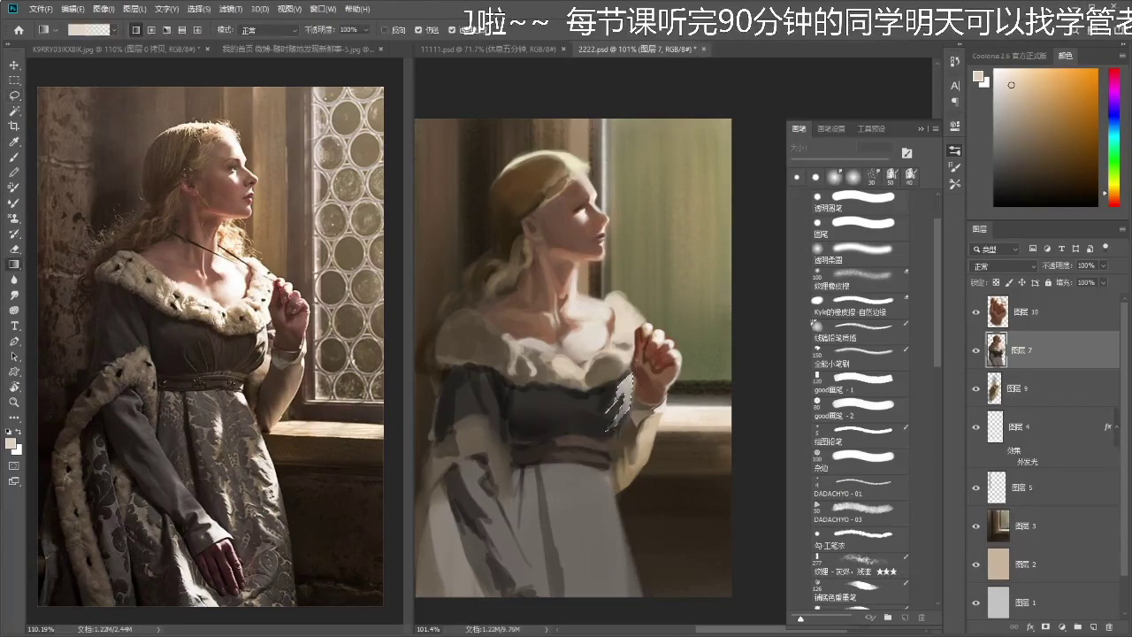
key(r)
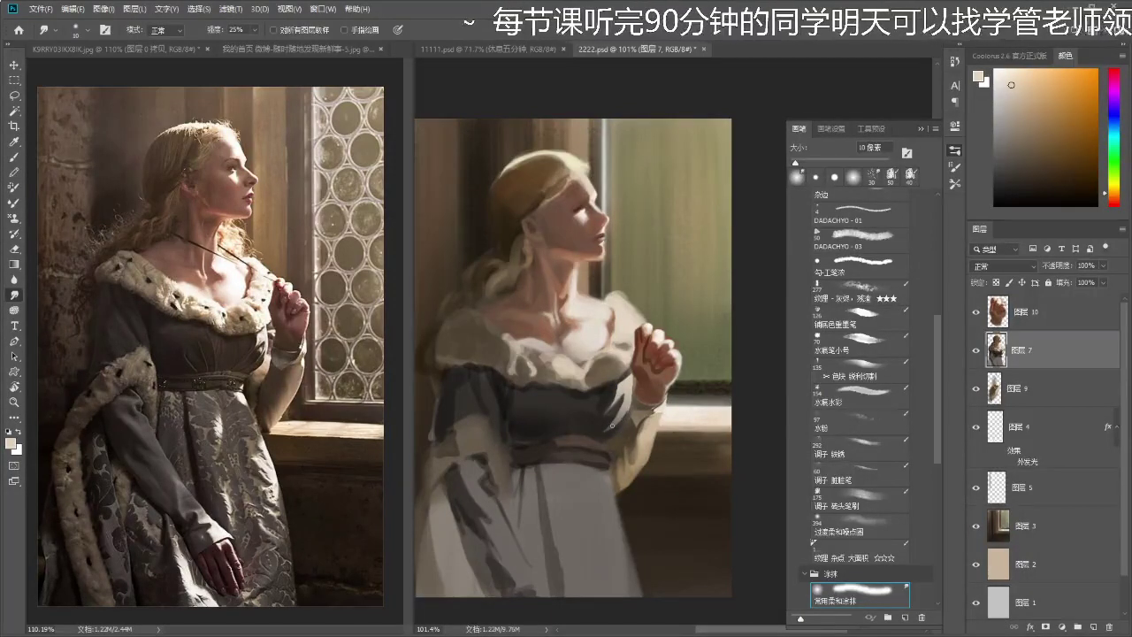
scroll(573, 351, down, 1)
- Pick a dark ochre brown and tint the lower bodice above the belt with a 40 px brush, sampling the blended brown
key(b)
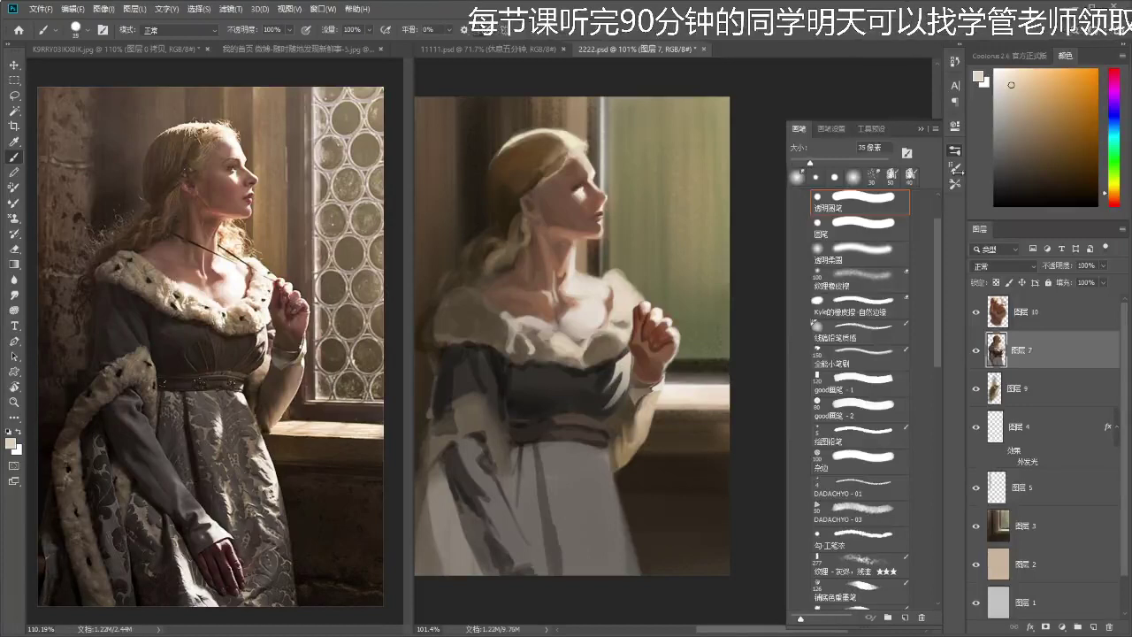
mouse_move(610, 405)
mouse_down()
mouse_move(596, 419)
mouse_move(592, 409)
mouse_up()
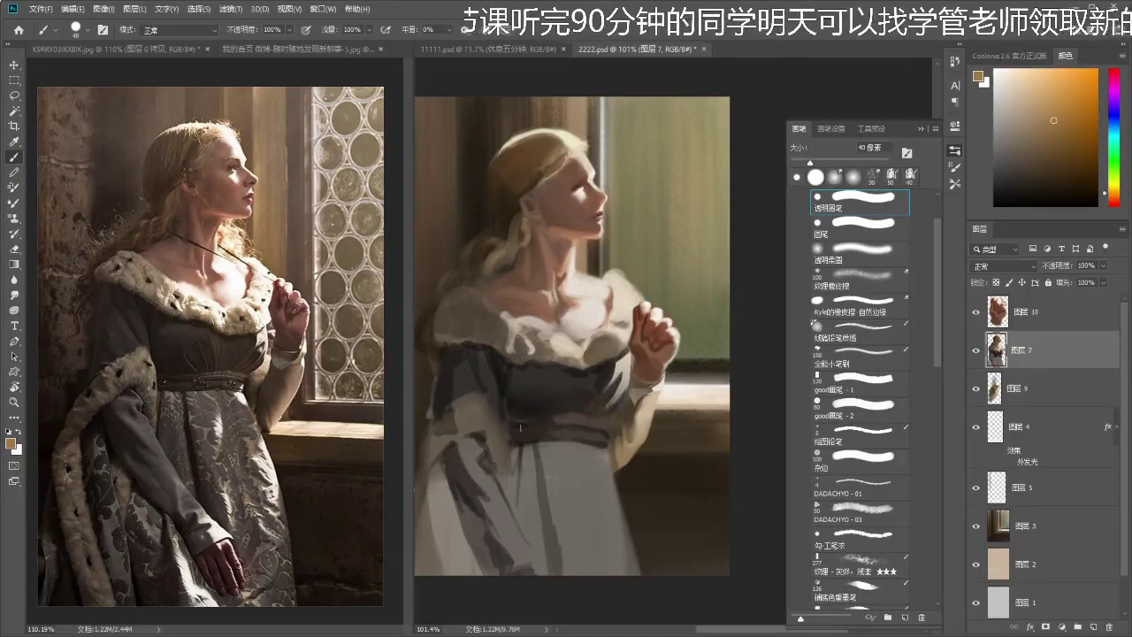
click(1052, 146)
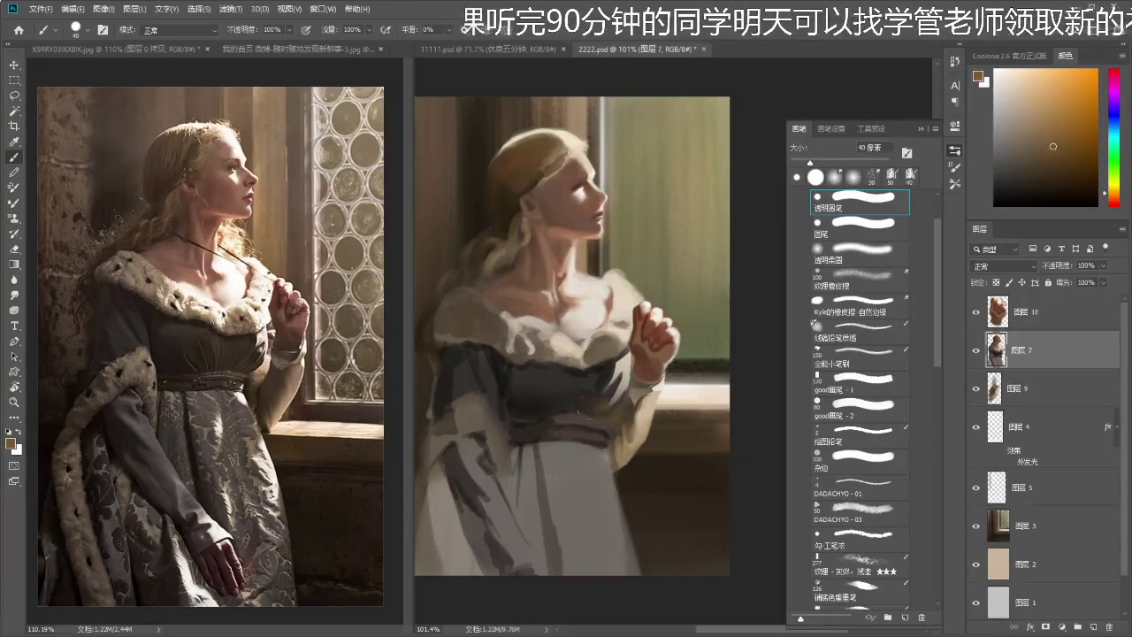
key(z)
mouse_move(584, 409)
mouse_down()
mouse_move(567, 429)
mouse_move(610, 384)
mouse_up()
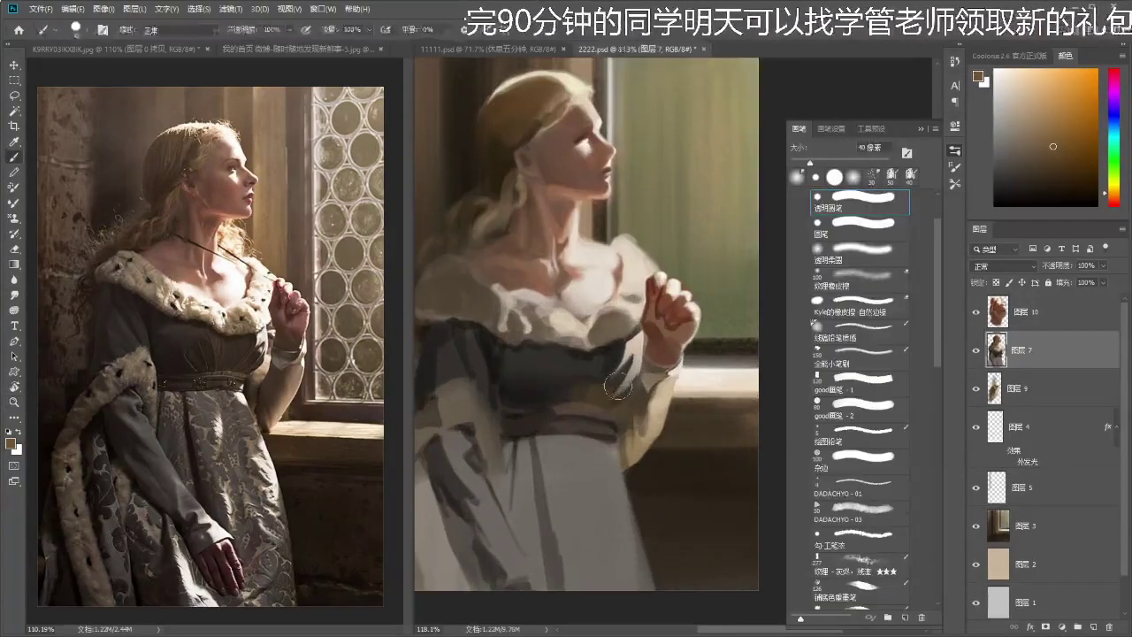
key(b)
alt+click(610, 389)
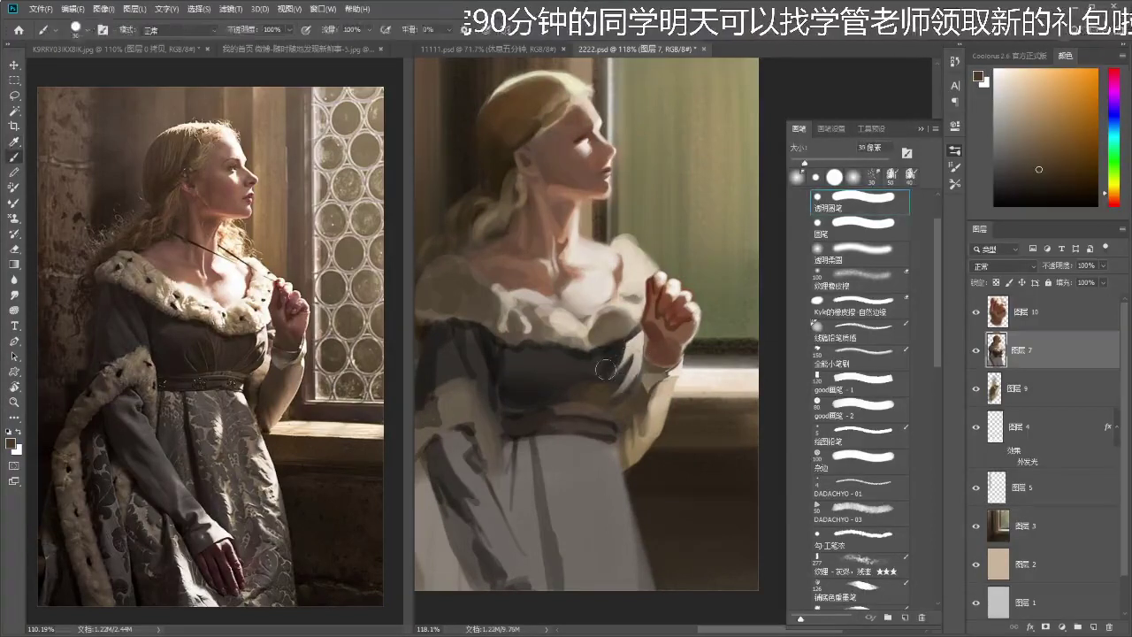
- Refine the brown tones around the bodice highlights with a 10 px brush and smudge them toward the waist
alt+click(619, 361)
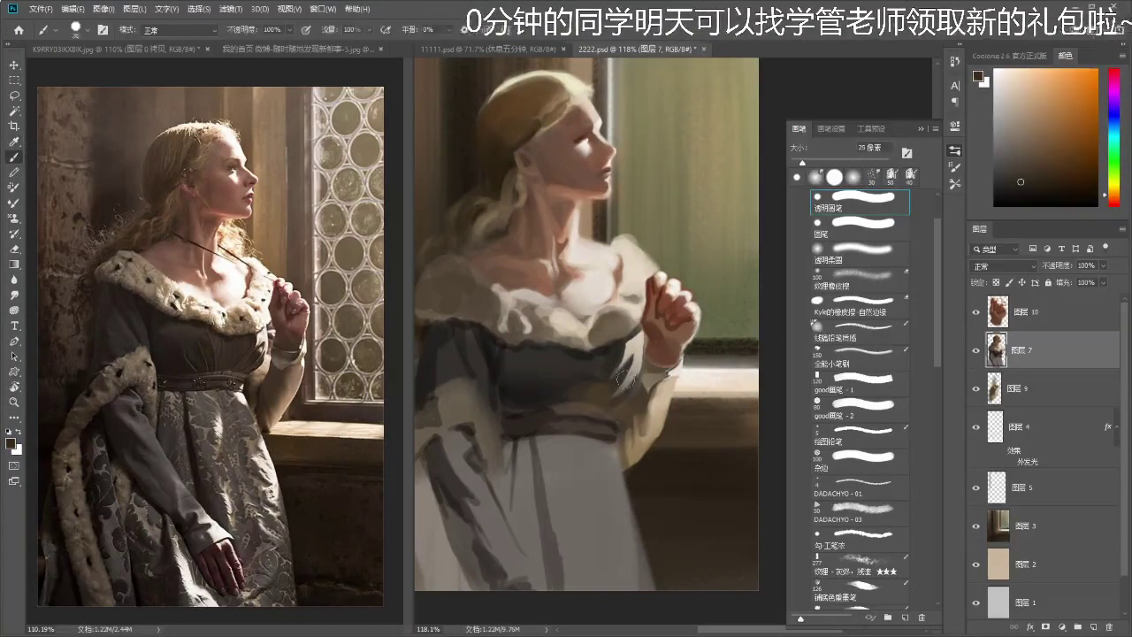
click(1049, 165)
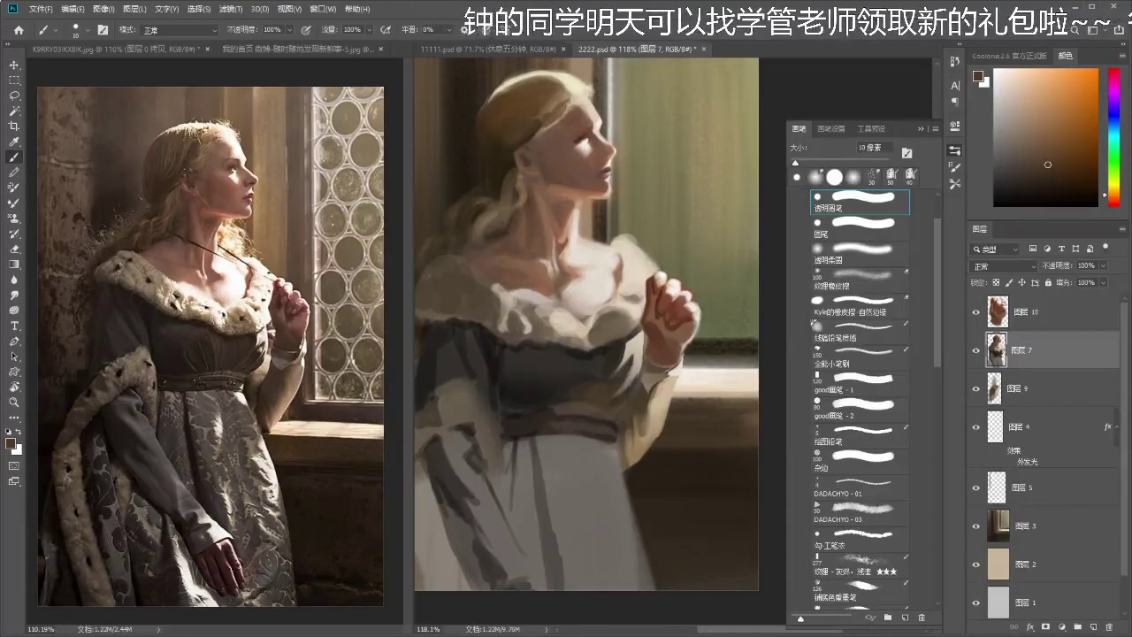
key(r)
key(b)
alt+click(608, 389)
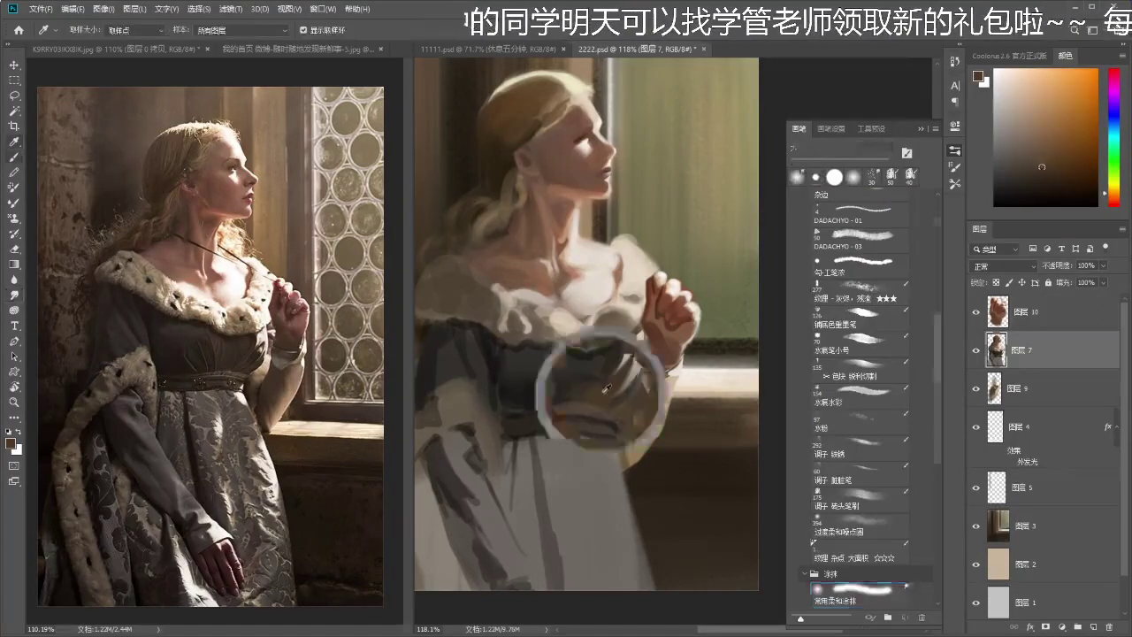
key(r)
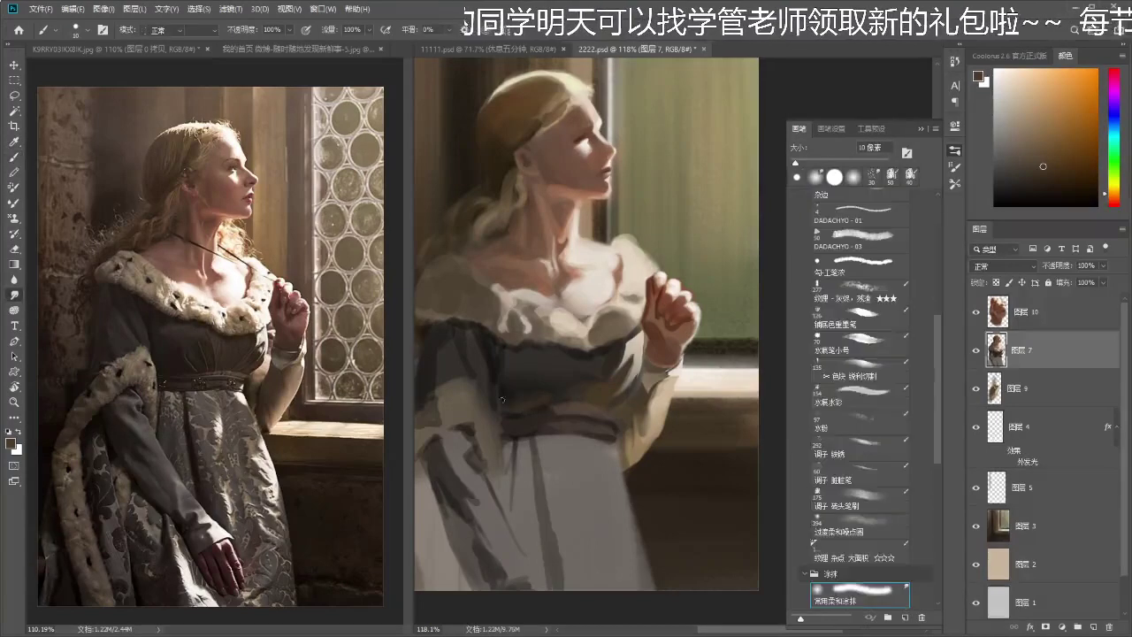
key(bracketright)
key(bracketright)
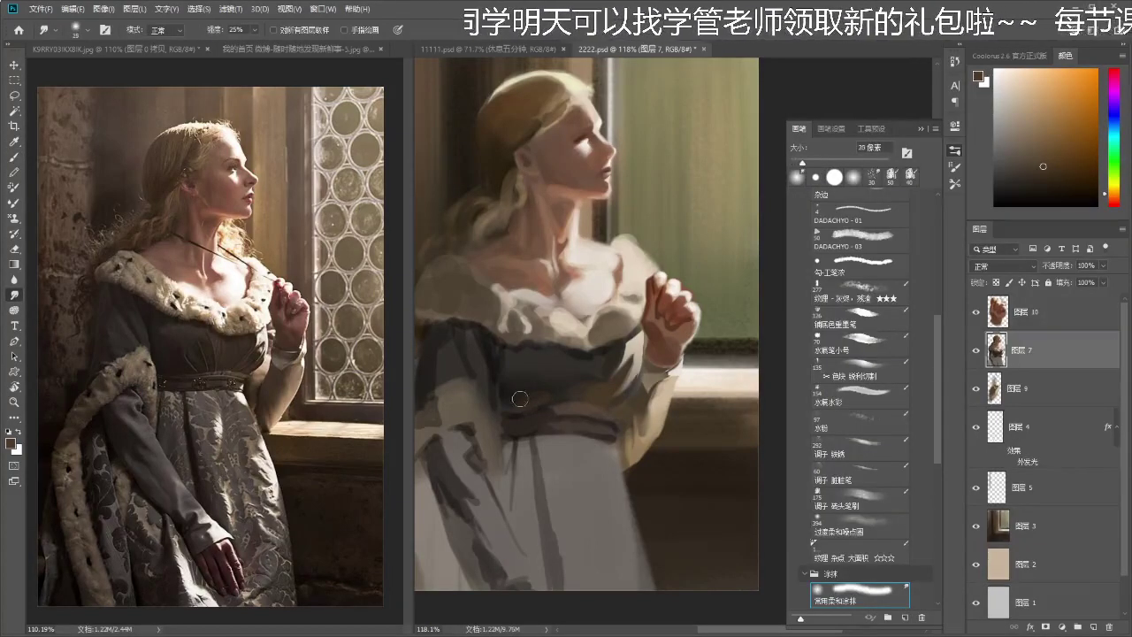
- Sample dark grey and near-black from the bodice and deepen the shadow beneath the fur collar with a 30 px brush
key(z)
drag(575, 381, 545, 439)
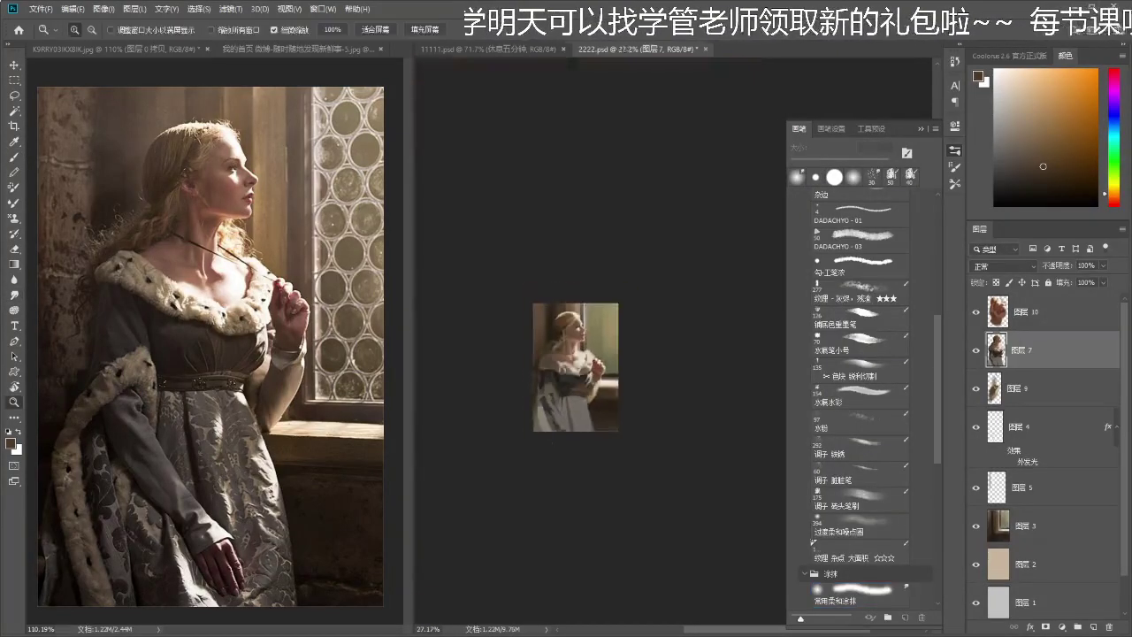
drag(576, 383, 599, 367)
key(i)
click(597, 368)
key(b)
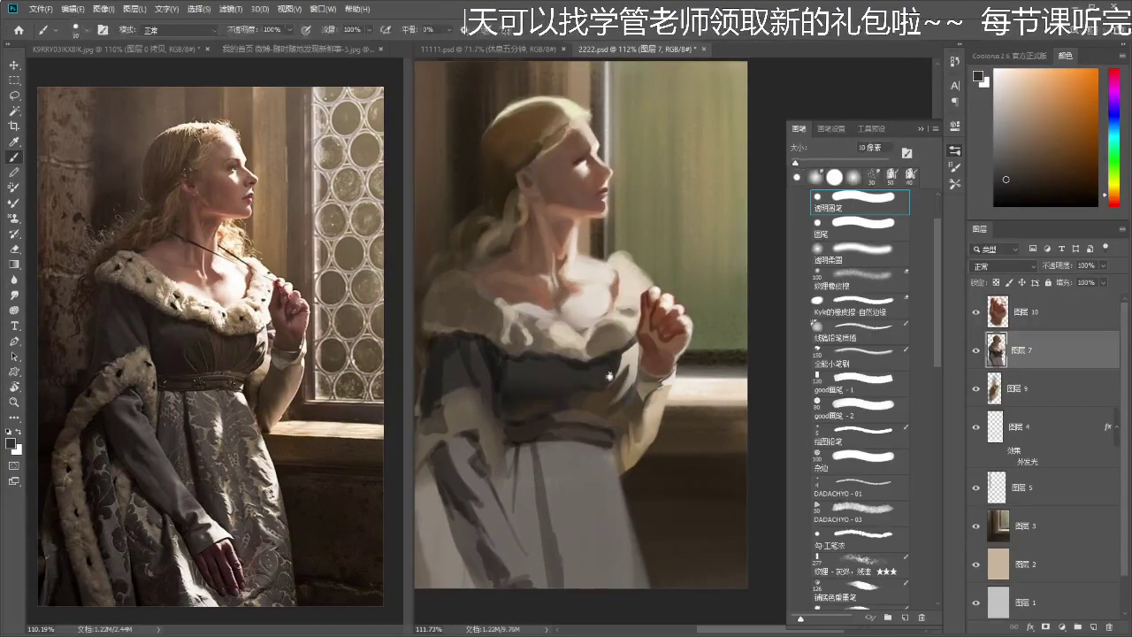
key(bracketright)
key(bracketright)
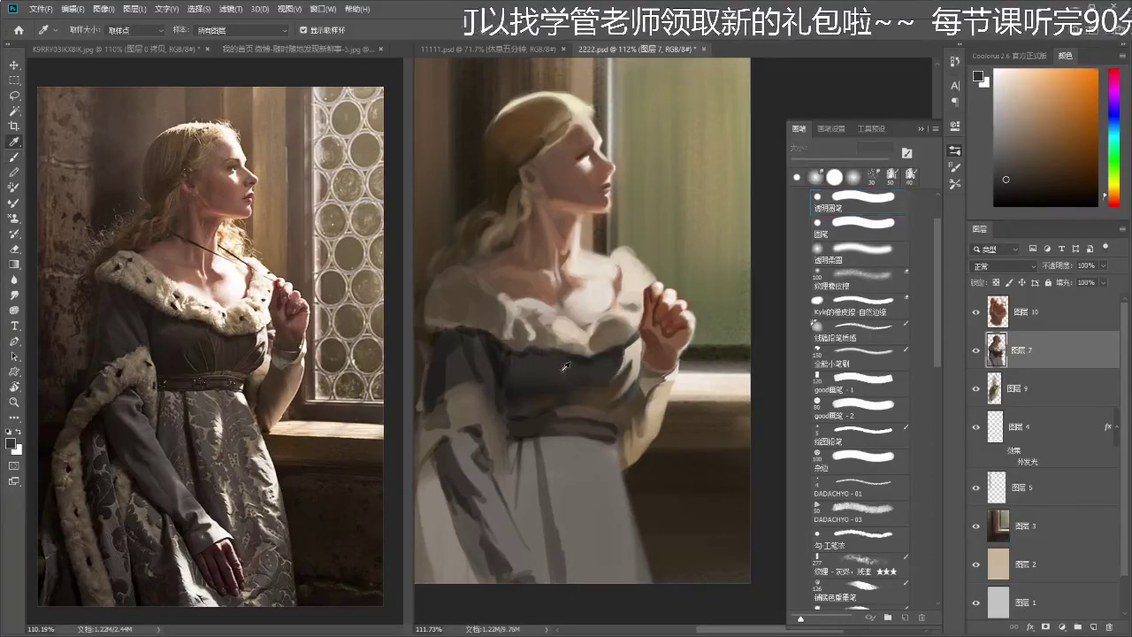
alt+click(501, 367)
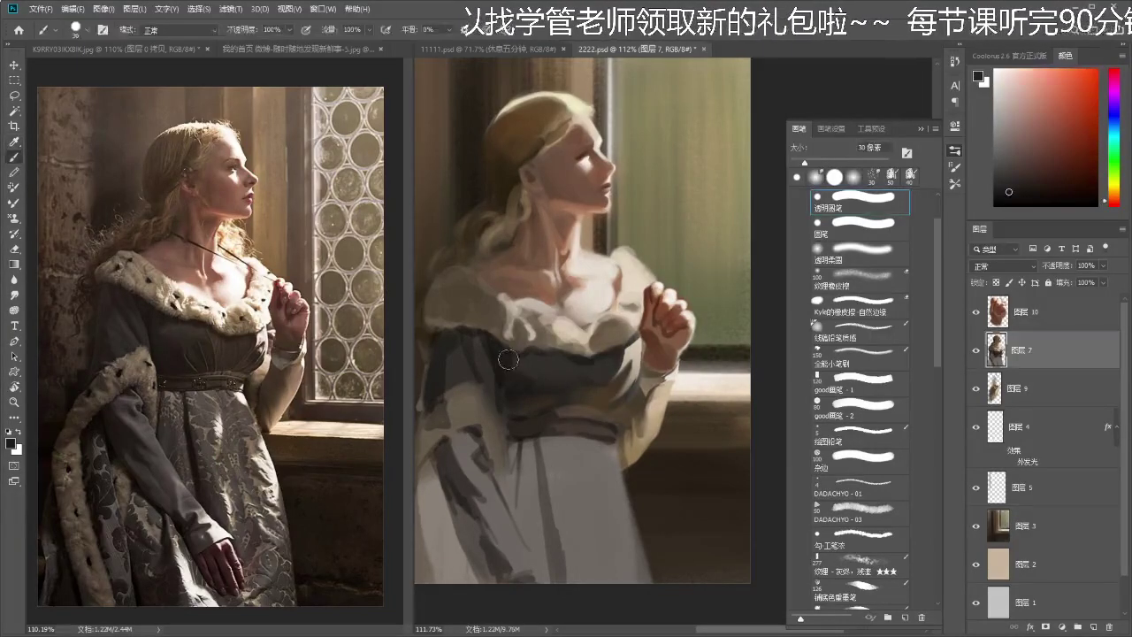
- Paint dark grey shading on the dress bodice and sleeve with tones sampled from the dress, using a 30 px brush on 图层 7
alt+click(548, 371)
drag(548, 371, 601, 359)
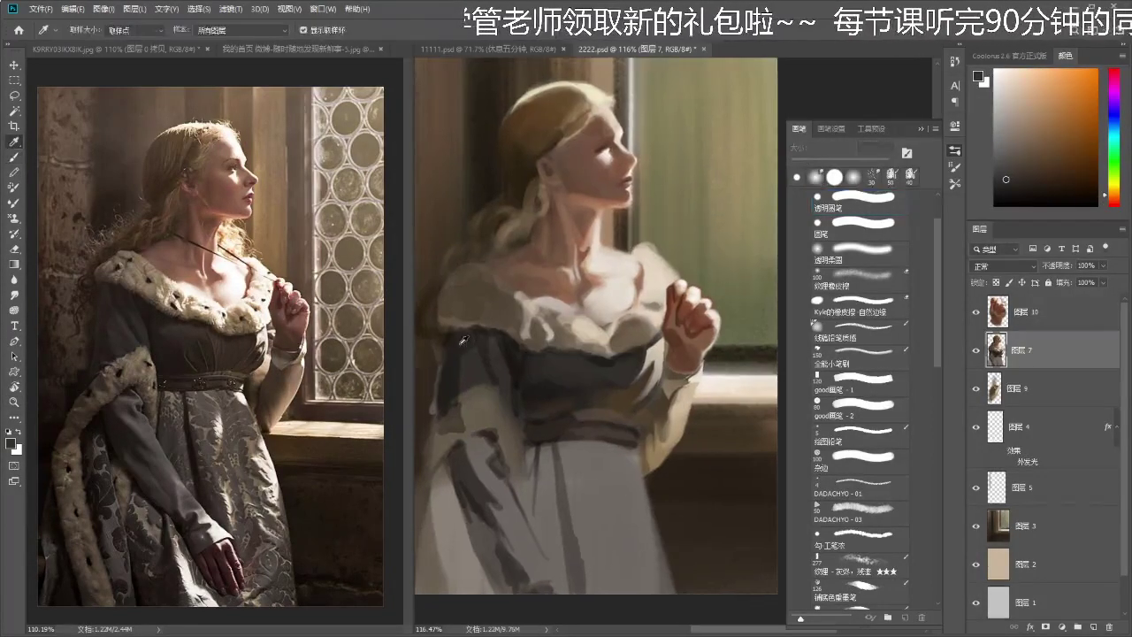
key(b)
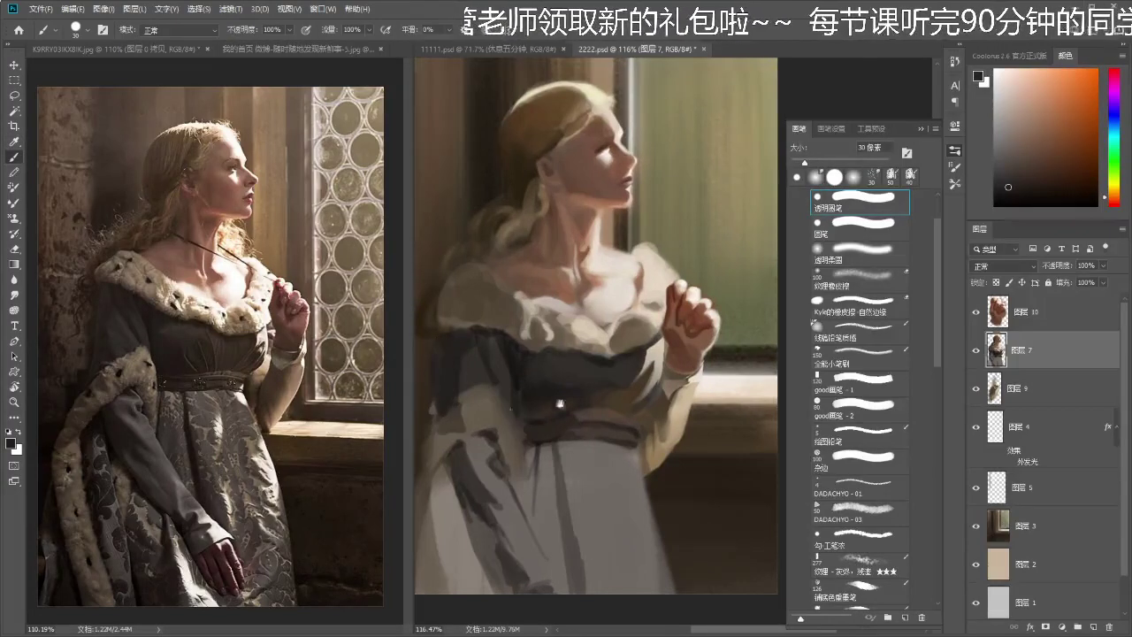
drag(508, 412, 504, 403)
drag(607, 440, 610, 432)
alt+click(626, 435)
- Lasso a narrow strip along the skirt's window-side edge, running from the belt down to the hem
key(l)
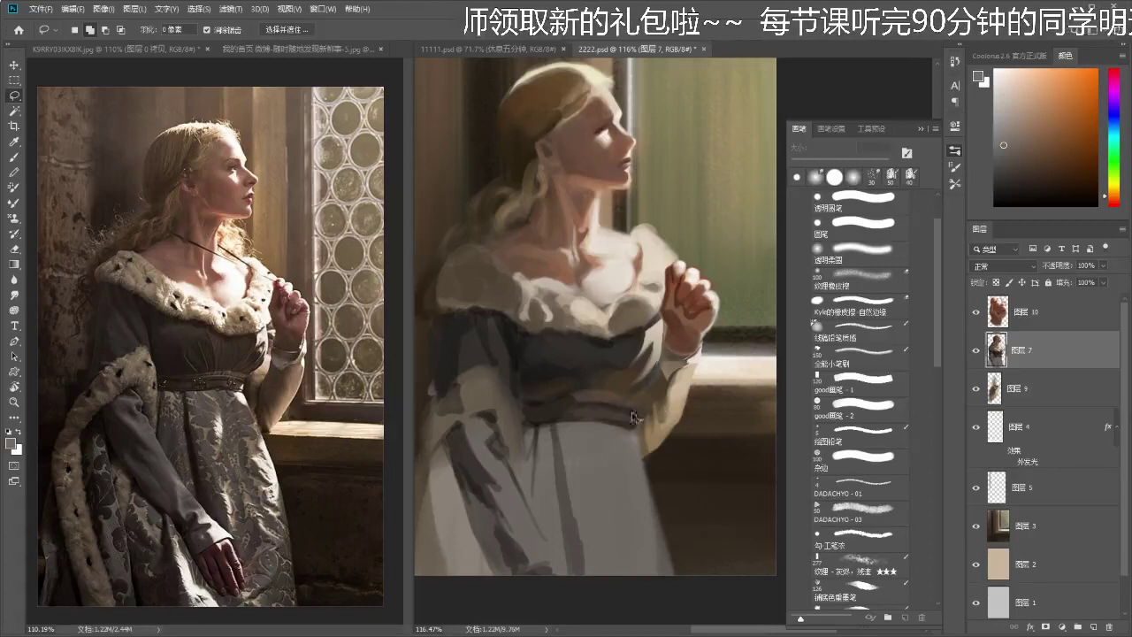
key(ctrl+z)
mouse_move(633, 411)
mouse_down()
mouse_move(626, 431)
mouse_move(631, 414)
mouse_up()
key(ctrl+d)
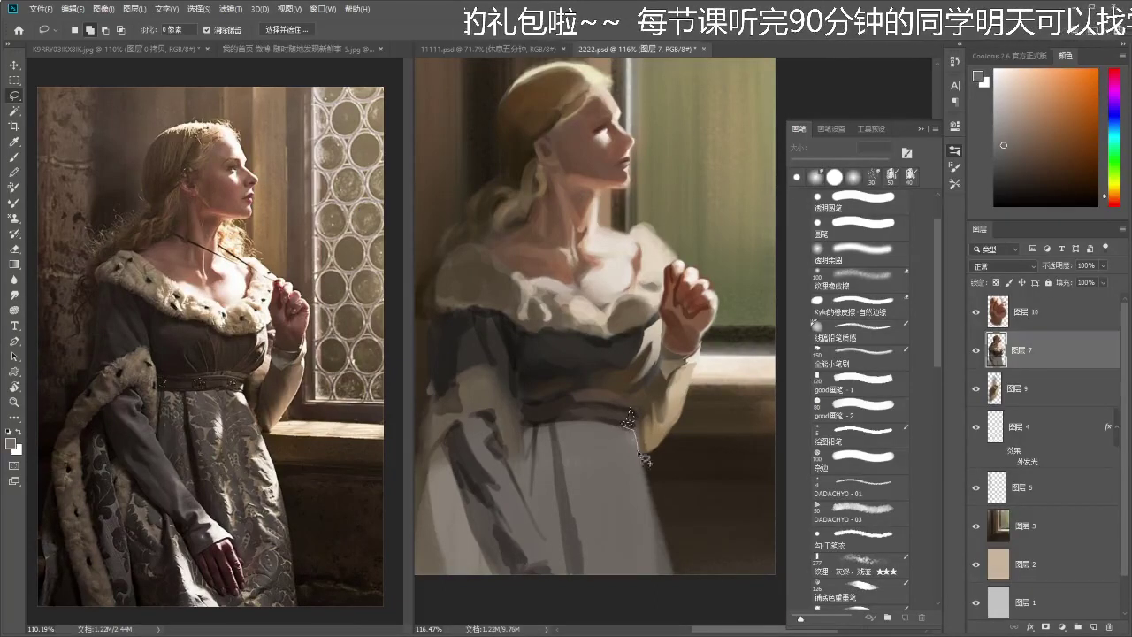
mouse_move(616, 422)
mouse_down()
mouse_move(640, 454)
mouse_move(628, 417)
mouse_move(653, 517)
mouse_move(643, 522)
mouse_move(638, 497)
mouse_move(649, 500)
mouse_move(637, 529)
mouse_move(648, 552)
mouse_move(656, 519)
mouse_up()
- Fill the selected skirt edge with a gradient of pale cream sampled from the cuff, and deselect it
key(b)
key(g)
drag(672, 368, 632, 631)
key(i)
click(686, 361)
key(b)
key(f)
key(f)
key(f)
key(g)
drag(733, 428, 677, 353)
drag(678, 352, 654, 504)
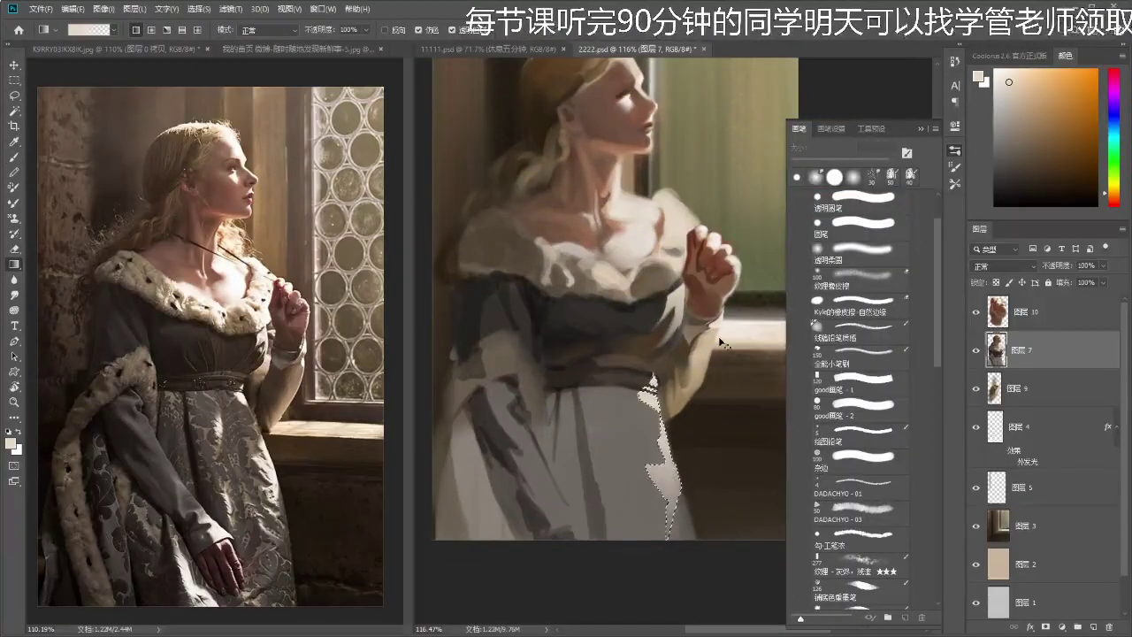
key(ctrl+d)
- Soften the edge of the lit area on the skirt with the Smudge tool at 25% strength
key(z)
mouse_move(658, 379)
mouse_down()
mouse_move(610, 398)
mouse_move(685, 377)
mouse_up()
key(r)
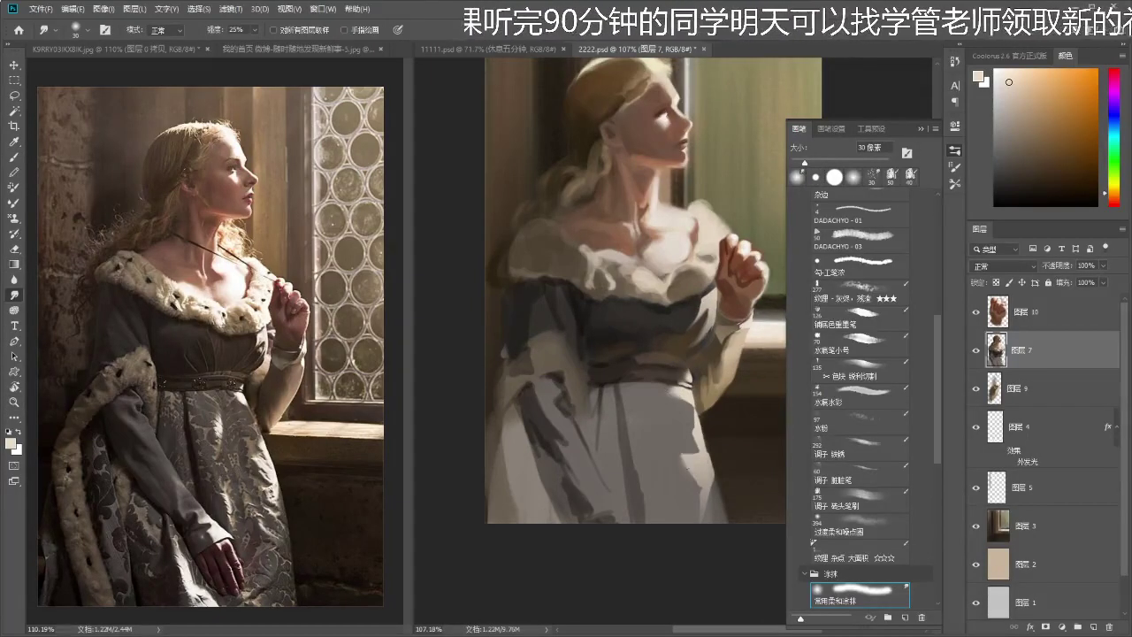
drag(681, 463, 676, 466)
- Lasso a patch in the middle of the skirt below the belt, brush pale light inside it, and deselect
key(l)
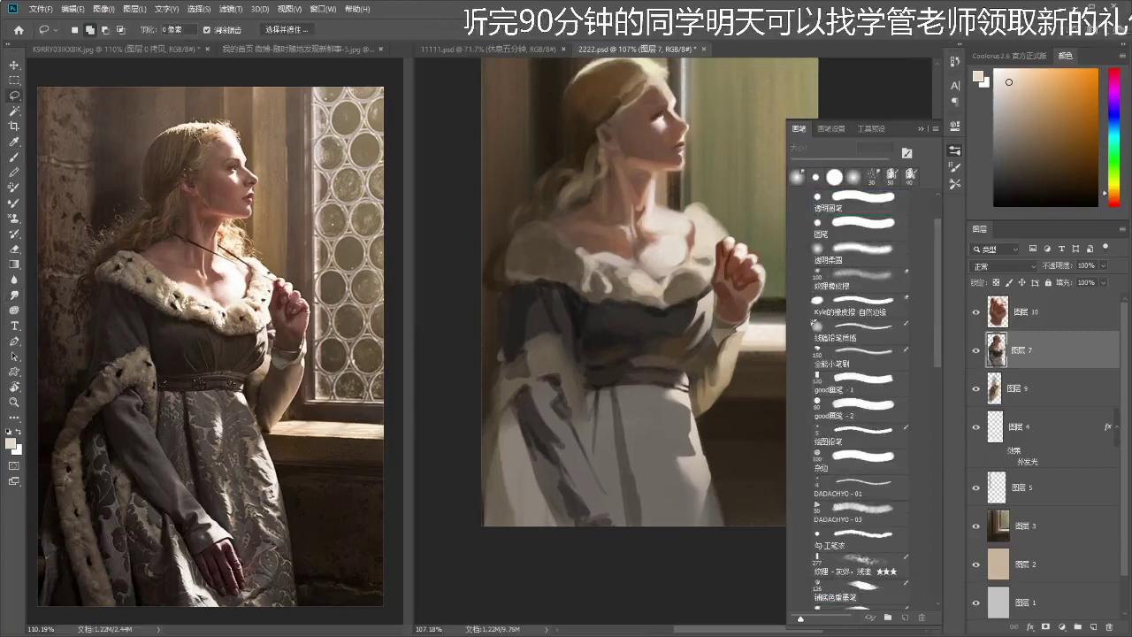
mouse_move(656, 401)
mouse_down()
mouse_move(649, 480)
mouse_move(640, 414)
mouse_move(663, 416)
mouse_move(654, 457)
mouse_move(654, 375)
mouse_up()
key(b)
mouse_move(649, 442)
mouse_down()
mouse_move(643, 407)
mouse_move(650, 430)
mouse_up()
key(ctrl+d)
- Sample a mid grey from the skirt and rework the fold beside the new light patch with a 30 px brush
key(r)
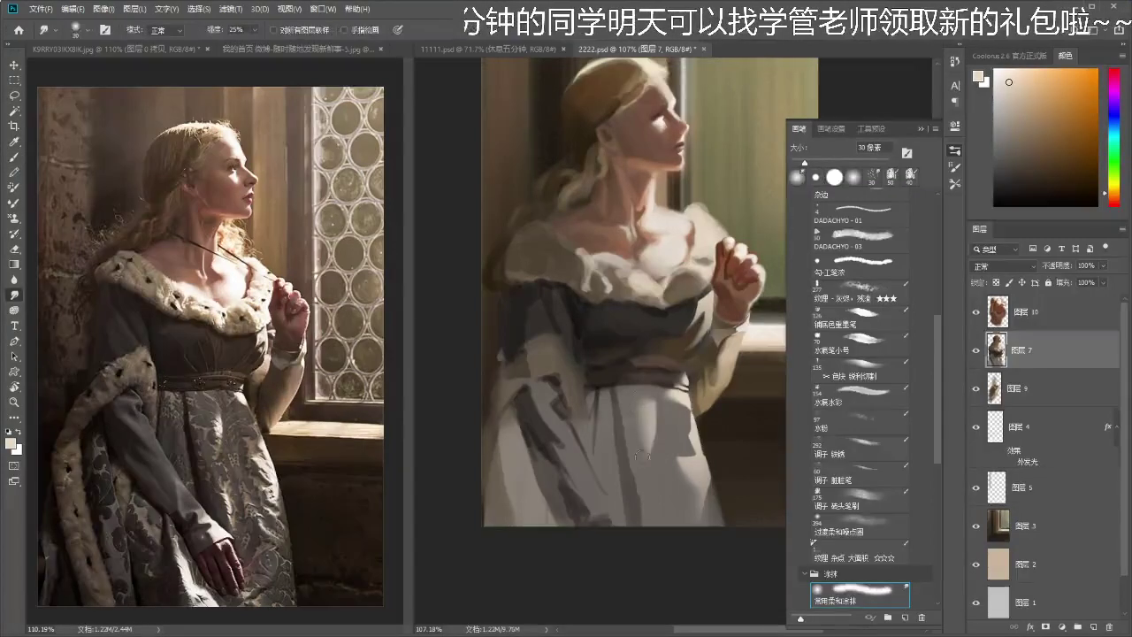
key(e)
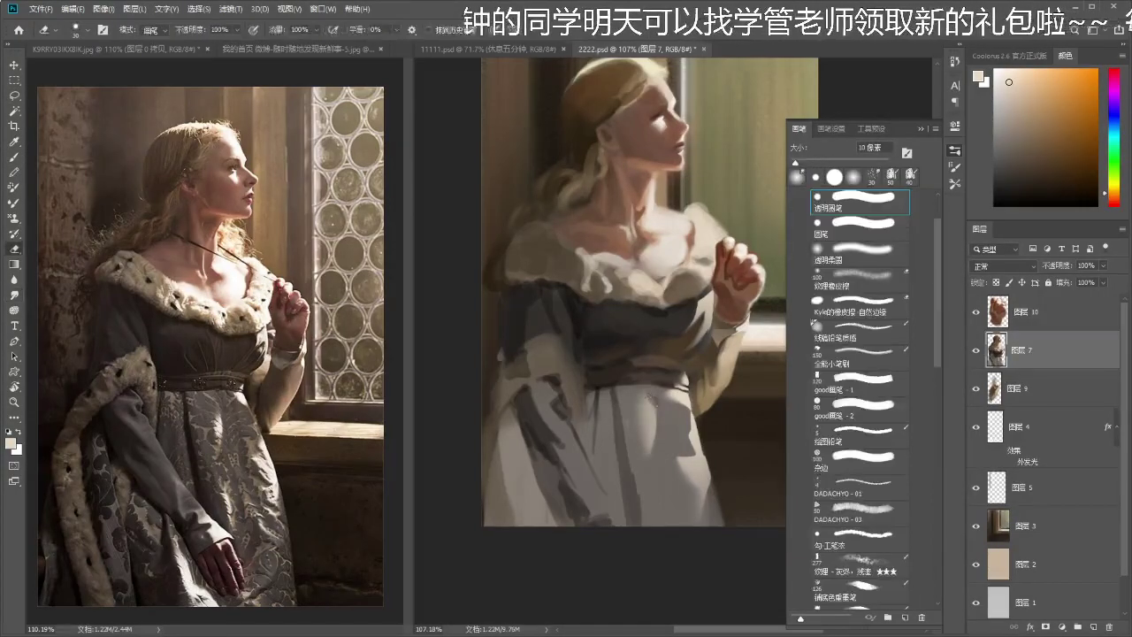
key(b)
alt+click(640, 400)
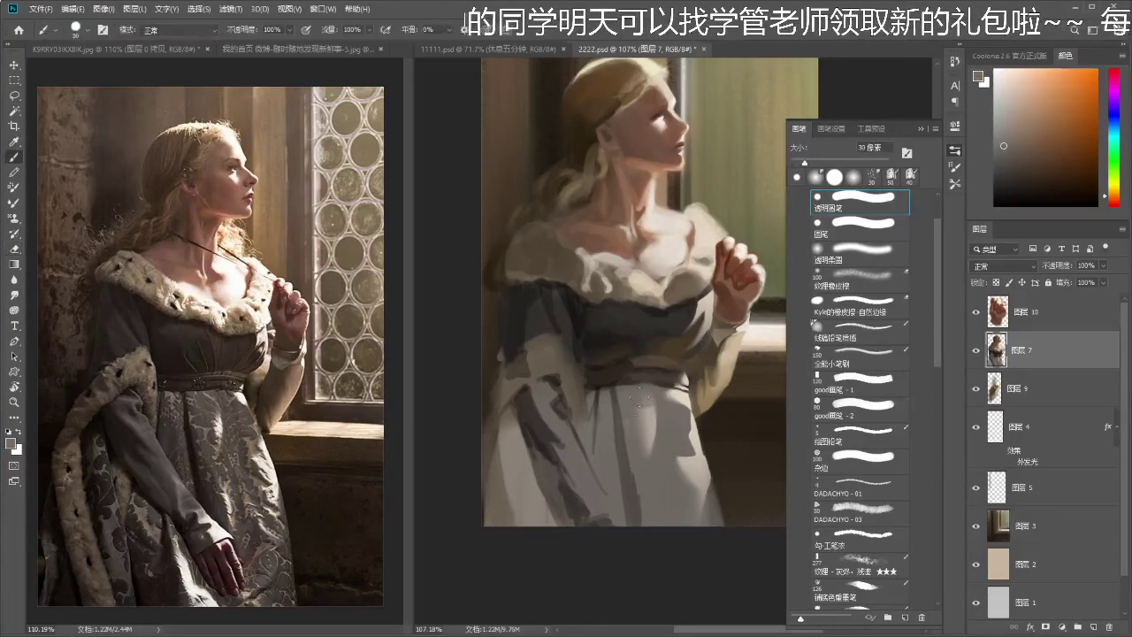
drag(654, 445, 633, 437)
- Lasso the lower end of the long sleeve near the hem, fill it with a light grey gradient sampled from the skirt, and deselect
alt+click(644, 428)
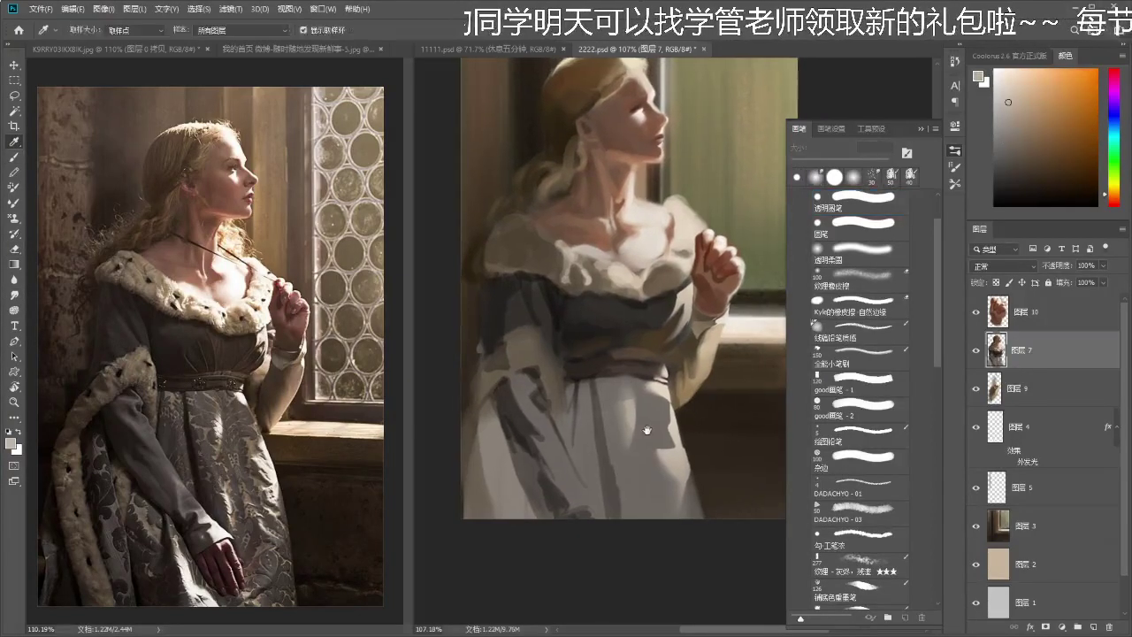
key(l)
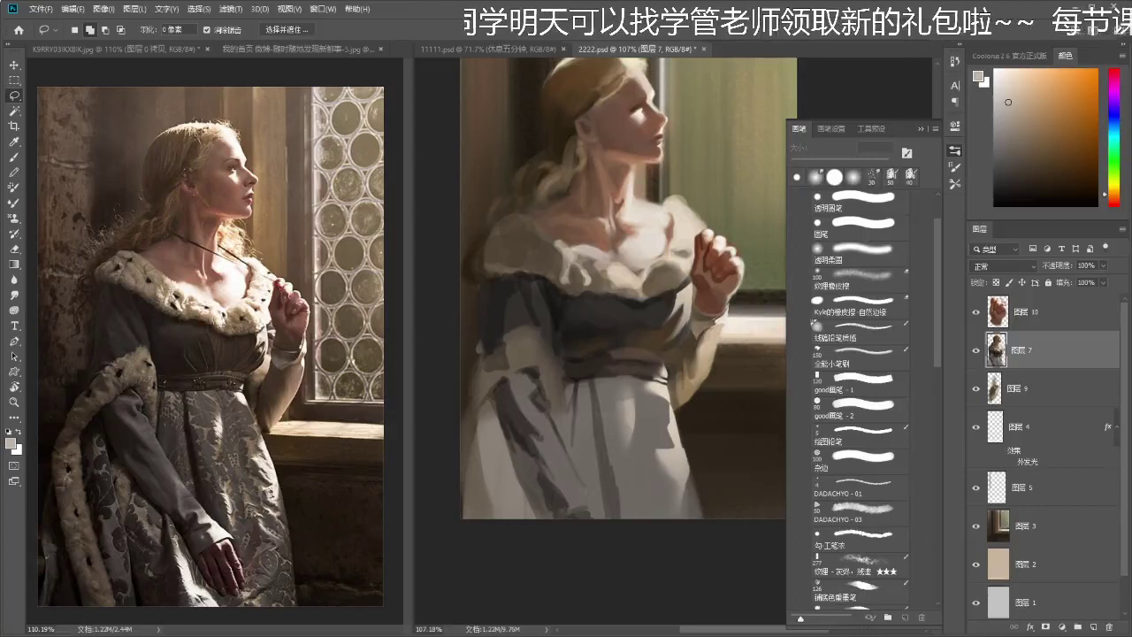
drag(582, 492, 584, 495)
drag(570, 464, 587, 495)
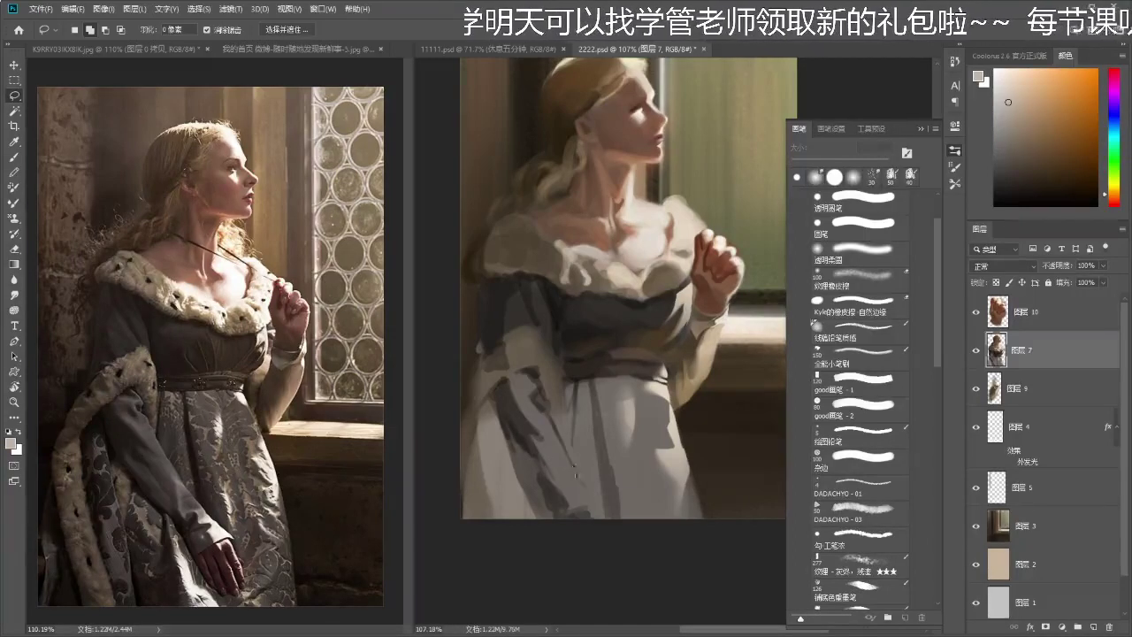
scroll(655, 511, down, 3)
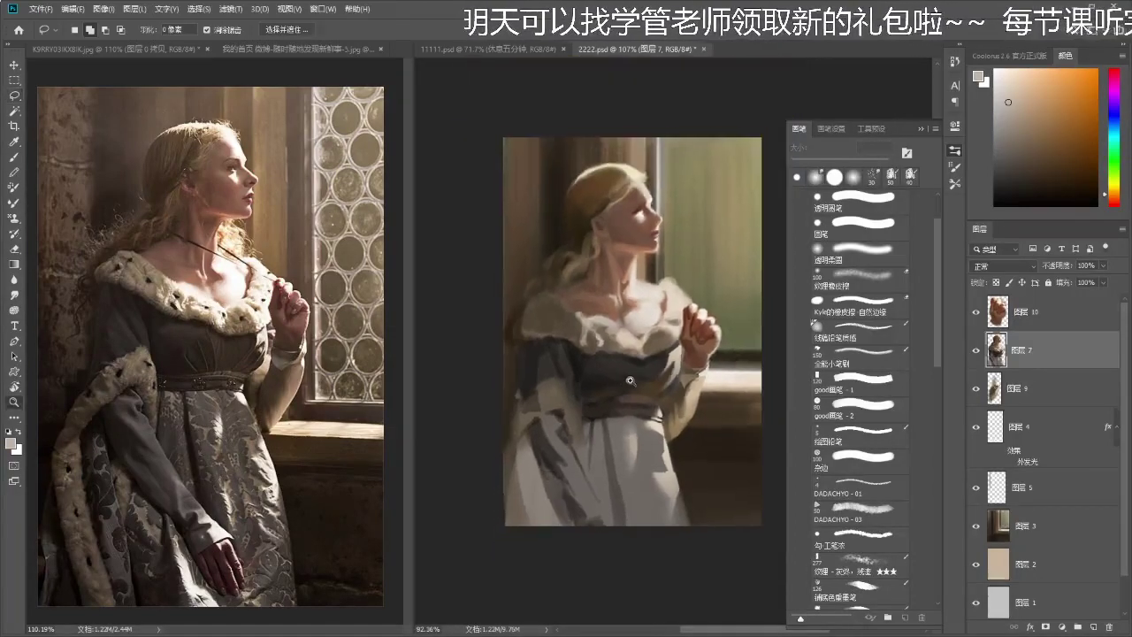
key(z)
drag(613, 465, 624, 445)
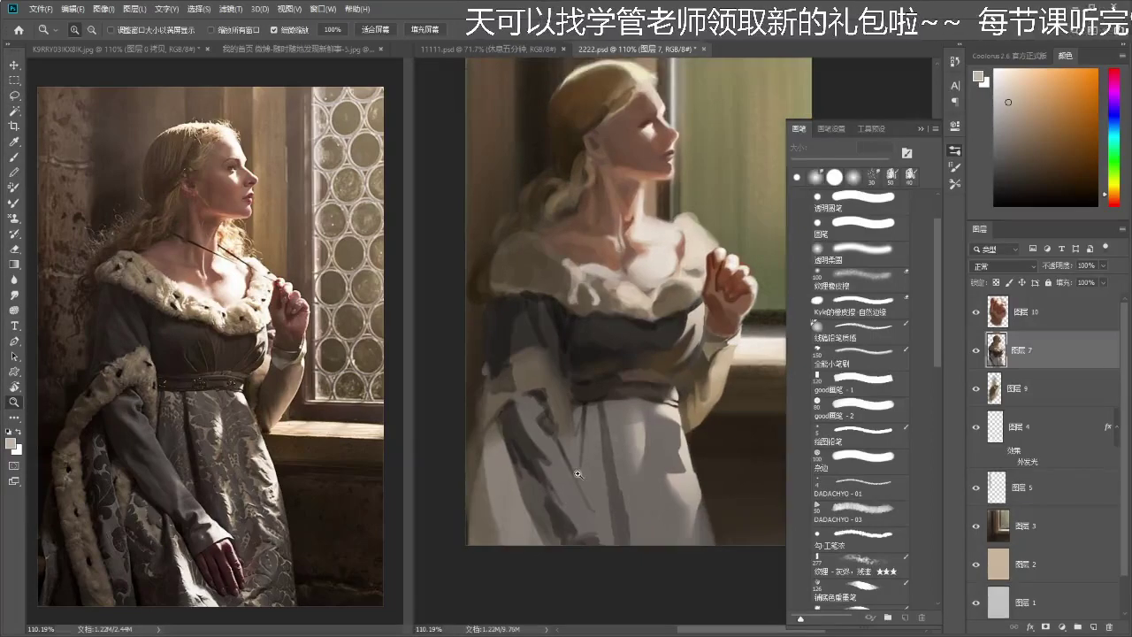
key(l)
drag(656, 351, 636, 374)
drag(636, 358, 627, 365)
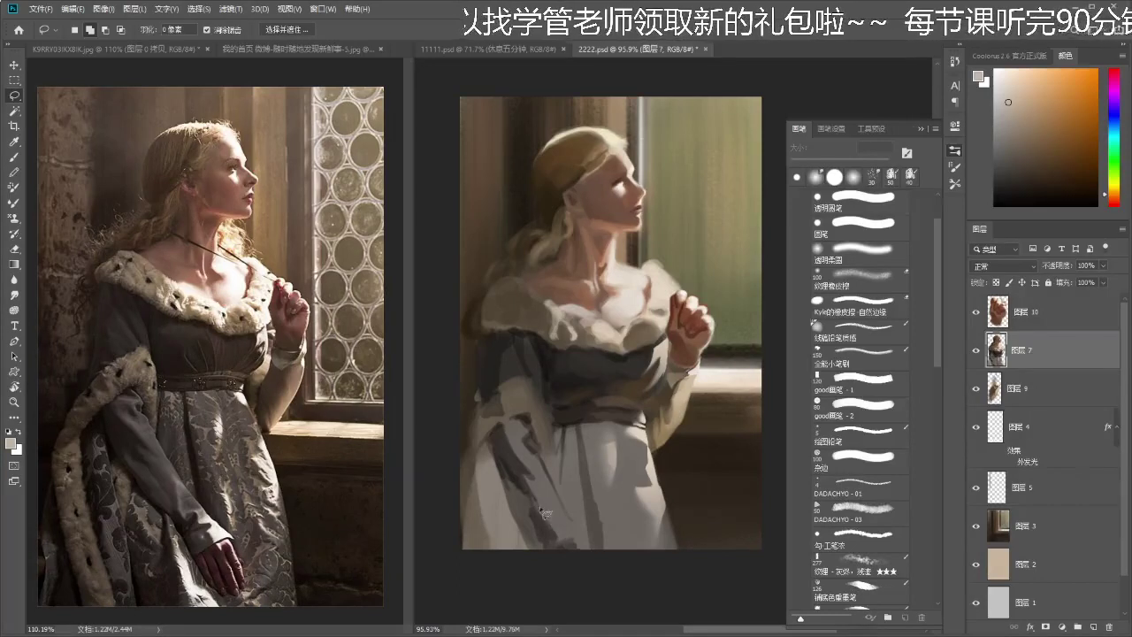
mouse_move(556, 542)
mouse_down()
mouse_move(583, 558)
mouse_move(600, 553)
mouse_move(545, 506)
mouse_up()
key(g)
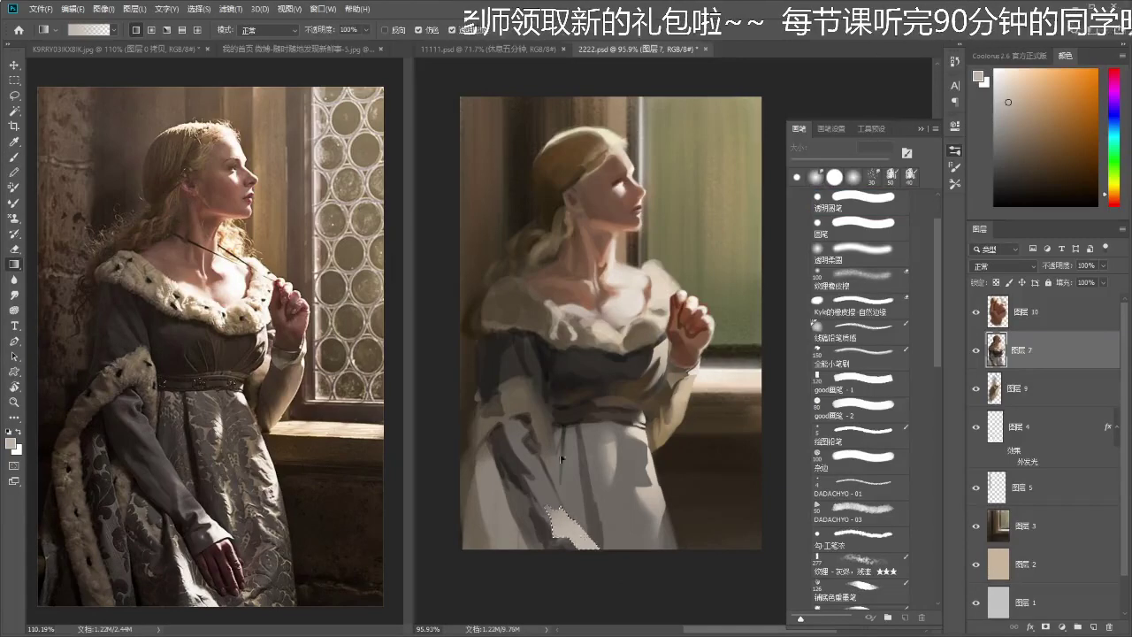
key(ctrl+d)
- Blend the pale sleeve end and define its edge with dark strokes, using a 9 px brush
key(i)
key(r)
drag(557, 520, 550, 509)
key(b)
key(bracketleft)
key(bracketleft)
key(bracketleft)
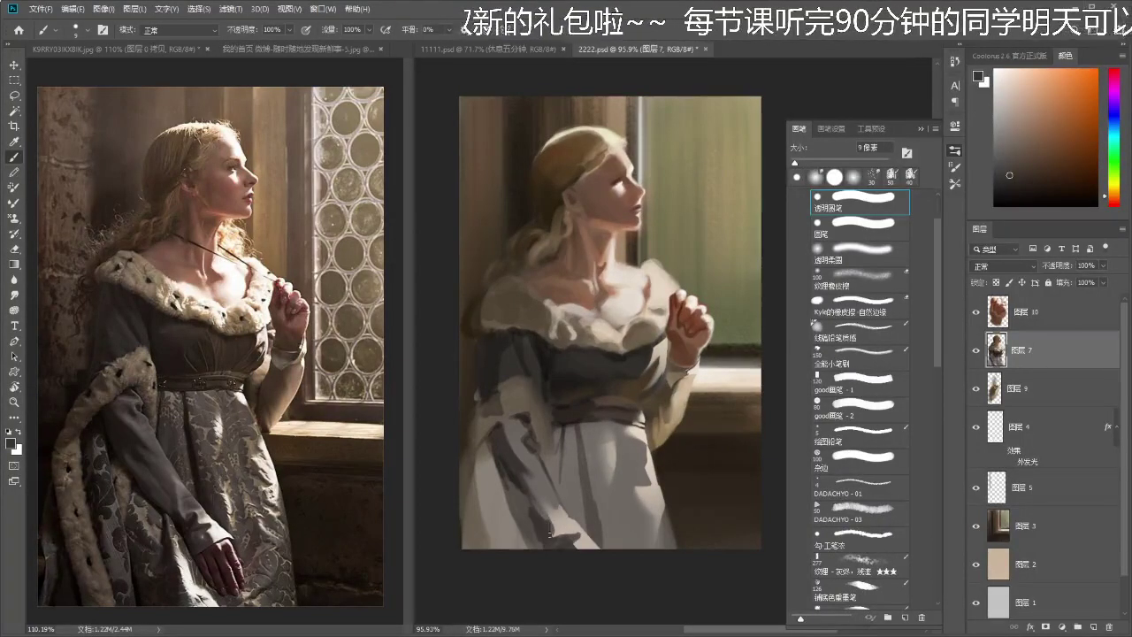
key(r)
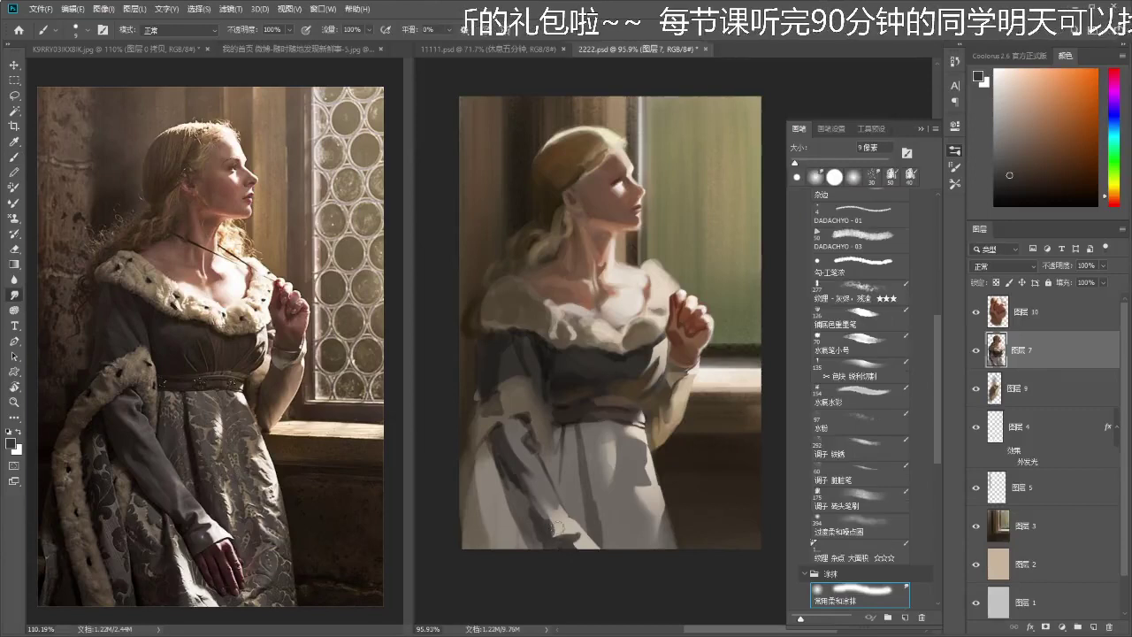
- Sample a dark tone and paint long fold shadows down the skirt from the belt with a 25 px brush
key(z)
mouse_move(571, 497)
mouse_down()
mouse_move(517, 497)
mouse_move(611, 486)
mouse_move(616, 457)
mouse_up()
click(574, 452)
key(i)
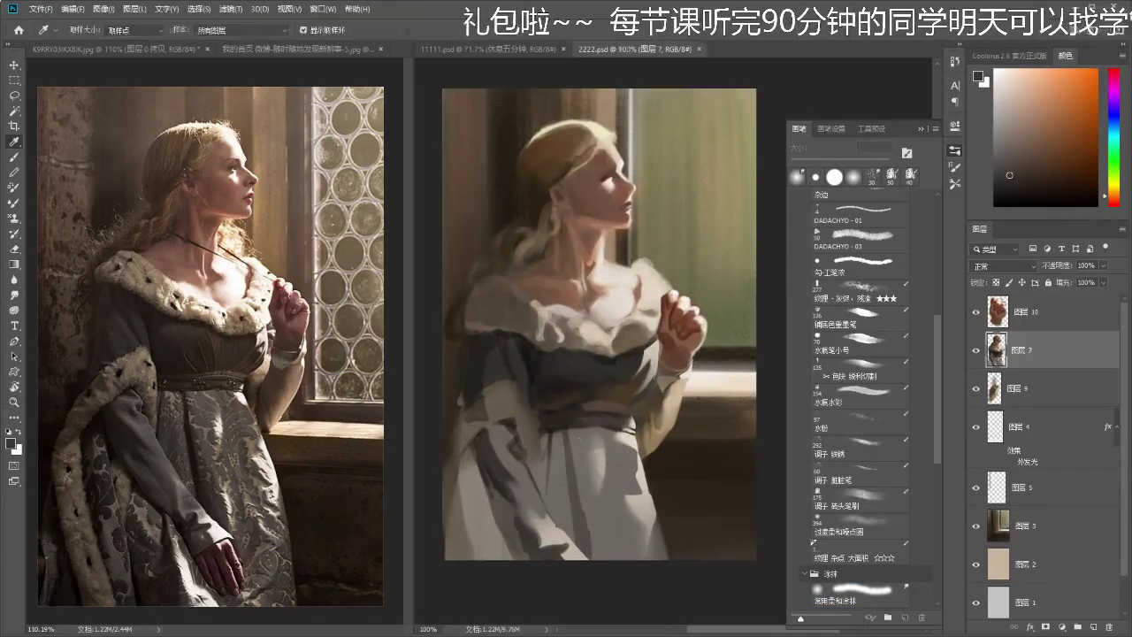
click(580, 478)
key(b)
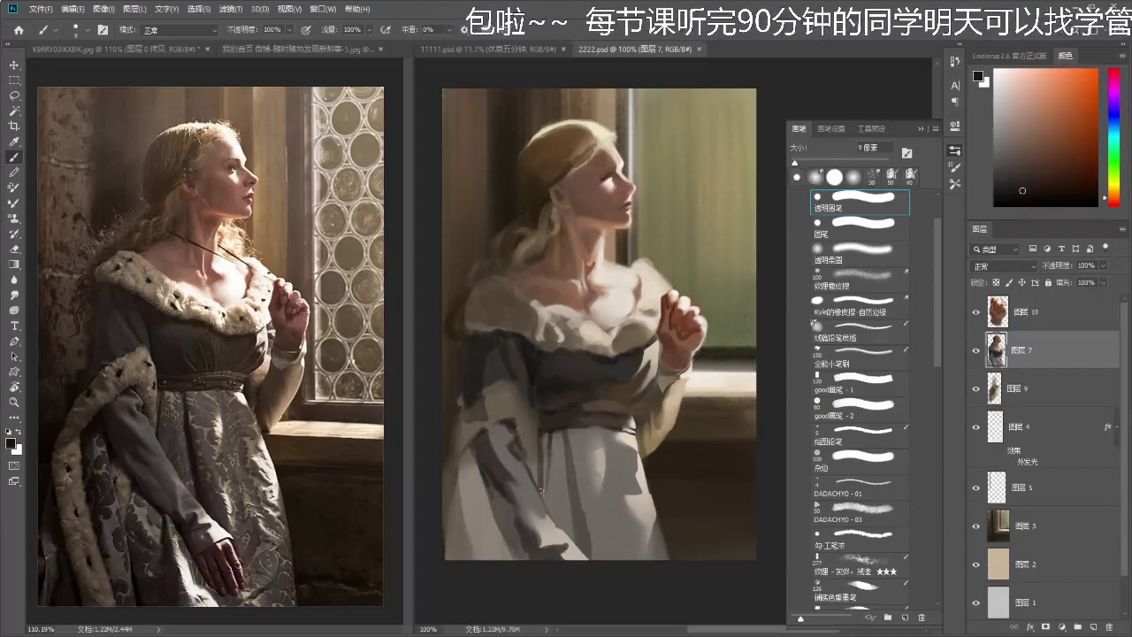
key(bracketright)
key(bracketright)
key(bracketright)
key(bracketright)
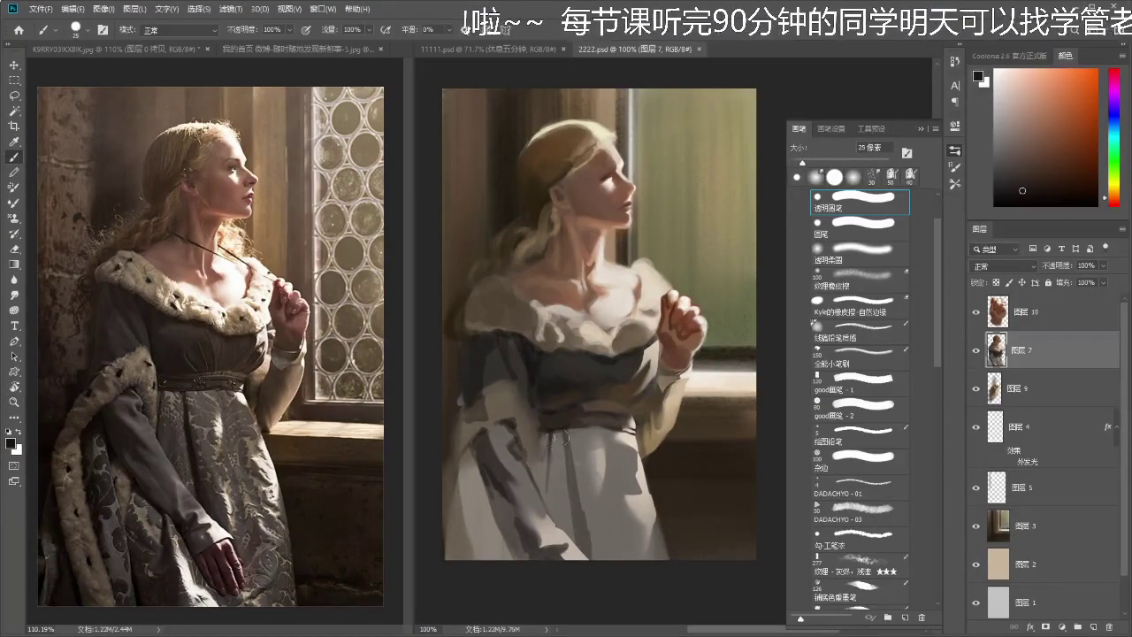
mouse_move(550, 437)
mouse_down()
mouse_move(564, 526)
mouse_move(577, 535)
mouse_up()
drag(573, 456, 585, 556)
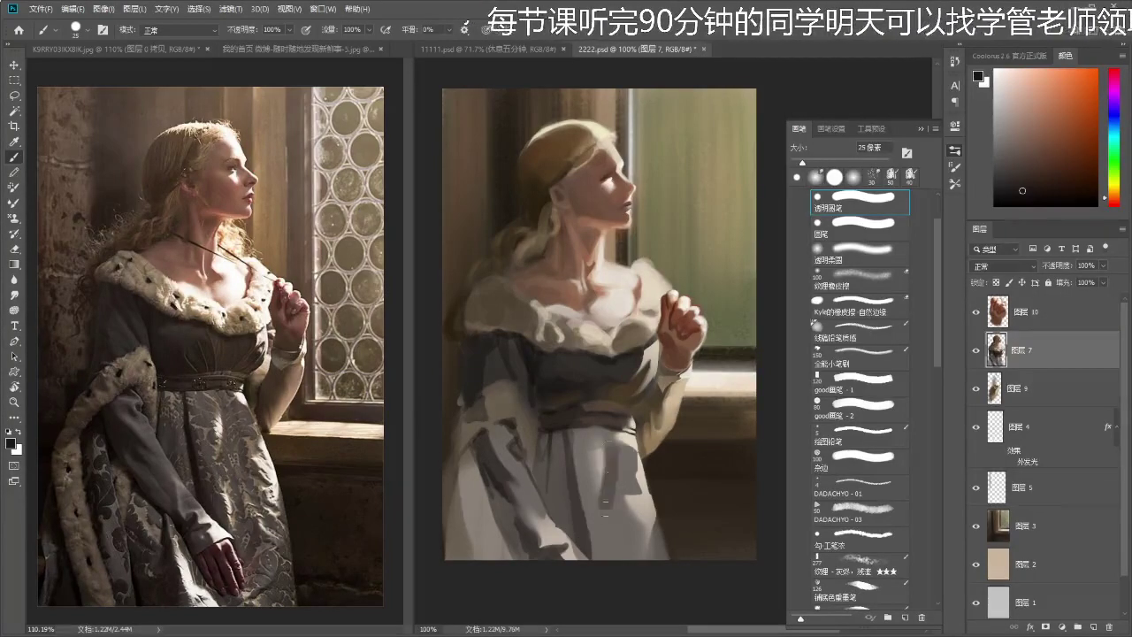
- Extend the shadow folds through the middle of the skirt to the hem and blend them with the Smudge tool
mouse_move(607, 469)
mouse_down()
mouse_move(601, 530)
mouse_move(579, 475)
mouse_move(597, 552)
mouse_up()
mouse_move(595, 504)
mouse_down()
mouse_move(603, 557)
mouse_move(617, 566)
mouse_up()
key(r)
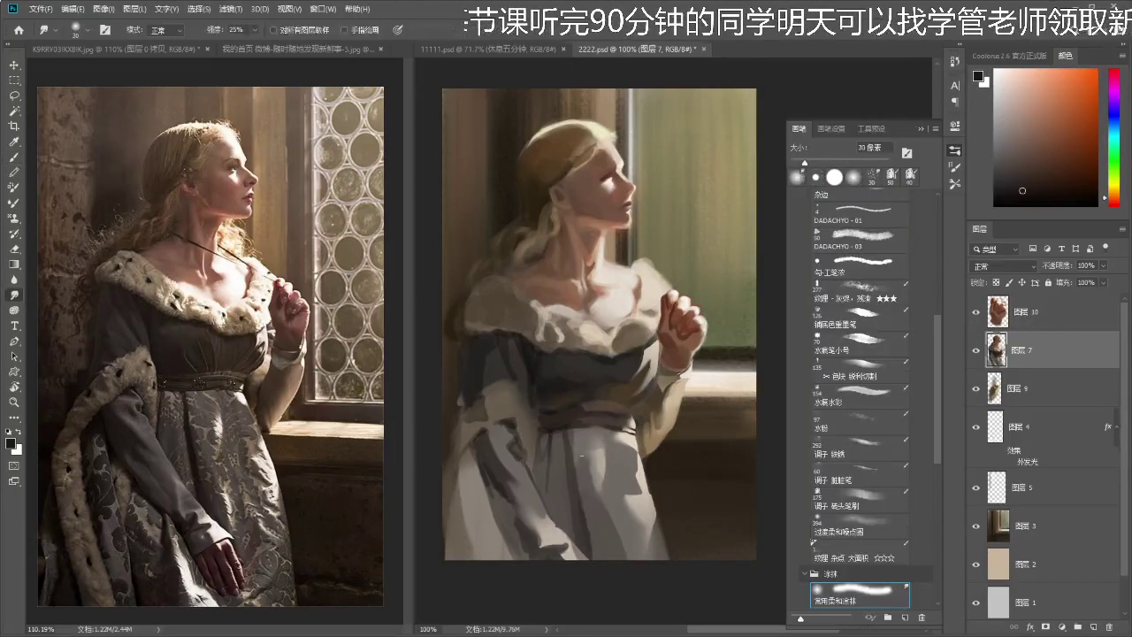
key(shift+comma)
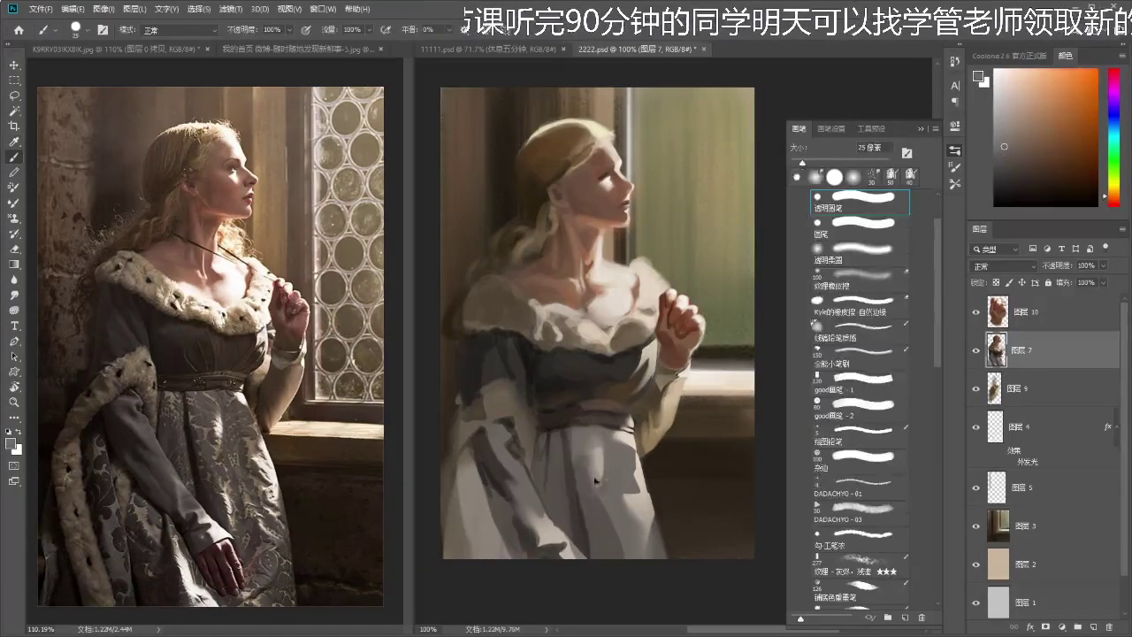
alt+click(624, 520)
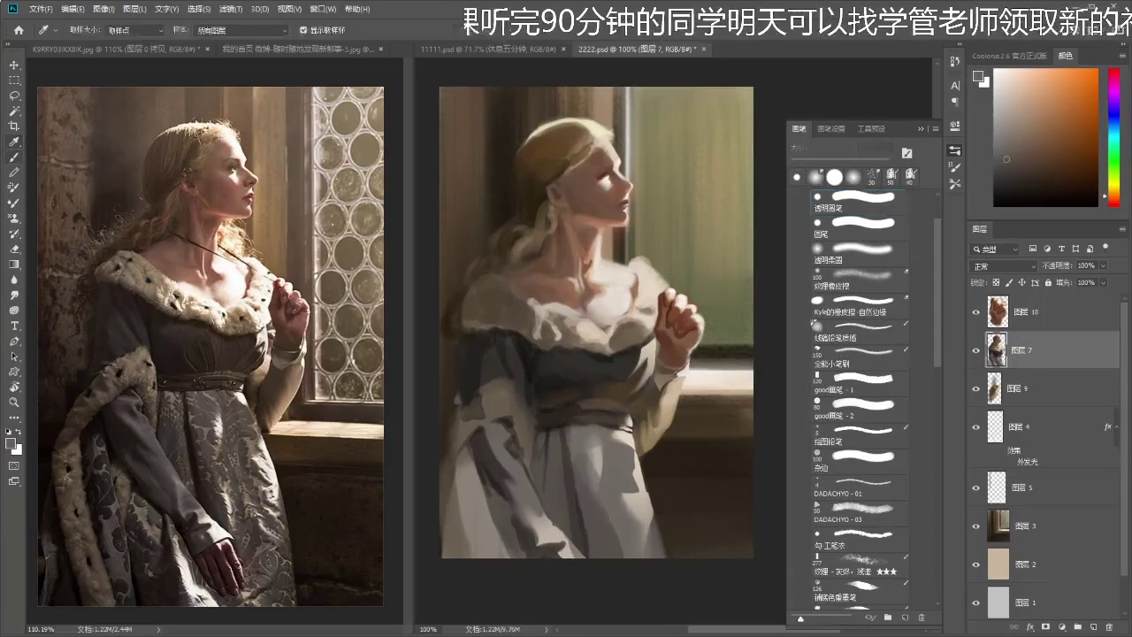
- Refine the facial features with a reddish brown sampled from the face, using a 7 px brush
key(z)
drag(637, 532, 634, 556)
mouse_move(635, 408)
mouse_down()
mouse_move(665, 359)
mouse_move(641, 312)
mouse_up()
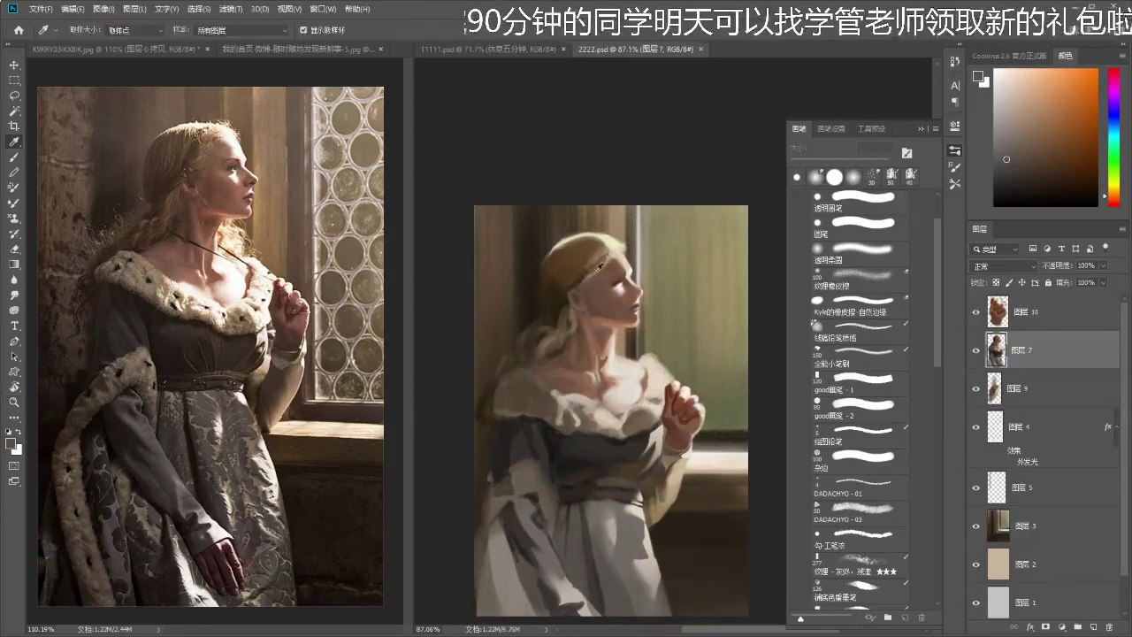
alt+click(604, 293)
key(bracketleft)
key(bracketleft)
key(bracketleft)
key(bracketleft)
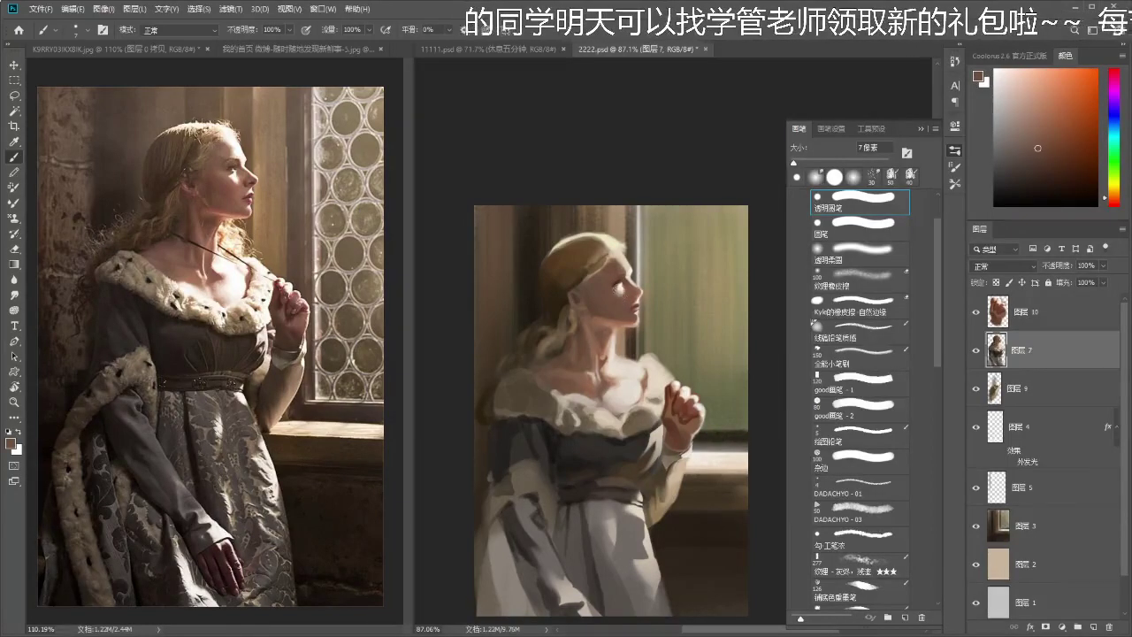
key(r)
- Sample the dark brown behind the head and deepen the hair's shadow areas with a brush enlarged to 25 px
key(z)
mouse_move(622, 320)
mouse_down()
mouse_move(584, 327)
mouse_move(666, 297)
mouse_up()
key(i)
click(545, 284)
key(b)
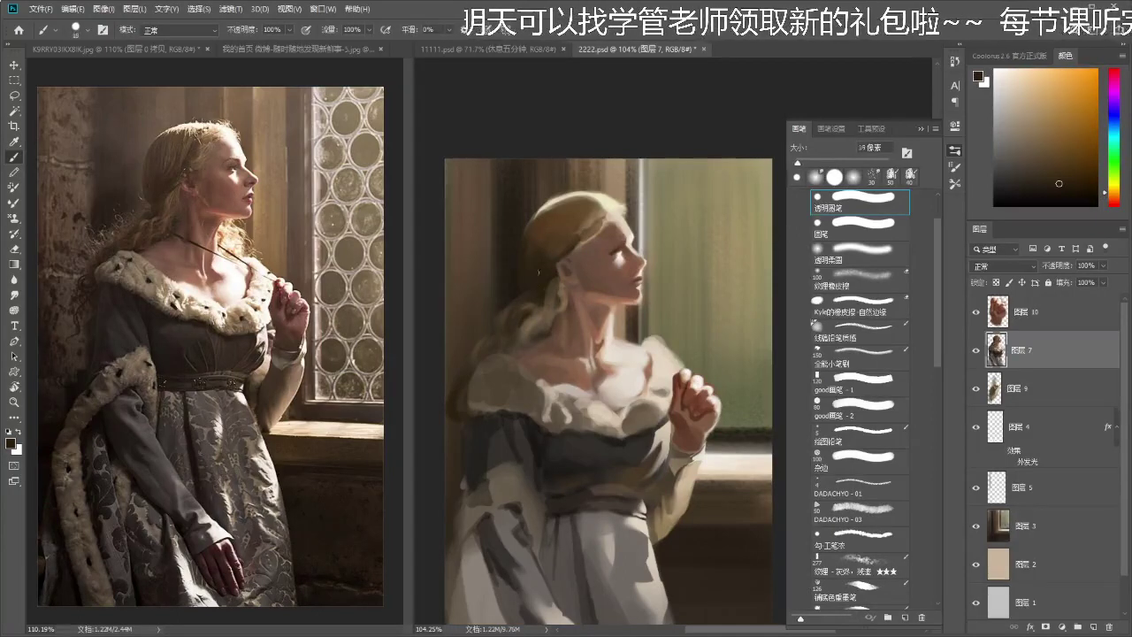
key(z)
scroll(539, 283, down, 1)
key(b)
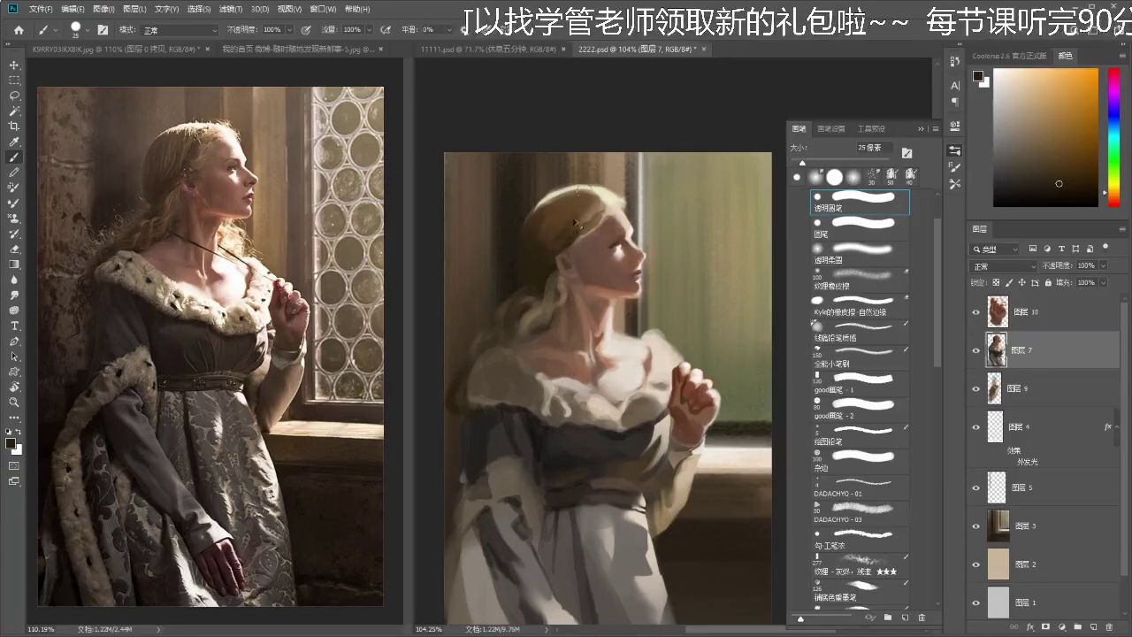
drag(578, 231, 574, 238)
- Refine the hairline above the forehead with tones sampled from the hair and face using a 9 px brush, and save the painting
key(bracketleft)
key(bracketleft)
key(bracketleft)
key(bracketleft)
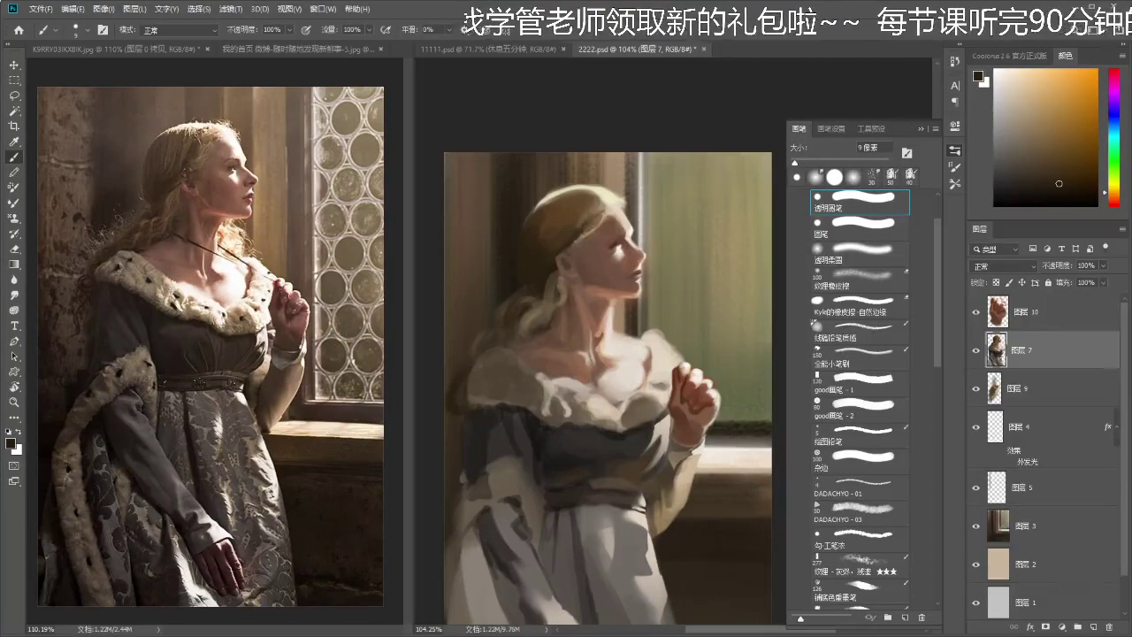
key(alt)
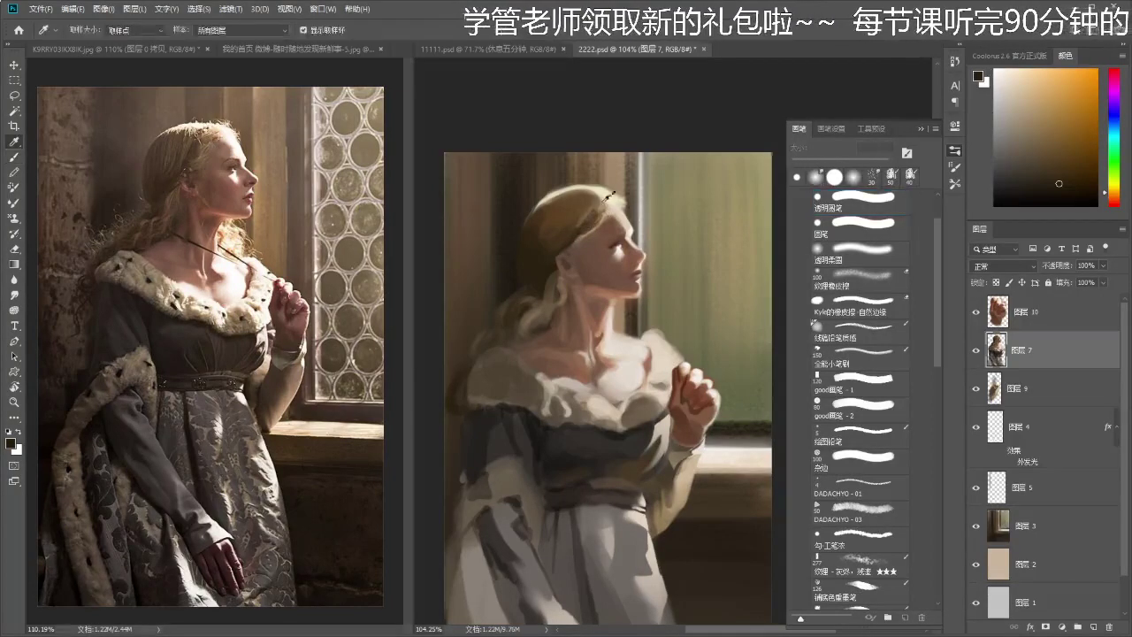
alt+click(594, 201)
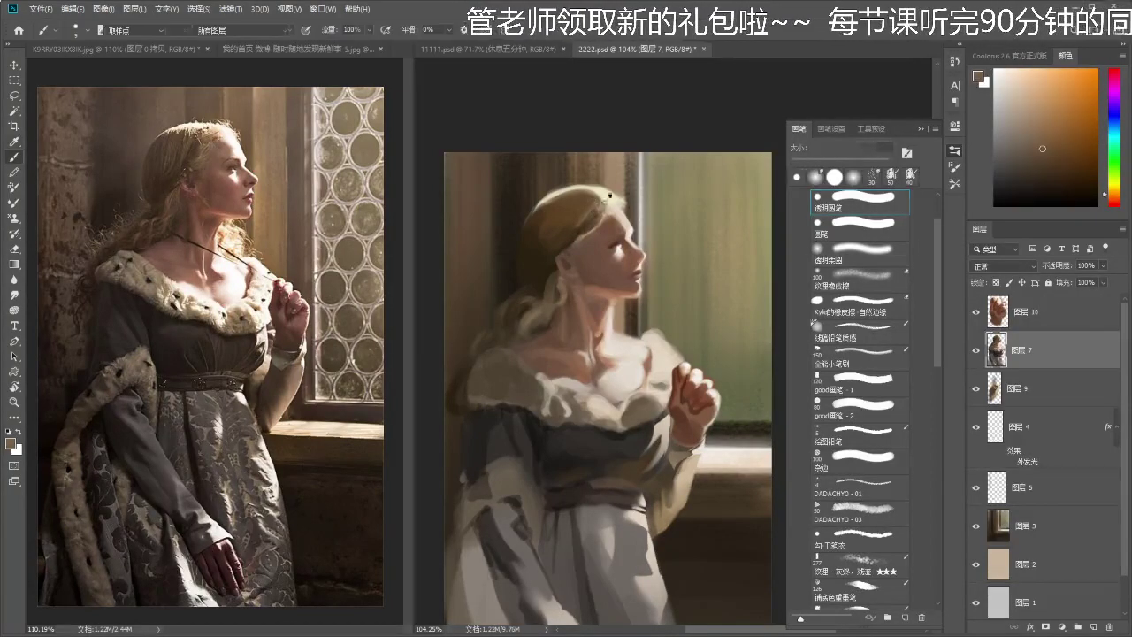
alt+click(618, 205)
alt+click(592, 214)
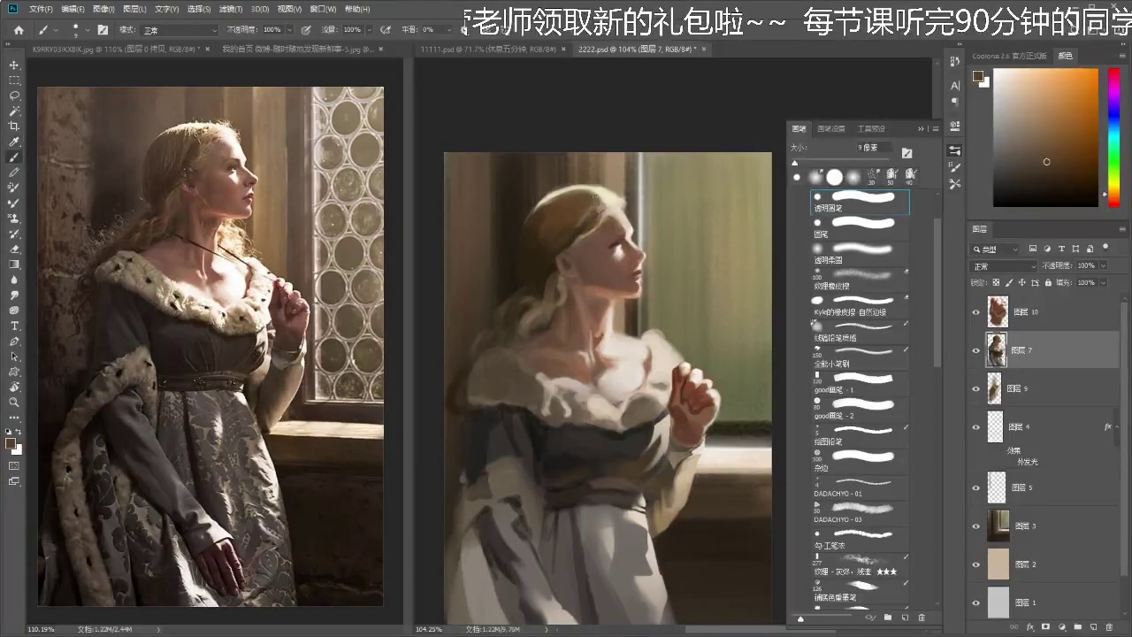
alt+click(596, 212)
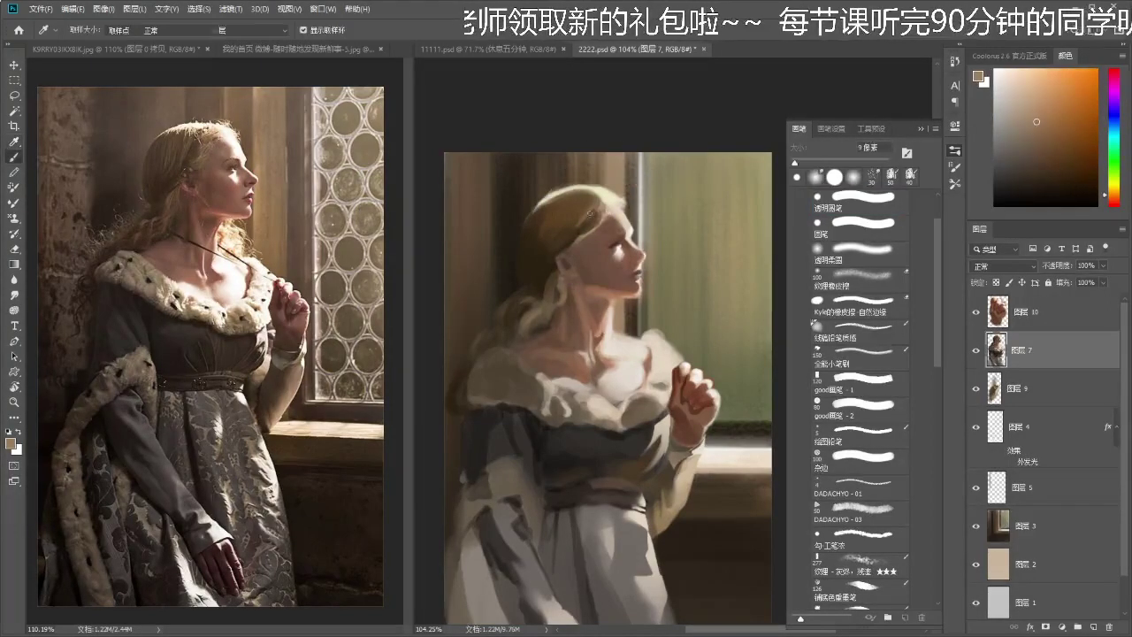
mouse_move(615, 201)
mouse_down()
mouse_move(596, 210)
mouse_move(619, 209)
mouse_up()
key(ctrl+s)
key(b)
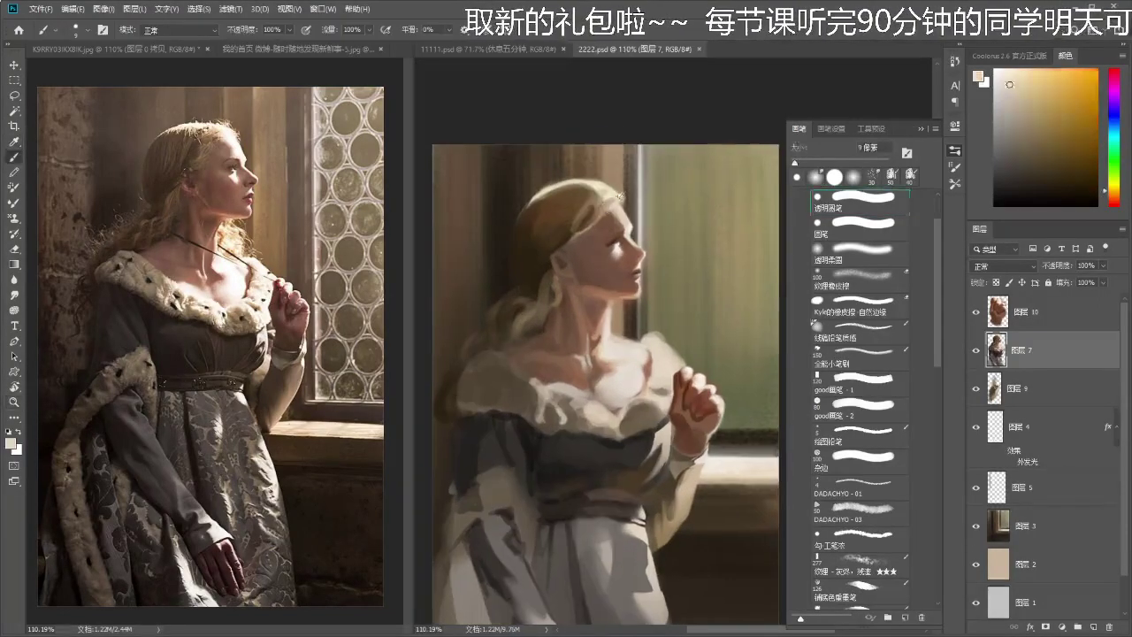
mouse_move(548, 187)
mouse_down()
mouse_move(527, 203)
mouse_move(576, 203)
mouse_up()
key(ctrl+z)
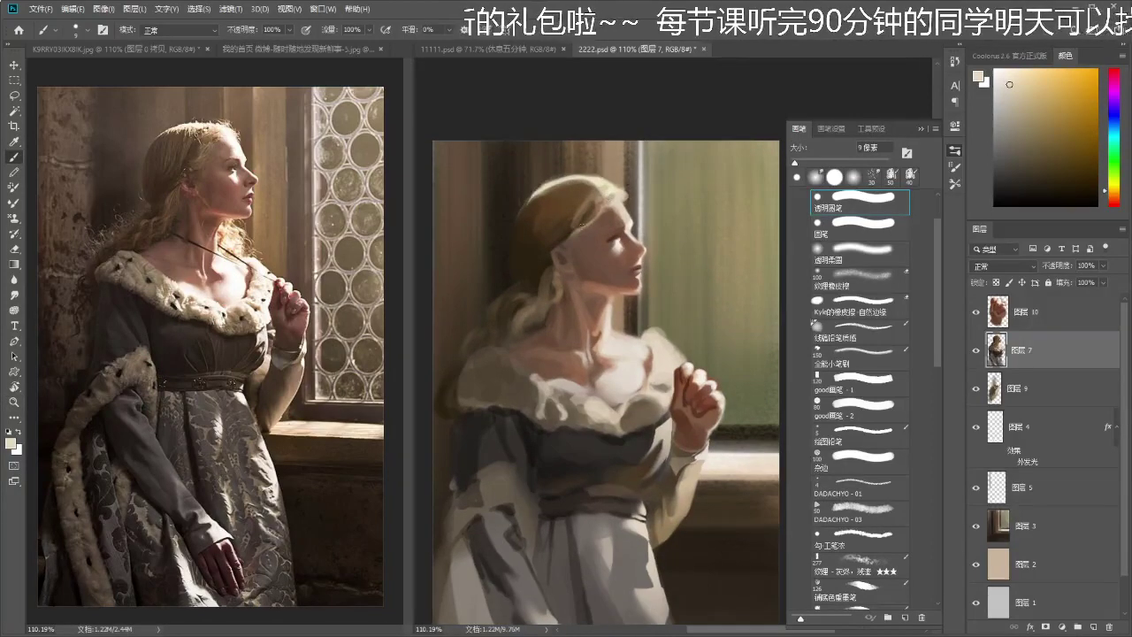
- Lasso around the hair at the crown and back of the head and copy the selection to a new layer
key(l)
mouse_move(493, 211)
mouse_down()
mouse_move(496, 277)
mouse_move(525, 285)
mouse_move(554, 214)
mouse_move(597, 193)
mouse_move(685, 188)
mouse_move(482, 213)
mouse_up()
key(ctrl+j)
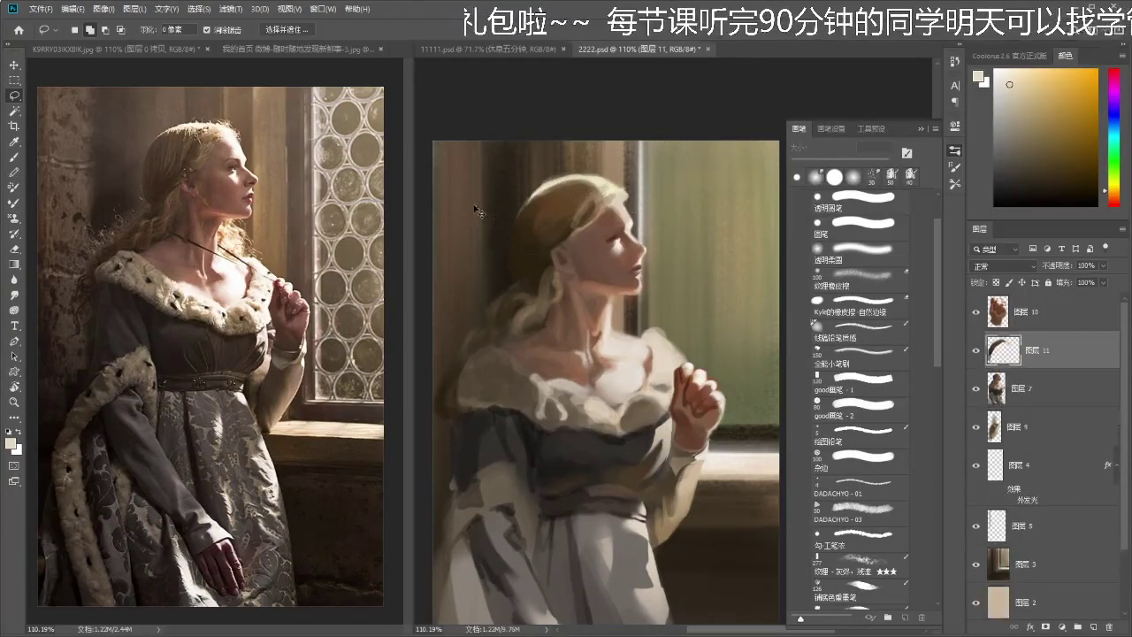
- Warp the copied hair slightly outward at the back of the head and merge it down into 图层 7
key(ctrl+t)
right_click(556, 215)
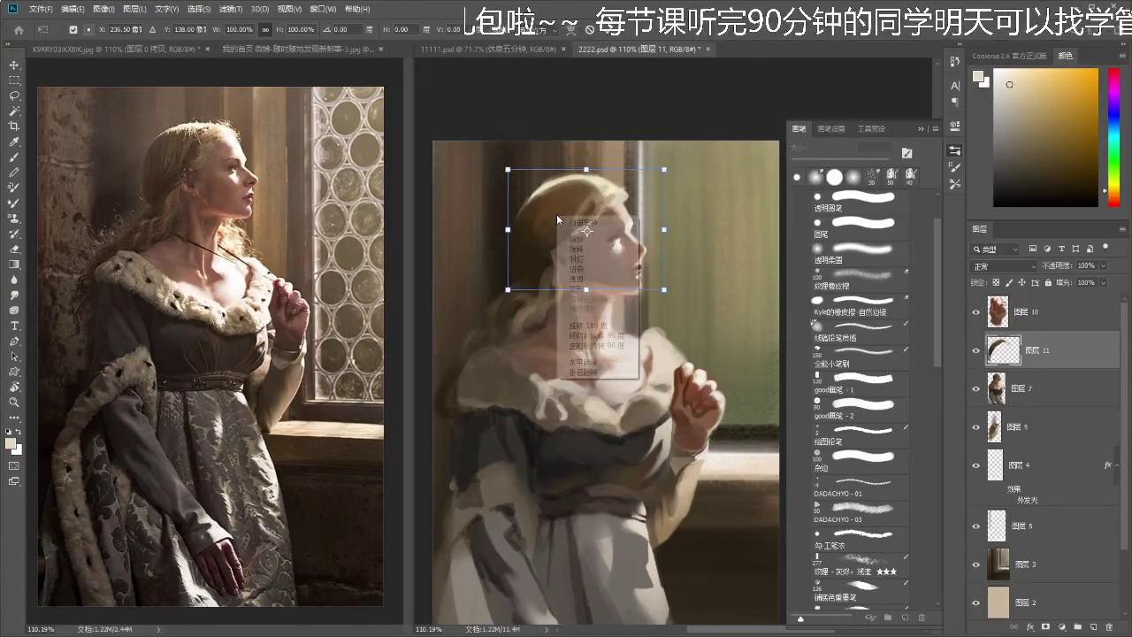
click(600, 290)
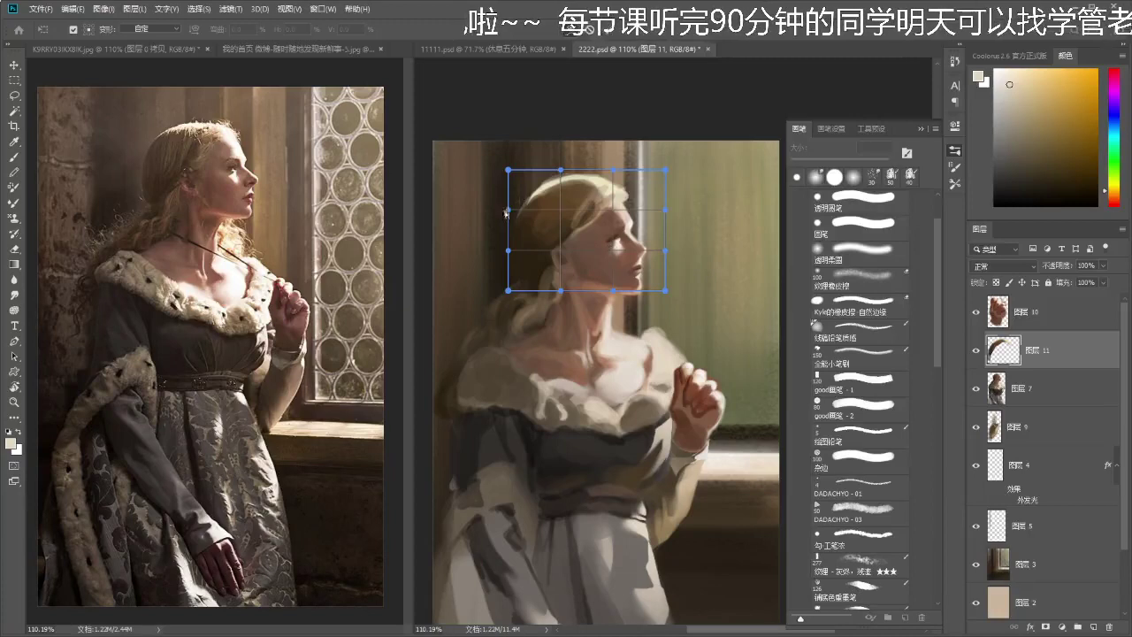
mouse_move(509, 211)
mouse_down()
mouse_move(492, 203)
mouse_move(531, 181)
mouse_move(505, 198)
mouse_up()
key(Return)
key(z)
mouse_move(648, 316)
mouse_down()
mouse_move(607, 285)
mouse_move(659, 316)
mouse_up()
key(ctrl+e)
- Sample dark browns from the hair, deepen the shadow at the back of the head with a 25 px brush, and save
drag(584, 269, 553, 262)
drag(599, 204, 609, 204)
key(b)
alt+click(559, 239)
key(bracketright)
key(bracketright)
key(bracketright)
key(bracketright)
alt+click(553, 226)
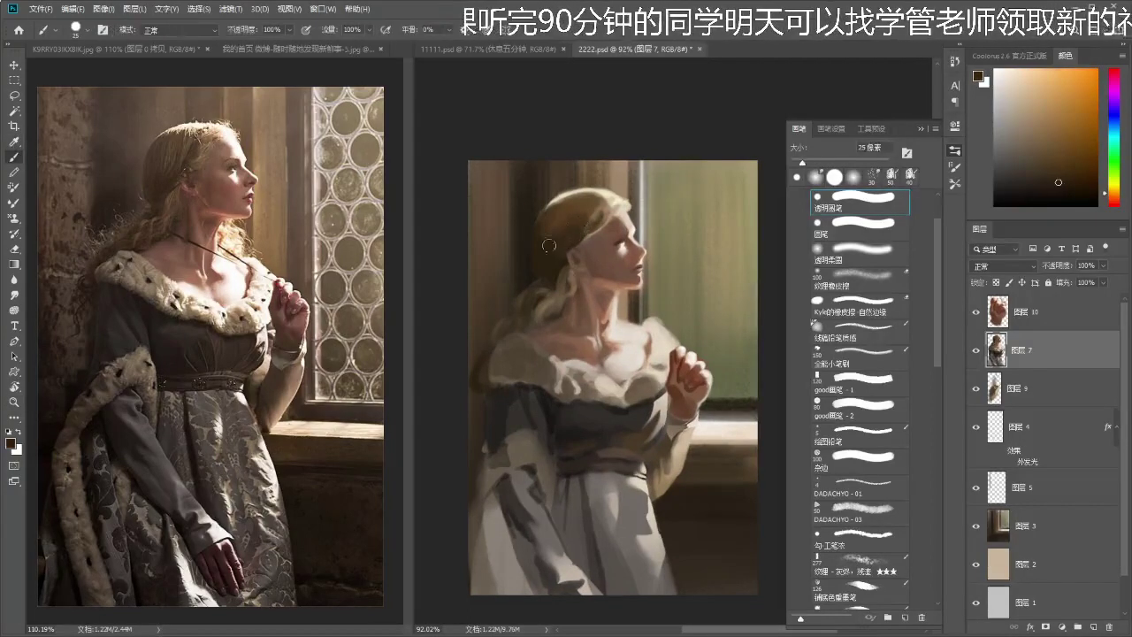
drag(580, 230, 578, 230)
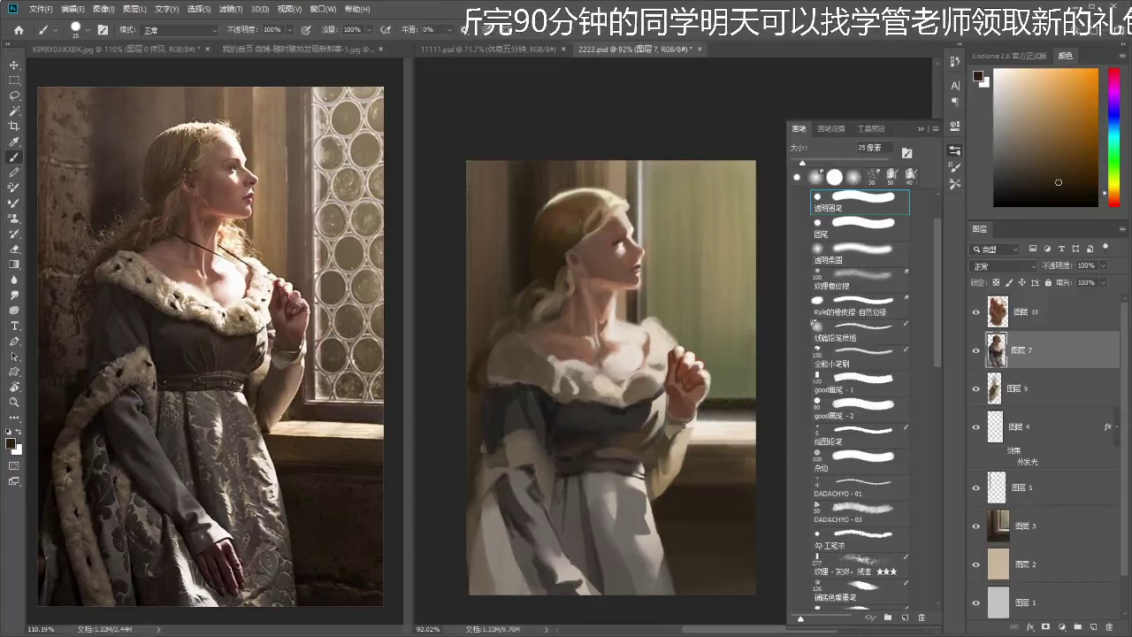
key(ctrl+s)
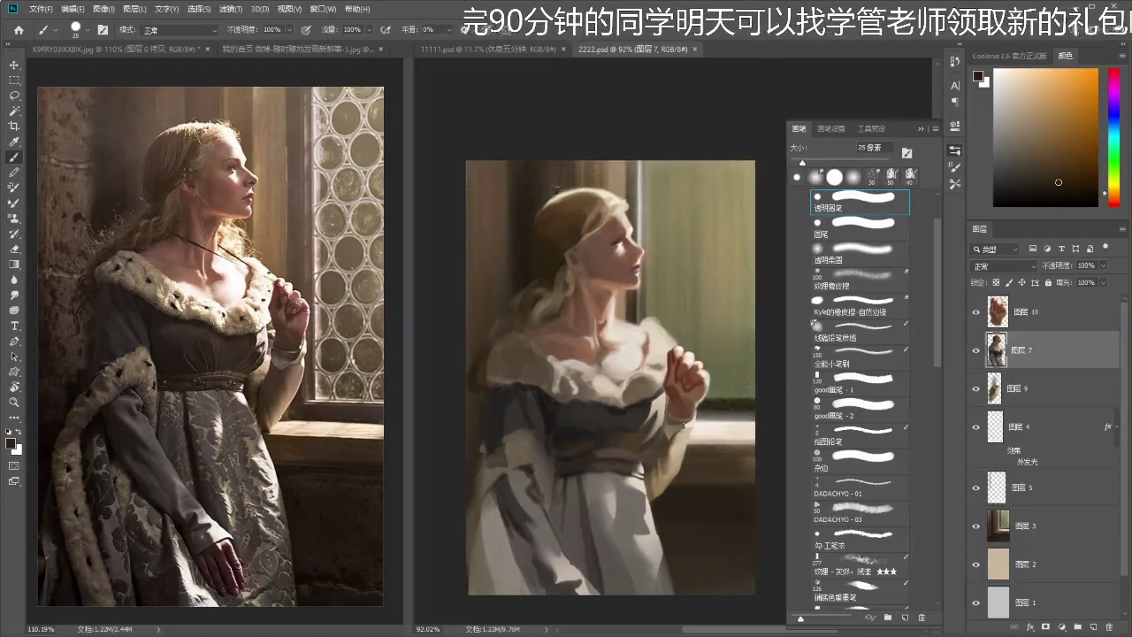
- On background layer 图层 3, sample the beige wall tone and soften the wall behind the head with the 透明柔圆 brush enlarged to 250 px
ctrl+click(568, 186)
alt+click(613, 181)
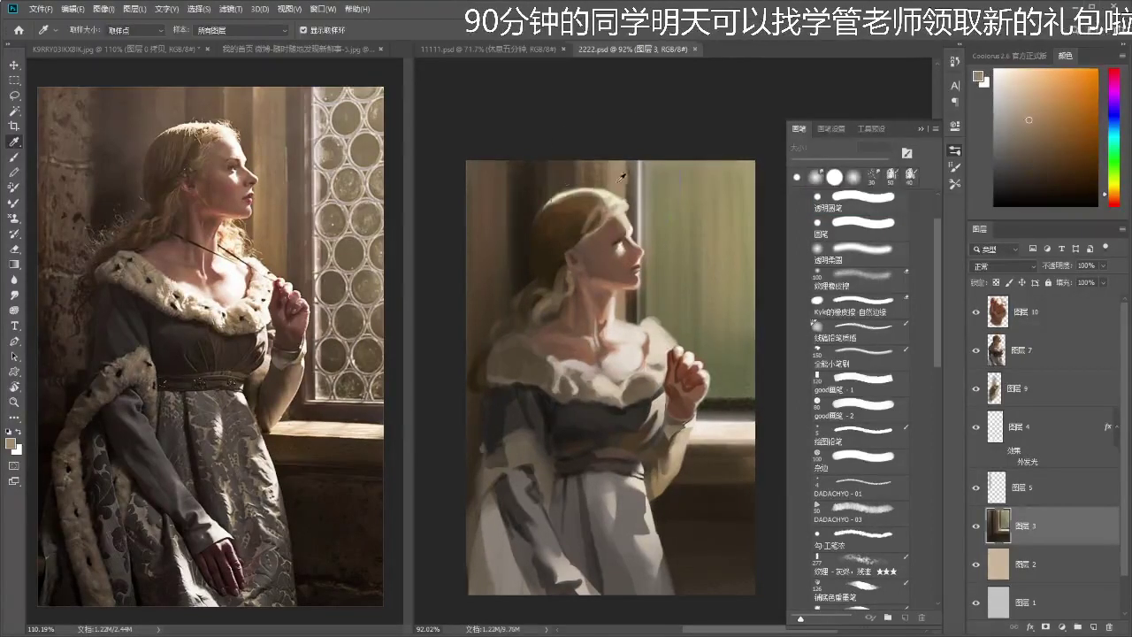
click(882, 250)
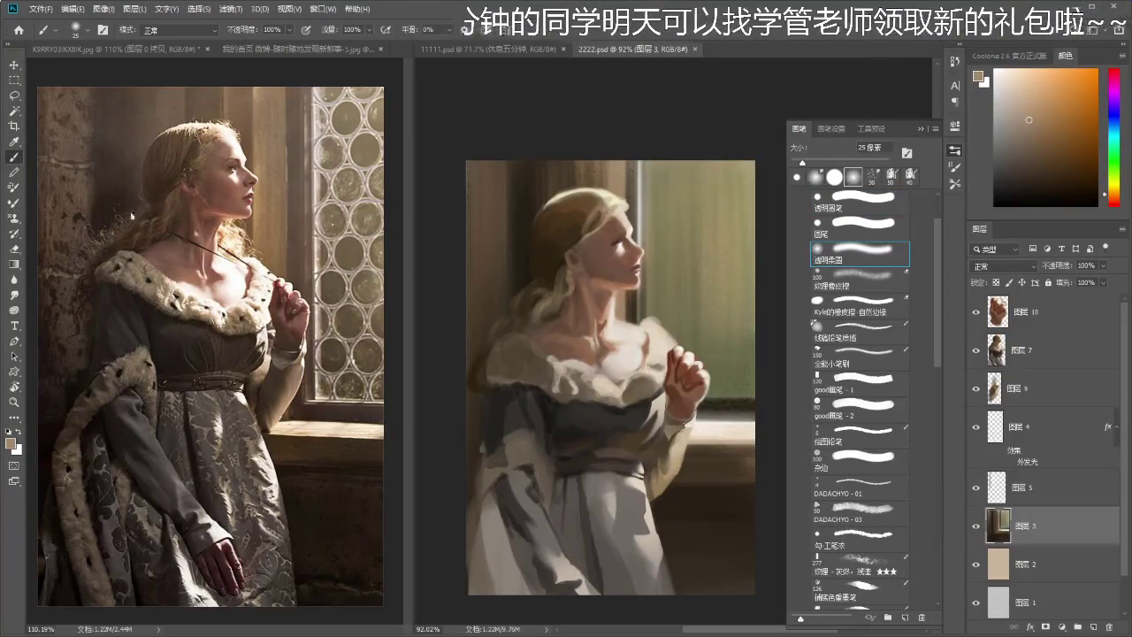
drag(608, 278, 613, 276)
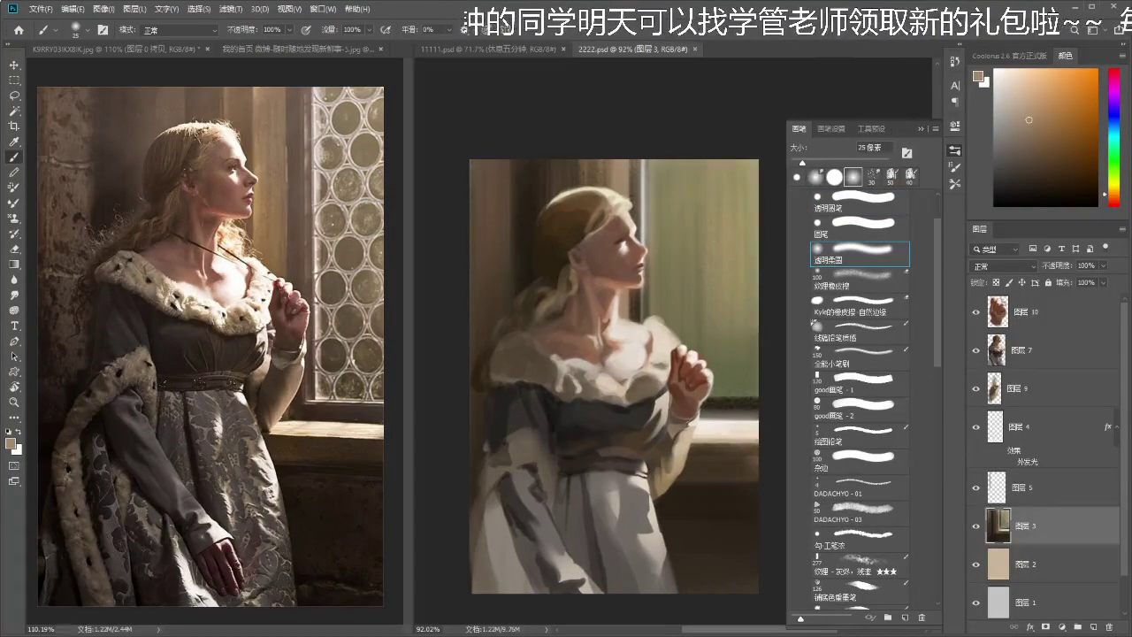
drag(532, 232, 529, 264)
key(bracketright)
key(bracketright)
key(bracketright)
key(bracketright)
key(bracketright)
key(bracketright)
key(bracketright)
key(bracketright)
key(bracketright)
key(bracketright)
key(bracketright)
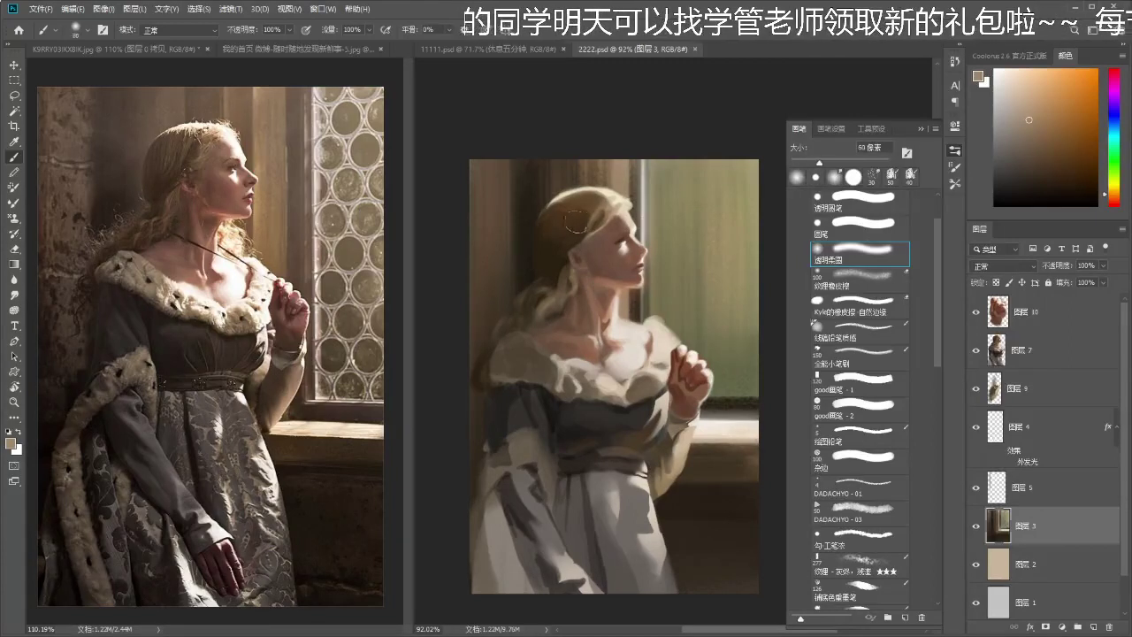
key(bracketright)
key(bracketright)
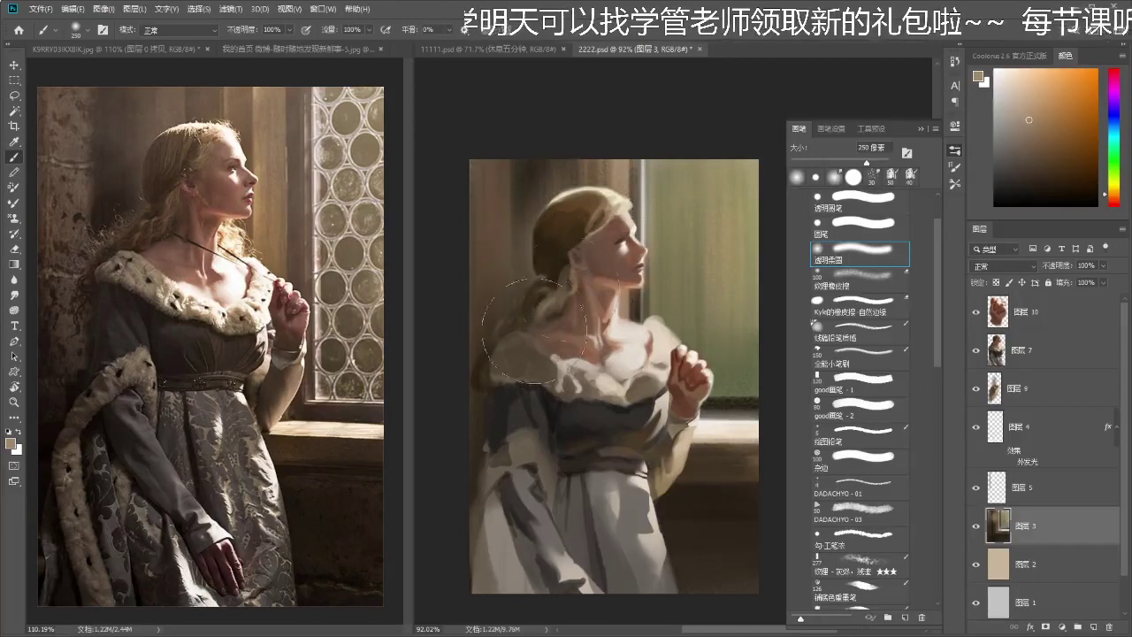
- Return to 图层 7, sample the dark hair tone for the 透明圆笔 brush, and clean the hair's back edge with an 8 px eraser
key(z)
drag(584, 242, 556, 391)
drag(578, 253, 567, 249)
ctrl+click(563, 269)
key(i)
click(564, 271)
click(849, 252)
click(844, 195)
key(e)
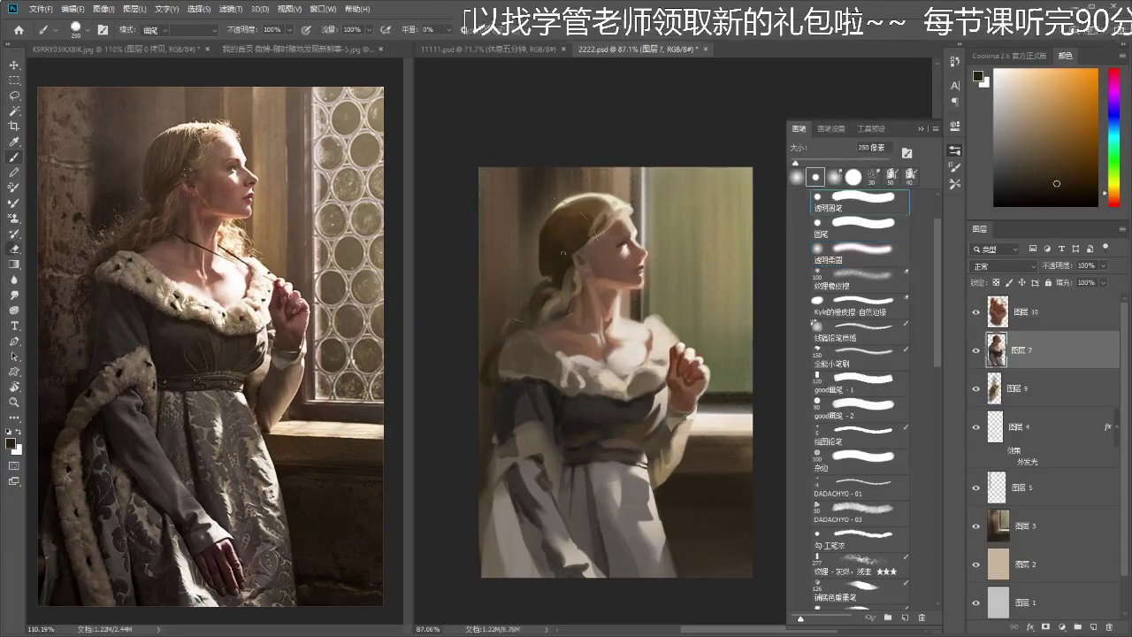
click(541, 270)
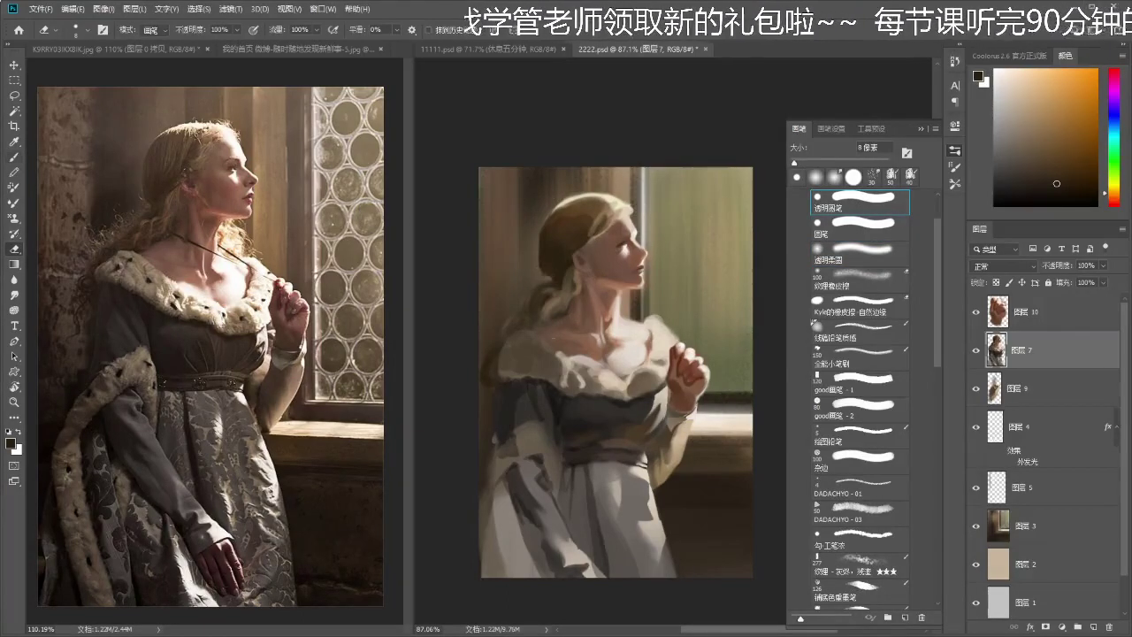
- Reduce the brush to 20 px, sample the hair tone near the forehead and shift it to a redder brown for the hair
key(b)
key([)
key([)
key([)
key([)
key([)
key([)
key([)
key([)
key([)
key([)
key(ctrl+space)
drag(540, 246, 556, 237)
key(alt)
alt+click(585, 200)
key([)
key([)
key([)
click(1034, 142)
drag(1113, 193, 1113, 200)
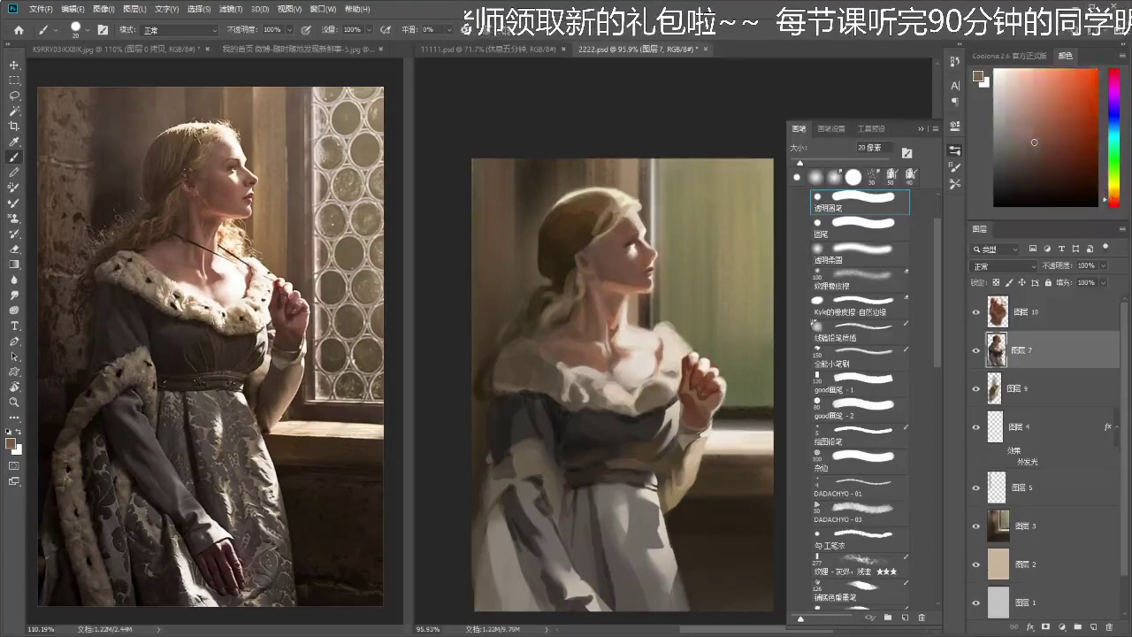
- Sample the dark brown from the back of the hair and deepen the shadow beside the ear, reducing the brush to 8 px
key(alt)
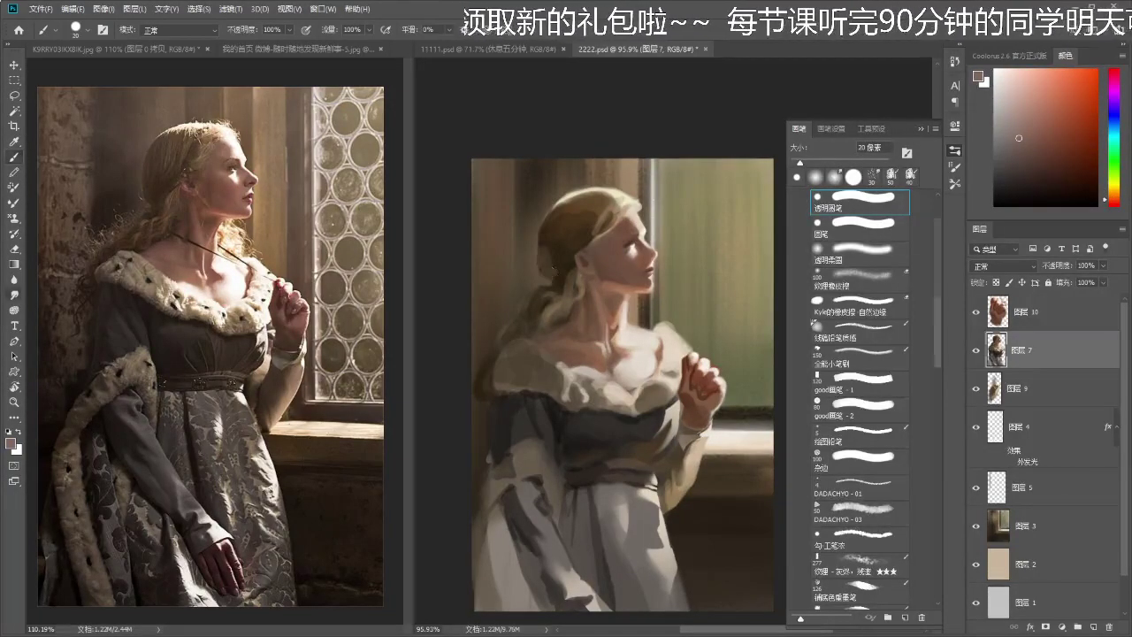
alt+click(548, 244)
drag(560, 274, 591, 258)
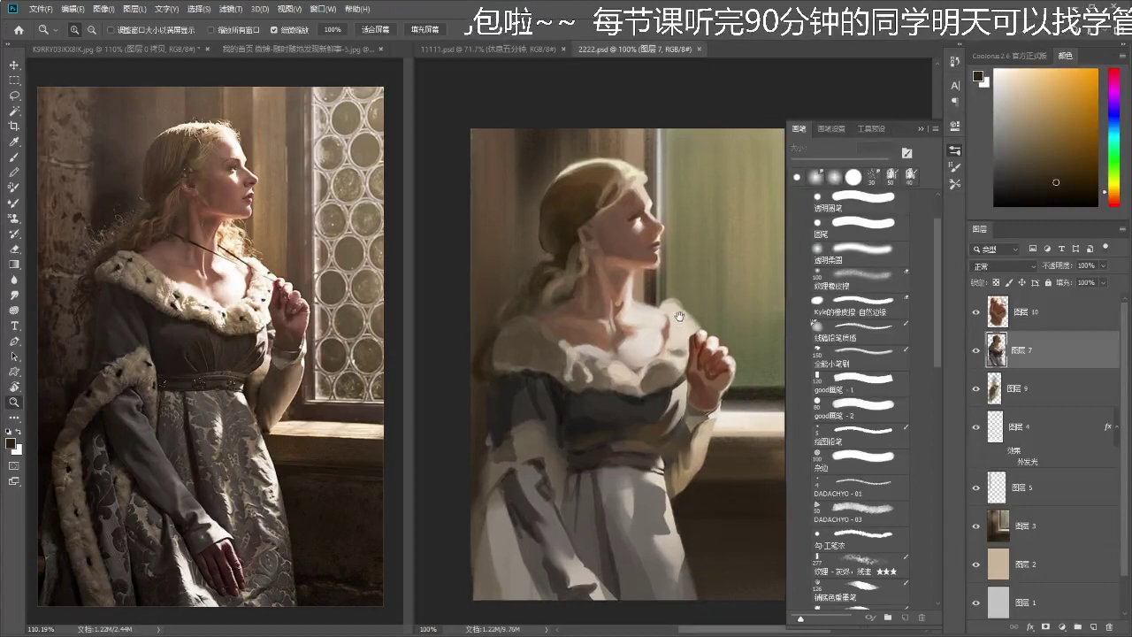
key(i)
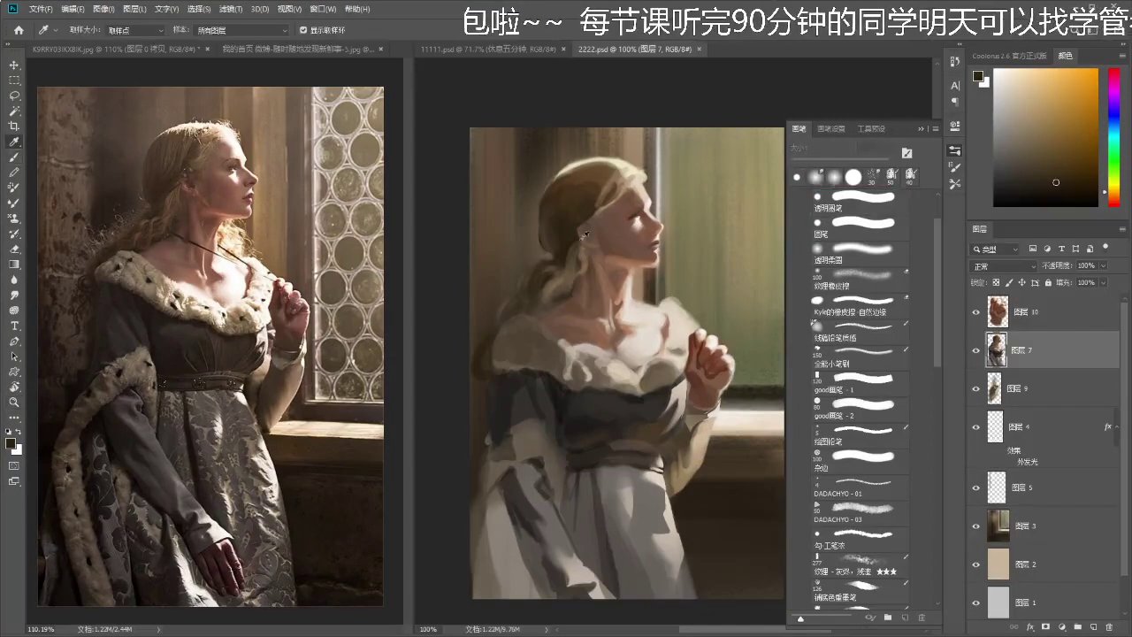
key(b)
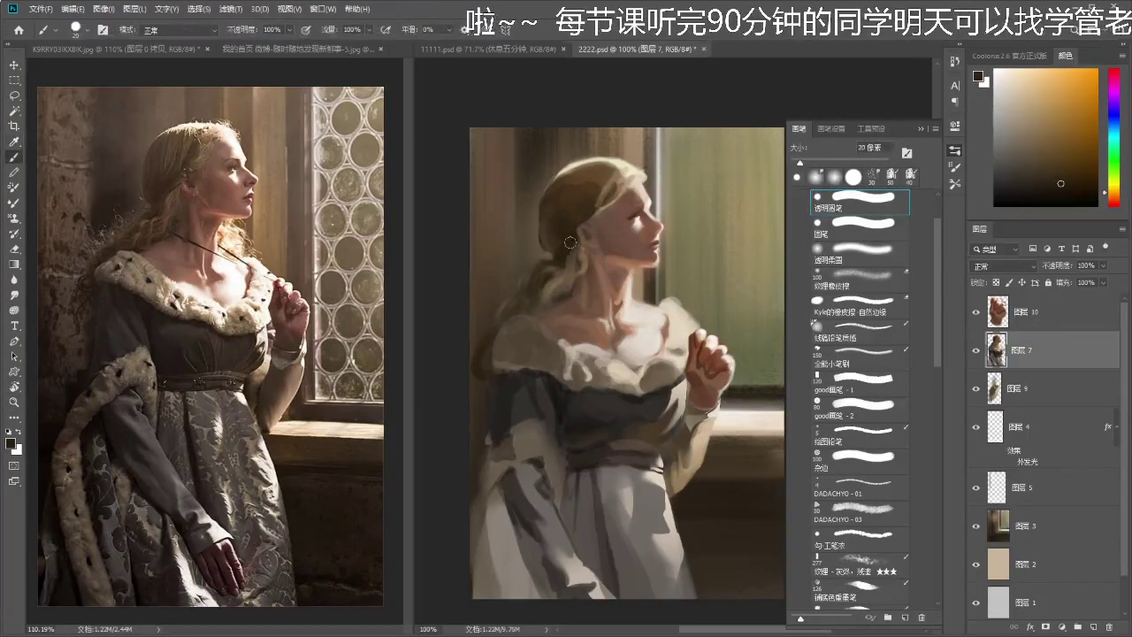
key(bracketleft)
key(bracketleft)
key(bracketleft)
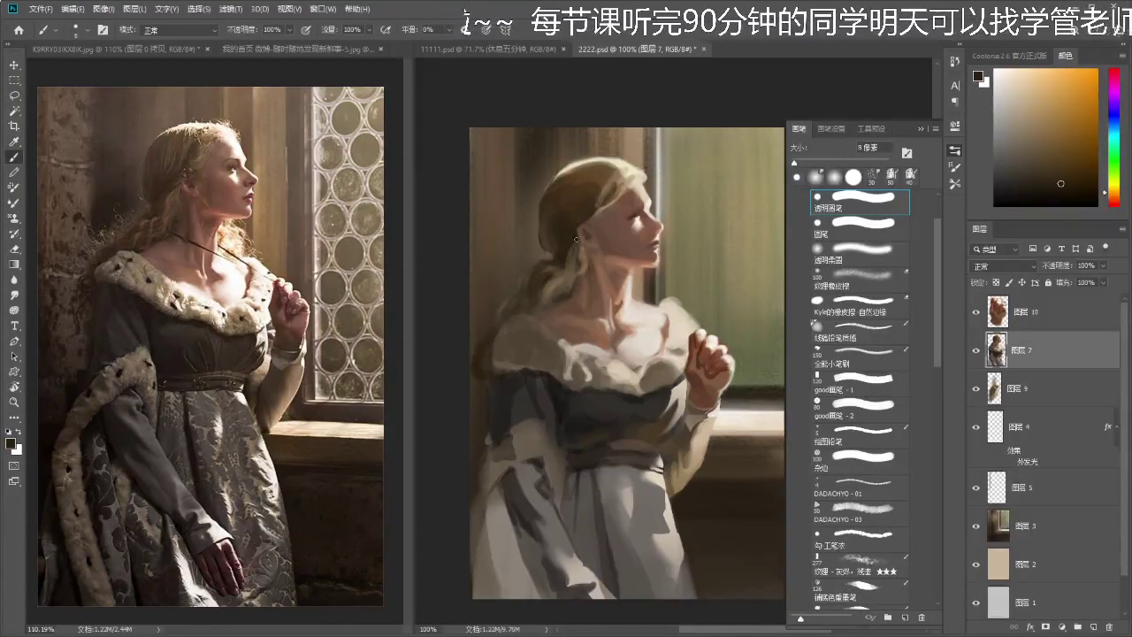
- Refine the cheek and mouth with a light skin tone and a reddish brown sampled from the face, using the 8 px brush
key(z)
drag(567, 257, 580, 257)
key(i)
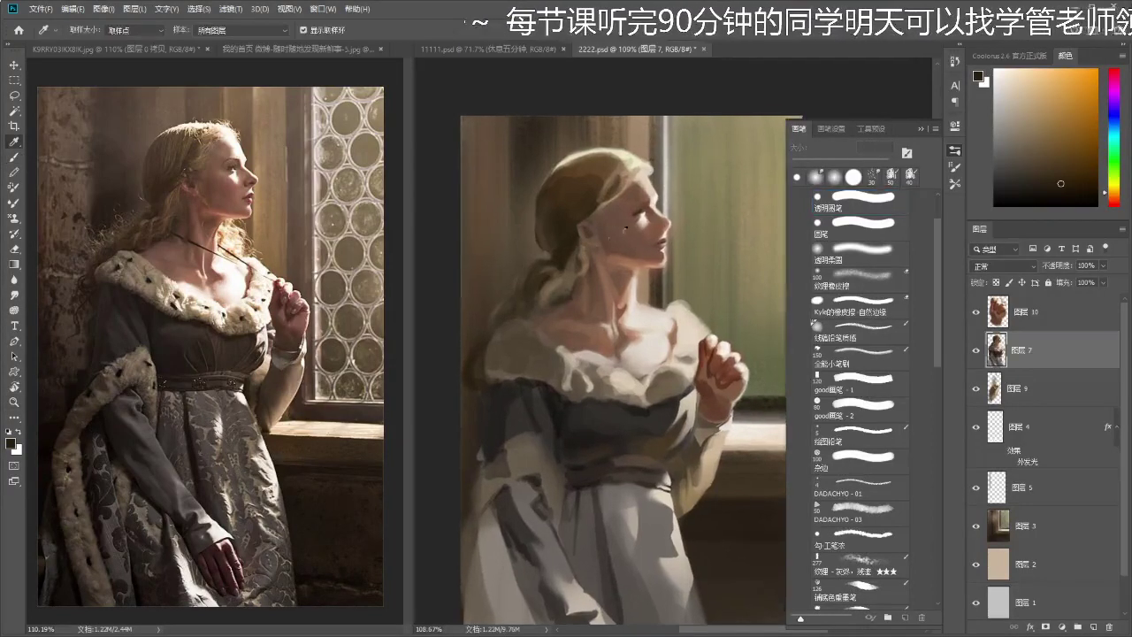
alt+click(639, 215)
key(ctrl+space)
mouse_move(651, 233)
mouse_down()
mouse_move(623, 233)
mouse_move(657, 233)
mouse_up()
key(ctrl+space)
key(ctrl+space)
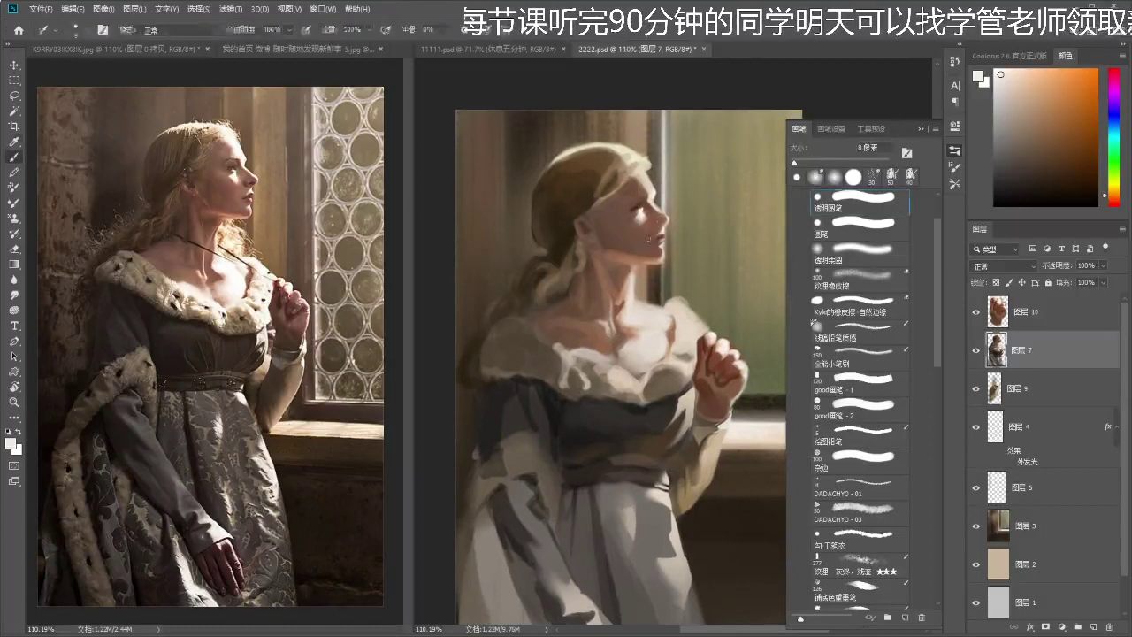
alt+click(655, 232)
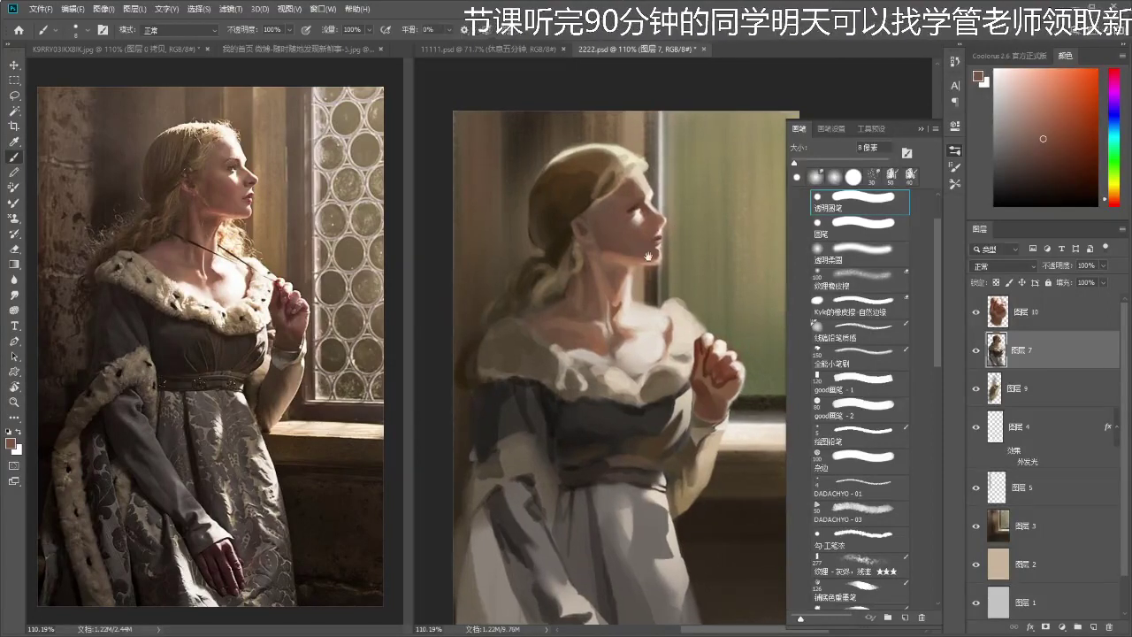
- Refine the neck and upper chest with light and reddish-brown skin tones sampled from the painting, using the 8 px brush
key(z)
mouse_move(652, 236)
mouse_down()
mouse_move(609, 252)
mouse_move(632, 252)
mouse_move(628, 265)
mouse_up()
key(alt)
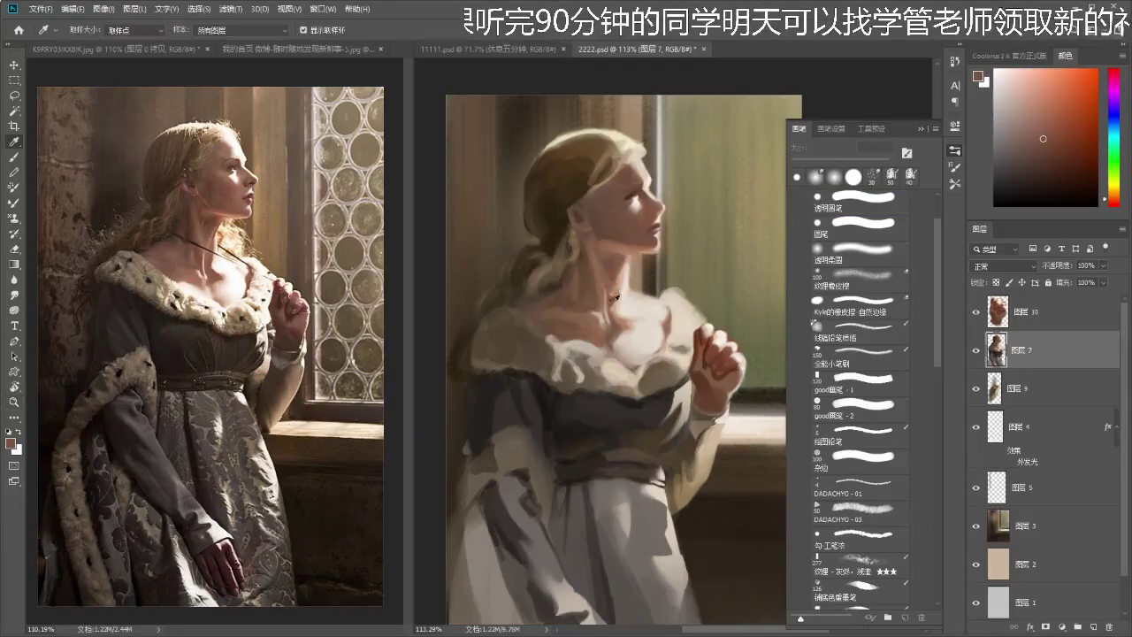
key(b)
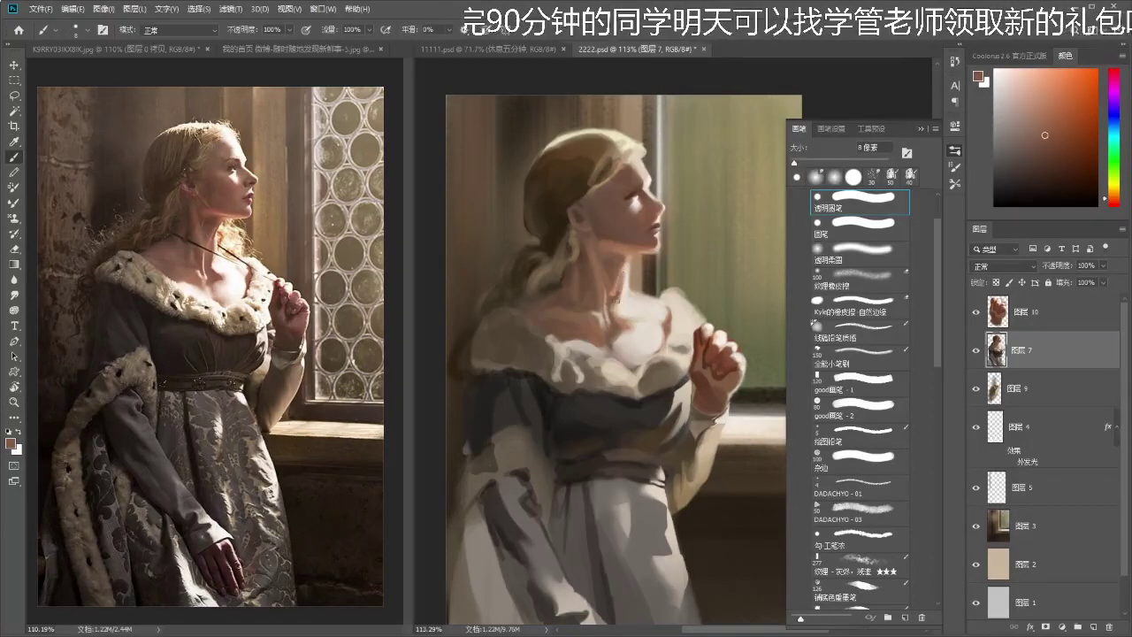
scroll(623, 288, down, 1)
key(i)
click(628, 280)
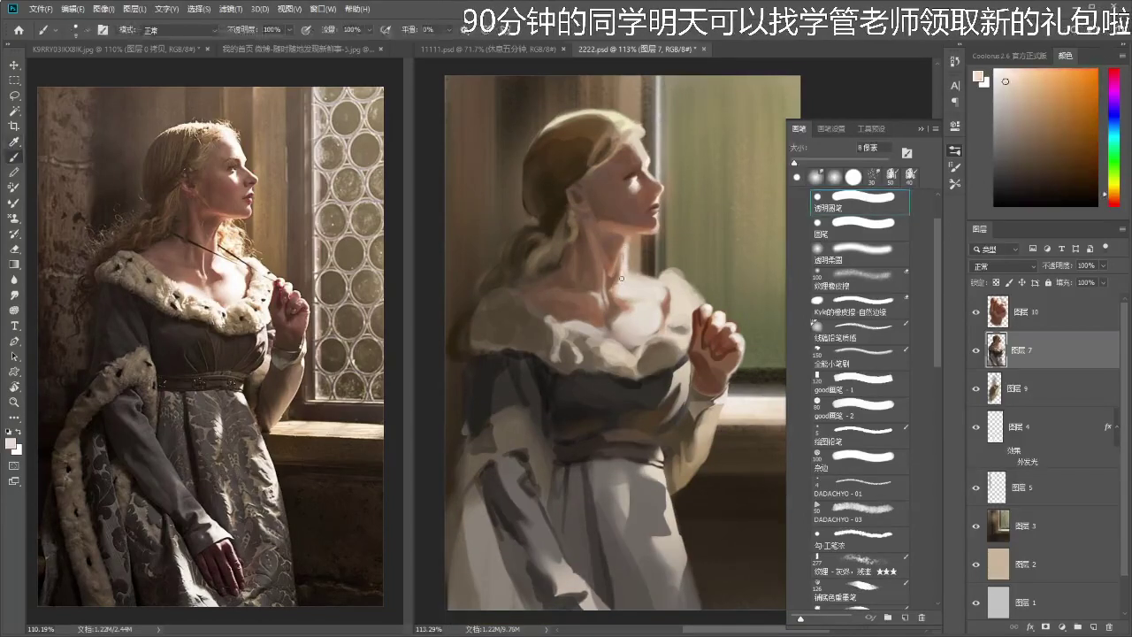
click(625, 240)
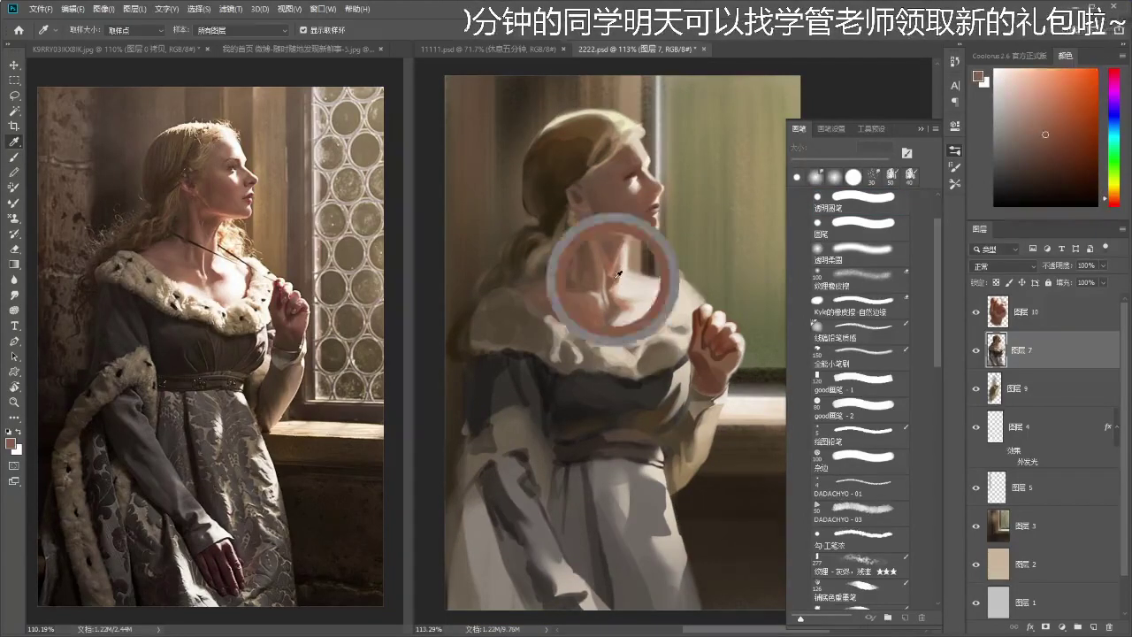
key(b)
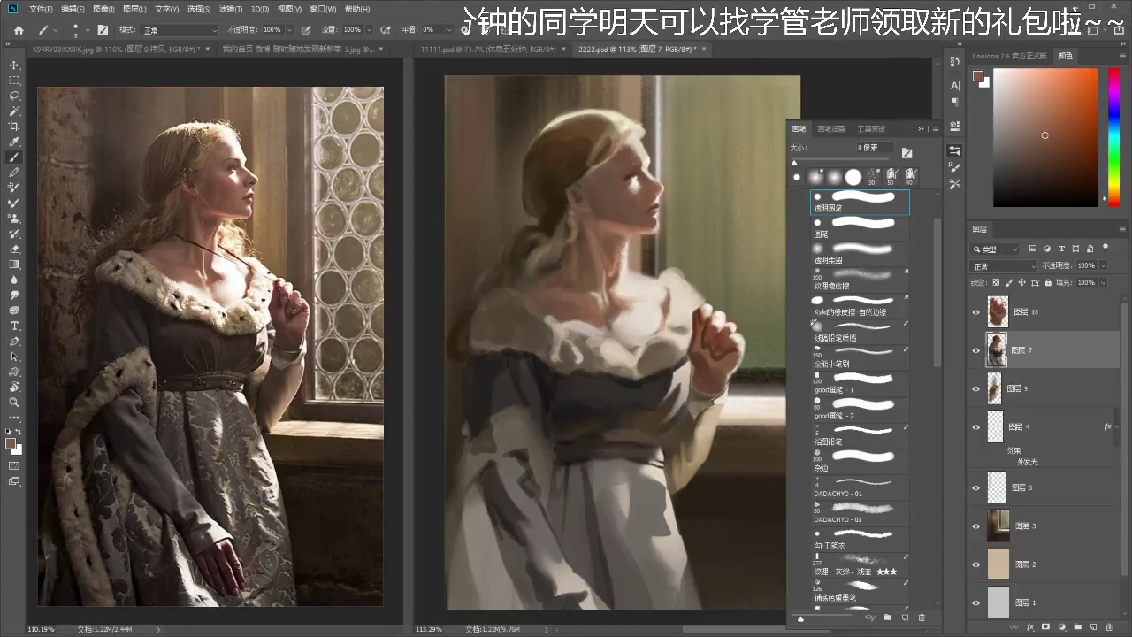
- Sample a light skin tone below the chin and clean the edge between neck and collar with the eraser
alt+click(629, 257)
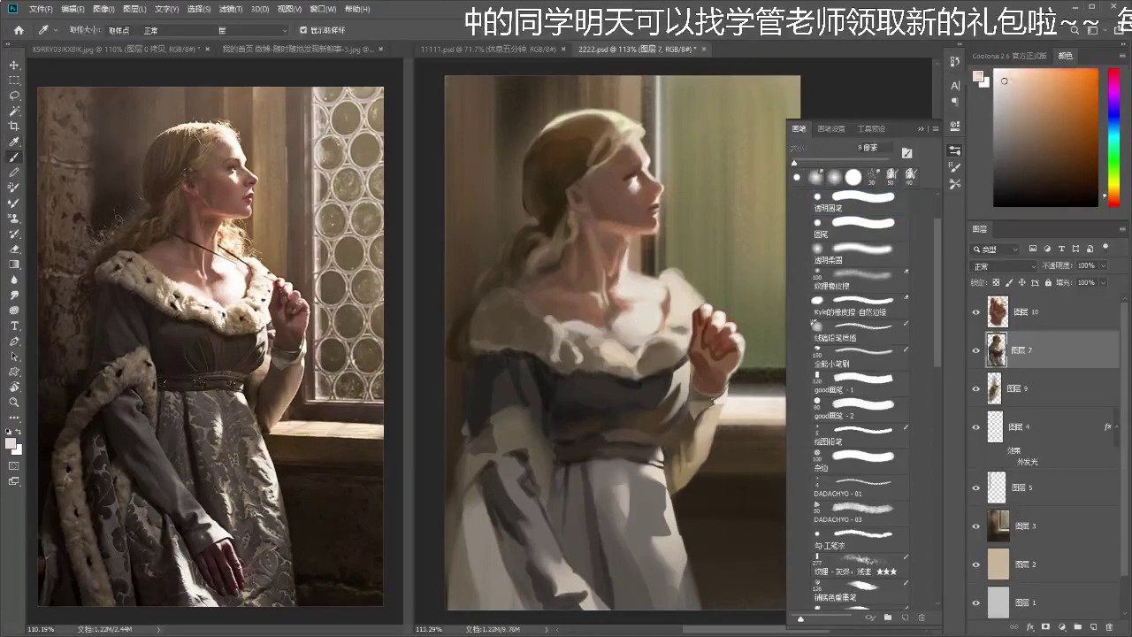
alt+click(631, 251)
key(e)
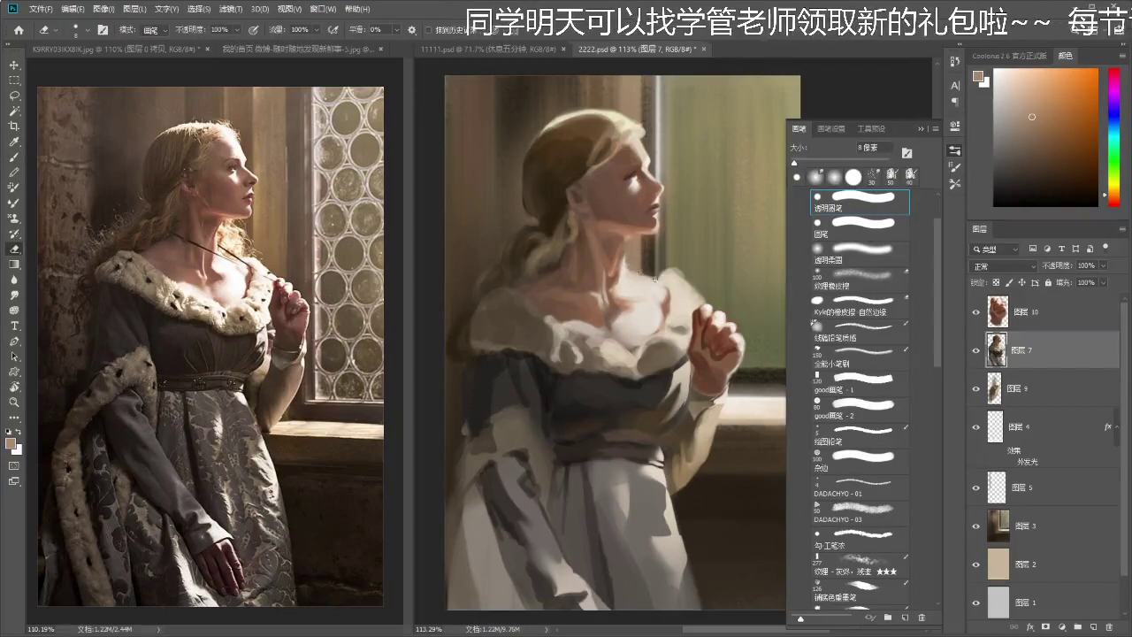
drag(640, 272, 638, 263)
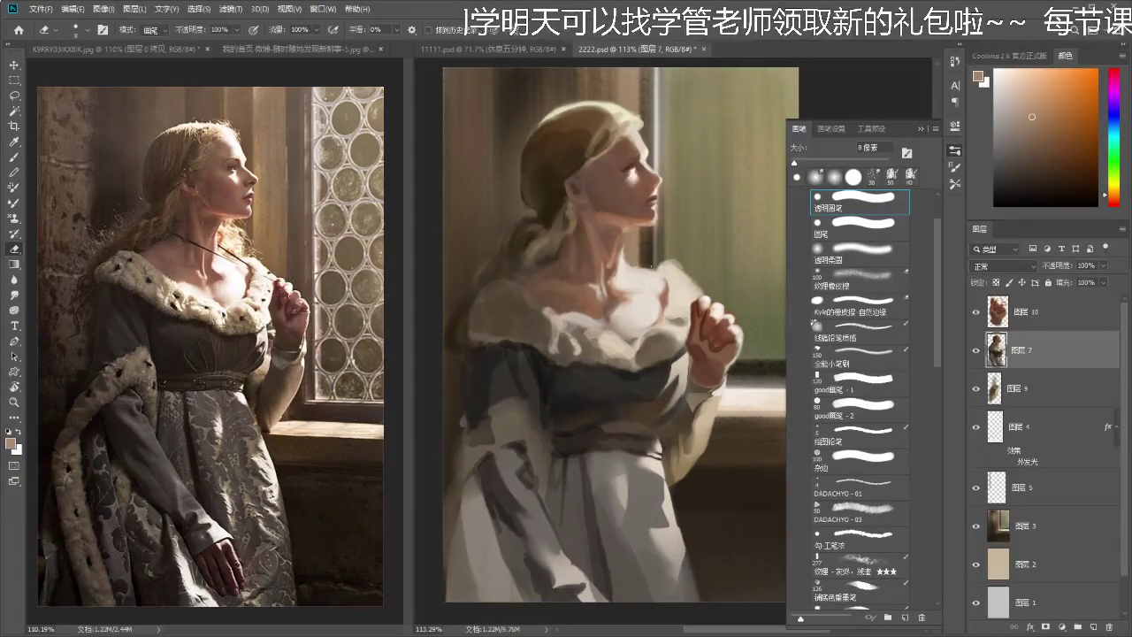
- Shape the fur collar's upper edge near the window with a light cream sampled from the collar, cleaning its contour with the eraser
key(b)
alt+click(655, 264)
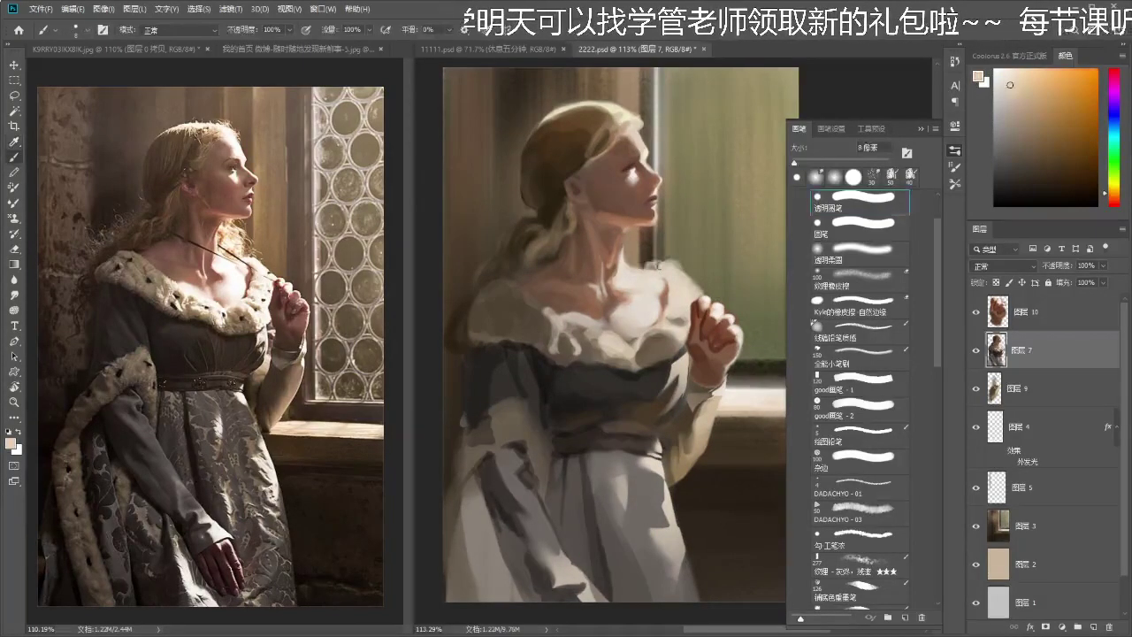
key(e)
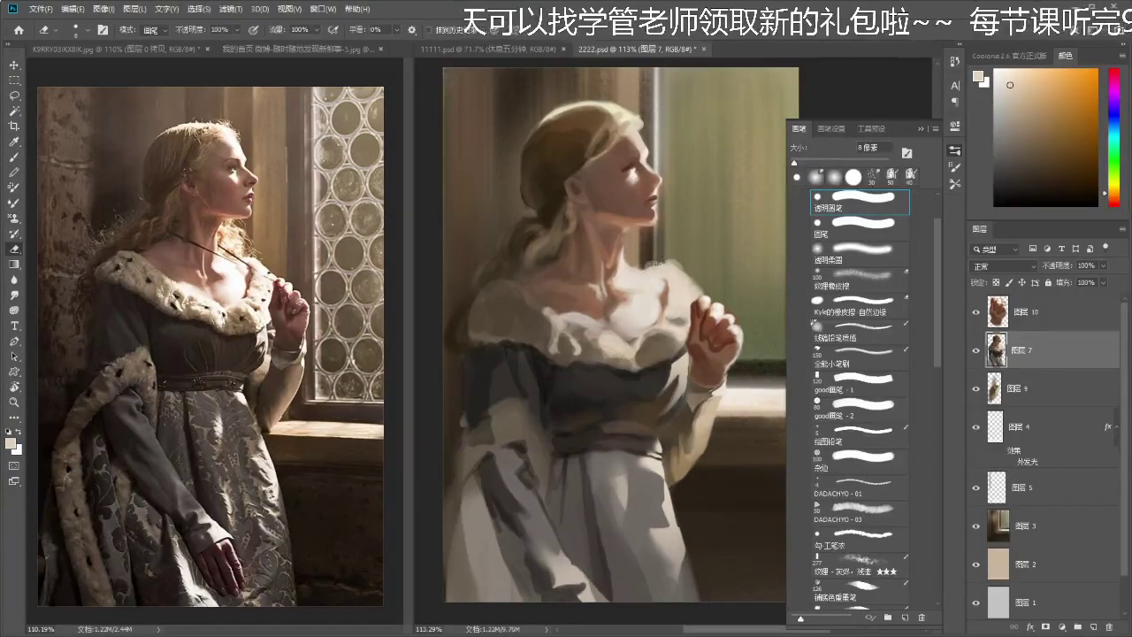
key(bracketright)
key(bracketright)
key(bracketright)
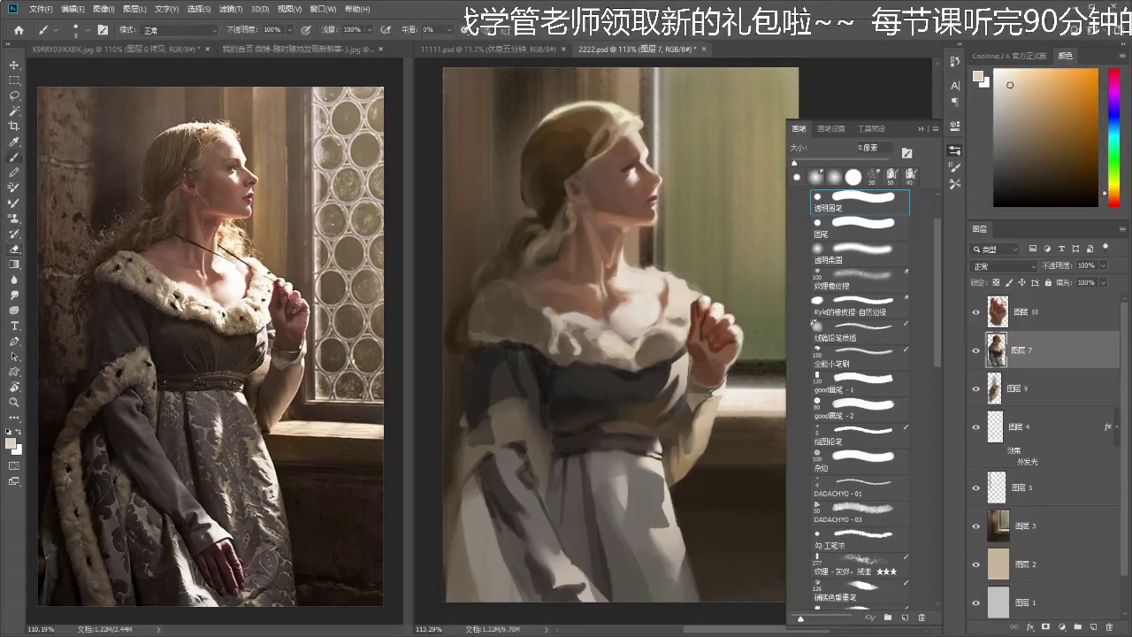
key(b)
drag(655, 276, 660, 265)
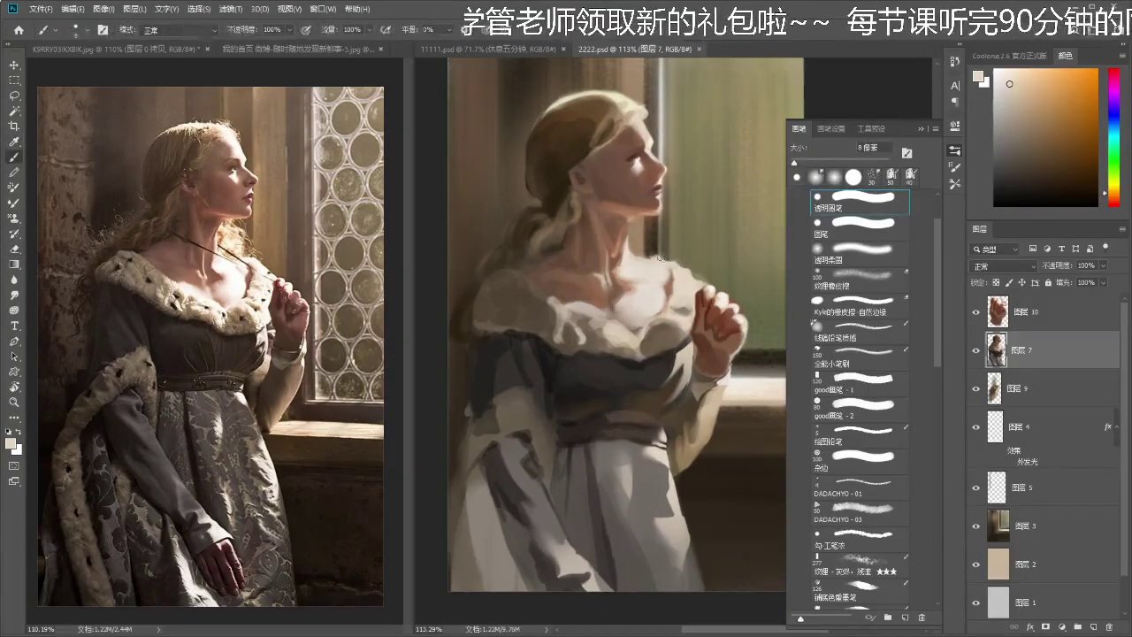
mouse_move(682, 267)
mouse_down()
mouse_move(693, 298)
mouse_move(665, 303)
mouse_move(676, 331)
mouse_up()
- Sample a near-black tone from the dress and dot dark spots across the fur collar with the 8 px brush
key(z)
scroll(681, 352, up, 5)
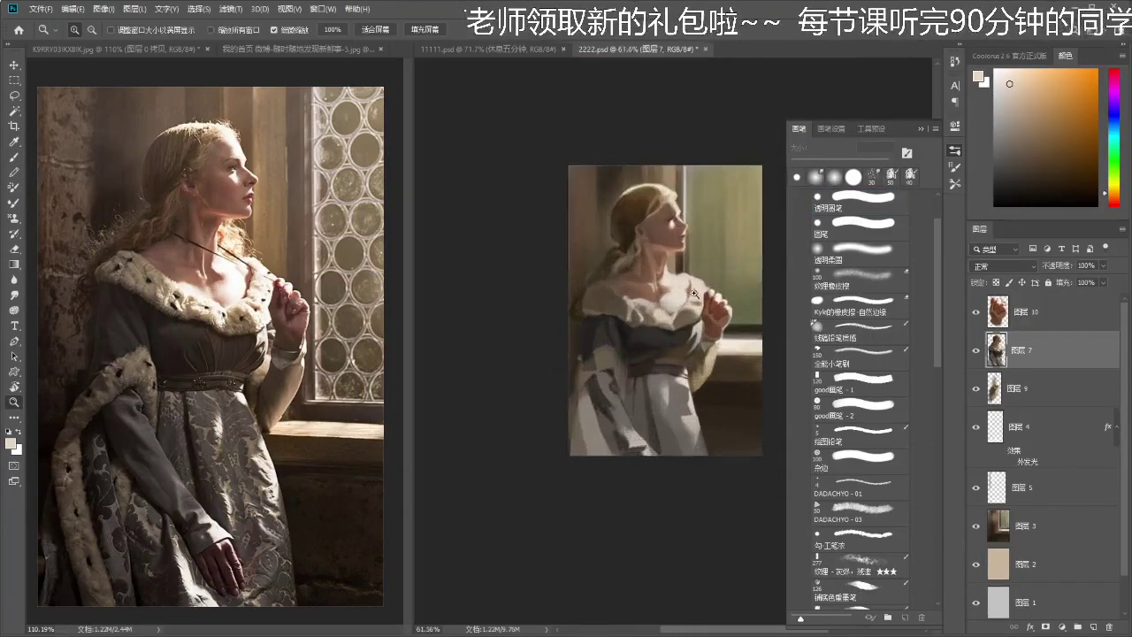
scroll(688, 304, up, 1)
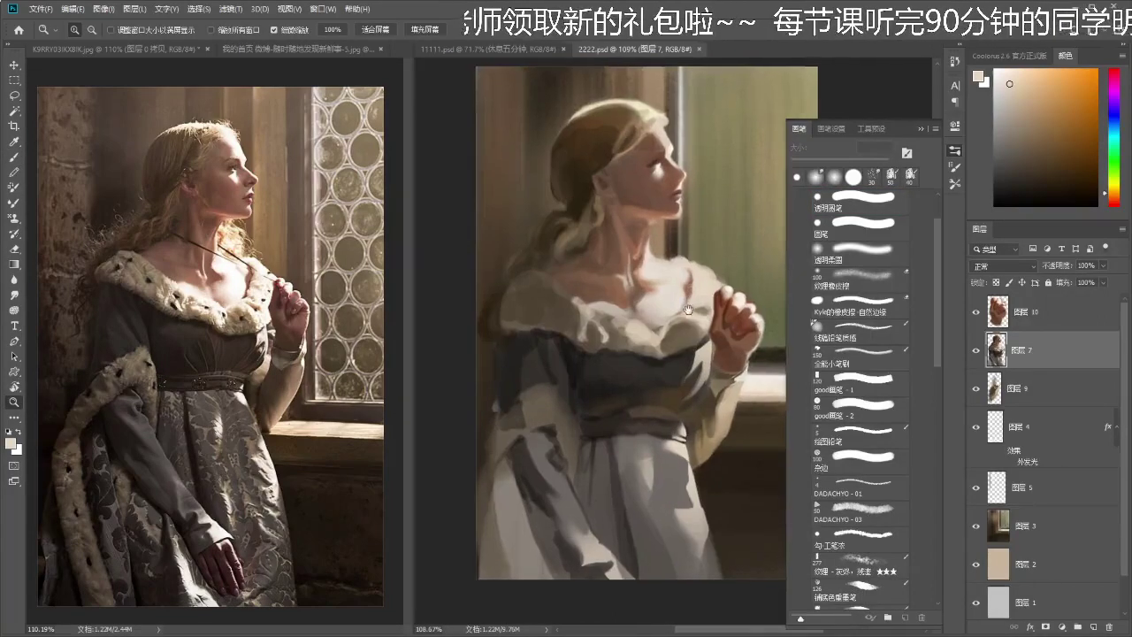
key(i)
click(679, 365)
click(682, 360)
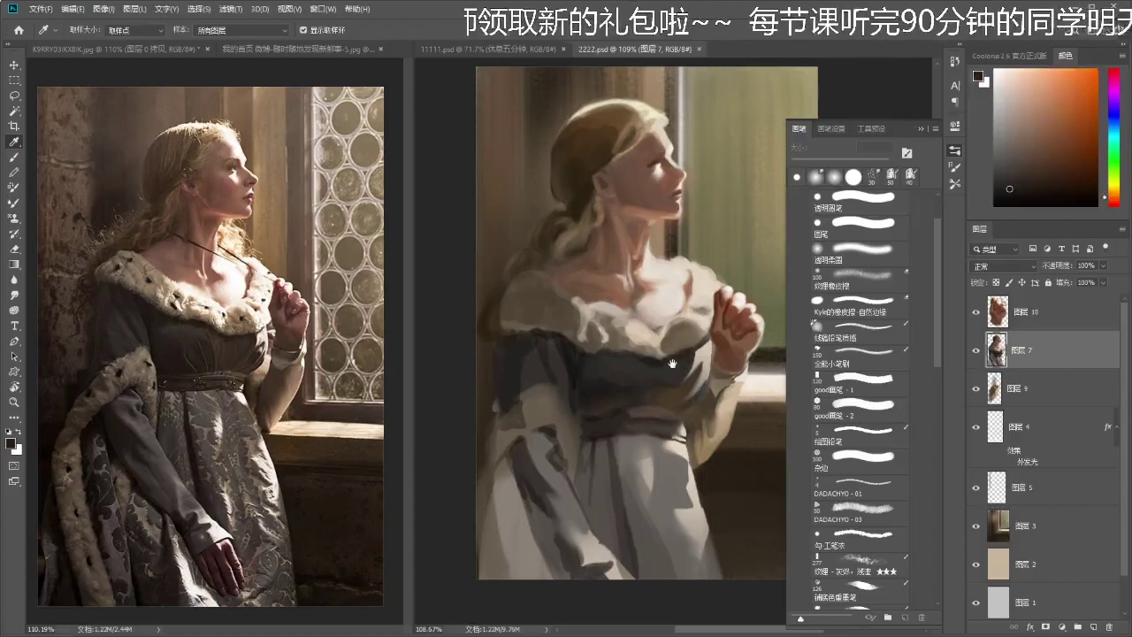
key(b)
click(715, 289)
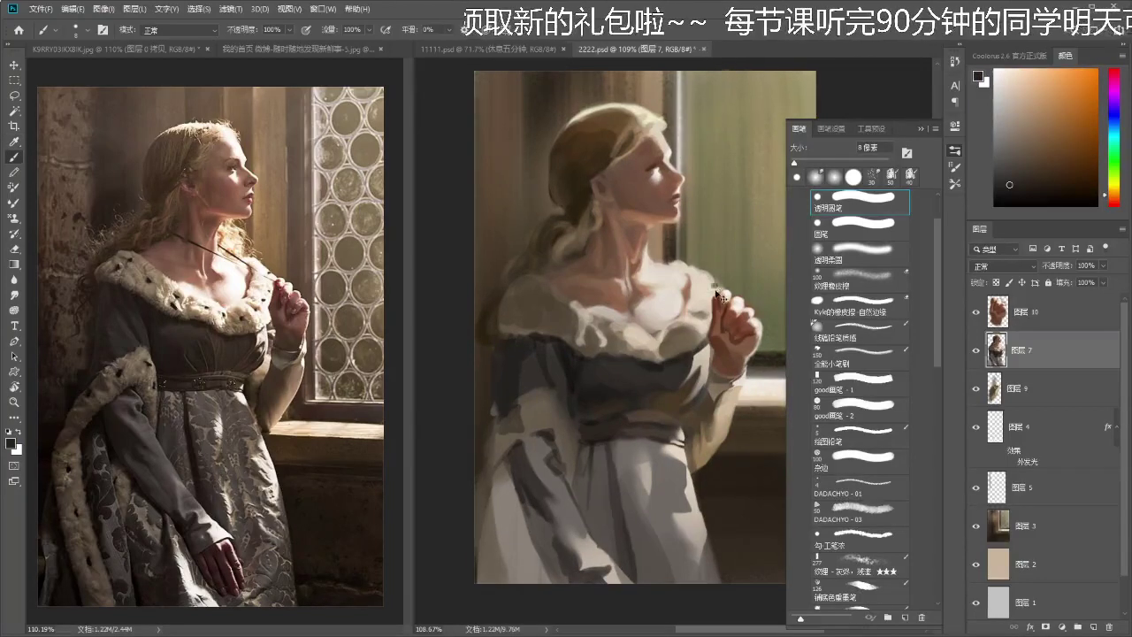
click(705, 307)
click(696, 326)
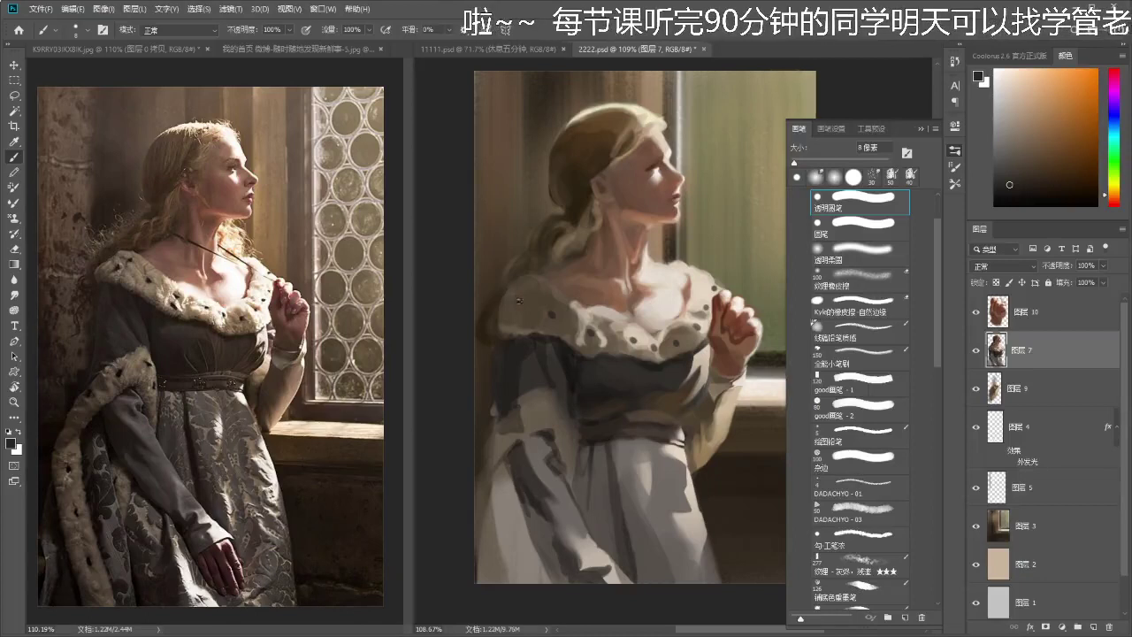
- Choose a darker near-black and strengthen the dark spots on the fur collar
scroll(514, 305, down, 5)
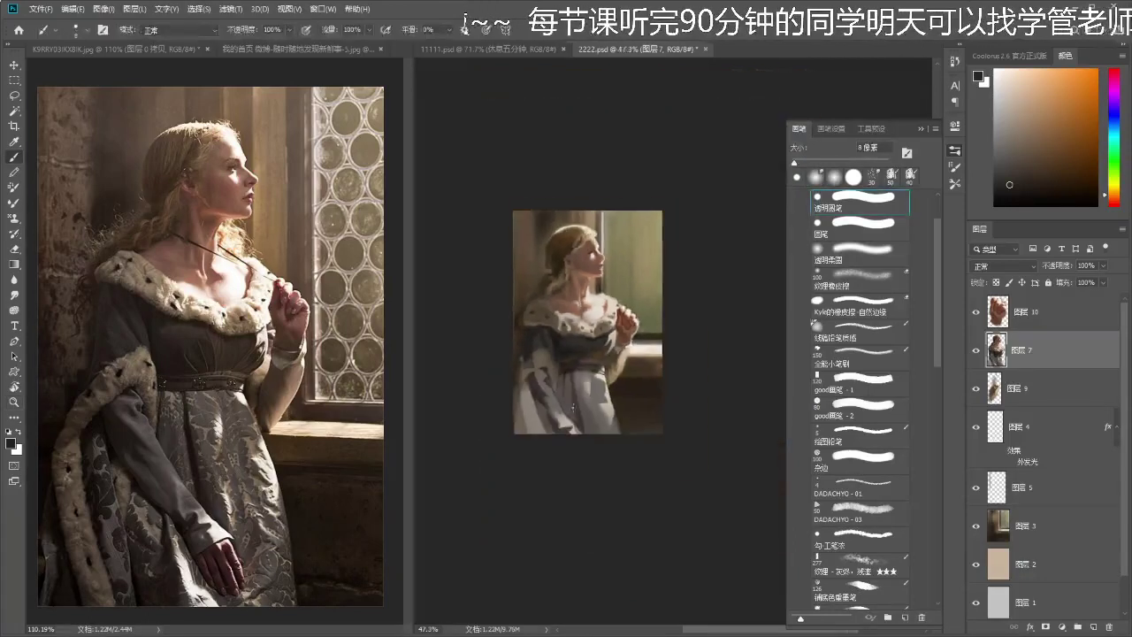
scroll(557, 325, up, 5)
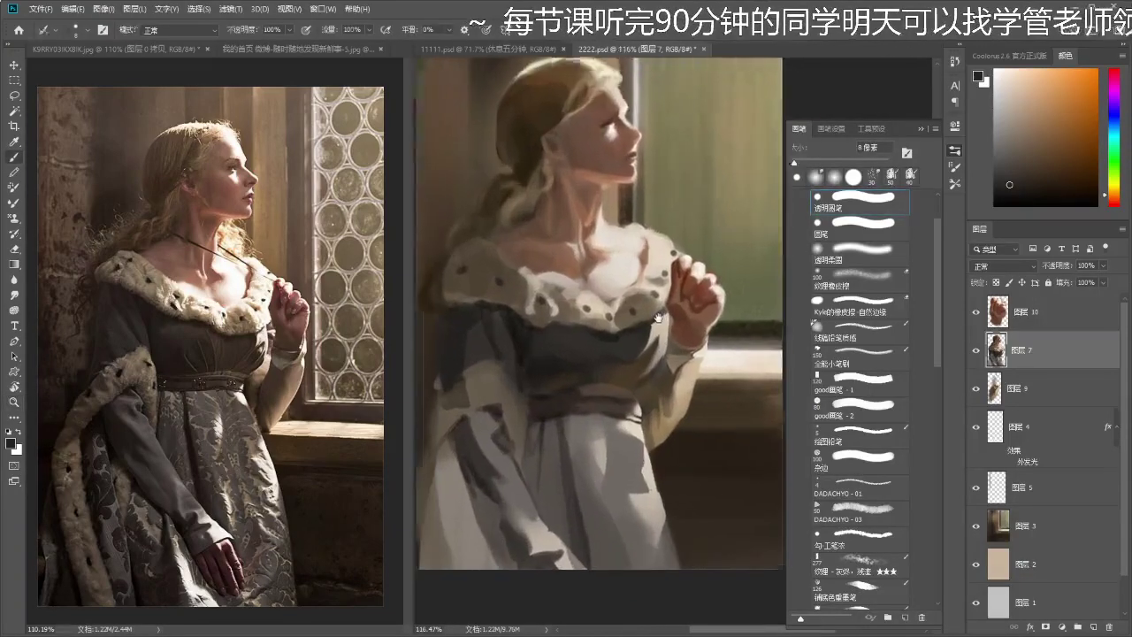
click(1015, 196)
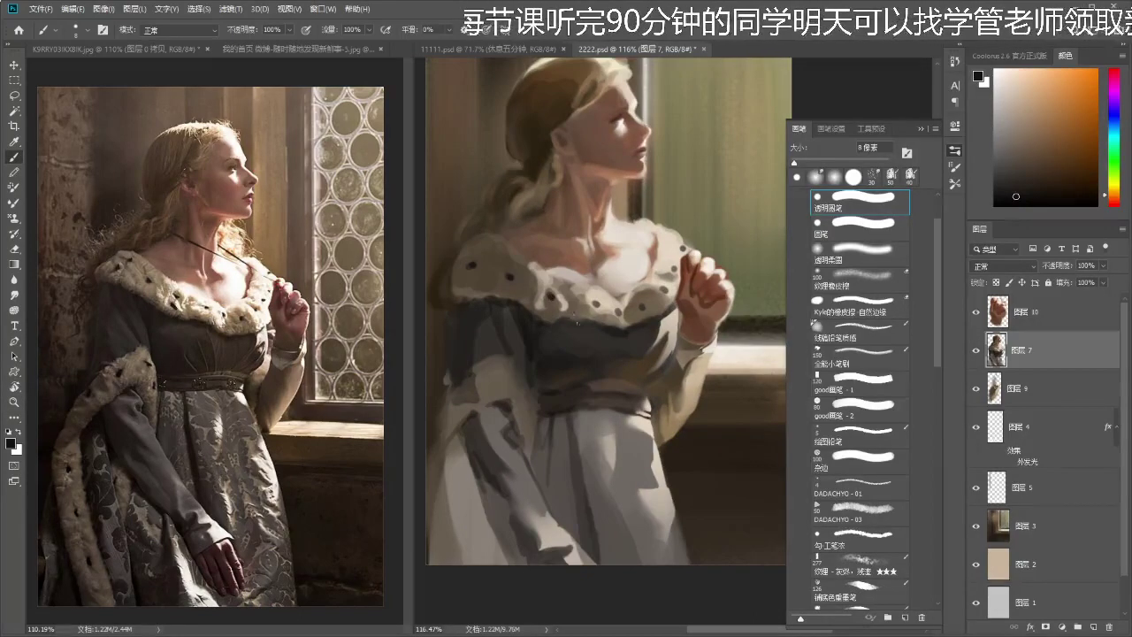
key(z)
drag(590, 324, 522, 325)
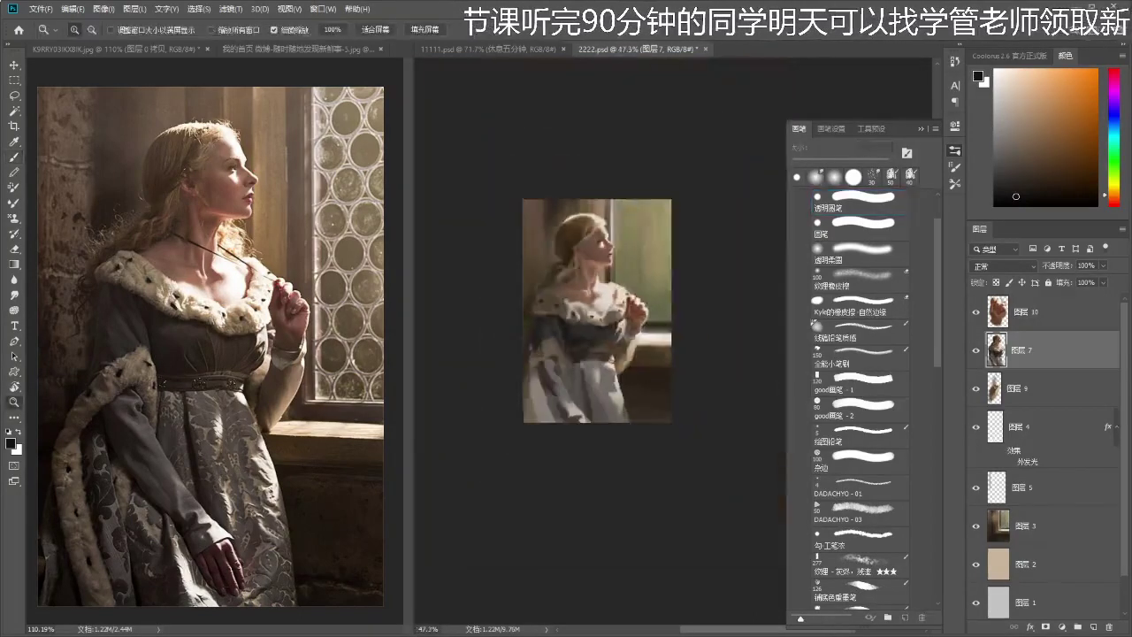
scroll(610, 314, up, 4)
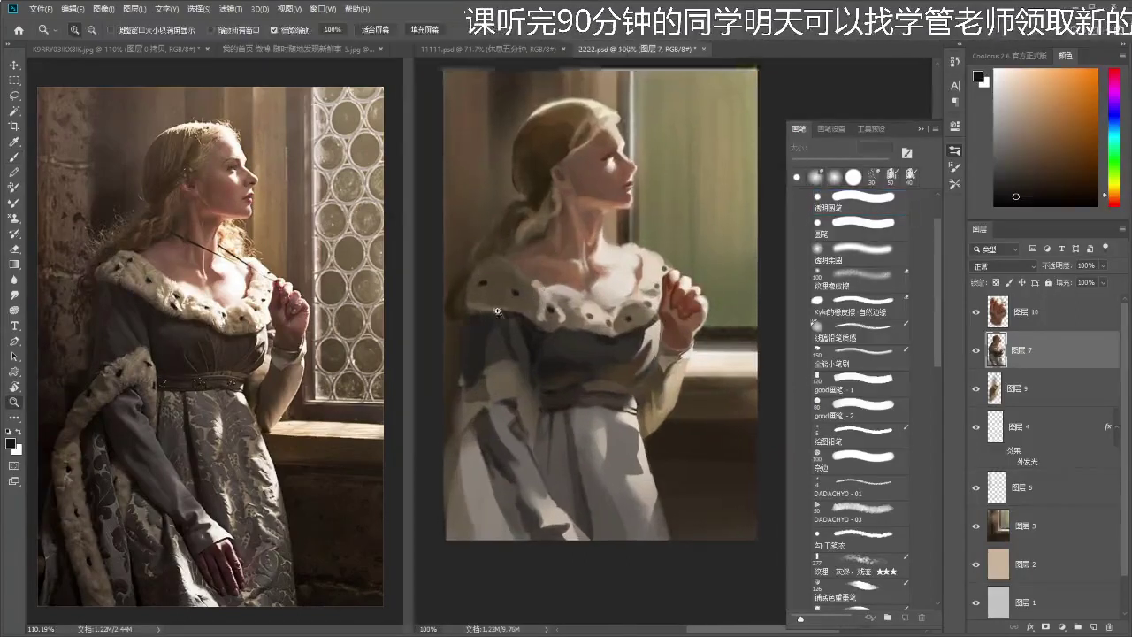
- Enlarge the brush to 15 px and shade the fur collar's shadowed shoulder and lower edge with dark brown sampled from its spots
key(b)
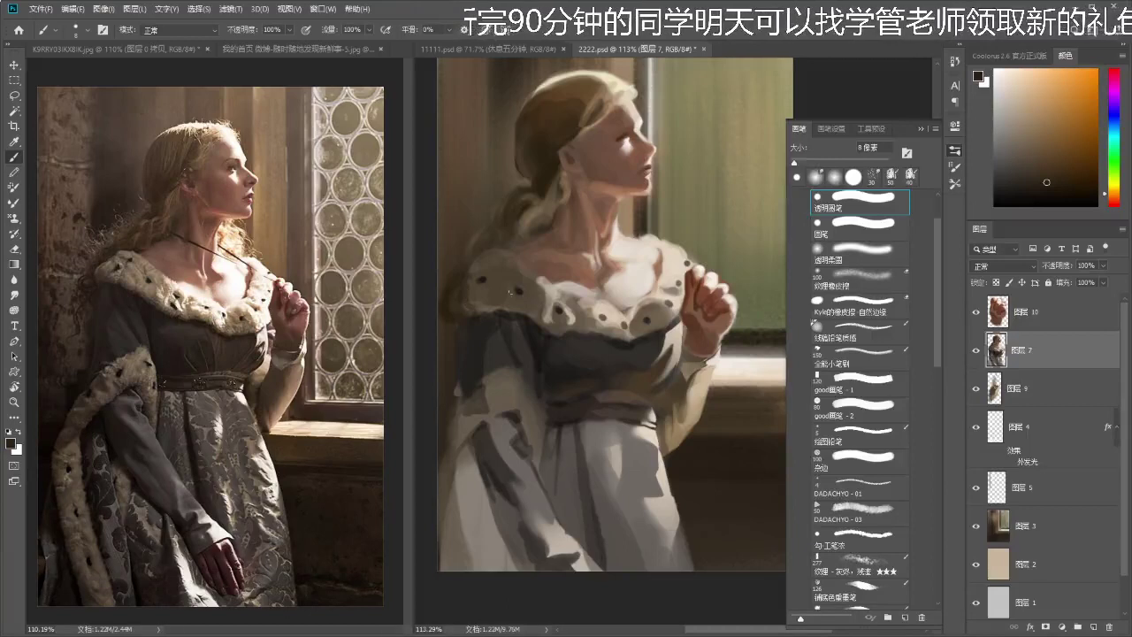
key(bracketright)
key(bracketright)
key(bracketright)
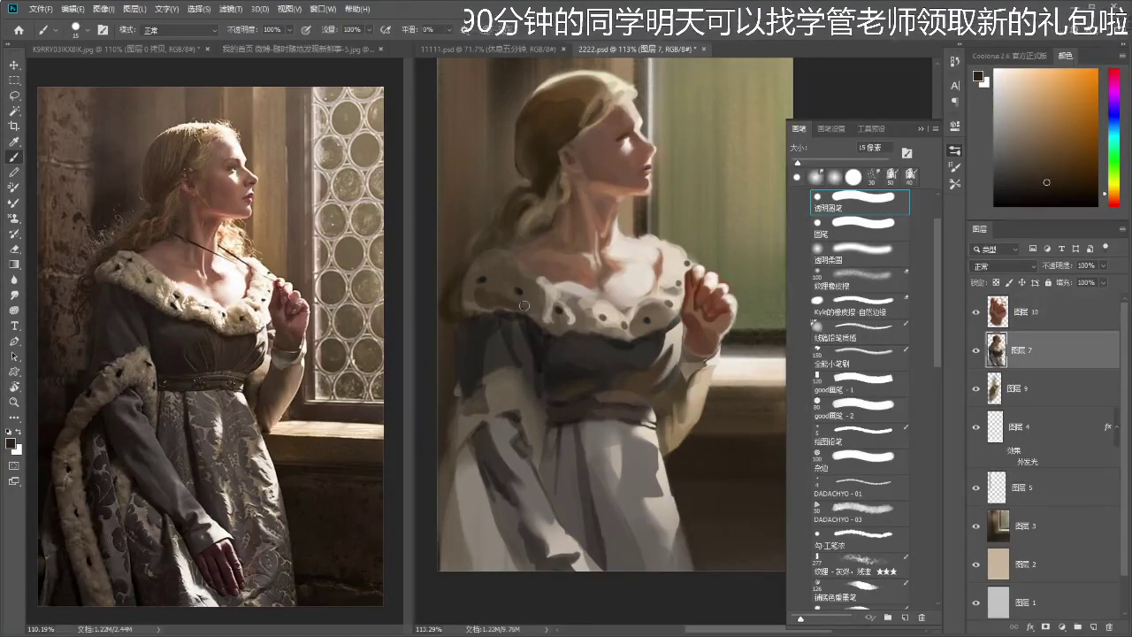
alt+click(483, 285)
drag(483, 285, 482, 282)
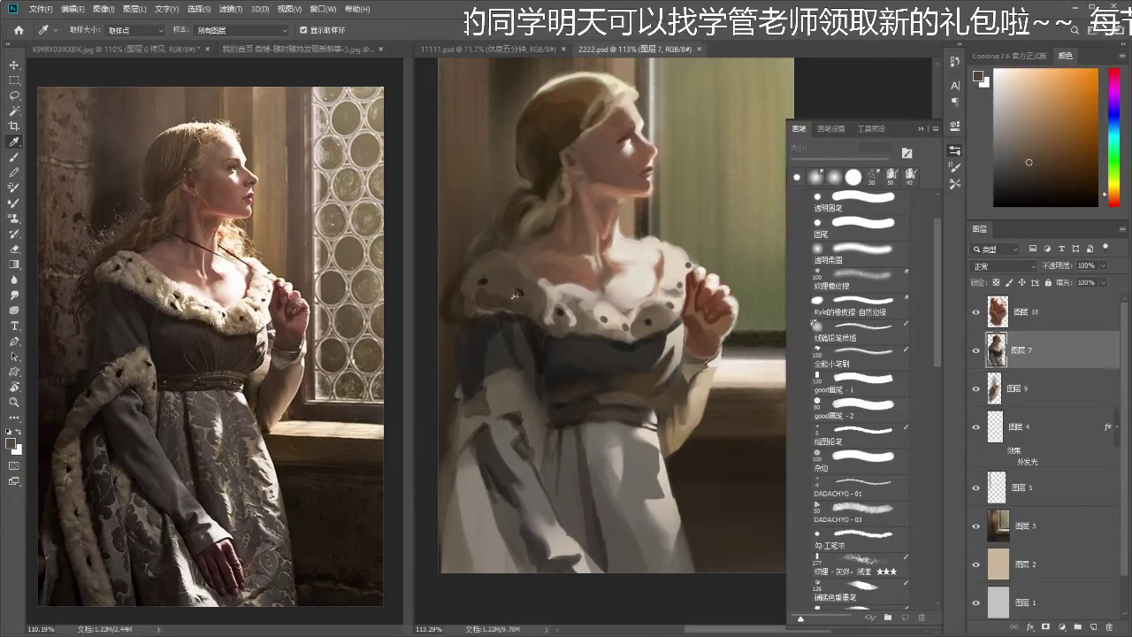
alt+click(515, 299)
drag(548, 325, 592, 328)
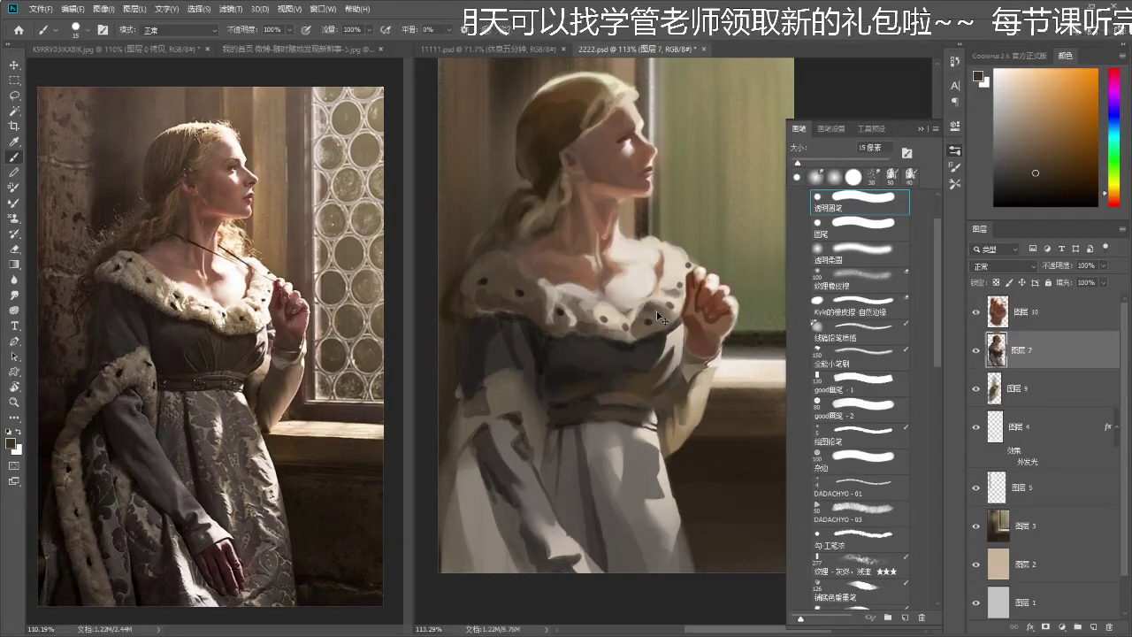
- Sample light fur tones from the front of the collar and refine the lit fur around the dark spots
key(ctrl+space)
drag(633, 322, 636, 322)
key(b)
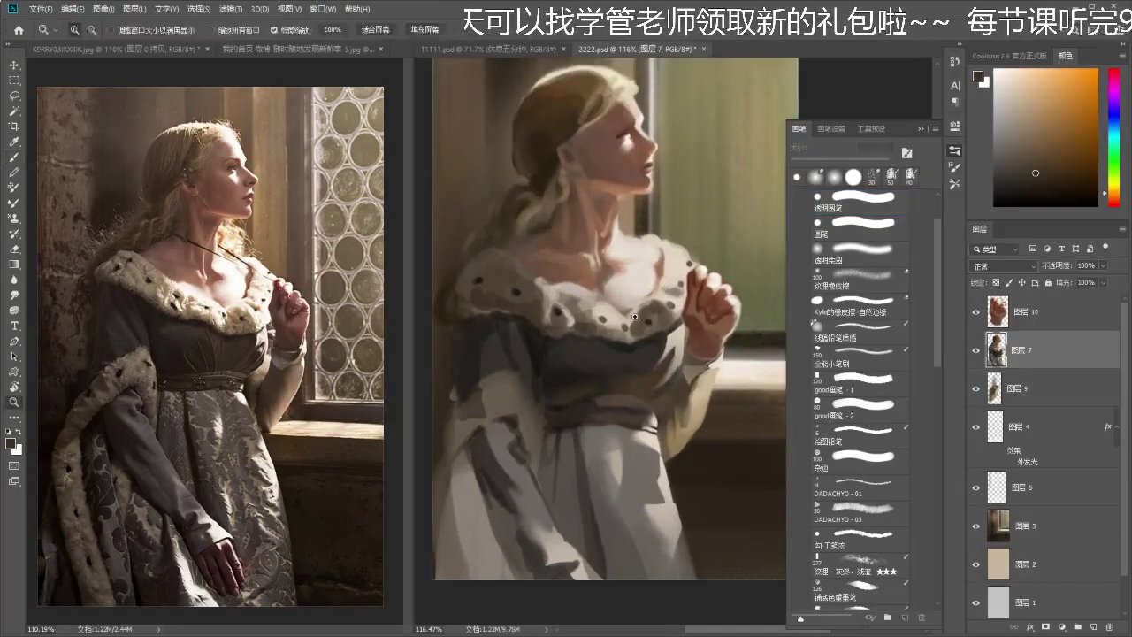
alt+click(630, 320)
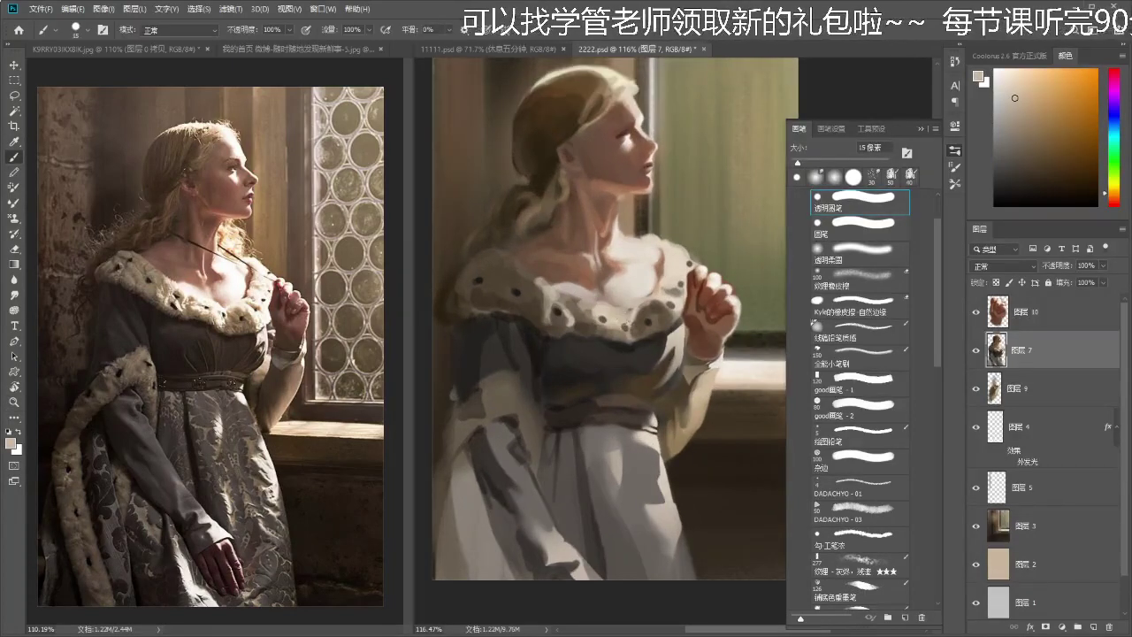
key(z)
mouse_move(623, 329)
mouse_down()
mouse_move(614, 332)
mouse_move(657, 304)
mouse_up()
key(b)
alt+click(665, 297)
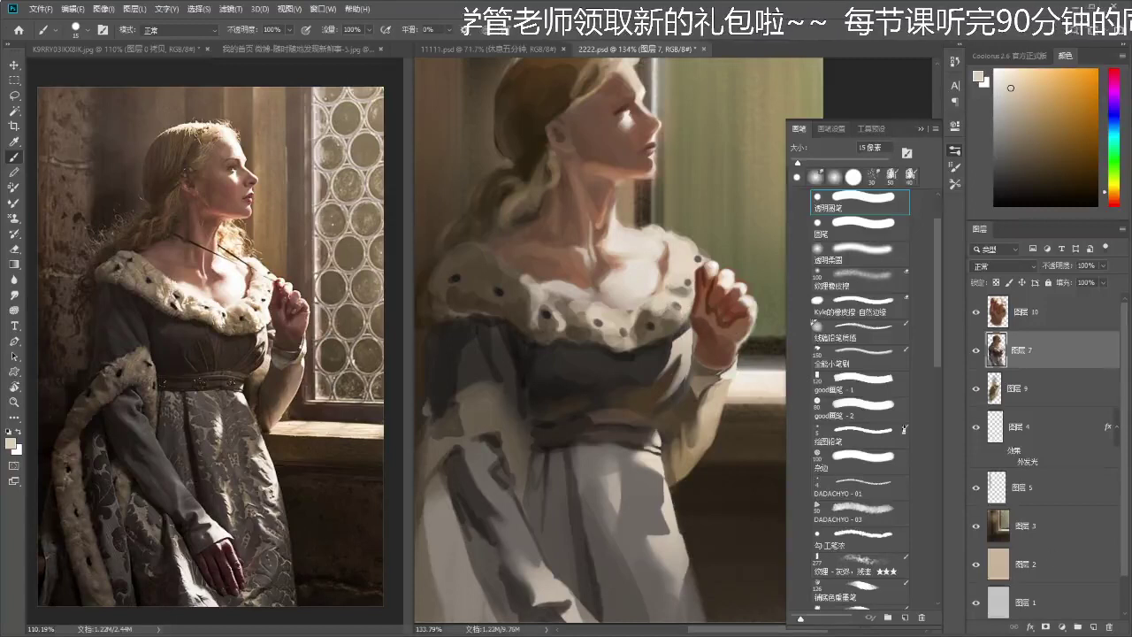
- Add a new layer above 图层 7, set its blend mode to 叠加, and choose the 透明柔圆 brush with a warm cream
click(1092, 626)
click(1003, 265)
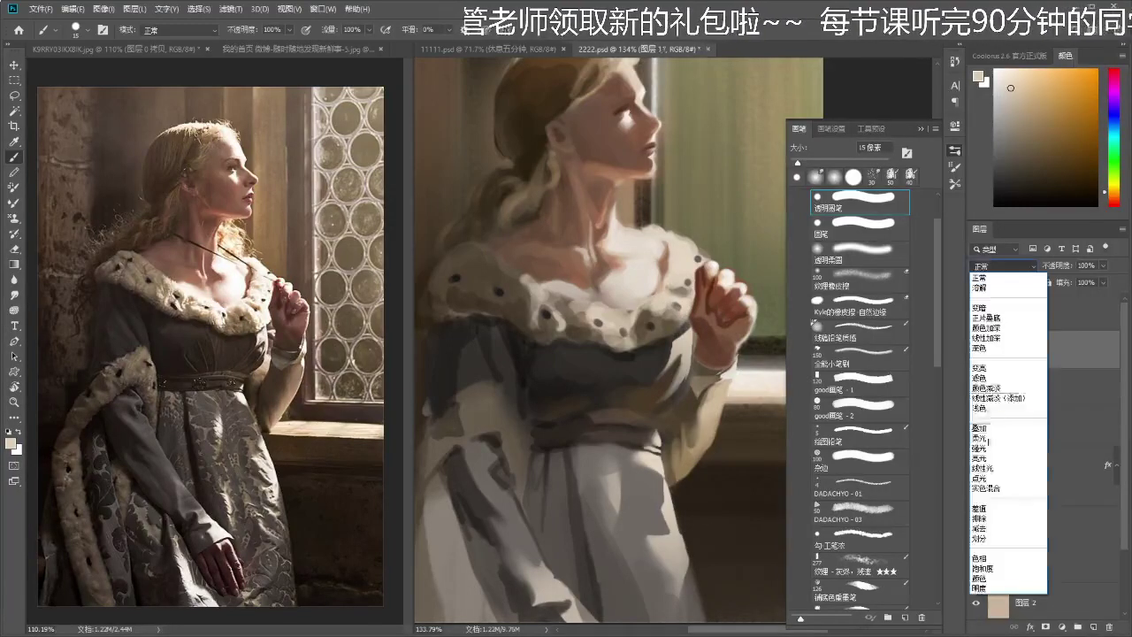
click(979, 427)
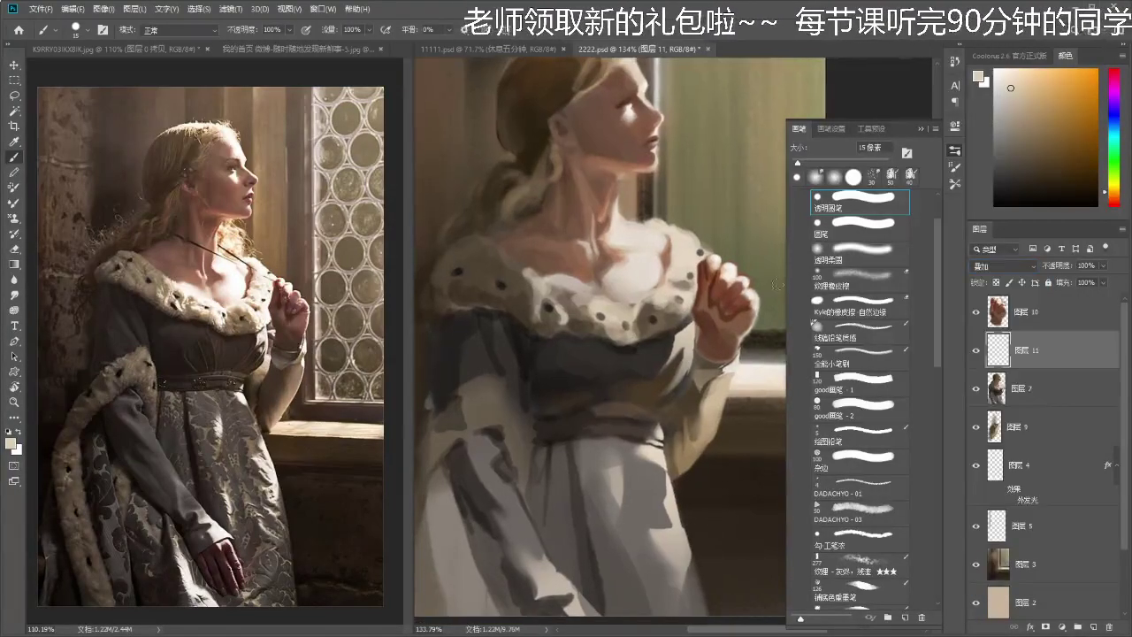
click(863, 254)
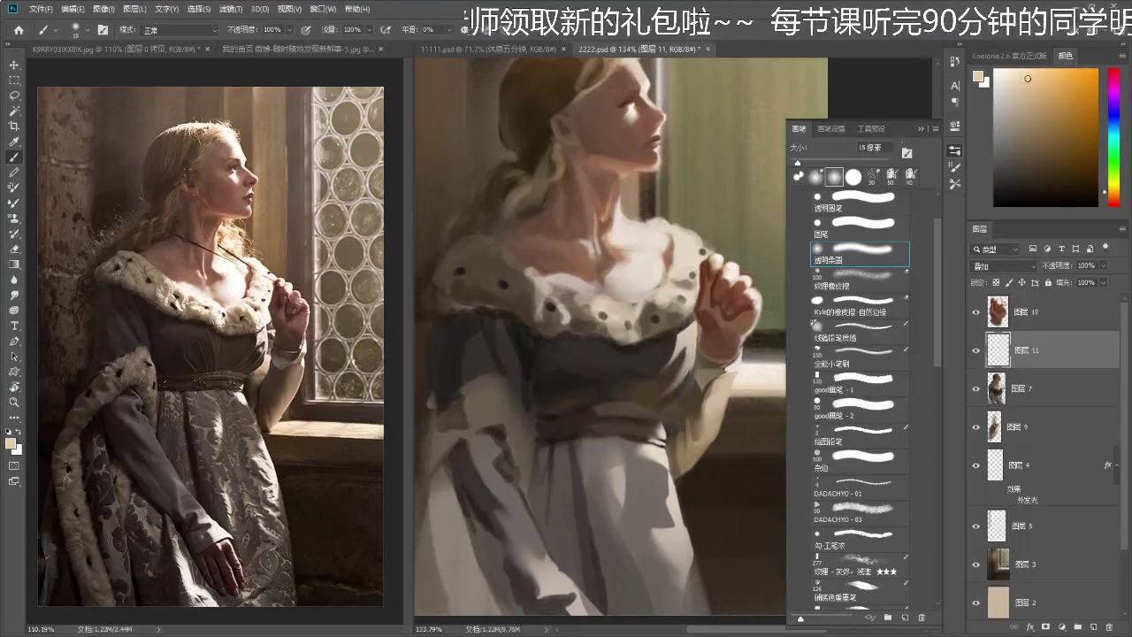
- Enlarge the soft brush to 60 px, shift the hue towards orange and paint a warm glow along the front of the fur collar
key(bracketright)
key(bracketright)
key(bracketright)
key(bracketright)
key(bracketright)
key(bracketright)
key(bracketright)
click(591, 310)
key(ctrl+z)
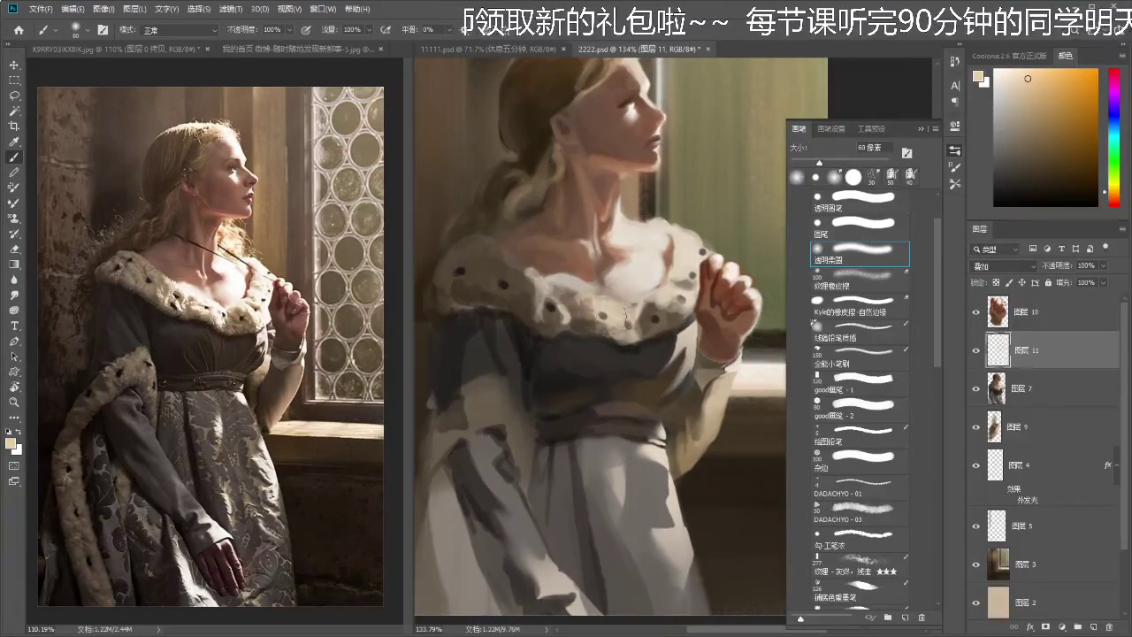
click(600, 313)
key(ctrl+z)
drag(1111, 189, 1114, 198)
mouse_move(614, 315)
mouse_down()
mouse_move(602, 315)
mouse_move(677, 300)
mouse_move(691, 278)
mouse_move(681, 281)
mouse_up()
click(564, 307)
key(ctrl+z)
click(541, 304)
mouse_move(539, 305)
mouse_down()
mouse_move(529, 306)
mouse_move(527, 288)
mouse_up()
key(ctrl+z)
key(ctrl+z)
- Choose a yellower cream and paint a soft glow on the fur collar at the edge of the shadowed shoulder
click(1026, 85)
drag(1113, 197, 1112, 191)
click(548, 297)
drag(544, 290, 523, 271)
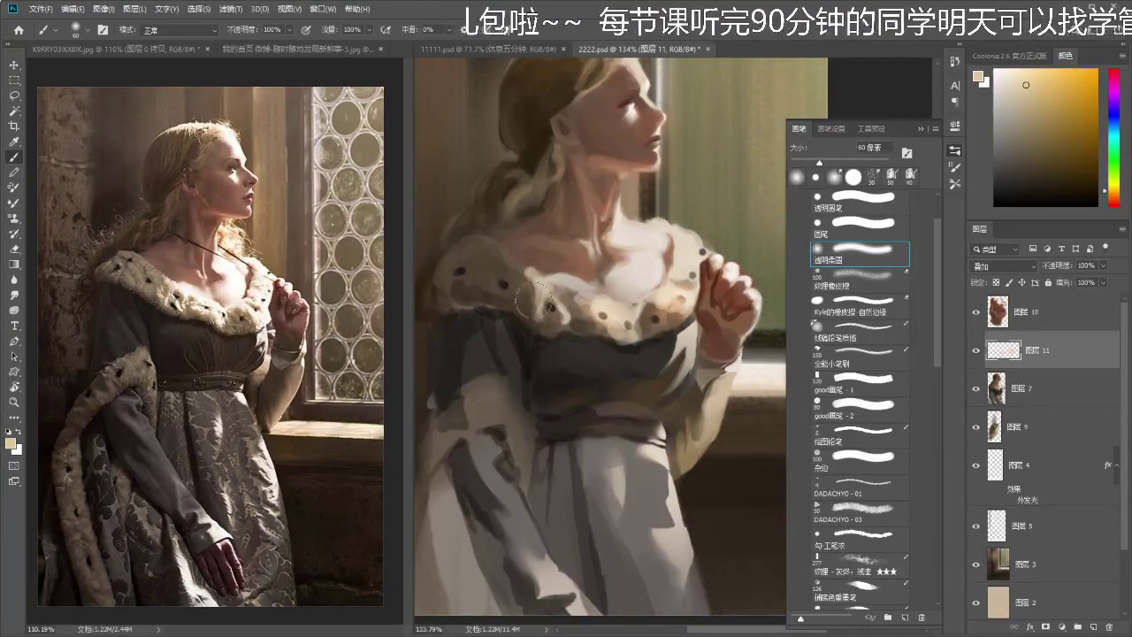
key(z)
drag(581, 318, 505, 381)
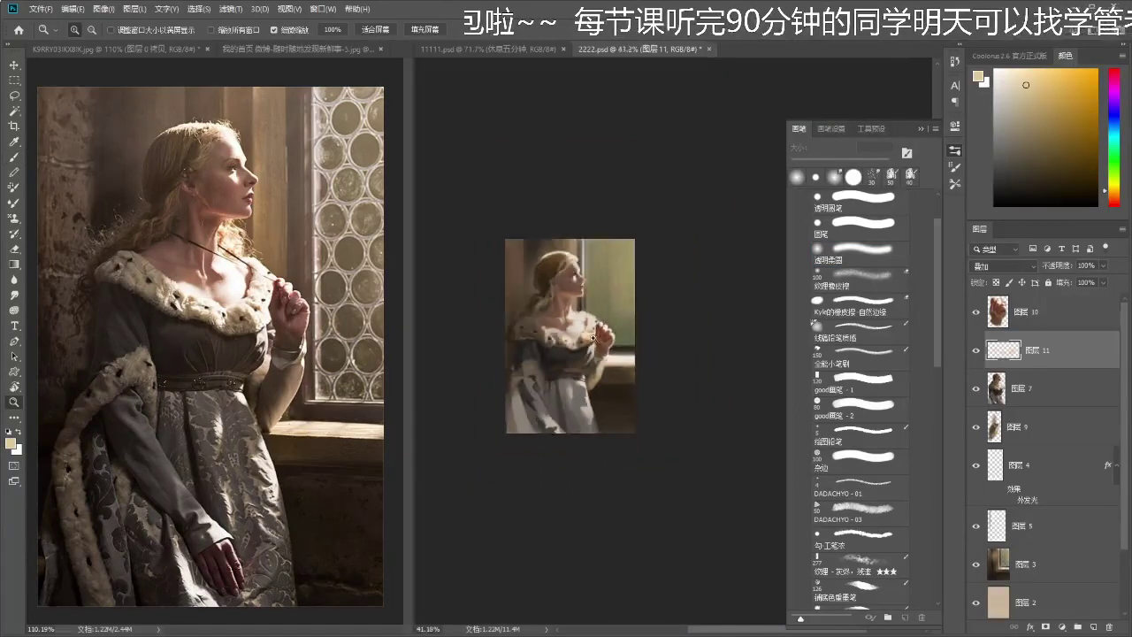
- Paint a soft cream glow on the front of the fur collar and along the lit edge of the face
click(605, 346)
key(b)
mouse_move(653, 293)
mouse_down()
mouse_move(673, 312)
mouse_move(646, 276)
mouse_move(650, 307)
mouse_move(630, 287)
mouse_move(667, 308)
mouse_move(649, 315)
mouse_move(640, 285)
mouse_up()
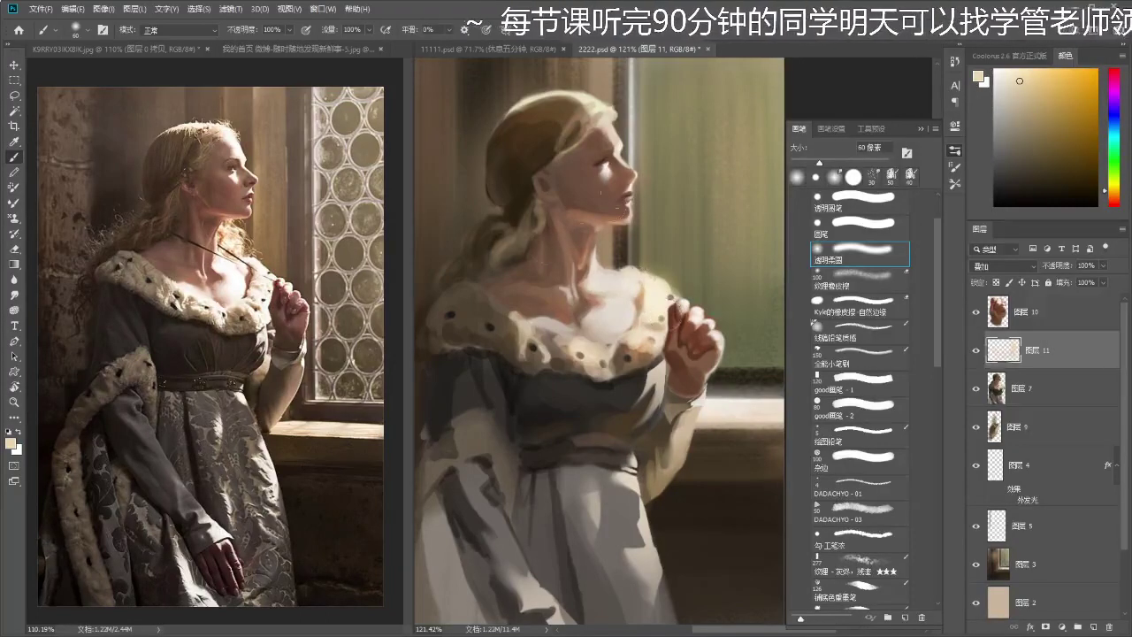
mouse_move(612, 161)
mouse_down()
mouse_move(614, 125)
mouse_move(635, 168)
mouse_up()
- Reduce the brush to 40 px, choose the 透明柔圆 tip for the eraser and save the painting
key(bracketleft)
key(bracketleft)
key(e)
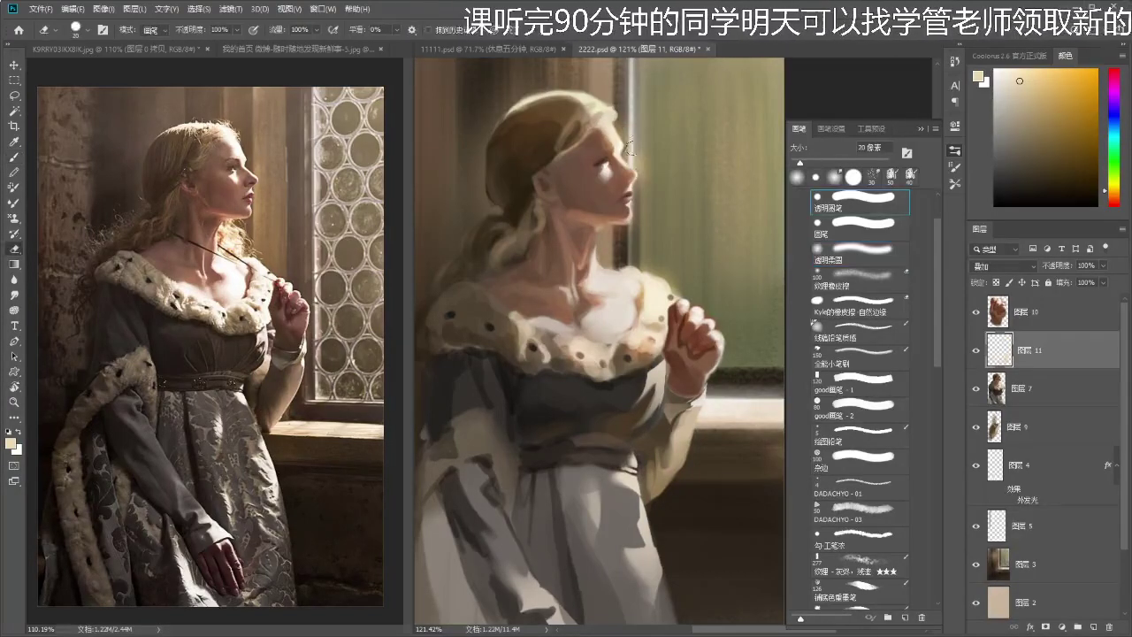
click(850, 262)
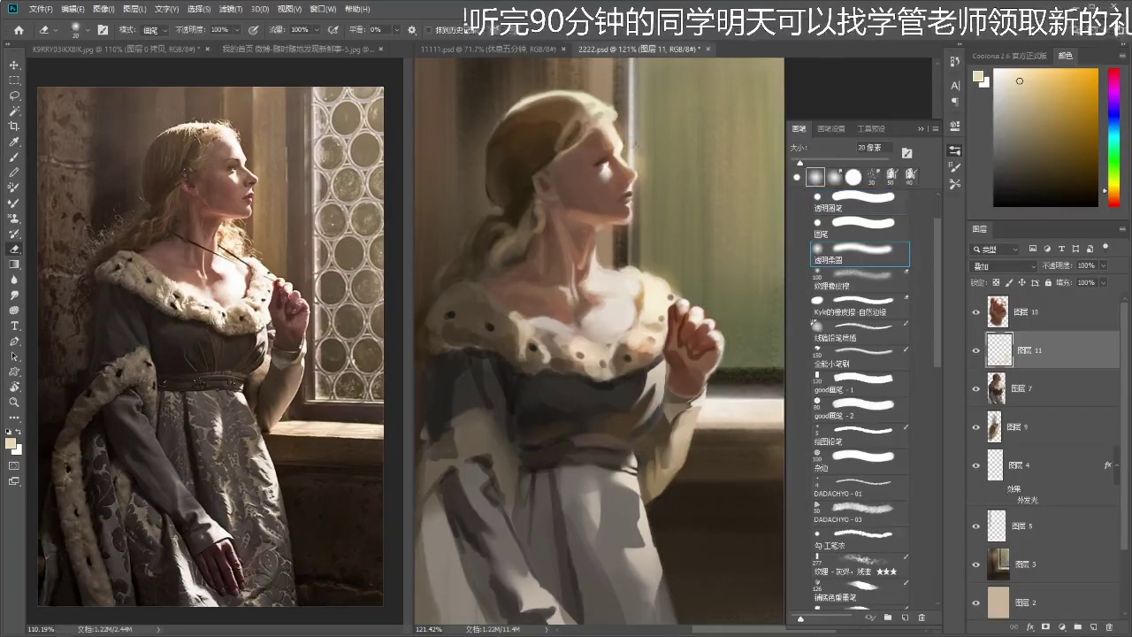
key(b)
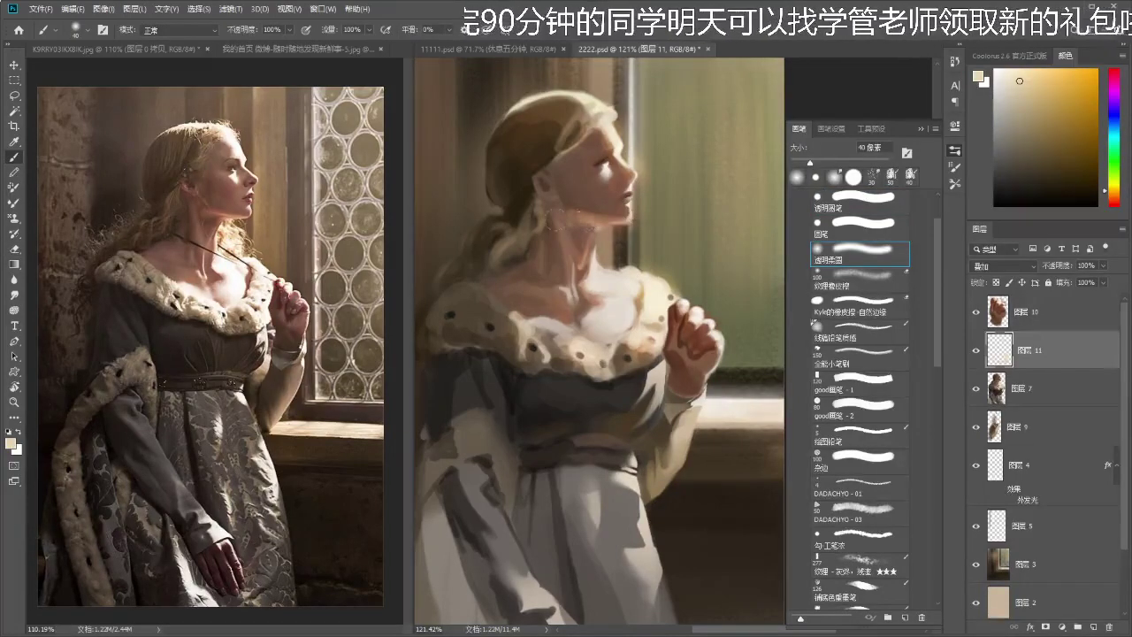
key(e)
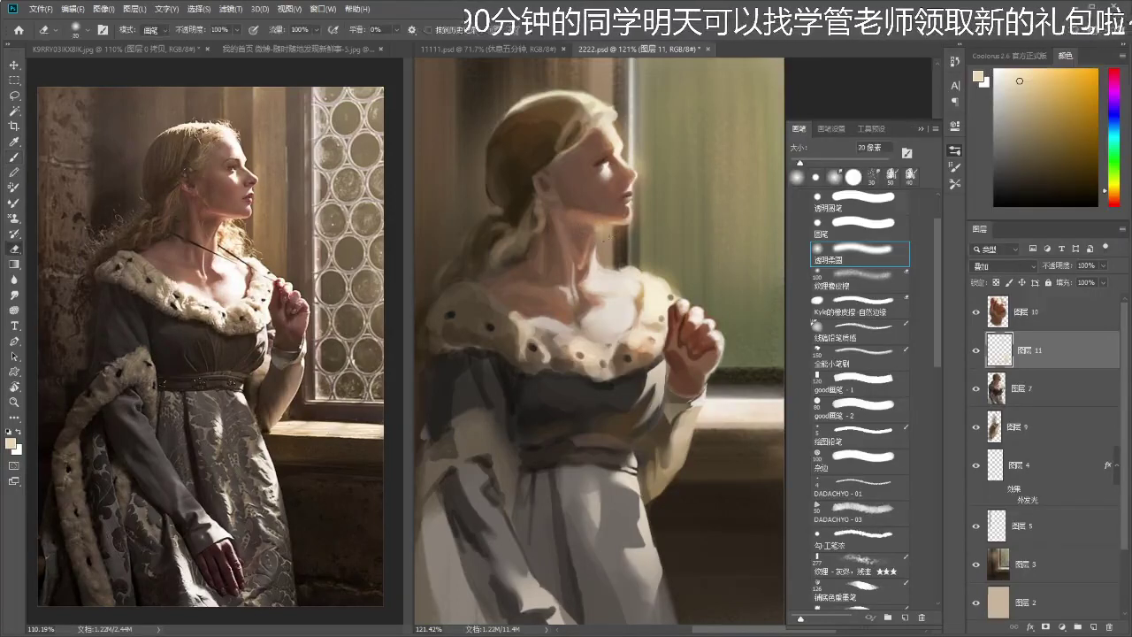
key(z)
mouse_move(610, 269)
mouse_down()
mouse_move(597, 281)
mouse_move(656, 276)
mouse_up()
key(ctrl+s)
- Touch up the glow between the fur collar and the raised hand with the soft brush and eraser, and select 图层 10
key(b)
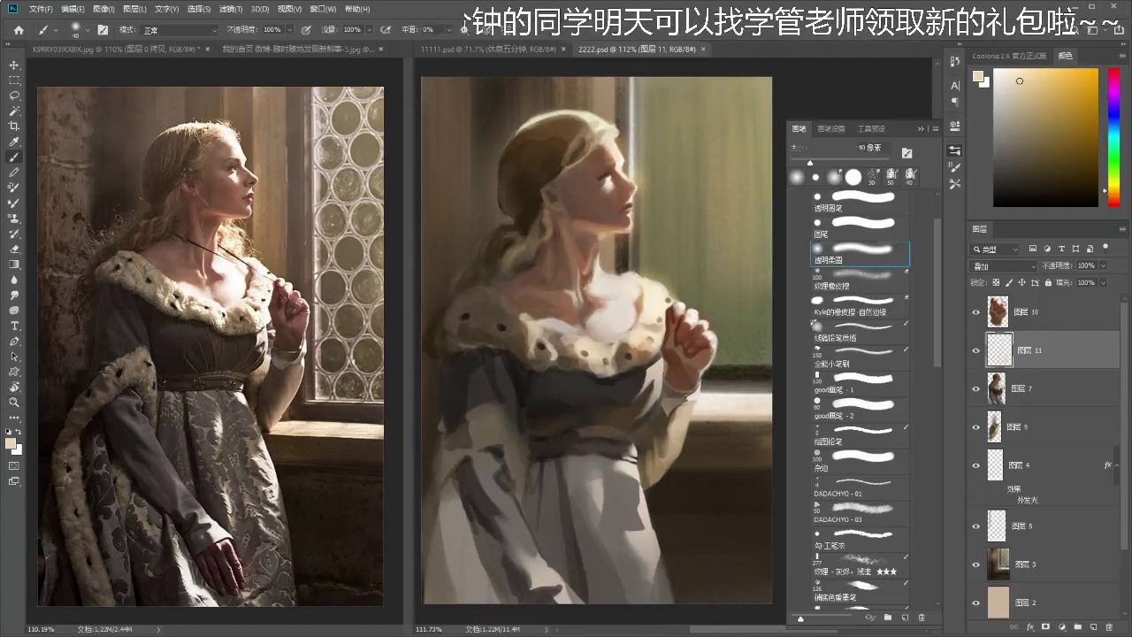
key(bracketright)
key(bracketright)
key(bracketright)
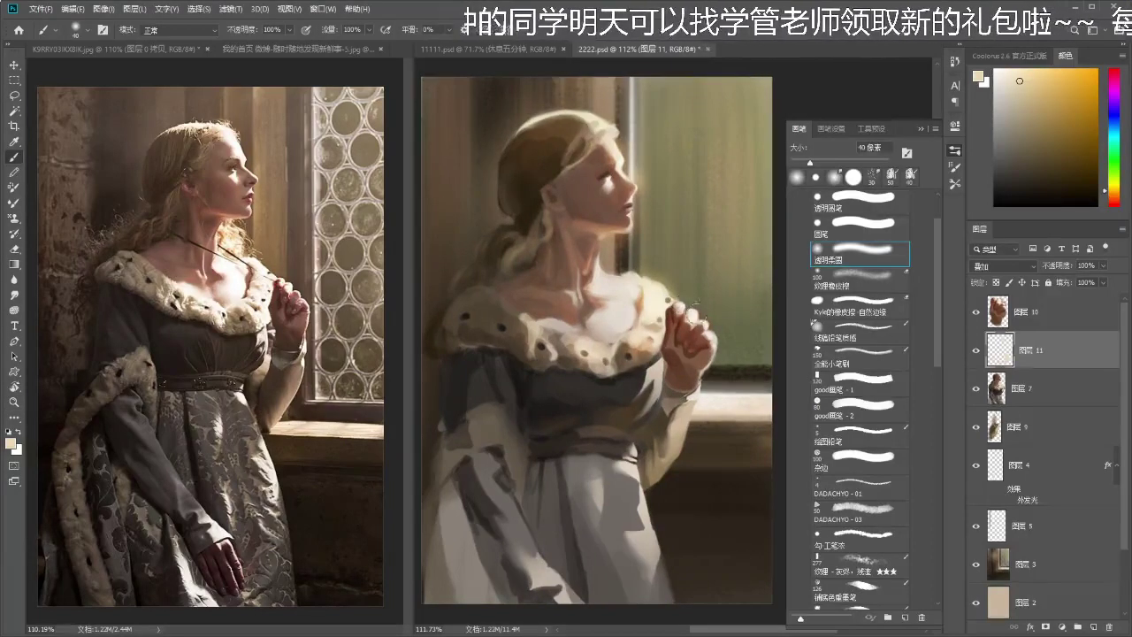
key(e)
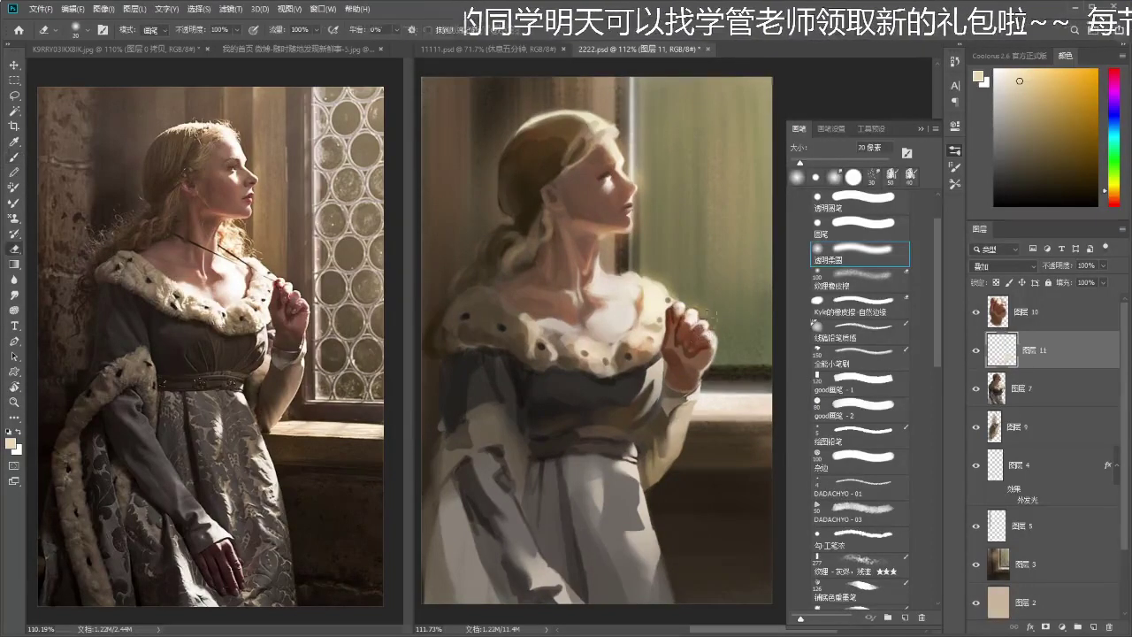
key(z)
drag(698, 362, 659, 364)
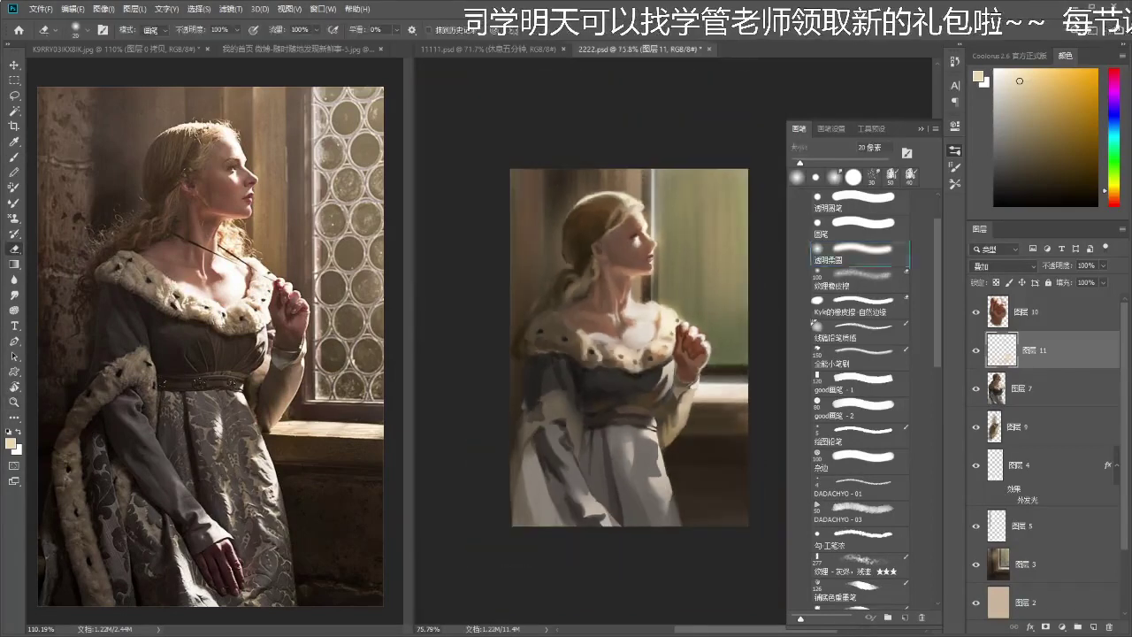
key(z)
click(727, 376)
key(e)
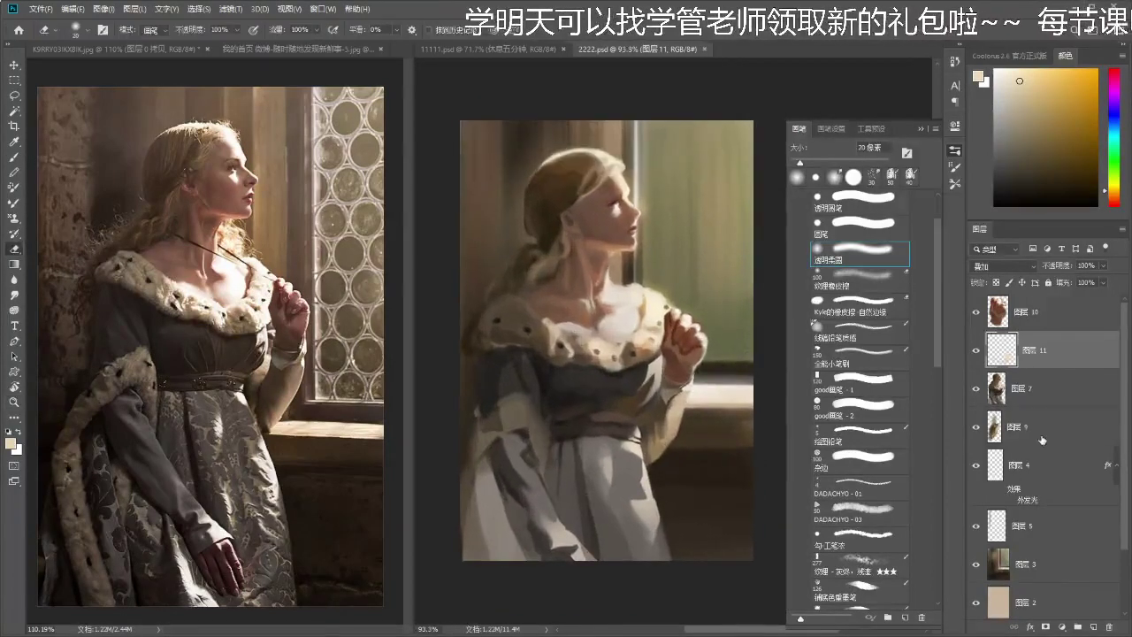
click(1026, 314)
scroll(687, 327, up, 2)
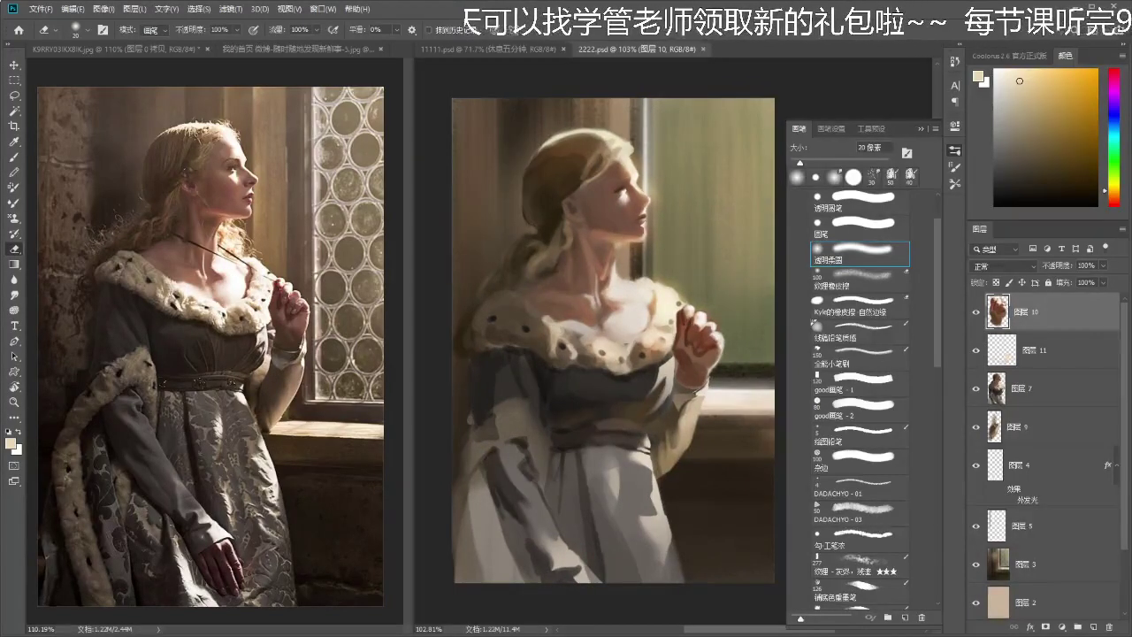
key(alt+Tab)
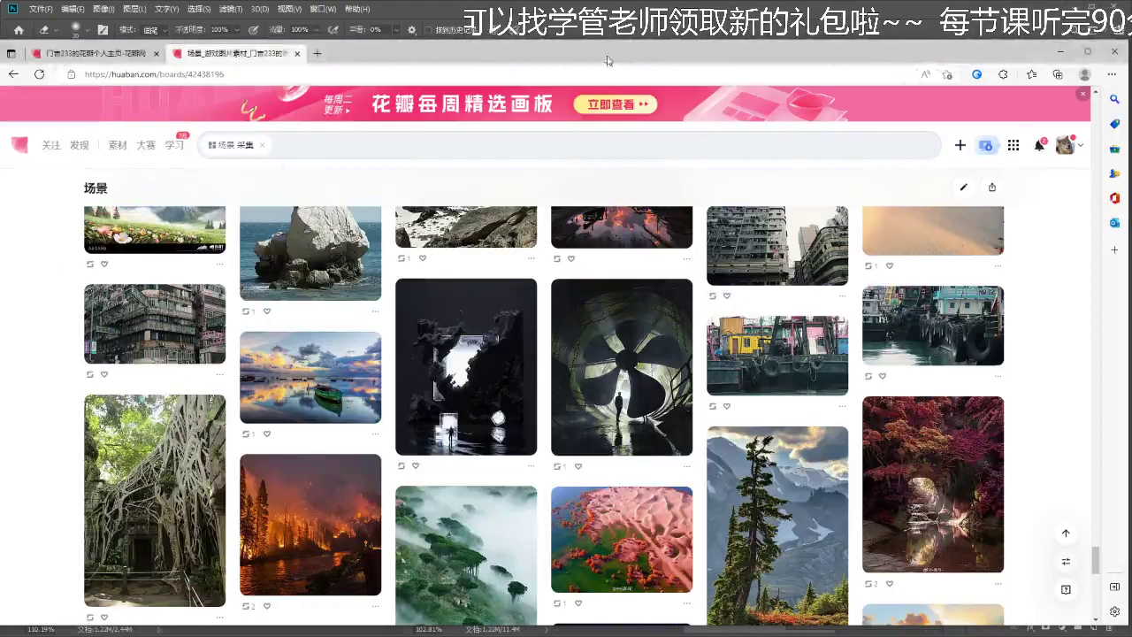
key(alt+Tab)
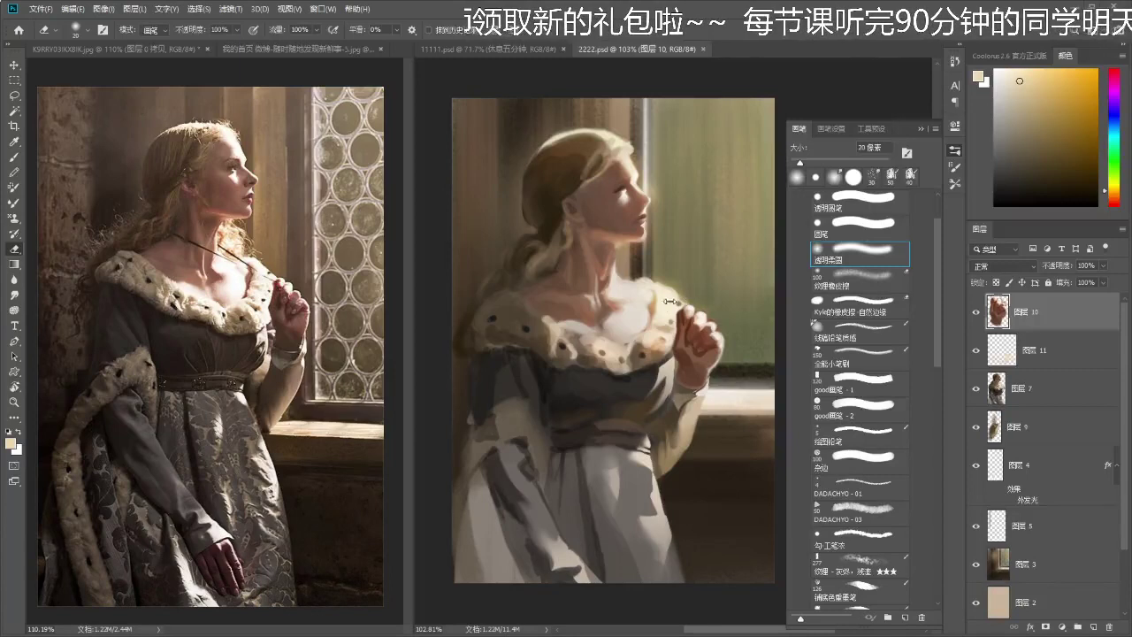
drag(641, 348, 642, 345)
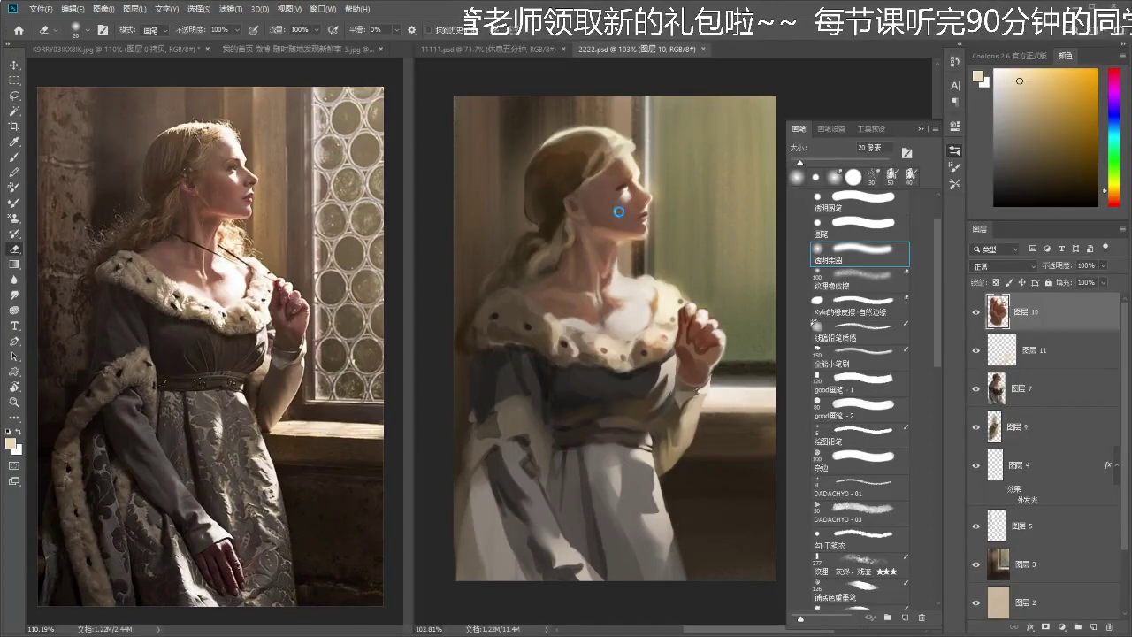
drag(666, 409, 665, 400)
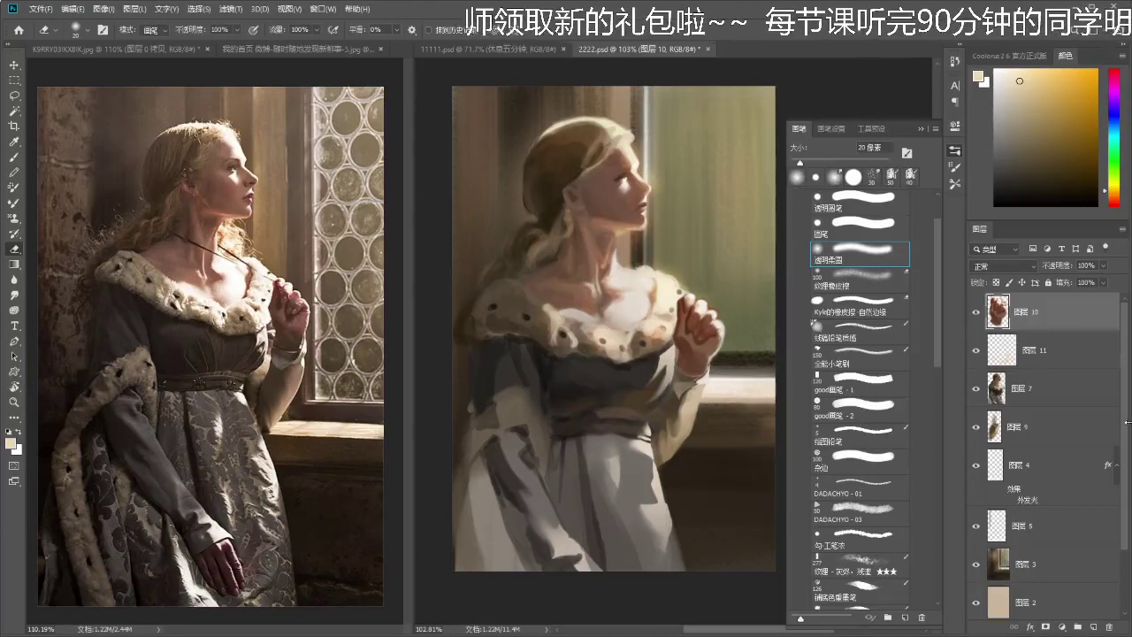
- Paste the copied portrait of the girl looking upward and position it over the lower part of the painting
key(ctrl+v)
ctrl+drag(693, 335, 697, 418)
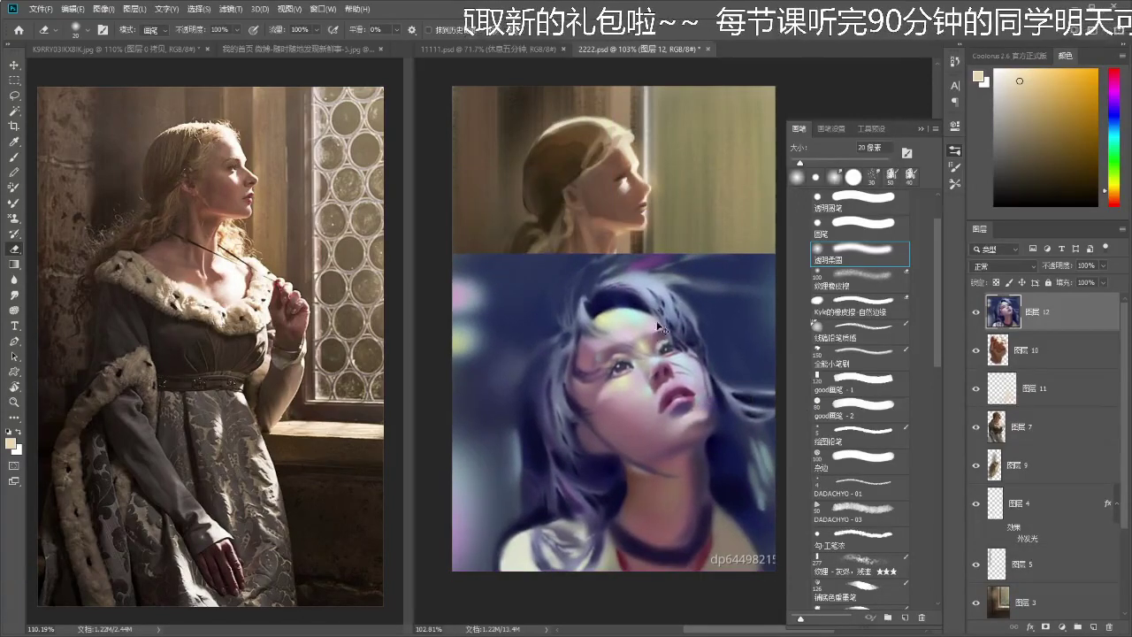
key(ctrl+t)
drag(674, 318, 668, 318)
key(Return)
- Extend the canvas to the right with the Crop tool and move the pasted portrait onto the new white area
key(z)
drag(682, 385, 611, 382)
click(920, 129)
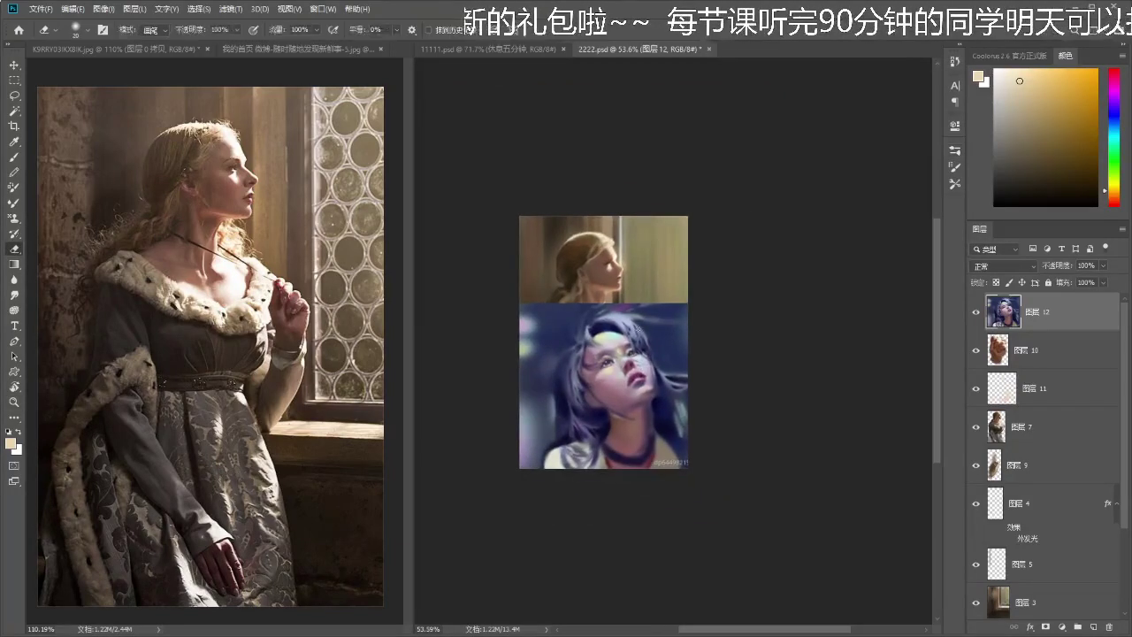
key(c)
mouse_move(688, 341)
mouse_down()
mouse_move(781, 336)
mouse_move(768, 335)
mouse_up()
key(Return)
key(b)
mouse_move(520, 375)
ctrl+mouse_down()
mouse_move(725, 368)
mouse_move(714, 353)
mouse_move(784, 345)
mouse_move(748, 324)
mouse_move(767, 313)
mouse_move(736, 315)
mouse_move(766, 283)
ctrl+mouse_up()
key(z)
key(b)
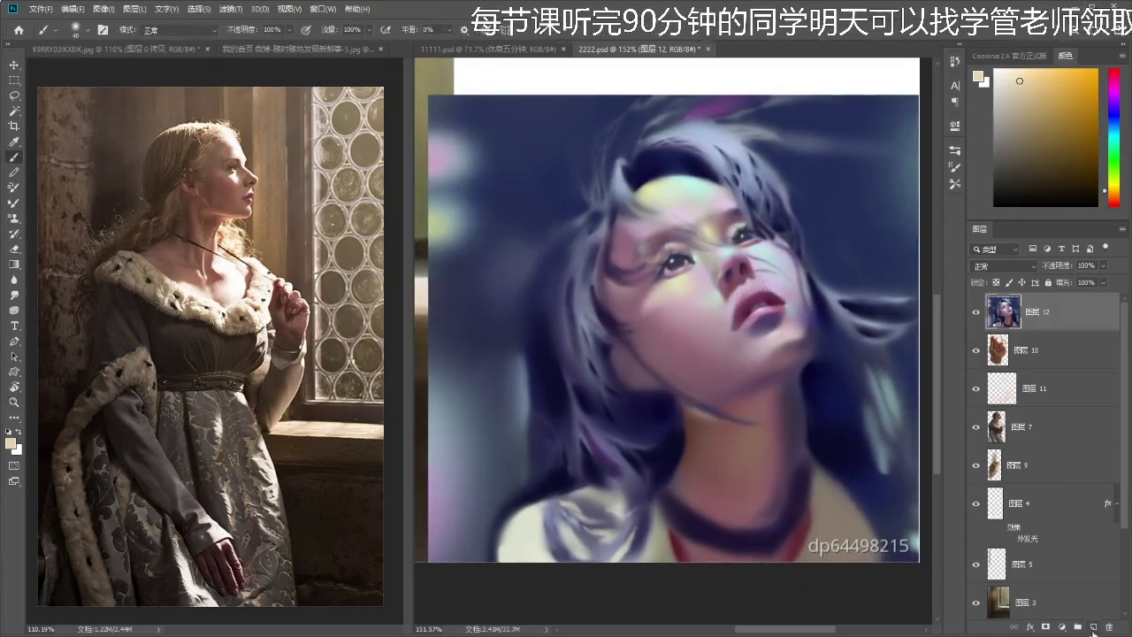
- Add a new layer above the pasted portrait, reset the colours to default and try a thin curved guide line across her eyes
click(1094, 626)
key(d)
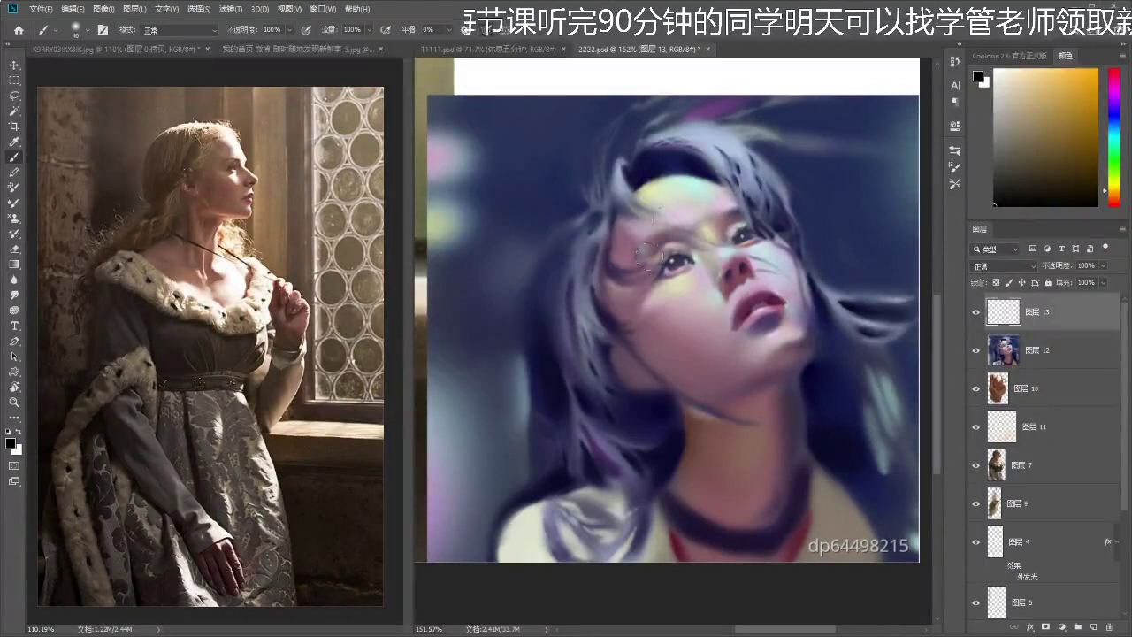
drag(635, 297, 776, 221)
key(ctrl+z)
drag(647, 293, 831, 250)
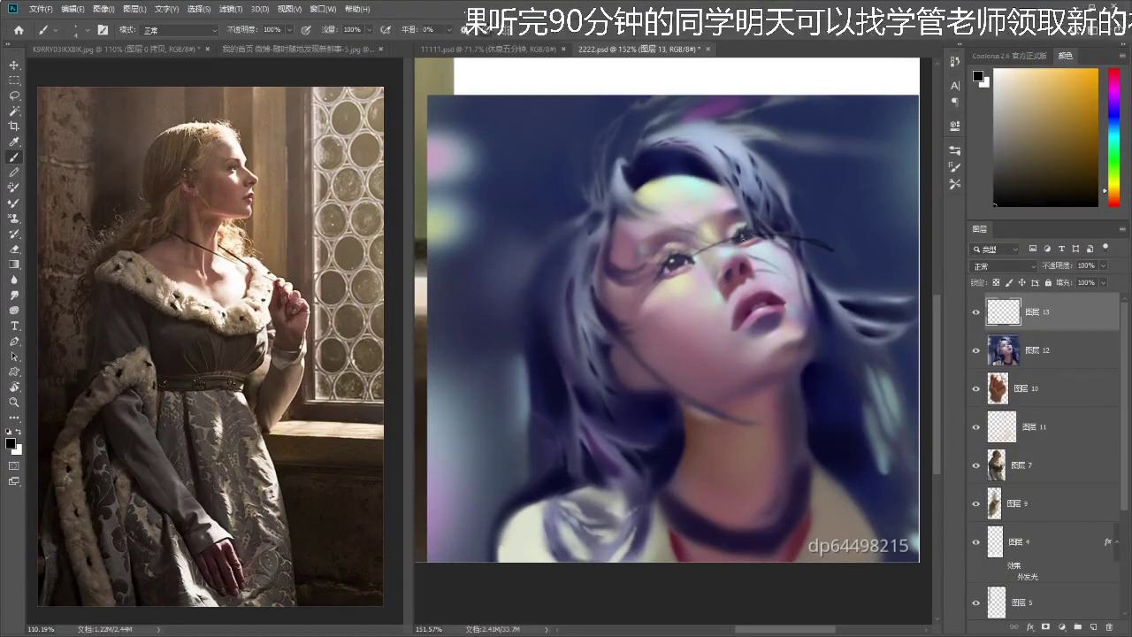
key(ctrl+z)
- Sketch a block-shaped head with a tapered chin and curved feature bands on the white area above the portrait
key(z)
drag(561, 201, 570, 309)
key(b)
mouse_move(584, 107)
mouse_down()
mouse_move(589, 182)
mouse_move(590, 157)
mouse_up()
key(ctrl+z)
drag(595, 155, 644, 155)
drag(600, 93, 651, 89)
drag(655, 96, 656, 155)
drag(590, 92, 611, 78)
mouse_move(623, 72)
mouse_down()
mouse_move(654, 76)
mouse_move(656, 89)
mouse_up()
drag(593, 157, 605, 189)
drag(608, 192, 653, 187)
drag(659, 162, 655, 184)
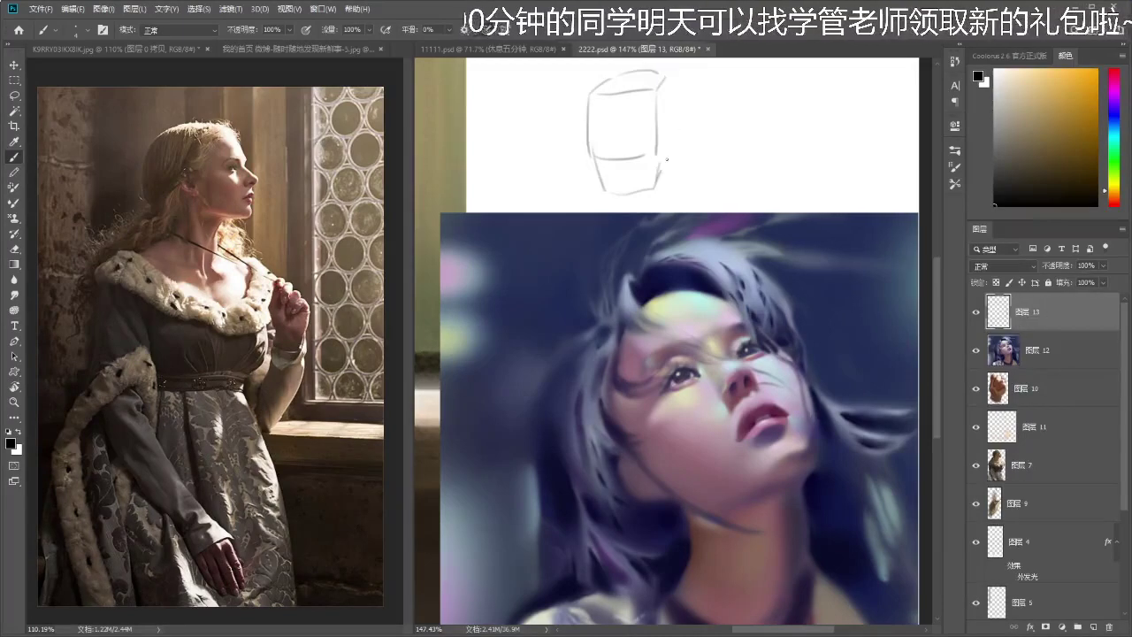
drag(665, 84, 672, 151)
mouse_move(591, 131)
mouse_down()
mouse_move(668, 115)
mouse_move(615, 124)
mouse_move(698, 124)
mouse_move(760, 157)
mouse_move(761, 169)
mouse_up()
mouse_move(747, 92)
mouse_down()
mouse_move(791, 162)
mouse_move(810, 133)
mouse_move(812, 156)
mouse_move(826, 122)
mouse_up()
key(ctrl+z)
key(ctrl+z)
mouse_move(712, 107)
mouse_down()
mouse_move(682, 152)
mouse_move(760, 165)
mouse_up()
key(ctrl+z)
mouse_move(758, 101)
mouse_down()
mouse_move(751, 185)
mouse_move(803, 124)
mouse_up()
key(ctrl+z)
drag(718, 105, 747, 95)
mouse_move(687, 135)
mouse_down()
mouse_move(716, 134)
mouse_move(730, 104)
mouse_move(795, 118)
mouse_move(810, 159)
mouse_move(819, 135)
mouse_move(785, 179)
mouse_up()
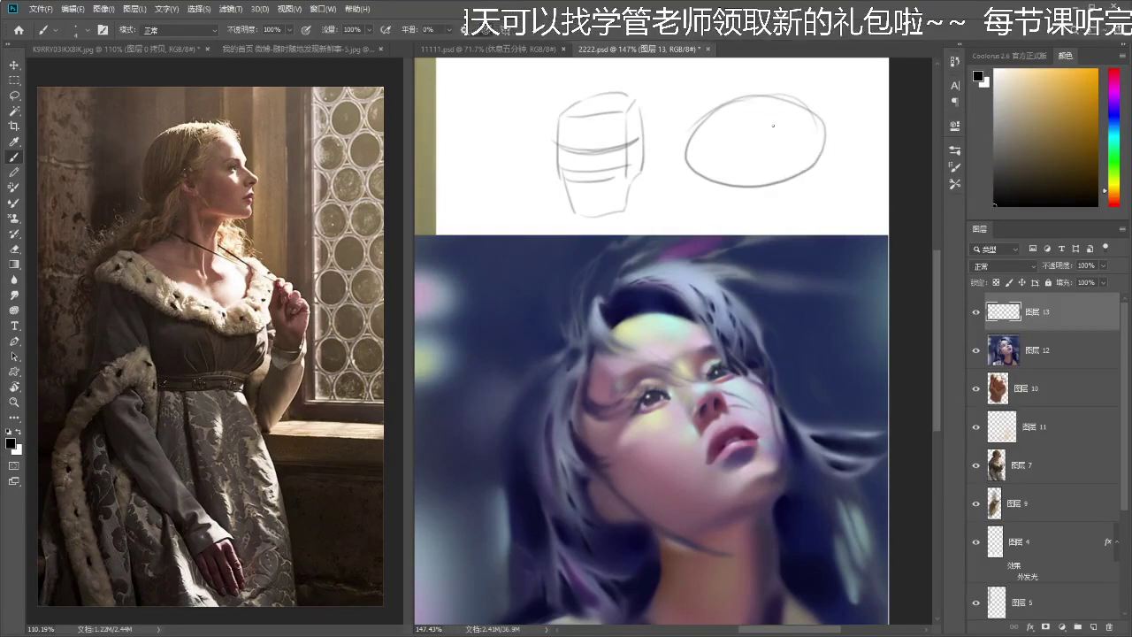
key(ctrl+z)
key(ctrl+z)
- Sketch a rounded dome head beside the block head, with a tapered jaw below and a curved vertical centre line
drag(792, 100, 730, 188)
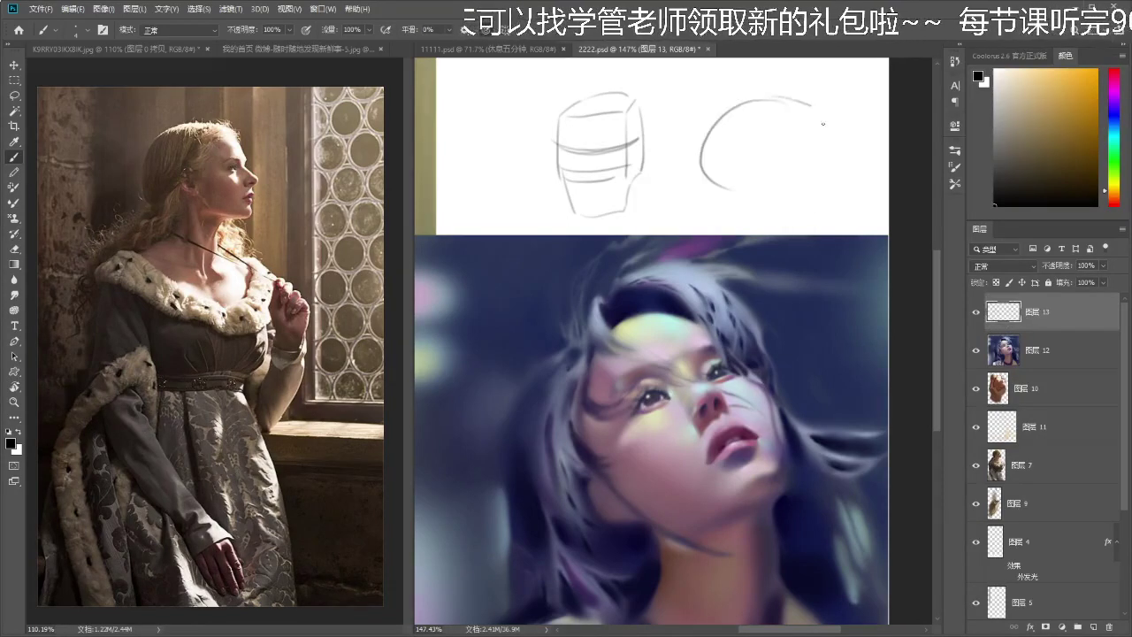
mouse_move(801, 113)
mouse_down()
mouse_move(767, 194)
mouse_move(736, 192)
mouse_move(774, 111)
mouse_move(789, 280)
mouse_up()
key(ctrl+z)
mouse_move(824, 168)
mouse_down()
mouse_move(814, 223)
mouse_move(771, 208)
mouse_move(811, 227)
mouse_up()
drag(794, 106, 801, 244)
drag(716, 170, 813, 159)
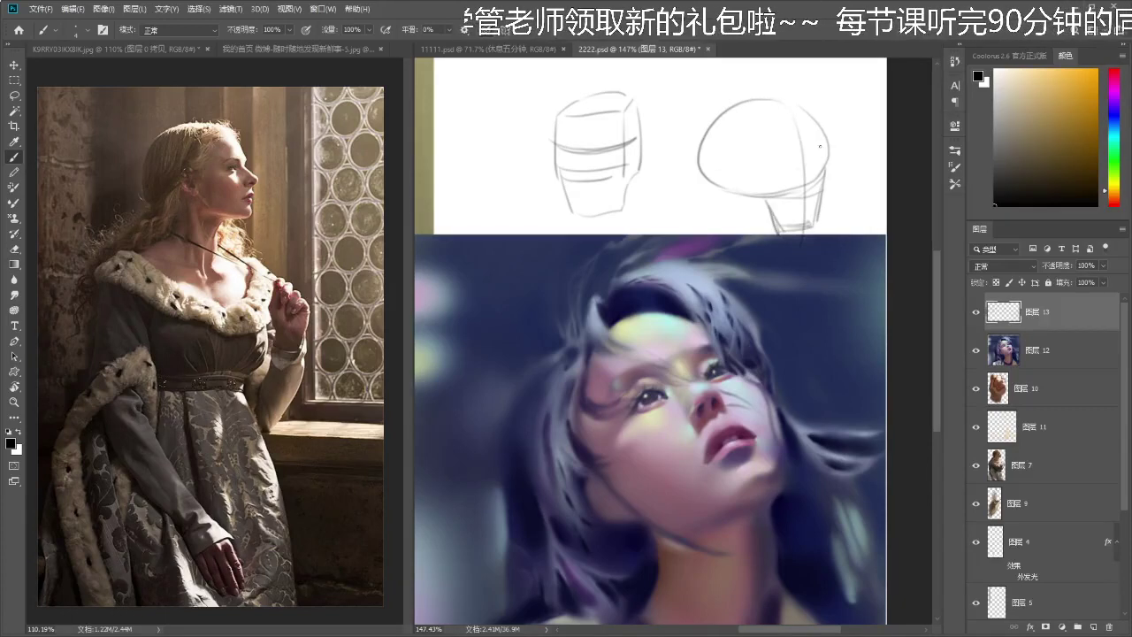
- Hatch the side of the dome sketch, add curved feature lines and remove the trial line across the portrait's eyes
mouse_move(756, 121)
mouse_down()
mouse_move(764, 199)
mouse_move(707, 153)
mouse_move(714, 165)
mouse_up()
mouse_move(747, 148)
mouse_down()
mouse_move(724, 173)
mouse_move(823, 162)
mouse_up()
drag(745, 174, 826, 158)
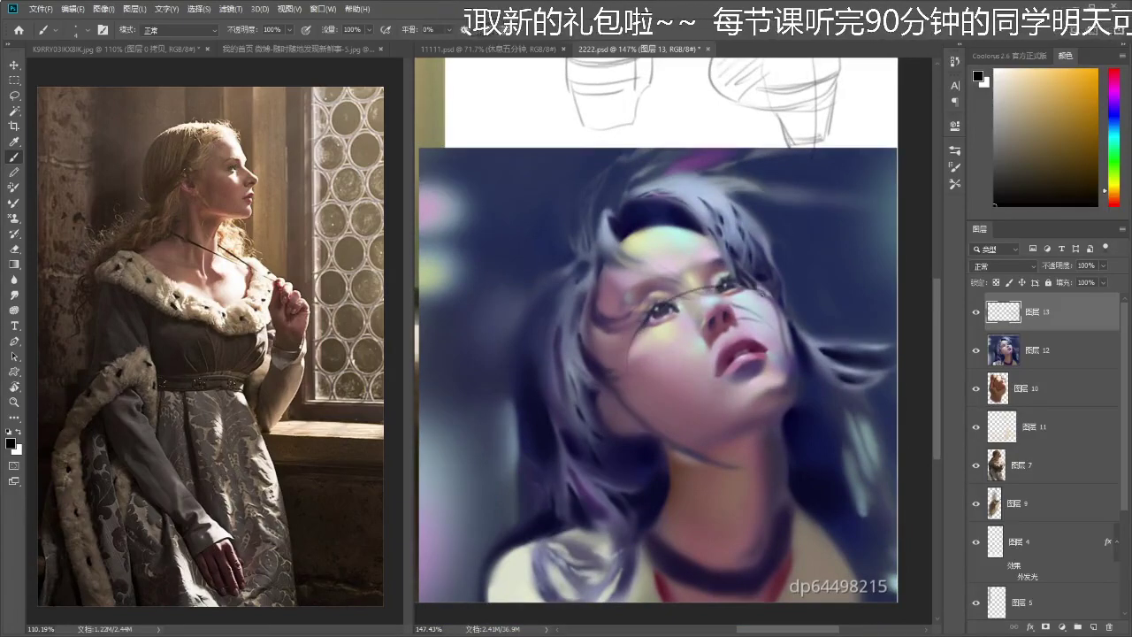
key(ctrl+z)
drag(725, 423, 748, 424)
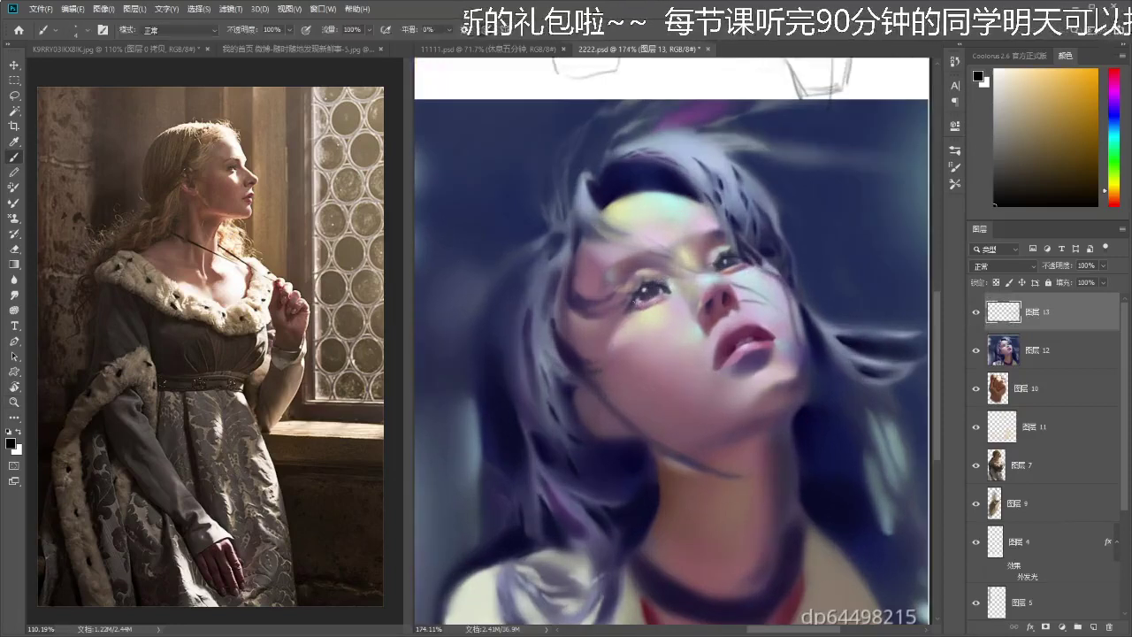
- Copy the girl's nearer eye from 图层 12 onto a new layer and adjust its placement with Free Transform
mouse_move(678, 302)
mouse_down()
mouse_move(676, 292)
mouse_move(657, 303)
mouse_up()
key(alt+bracketleft)
key(l)
key(ctrl+j)
key(ctrl+t)
drag(686, 334, 668, 281)
drag(703, 297, 666, 274)
key(Return)
key(z)
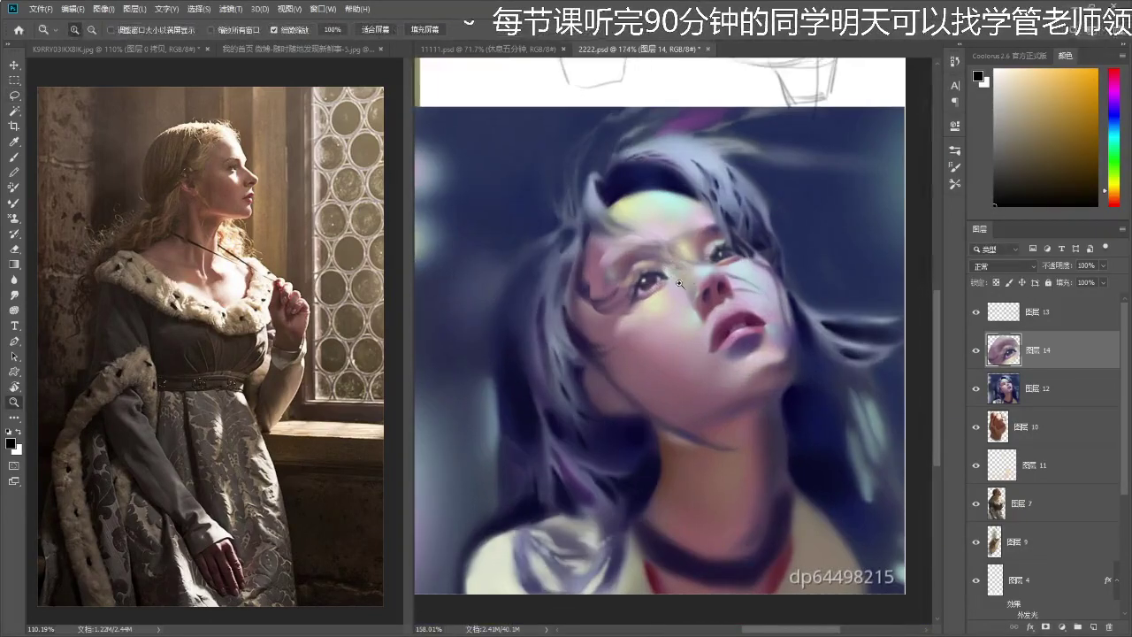
key(ctrl+t)
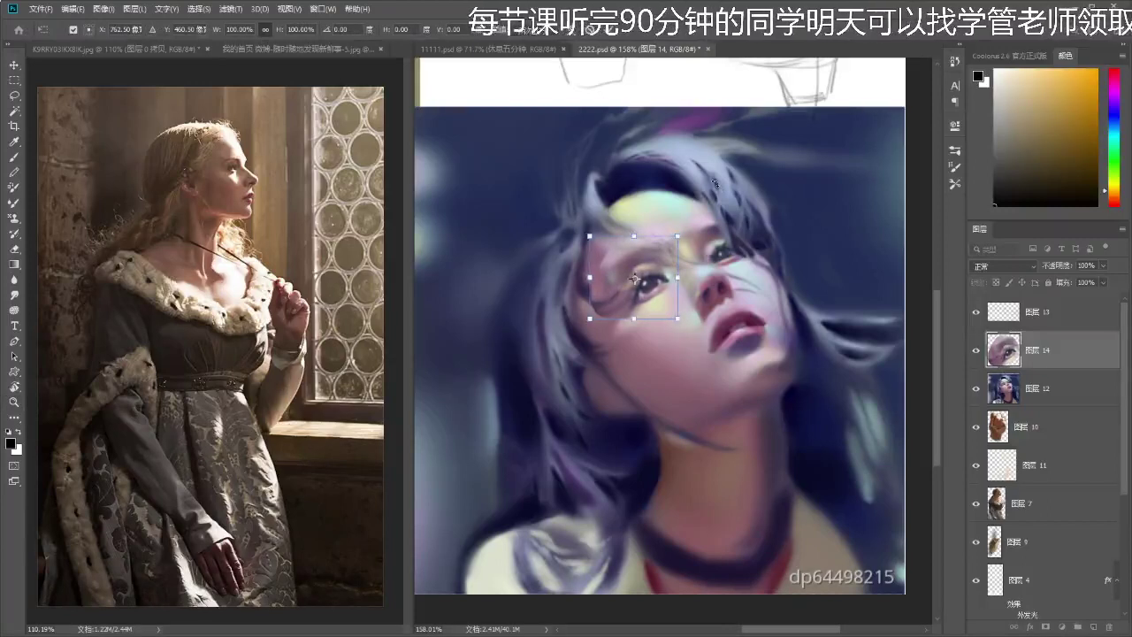
key(Return)
- Copy the girl's farther eye from 图层 12 onto a new layer and adjust its placement with Free Transform
key(alt+[)
mouse_move(705, 213)
mouse_down()
mouse_move(690, 234)
mouse_move(755, 230)
mouse_move(707, 210)
mouse_up()
key(l)
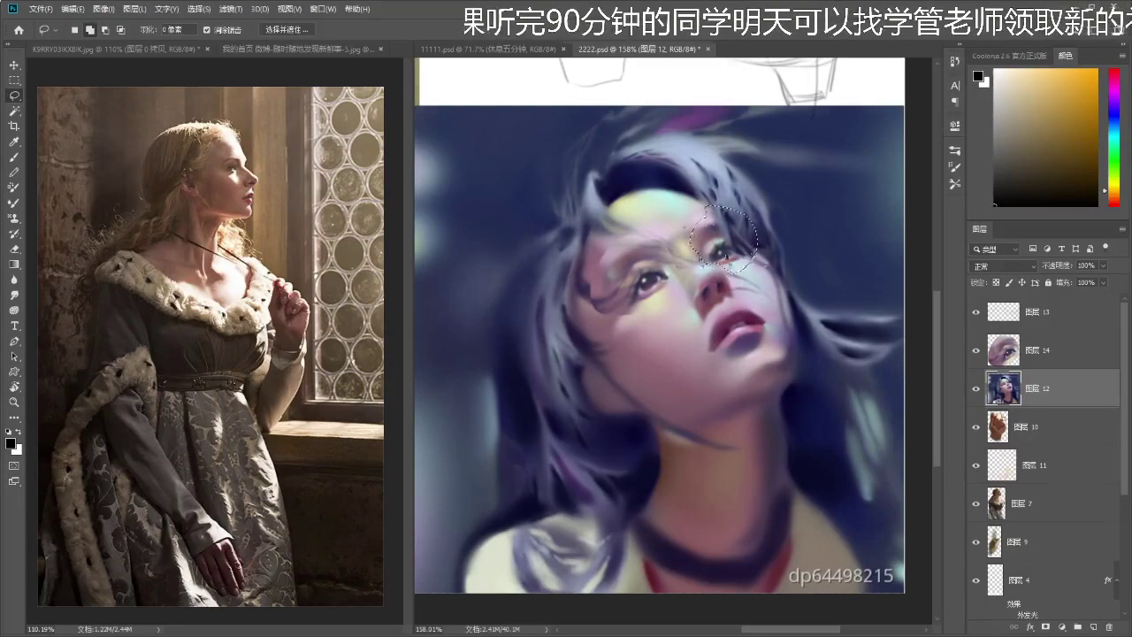
key(b)
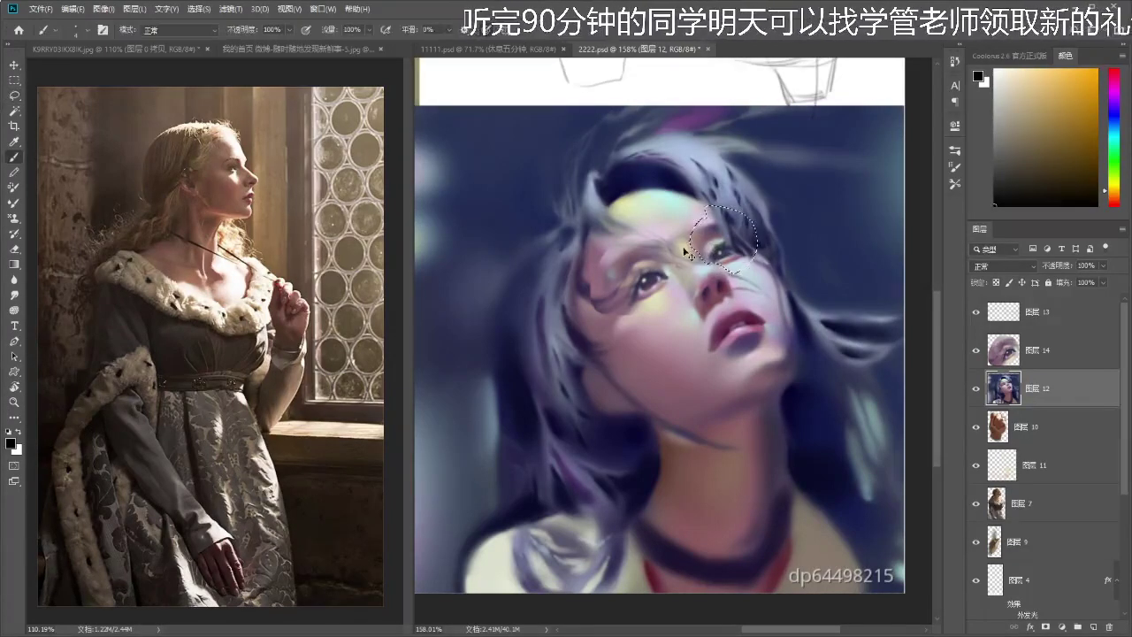
key(ctrl+t)
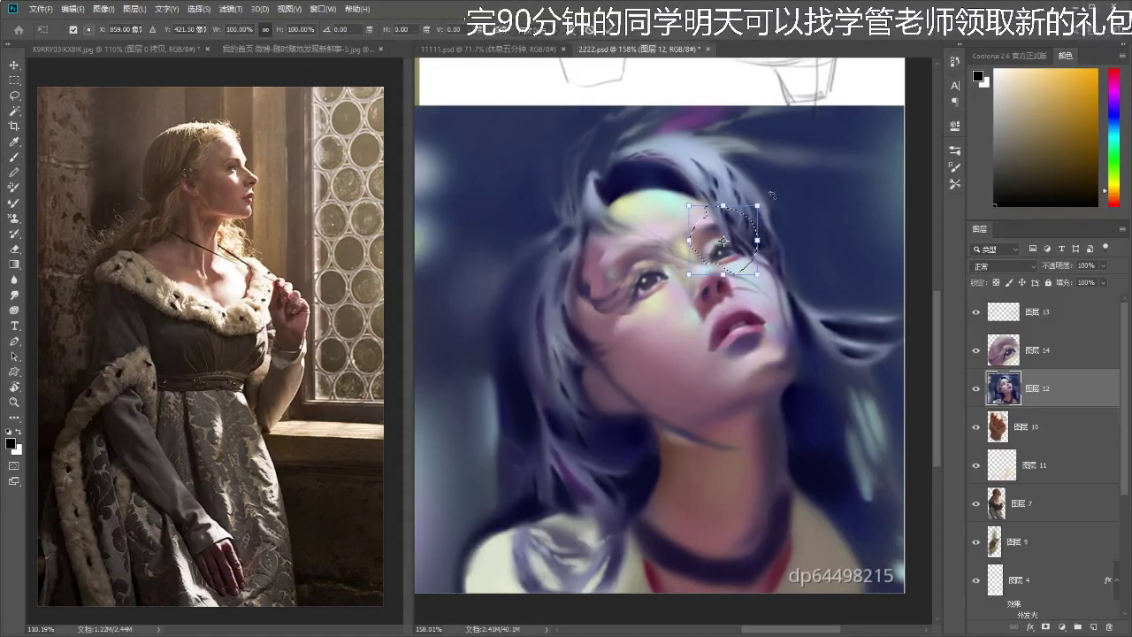
key(Escape)
key(ctrl+j)
key(ctrl+t)
drag(785, 243, 789, 248)
key(Return)
- Sample the pale yellow-green light on the girl's forehead to examine its colour
key(b)
drag(760, 286, 750, 241)
alt+click(625, 191)
drag(624, 188, 606, 182)
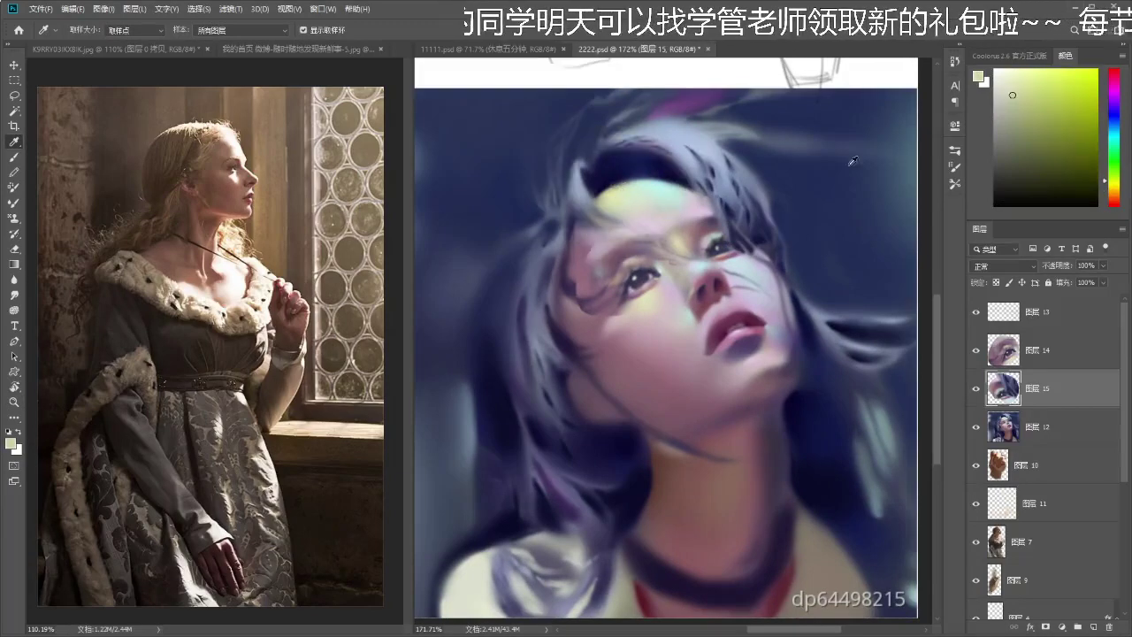
mouse_move(679, 227)
mouse_down()
mouse_move(680, 240)
mouse_move(698, 241)
mouse_move(692, 257)
mouse_move(708, 240)
mouse_up()
key(z)
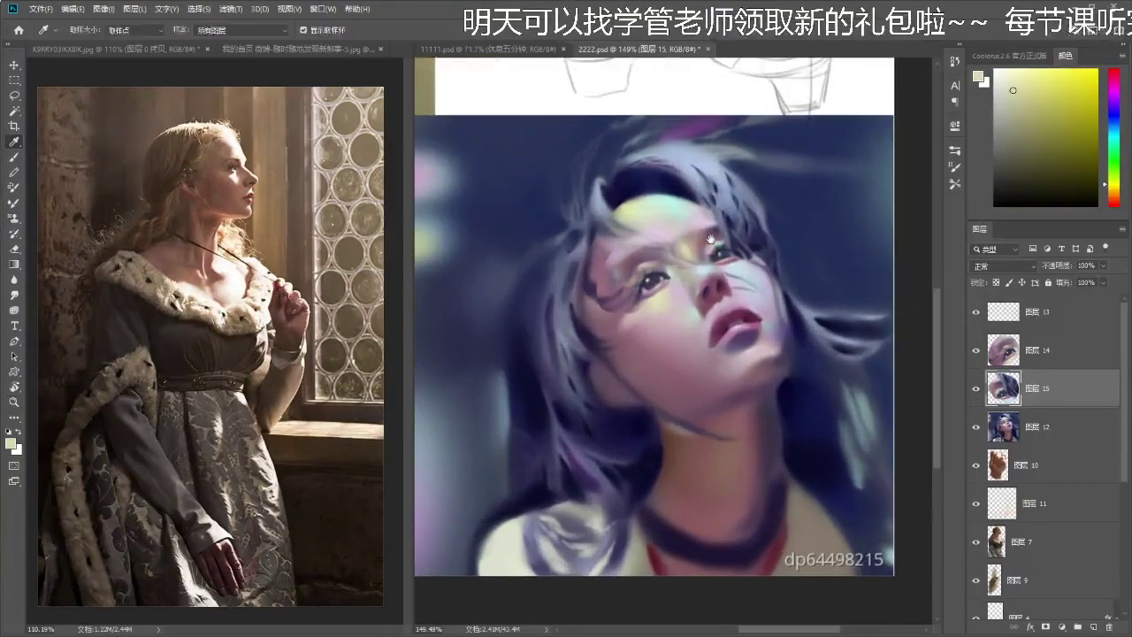
key(b)
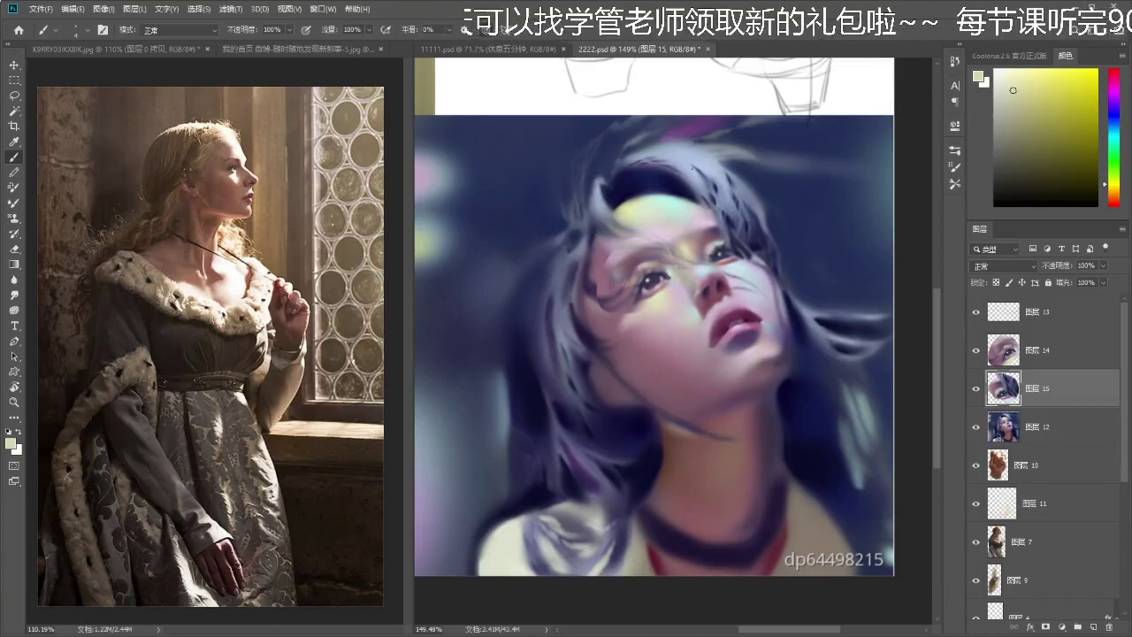
- Sample the pale mint highlight on the girl's face to compare it with the yellow-green light
key(z)
mouse_move(686, 240)
mouse_down()
mouse_move(695, 239)
mouse_move(676, 215)
mouse_up()
alt+click(682, 251)
key(z)
click(670, 192)
key(b)
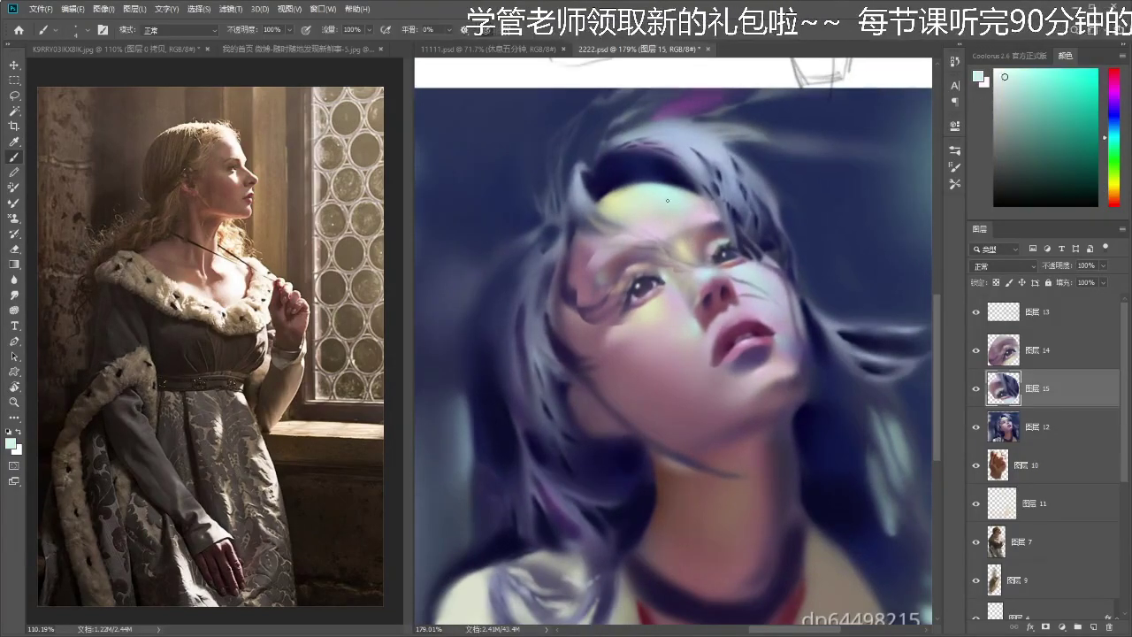
- Choose the 透明柔圆 soft brush at 45 px and try light strokes on the girl's forehead
click(647, 205)
key(F5)
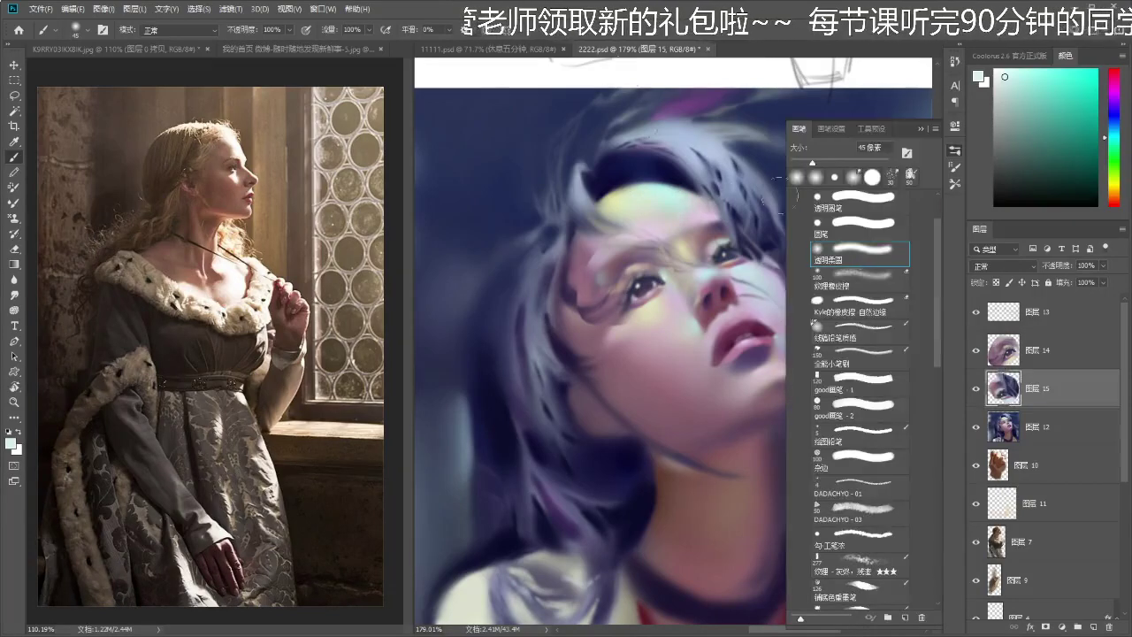
drag(746, 227, 734, 222)
key(F5)
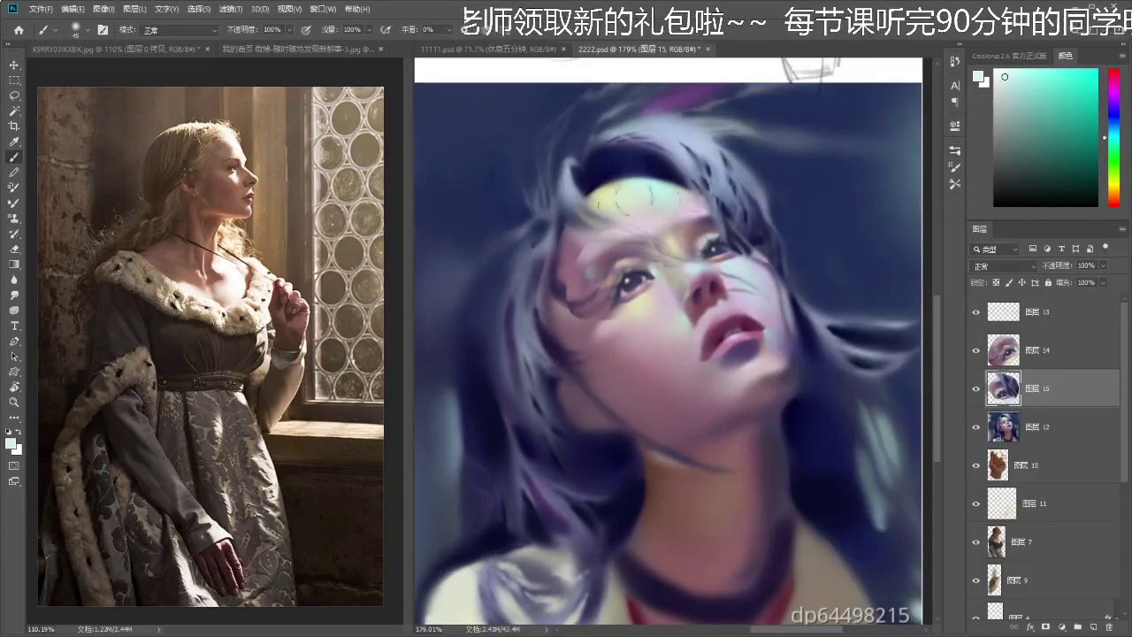
drag(612, 207, 674, 189)
key(ctrl+z)
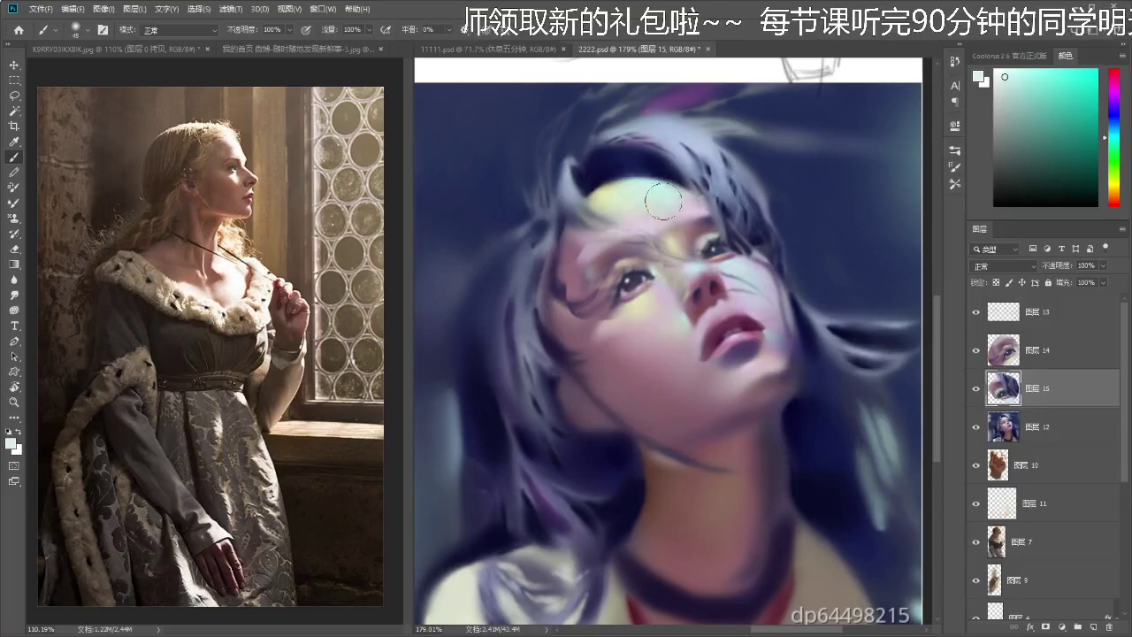
- Paint sampled pale yellow light onto the cheek below the girl's nearer eye
key(alt)
drag(661, 325, 672, 295)
drag(670, 254, 679, 253)
alt+click(642, 286)
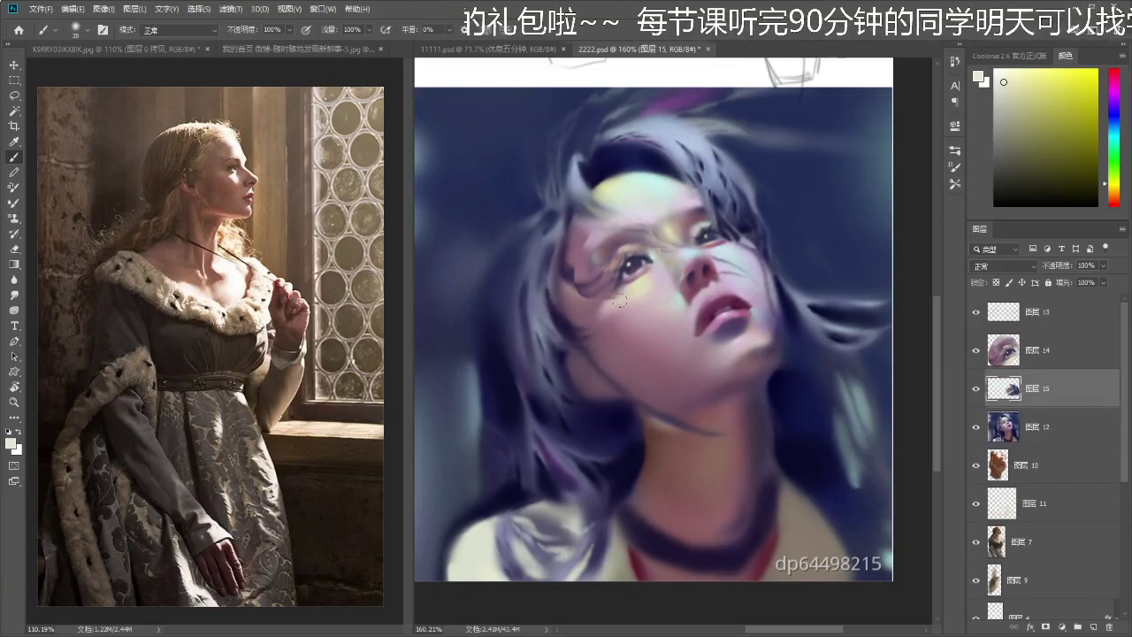
click(1041, 357)
key(ctrl+e)
key(ctrl+e)
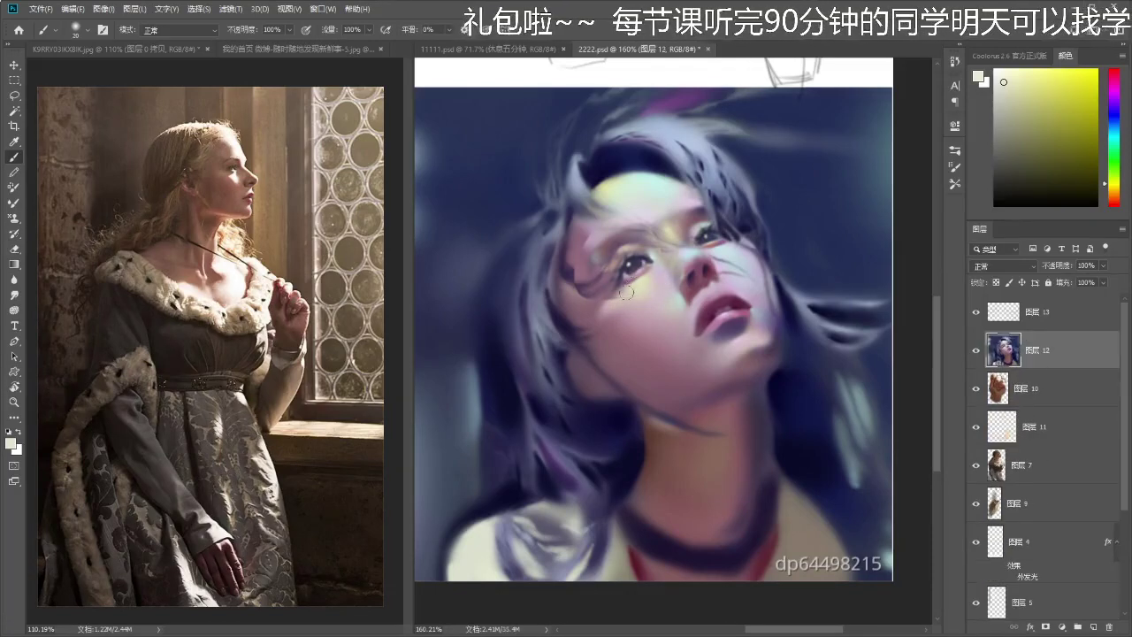
key(ctrl+z)
key(ctrl+z)
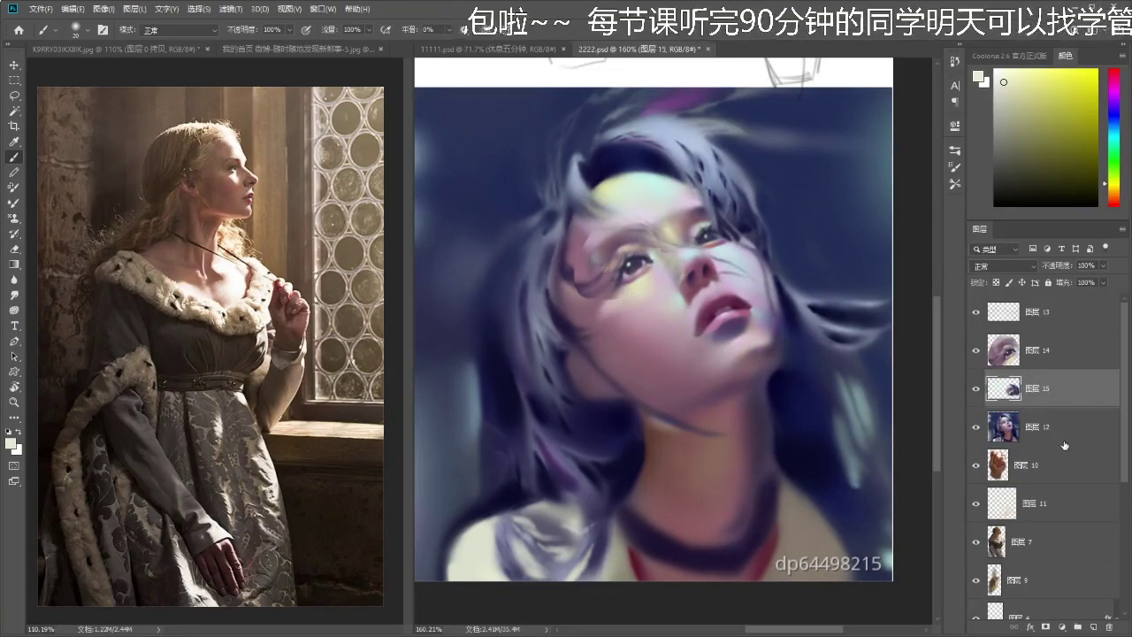
- Duplicate 图层 12 and merge the copy with both eye layers, keeping the original portrait layer beneath
click(1065, 429)
key(ctrl+j)
shift+click(1058, 358)
key(ctrl+e)
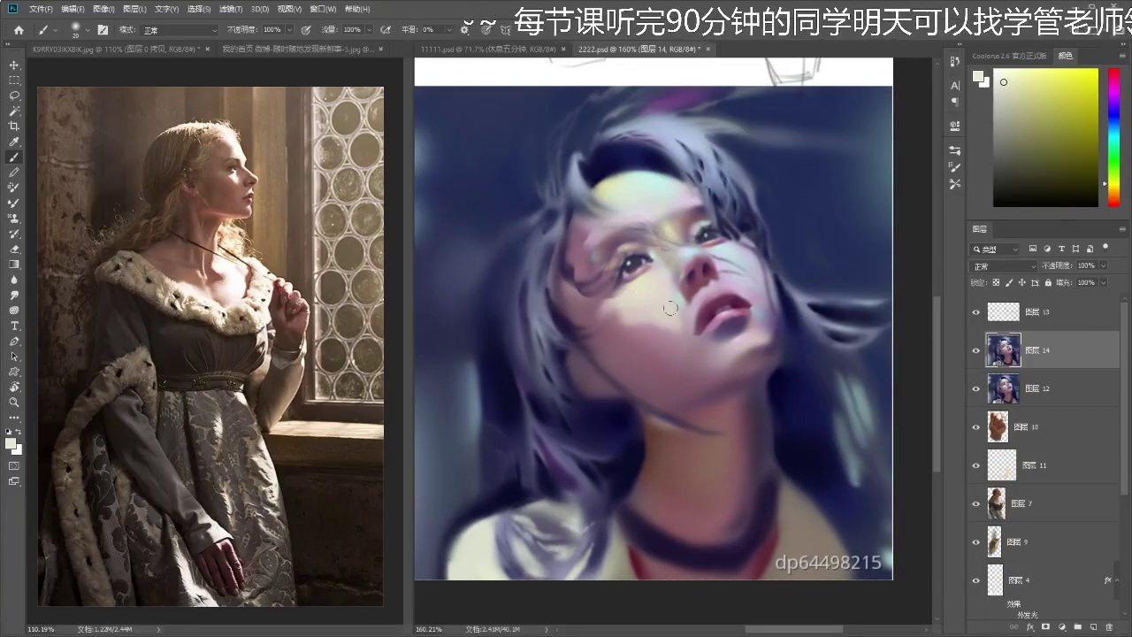
- Sample the mauve skin shadow and shape the lower edge of the pale light on the nearer cheek
key(z)
drag(674, 331, 656, 293)
key(i)
click(631, 336)
key(b)
drag(697, 338, 692, 336)
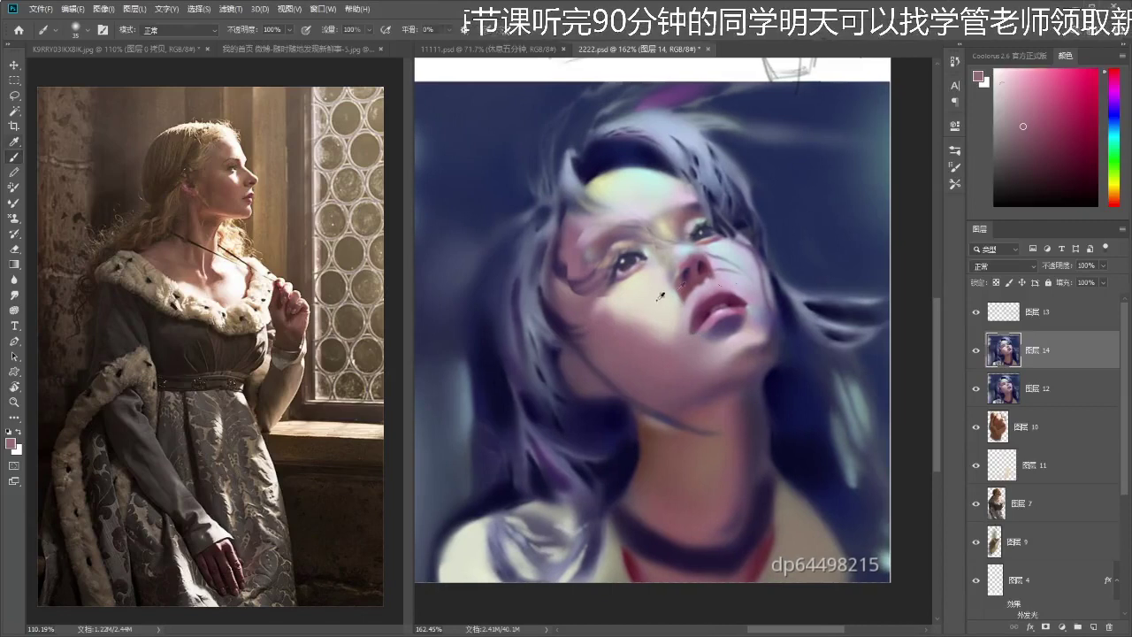
- Paint sampled cream light over the farther cheek and forehead, and mauve skin shadow at the nearer temple
alt+click(729, 269)
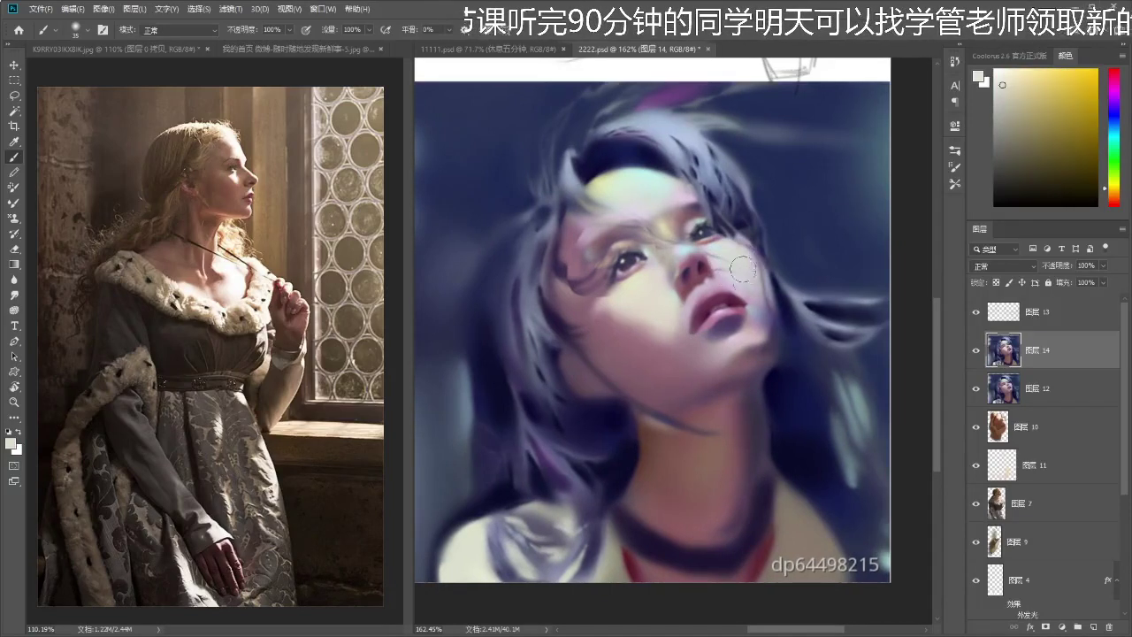
scroll(718, 256, down, 5)
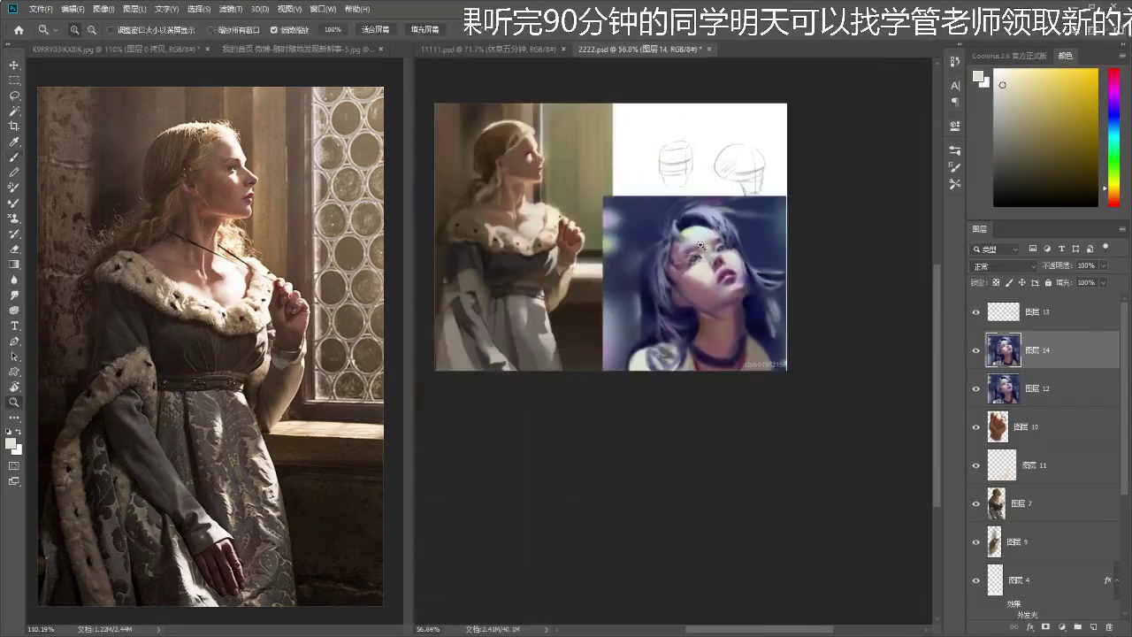
scroll(699, 243, up, 5)
drag(733, 222, 695, 233)
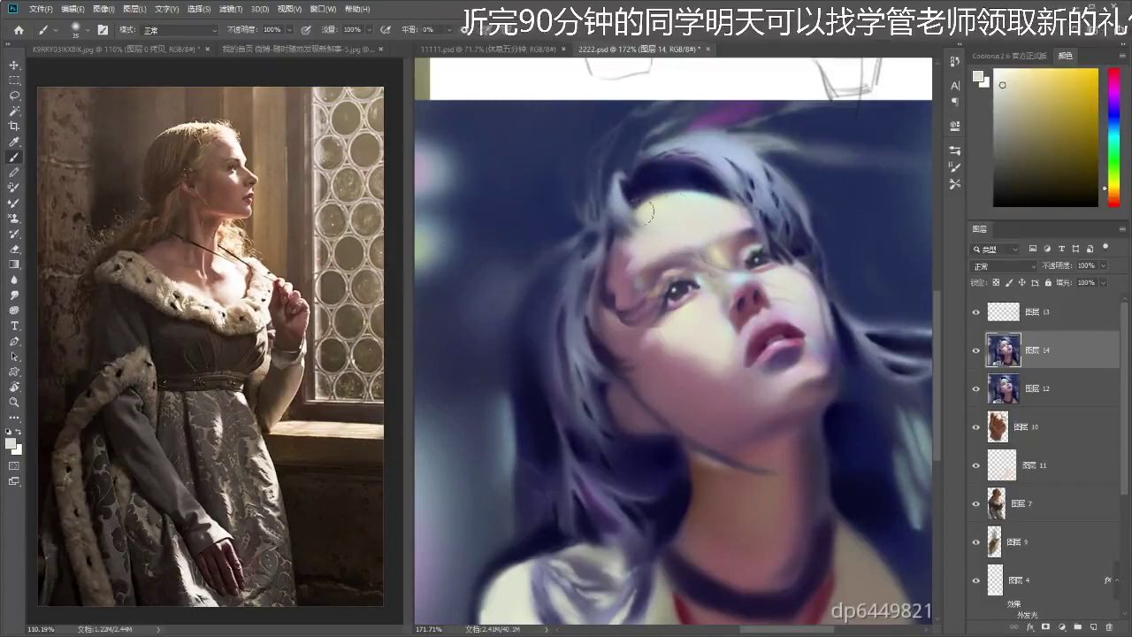
drag(639, 288, 633, 249)
alt+click(611, 235)
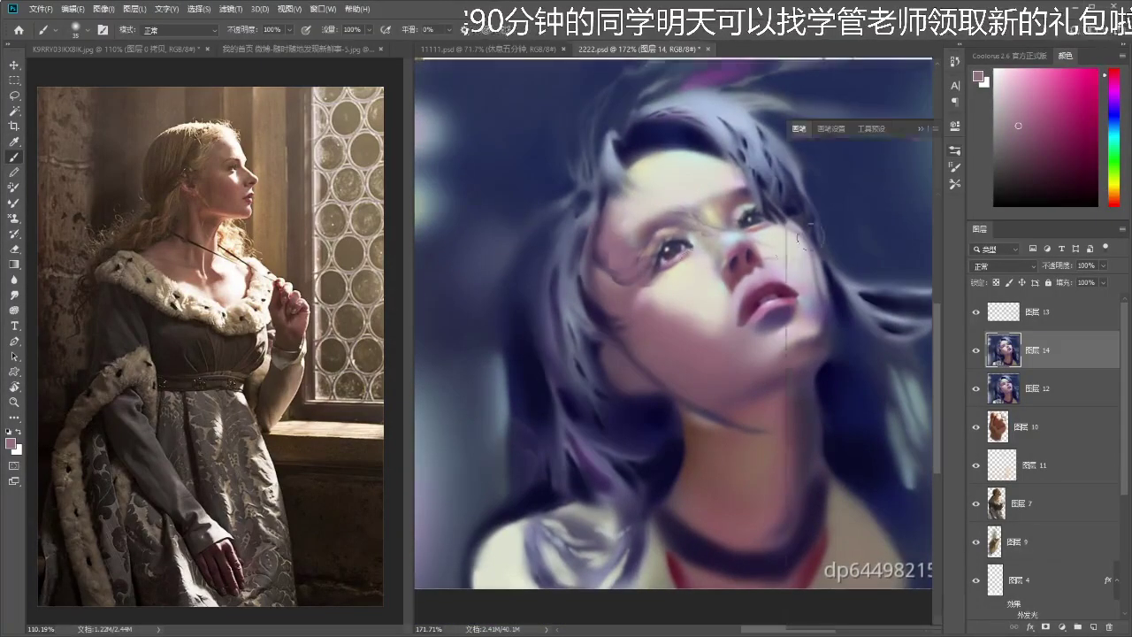
- Sample the pale pink of the nearer cheek and blend the light's edge with the Smudge tool at 25%
key(F5)
scroll(927, 219, up, 2)
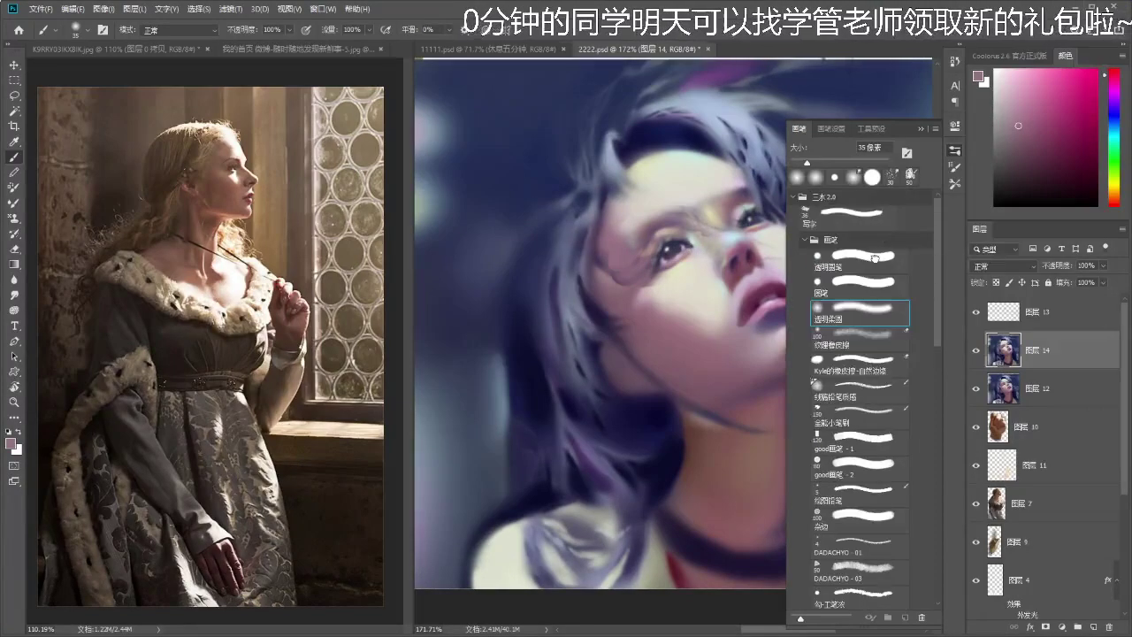
click(919, 129)
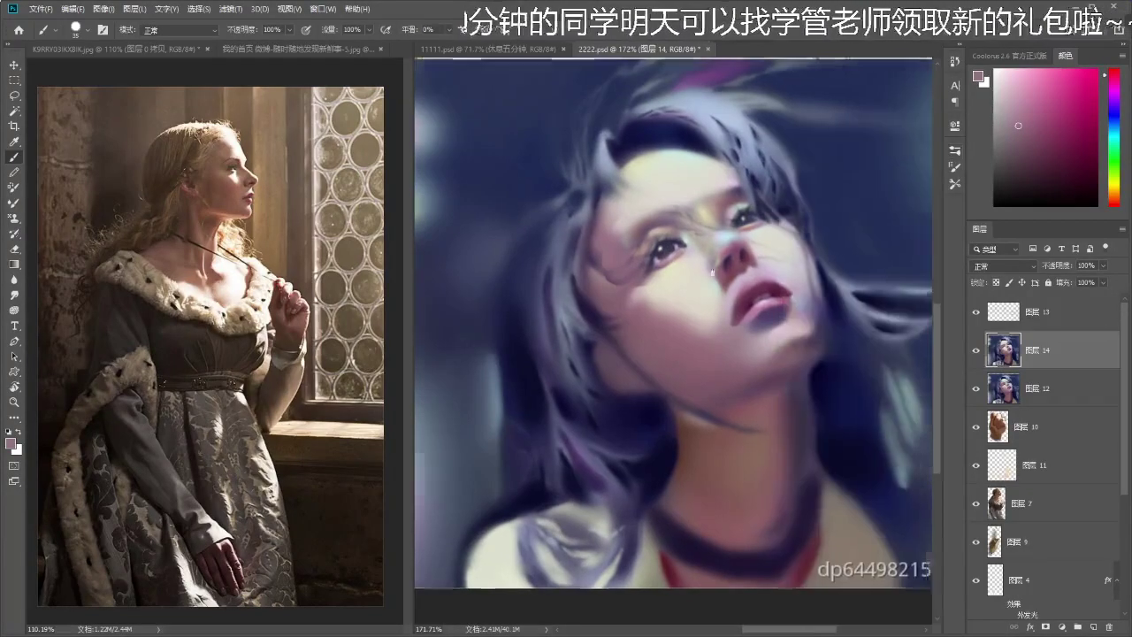
alt+click(669, 307)
key(r)
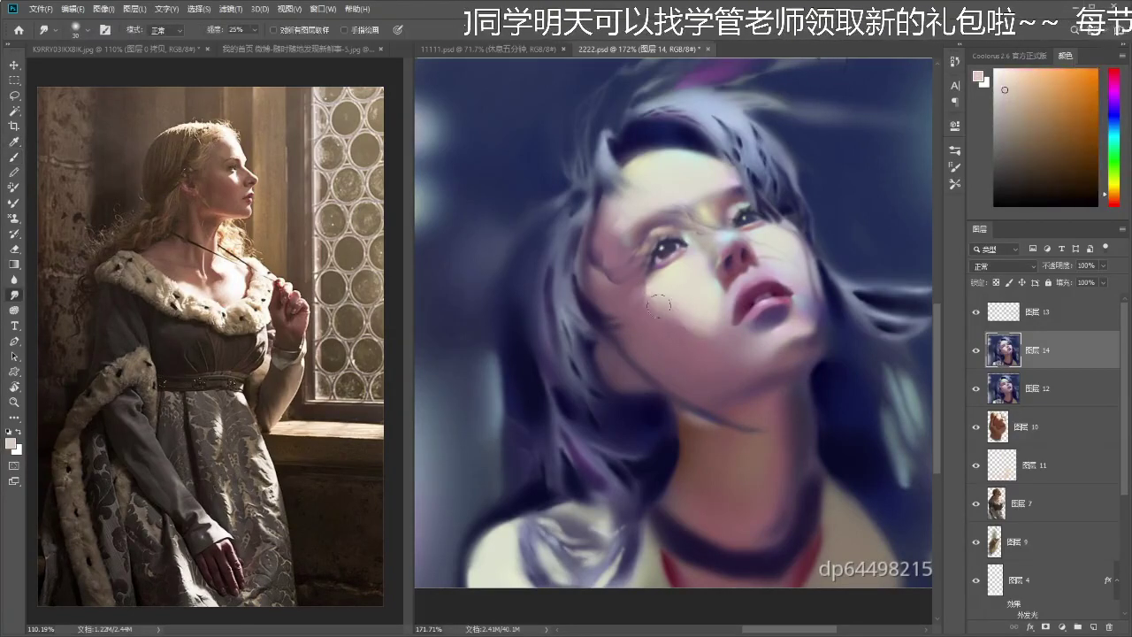
- Refine the cheek light beside the nose and mouth with sampled cream and mauve tones, undoing the last stroke
key(b)
alt+click(709, 336)
alt+click(714, 317)
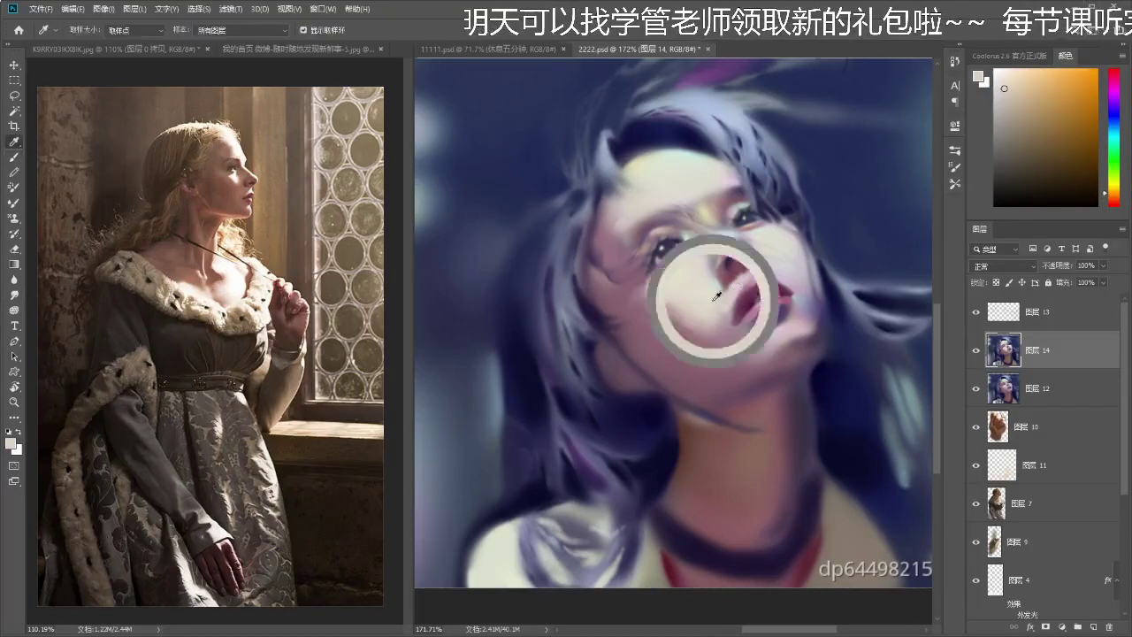
alt+click(735, 283)
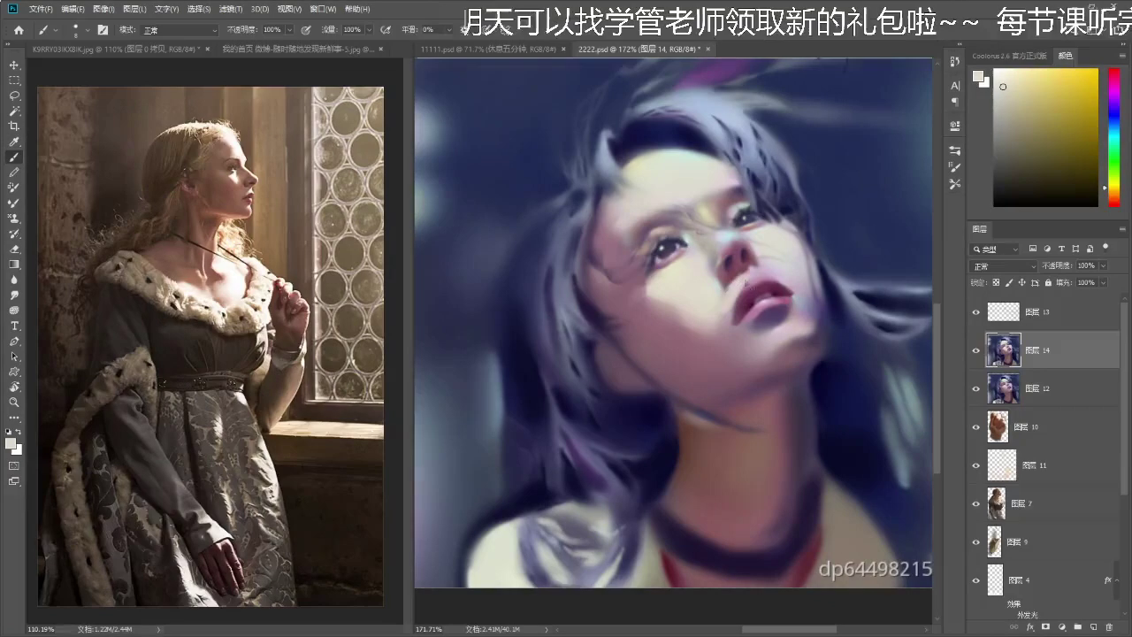
alt+click(712, 327)
alt+click(727, 324)
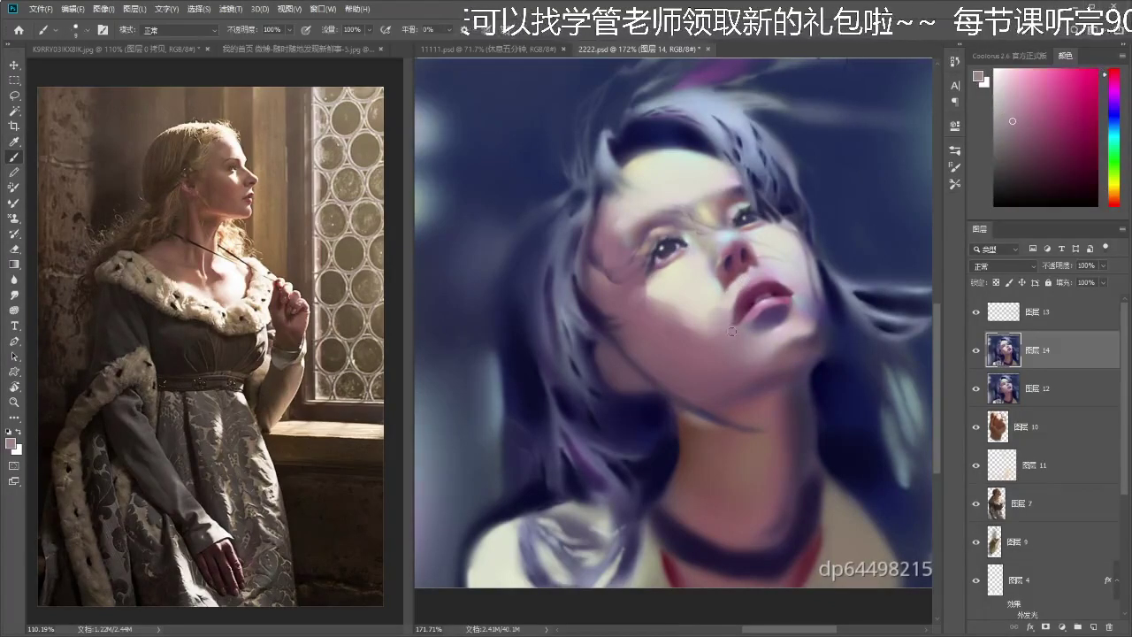
key(ctrl+z)
- Shade the cheek near the mouth corner with sampled mauve and soften it with the Smudge tool
alt+click(713, 330)
drag(713, 328, 695, 321)
key(r)
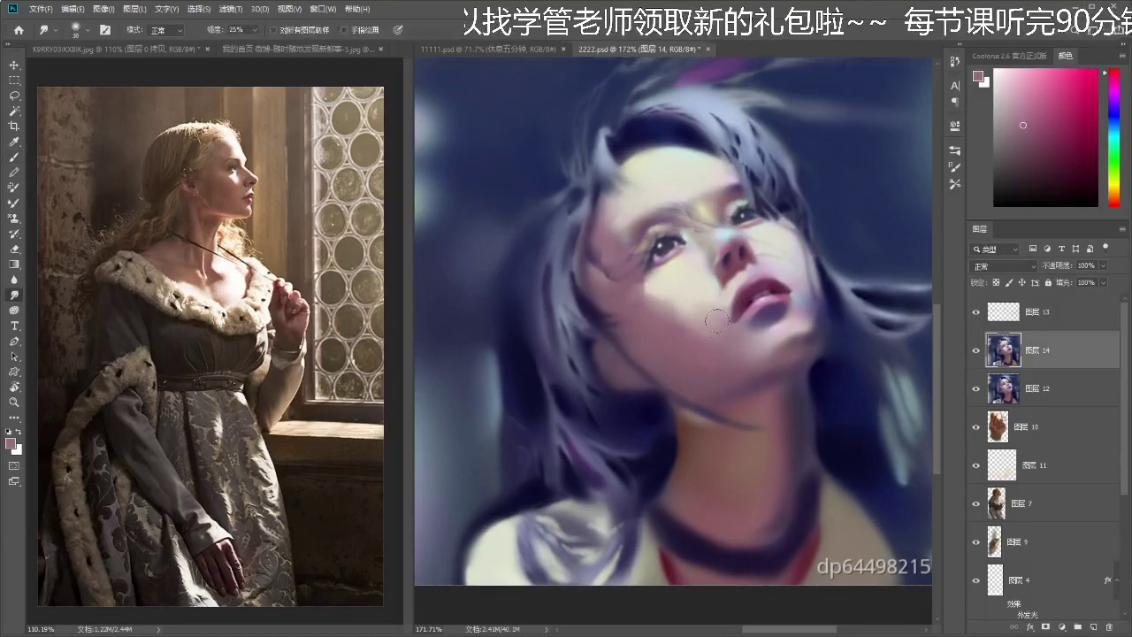
- Sample the cream light by the nearer eye and paint highlights around the nose bridge and on the chin
key(b)
alt+click(681, 239)
drag(681, 248, 677, 240)
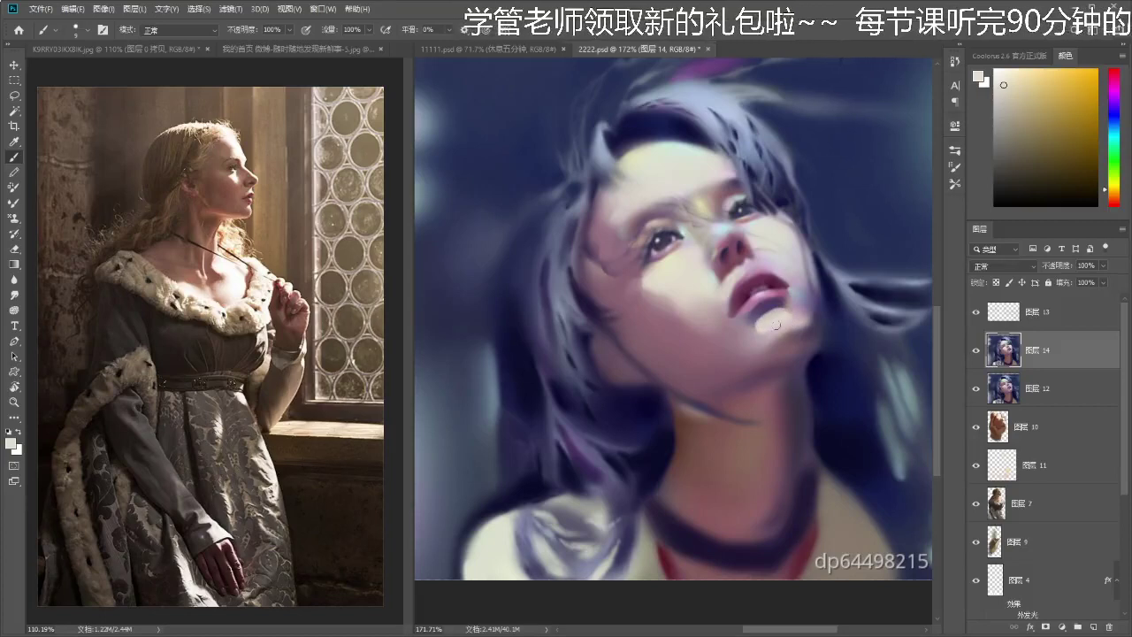
key(r)
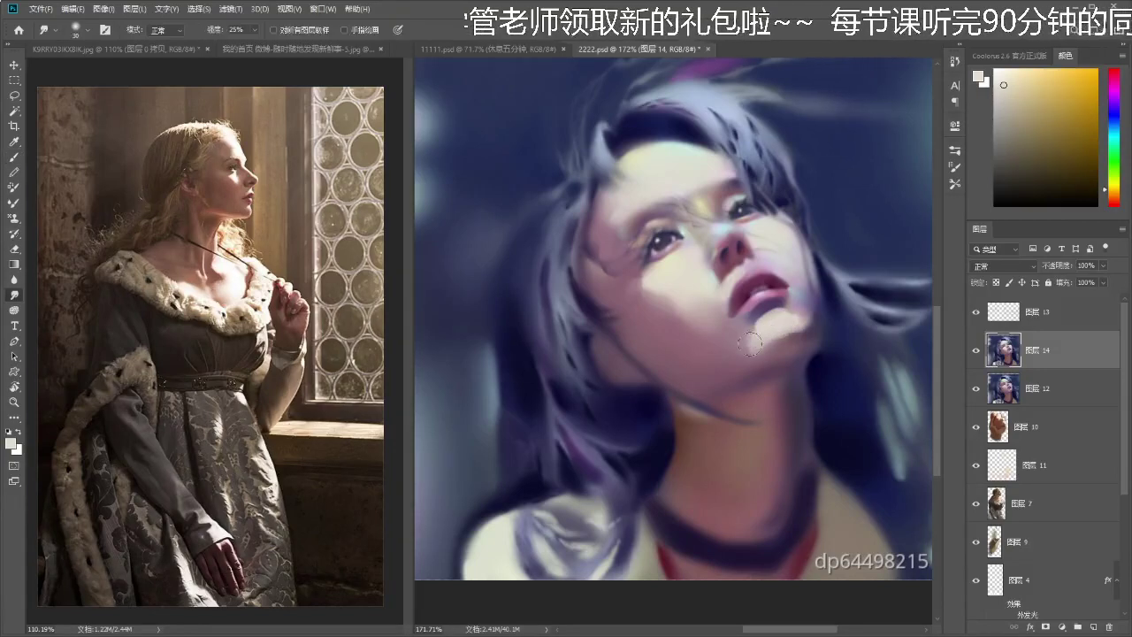
- Enlarge the cream light on the chin toward the jaw using tones sampled below the lower lip
key(z)
mouse_move(751, 348)
mouse_down()
mouse_move(707, 347)
mouse_move(778, 341)
mouse_move(756, 311)
mouse_up()
key(b)
alt+click(762, 329)
key(z)
key(b)
alt+click(757, 329)
key(z)
key(b)
alt+click(757, 329)
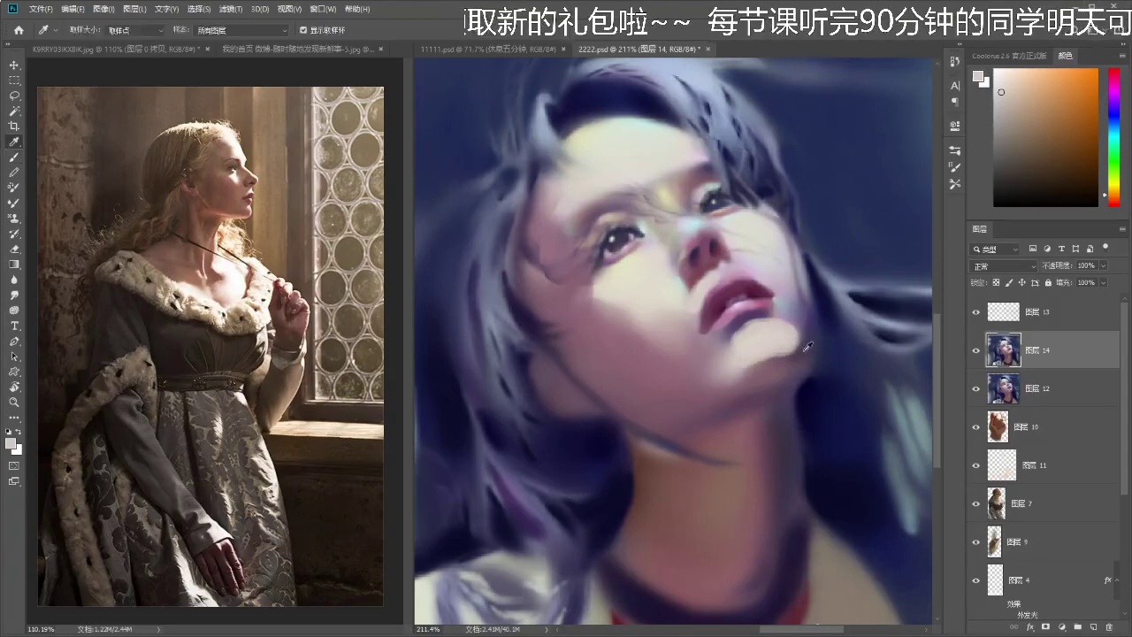
- Define the shadow under the chin with sampled dark tones and blend its edge with the Smudge tool
alt+click(770, 366)
scroll(774, 376, down, 2)
scroll(776, 389, up, 2)
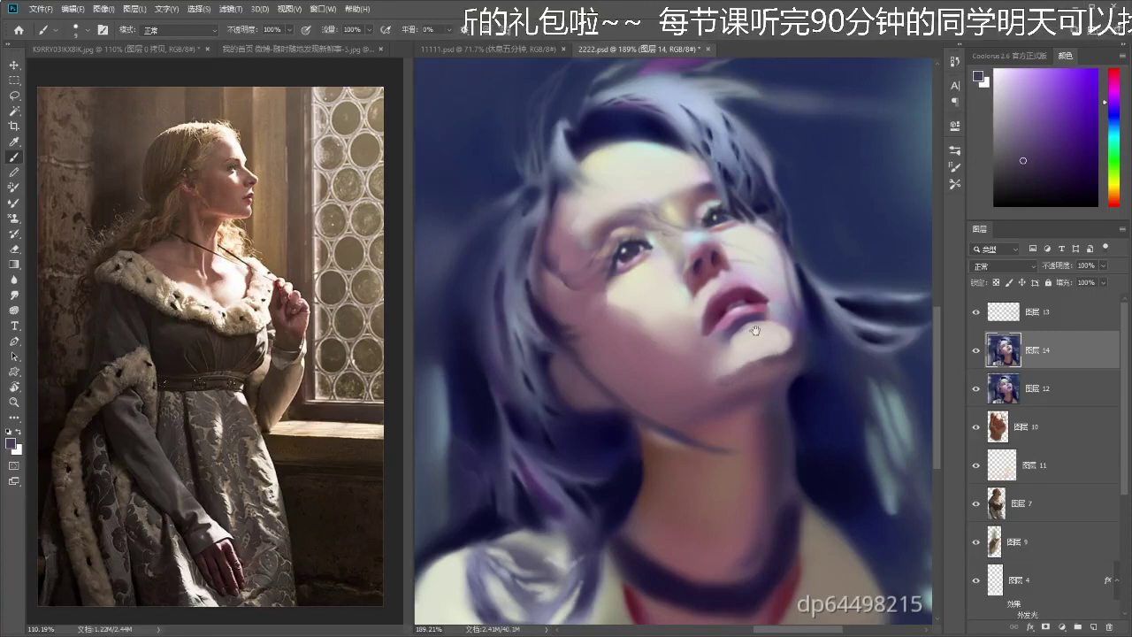
key(r)
key(z)
drag(706, 389, 738, 366)
key(space)
key(i)
click(659, 417)
key(b)
mouse_move(640, 381)
mouse_down()
mouse_move(635, 447)
mouse_move(619, 412)
mouse_up()
key(ctrl+z)
- Widen the girl's neck on the nearer hair side with sampled reddish-brown skin shadow
key(z)
alt+click(626, 416)
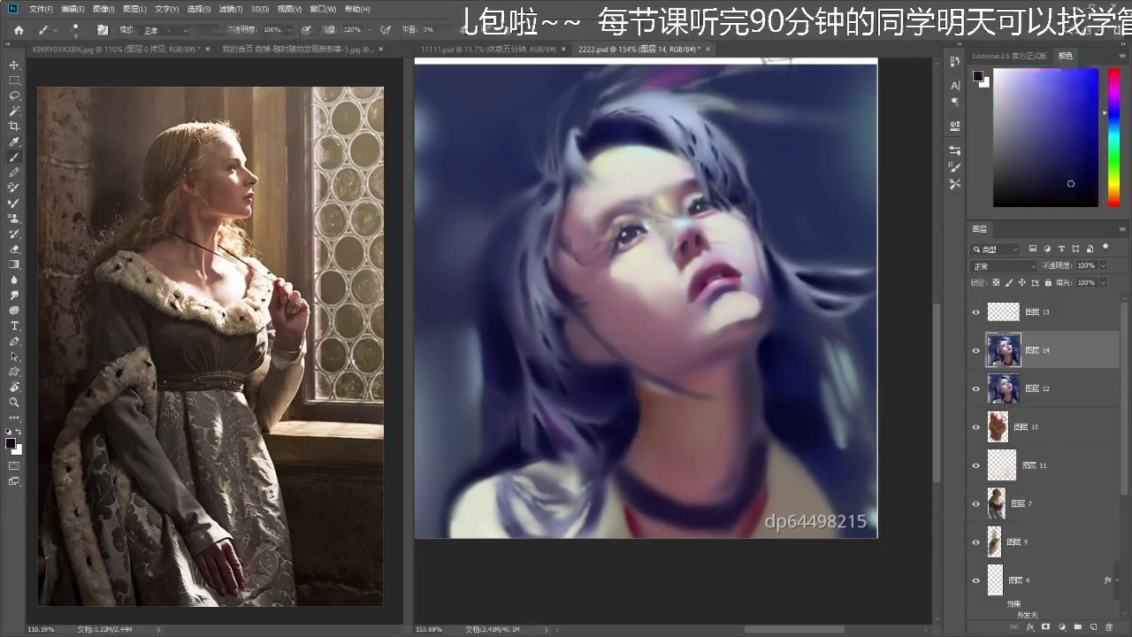
alt+click(662, 412)
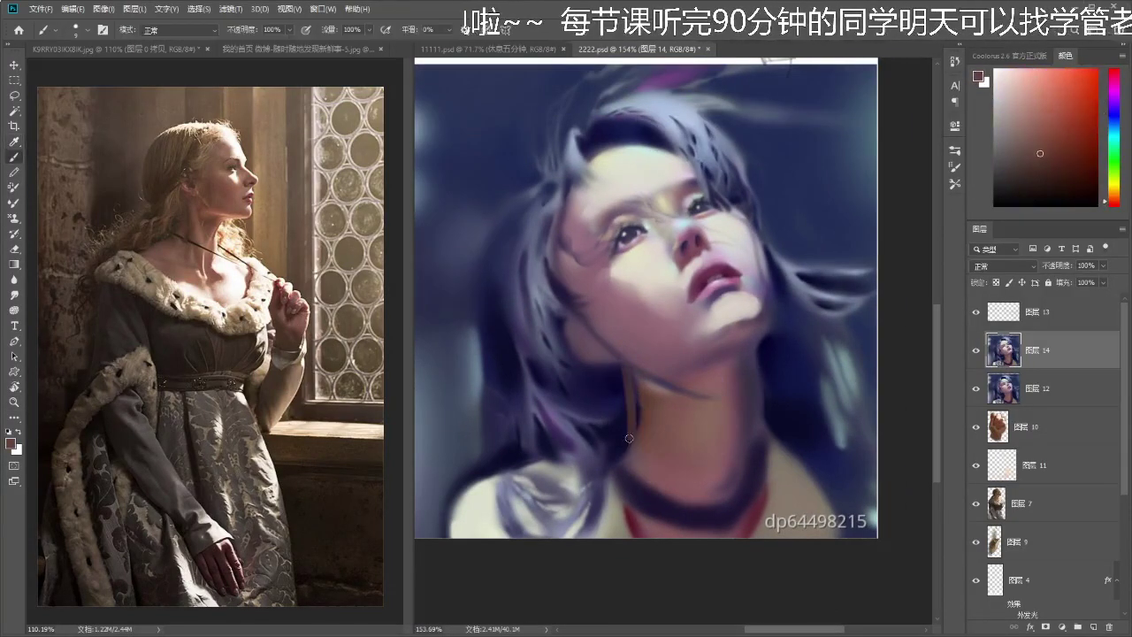
alt+click(652, 419)
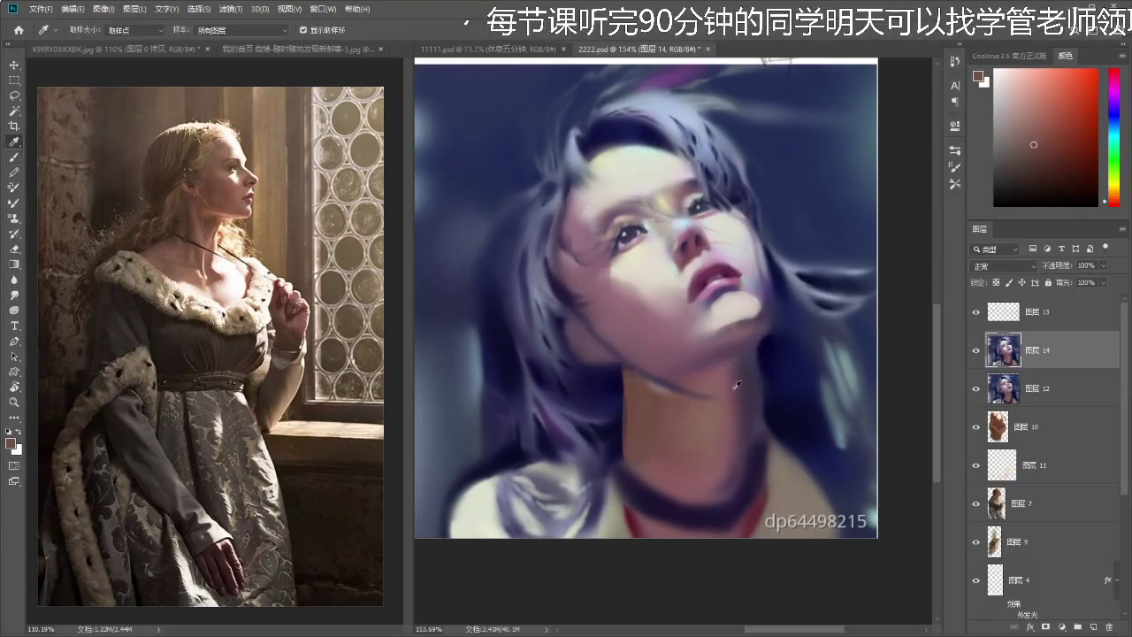
- Adjust the neck's farther side with a sampled tone and block in the farther shoulder with muted grey-brown
alt+click(761, 383)
key(z)
key(b)
mouse_move(801, 413)
mouse_down()
mouse_move(787, 414)
mouse_move(833, 463)
mouse_up()
alt+click(788, 450)
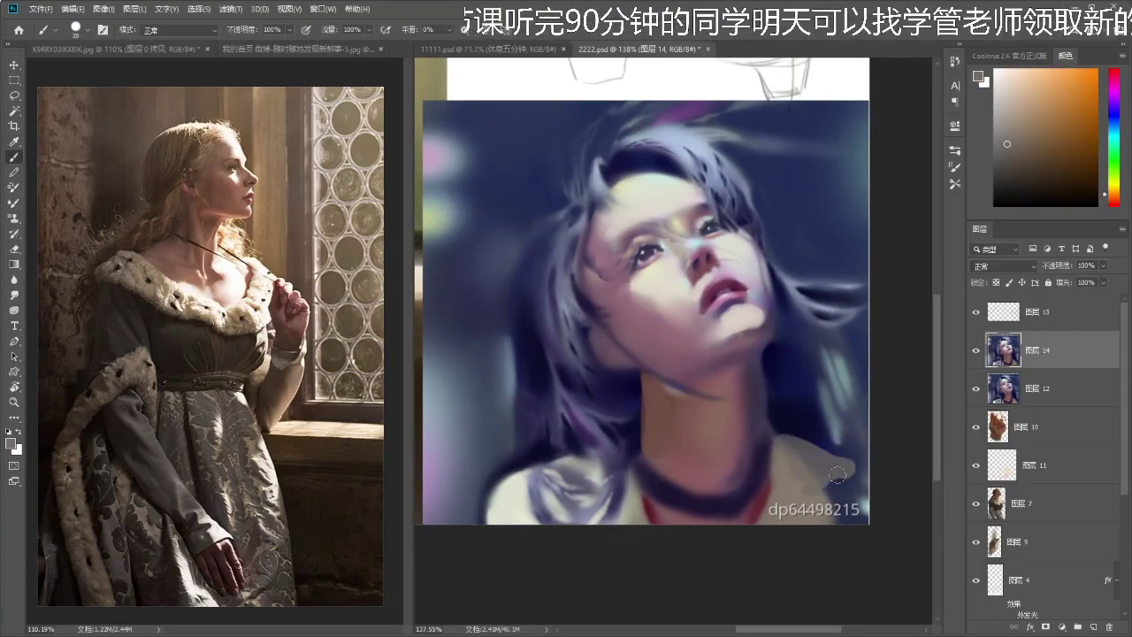
- Repaint the upper edge of the nearer shoulder in sampled off-white, undoing and redoing strokes to shape it
alt+click(515, 490)
mouse_move(526, 477)
mouse_down()
mouse_move(531, 484)
mouse_move(615, 430)
mouse_up()
alt+click(585, 473)
key(ctrl+z)
drag(512, 473, 565, 437)
alt+click(525, 480)
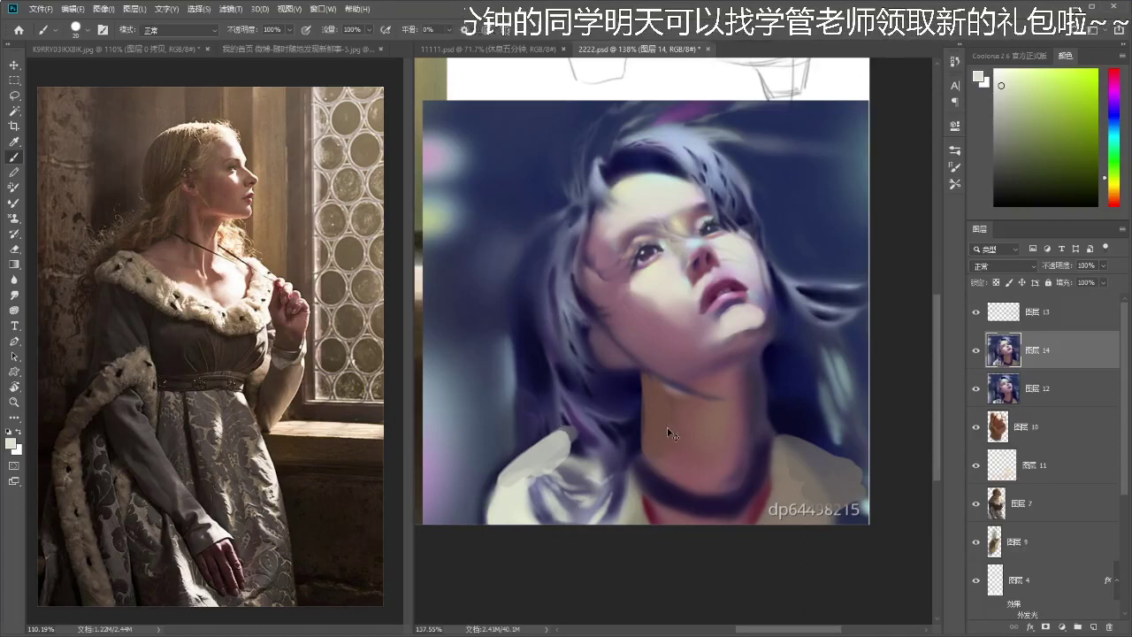
key(ctrl+z)
key(ctrl+z)
drag(556, 449, 509, 476)
drag(564, 428, 497, 482)
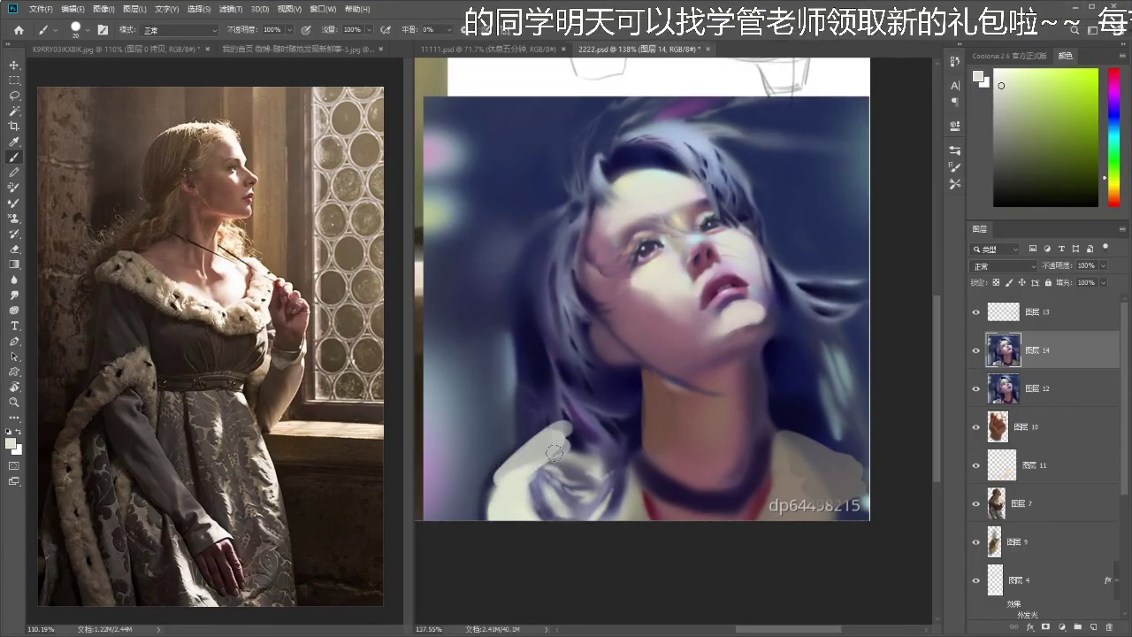
- Shade the farther shoulder in warm grey-brown and tone down the top of the nearer shoulder with light grey
alt+click(809, 453)
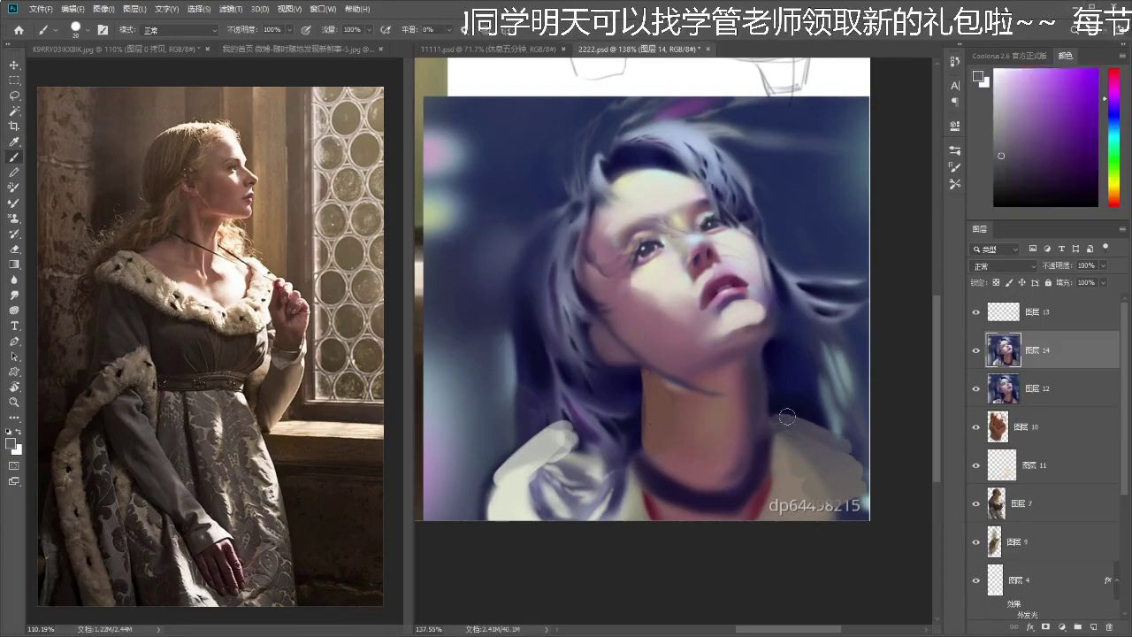
alt+click(818, 483)
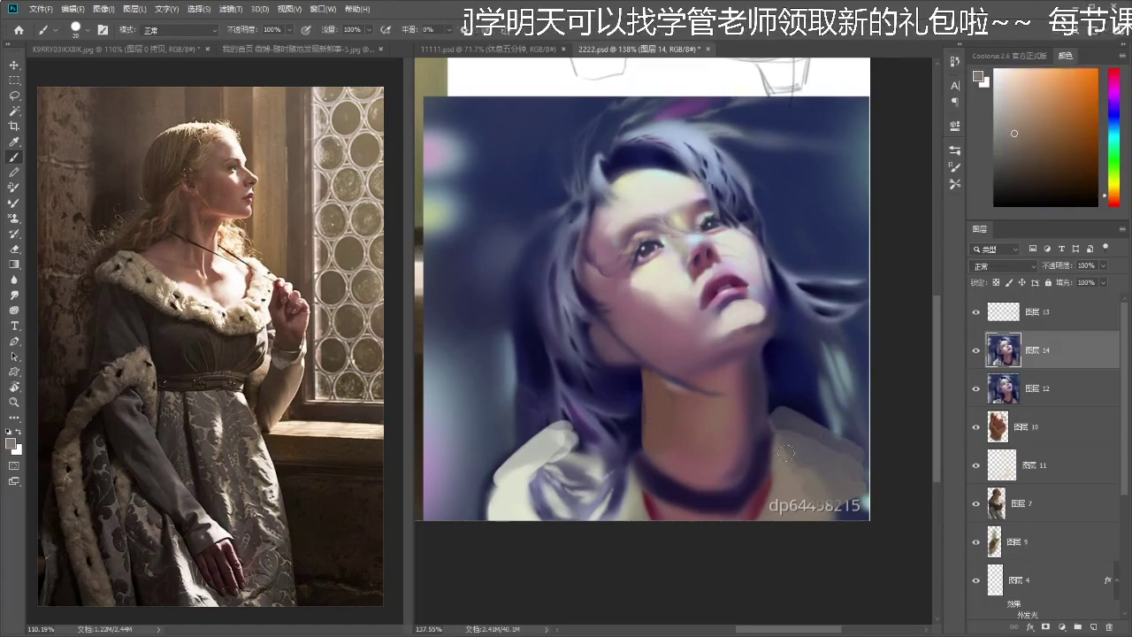
drag(818, 484, 800, 435)
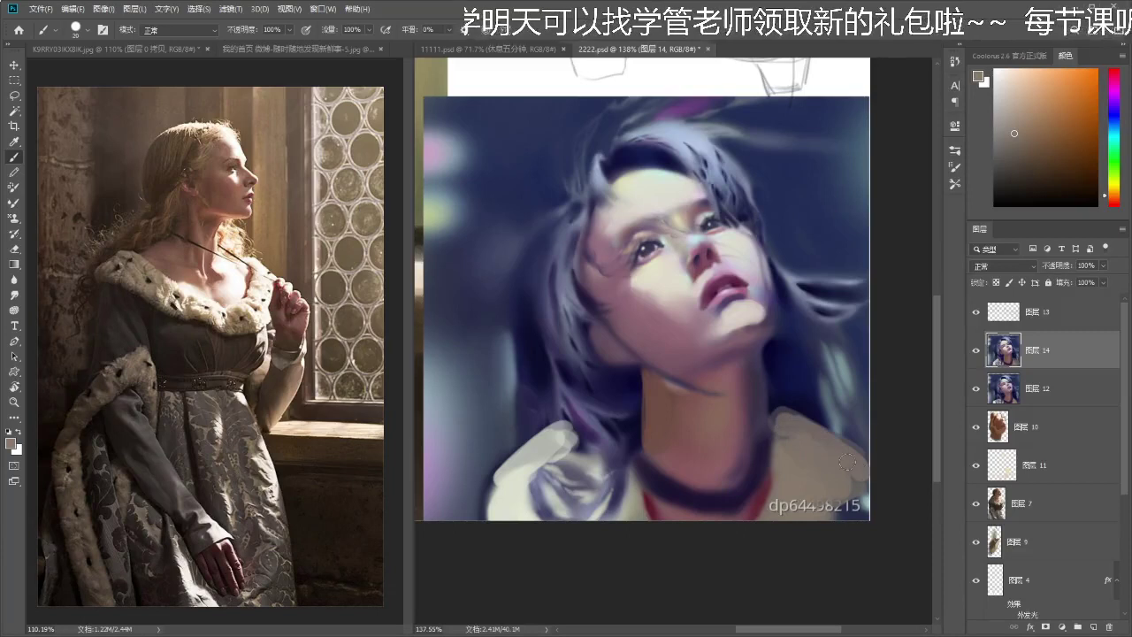
alt+click(538, 450)
drag(571, 431, 532, 449)
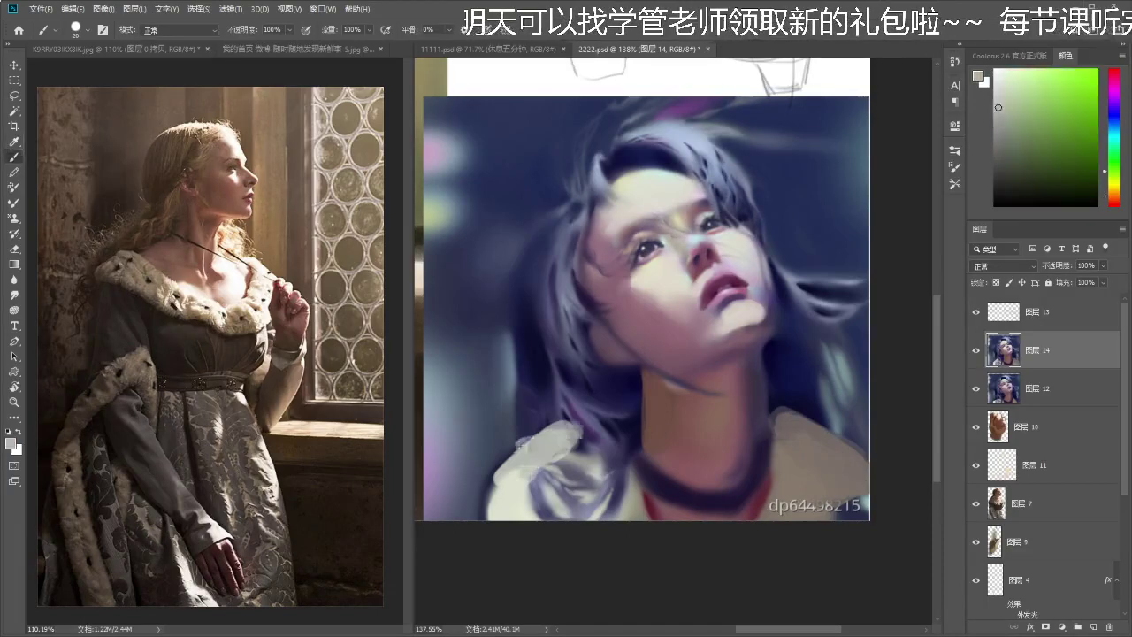
- Clean up the outer edge of the girl's nearer shoulder with sampled off-white and blue-grey background tones
key(z)
drag(626, 403, 610, 441)
drag(672, 354, 734, 354)
key(b)
alt+click(546, 506)
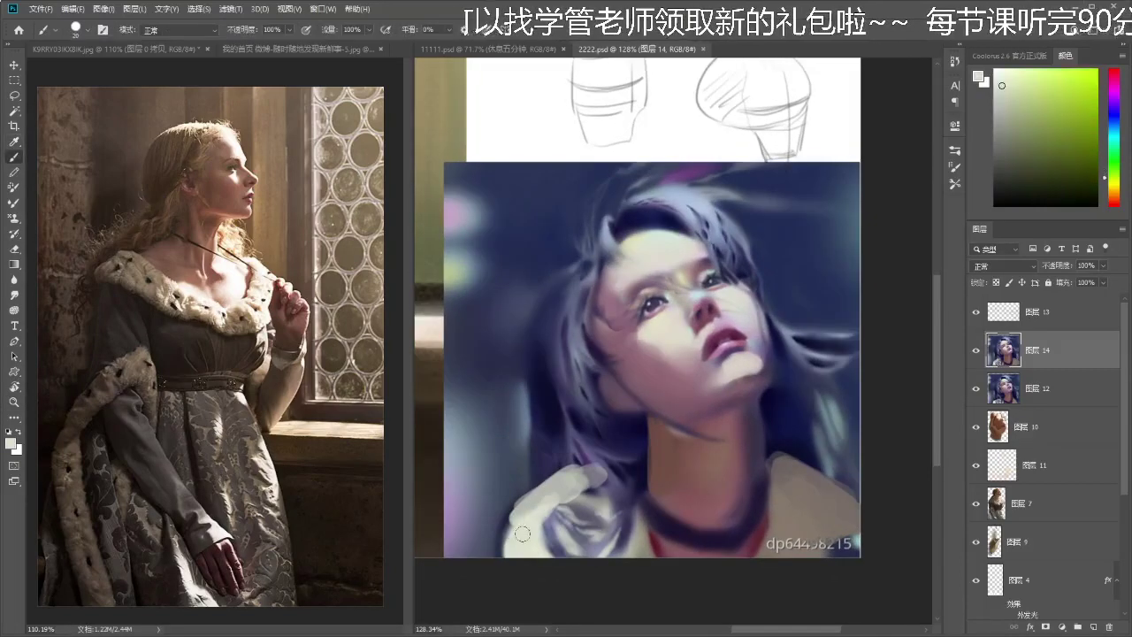
alt+click(500, 508)
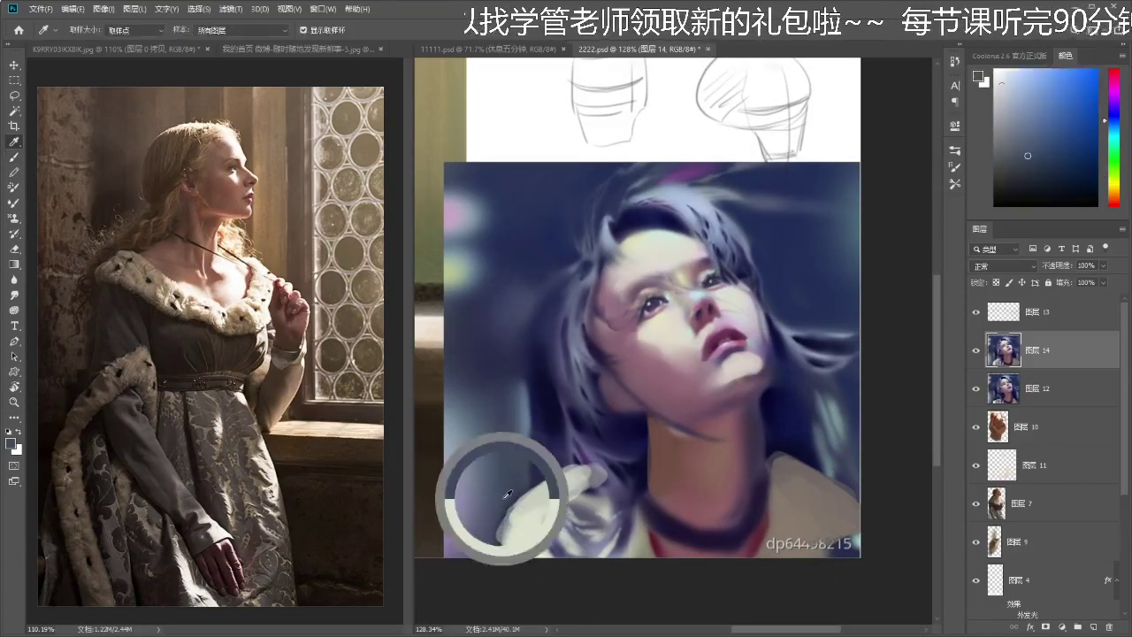
alt+click(531, 506)
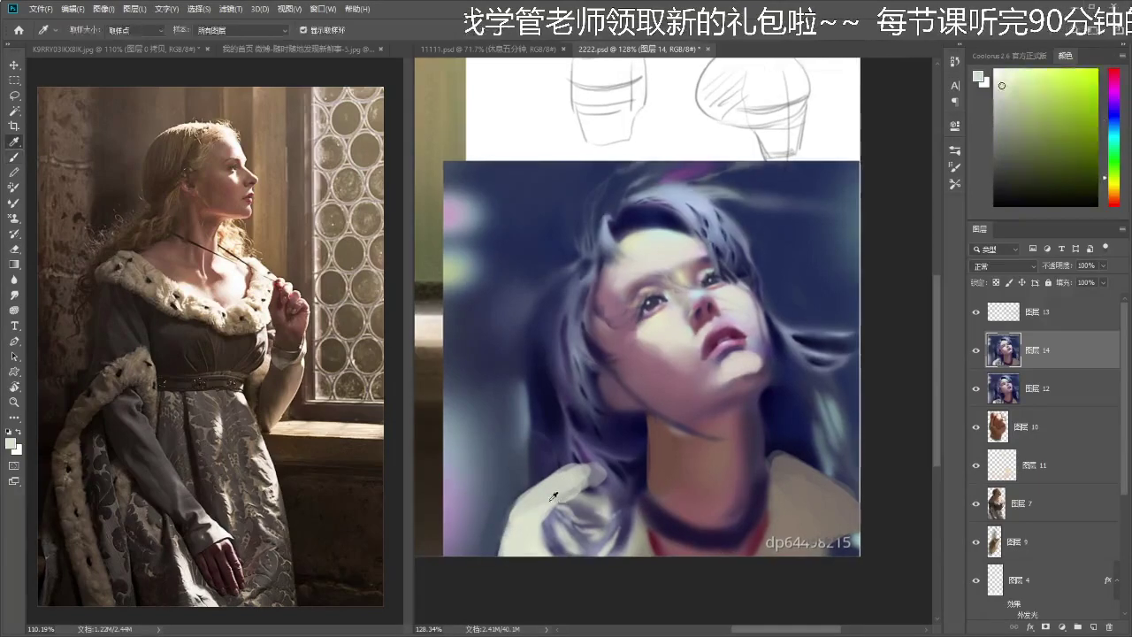
mouse_move(628, 446)
mouse_down()
mouse_move(575, 446)
mouse_move(646, 470)
mouse_up()
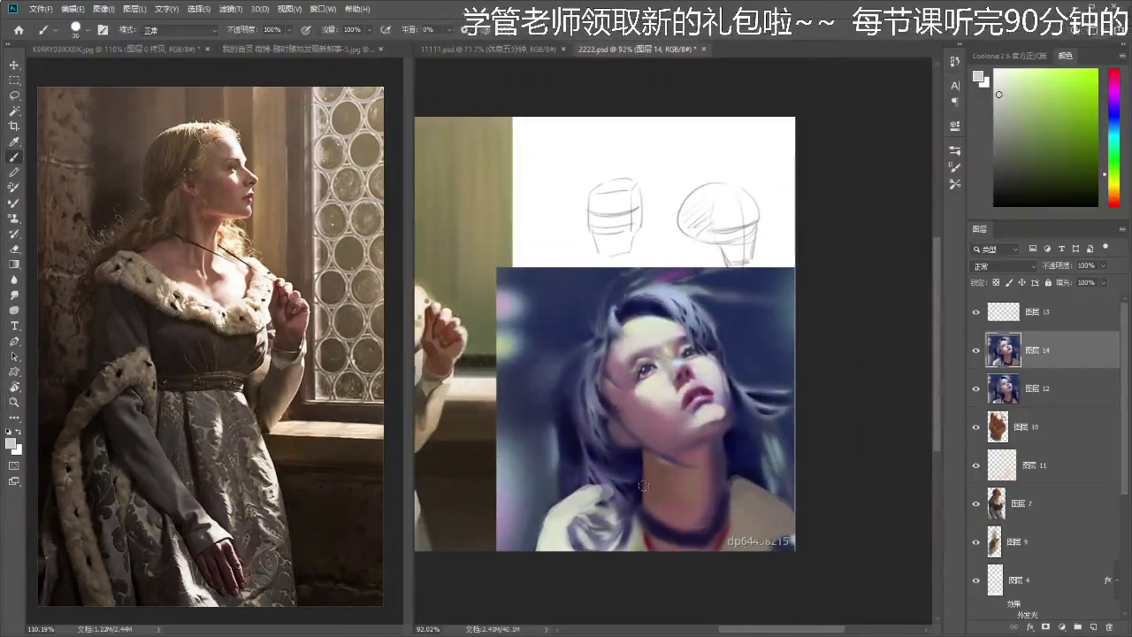
- Compare the portrait with and without the repaint layer by toggling the visibility of 图层 14
click(977, 350)
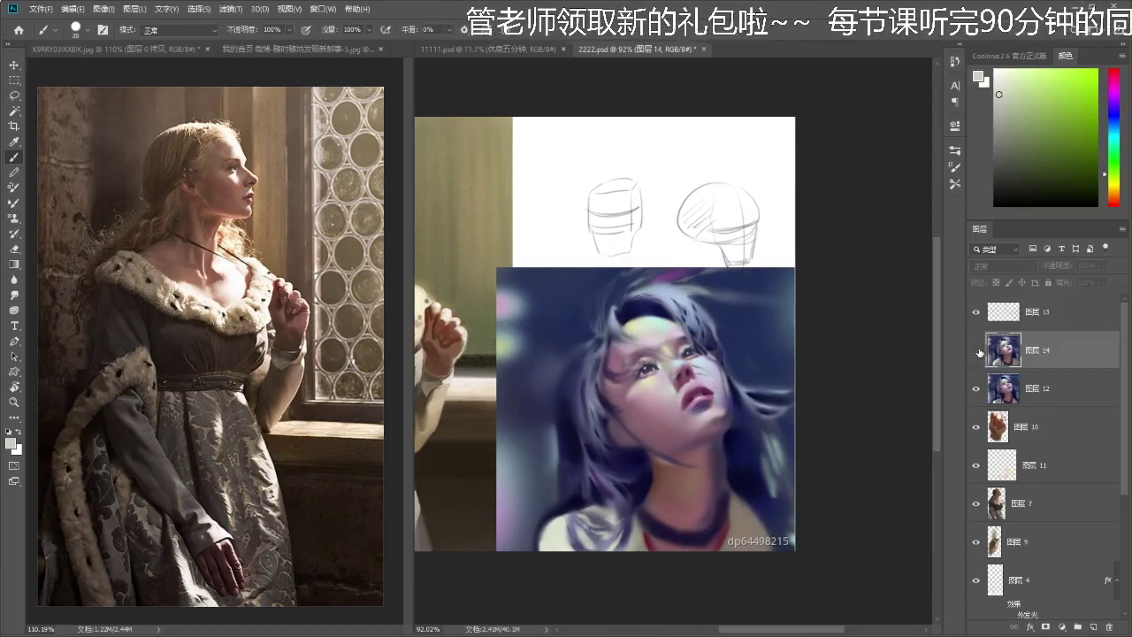
click(976, 352)
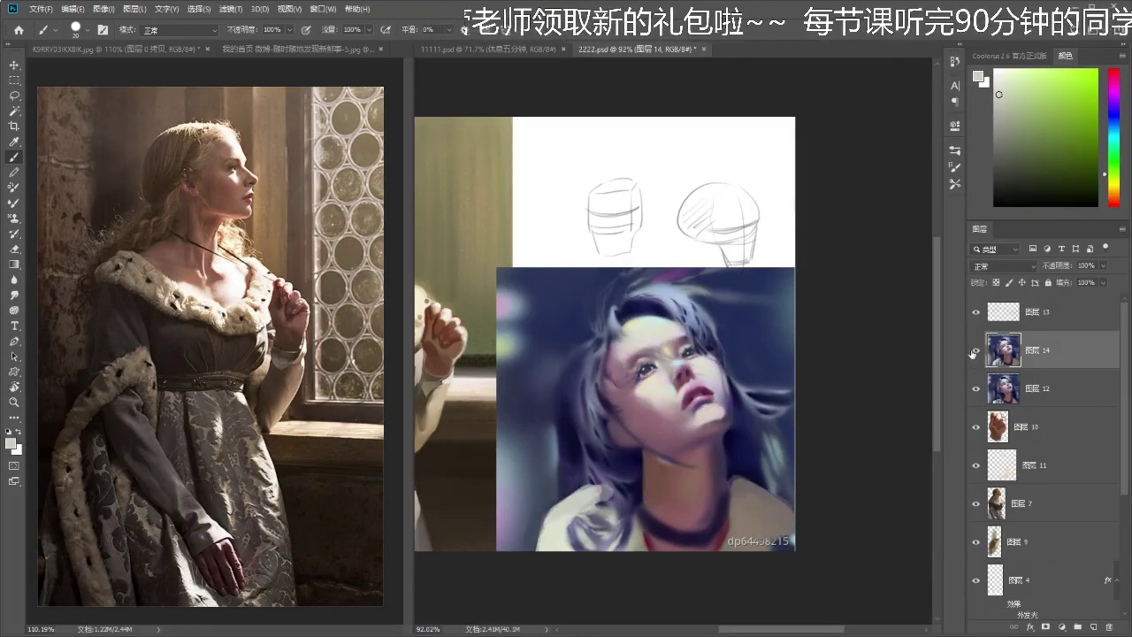
click(976, 351)
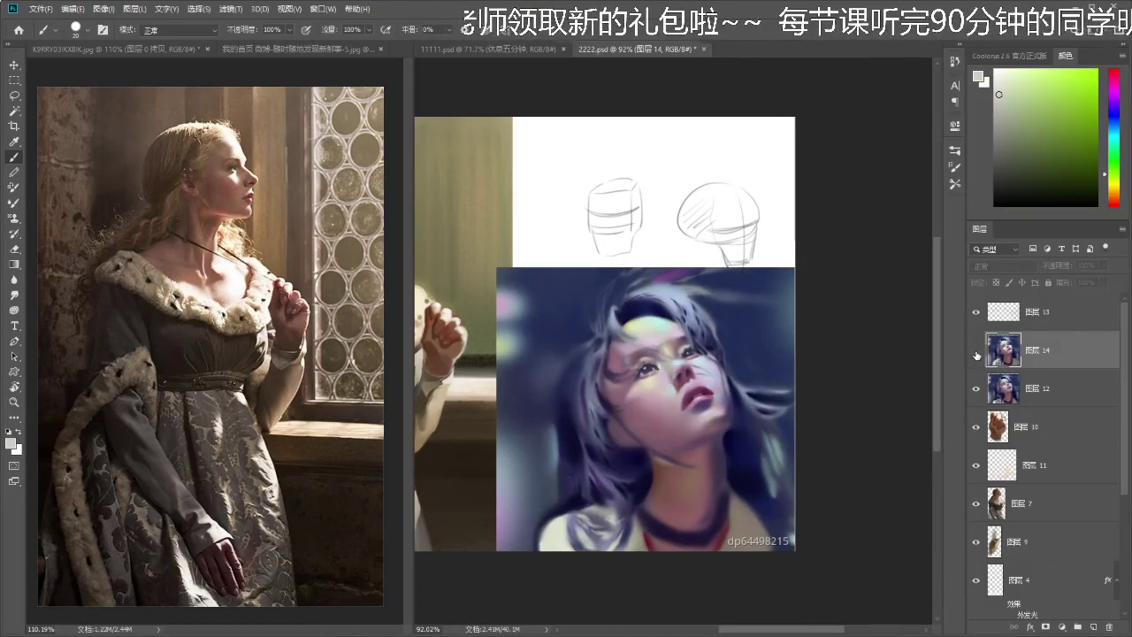
click(976, 352)
- Cover the purple fabric folds on the nearer shoulder with sampled light grey-white to make one simple mass
key(i)
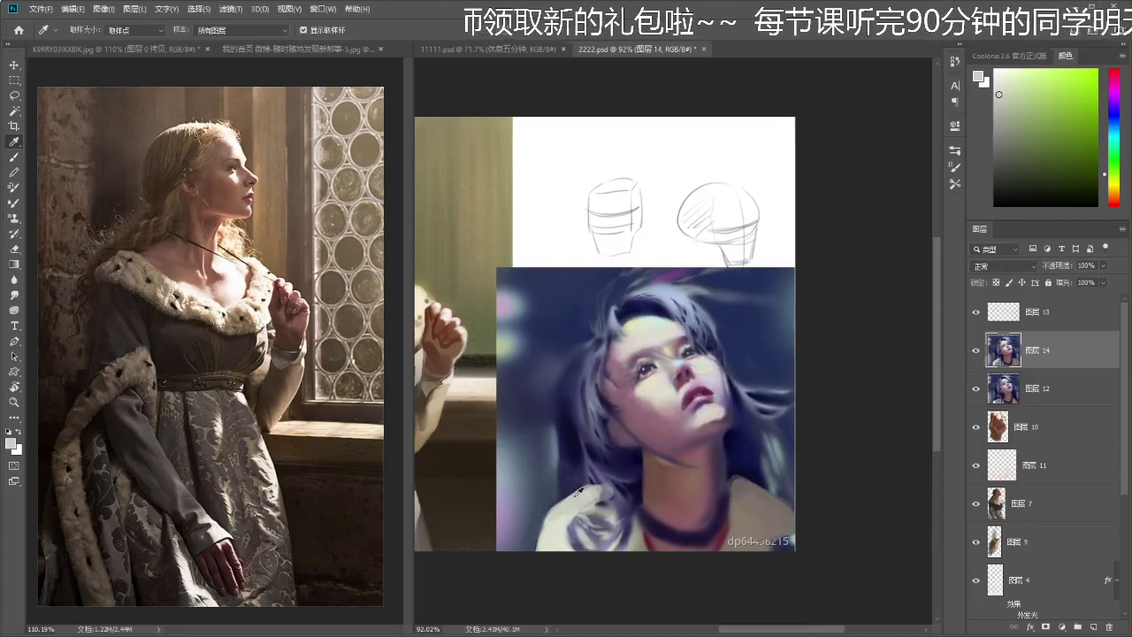
drag(616, 503, 623, 503)
key(b)
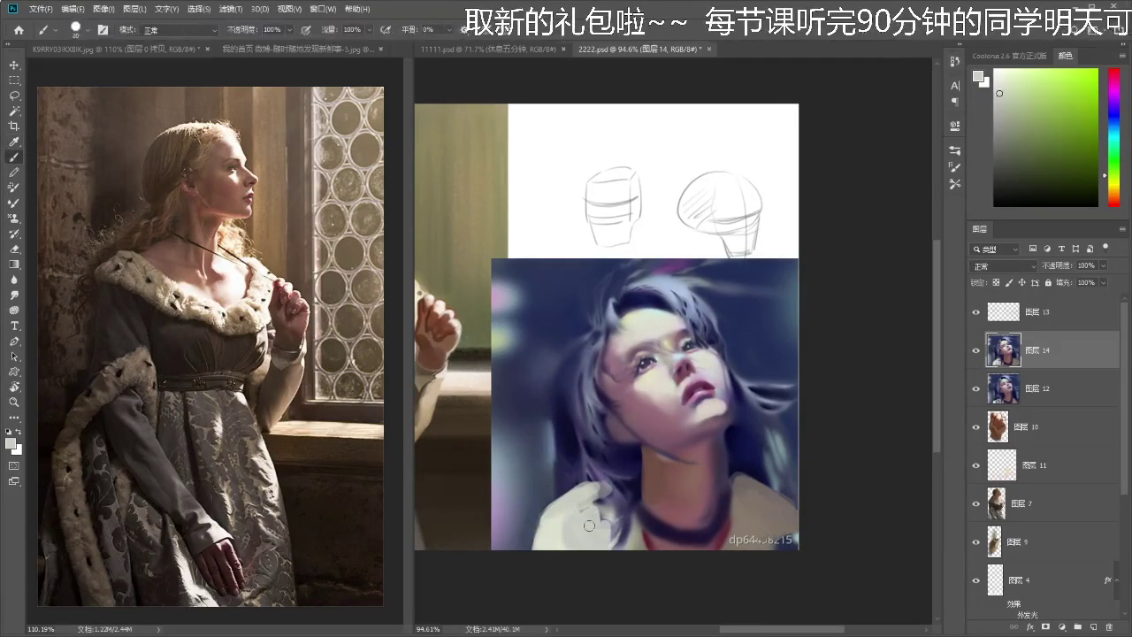
drag(619, 492, 622, 541)
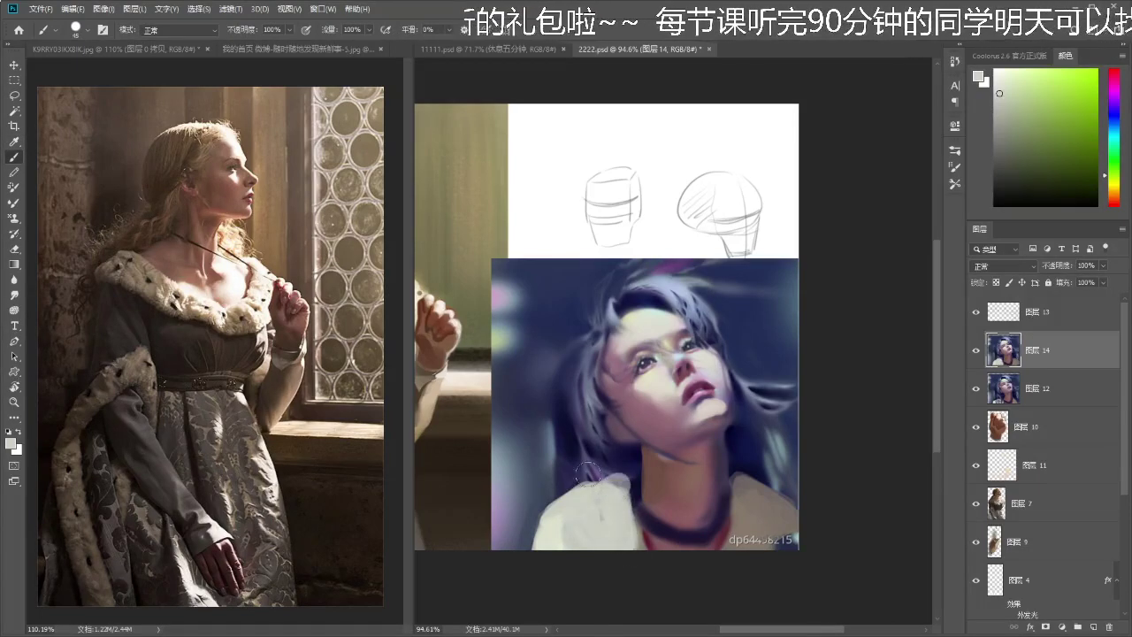
alt+click(566, 500)
alt+click(757, 498)
drag(755, 425, 778, 433)
- On a new layer, sketch in black a head, neck and rounded torso diagram in the white area above the portrait
click(1093, 627)
key(d)
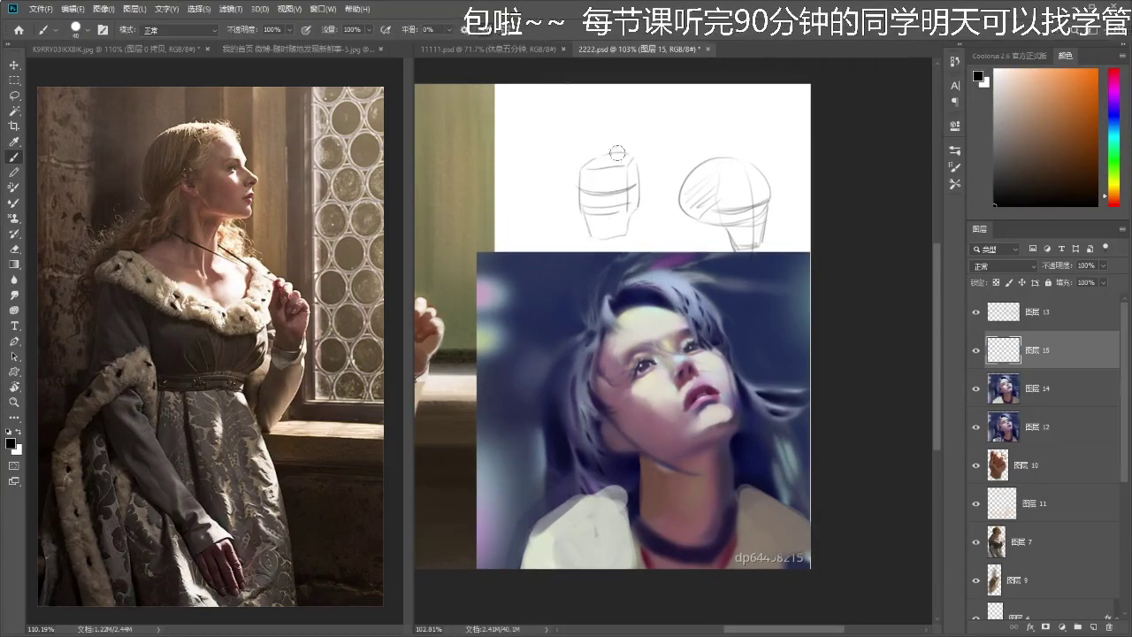
scroll(563, 152, up, 1)
mouse_move(550, 129)
mouse_down()
mouse_move(517, 163)
mouse_move(573, 148)
mouse_move(562, 184)
mouse_up()
key(ctrl+z)
mouse_move(505, 157)
mouse_down()
mouse_move(507, 198)
mouse_move(545, 197)
mouse_up()
mouse_move(543, 117)
mouse_down()
mouse_move(544, 136)
mouse_move(561, 133)
mouse_up()
mouse_move(534, 92)
mouse_down()
mouse_move(539, 121)
mouse_move(565, 91)
mouse_move(559, 109)
mouse_move(627, 168)
mouse_move(682, 135)
mouse_move(685, 144)
mouse_move(647, 161)
mouse_move(667, 180)
mouse_move(688, 155)
mouse_move(679, 175)
mouse_up()
key(ctrl+space)
key(ctrl+z)
key(ctrl+z)
key(ctrl+z)
- Sketch a second, narrower head, neck and torso diagram beside the first, undoing stray strokes
drag(667, 133, 674, 169)
mouse_move(670, 164)
mouse_down()
mouse_move(635, 189)
mouse_move(687, 192)
mouse_move(634, 207)
mouse_move(654, 232)
mouse_up()
key(ctrl+z)
mouse_move(662, 223)
mouse_down()
mouse_move(680, 189)
mouse_move(684, 233)
mouse_up()
key(ctrl+z)
key(ctrl+z)
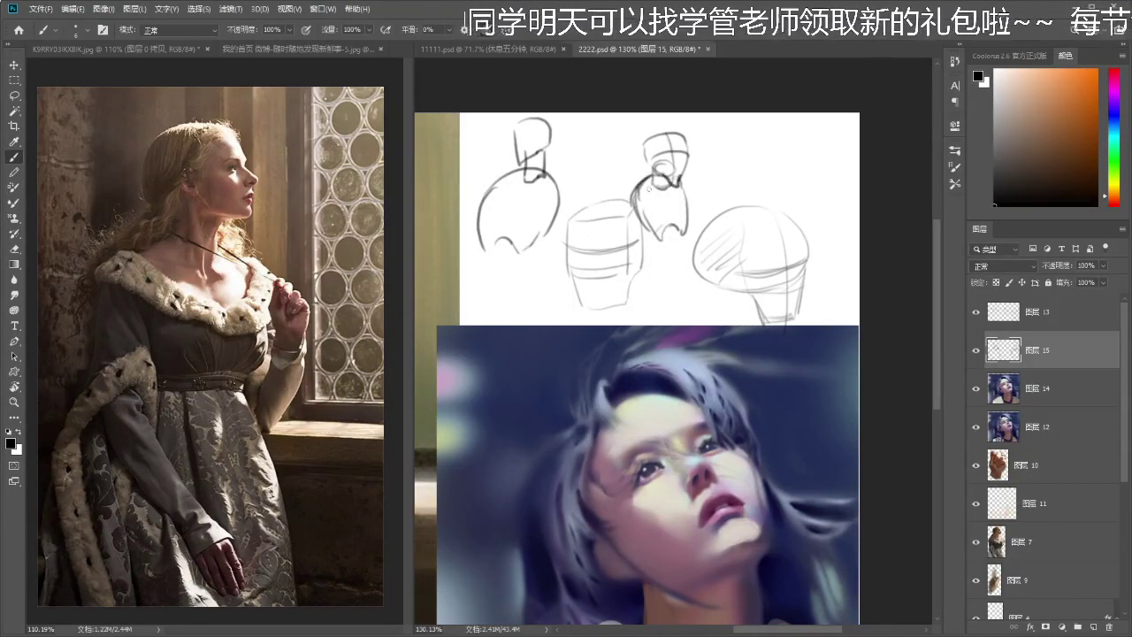
mouse_move(650, 171)
mouse_down()
mouse_move(636, 201)
mouse_move(638, 157)
mouse_up()
key(ctrl+z)
key(ctrl+z)
key(ctrl+z)
key(ctrl+z)
- Sketch curling hair ends over the girl's nearer shoulder in sampled dark blue
mouse_move(667, 258)
mouse_down()
mouse_move(637, 272)
mouse_move(643, 222)
mouse_up()
drag(658, 428, 622, 412)
alt+click(626, 419)
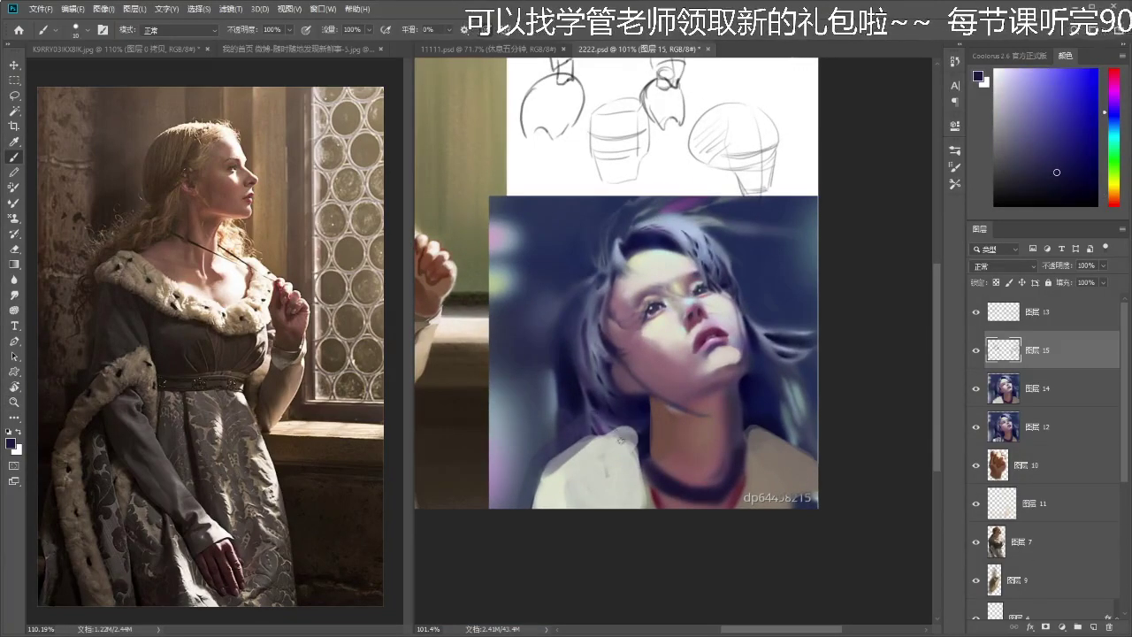
drag(617, 432, 566, 473)
mouse_move(623, 428)
mouse_down()
mouse_move(610, 444)
mouse_move(614, 469)
mouse_move(552, 467)
mouse_up()
key(alt)
alt+click(593, 418)
drag(603, 432, 580, 470)
alt+click(629, 422)
drag(629, 433, 612, 479)
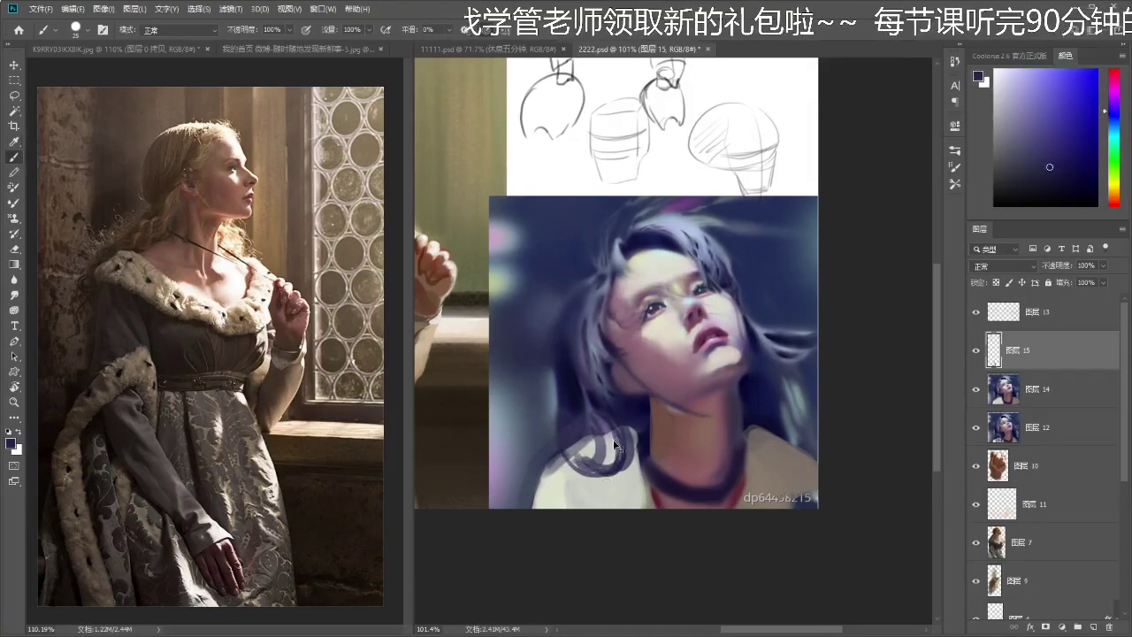
- Rework the shoulder strokes and paint dark blue-purple stripes down both the nearer and farther shoulders
key(ctrl+z)
key(ctrl+z)
key(ctrl+z)
key(ctrl+z)
key(ctrl+z)
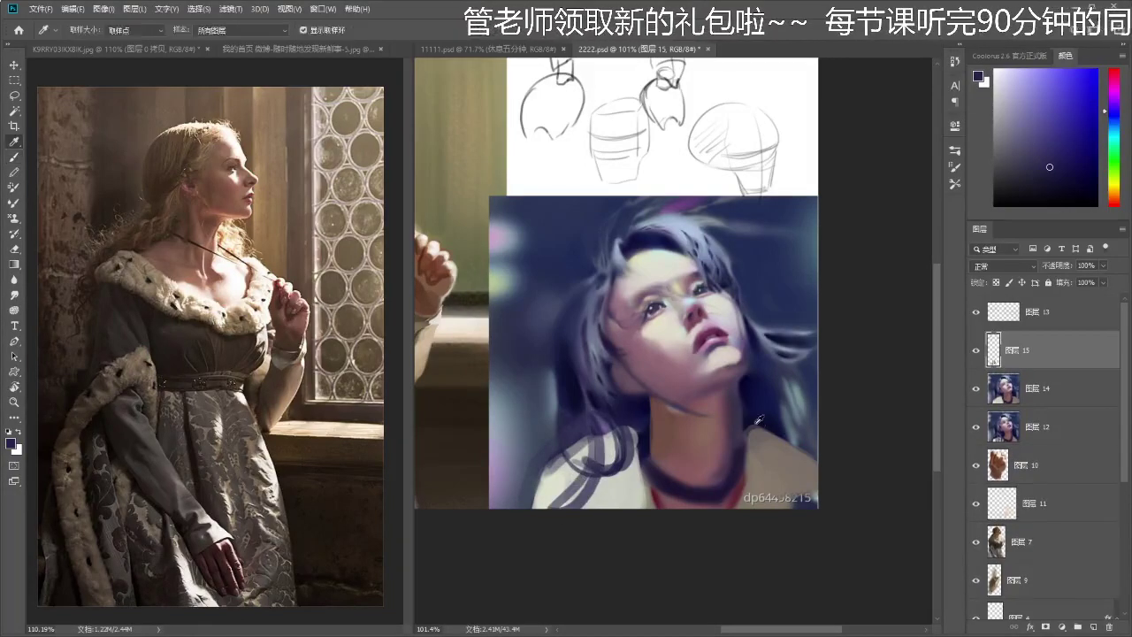
alt+click(772, 466)
alt+click(745, 400)
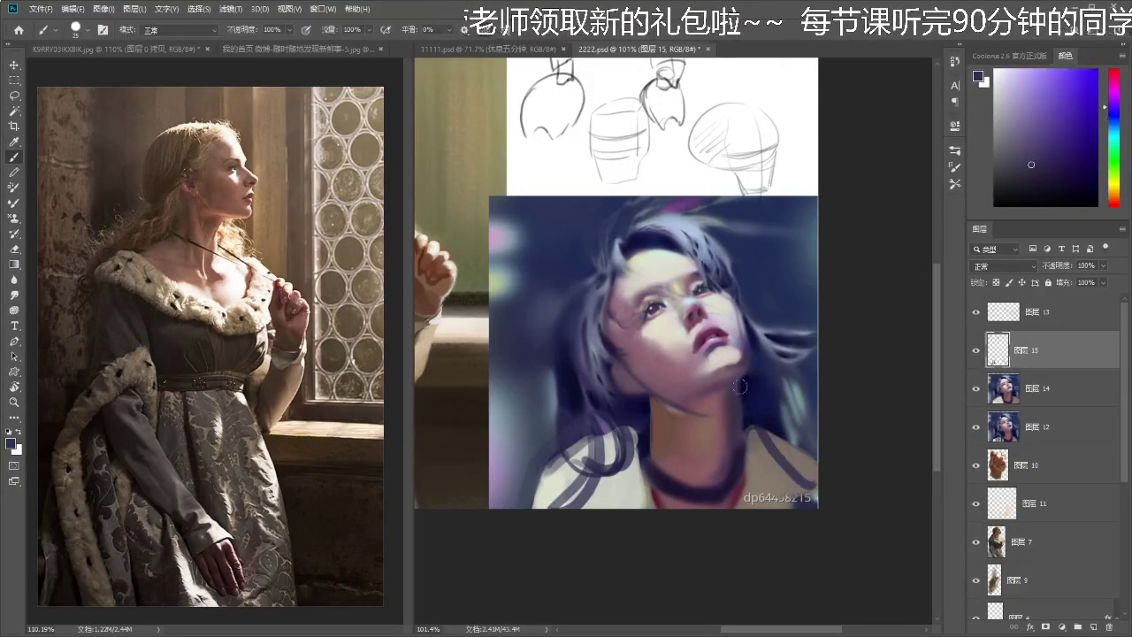
- Repaint the area beneath the girl's chin with sampled mauve and reddish-brown skin tones
scroll(743, 398, up, 2)
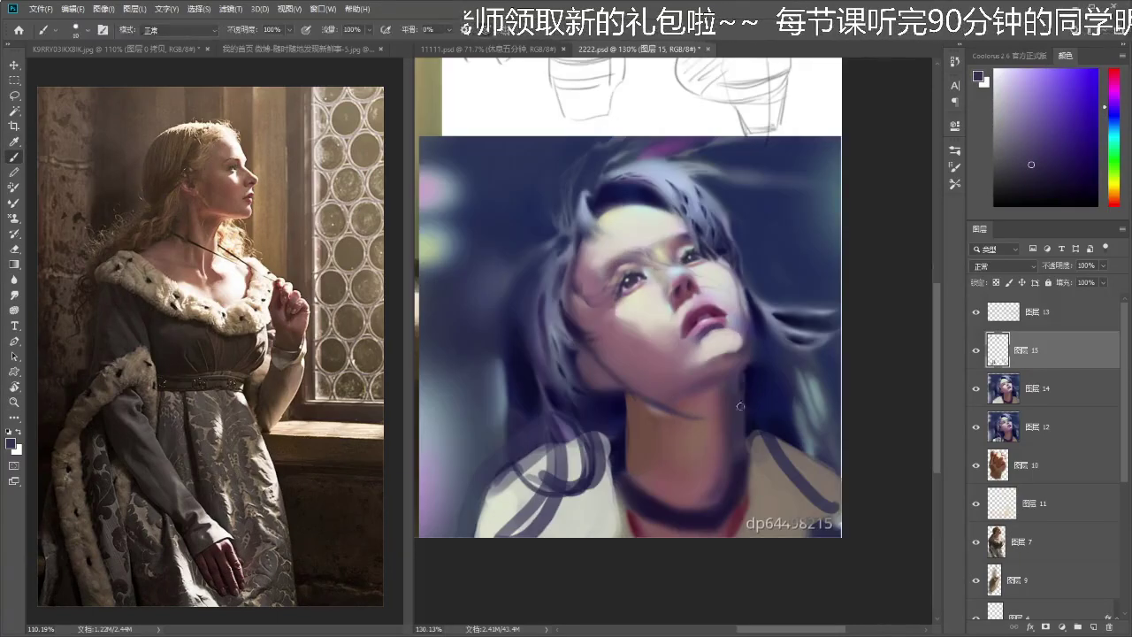
alt+click(721, 363)
scroll(718, 358, up, 1)
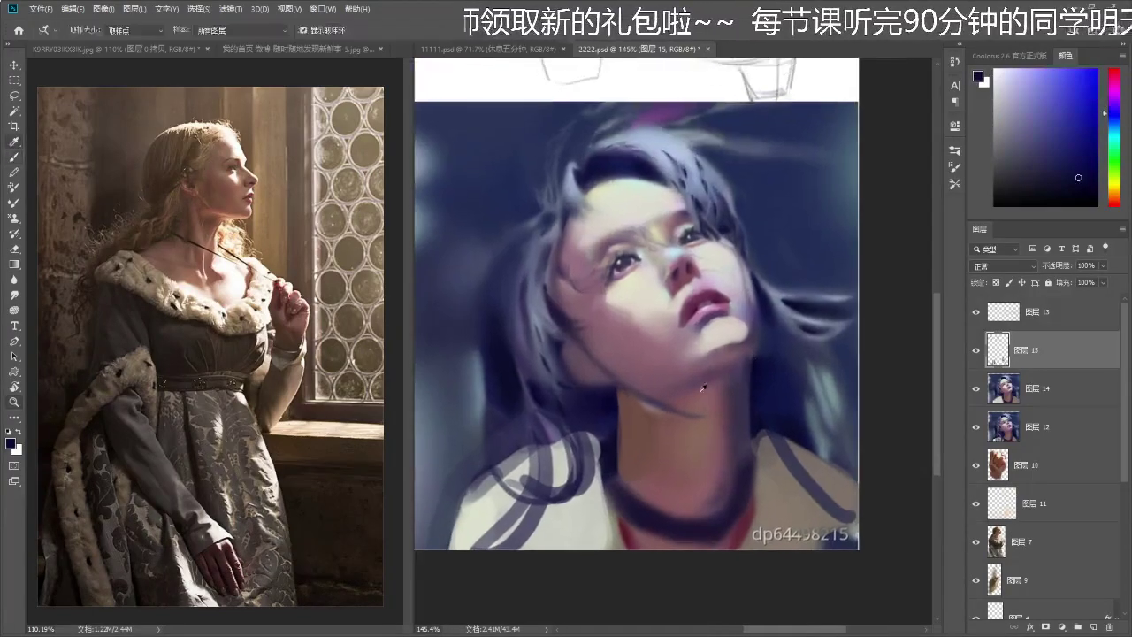
alt+click(718, 358)
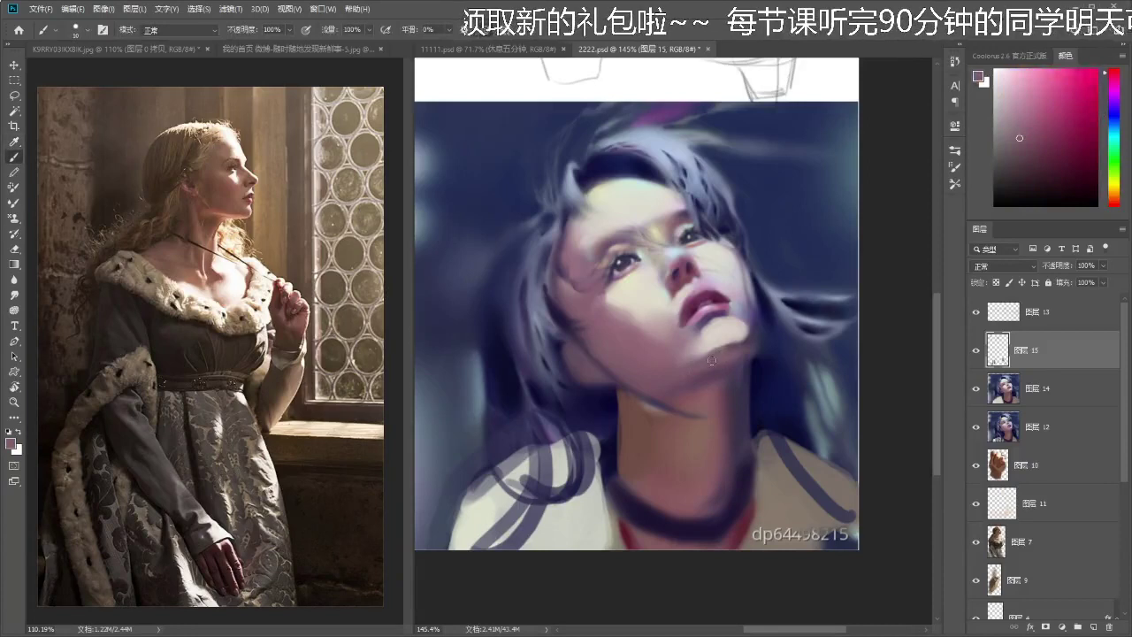
drag(694, 374, 691, 353)
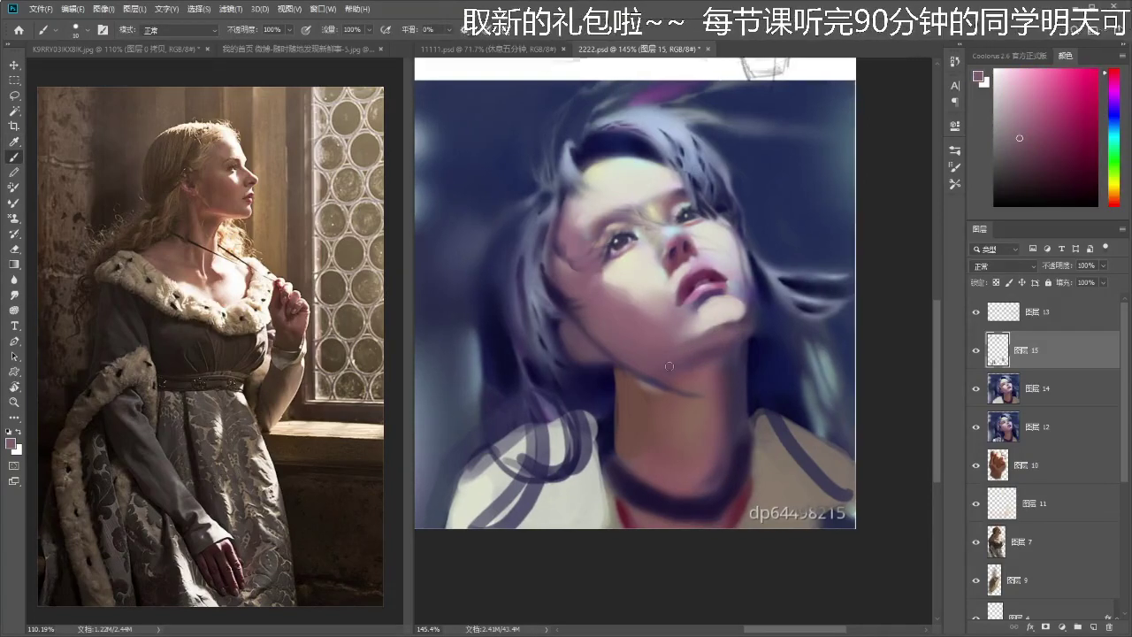
alt+click(713, 375)
alt+click(713, 376)
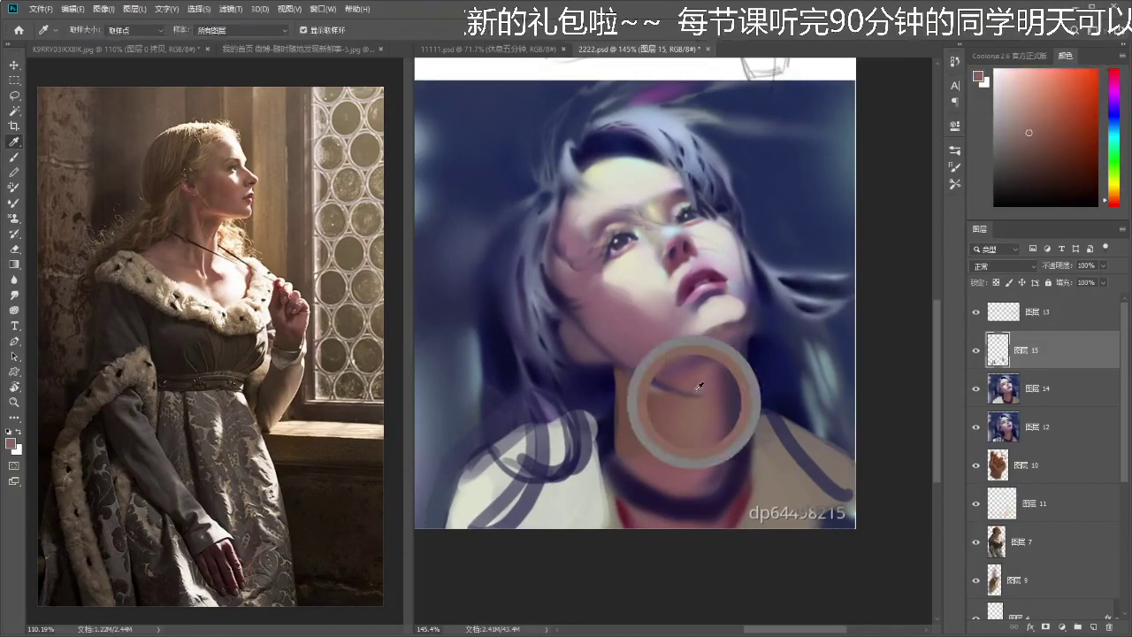
mouse_move(706, 373)
mouse_down()
mouse_move(674, 378)
mouse_move(702, 379)
mouse_move(674, 377)
mouse_move(712, 358)
mouse_move(681, 375)
mouse_up()
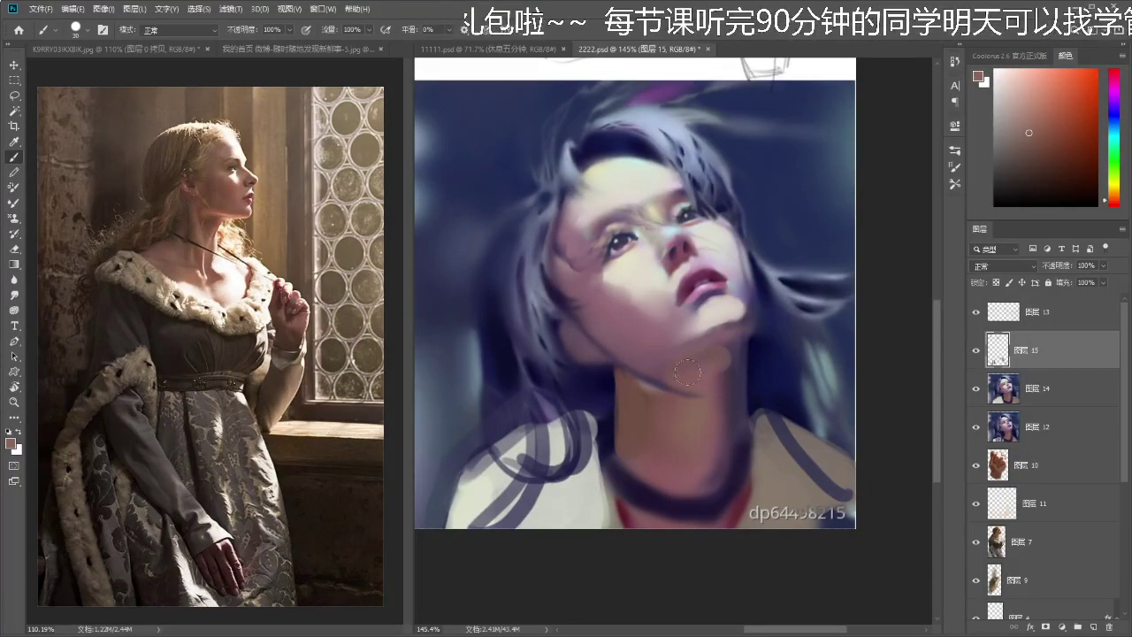
- On a new layer in the medieval woman reference photo, outline the neck in red from the jaw down to its base
drag(217, 195, 274, 195)
click(1048, 350)
click(1093, 627)
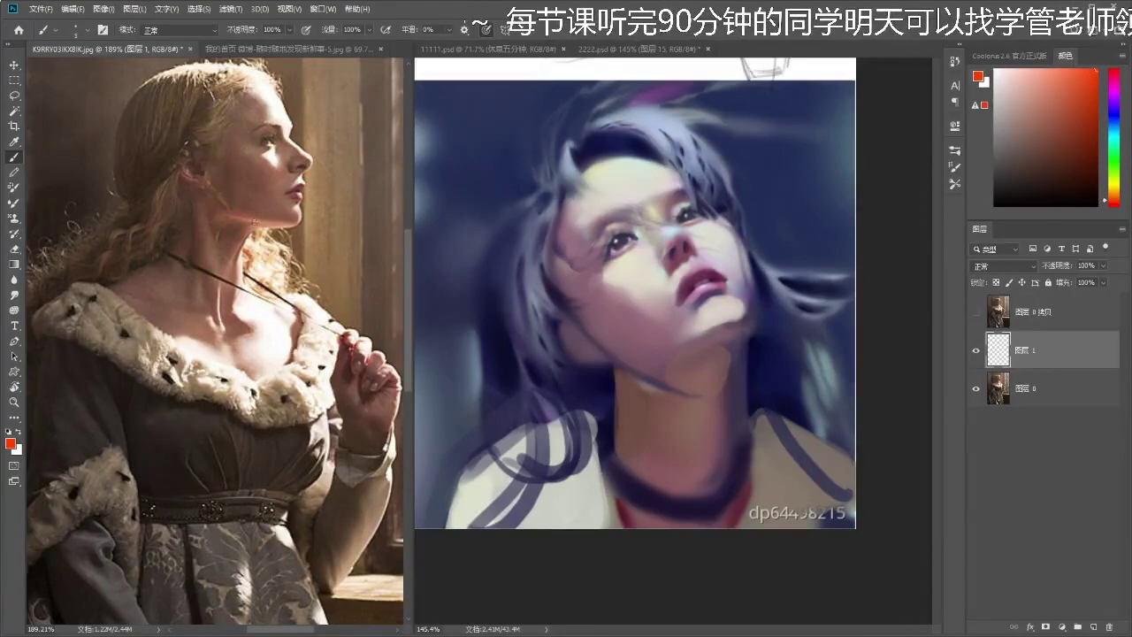
drag(262, 228, 247, 232)
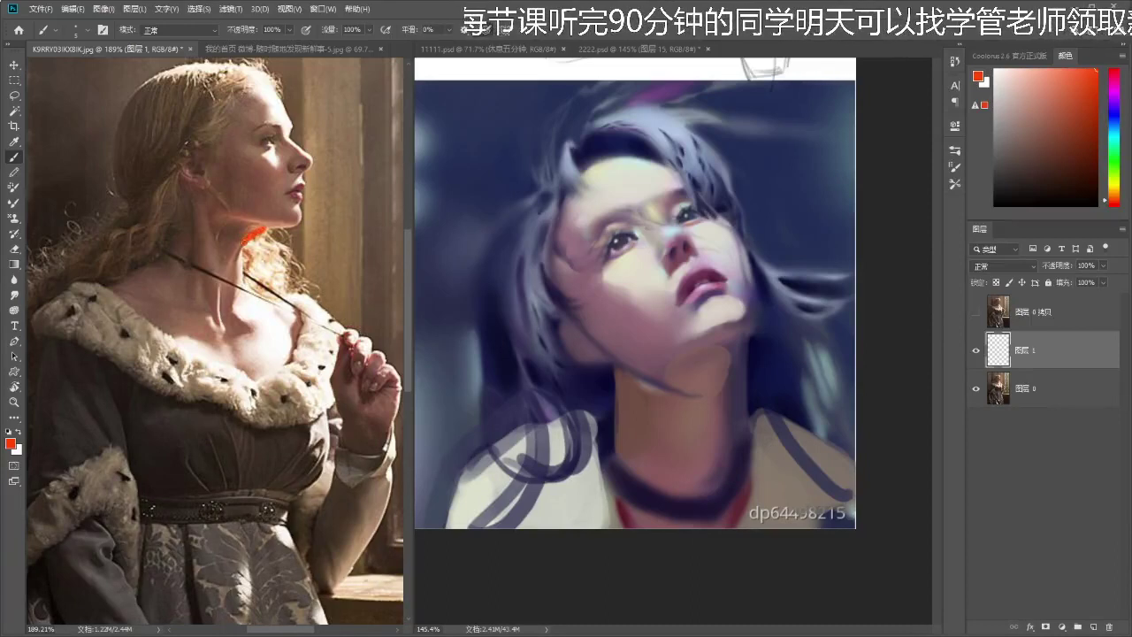
key(ctrl+z)
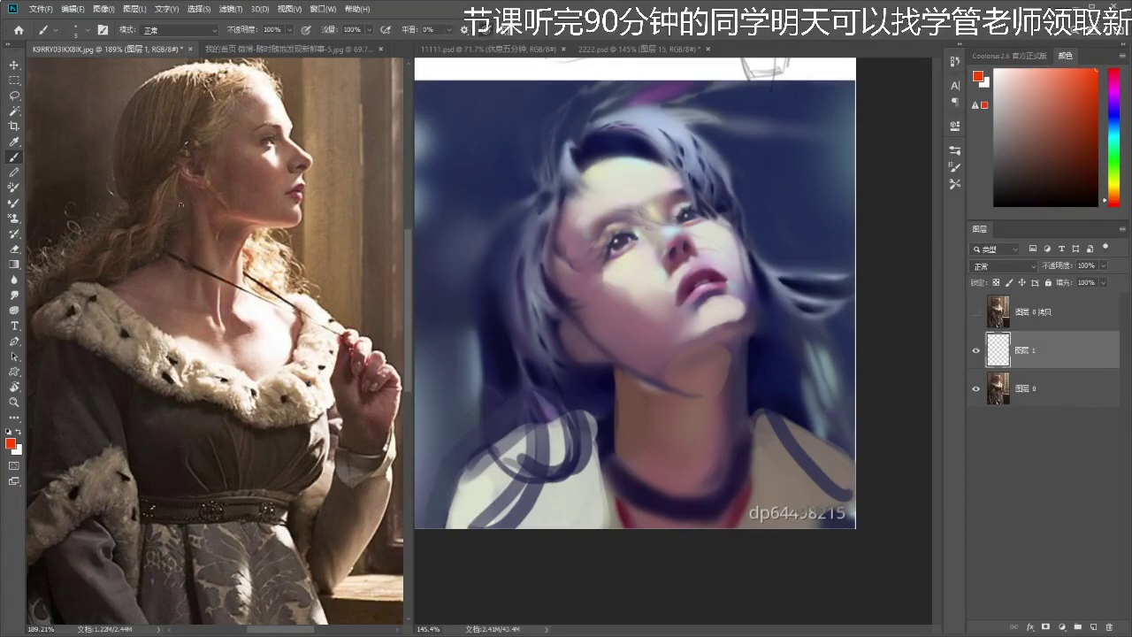
drag(250, 233, 228, 307)
drag(184, 205, 165, 280)
key(ctrl+z)
drag(182, 205, 151, 264)
key(ctrl+z)
drag(151, 263, 219, 309)
scroll(250, 232, up, 1)
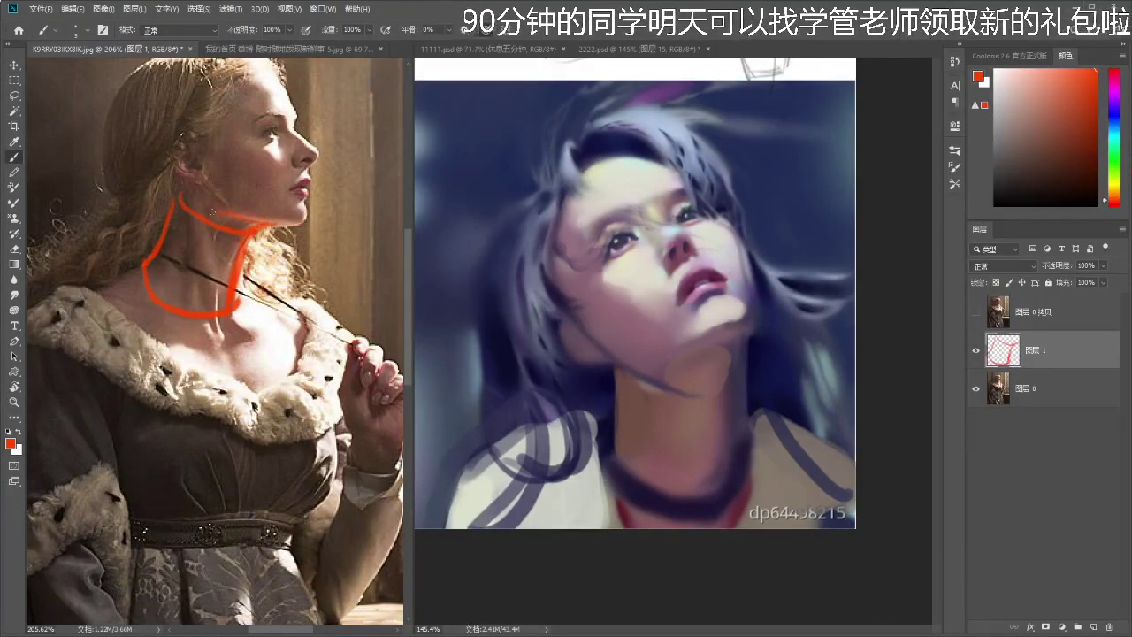
scroll(266, 181, down, 1)
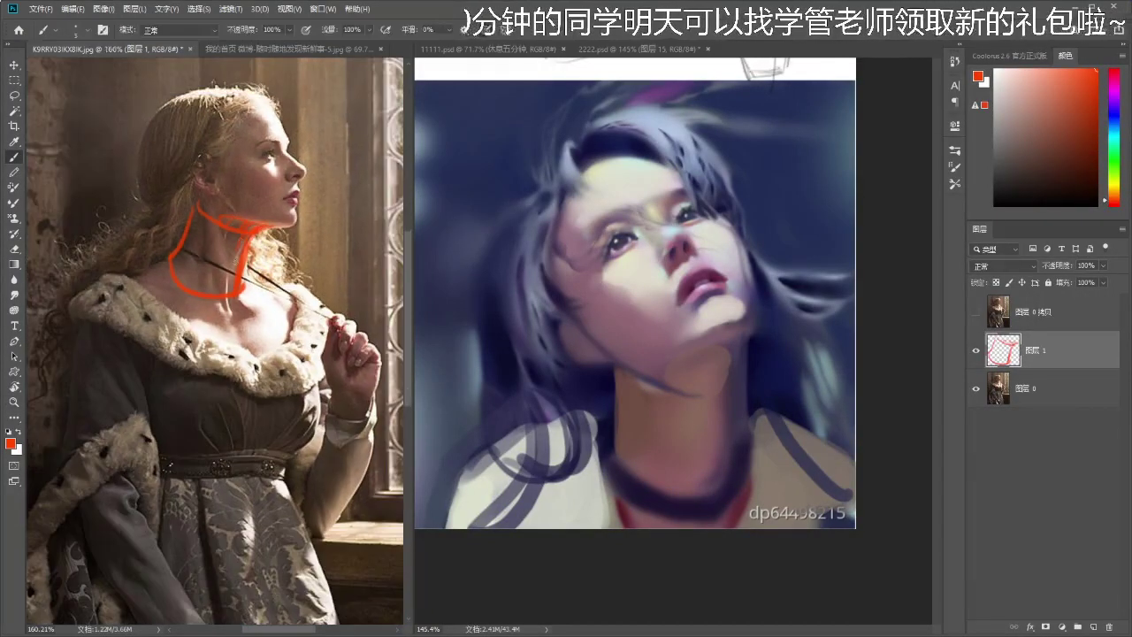
- Shade the girl's upper neck under the chin with a sampled muted reddish-brown
click(721, 385)
drag(721, 386, 699, 329)
alt+click(689, 333)
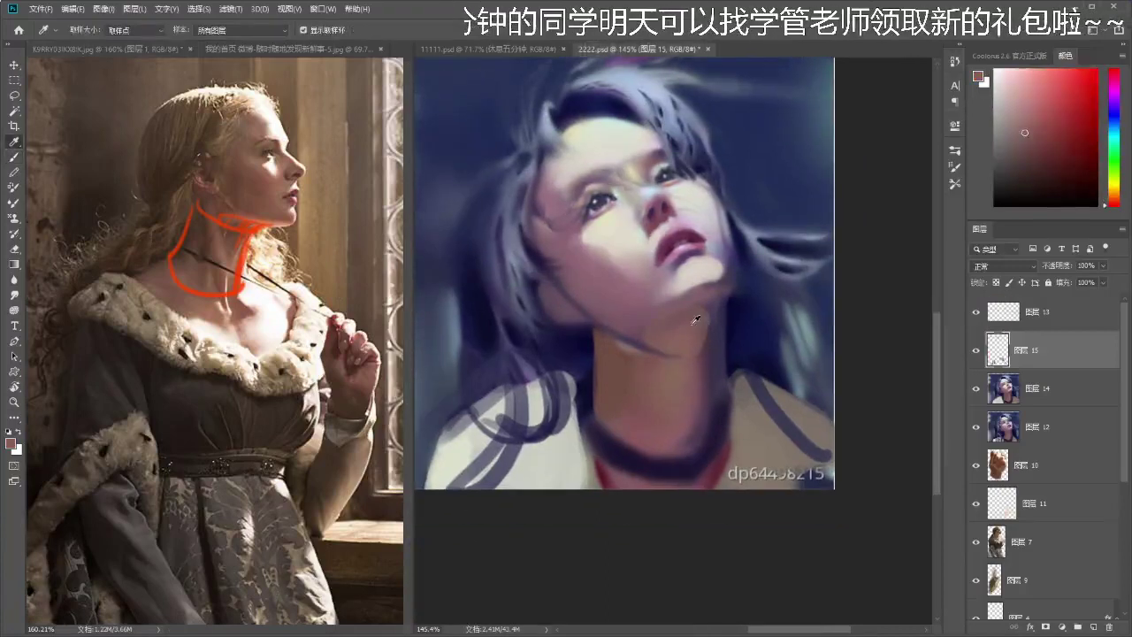
key(b)
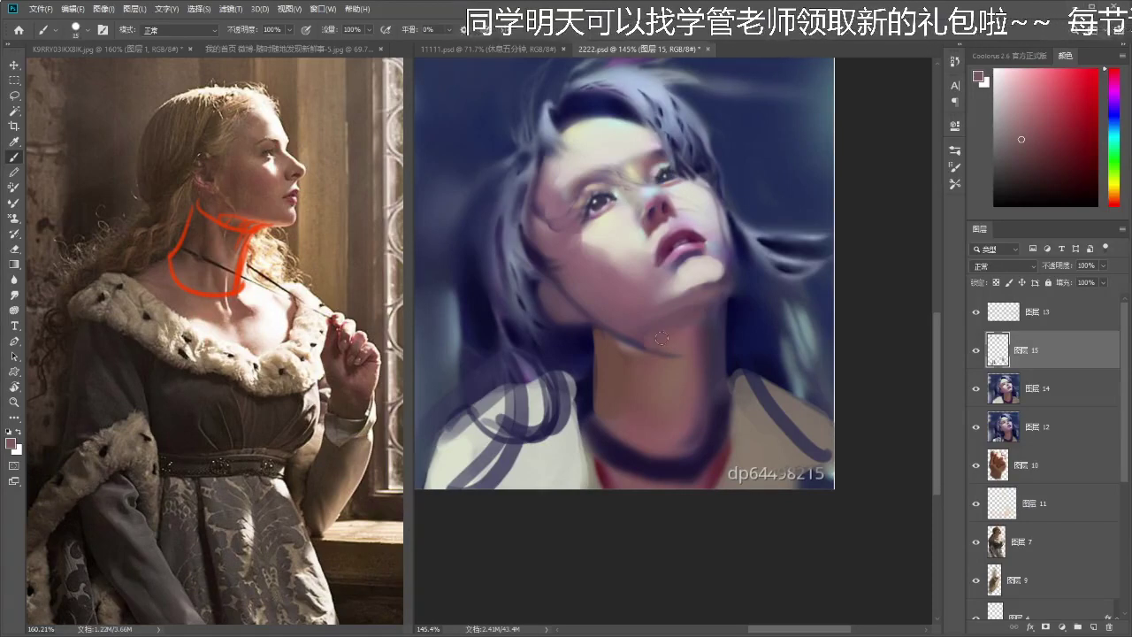
- Darken the neck's farther edge with sampled dark purple and smudge the tones above the collar
alt+click(728, 318)
alt+click(723, 322)
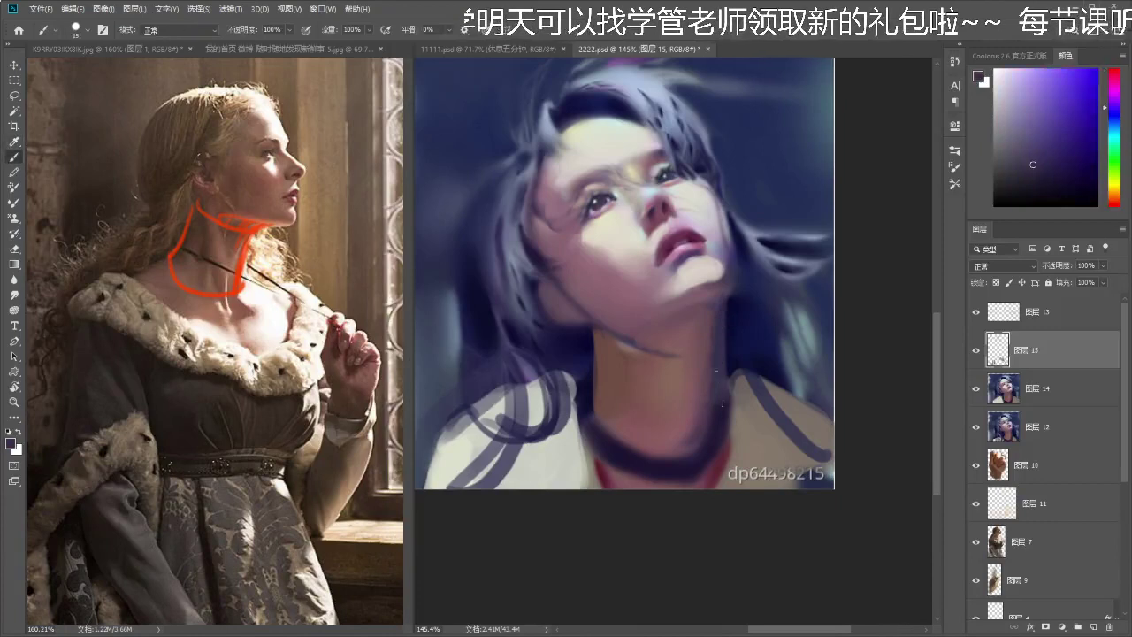
alt+click(704, 410)
key(r)
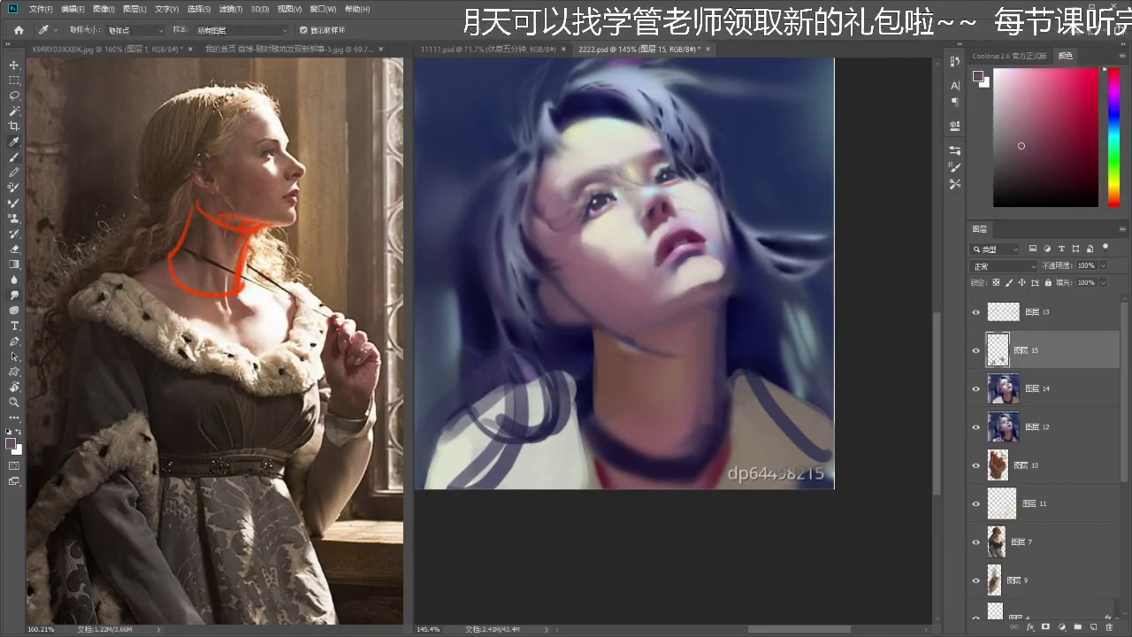
key(z)
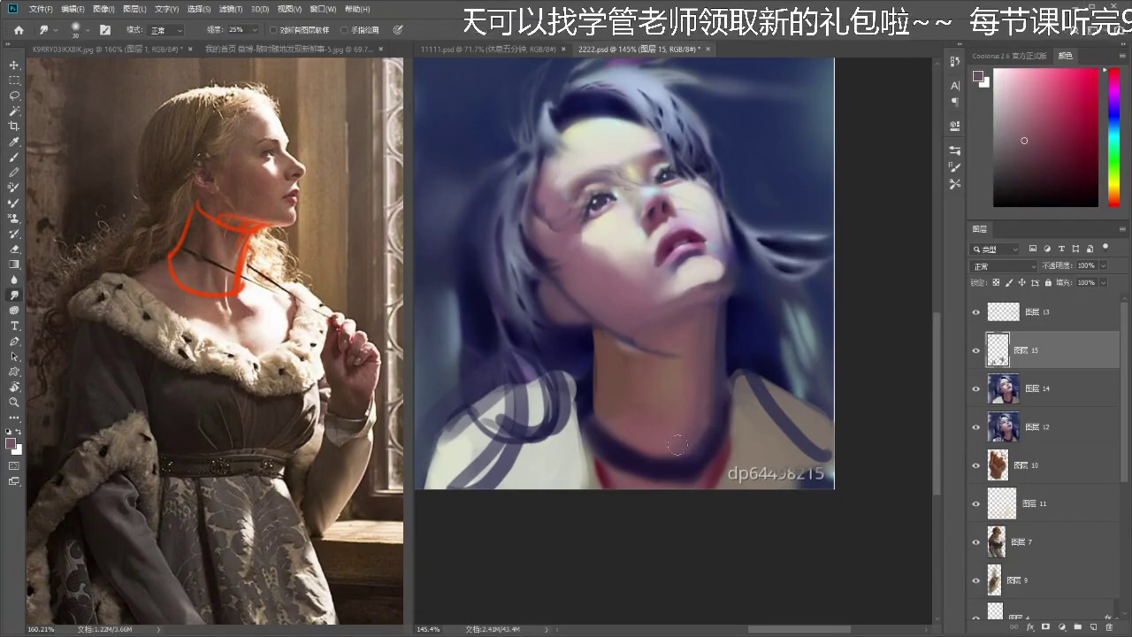
drag(679, 390, 691, 353)
- Blend the shadow beneath the girl's jaw using sampled mauve and muted reddish-brown skin tones
key(b)
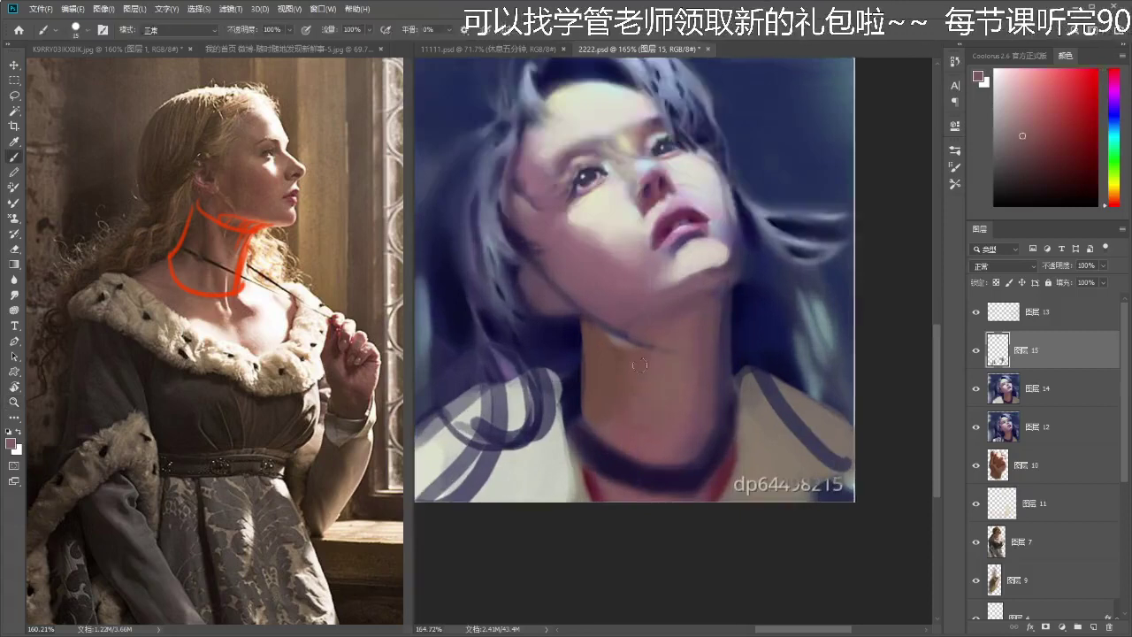
alt+click(707, 323)
key(z)
drag(615, 351, 601, 379)
mouse_move(631, 342)
mouse_down()
mouse_move(622, 397)
mouse_move(675, 361)
mouse_move(678, 373)
mouse_up()
key(b)
alt+click(675, 360)
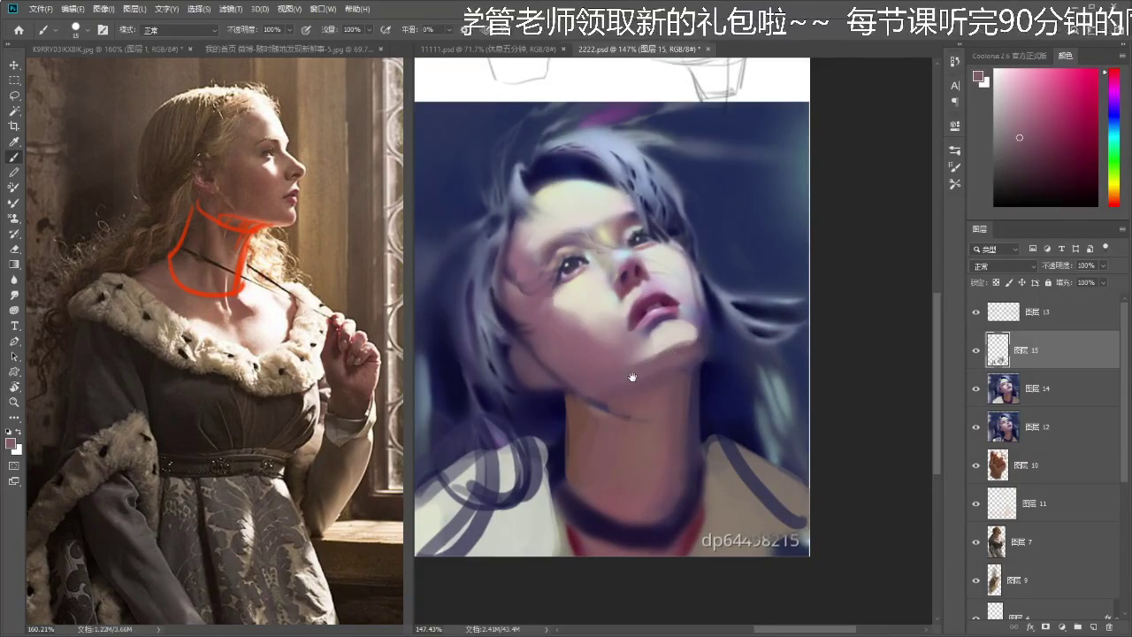
drag(613, 396, 636, 376)
alt+click(678, 344)
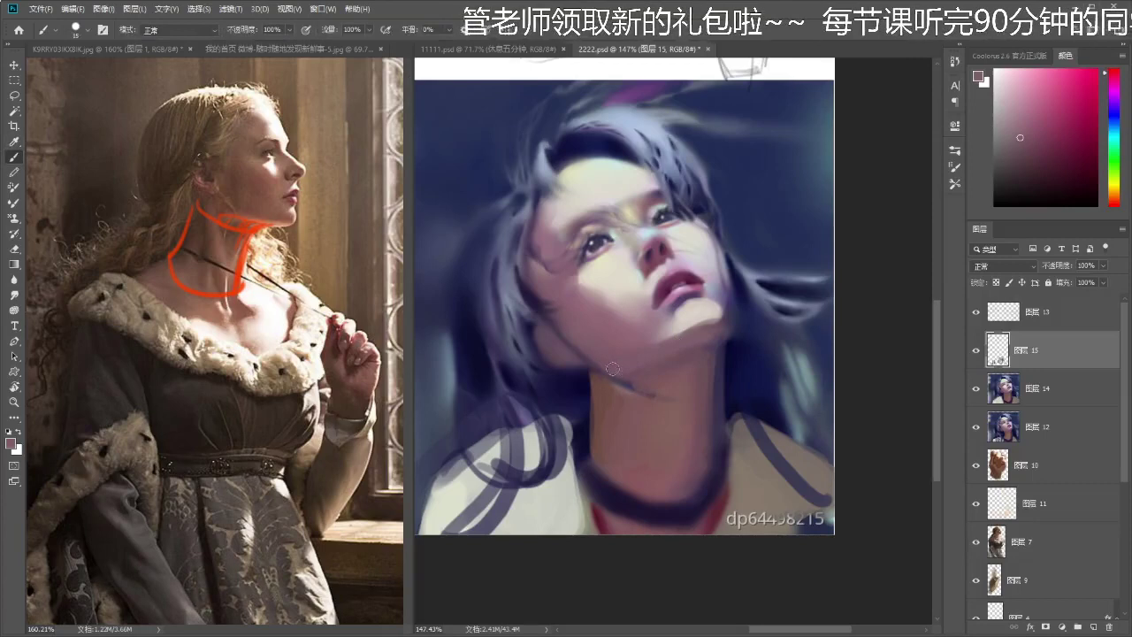
- Repaint the transition from the chin to the neck's far side with sampled purple and mauve tones
drag(695, 361, 711, 354)
alt+click(712, 353)
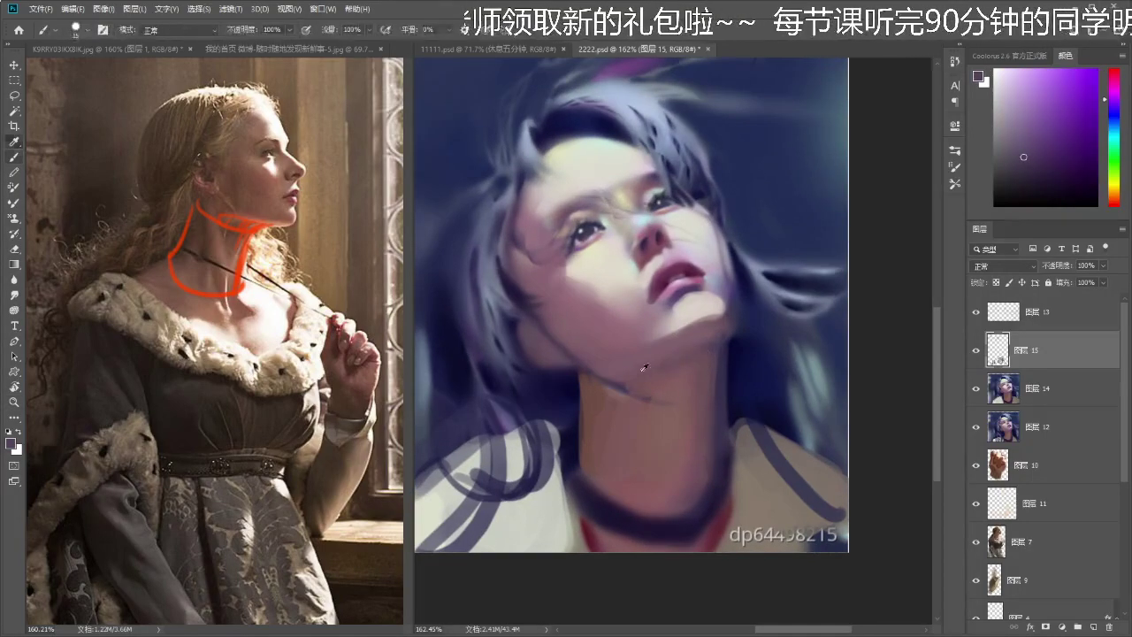
alt+click(668, 365)
alt+click(716, 339)
alt+click(700, 359)
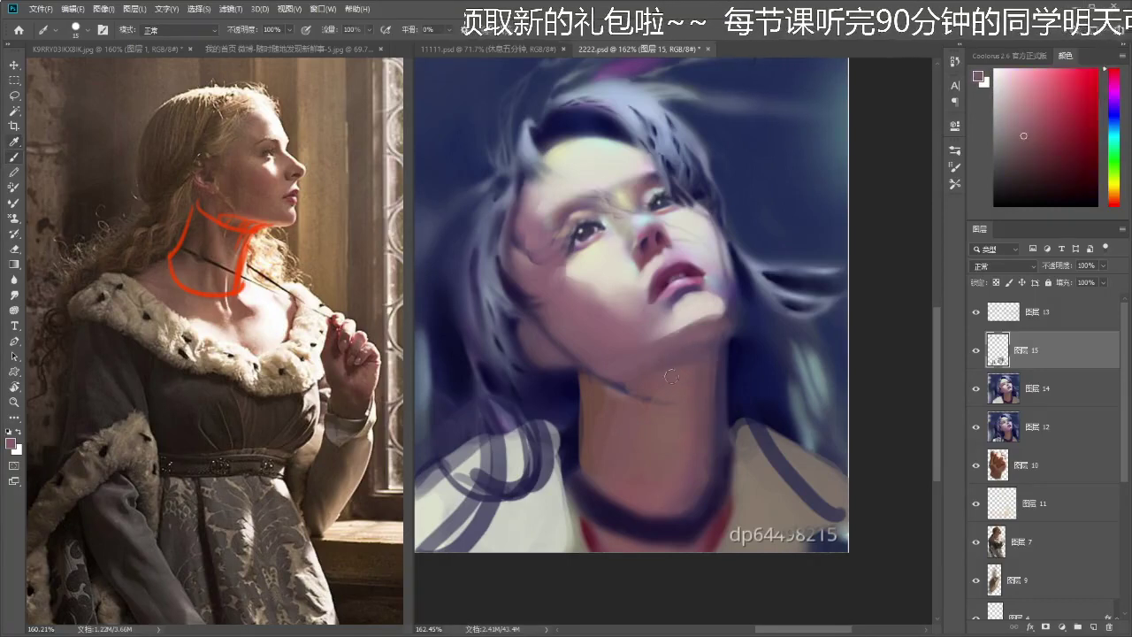
scroll(703, 368, down, 1)
alt+click(718, 359)
scroll(716, 361, up, 1)
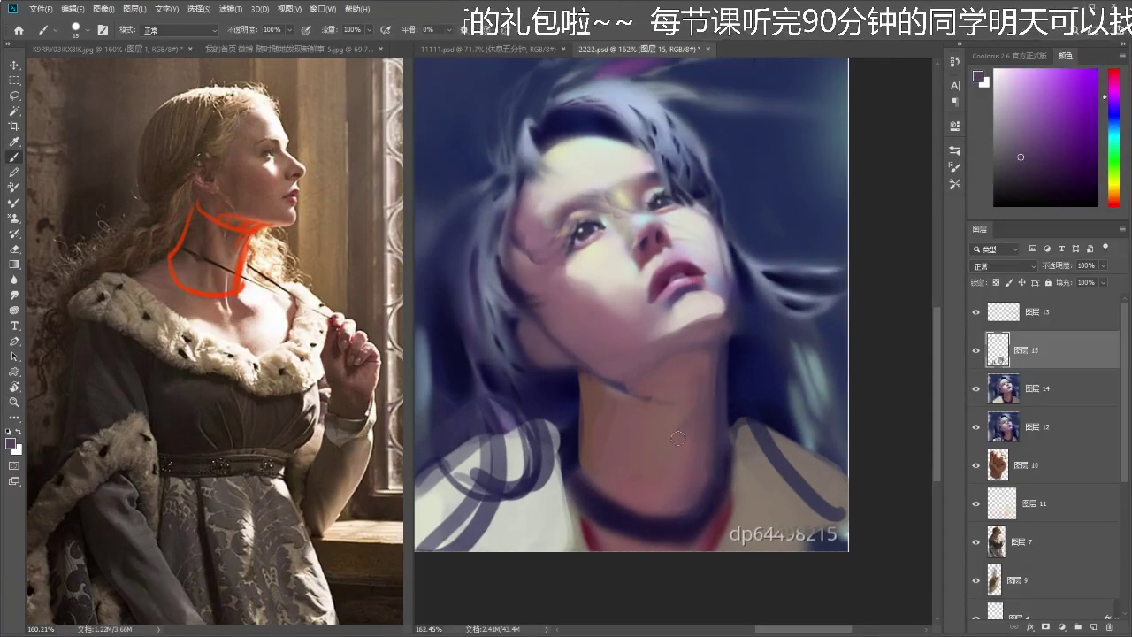
- Shade the middle and near side of the girl's neck with sampled purple and reddish-brown tones
alt+click(692, 398)
alt+click(715, 396)
drag(691, 500, 710, 422)
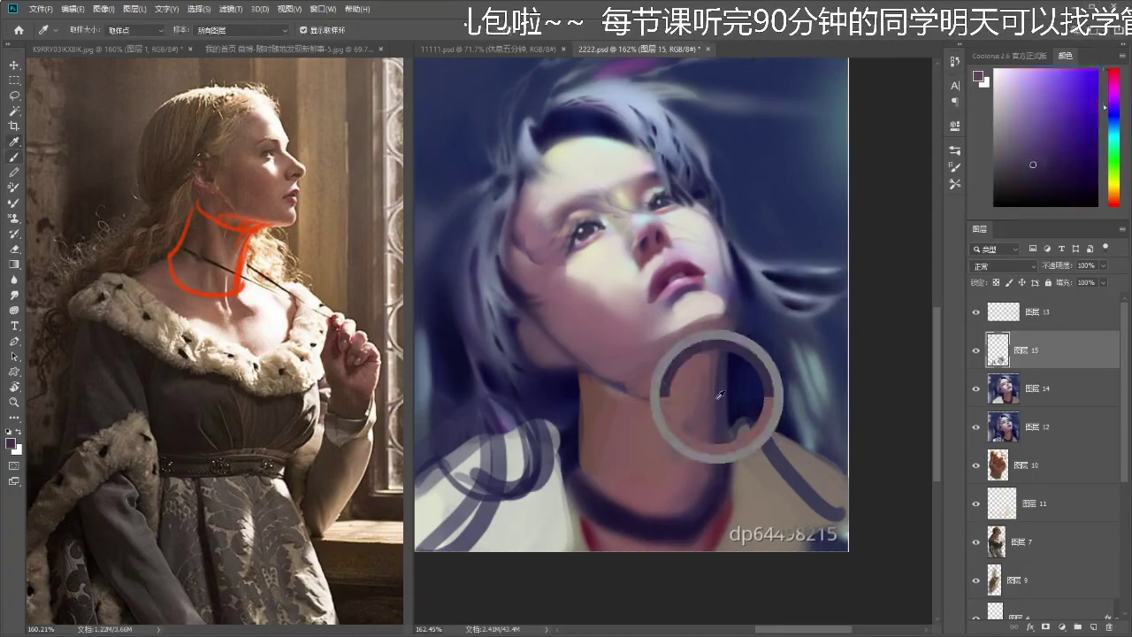
key(ctrl+z)
alt+click(592, 389)
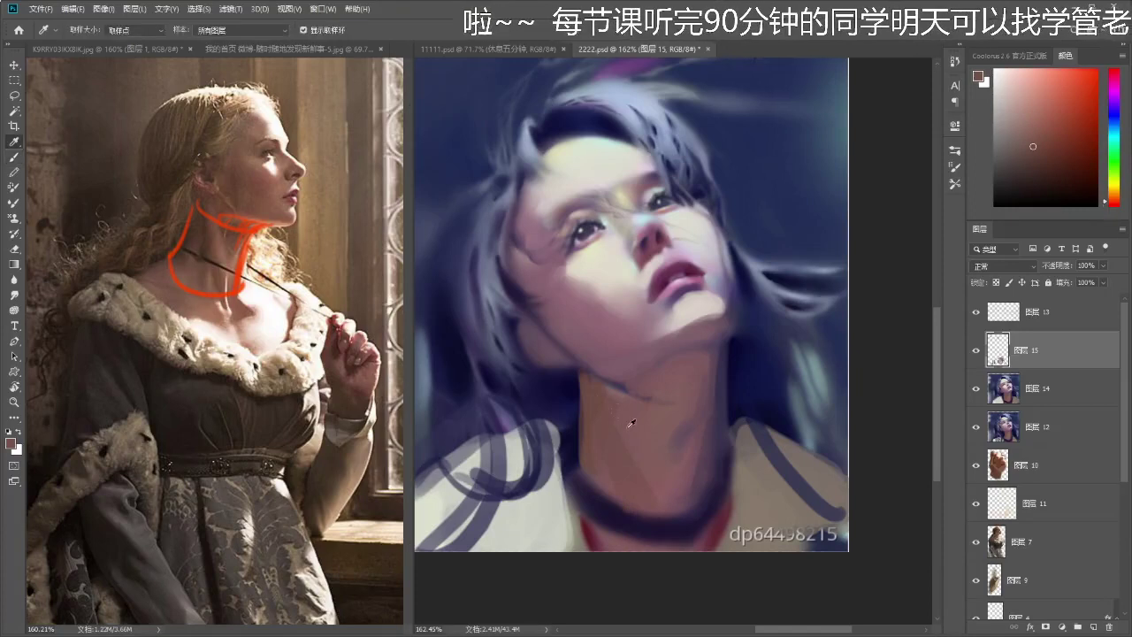
alt+click(635, 462)
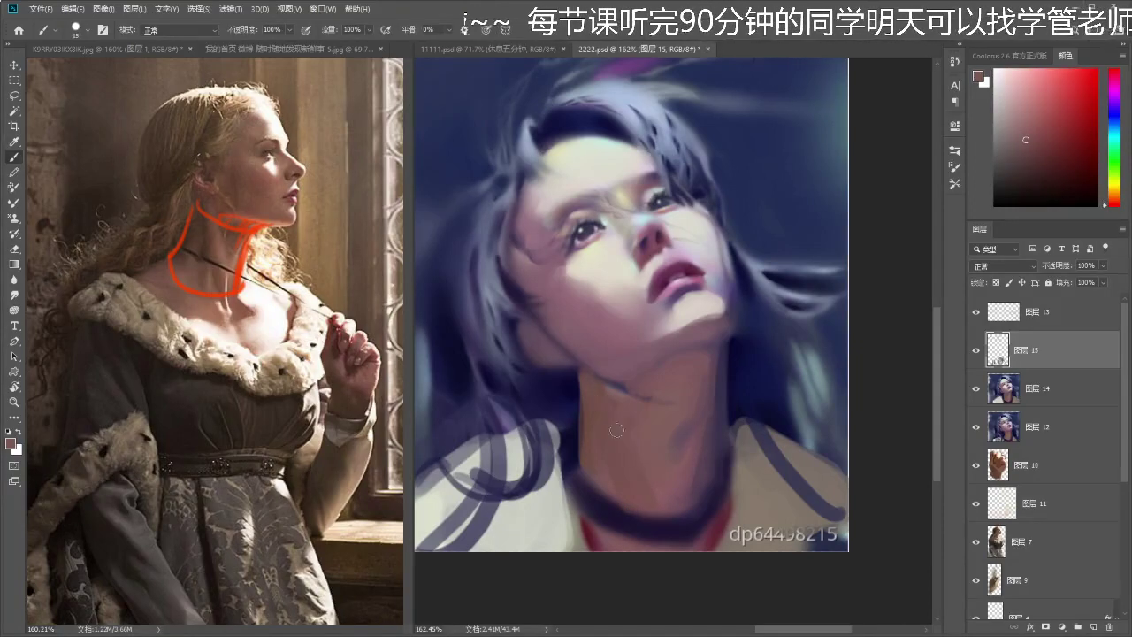
alt+click(655, 381)
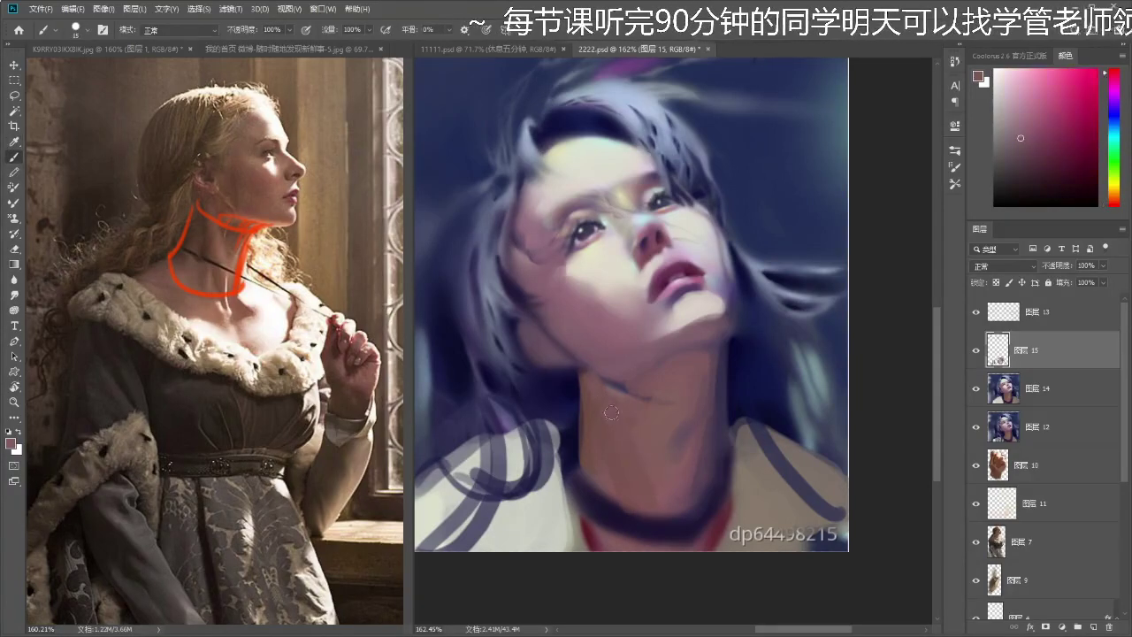
- Paint a light neck-muscle highlight running down to the collar, narrow it with the neck color, and smudge its edge
alt+click(660, 329)
mouse_move(619, 442)
mouse_down()
mouse_move(652, 510)
mouse_move(657, 481)
mouse_move(663, 502)
mouse_up()
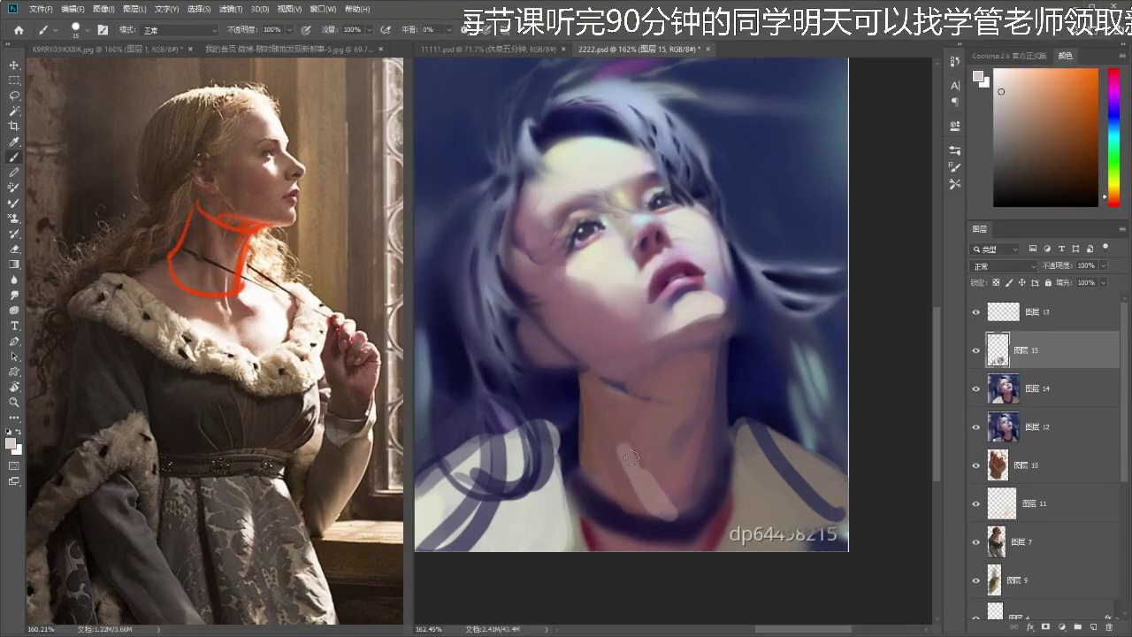
alt+click(633, 433)
drag(624, 447, 663, 501)
key(r)
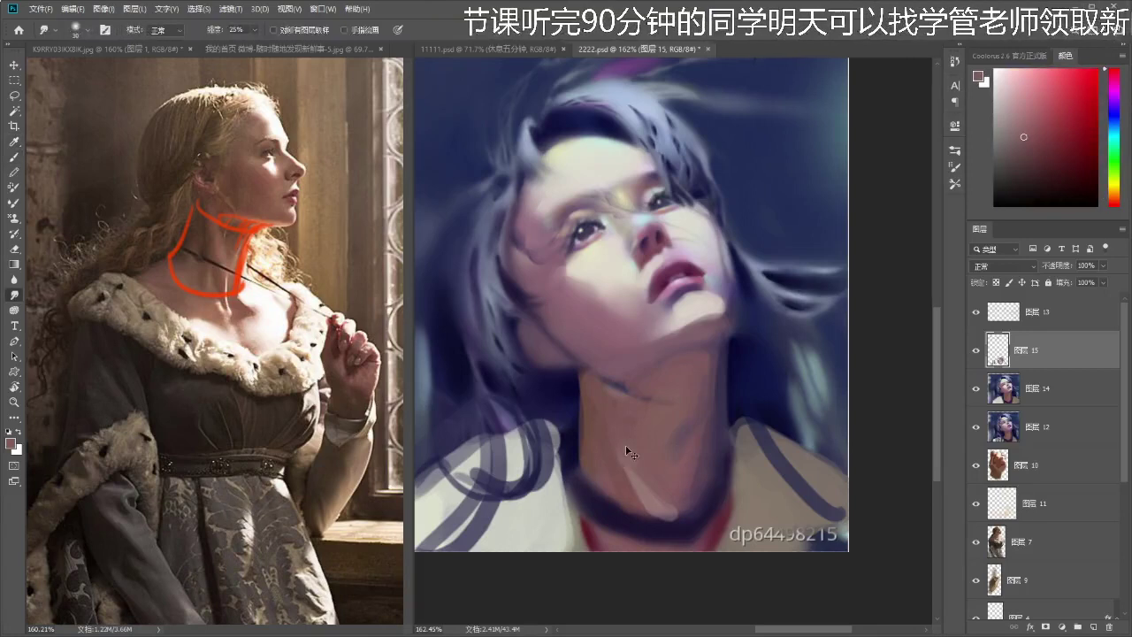
mouse_move(630, 449)
mouse_down()
mouse_move(566, 449)
mouse_move(619, 449)
mouse_up()
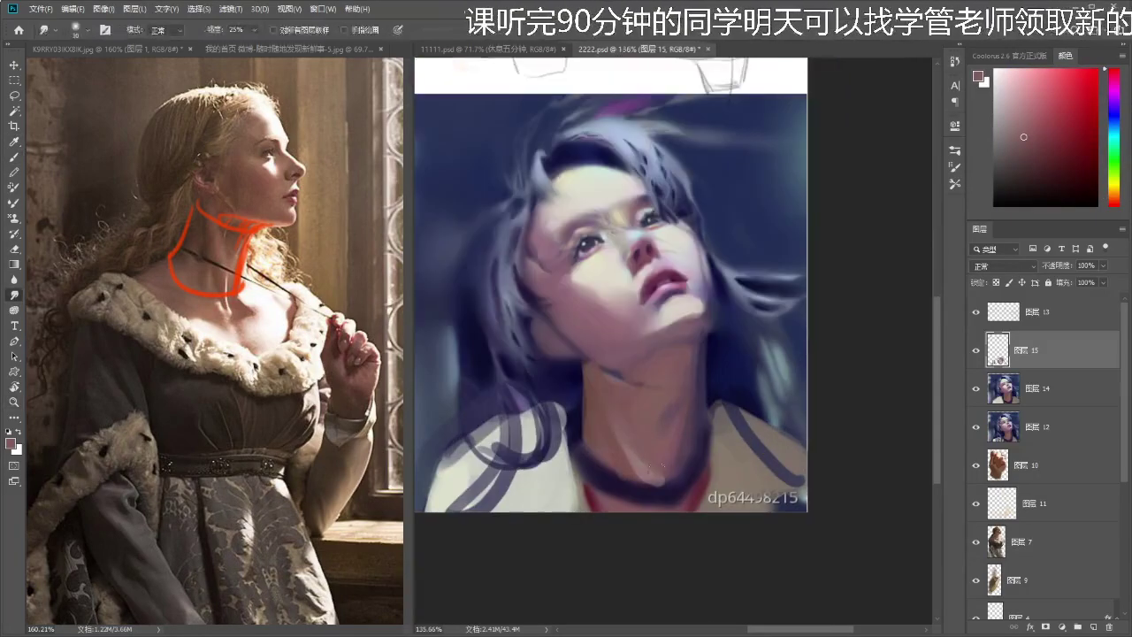
- Rework the far side of the upper neck under the chin with sampled dark mauve skin tones
key(i)
scroll(692, 397, up, 1)
click(692, 397)
key(b)
scroll(687, 398, up, 2)
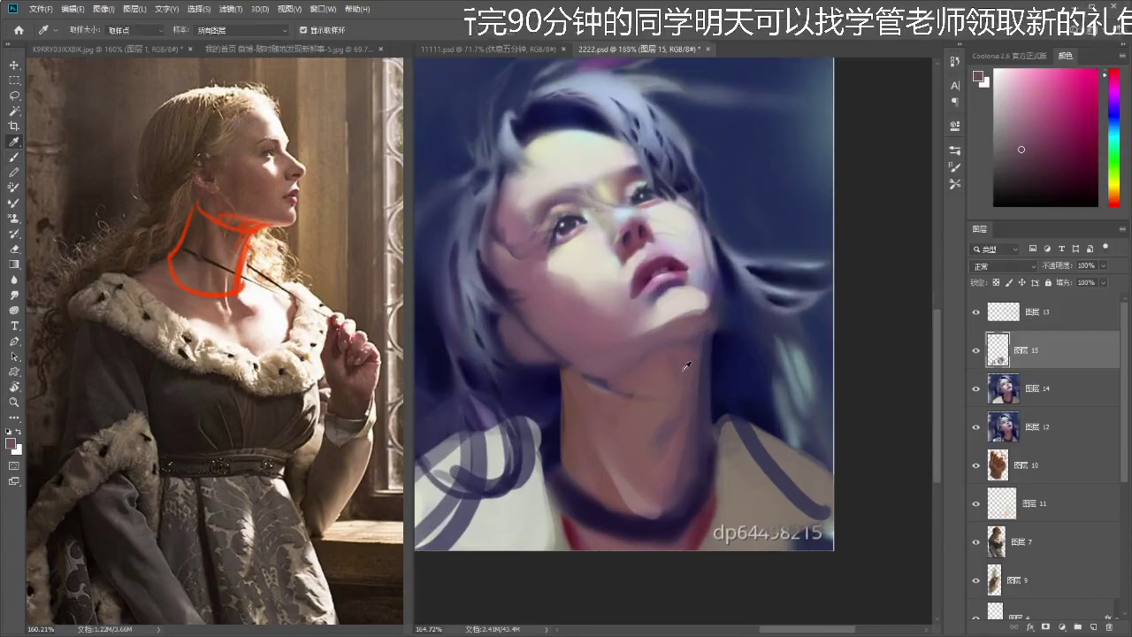
alt+click(661, 389)
- Lasso the girl's mouth area on the portrait layer 图层 14 and copy it onto a new layer for transforming
key(z)
mouse_move(676, 334)
mouse_down()
mouse_move(633, 270)
mouse_move(674, 263)
mouse_up()
scroll(634, 271, up, 4)
key(i)
key(z)
key(b)
ctrl+click(688, 275)
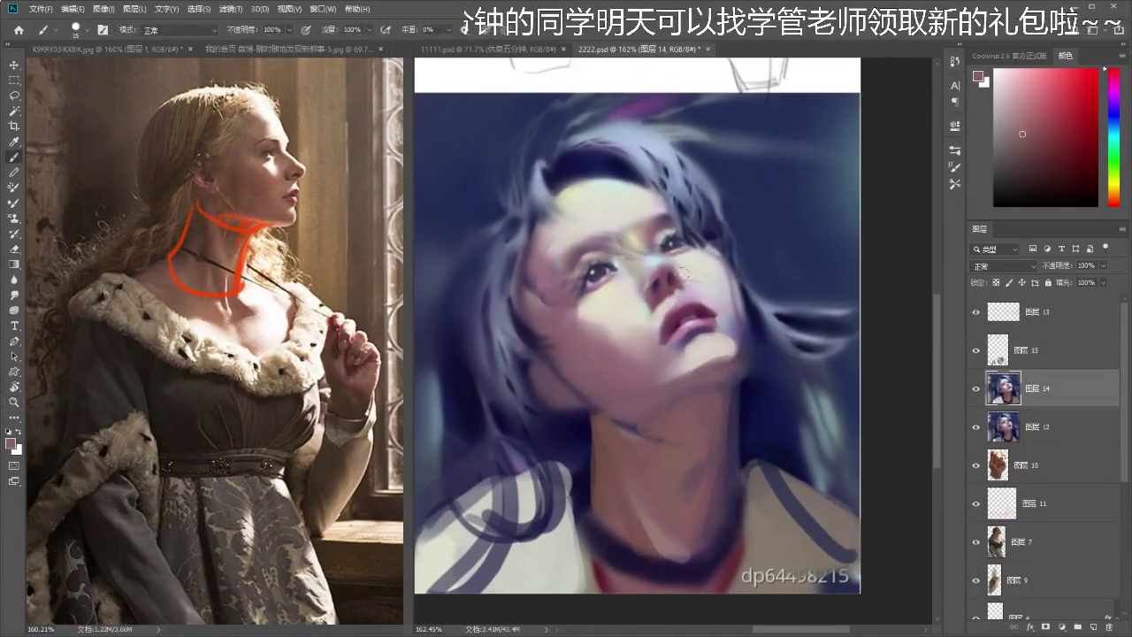
key(l)
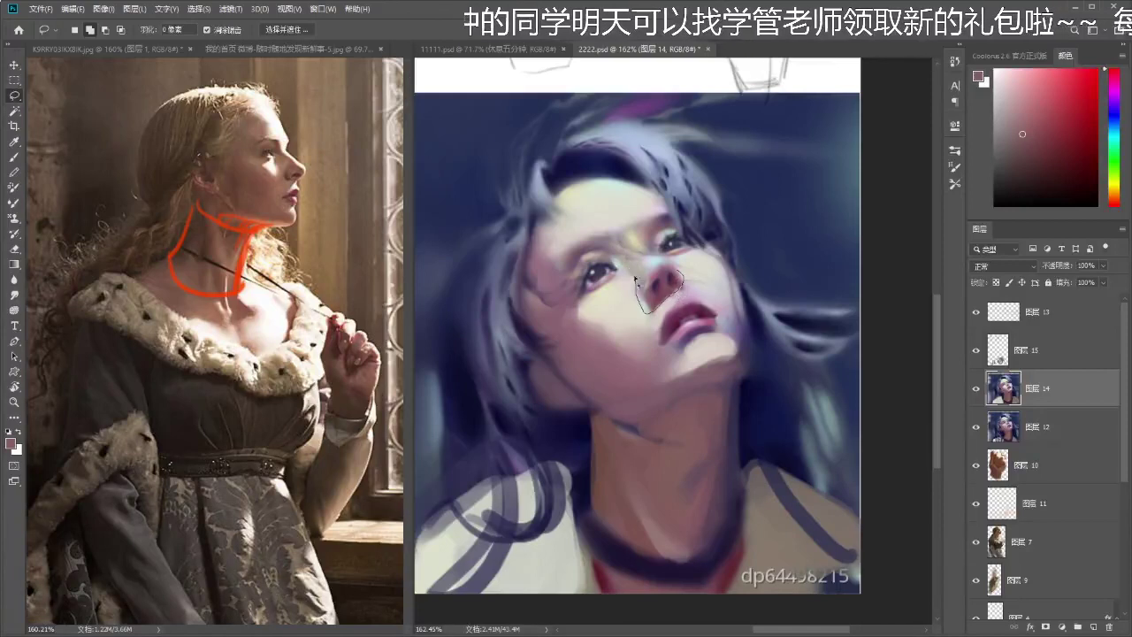
mouse_move(636, 230)
mouse_down()
mouse_move(679, 275)
mouse_move(655, 354)
mouse_move(729, 329)
mouse_move(694, 285)
mouse_move(674, 300)
mouse_up()
key(ctrl+t)
key(ctrl+j)
key(ctrl+t)
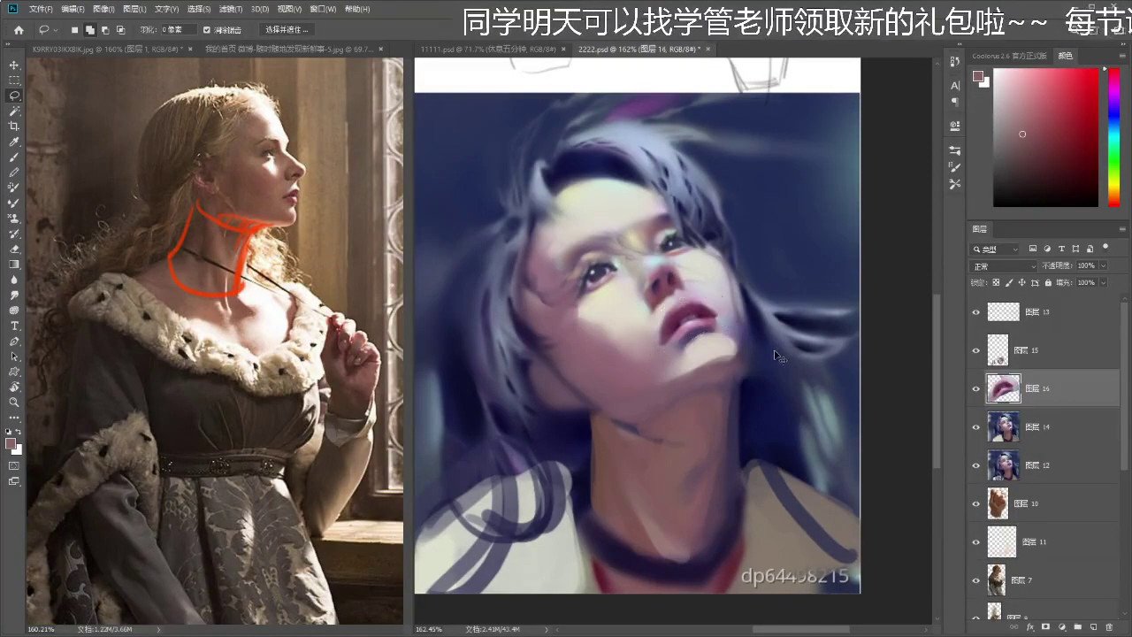
- Transform the copied mouth slightly and merge it back into the portrait layer
drag(777, 349, 757, 311)
drag(691, 321, 690, 319)
key(Return)
key(z)
drag(725, 394, 671, 395)
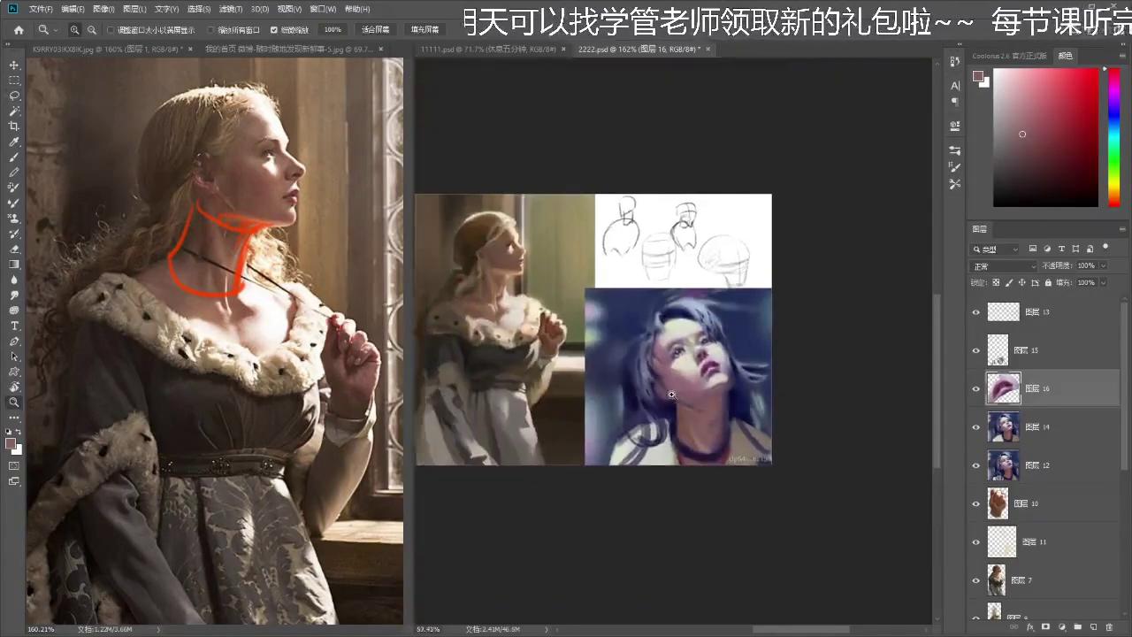
scroll(672, 394, up, 5)
key(ctrl+e)
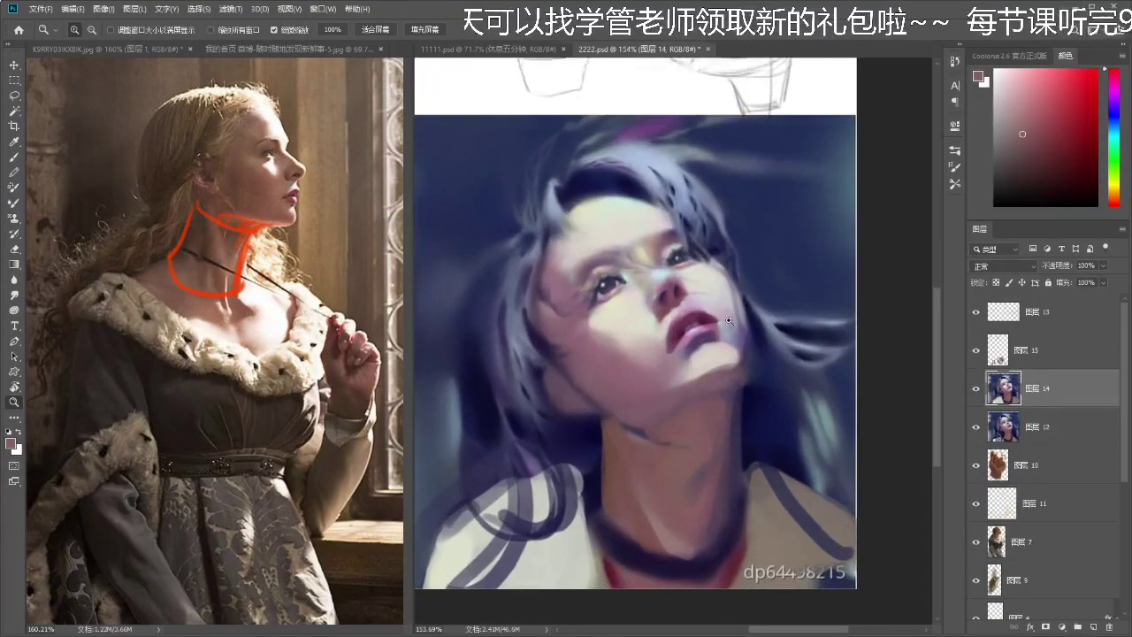
- Copy the girl's eyes, nose and mouth onto a new layer, adjust them with Free Transform, and return to the portrait layer
key(l)
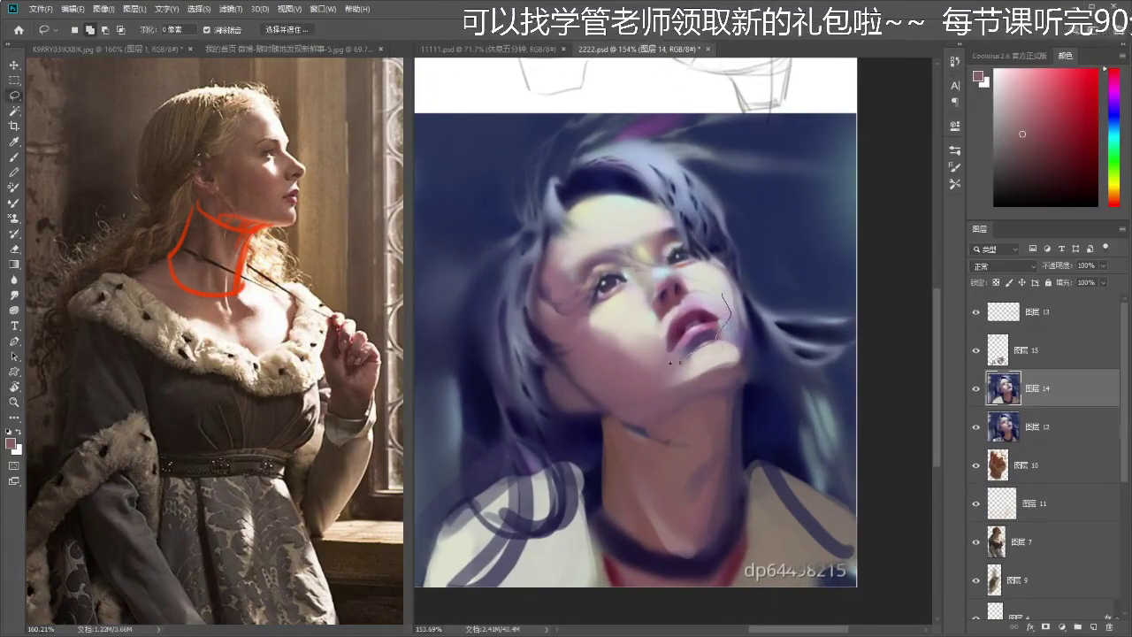
mouse_move(722, 334)
mouse_down()
mouse_move(730, 336)
mouse_move(732, 277)
mouse_move(770, 270)
mouse_move(727, 281)
mouse_move(756, 270)
mouse_move(715, 258)
mouse_up()
key(ctrl+j)
key(ctrl+t)
key(Return)
key(z)
drag(667, 329, 609, 367)
scroll(651, 326, up, 5)
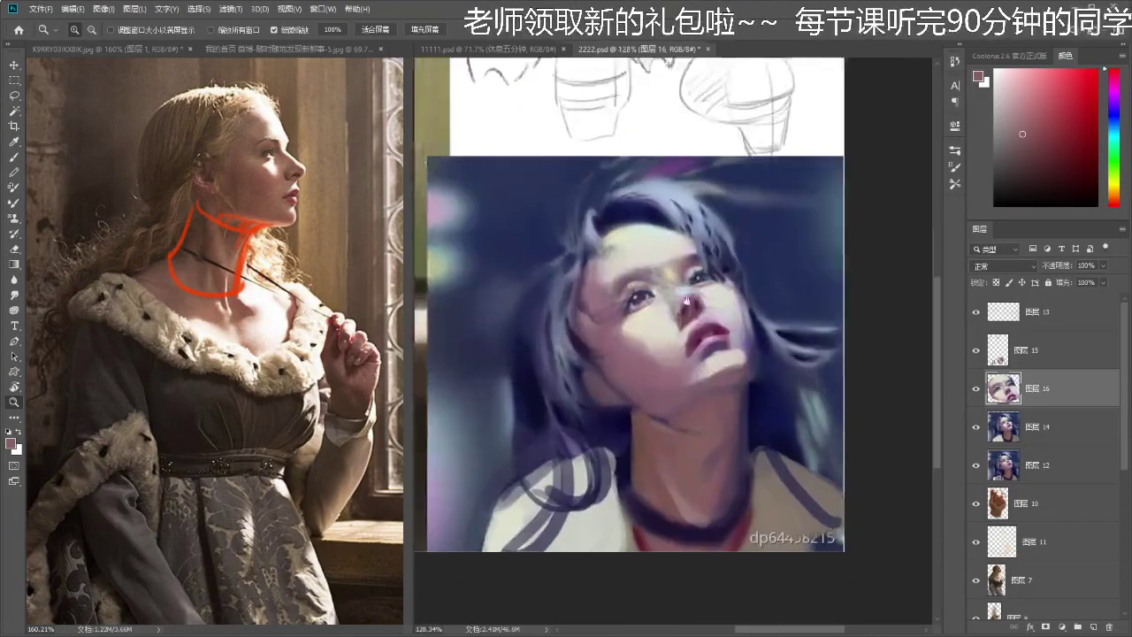
key(Delete)
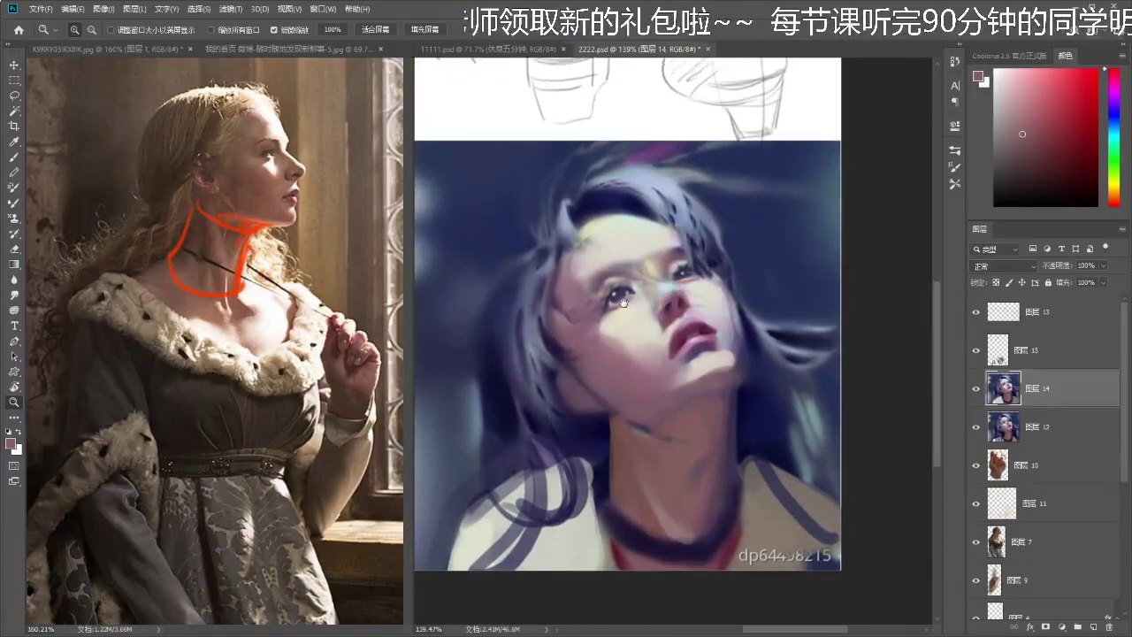
- Define the girl's ear with sampled mauve and separate it from the cheek with a dark purple strand
scroll(665, 301, up, 1)
key(i)
click(584, 409)
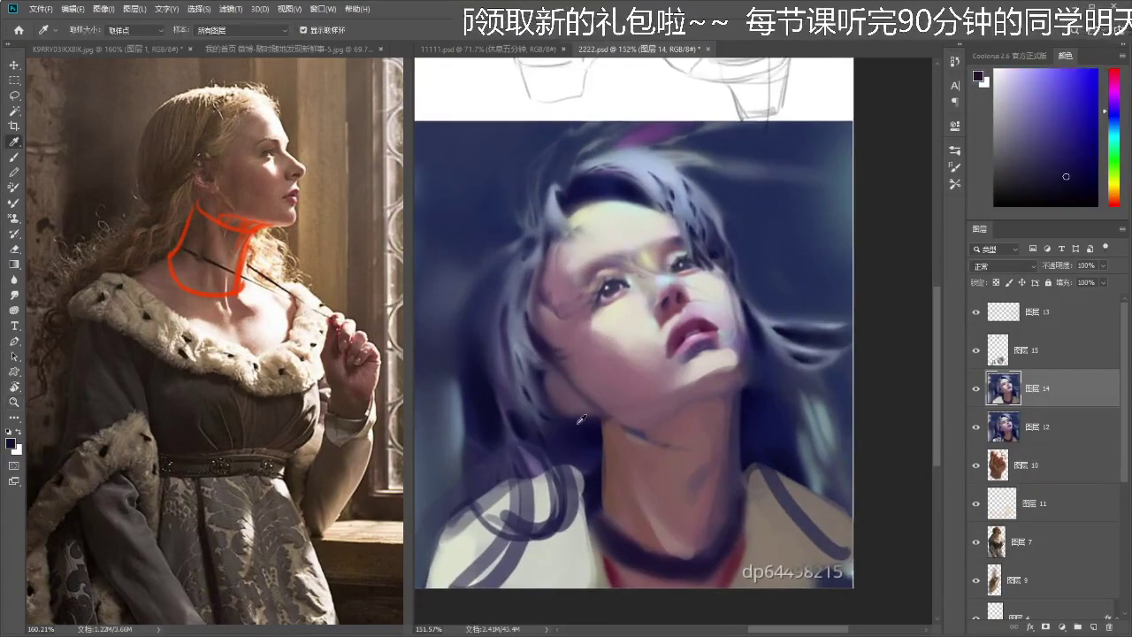
key(b)
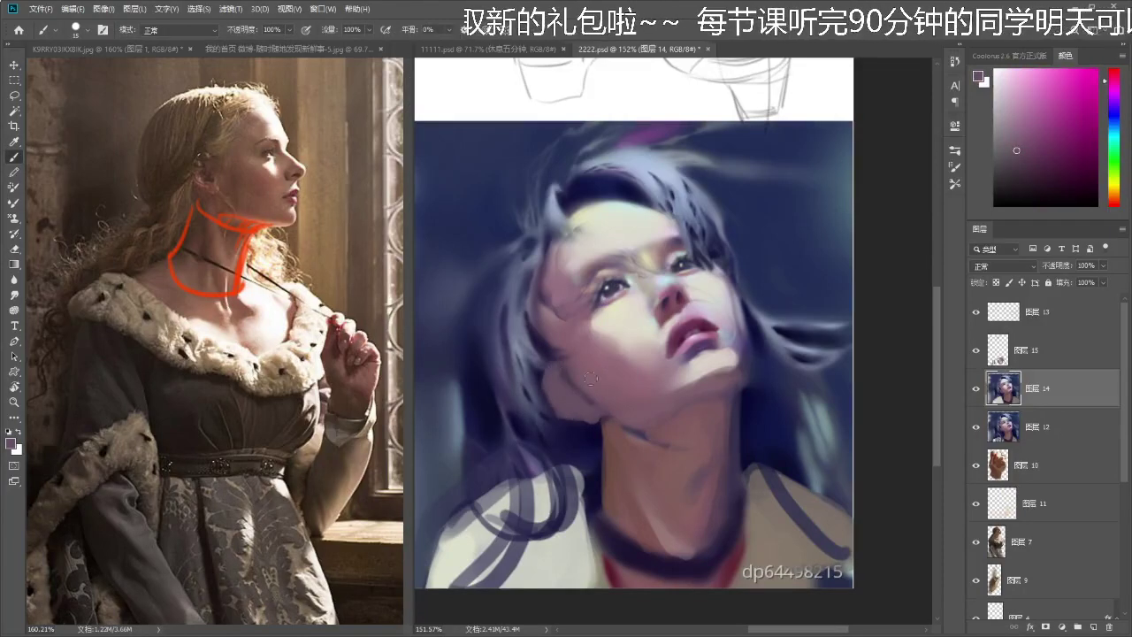
drag(595, 390, 575, 399)
alt+click(563, 379)
alt+click(531, 361)
drag(534, 363, 565, 398)
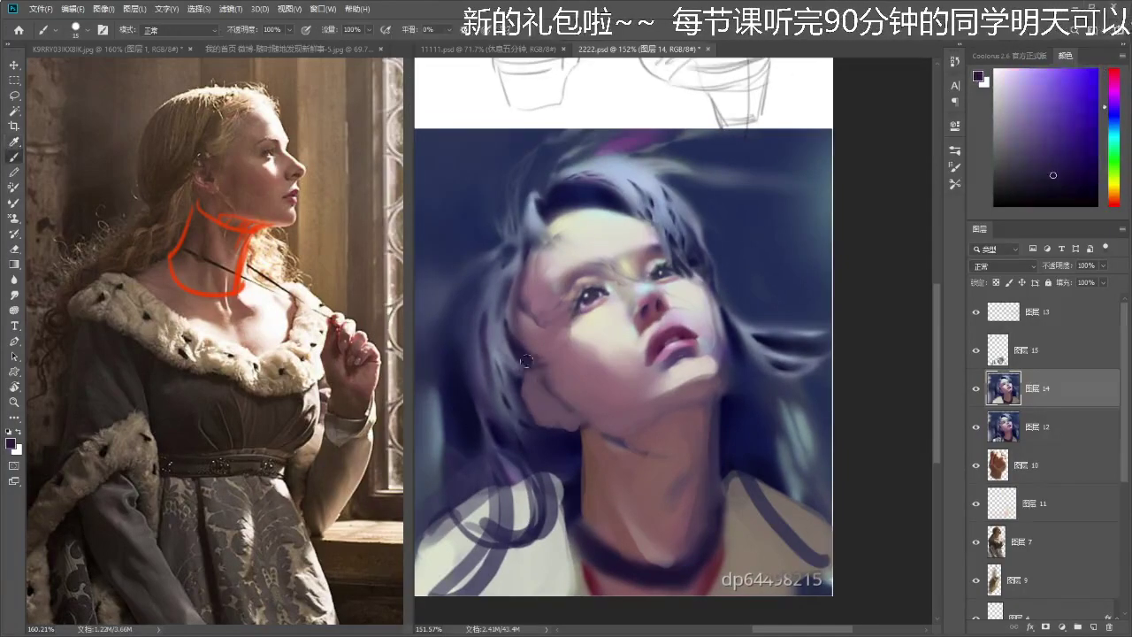
- Widen the near side of the neck below the ear with sampled dark purple and brown tones
alt+click(575, 451)
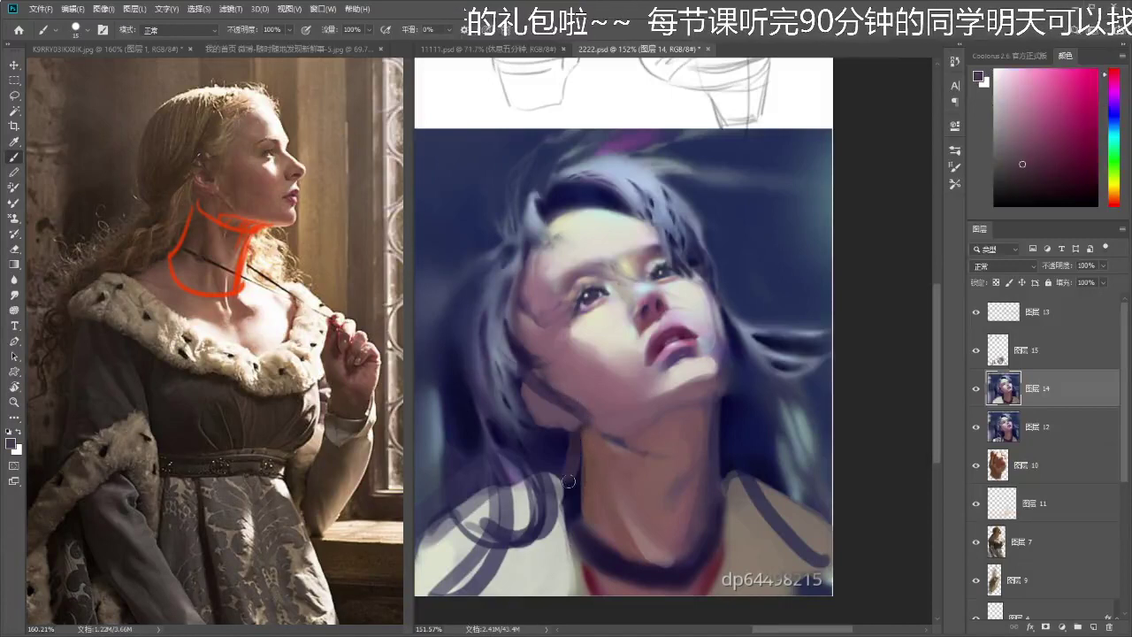
mouse_move(580, 440)
mouse_down()
mouse_move(568, 509)
mouse_move(573, 434)
mouse_move(576, 504)
mouse_up()
alt+click(599, 463)
drag(577, 463, 571, 502)
mouse_move(684, 465)
mouse_down()
mouse_move(711, 490)
mouse_move(725, 414)
mouse_move(705, 491)
mouse_up()
alt+click(723, 434)
alt+click(722, 412)
key(ctrl+alt+z)
drag(646, 286, 680, 392)
drag(676, 430, 639, 564)
key(ctrl+alt+z)
key(ctrl+alt+z)
- Refine the neck's far edge with sampled dark blue and mauve tones, and merge the neck layer with the portrait layer
drag(719, 392, 712, 488)
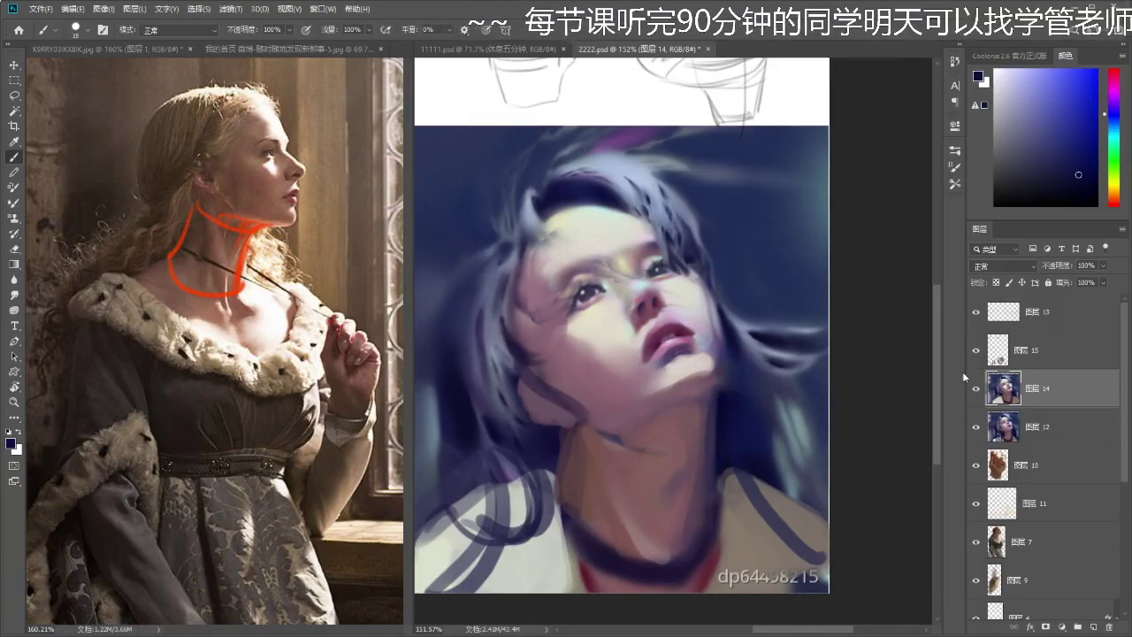
key(ctrl+e)
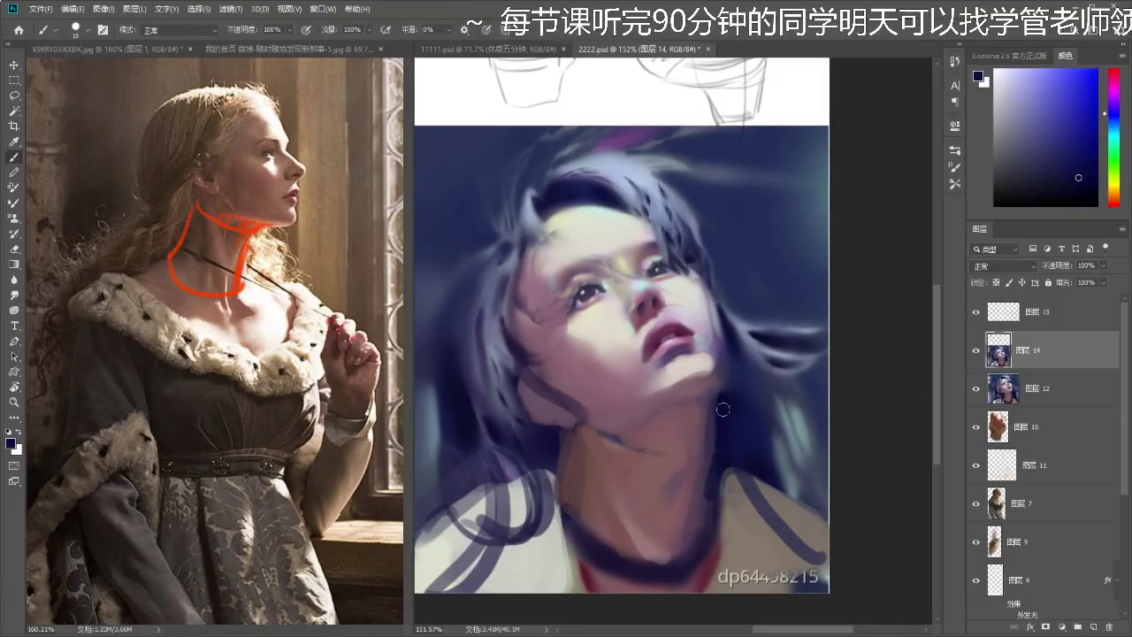
alt+click(708, 435)
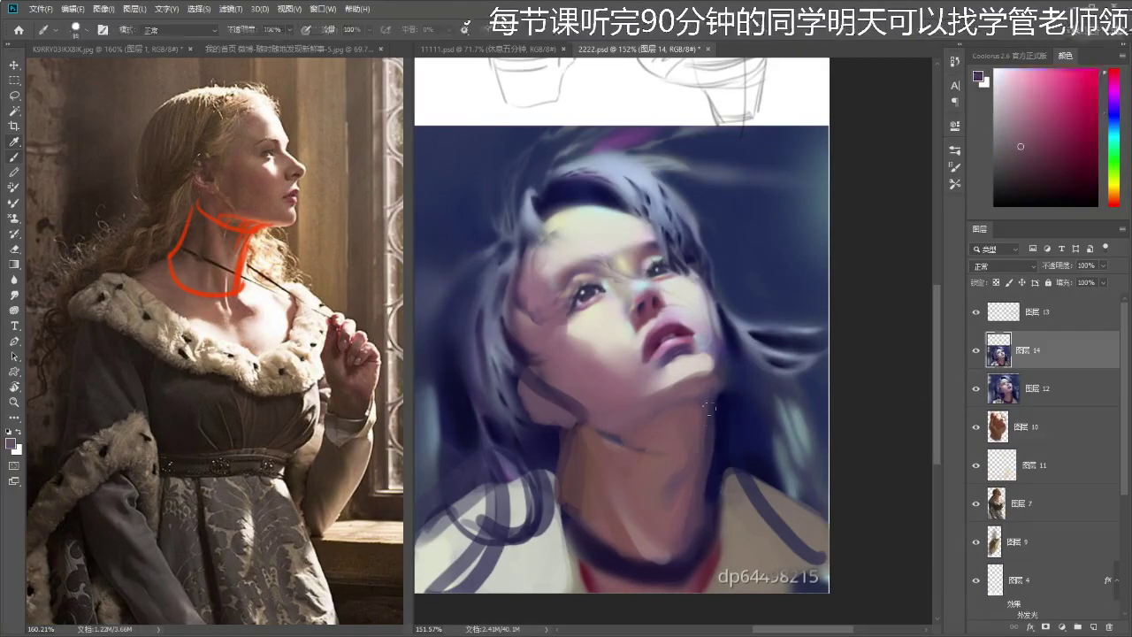
alt+click(699, 479)
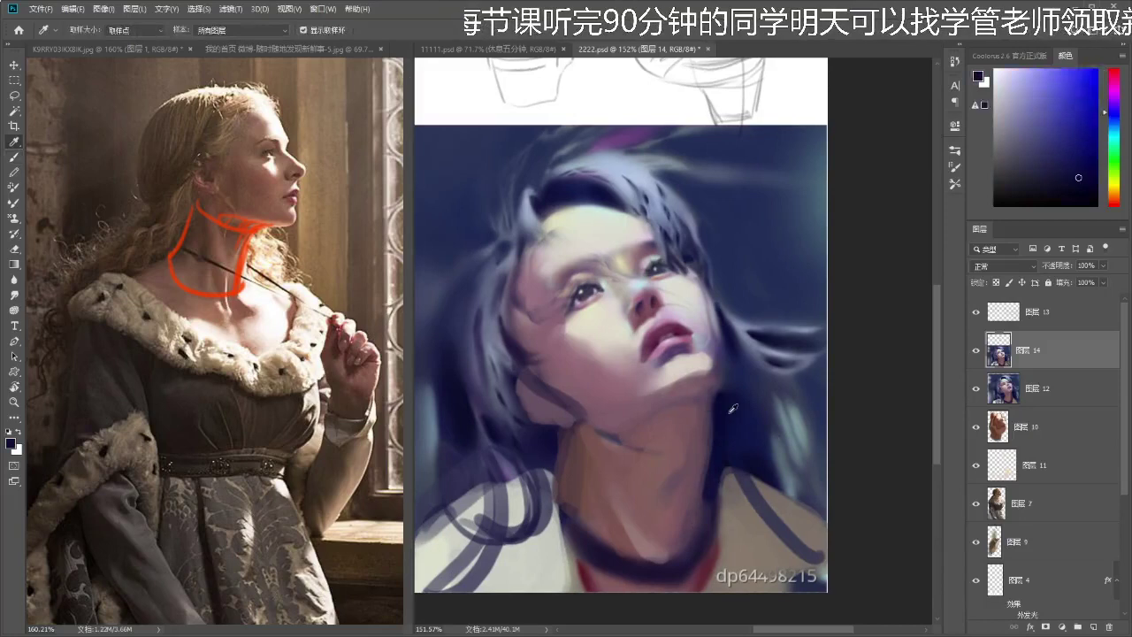
alt+click(710, 486)
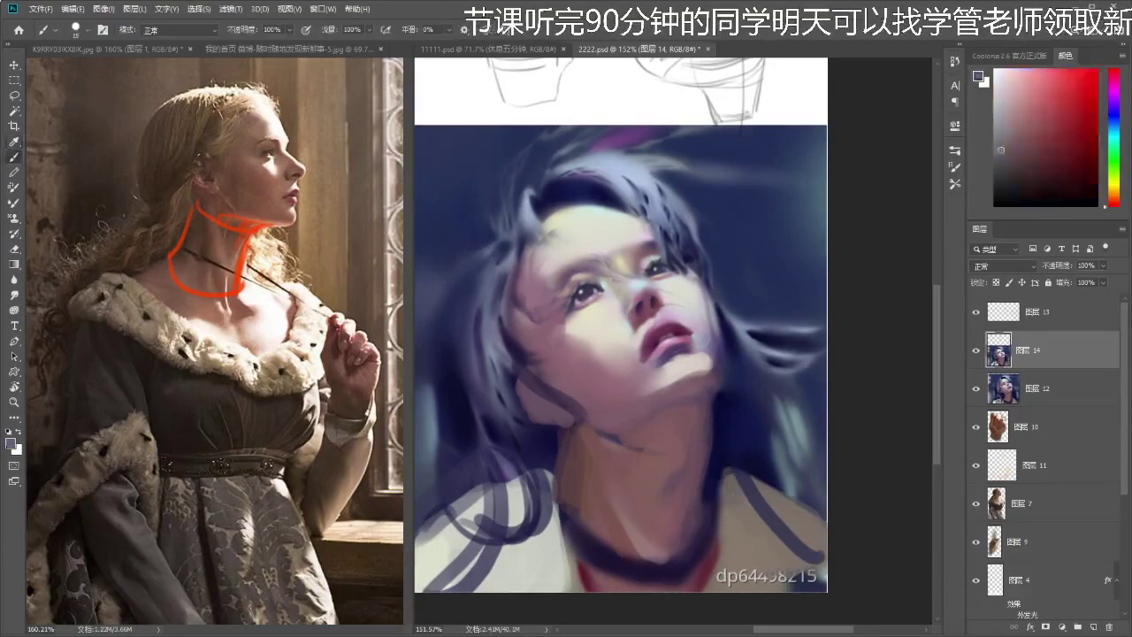
alt+click(712, 491)
mouse_move(708, 428)
mouse_down()
mouse_move(704, 494)
mouse_move(677, 541)
mouse_up()
key(z)
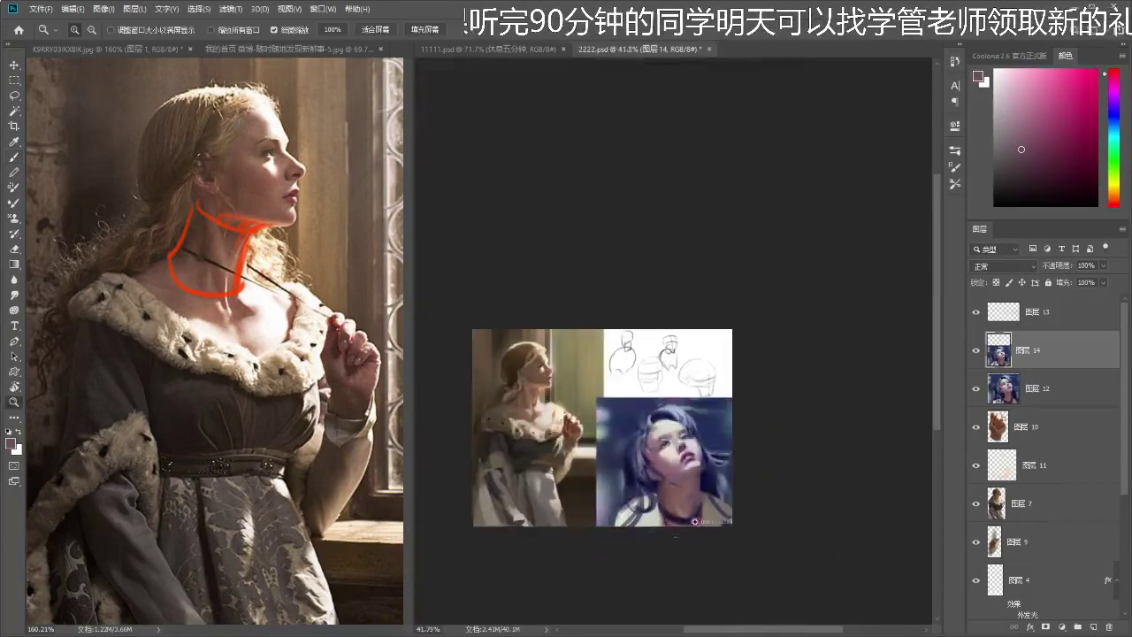
mouse_move(680, 473)
mouse_down()
mouse_move(710, 440)
mouse_move(751, 440)
mouse_up()
- Refine the girl's far brow, eye socket and nose bridge with sampled cream, pale skin and muted mauve tones
key(b)
alt+click(599, 391)
key(z)
drag(604, 366, 623, 366)
key(b)
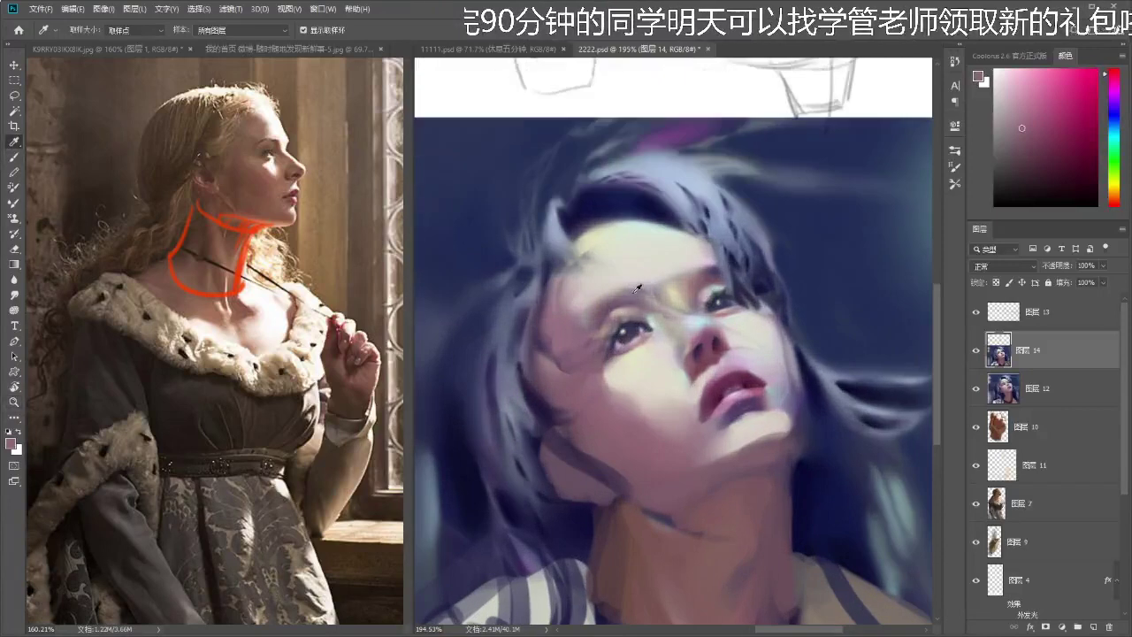
alt+click(623, 265)
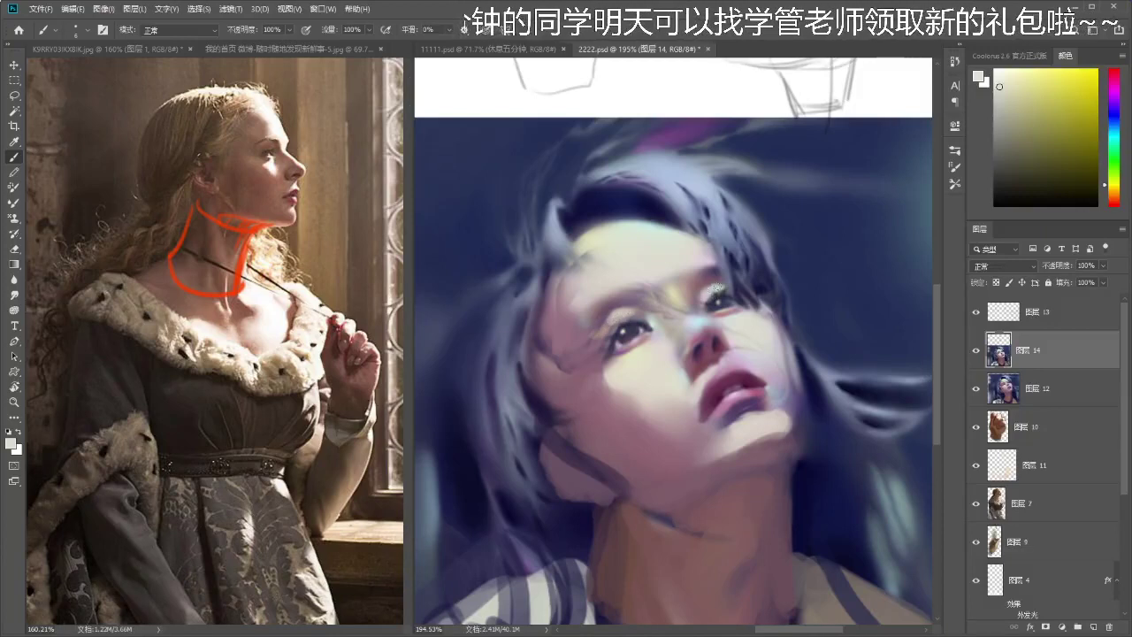
alt+click(711, 288)
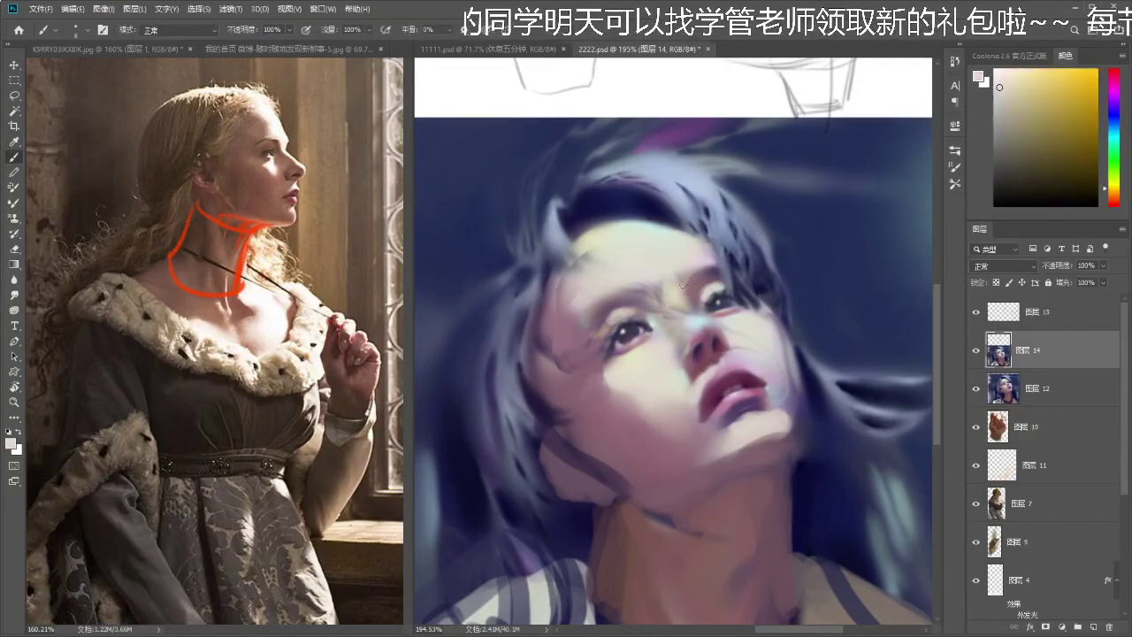
alt+click(698, 283)
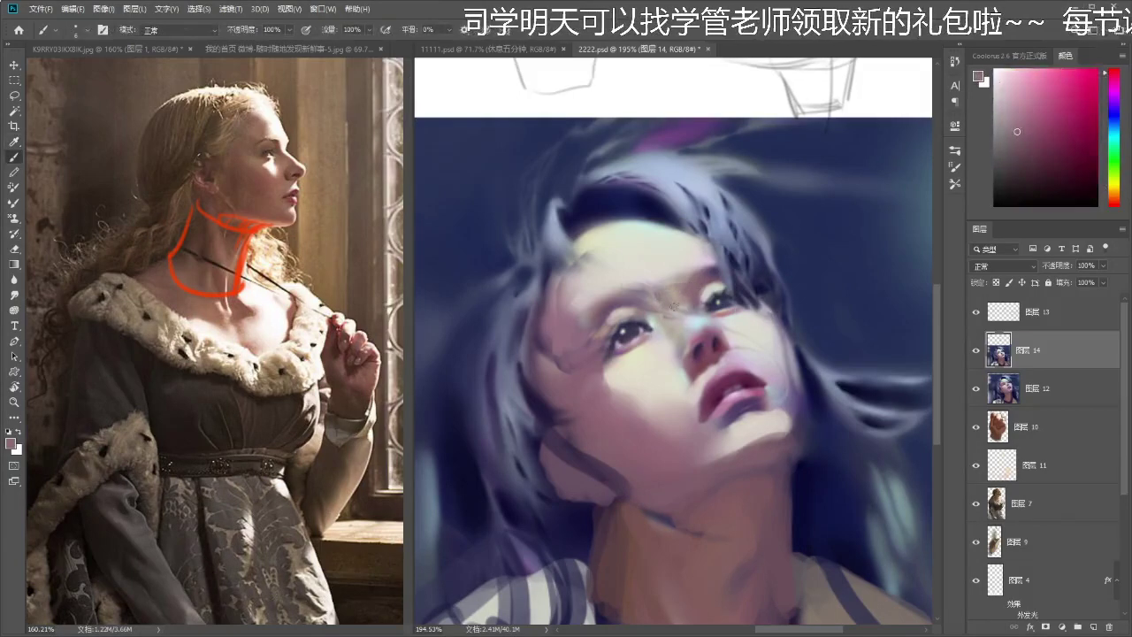
alt+click(679, 260)
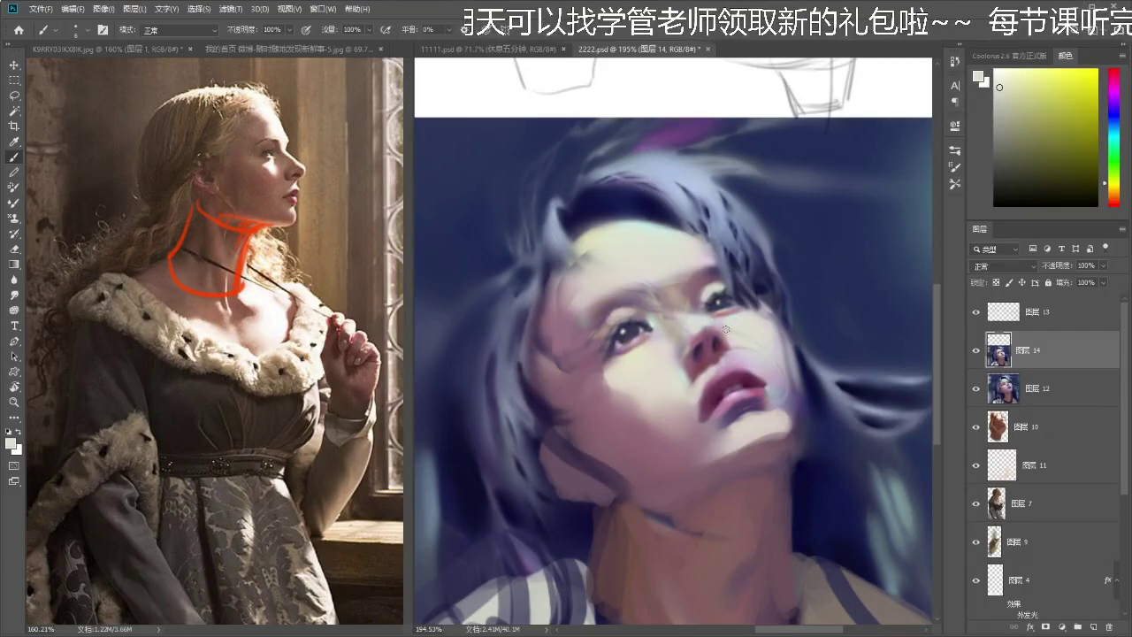
- Refine the nose underside and the area above the upper lip with sampled dark purple, mauve and pale skin tones
scroll(713, 322, up, 2)
alt+click(698, 347)
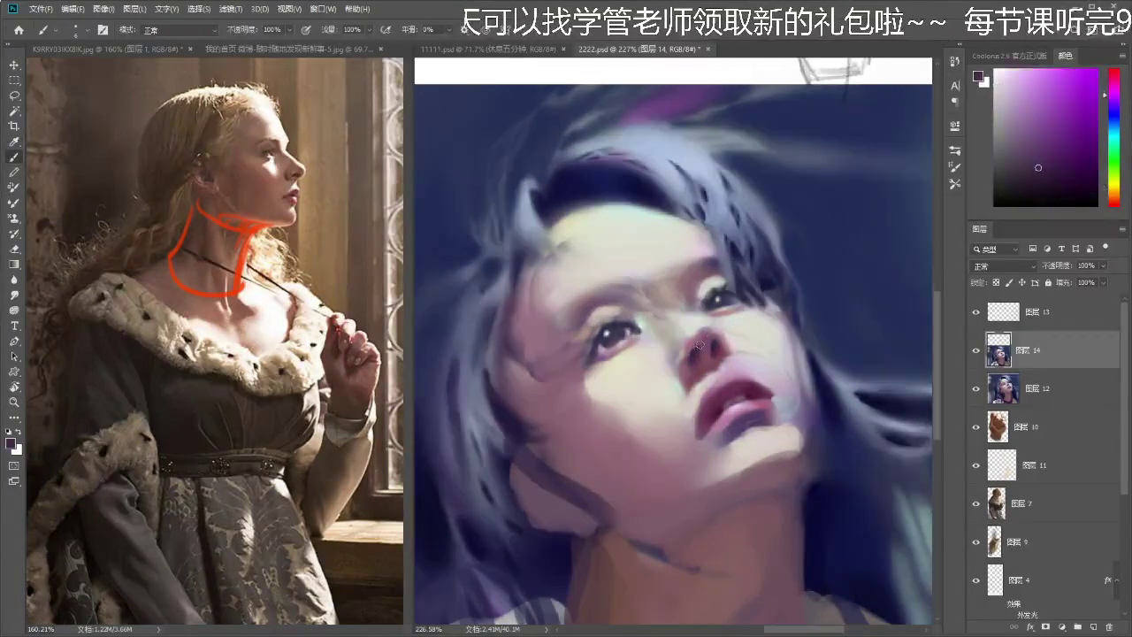
alt+click(703, 340)
alt+click(720, 362)
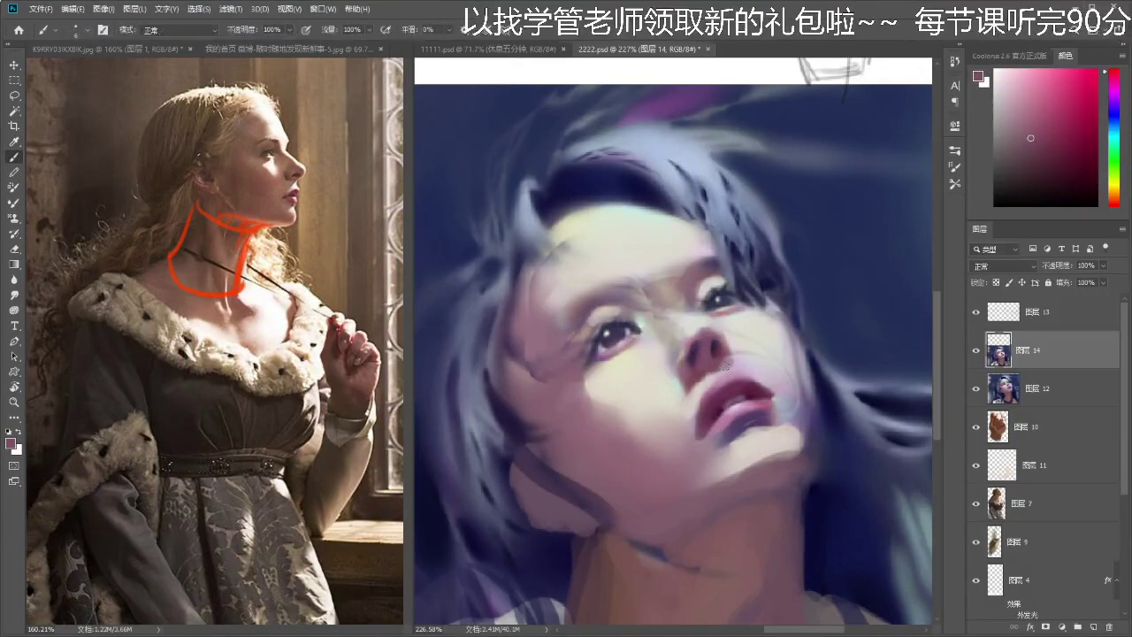
alt+click(690, 391)
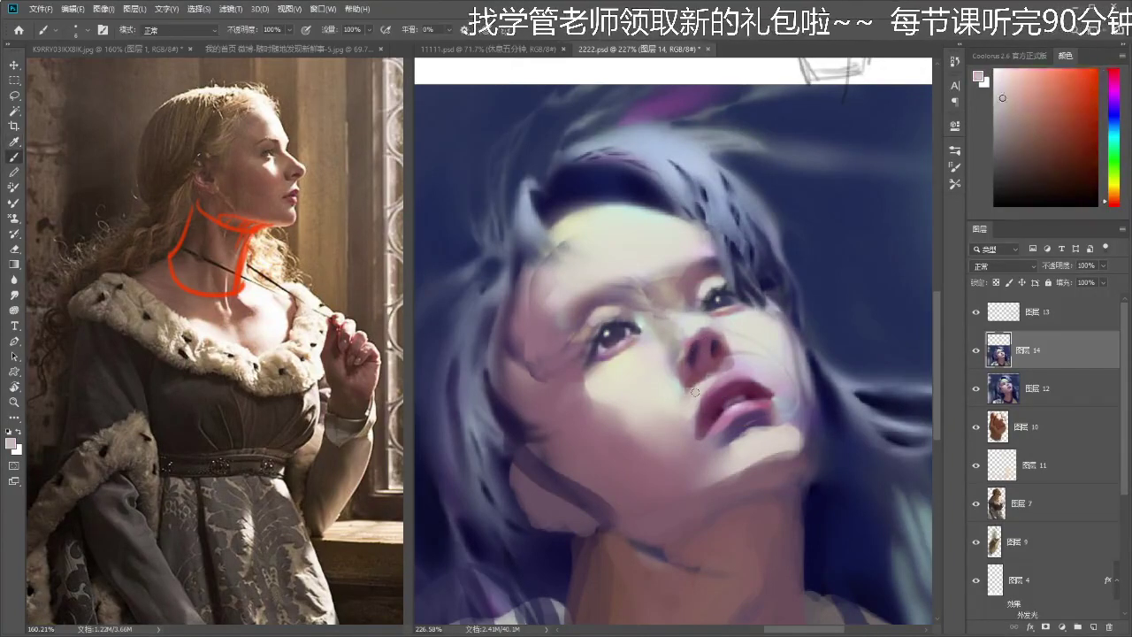
key(z)
mouse_move(696, 389)
mouse_down()
mouse_move(635, 387)
mouse_move(686, 390)
mouse_move(676, 392)
mouse_move(729, 372)
mouse_move(748, 336)
mouse_move(759, 361)
mouse_up()
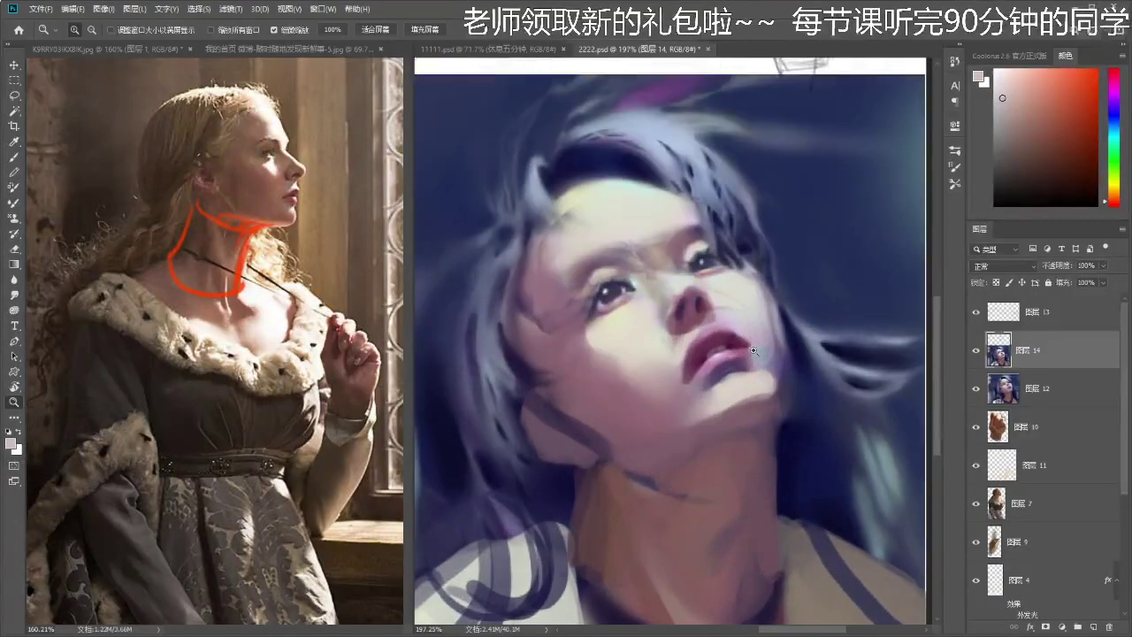
- Copy the girl's lips onto a new layer, rotate them slightly clockwise with Free Transform, and merge them back into the portrait layer
key(l)
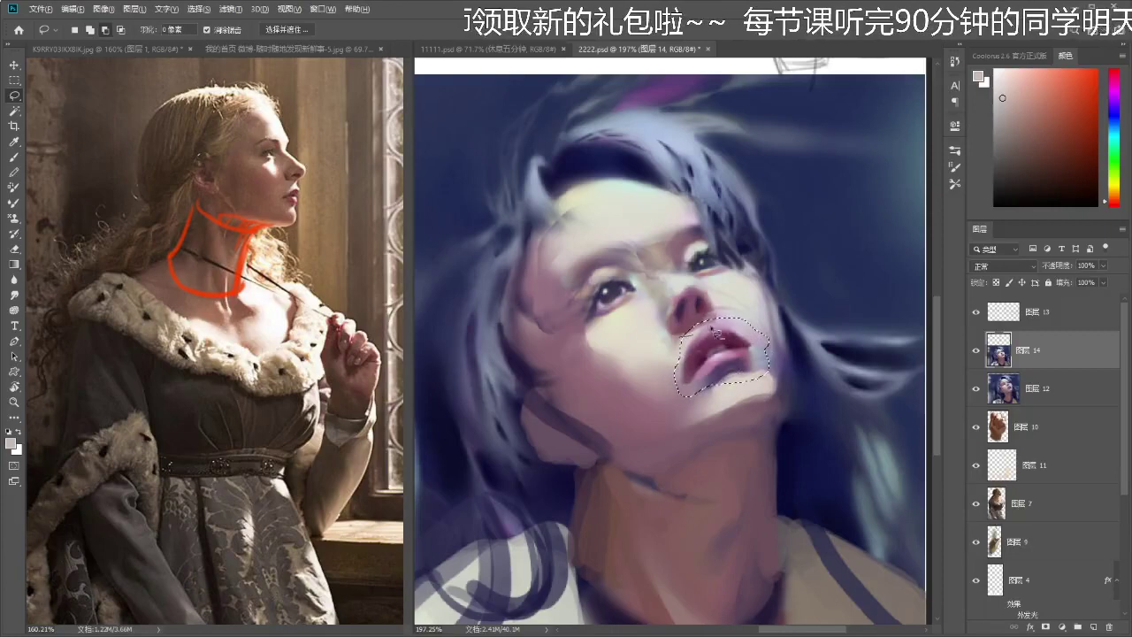
key(ctrl+j)
key(ctrl+t)
drag(811, 375, 814, 365)
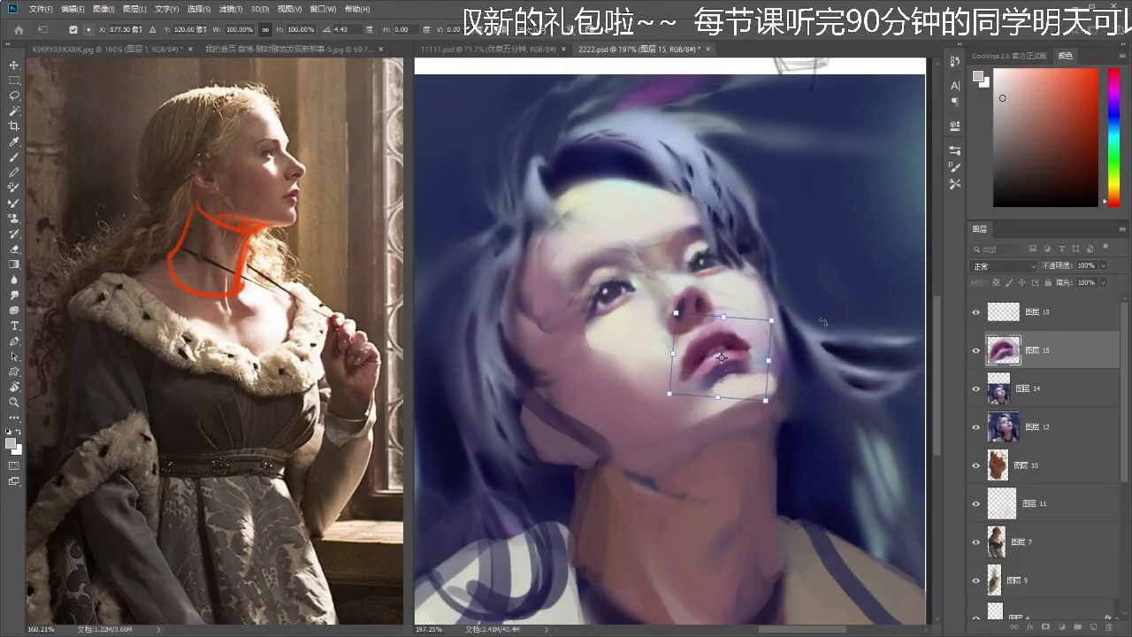
key(Return)
key(z)
mouse_move(764, 332)
mouse_down()
mouse_move(707, 341)
mouse_move(745, 337)
mouse_up()
key(l)
key(ctrl+e)
mouse_move(816, 335)
mouse_down()
mouse_move(763, 328)
mouse_move(792, 327)
mouse_up()
- Trim the far edge of the chin with sampled dark blue and soften the underside of the jaw with sampled mauve tones
key(i)
key(b)
alt+click(732, 353)
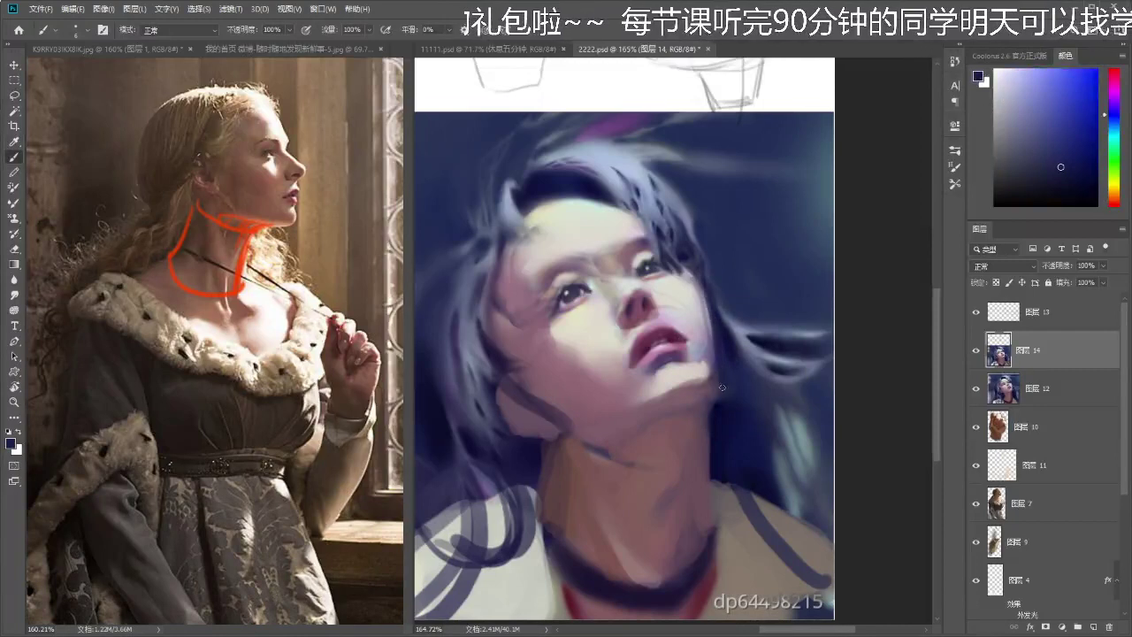
drag(725, 368, 724, 356)
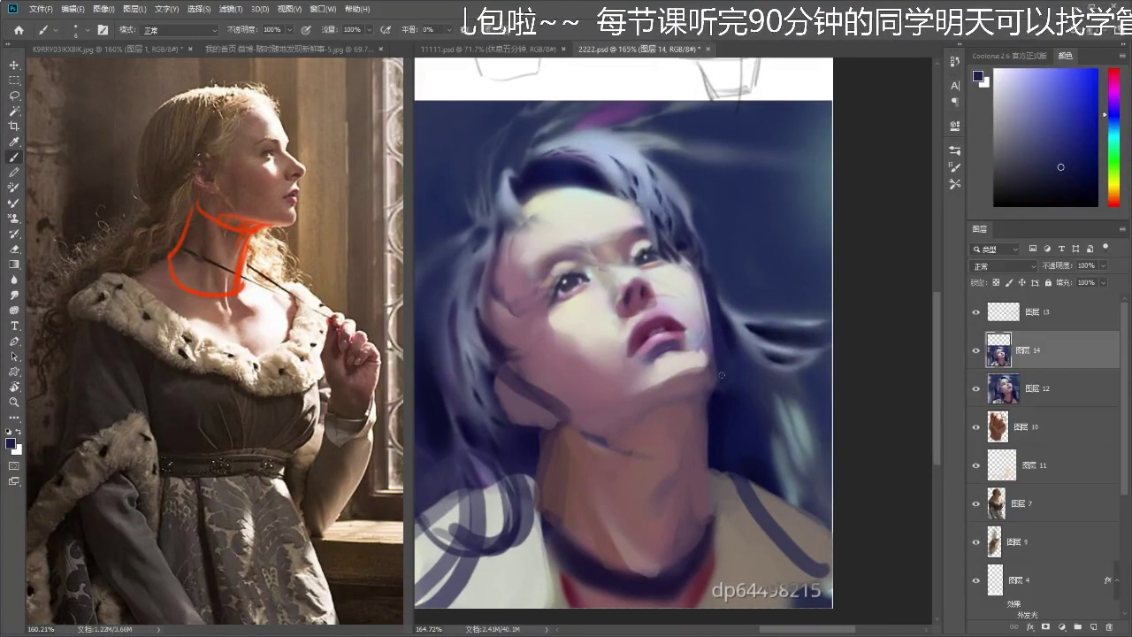
alt+click(600, 427)
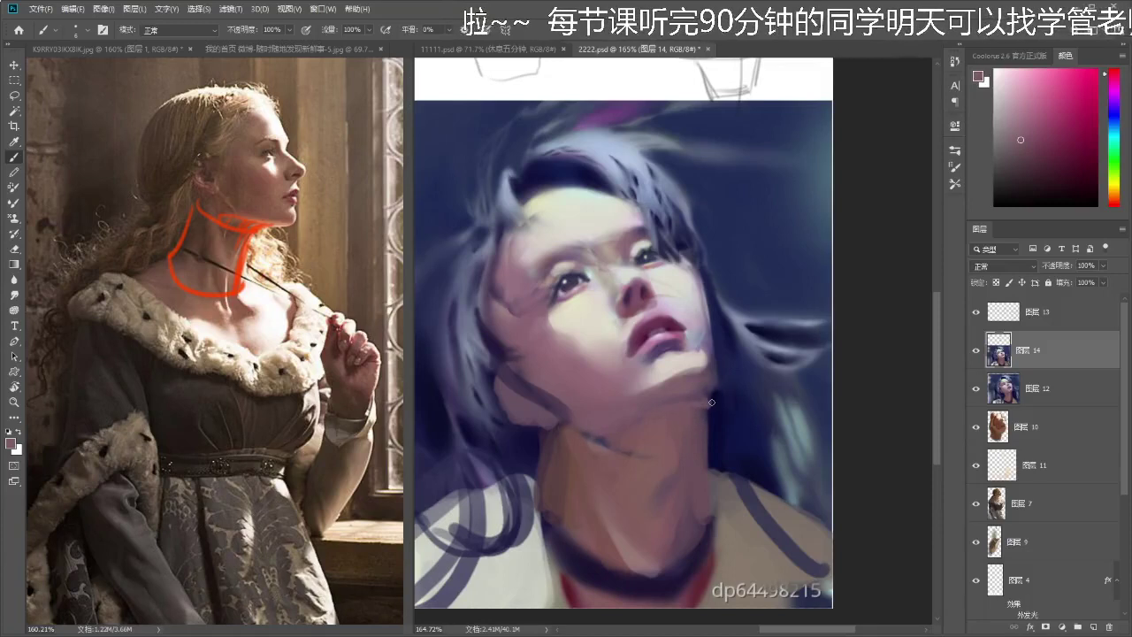
alt+click(594, 431)
alt+click(626, 423)
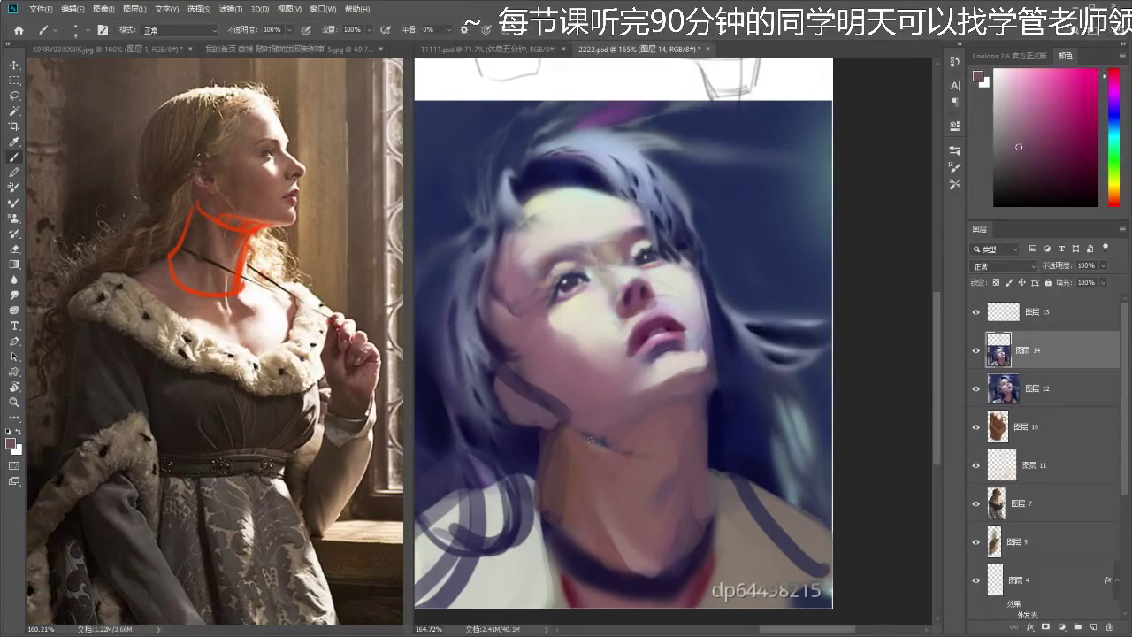
- Clean up the corner where the far jaw meets the neck with sampled dark blue and muted purple tones
alt+click(723, 379)
alt+click(713, 398)
alt+click(712, 382)
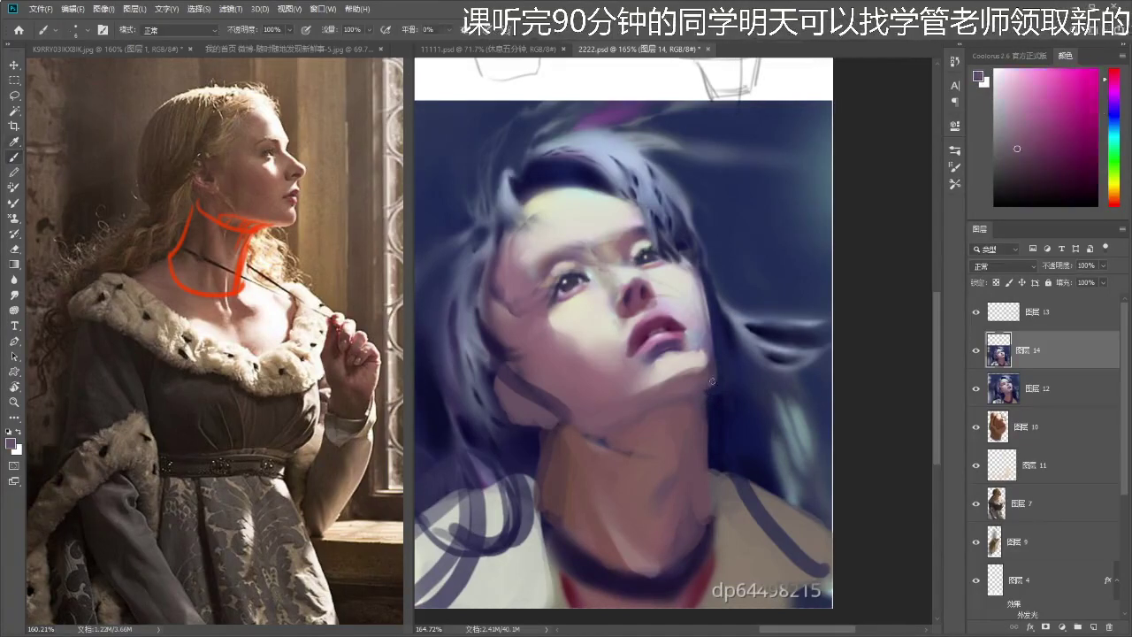
alt+click(695, 406)
- Repaint the forehead over the old brows with sampled cream, and draw thin dark eyebrows above both eyes
drag(693, 449, 605, 442)
drag(693, 406, 756, 384)
drag(665, 356, 677, 354)
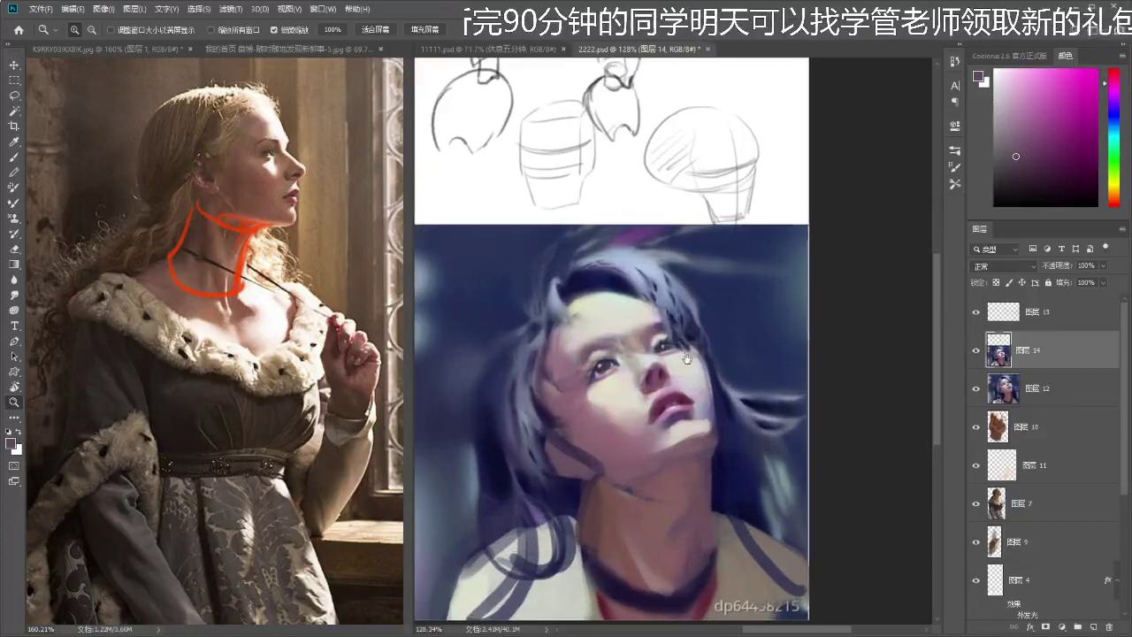
drag(605, 324, 614, 324)
alt+click(600, 303)
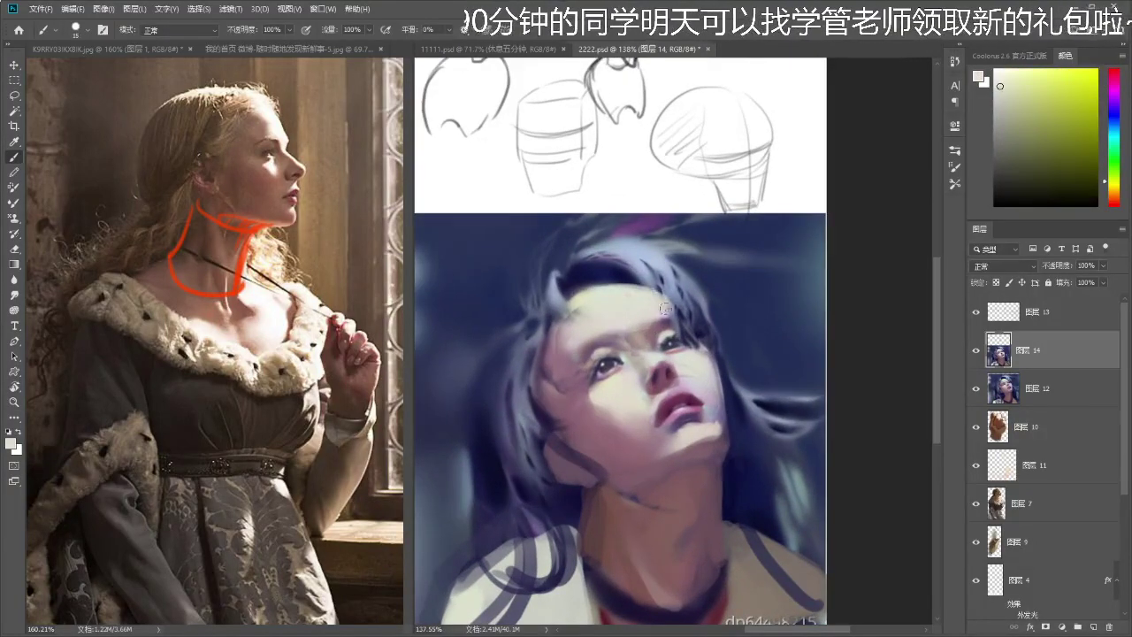
scroll(582, 331, up, 3)
alt+click(583, 332)
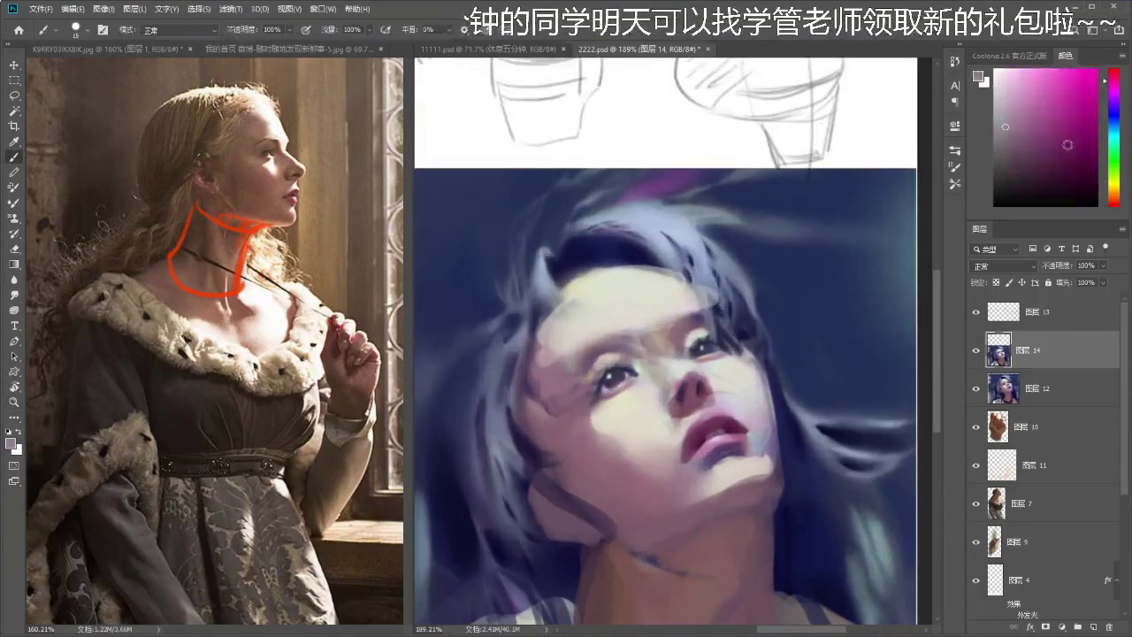
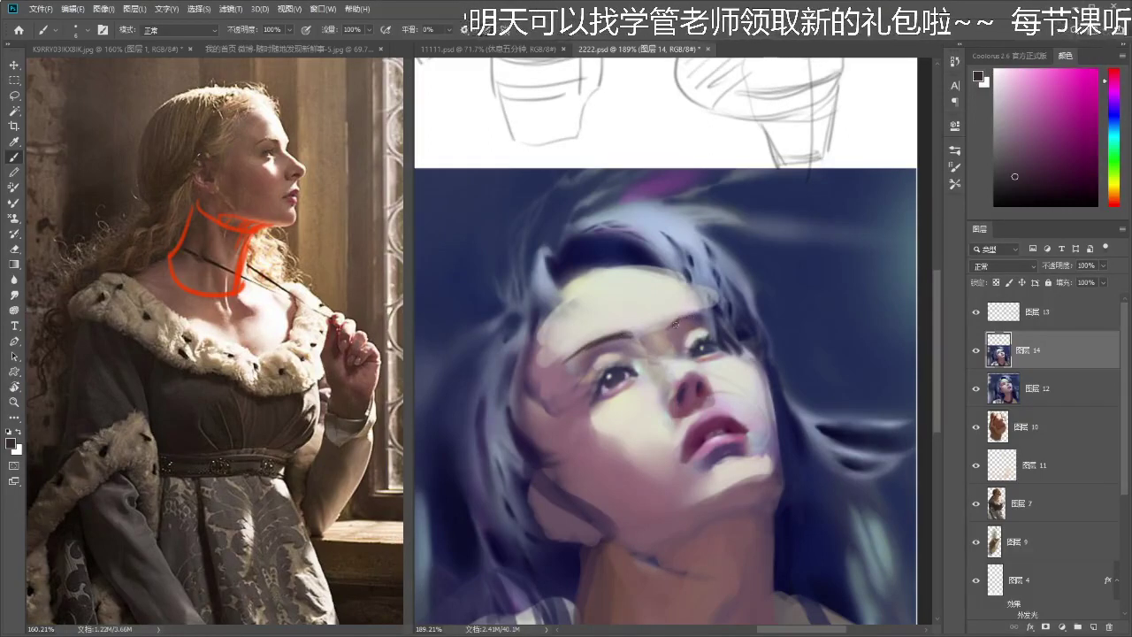
- Thicken both eyebrows with navy sampled from the hair shadow, and thin the near brow's tail with sampled mauve
scroll(718, 313, down, 5)
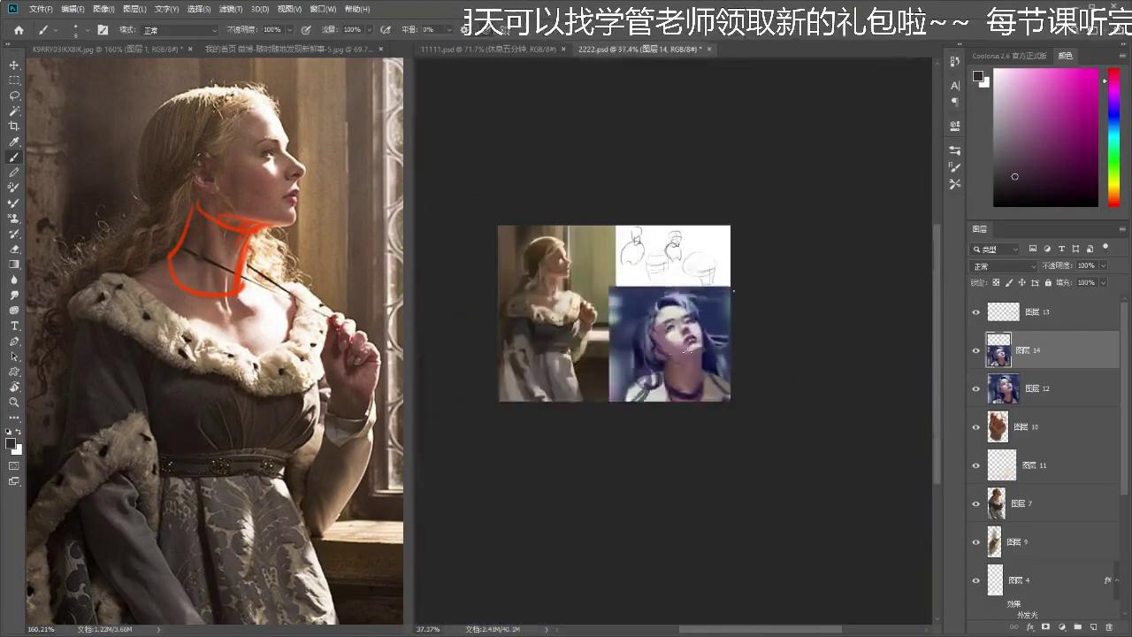
scroll(686, 352, up, 5)
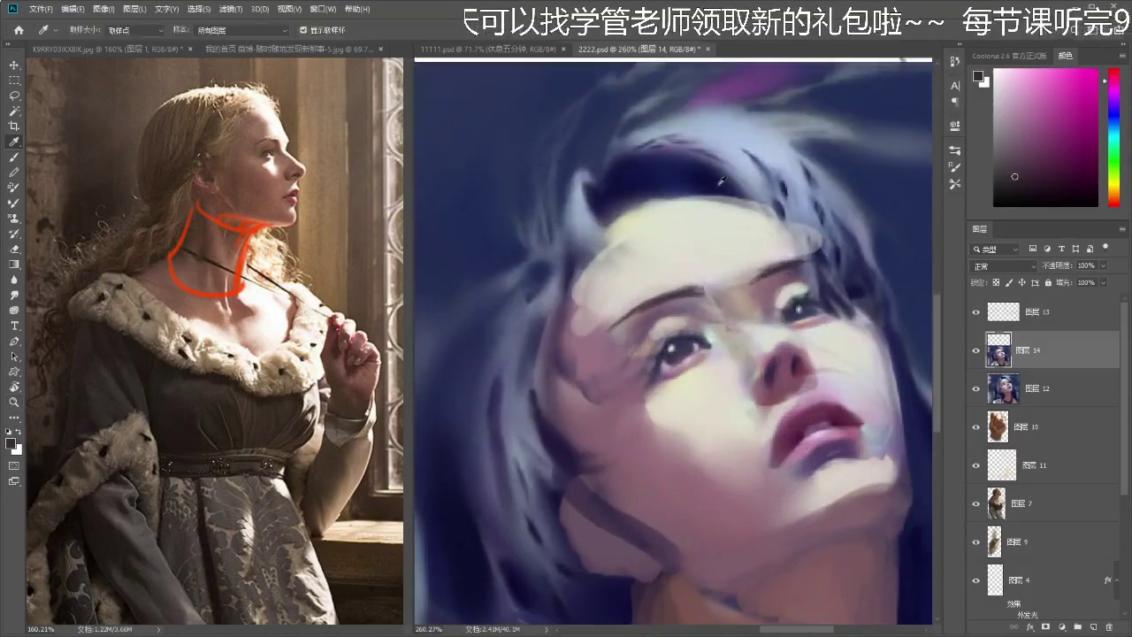
alt+click(721, 181)
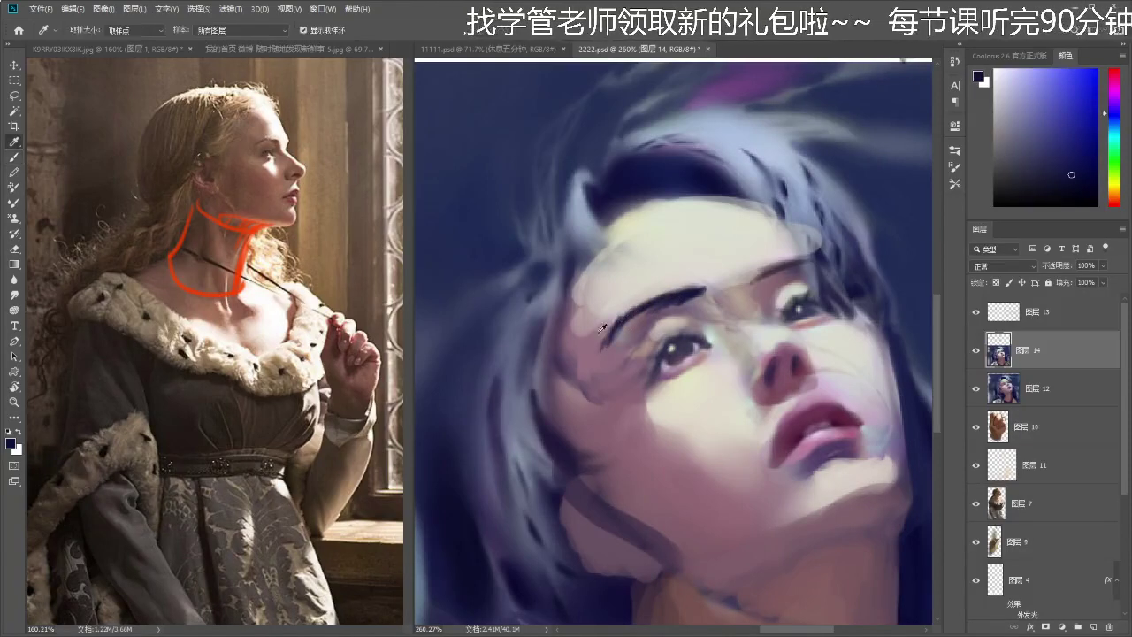
alt+click(601, 347)
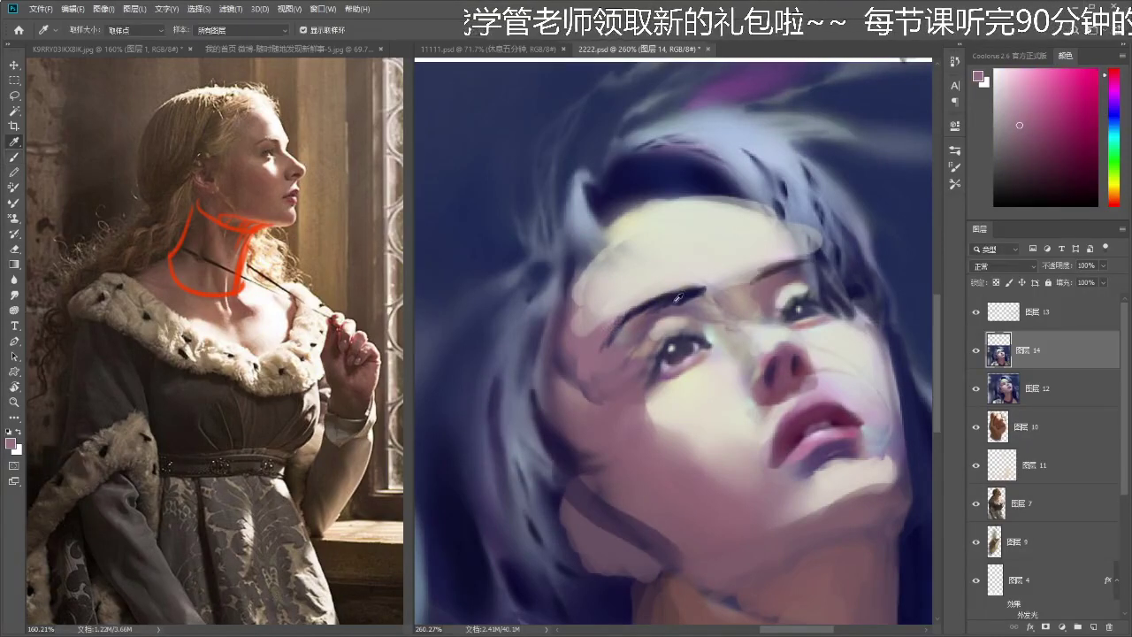
alt+click(616, 328)
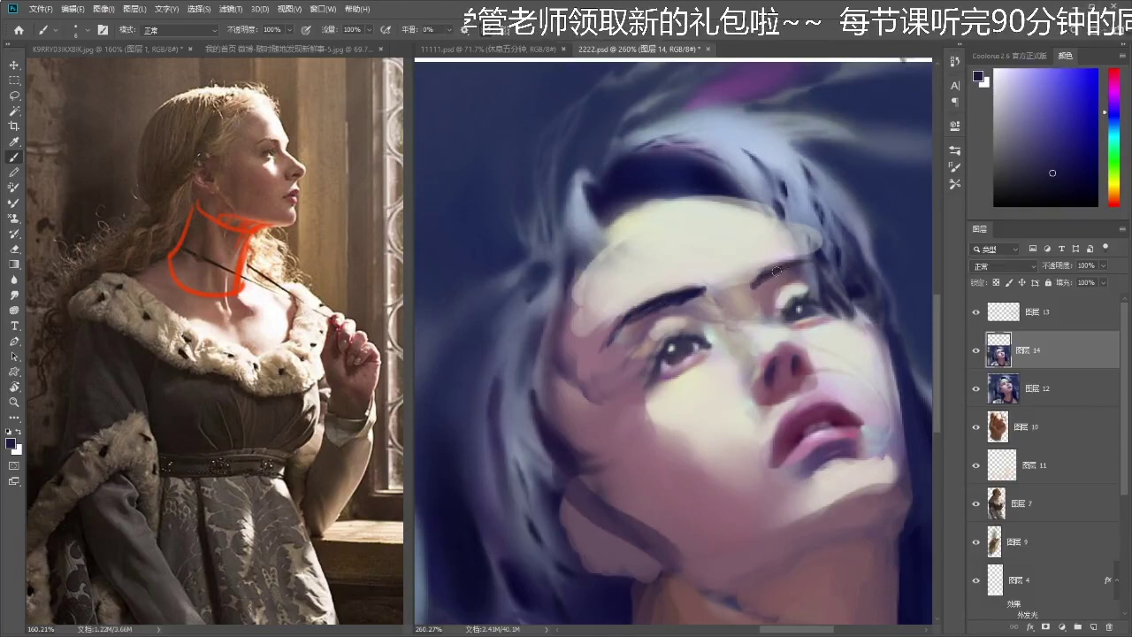
- Shape the inner end of the far eyebrow with sampled dark and pale skin tones, and shade the nose bridge with mauve
key(z)
drag(806, 279, 734, 285)
drag(853, 299, 809, 294)
drag(741, 292, 762, 288)
key(b)
alt+click(743, 275)
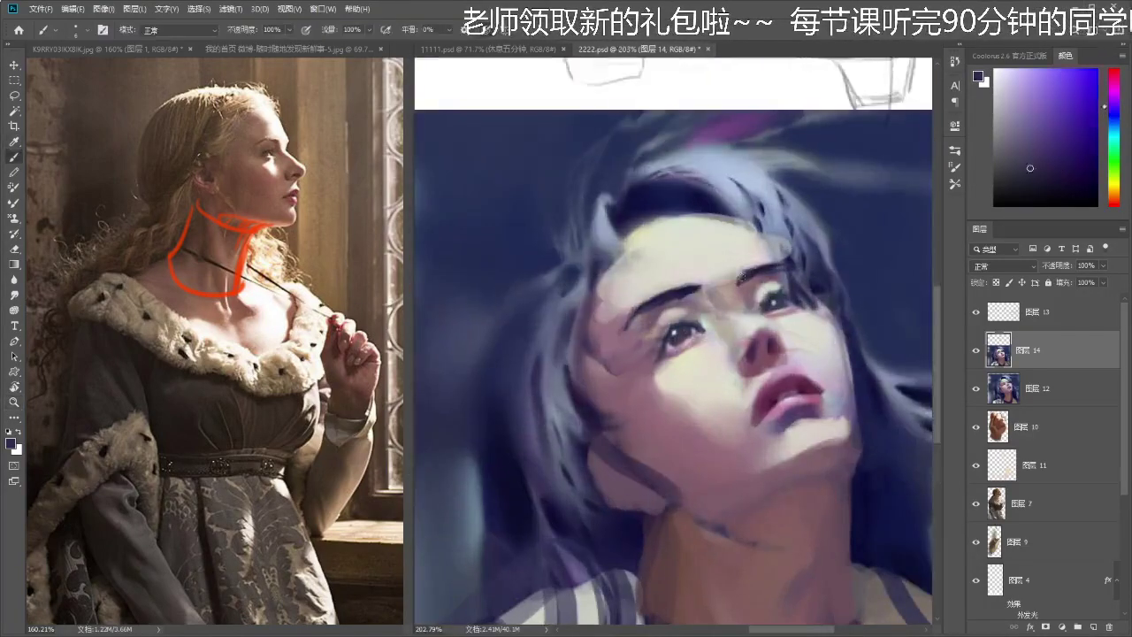
alt+click(743, 270)
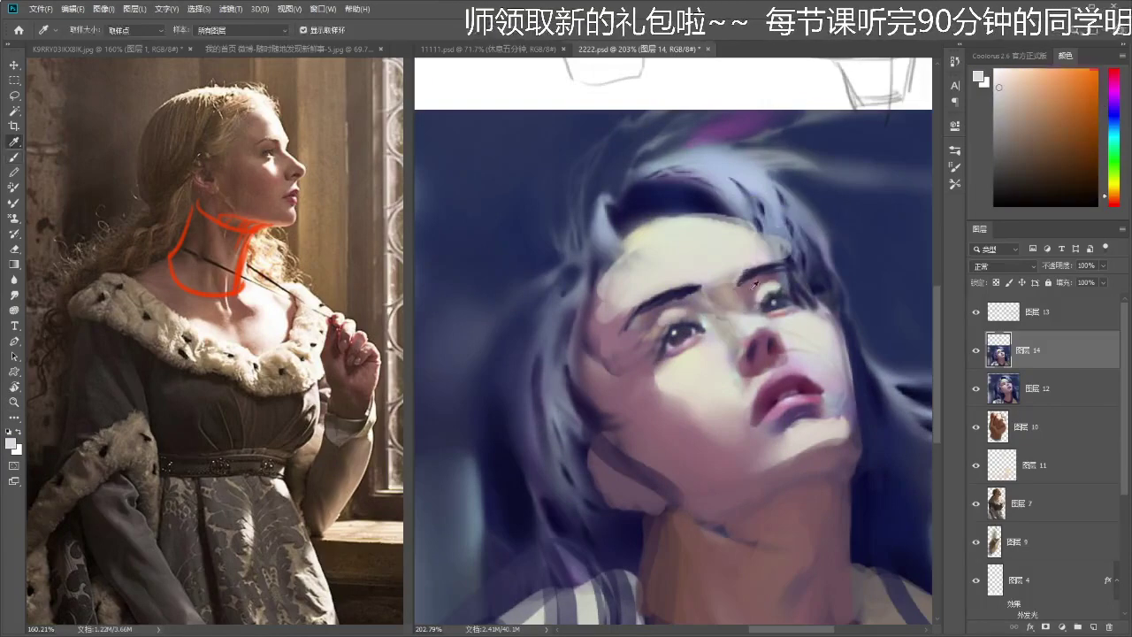
alt+click(748, 288)
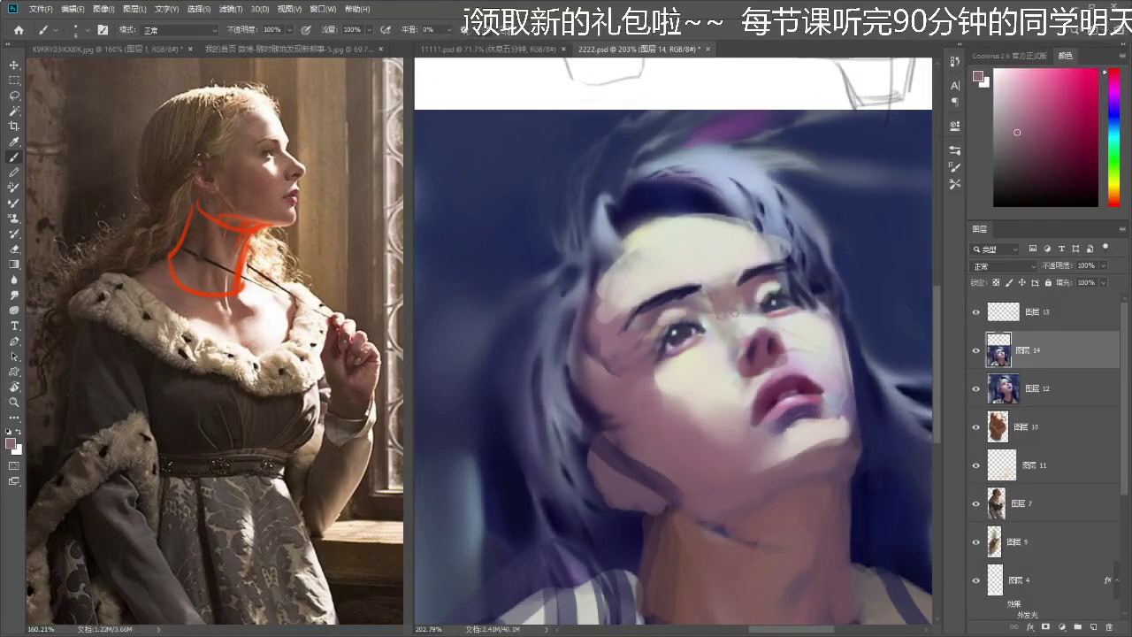
- Refine the near eyebrow's tail and upper edge with sampled mauve and pale pink skin tones
key(r)
key(z)
drag(741, 292, 638, 305)
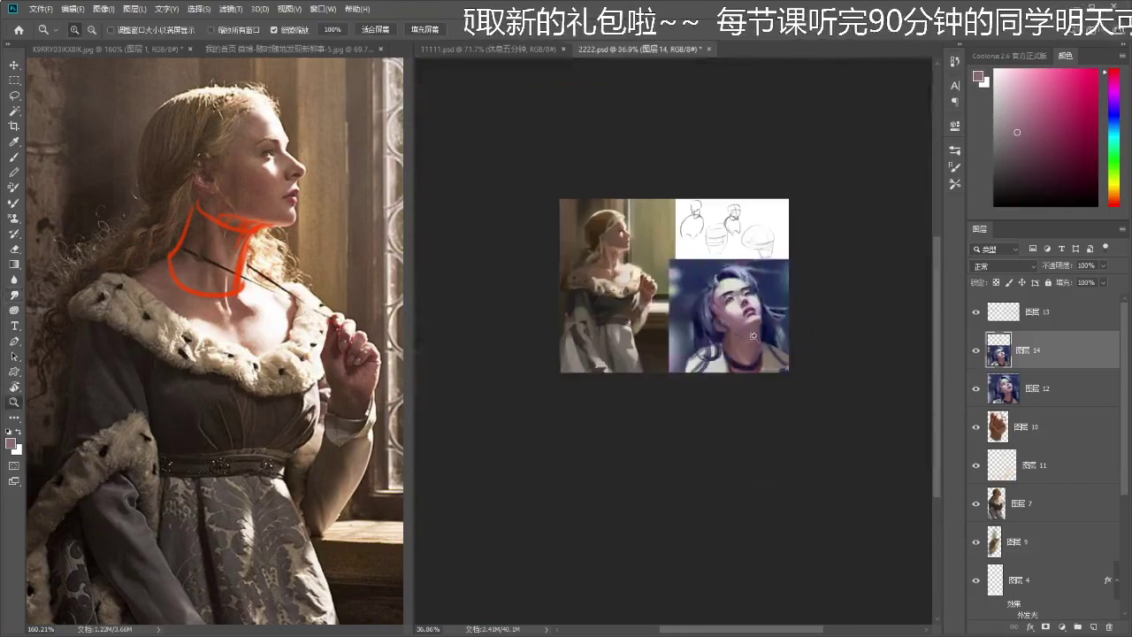
scroll(787, 293, up, 5)
key(i)
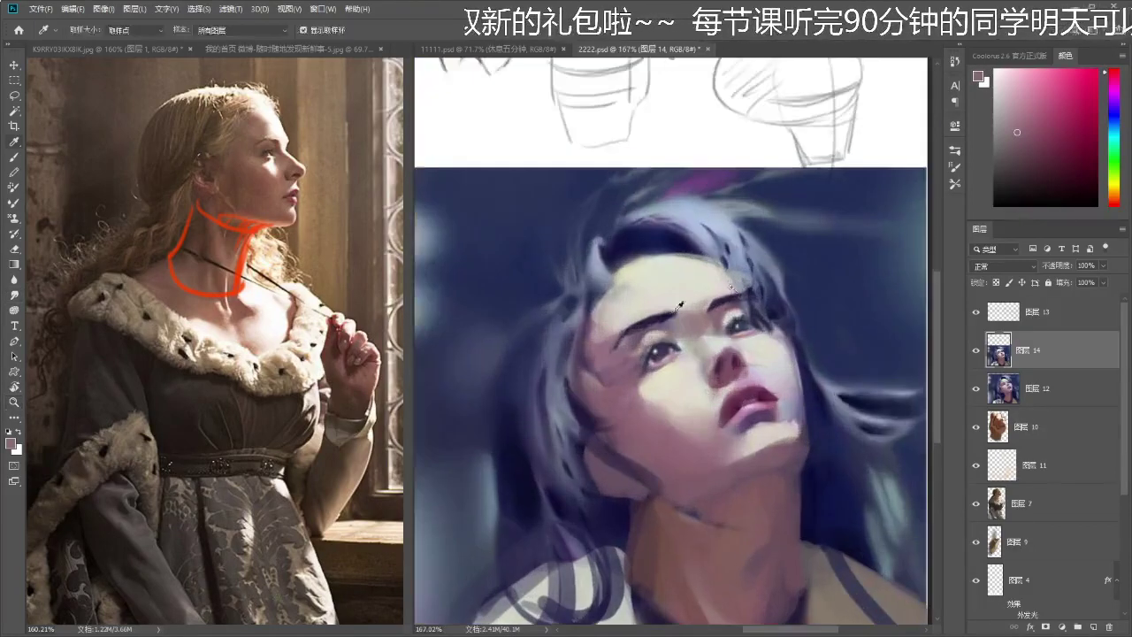
key(z)
drag(657, 300, 677, 314)
click(620, 336)
key(b)
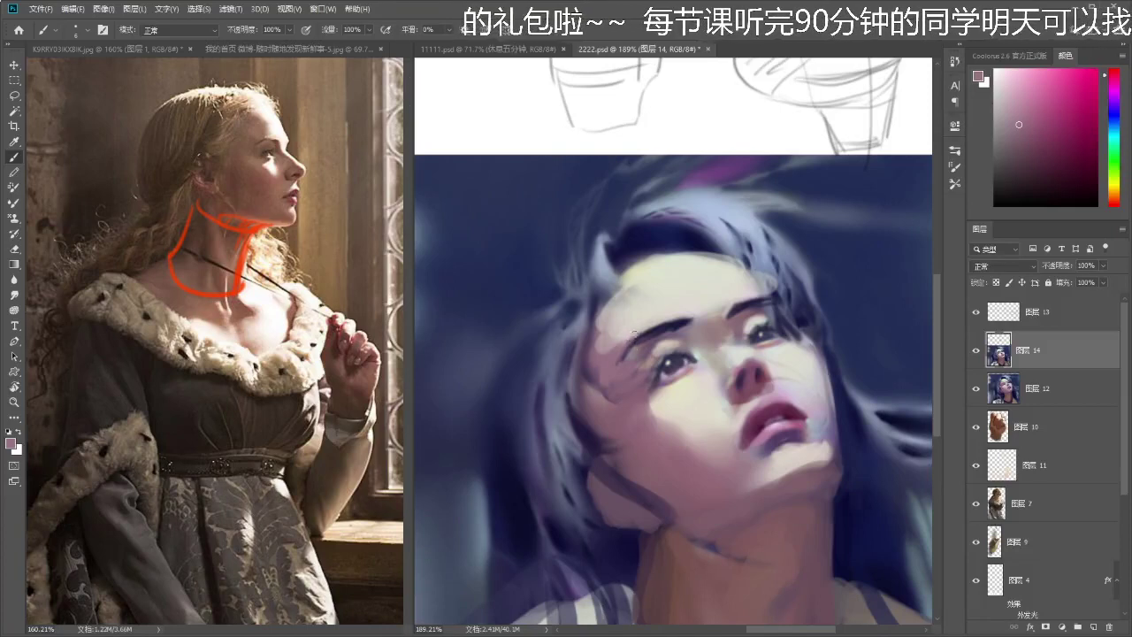
alt+click(682, 313)
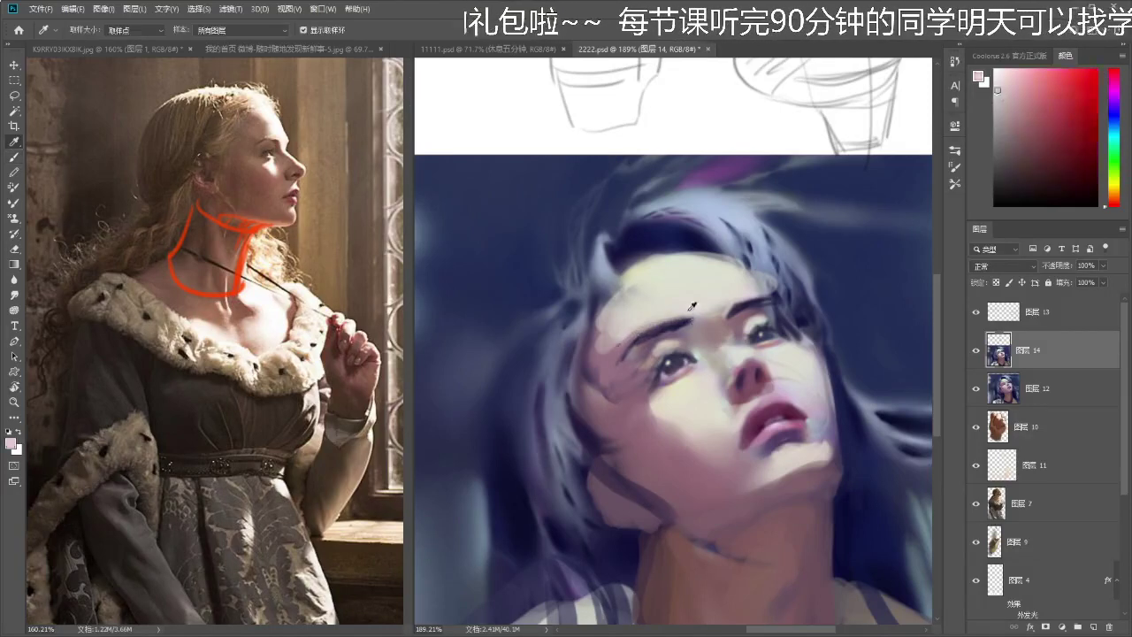
- Soften the outer end of the near eyebrow into the temple with sampled mauve
key(z)
scroll(721, 316, down, 5)
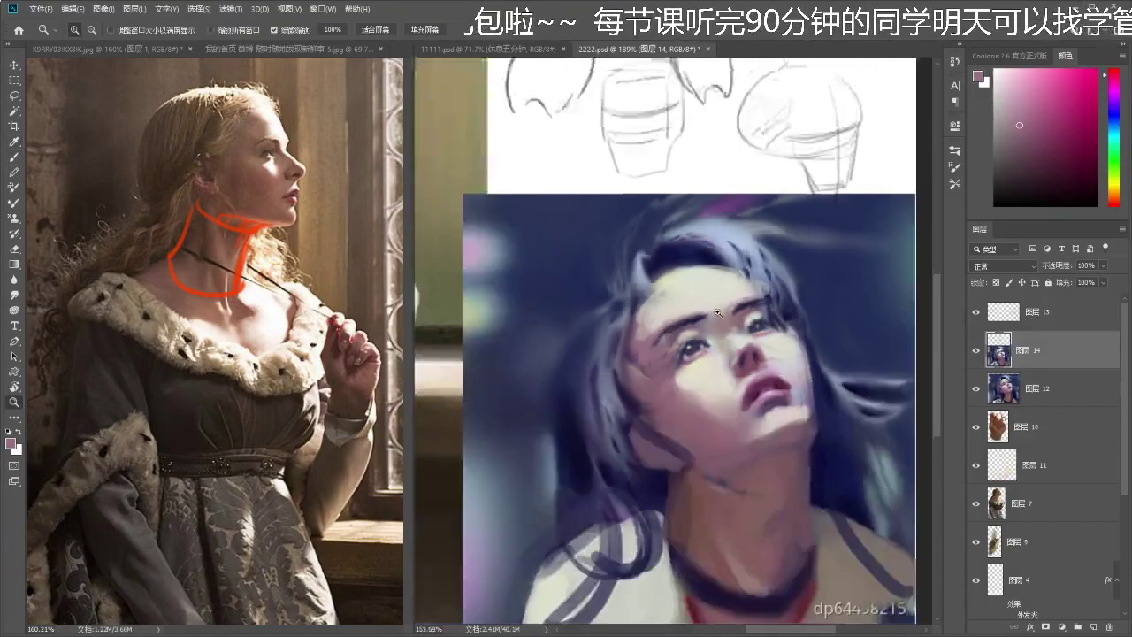
scroll(748, 331, up, 5)
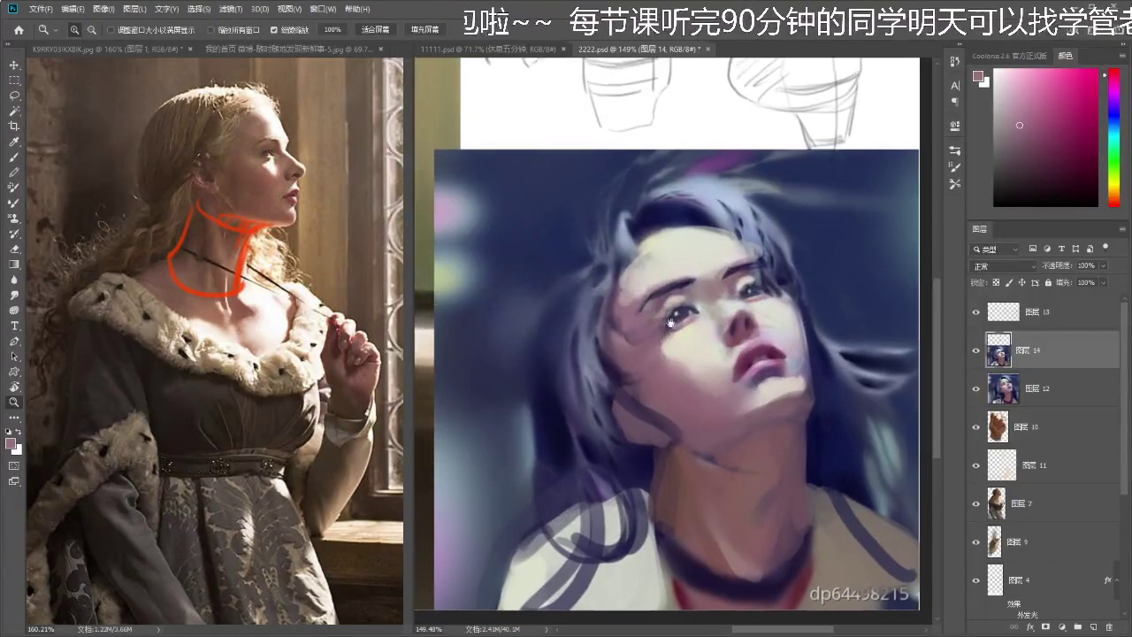
alt+click(643, 321)
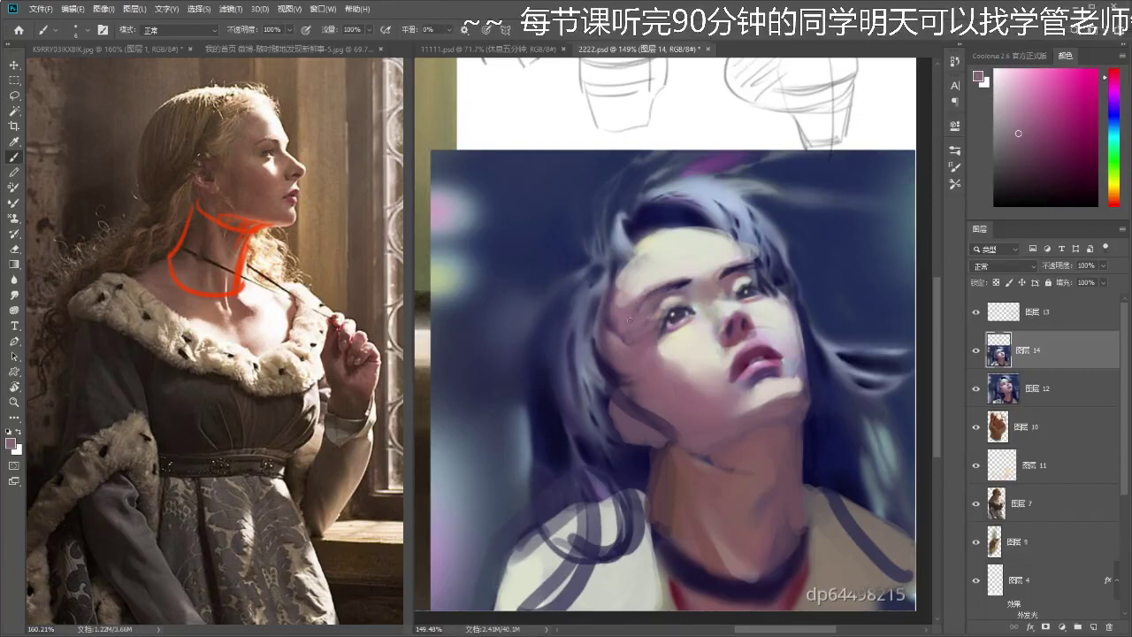
key(z)
scroll(628, 319, down, 3)
scroll(666, 305, up, 4)
mouse_move(672, 301)
mouse_down()
mouse_move(631, 286)
mouse_move(672, 294)
mouse_up()
key(i)
click(648, 267)
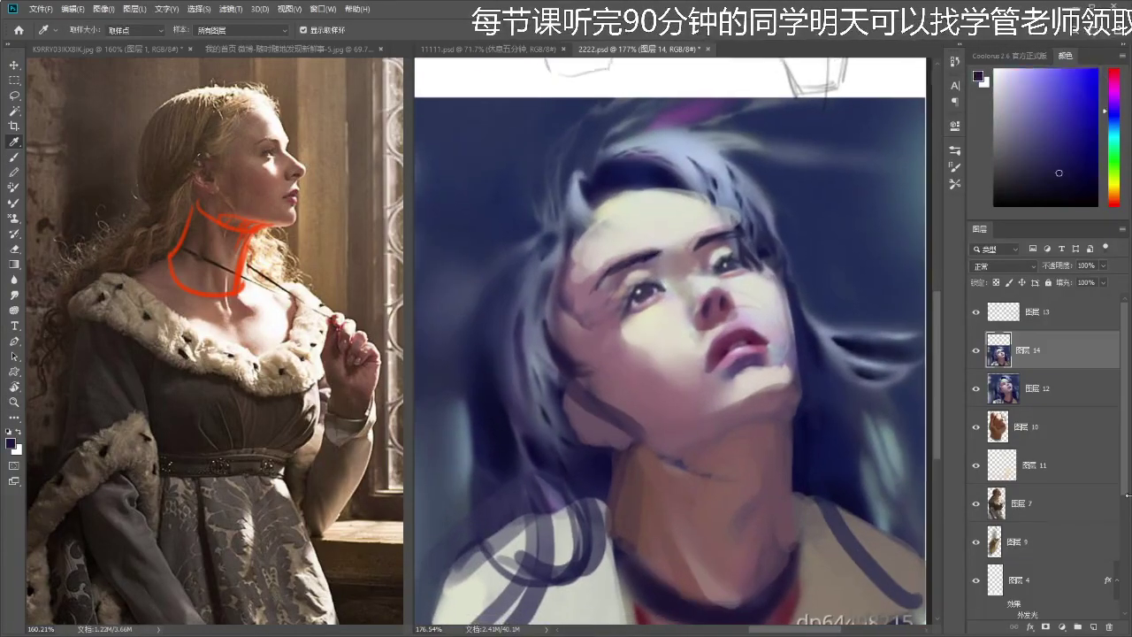
click(1062, 626)
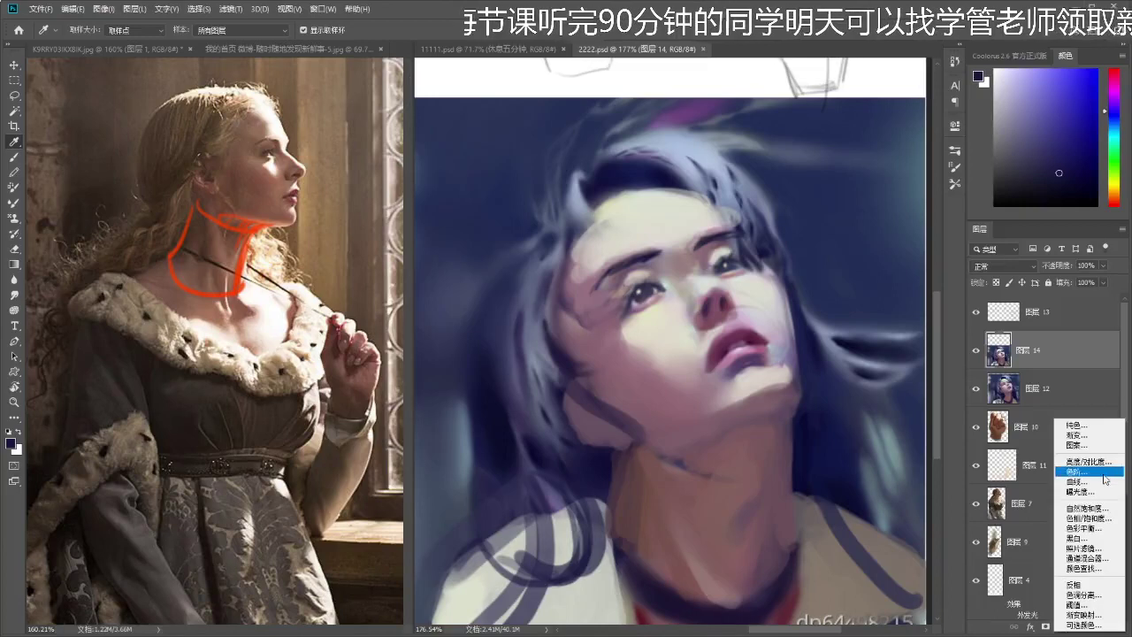
click(1105, 528)
drag(720, 446, 623, 458)
drag(623, 458, 554, 460)
drag(553, 460, 653, 447)
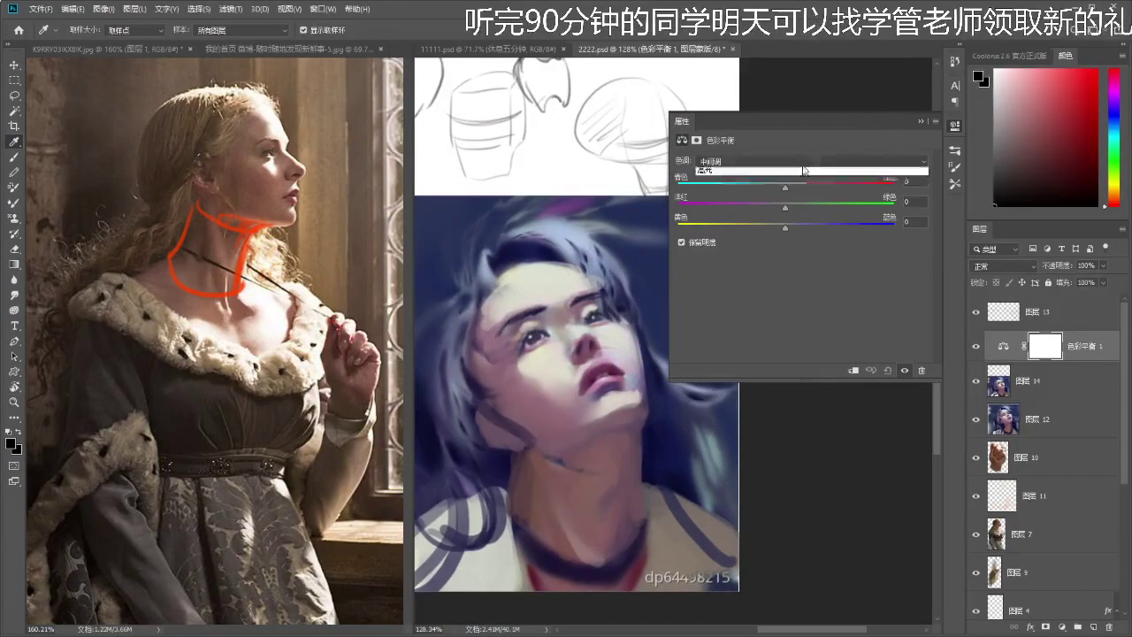
click(773, 160)
click(773, 160)
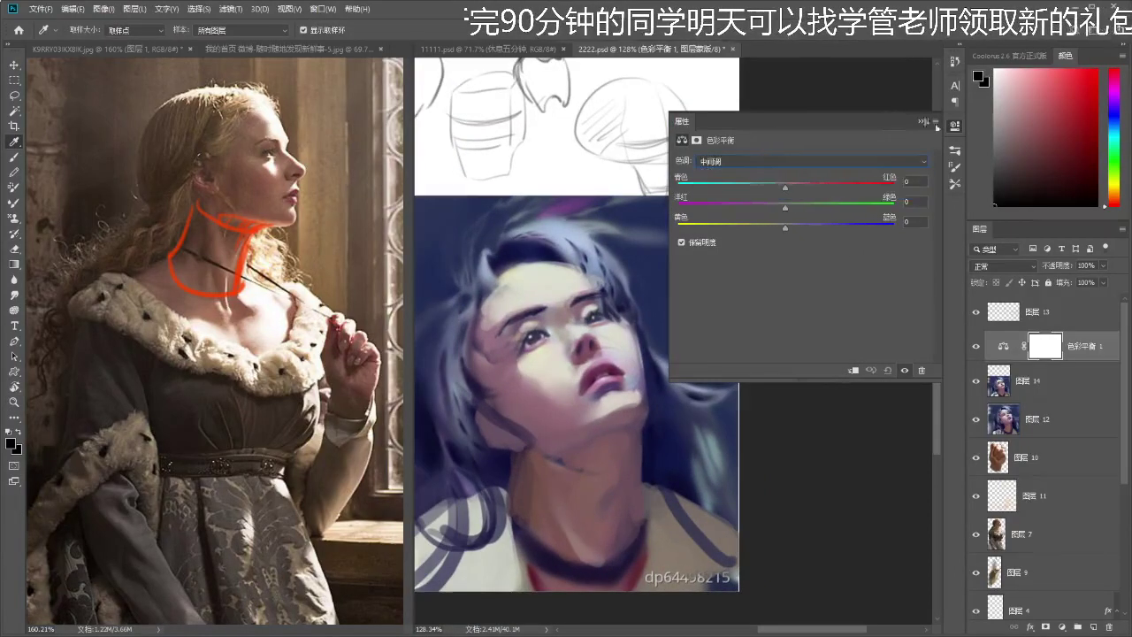
drag(1090, 351, 1109, 626)
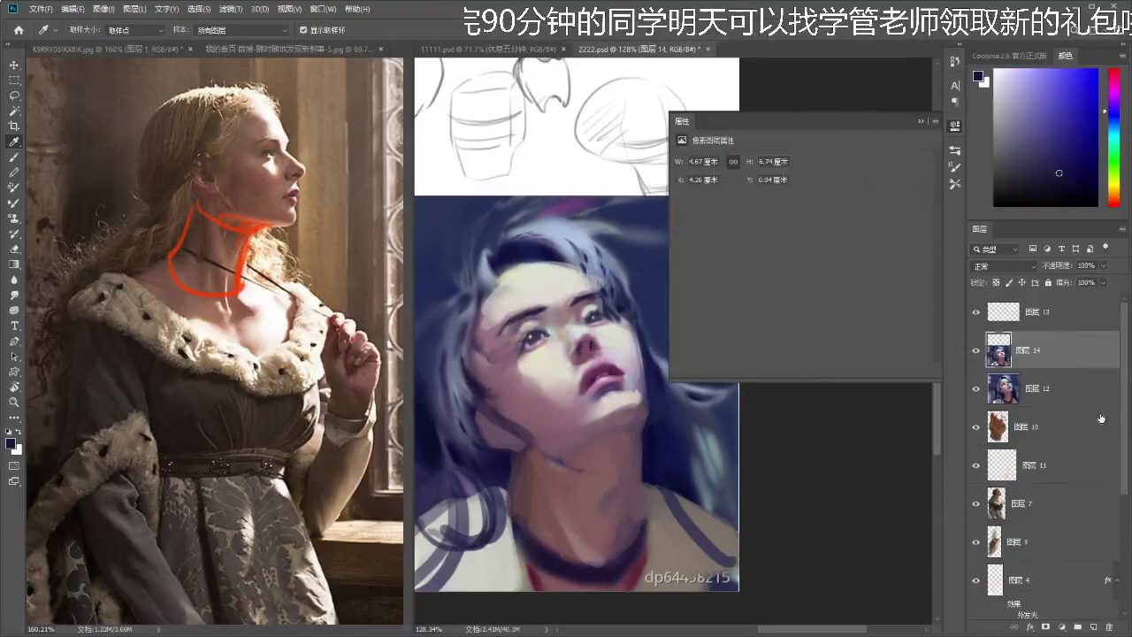
- Add a Hue/Saturation adjustment layer above the portrait and shift the hue of its reds toward violet at 100% opacity
click(1078, 626)
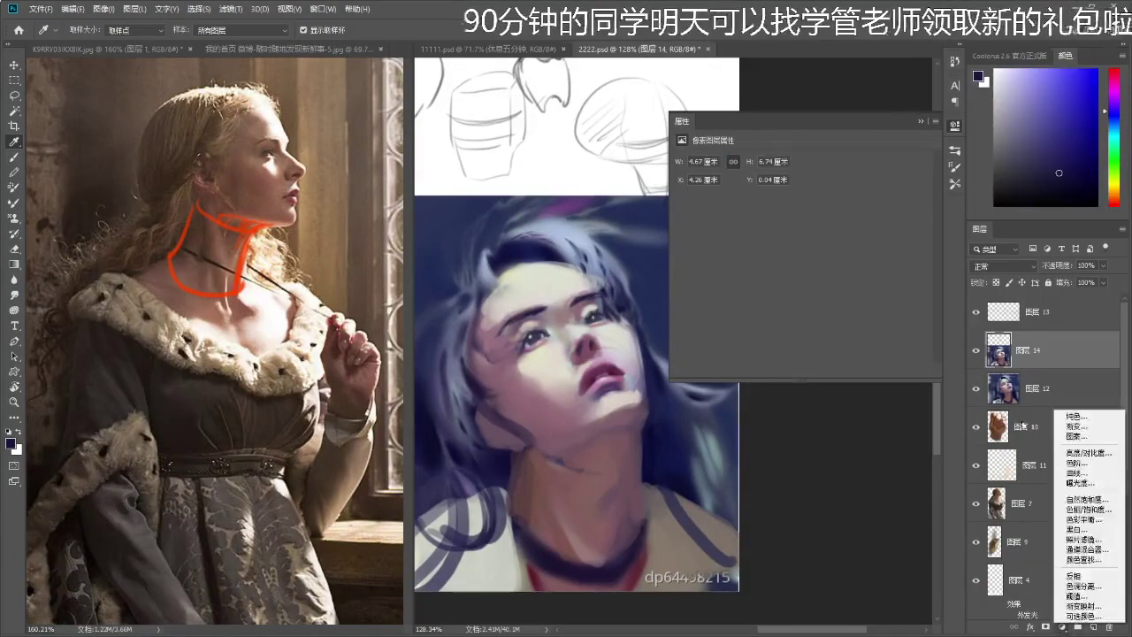
click(1104, 514)
click(796, 177)
click(796, 196)
drag(800, 207, 718, 234)
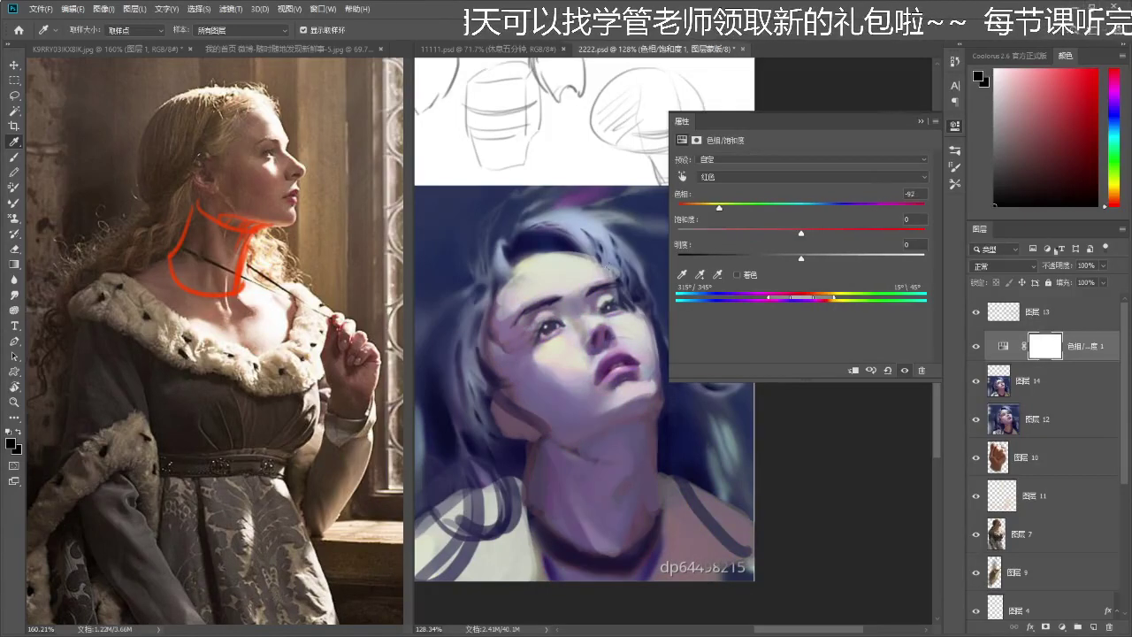
drag(1069, 269, 1048, 270)
key(0)
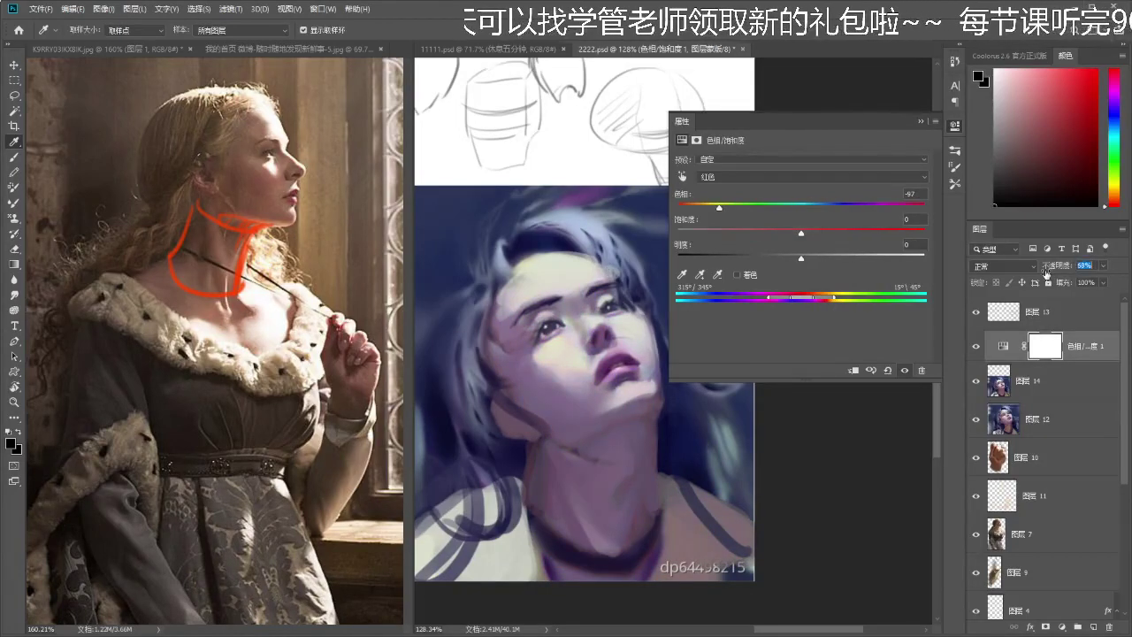
click(921, 121)
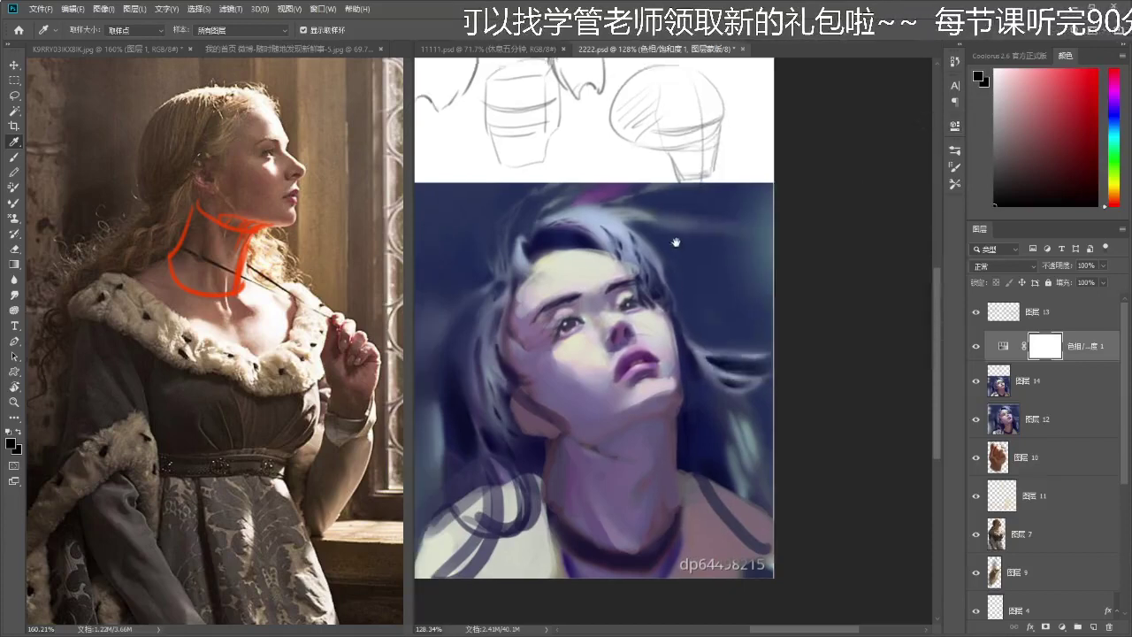
- Mask the hue shift off the nose, lips and inner face with black, using a soft round brush of 80 px
key(e)
key(F5)
key(b)
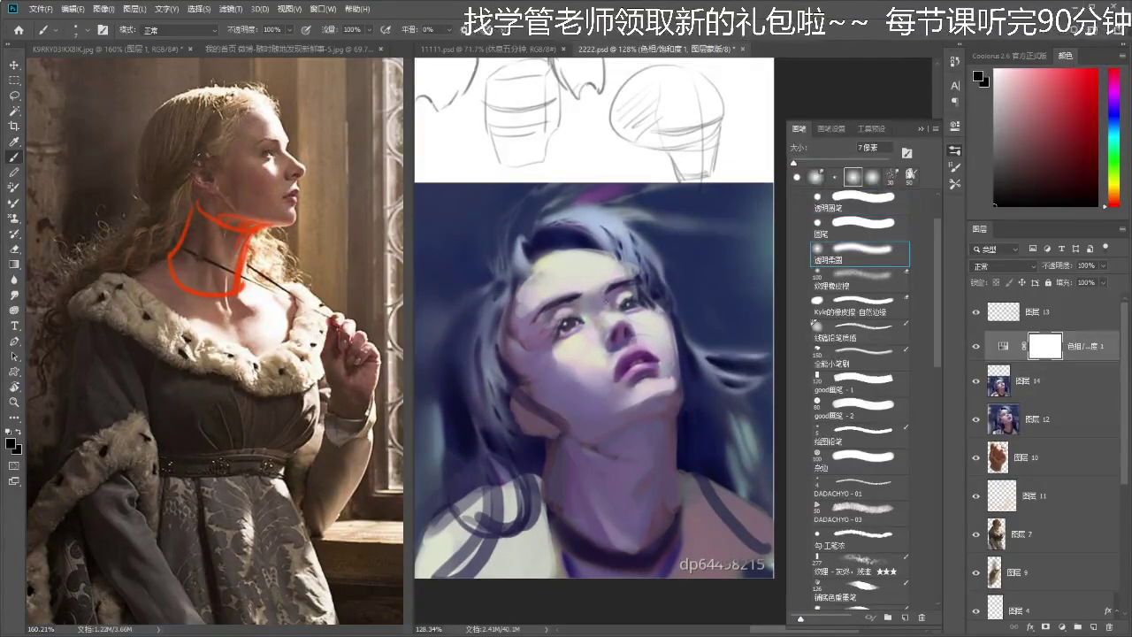
key(bracketright)
key(bracketright)
key(bracketright)
key(bracketright)
key(bracketright)
key(bracketright)
key(bracketright)
key(bracketright)
key(bracketright)
key(bracketright)
key(bracketright)
key(bracketright)
key(bracketleft)
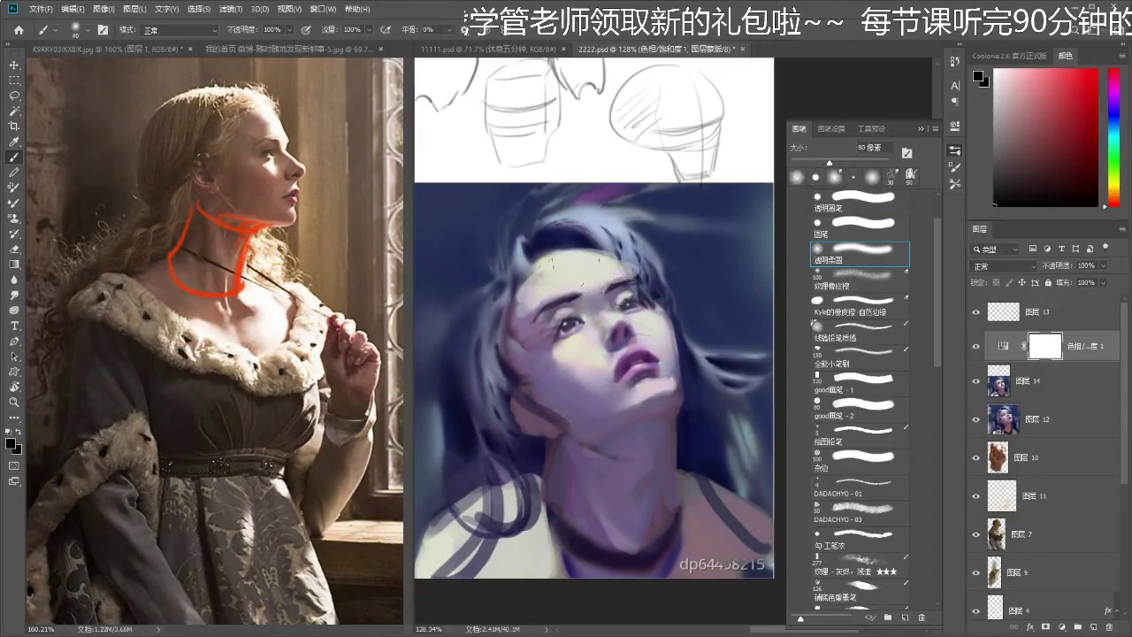
drag(583, 307, 655, 349)
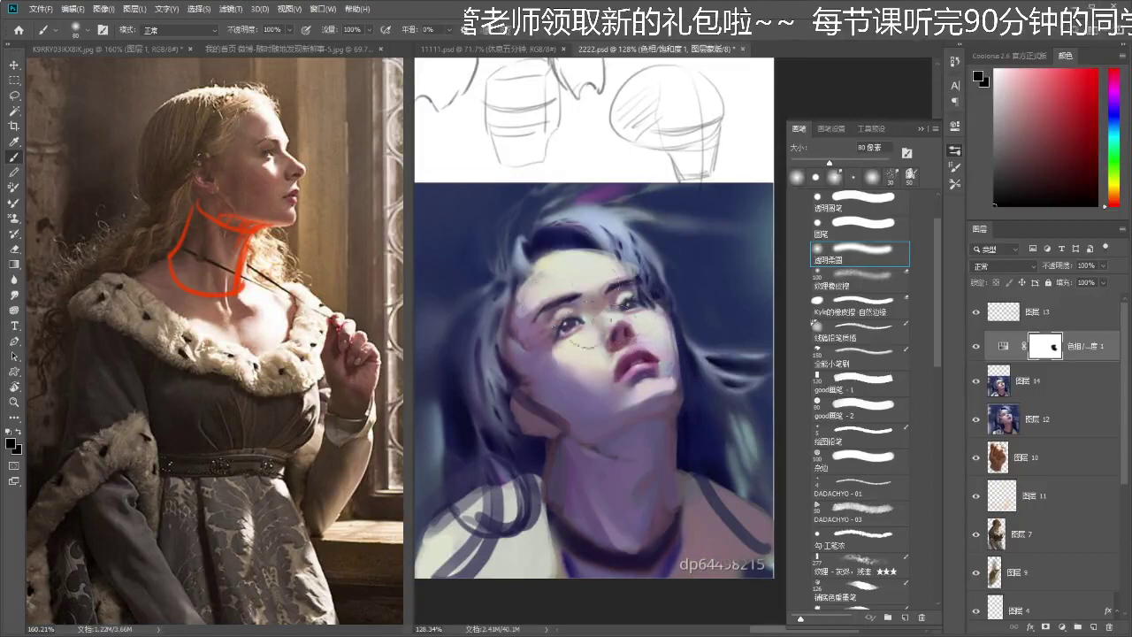
- Merge the Hue/Saturation adjustment layer with the portrait layer beneath it
key(z)
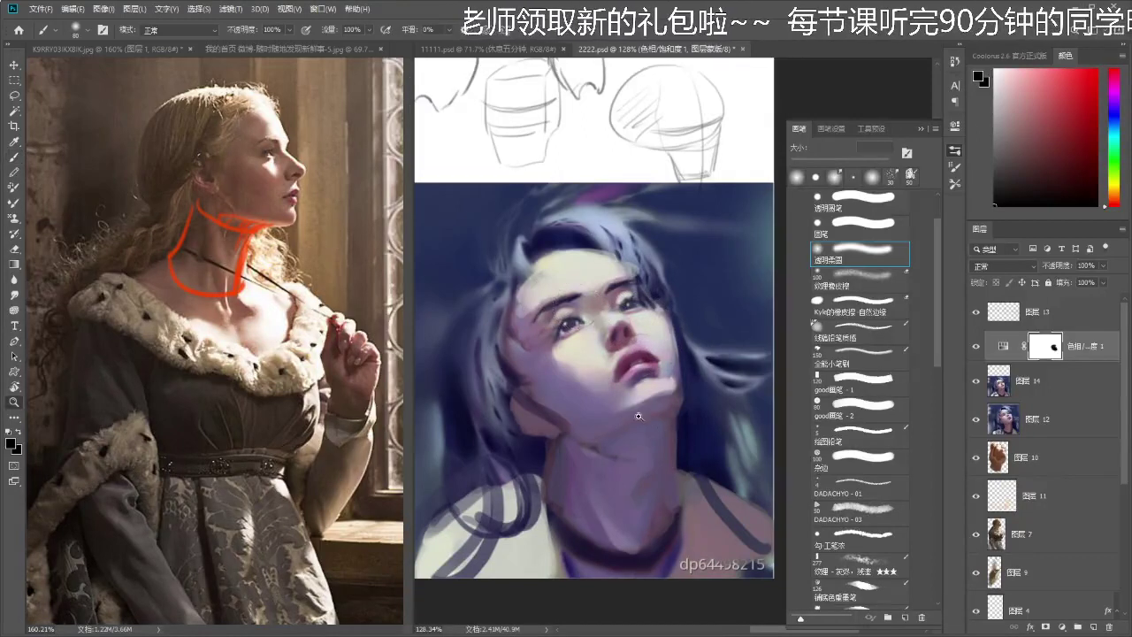
drag(624, 428, 531, 428)
mouse_move(612, 405)
mouse_down()
mouse_move(621, 379)
mouse_move(599, 378)
mouse_move(660, 398)
mouse_up()
key(b)
key(z)
key(b)
shift+click(1013, 377)
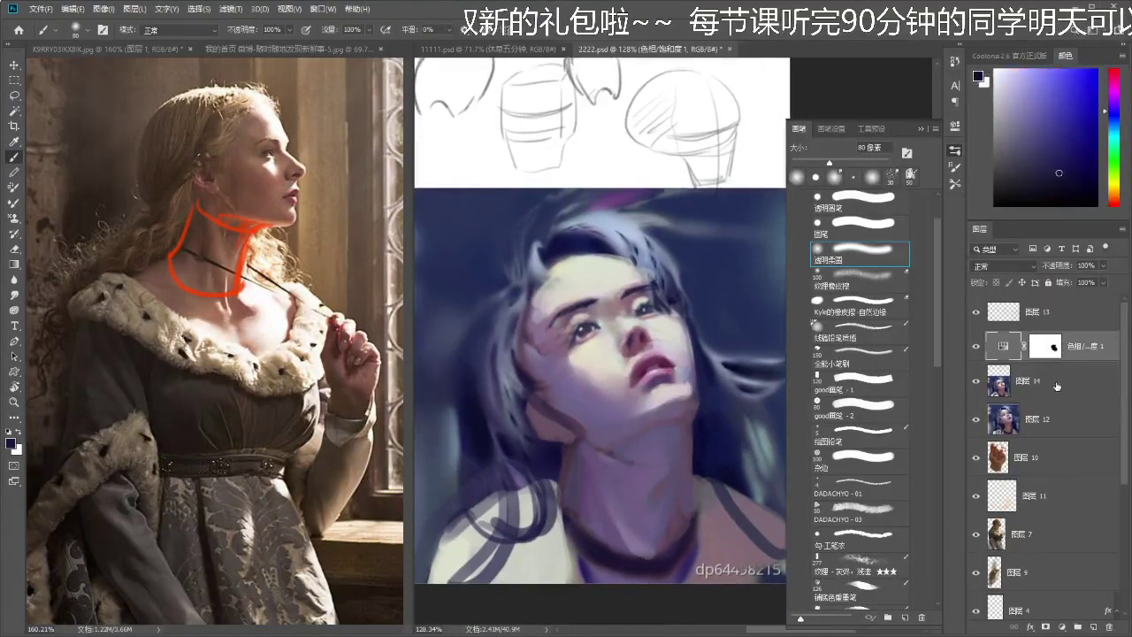
key(ctrl+e)
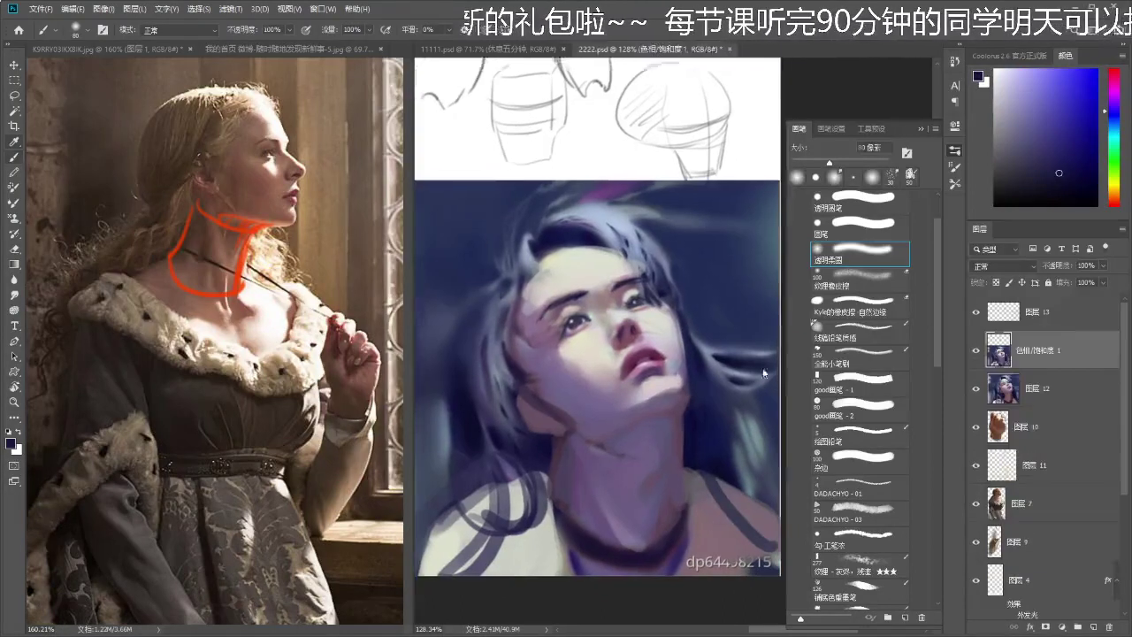
- Apply Curves to the portrait's blue channel, lifting the shadows slightly and mapping highlight input 192 to output 179
key(ctrl+m)
drag(491, 208, 1102, 264)
click(903, 294)
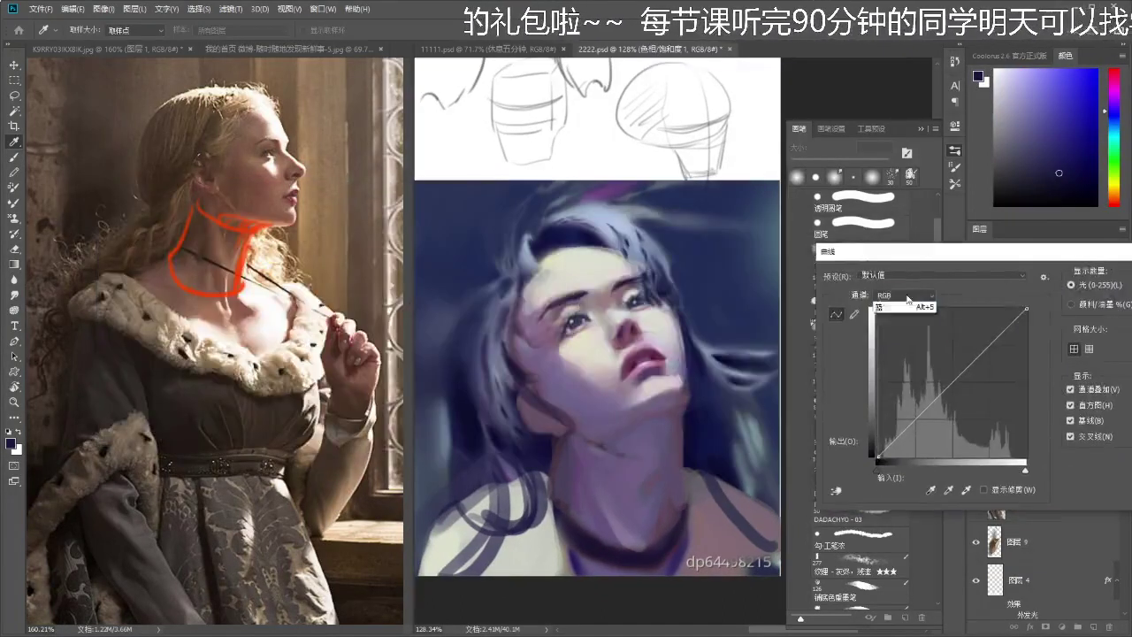
click(897, 337)
drag(924, 410, 924, 402)
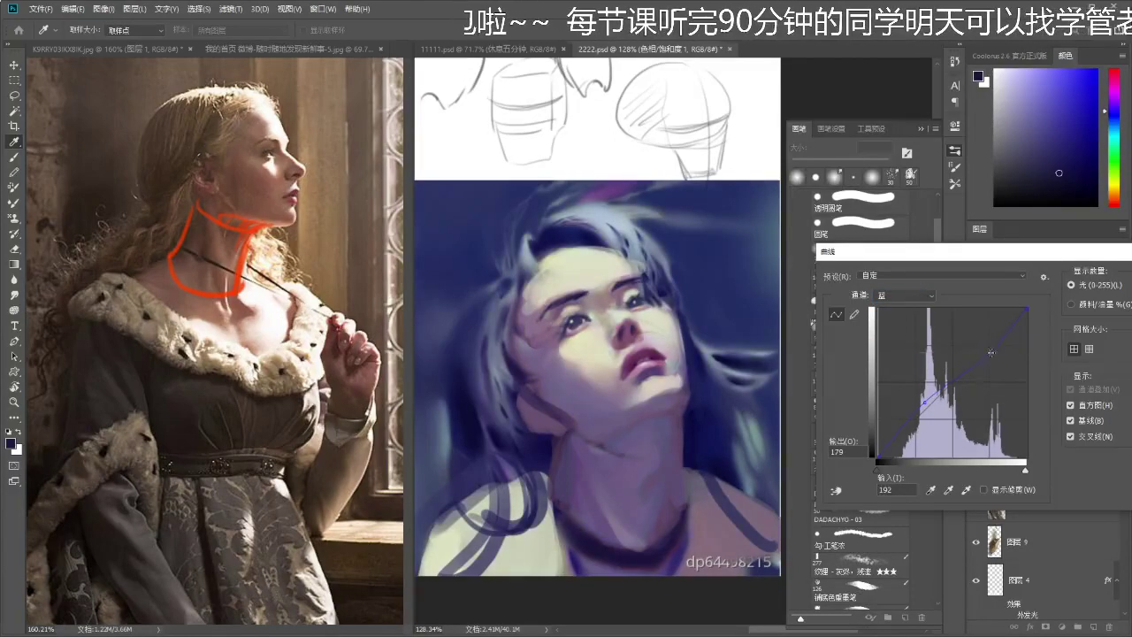
drag(1010, 259, 906, 220)
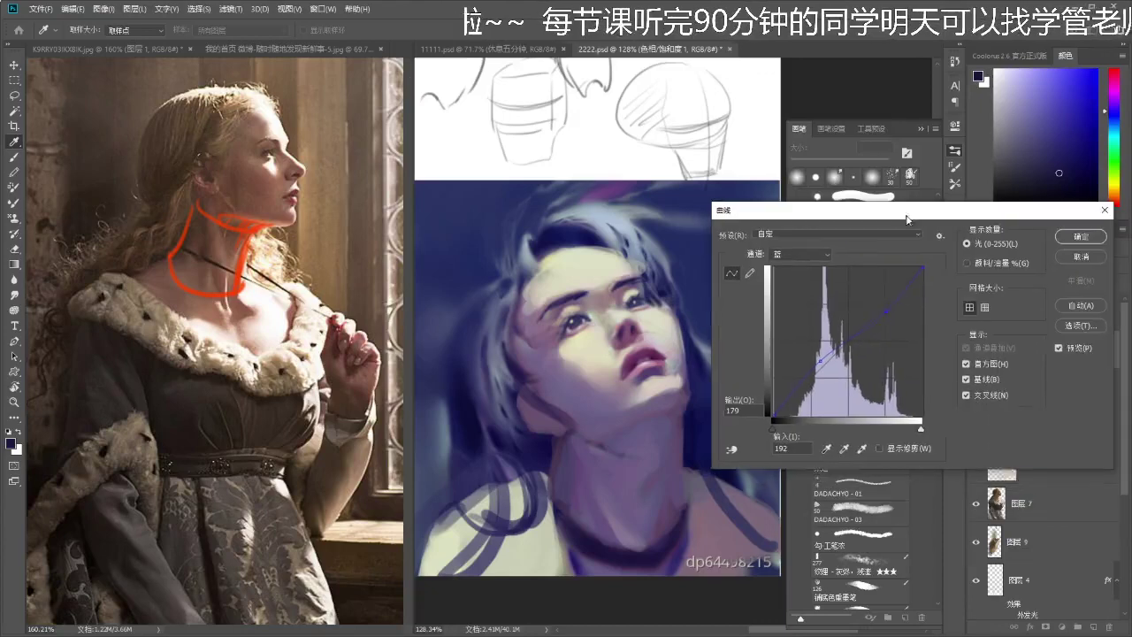
click(1077, 243)
- Sample dark navy beside the hair and switch to the 透明圆笔 brush at about 25 px
key(z)
drag(672, 429, 593, 429)
drag(578, 352, 663, 352)
key(i)
drag(481, 369, 504, 346)
click(499, 411)
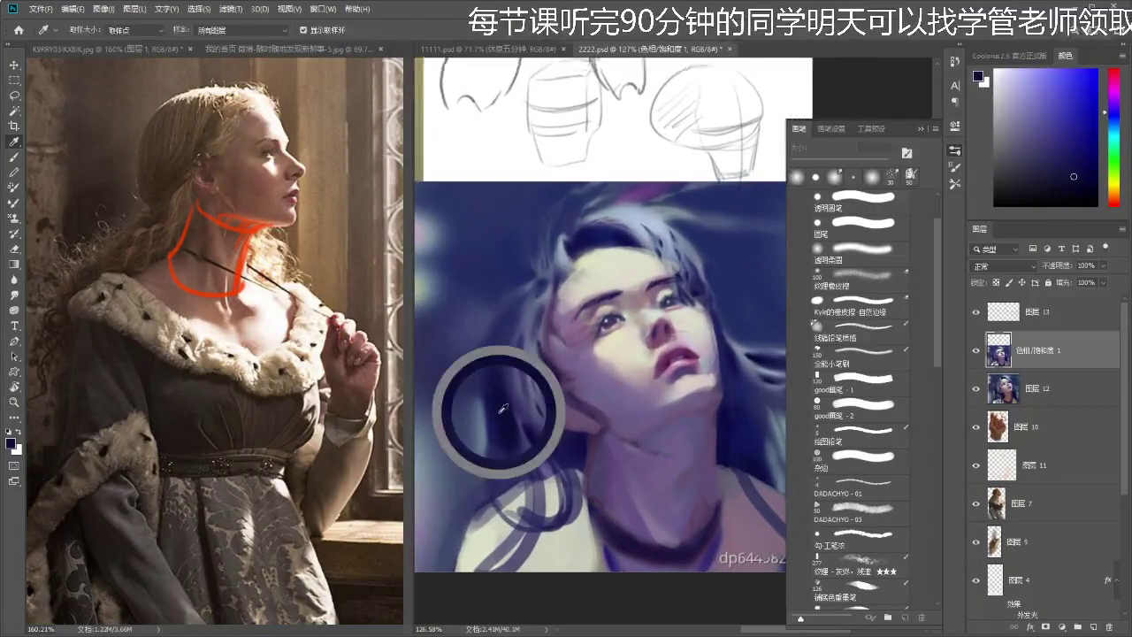
key(b)
drag(521, 292, 542, 284)
key(F5)
key(F5)
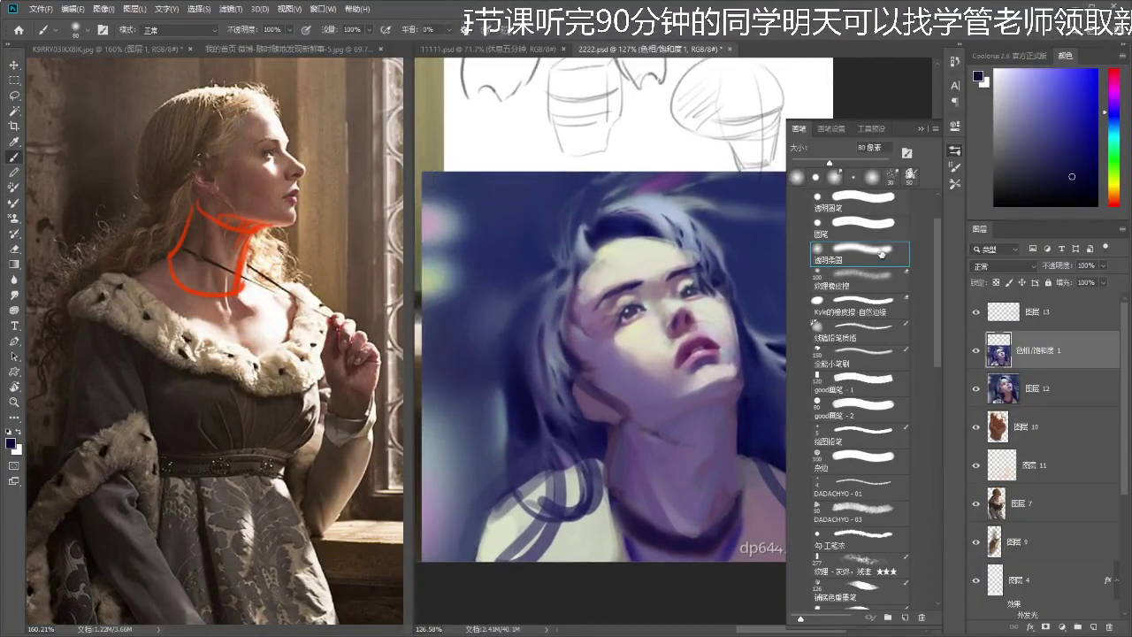
click(854, 199)
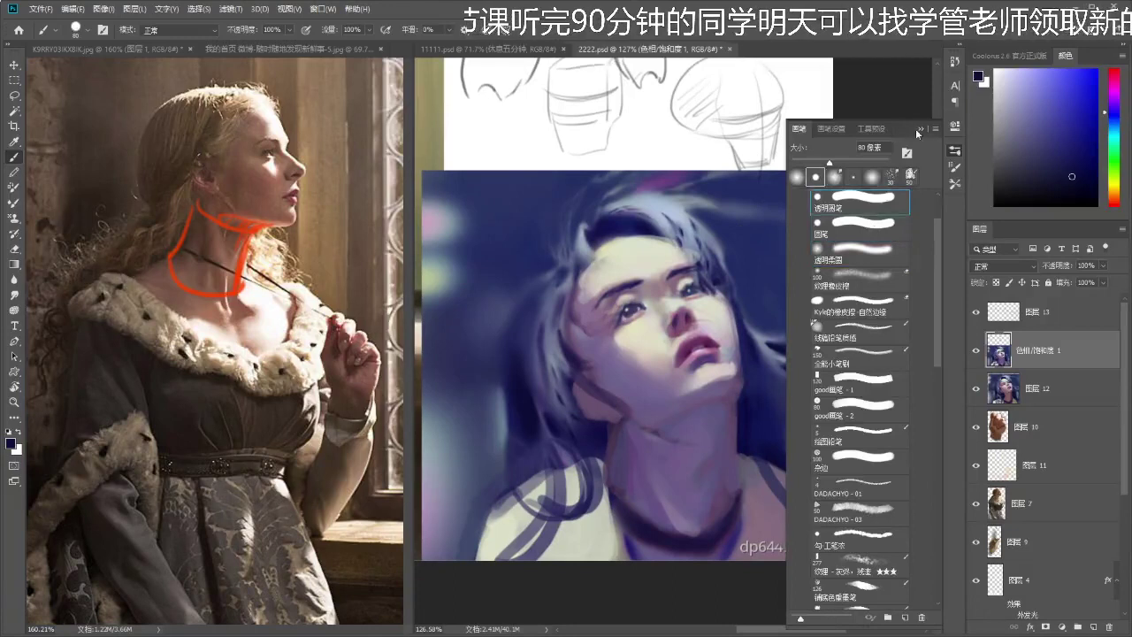
click(918, 129)
key([)
key([)
key([)
key([)
key([)
key([)
key([)
mouse_move(485, 345)
mouse_down()
mouse_move(520, 289)
mouse_move(495, 334)
mouse_up()
key(ctrl+z)
drag(496, 394, 499, 449)
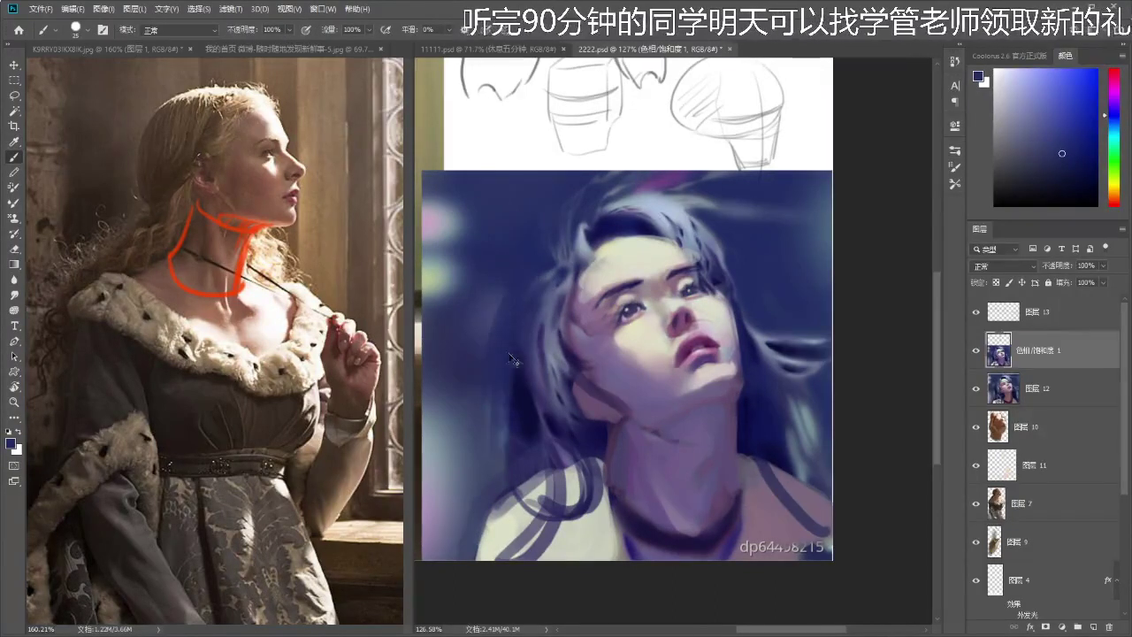
key(ctrl+z)
key(alt)
key(ctrl+alt+z)
- Block in a very dark navy background around the top of the head and down the far side of the hair
drag(533, 287, 559, 286)
key(alt)
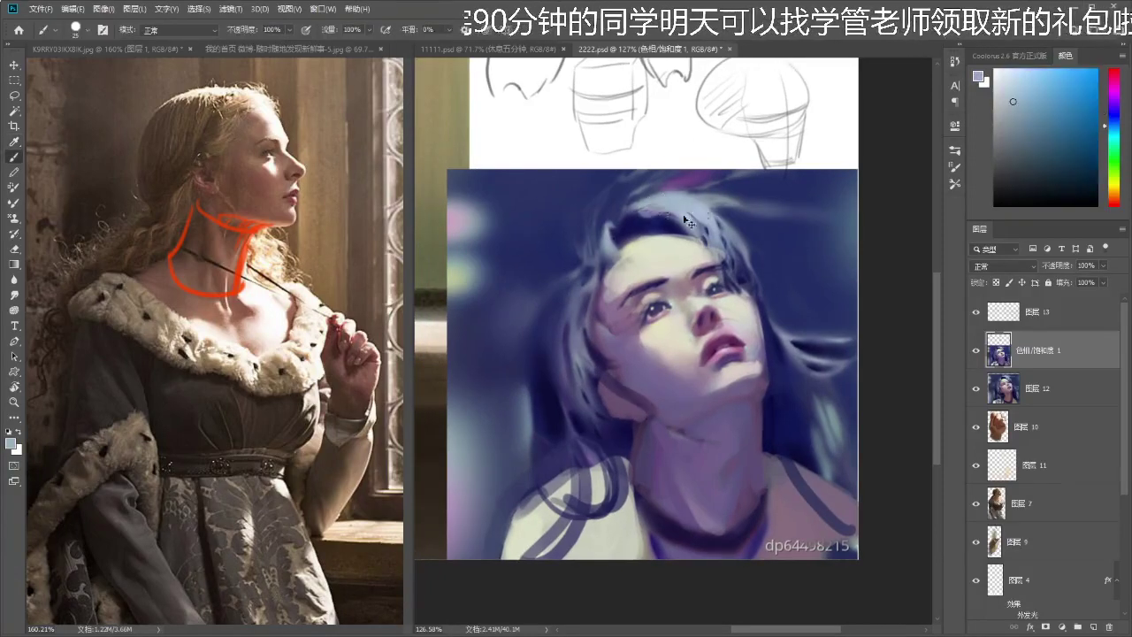
alt+click(688, 175)
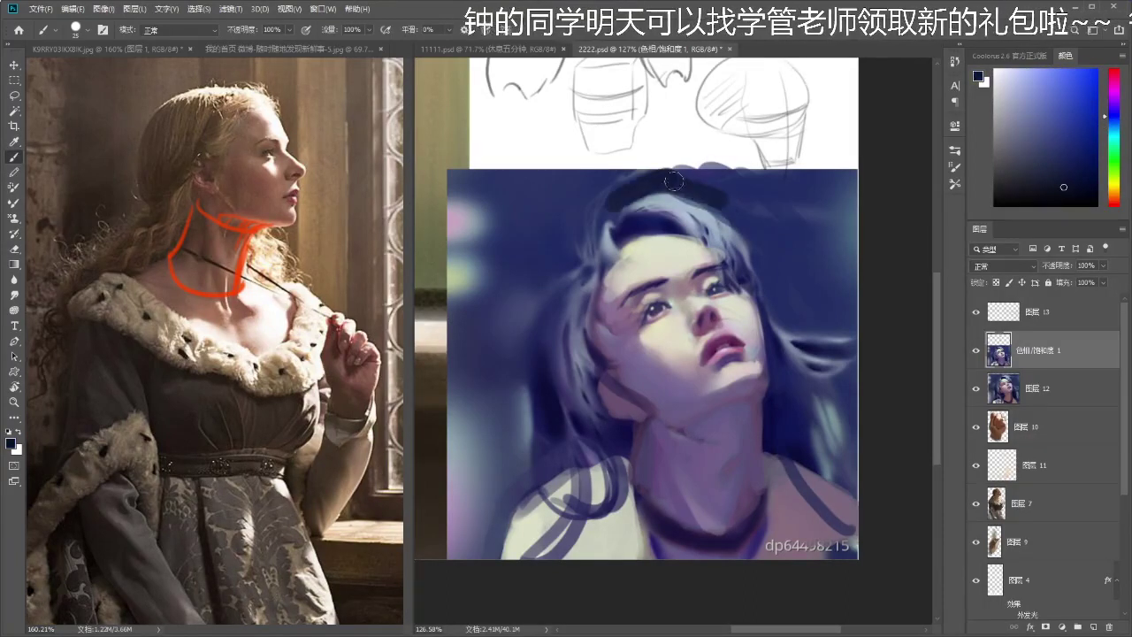
drag(717, 187, 782, 236)
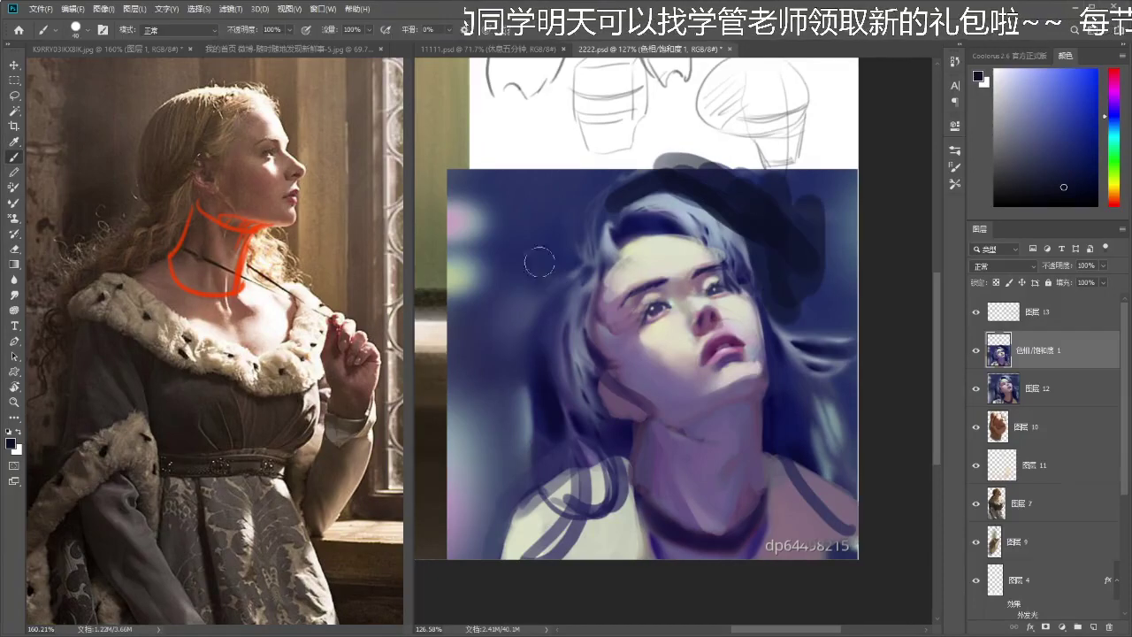
- Lay broad strokes of sampled blue-grey over the background beside the near side of the hair
drag(548, 258, 520, 409)
key(ctrl+z)
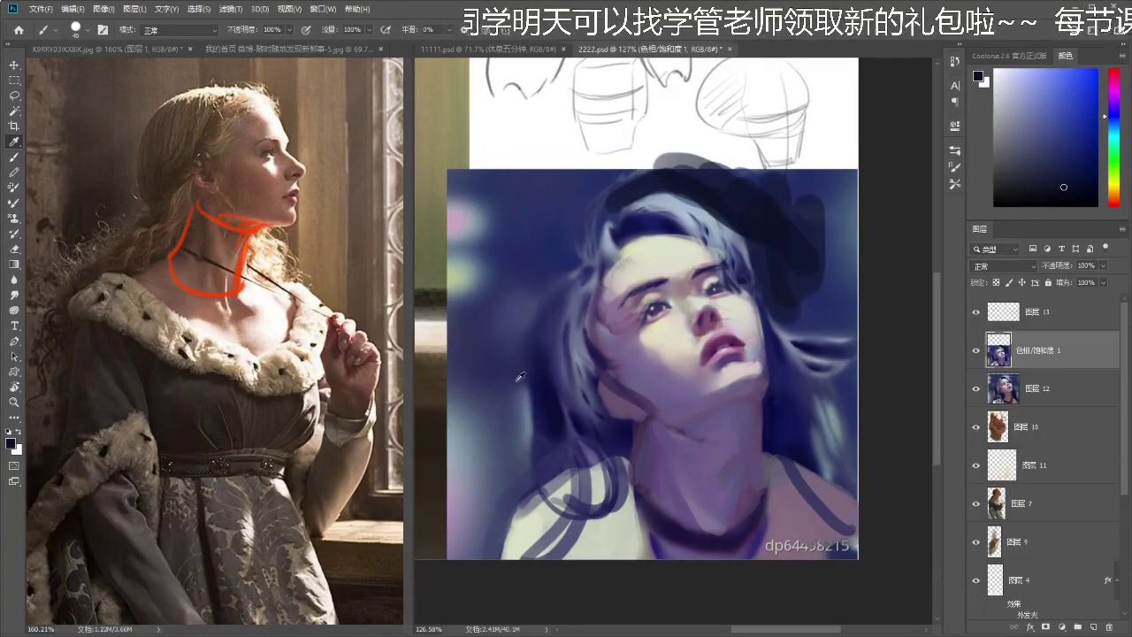
alt+click(475, 457)
mouse_move(474, 457)
mouse_down()
mouse_move(509, 274)
mouse_move(544, 265)
mouse_move(522, 399)
mouse_up()
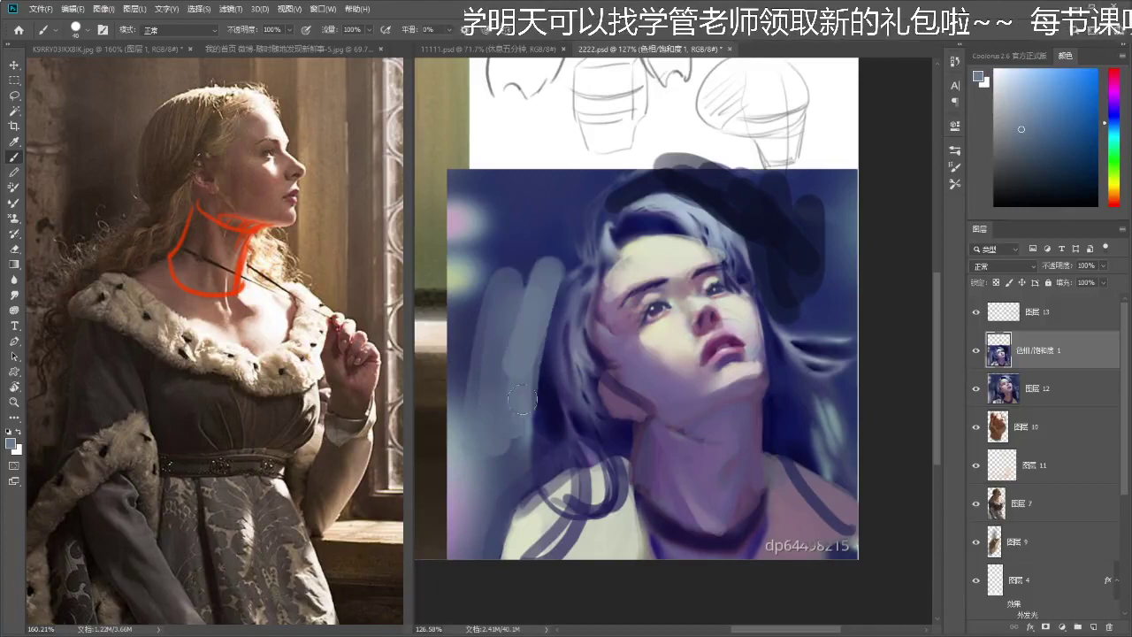
mouse_move(520, 317)
mouse_down()
mouse_move(495, 416)
mouse_move(539, 301)
mouse_up()
key(])
- Cover the background's upper corner with sampled dark navy and spread blue-grey over the pink and yellow light spots
mouse_move(552, 244)
mouse_down()
mouse_move(499, 291)
mouse_move(486, 184)
mouse_up()
alt+click(664, 182)
mouse_move(655, 181)
mouse_down()
mouse_move(548, 252)
mouse_move(531, 190)
mouse_move(524, 411)
mouse_move(544, 252)
mouse_up()
alt+click(522, 401)
drag(544, 252, 527, 400)
alt+click(490, 382)
mouse_move(518, 281)
mouse_down()
mouse_move(519, 440)
mouse_move(477, 505)
mouse_move(436, 431)
mouse_up()
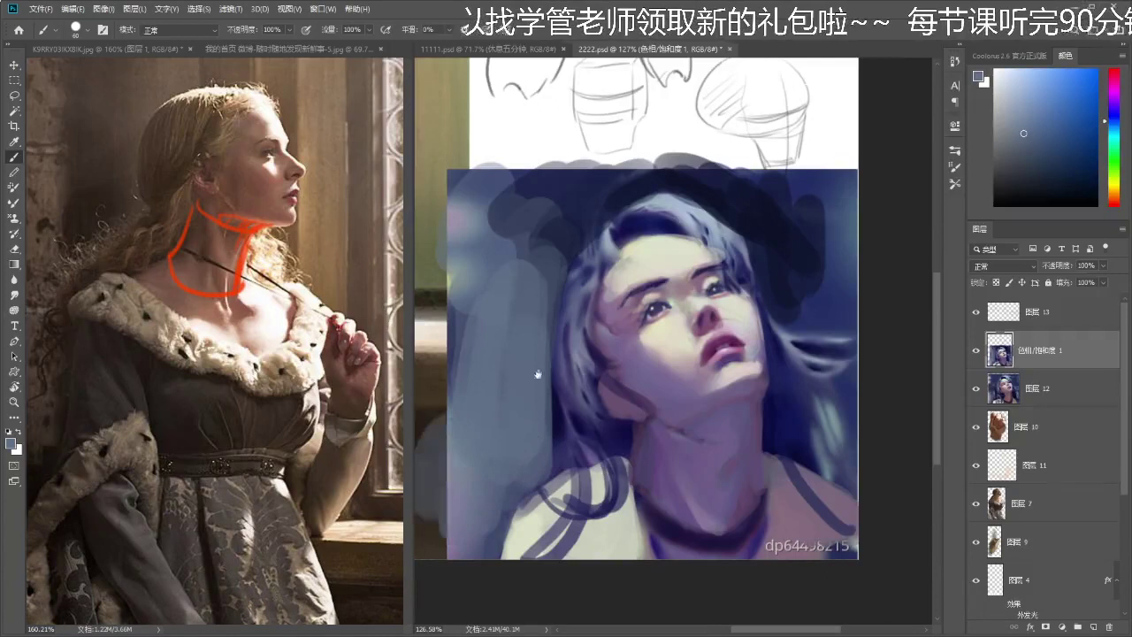
- Repaint the outer edge of the long near-side hair with sampled navy, down to the shoulder
drag(538, 374, 508, 369)
drag(509, 369, 540, 369)
alt+click(753, 422)
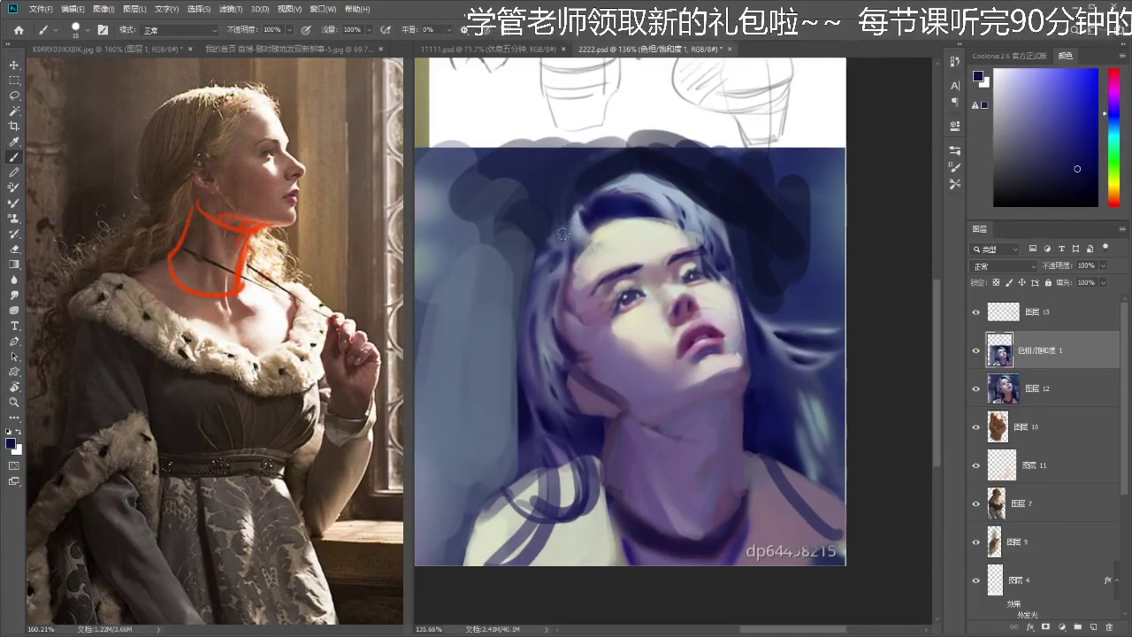
drag(554, 252, 528, 437)
key(ctrl+z)
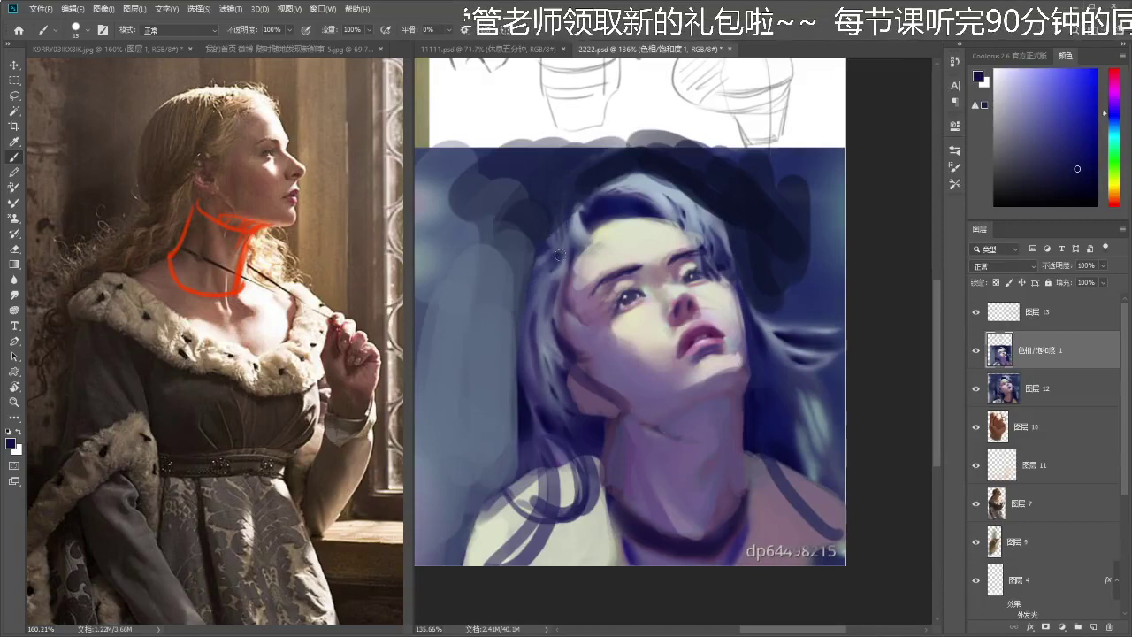
drag(524, 376, 529, 465)
alt+click(524, 413)
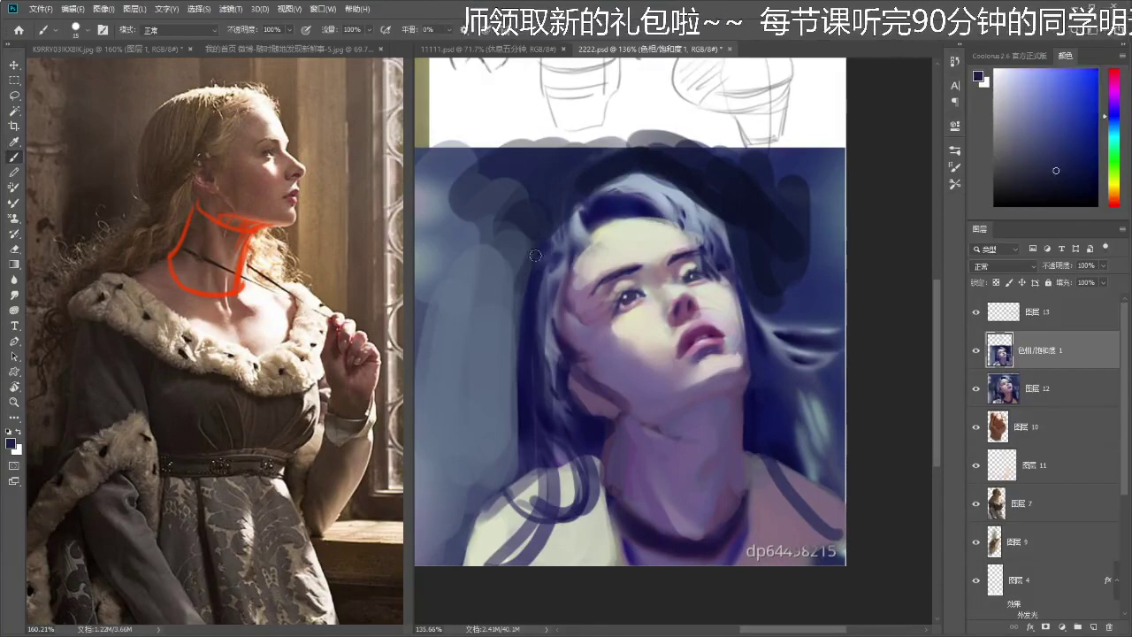
- Repaint the crown and far-side fringe with sampled pale blue and blue-grey, and reshape the dark shadows between strands with navy
alt+click(618, 174)
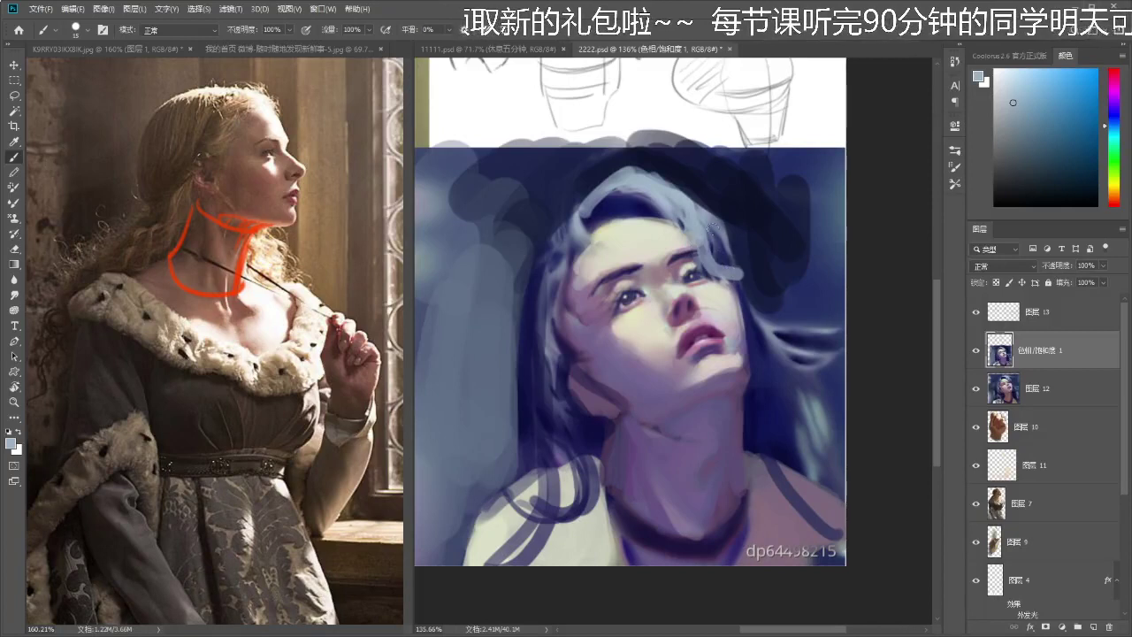
drag(713, 229, 729, 267)
alt+click(610, 203)
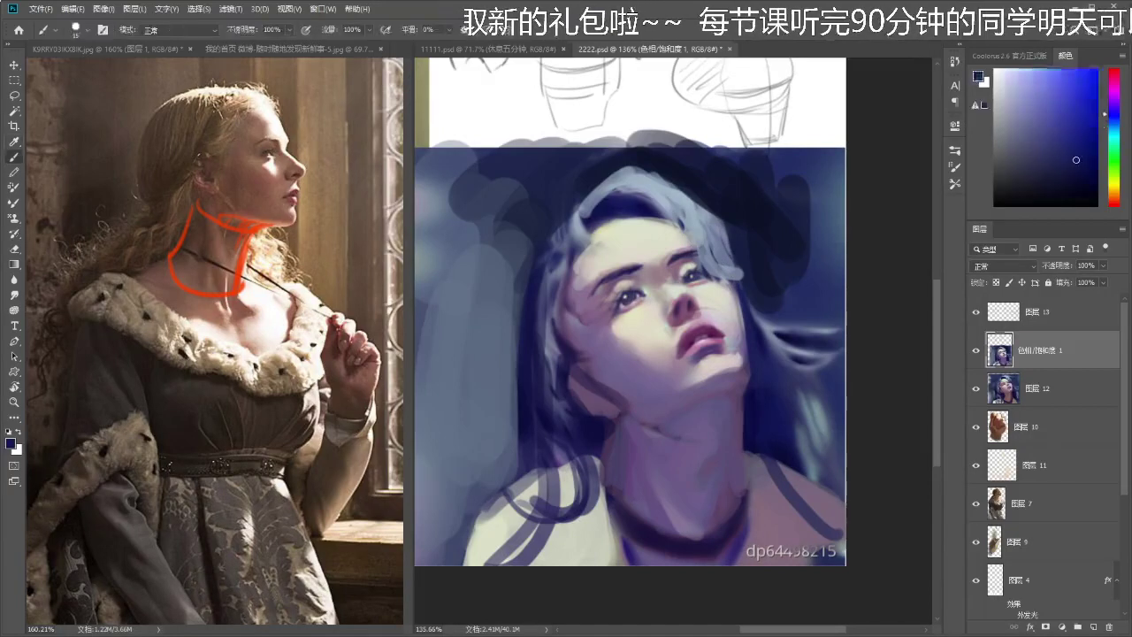
alt+click(721, 264)
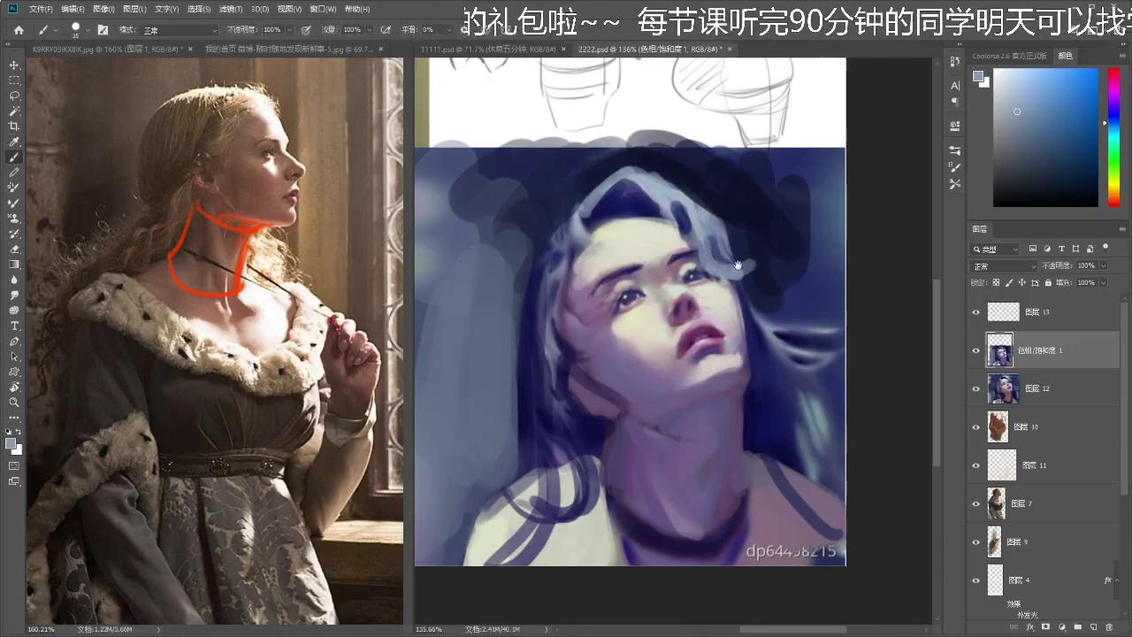
alt+click(678, 227)
drag(665, 194, 680, 207)
drag(582, 242, 582, 225)
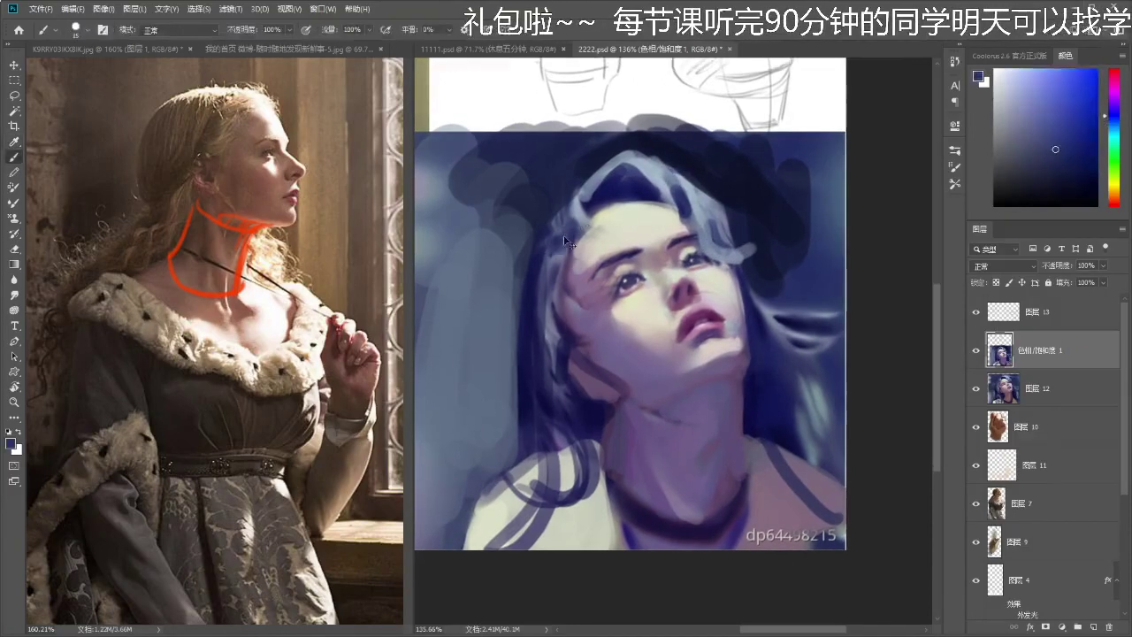
- Paint a curling blue-grey strand from the ear down the neck, and deepen the near-side hair behind it with sampled navy
alt+click(574, 221)
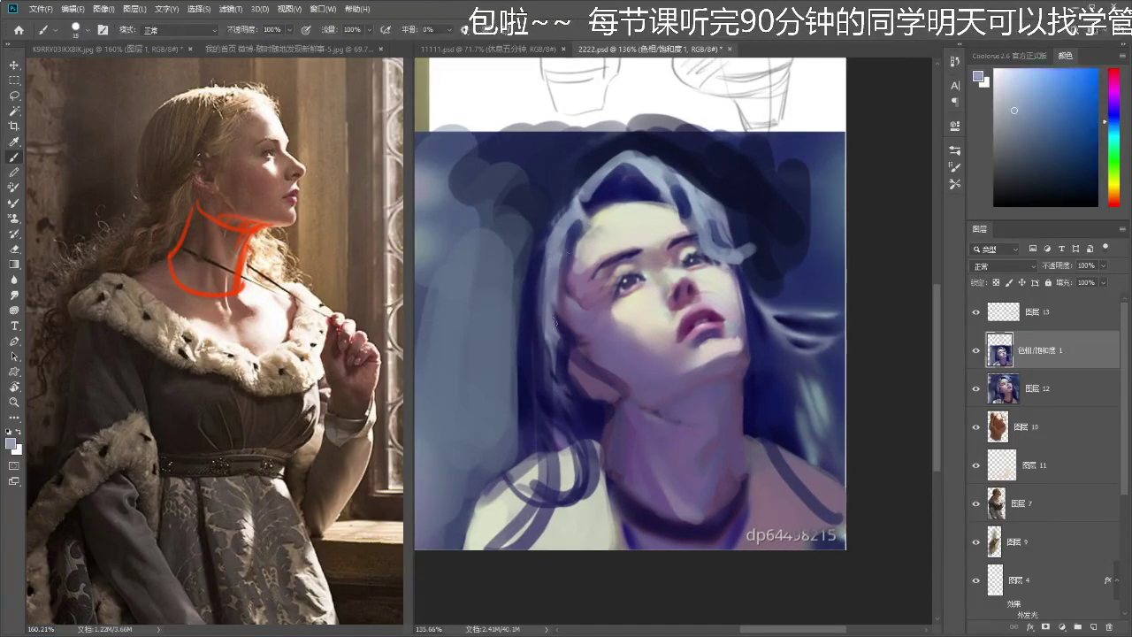
alt+click(601, 198)
drag(564, 259, 565, 252)
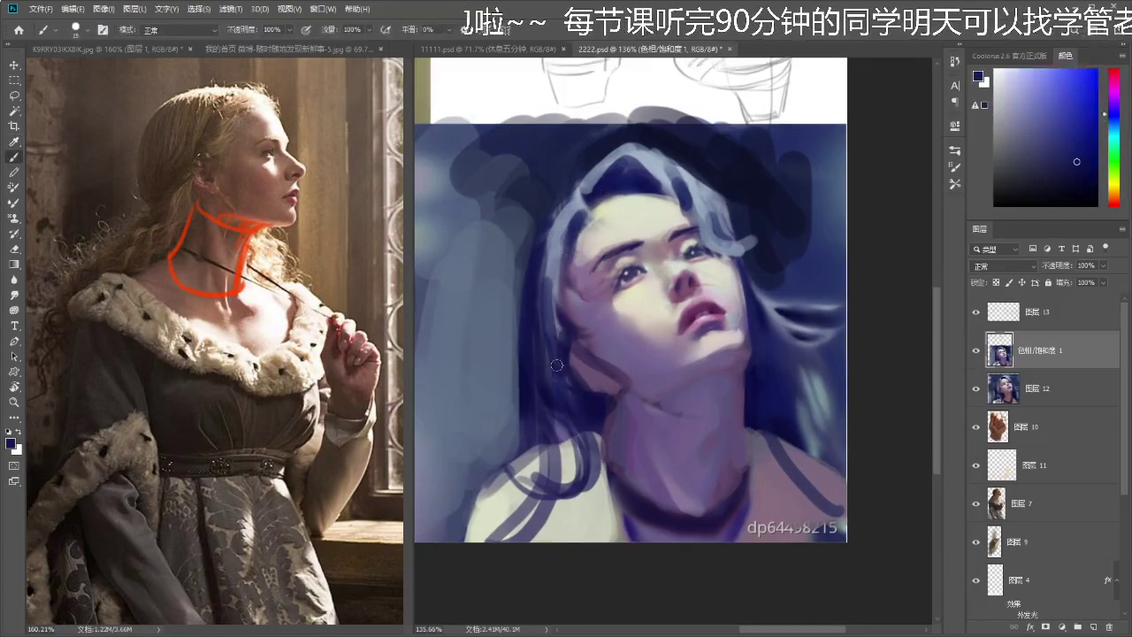
alt+click(598, 365)
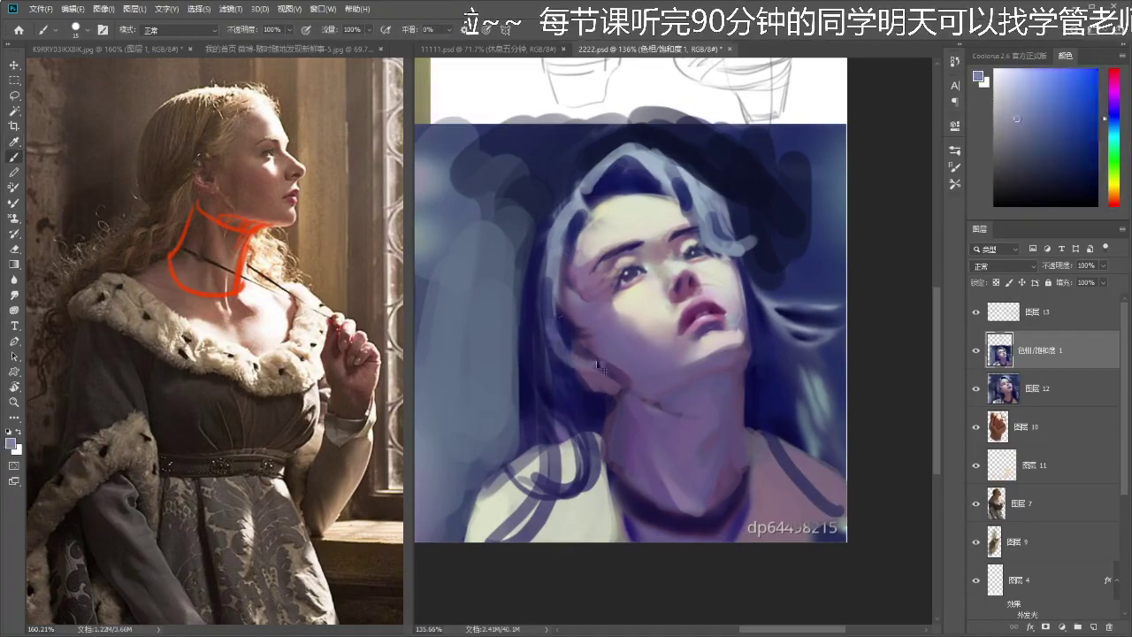
alt+click(579, 347)
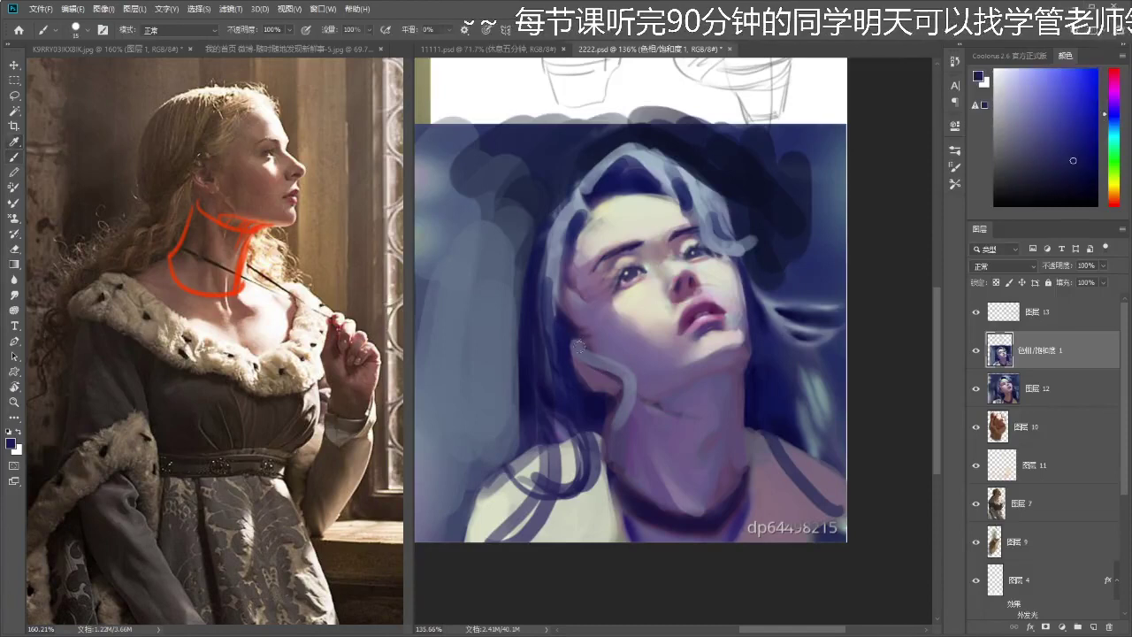
- Cover the background and loose flyaway strands beside the far side of the hair with broad strokes of sampled dark navy
key(z)
drag(635, 399, 612, 400)
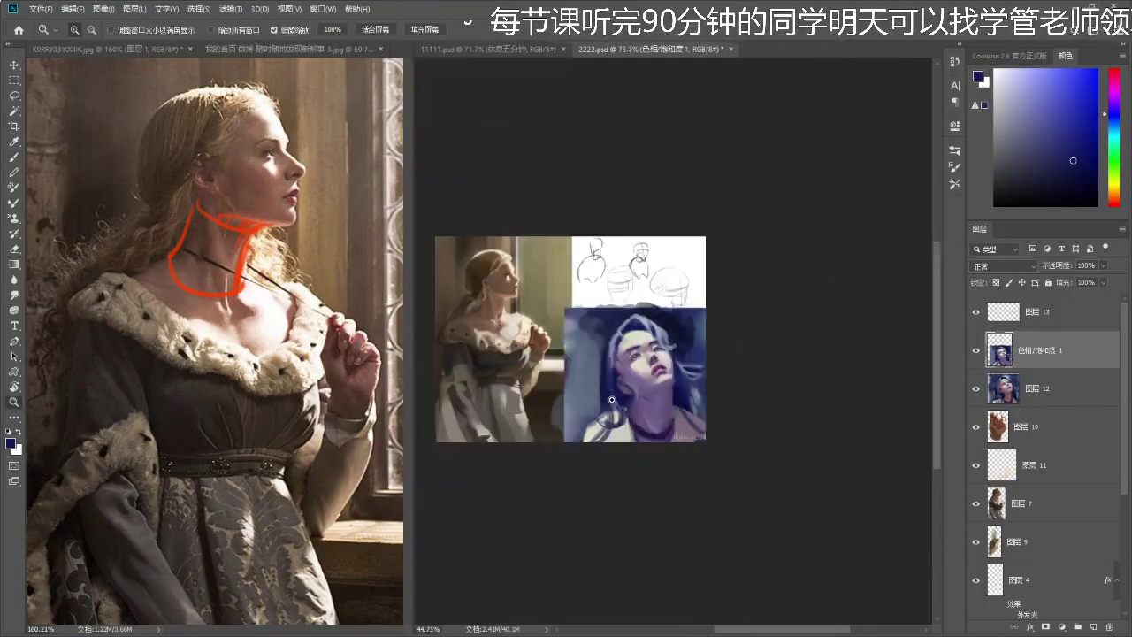
drag(644, 338, 670, 339)
key(b)
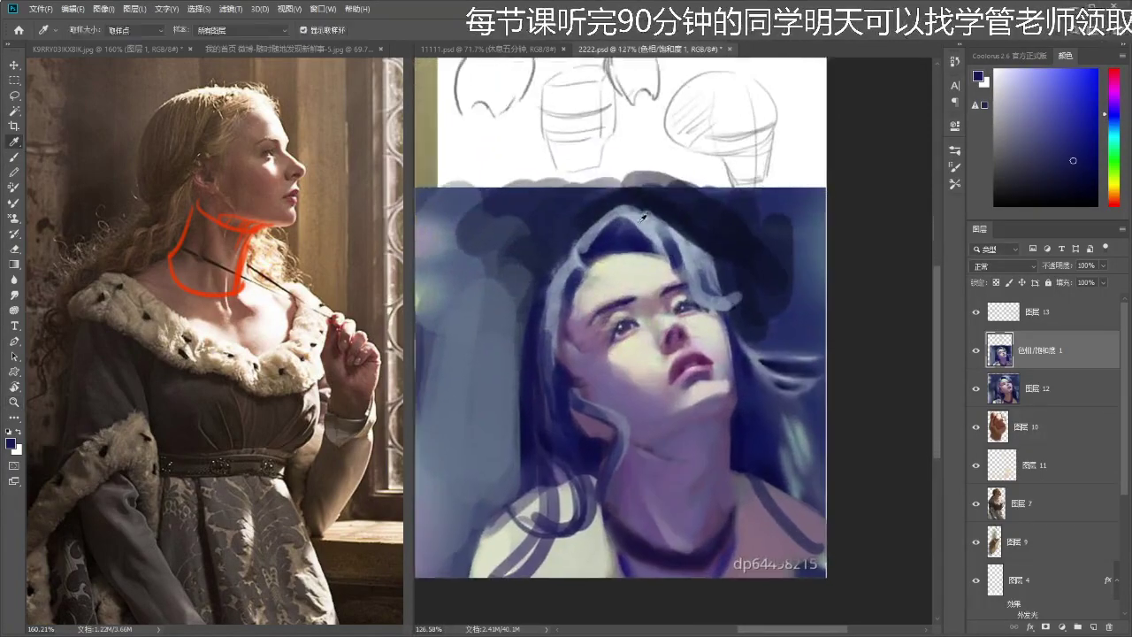
alt+click(713, 292)
alt+click(766, 343)
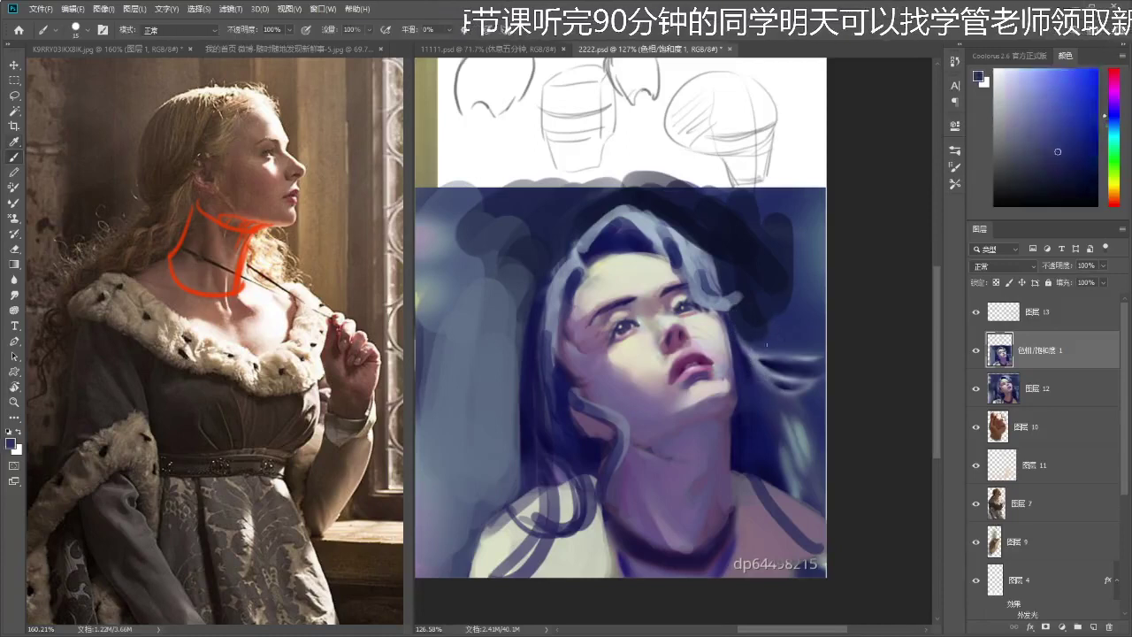
alt+click(731, 239)
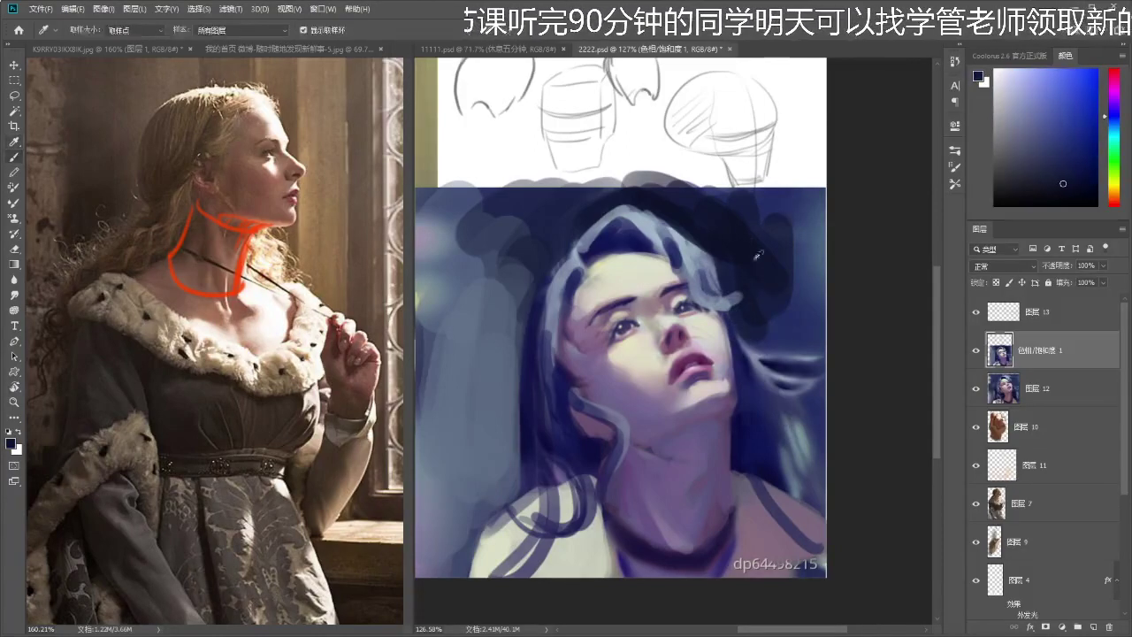
mouse_move(770, 295)
mouse_down()
mouse_move(771, 393)
mouse_move(791, 447)
mouse_move(812, 416)
mouse_move(815, 481)
mouse_up()
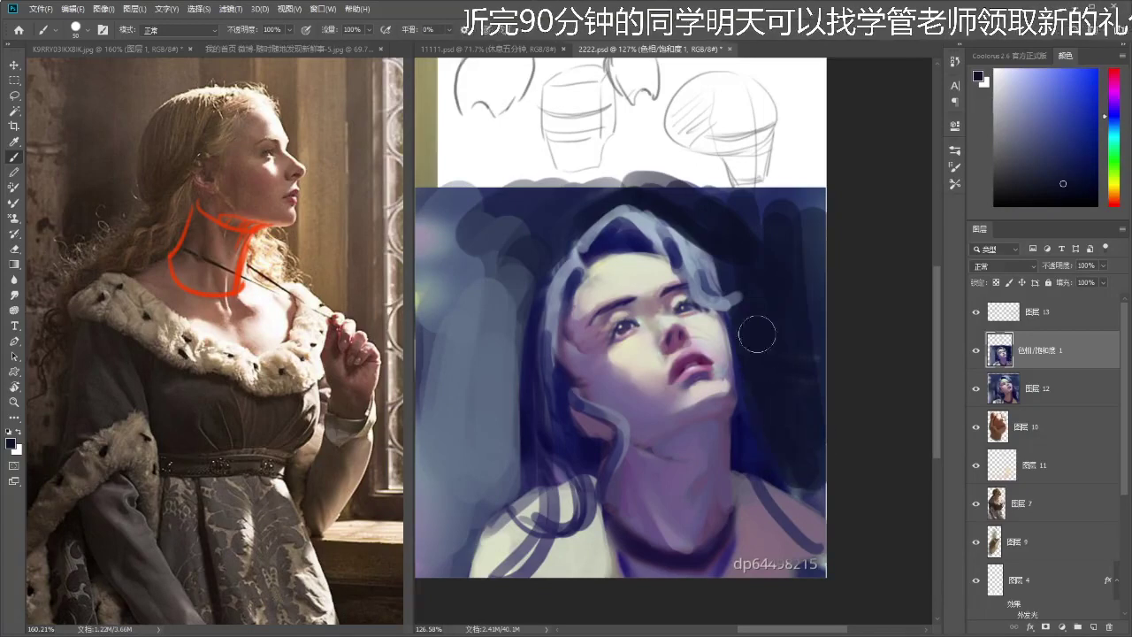
- Deepen the long near-side hair with darker navy and near-black, and rework the hair edge beside the far side of the neck
key(z)
drag(771, 467, 739, 383)
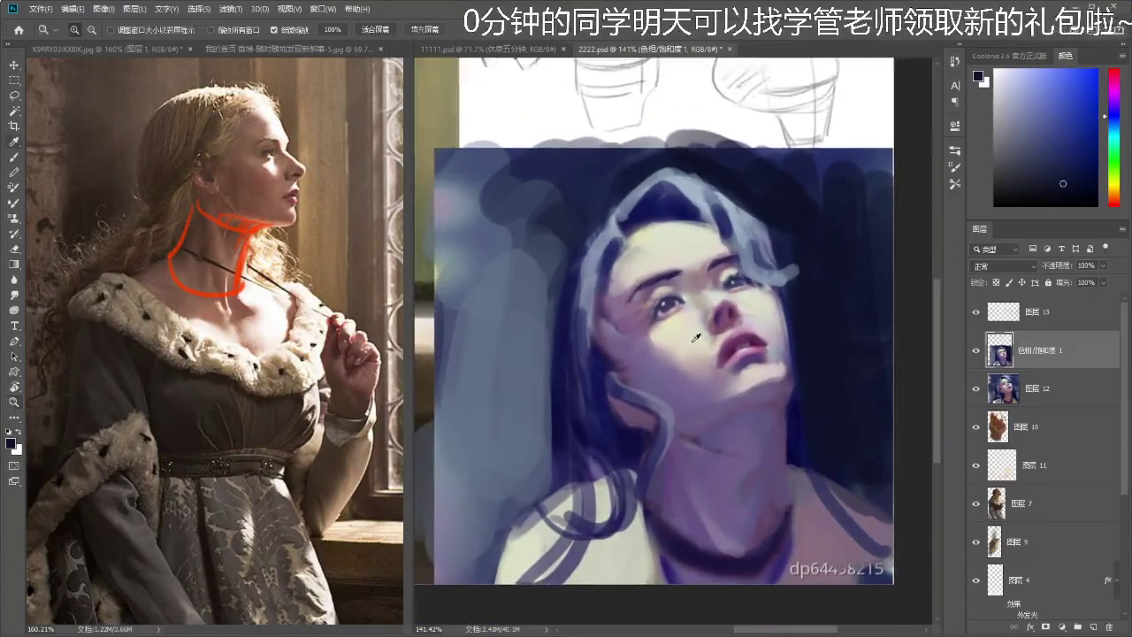
key(b)
alt+click(567, 293)
click(1077, 178)
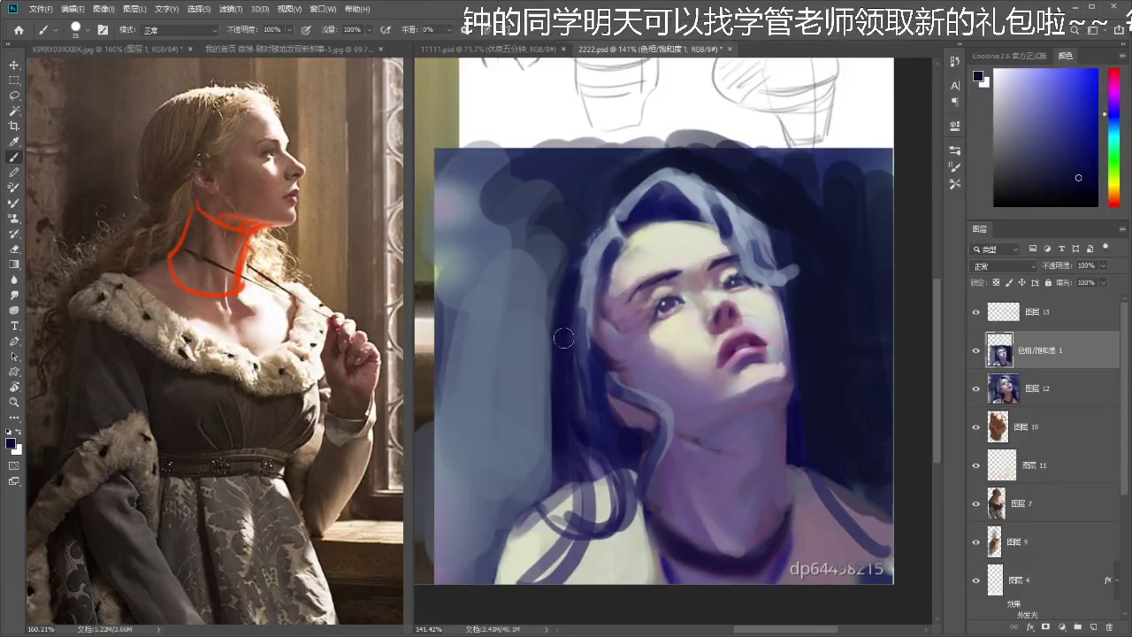
click(1069, 202)
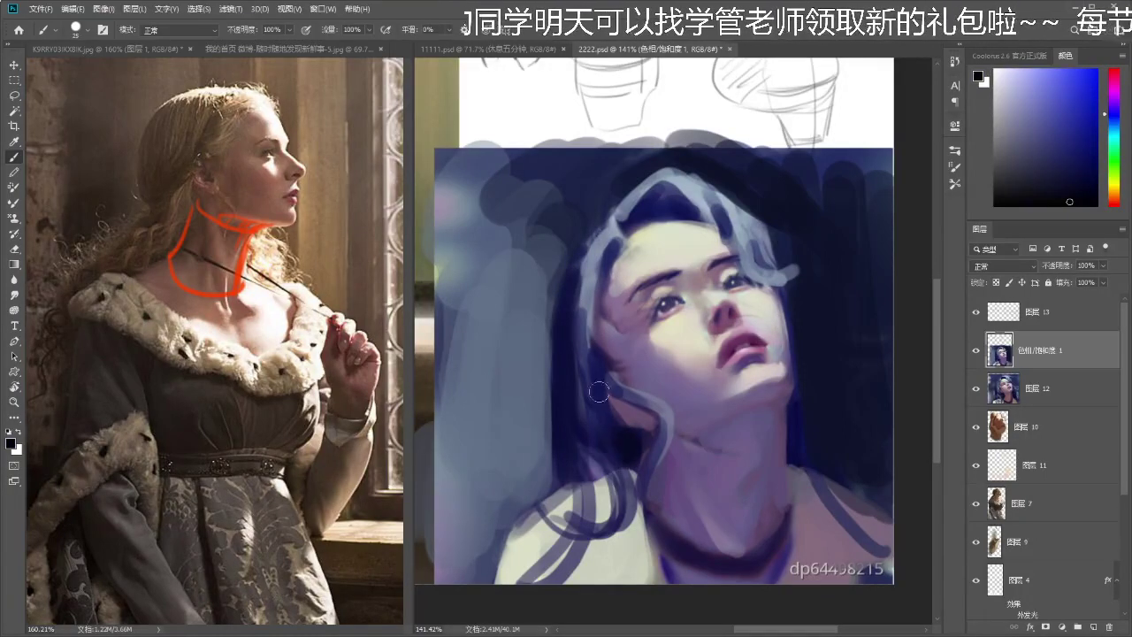
drag(794, 356, 793, 353)
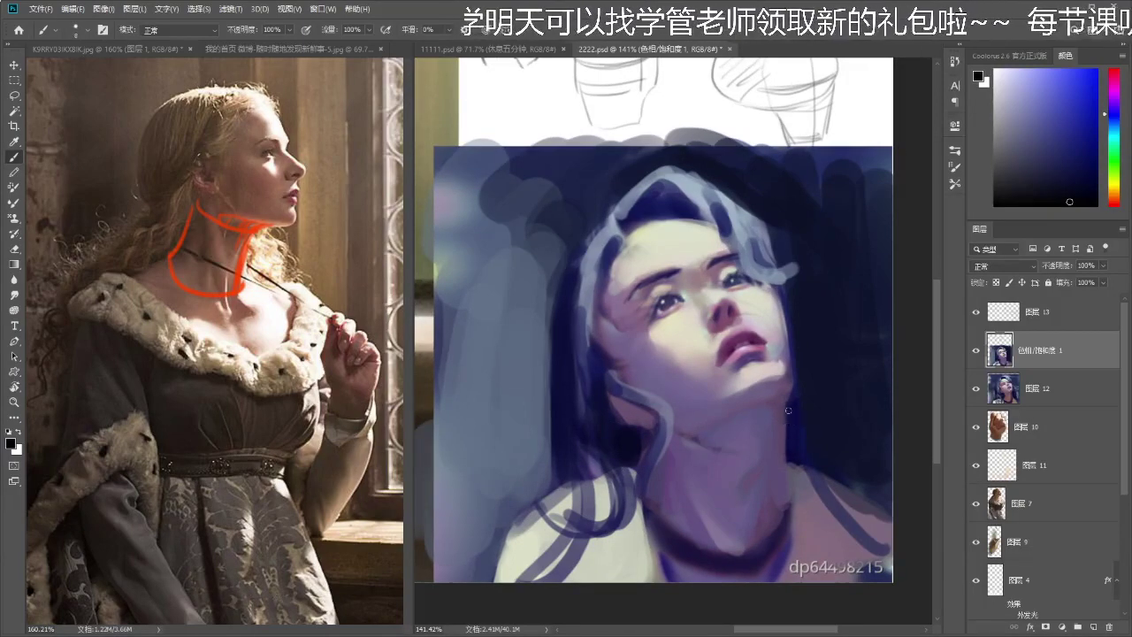
- Darken the upper lip and the line between the lips with a dark purple based on the sampled lip colour
key(z)
mouse_move(748, 419)
mouse_down()
mouse_move(698, 419)
mouse_move(745, 401)
mouse_move(772, 360)
mouse_move(789, 359)
mouse_up()
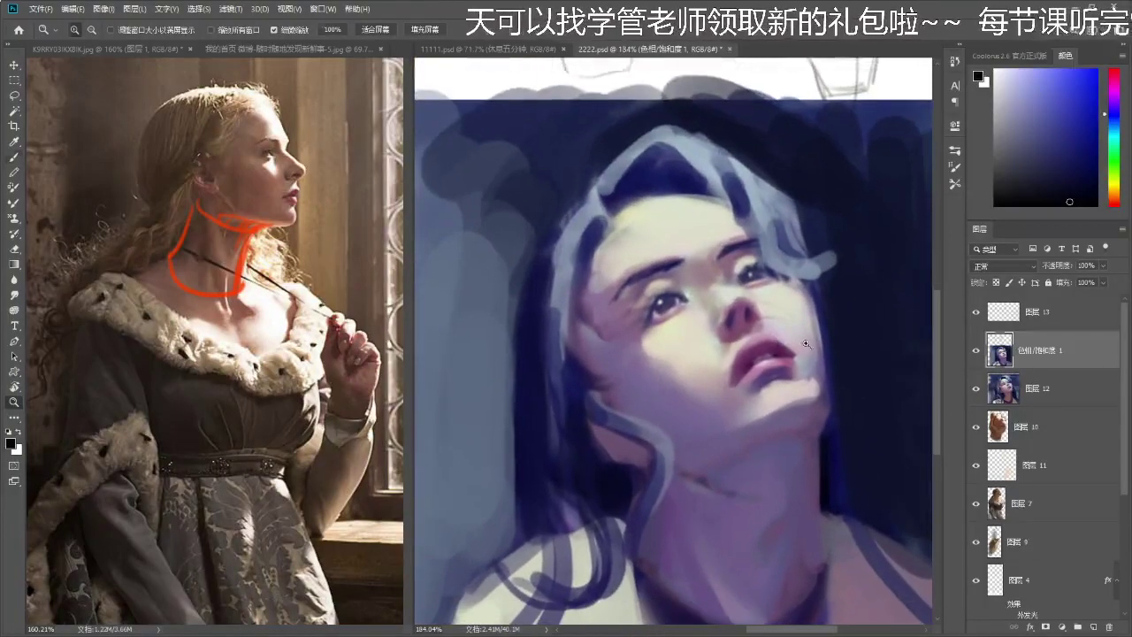
key(b)
alt+click(783, 352)
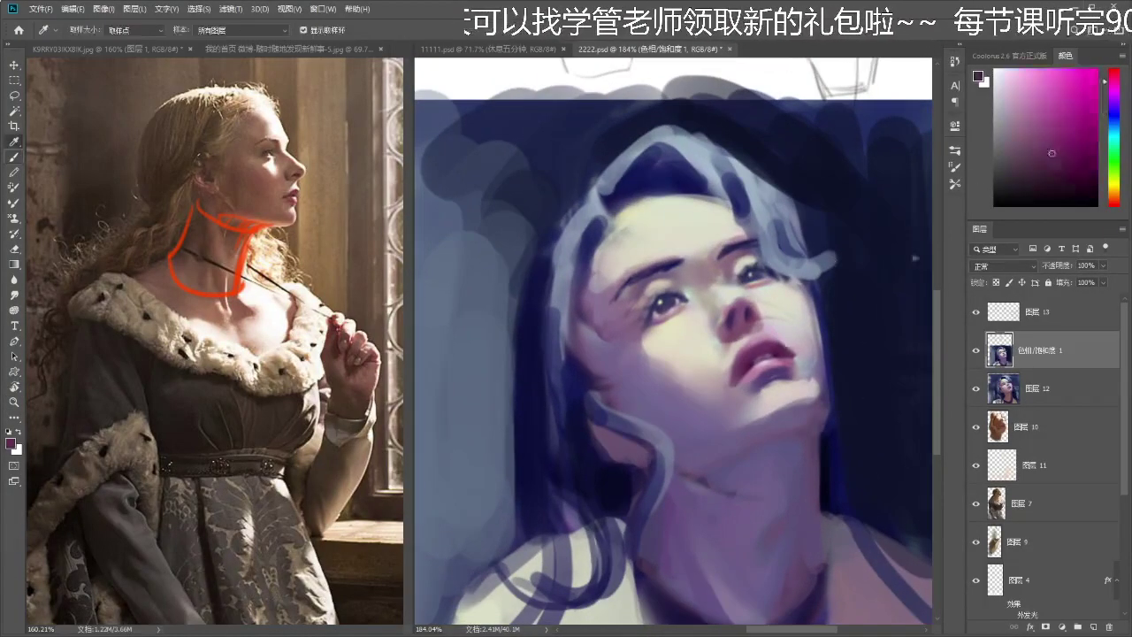
drag(738, 378, 741, 354)
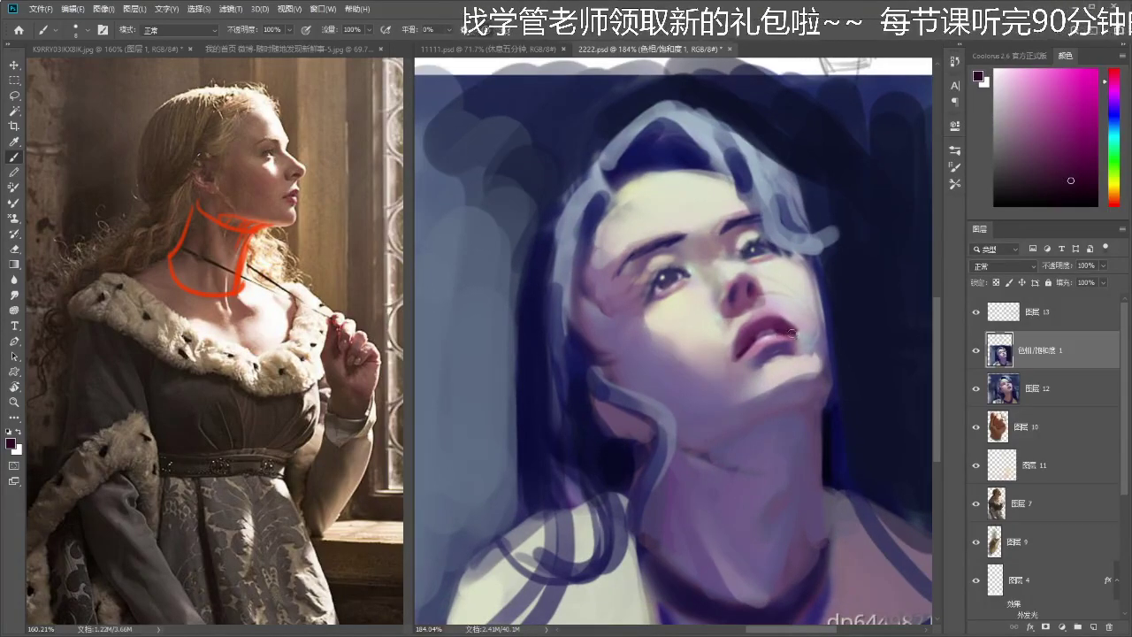
scroll(790, 333, up, 1)
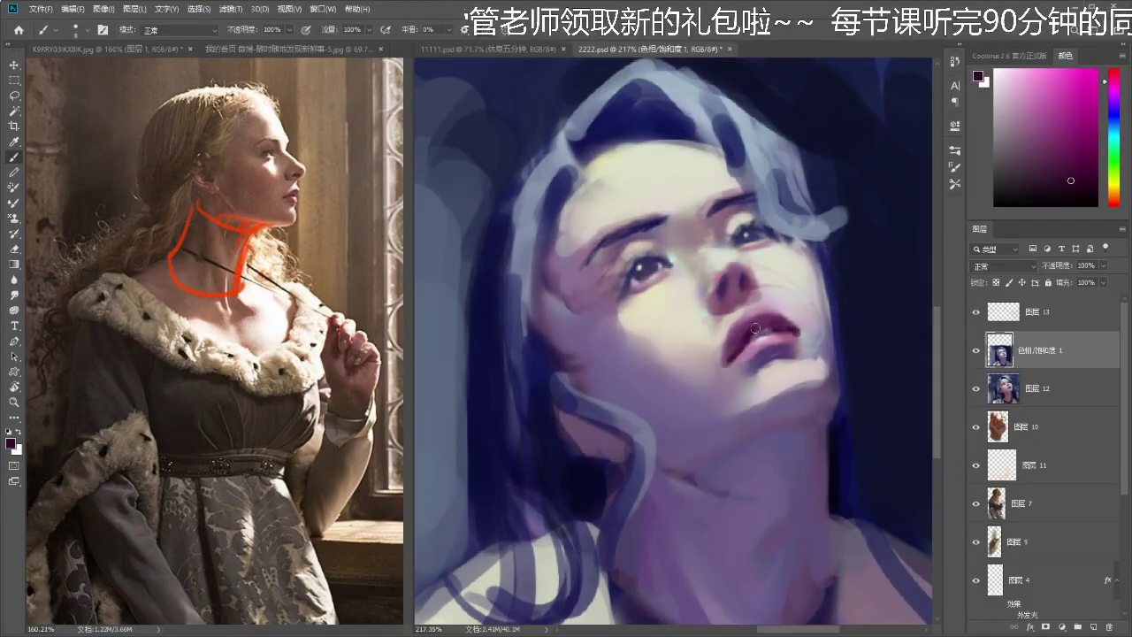
- Try to paint pale teeth between the parted lips with a light colour
key(z)
mouse_move(750, 332)
mouse_down()
mouse_move(664, 345)
mouse_move(826, 335)
mouse_up()
key(z)
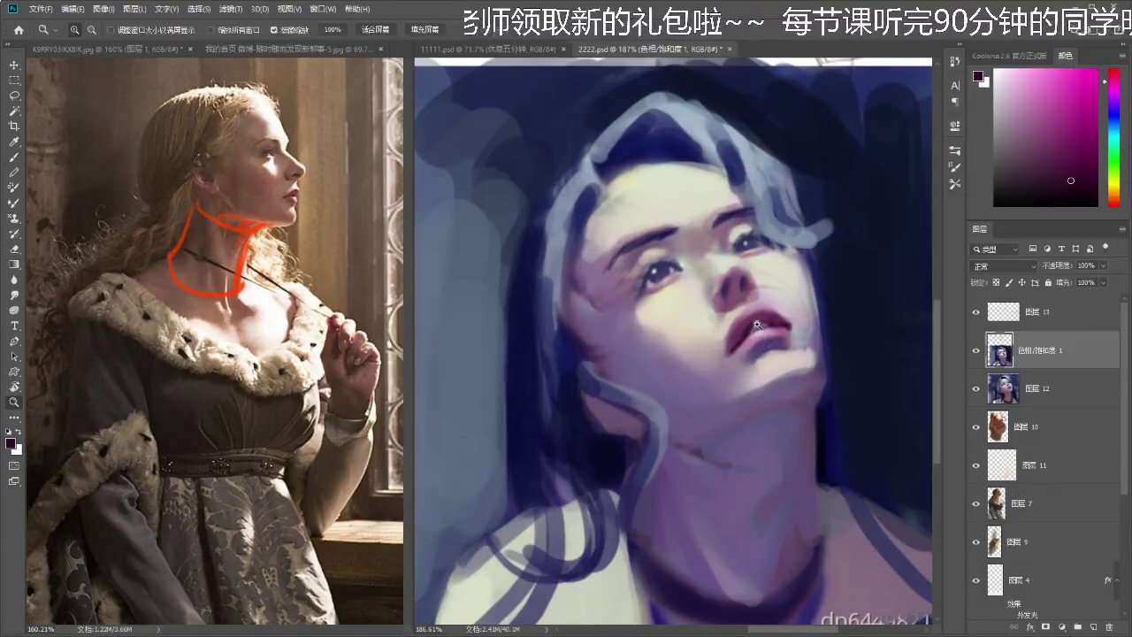
drag(744, 333, 753, 333)
alt+click(787, 288)
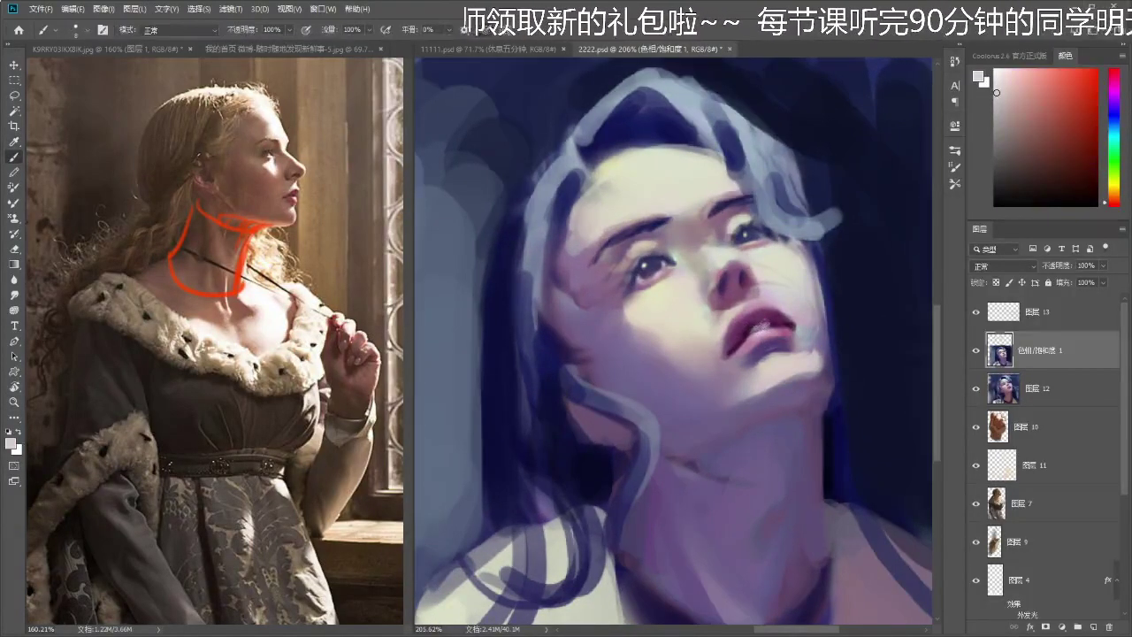
key(z)
mouse_move(764, 324)
mouse_down()
mouse_move(683, 324)
mouse_move(818, 327)
mouse_up()
key(z)
key(z)
- Repaint the upper lip and the parting line of the mouth with sampled lip purple and a darker purple
click(758, 310)
scroll(756, 311, up, 3)
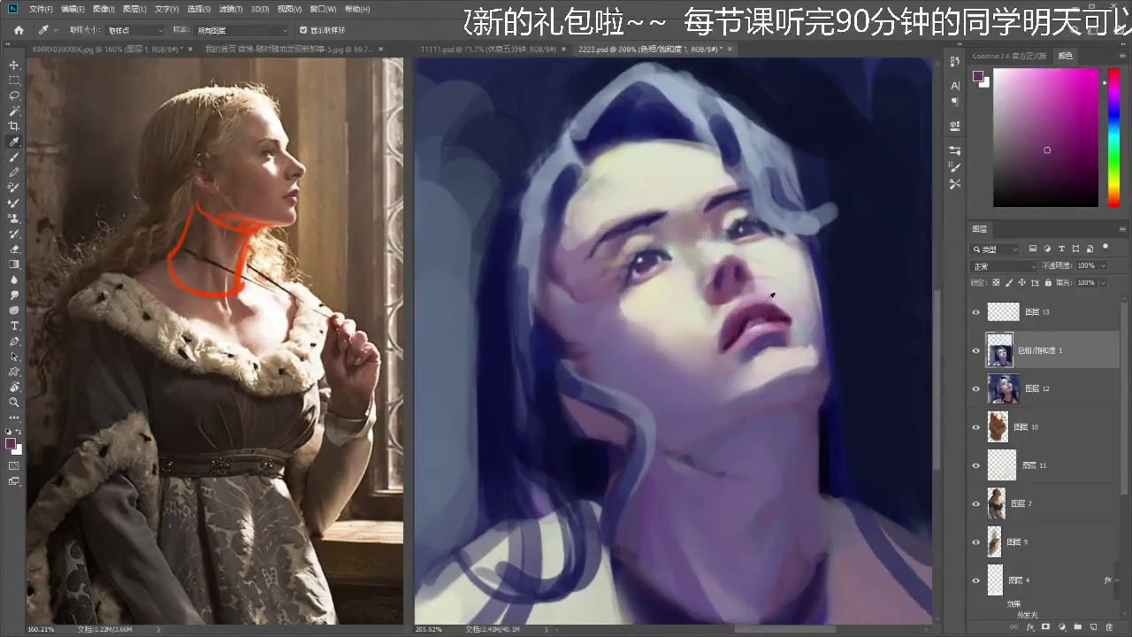
key(b)
key(i)
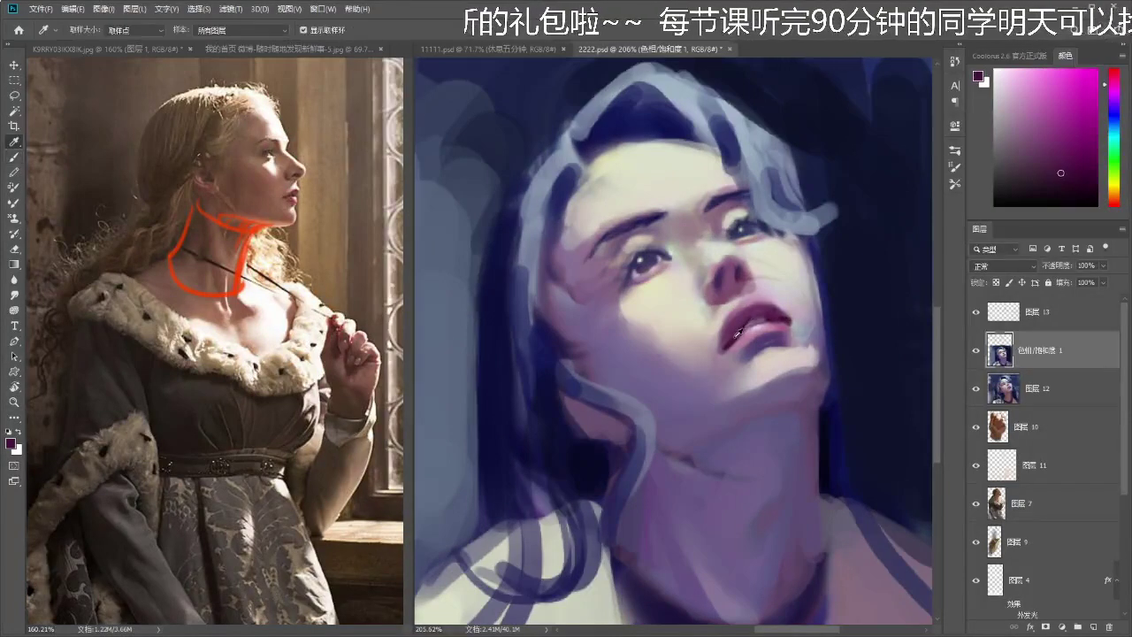
key(b)
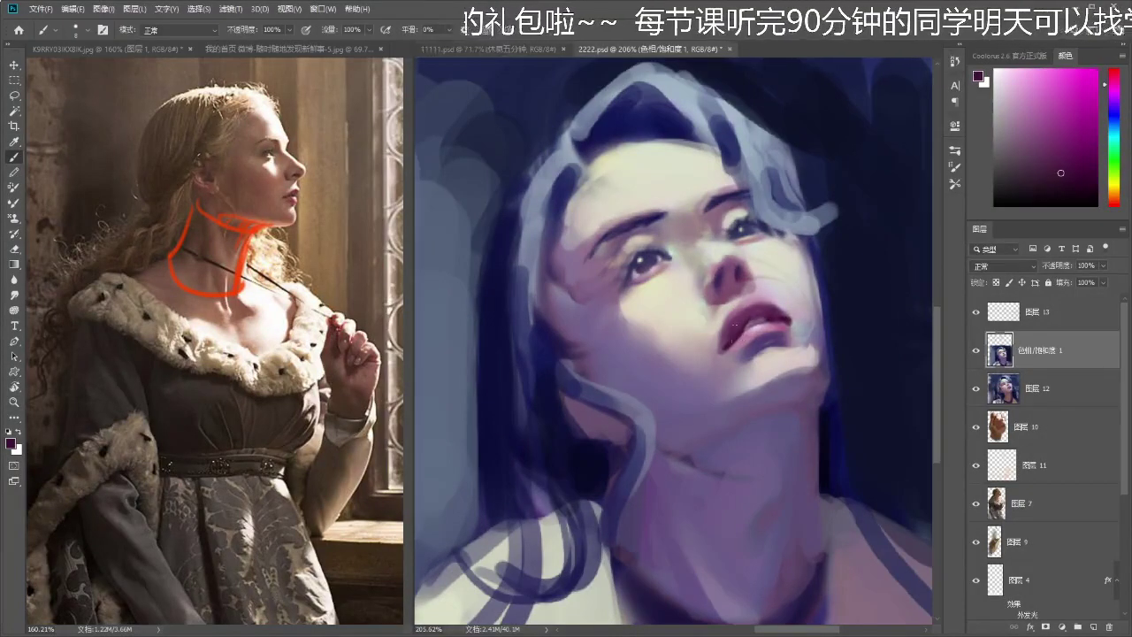
- Clean the upper lip's outline with sampled skin tone, and reshape the lower lip and mouth corner with sampled pink and dark purple
alt+click(727, 306)
alt+click(741, 303)
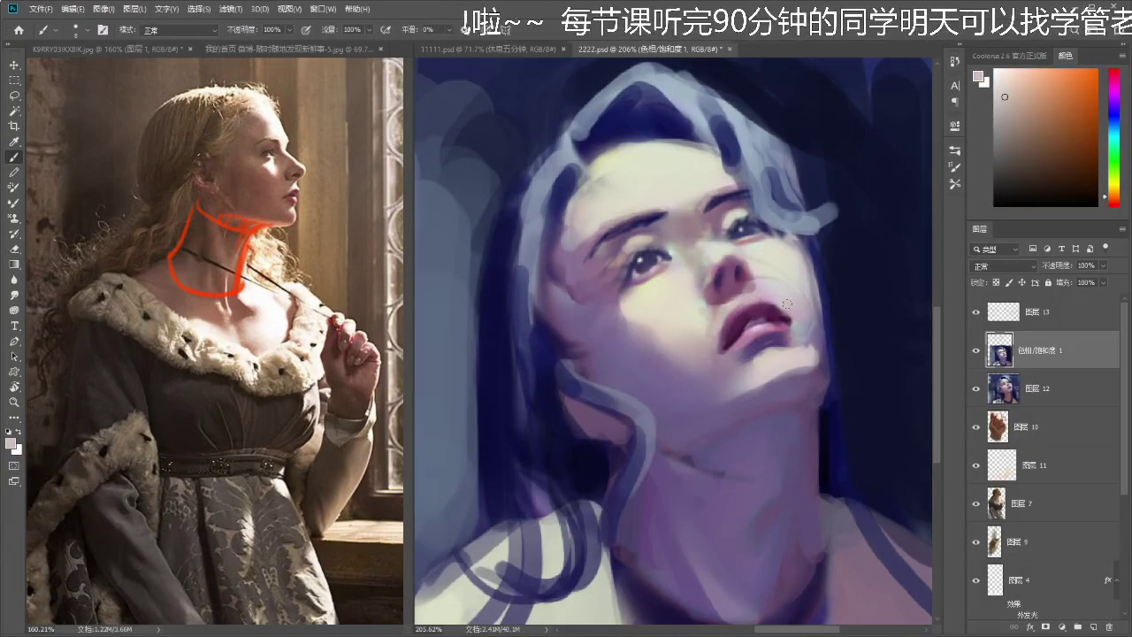
alt+click(758, 334)
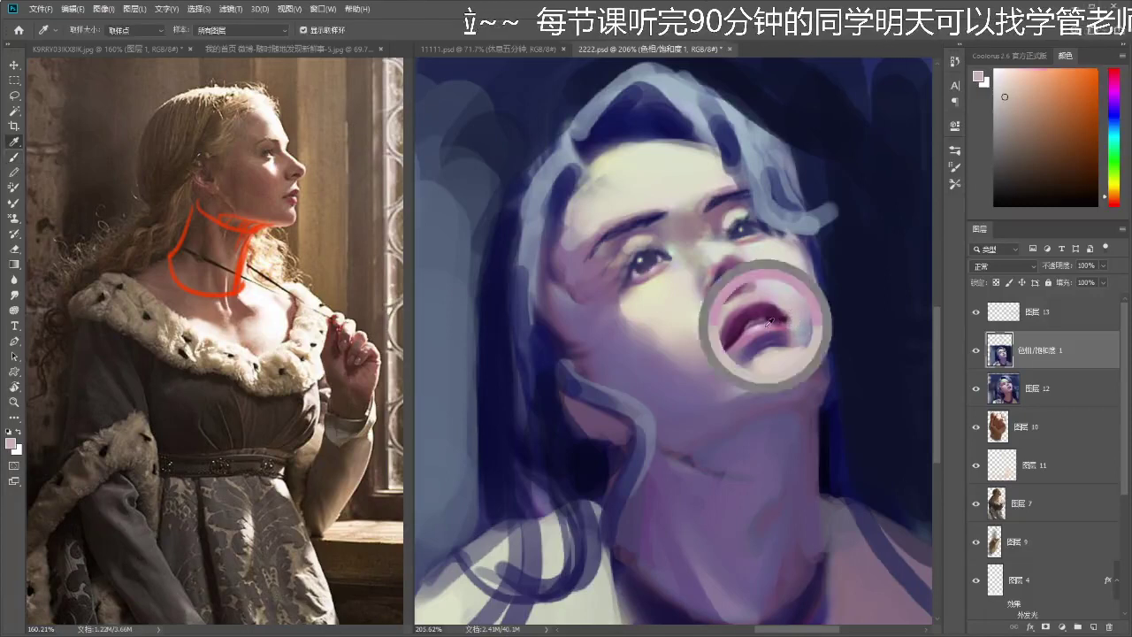
drag(762, 331, 738, 342)
alt+click(776, 315)
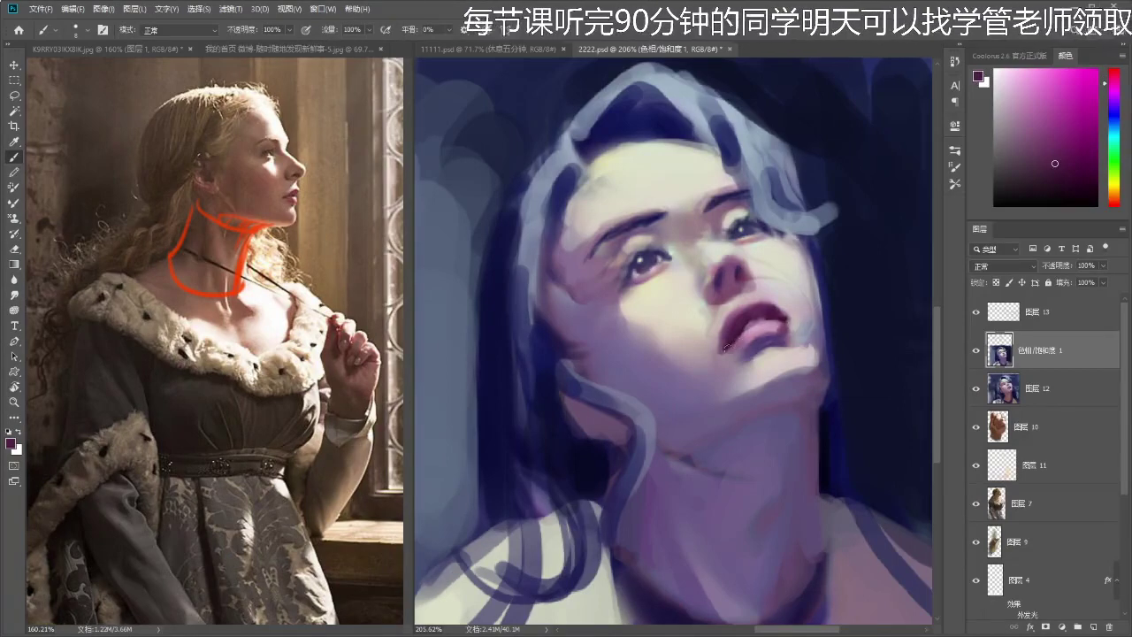
alt+click(767, 338)
- Redraw the near-side eye's upper lash line with sampled dark navy and soften its eyelid with sampled muted purple
key(z)
mouse_move(722, 369)
mouse_down()
mouse_move(649, 369)
mouse_move(724, 276)
mouse_move(720, 294)
mouse_up()
key(b)
alt+click(725, 278)
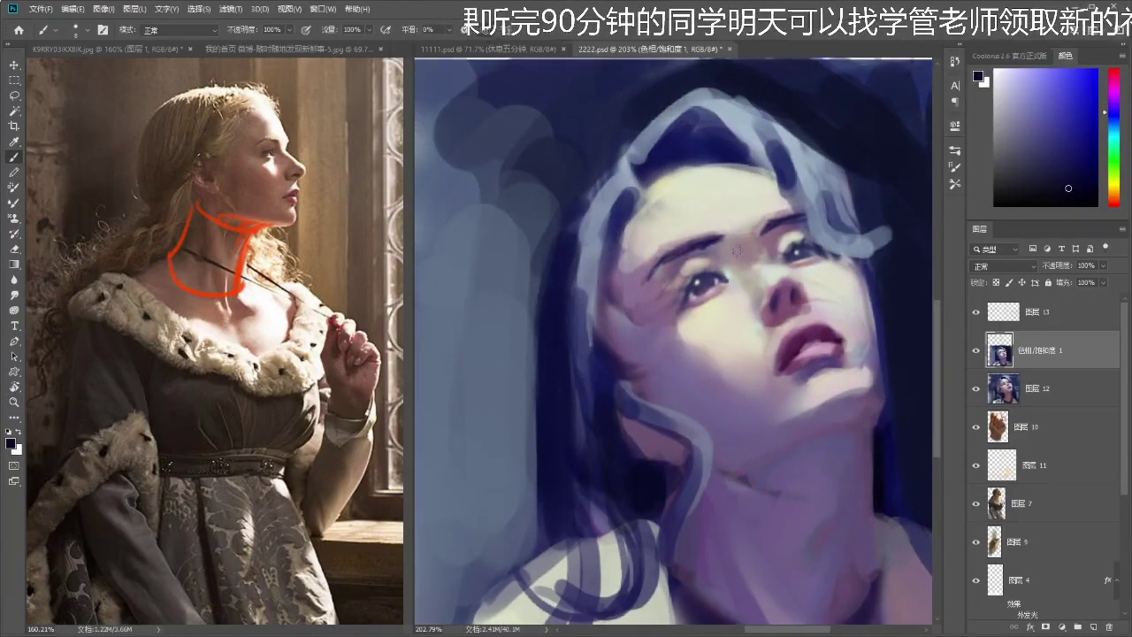
alt+click(723, 275)
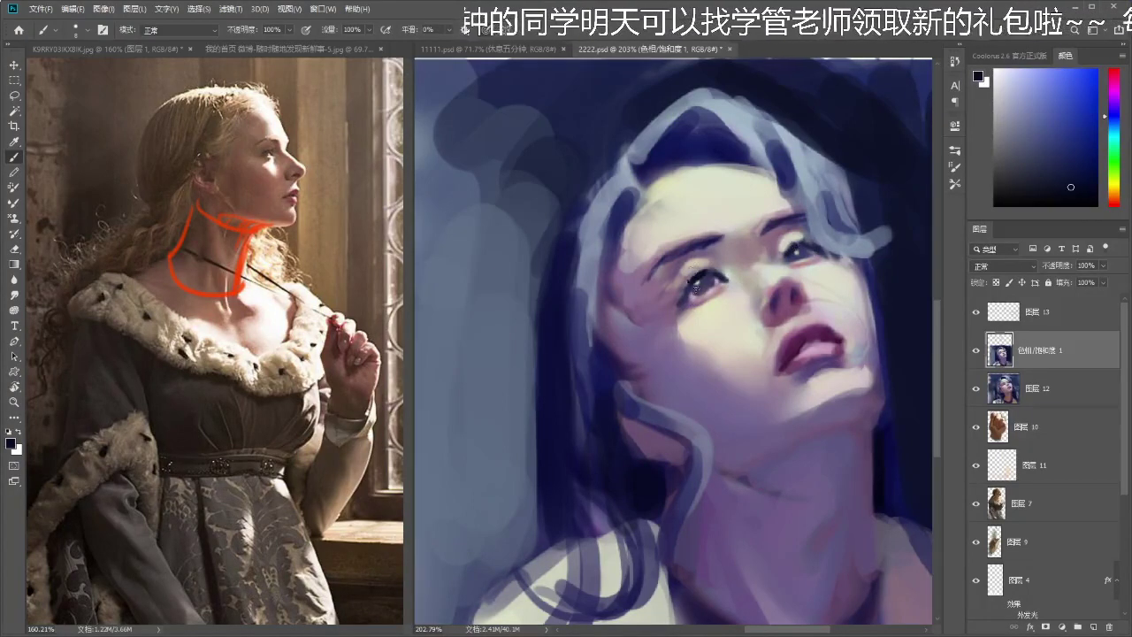
alt+click(723, 259)
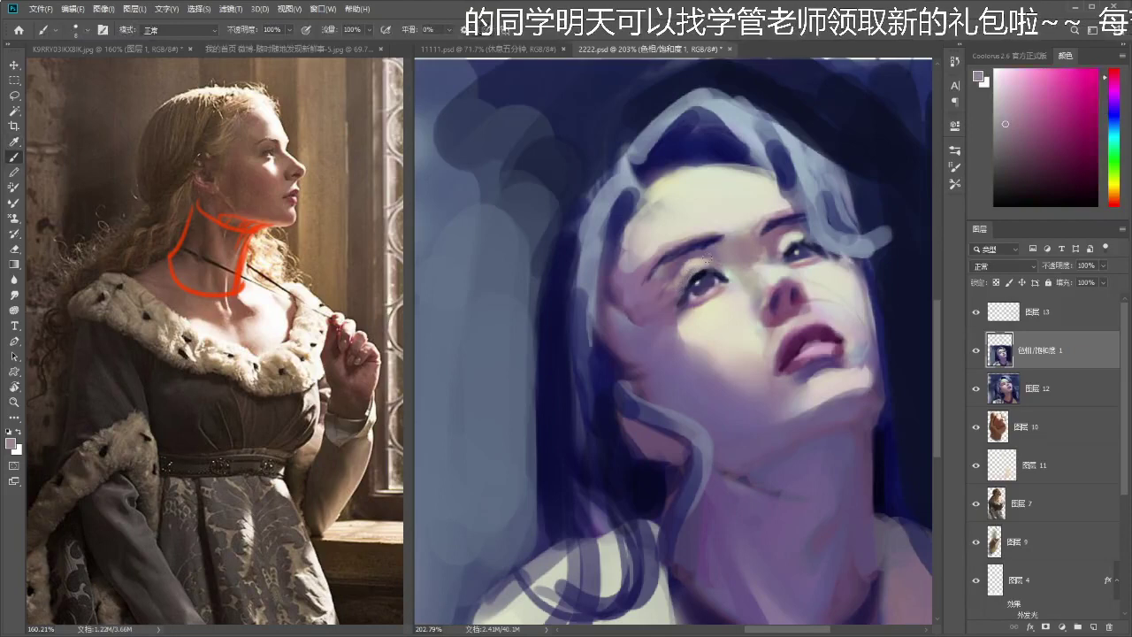
alt+click(688, 281)
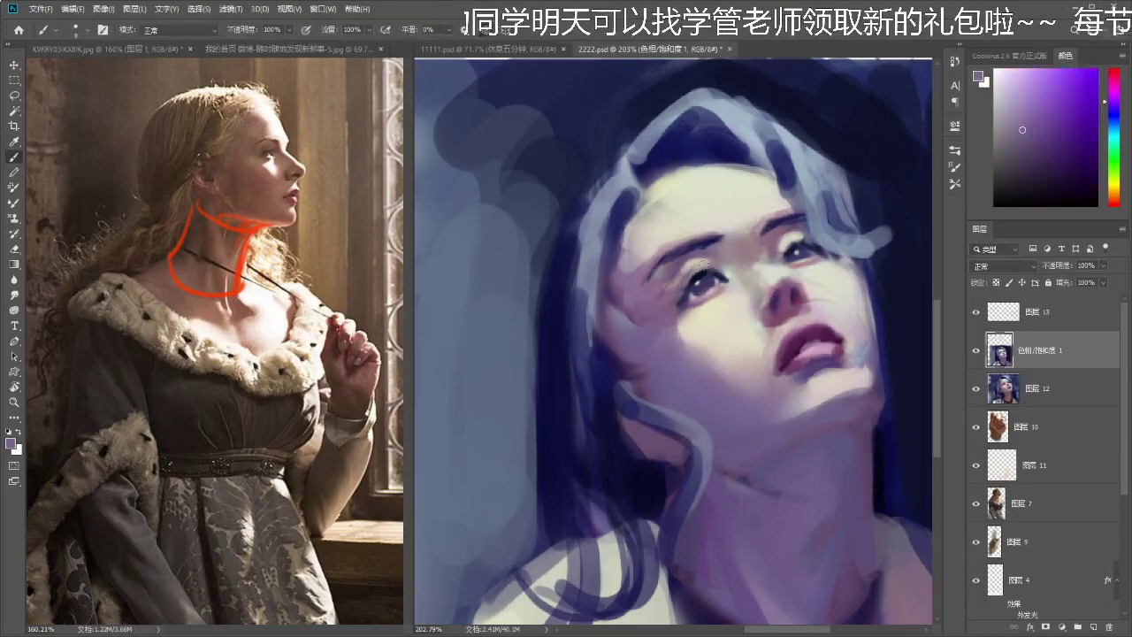
- Touch up the far-side eye's lids with sampled muted purple
alt+click(792, 249)
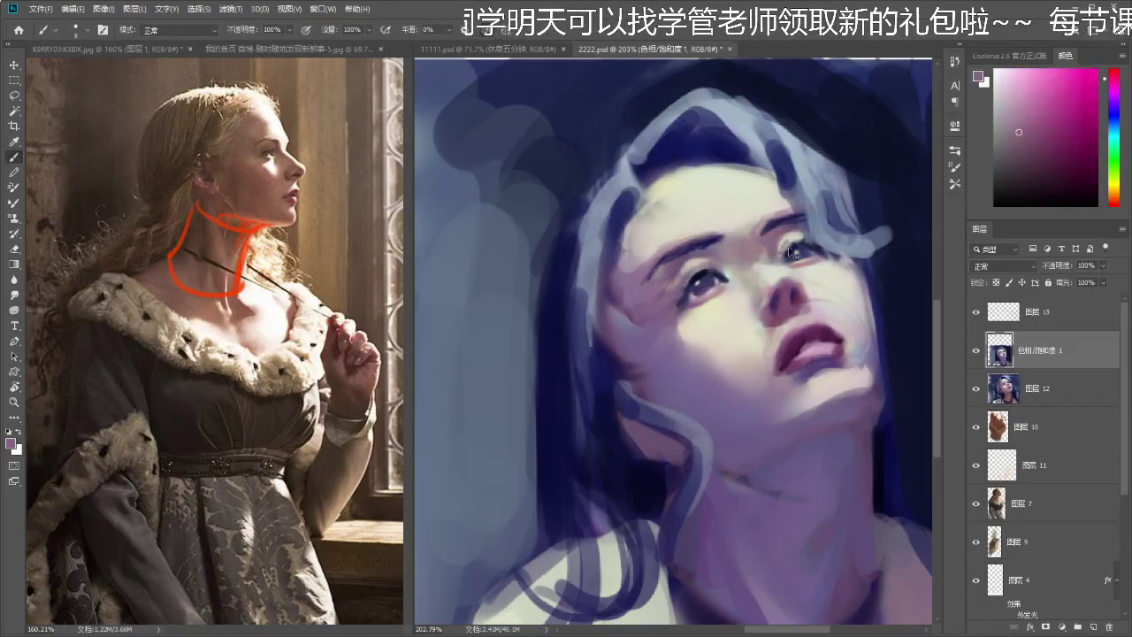
key(z)
drag(779, 260, 716, 261)
drag(778, 280, 728, 275)
key(b)
key(x)
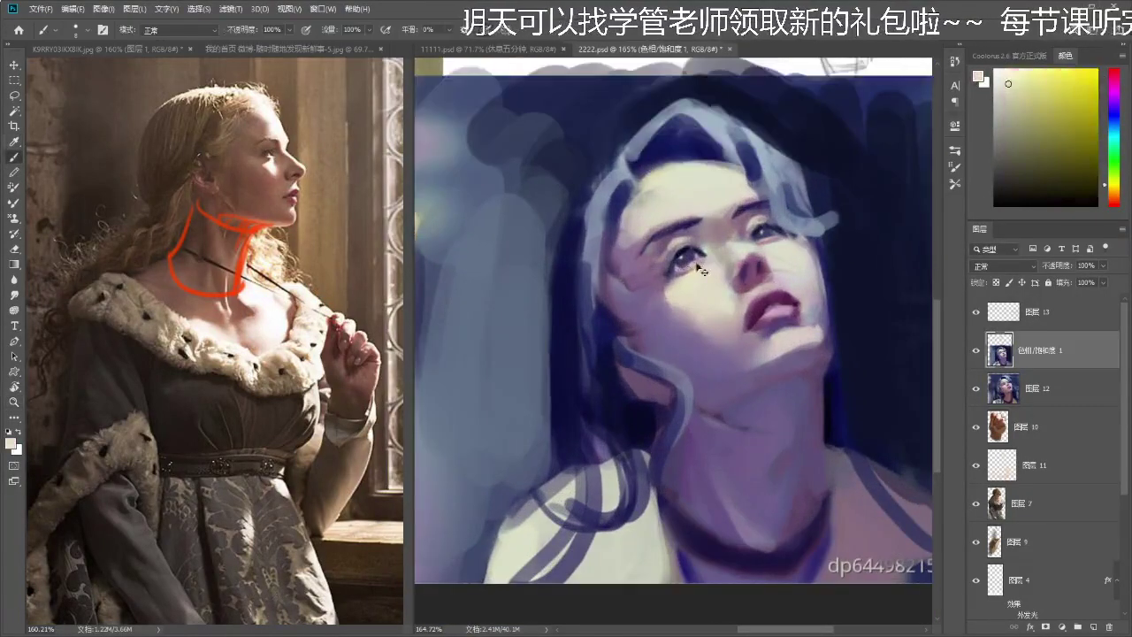
- Soften the near-side eye's lower lid and the far-side eye's edge with sampled pale skin tone and muted purple
alt+click(686, 280)
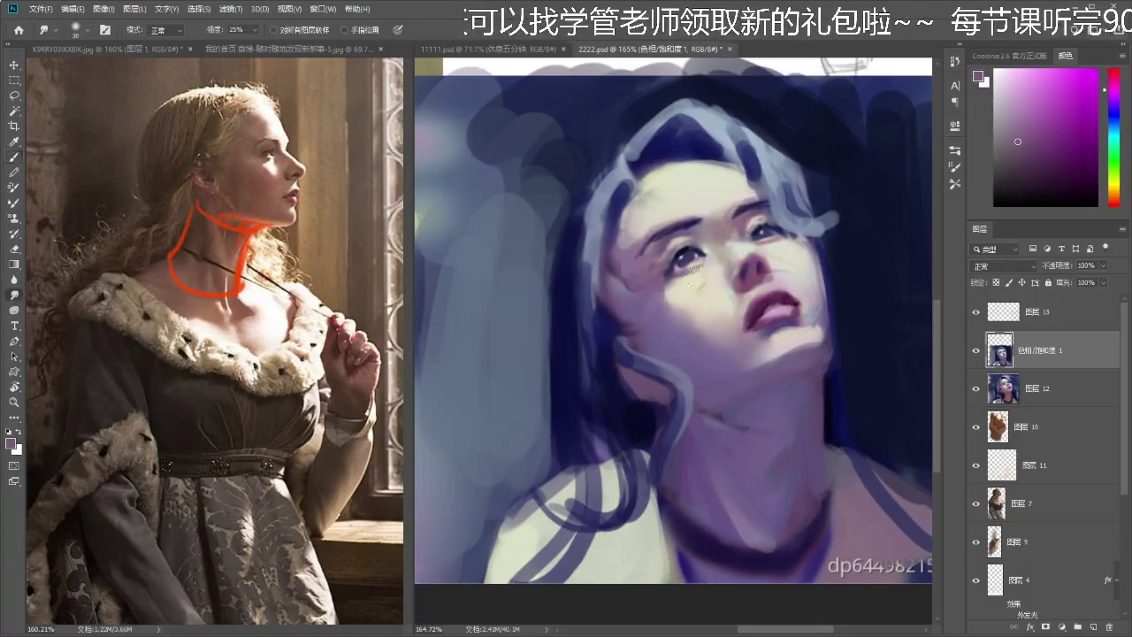
alt+click(691, 290)
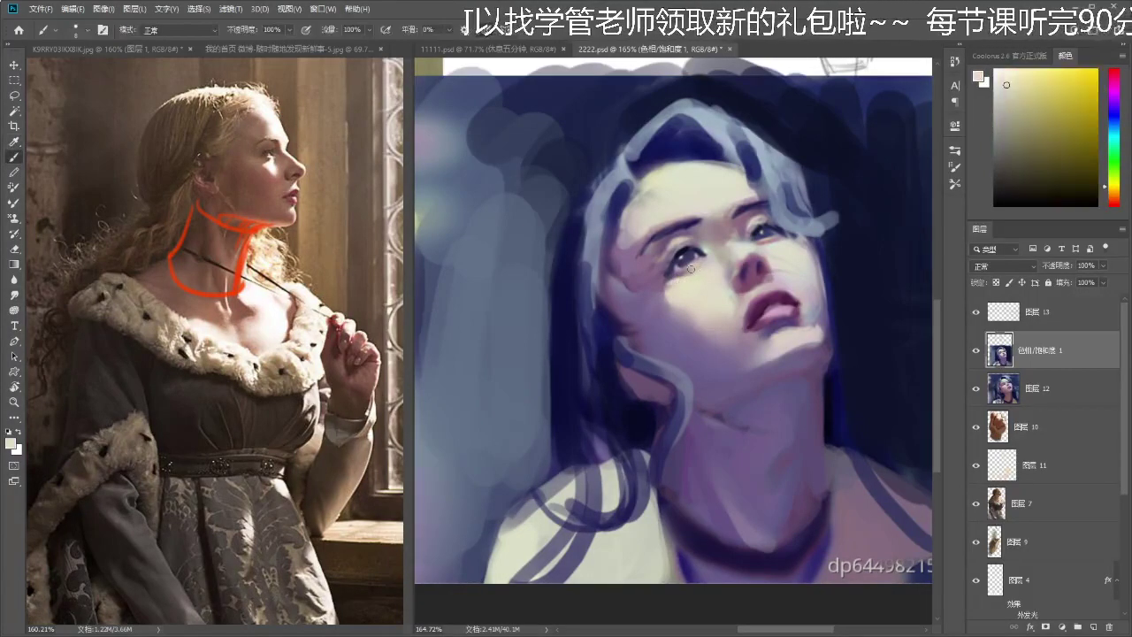
alt+click(691, 268)
alt+click(768, 245)
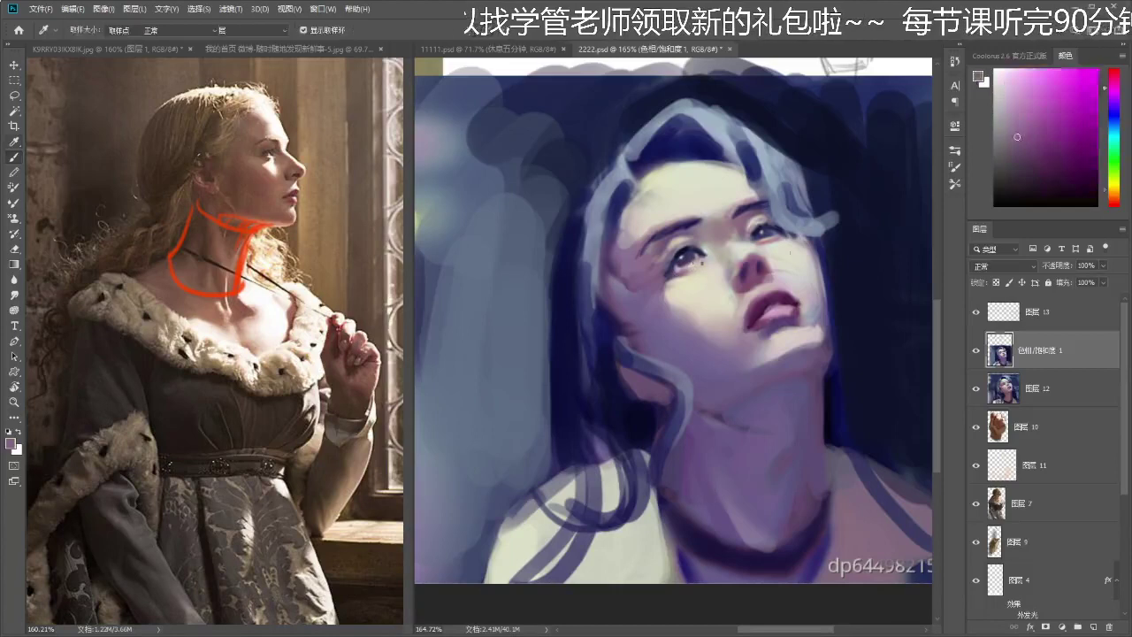
alt+click(771, 241)
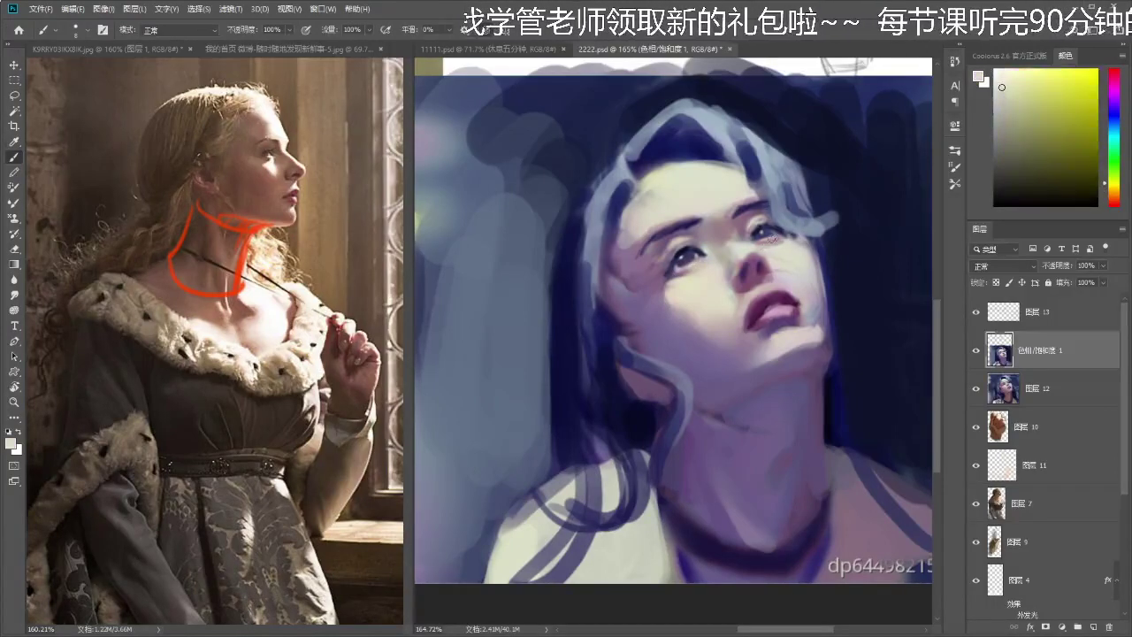
- Copy the far-side eye and eyebrow as merged pixels onto a new layer and rotate the copy 2.4 degrees
key(z)
drag(762, 258, 713, 262)
key(l)
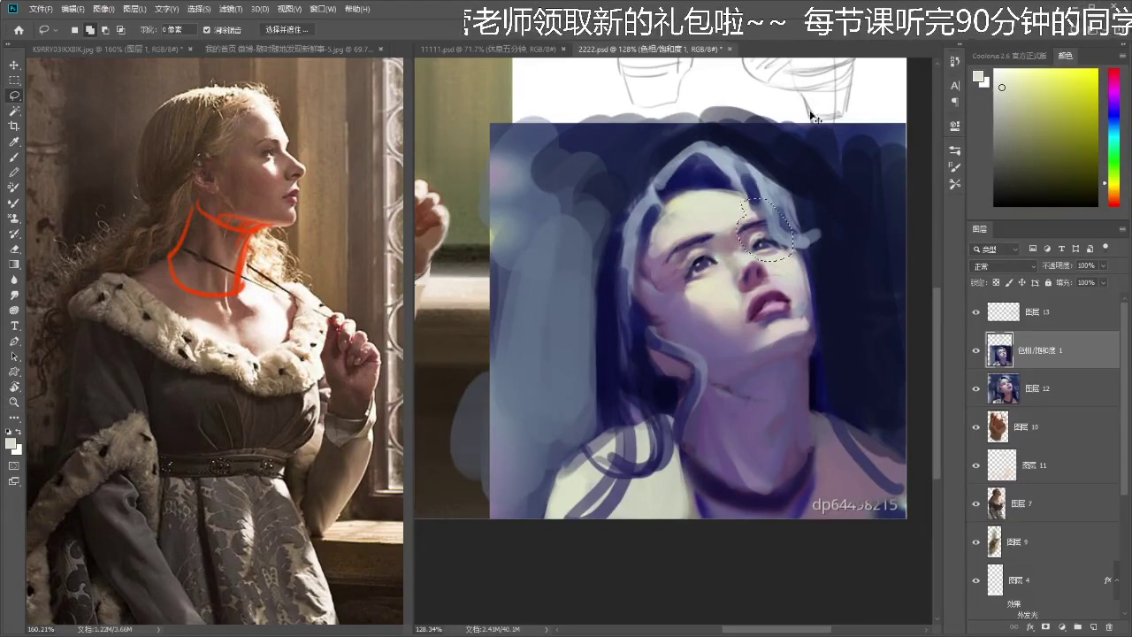
key(ctrl+shift+c)
key(ctrl+v)
key(ctrl+t)
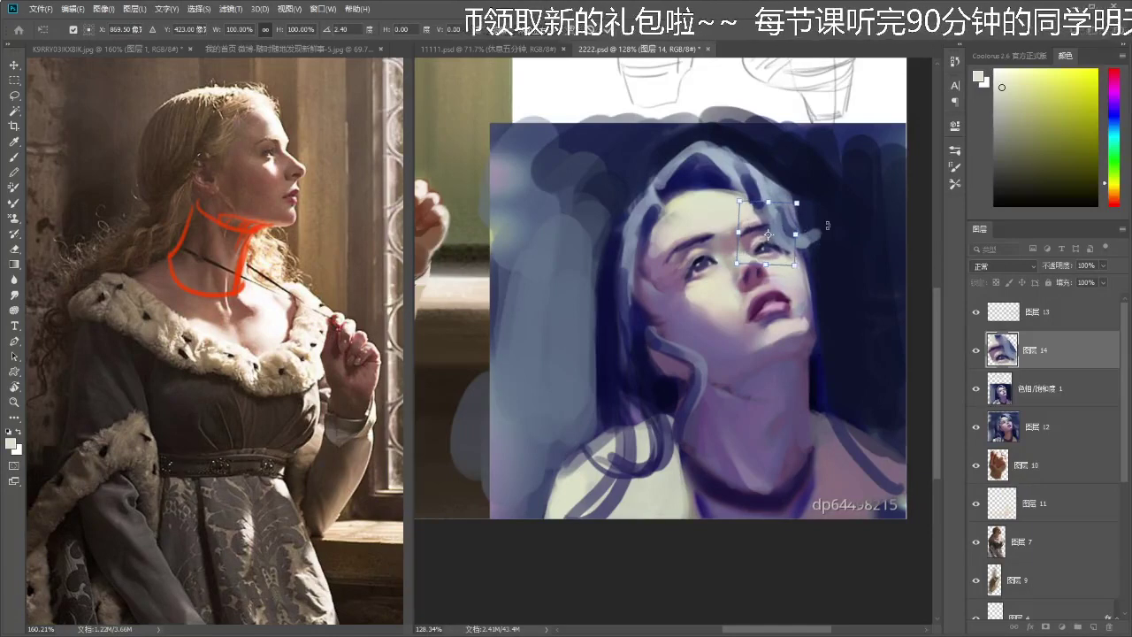
key(Return)
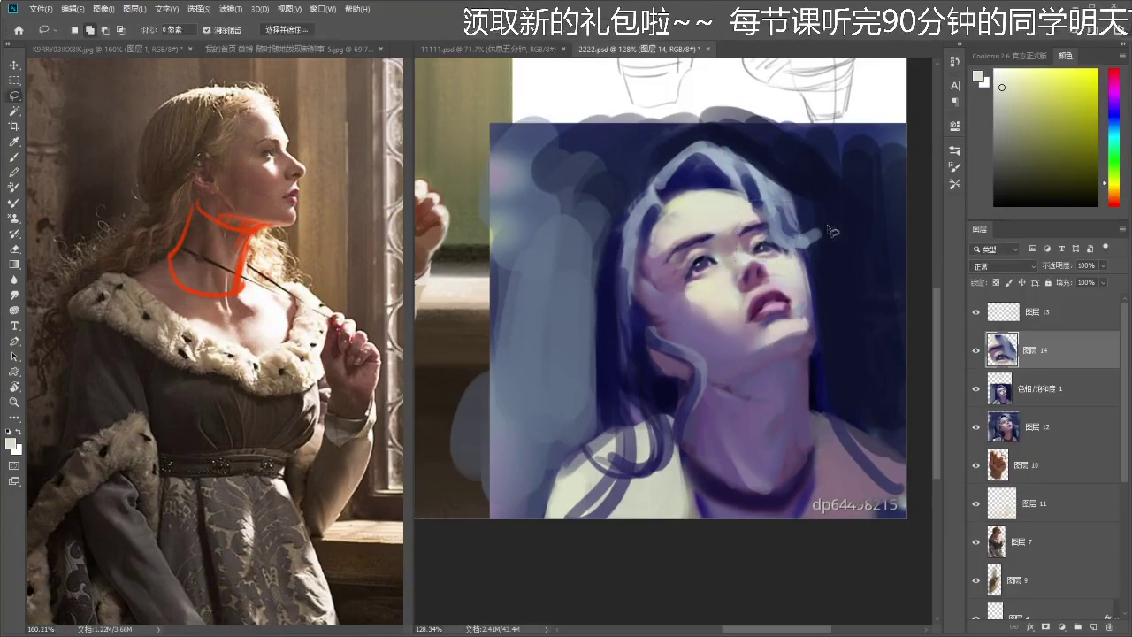
- Rotate the copied far-side eye counterclockwise to an angle of -6.29 degrees and nudge it slightly upward
scroll(734, 370, down, 5)
scroll(759, 308, up, 5)
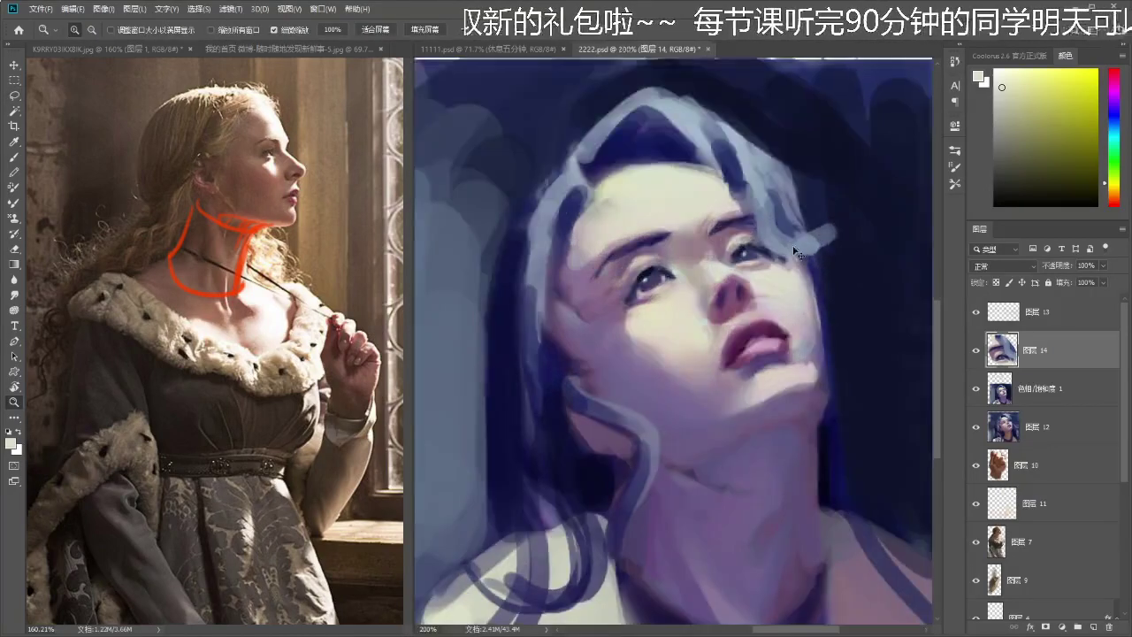
key(ctrl+t)
drag(810, 248, 805, 225)
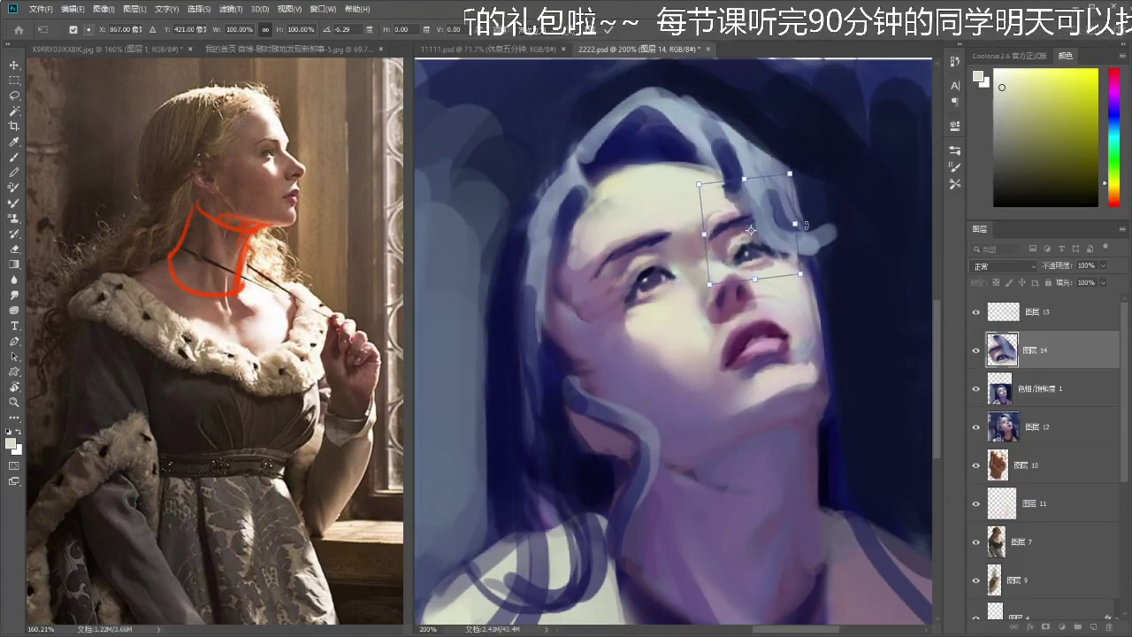
key(Up)
key(Up)
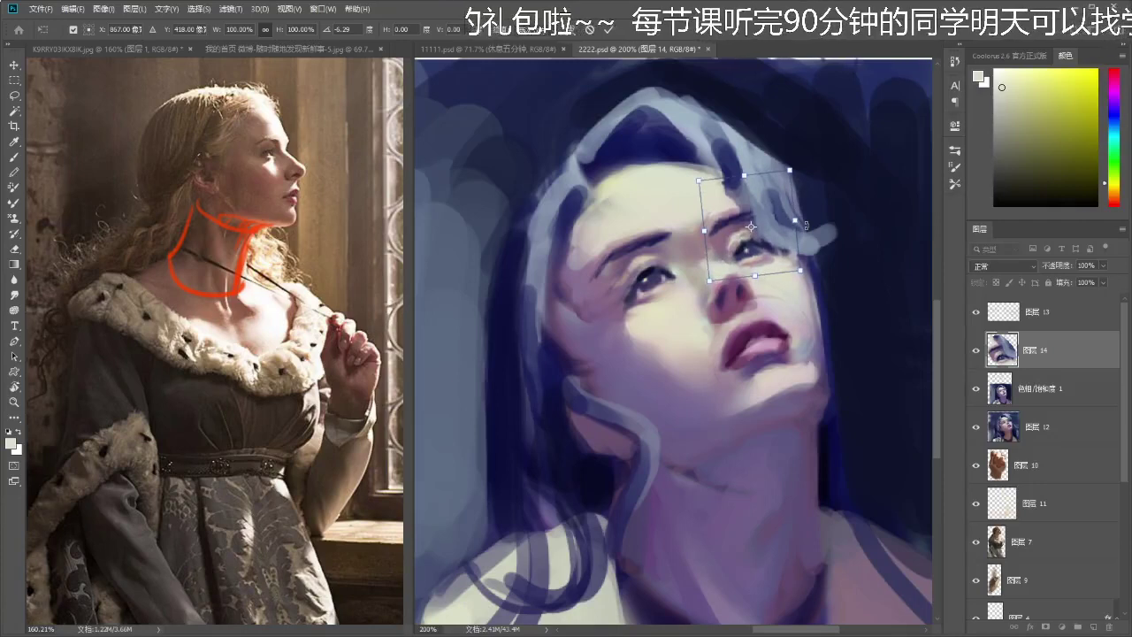
key(Return)
- Merge the adjusted far-side eye copy into the repainted portrait layer and toggle that layer's visibility to compare it with the original
key(z)
scroll(717, 315, down, 5)
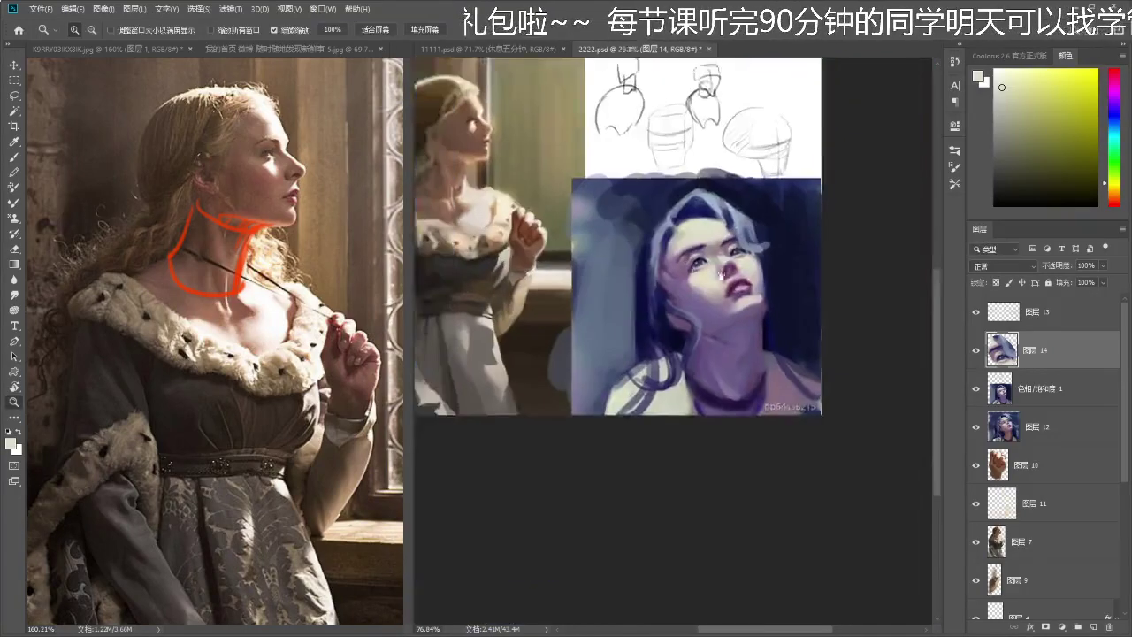
drag(717, 315, 726, 313)
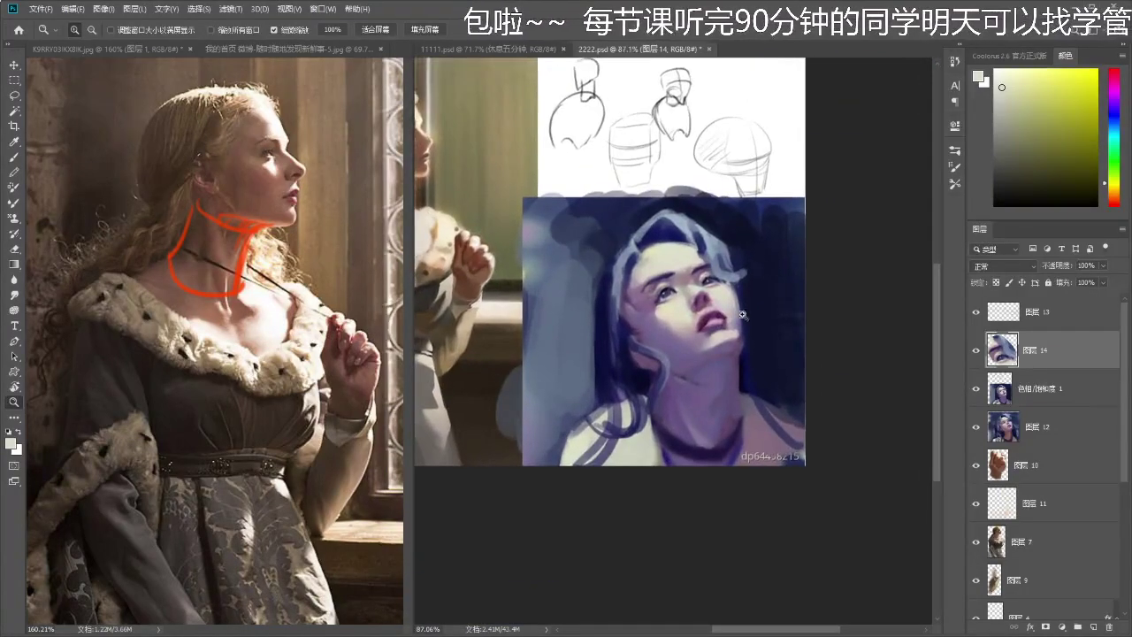
key(ctrl+t)
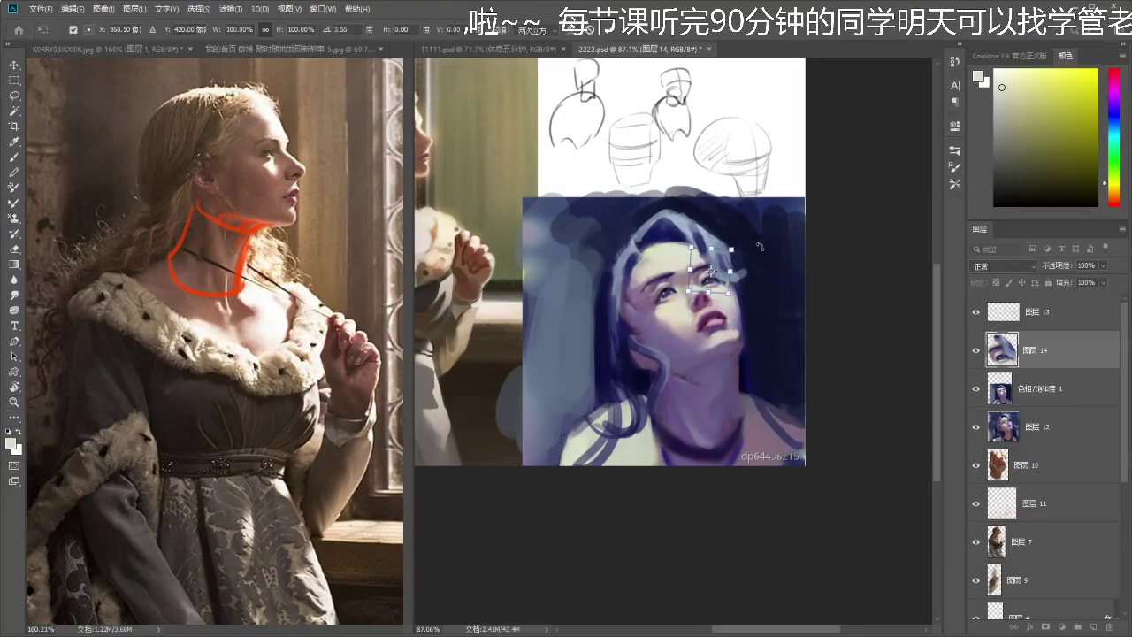
key(Escape)
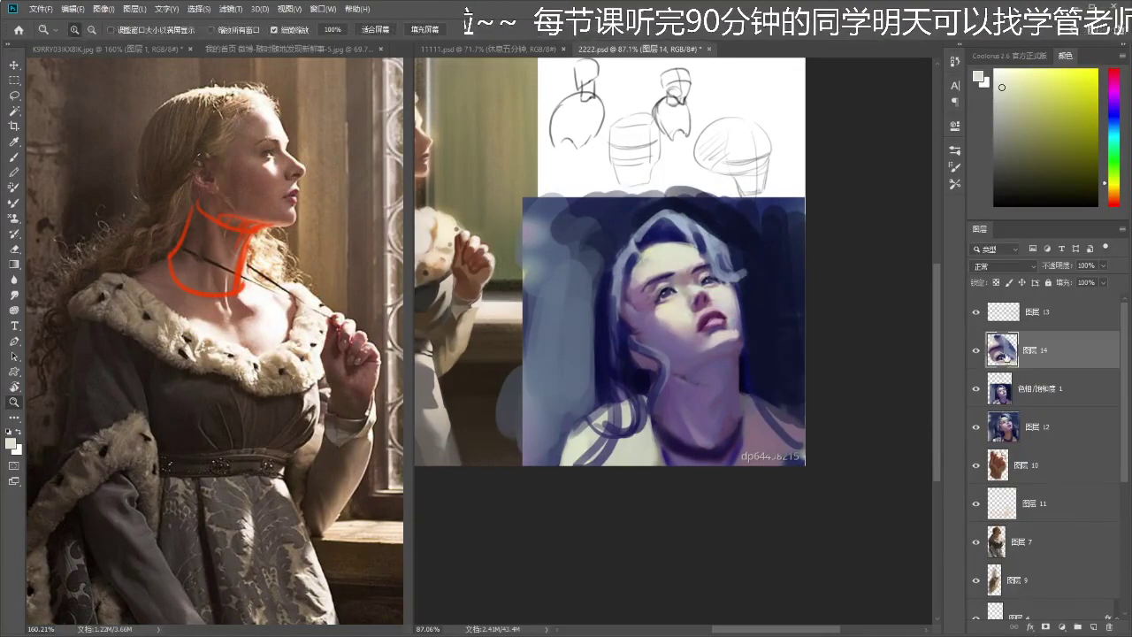
key(ctrl+e)
click(975, 355)
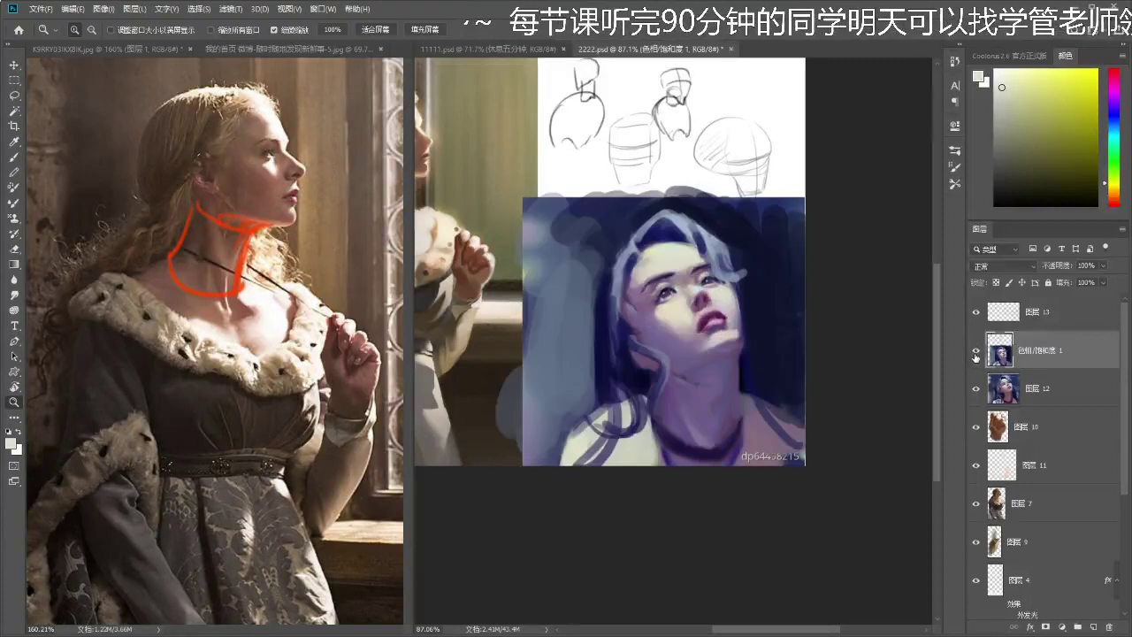
click(976, 354)
click(976, 355)
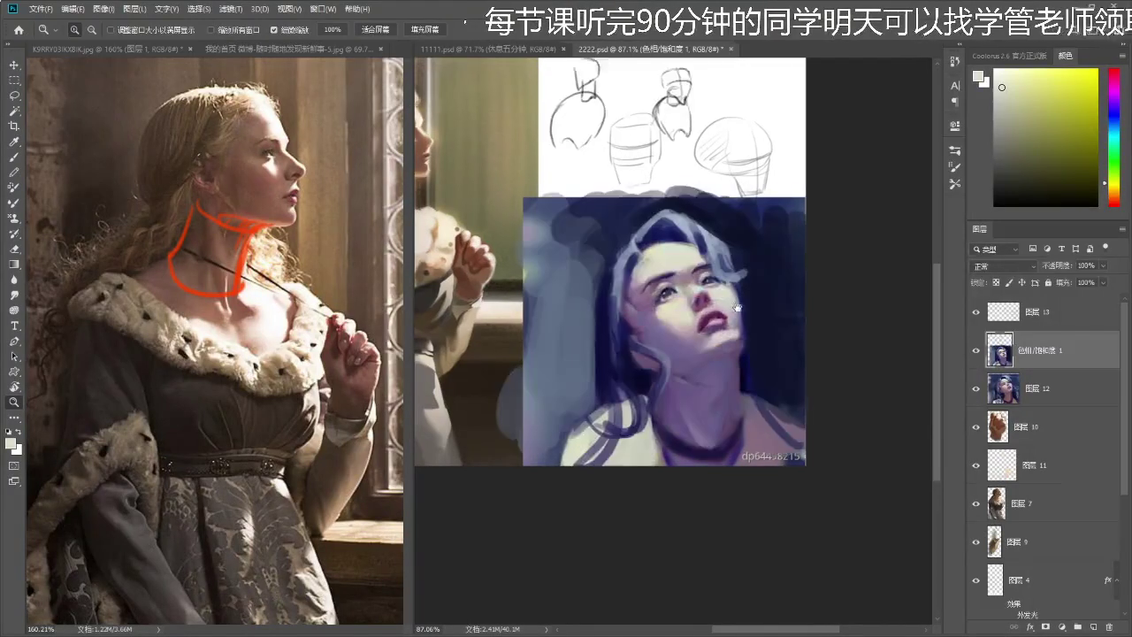
click(734, 295)
- Refine the skin below and beside the near-side eye with sampled pale skin tone and muted purple
drag(741, 301, 701, 314)
key(b)
alt+click(657, 324)
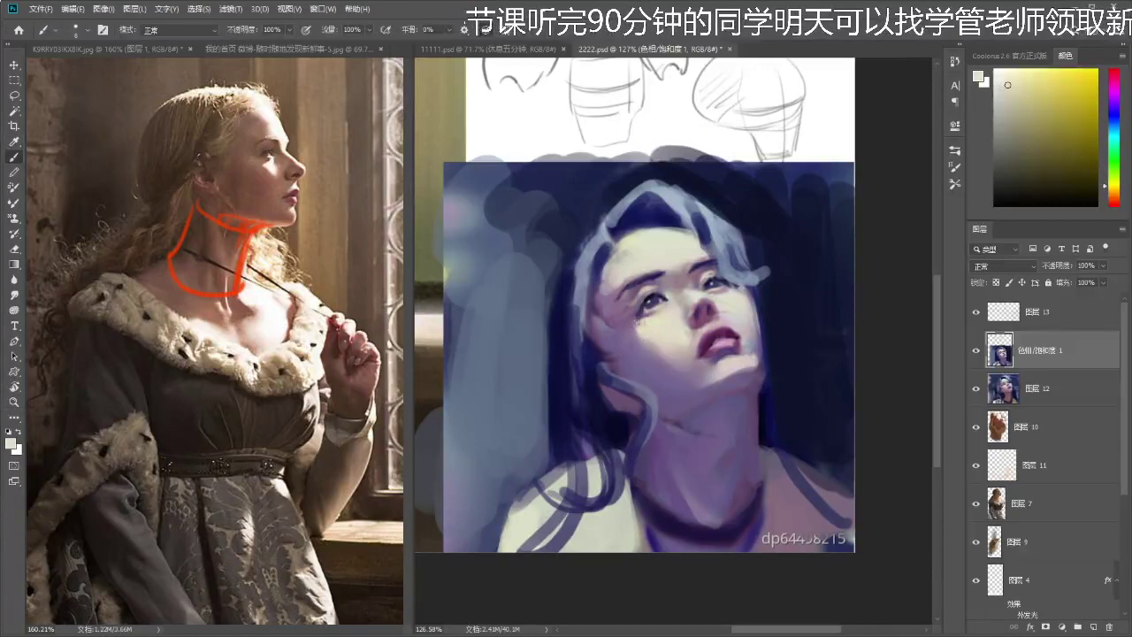
alt+click(634, 329)
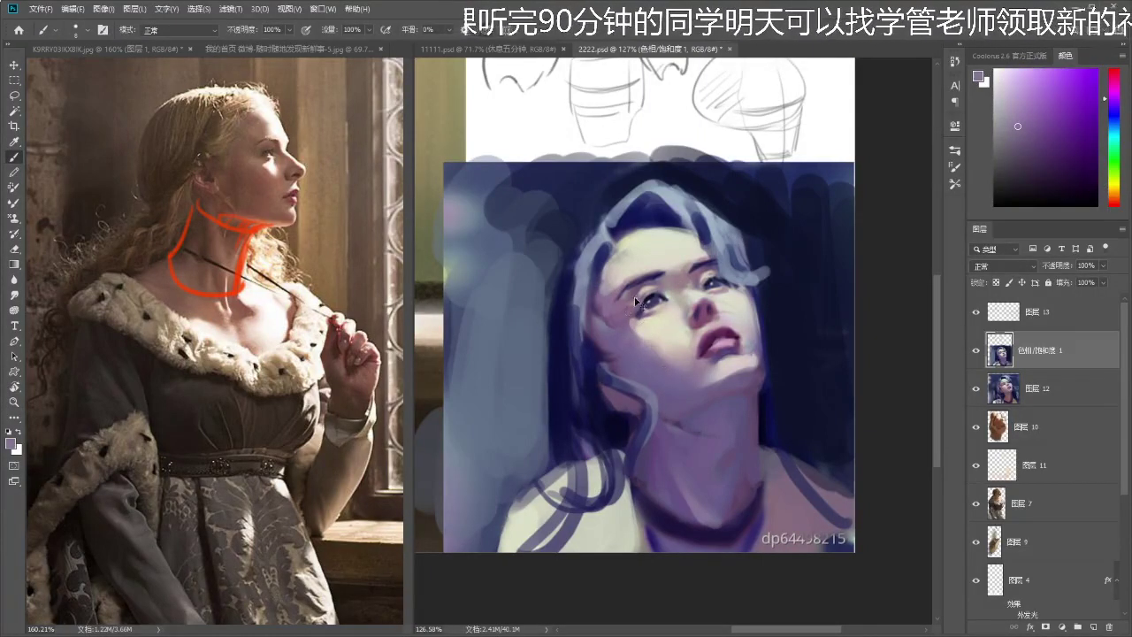
alt+click(635, 305)
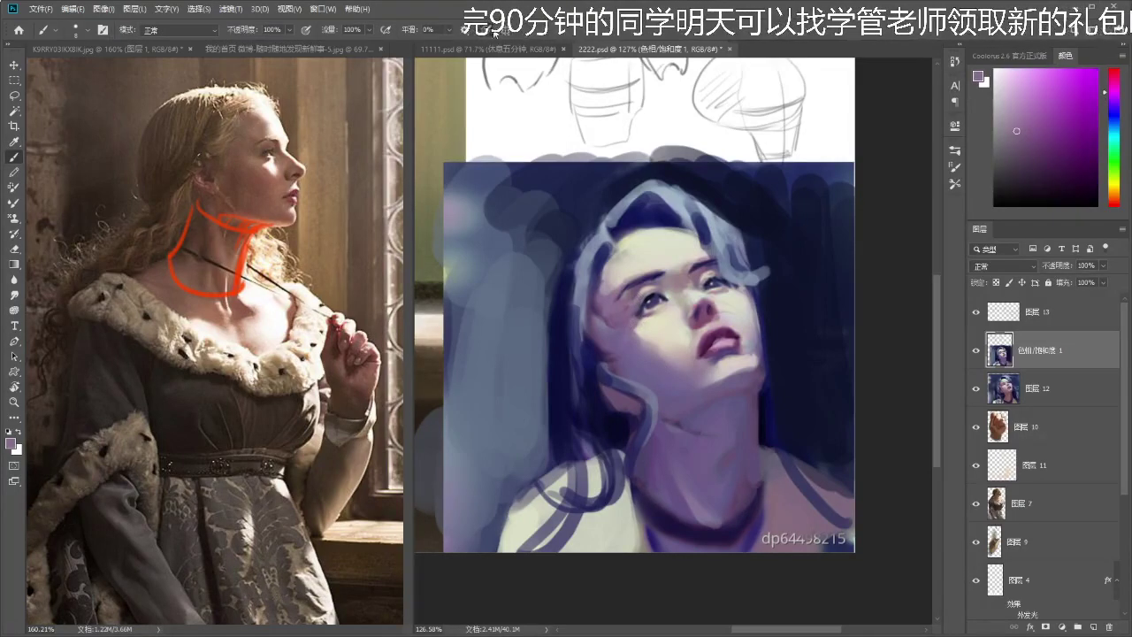
- Enlarge the brush considerably and sample a muted skin colour from the near-side cheek
key(])
key(])
key(])
key(])
key(])
key(])
key(])
key(])
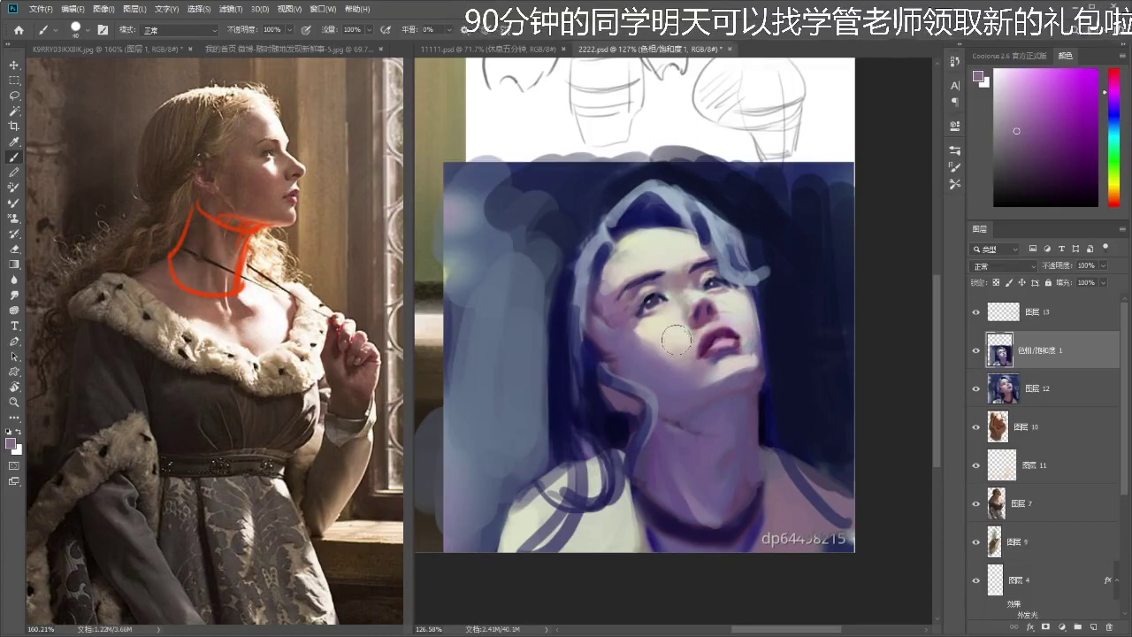
alt+click(675, 336)
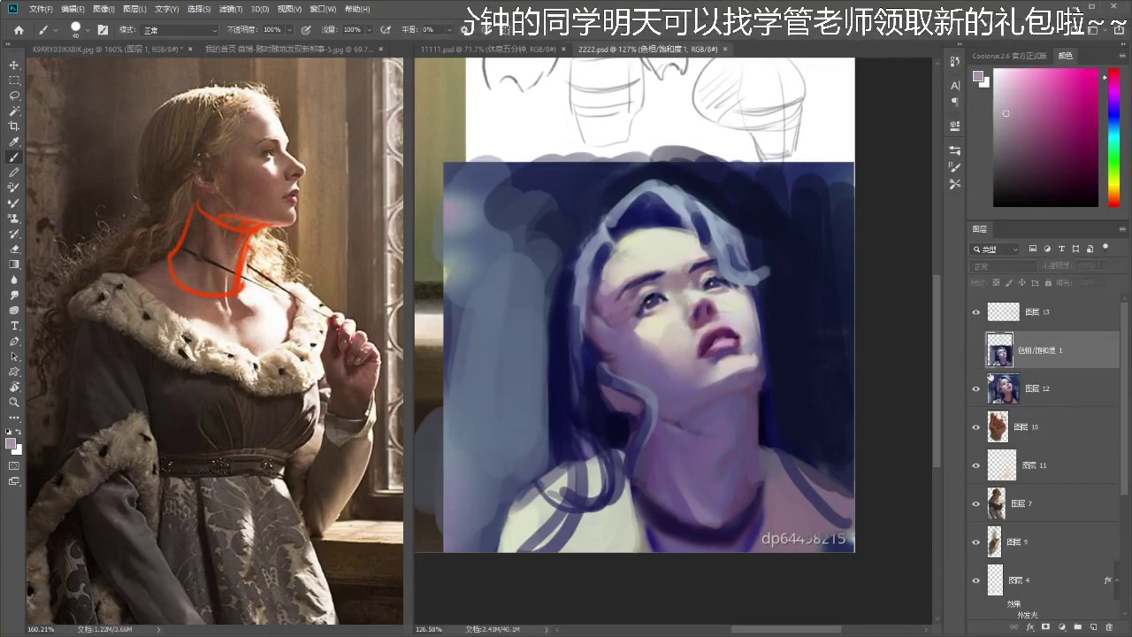
- Hide the repainted portrait layer and add a Black & White adjustment clipped to the original portrait layer 图层 12
click(977, 350)
click(1040, 388)
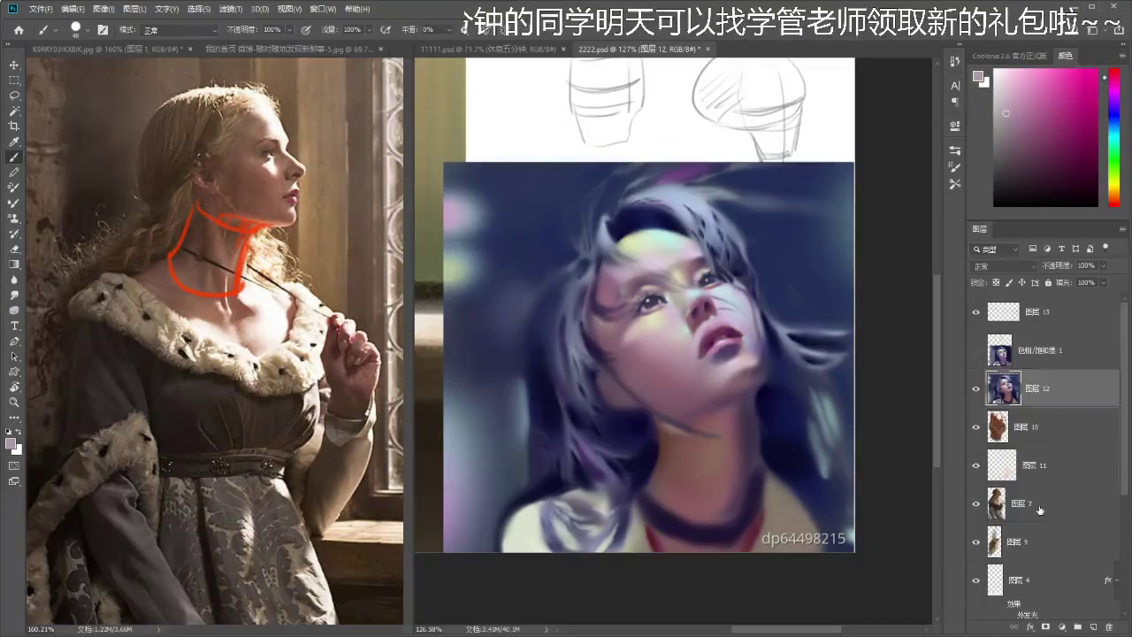
click(1062, 626)
click(1089, 535)
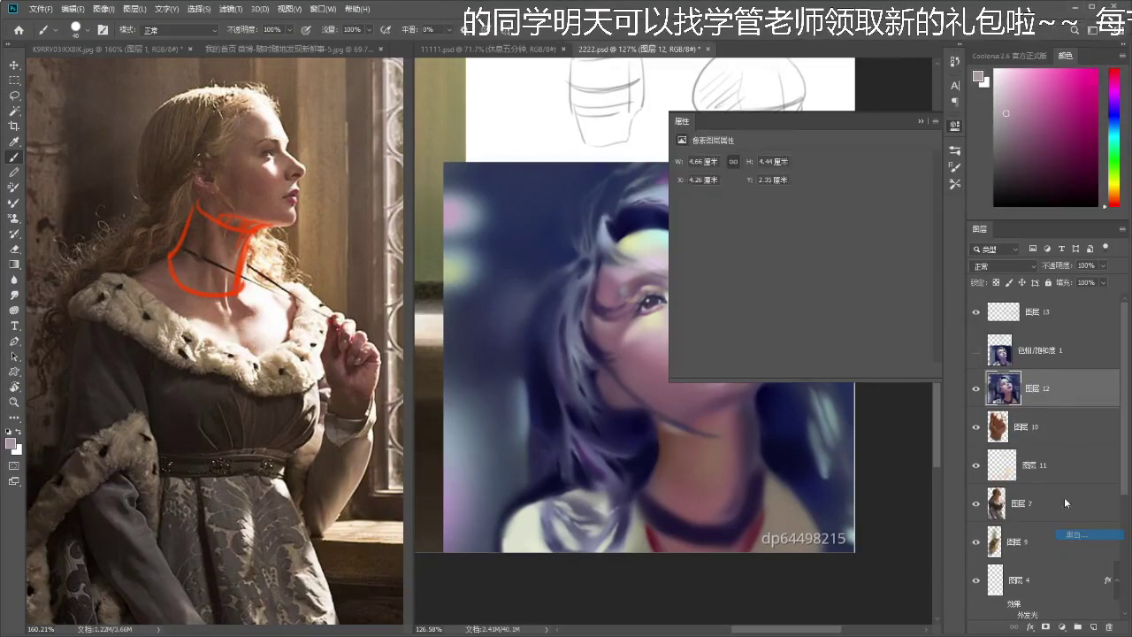
alt+click(1030, 402)
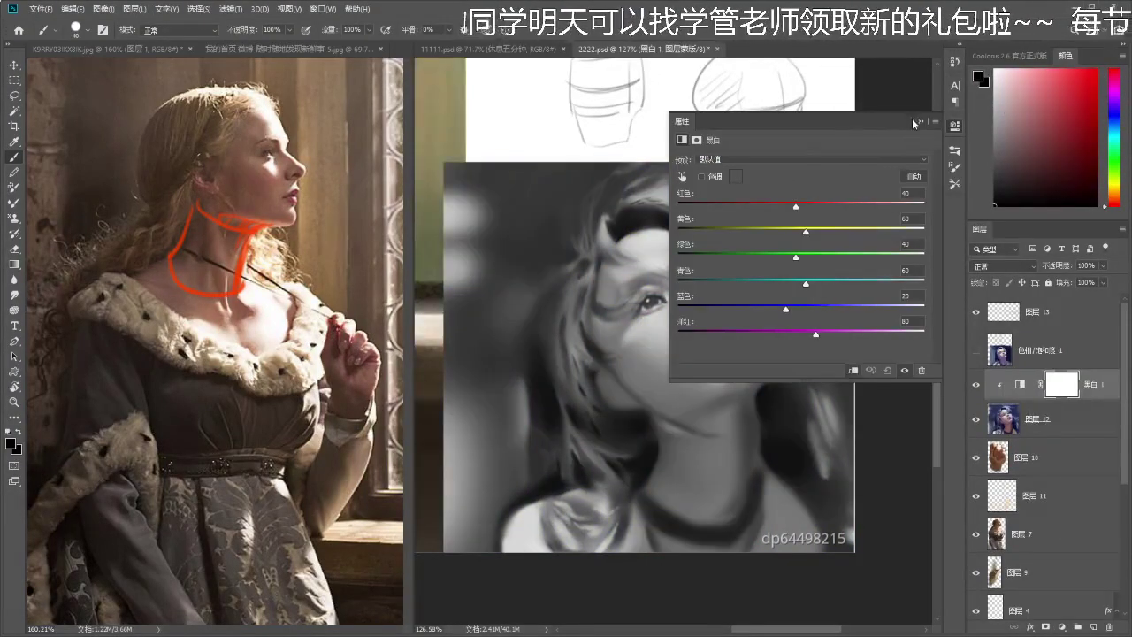
click(920, 121)
- Toggle the Black & White adjustment to compare the original portrait's light and dark values with its colours
key(z)
mouse_move(703, 370)
mouse_down()
mouse_move(663, 369)
mouse_move(712, 372)
mouse_move(716, 384)
mouse_up()
key(i)
key(x)
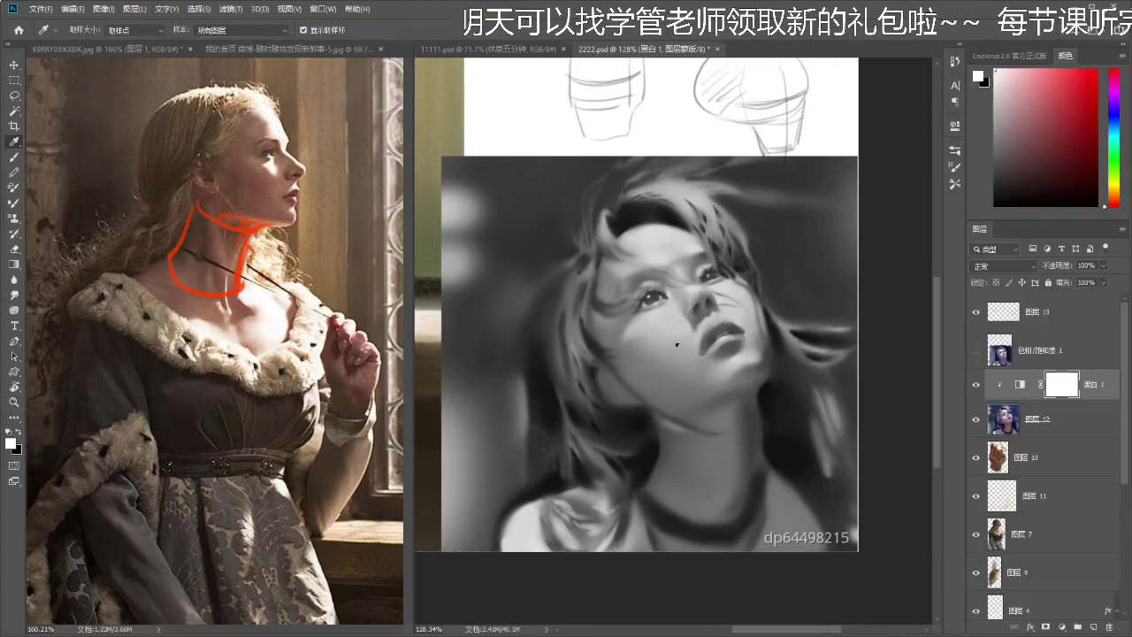
key(b)
click(976, 385)
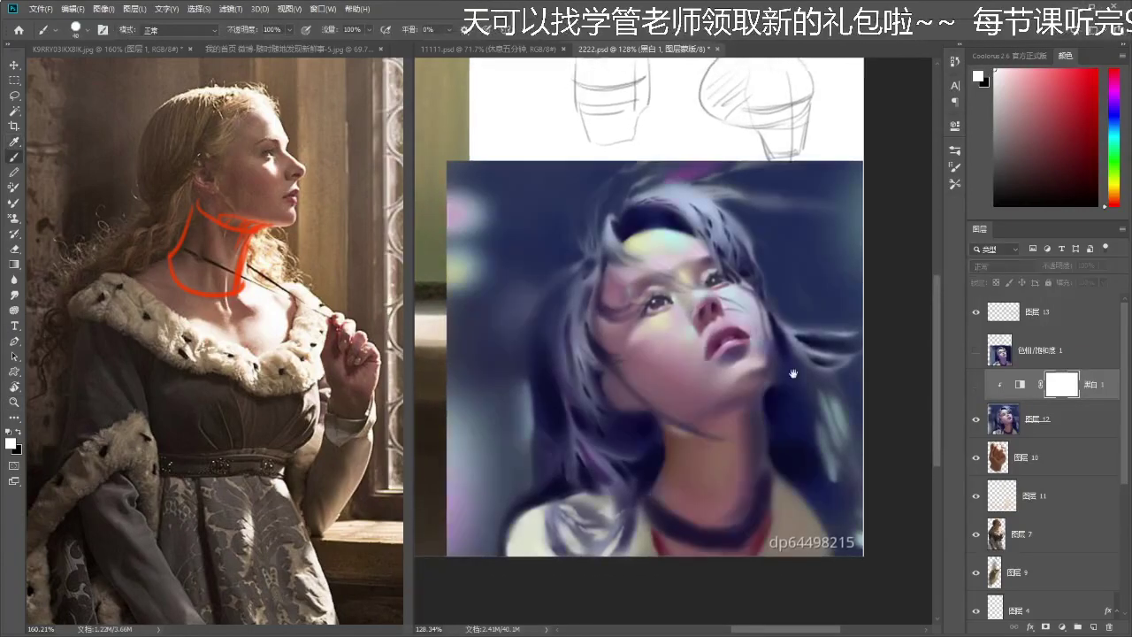
drag(793, 373, 791, 373)
click(976, 386)
click(977, 385)
drag(733, 341, 730, 338)
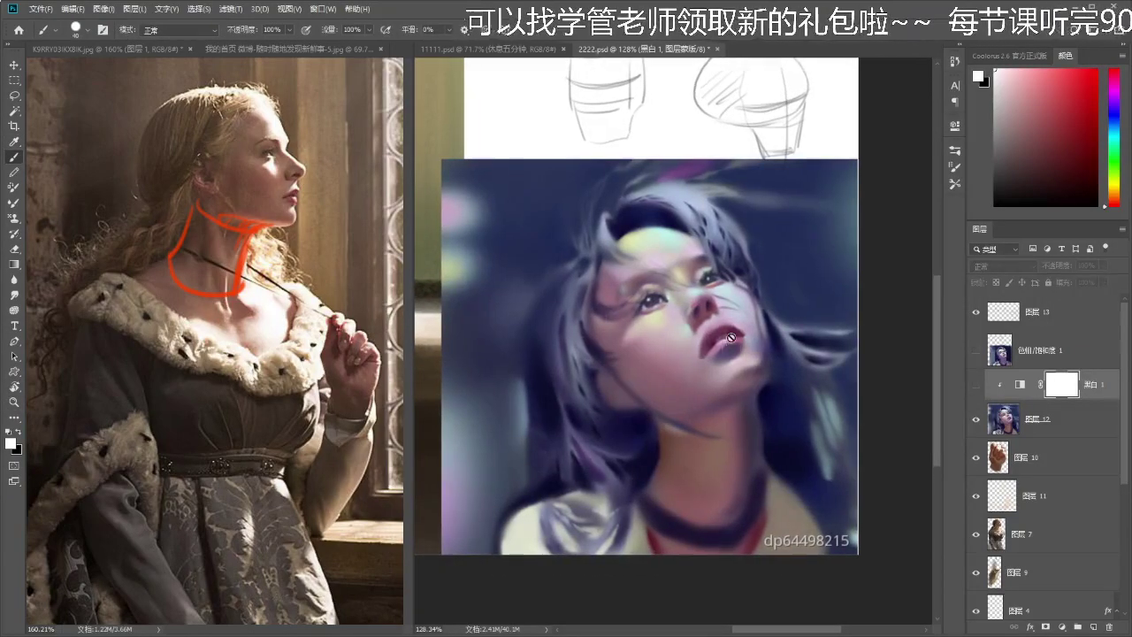
- Select the original portrait layer and sample several spots across the forehead to compare their hues
key(i)
click(633, 234)
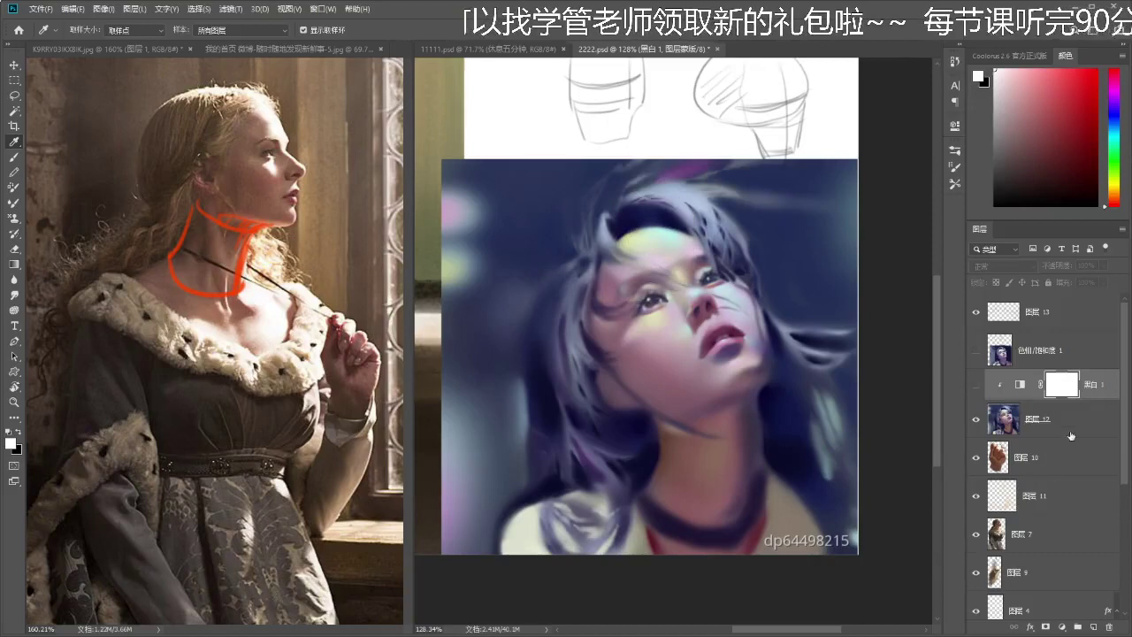
click(1035, 420)
click(630, 240)
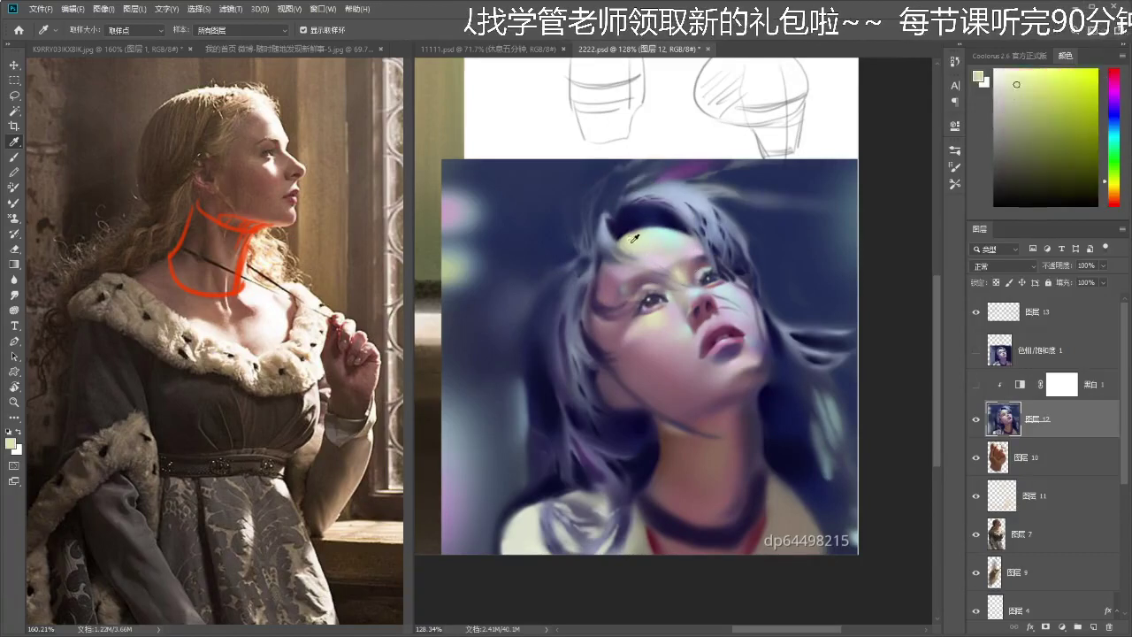
click(665, 232)
click(637, 252)
click(652, 237)
click(665, 241)
click(637, 245)
click(669, 248)
- Show the original portrait in black and white again and examine the grey values around the eye and cheek
key(z)
mouse_move(671, 248)
mouse_down()
mouse_move(628, 268)
mouse_move(674, 364)
mouse_move(733, 358)
mouse_up()
key(z)
click(977, 386)
key(z)
scroll(672, 325, down, 1)
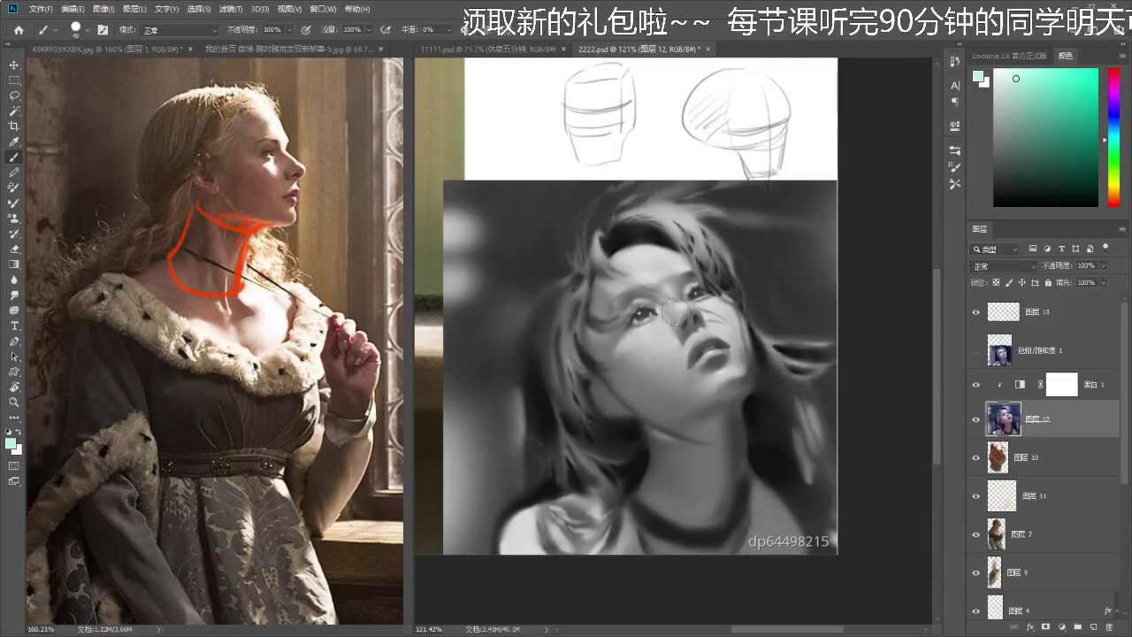
key(z)
drag(706, 419, 701, 418)
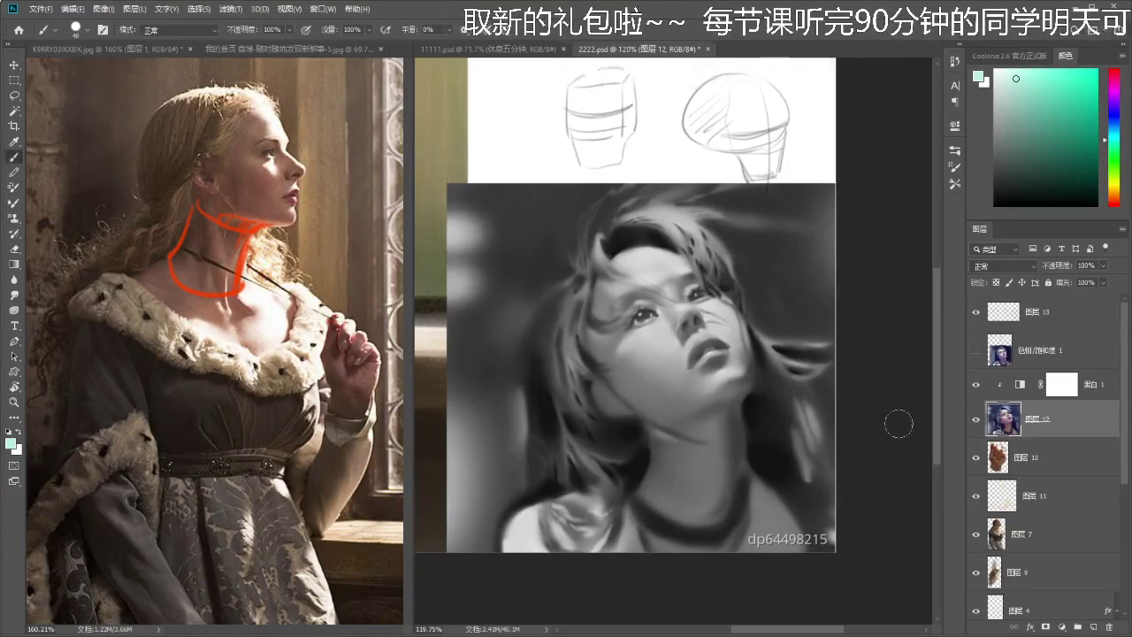
alt+click(658, 332)
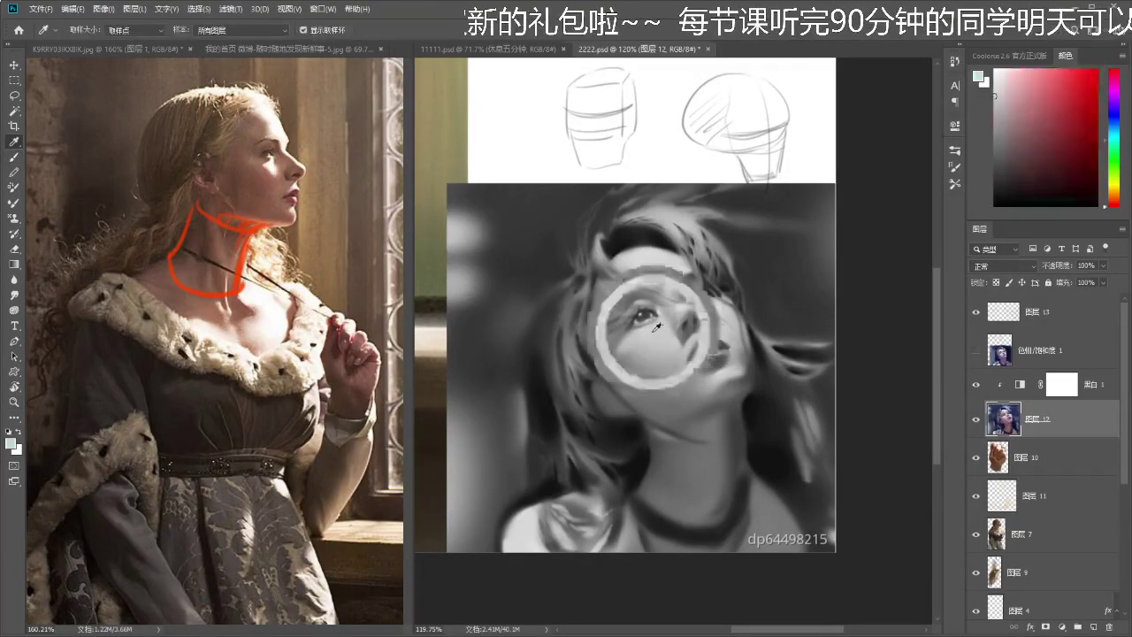
scroll(655, 355, up, 3)
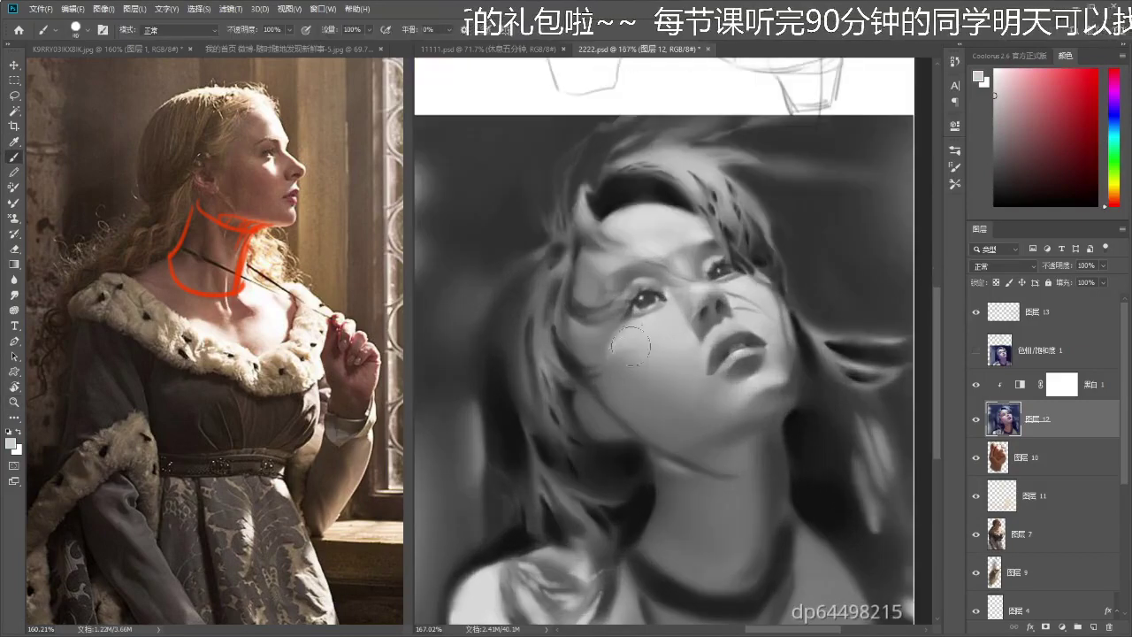
- Undo the last cheek stroke, then repaint the light plane below the eye on the original portrait and smudge its lower edge
key(ctrl+z)
drag(615, 350, 678, 354)
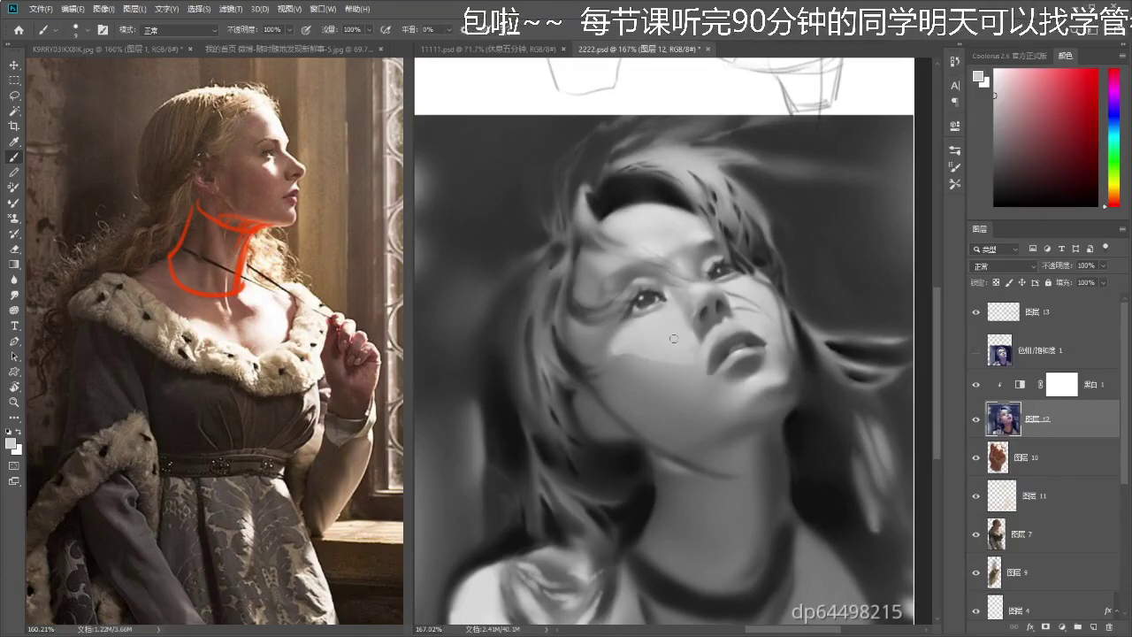
key(r)
key(b)
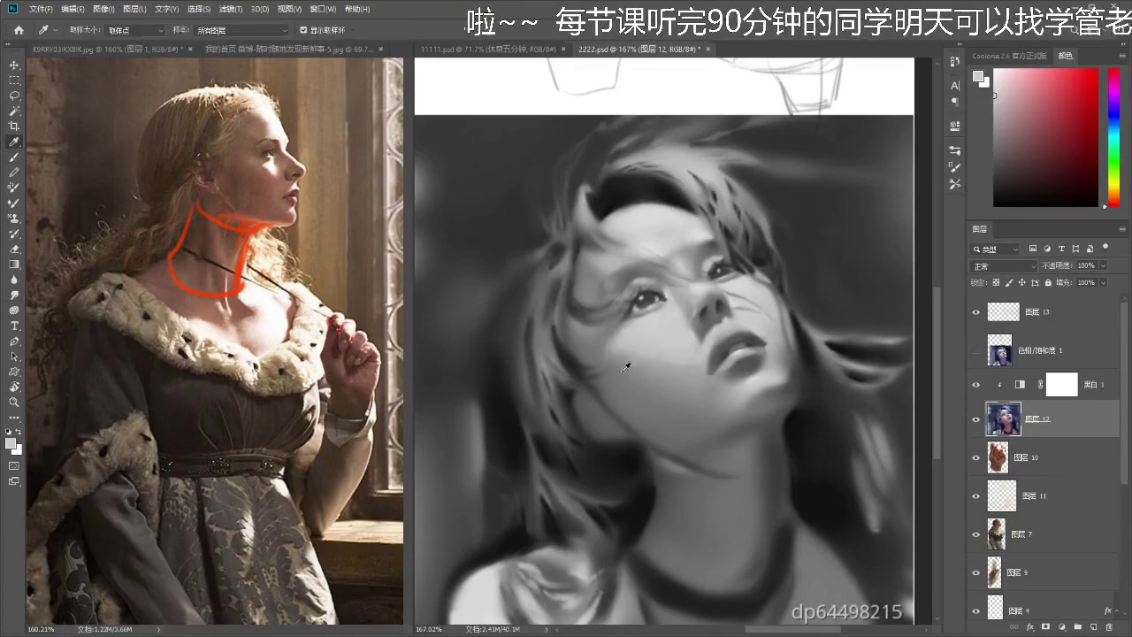
key(z)
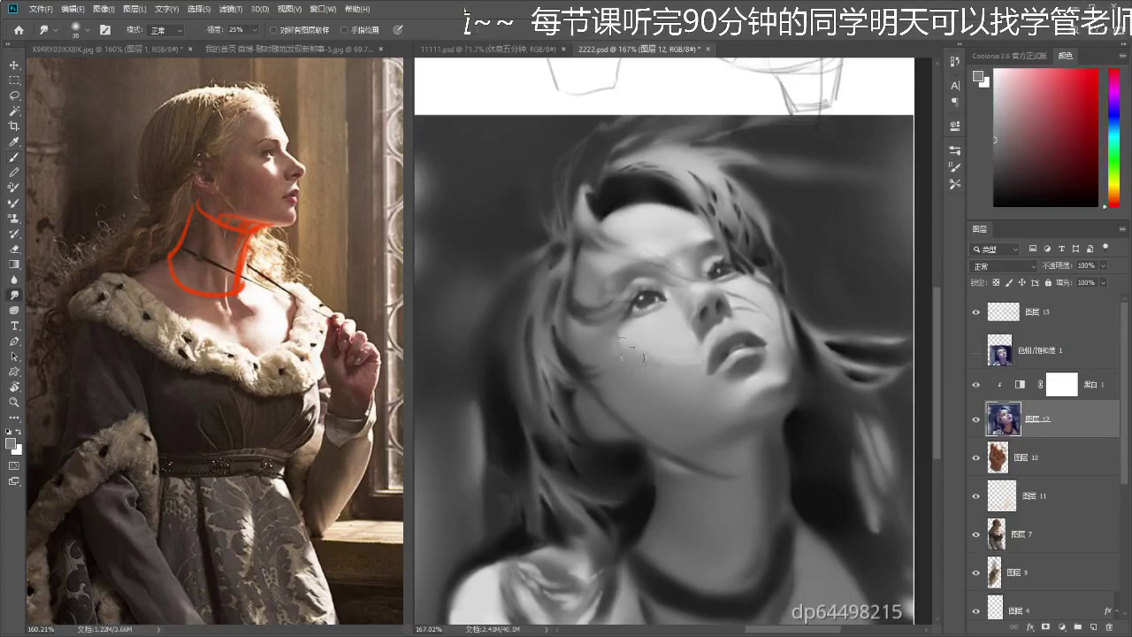
- Toggle the Black & White adjustment over the whole original portrait to compare its grey values with its colours
mouse_move(670, 381)
mouse_down()
mouse_move(647, 400)
mouse_move(716, 389)
mouse_up()
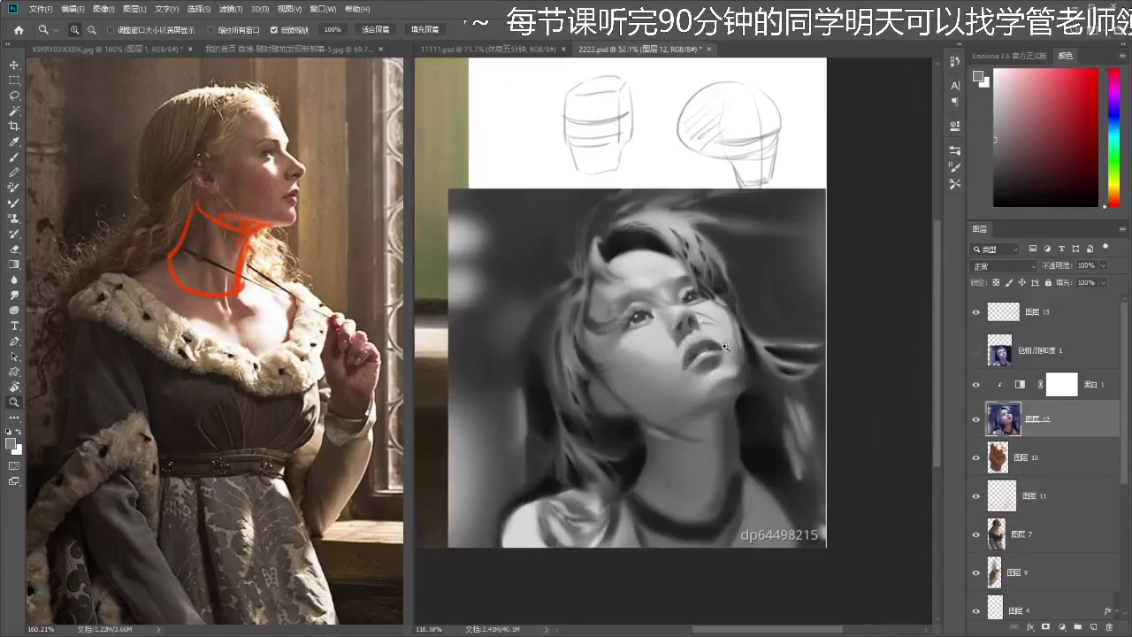
click(976, 384)
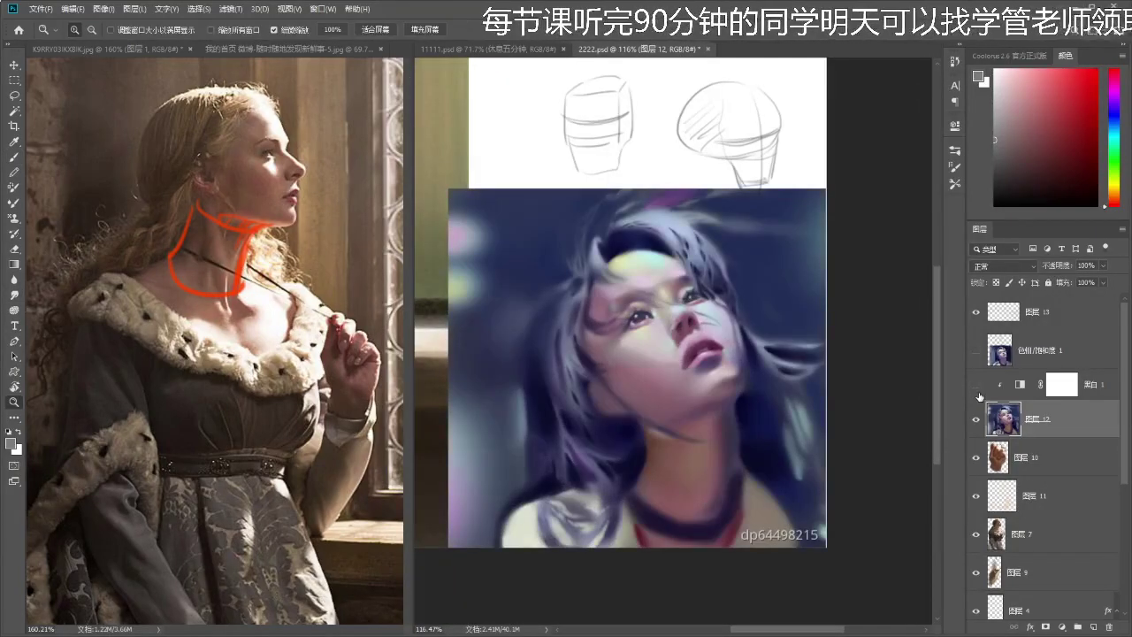
mouse_move(801, 396)
mouse_down()
mouse_move(771, 398)
mouse_move(806, 358)
mouse_up()
click(976, 386)
click(976, 386)
click(976, 385)
- Show and select the repainted portrait layer 色相/饱和度 1, sampling colours around the cheek beside the nose
click(976, 350)
key(i)
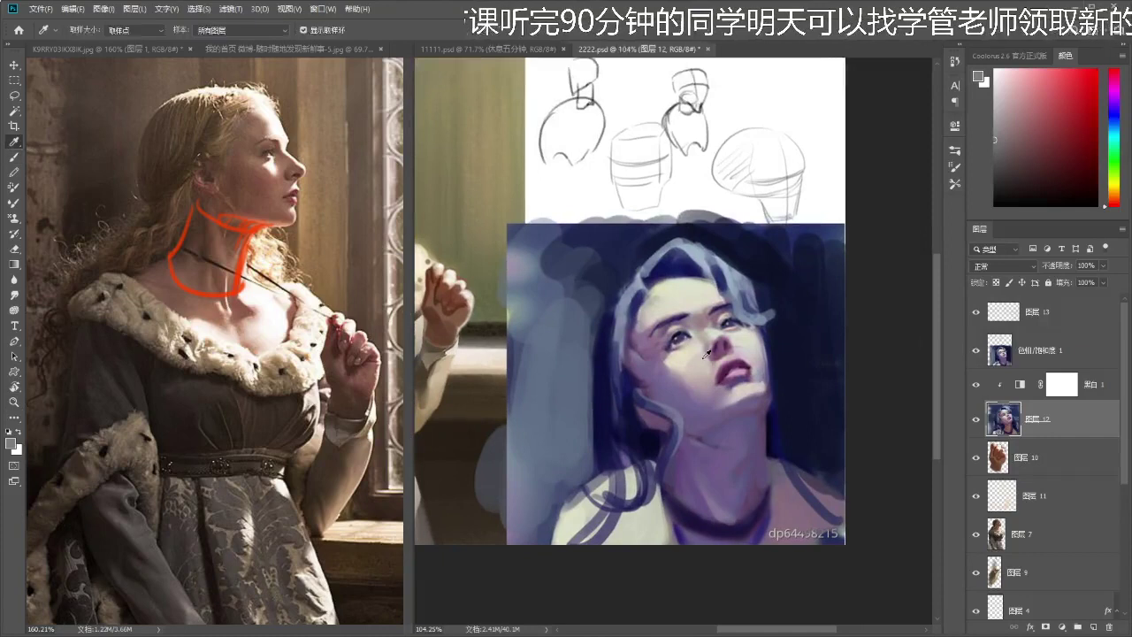
click(706, 354)
key(b)
key(alt+])
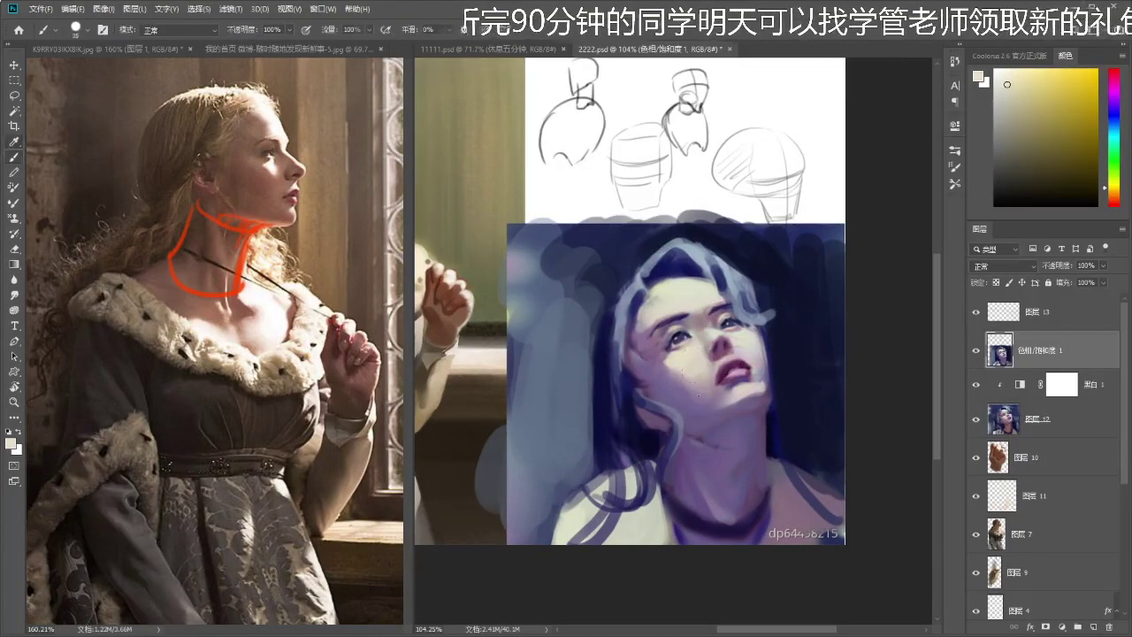
alt+click(695, 366)
key(r)
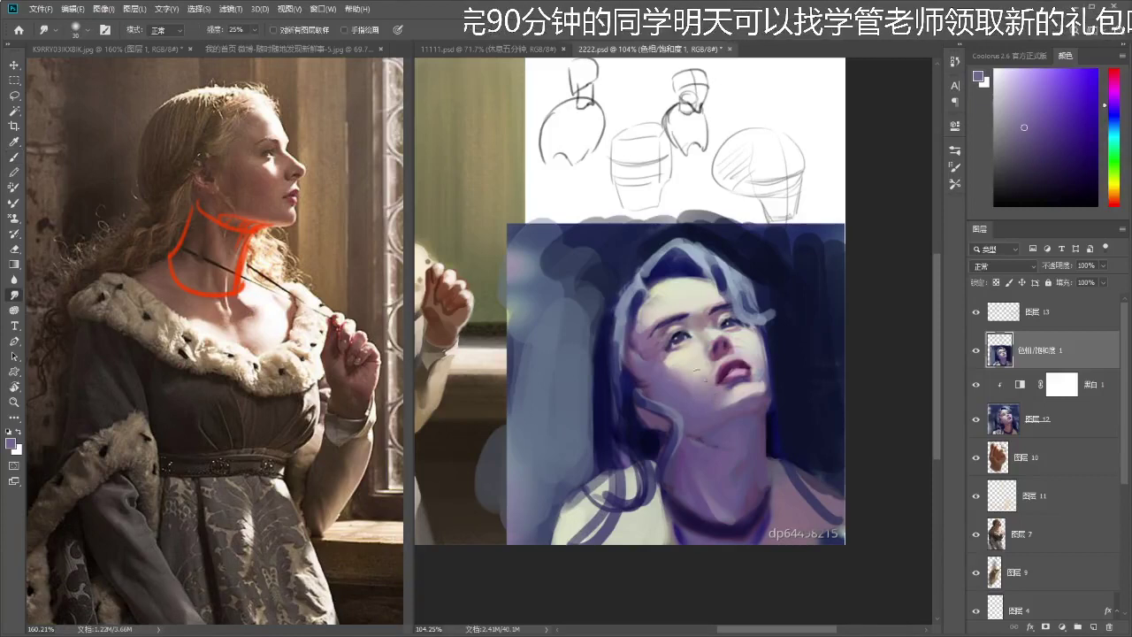
- Duplicate the Black & White adjustment above the repainted portrait layer and clip the copy to that layer
click(1061, 392)
drag(1089, 405, 1017, 361)
alt+click(1015, 360)
- Toggle the repainted portrait's visibility to compare its black-and-white values with those of the original beneath
key(z)
mouse_move(798, 413)
mouse_down()
mouse_move(788, 409)
mouse_move(865, 412)
mouse_up()
click(976, 382)
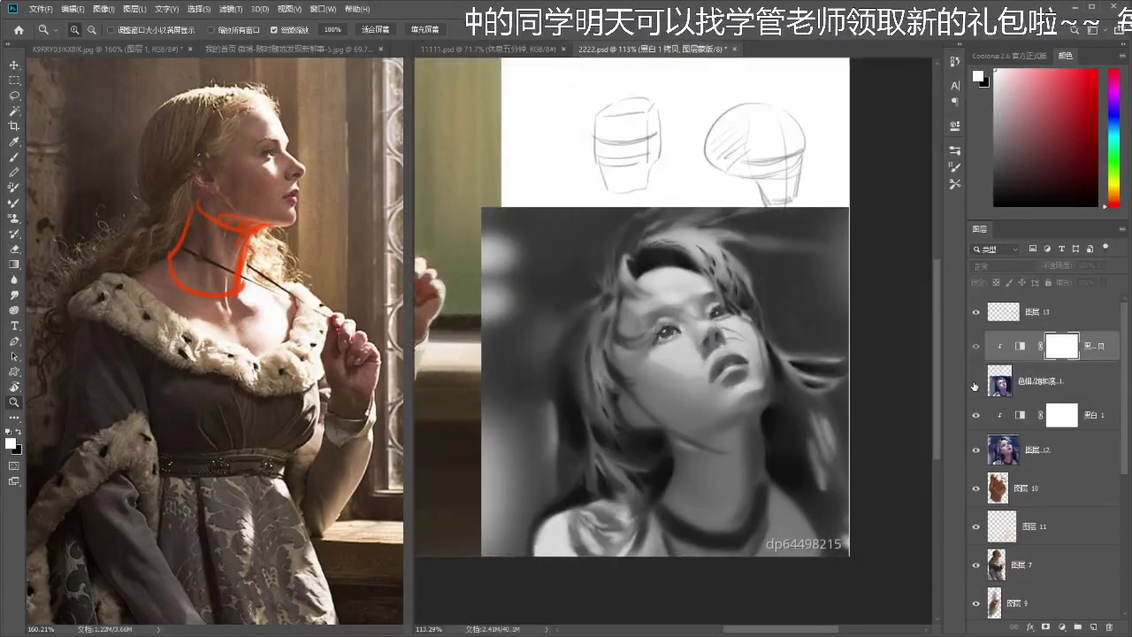
click(976, 385)
click(977, 385)
click(977, 383)
mouse_move(797, 366)
mouse_down()
mouse_move(744, 366)
mouse_move(782, 381)
mouse_move(758, 385)
mouse_up()
- Compare colour and black-and-white views of the original and then the repainted portrait by toggling each one's adjustment
click(976, 382)
click(976, 417)
click(976, 415)
click(976, 381)
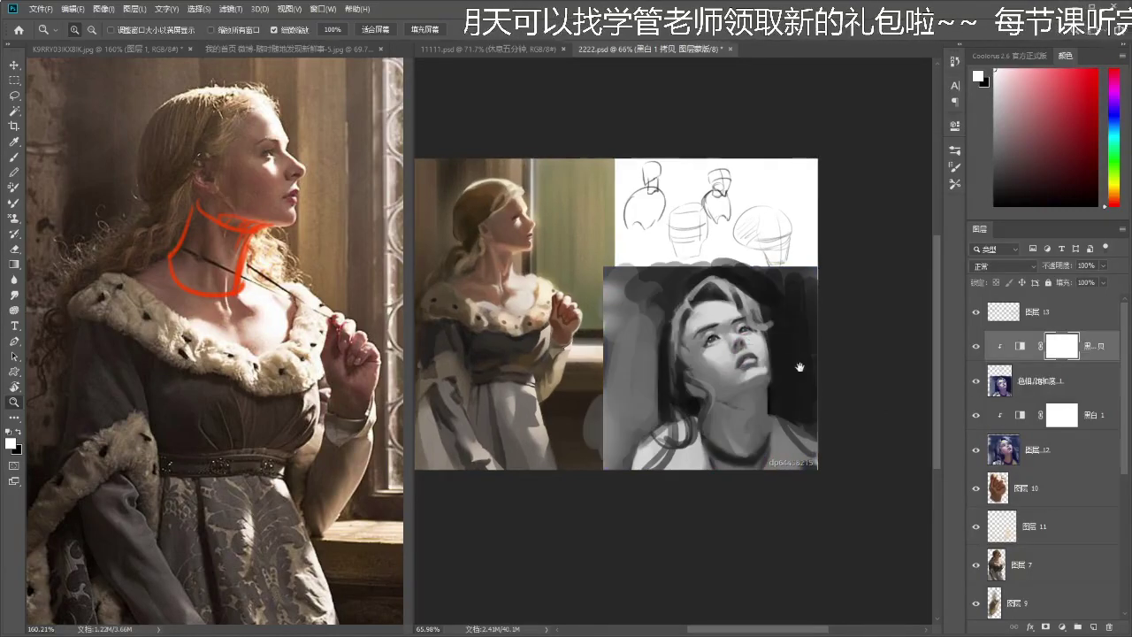
click(976, 347)
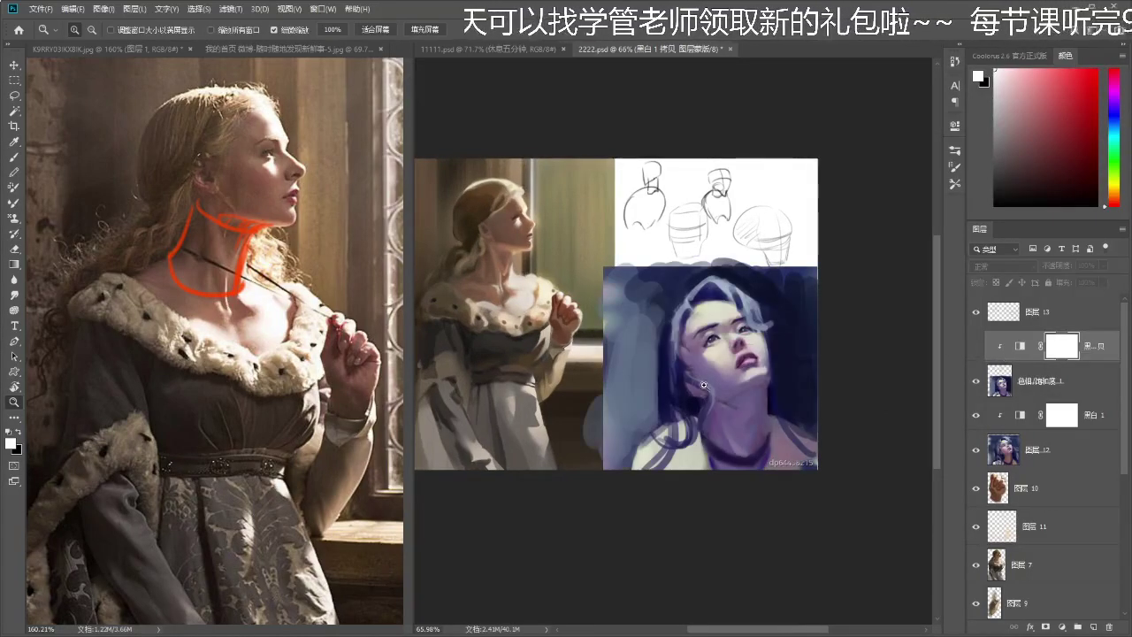
click(976, 346)
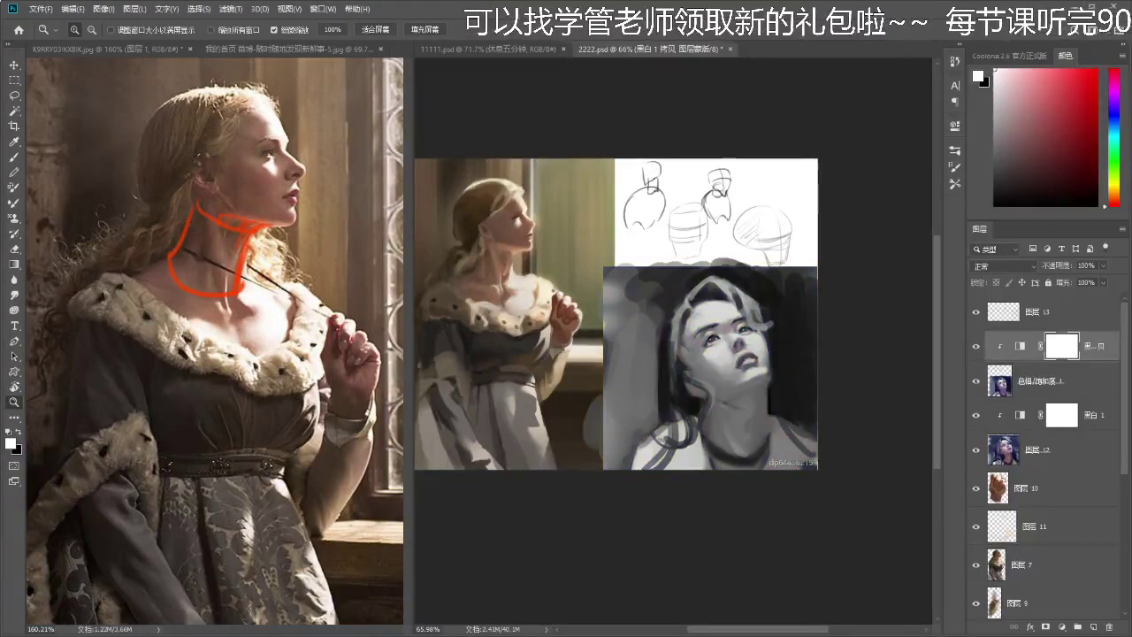